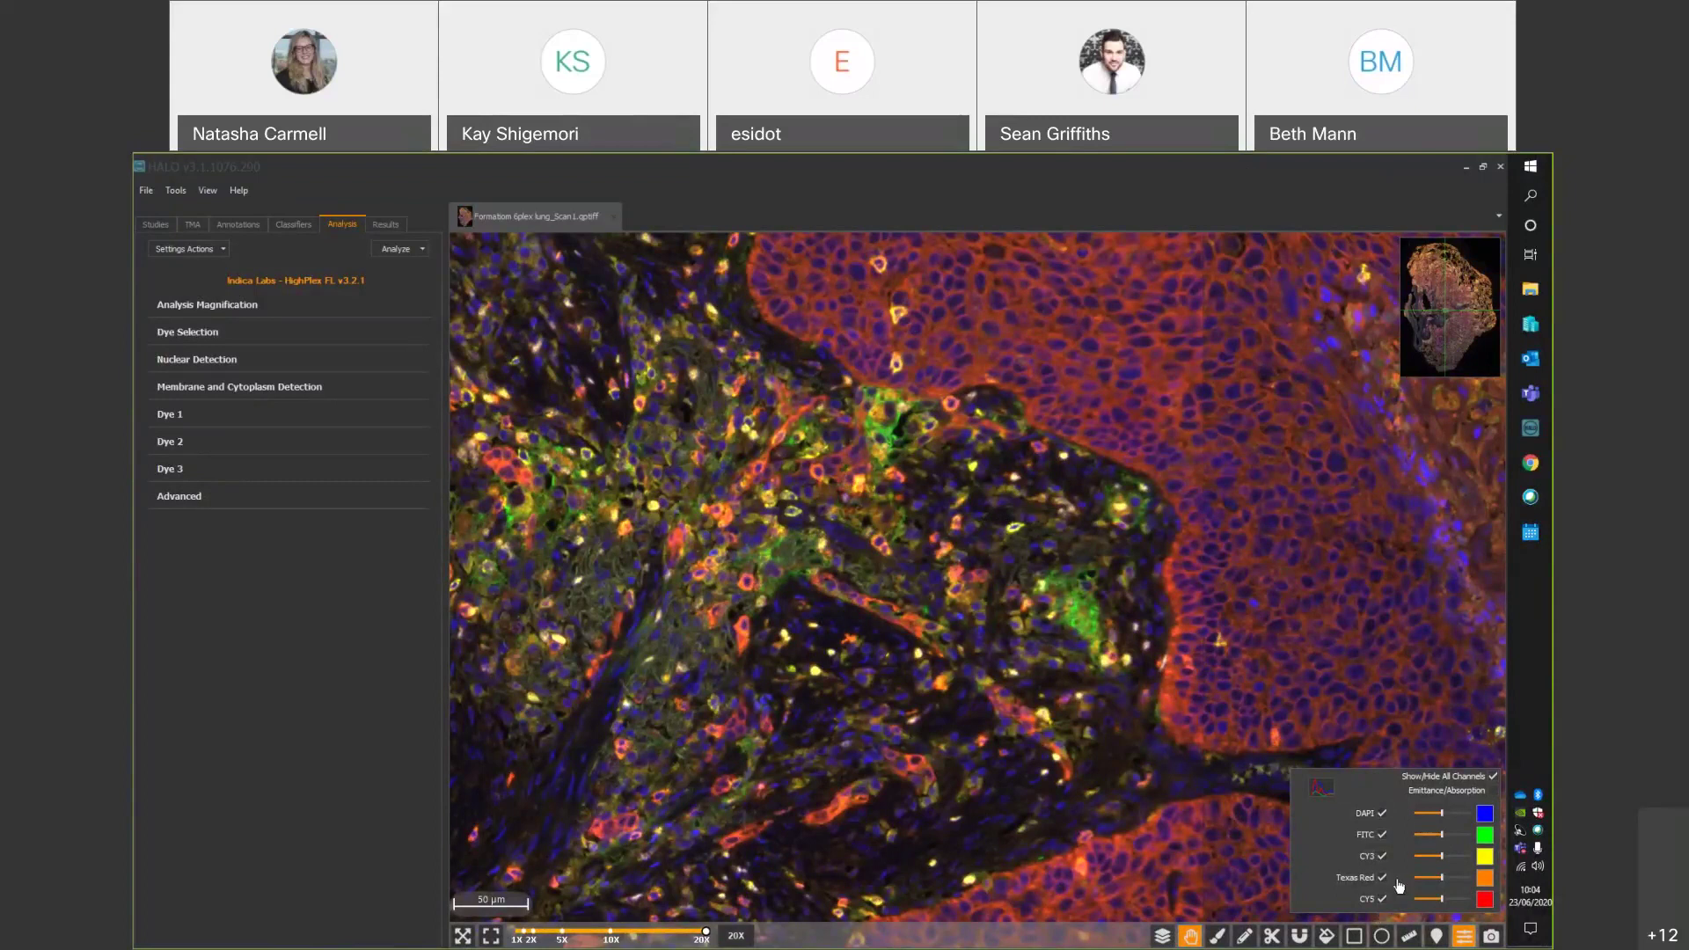
Toggle the CY5, Texas Red and FITC channels off and on to examine their staining.
{"action": "left_click", "coordinate": [1383, 899]}
{"action": "left_click", "coordinate": [1383, 898]}
{"action": "left_click", "coordinate": [1383, 878]}
{"action": "left_click", "coordinate": [1384, 879]}
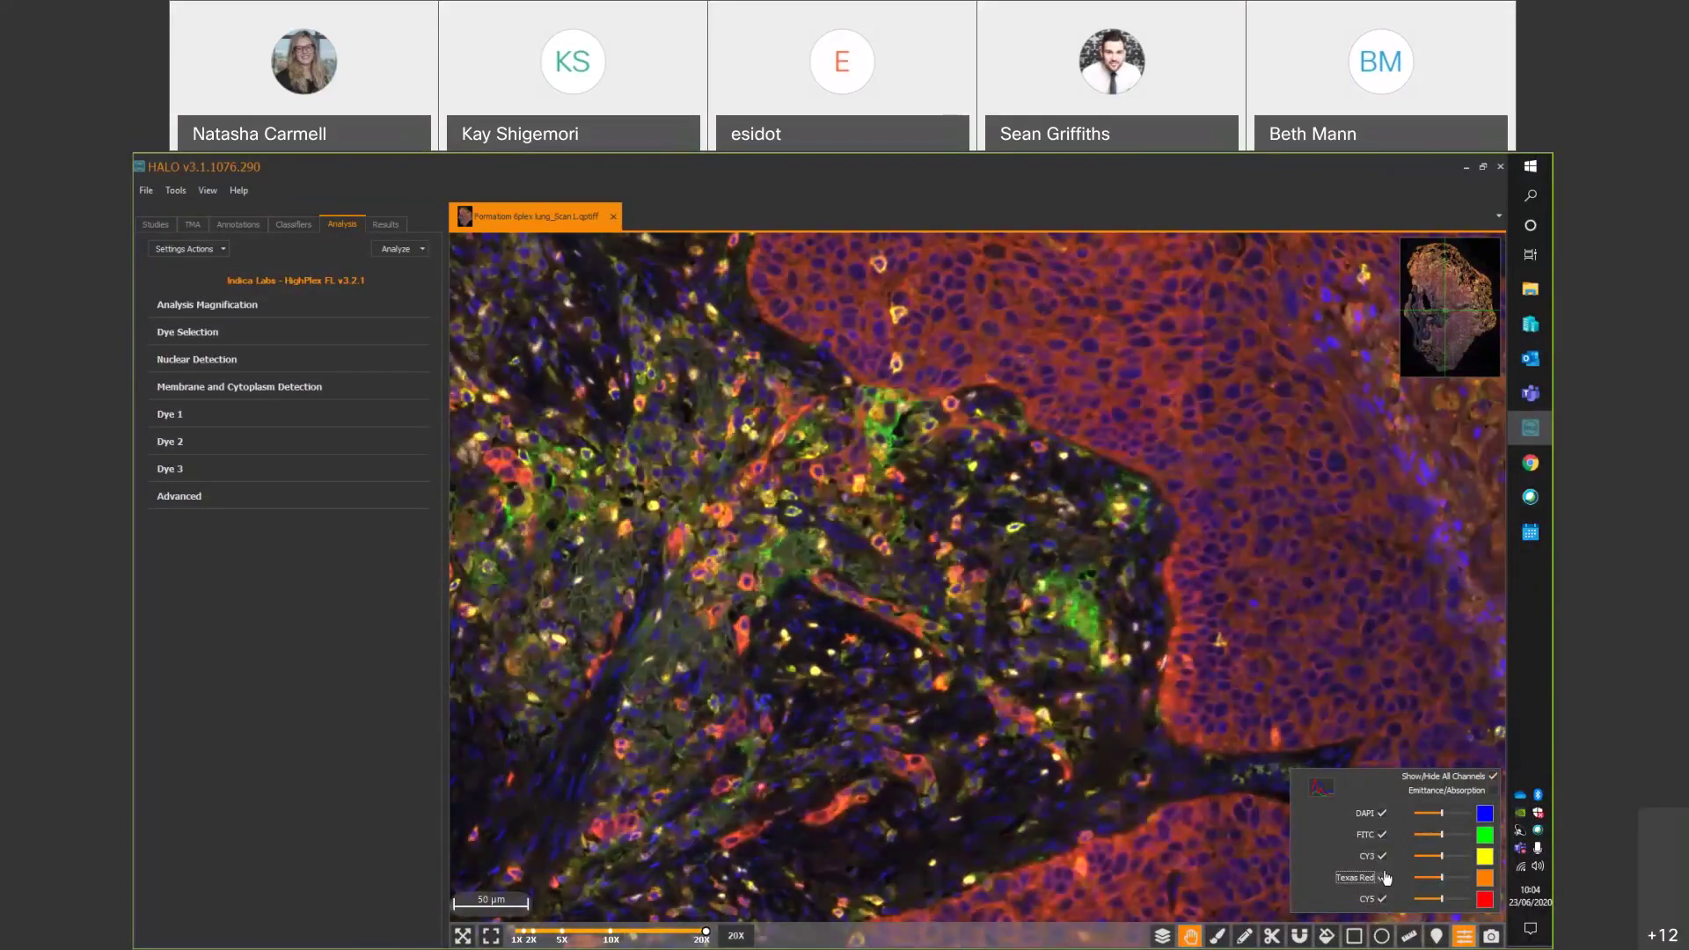
{"action": "left_click", "coordinate": [1383, 835]}
{"action": "left_click", "coordinate": [1383, 836]}
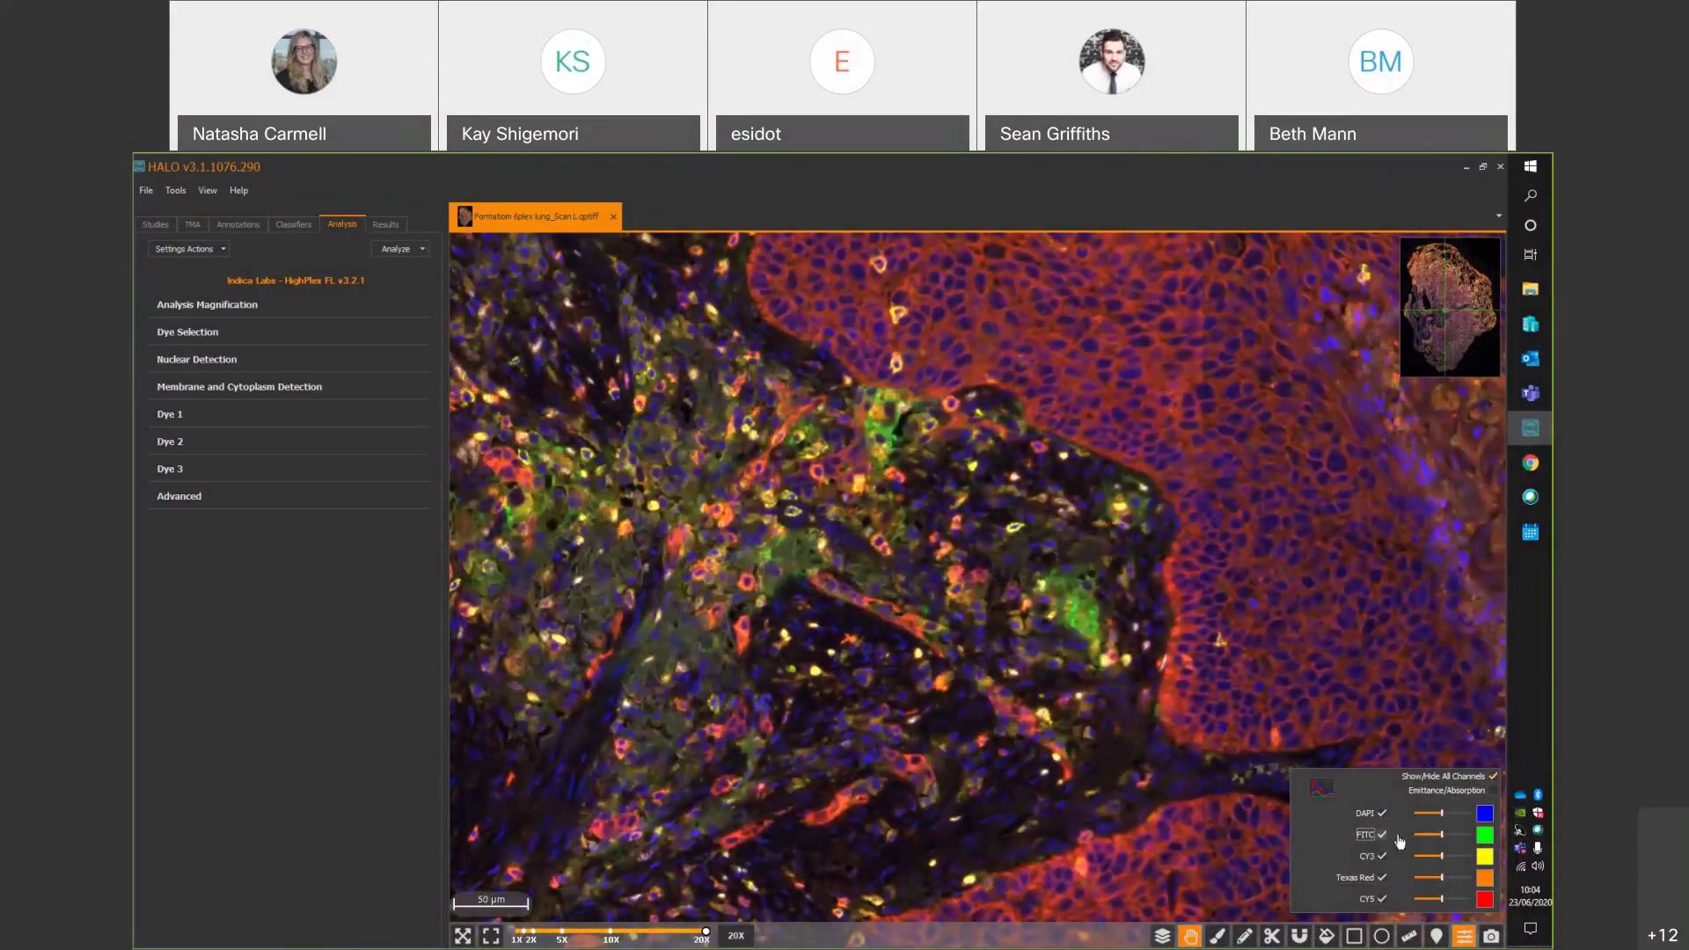
Reopen the channel controls and inspect the image's view settings, including the histogram and white-in limit.
{"action": "left_click", "coordinate": [1469, 943]}
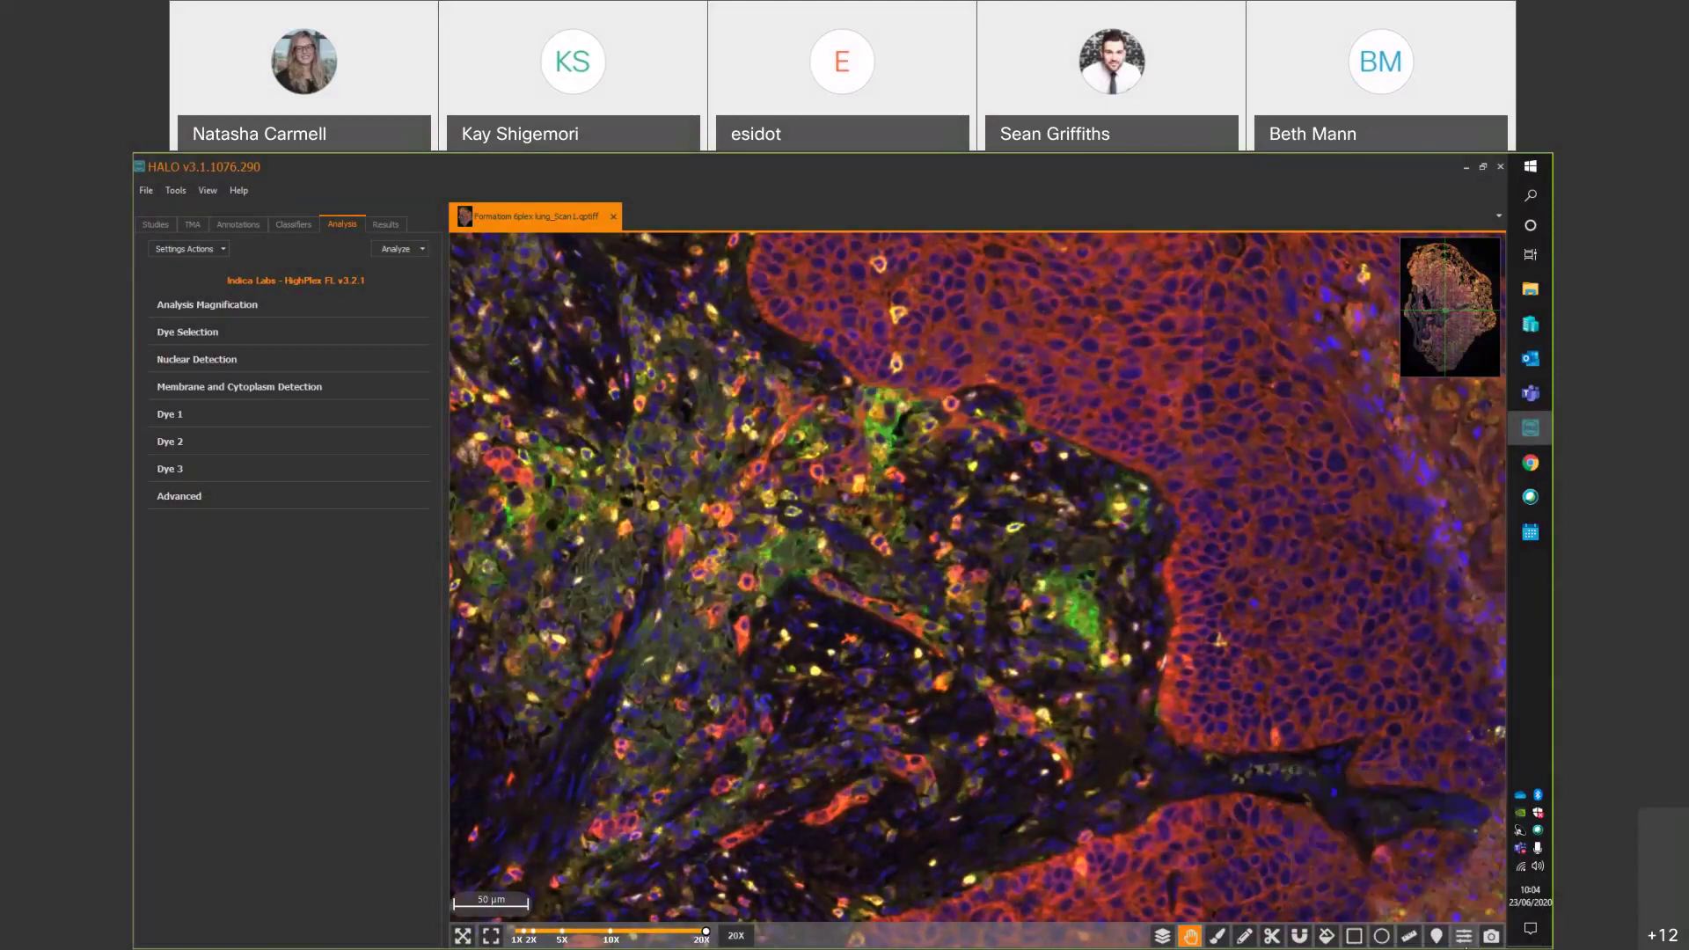
{"action": "left_click", "coordinate": [1464, 939]}
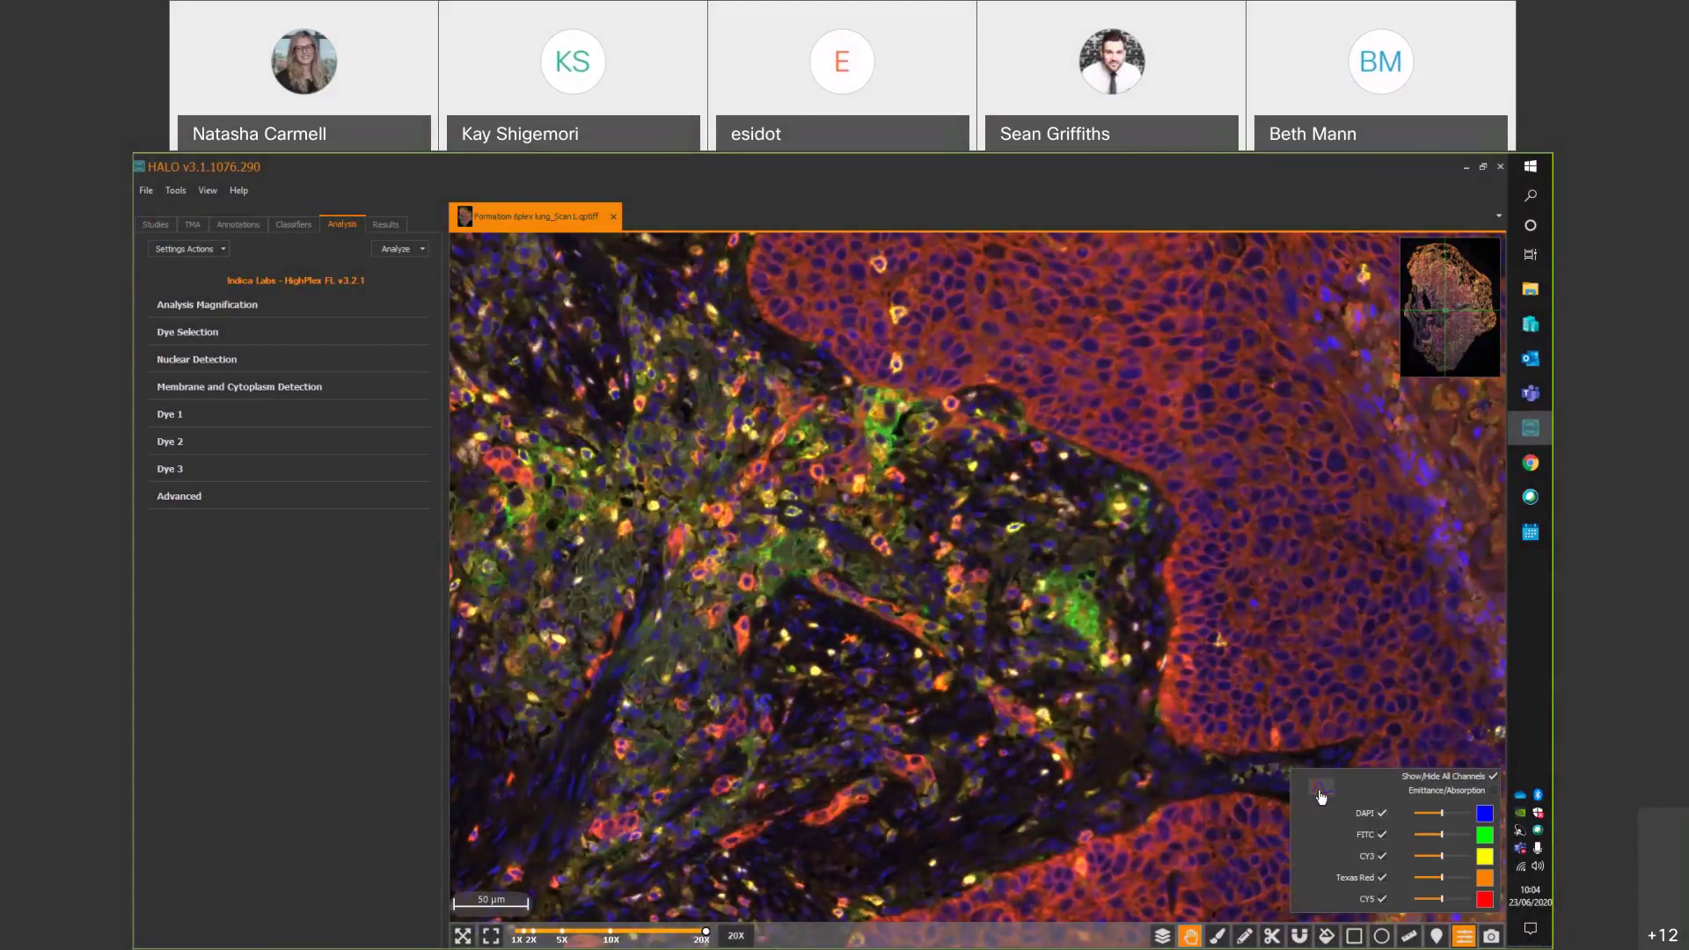
{"action": "left_click", "coordinate": [1322, 796]}
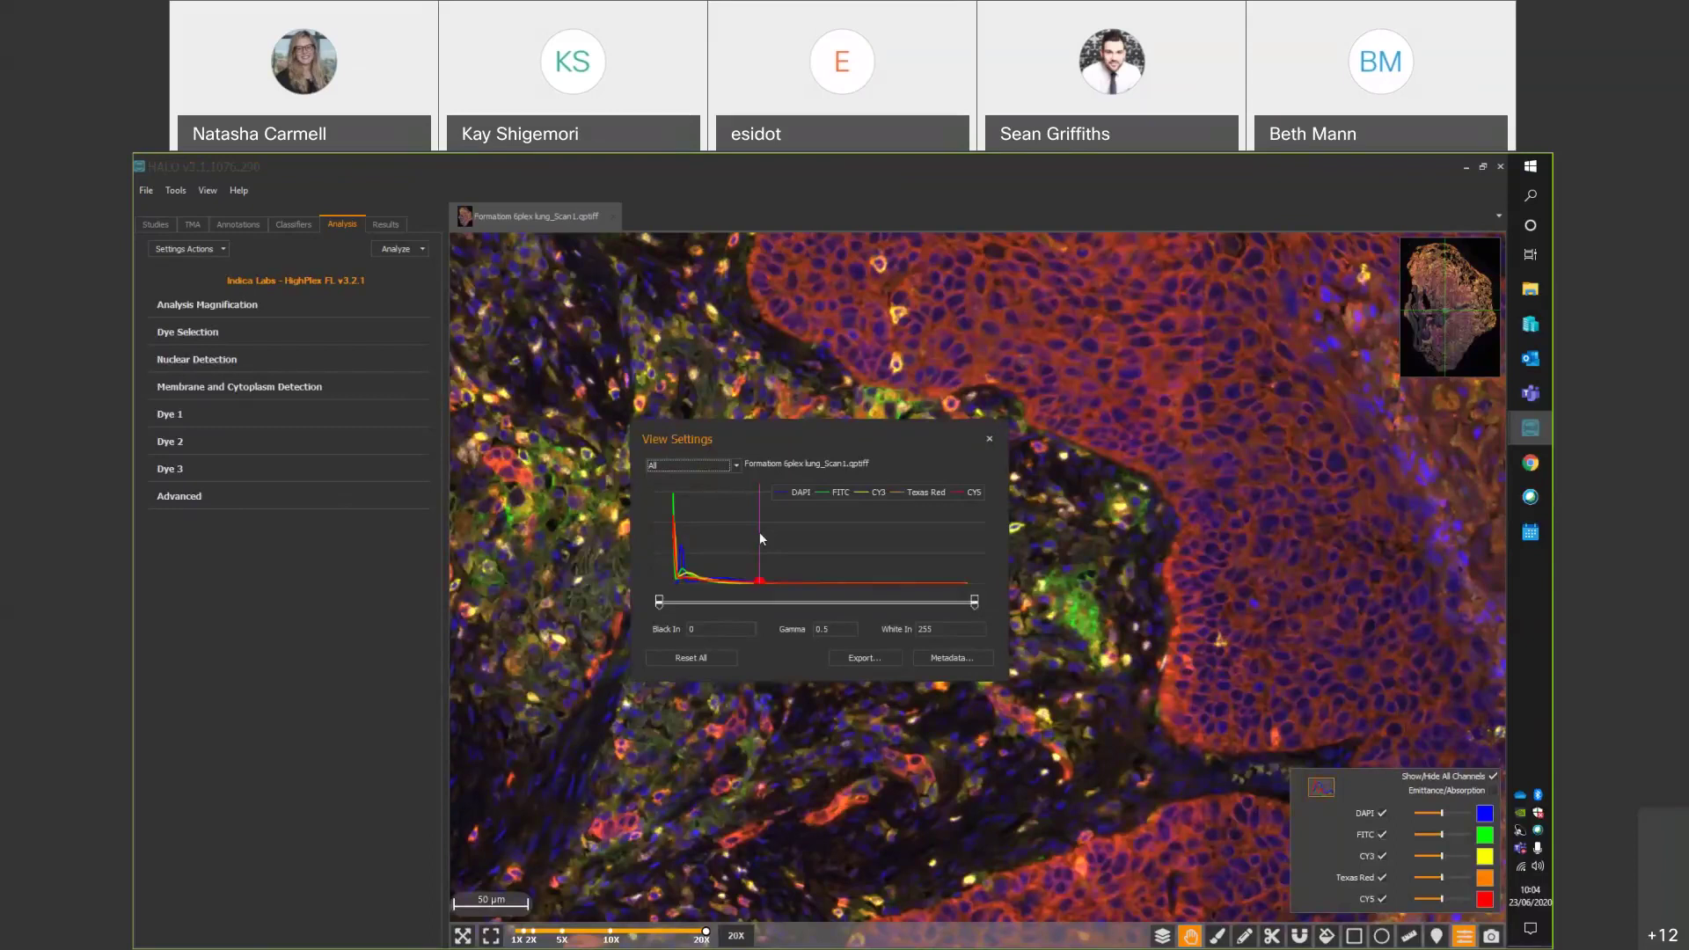
{"action": "mouse_move", "coordinate": [973, 601]}
{"action": "left_mouse_down"}
{"action": "mouse_move", "coordinate": [847, 602]}
{"action": "mouse_move", "coordinate": [1000, 605]}
{"action": "left_mouse_up"}
{"action": "left_click", "coordinate": [986, 440]}
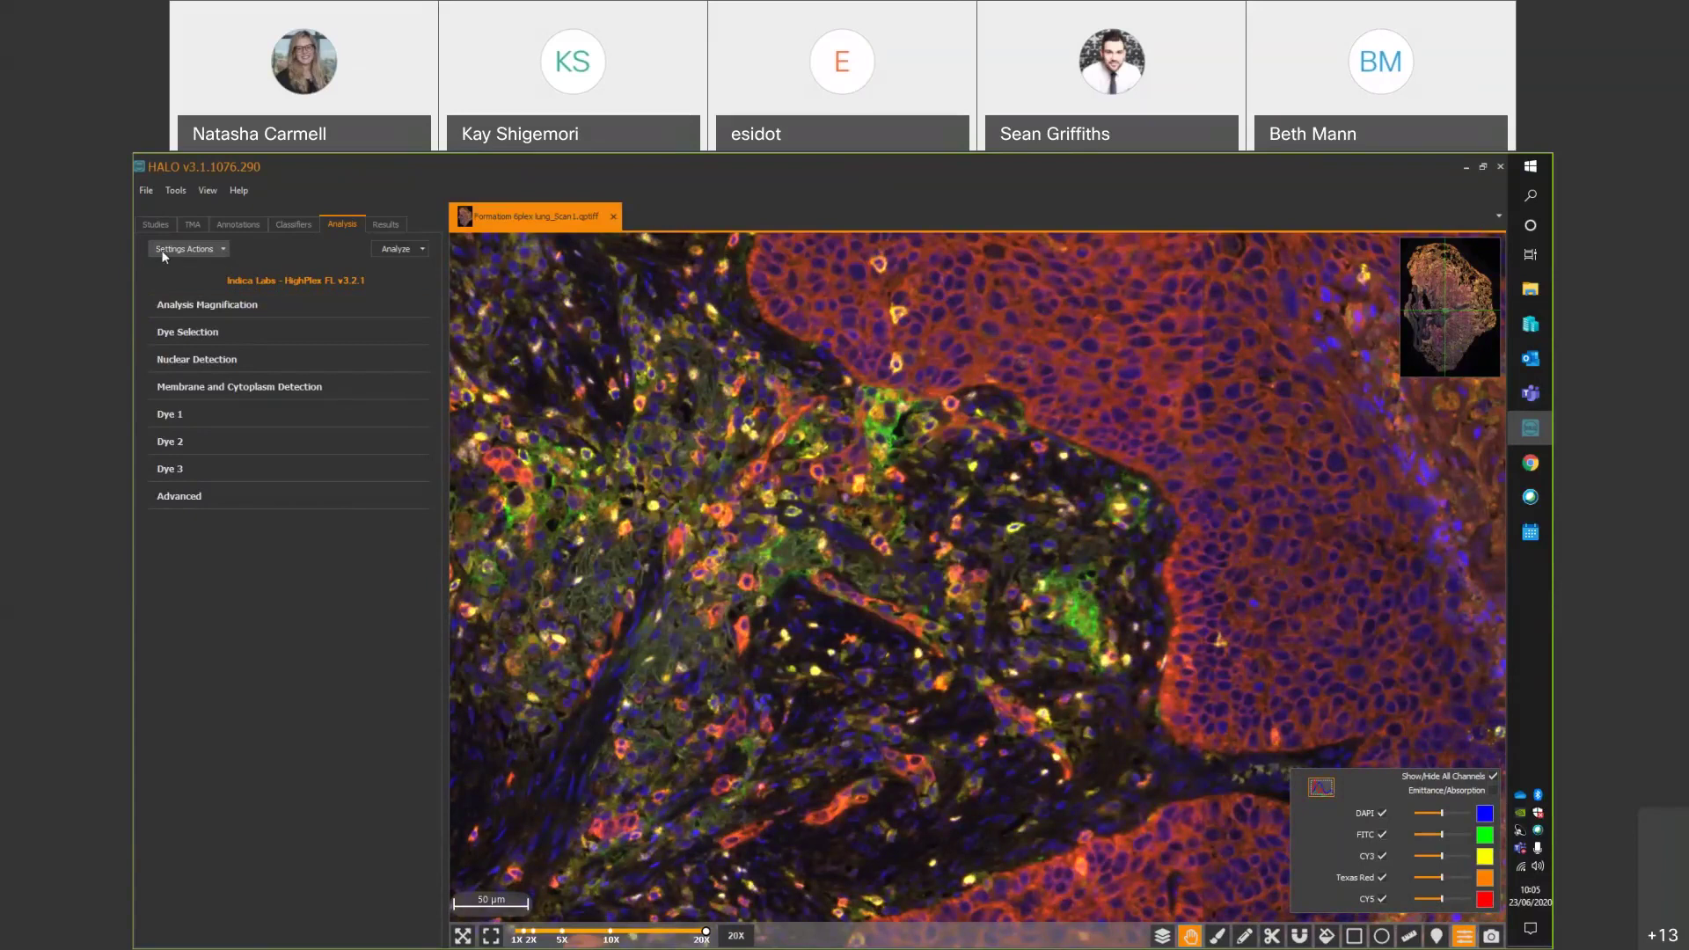
Show all installed module versions and load the default settings of the Indica Labs - HighPlex FL v3.2.1 algorithm.
{"action": "left_click", "coordinate": [214, 249]}
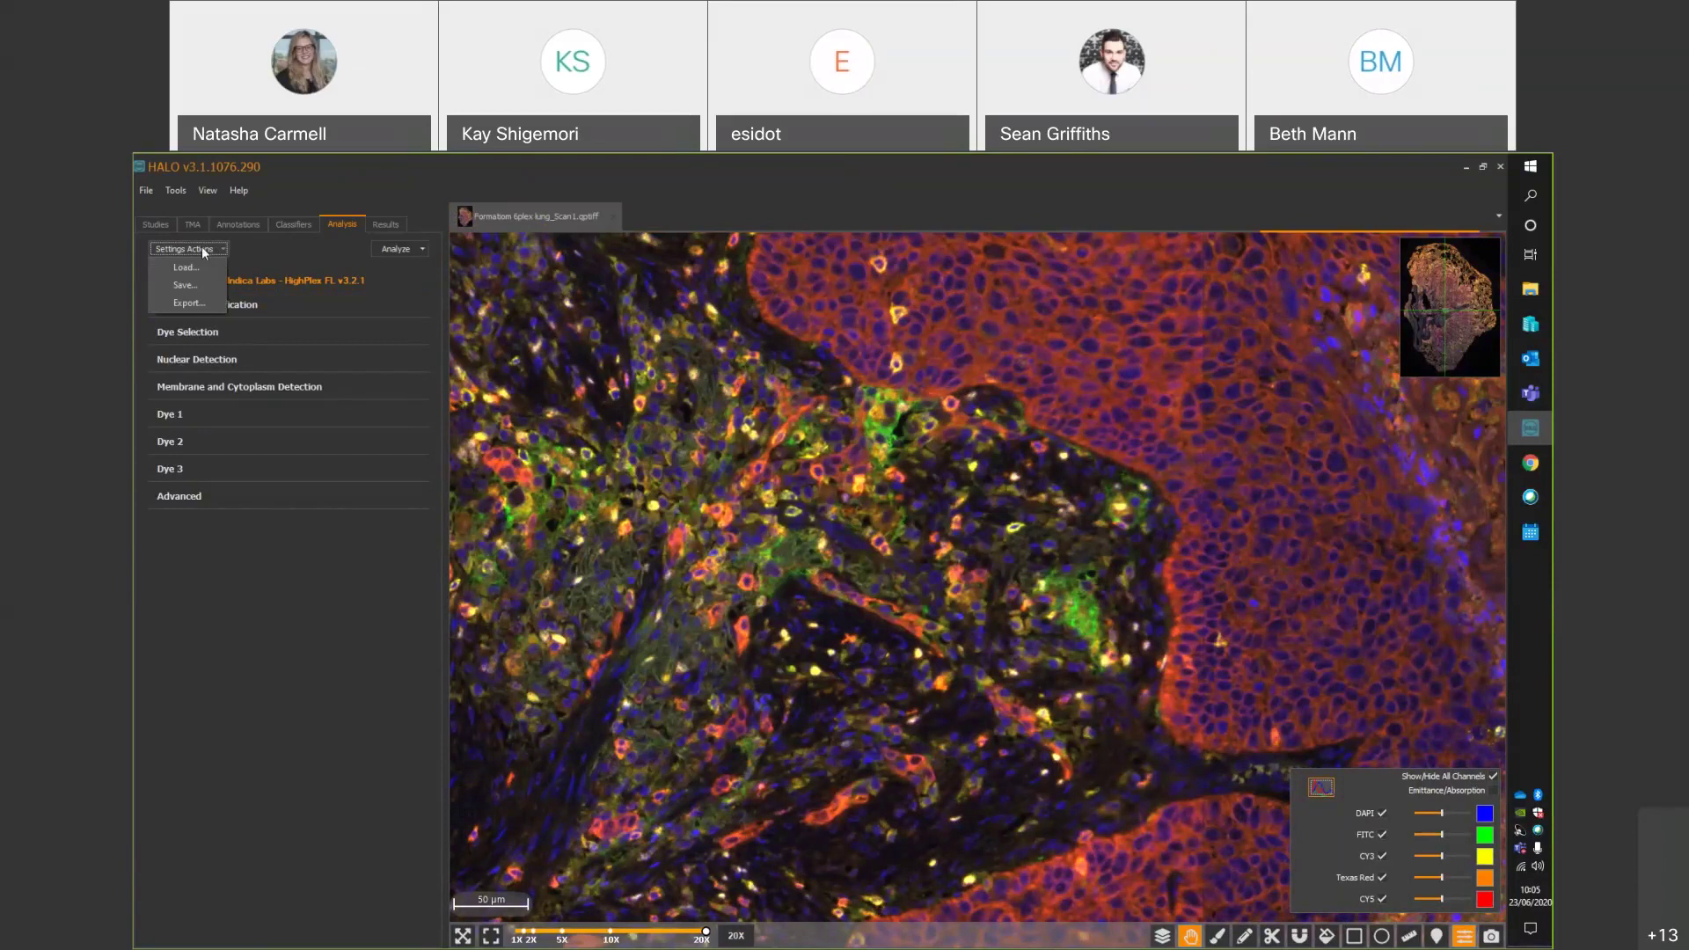
{"action": "left_click", "coordinate": [199, 267]}
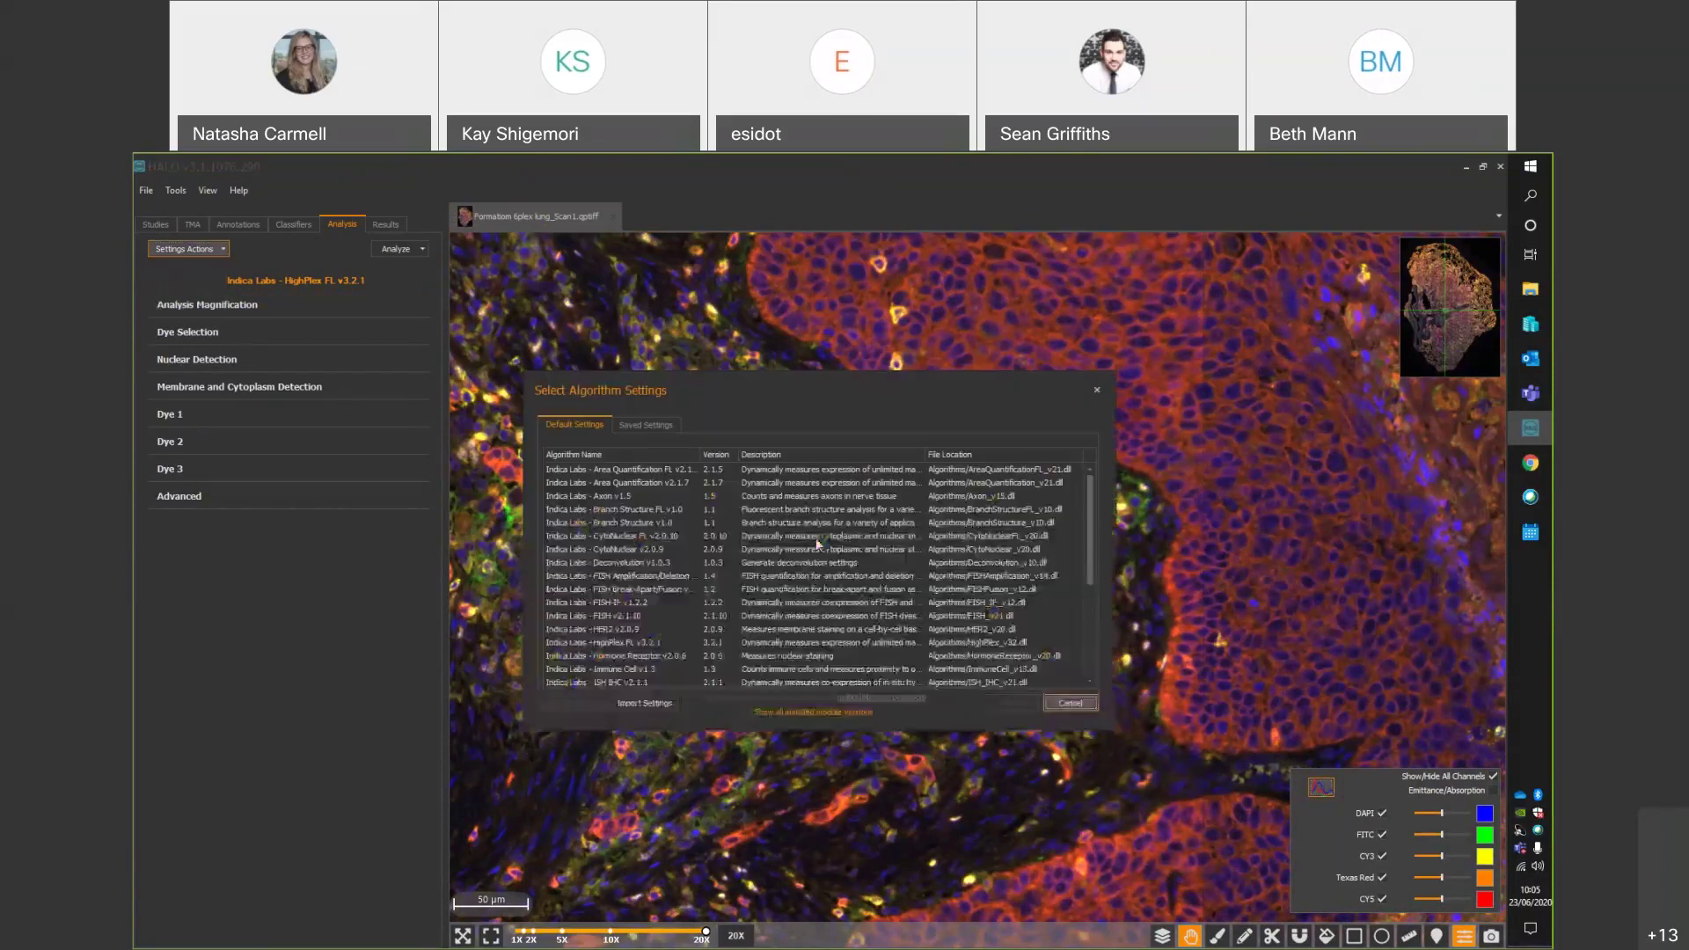
{"action": "scroll", "coordinate": [680, 519], "scroll_direction": "up", "scroll_amount": 2}
{"action": "left_click", "coordinate": [653, 643]}
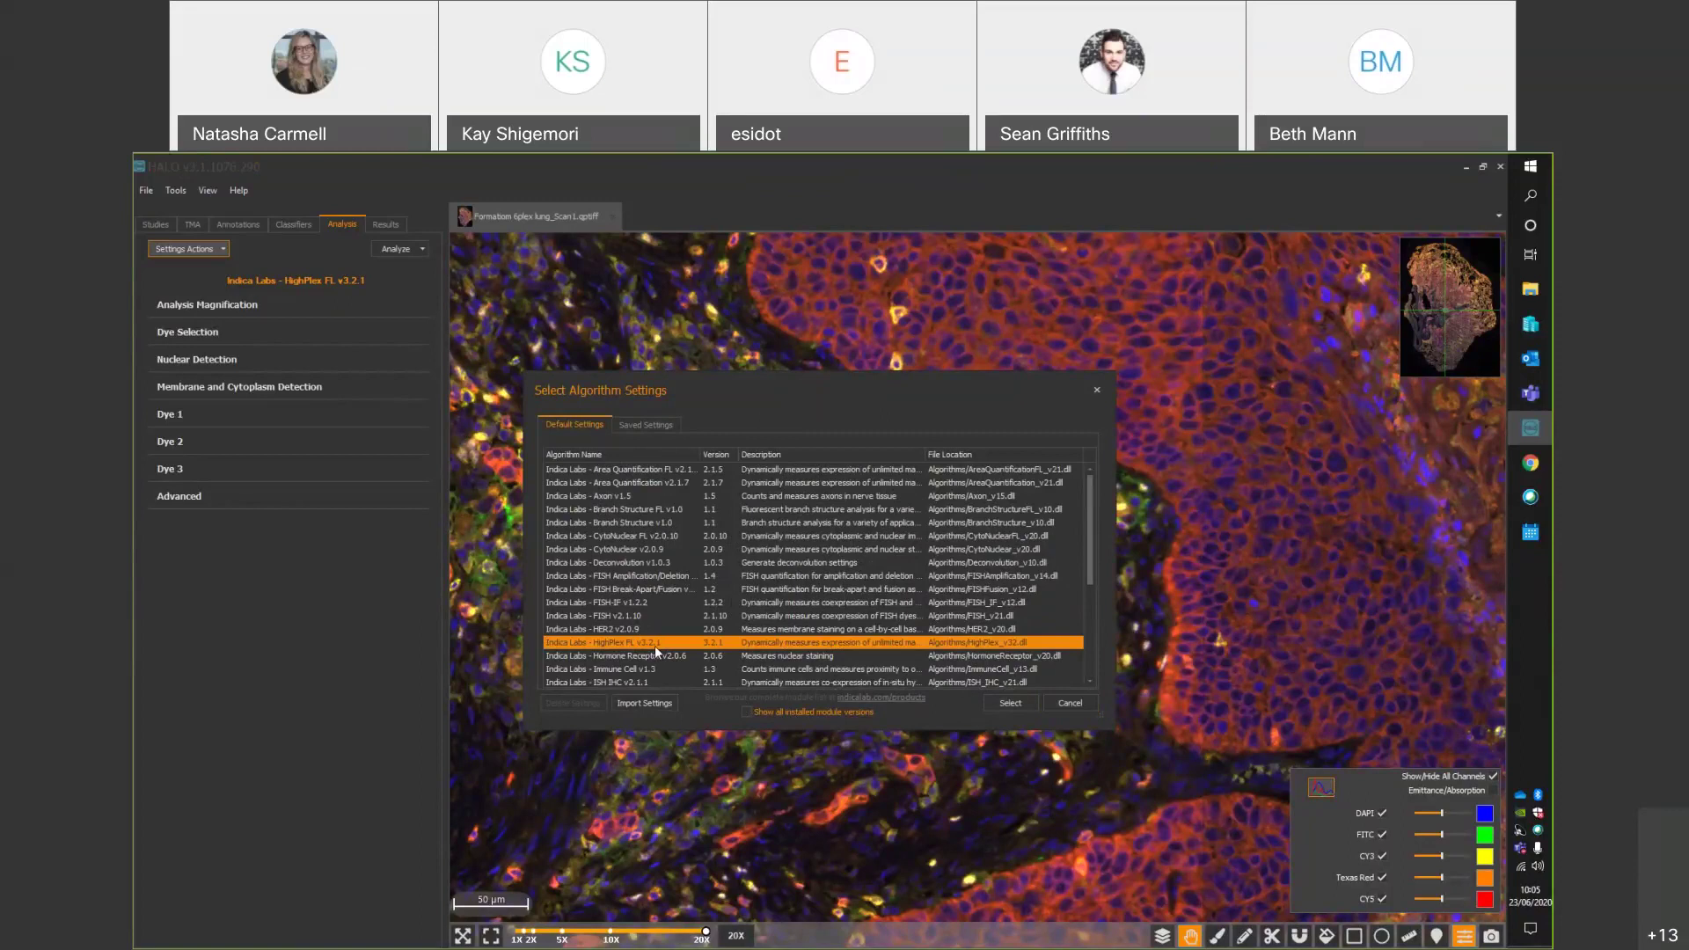
{"action": "left_click", "coordinate": [747, 713]}
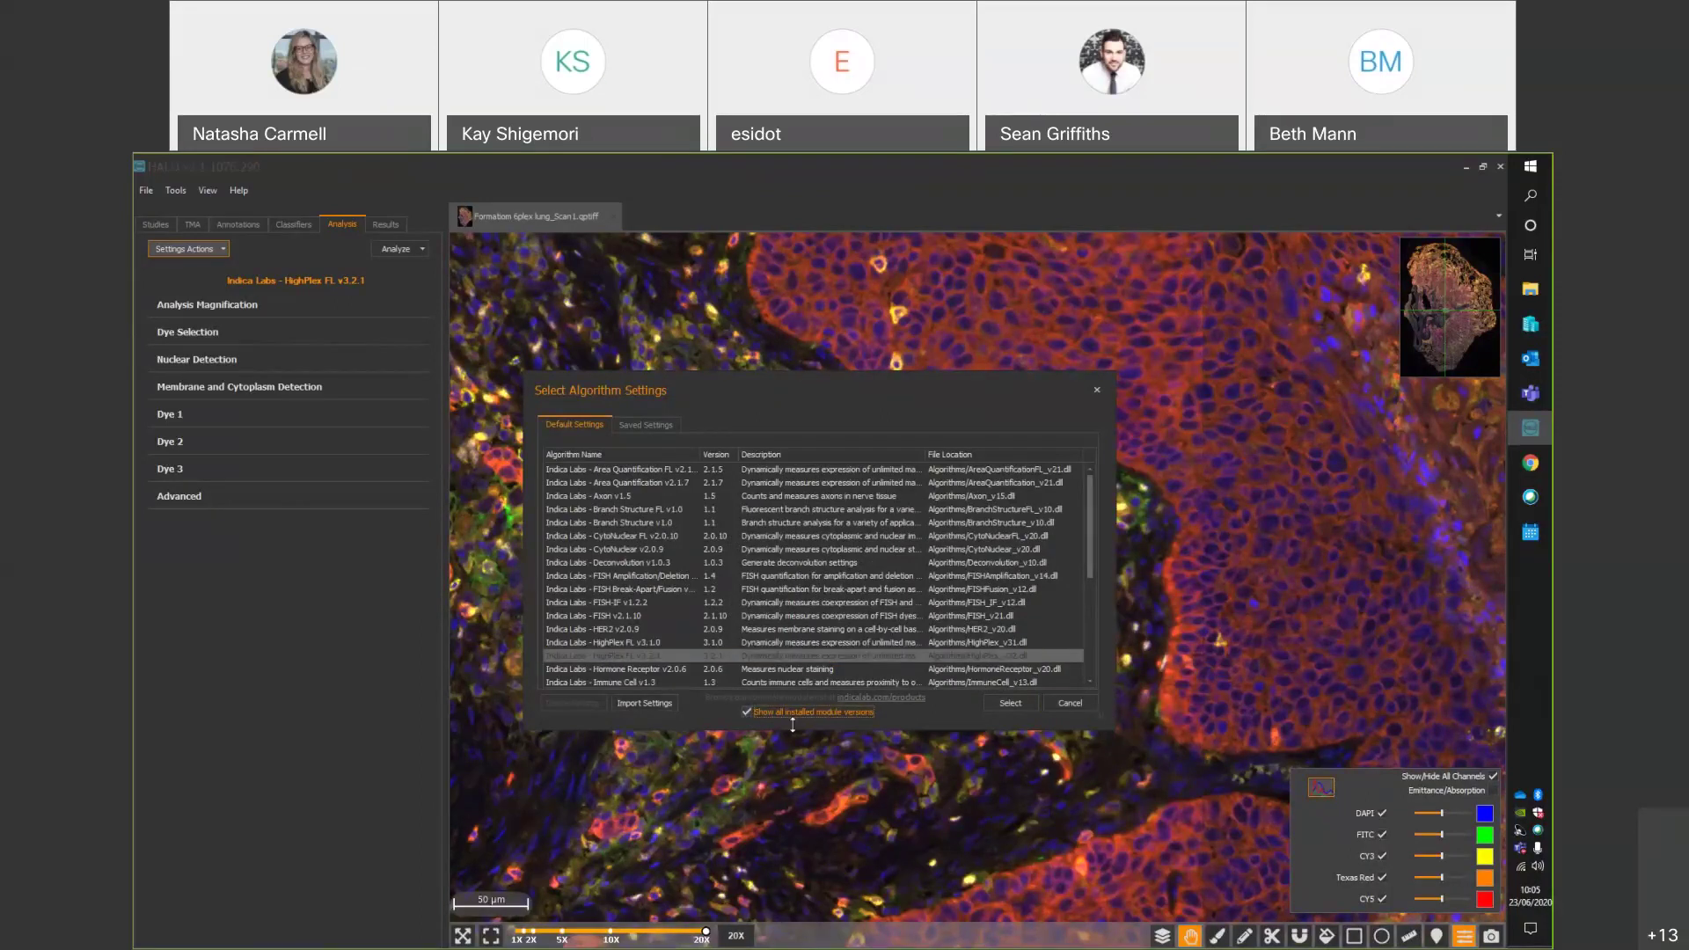
{"action": "left_click", "coordinate": [649, 645]}
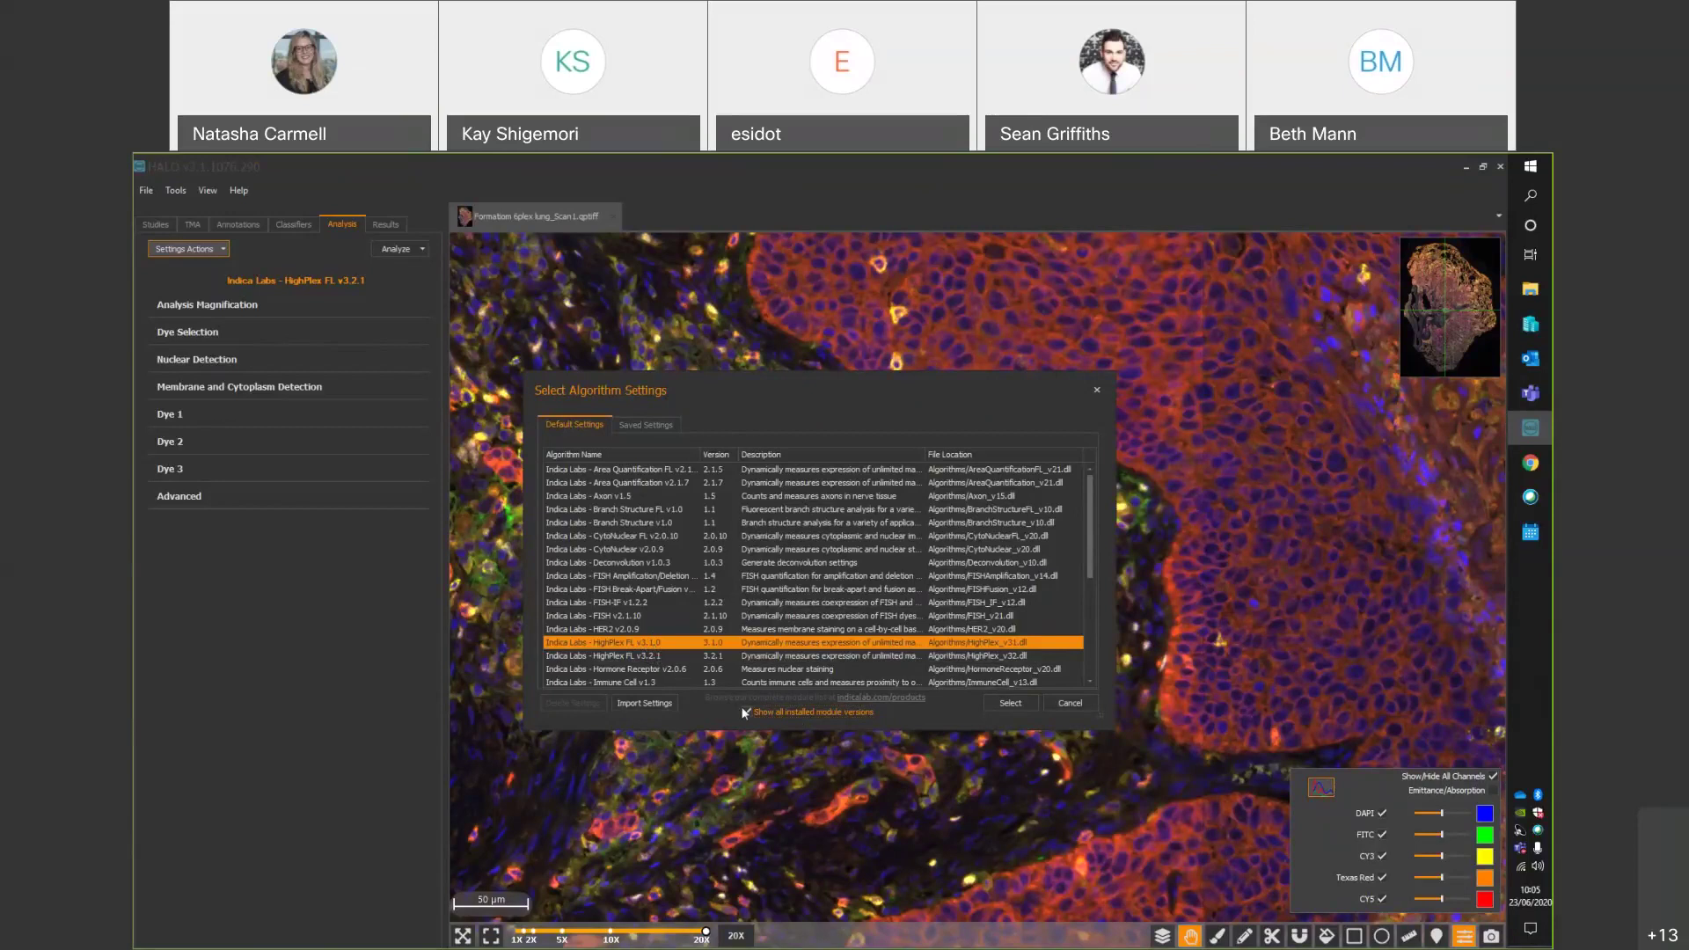
{"action": "left_click", "coordinate": [639, 657]}
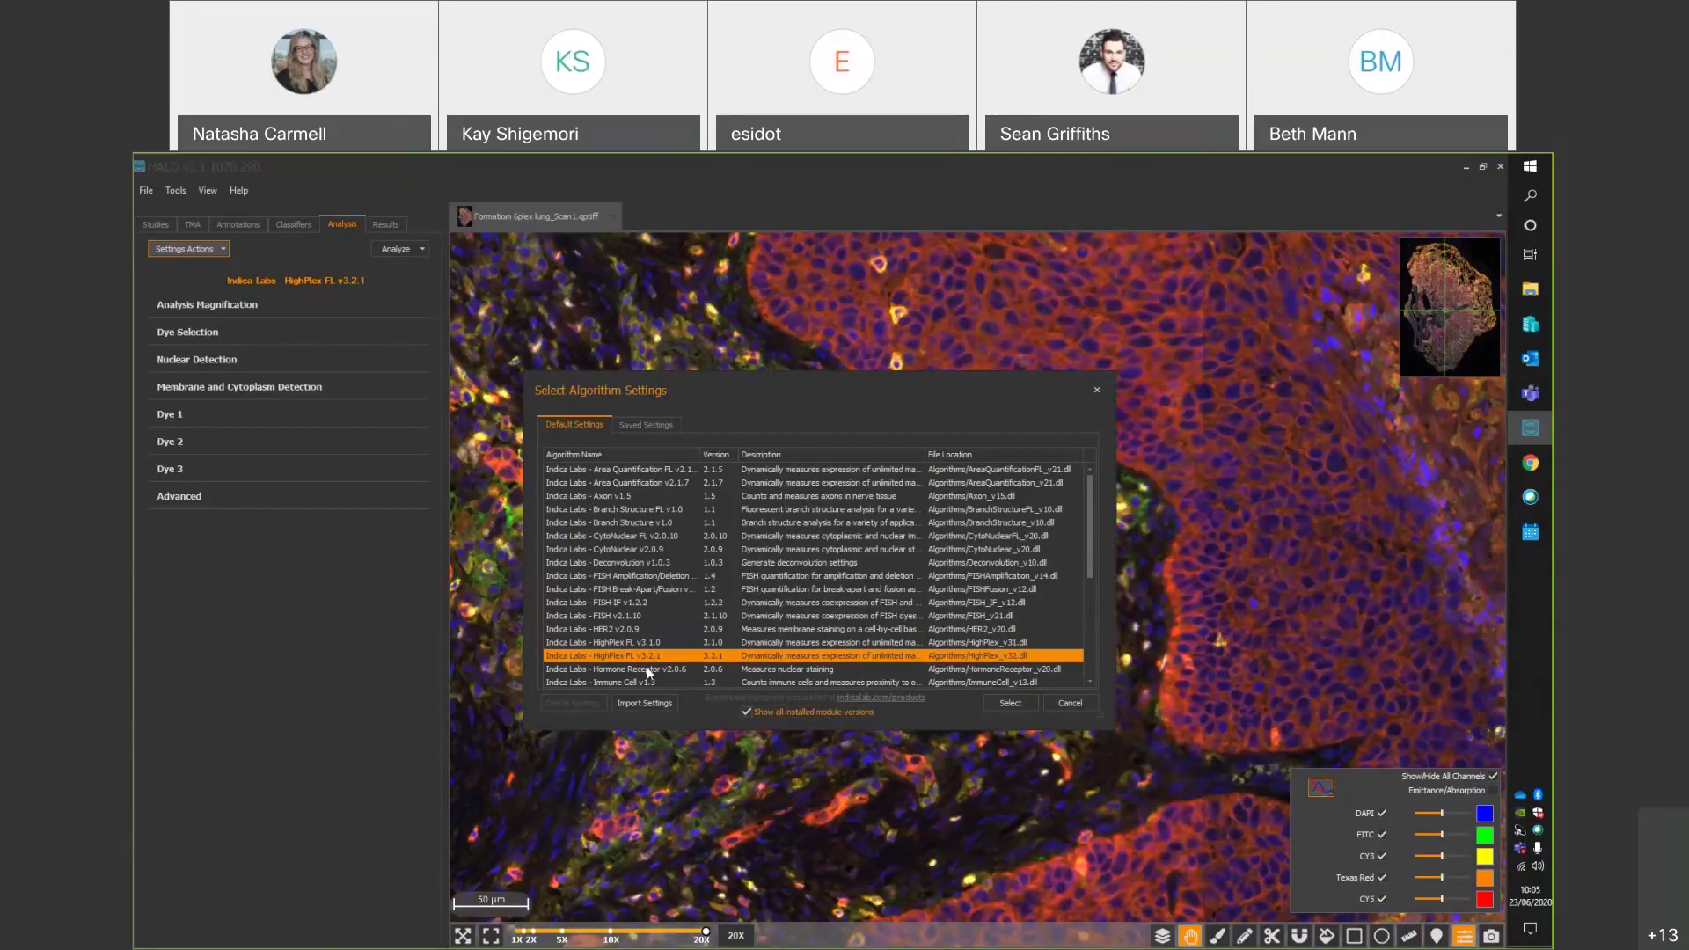
{"action": "left_click", "coordinate": [1009, 704]}
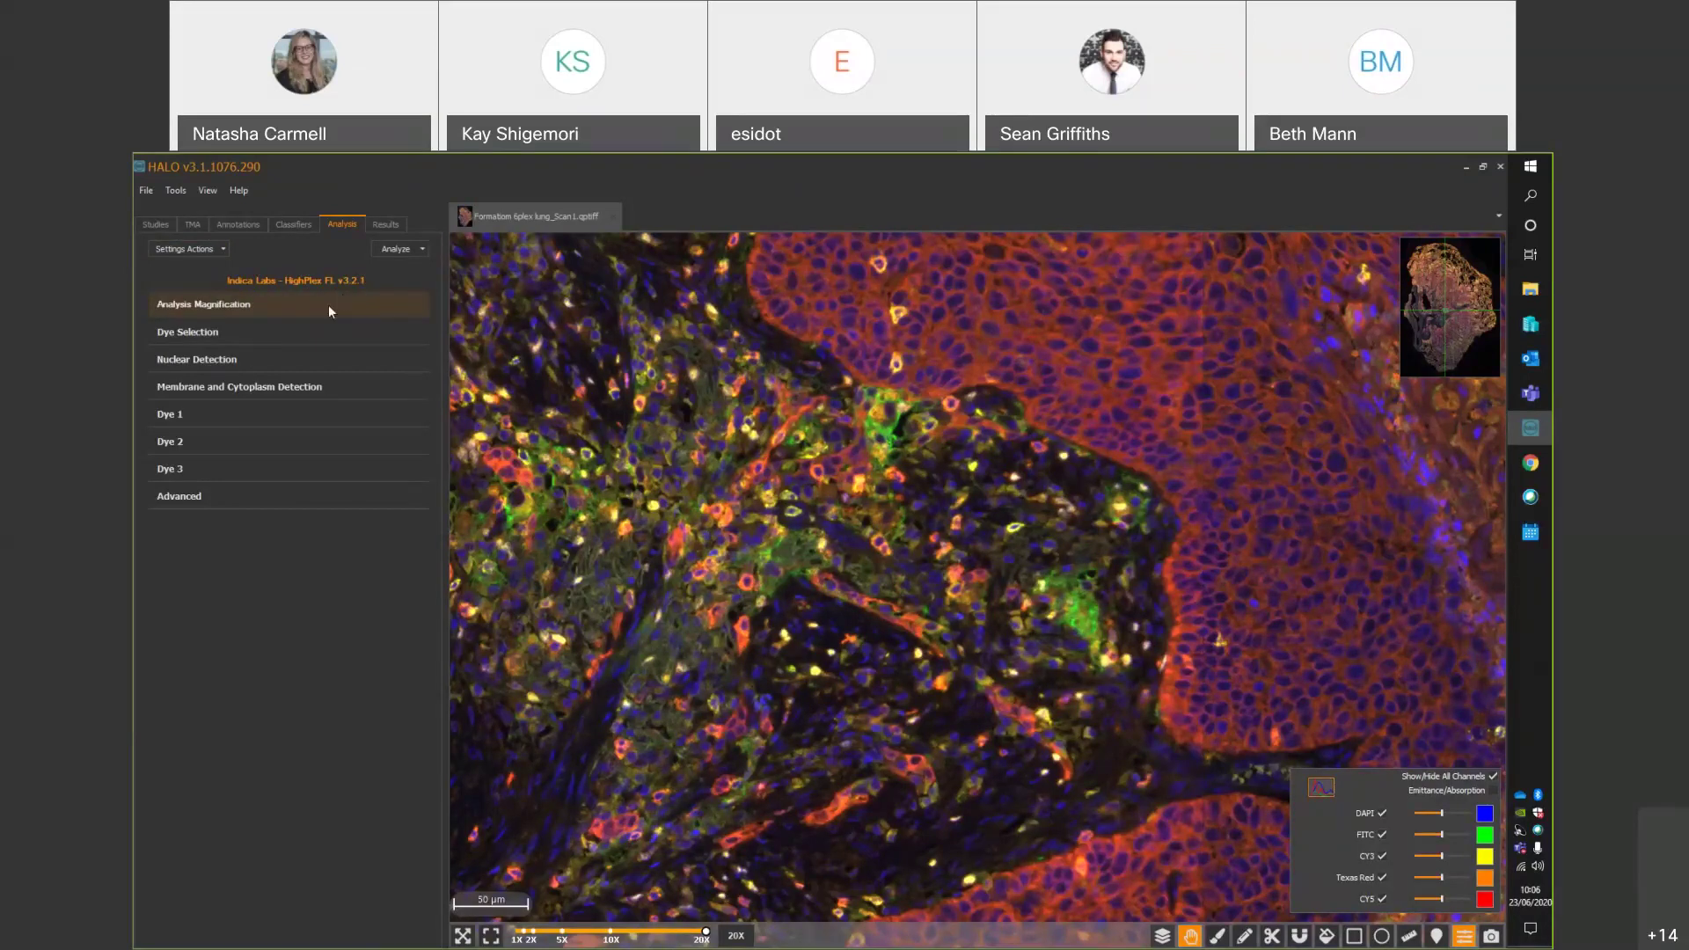
Review the Image Zoom setting under Analysis Magnification and its description.
{"action": "left_click", "coordinate": [208, 307]}
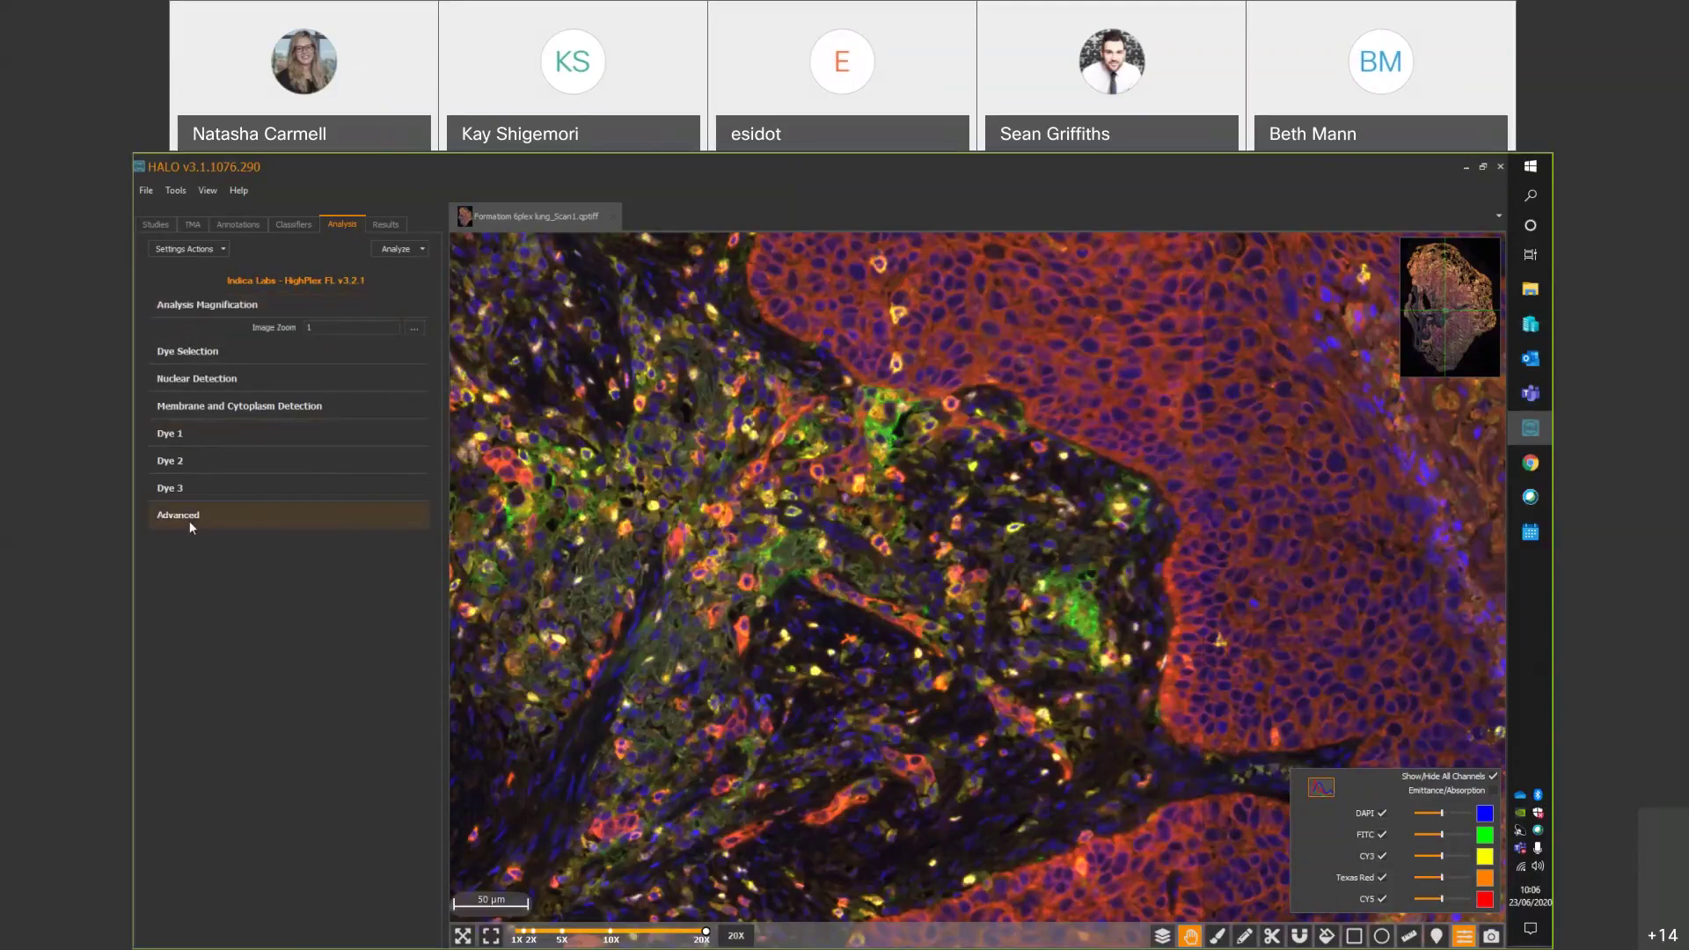
{"action": "left_click", "coordinate": [192, 309]}
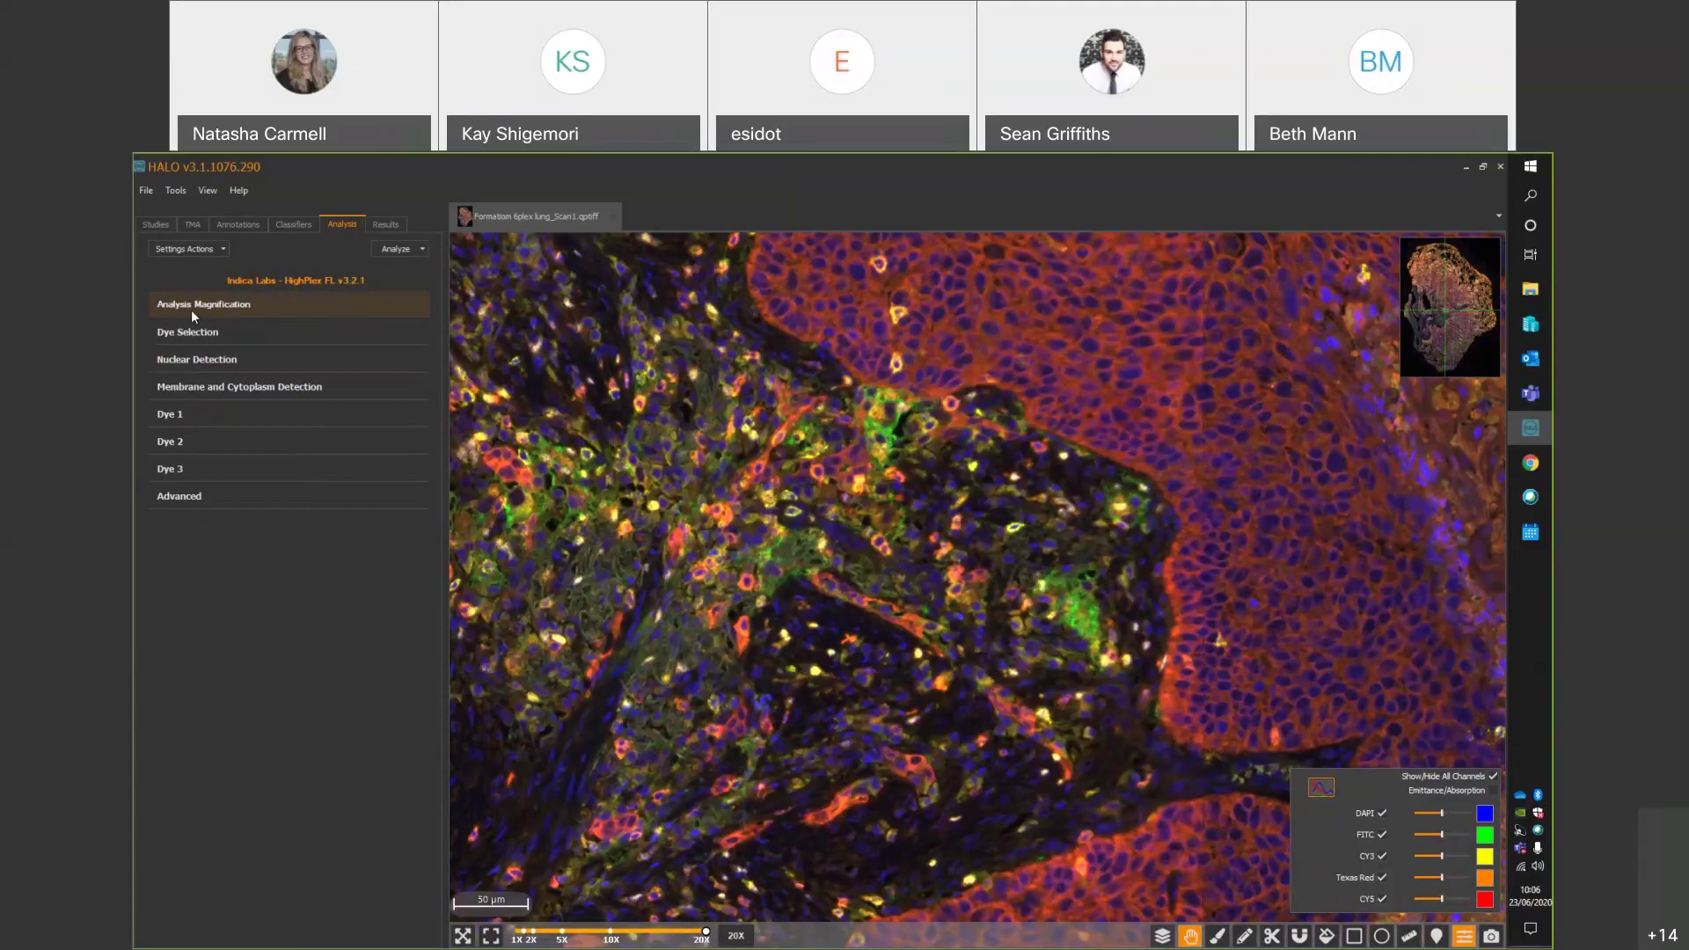
{"action": "left_click", "coordinate": [192, 310]}
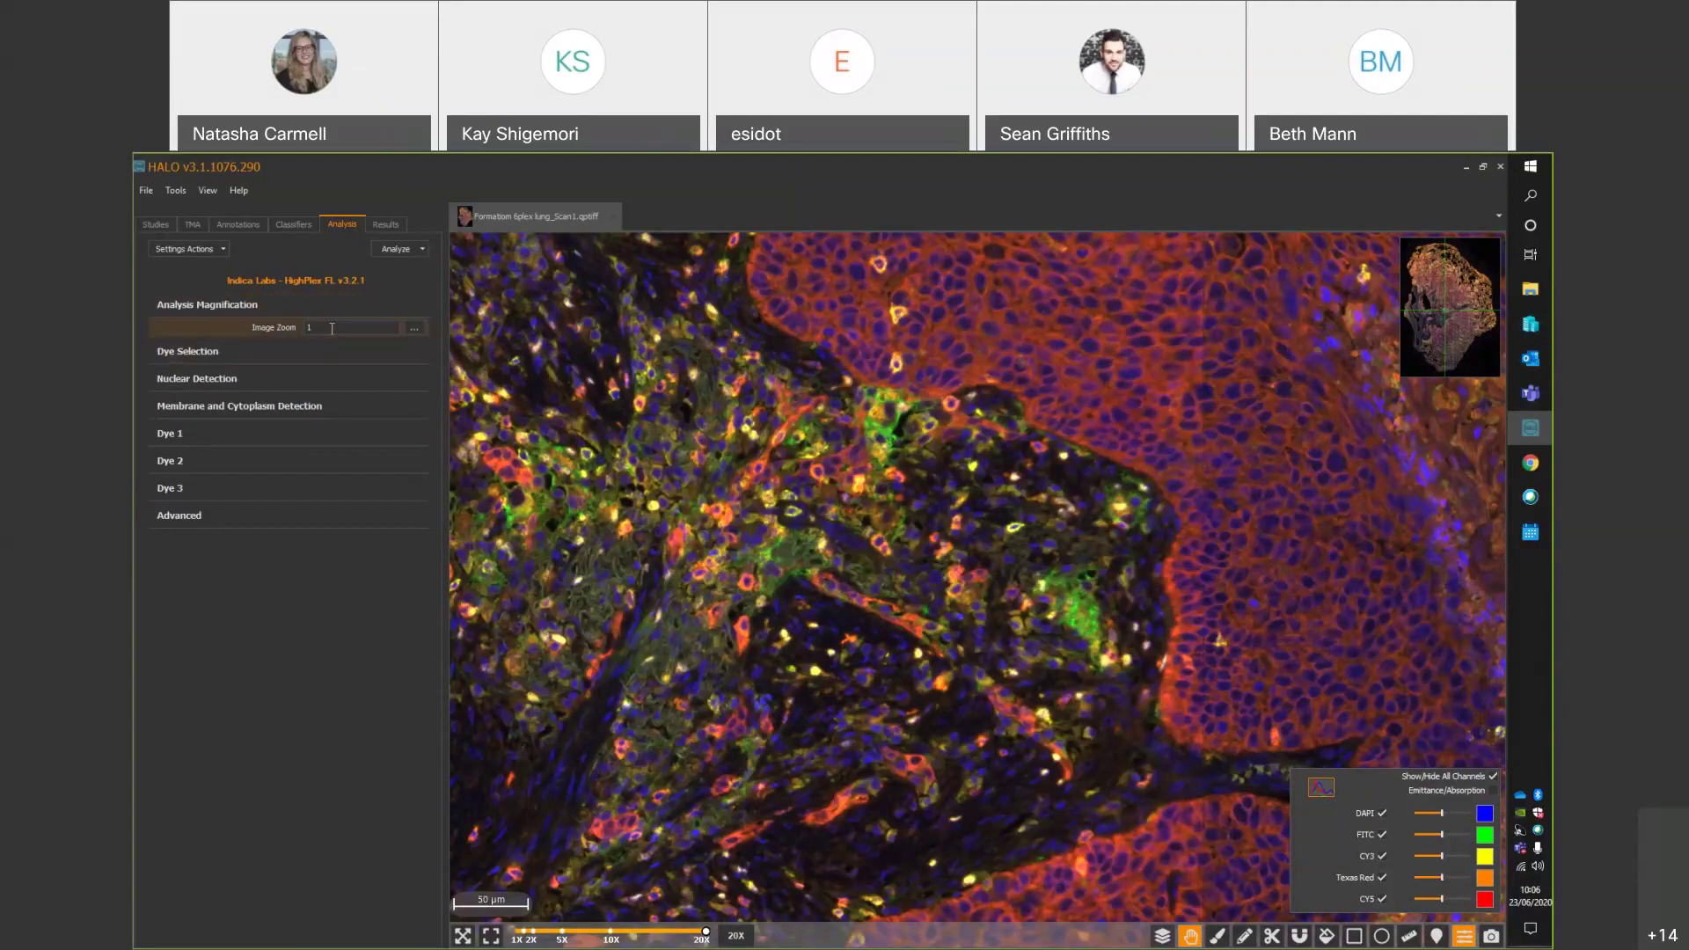
{"action": "left_click", "coordinate": [286, 330]}
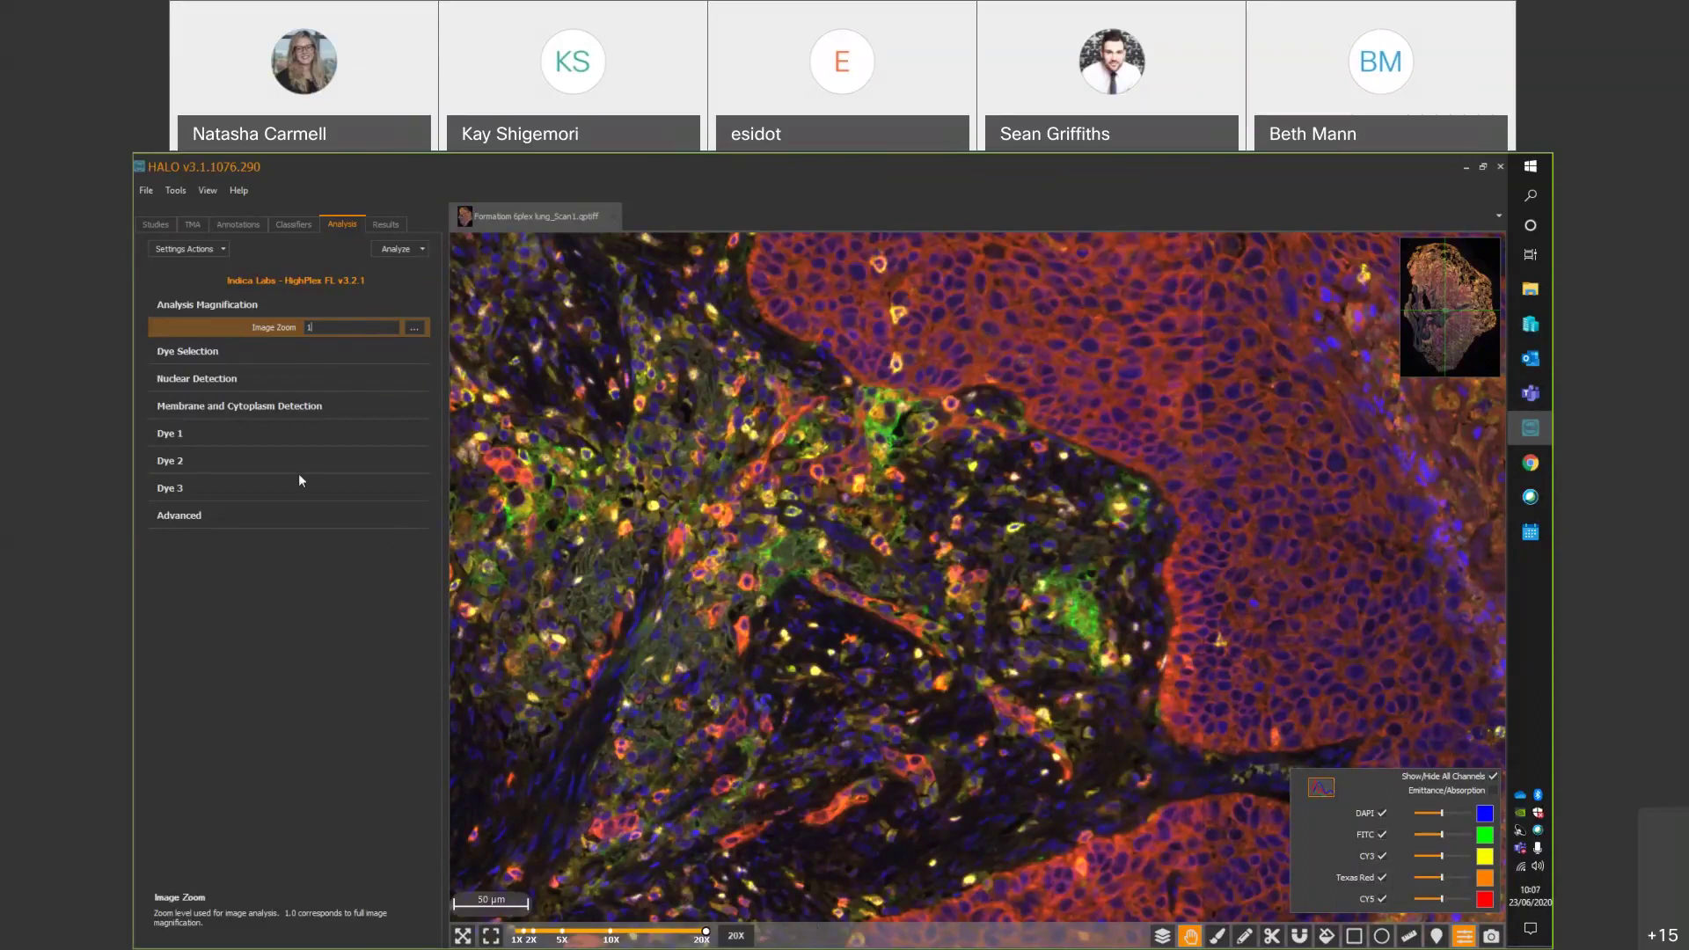
{"action": "left_click", "coordinate": [252, 310]}
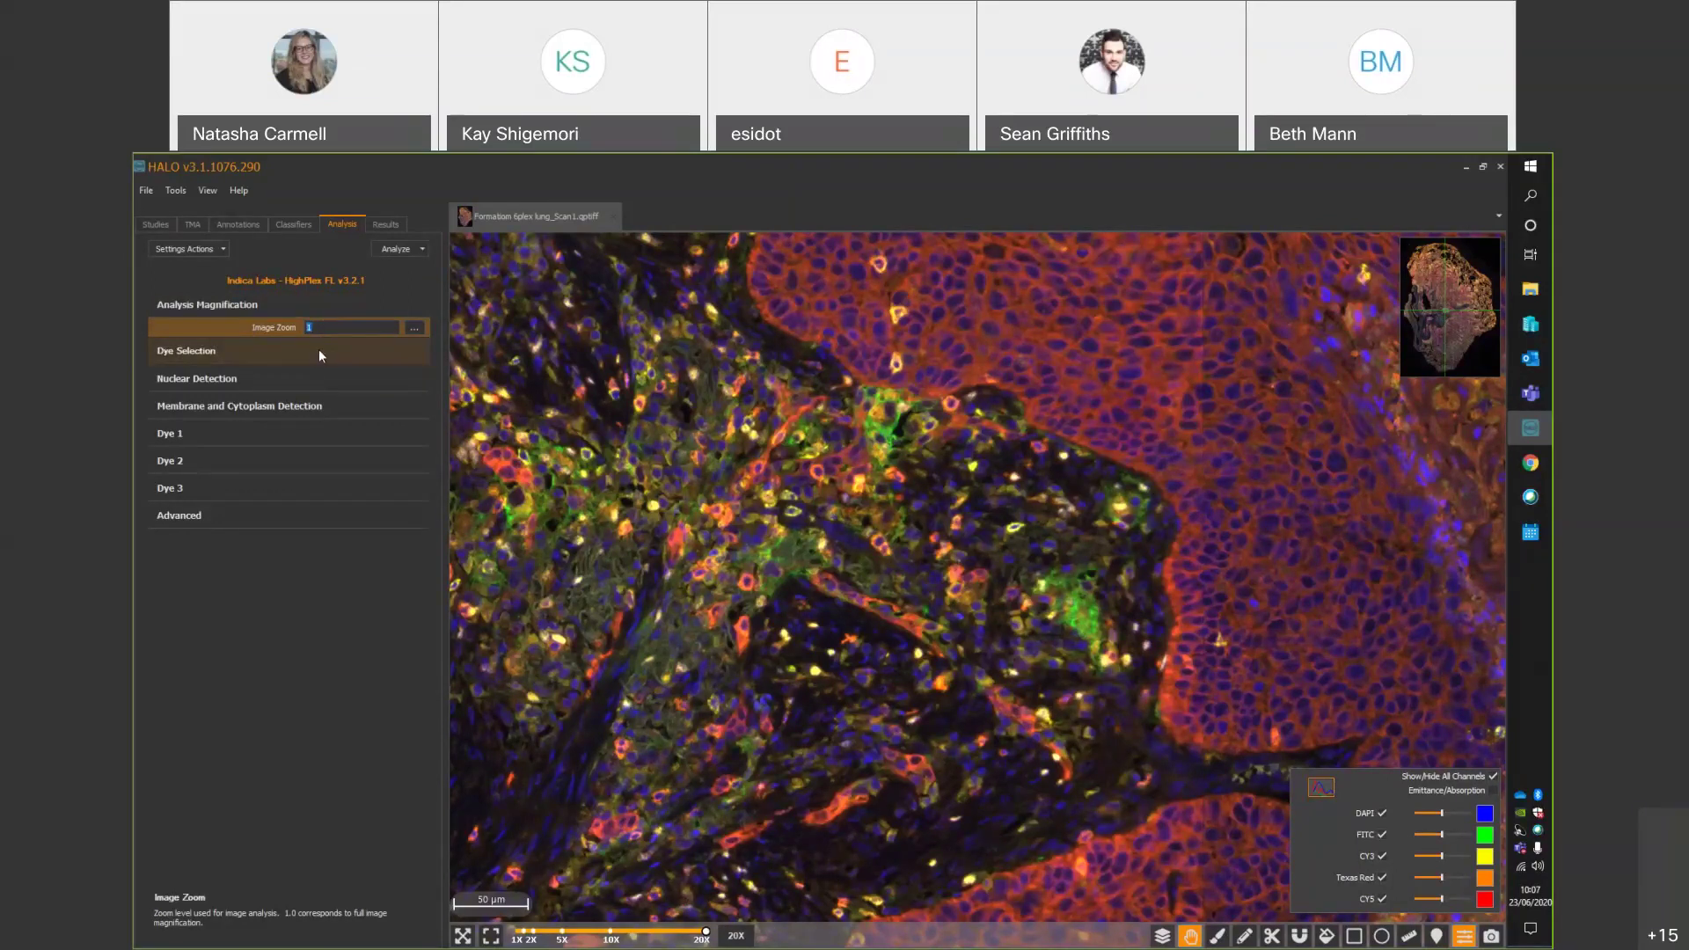
Autofill the dye selection from the active image's channels and expand the FITC dye settings.
{"action": "left_click", "coordinate": [216, 348]}
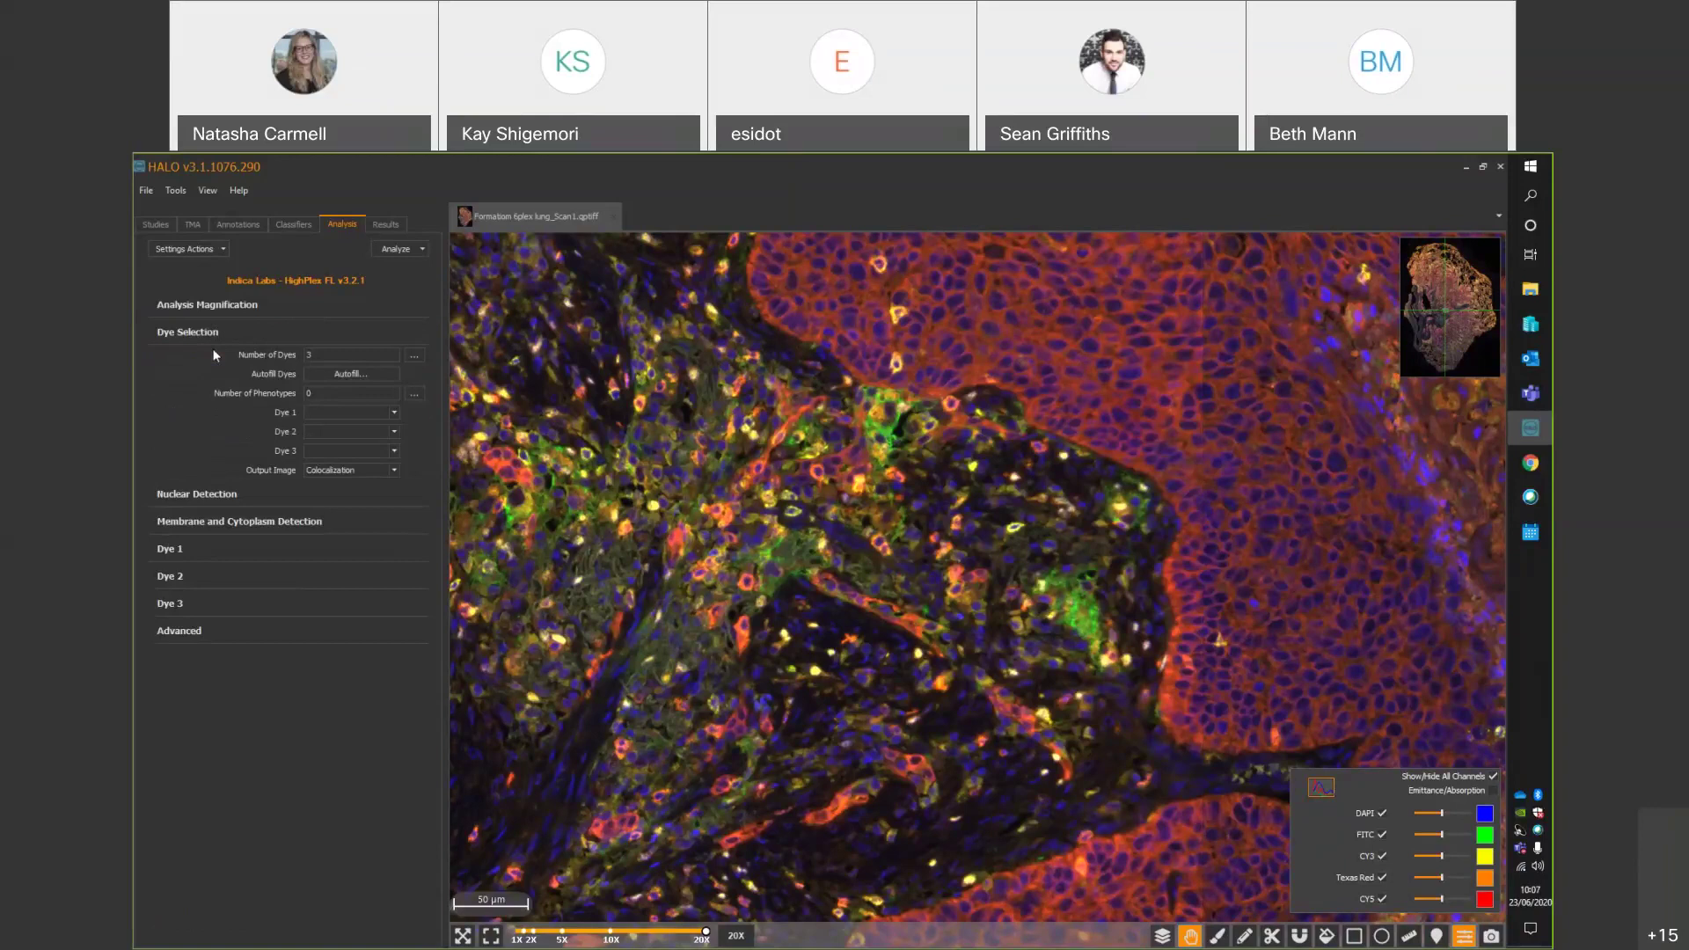
{"action": "left_click", "coordinate": [382, 373]}
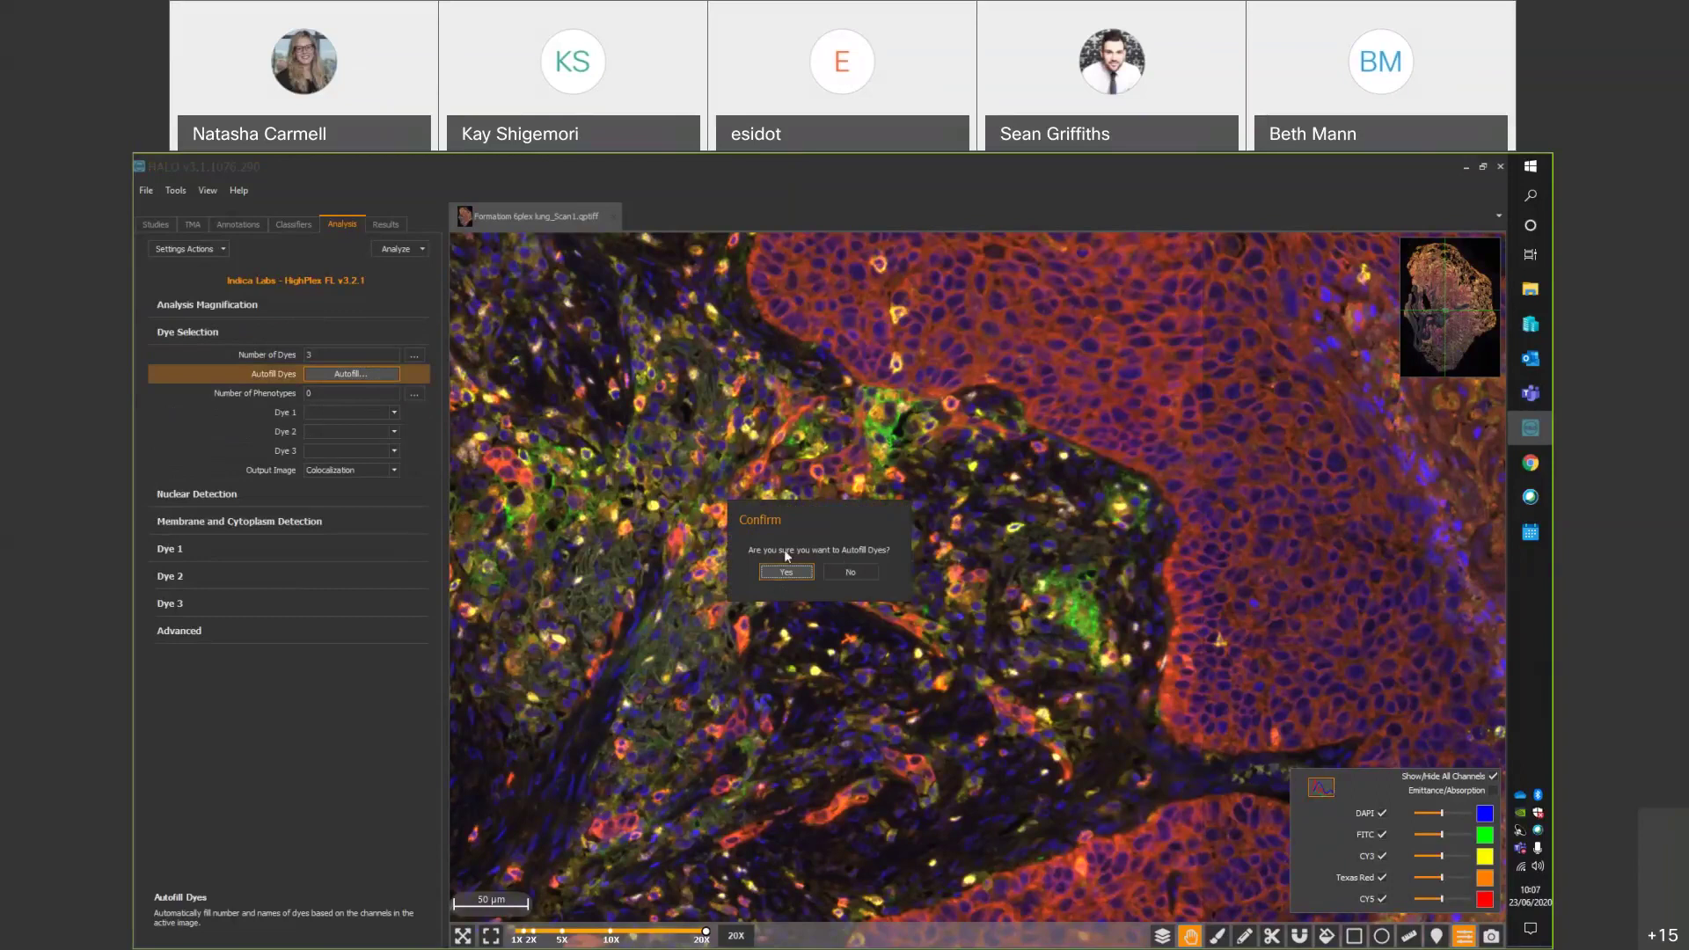
{"action": "left_click", "coordinate": [787, 572]}
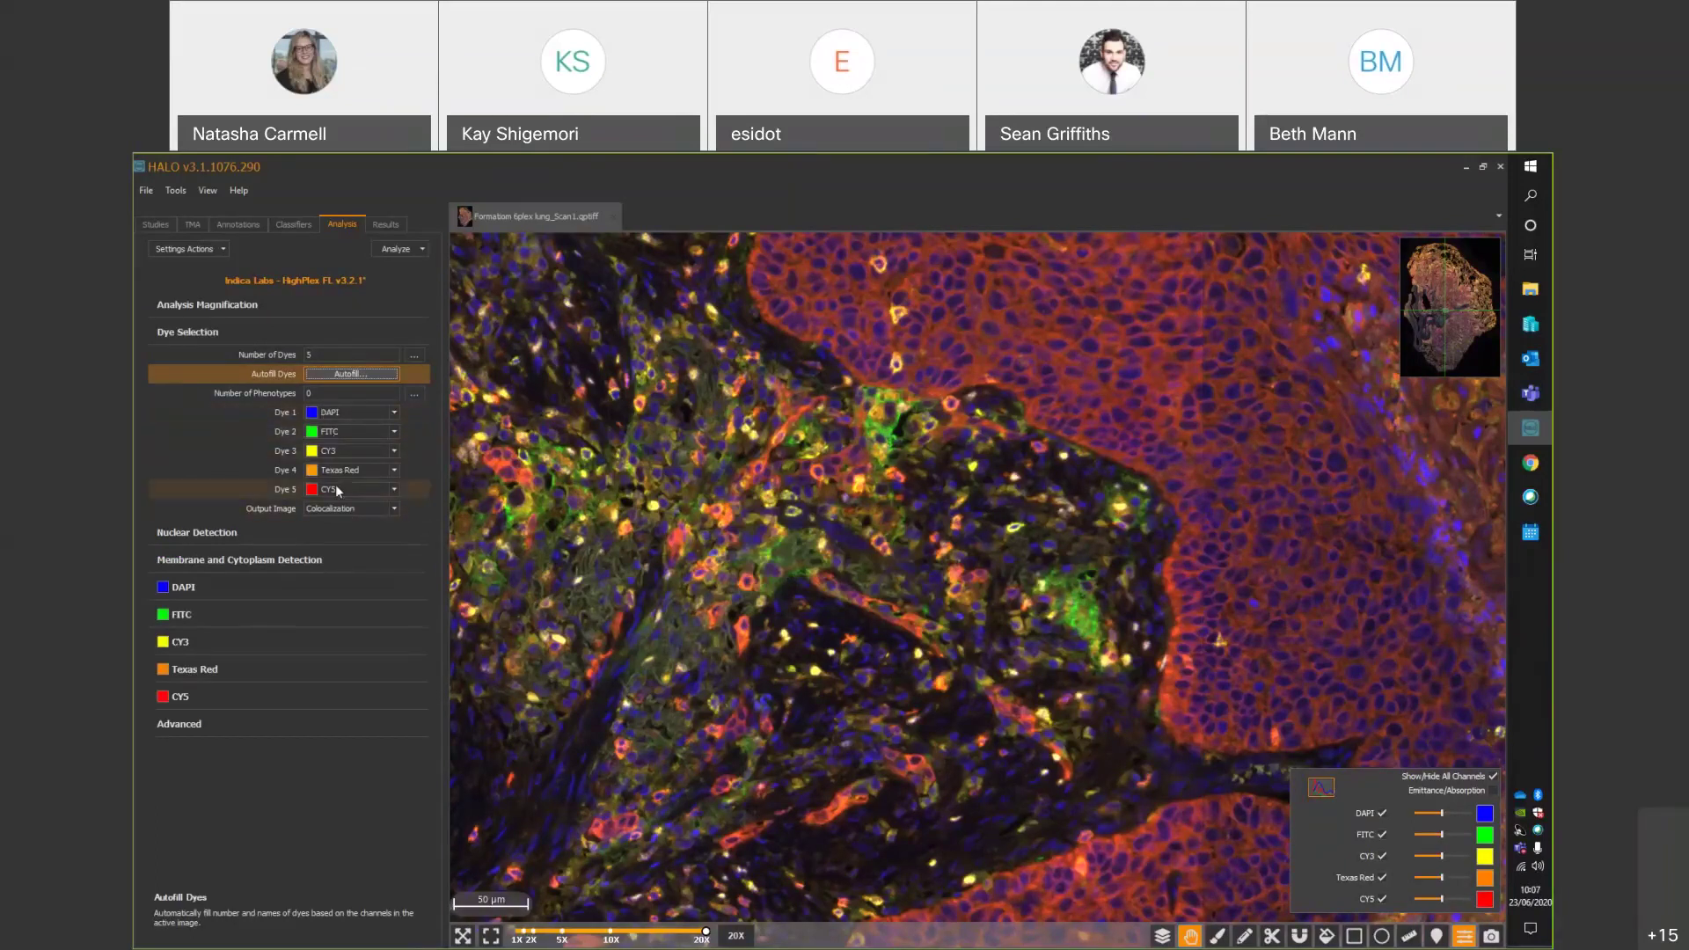
{"action": "left_click", "coordinate": [245, 610]}
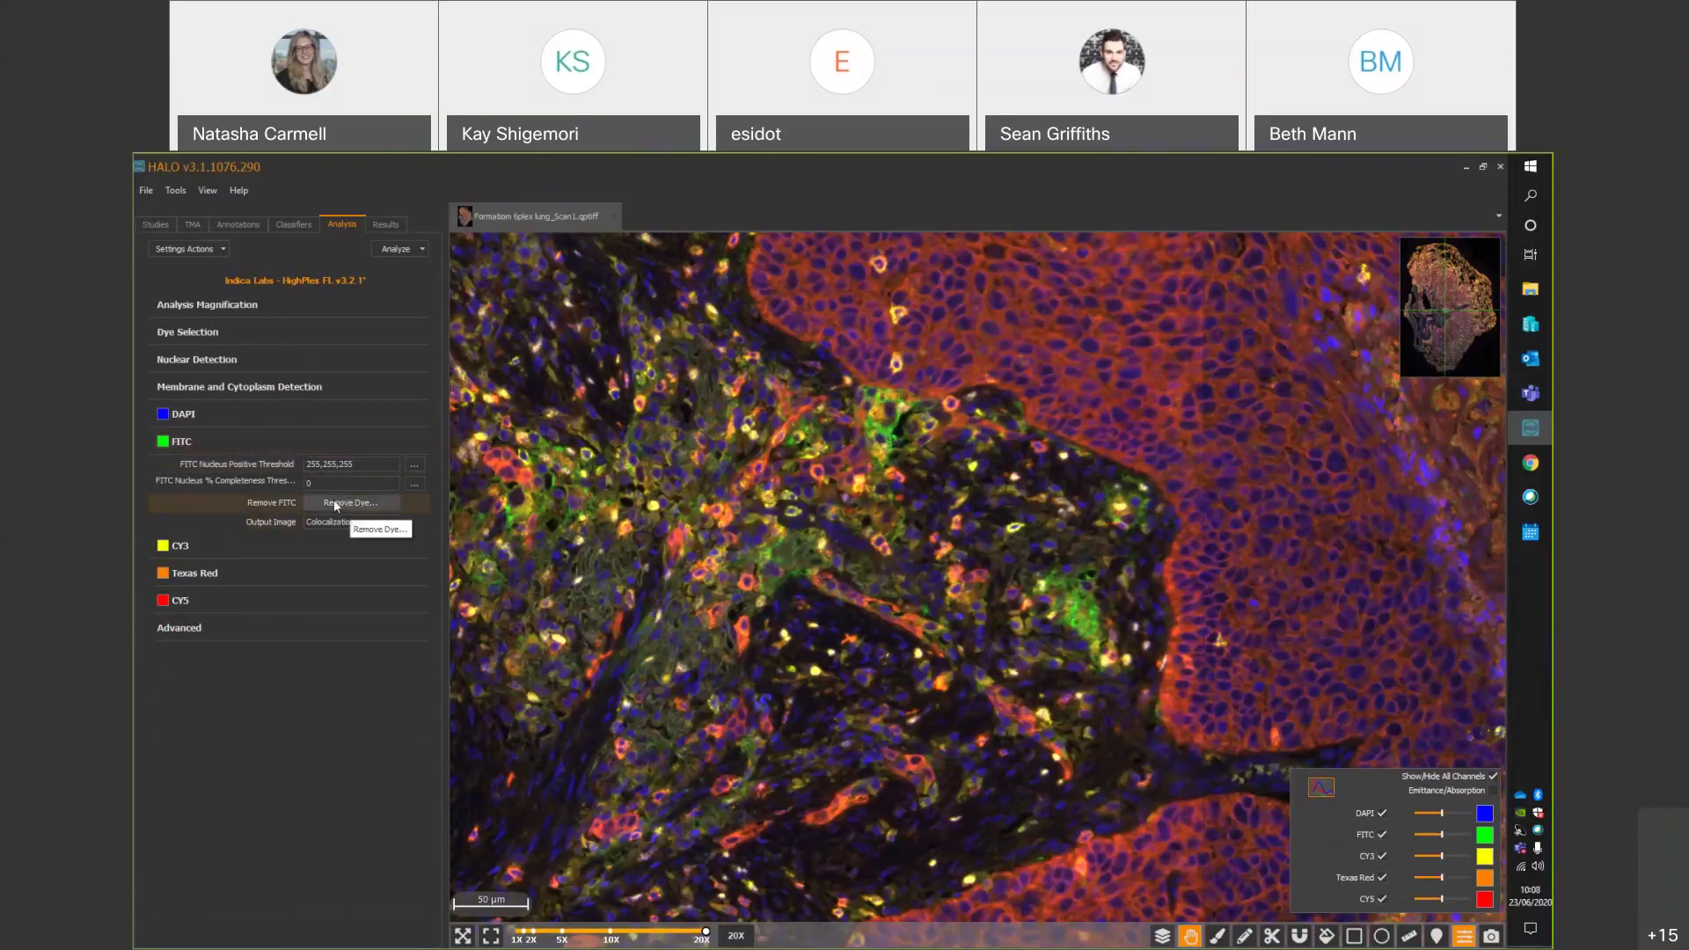
Set the number of phenotypes to 3 in the dye selection settings.
{"action": "left_click", "coordinate": [219, 335]}
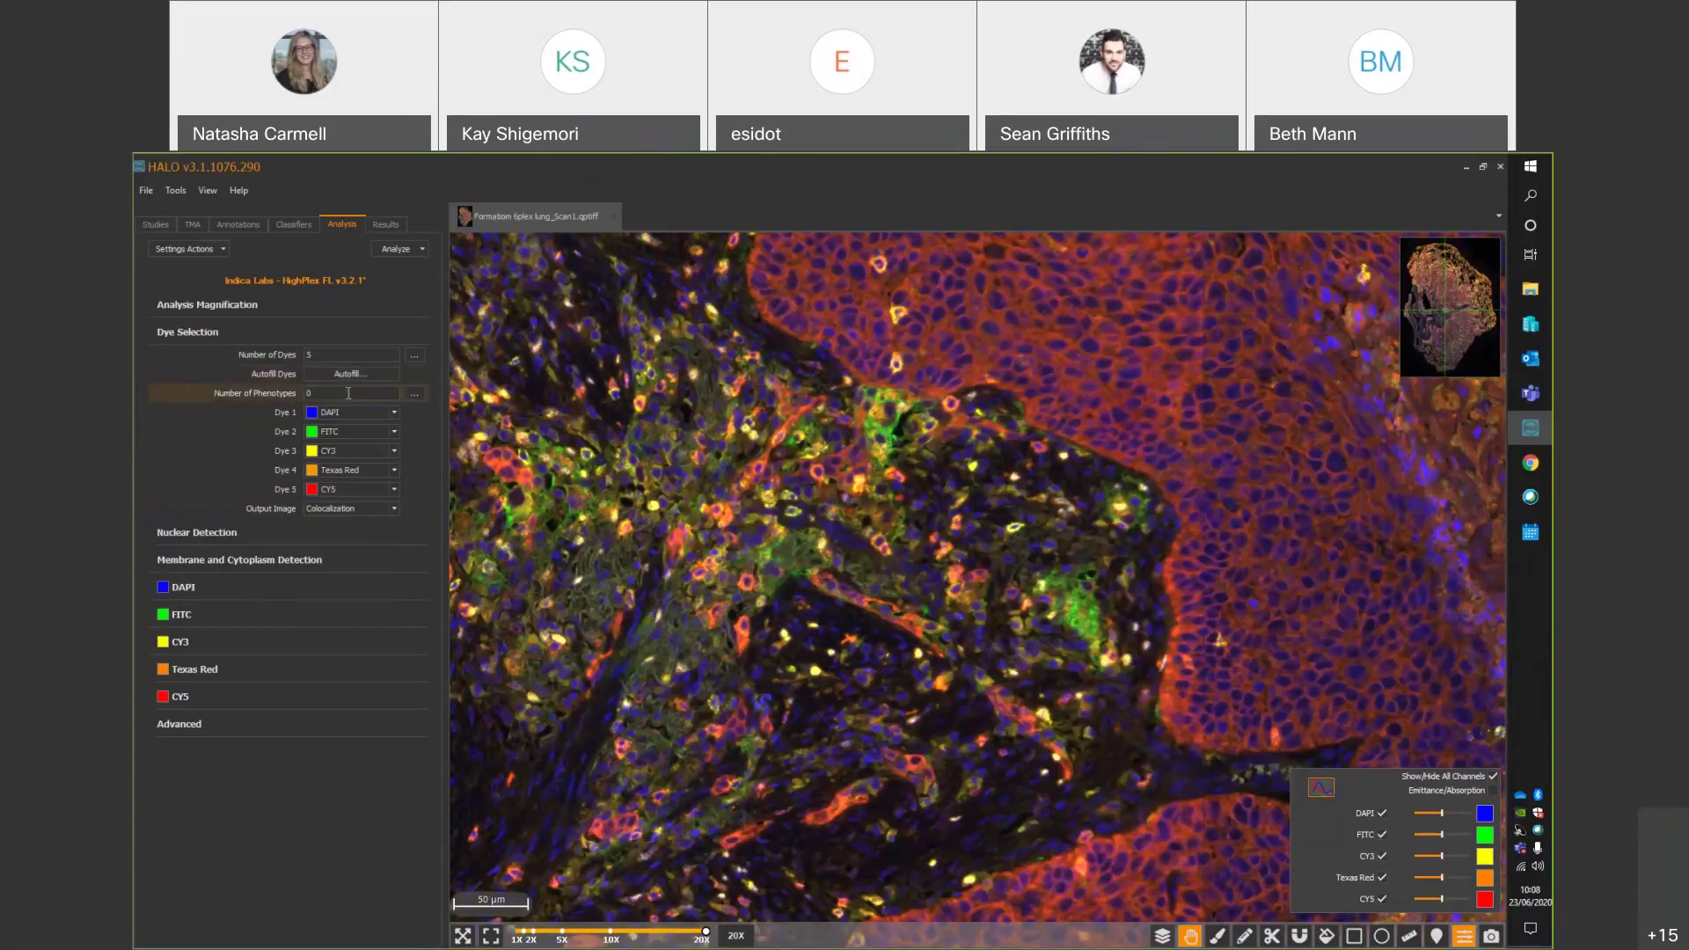
{"action": "left_click", "coordinate": [149, 391]}
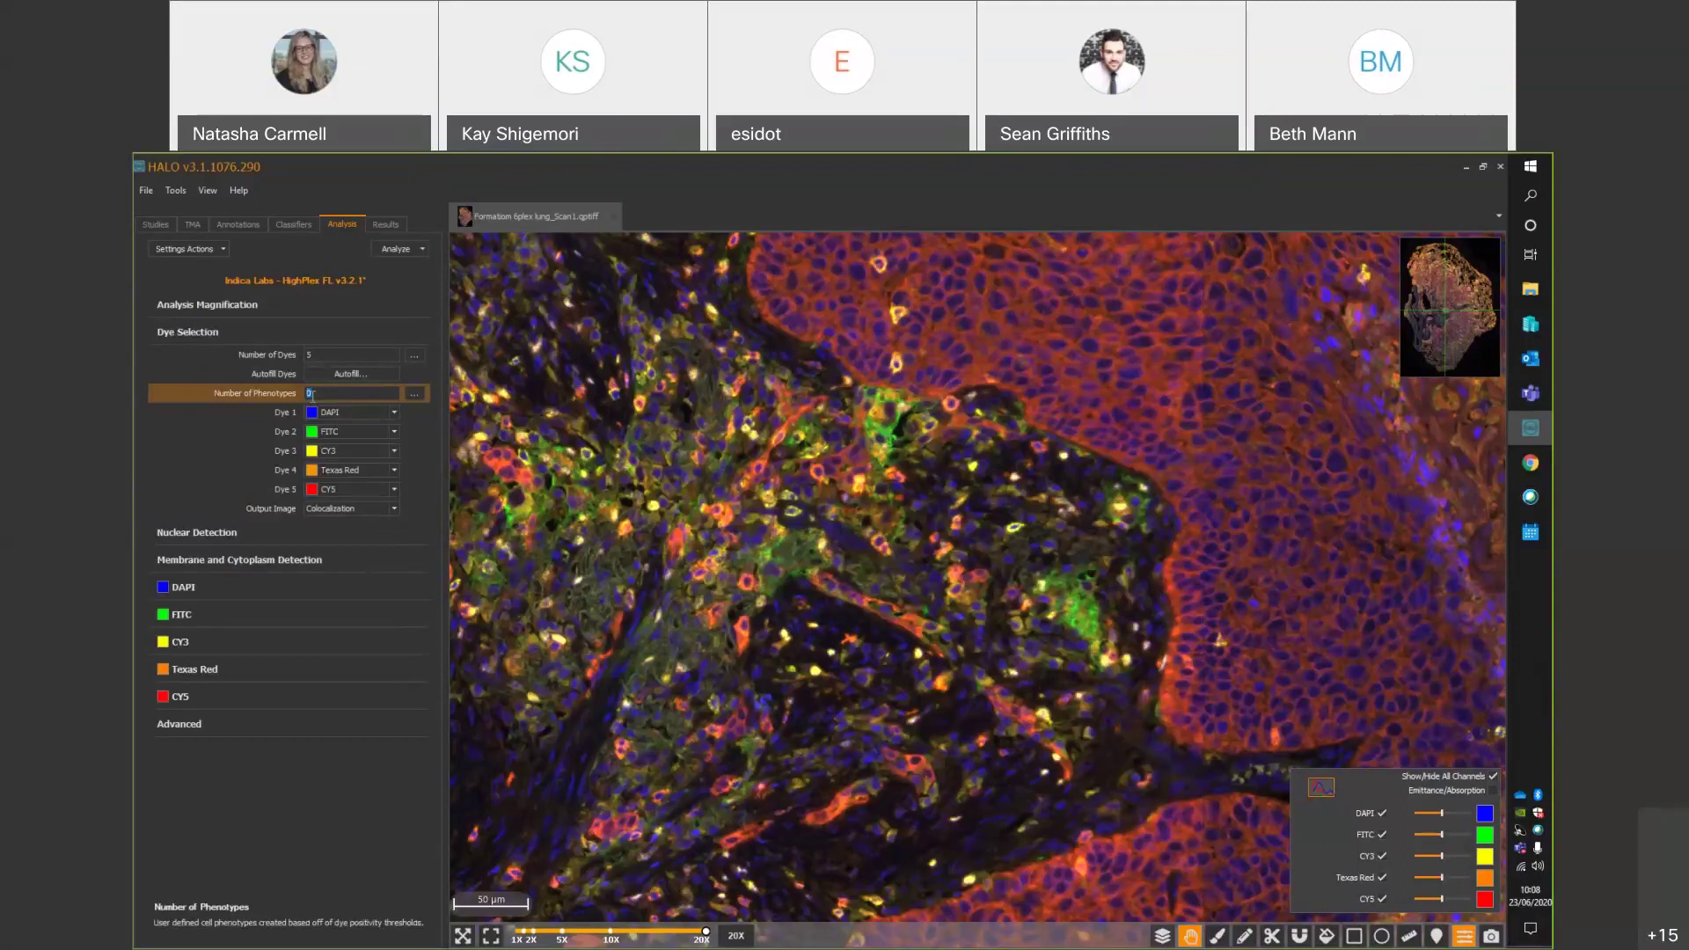
{"action": "key", "text": "Return"}
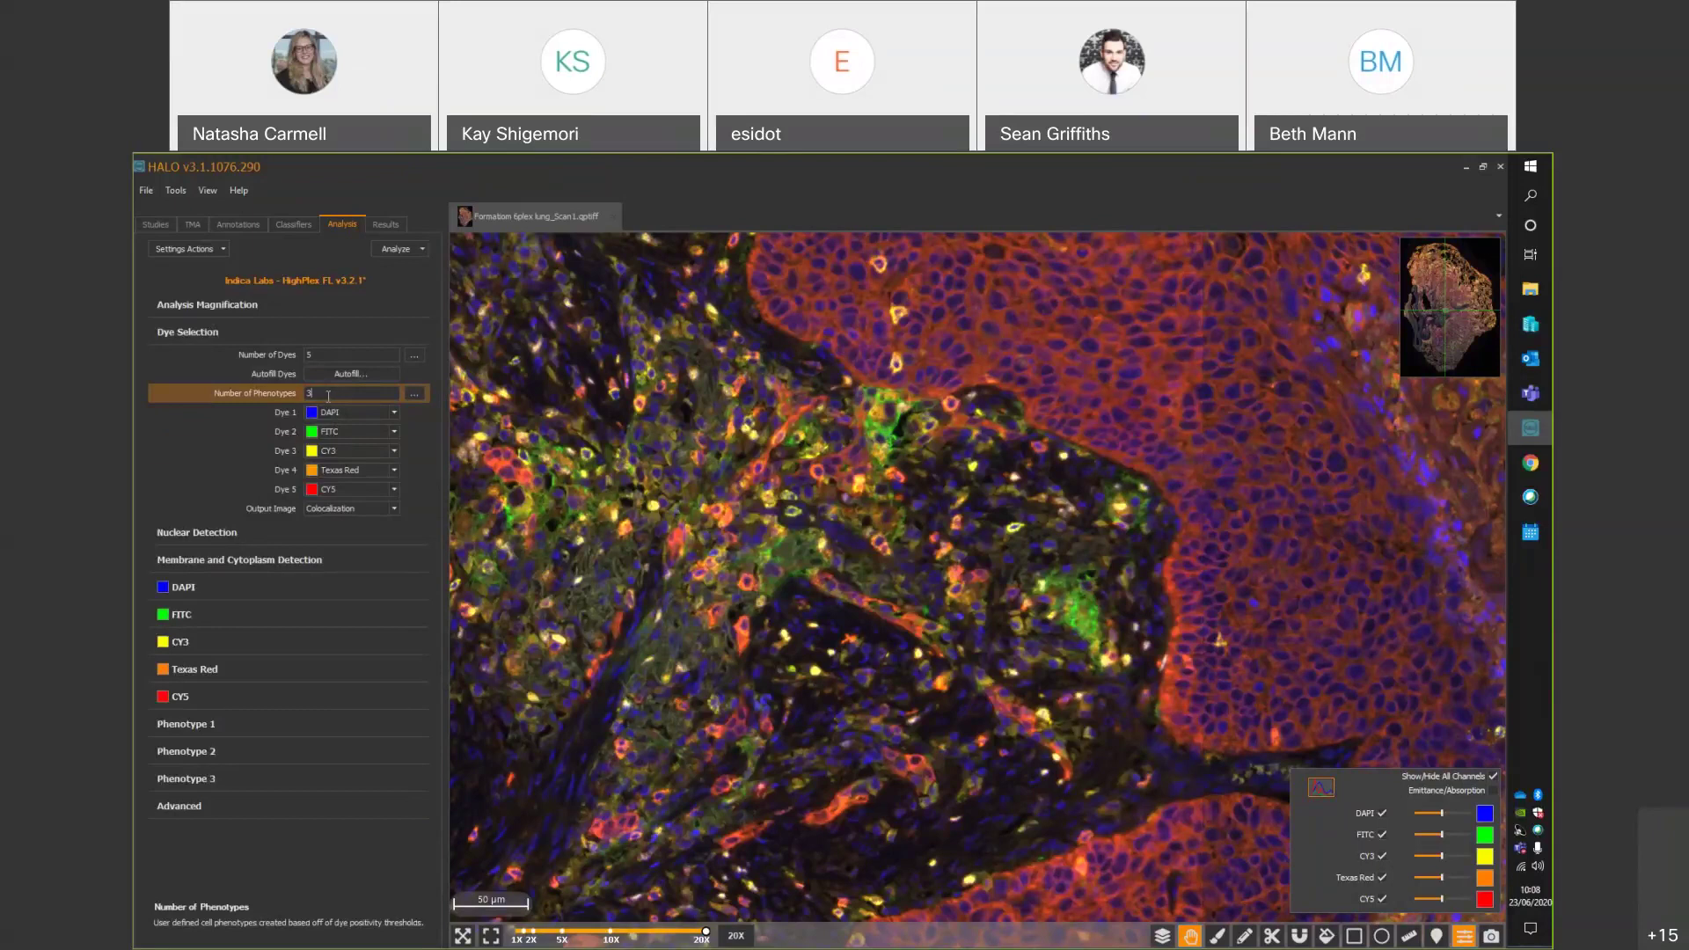
Review the nuclear detection settings, including contrast threshold, minimum intensity, nuclear dye choices and number of nuclear dyes.
{"action": "left_click", "coordinate": [218, 535]}
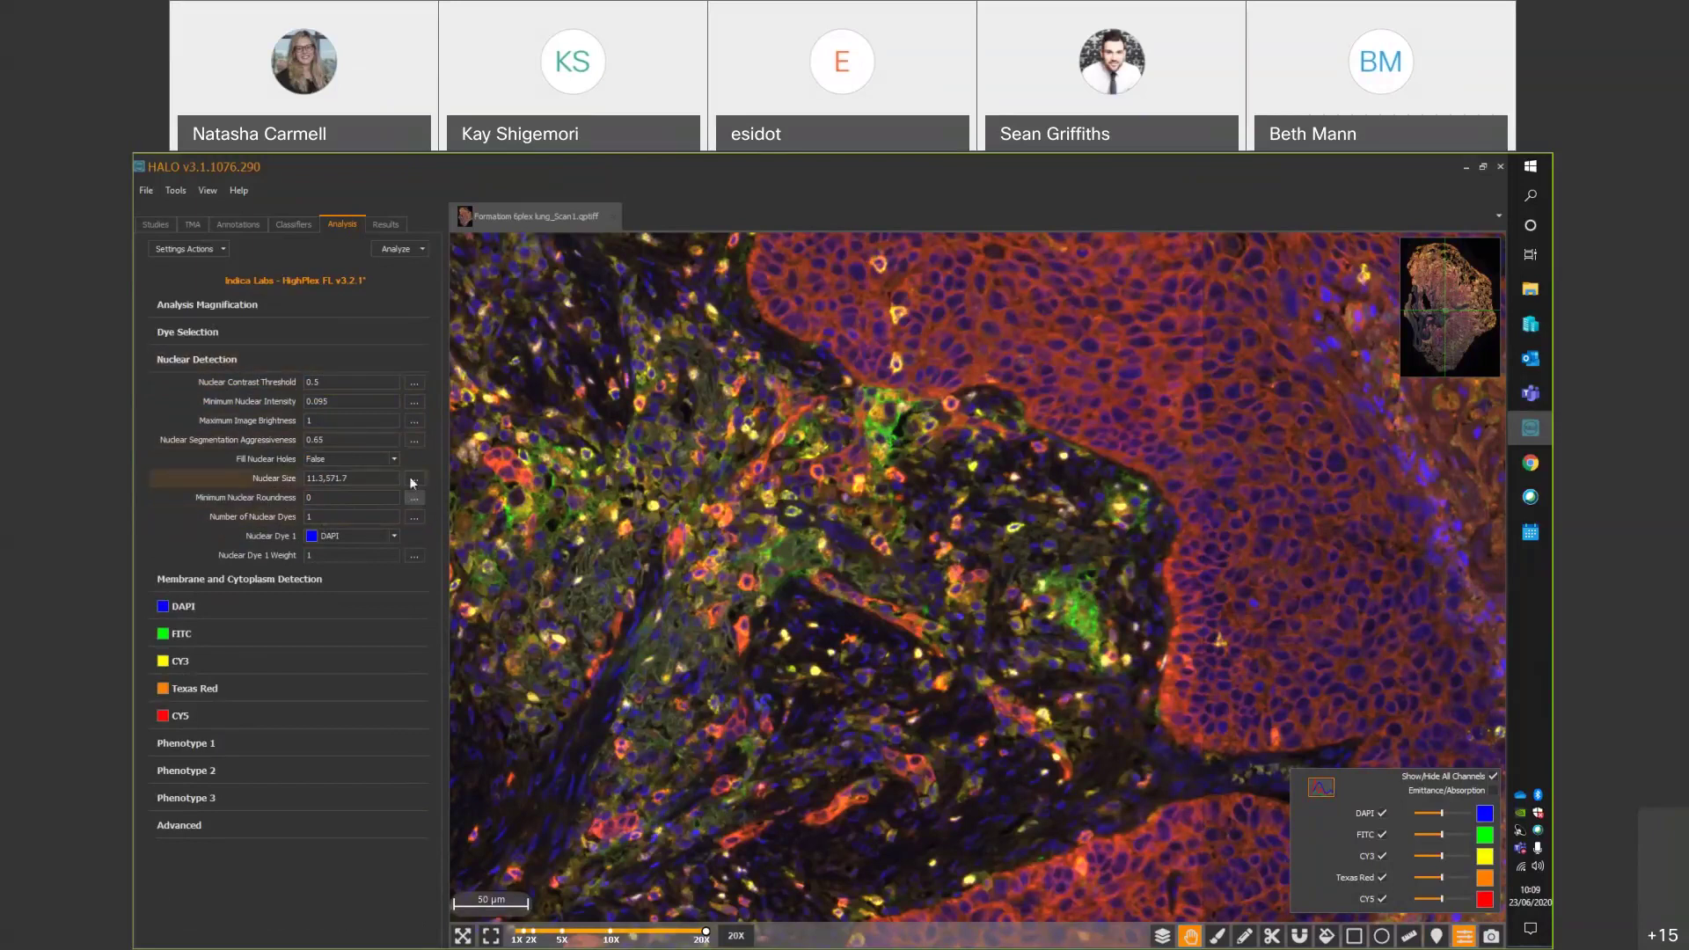
{"action": "left_click", "coordinate": [354, 380]}
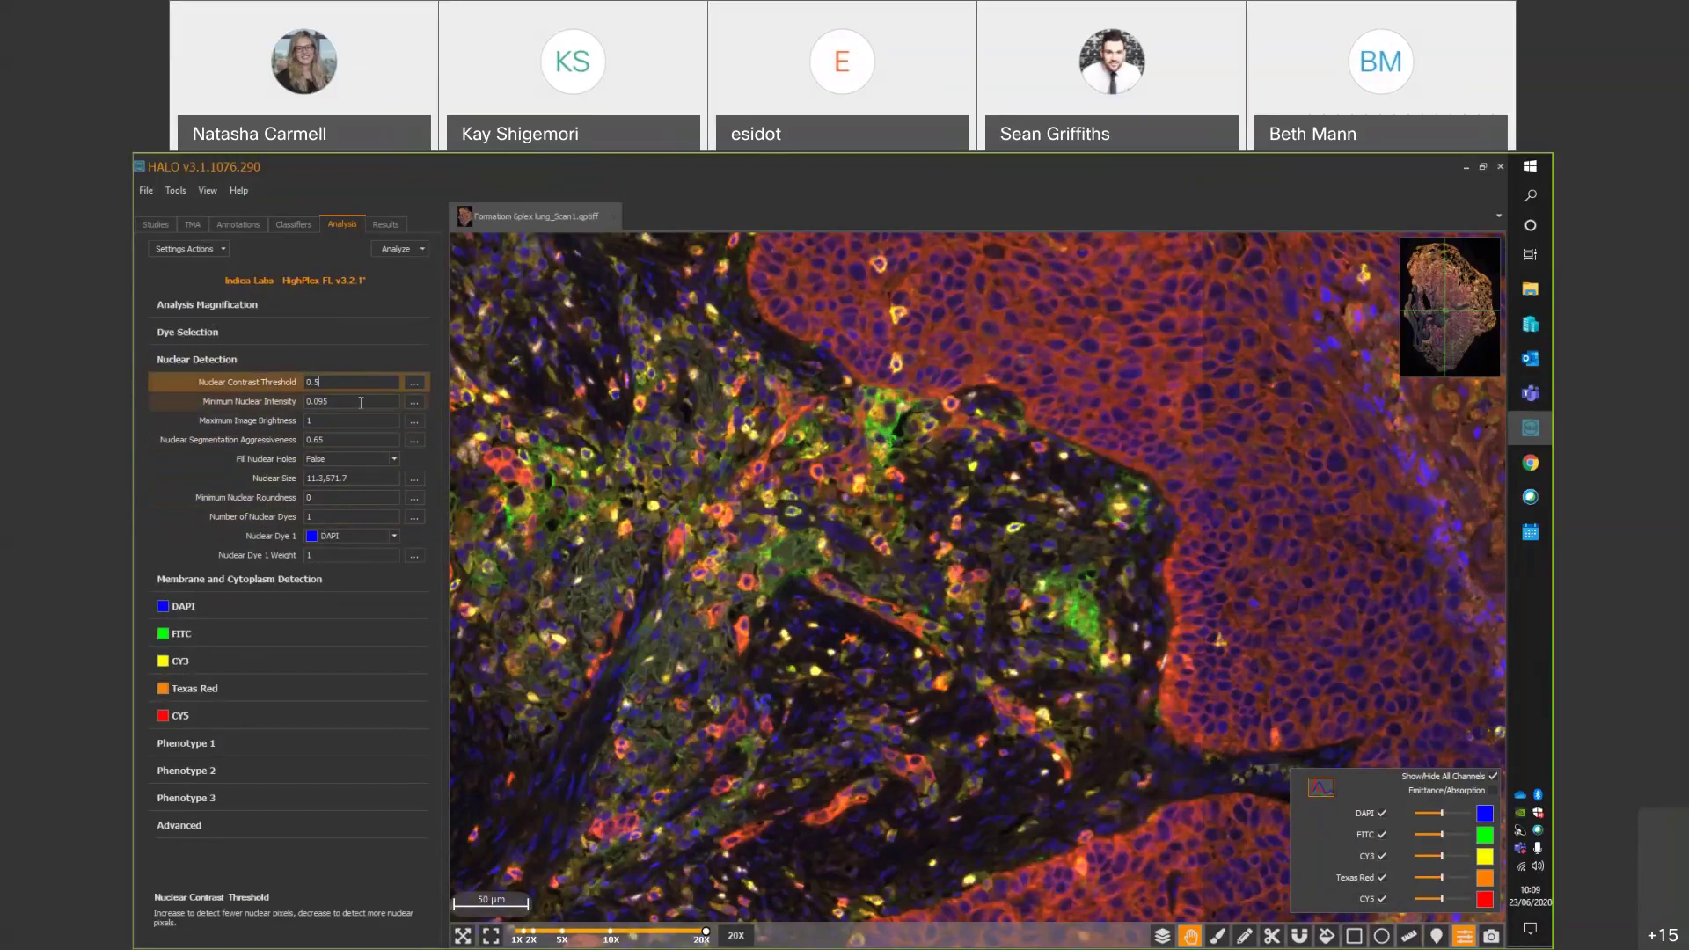
{"action": "left_click", "coordinate": [360, 402]}
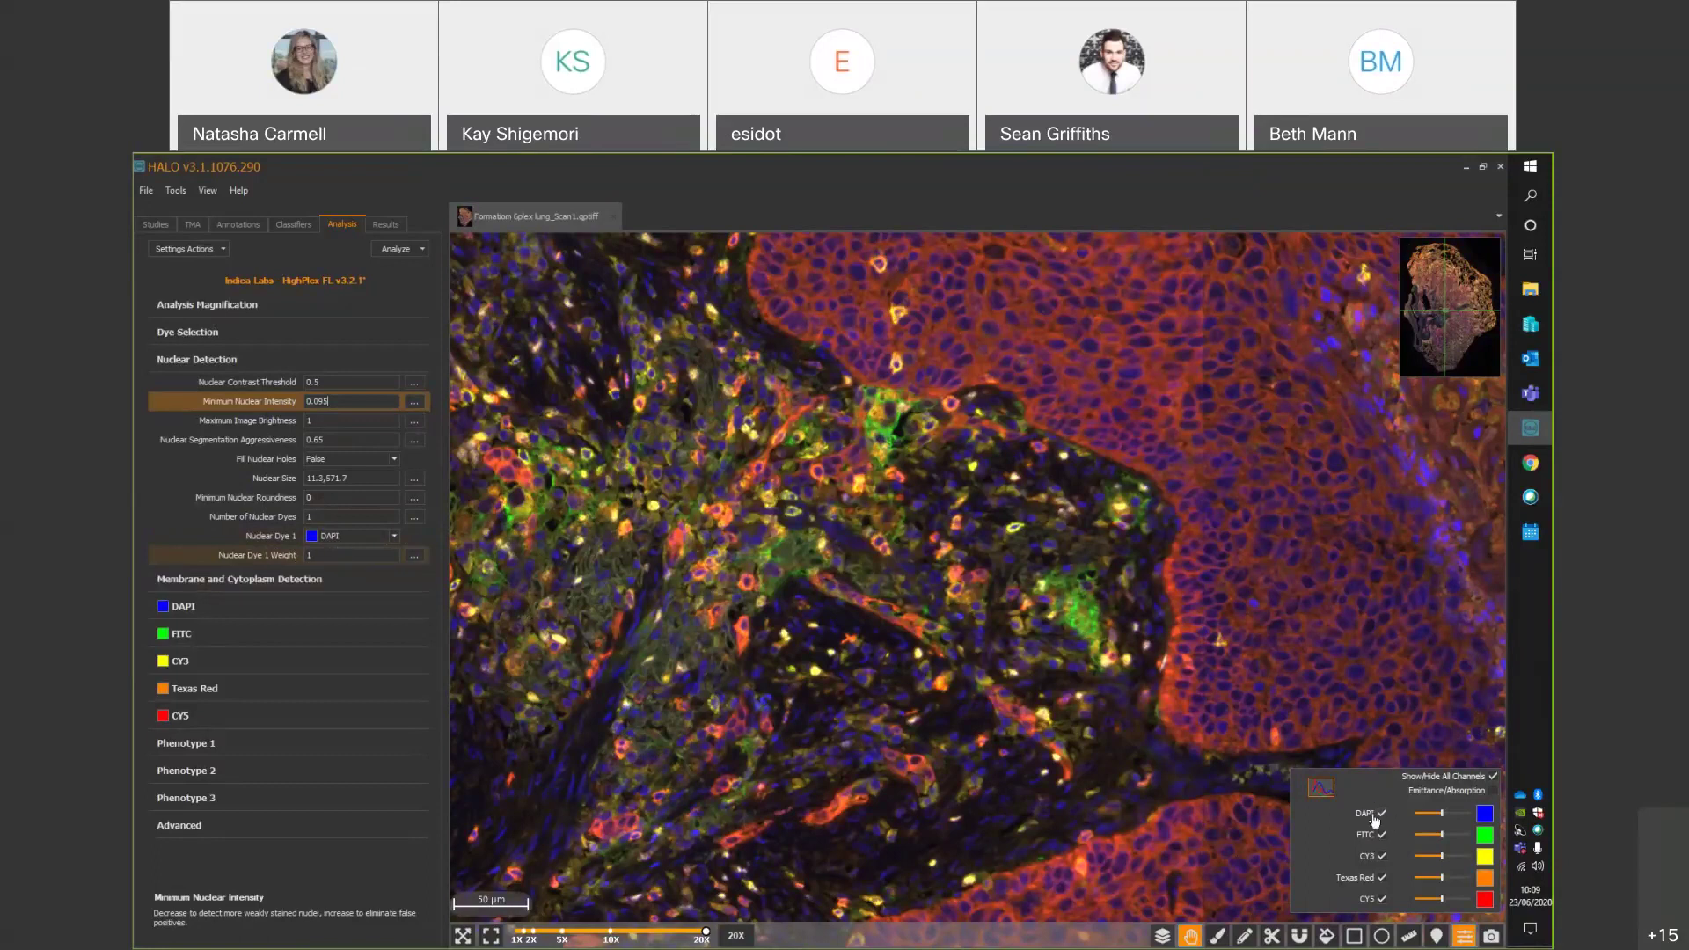
{"action": "left_click", "coordinate": [397, 539]}
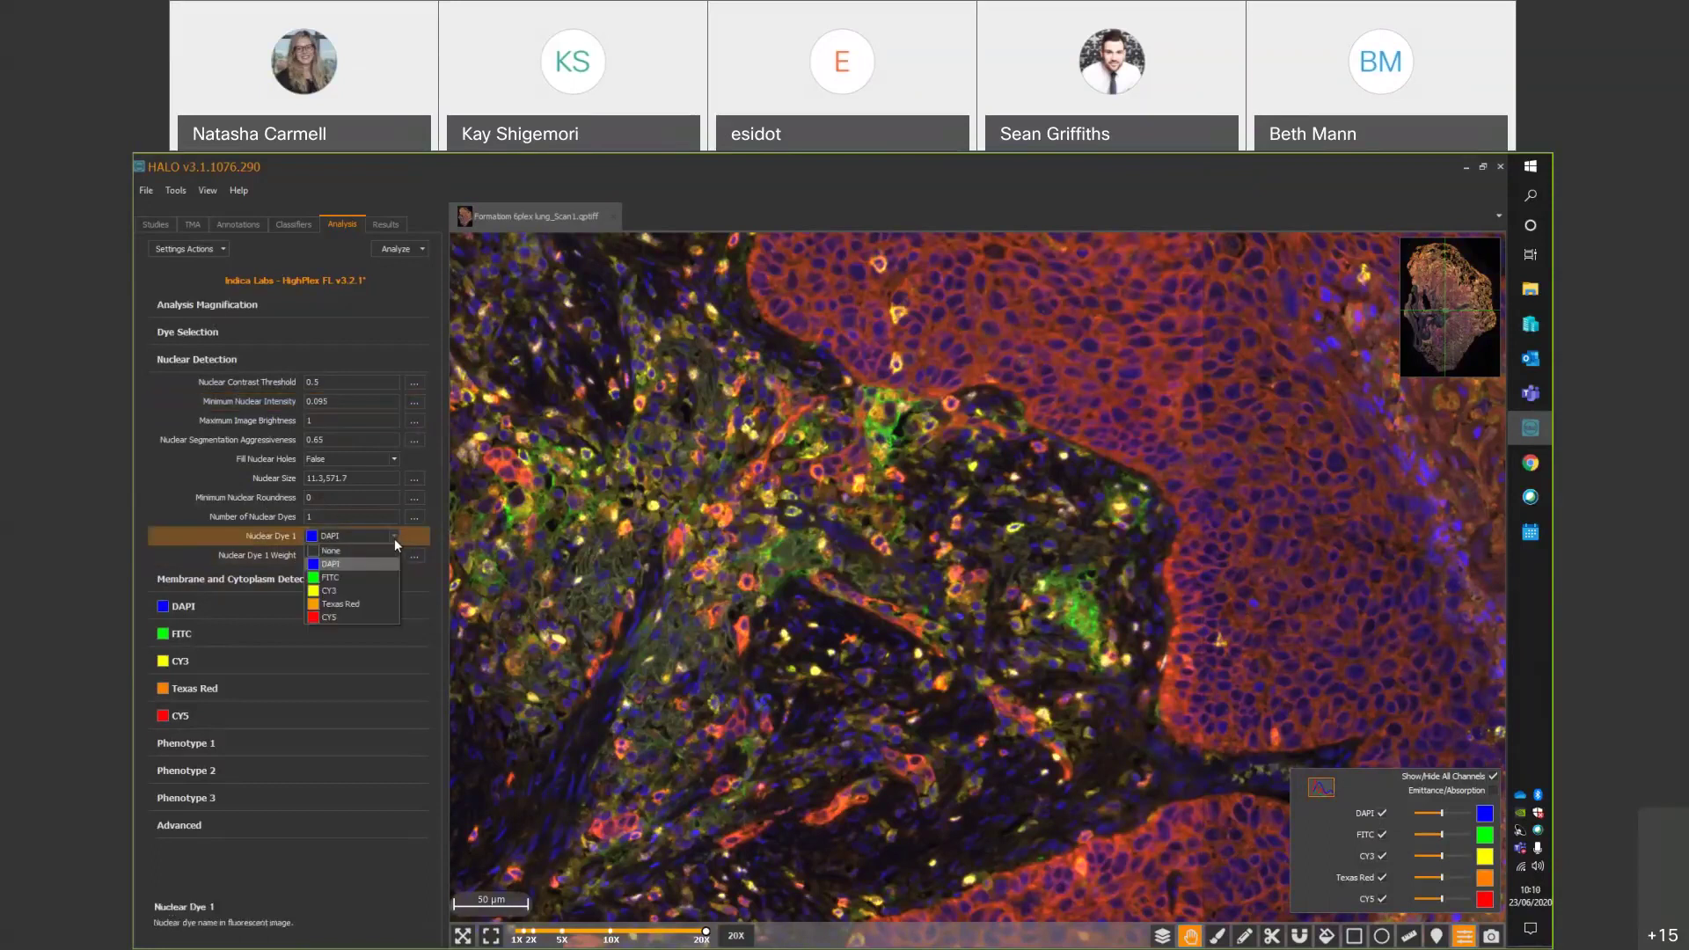
{"action": "left_click", "coordinate": [395, 538]}
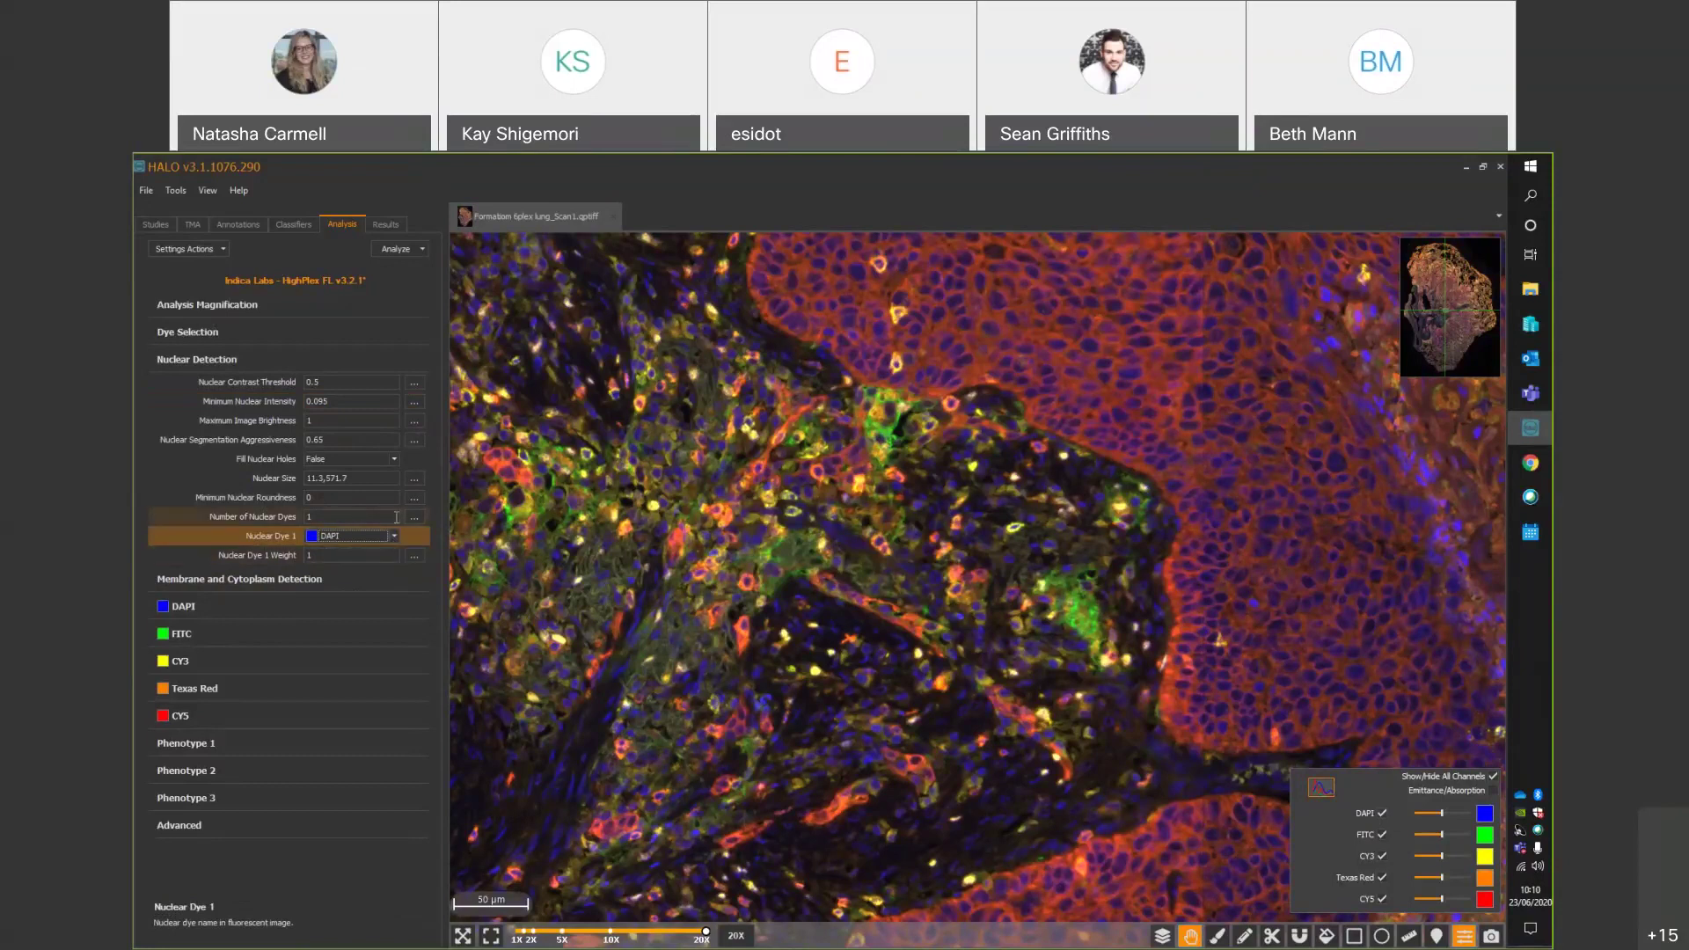
{"action": "left_click", "coordinate": [396, 516]}
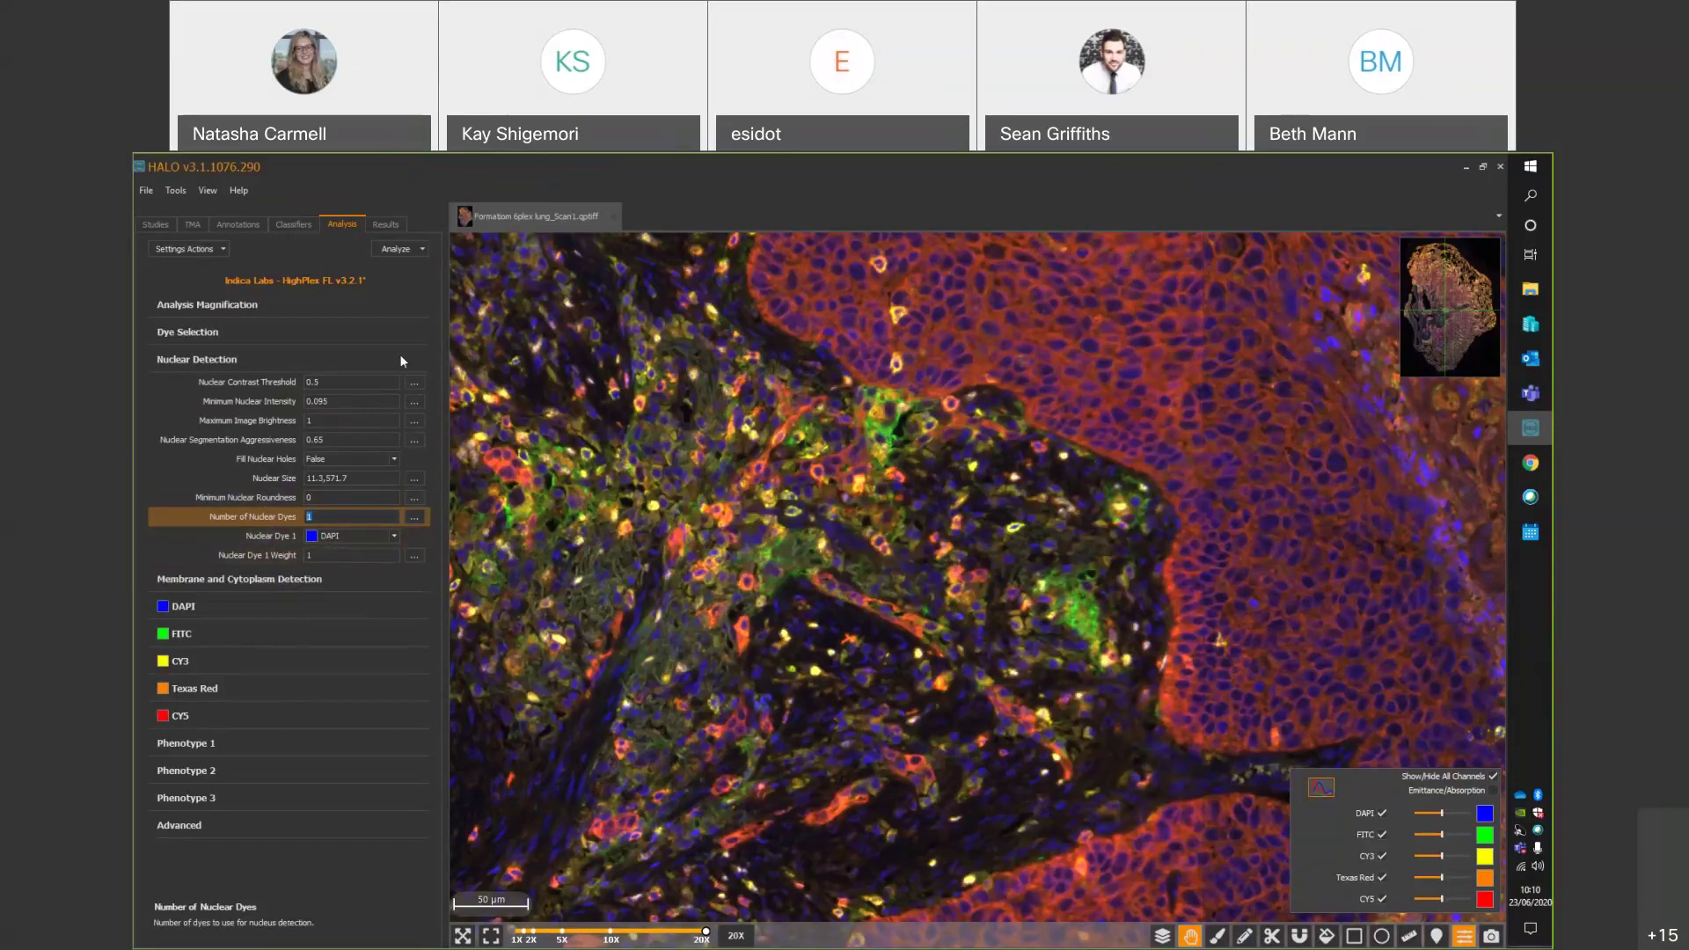
Show the live analysis preview on the image and hide the CY5, Texas Red, CY3 and FITC channels, leaving only DAPI.
{"action": "left_click", "coordinate": [409, 250]}
{"action": "left_click", "coordinate": [417, 268]}
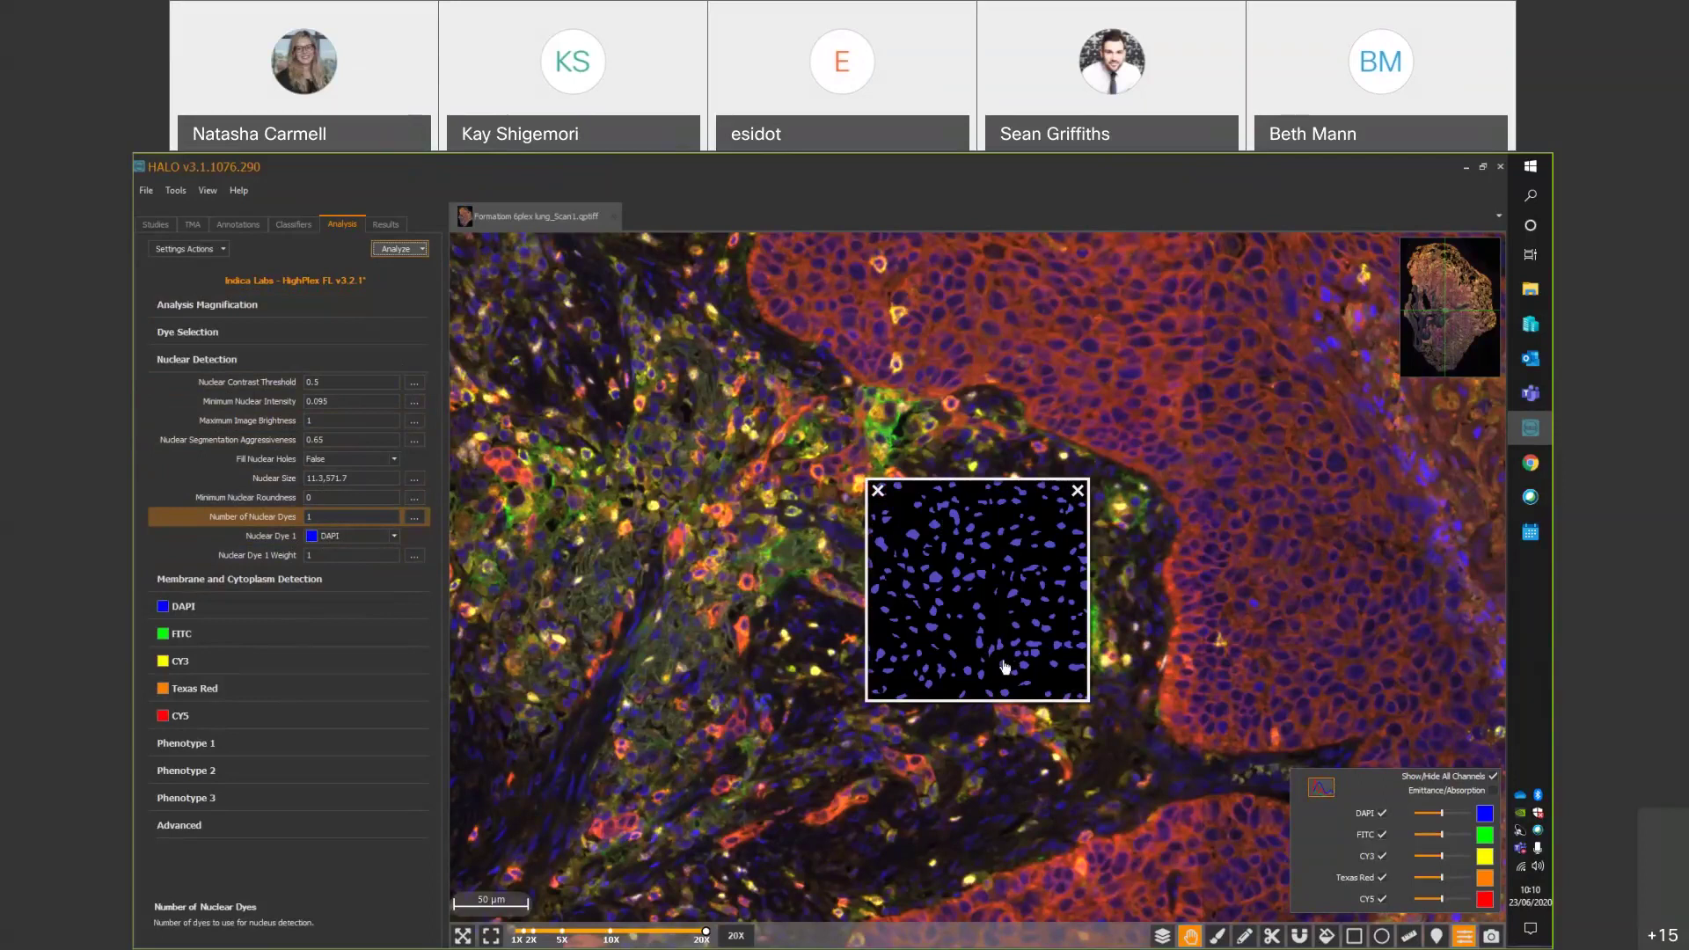
{"action": "left_click", "coordinate": [1384, 900]}
{"action": "left_click", "coordinate": [1384, 878]}
{"action": "left_click", "coordinate": [1383, 857]}
{"action": "left_click", "coordinate": [1384, 836]}
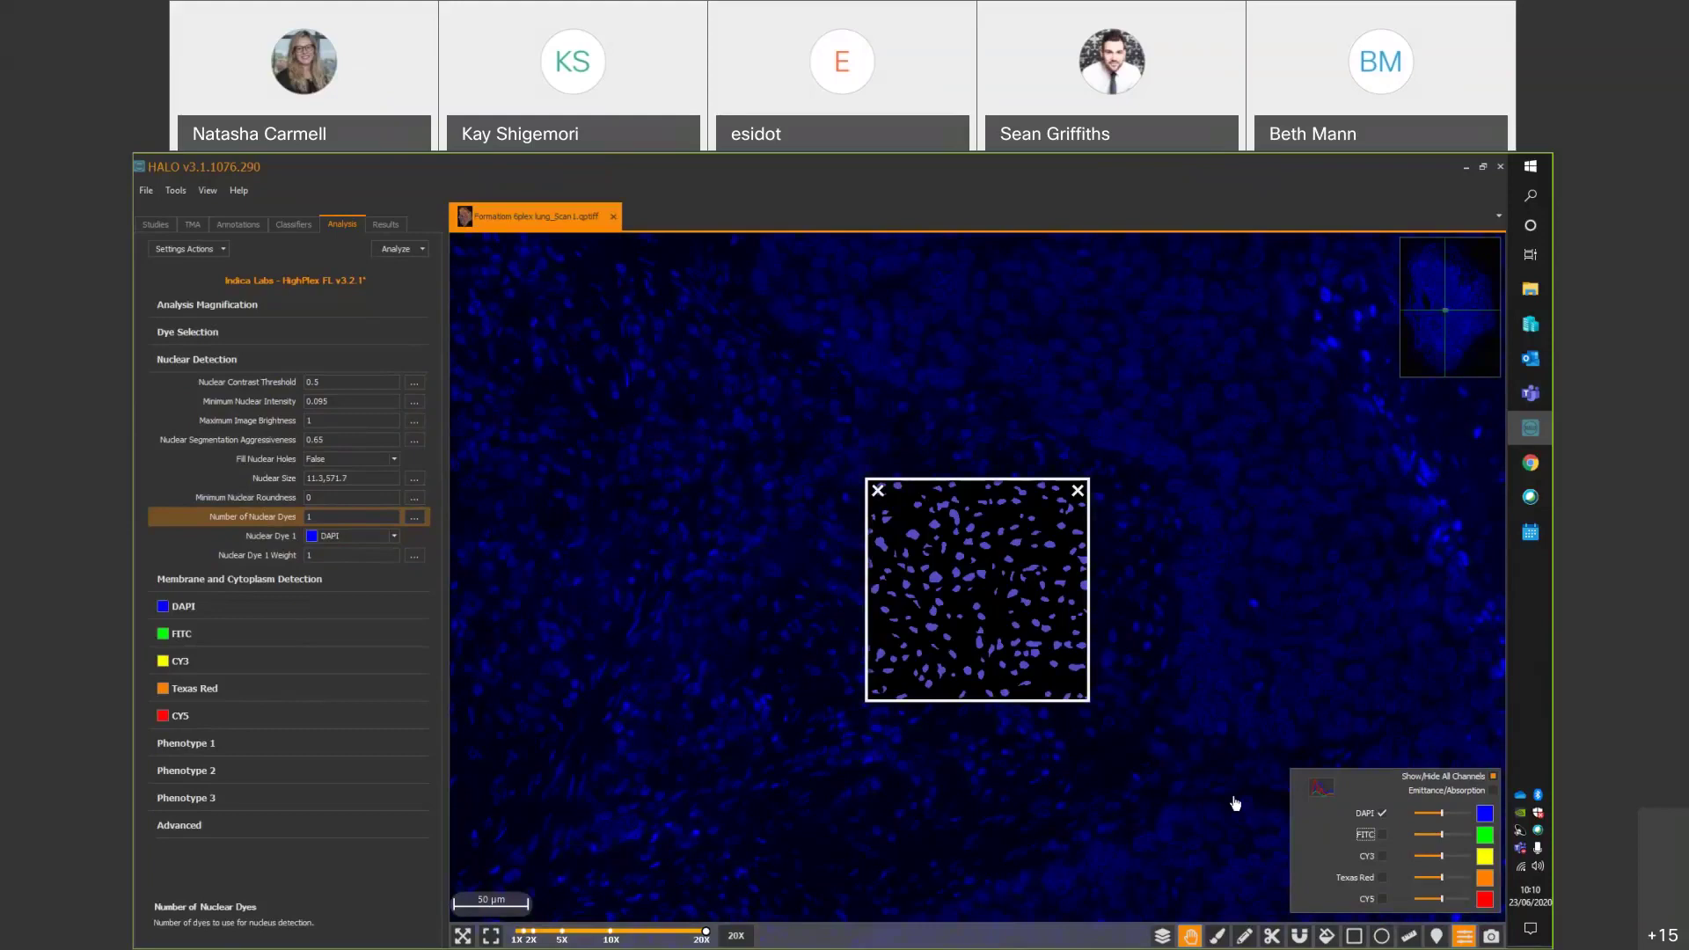
Toggle the analysis markup off and on to compare the detected nuclei with the DAPI signal in the preview.
{"action": "left_click", "coordinate": [1164, 937]}
{"action": "left_click", "coordinate": [1164, 938]}
{"action": "left_click", "coordinate": [1164, 938]}
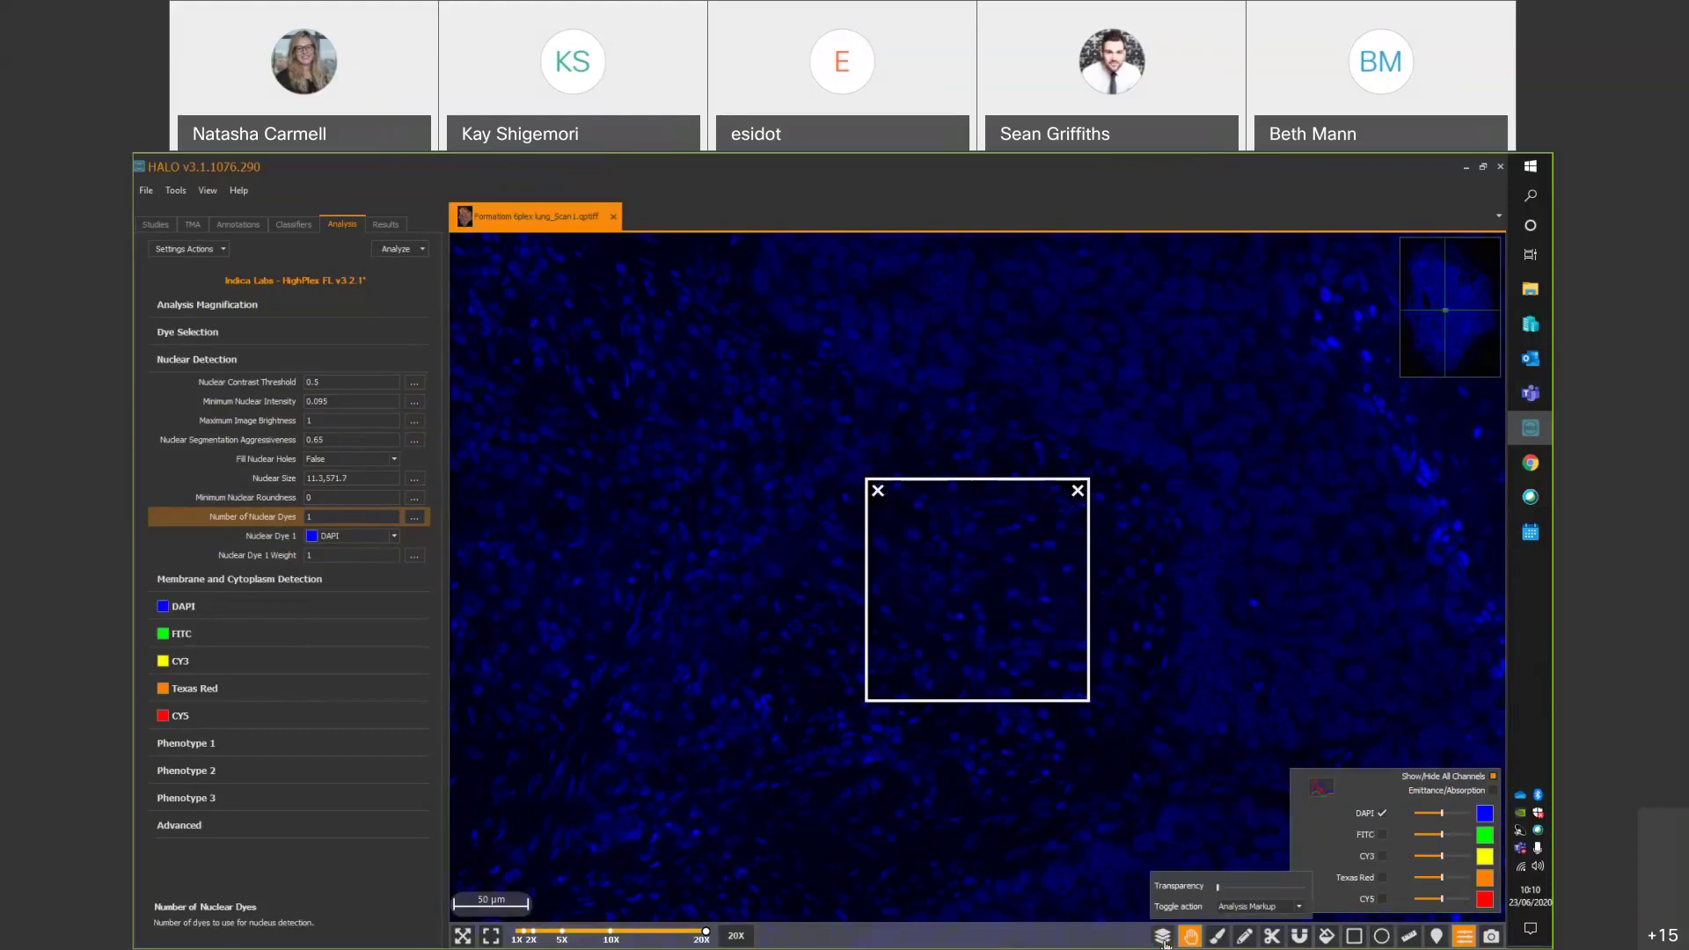
{"action": "left_click", "coordinate": [1163, 938]}
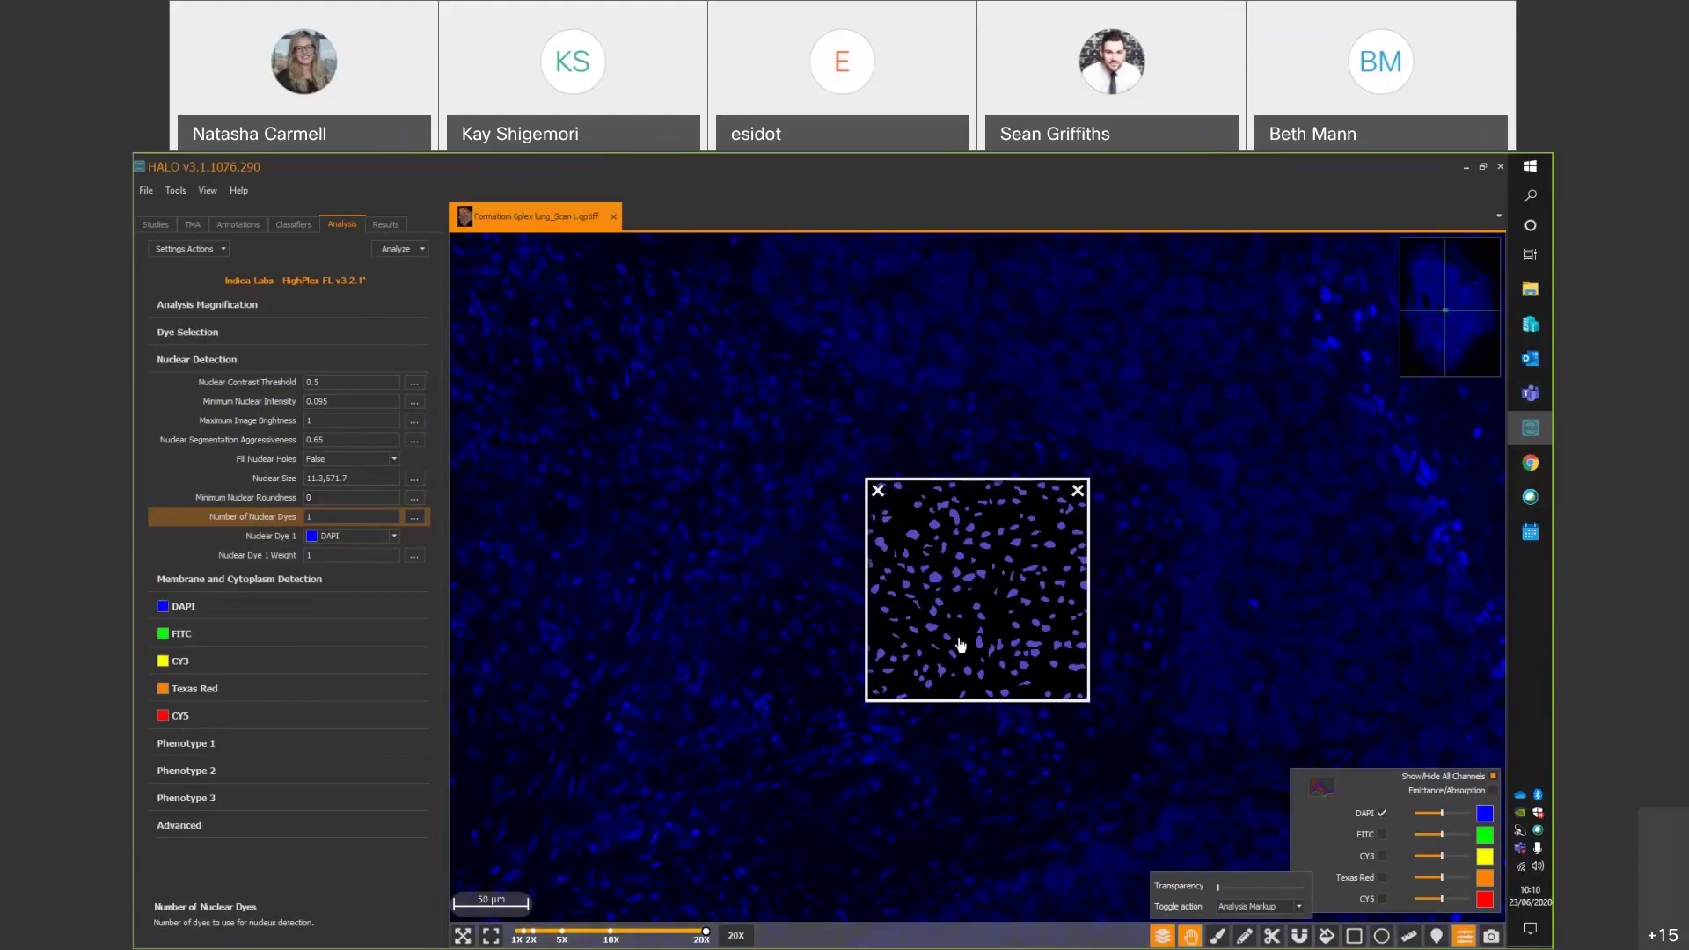
Vary the transparency of the analysis markup to compare detected nuclei with the DAPI signal, then restore full opacity.
{"action": "mouse_move", "coordinate": [1165, 932]}
{"action": "left_click", "coordinate": [1164, 938]}
{"action": "left_click", "coordinate": [1164, 937]}
{"action": "mouse_move", "coordinate": [1218, 886]}
{"action": "left_mouse_down"}
{"action": "mouse_move", "coordinate": [1307, 888]}
{"action": "mouse_move", "coordinate": [1231, 901]}
{"action": "left_mouse_up"}
{"action": "mouse_move", "coordinate": [1225, 899]}
{"action": "left_mouse_down"}
{"action": "mouse_move", "coordinate": [1298, 899]}
{"action": "mouse_move", "coordinate": [1224, 898]}
{"action": "left_mouse_up"}
{"action": "left_click", "coordinate": [1263, 897]}
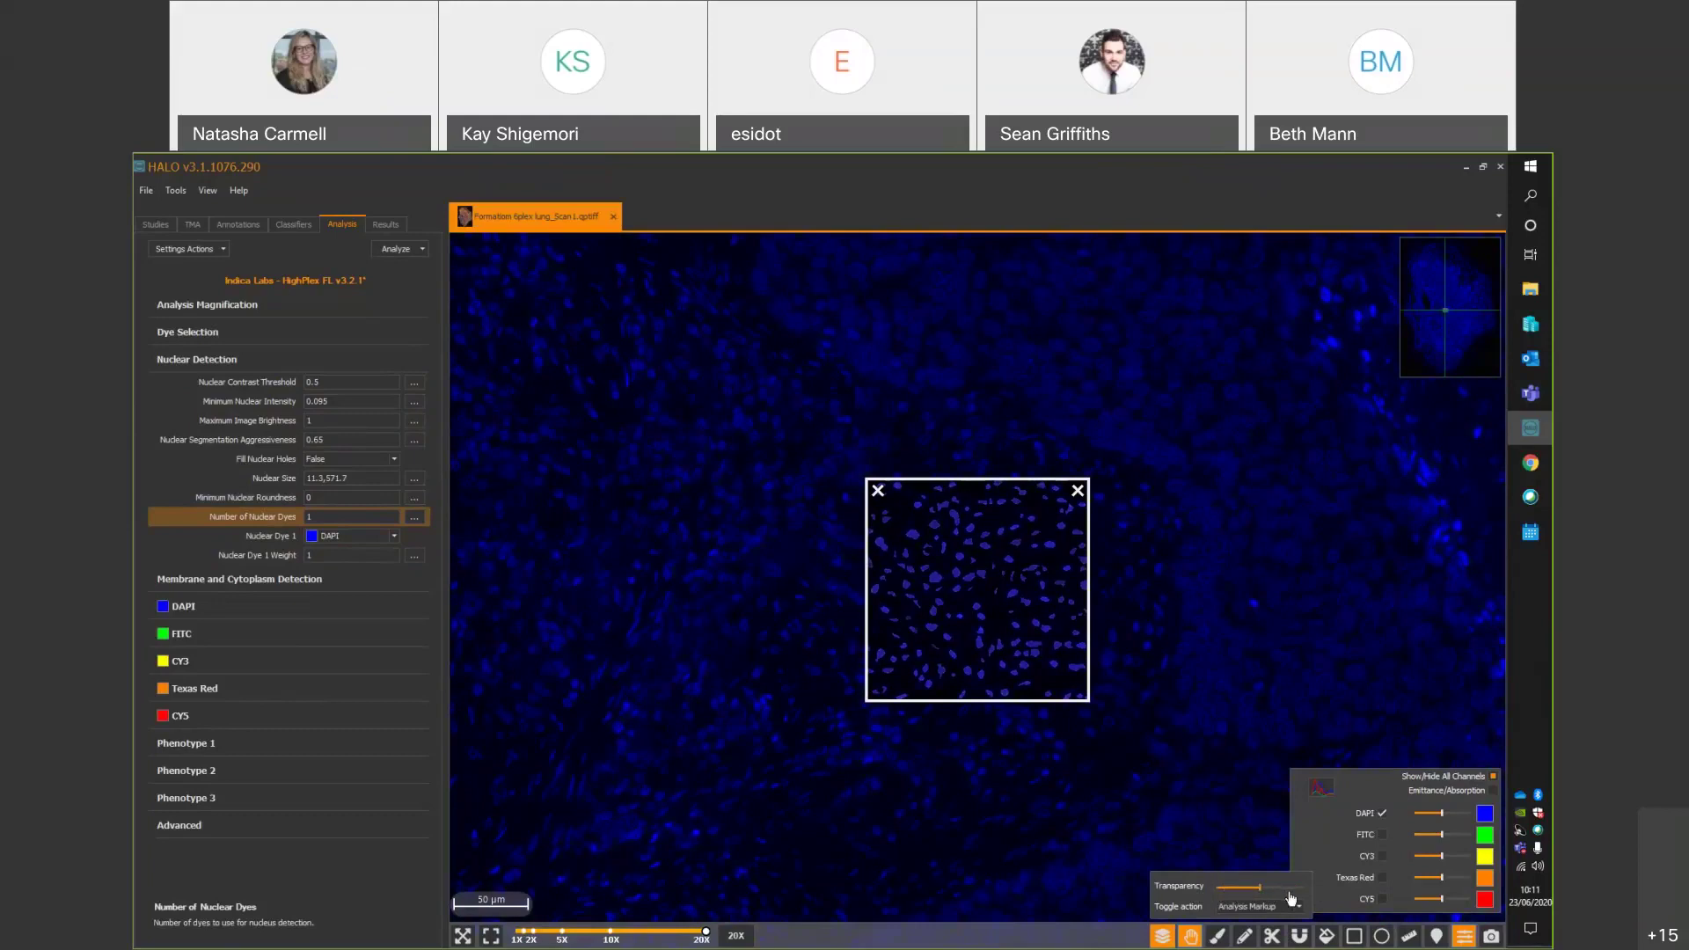
{"action": "left_click_drag", "start_coordinate": [1263, 897], "coordinate": [1225, 899]}
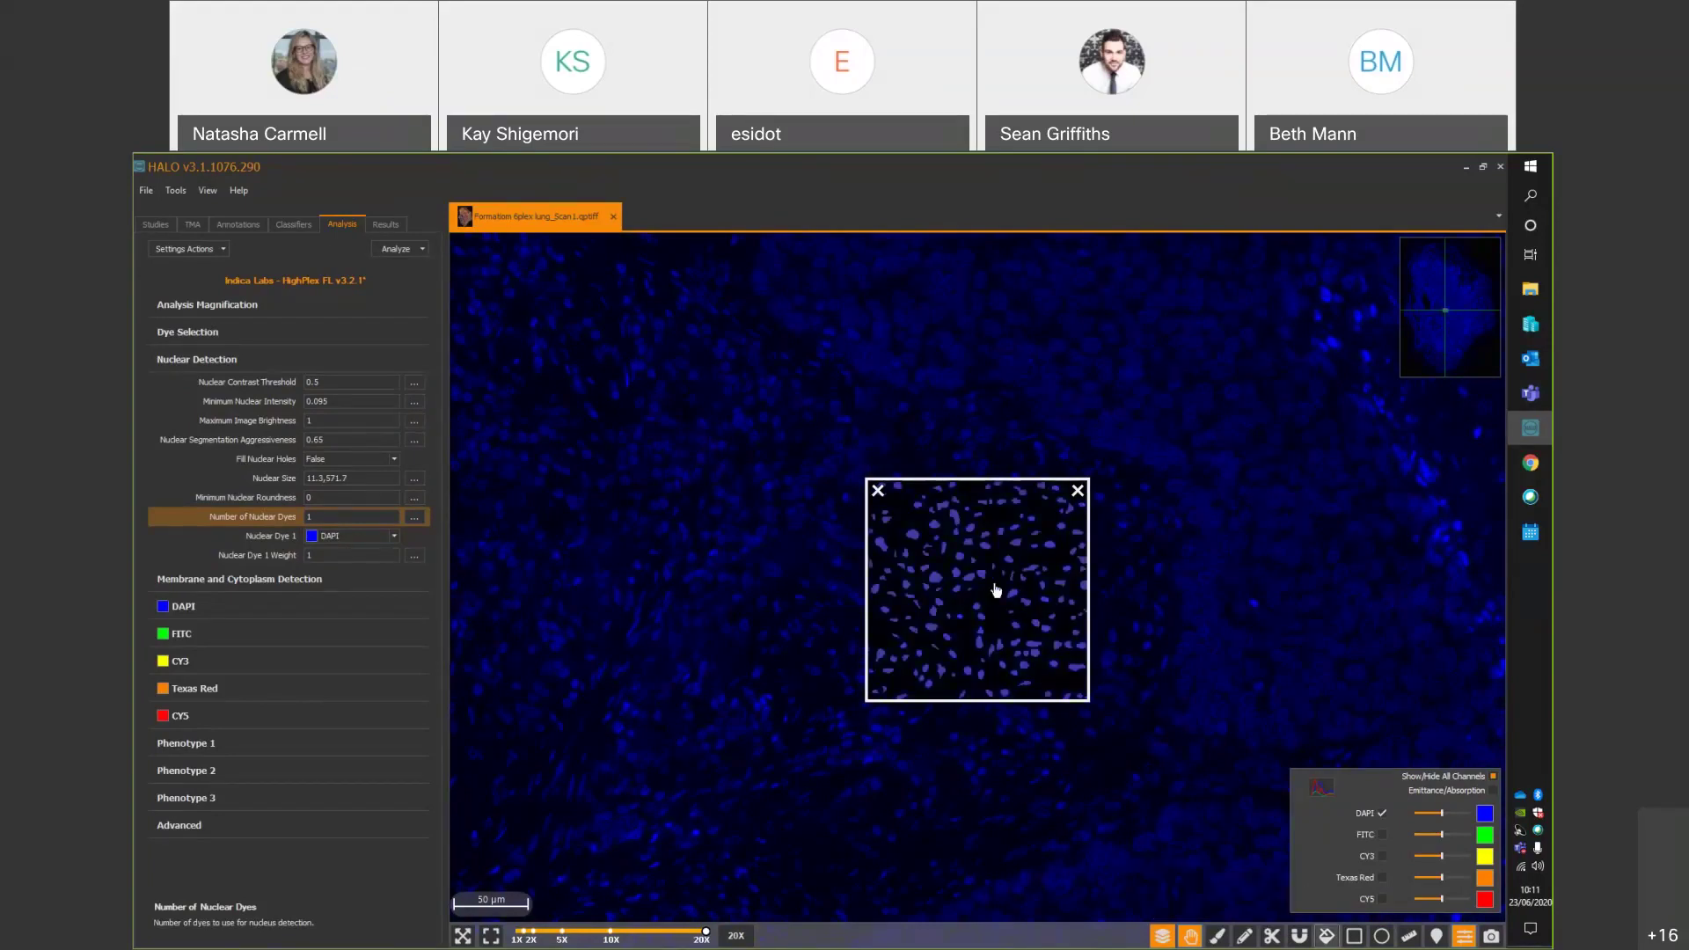
{"action": "mouse_move", "coordinate": [1159, 932]}
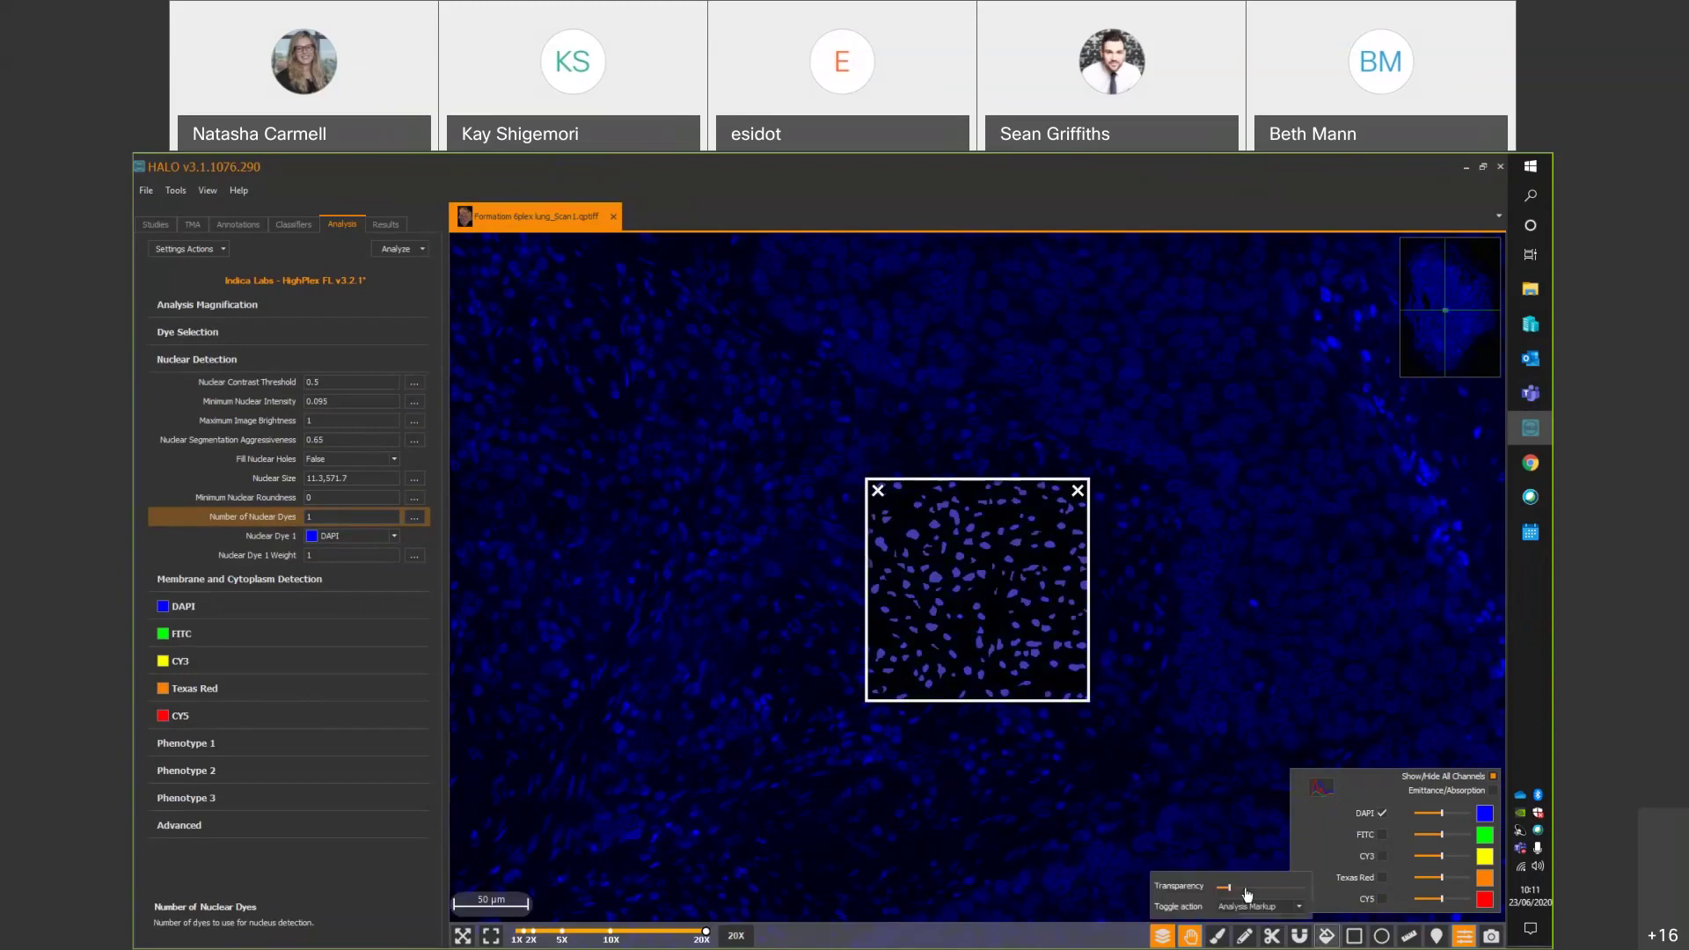
{"action": "mouse_move", "coordinate": [1246, 888]}
{"action": "left_mouse_down"}
{"action": "mouse_move", "coordinate": [1303, 892]}
{"action": "mouse_move", "coordinate": [1217, 890]}
{"action": "left_mouse_up"}
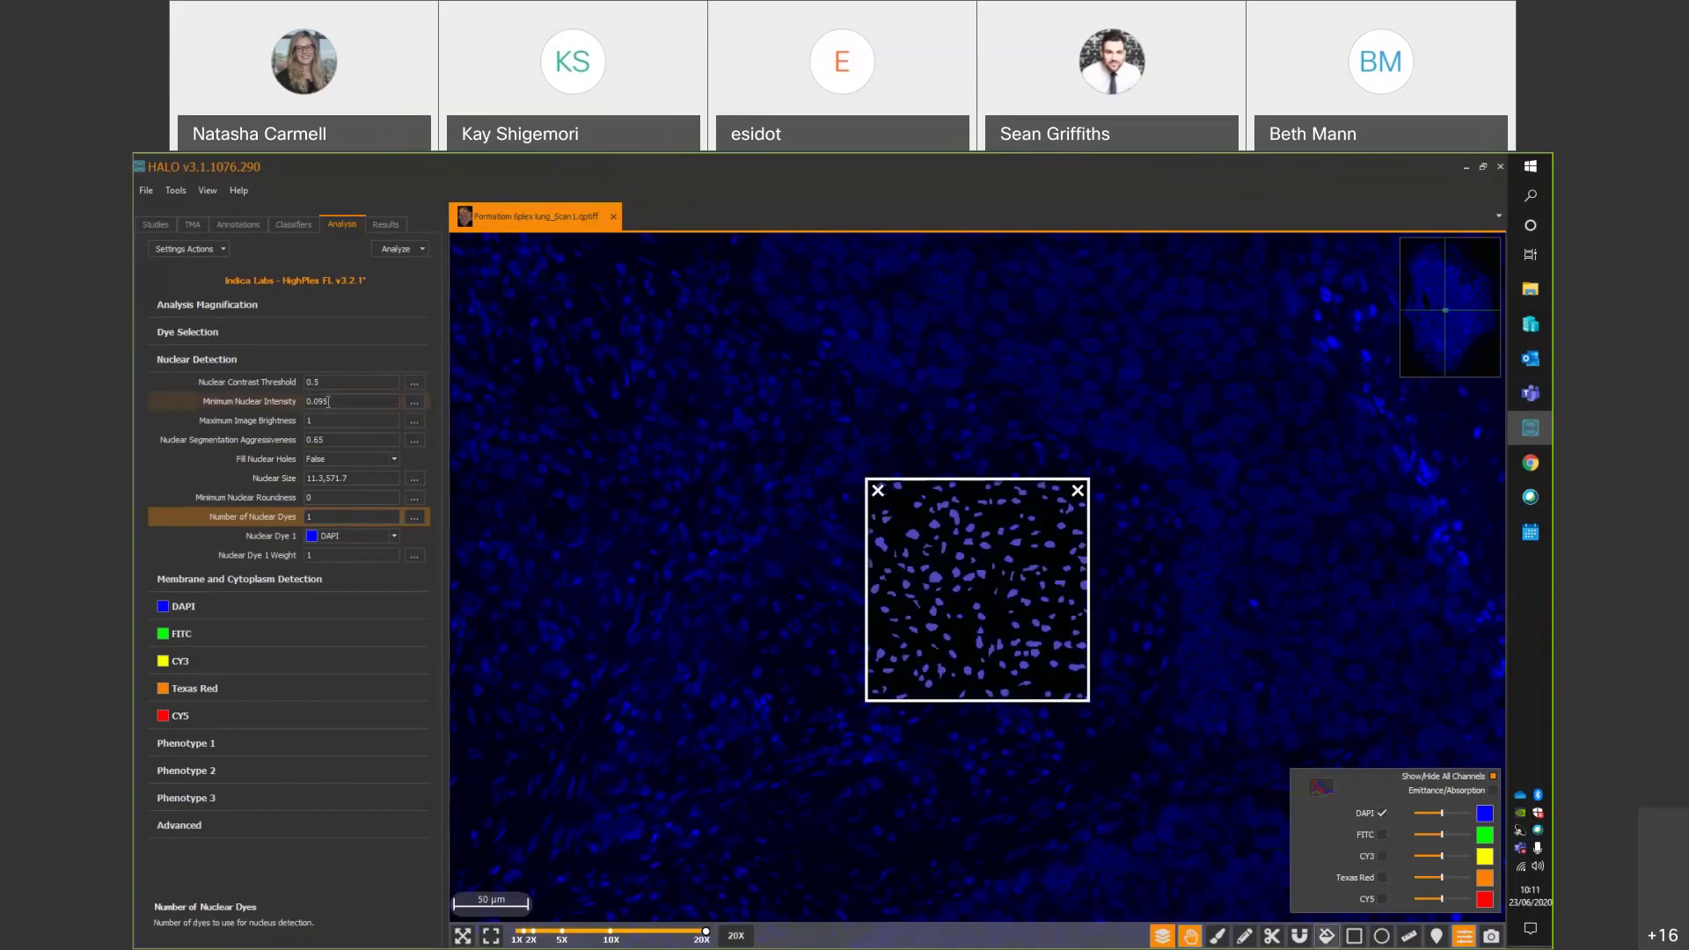
Set the Minimum Nuclear Intensity to 0.211.
{"action": "left_click", "coordinate": [346, 402]}
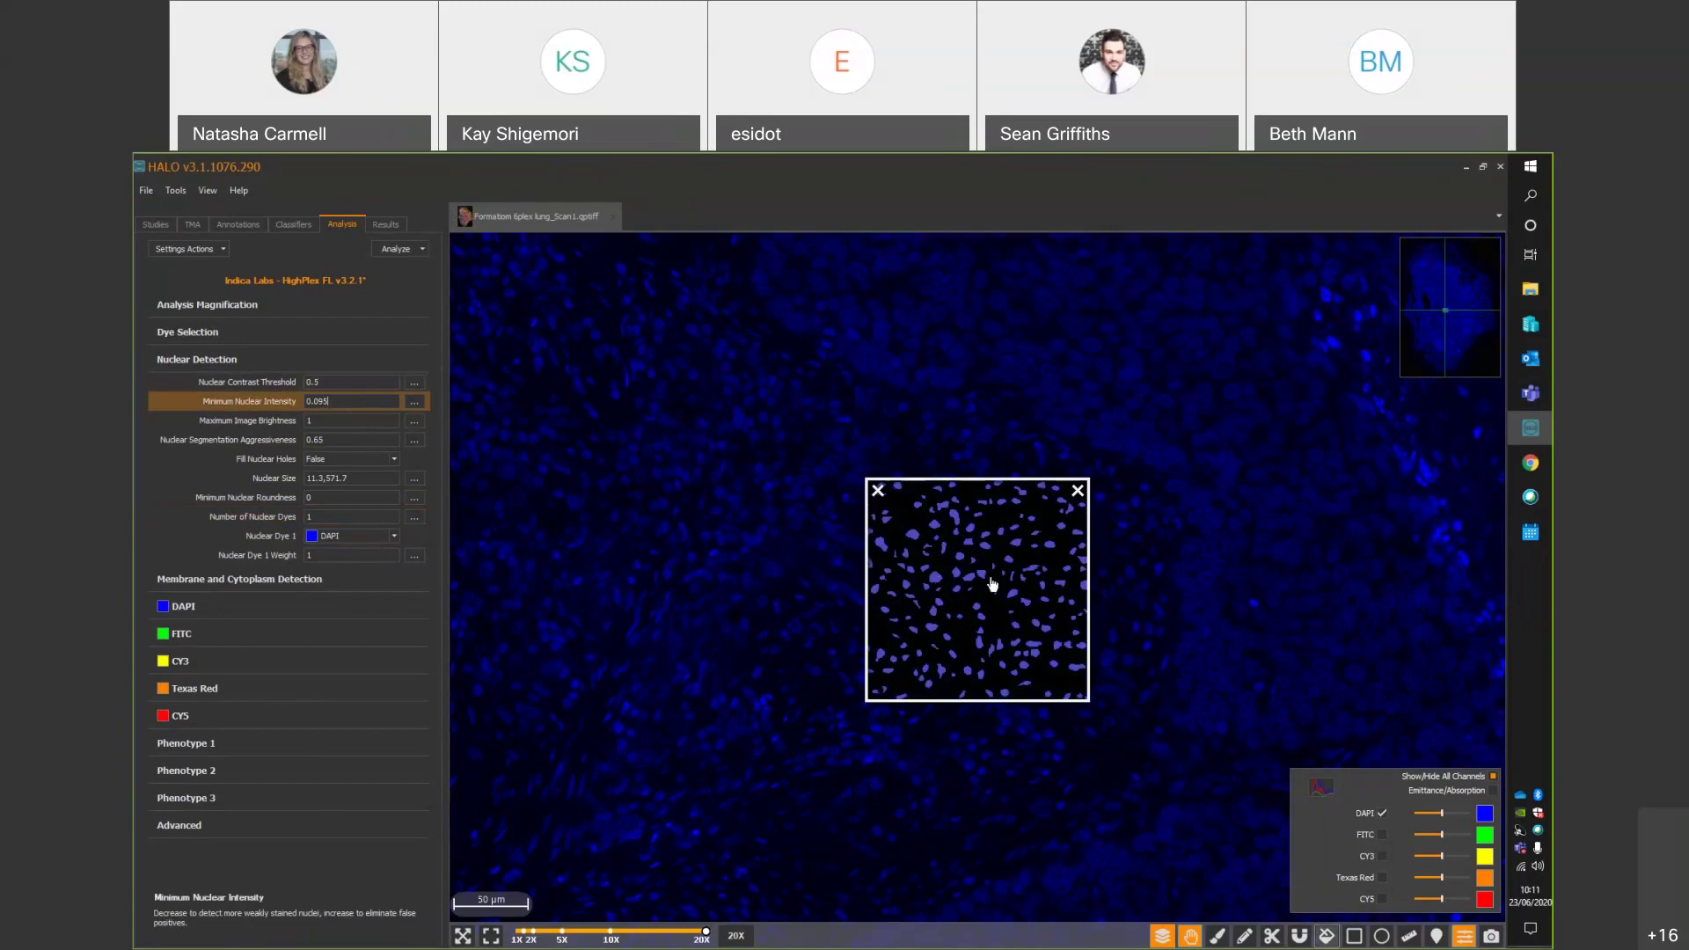
{"action": "left_click", "coordinate": [415, 401]}
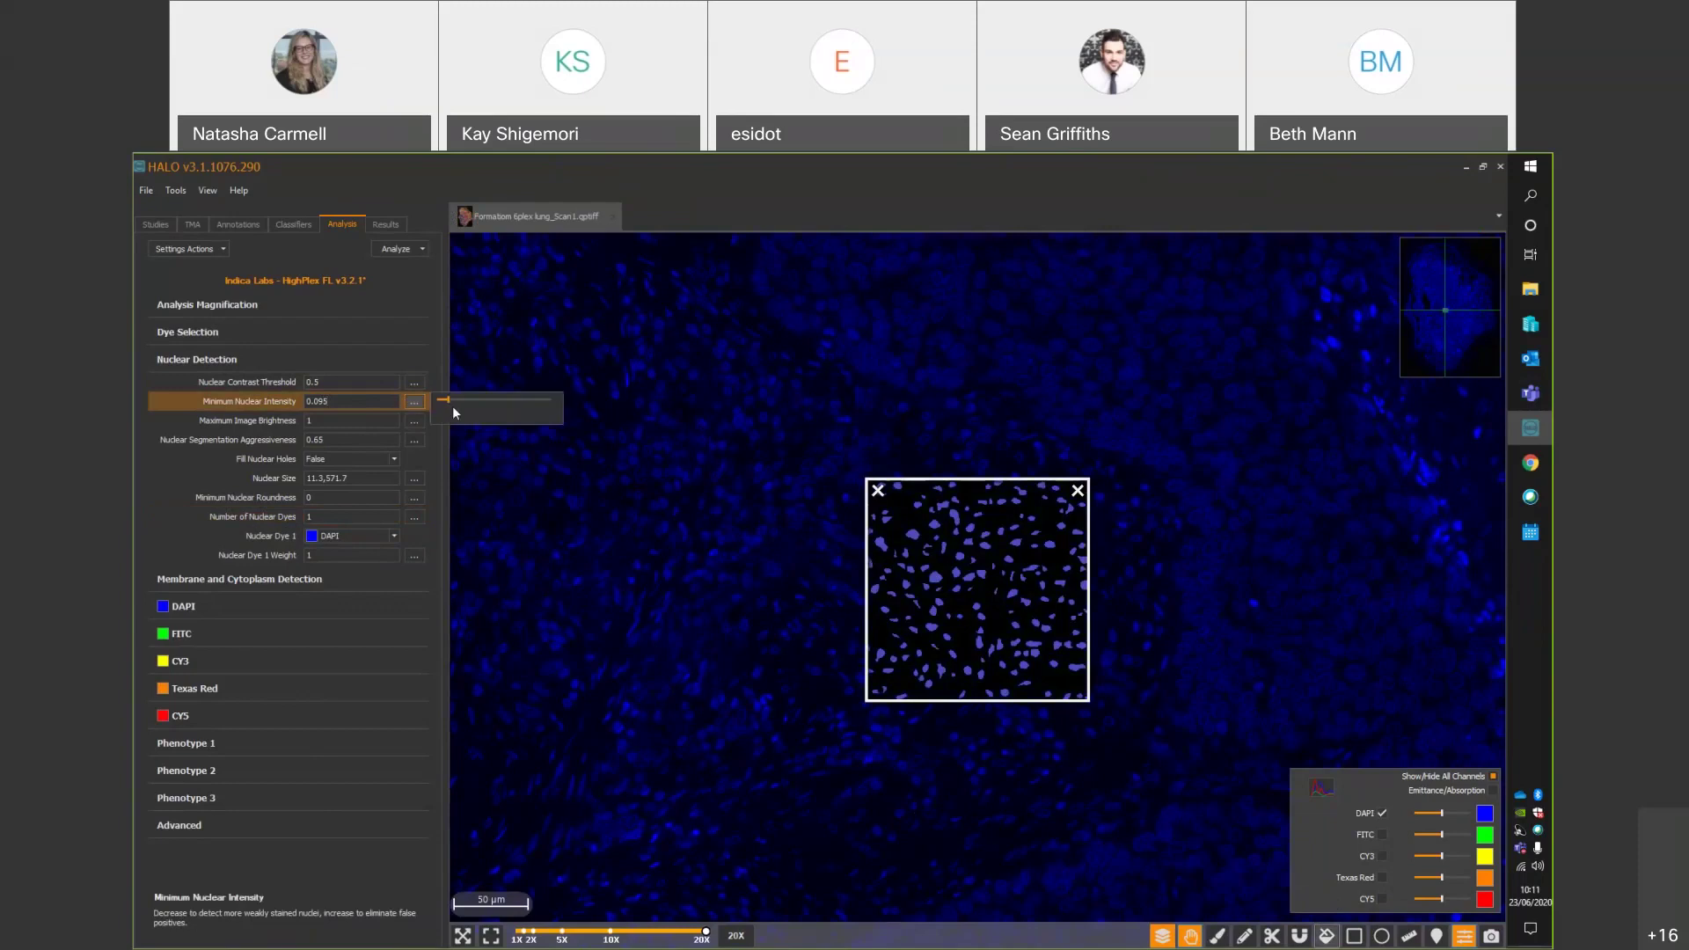
{"action": "scroll", "coordinate": [453, 405], "scroll_direction": "up", "scroll_amount": 2}
{"action": "mouse_move", "coordinate": [450, 399]}
{"action": "left_mouse_down"}
{"action": "mouse_move", "coordinate": [480, 399]}
{"action": "mouse_move", "coordinate": [461, 400]}
{"action": "left_mouse_up"}
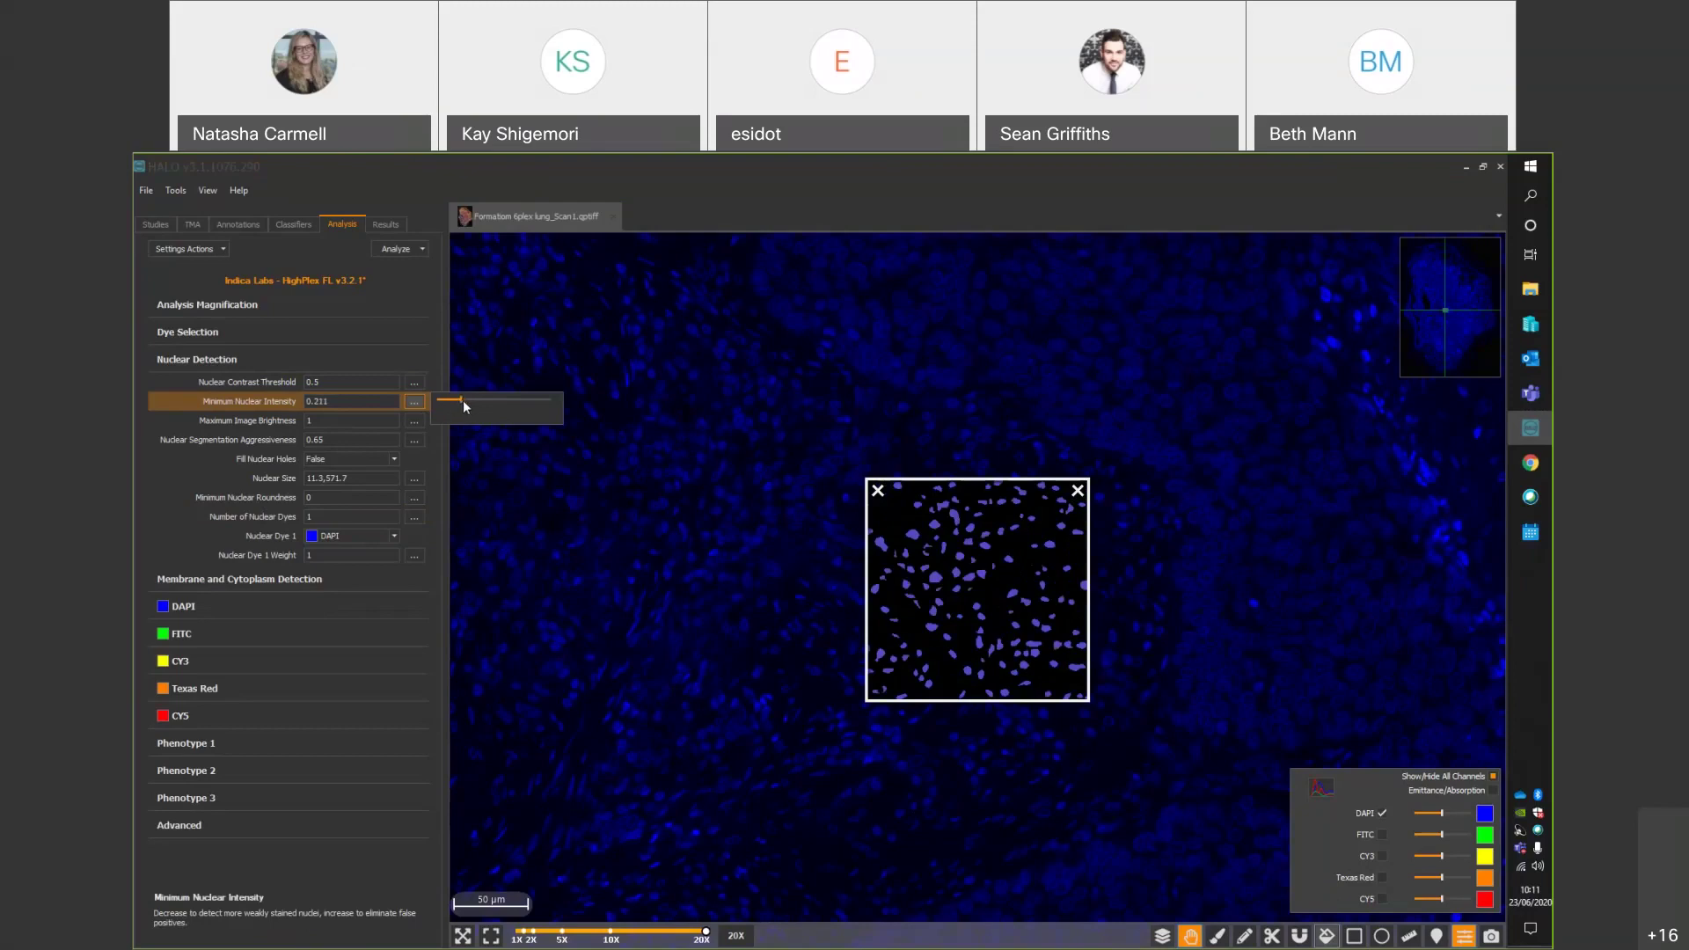
Compare the detected nuclei with the DAPI signal by toggling the markup, and inspect the preview over neighbouring tissue regions.
{"action": "left_click", "coordinate": [1162, 937]}
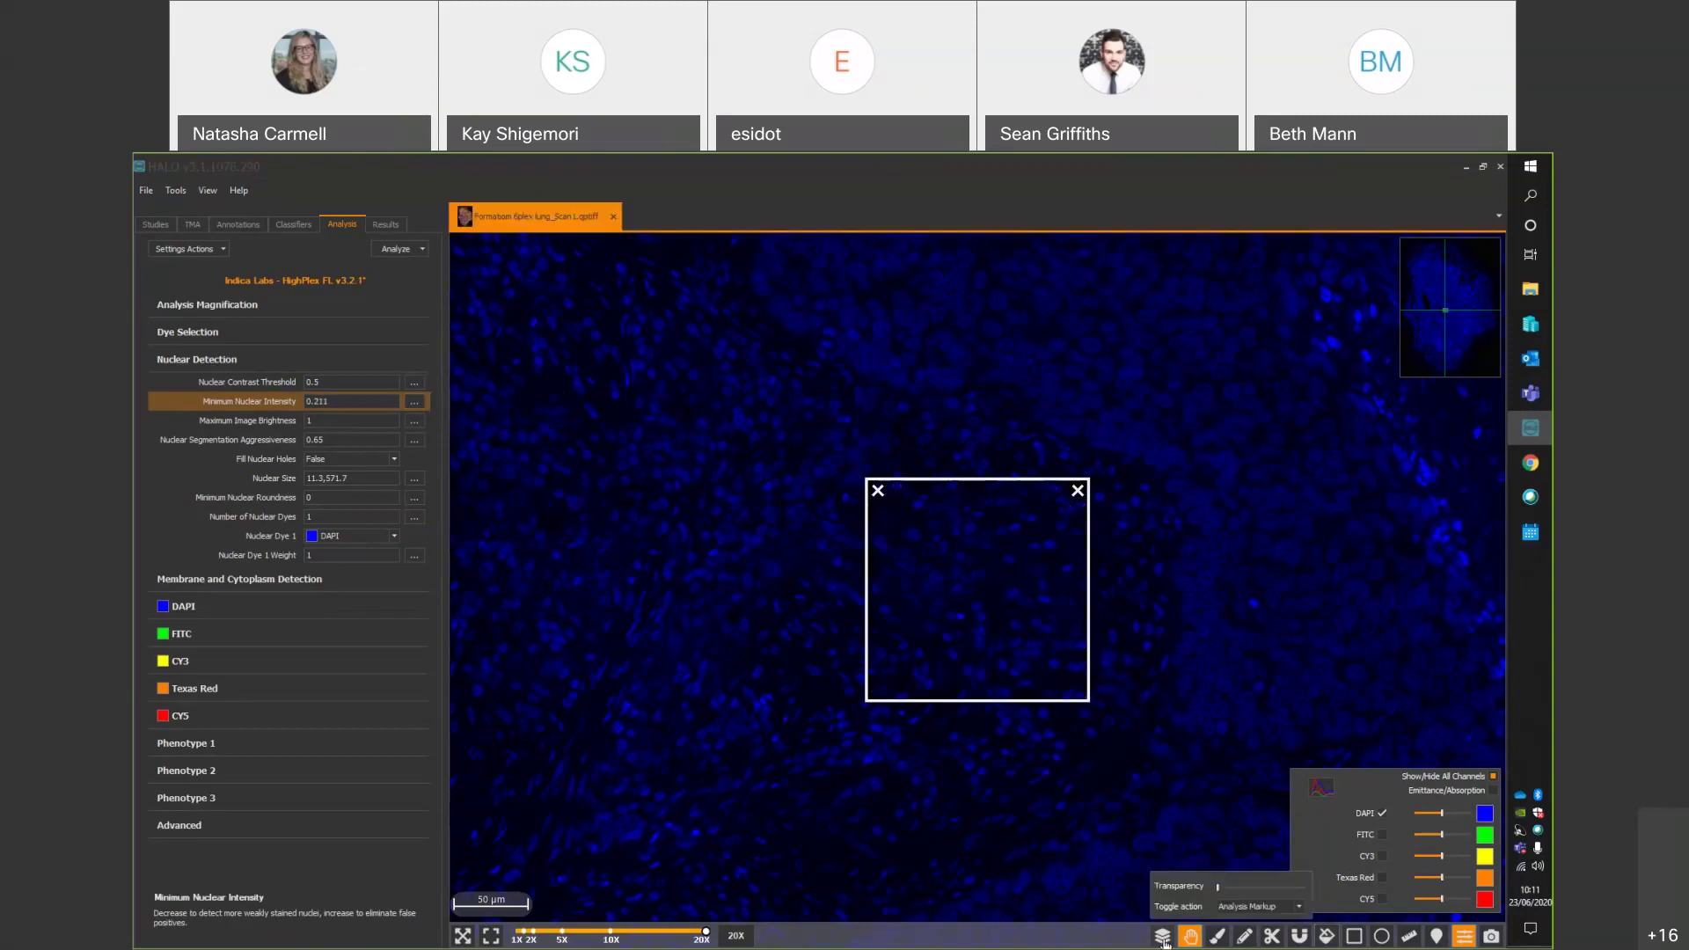
{"action": "left_click", "coordinate": [1163, 939]}
{"action": "left_click", "coordinate": [1163, 939]}
{"action": "left_click", "coordinate": [1162, 939]}
{"action": "left_click", "coordinate": [1163, 940]}
{"action": "left_click", "coordinate": [1163, 939]}
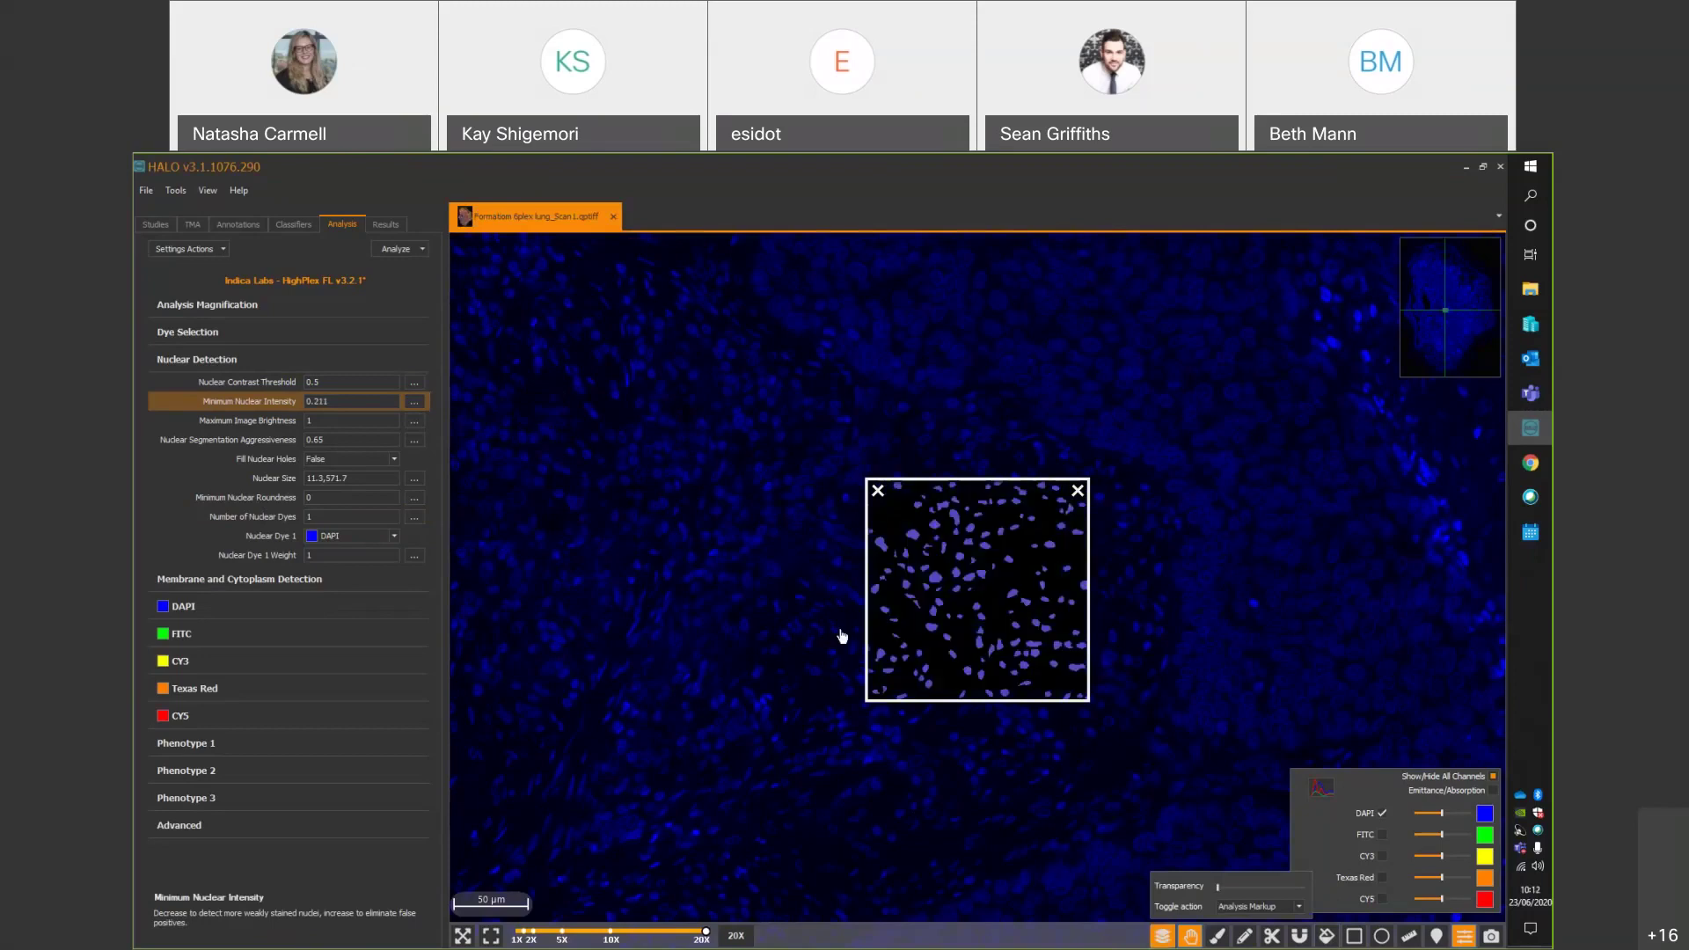
{"action": "left_click_drag", "start_coordinate": [841, 636], "coordinate": [873, 649]}
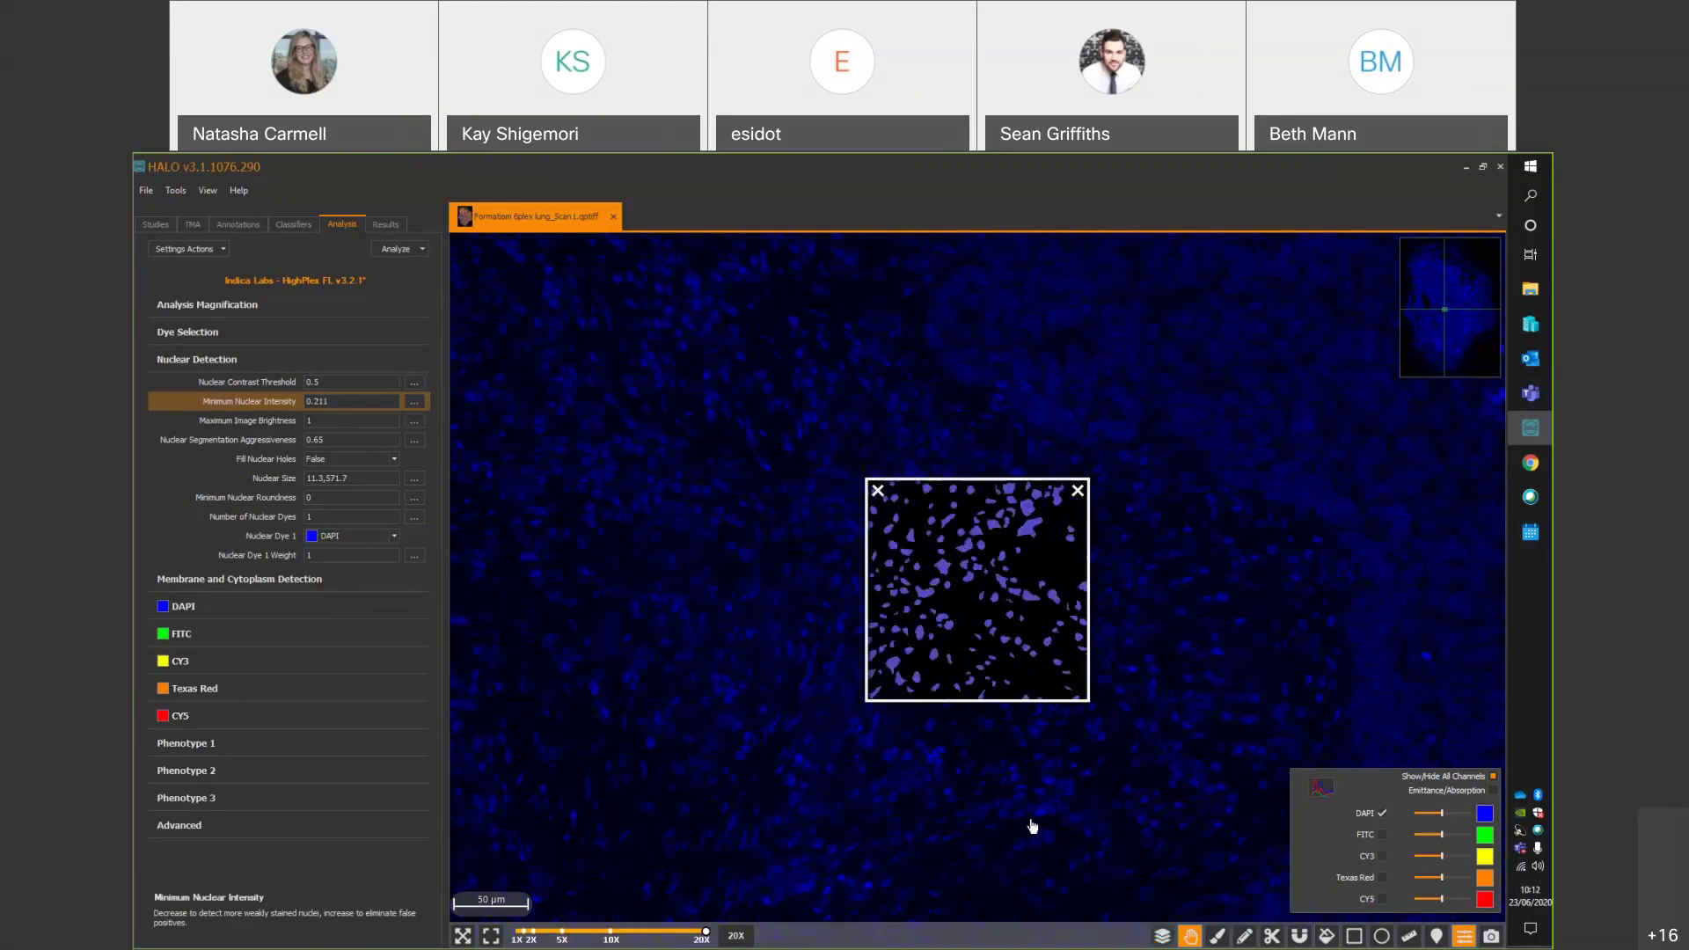
{"action": "left_click_drag", "start_coordinate": [1033, 826], "coordinate": [1063, 596]}
{"action": "left_click_drag", "start_coordinate": [866, 806], "coordinate": [976, 660]}
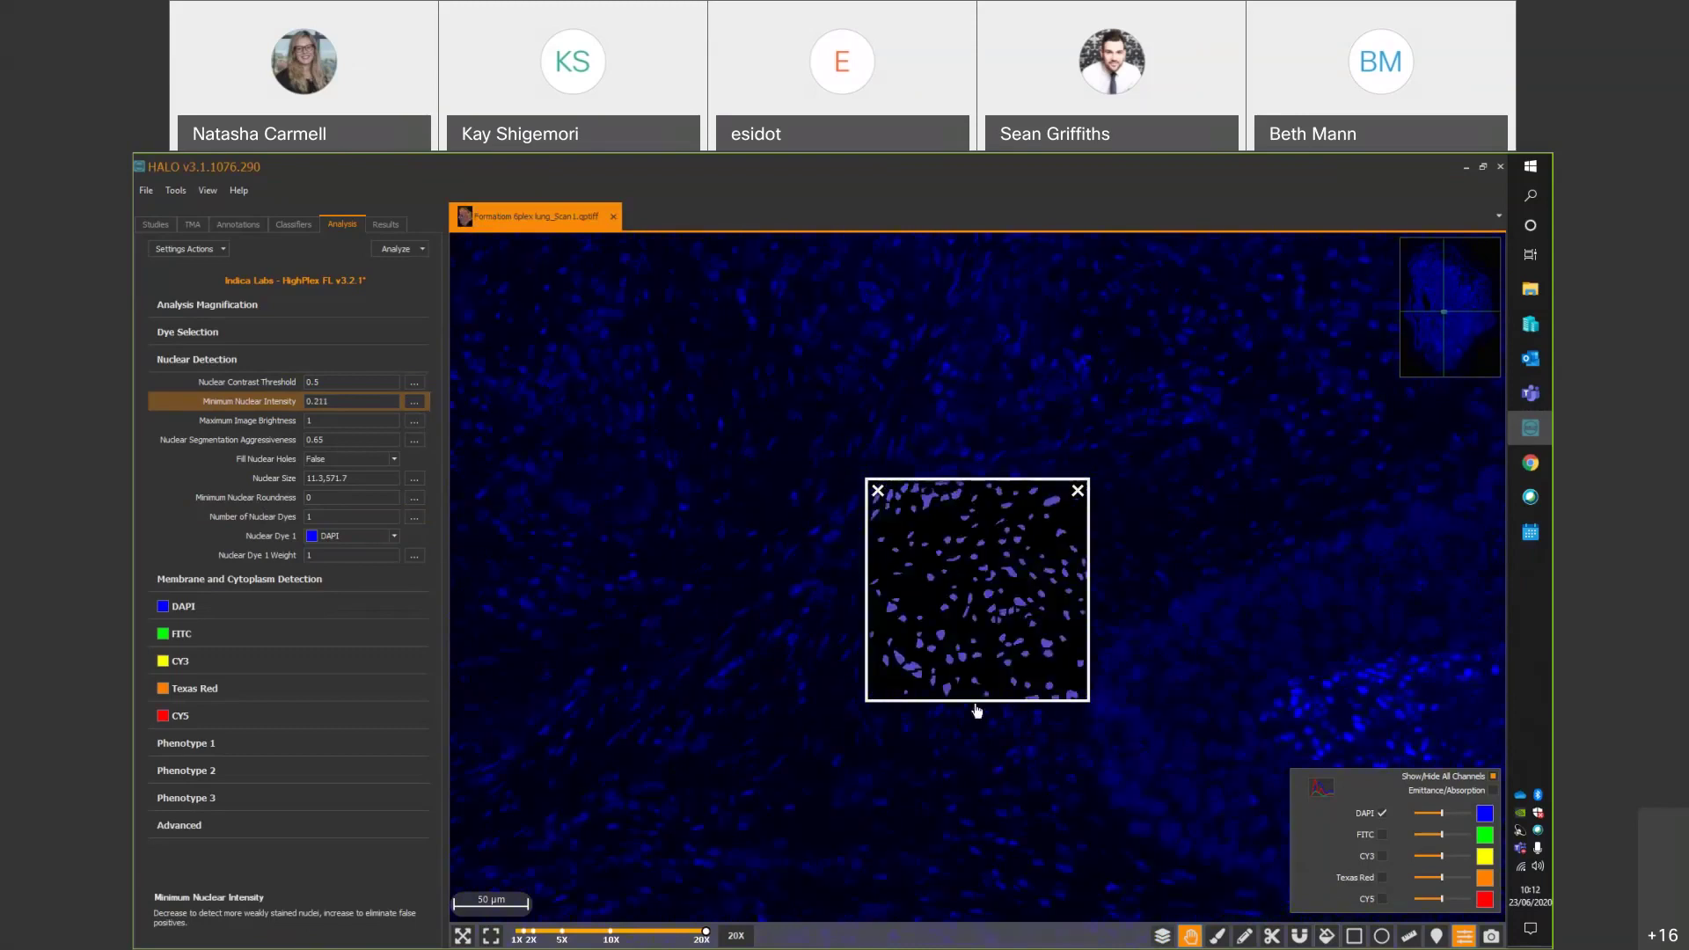
{"action": "left_click_drag", "start_coordinate": [1290, 551], "coordinate": [969, 716]}
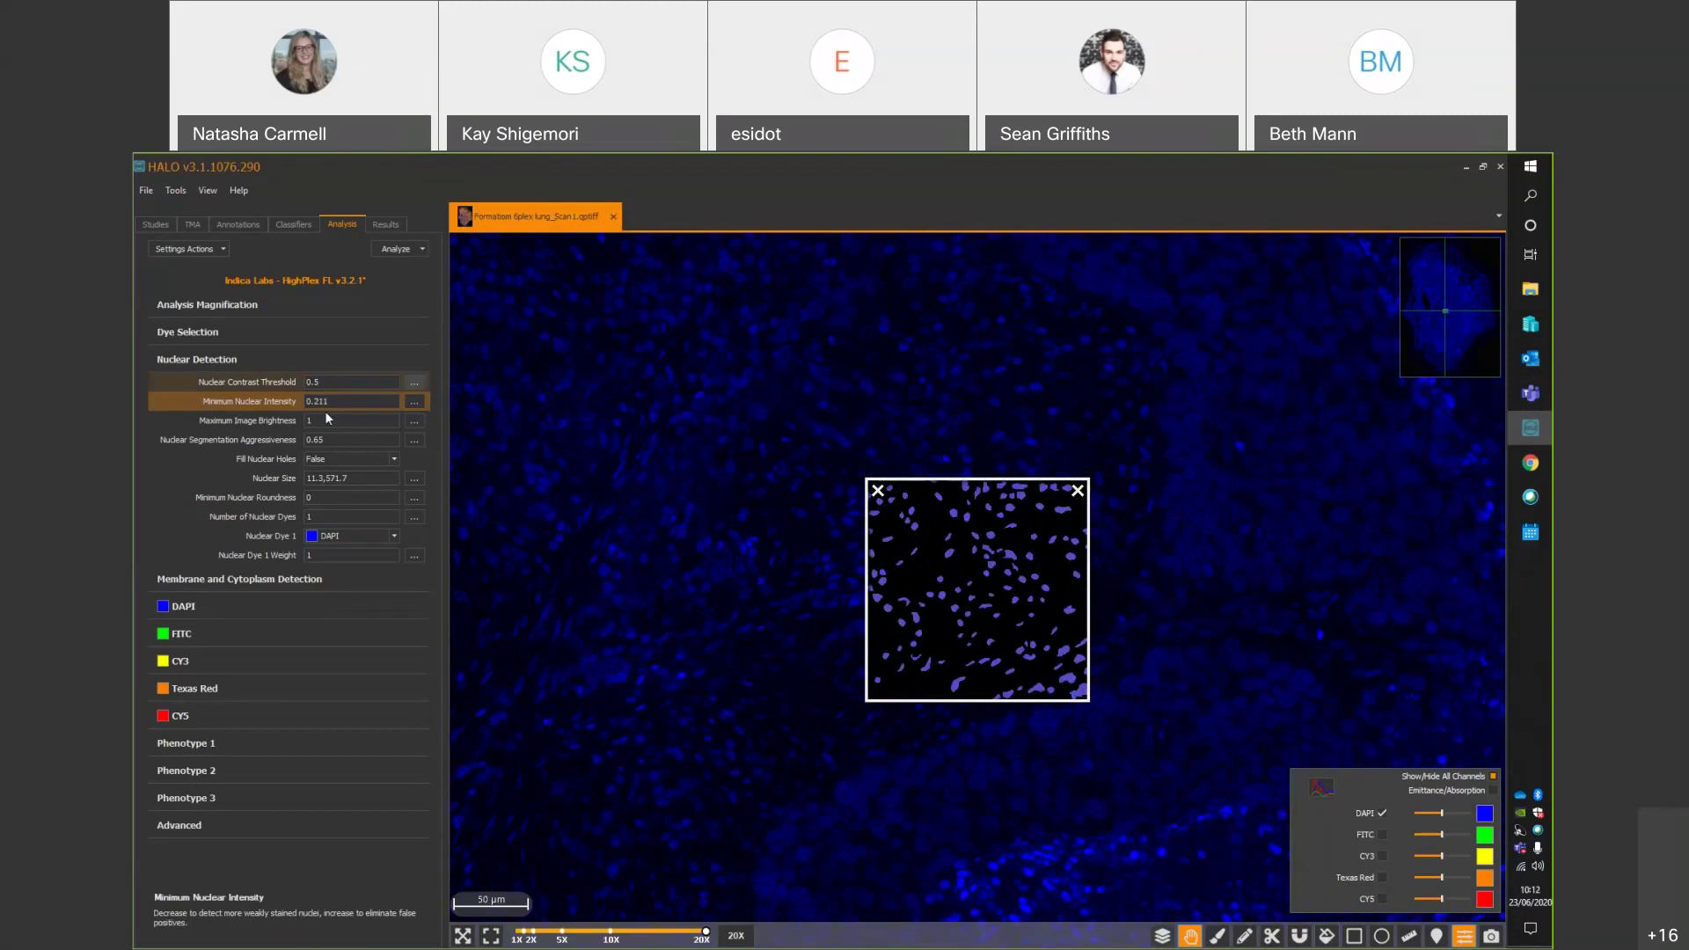
Check the Maximum Image Brightness setting against the image's intensity histogram and white level in the view settings.
{"action": "left_click", "coordinate": [310, 420]}
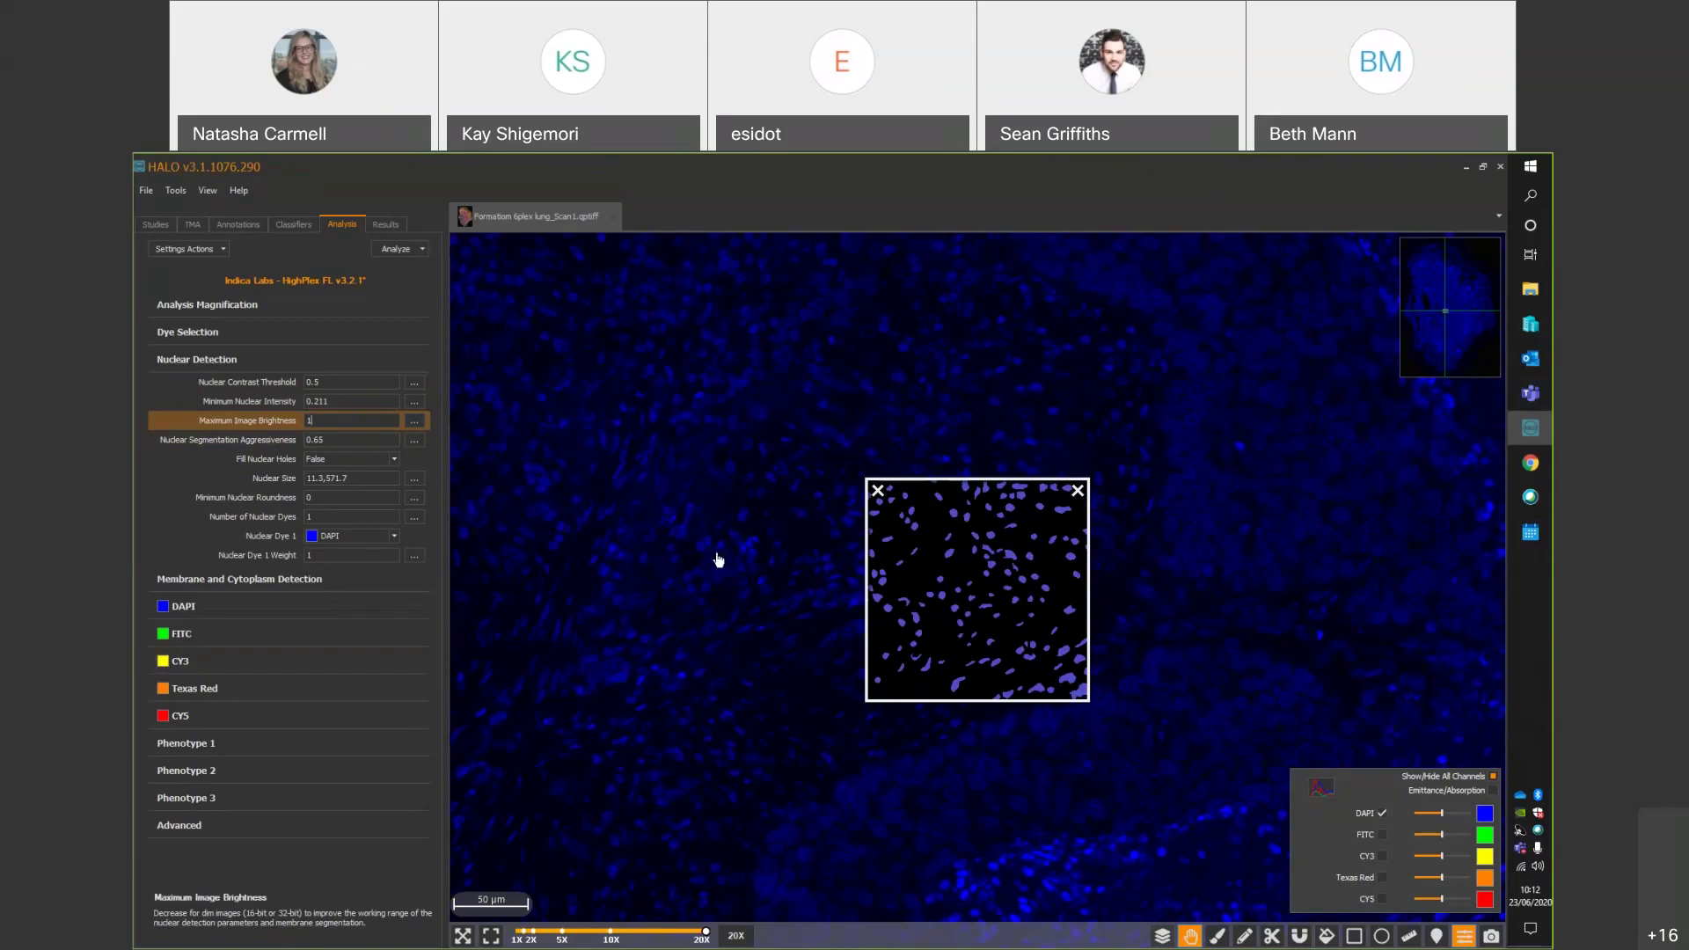
{"action": "left_click", "coordinate": [1320, 787]}
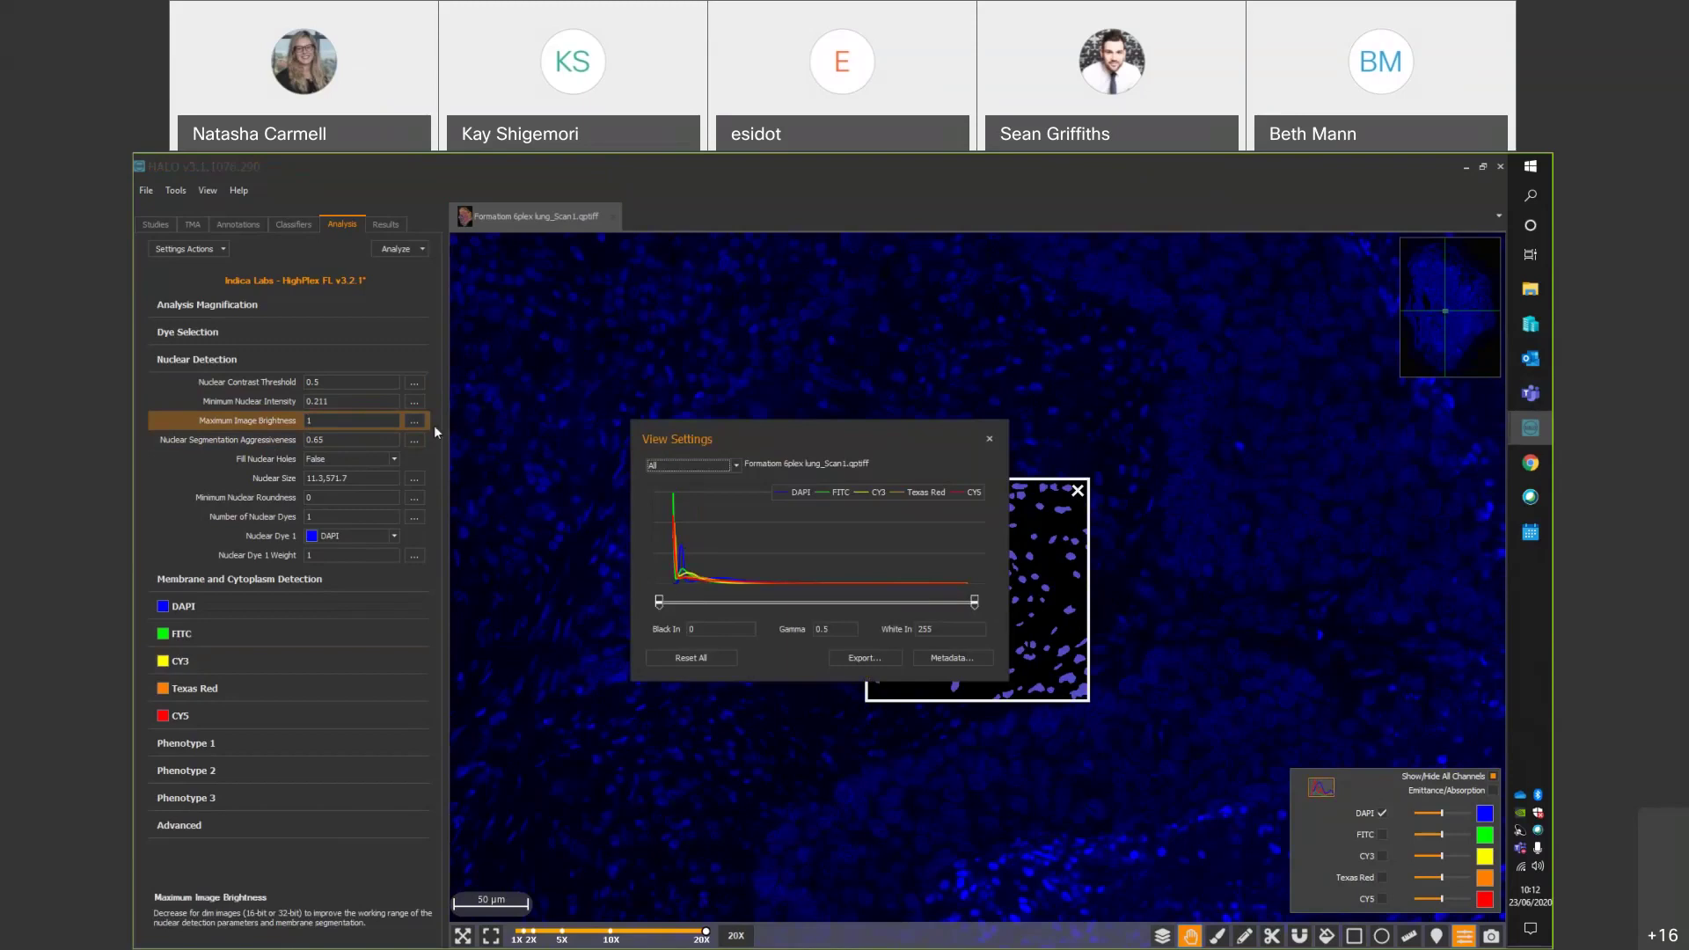
{"action": "left_click", "coordinate": [987, 439]}
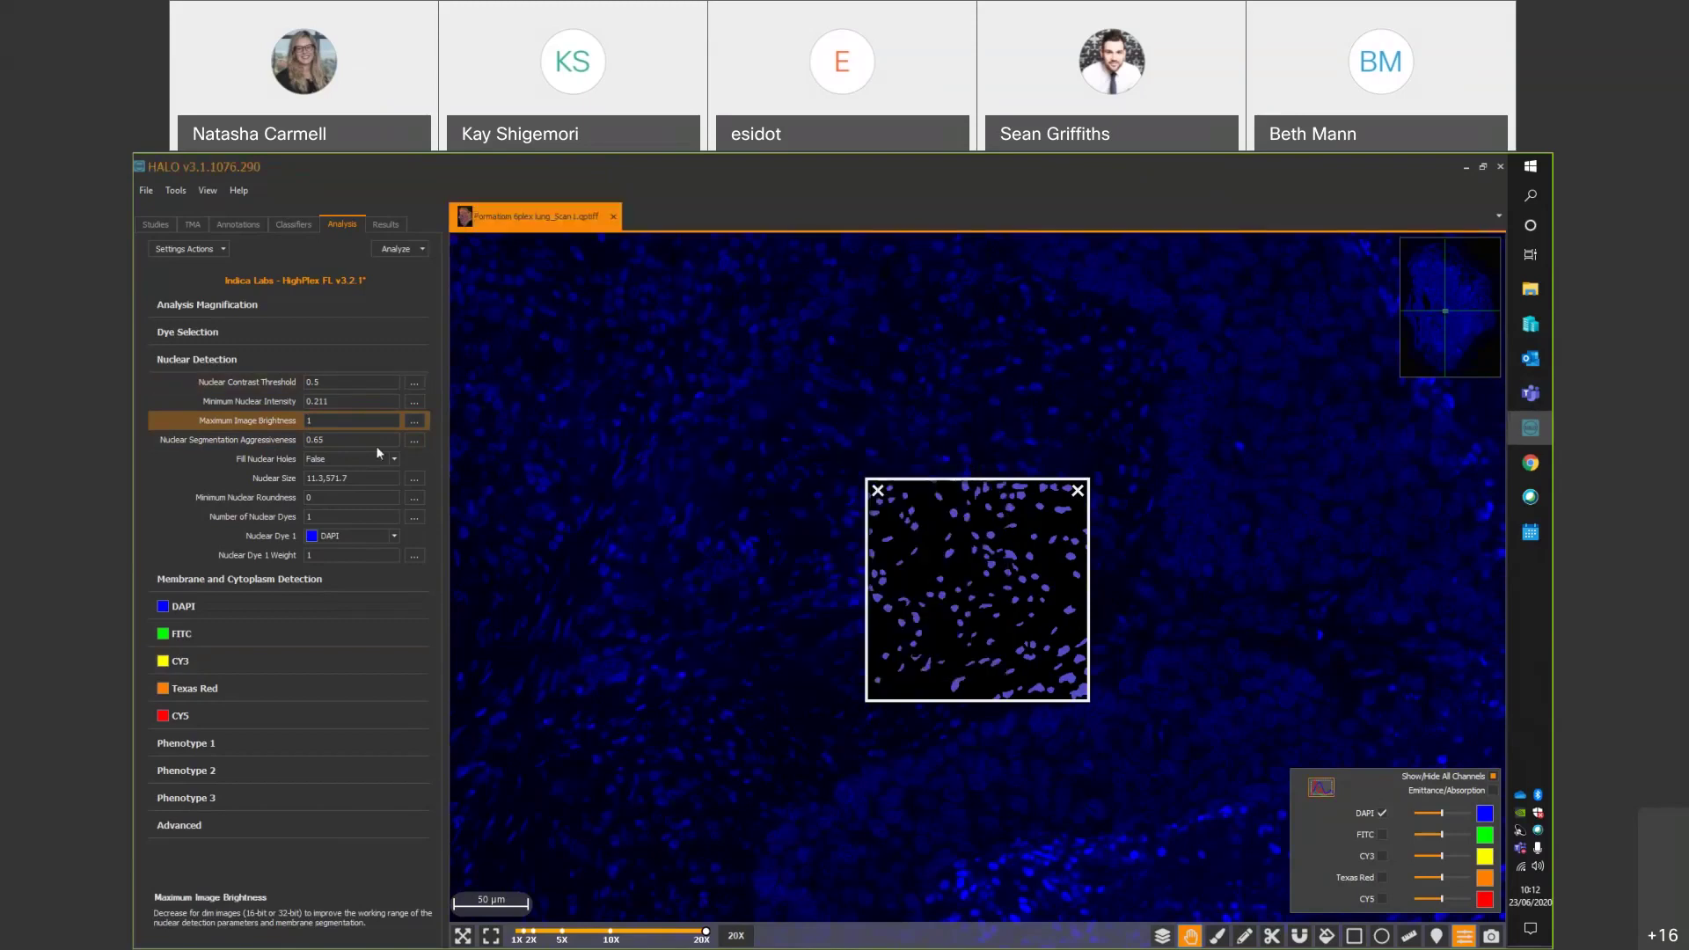
Try a Nuclear Contrast Threshold of 0.503 in small increments while watching the preview.
{"action": "left_click", "coordinate": [412, 384]}
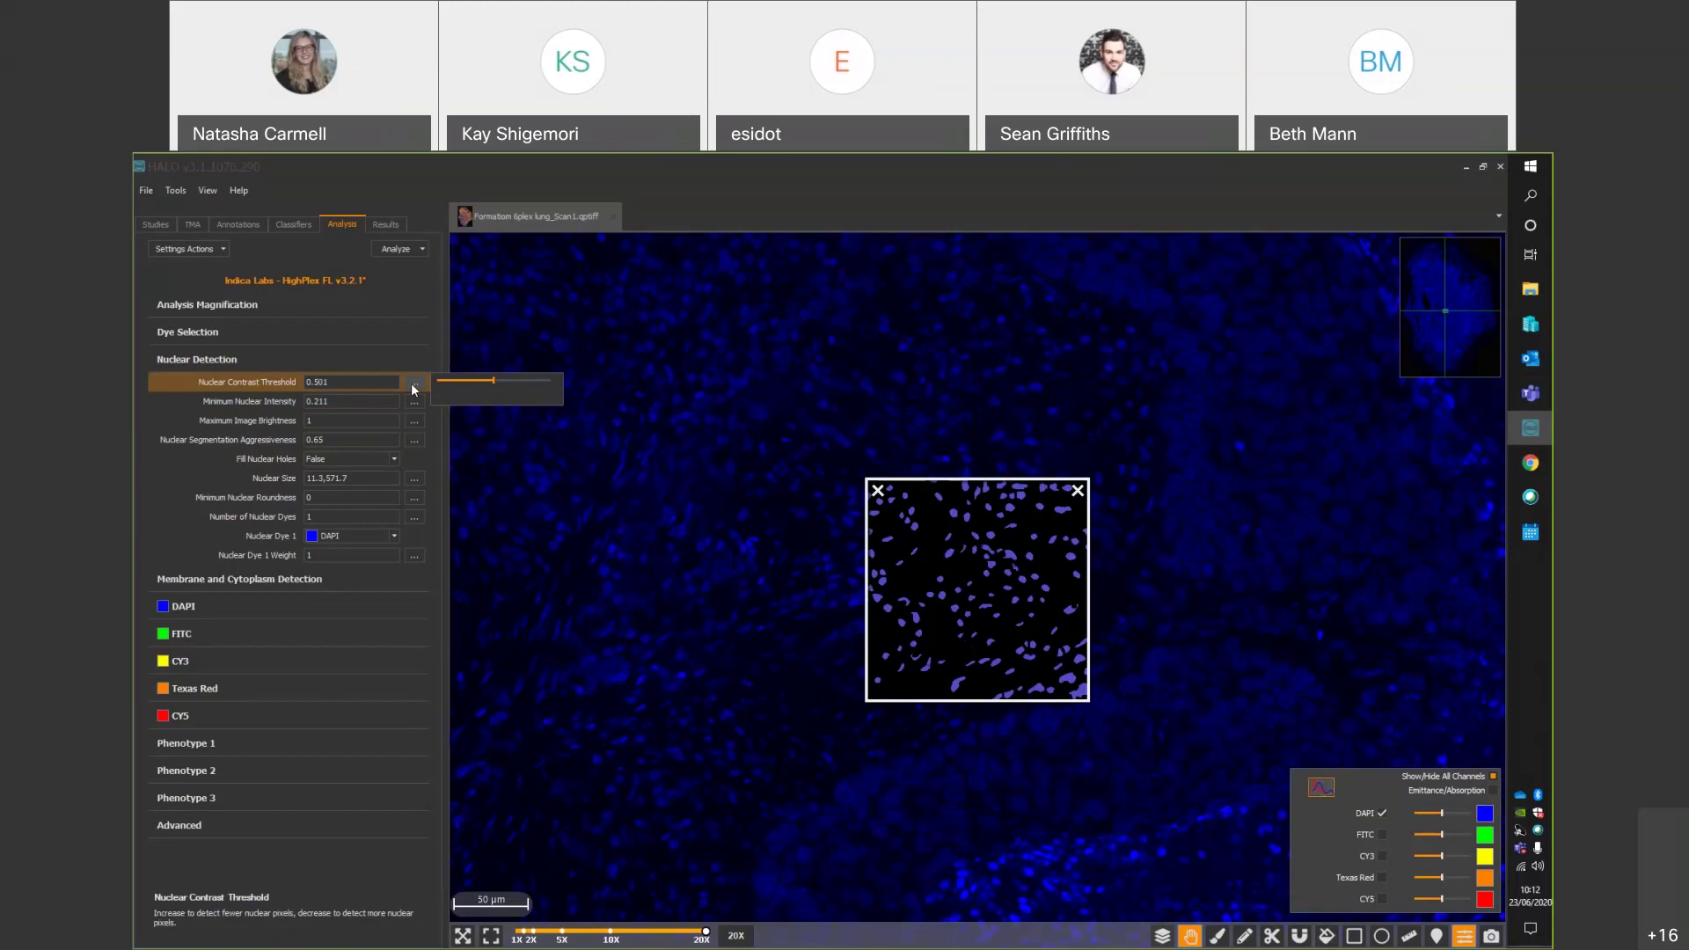
{"action": "key", "text": "Left"}
{"action": "key", "text": "Left"}
{"action": "key", "text": "Right"}
Try a Nuclear Segmentation Aggressiveness of 0.417 and compare the resulting markup with the DAPI signal.
{"action": "left_click", "coordinate": [378, 440]}
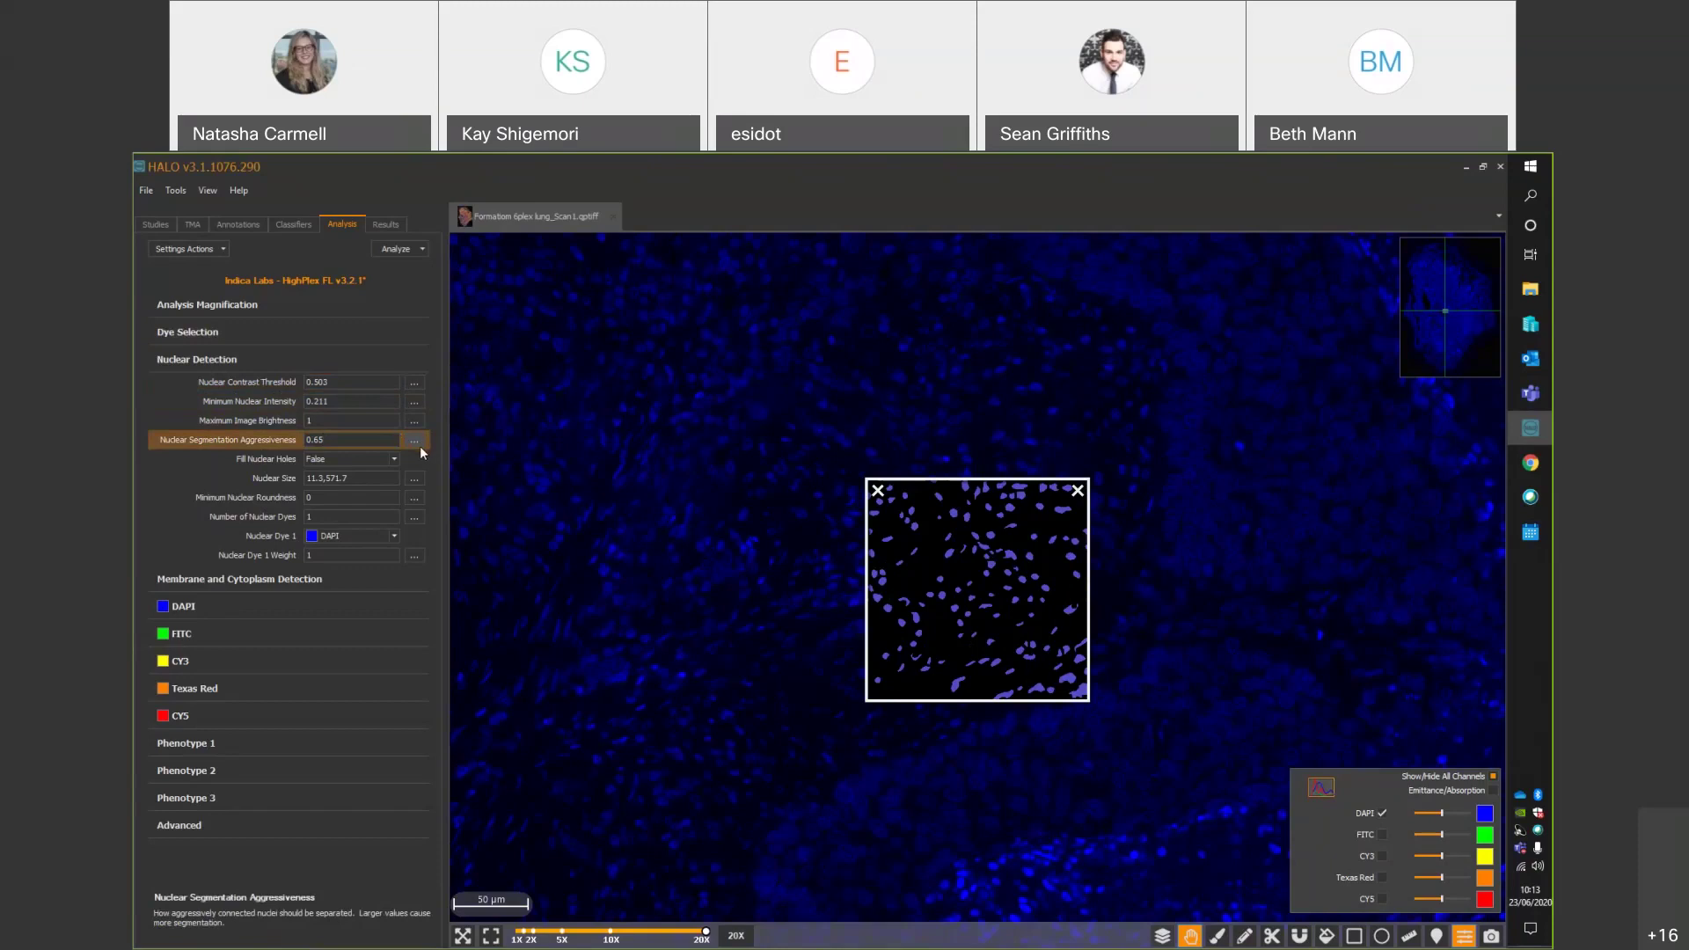
{"action": "left_click", "coordinate": [421, 441]}
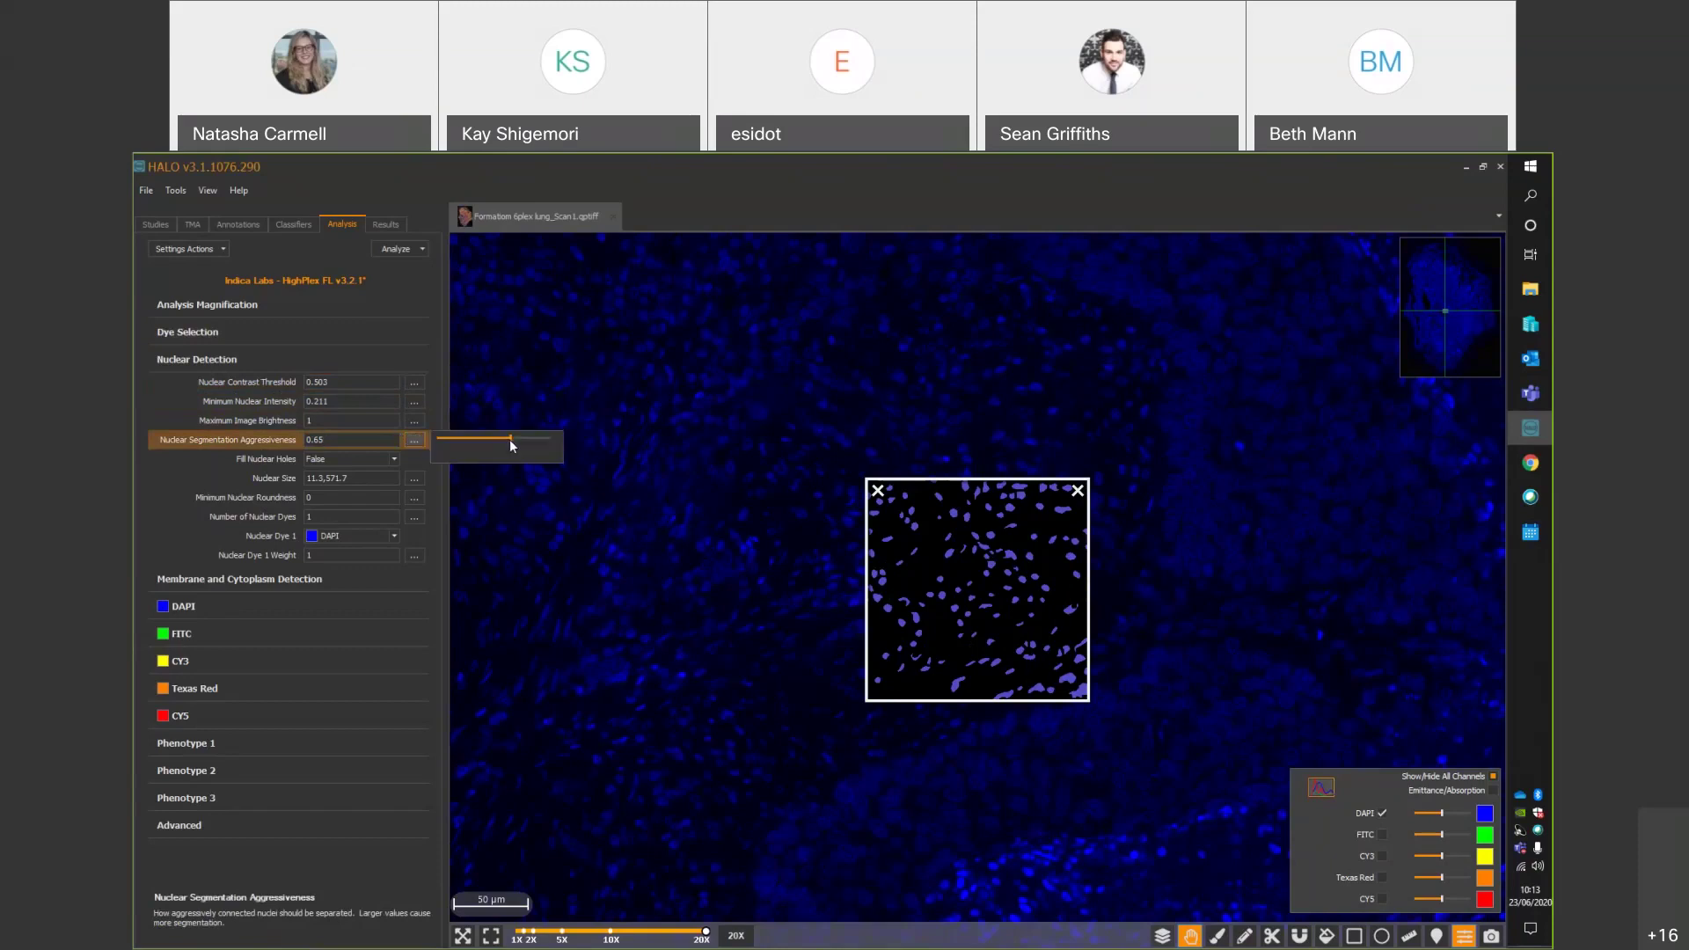
{"action": "left_click_drag", "start_coordinate": [499, 441], "coordinate": [460, 452]}
{"action": "left_click", "coordinate": [504, 437]}
{"action": "left_click_drag", "start_coordinate": [487, 436], "coordinate": [469, 437]}
{"action": "left_click", "coordinate": [1161, 935]}
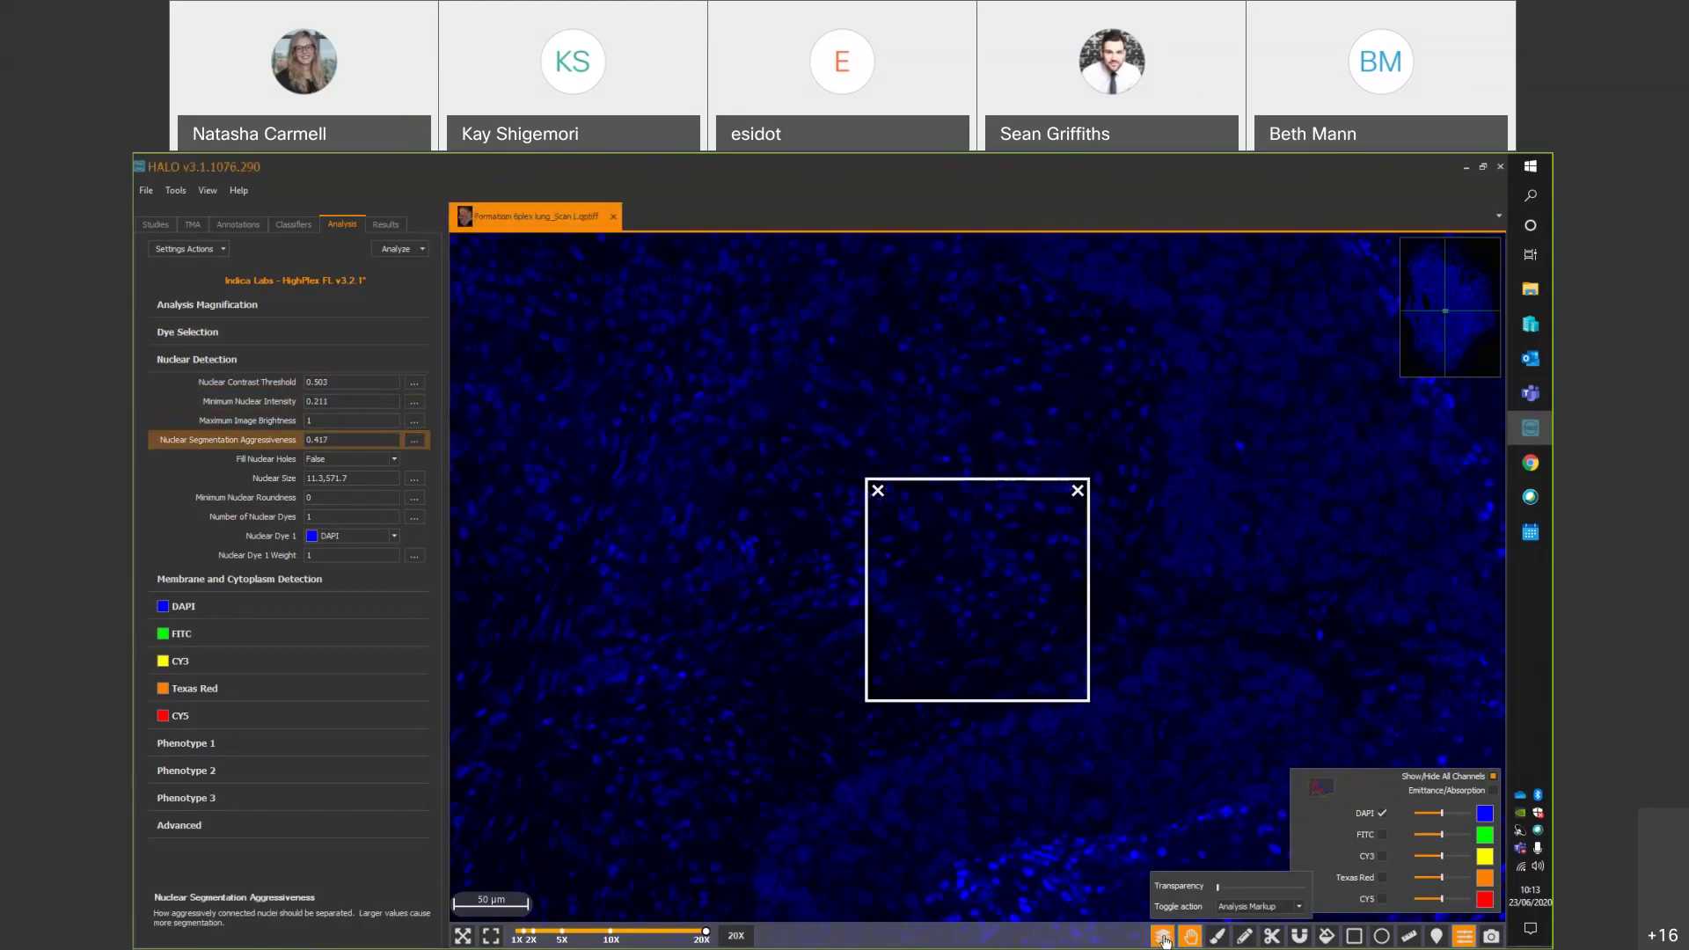
{"action": "left_click", "coordinate": [1162, 935]}
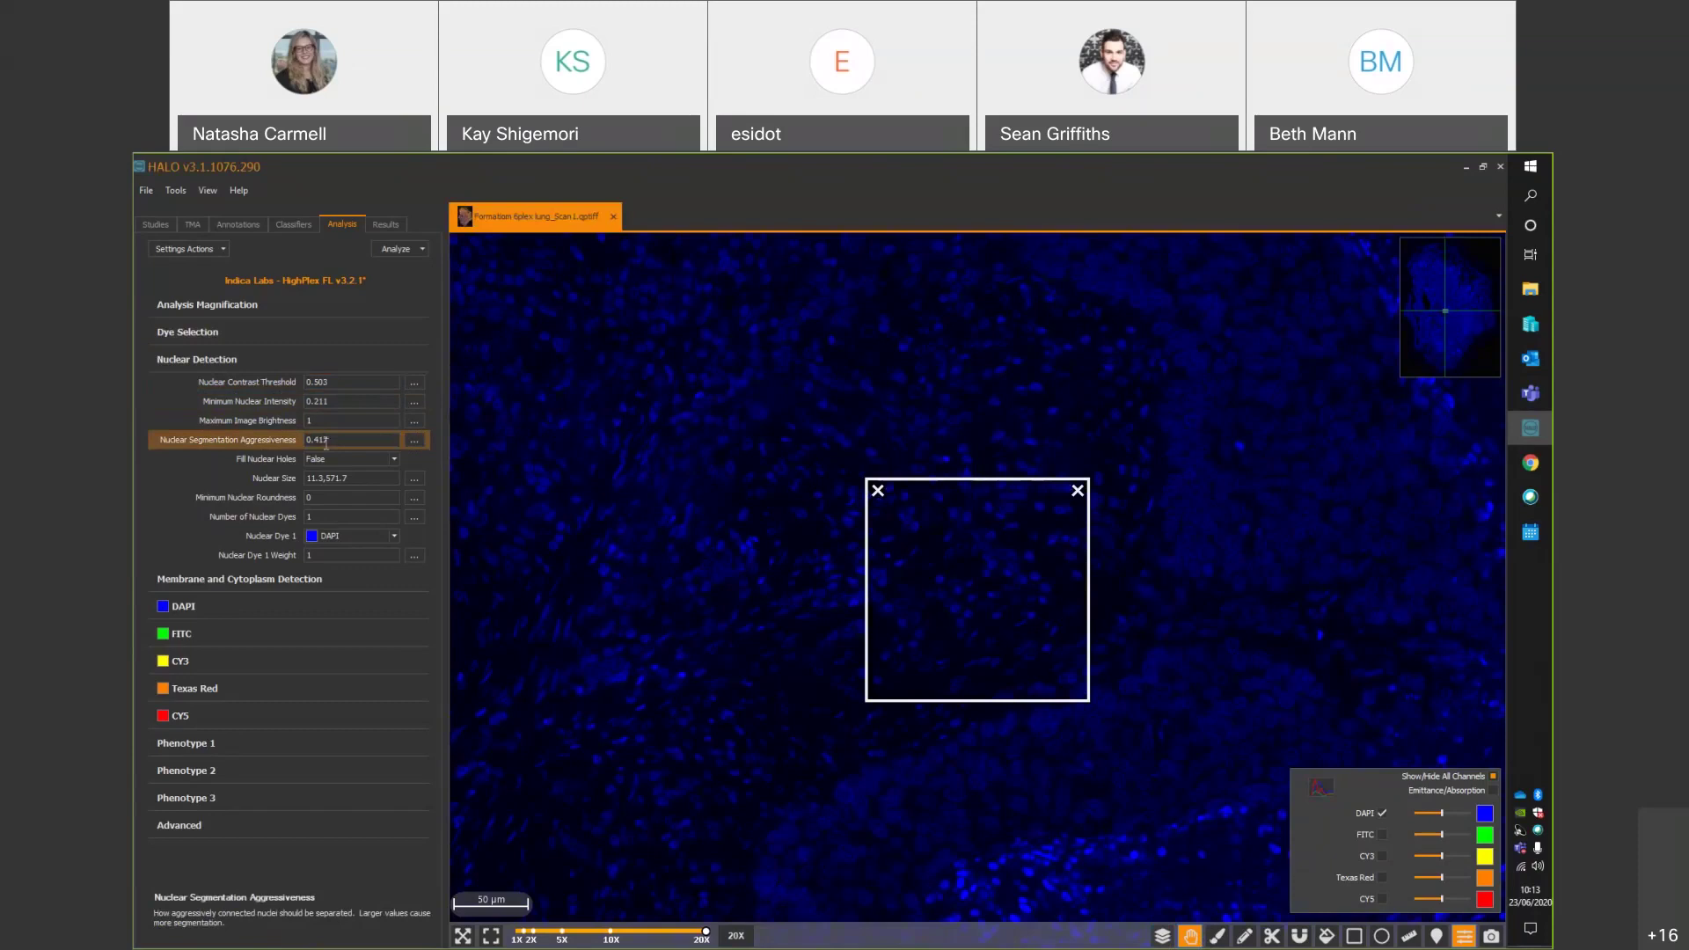
Test the Nuclear Segmentation Aggressiveness at 1 and then at 0.443.
{"action": "left_click", "coordinate": [417, 440]}
{"action": "left_click_drag", "start_coordinate": [485, 444], "coordinate": [575, 442]}
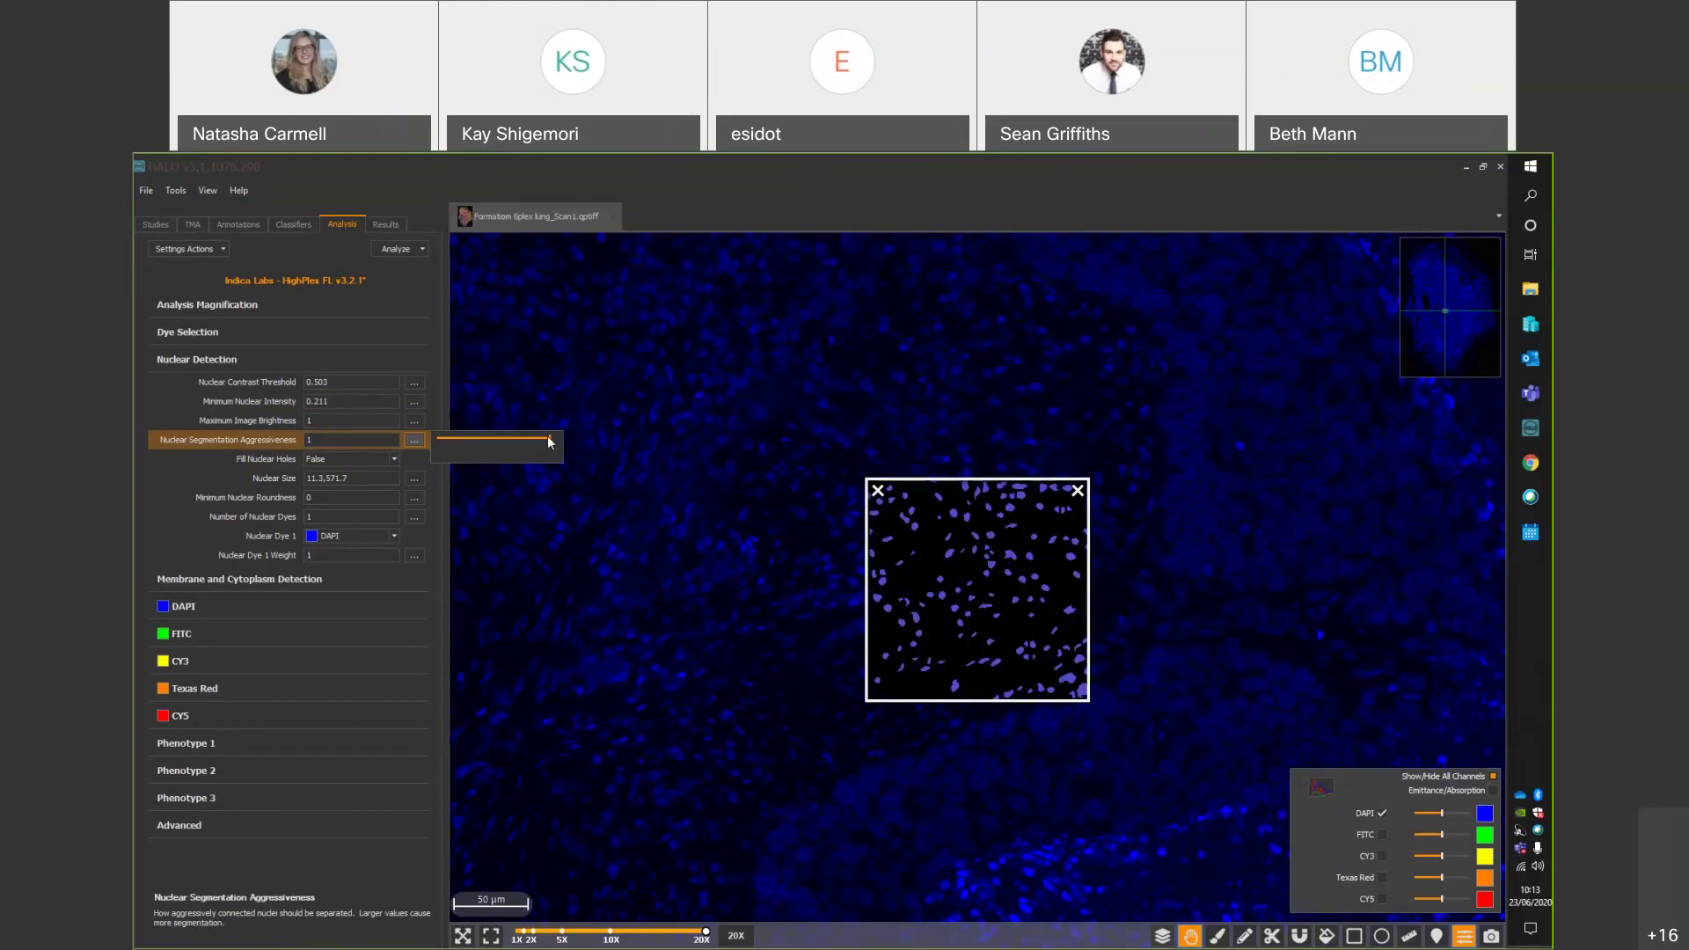
{"action": "left_click_drag", "start_coordinate": [548, 437], "coordinate": [486, 439]}
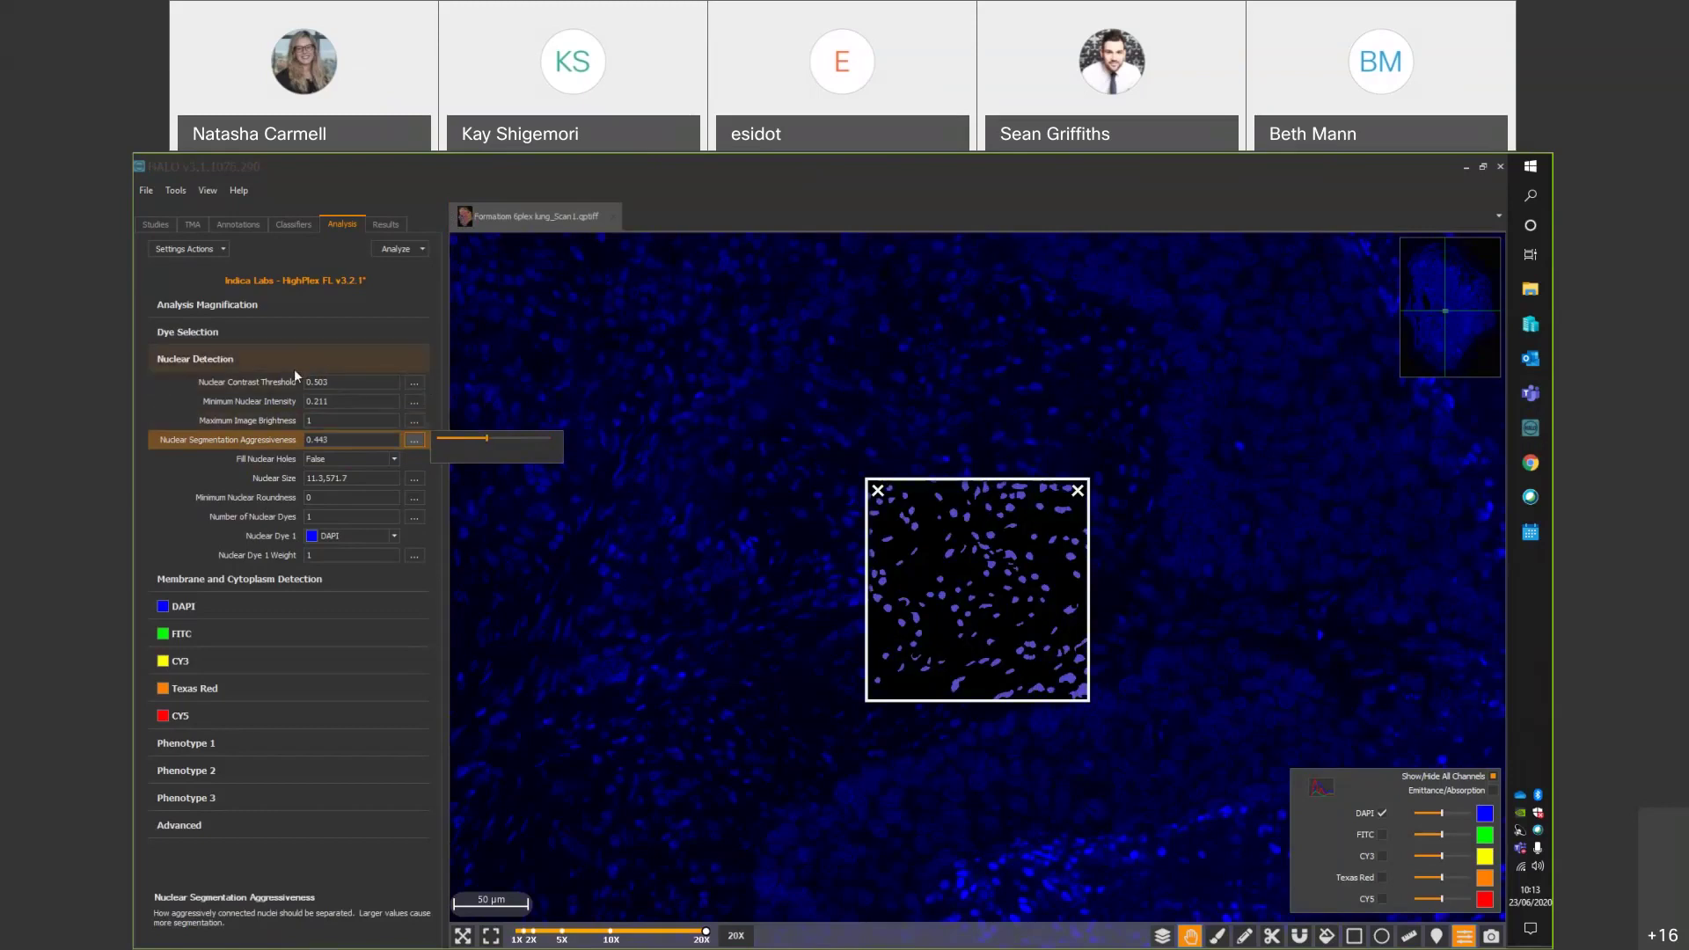
Adjust the Nuclear Contrast Threshold in small increments to 0.51 and hide the markup to check the DAPI signal.
{"action": "left_click", "coordinate": [413, 385]}
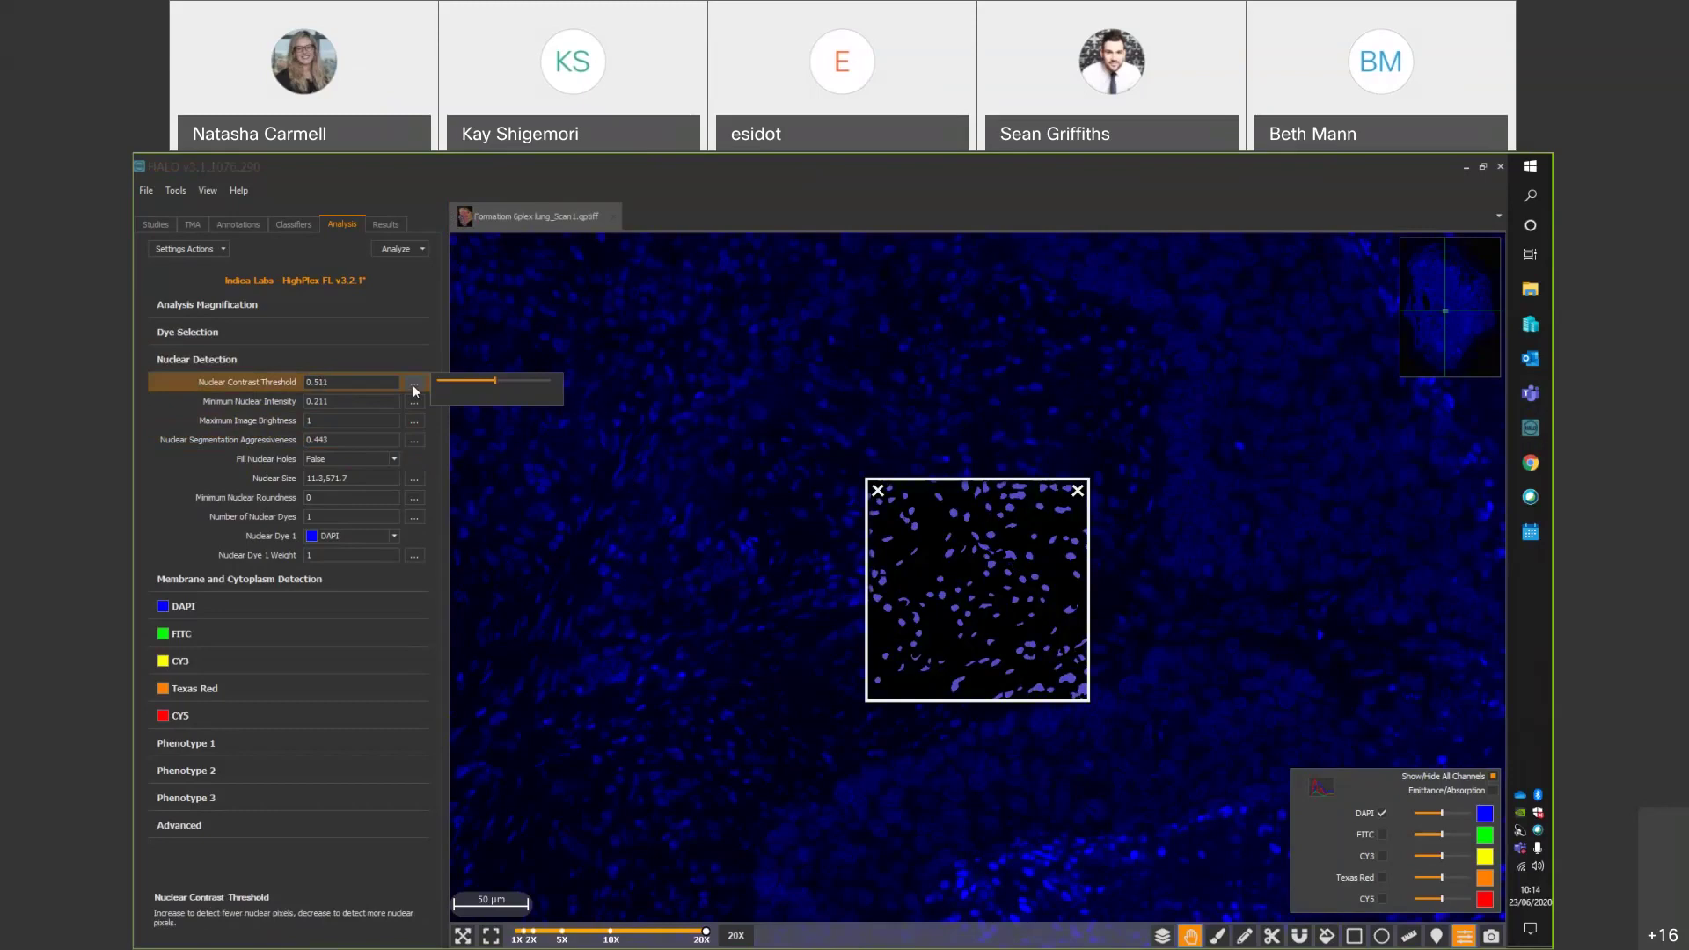
{"action": "key", "text": "Left"}
{"action": "key", "text": "Left"}
{"action": "key", "text": "Right"}
{"action": "key", "text": "Right"}
{"action": "key", "text": "Right"}
{"action": "key", "text": "Left"}
{"action": "key", "text": "Left"}
{"action": "left_click", "coordinate": [1162, 936]}
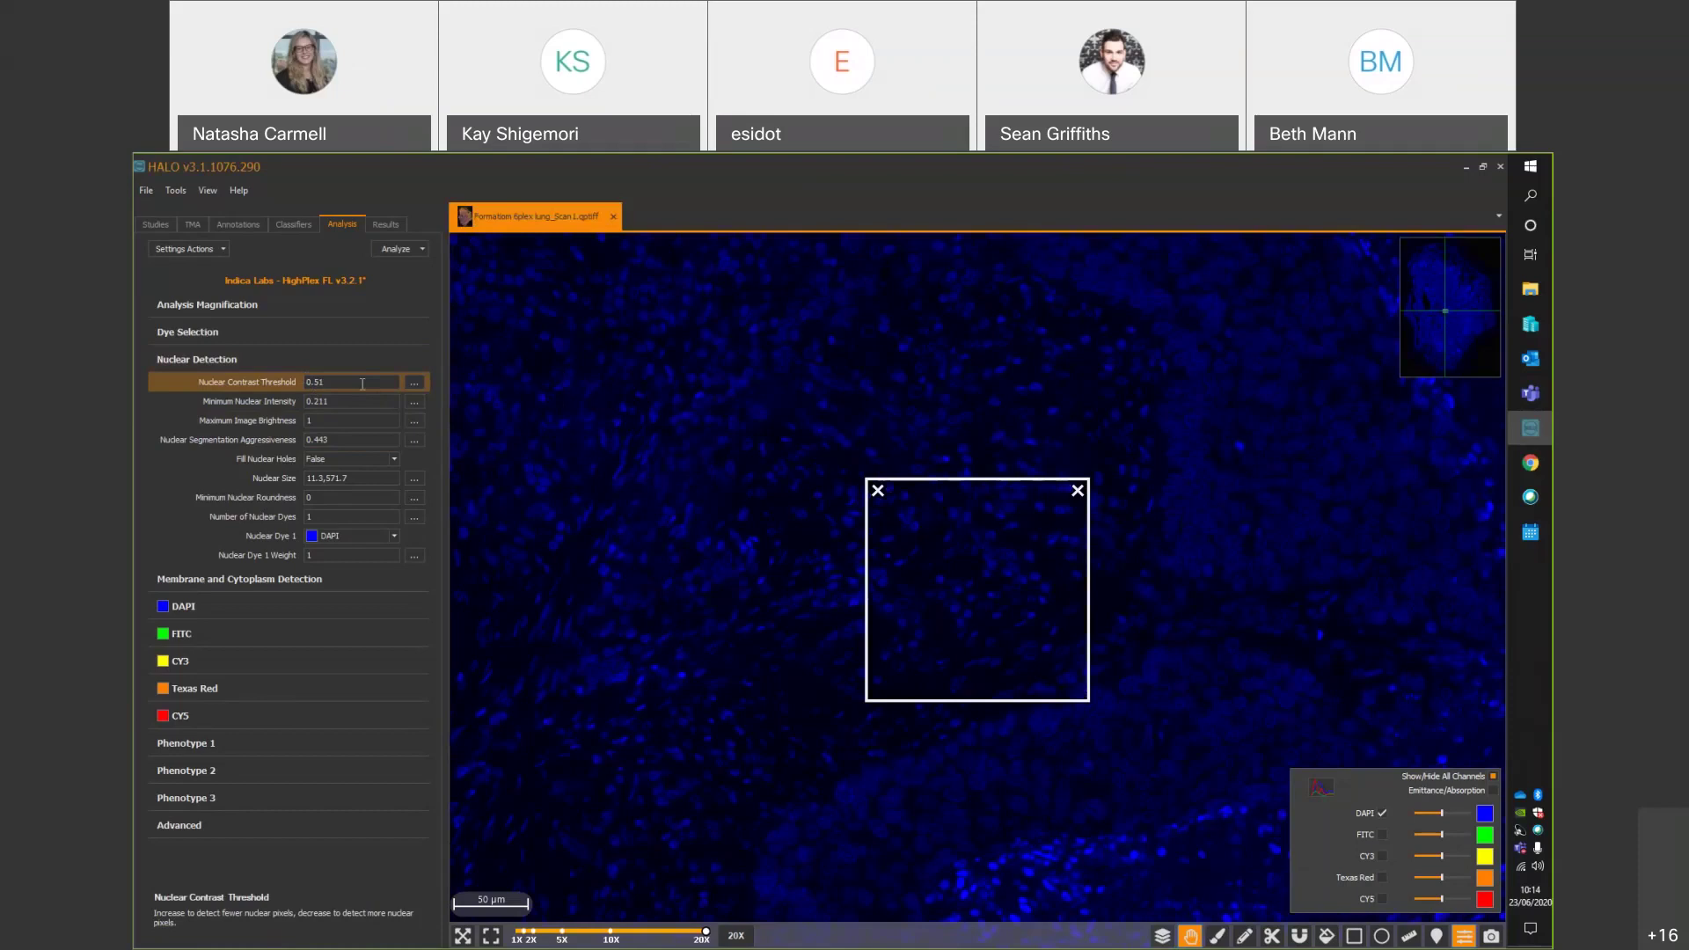
Try Fill Nuclear Holes as True and False in the preview, then hide the markup to inspect the nuclei.
{"action": "left_click", "coordinate": [351, 458]}
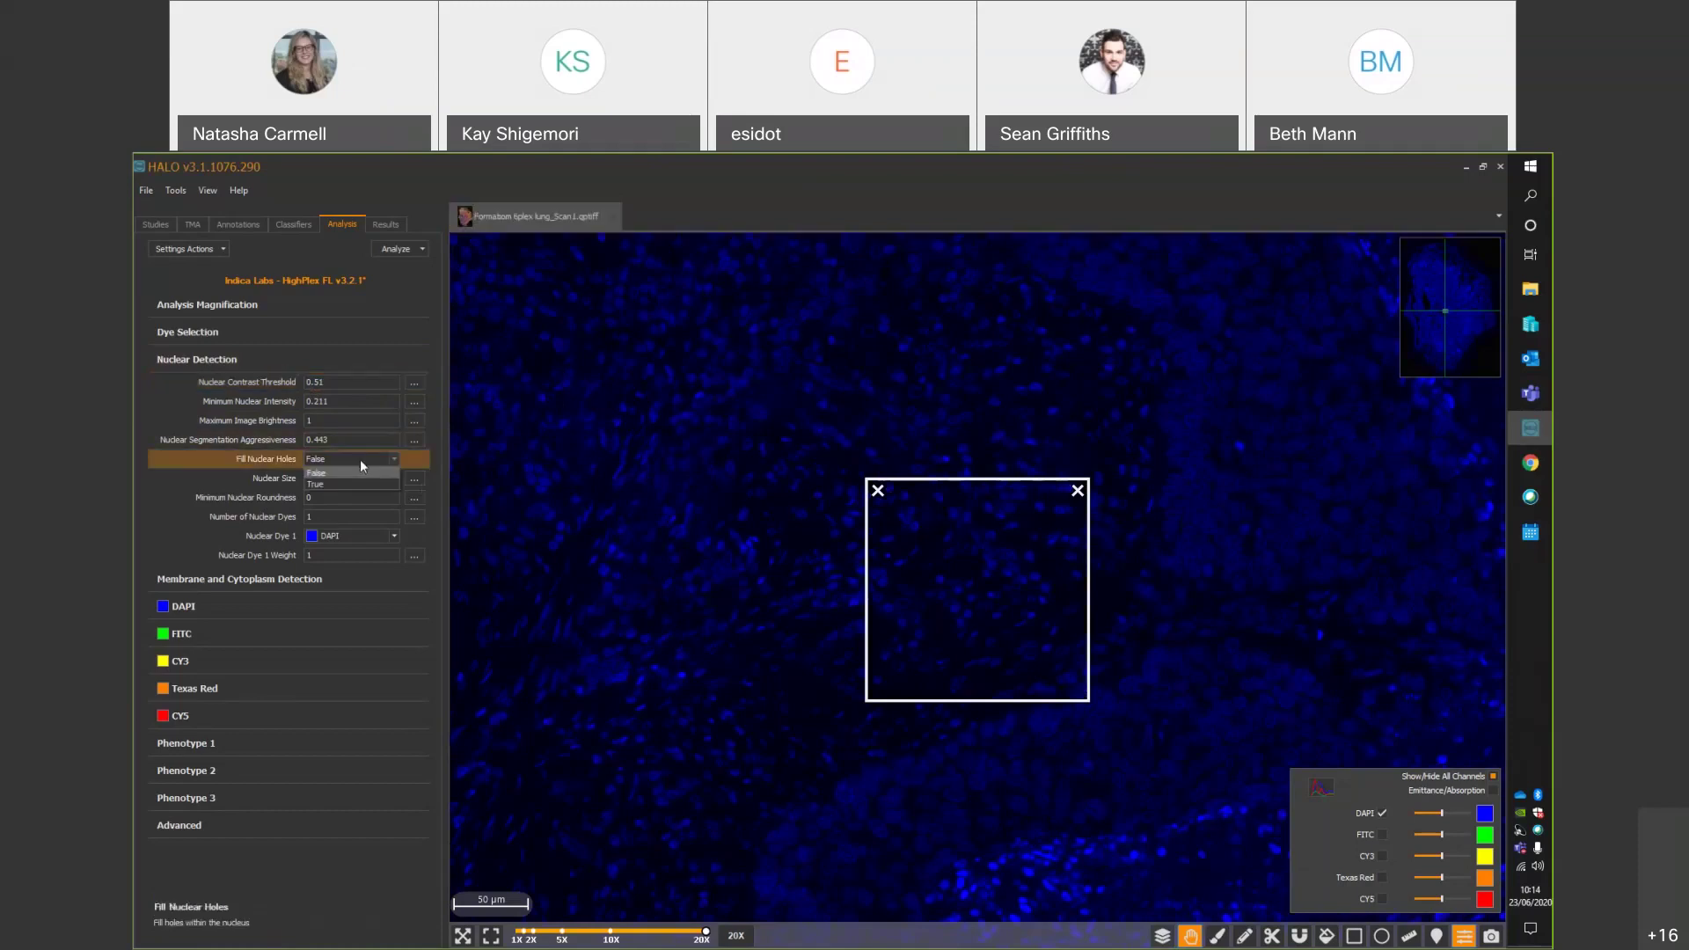
{"action": "left_click", "coordinate": [1159, 936]}
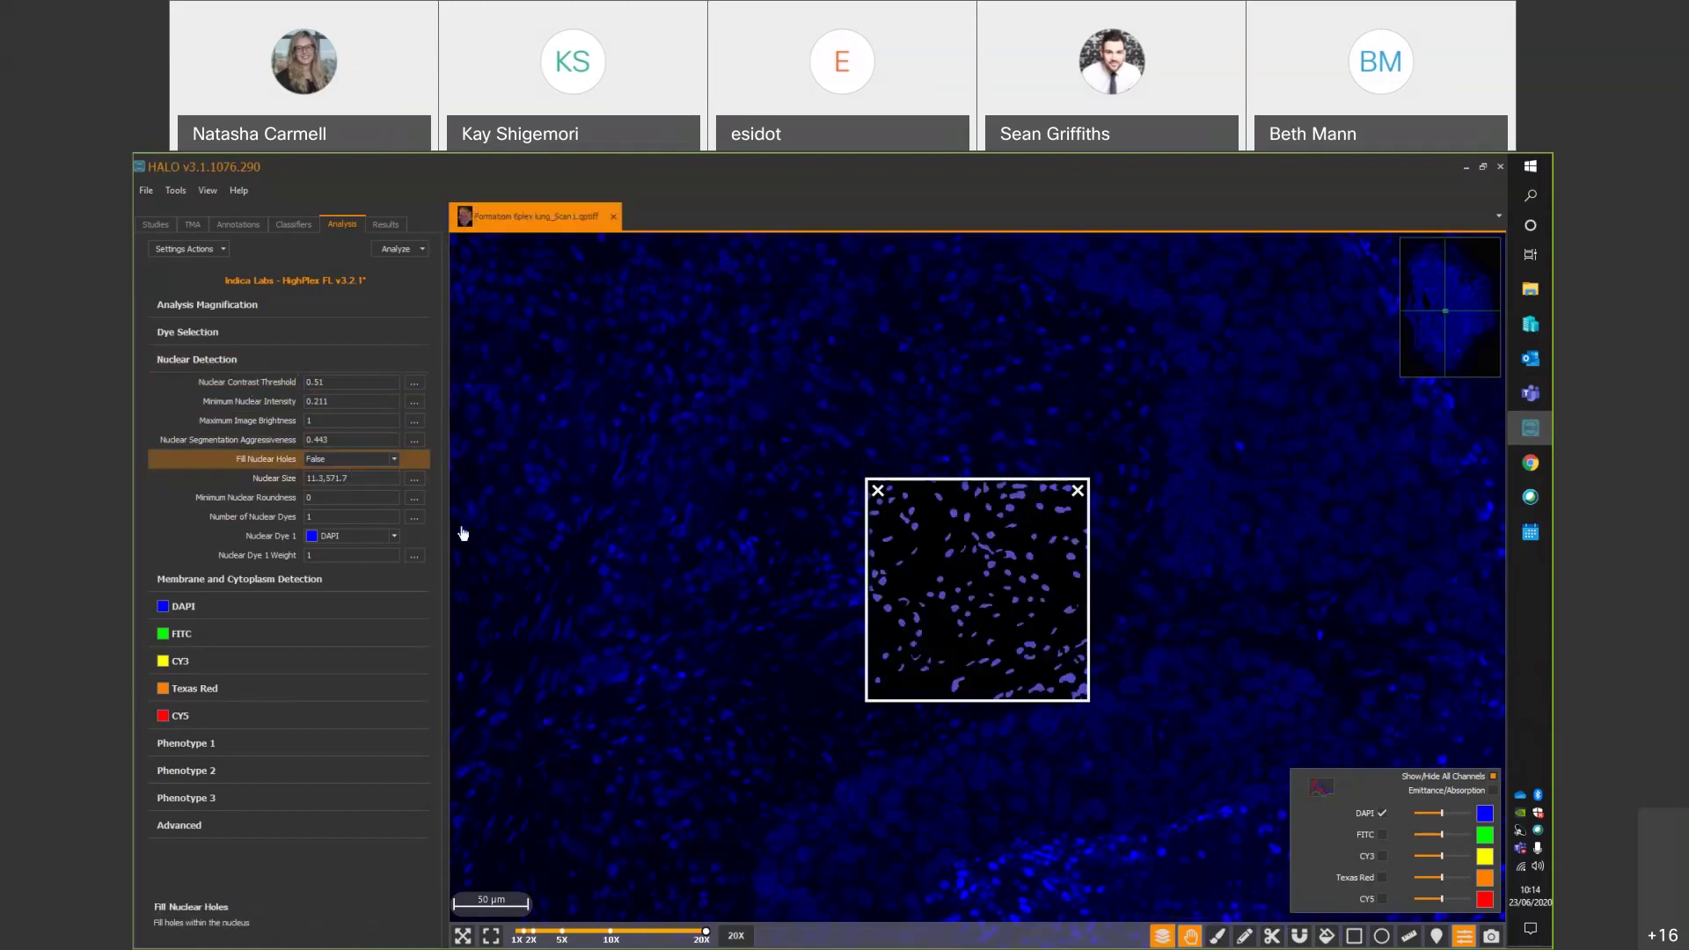
{"action": "left_click", "coordinate": [364, 461]}
{"action": "left_click", "coordinate": [355, 480]}
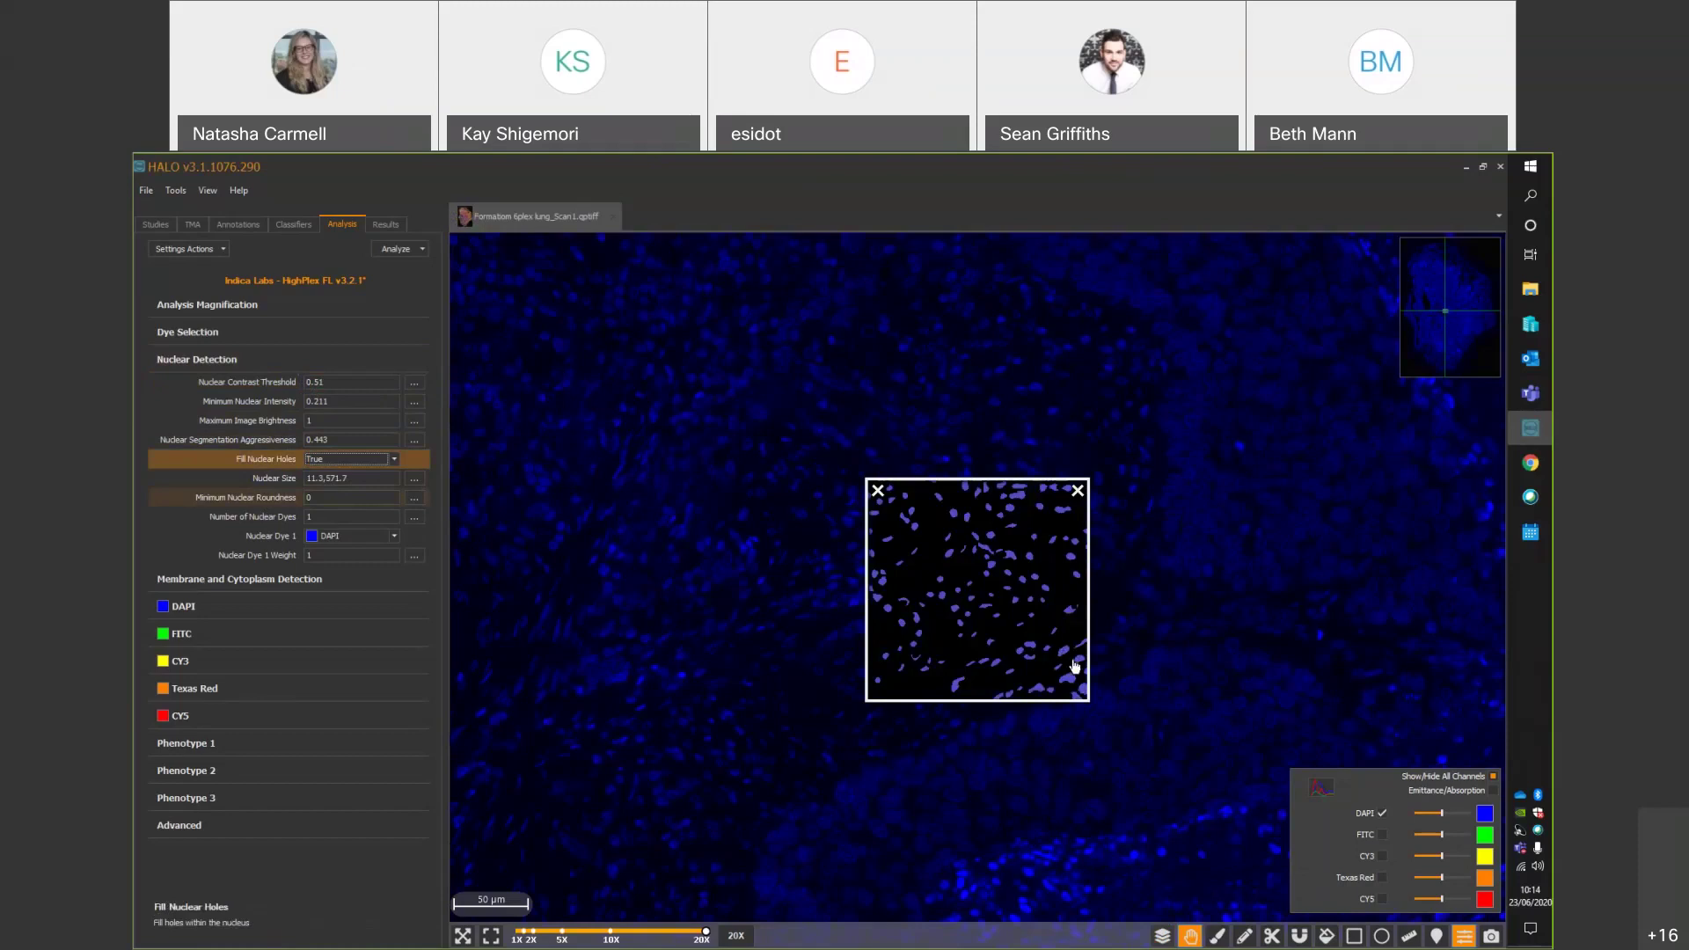
{"action": "left_click", "coordinate": [342, 459]}
{"action": "left_click", "coordinate": [338, 472]}
{"action": "left_click", "coordinate": [325, 457]}
{"action": "left_click", "coordinate": [324, 475]}
{"action": "left_click", "coordinate": [1162, 936]}
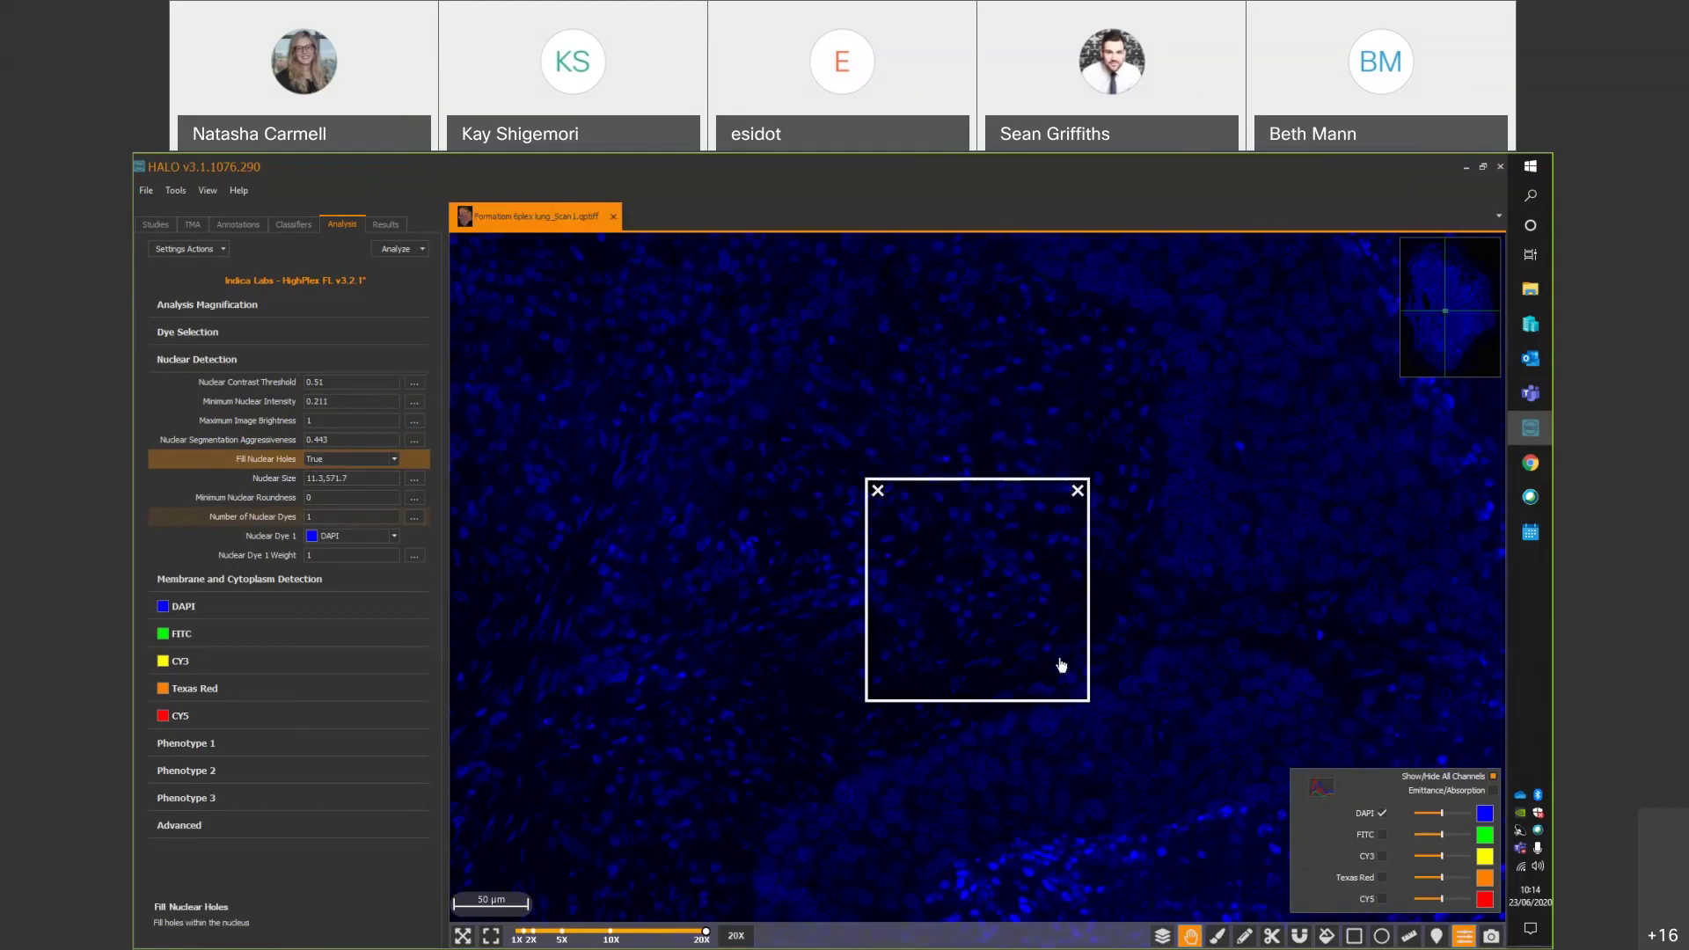
Close the live analysis preview and brighten the DAPI display by lowering that channel's white input level.
{"action": "left_click", "coordinate": [881, 496]}
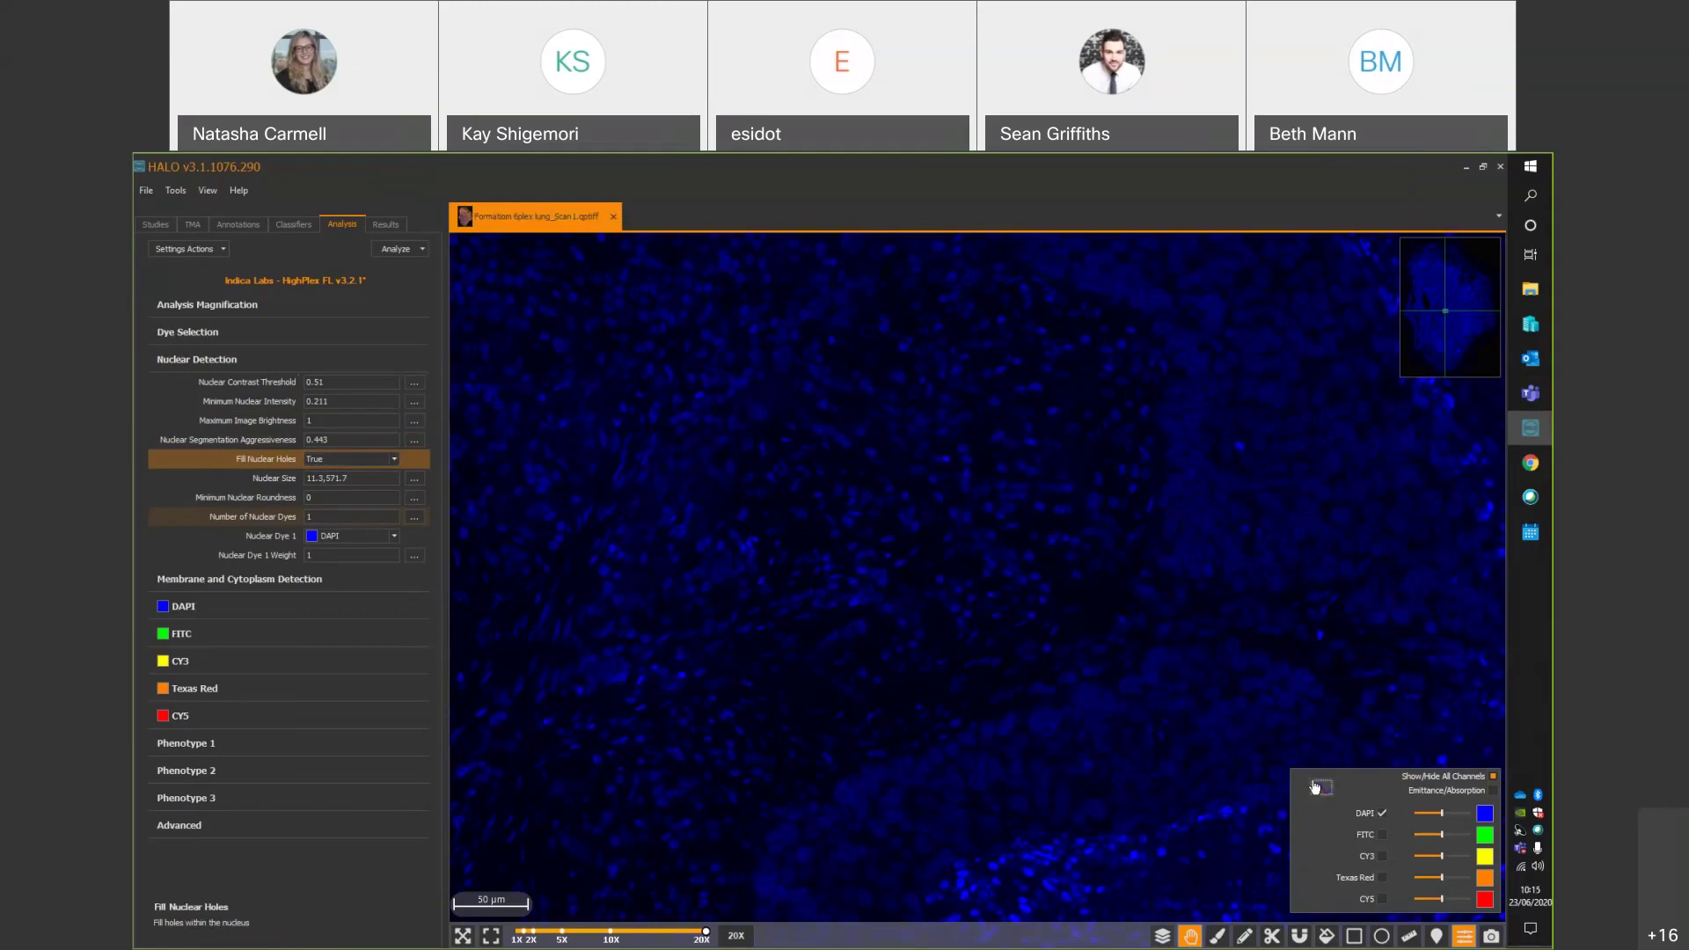
{"action": "left_click", "coordinate": [1317, 785]}
{"action": "left_click", "coordinate": [687, 492]}
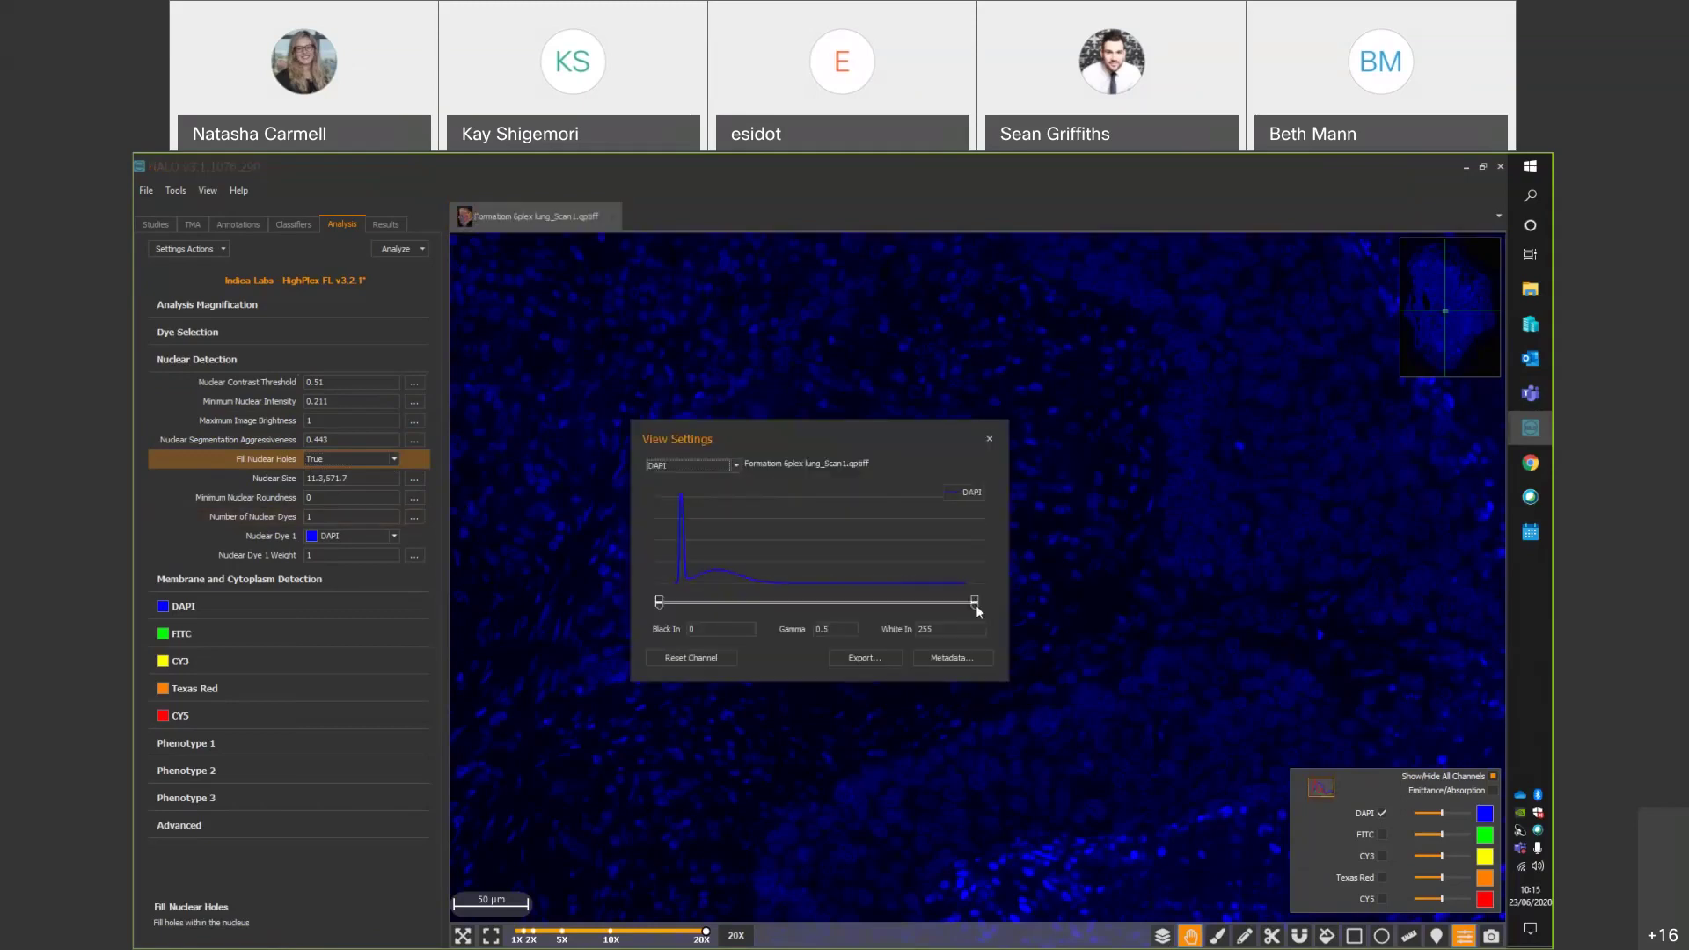
{"action": "left_click_drag", "start_coordinate": [975, 603], "coordinate": [860, 603]}
{"action": "left_click", "coordinate": [990, 439]}
Reopen the live analysis preview on the brightened DAPI image and toggle its analysis markup.
{"action": "left_click", "coordinate": [399, 248]}
{"action": "left_click", "coordinate": [412, 269]}
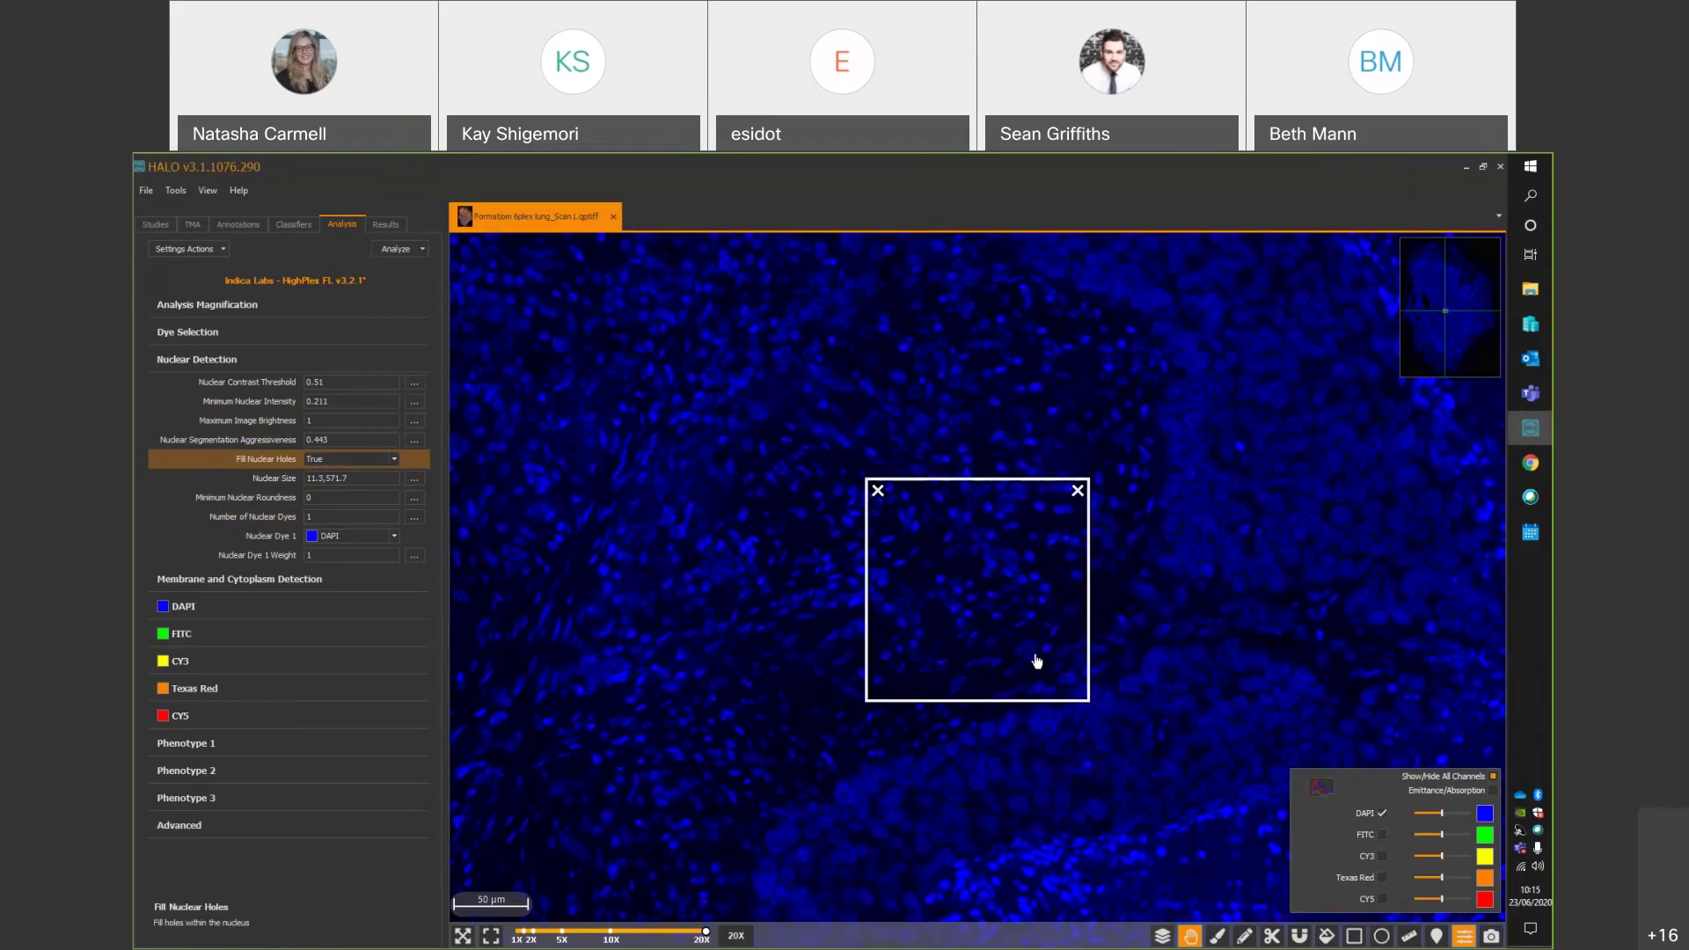
{"action": "left_click", "coordinate": [1160, 935]}
Compare Fill Nuclear Holes on and off in the preview and leave it set to False.
{"action": "left_click", "coordinate": [352, 459]}
{"action": "left_click", "coordinate": [362, 463]}
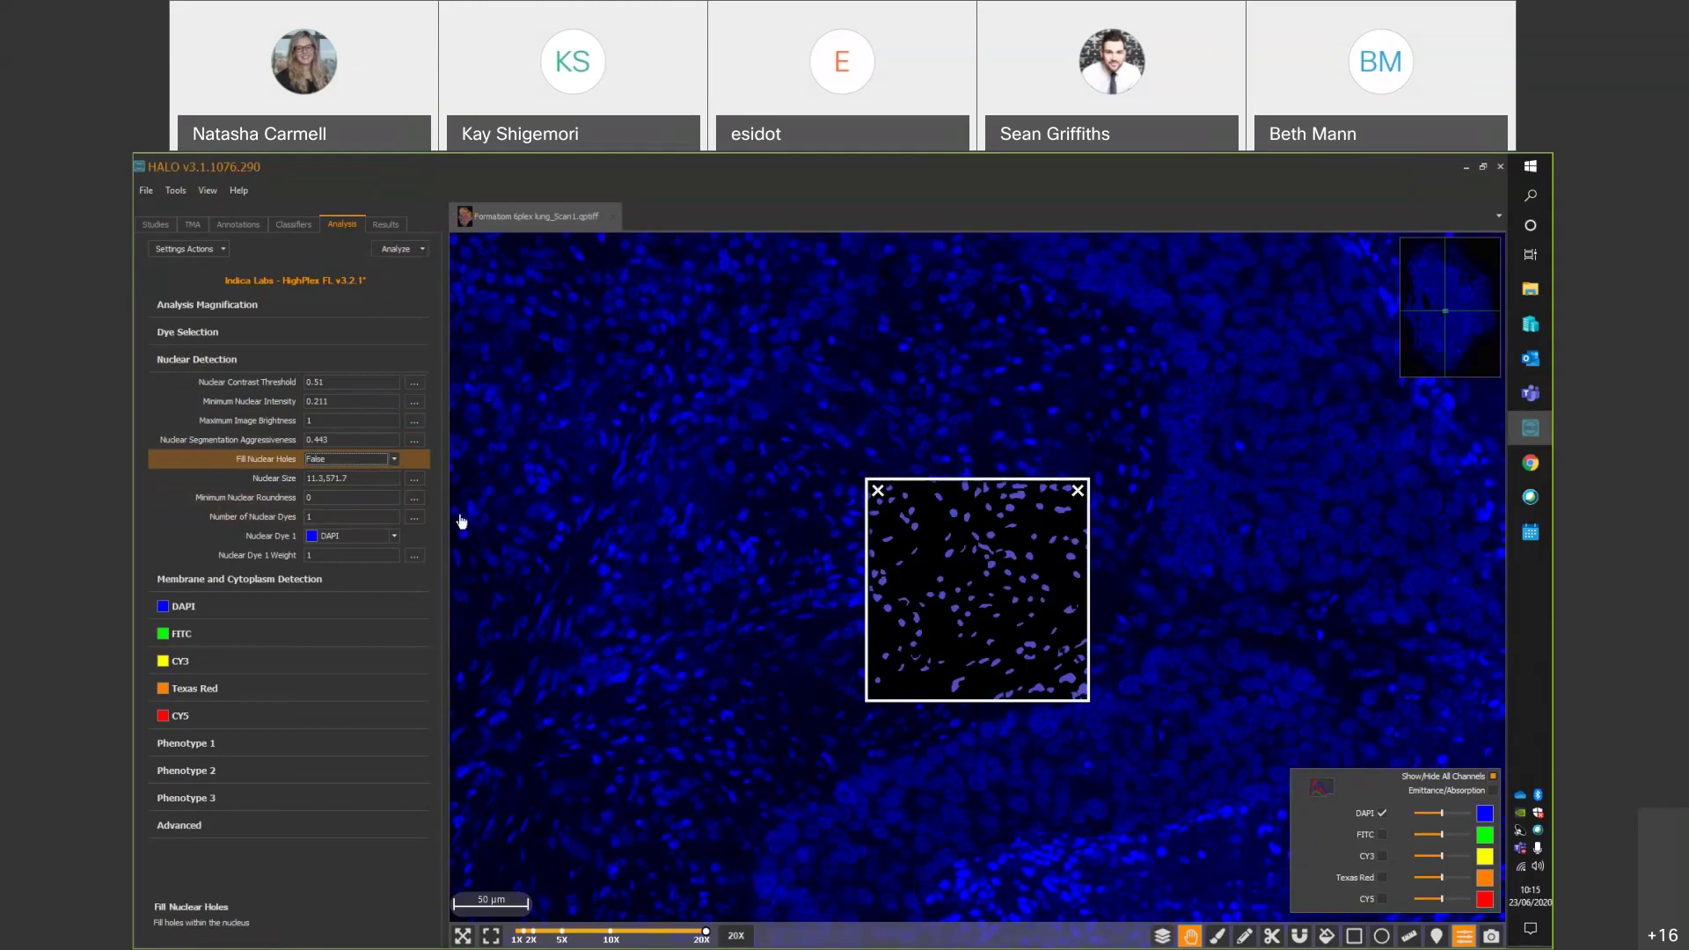
{"action": "left_click", "coordinate": [357, 456]}
{"action": "left_click", "coordinate": [330, 482]}
{"action": "left_click", "coordinate": [362, 457]}
{"action": "left_click", "coordinate": [353, 473]}
Set the Nuclear Segmentation Aggressiveness to 0.5.
{"action": "left_click", "coordinate": [377, 437]}
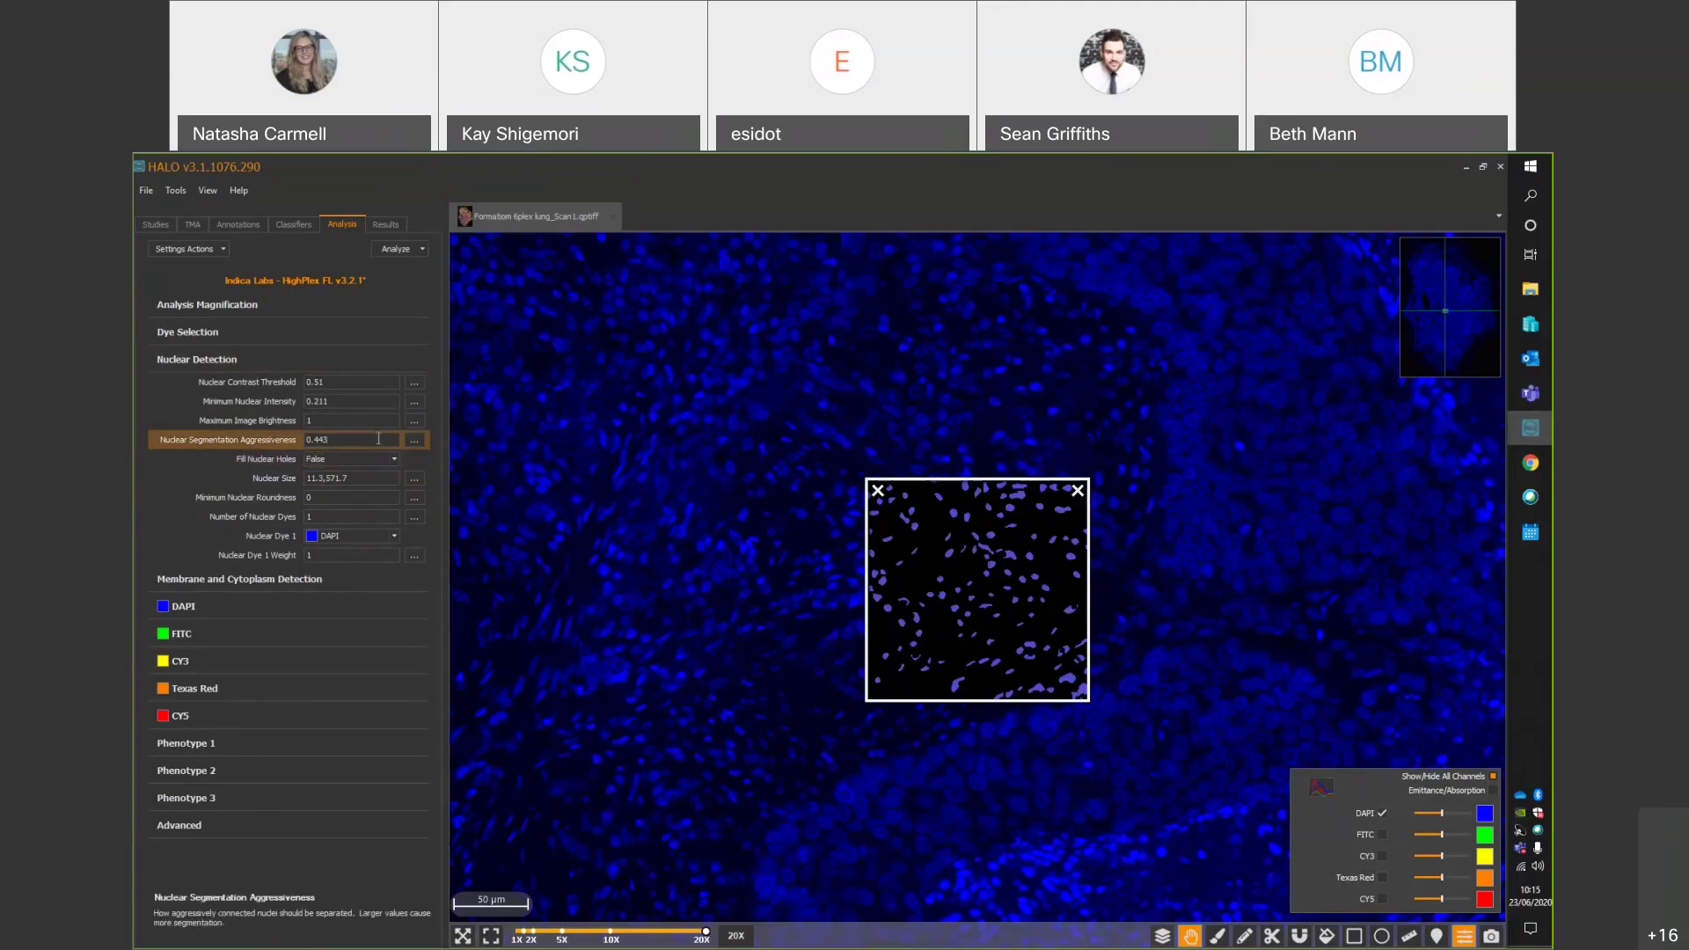
{"action": "key", "text": "BackSpace"}
{"action": "key", "text": "BackSpace"}
{"action": "type", "text": "5"}
Set the Nuclear Contrast Threshold to 0.502.
{"action": "left_click", "coordinate": [414, 384]}
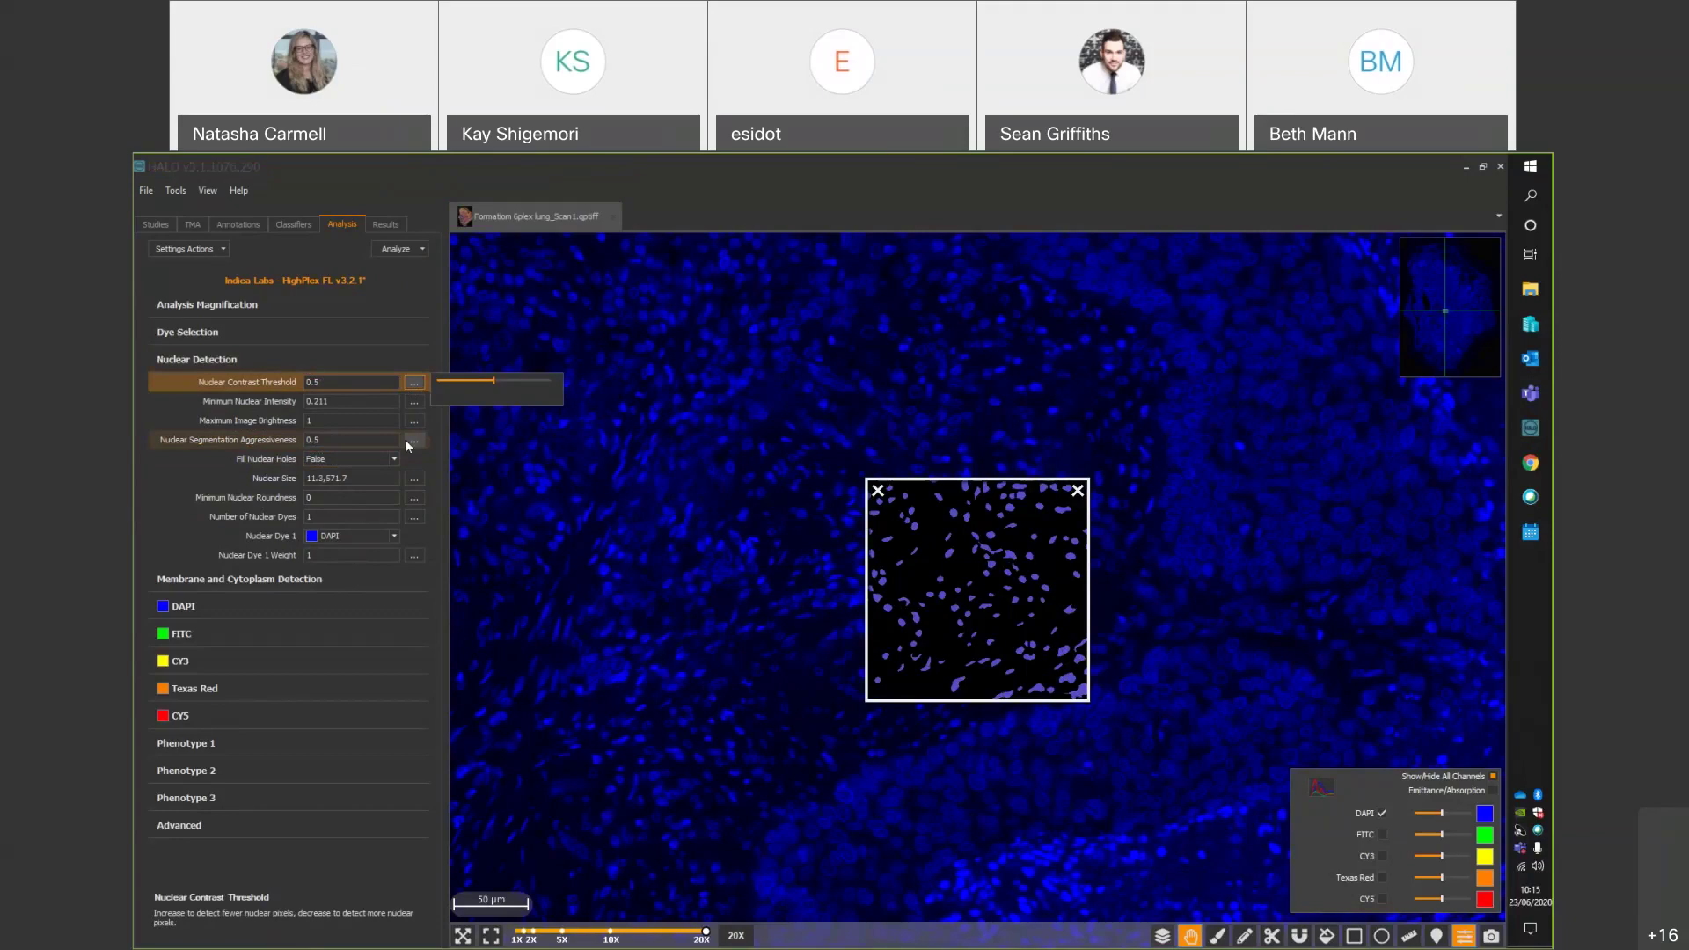
{"action": "key", "text": "Right"}
{"action": "key", "text": "Right"}
Set the upper limit of the Nuclear Size range to 200.
{"action": "left_click", "coordinate": [414, 481]}
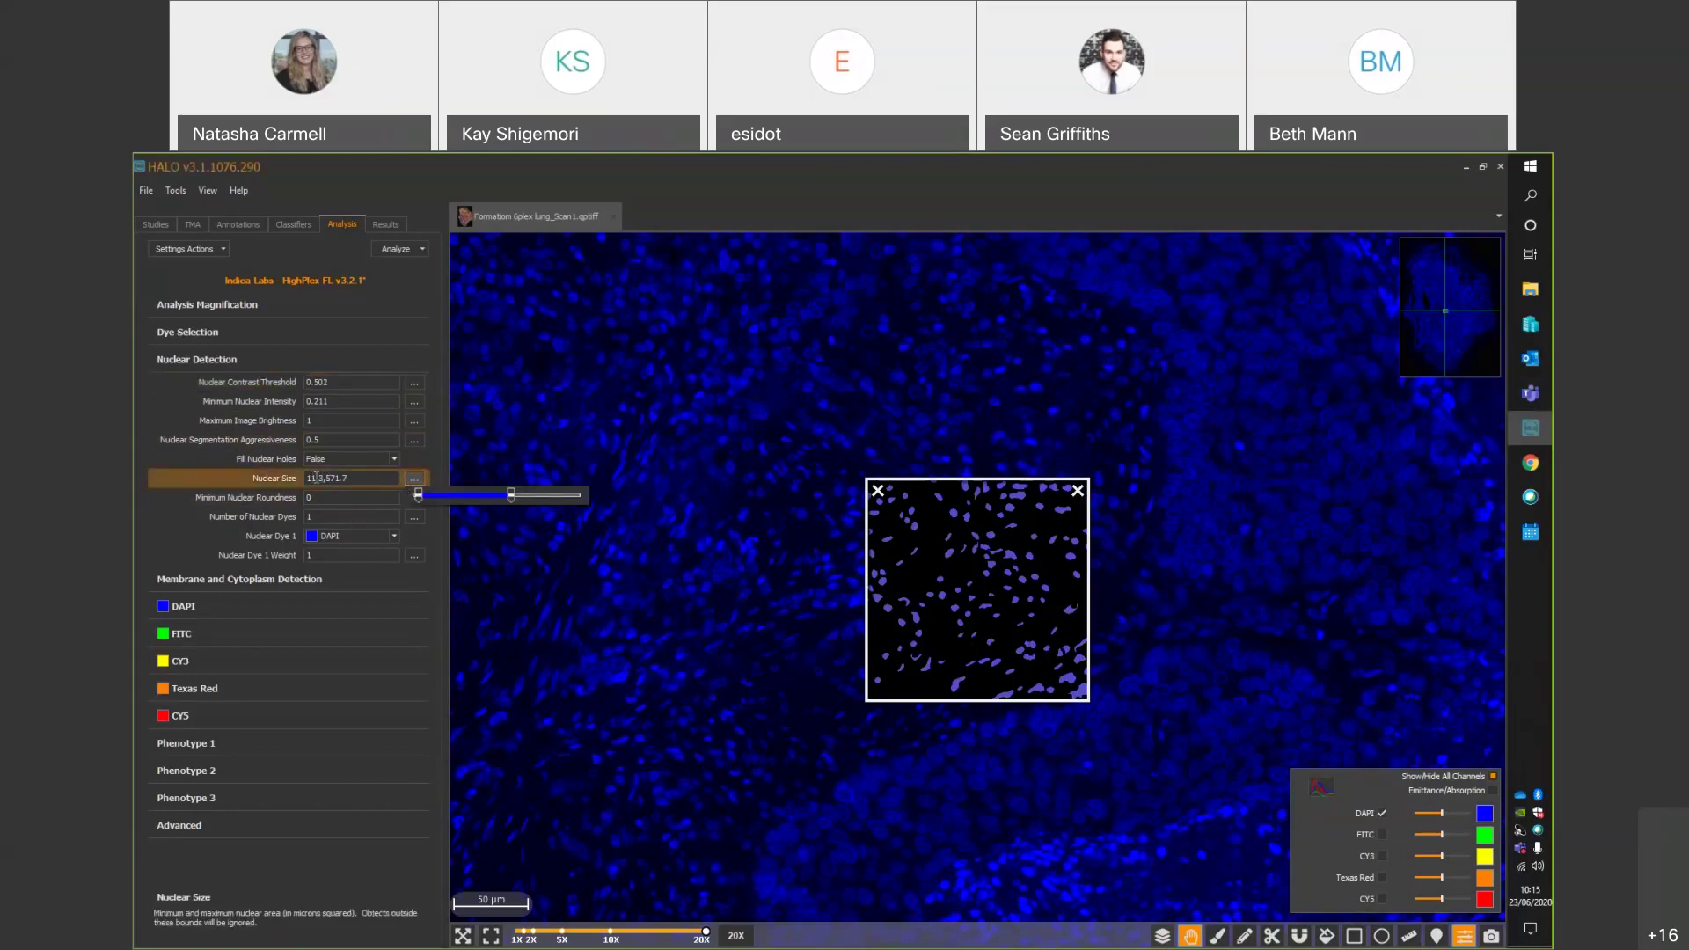
{"action": "left_click_drag", "start_coordinate": [516, 497], "coordinate": [535, 497]}
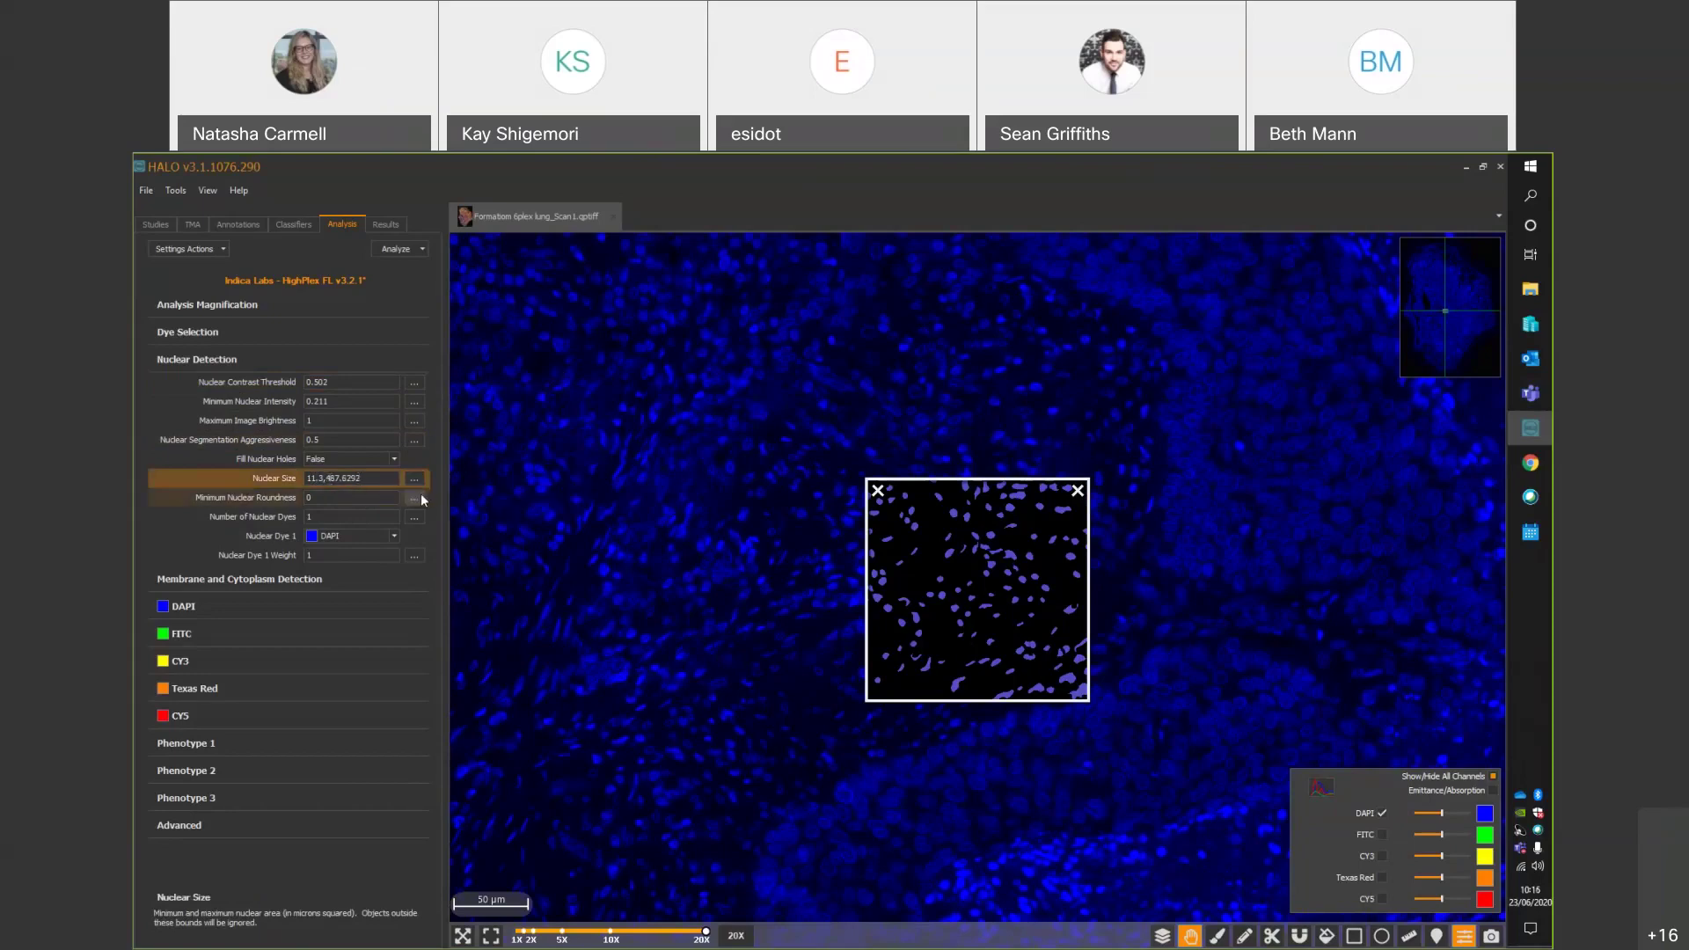
{"action": "key", "text": "BackSpace"}
{"action": "key", "text": "BackSpace"}
{"action": "key", "text": "BackSpace"}
{"action": "key", "text": "BackSpace"}
{"action": "key", "text": "BackSpace"}
{"action": "key", "text": "BackSpace"}
{"action": "key", "text": "BackSpace"}
{"action": "key", "text": "BackSpace"}
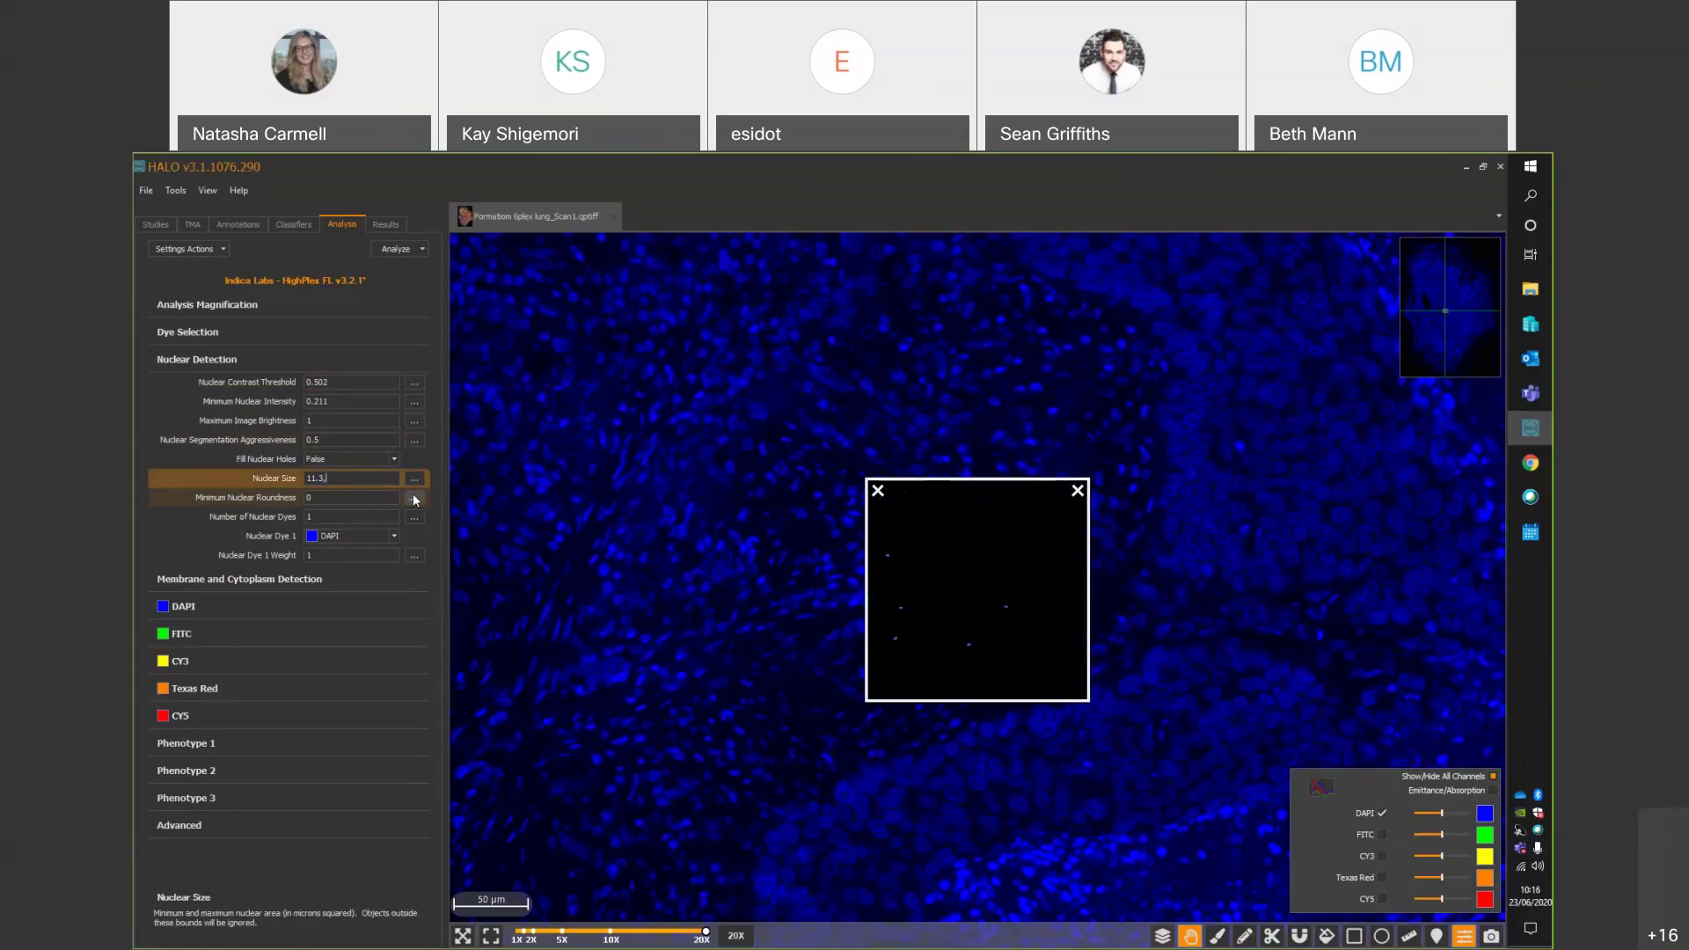
{"action": "type", "text": "200"}
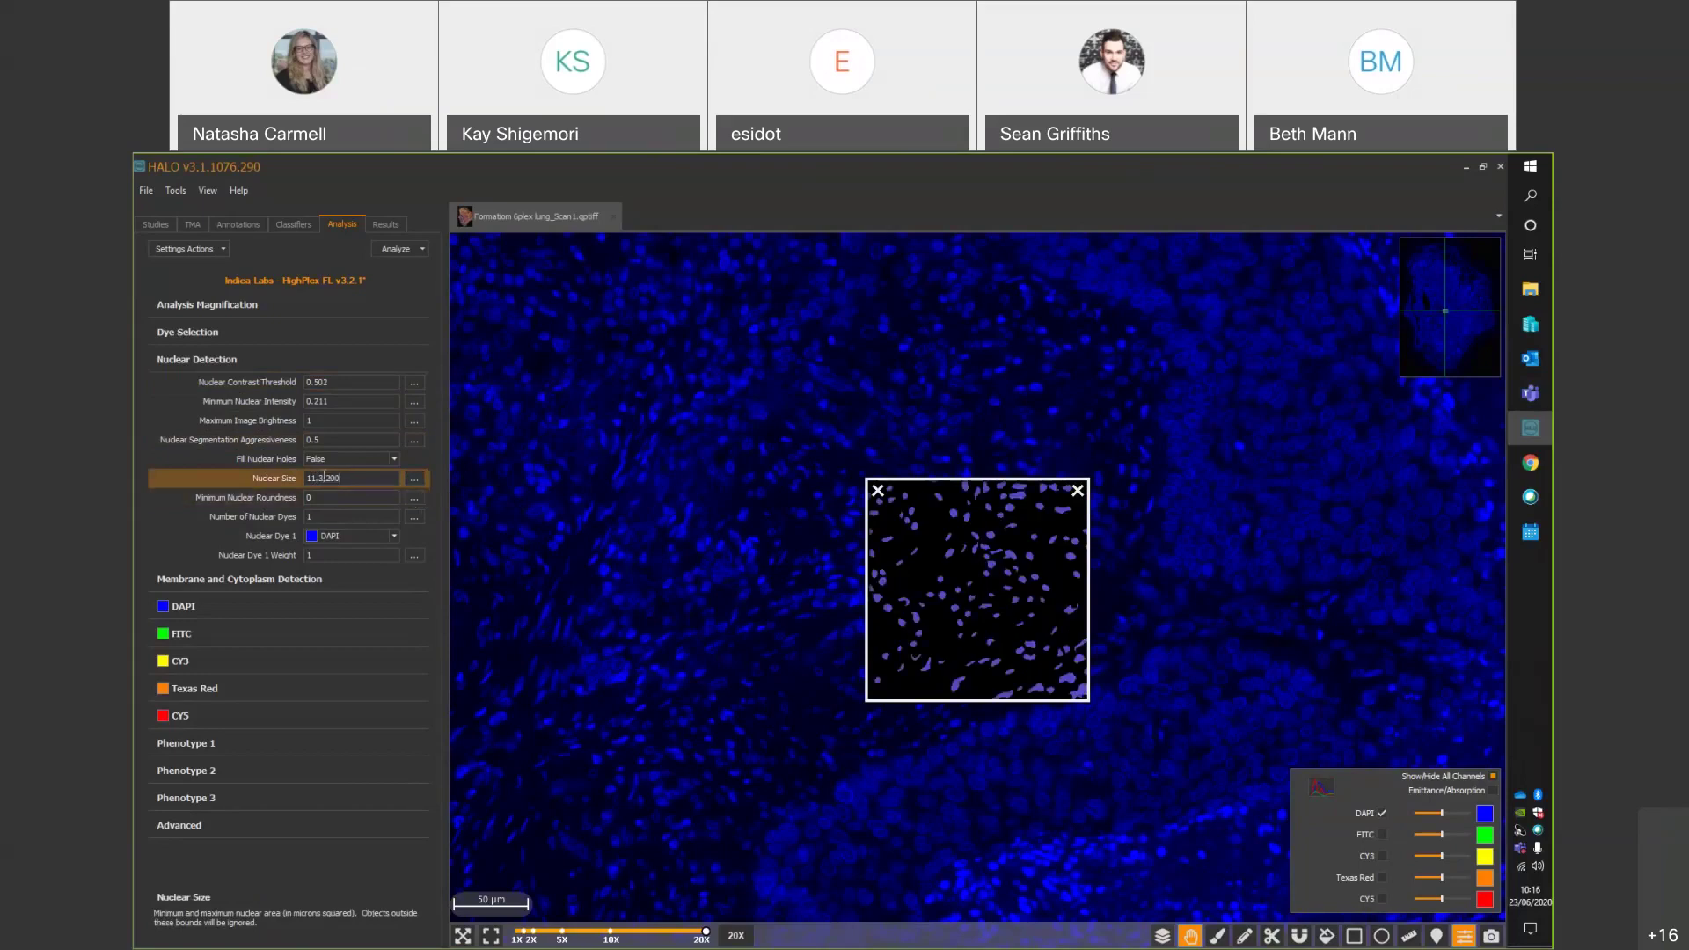
Lower the minimum Nuclear Size to 3 and check the detected nuclei in another area of the tissue.
{"action": "key", "text": "BackSpace"}
{"action": "key", "text": "BackSpace"}
{"action": "key", "text": "BackSpace"}
{"action": "left_click", "coordinate": [1063, 753]}
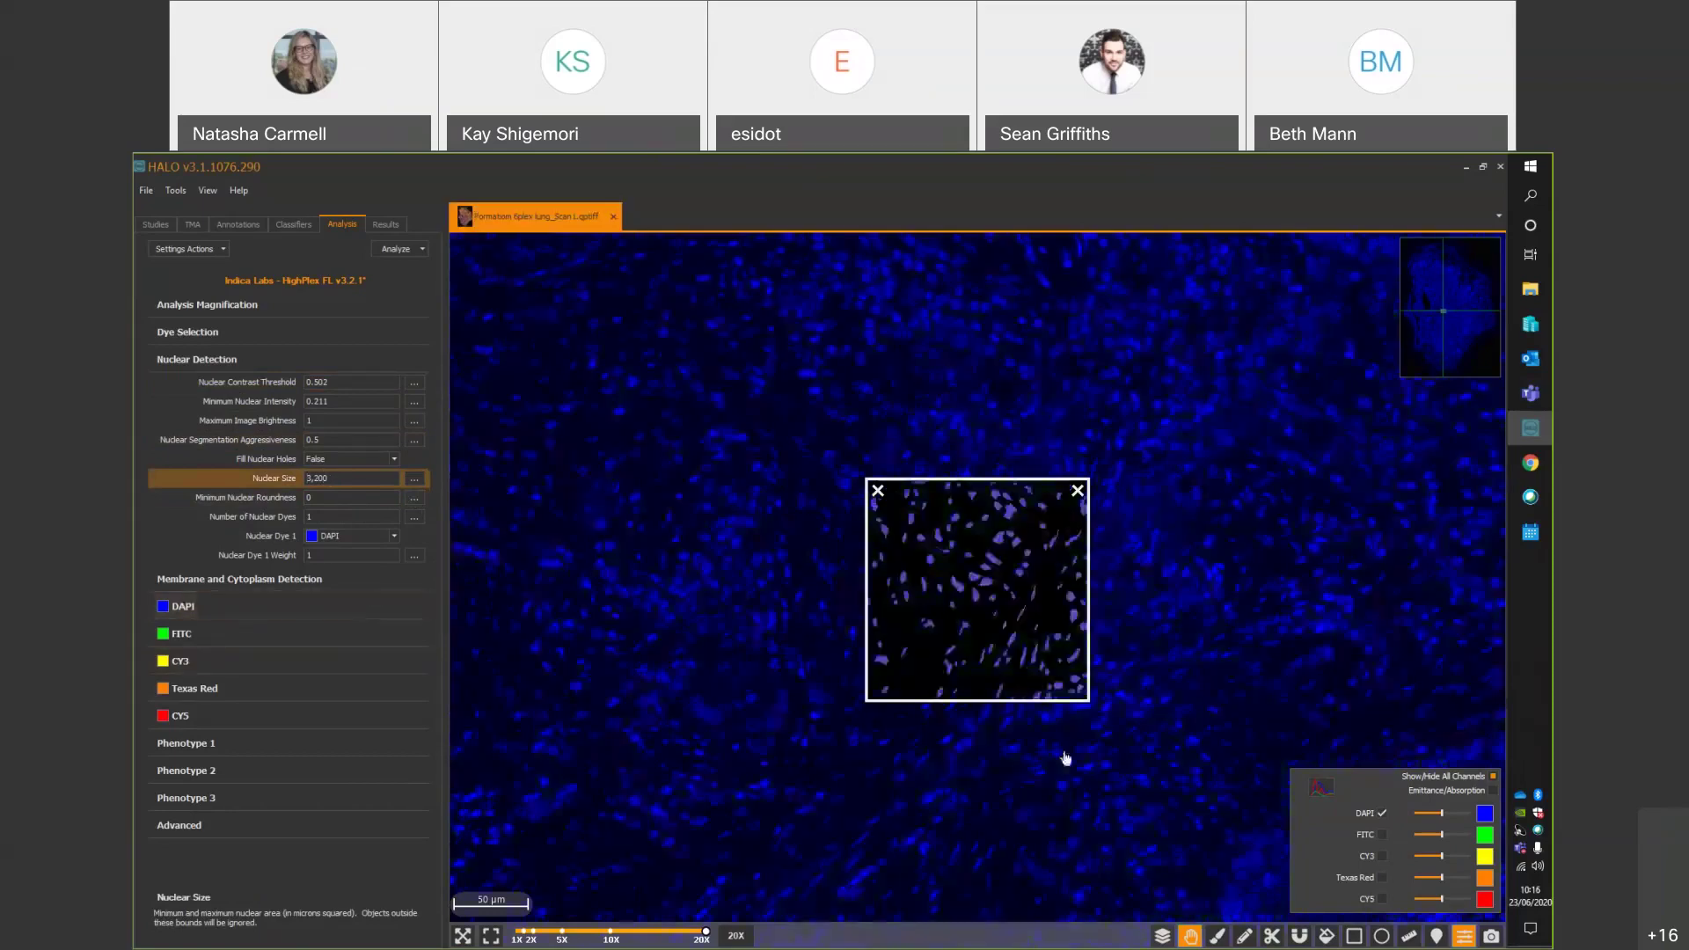
Try a Minimum Nuclear Roundness of 0.463, compare the analysis markup with the DAPI signal, and reset the roundness to 0.
{"action": "left_click", "coordinate": [332, 498]}
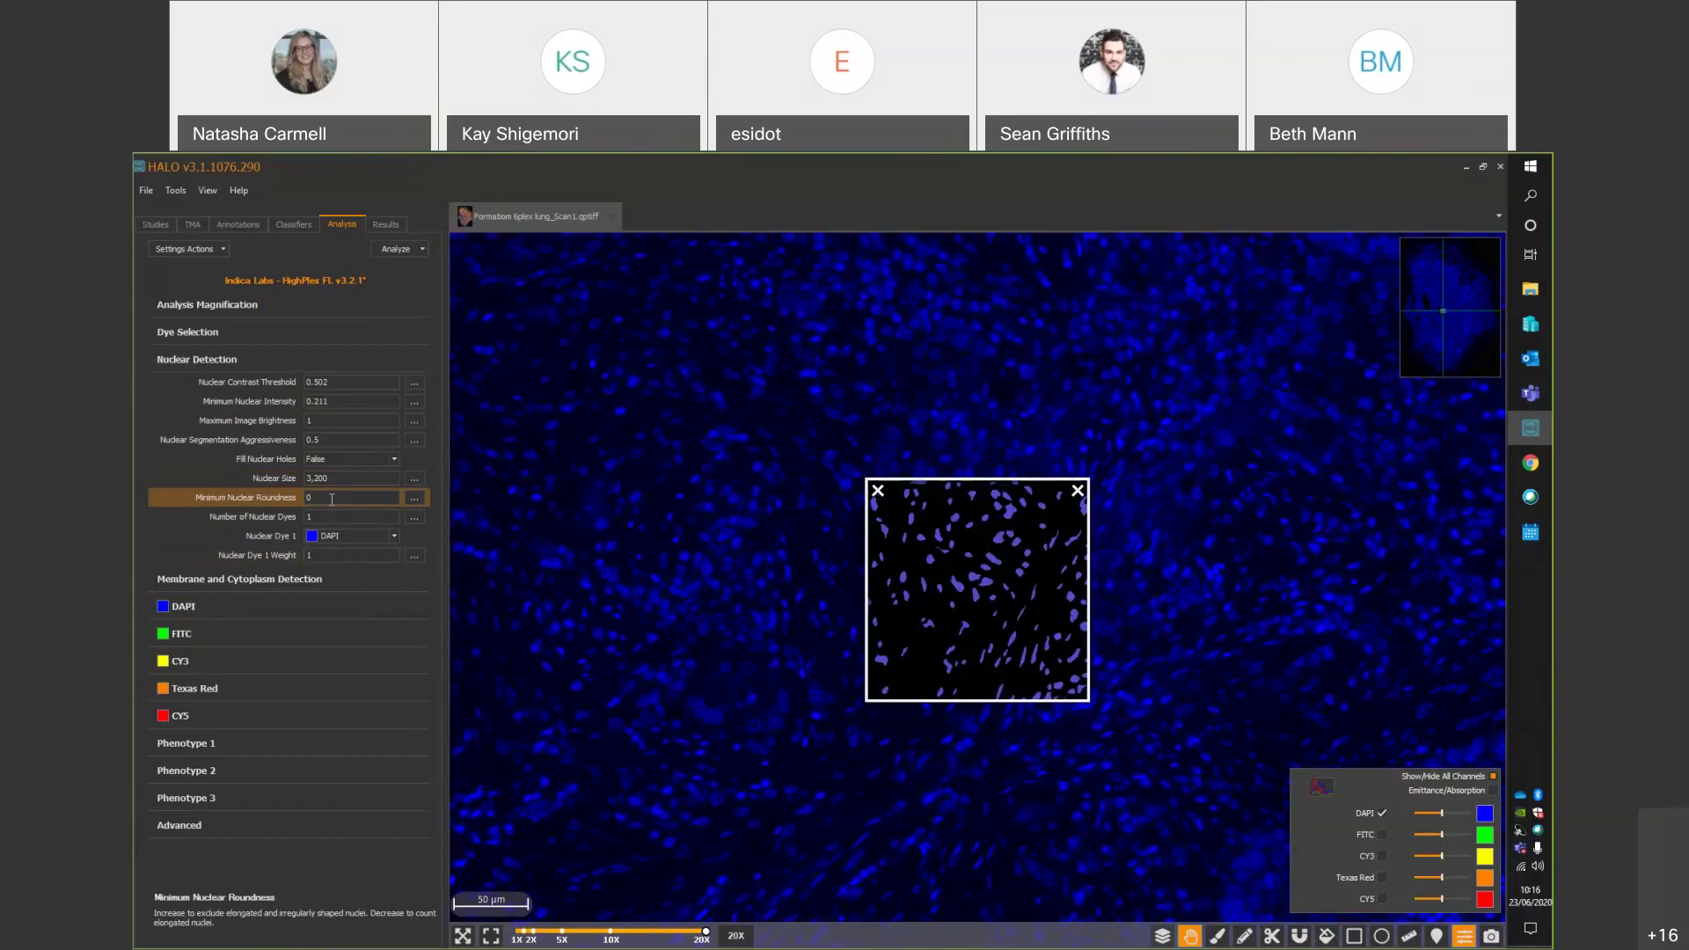
{"action": "left_click", "coordinate": [408, 499]}
{"action": "left_click", "coordinate": [444, 499]}
{"action": "left_click_drag", "start_coordinate": [443, 502], "coordinate": [453, 505]}
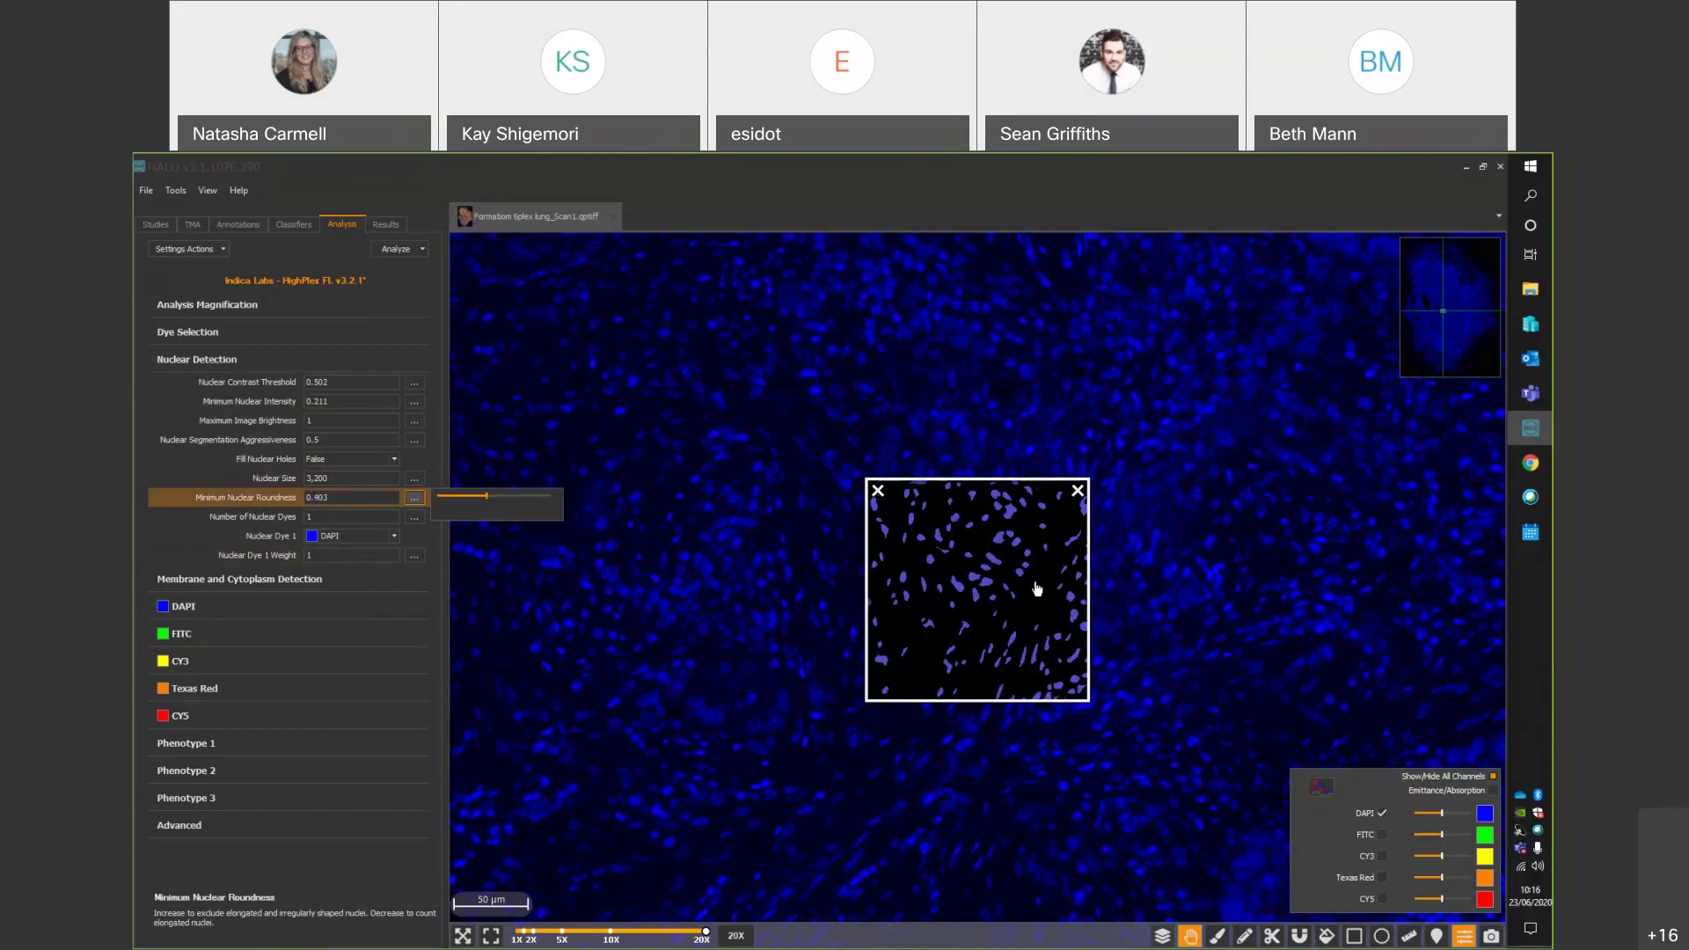
{"action": "left_click", "coordinate": [484, 507]}
{"action": "left_click_drag", "start_coordinate": [492, 497], "coordinate": [479, 499]}
{"action": "left_click", "coordinate": [1162, 936]}
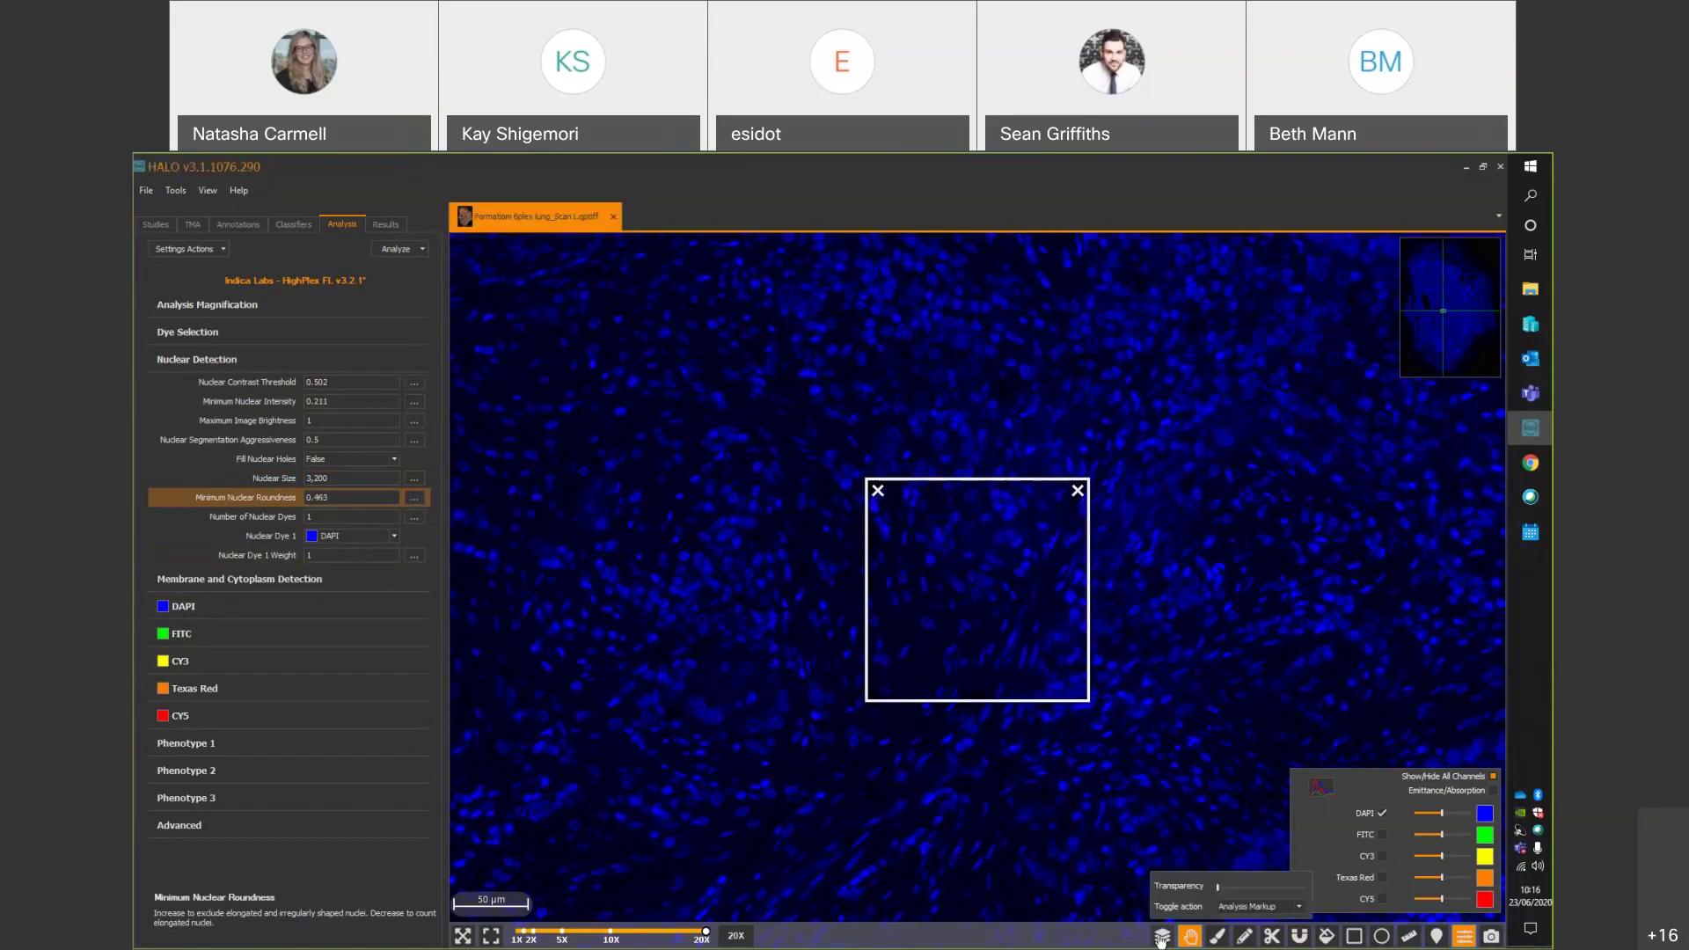
{"action": "left_click", "coordinate": [1150, 937]}
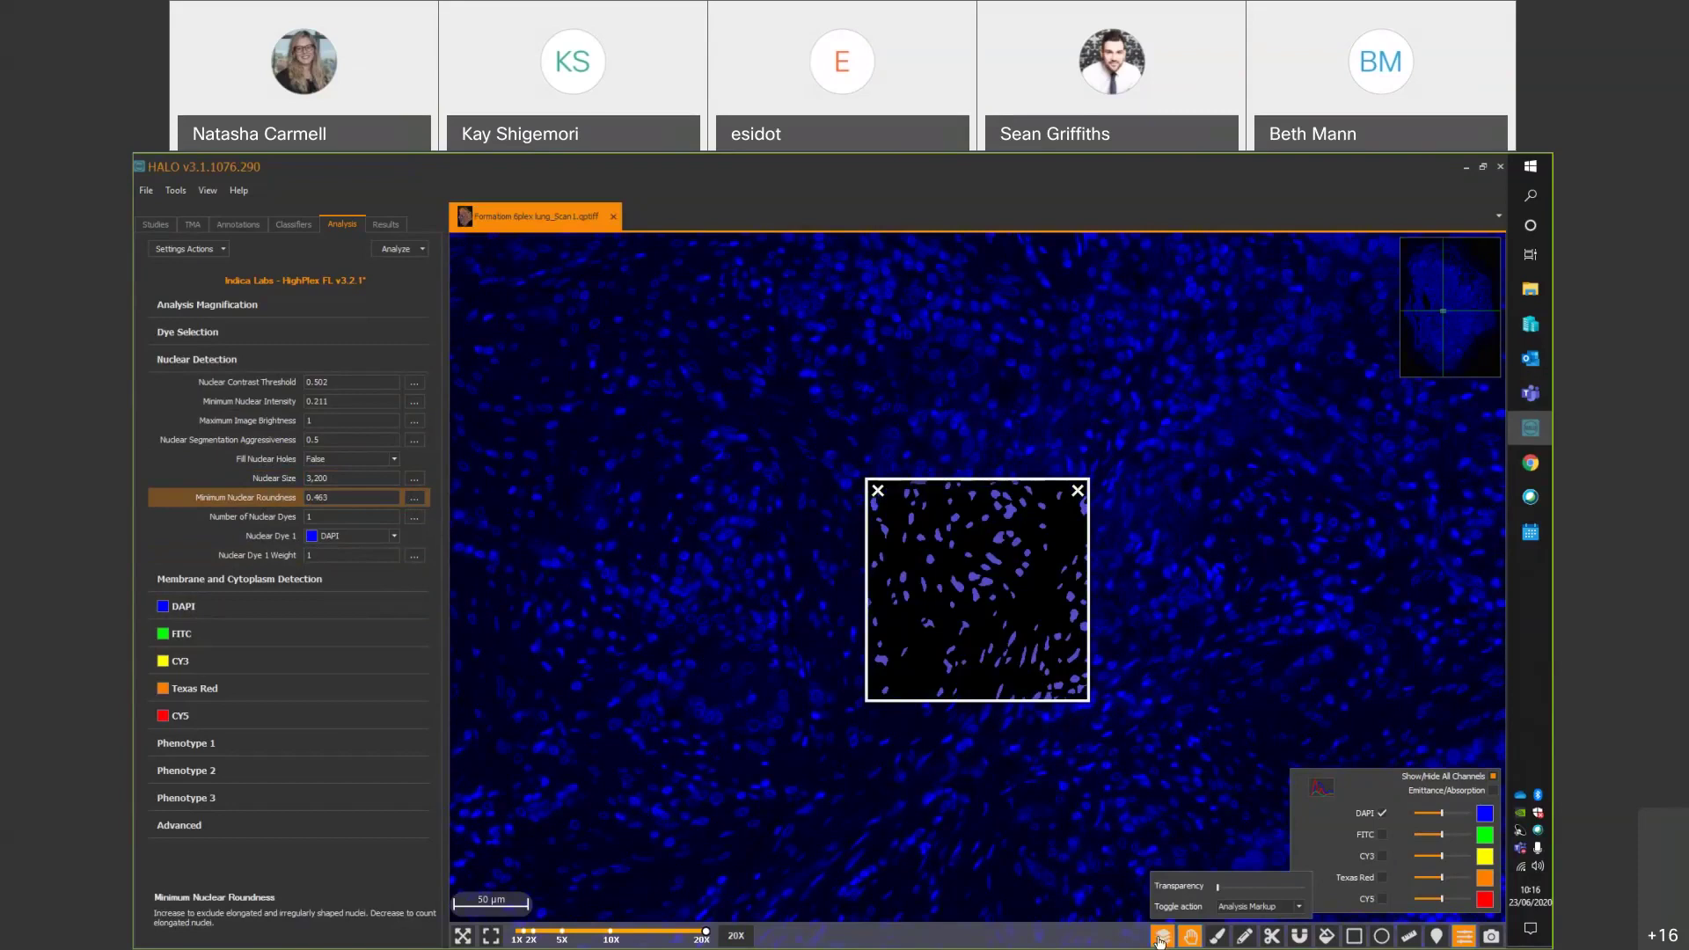
{"action": "left_click", "coordinate": [424, 502]}
{"action": "left_click_drag", "start_coordinate": [488, 496], "coordinate": [435, 495]}
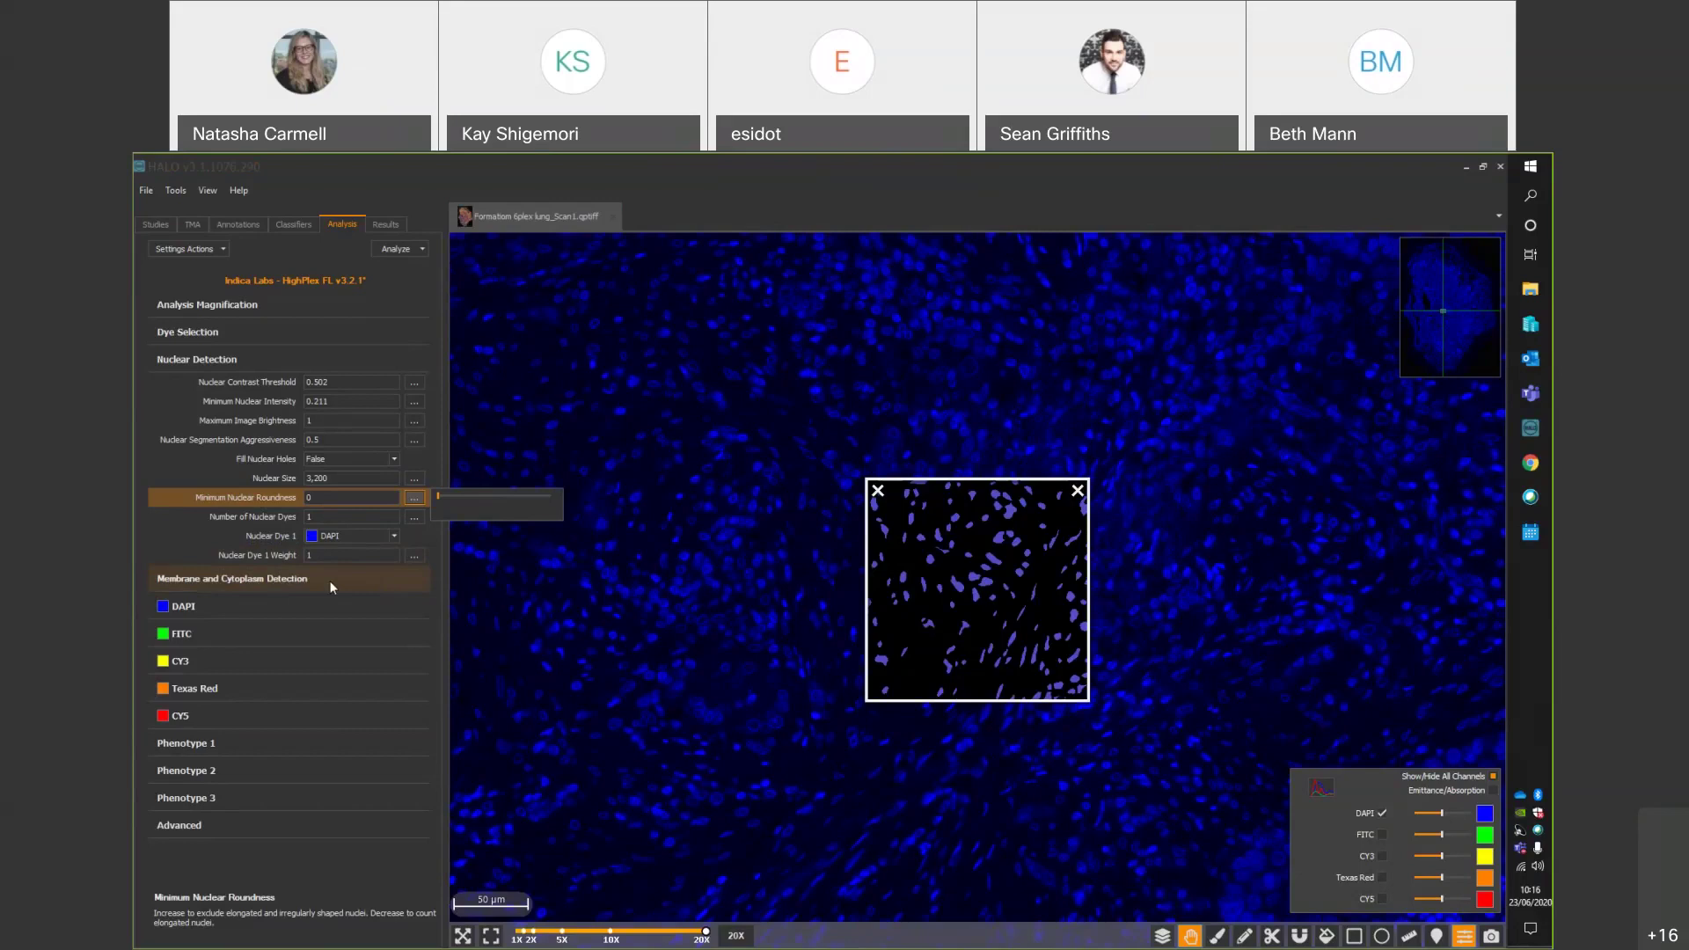
Set the Maximum Cytoplasm Radius to 2 and check the resulting cell outlines in different tissue areas.
{"action": "left_click", "coordinate": [301, 581]}
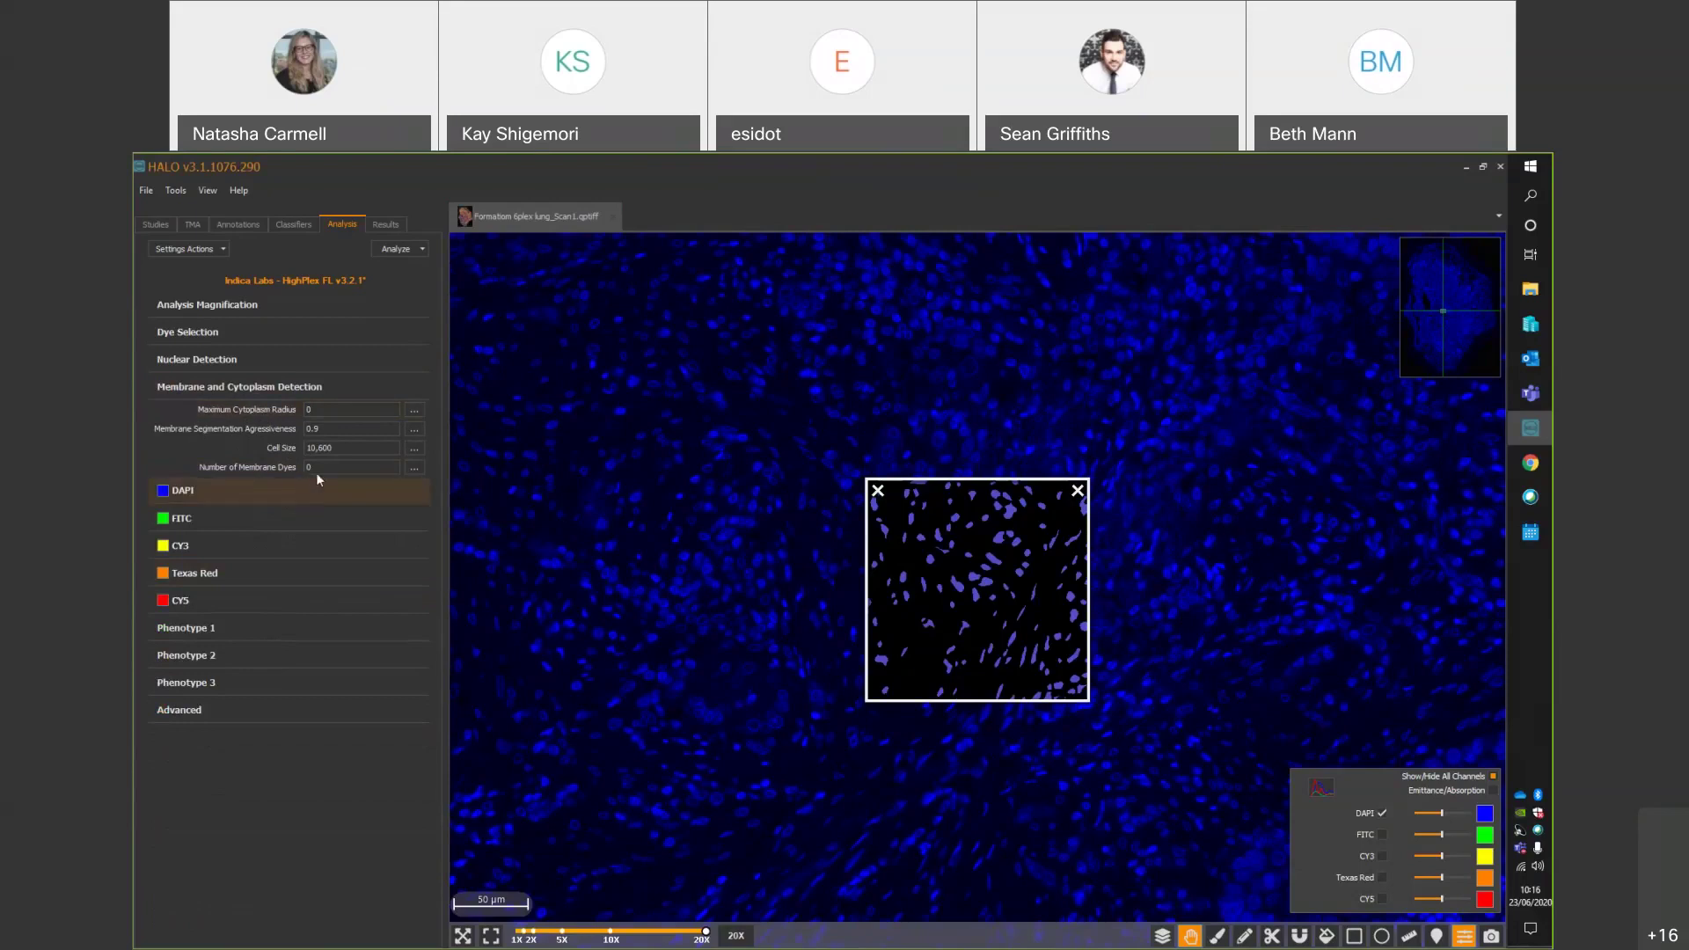
{"action": "left_click", "coordinate": [240, 417]}
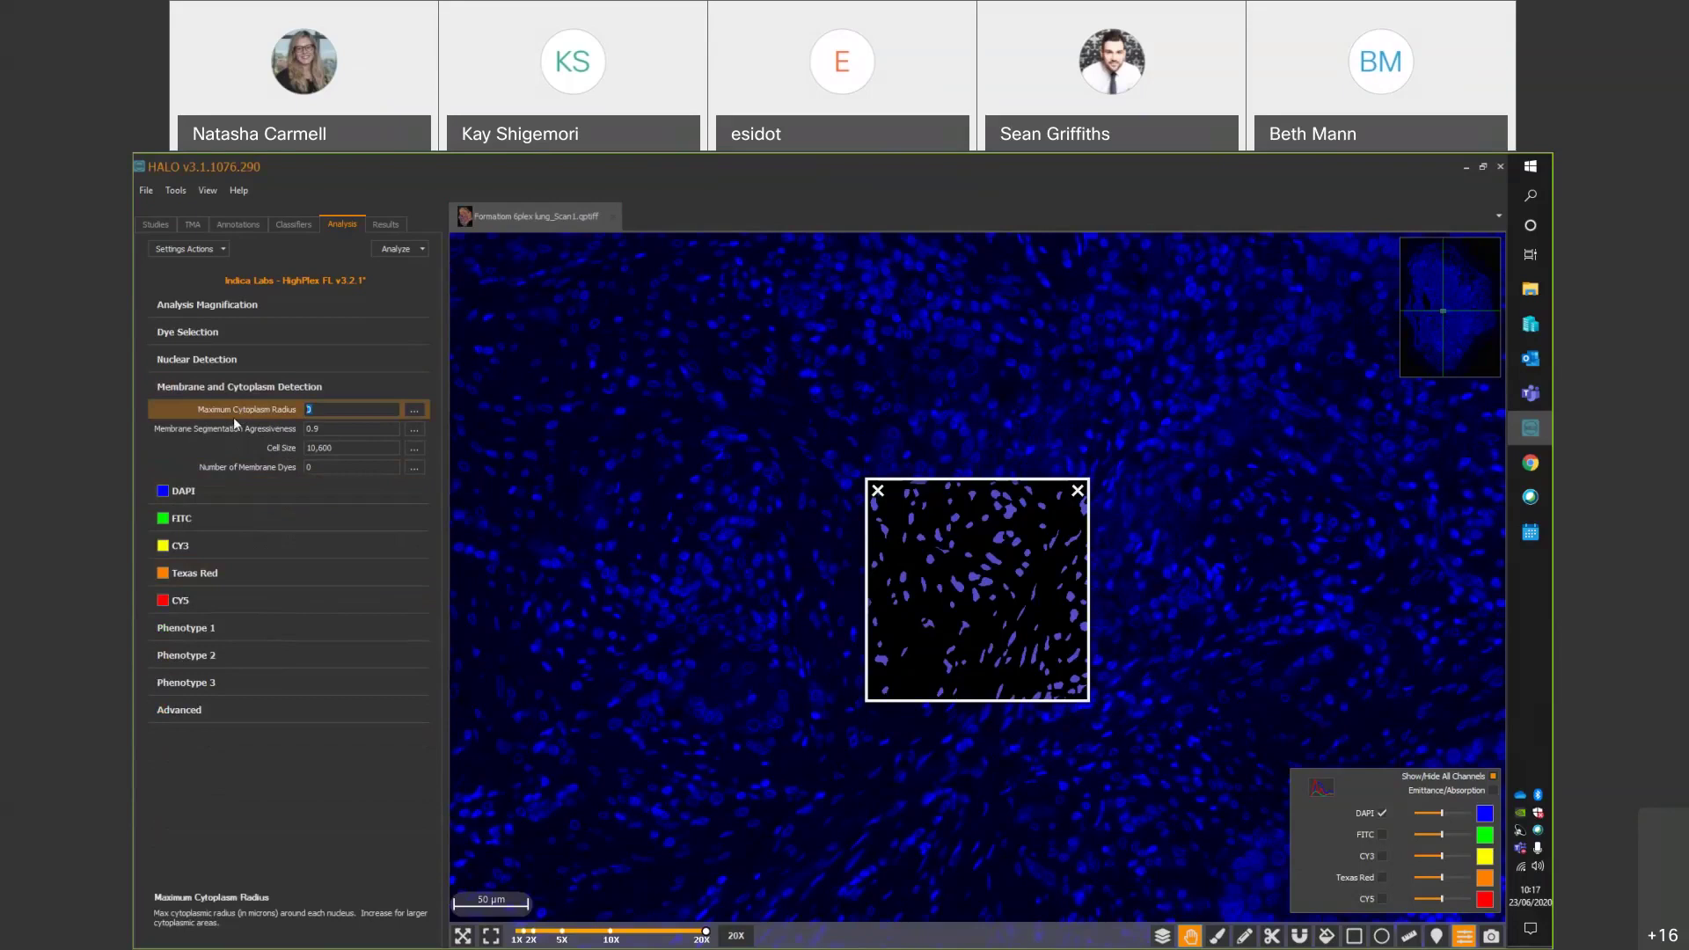
{"action": "type", "text": "2"}
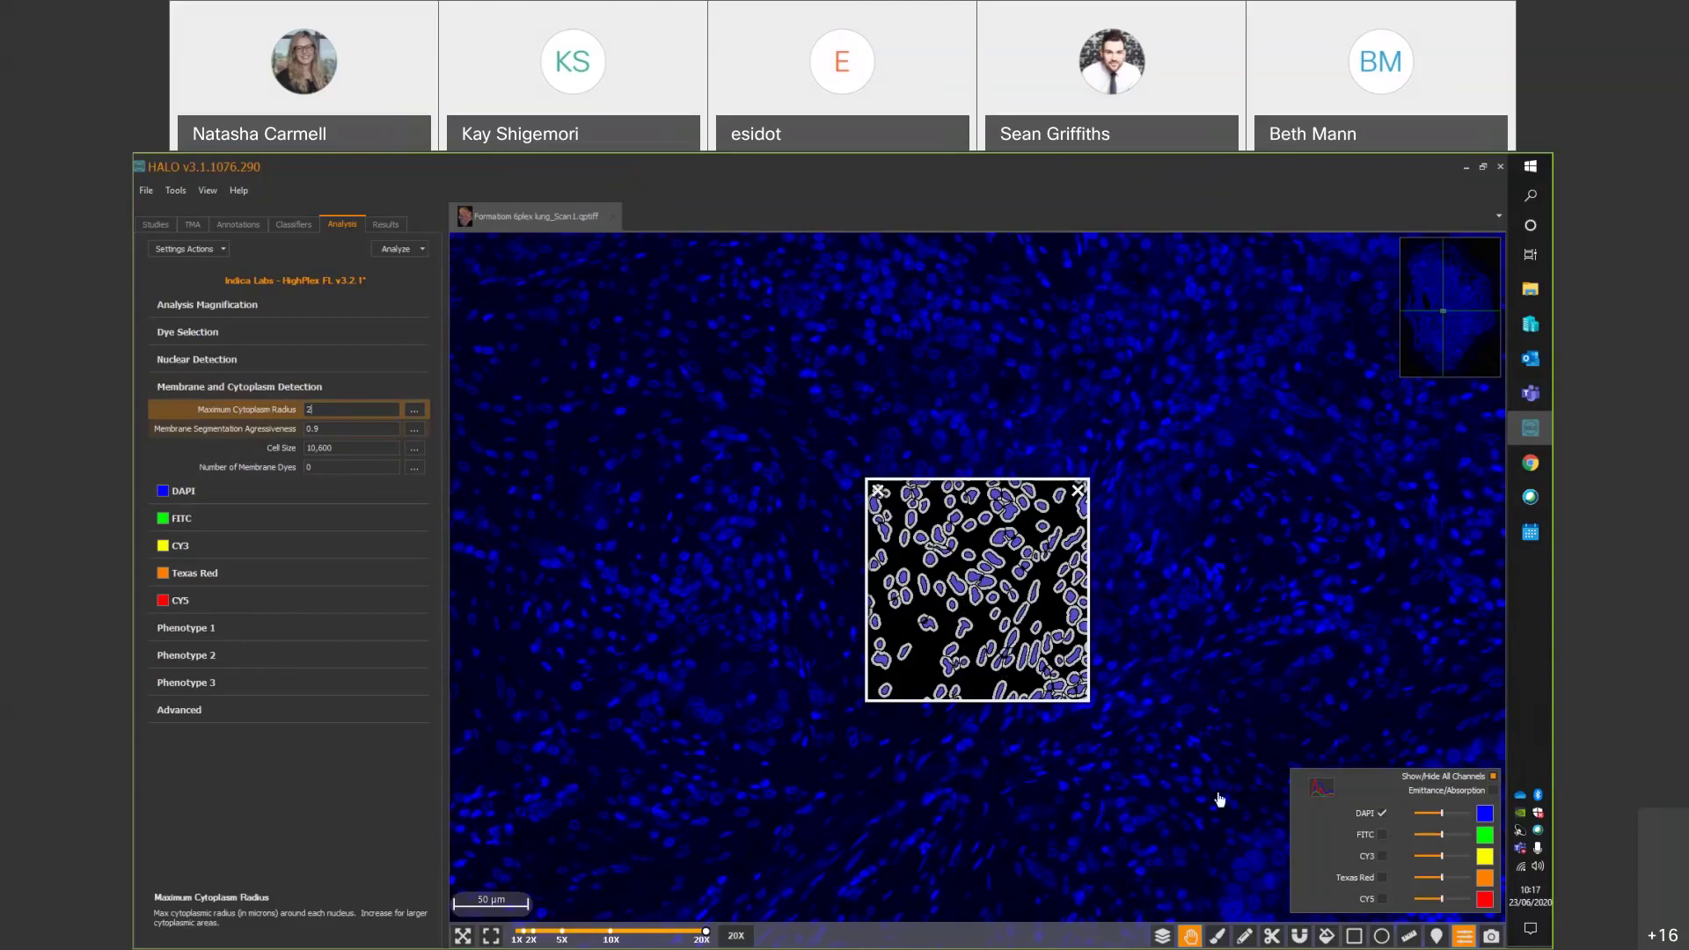
{"action": "left_click_drag", "start_coordinate": [1219, 799], "coordinate": [937, 547]}
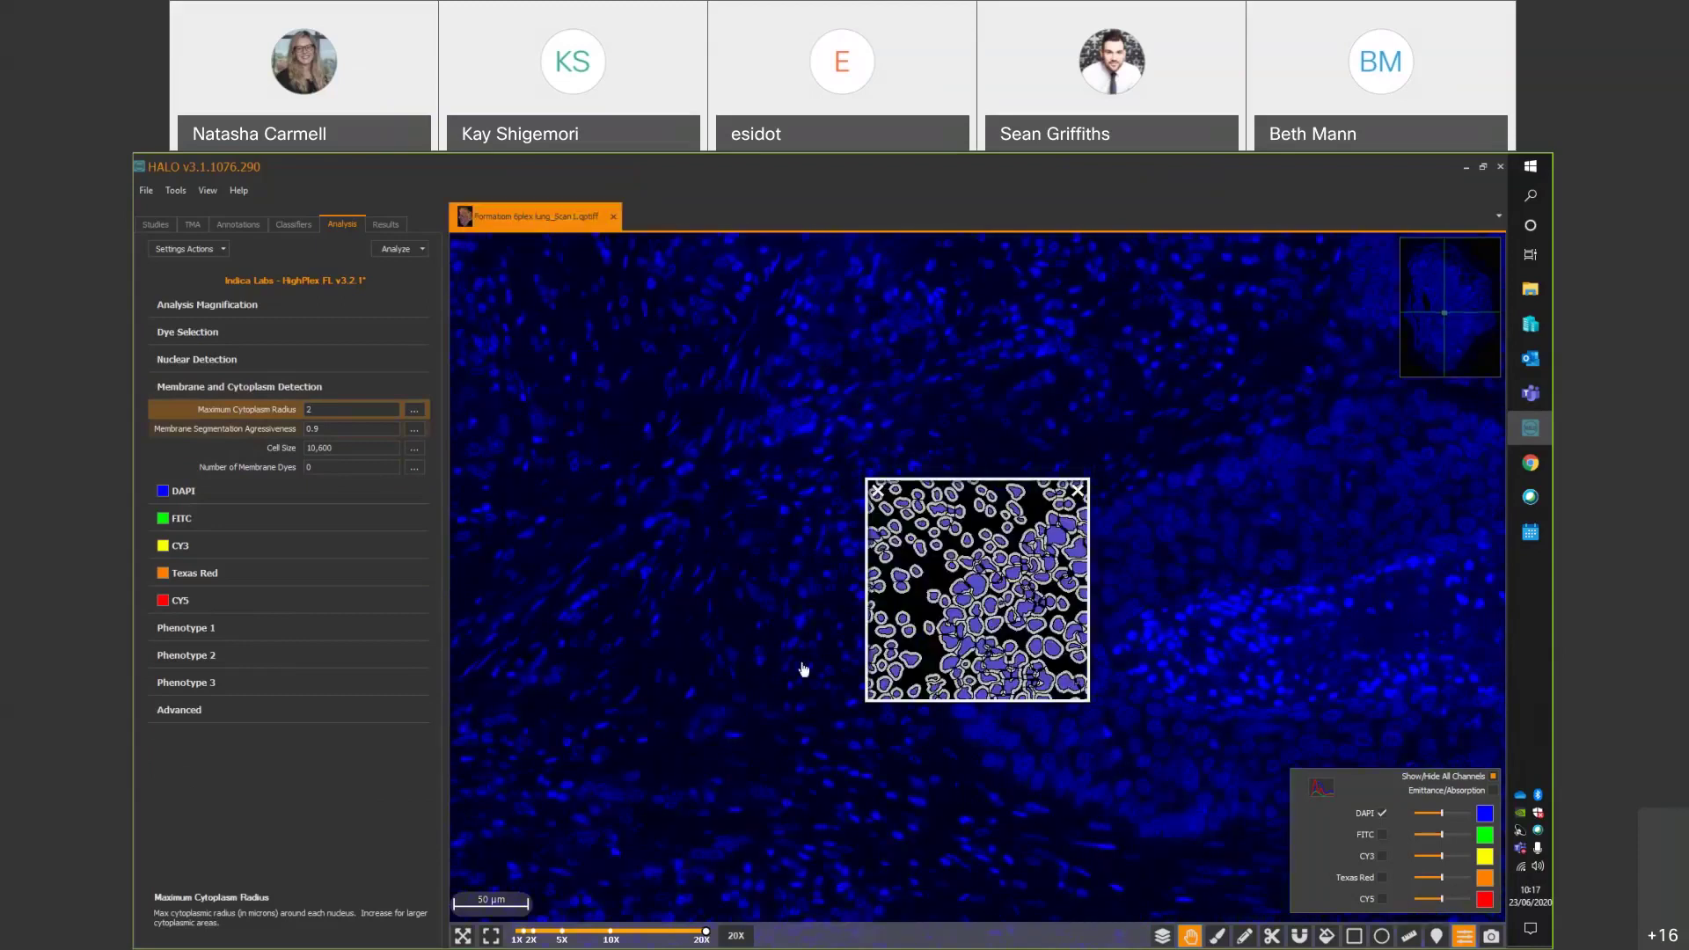
{"action": "left_click_drag", "start_coordinate": [1137, 519], "coordinate": [977, 648]}
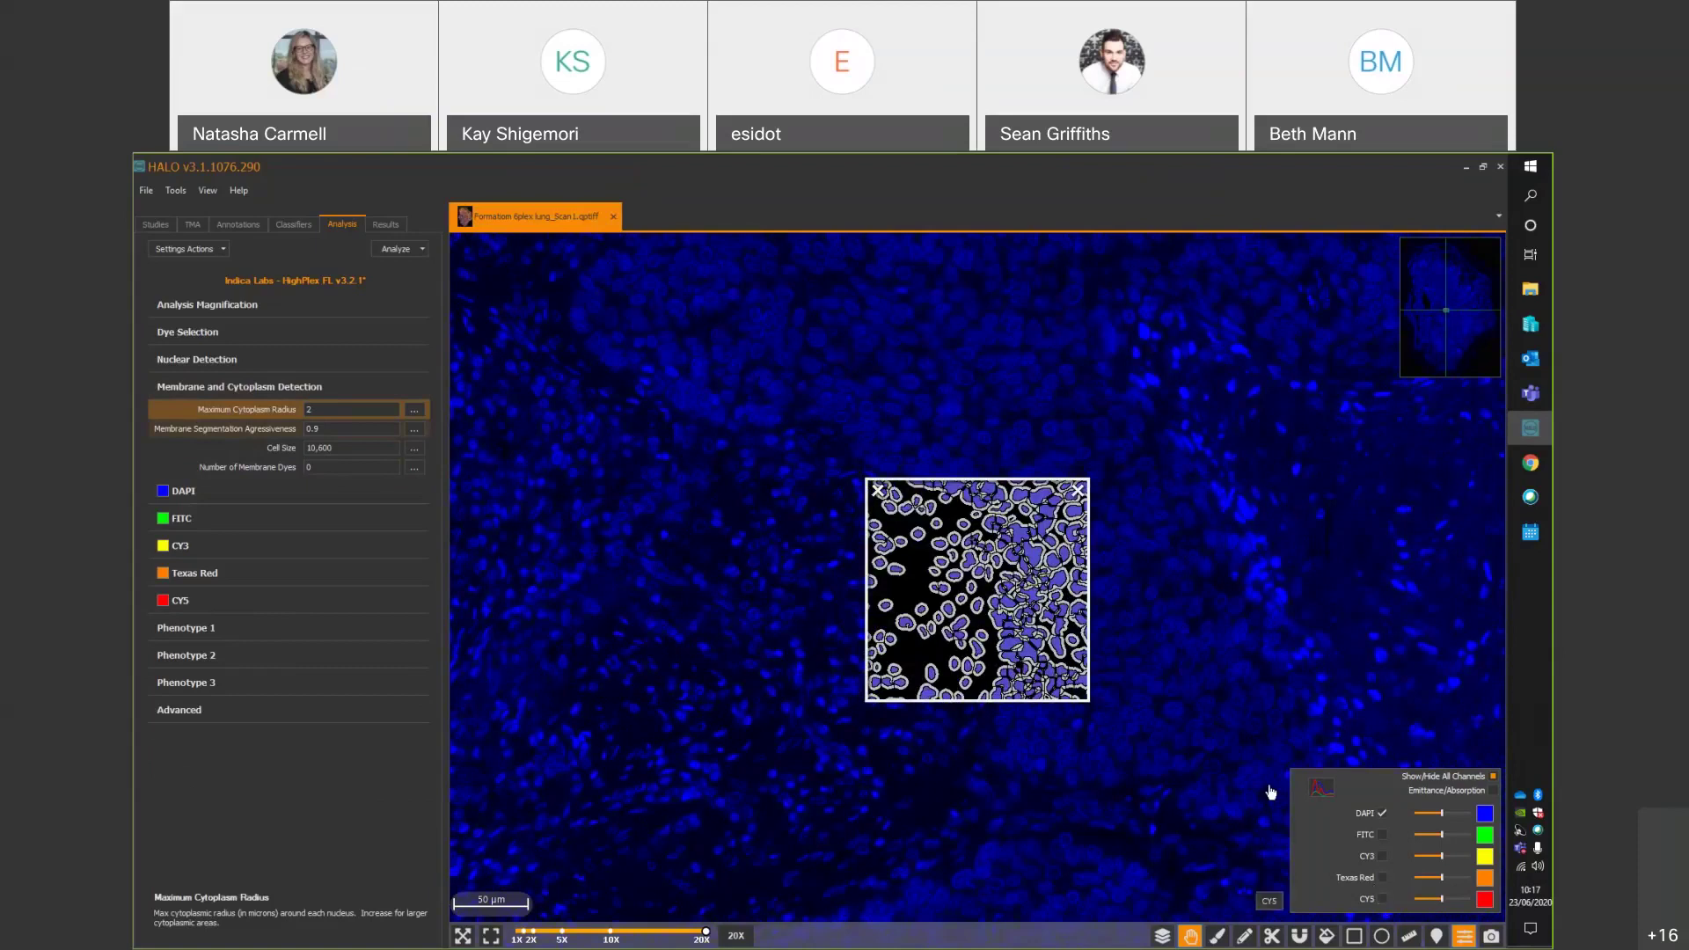
Show the CY5 channel alongside DAPI and set the Membrane Segmentation Aggressiveness to 0.894.
{"action": "left_click", "coordinate": [1382, 900]}
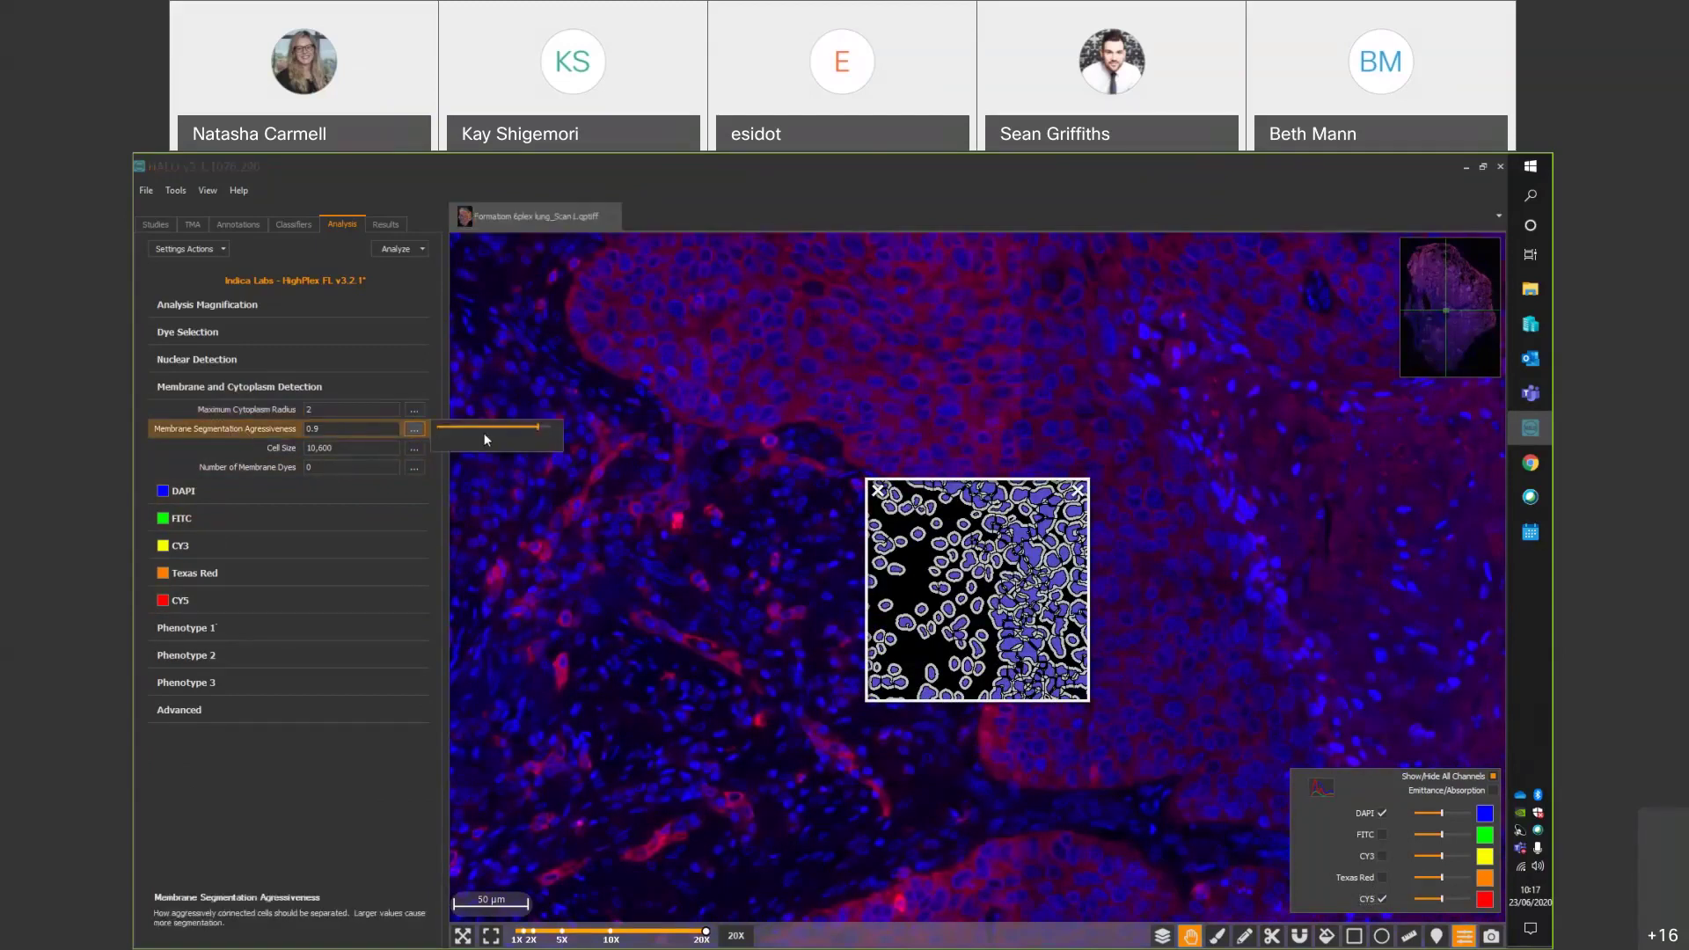
{"action": "mouse_move", "coordinate": [538, 433]}
{"action": "left_mouse_down"}
{"action": "mouse_move", "coordinate": [455, 433]}
{"action": "mouse_move", "coordinate": [552, 431]}
{"action": "mouse_move", "coordinate": [534, 429]}
{"action": "left_mouse_up"}
Set the Number of Membrane Dyes to 1 and assign CY5 as Membrane Dye 1.
{"action": "left_click", "coordinate": [328, 469]}
{"action": "left_click", "coordinate": [413, 468]}
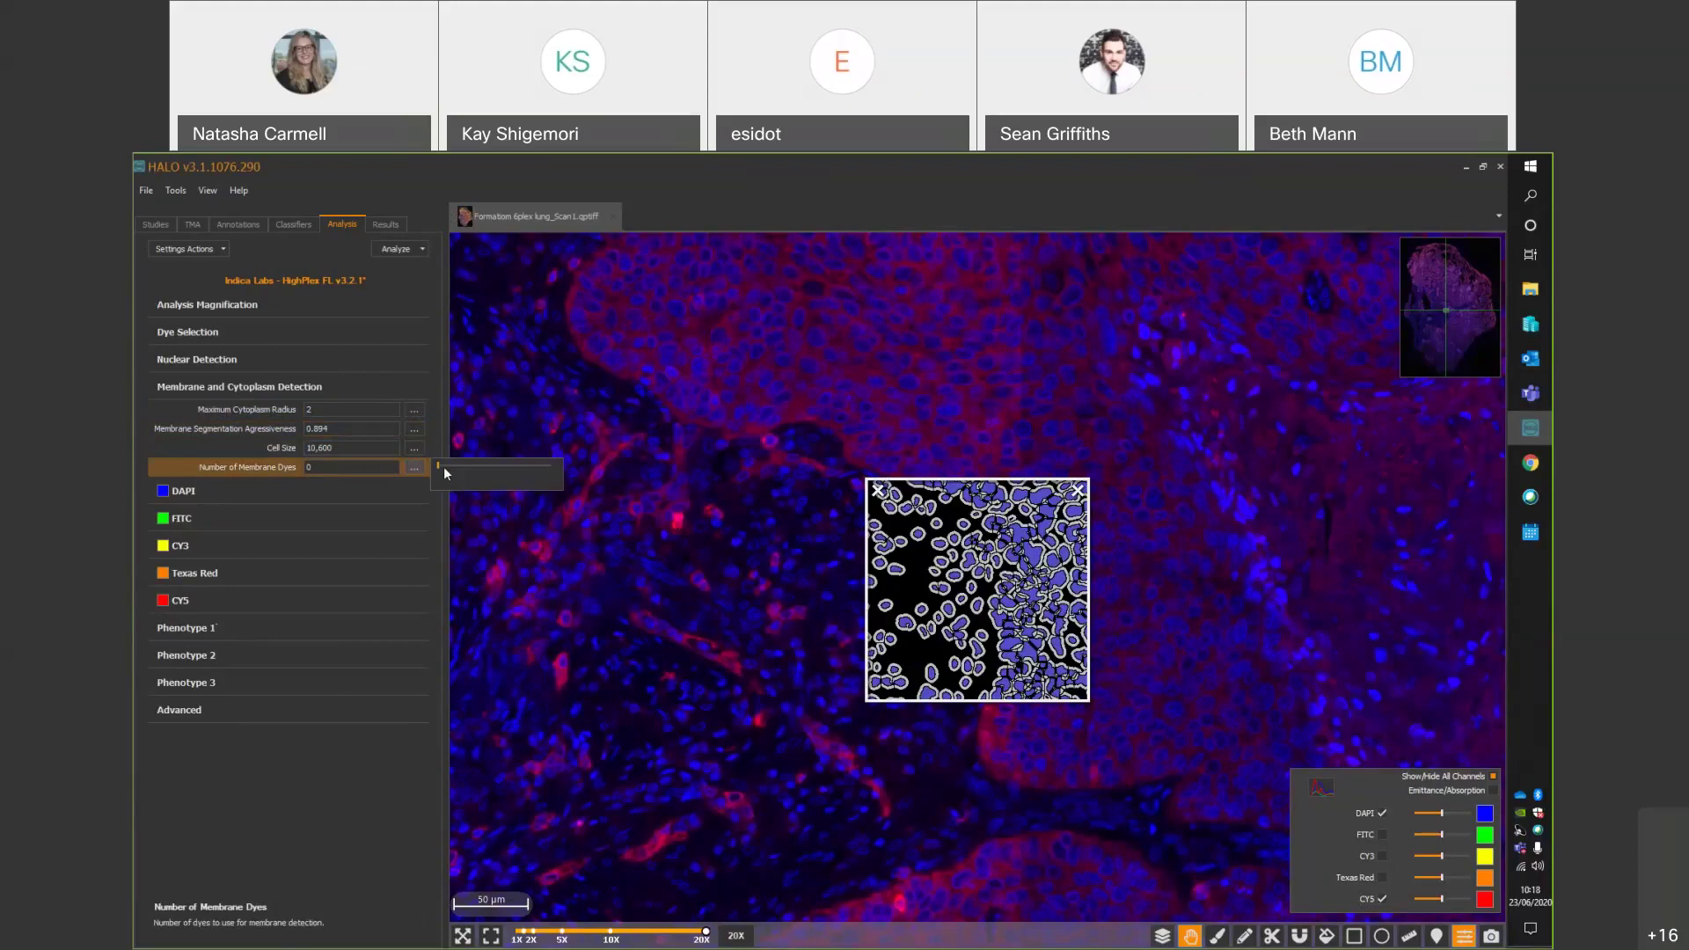
{"action": "left_click", "coordinate": [447, 468]}
{"action": "left_click", "coordinate": [136, 469]}
{"action": "key", "text": "Return"}
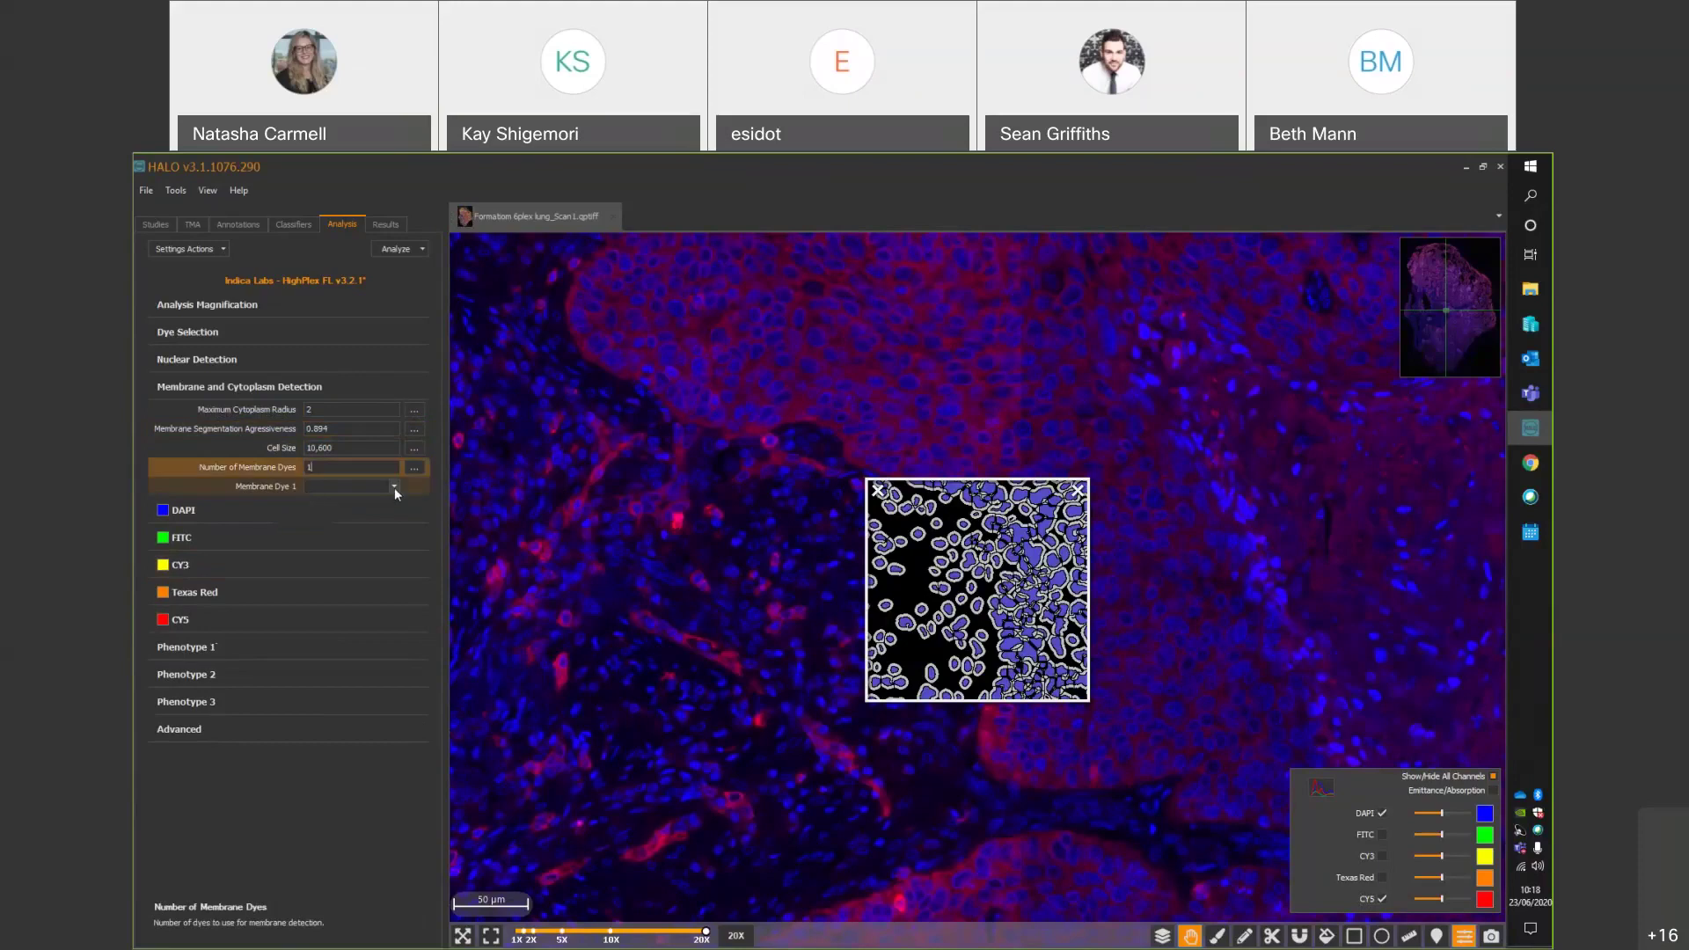
{"action": "left_click", "coordinate": [394, 488]}
{"action": "left_click", "coordinate": [344, 566]}
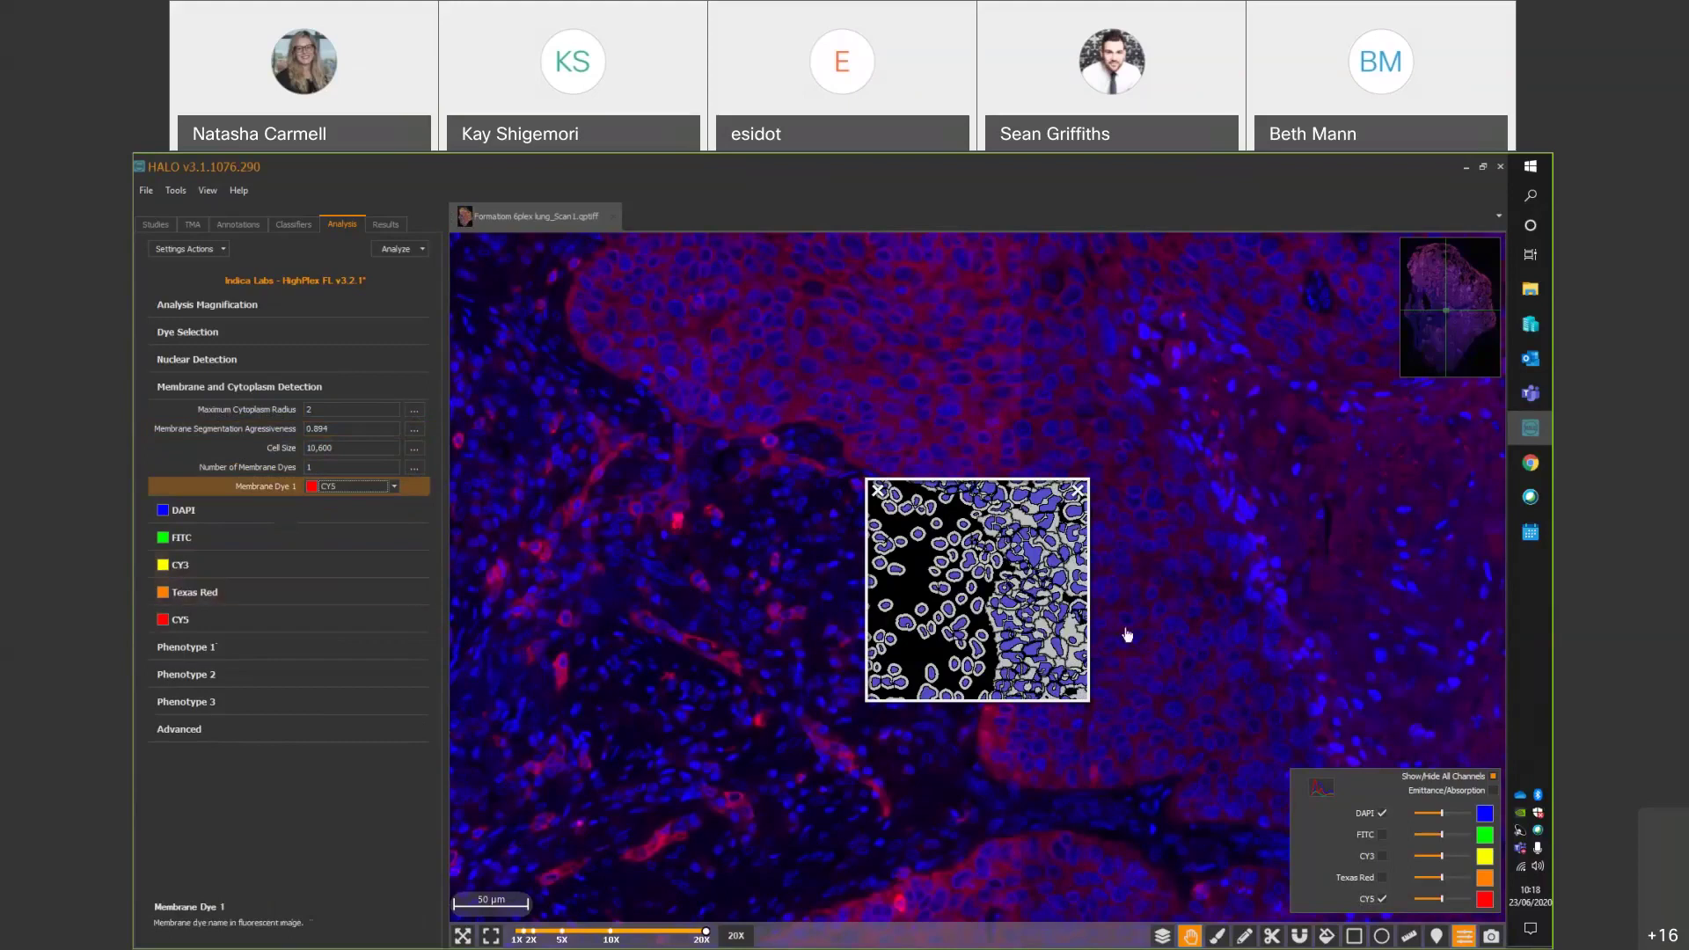
Compare segmentation at the tumour edge with 0 membrane dyes, and restore CY5 as the single membrane dye.
{"action": "left_click_drag", "start_coordinate": [635, 465], "coordinate": [747, 615]}
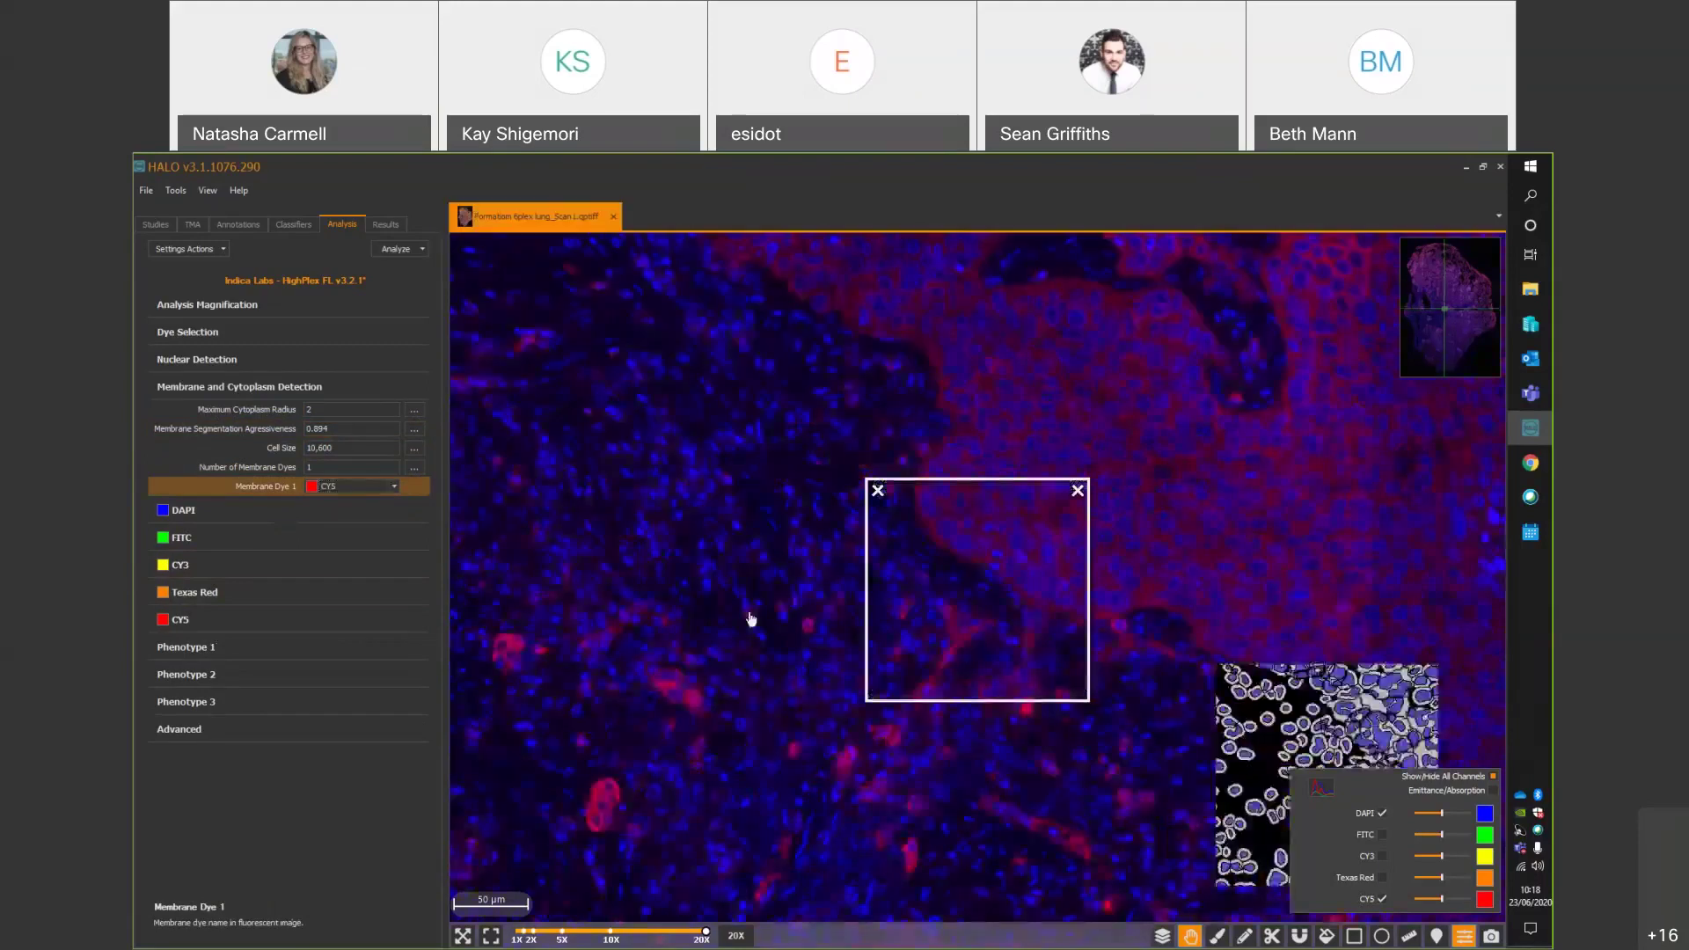
{"action": "left_click", "coordinate": [351, 467]}
{"action": "type", "text": "0"}
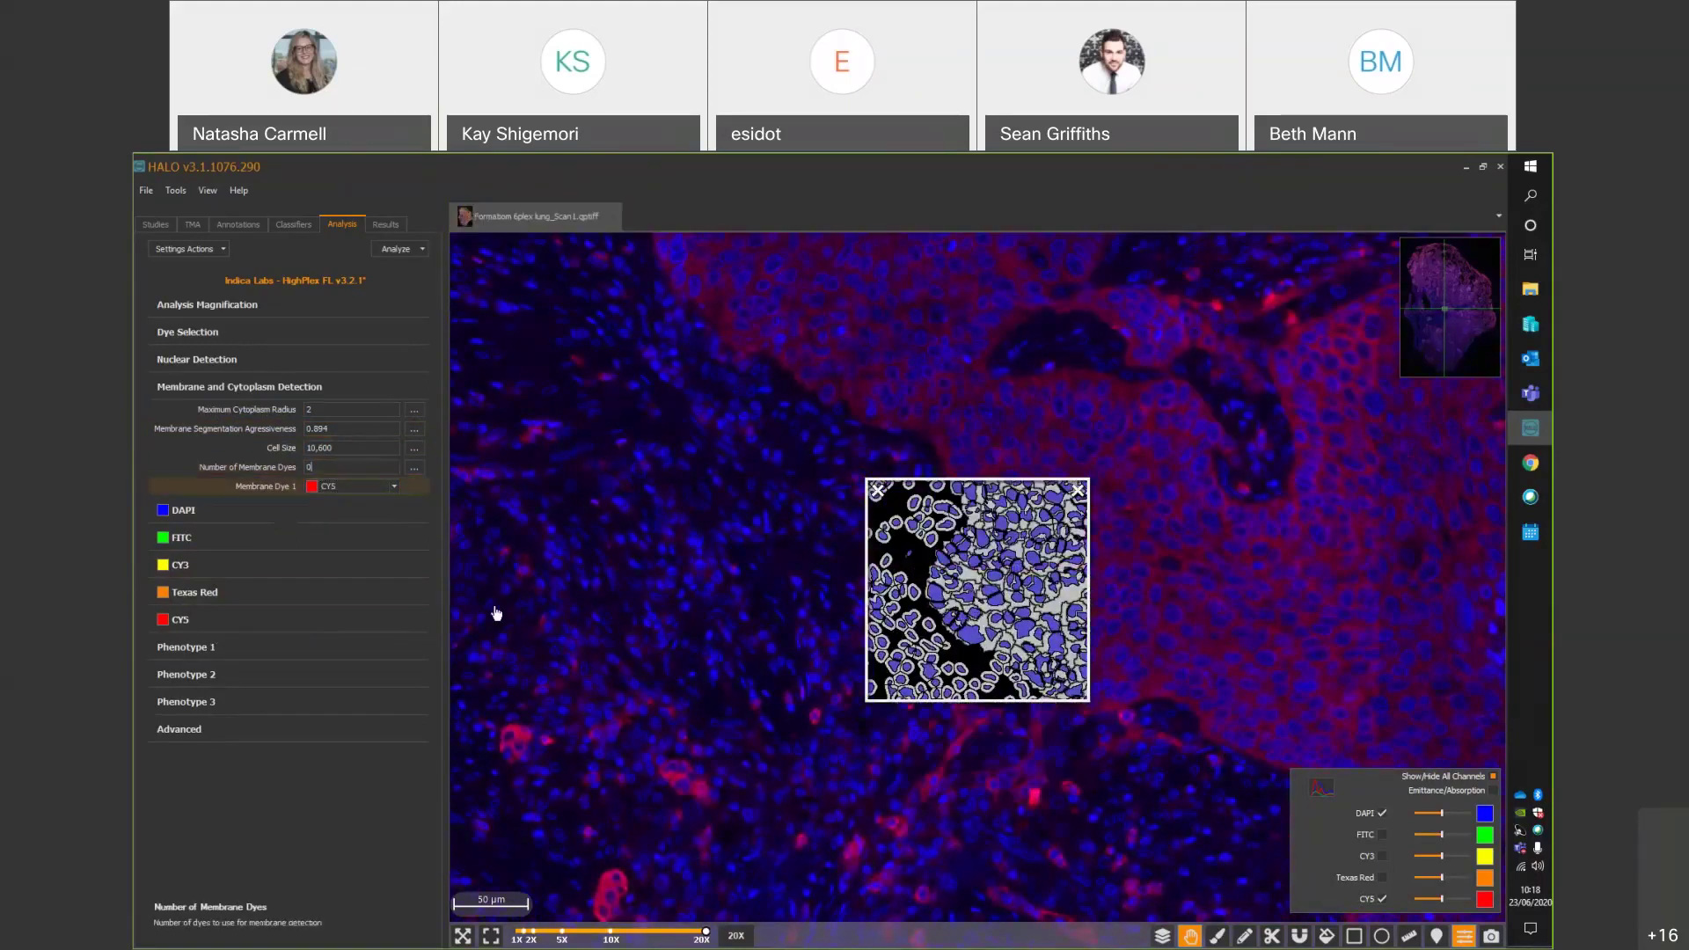
{"action": "key", "text": "Return"}
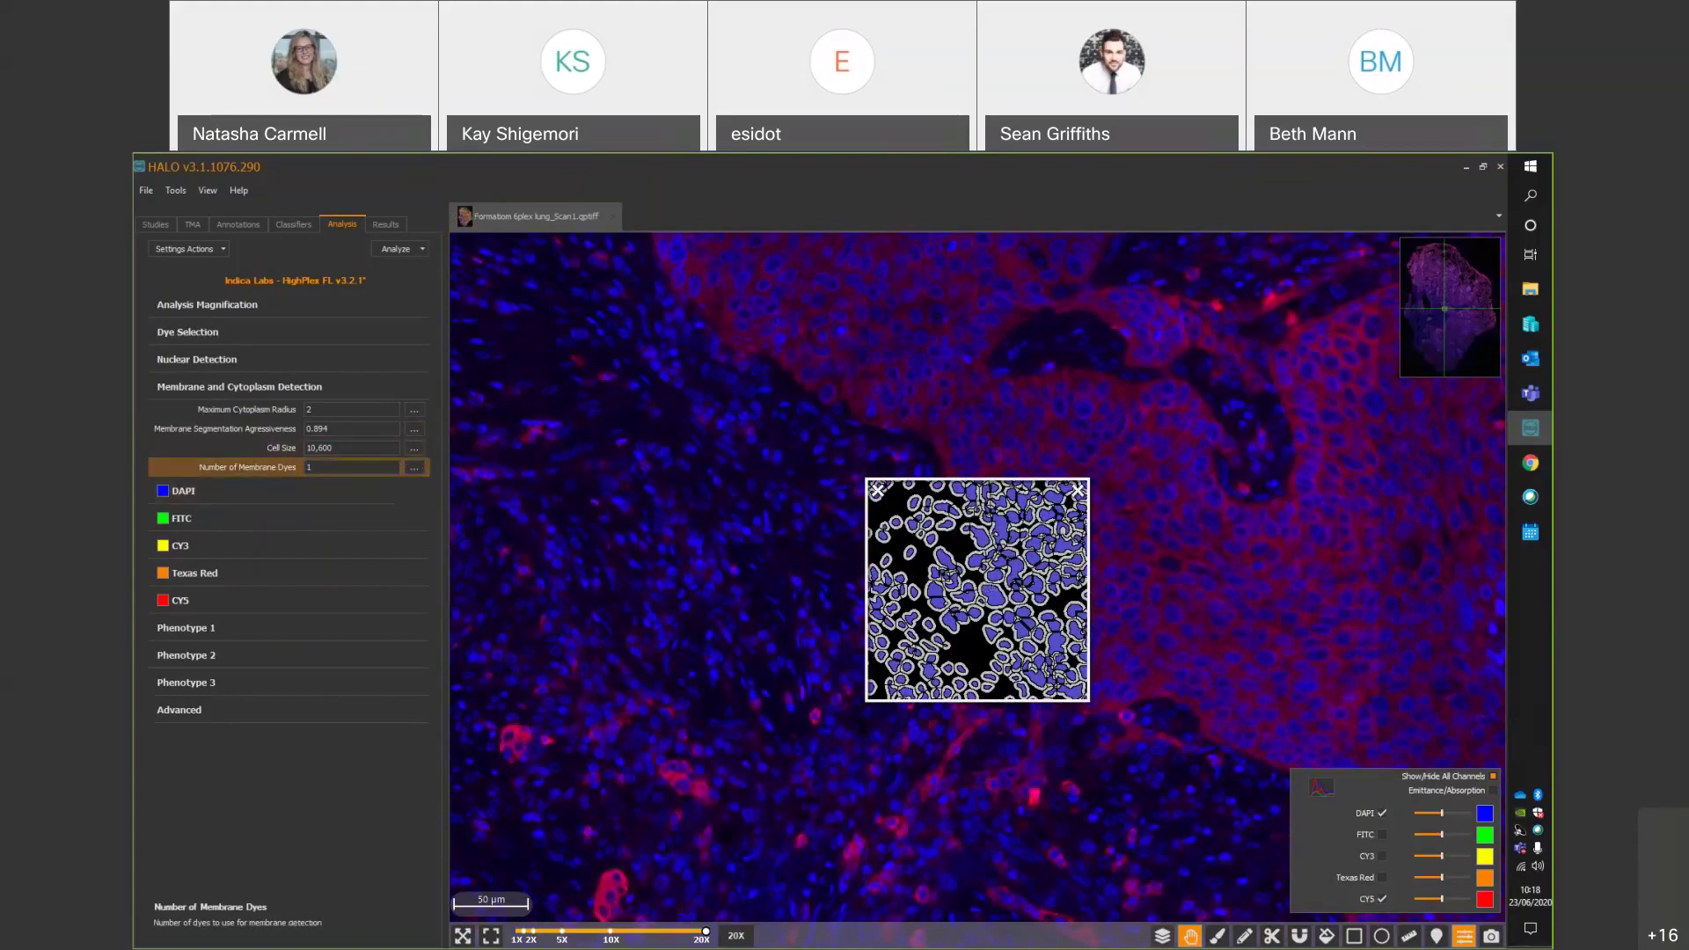
{"action": "key", "text": "Return"}
{"action": "left_click", "coordinate": [377, 486]}
{"action": "left_click", "coordinate": [340, 566]}
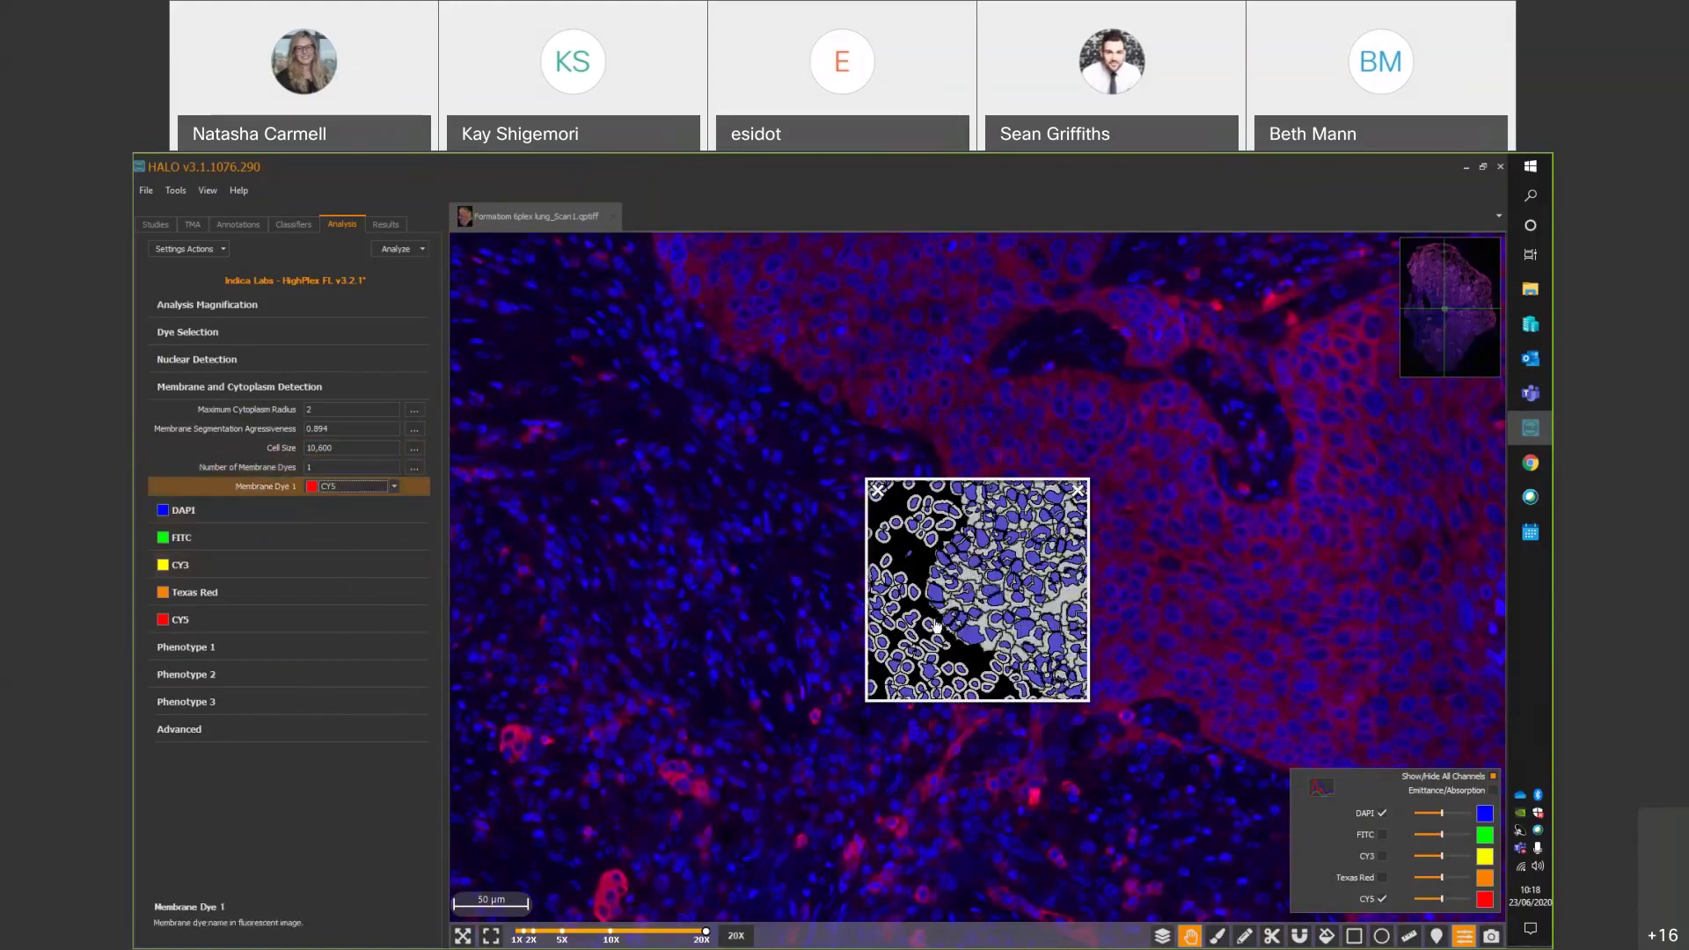
Set Fill Nuclear Holes to True and return to the Membrane and Cytoplasm Detection settings.
{"action": "left_click", "coordinate": [346, 359]}
{"action": "left_click", "coordinate": [352, 461]}
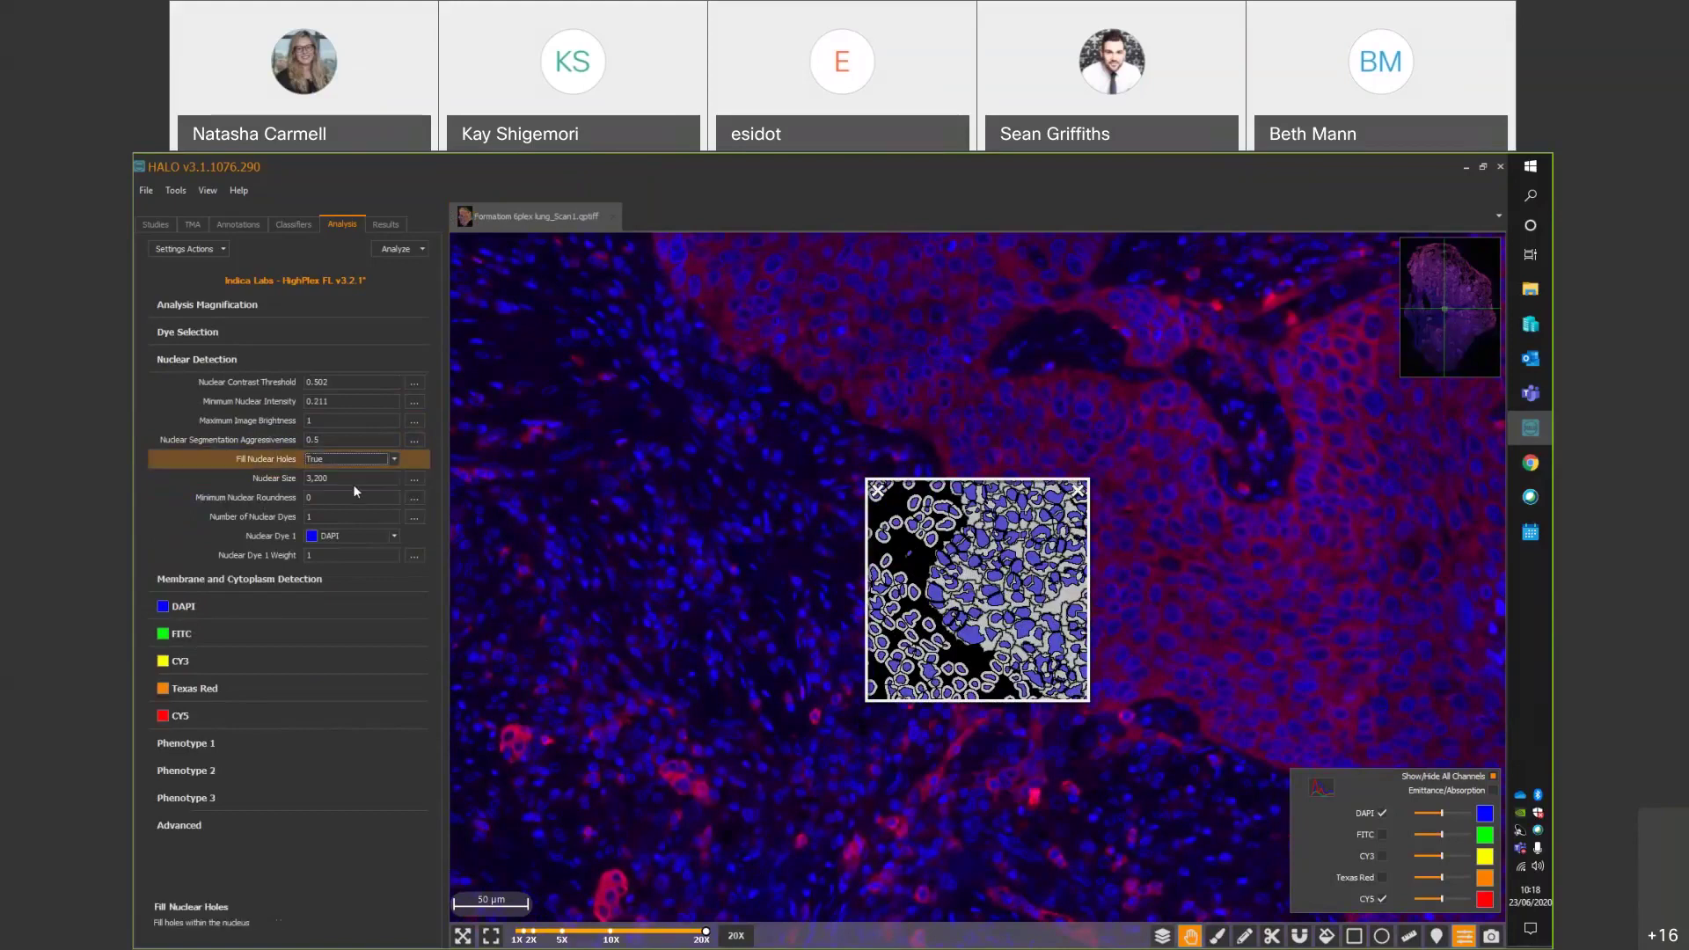
{"action": "left_click", "coordinate": [357, 582]}
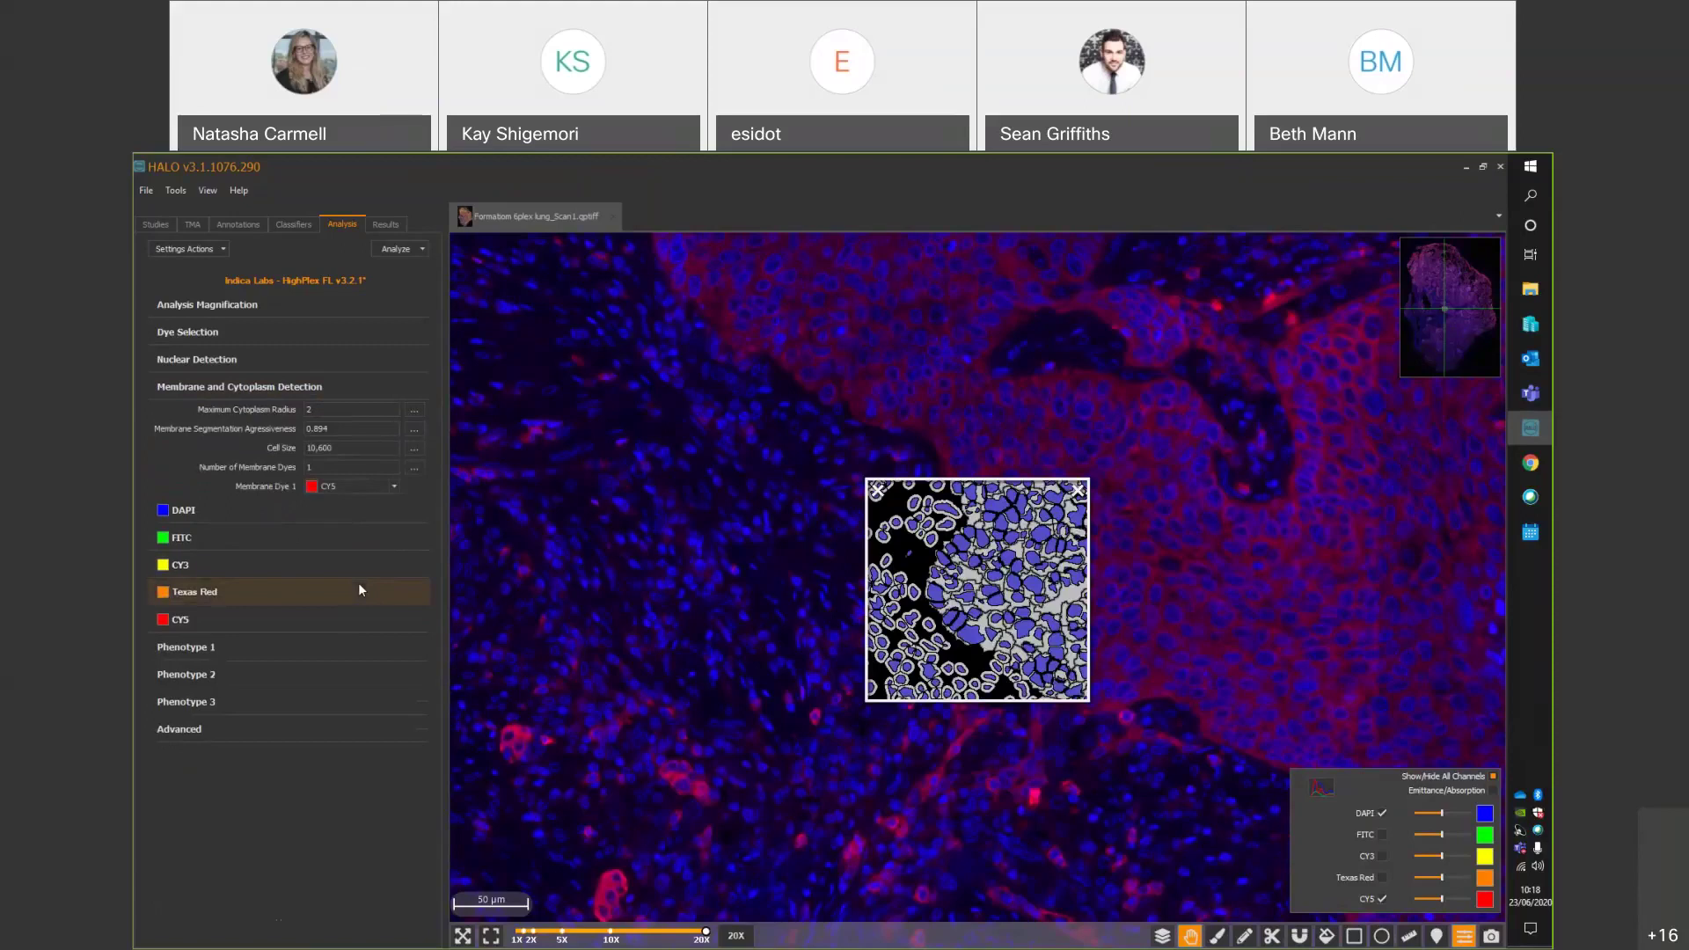
Set the DAPI Nucleus Positive Threshold to 0,255,255, checking the positive nuclei in the preview.
{"action": "left_click", "coordinate": [195, 509]}
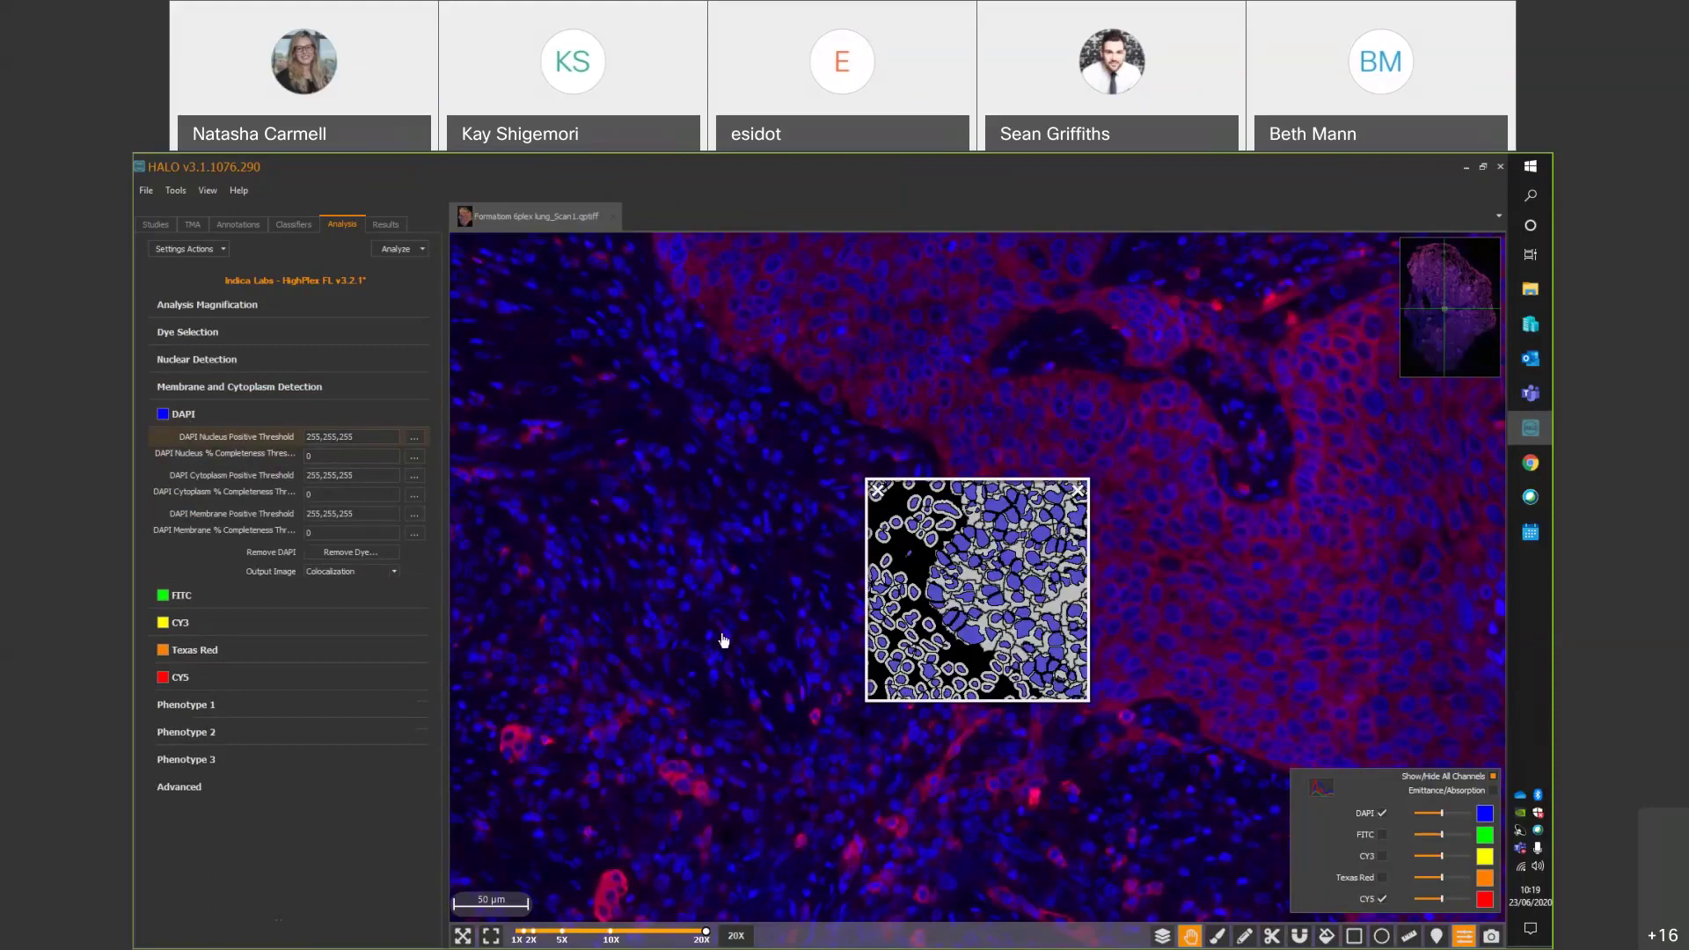
{"action": "left_click", "coordinate": [414, 439]}
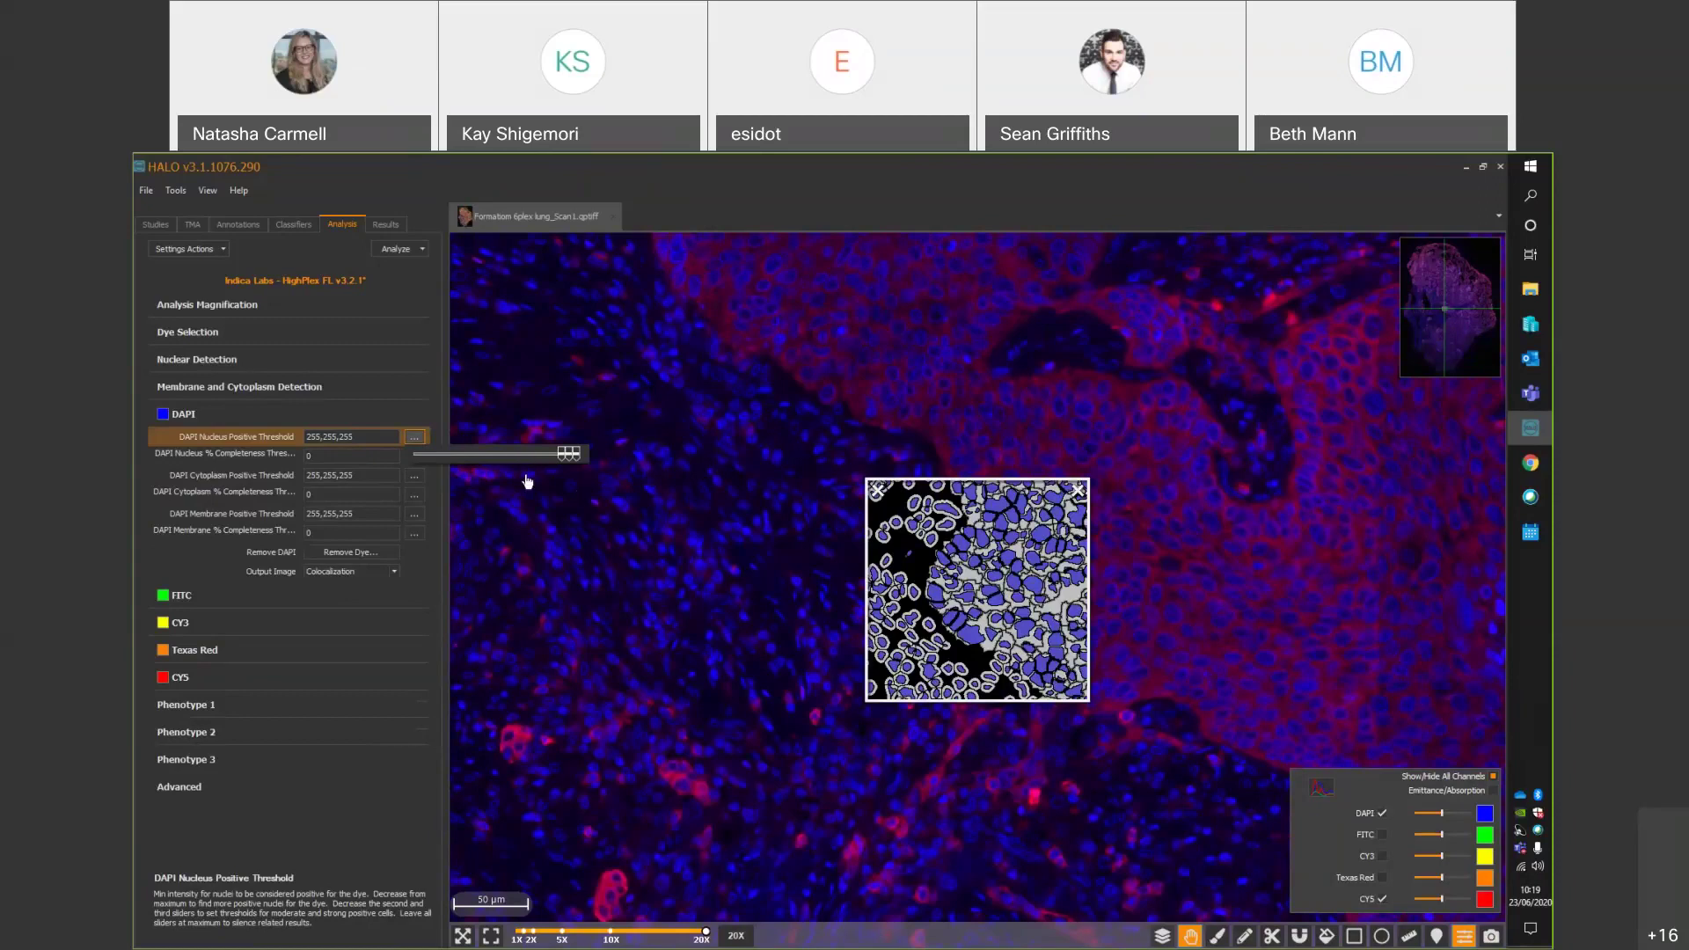
{"action": "left_click_drag", "start_coordinate": [561, 454], "coordinate": [431, 456]}
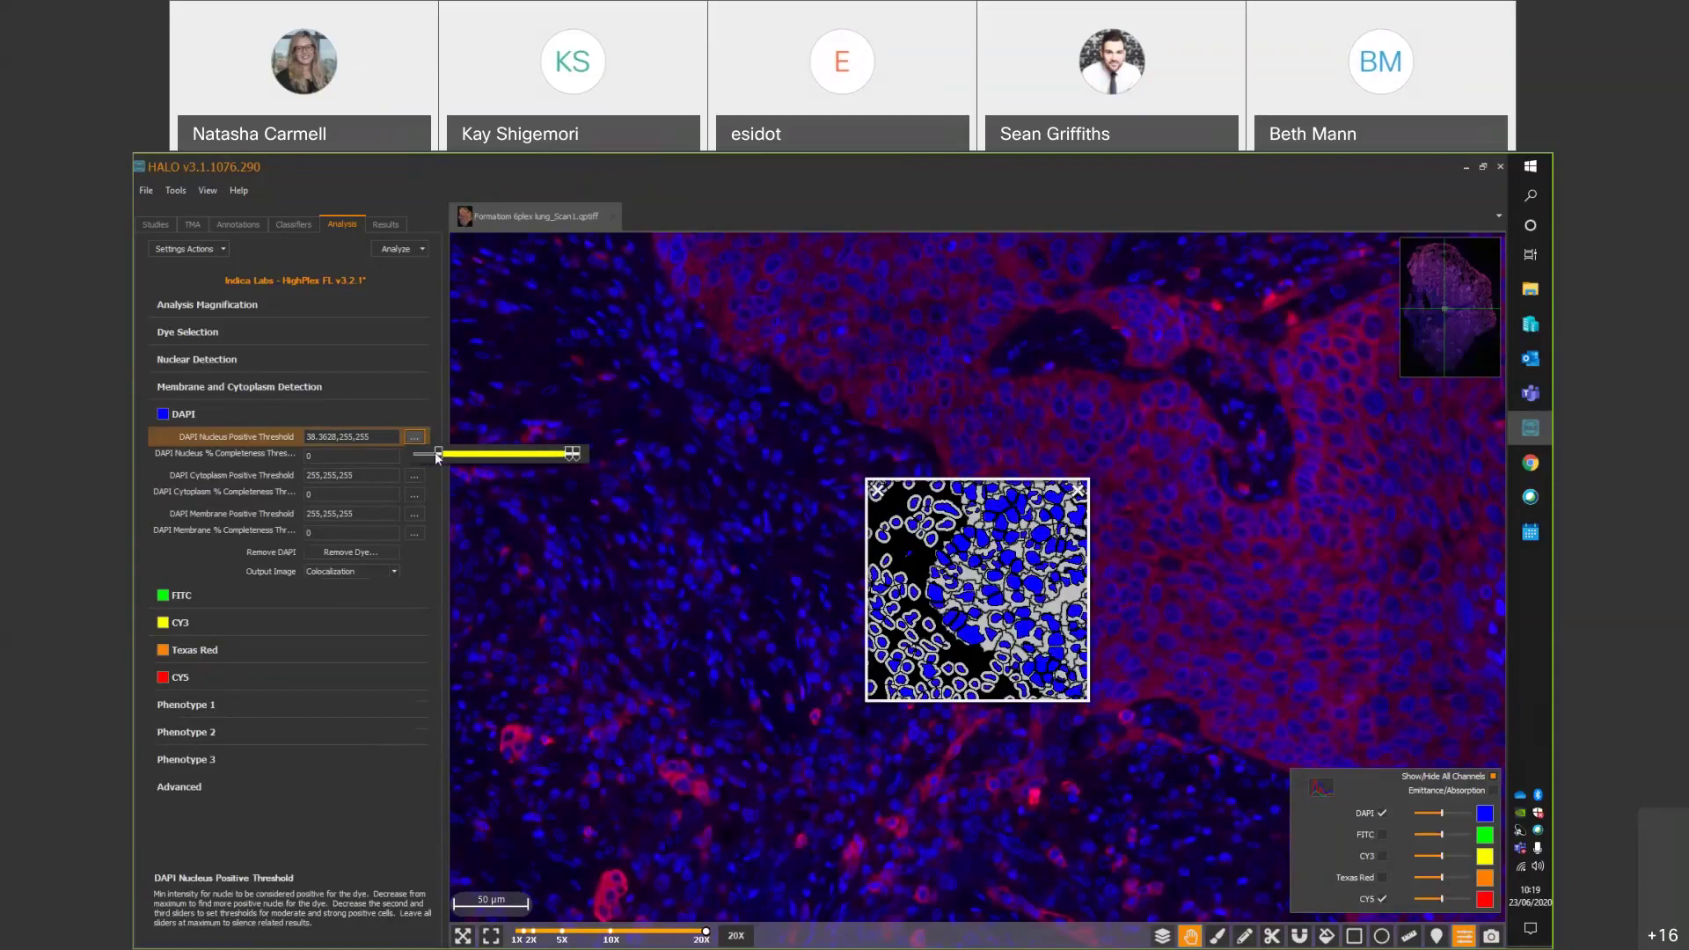
{"action": "left_click_drag", "start_coordinate": [437, 459], "coordinate": [415, 463]}
{"action": "left_click_drag", "start_coordinate": [831, 721], "coordinate": [978, 656]}
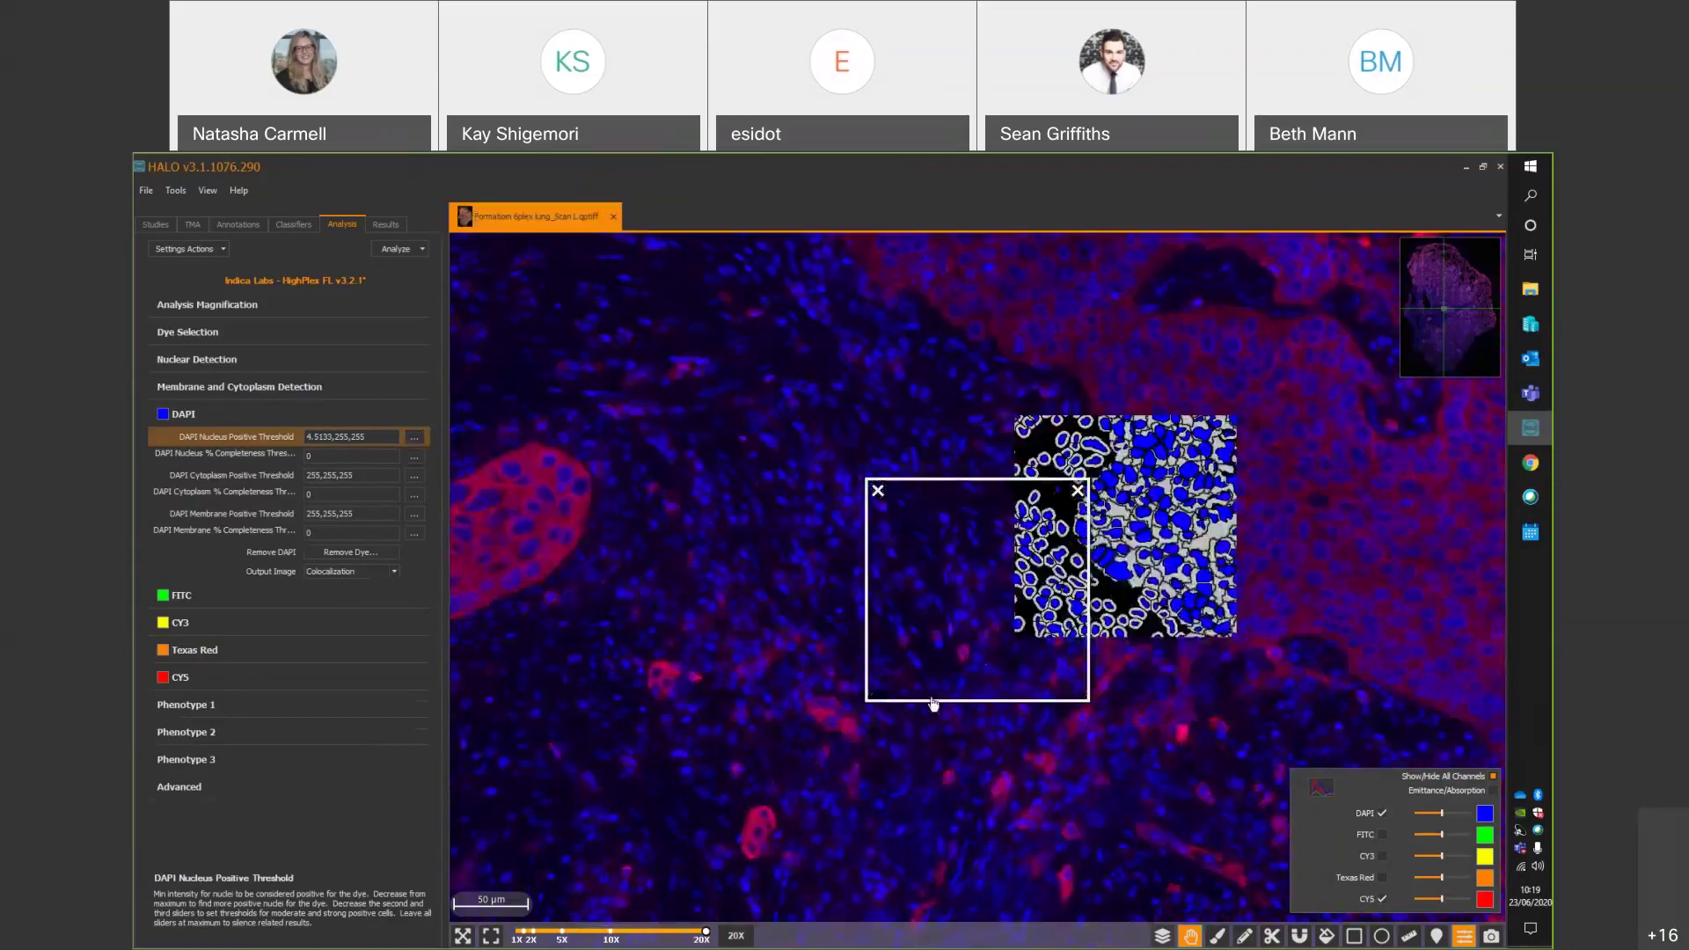
{"action": "left_click", "coordinate": [415, 437]}
{"action": "left_click_drag", "start_coordinate": [419, 459], "coordinate": [416, 459]}
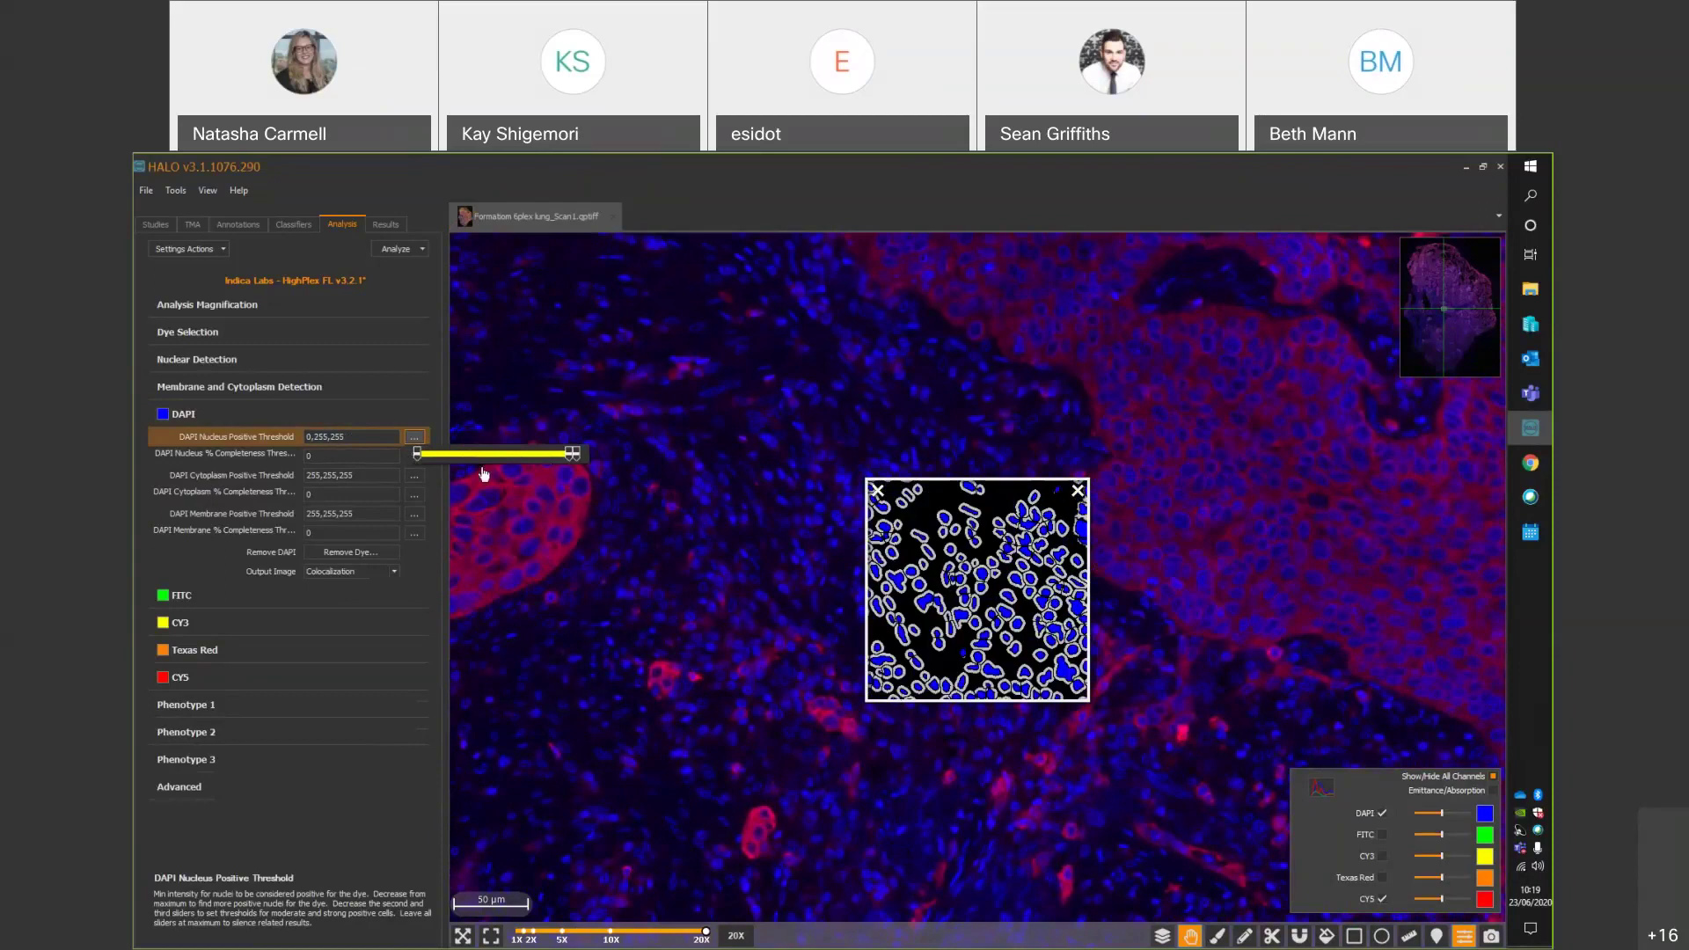
Lower the second DAPI Nucleus Positive Threshold value to 23.6947 and set the Output Image to DAPI.
{"action": "left_click_drag", "start_coordinate": [573, 454], "coordinate": [419, 476]}
{"action": "left_click", "coordinate": [394, 572]}
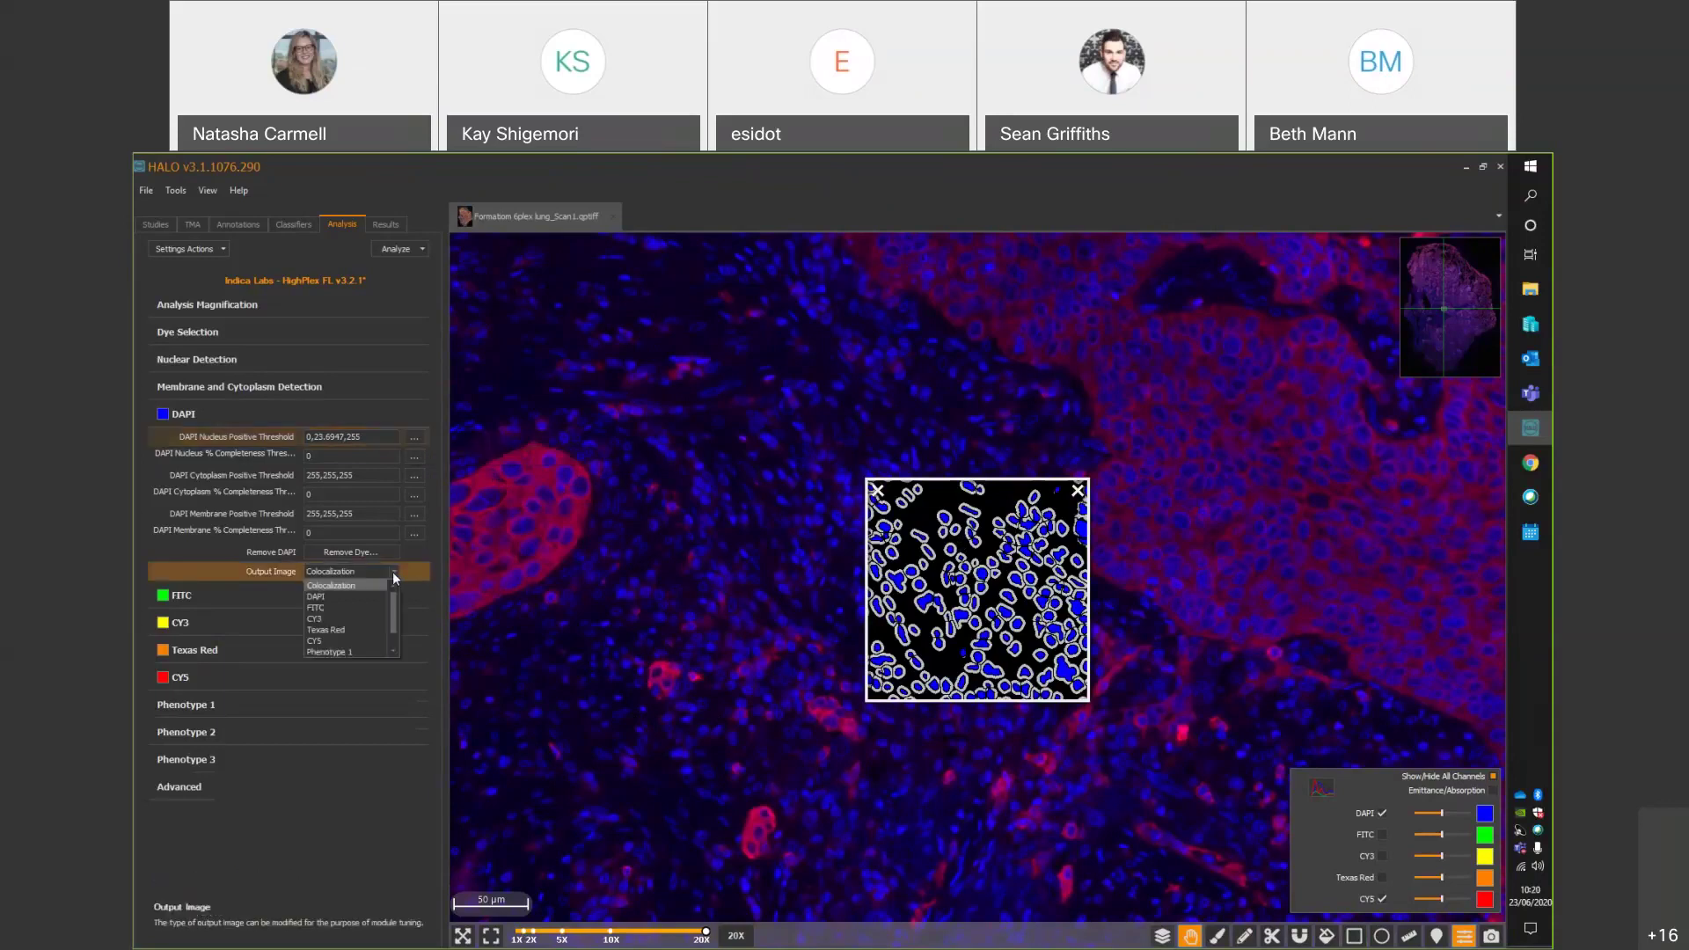
{"action": "left_click", "coordinate": [334, 597]}
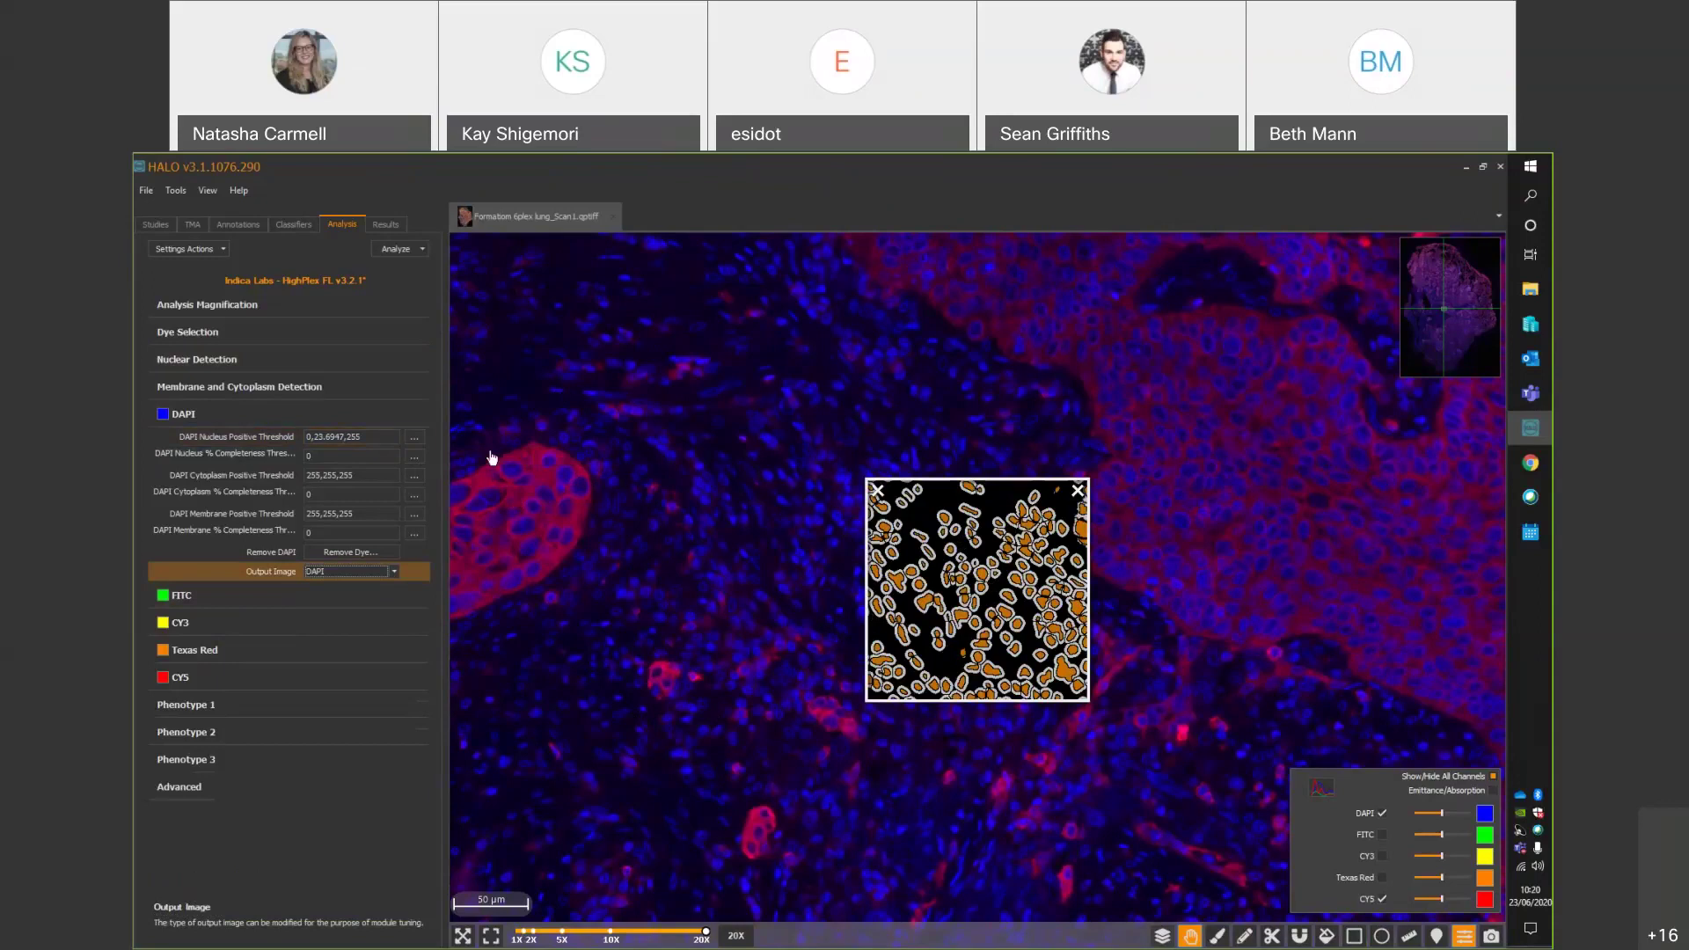
Try a DAPI Nucleus Positive Threshold of 0,98.1637,125.2434 in the preview and return it to 0,255,255.
{"action": "left_click", "coordinate": [415, 438]}
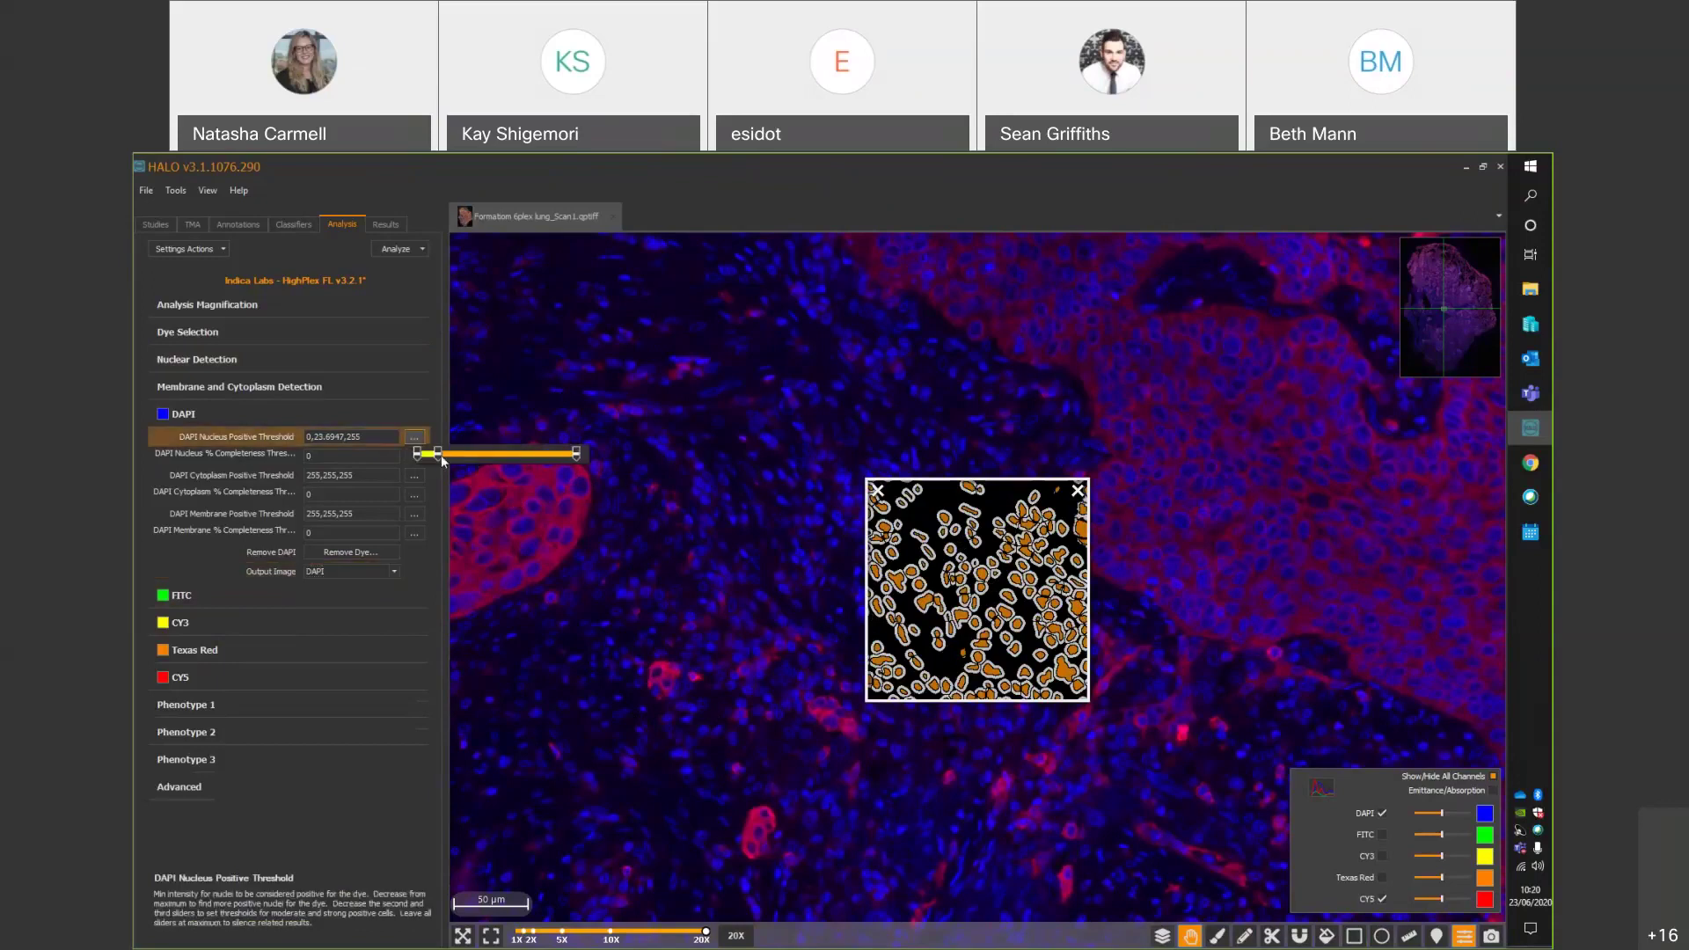
{"action": "left_click_drag", "start_coordinate": [439, 455], "coordinate": [482, 458]}
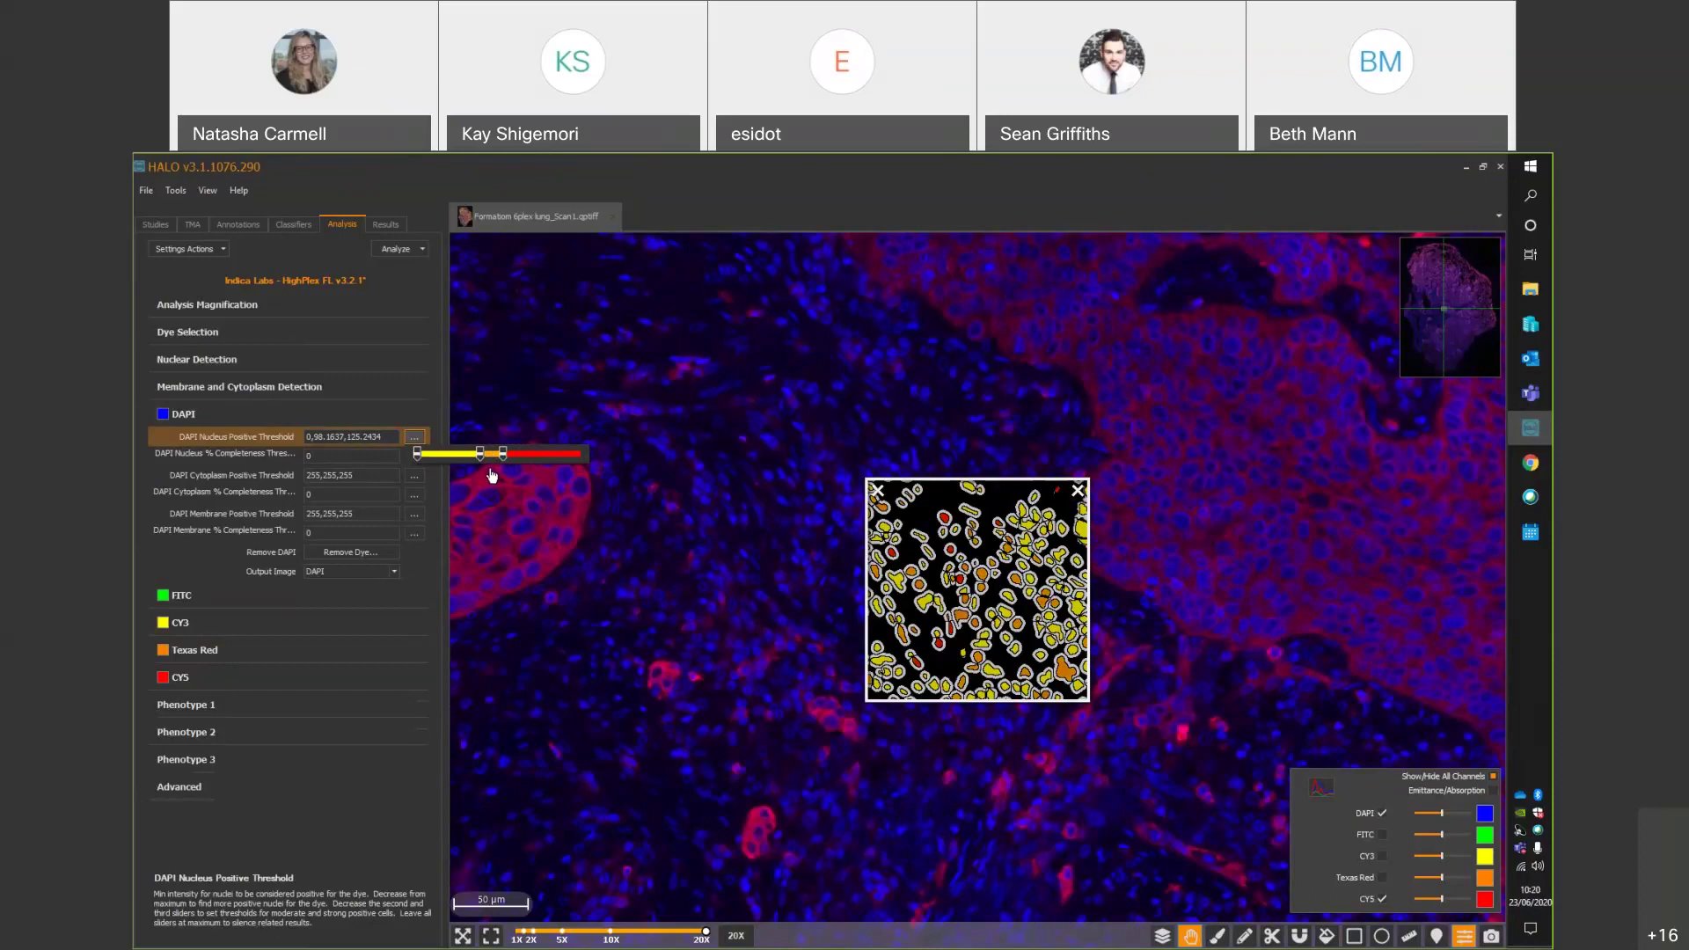
{"action": "left_click_drag", "start_coordinate": [503, 452], "coordinate": [573, 452]}
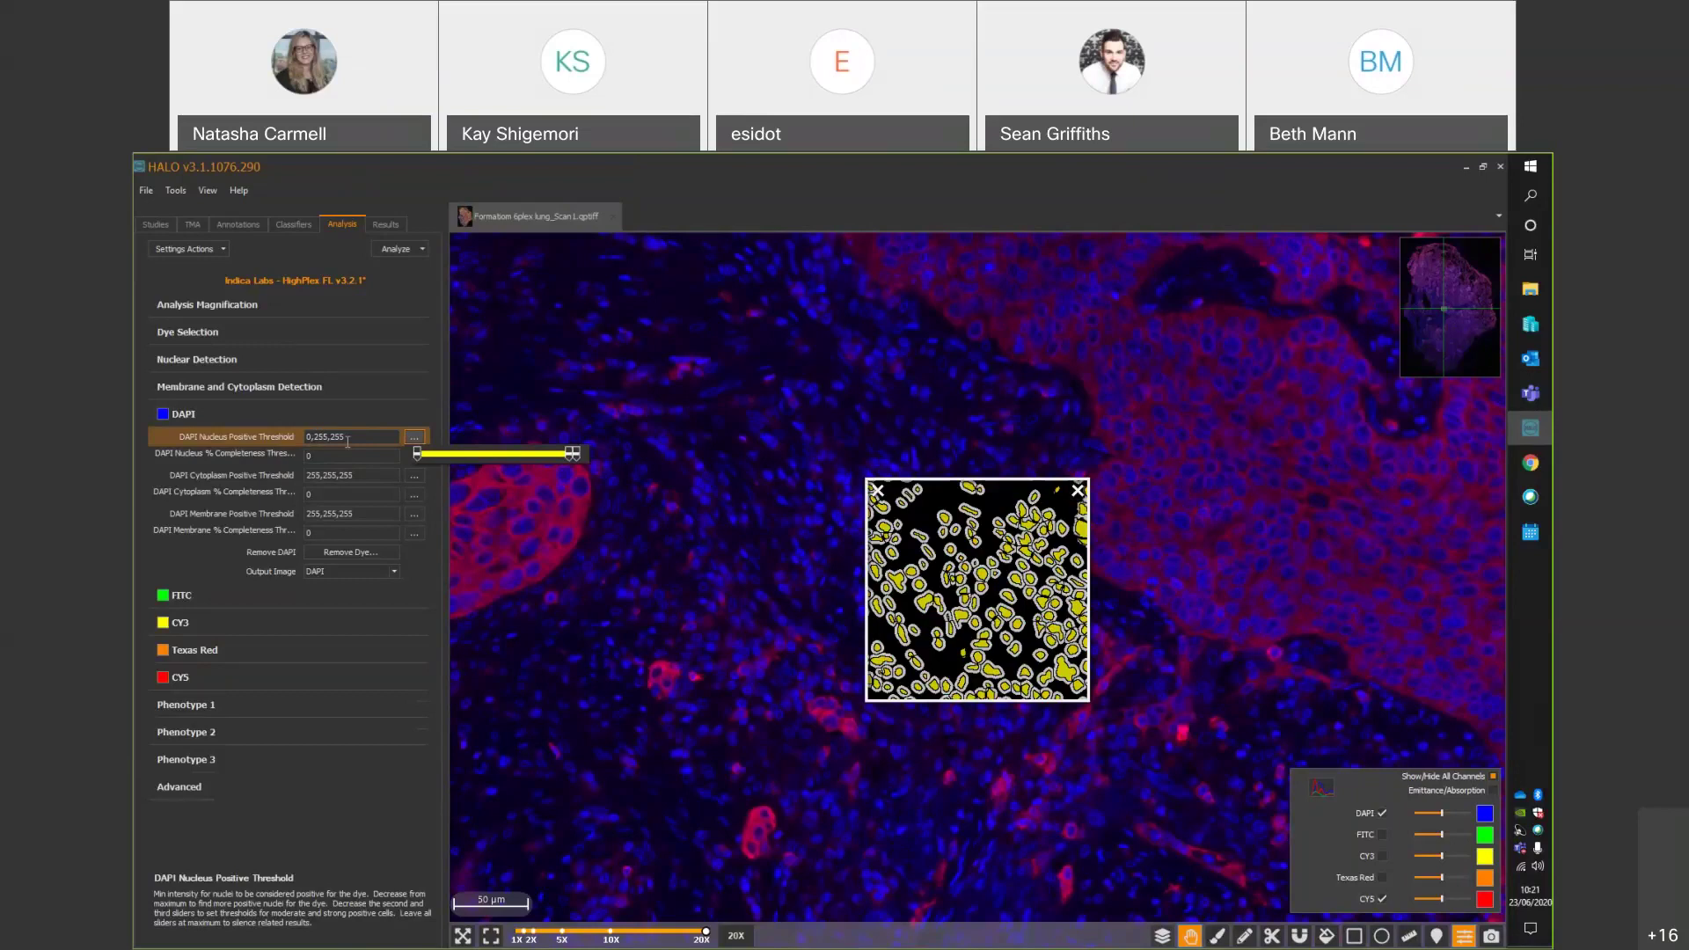
Set the DAPI Output Image to Colocalization, open the FITC settings and show the FITC channel in the image.
{"action": "left_click", "coordinate": [368, 586]}
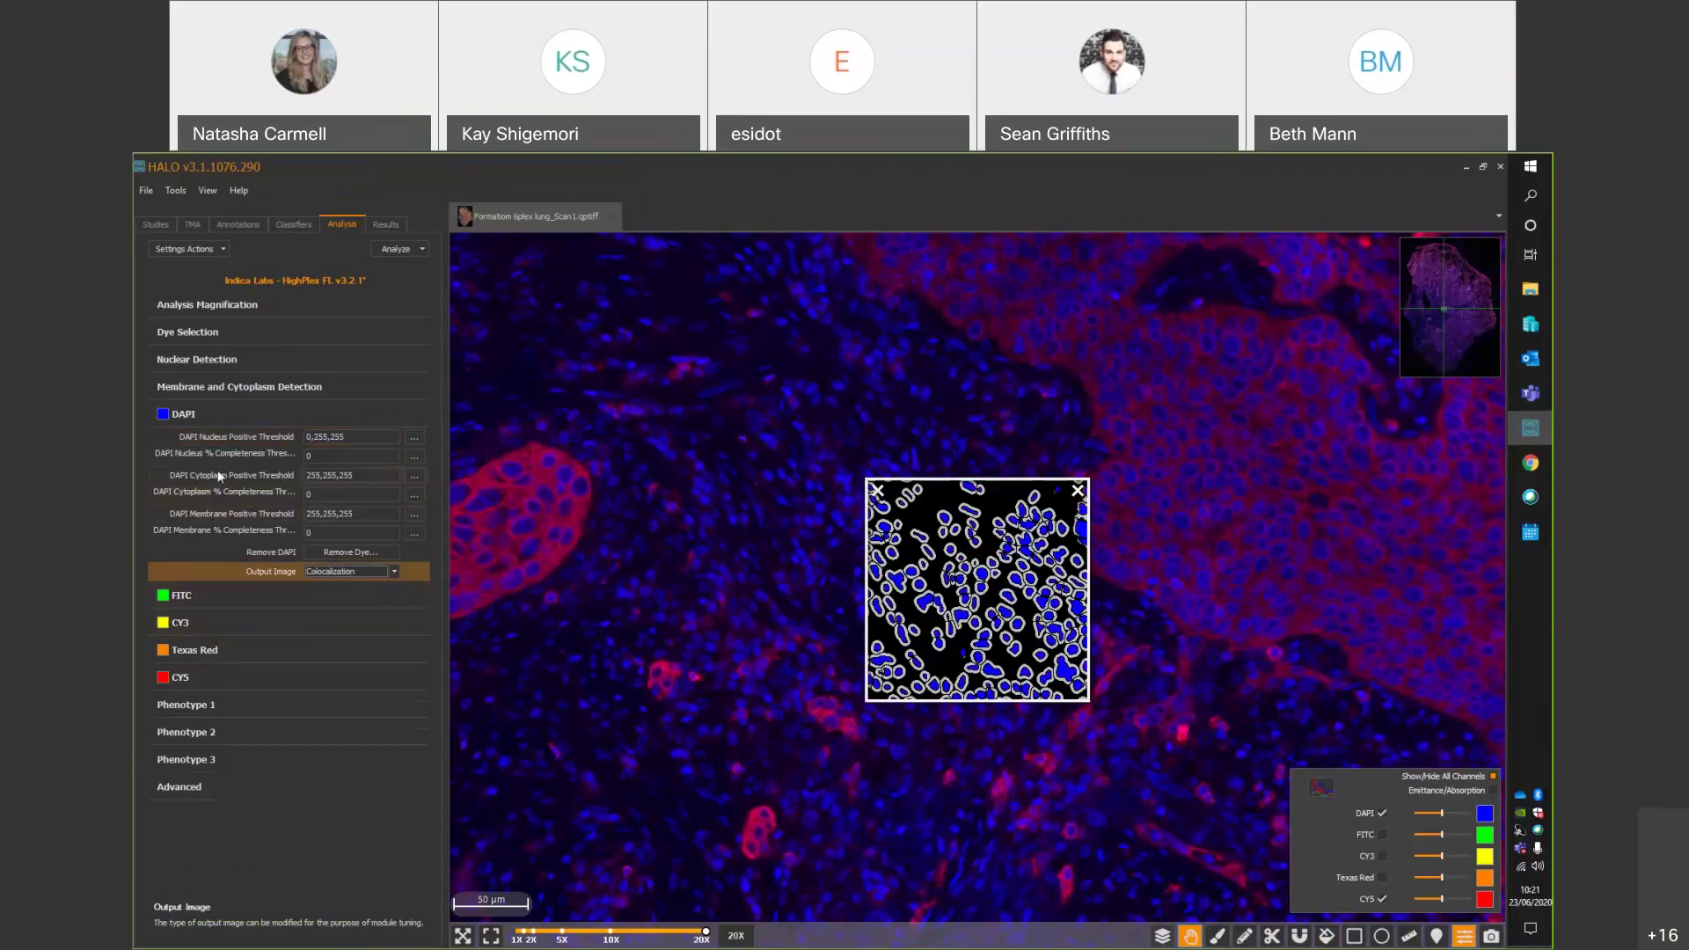
{"action": "left_click", "coordinate": [193, 596]}
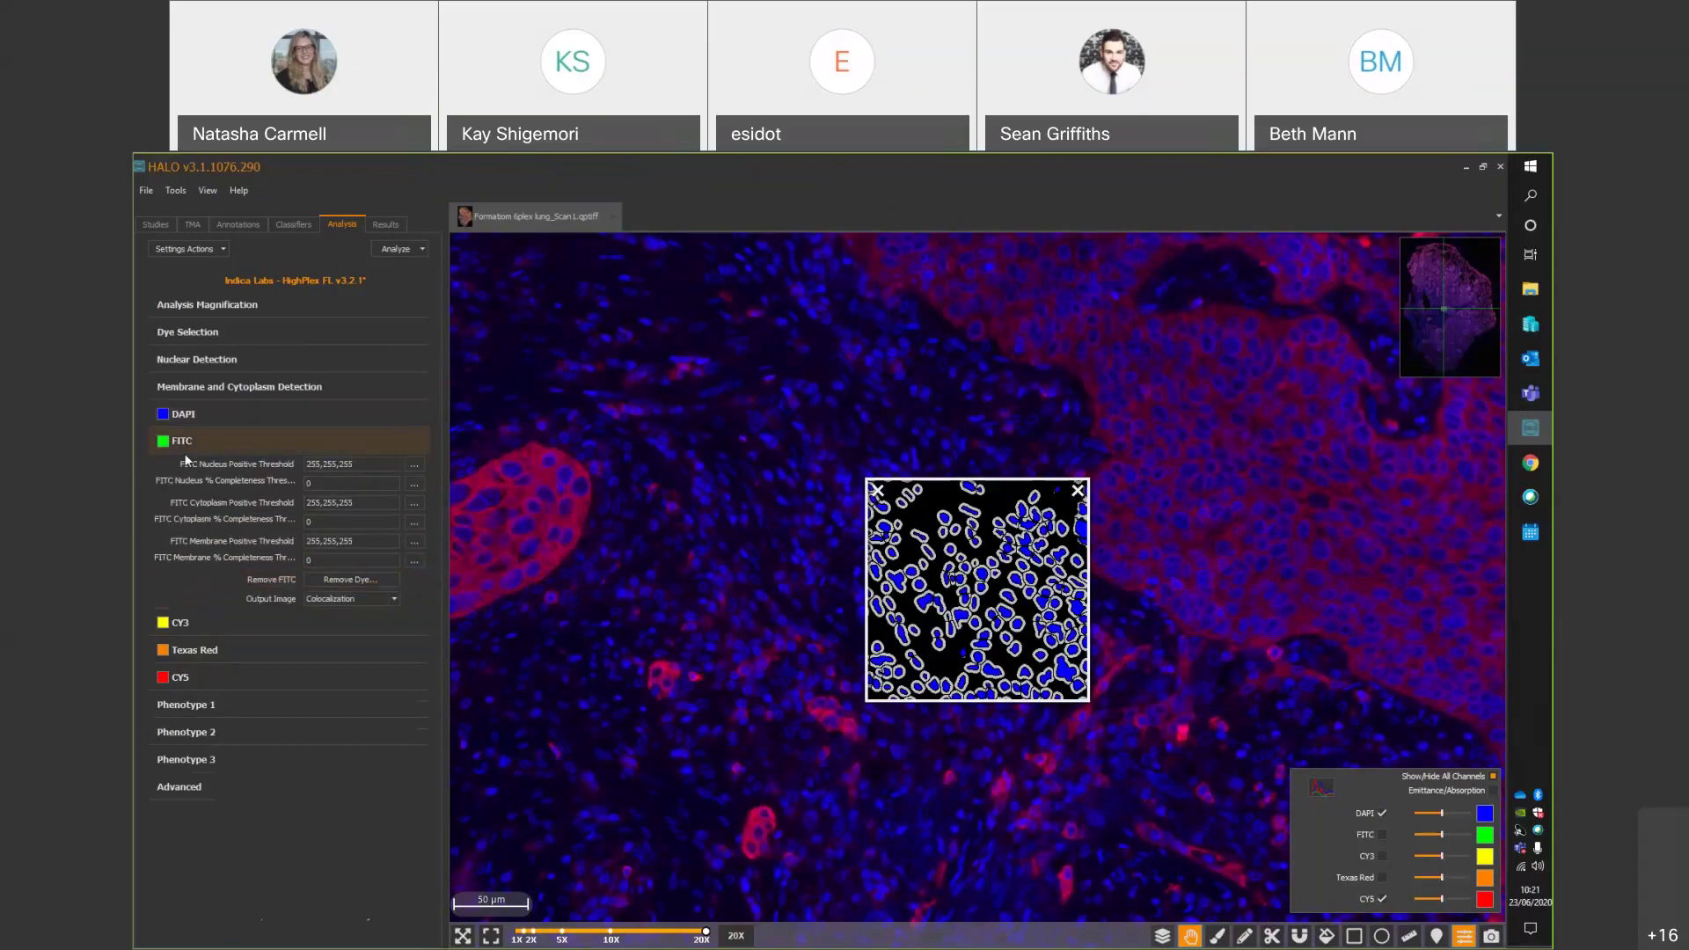
{"action": "left_click", "coordinate": [1383, 837]}
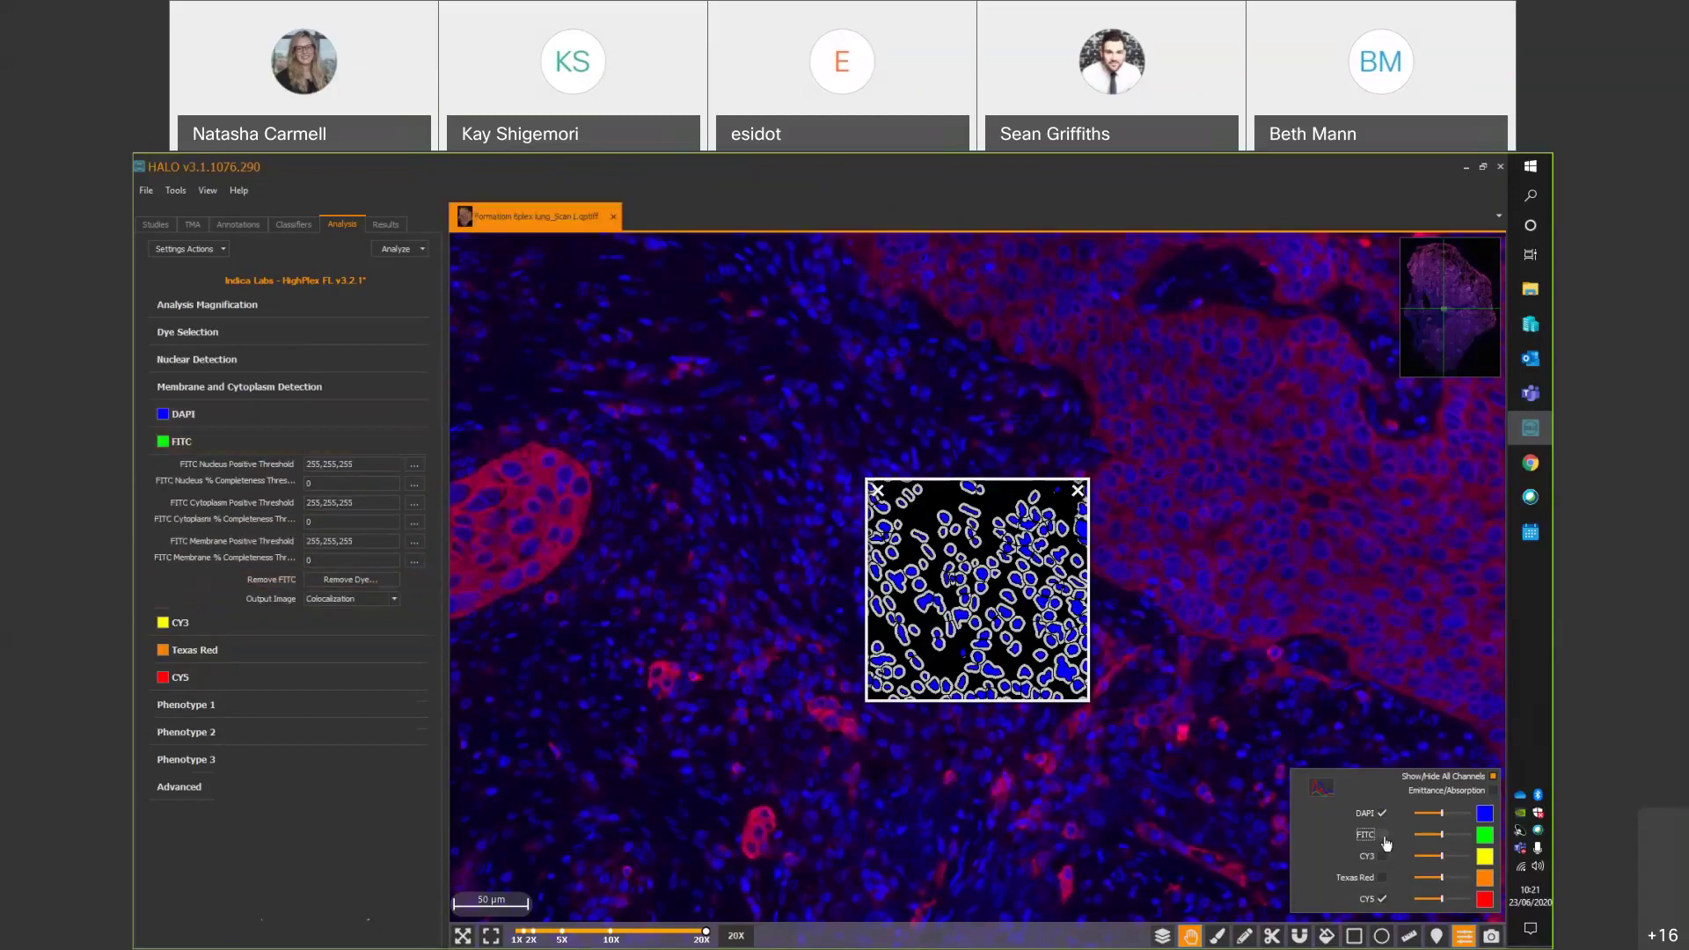
{"action": "left_click", "coordinate": [1383, 835]}
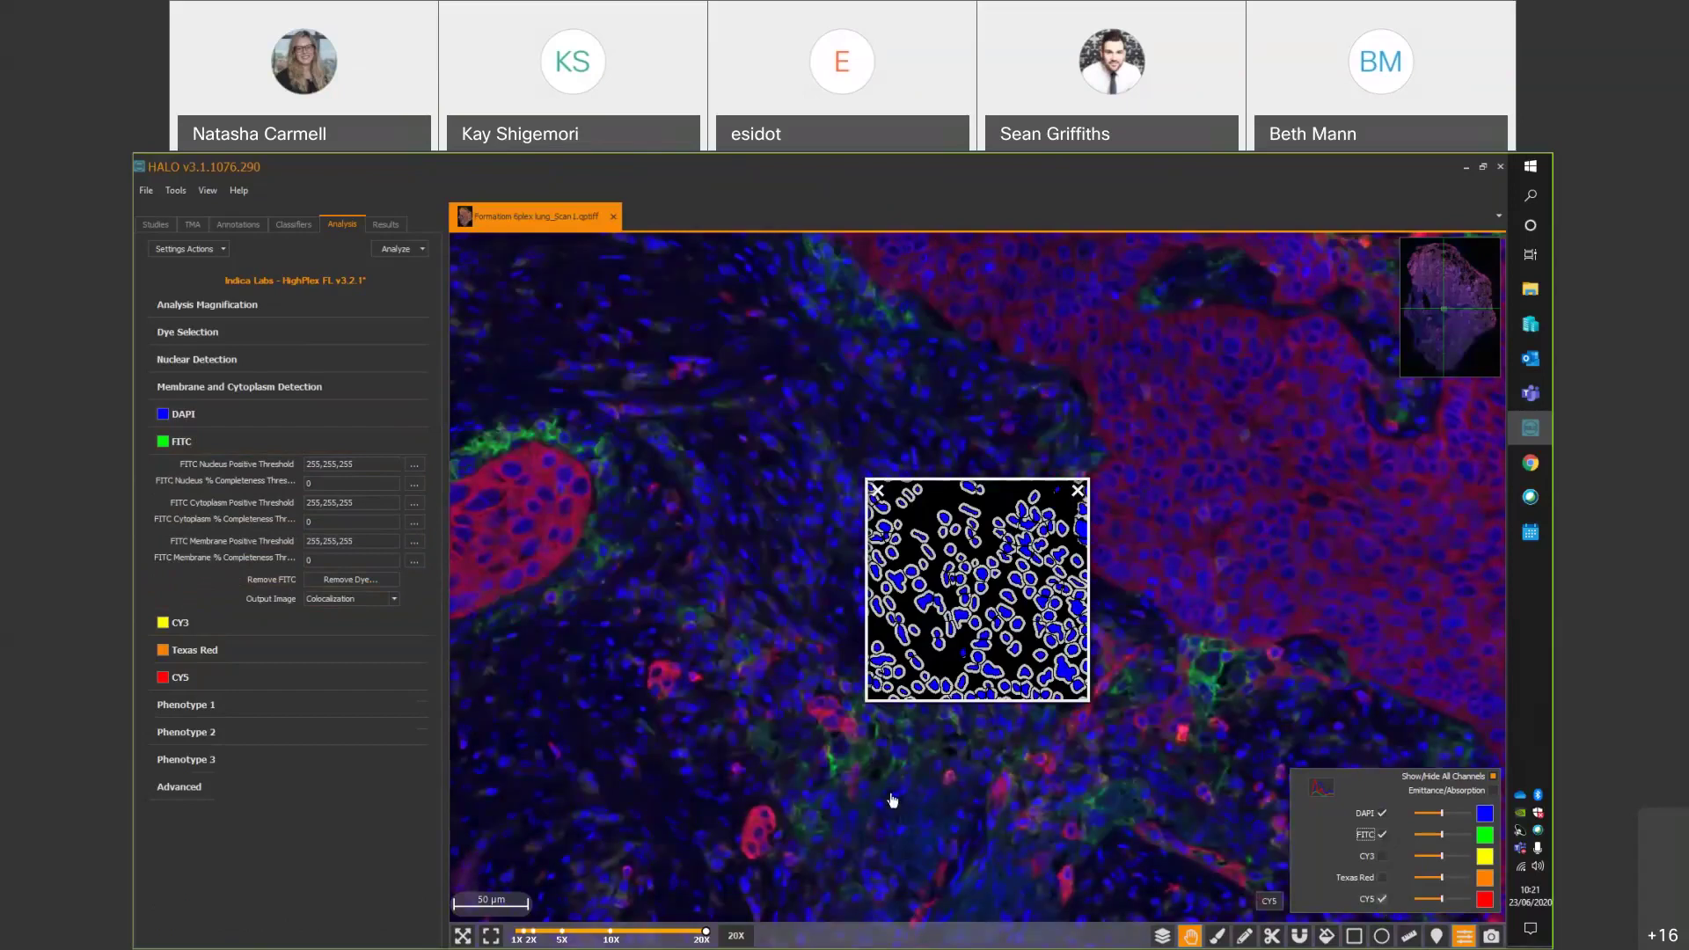
{"action": "left_click_drag", "start_coordinate": [846, 774], "coordinate": [953, 716]}
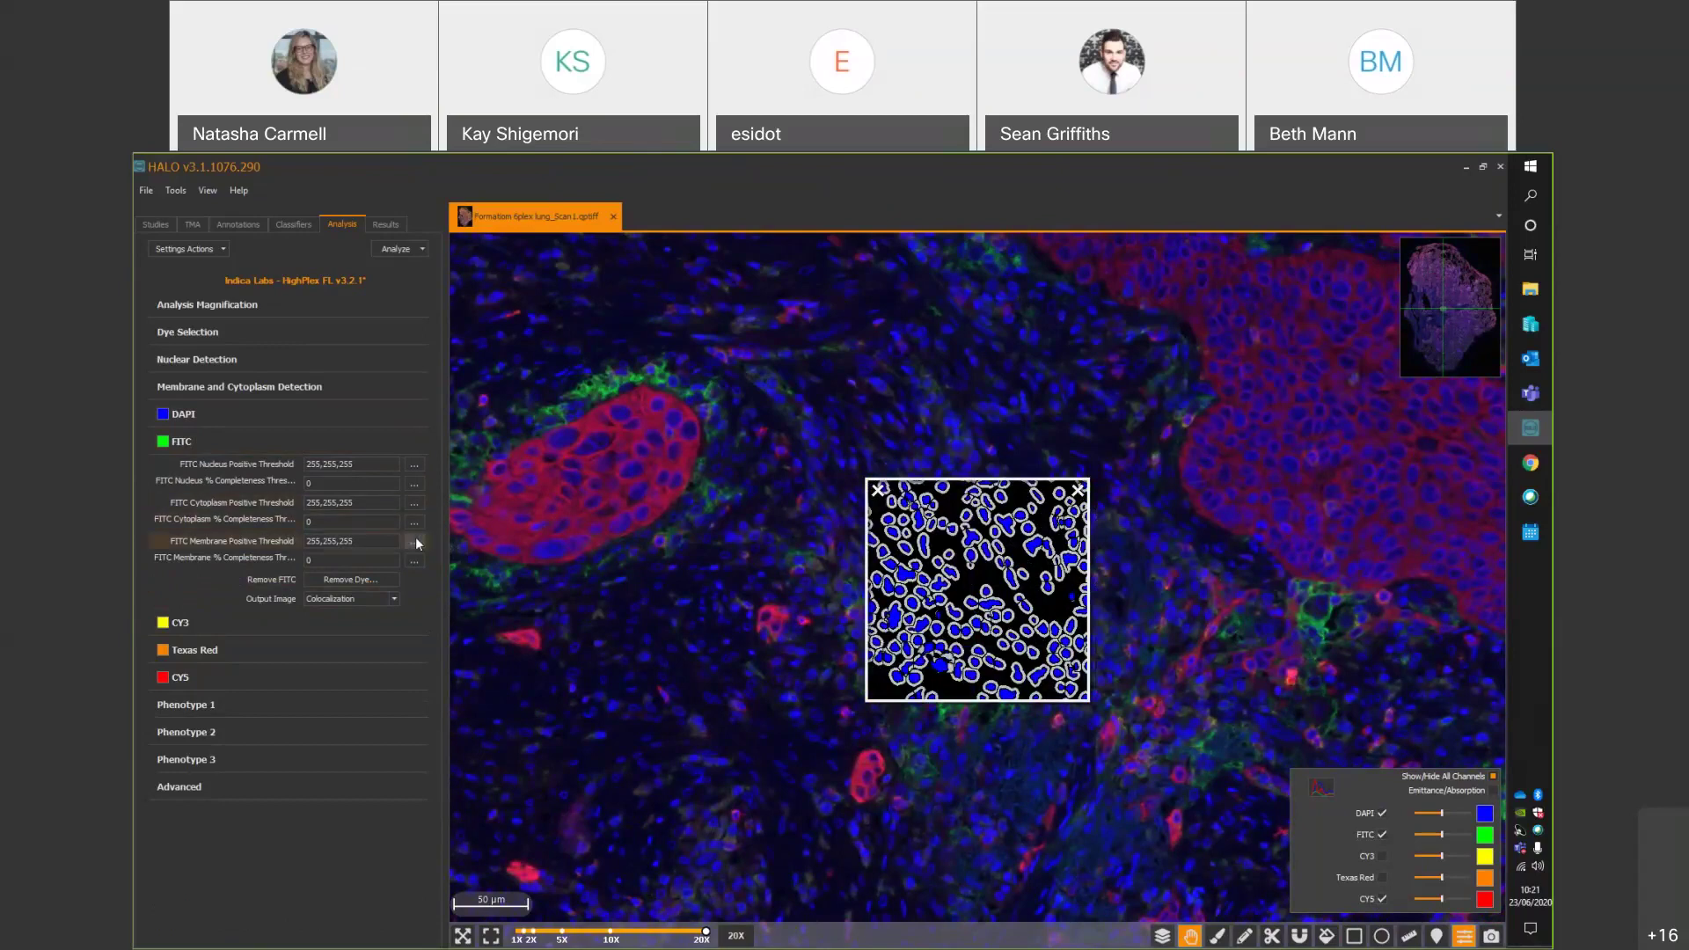
Try a FITC Cytoplasm Positive Threshold of about 25,255,255 and compare the analysis markup with the underlying stain.
{"action": "left_click", "coordinate": [414, 503]}
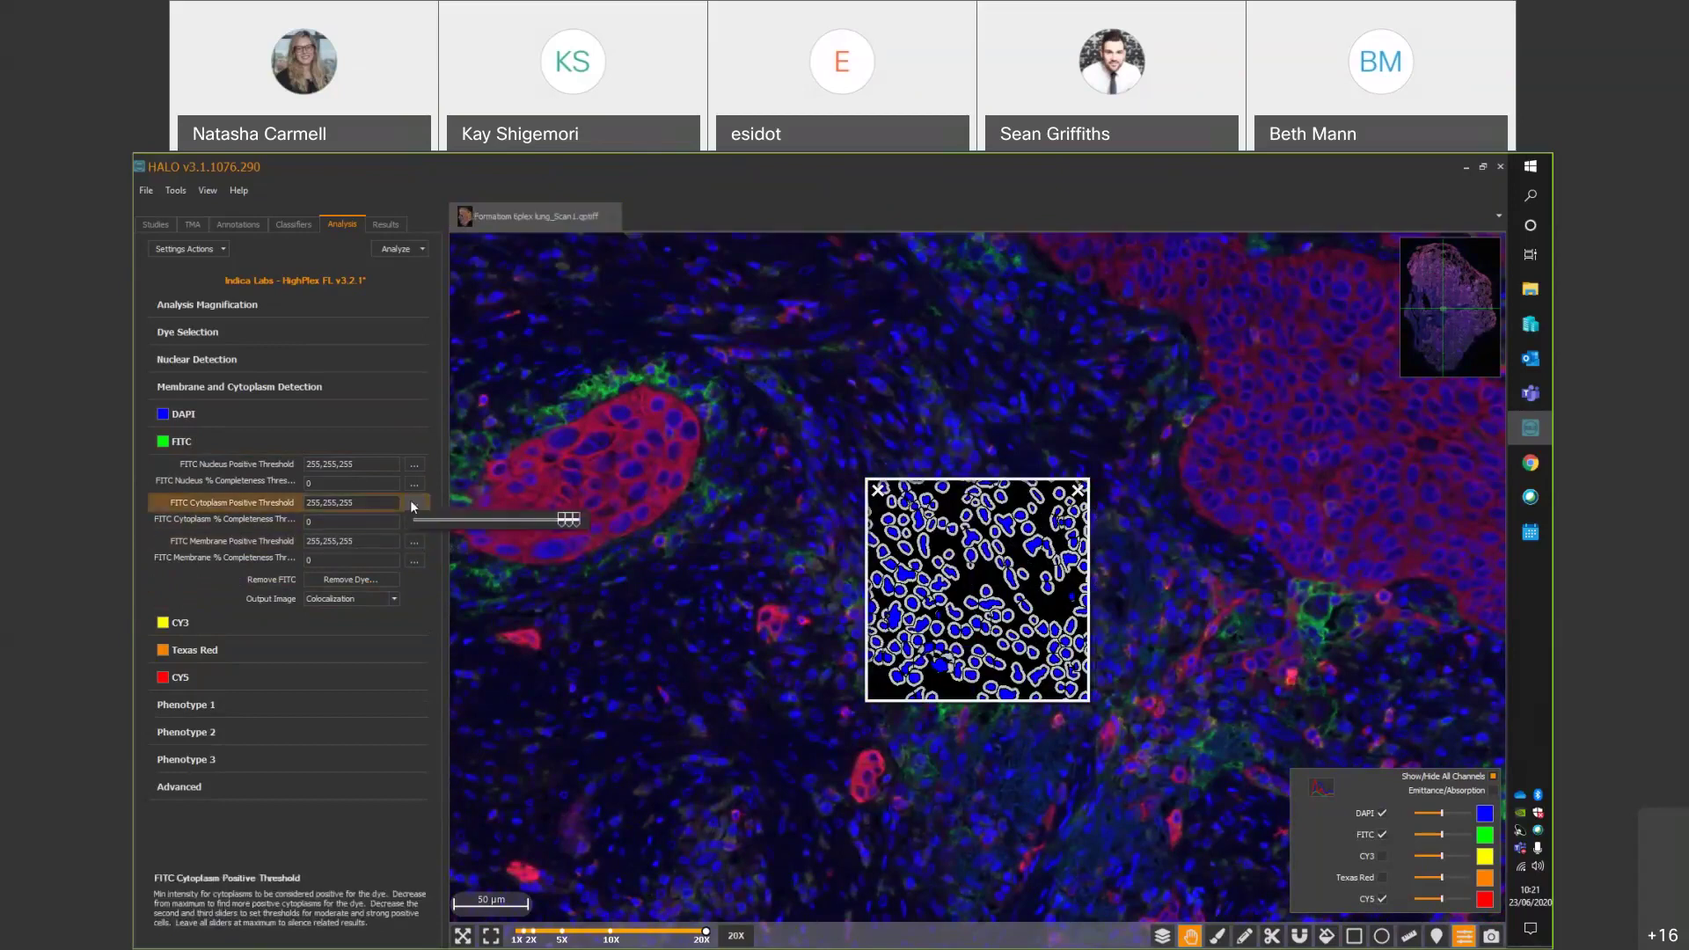
{"action": "left_click_drag", "start_coordinate": [563, 521], "coordinate": [414, 528]}
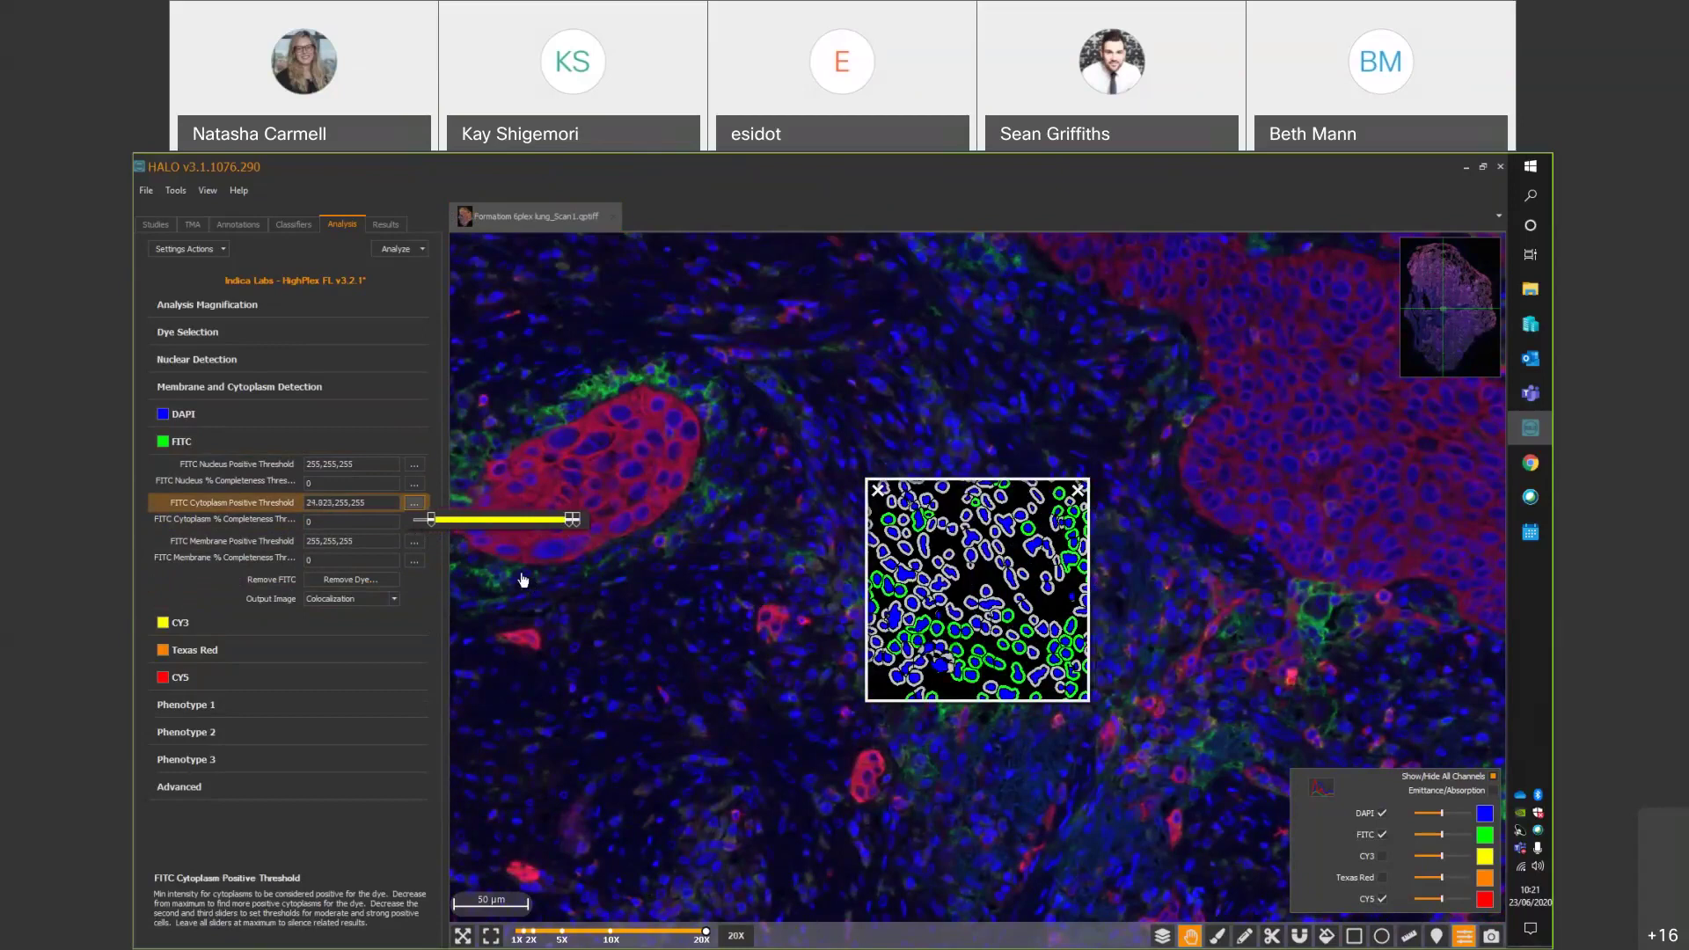
{"action": "left_click", "coordinate": [1162, 938]}
{"action": "left_click", "coordinate": [1161, 938]}
{"action": "left_click", "coordinate": [1162, 937]}
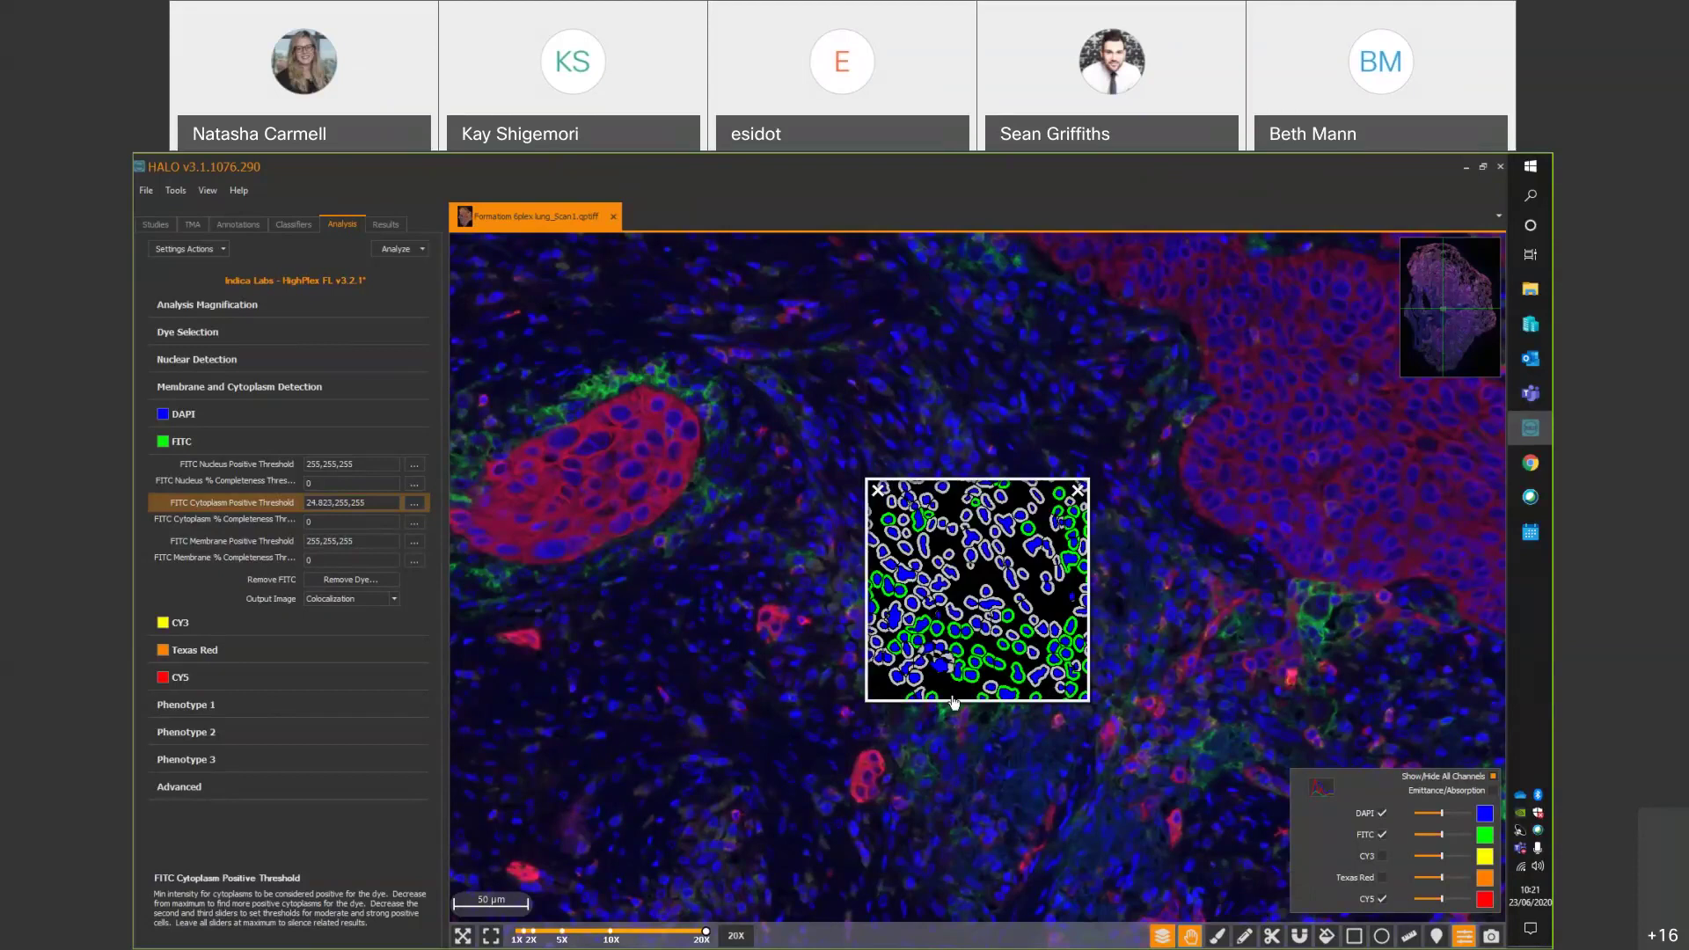
{"action": "mouse_move", "coordinate": [1162, 936]}
{"action": "left_click", "coordinate": [1162, 938]}
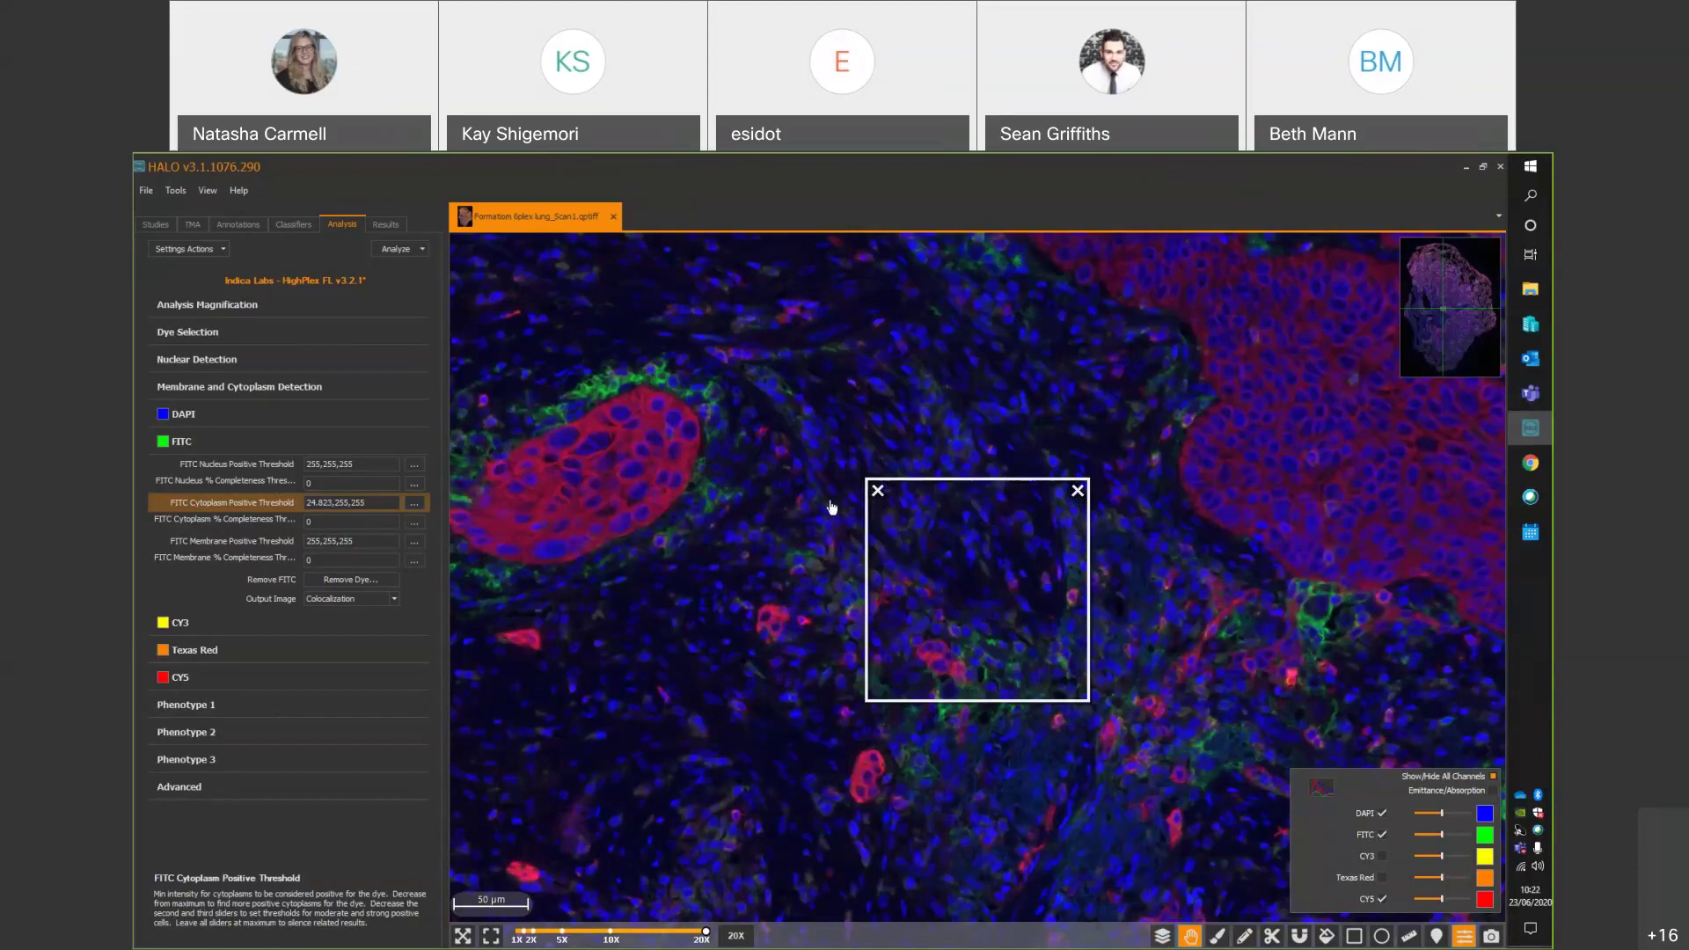
{"action": "left_click", "coordinate": [1159, 938]}
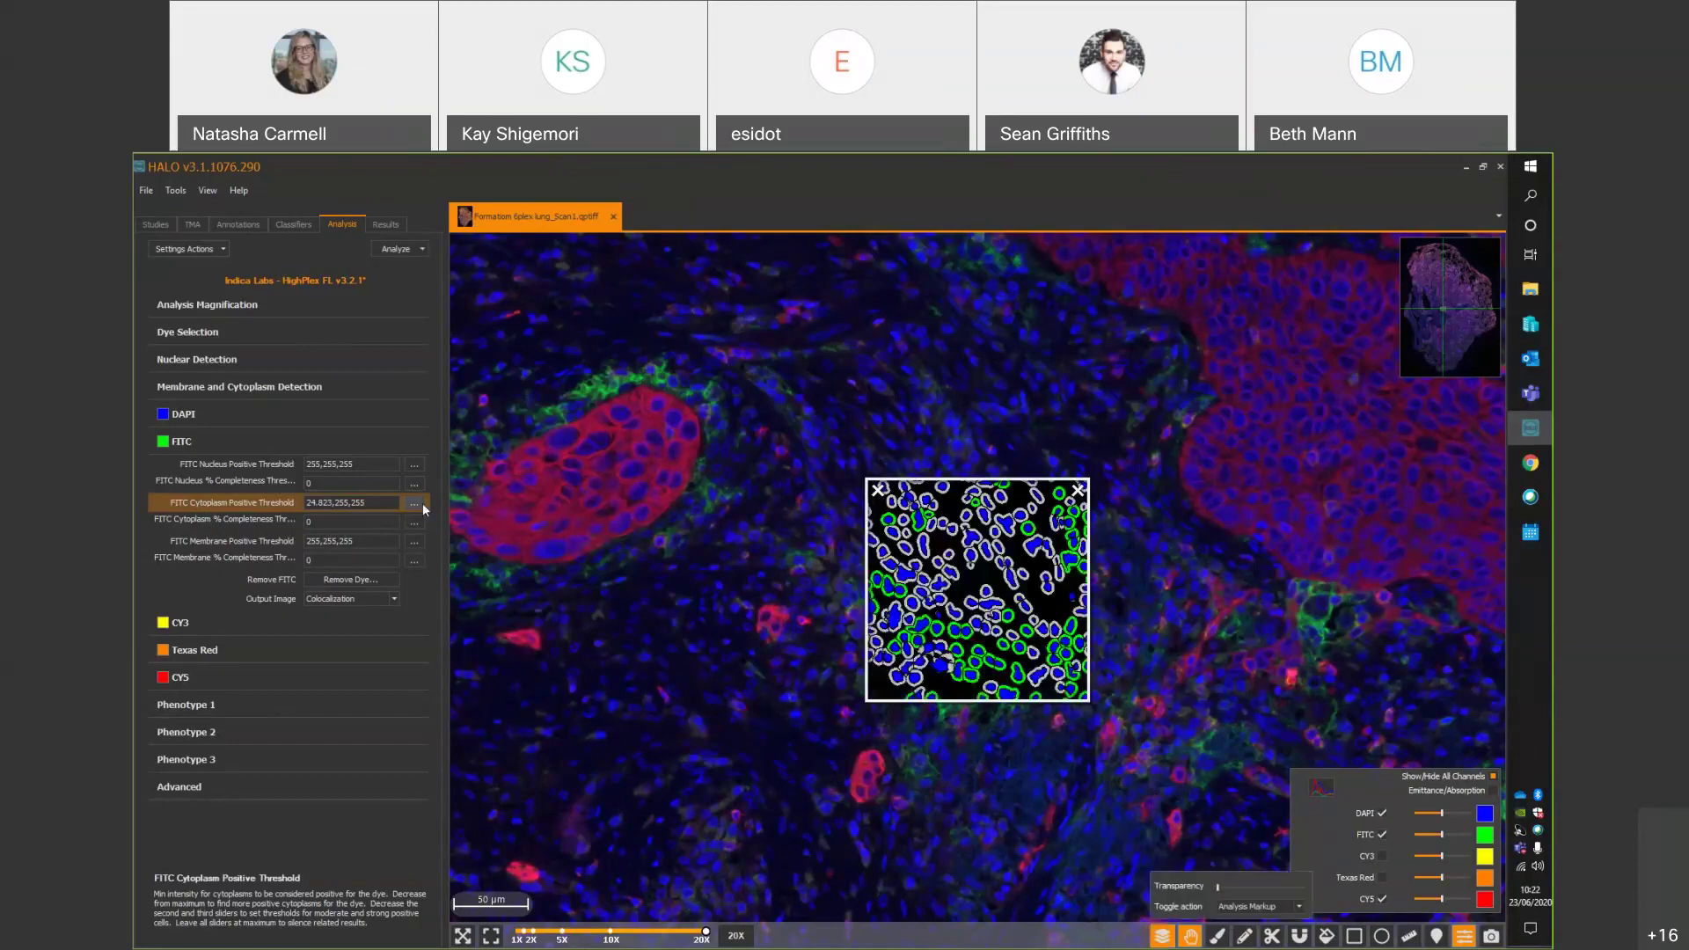
Reset the FITC Cytoplasm Positive Threshold to 255,255,255 and close the live preview.
{"action": "left_click", "coordinate": [415, 502]}
{"action": "left_click_drag", "start_coordinate": [435, 526], "coordinate": [570, 526]}
{"action": "left_click", "coordinate": [877, 495]}
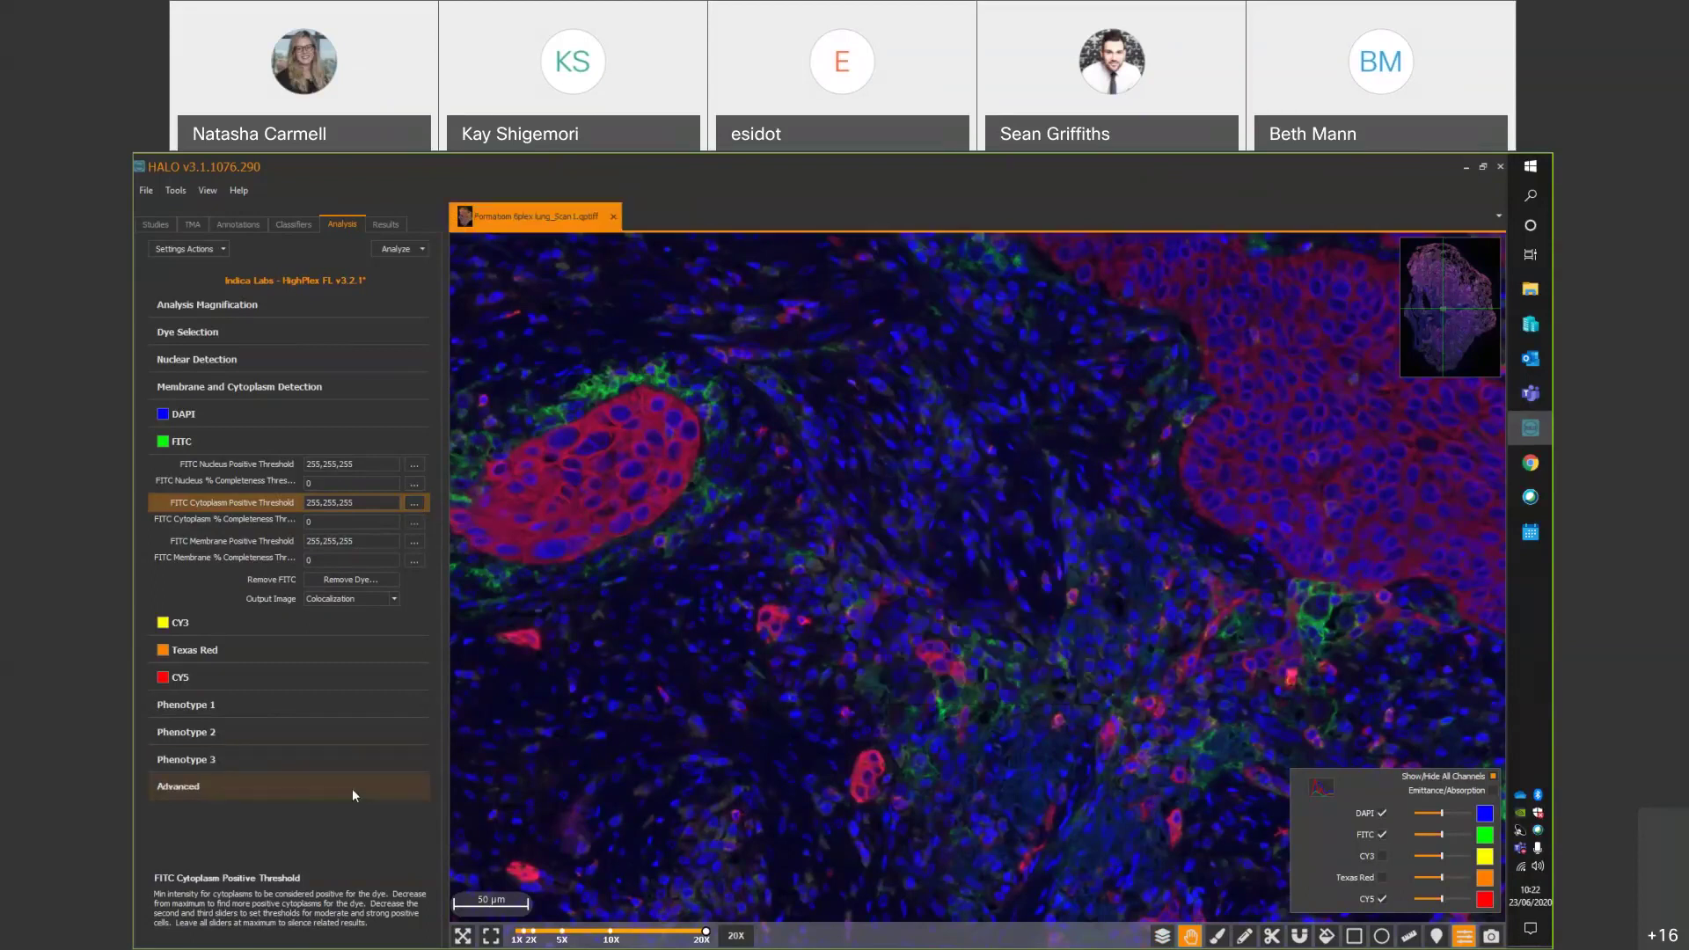
Set Store Object (Cell) Data to True in the advanced settings and show the Texas Red and CY3 channels.
{"action": "left_click", "coordinate": [298, 789]}
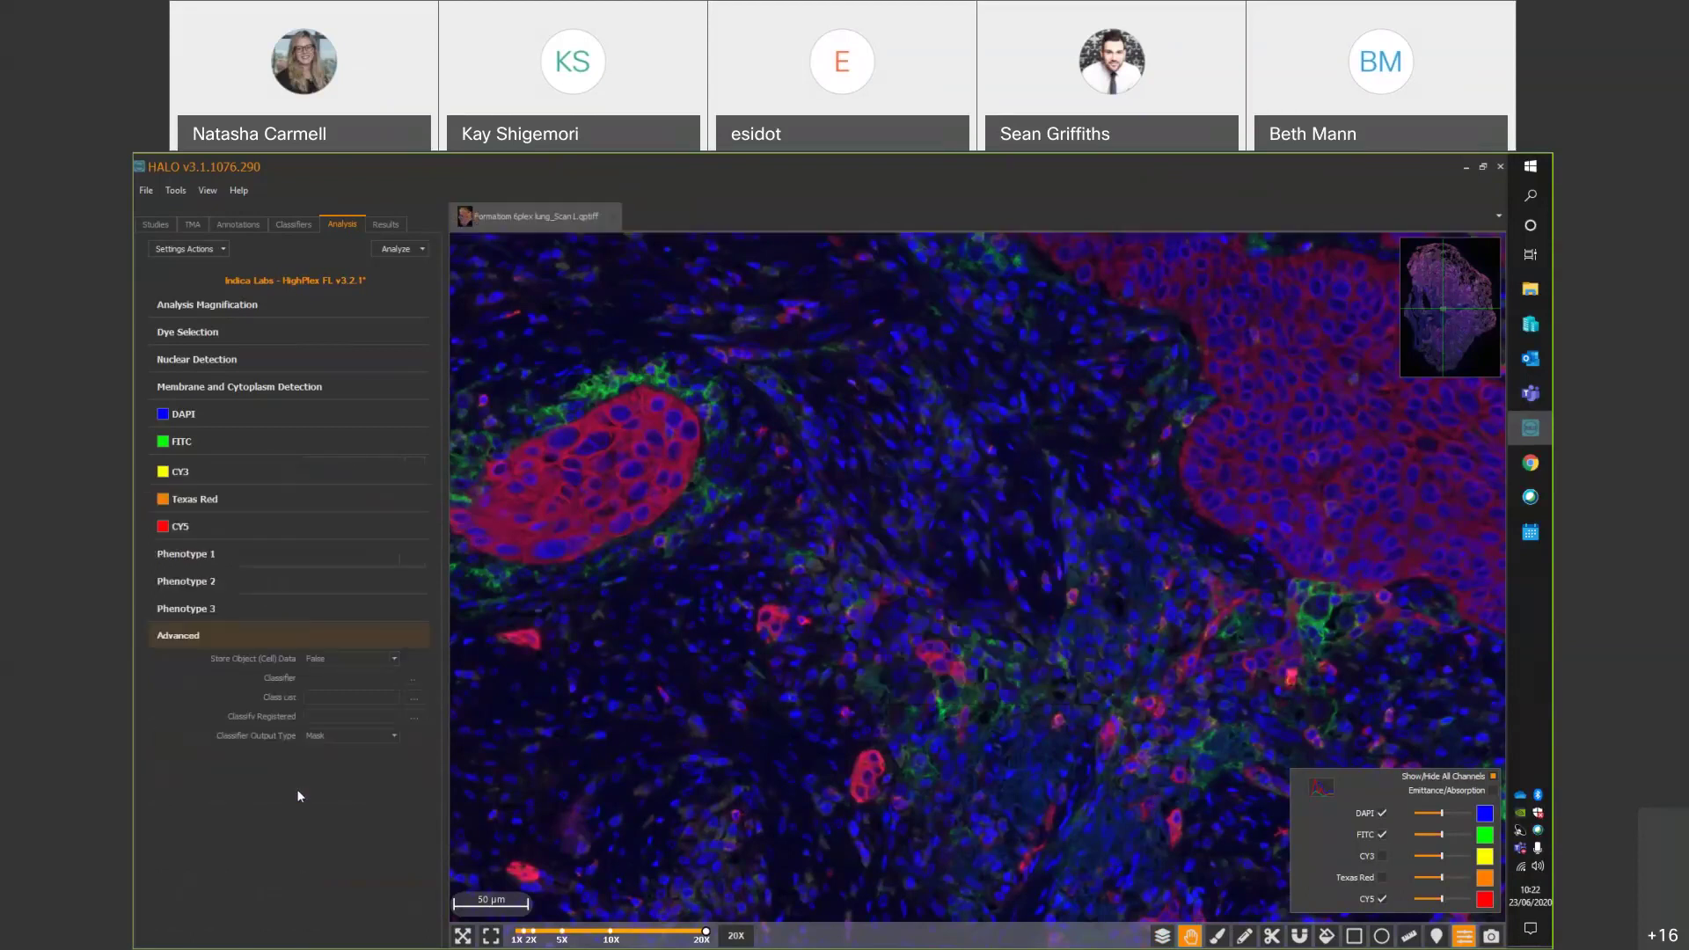
{"action": "left_click", "coordinate": [393, 658]}
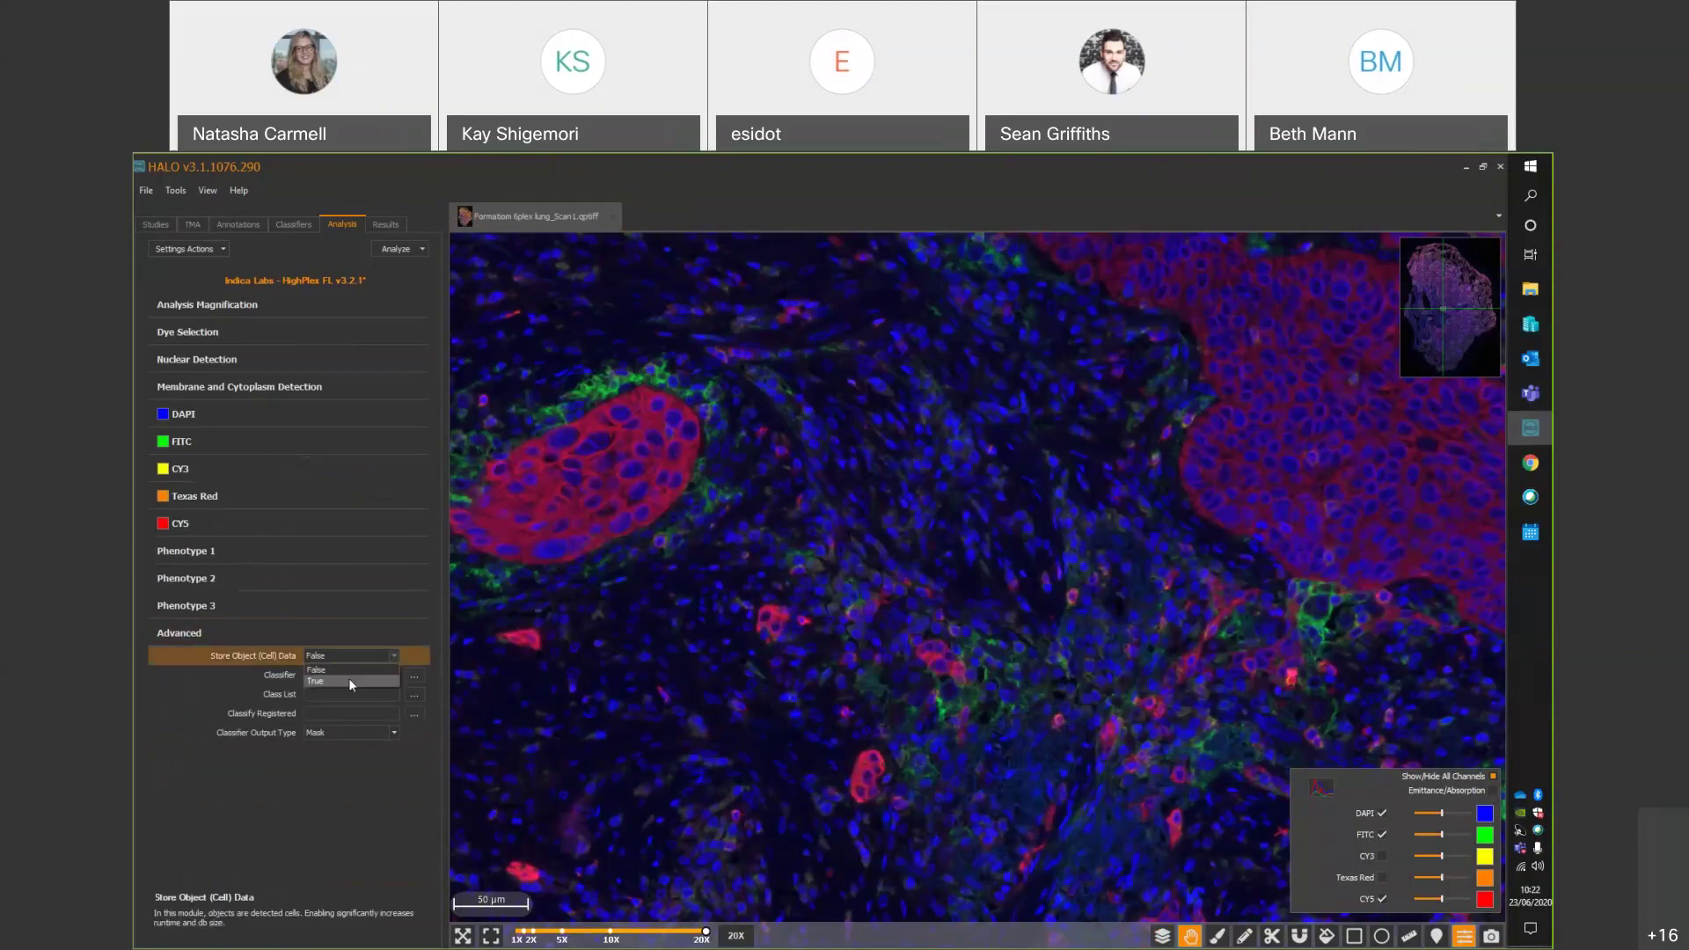
{"action": "left_click", "coordinate": [1379, 875]}
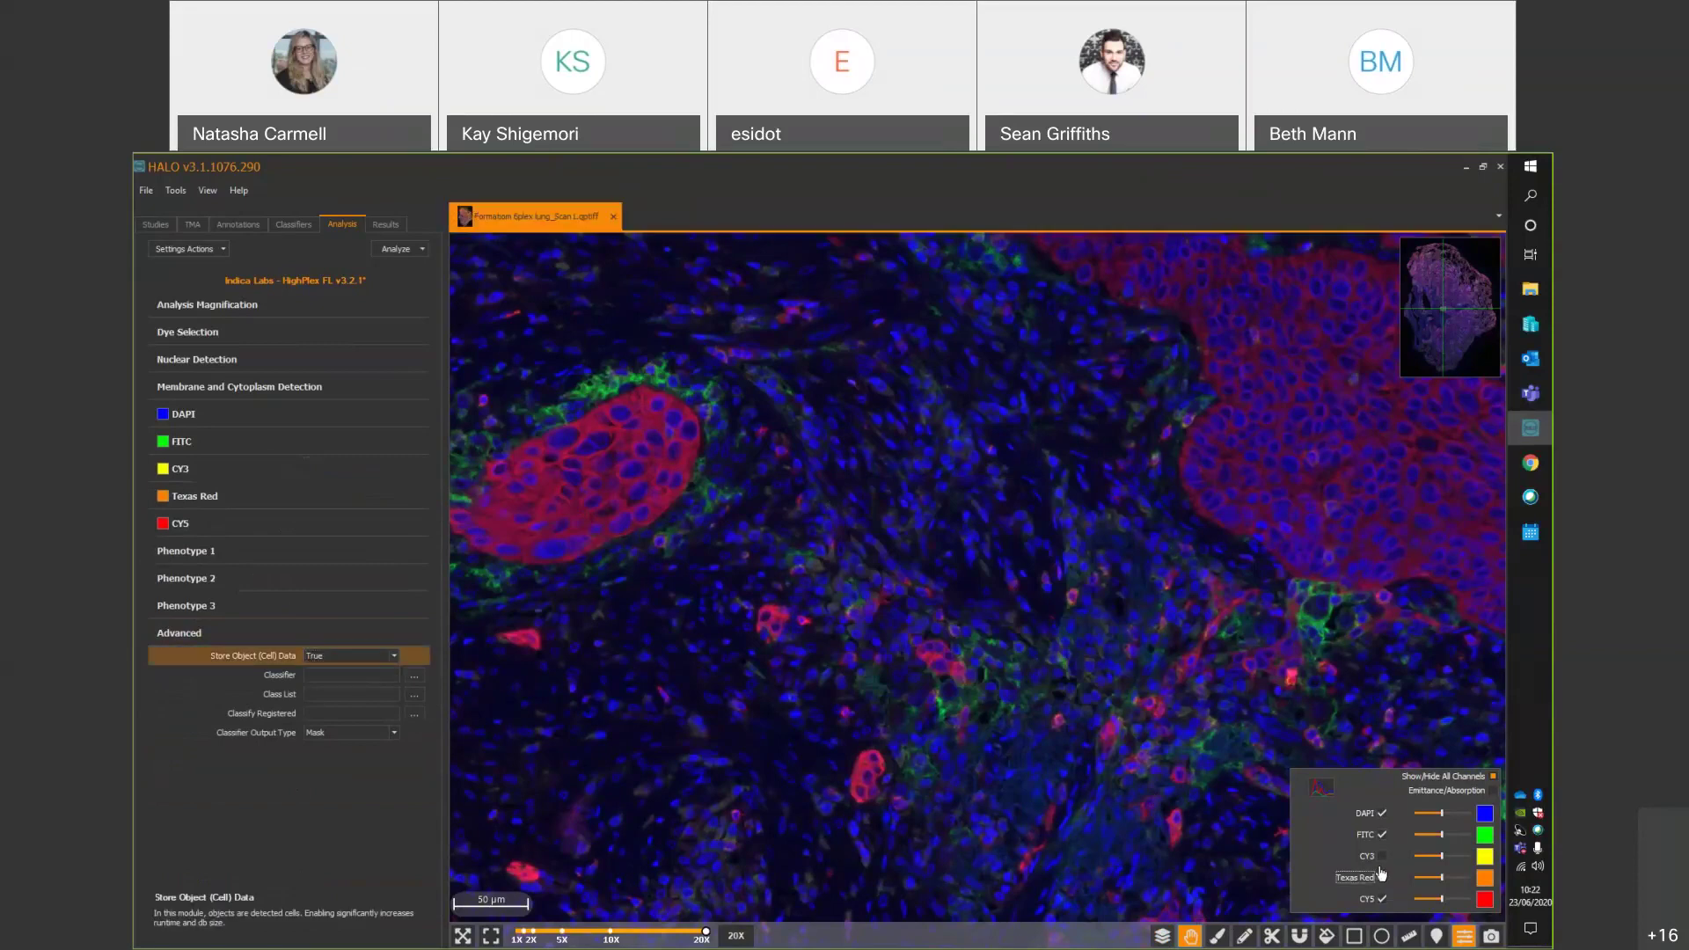
{"action": "left_click", "coordinate": [1382, 877]}
{"action": "left_click", "coordinate": [1382, 856]}
Run the HighPlex FL analysis on the current field of view.
{"action": "left_click", "coordinate": [239, 420]}
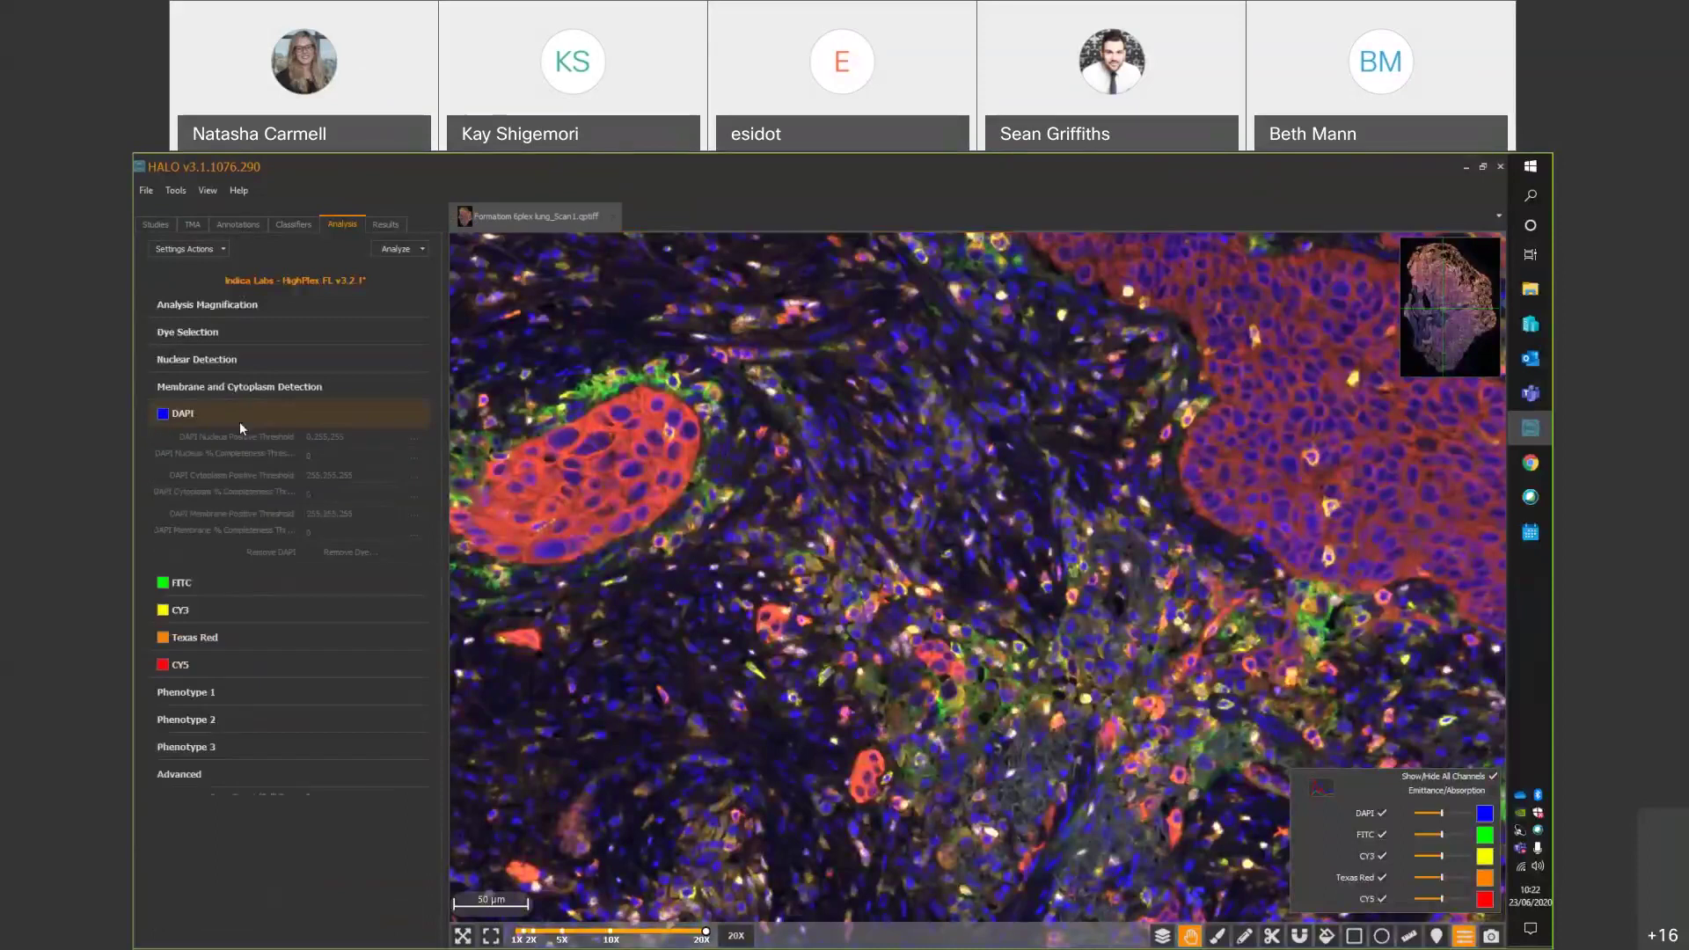
{"action": "left_click", "coordinate": [251, 418]}
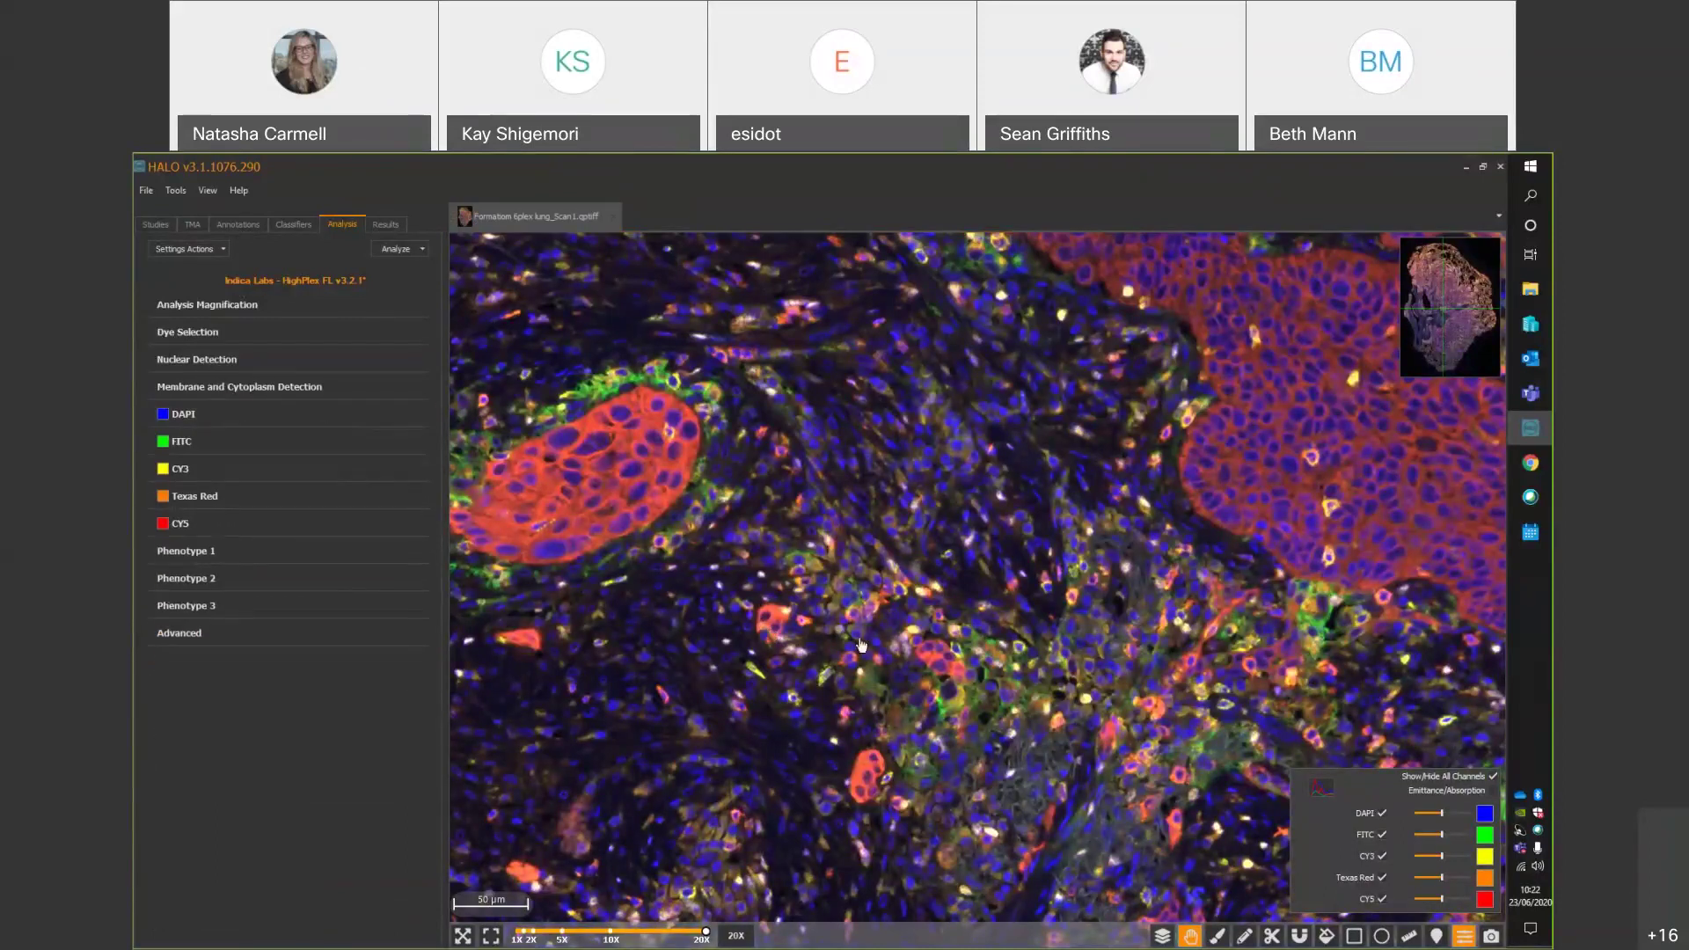
{"action": "left_click", "coordinate": [397, 249]}
{"action": "left_click", "coordinate": [405, 289]}
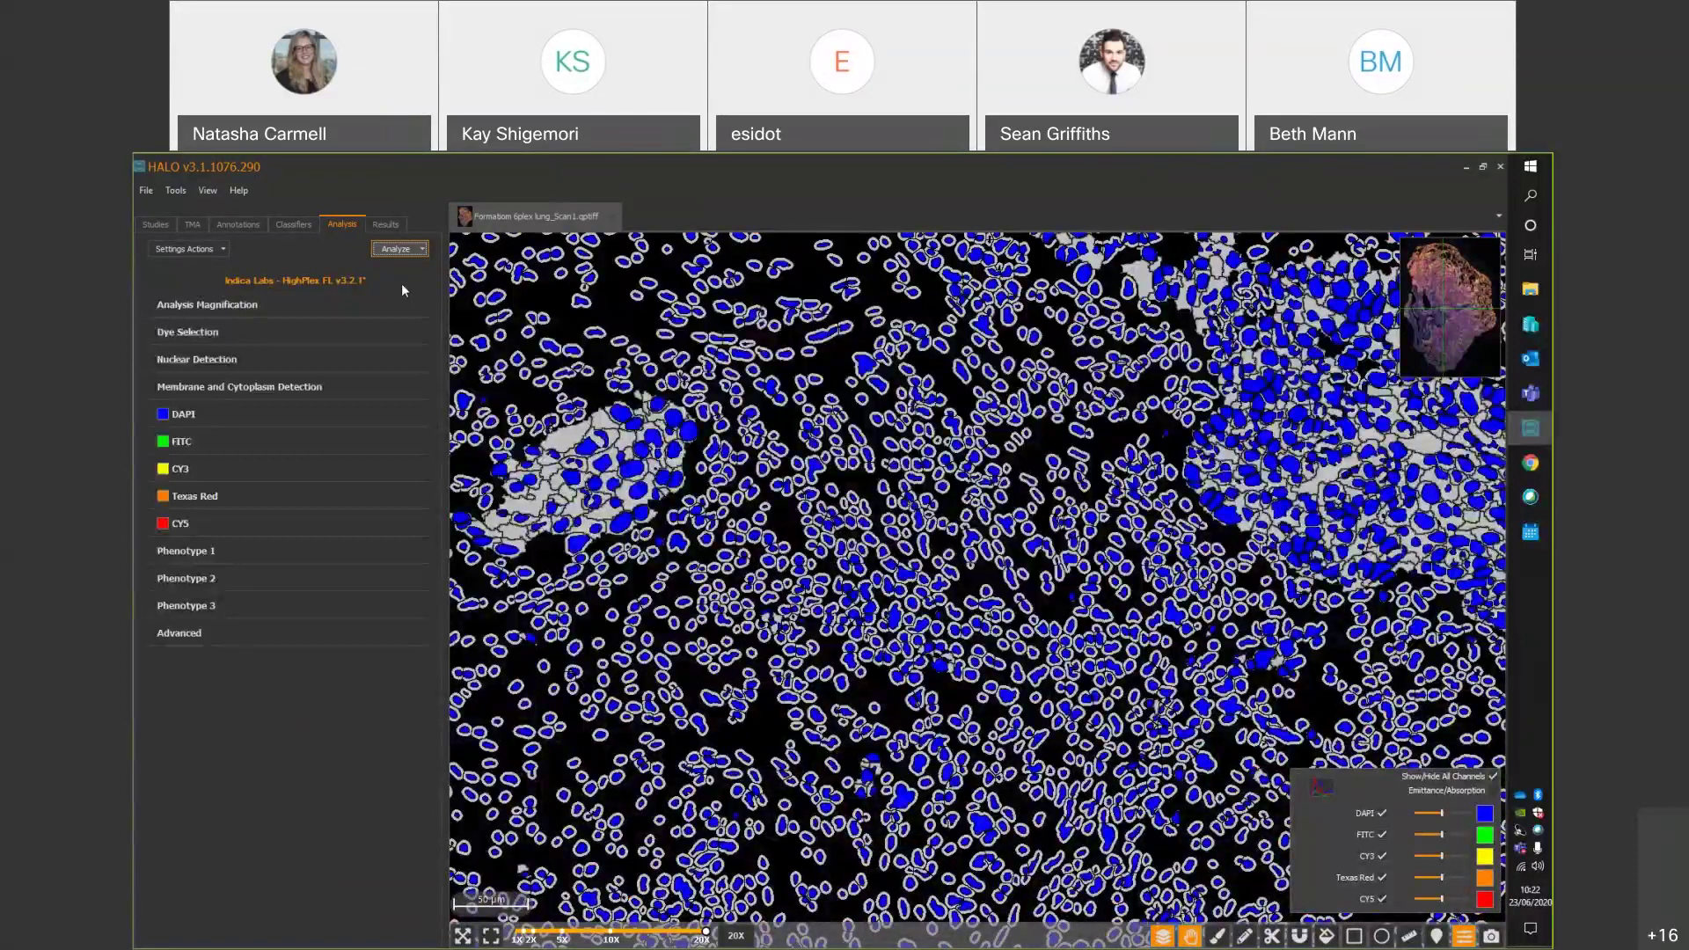
Open the results, bring the cell intensity columns of the object data into view and hide the analysis markup.
{"action": "left_click", "coordinate": [388, 225]}
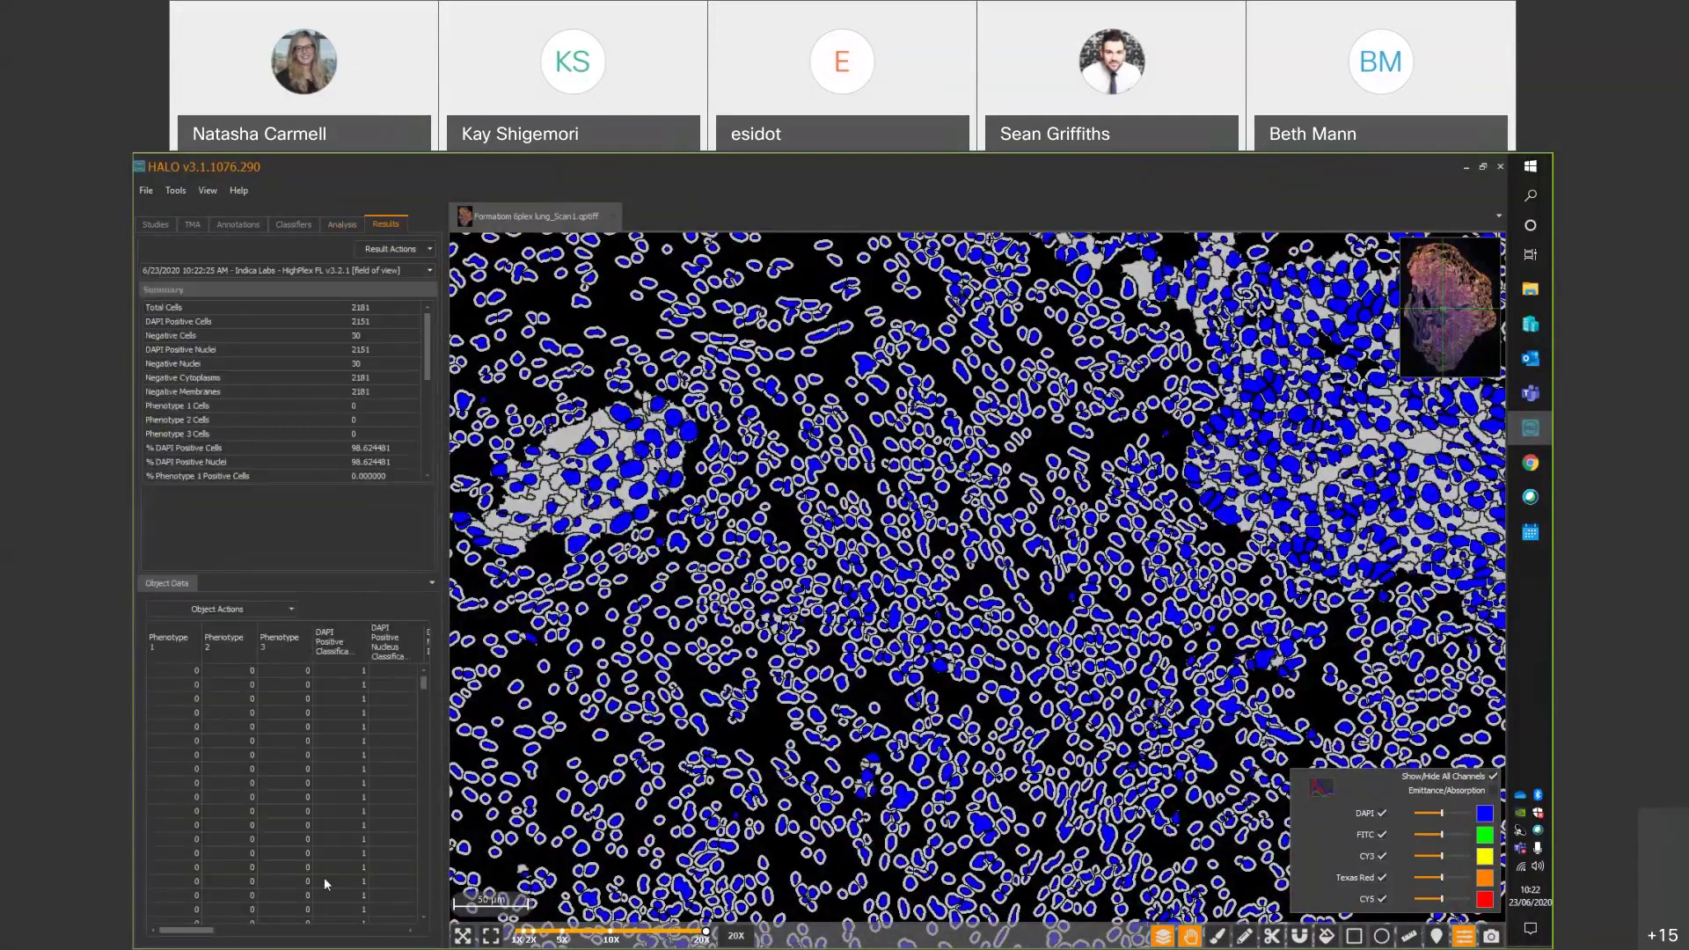
{"action": "left_click_drag", "start_coordinate": [207, 931], "coordinate": [268, 944]}
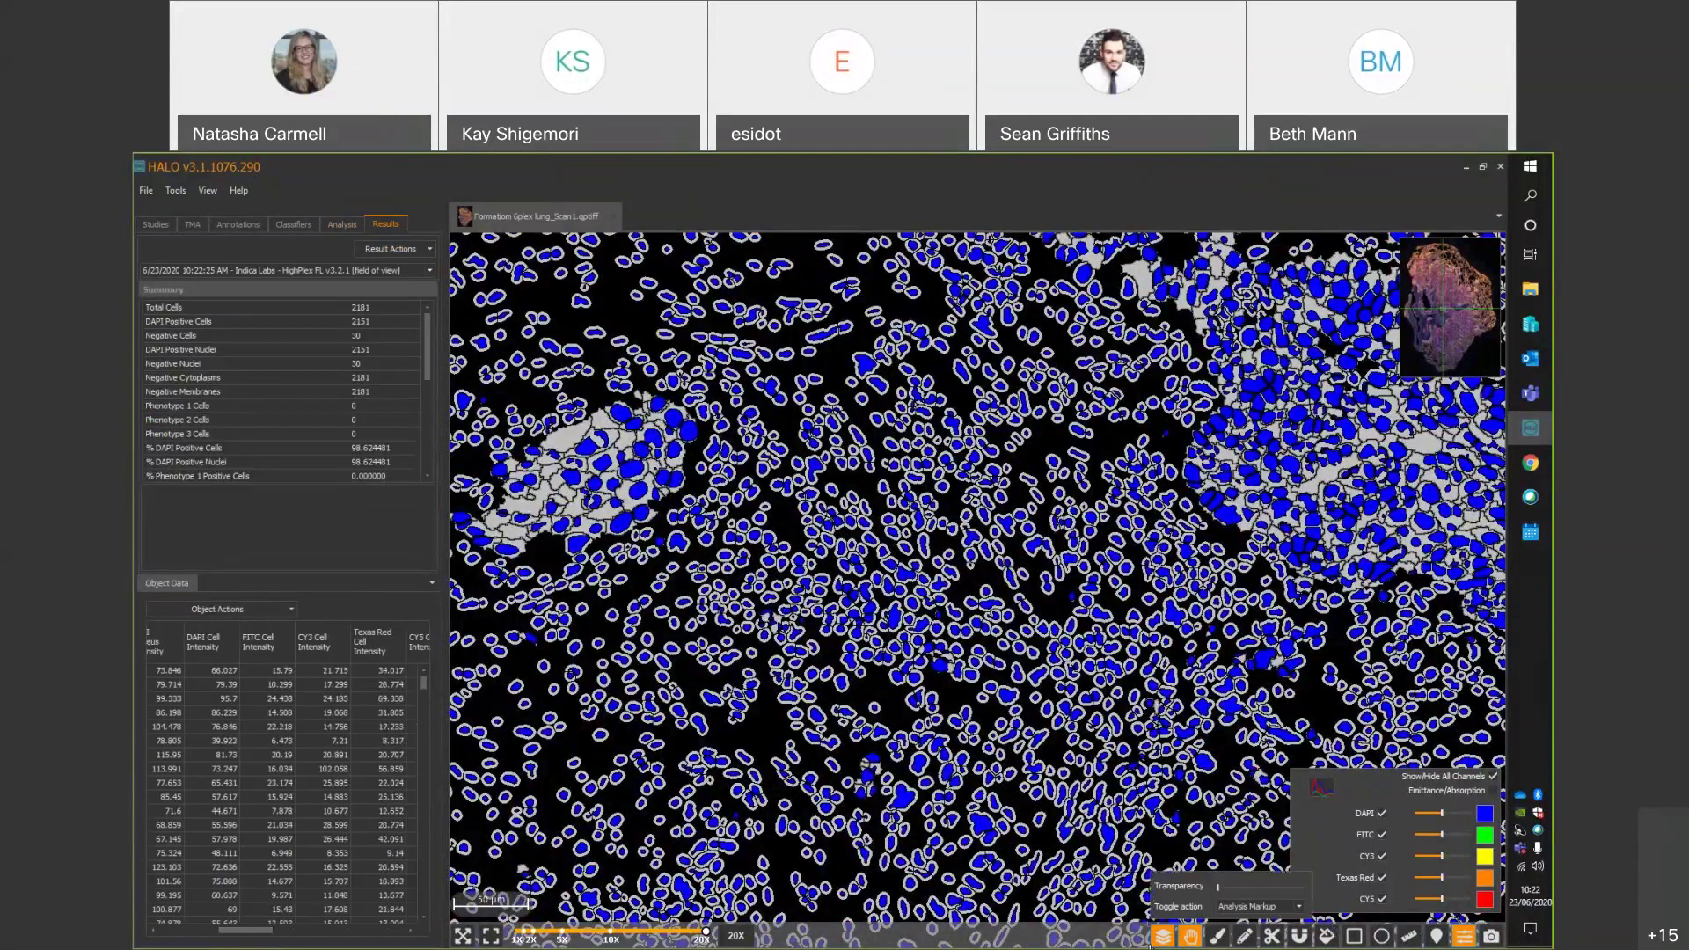
{"action": "left_click", "coordinate": [1169, 940]}
{"action": "left_click", "coordinate": [1164, 937]}
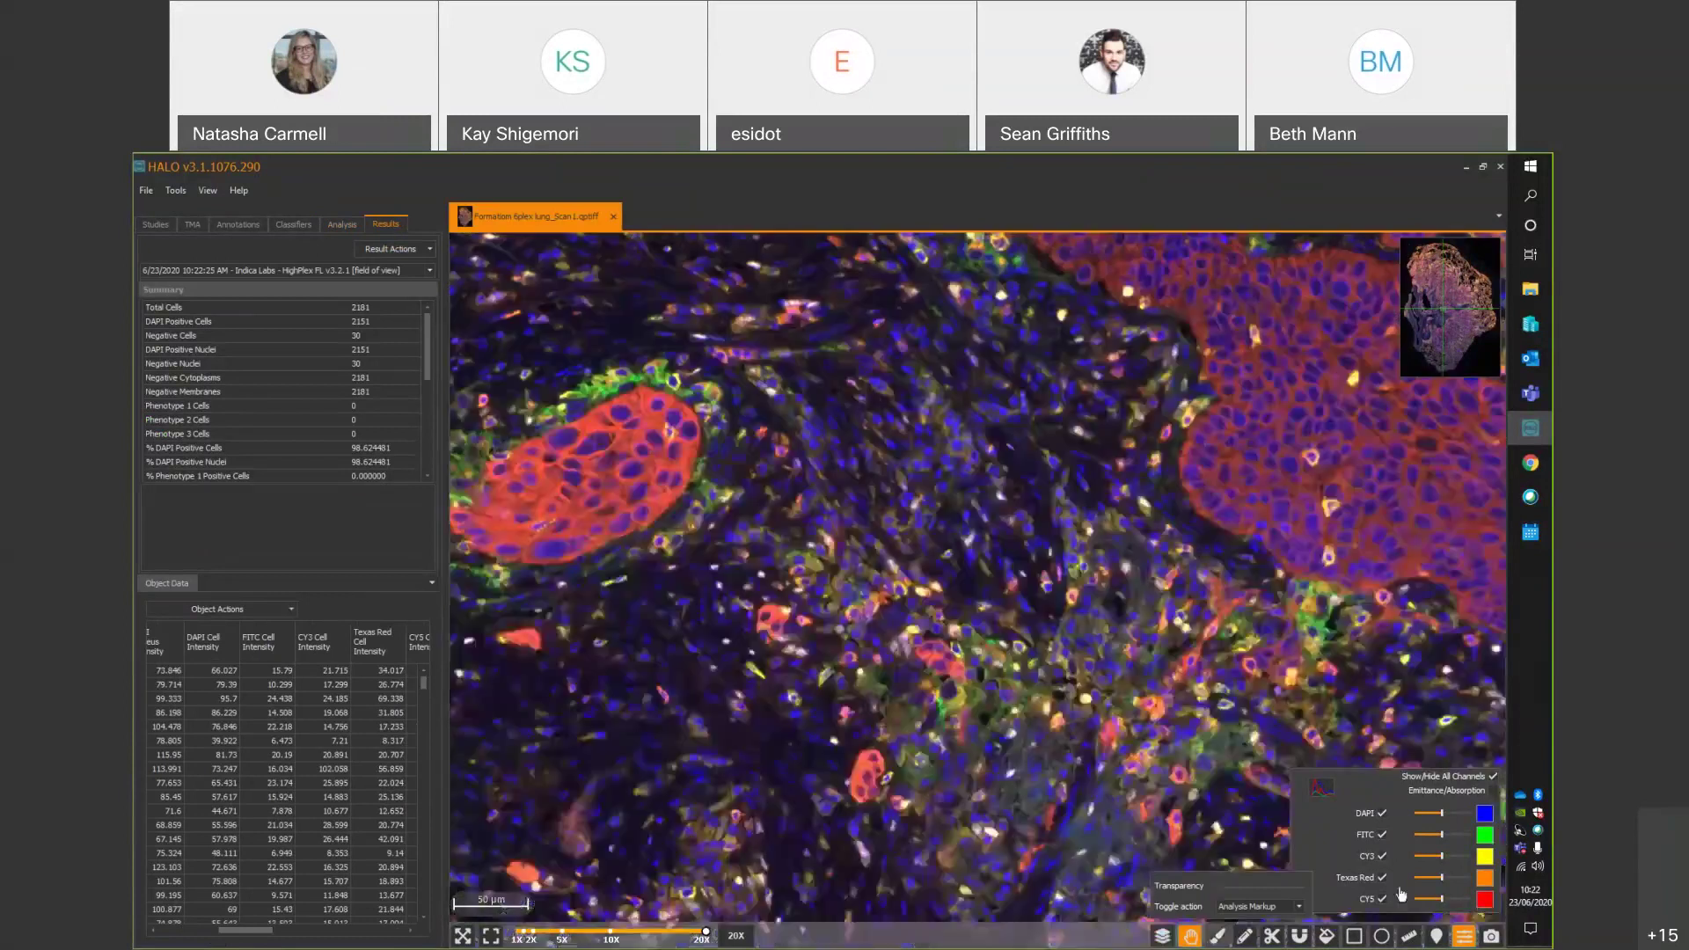
Hide the CY5, Texas Red and CY3 channels, leaving DAPI and FITC shown.
{"action": "left_click", "coordinate": [1382, 899]}
{"action": "left_click", "coordinate": [1381, 877]}
{"action": "left_click", "coordinate": [1381, 856]}
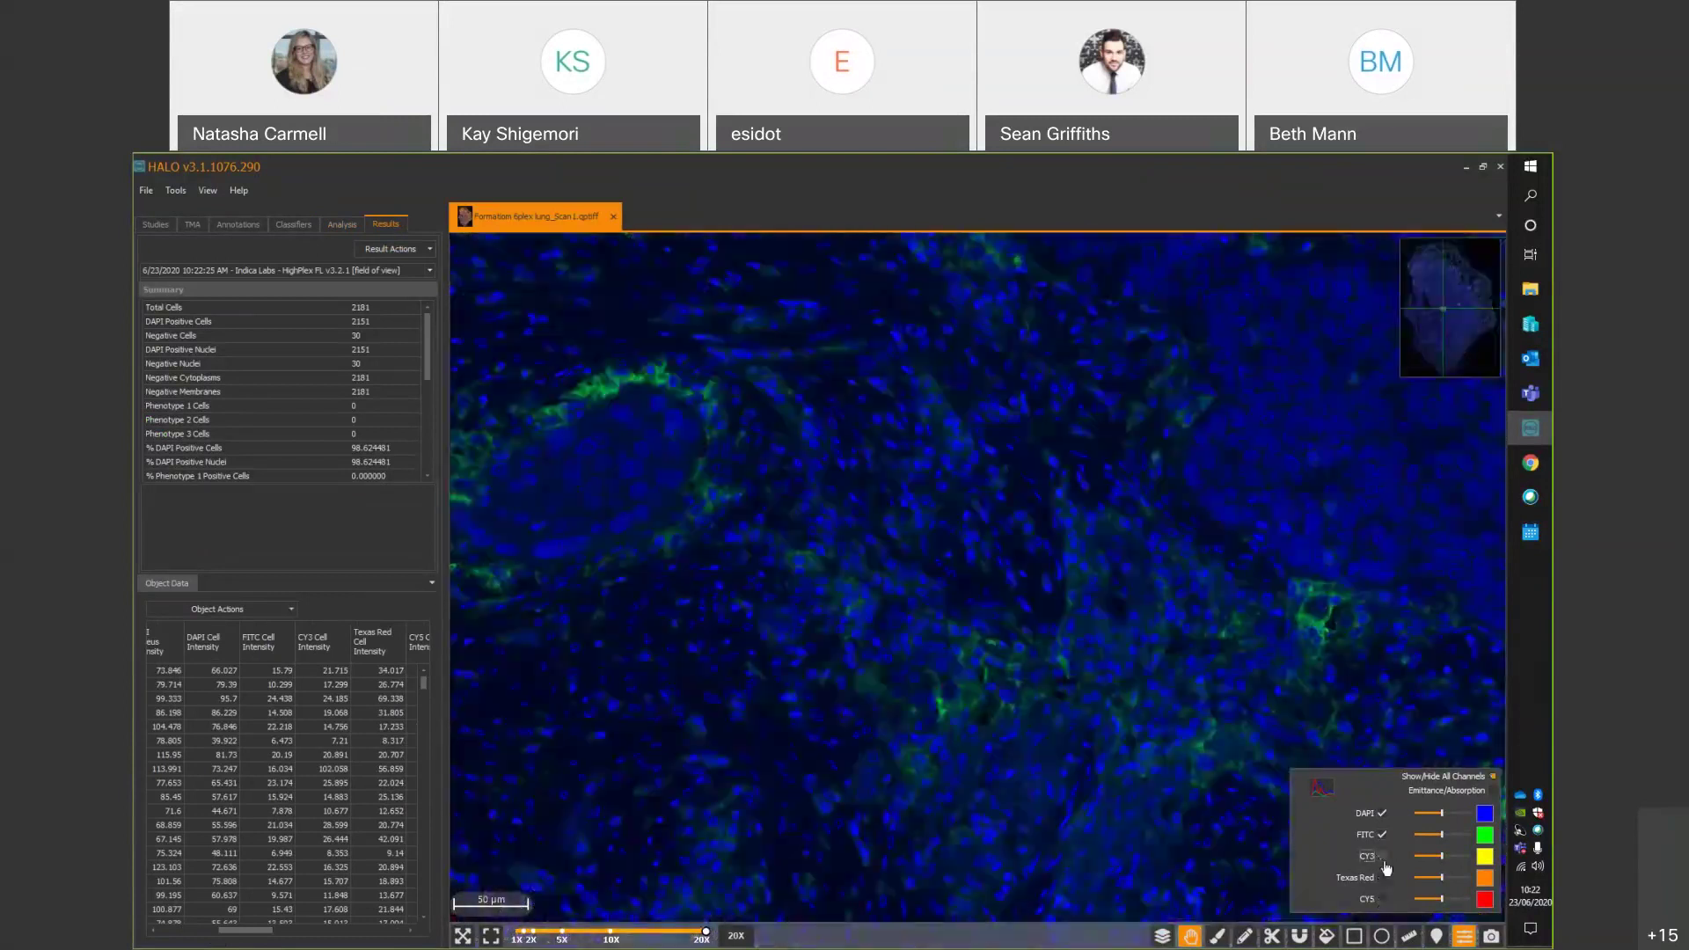
Examine the FITC intensity of three individual cells, then show CY3 and examine the remaining cell intensity columns.
{"action": "left_click", "coordinate": [800, 563]}
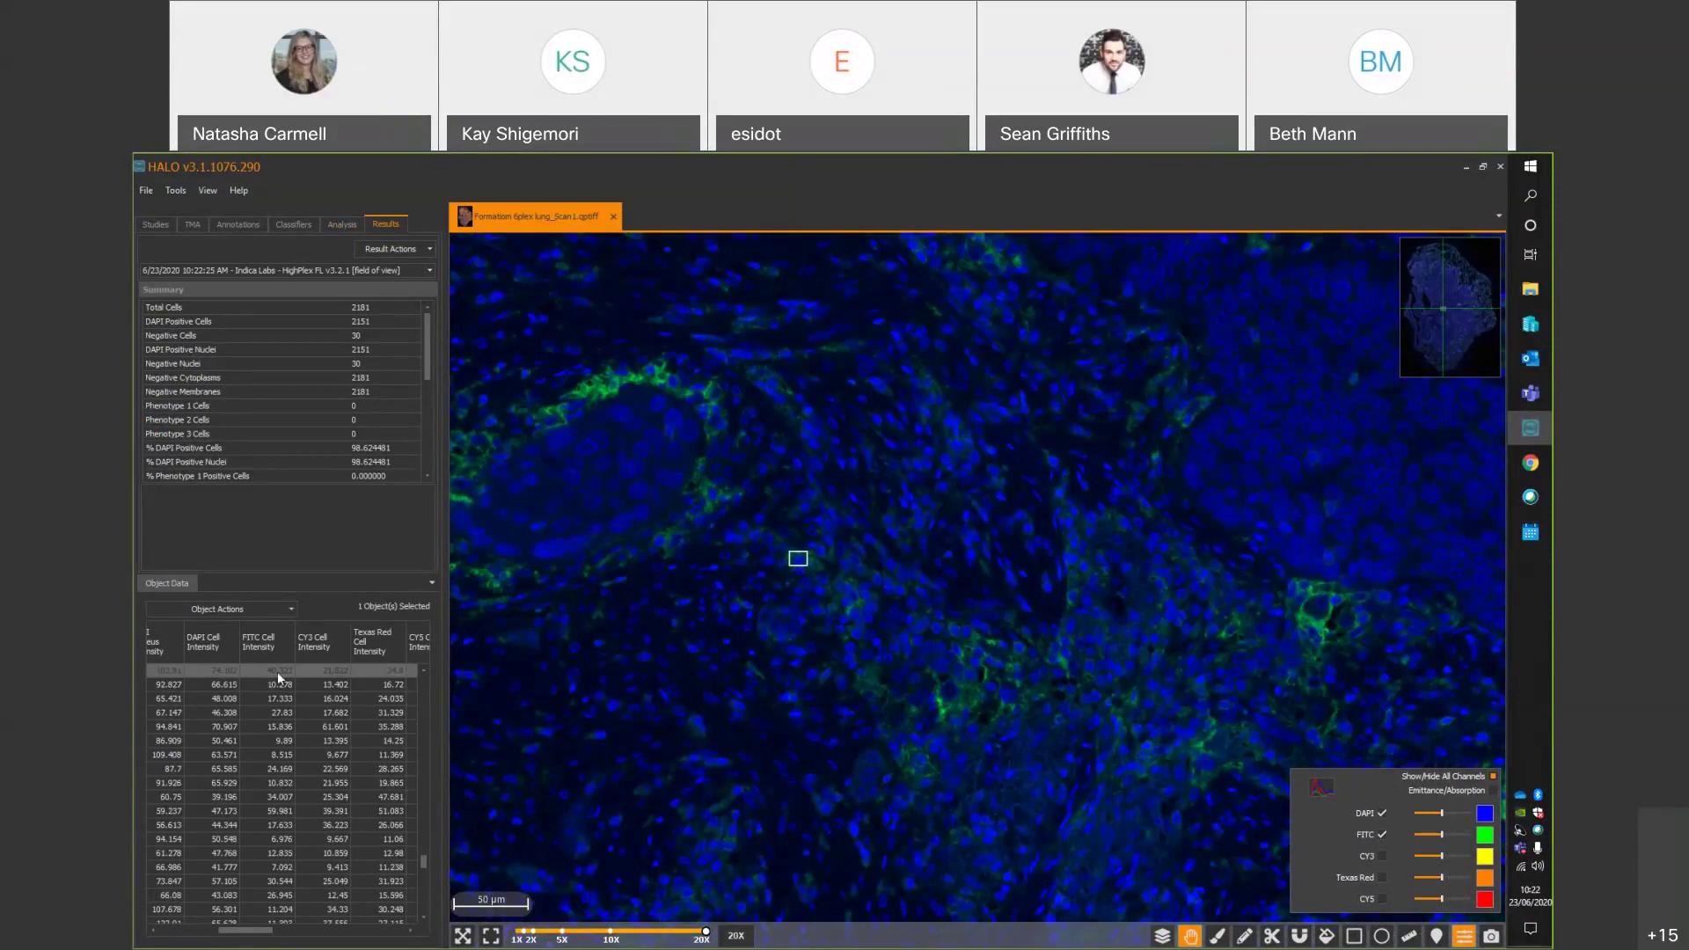
{"action": "left_click", "coordinate": [644, 603]}
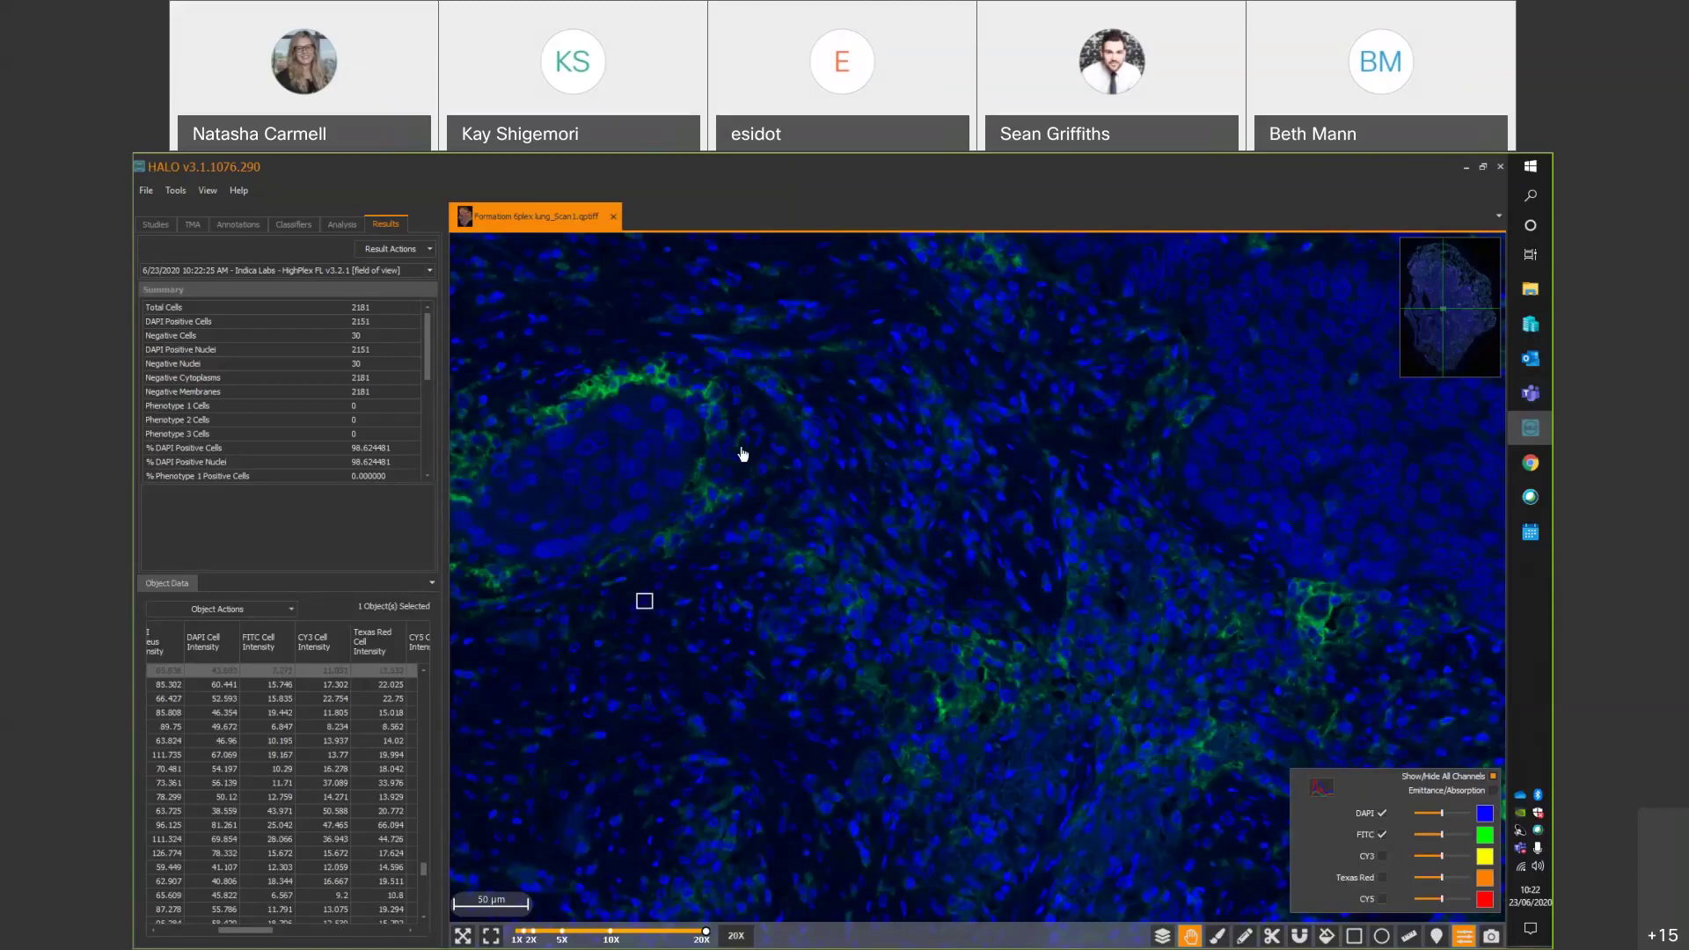
{"action": "left_click", "coordinate": [721, 424]}
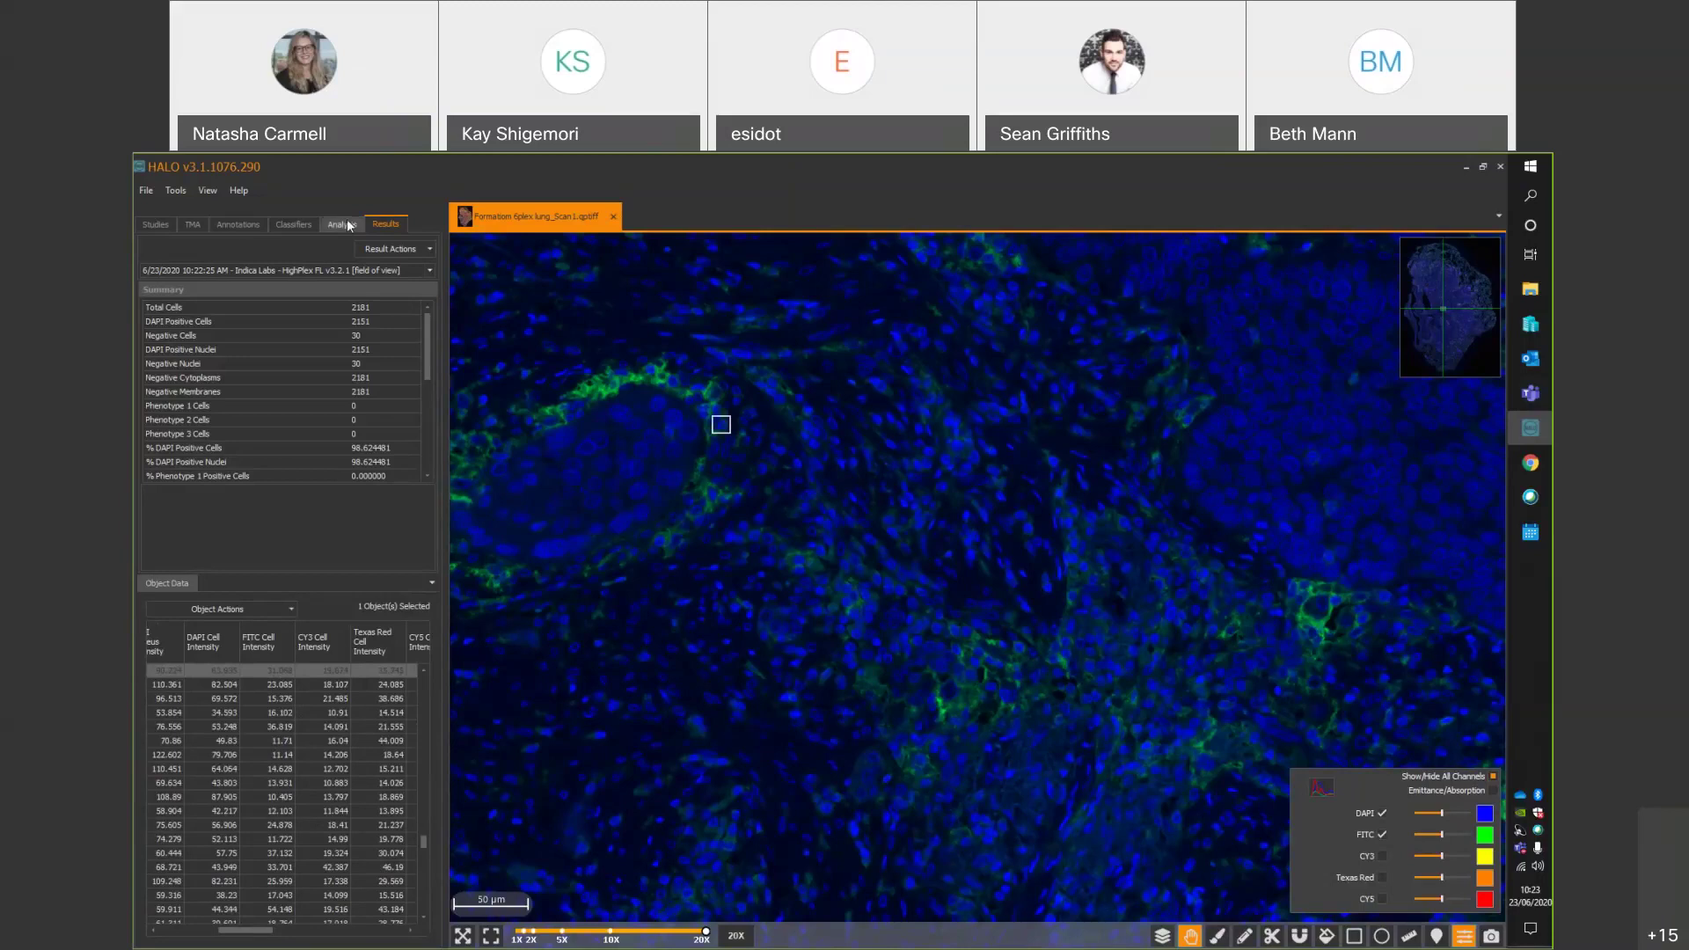
{"action": "left_click", "coordinate": [1382, 856]}
{"action": "left_click_drag", "start_coordinate": [251, 931], "coordinate": [263, 935]}
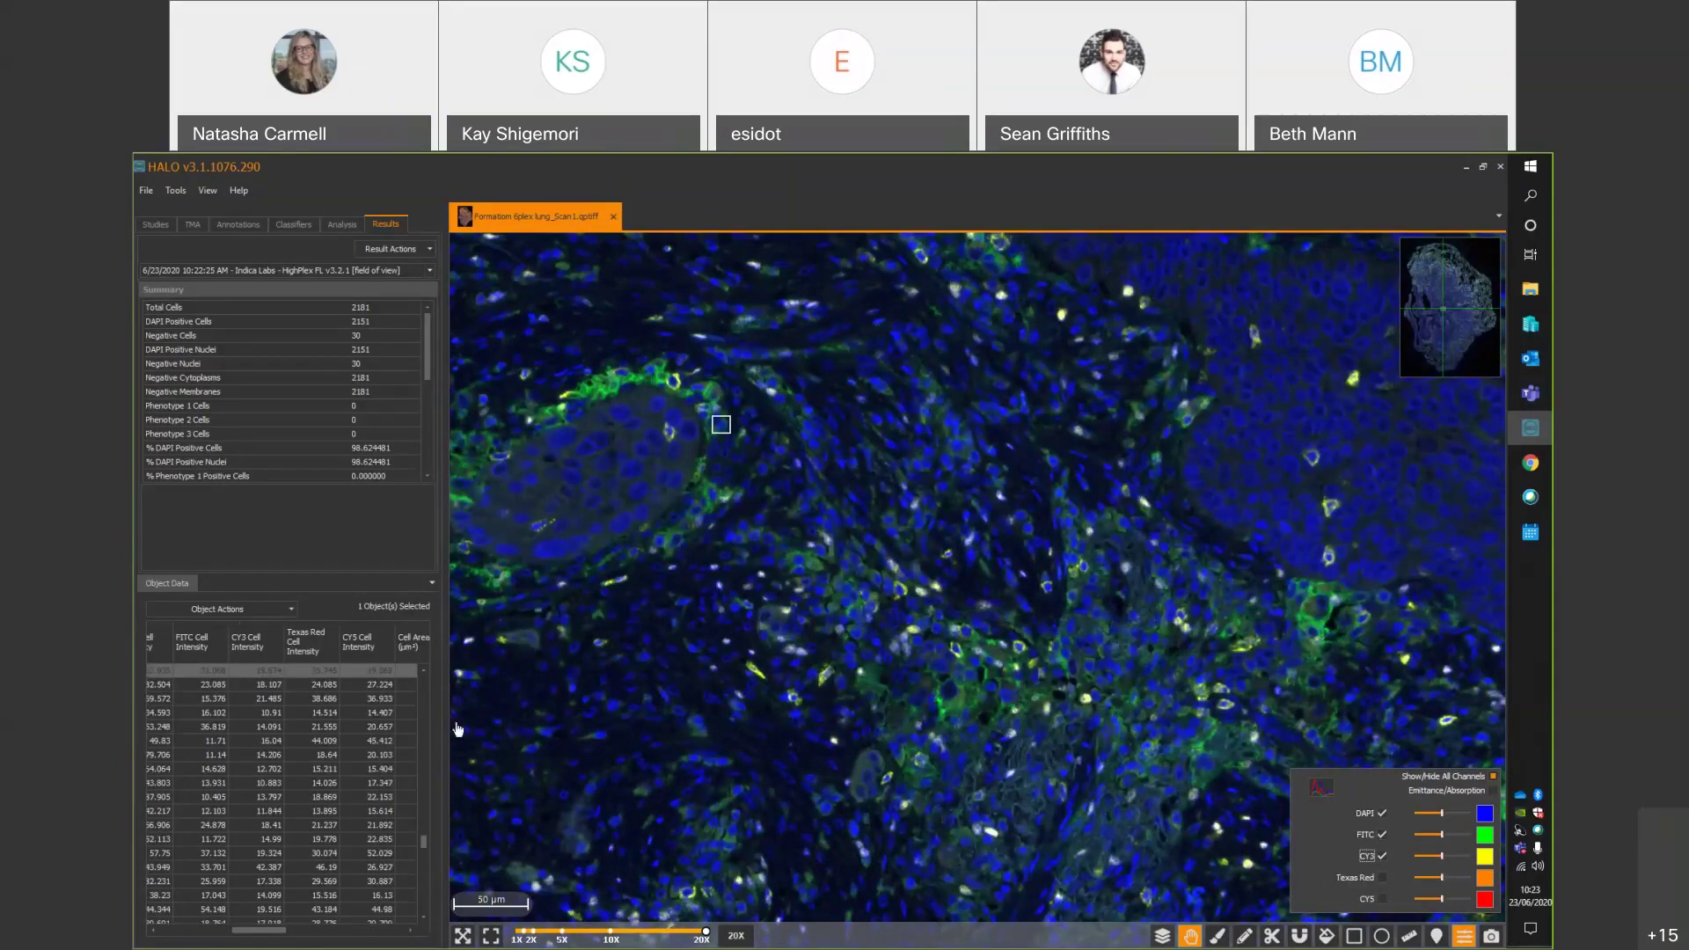
Return to the FITC analysis settings with the CY3 channel hidden and start a live preview of the analysis.
{"action": "left_click", "coordinate": [344, 223]}
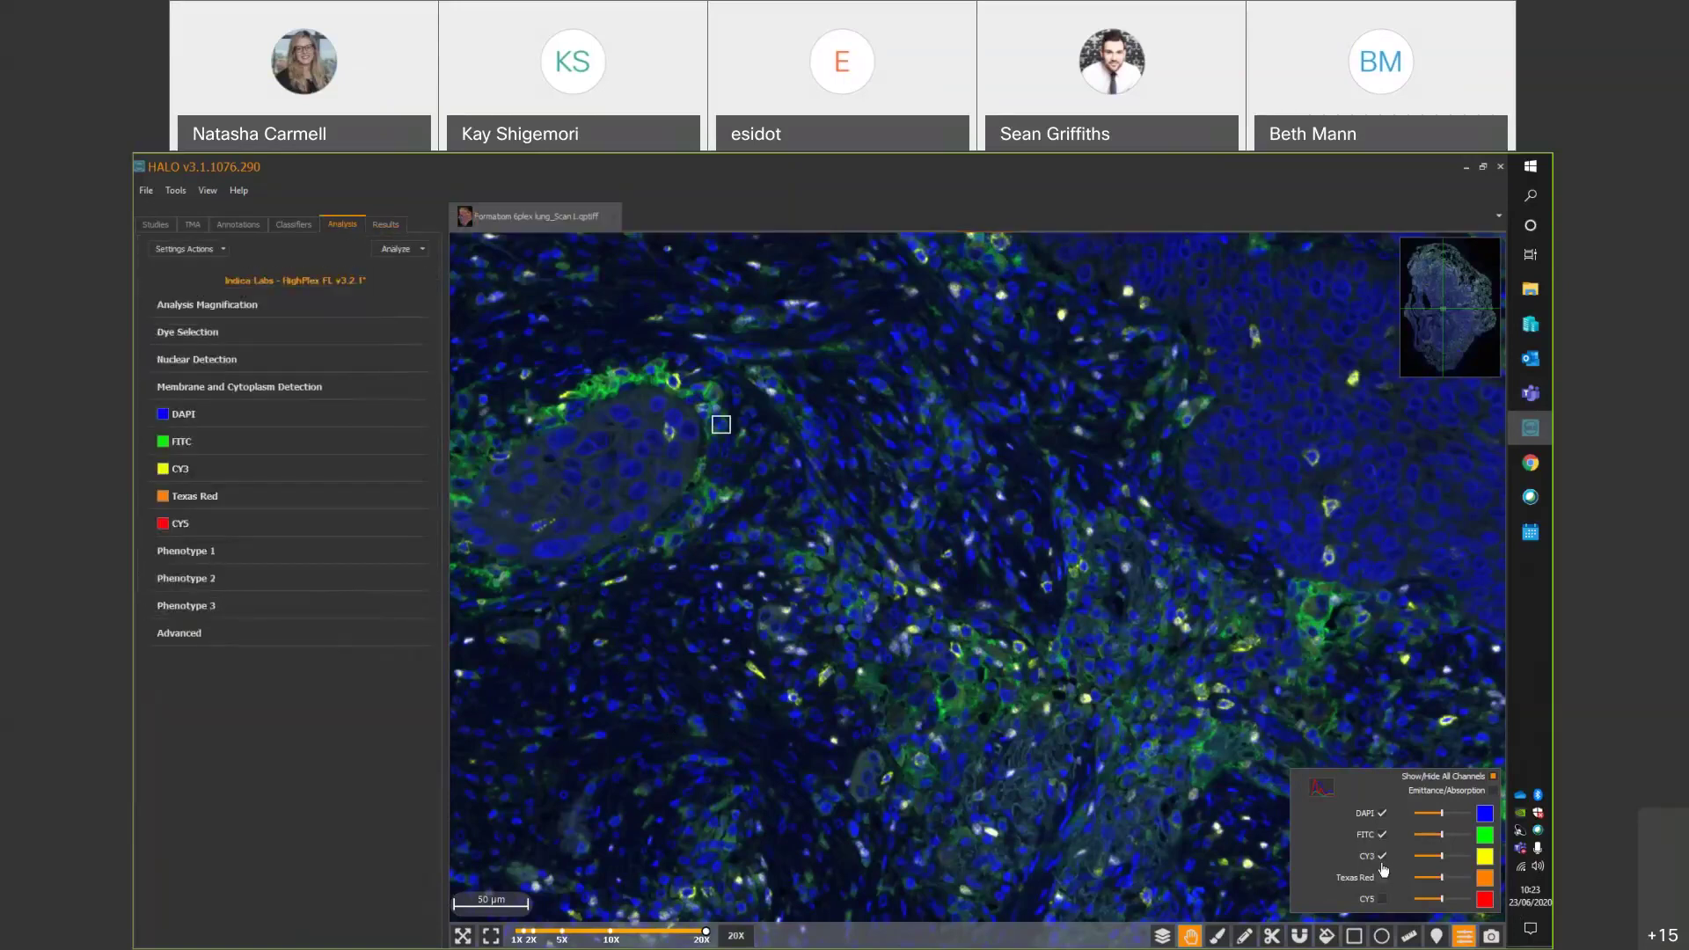
{"action": "left_click", "coordinate": [1382, 858]}
{"action": "left_click", "coordinate": [273, 442]}
{"action": "left_click", "coordinate": [396, 253]}
{"action": "left_click", "coordinate": [426, 303]}
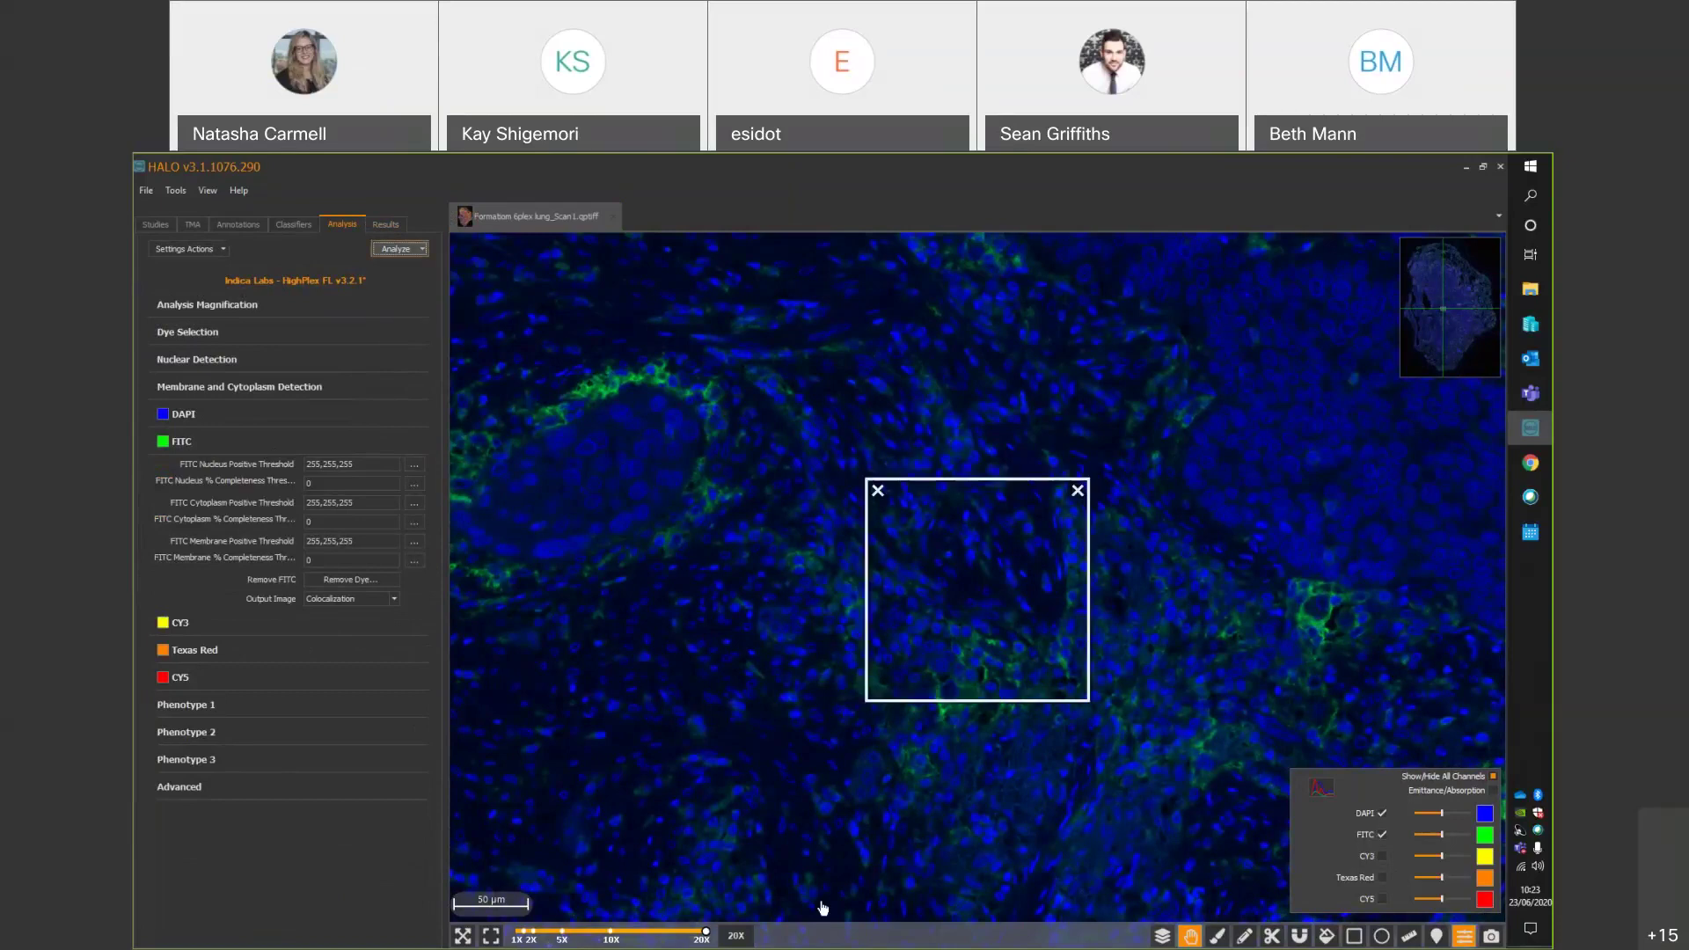
Set the FITC Cytoplasm Positive Threshold to 30,255,255 and check it in the live preview.
{"action": "double_click", "coordinate": [318, 503]}
{"action": "type", "text": "30"}
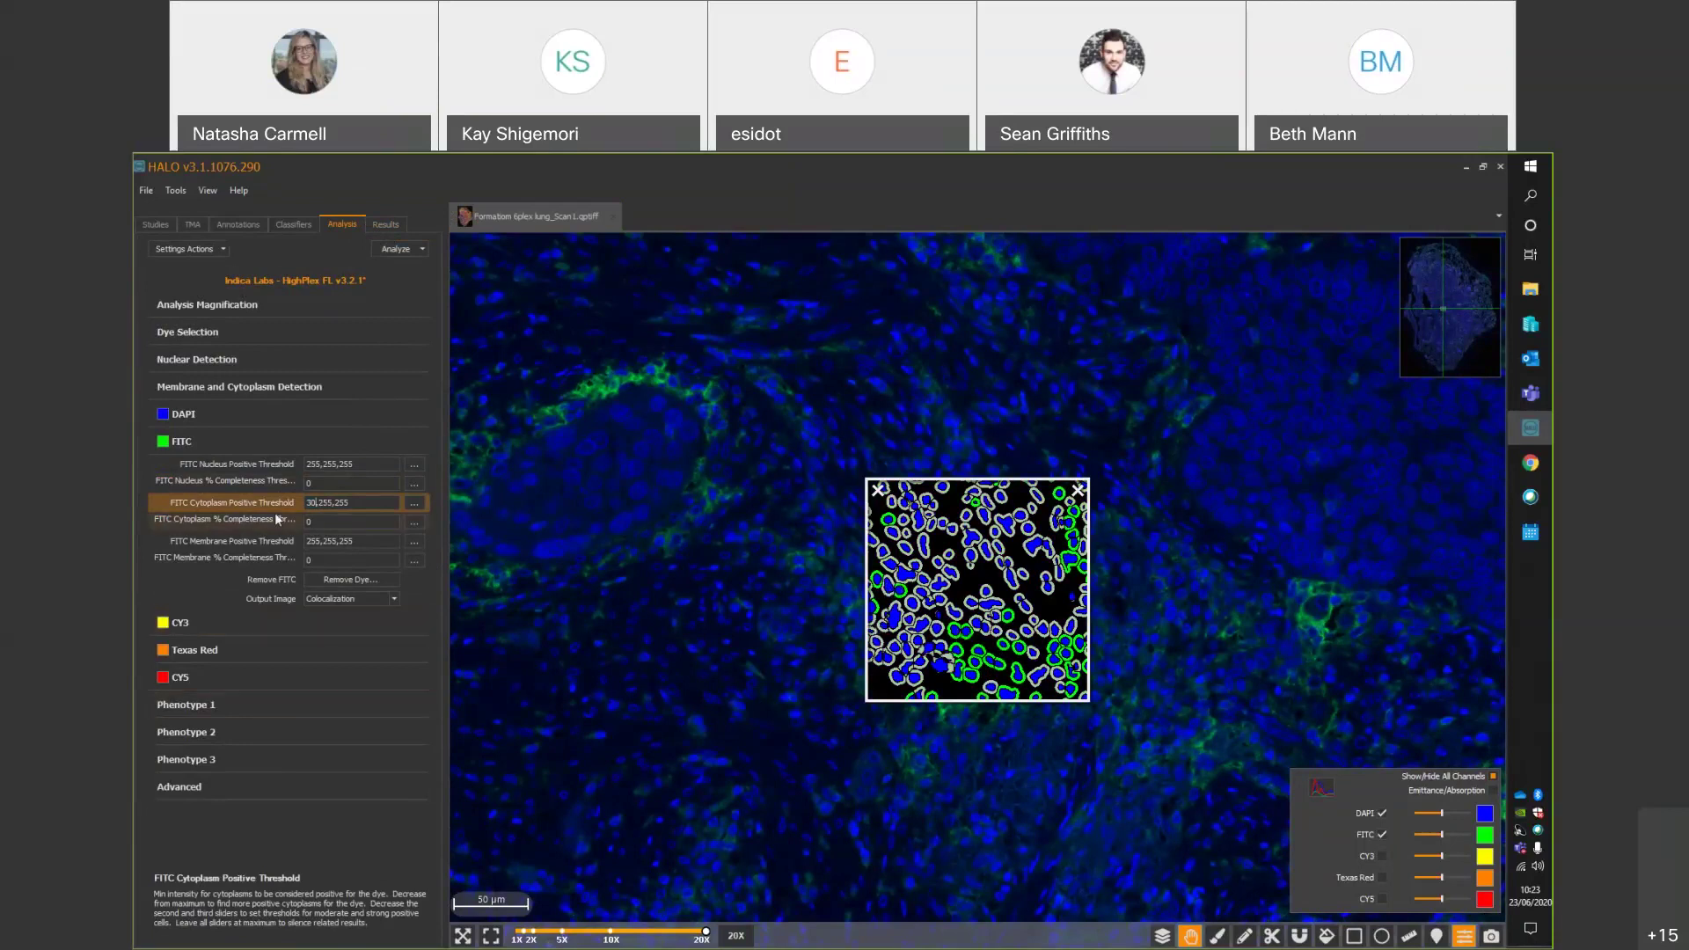
{"action": "left_click", "coordinate": [414, 505]}
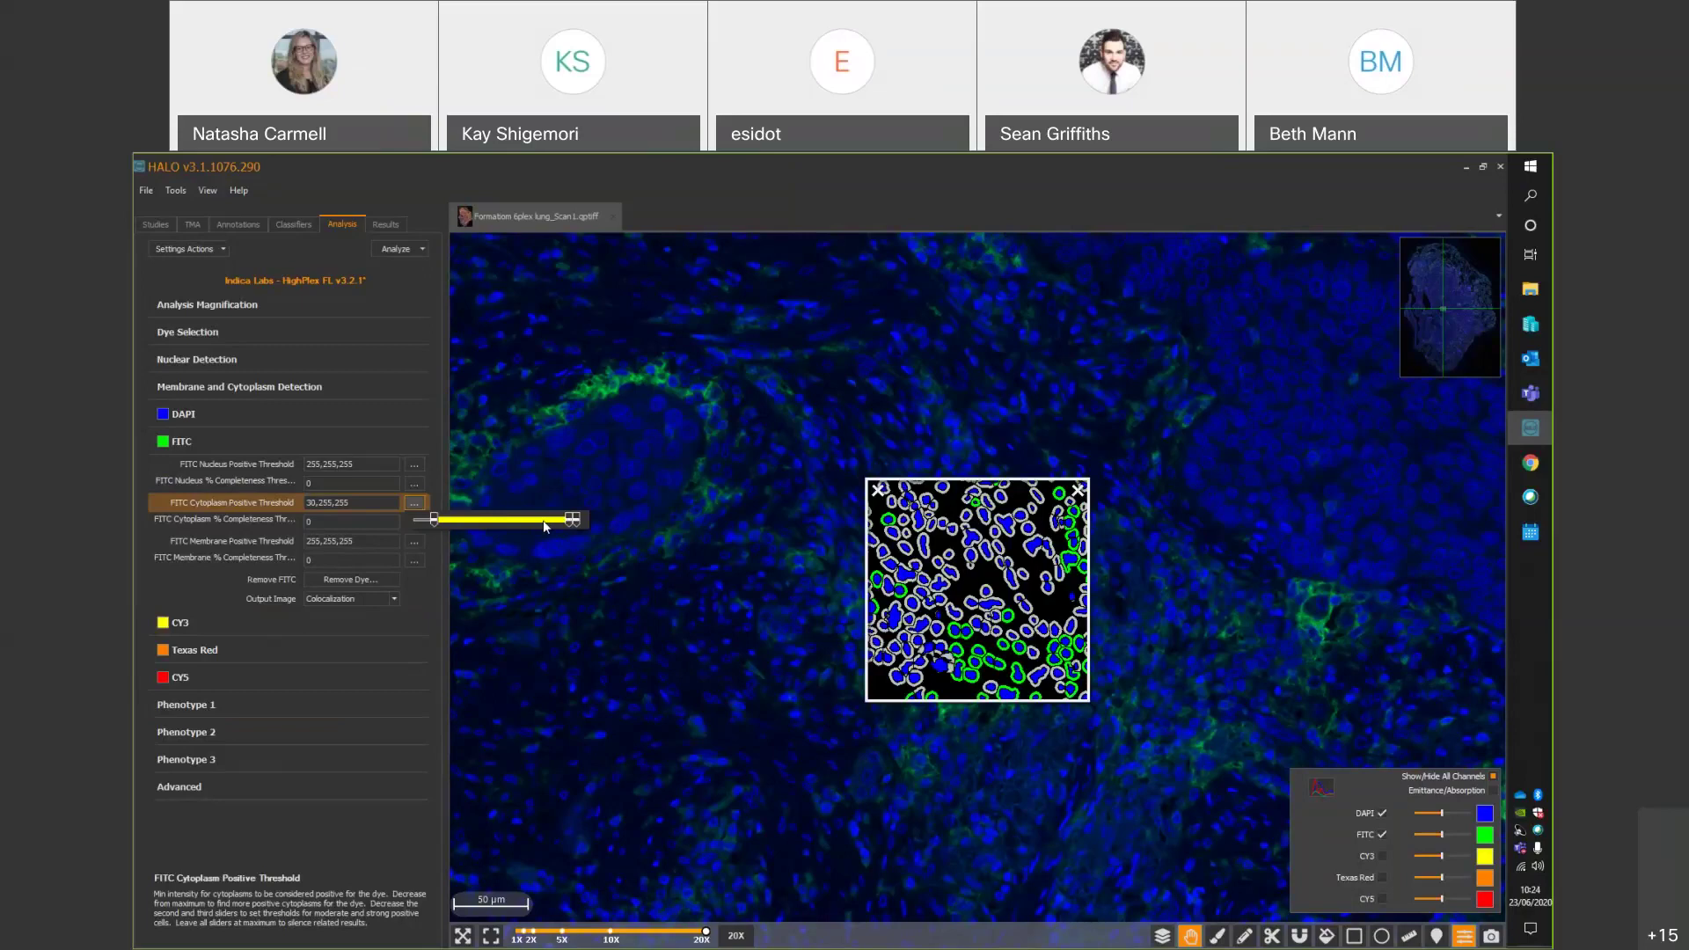
Open the CY3 settings, show CY3 instead of FITC in the image and compare the preview markup with the stain.
{"action": "left_click", "coordinate": [180, 623]}
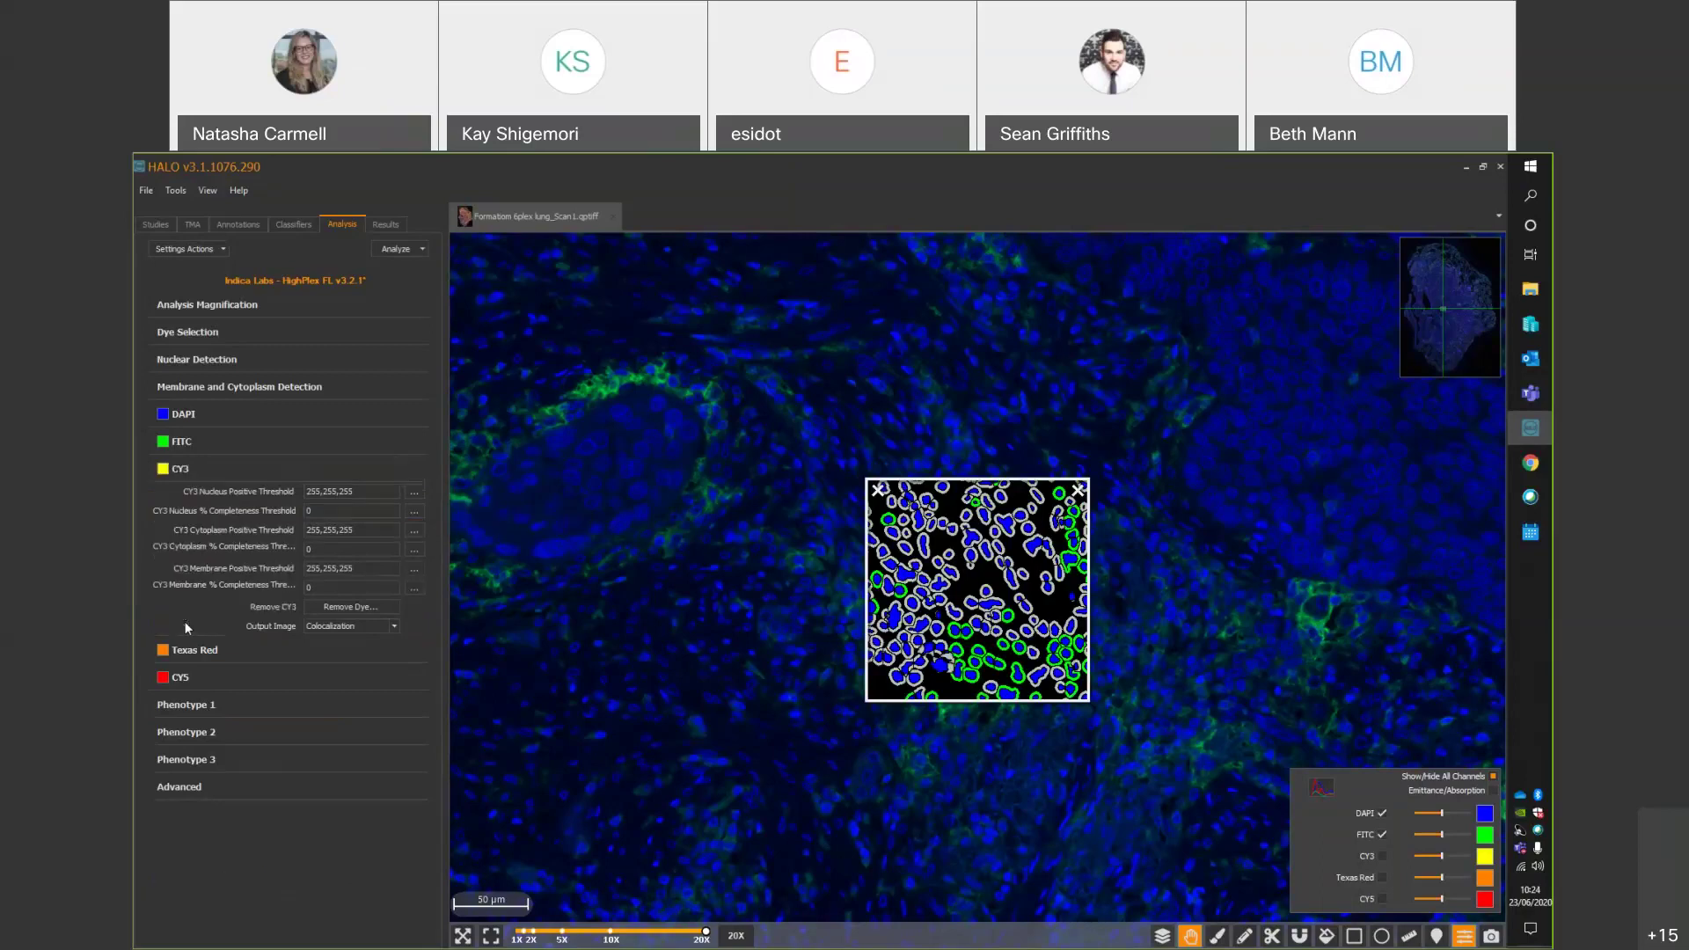
{"action": "left_click", "coordinate": [1383, 855]}
{"action": "left_click", "coordinate": [1381, 834]}
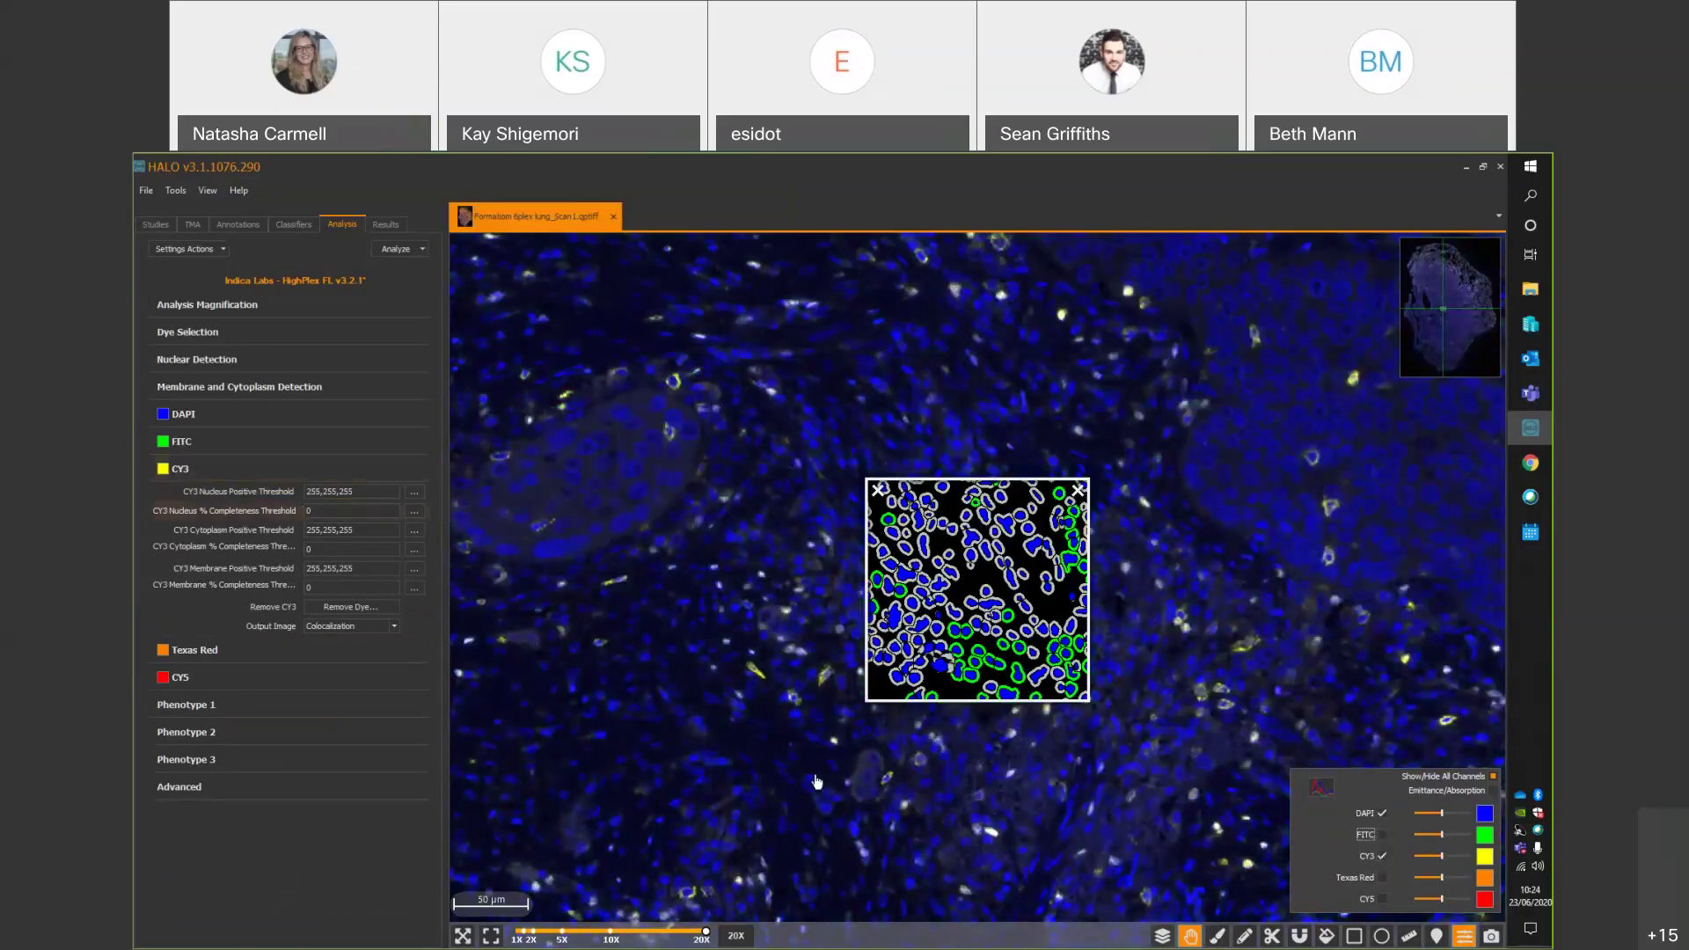
{"action": "left_click", "coordinate": [1165, 939]}
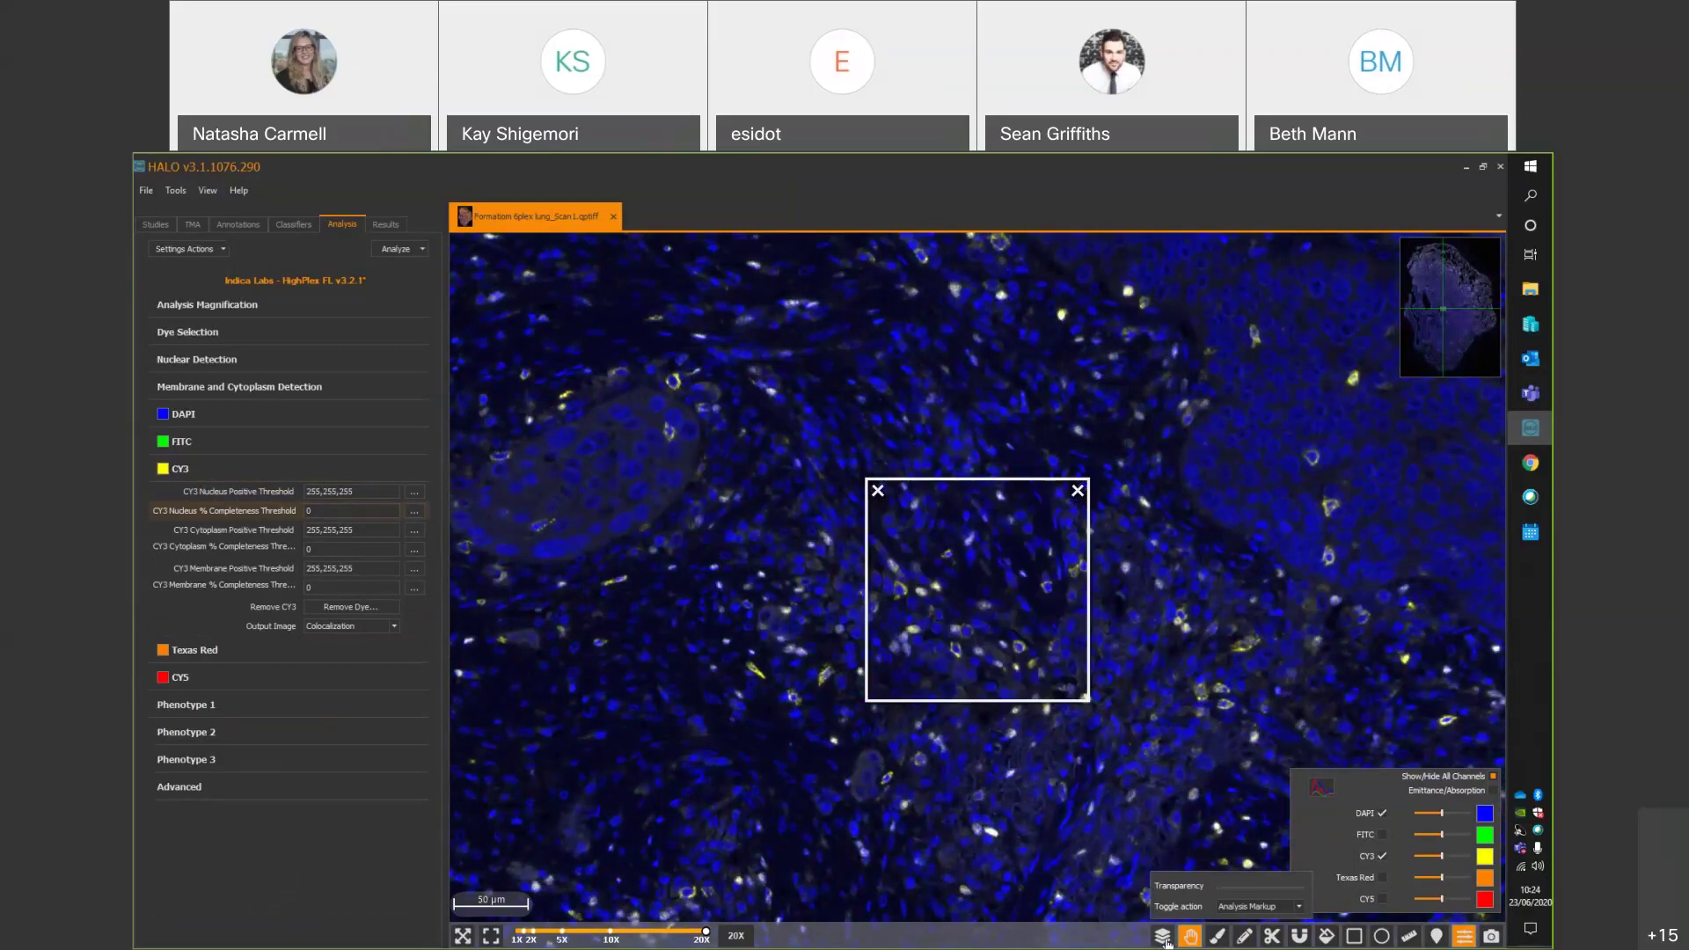
{"action": "left_click", "coordinate": [1164, 939]}
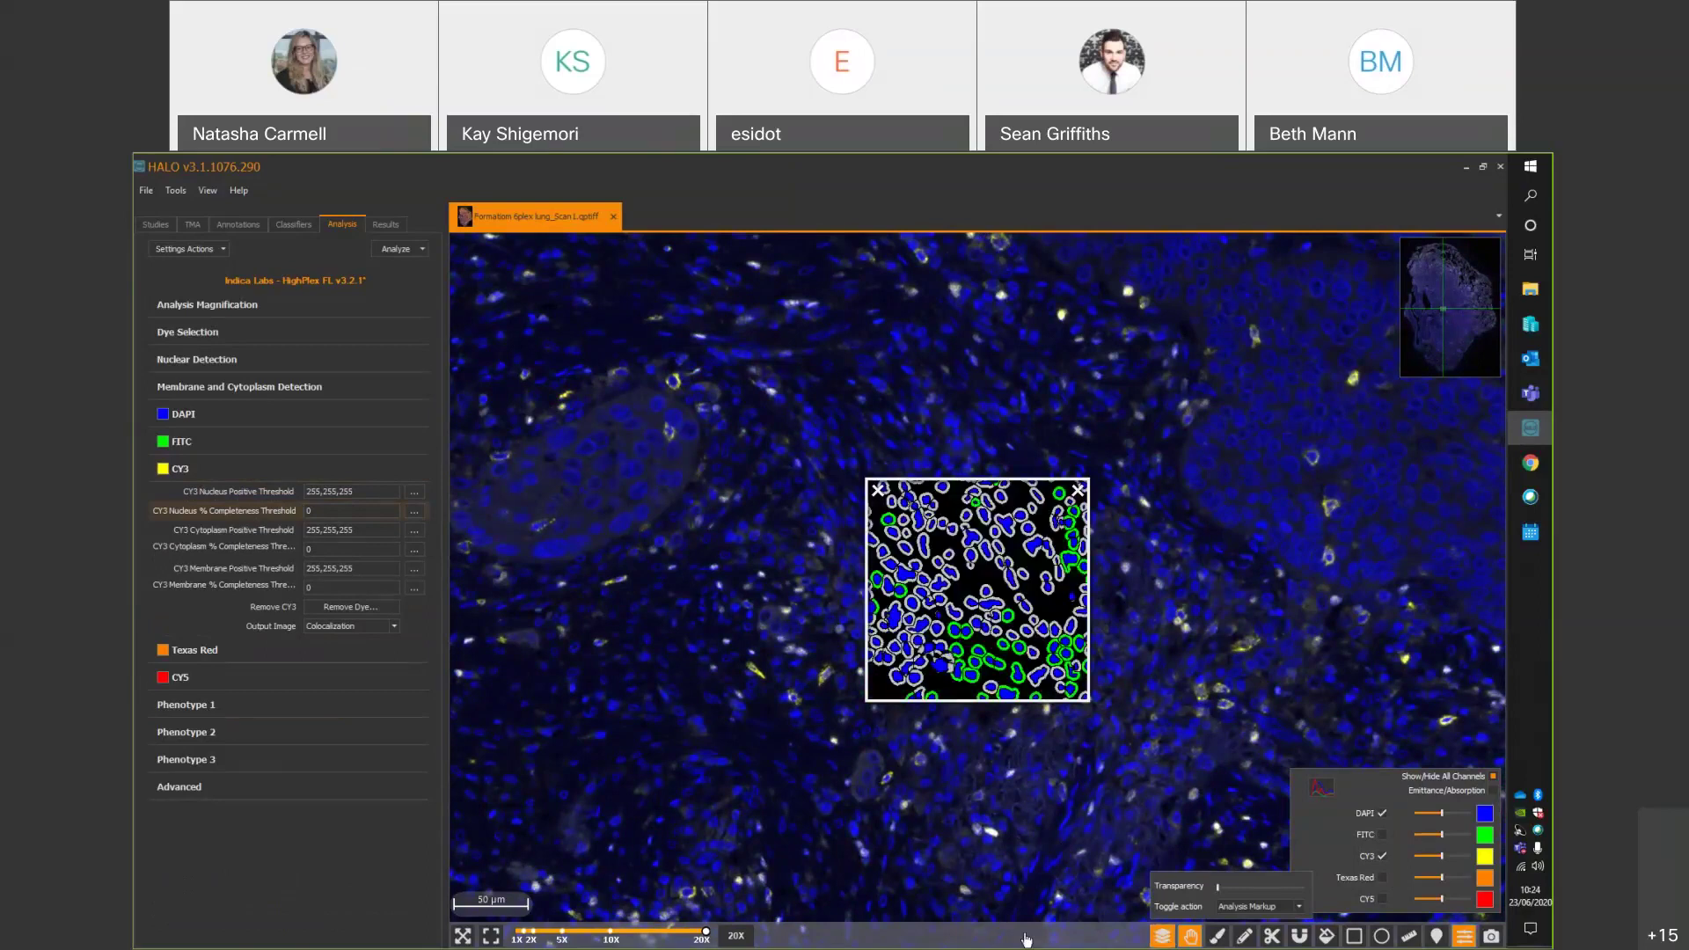
Lower the first CY3 Nucleus Positive Threshold value to 29.3363, keeping the other two at 255.
{"action": "left_click", "coordinate": [417, 493]}
{"action": "left_click", "coordinate": [416, 492]}
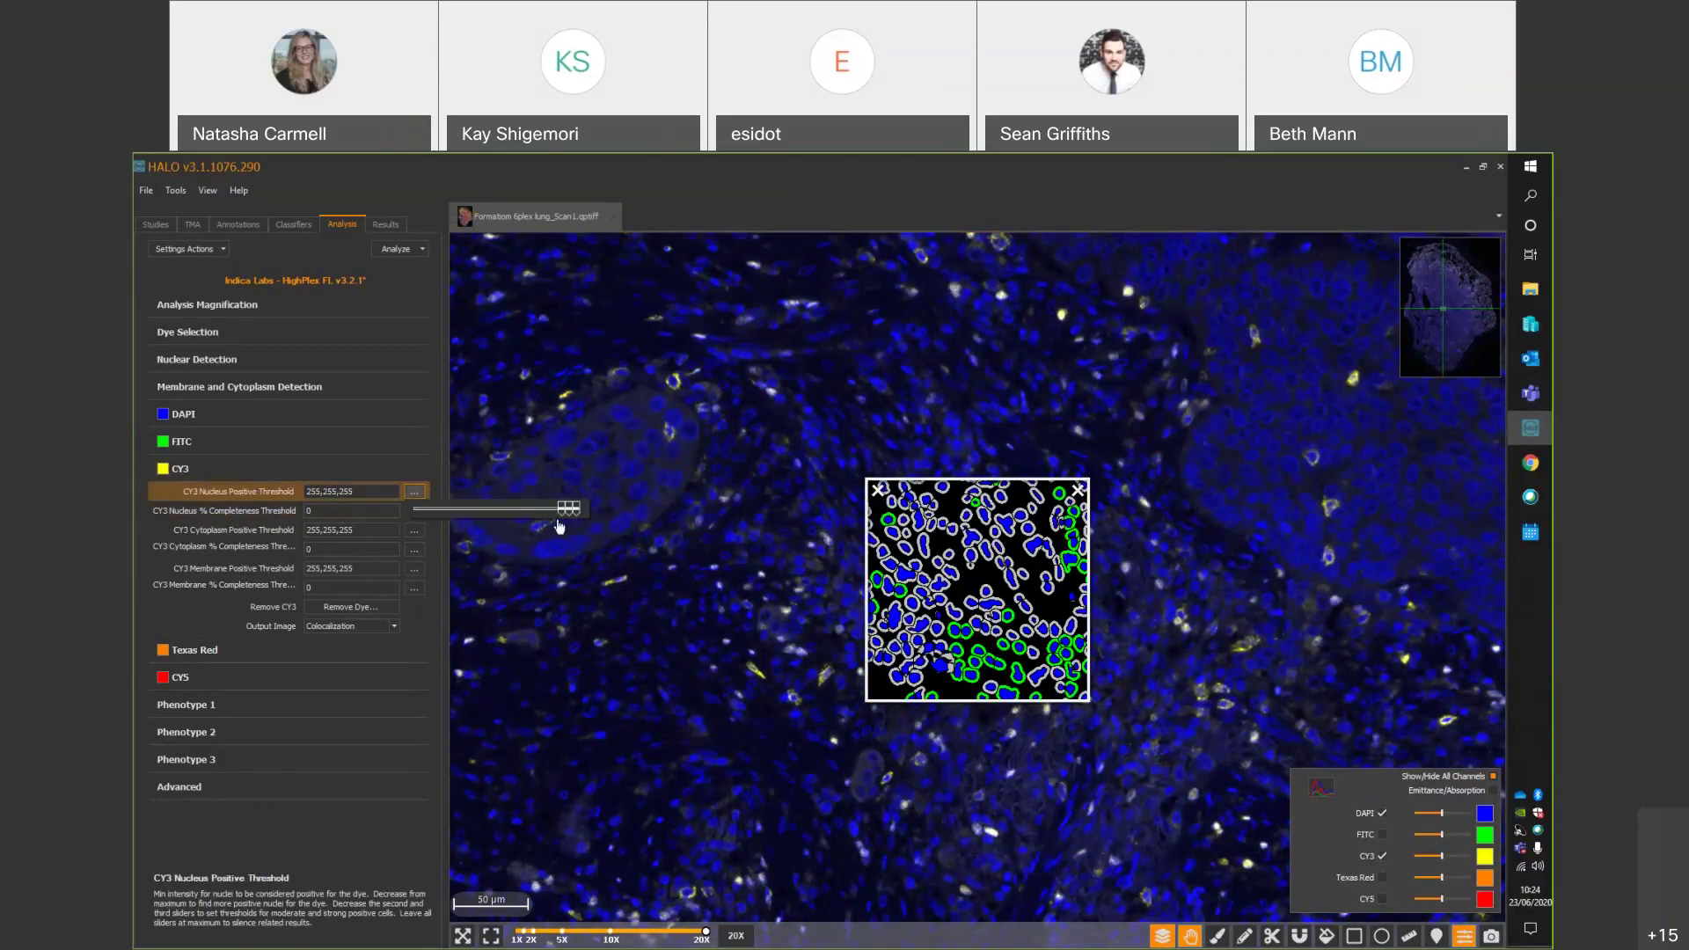
{"action": "left_click_drag", "start_coordinate": [563, 510], "coordinate": [428, 509]}
{"action": "left_click_drag", "start_coordinate": [424, 514], "coordinate": [417, 517]}
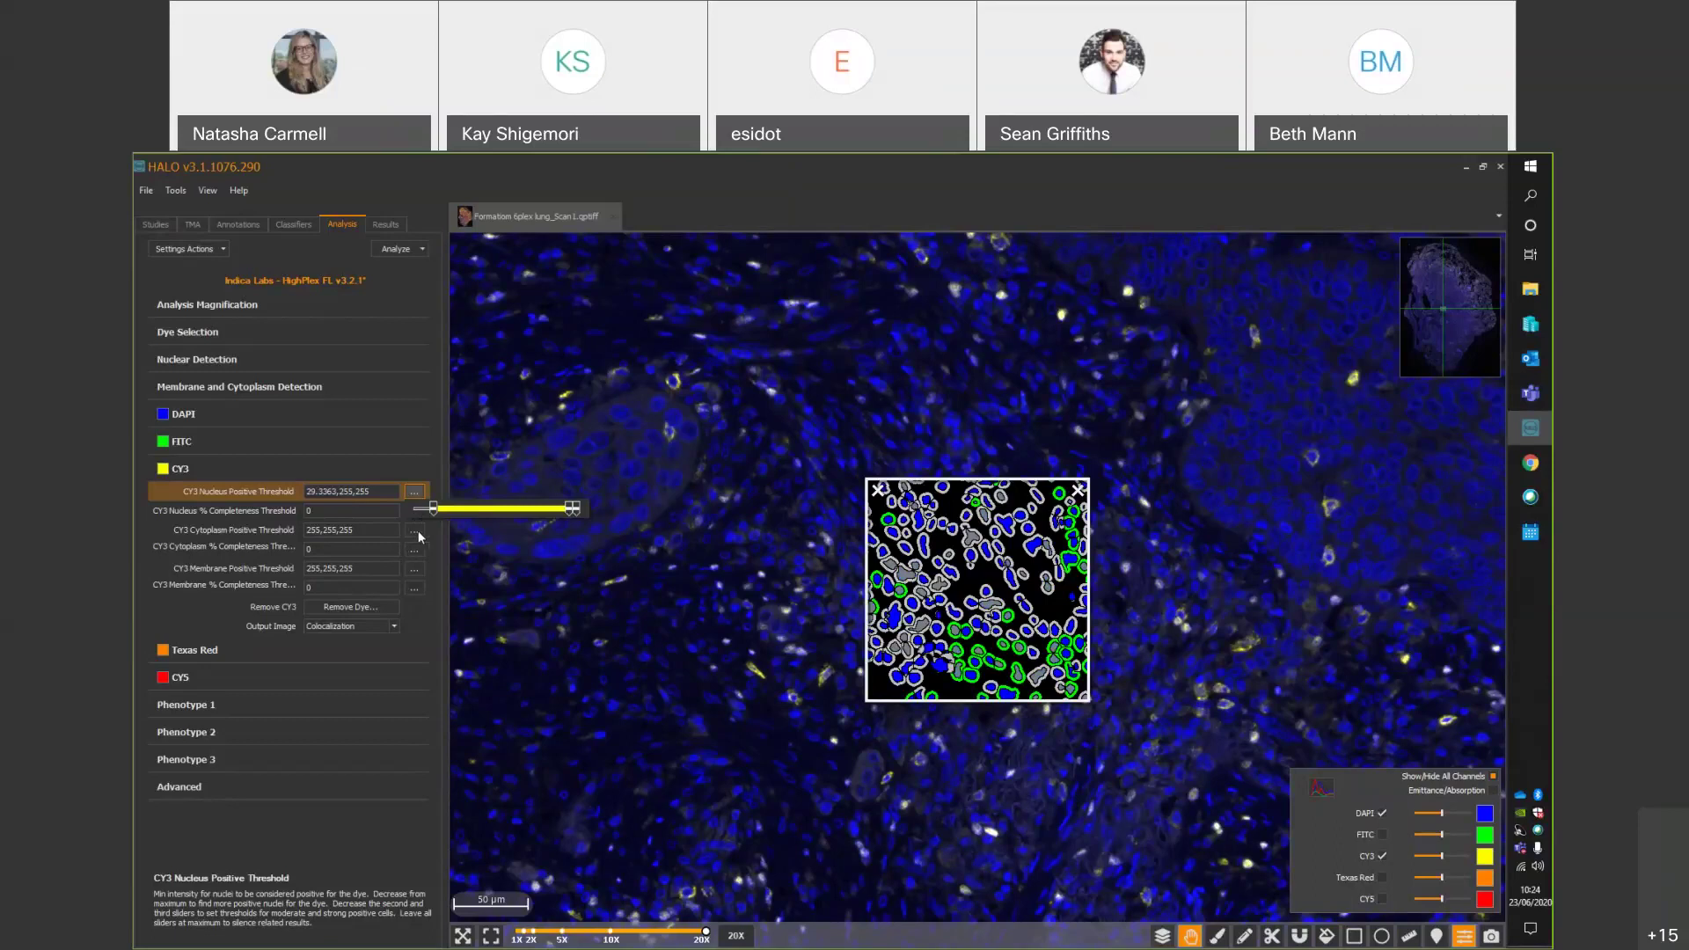
Set the CY3 Cytoplasm Positive Threshold to 32.7212,255,255 and switch the output image to CY3.
{"action": "left_click", "coordinate": [414, 531]}
{"action": "left_click_drag", "start_coordinate": [564, 551], "coordinate": [415, 548]}
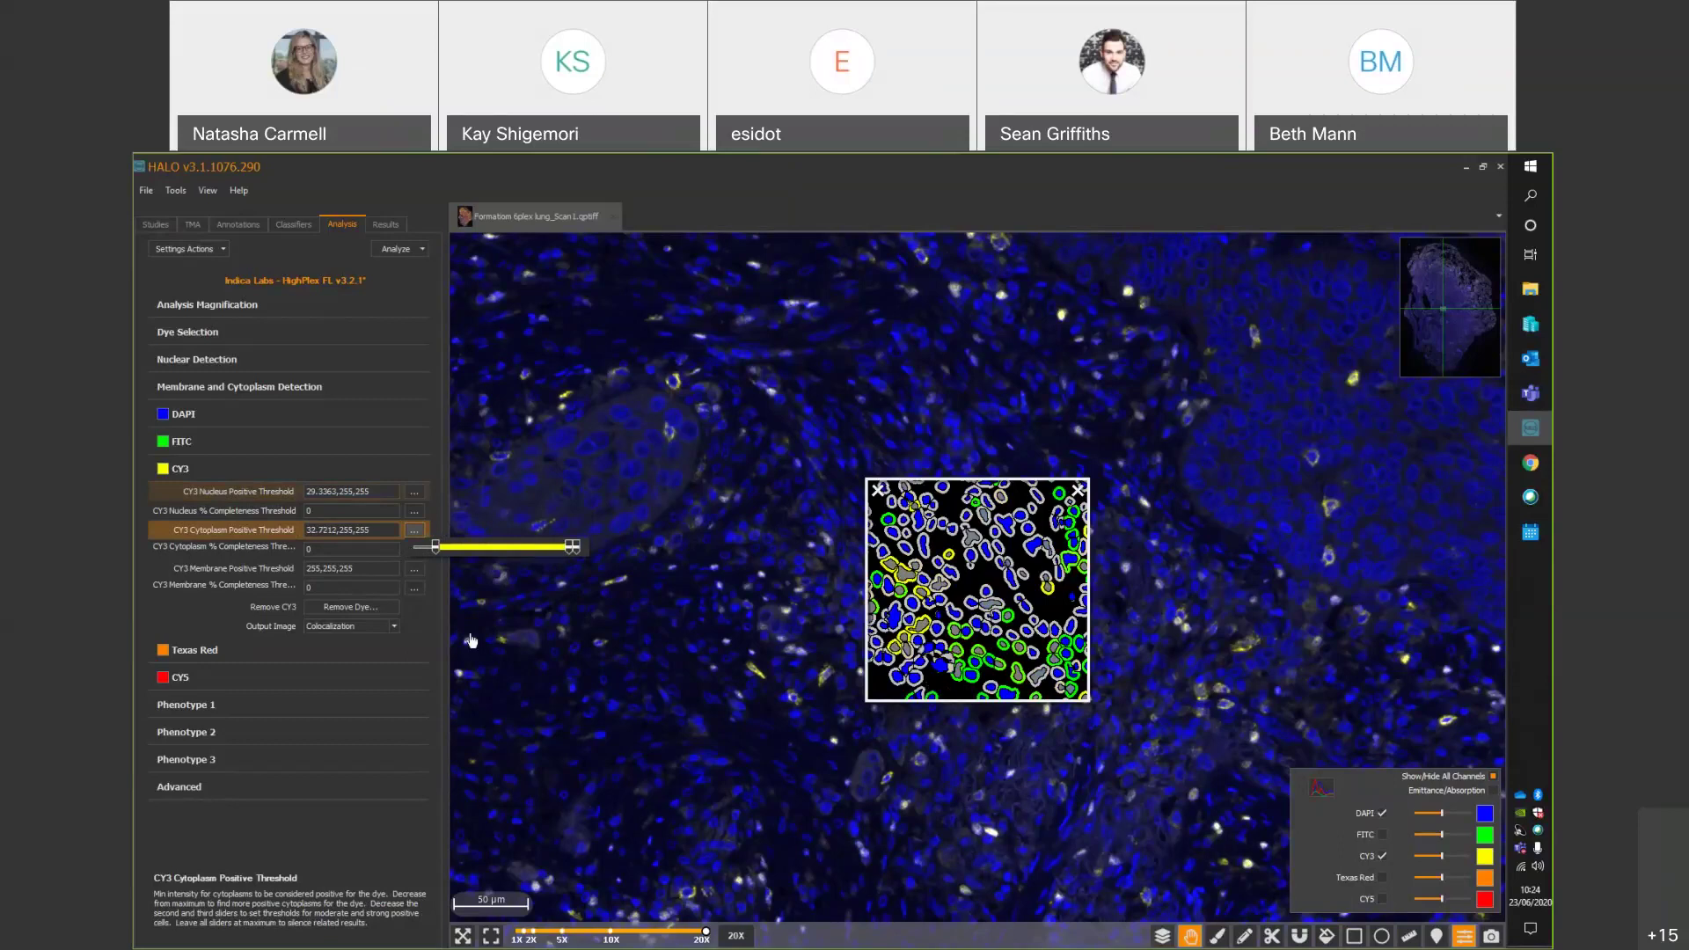
{"action": "left_click", "coordinate": [394, 627]}
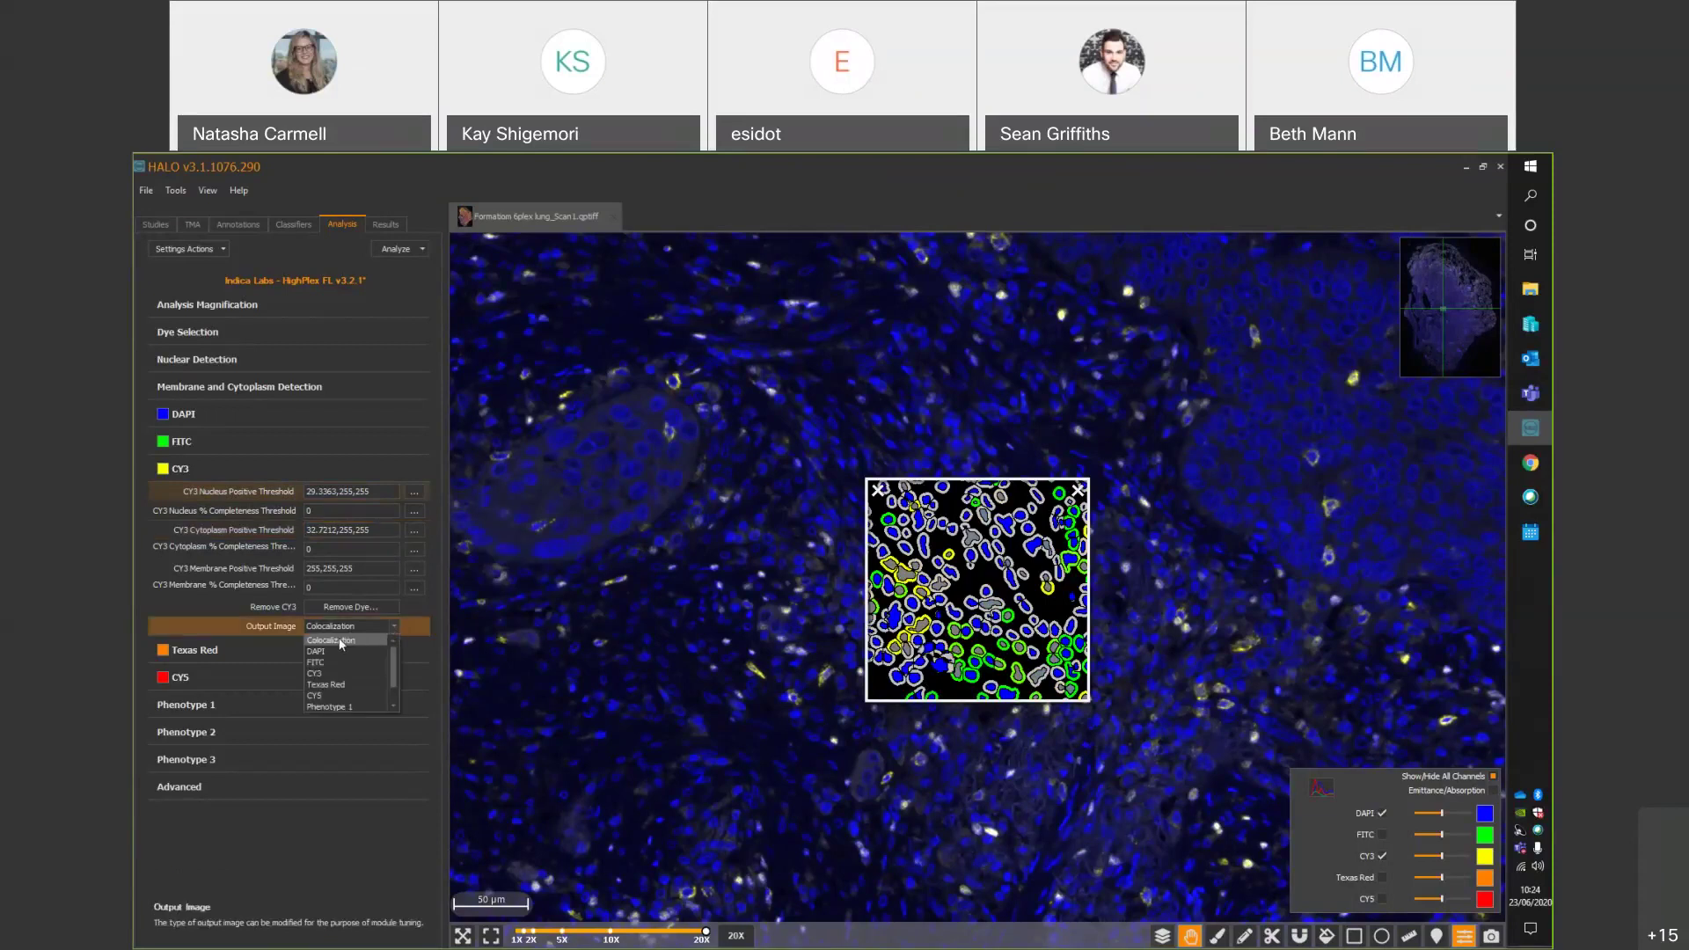
{"action": "left_click", "coordinate": [335, 672]}
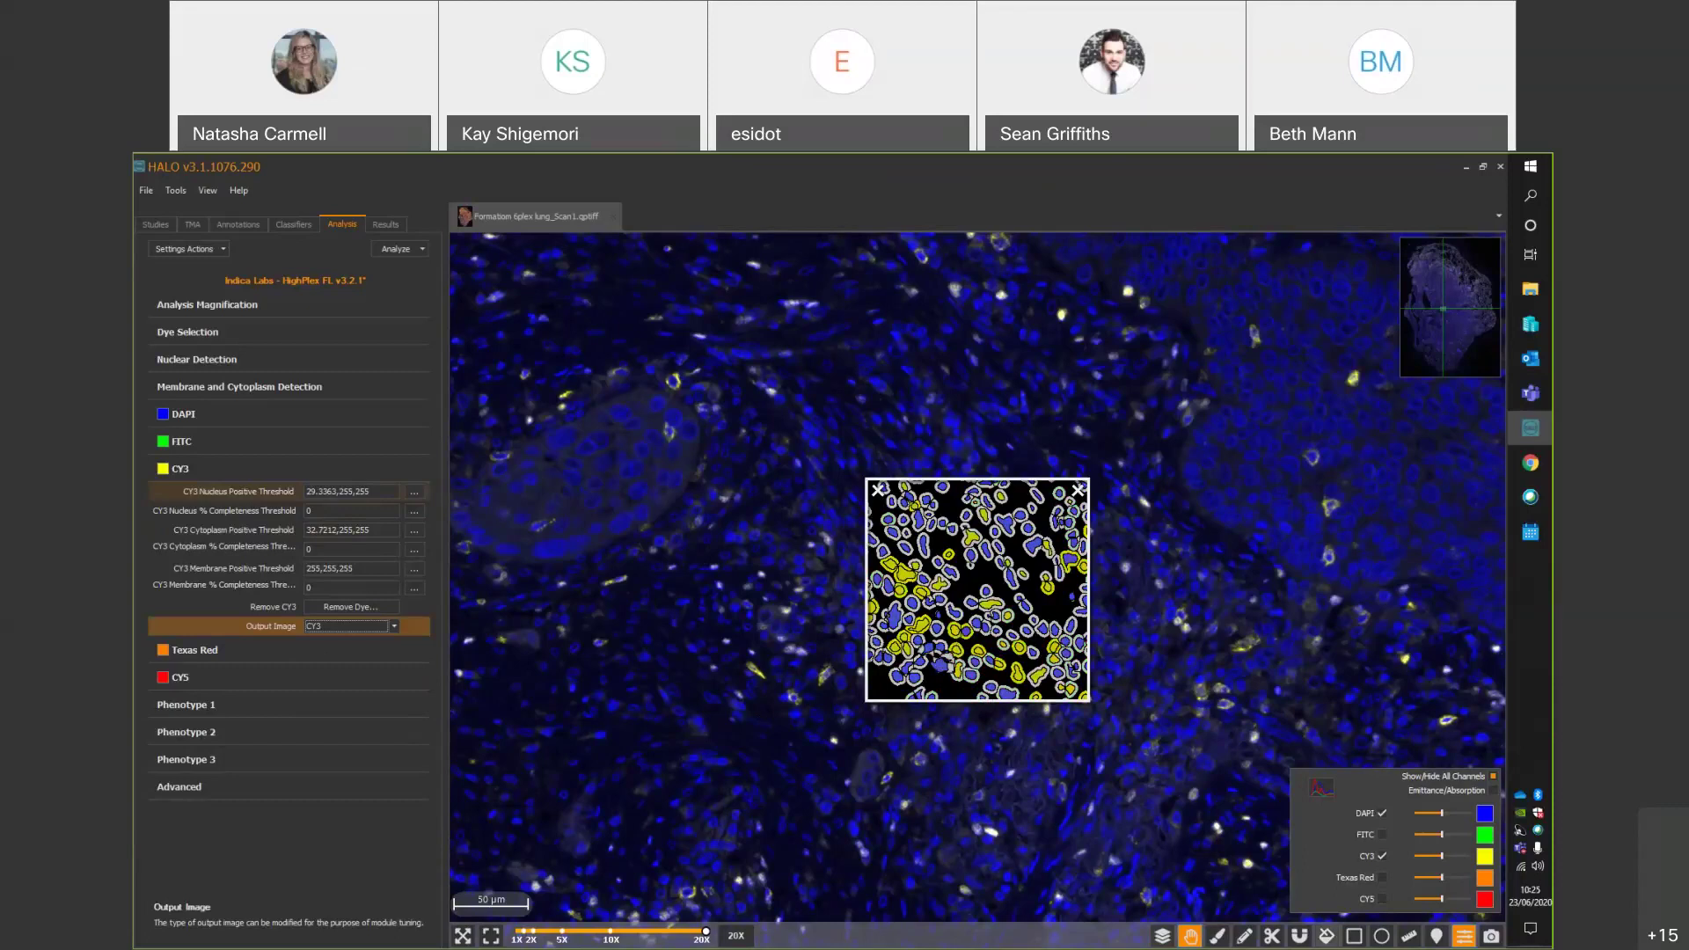
Compare the CY3 markup with the underlying stain and raise the CY3 Nucleus Positive Threshold to 58.6726,255,255.
{"action": "left_click", "coordinate": [1161, 936]}
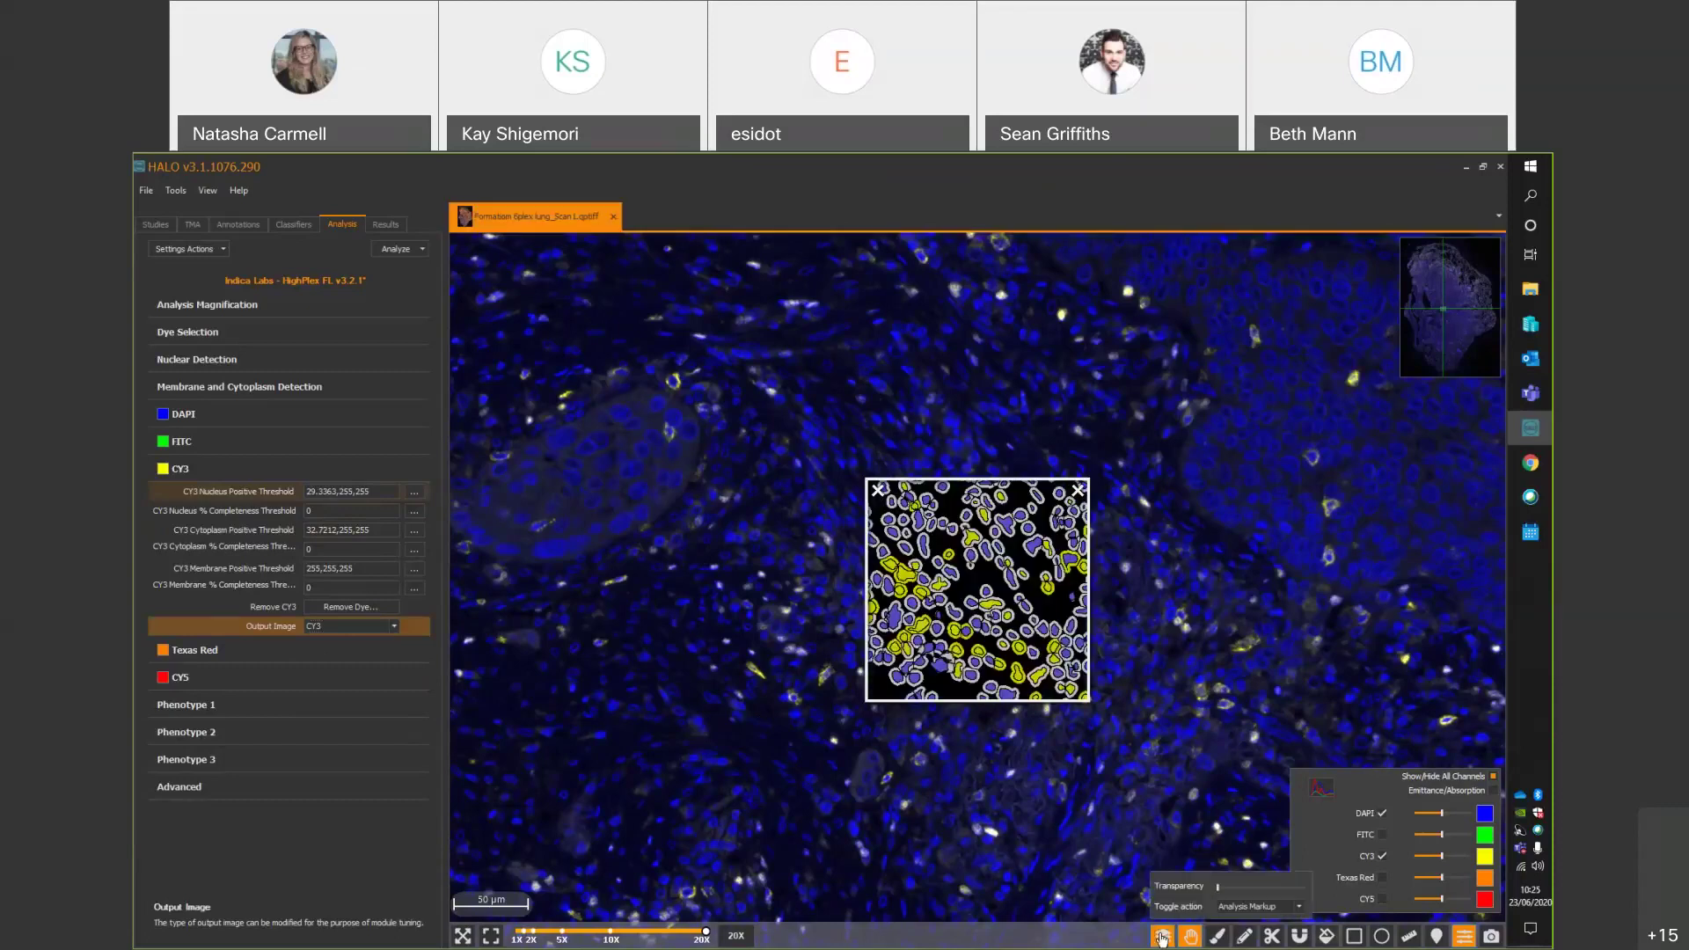
{"action": "left_click", "coordinate": [1161, 937]}
{"action": "left_click", "coordinate": [1161, 937]}
{"action": "left_click", "coordinate": [1161, 937]}
{"action": "left_click", "coordinate": [413, 491]}
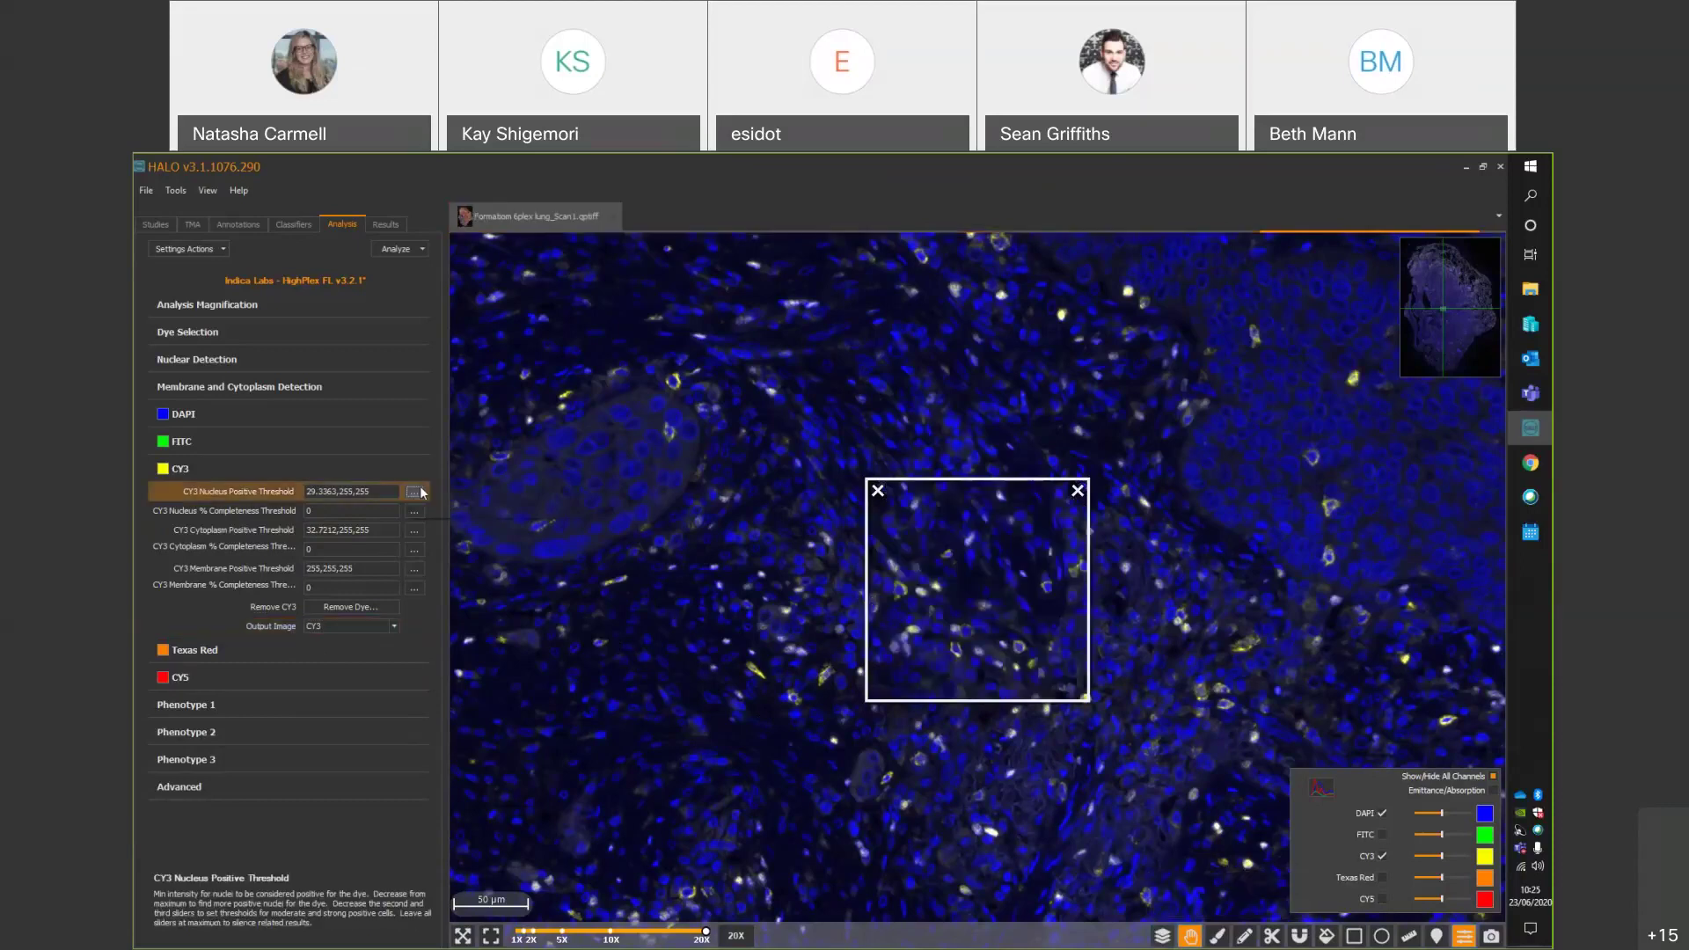
{"action": "left_click_drag", "start_coordinate": [432, 508], "coordinate": [454, 509]}
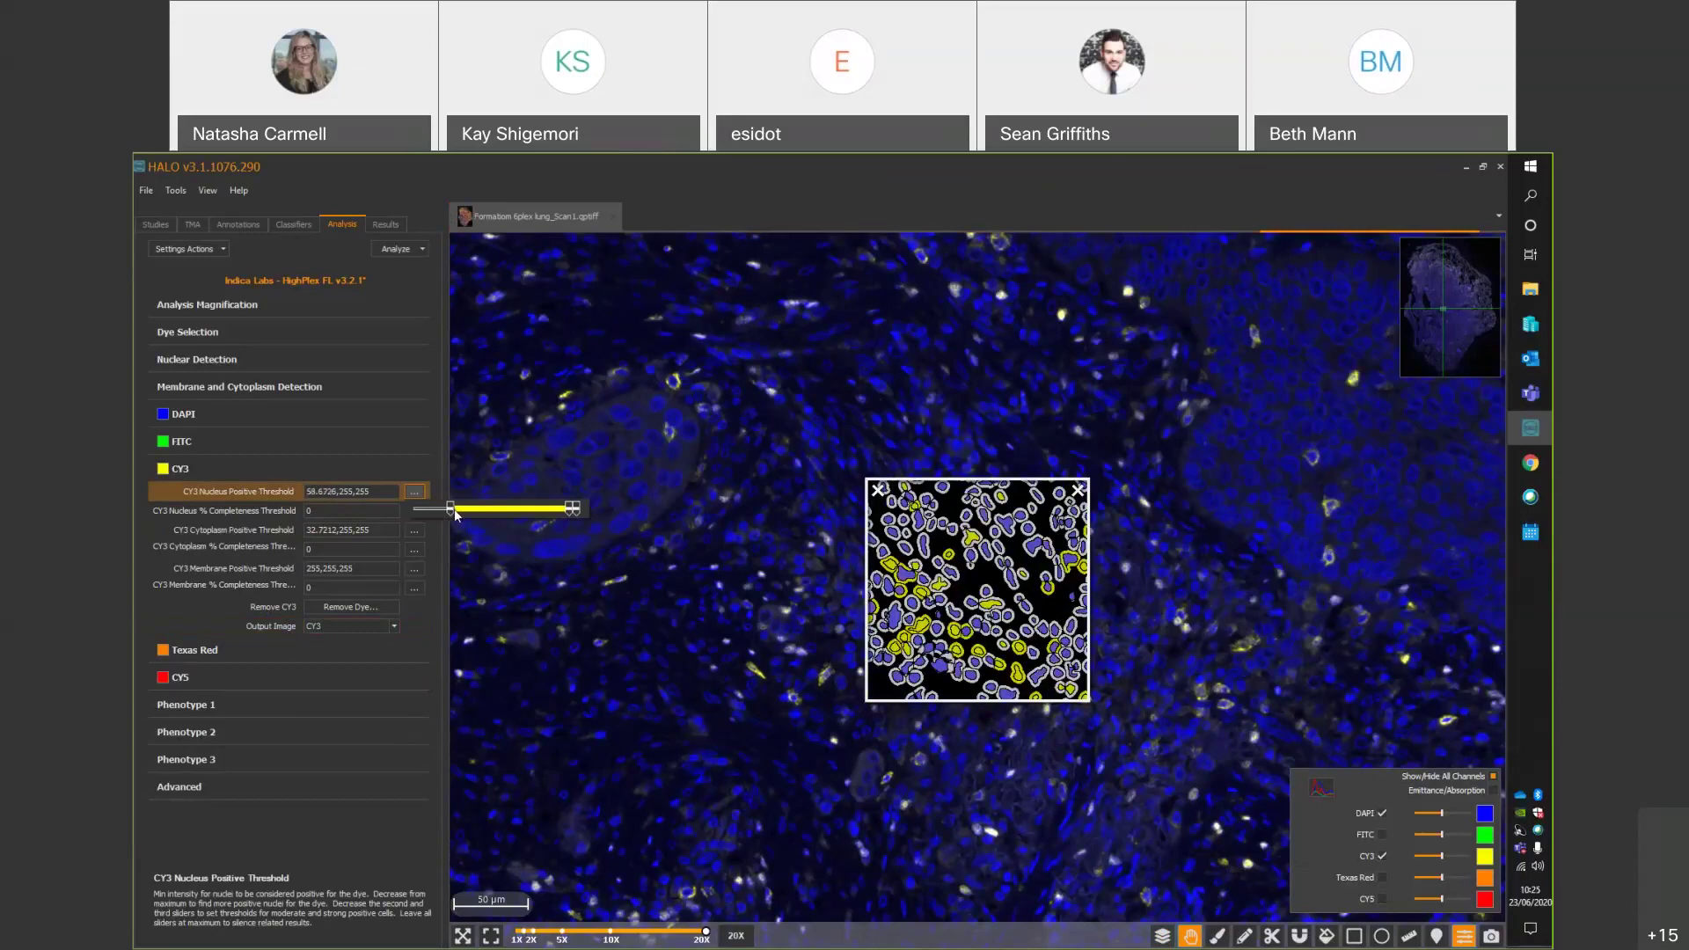
Open the Texas Red settings, show Texas Red instead of CY3 in the image and set the output image to Texas Red.
{"action": "left_click", "coordinate": [345, 647]}
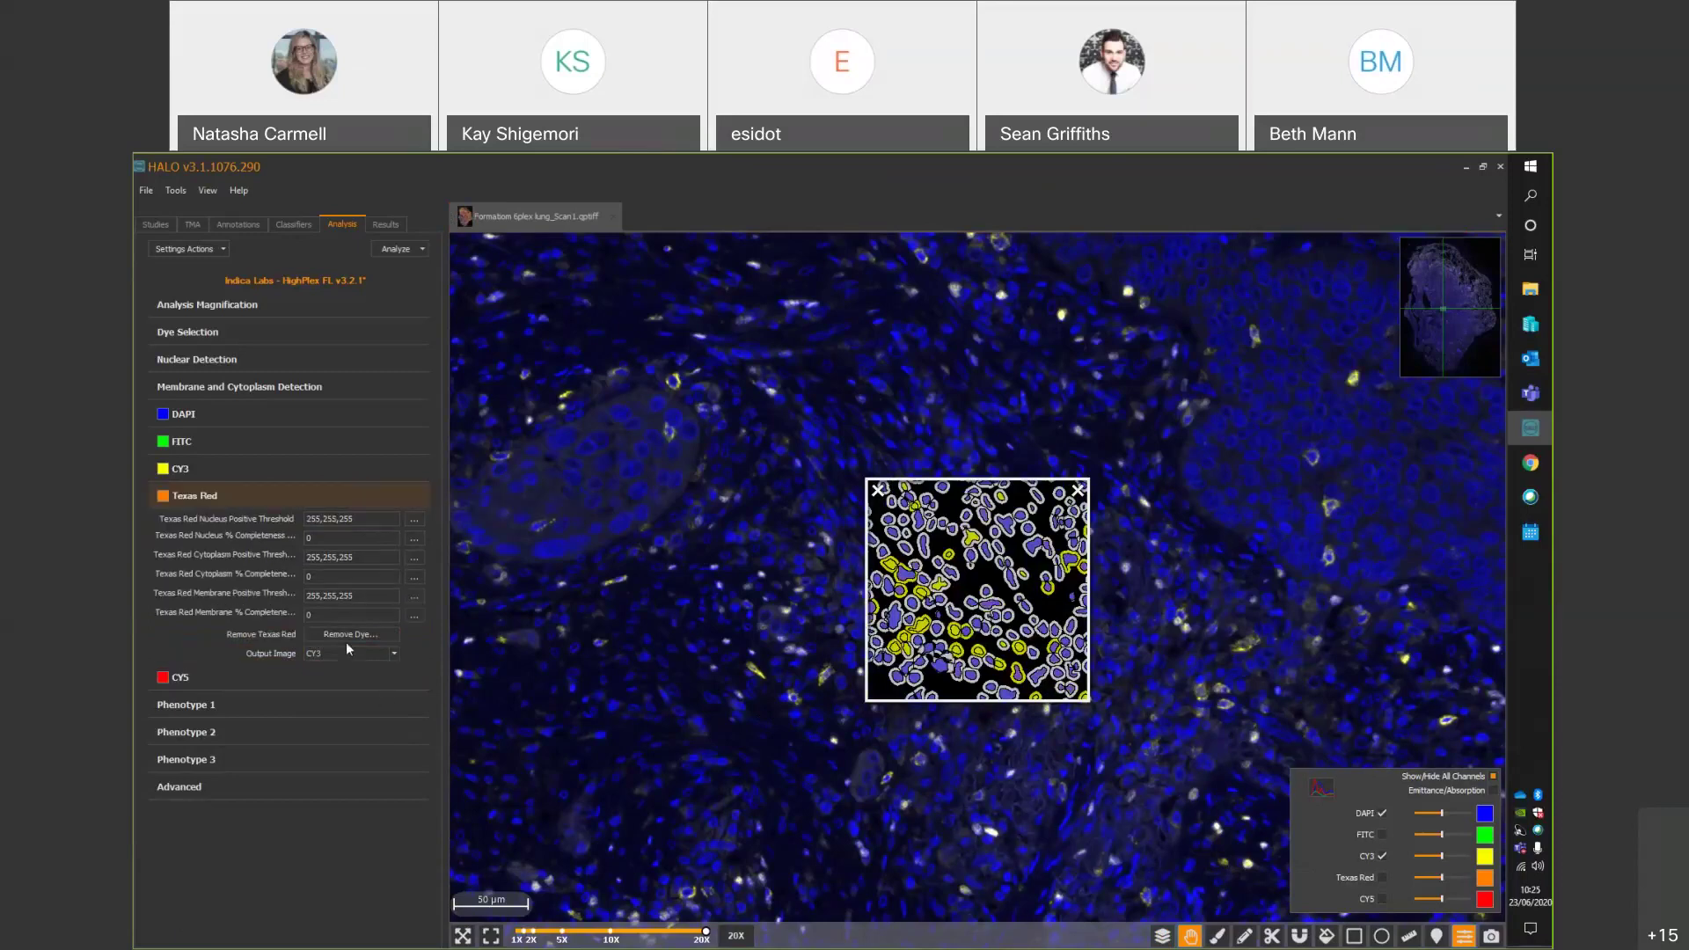
{"action": "left_click", "coordinate": [1382, 877]}
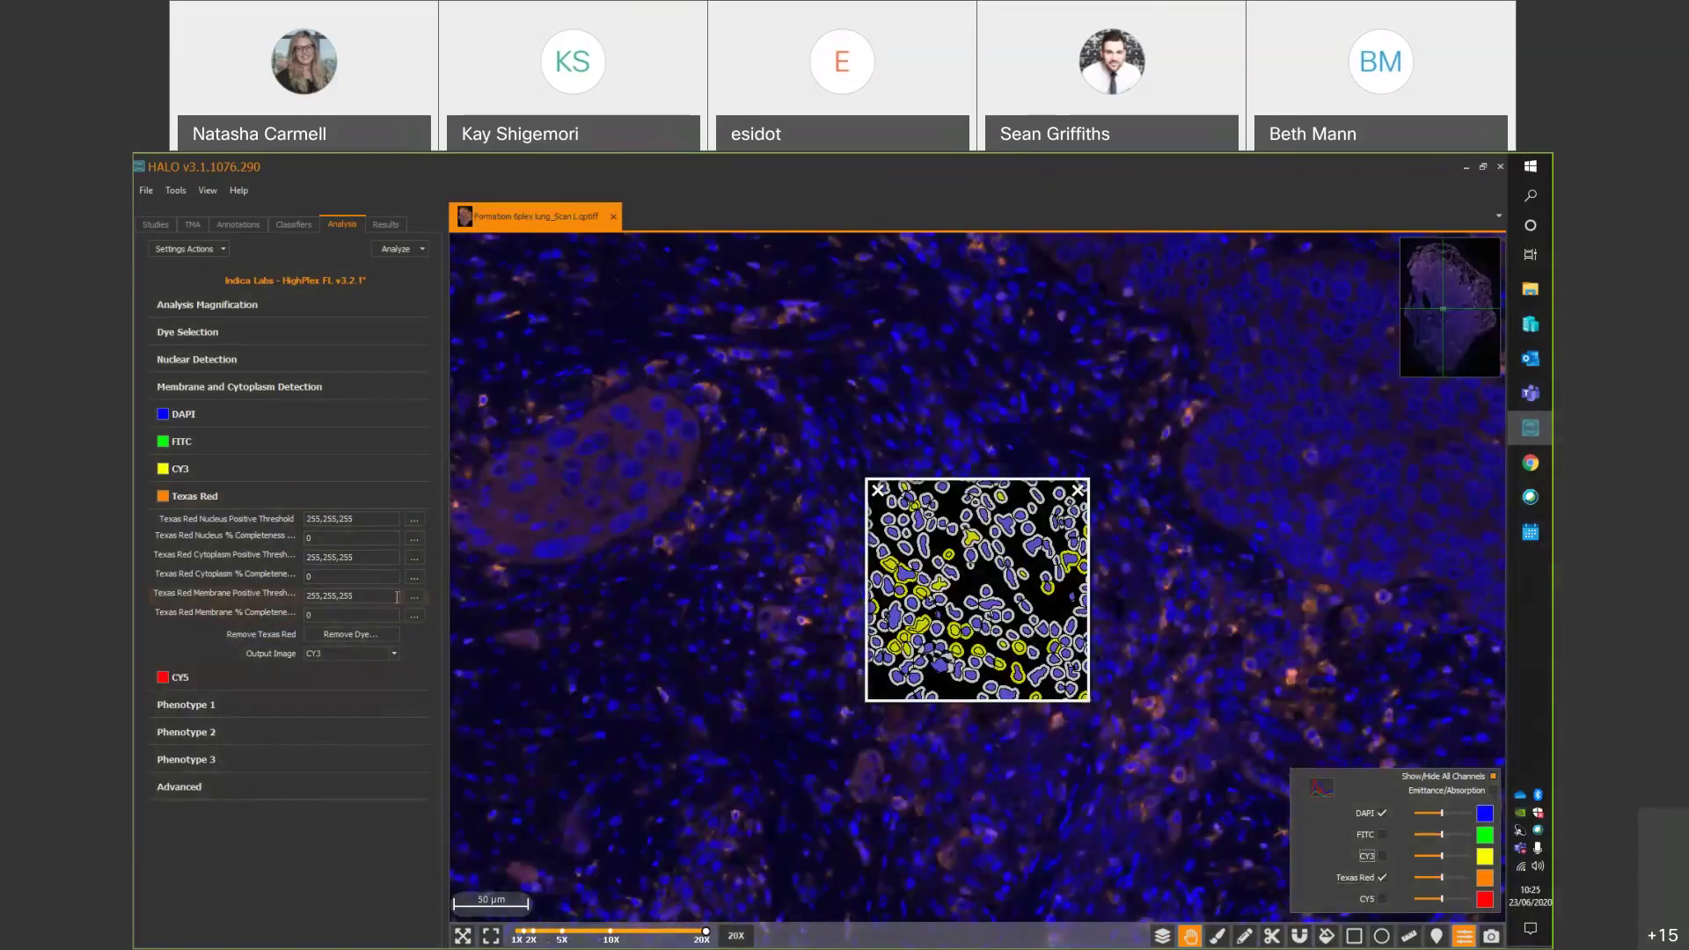
{"action": "left_click", "coordinate": [394, 653]}
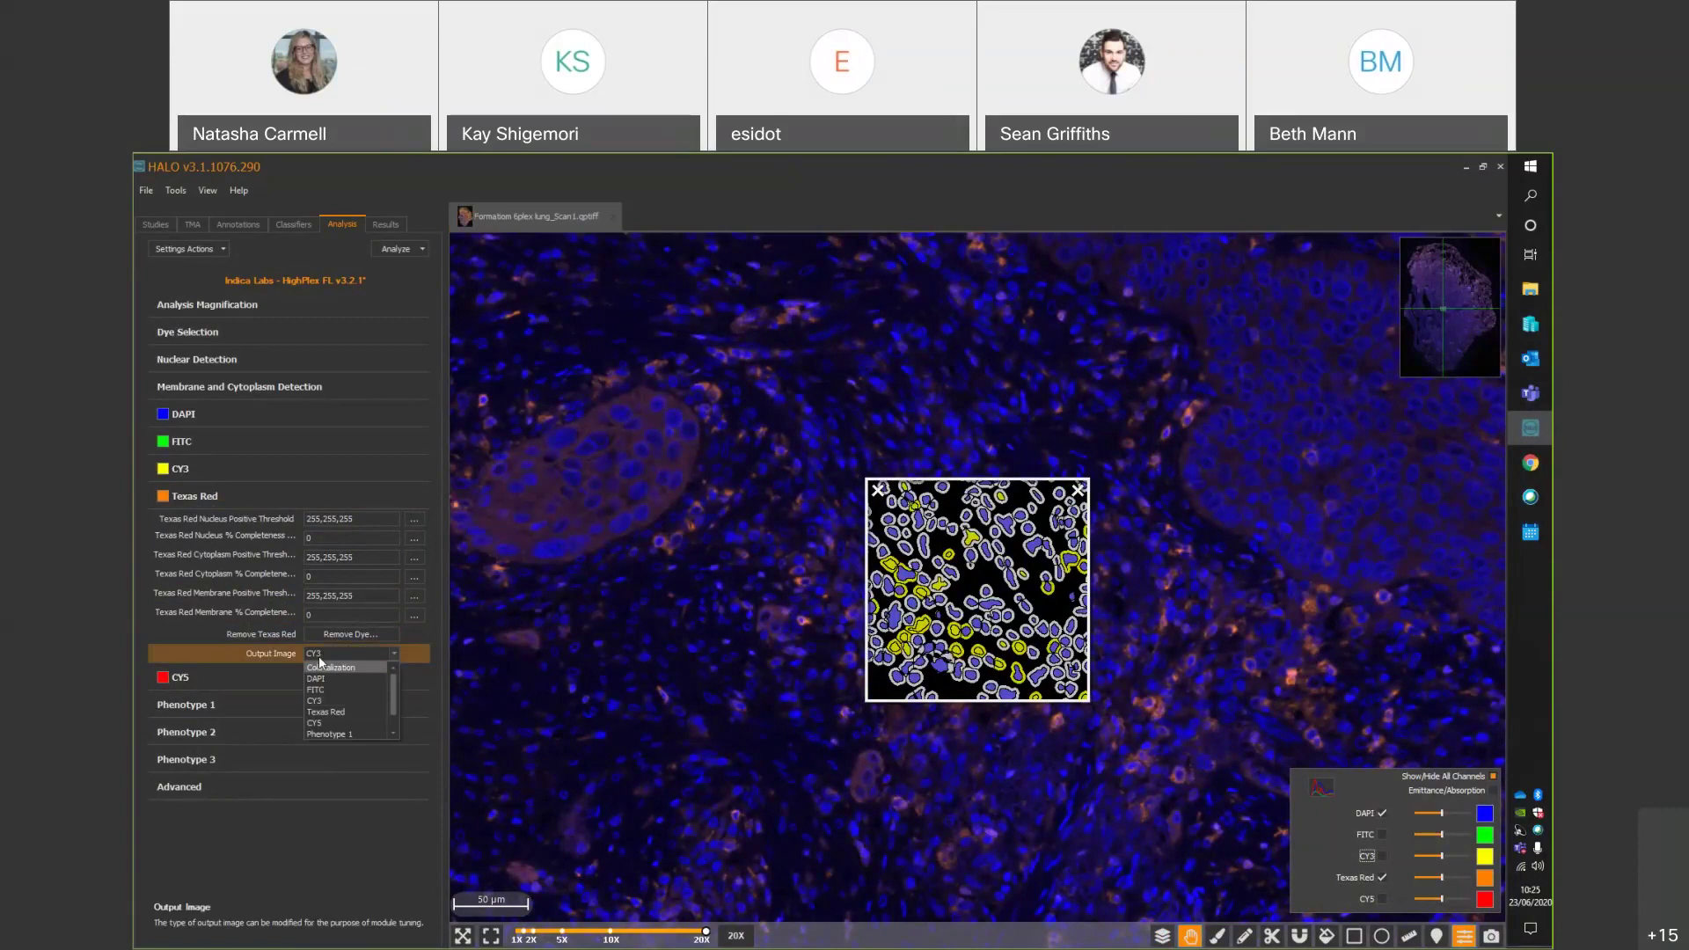
{"action": "left_click", "coordinate": [334, 713]}
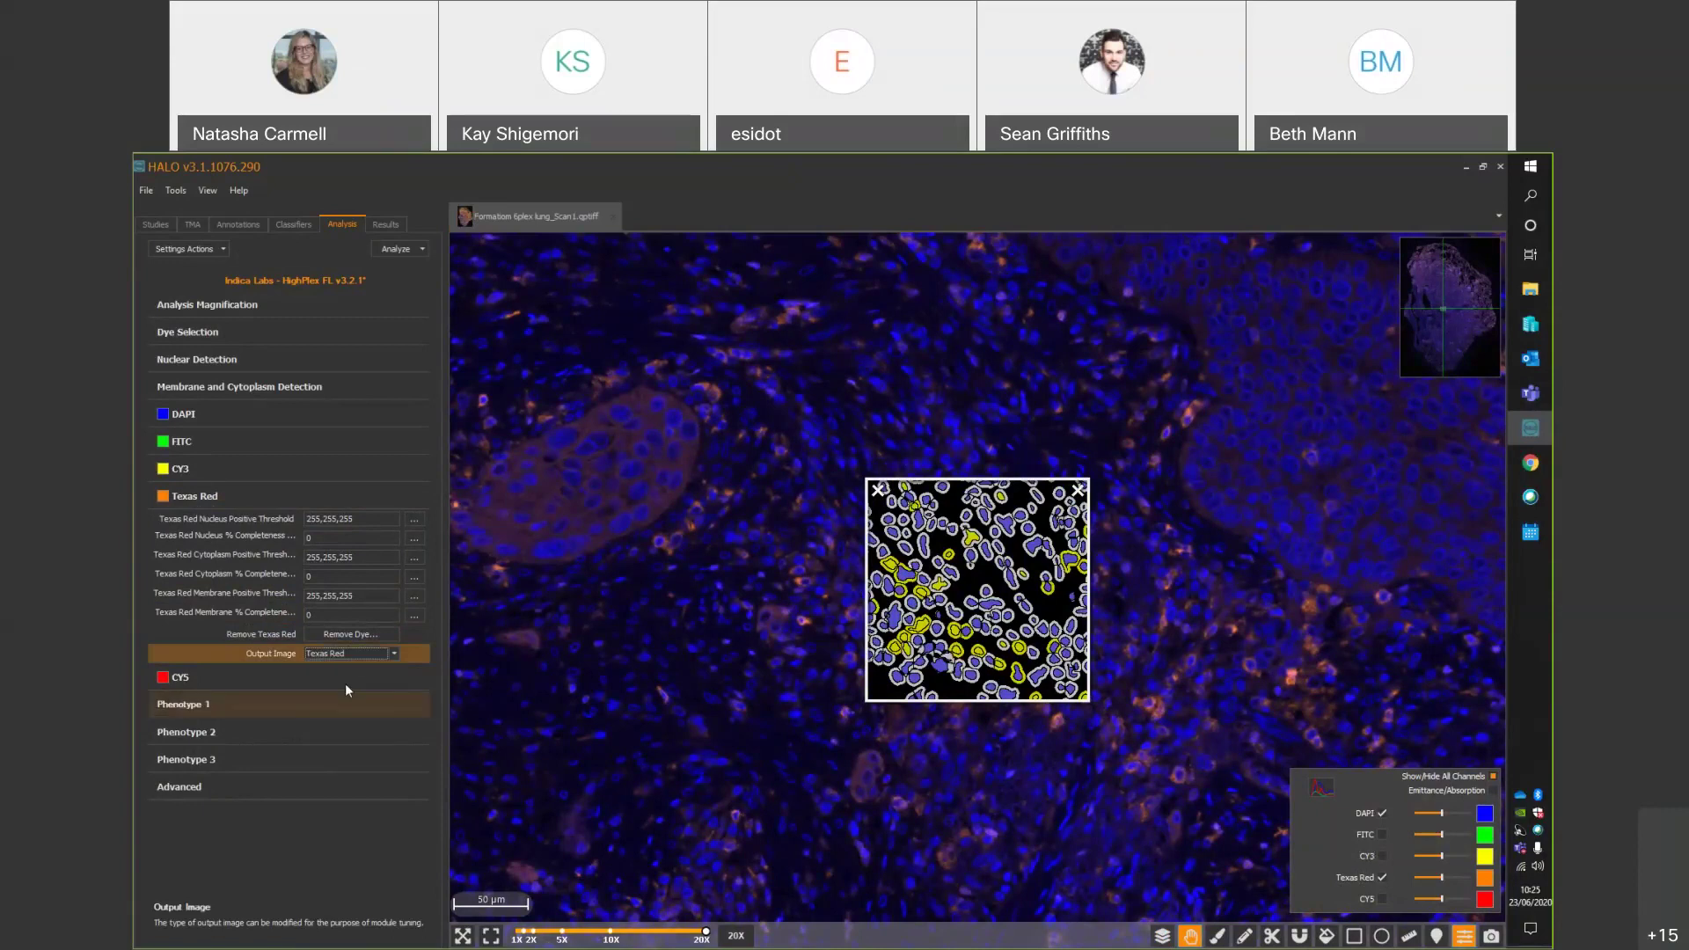
Set the Texas Red Cytoplasm Positive Threshold to 22.5664,255,255 and compare the preview markup with the stain.
{"action": "left_click", "coordinate": [414, 557]}
{"action": "left_click_drag", "start_coordinate": [562, 578], "coordinate": [413, 579]}
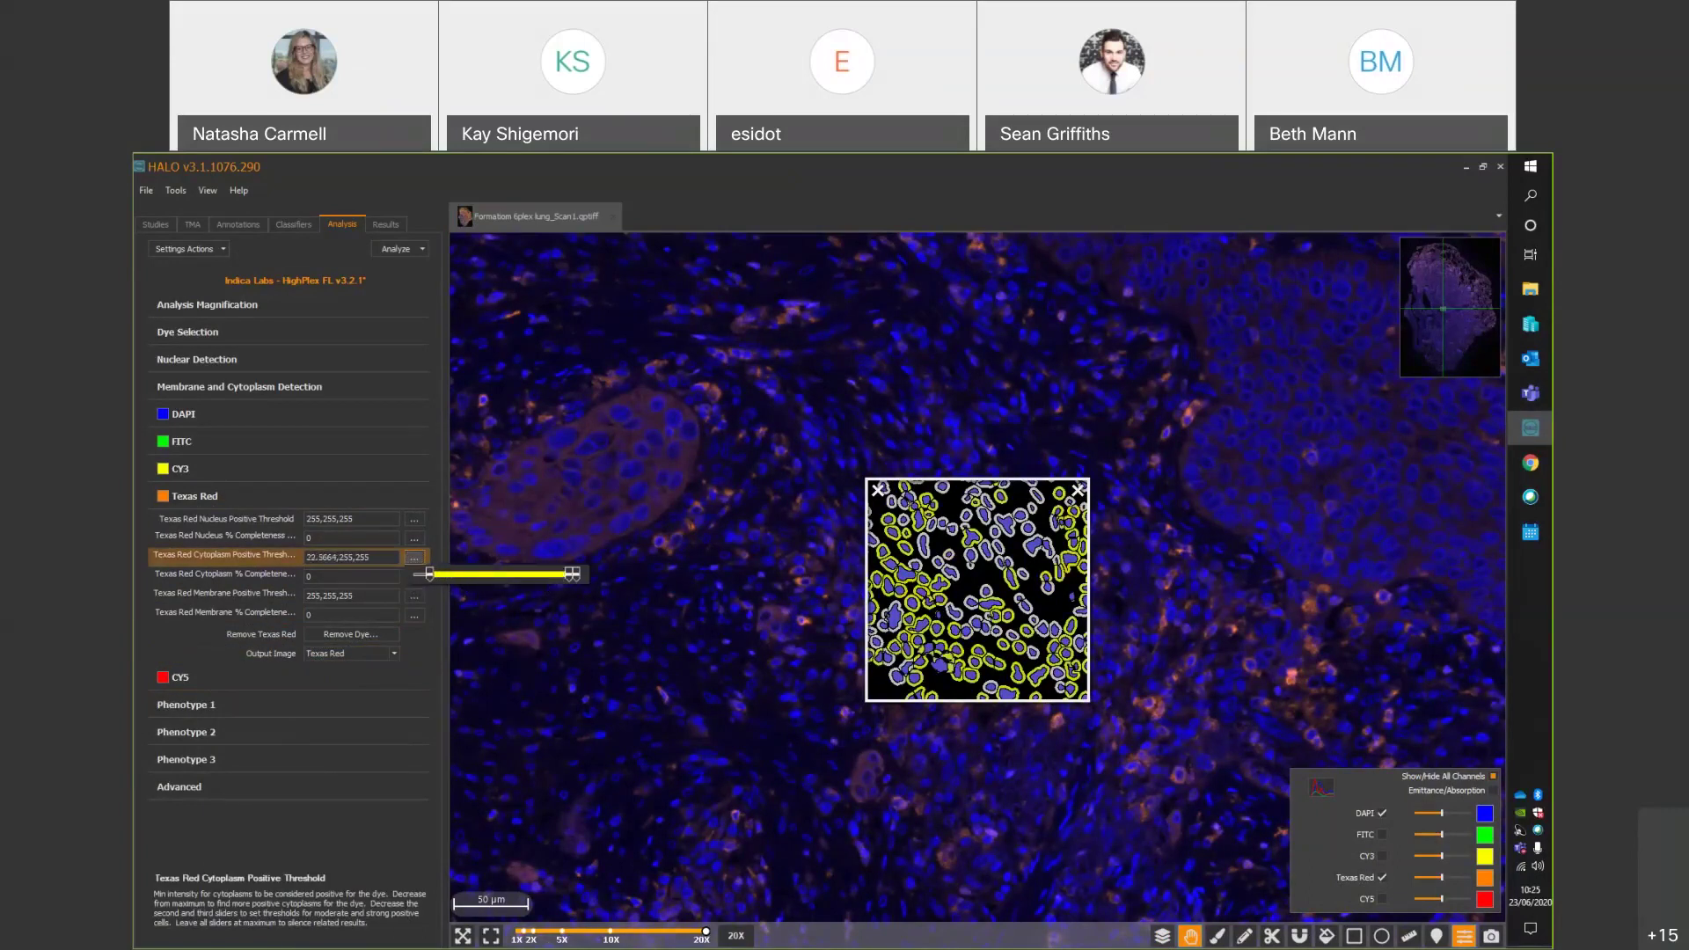
{"action": "left_click", "coordinate": [1161, 937]}
{"action": "left_click", "coordinate": [1161, 938]}
{"action": "left_click", "coordinate": [1161, 938]}
{"action": "left_click", "coordinate": [1161, 937]}
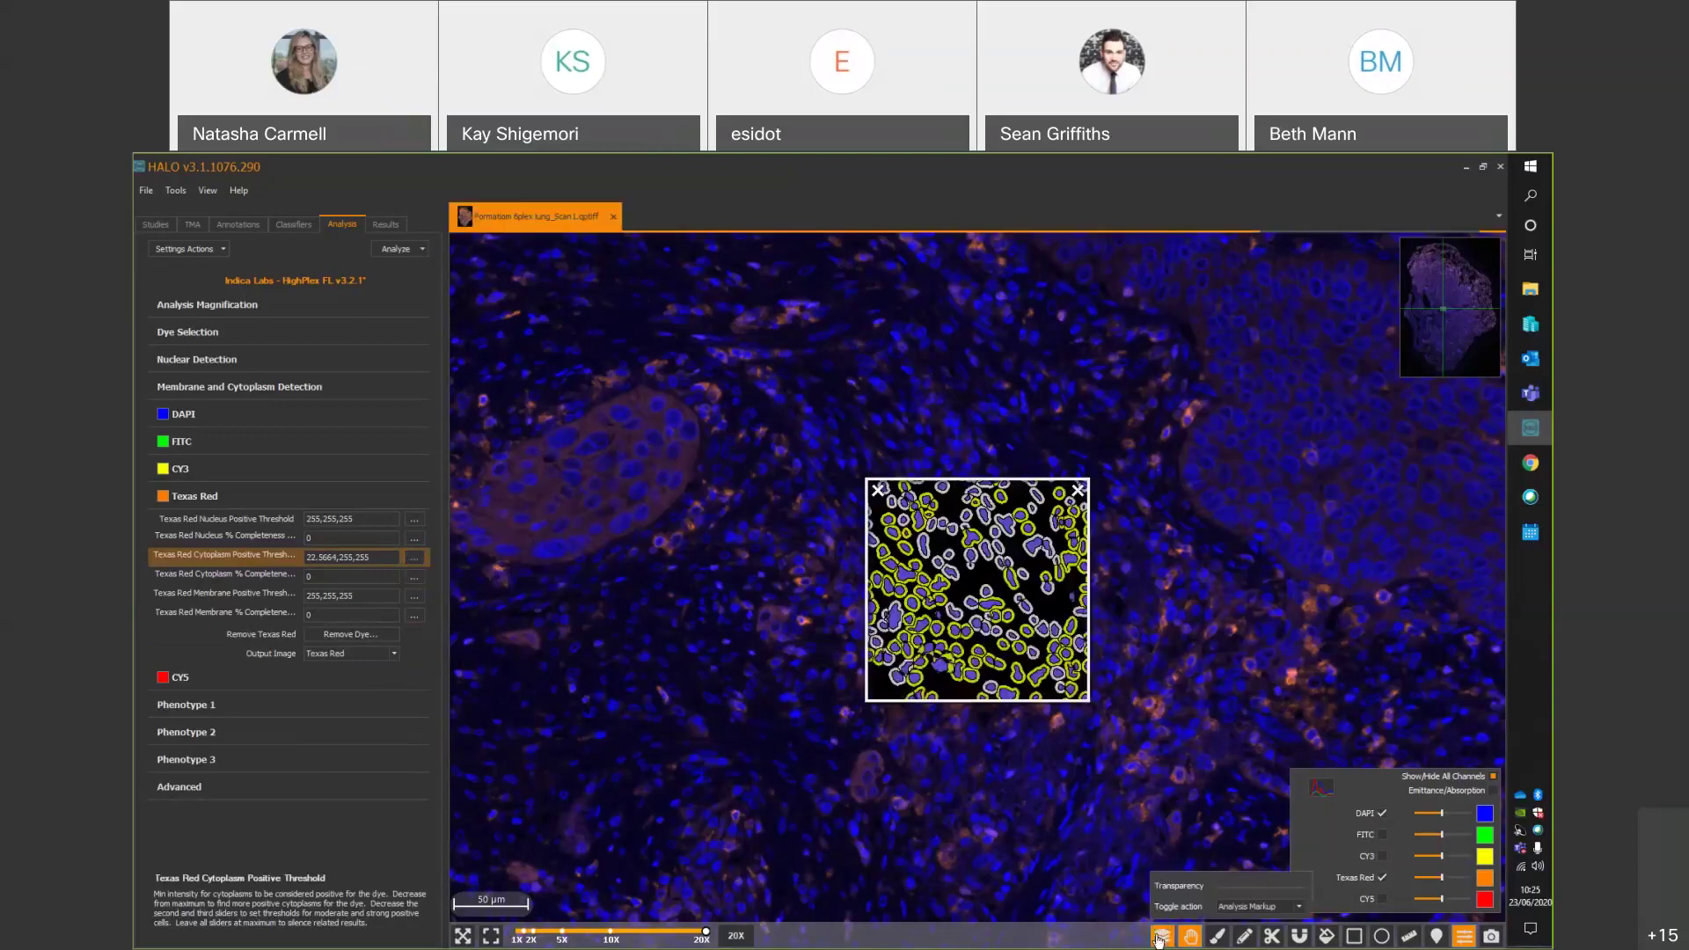
Open the CY5 settings, show CY5 instead of Texas Red with the preview over the tumour edge, and set the output image to CY5.
{"action": "left_click", "coordinate": [330, 676]}
{"action": "left_click", "coordinate": [1382, 900]}
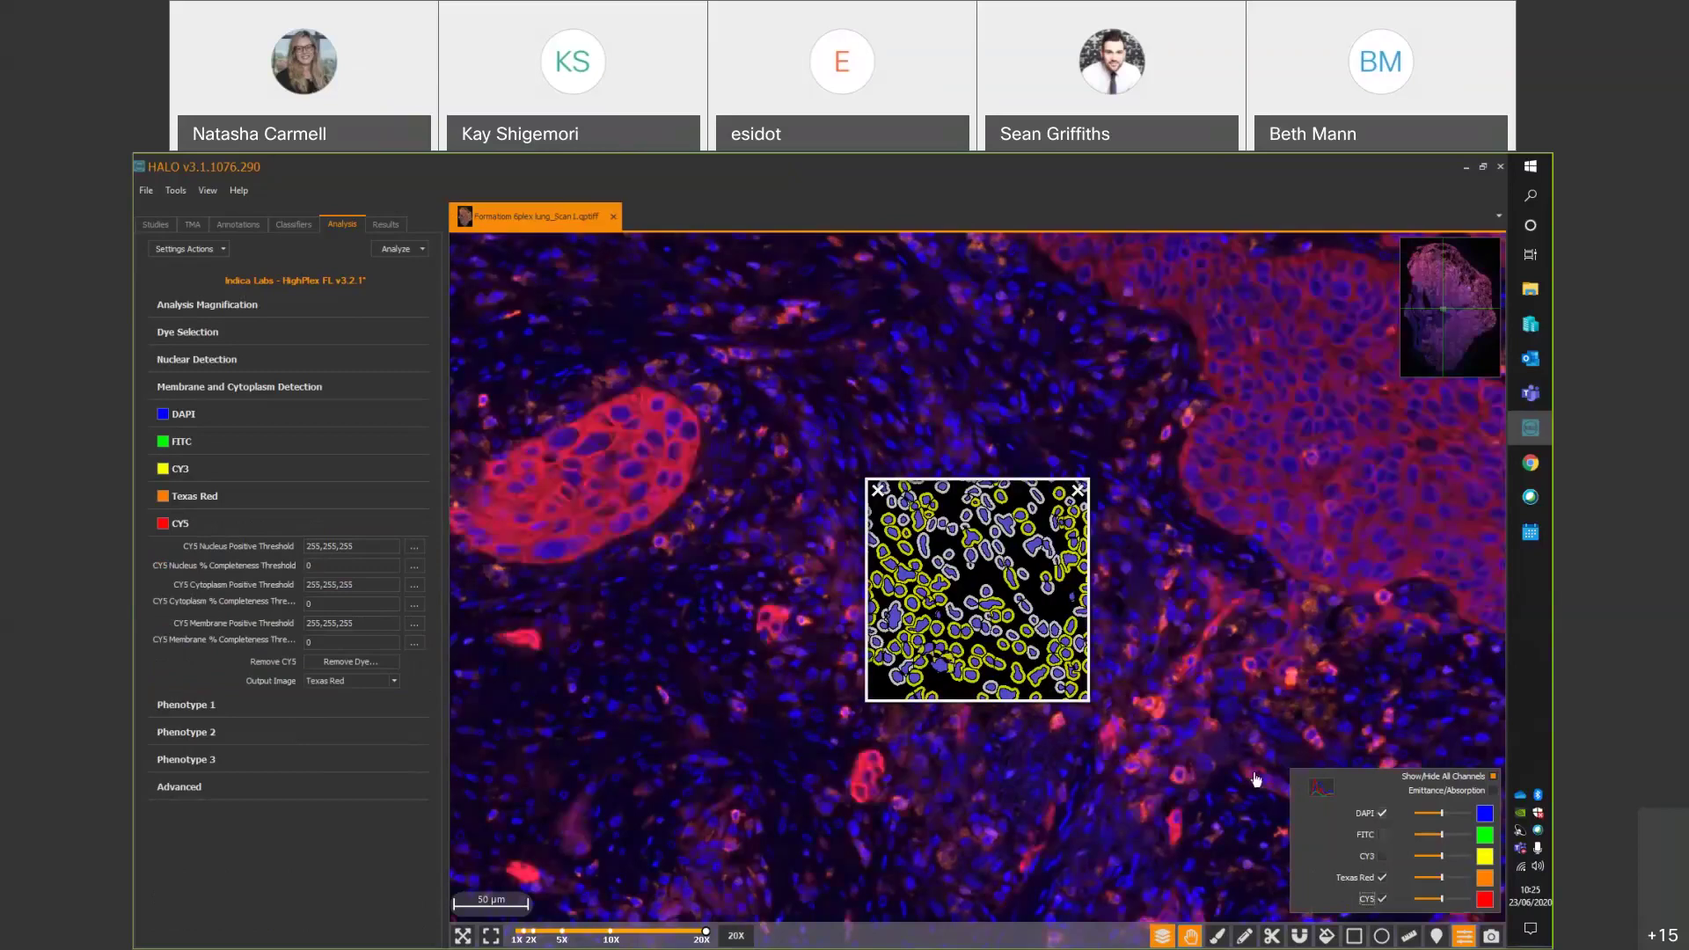
{"action": "left_click_drag", "start_coordinate": [1256, 780], "coordinate": [1025, 811]}
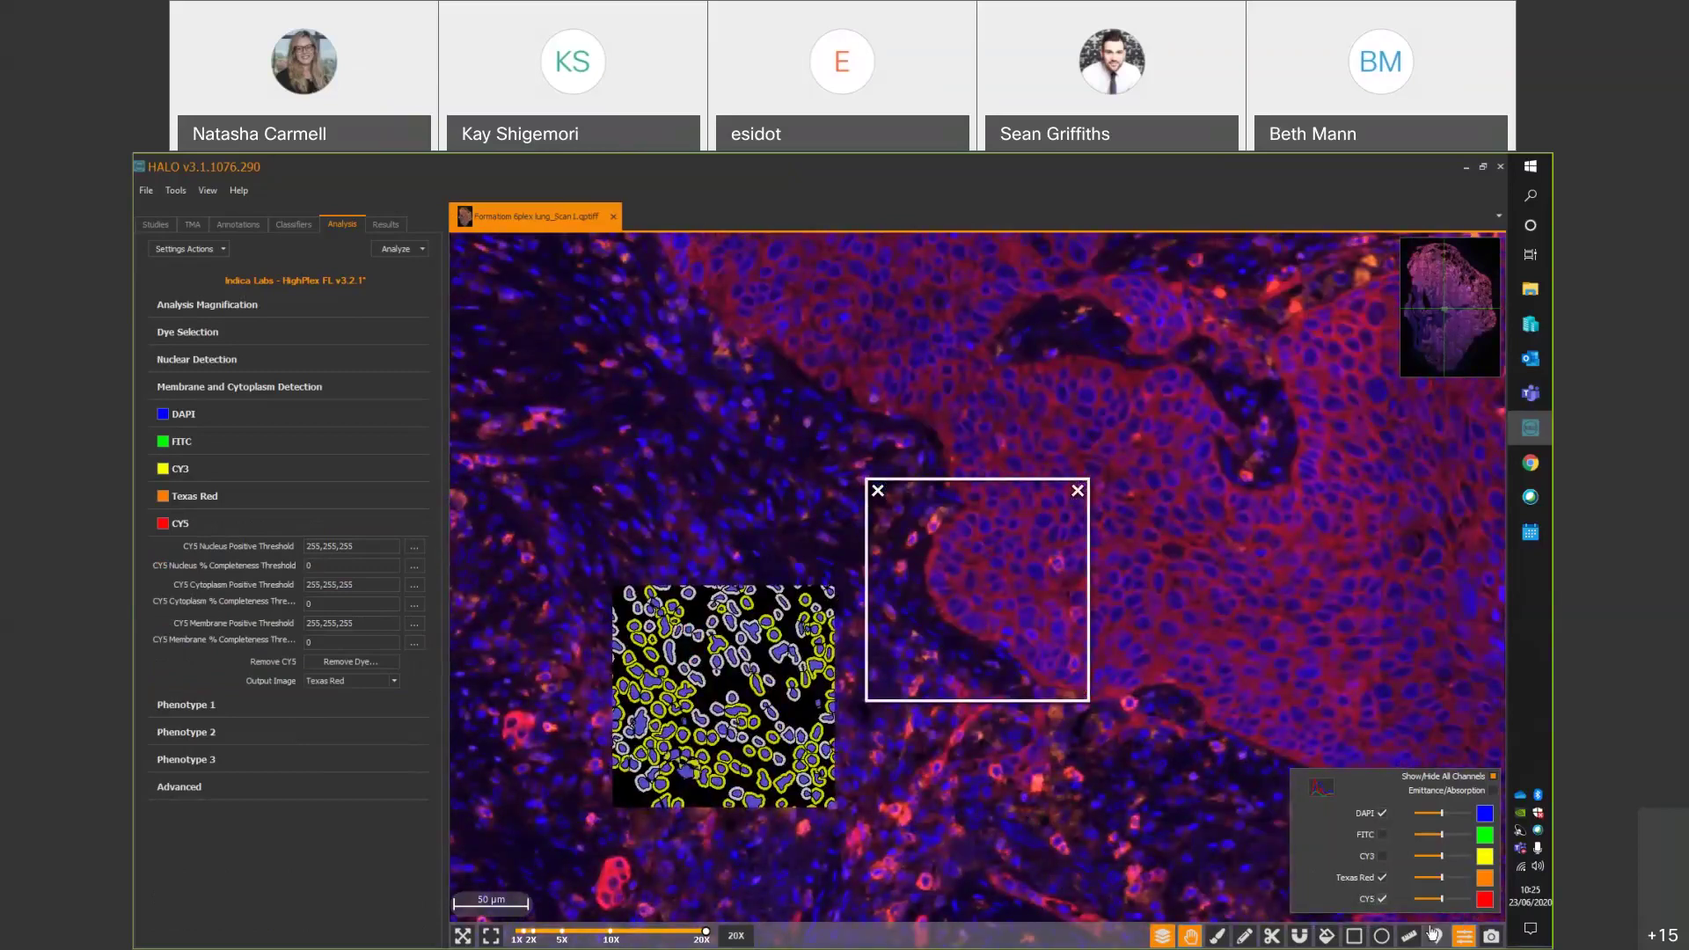
{"action": "left_click", "coordinate": [1383, 878]}
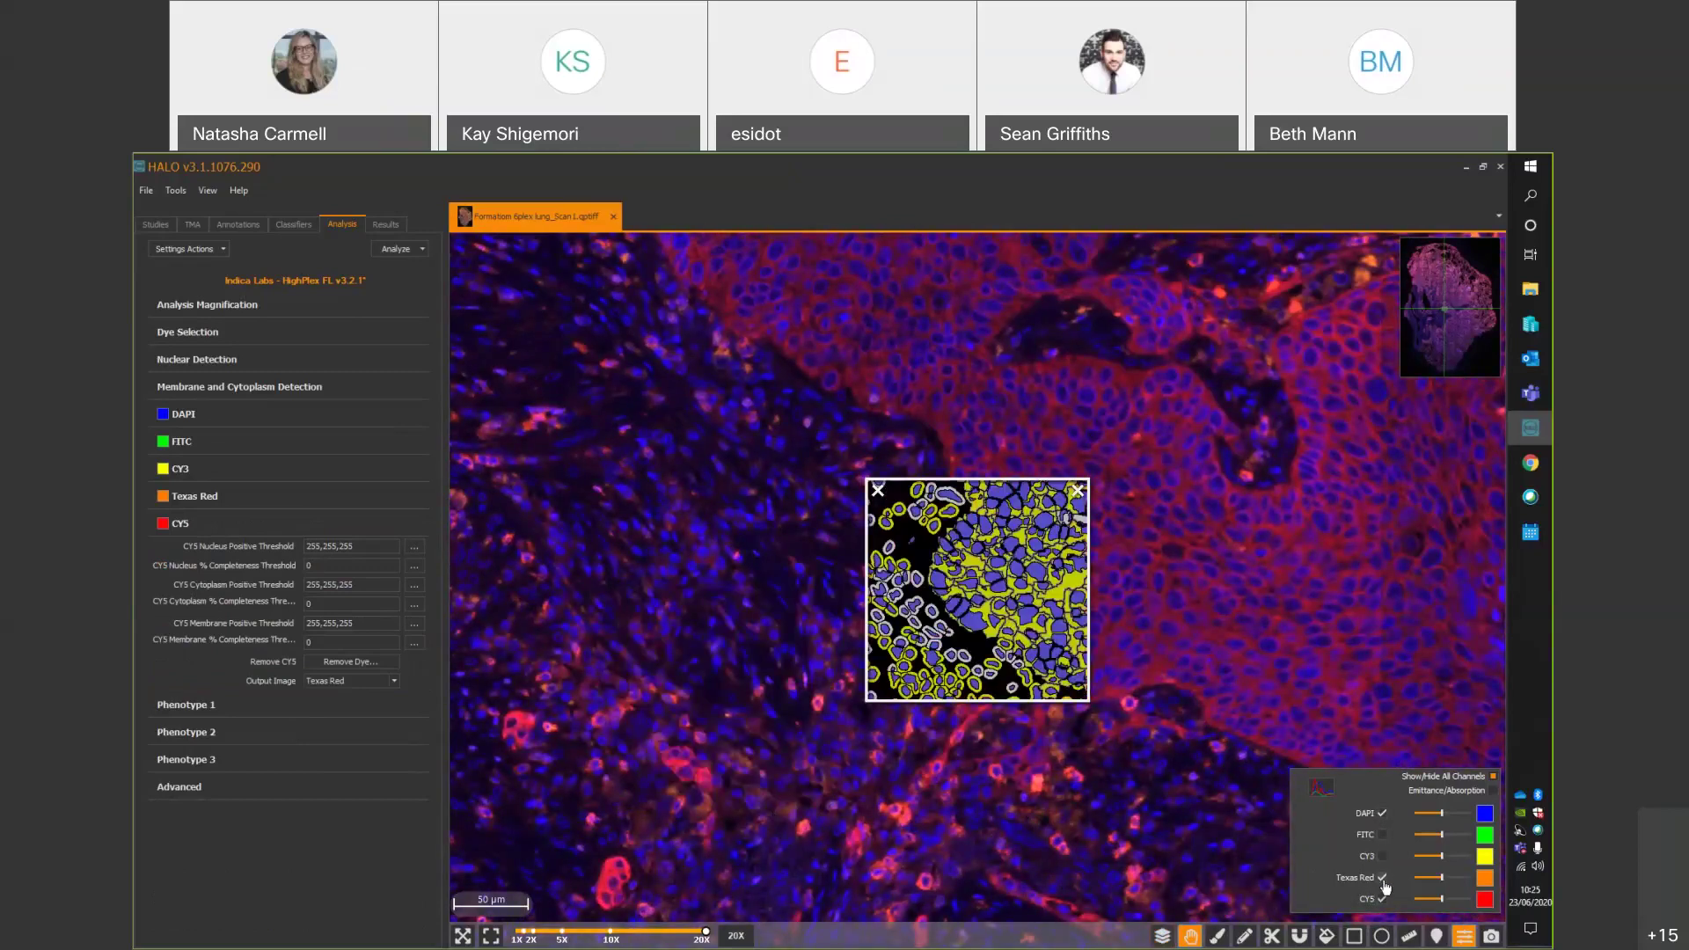
{"action": "left_click", "coordinate": [1383, 878]}
{"action": "left_click", "coordinate": [371, 679]}
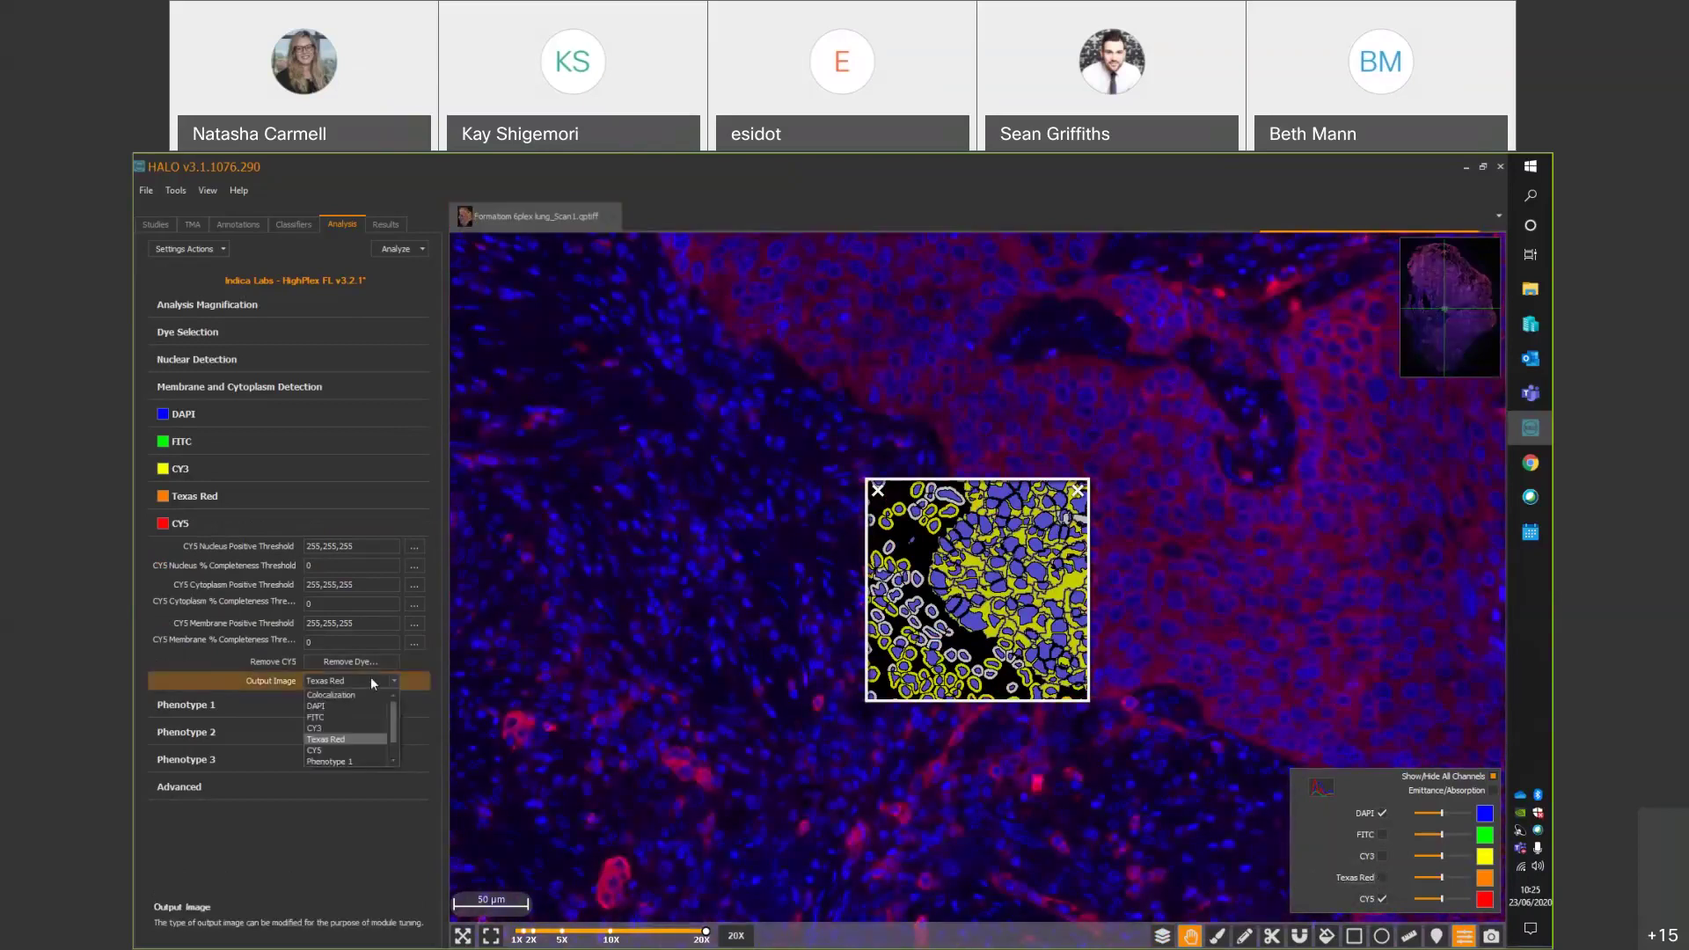
{"action": "left_click", "coordinate": [345, 750]}
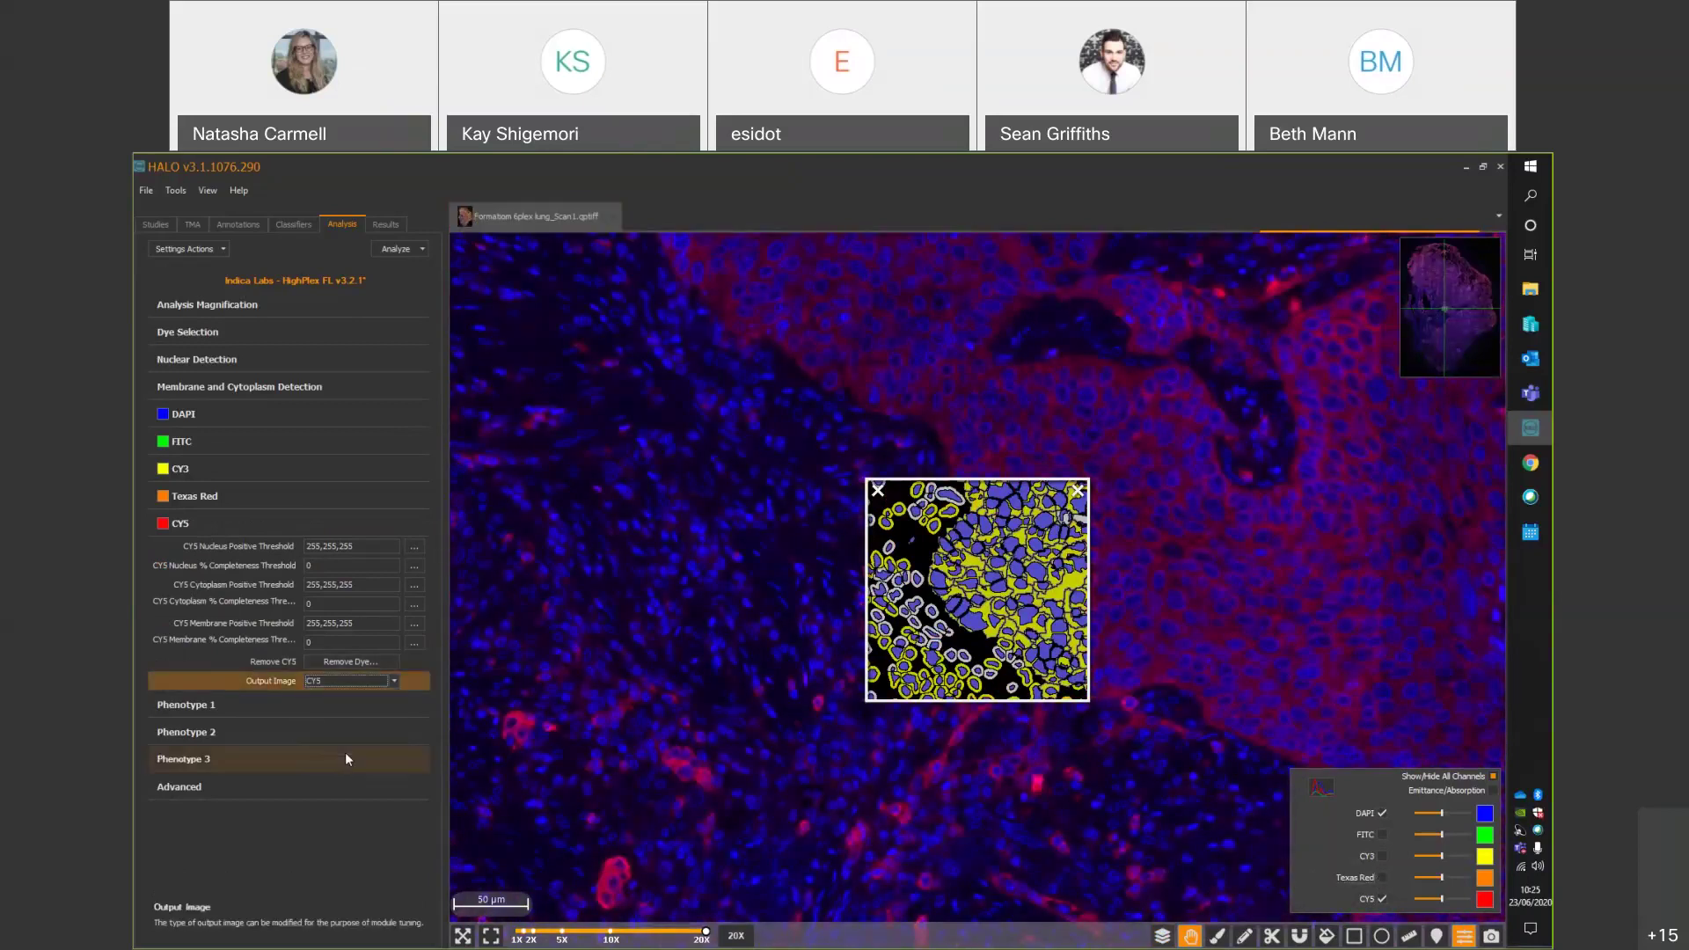
Set the CY5 Membrane Positive Threshold to 24.823,255,255 and switch the output image back to Colocalization.
{"action": "left_click", "coordinate": [414, 623]}
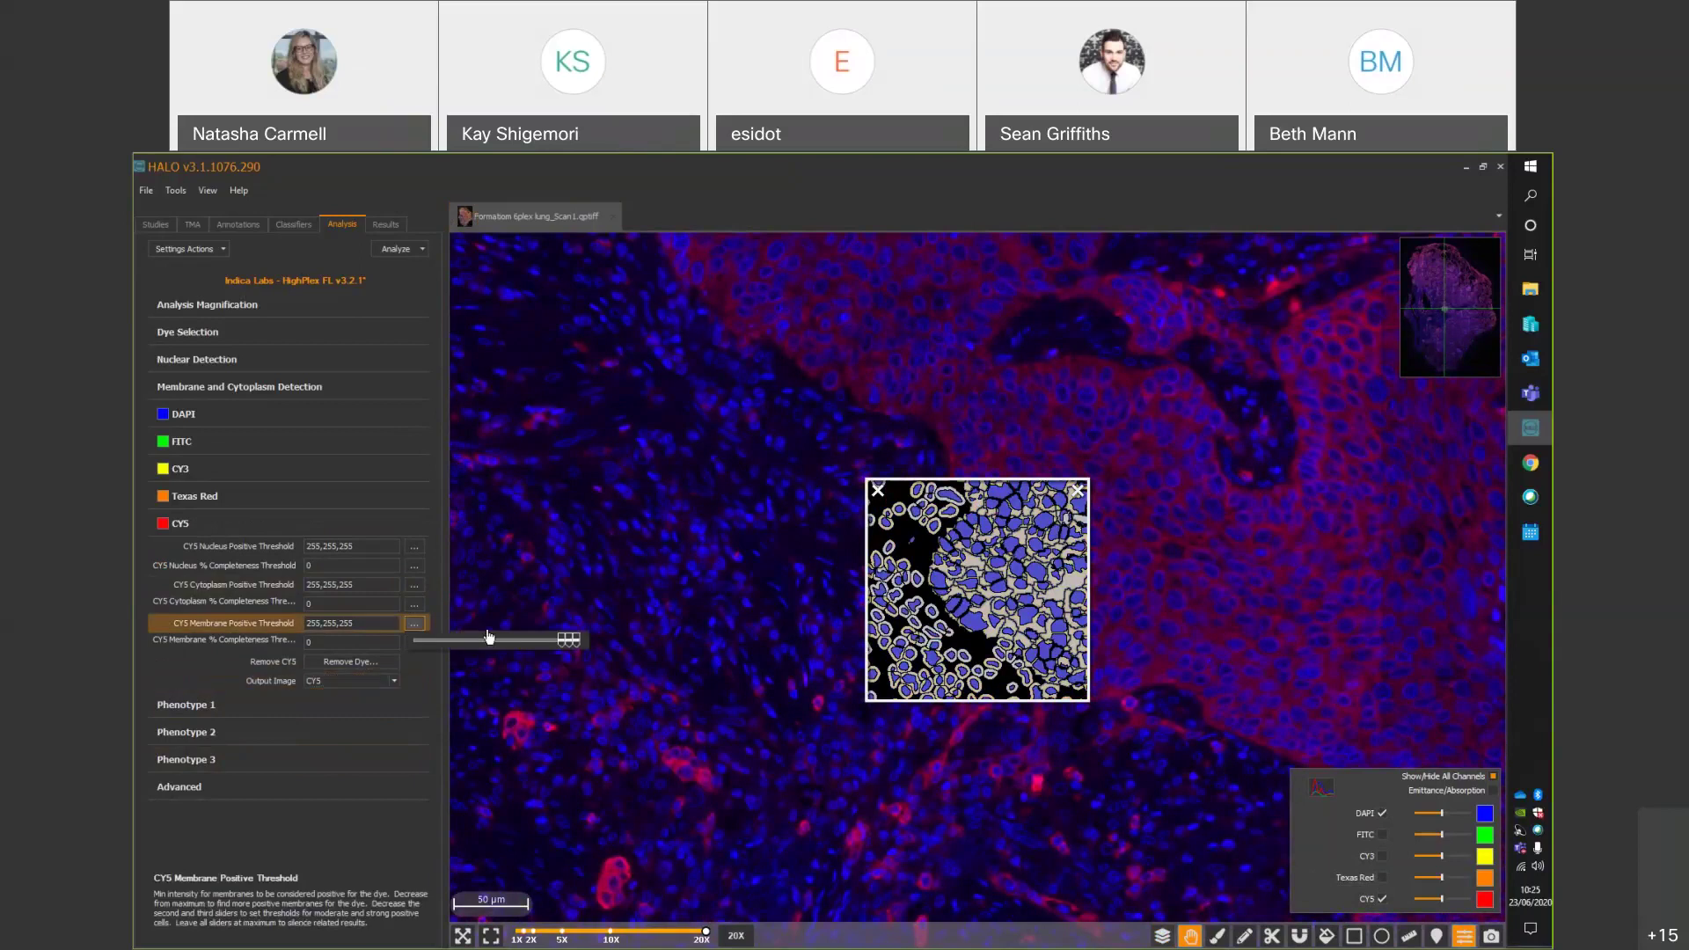
{"action": "left_click_drag", "start_coordinate": [558, 644], "coordinate": [410, 640]}
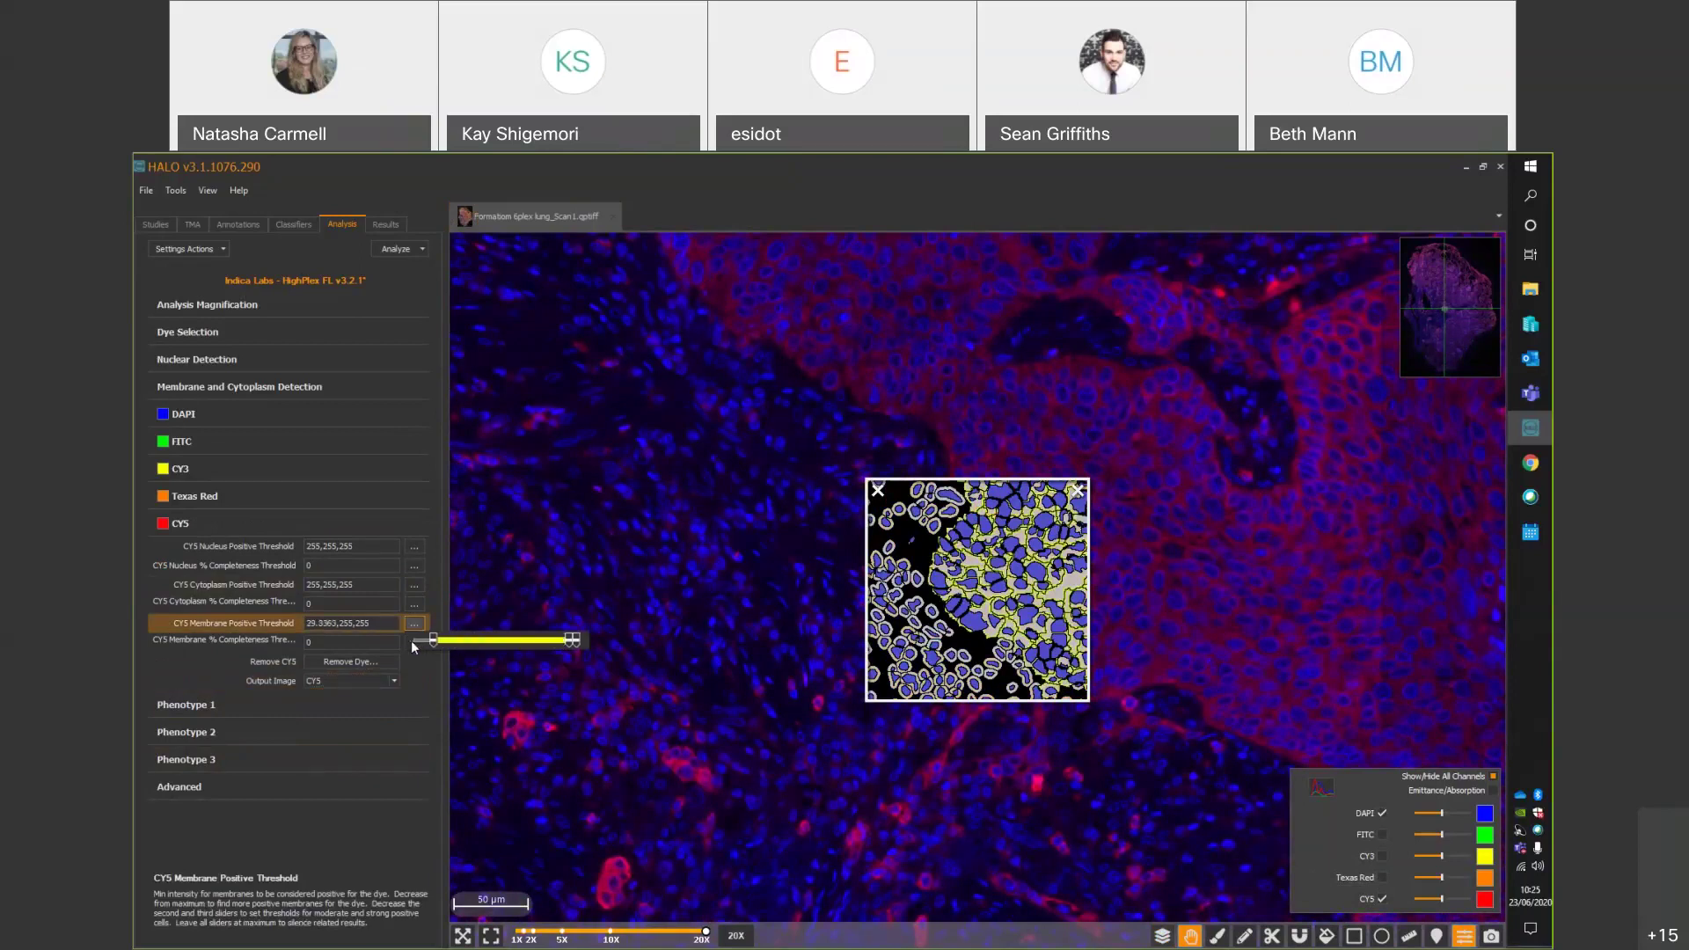
{"action": "left_click", "coordinate": [385, 677]}
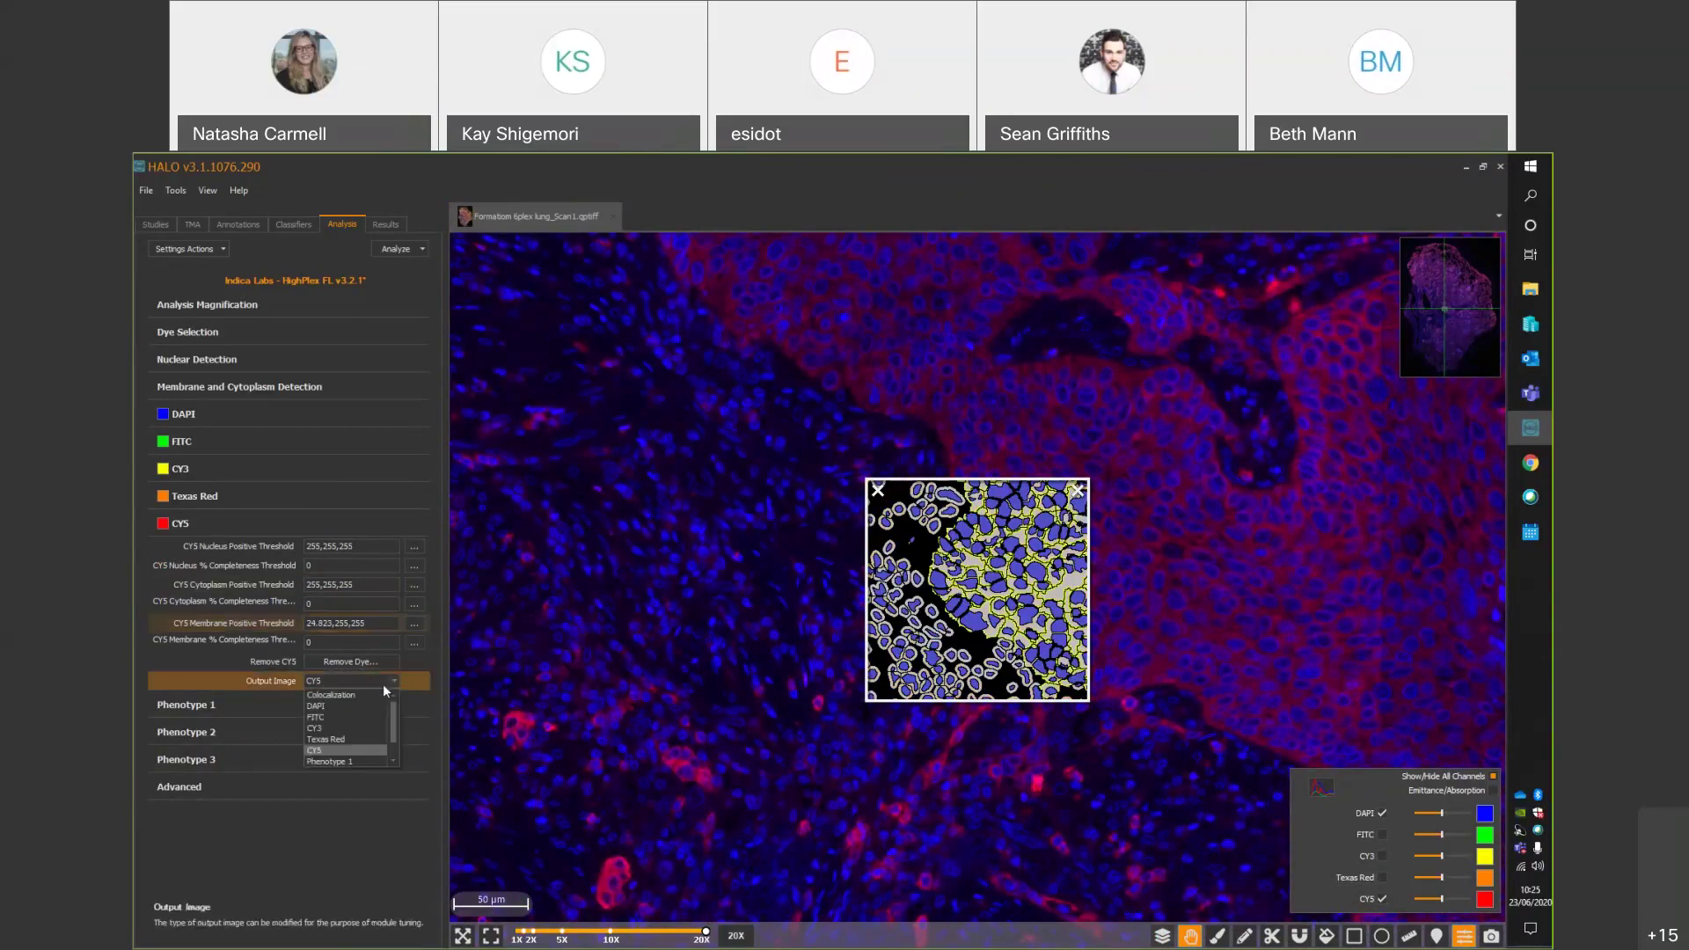
{"action": "left_click", "coordinate": [377, 697]}
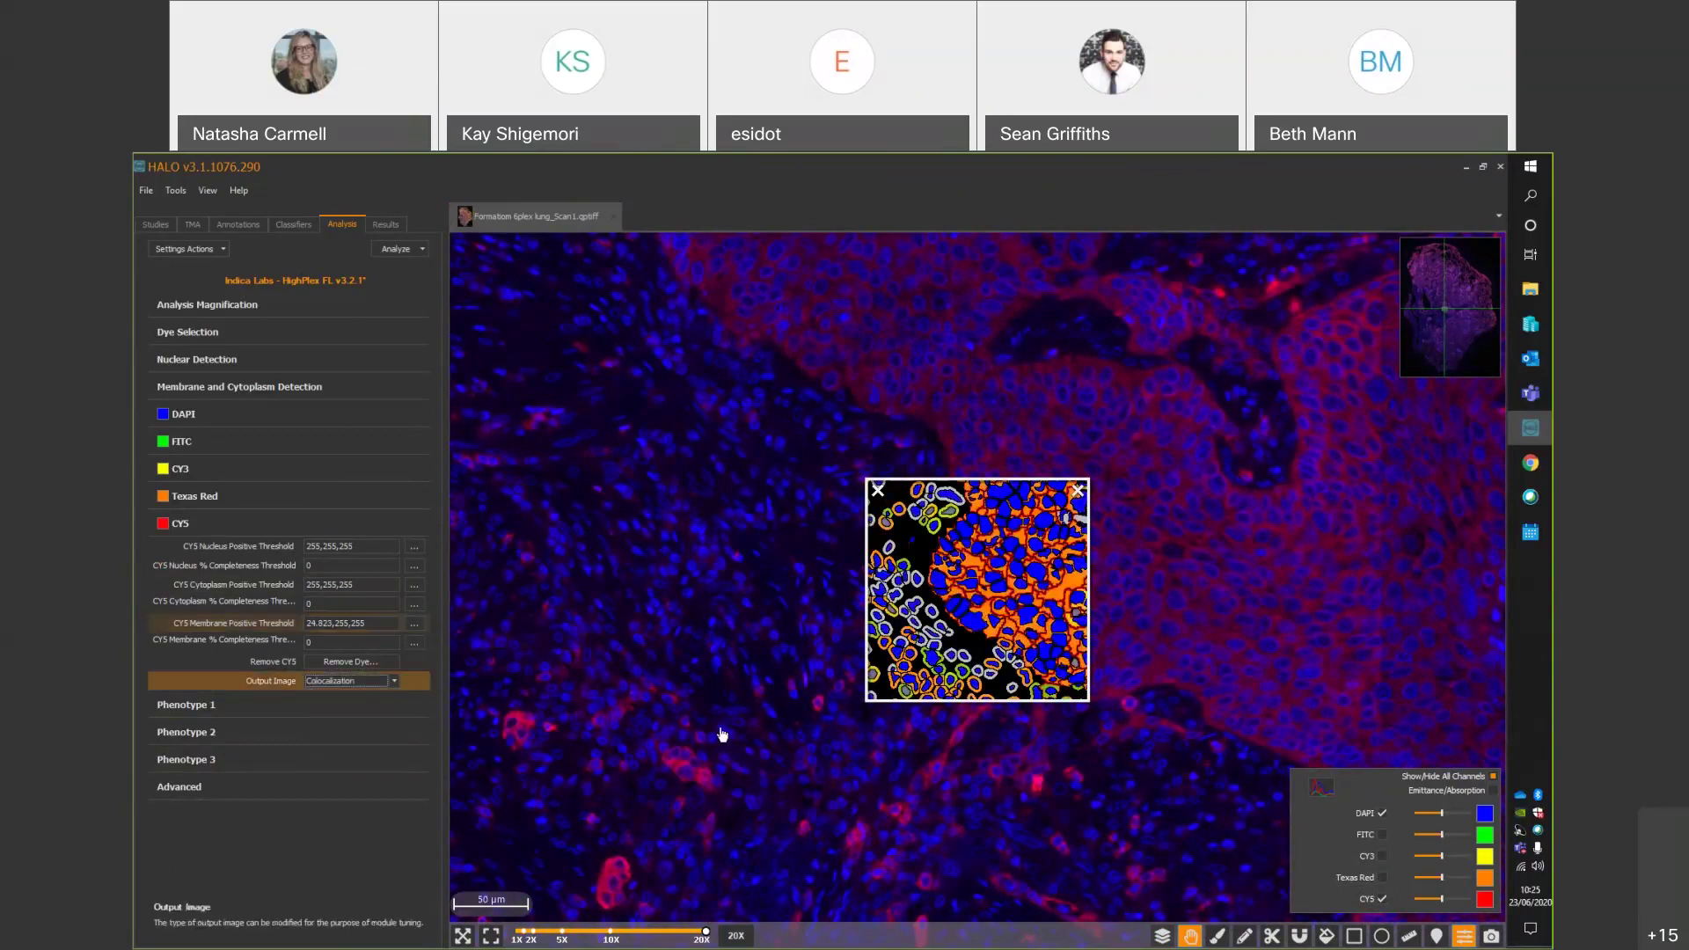
Place the preview over the stroma between the tumour nests and show the FITC, CY3 and Texas Red channels as well.
{"action": "left_click_drag", "start_coordinate": [722, 734], "coordinate": [968, 615]}
{"action": "left_click", "coordinate": [1382, 834]}
{"action": "left_click", "coordinate": [1382, 855]}
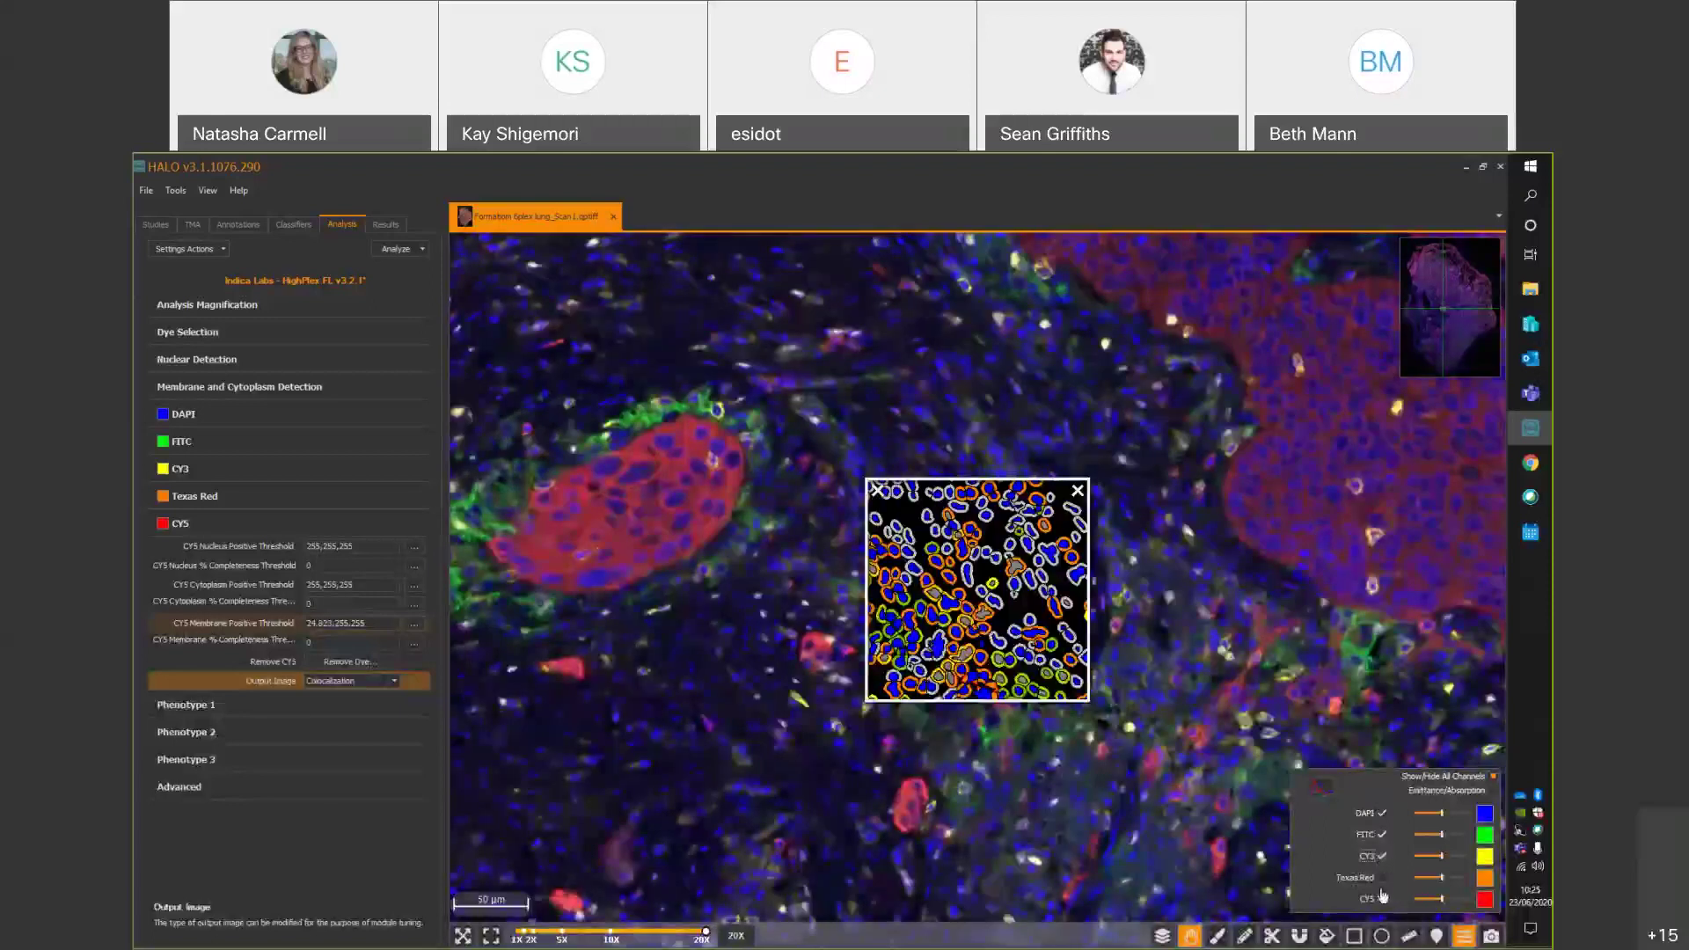
{"action": "left_click", "coordinate": [1381, 877]}
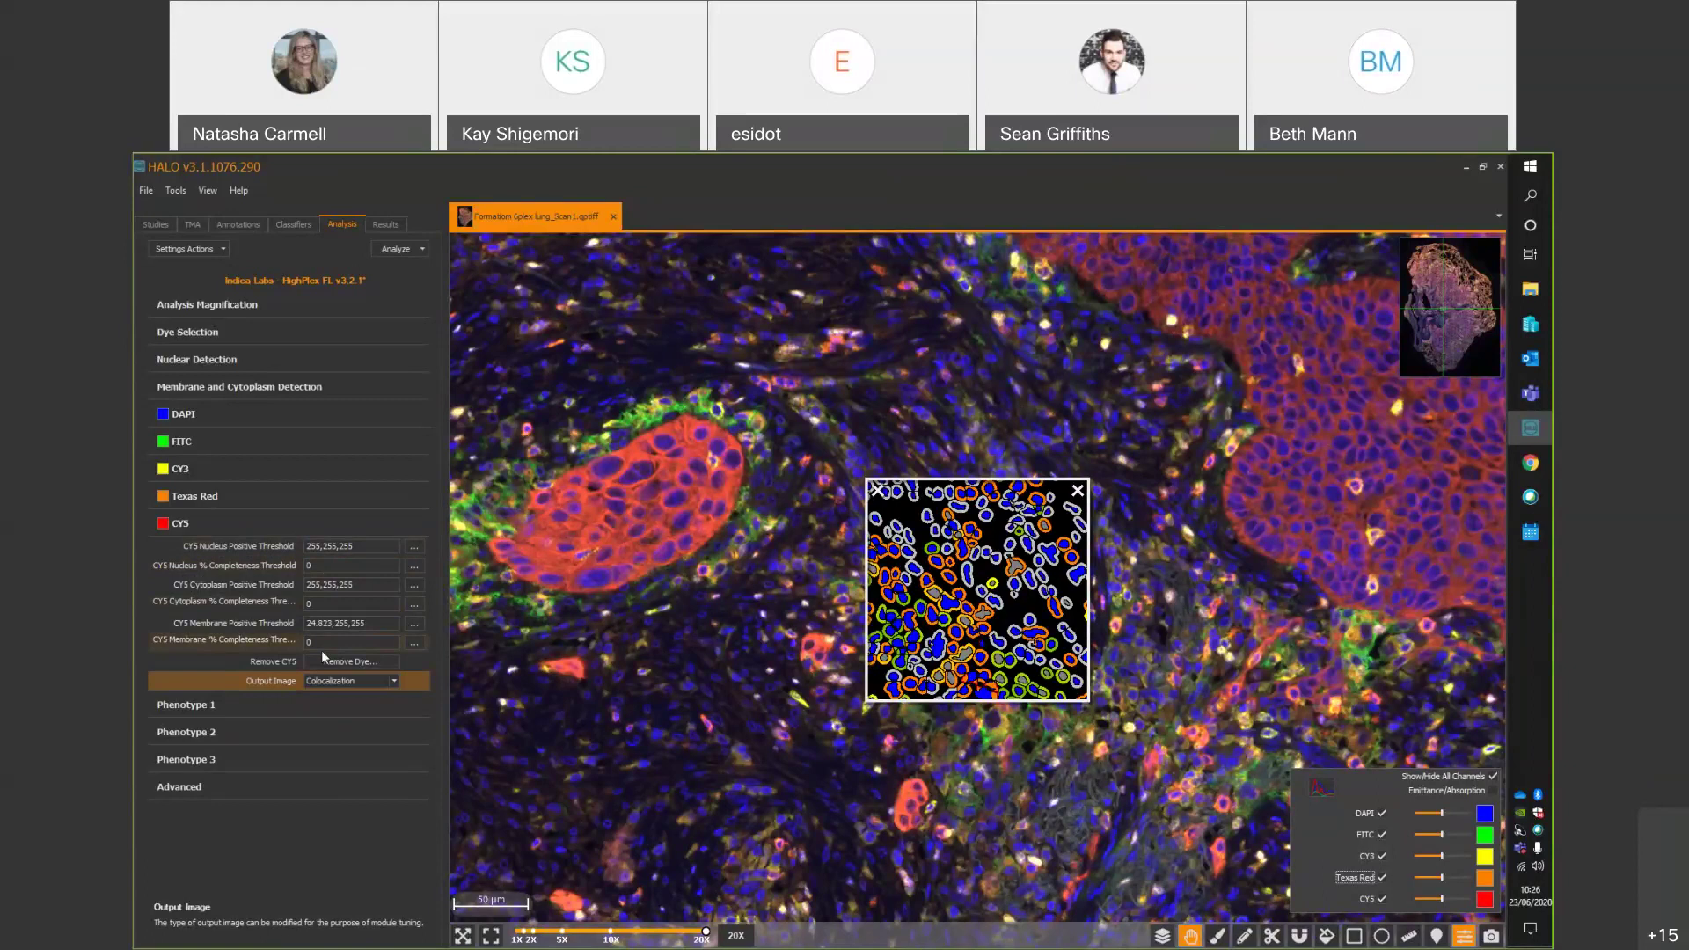
Close the live preview, hide the CY5 and Texas Red channels, and start a new live preview.
{"action": "left_click", "coordinate": [887, 503]}
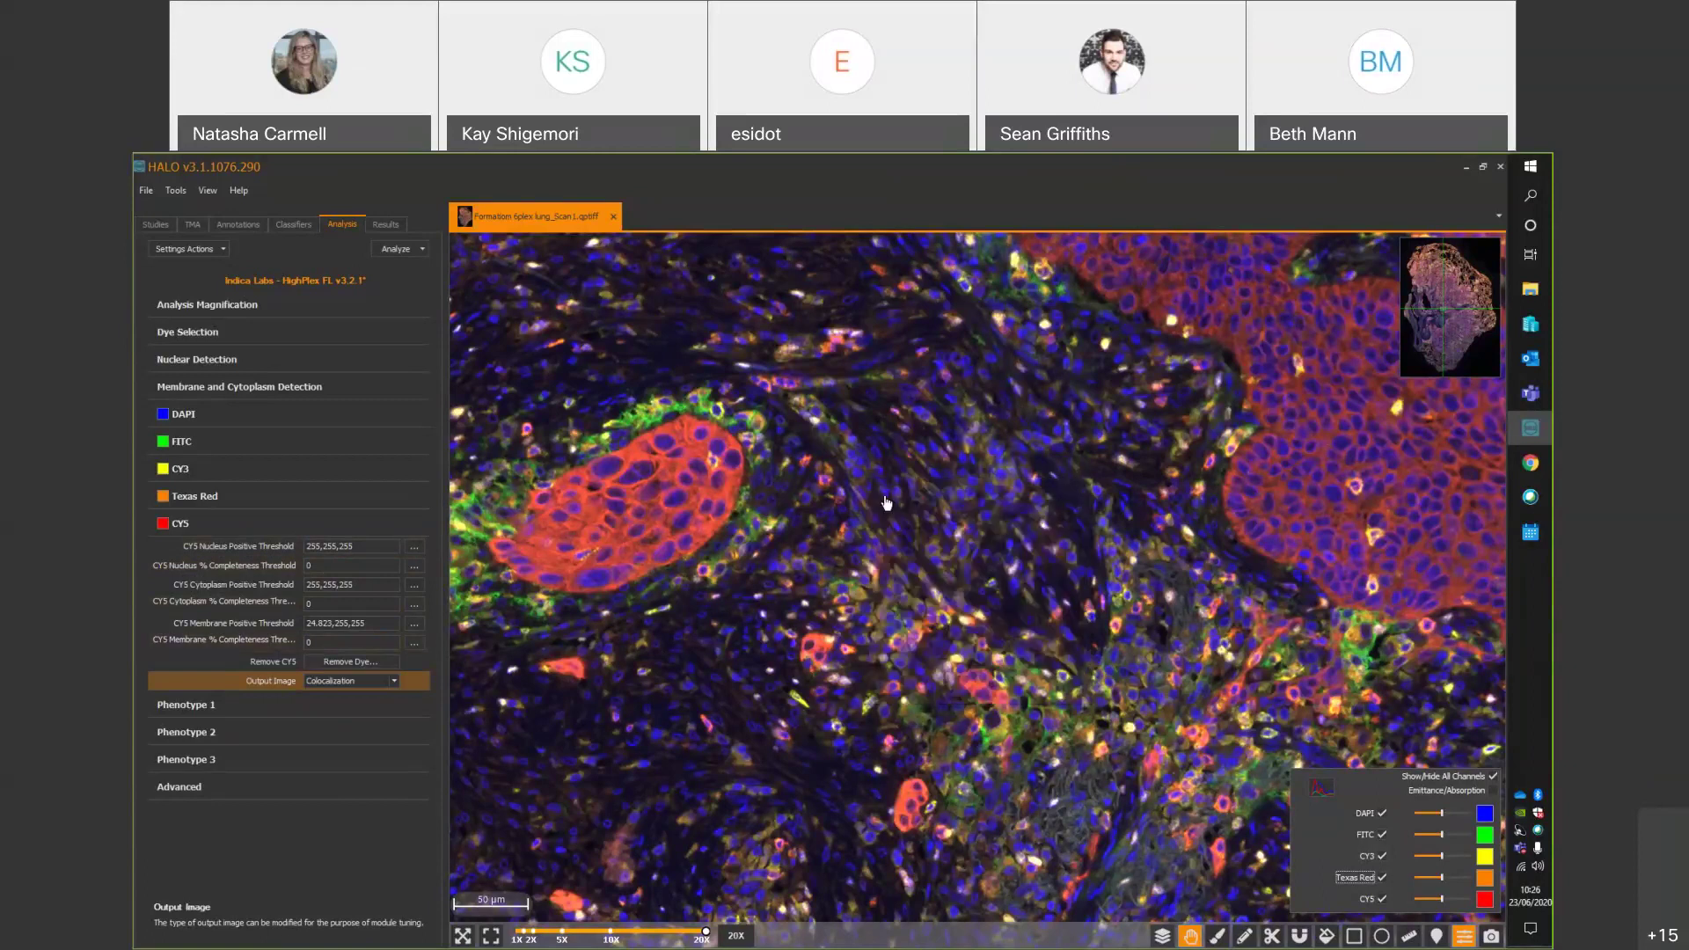
{"action": "left_click", "coordinate": [1384, 900]}
{"action": "left_click", "coordinate": [1382, 877]}
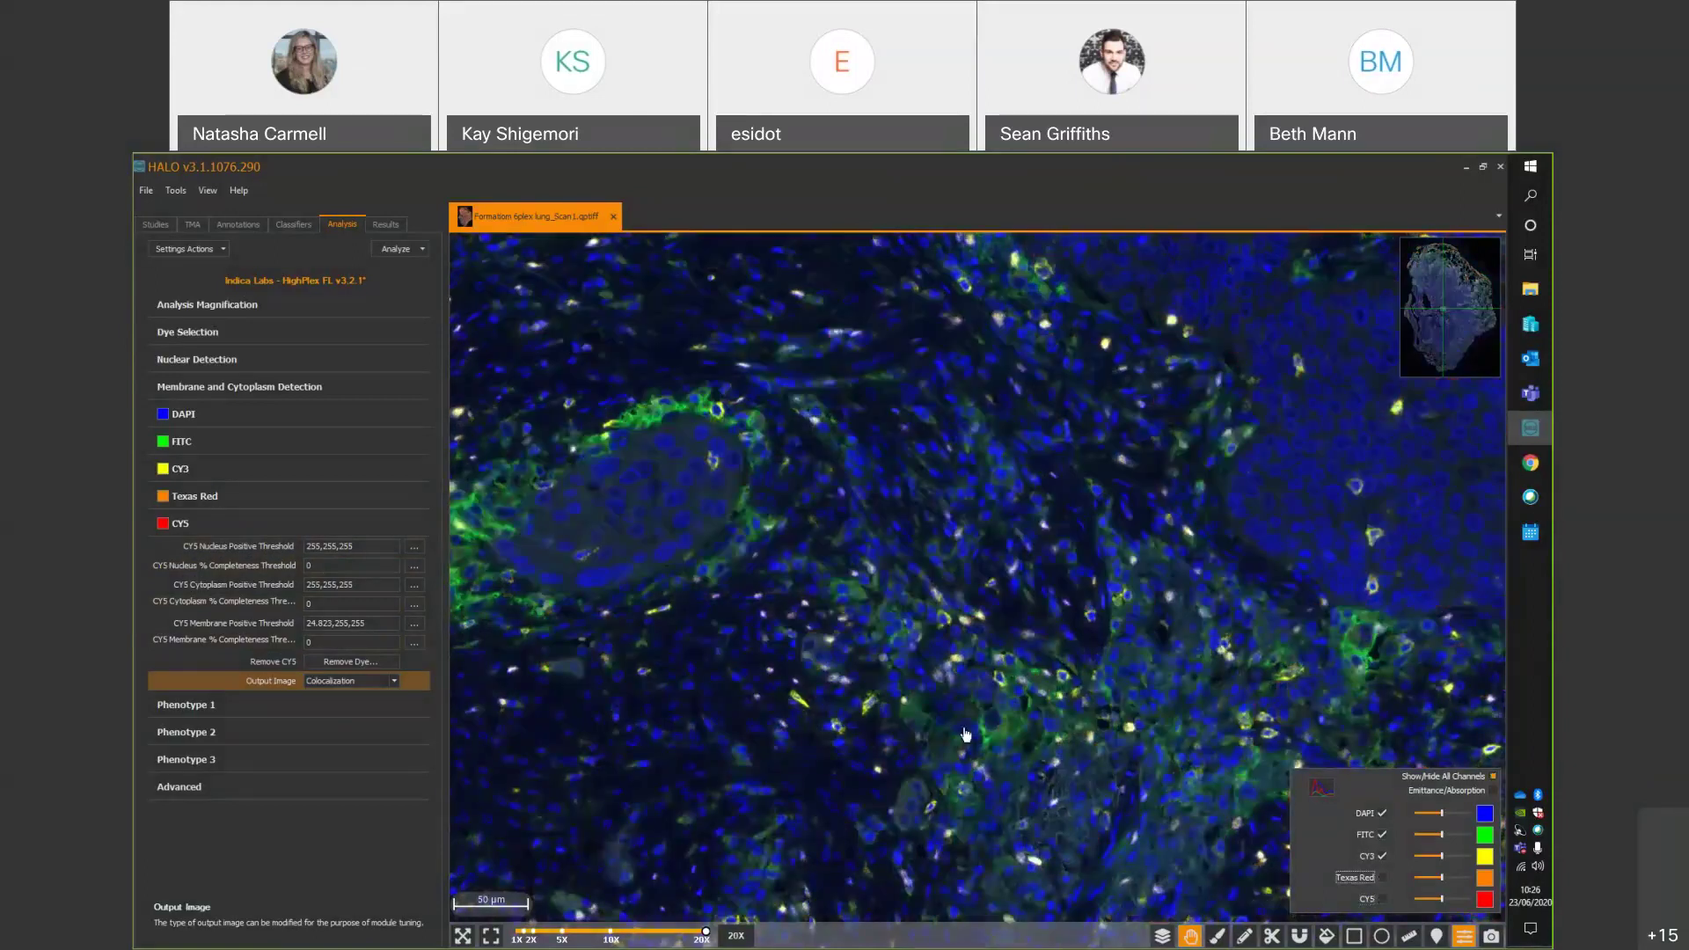
{"action": "left_click", "coordinate": [424, 250]}
{"action": "left_click", "coordinate": [420, 267]}
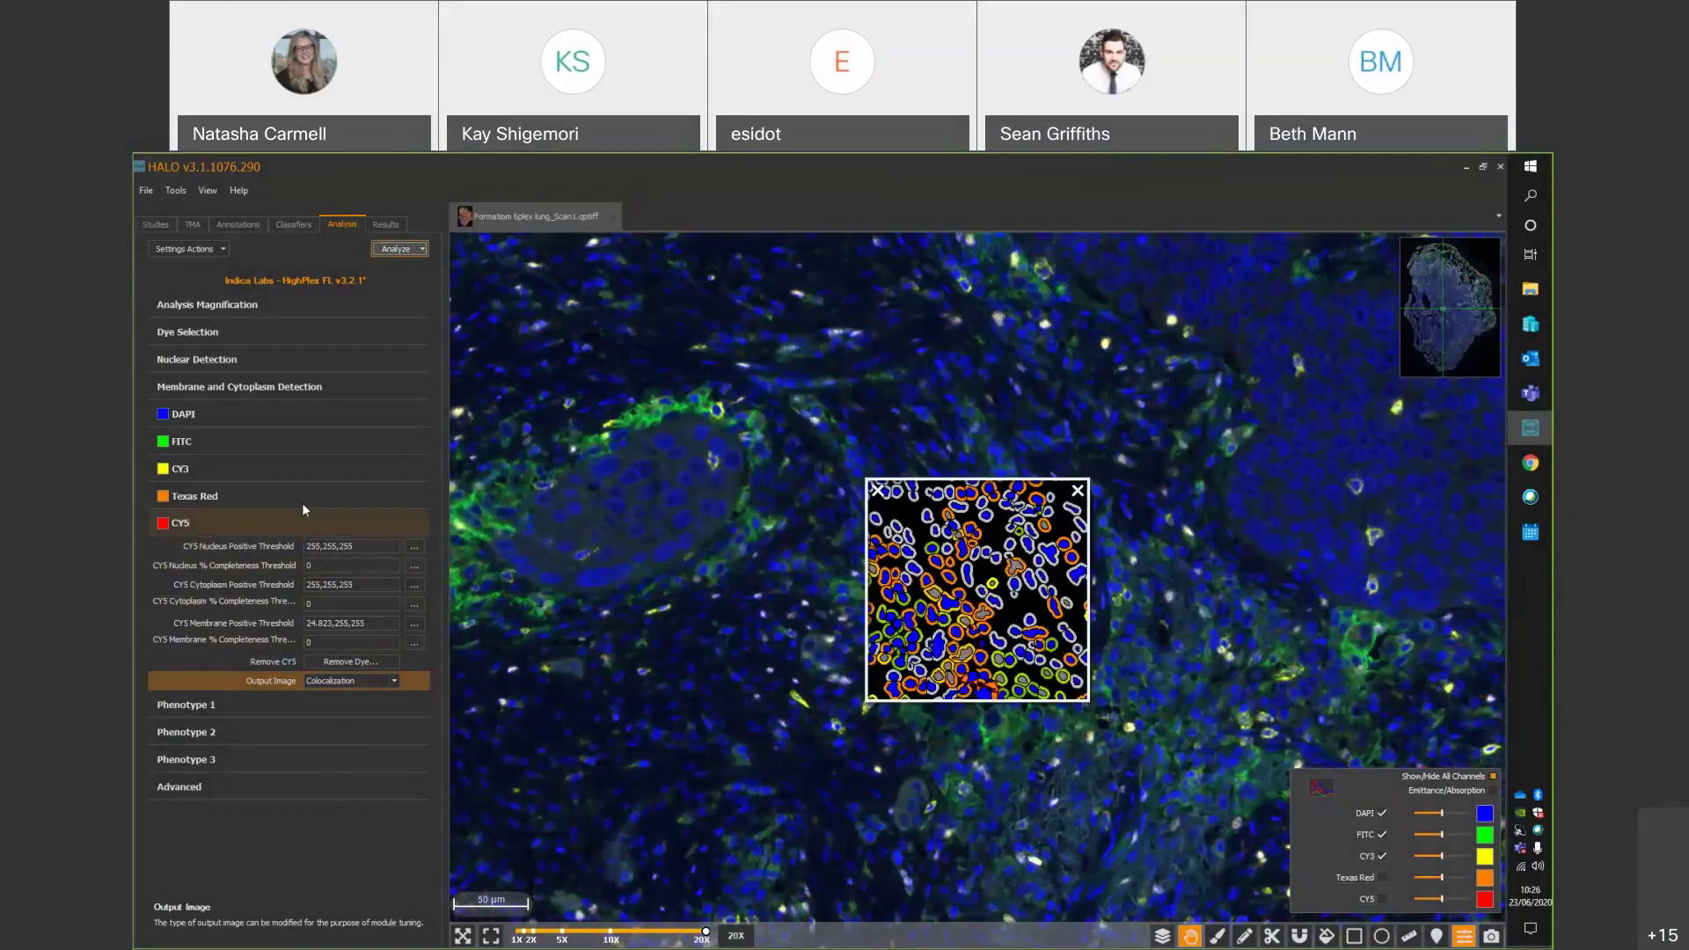
Open the FITC settings and switch the output image to FITC.
{"action": "left_click", "coordinate": [282, 443]}
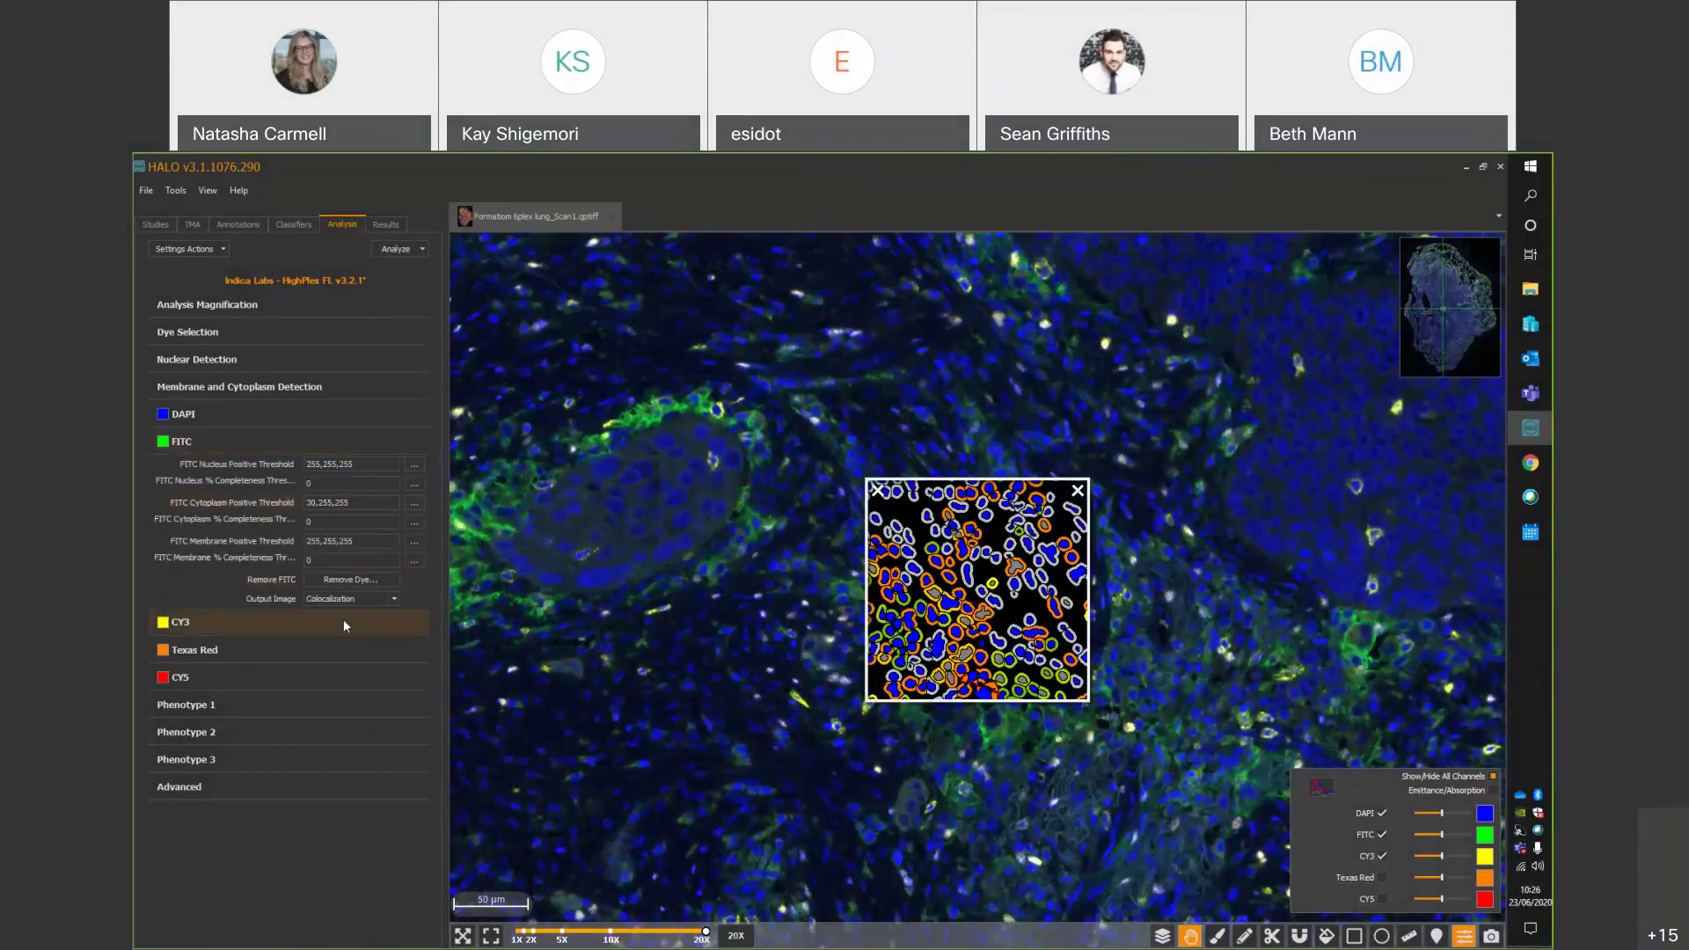
{"action": "left_click", "coordinate": [348, 599]}
{"action": "left_click", "coordinate": [350, 631]}
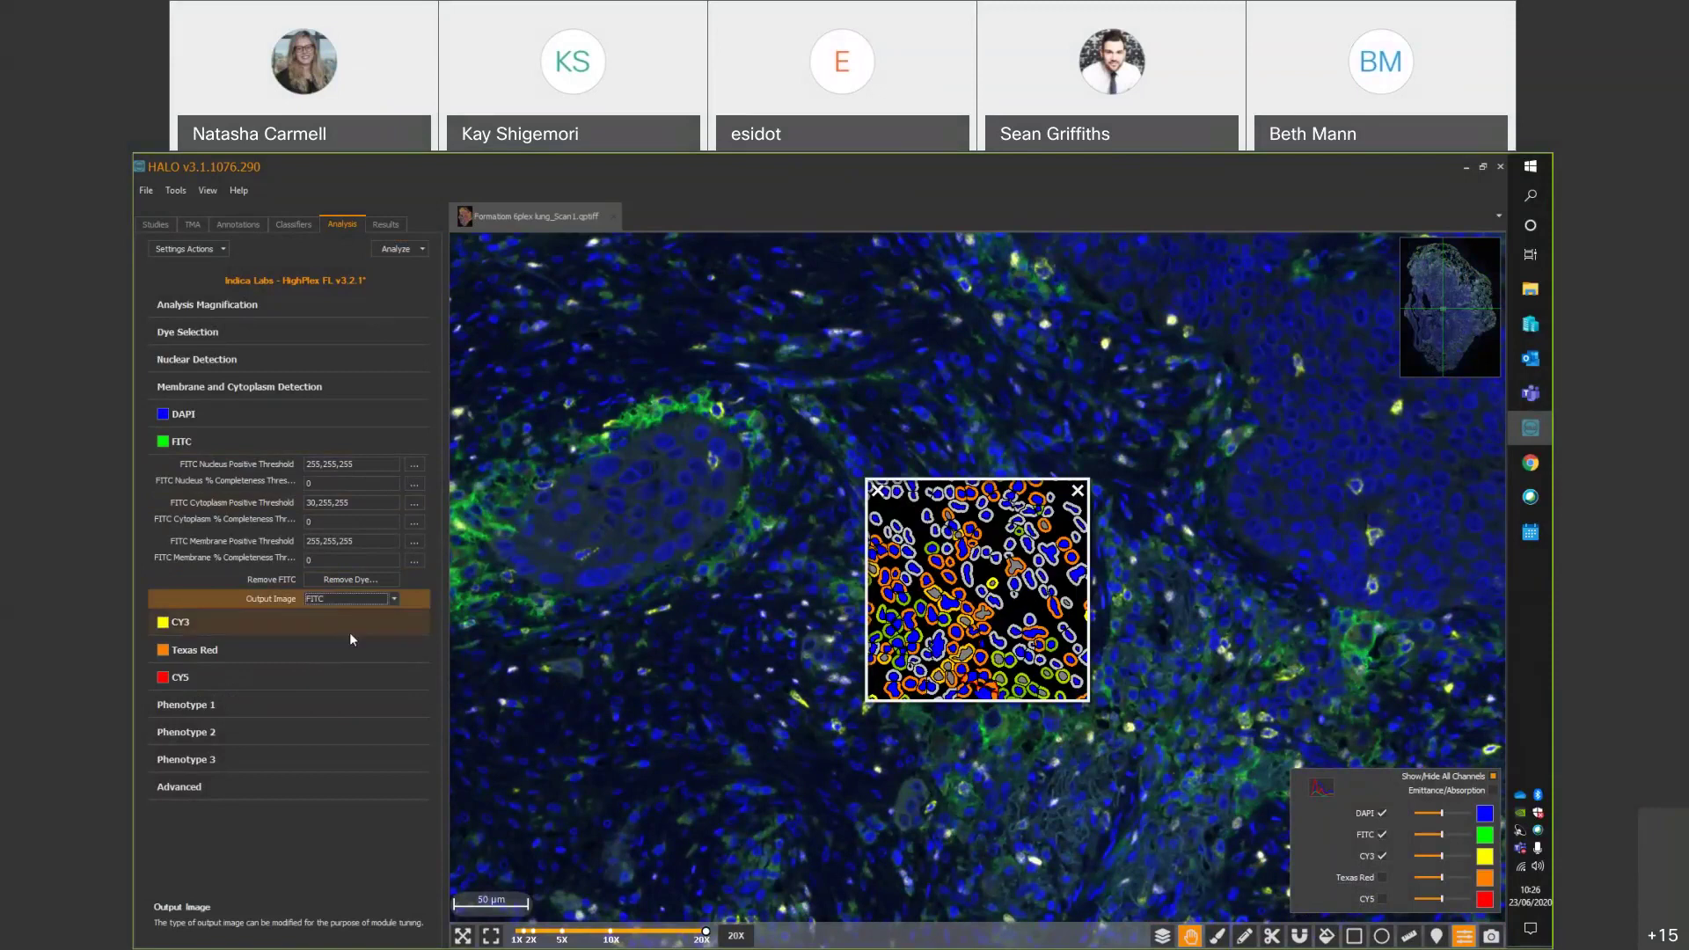
Compare the FITC markup with the stain beside the tumour nest and lower the FITC Cytoplasm Positive Threshold to 17.5885,255,255.
{"action": "left_click", "coordinate": [1163, 938]}
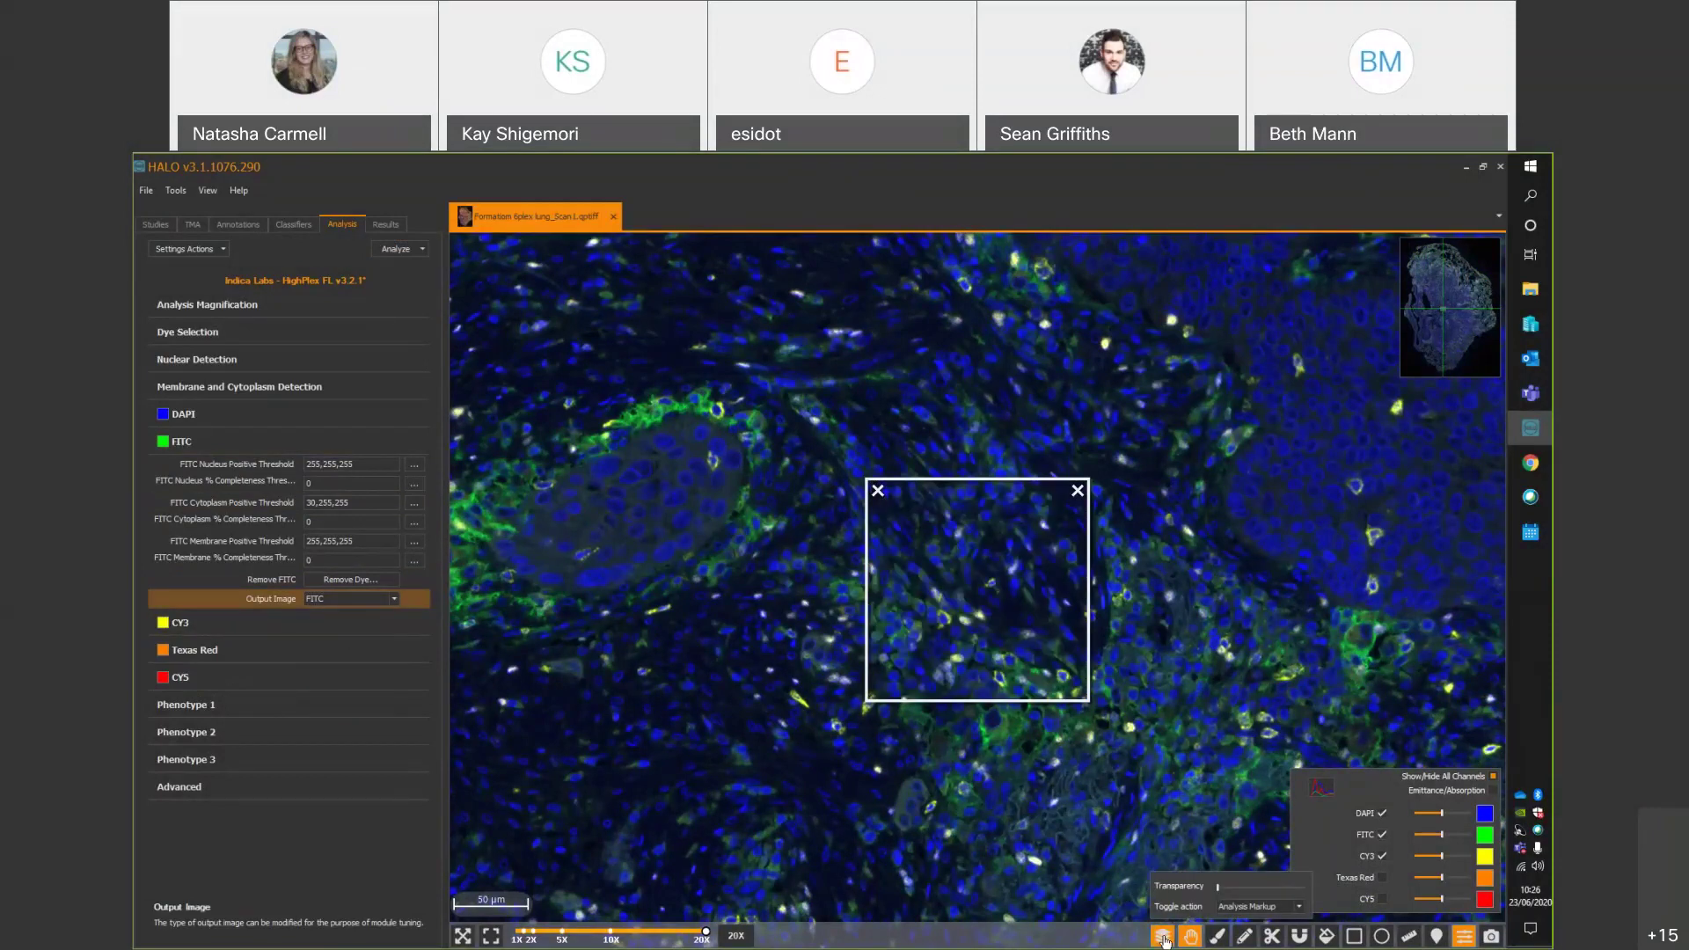
{"action": "left_click", "coordinate": [1163, 937]}
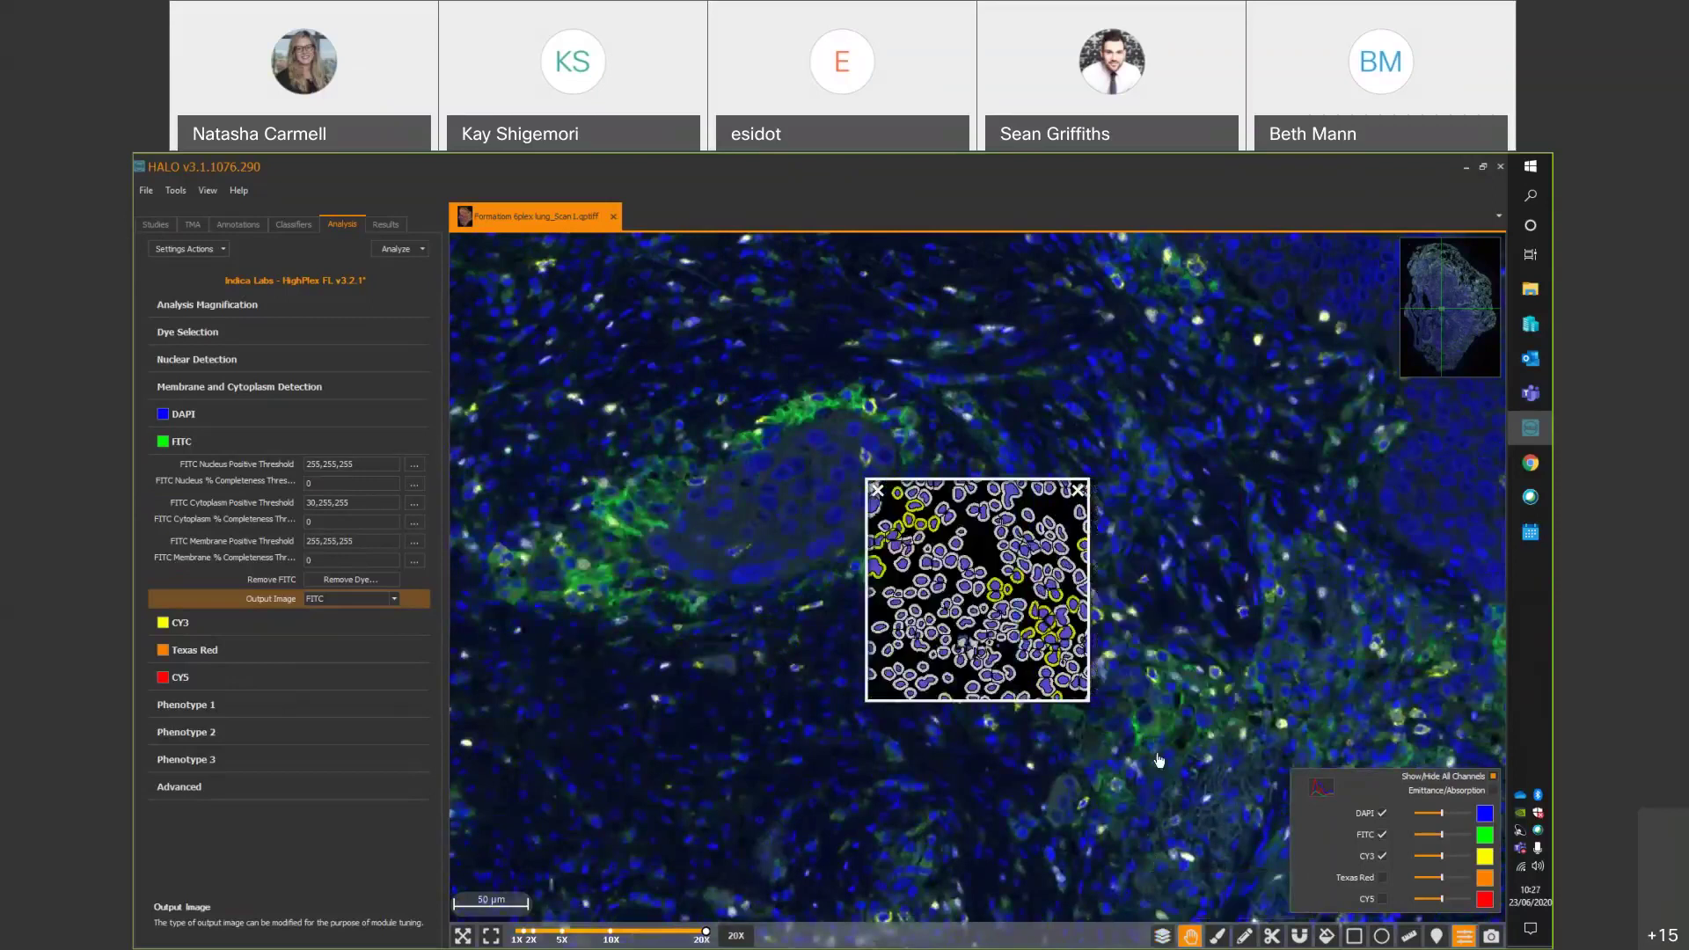
{"action": "left_click", "coordinate": [1163, 939]}
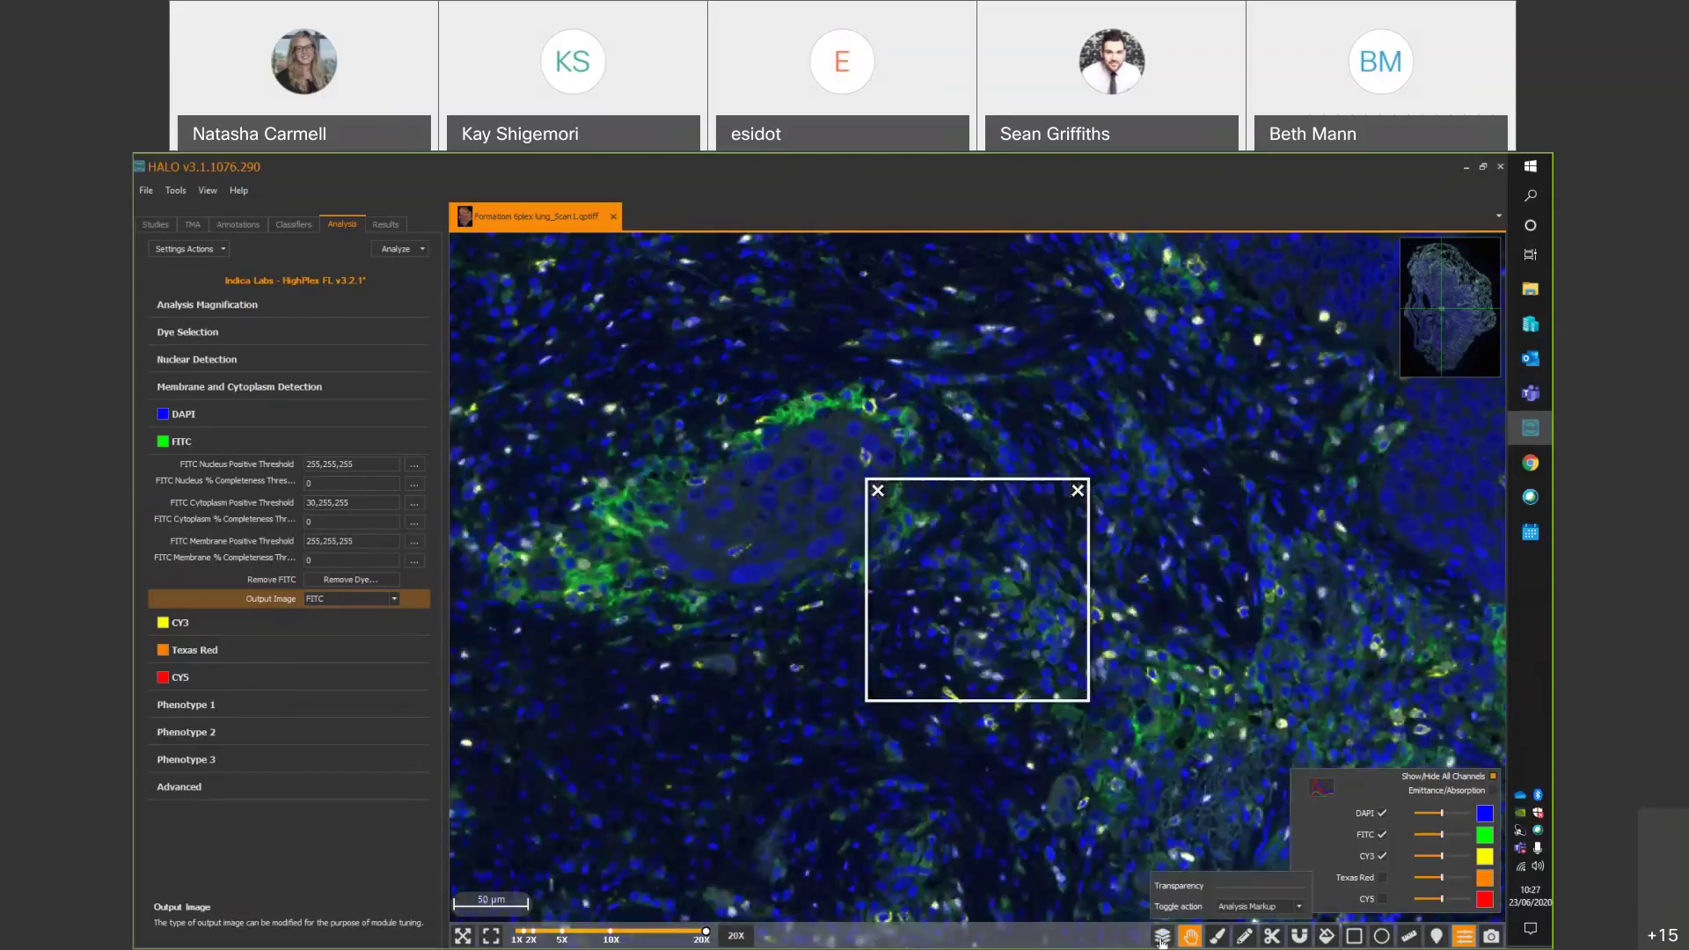
{"action": "left_click", "coordinate": [1162, 938]}
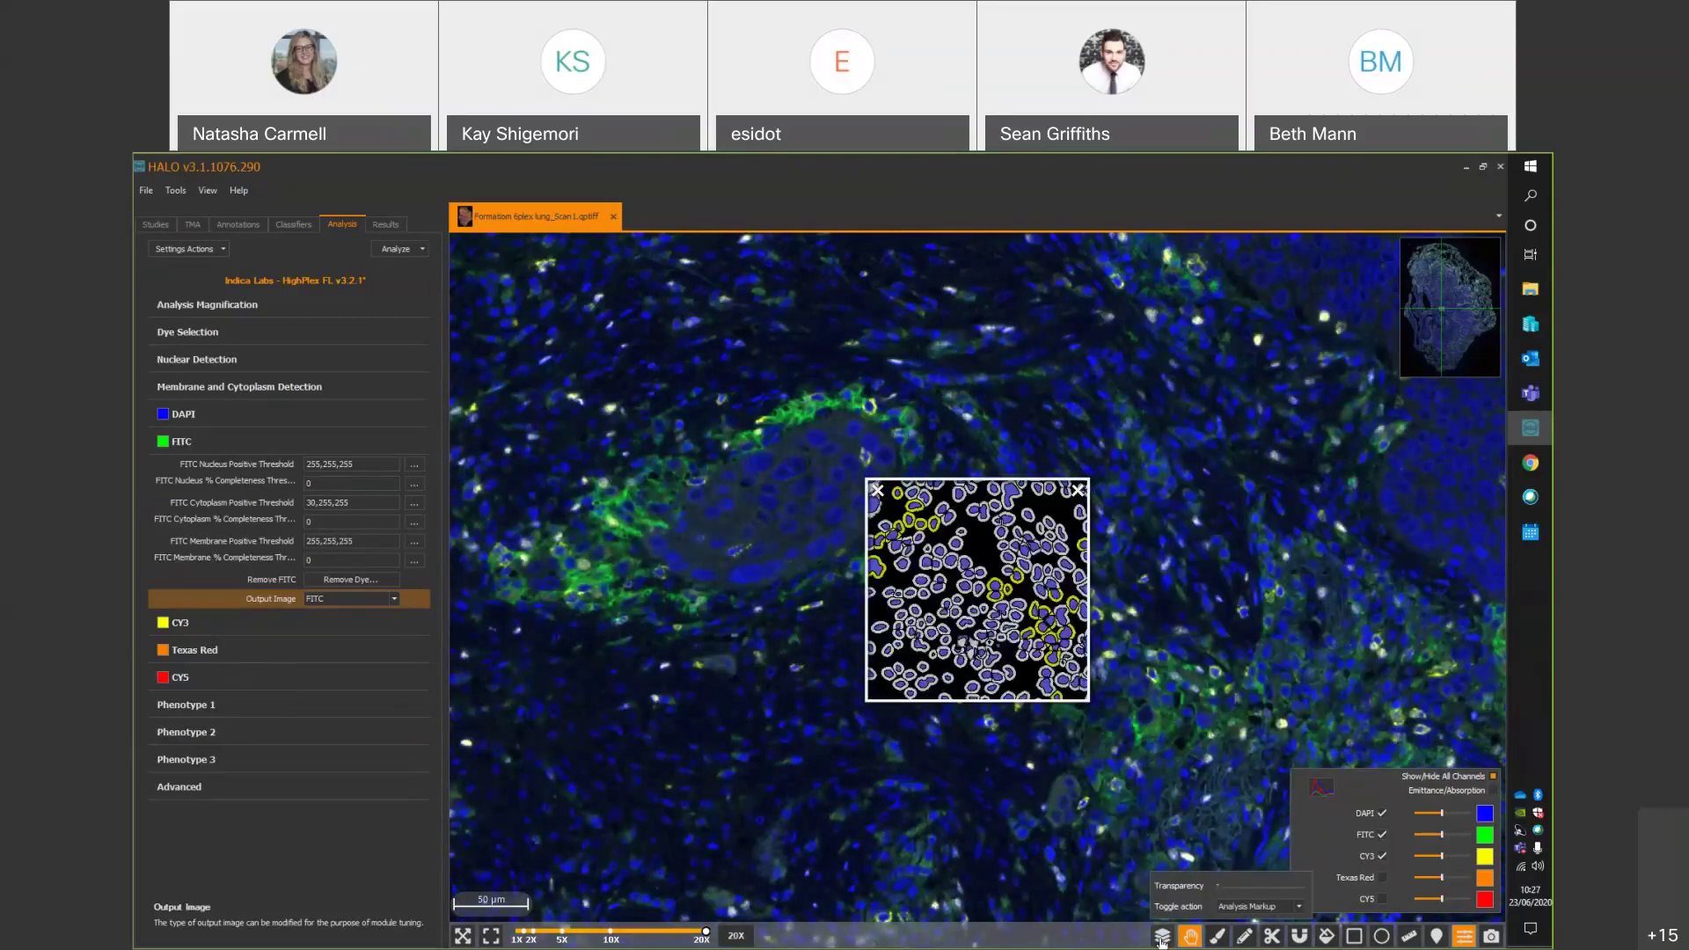
{"action": "left_click", "coordinate": [1162, 939]}
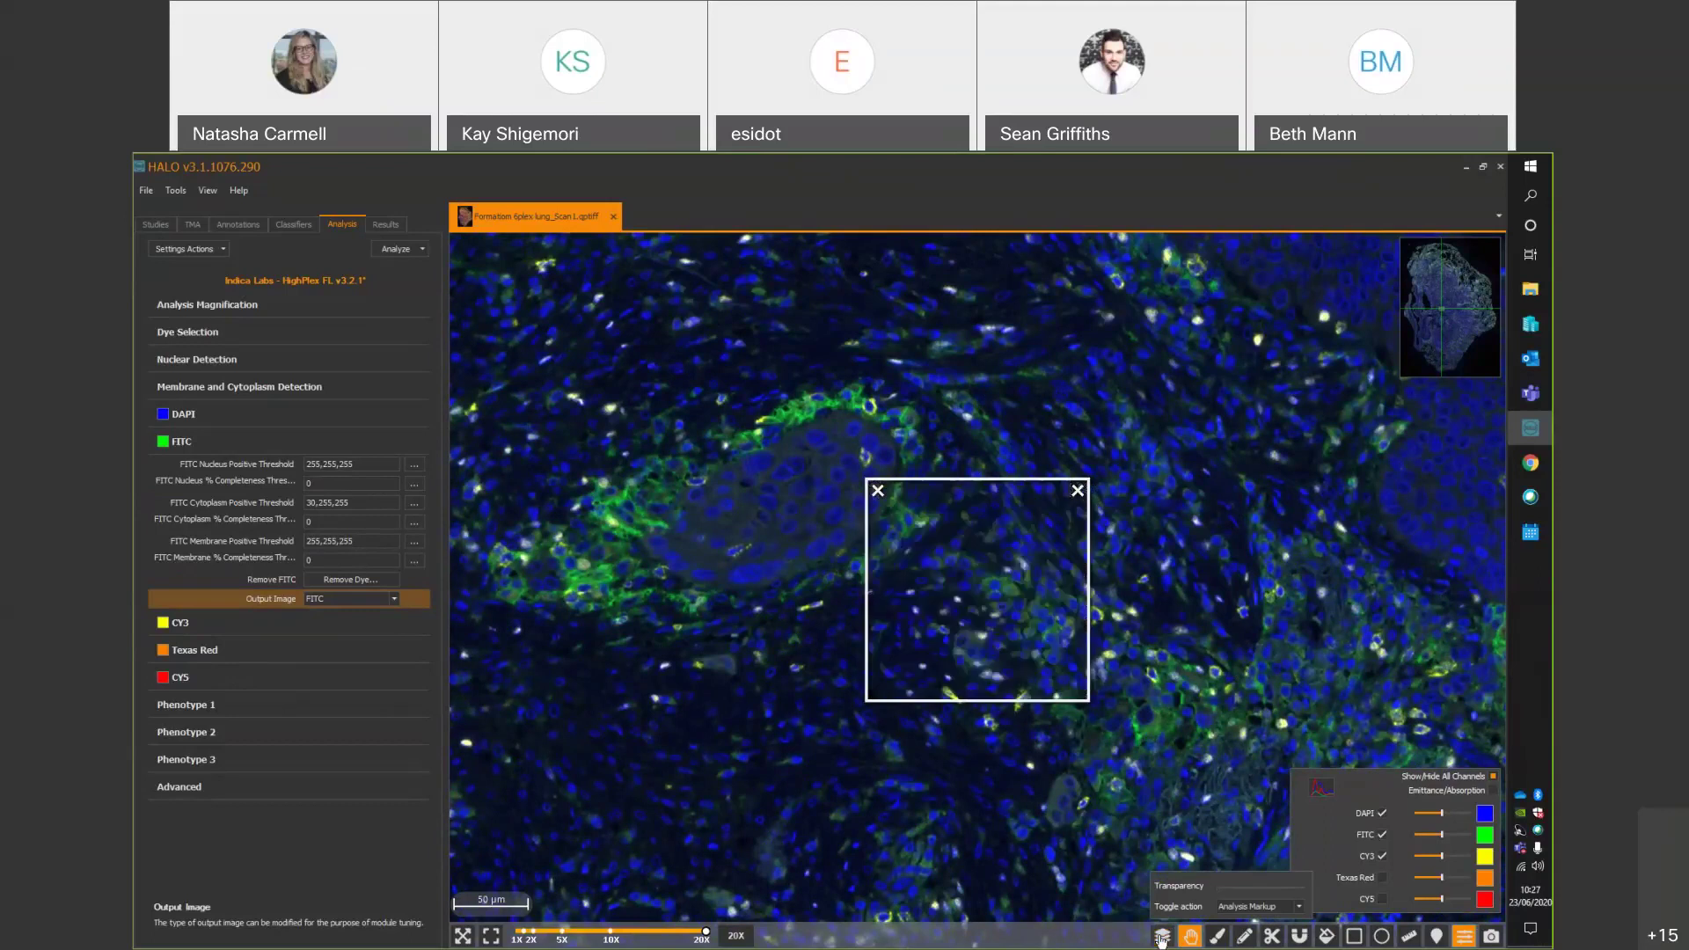
{"action": "left_click", "coordinate": [1162, 939]}
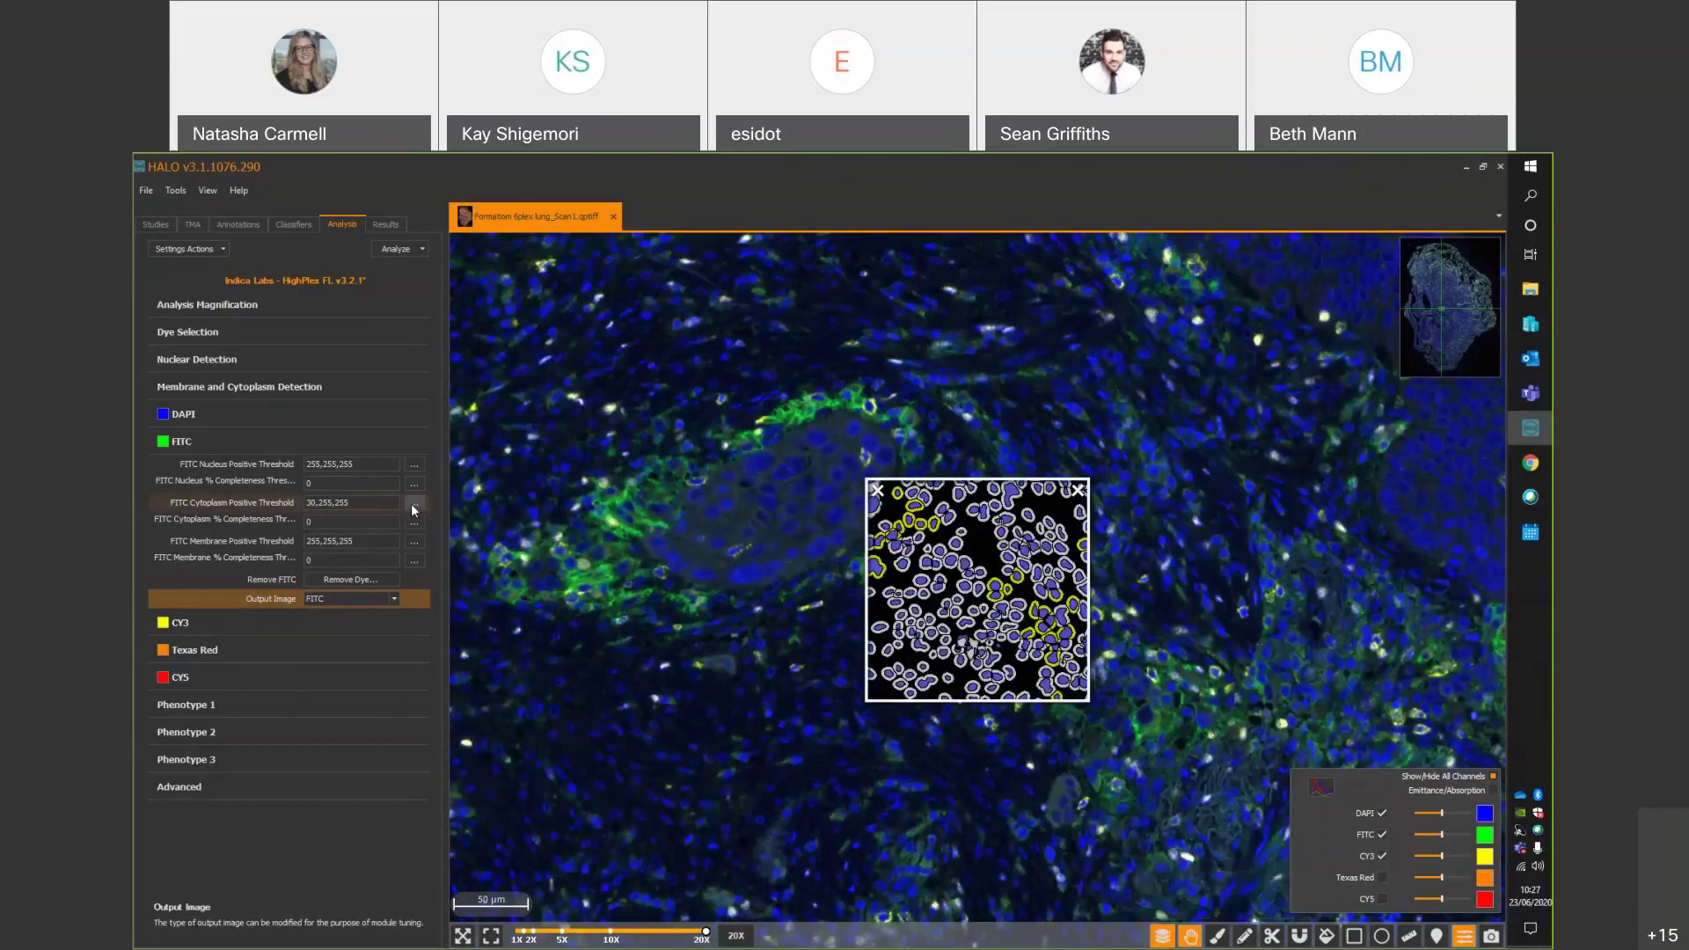
{"action": "left_click", "coordinate": [413, 503]}
{"action": "left_click_drag", "start_coordinate": [439, 520], "coordinate": [429, 526]}
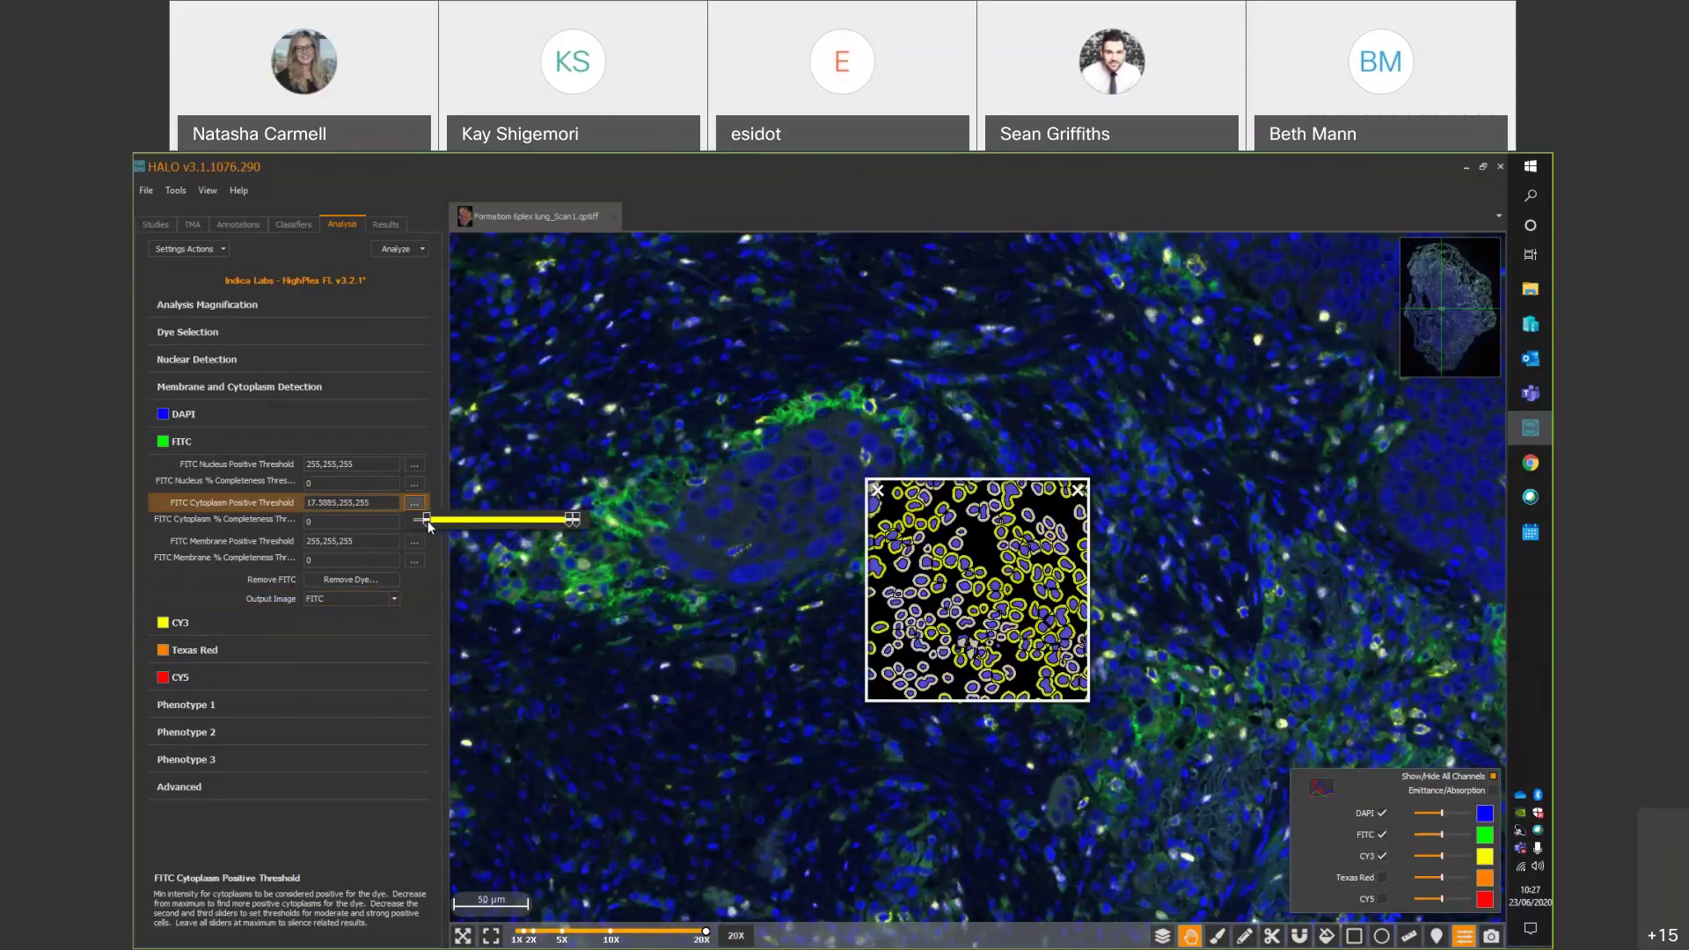
Compare the FITC markup with the stain in the preview area and set the FITC Cytoplasm Positive Threshold to 10,255,255.
{"action": "left_click", "coordinate": [1162, 936]}
{"action": "left_click", "coordinate": [1163, 937]}
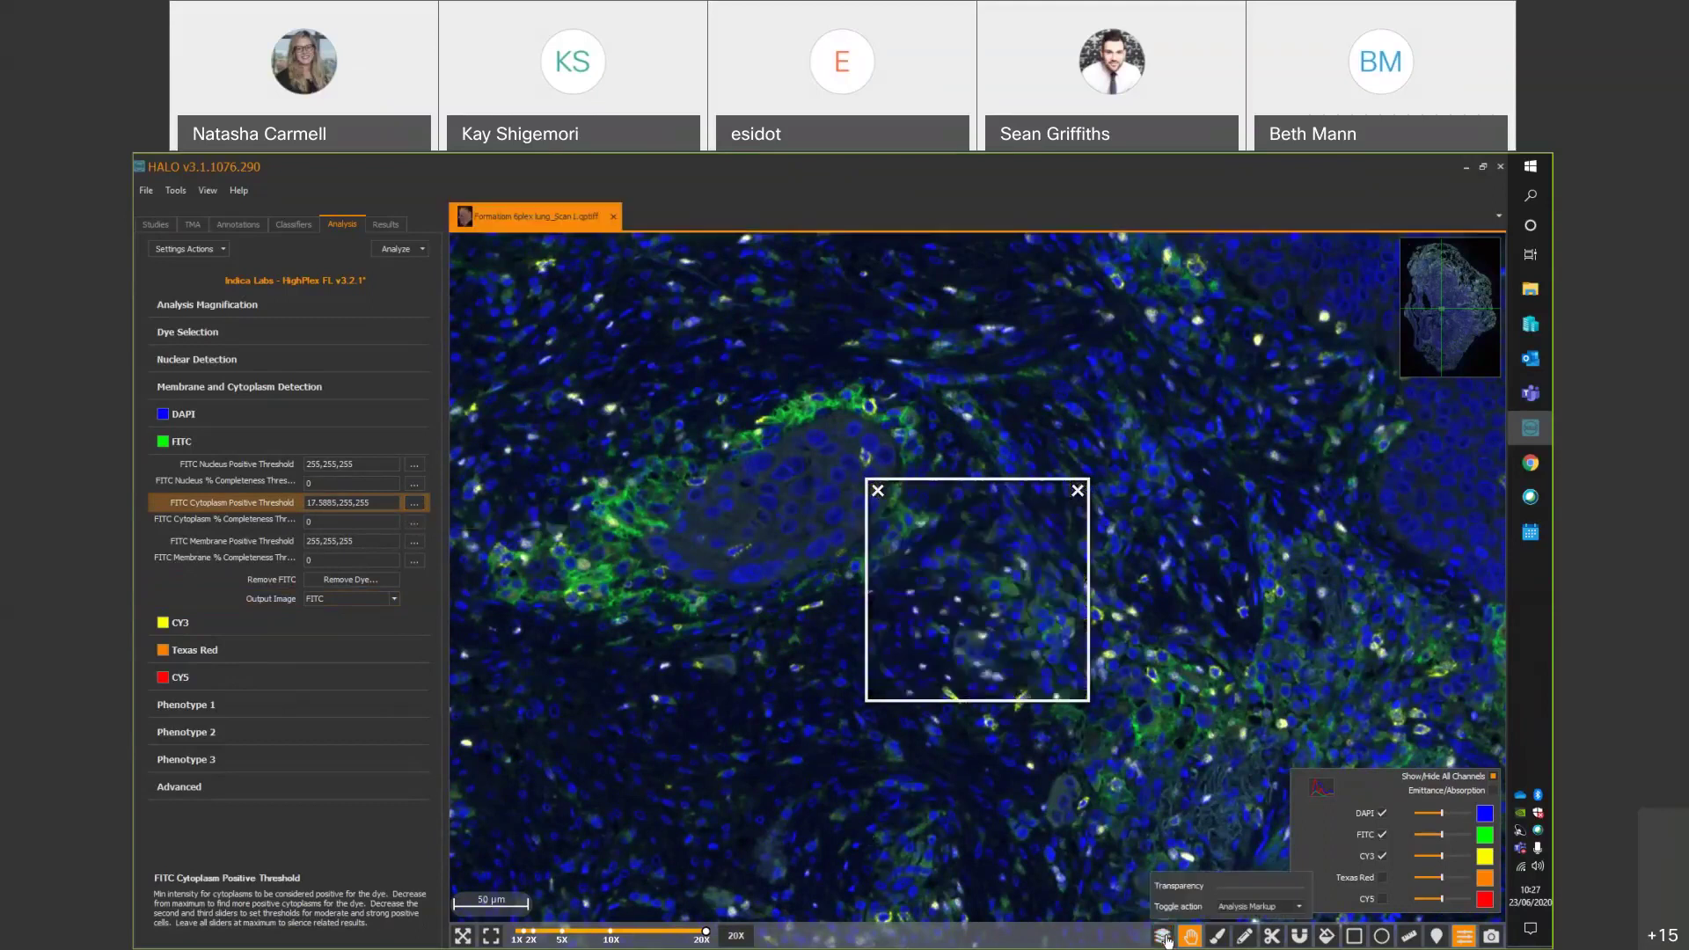
{"action": "left_click", "coordinate": [1164, 938]}
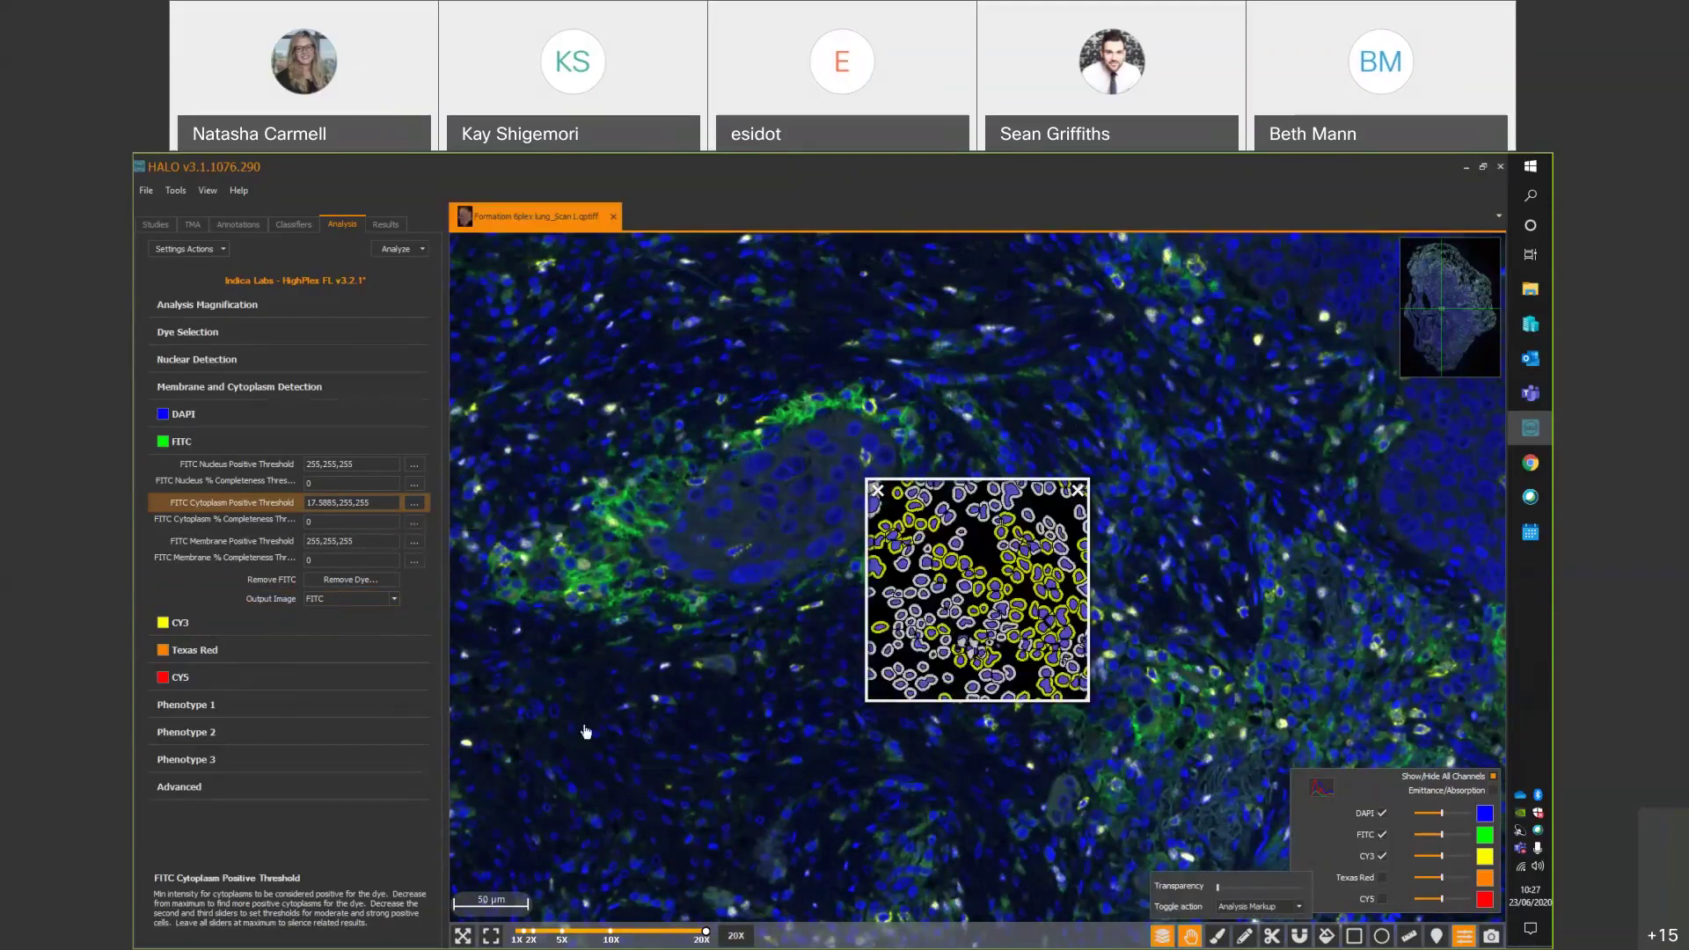
{"action": "left_click", "coordinate": [335, 498]}
{"action": "key", "text": "BackSpace"}
{"action": "key", "text": "BackSpace"}
{"action": "key", "text": "BackSpace"}
{"action": "key", "text": "BackSpace"}
{"action": "key", "text": "BackSpace"}
{"action": "key", "text": "BackSpace"}
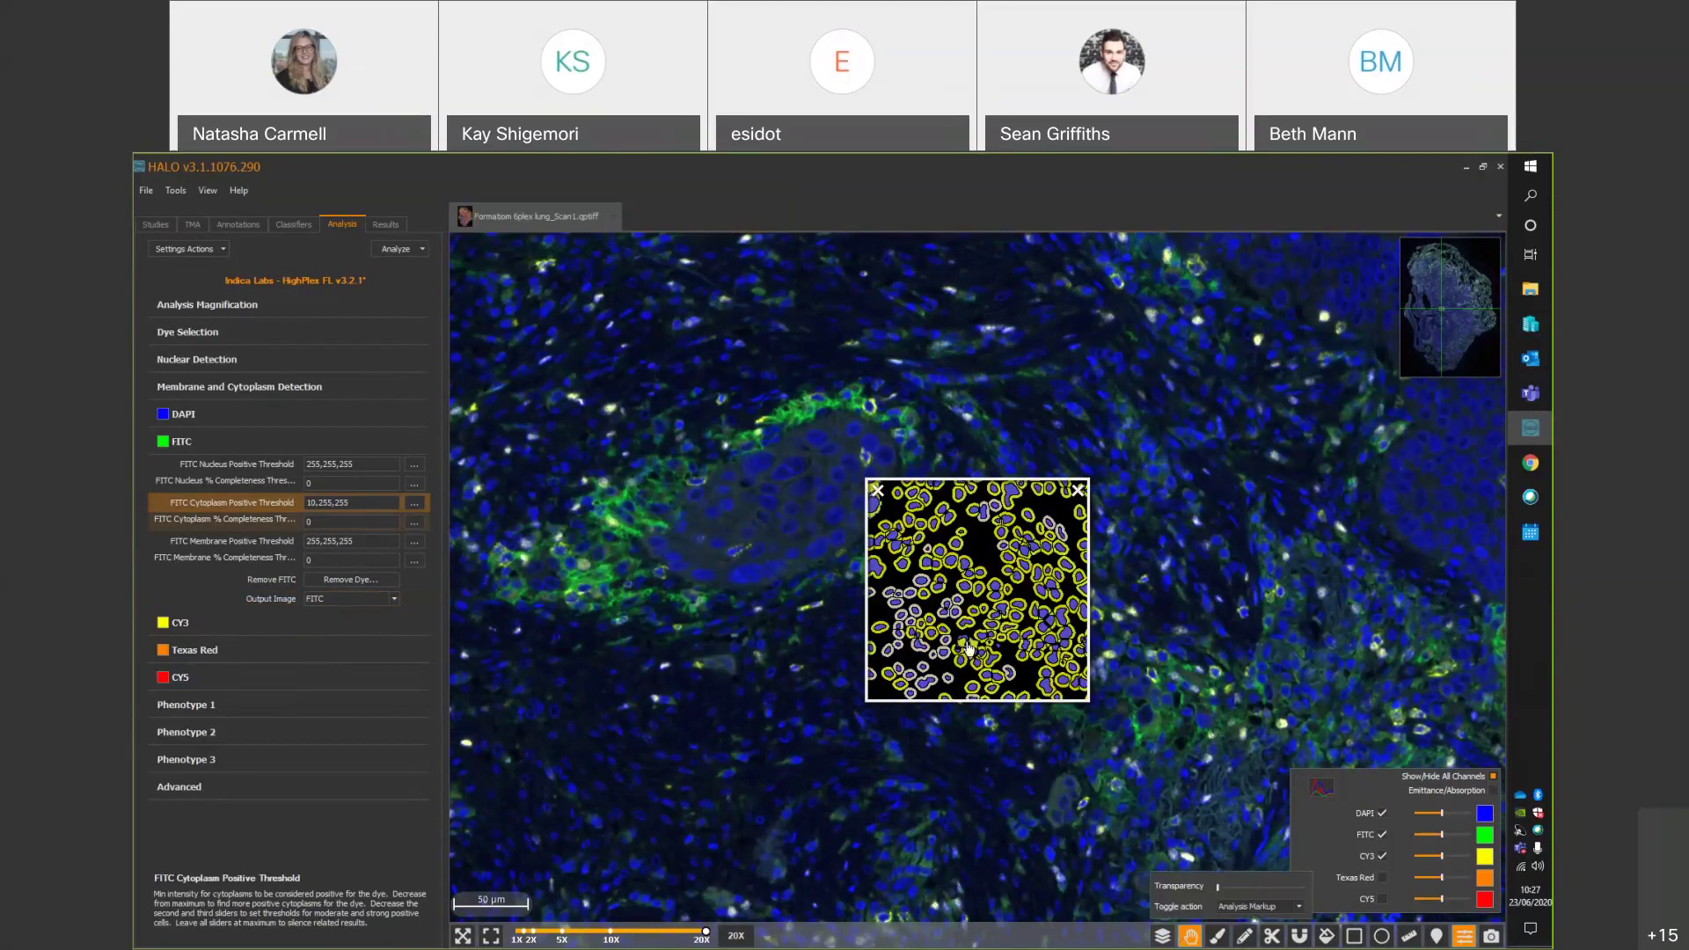
{"action": "left_click", "coordinate": [1162, 938]}
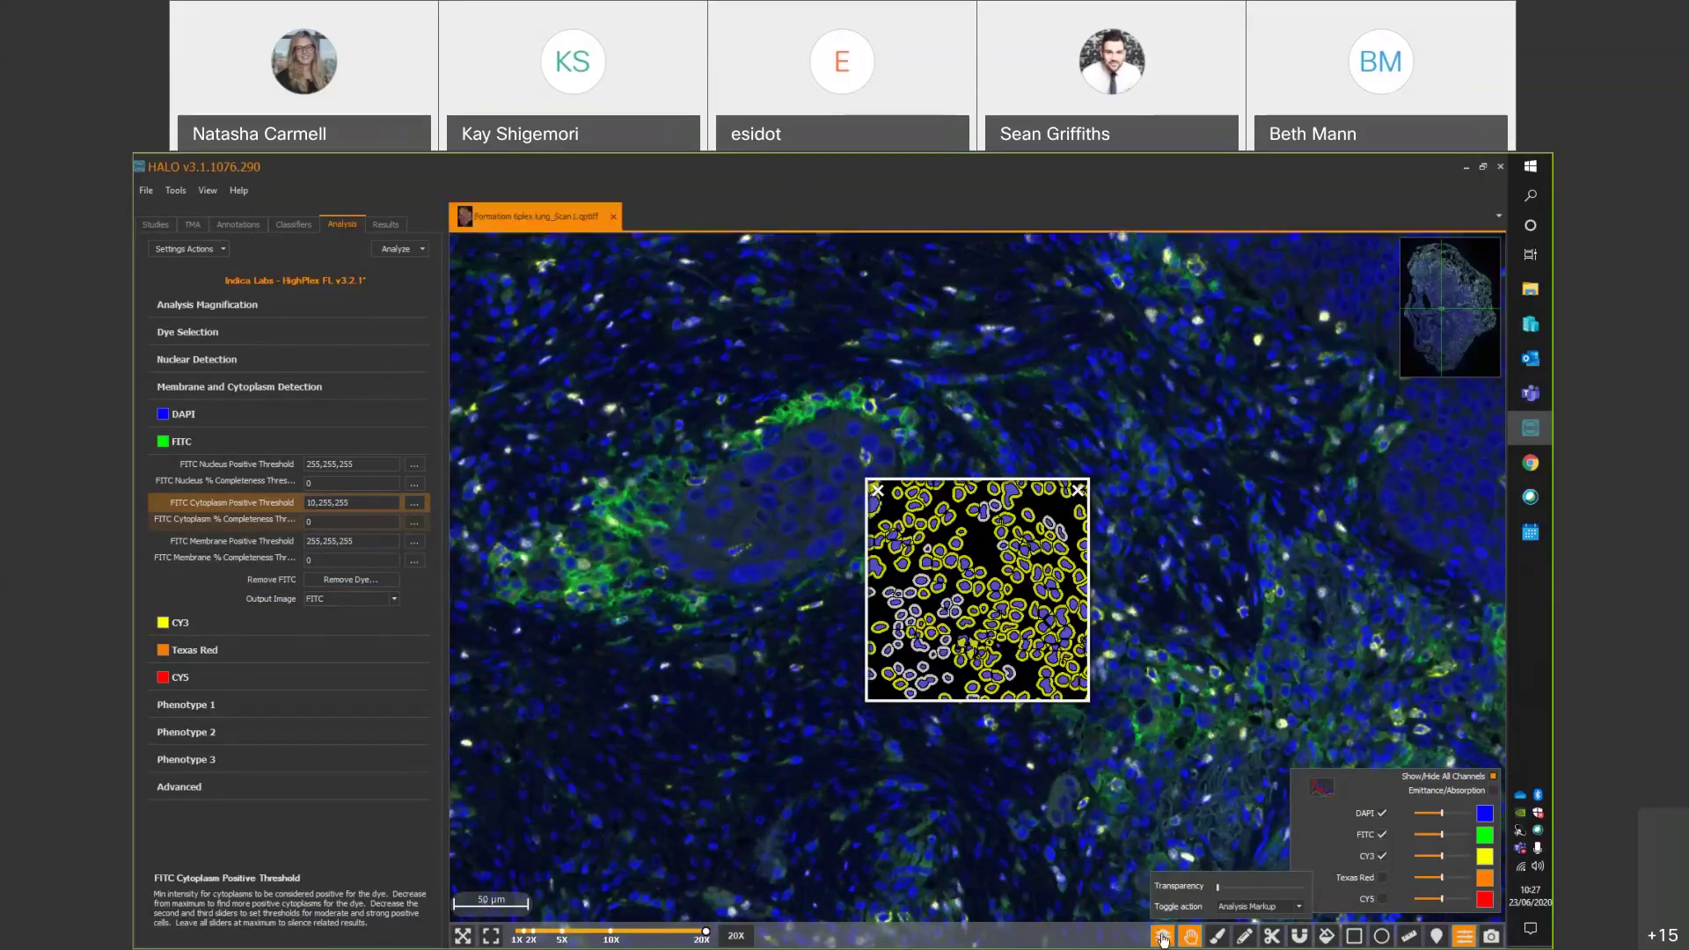
{"action": "left_click", "coordinate": [1162, 938]}
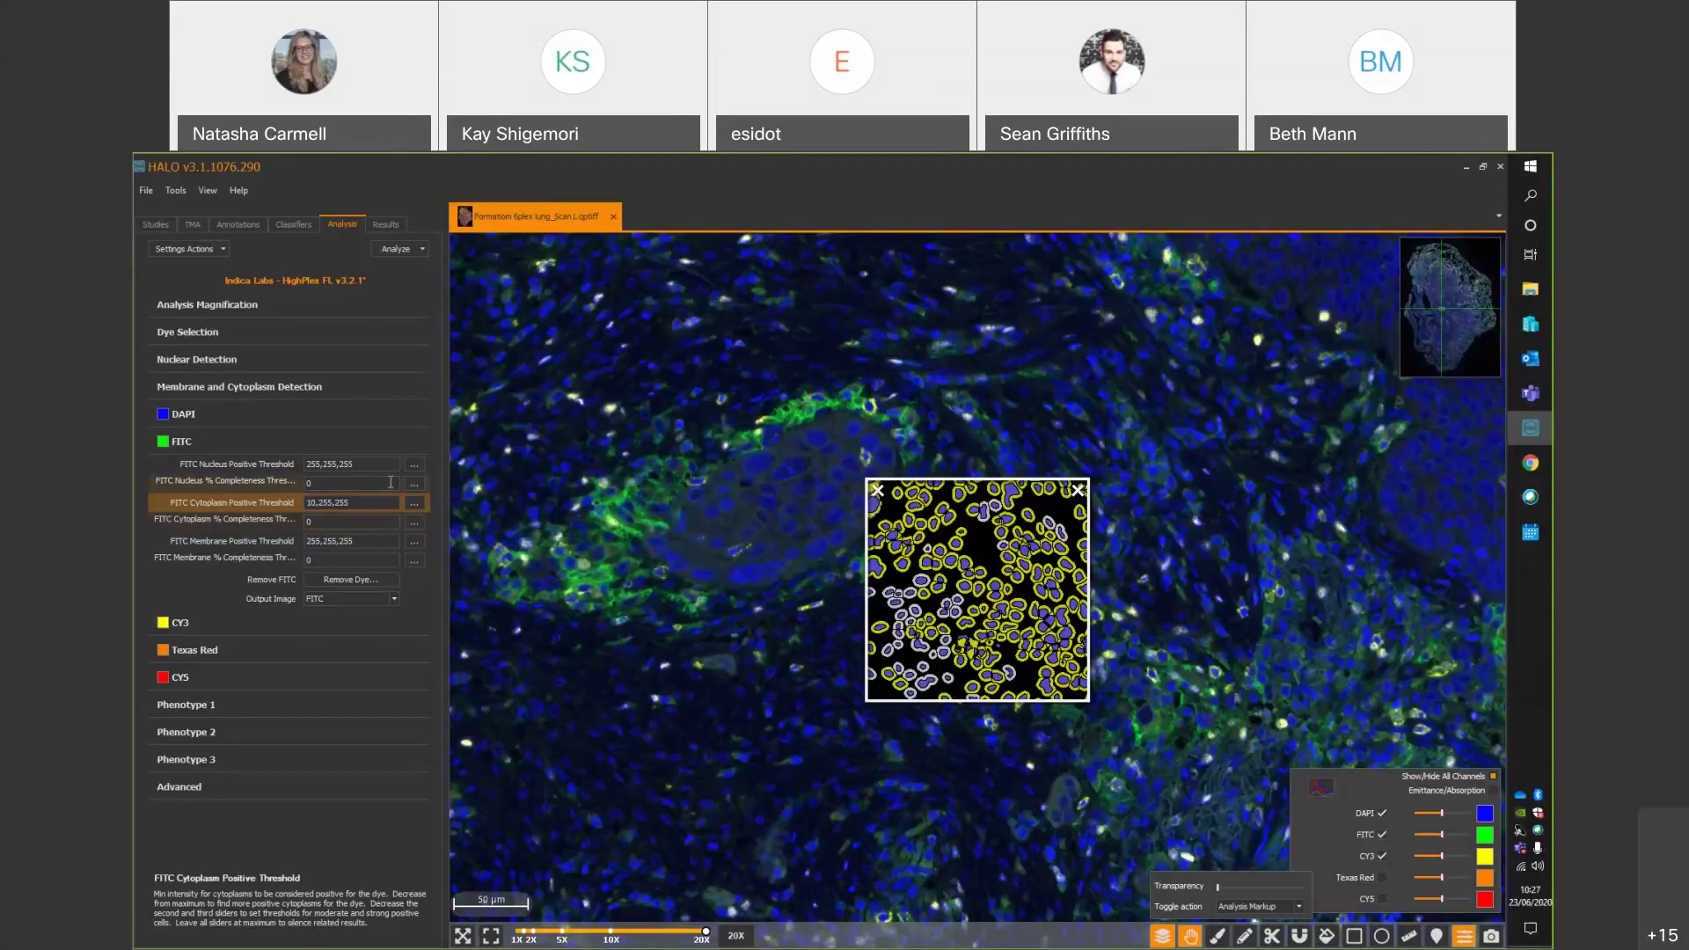
Raise the FITC Cytoplasm % Completeness Threshold to 56.2.
{"action": "left_click", "coordinate": [414, 523]}
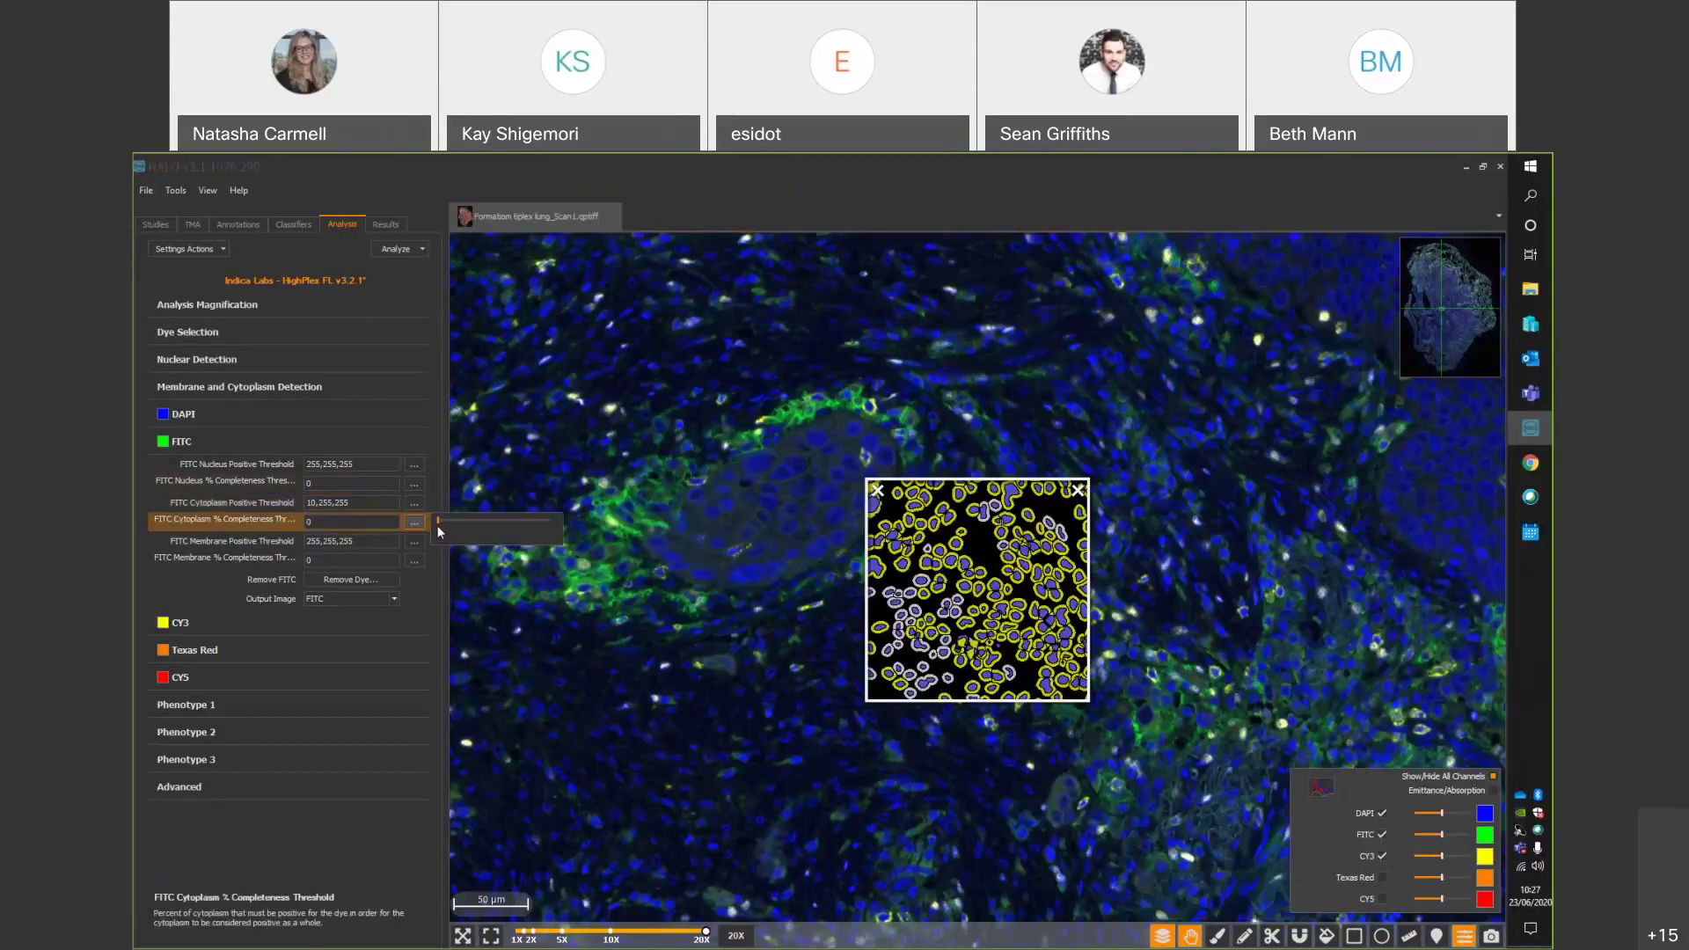
{"action": "left_click_drag", "start_coordinate": [445, 521], "coordinate": [461, 522]}
{"action": "left_click_drag", "start_coordinate": [498, 529], "coordinate": [502, 531]}
{"action": "left_click", "coordinate": [413, 521]}
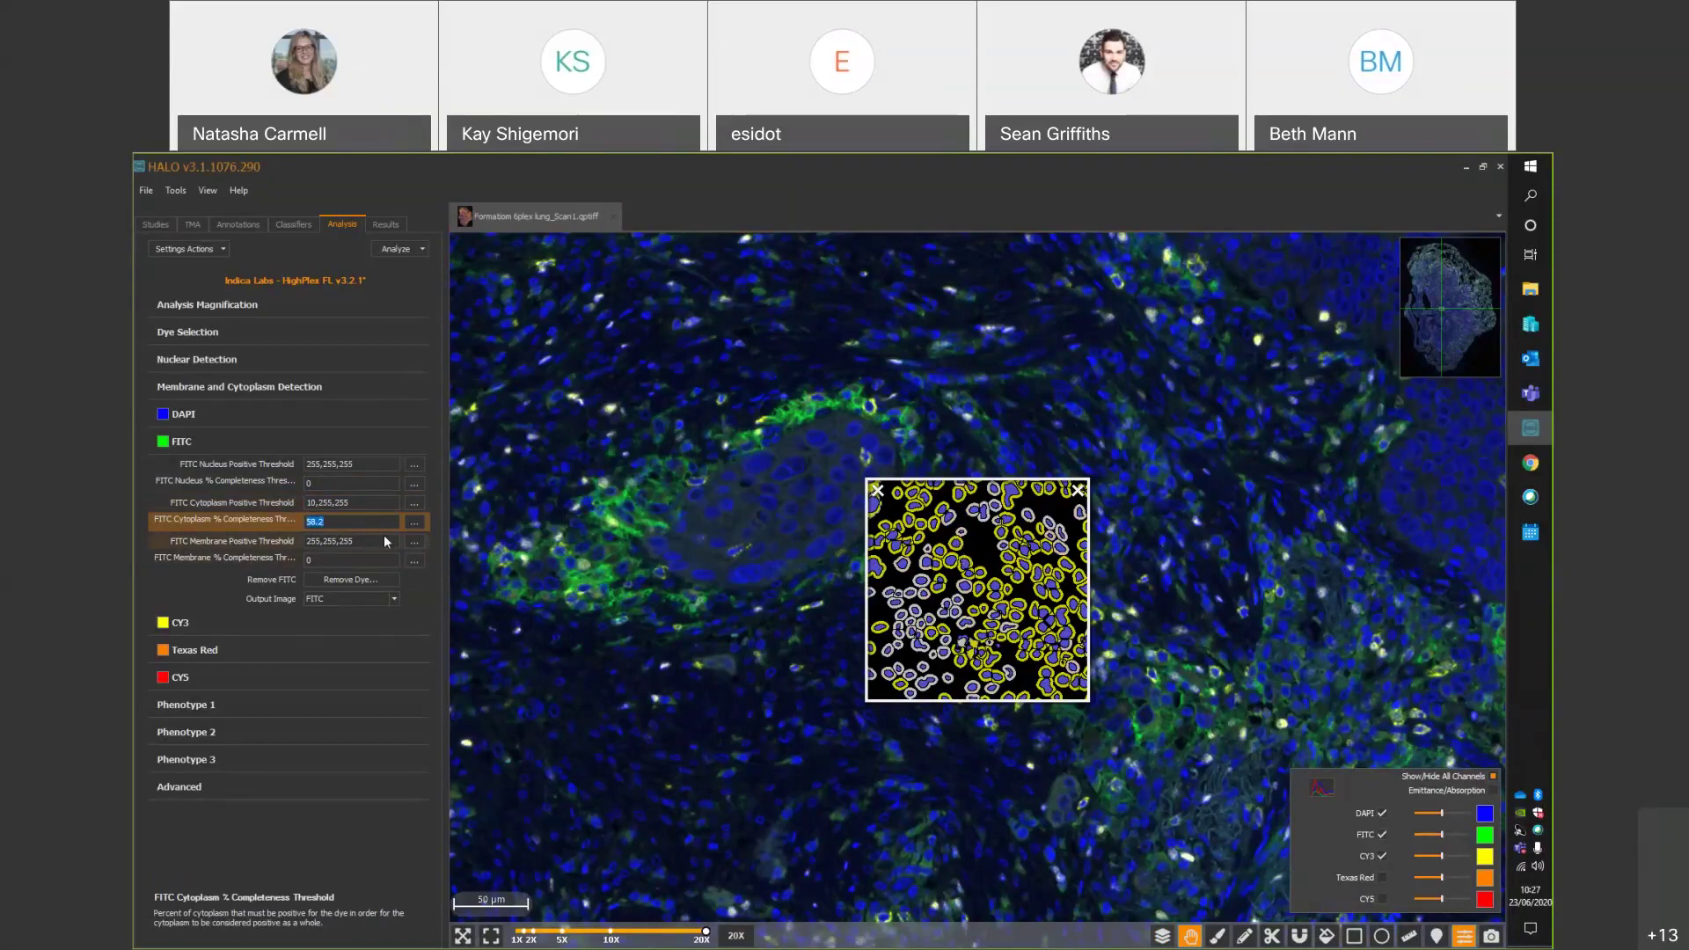
Lower the FITC Cytoplasm % Completeness Threshold to 26.4 and compare the markup with the underlying stain.
{"action": "left_click", "coordinate": [414, 523]}
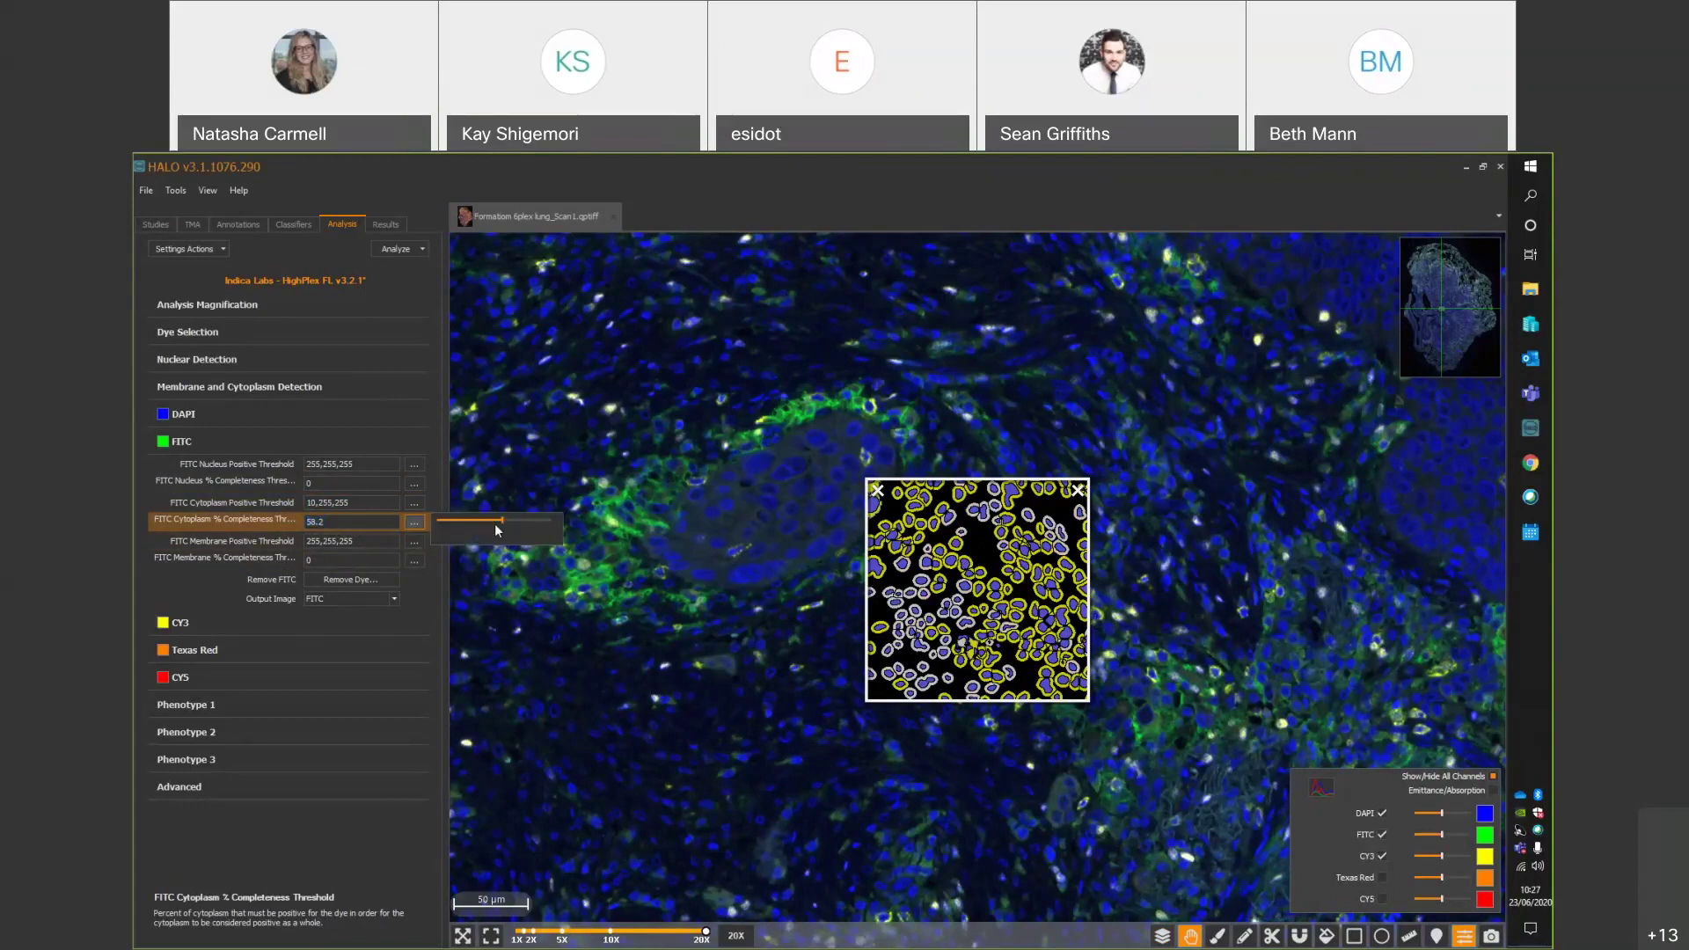
{"action": "left_click_drag", "start_coordinate": [481, 522], "coordinate": [468, 521]}
{"action": "left_click", "coordinate": [1161, 936]}
{"action": "left_click", "coordinate": [1161, 936]}
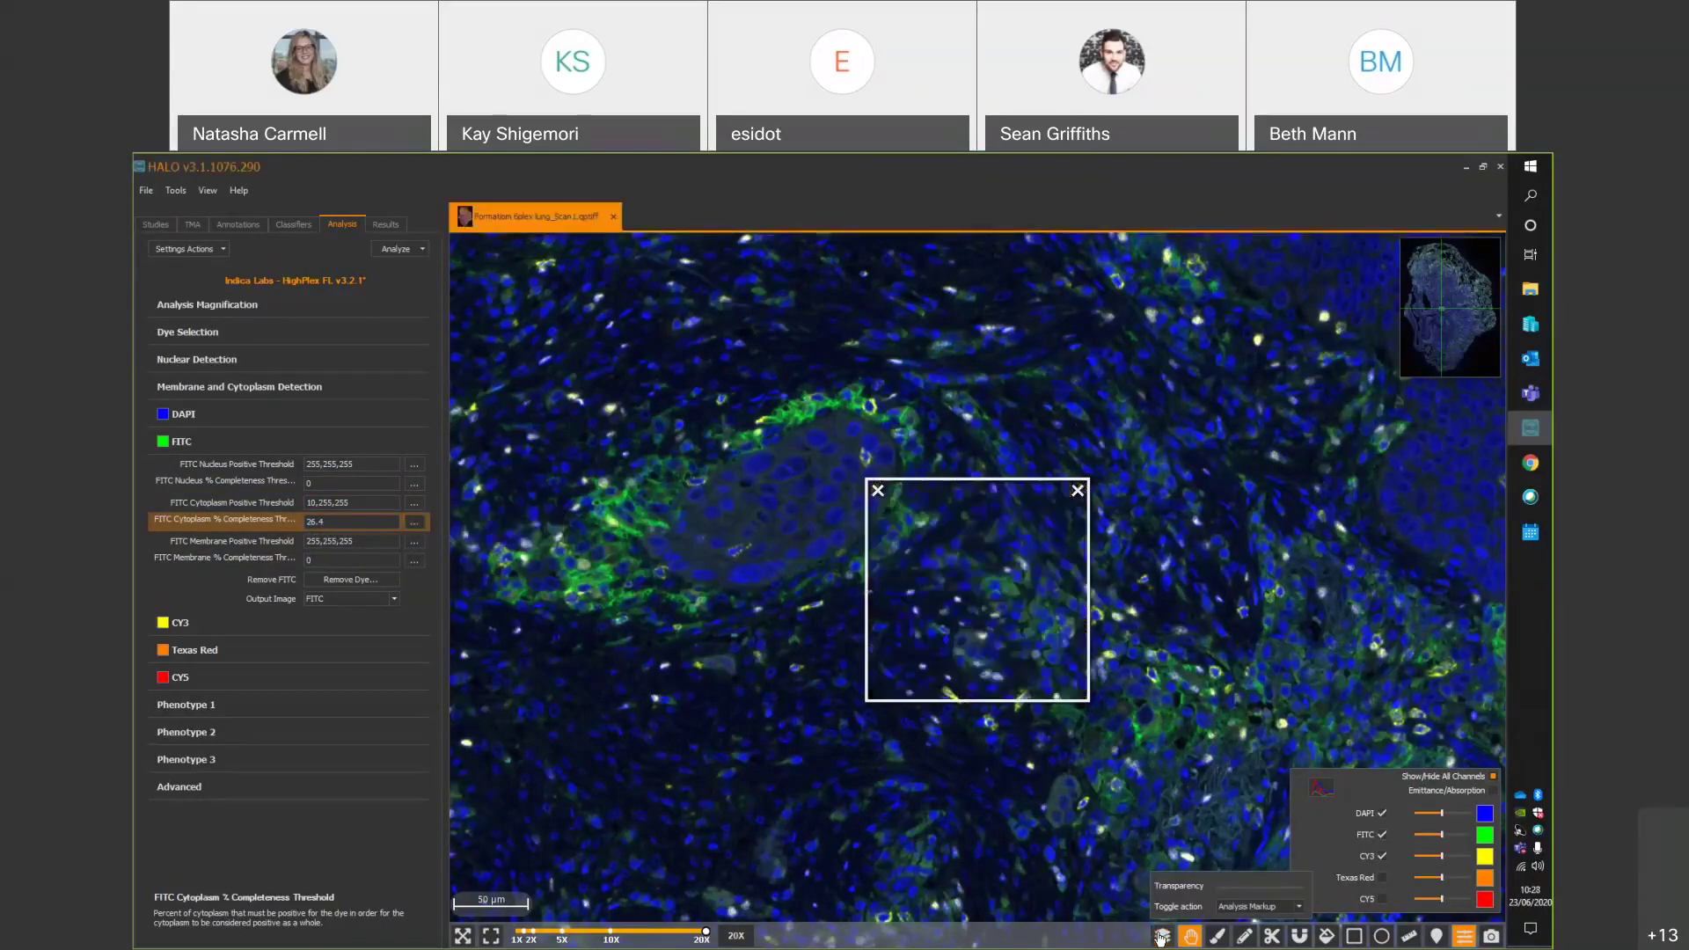
{"action": "left_click", "coordinate": [1162, 935]}
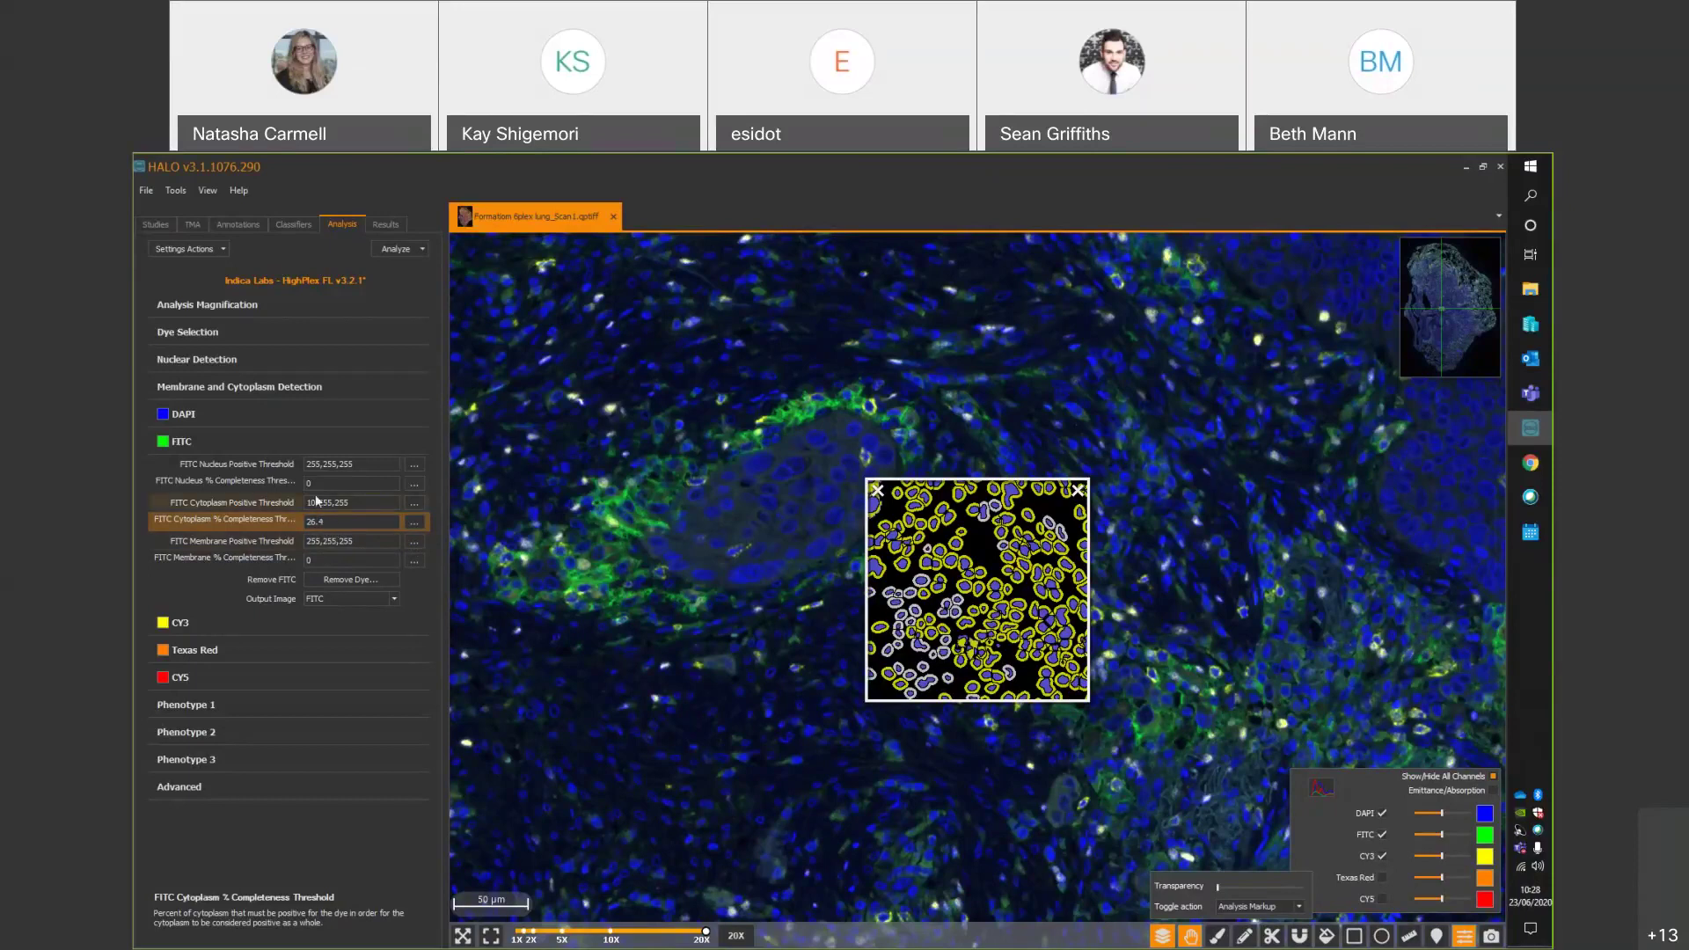
Raise the FITC Cytoplasm % Completeness Threshold to 64.2.
{"action": "left_click", "coordinate": [413, 521]}
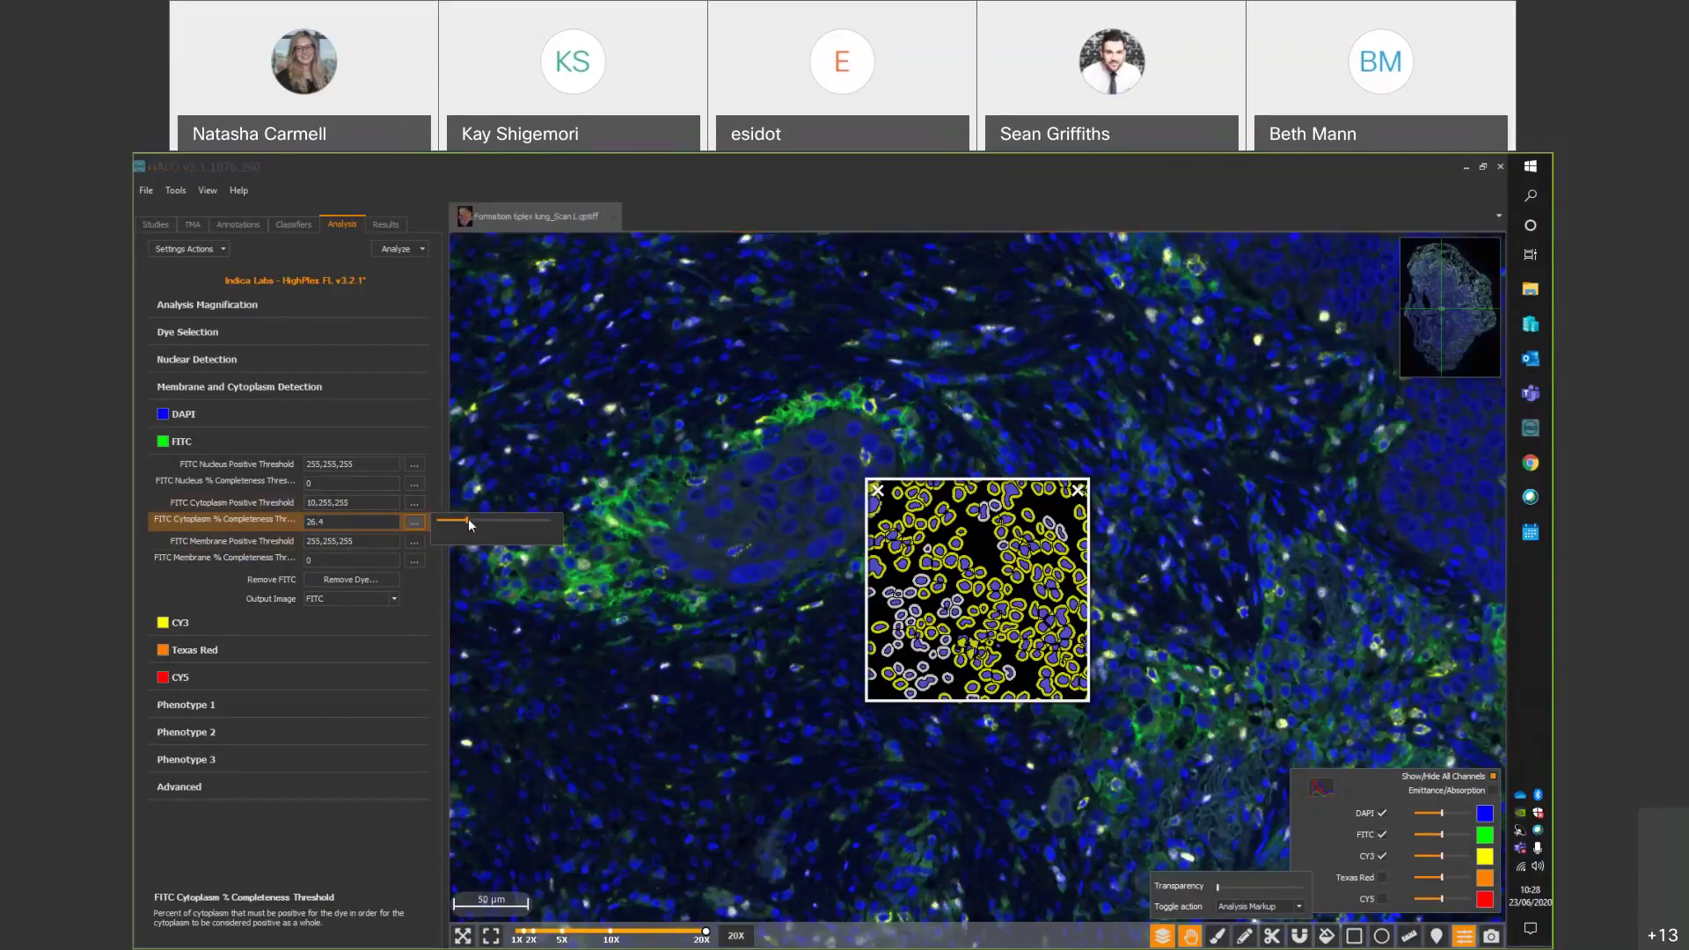
{"action": "left_click_drag", "start_coordinate": [473, 521], "coordinate": [475, 520]}
{"action": "left_click_drag", "start_coordinate": [508, 530], "coordinate": [509, 529]}
With the live preview closed, set the FITC Cytoplasm Positive Threshold to 31.4381,255,255 and its % Completeness Threshold to 0.
{"action": "left_click", "coordinate": [880, 493]}
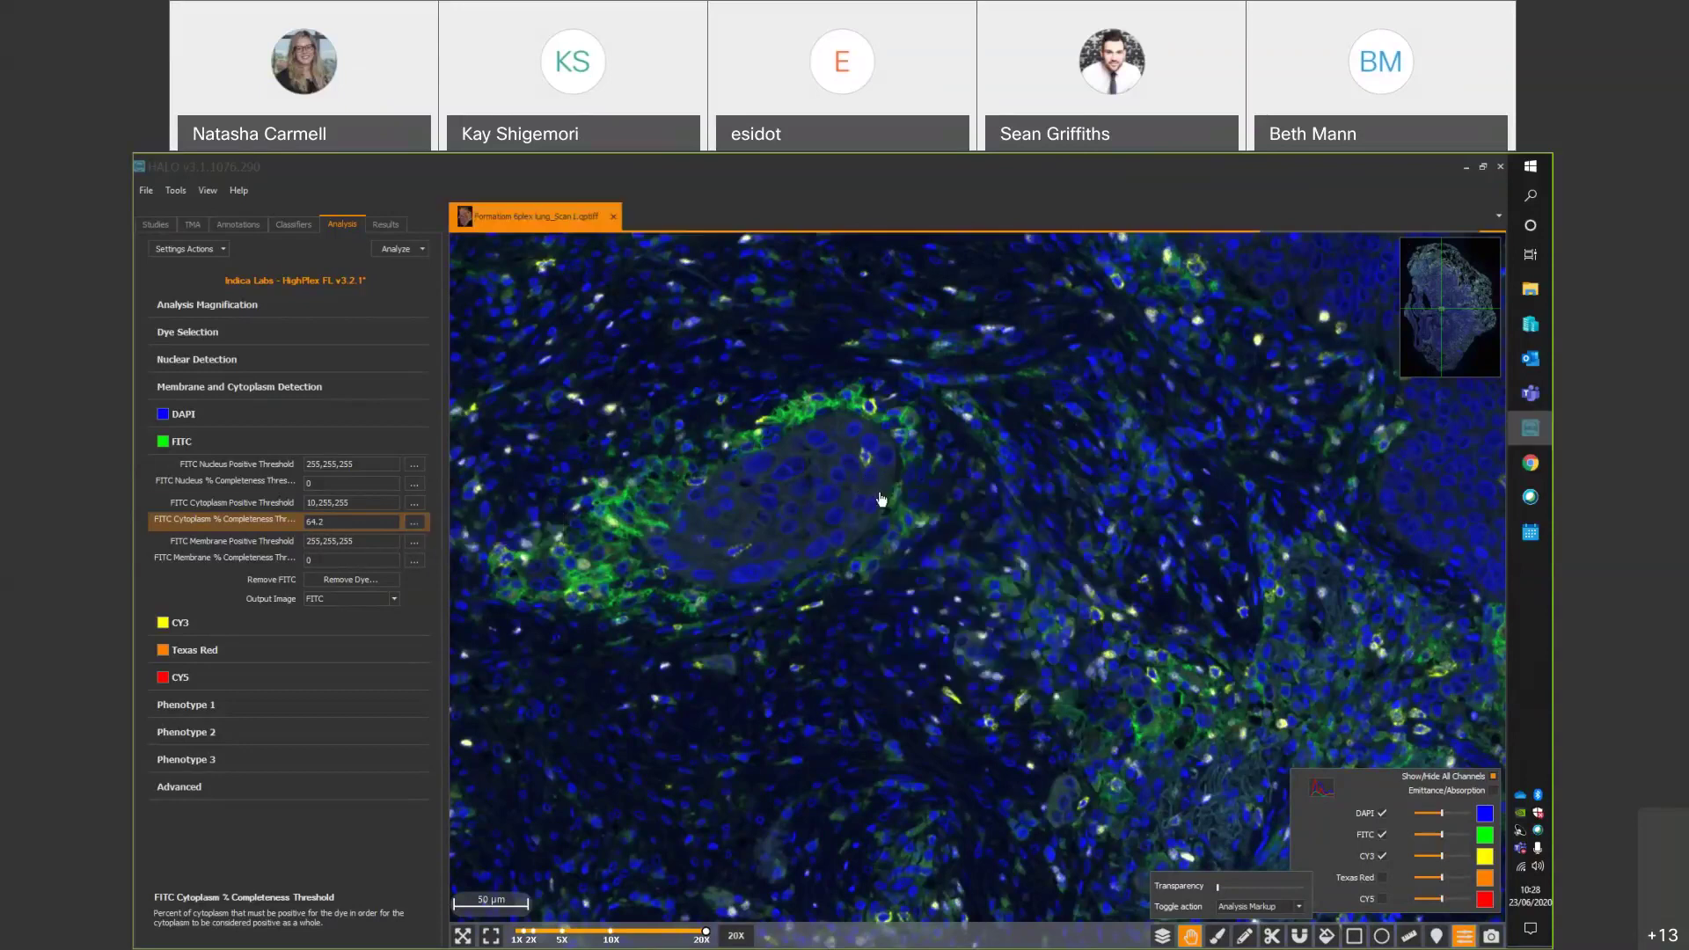
{"action": "left_click", "coordinate": [414, 503]}
{"action": "left_click_drag", "start_coordinate": [420, 520], "coordinate": [437, 526]}
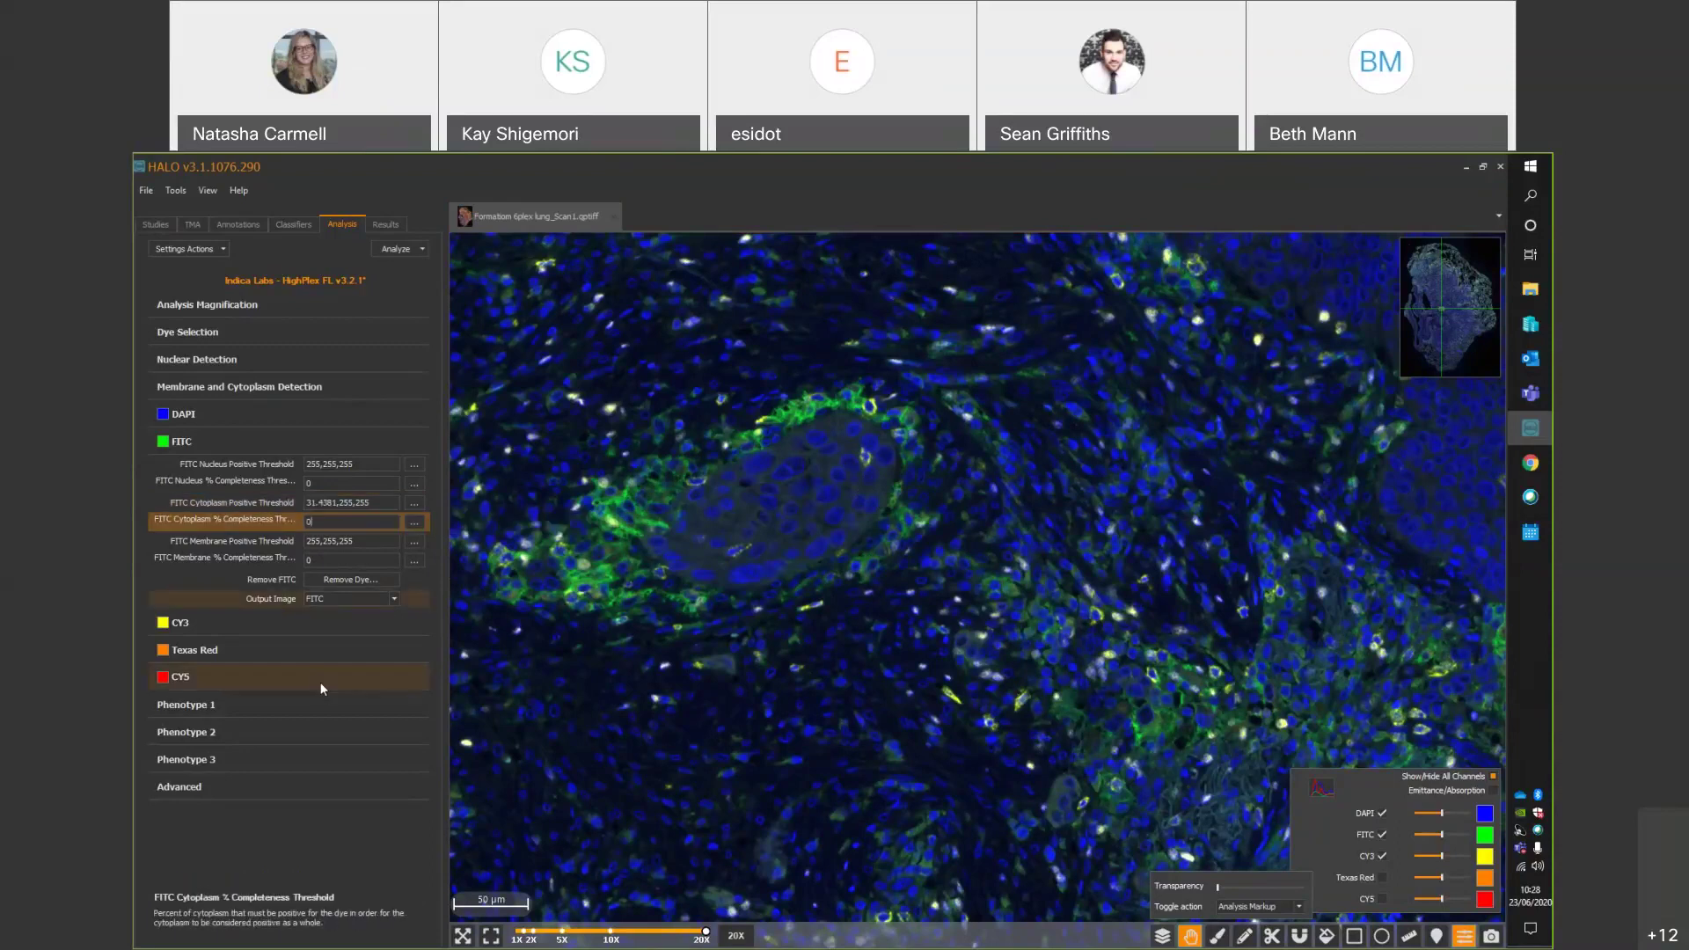
Start a new live preview and switch the output image to Colocalization.
{"action": "left_click", "coordinate": [304, 704]}
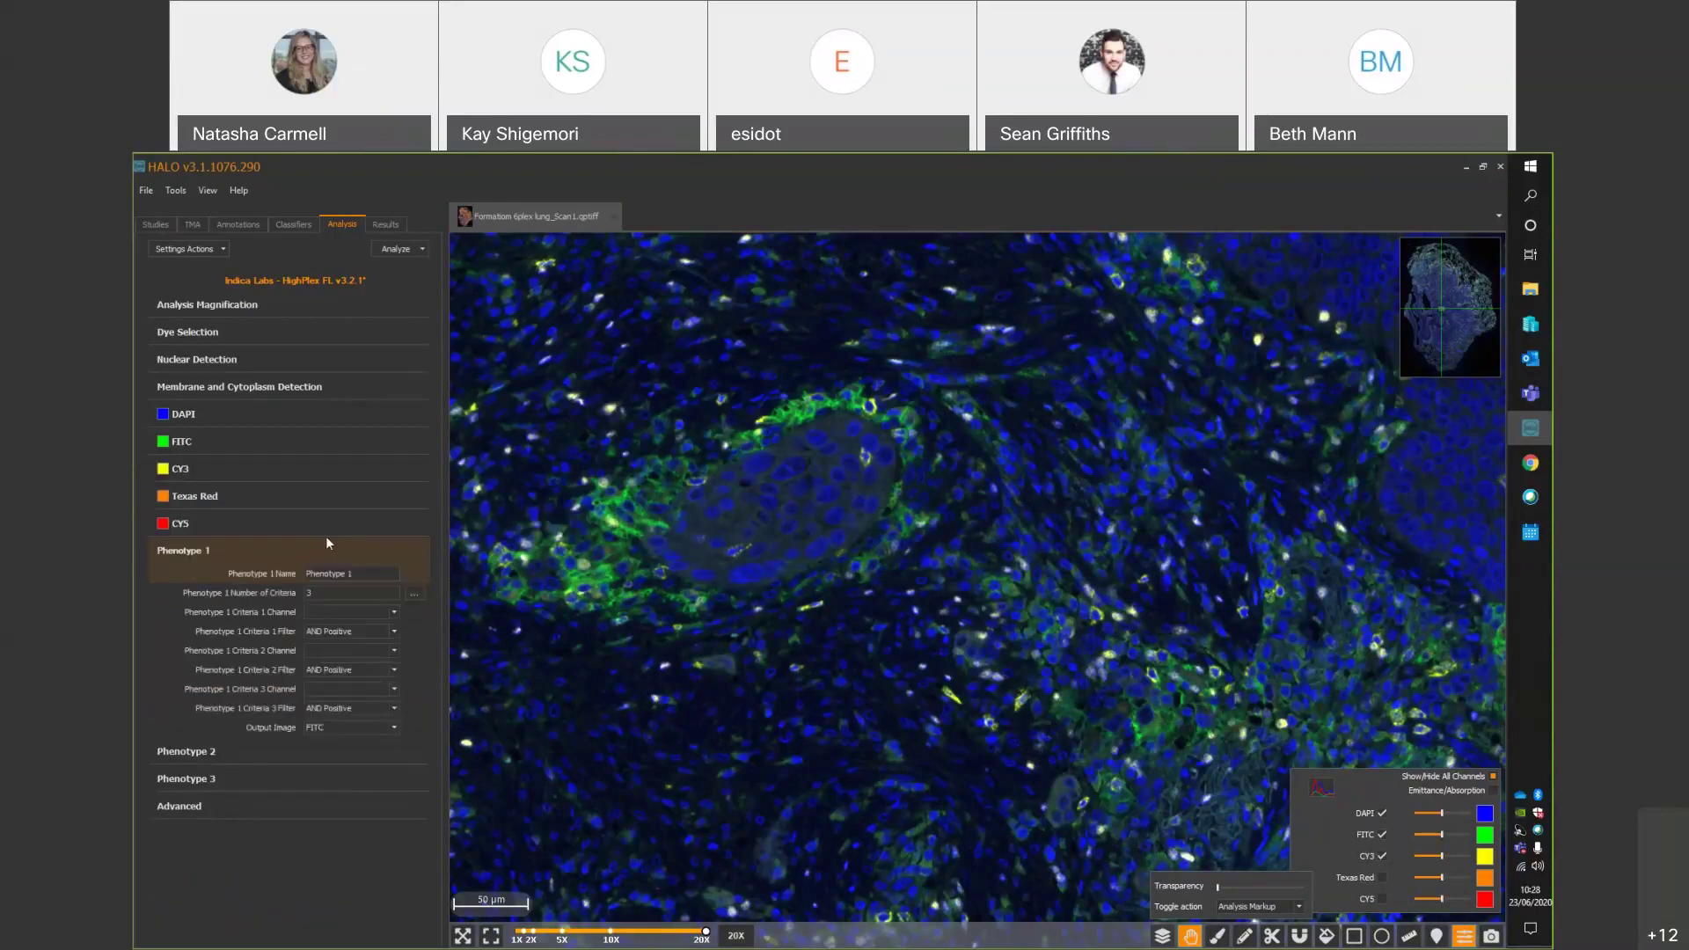
{"action": "left_click", "coordinate": [404, 248]}
{"action": "left_click", "coordinate": [419, 266]}
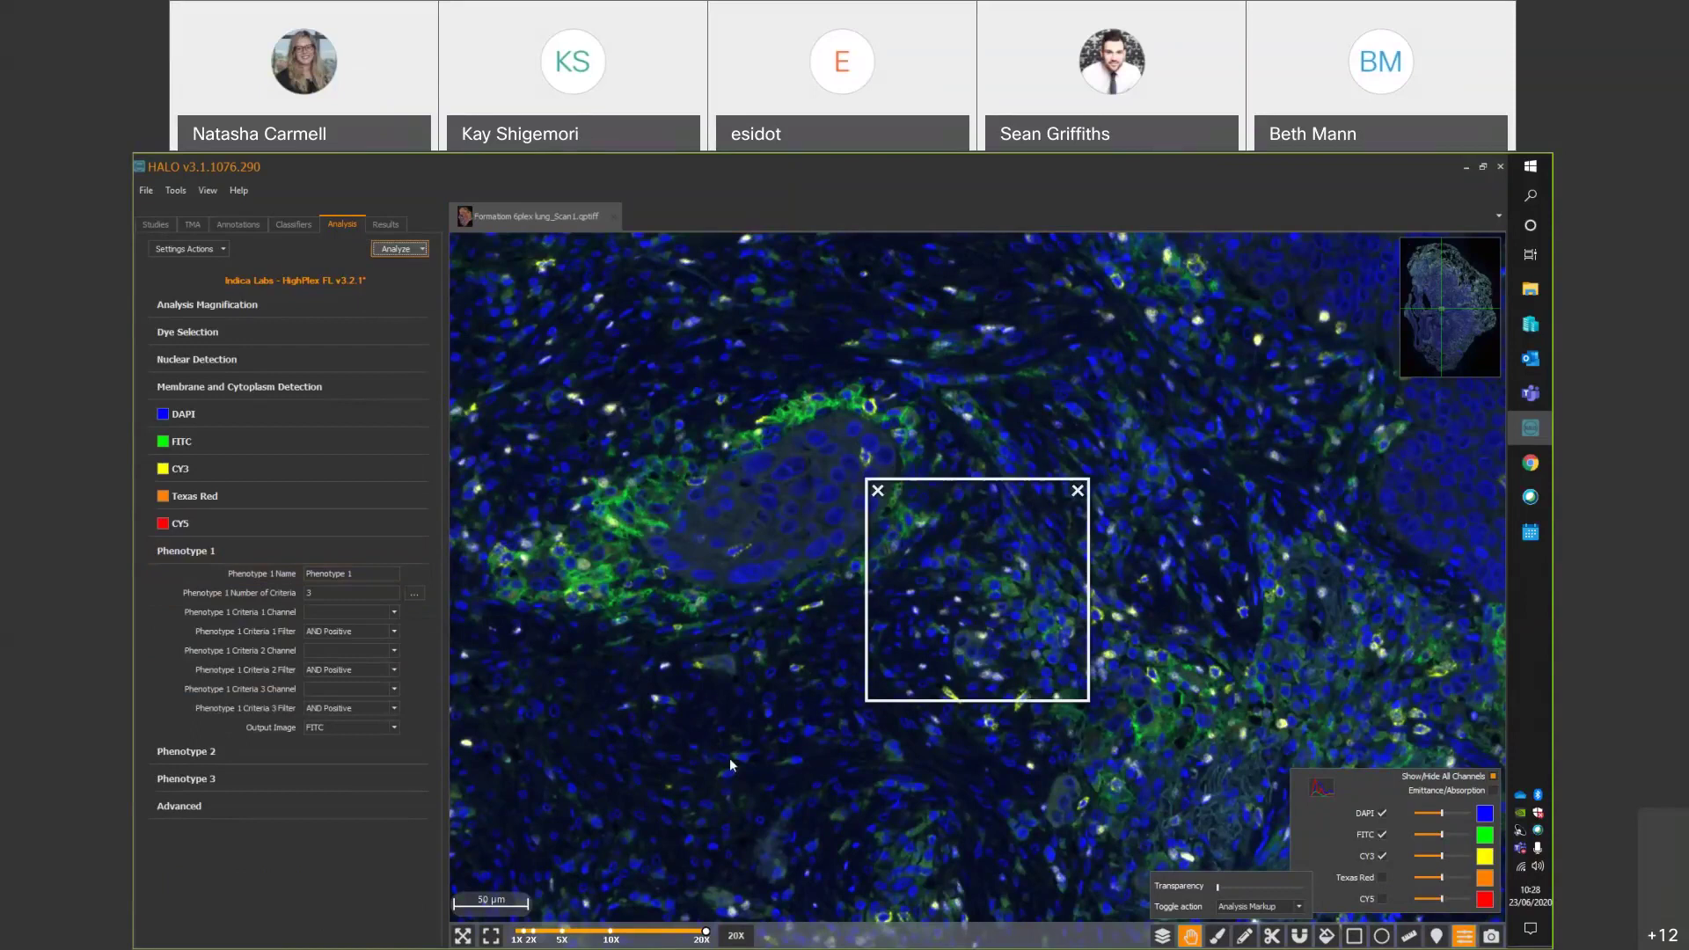
{"action": "left_click", "coordinate": [290, 516]}
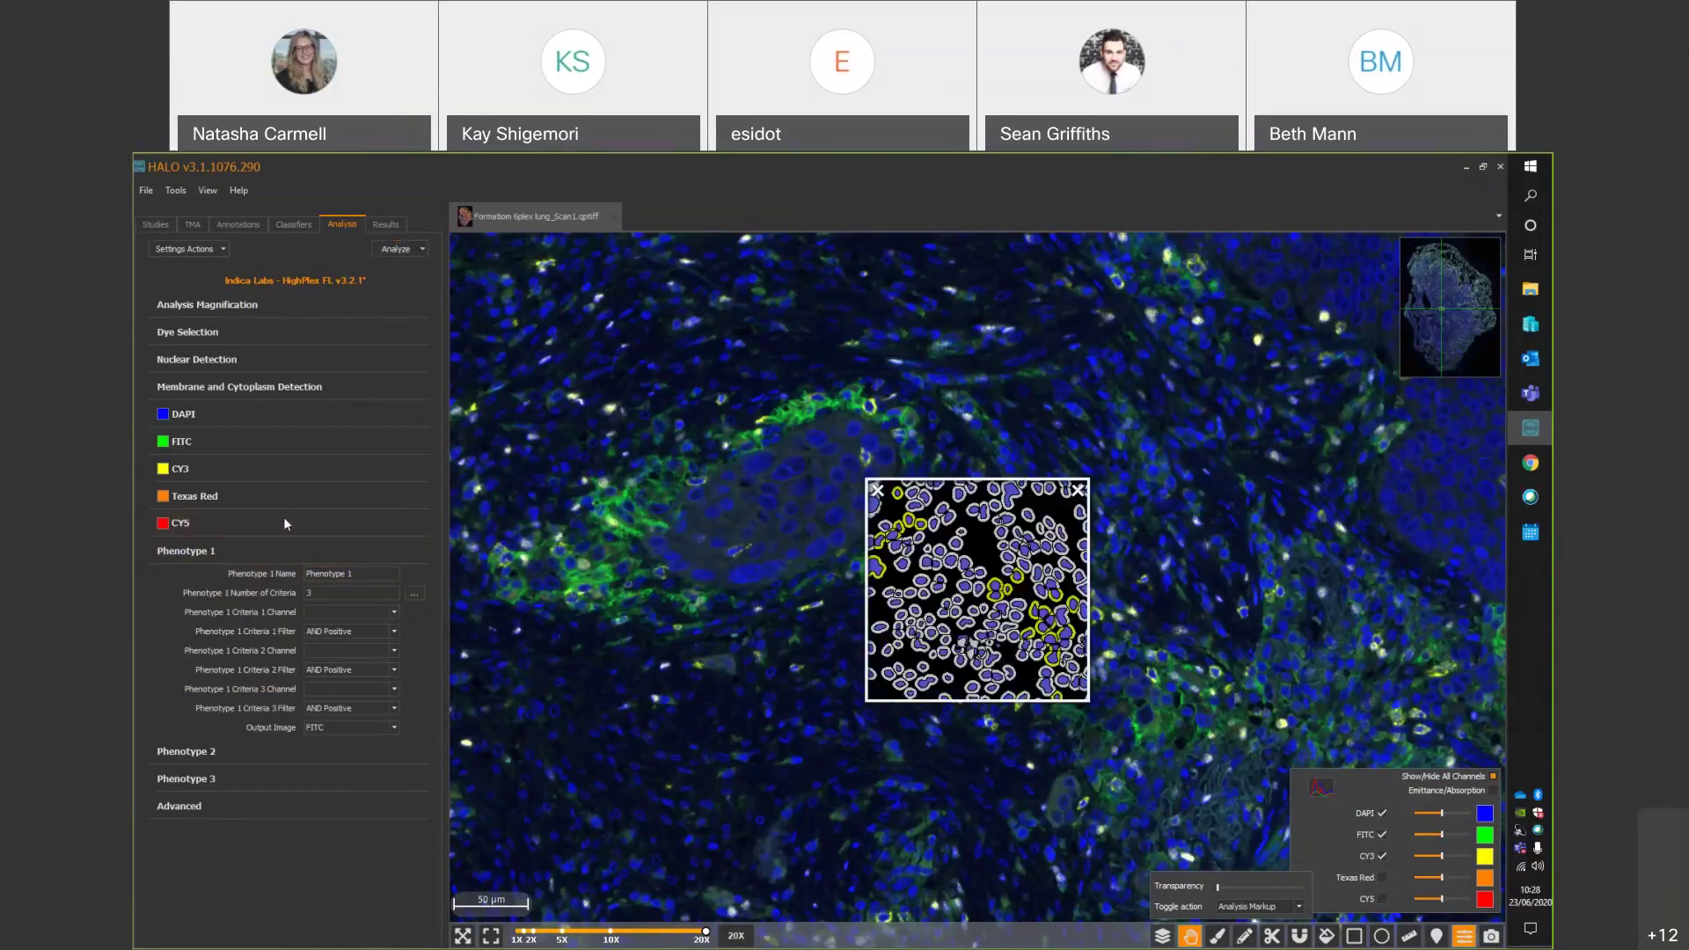
{"action": "left_click", "coordinate": [359, 679]}
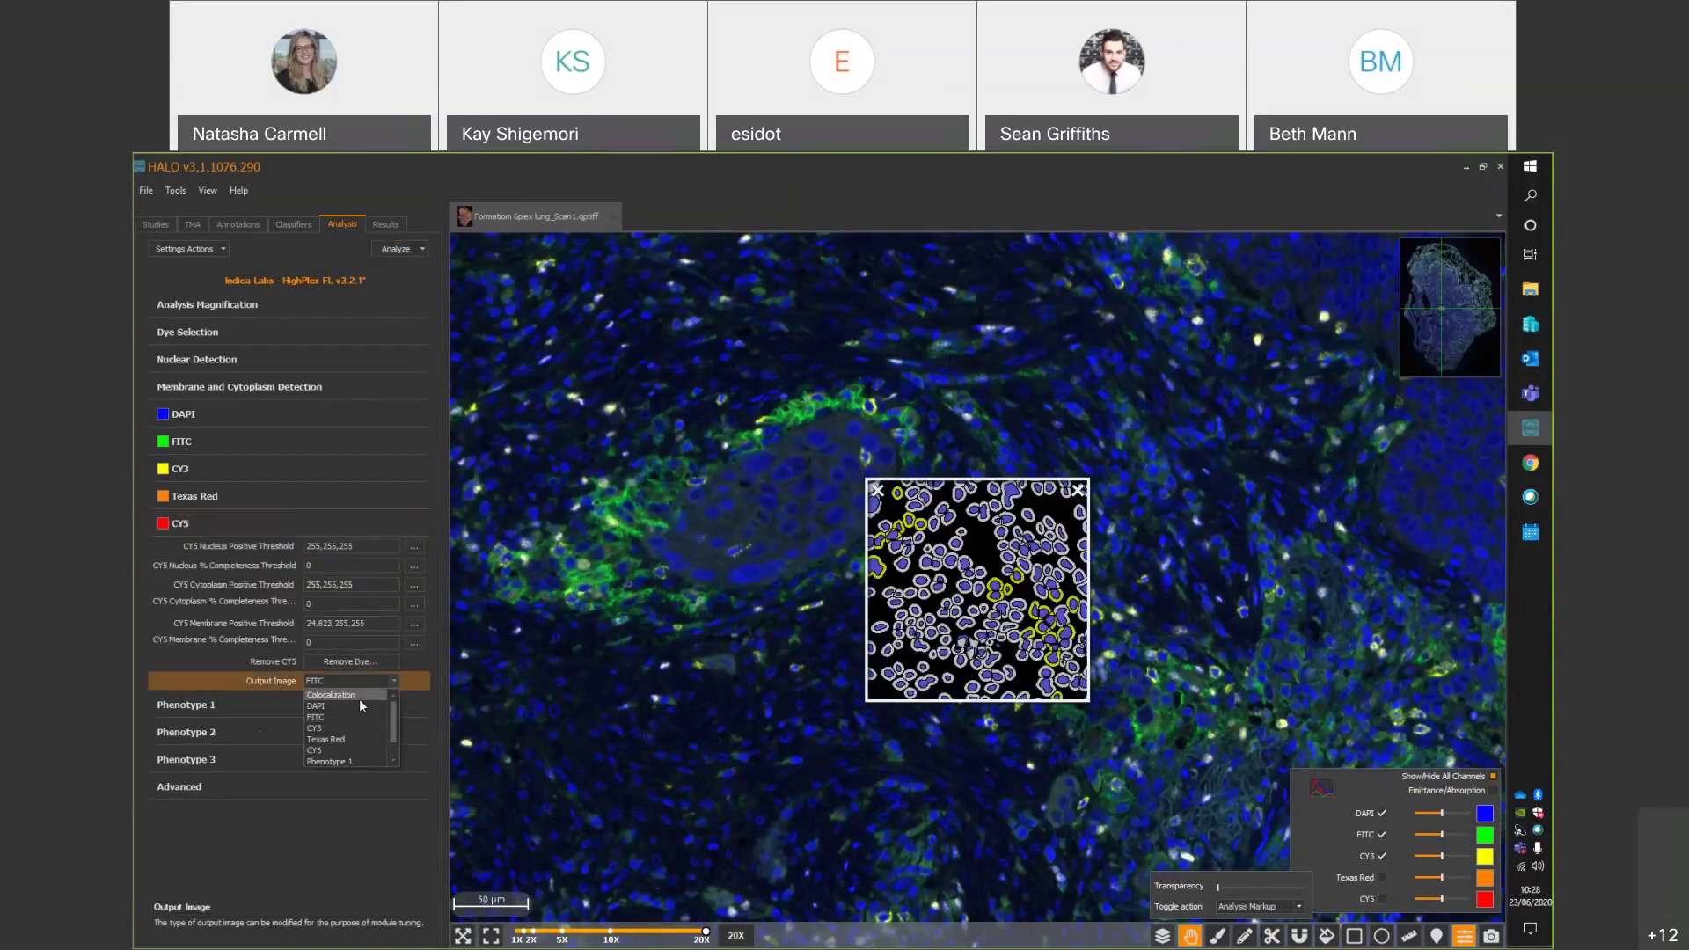
{"action": "left_click", "coordinate": [357, 698]}
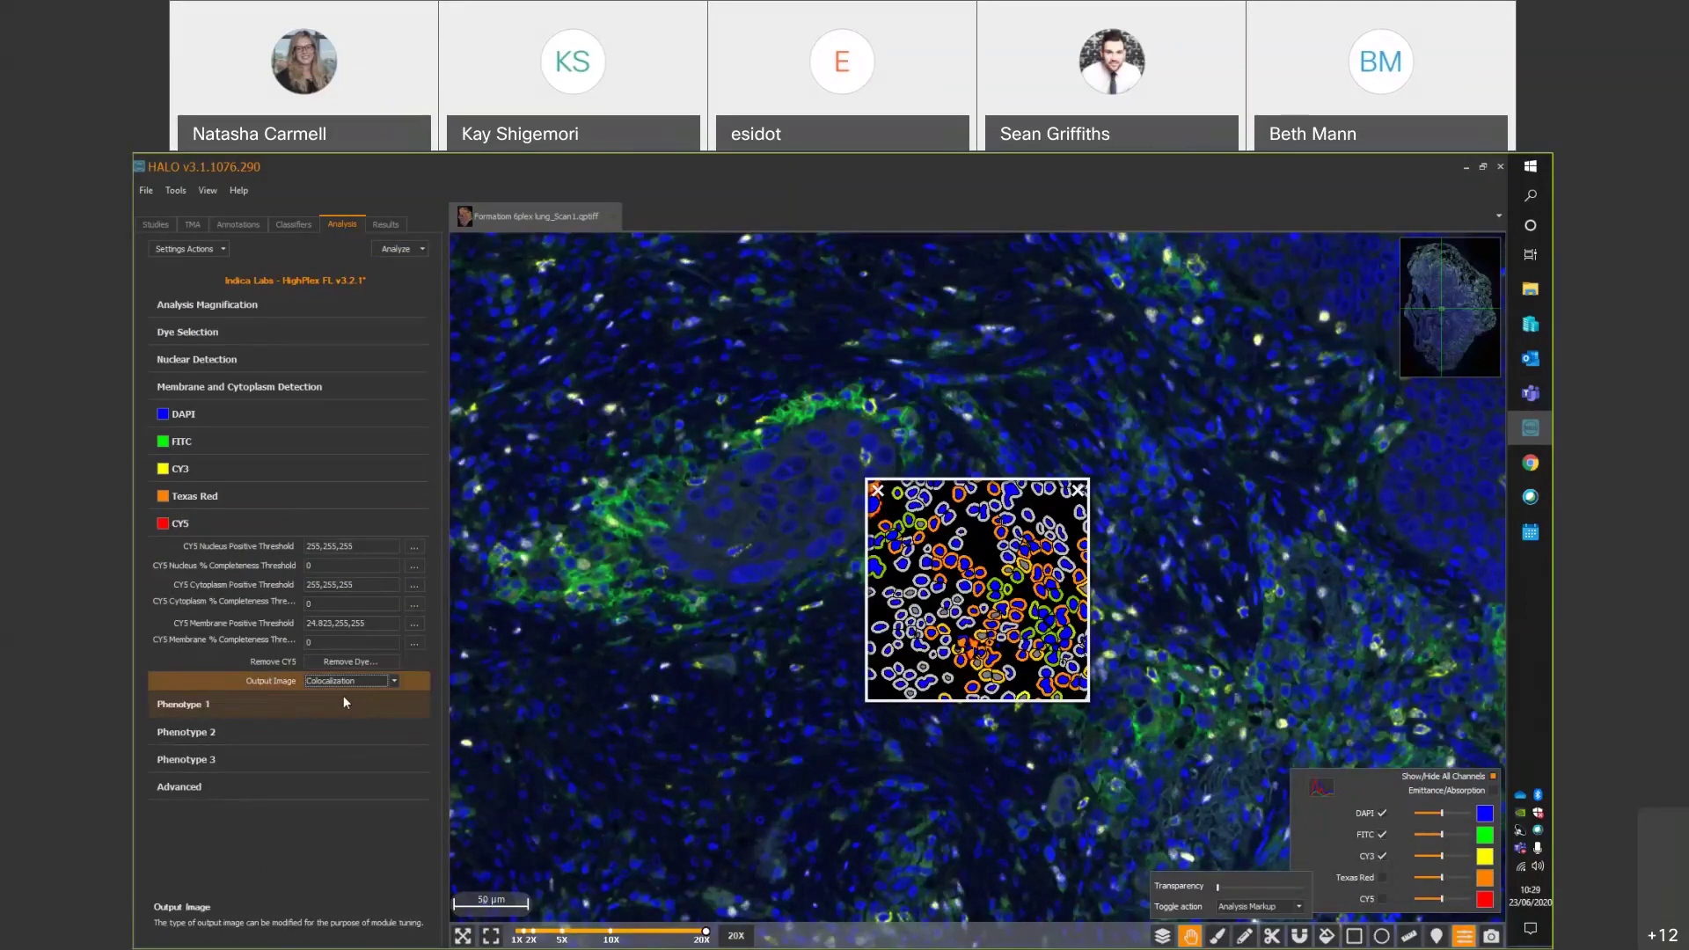
Show the CY5 and Texas Red channels in the image and open the Phenotype 1 settings.
{"action": "left_click", "coordinate": [1384, 900]}
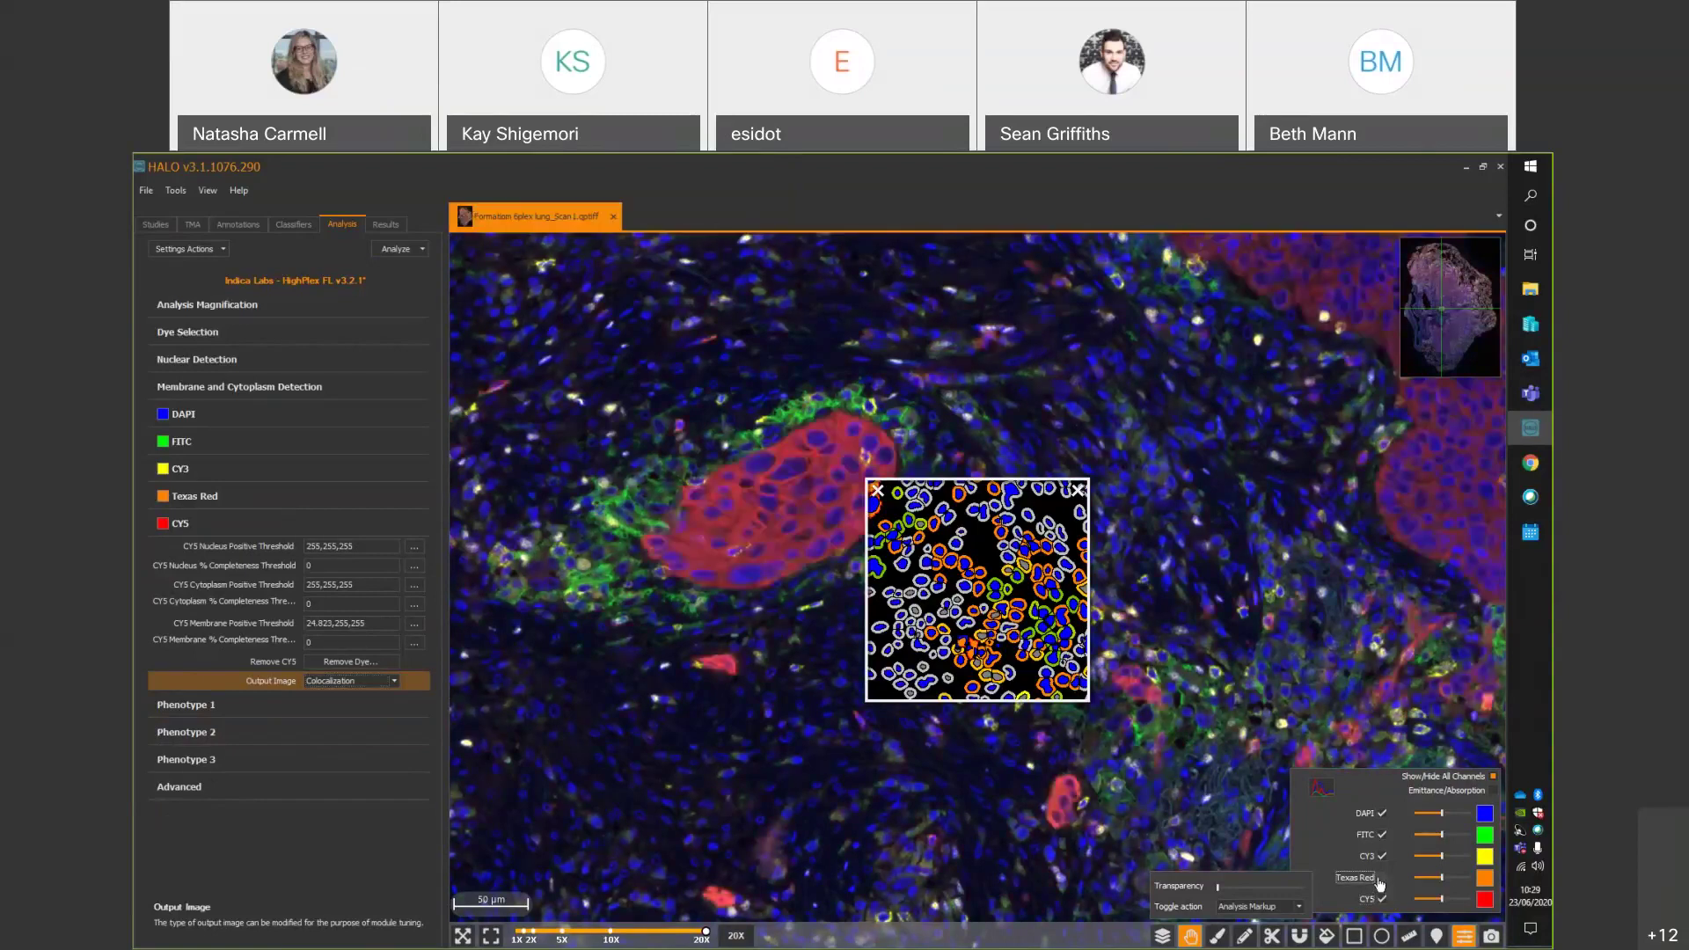
{"action": "left_click", "coordinate": [1379, 882]}
{"action": "left_click", "coordinate": [231, 700]}
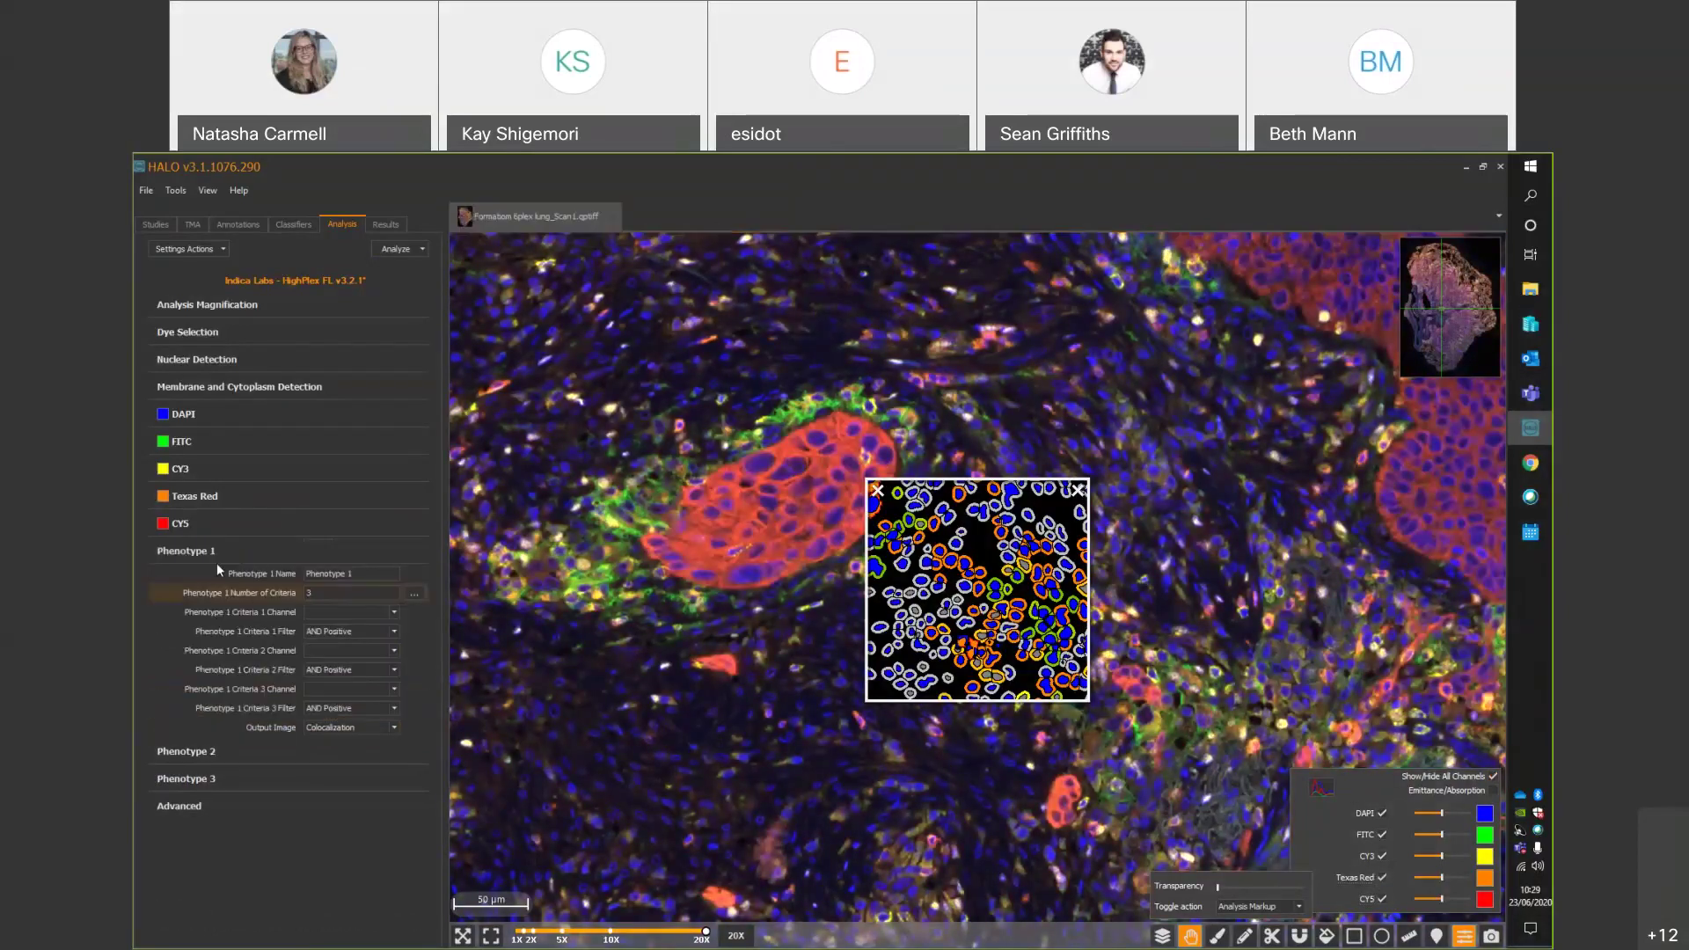
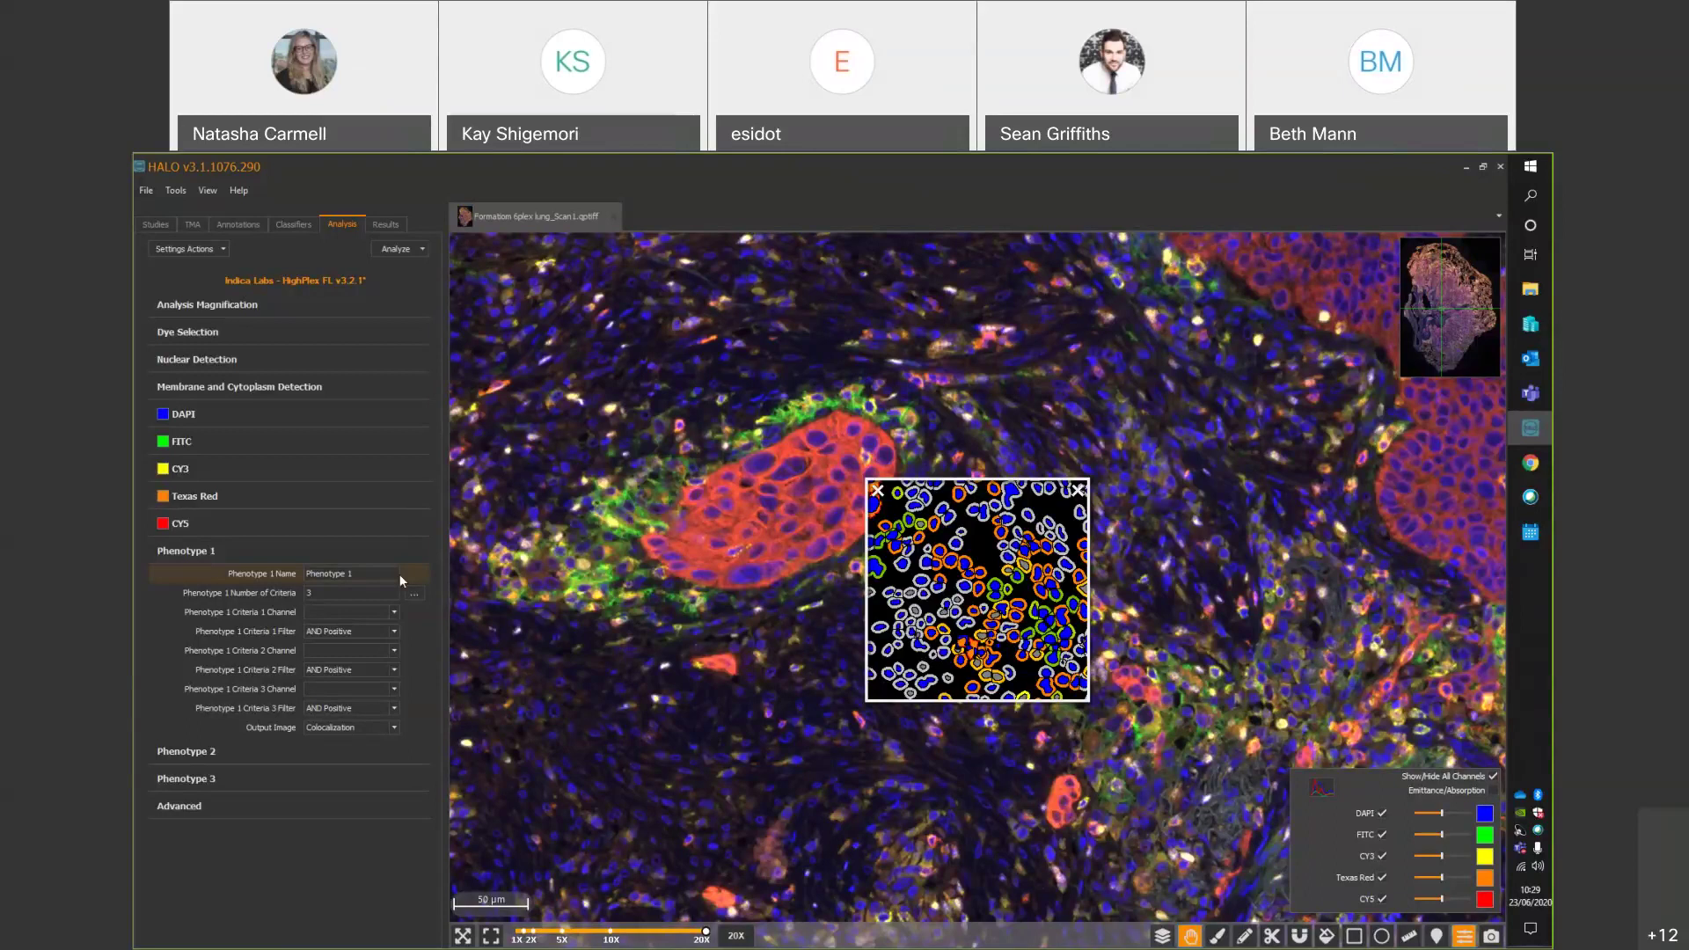
Name Phenotype 1 "CD4+" and set its number of criteria to 2.
{"action": "left_click", "coordinate": [352, 578]}
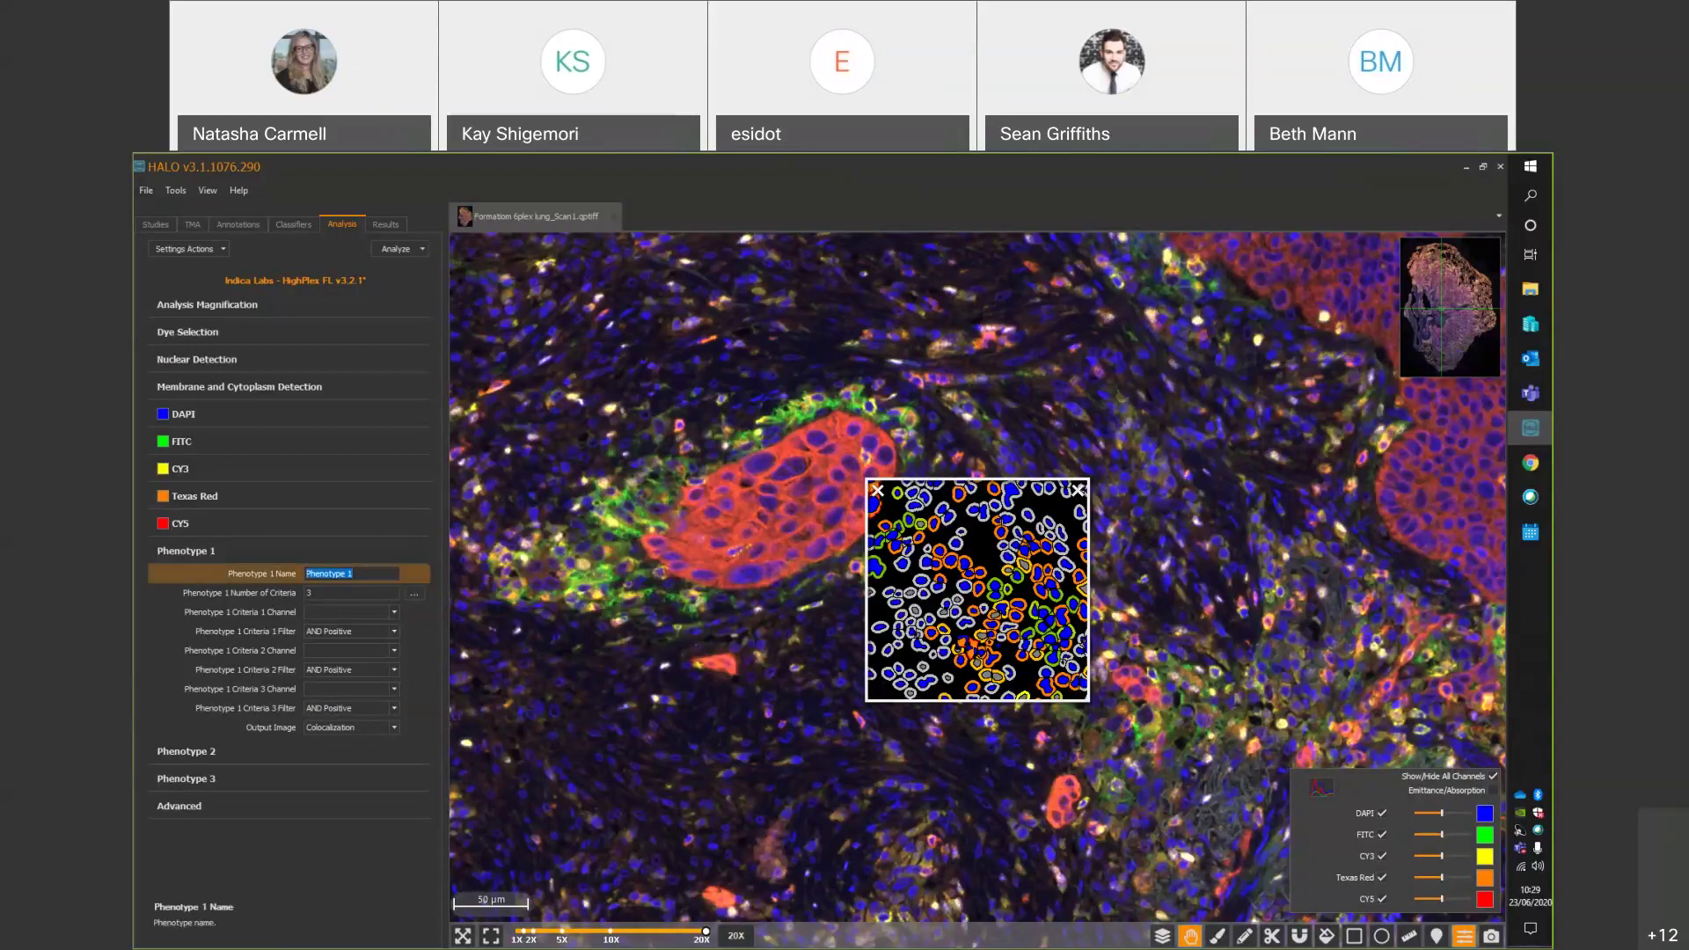
{"action": "type", "text": "CD4+"}
{"action": "left_click", "coordinate": [341, 596]}
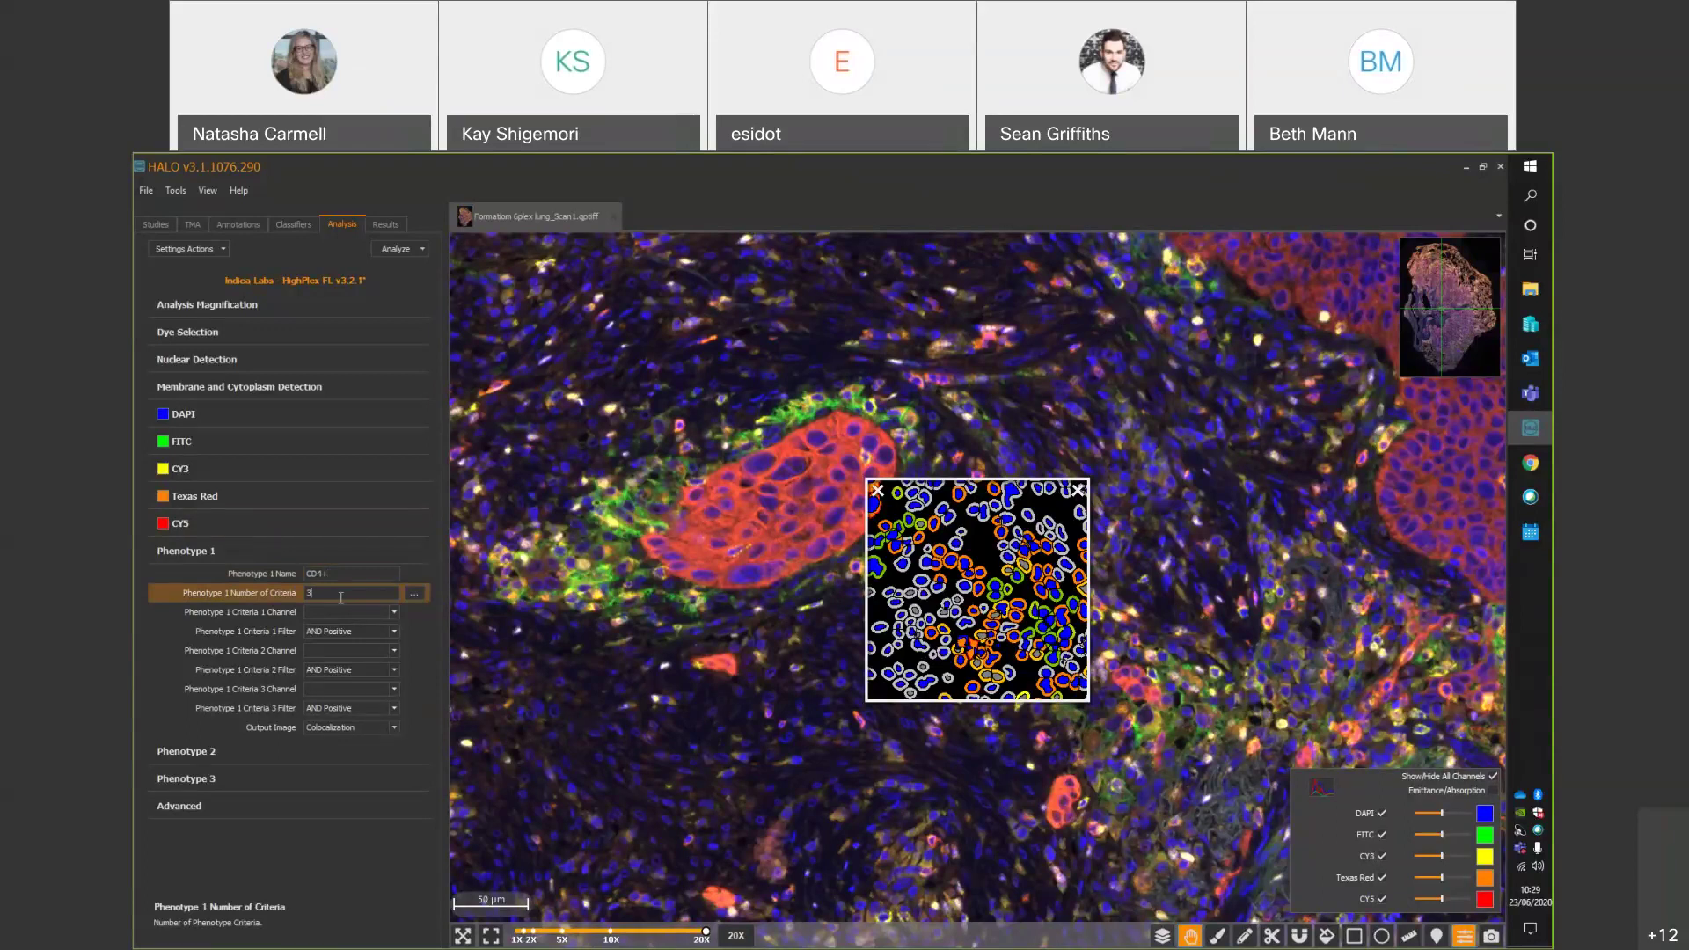
{"action": "left_click", "coordinate": [413, 594]}
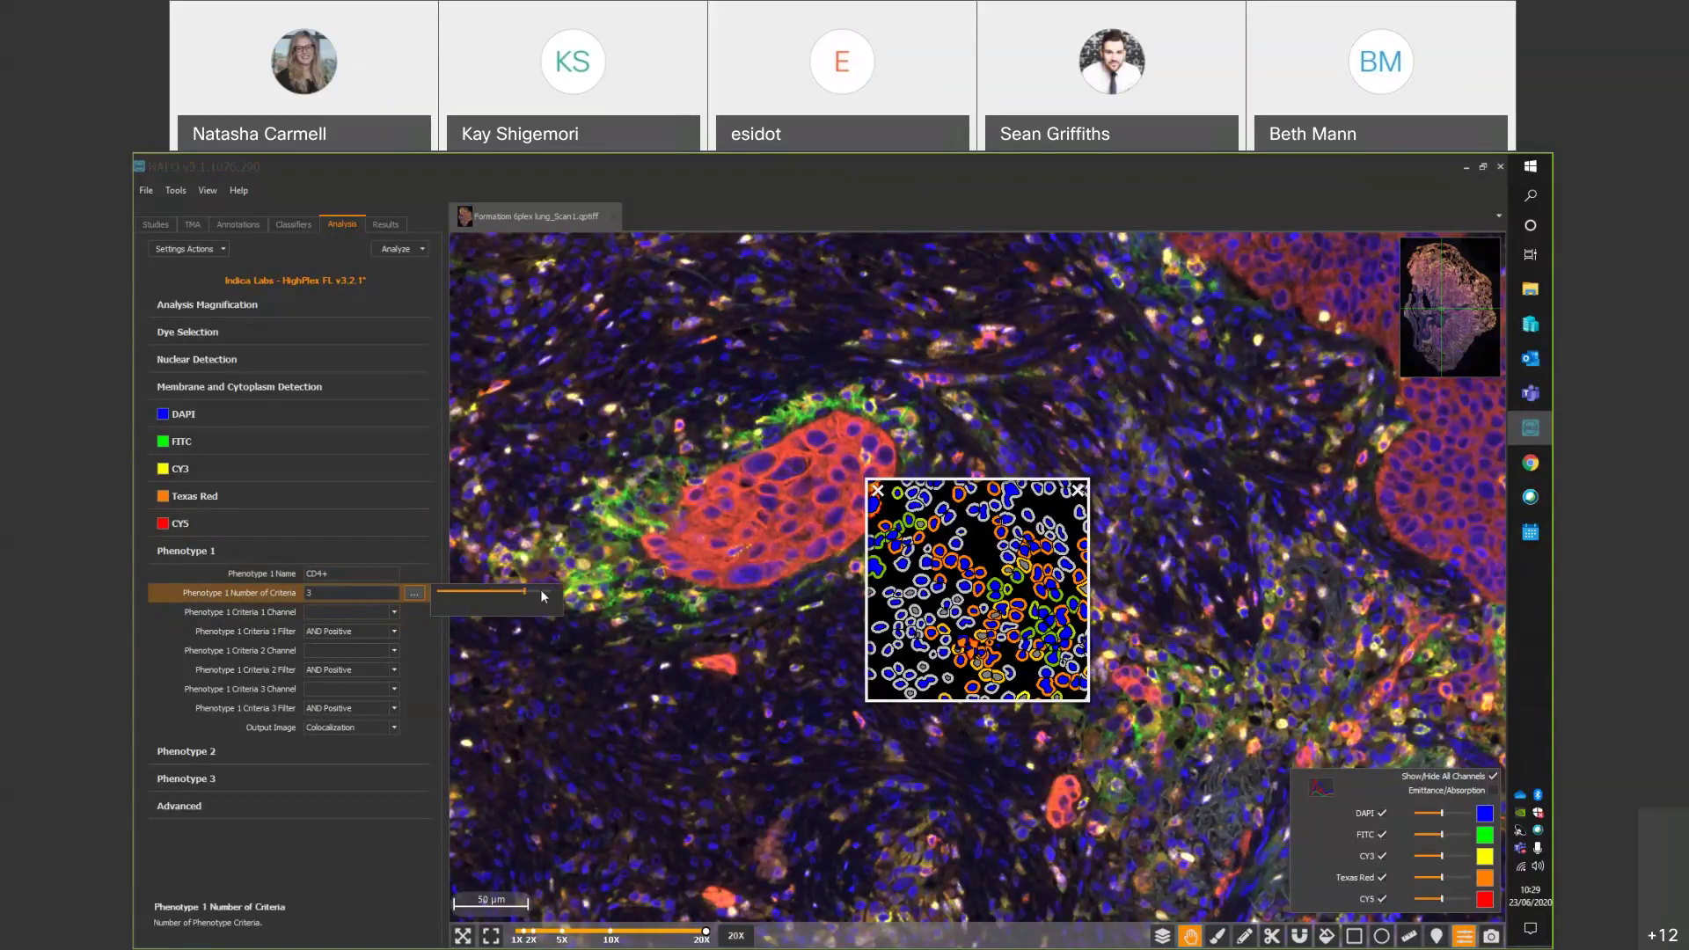
{"action": "left_click_drag", "start_coordinate": [547, 591], "coordinate": [480, 598]}
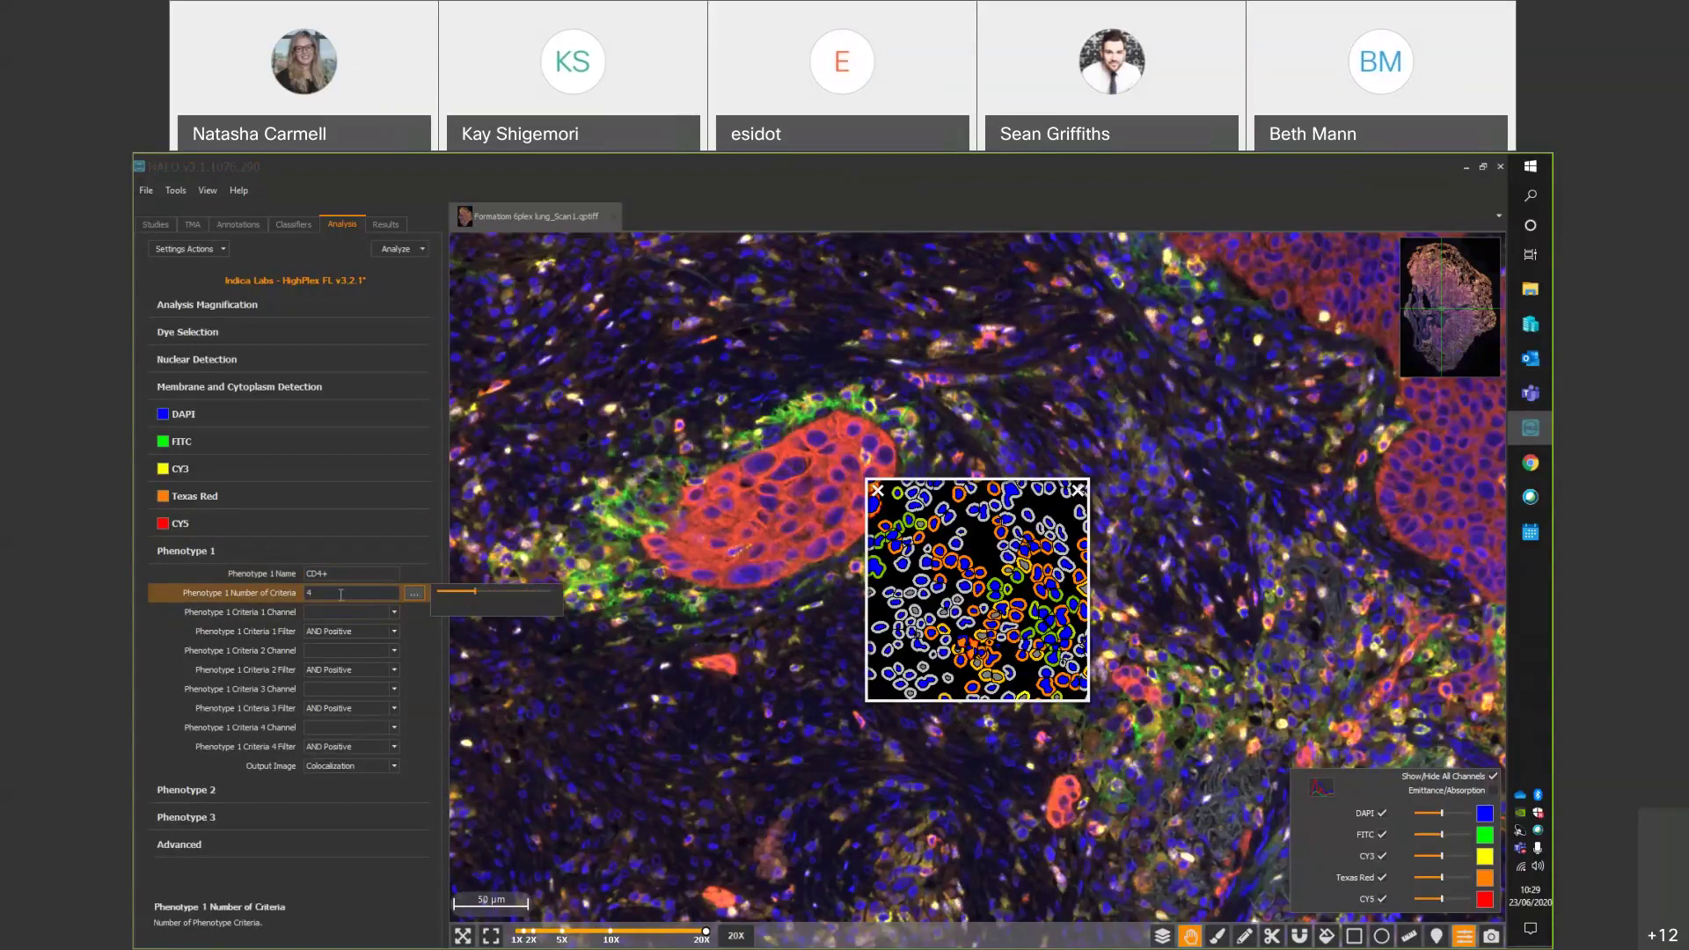
{"action": "left_click", "coordinate": [284, 594]}
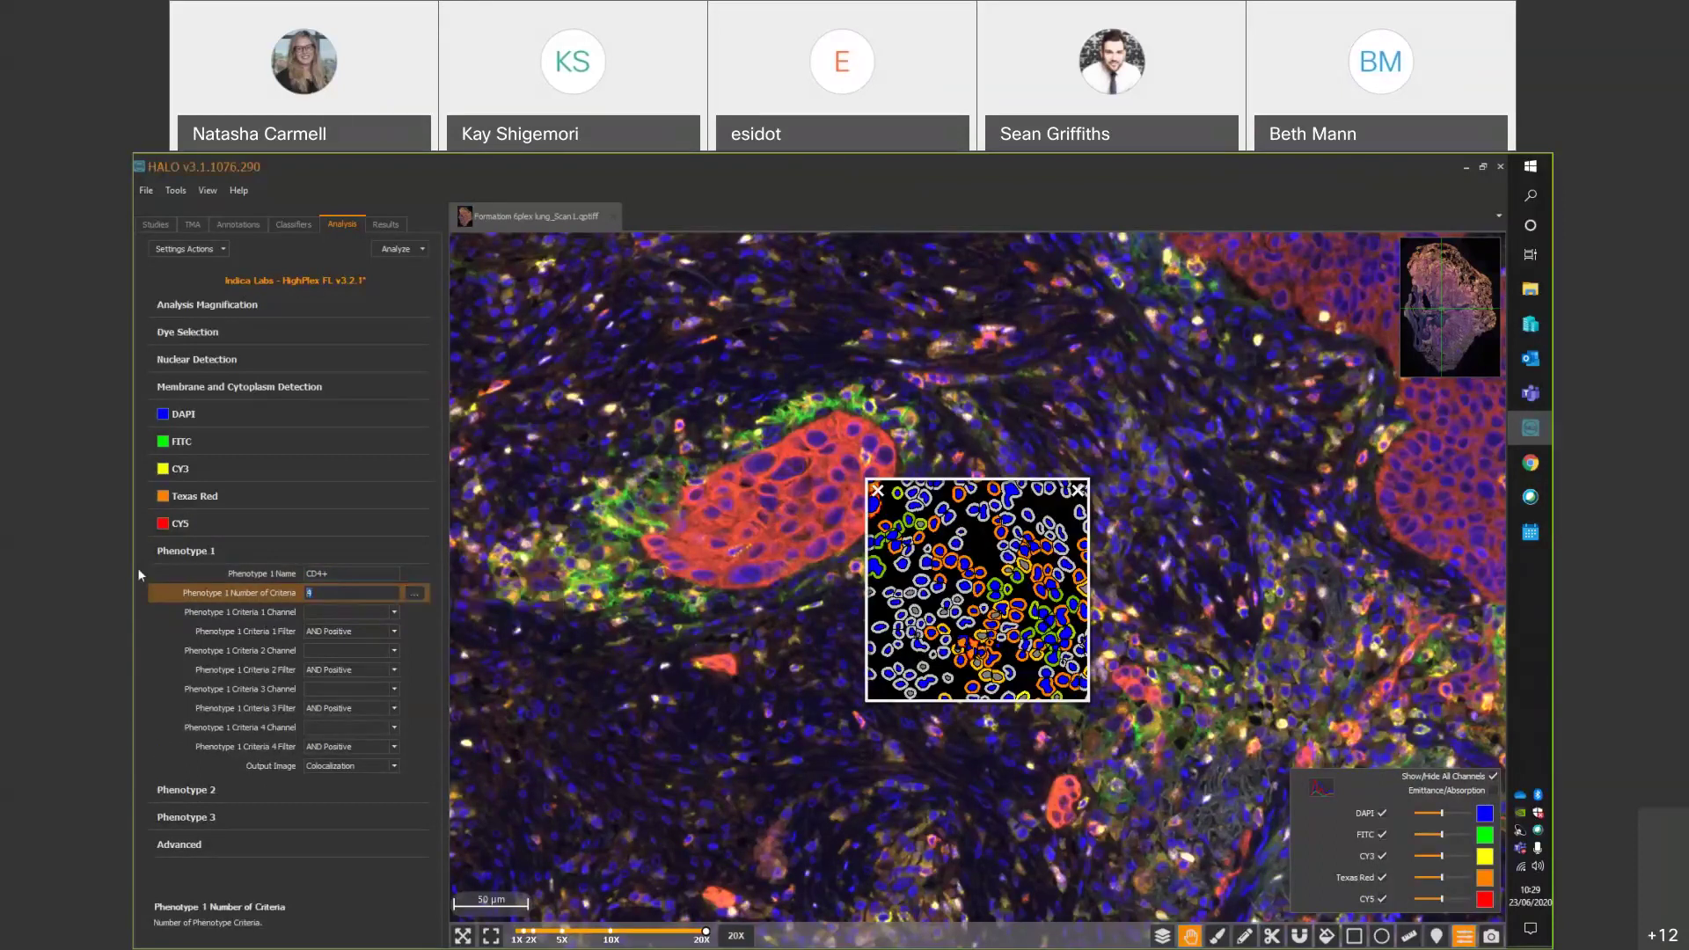
{"action": "type", "text": "2"}
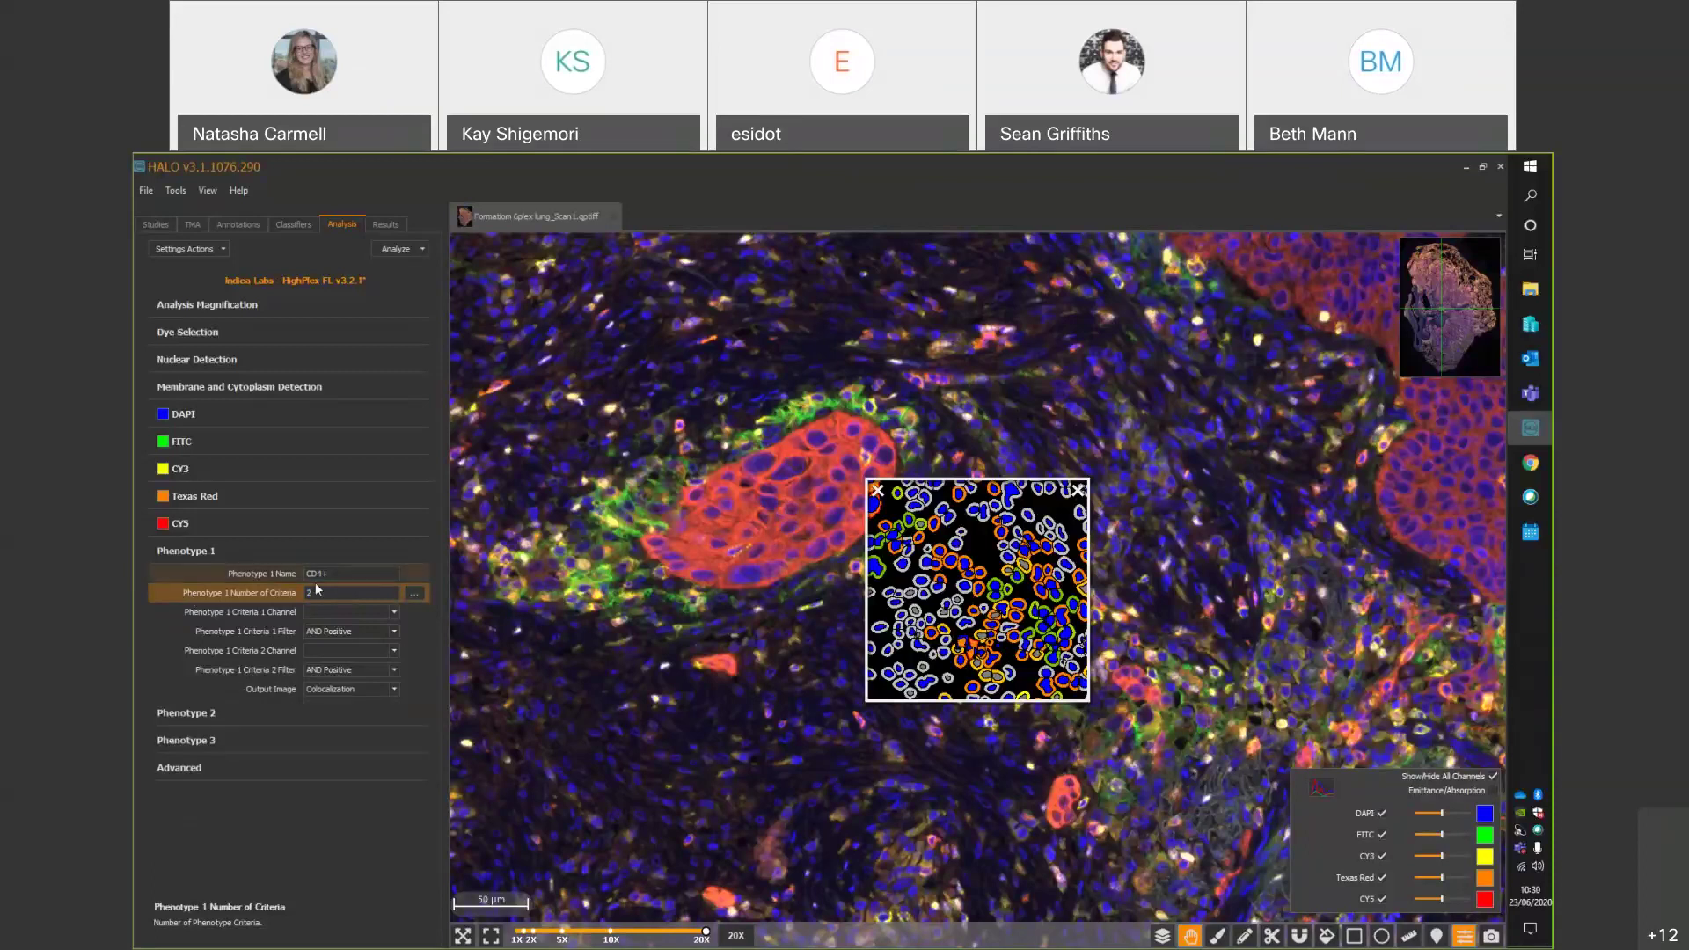
Assign FITC with the AND Positive filter as the CD4+ phenotype's first criterion and CY3 as its second criterion channel.
{"action": "left_click", "coordinate": [394, 614]}
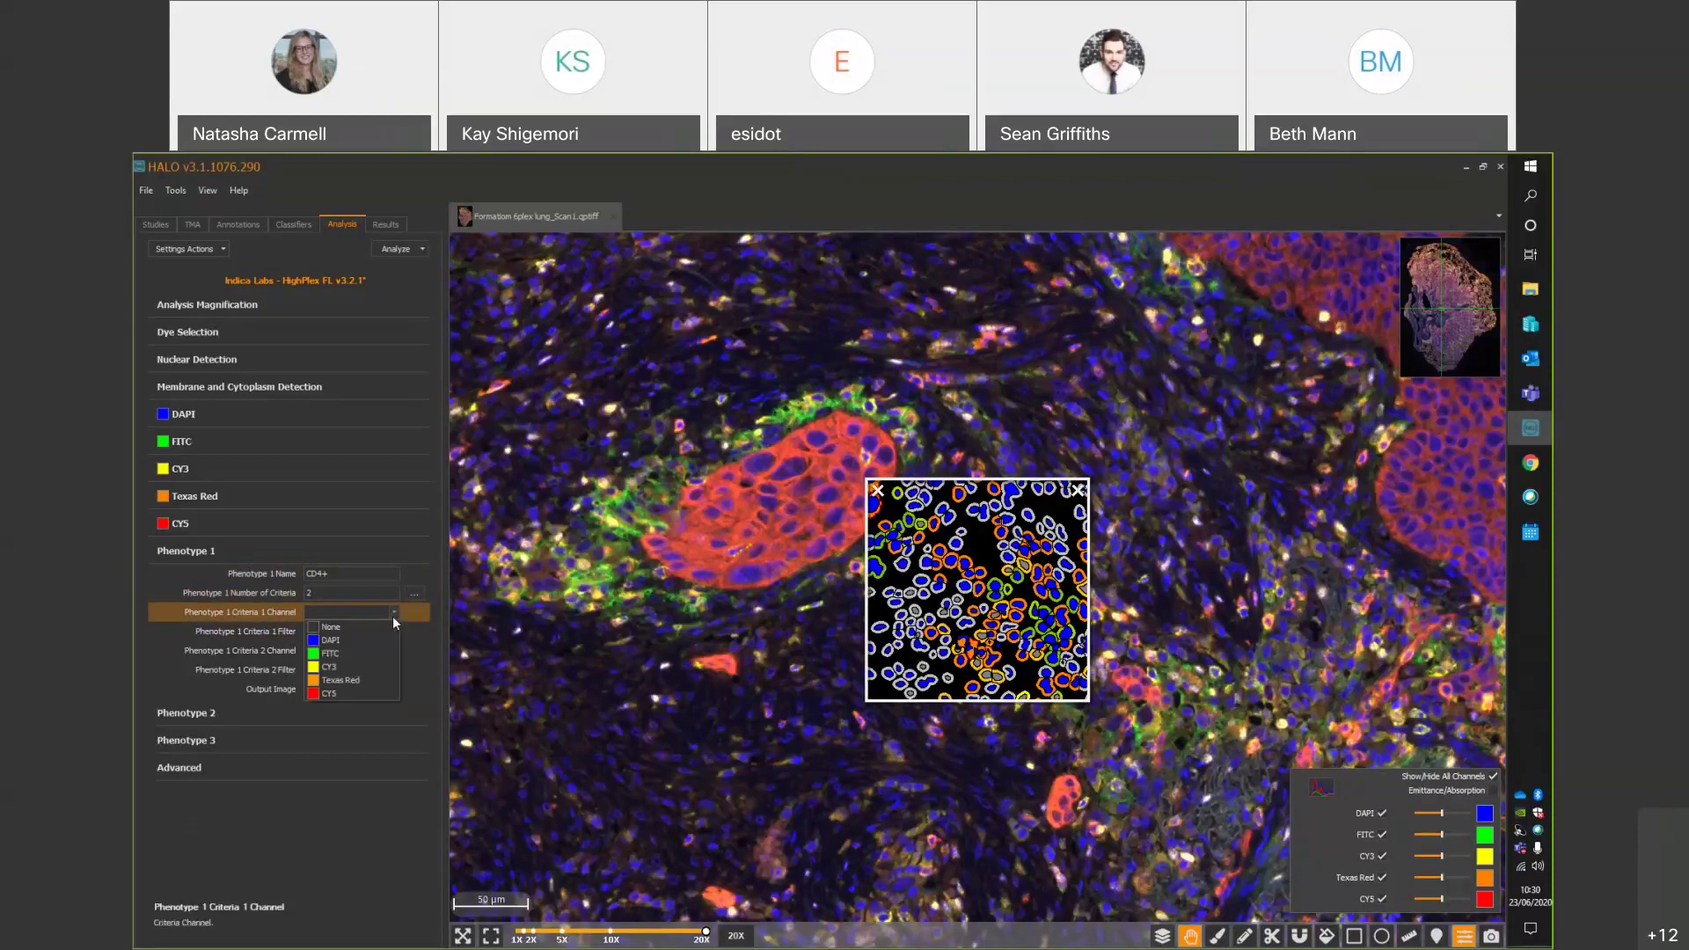
{"action": "left_click", "coordinate": [393, 614]}
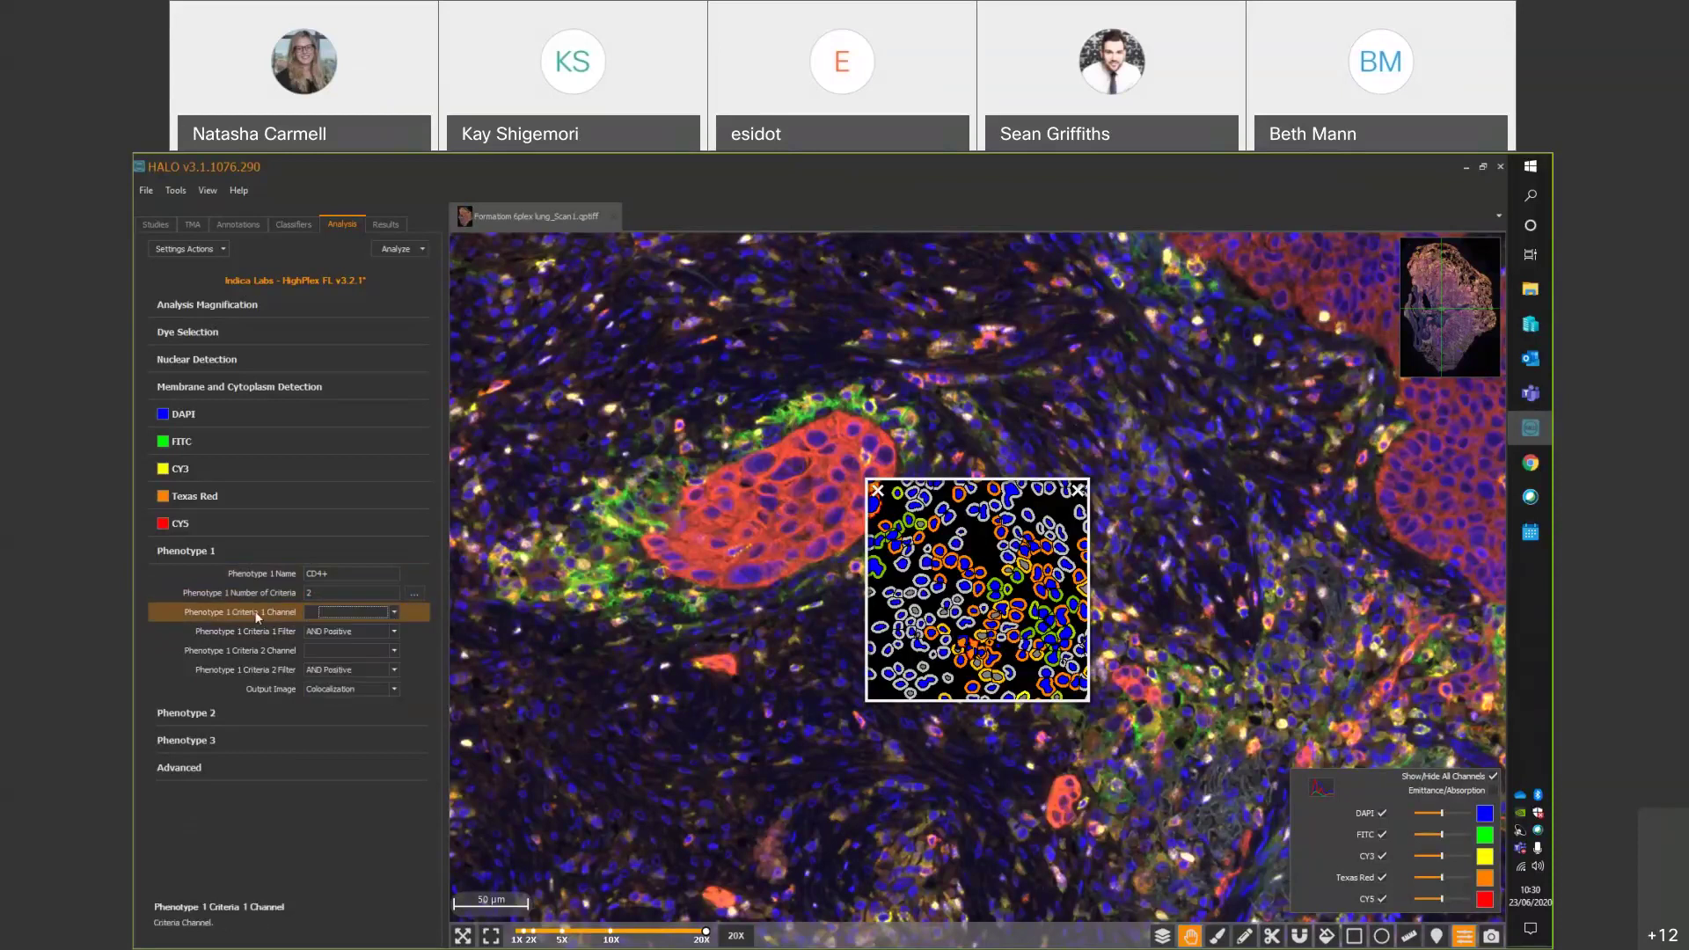
{"action": "left_click", "coordinate": [363, 631]}
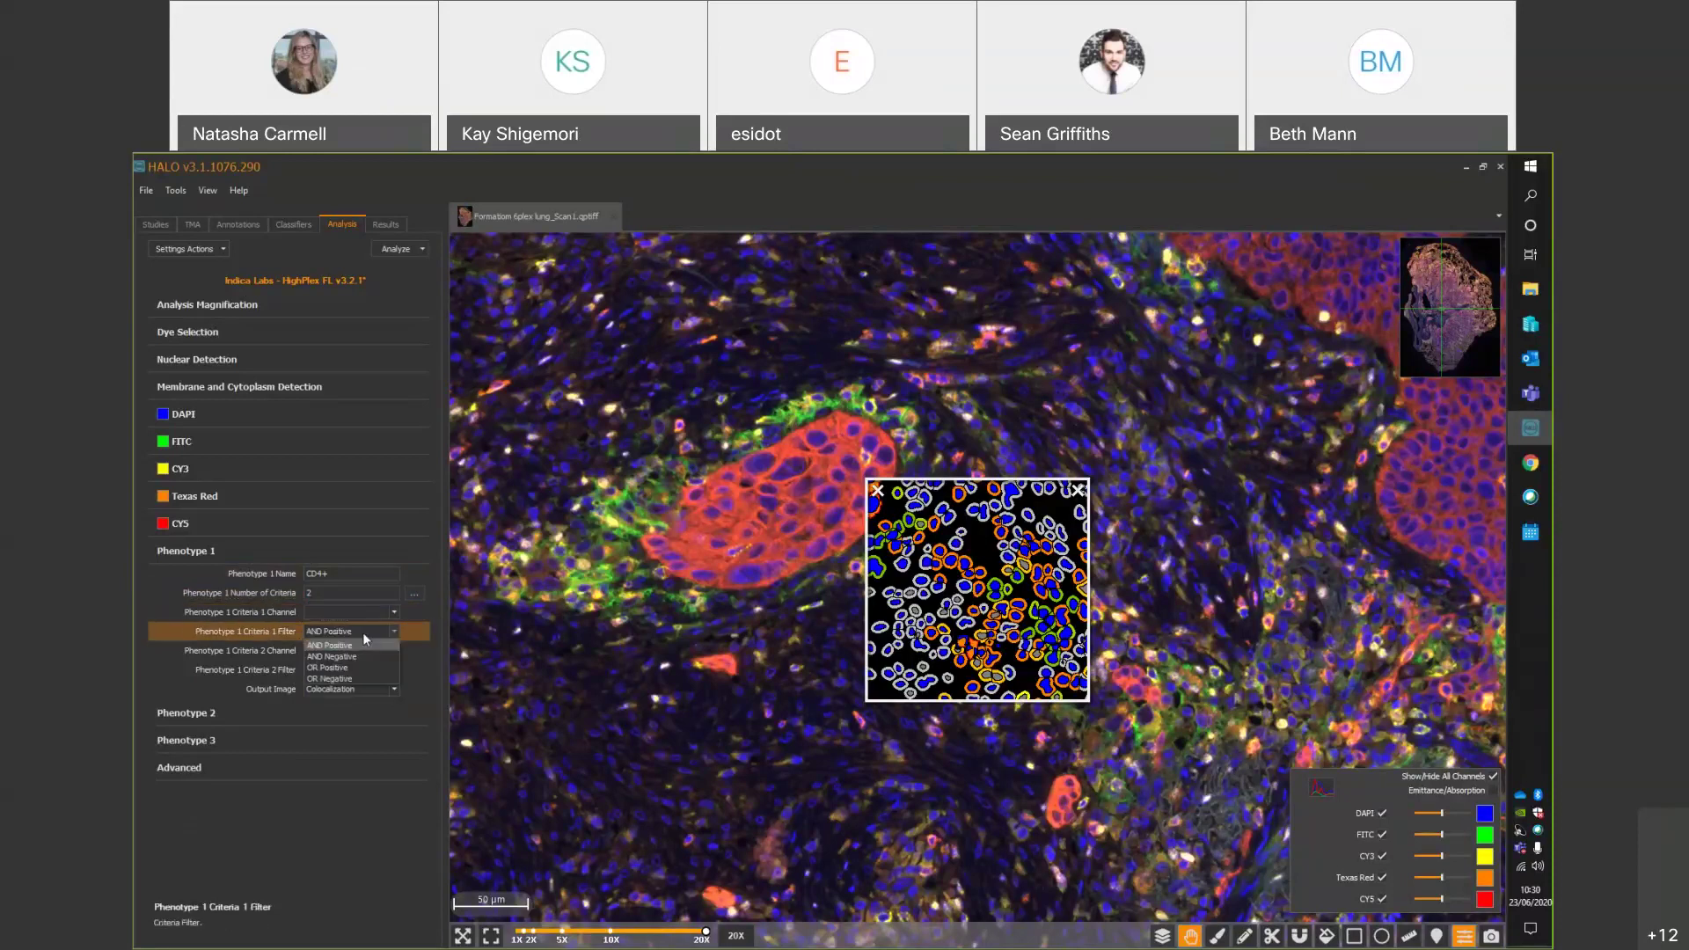
{"action": "left_click", "coordinate": [362, 631]}
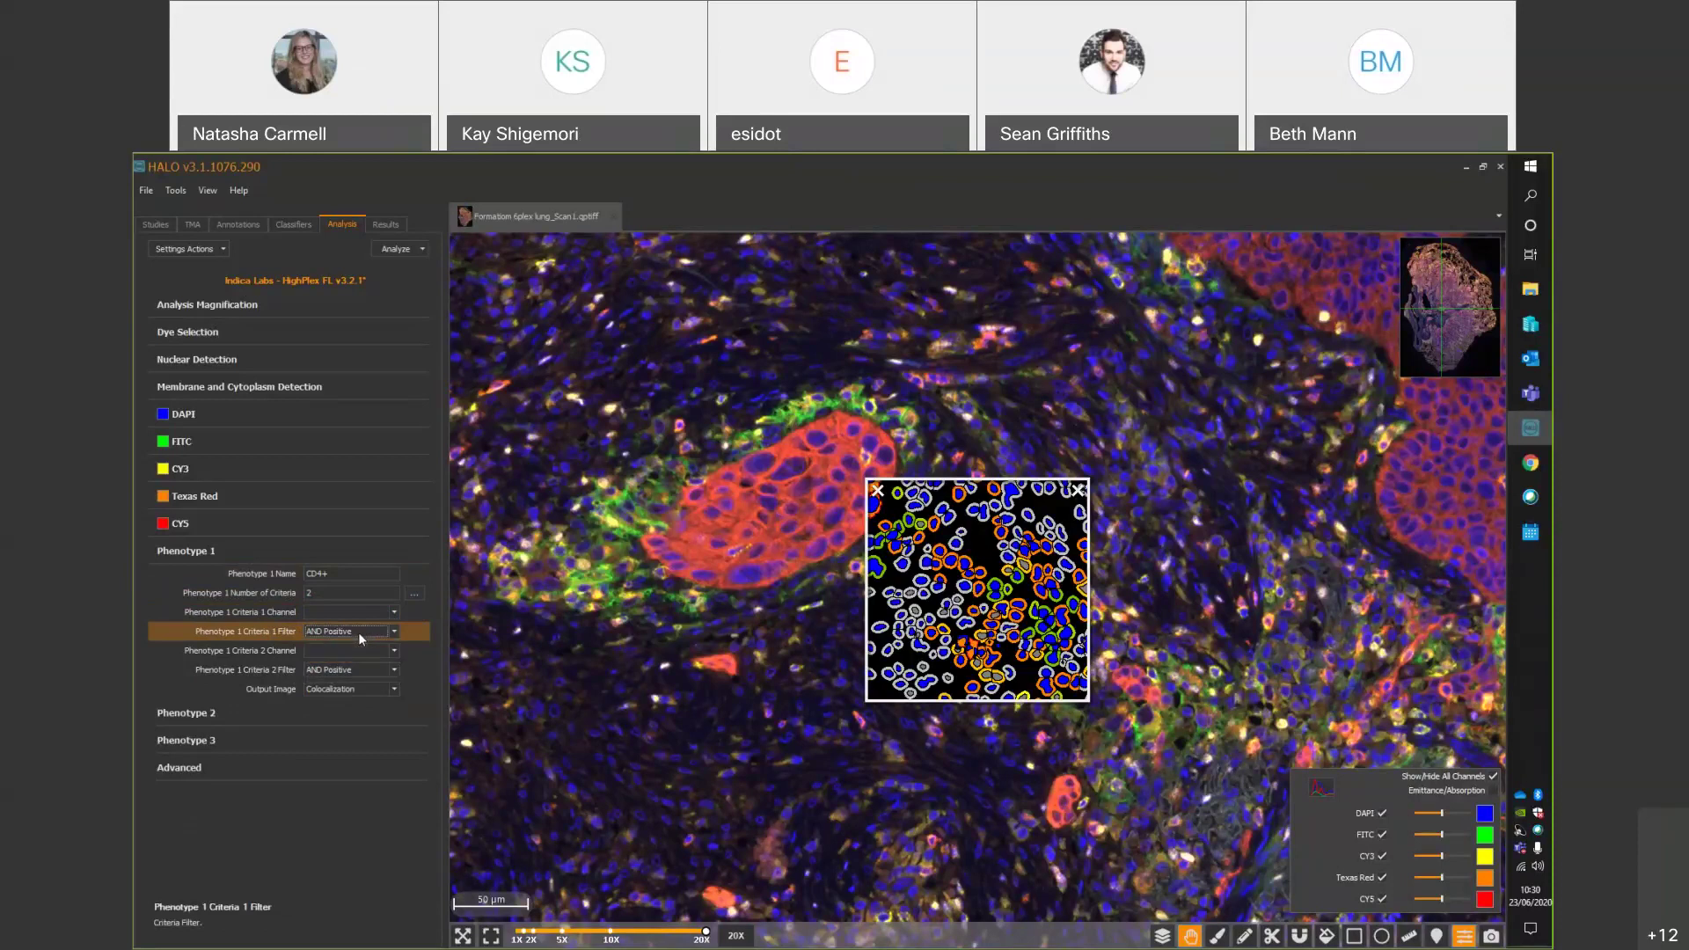
{"action": "left_click", "coordinate": [394, 613]}
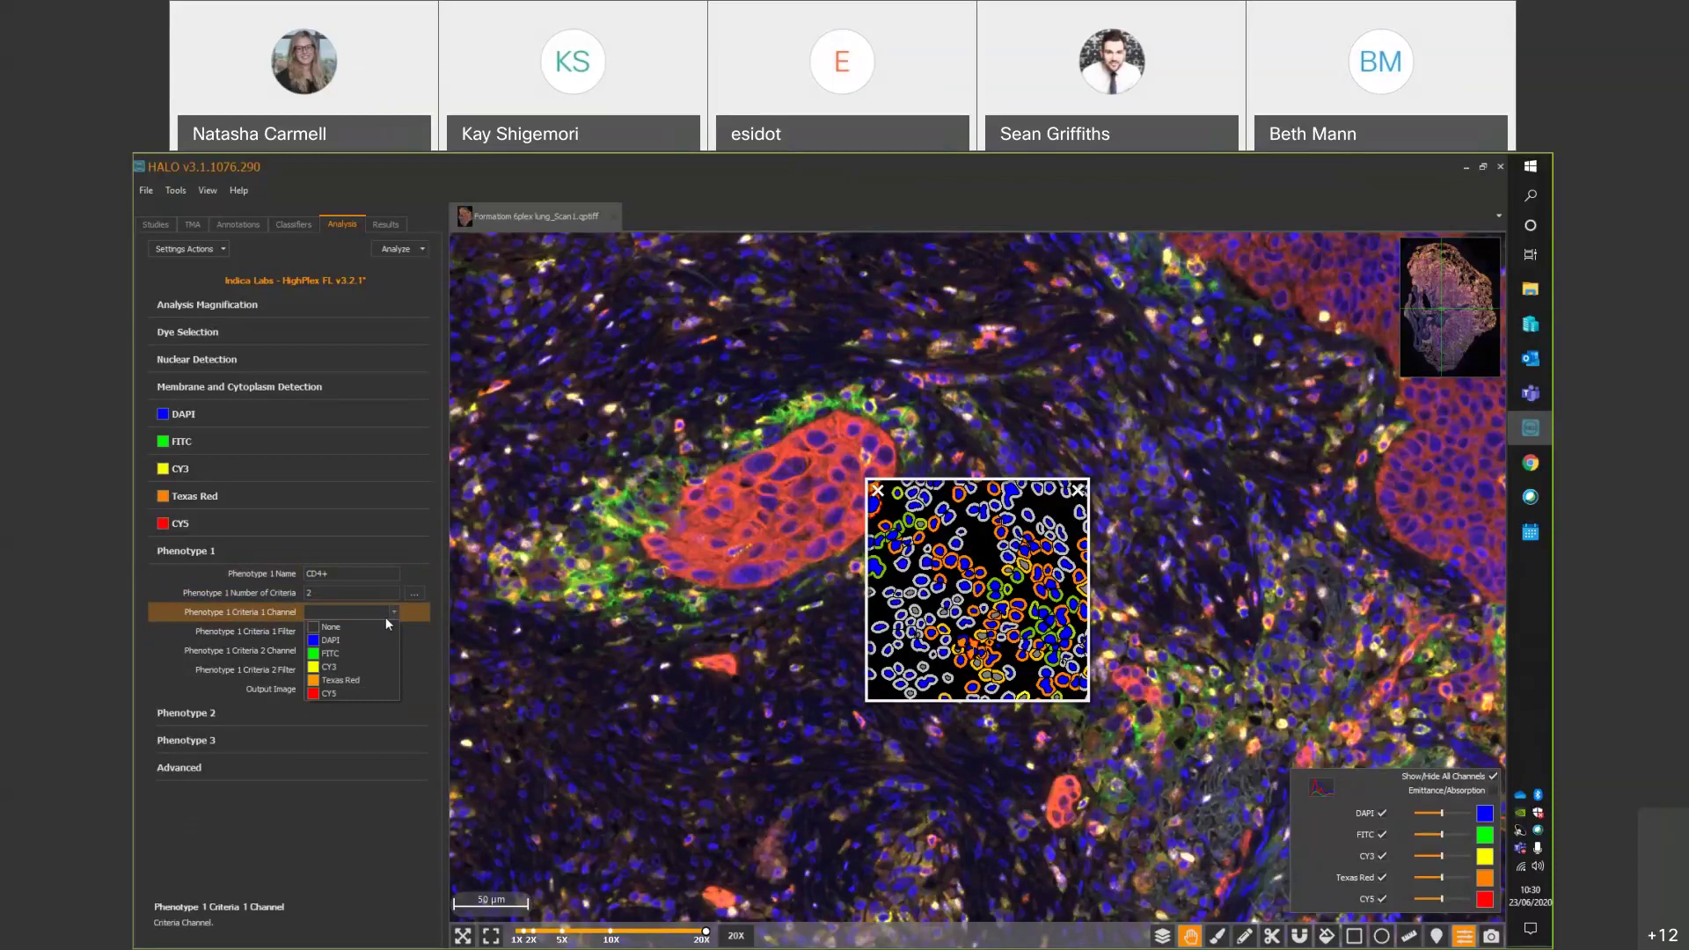
{"action": "left_click", "coordinate": [331, 655]}
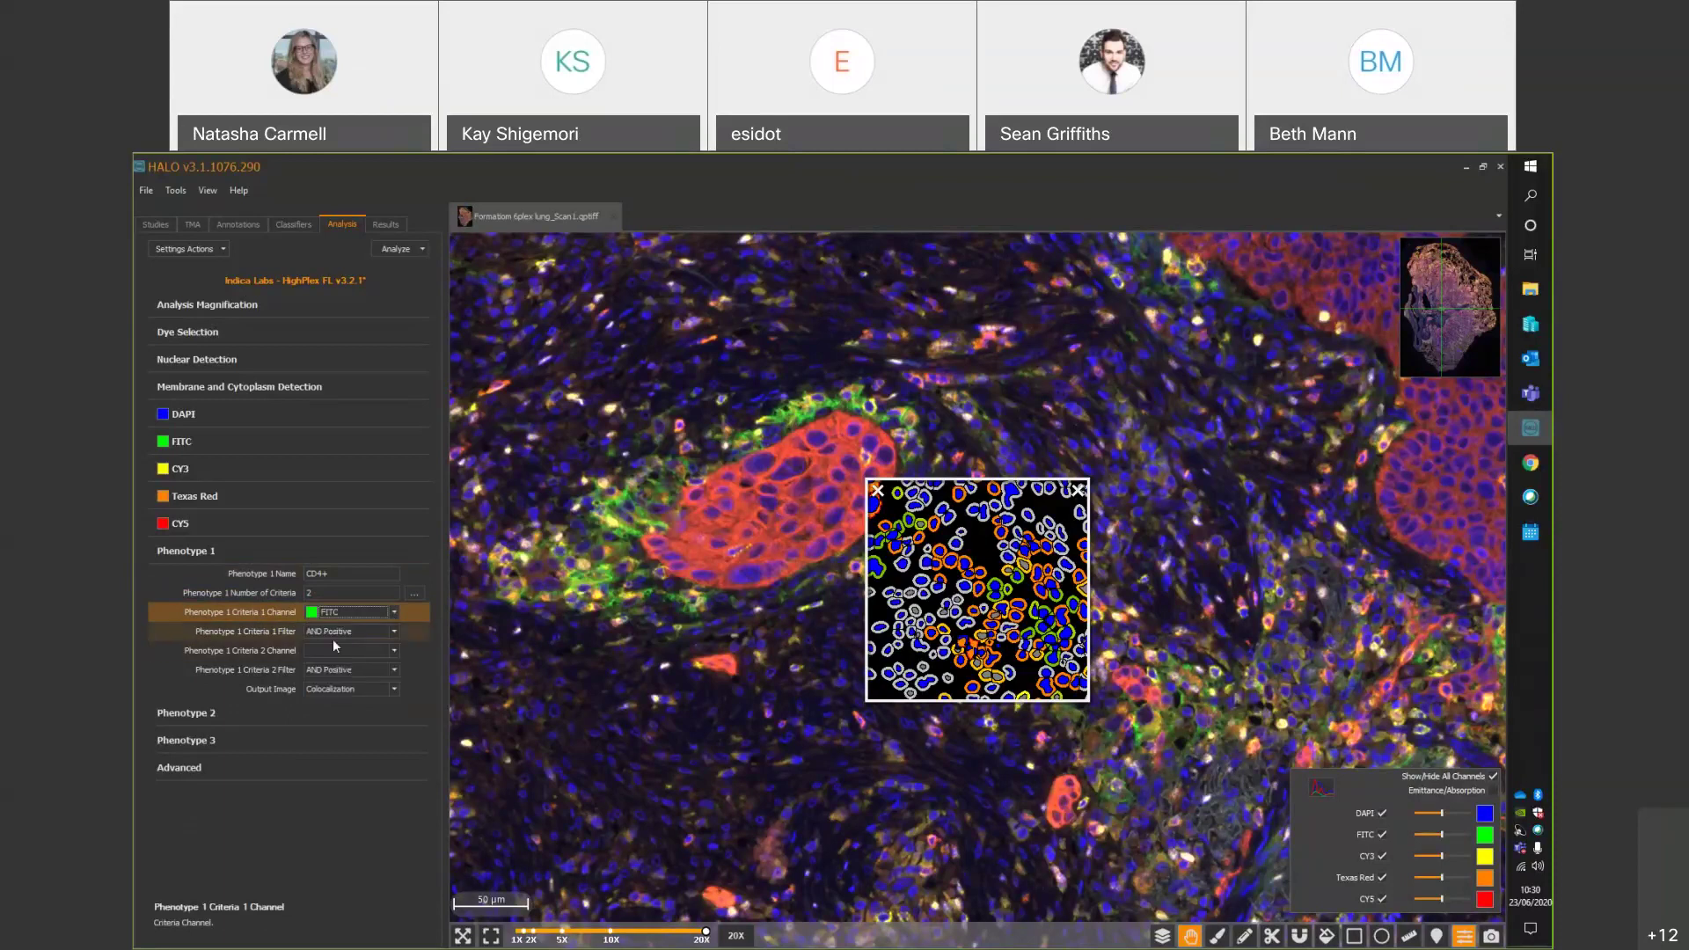
{"action": "left_click", "coordinate": [393, 651]}
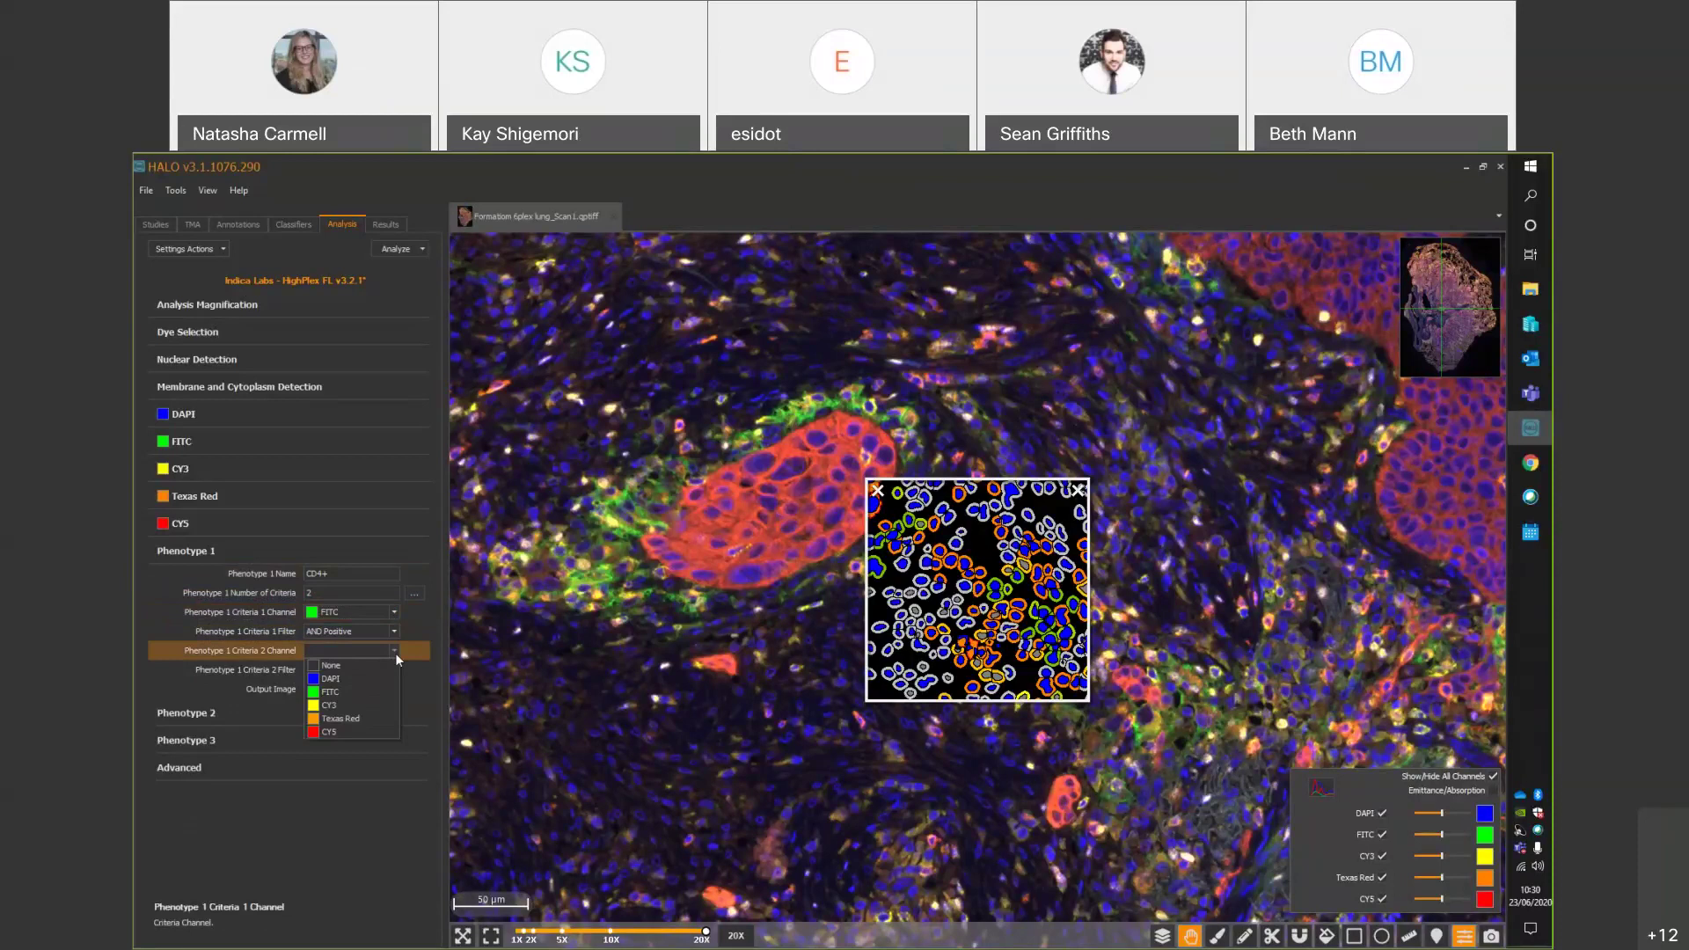
{"action": "left_click", "coordinate": [335, 712]}
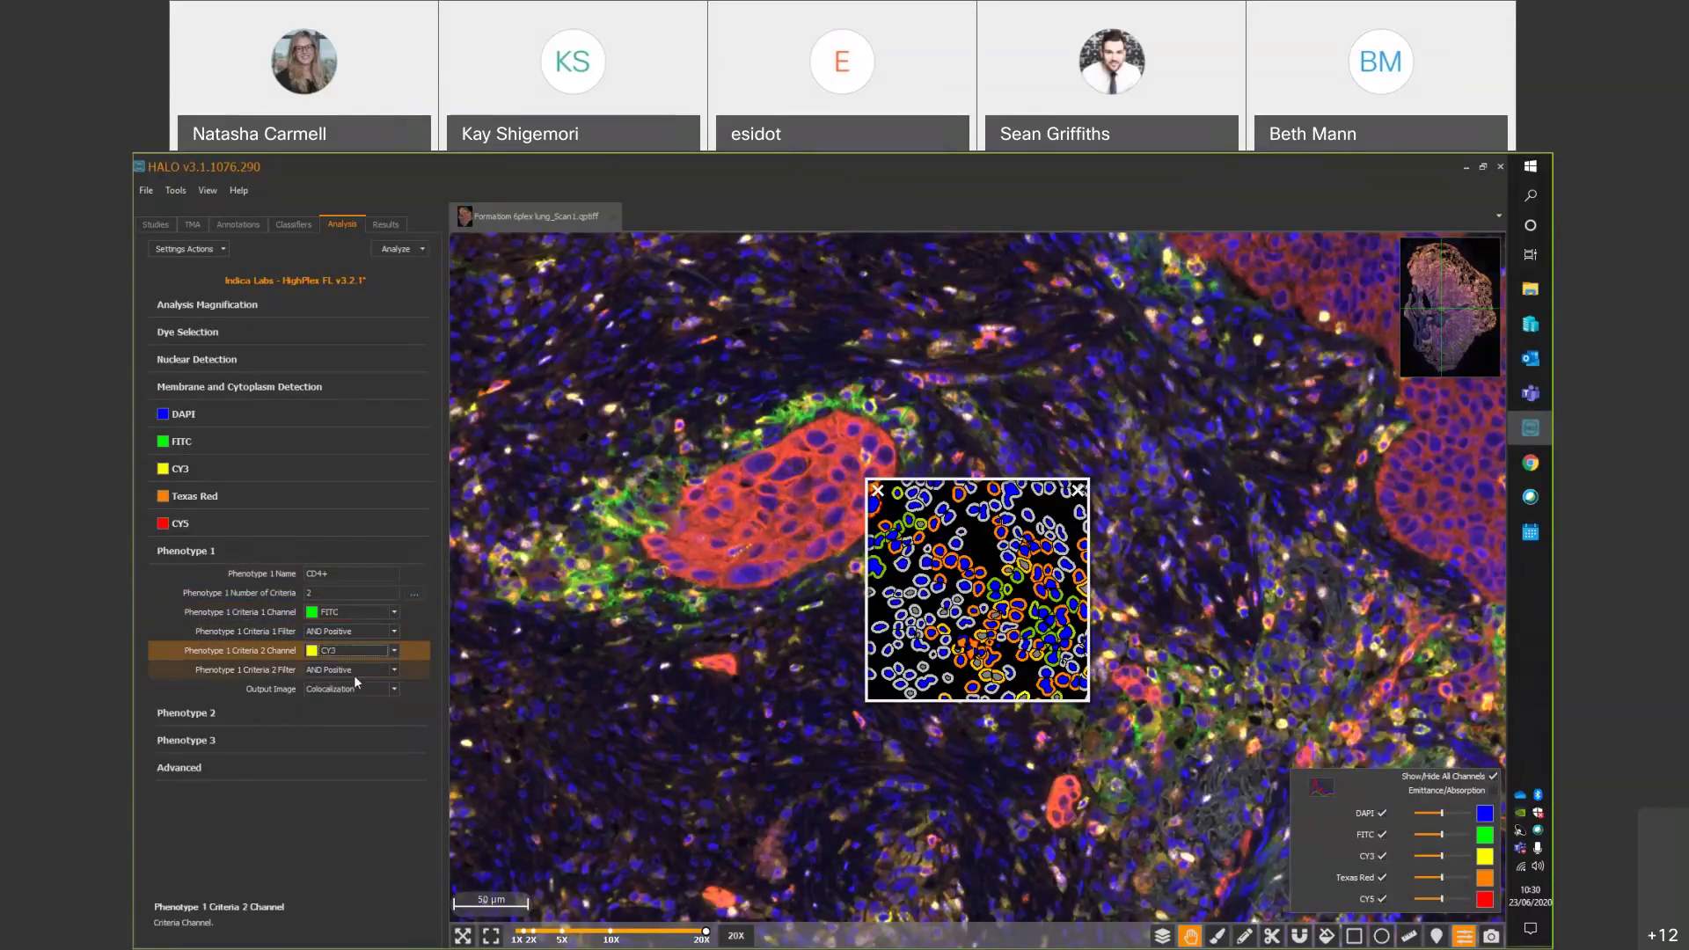
Set the CD4+ phenotype's CY3 criterion filter to AND Negative, and preview the CD4+ output image before restoring Colocalization.
{"action": "left_click", "coordinate": [353, 674]}
{"action": "left_click", "coordinate": [357, 697]}
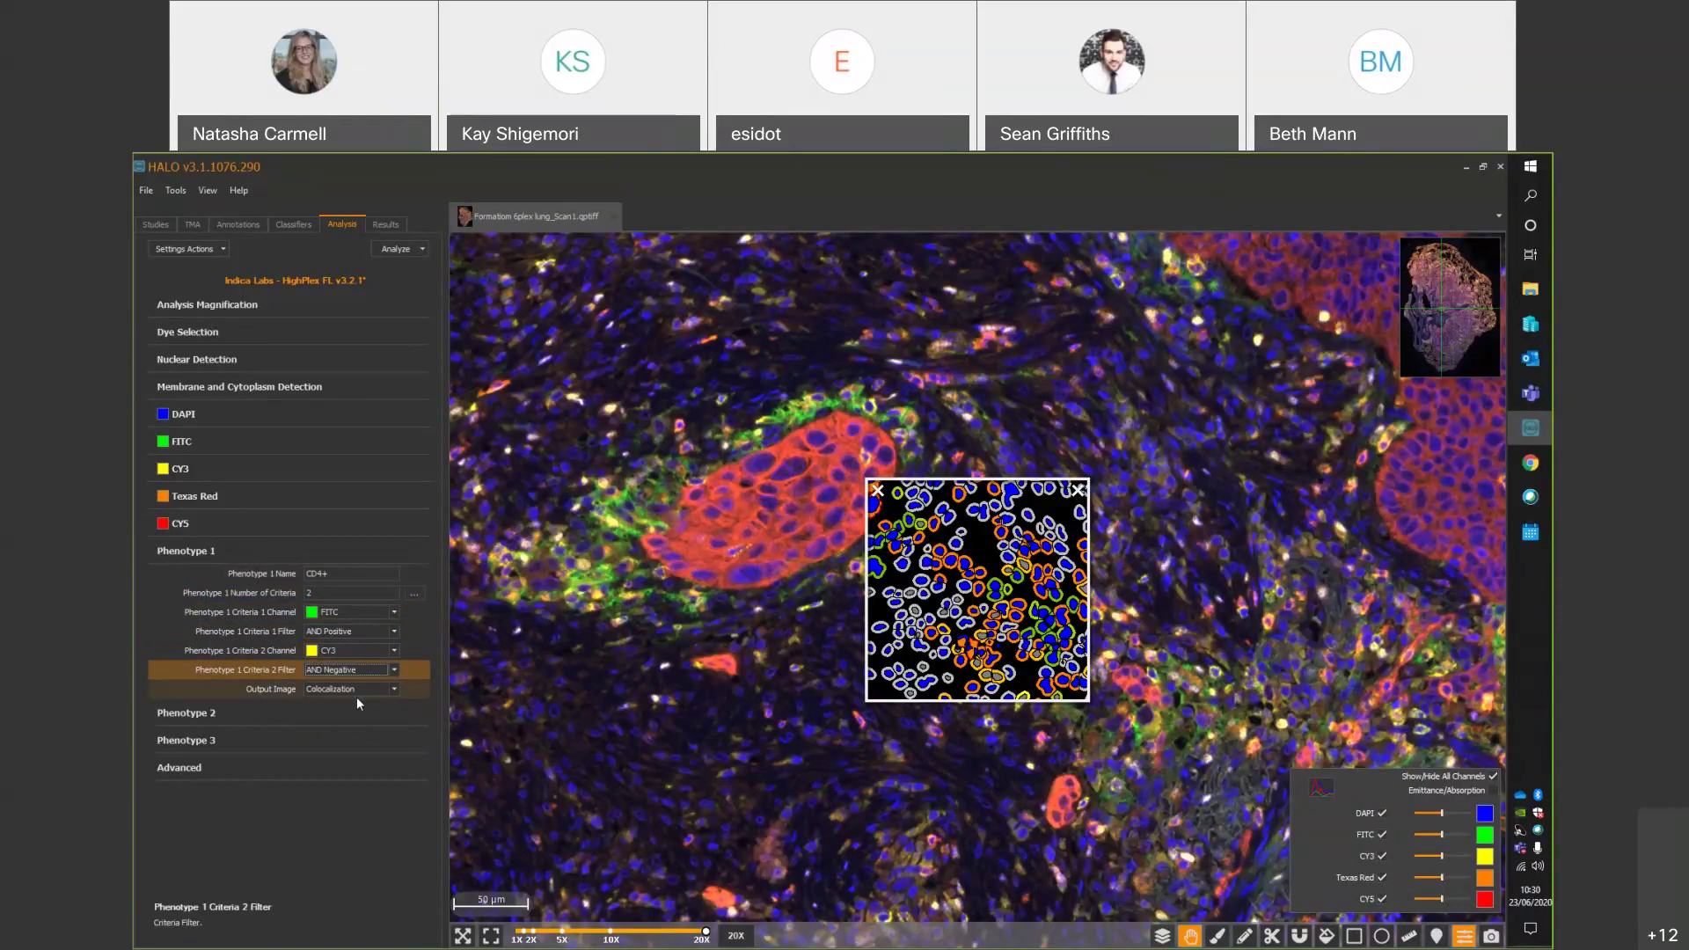
{"action": "left_click", "coordinate": [393, 691]}
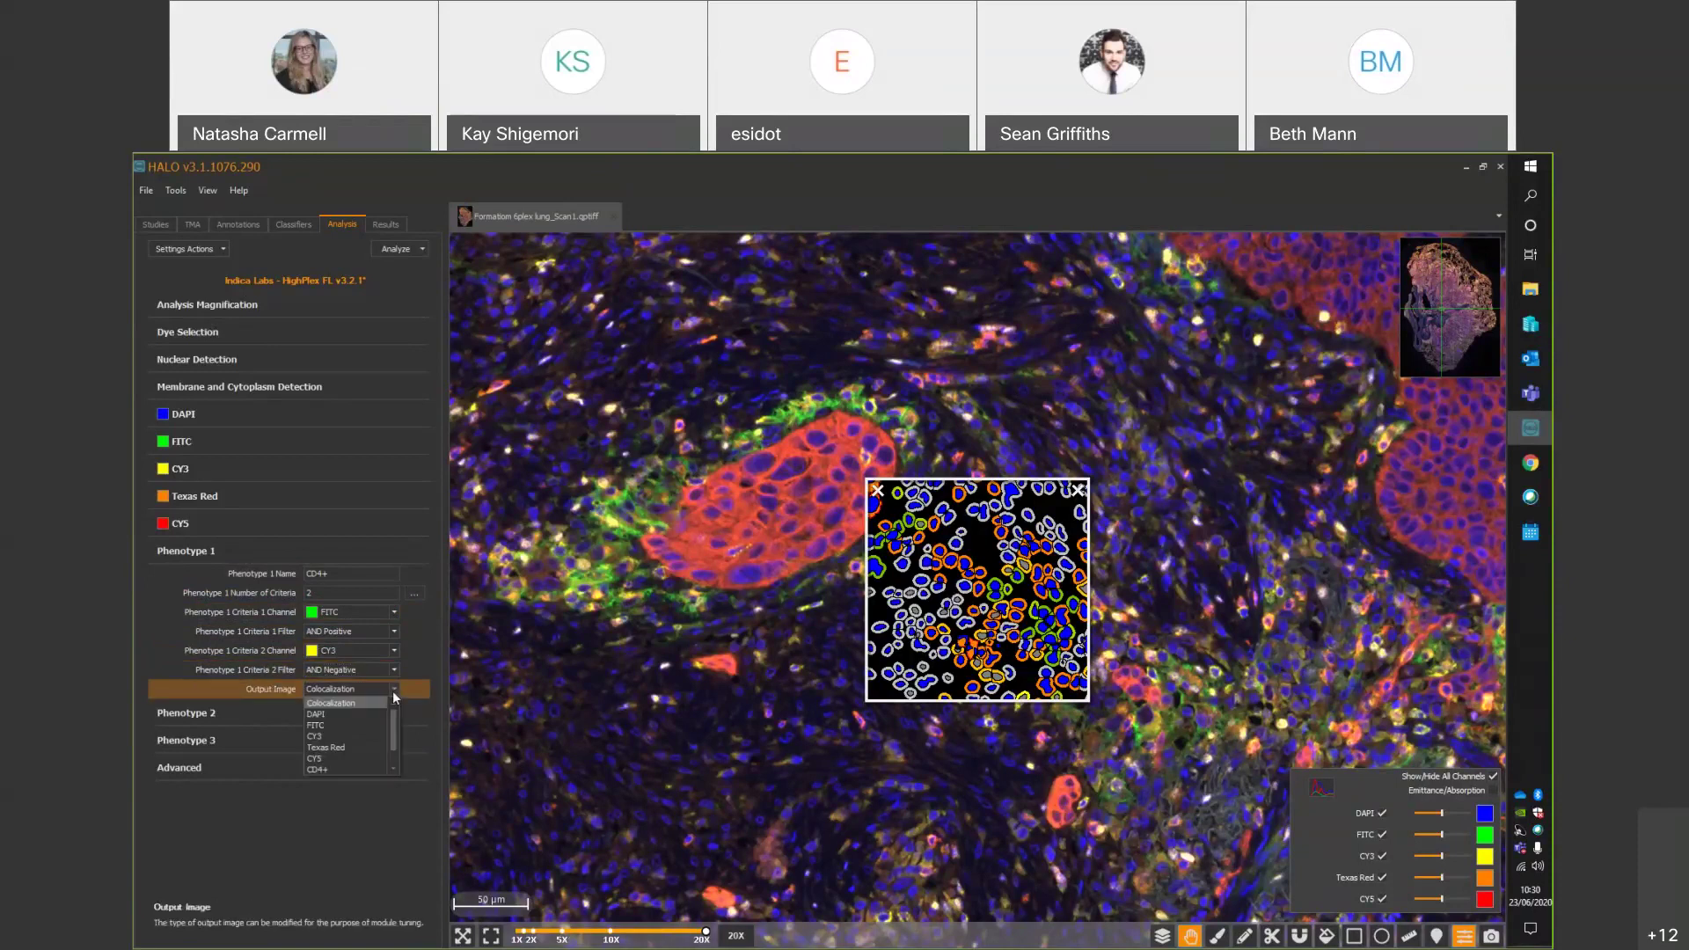
{"action": "scroll", "coordinate": [383, 724], "scroll_direction": "down", "scroll_amount": 1}
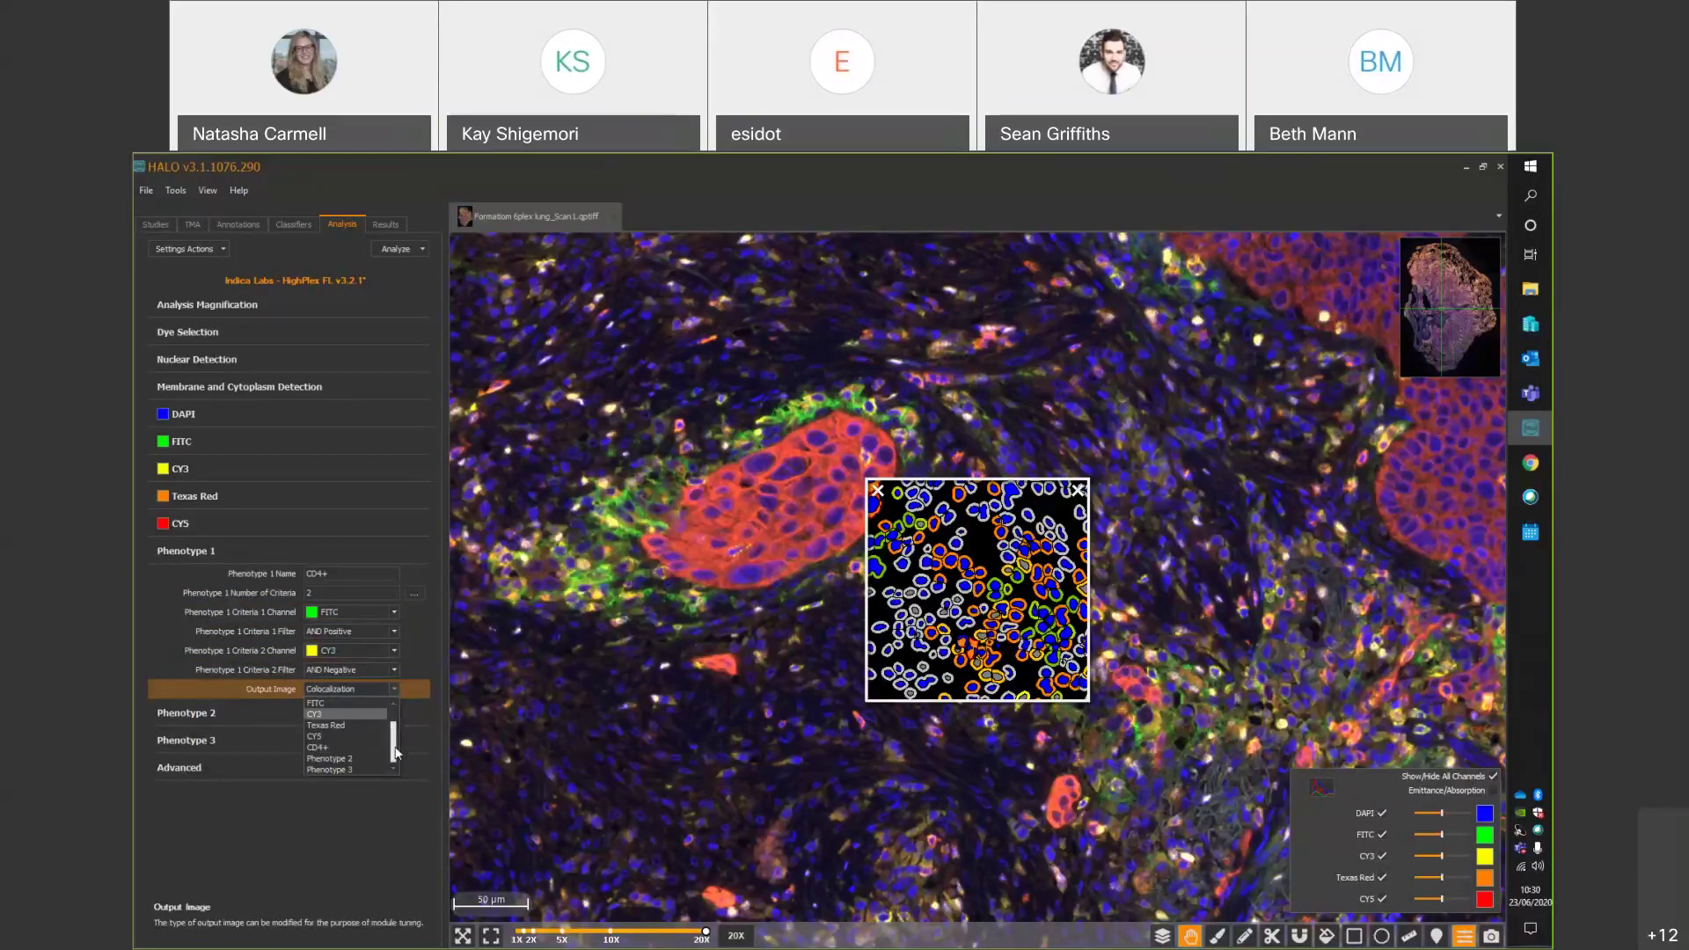
{"action": "left_click", "coordinate": [326, 747]}
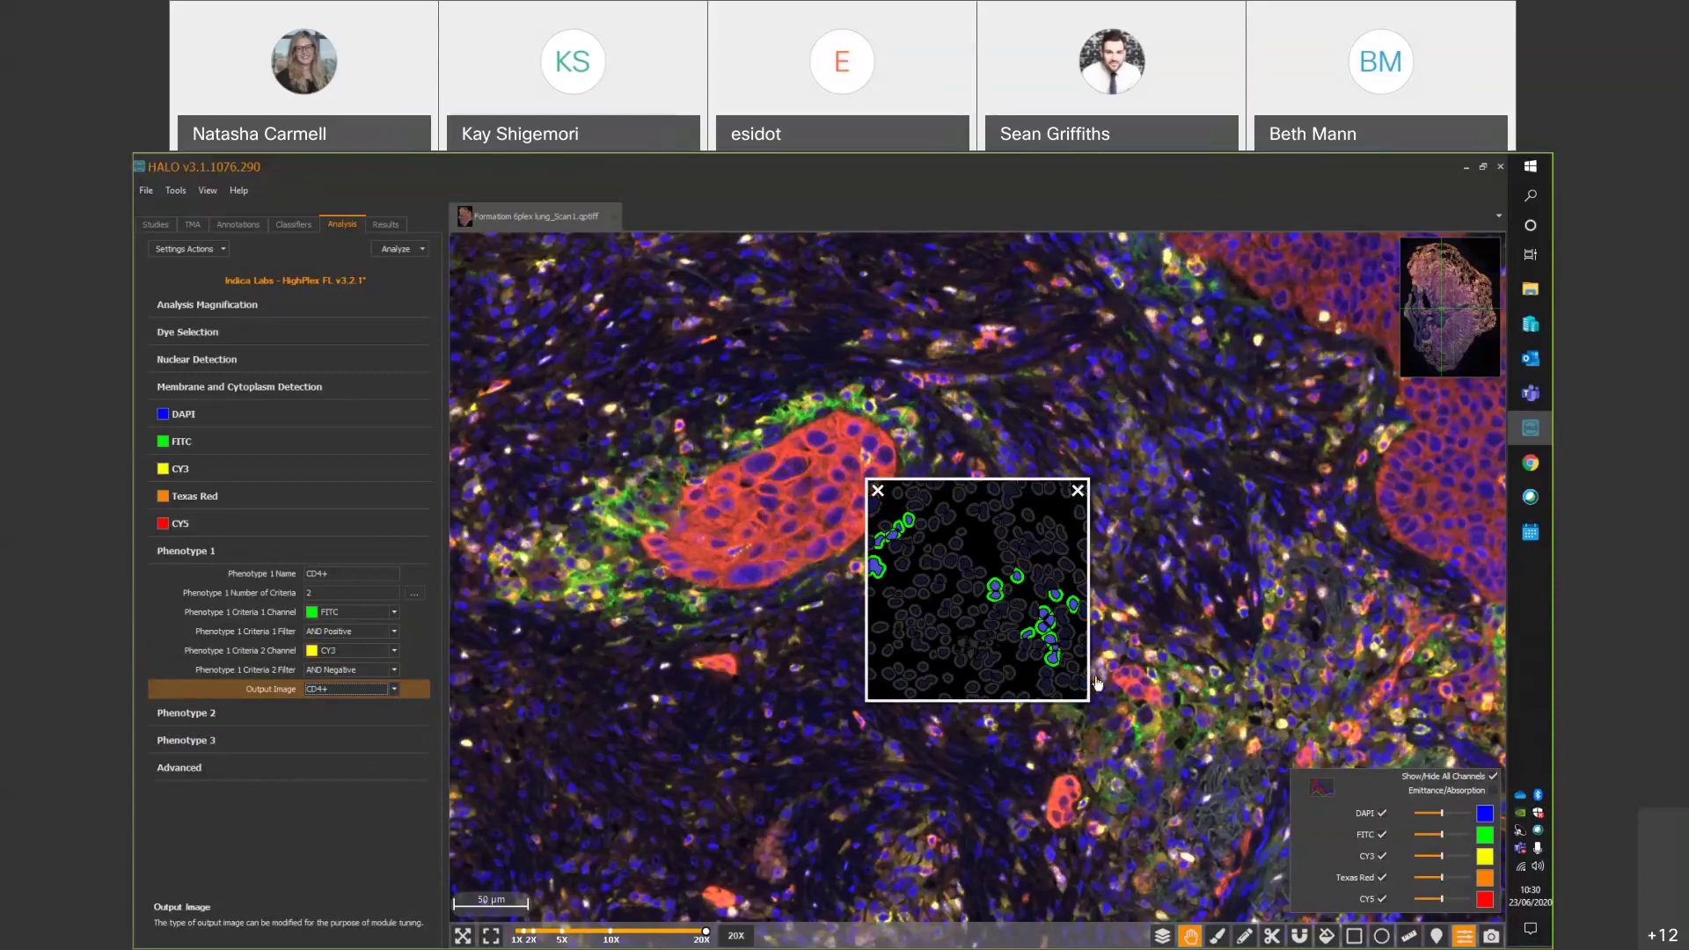
{"action": "left_click", "coordinate": [383, 694]}
{"action": "left_click", "coordinate": [373, 701]}
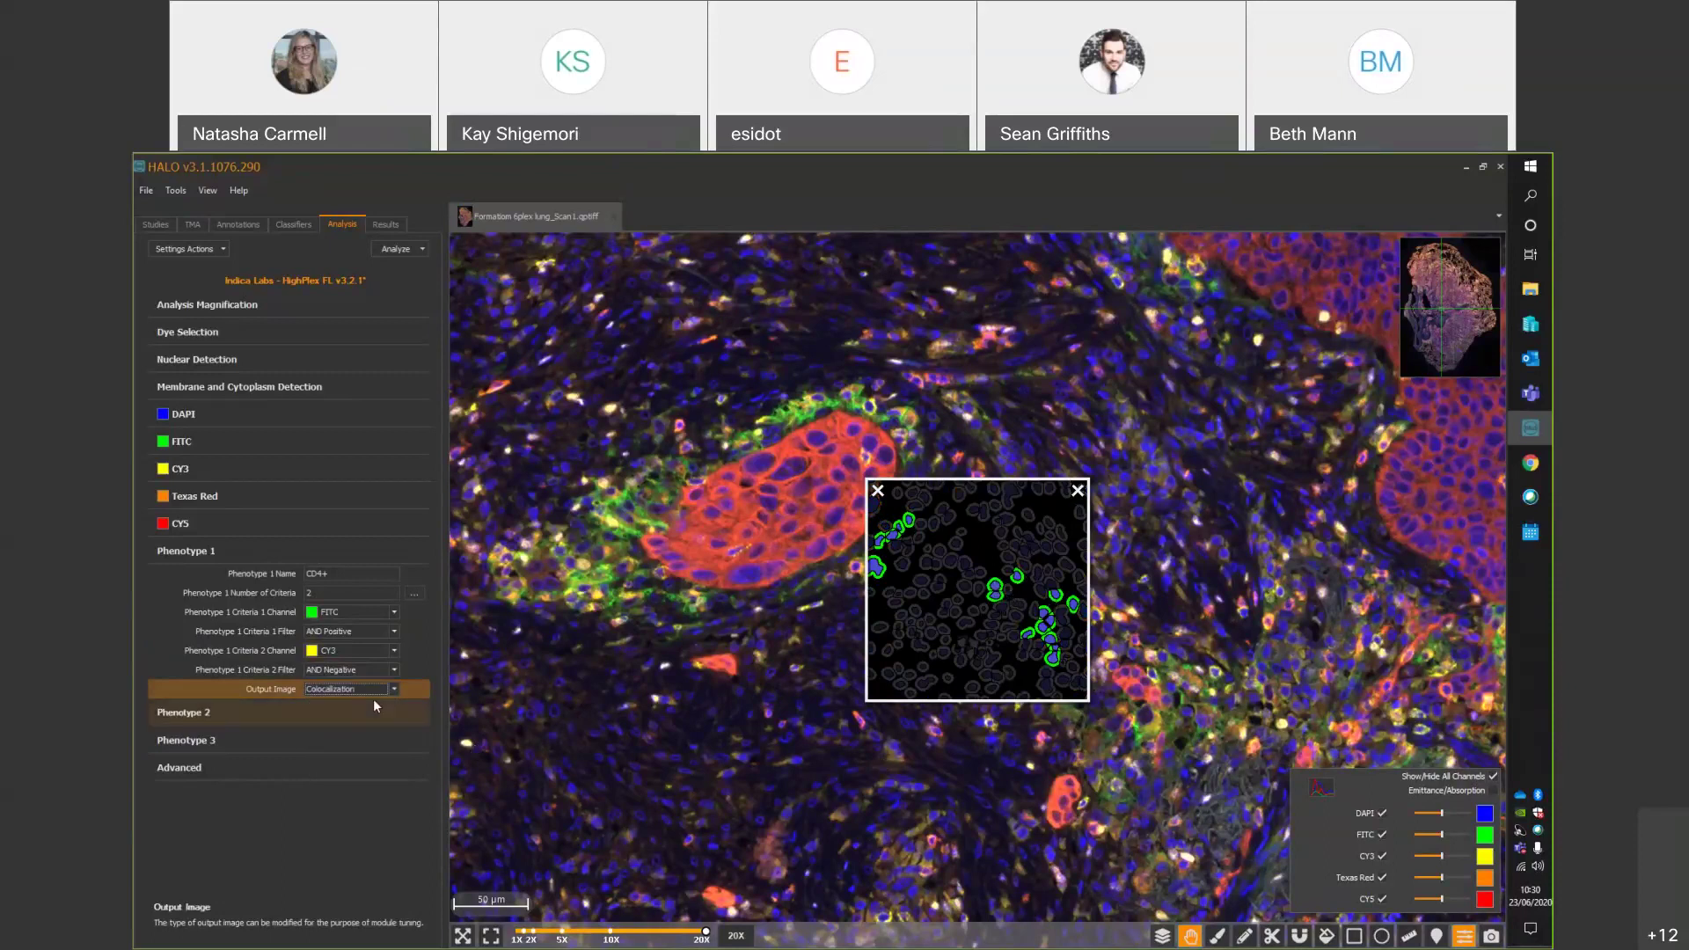
Name Phenotype 2 "CD8+" and set its number of criteria to 2.
{"action": "left_click", "coordinate": [280, 709]}
{"action": "type", "text": "CD8+"}
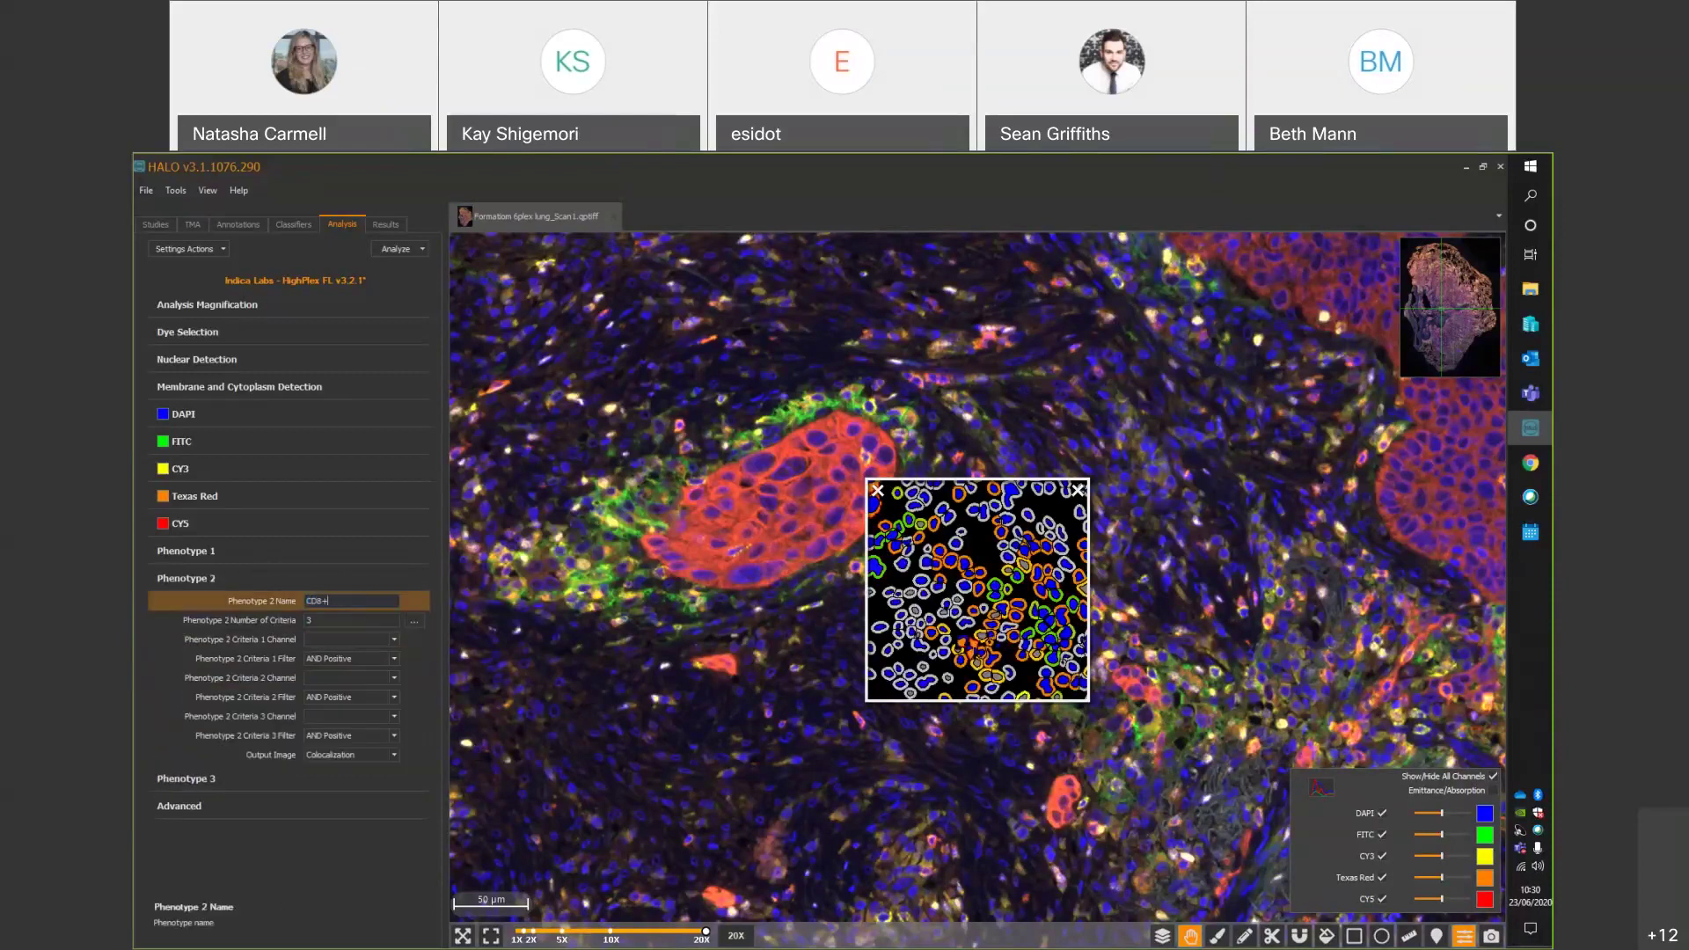
{"action": "key", "text": "Tab"}
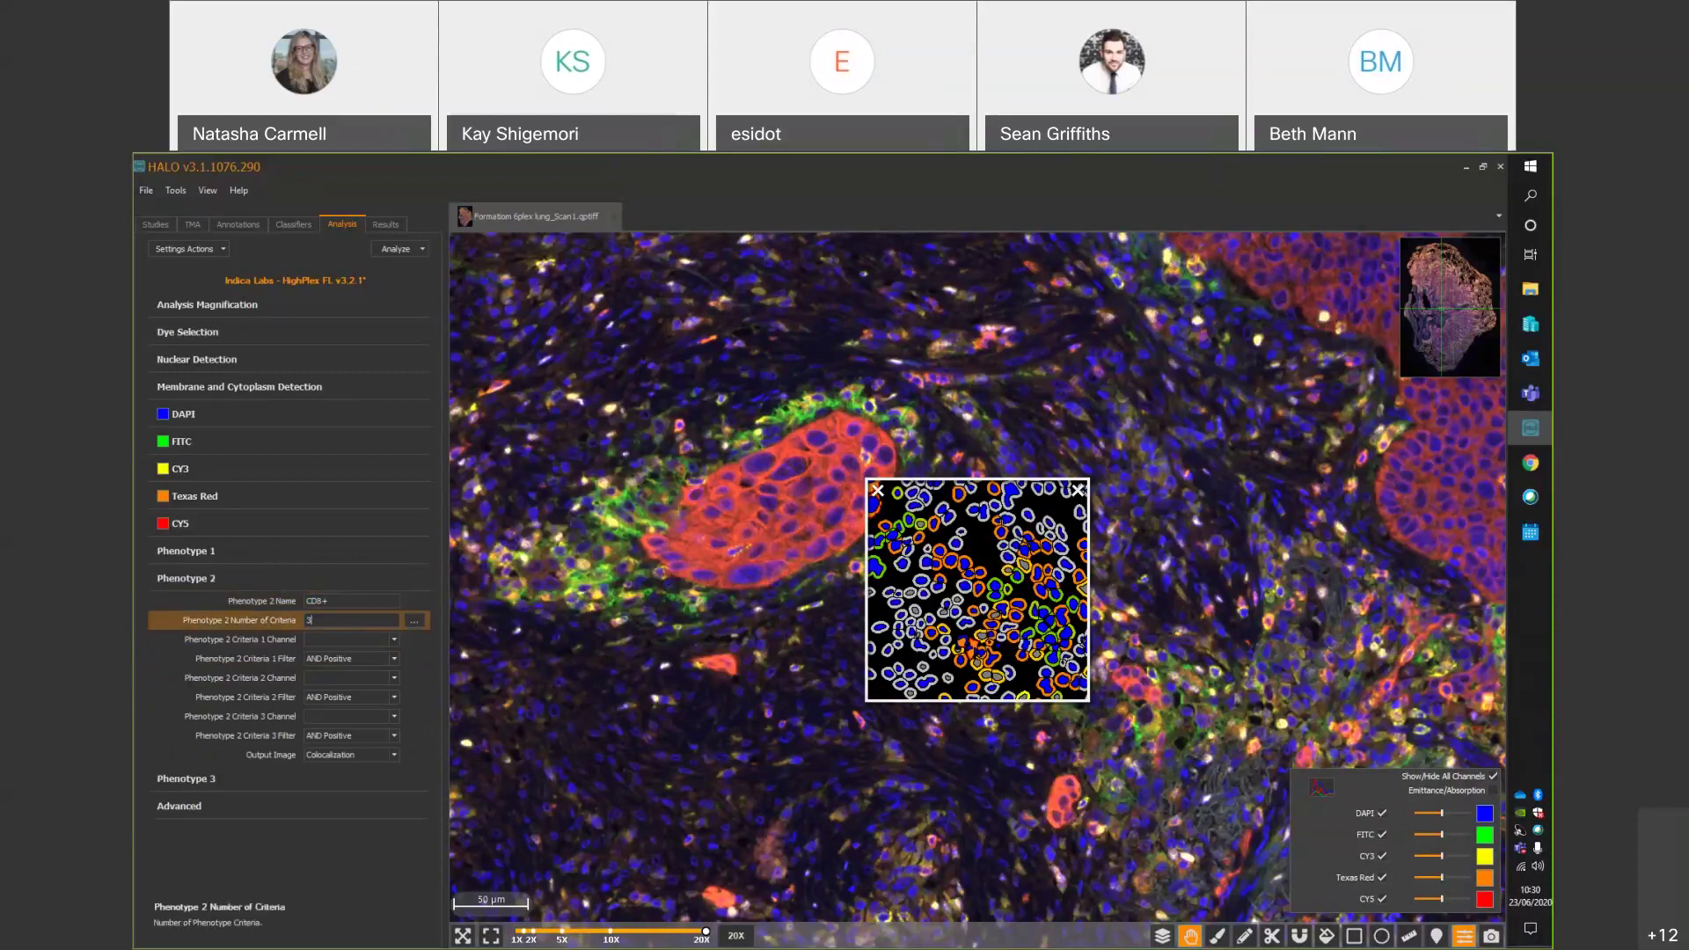
{"action": "key", "text": "BackSpace"}
{"action": "type", "text": "2"}
Define the CD8+ phenotype with CY3 as AND Positive first criterion and FITC as AND Negative second criterion.
{"action": "left_click", "coordinate": [393, 640]}
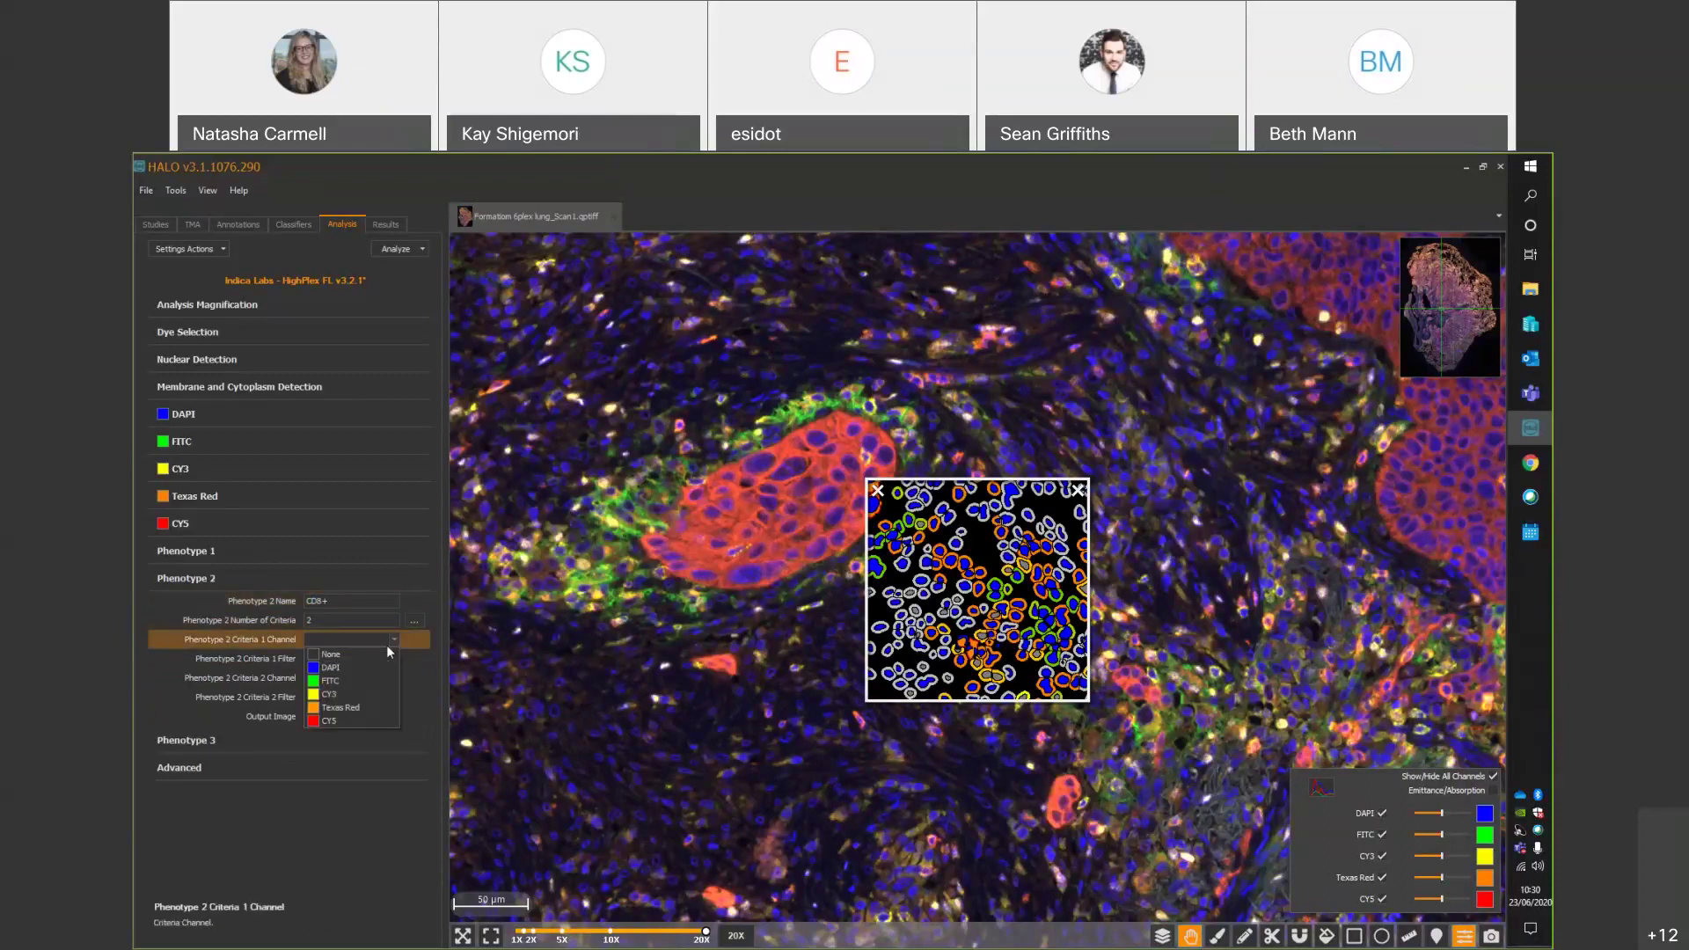
{"action": "left_click", "coordinate": [334, 695]}
{"action": "left_click", "coordinate": [340, 678]}
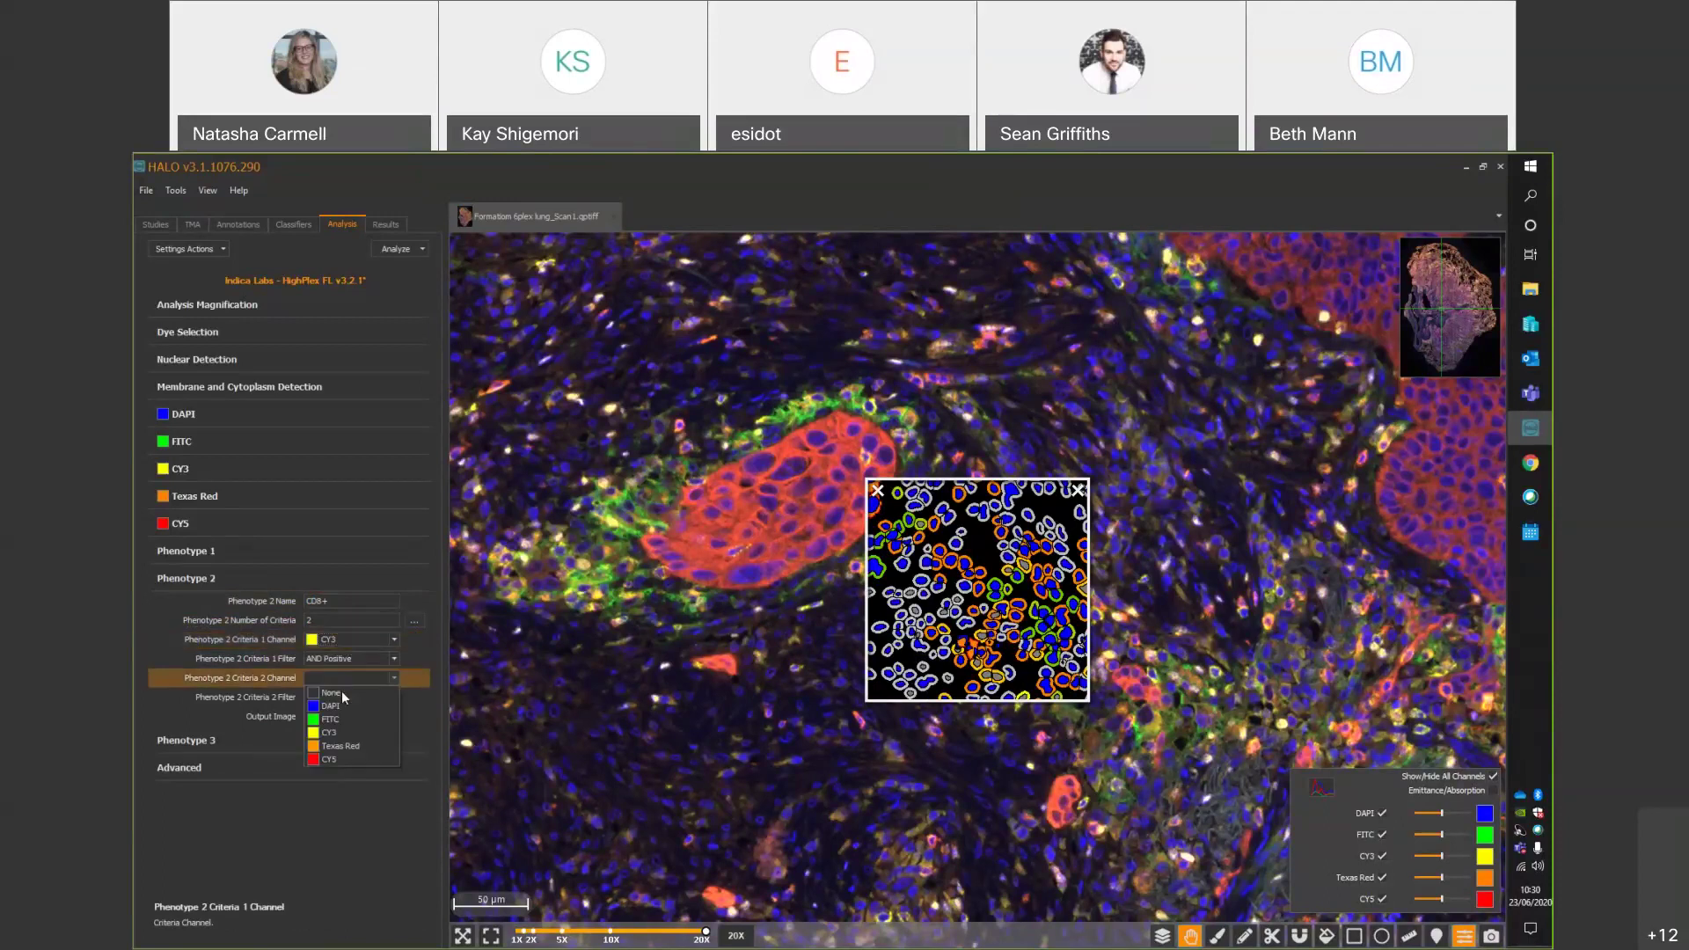
{"action": "left_click", "coordinate": [329, 719]}
{"action": "left_click", "coordinate": [356, 697]}
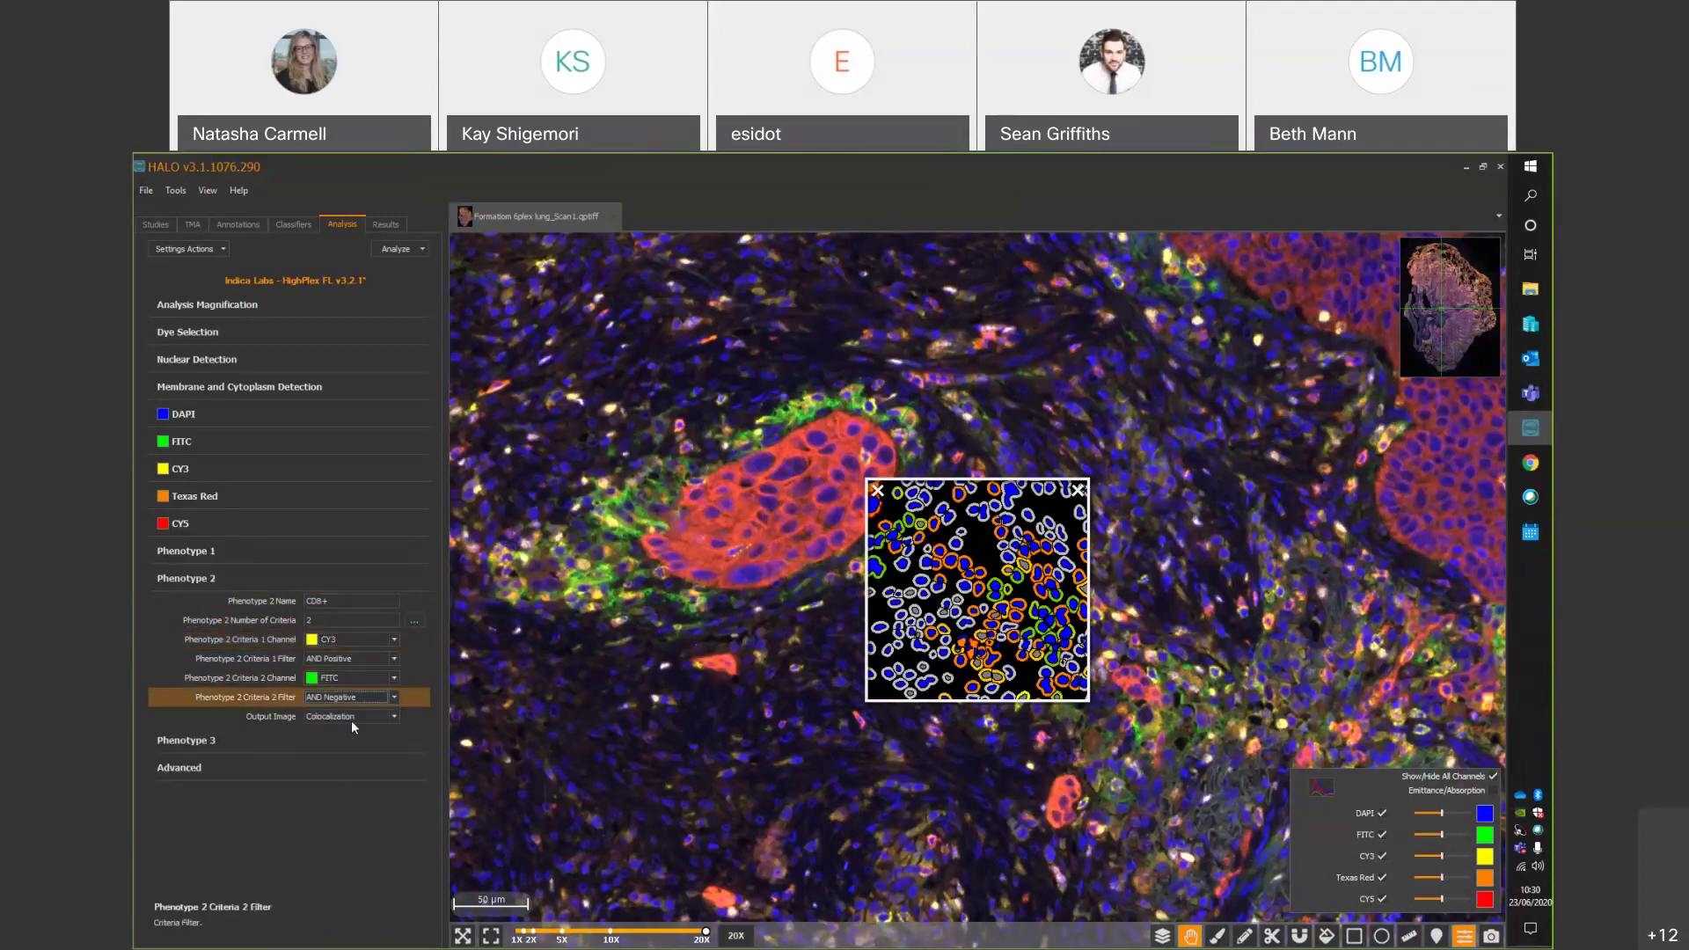
Preview the CD8+ output image in the live tuning window, and return the output image to Colocalization.
{"action": "left_click", "coordinate": [358, 725]}
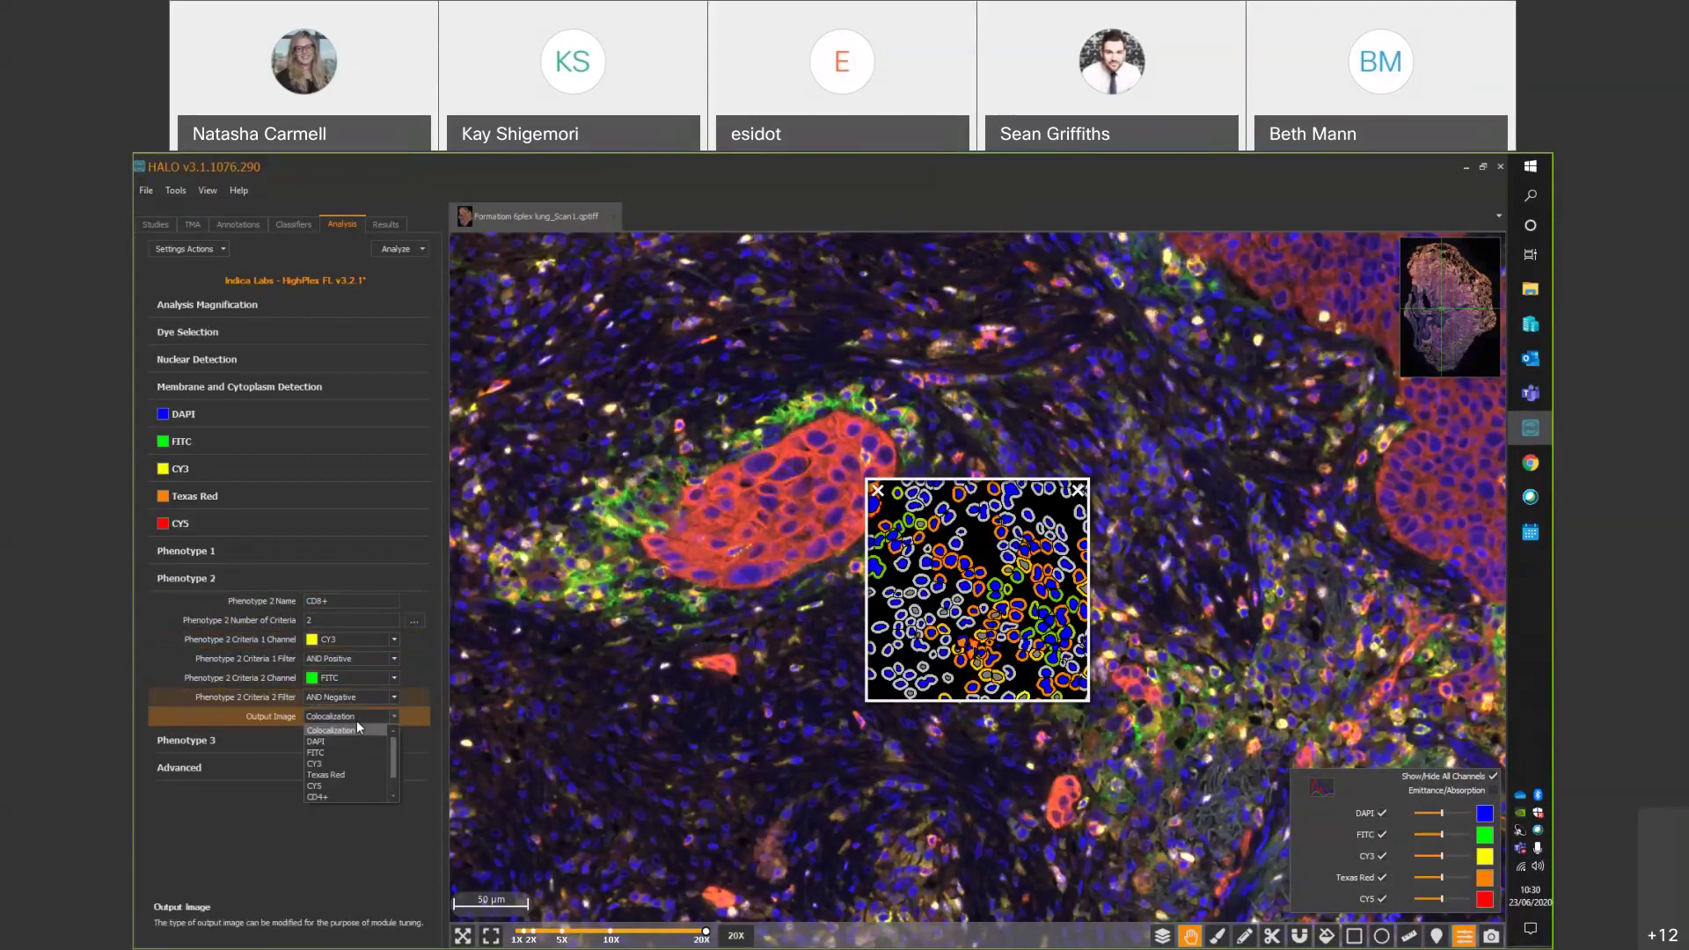
{"action": "left_click", "coordinate": [361, 783]}
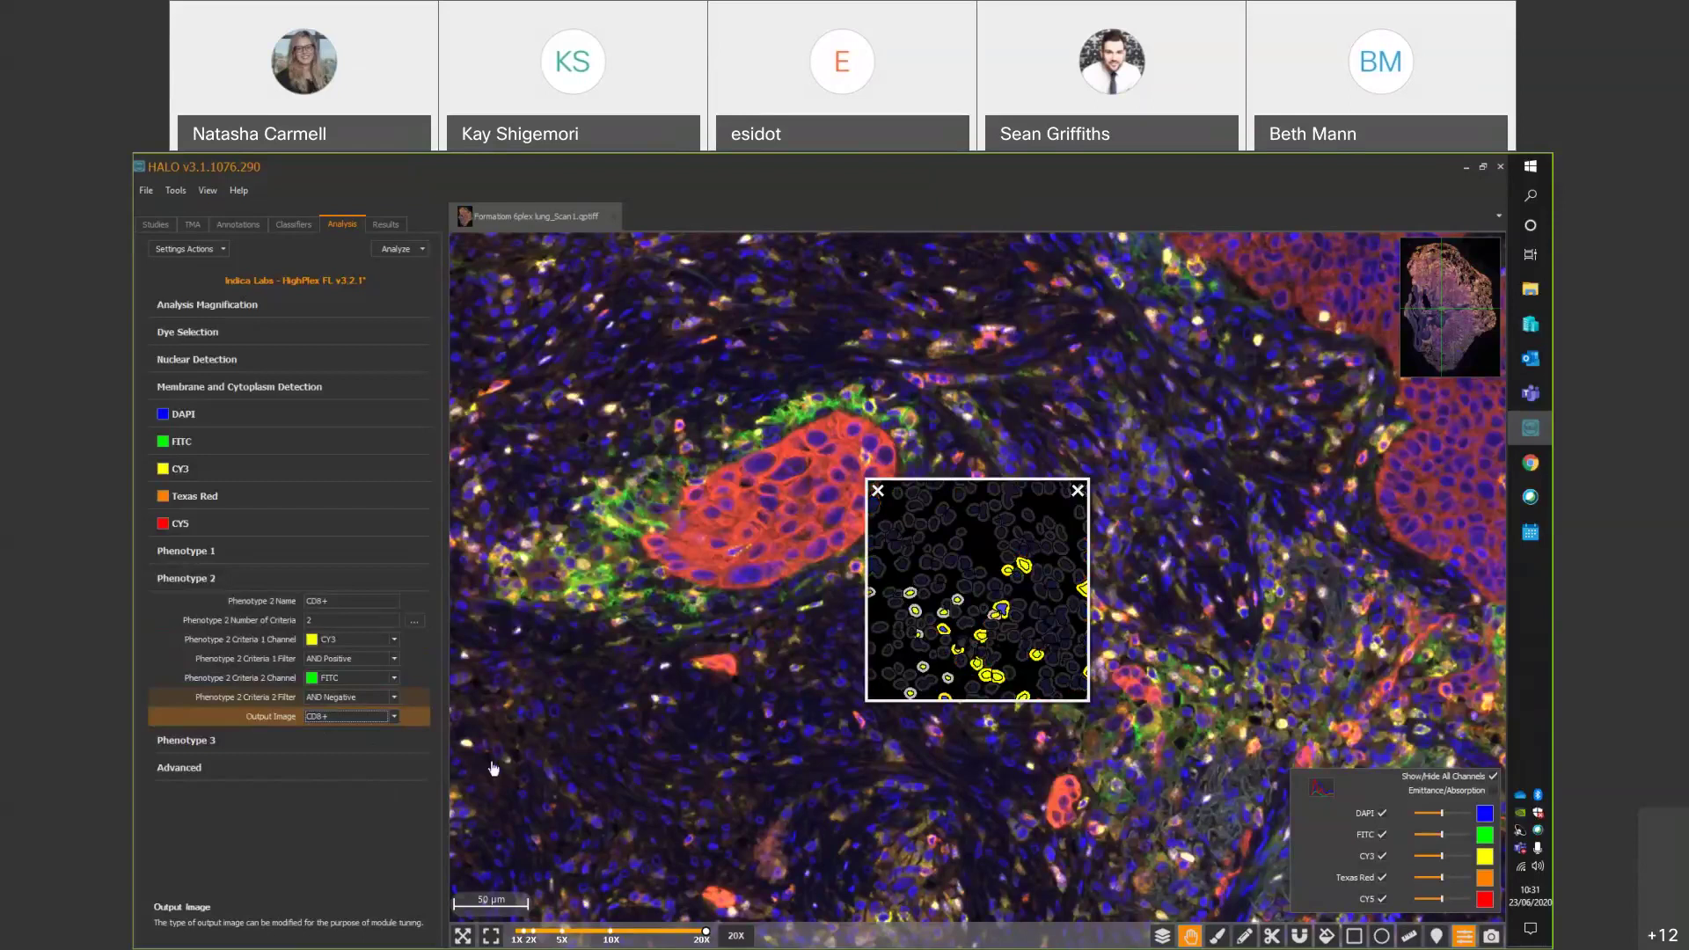
{"action": "left_click", "coordinate": [366, 716]}
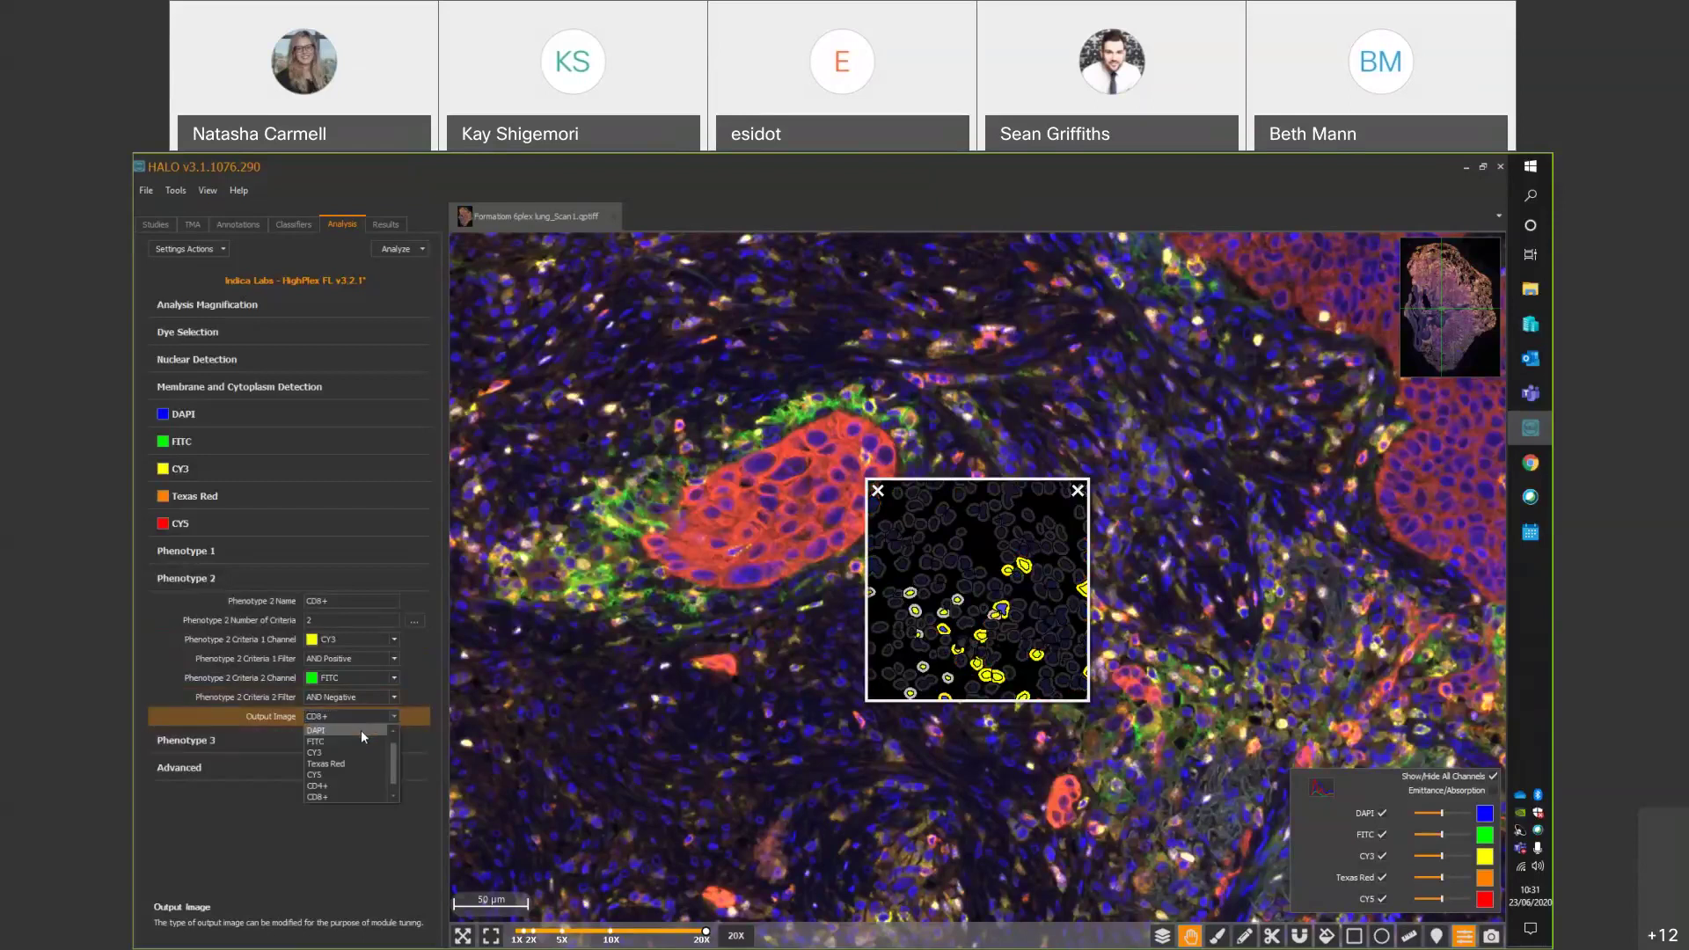
{"action": "left_click", "coordinate": [361, 730]}
Name Phenotype 3 "Tumour" and set its number of criteria to 1.
{"action": "left_click", "coordinate": [360, 737]}
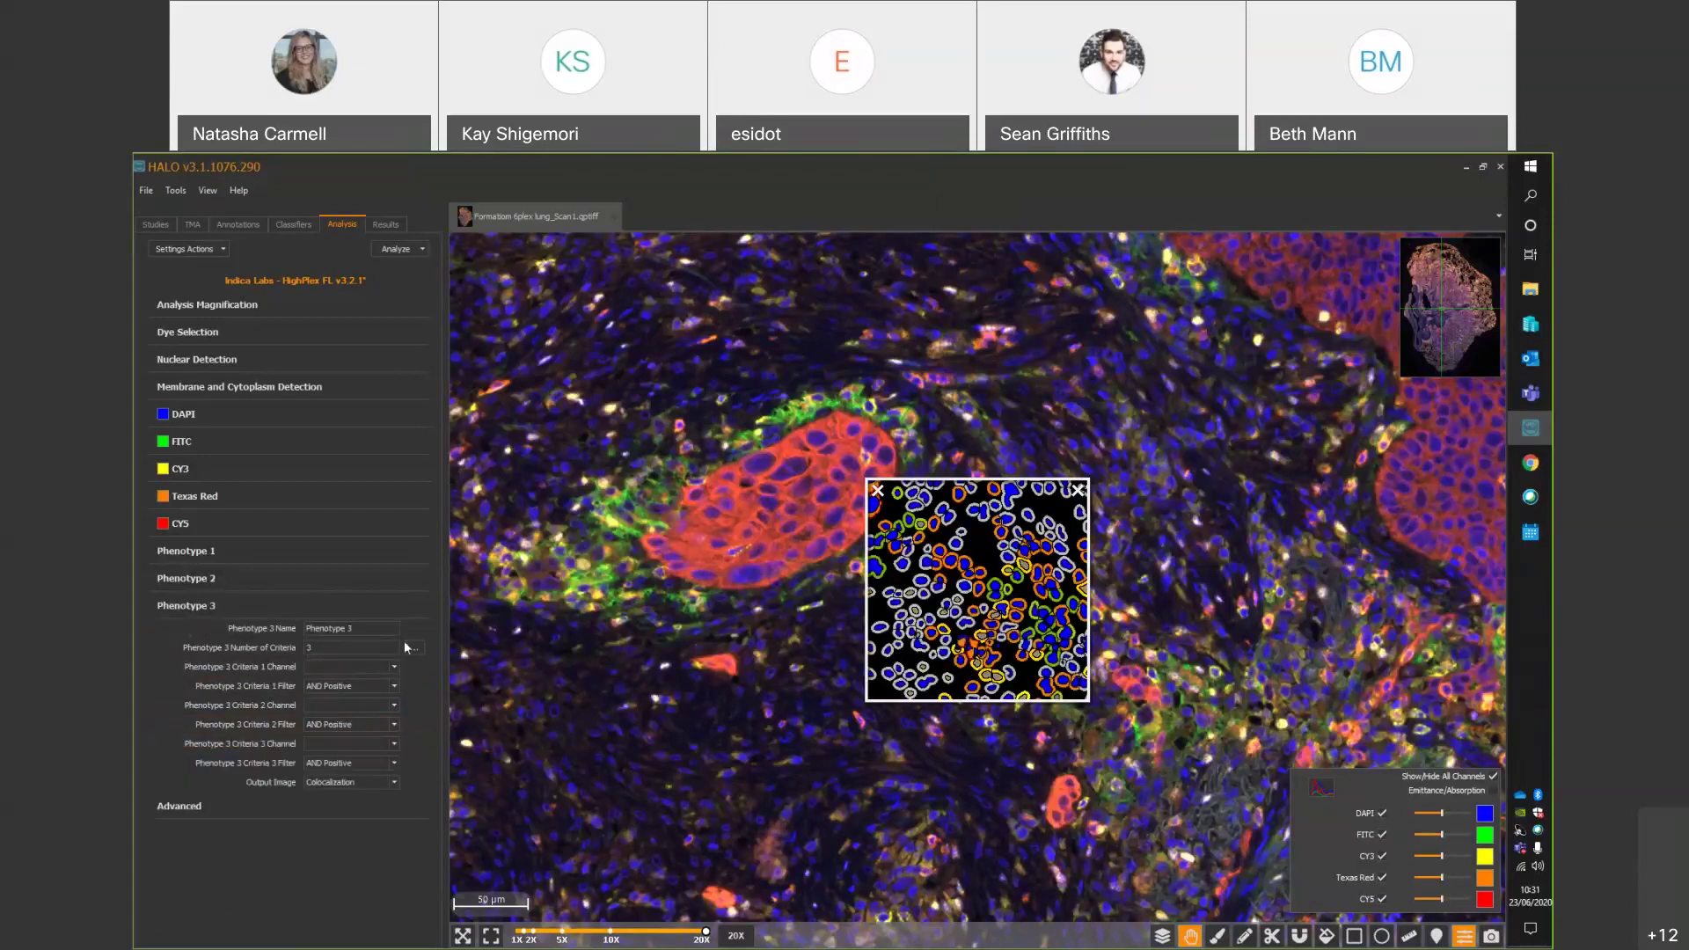
{"action": "left_click", "coordinate": [352, 628]}
{"action": "type", "text": "Tumour"}
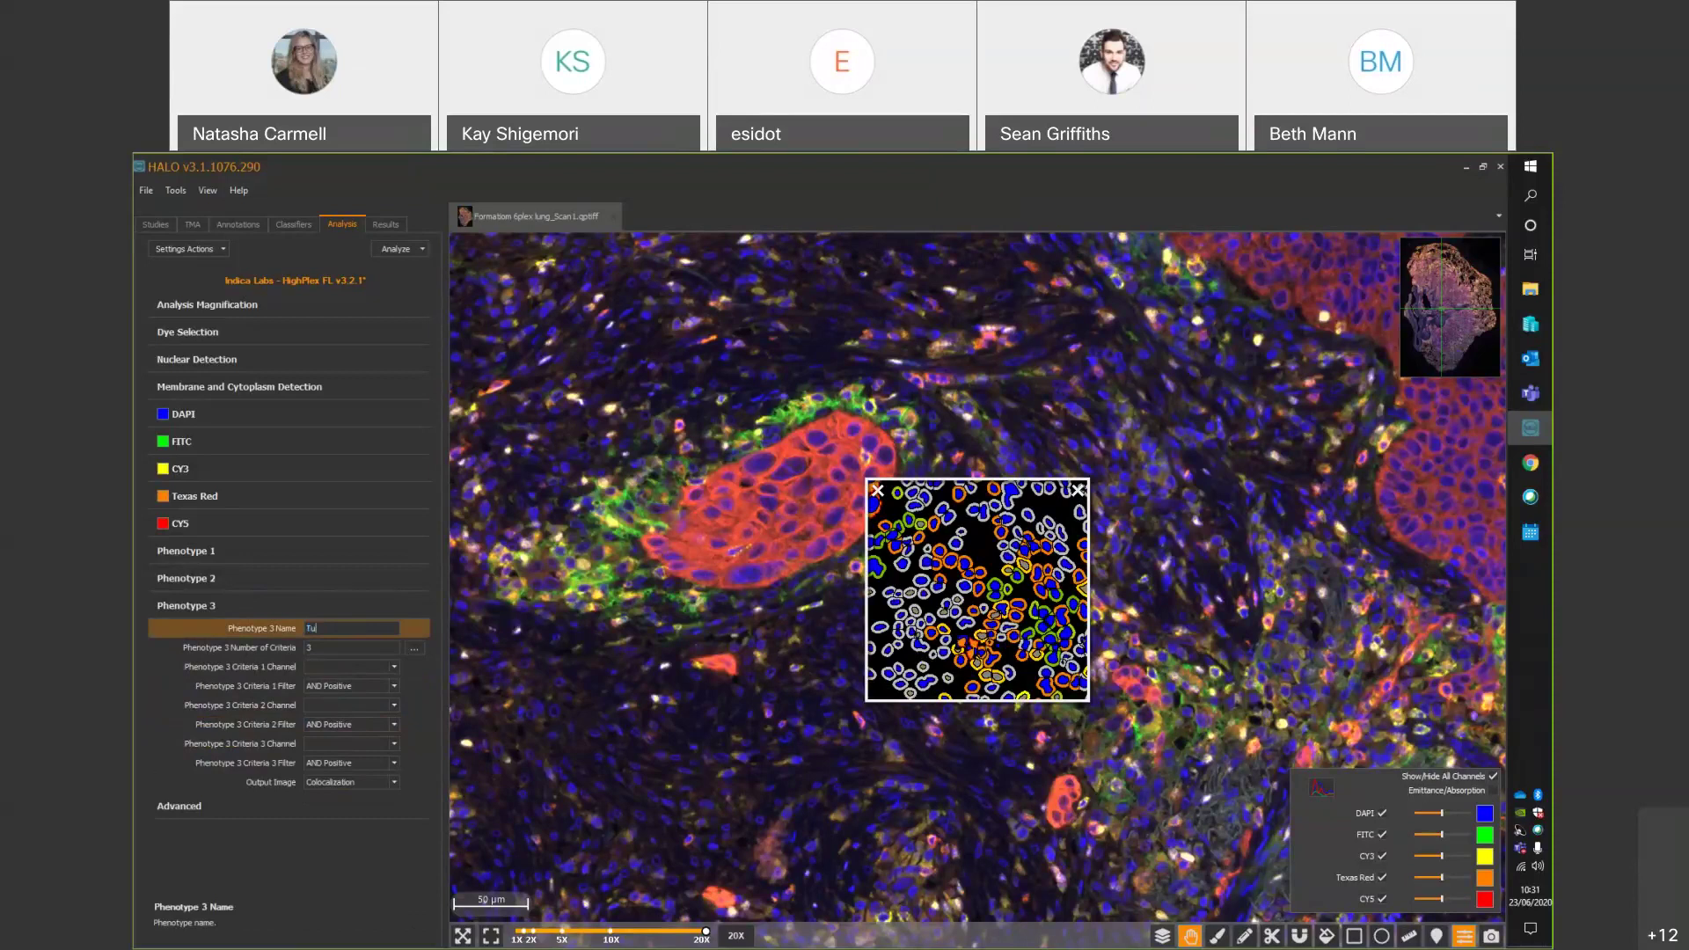
{"action": "left_click", "coordinate": [397, 647]}
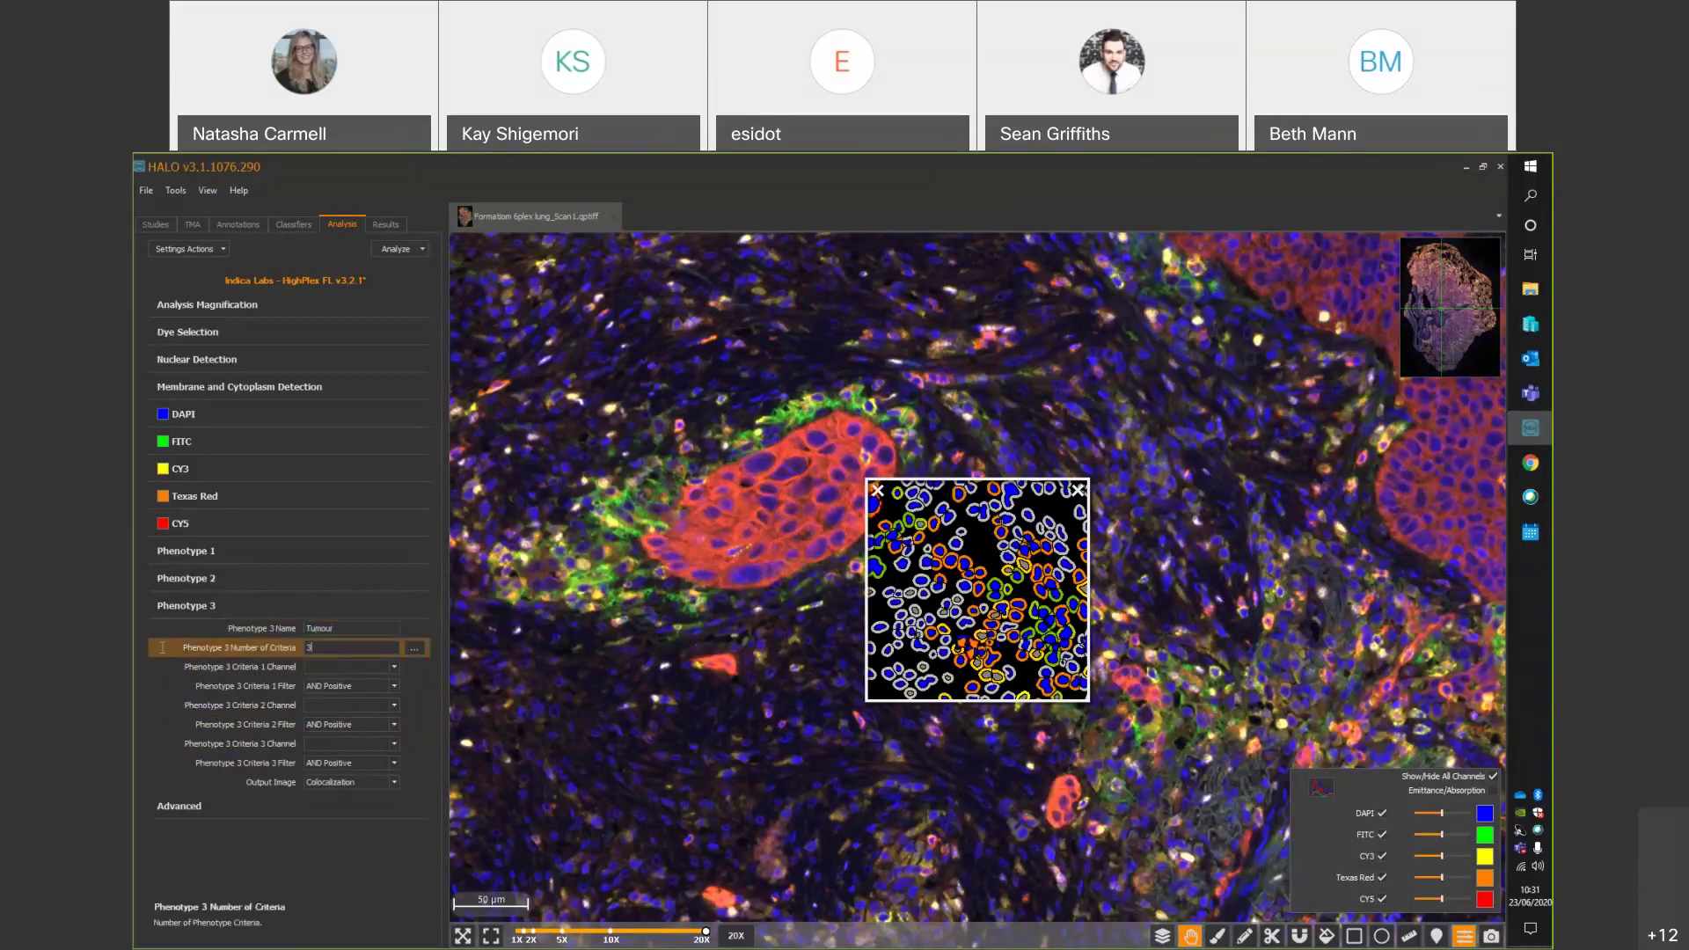
{"action": "type", "text": "1"}
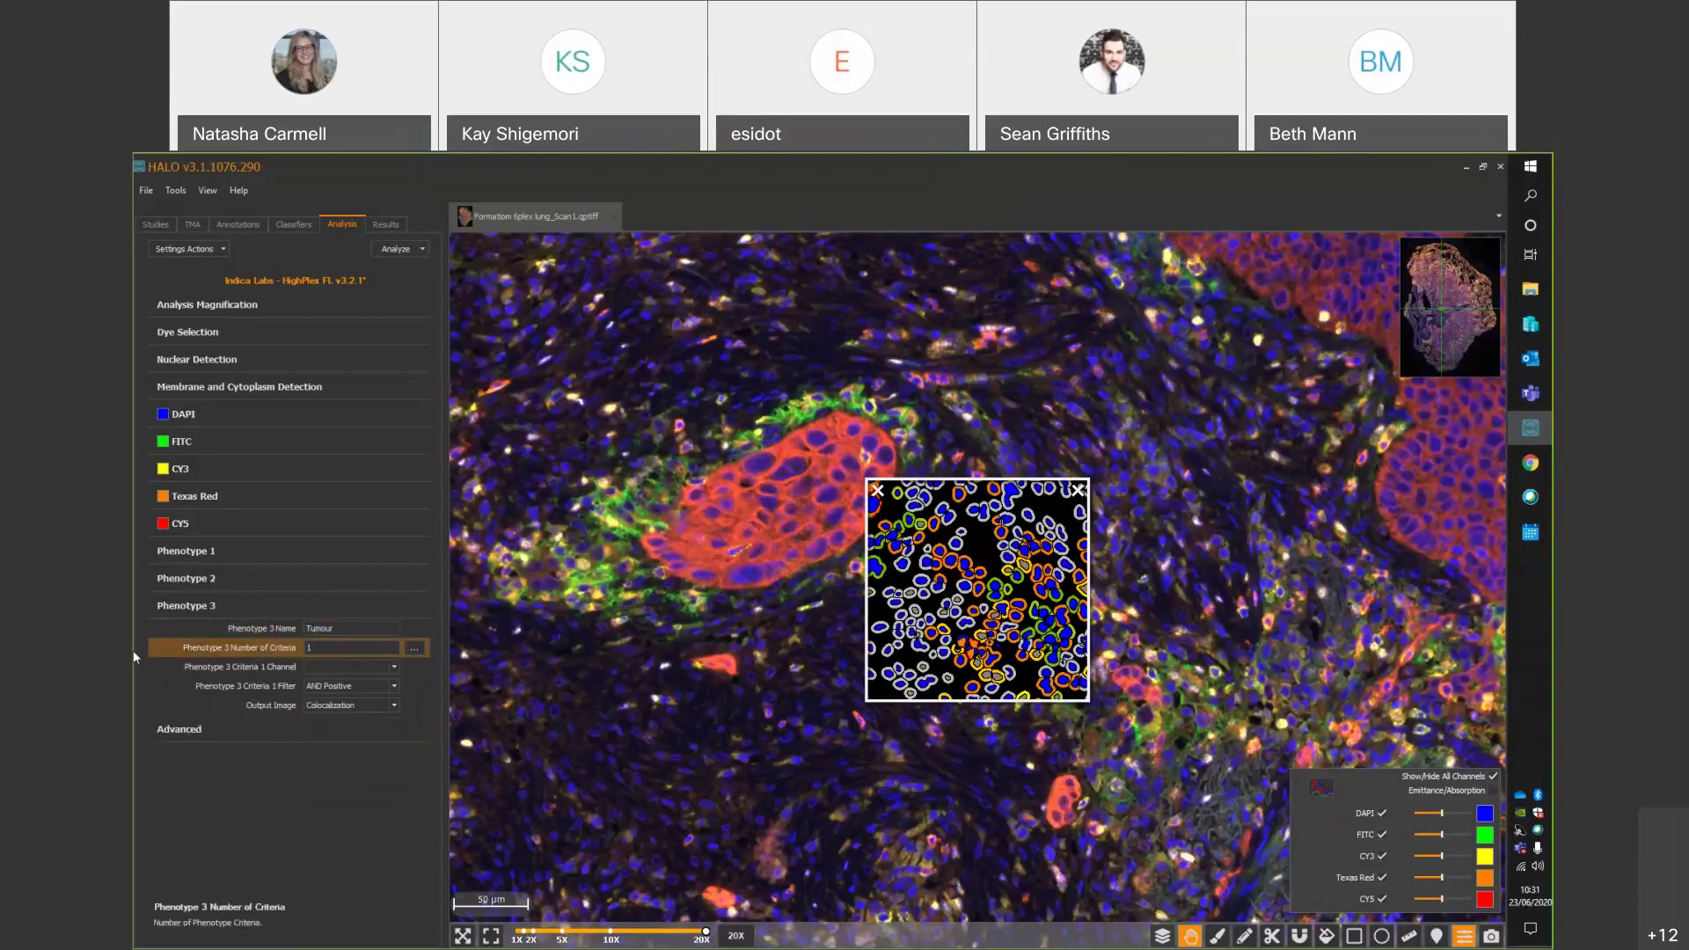
Assign CY5 as the Tumour phenotype's criterion channel and close the live preview window.
{"action": "left_click_drag", "start_coordinate": [762, 457], "coordinate": [772, 466]}
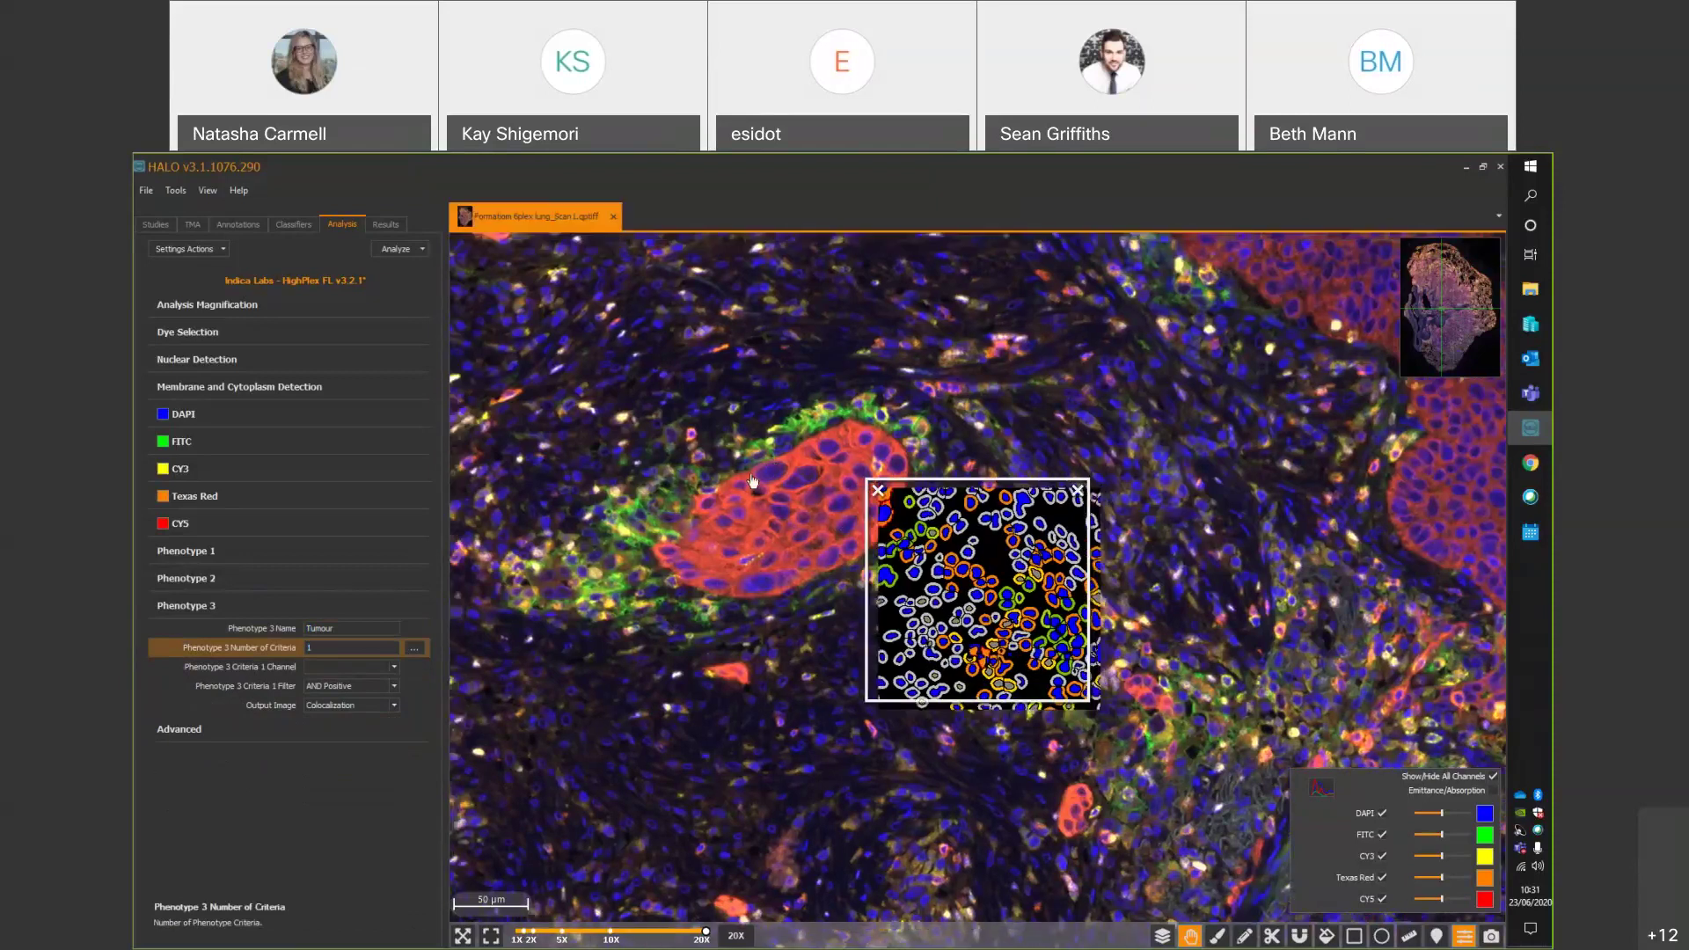
{"action": "left_click", "coordinate": [351, 666]}
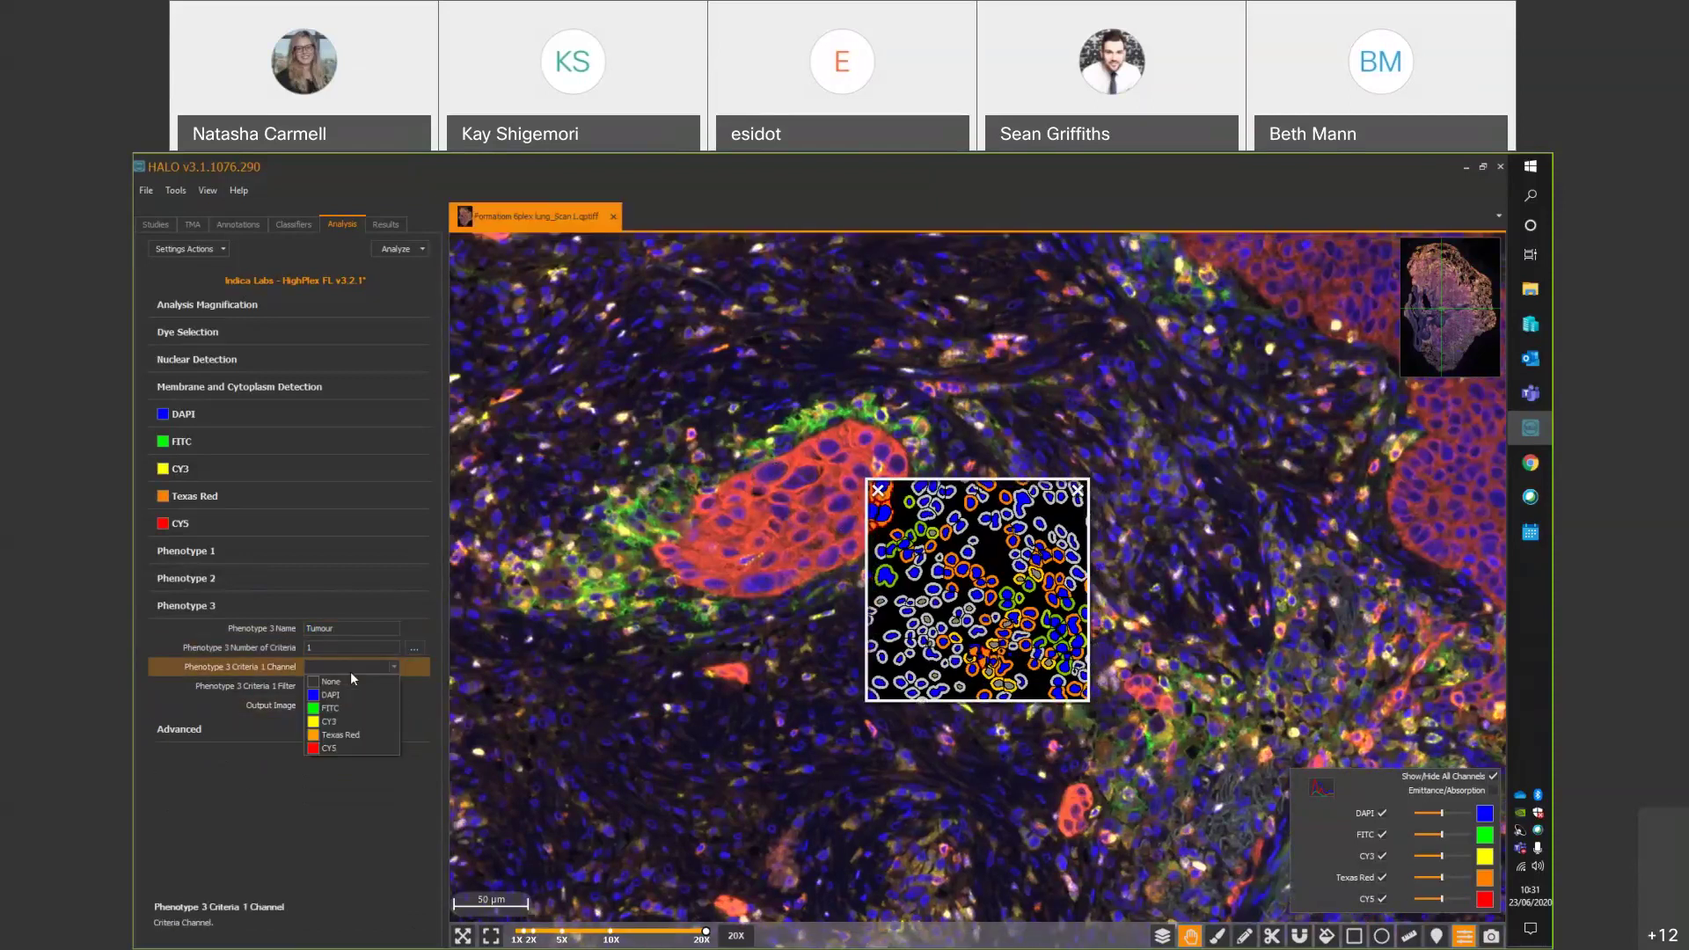
{"action": "left_click", "coordinate": [359, 749]}
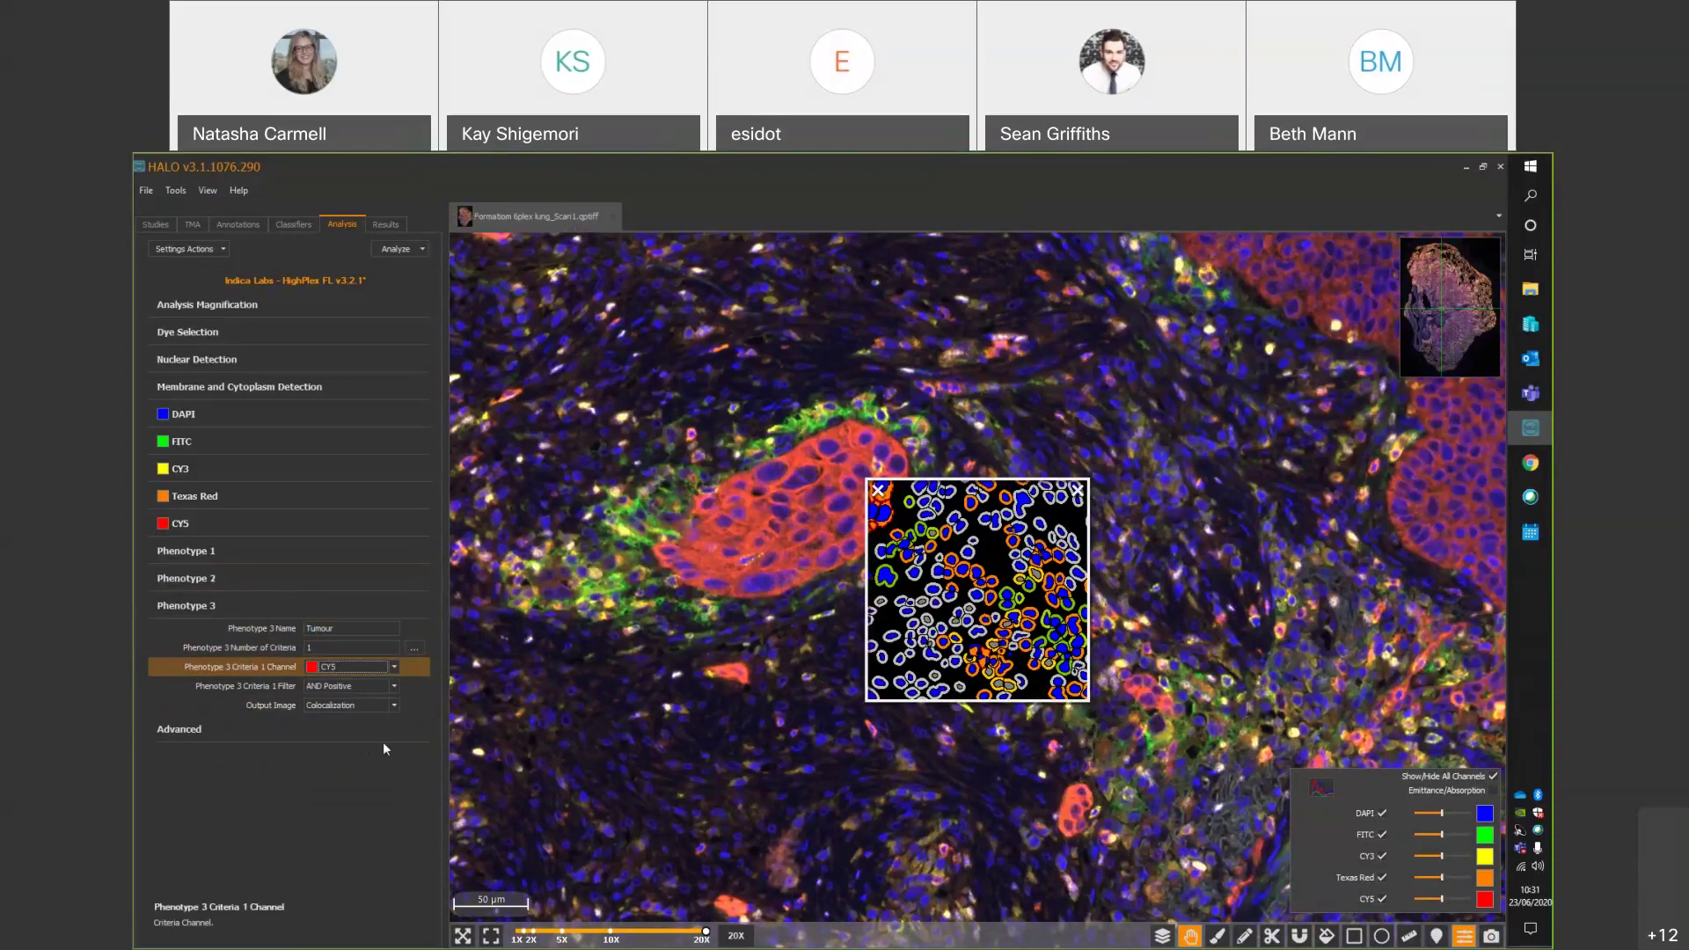
{"action": "left_click", "coordinate": [877, 491]}
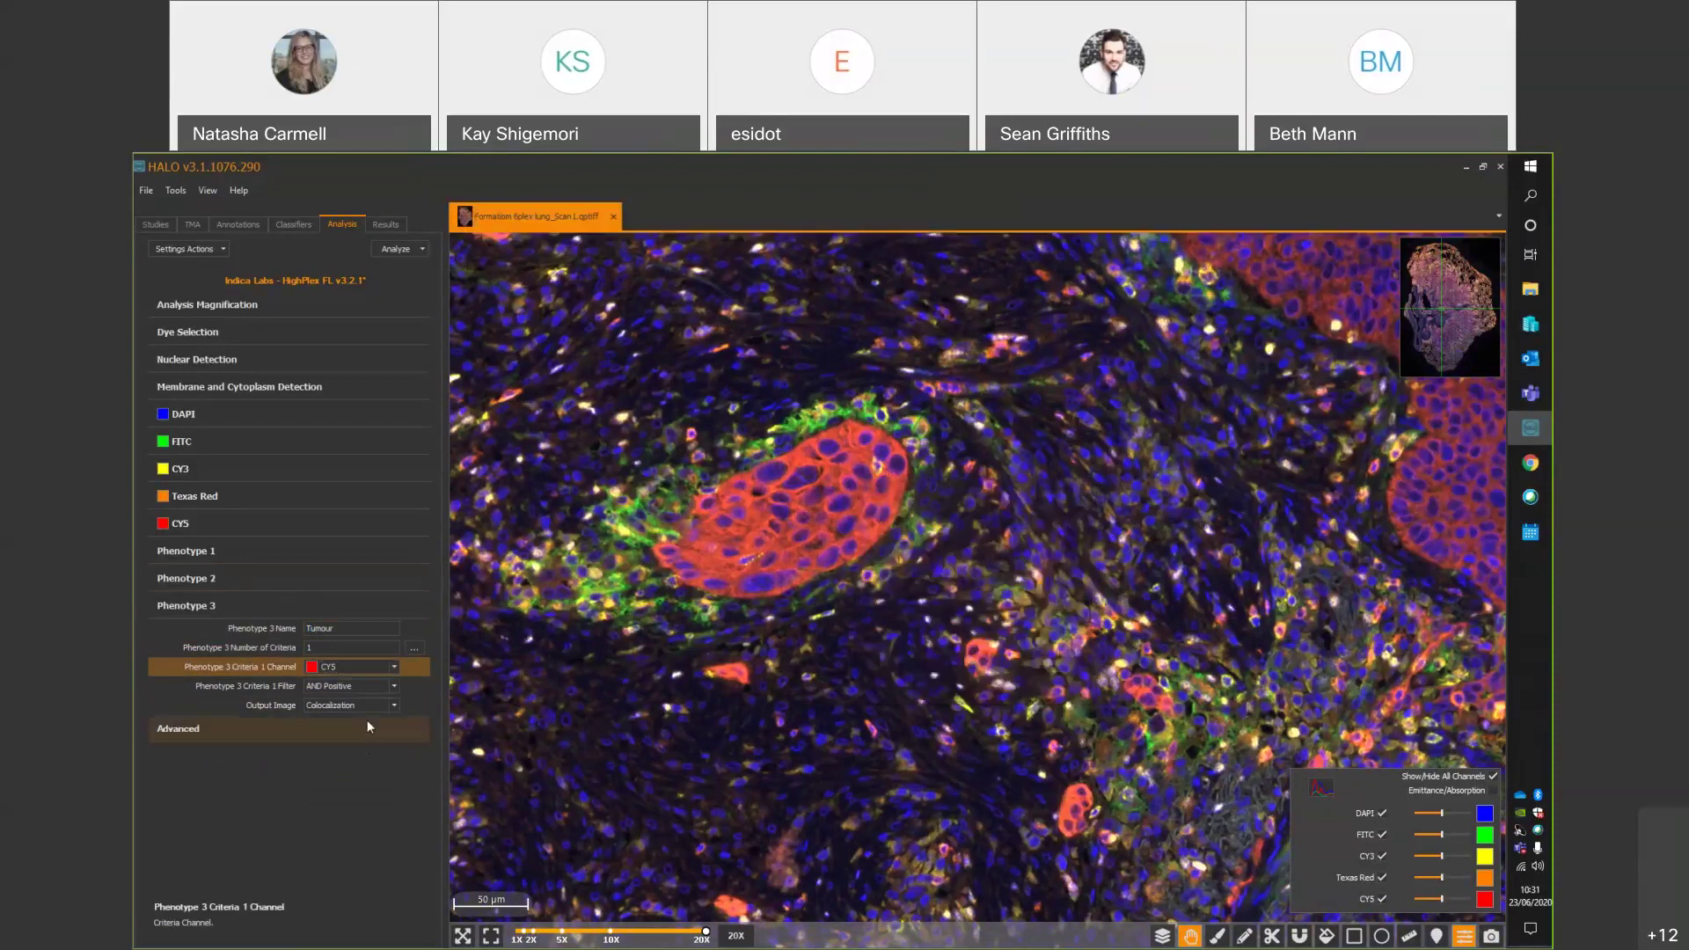
Look through the available output images for Phenotype 3 and keep Colocalization selected.
{"action": "left_click", "coordinate": [392, 708]}
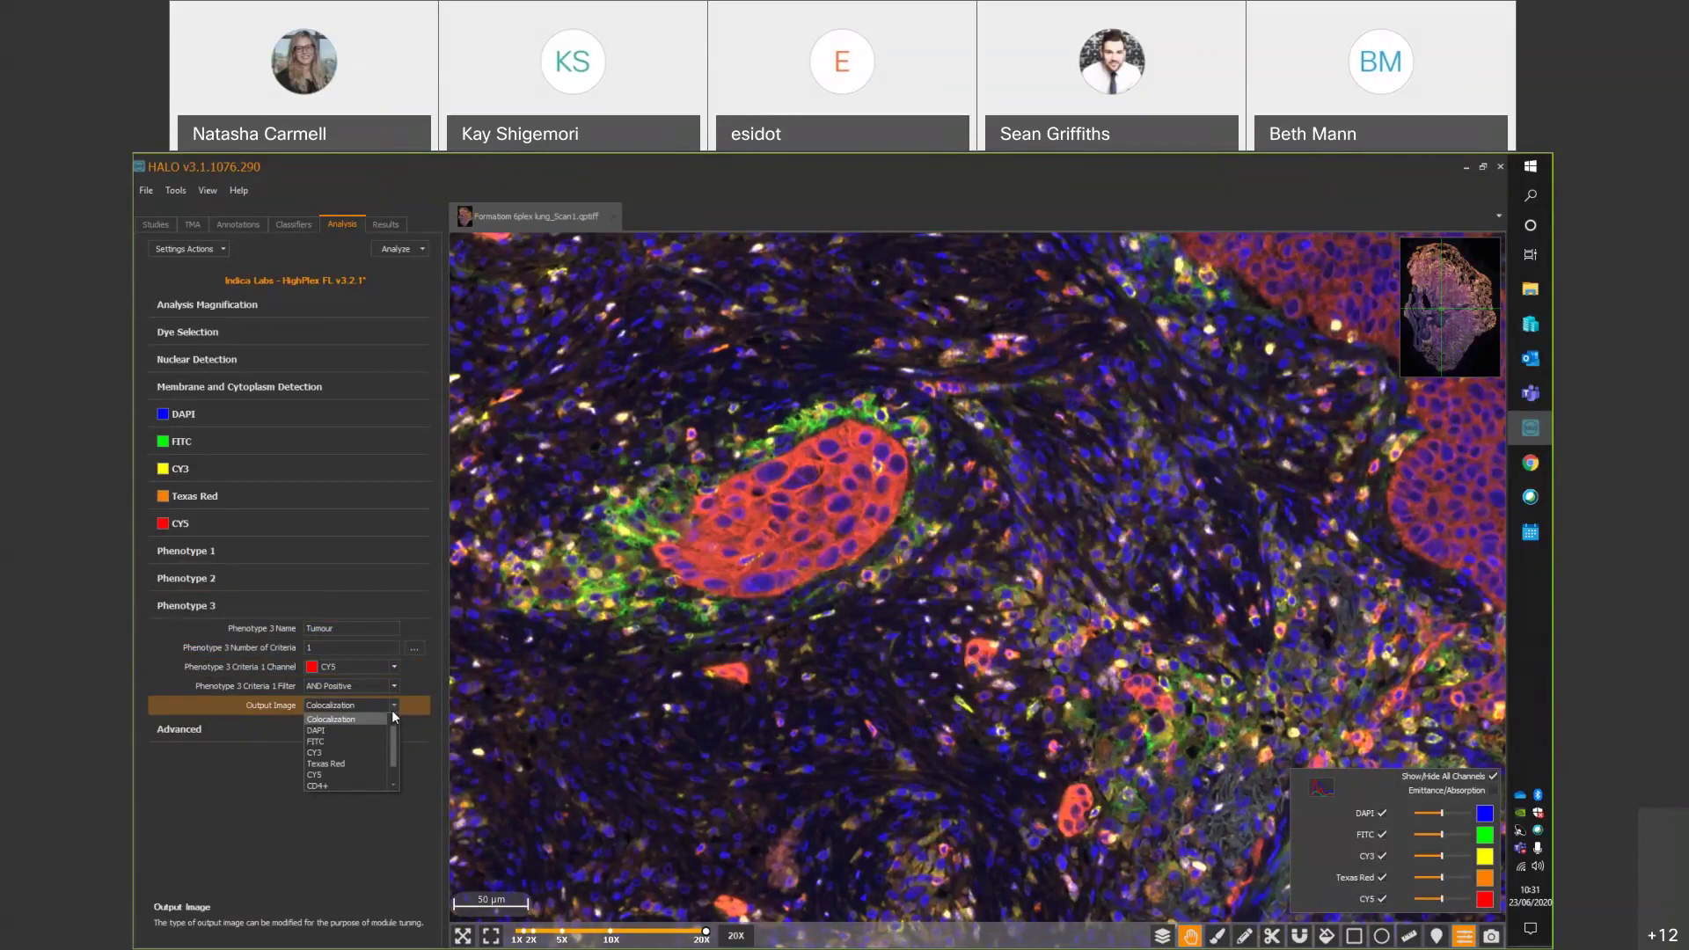
{"action": "scroll", "coordinate": [335, 748], "scroll_direction": "down", "scroll_amount": 2}
{"action": "scroll", "coordinate": [382, 719], "scroll_direction": "up", "scroll_amount": 2}
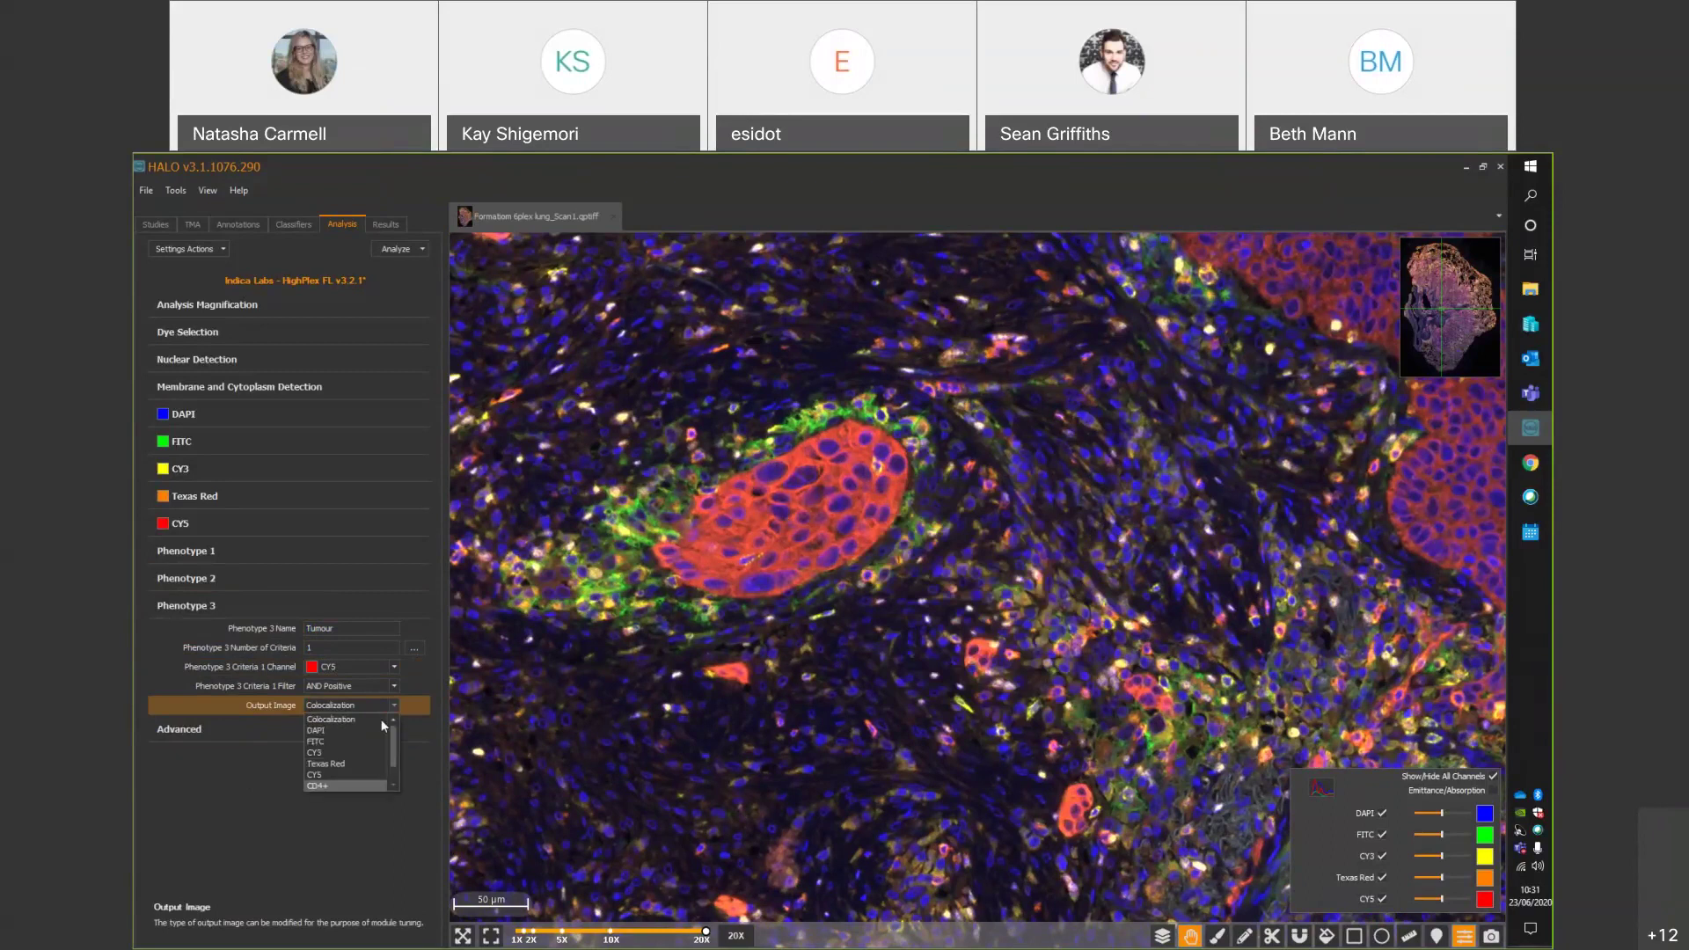
{"action": "left_click", "coordinate": [353, 719]}
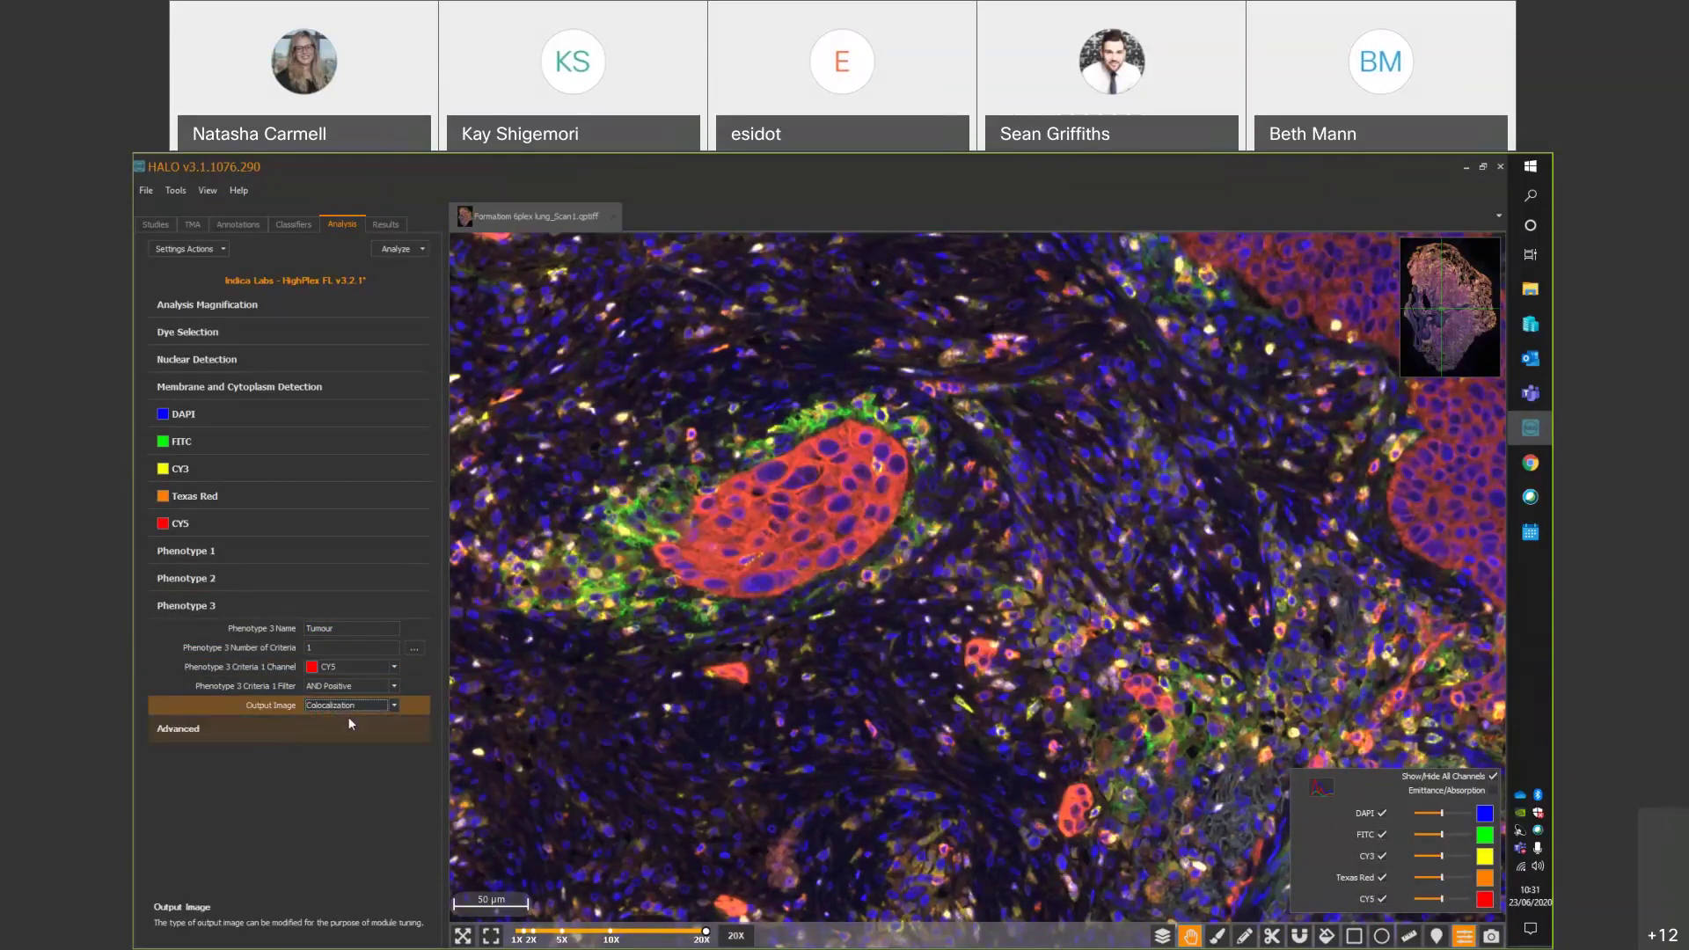
In the Advanced settings, keep Store Object (Cell) Data at True and choose the "Tumour Stroma 6plex lung" classifier.
{"action": "left_click", "coordinate": [231, 726]}
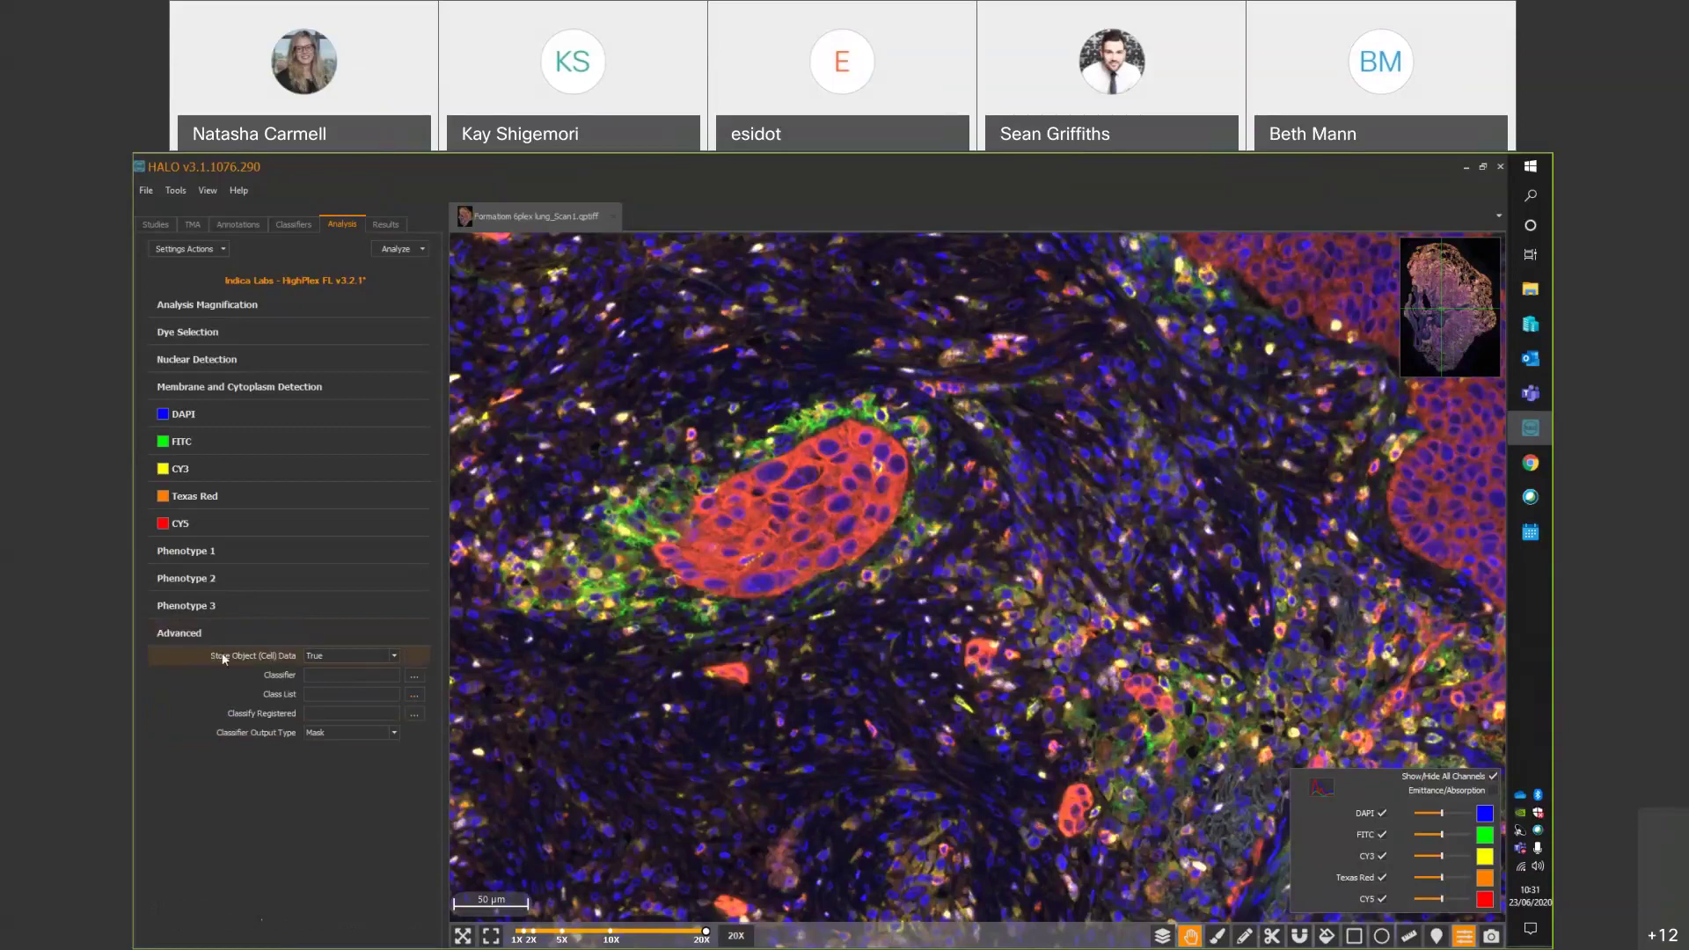
{"action": "left_click", "coordinate": [394, 656]}
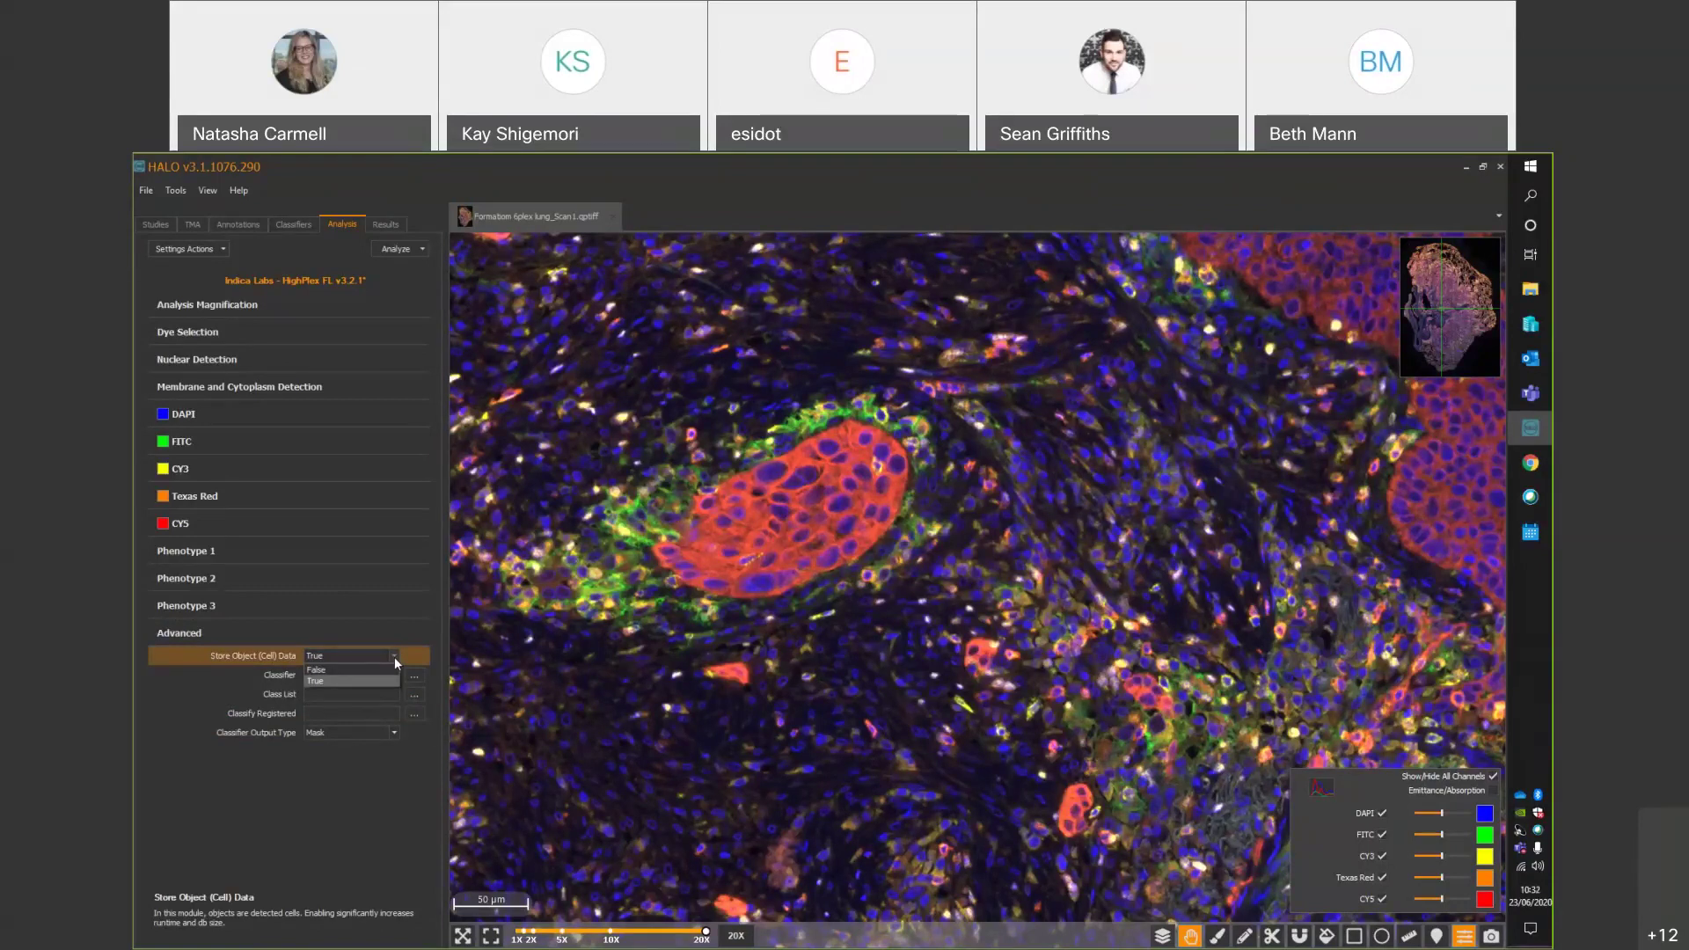
{"action": "left_click", "coordinate": [394, 656]}
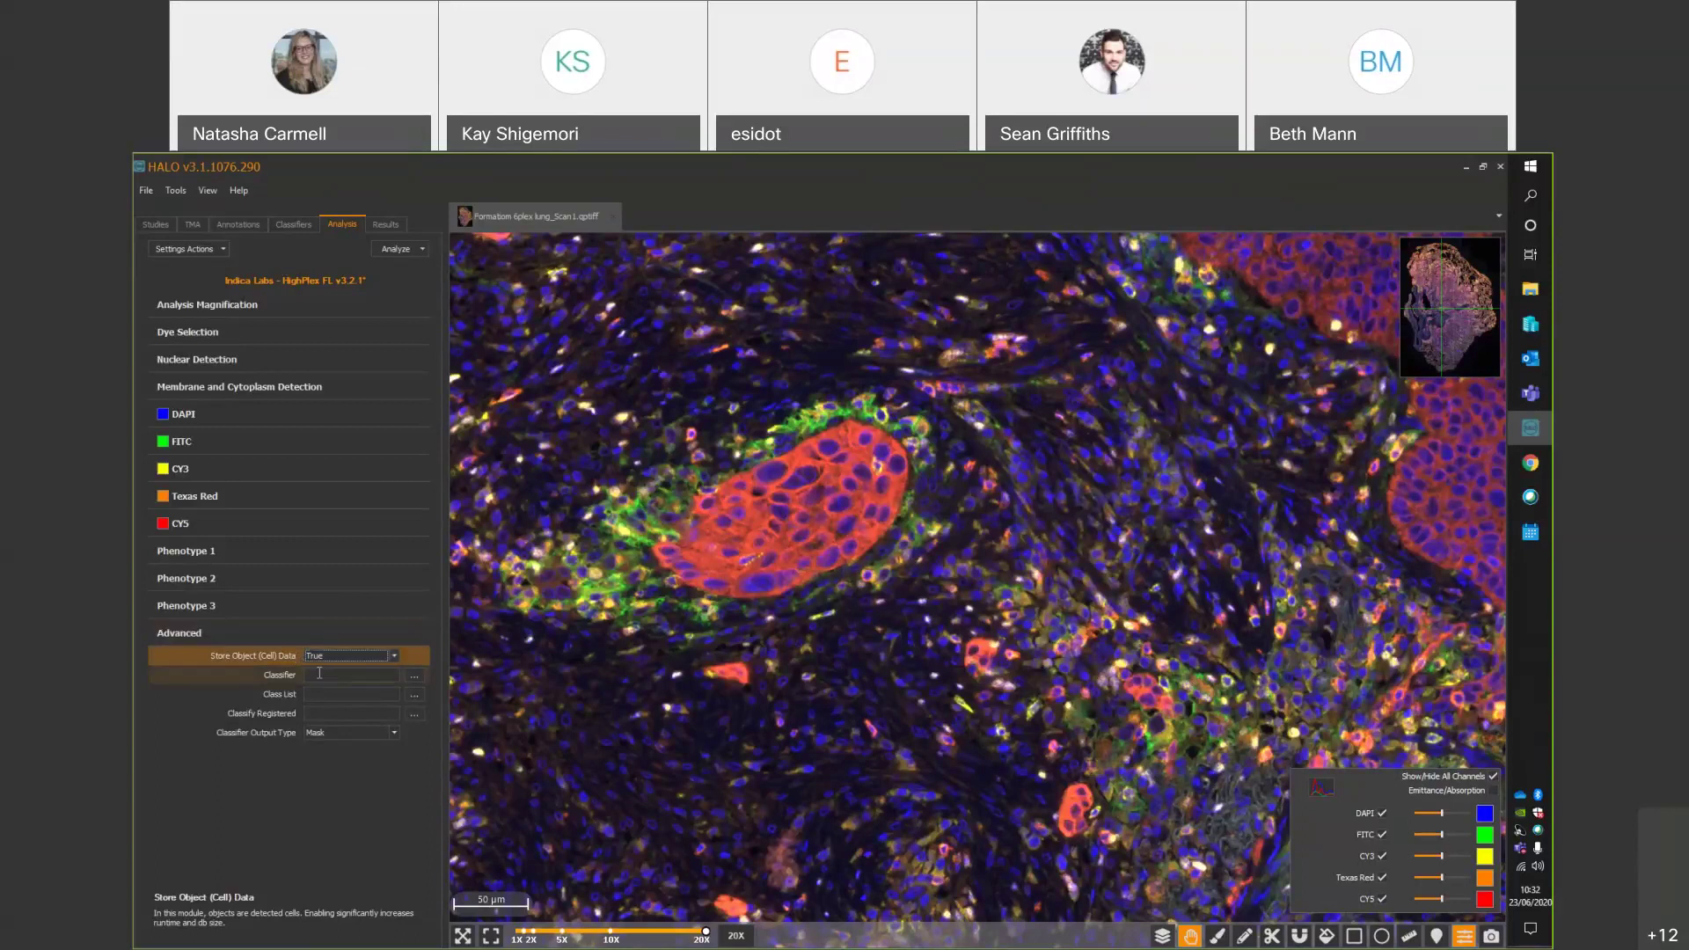
{"action": "left_click", "coordinate": [416, 676]}
{"action": "left_click", "coordinate": [731, 496]}
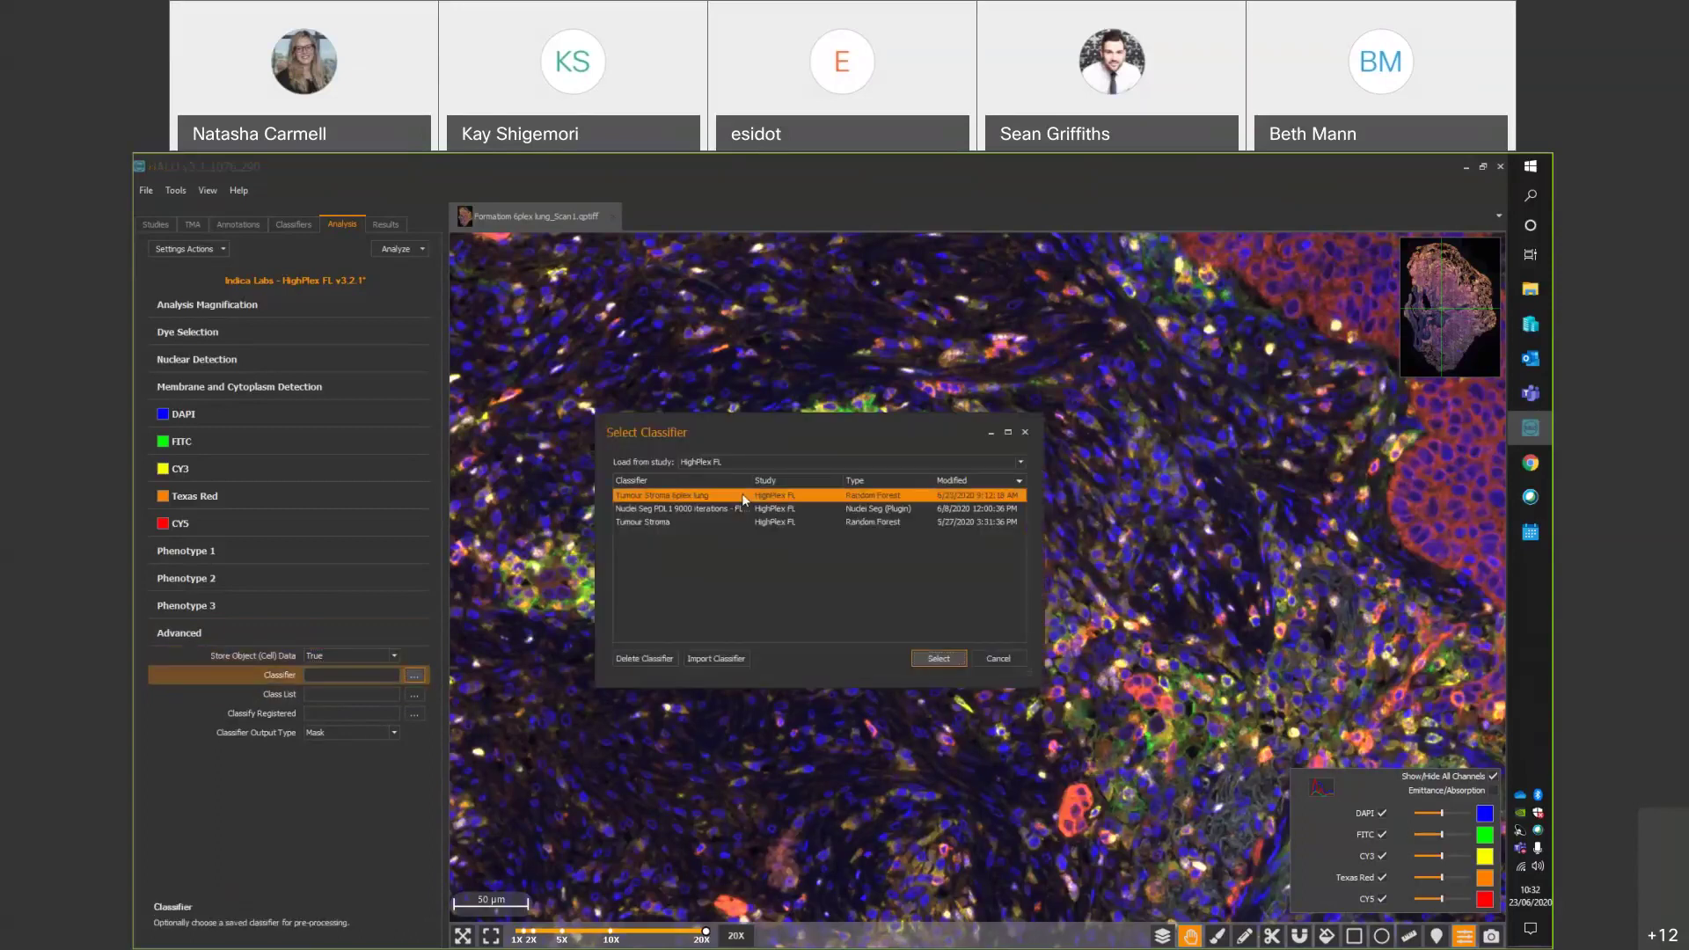
{"action": "left_click", "coordinate": [936, 659]}
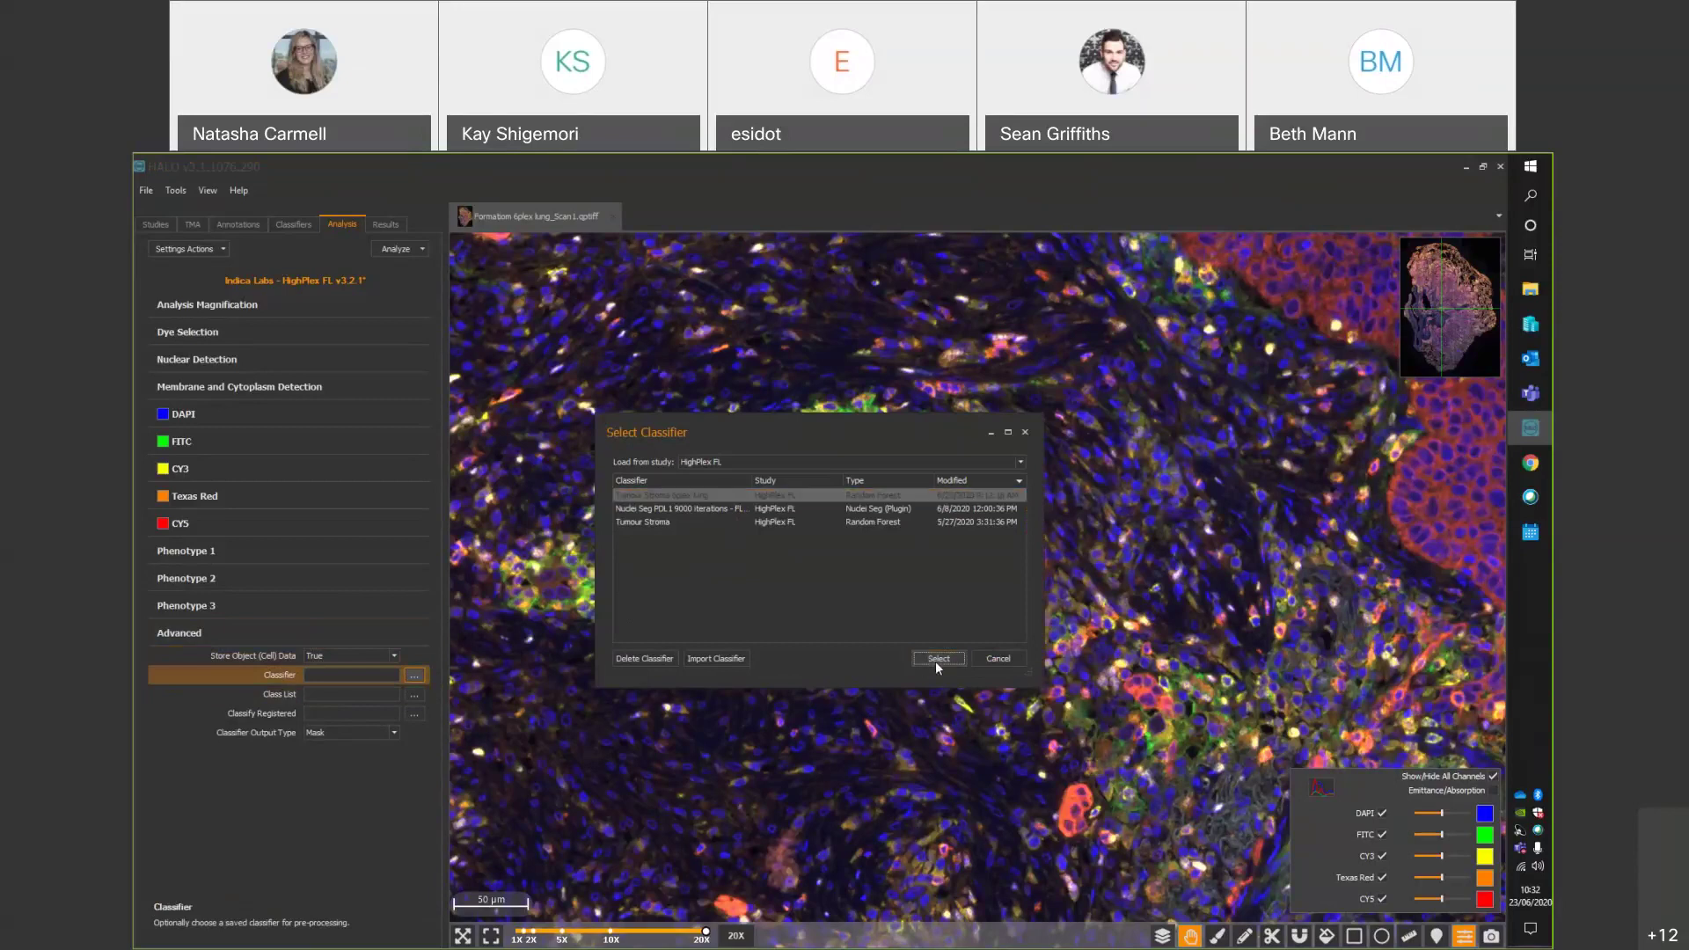
Include both the Tumour and Stroma classes in the classifier's class list.
{"action": "left_click", "coordinate": [414, 693]}
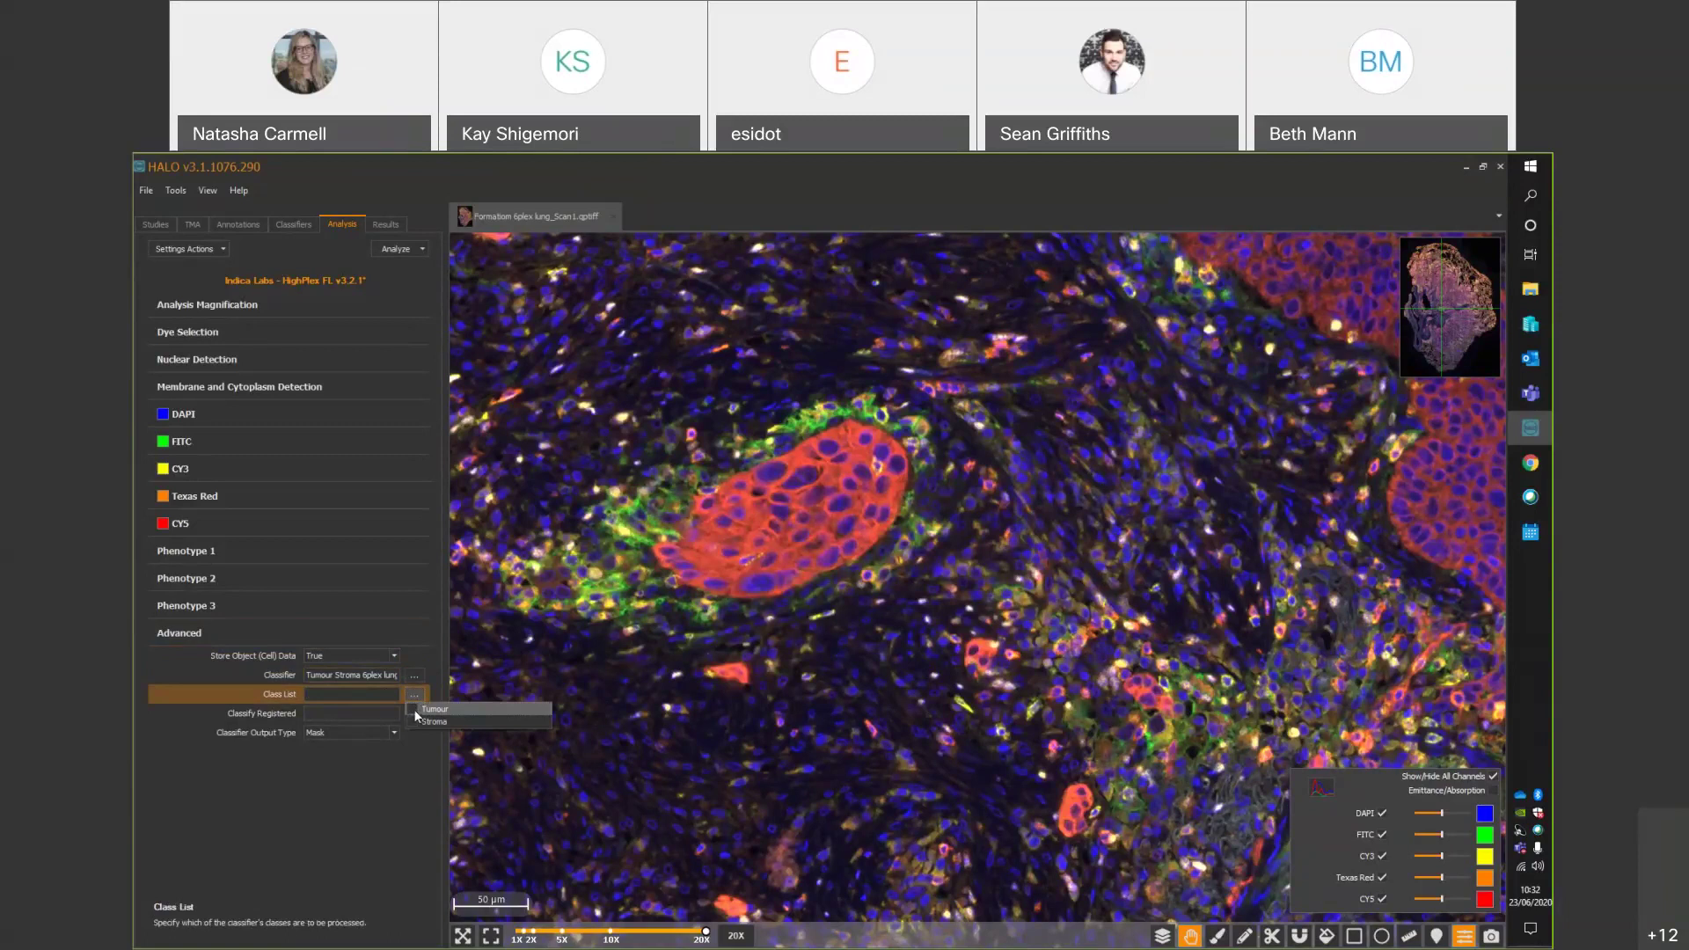
{"action": "left_click", "coordinate": [414, 709]}
{"action": "left_click", "coordinate": [412, 721]}
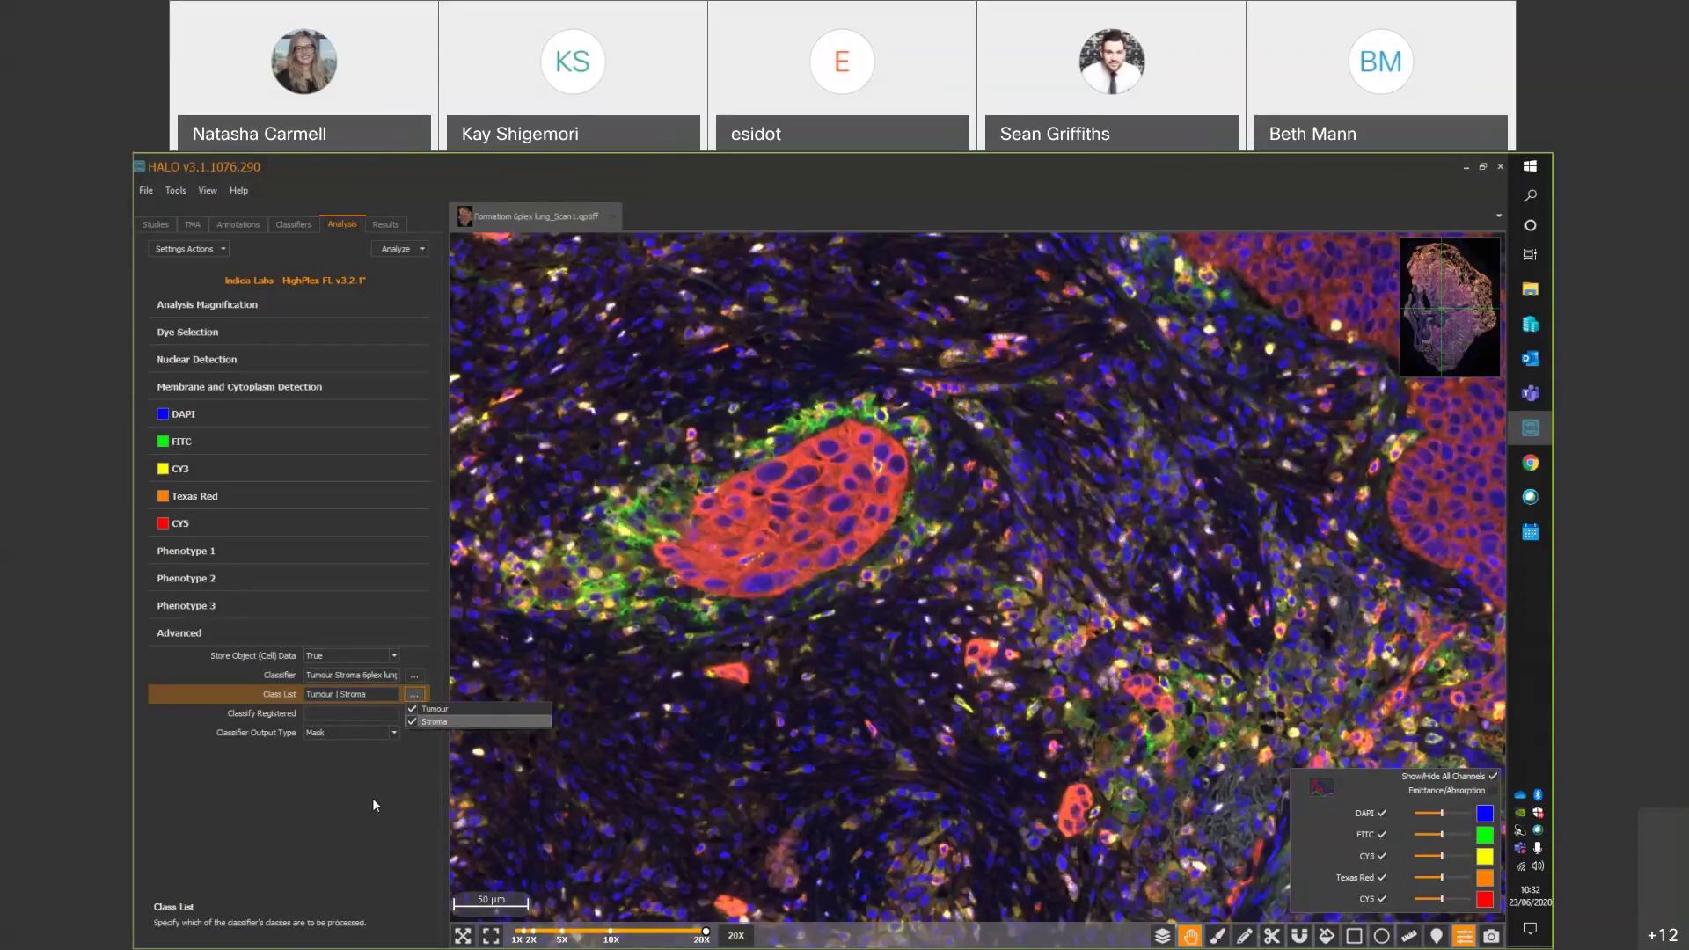
{"action": "left_click", "coordinate": [372, 798]}
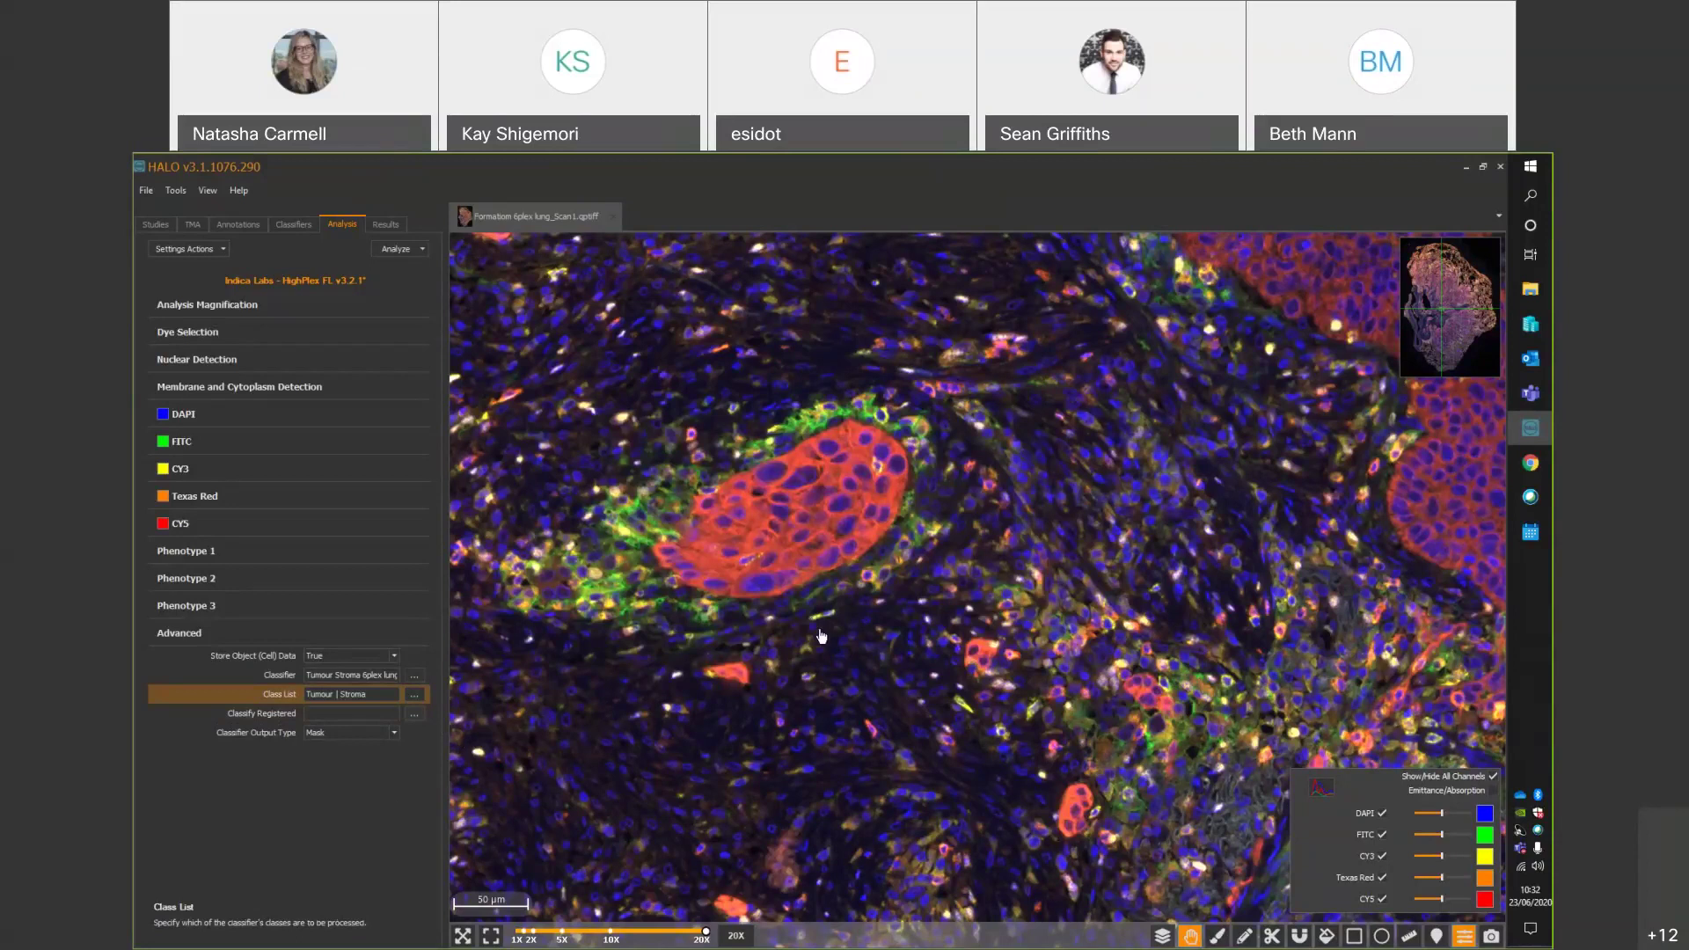
Check which image regions the analysis can be run on, without starting a run.
{"action": "scroll", "coordinate": [821, 635], "scroll_direction": "down", "scroll_amount": 4}
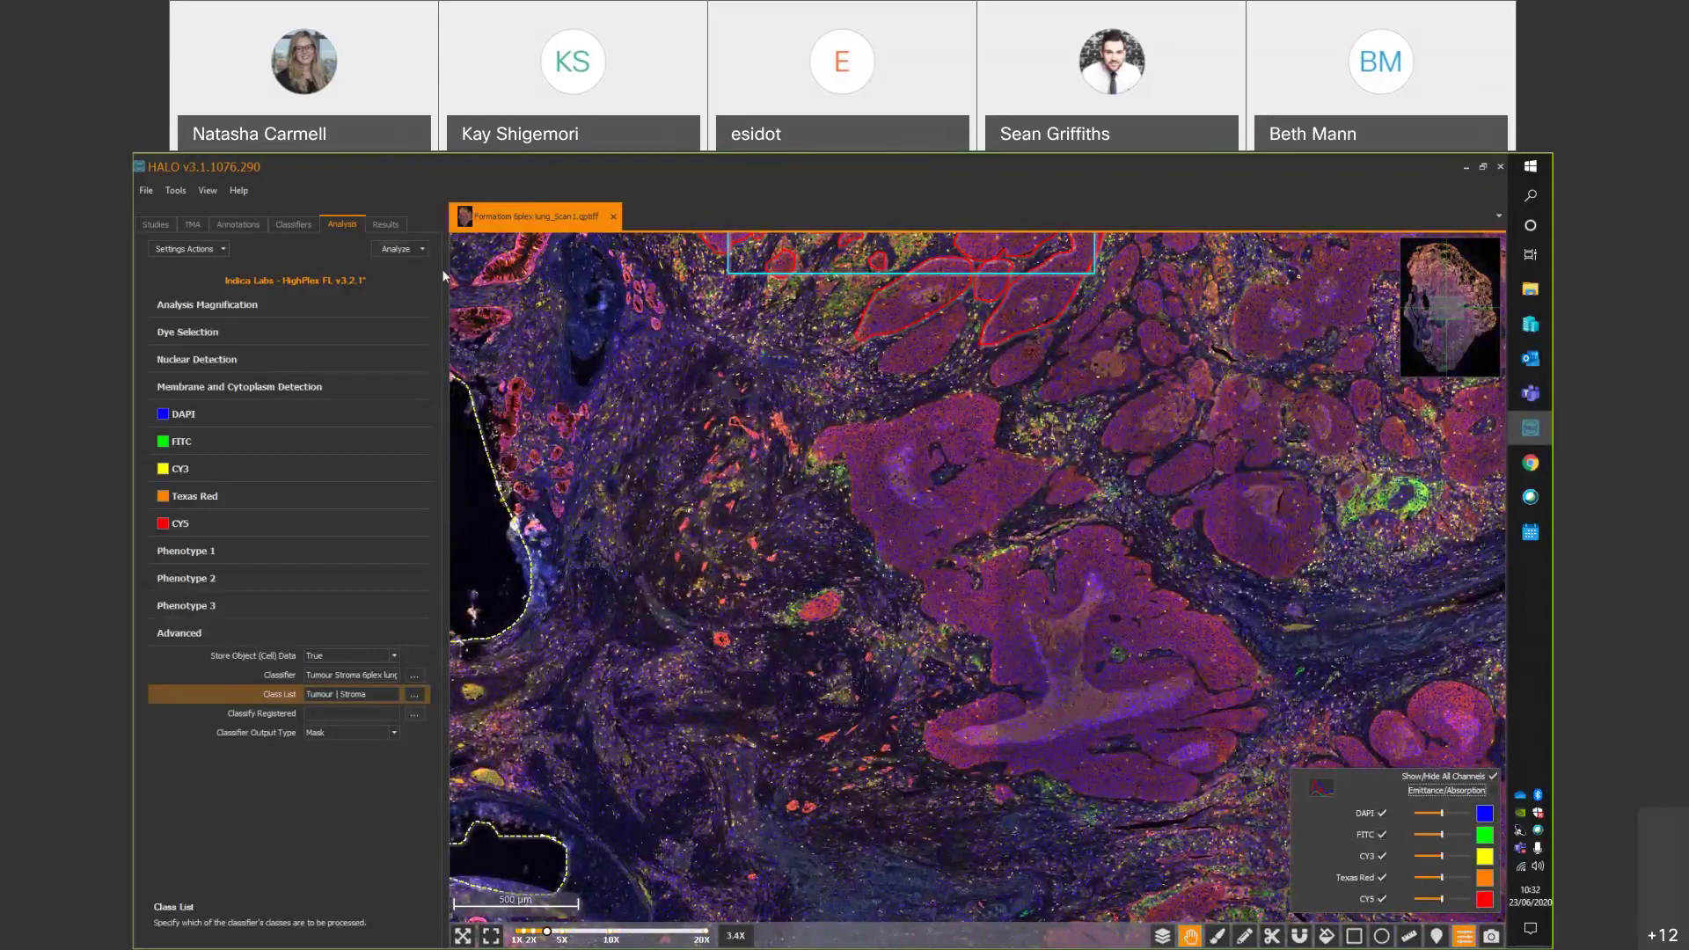
{"action": "left_click", "coordinate": [398, 249]}
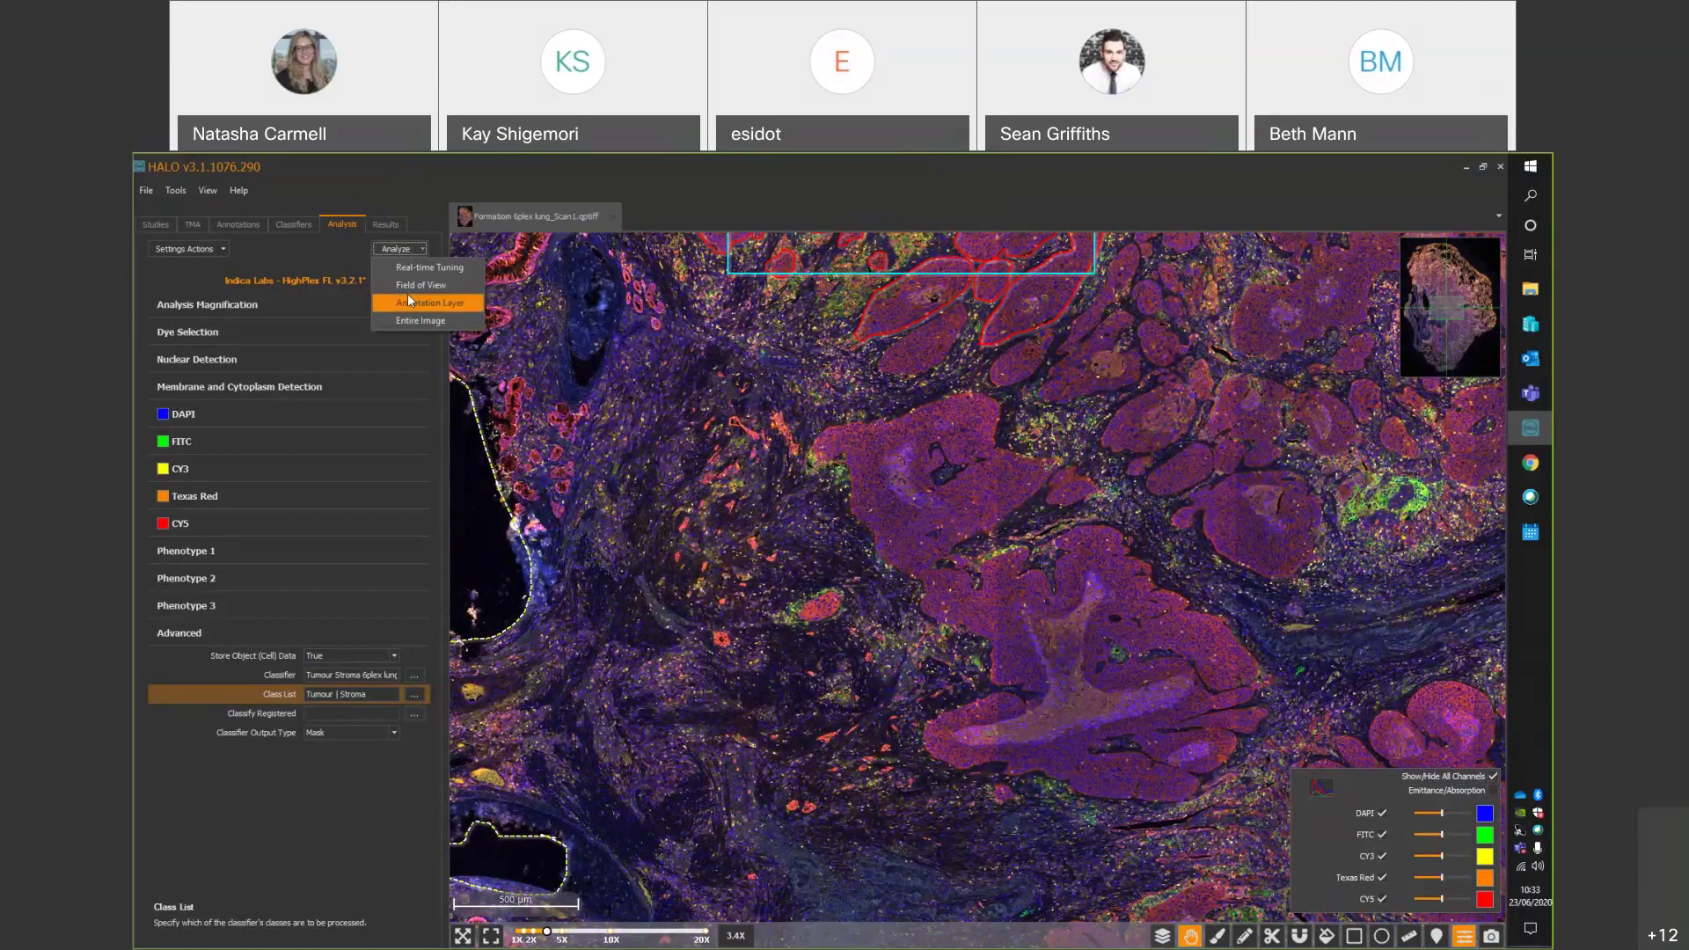
{"action": "key", "text": "Escape"}
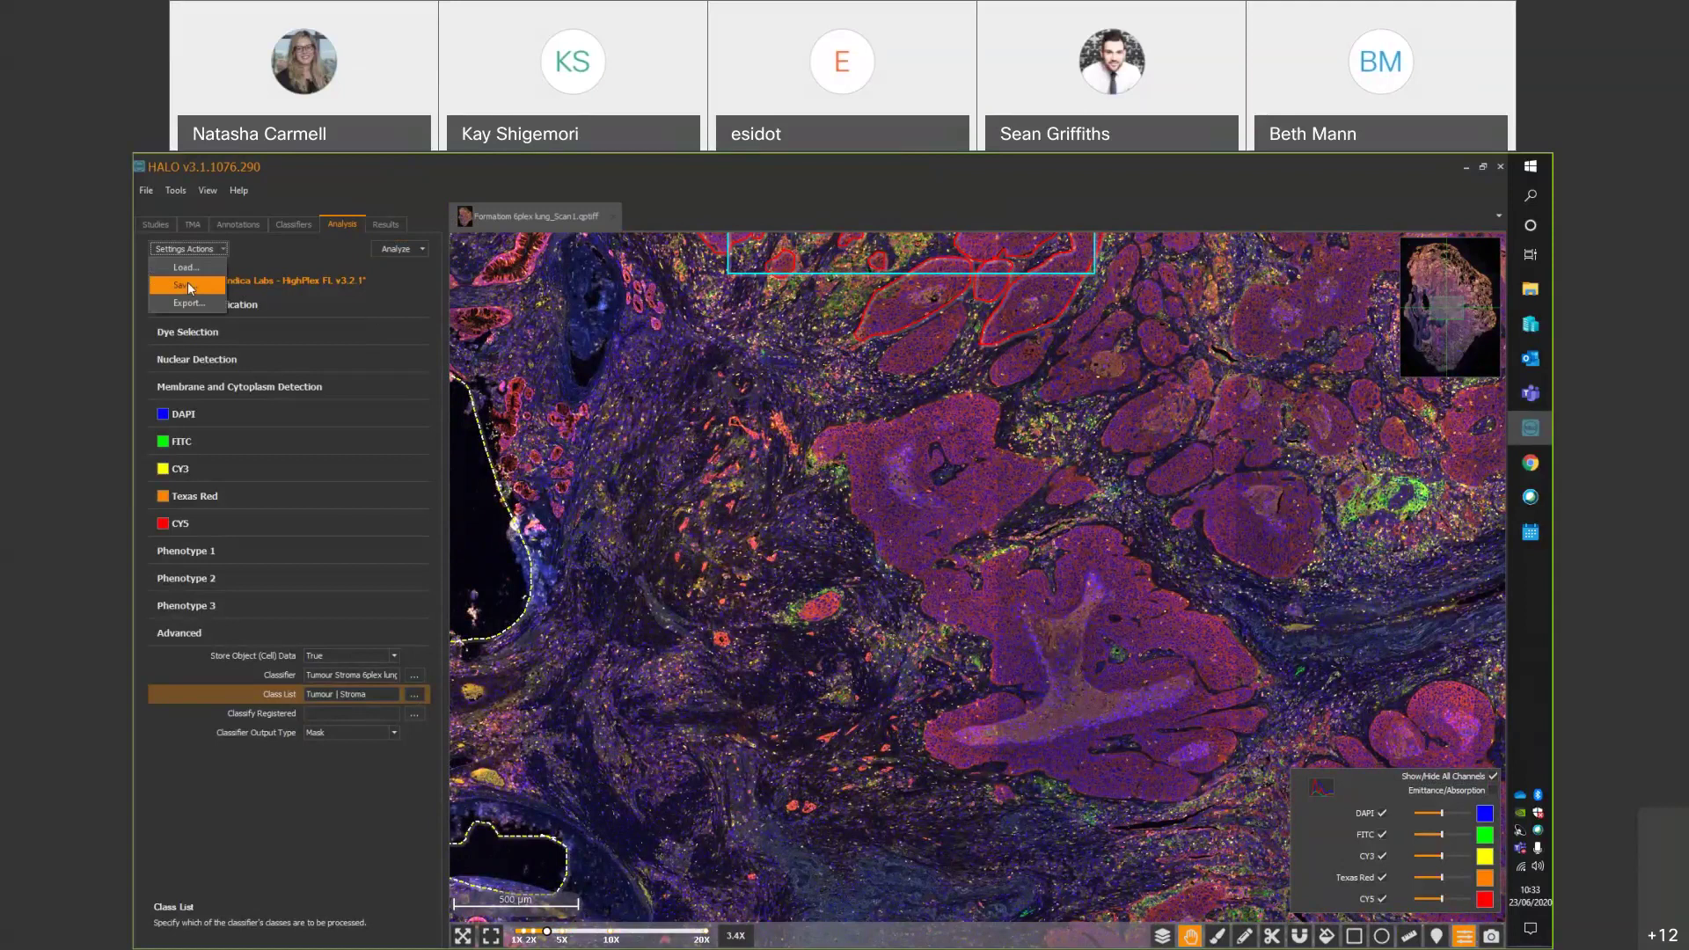
Save the analysis settings to the HighPlex FL study under the name "6plex Classifier - HighPlex FL v3.2.1".
{"action": "left_click", "coordinate": [187, 285]}
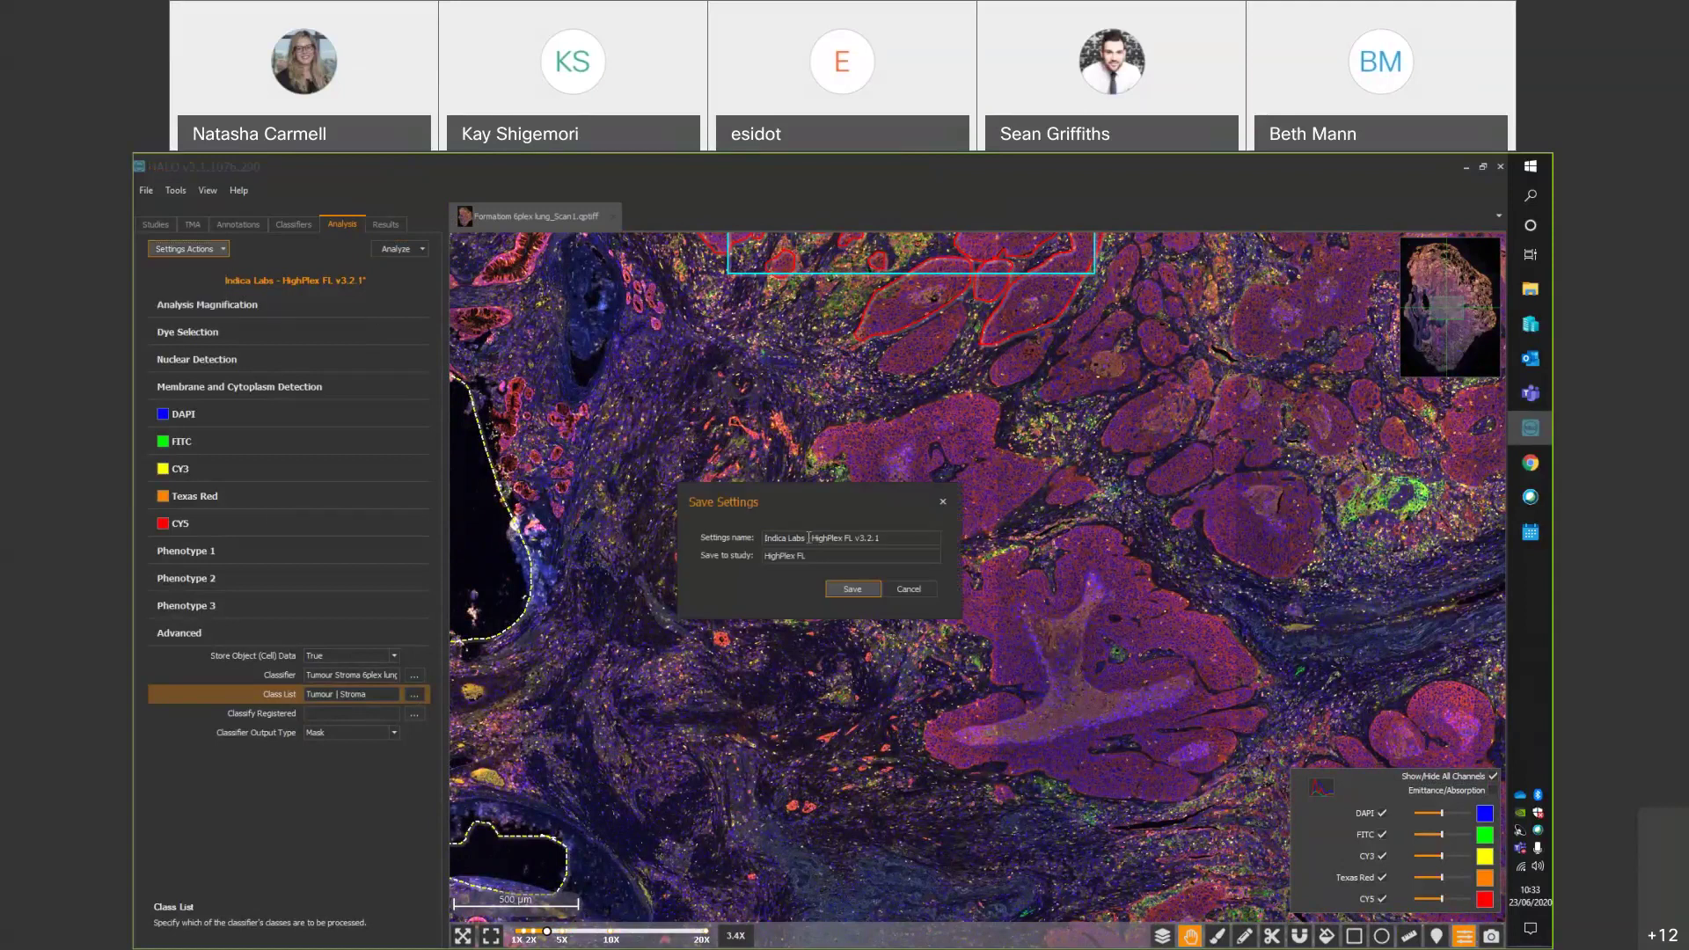
{"action": "key", "text": "ctrl+shift+Right"}
{"action": "key", "text": "ctrl+shift+Right"}
{"action": "key", "text": "BackSpace"}
{"action": "type", "text": "6plex Classifier"}
{"action": "left_click", "coordinate": [851, 591]}
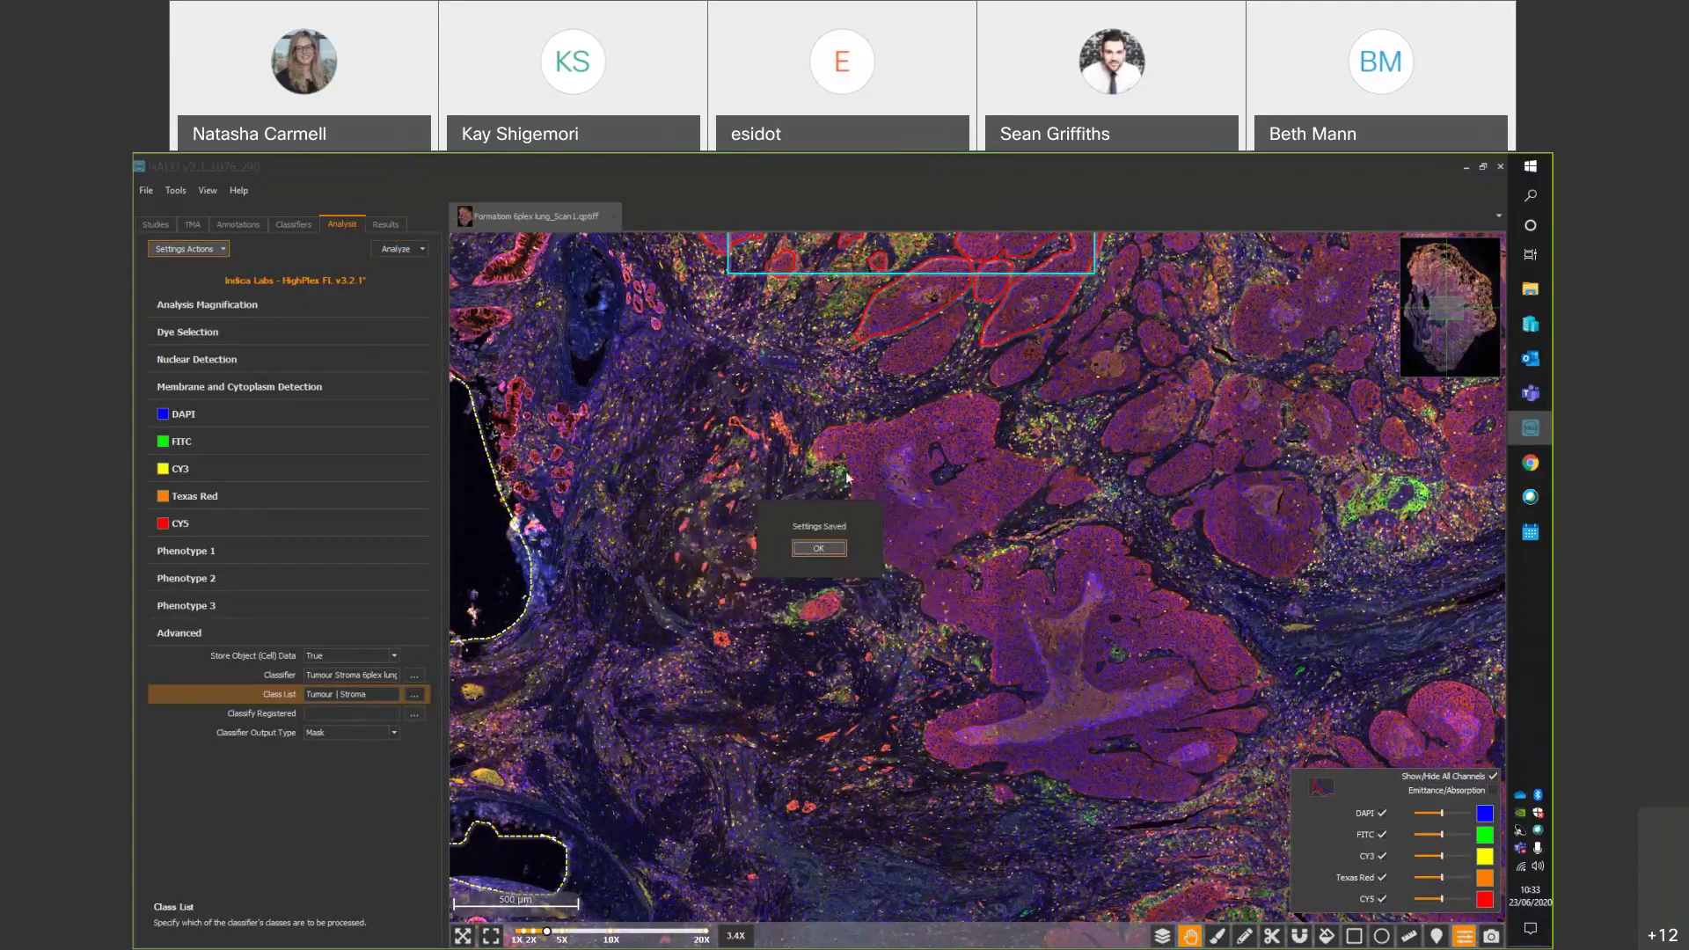
{"action": "left_click", "coordinate": [819, 549]}
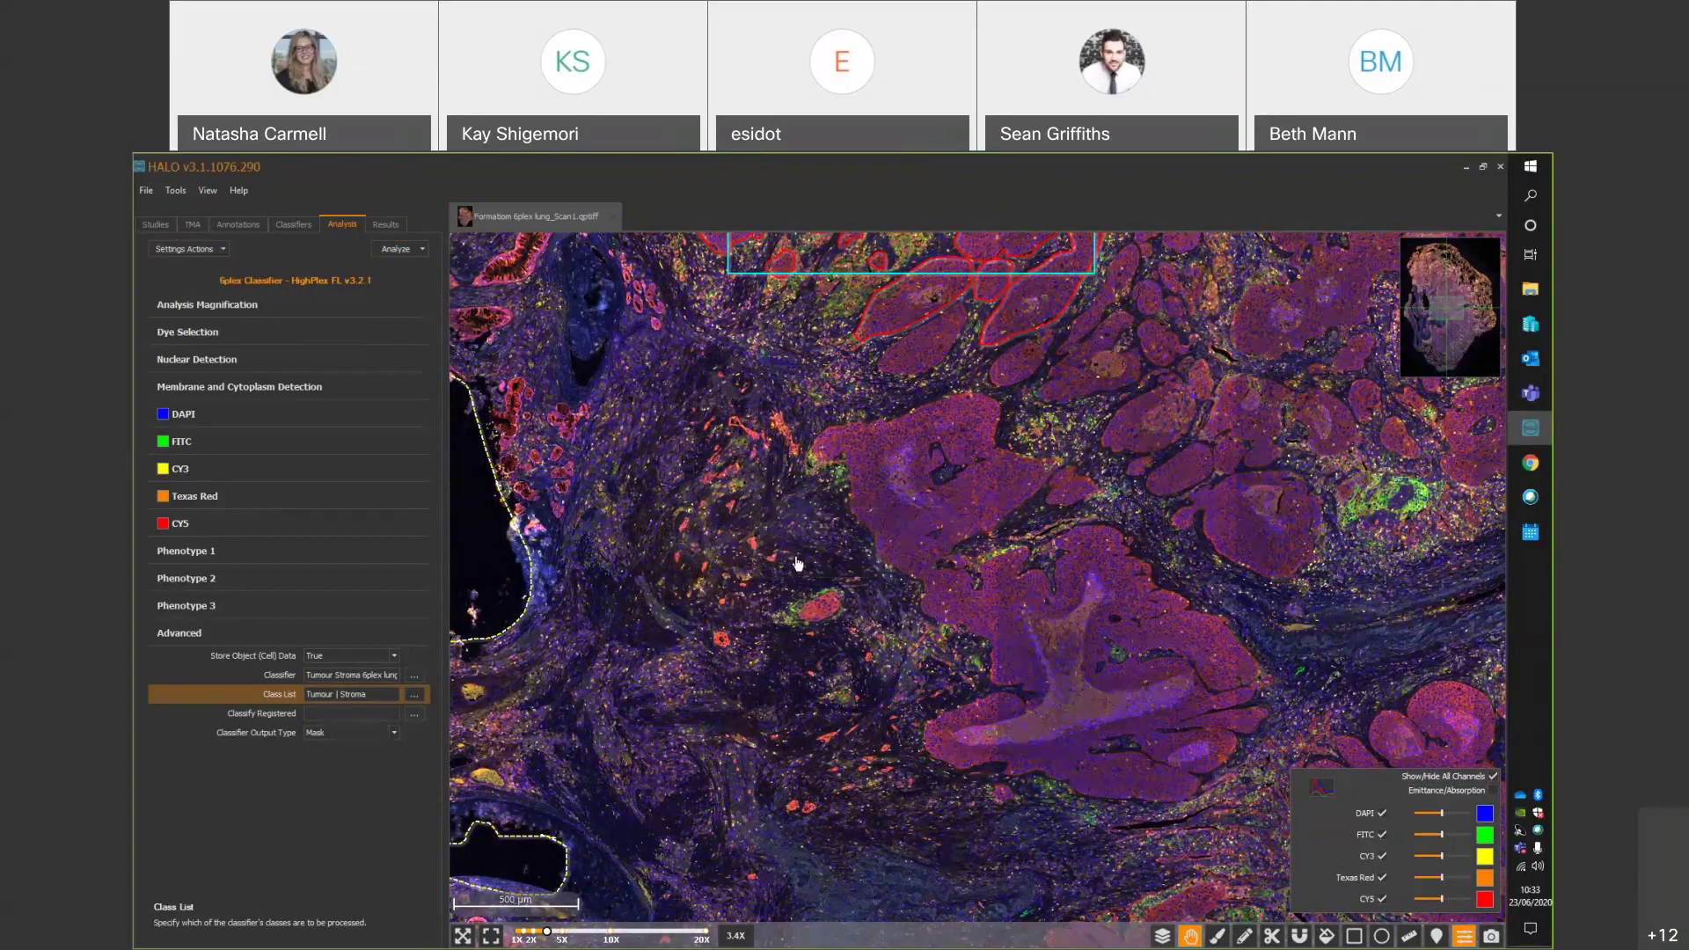
{"action": "left_click", "coordinate": [201, 250]}
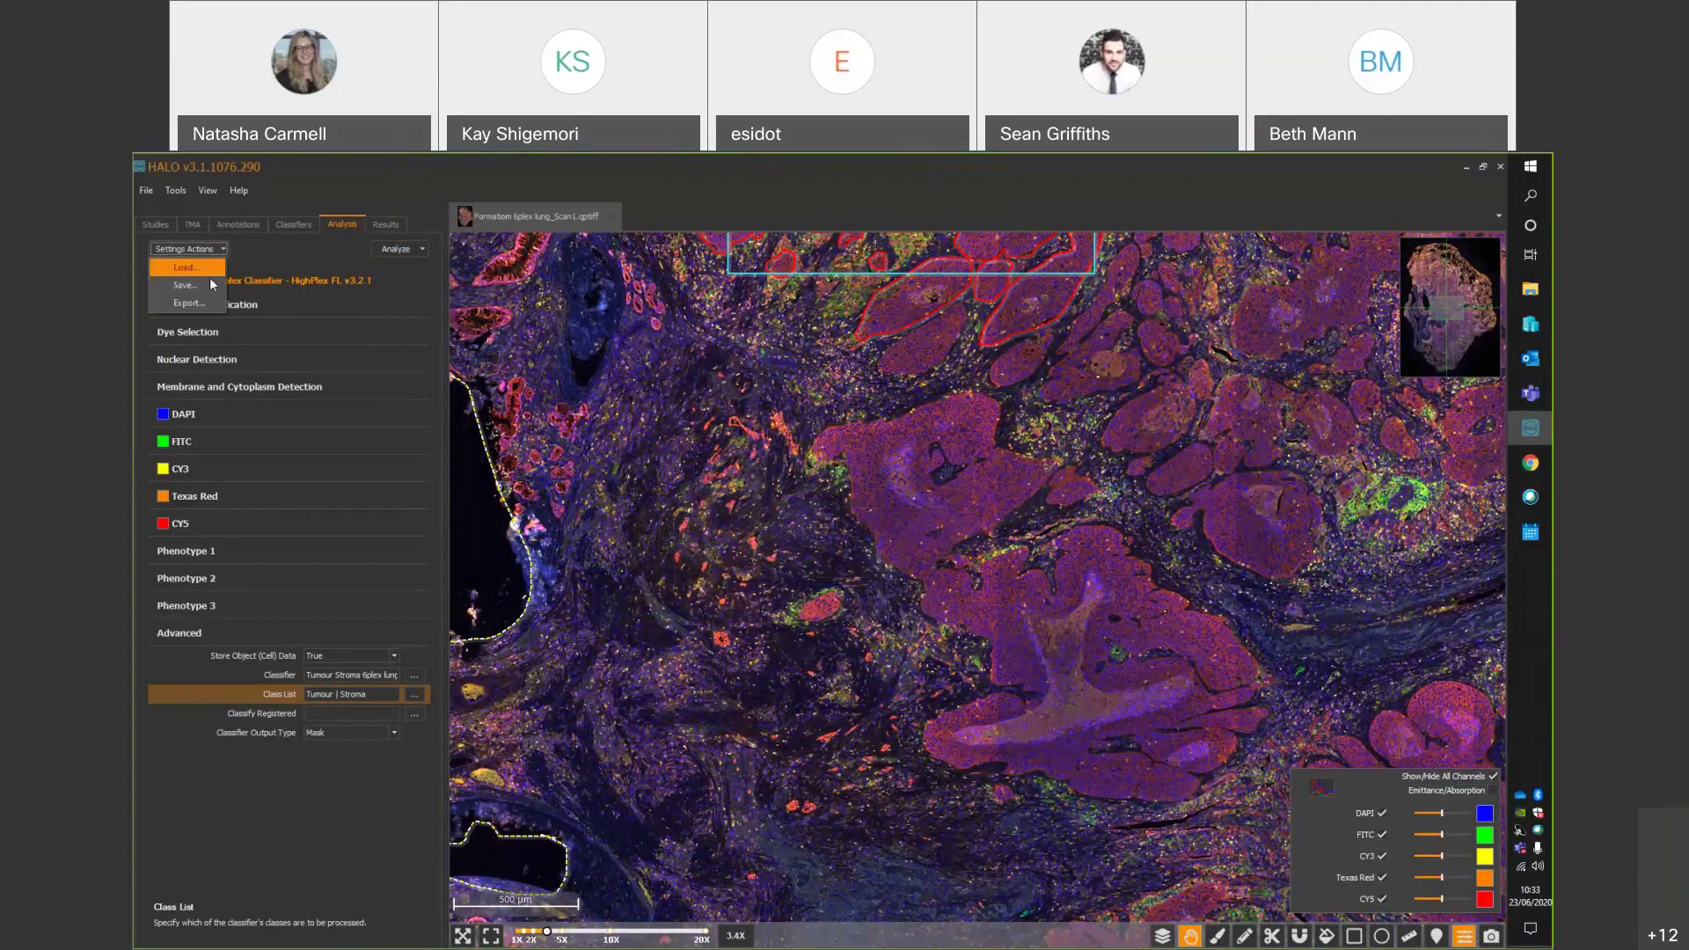
{"action": "left_click", "coordinate": [266, 260]}
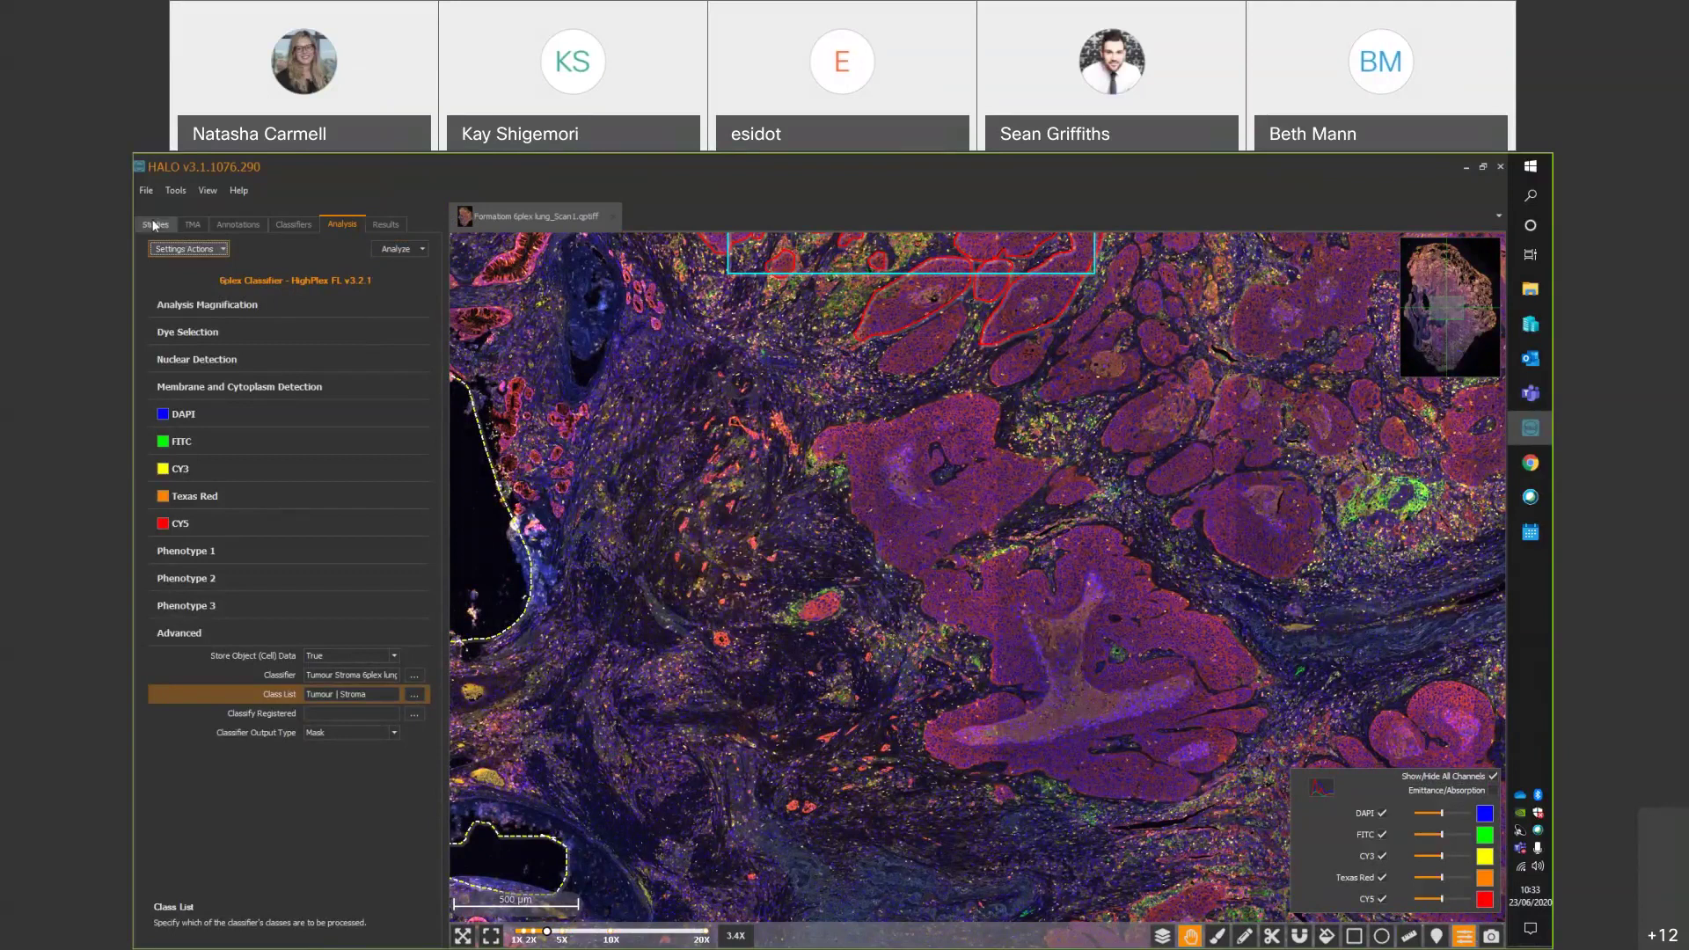
Open the analysis job submission for only Formation 6plex lung_Scan1.qptiff in the HighPlex FL study's image list.
{"action": "left_click", "coordinate": [158, 225]}
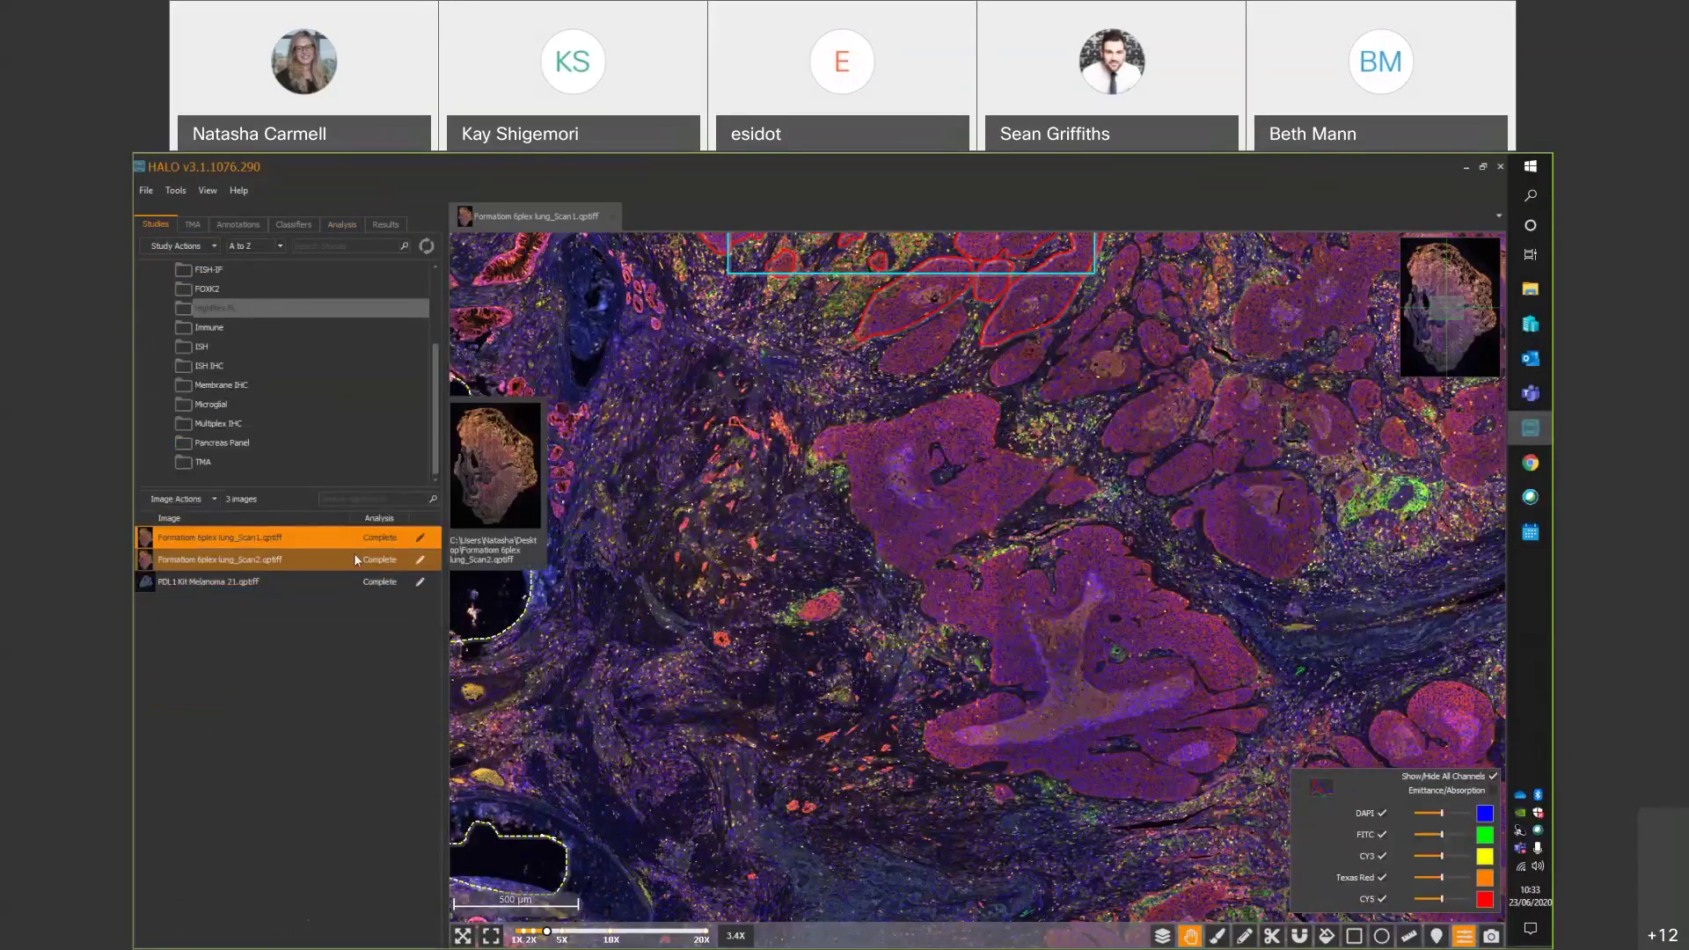
{"action": "right_click", "coordinate": [331, 536]}
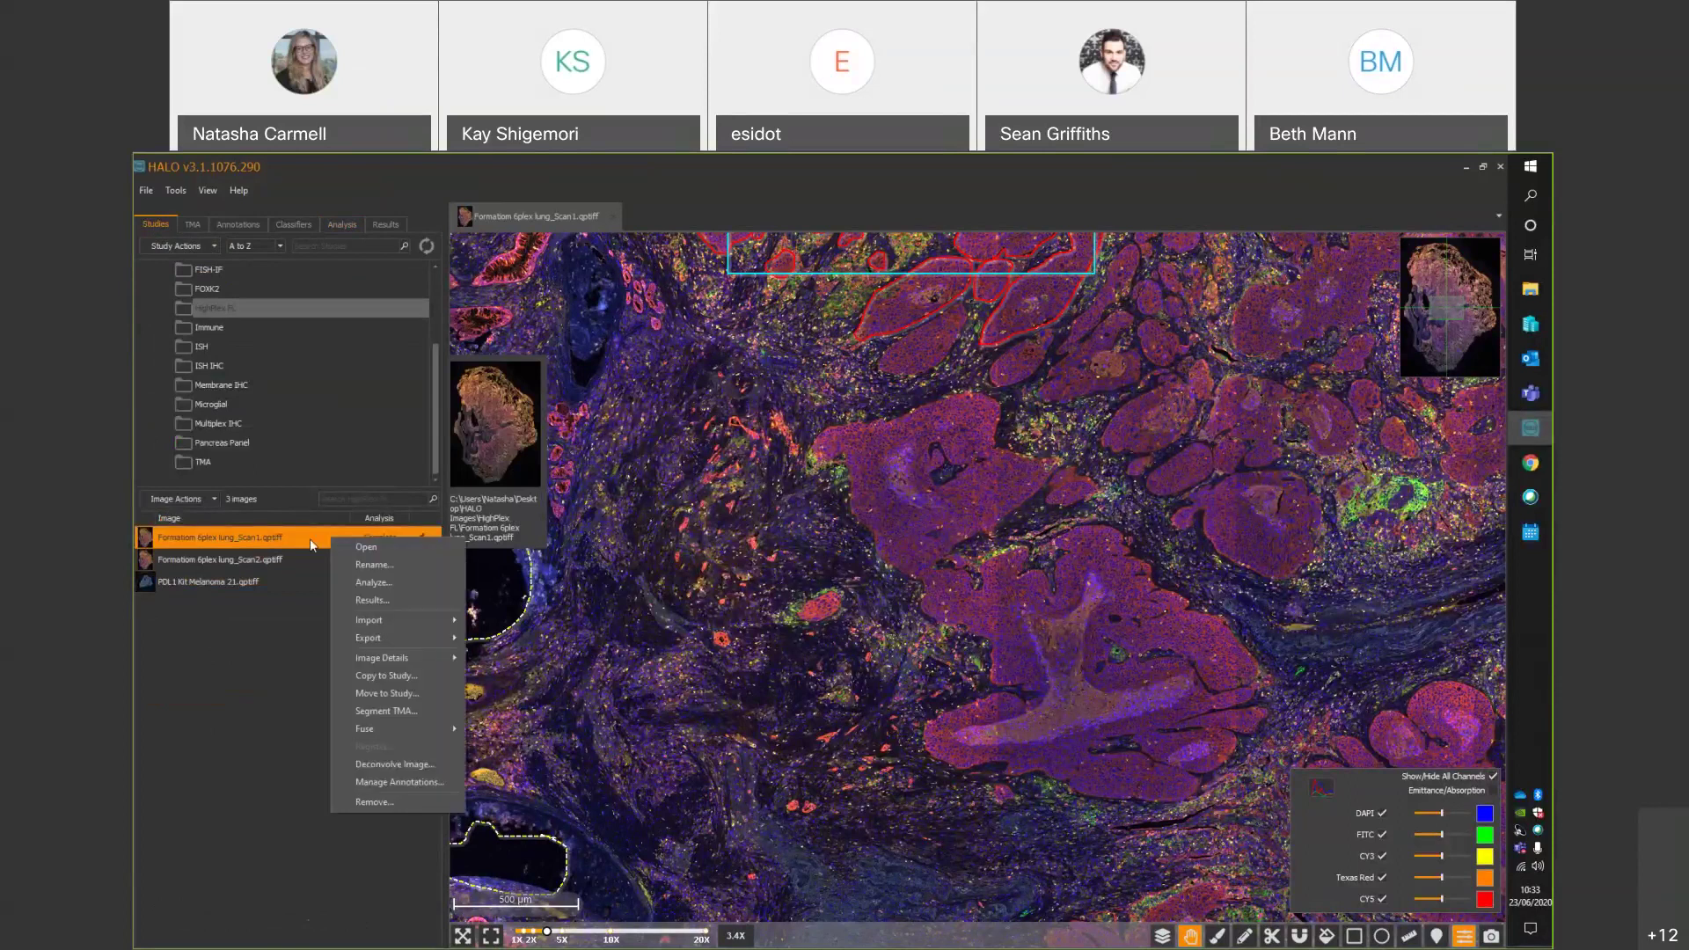
{"action": "left_click", "coordinate": [305, 563], "text": "ctrl"}
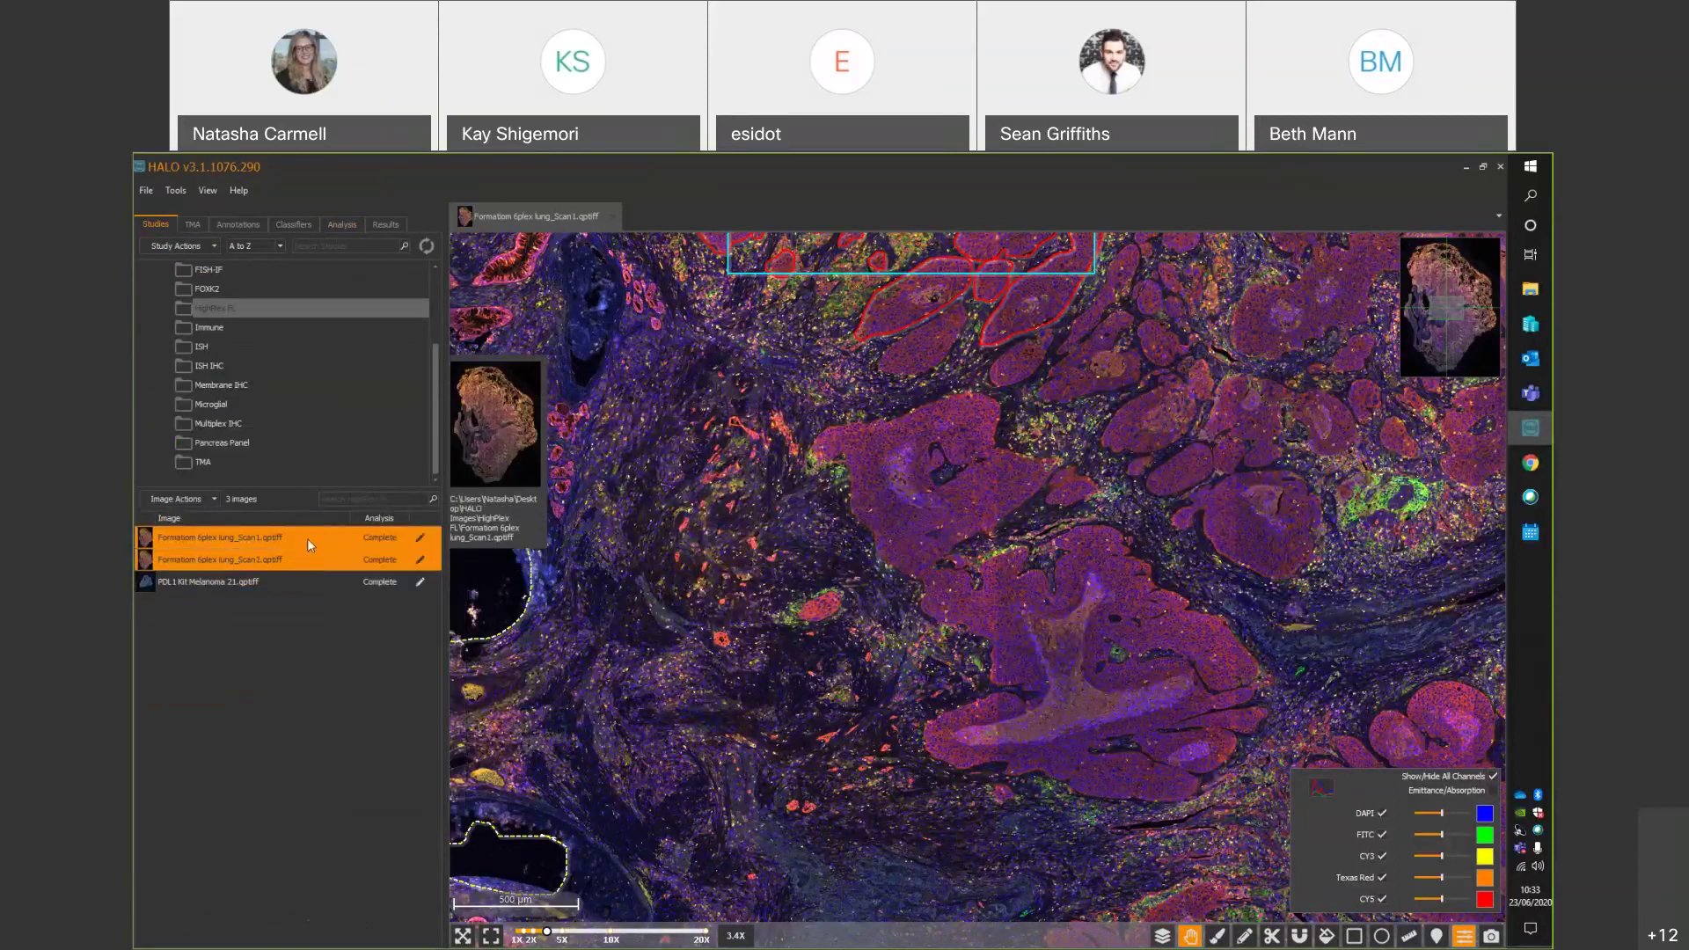
{"action": "left_click", "coordinate": [308, 538]}
{"action": "right_click", "coordinate": [308, 538]}
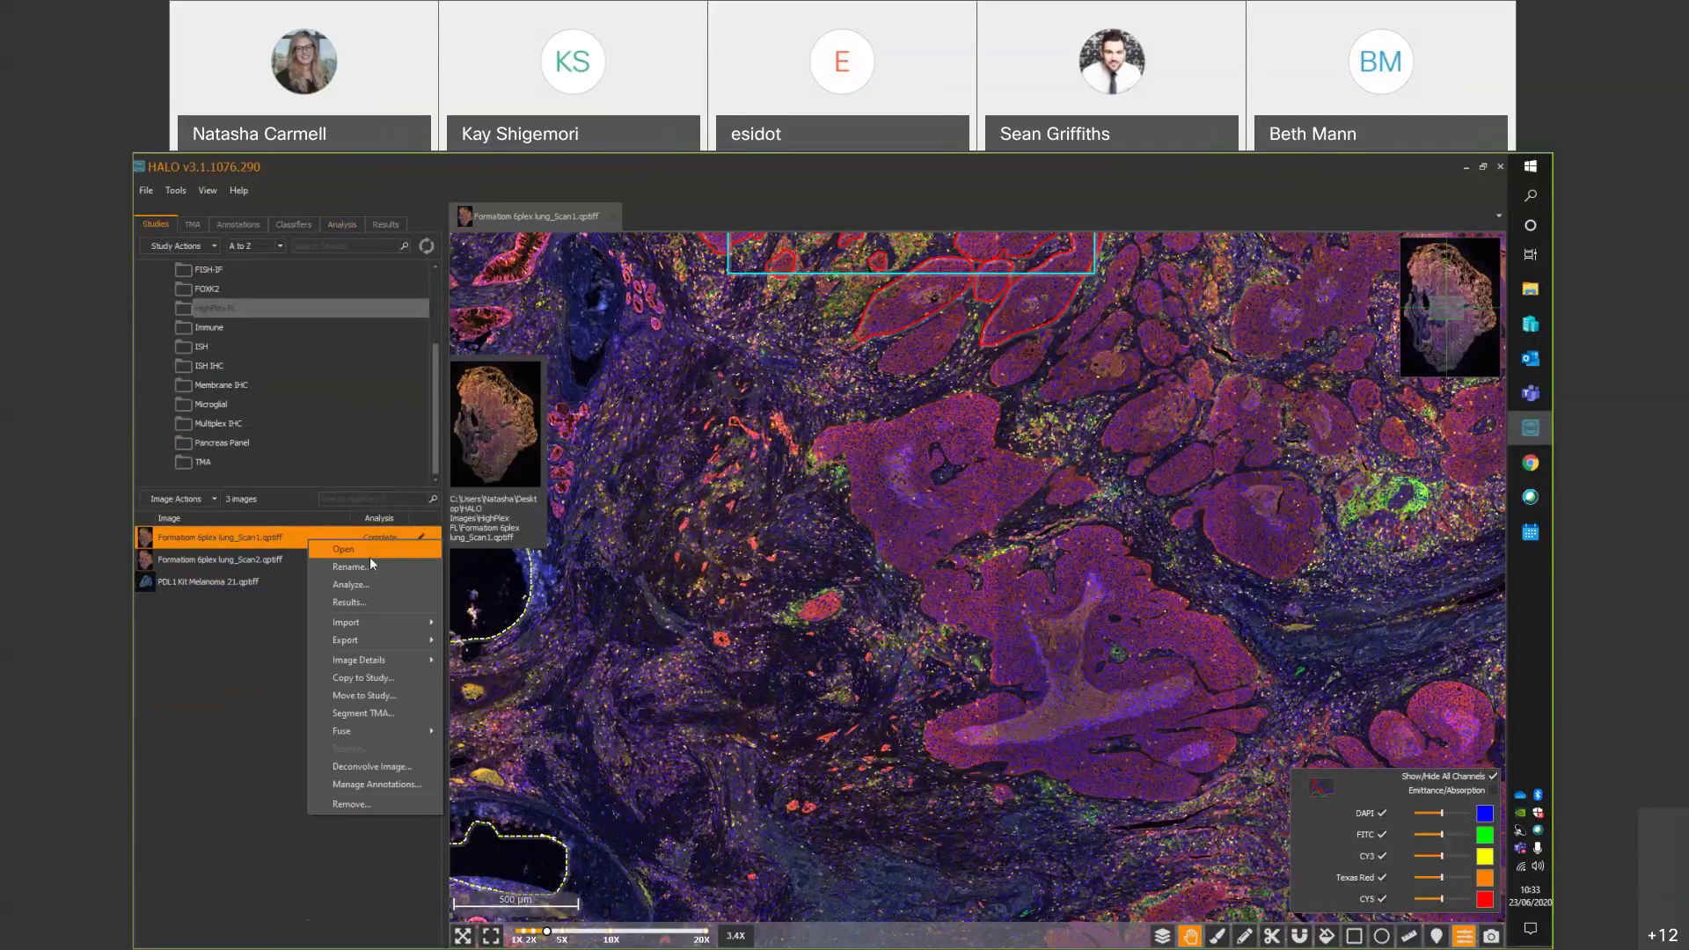
{"action": "left_click", "coordinate": [356, 588]}
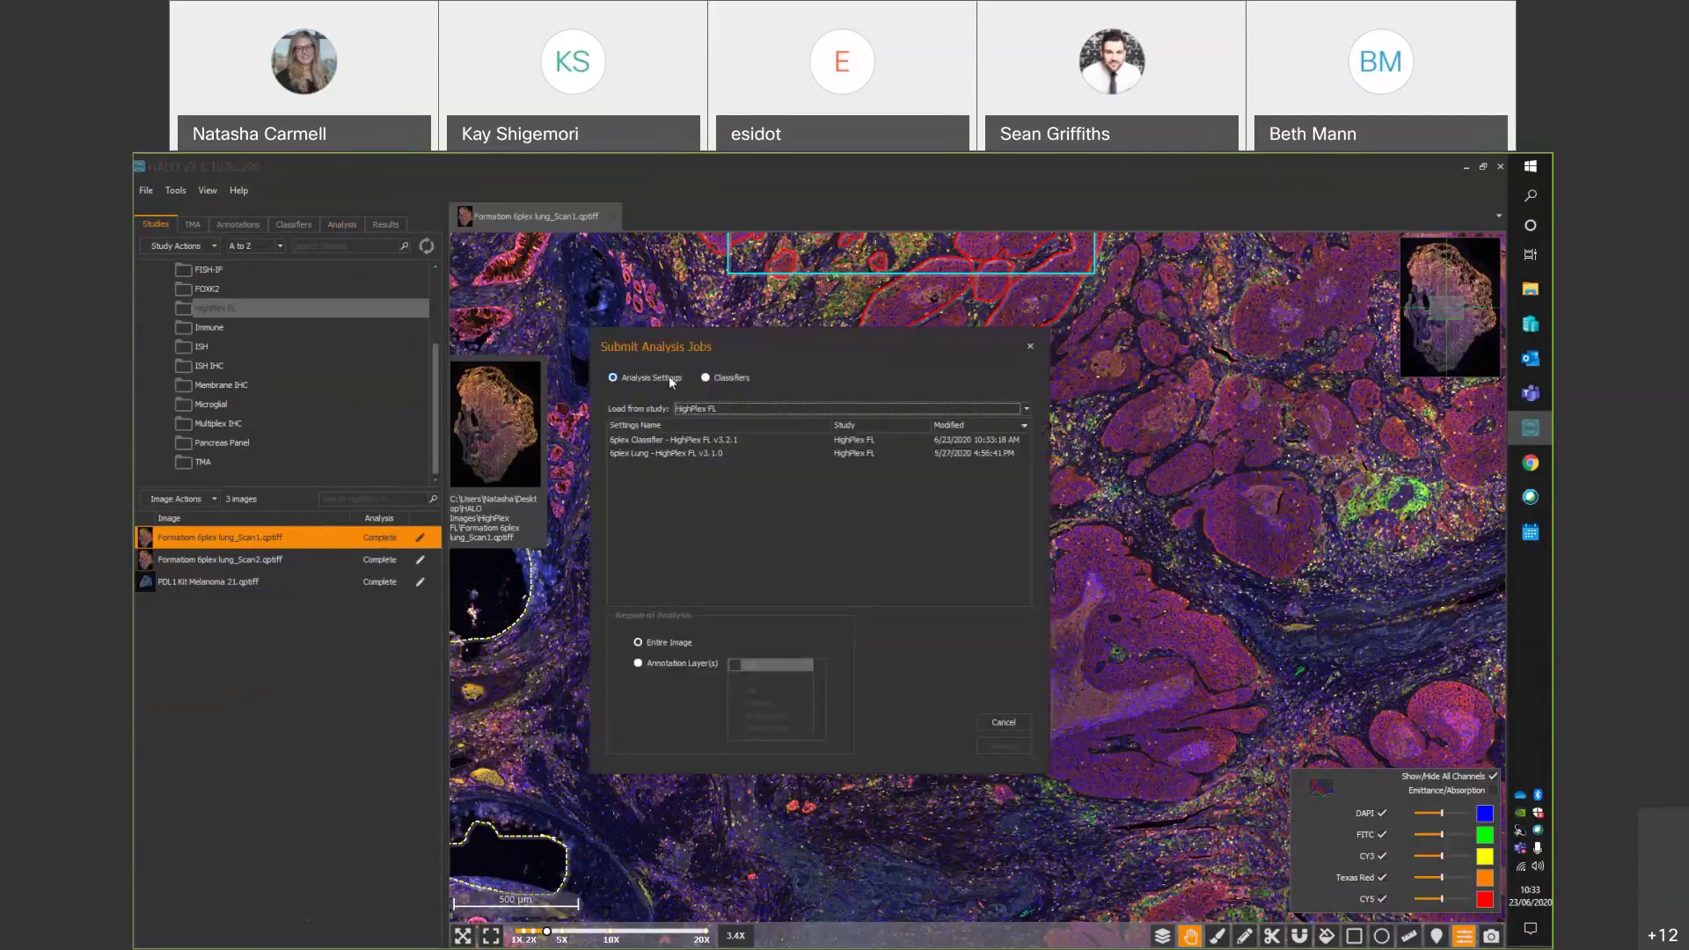
Look through the saved analysis settings and classifiers available for the job, and close the submission without running anything.
{"action": "left_click", "coordinate": [711, 377]}
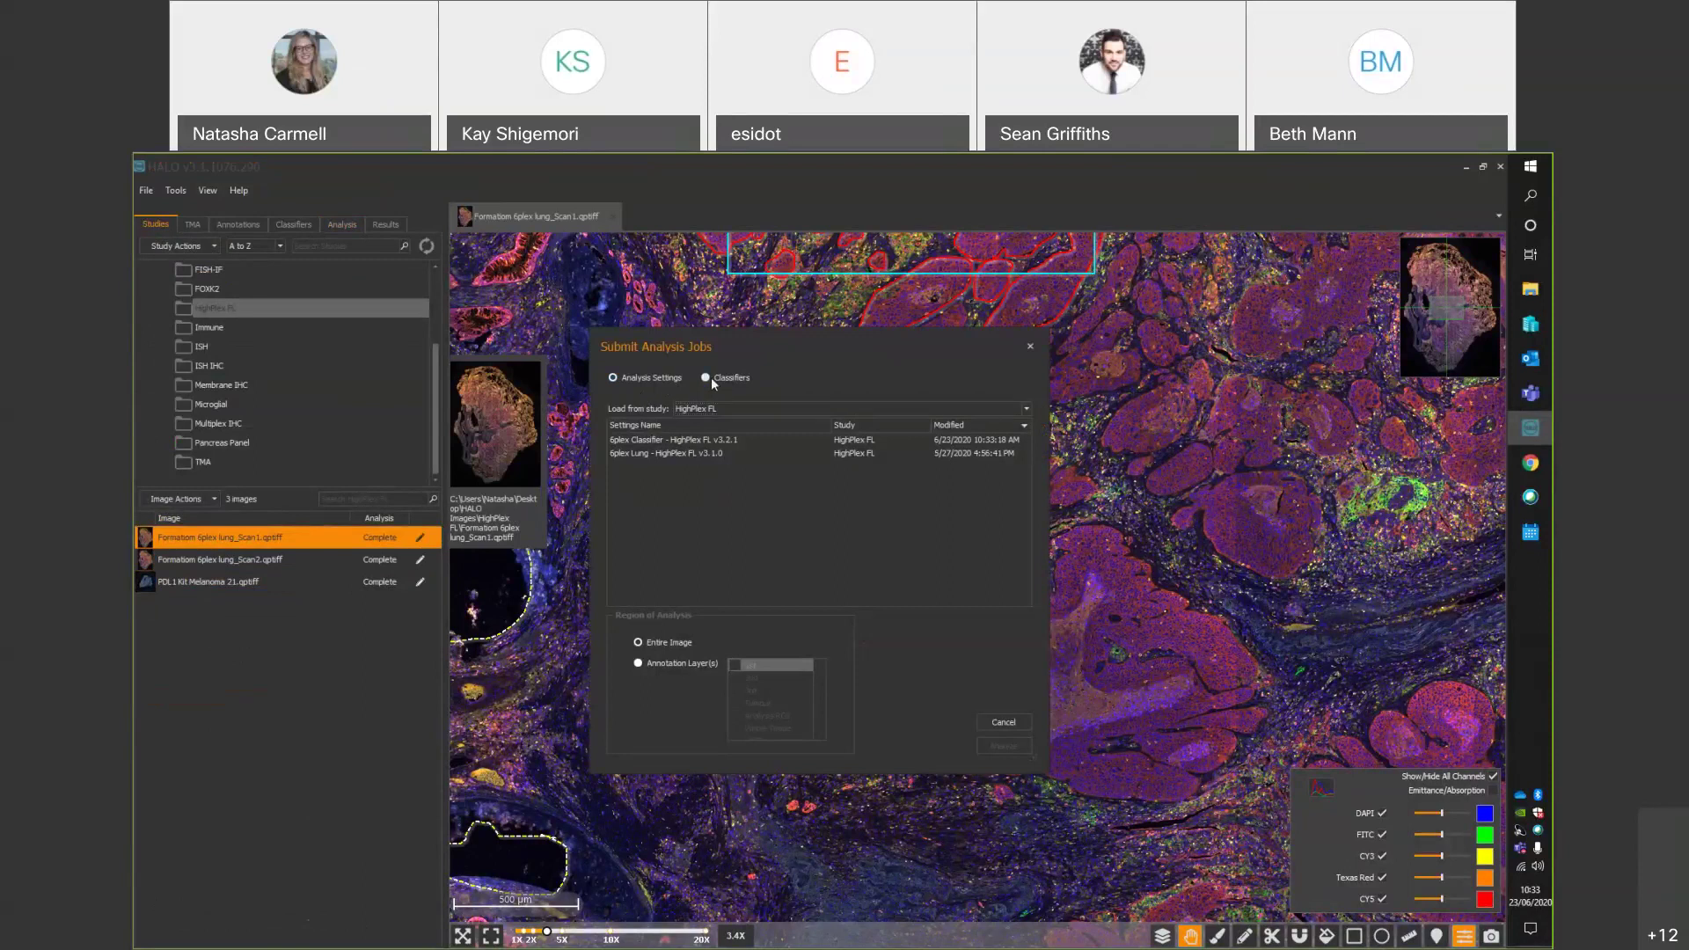
{"action": "left_click", "coordinate": [663, 376]}
{"action": "left_click", "coordinate": [675, 439]}
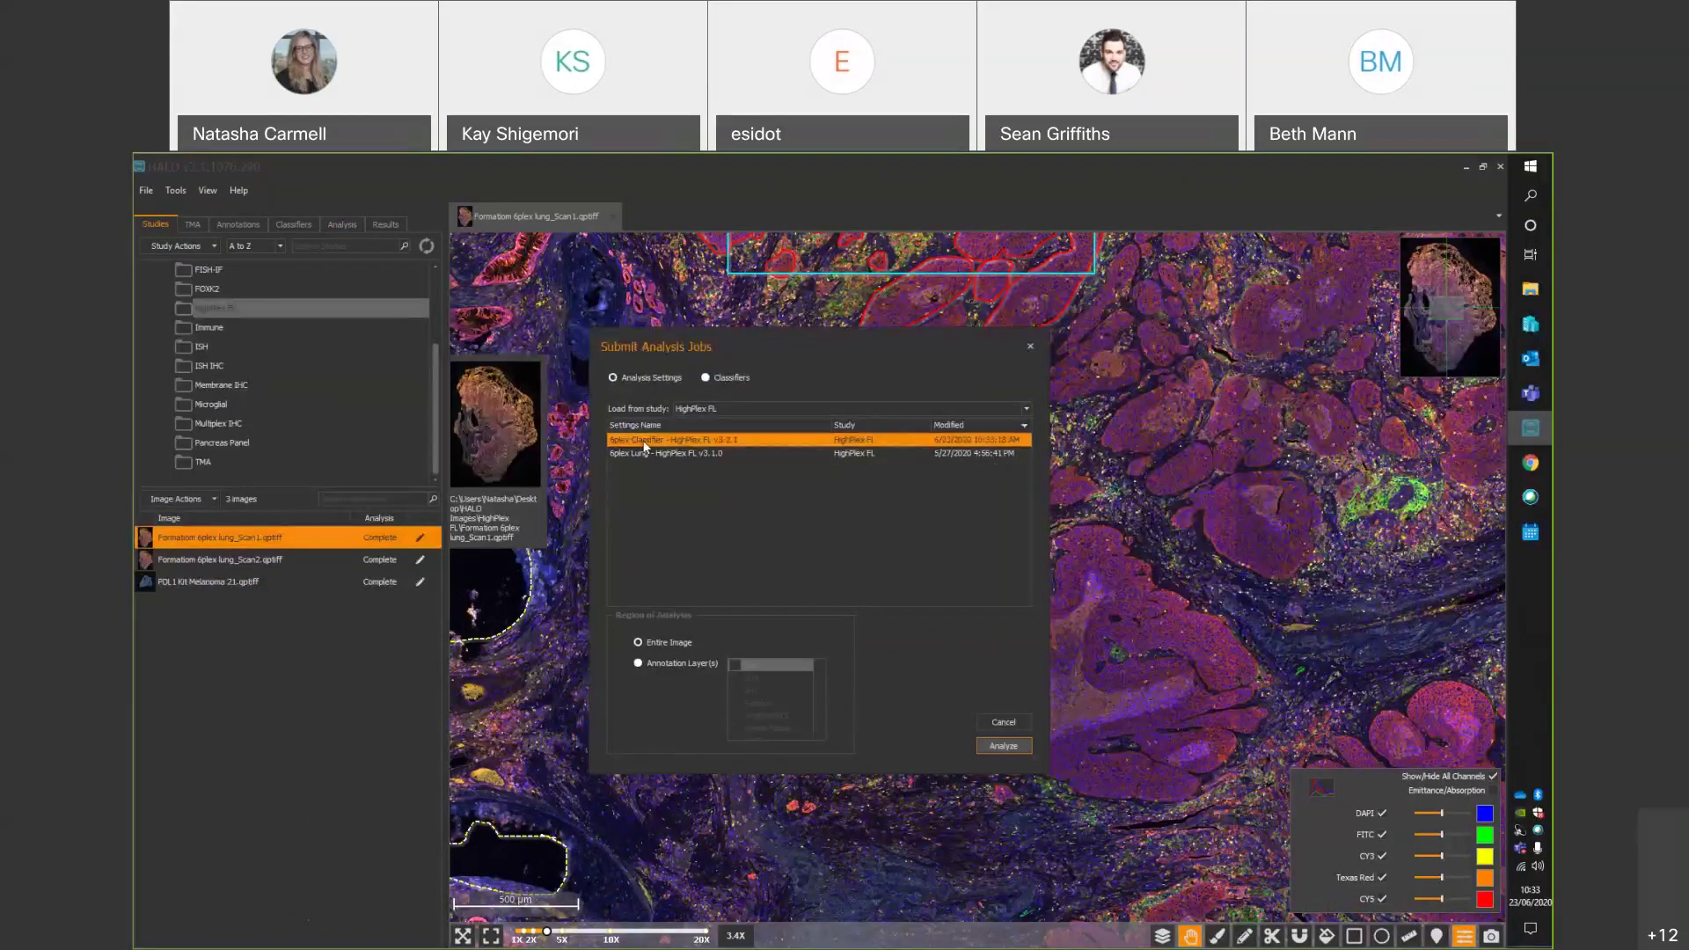
{"action": "left_click", "coordinate": [704, 377]}
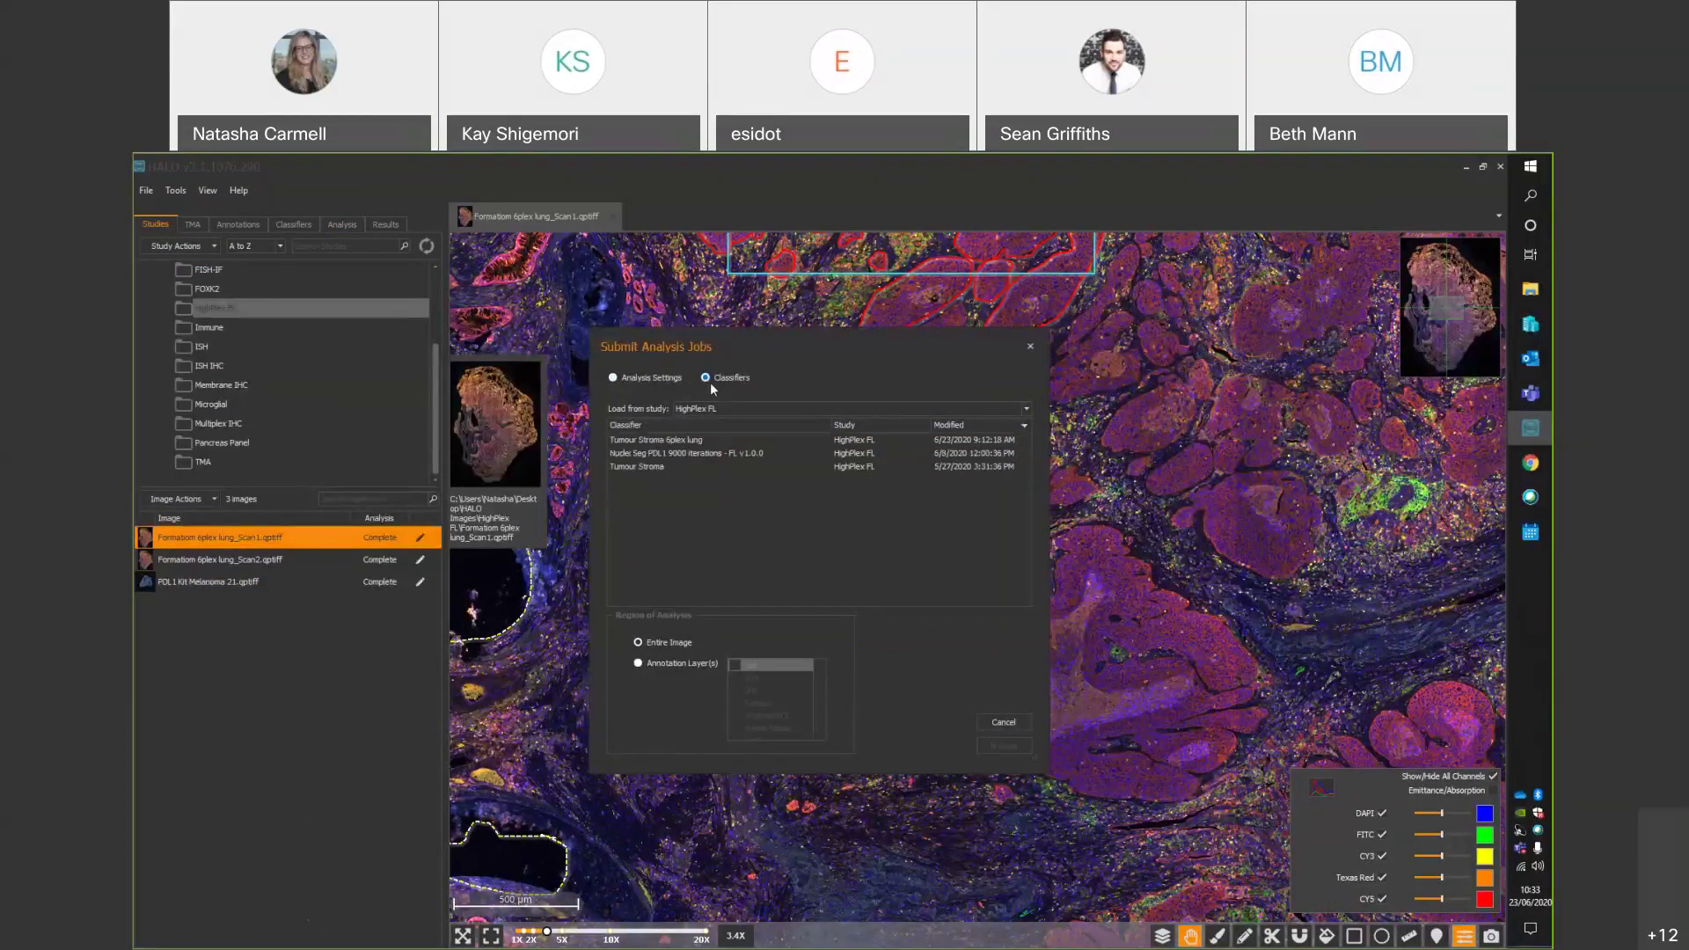
{"action": "left_click", "coordinate": [633, 378]}
{"action": "left_click", "coordinate": [693, 436]}
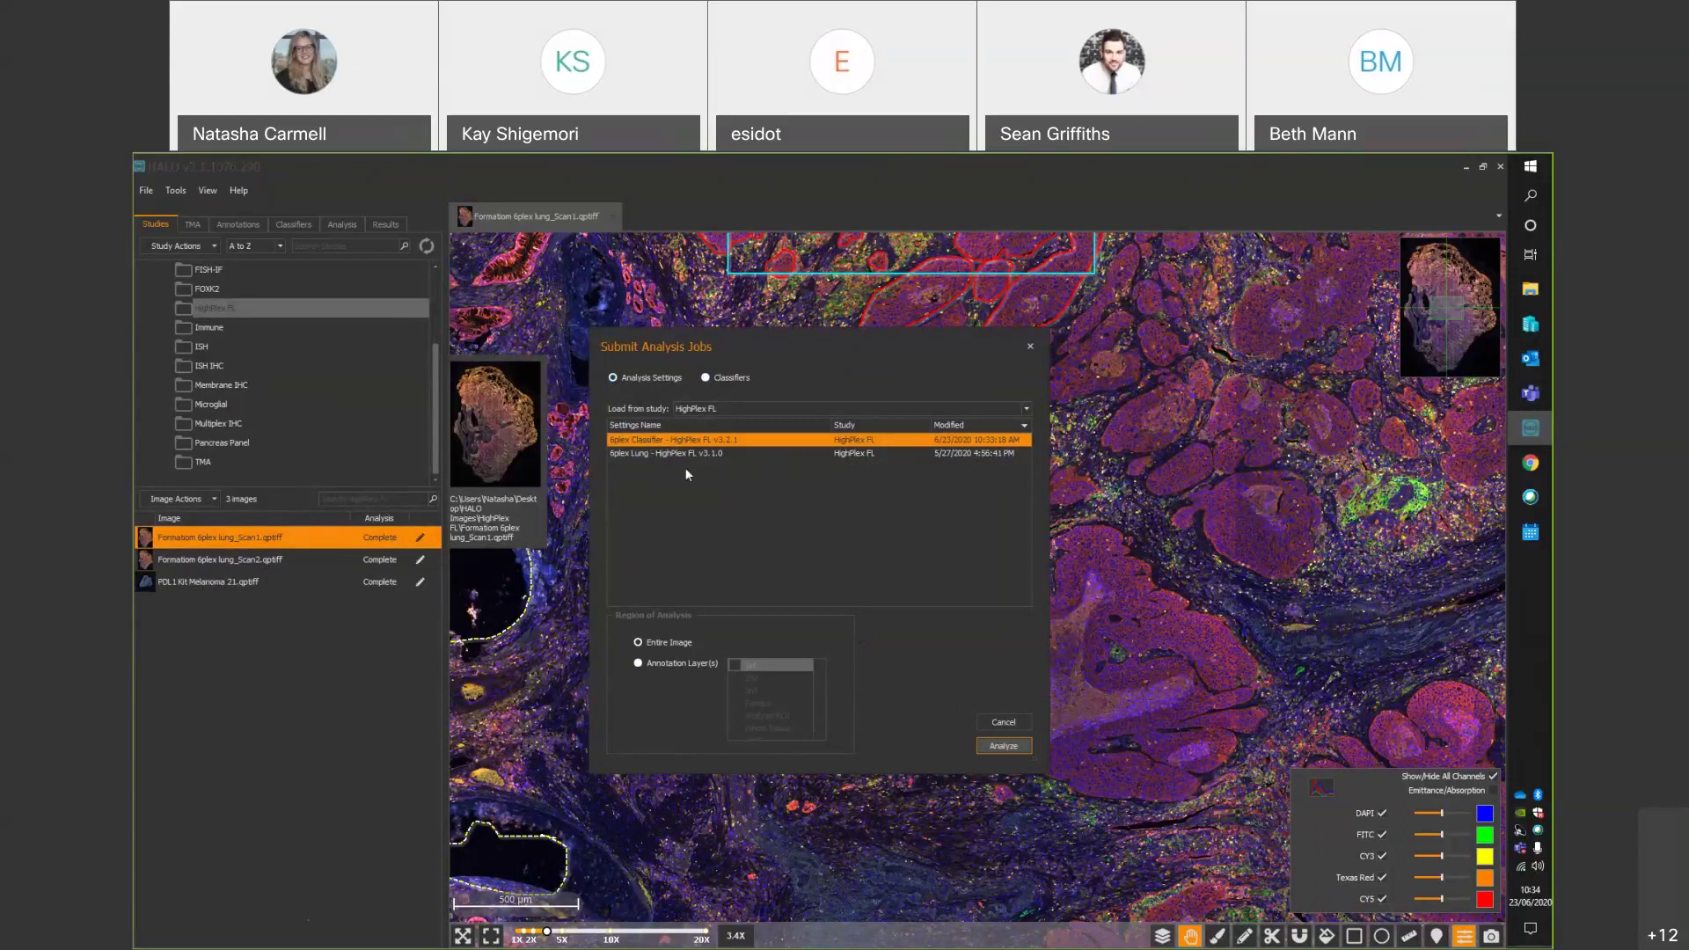
{"action": "left_click", "coordinate": [1030, 345]}
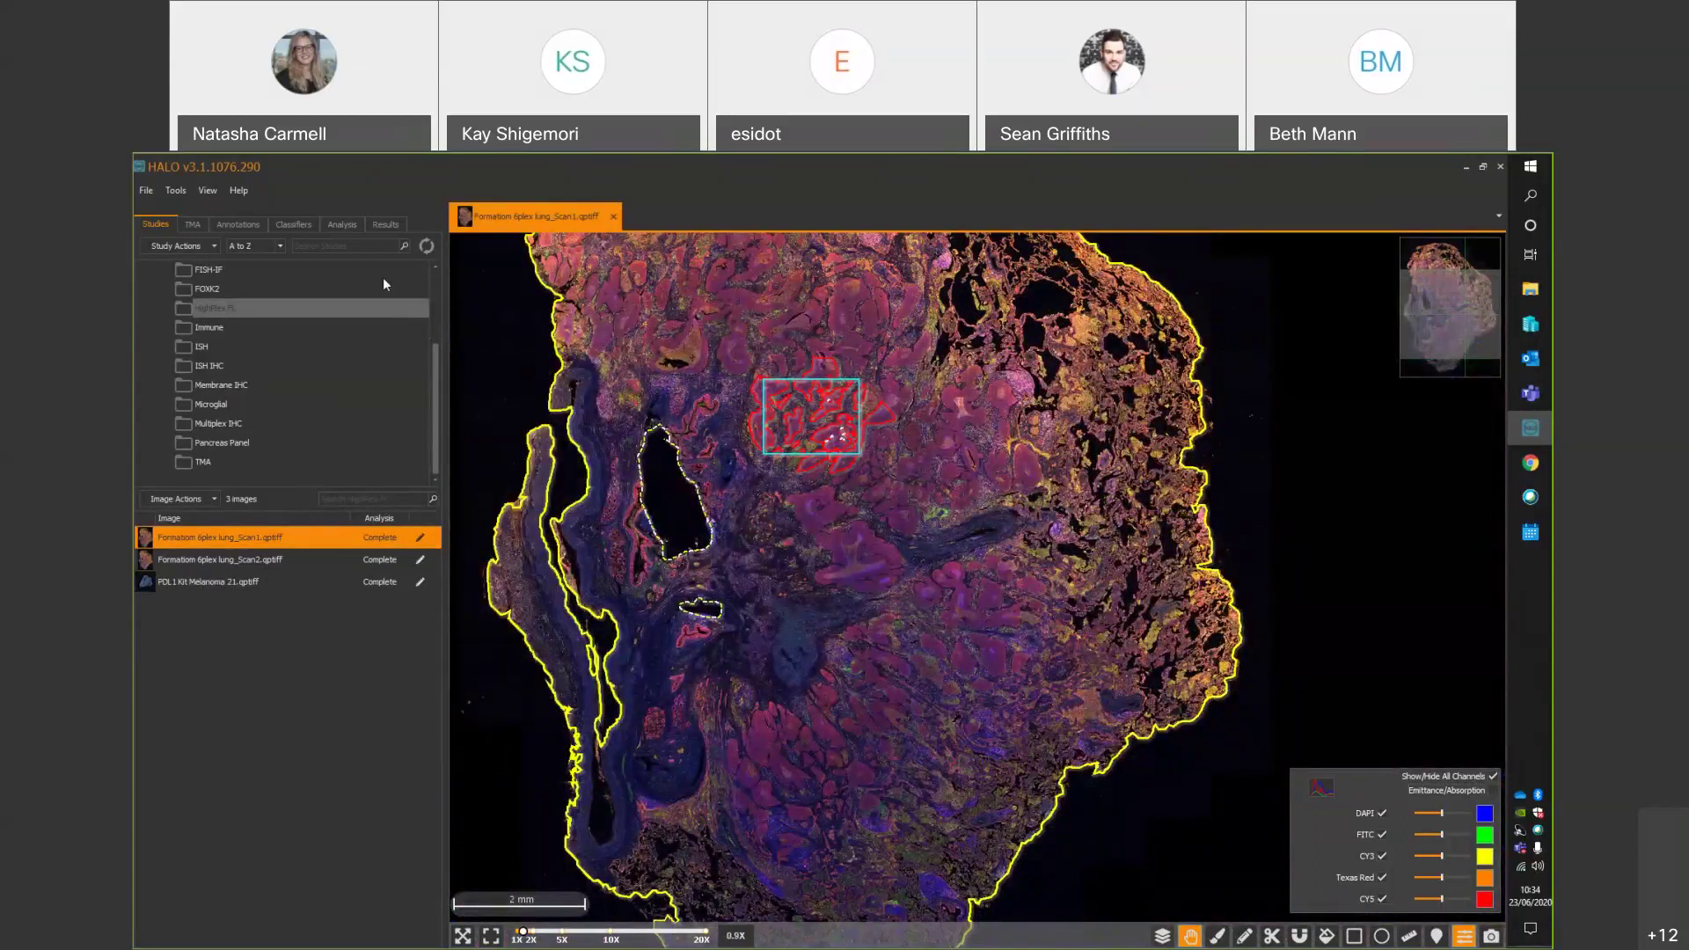
Run the 6plex Classifier settings on the Whole Tissue annotation layer of Formation 6plex lung_Scan1.qptiff, and close the analysis queue.
{"action": "left_click", "coordinate": [250, 226]}
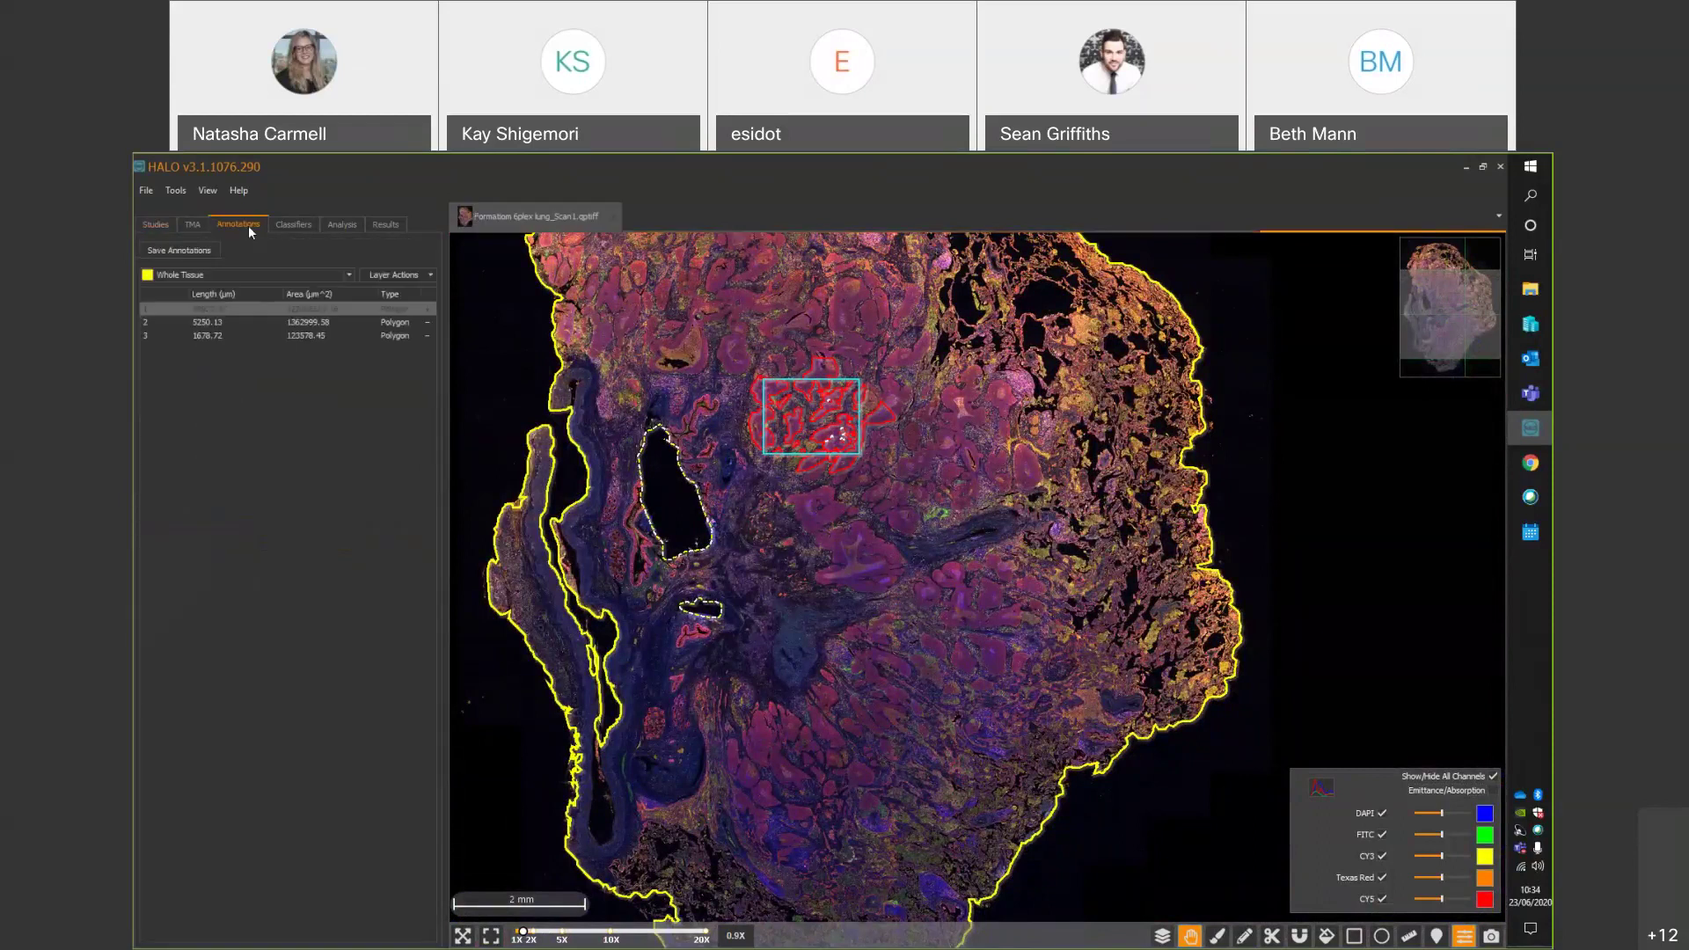
{"action": "left_click", "coordinate": [162, 225]}
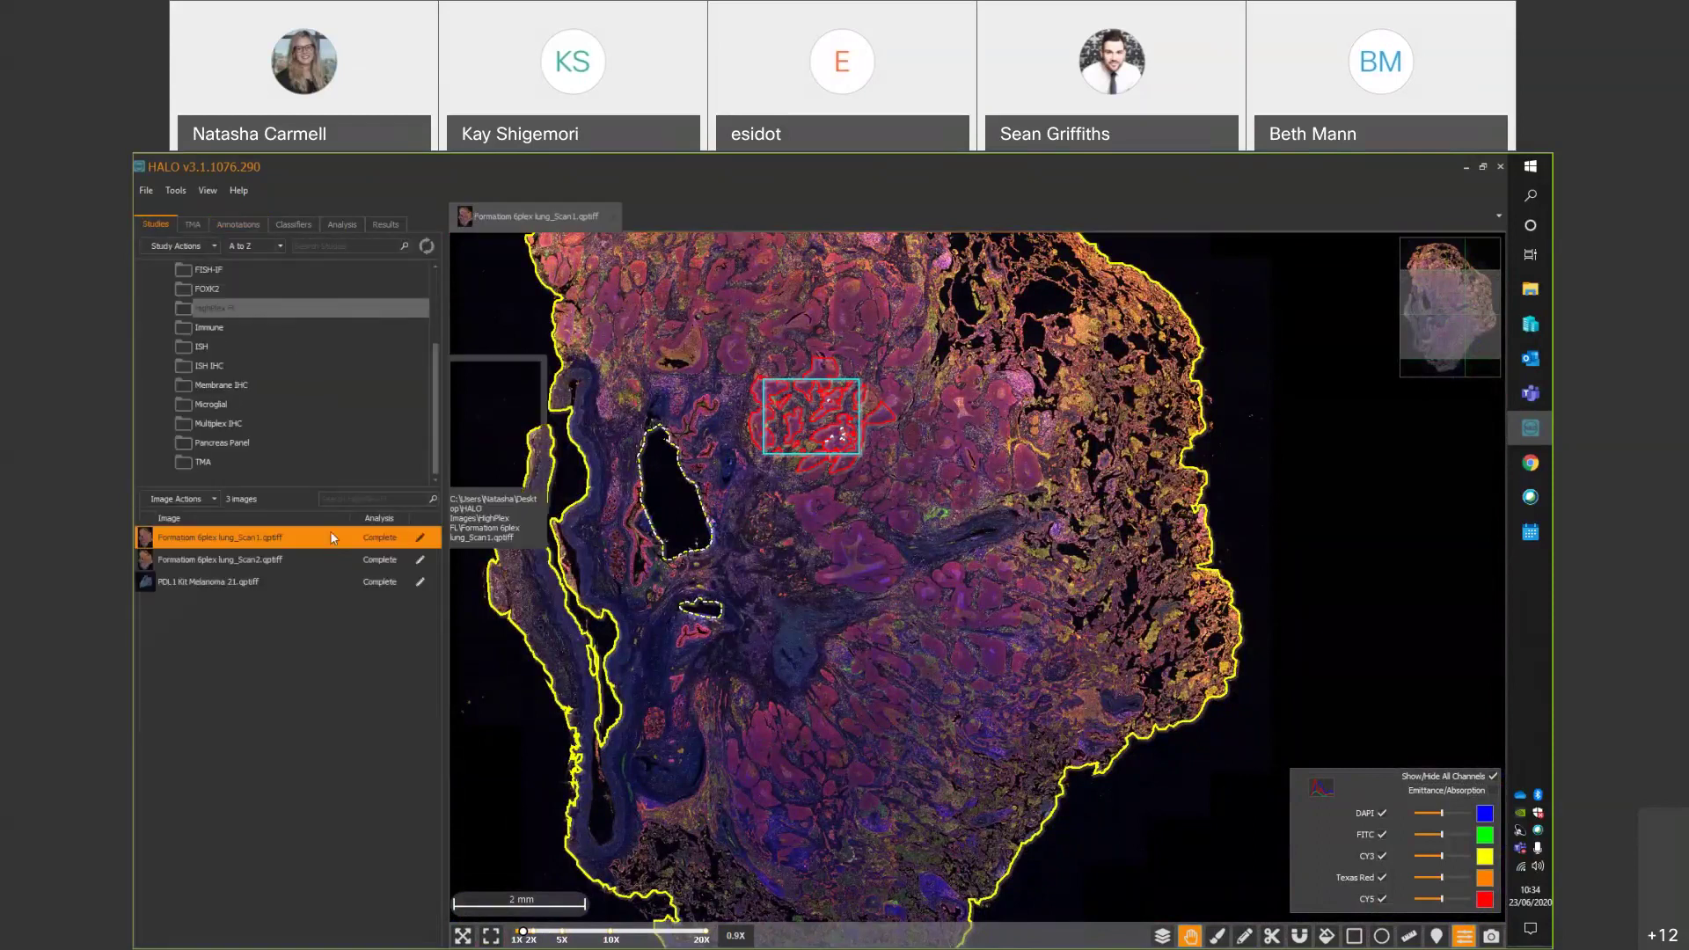
{"action": "right_click", "coordinate": [330, 538]}
{"action": "left_click", "coordinate": [409, 589]}
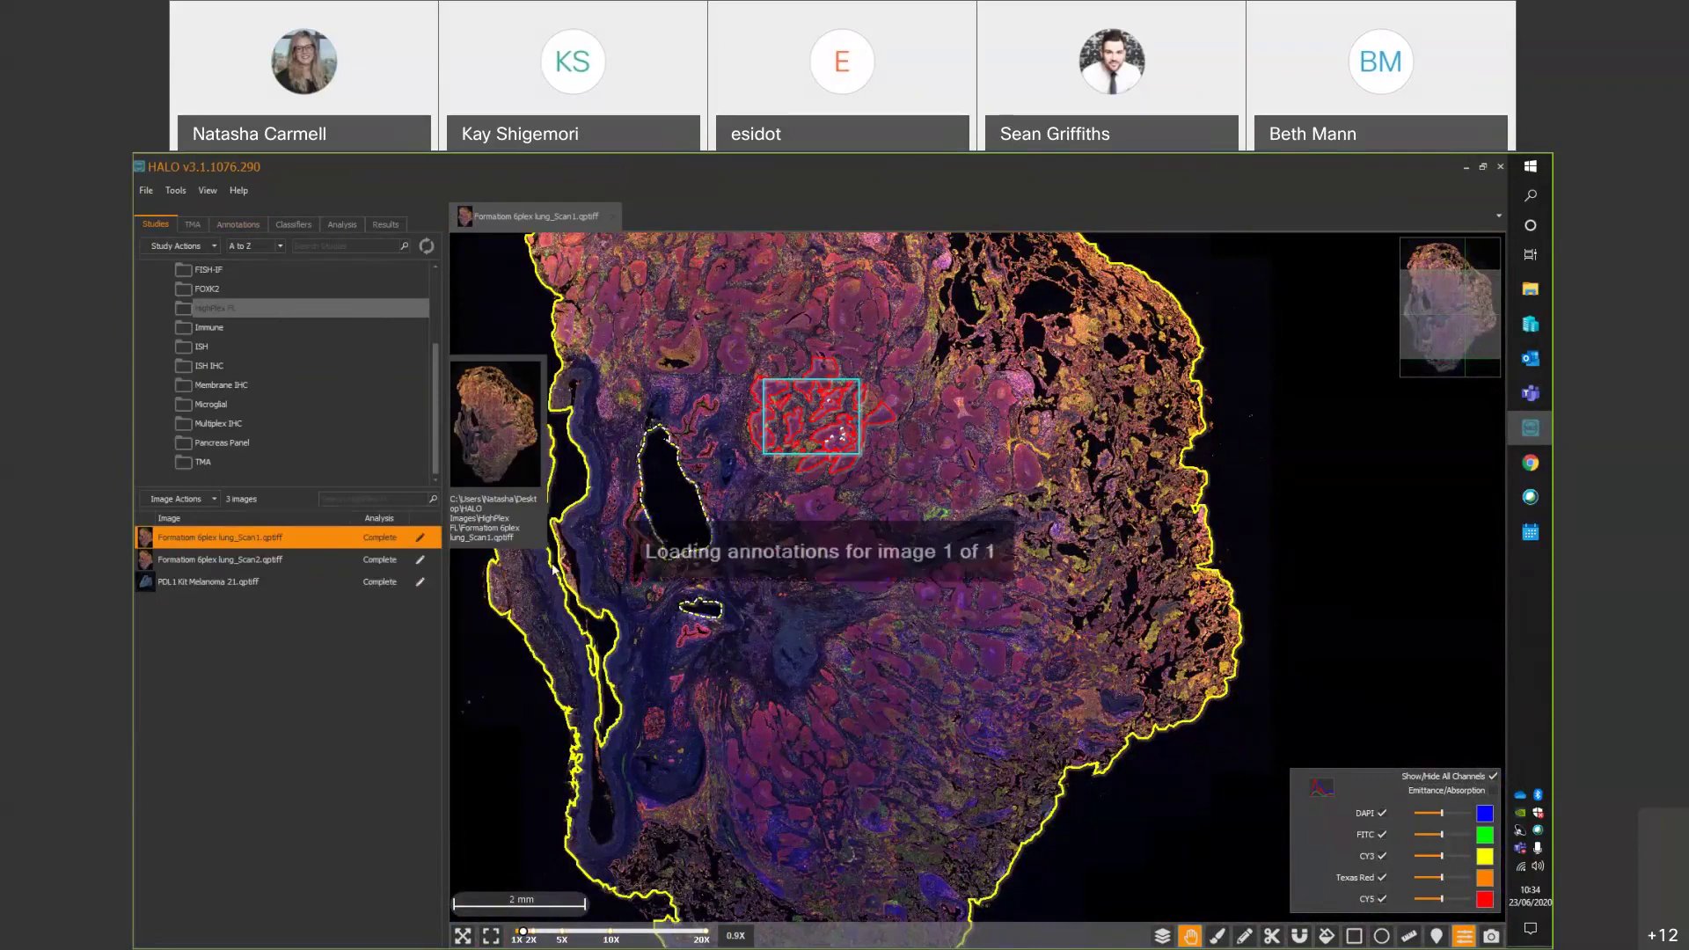
{"action": "left_click", "coordinate": [720, 445]}
{"action": "left_click", "coordinate": [684, 669]}
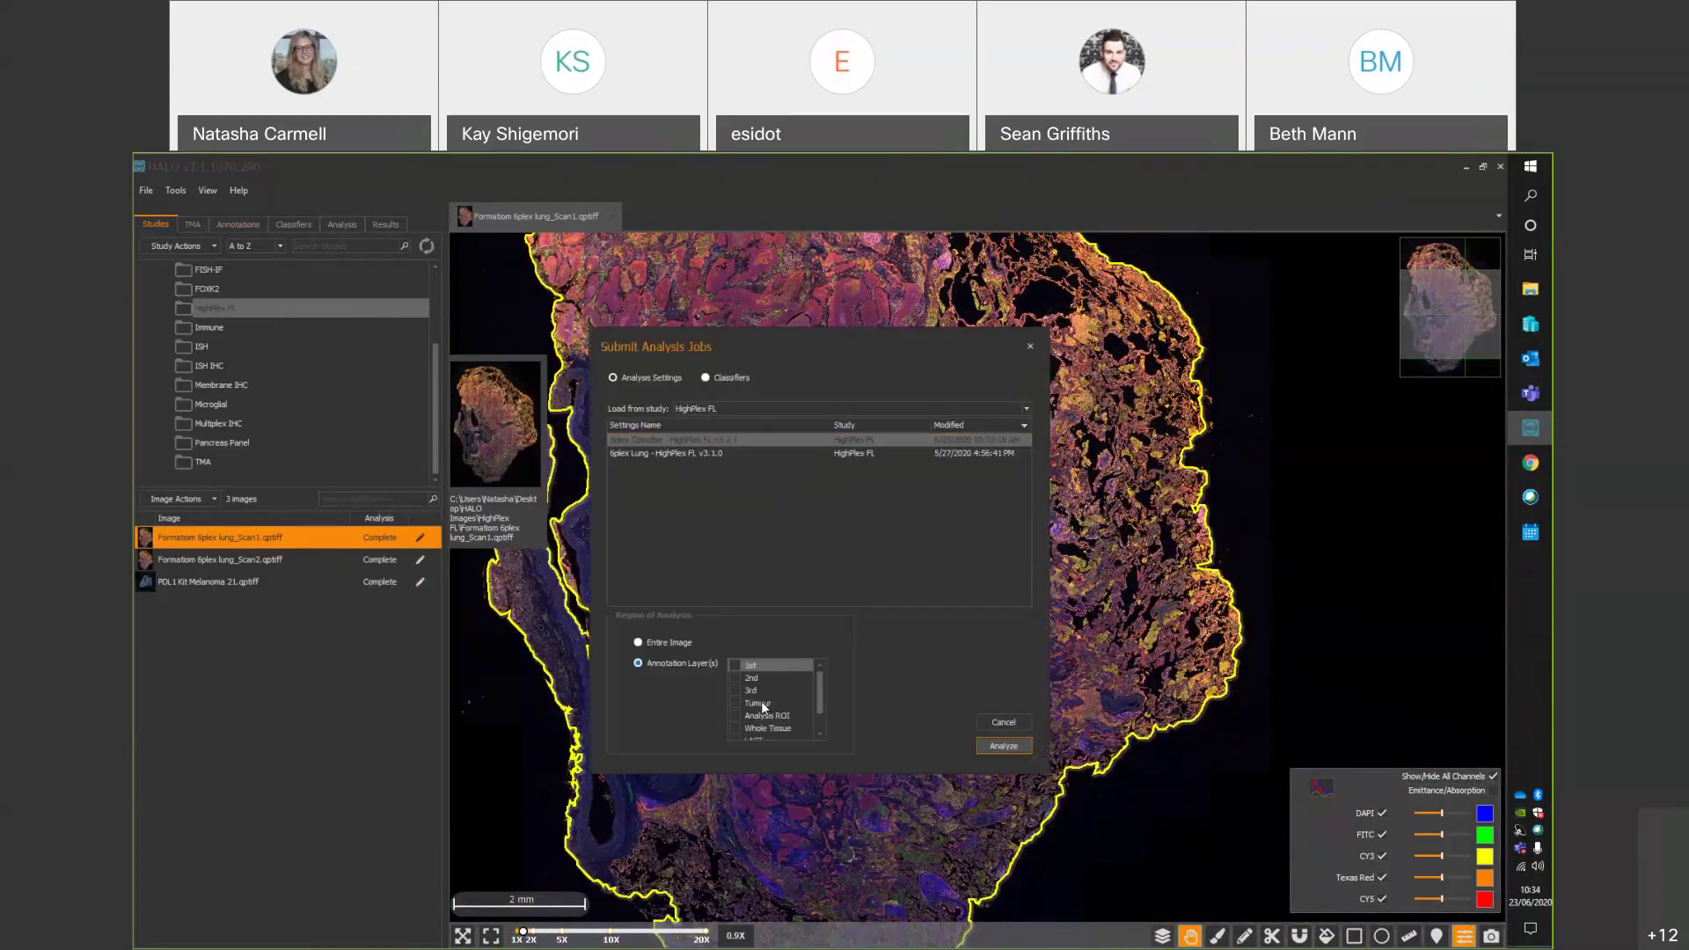
{"action": "left_click", "coordinate": [736, 728]}
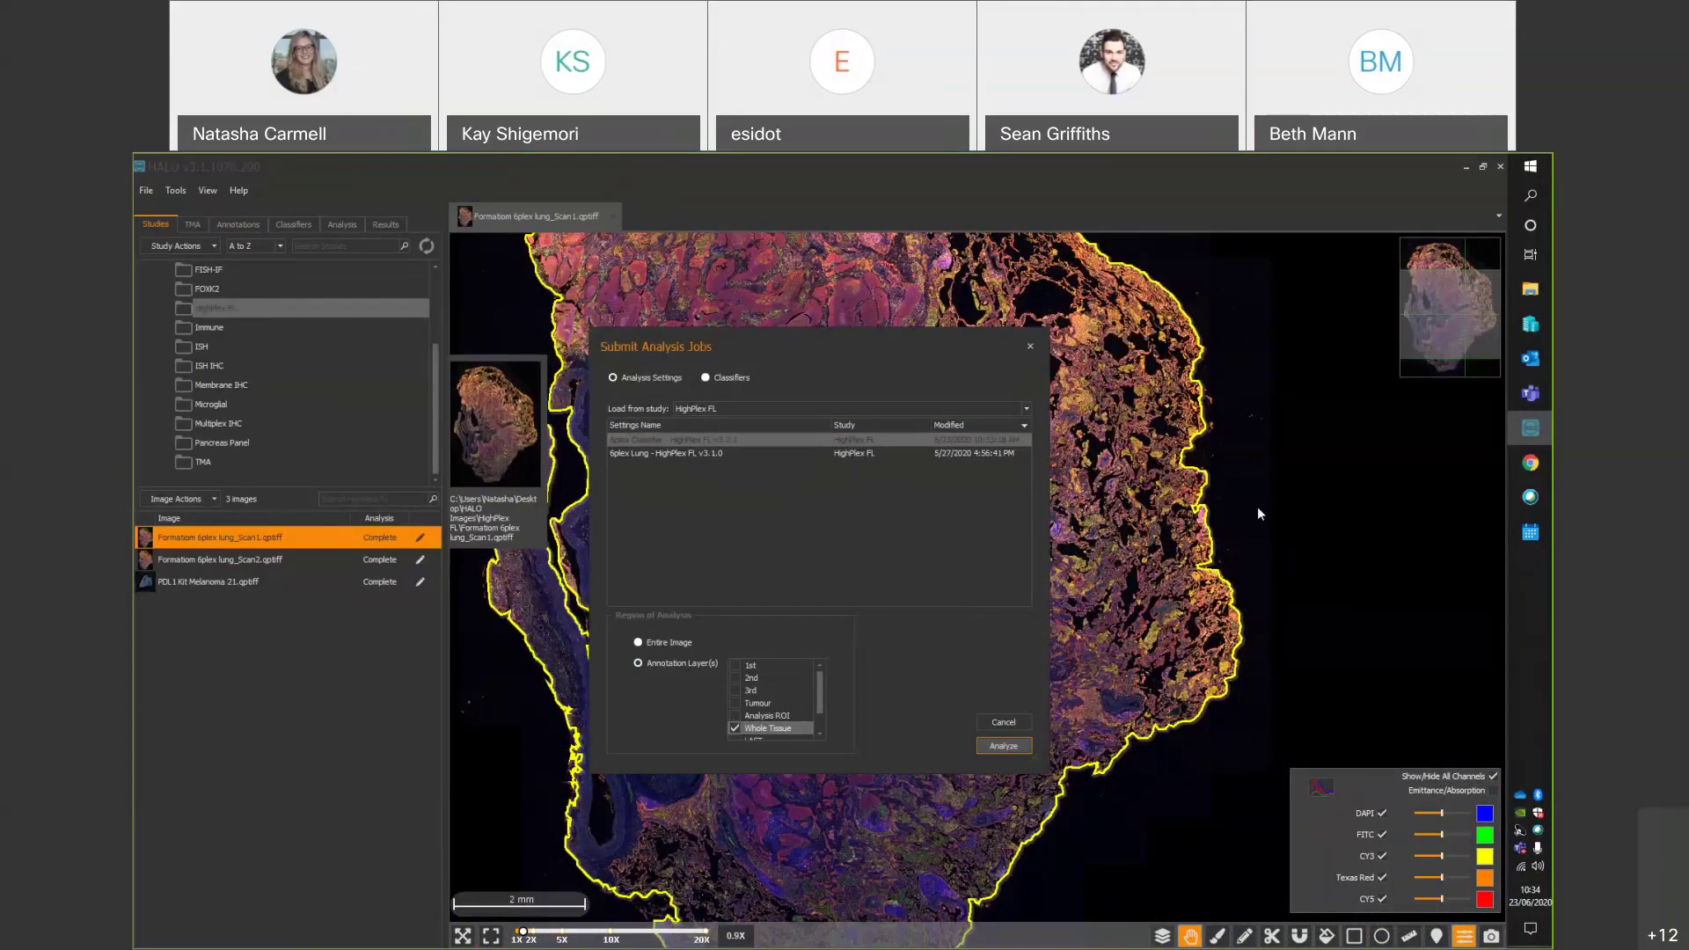
{"action": "left_click_drag", "start_coordinate": [655, 347], "coordinate": [1017, 488]}
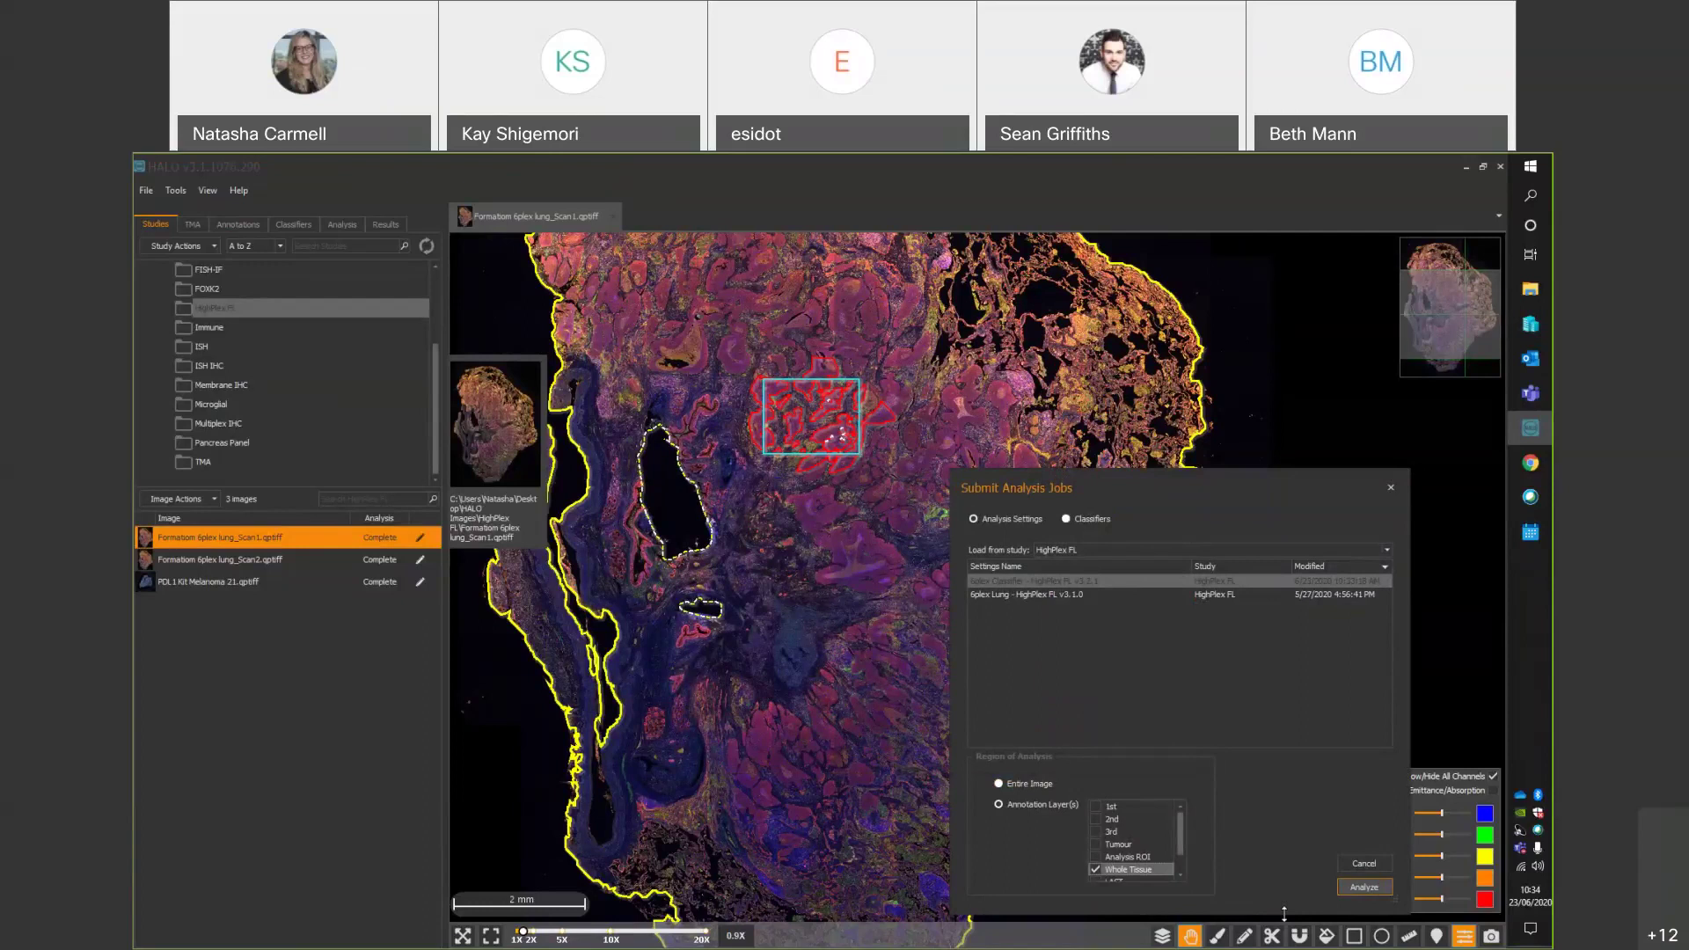
{"action": "left_click", "coordinate": [1362, 886]}
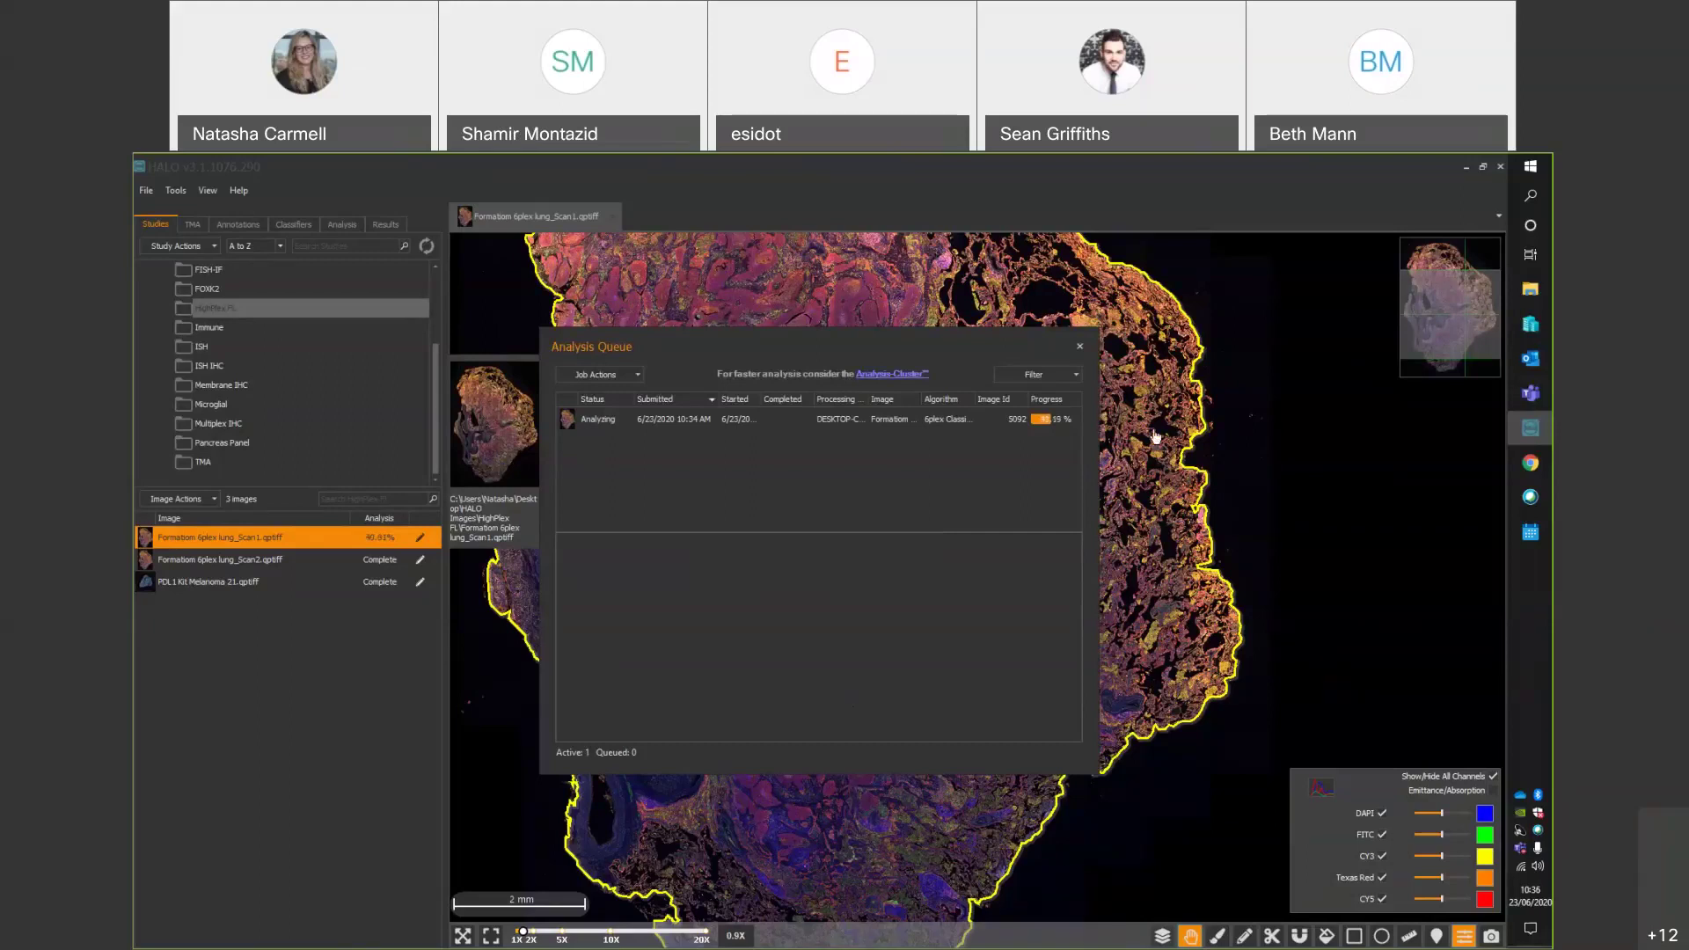
{"action": "left_click", "coordinate": [1081, 347]}
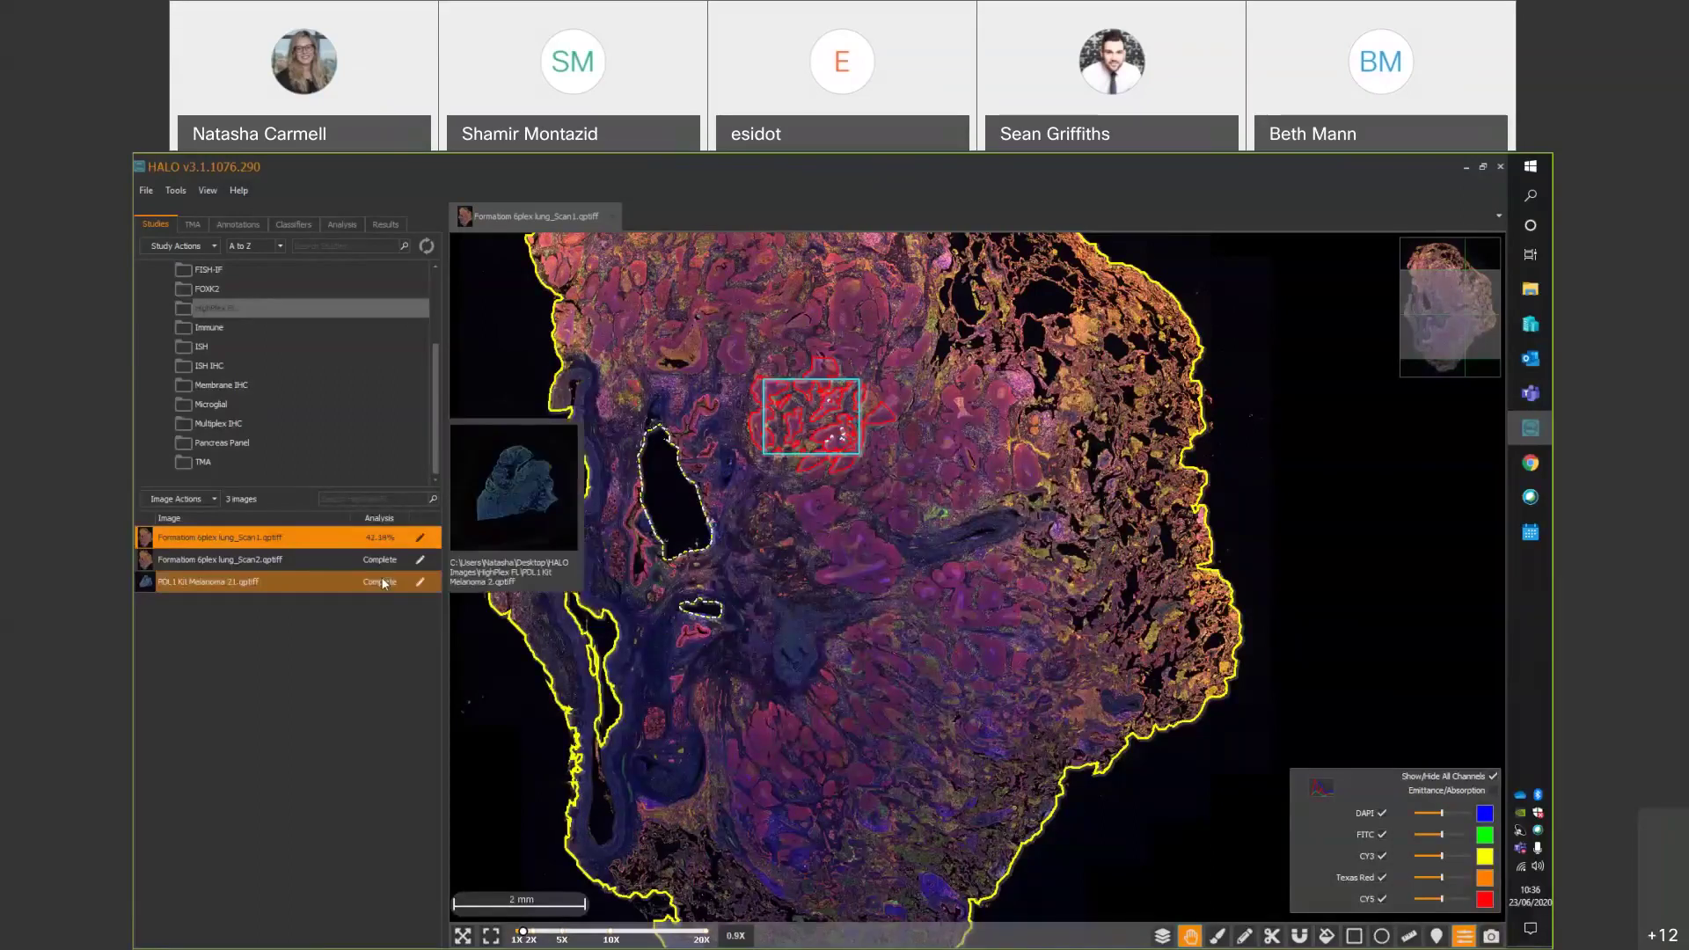
Open a batch analysis submission for both Formation 6plex lung scans and set the region of analysis to annotation layers.
{"action": "left_click", "coordinate": [308, 559], "text": "shift"}
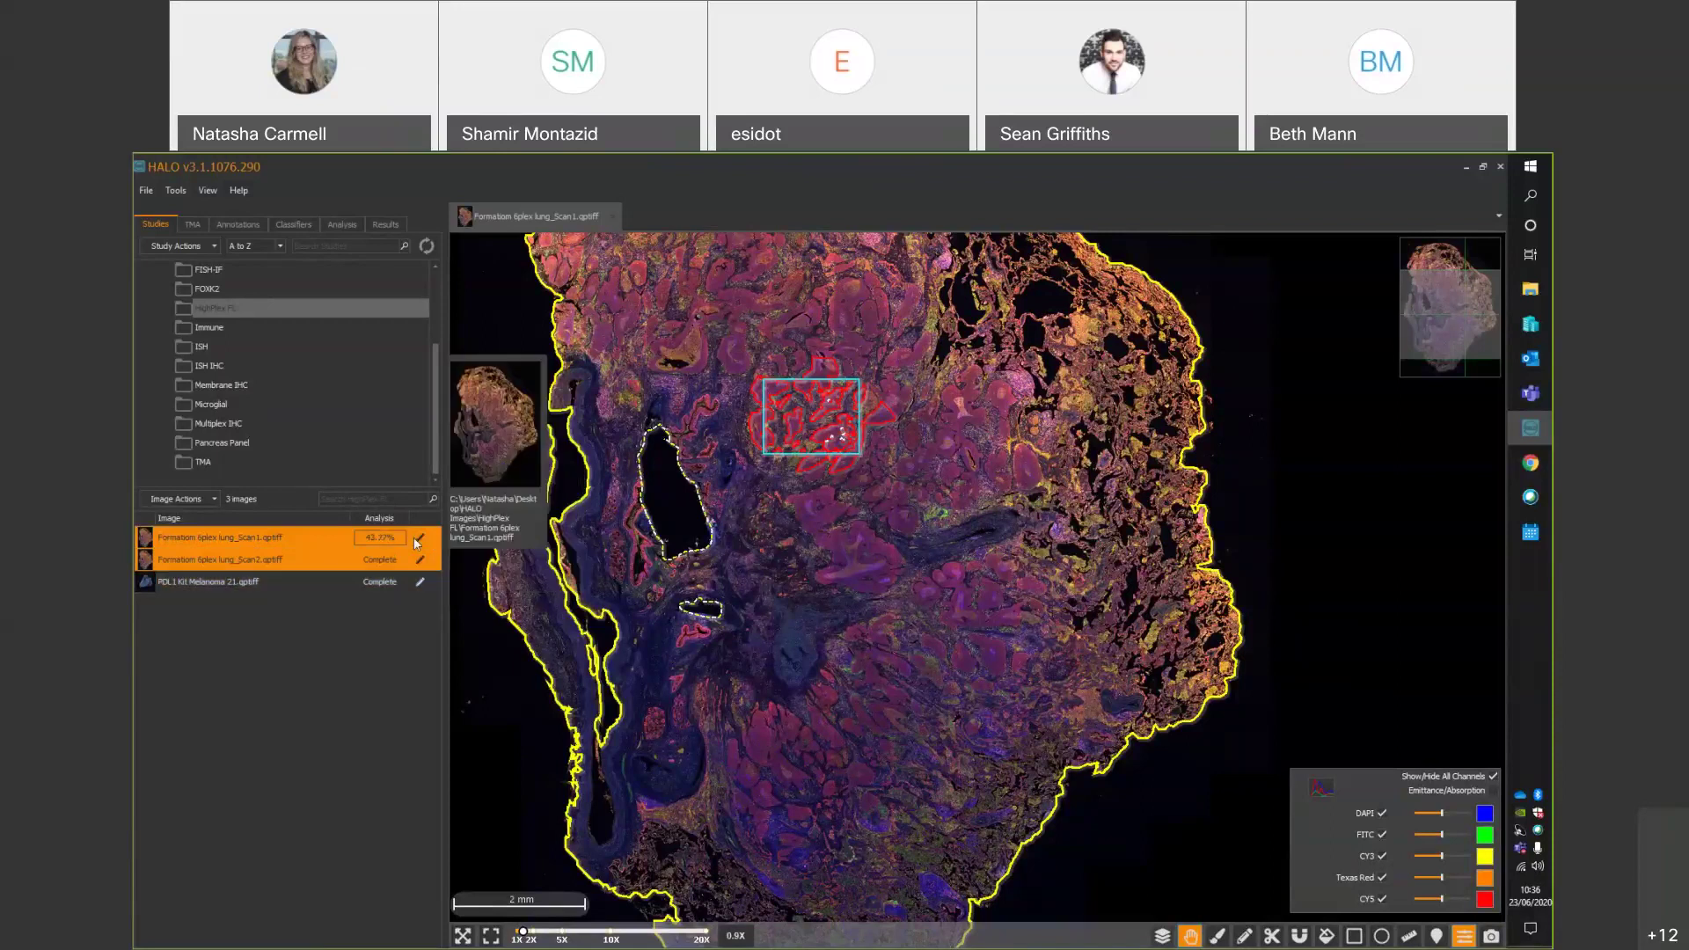
{"action": "right_click", "coordinate": [325, 560]}
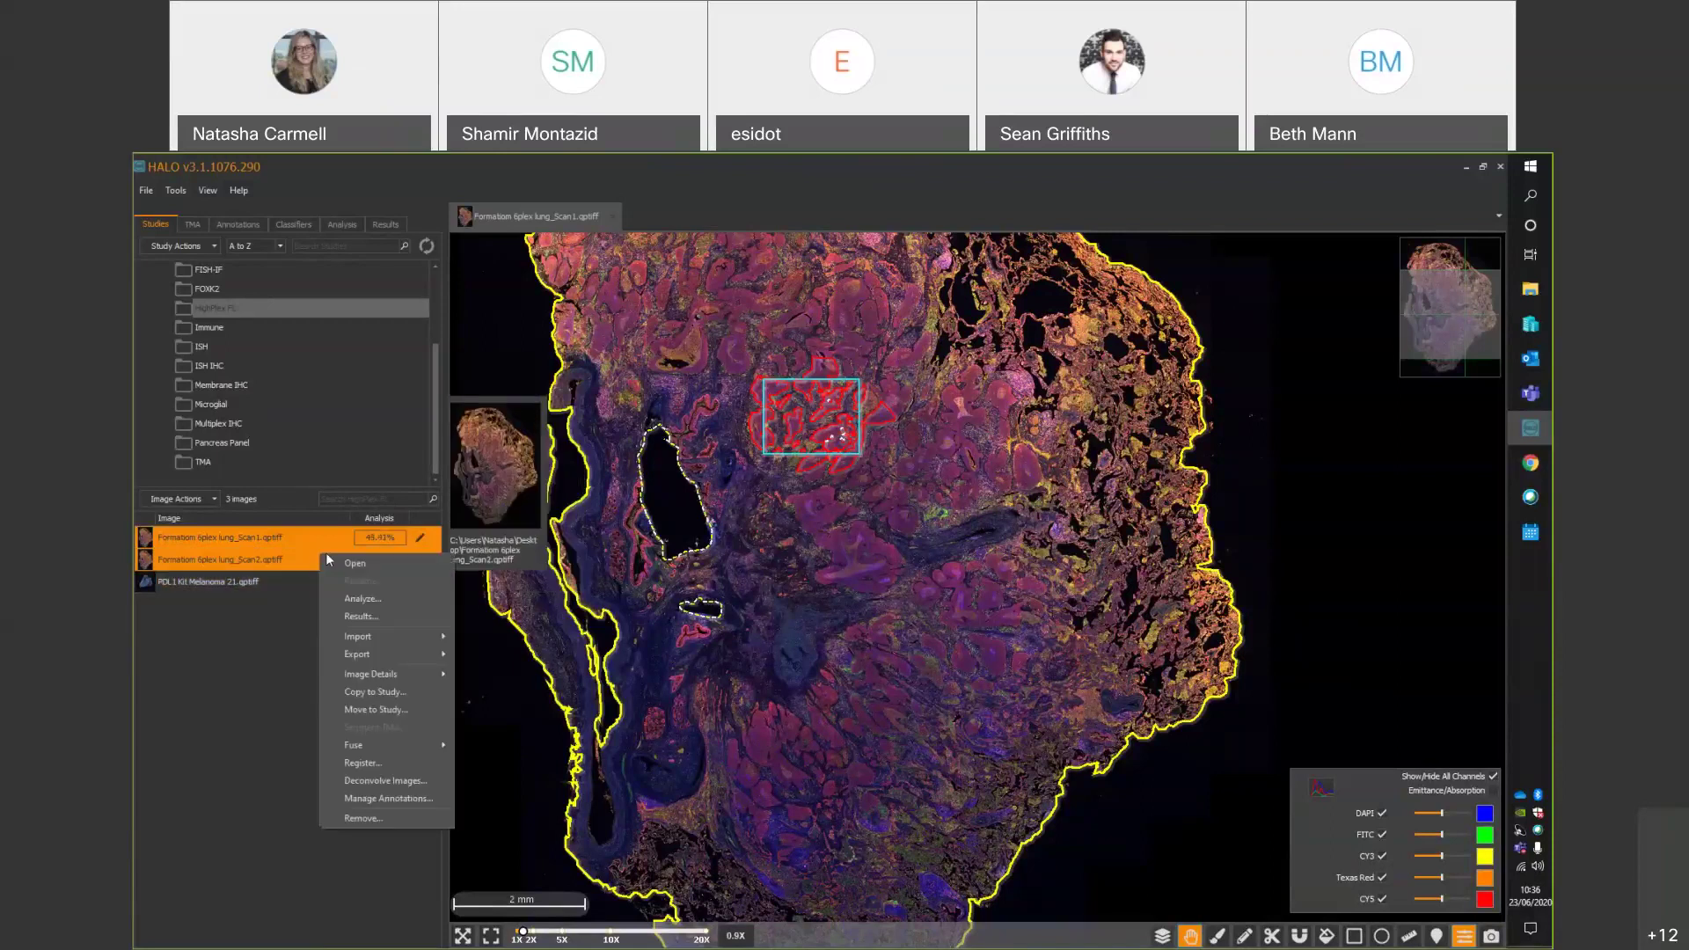
{"action": "left_click", "coordinate": [389, 604]}
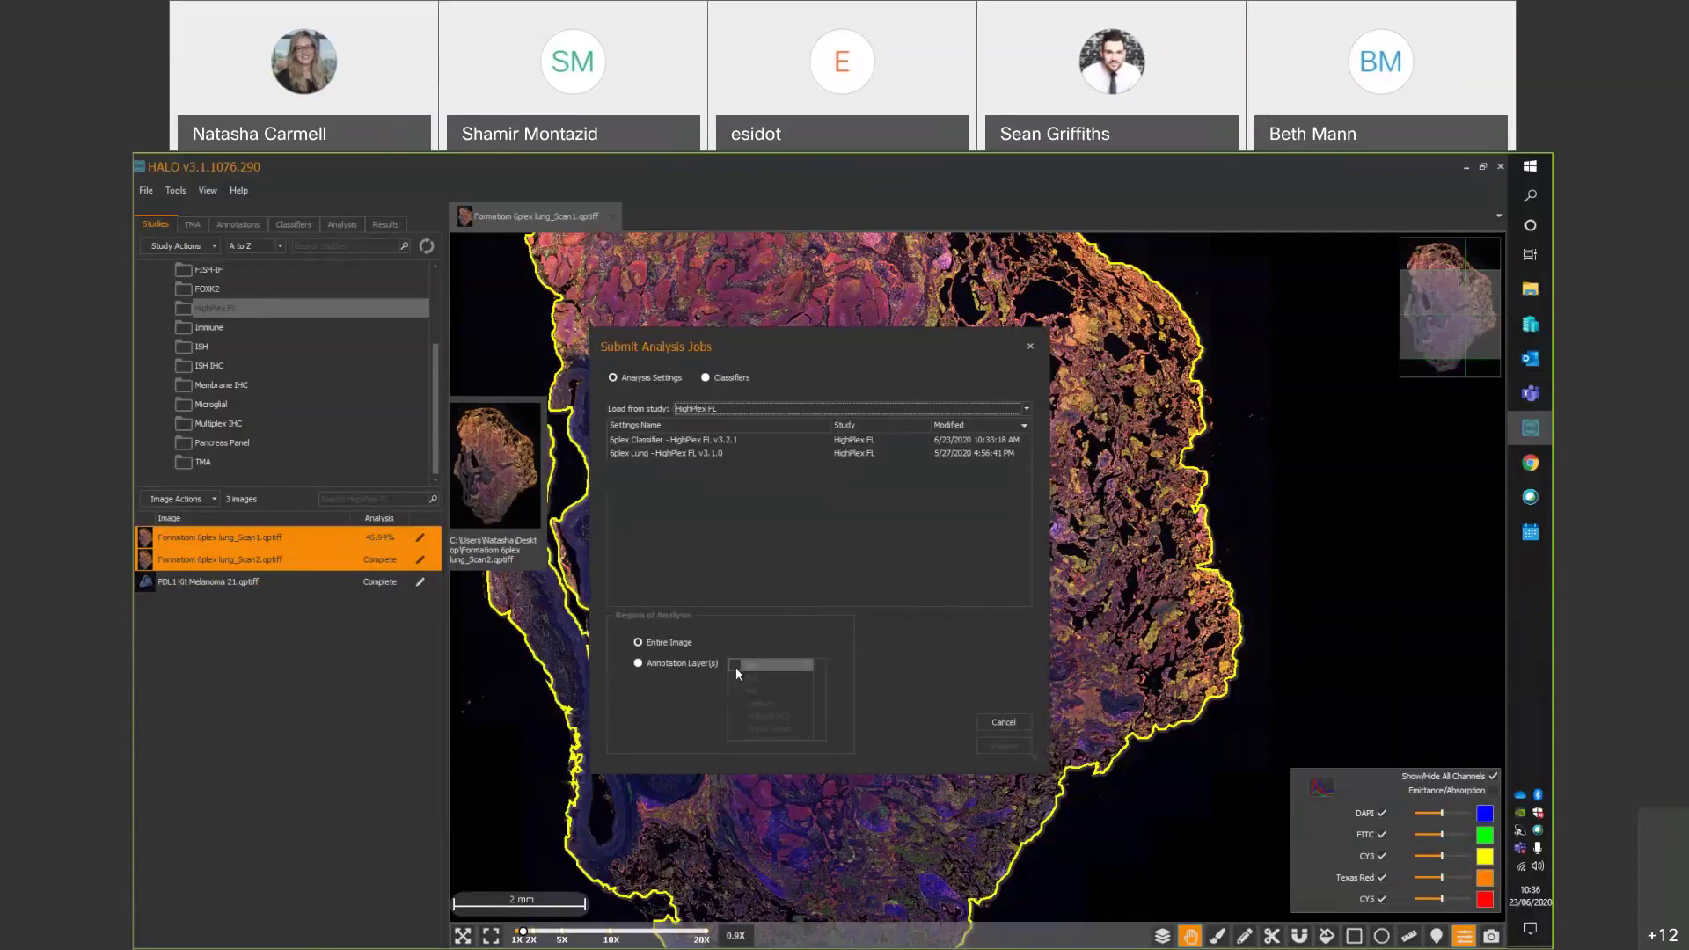
{"action": "left_click", "coordinate": [684, 664]}
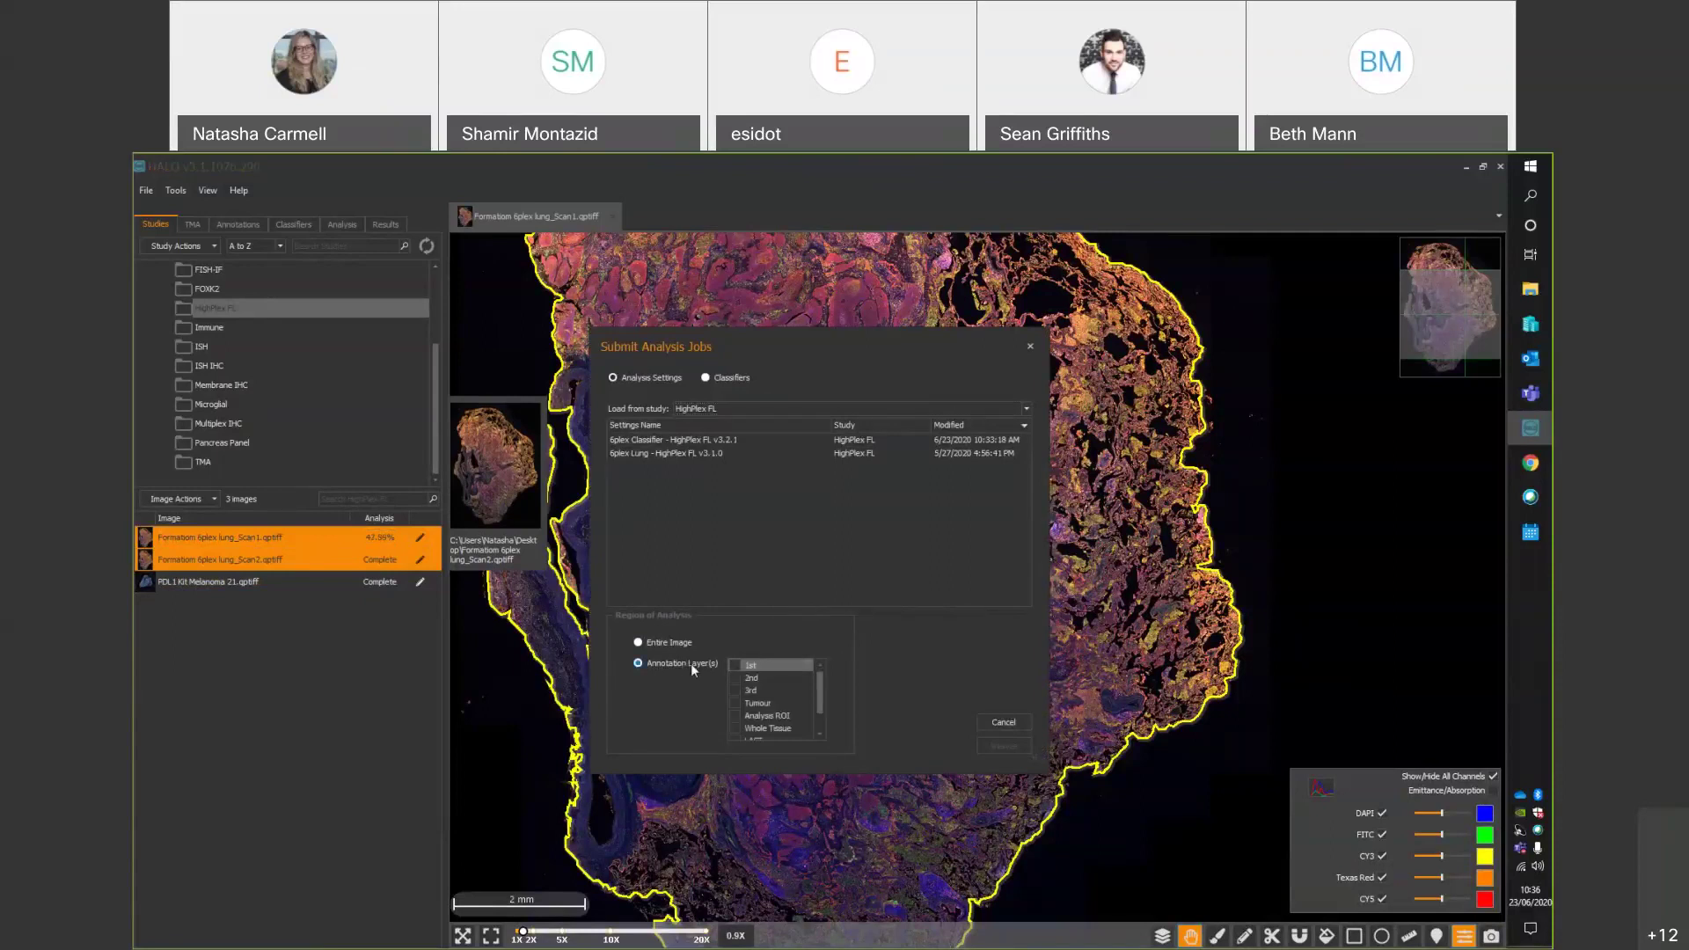
{"action": "scroll", "coordinate": [756, 696], "scroll_direction": "down", "scroll_amount": 1}
{"action": "scroll", "coordinate": [757, 697], "scroll_direction": "up", "scroll_amount": 1}
{"action": "scroll", "coordinate": [753, 729], "scroll_direction": "down", "scroll_amount": 1}
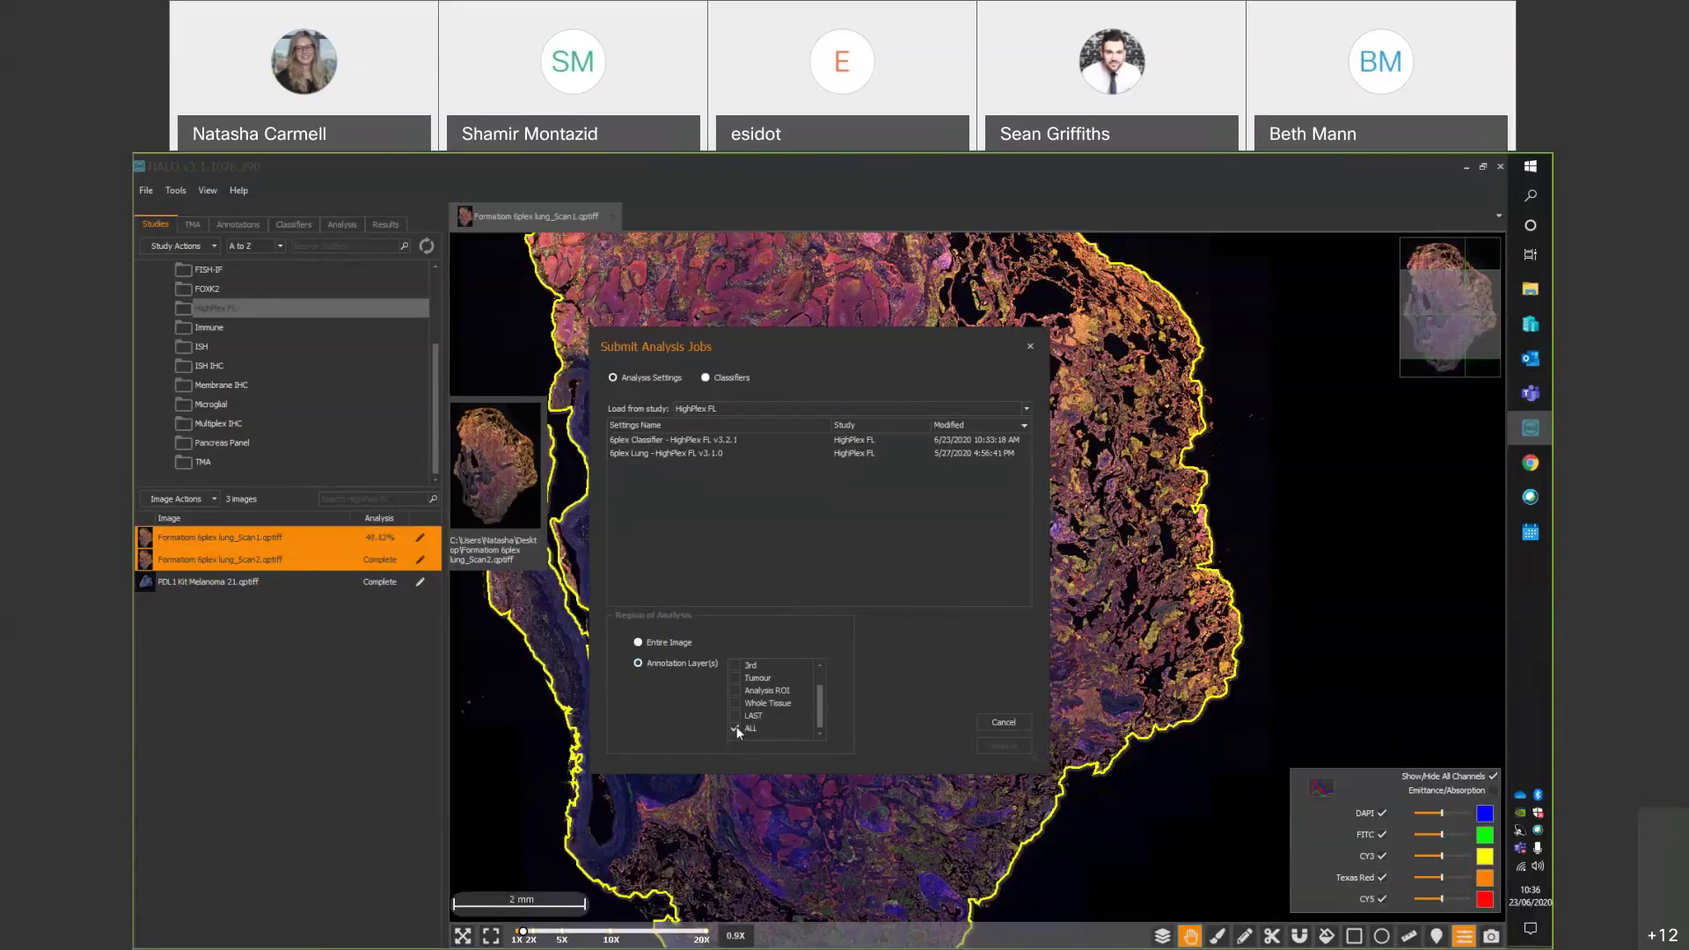
Try including the 3rd, Tumour, Analysis ROI and Whole Tissue layers with the 6plex Classifier settings, and close without submitting the batch.
{"action": "left_click", "coordinate": [735, 729]}
{"action": "left_click", "coordinate": [735, 690]}
{"action": "left_click", "coordinate": [734, 679]}
{"action": "left_click", "coordinate": [735, 665]}
{"action": "left_click", "coordinate": [734, 704]}
{"action": "scroll", "coordinate": [763, 699], "scroll_direction": "up", "scroll_amount": 1}
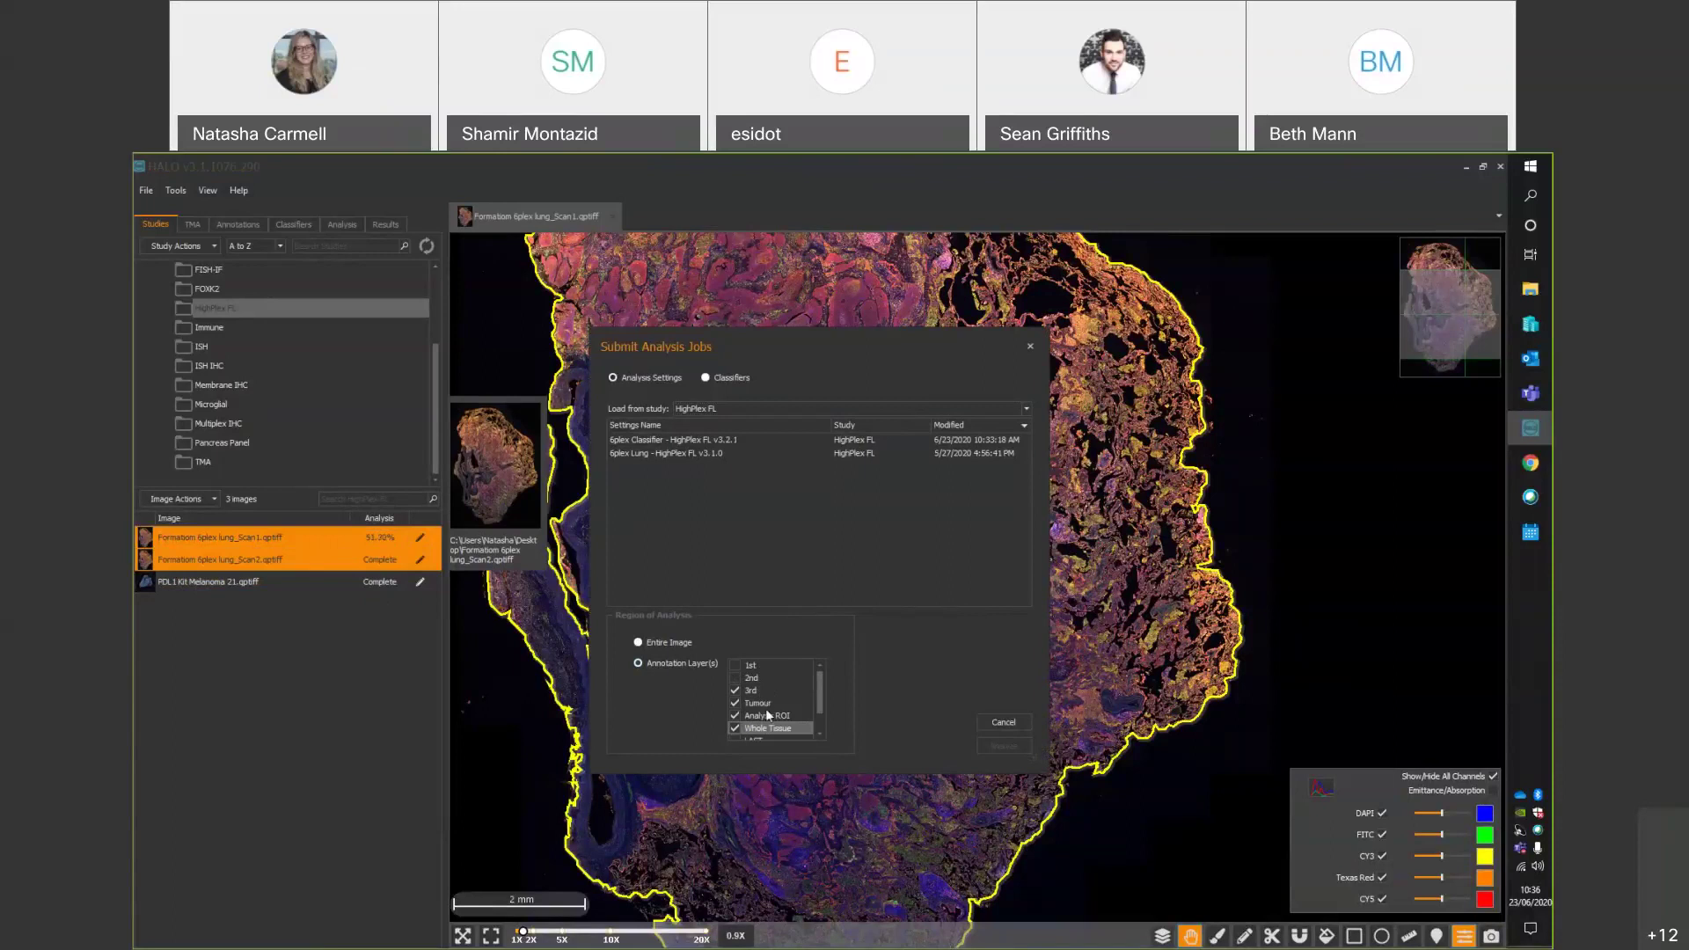
{"action": "scroll", "coordinate": [768, 715], "scroll_direction": "down", "scroll_amount": 1}
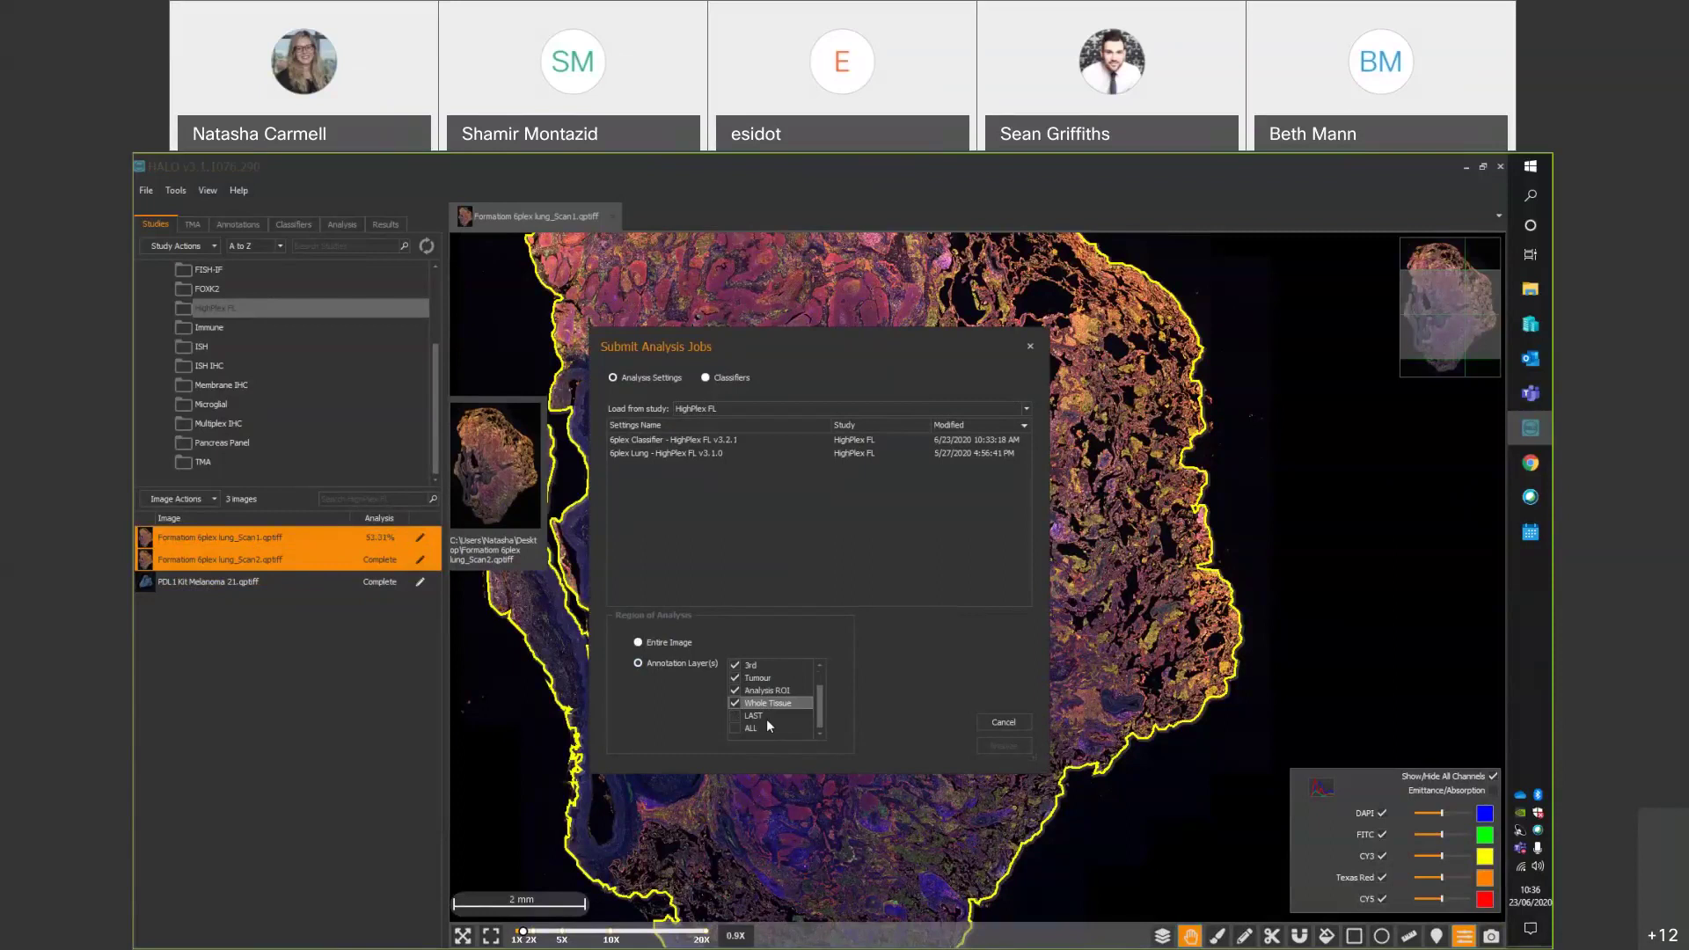
{"action": "scroll", "coordinate": [765, 713], "scroll_direction": "up", "scroll_amount": 1}
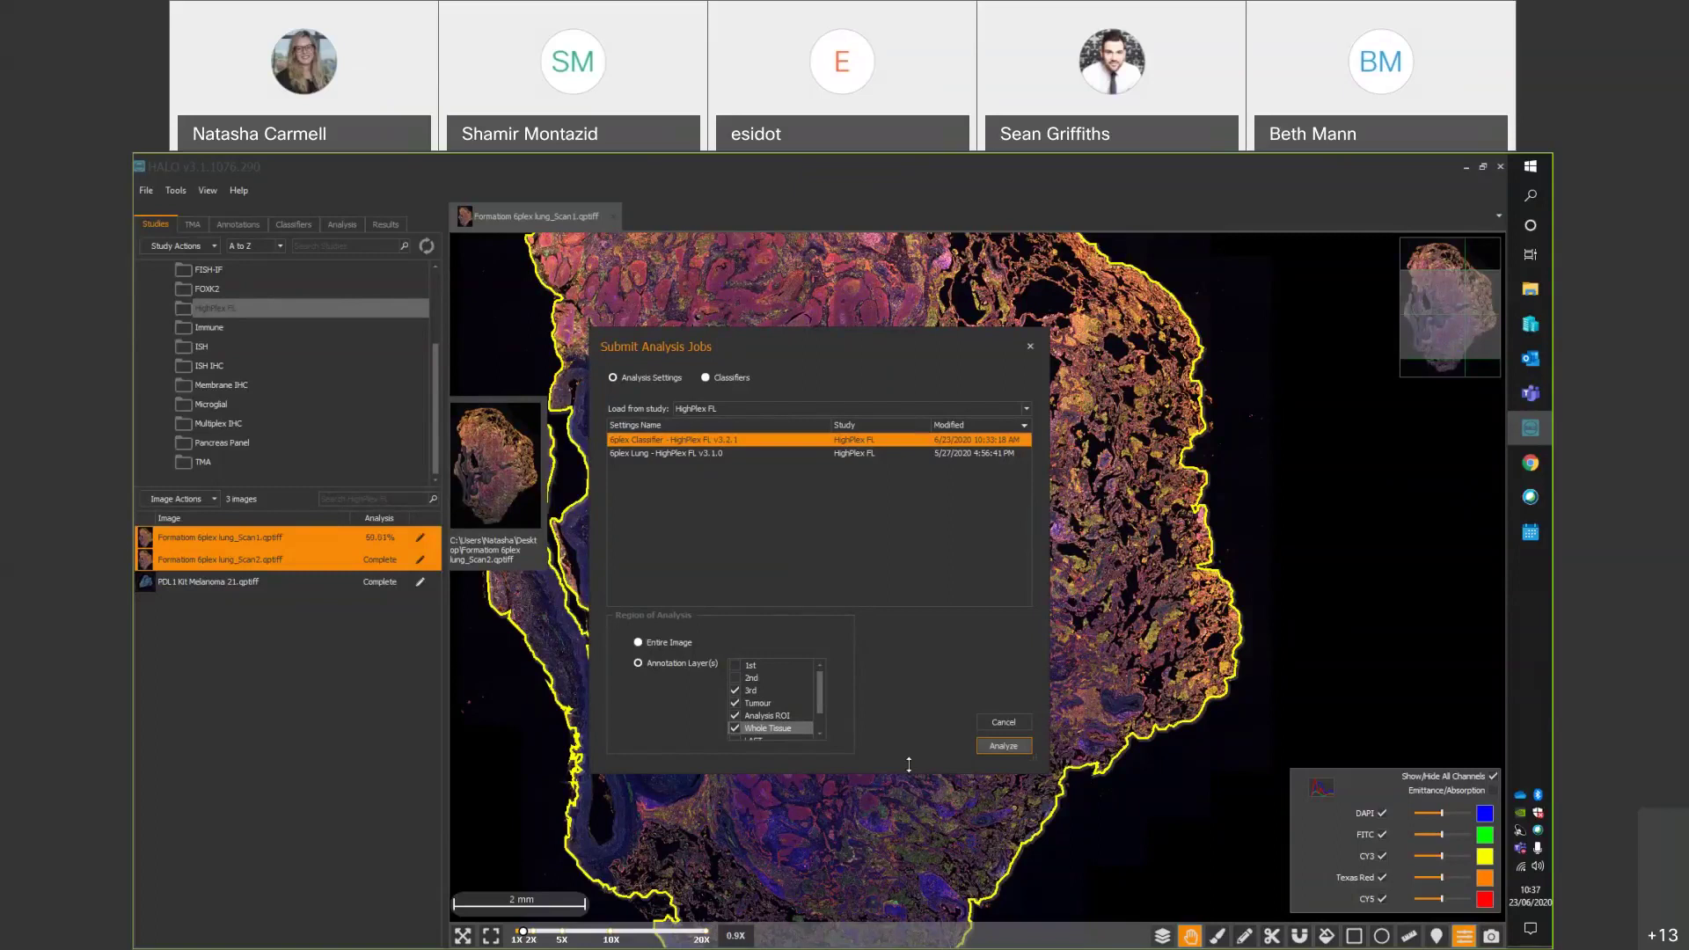
{"action": "left_click", "coordinate": [1031, 347]}
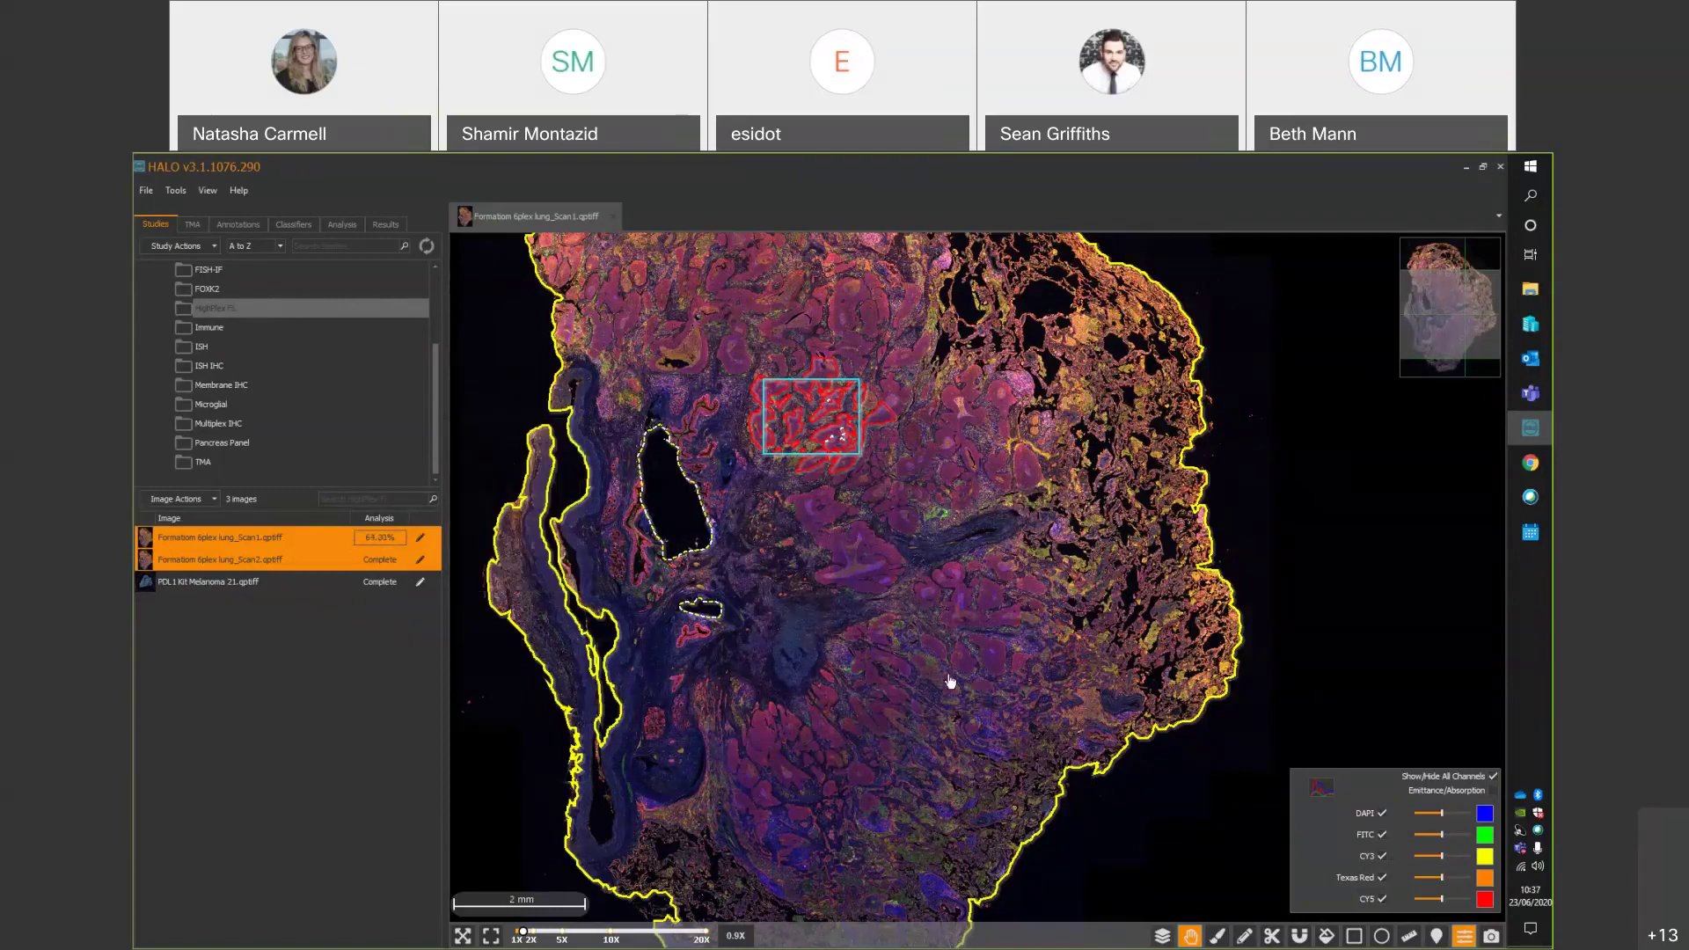
Open the analysis results of Formation 6plex lung_Scan1.qptiff with its summary and object data.
{"action": "scroll", "coordinate": [950, 682], "scroll_direction": "down", "scroll_amount": 2}
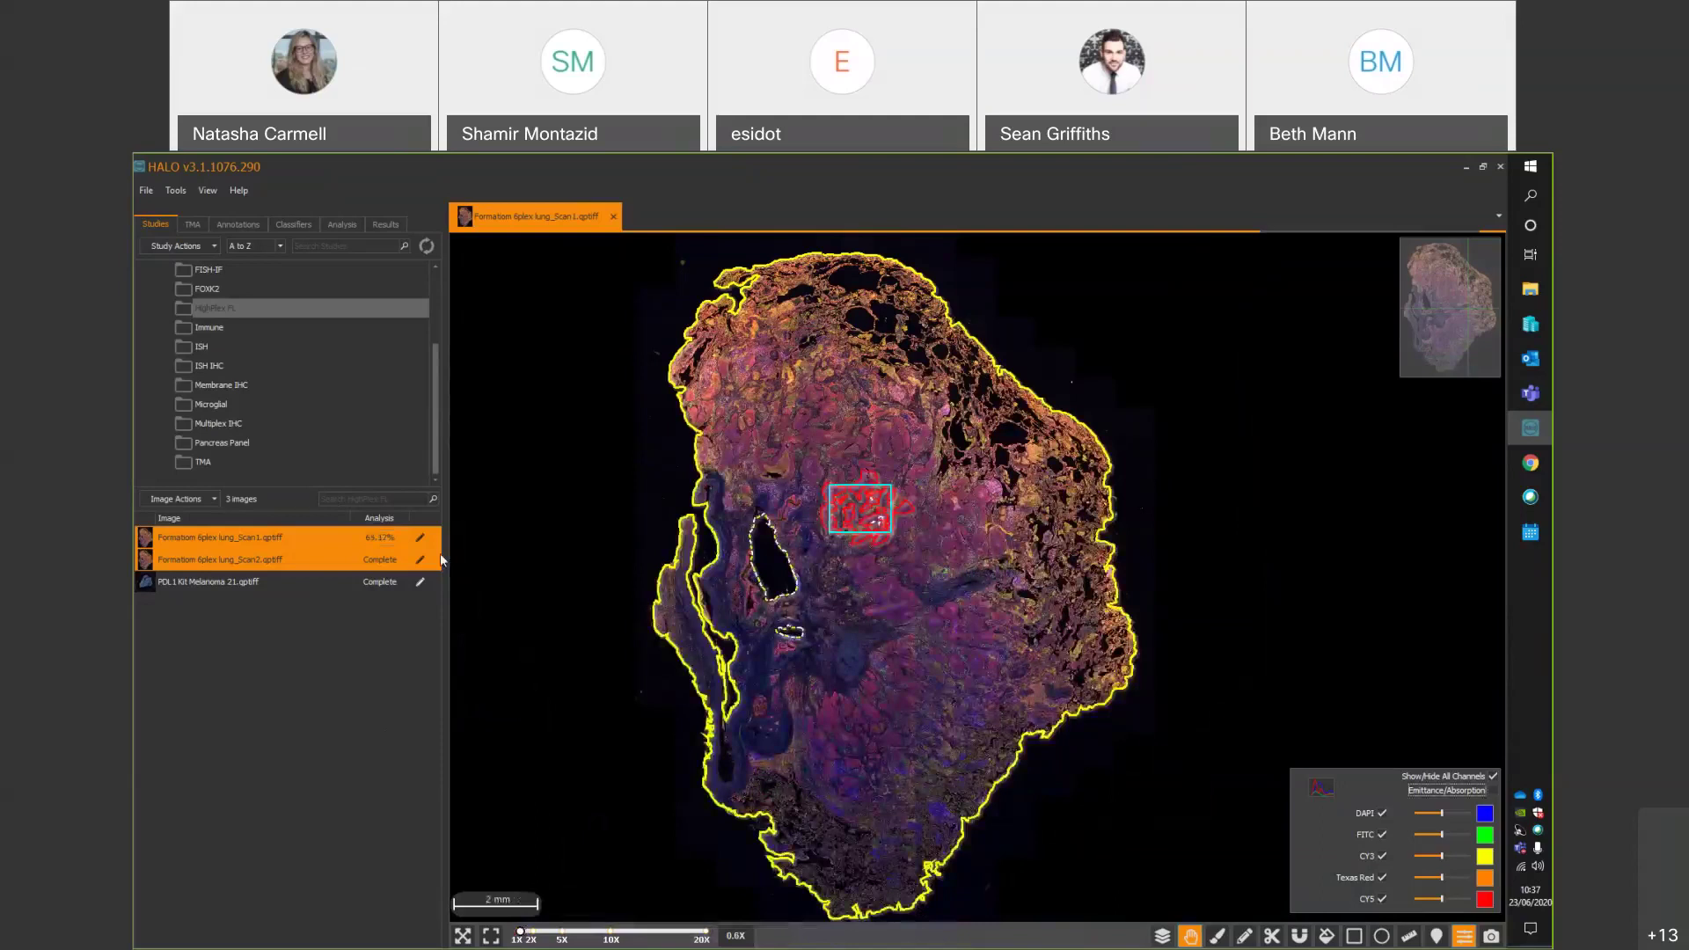
{"action": "left_click", "coordinate": [342, 670]}
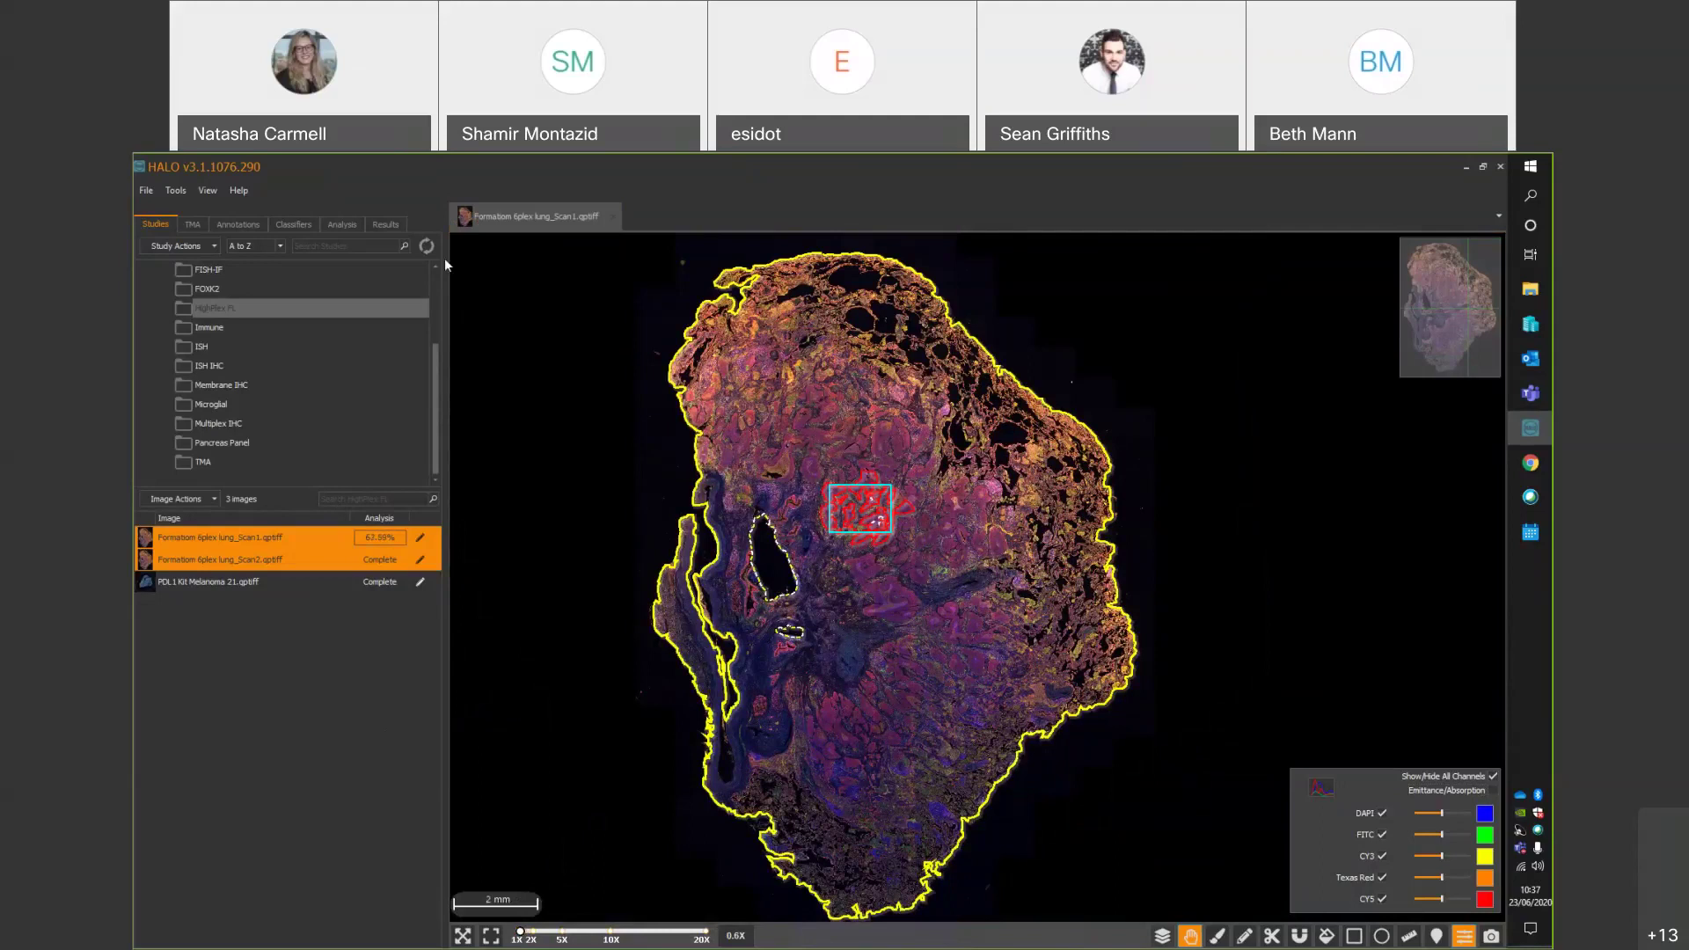
{"action": "left_click", "coordinate": [392, 223]}
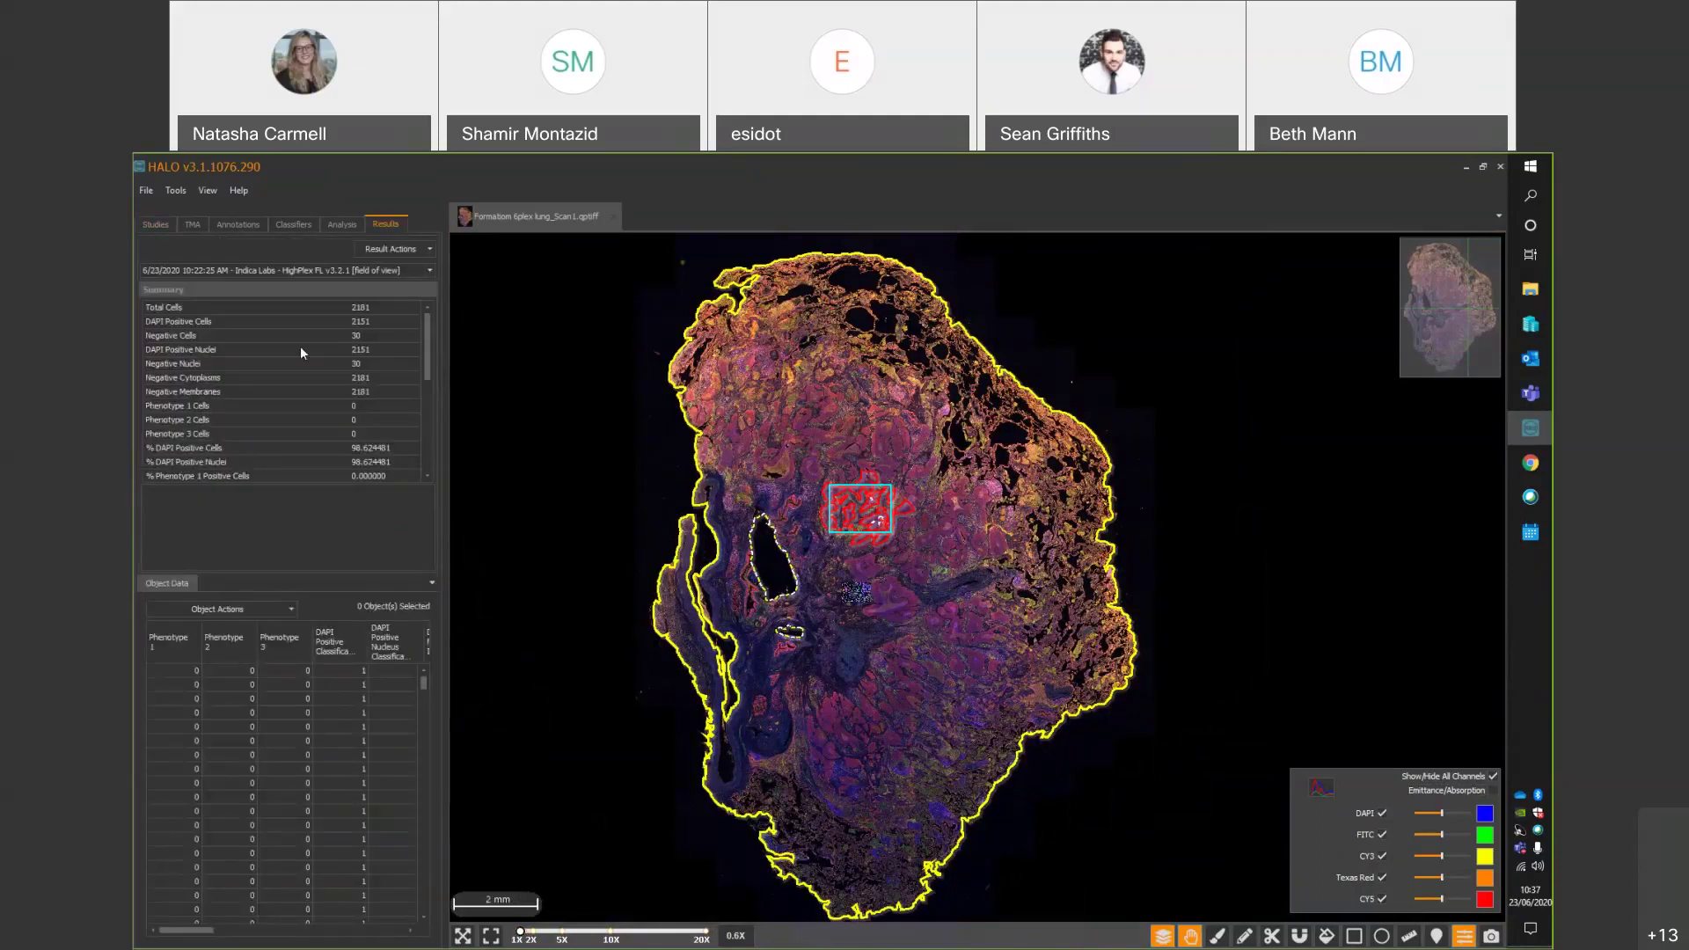
Check the available result sets and the analysis progress of Formation 6plex lung_Scan1.qptiff.
{"action": "left_click", "coordinate": [358, 270]}
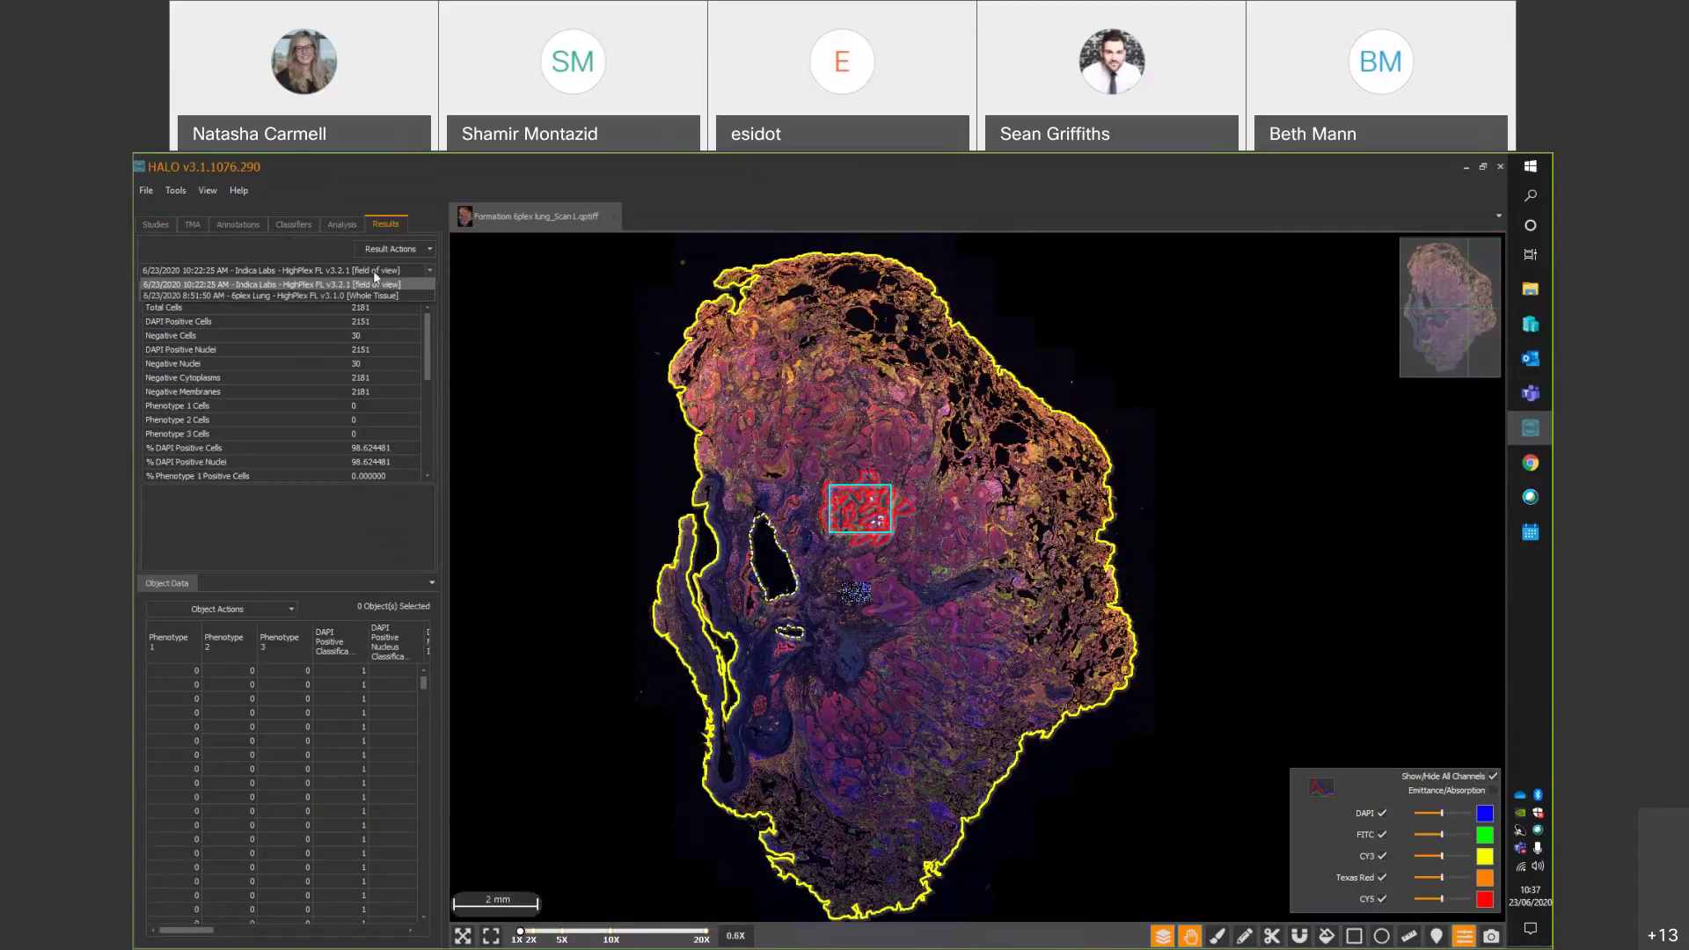
{"action": "left_click", "coordinate": [154, 223]}
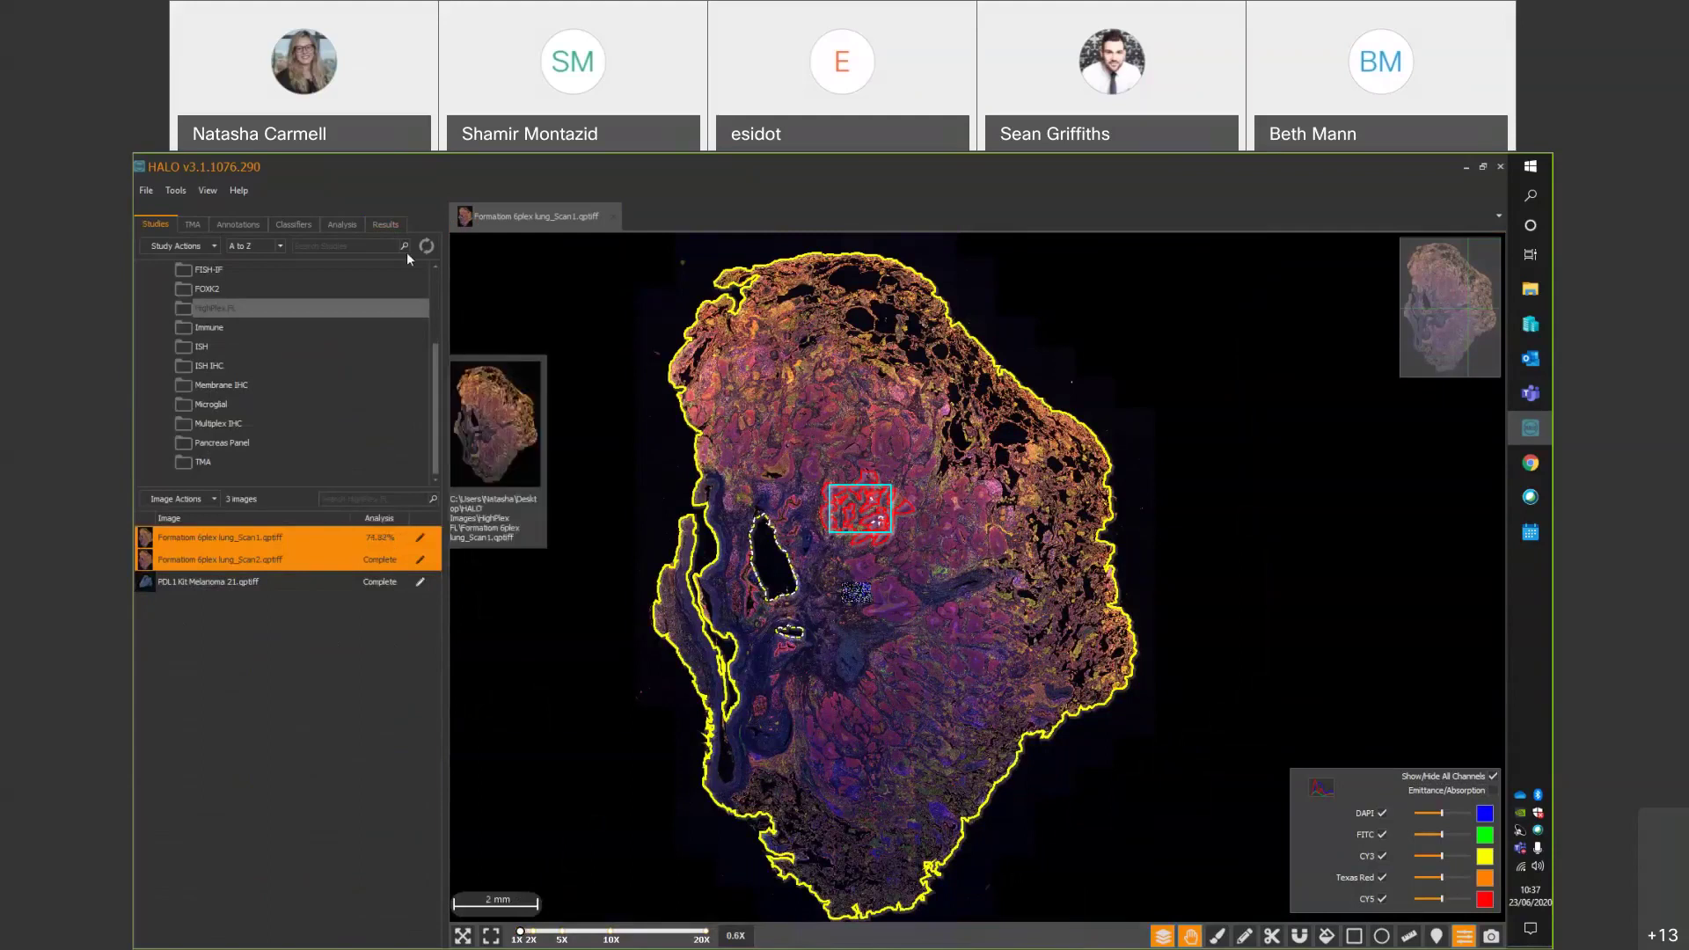
{"action": "left_click", "coordinate": [387, 225]}
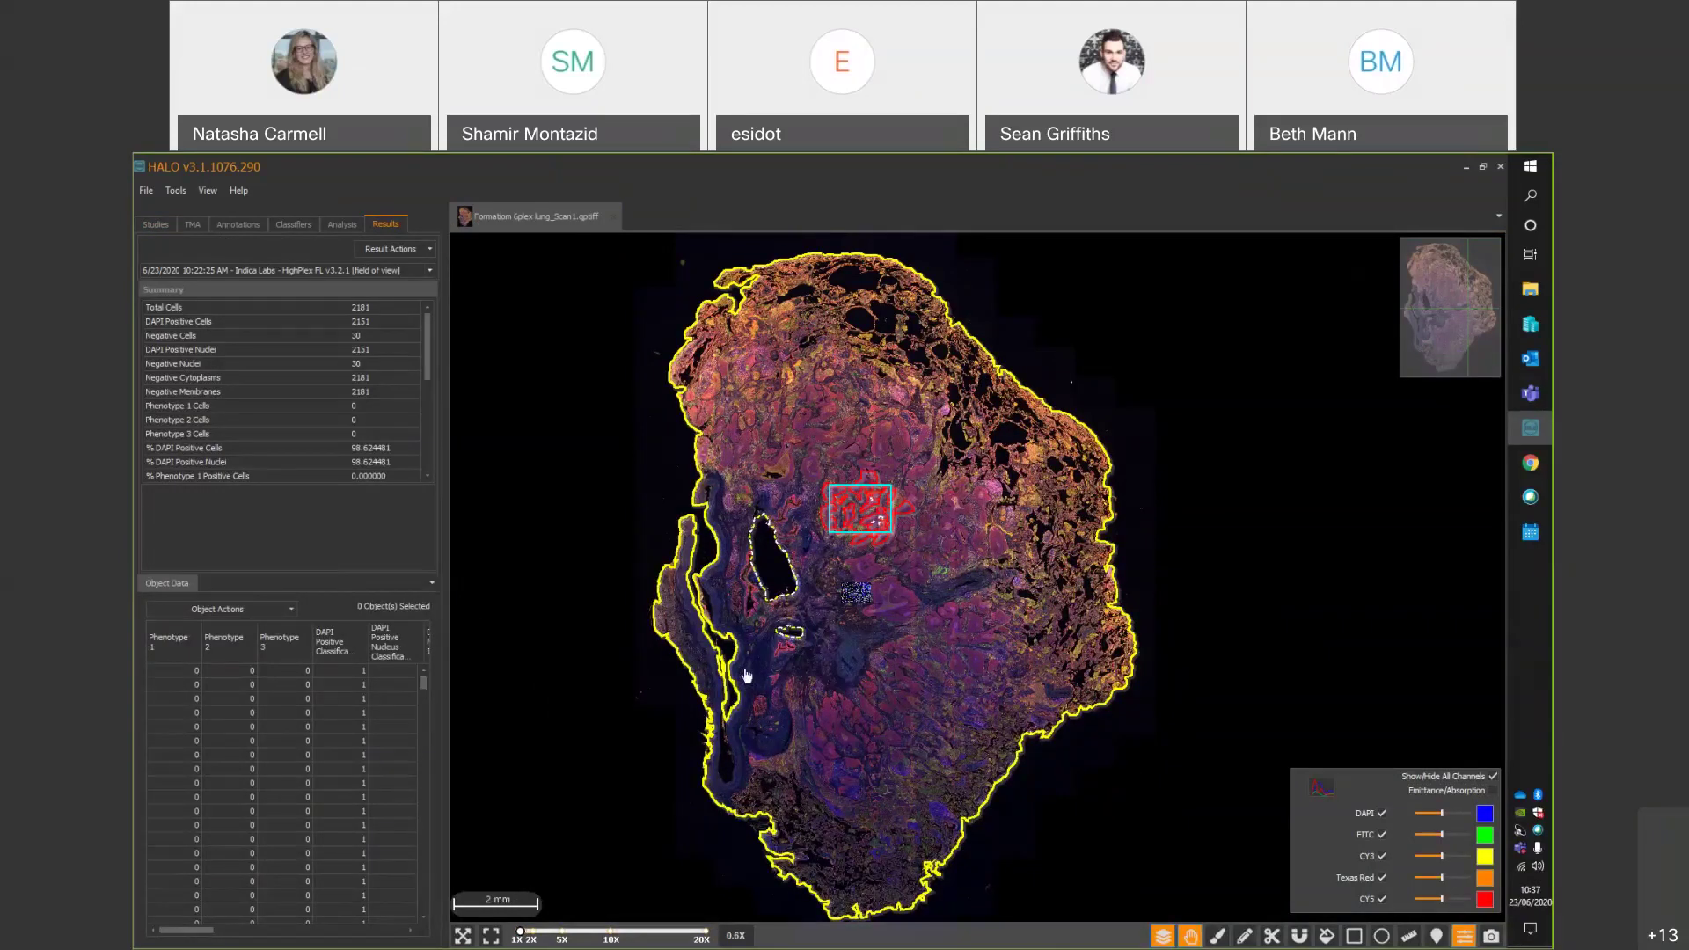
Display the 6plex Lung Whole Tissue results and switch back to the HighPlex FL v3.2.1 field of view results.
{"action": "left_click", "coordinate": [430, 271]}
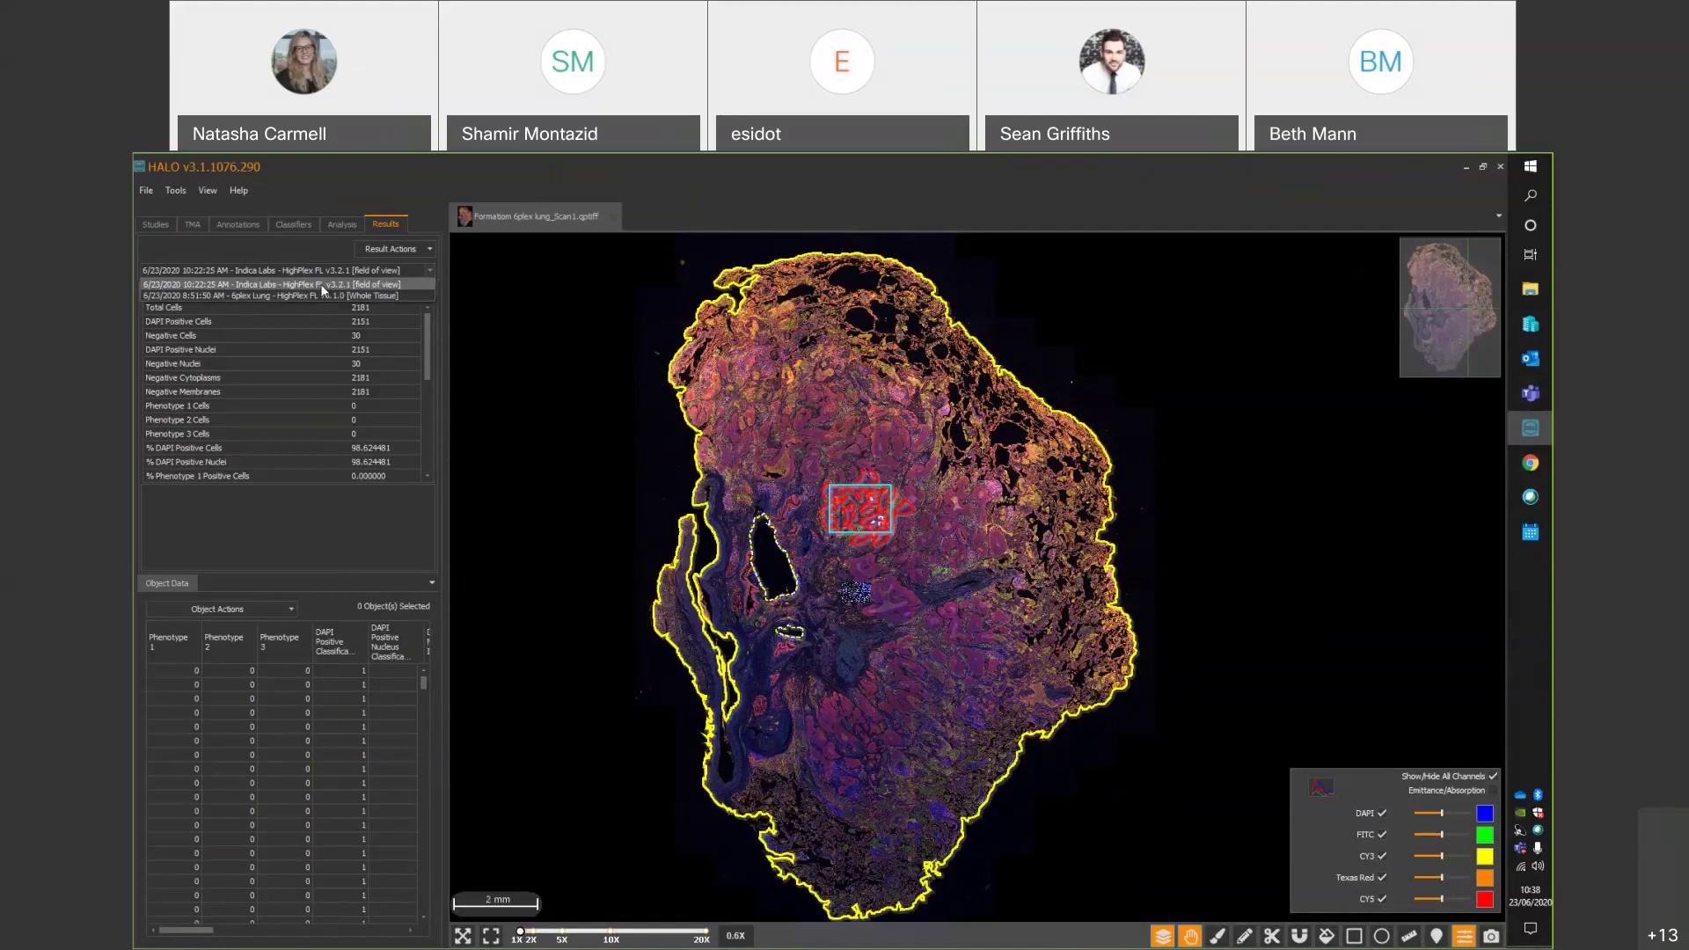
{"action": "left_click", "coordinate": [217, 294]}
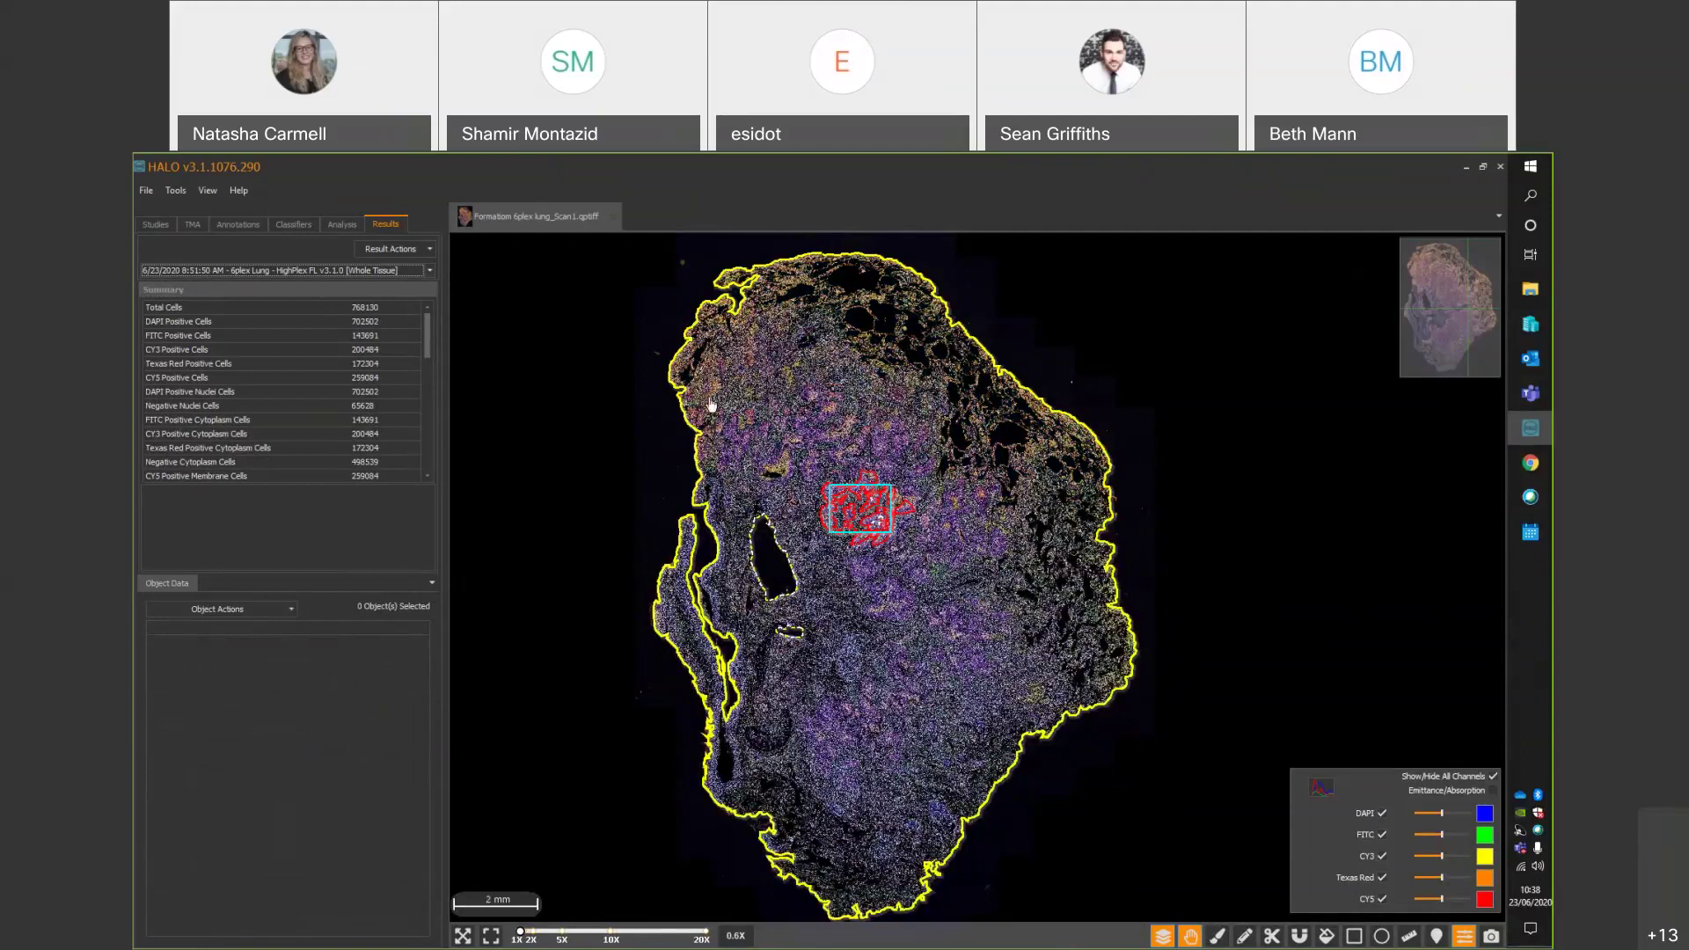
{"action": "left_click", "coordinate": [373, 271]}
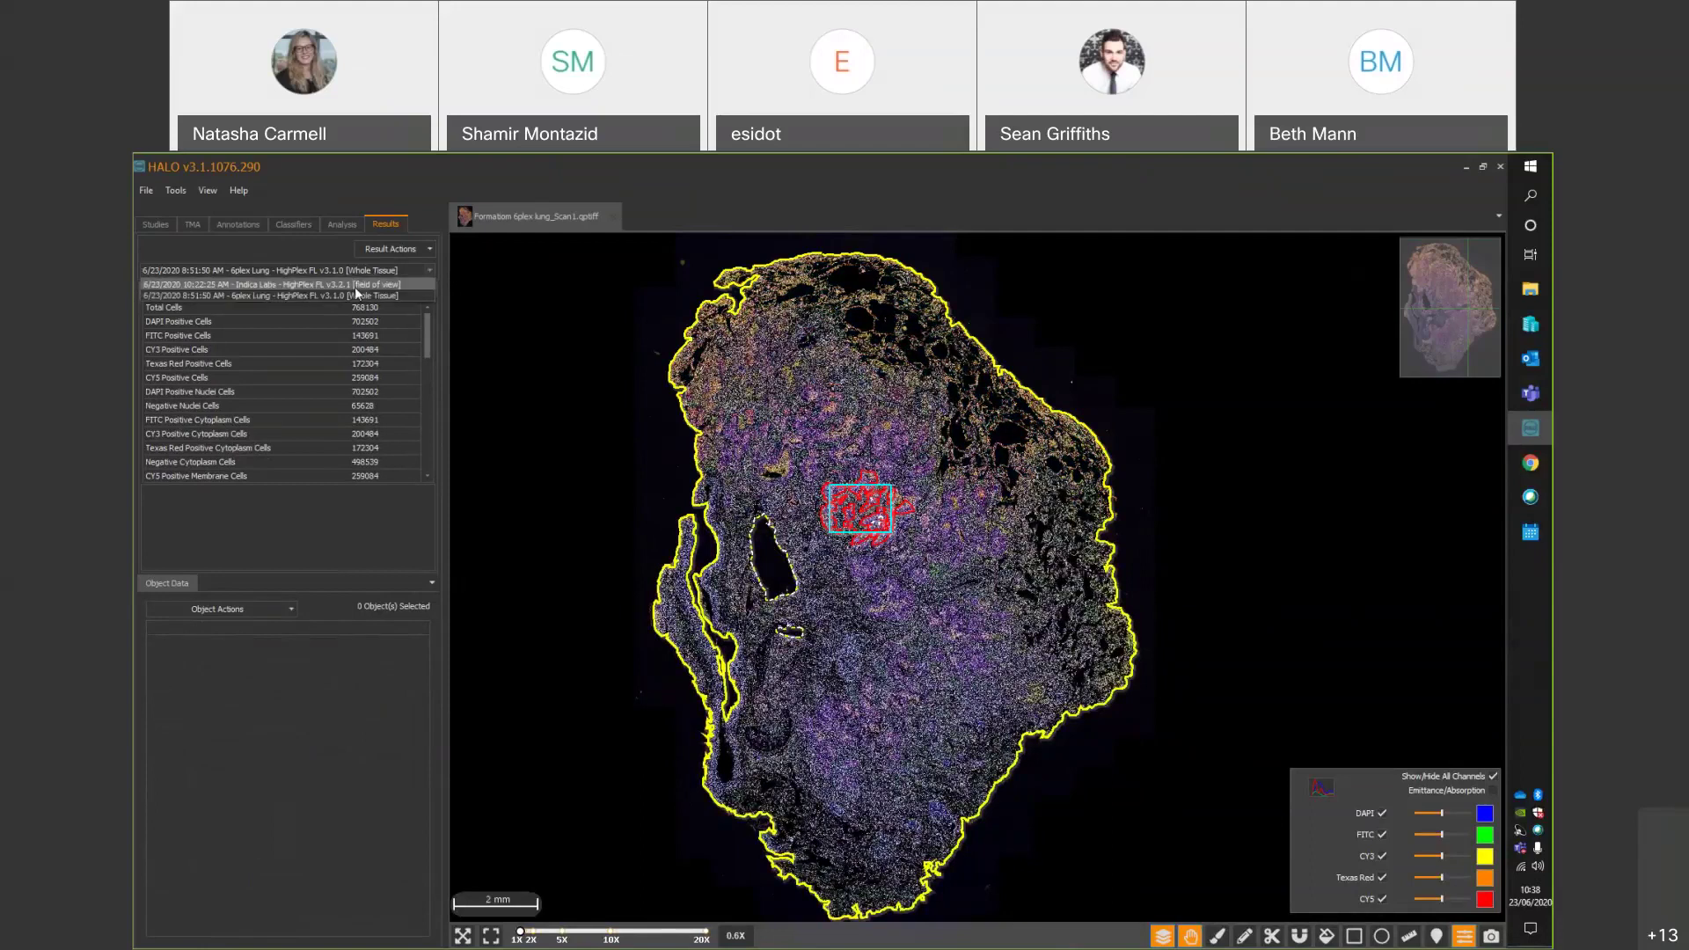
{"action": "left_click", "coordinate": [355, 287]}
Refresh the studies, reopen Formation 6plex lung_Scan1.qptiff after closing it, and show its analysis results.
{"action": "left_click", "coordinate": [158, 225]}
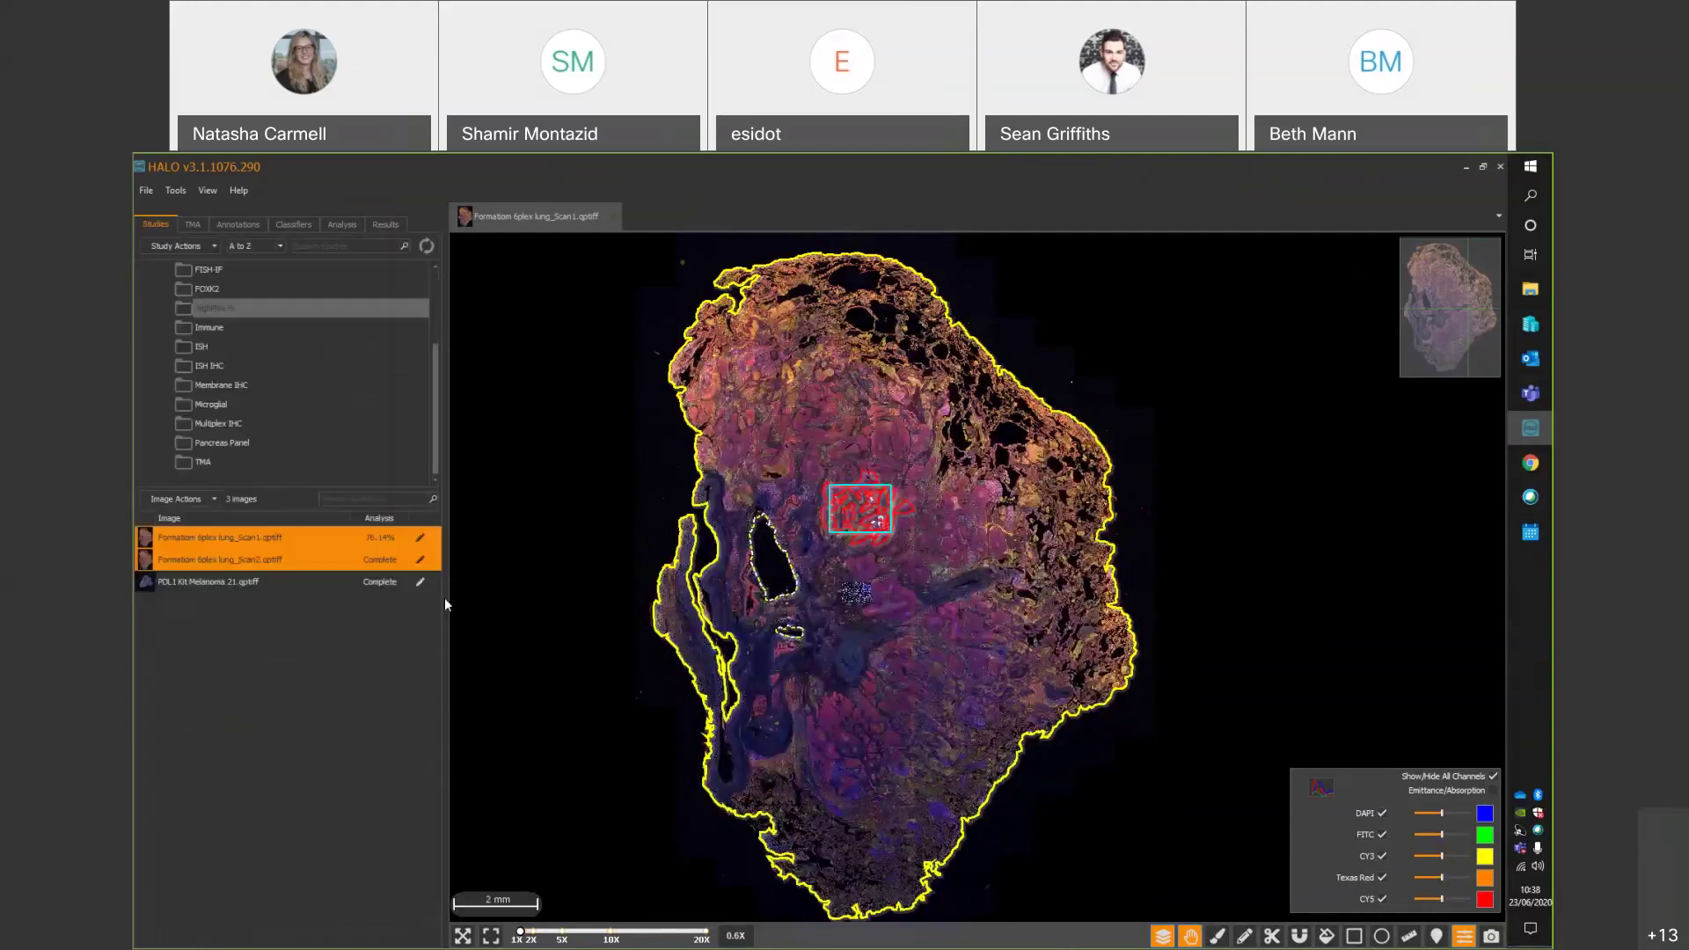
{"action": "left_click", "coordinate": [426, 248]}
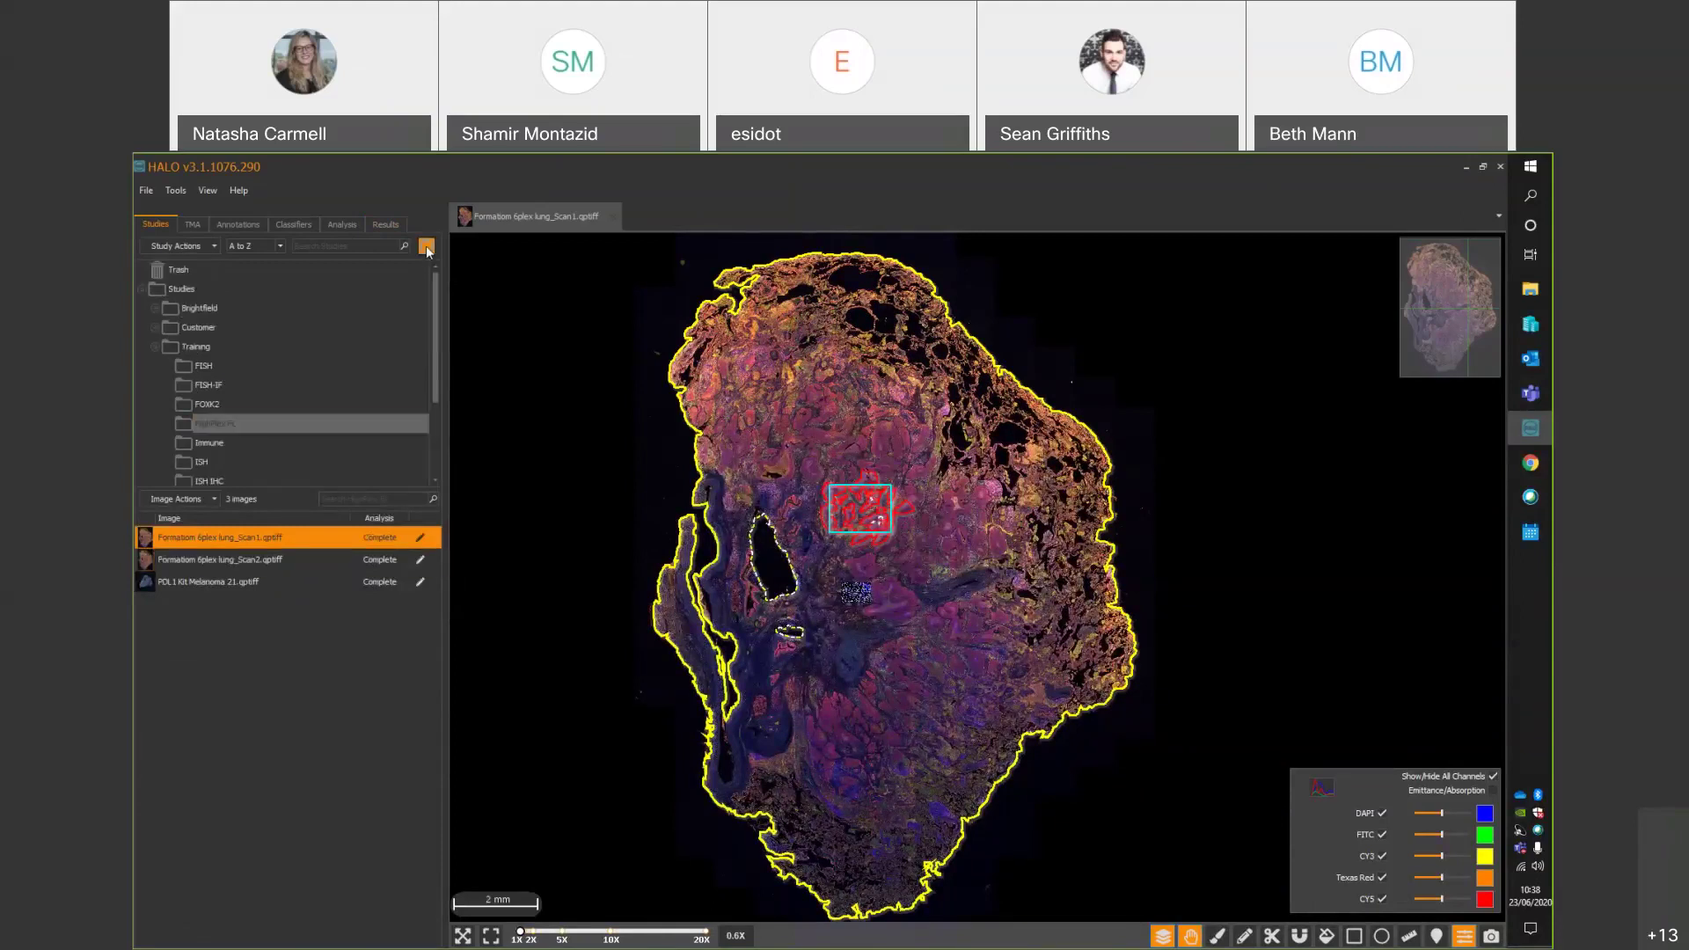
{"action": "left_click", "coordinate": [617, 219]}
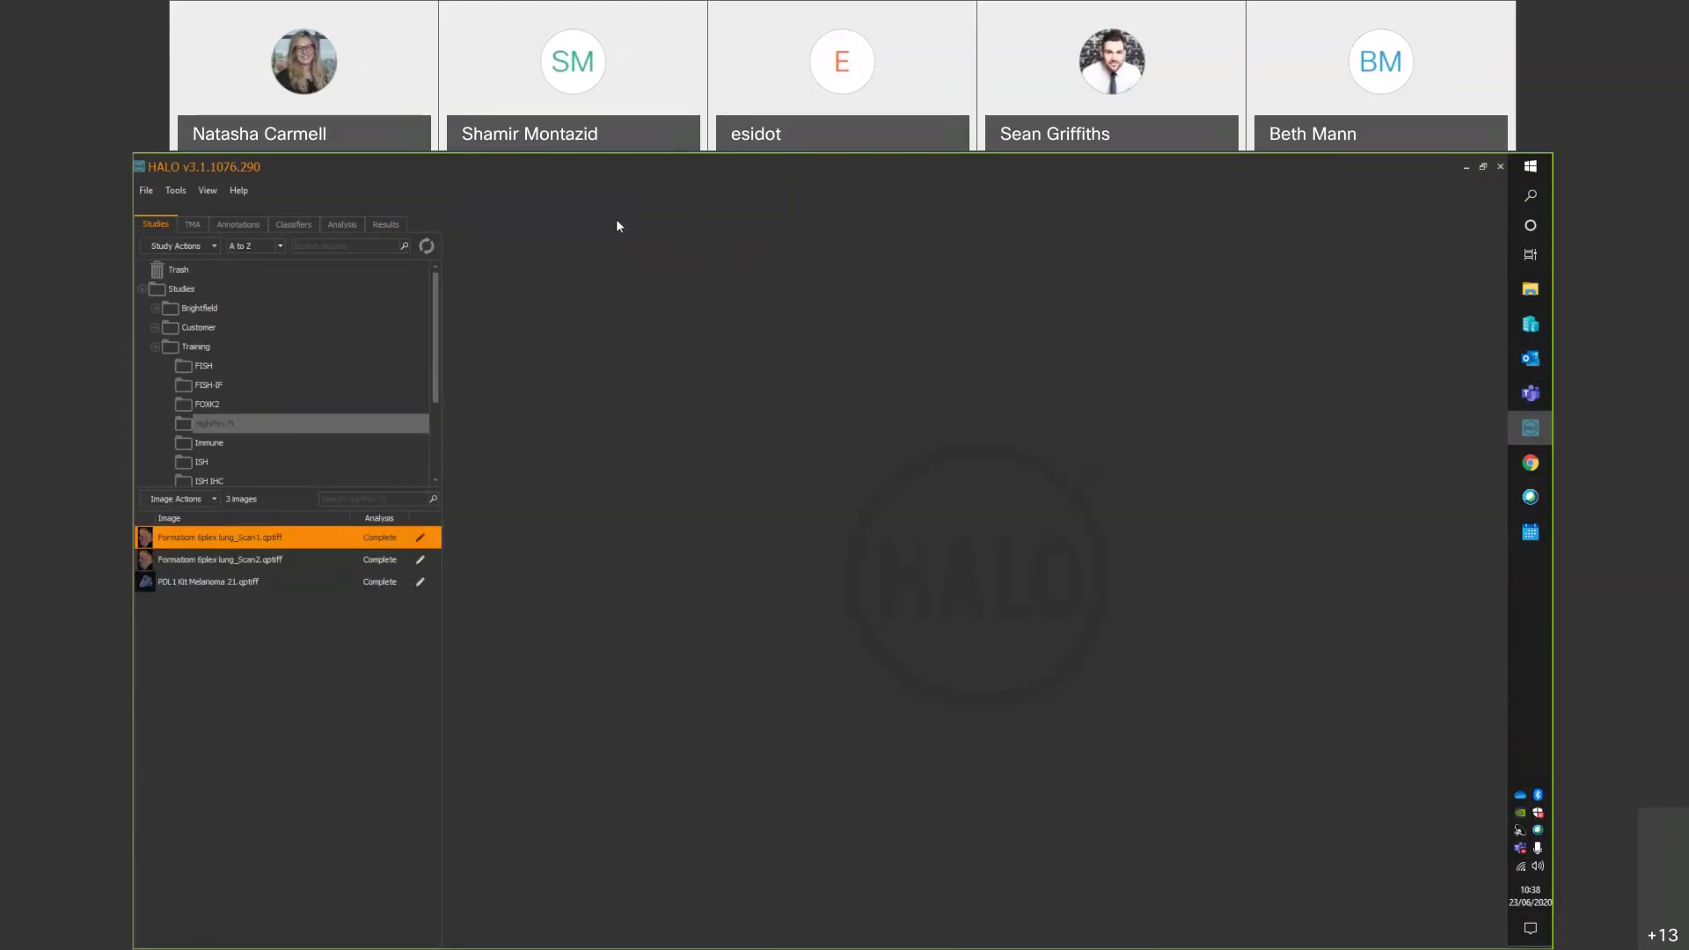
{"action": "double_click", "coordinate": [341, 539]}
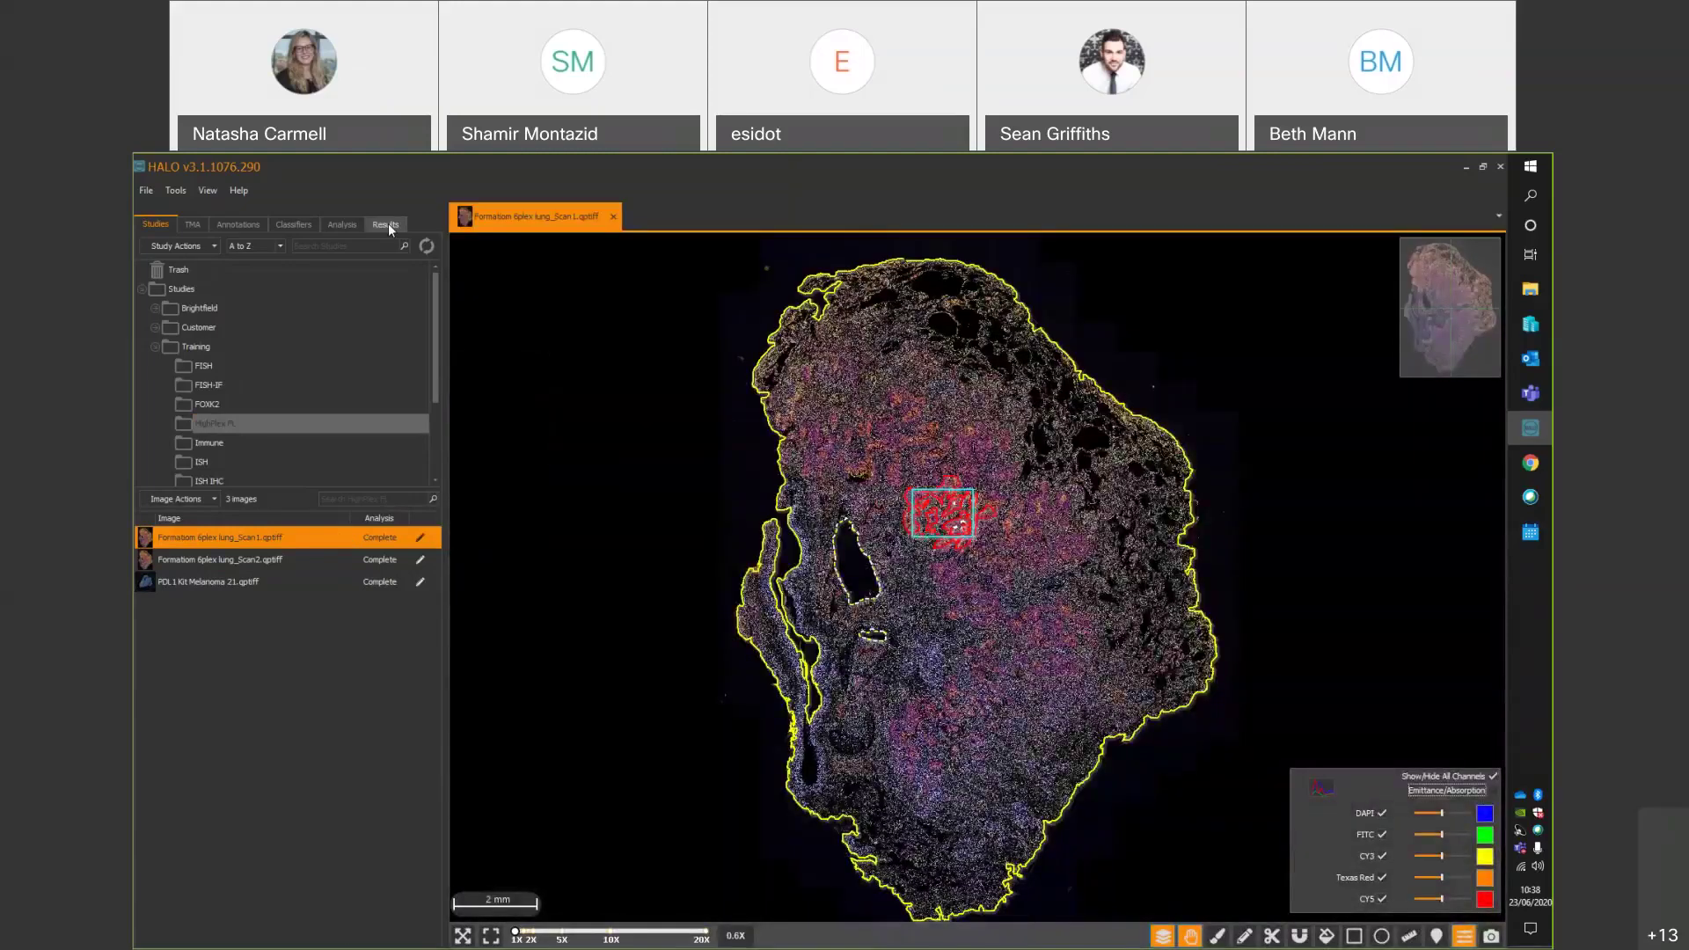
{"action": "left_click", "coordinate": [388, 223]}
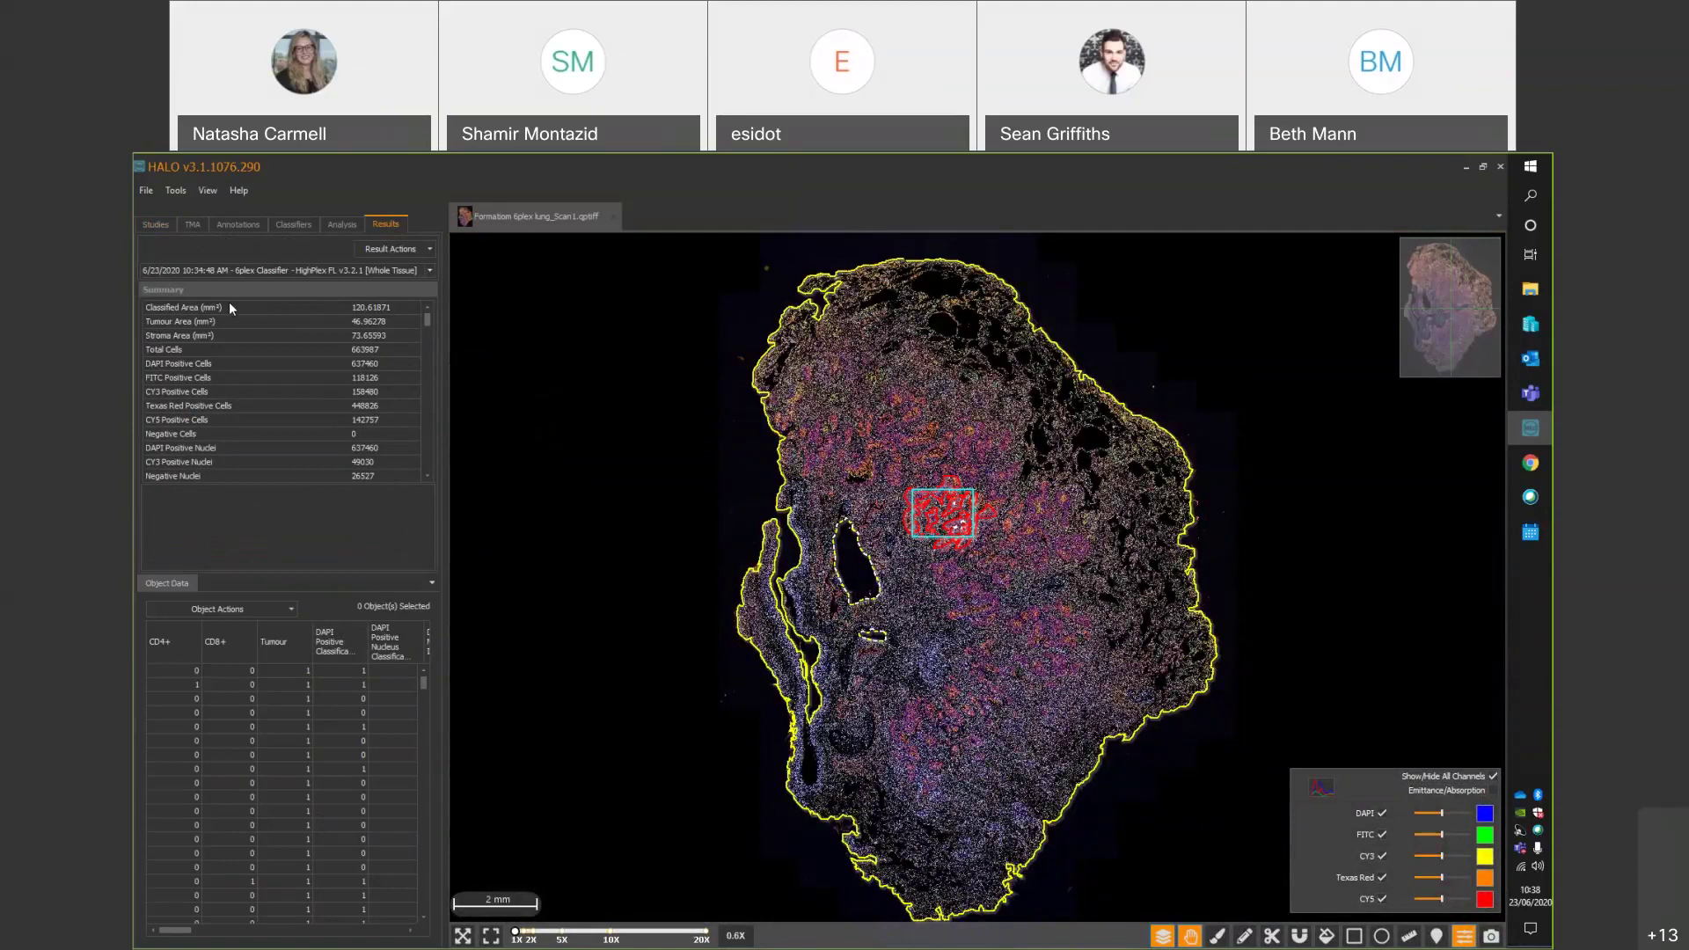
Choose Classifier Markup as the toggle action for the analysis results overlay on the image.
{"action": "left_click", "coordinate": [1097, 877]}
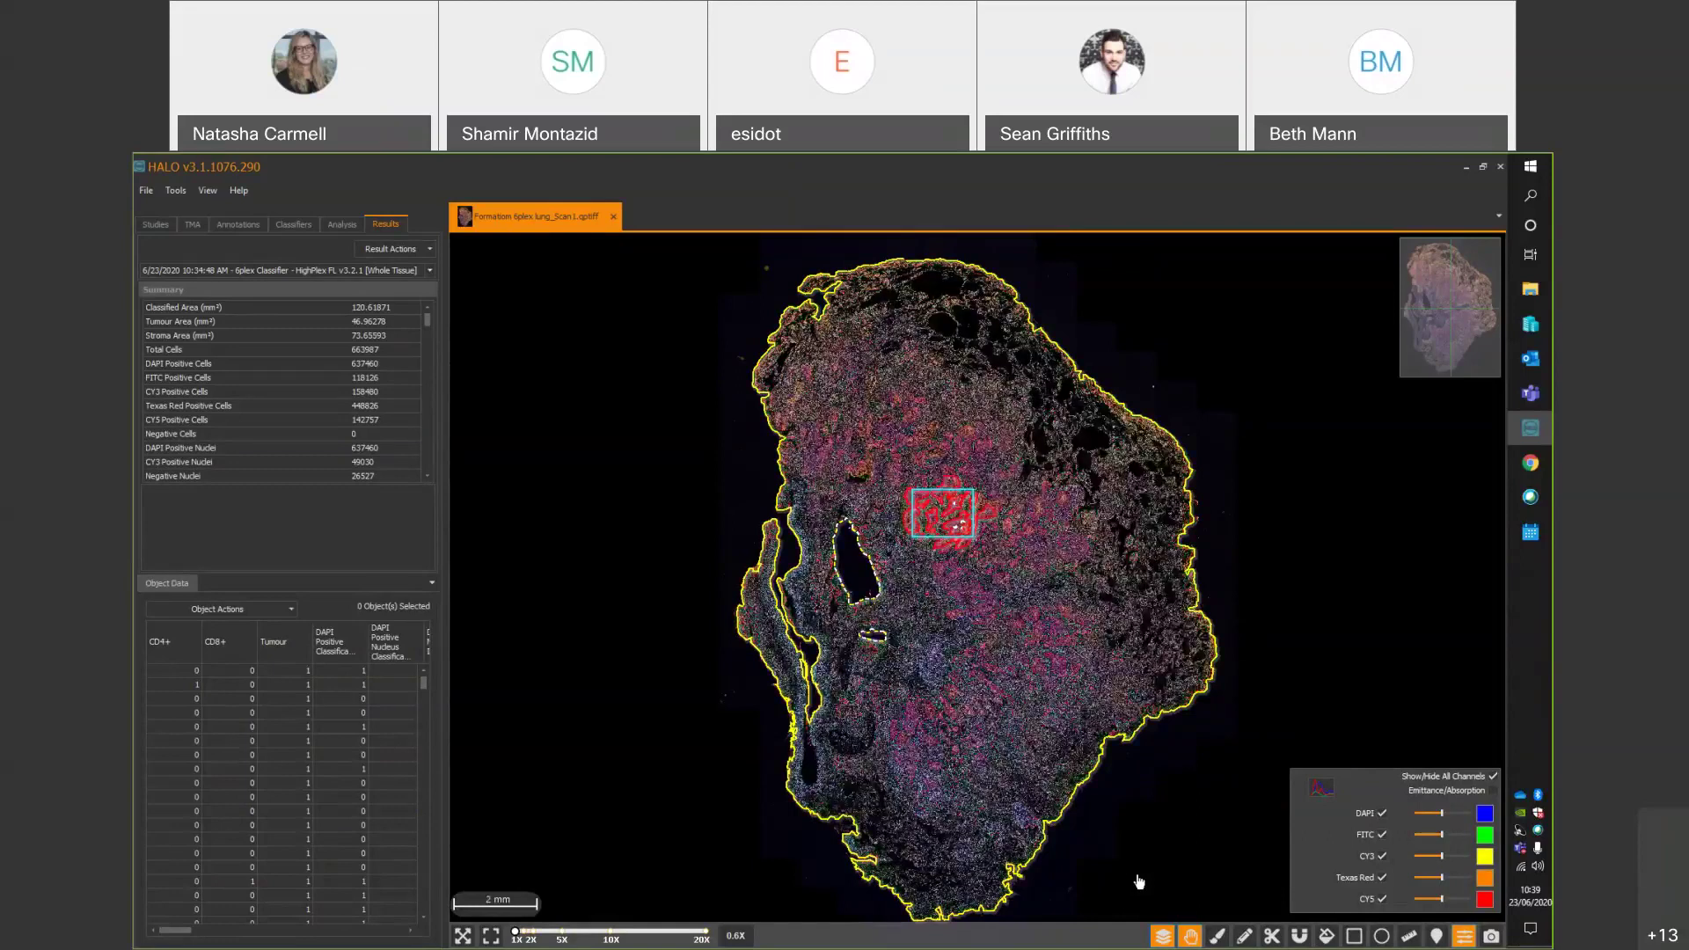
{"action": "mouse_move", "coordinate": [1159, 940]}
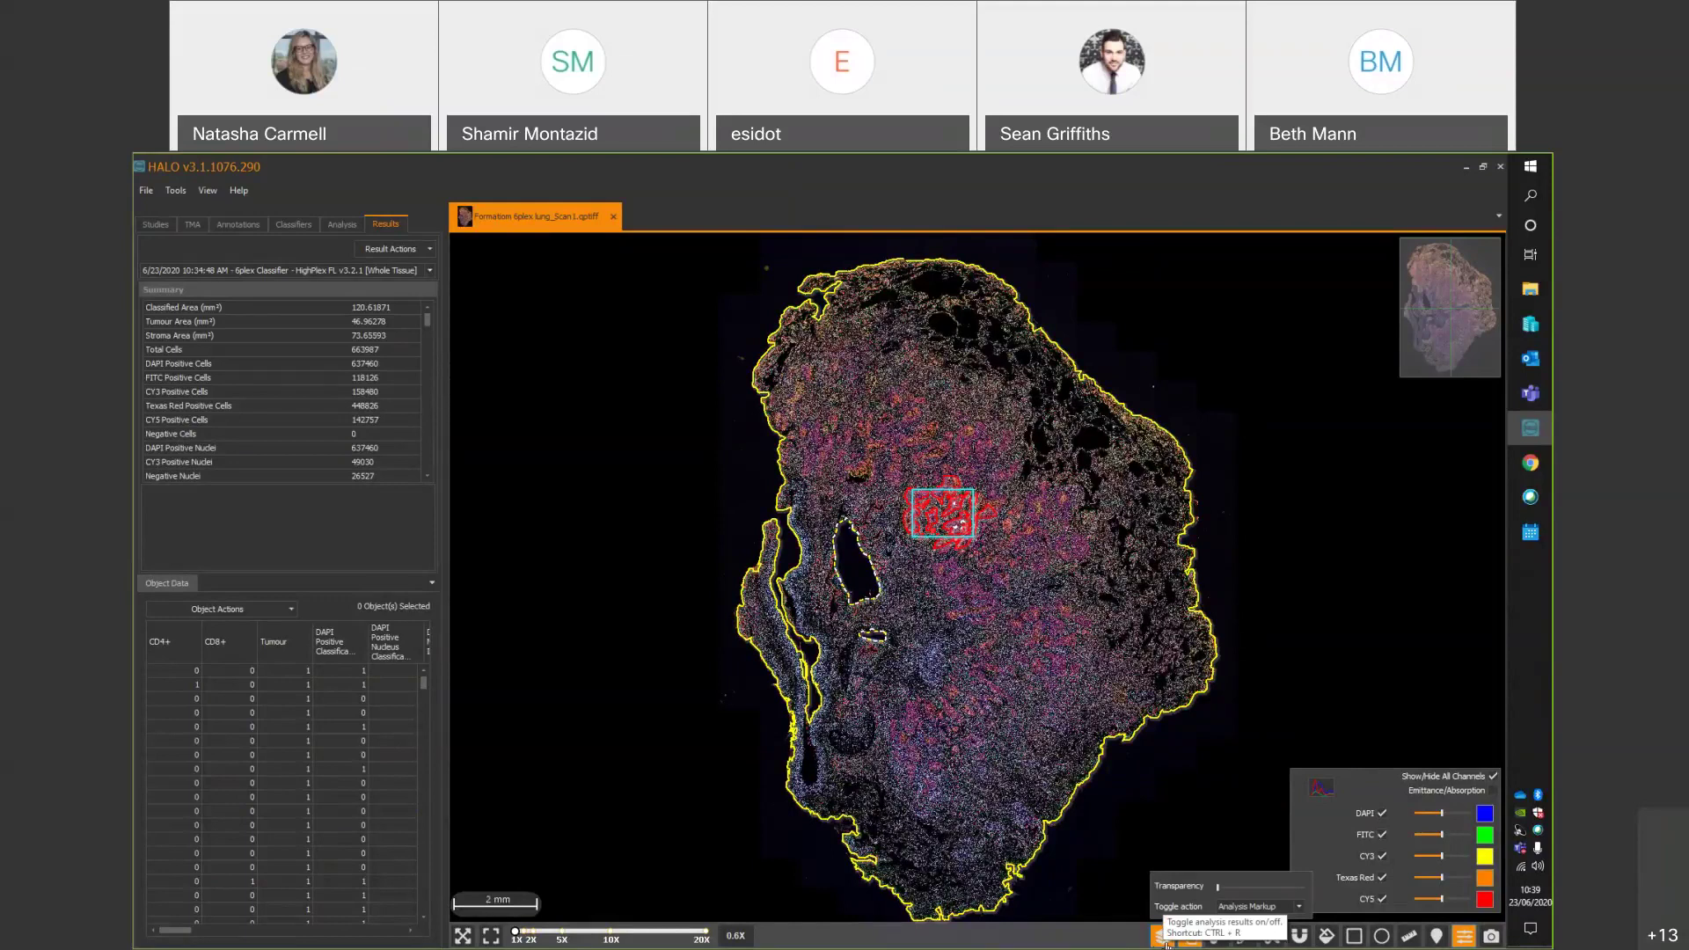
{"action": "left_click", "coordinate": [1258, 906]}
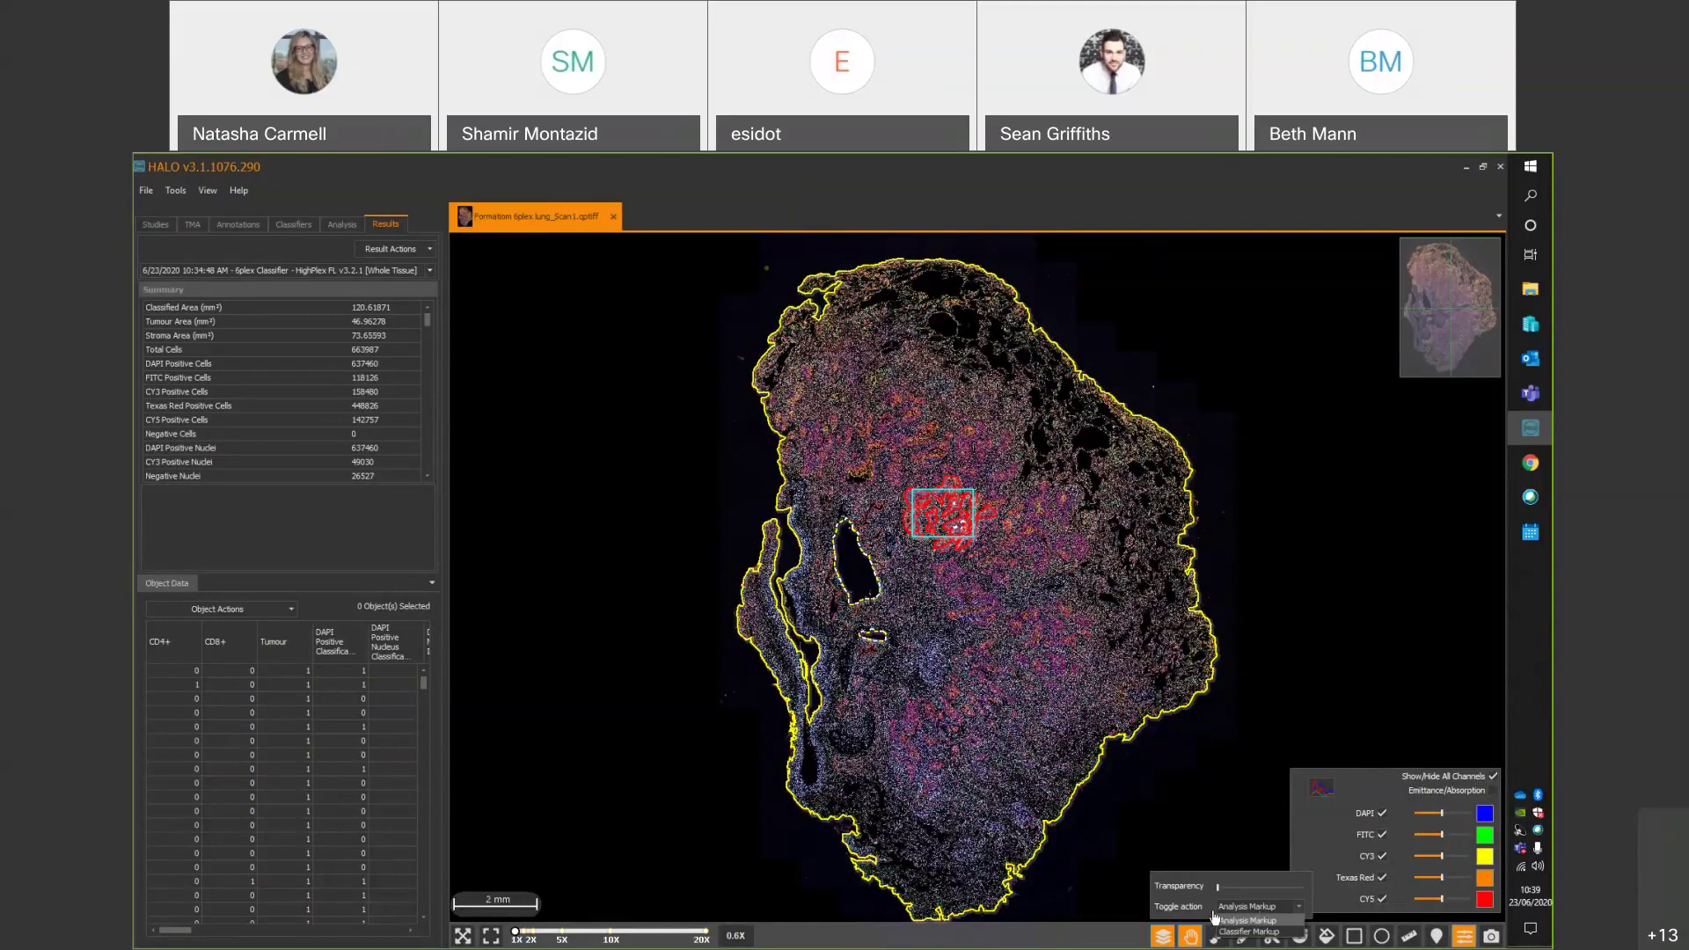
{"action": "left_click", "coordinate": [1273, 935]}
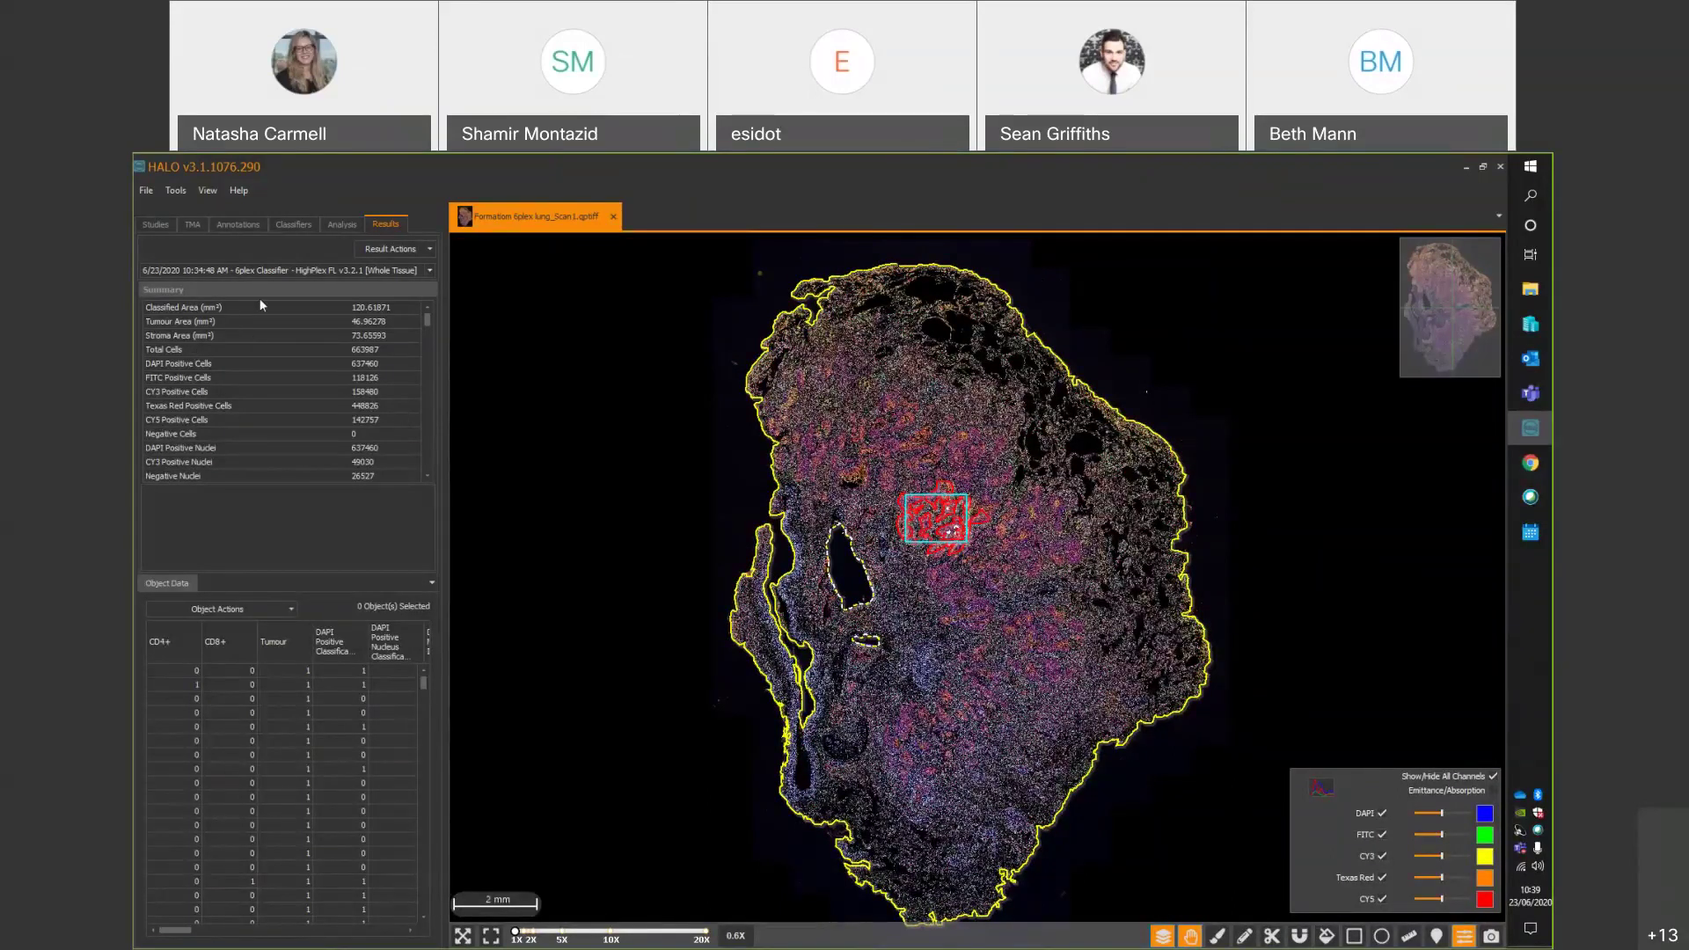
Review the stroma area, total cells and the DAPI, FITC, CY3, Texas Red and CY5 positive cells in the results summary.
{"action": "left_click", "coordinate": [207, 333]}
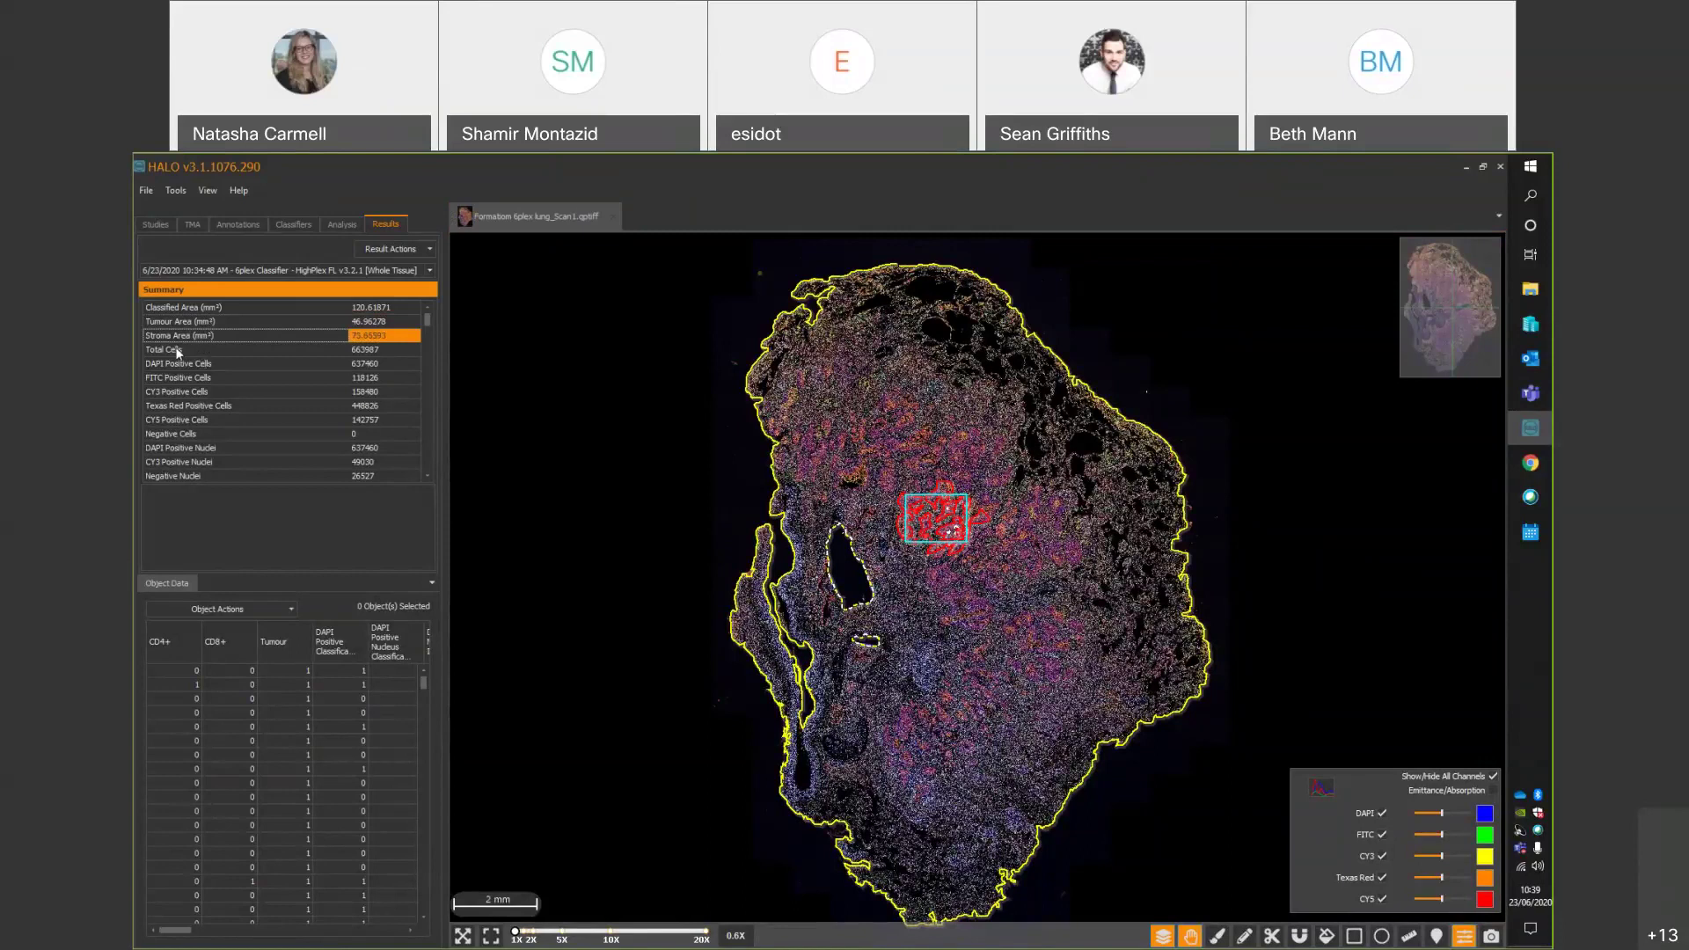
{"action": "left_click", "coordinate": [176, 351]}
{"action": "left_click", "coordinate": [167, 366]}
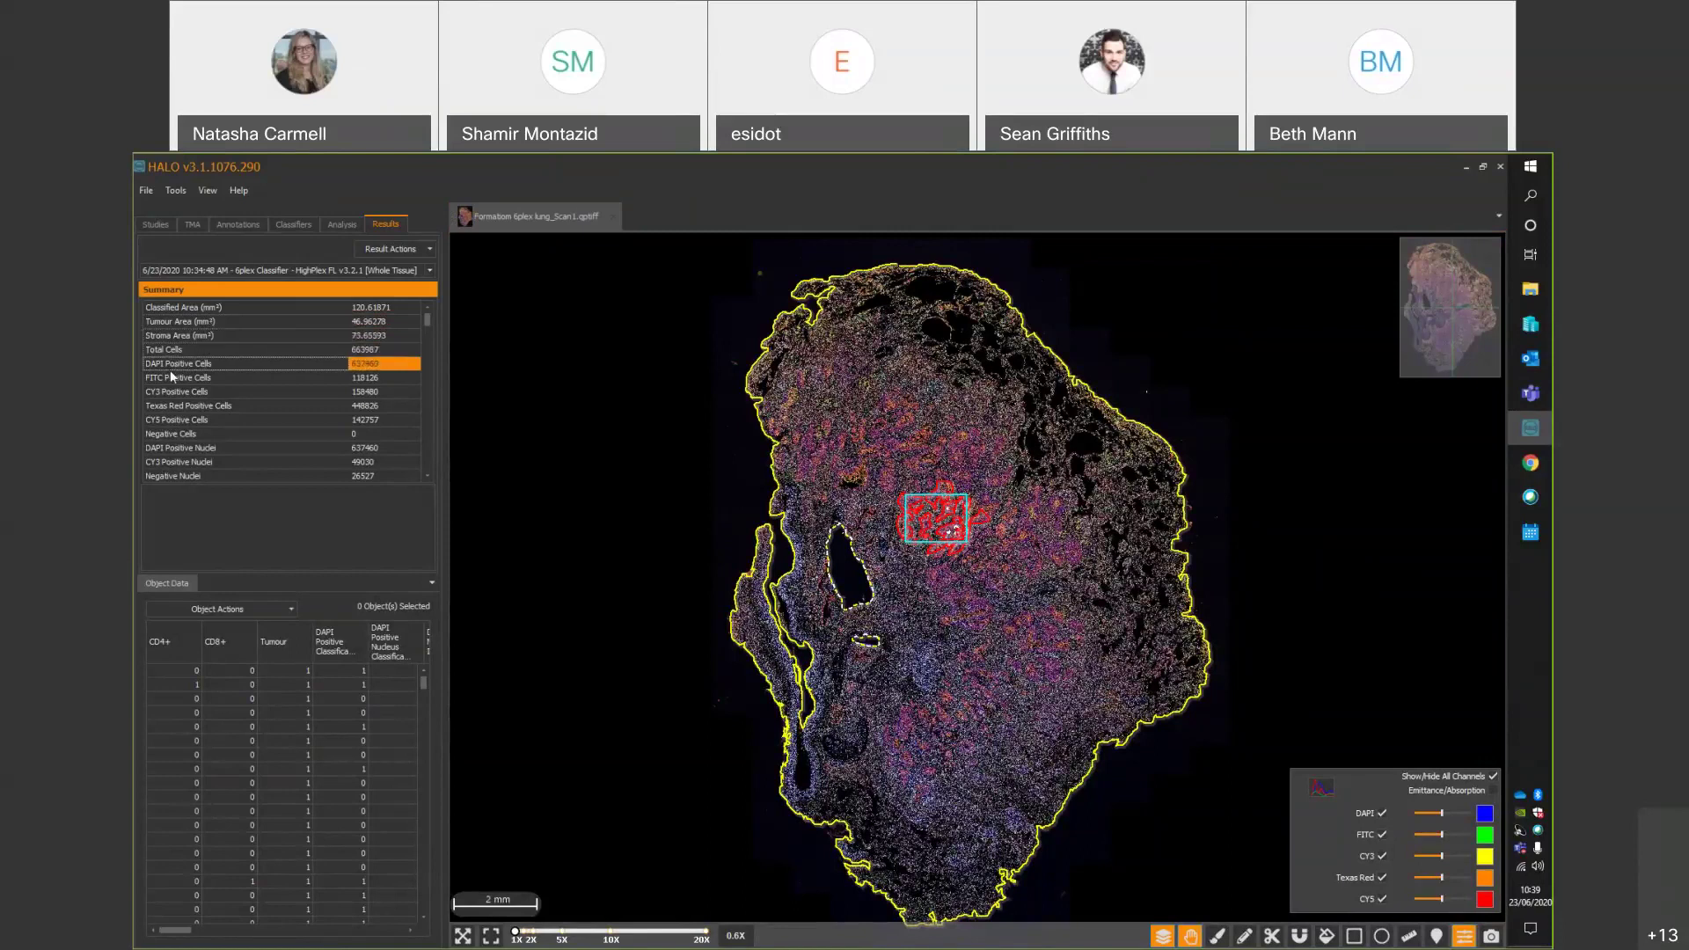
{"action": "left_click", "coordinate": [169, 377]}
{"action": "left_click", "coordinate": [178, 393]}
{"action": "left_click", "coordinate": [181, 406]}
{"action": "left_click", "coordinate": [185, 421]}
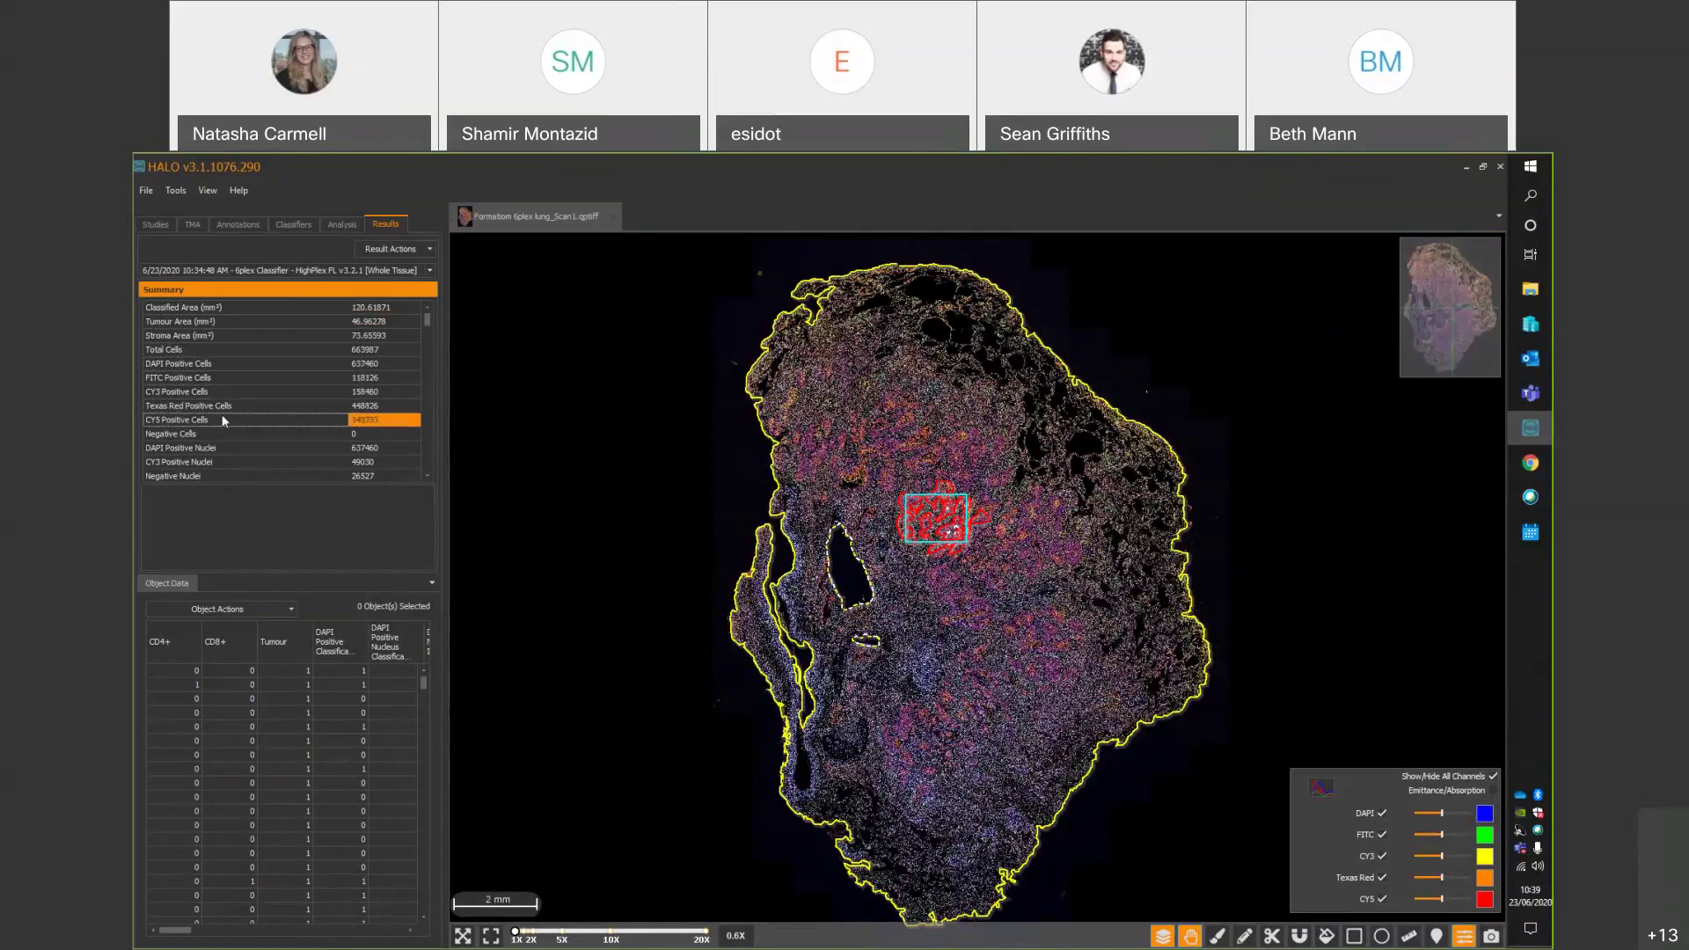
Review the DAPI and CY3 positive nuclei and the FITC and CY3 positive cytoplasms in the results summary.
{"action": "scroll", "coordinate": [224, 409], "scroll_direction": "down", "scroll_amount": 2}
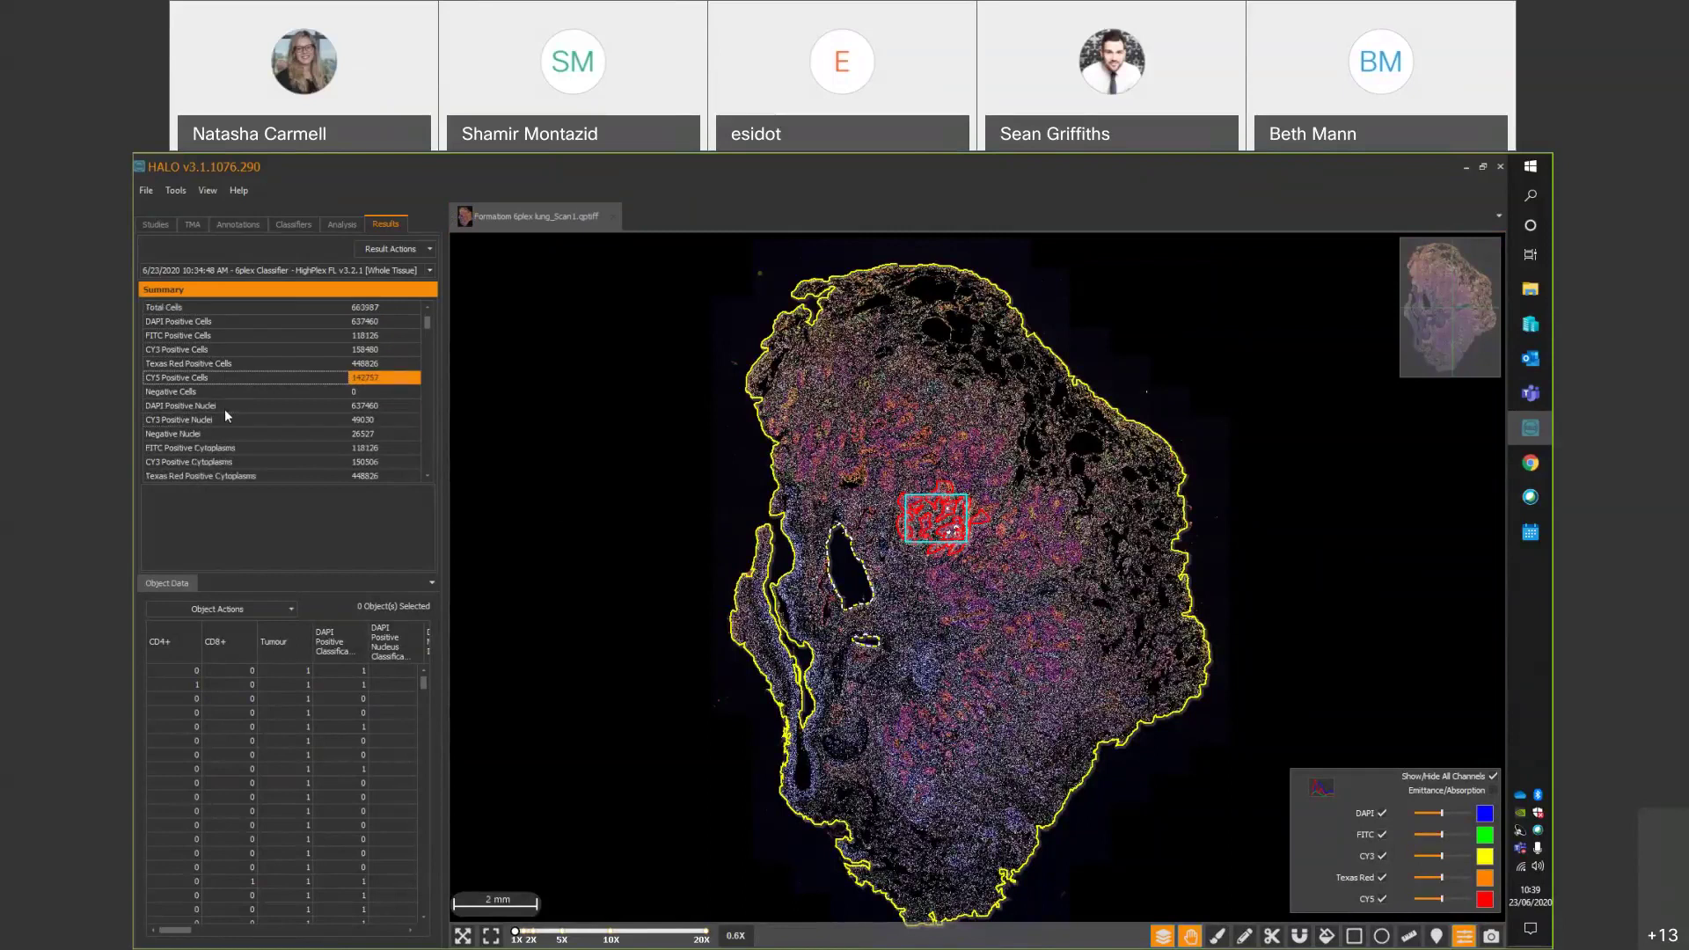
{"action": "scroll", "coordinate": [224, 409], "scroll_direction": "down", "scroll_amount": 1}
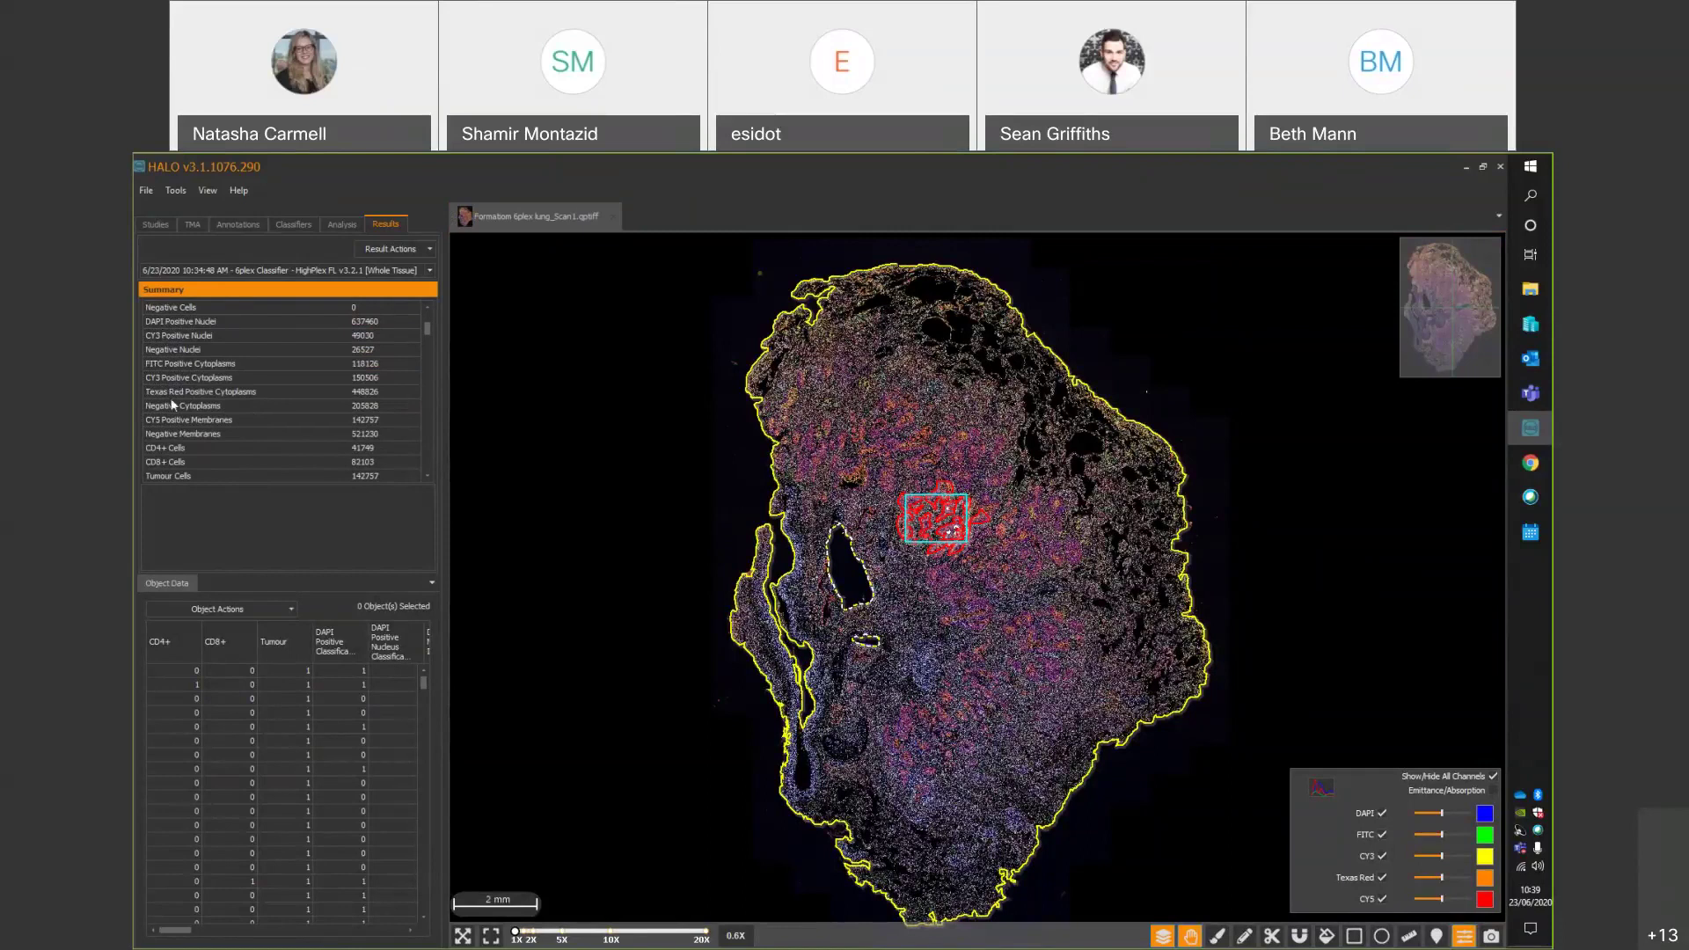
{"action": "left_click", "coordinate": [213, 322]}
{"action": "left_click", "coordinate": [219, 335]}
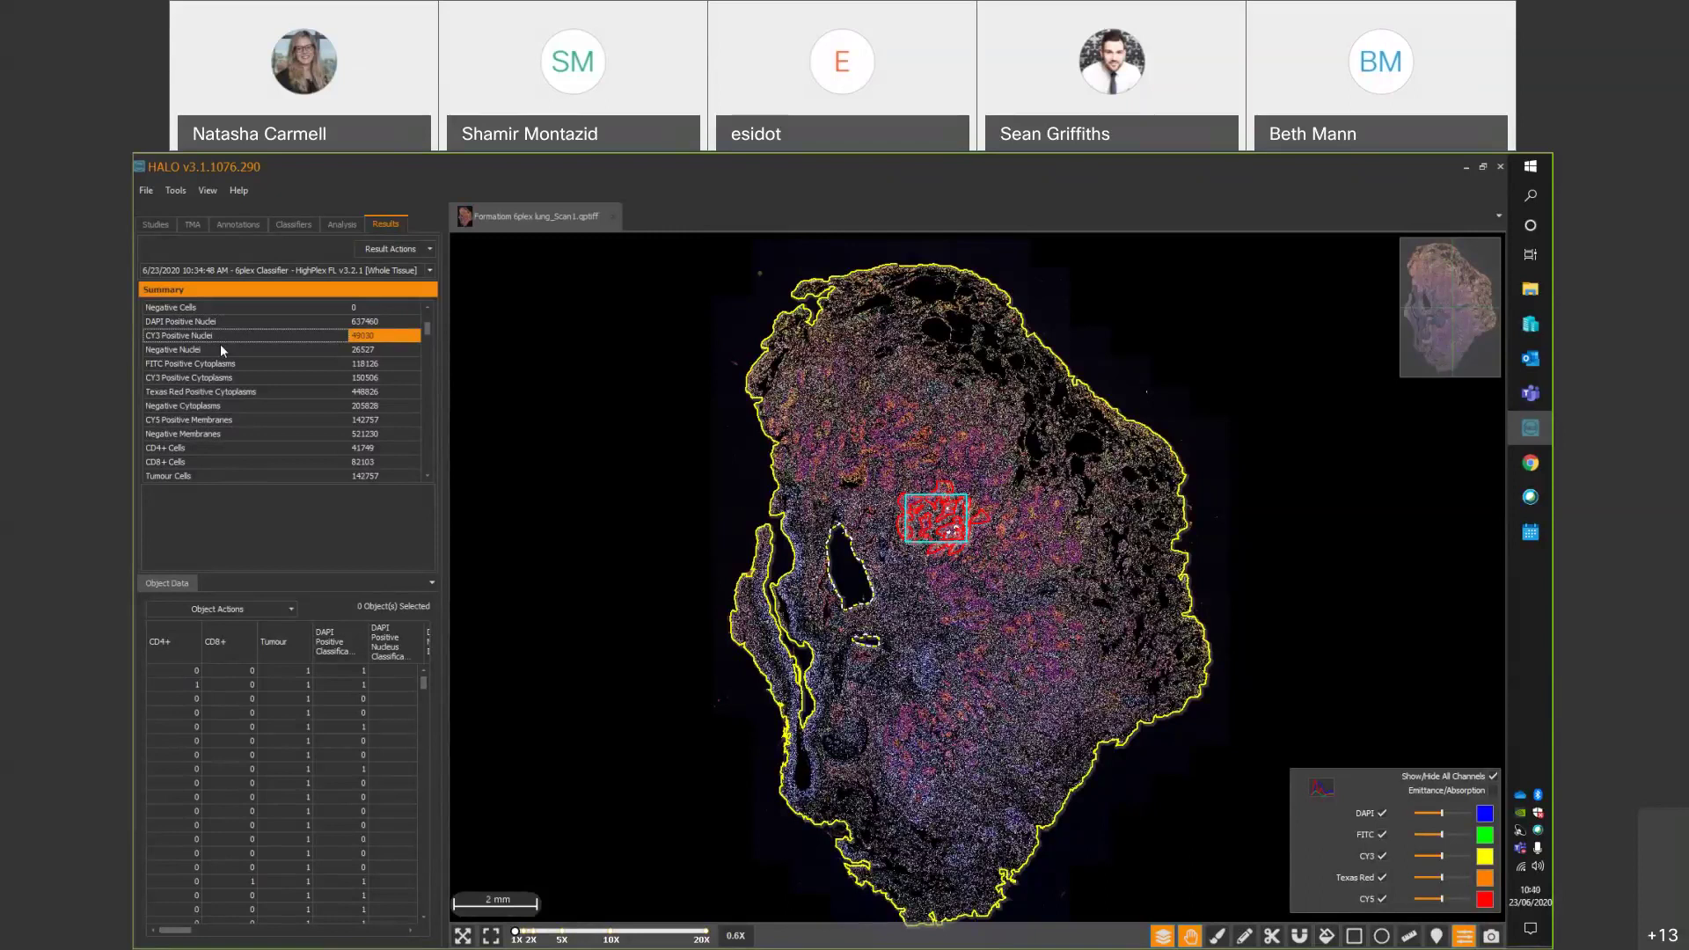
{"action": "left_click", "coordinate": [181, 368]}
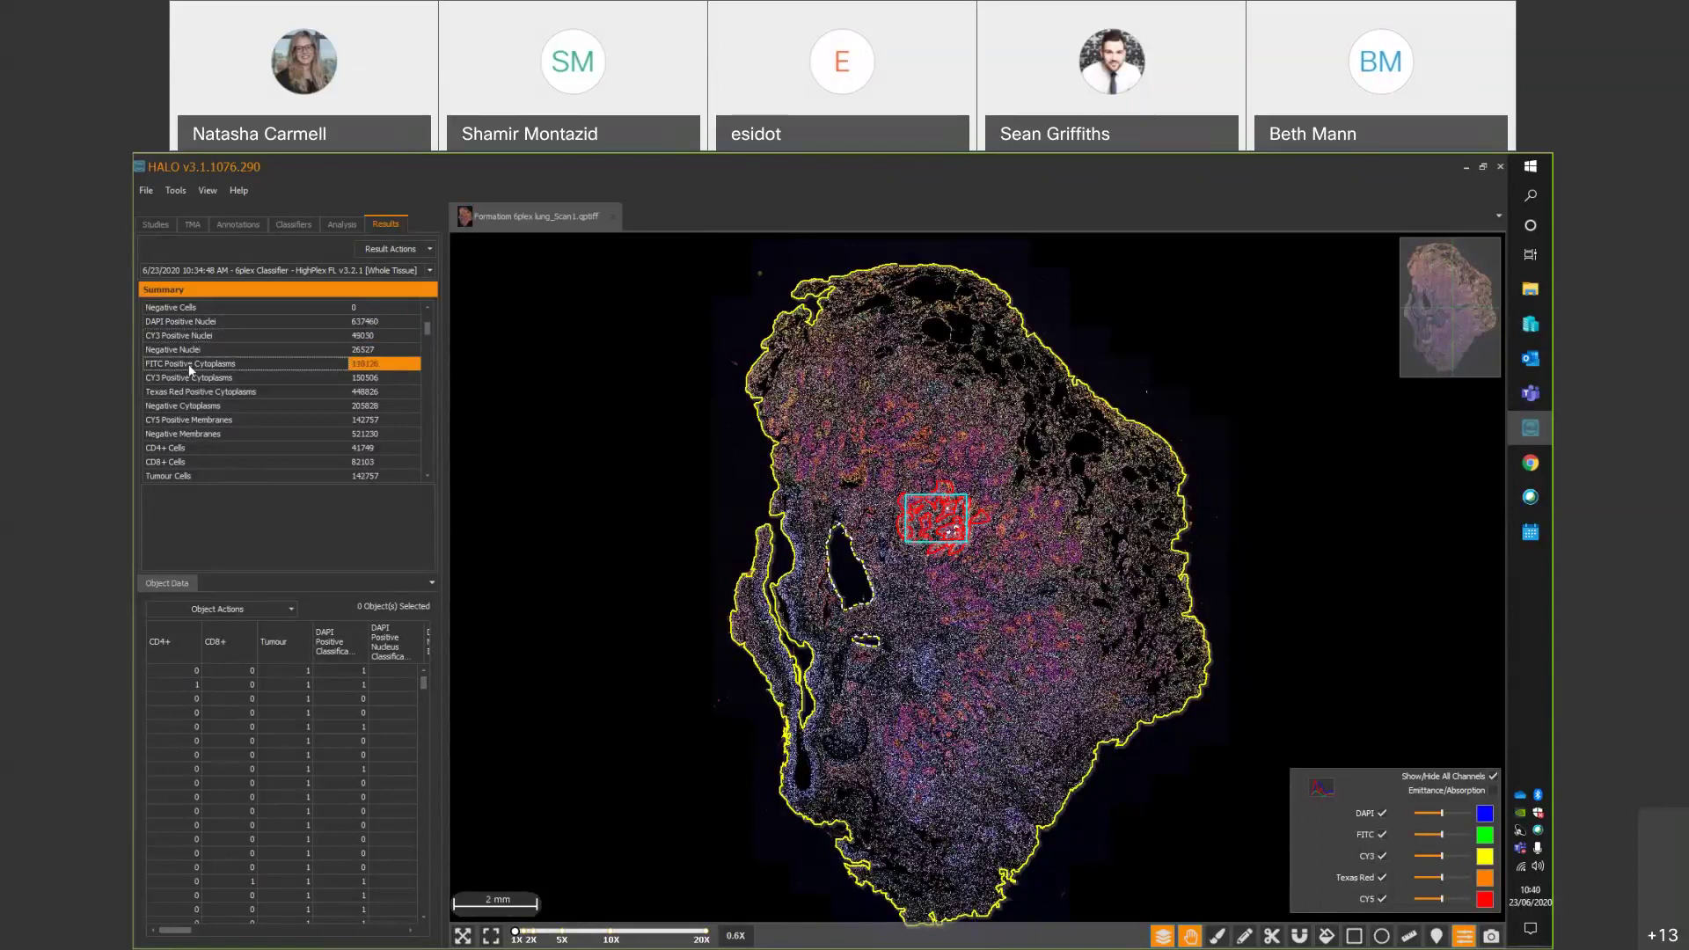
{"action": "left_click", "coordinate": [195, 378]}
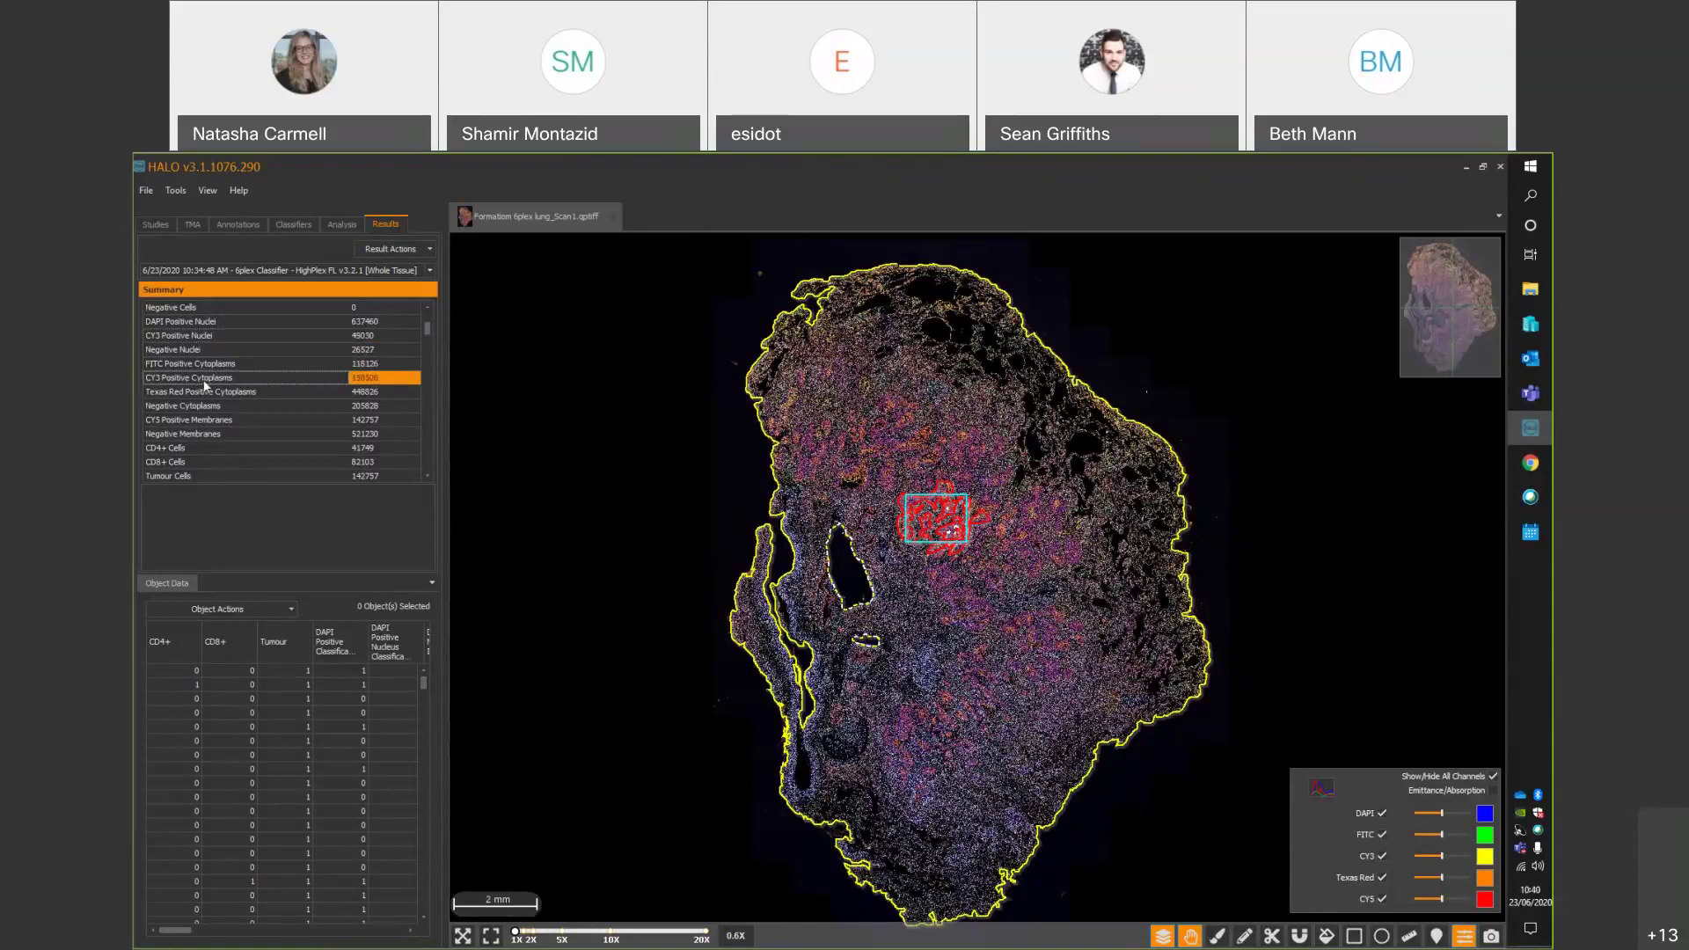
Review the CD4+, CD8+ and Tumour phenotype cell counts in the results summary.
{"action": "scroll", "coordinate": [236, 409], "scroll_direction": "down", "scroll_amount": 2}
{"action": "left_click", "coordinate": [187, 362]}
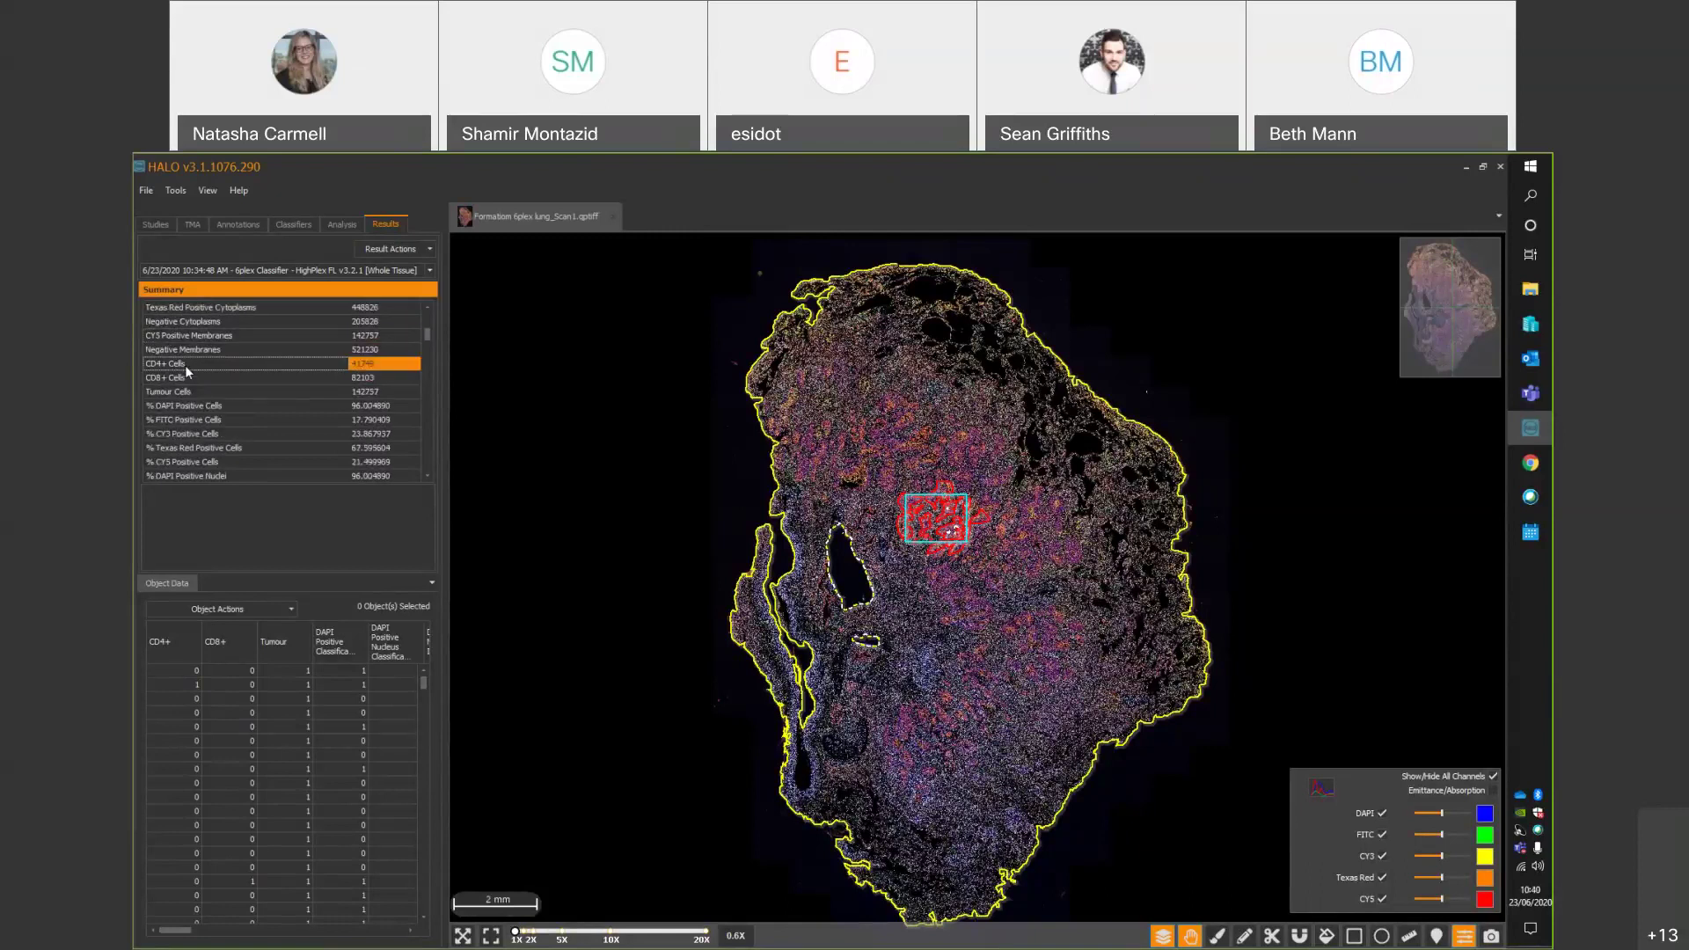
{"action": "left_click", "coordinate": [187, 377]}
{"action": "left_click", "coordinate": [189, 389]}
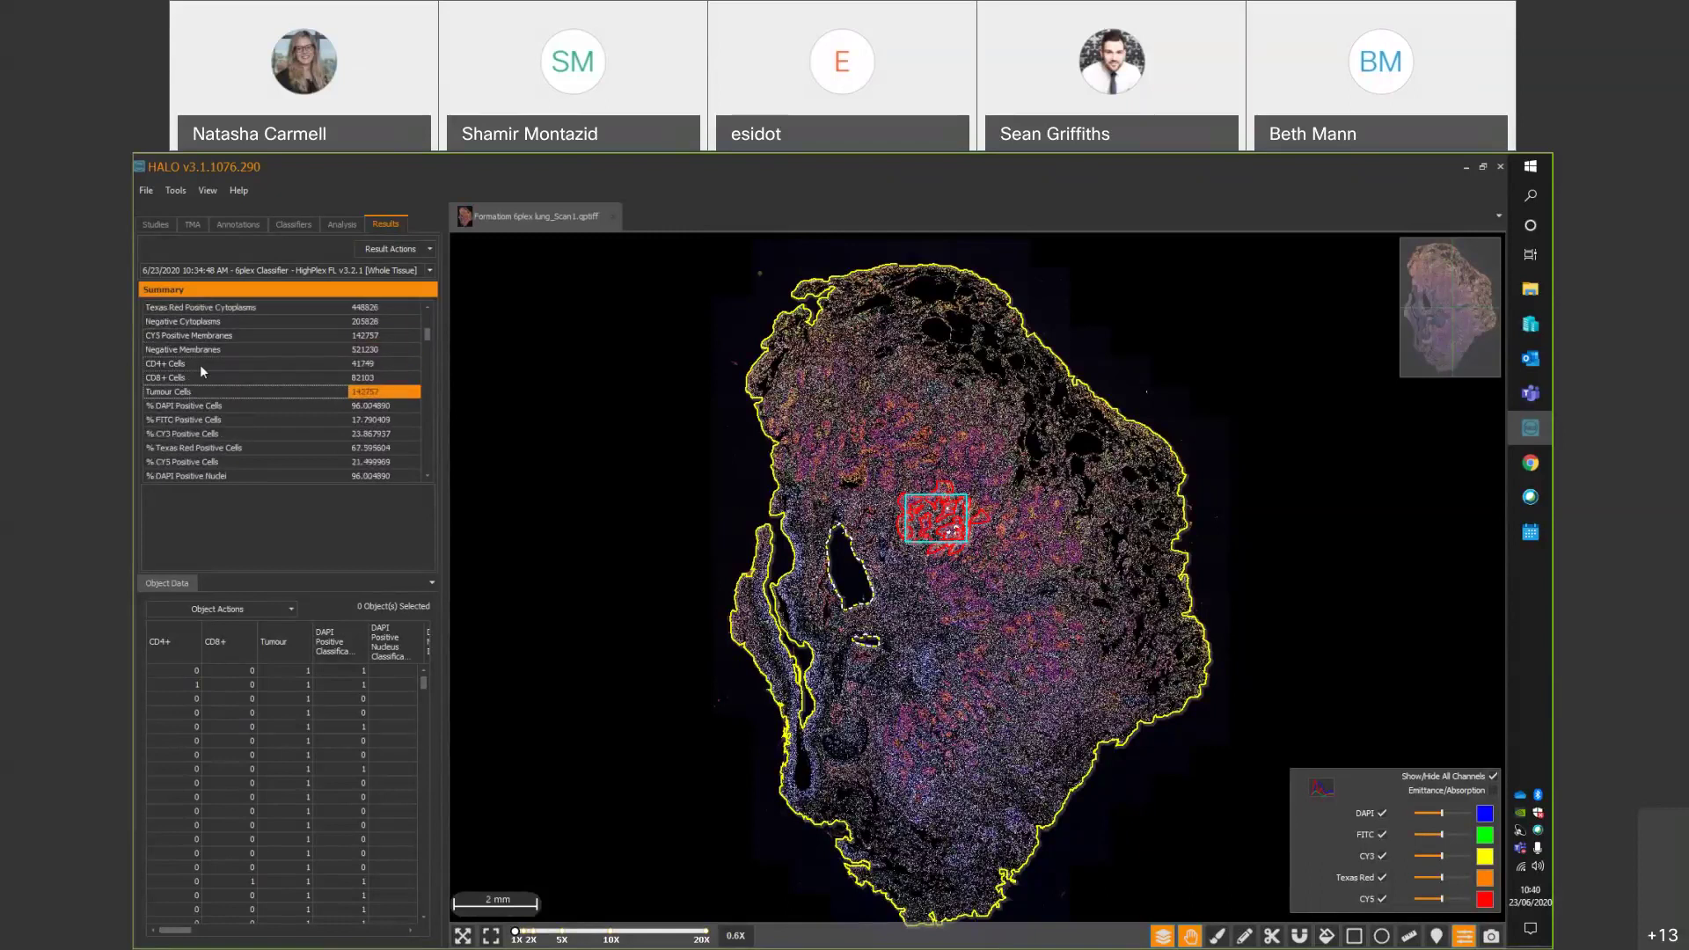
Review the whole-tissue summary for CD4+, CD8+ and Tumour cell counts, positive percentages, average intensities and average nucleus roundness.
{"action": "left_click", "coordinate": [199, 364]}
{"action": "left_click", "coordinate": [193, 378]}
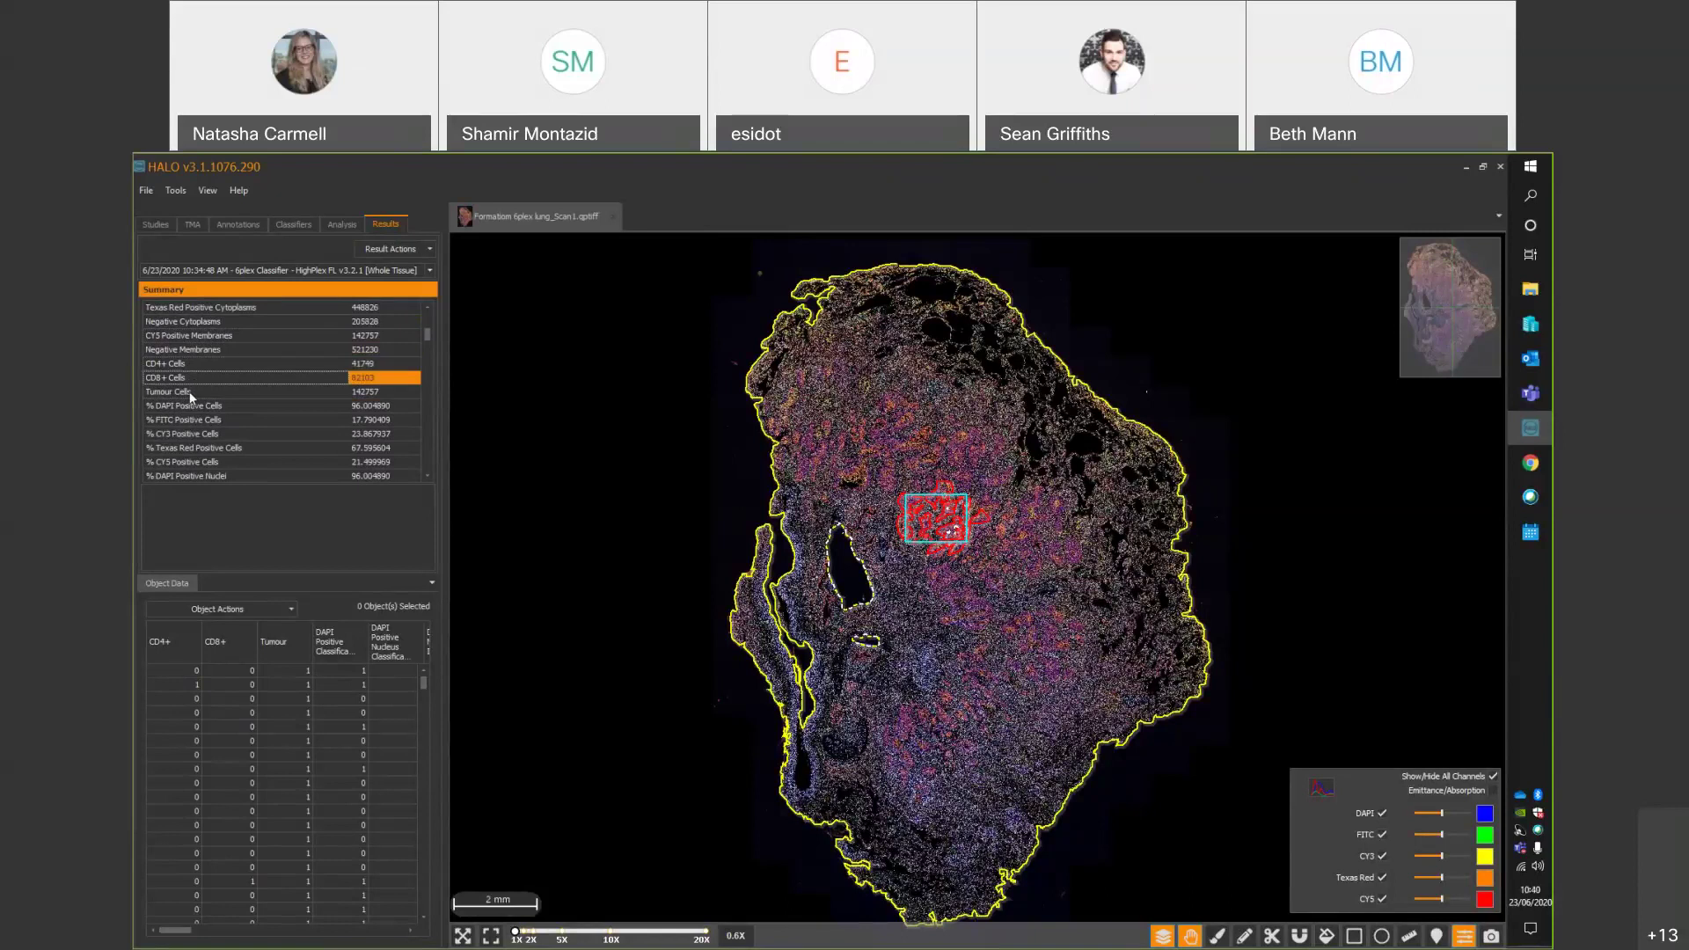
{"action": "left_click", "coordinate": [190, 392]}
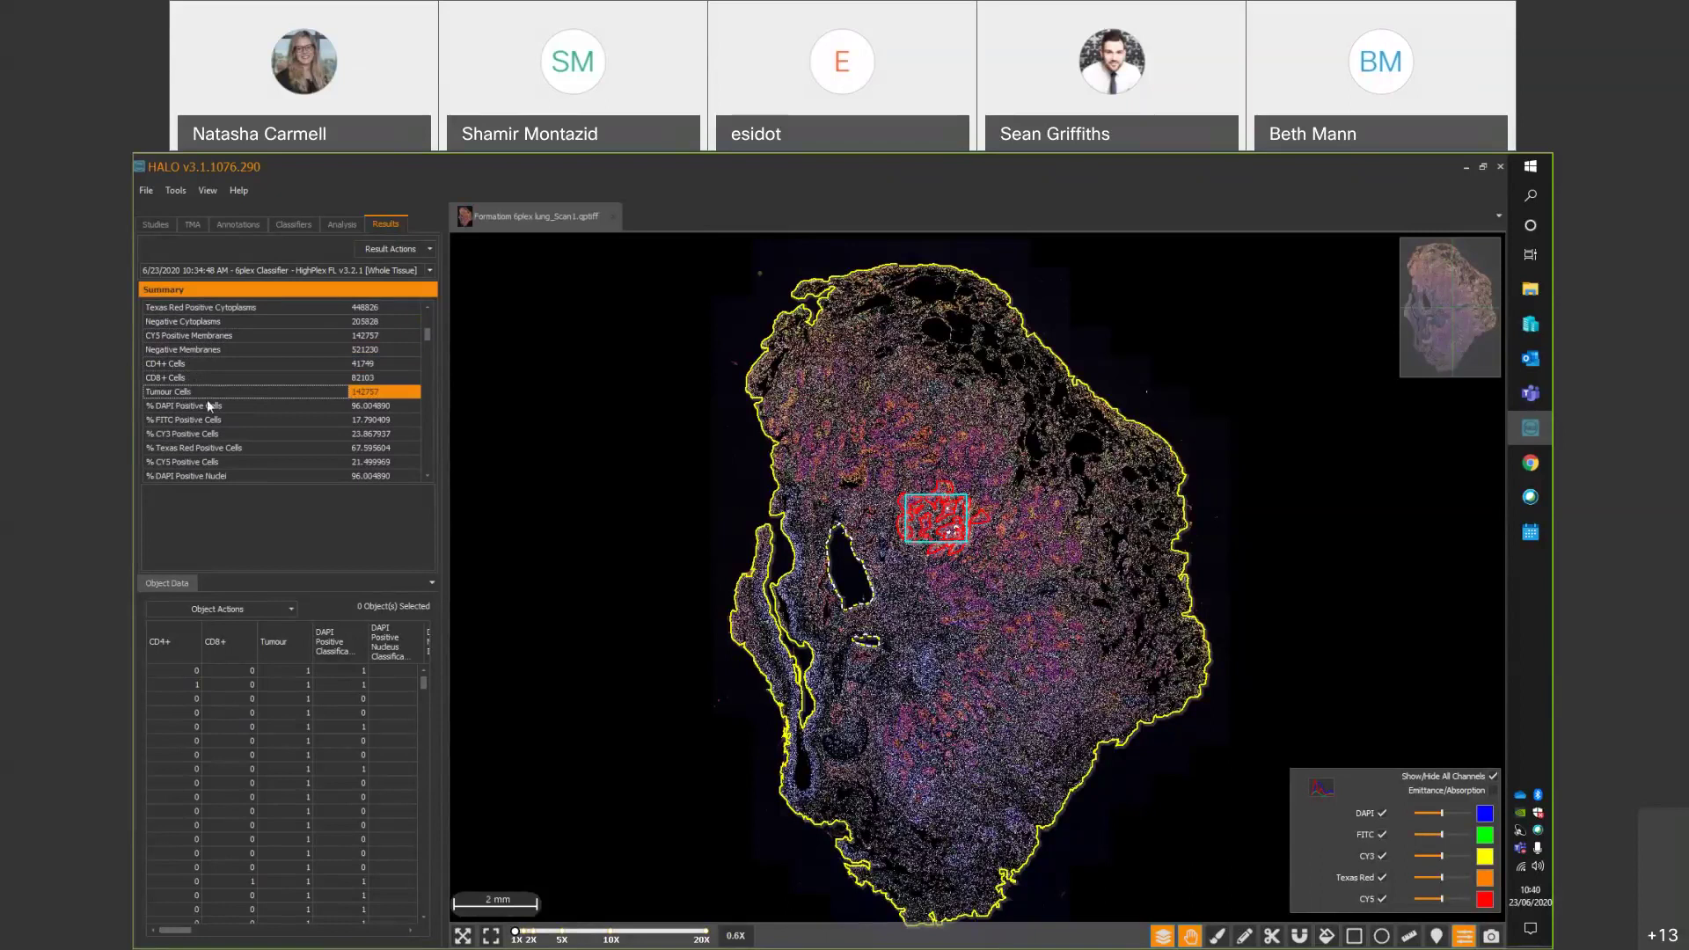
{"action": "scroll", "coordinate": [209, 399], "scroll_direction": "down", "scroll_amount": 3}
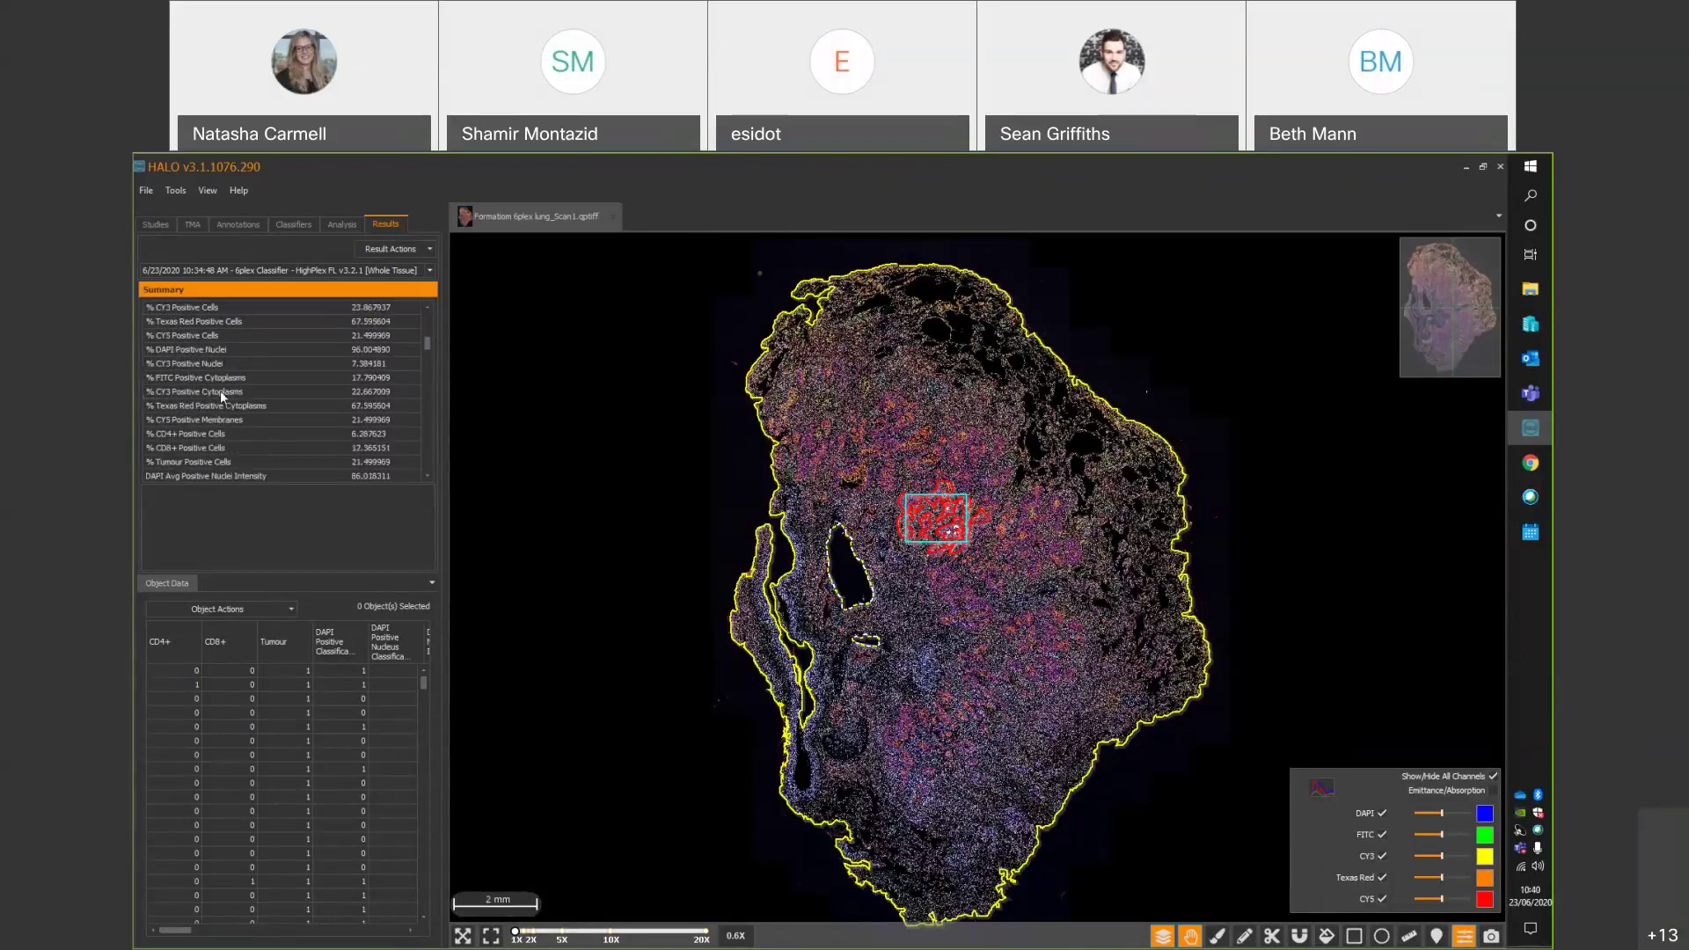
{"action": "scroll", "coordinate": [154, 410], "scroll_direction": "down", "scroll_amount": 3}
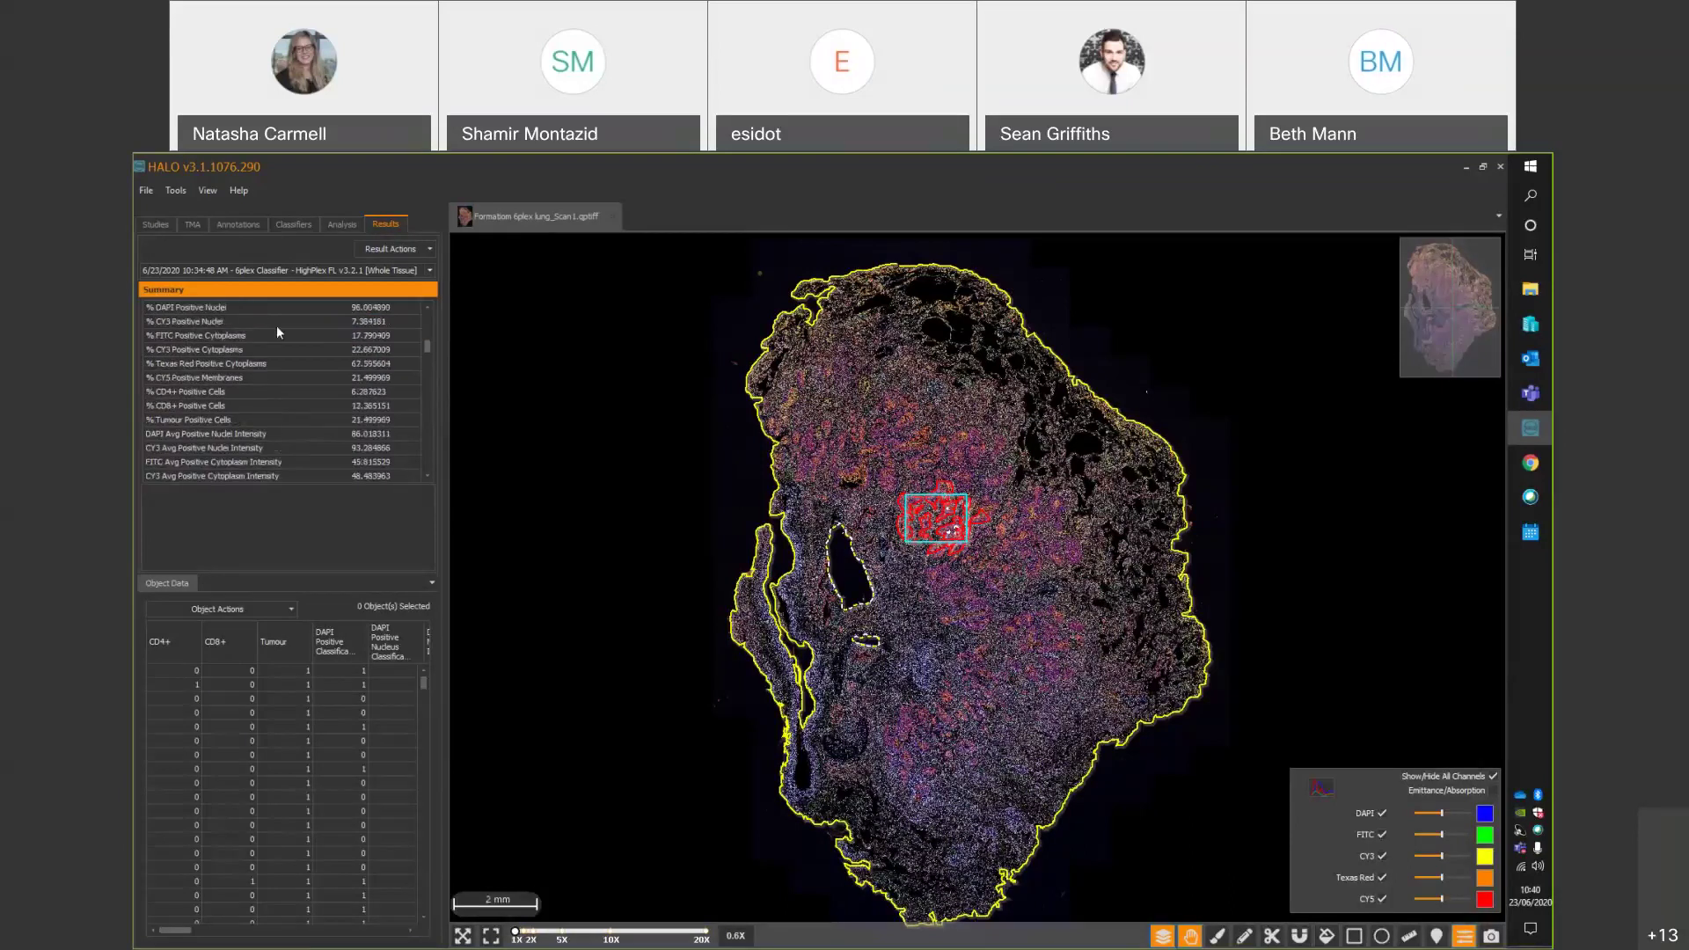
{"action": "scroll", "coordinate": [192, 408], "scroll_direction": "down", "scroll_amount": 1}
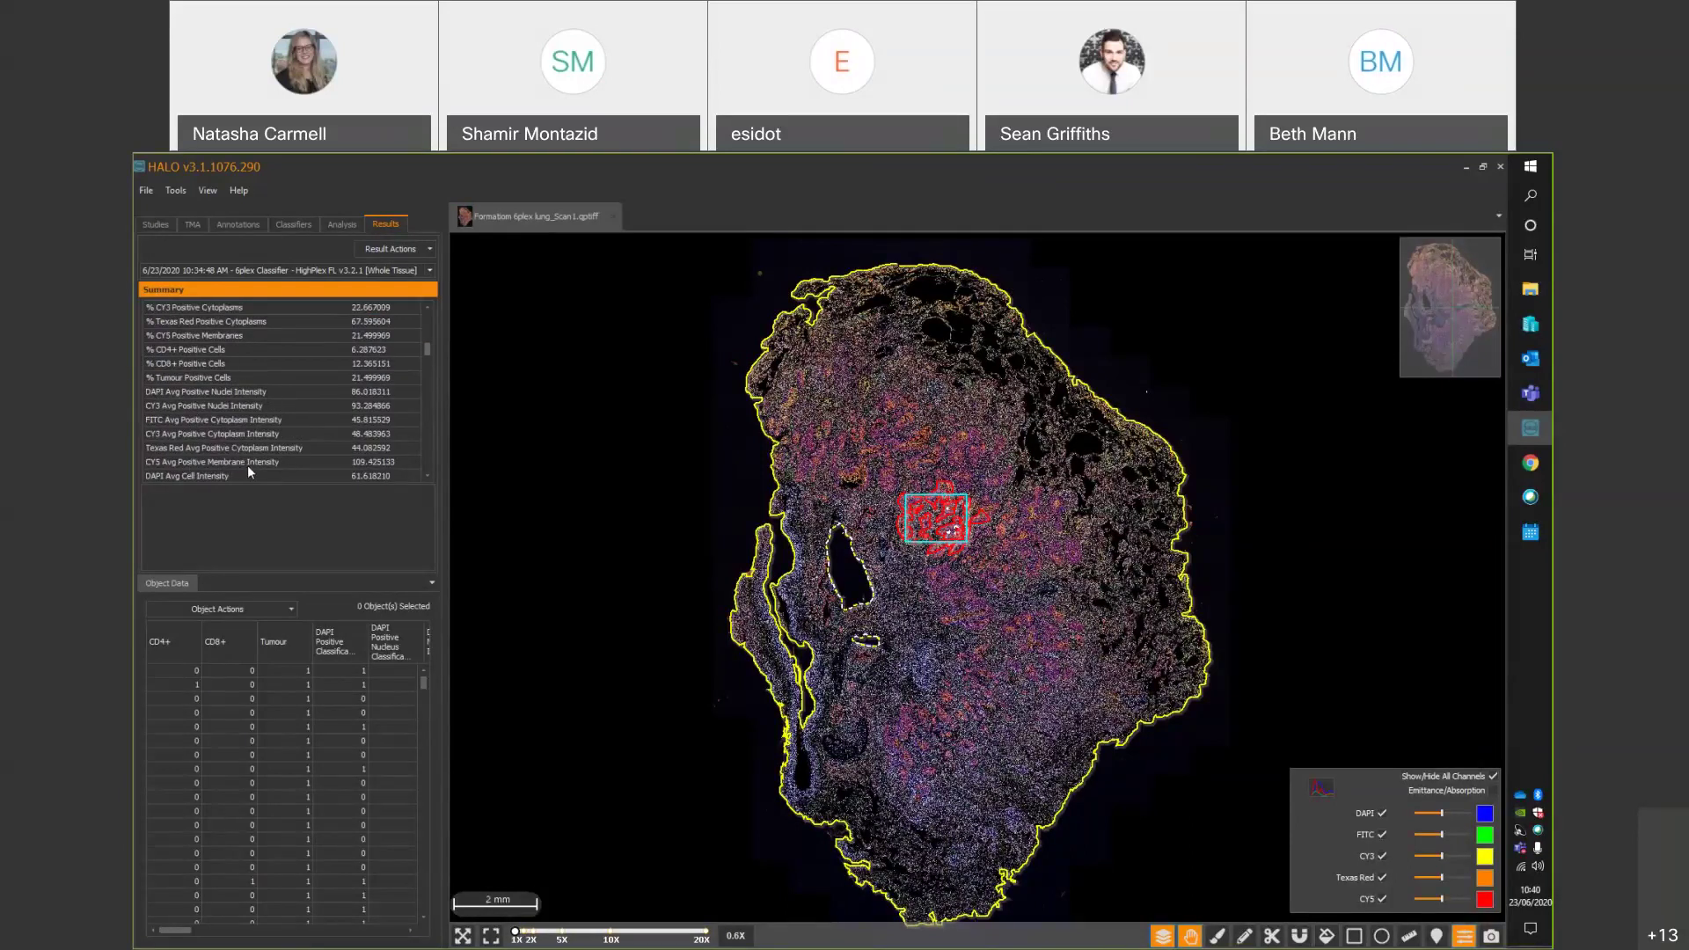
{"action": "scroll", "coordinate": [249, 467], "scroll_direction": "down", "scroll_amount": 1}
{"action": "scroll", "coordinate": [248, 460], "scroll_direction": "down", "scroll_amount": 1}
{"action": "scroll", "coordinate": [300, 463], "scroll_direction": "down", "scroll_amount": 1}
{"action": "scroll", "coordinate": [301, 461], "scroll_direction": "down", "scroll_amount": 1}
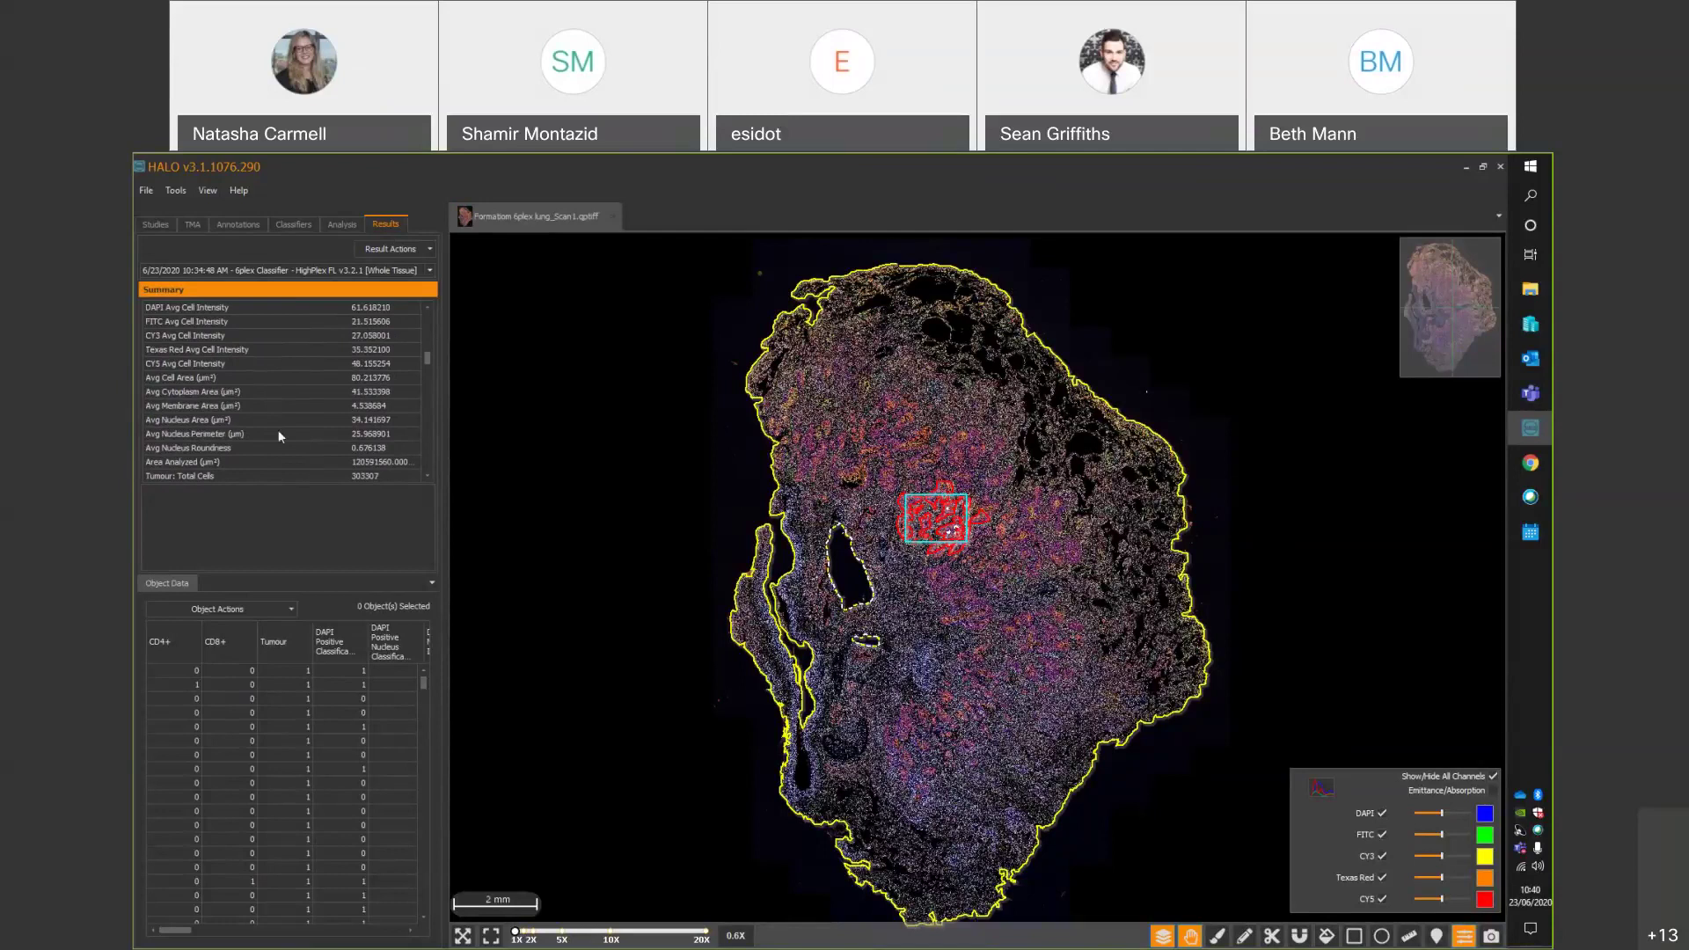
{"action": "left_click", "coordinate": [227, 447]}
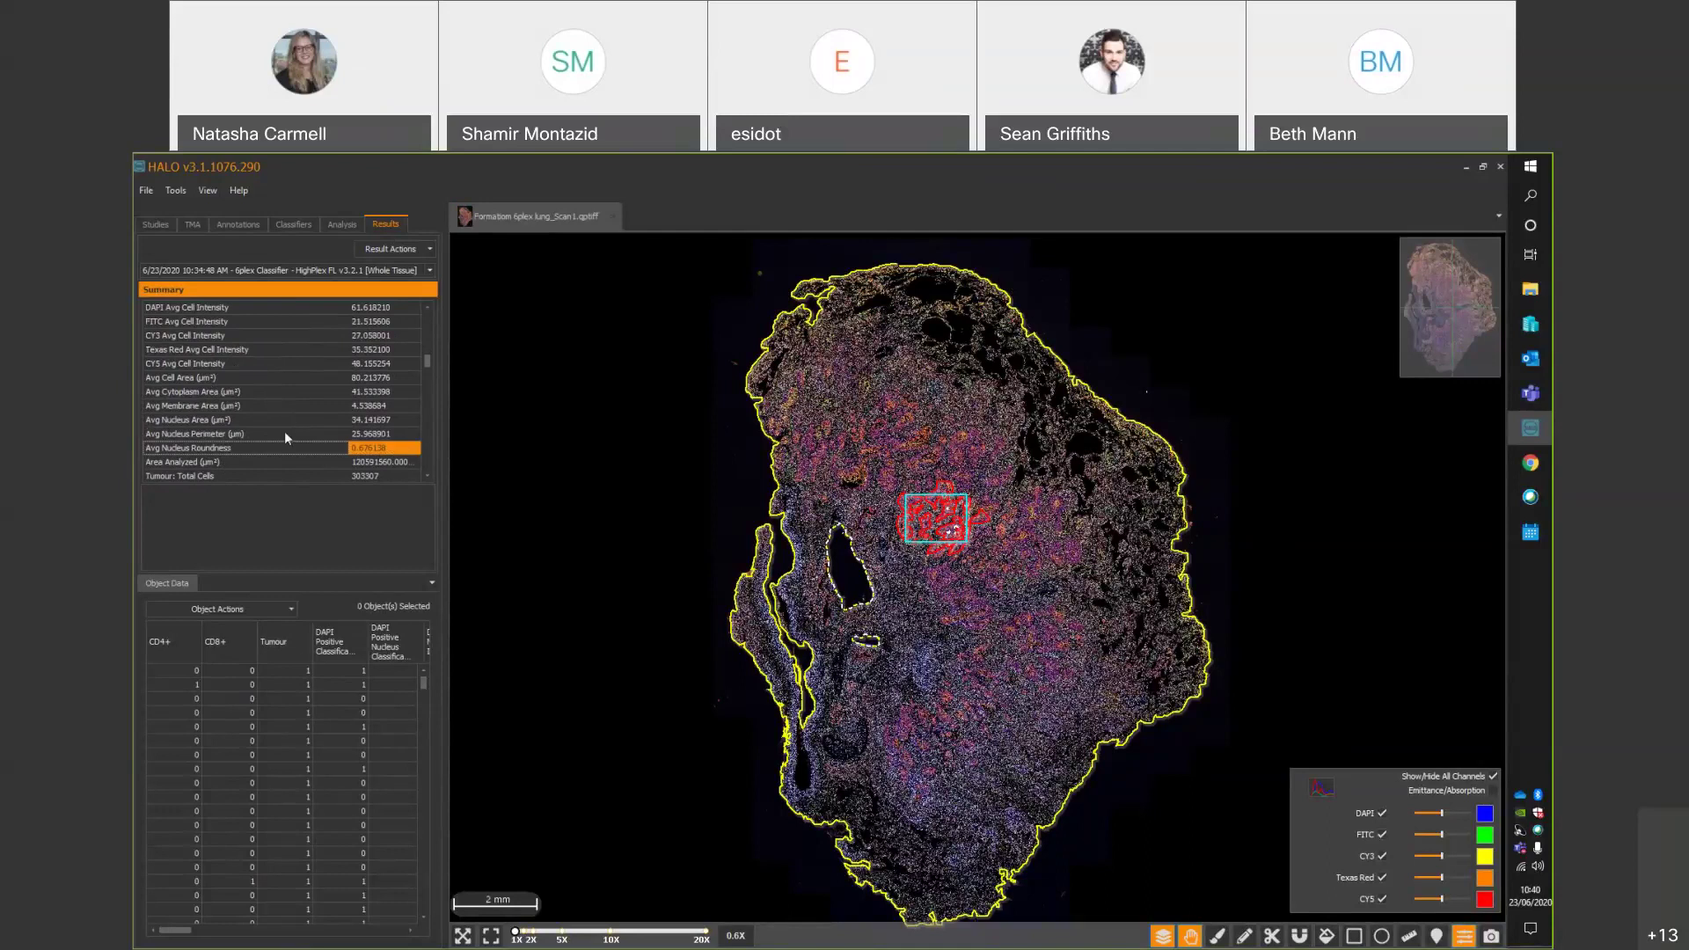
Examine the summary results broken down by classifier class, from the Tumour measurements through to the Stroma measurements.
{"action": "scroll", "coordinate": [283, 430], "scroll_direction": "down", "scroll_amount": 3}
{"action": "scroll", "coordinate": [251, 409], "scroll_direction": "down", "scroll_amount": 1}
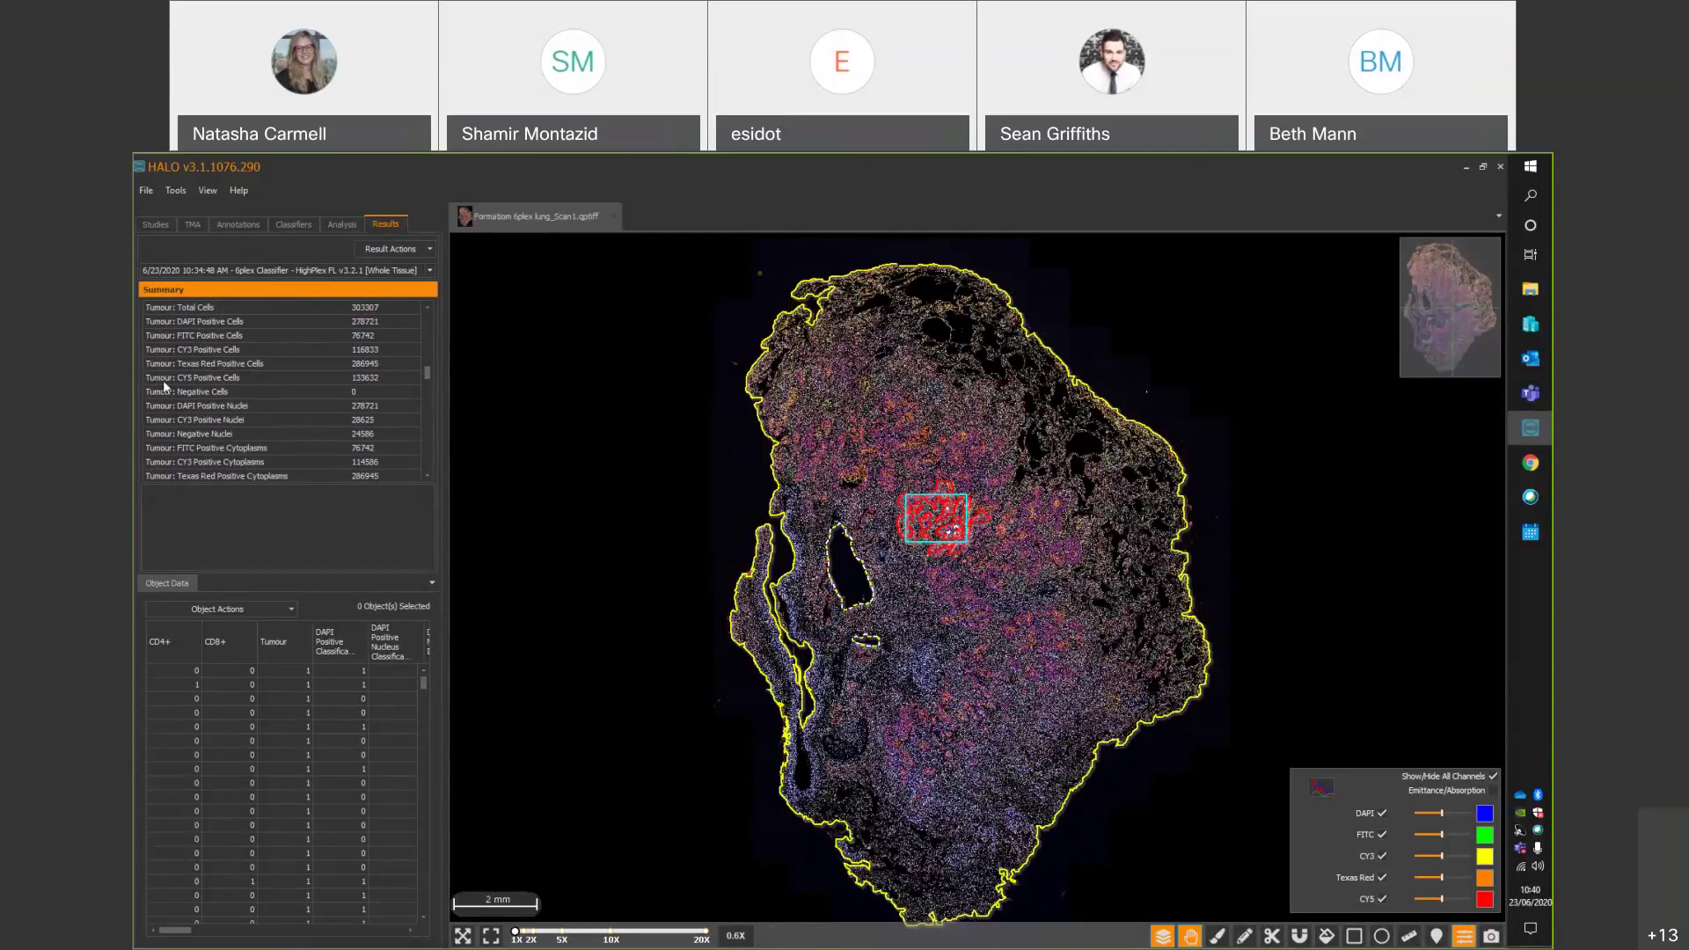
{"action": "scroll", "coordinate": [163, 385], "scroll_direction": "down", "scroll_amount": 4}
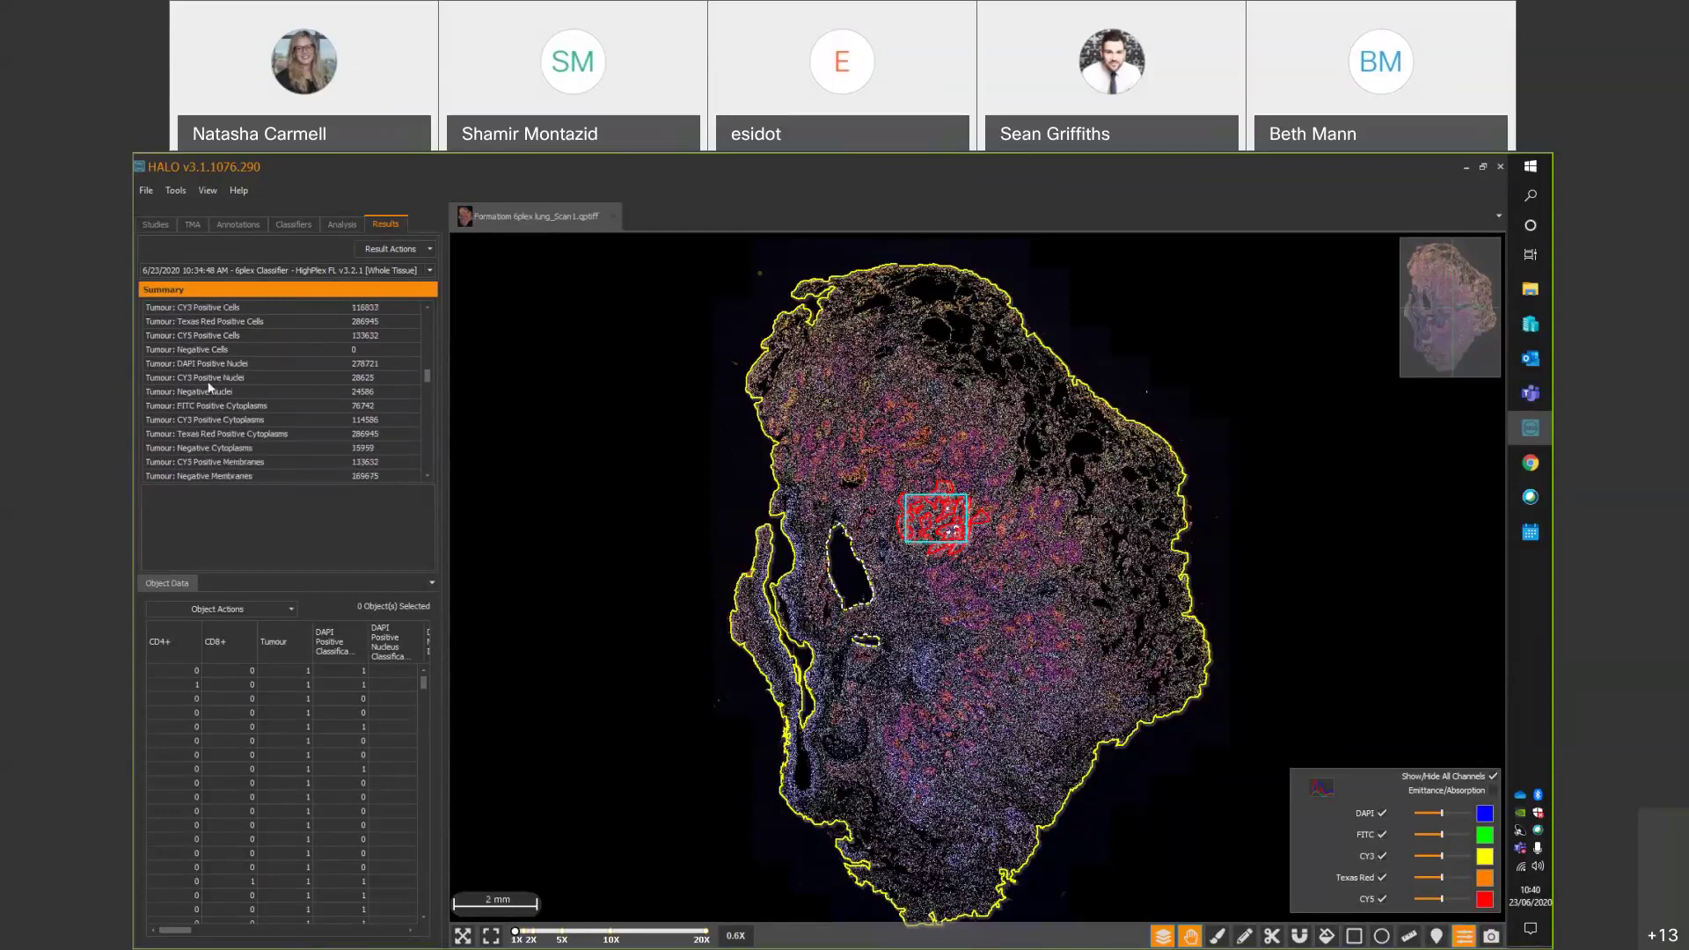
{"action": "scroll", "coordinate": [208, 385], "scroll_direction": "down", "scroll_amount": 4}
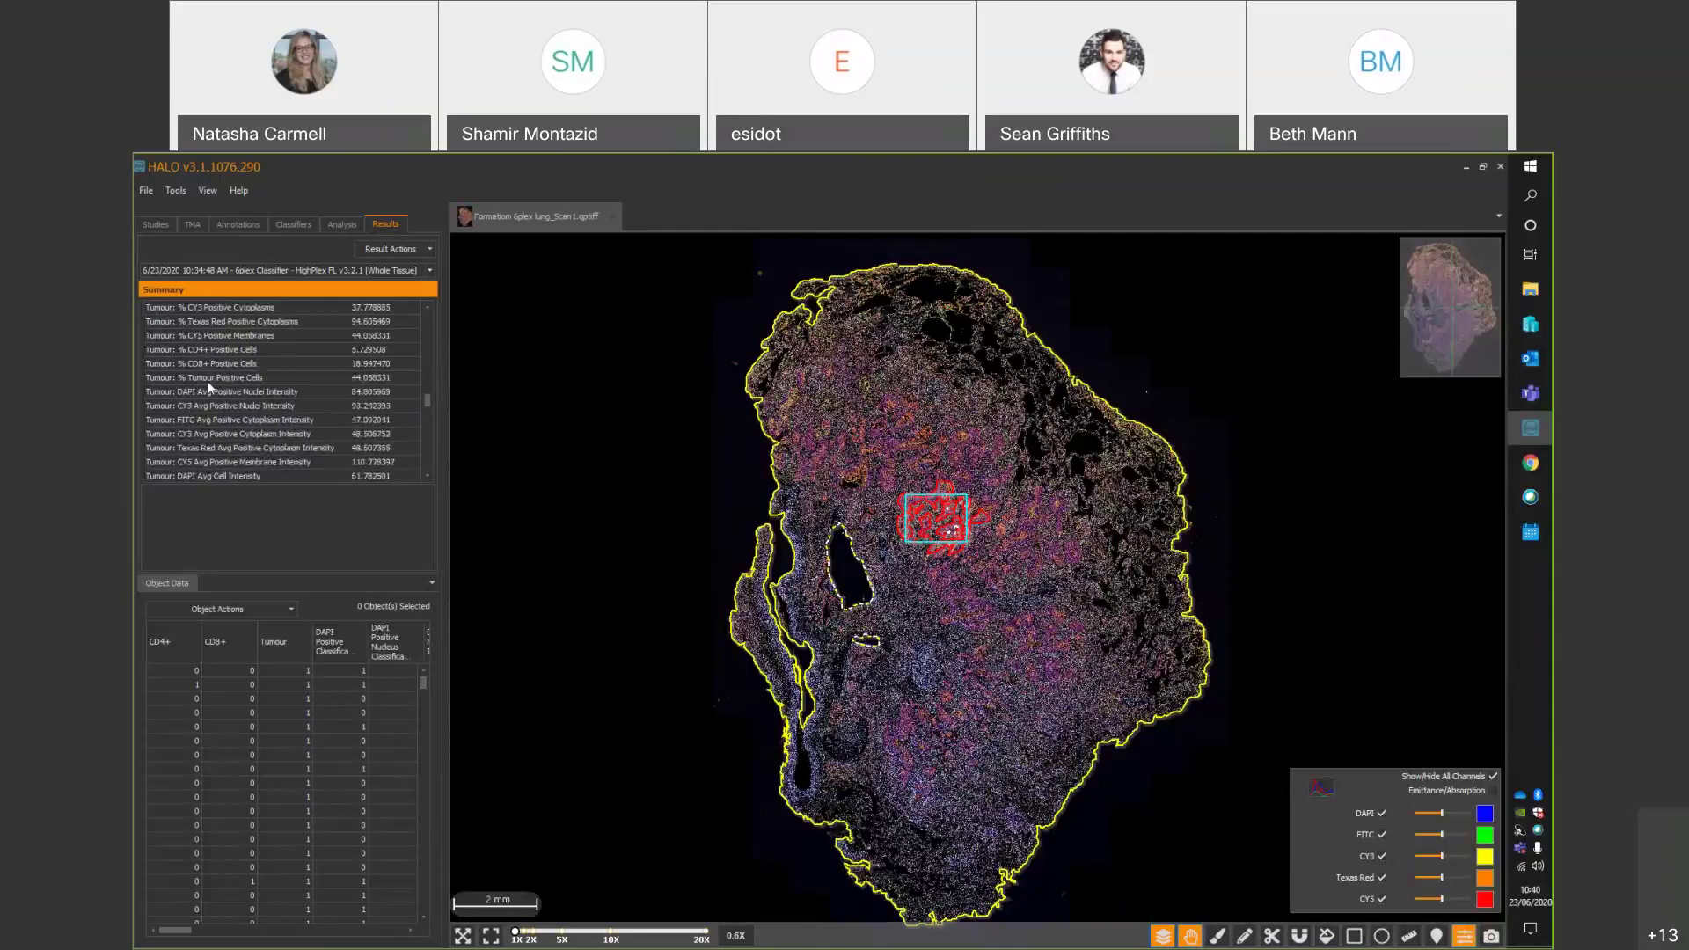
{"action": "scroll", "coordinate": [208, 385], "scroll_direction": "down", "scroll_amount": 4}
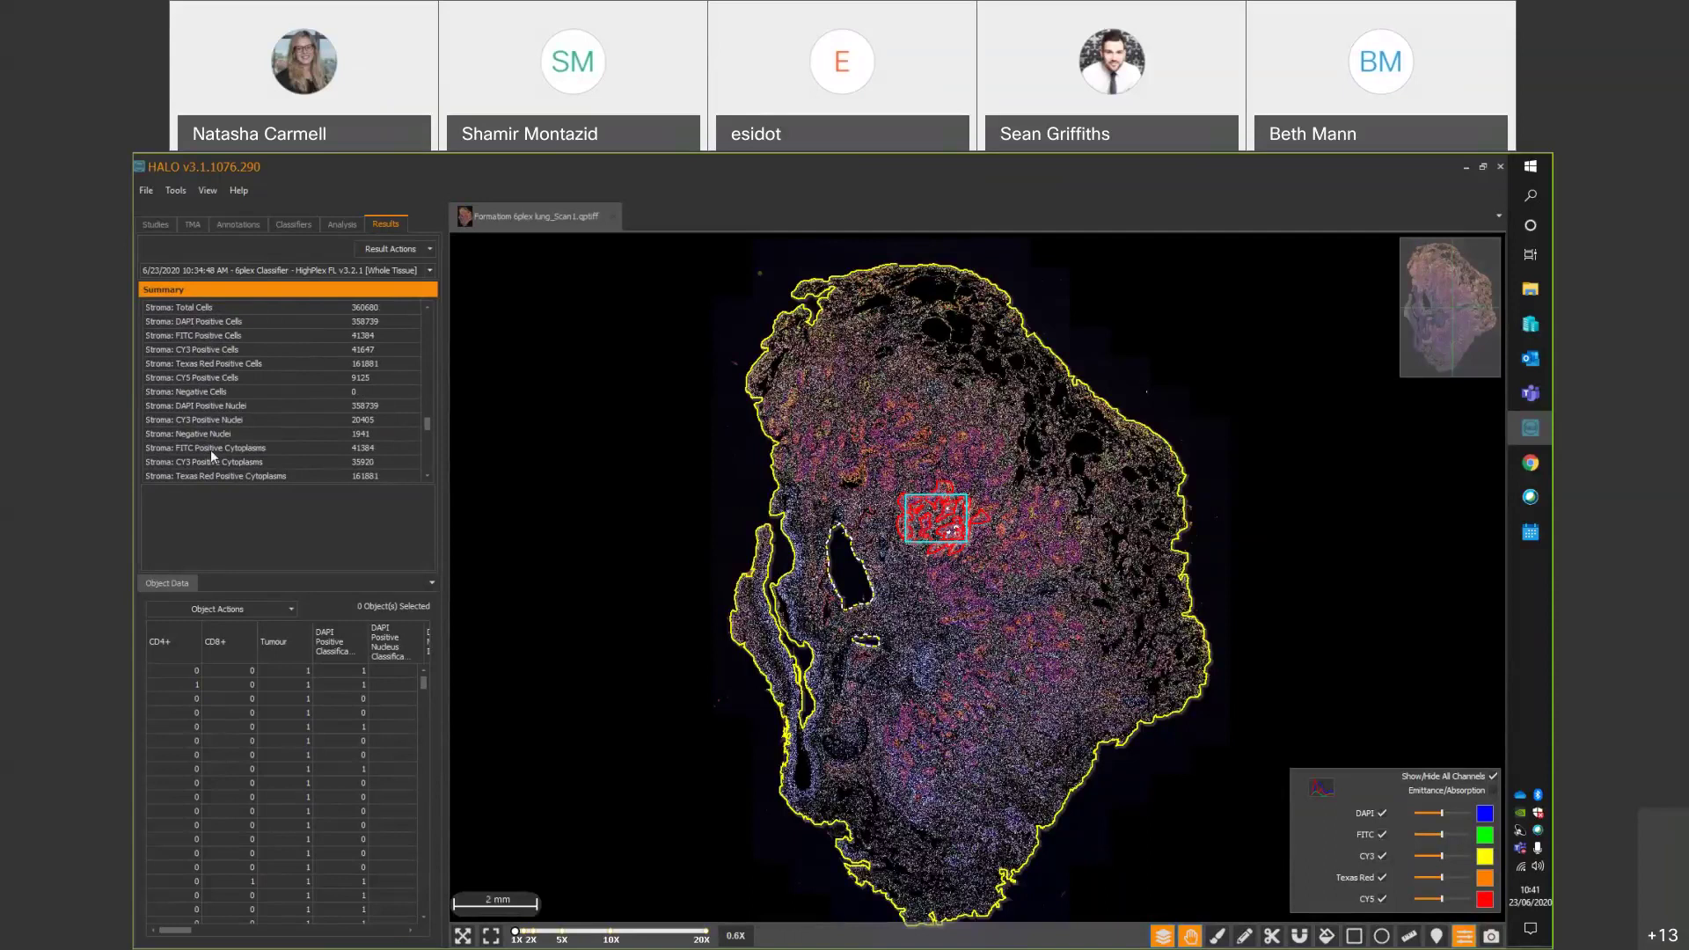
Inspect the segmented cells in the tissue up close and select individual cell records in the object data.
{"action": "left_click", "coordinate": [617, 588]}
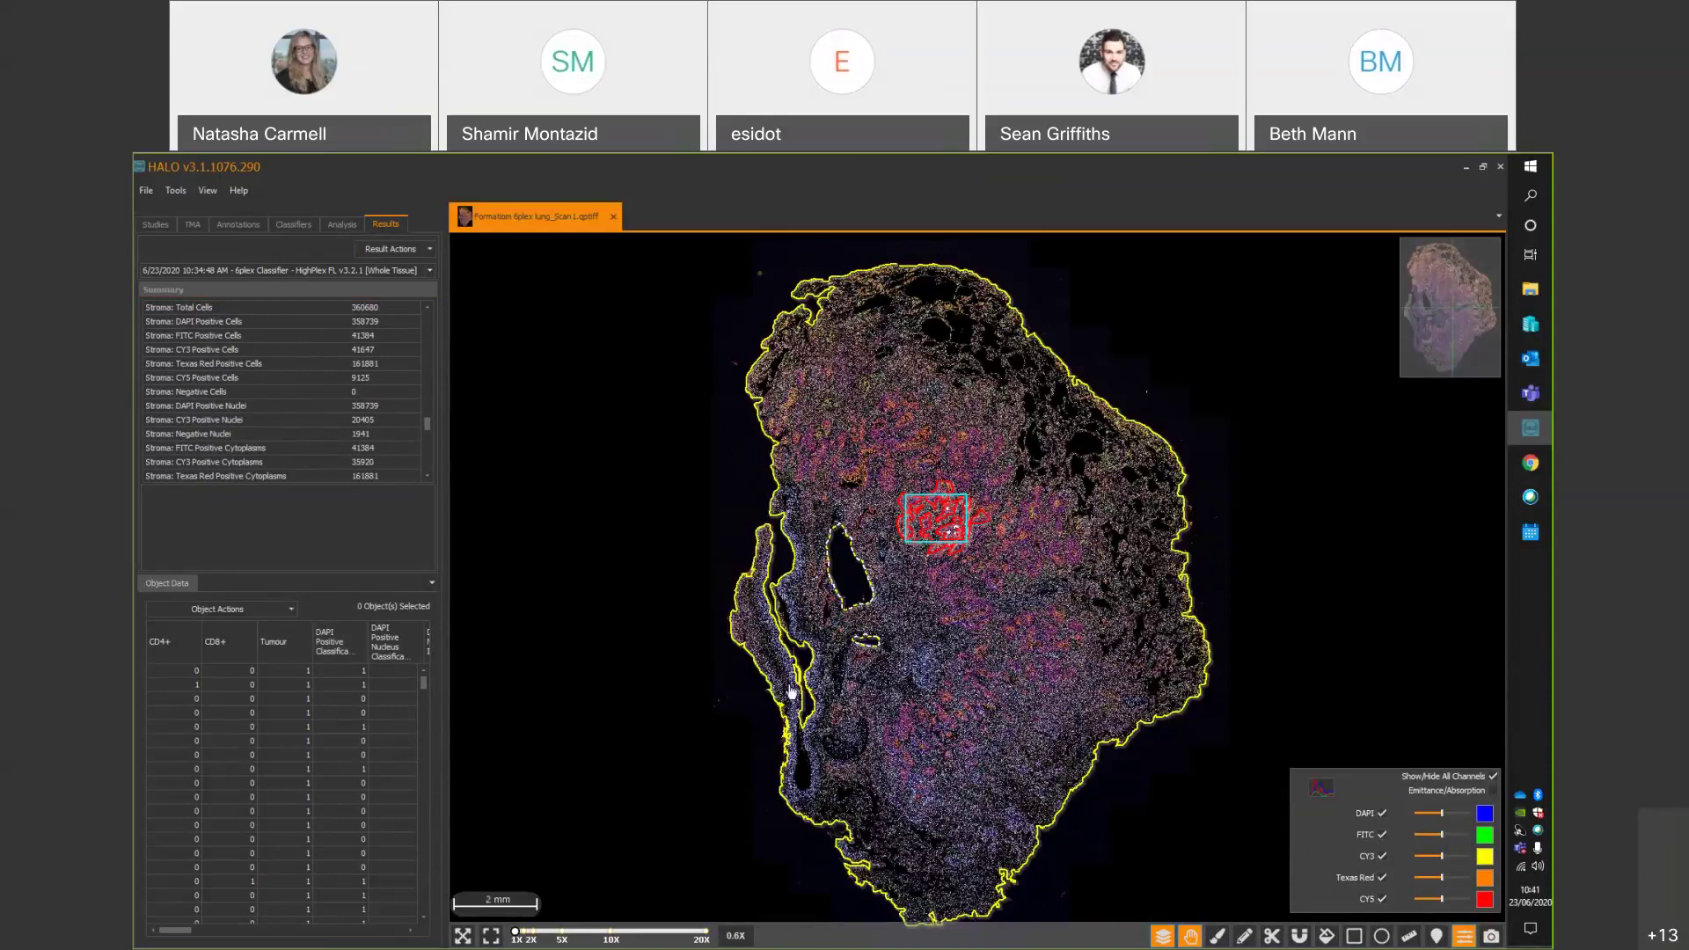
{"action": "scroll", "coordinate": [791, 693], "scroll_direction": "up", "scroll_amount": 3}
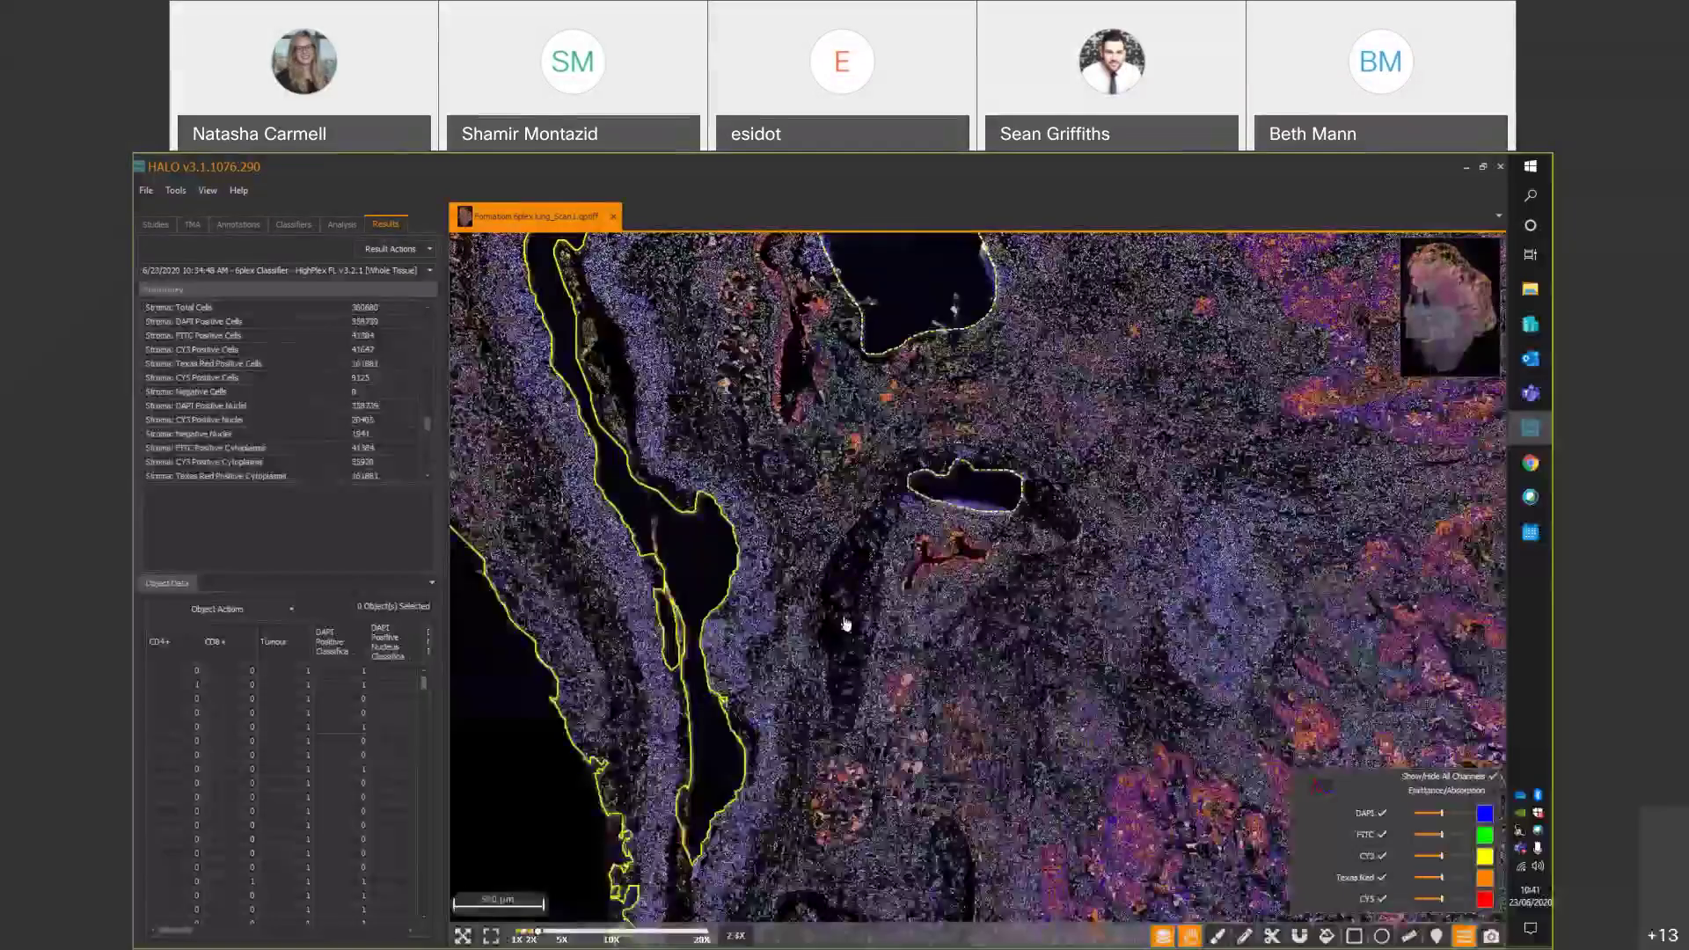
{"action": "scroll", "coordinate": [849, 580], "scroll_direction": "up", "scroll_amount": 2}
{"action": "scroll", "coordinate": [861, 545], "scroll_direction": "up", "scroll_amount": 2}
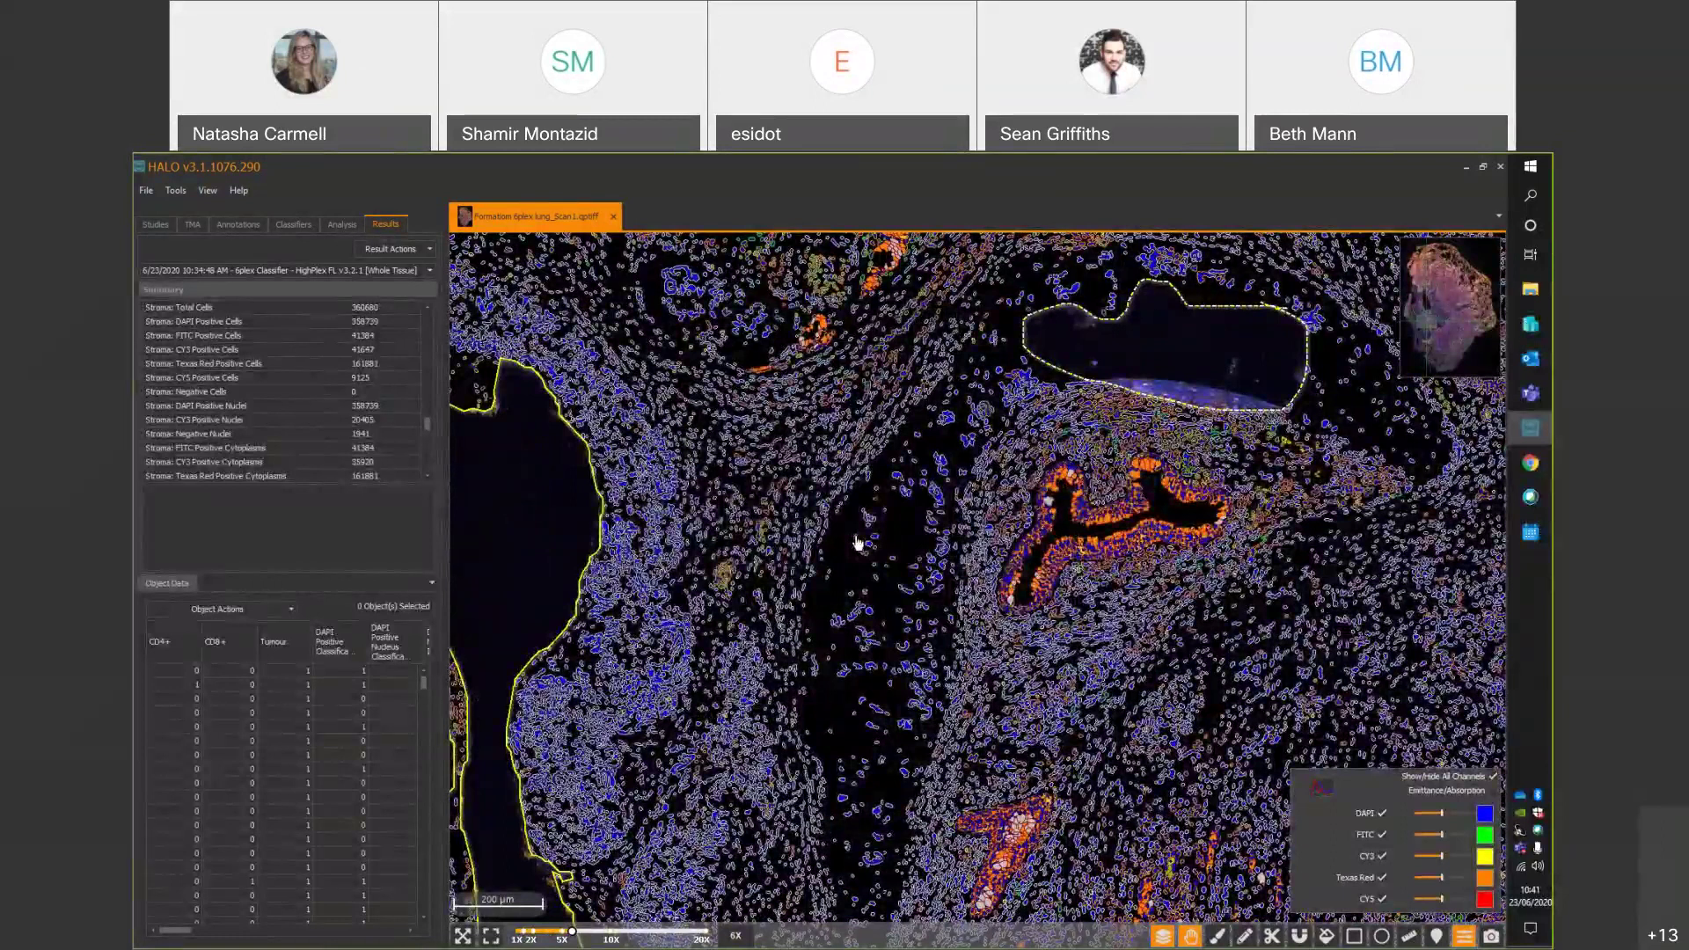
{"action": "left_click", "coordinate": [176, 686]}
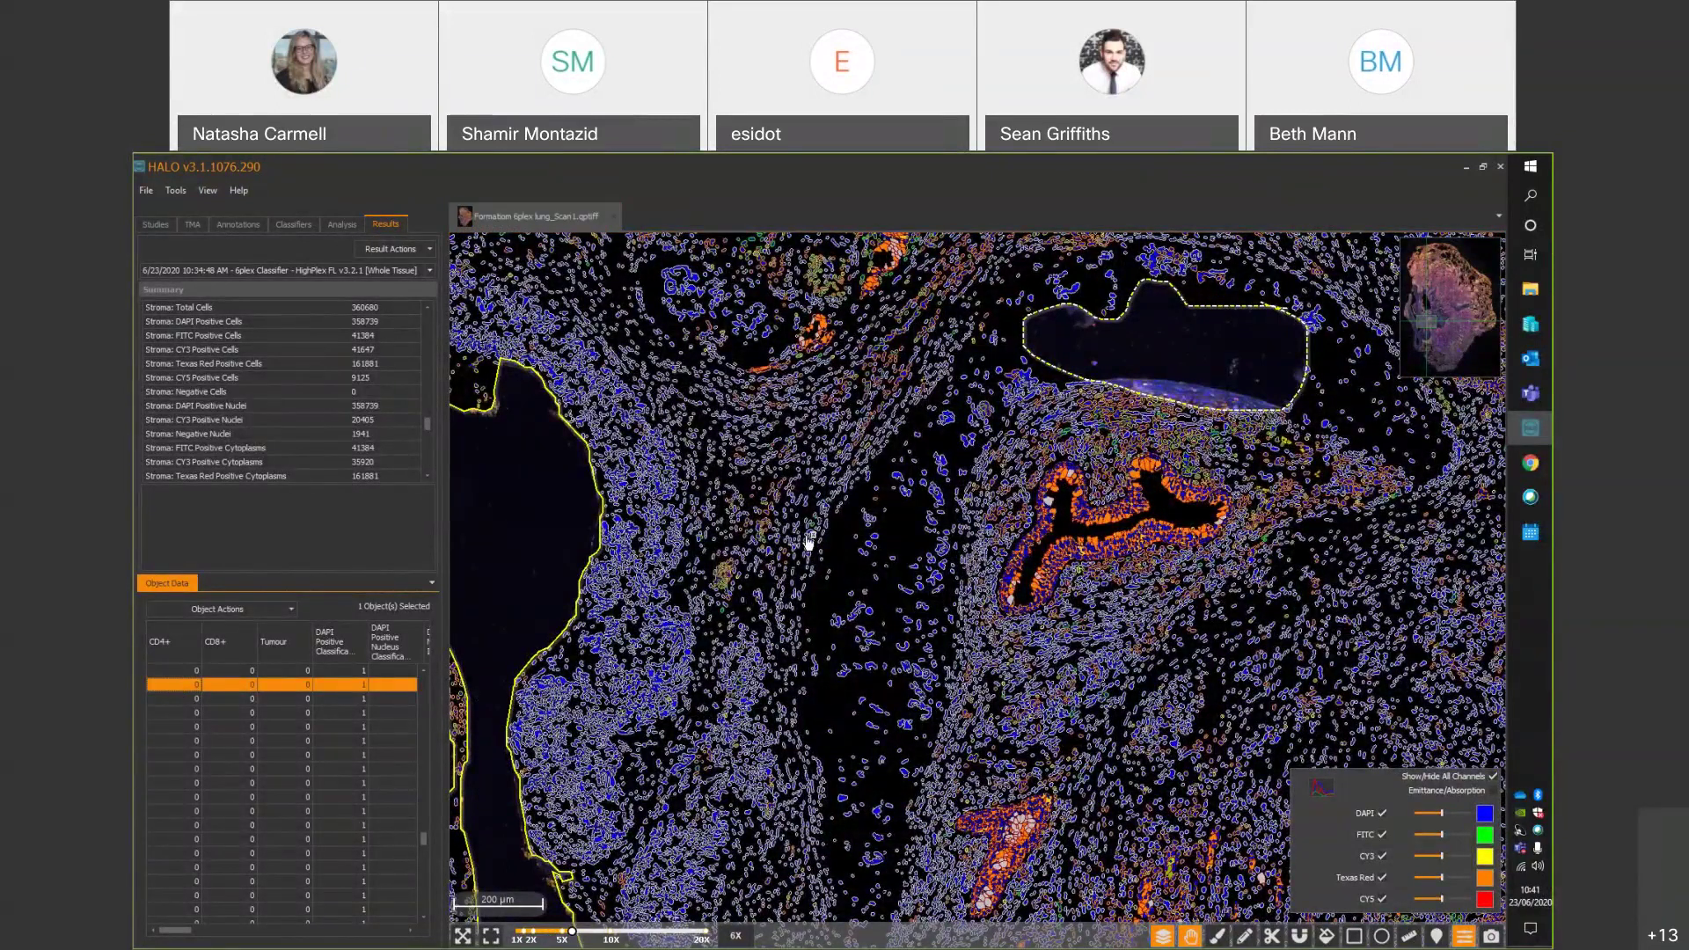
{"action": "scroll", "coordinate": [816, 545], "scroll_direction": "up", "scroll_amount": 3}
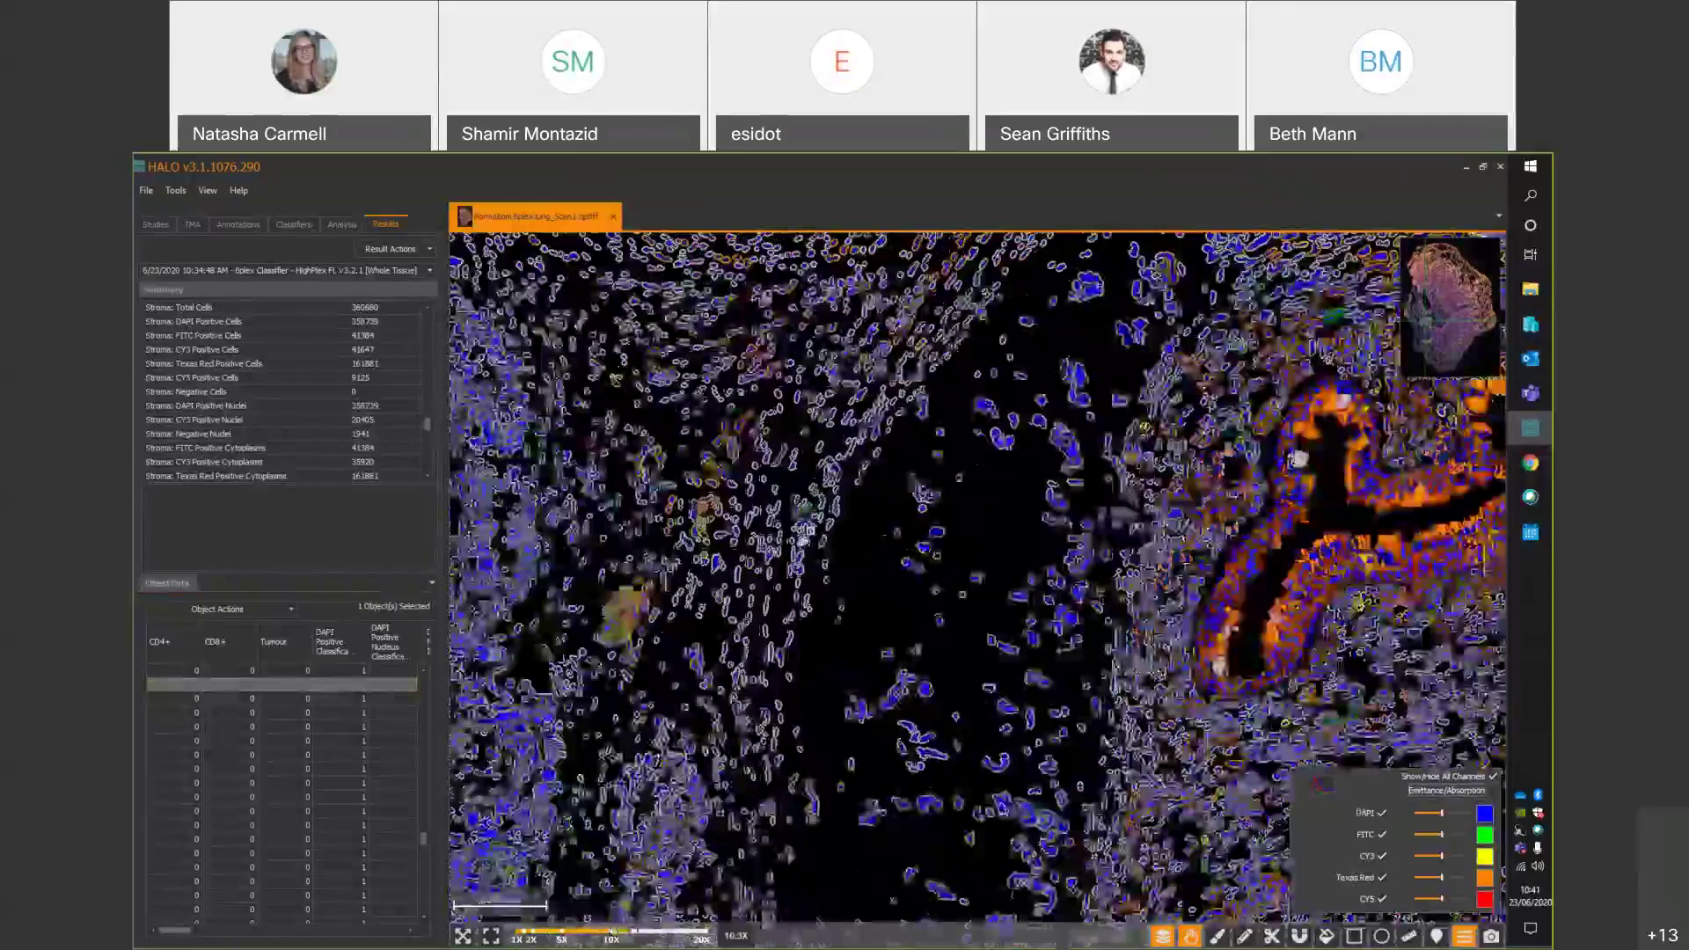
{"action": "left_click", "coordinate": [182, 698]}
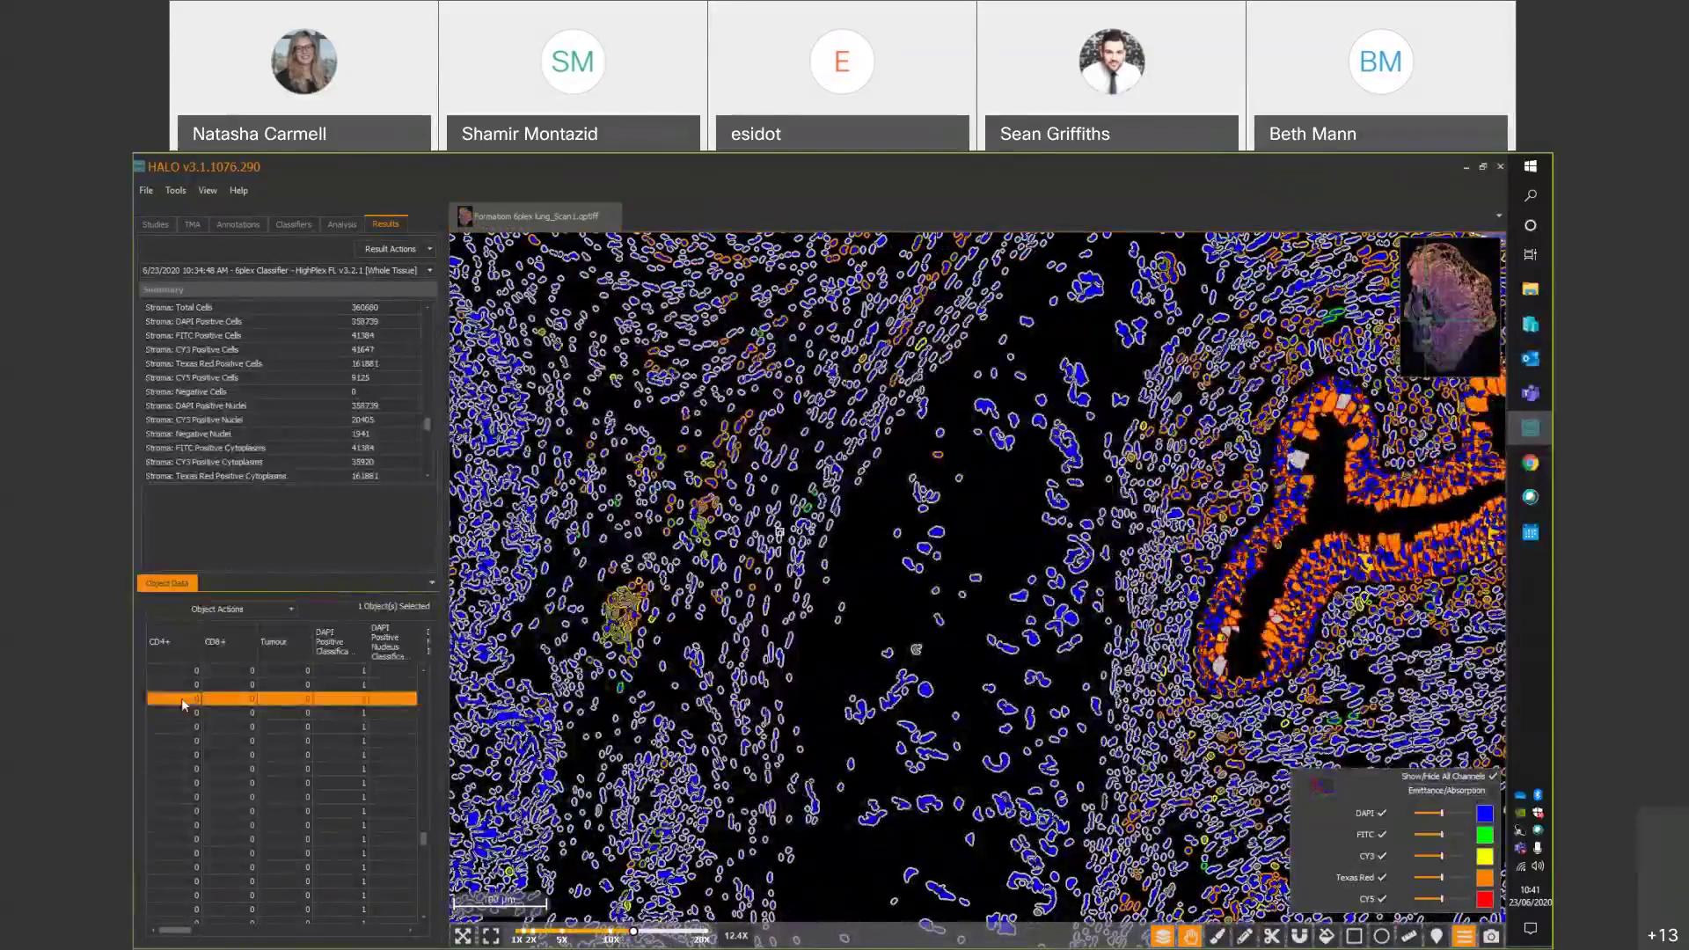
{"action": "left_click", "coordinate": [173, 714]}
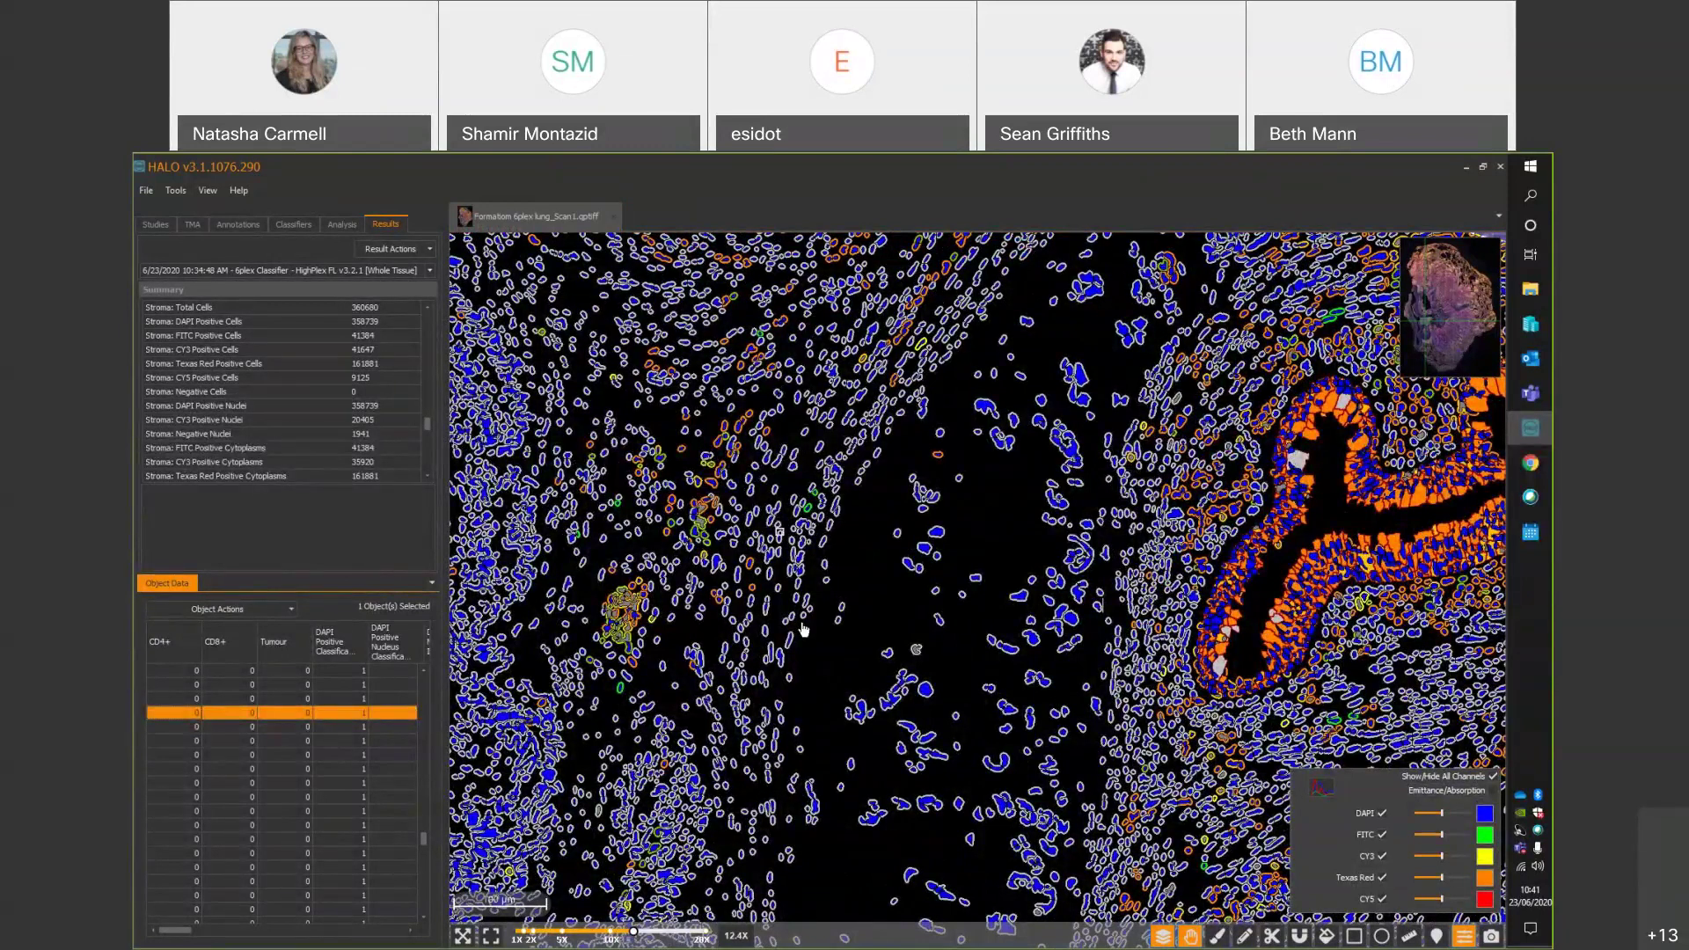
Examine the per-cell measurement columns in the object data, from the DAPI intensities through to the Classifier Label.
{"action": "scroll", "coordinate": [803, 630], "scroll_direction": "down", "scroll_amount": 5}
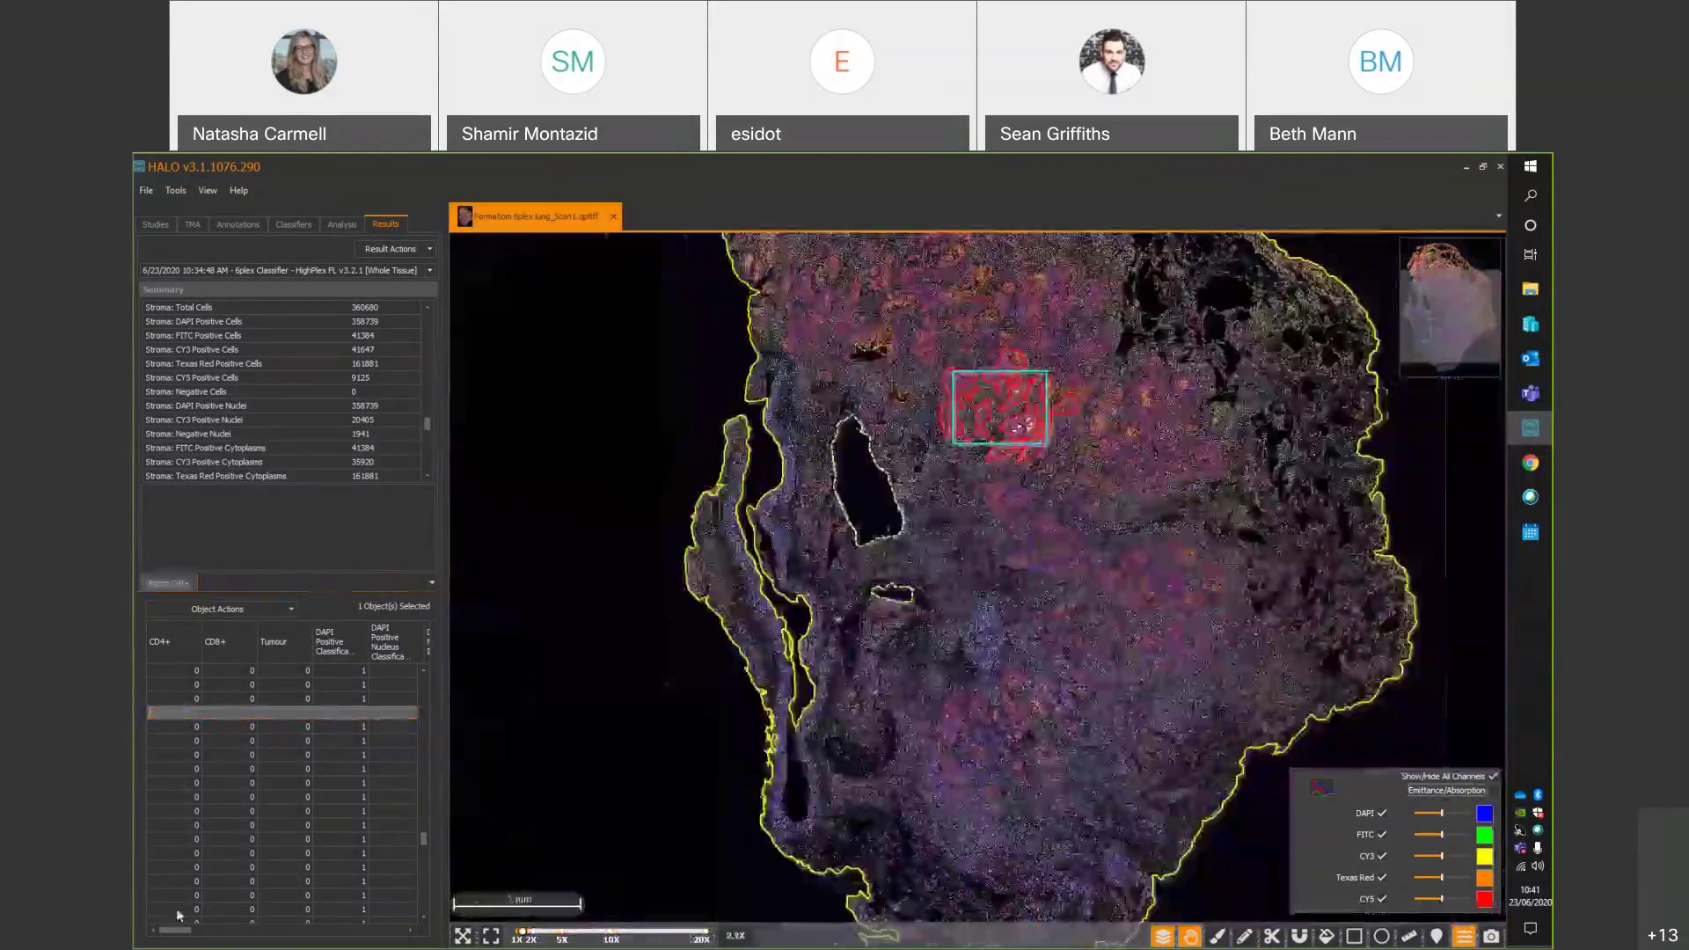
{"action": "left_click_drag", "start_coordinate": [167, 930], "coordinate": [180, 935]}
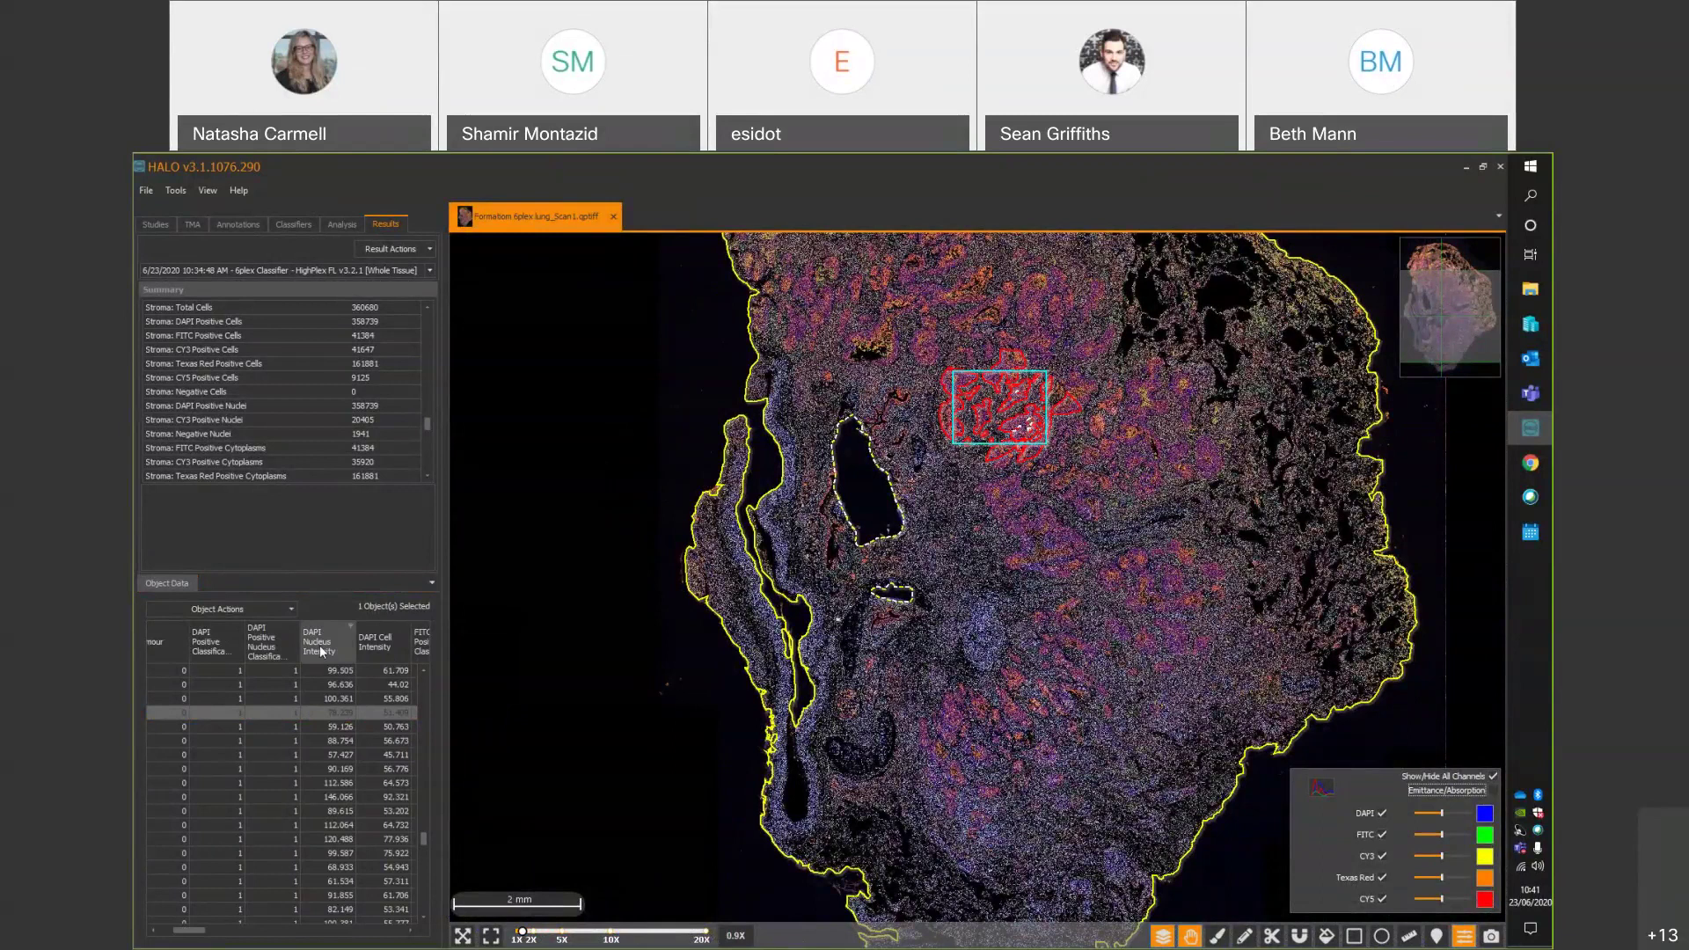
{"action": "left_click_drag", "start_coordinate": [192, 936], "coordinate": [202, 937]}
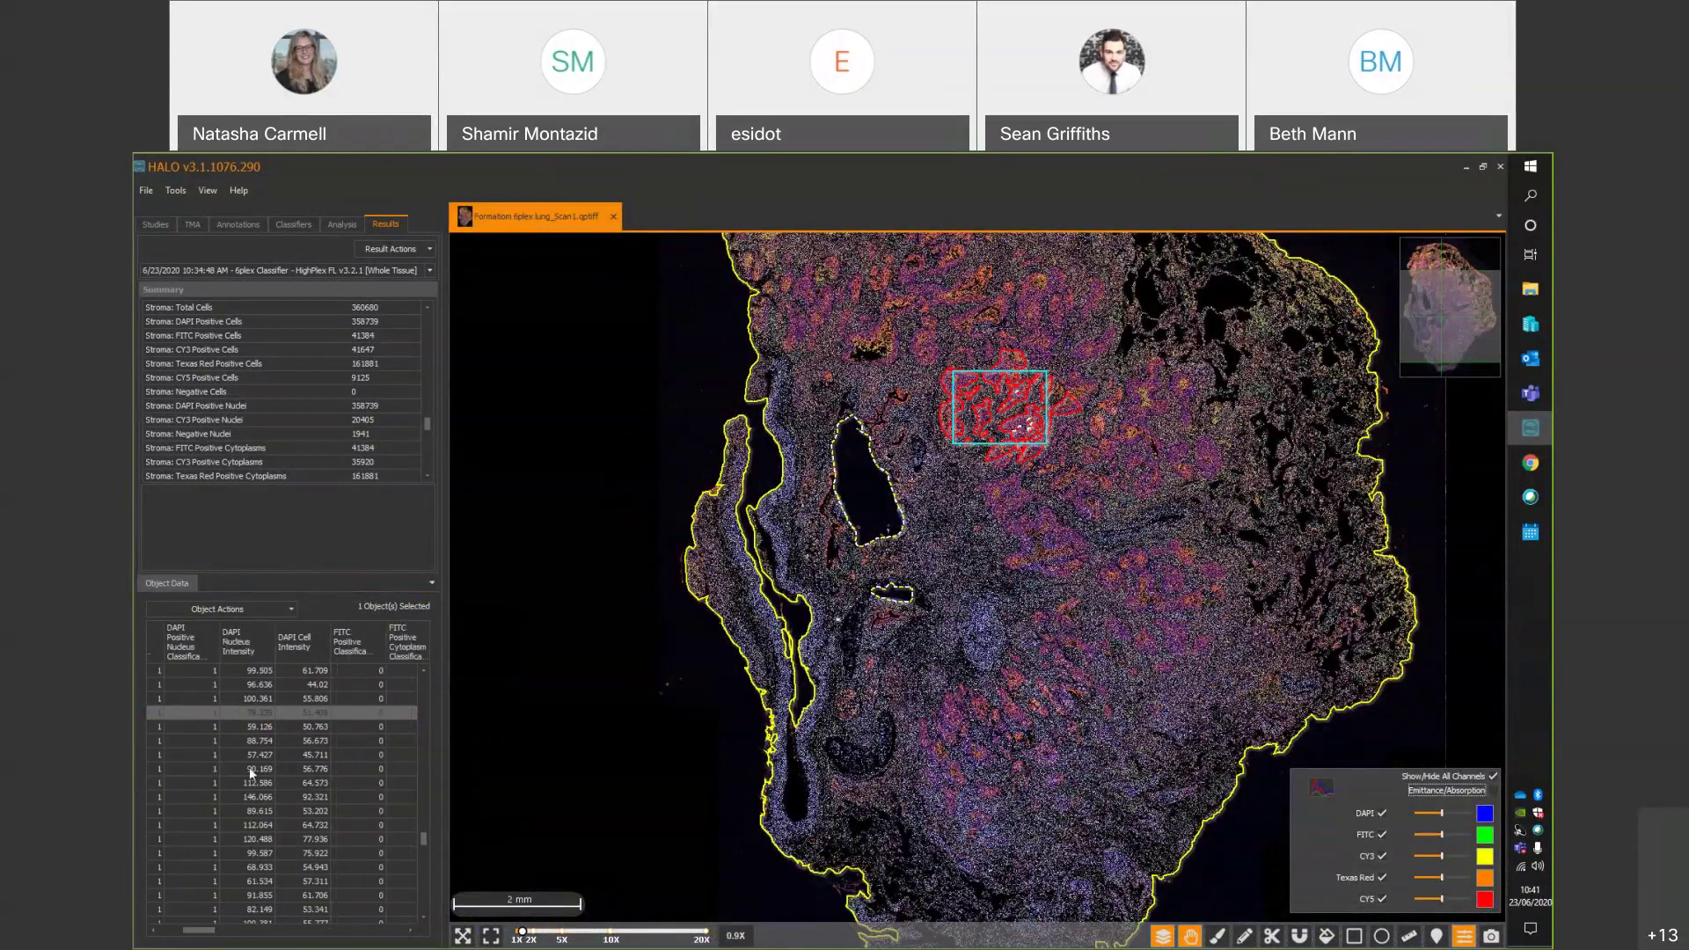
{"action": "left_click_drag", "start_coordinate": [202, 936], "coordinate": [361, 930]}
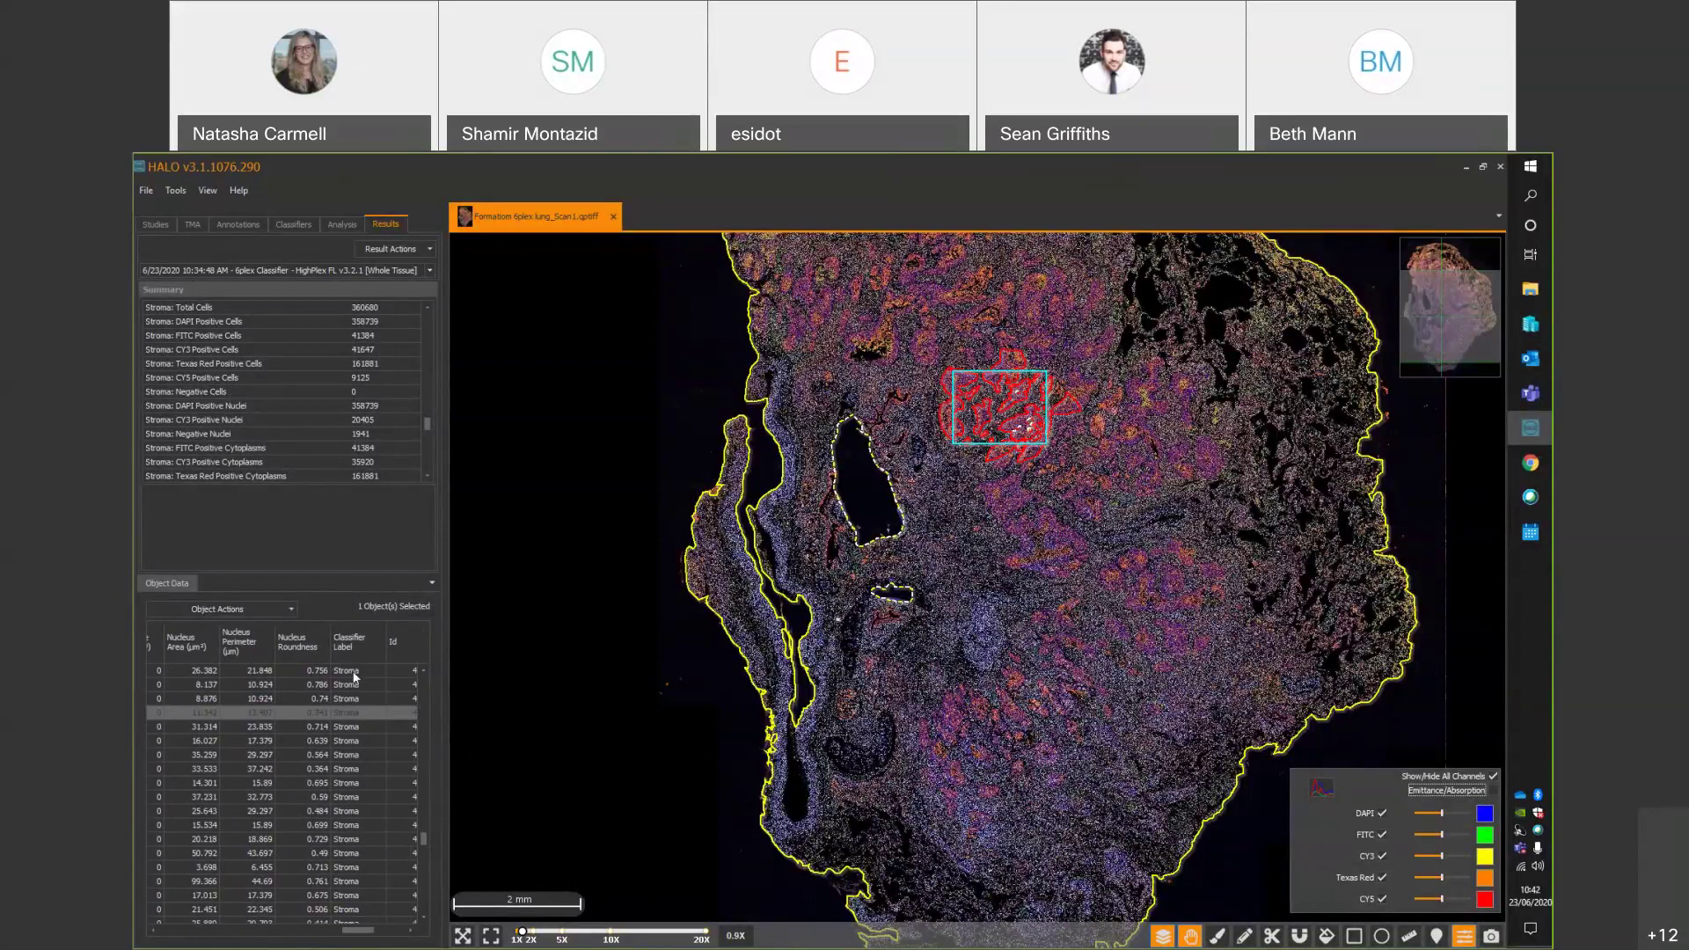
Filter the object data by the Tumour classifier label and clear that filter again.
{"action": "left_click", "coordinate": [379, 628]}
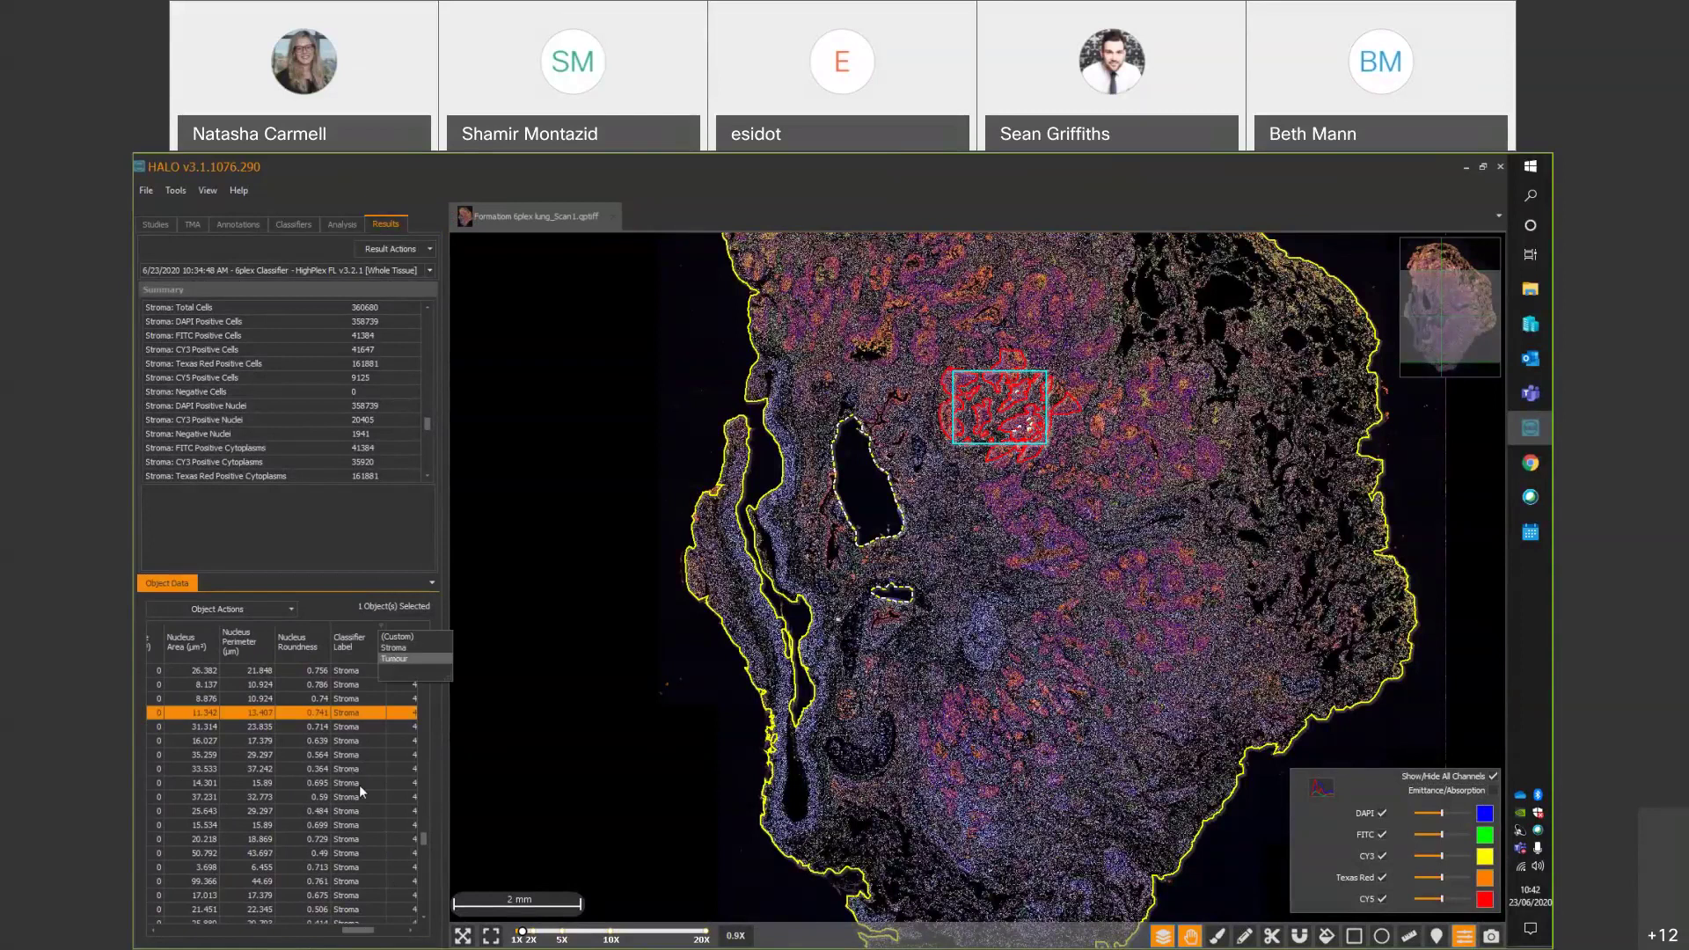
{"action": "left_click", "coordinate": [394, 661]}
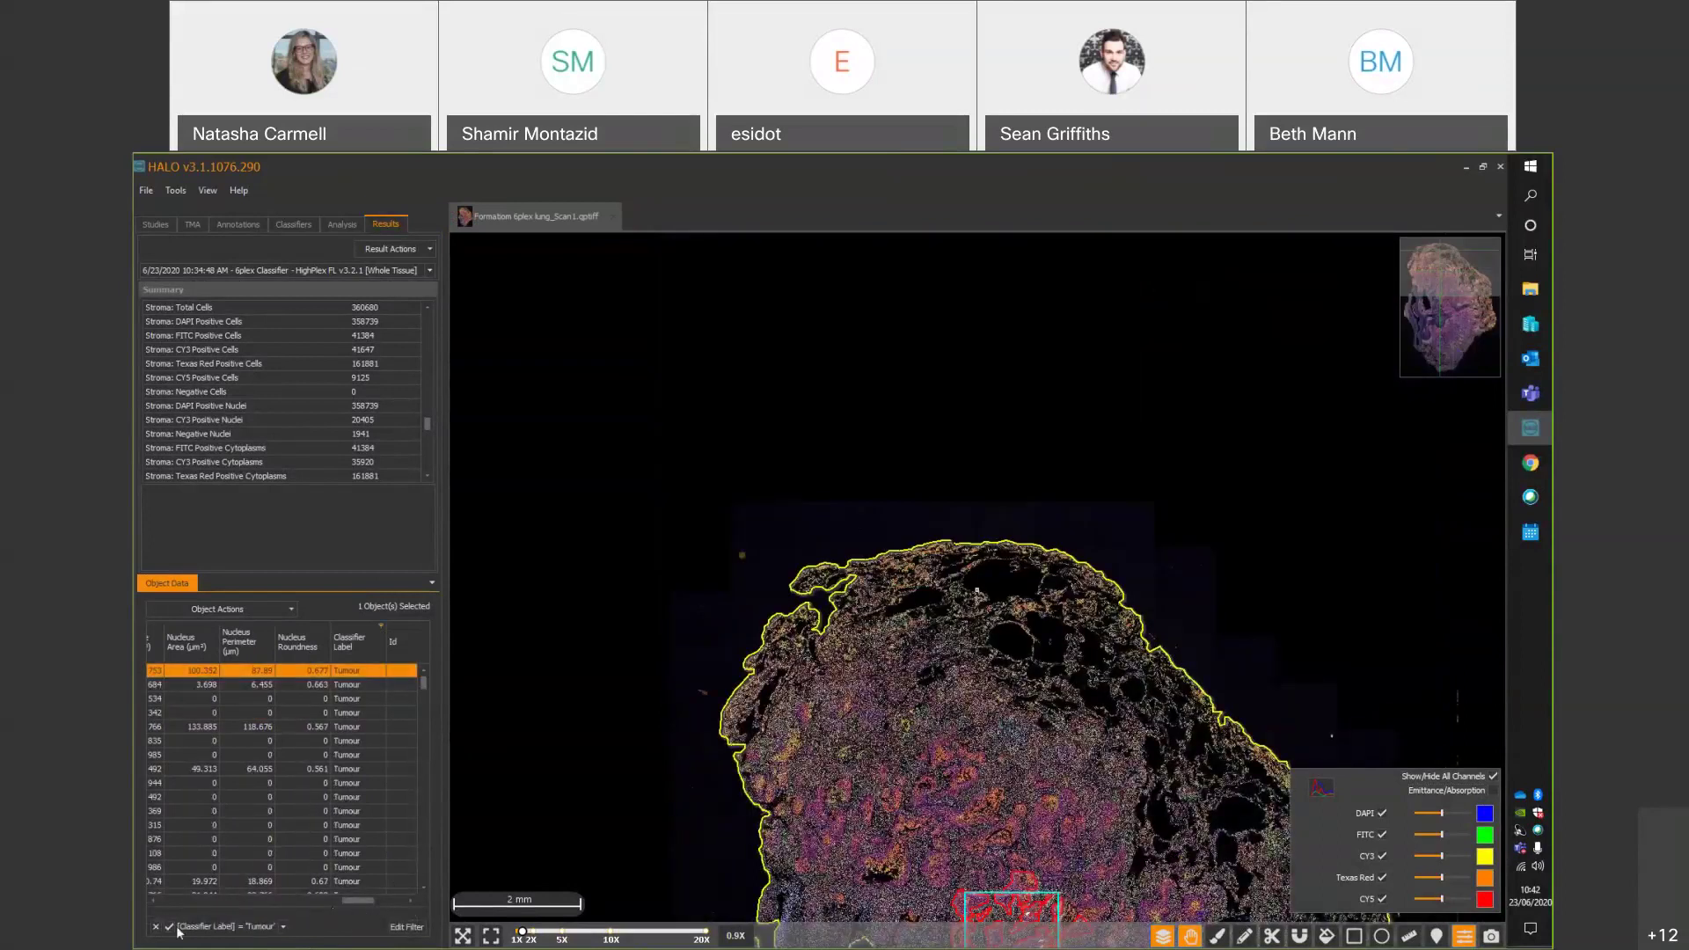
{"action": "left_click_drag", "start_coordinate": [356, 899], "coordinate": [175, 900]}
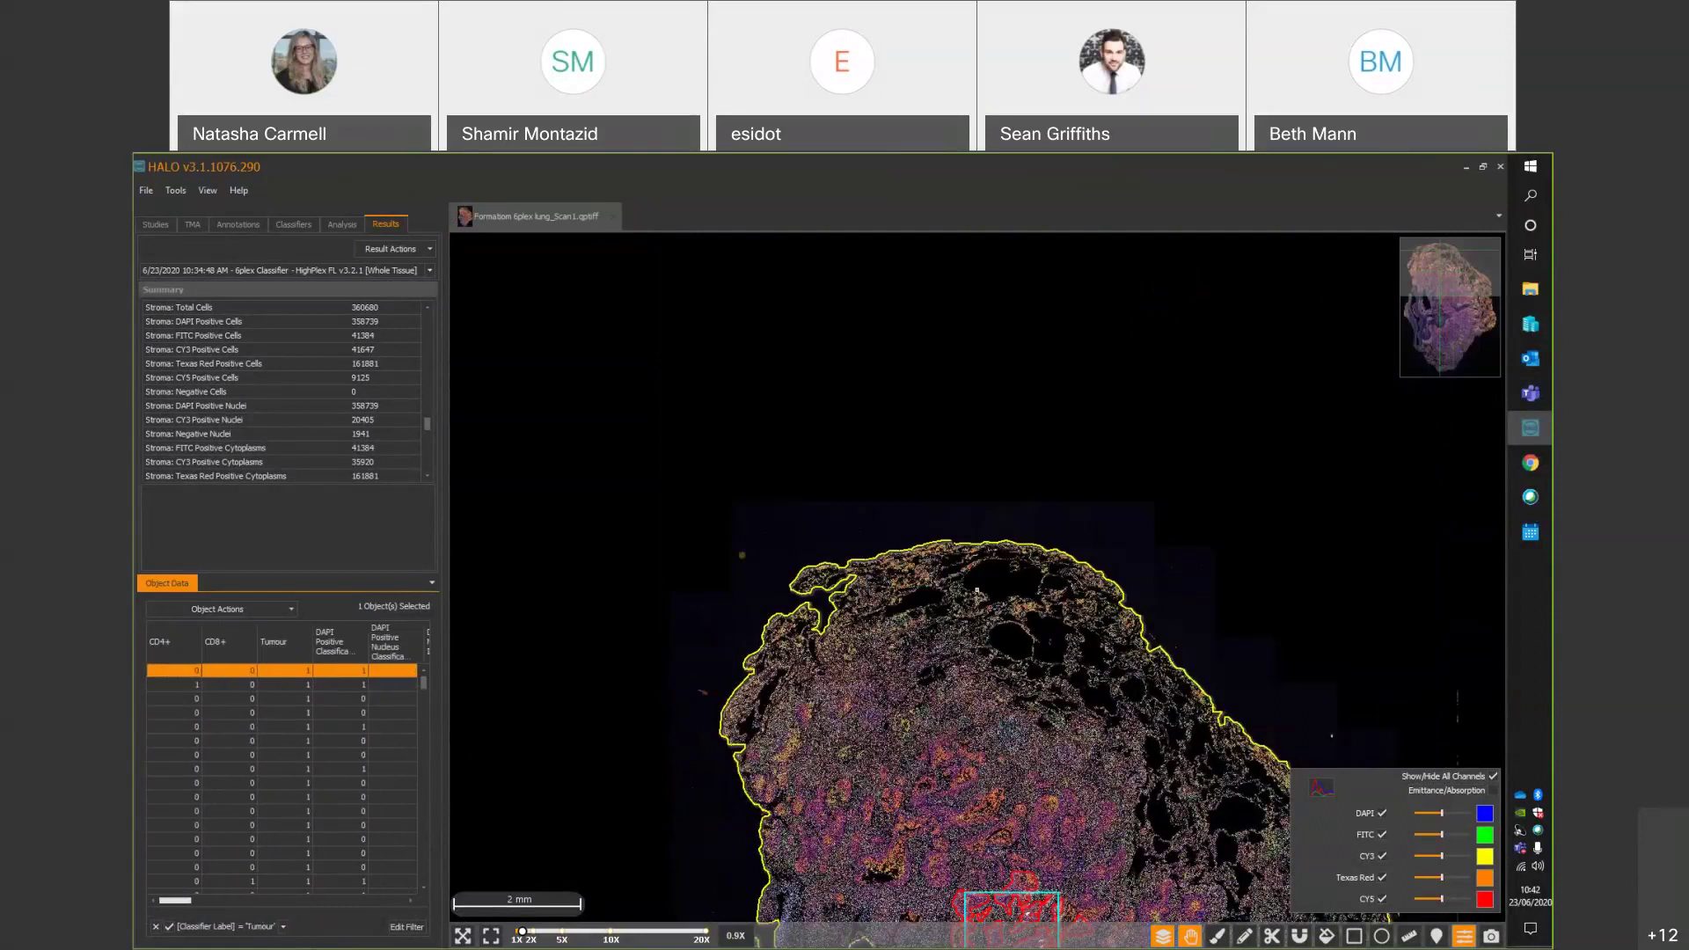
{"action": "left_click", "coordinate": [156, 926]}
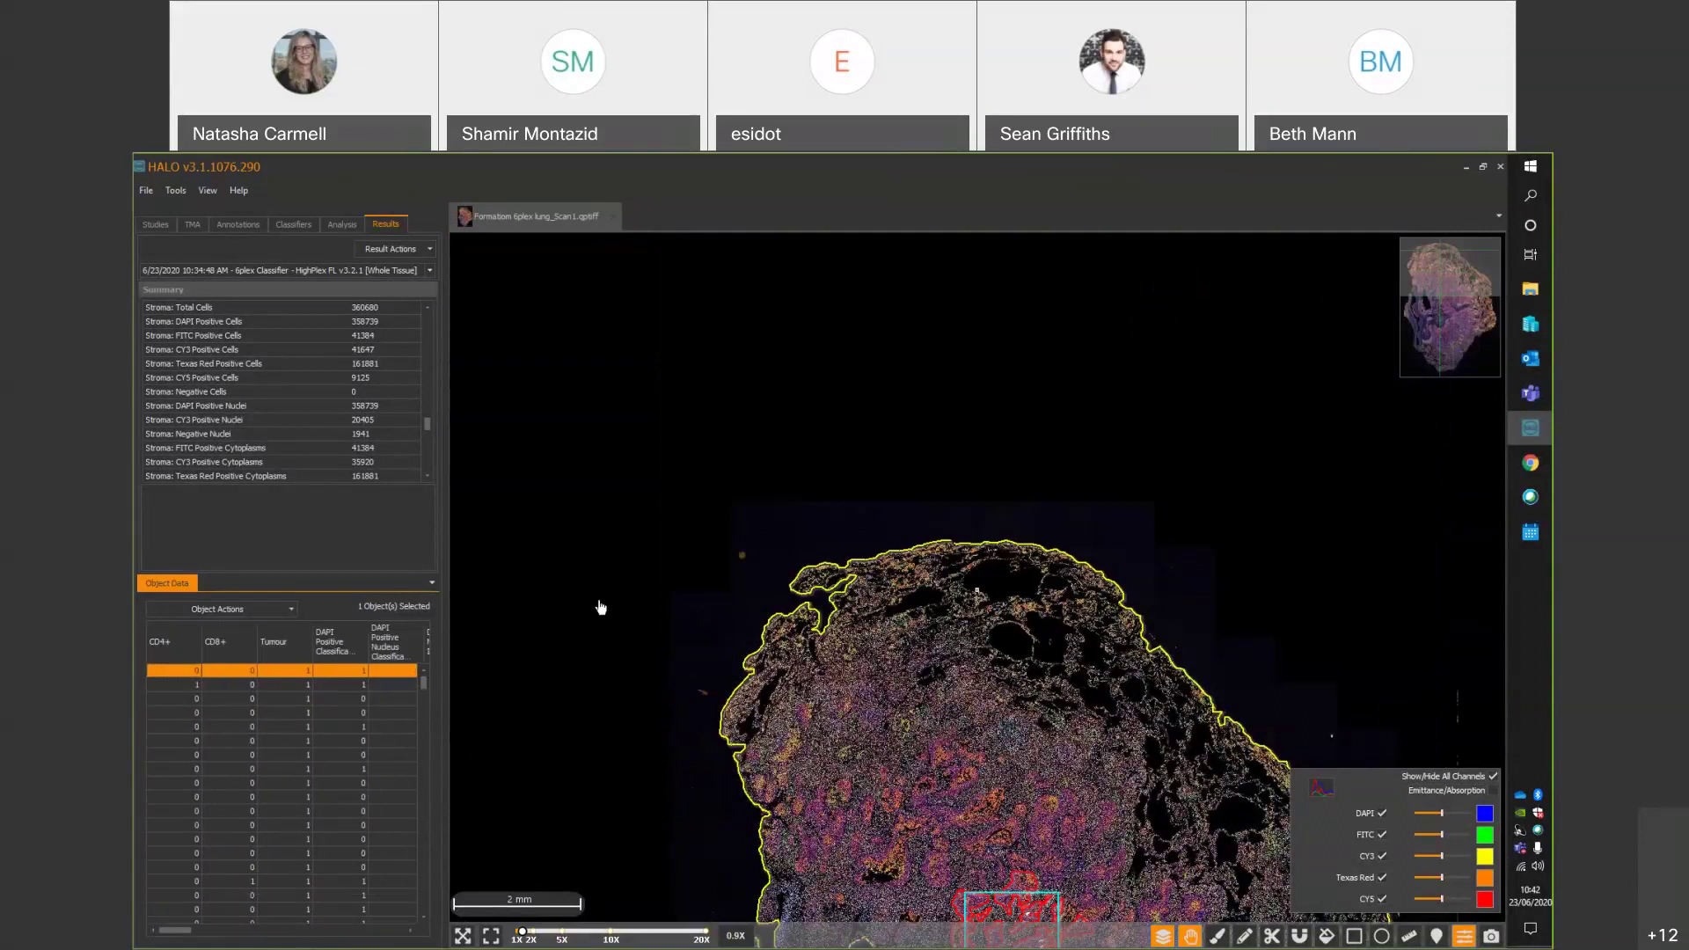
Filter the object data to cells whose CD4+ value is 1.
{"action": "scroll", "coordinate": [601, 606], "scroll_direction": "down", "scroll_amount": 4}
{"action": "left_click_drag", "start_coordinate": [651, 735], "coordinate": [691, 458]}
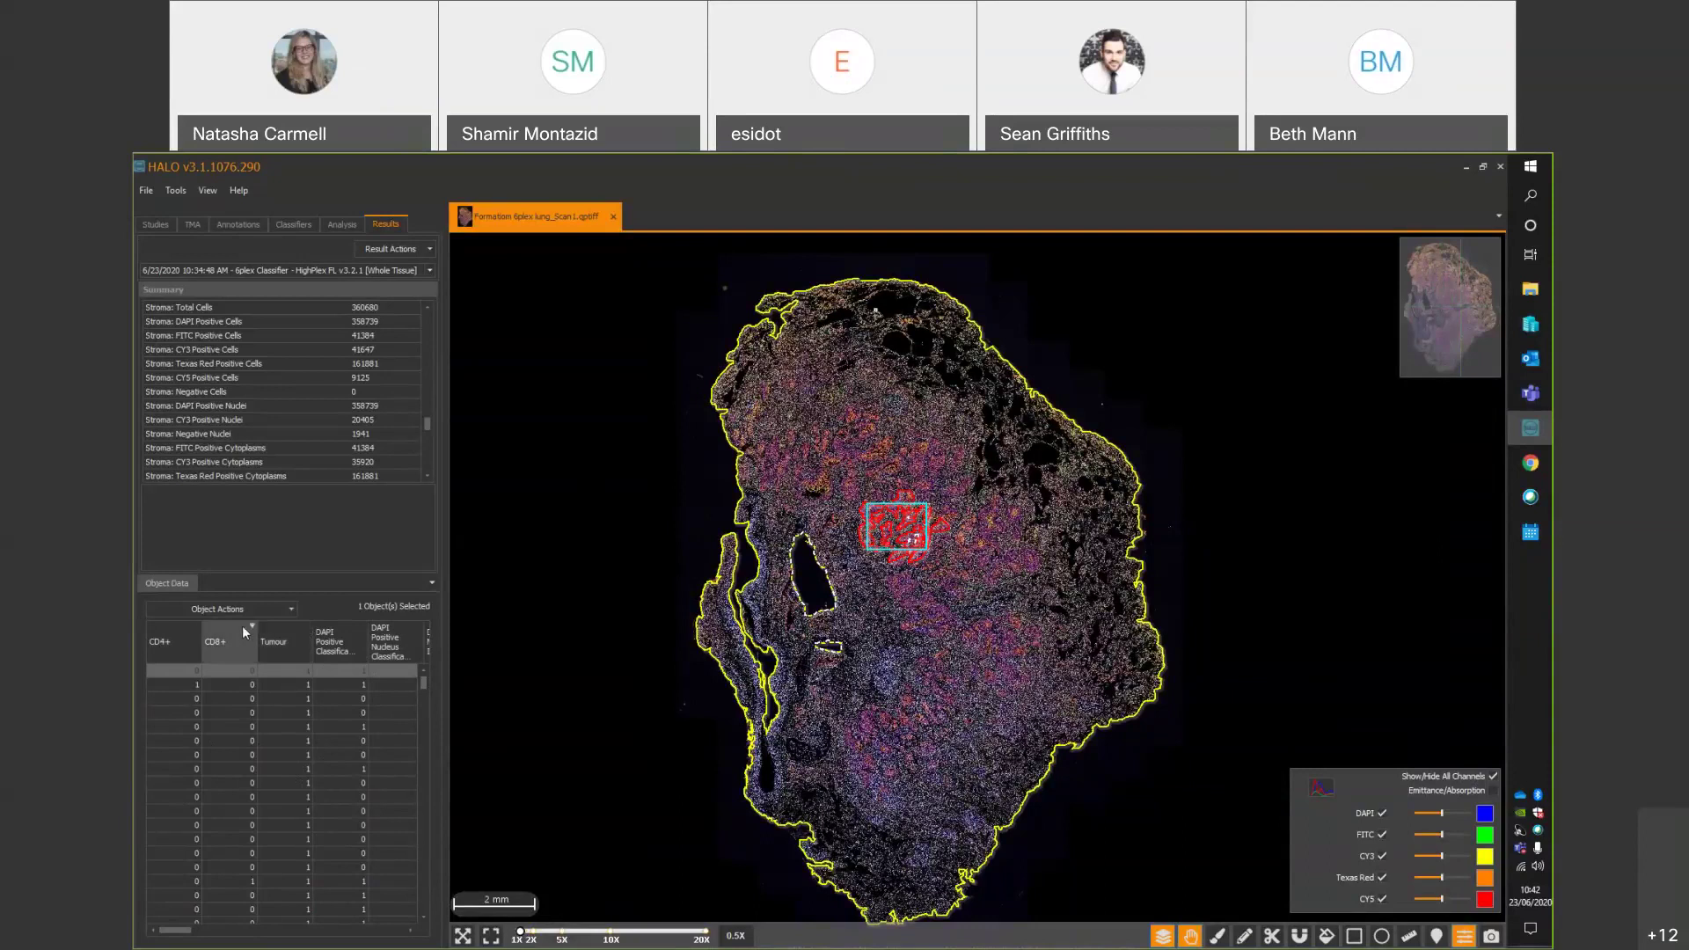
{"action": "left_click", "coordinate": [197, 625]}
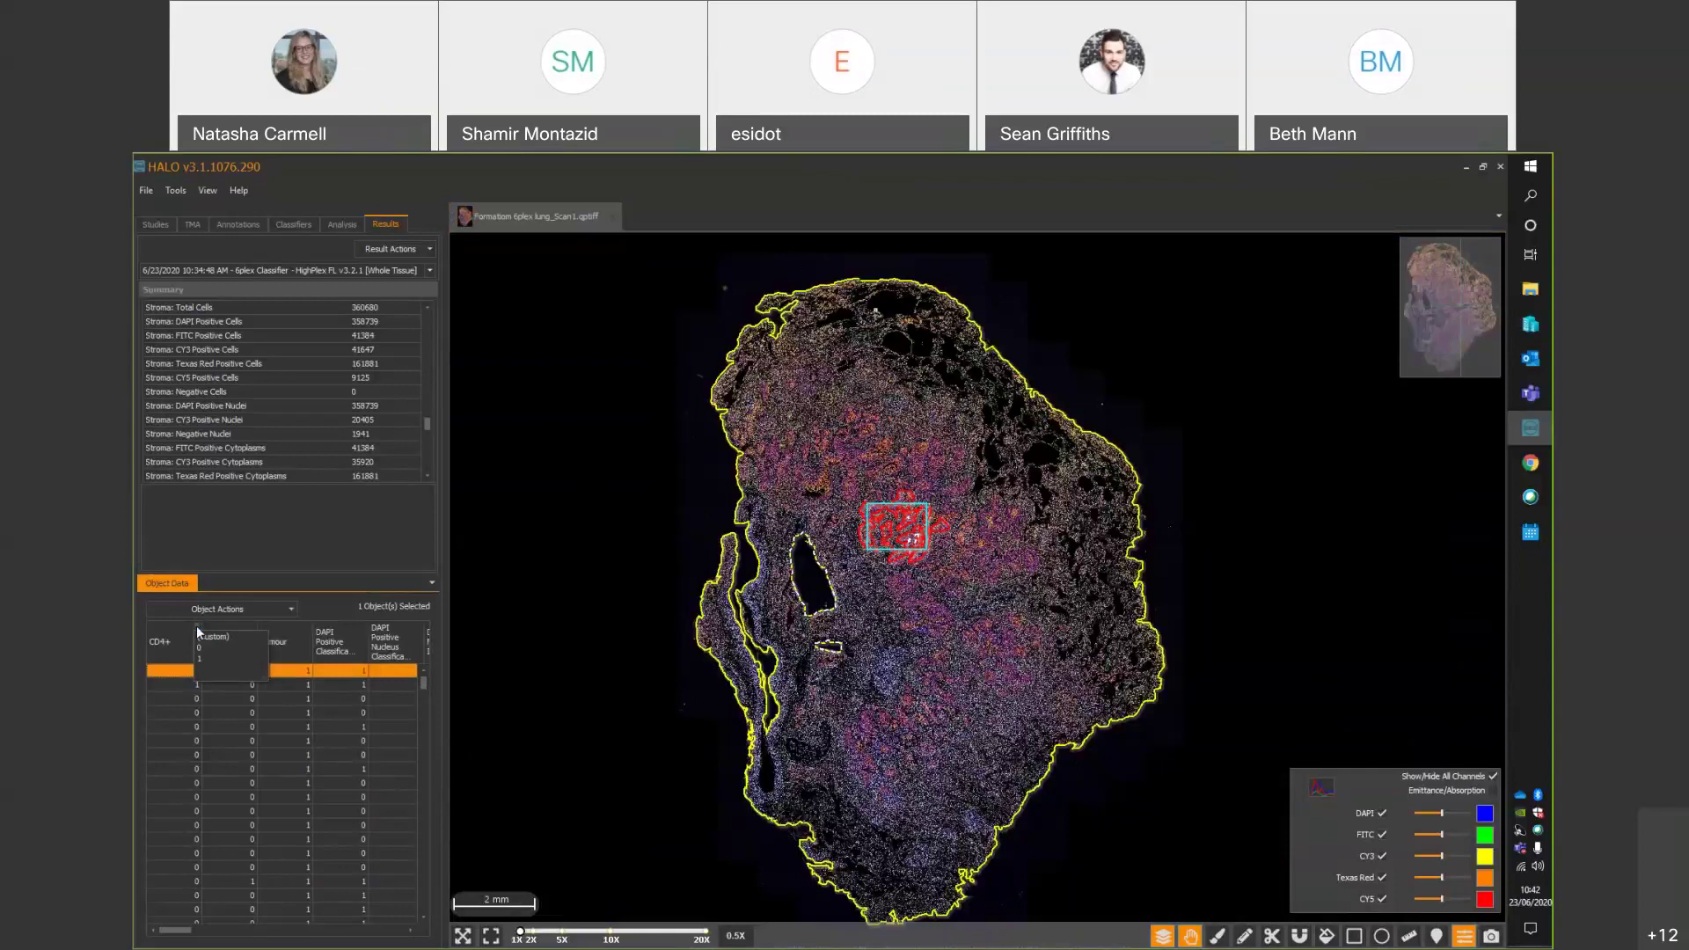
{"action": "left_click", "coordinate": [220, 608]}
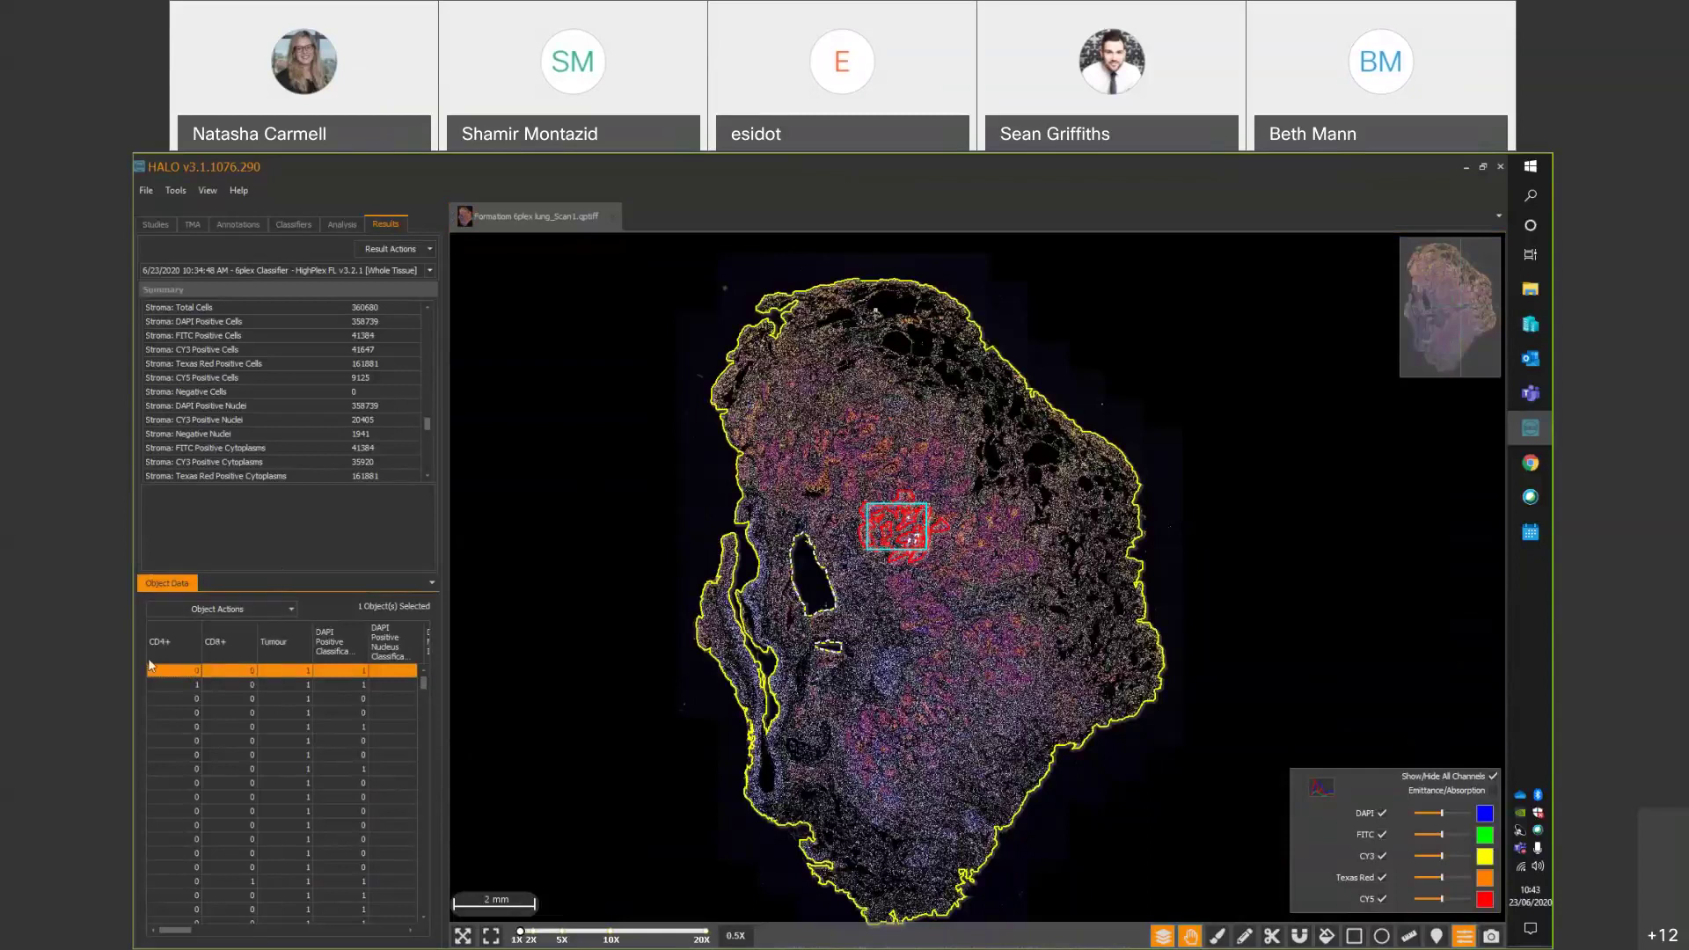
{"action": "left_click", "coordinate": [194, 627]}
{"action": "left_click", "coordinate": [204, 658]}
Create a spatial plot of the filtered cells with the point series named CD4+ and inspect their distribution up close.
{"action": "left_click", "coordinate": [291, 610]}
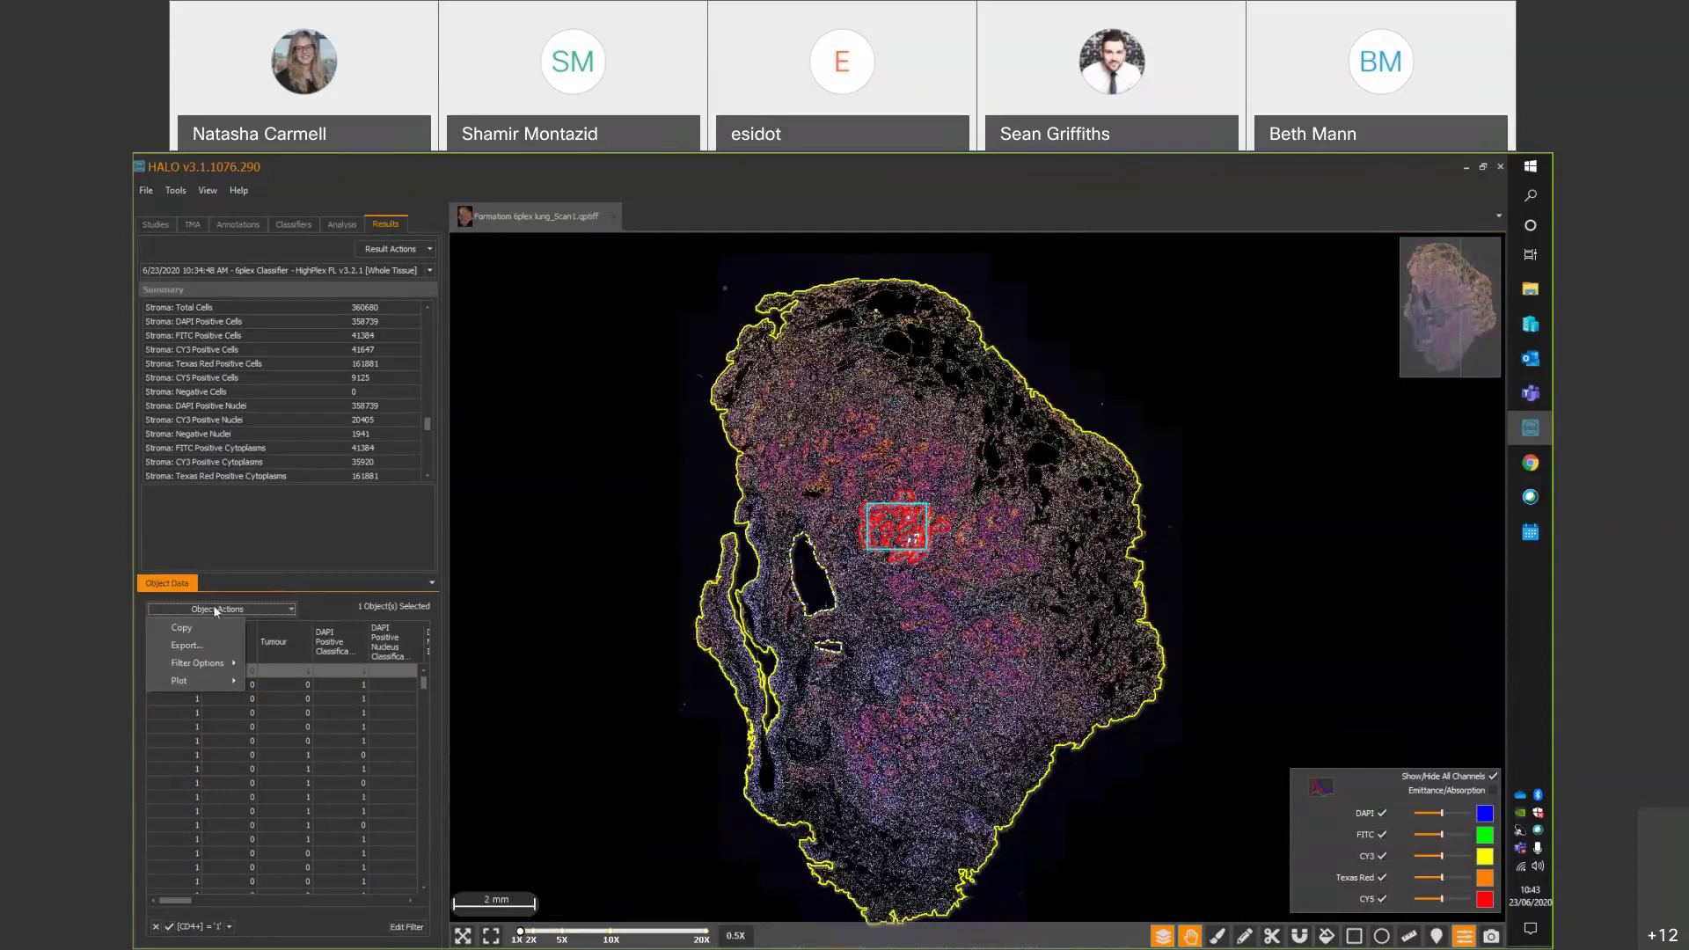
{"action": "mouse_move", "coordinate": [195, 683]}
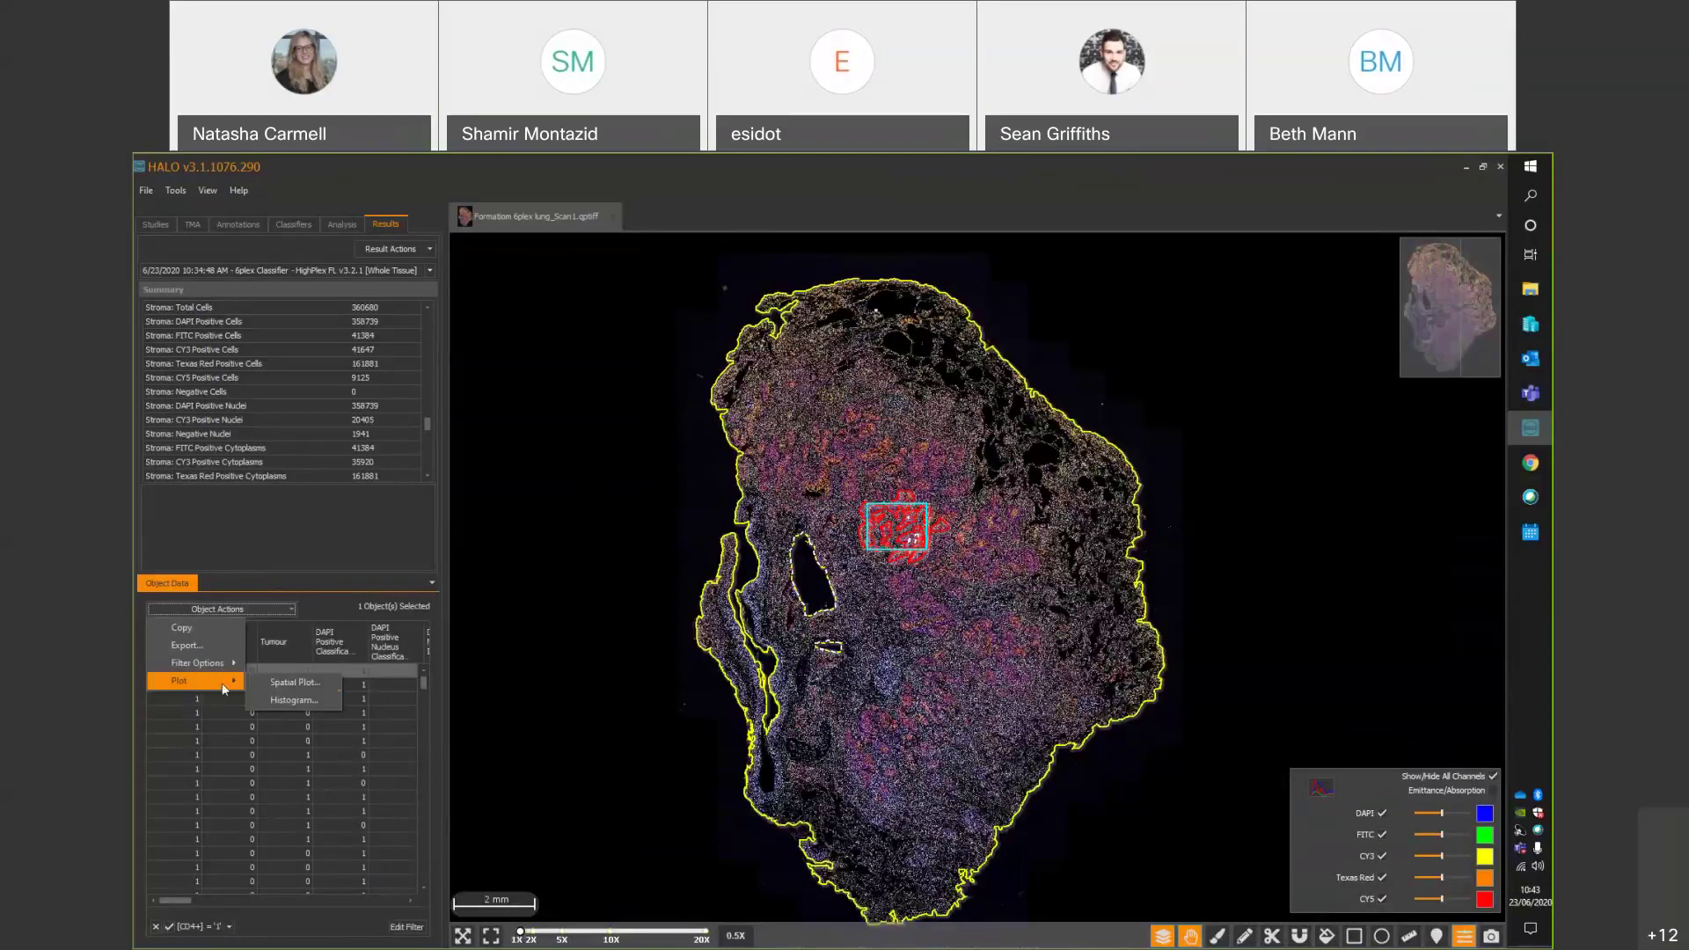
{"action": "left_click", "coordinate": [277, 683]}
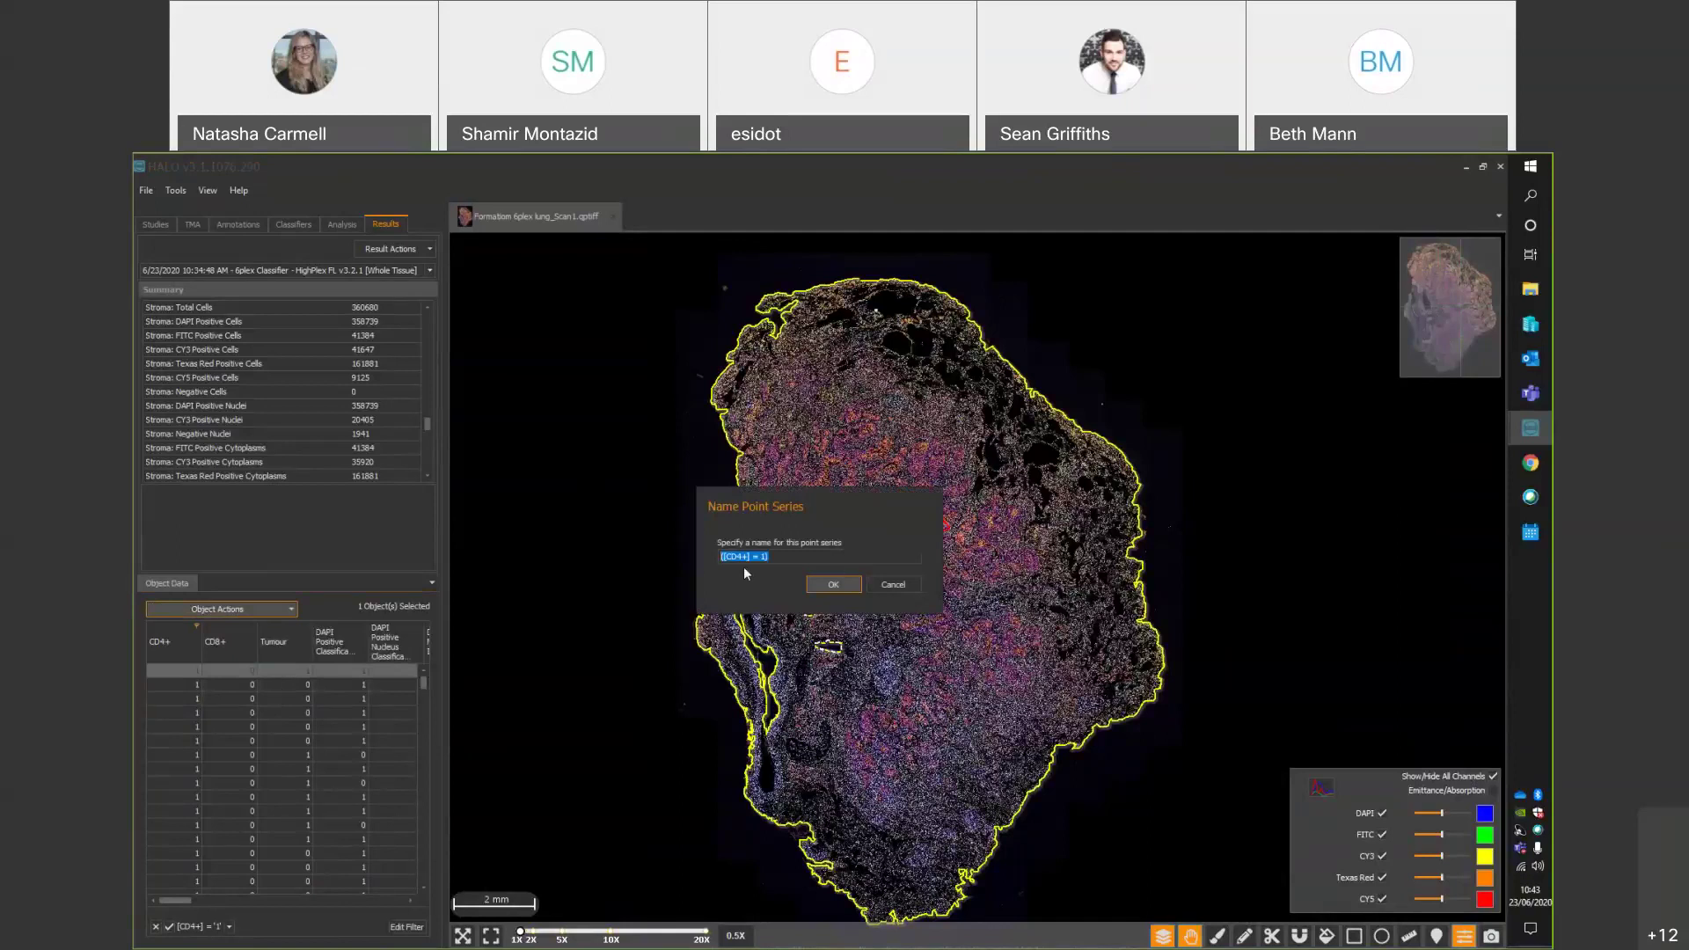
{"action": "type", "text": "CD4+"}
{"action": "left_click", "coordinate": [829, 584]}
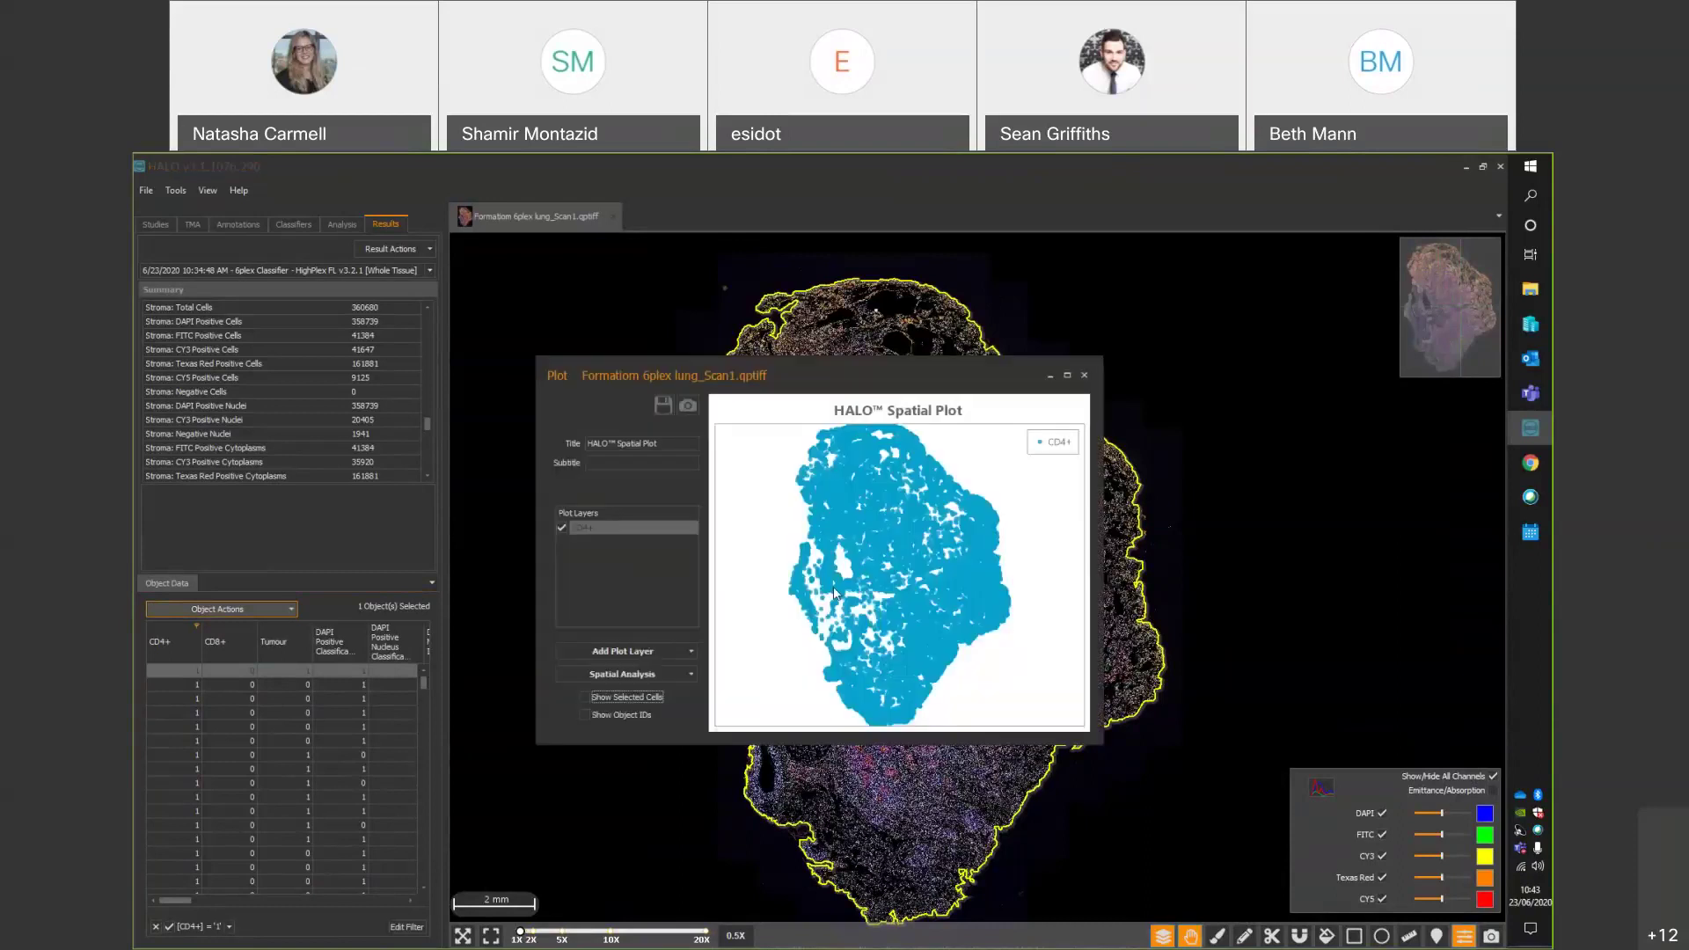
{"action": "scroll", "coordinate": [887, 600], "scroll_direction": "up", "scroll_amount": 5}
{"action": "scroll", "coordinate": [887, 600], "scroll_direction": "up", "scroll_amount": 4}
{"action": "scroll", "coordinate": [887, 491], "scroll_direction": "down", "scroll_amount": 5}
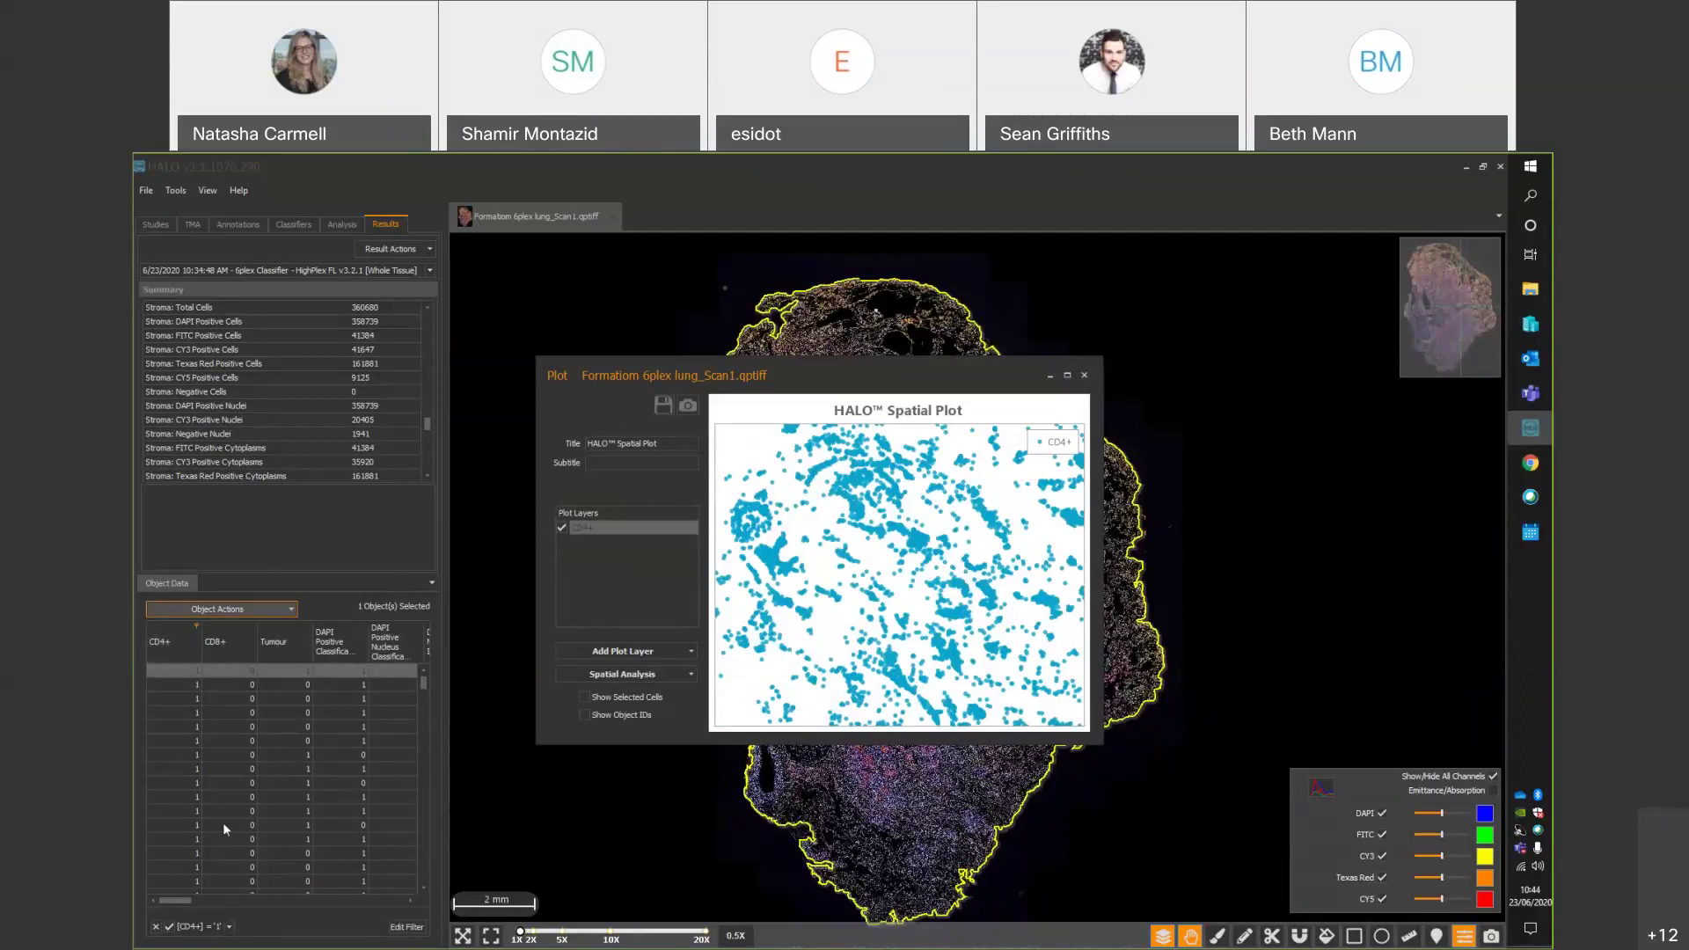
Clear the CD4+ filter from the object data.
{"action": "left_click", "coordinate": [156, 928]}
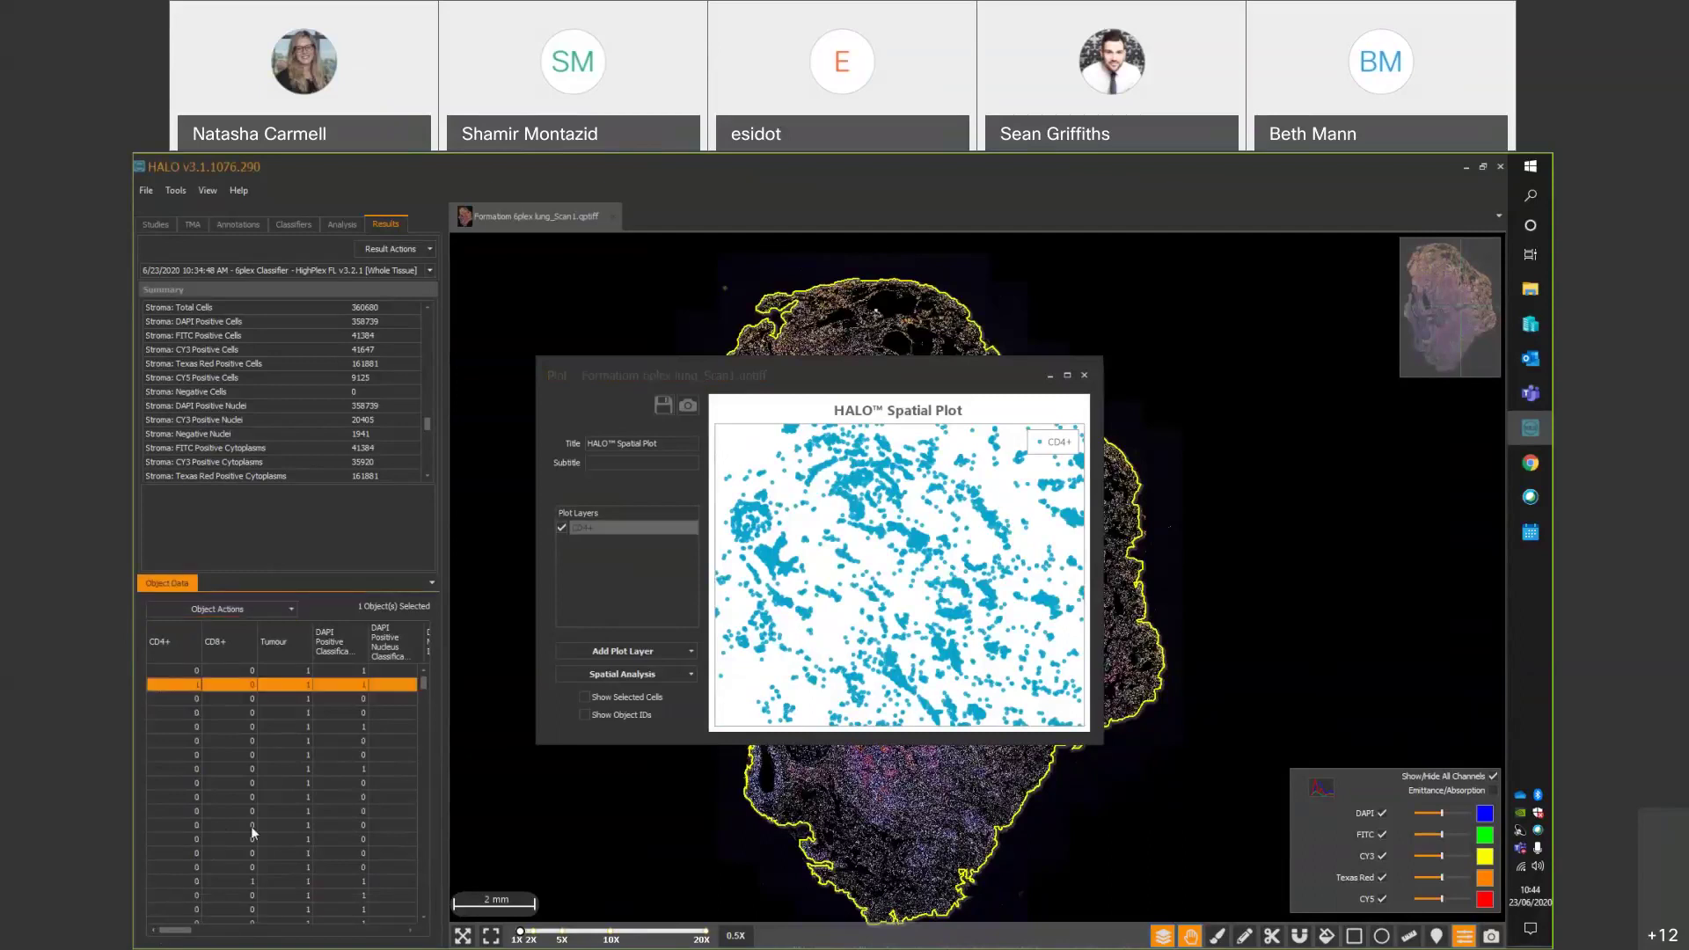
Filter the object data to cells whose CD8+ value is 1 and add them to the spatial plot as point series CD8+.
{"action": "left_click", "coordinate": [252, 626]}
{"action": "left_click", "coordinate": [257, 658]}
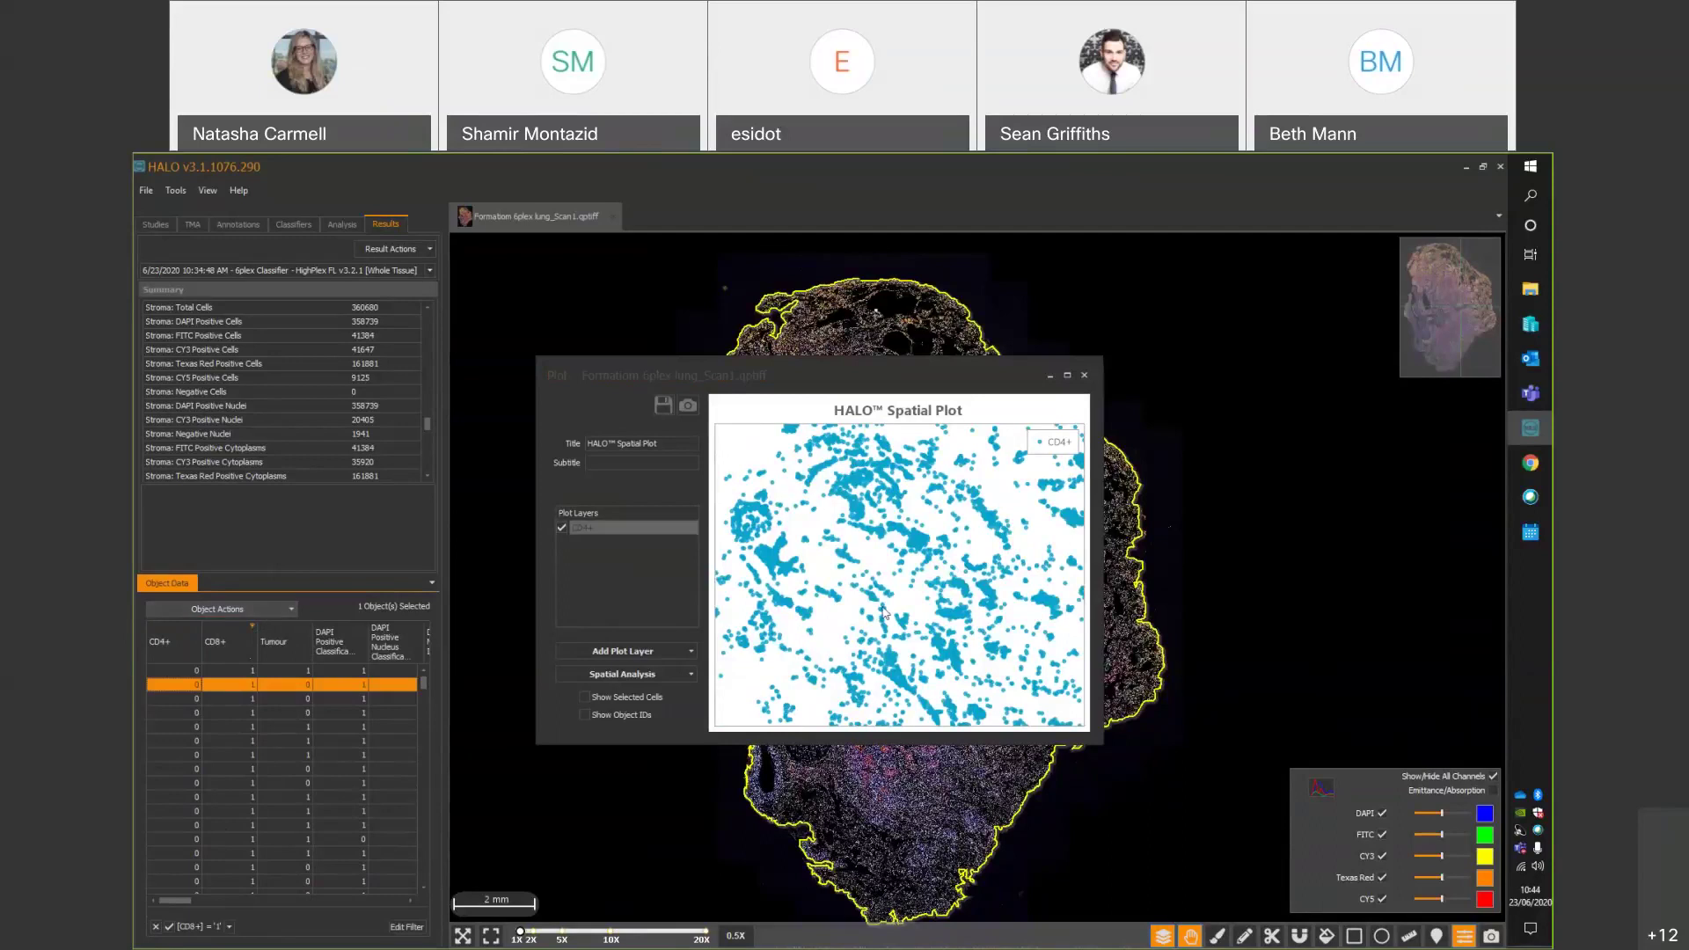
{"action": "left_click", "coordinate": [273, 610]}
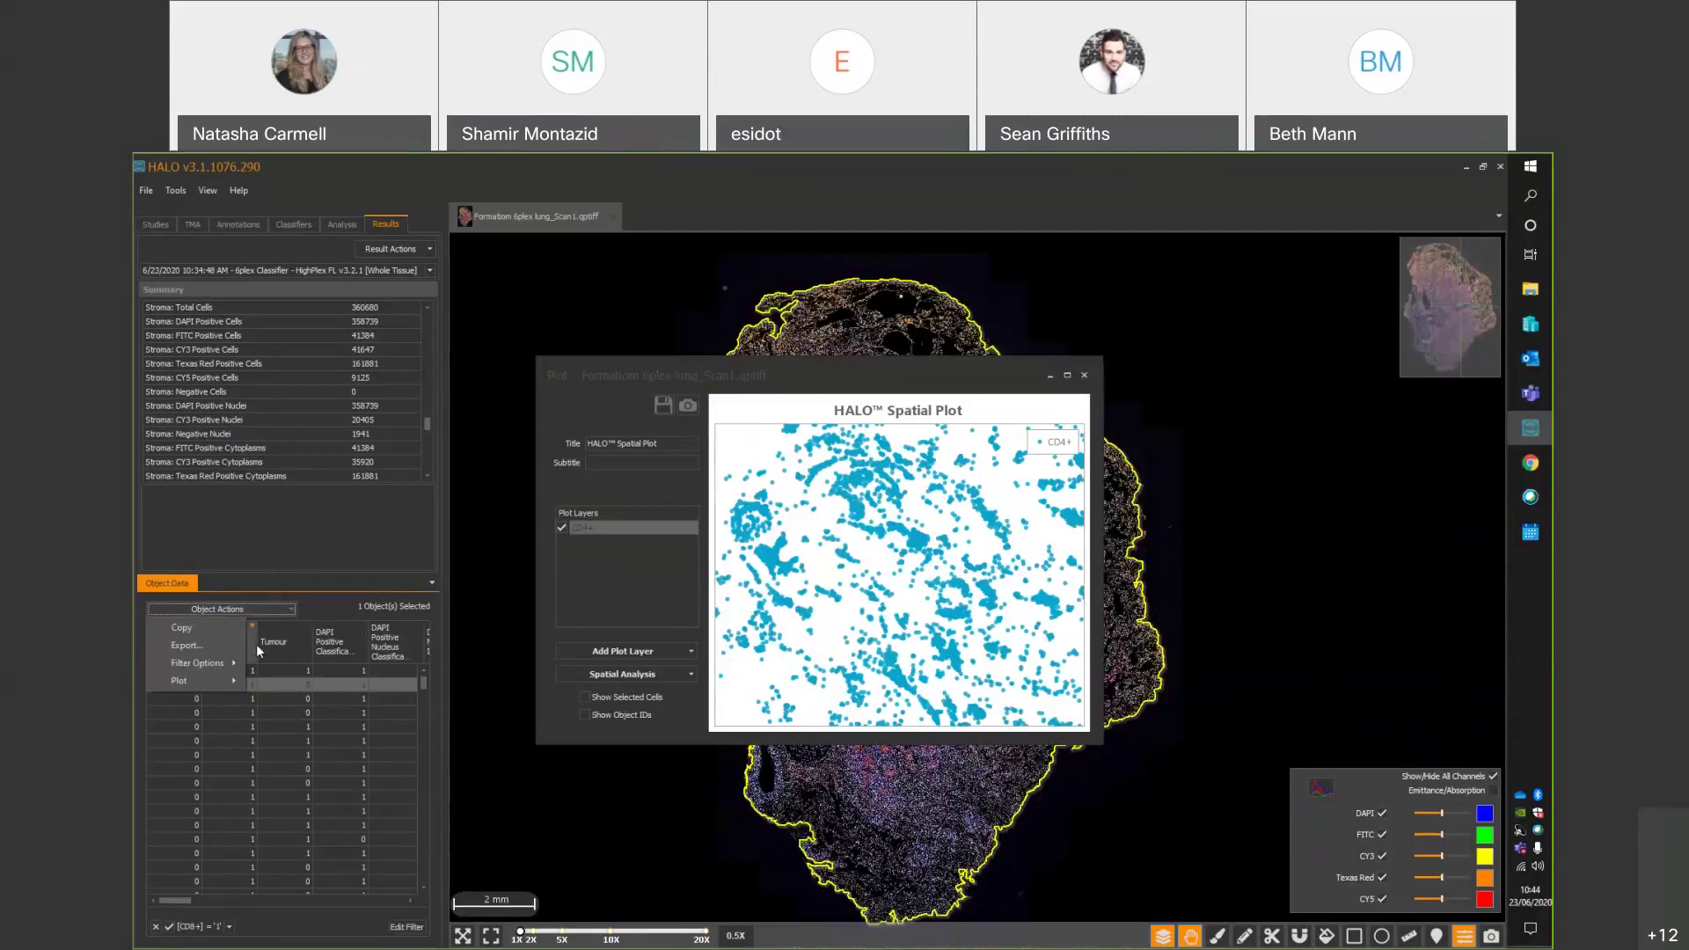
{"action": "mouse_move", "coordinate": [220, 679]}
{"action": "left_click", "coordinate": [284, 679]}
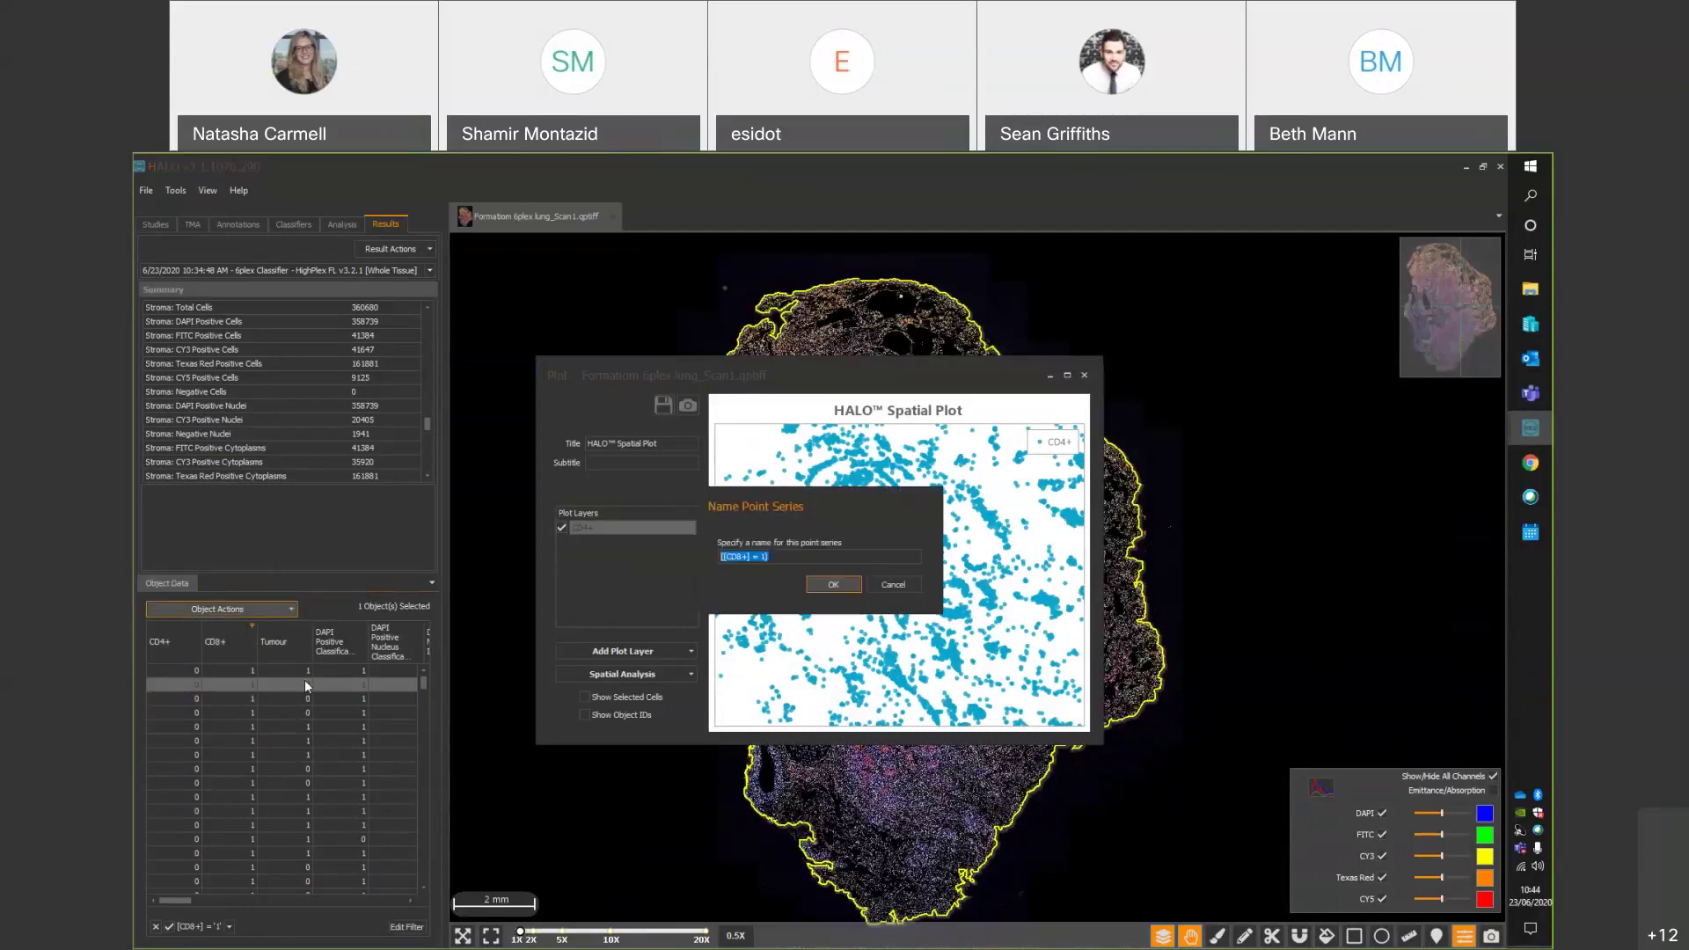
{"action": "type", "text": "CD8+"}
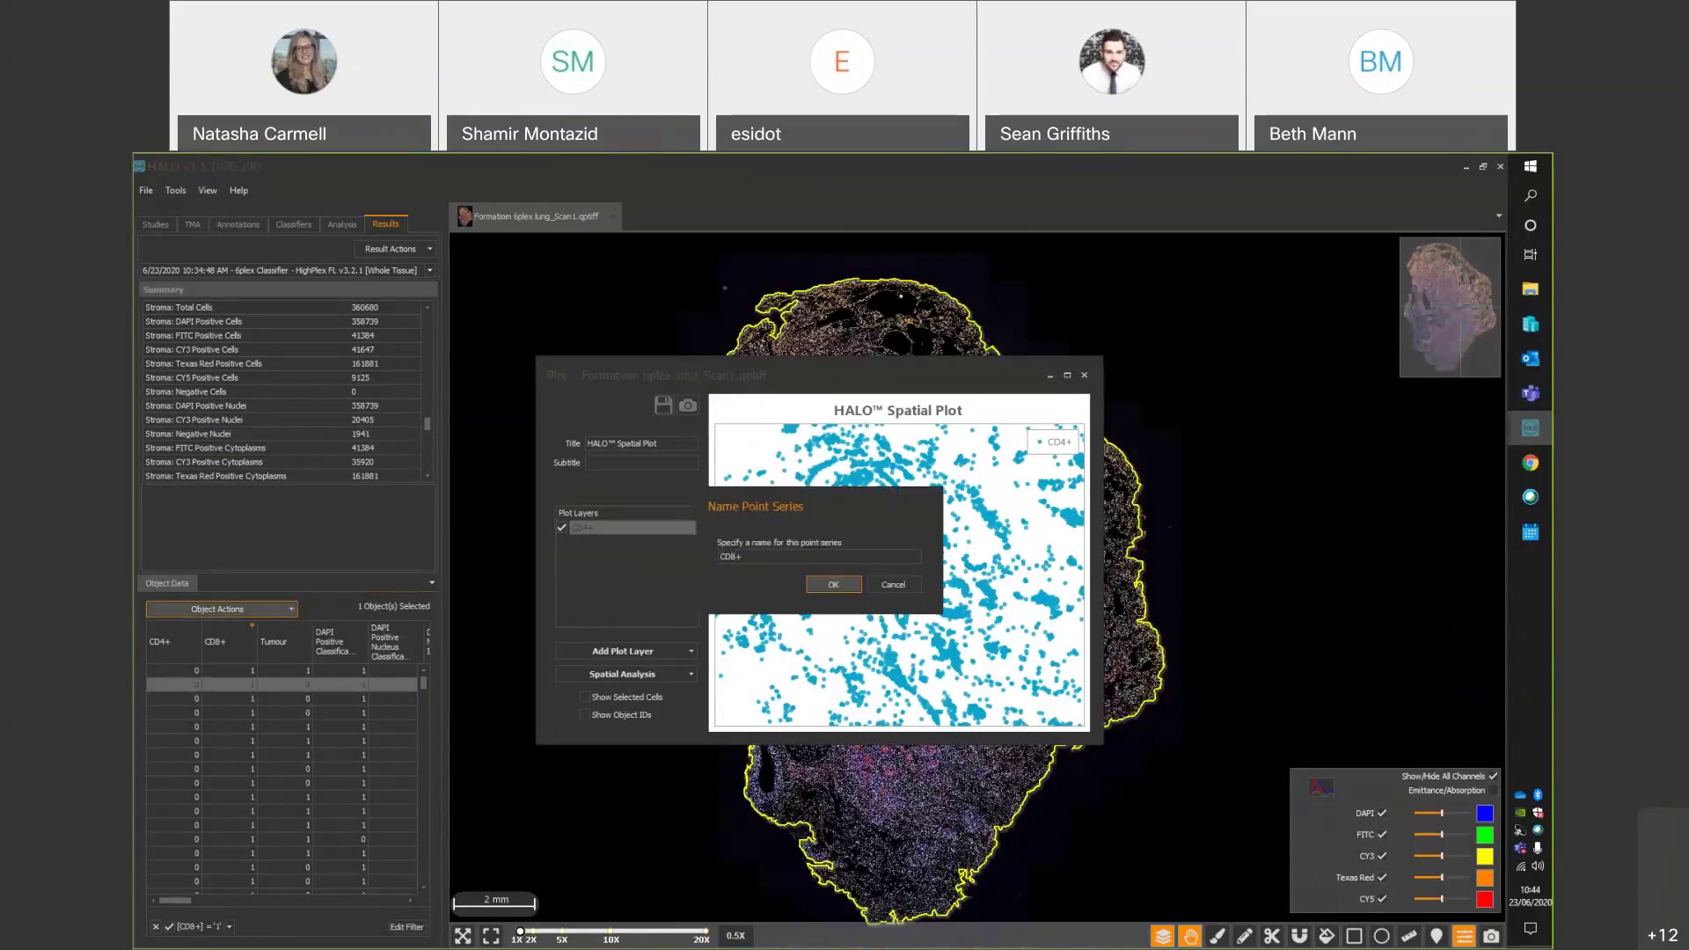
{"action": "left_click", "coordinate": [832, 586]}
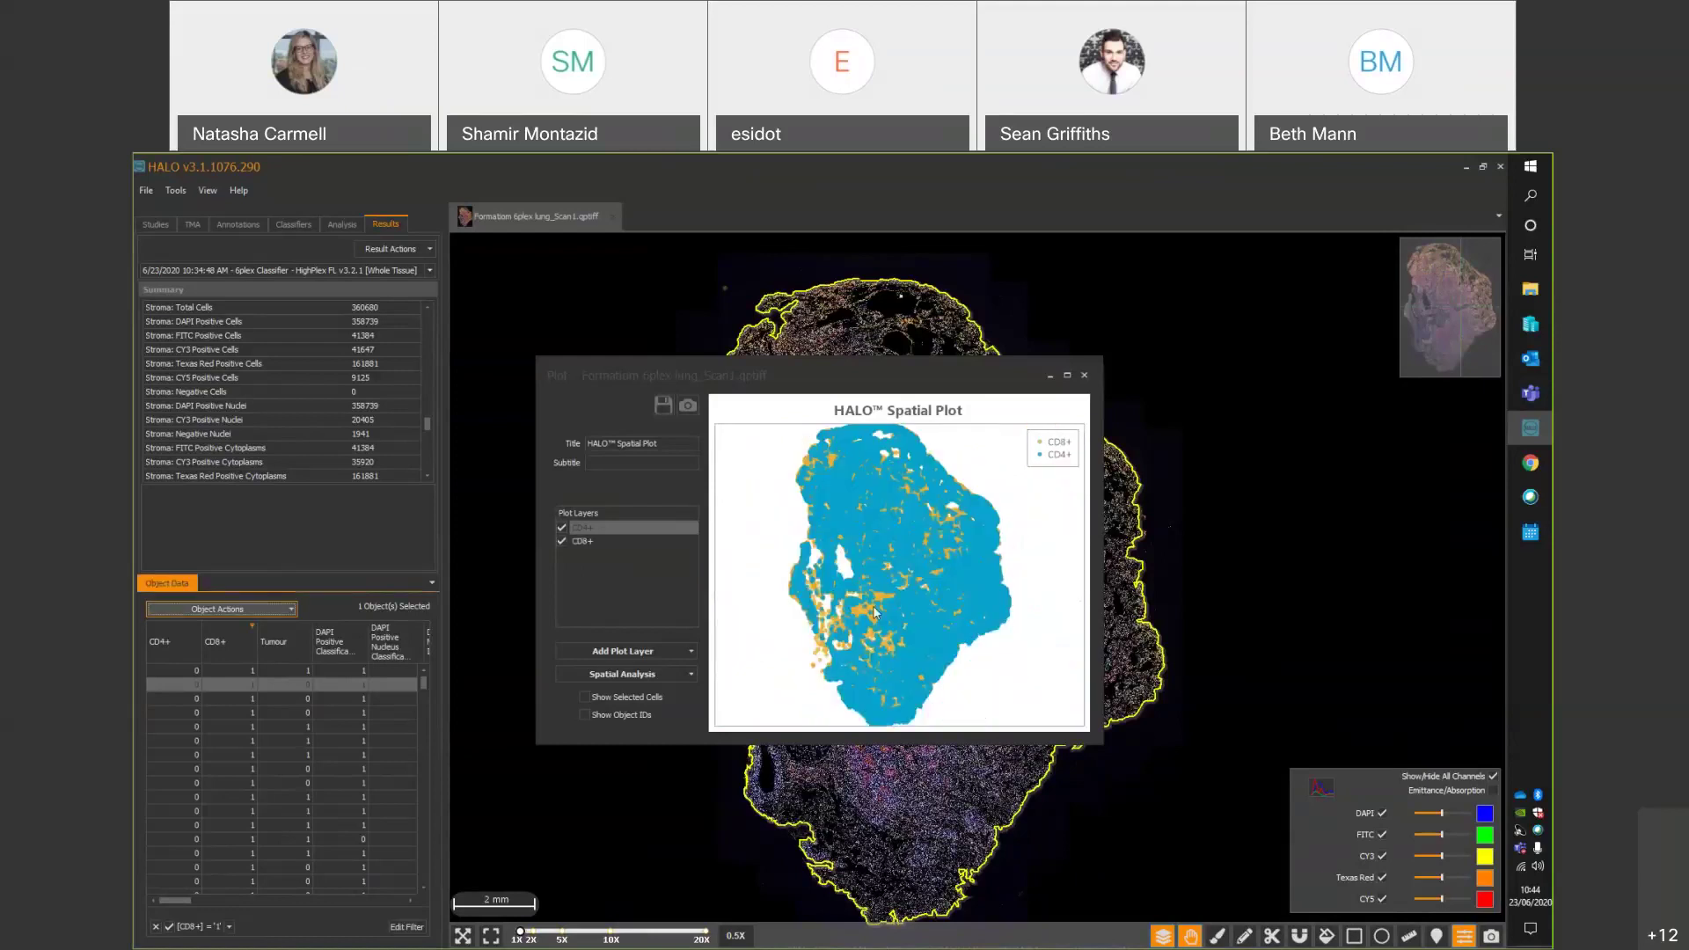
Inspect the combined CD4+ and CD8+ cell distribution up close and maximise the plot window.
{"action": "scroll", "coordinate": [878, 613], "scroll_direction": "up", "scroll_amount": 2}
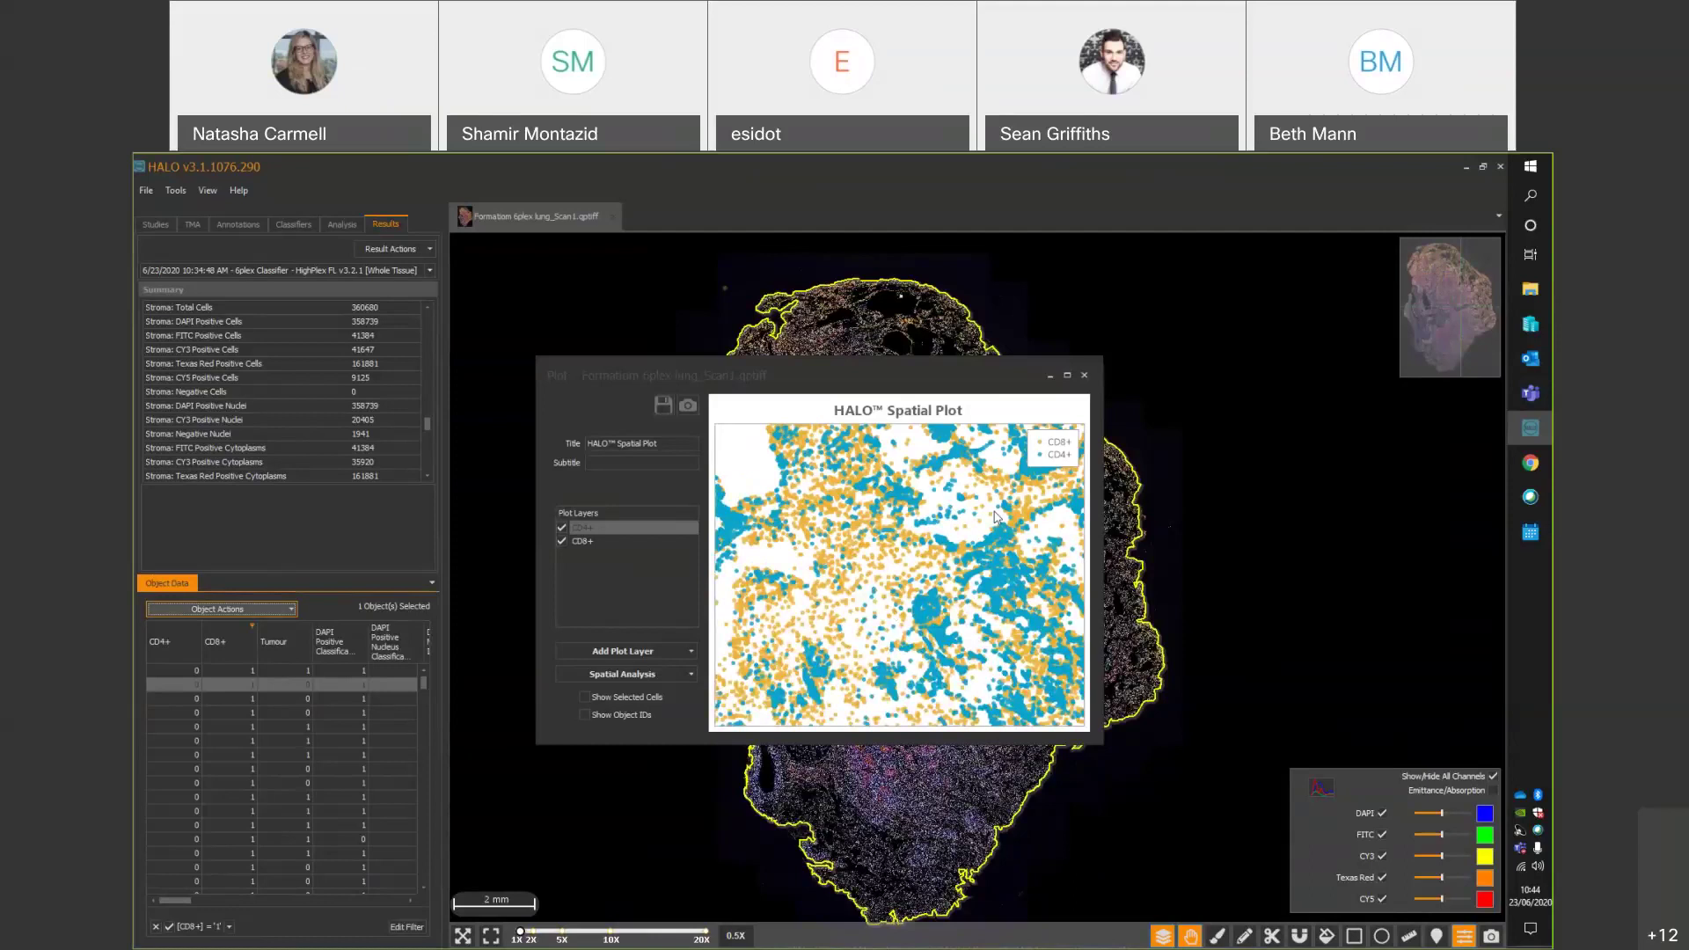
{"action": "scroll", "coordinate": [939, 570], "scroll_direction": "up", "scroll_amount": 1}
{"action": "scroll", "coordinate": [940, 570], "scroll_direction": "up", "scroll_amount": 3}
{"action": "left_click", "coordinate": [940, 655]}
{"action": "left_click_drag", "start_coordinate": [939, 655], "coordinate": [878, 641]}
{"action": "scroll", "coordinate": [878, 641], "scroll_direction": "down", "scroll_amount": 5}
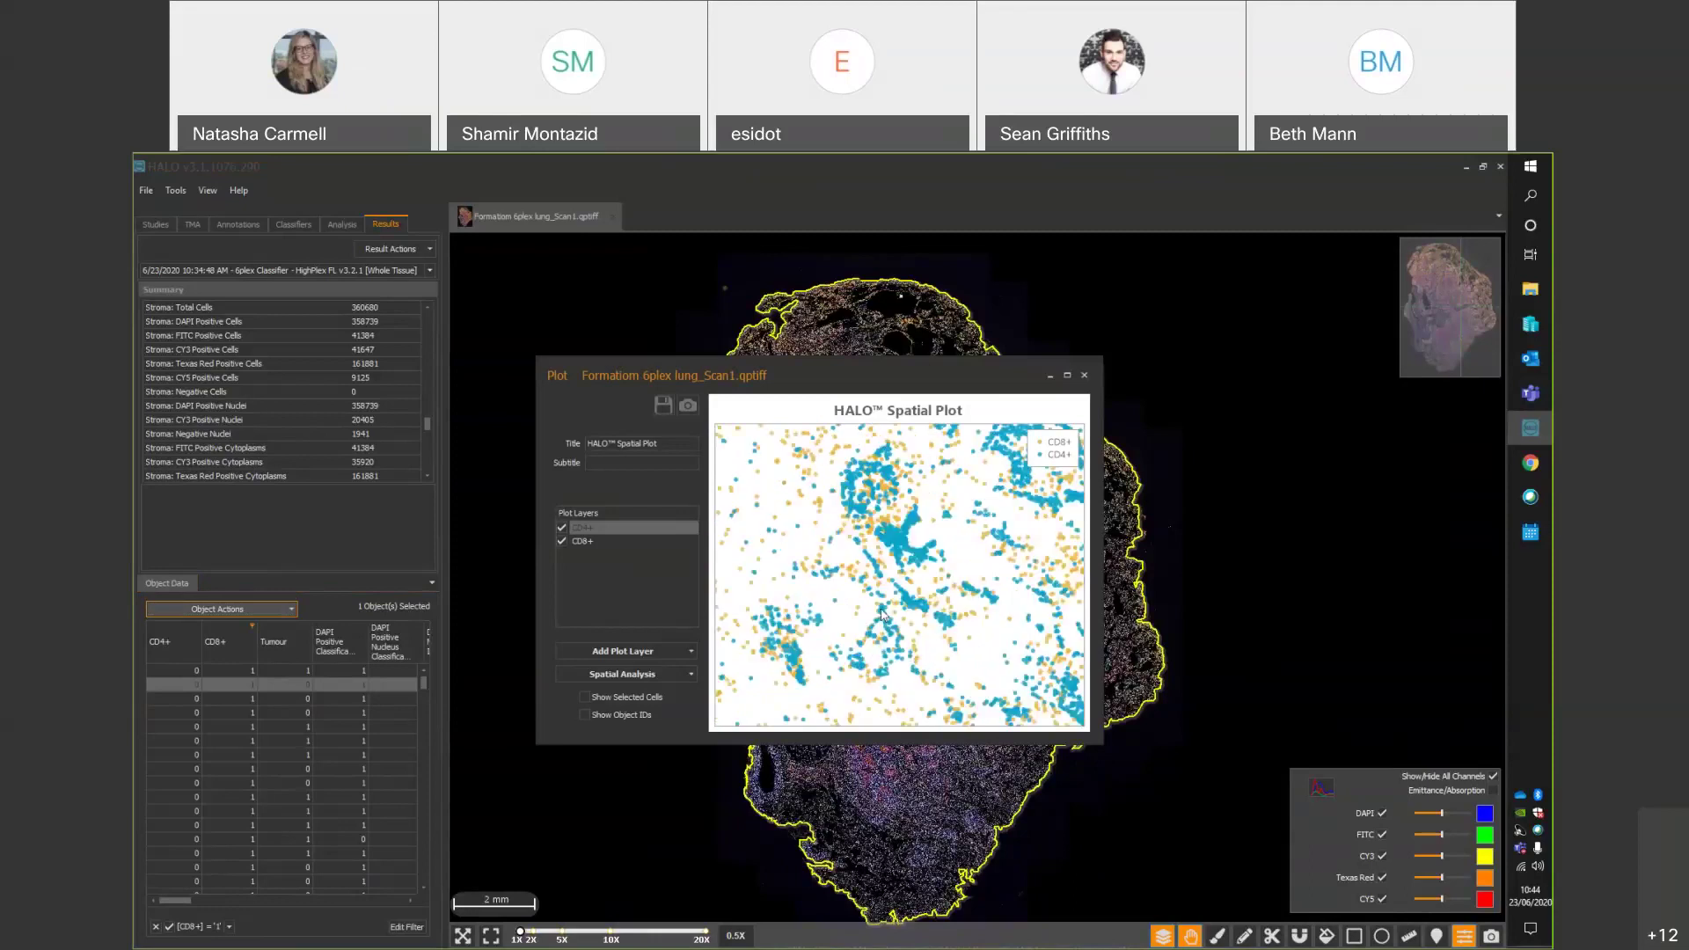
{"action": "scroll", "coordinate": [881, 610], "scroll_direction": "down", "scroll_amount": 4}
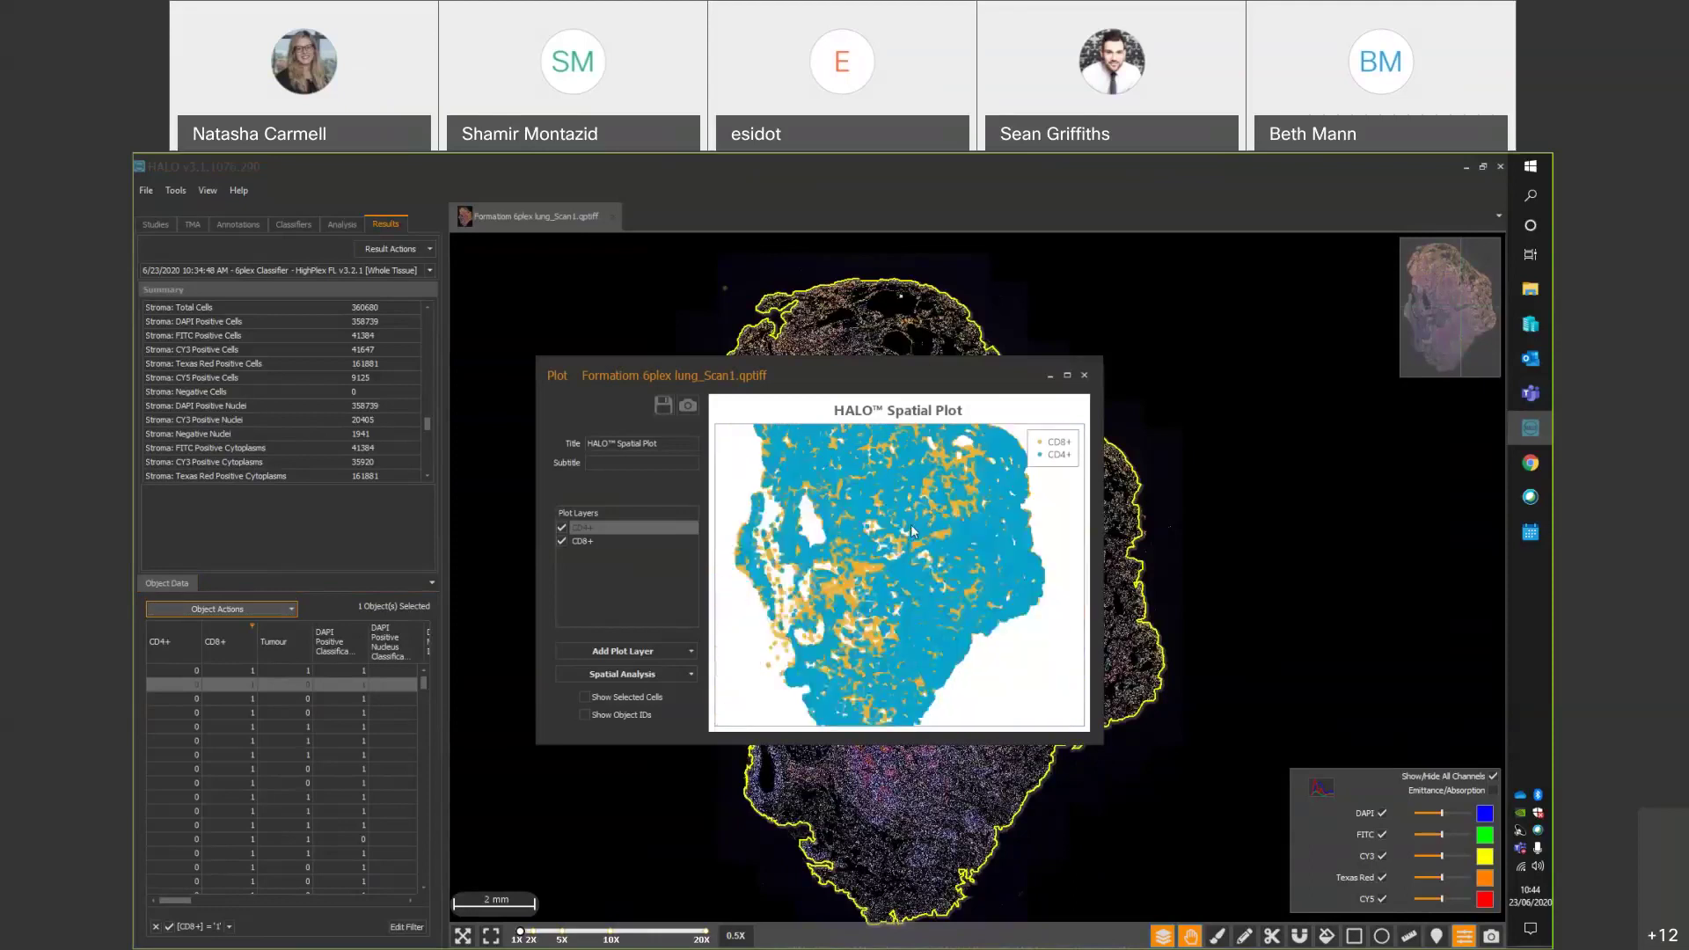
{"action": "left_click", "coordinate": [607, 541]}
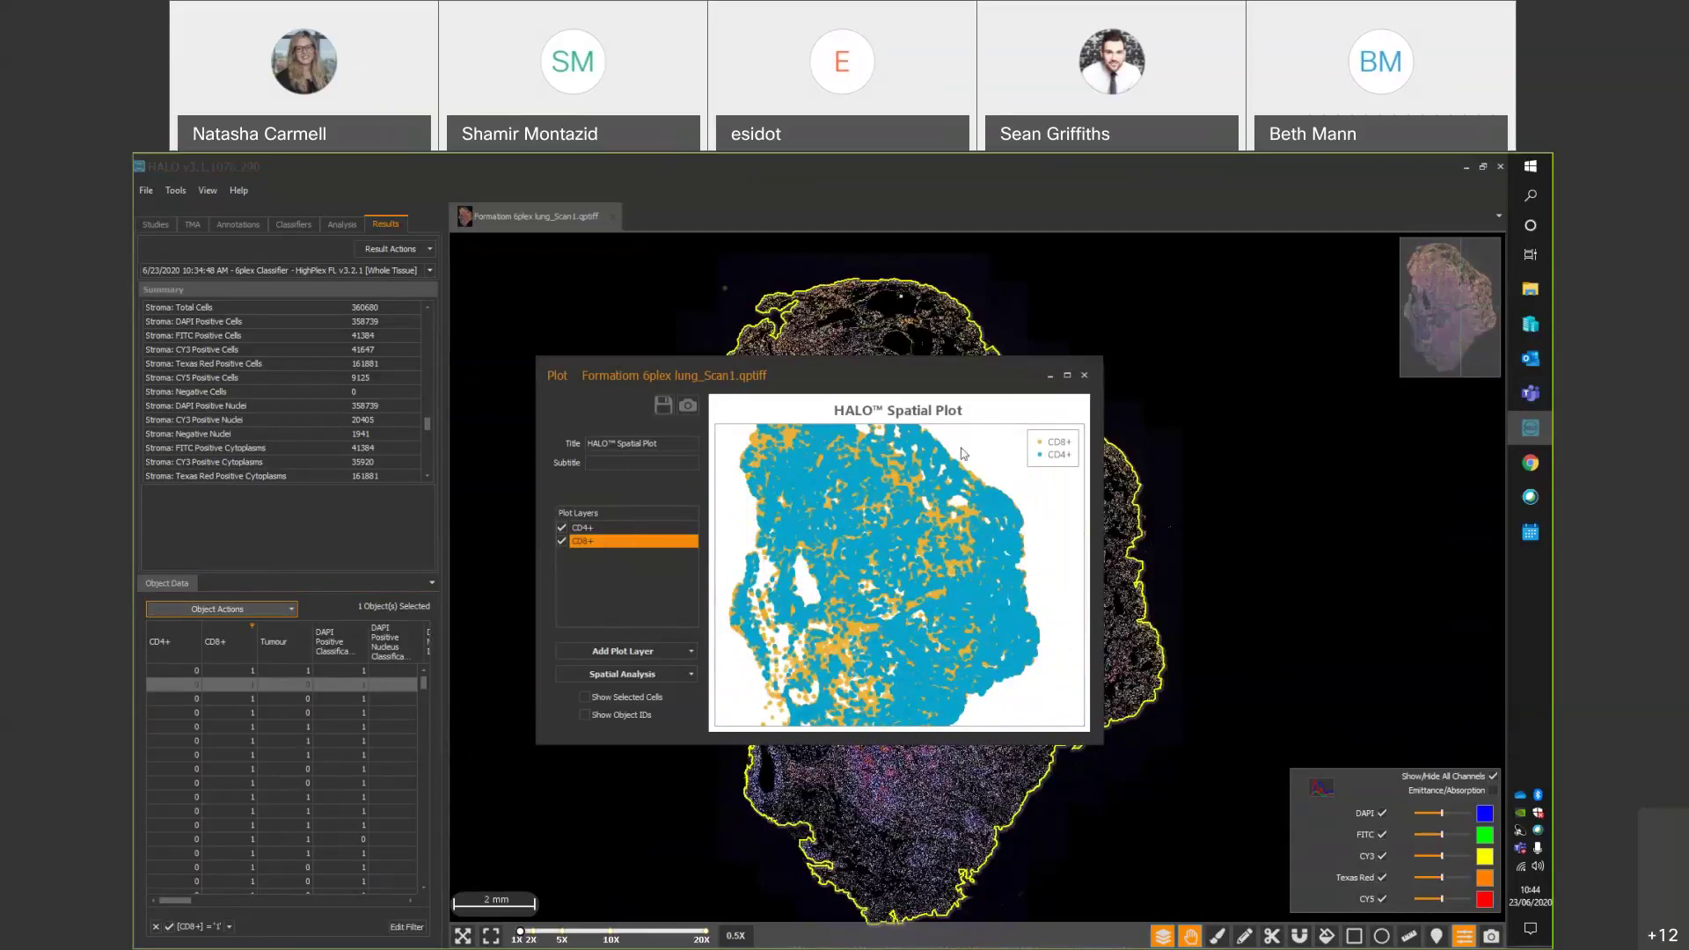
{"action": "left_click", "coordinate": [1068, 375]}
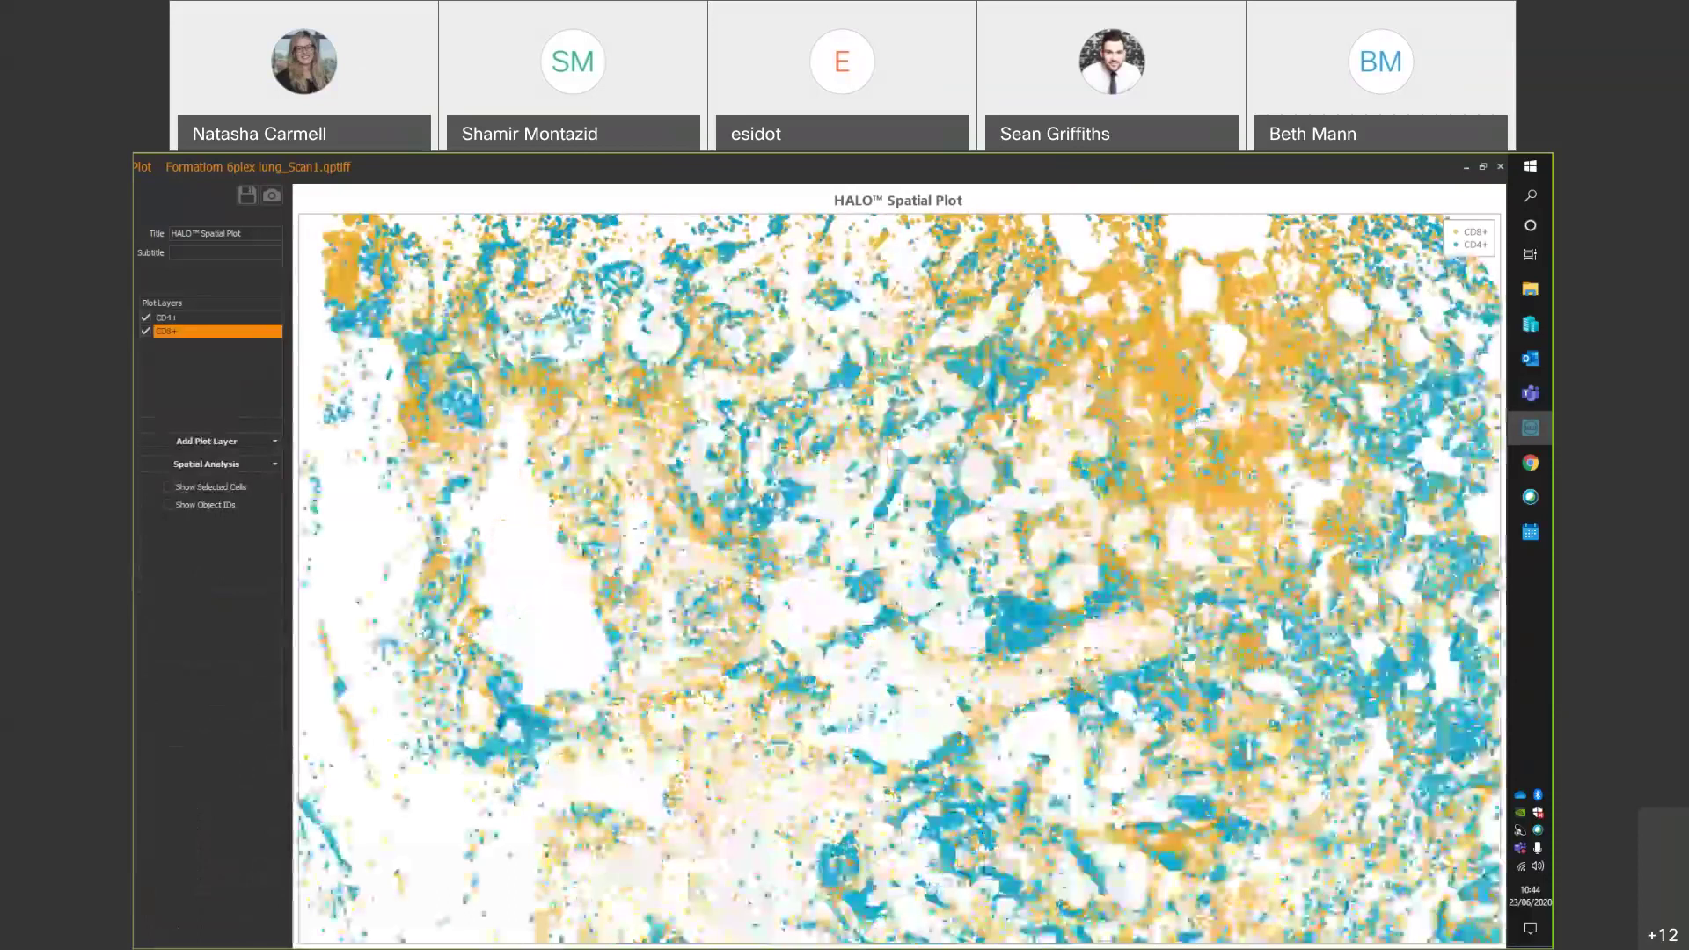
Set the CD4+ point series to a size of 5 pixels and a cyan colour.
{"action": "left_click", "coordinate": [188, 332]}
{"action": "left_click", "coordinate": [187, 318]}
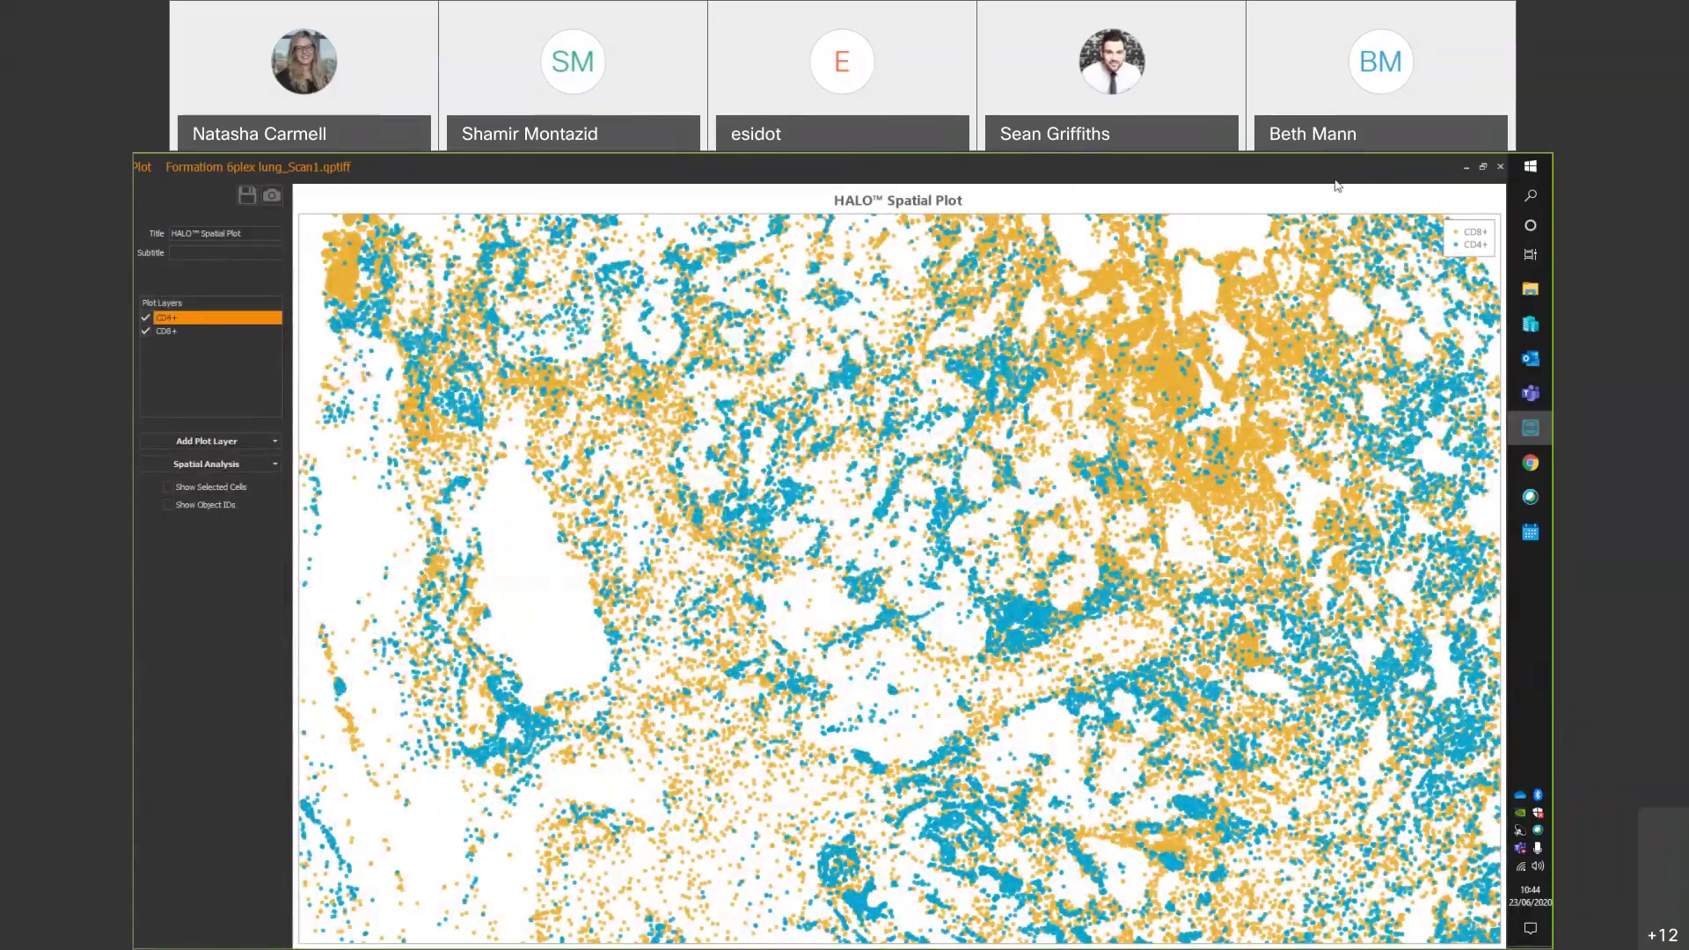
{"action": "right_click", "coordinate": [206, 315]}
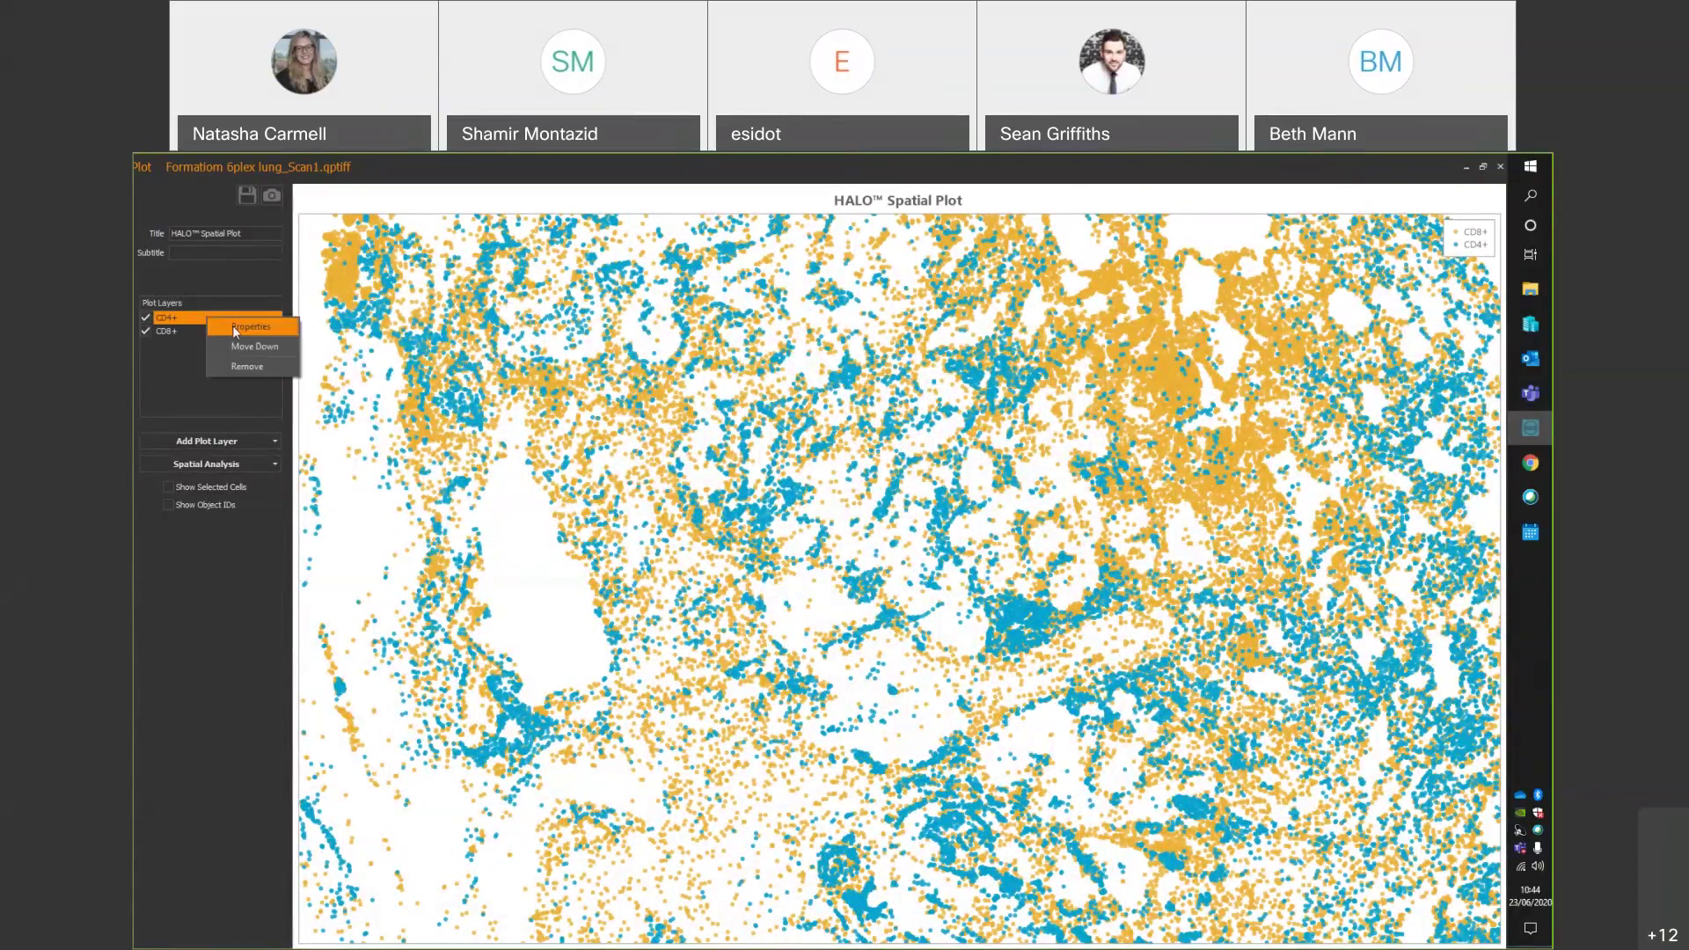
{"action": "left_click", "coordinate": [236, 328]}
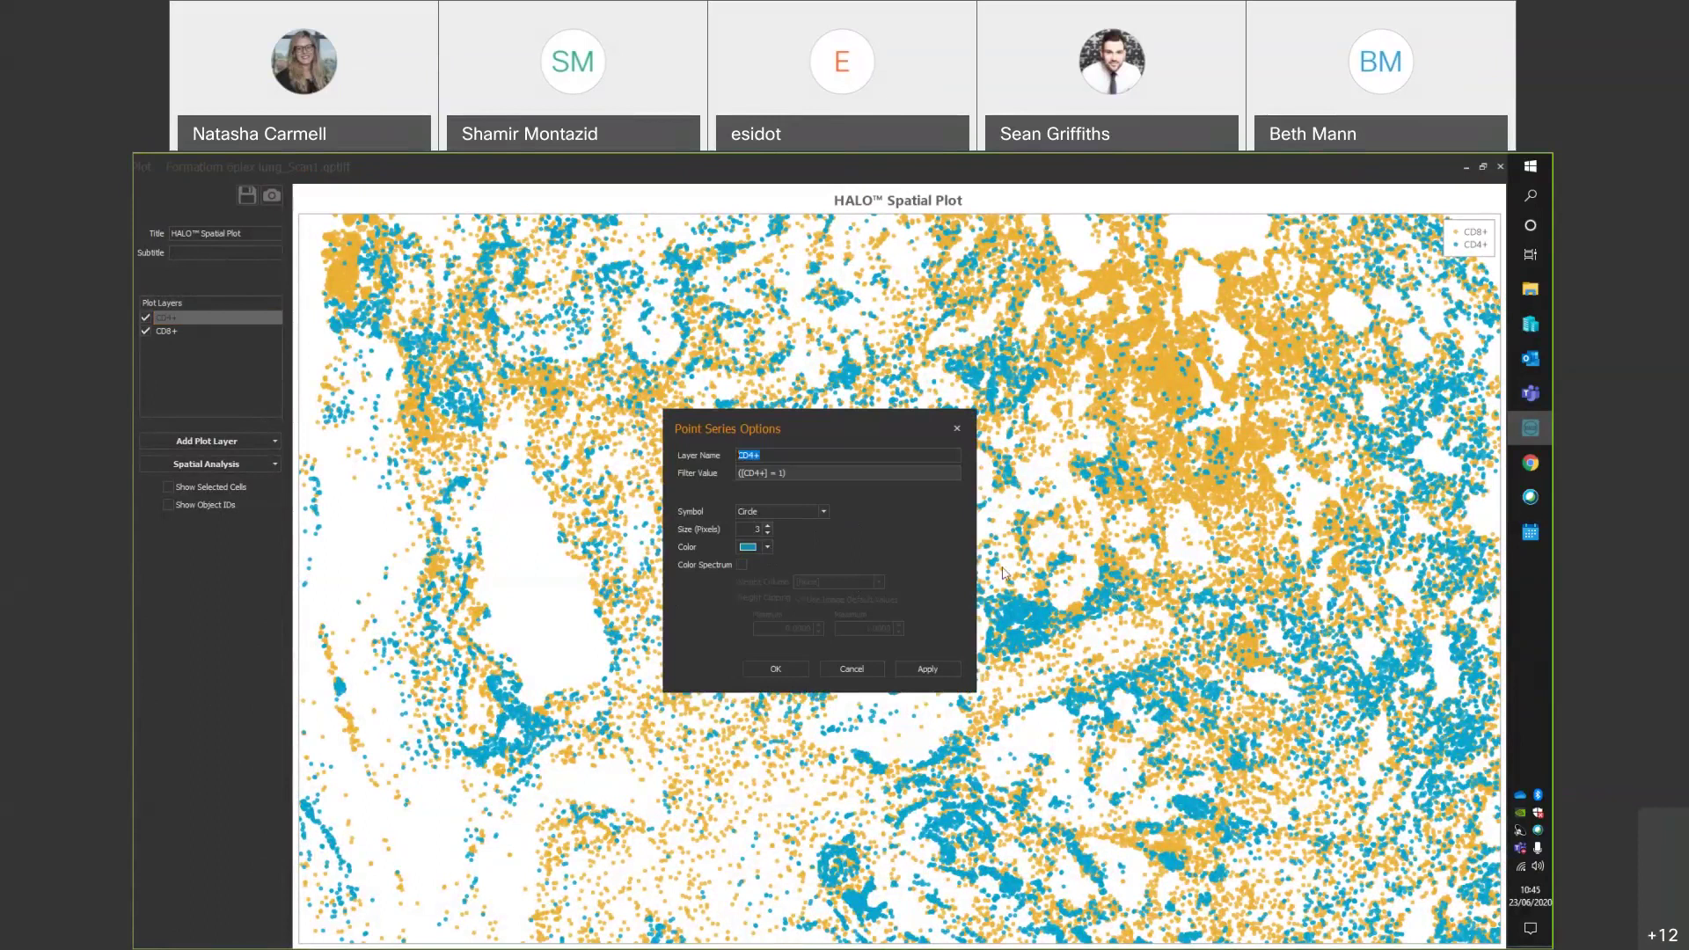
{"action": "left_click", "coordinate": [768, 526]}
{"action": "left_click", "coordinate": [768, 525]}
{"action": "left_click", "coordinate": [767, 547]}
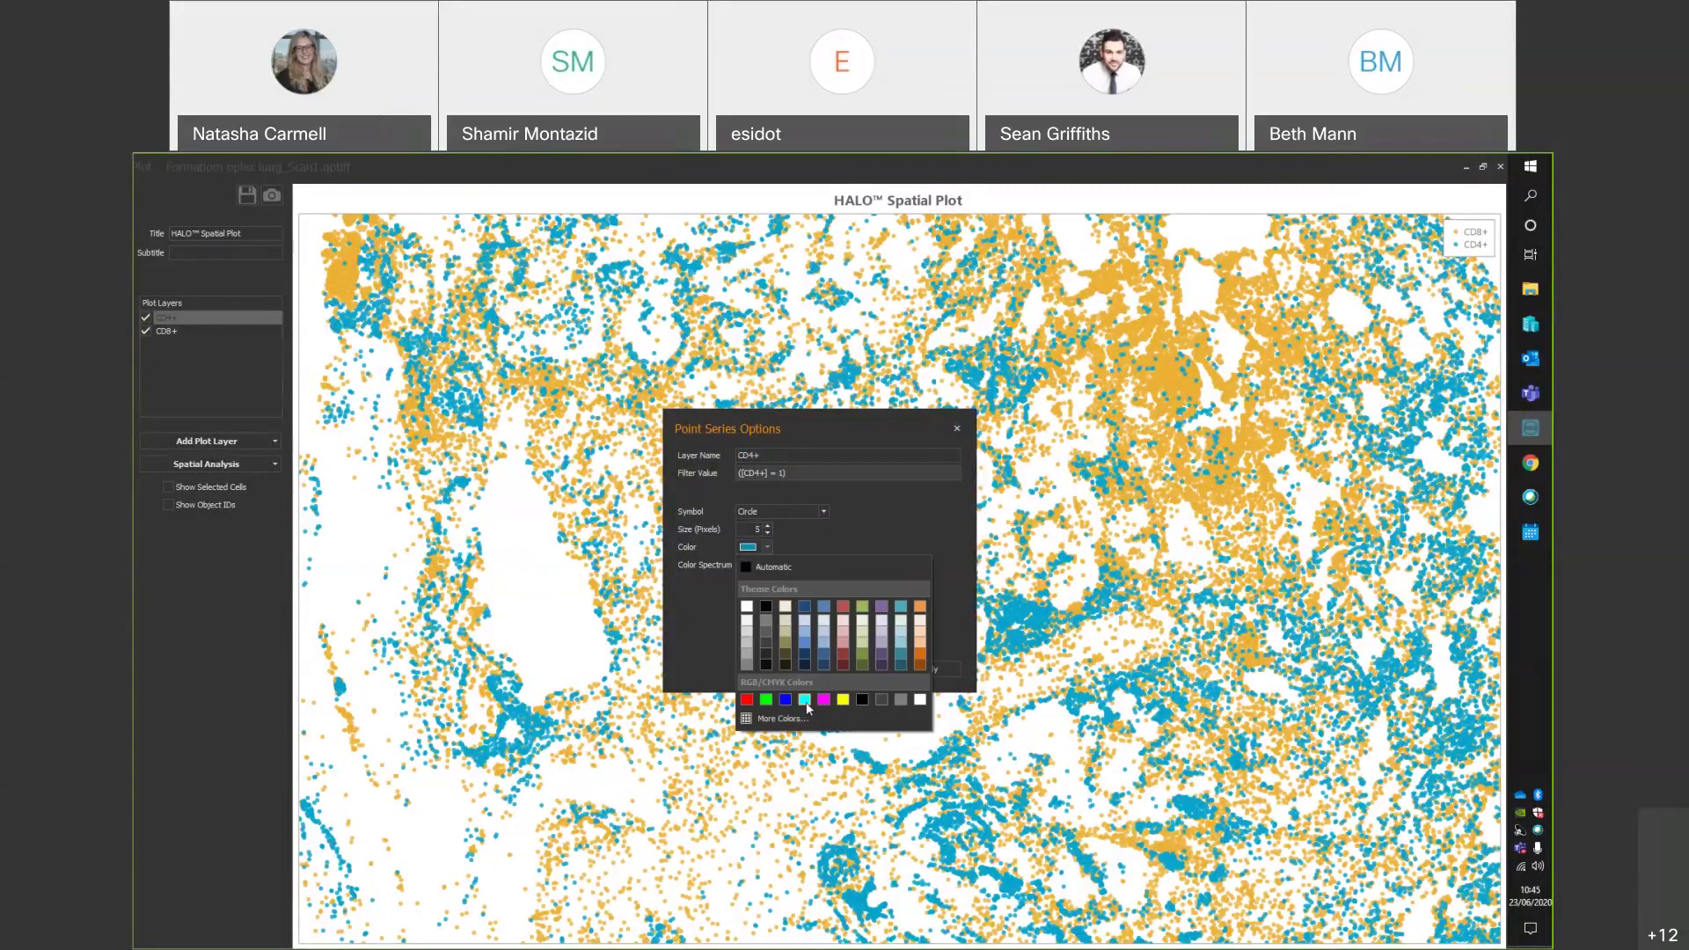
{"action": "left_click", "coordinate": [746, 699]}
{"action": "left_click", "coordinate": [767, 547]}
{"action": "left_click", "coordinate": [805, 701]}
{"action": "left_click", "coordinate": [783, 672]}
{"action": "scroll", "coordinate": [909, 637], "scroll_direction": "up", "scroll_amount": 5}
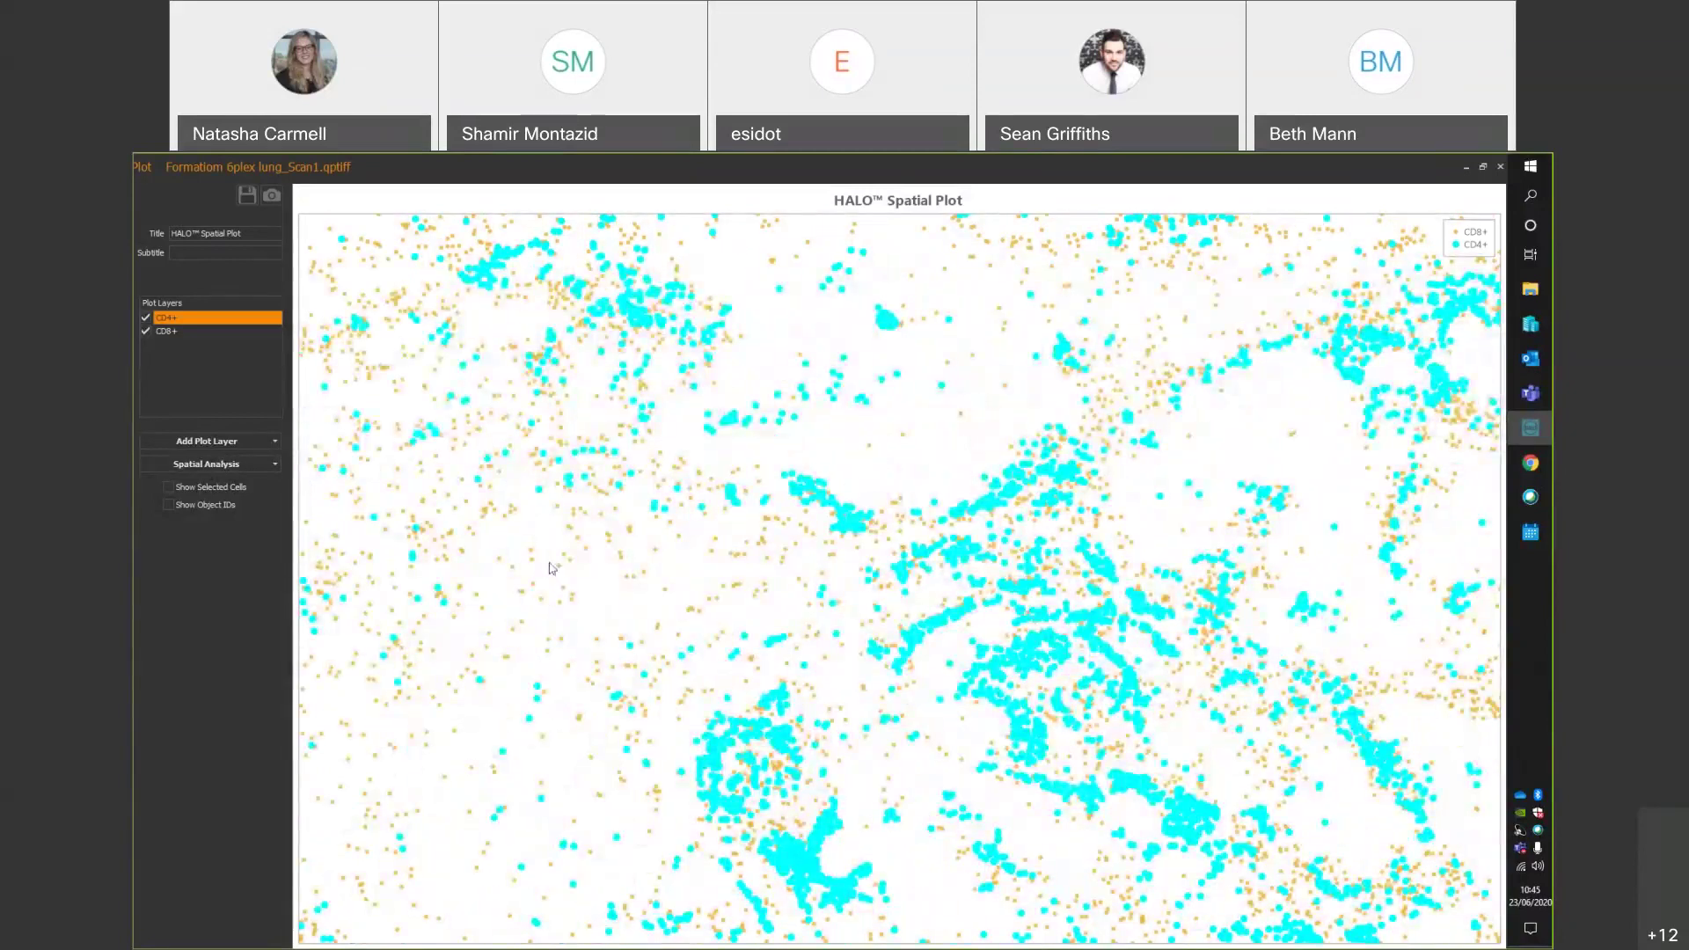
Set the CD8+ point series to square symbols with a size of 5 pixels and a magenta colour.
{"action": "left_click", "coordinate": [182, 332]}
{"action": "right_click", "coordinate": [182, 334]}
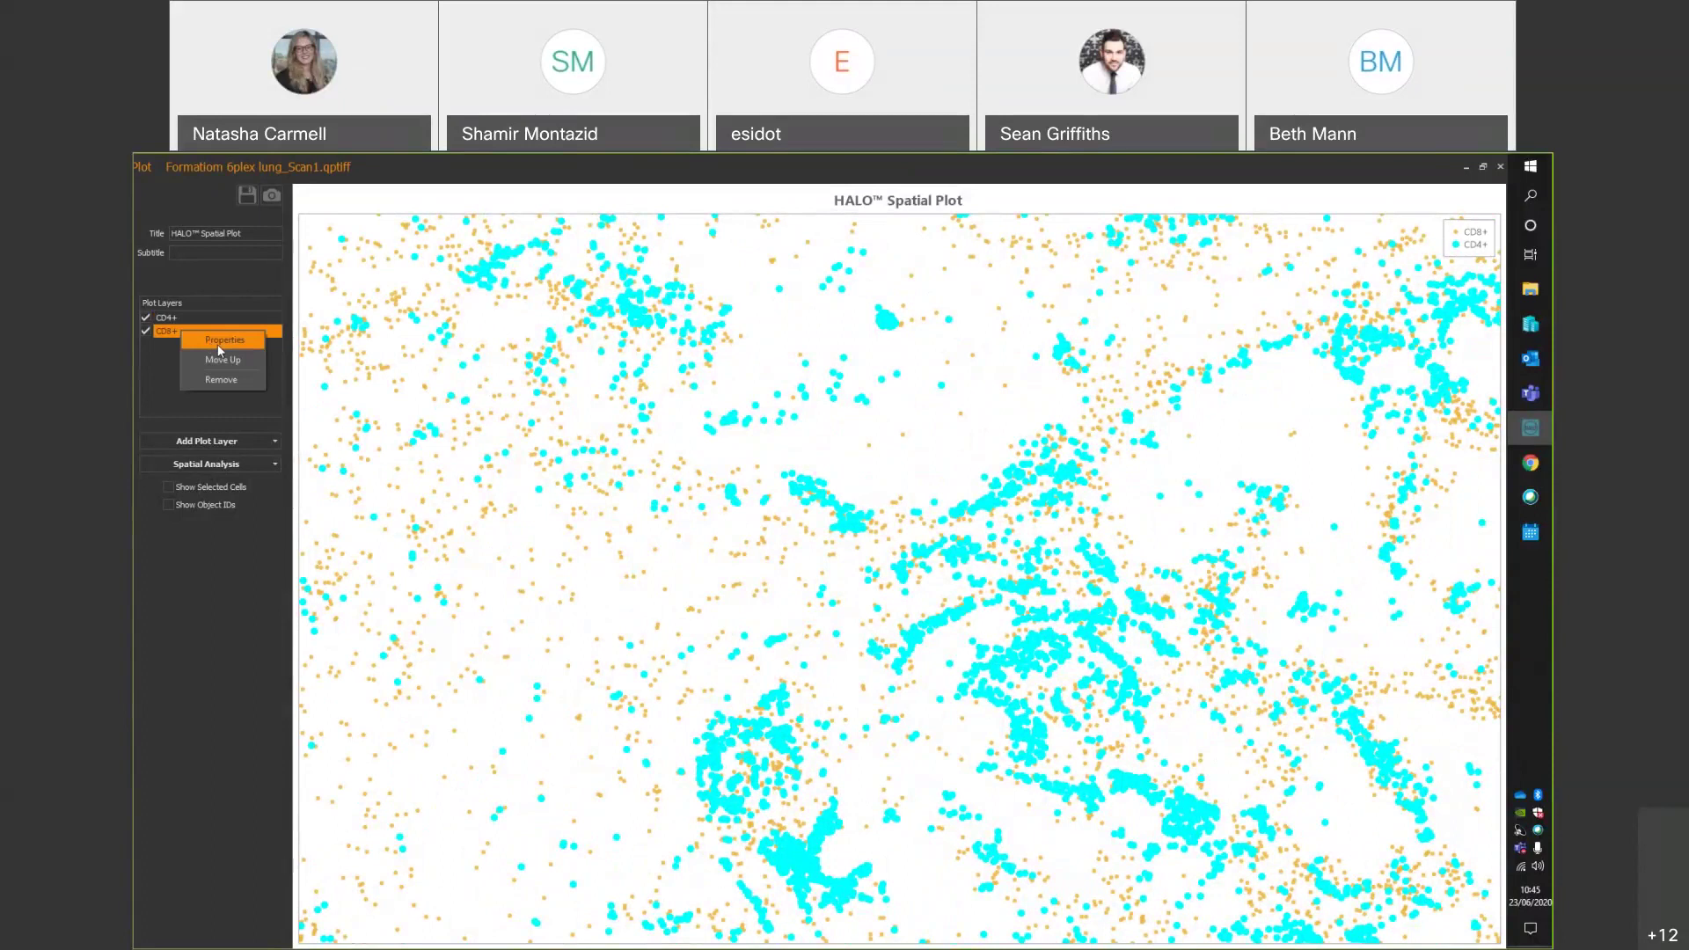
{"action": "left_click", "coordinate": [220, 343]}
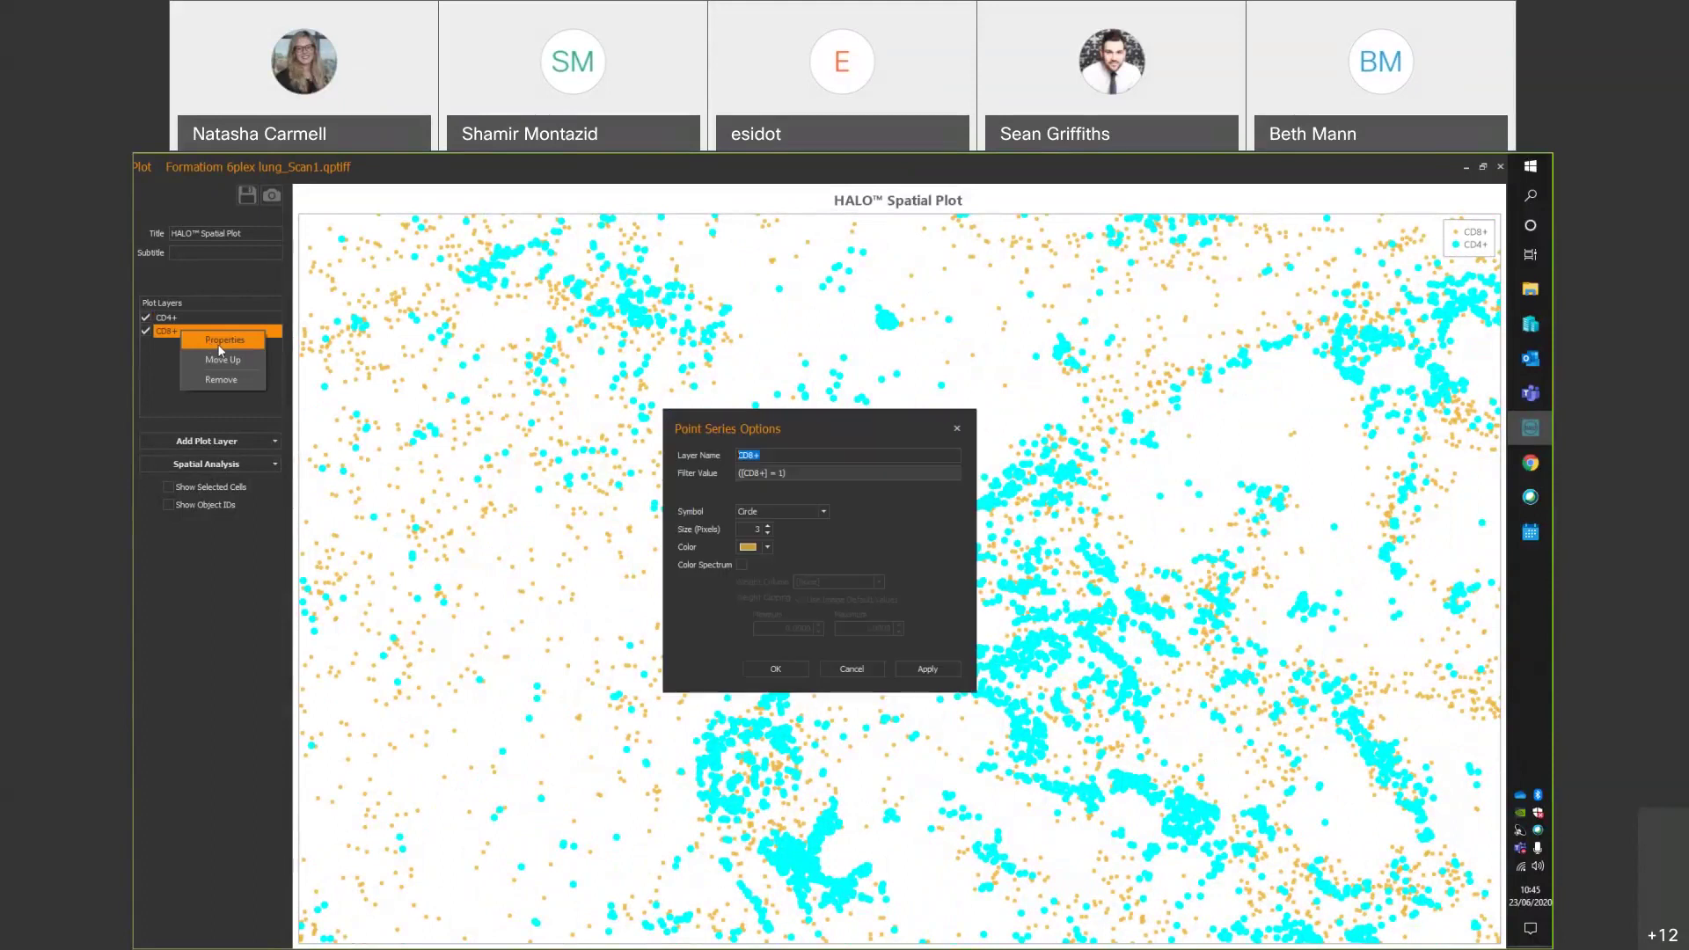
{"action": "left_click", "coordinate": [767, 526]}
{"action": "left_click", "coordinate": [767, 526]}
{"action": "left_click", "coordinate": [767, 547]}
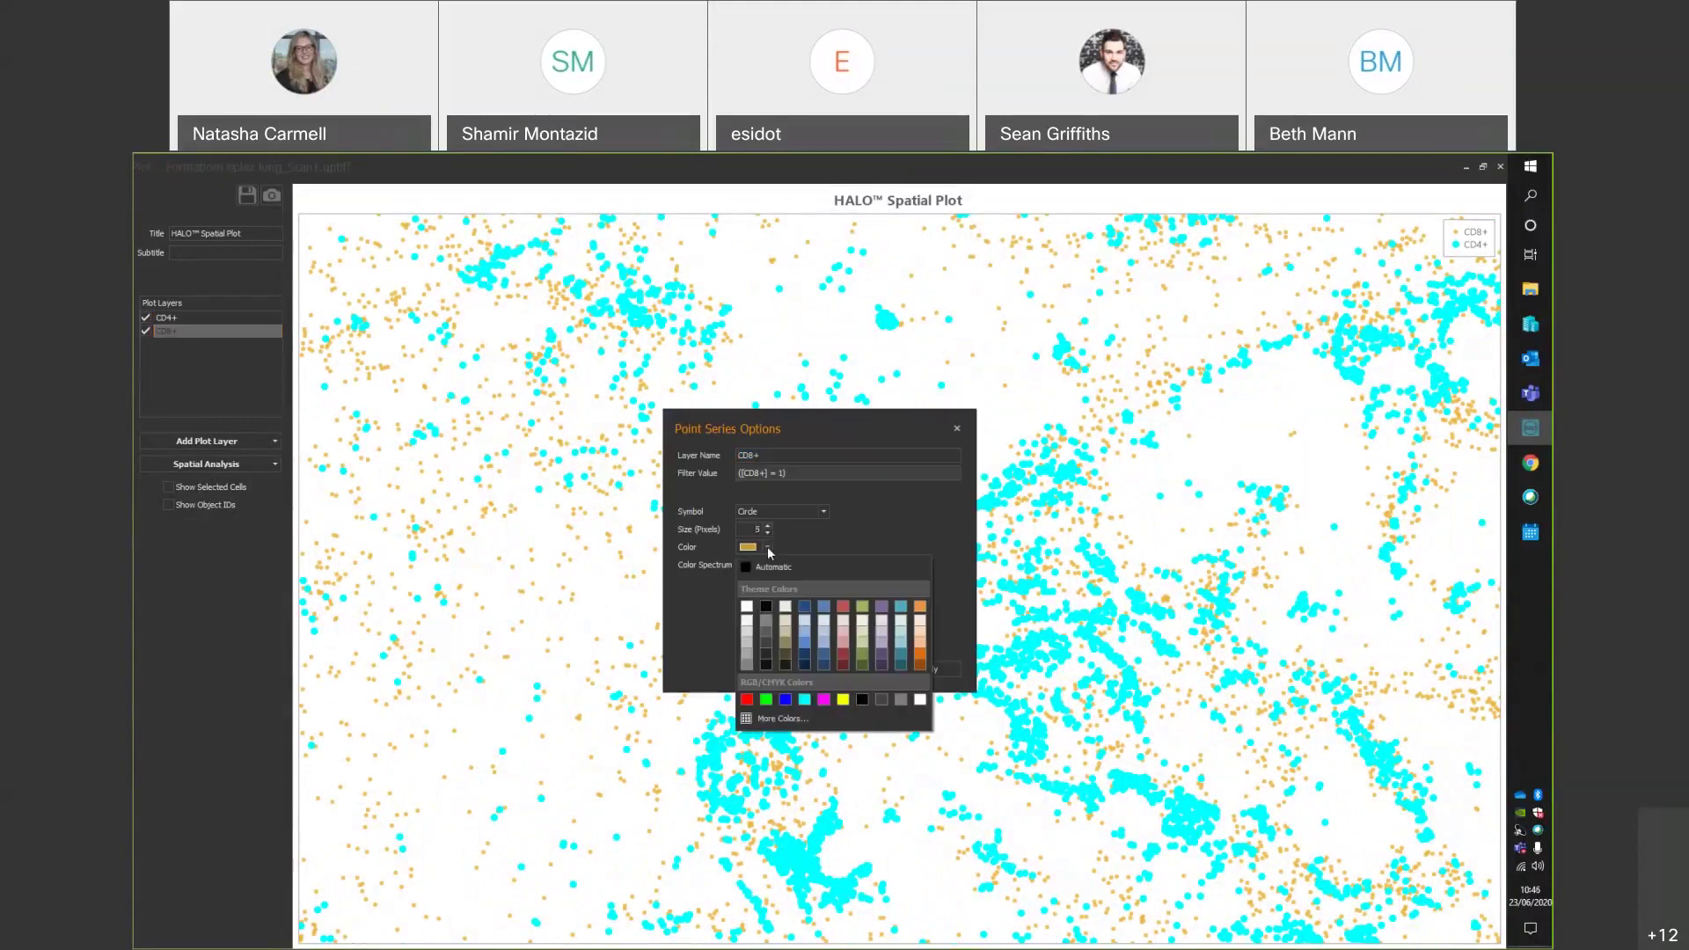
{"action": "left_click", "coordinate": [821, 511]}
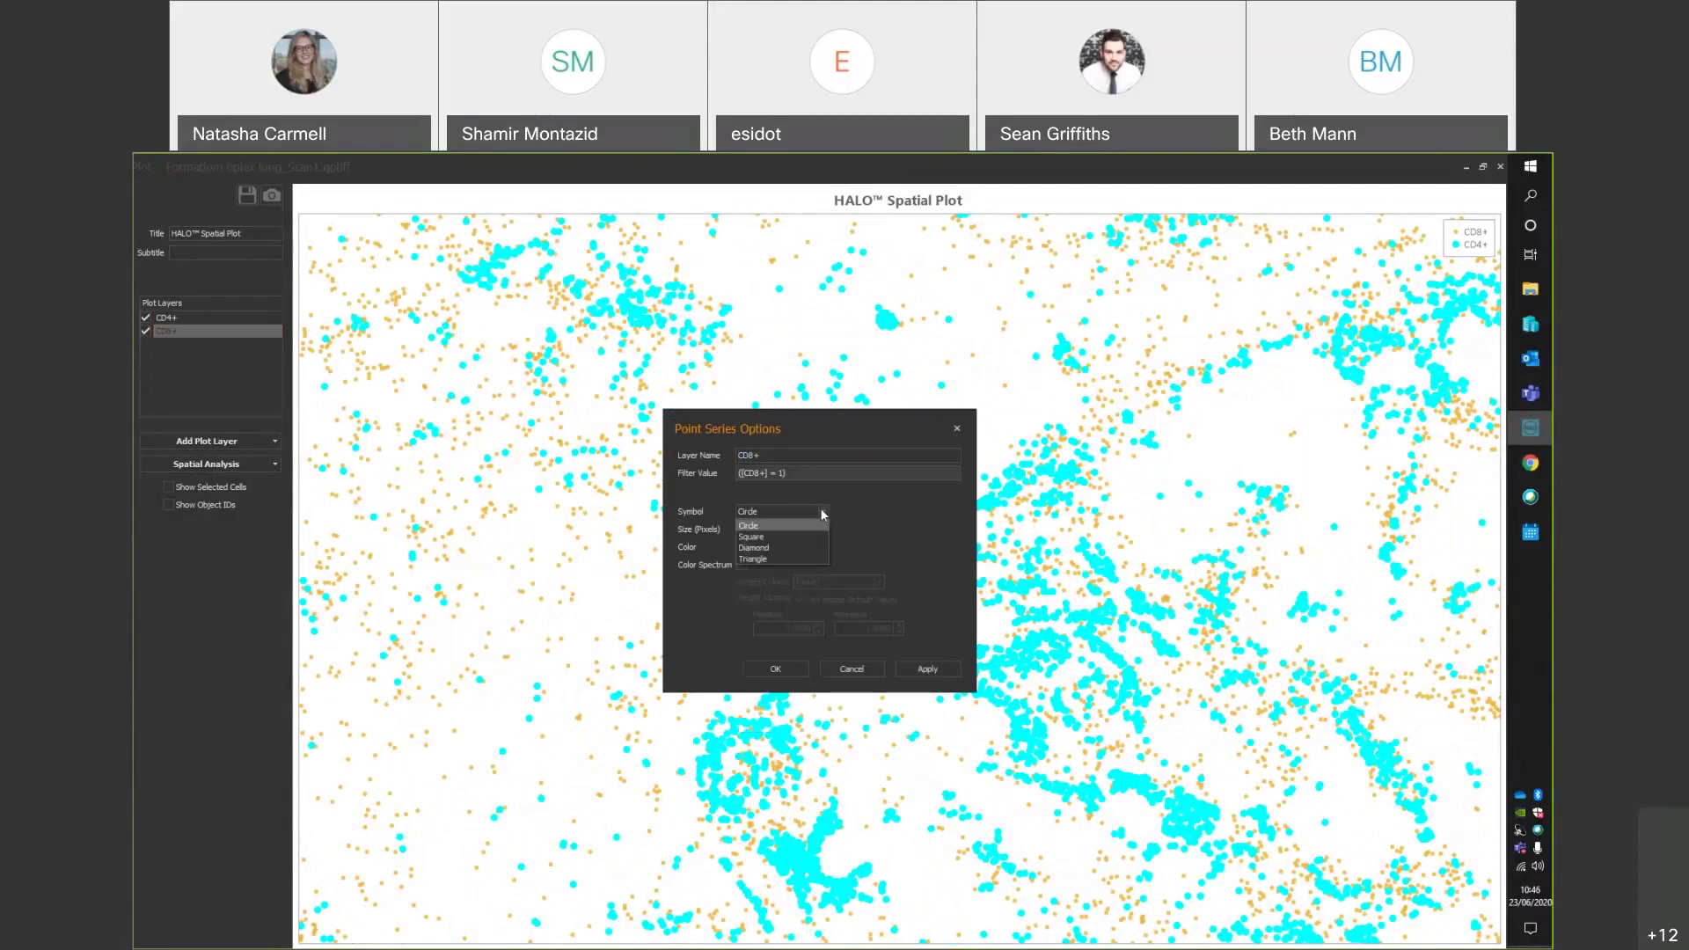
{"action": "left_click", "coordinate": [777, 536]}
{"action": "left_click", "coordinate": [767, 547]}
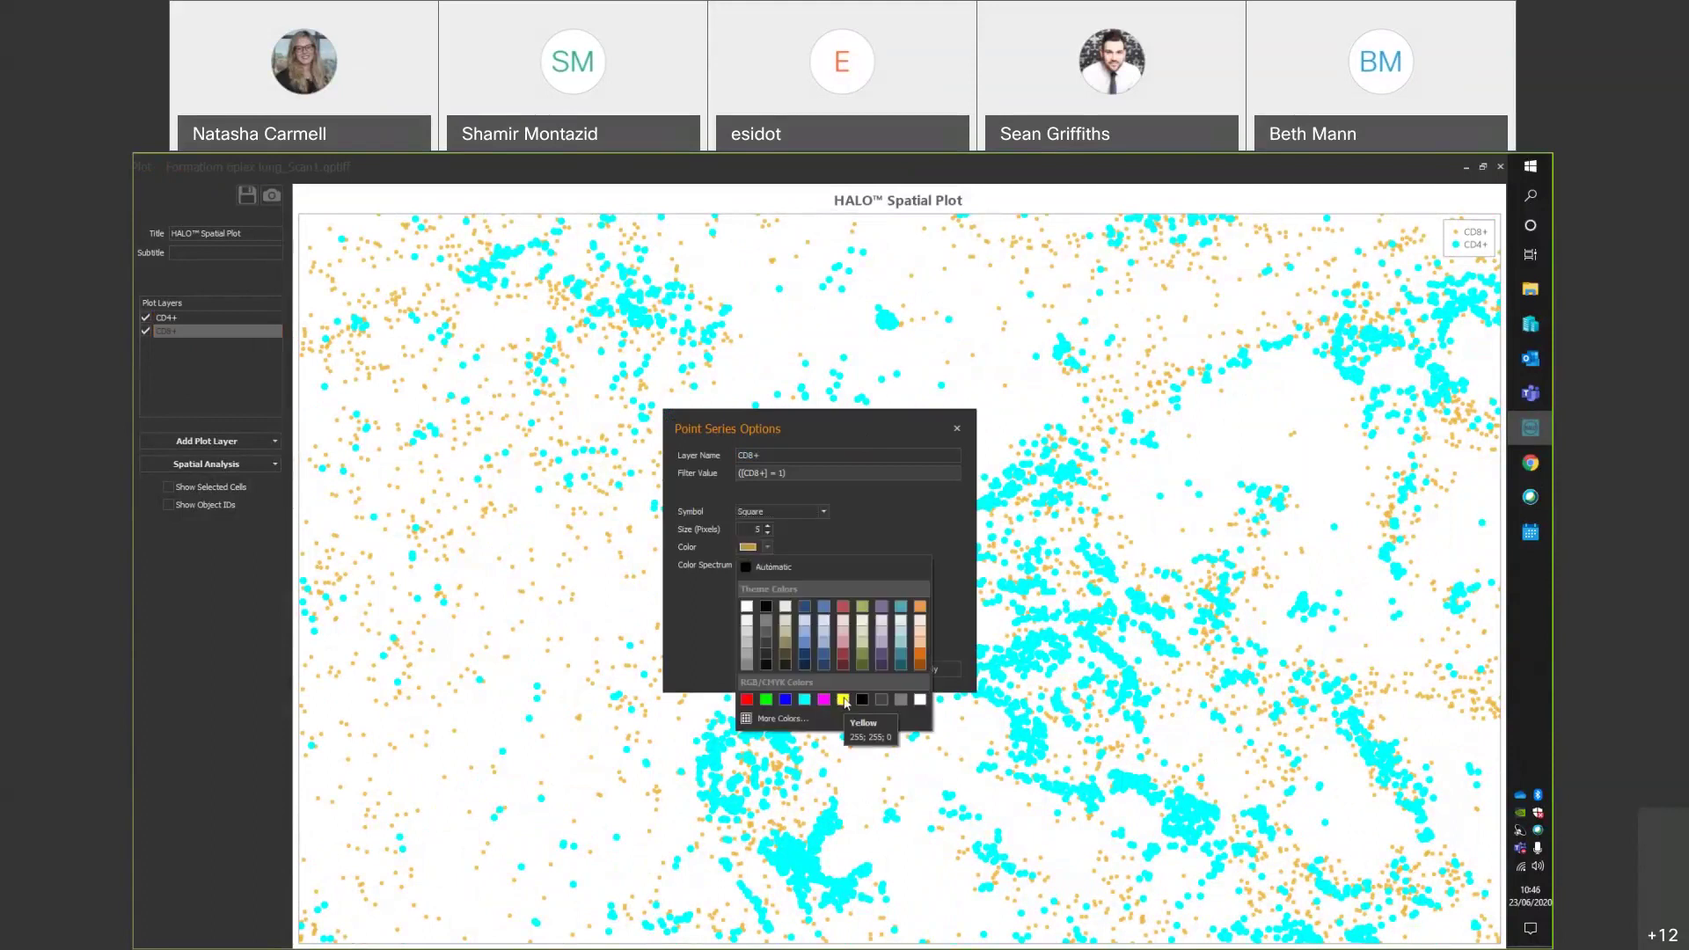
{"action": "left_click", "coordinate": [823, 699]}
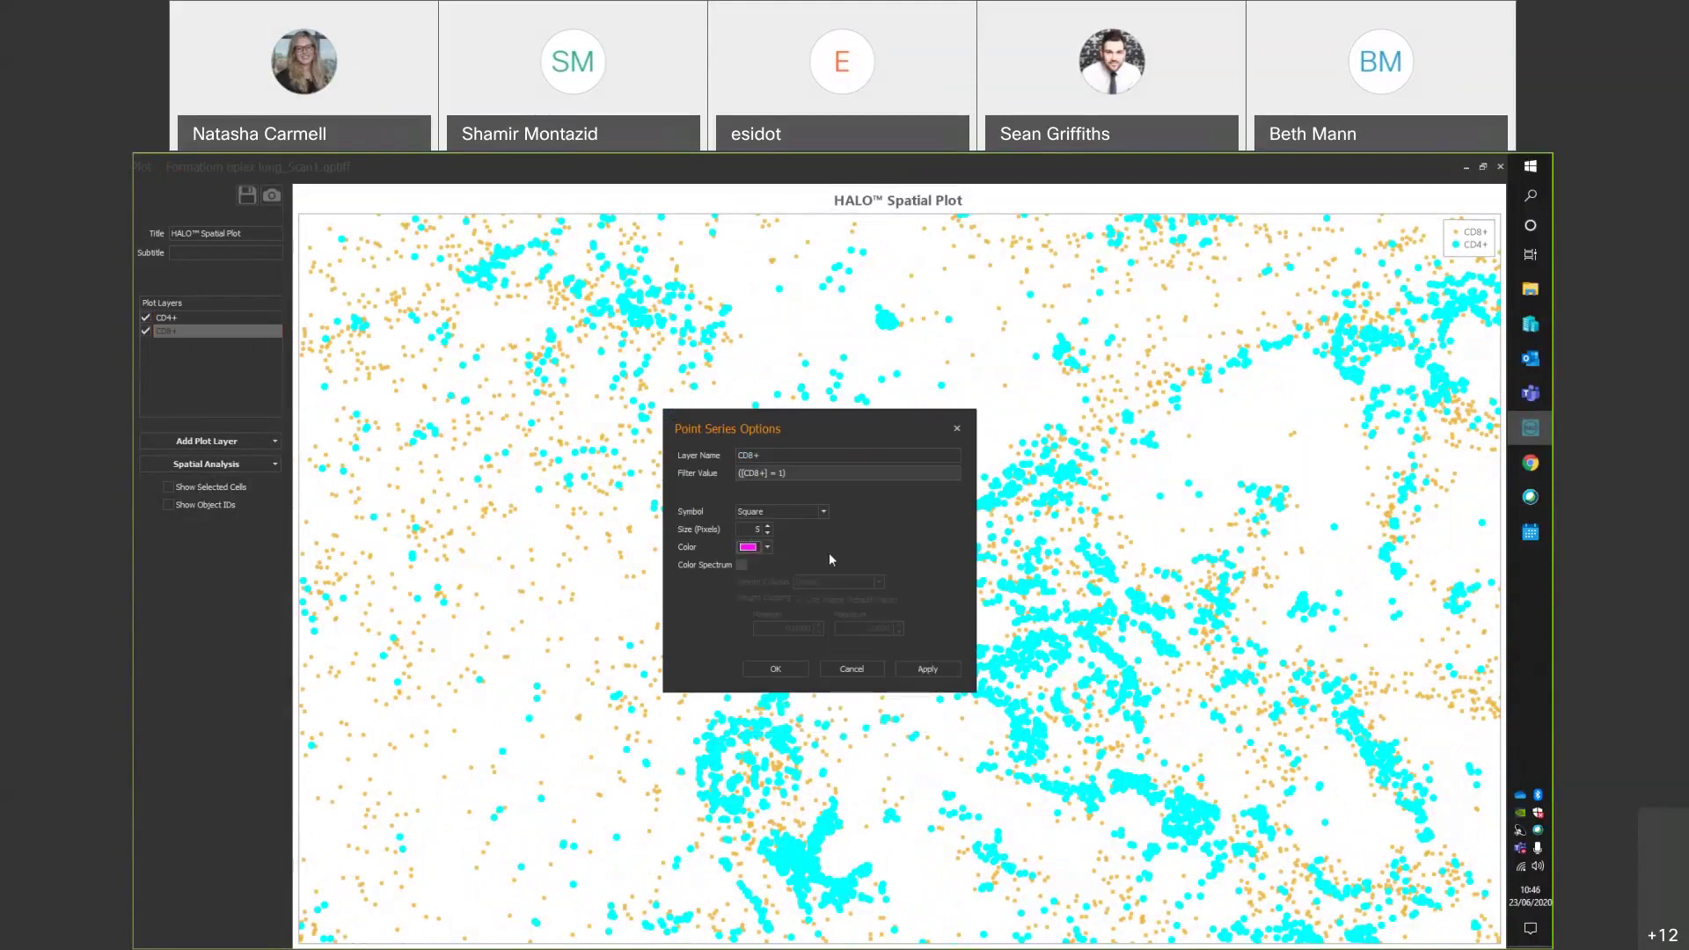
Enable a colour spectrum for the CD8+ point series, weighted by DAPI Nucleus Intensity with image default clipping values.
{"action": "left_click_drag", "start_coordinate": [852, 429], "coordinate": [968, 436]}
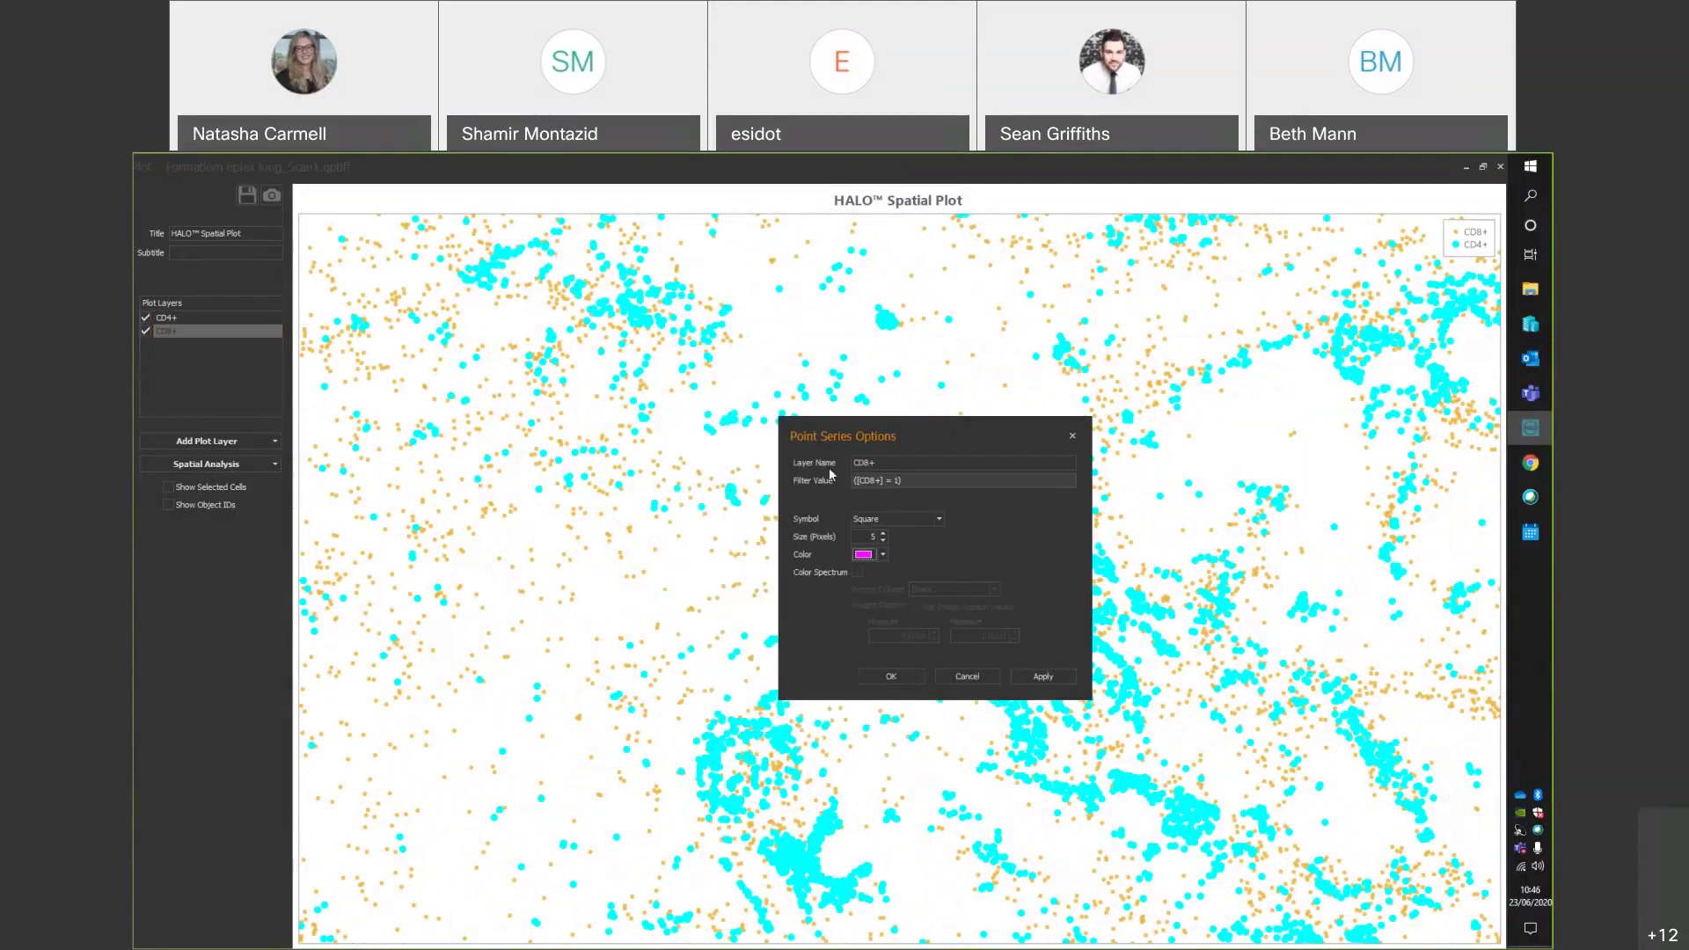
{"action": "left_click", "coordinate": [856, 572]}
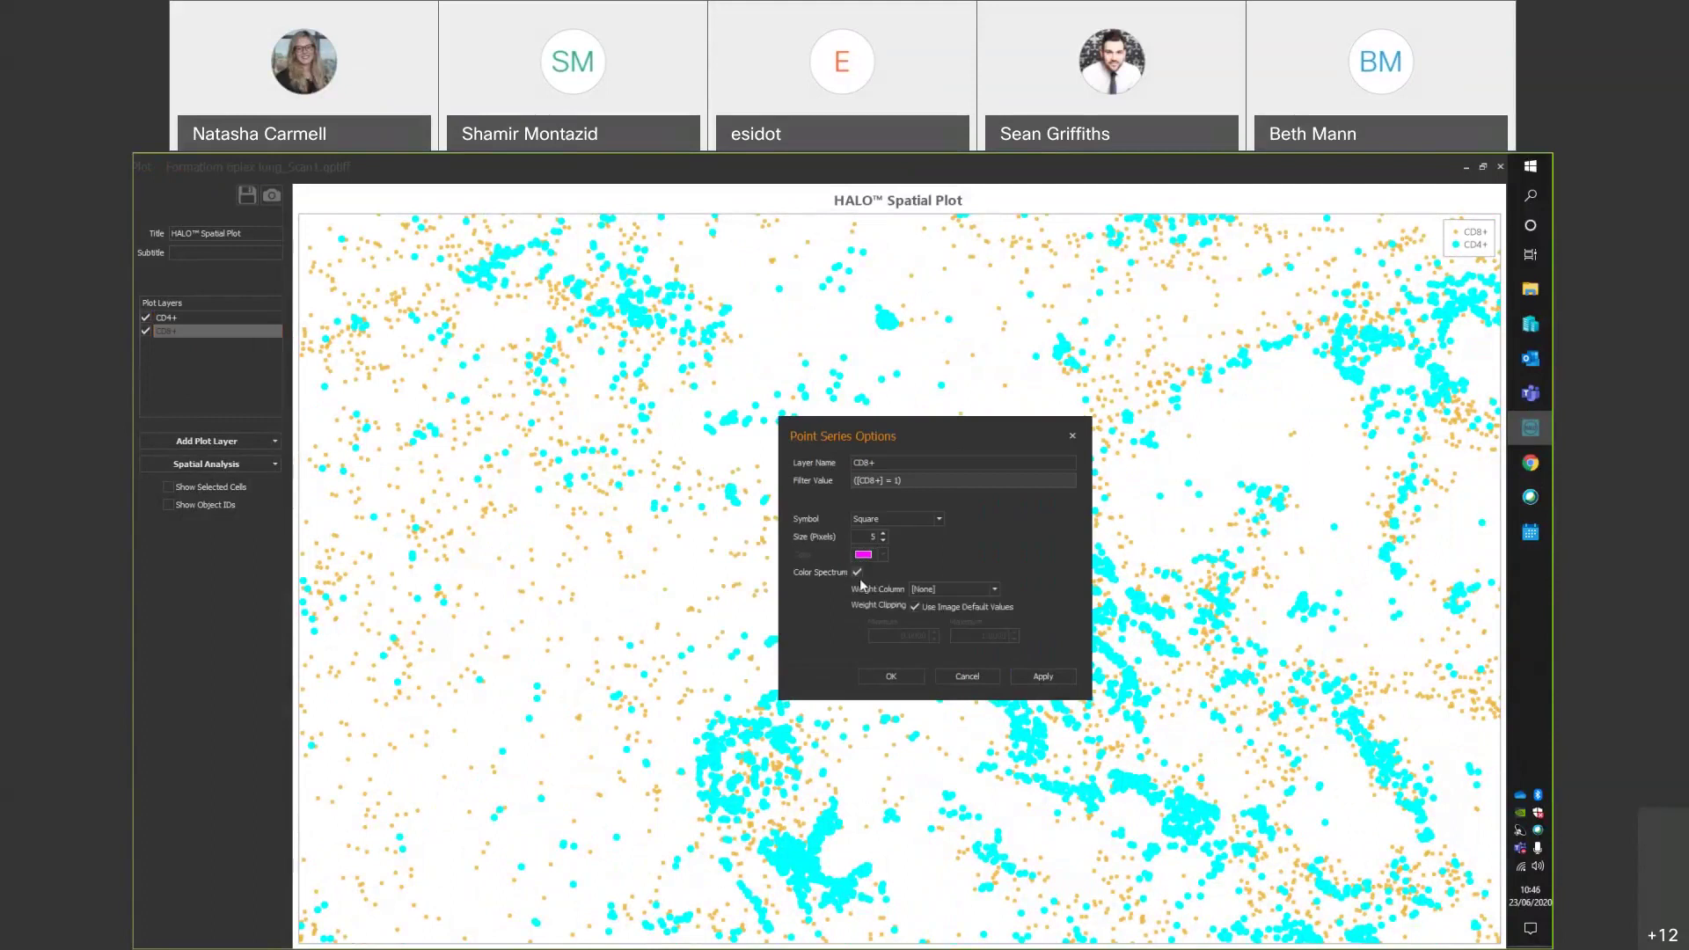
{"action": "left_click", "coordinate": [992, 591]}
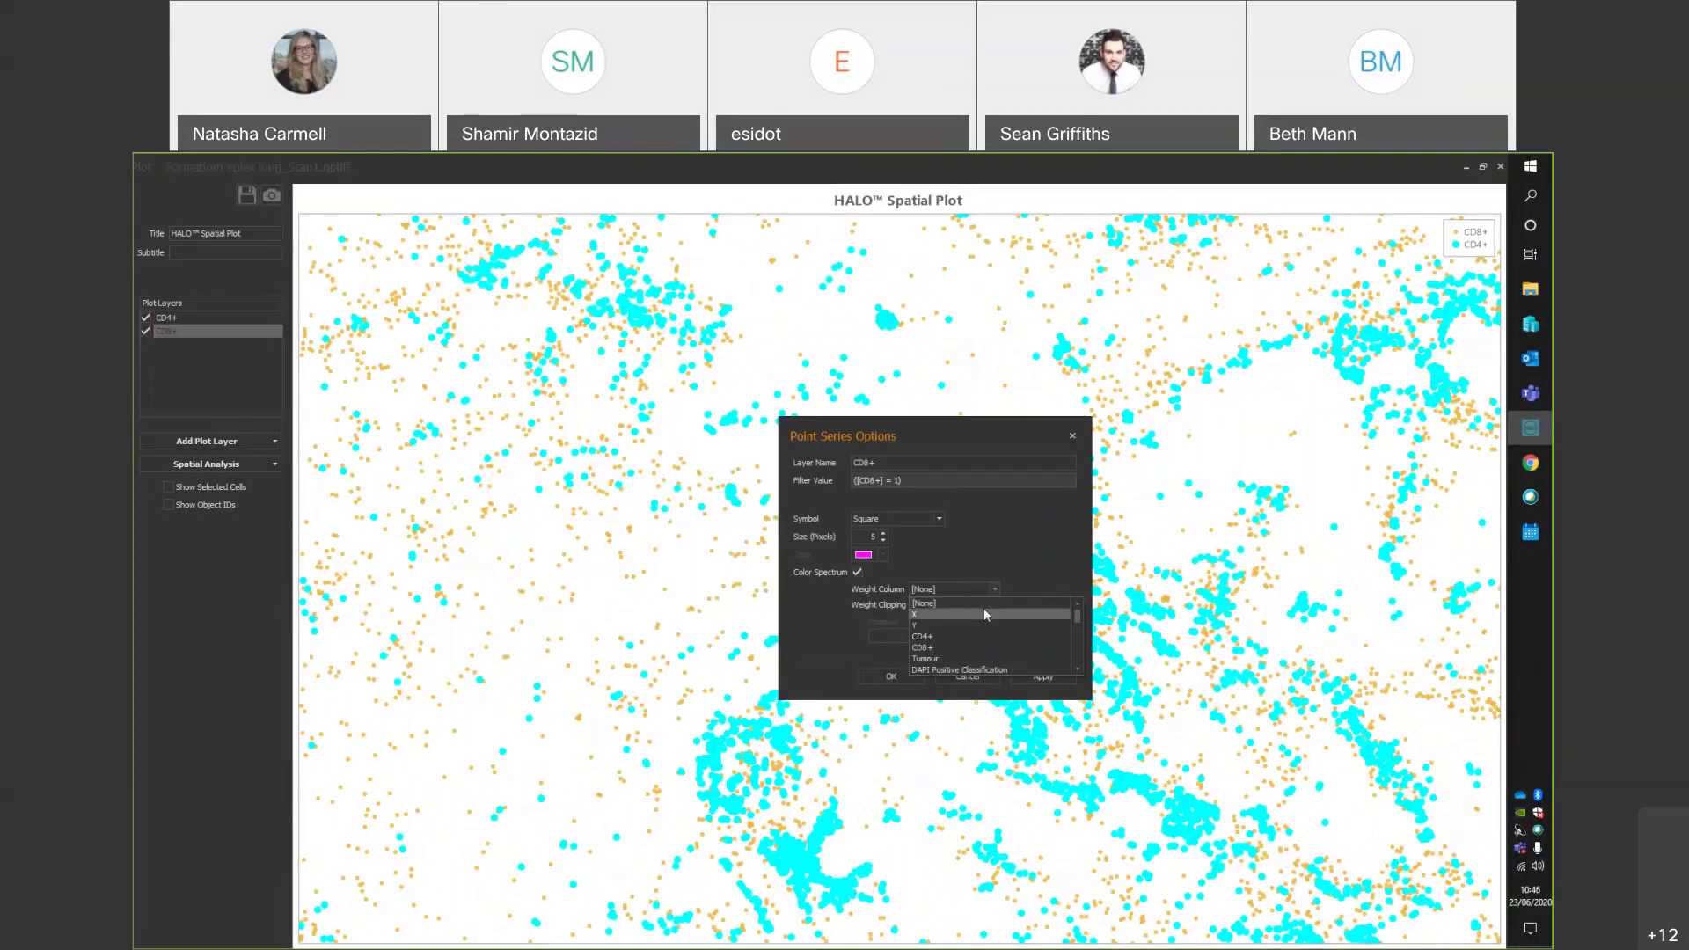
{"action": "scroll", "coordinate": [985, 614], "scroll_direction": "down", "scroll_amount": 2}
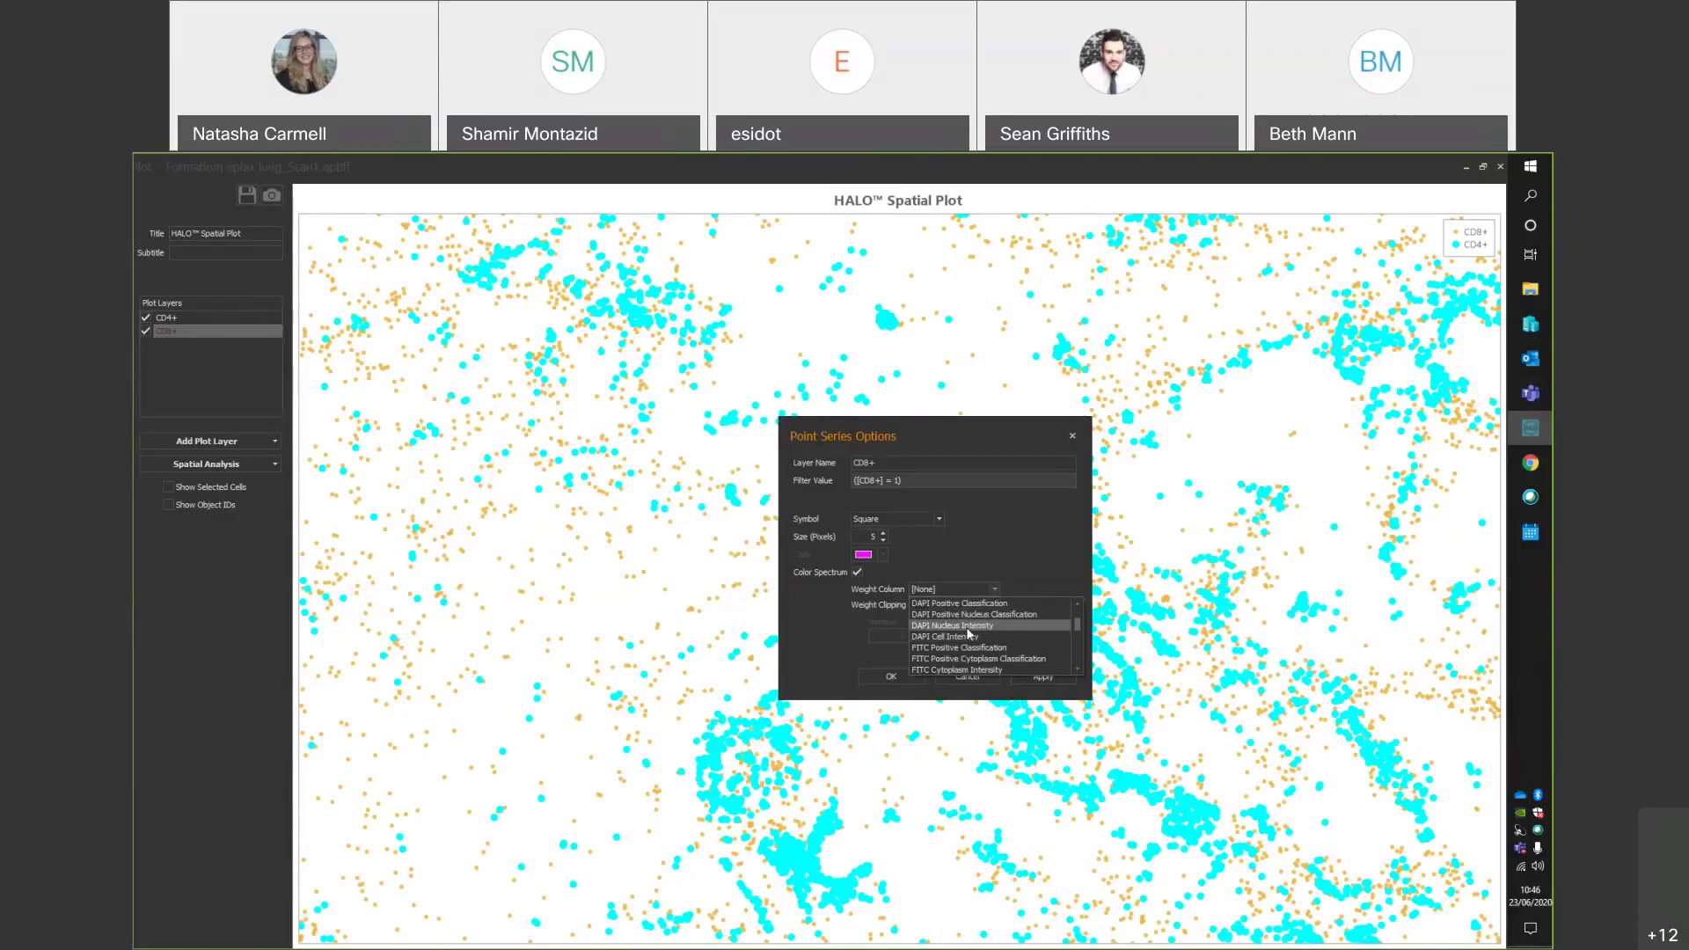
{"action": "left_click", "coordinate": [968, 626]}
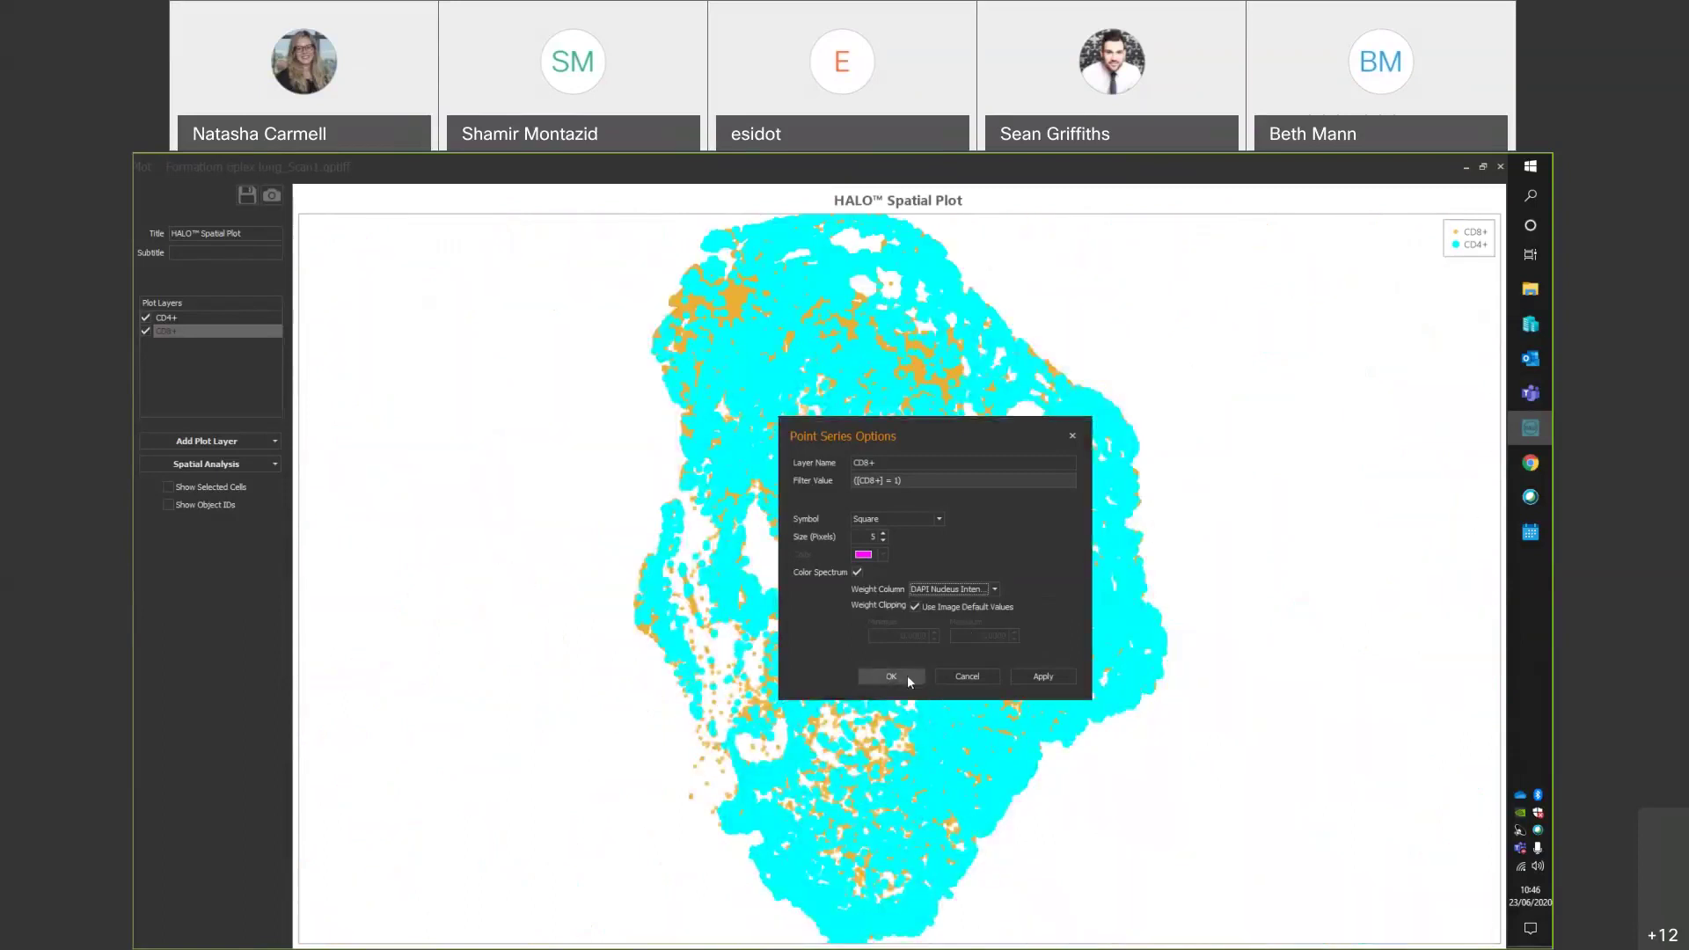
{"action": "left_click", "coordinate": [1043, 677]}
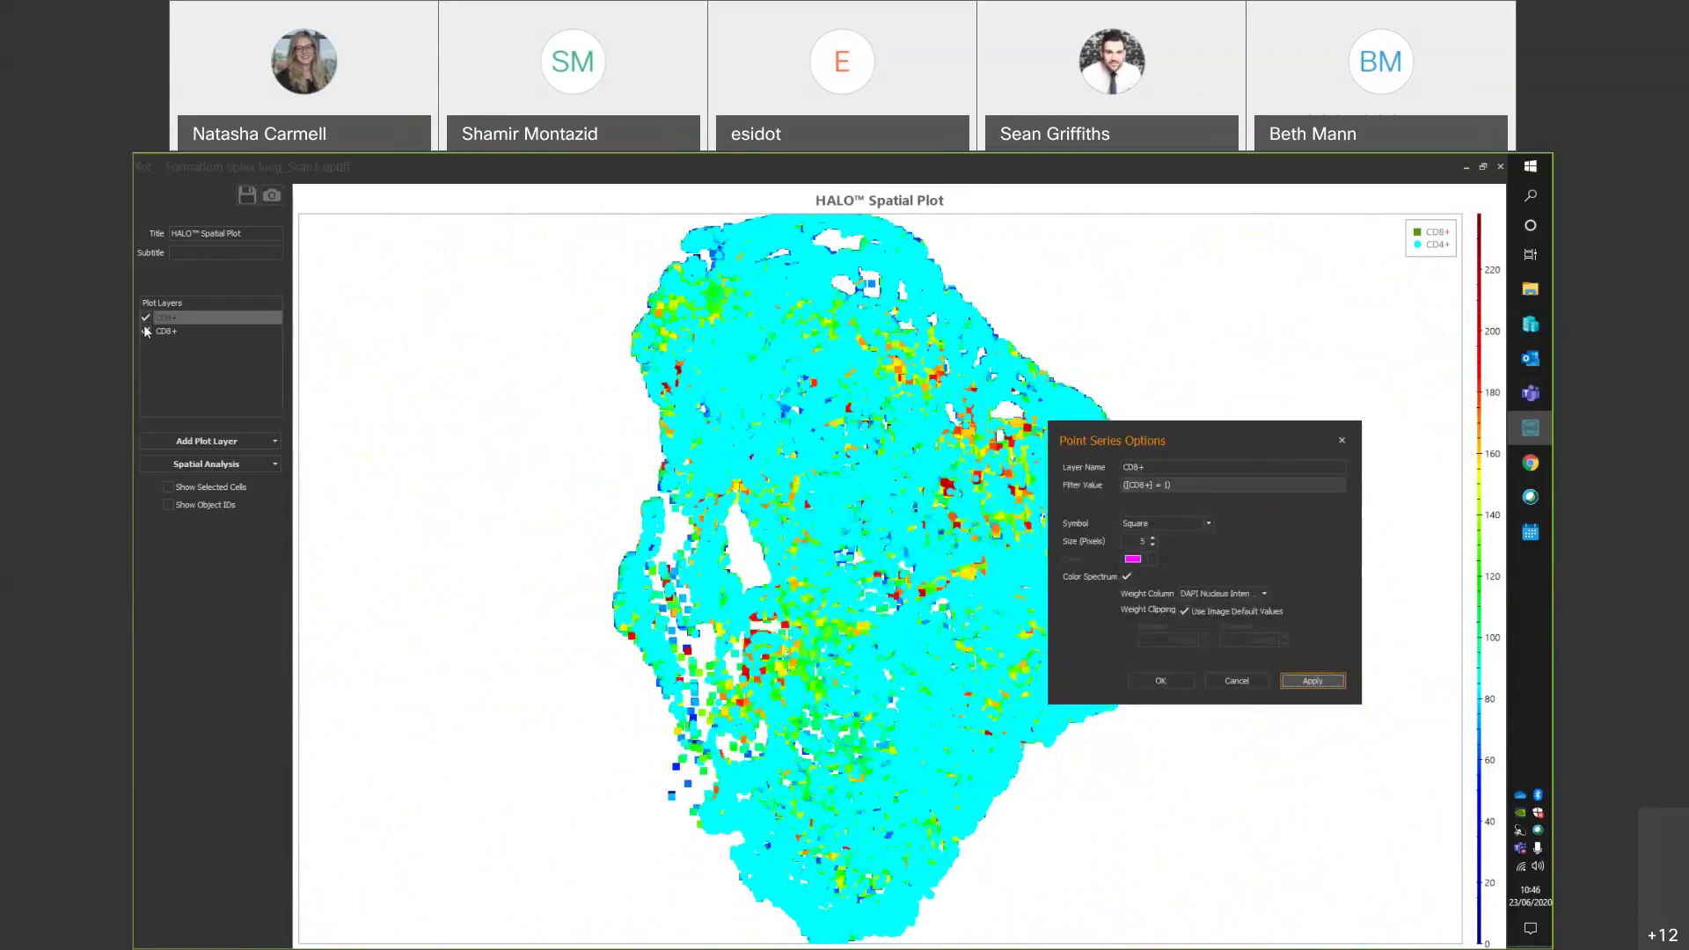
{"action": "left_click", "coordinate": [1160, 680]}
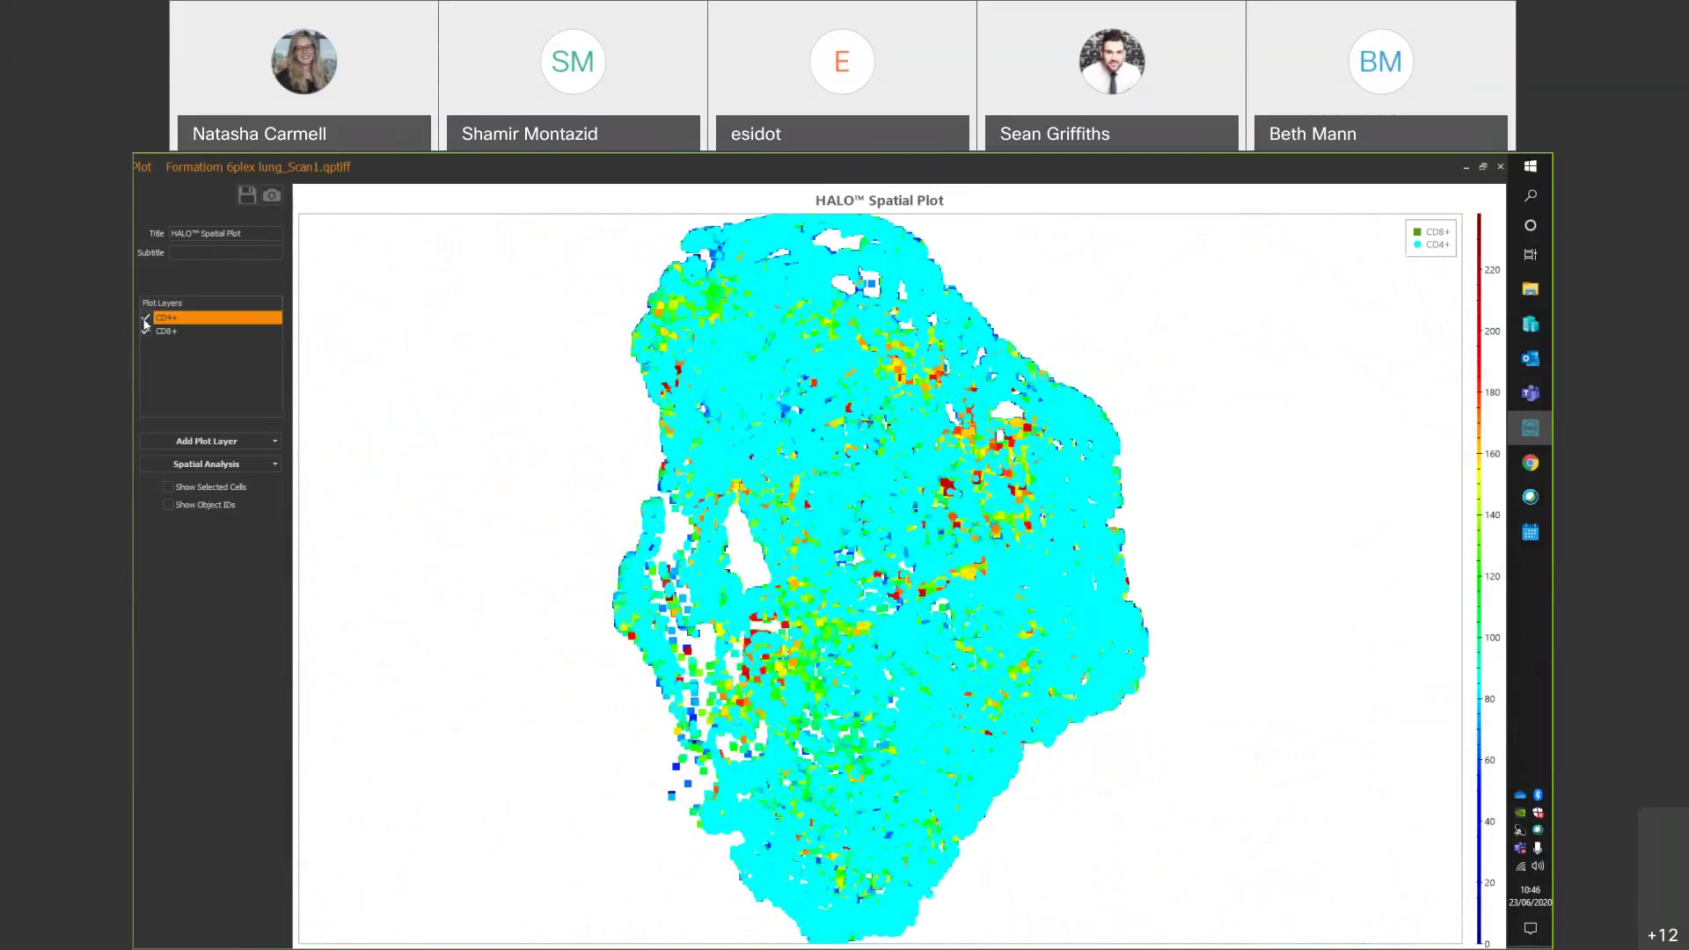
Hide the CD4+ layer and examine the intensity-coloured CD8+ cells, comparing the plot with and without CD4+.
{"action": "left_click", "coordinate": [145, 321]}
{"action": "scroll", "coordinate": [891, 446], "scroll_direction": "up", "scroll_amount": 3}
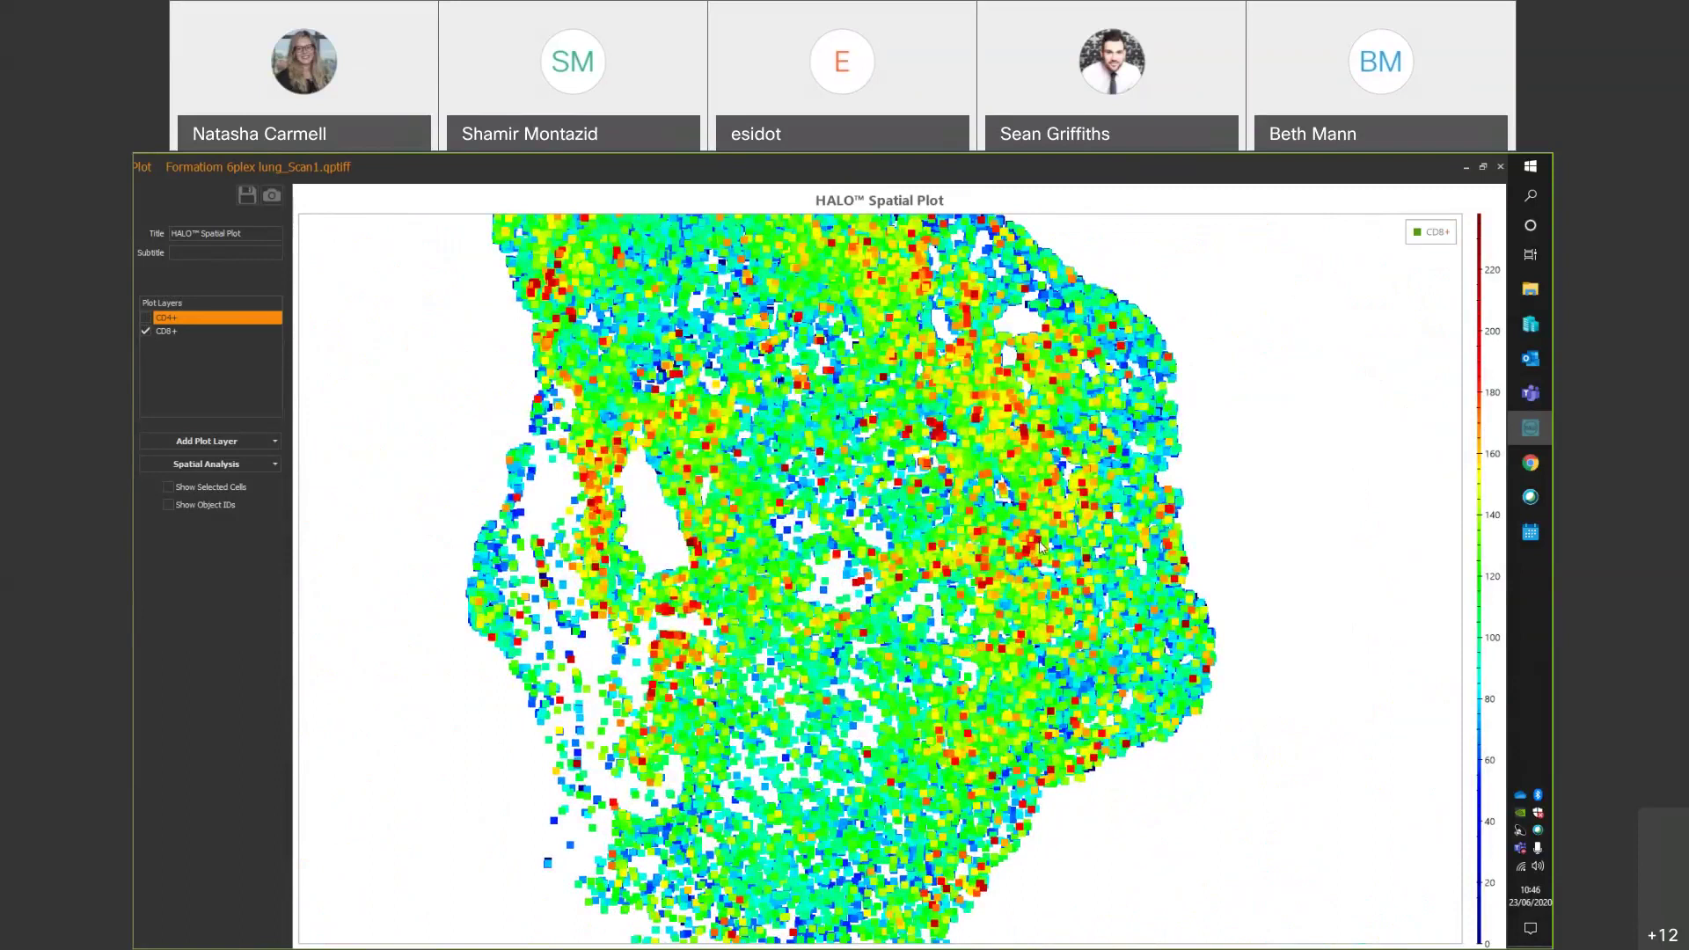
{"action": "scroll", "coordinate": [1040, 547], "scroll_direction": "up", "scroll_amount": 5}
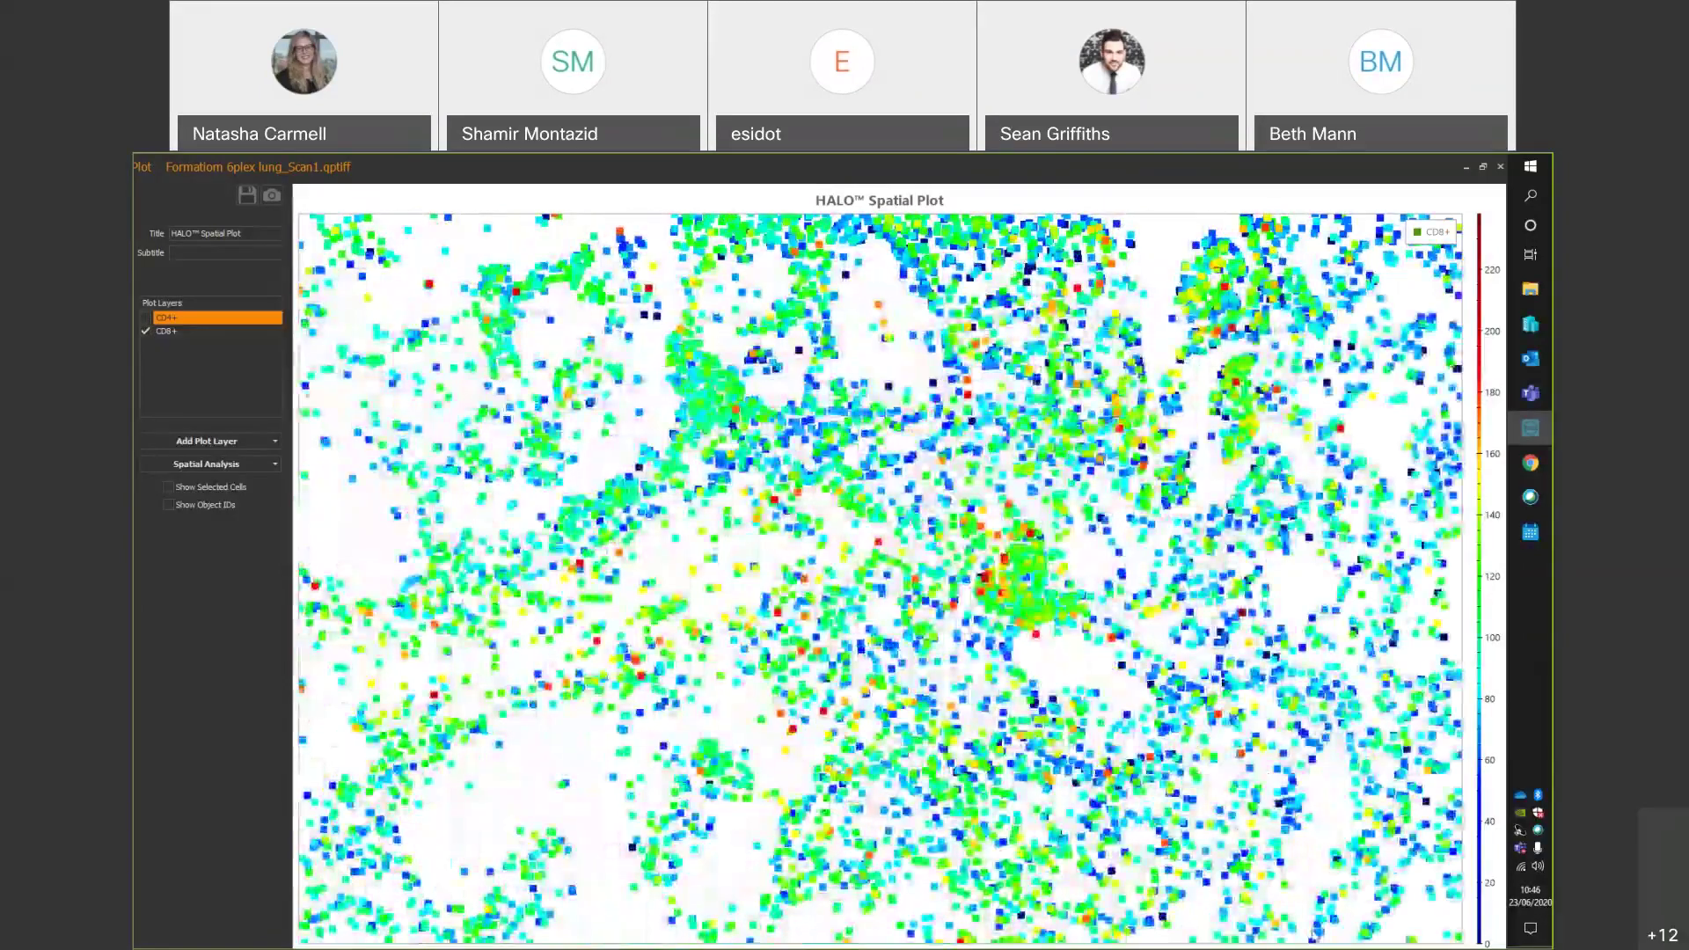
{"action": "scroll", "coordinate": [986, 608], "scroll_direction": "down", "scroll_amount": 8}
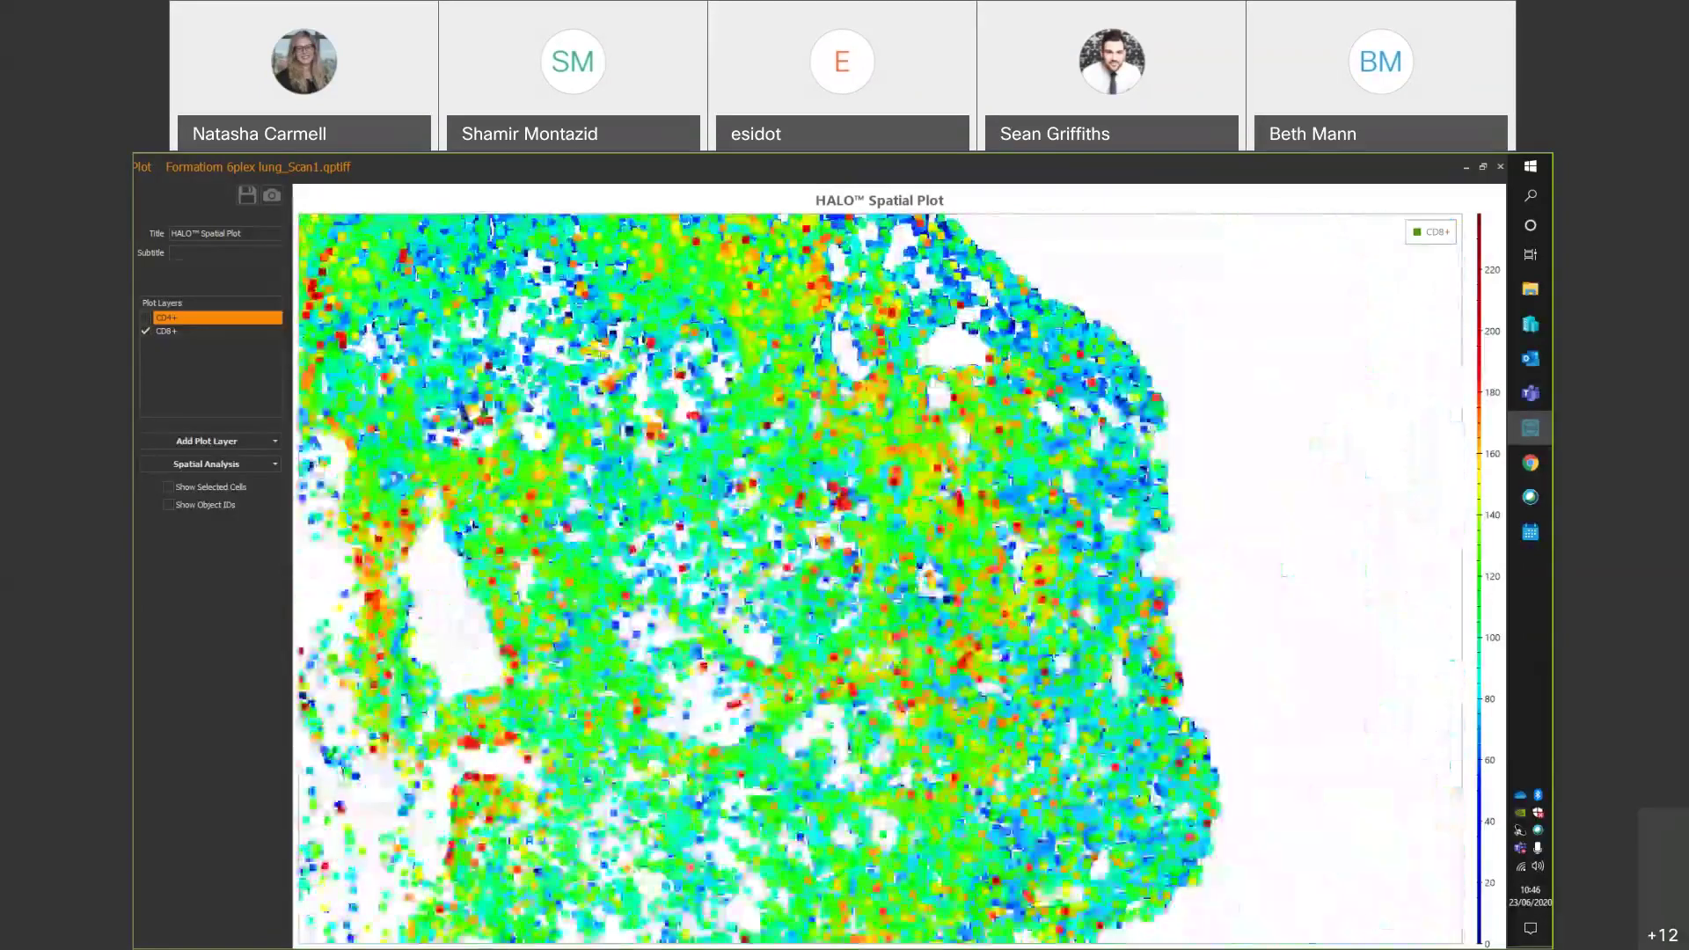
{"action": "scroll", "coordinate": [987, 609], "scroll_direction": "up", "scroll_amount": 2}
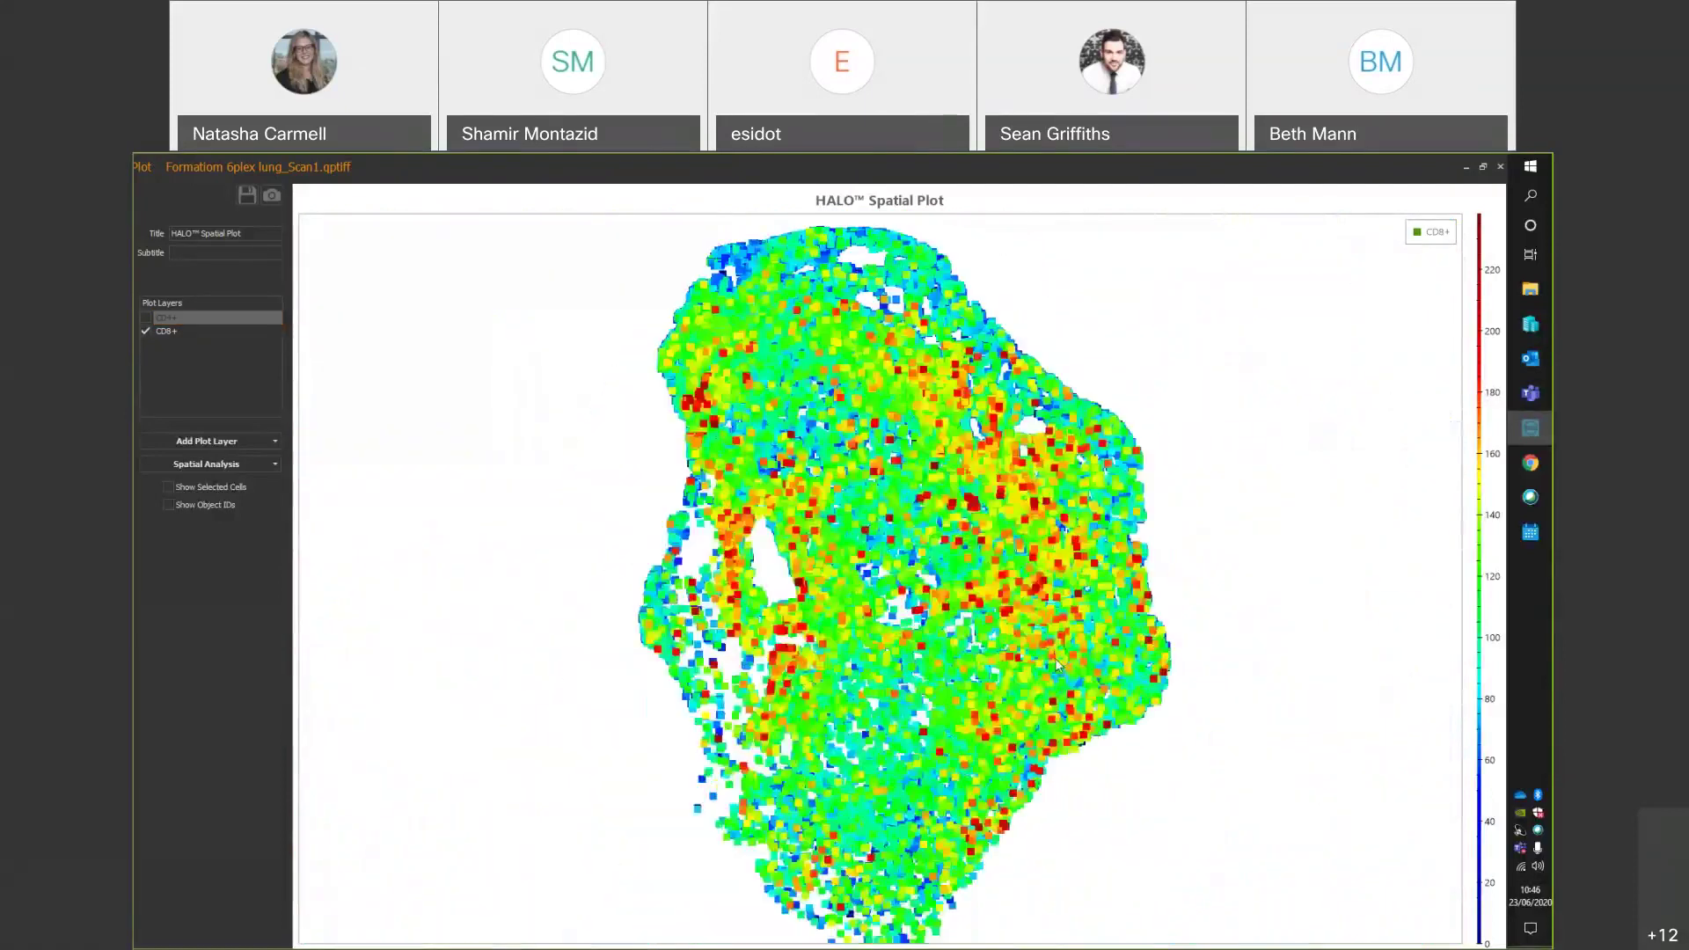
{"action": "left_click", "coordinate": [146, 317]}
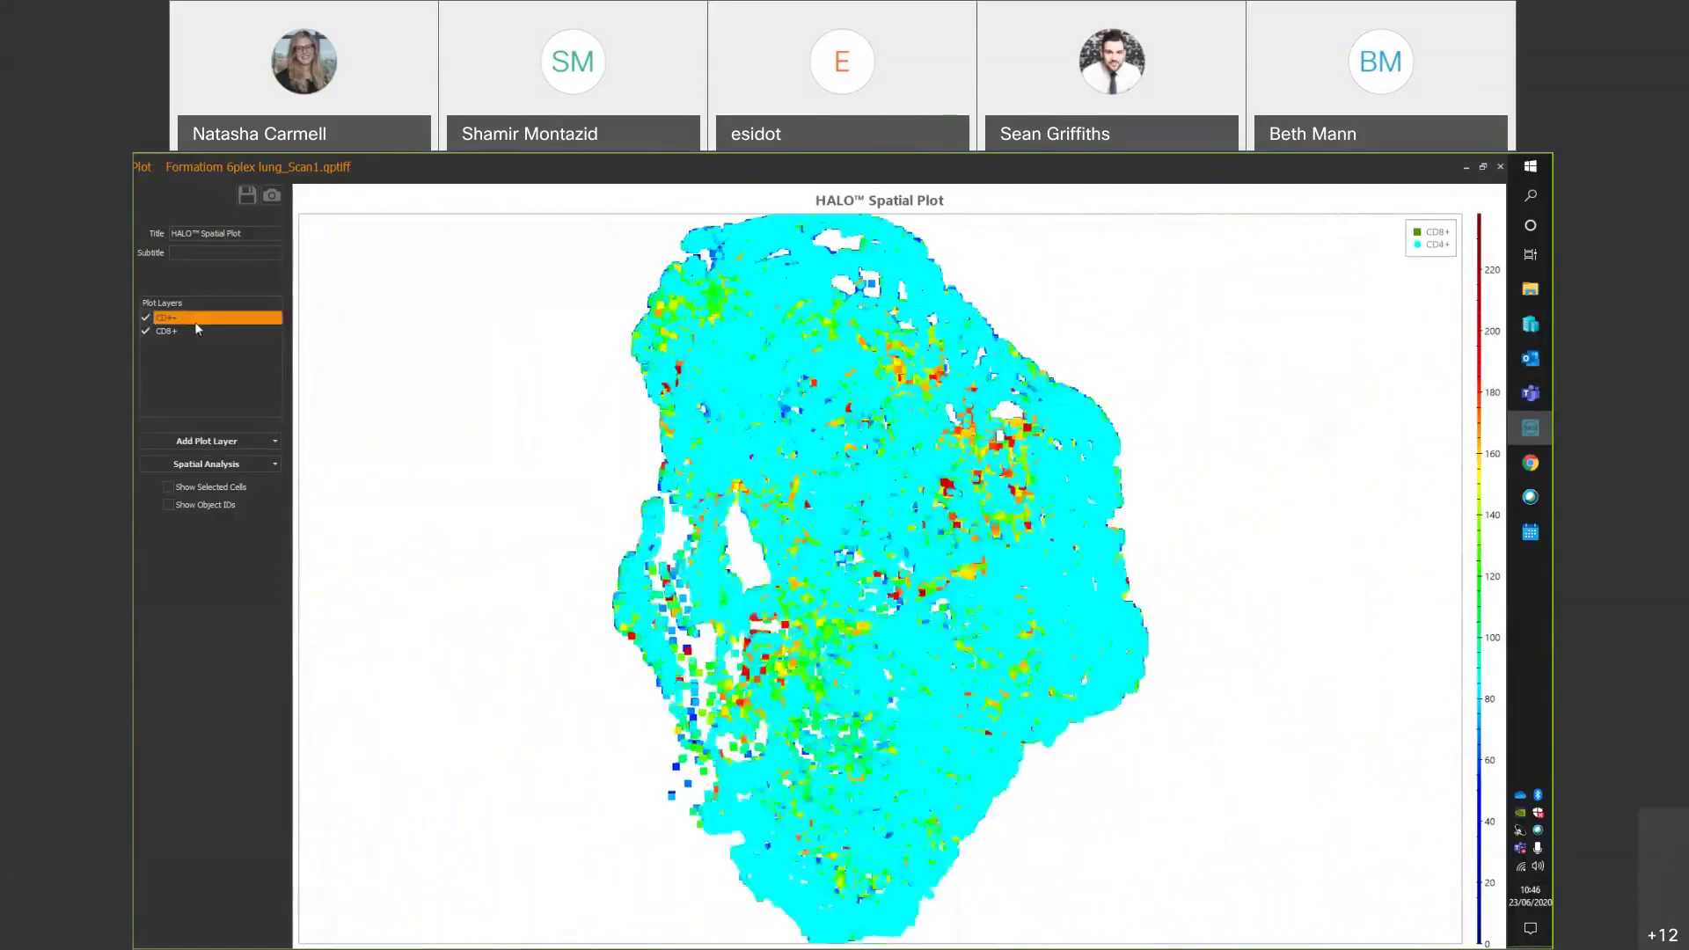
{"action": "left_click", "coordinate": [146, 317]}
Disable the colour spectrum for the CD8+ point series and show the CD4+ layer again.
{"action": "right_click", "coordinate": [167, 330]}
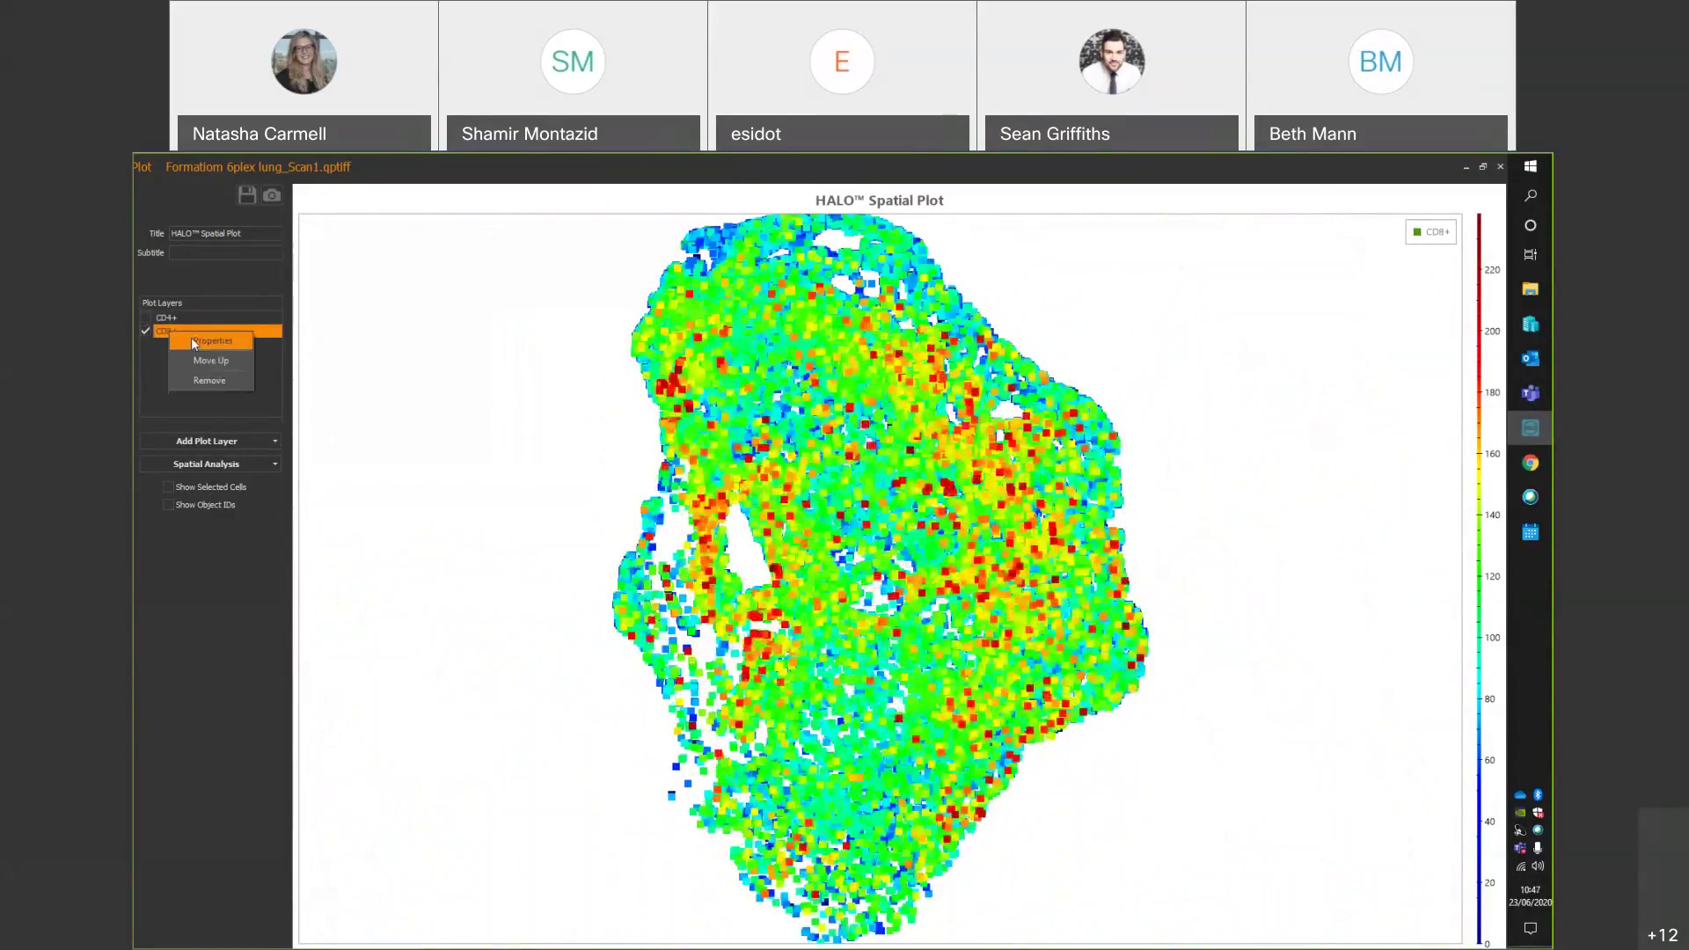
{"action": "left_click", "coordinate": [202, 339]}
{"action": "left_click", "coordinate": [742, 565]}
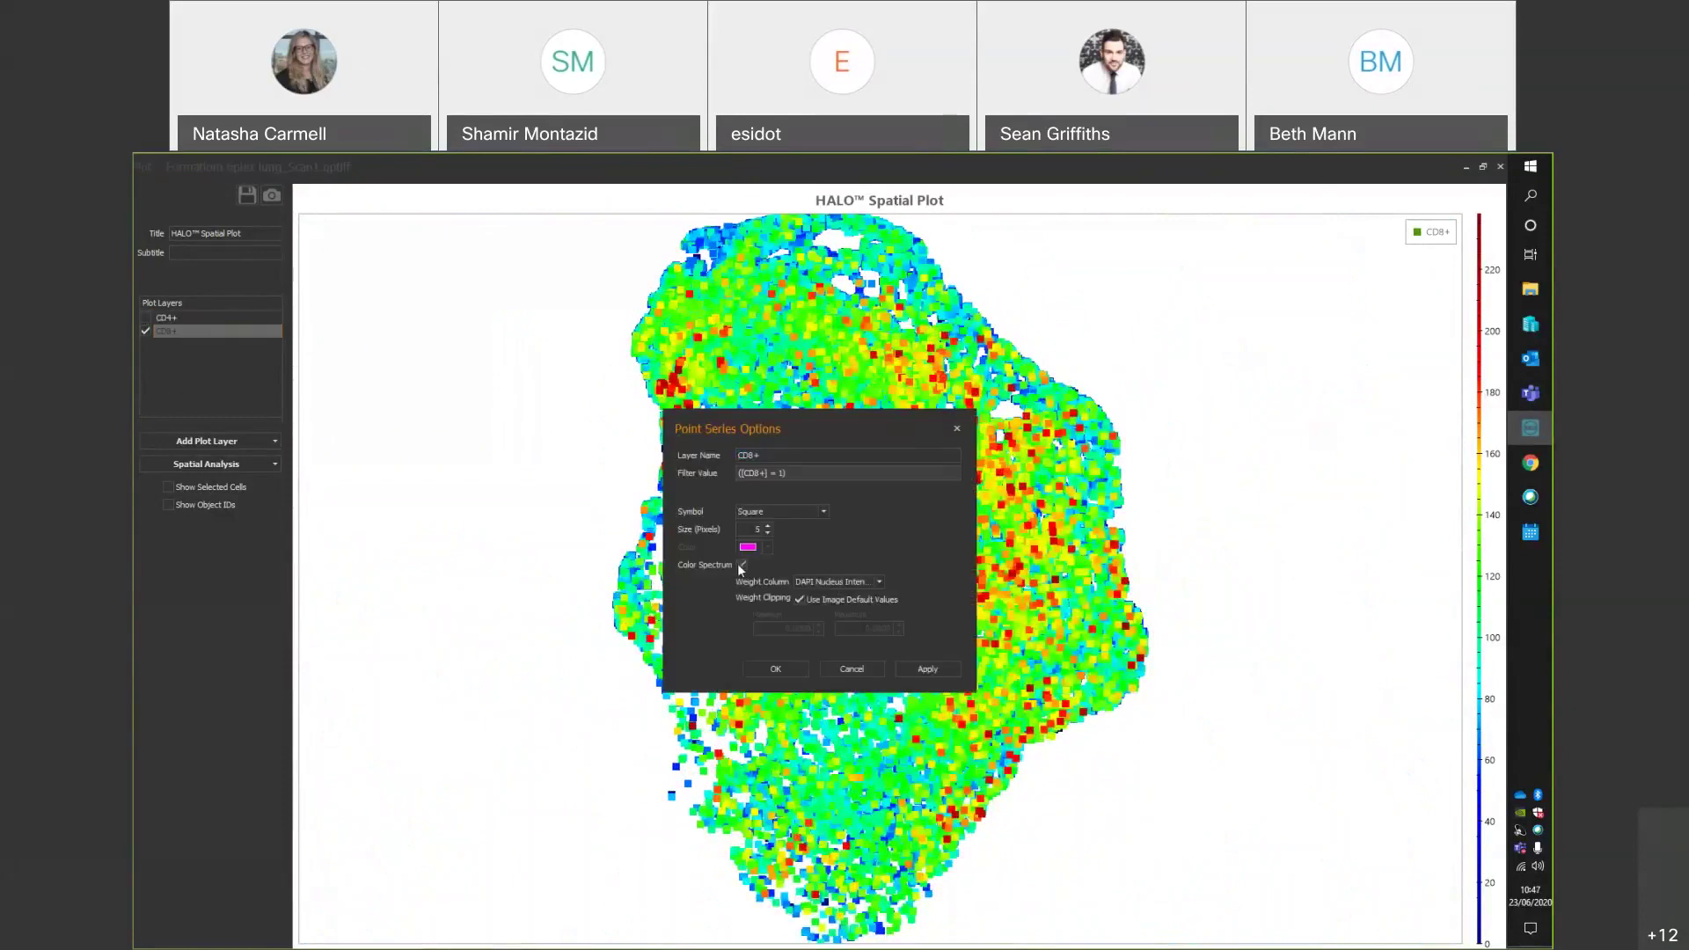
{"action": "left_click", "coordinate": [777, 669]}
{"action": "left_click", "coordinate": [146, 317]}
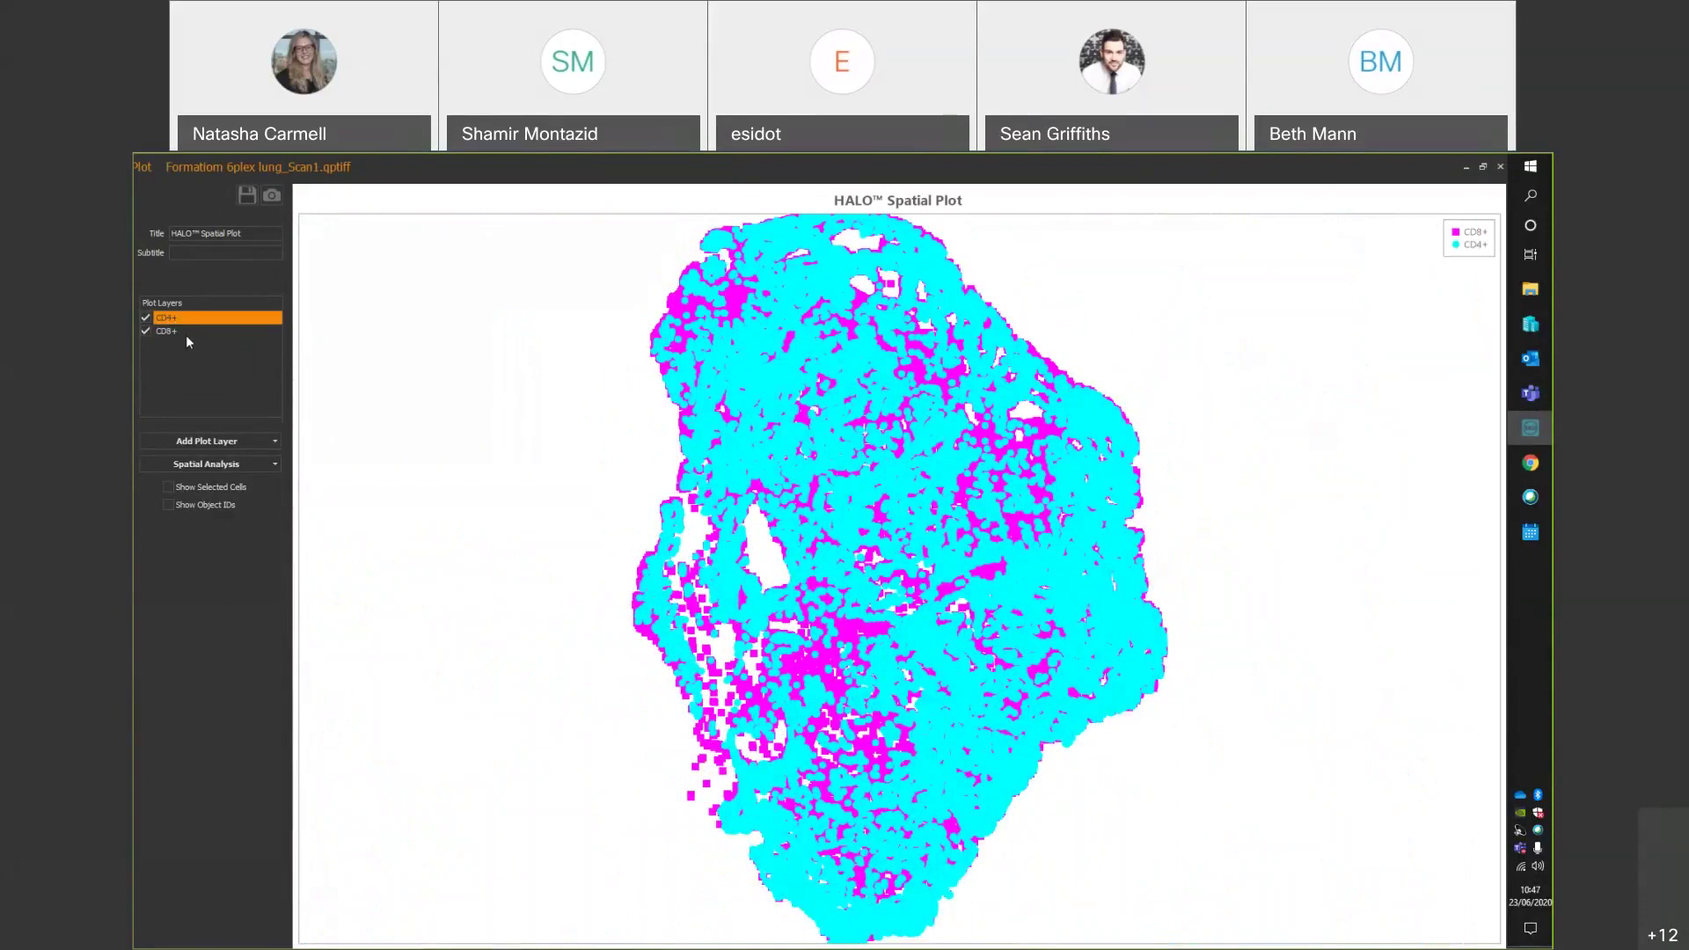
Set up a Nearest Neighbor spatial analysis that finds the nearest CD4+ cell to every CD8+ cell.
{"action": "scroll", "coordinate": [908, 500], "scroll_direction": "up", "scroll_amount": 3}
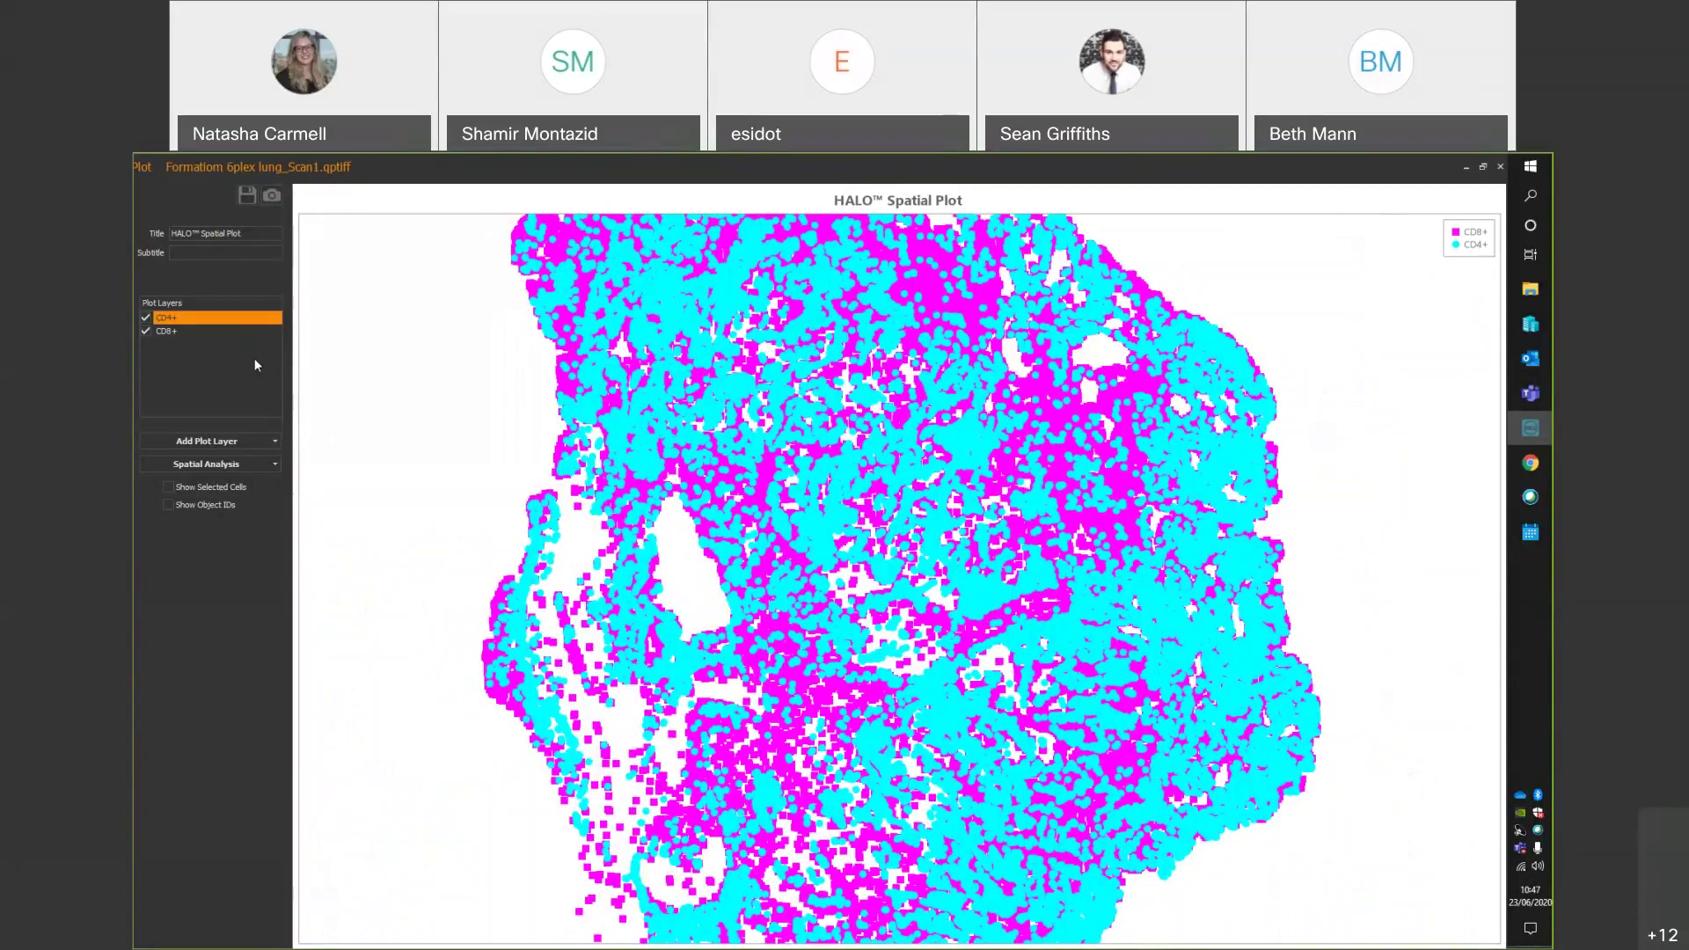
{"action": "left_click", "coordinate": [273, 464]}
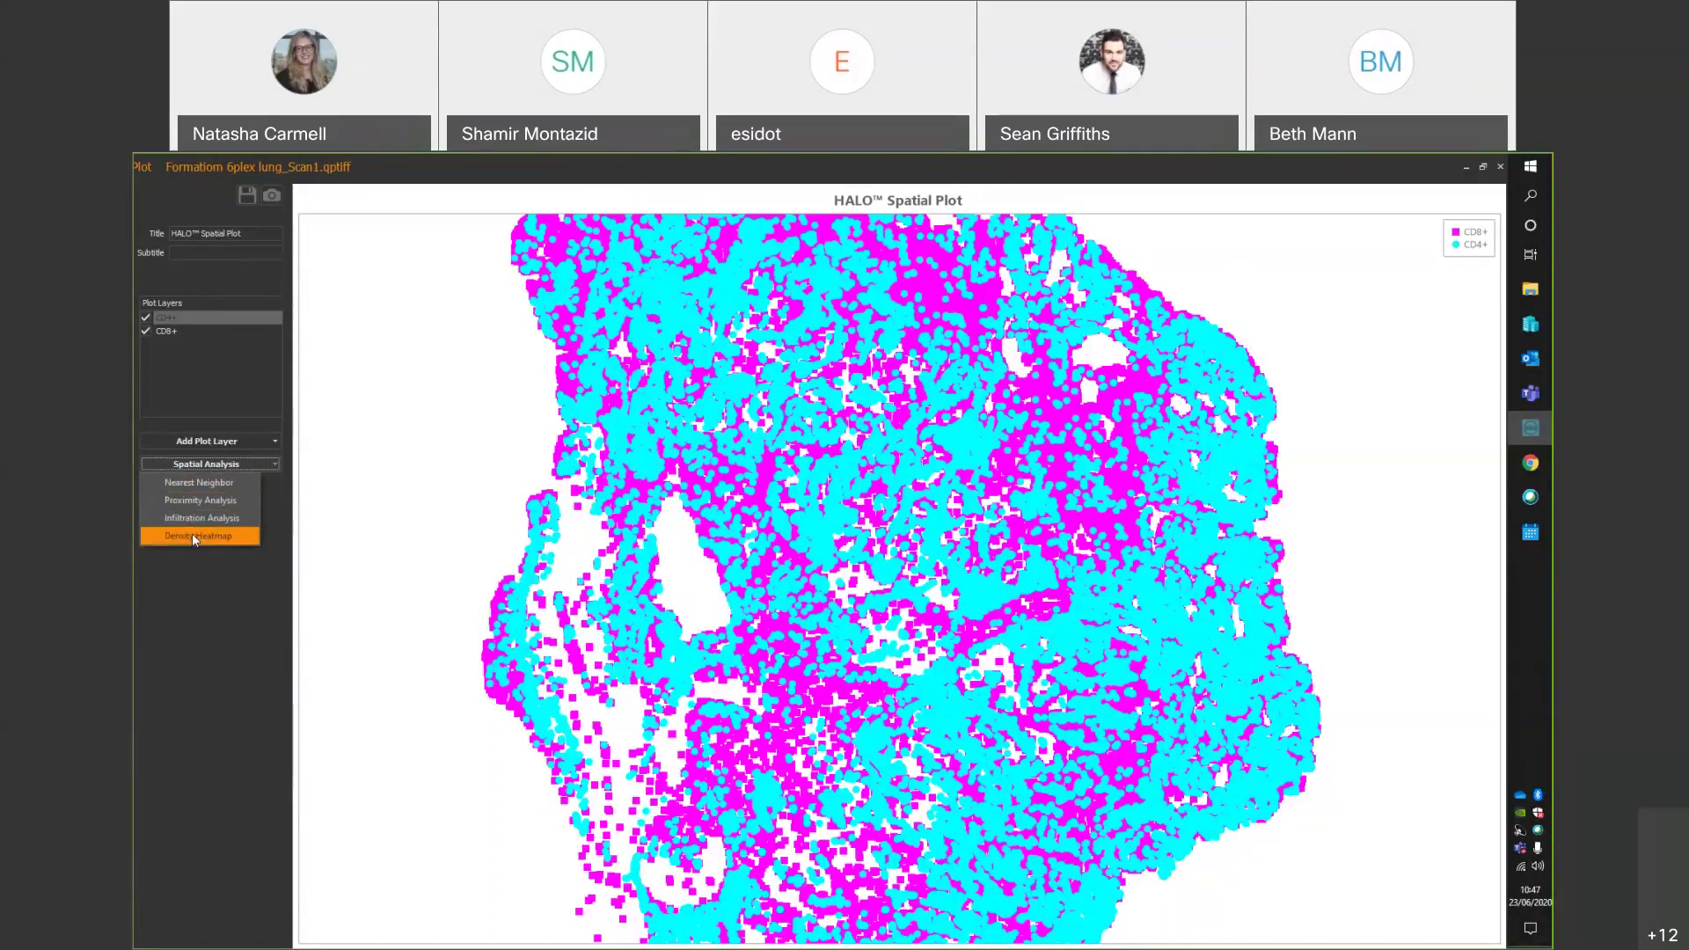
{"action": "left_click", "coordinate": [235, 483]}
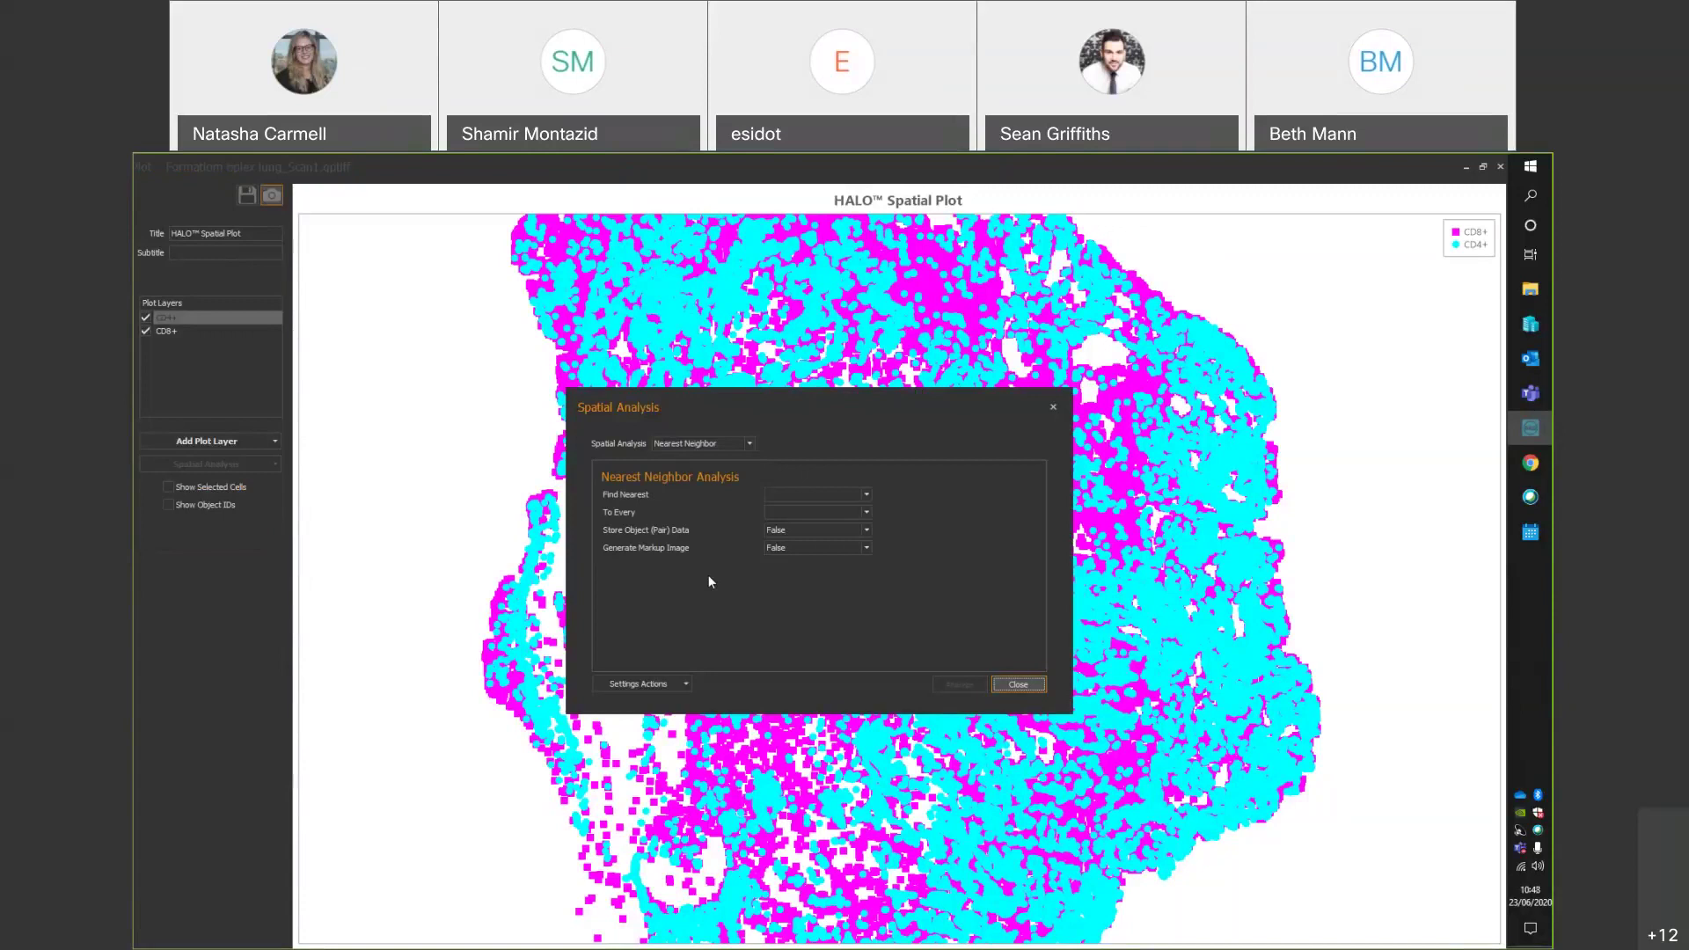
{"action": "left_click", "coordinate": [866, 495]}
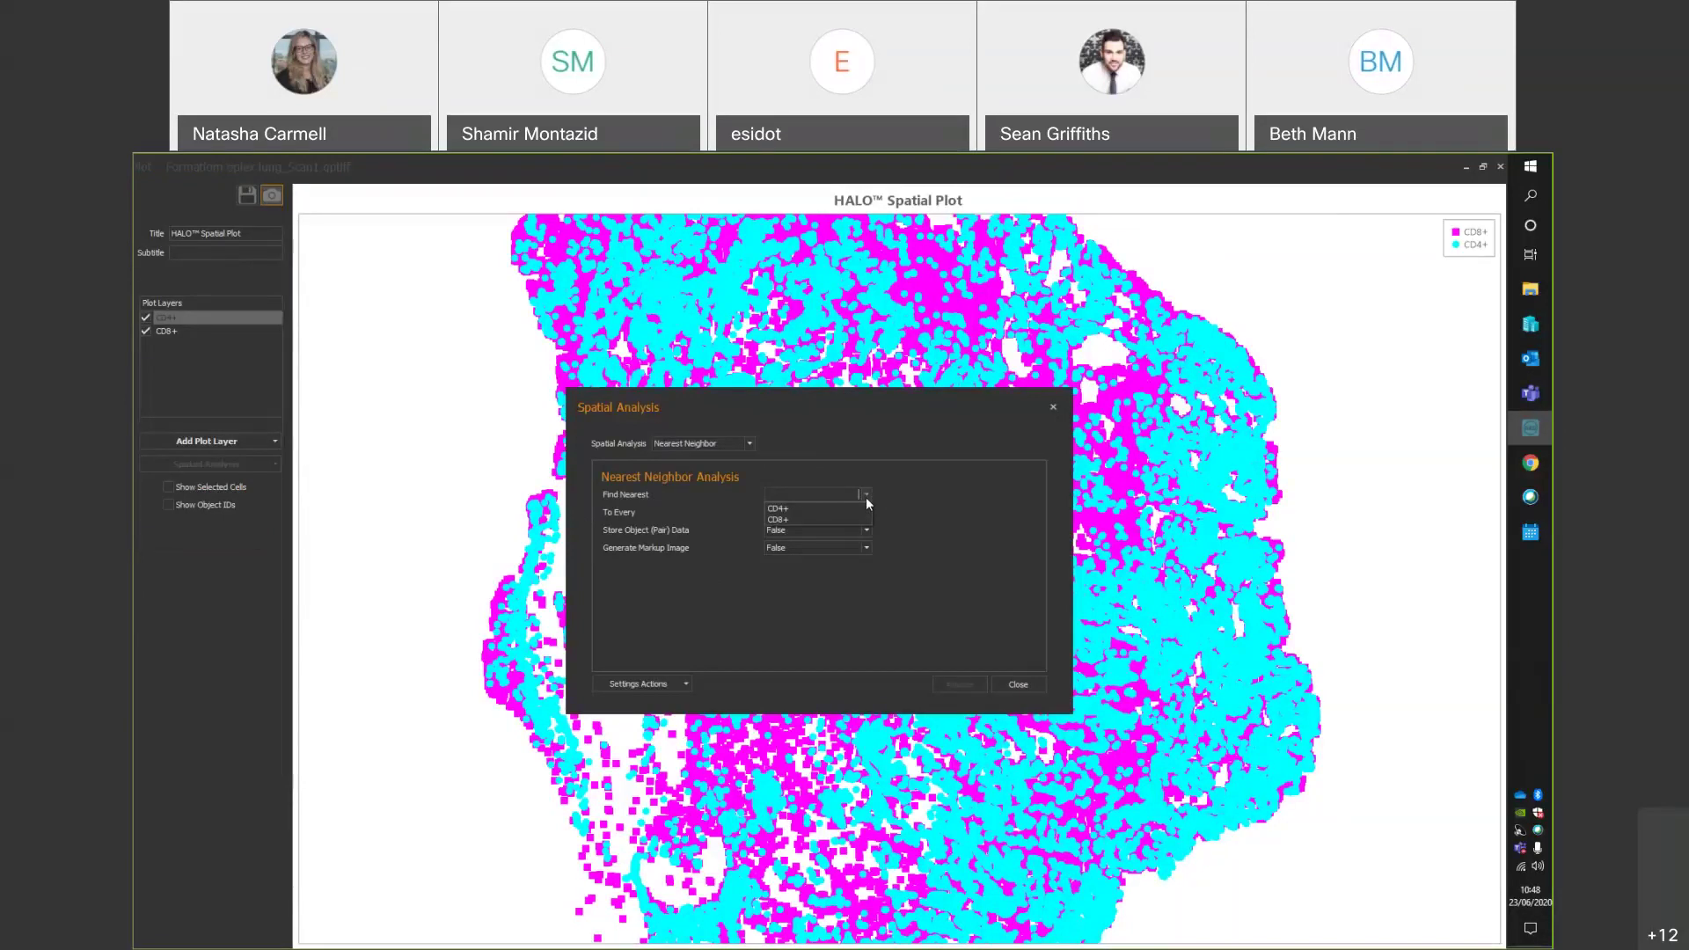
{"action": "left_click", "coordinate": [820, 508]}
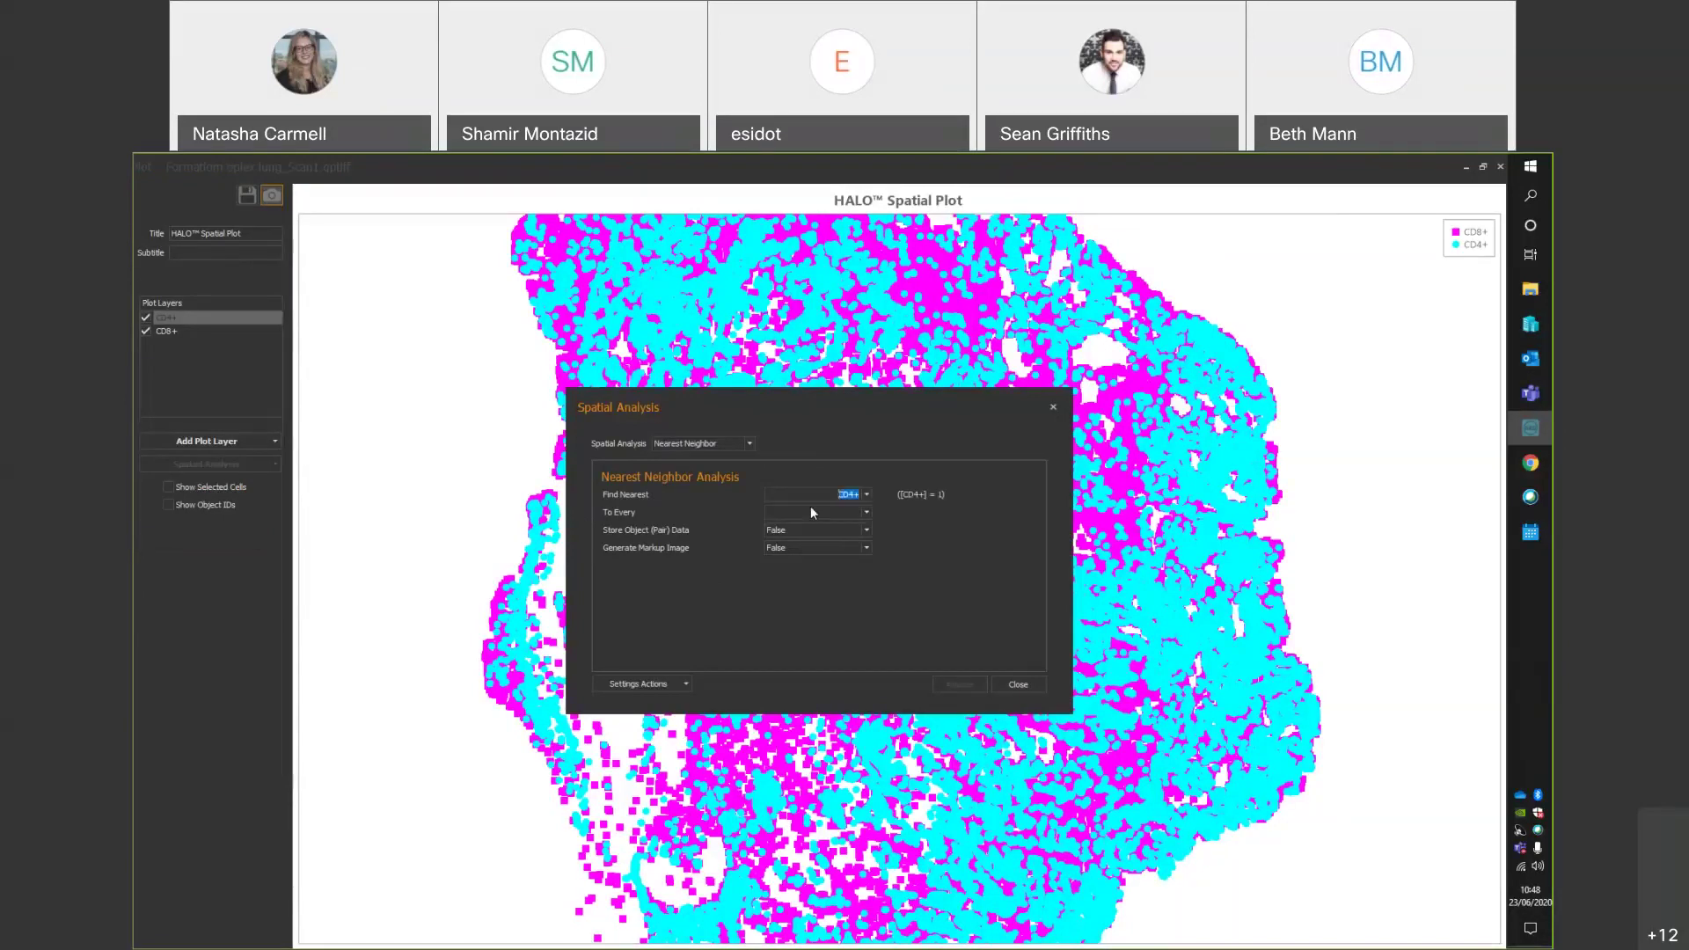
{"action": "left_click", "coordinate": [860, 513]}
{"action": "left_click", "coordinate": [849, 537]}
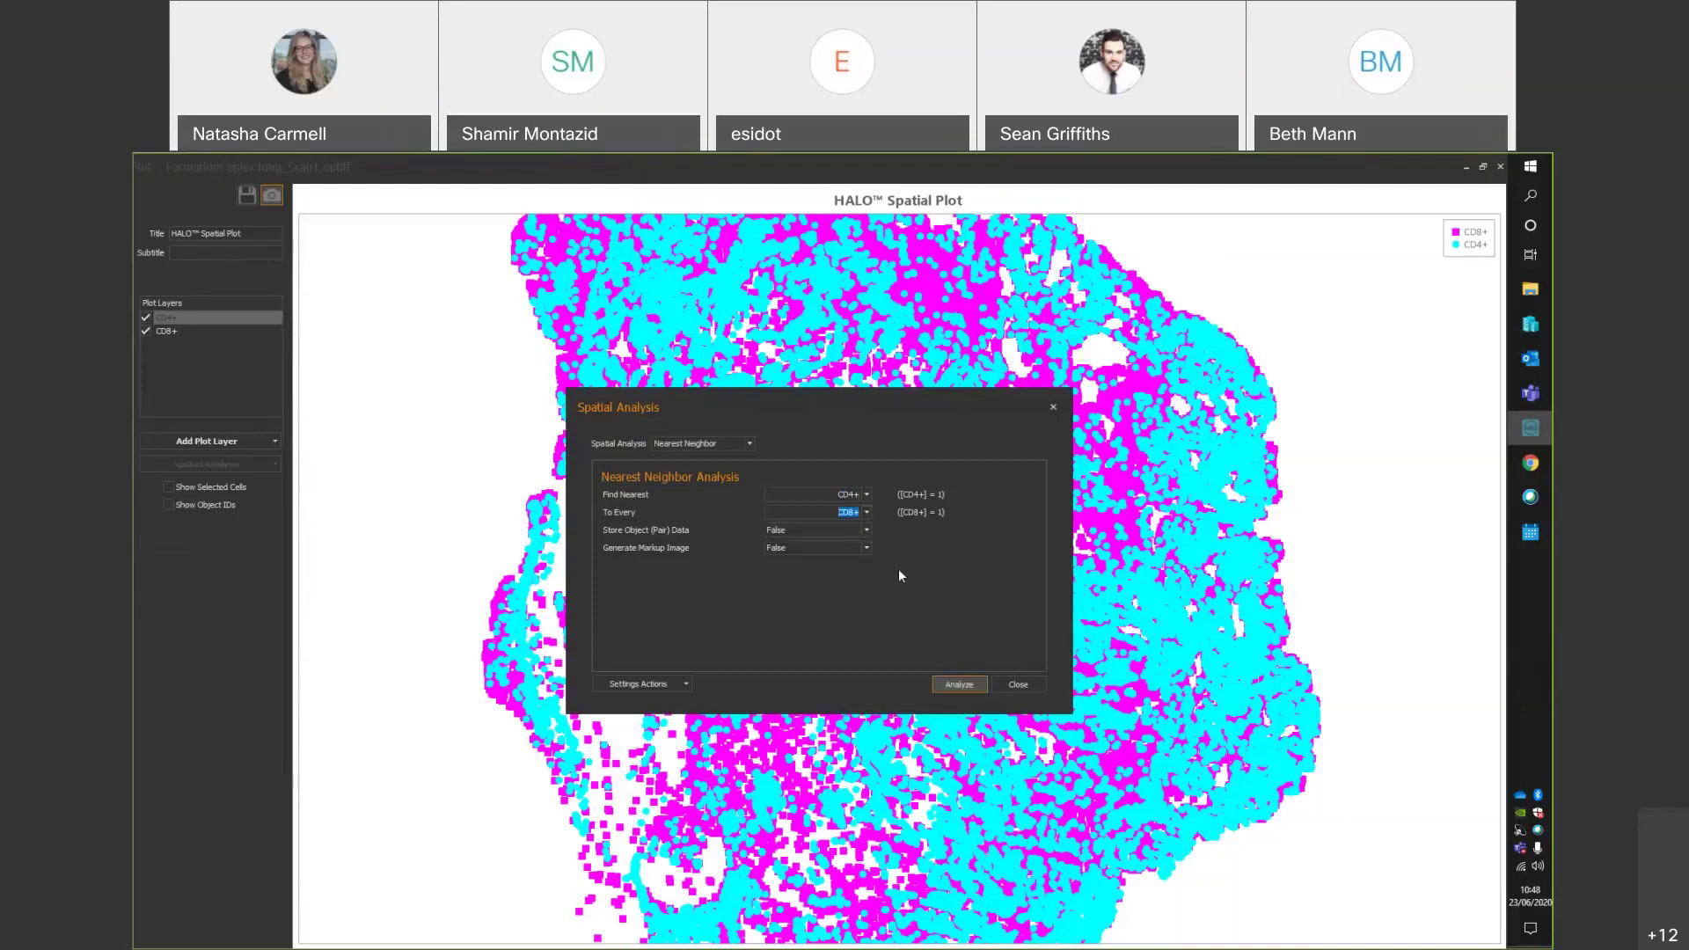
Enable storing object (pair) data and generating a markup image, and run the nearest neighbor analysis.
{"action": "left_click", "coordinate": [867, 532]}
{"action": "left_click", "coordinate": [820, 547]}
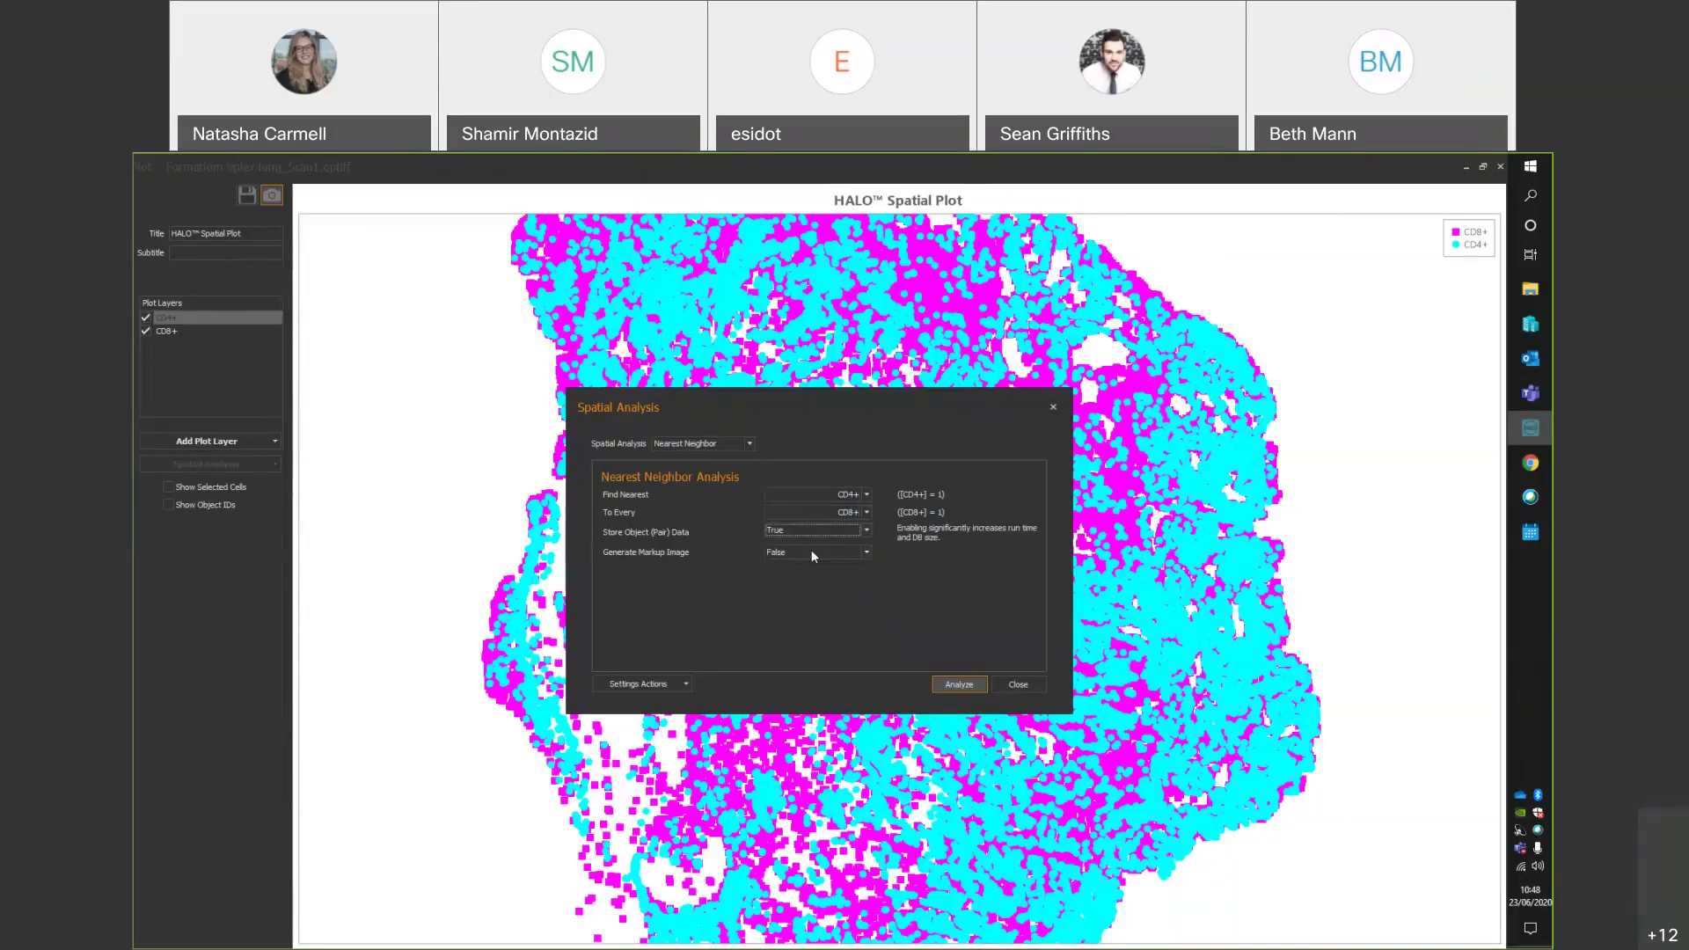
{"action": "left_click", "coordinate": [866, 551]}
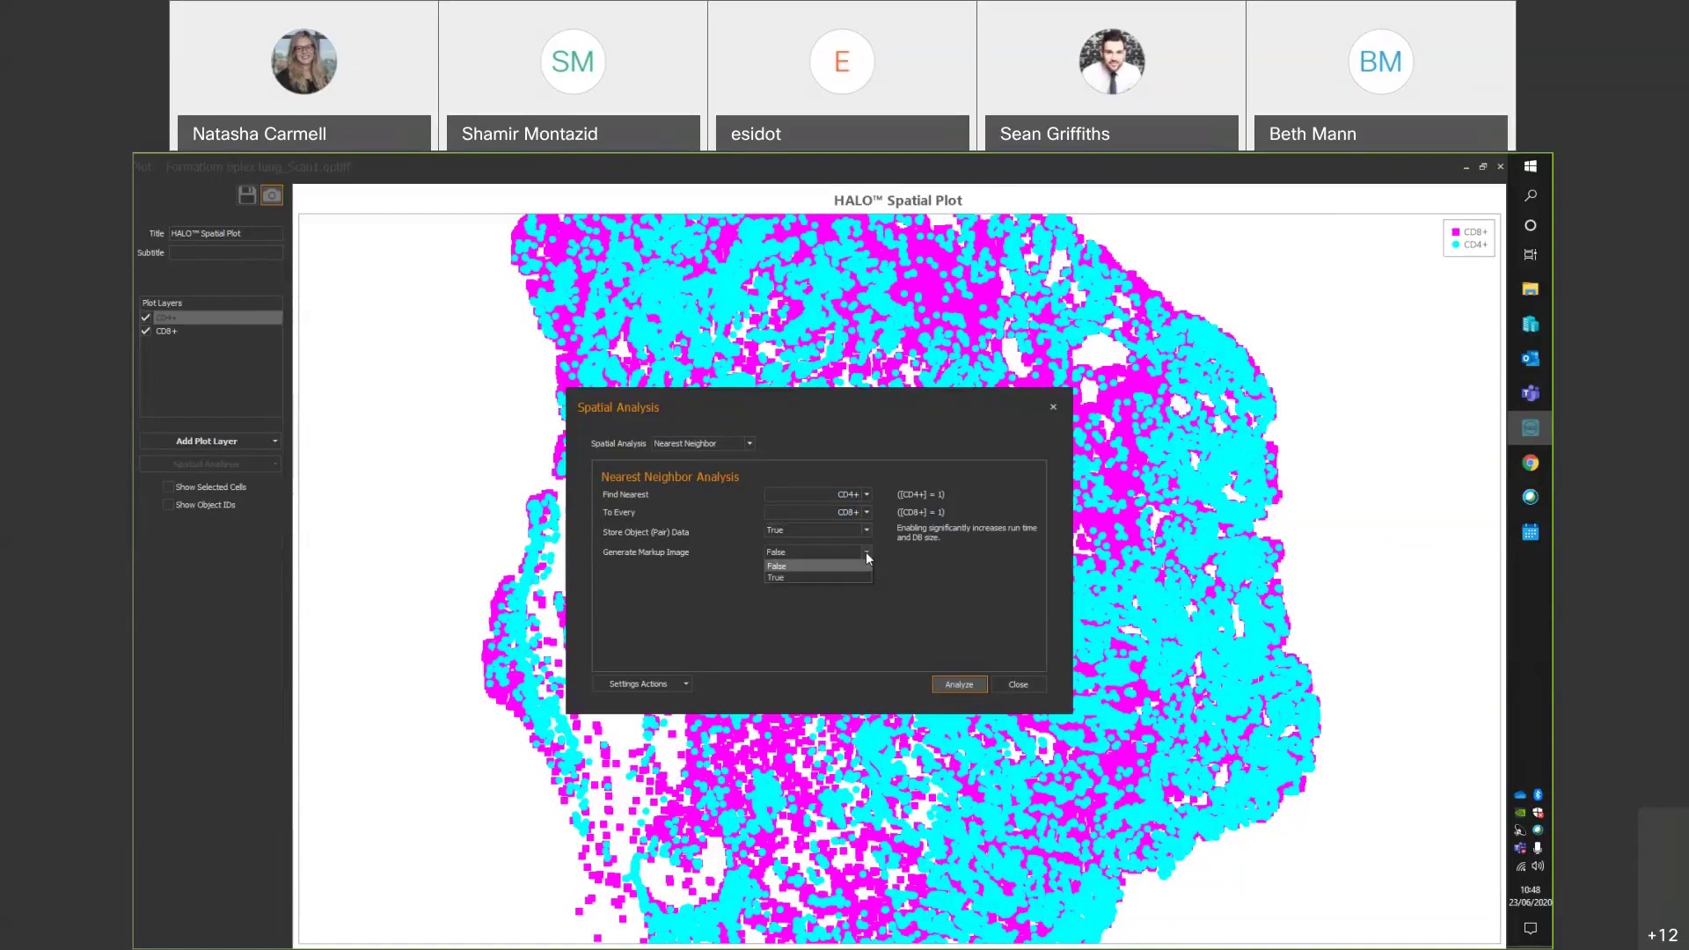
{"action": "left_click", "coordinate": [824, 579]}
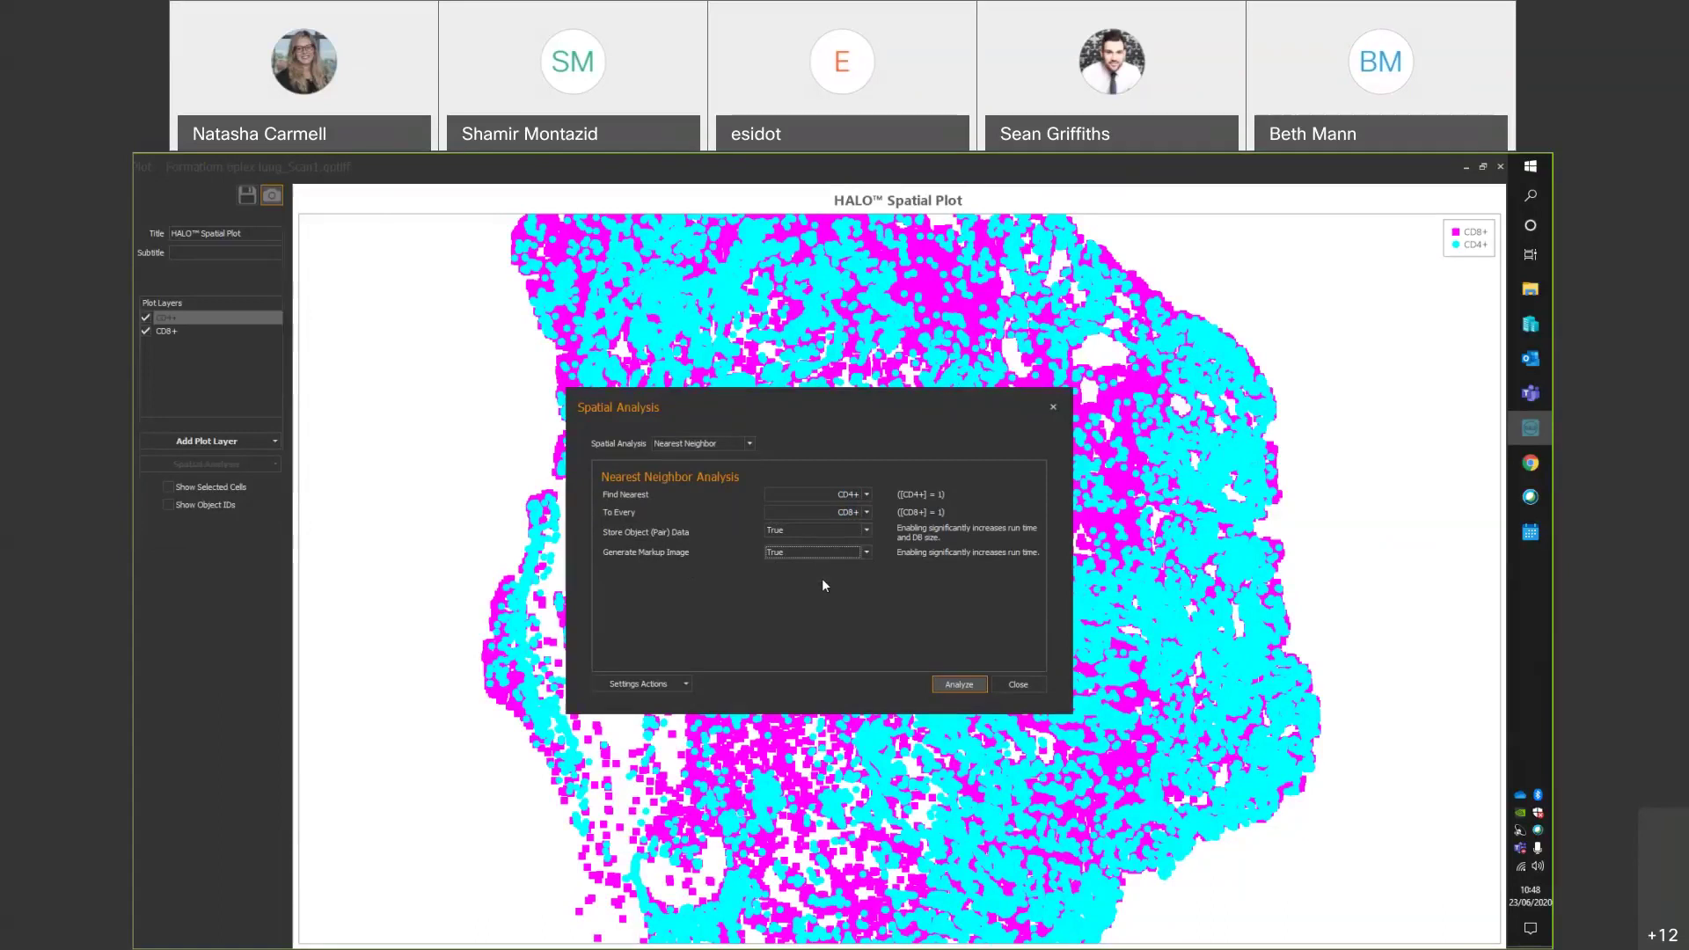
{"action": "left_click", "coordinate": [964, 687]}
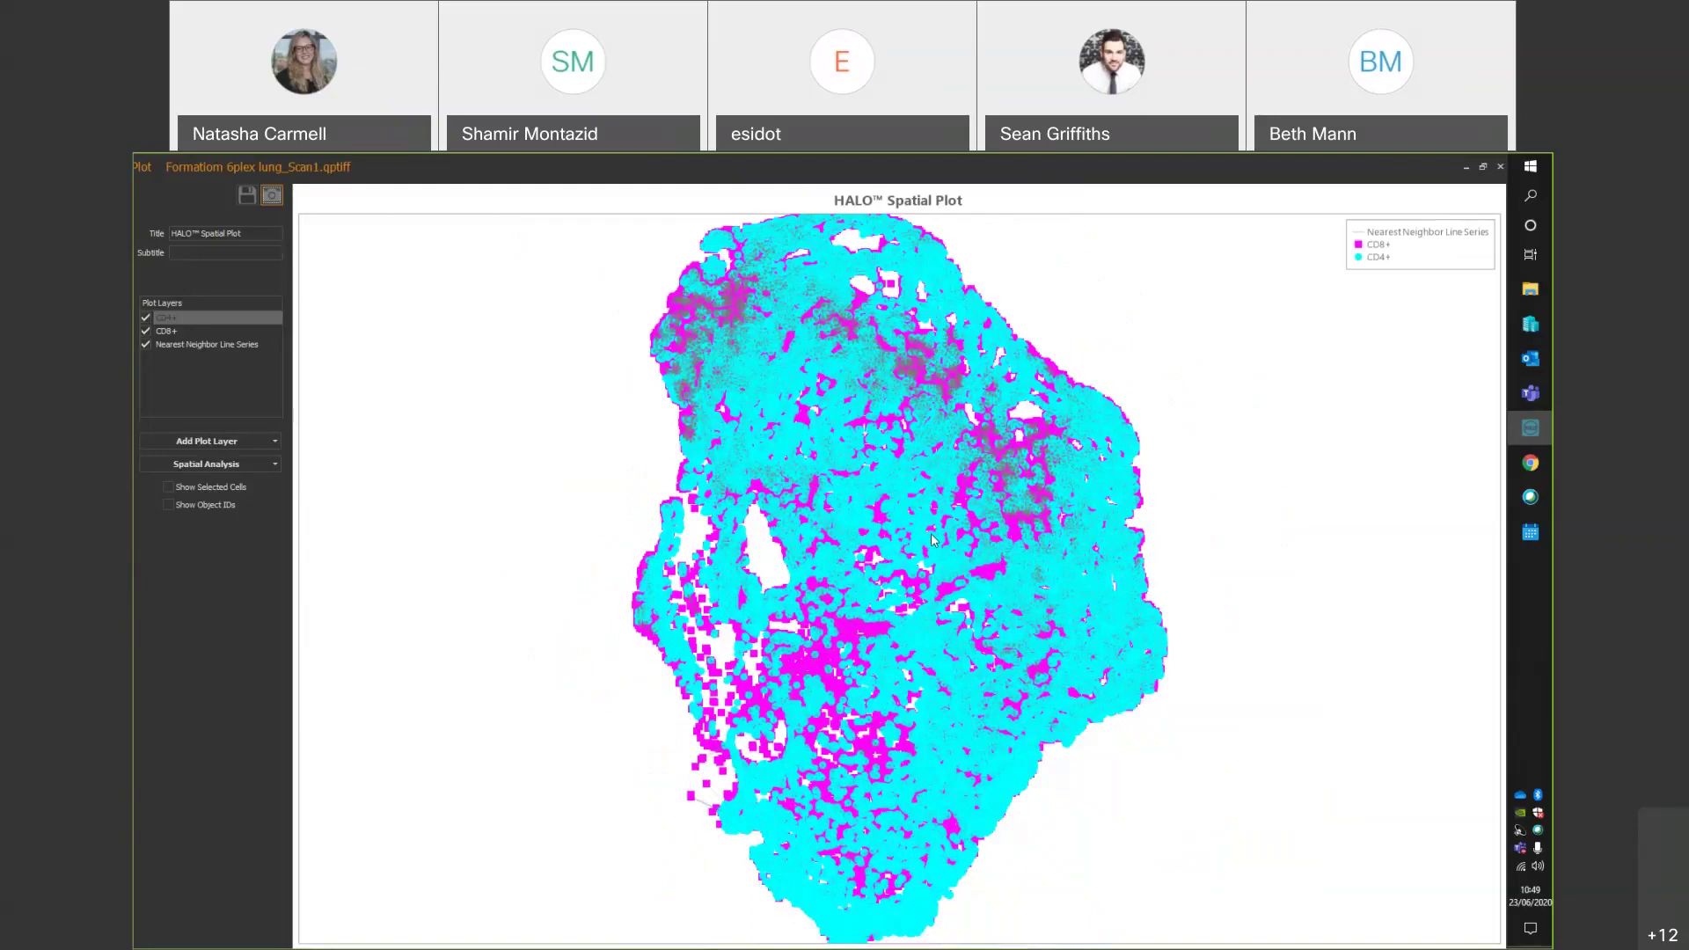
Compare the plot with and without the nearest neighbor line series, and set its lines to black with a thickness of 2 pixels.
{"action": "left_click", "coordinate": [146, 345]}
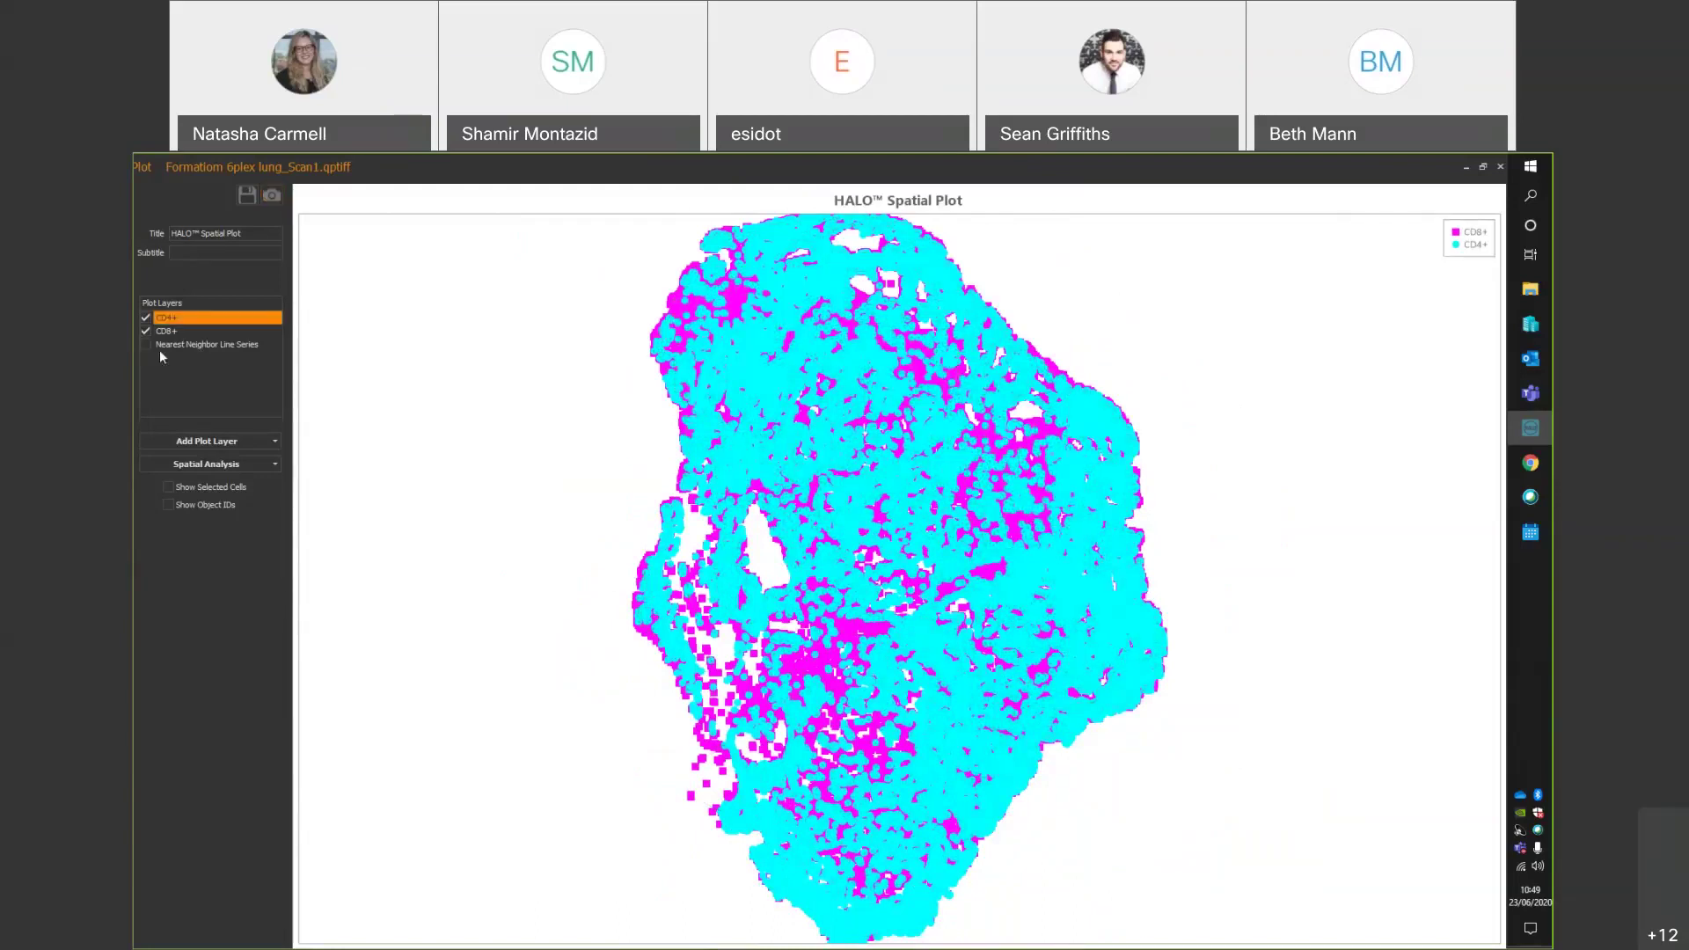
{"action": "left_click", "coordinate": [146, 345]}
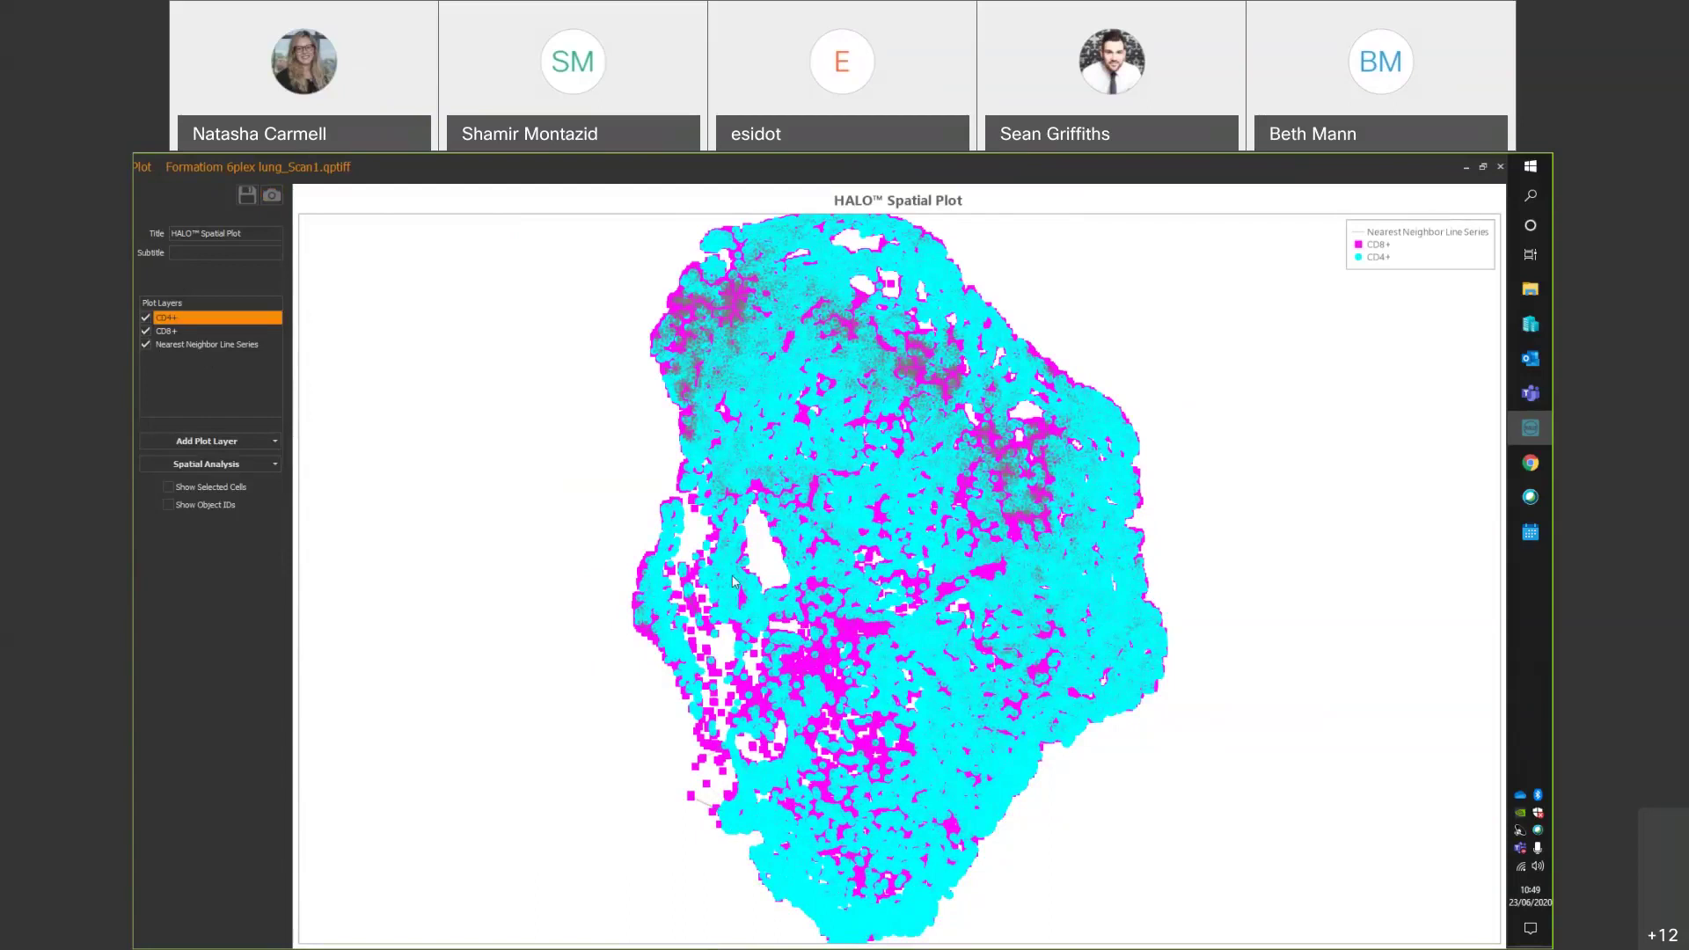
{"action": "scroll", "coordinate": [733, 581], "scroll_direction": "up", "scroll_amount": 2}
{"action": "right_click", "coordinate": [230, 343]}
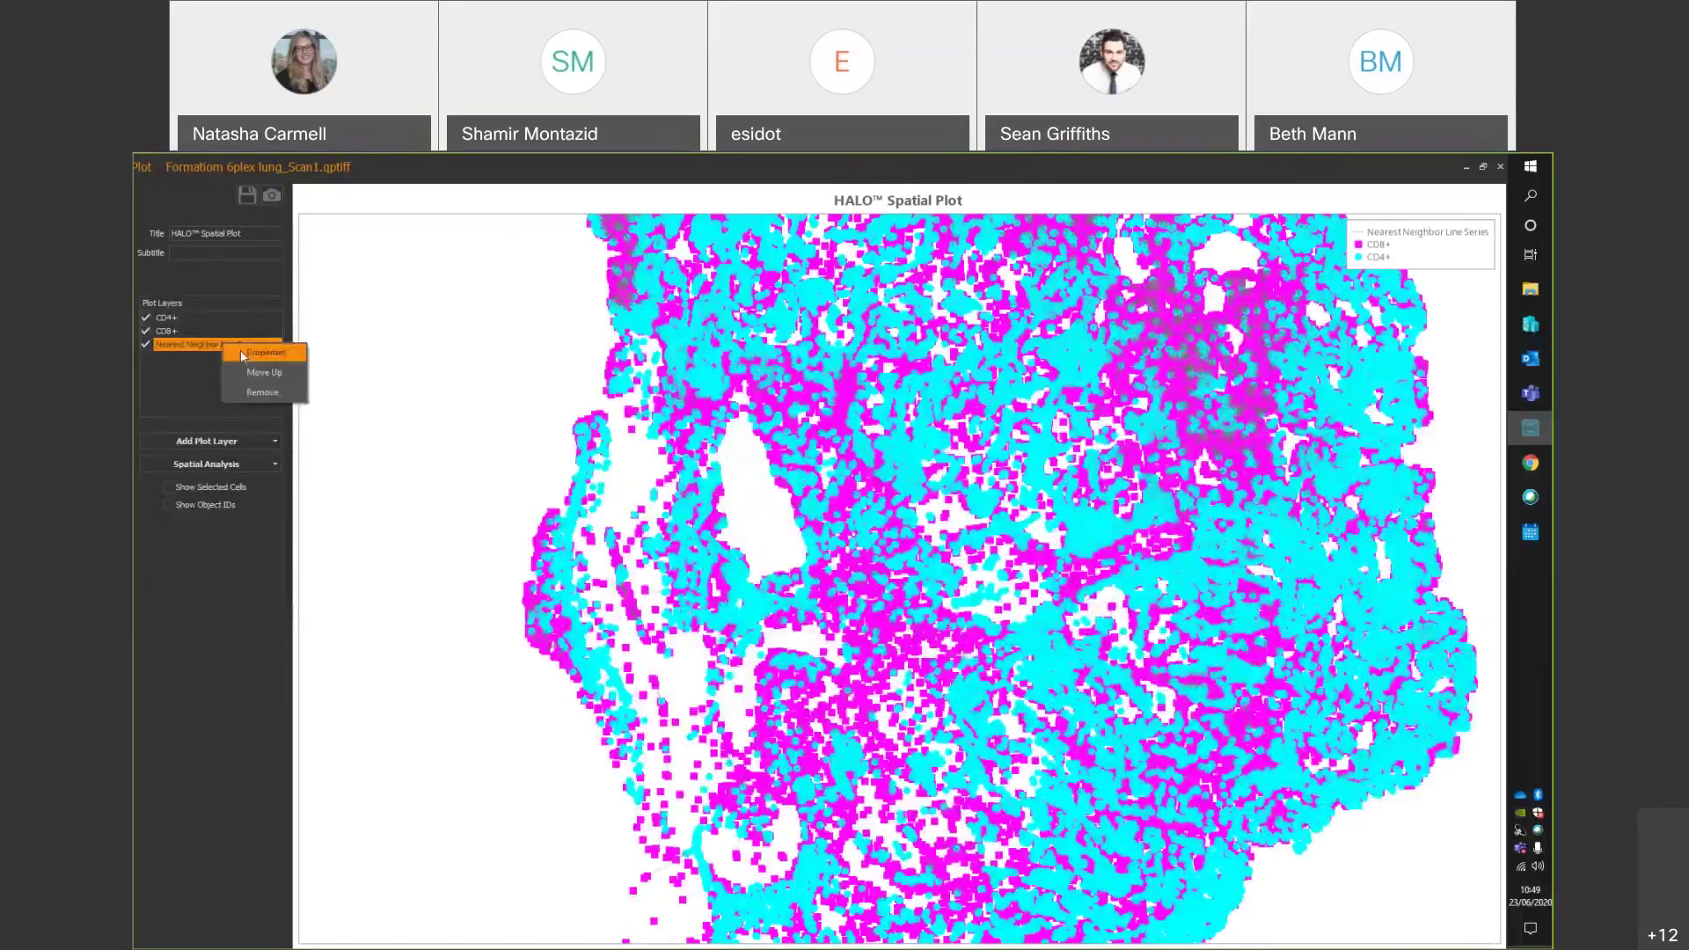
{"action": "left_click", "coordinate": [241, 350]}
{"action": "left_click", "coordinate": [816, 591]}
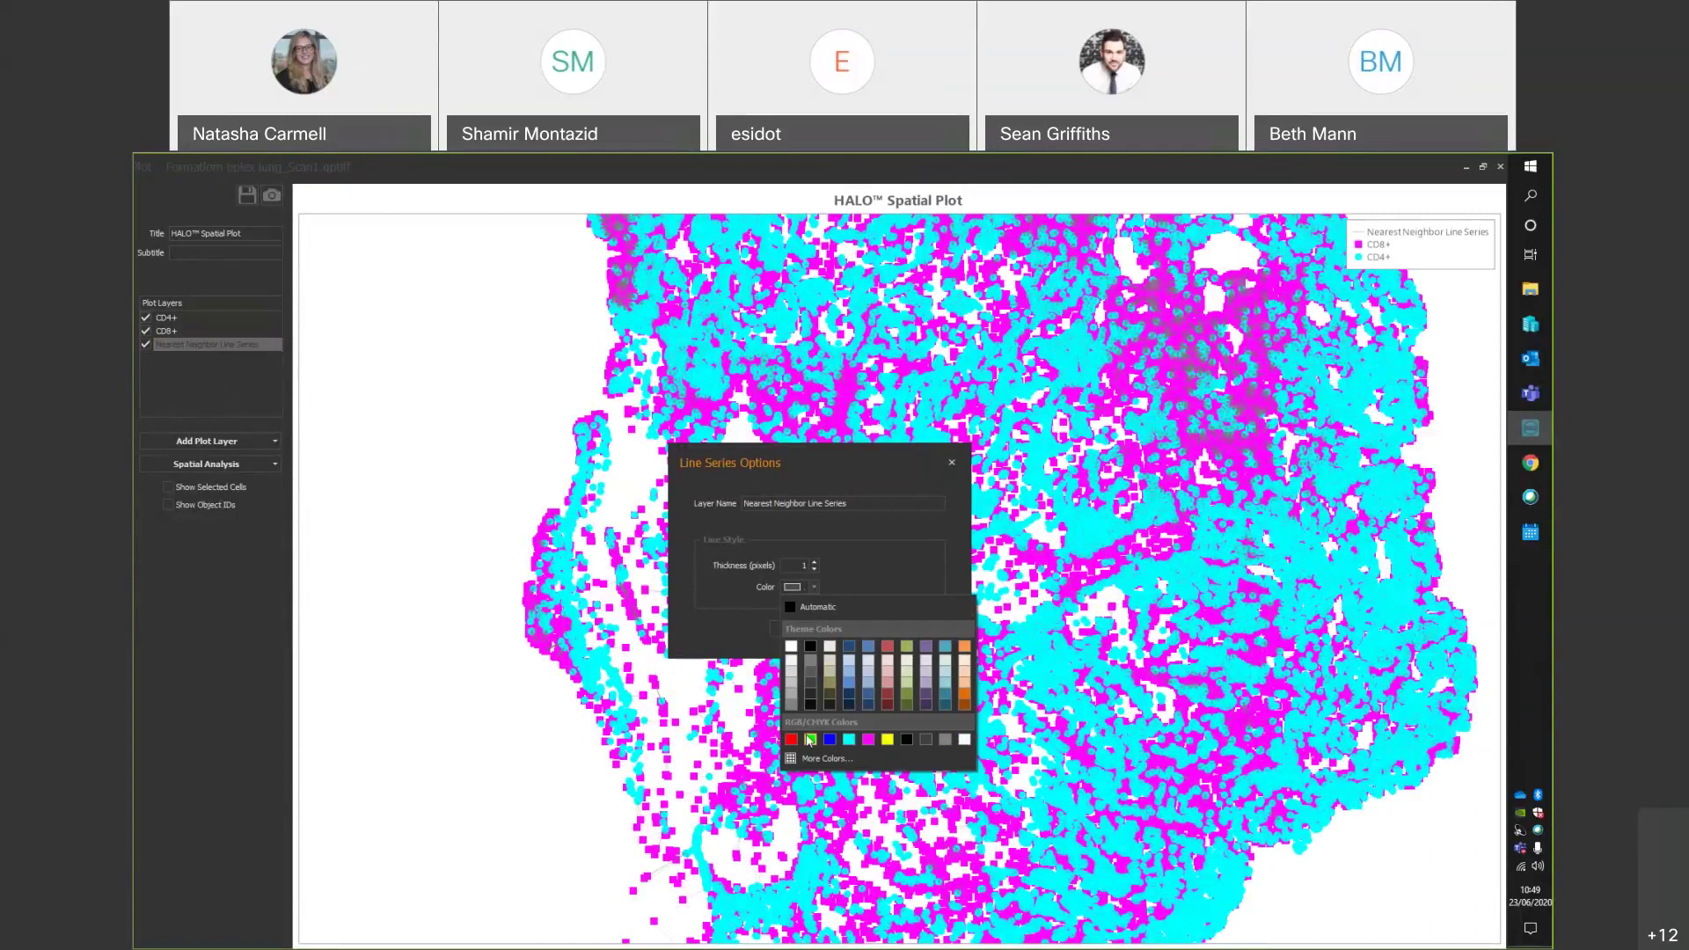
{"action": "left_click", "coordinate": [906, 739]}
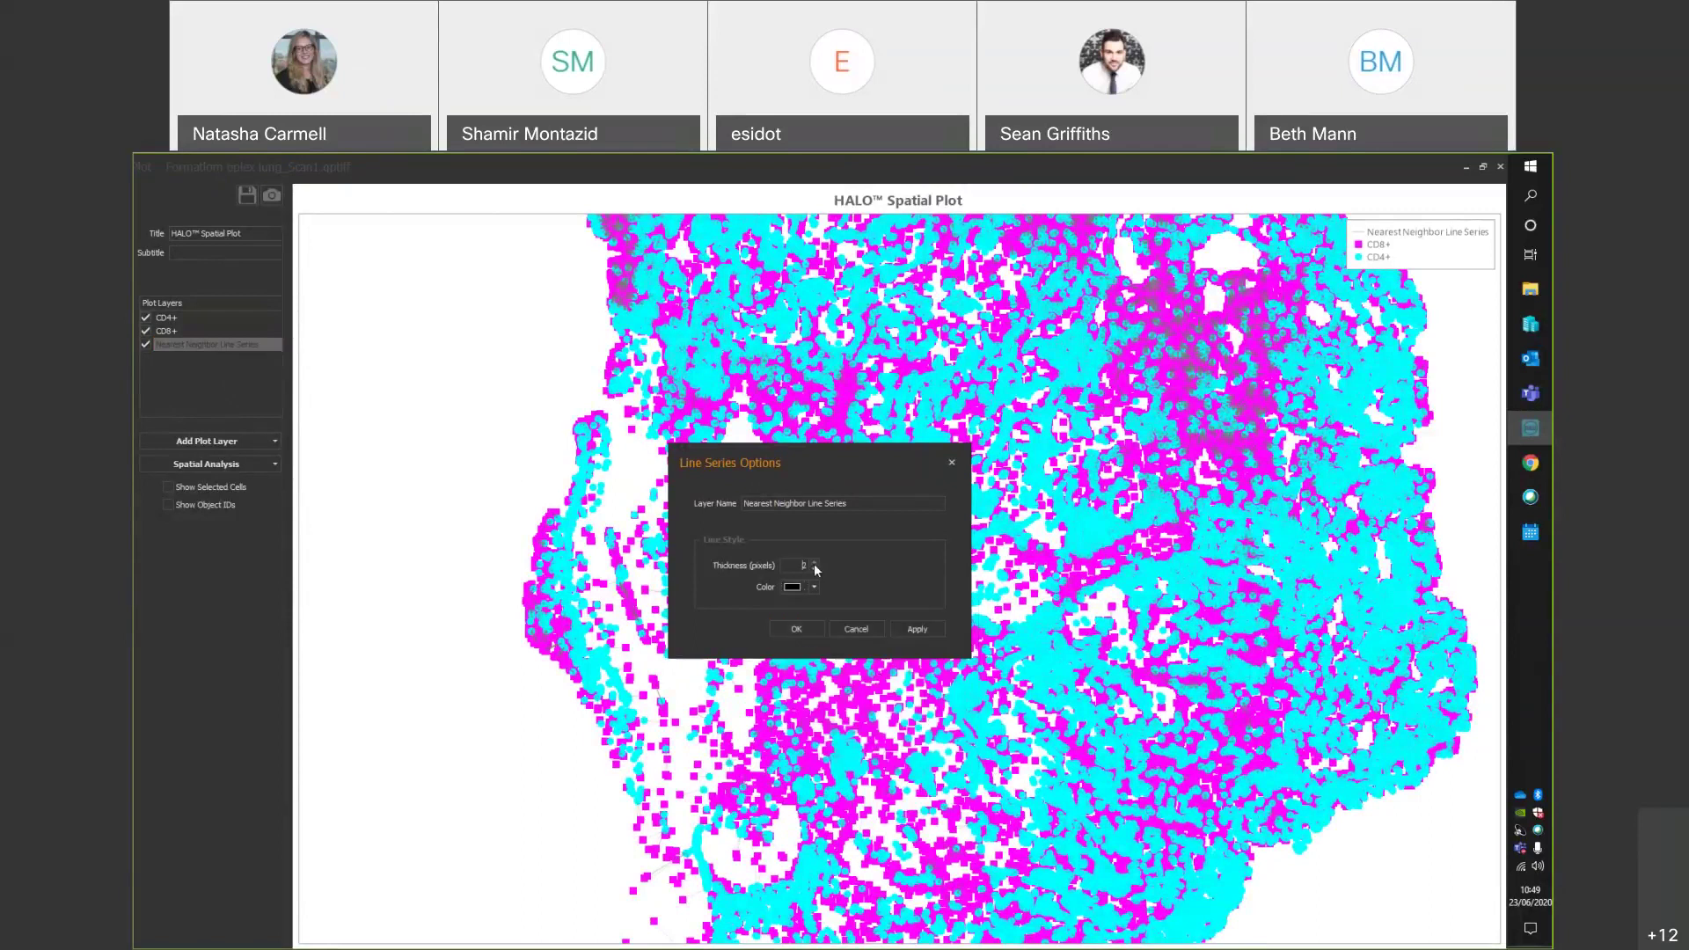
{"action": "left_click", "coordinate": [805, 627]}
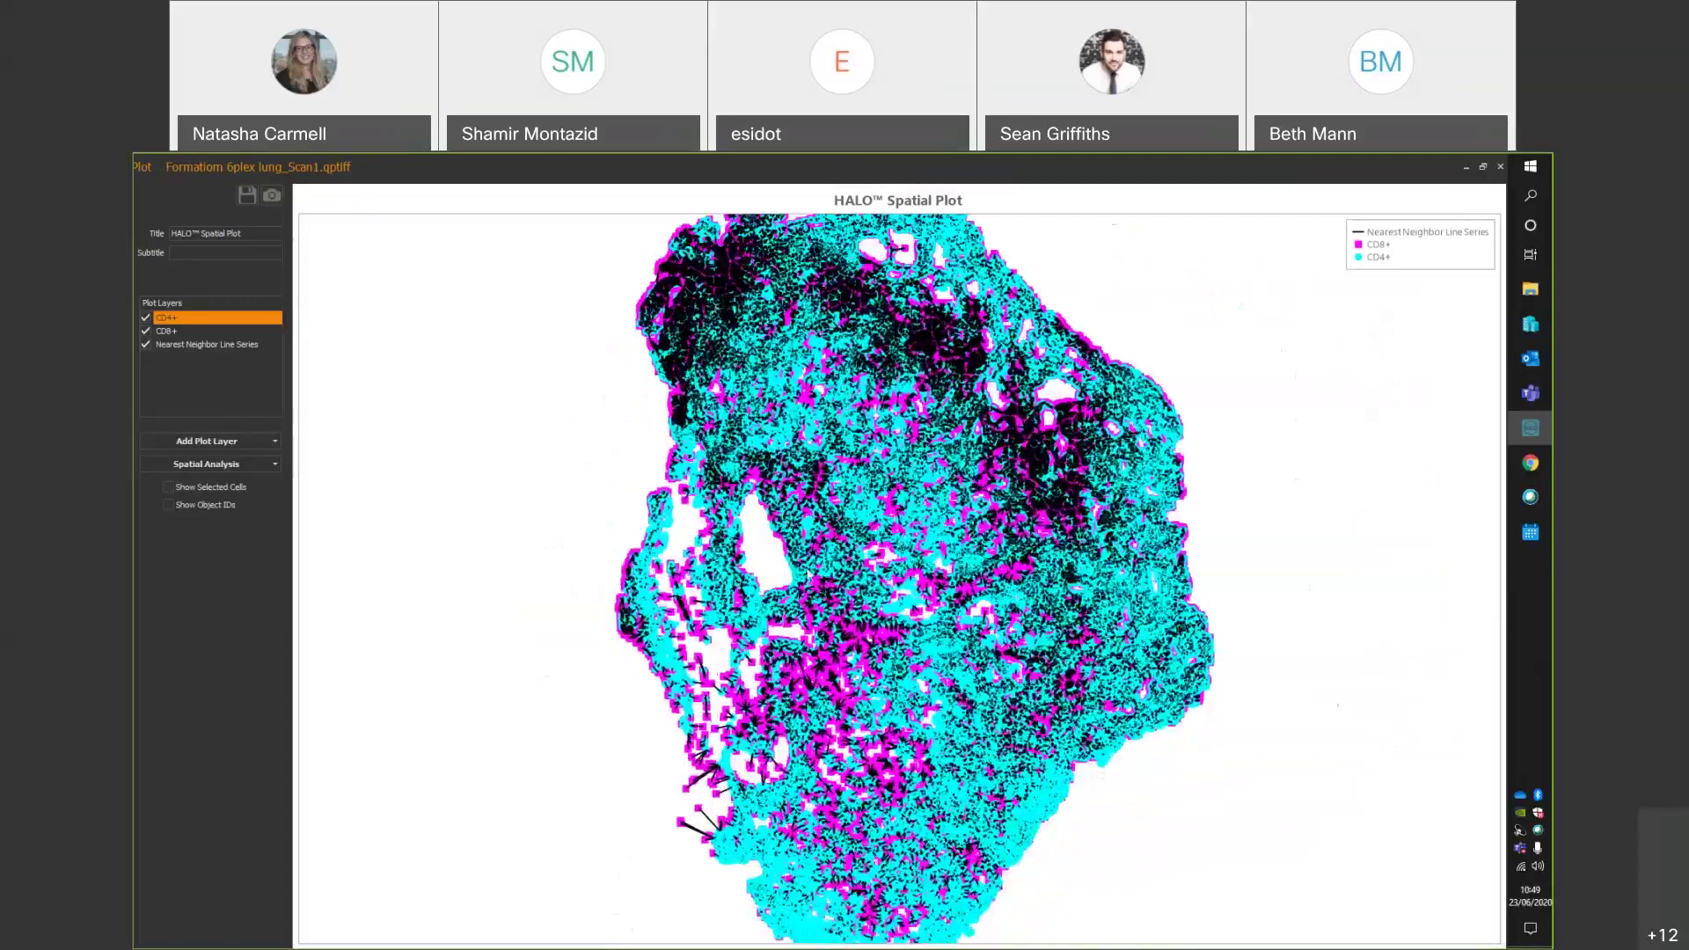
Examine the nearest neighbor lines joining individual CD8+ and CD4+ cells up close in the spatial plot.
{"action": "scroll", "coordinate": [848, 703], "scroll_direction": "up", "scroll_amount": 3}
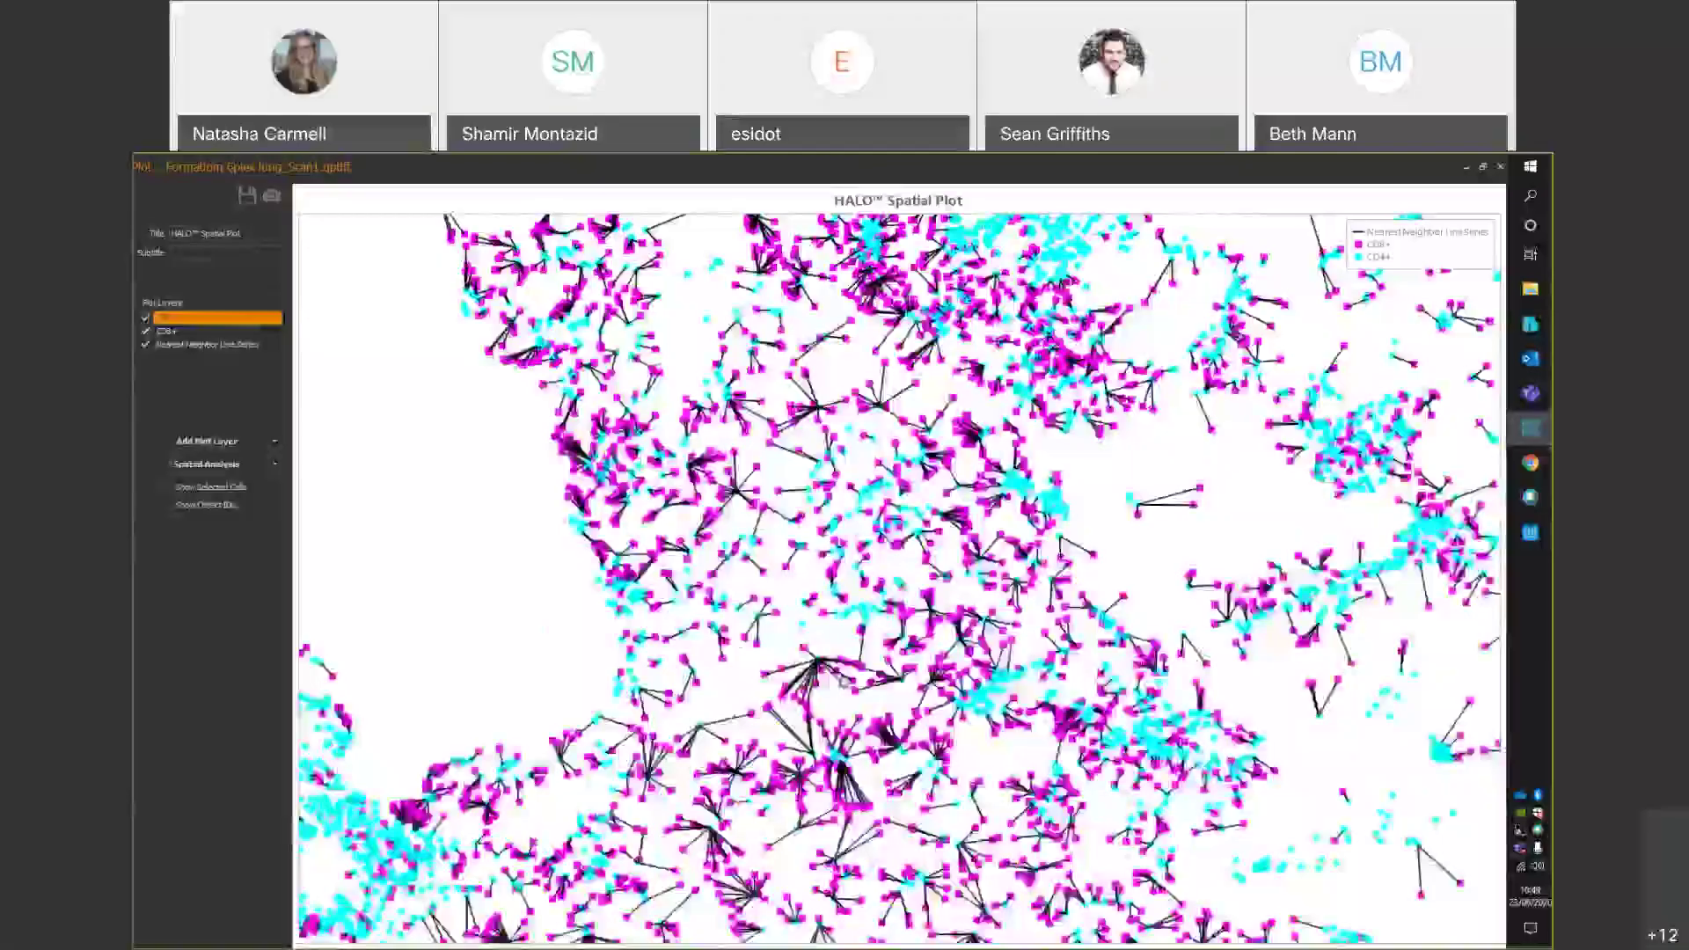
{"action": "scroll", "coordinate": [847, 704], "scroll_direction": "up", "scroll_amount": 2}
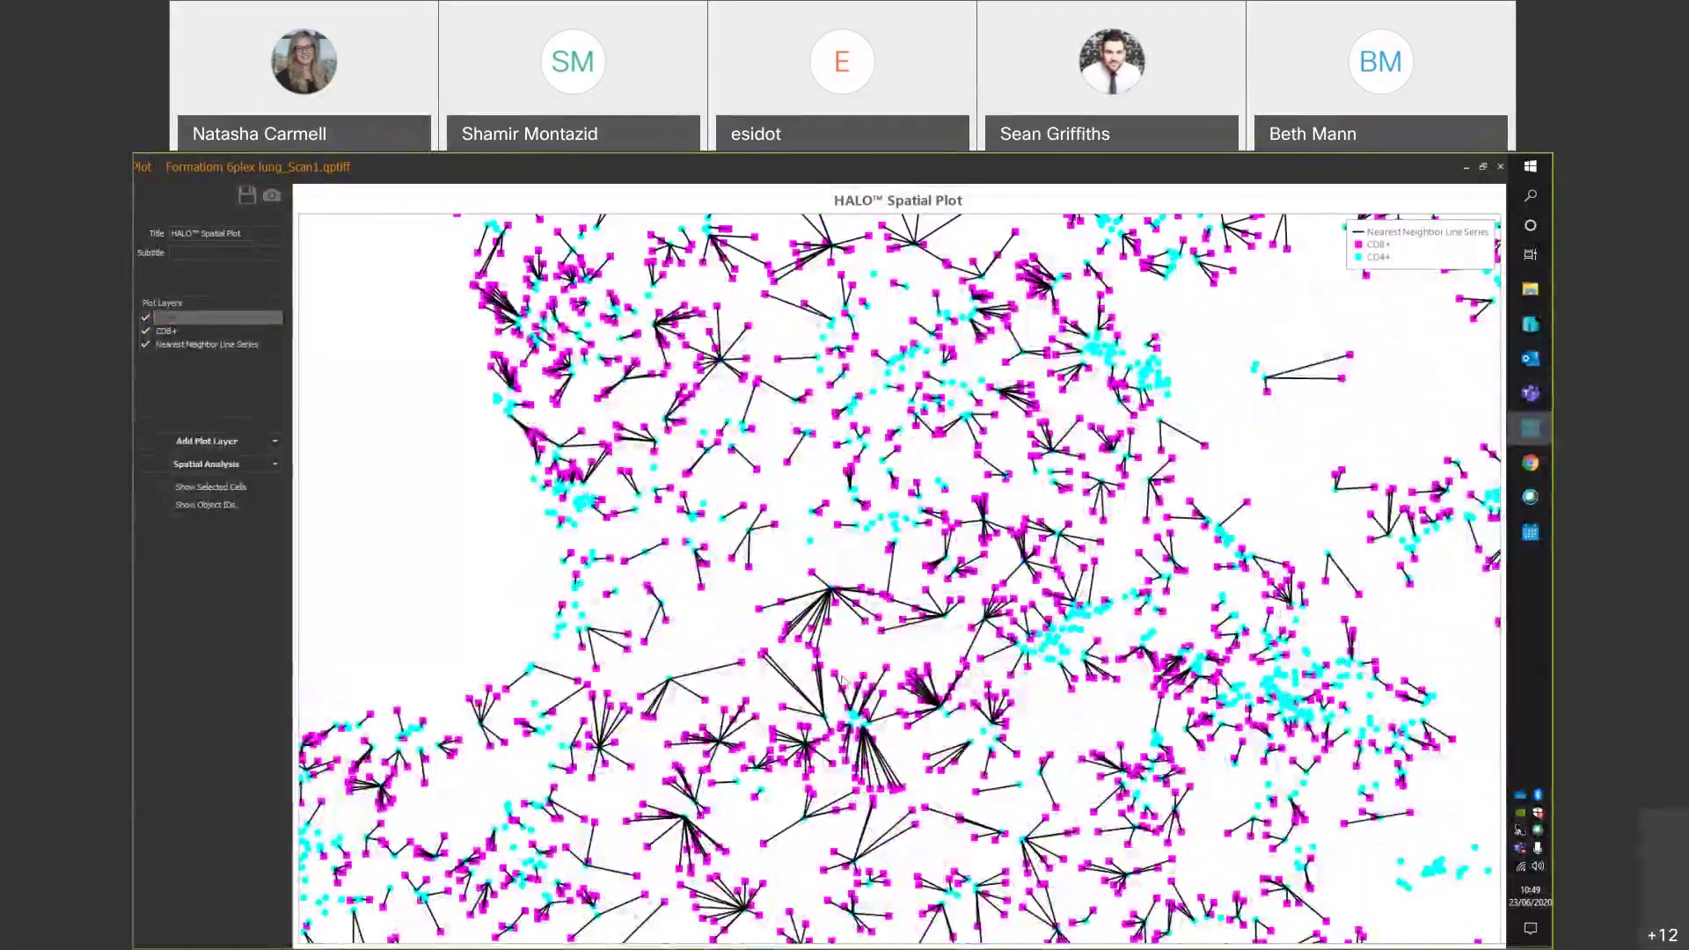
{"action": "scroll", "coordinate": [894, 755], "scroll_direction": "up", "scroll_amount": 3}
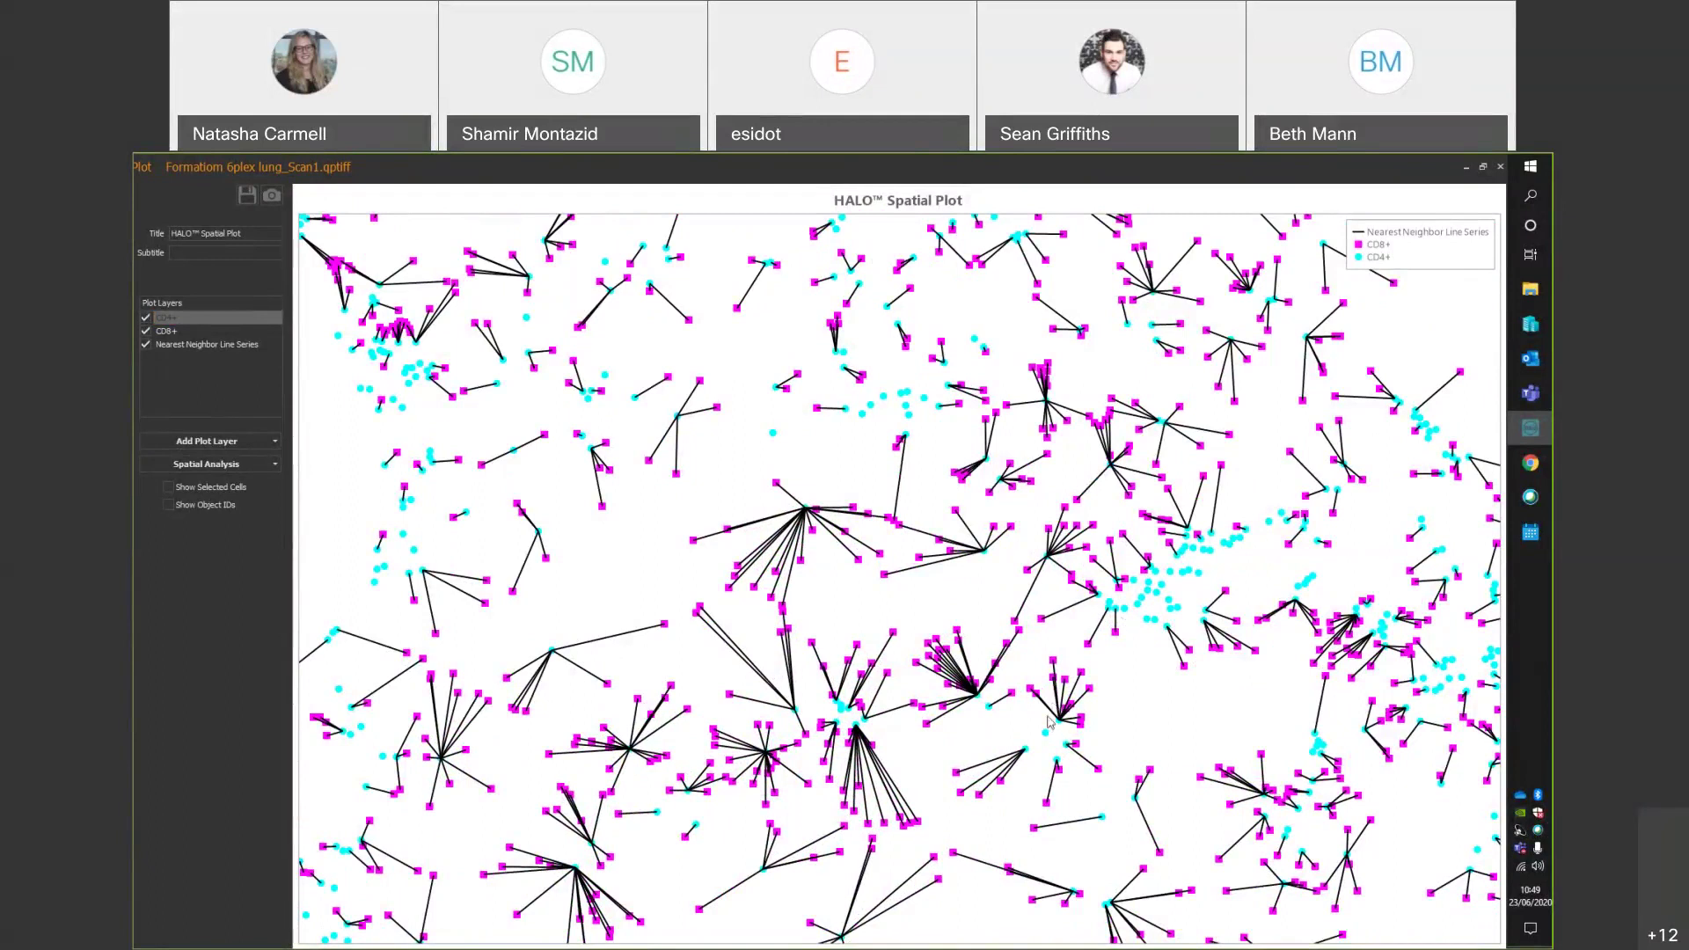
Return to the lung scan image and examine the nearest neighbor markup over the tissue at about 14.5X.
{"action": "left_click", "coordinate": [1466, 168]}
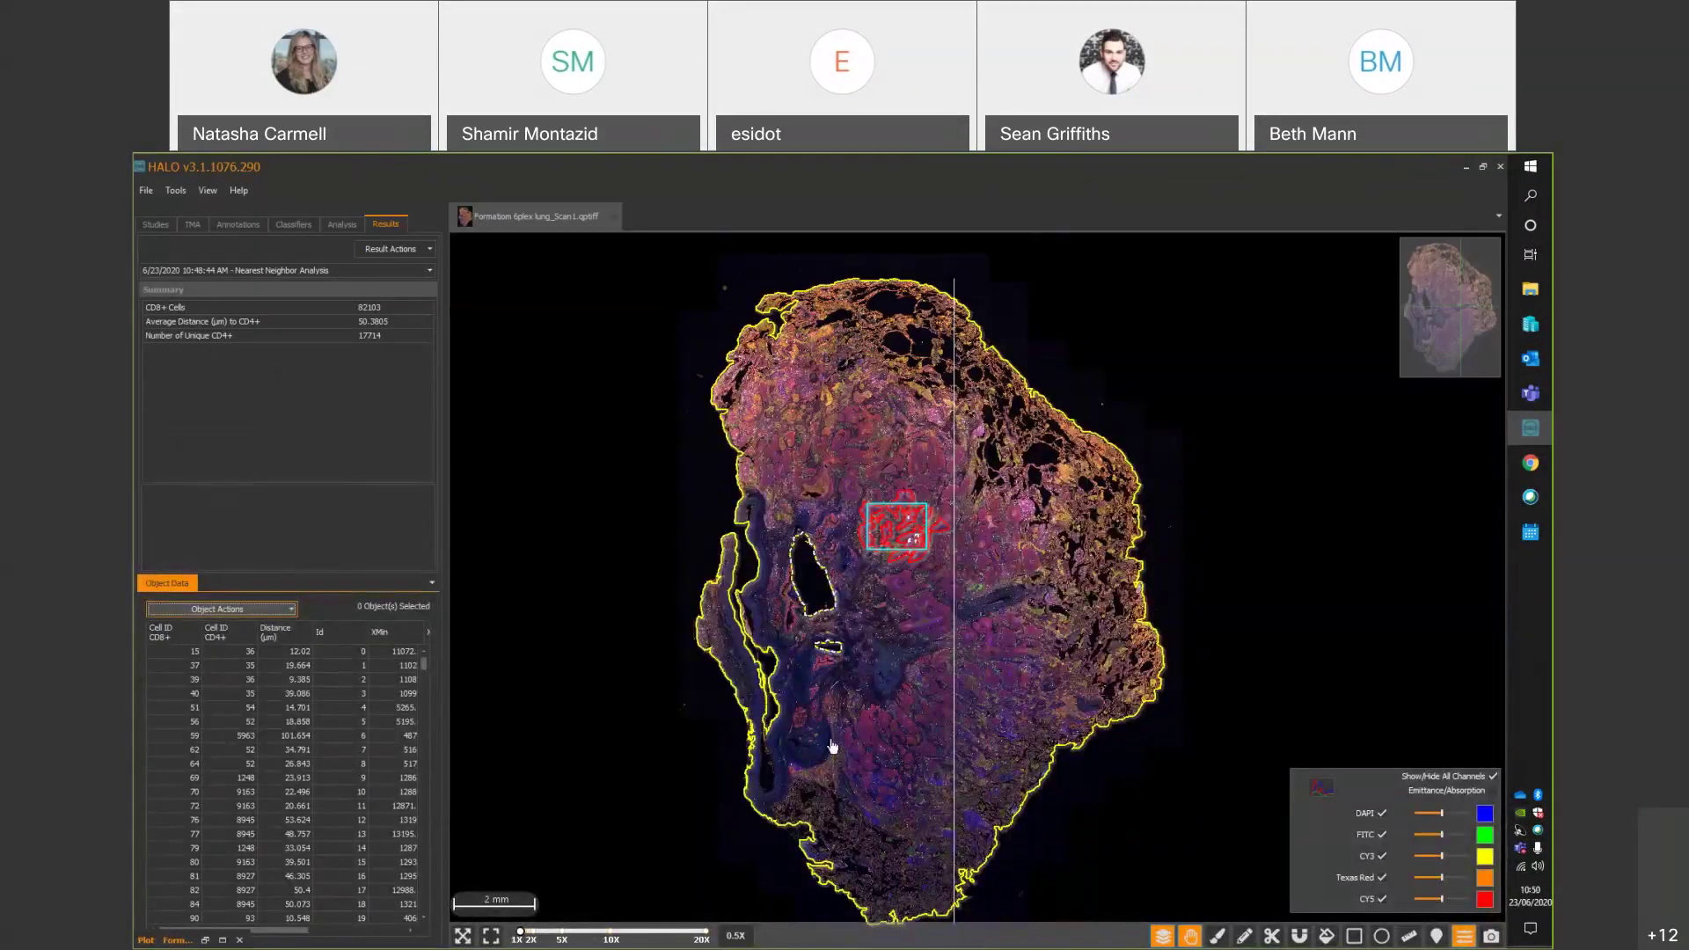
{"action": "scroll", "coordinate": [911, 724], "scroll_direction": "up", "scroll_amount": 8}
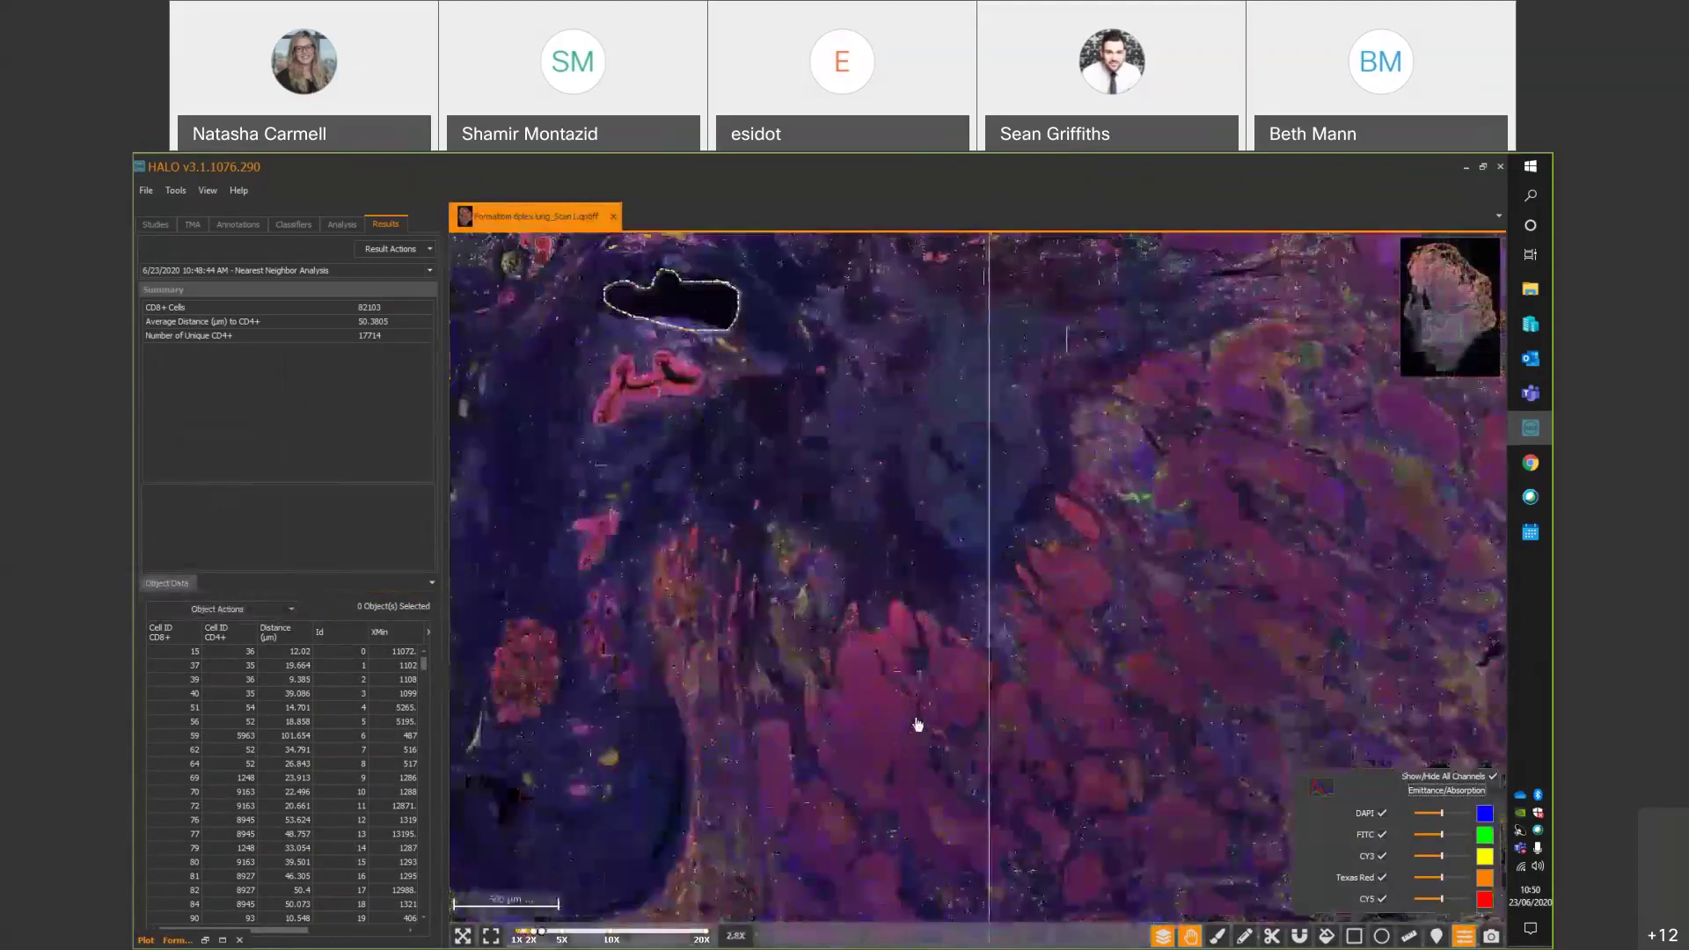
{"action": "scroll", "coordinate": [924, 728], "scroll_direction": "up", "scroll_amount": 2}
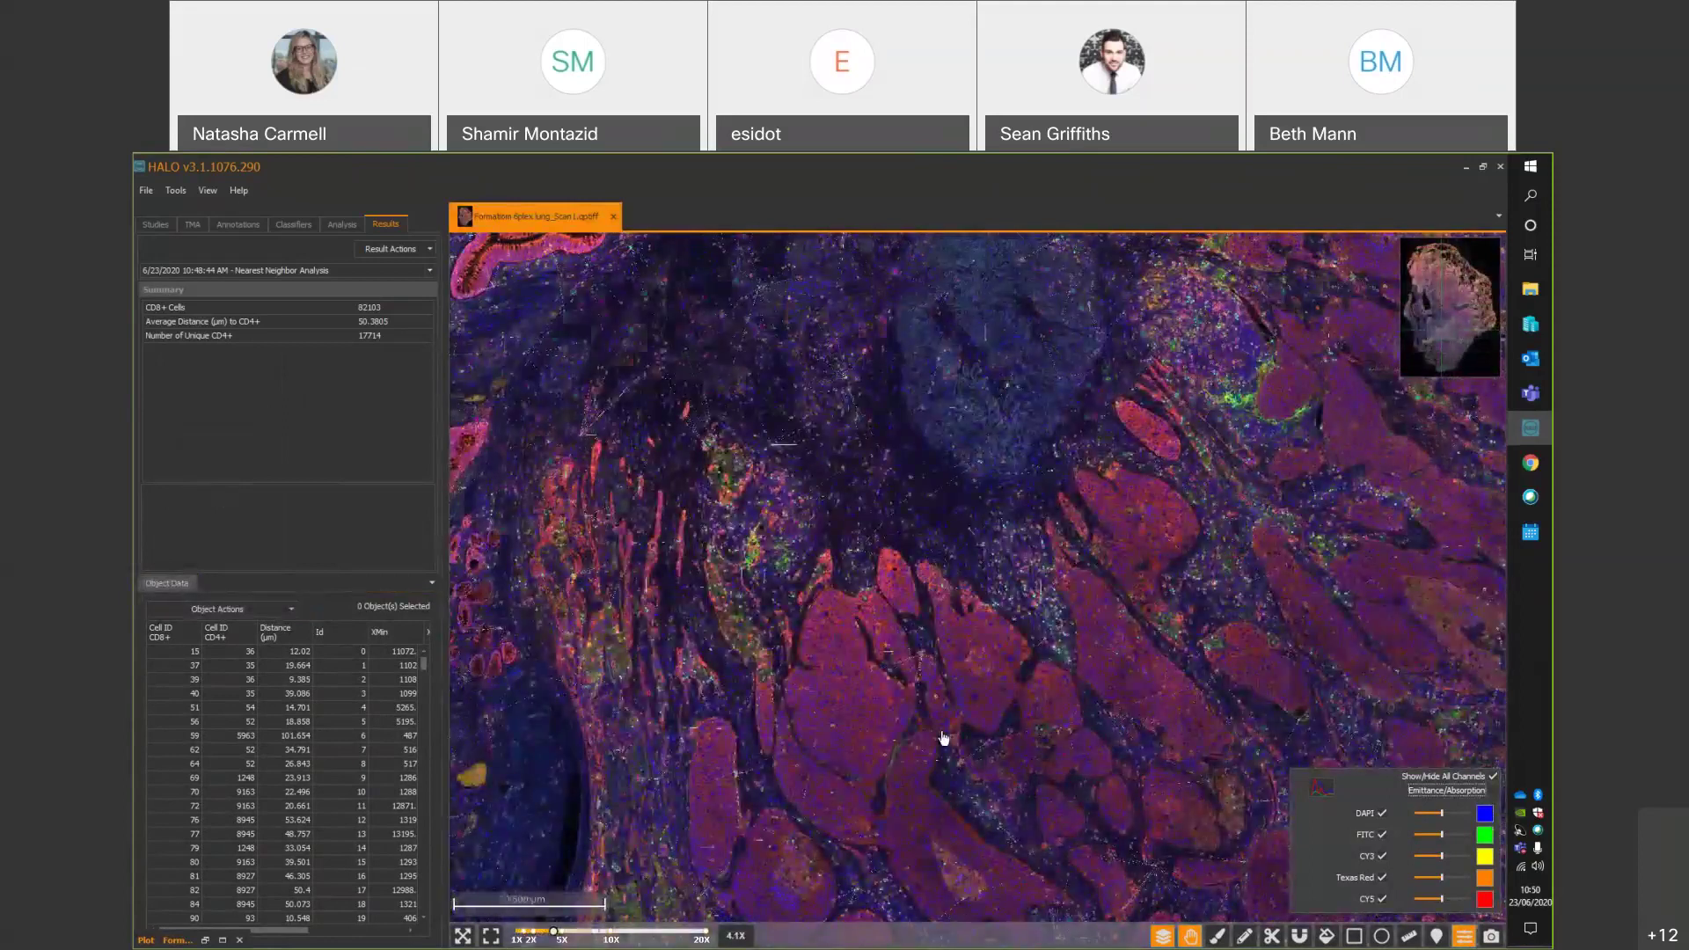
{"action": "scroll", "coordinate": [943, 738], "scroll_direction": "up", "scroll_amount": 4}
{"action": "left_click_drag", "start_coordinate": [825, 730], "coordinate": [994, 682]}
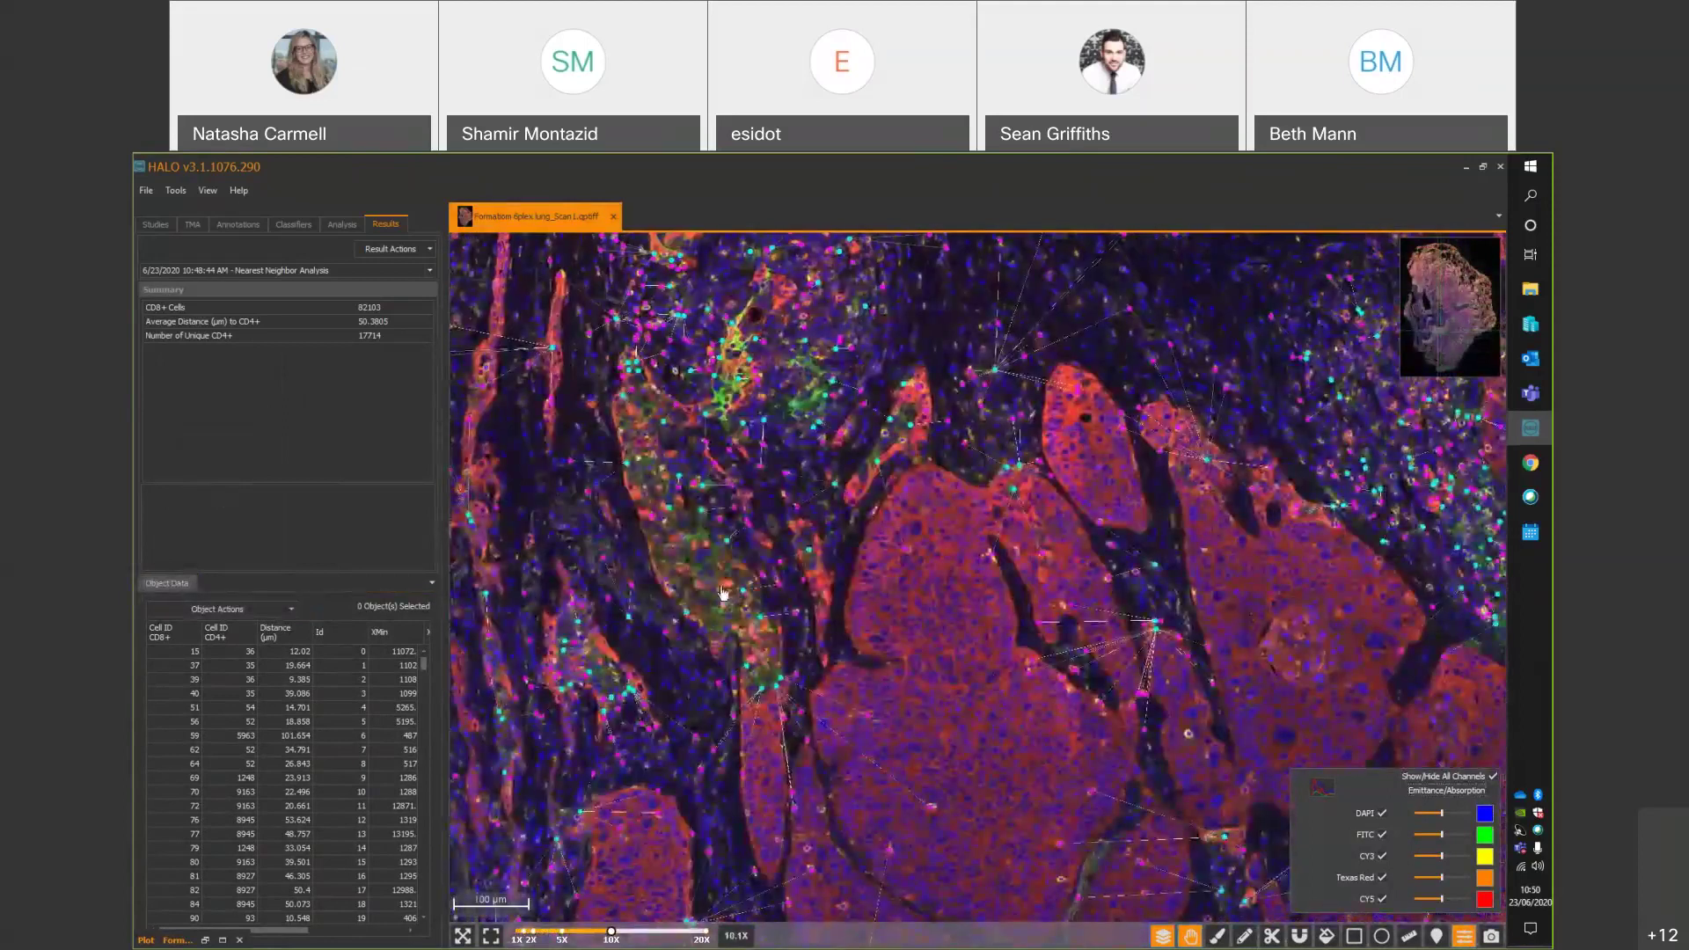
{"action": "scroll", "coordinate": [656, 648], "scroll_direction": "up", "scroll_amount": 2}
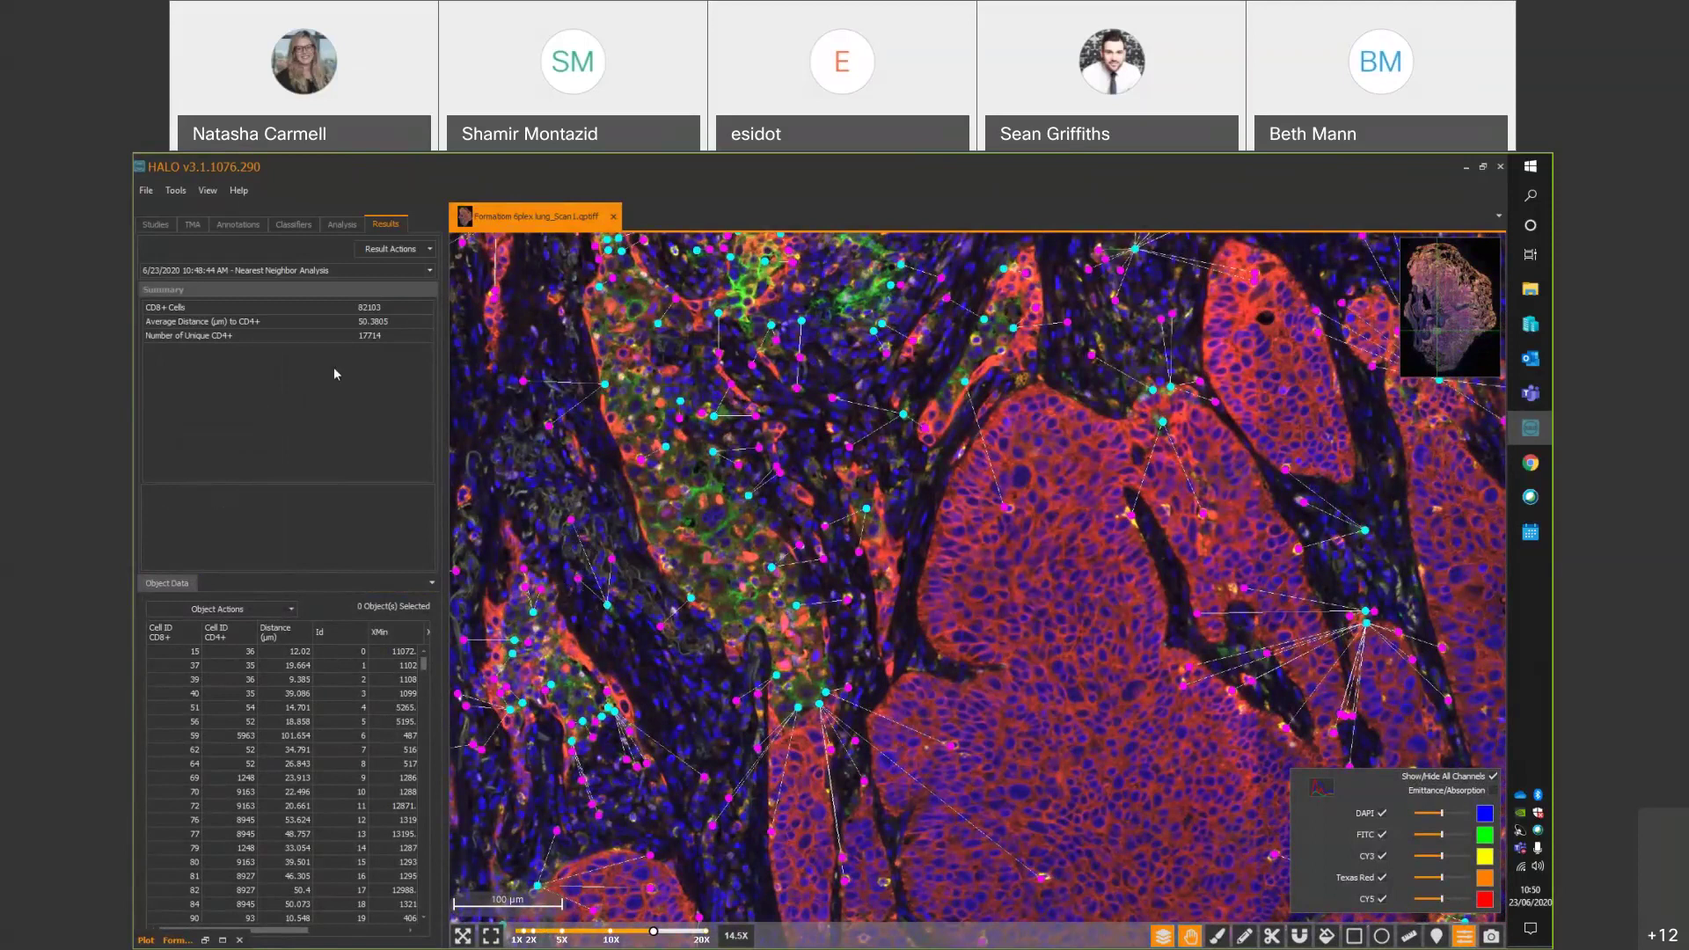
Review the CD8+ cell count and the number of unique CD4+ cells in the nearest neighbor summary.
{"action": "left_click", "coordinate": [378, 309]}
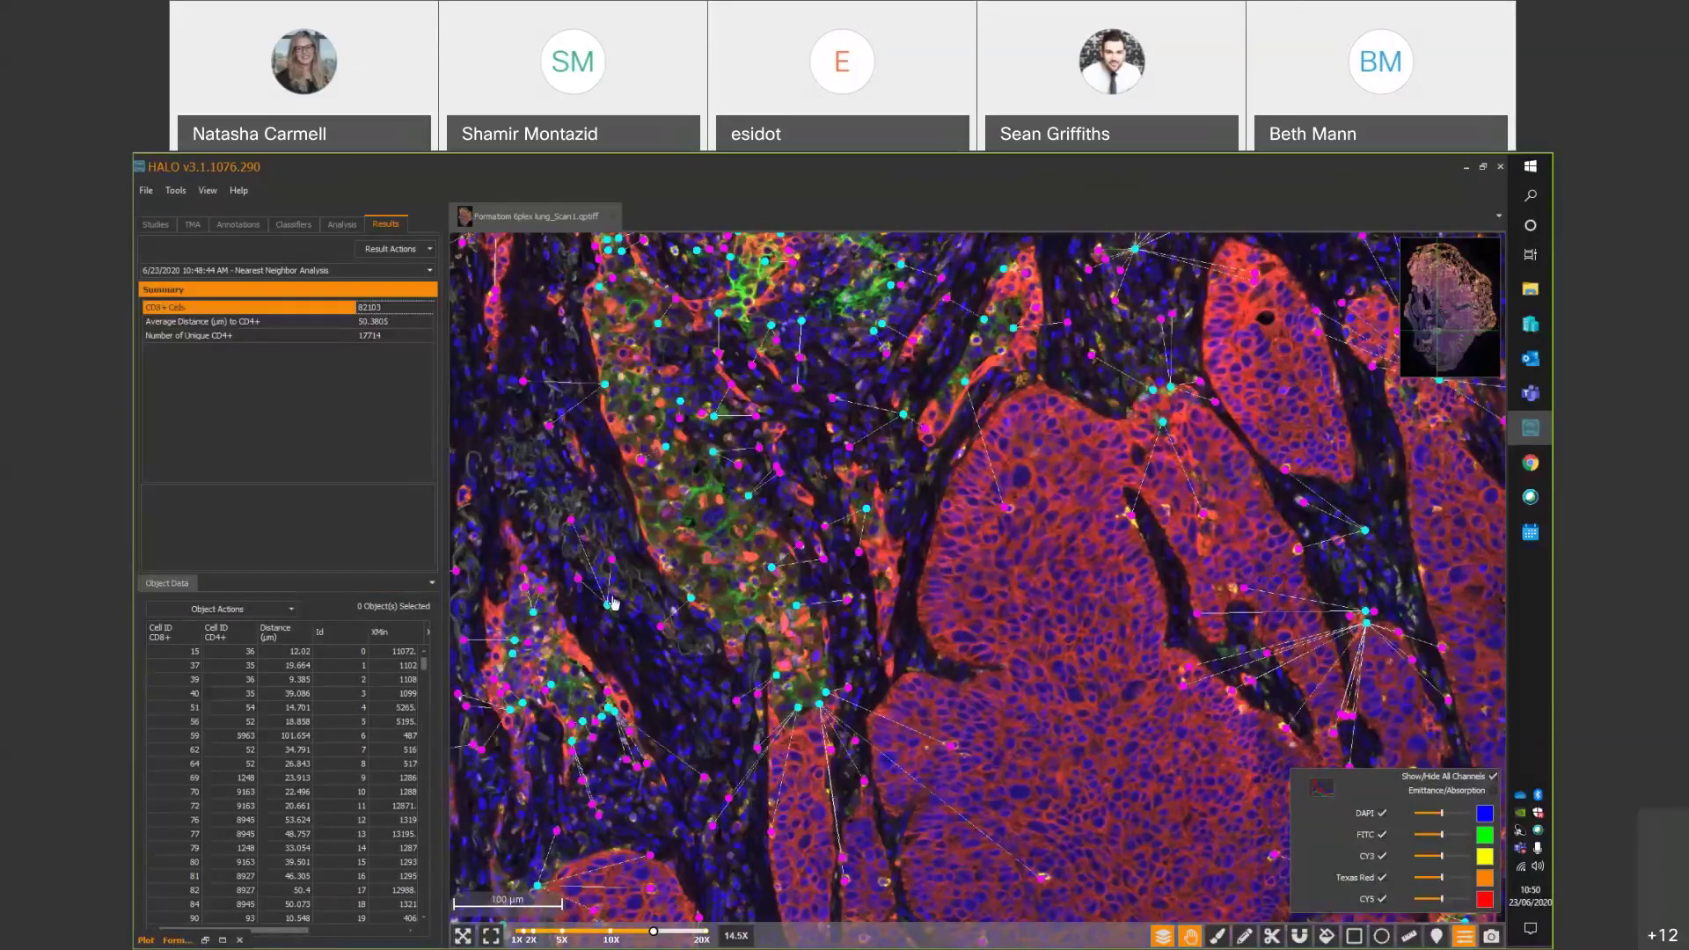
{"action": "left_click", "coordinate": [371, 336]}
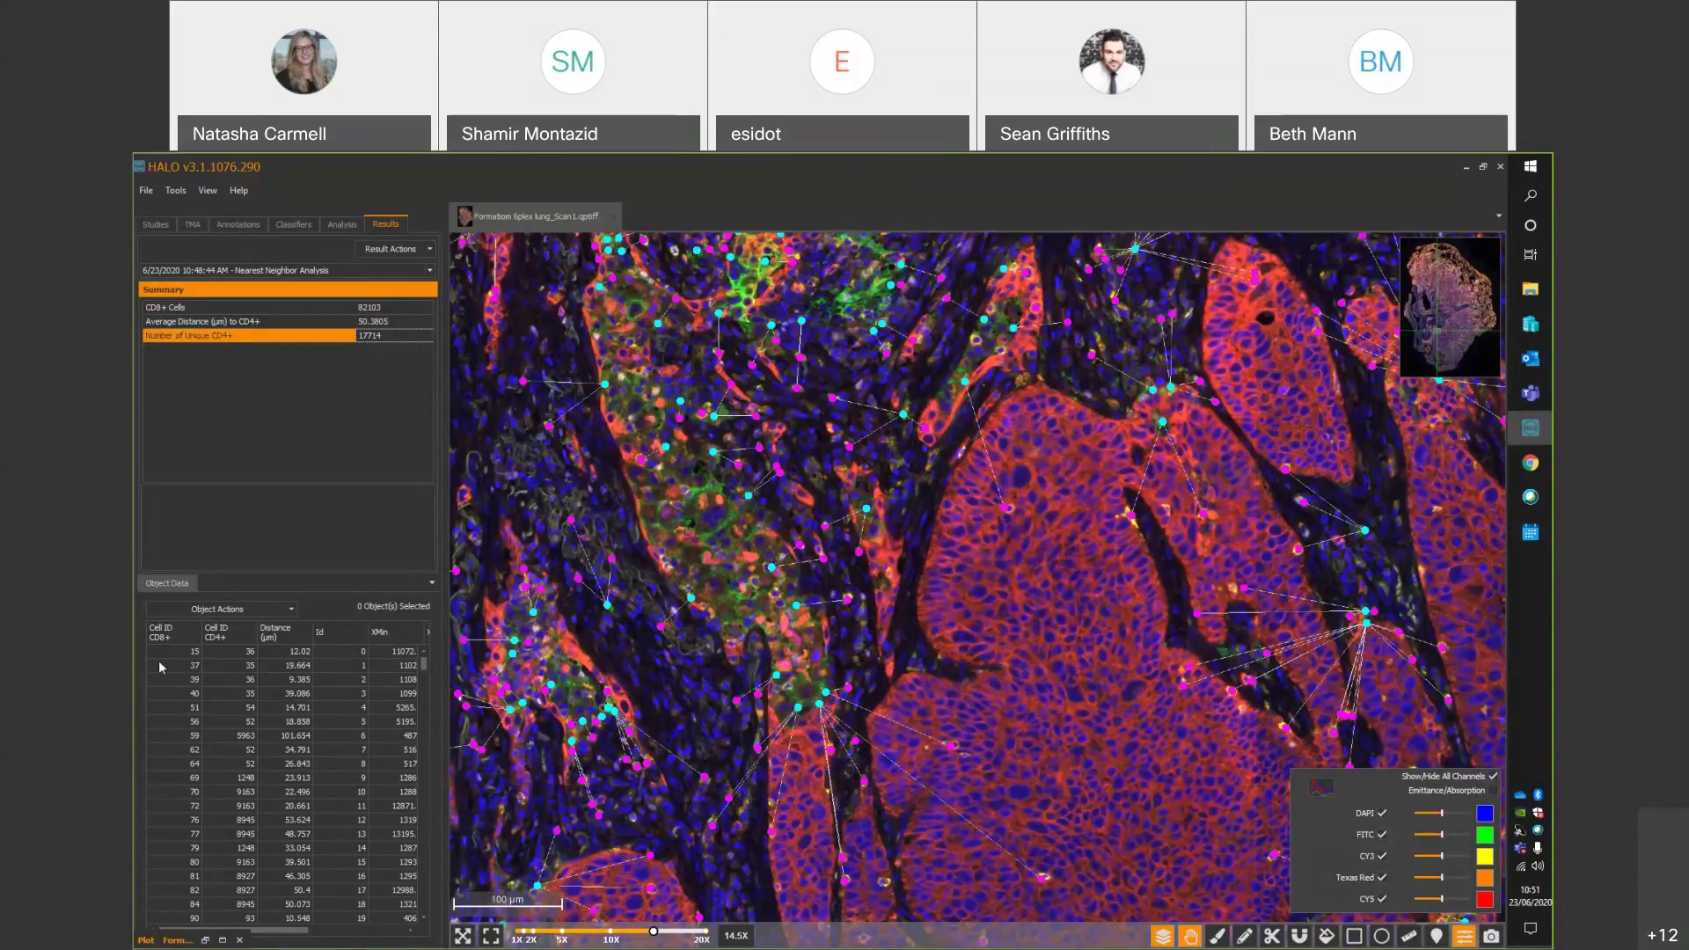
{"action": "left_click", "coordinate": [544, 427]}
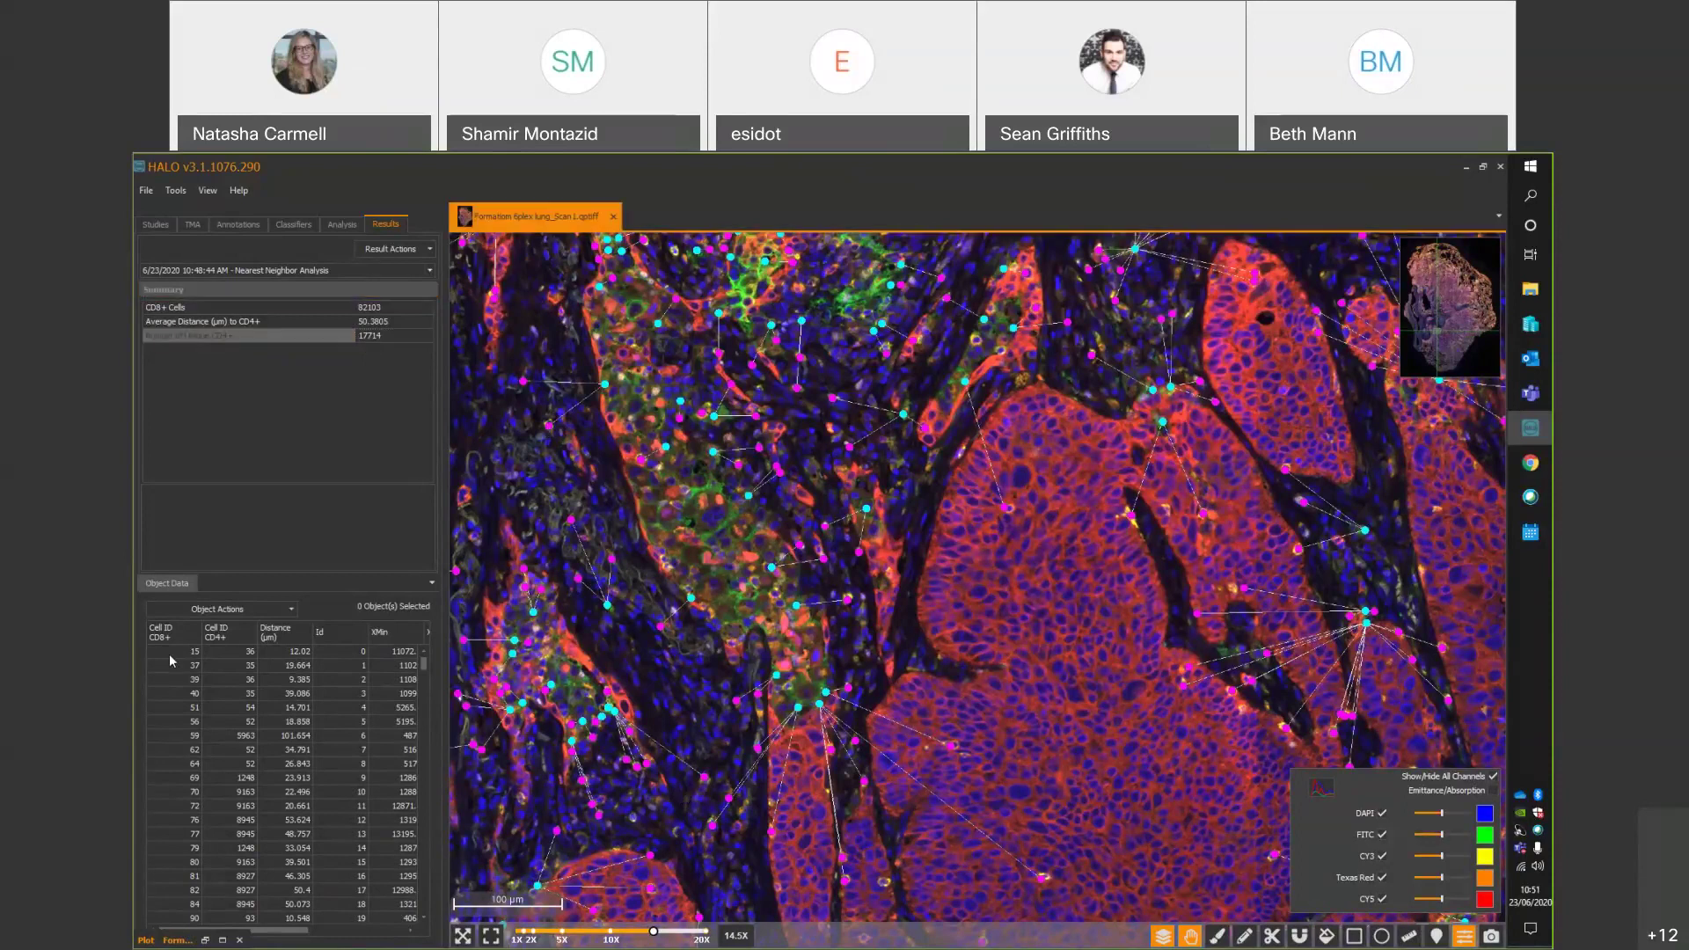
Locate the first two CD8+/CD4+ cell pairs of the object data on the tissue image and inspect their surroundings.
{"action": "left_click", "coordinate": [169, 652]}
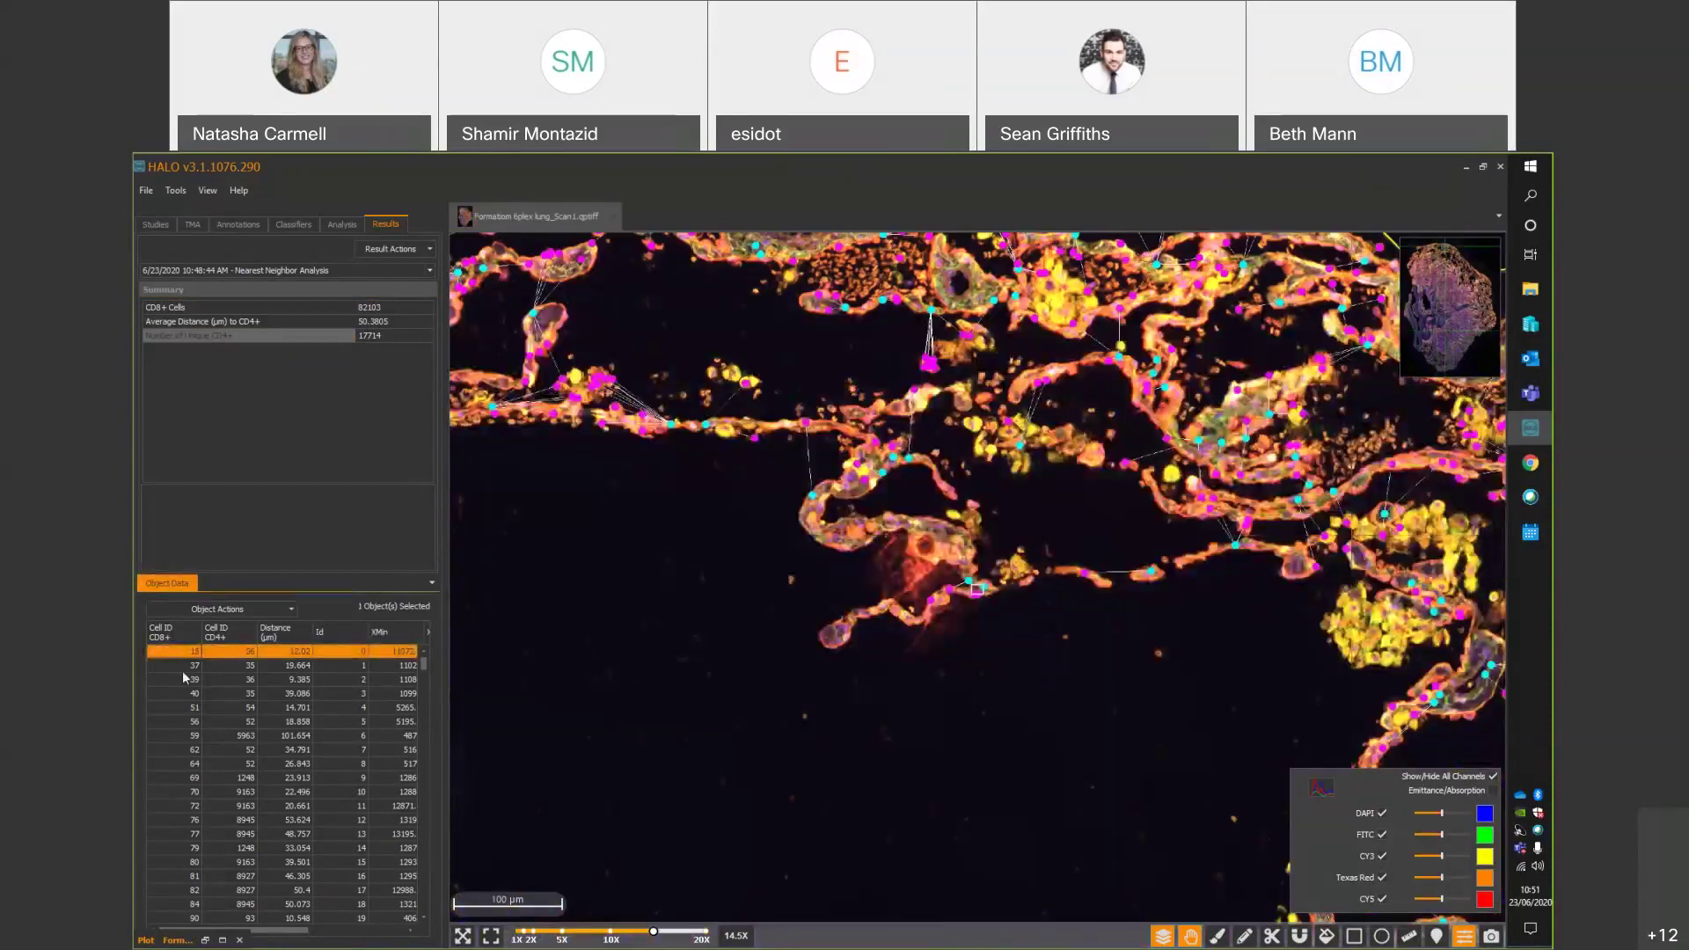
{"action": "scroll", "coordinate": [791, 685], "scroll_direction": "down", "scroll_amount": 5}
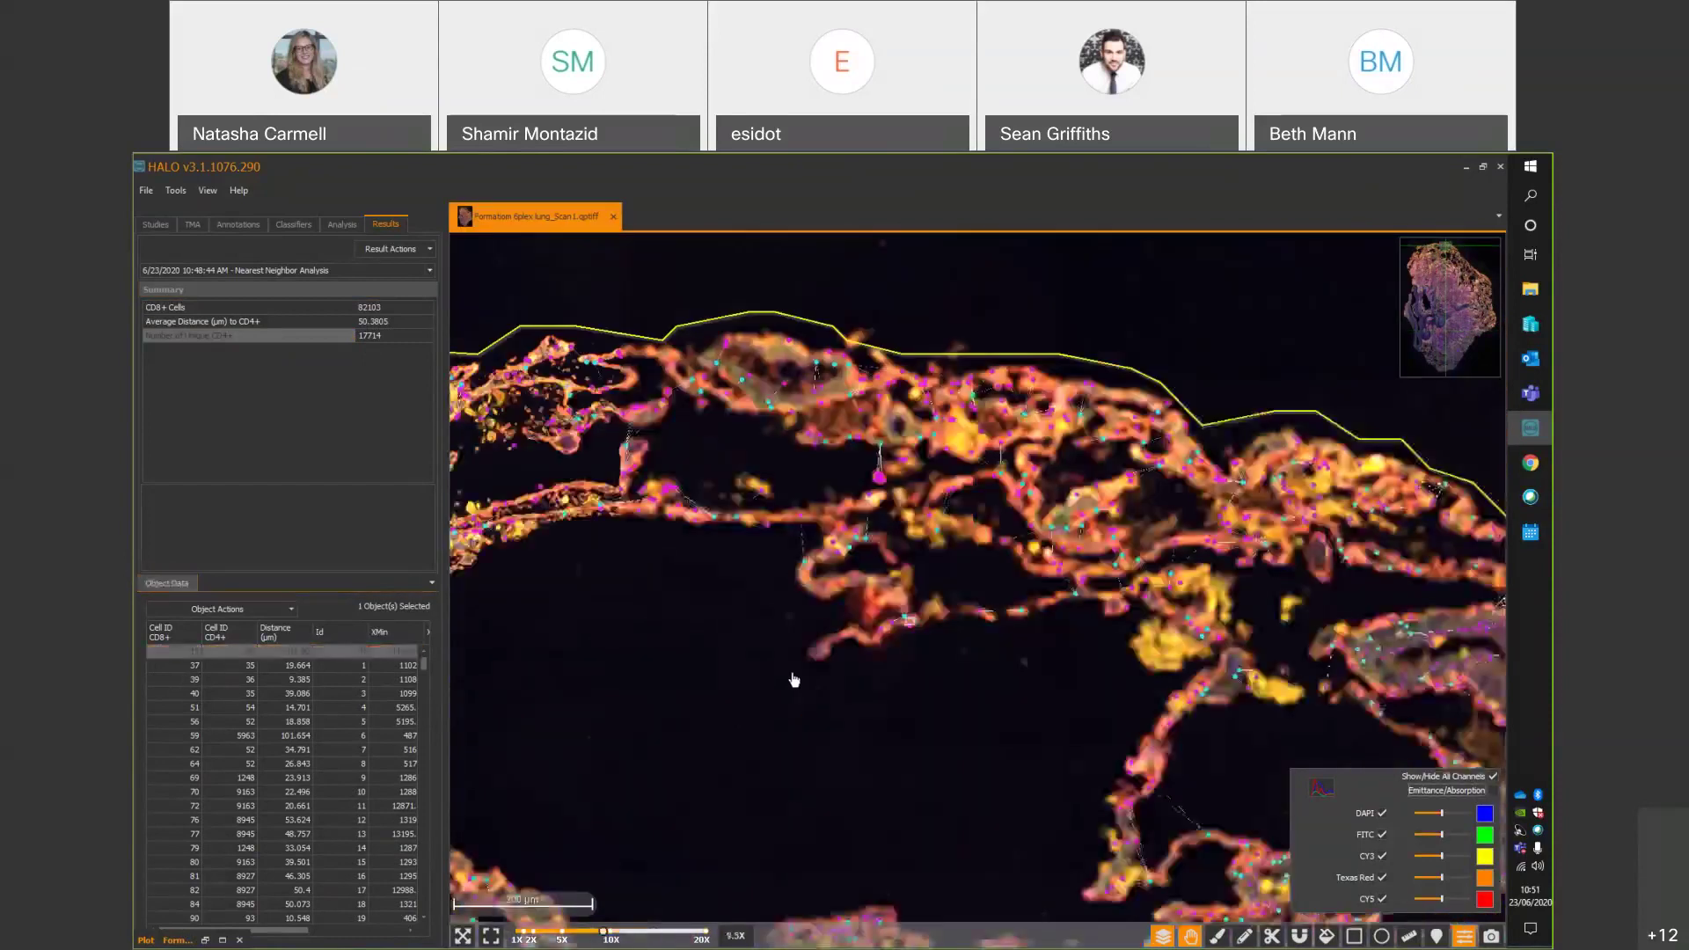
{"action": "scroll", "coordinate": [895, 628], "scroll_direction": "down", "scroll_amount": 2}
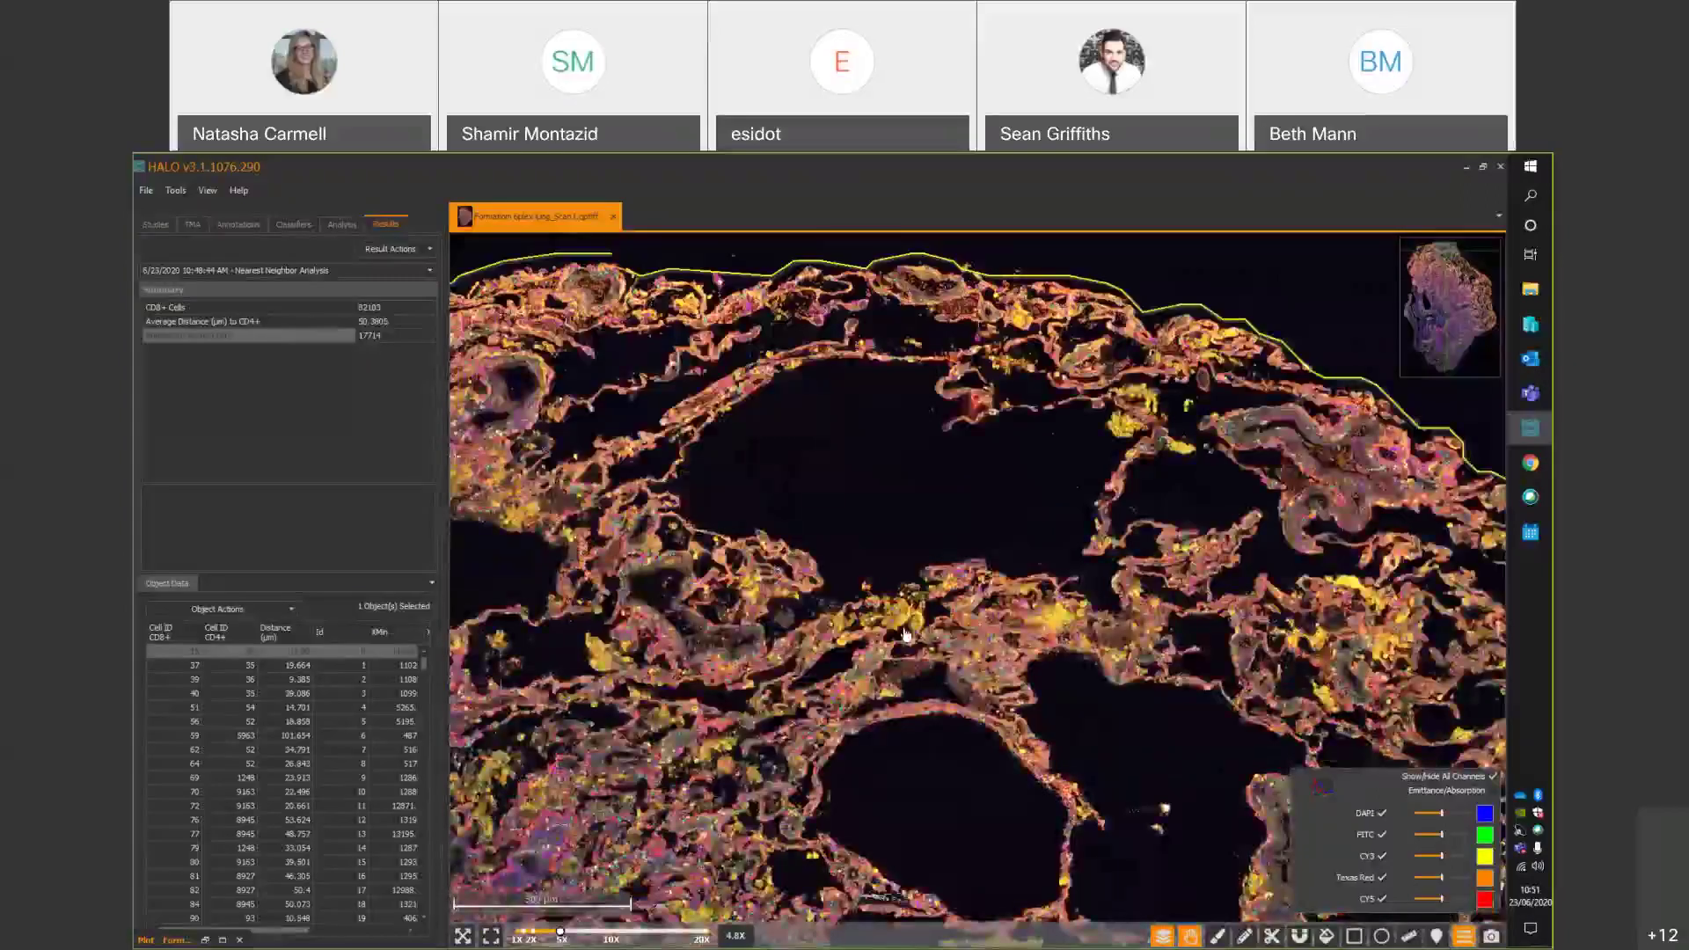
{"action": "left_click", "coordinate": [193, 665]}
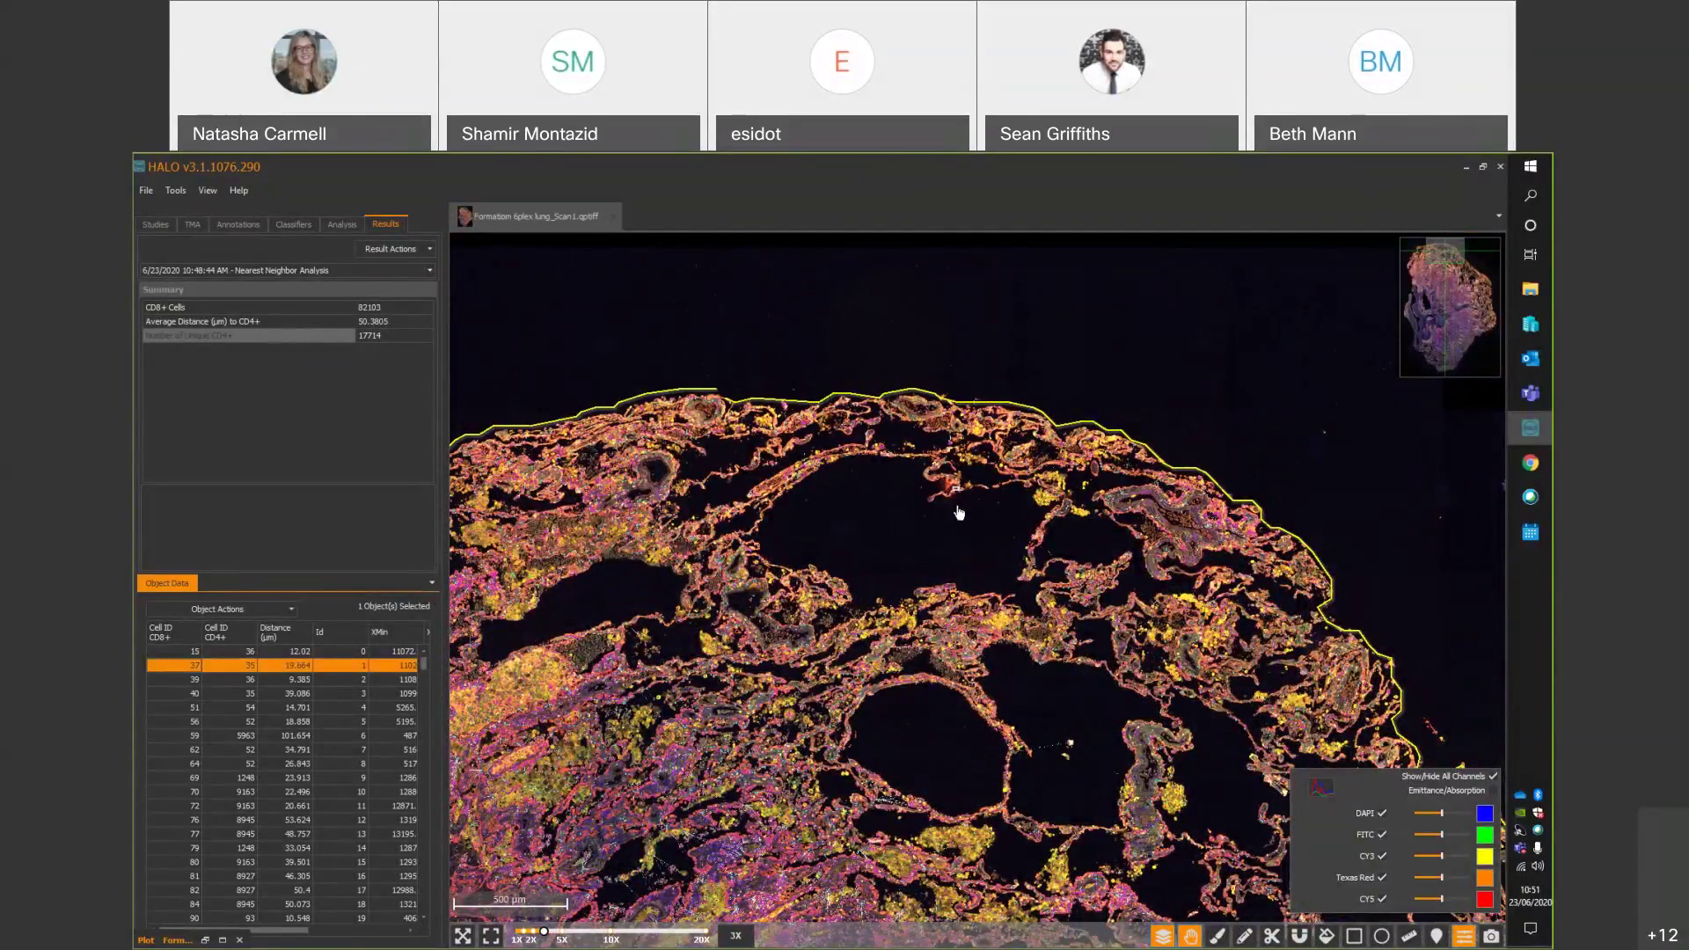
{"action": "scroll", "coordinate": [959, 512], "scroll_direction": "up", "scroll_amount": 6}
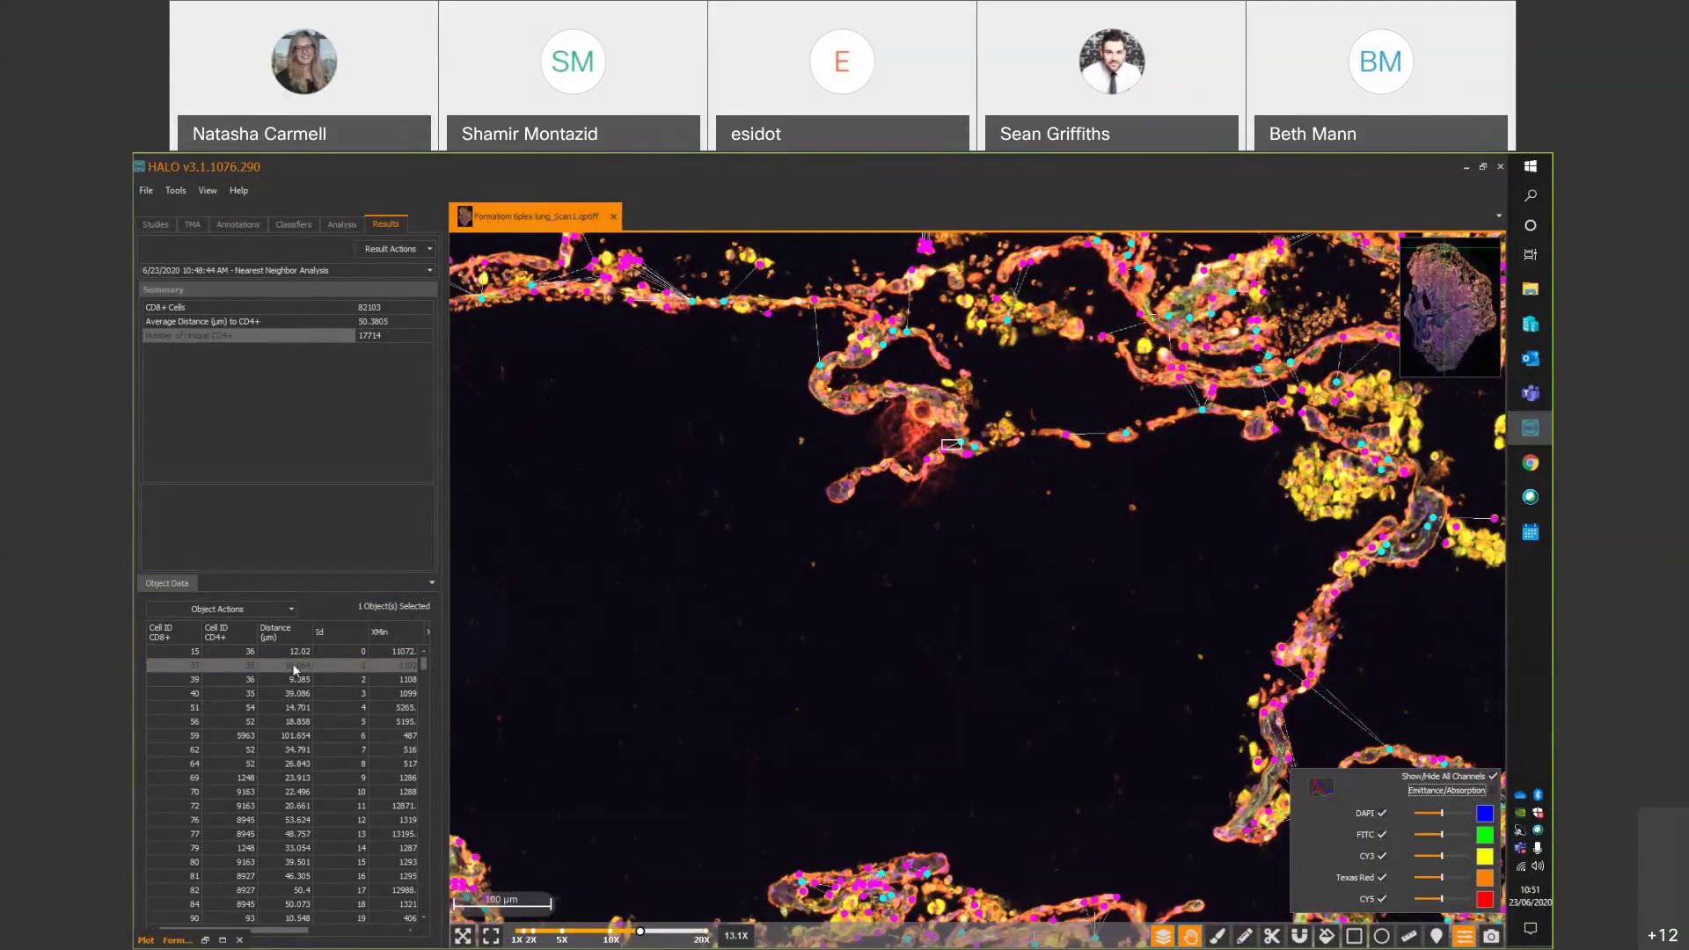
Look over the wider lung tissue around the located cell pair, down to the rectangular annotation at about 0.9X.
{"action": "mouse_move", "coordinate": [225, 931]}
{"action": "left_mouse_down"}
{"action": "mouse_move", "coordinate": [327, 930]}
{"action": "mouse_move", "coordinate": [230, 930]}
{"action": "left_mouse_up"}
{"action": "scroll", "coordinate": [1042, 662], "scroll_direction": "down", "scroll_amount": 5}
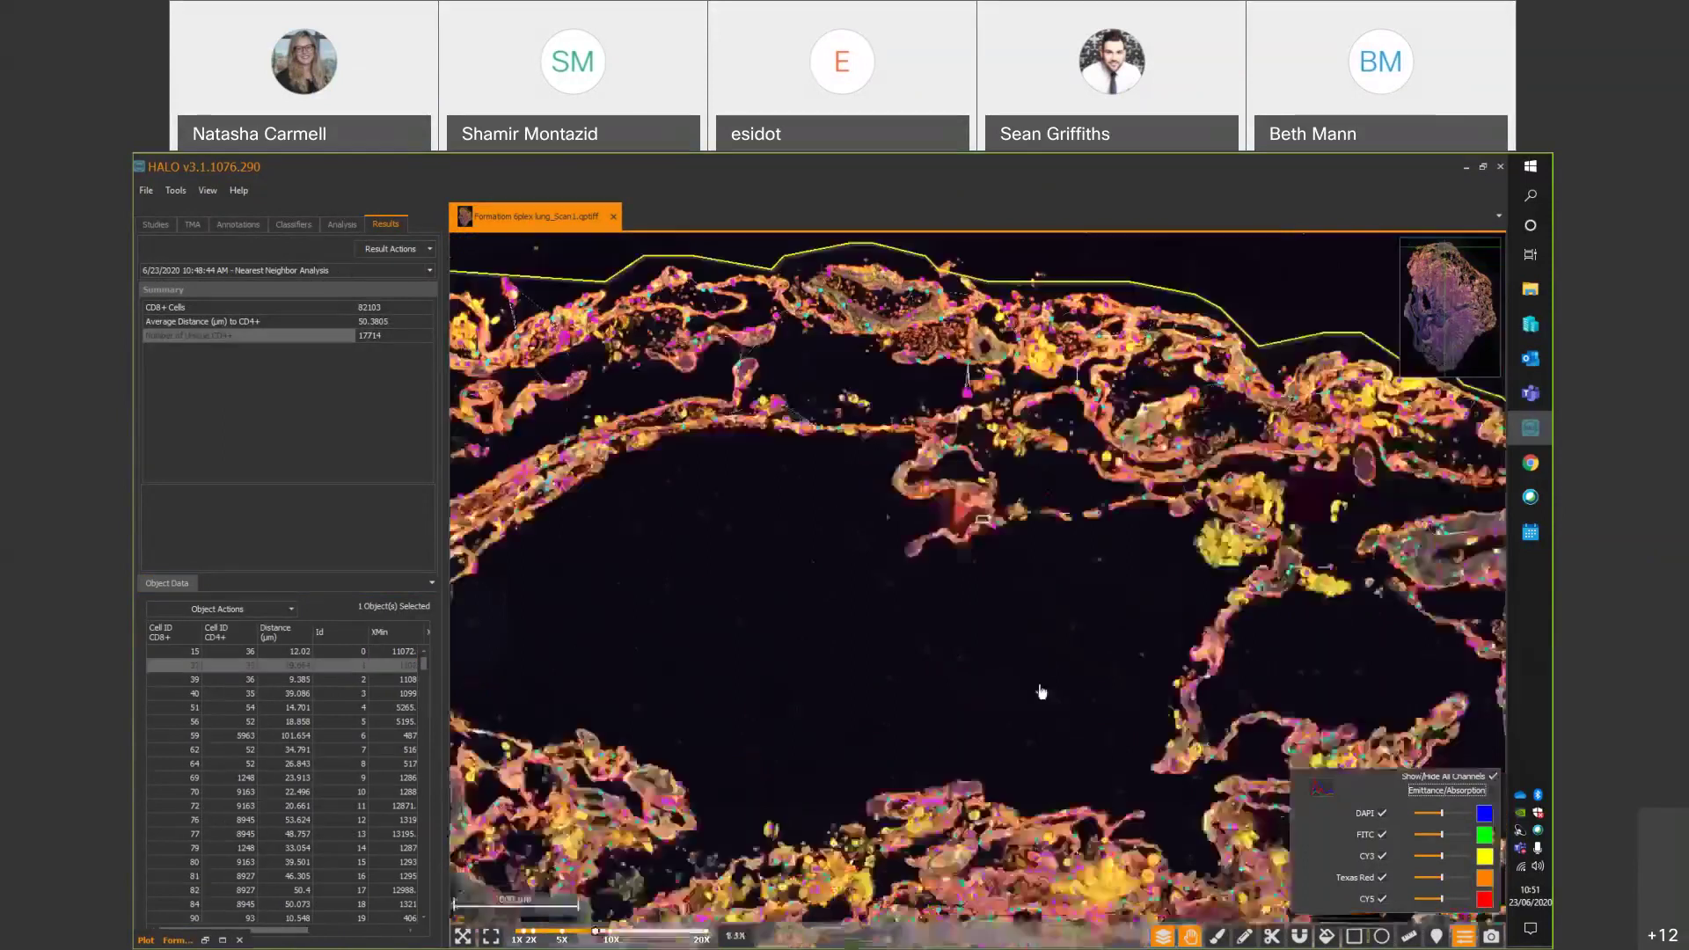
{"action": "scroll", "coordinate": [1044, 678], "scroll_direction": "down", "scroll_amount": 3}
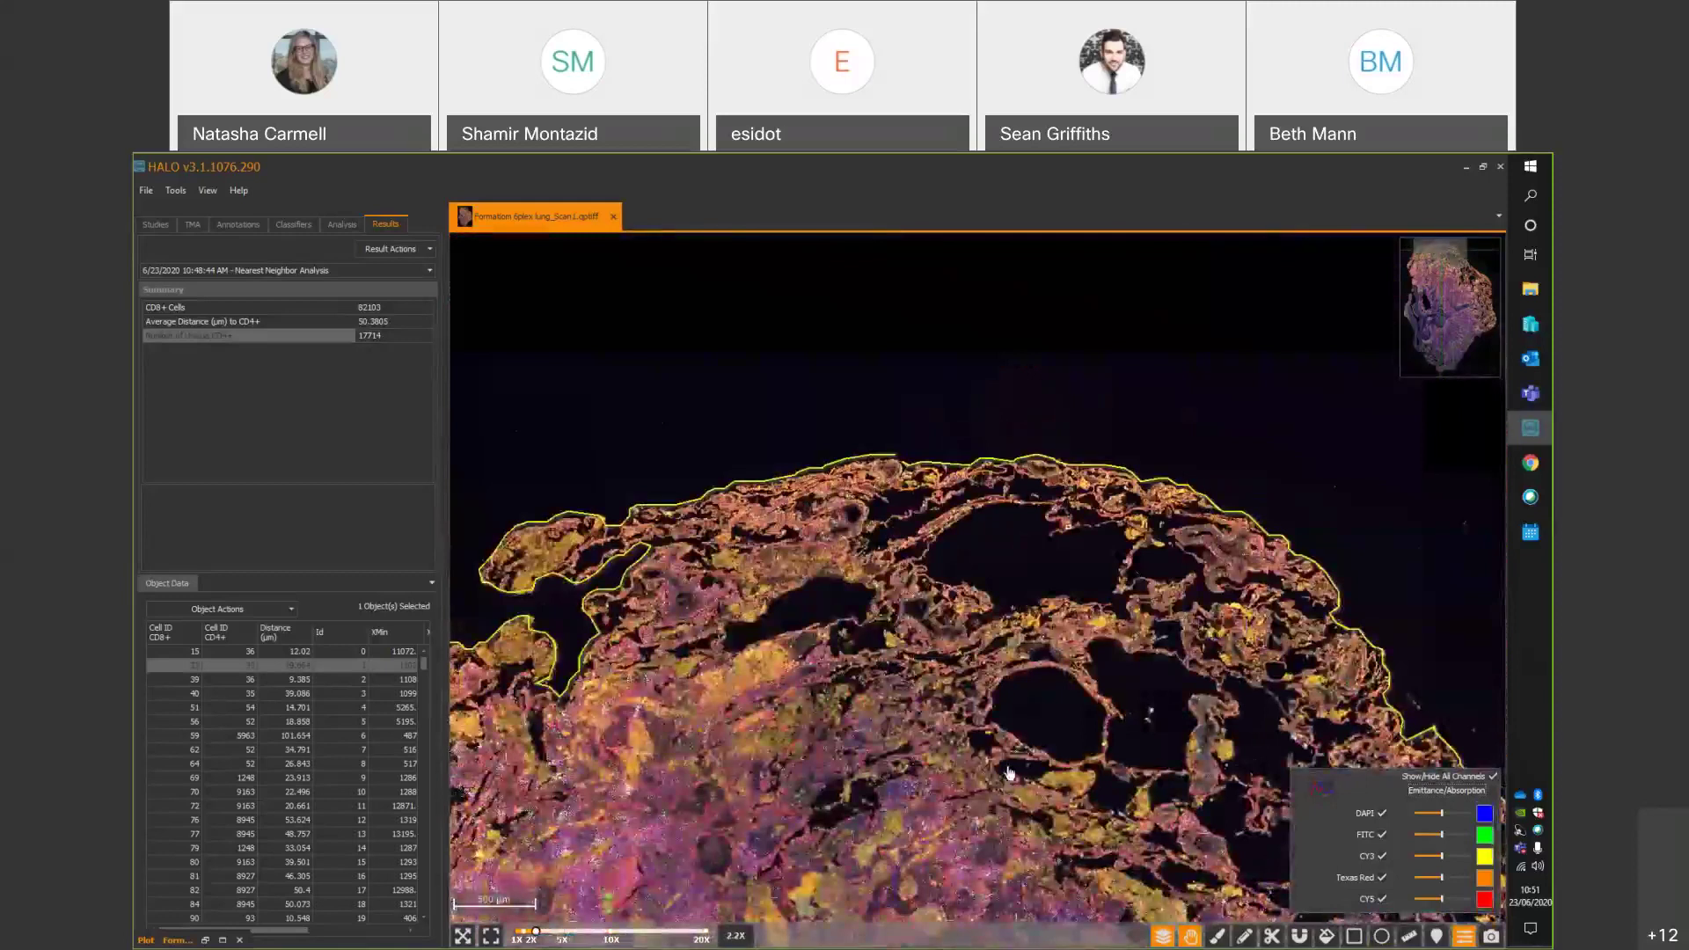
{"action": "left_click_drag", "start_coordinate": [941, 904], "coordinate": [995, 605]}
{"action": "scroll", "coordinate": [995, 605], "scroll_direction": "down", "scroll_amount": 2}
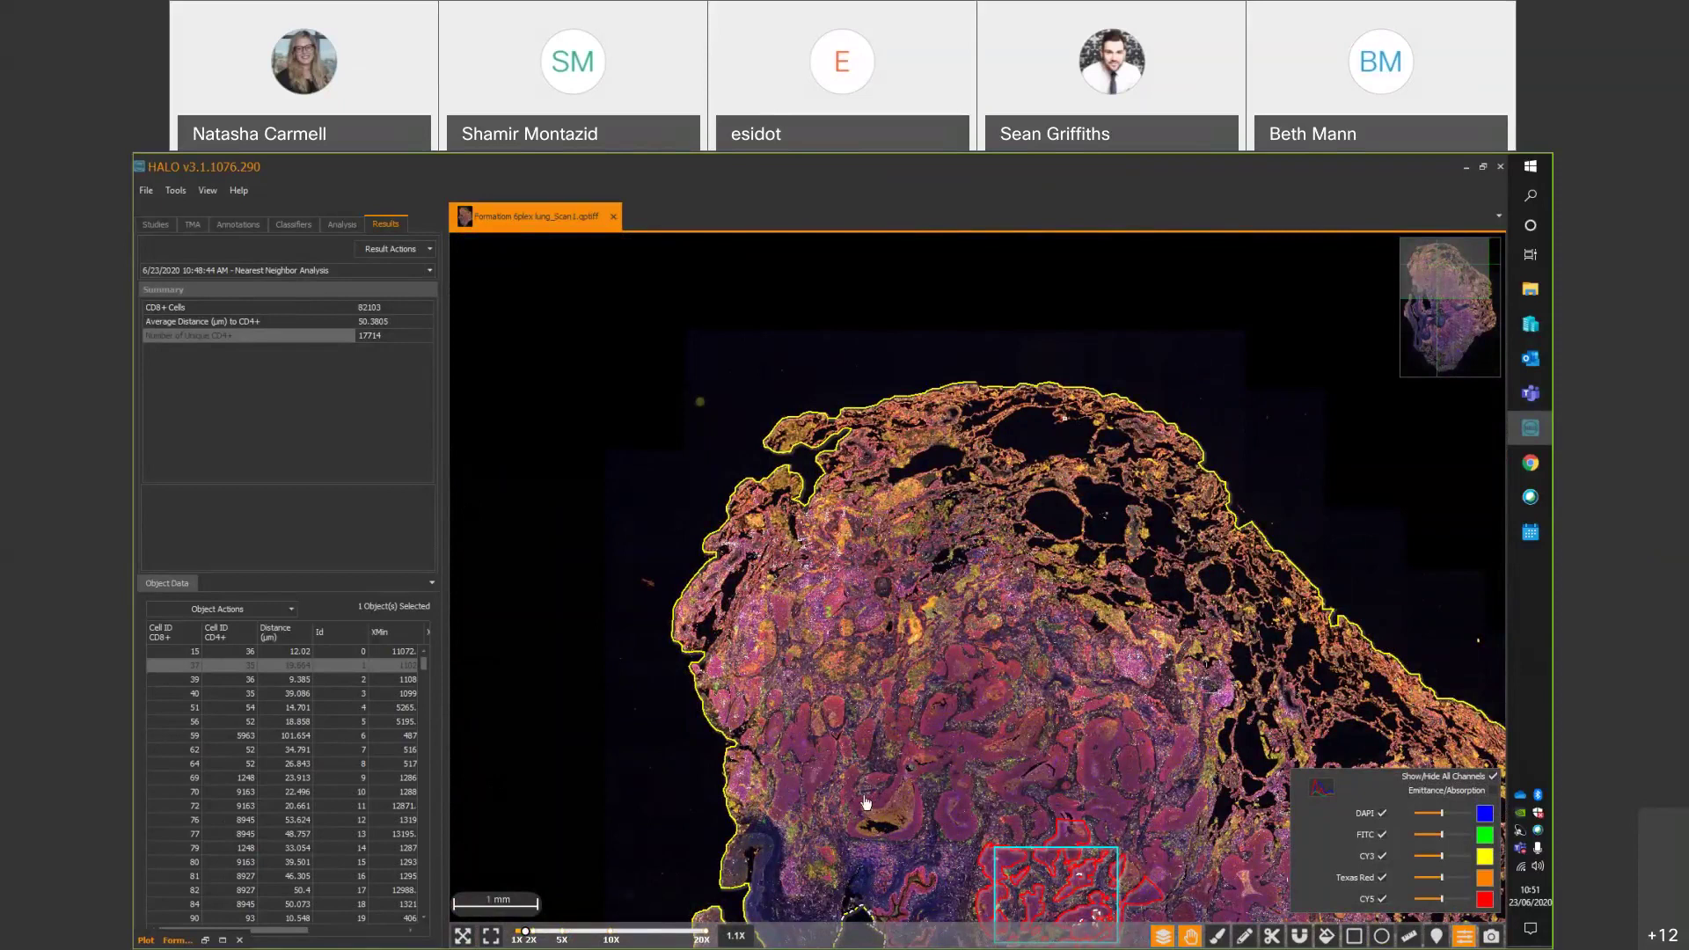
{"action": "scroll", "coordinate": [866, 802], "scroll_direction": "down", "scroll_amount": 2}
{"action": "left_click_drag", "start_coordinate": [924, 821], "coordinate": [716, 678]}
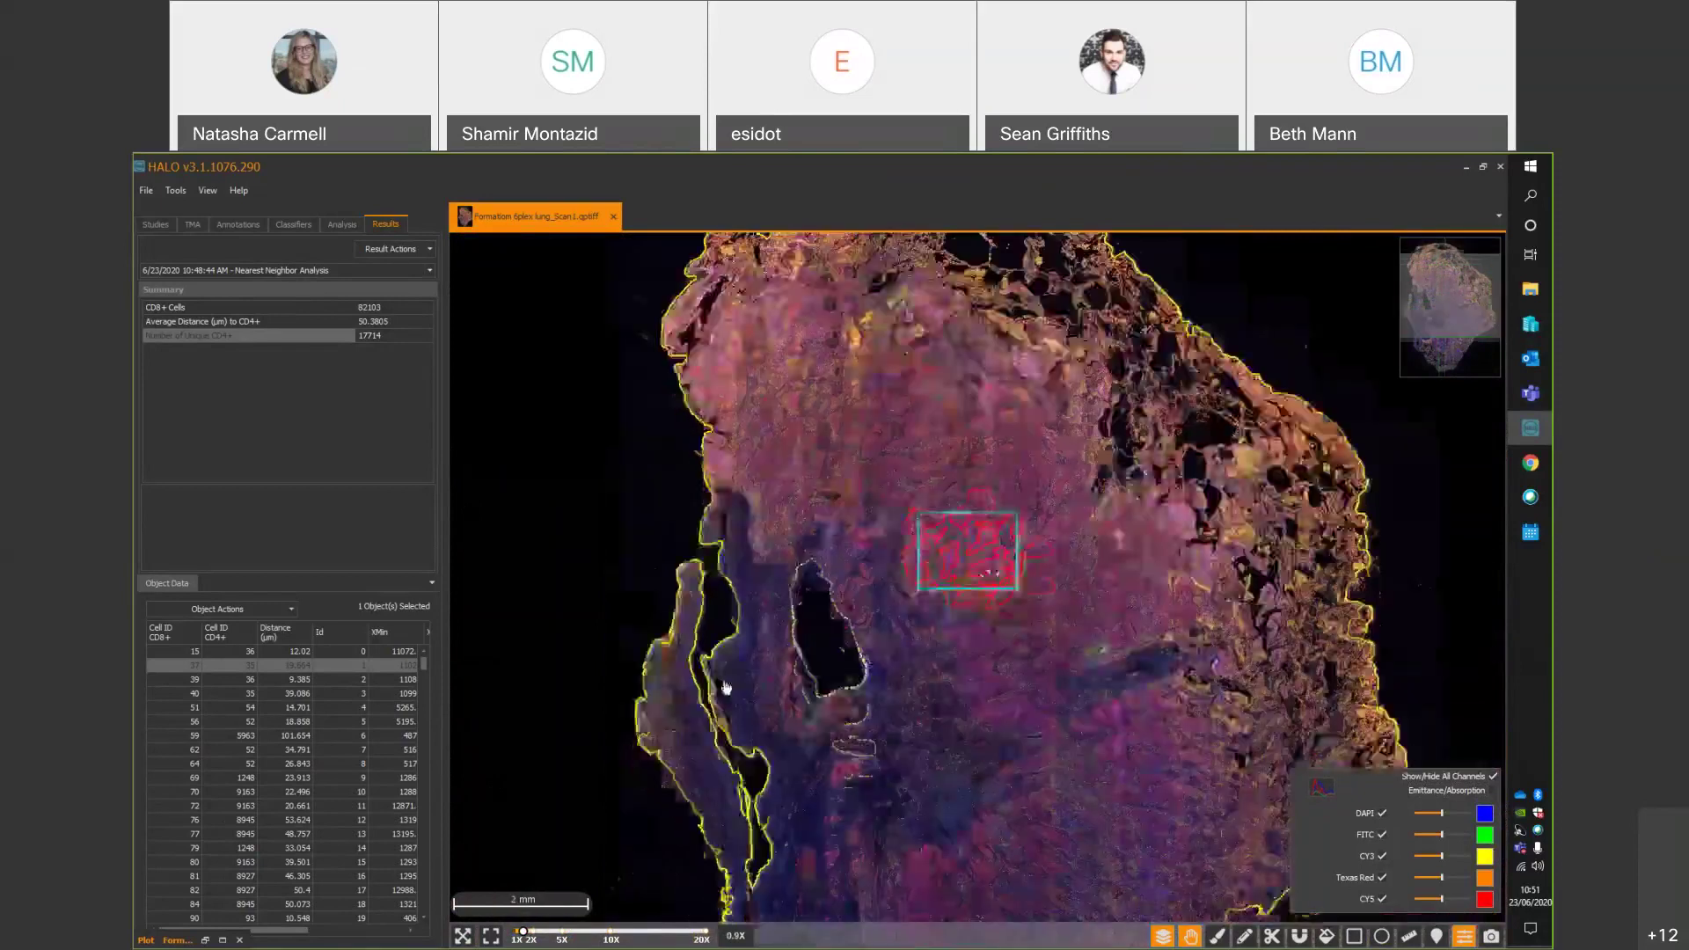
Set up a proximity analysis on the spatial plot that measures CD4+ cells in proximity of CD8+ cells.
{"action": "left_click", "coordinate": [223, 940]}
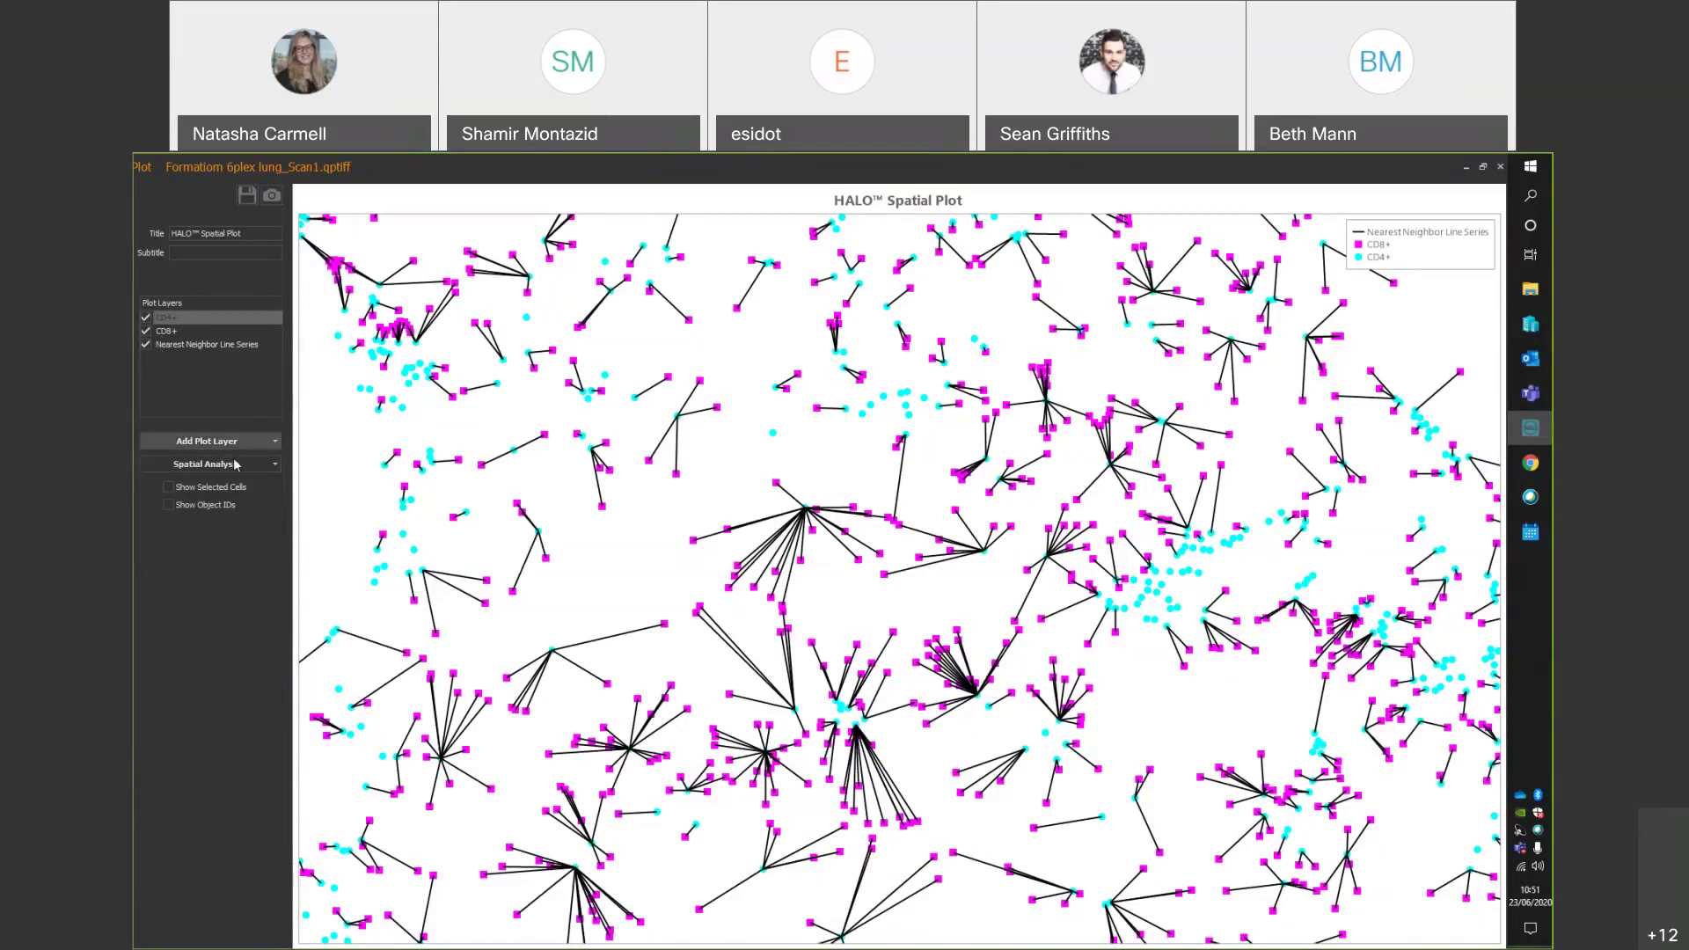
{"action": "left_click", "coordinate": [266, 466]}
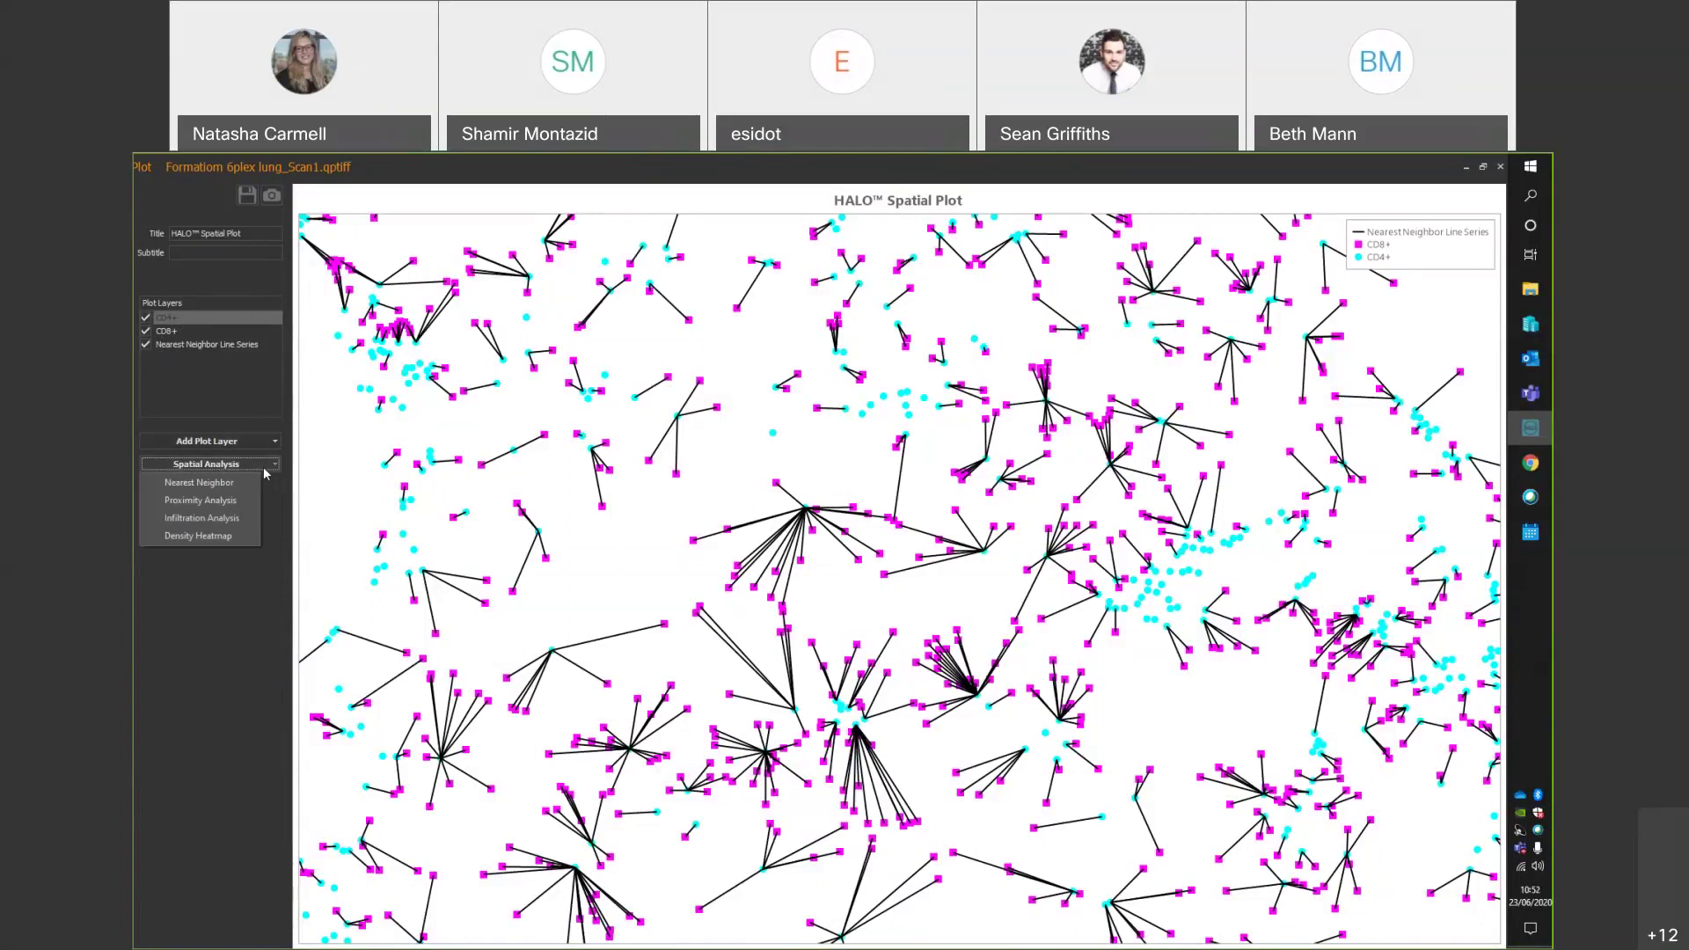
{"action": "left_click", "coordinate": [216, 508]}
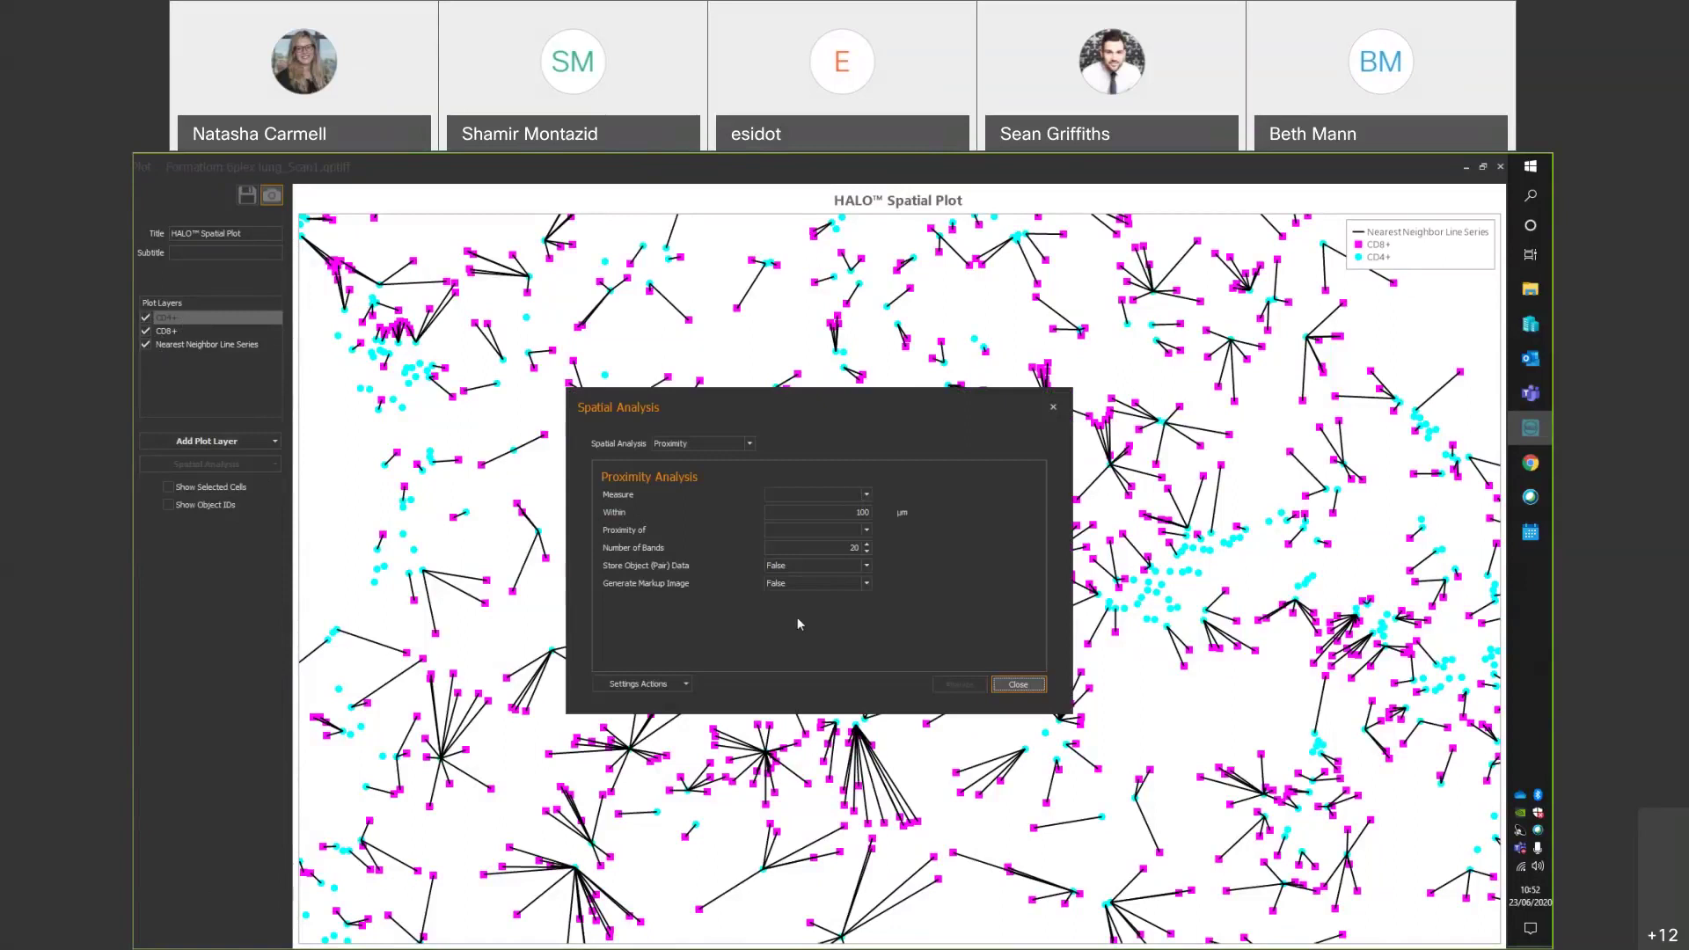
{"action": "left_click", "coordinate": [864, 495]}
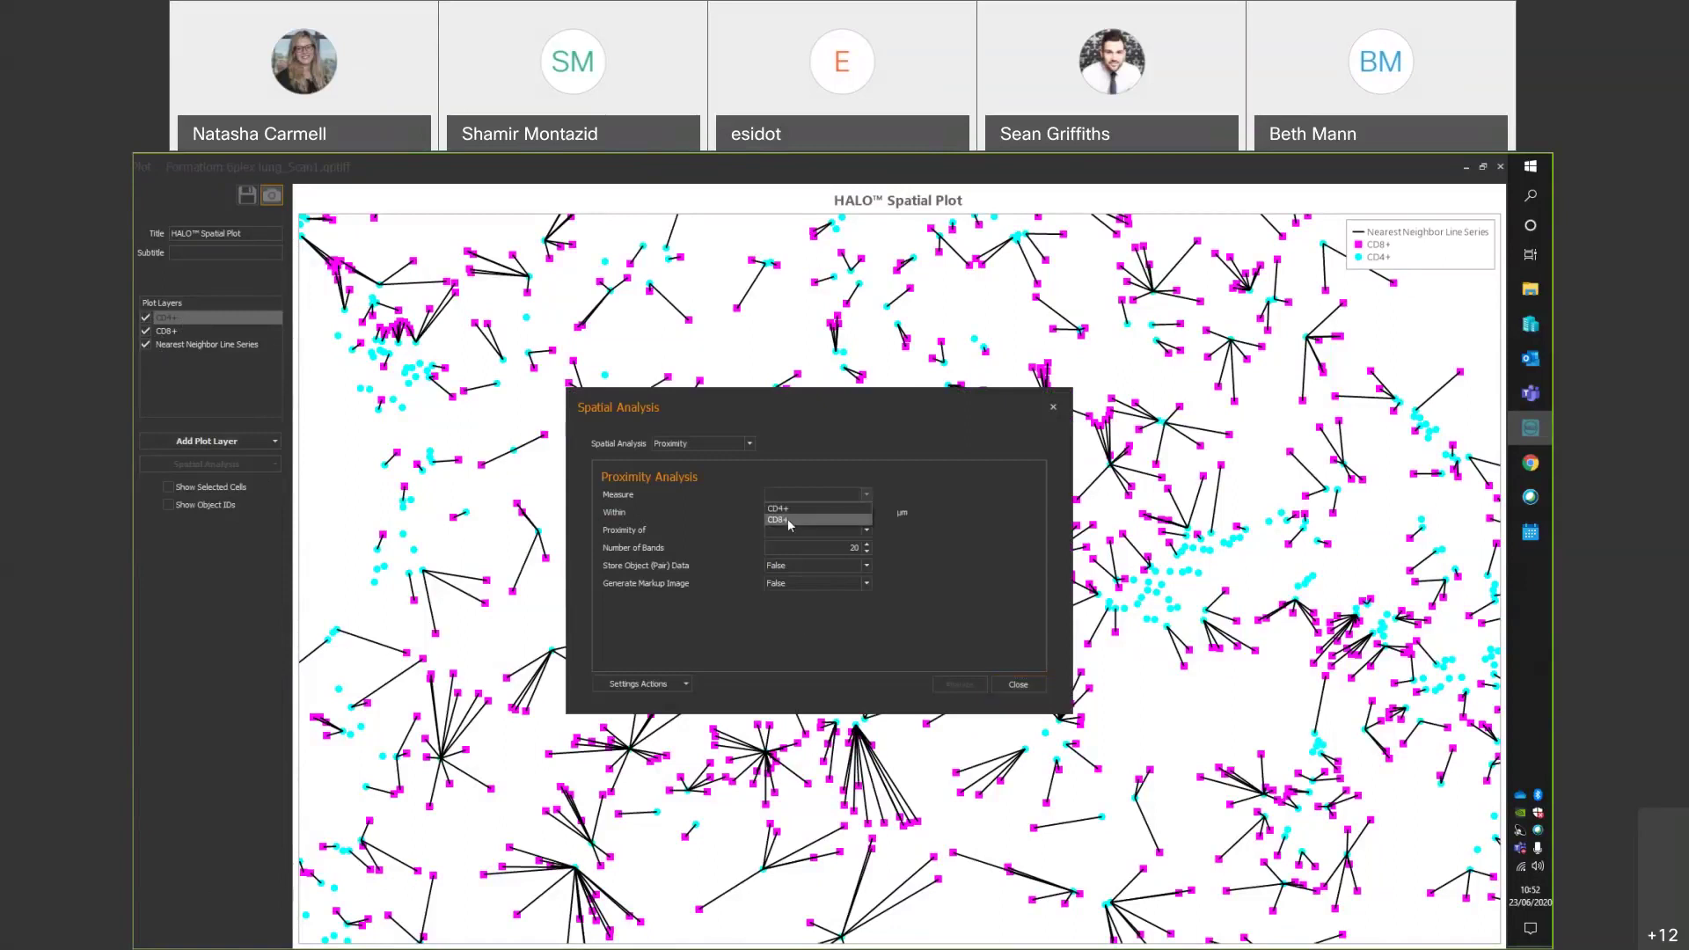
{"action": "left_click", "coordinate": [796, 510]}
{"action": "left_click", "coordinate": [846, 514]}
{"action": "left_click", "coordinate": [858, 529]}
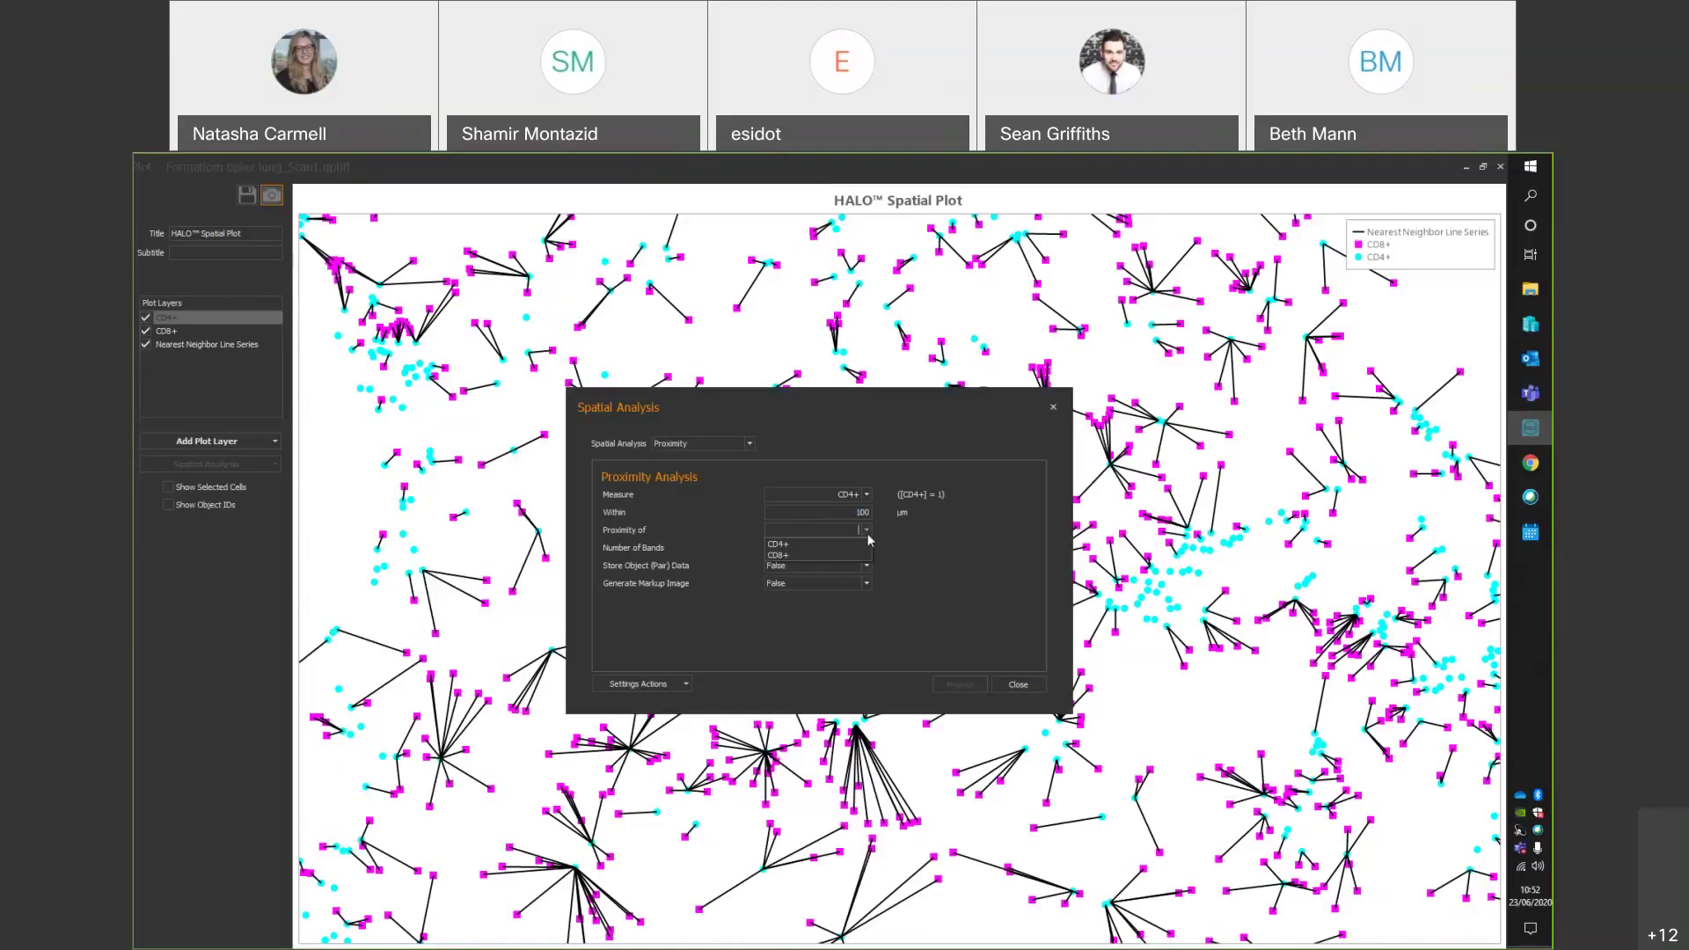
{"action": "left_click", "coordinate": [842, 558]}
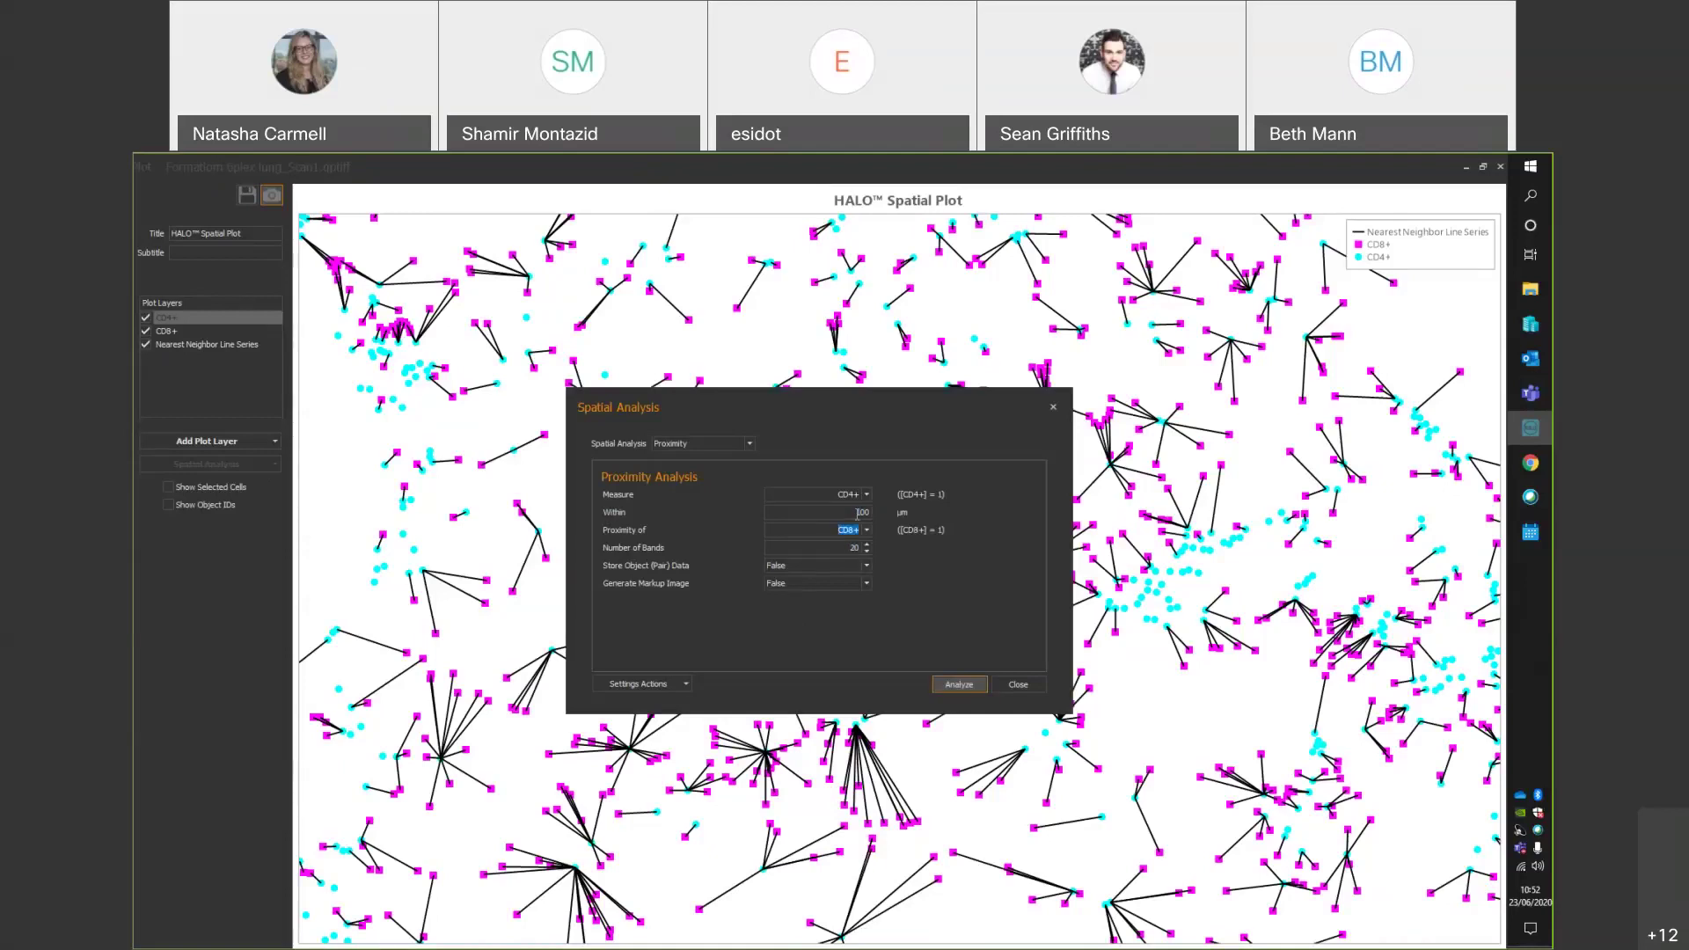
Set the proximity distance to 100 µm with 10 bands and run the analysis.
{"action": "key", "text": "shift+Tab"}
{"action": "type", "text": "100"}
{"action": "double_click", "coordinate": [849, 546]}
{"action": "type", "text": "1"}
{"action": "left_click", "coordinate": [966, 689]}
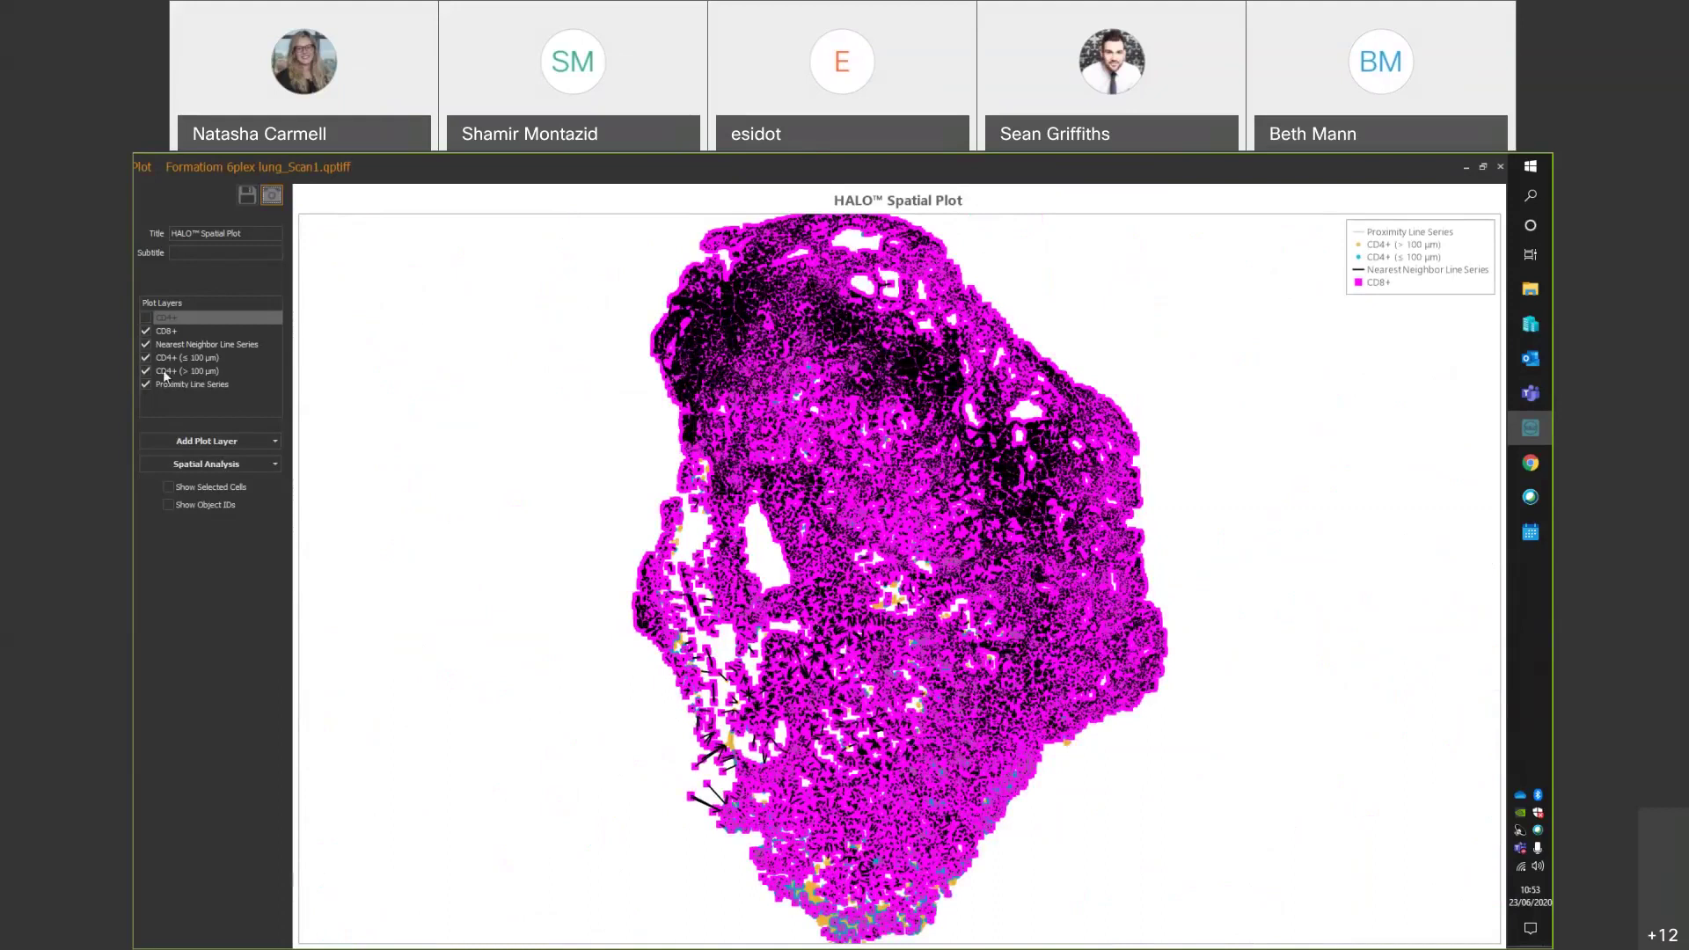
Hide the Nearest Neighbor Line Series, CD8+ and Proximity Line Series layers and inspect the two CD4+ distance groups up close.
{"action": "left_click", "coordinate": [147, 344]}
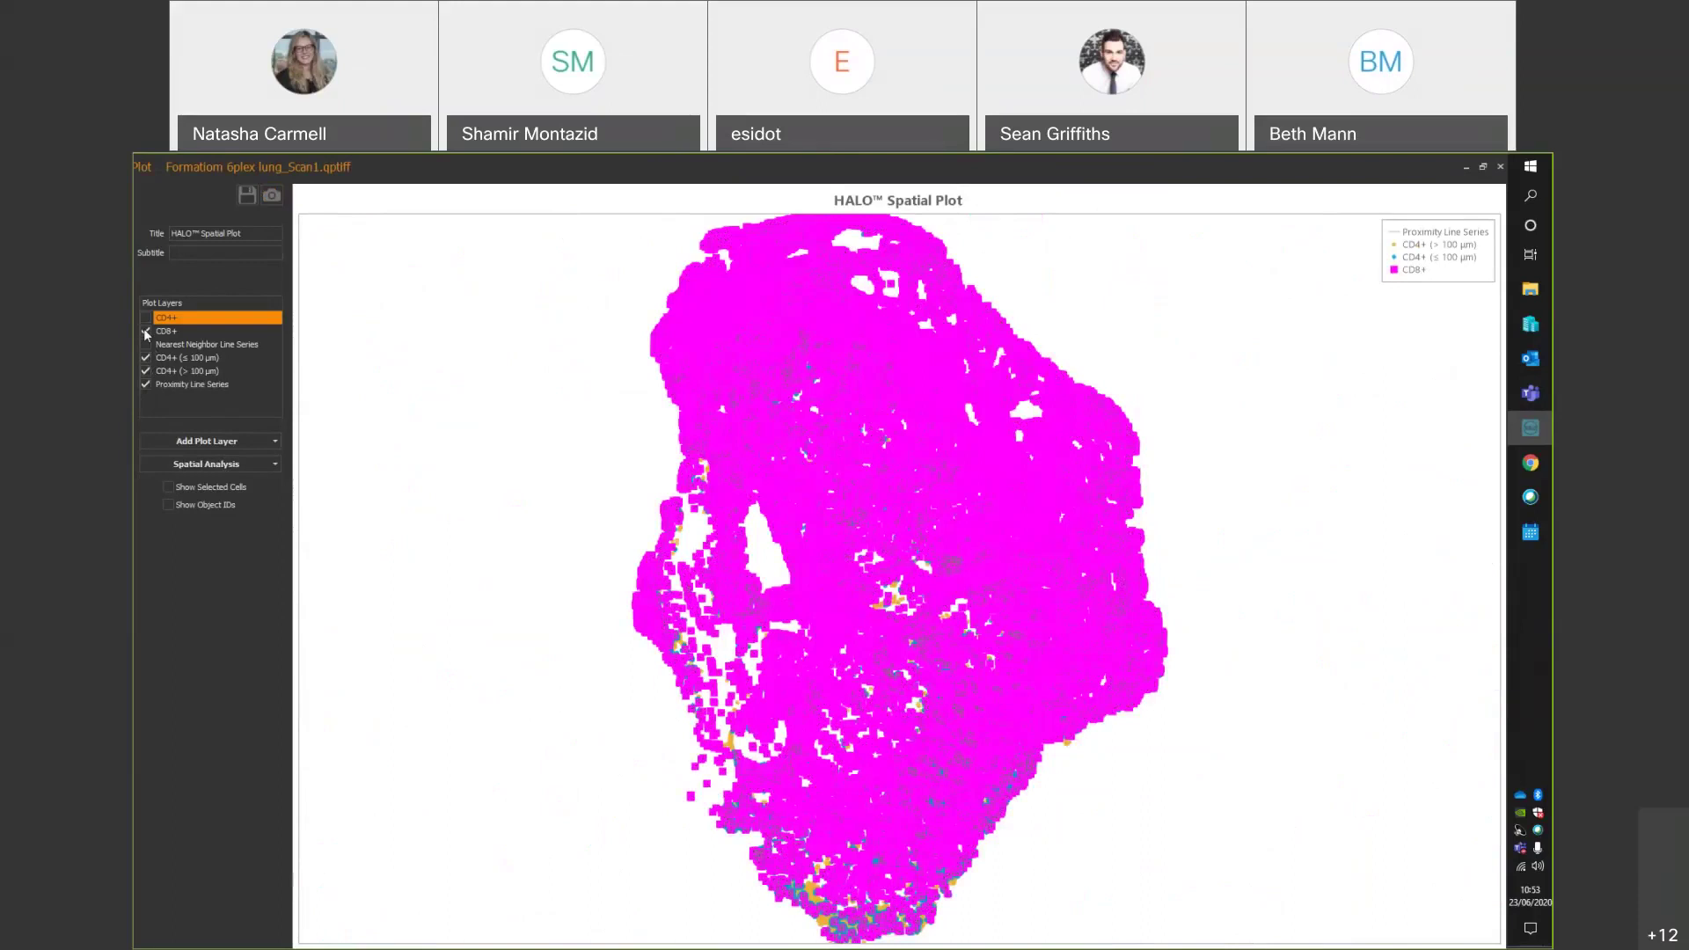
{"action": "left_click", "coordinate": [143, 331]}
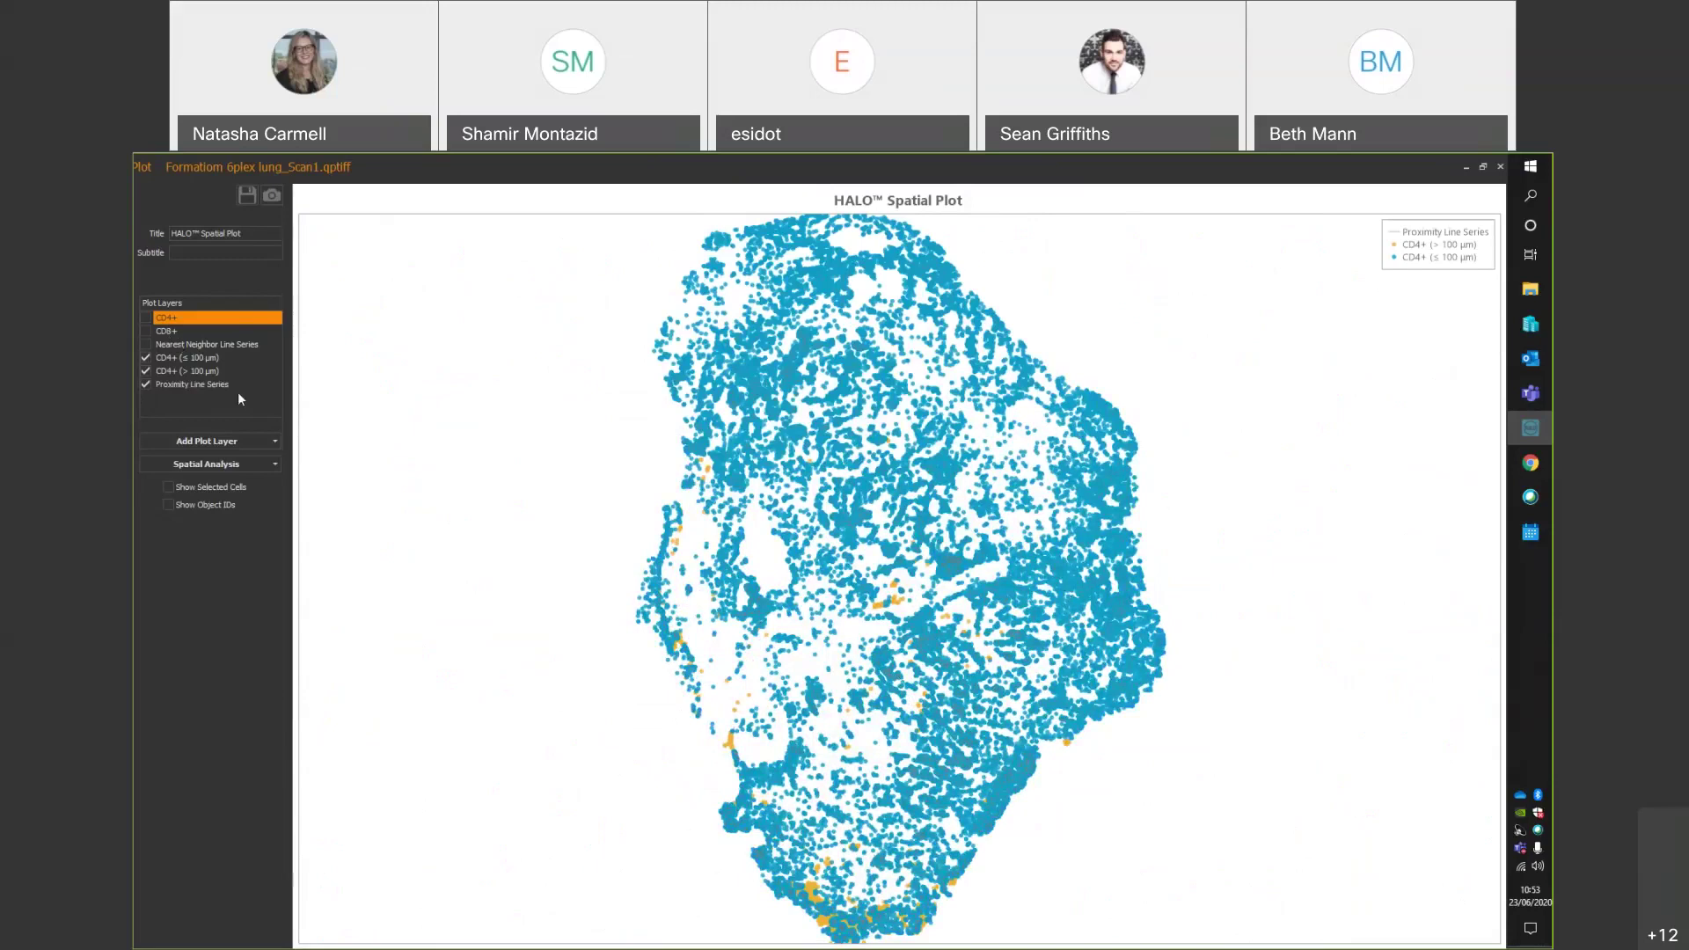
{"action": "left_click", "coordinate": [145, 384]}
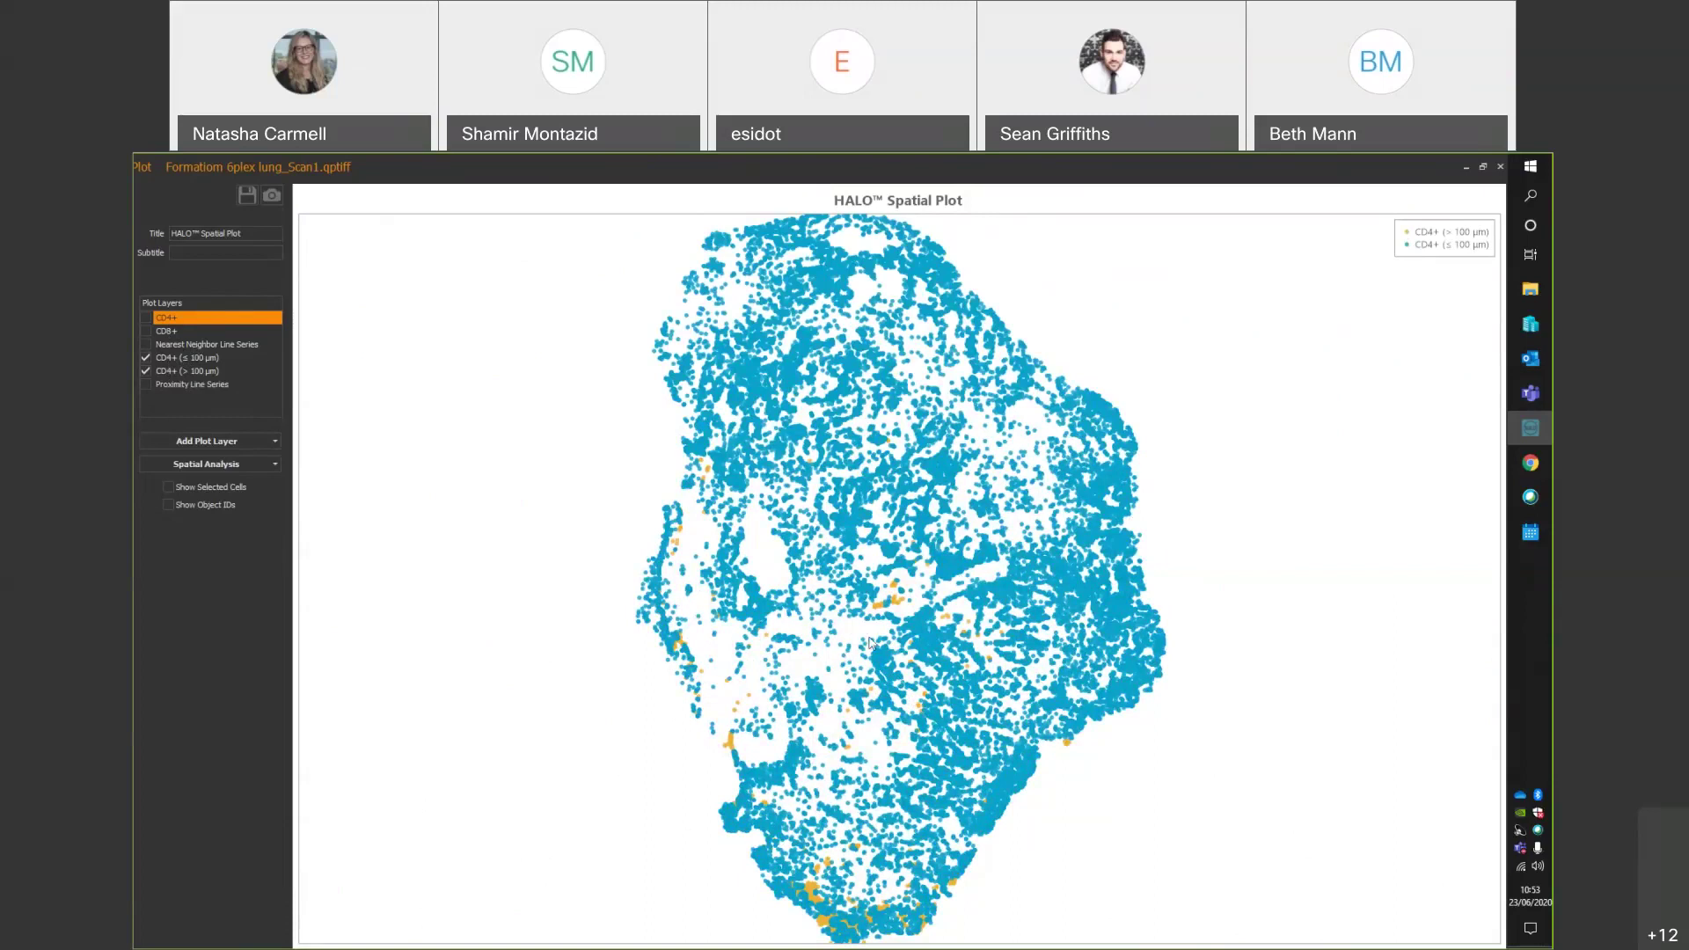
{"action": "scroll", "coordinate": [870, 643], "scroll_direction": "up", "scroll_amount": 5}
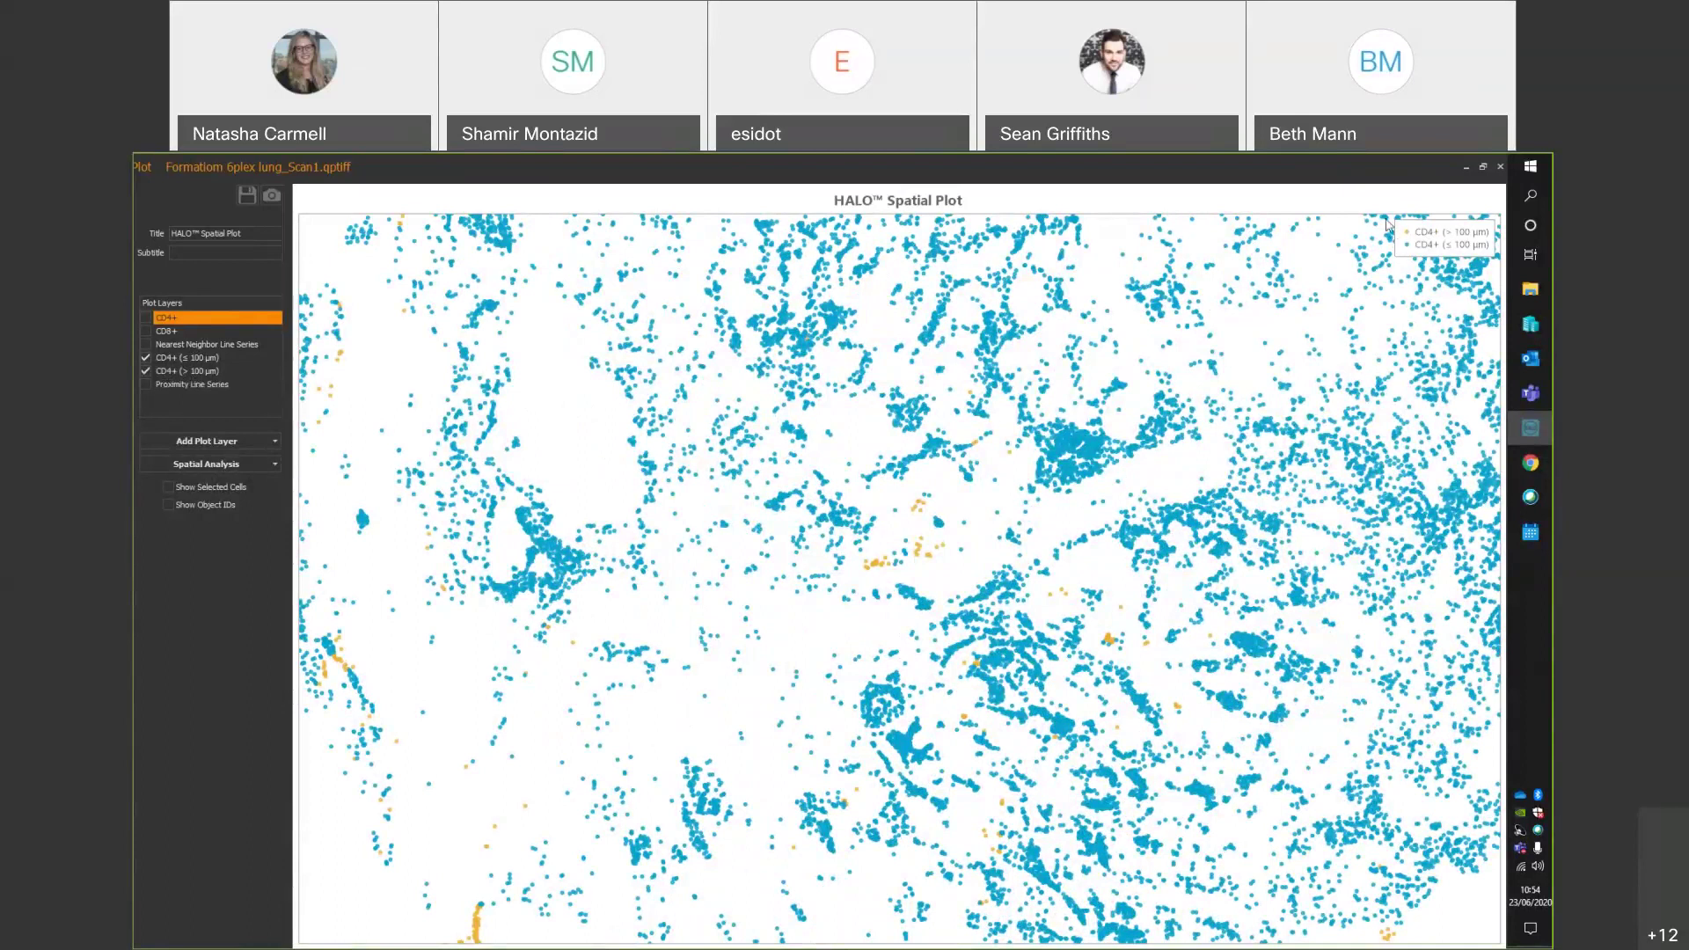
Return to the lung scan and review the proximity summary's cell counts, percentage within 100 µm, average distance and unique CD8+ cells.
{"action": "left_click", "coordinate": [1467, 168]}
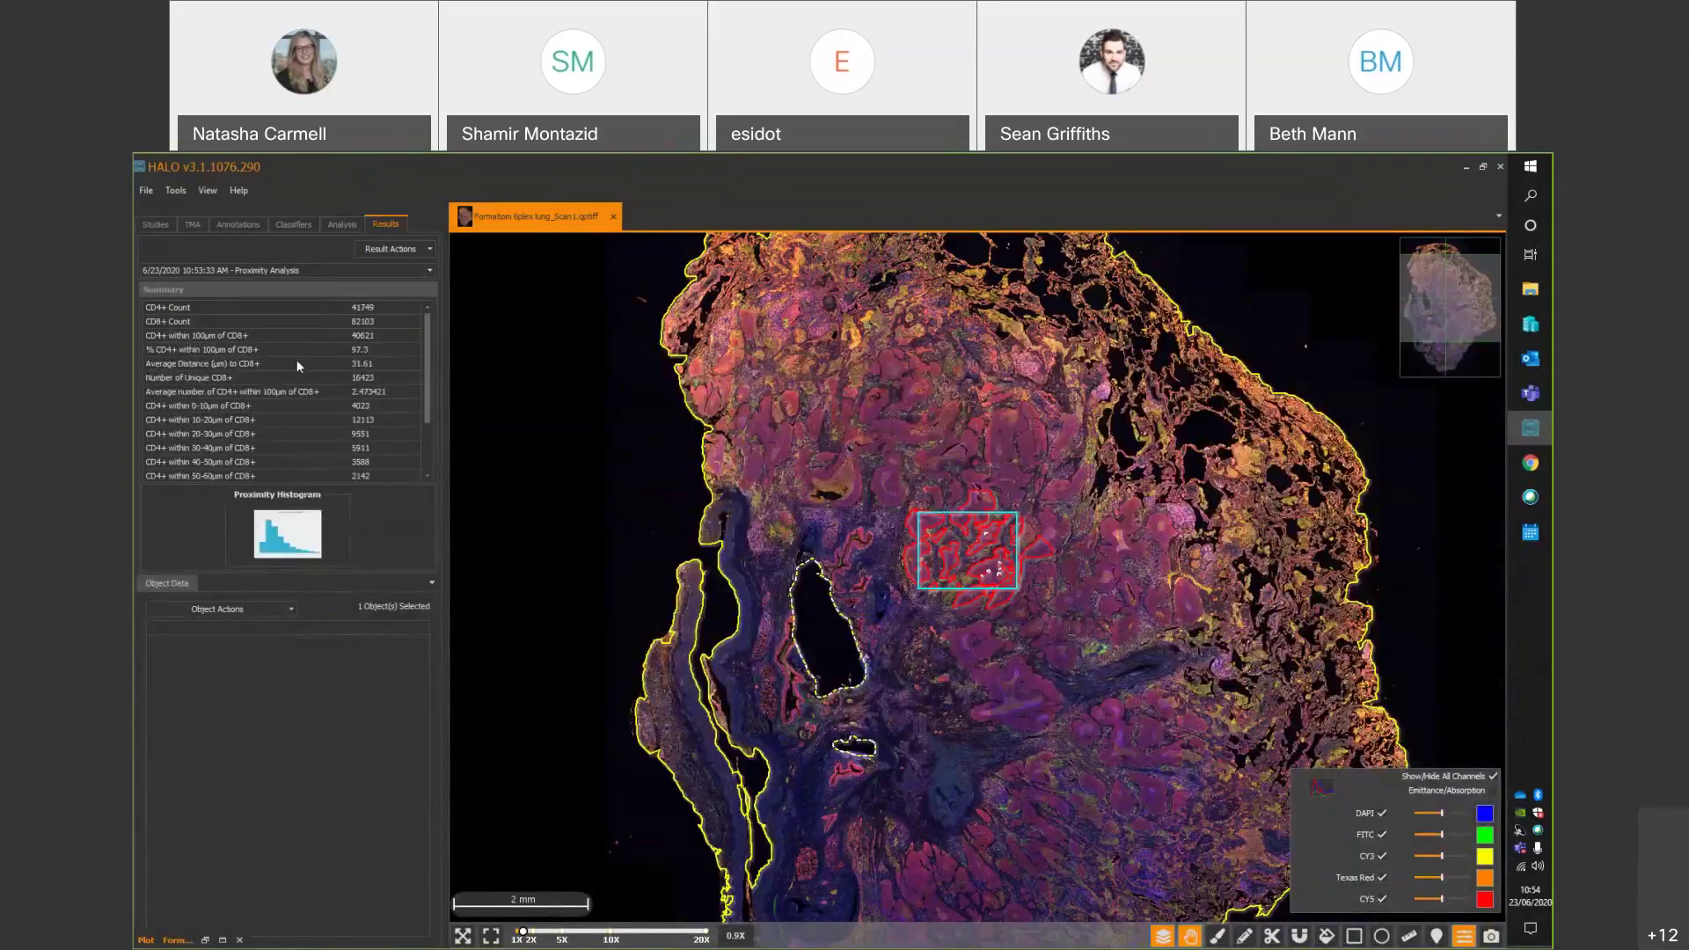
{"action": "left_click", "coordinate": [190, 308]}
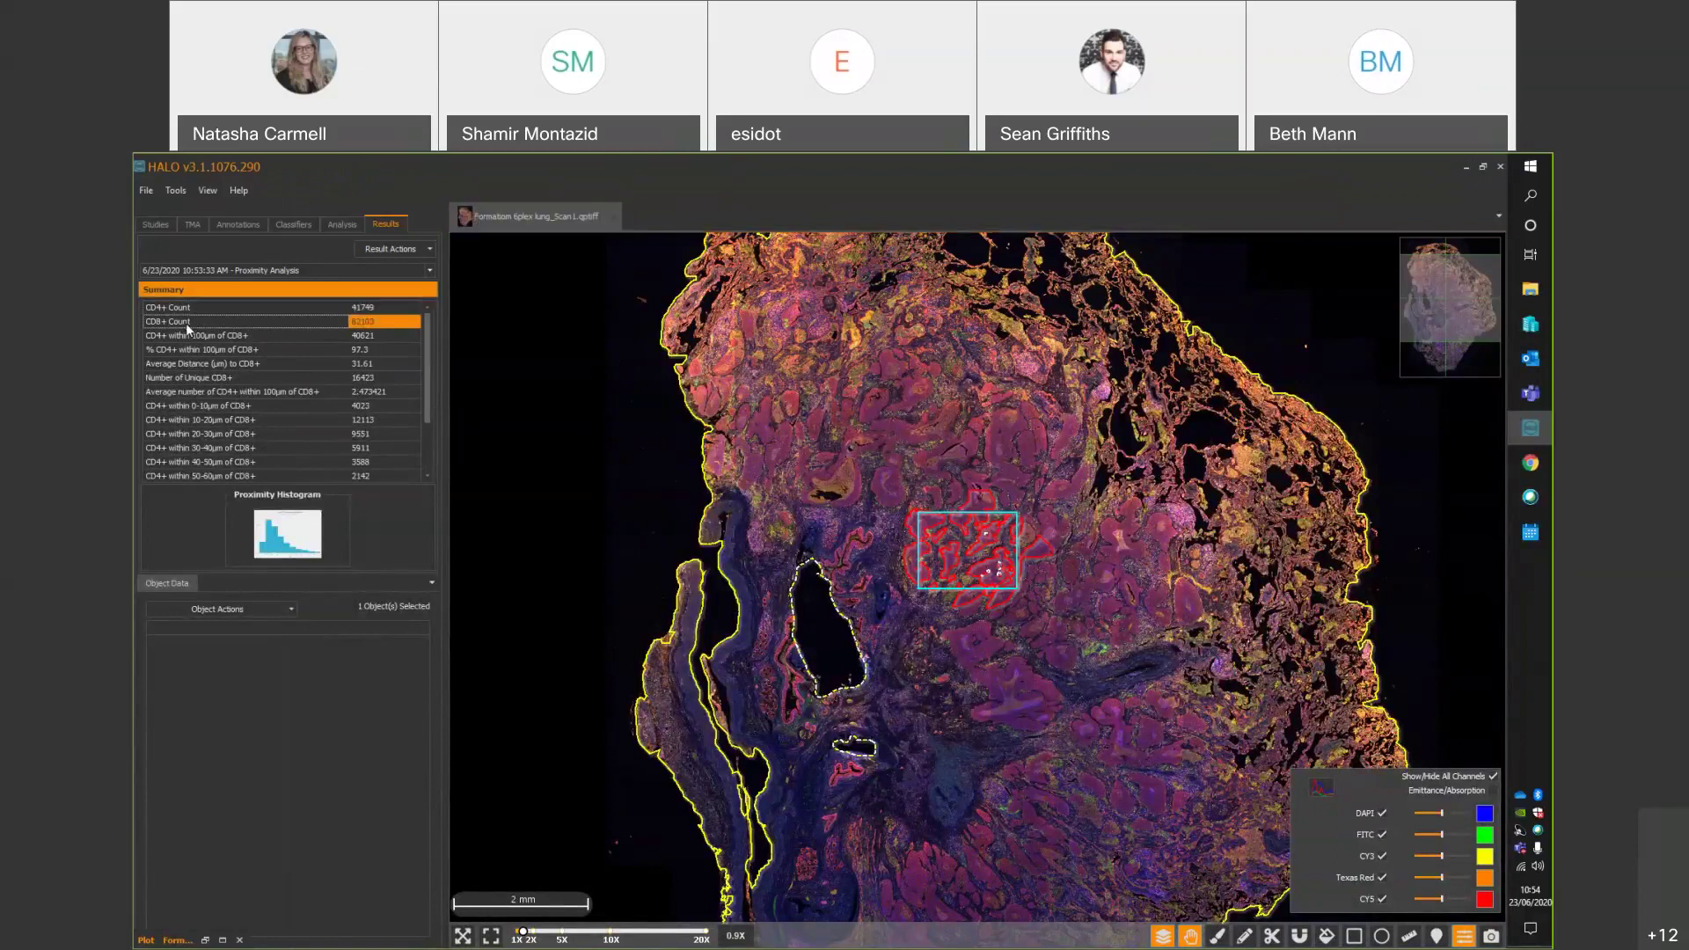
{"action": "left_click", "coordinate": [190, 322]}
{"action": "left_click", "coordinate": [204, 336]}
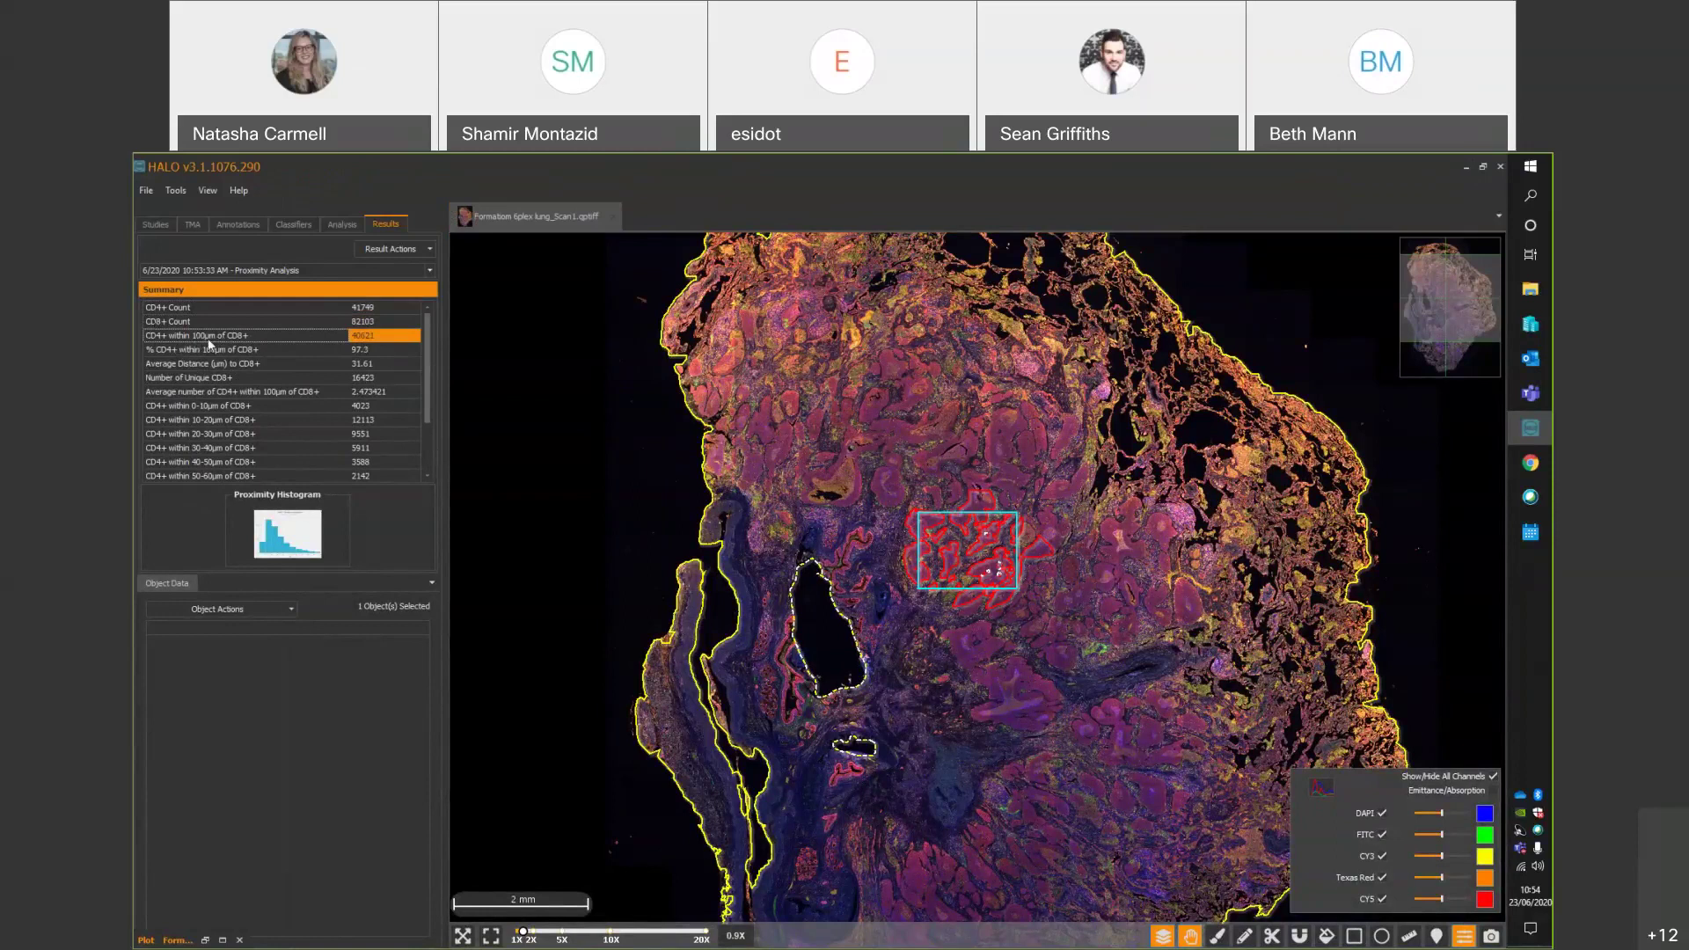
{"action": "left_click", "coordinate": [212, 349]}
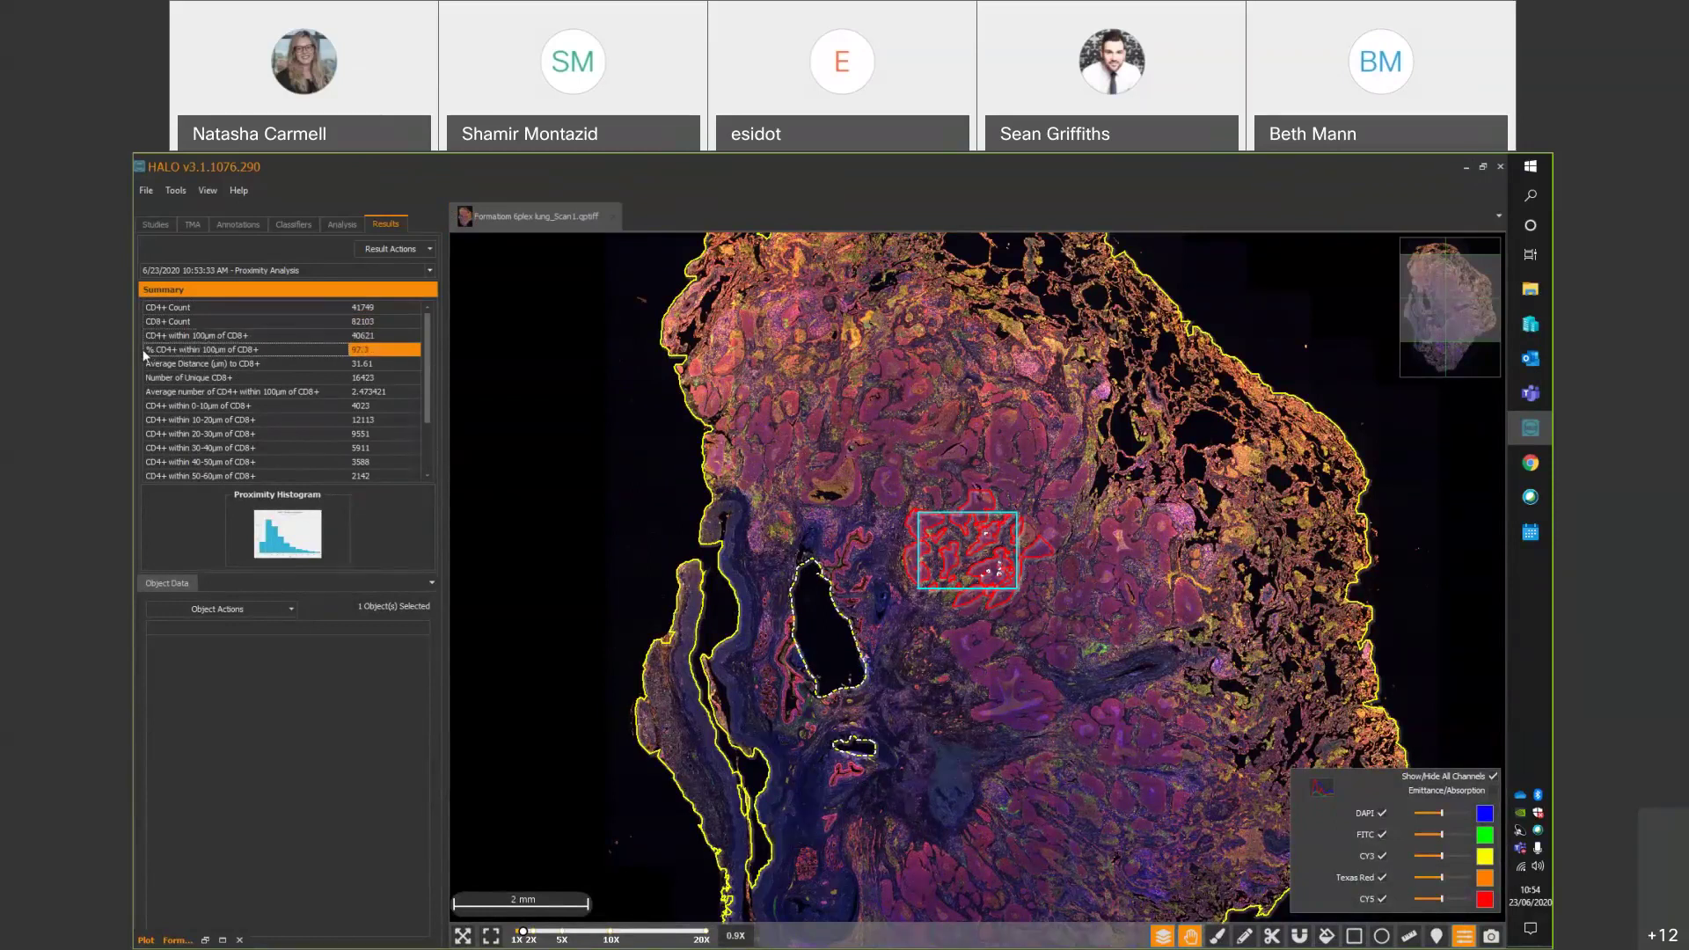
{"action": "left_click", "coordinate": [377, 364]}
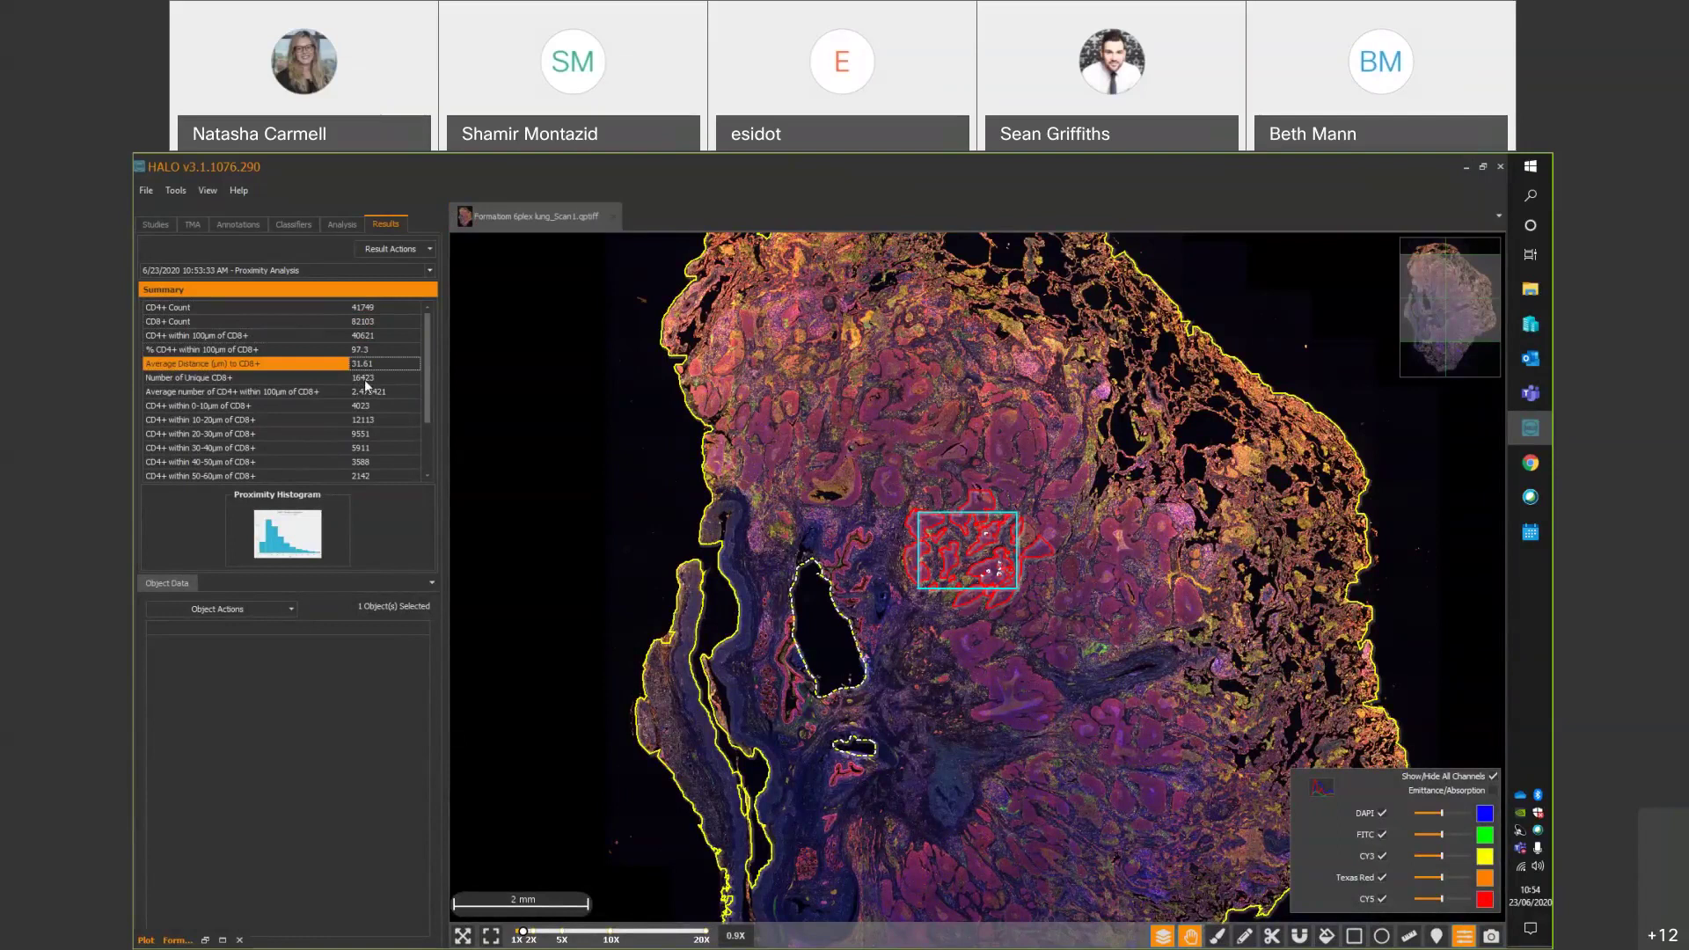
{"action": "left_click", "coordinate": [365, 379]}
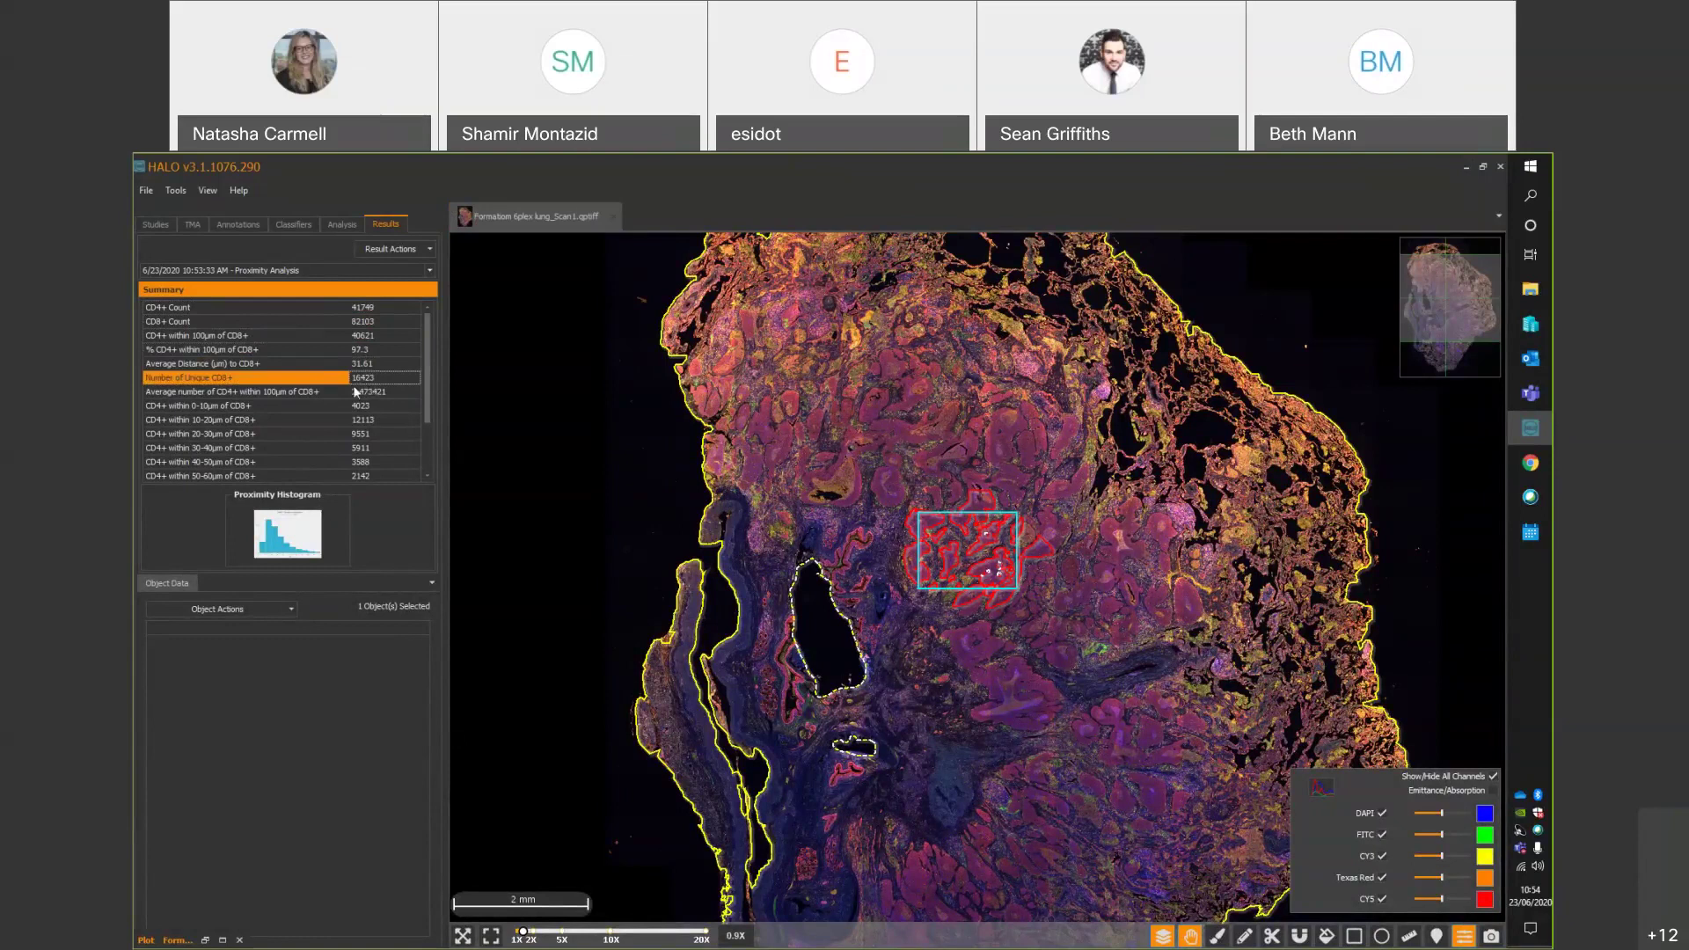
{"action": "left_click", "coordinate": [324, 392]}
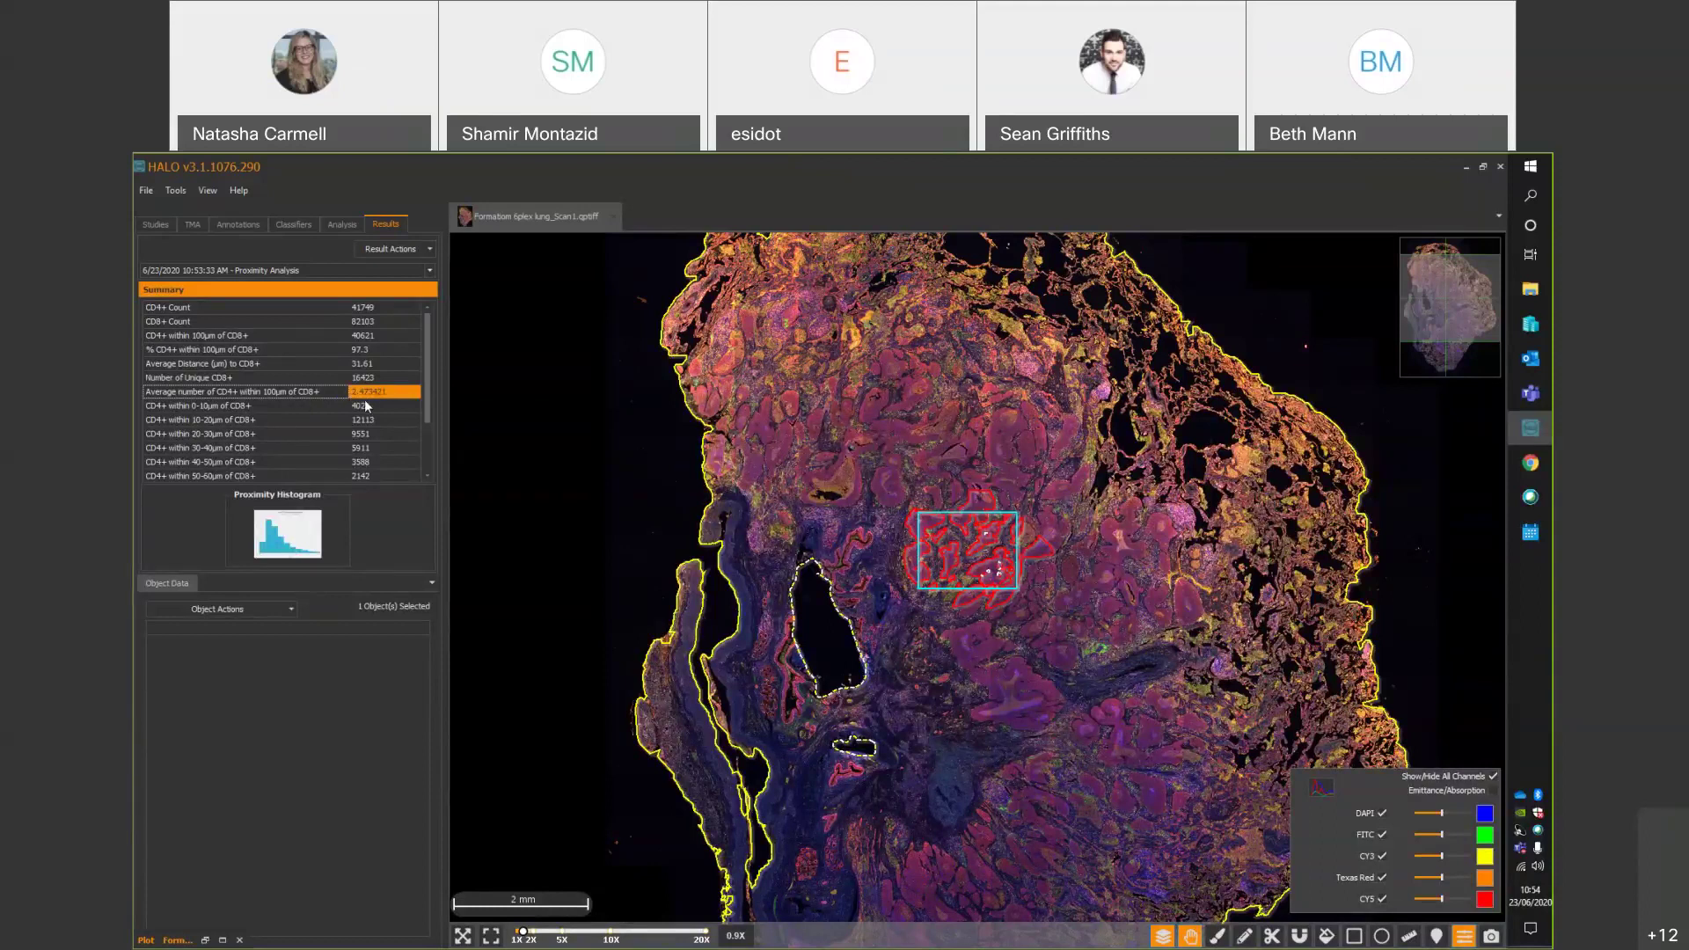
Review how the CD4+ cells within 100 µm of CD8+ cells are distributed over the 10 µm distance bands.
{"action": "left_click", "coordinate": [250, 409]}
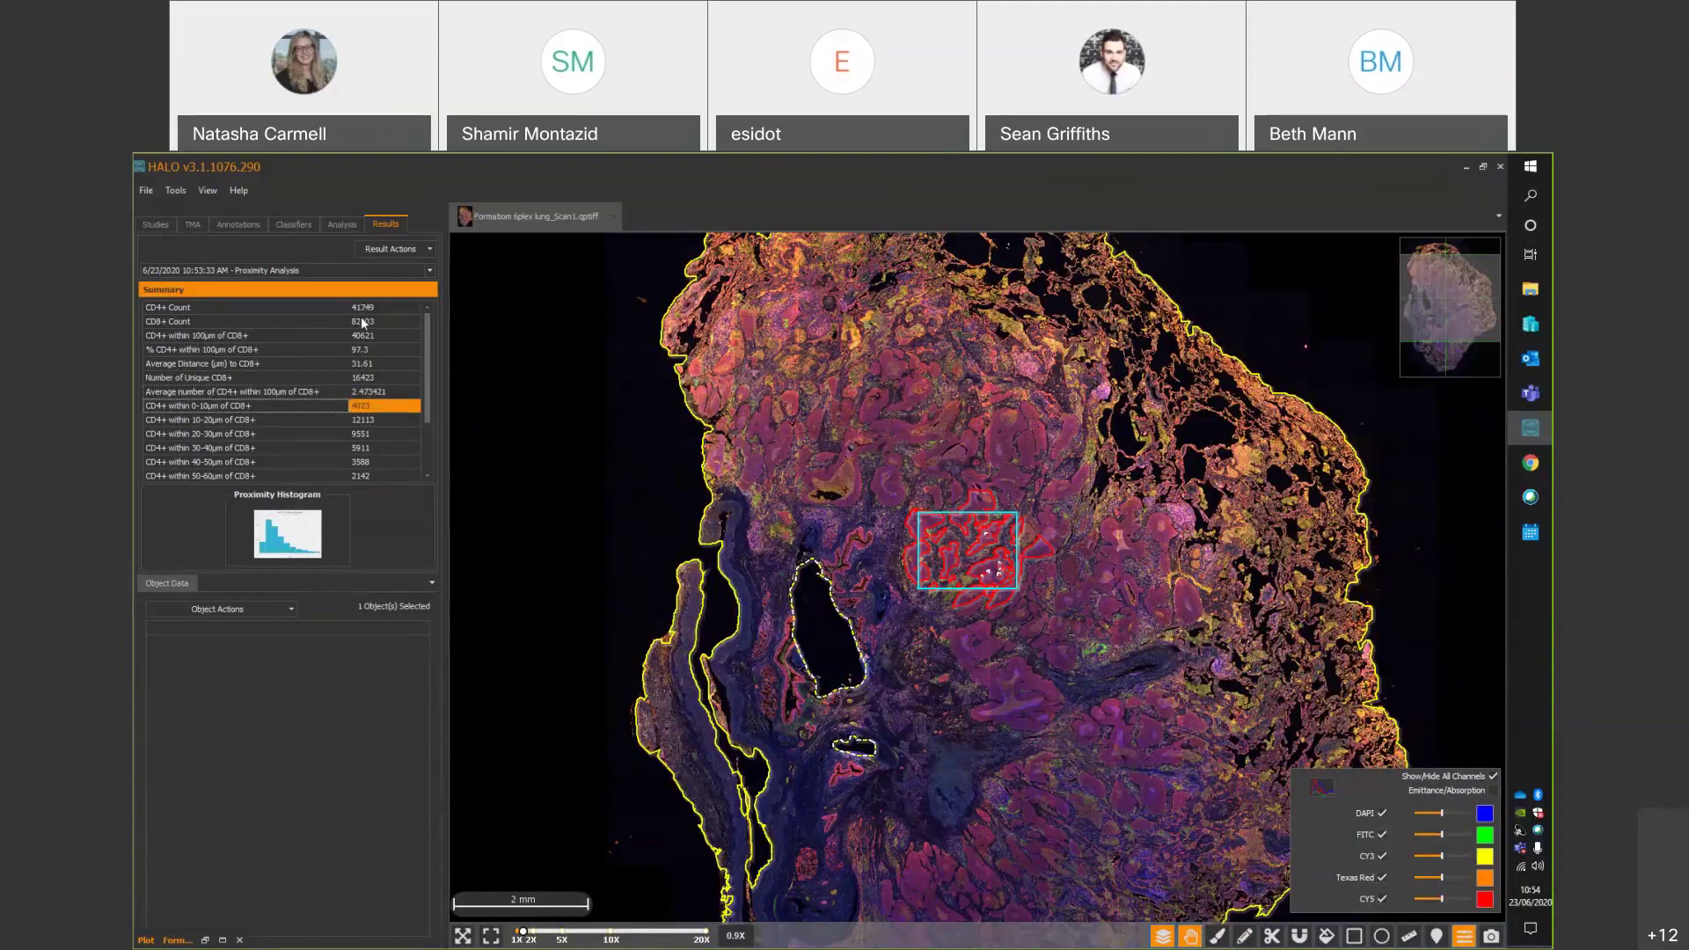
{"action": "left_click", "coordinate": [369, 338]}
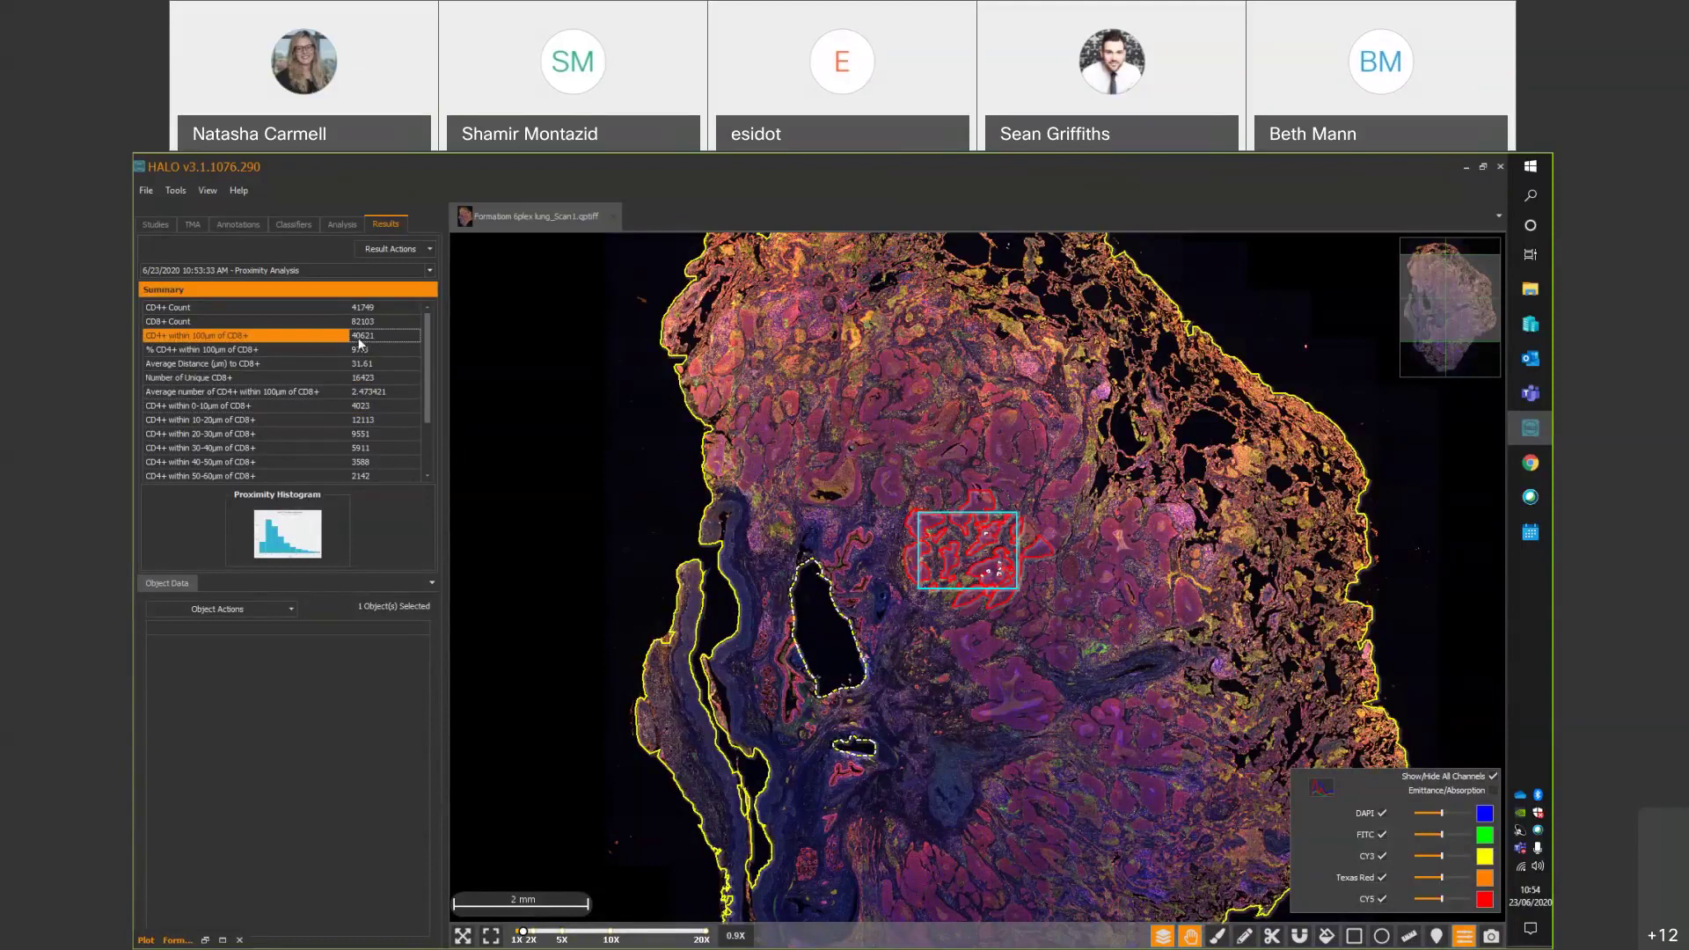
{"action": "left_click", "coordinate": [283, 408]}
{"action": "left_click", "coordinate": [280, 420]}
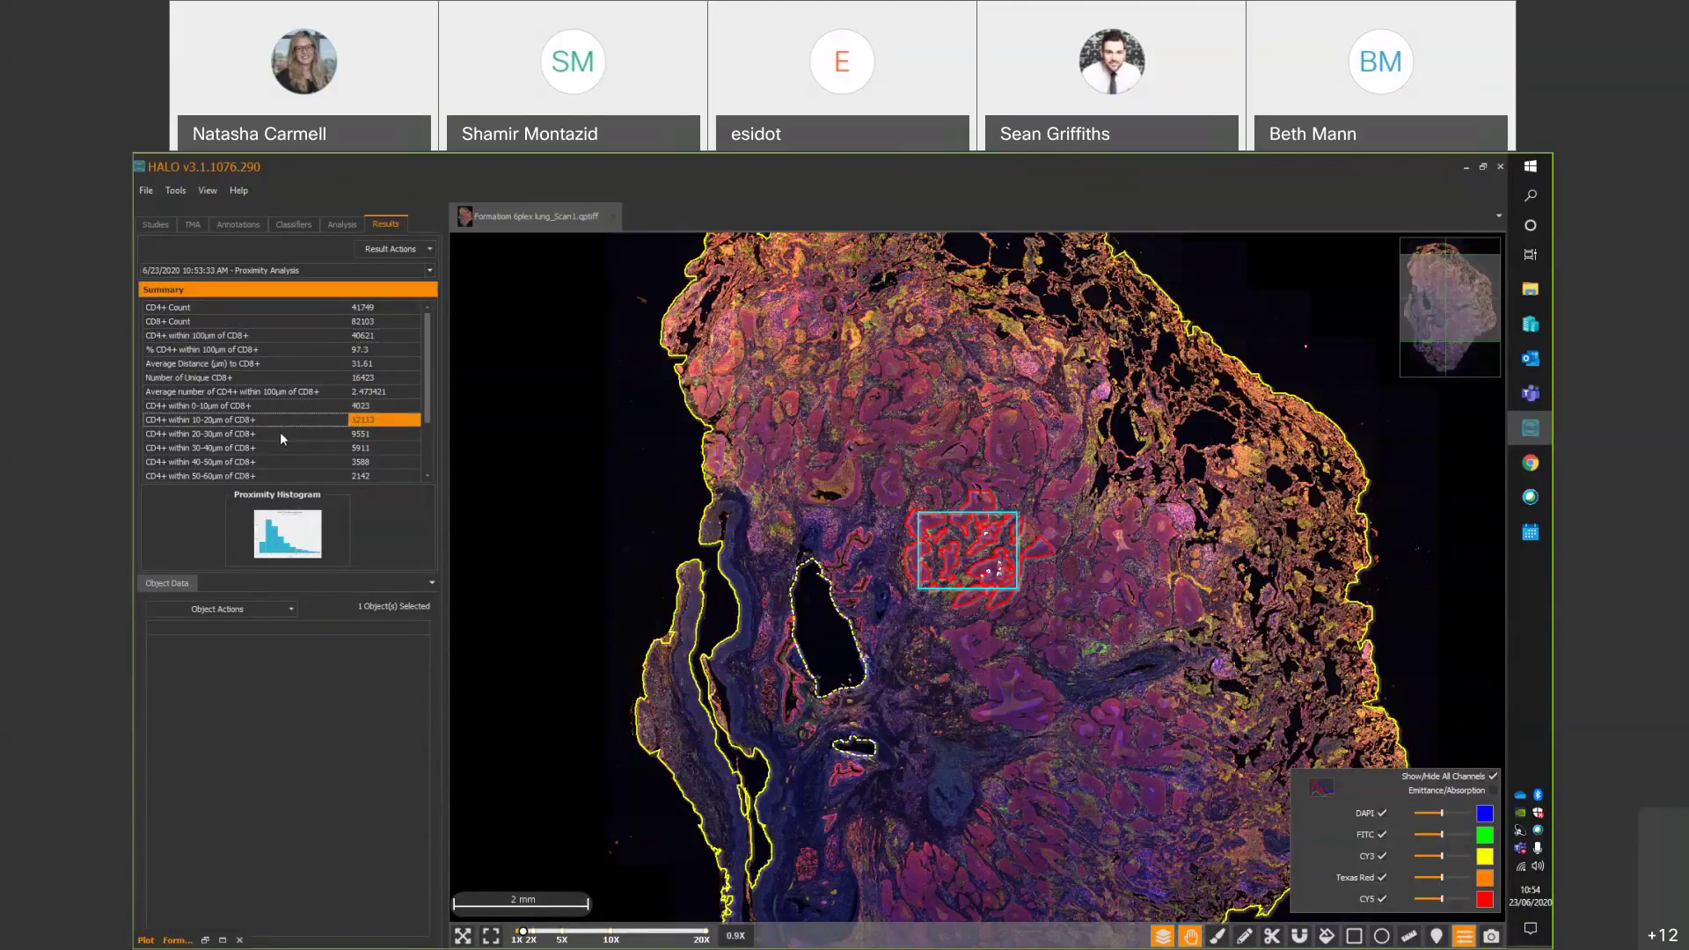
{"action": "left_click", "coordinate": [281, 434]}
{"action": "left_click", "coordinate": [278, 450]}
{"action": "left_click", "coordinate": [278, 464]}
{"action": "left_click", "coordinate": [279, 472]}
{"action": "left_click", "coordinate": [280, 476]}
{"action": "scroll", "coordinate": [280, 466], "scroll_direction": "down", "scroll_amount": 1}
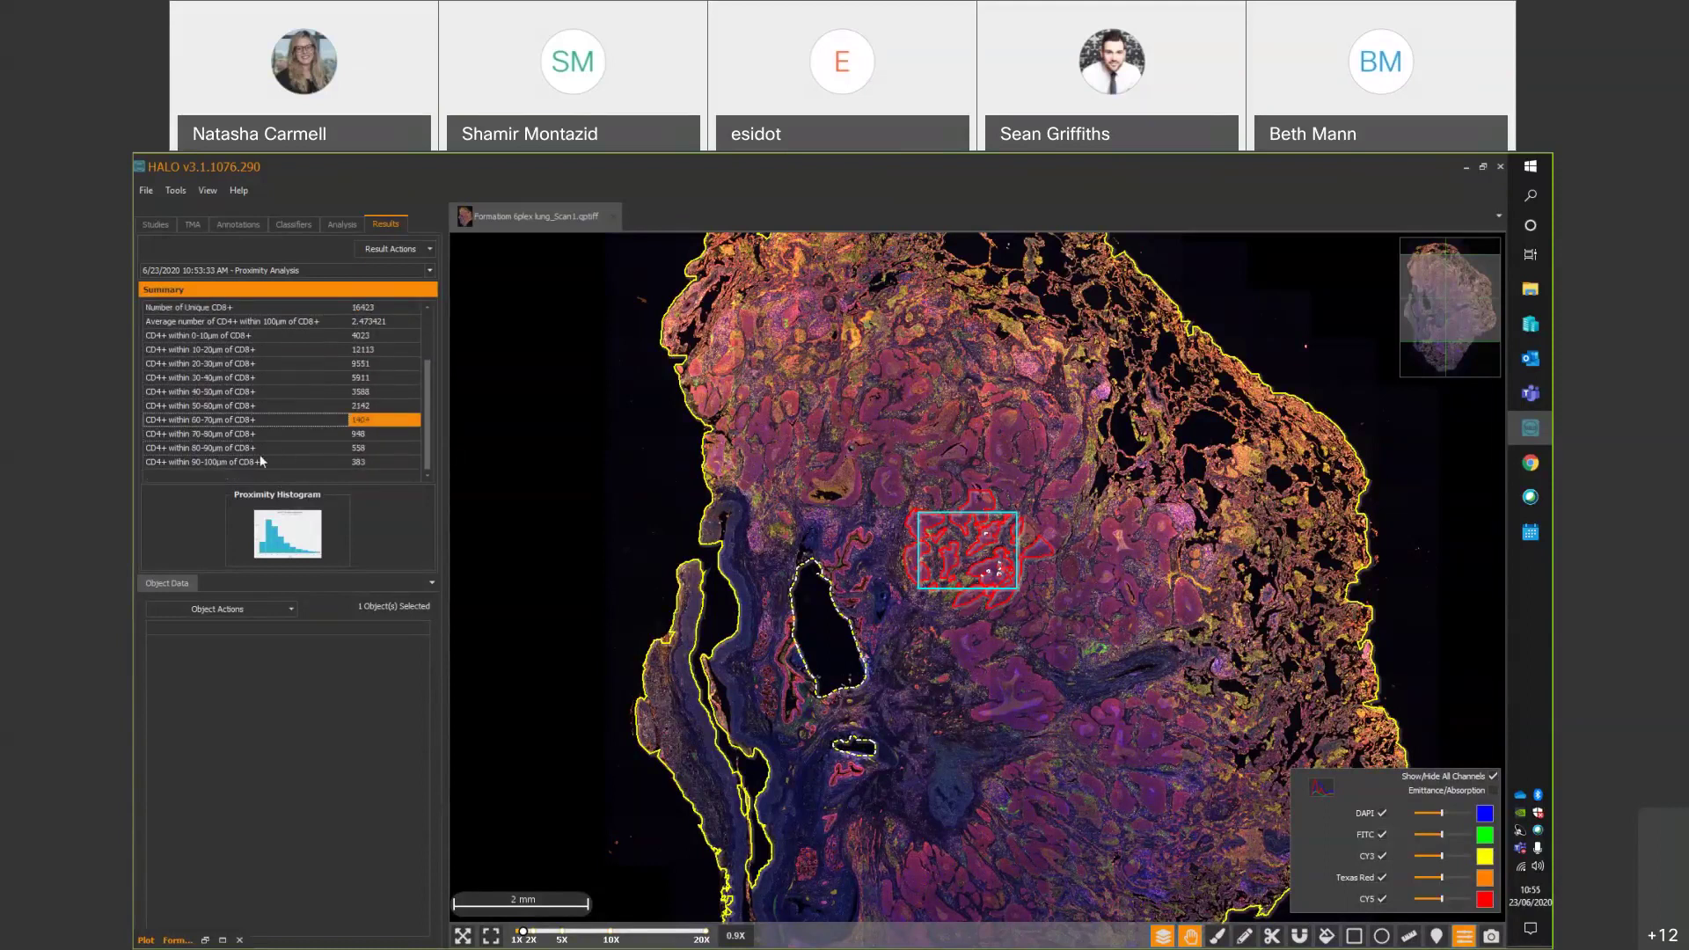
{"action": "left_click", "coordinate": [252, 339]}
{"action": "left_click", "coordinate": [252, 352]}
{"action": "left_click", "coordinate": [252, 366]}
{"action": "left_click", "coordinate": [253, 380]}
{"action": "left_click", "coordinate": [252, 392]}
{"action": "left_click", "coordinate": [249, 405]}
{"action": "left_click", "coordinate": [247, 419]}
{"action": "left_click", "coordinate": [246, 432]}
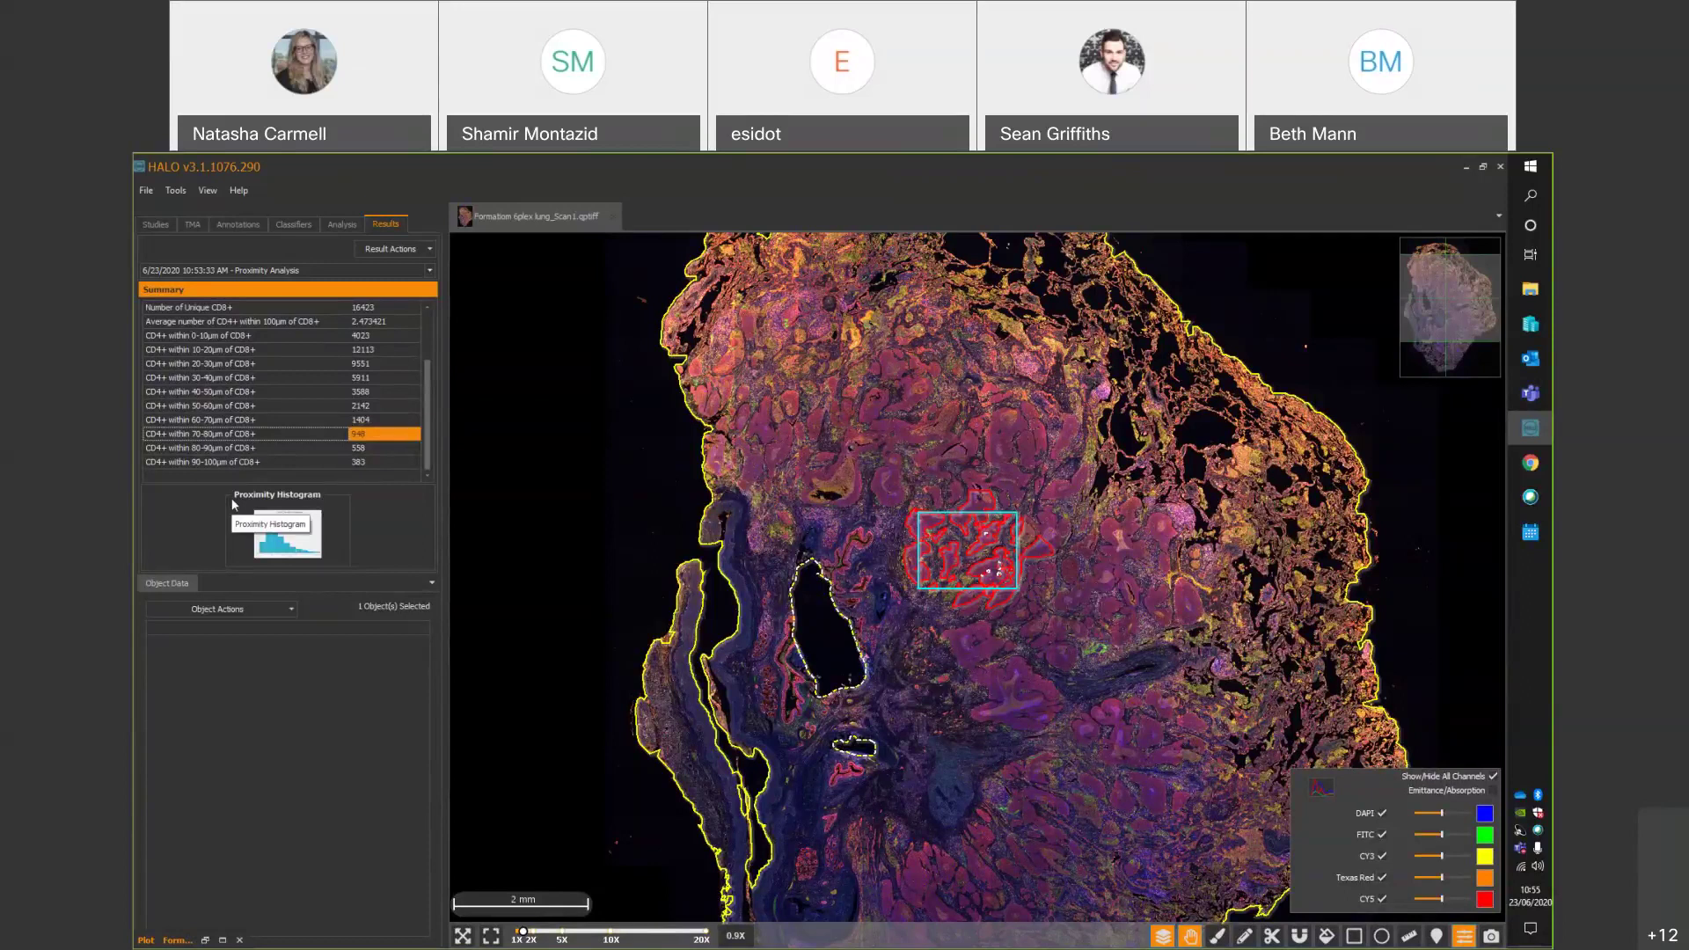
Examine the proximity histogram with its title and subtitle in its own plot window and close it.
{"action": "double_click", "coordinate": [289, 548]}
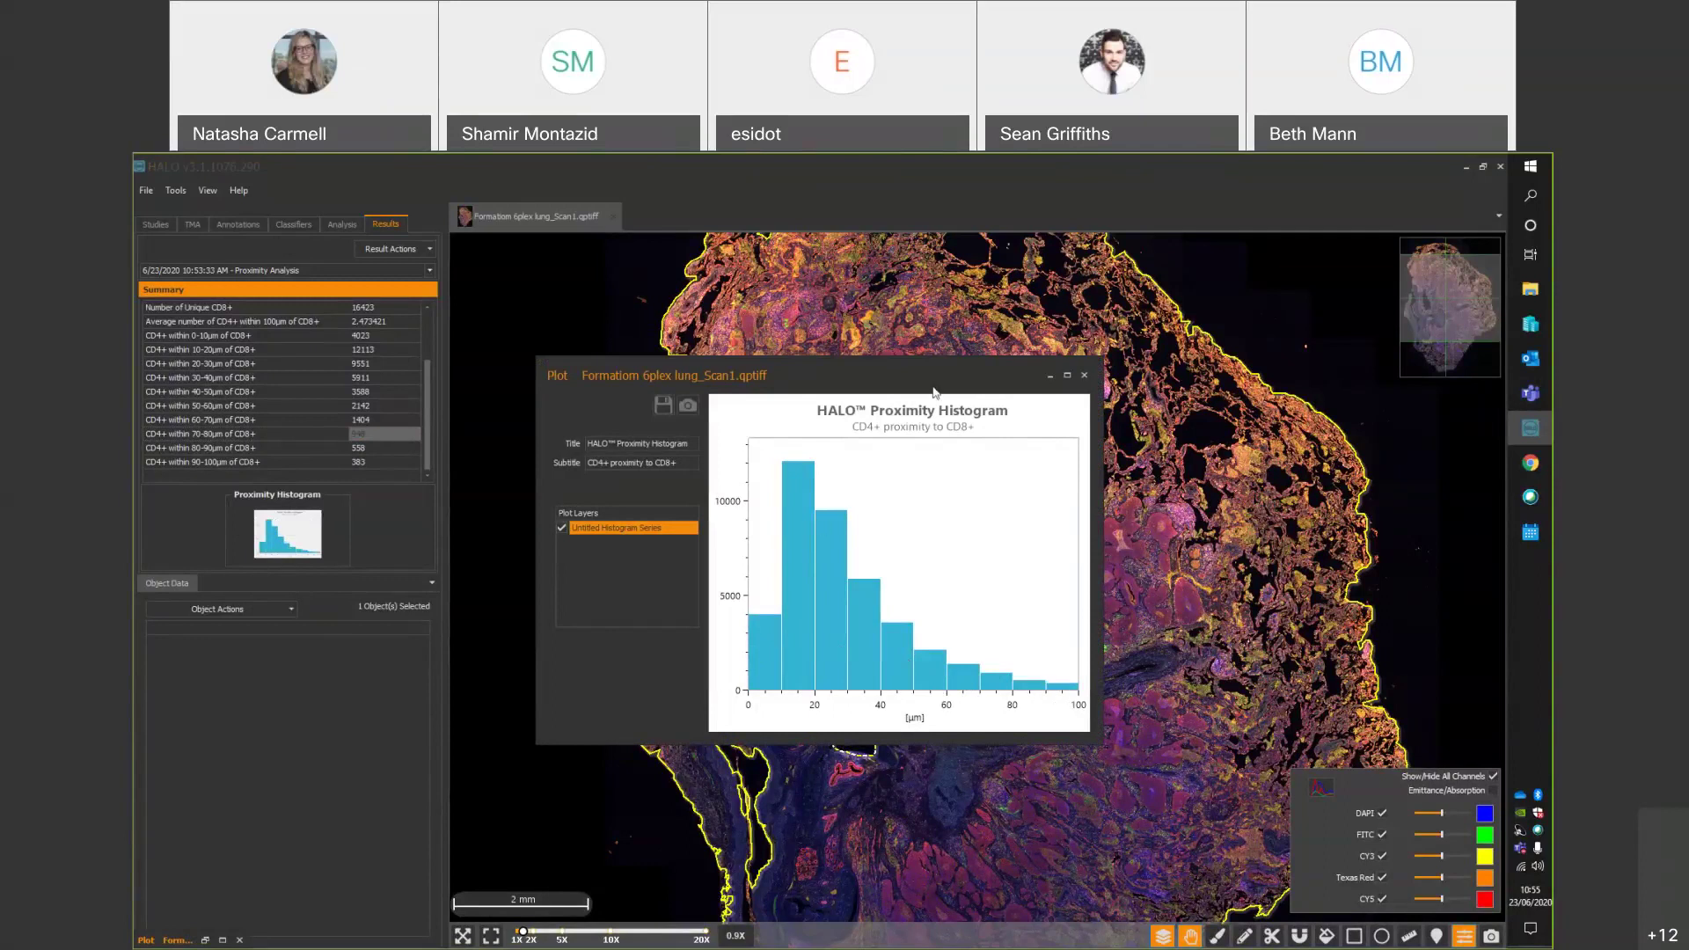
{"action": "triple_click", "coordinate": [613, 446]}
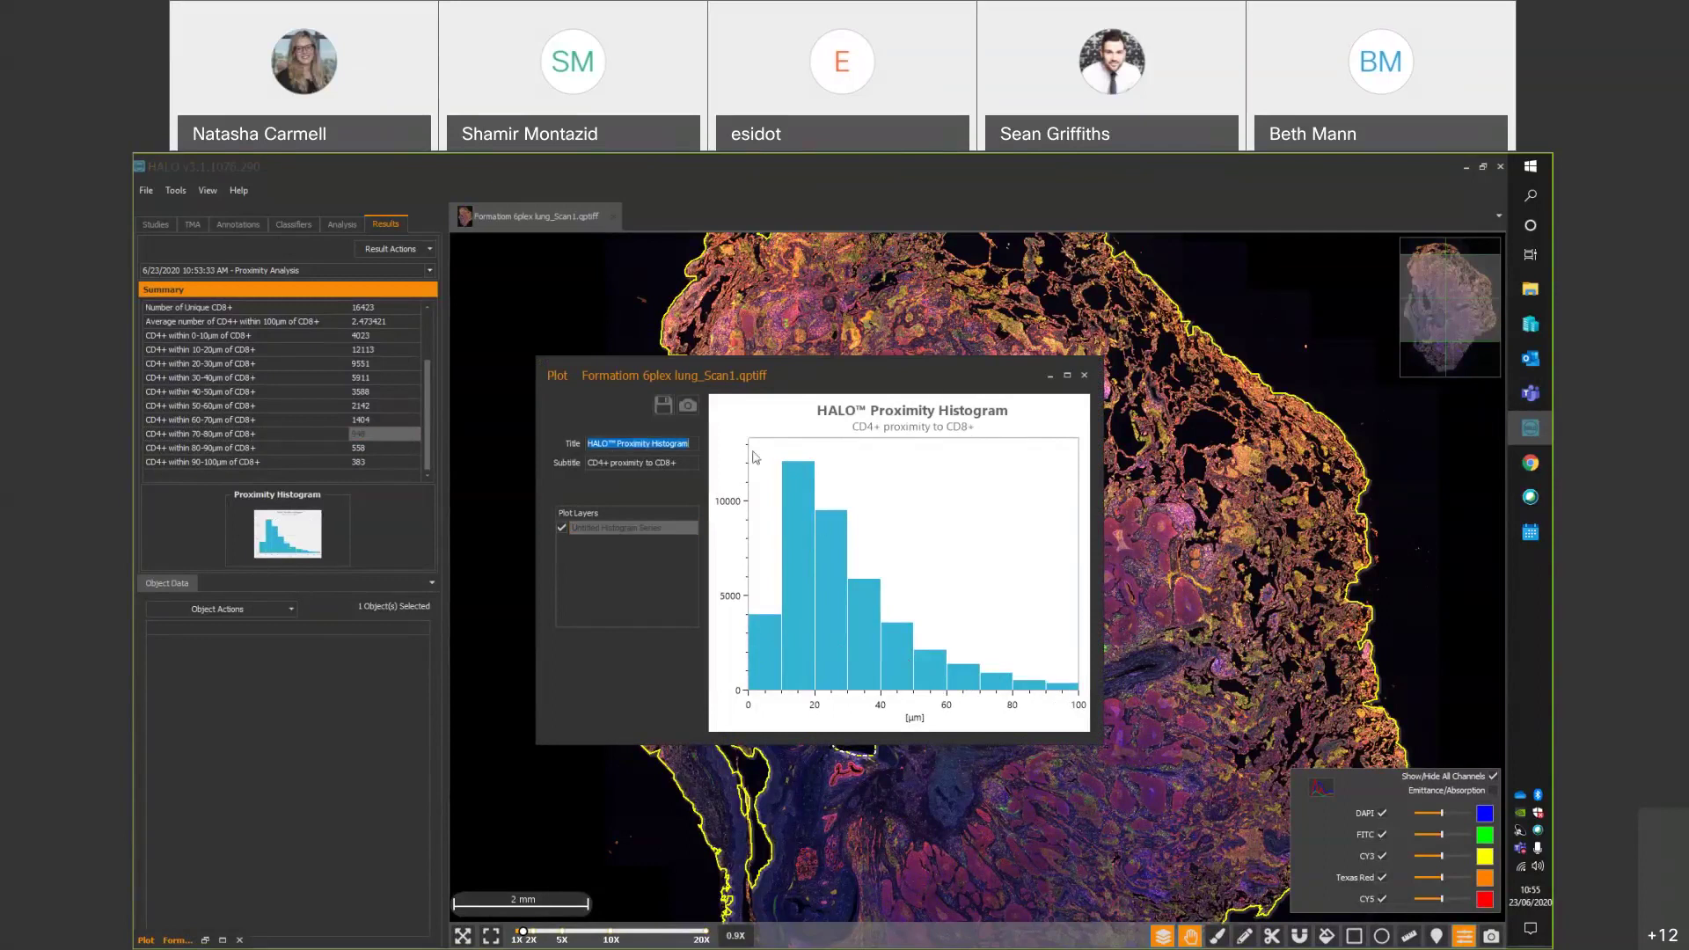
{"action": "triple_click", "coordinate": [595, 462]}
{"action": "left_click", "coordinate": [1017, 420]}
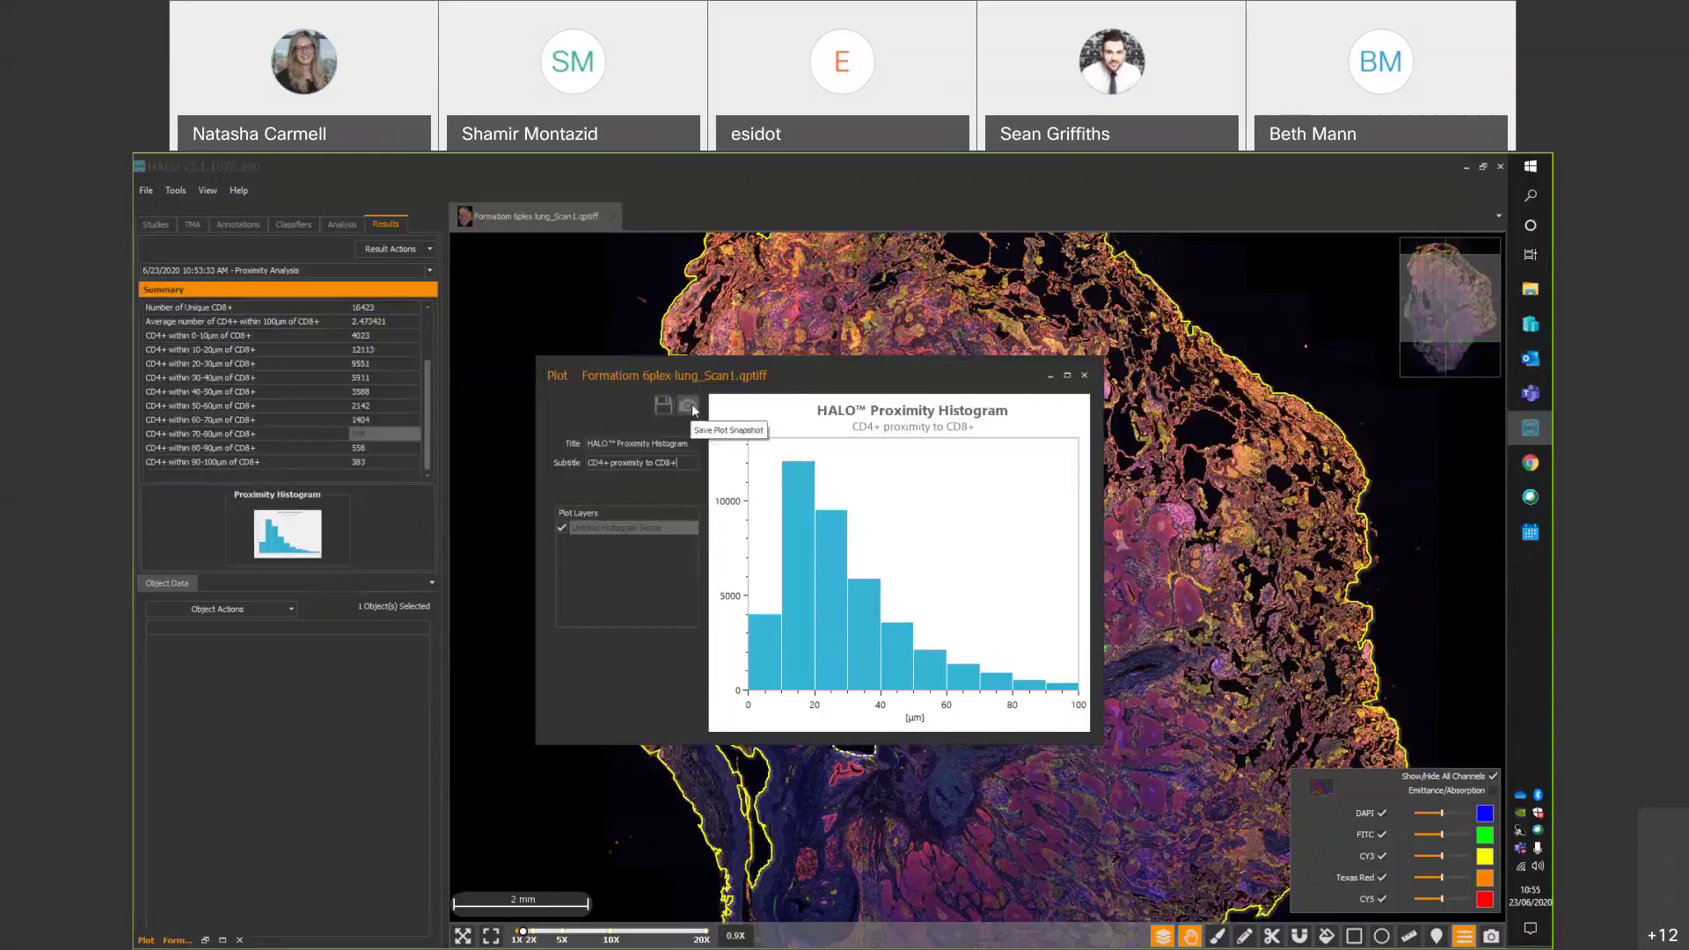
{"action": "left_click", "coordinate": [1085, 377]}
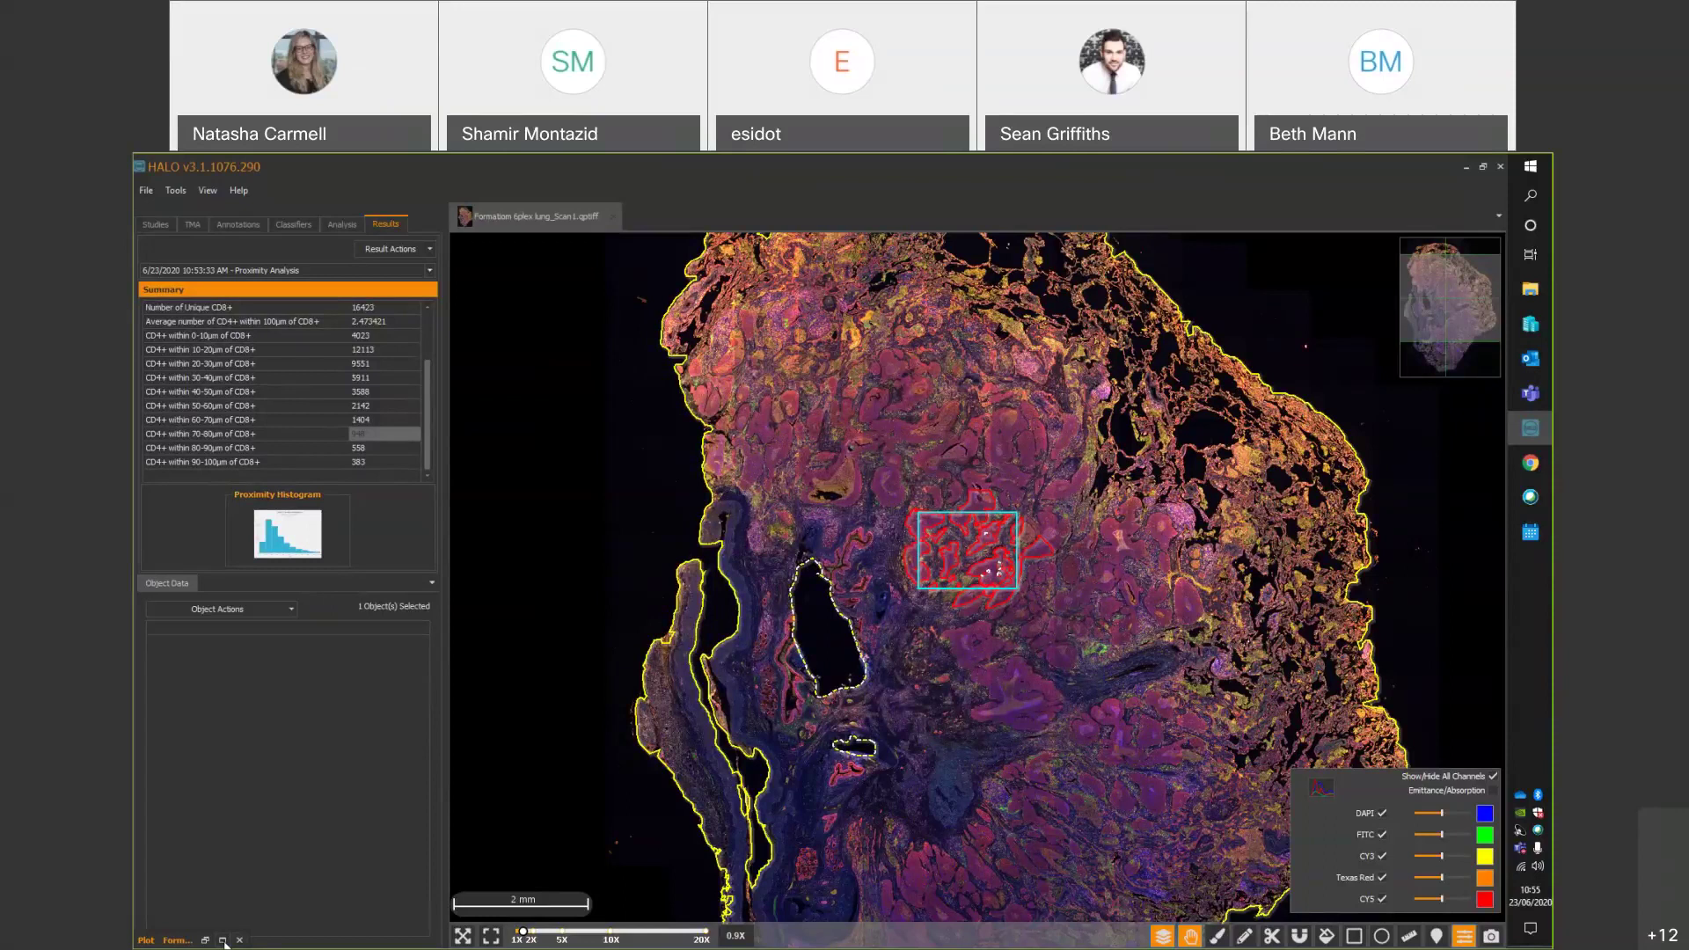
Set up a density heatmap analysis in the spatial plot that measures the CD8+ cells within a 50 µm radius.
{"action": "left_click", "coordinate": [223, 940]}
{"action": "left_click", "coordinate": [210, 463]}
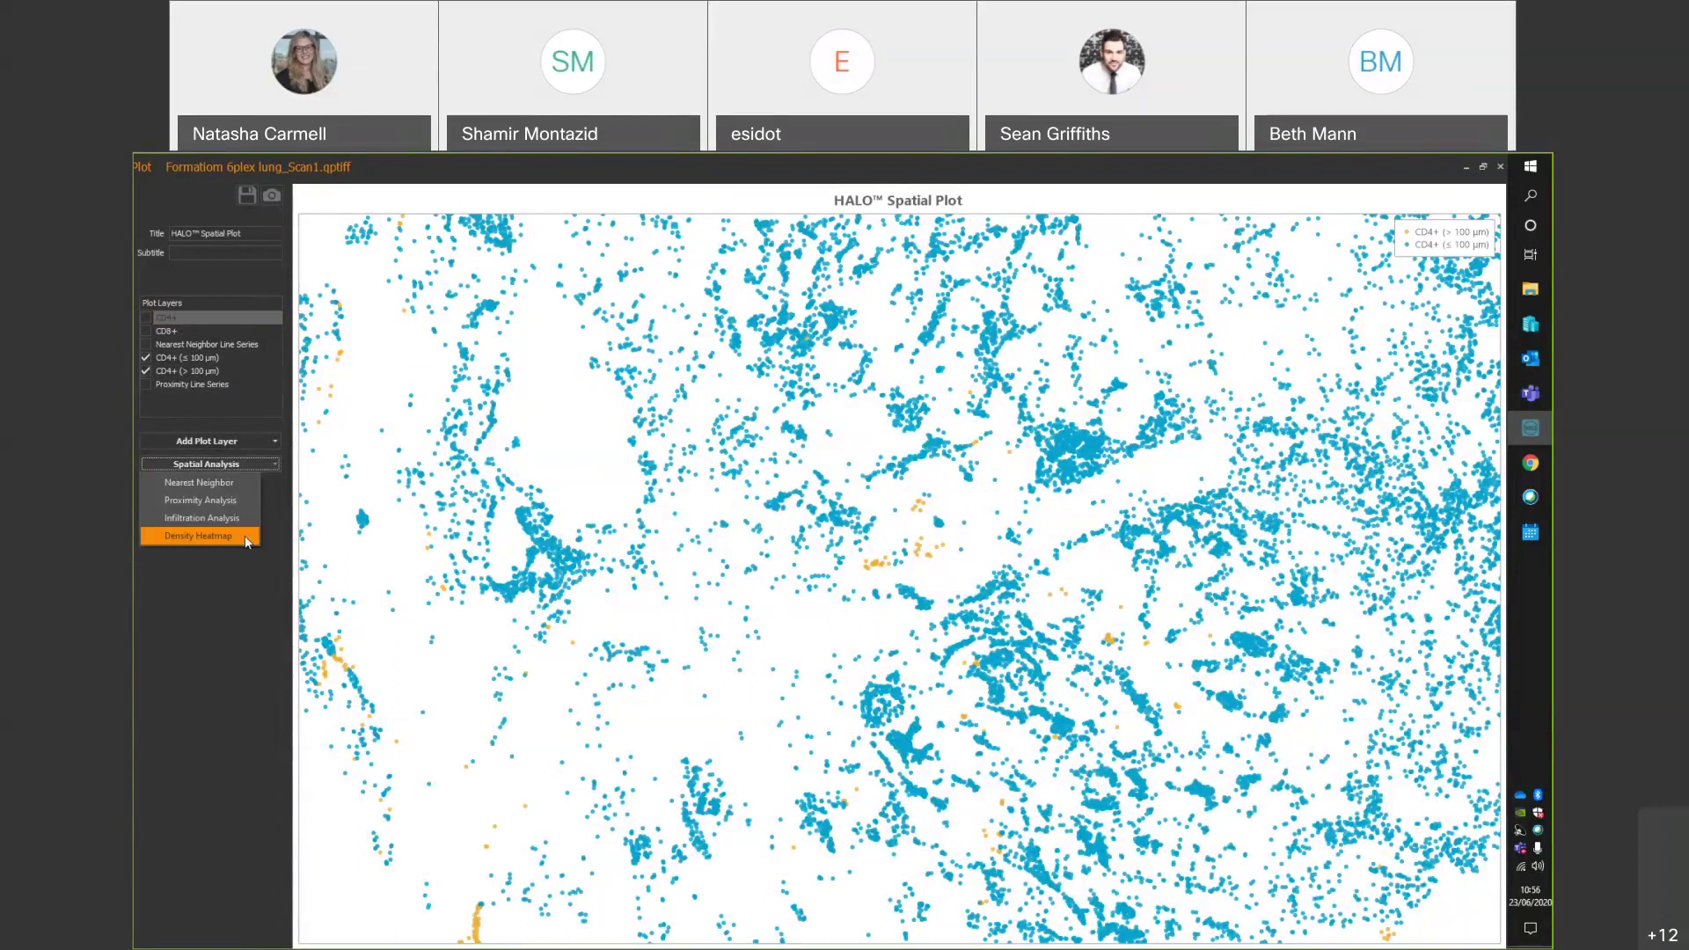
{"action": "left_click", "coordinate": [219, 538]}
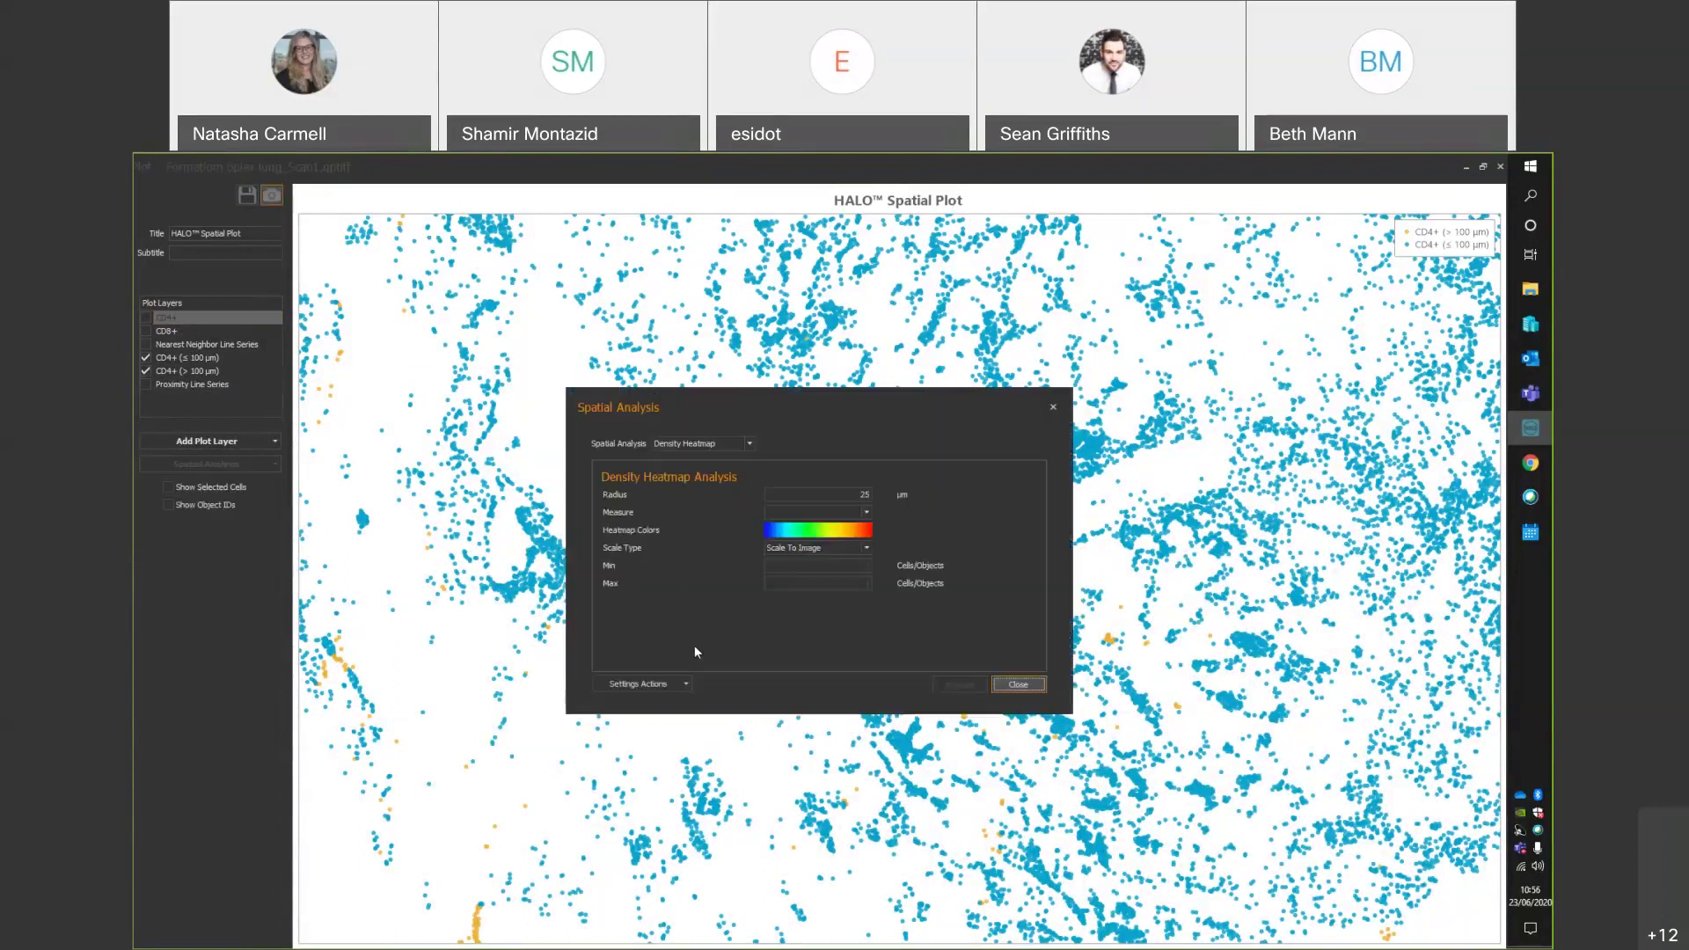
{"action": "left_click", "coordinate": [868, 511]}
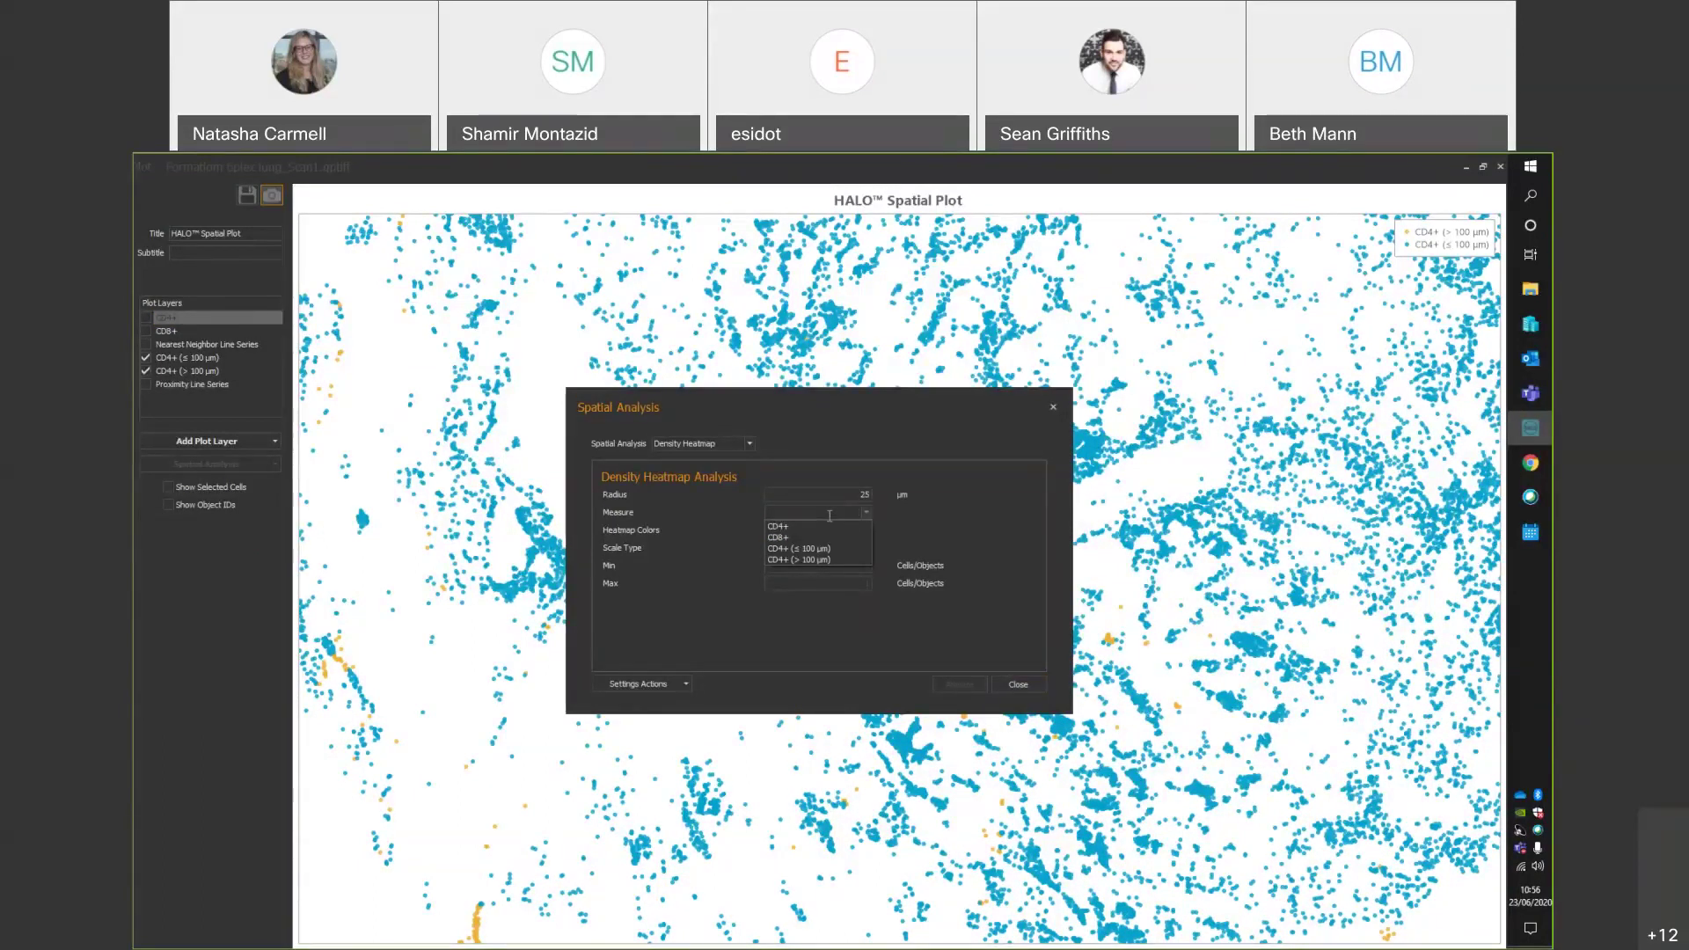
{"action": "left_click", "coordinate": [779, 538]}
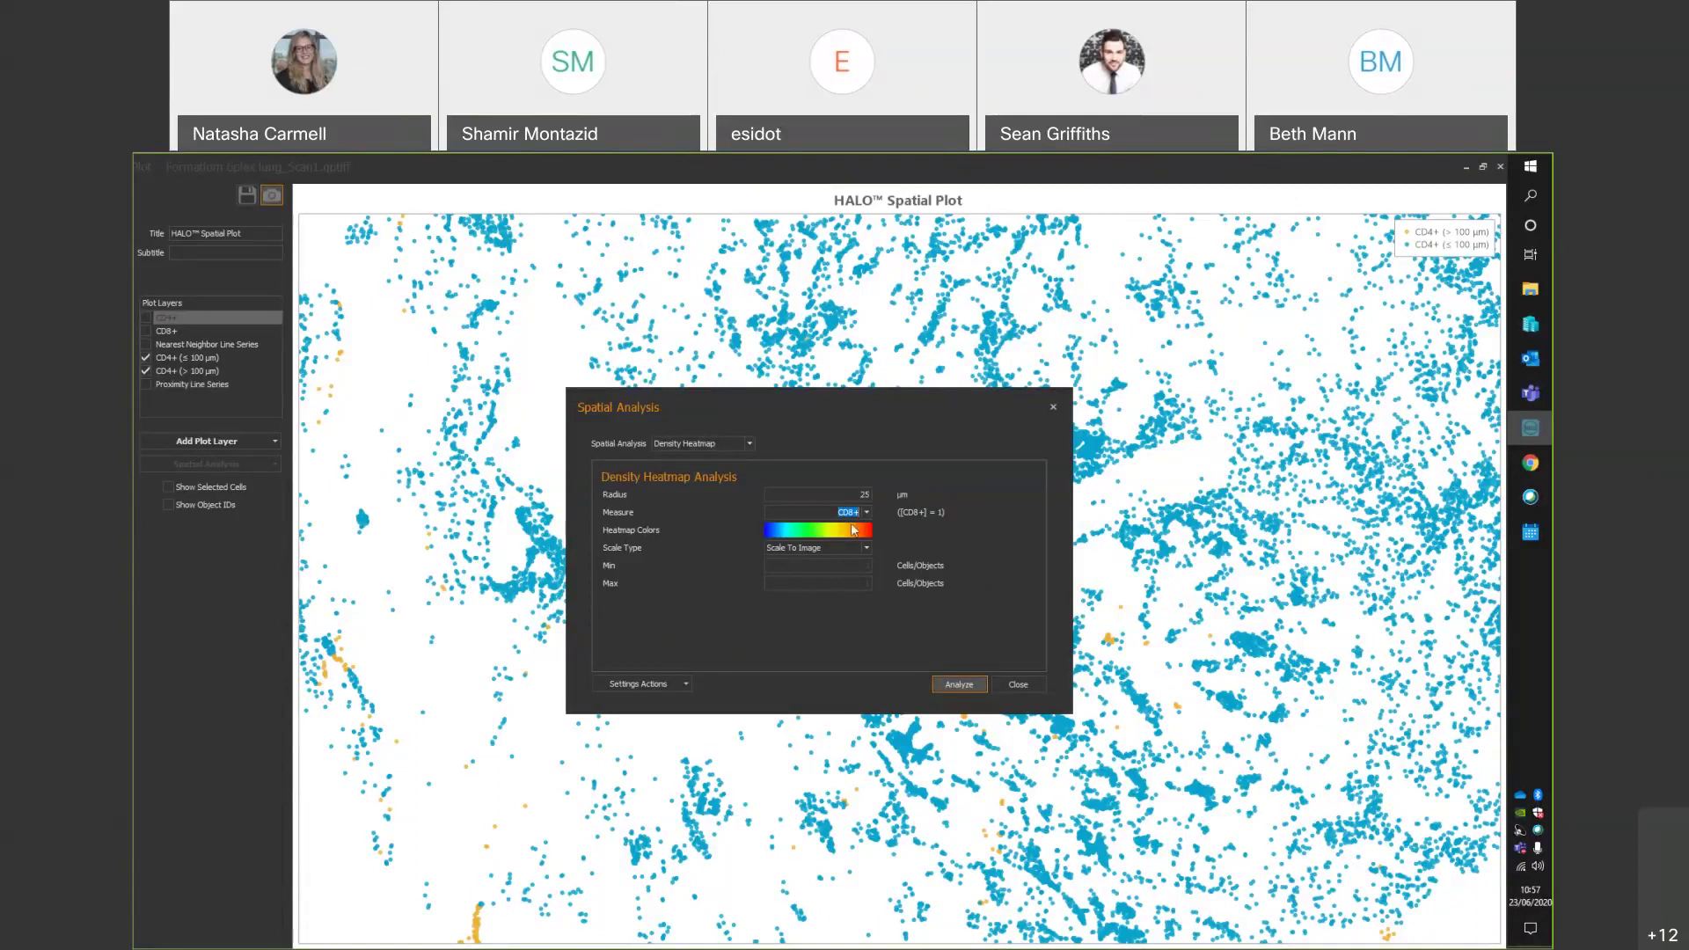
{"action": "double_click", "coordinate": [864, 494]}
{"action": "type", "text": "50"}
Try the TMA and Alternate color presets for the heatmap and go back to the Probability preset.
{"action": "left_click", "coordinate": [818, 530]}
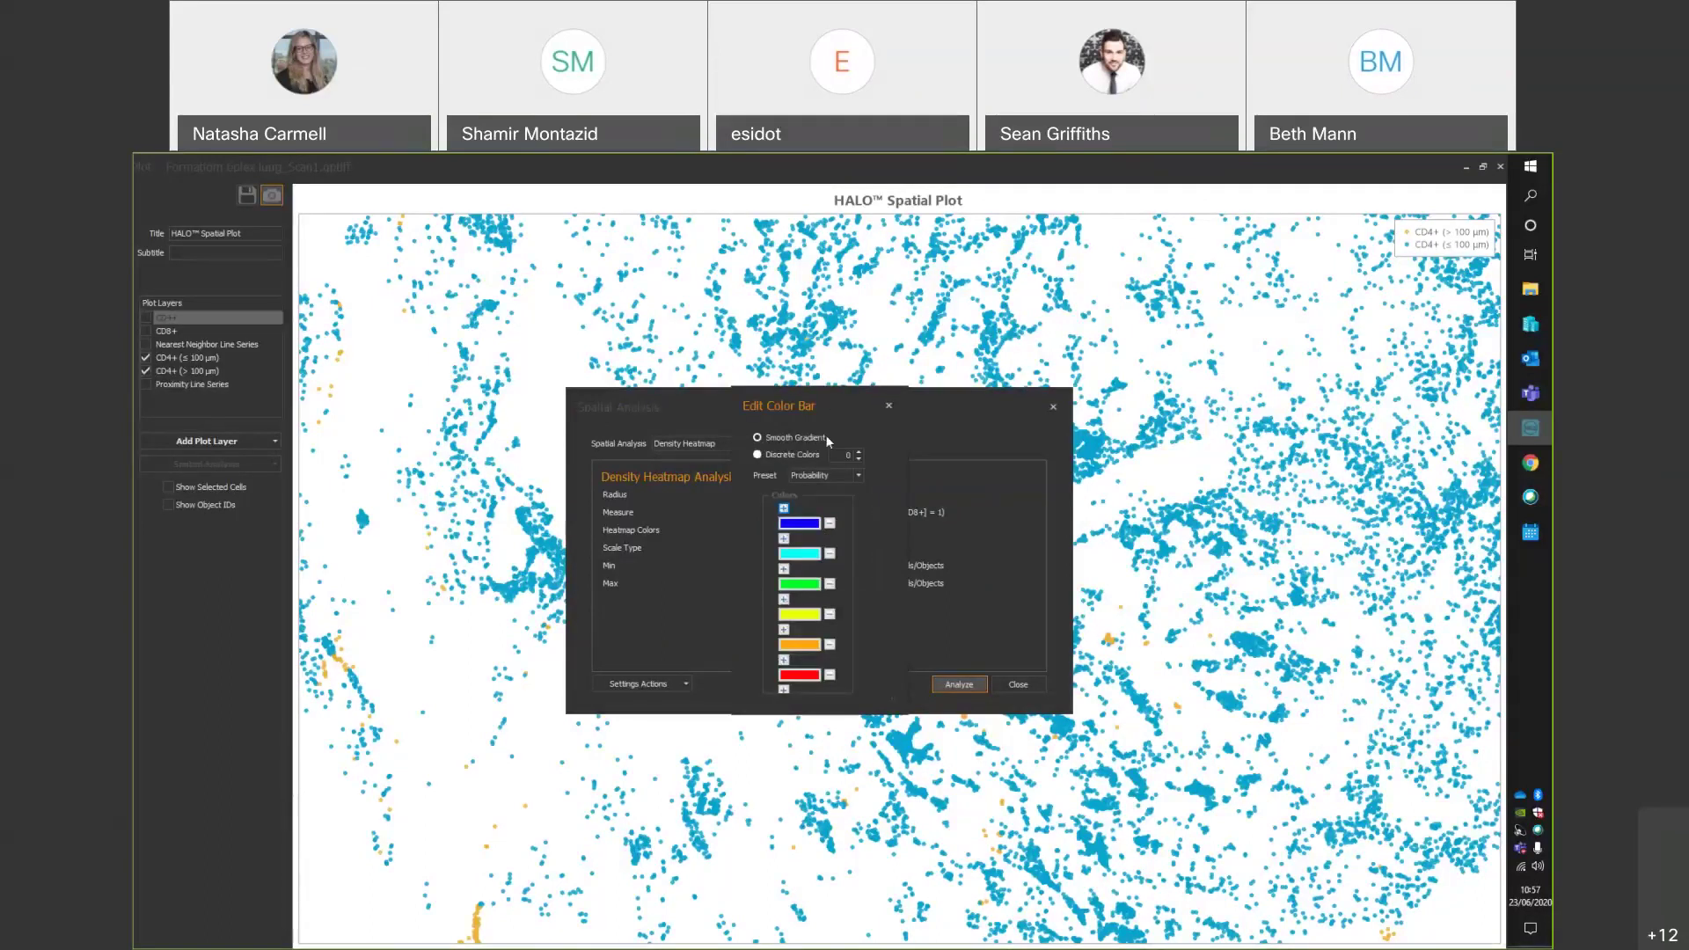
{"action": "left_click", "coordinate": [855, 477]}
{"action": "left_click", "coordinate": [839, 488]}
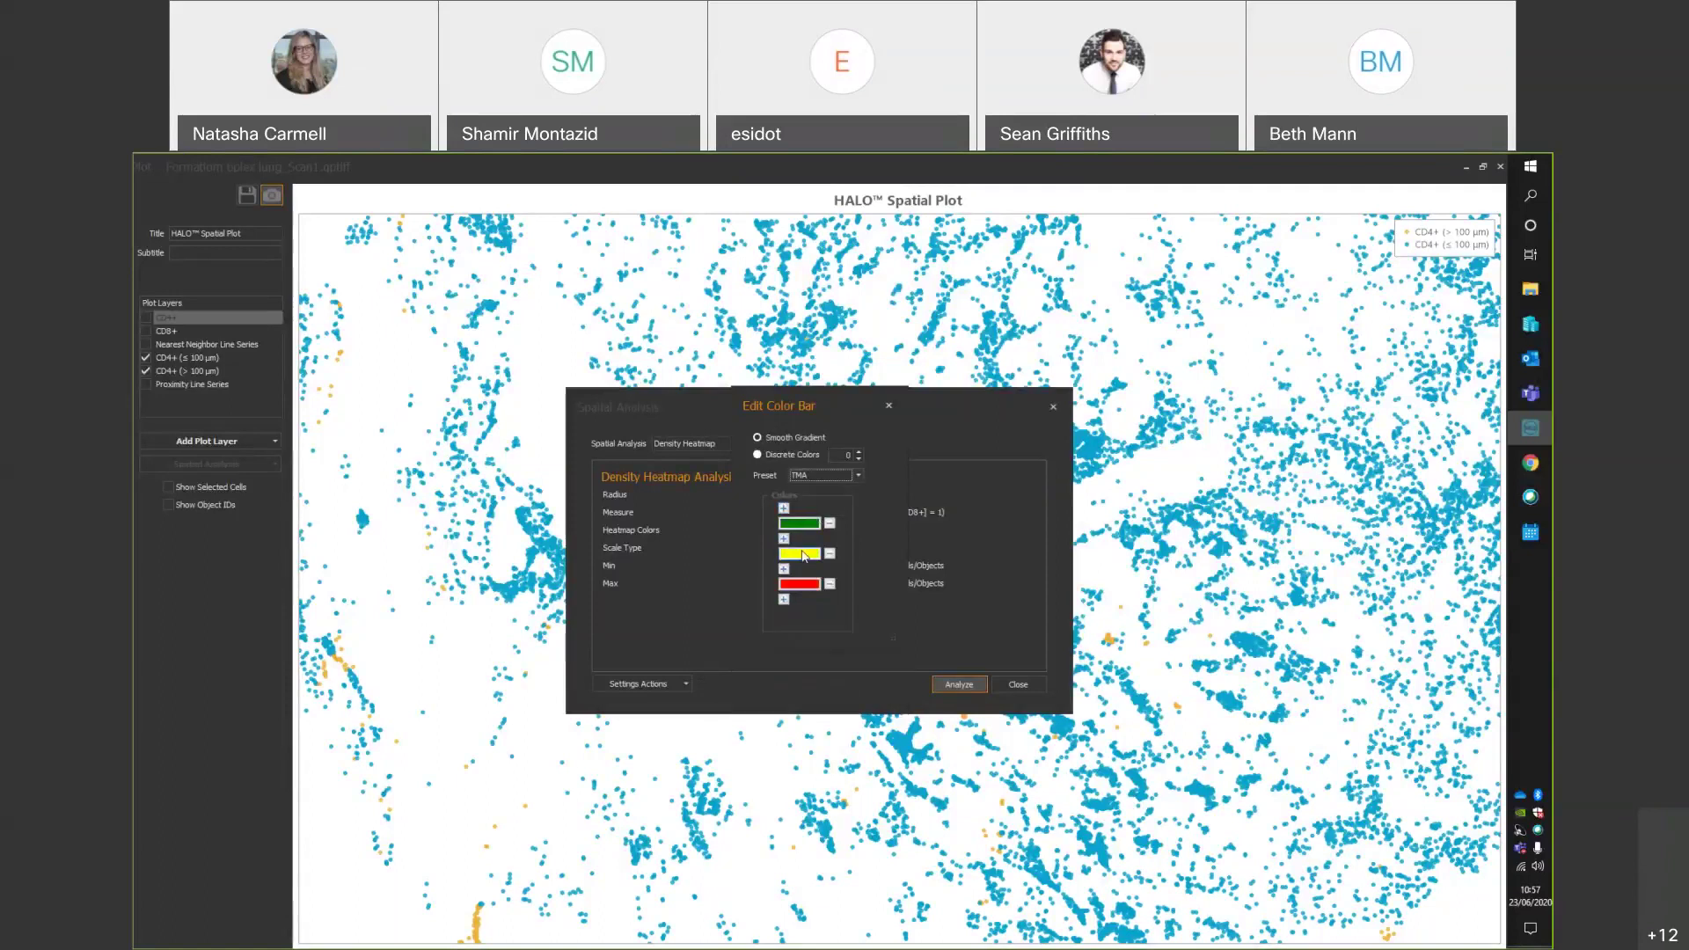
{"action": "left_click", "coordinate": [842, 475]}
{"action": "left_click", "coordinate": [818, 515]}
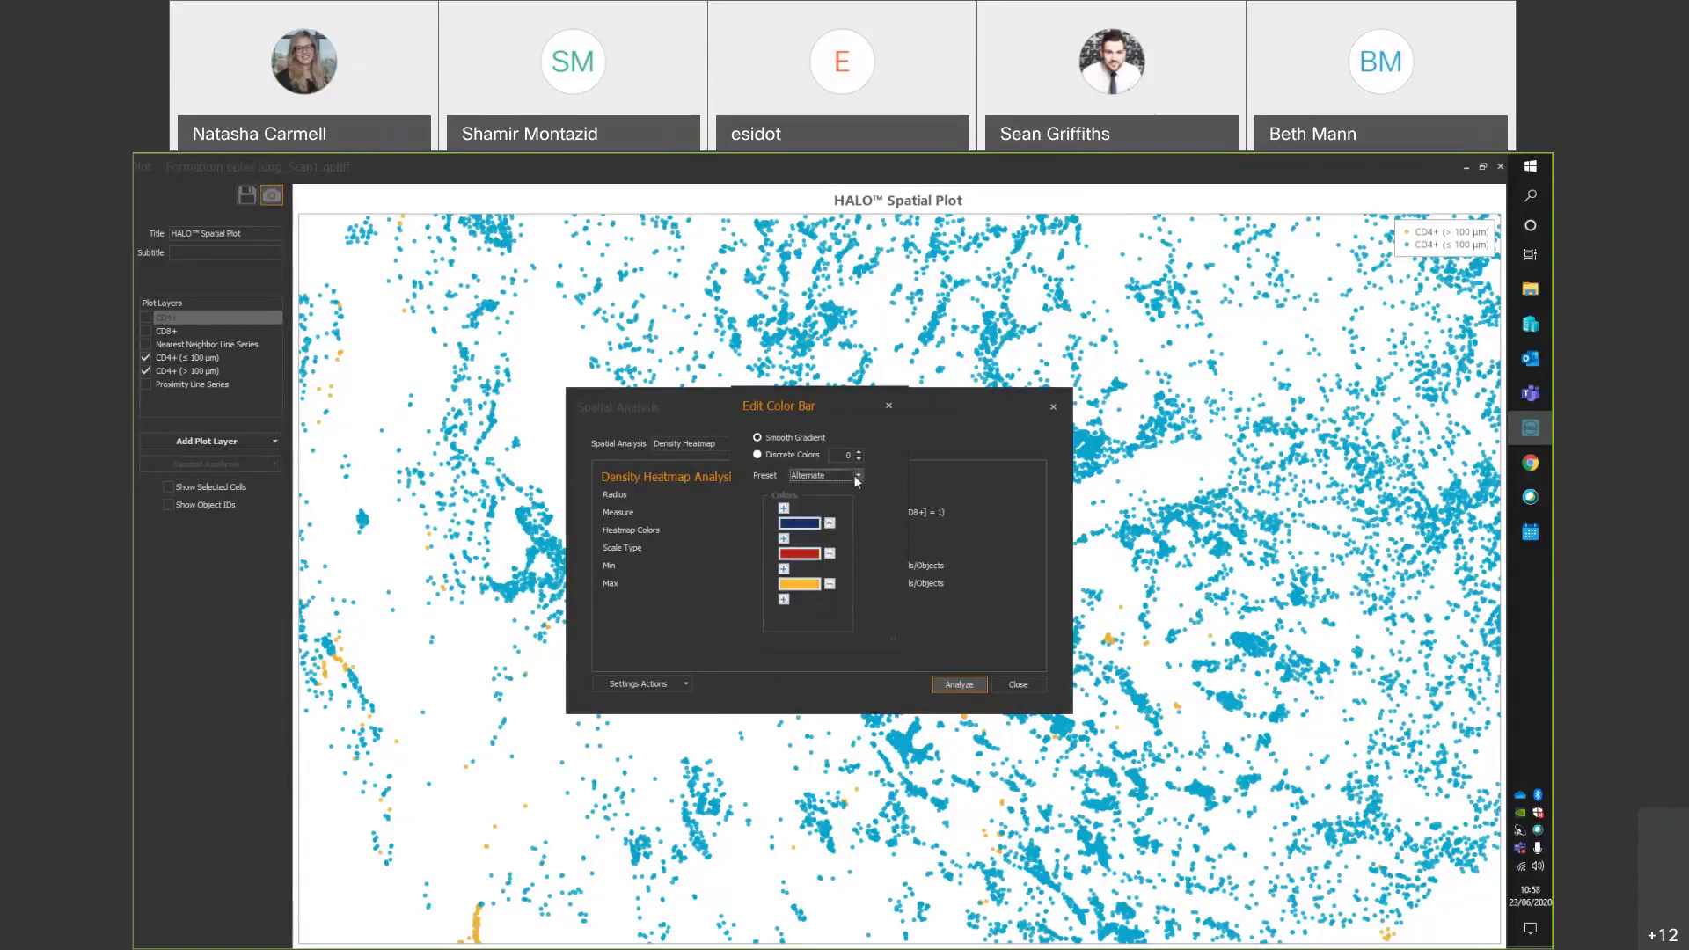
{"action": "left_click", "coordinate": [827, 499]}
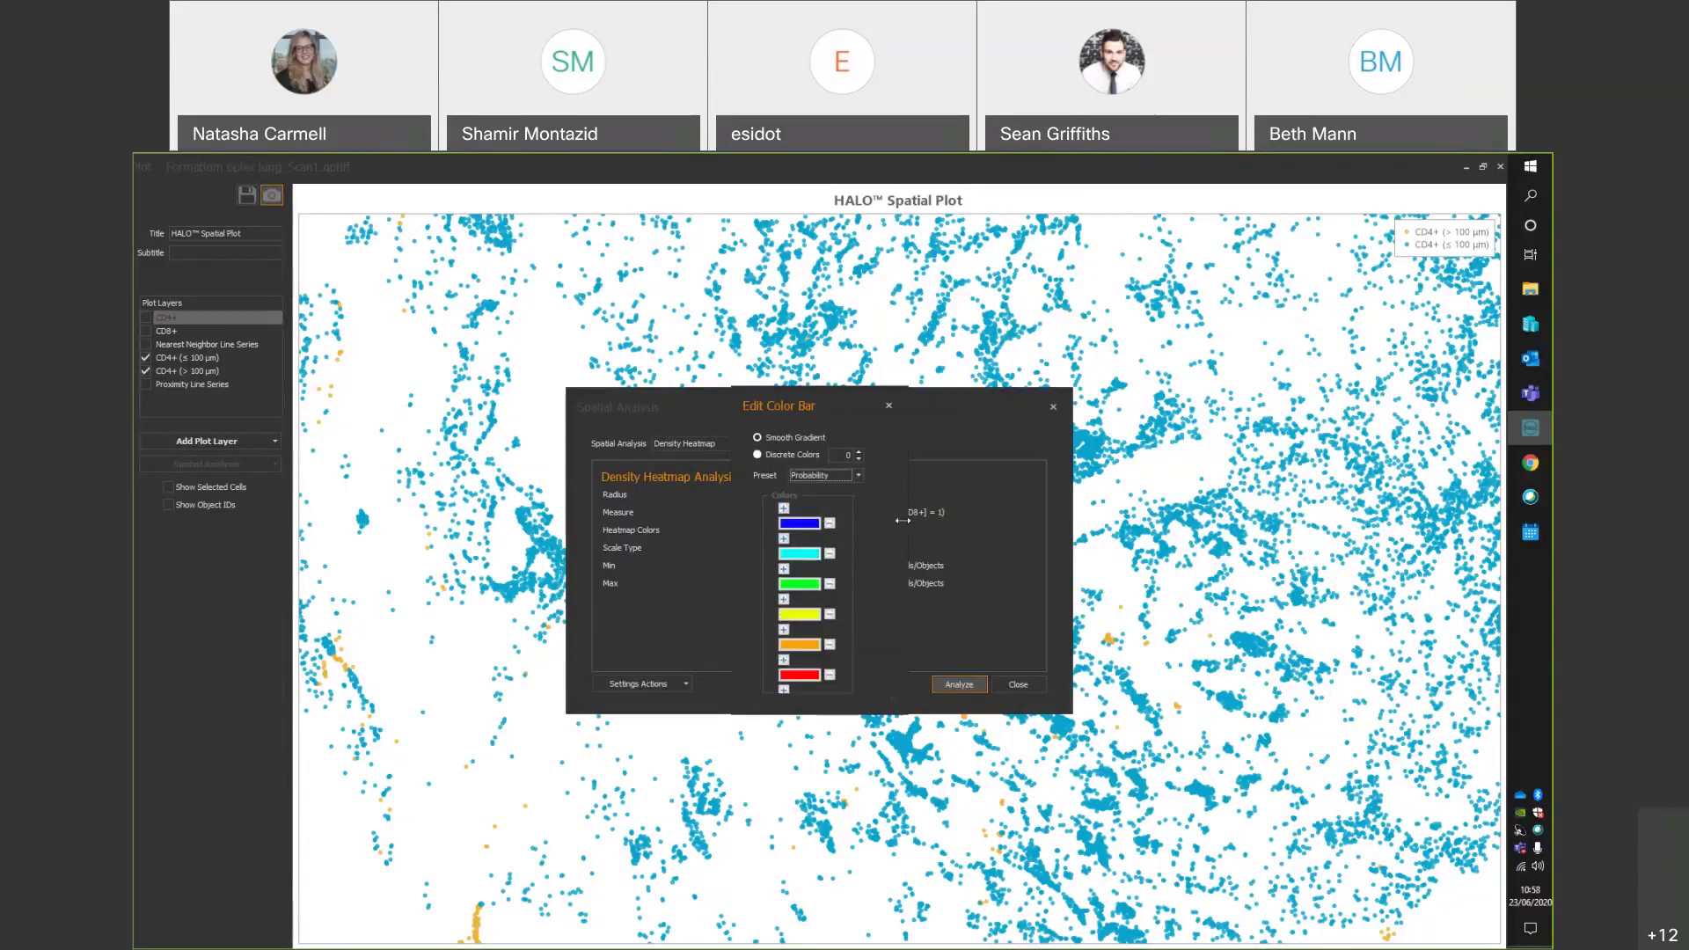
{"action": "left_click", "coordinate": [888, 405]}
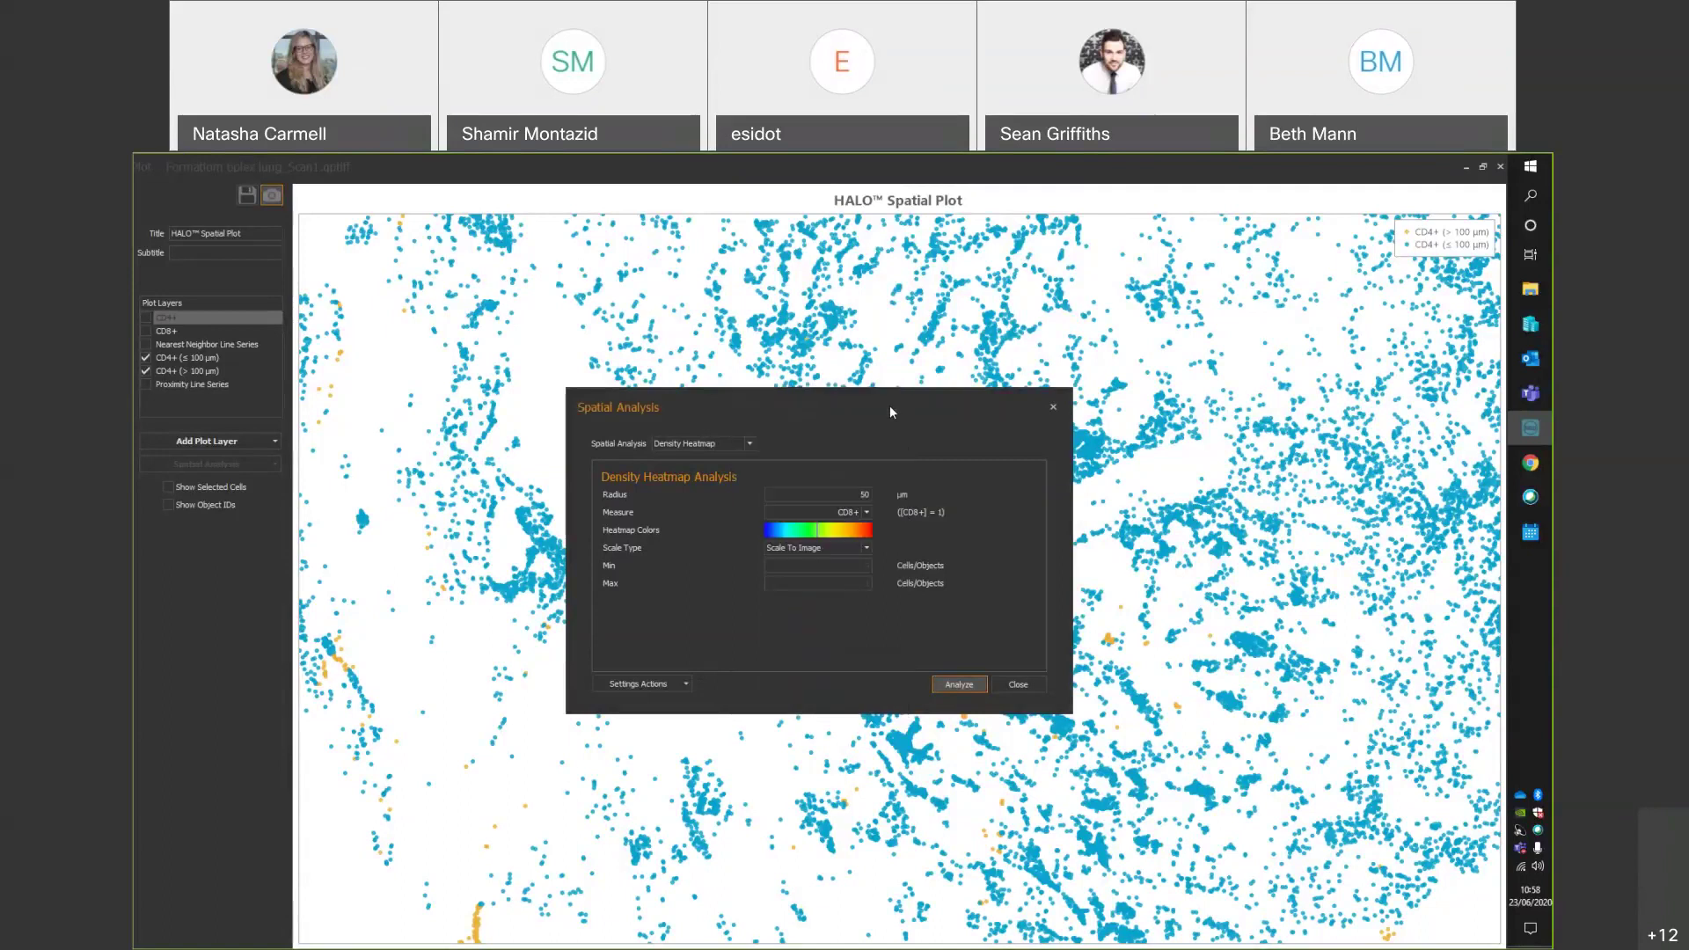
Run the density heatmap analysis with the scale type kept at Scale To Image.
{"action": "left_click", "coordinate": [791, 550]}
{"action": "left_click", "coordinate": [853, 558]}
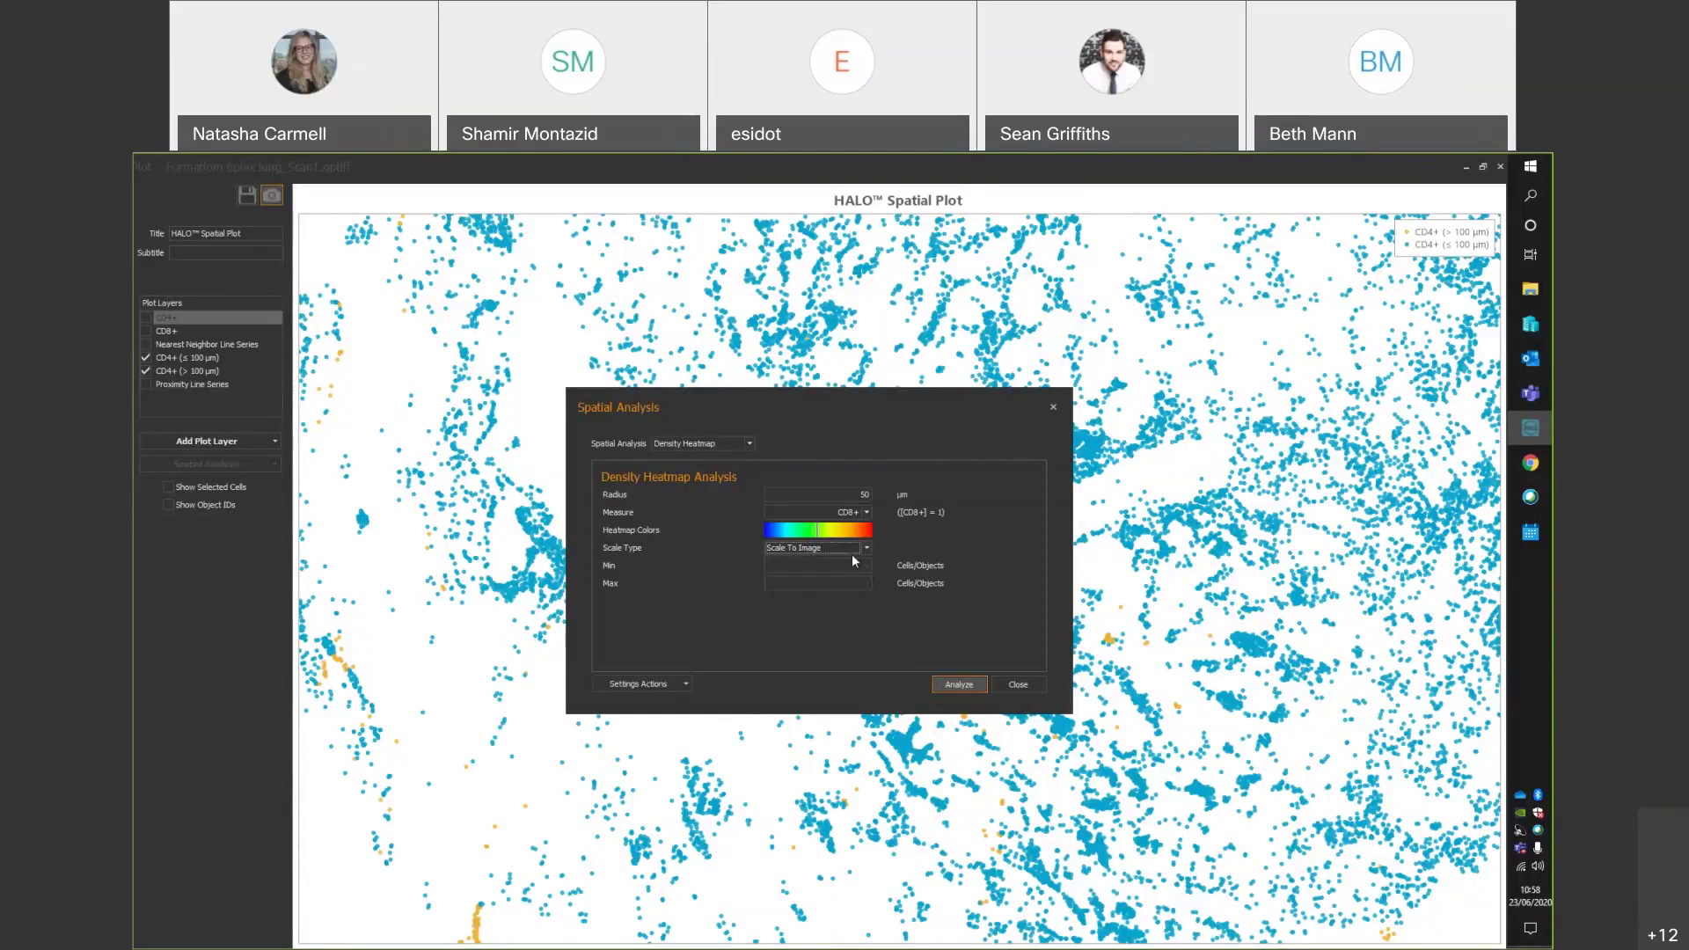
{"action": "left_click", "coordinate": [970, 684]}
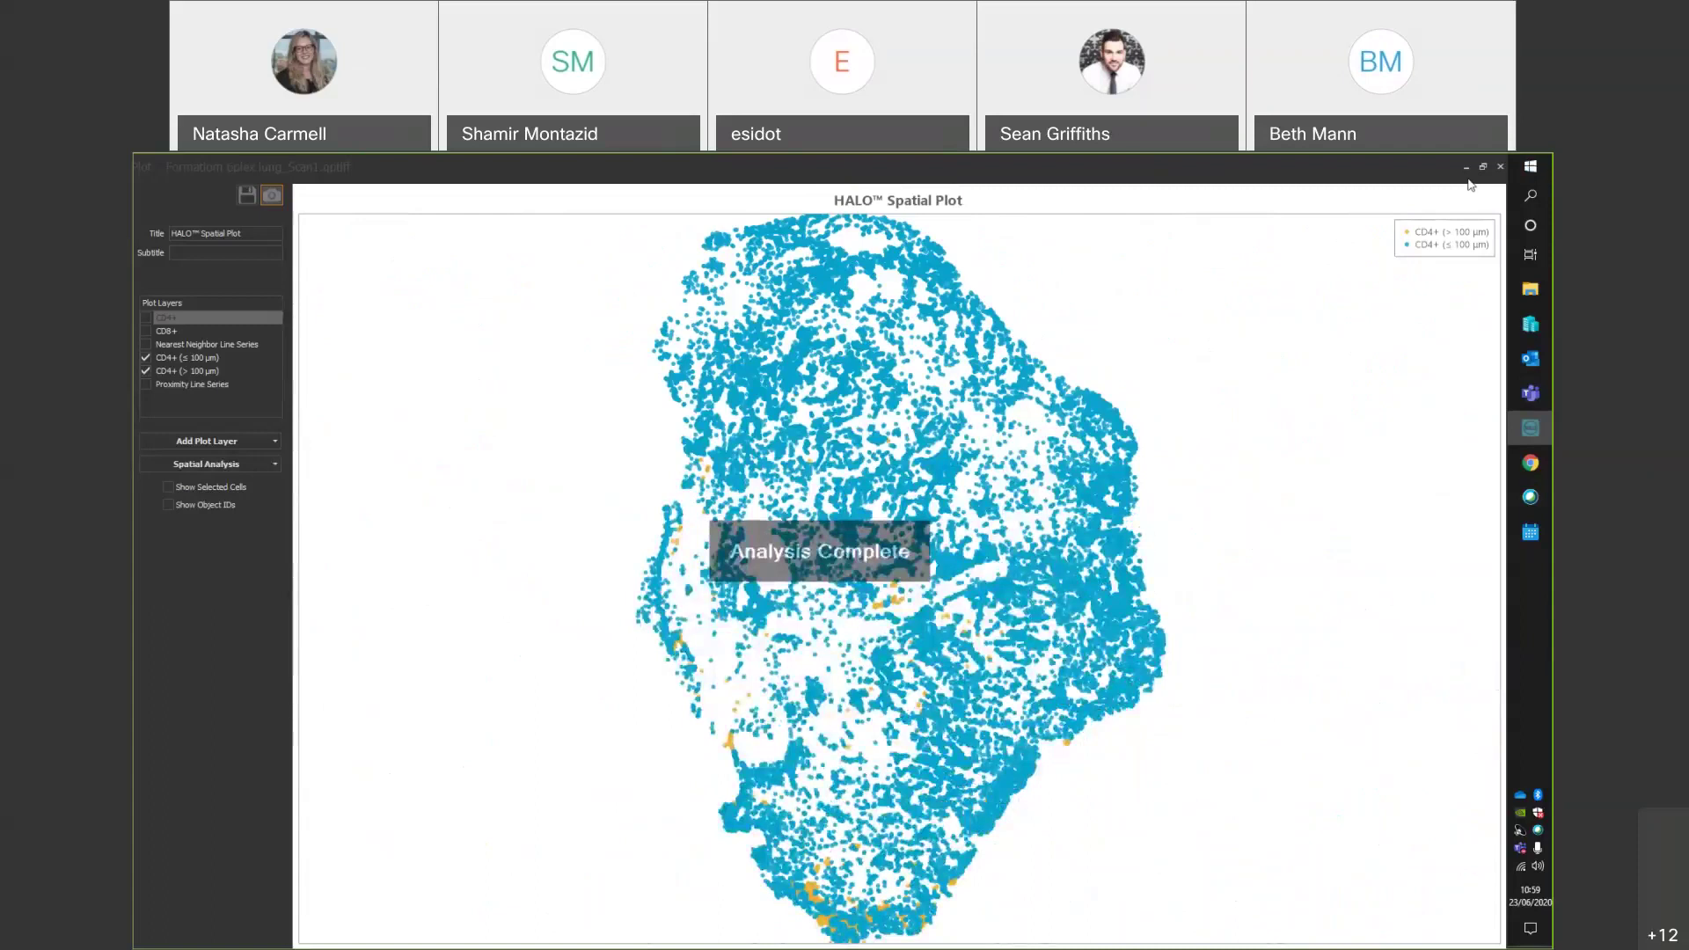
Return to the lung scan and lower the analysis markup's transparency so the density heatmap stands out over the tissue.
{"action": "left_click", "coordinate": [1467, 169]}
{"action": "scroll", "coordinate": [1059, 807], "scroll_direction": "down", "scroll_amount": 4}
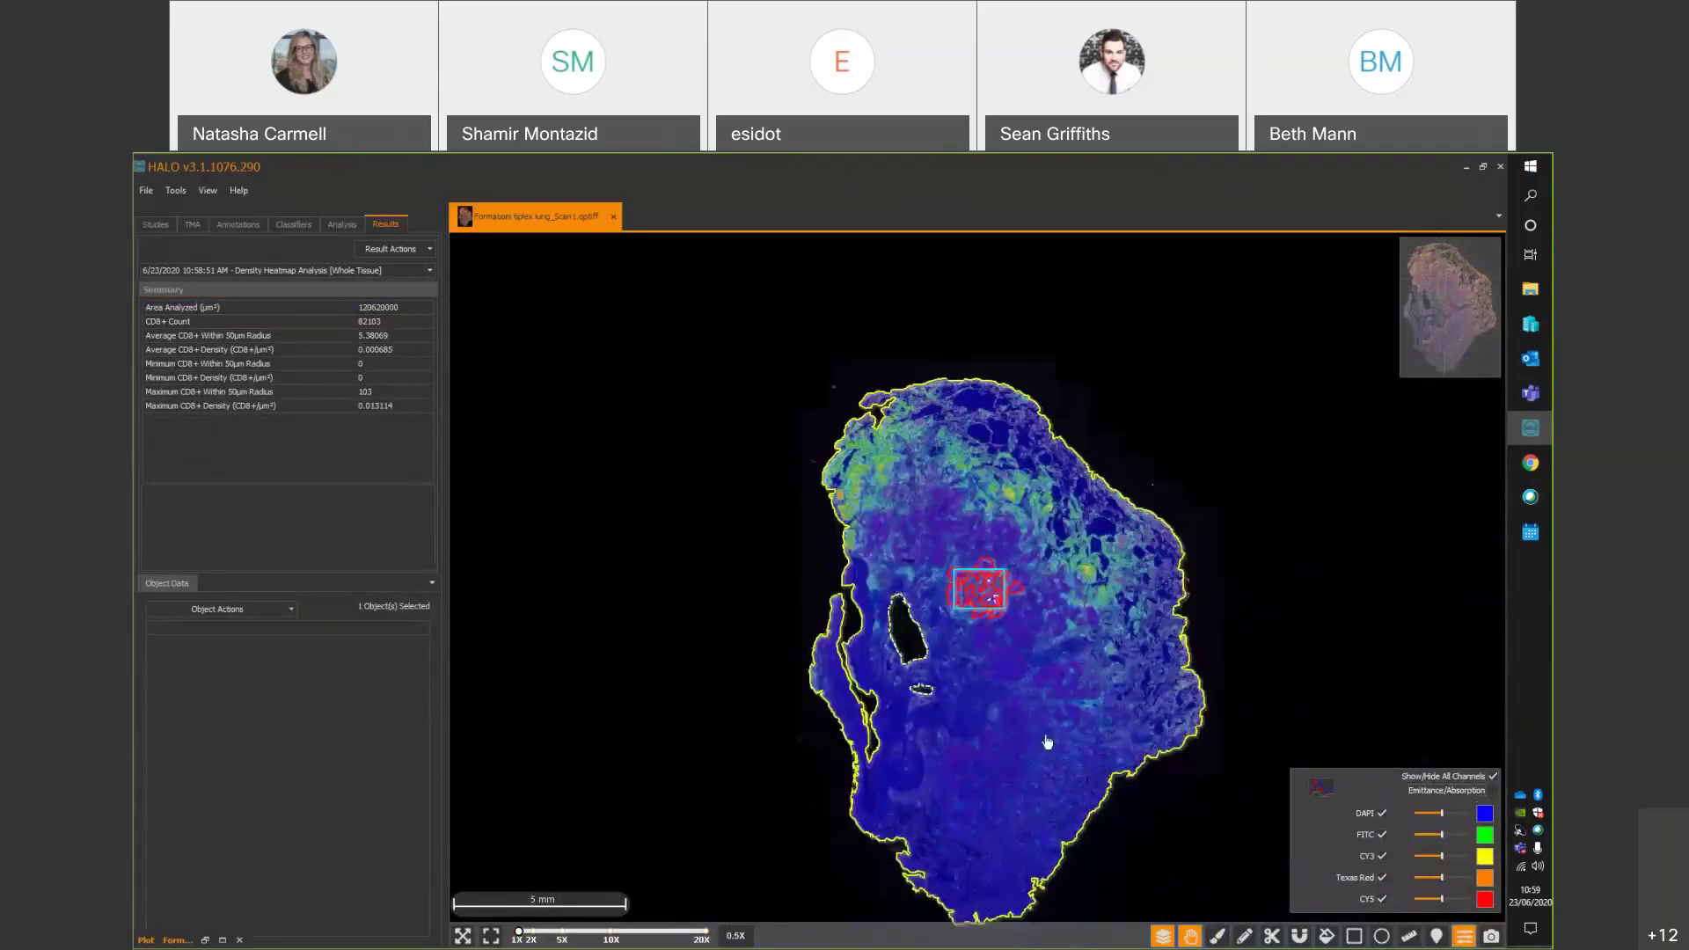
{"action": "left_click_drag", "start_coordinate": [1048, 741], "coordinate": [1033, 746]}
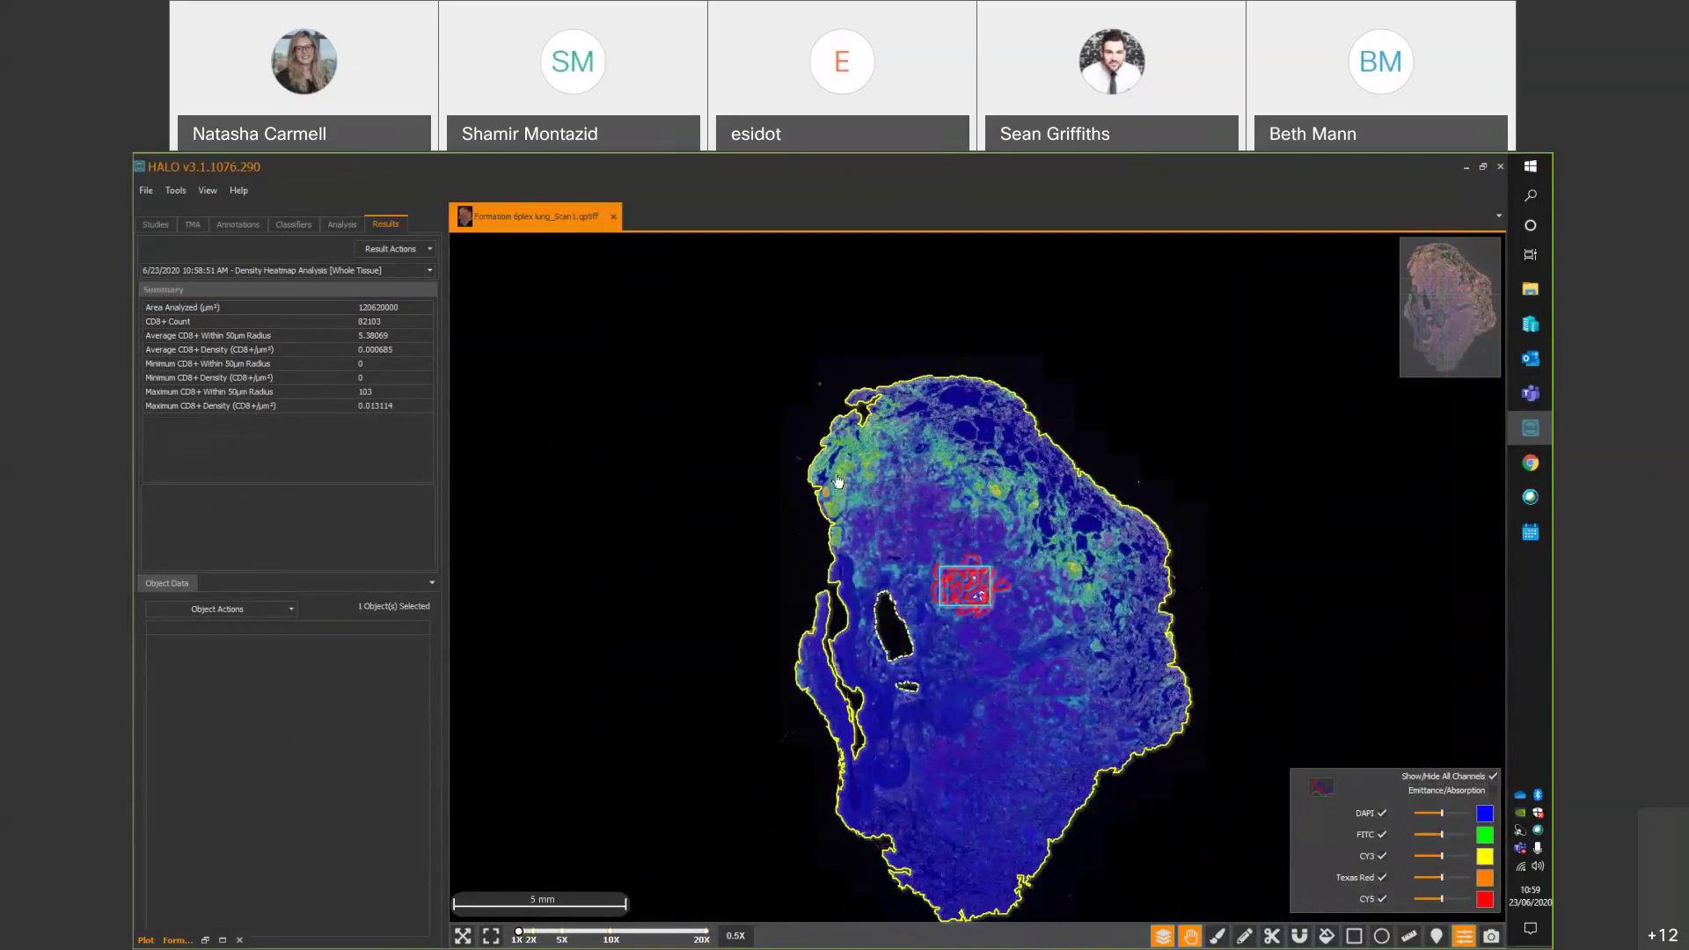
{"action": "scroll", "coordinate": [877, 549], "scroll_direction": "up", "scroll_amount": 3}
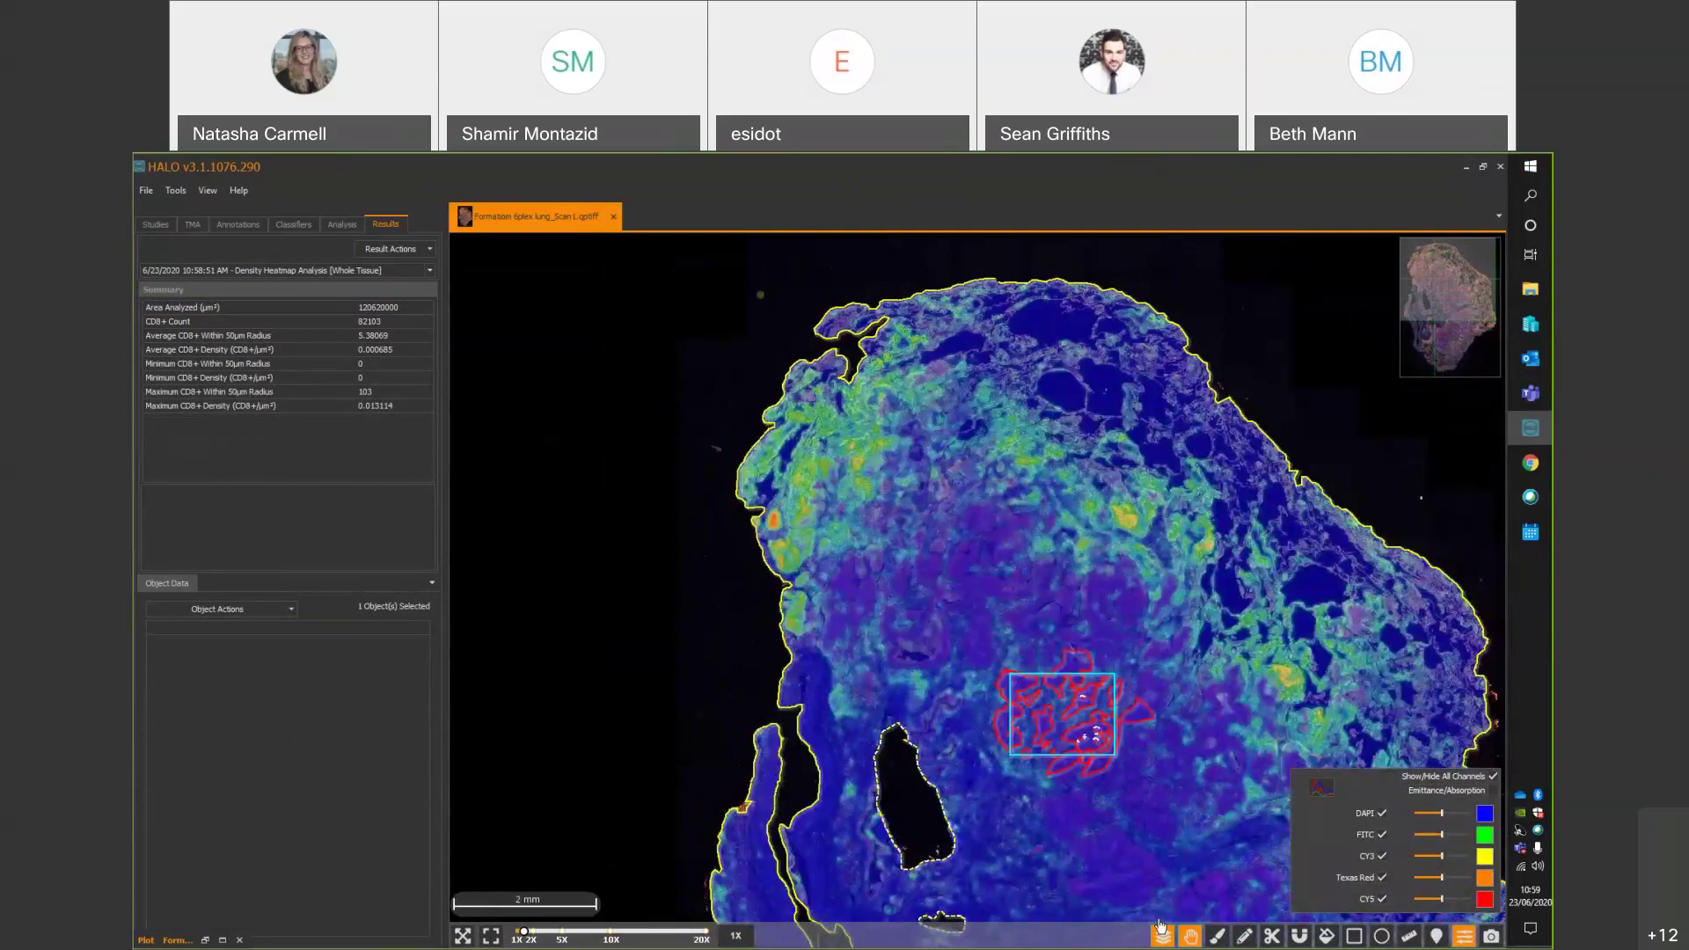
{"action": "mouse_move", "coordinate": [1162, 931]}
{"action": "left_click_drag", "start_coordinate": [1262, 895], "coordinate": [1226, 894]}
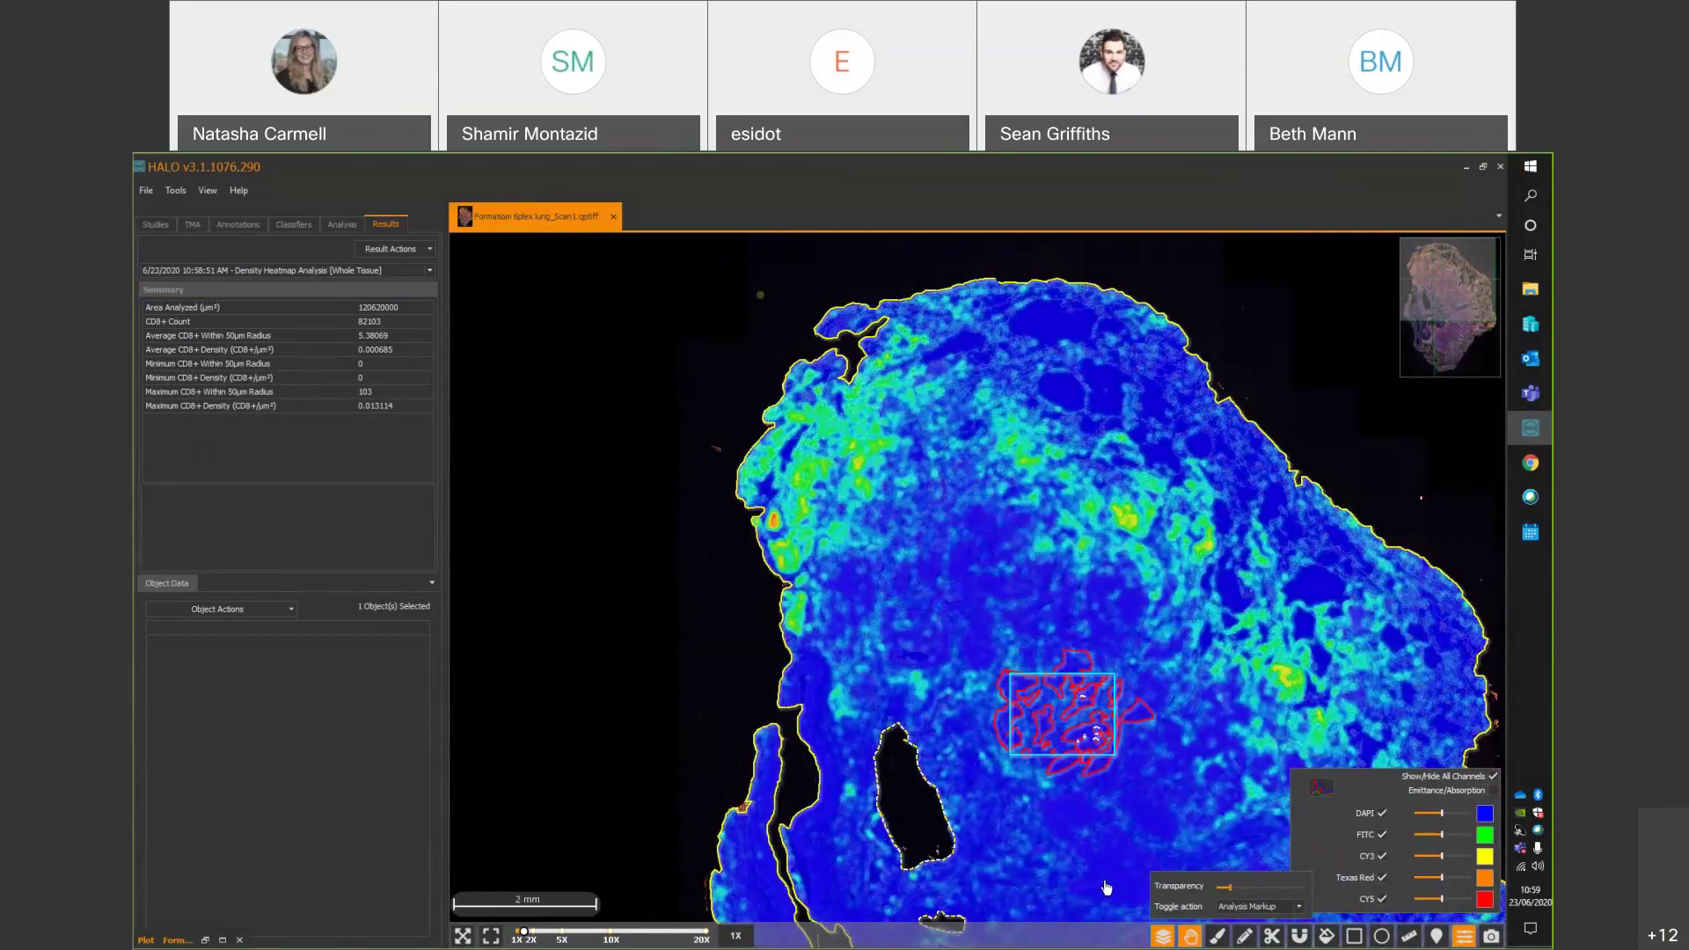
{"action": "mouse_move", "coordinate": [1107, 887]}
{"action": "left_mouse_down"}
{"action": "mouse_move", "coordinate": [1086, 662]}
{"action": "mouse_move", "coordinate": [951, 577]}
{"action": "left_mouse_up"}
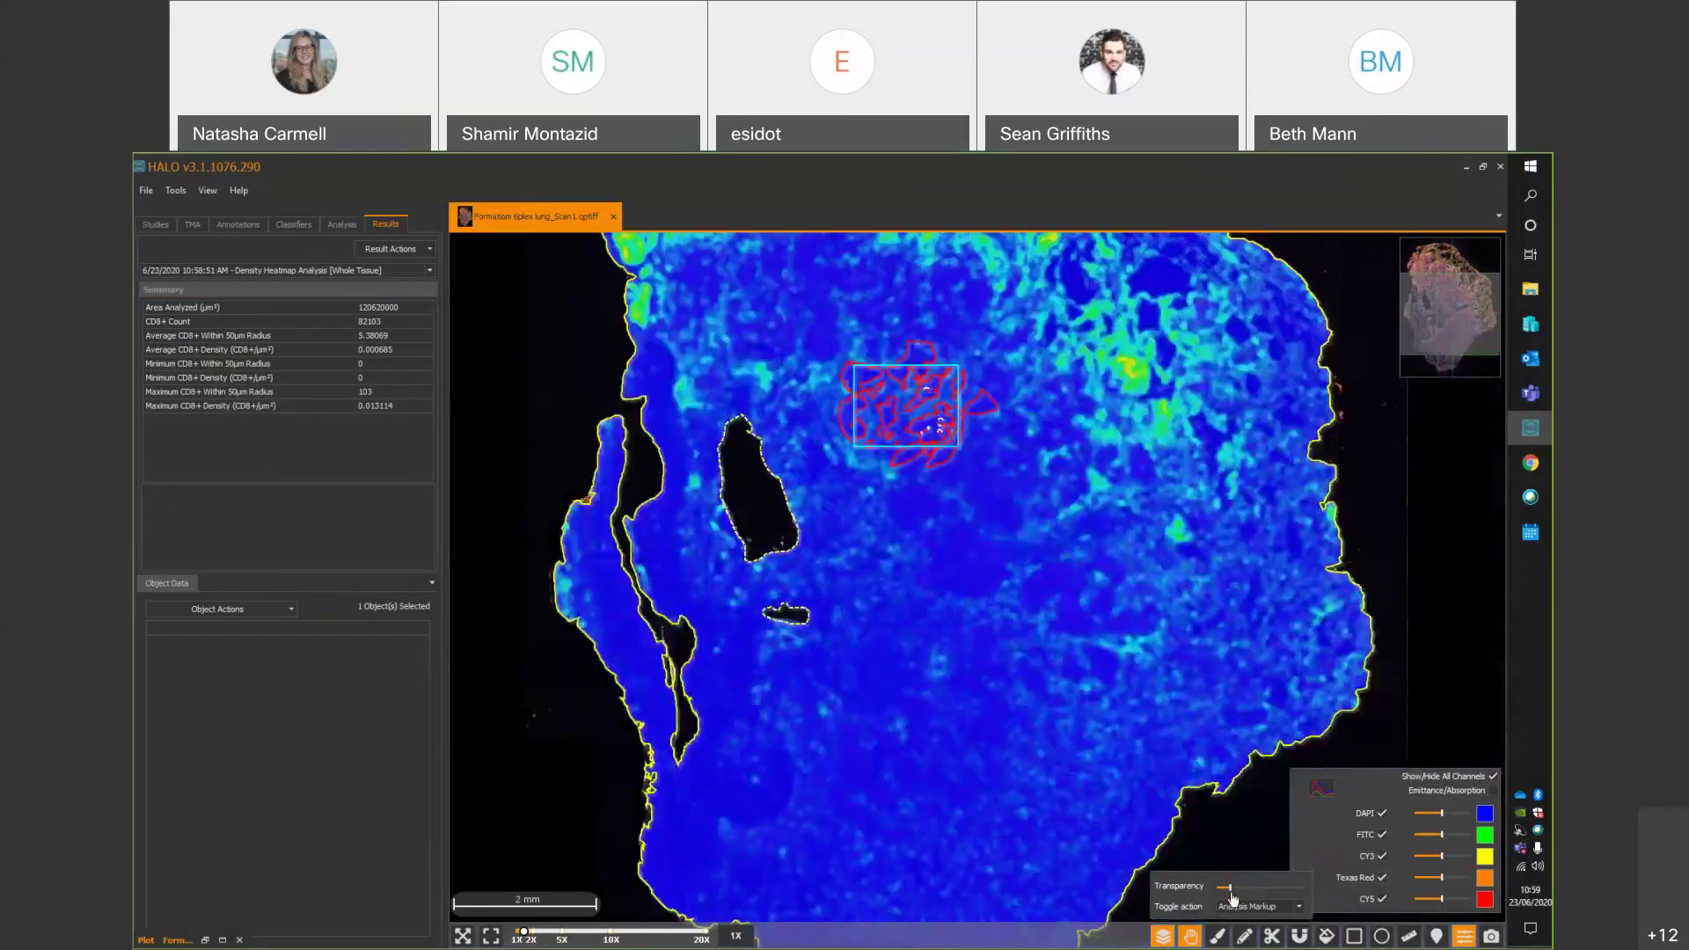
{"action": "mouse_move", "coordinate": [1247, 896]}
{"action": "left_mouse_down"}
{"action": "mouse_move", "coordinate": [1284, 890]}
{"action": "mouse_move", "coordinate": [1235, 899]}
{"action": "left_mouse_up"}
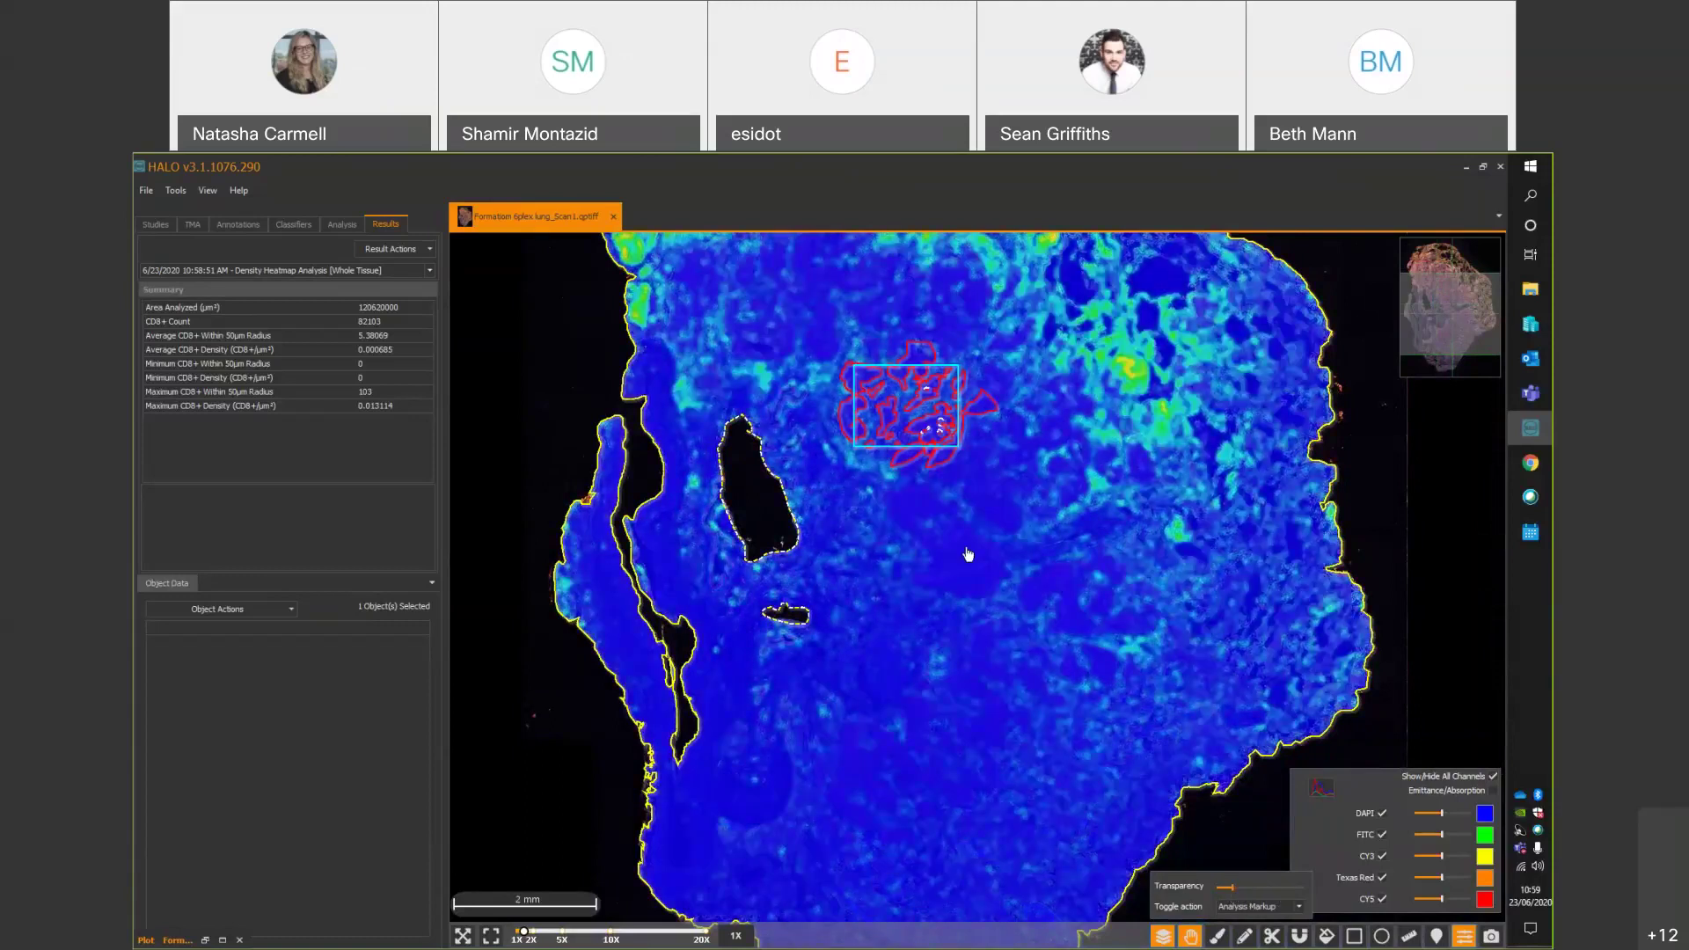
{"action": "scroll", "coordinate": [969, 554], "scroll_direction": "down", "scroll_amount": 1}
{"action": "left_click_drag", "start_coordinate": [1048, 632], "coordinate": [1058, 723]}
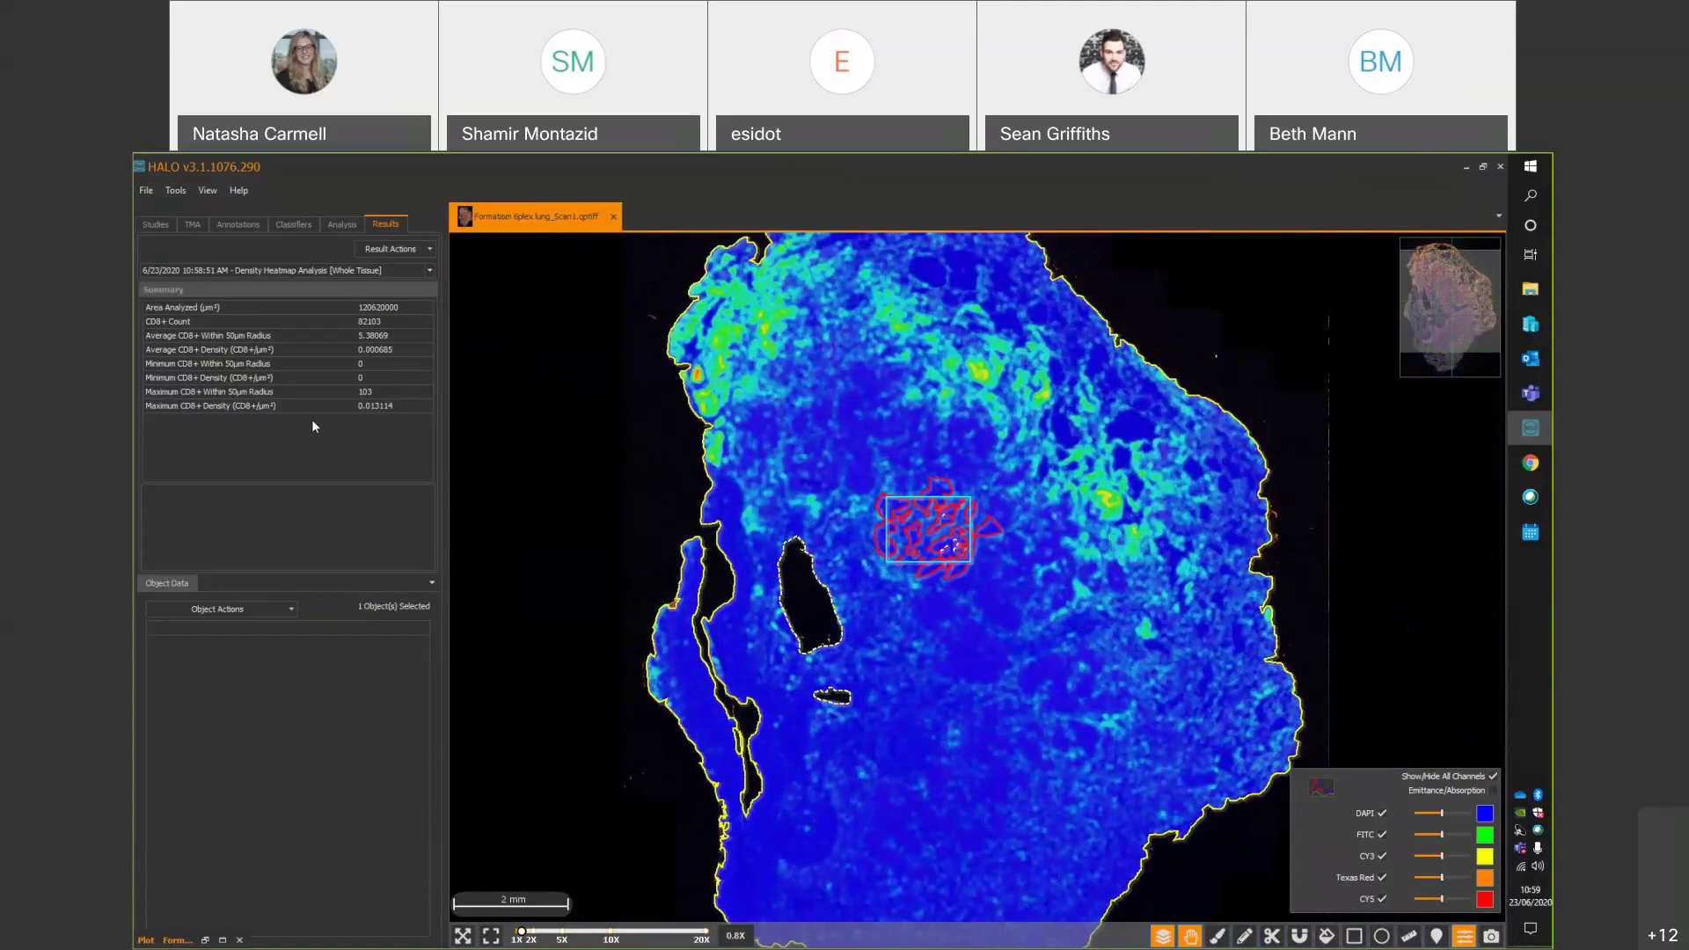
Review the heatmap summary's area, CD8+ count, averages and minimums, and examine the CD8+ hot spots in the tissue.
{"action": "left_click", "coordinate": [276, 307]}
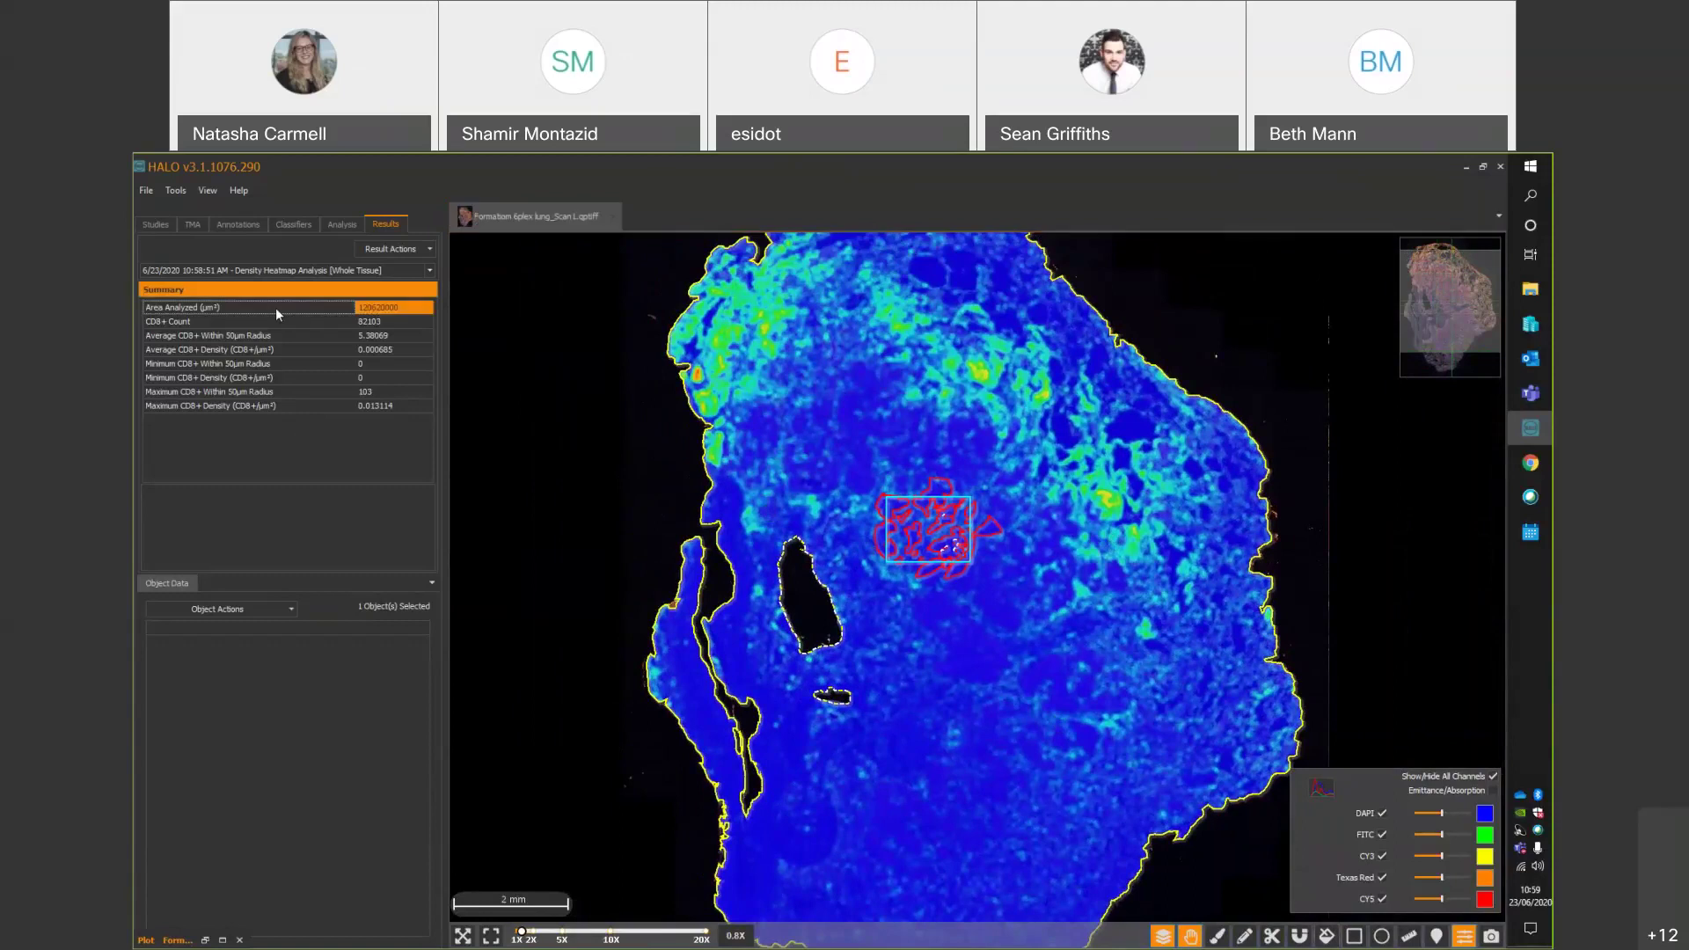
{"action": "left_click", "coordinate": [209, 323]}
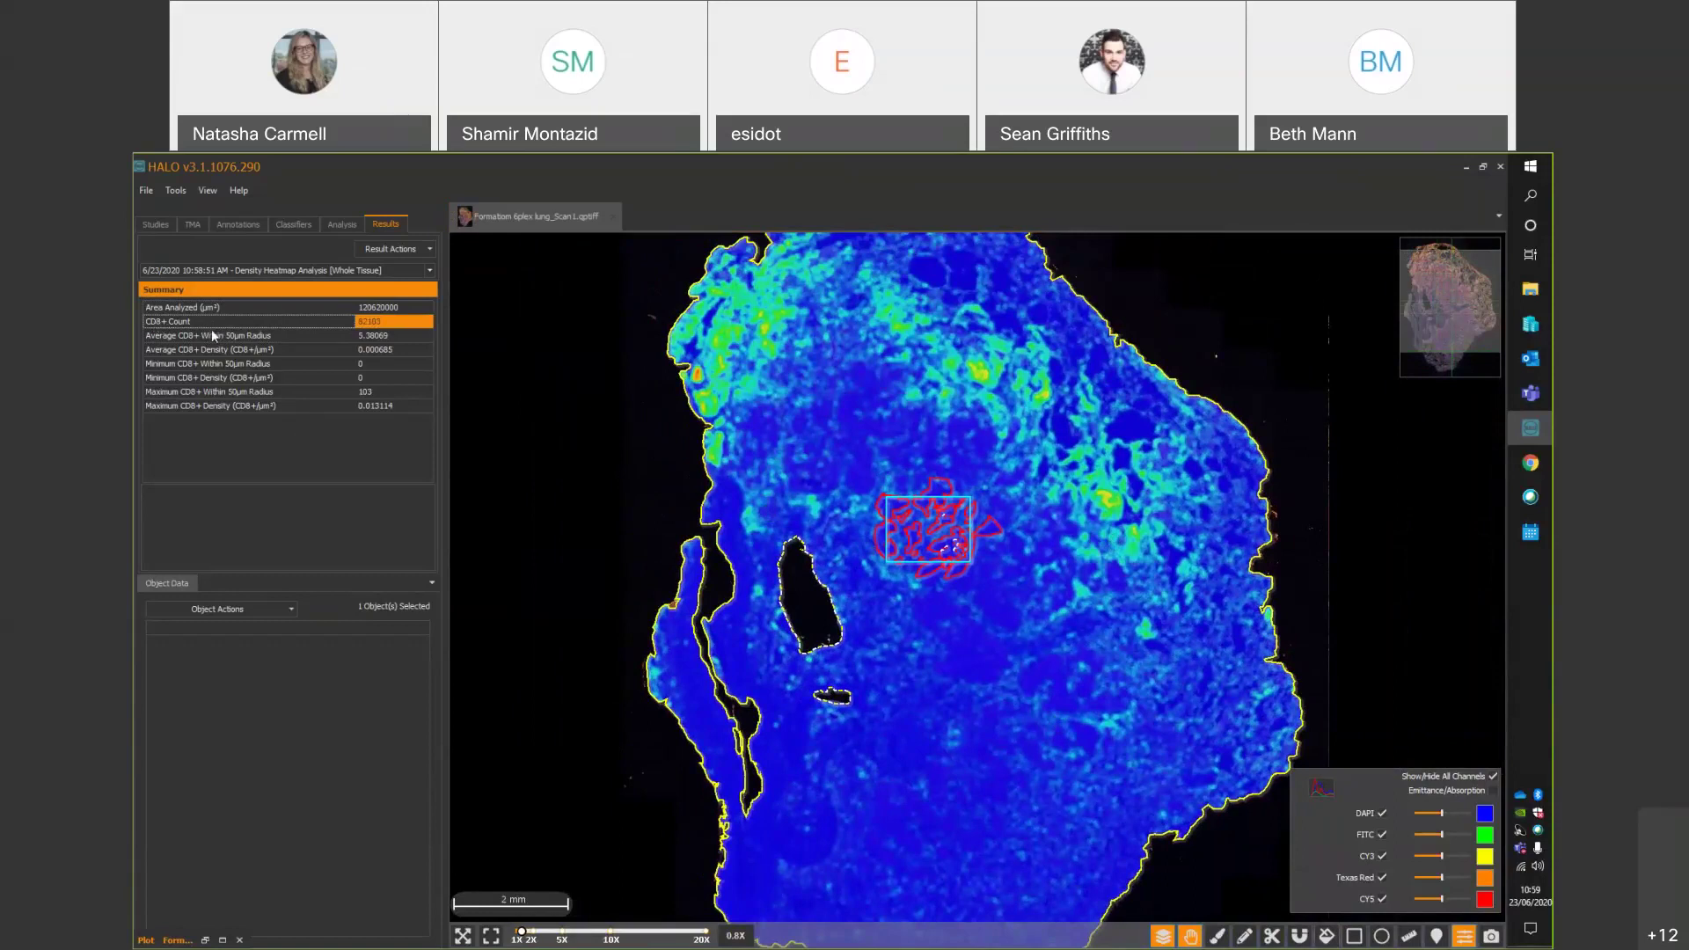
{"action": "left_click", "coordinate": [196, 337]}
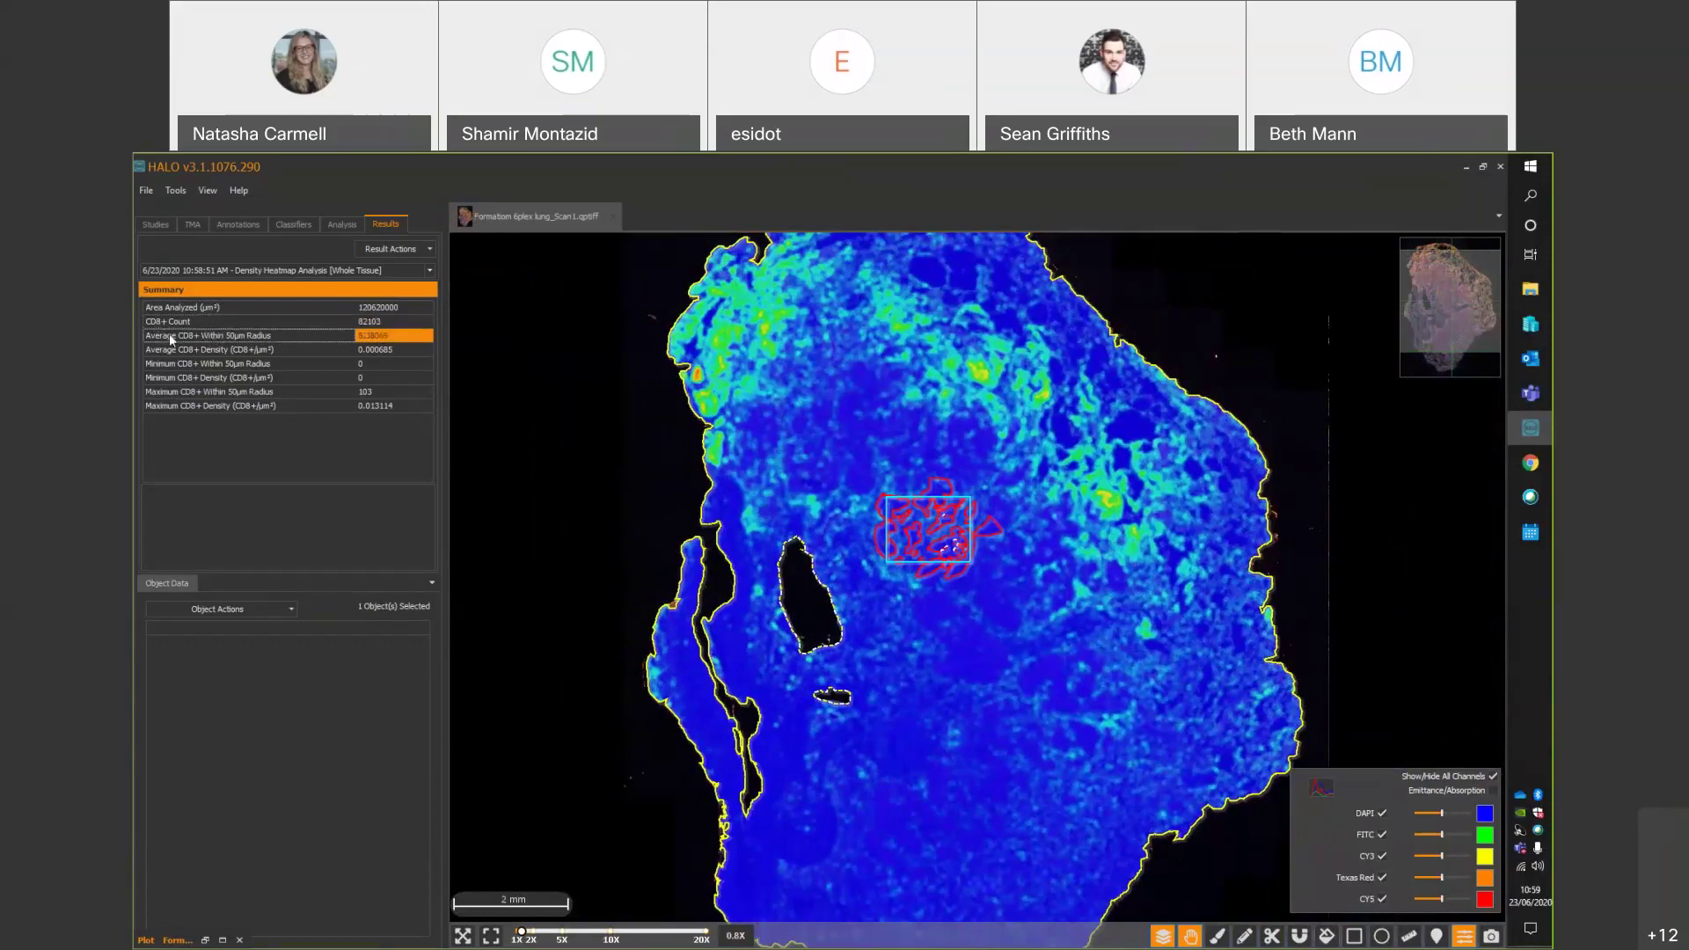
{"action": "left_click", "coordinate": [243, 352]}
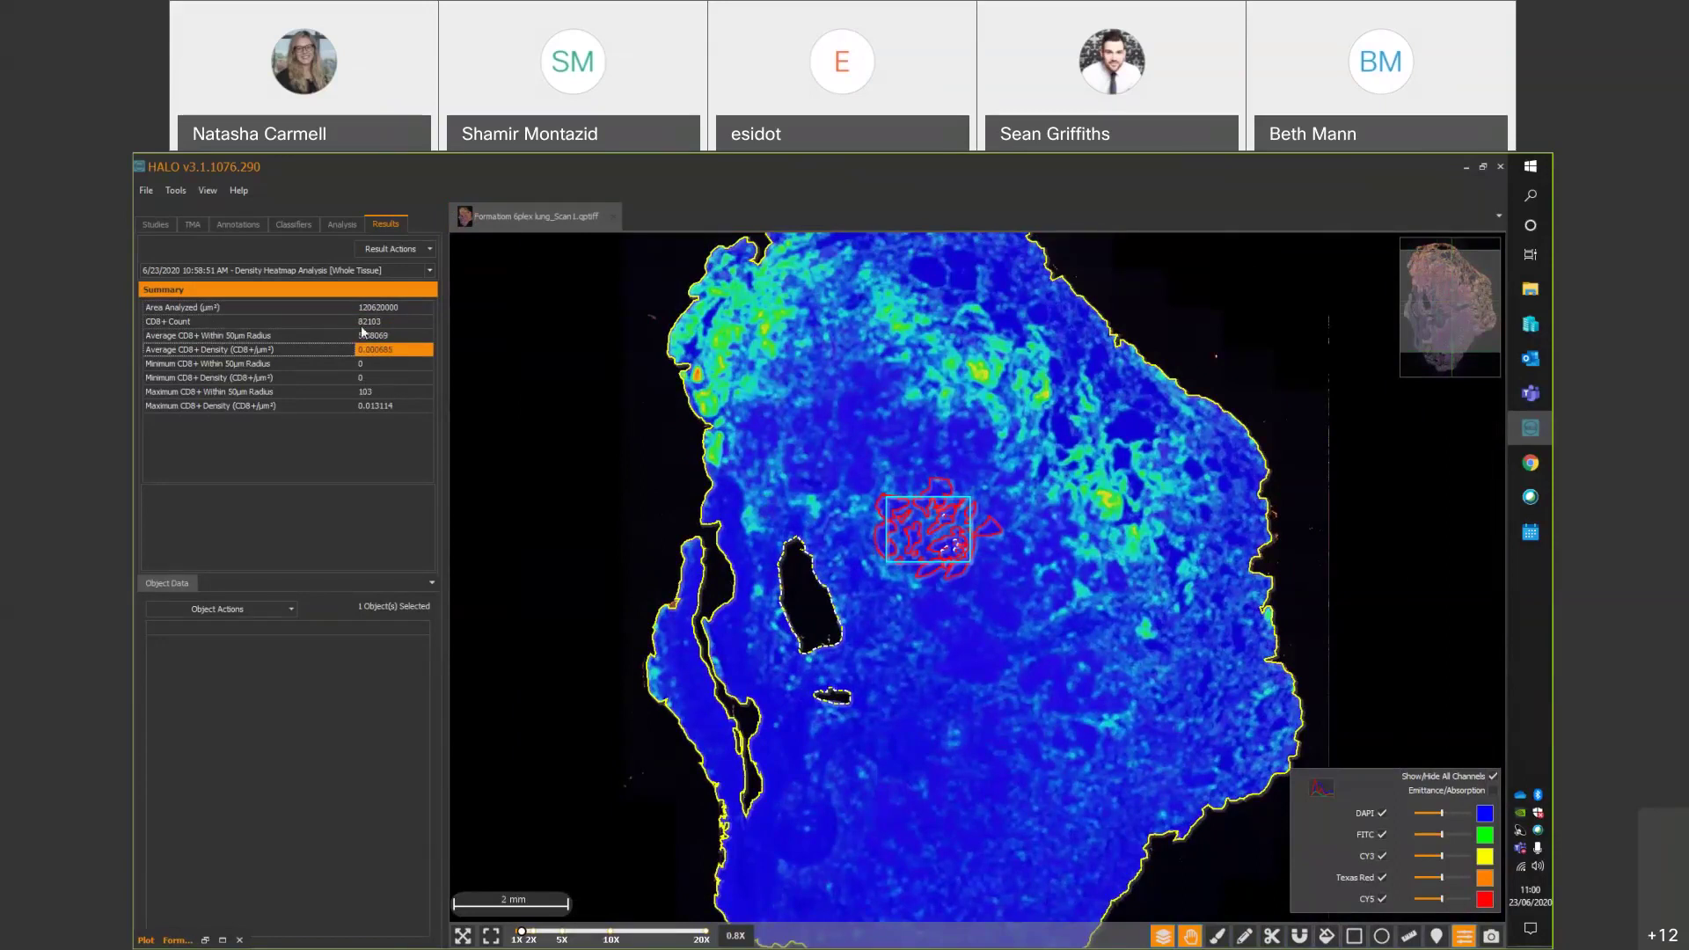
{"action": "left_click", "coordinate": [360, 366]}
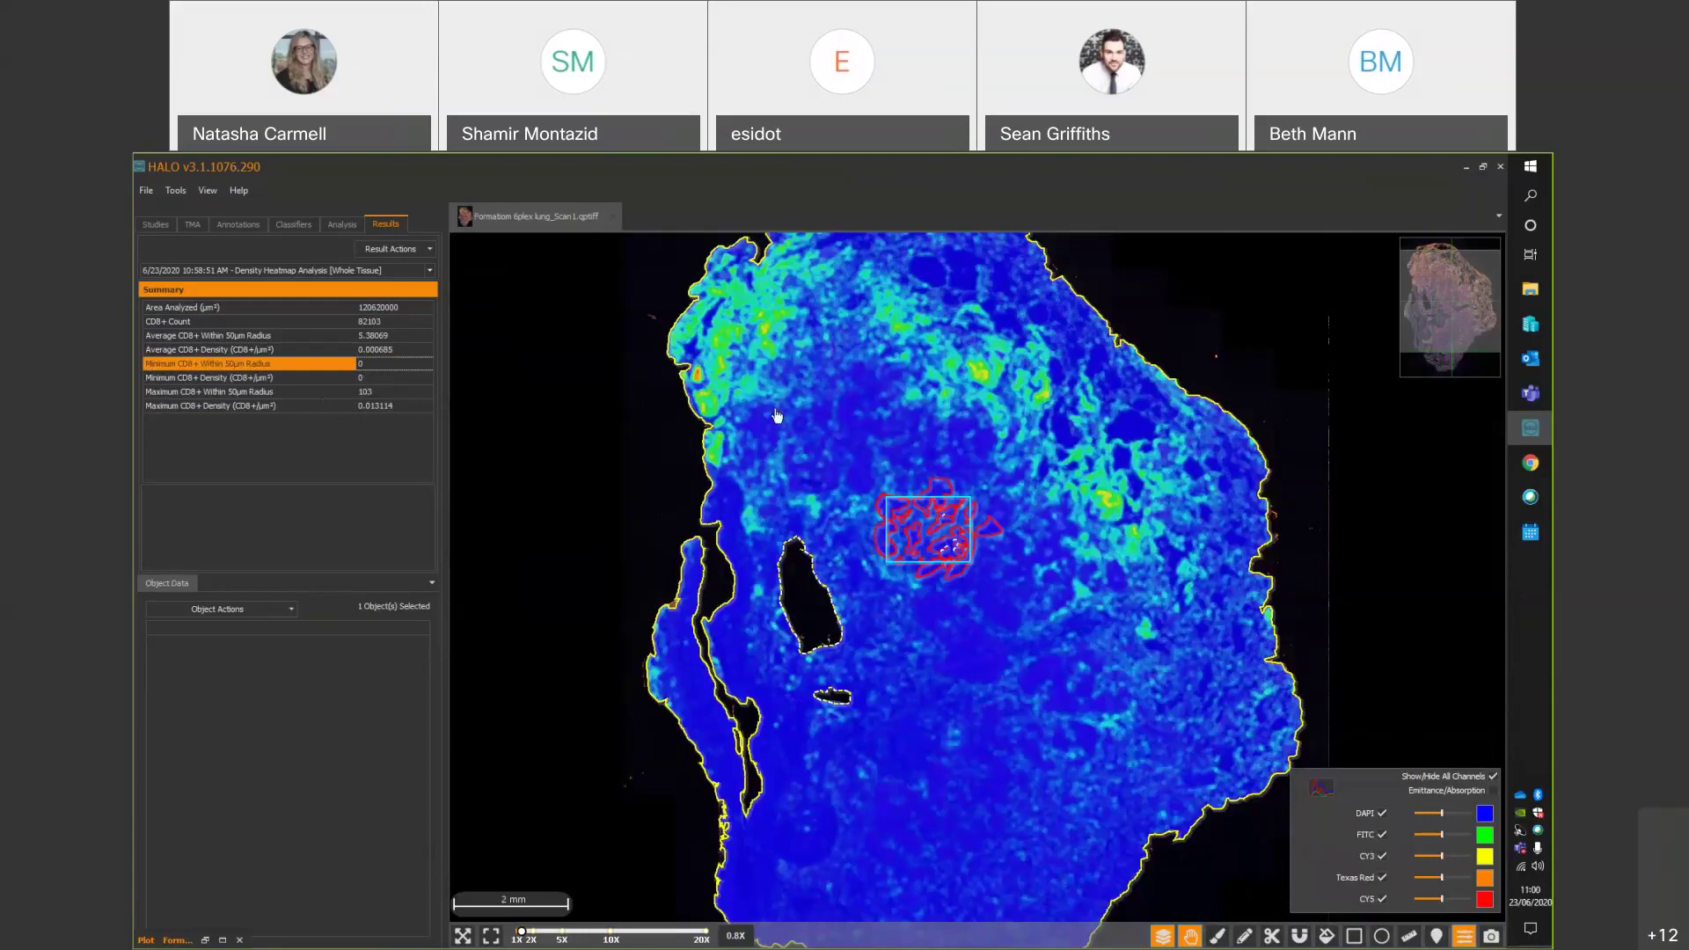
{"action": "scroll", "coordinate": [717, 380], "scroll_direction": "up", "scroll_amount": 3}
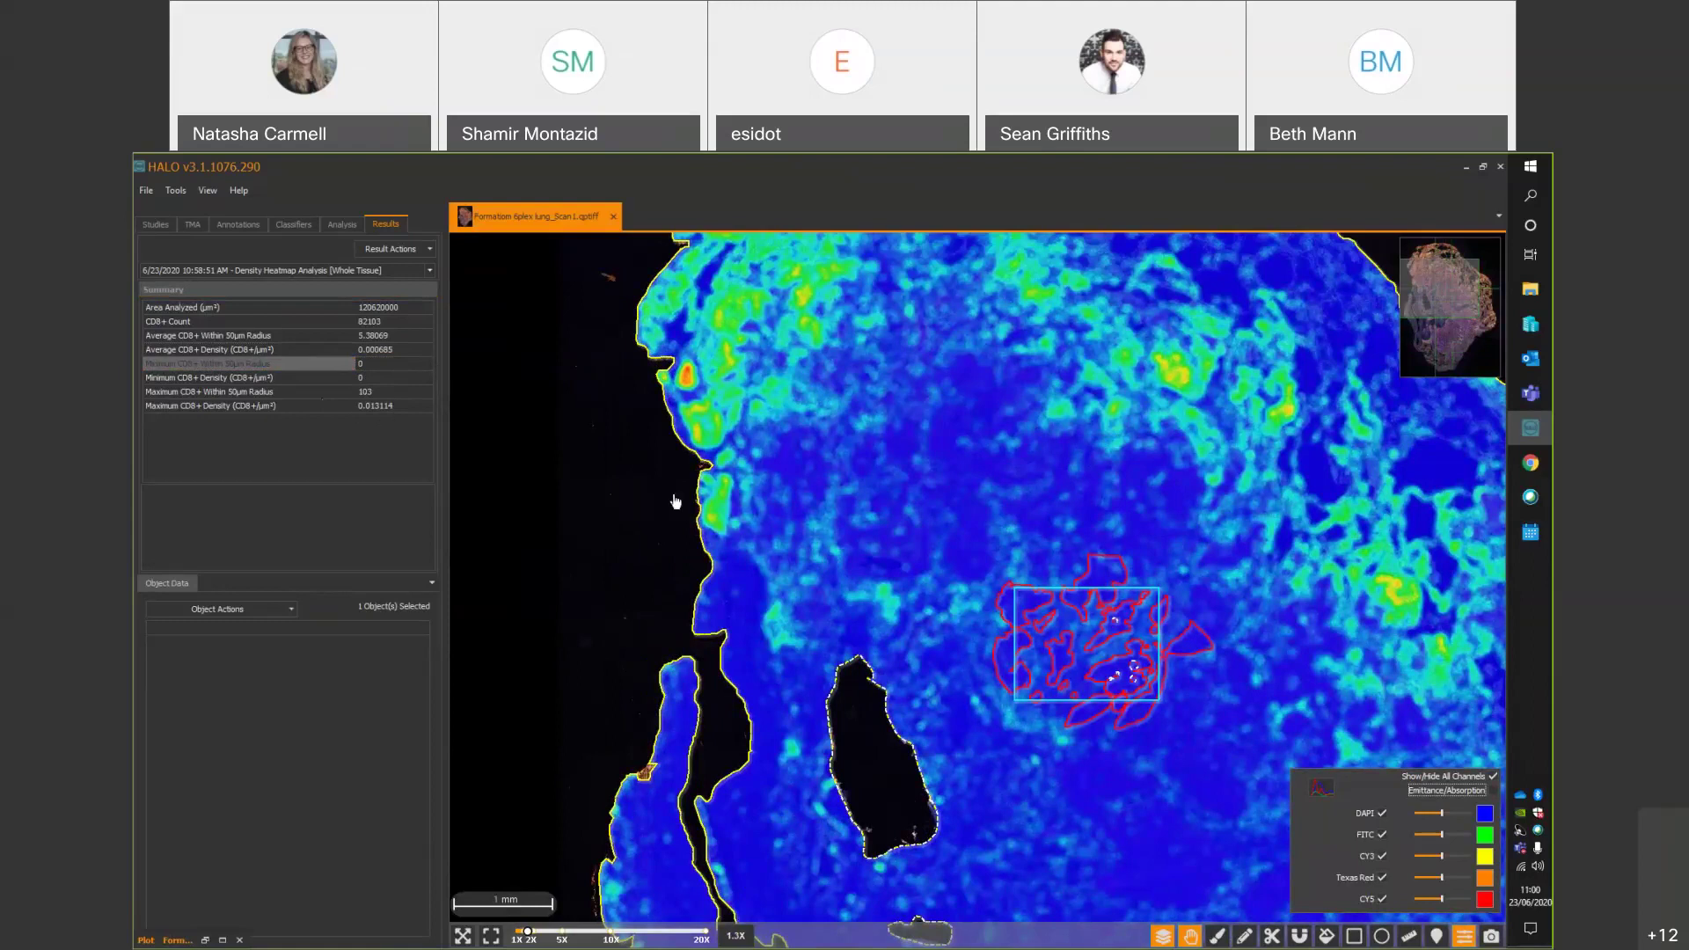
{"action": "scroll", "coordinate": [676, 502], "scroll_direction": "down", "scroll_amount": 3}
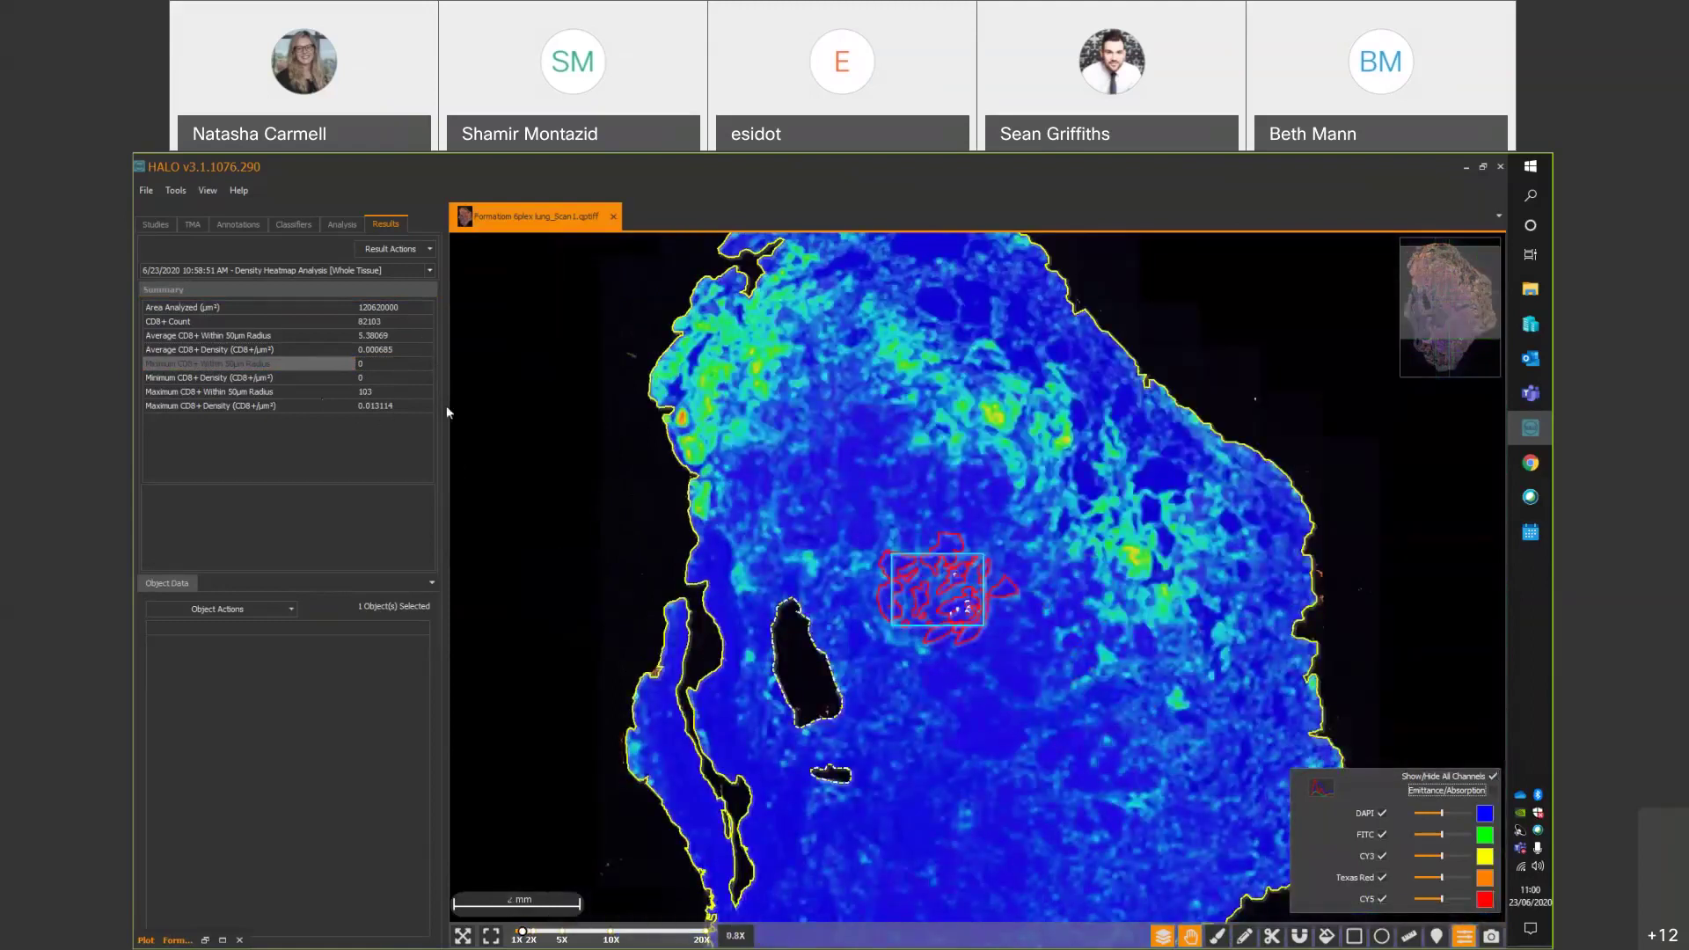
{"action": "scroll", "coordinate": [1012, 787], "scroll_direction": "down", "scroll_amount": 1}
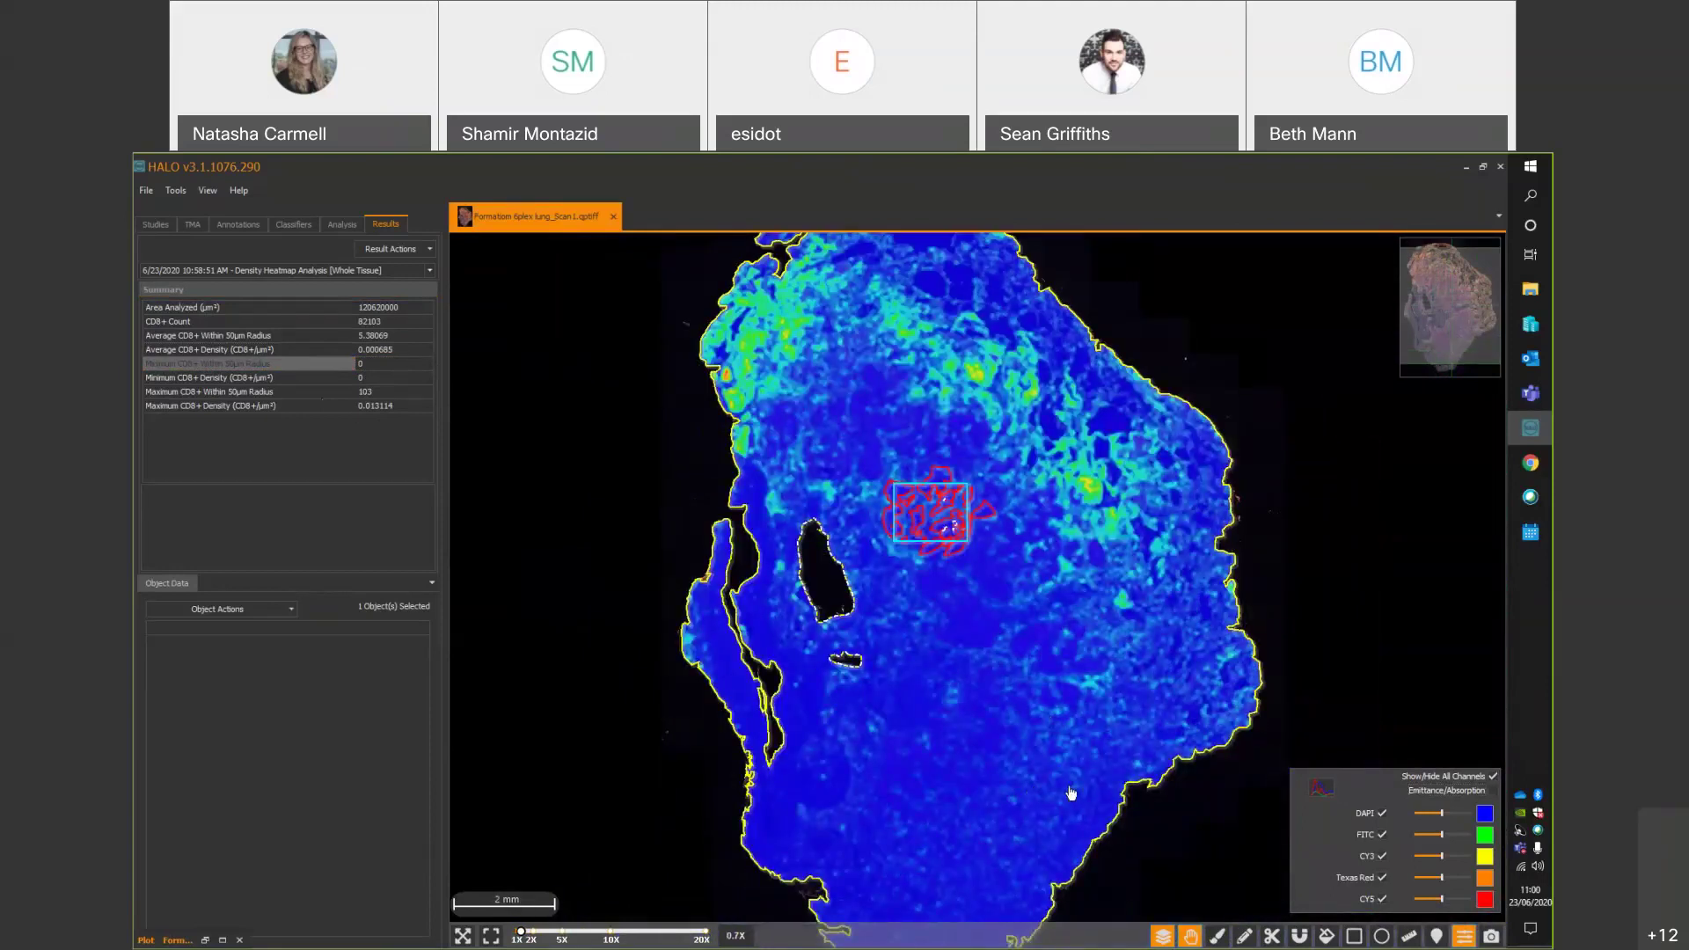
{"action": "scroll", "coordinate": [997, 726], "scroll_direction": "down", "scroll_amount": 2}
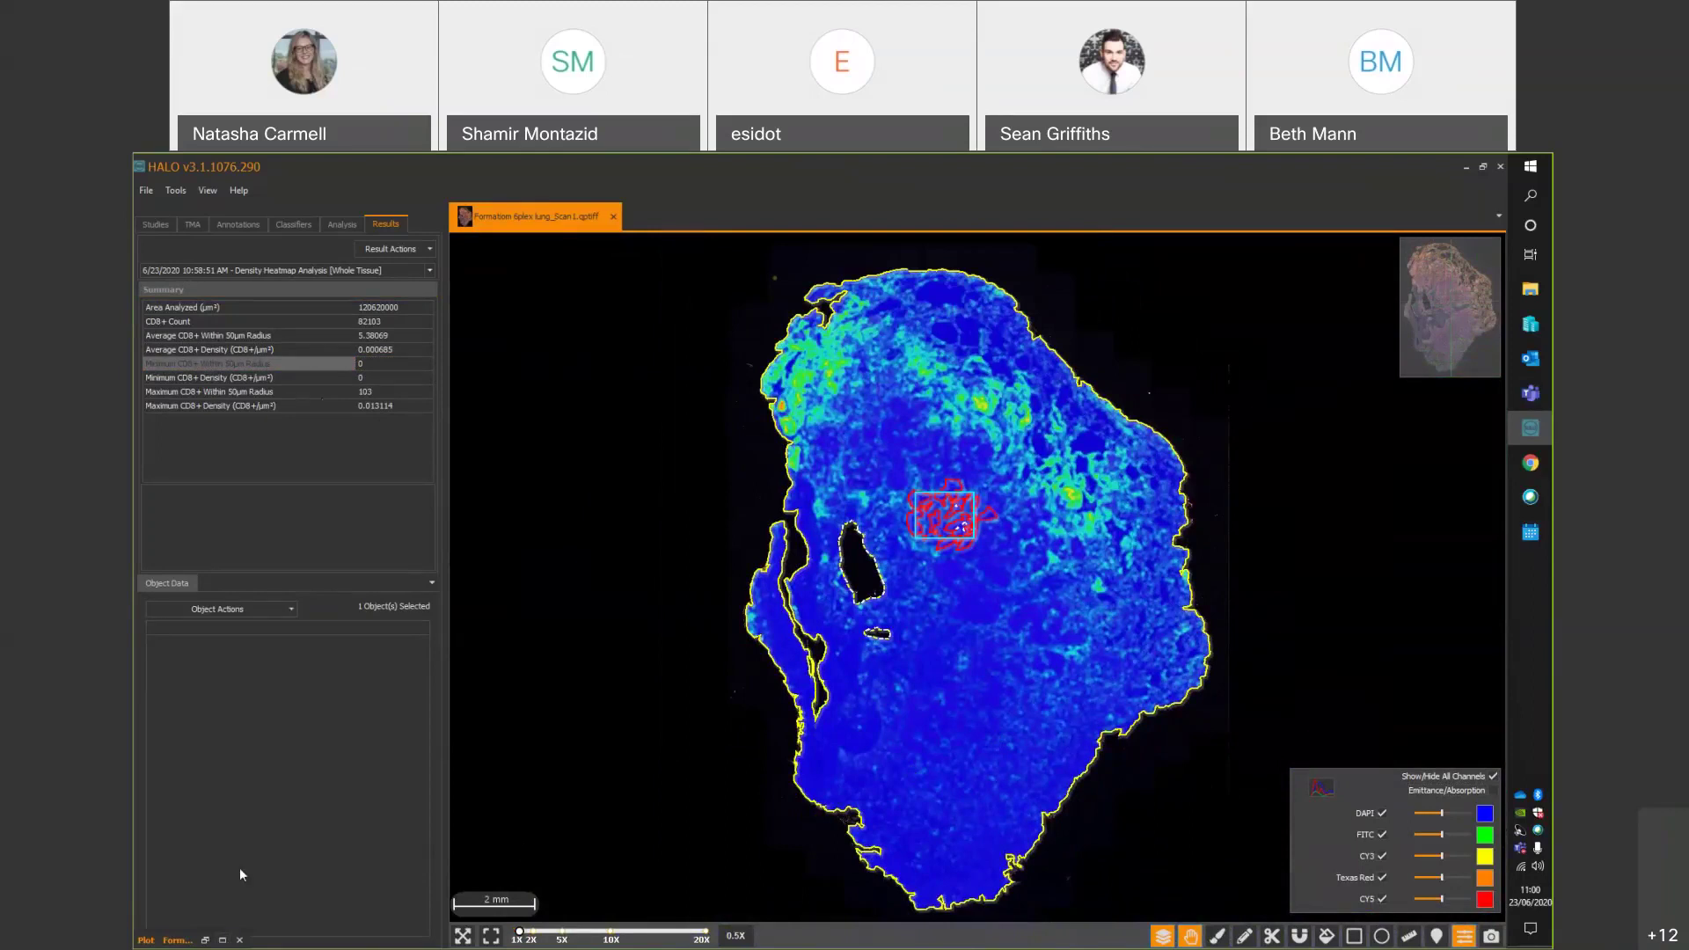
Open the infiltration analysis settings from the spatial plot and show the CD4+ and CD8+ layers instead of the two CD4+ distance groups.
{"action": "left_click", "coordinate": [223, 940]}
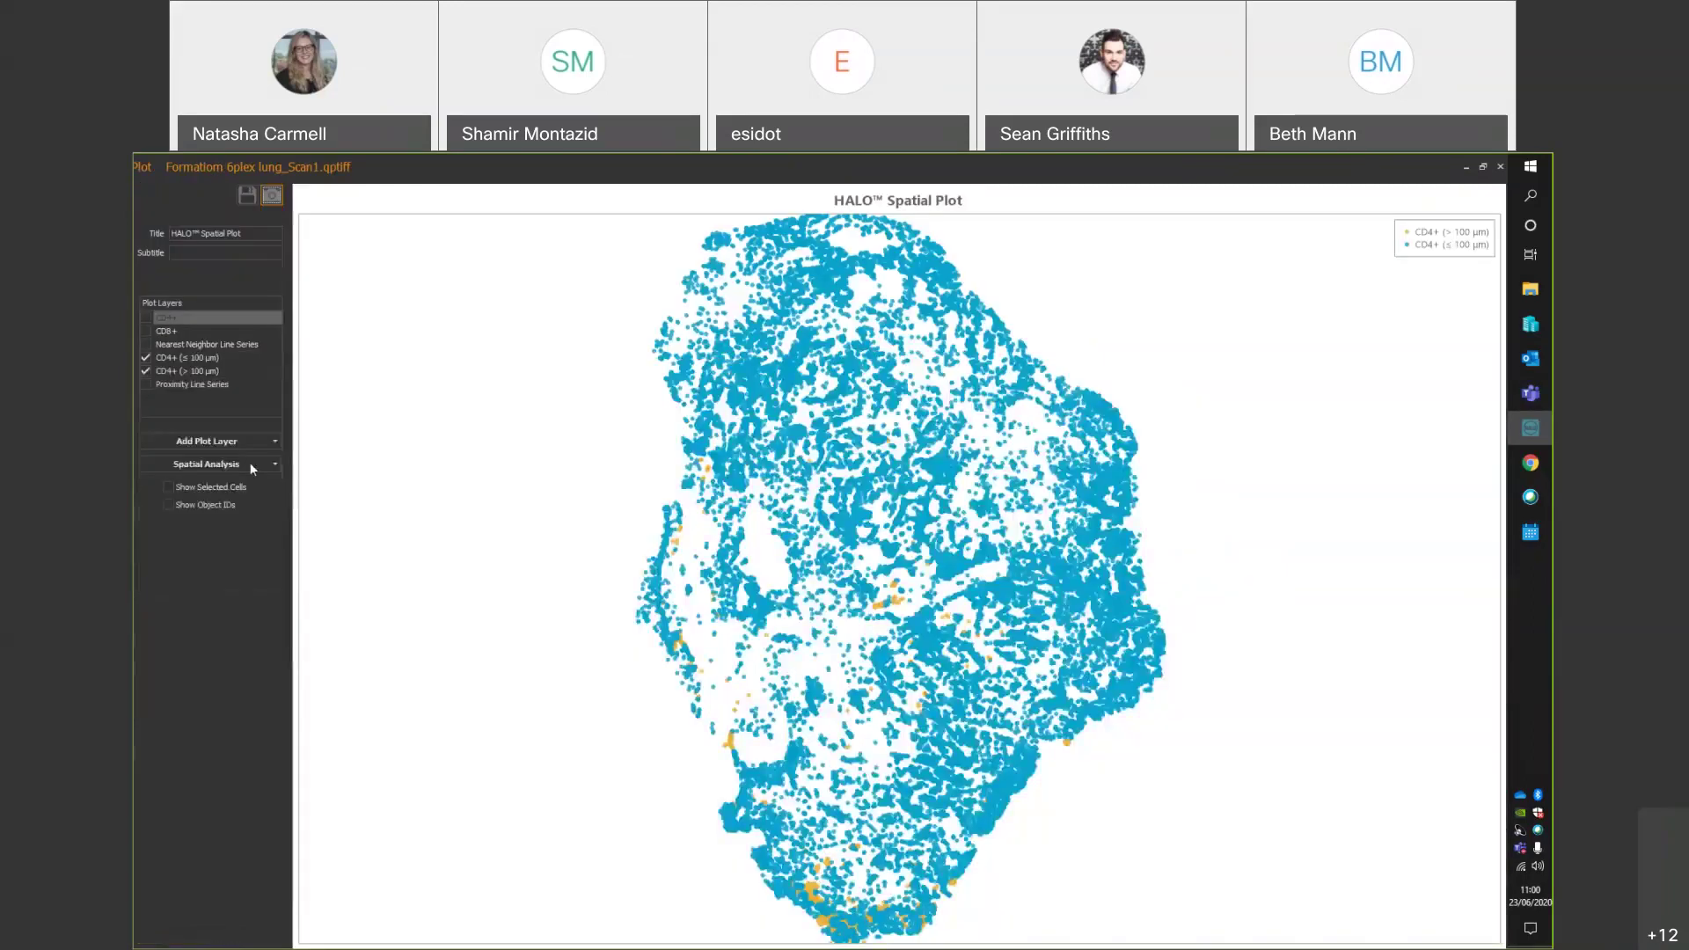
{"action": "left_click", "coordinate": [225, 464]}
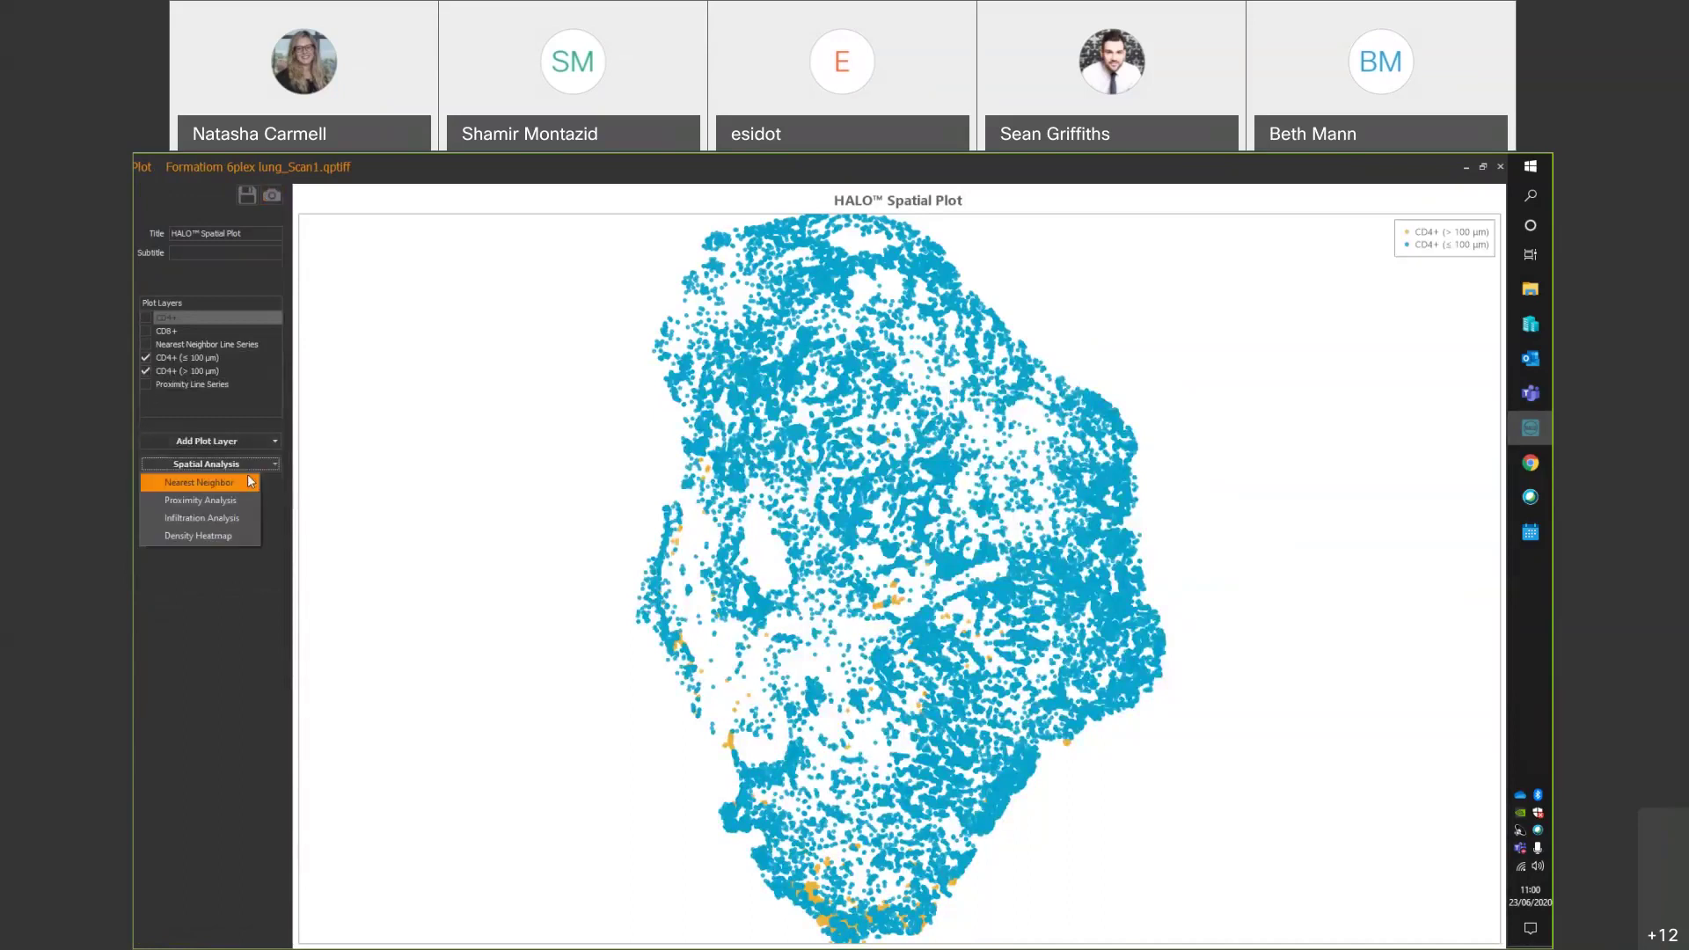
{"action": "left_click", "coordinate": [229, 520]}
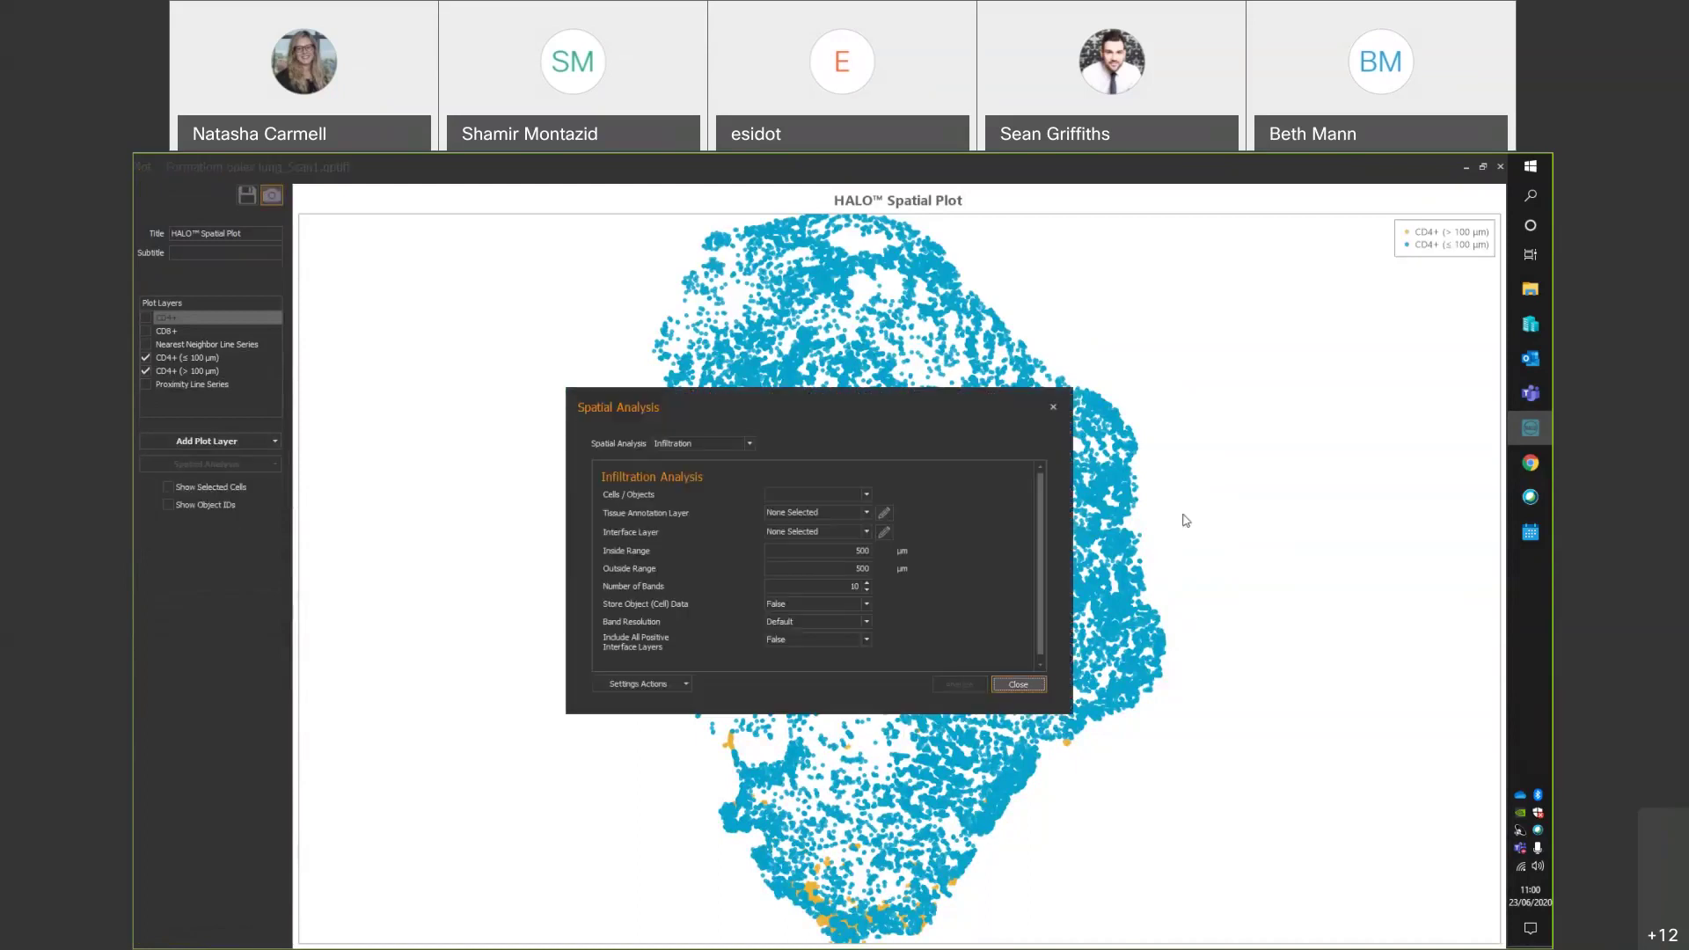
{"action": "left_click", "coordinate": [145, 316]}
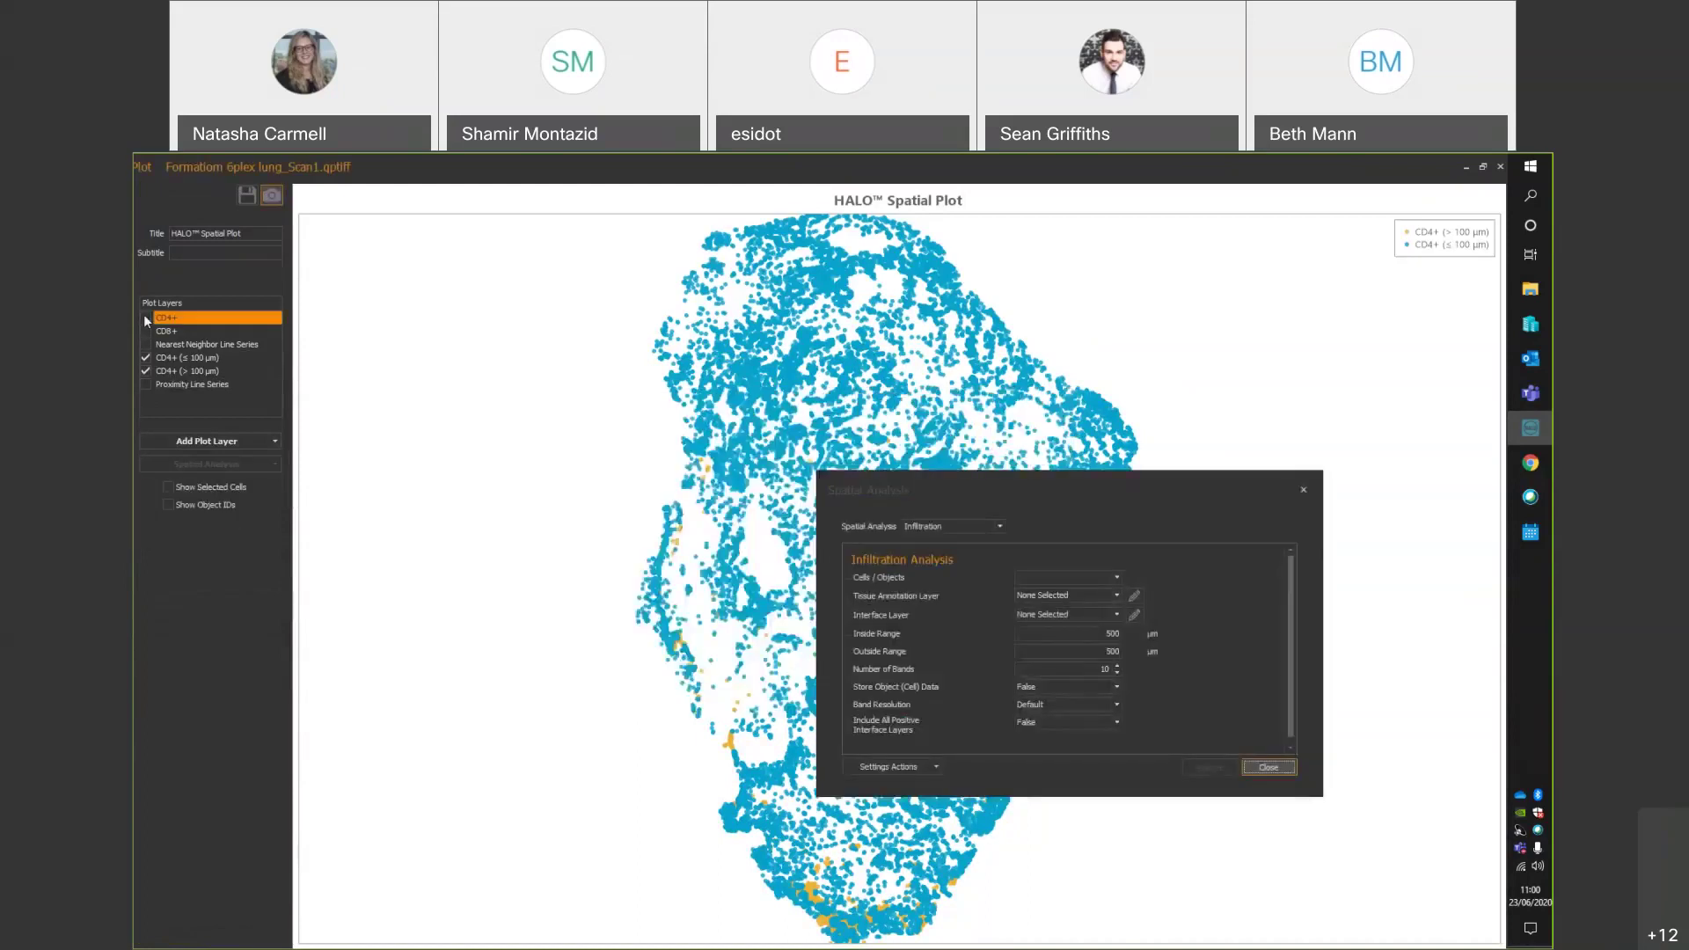
{"action": "left_click", "coordinate": [145, 331]}
{"action": "left_click", "coordinate": [146, 358]}
{"action": "left_click", "coordinate": [146, 369]}
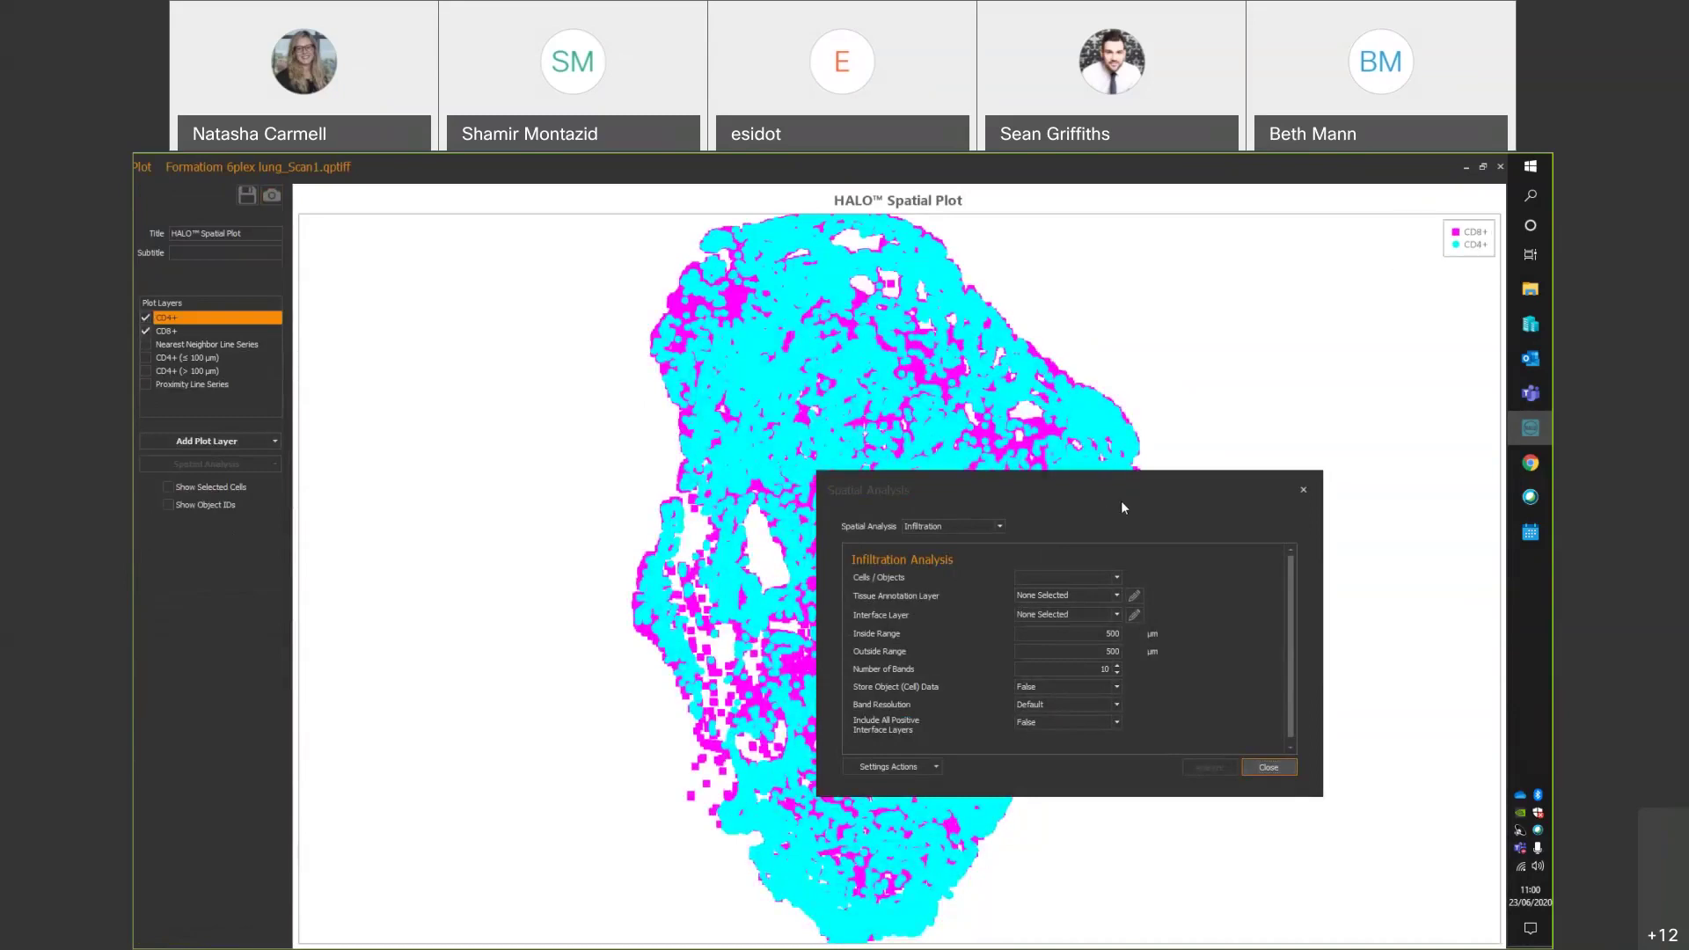
Close the infiltration analysis settings without running the analysis and open the lung scan's annotations.
{"action": "left_click", "coordinate": [637, 453]}
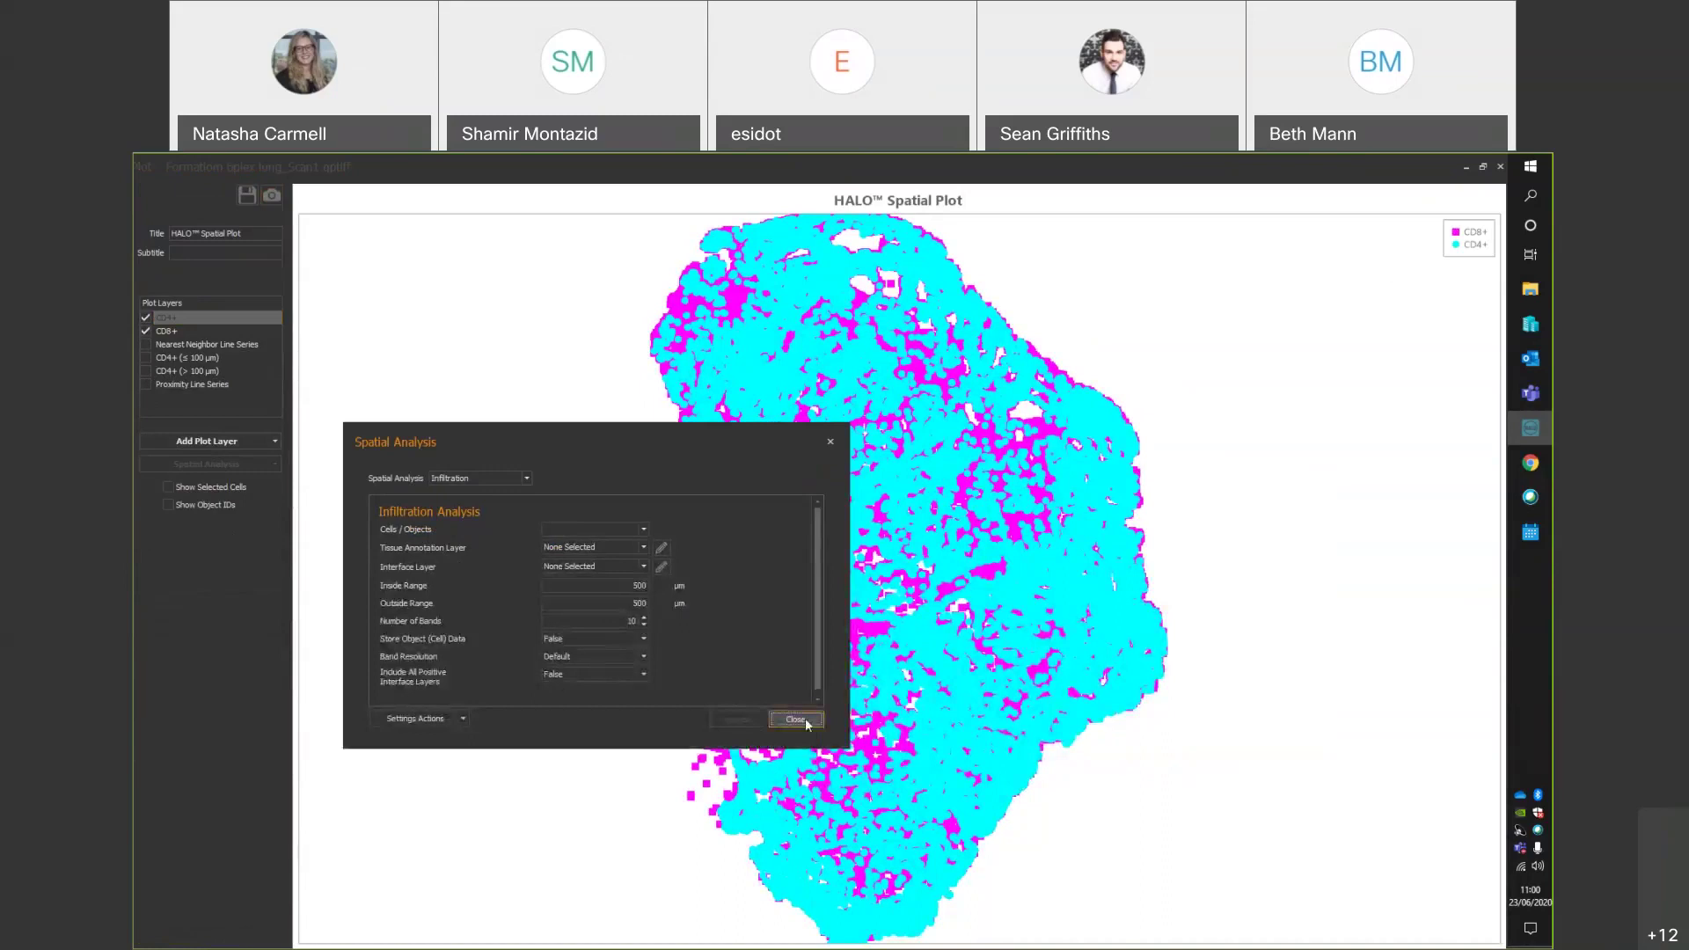
{"action": "left_click", "coordinate": [796, 720]}
{"action": "left_click", "coordinate": [1466, 167]}
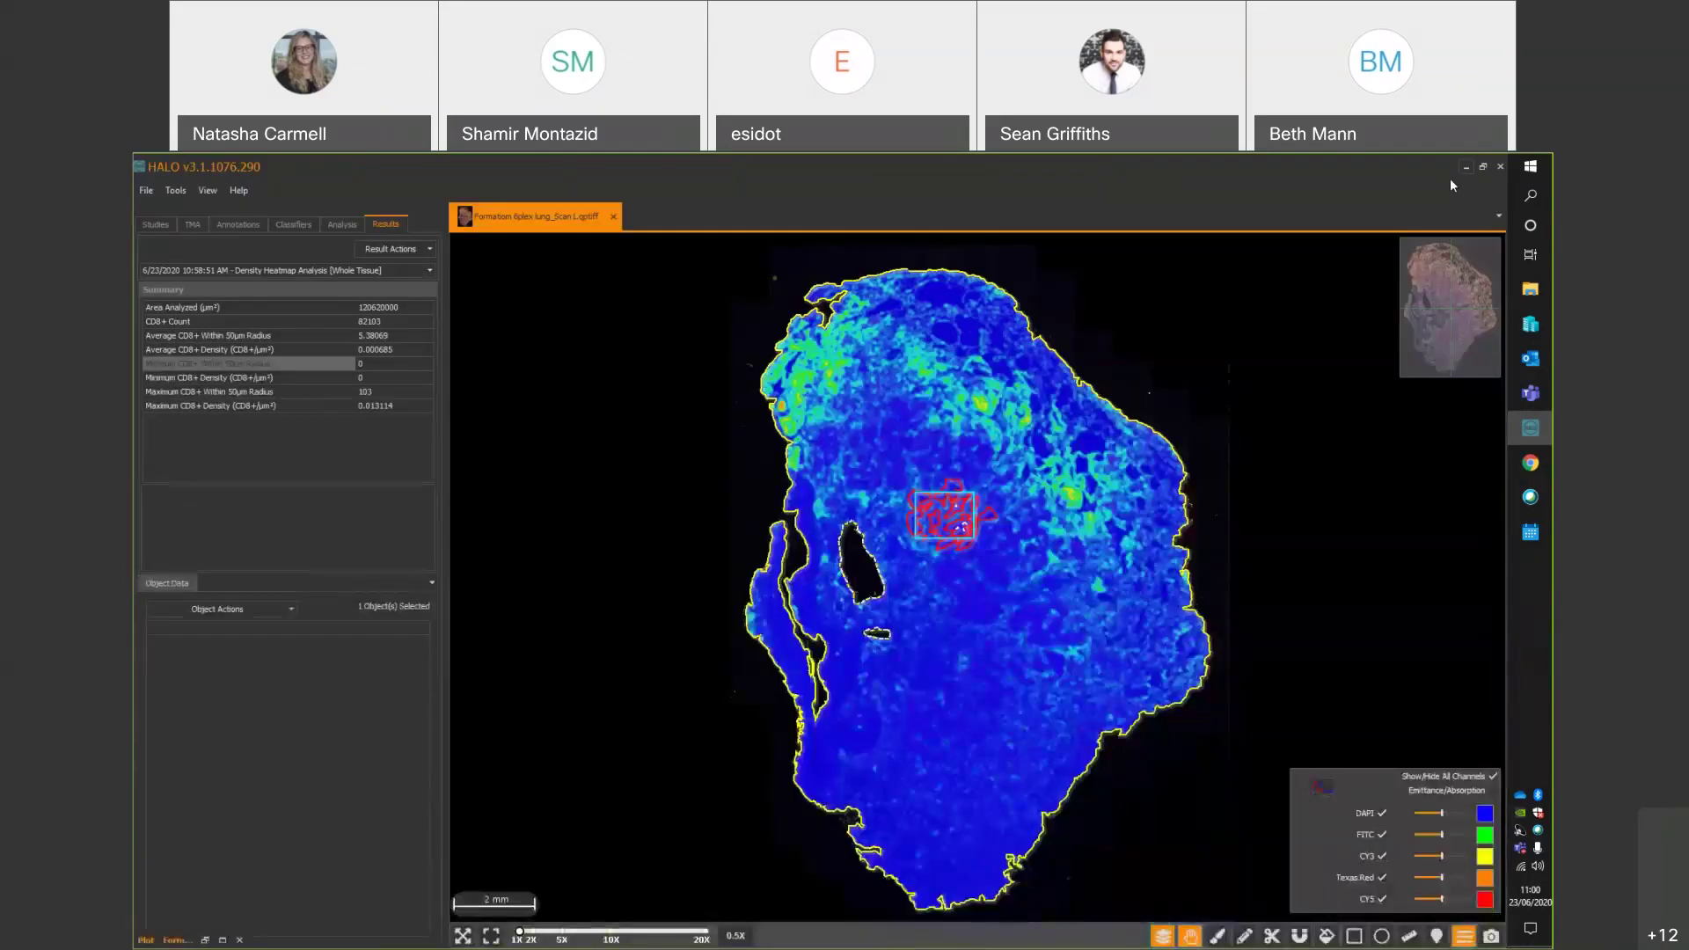
{"action": "left_click", "coordinate": [238, 224]}
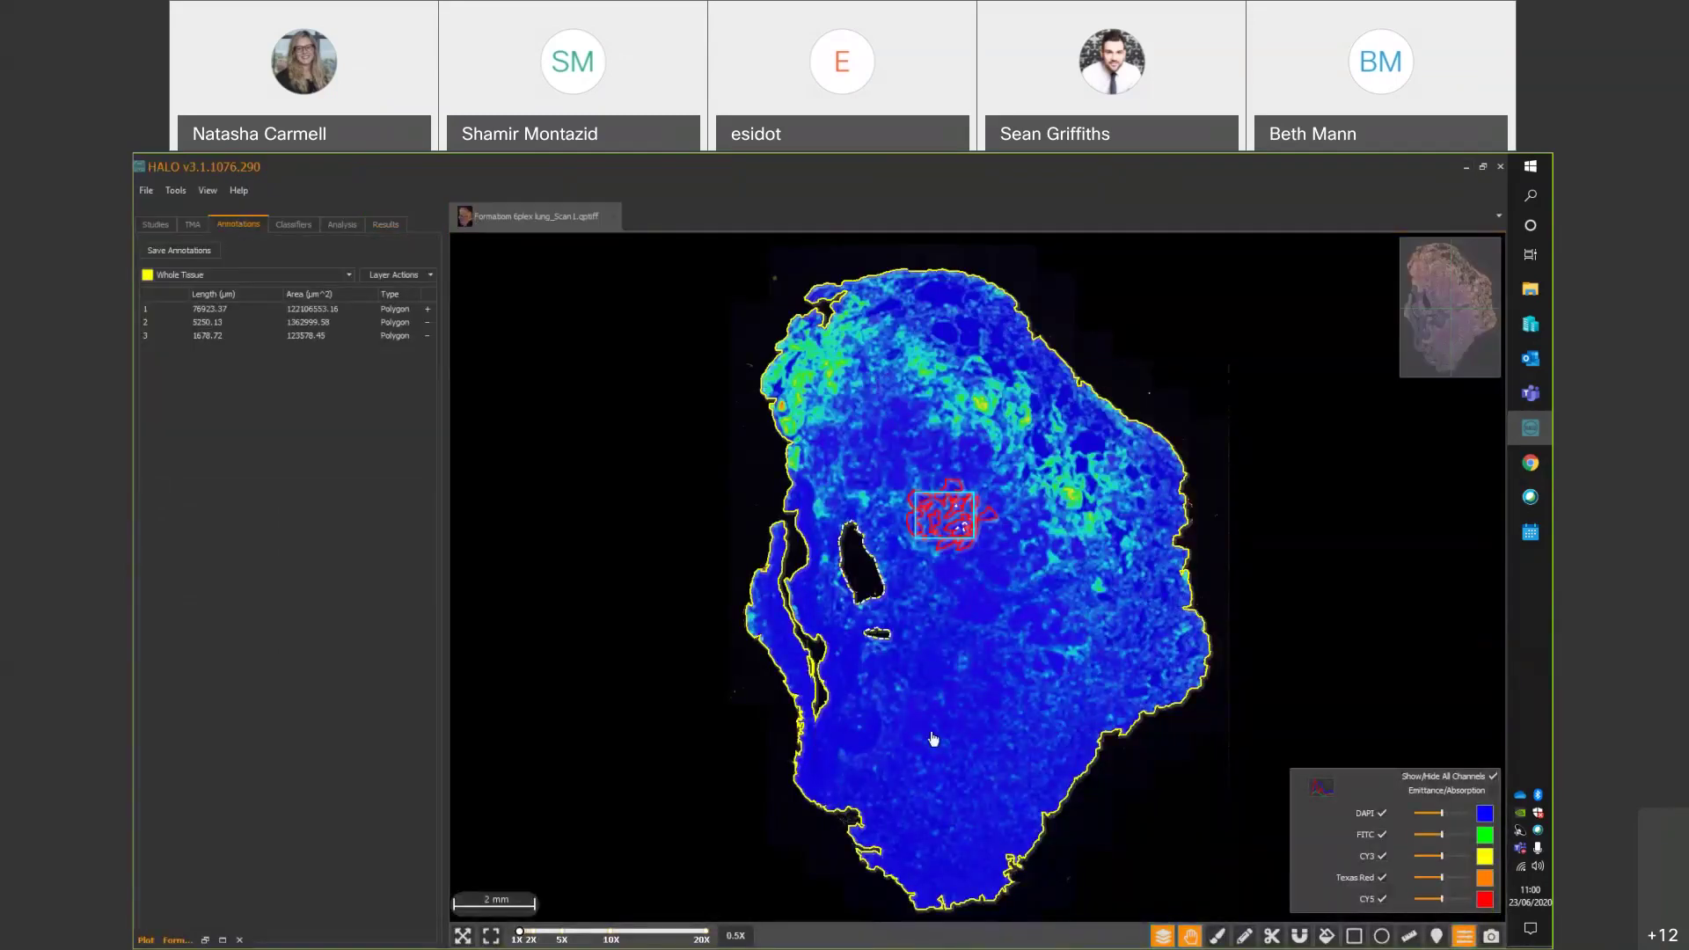
Hide the density heatmap markup on the lung scan and zoom in on the tumour annotations around the rectangular analysis region.
{"action": "left_click", "coordinate": [1165, 936]}
{"action": "left_click", "coordinate": [1165, 937]}
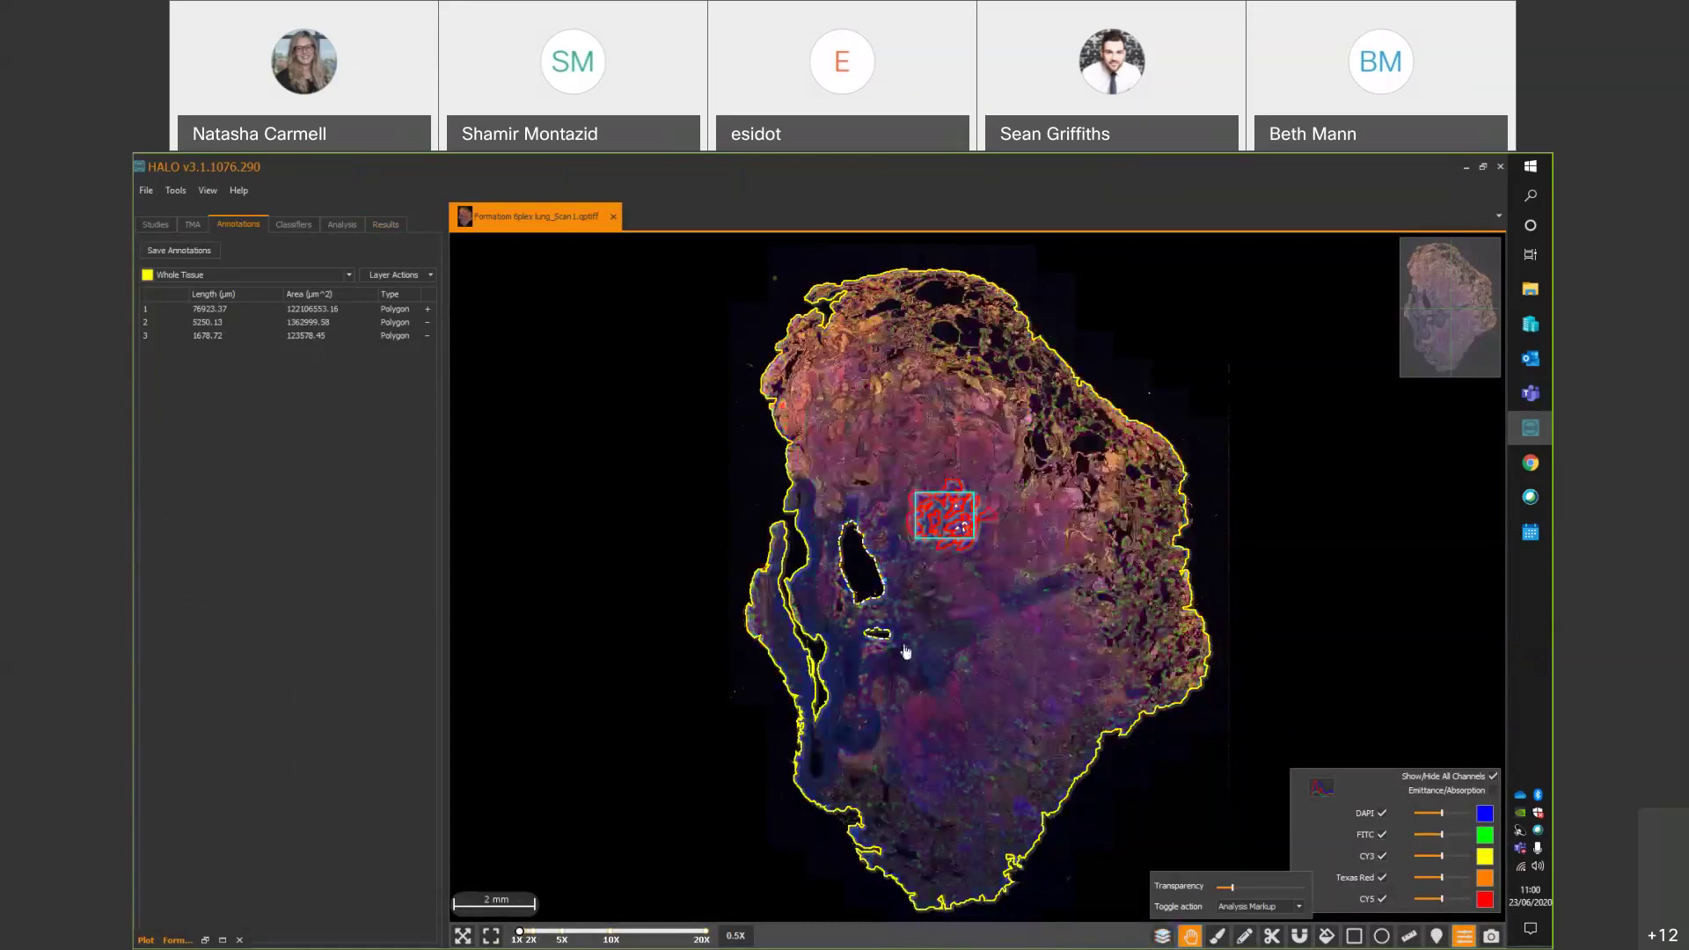
{"action": "scroll", "coordinate": [957, 557], "scroll_direction": "up", "scroll_amount": 5}
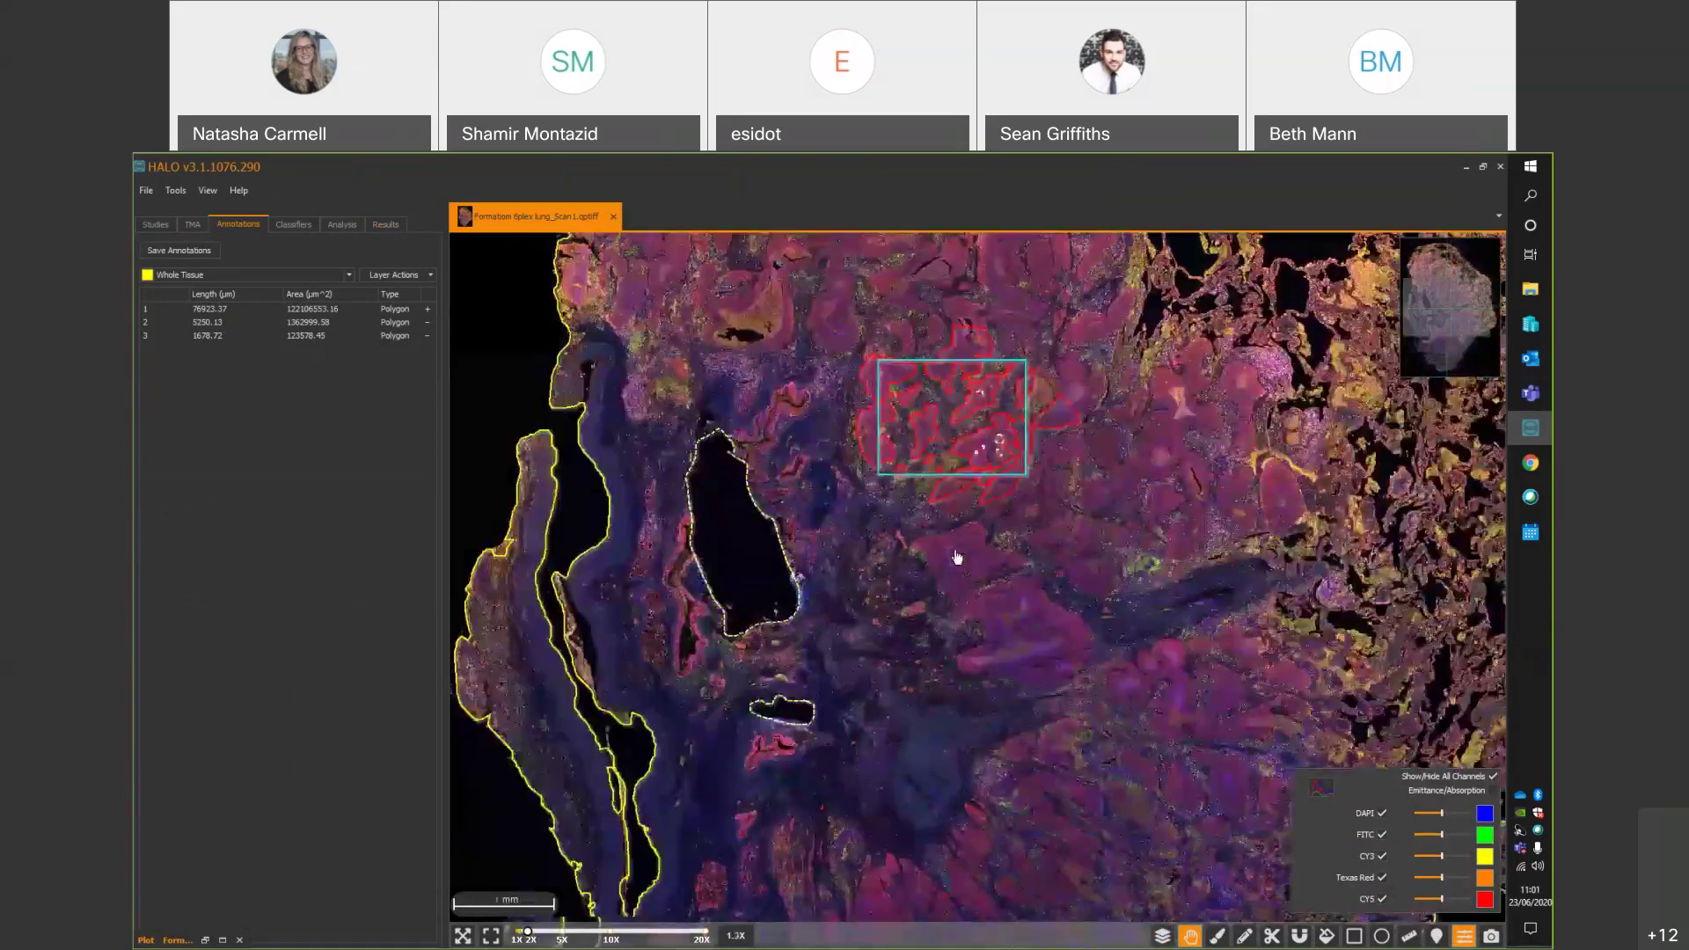
{"action": "scroll", "coordinate": [350, 275], "scroll_direction": "down", "scroll_amount": 1}
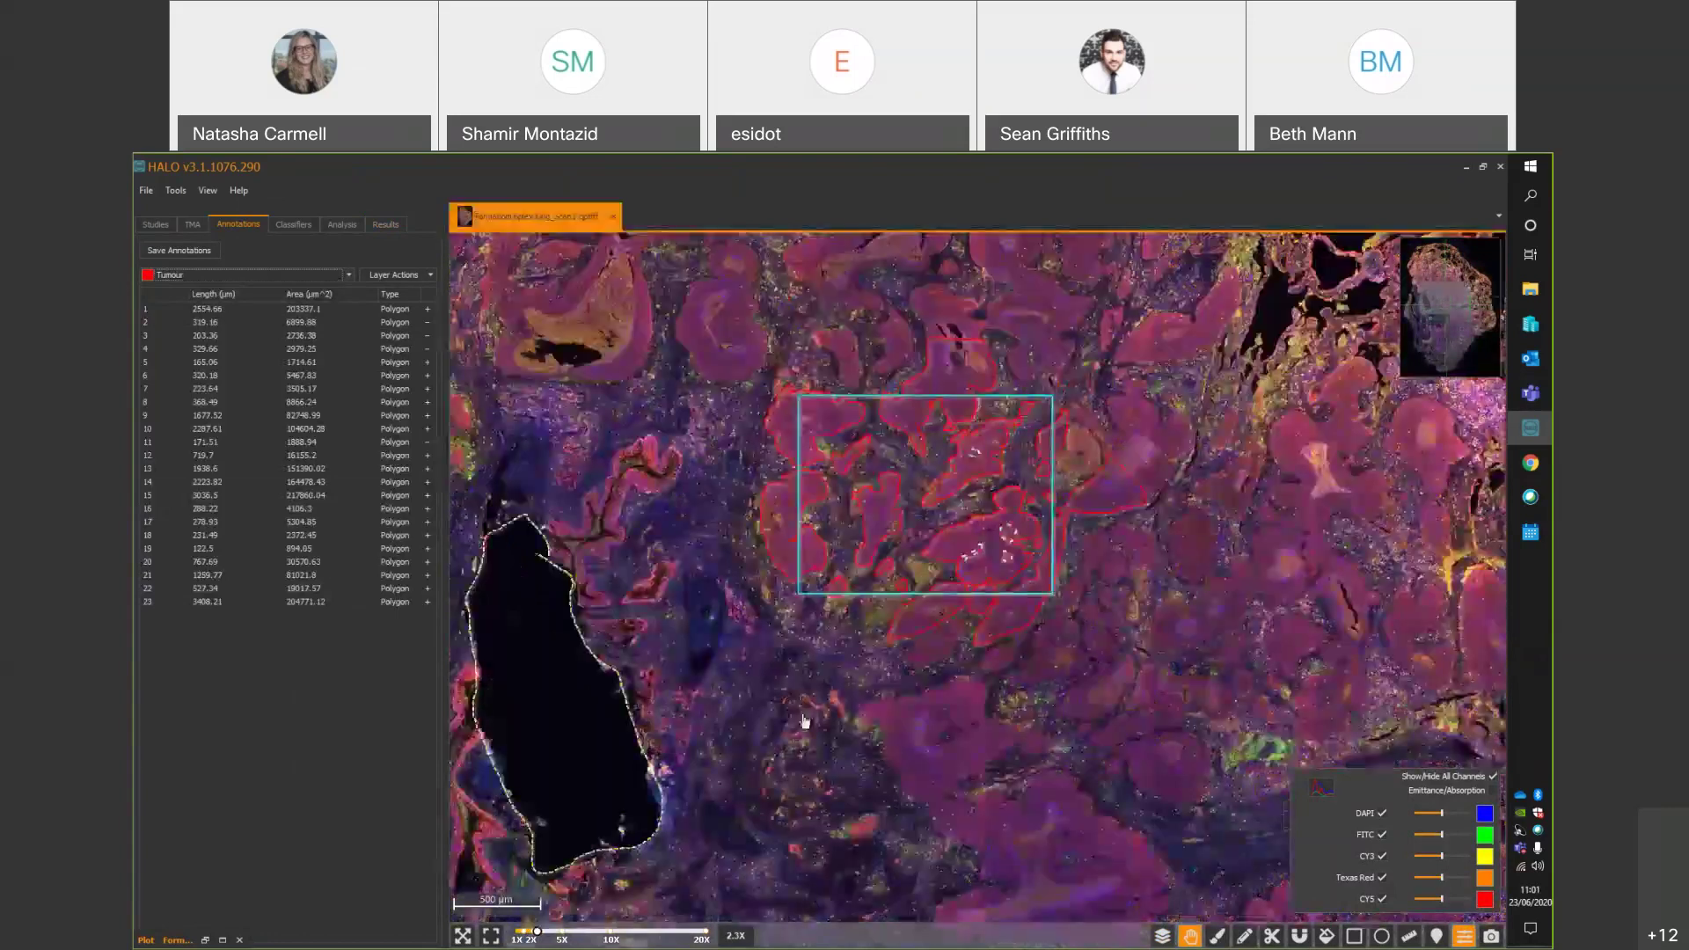
{"action": "left_click_drag", "start_coordinate": [850, 302], "coordinate": [822, 464]}
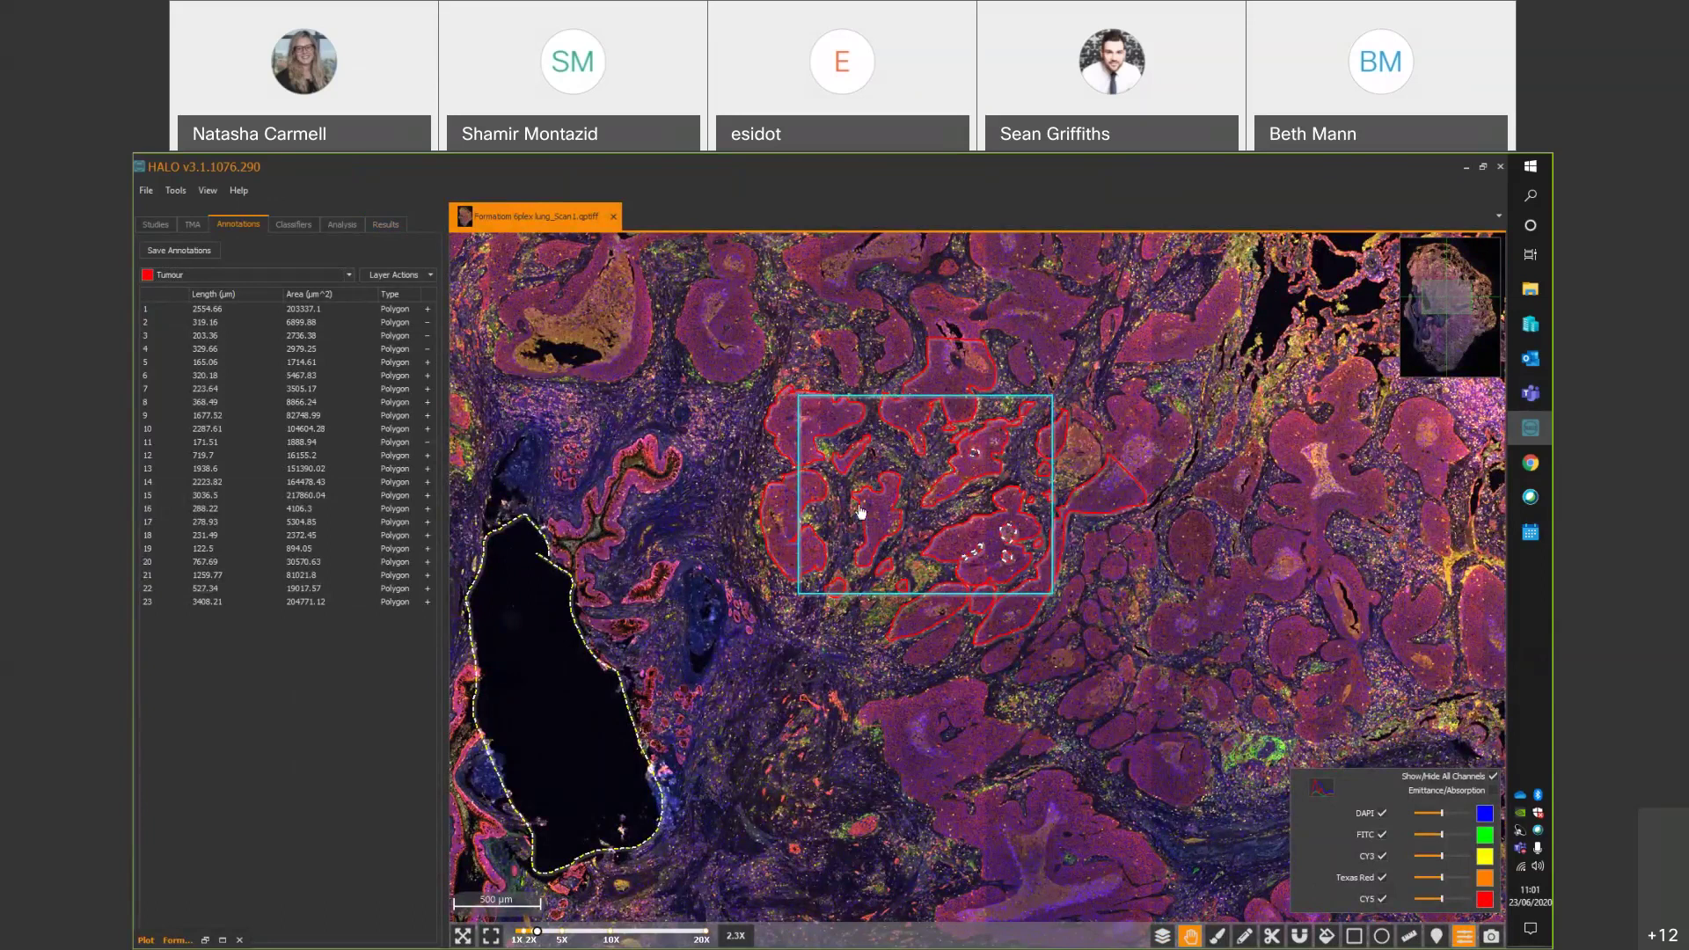
{"action": "scroll", "coordinate": [843, 533], "scroll_direction": "up", "scroll_amount": 1}
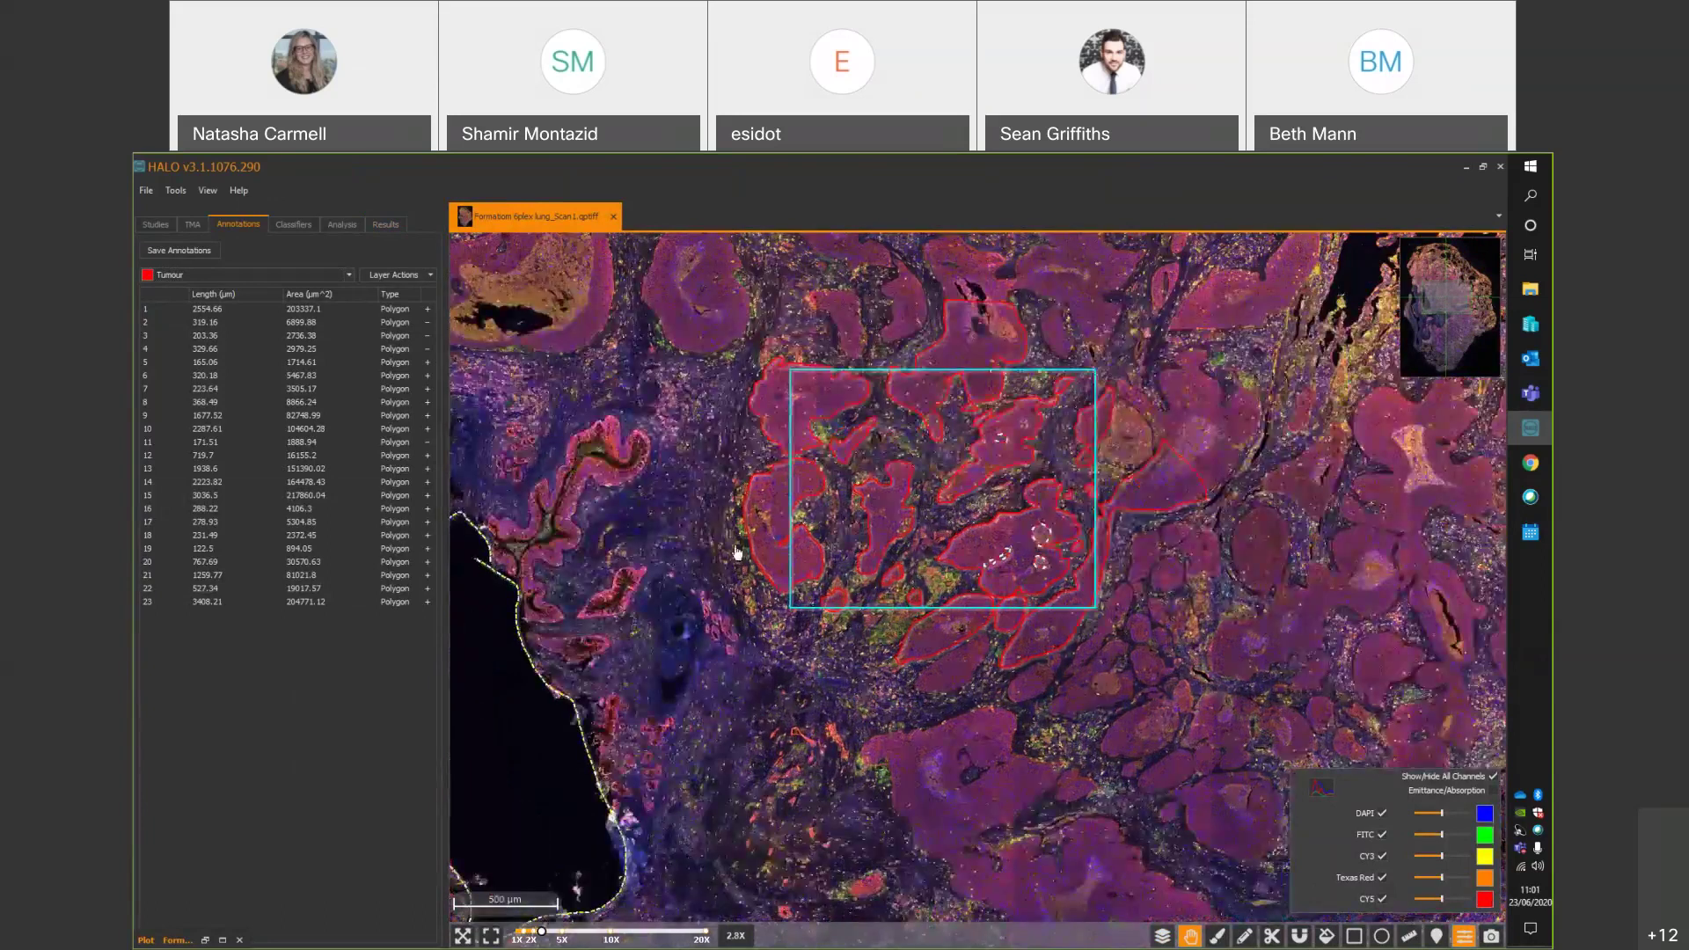
View the Analysis ROI annotation layer, and select a small tumour polygon at the region's lower edge.
{"action": "left_click", "coordinate": [321, 276]}
{"action": "left_click", "coordinate": [293, 304]}
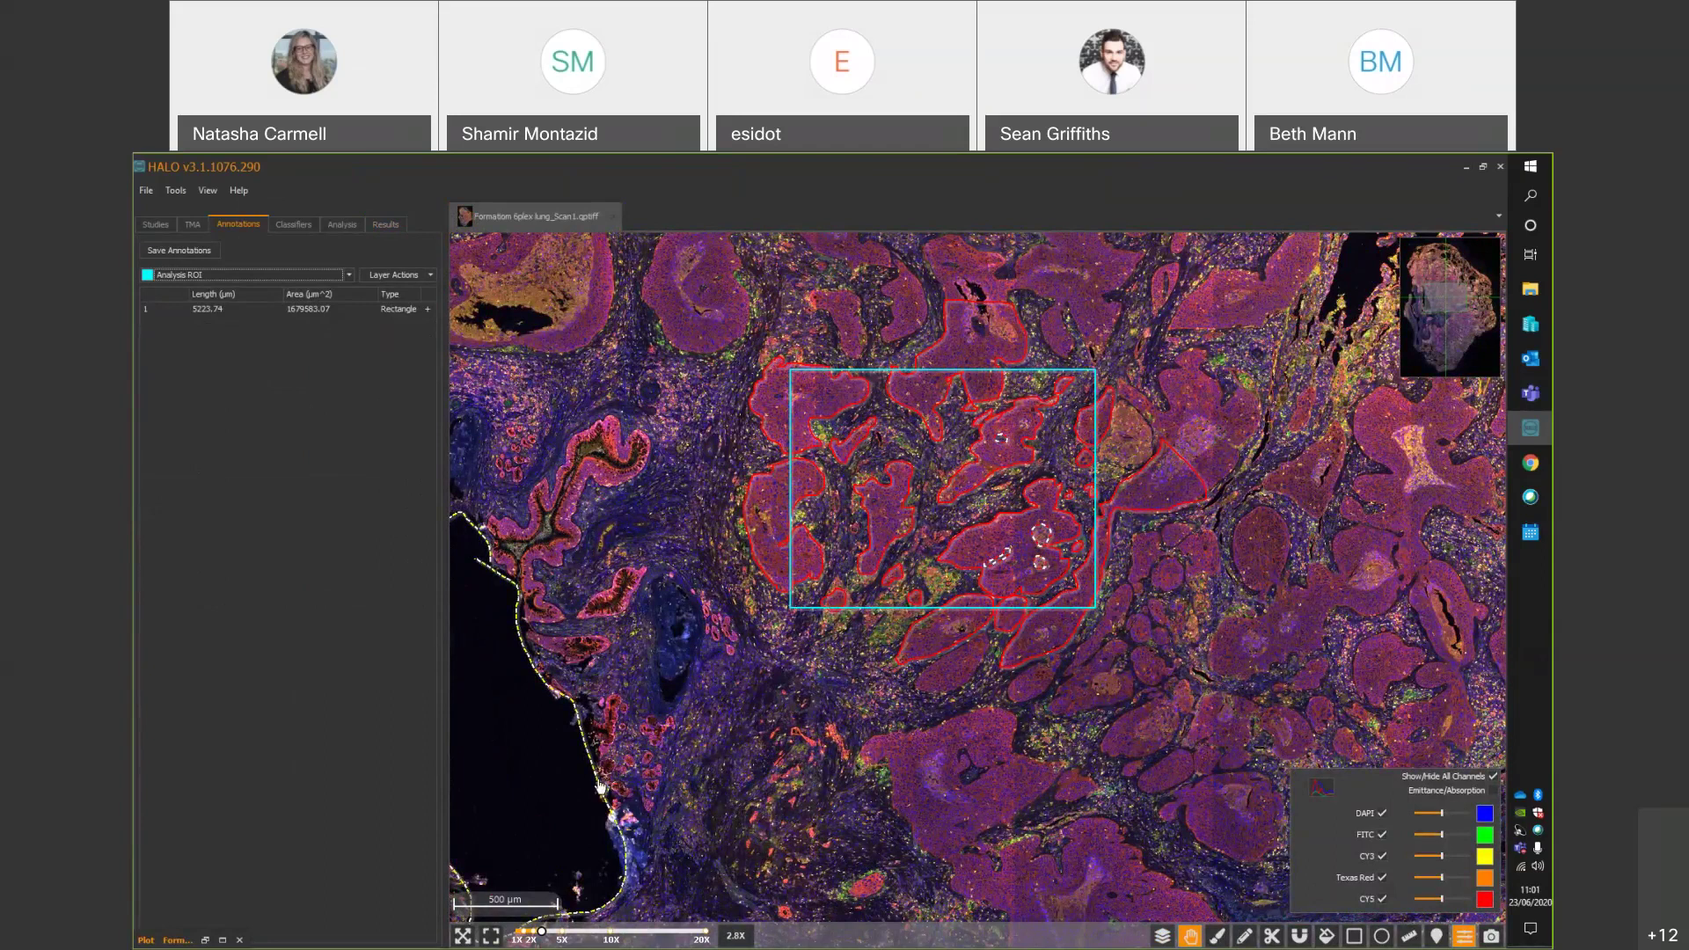
{"action": "left_click", "coordinate": [841, 604]}
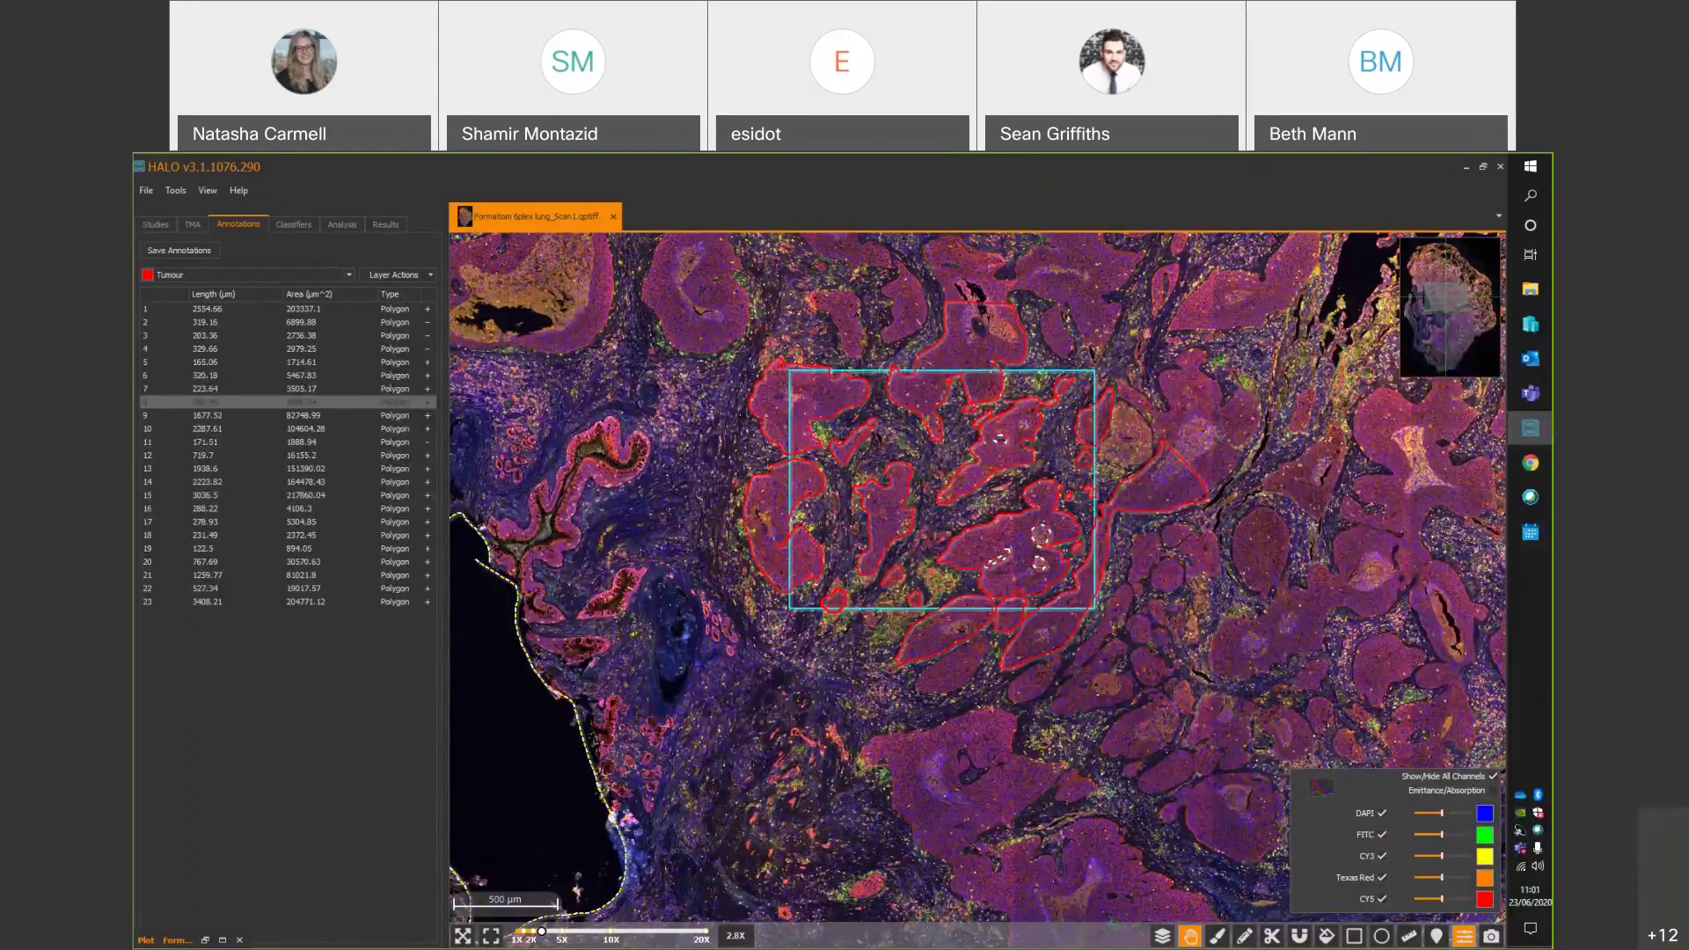
Check the tissue annotation layer choices in the spatial plot's infiltration analysis settings, and return to the lung scan without running it.
{"action": "left_click", "coordinate": [223, 939]}
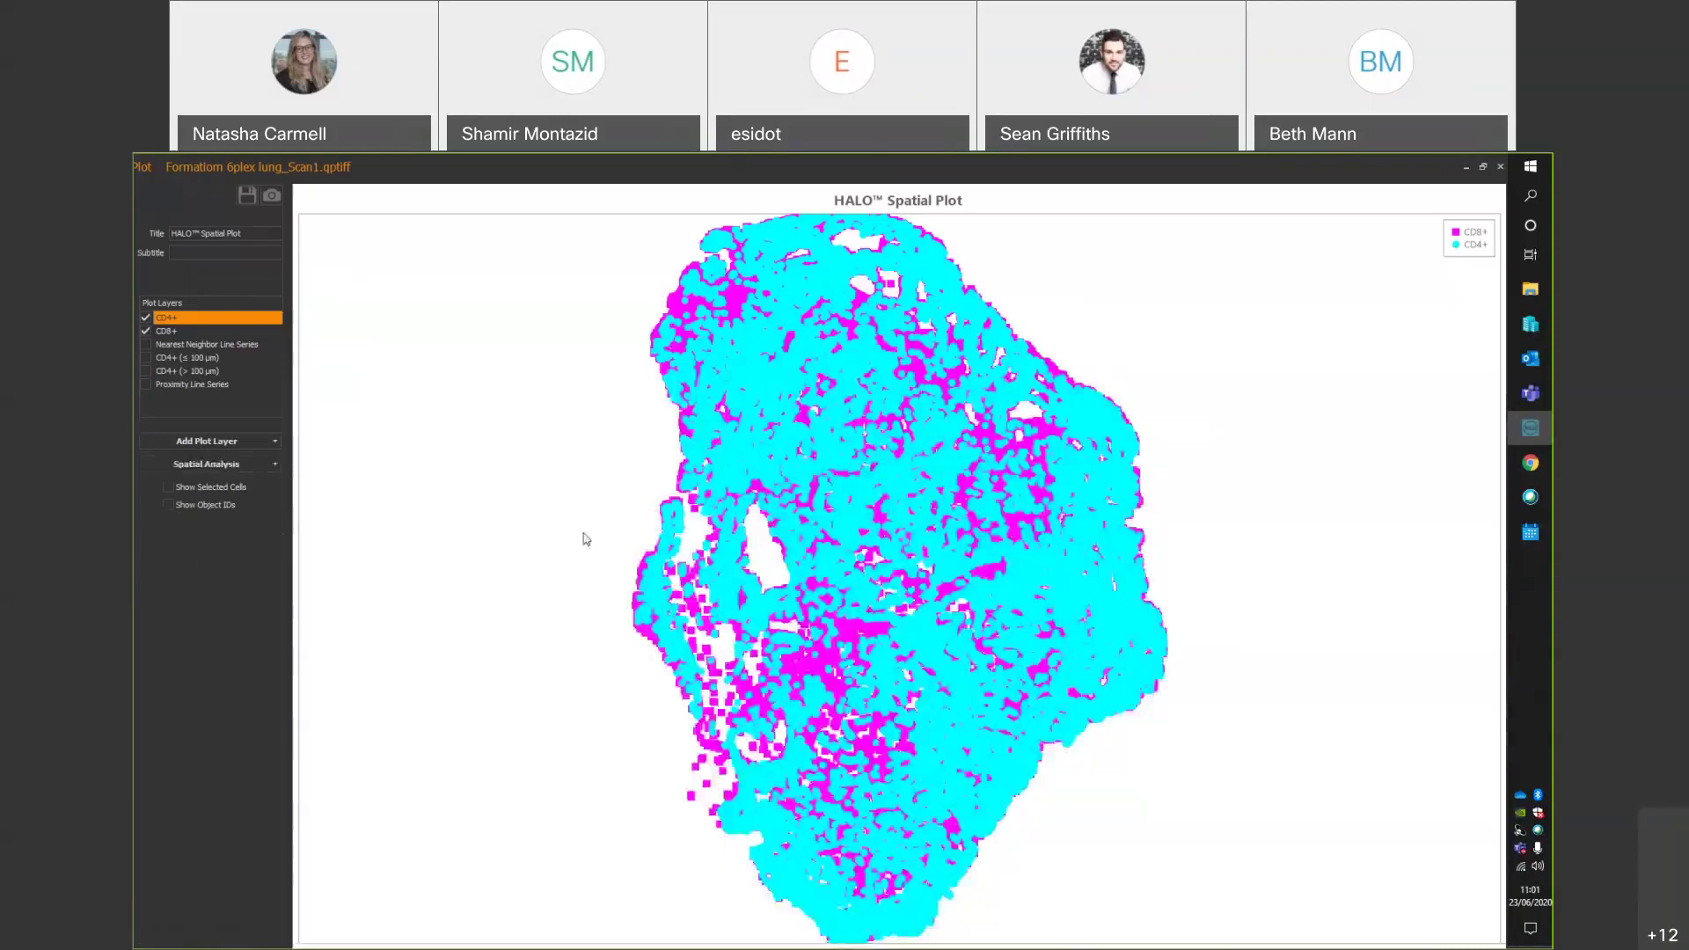
{"action": "left_click", "coordinate": [257, 466]}
{"action": "left_click", "coordinate": [201, 518]}
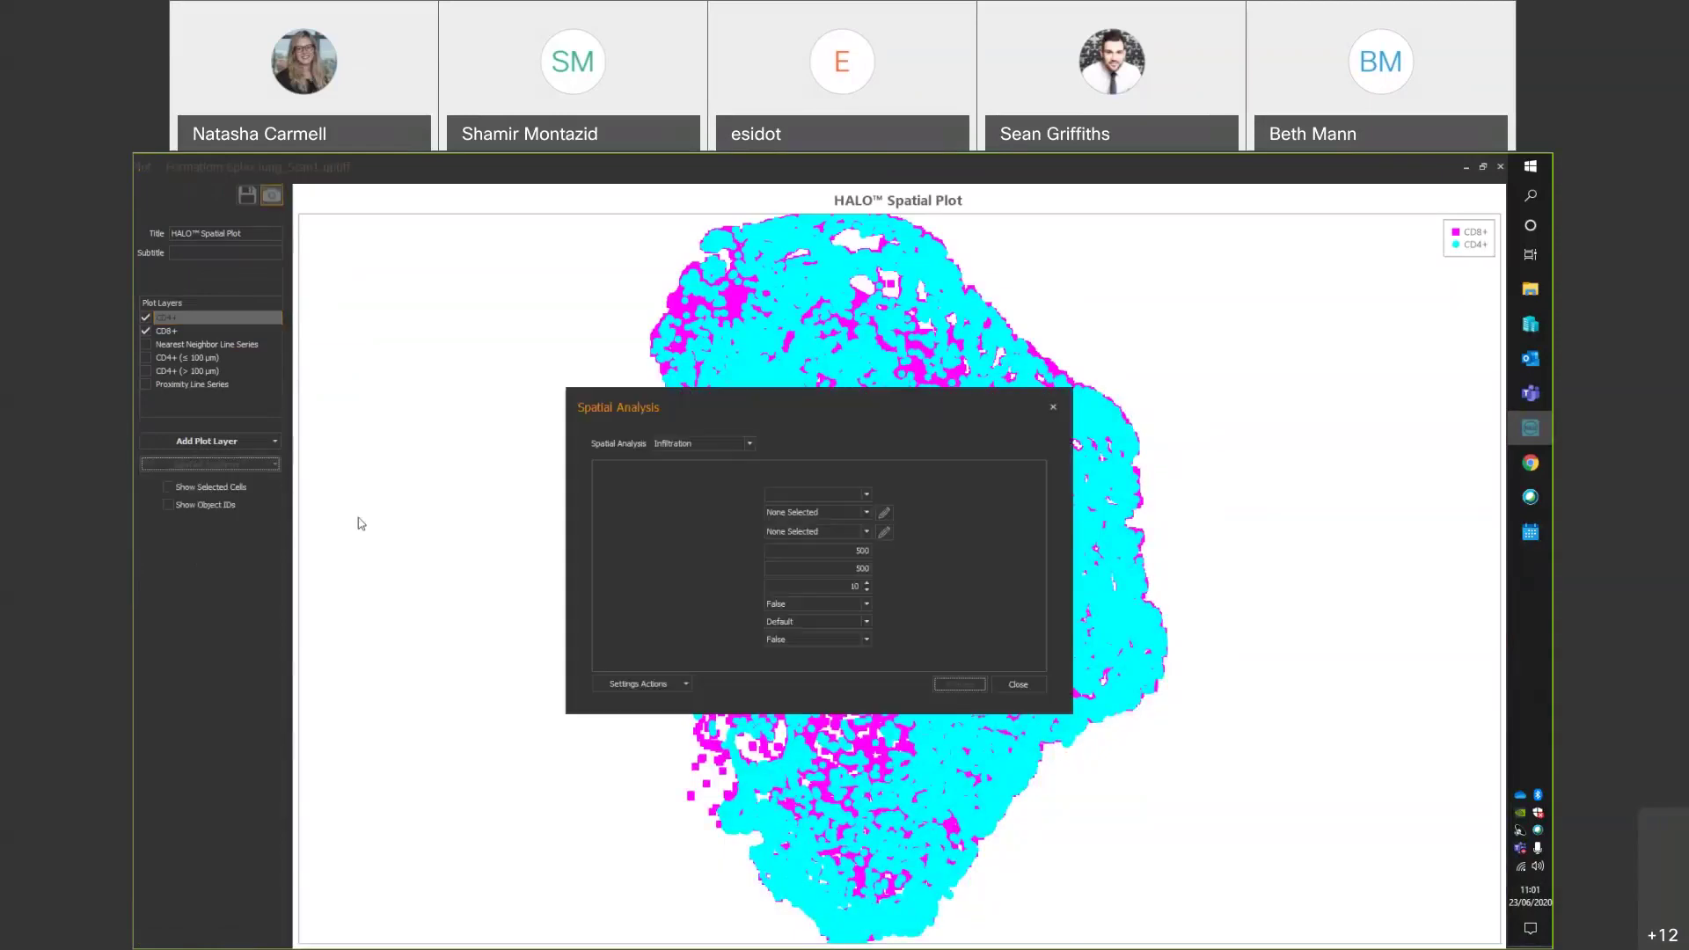
{"action": "left_click", "coordinate": [787, 517]}
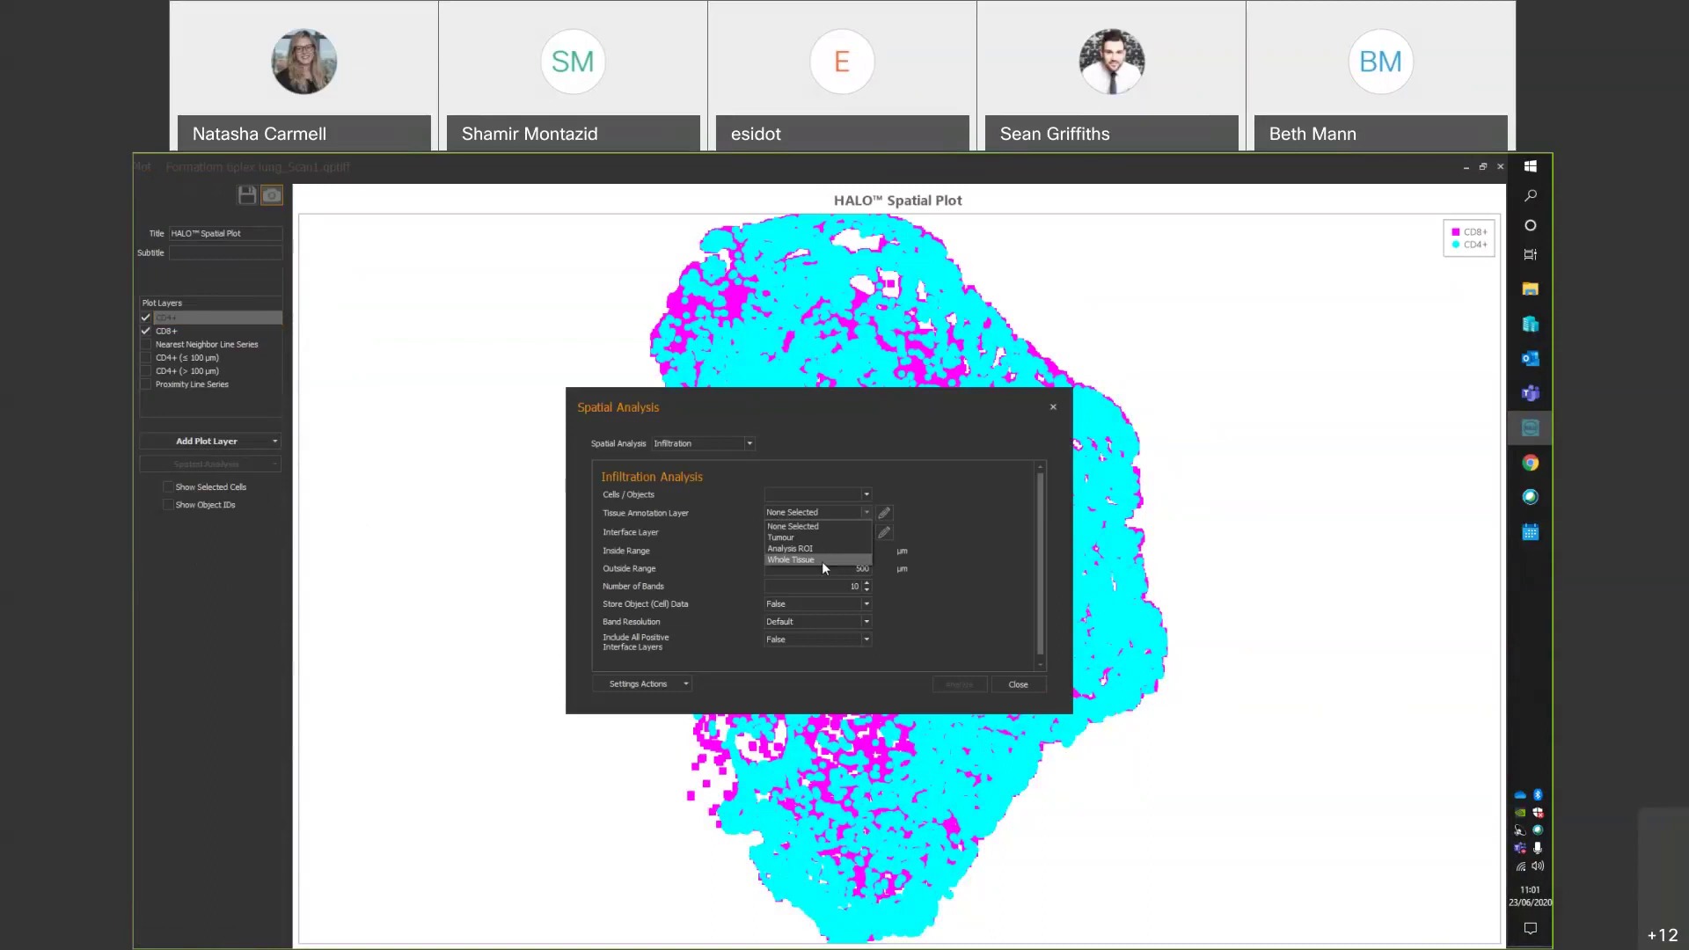
{"action": "left_click", "coordinate": [1053, 408]}
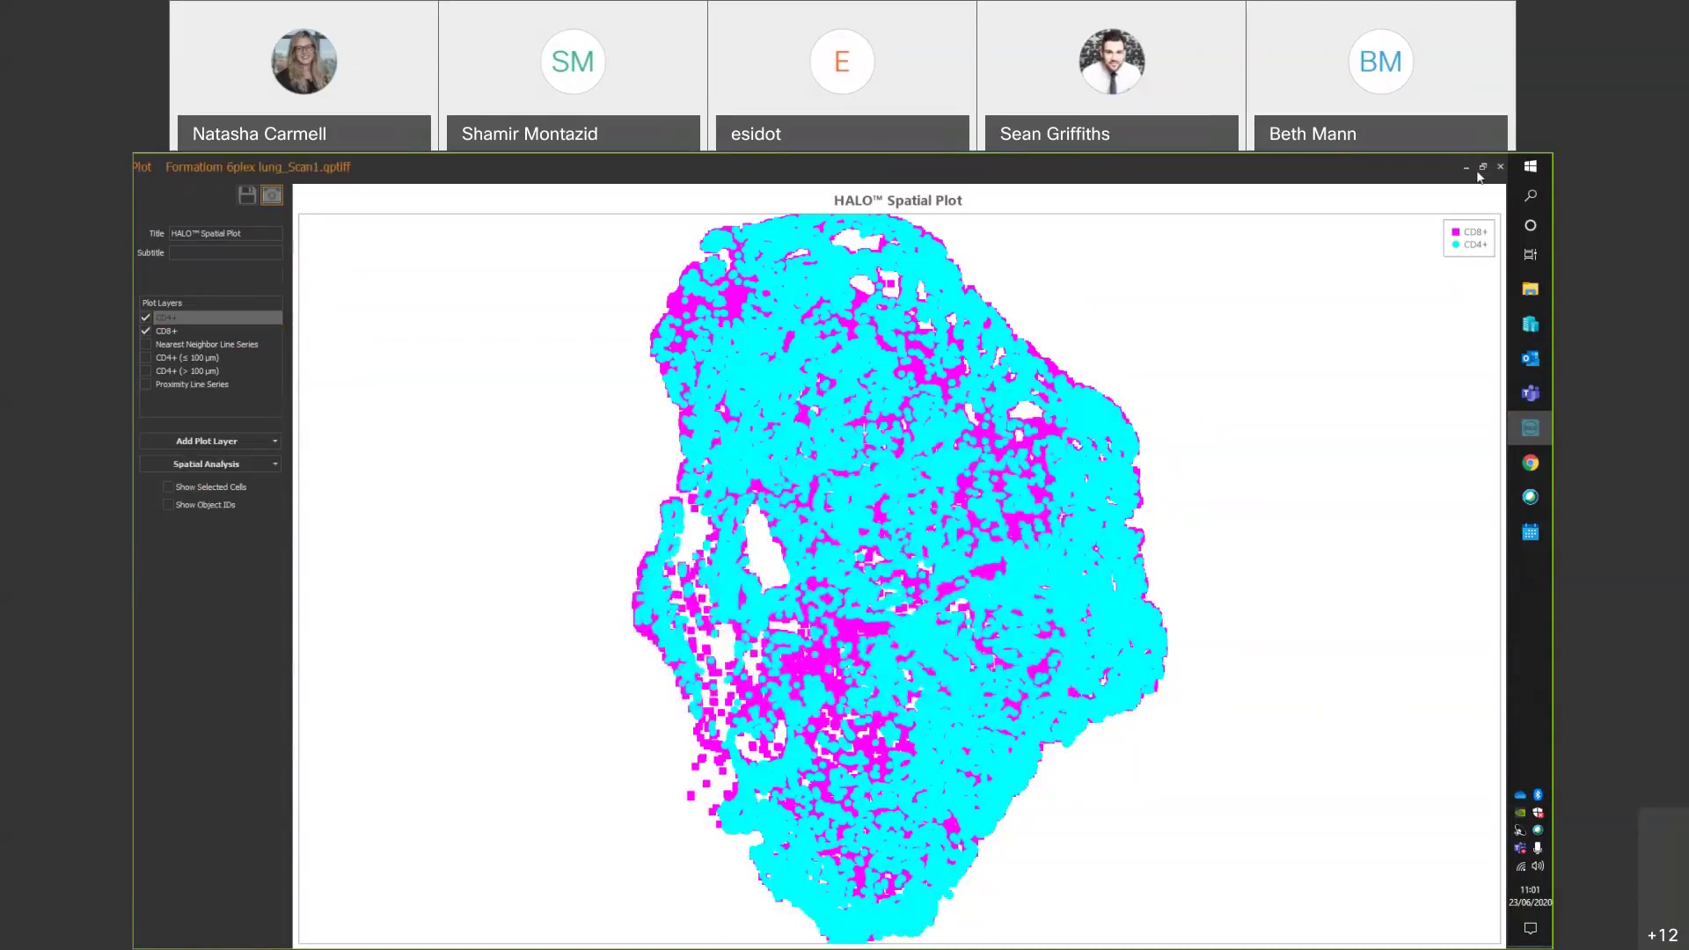
{"action": "left_click", "coordinate": [1466, 167]}
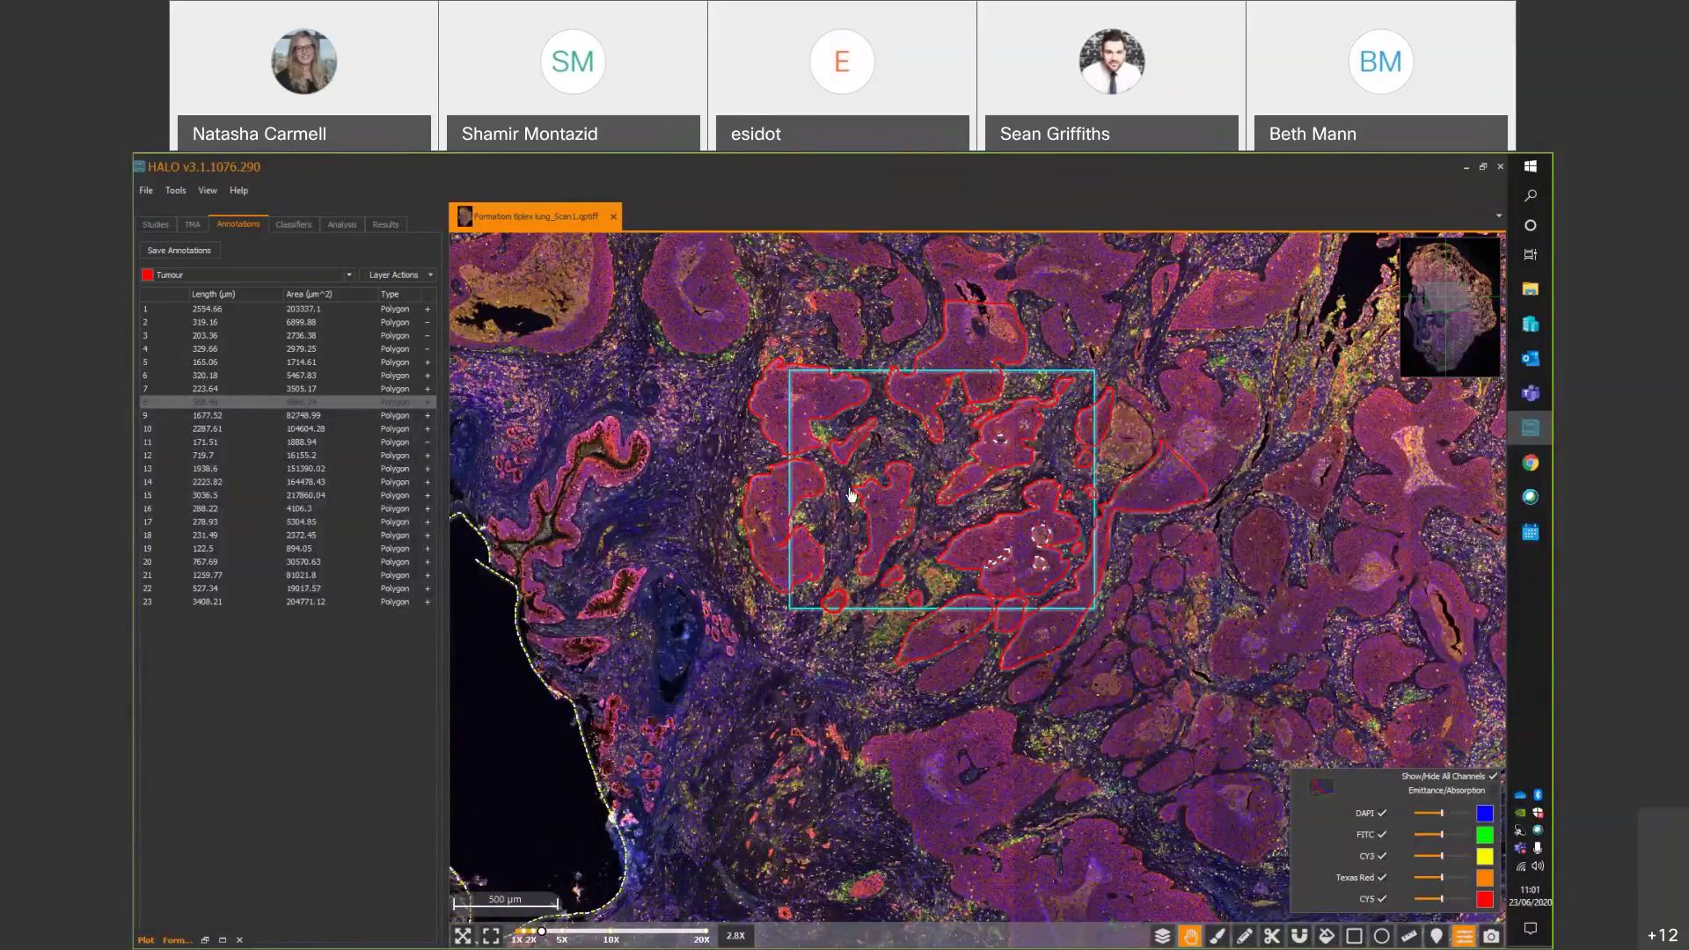
Review the classifier's advanced options for masking classes to annotations, and close them without changes.
{"action": "left_click", "coordinate": [291, 225]}
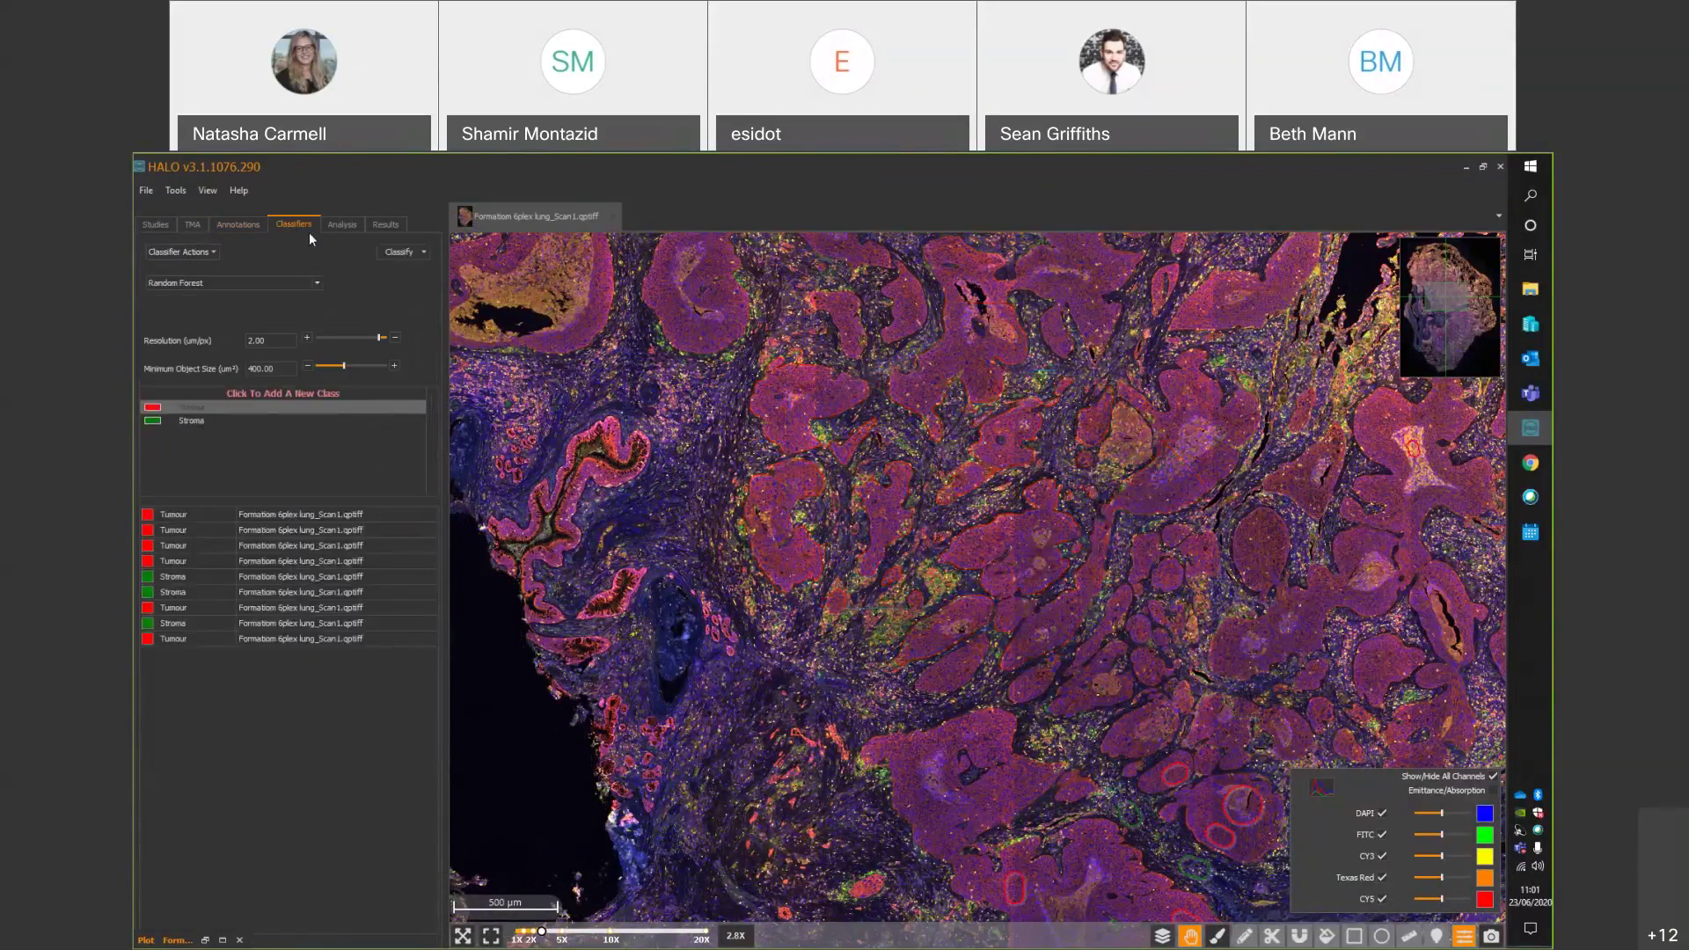
{"action": "left_click", "coordinate": [211, 252]}
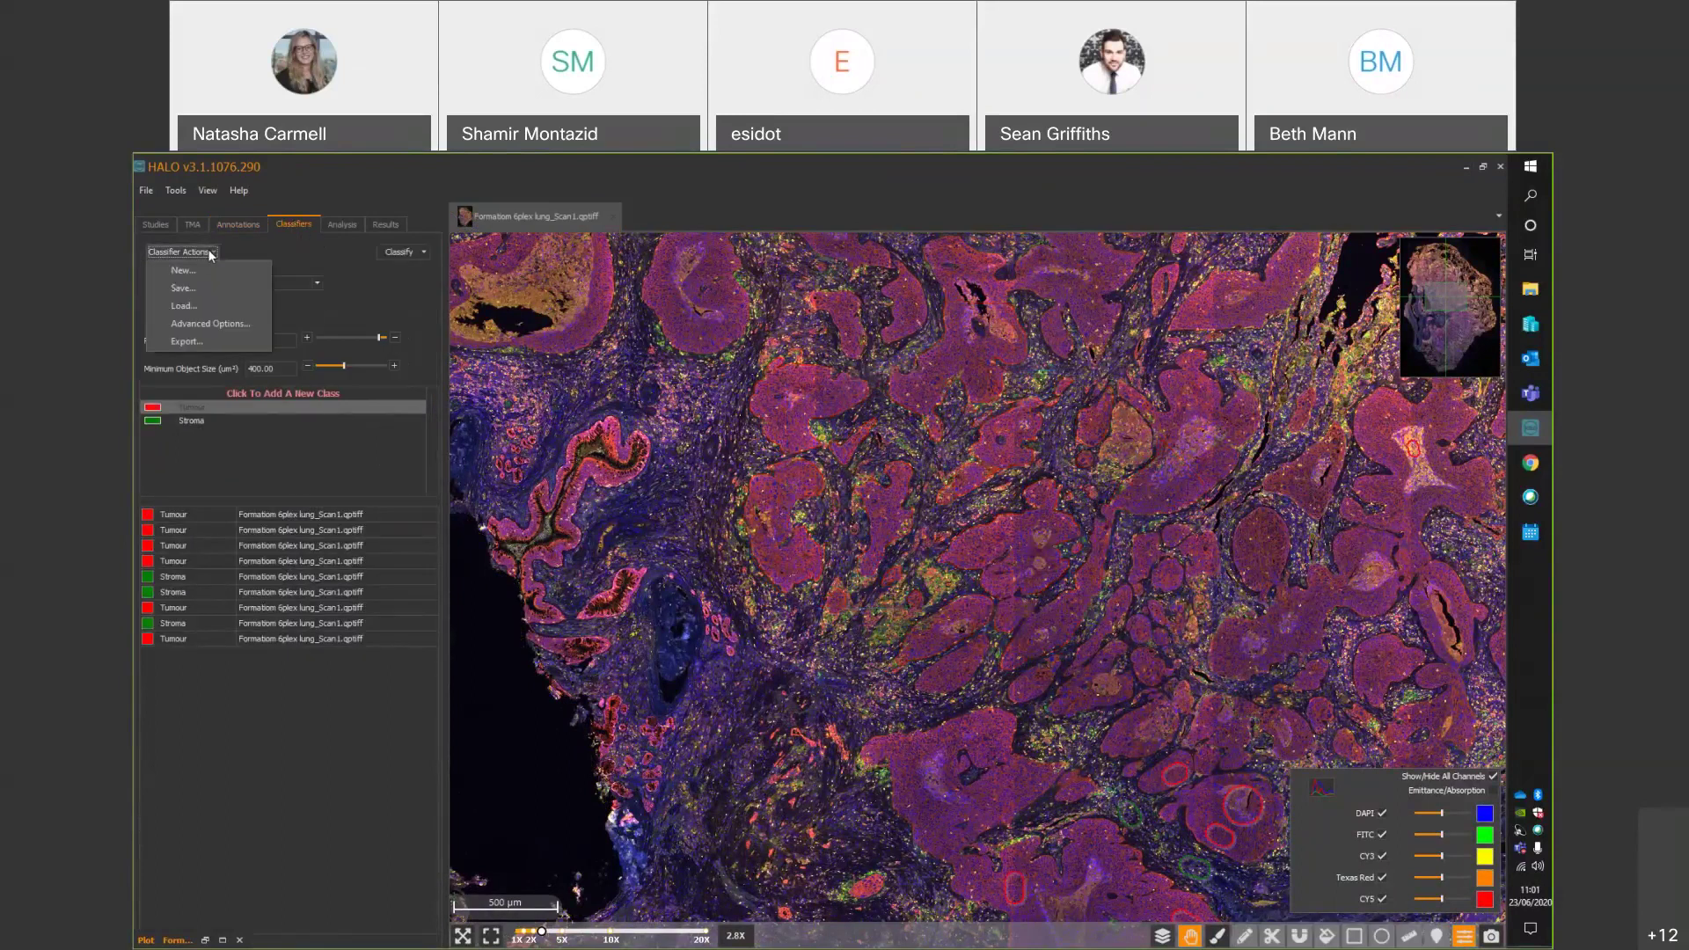
{"action": "left_click", "coordinate": [228, 323]}
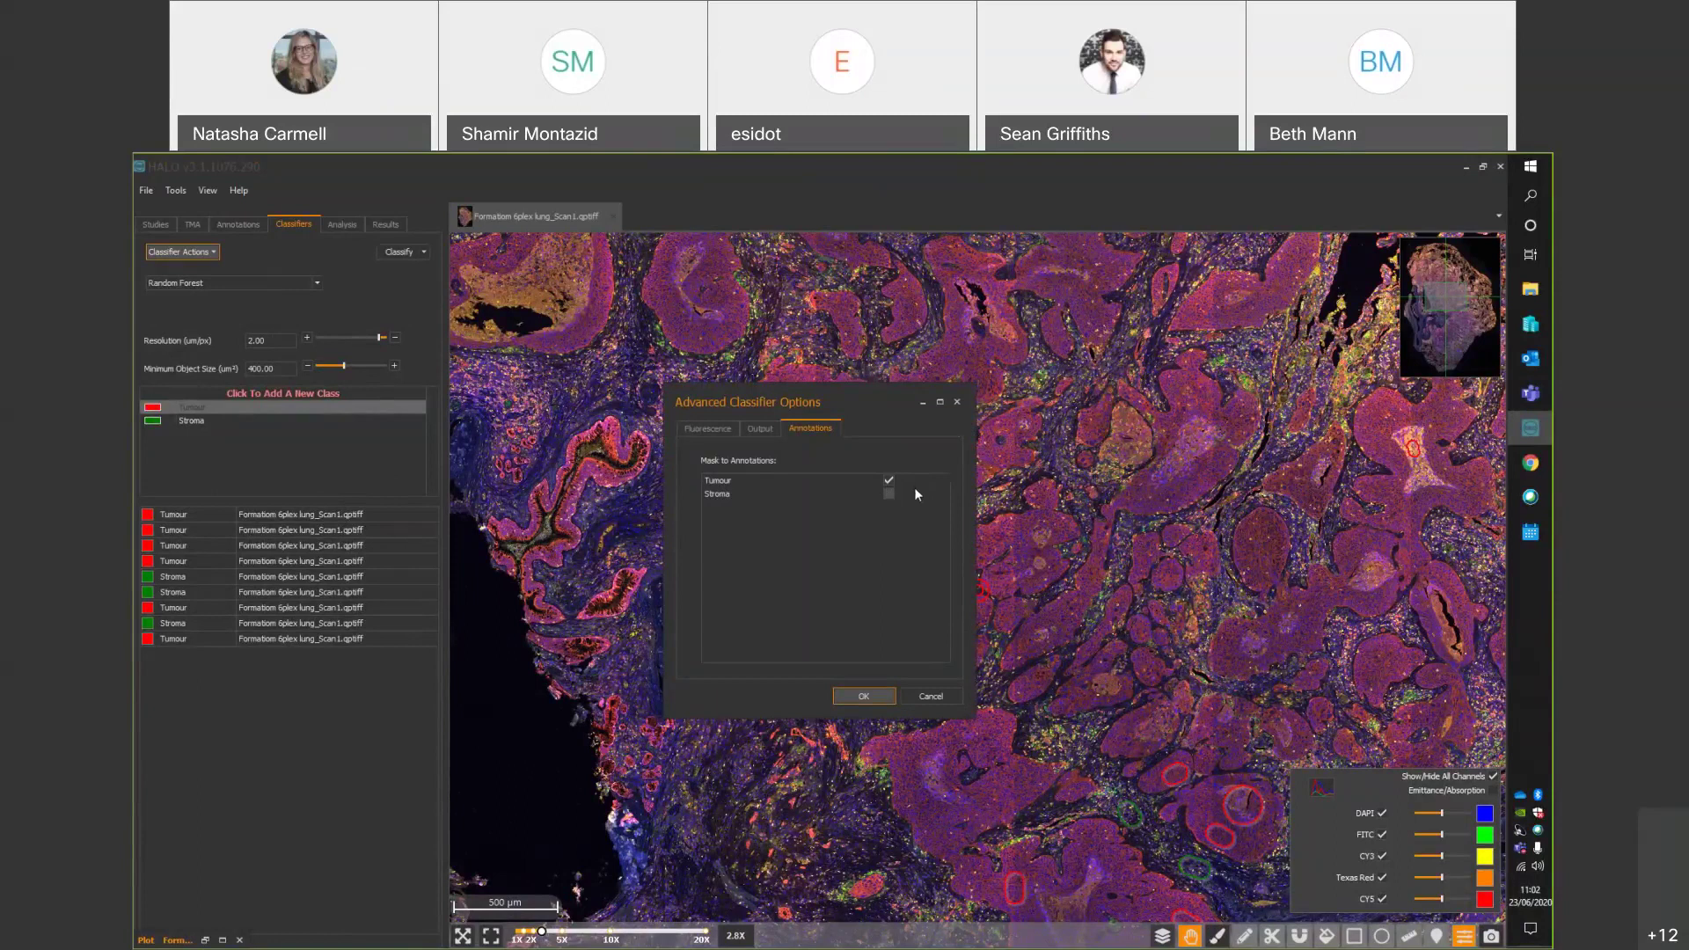
{"action": "left_click", "coordinate": [957, 402]}
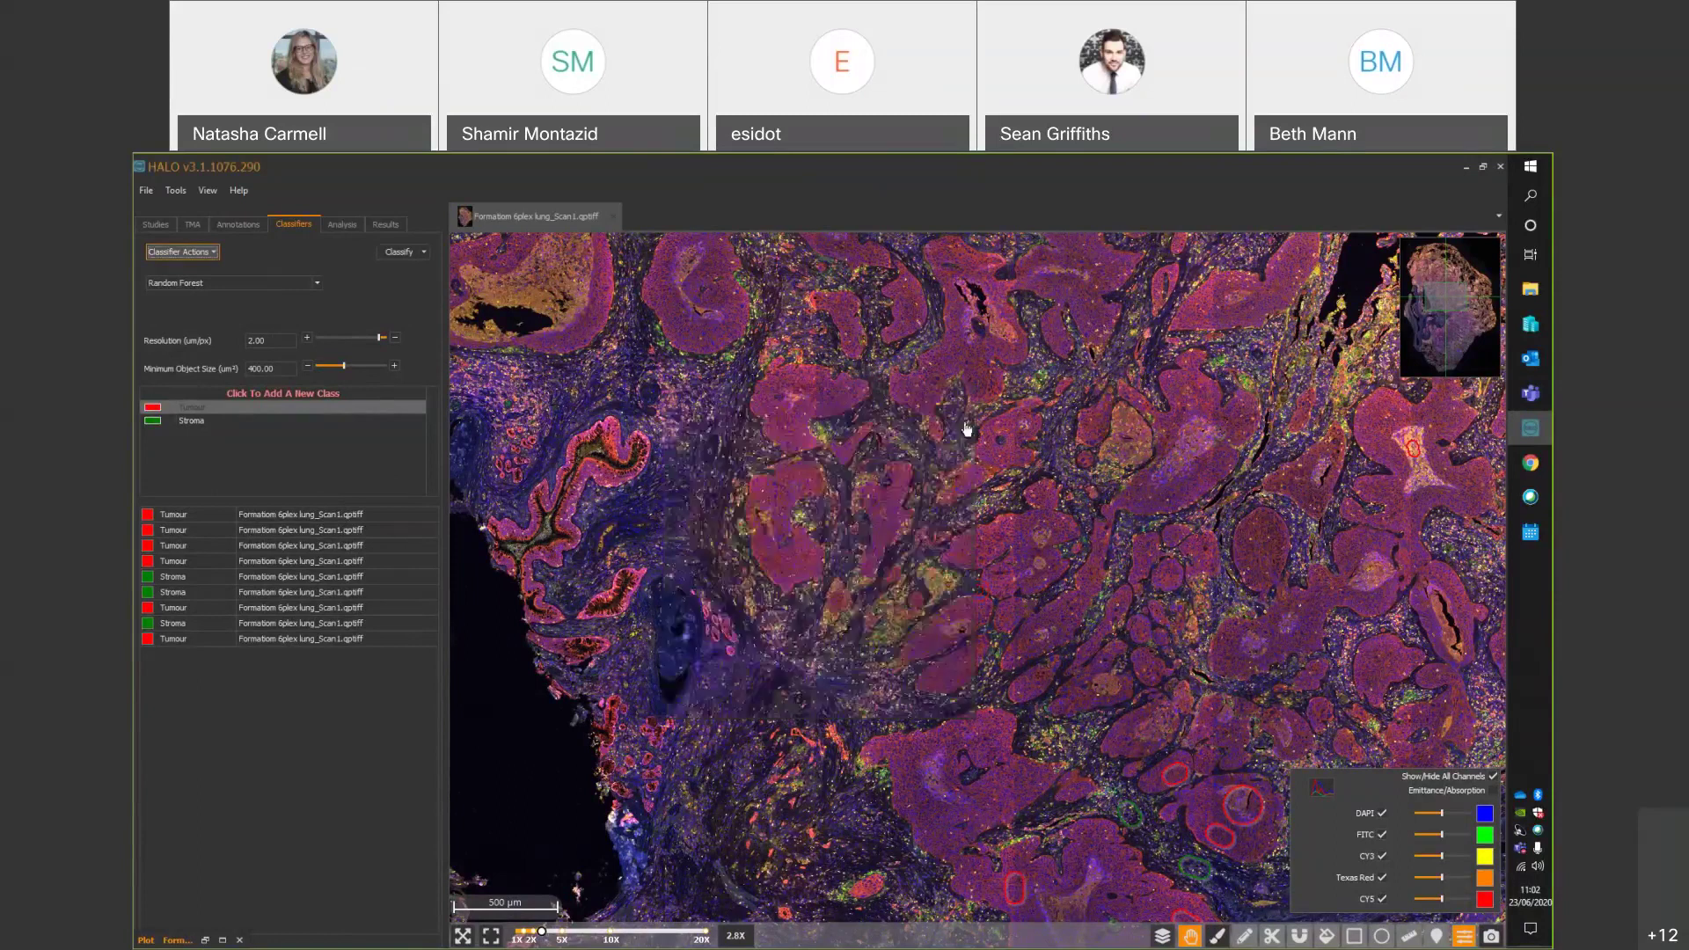
Reopen the infiltration analysis settings from the lung scan's spatial plot.
{"action": "left_click", "coordinate": [223, 940]}
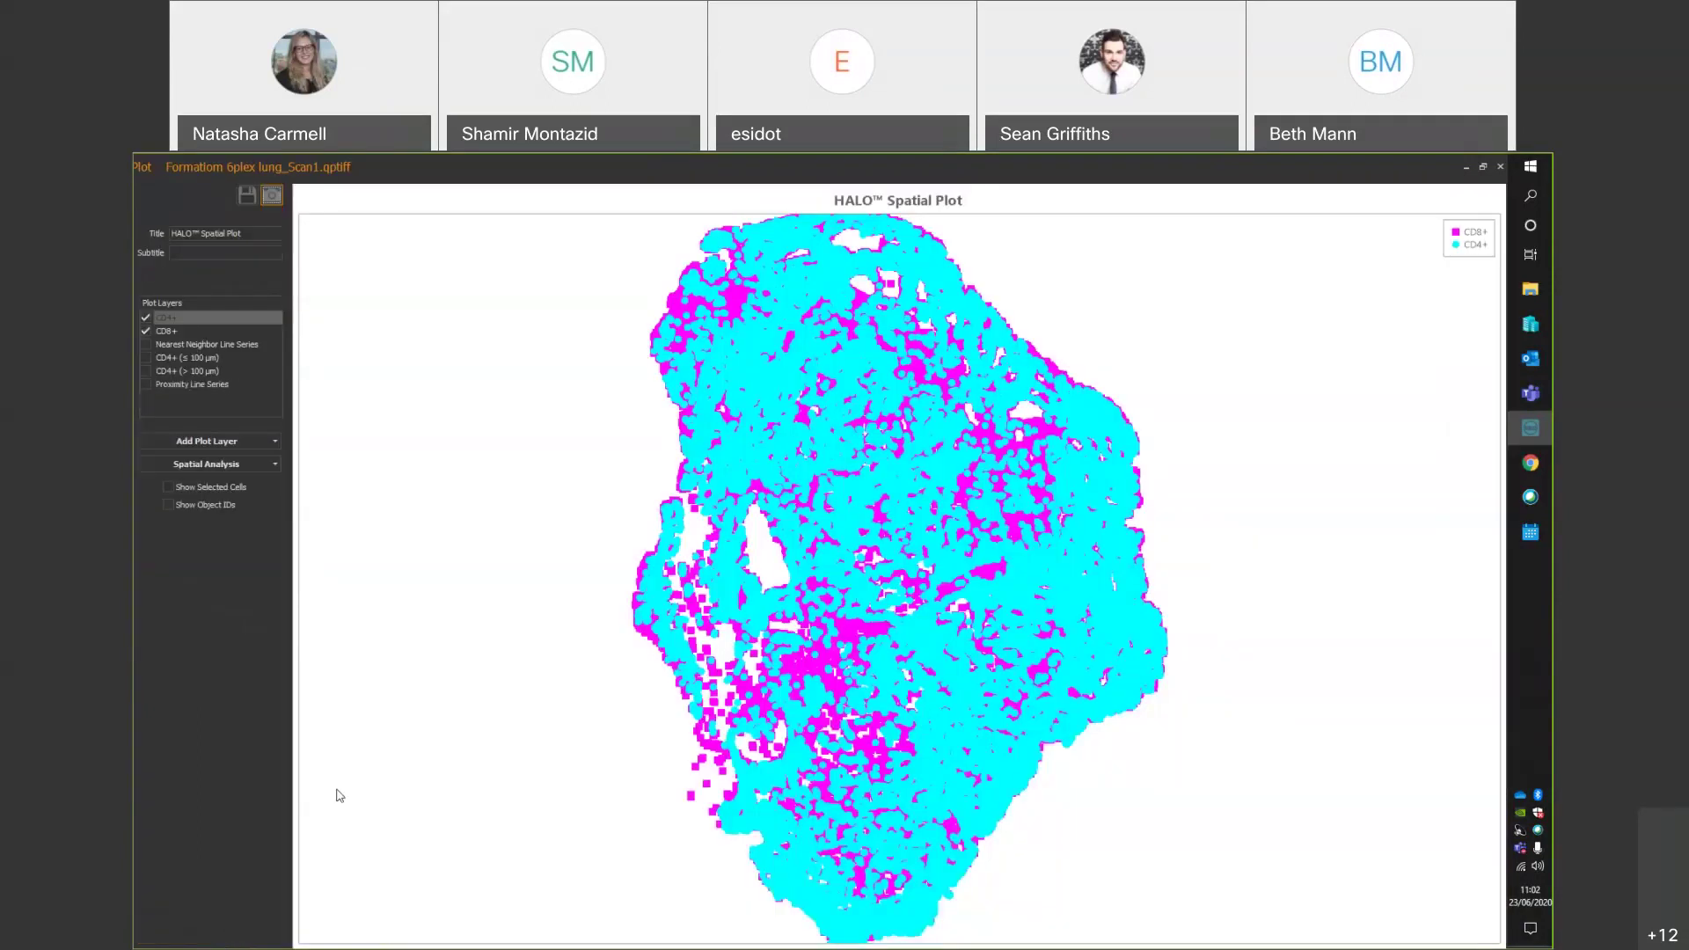
{"action": "left_click", "coordinate": [223, 467]}
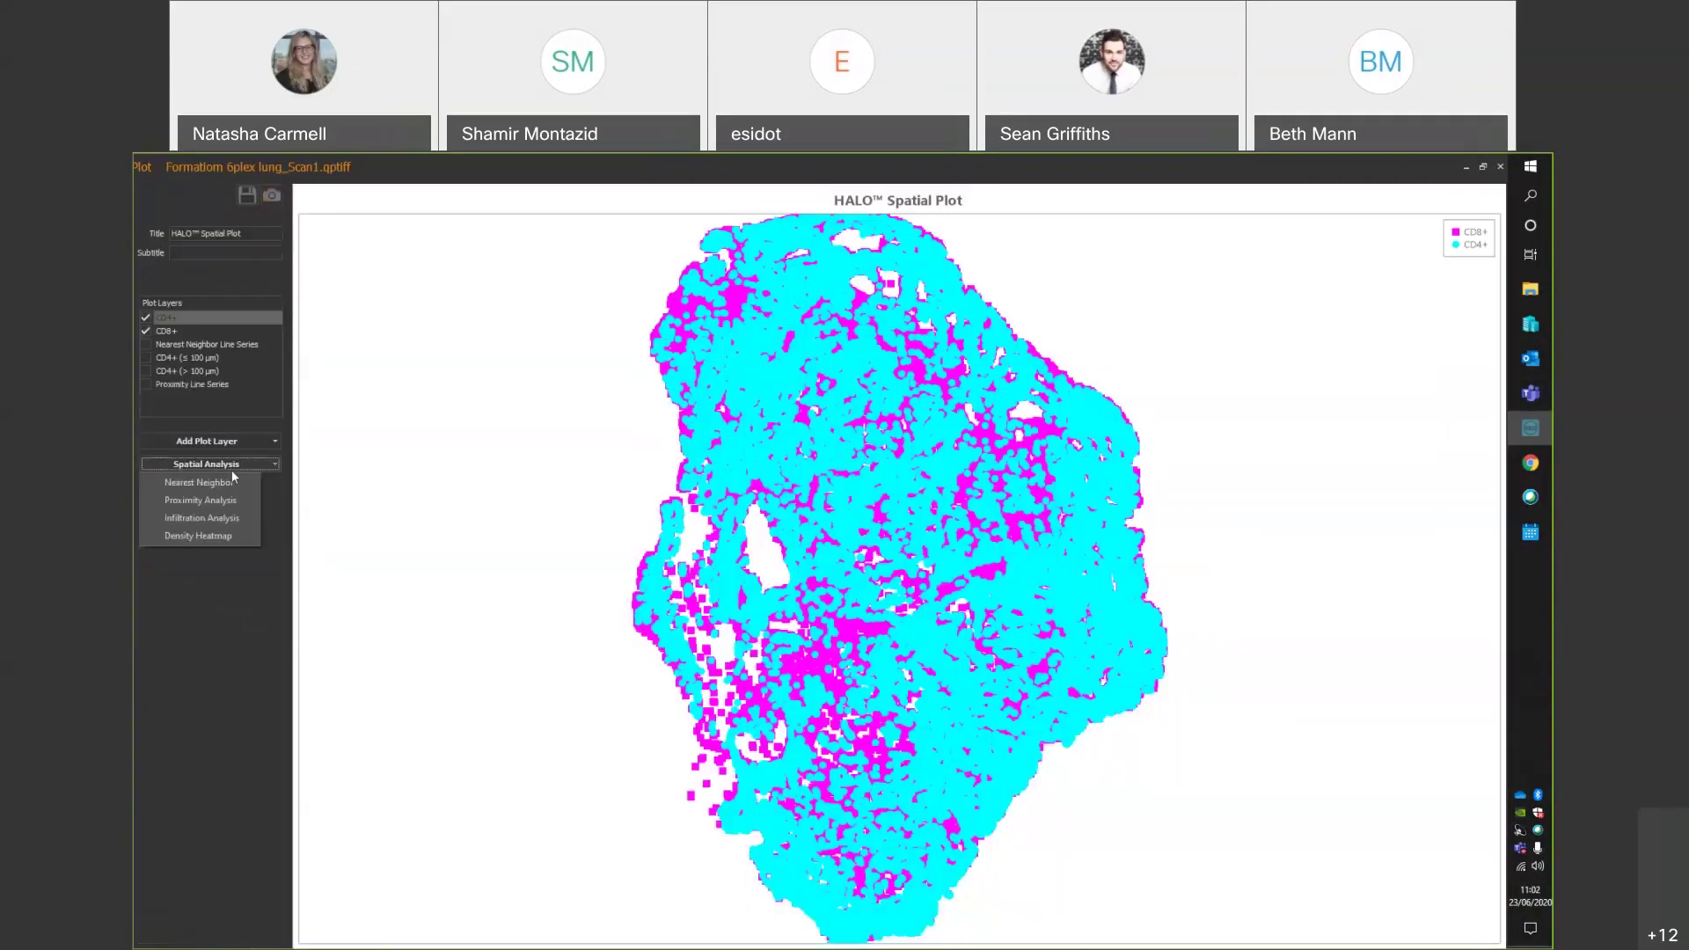
{"action": "left_click", "coordinate": [226, 519]}
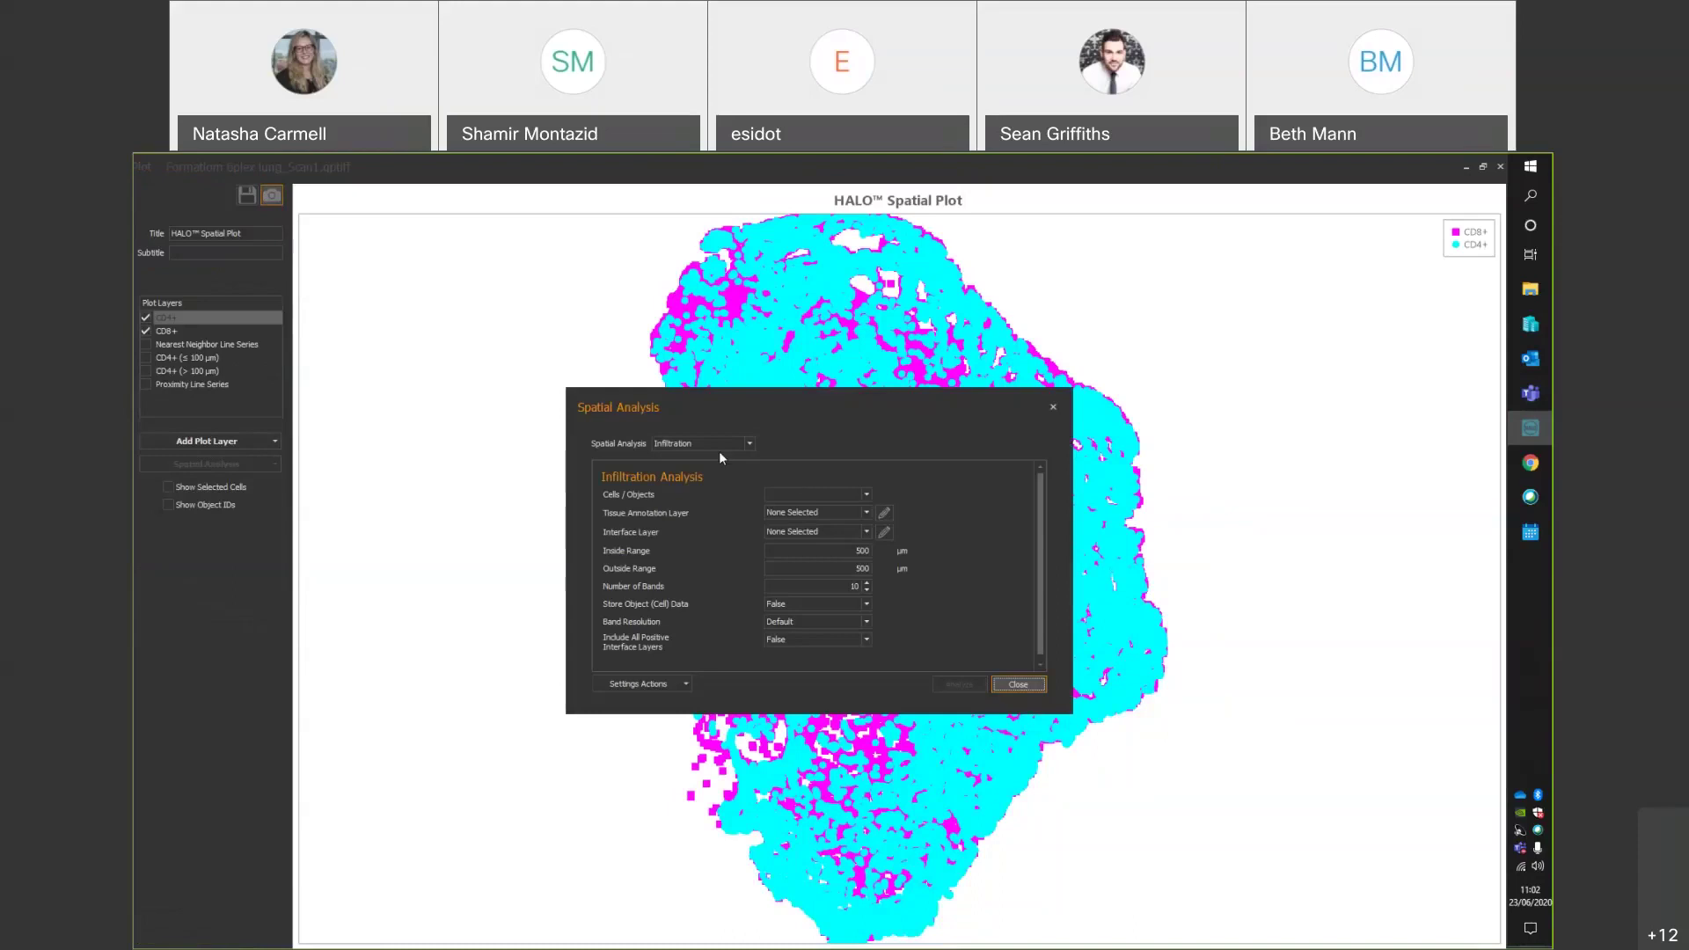
Shrink the spatial plot to a floating window, display the scan's results, and arrange the plot and infiltration settings over the scan.
{"action": "left_click_drag", "start_coordinate": [1122, 465], "coordinate": [1161, 452]}
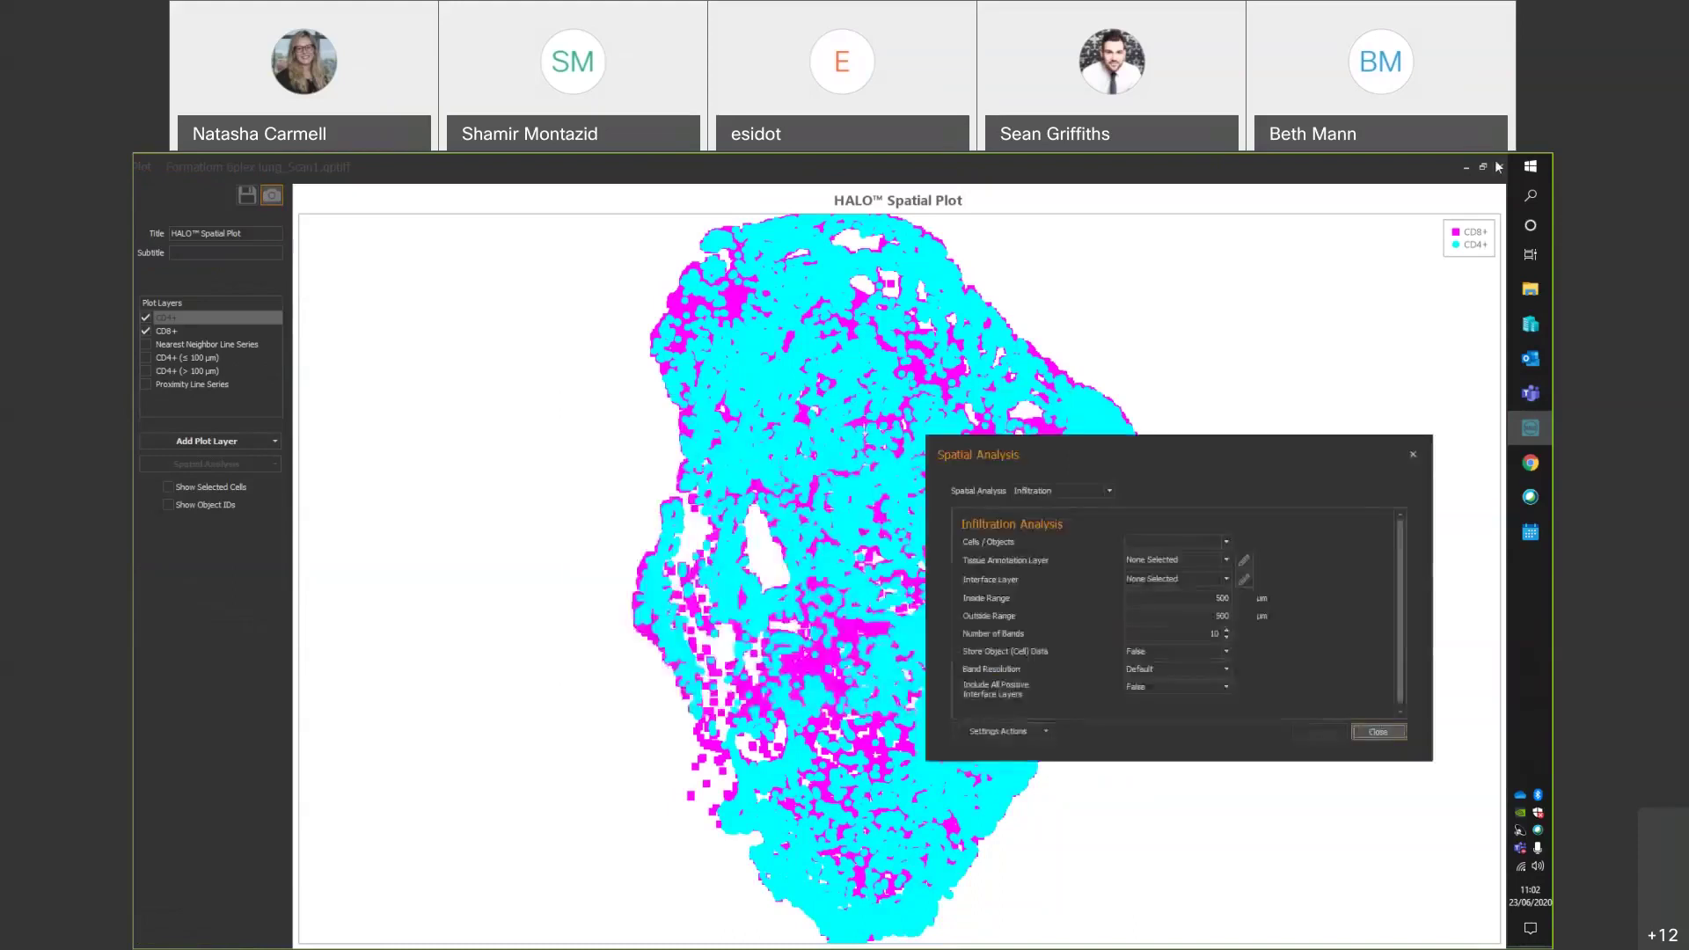
{"action": "left_click", "coordinate": [1467, 171]}
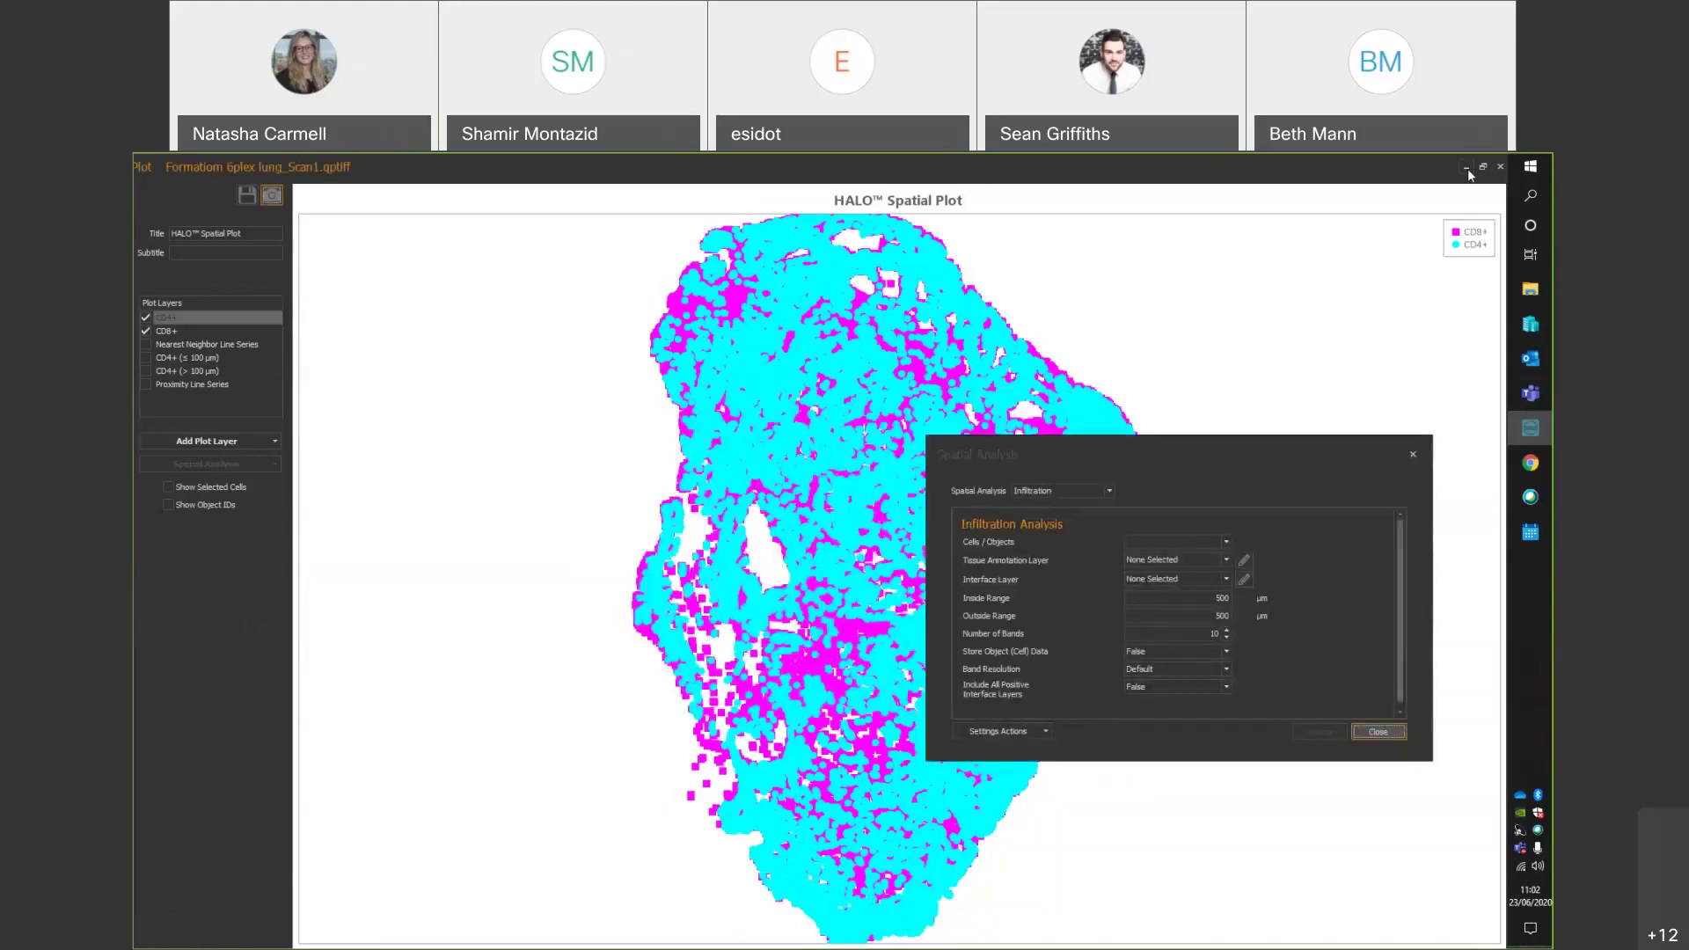
{"action": "left_click", "coordinate": [1467, 169]}
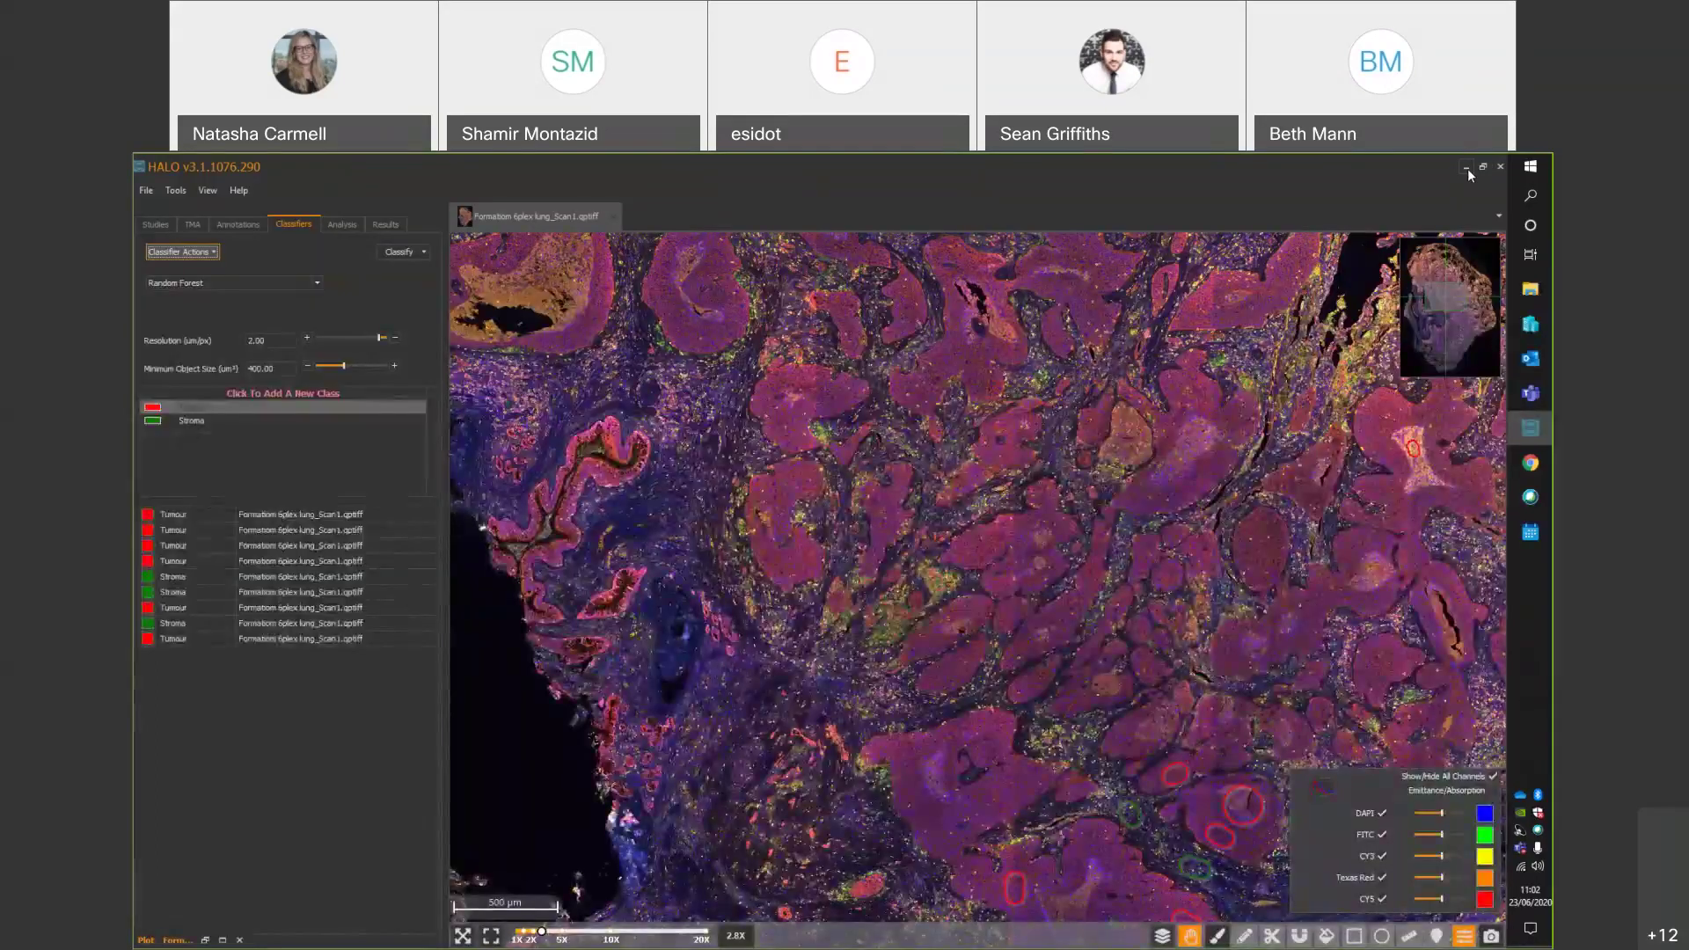
{"action": "left_click", "coordinate": [1467, 167]}
{"action": "left_click", "coordinate": [1478, 190]}
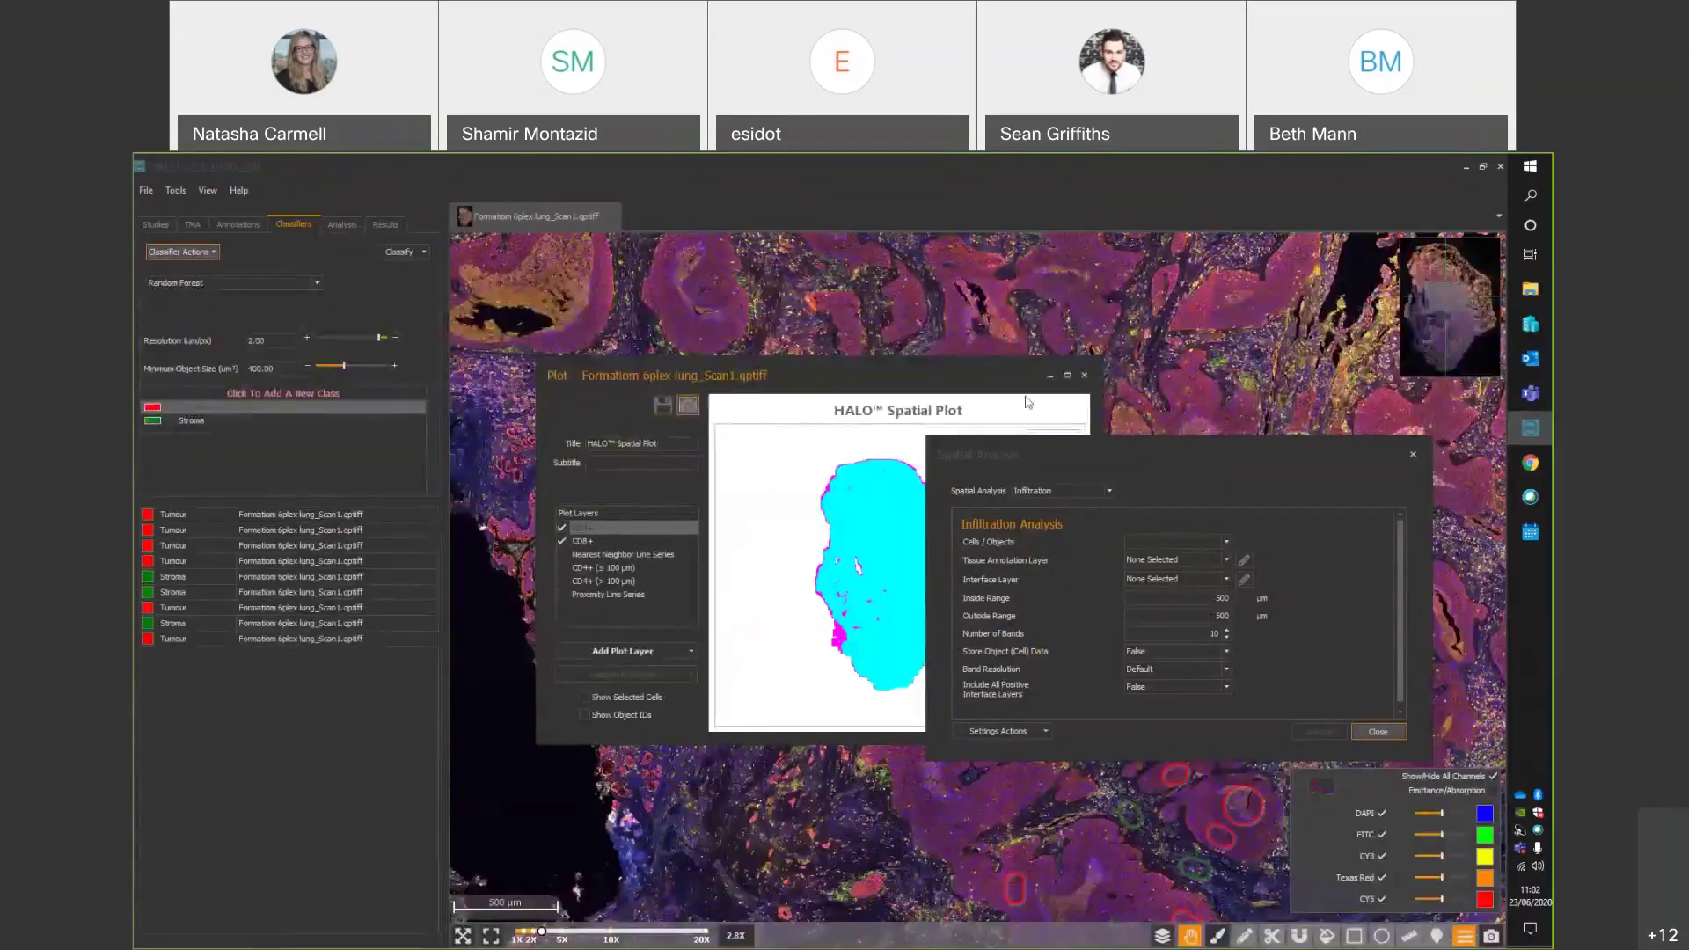
{"action": "left_click", "coordinate": [386, 225]}
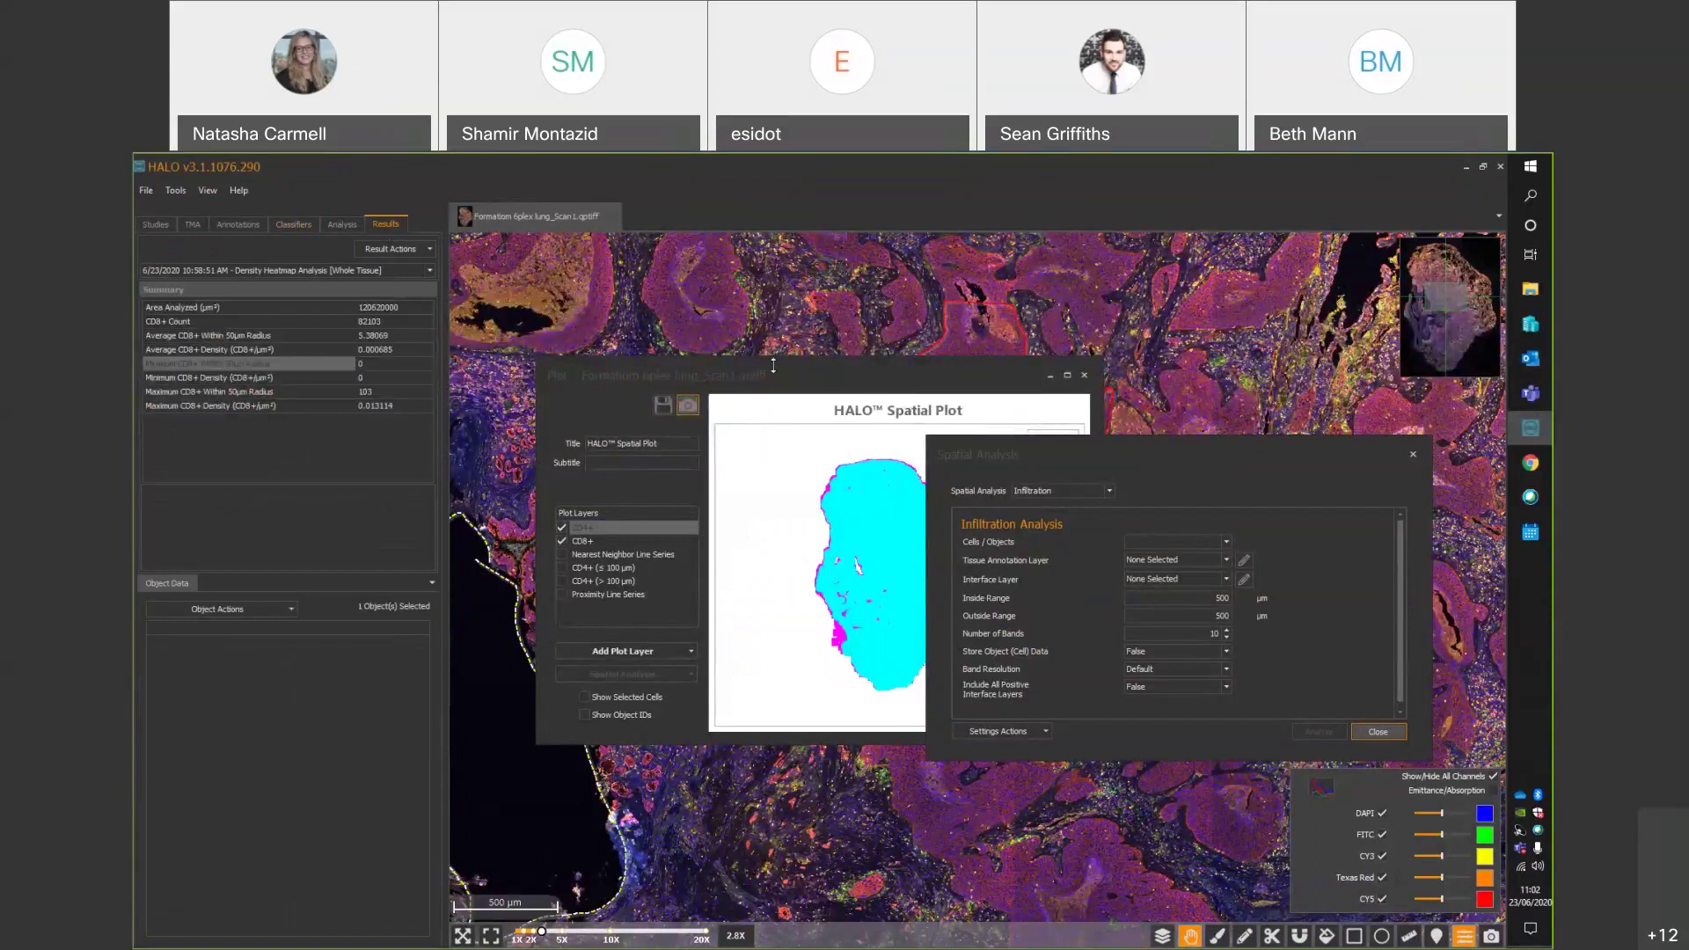
{"action": "left_click_drag", "start_coordinate": [756, 376], "coordinate": [374, 385]}
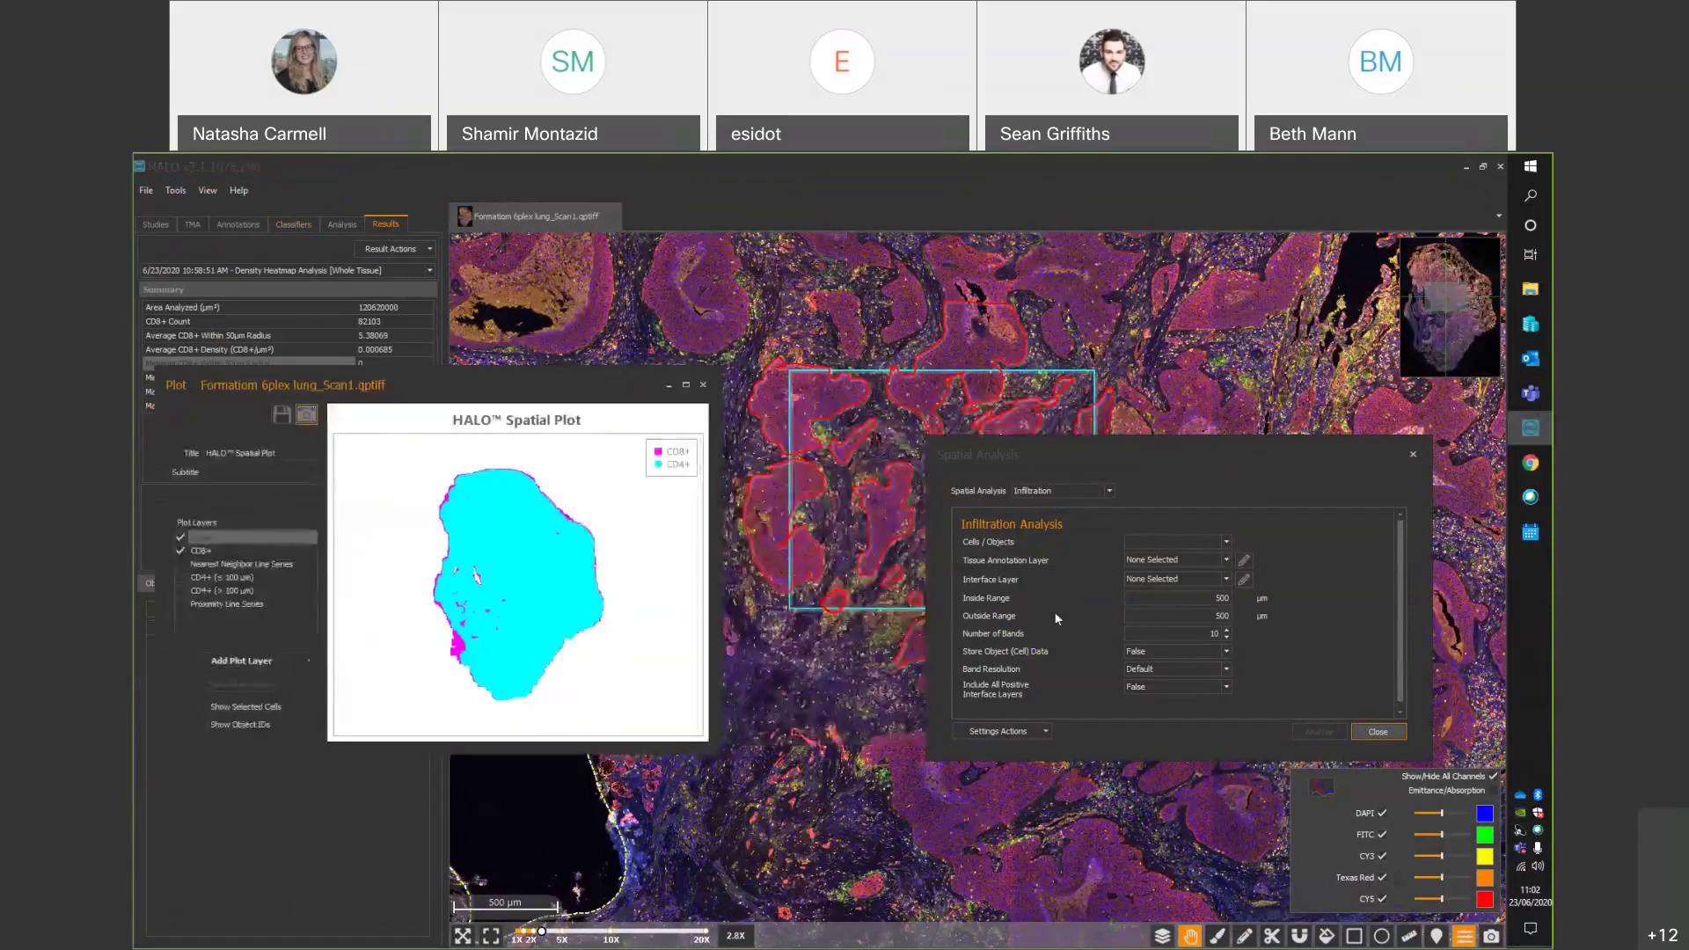
{"action": "left_click_drag", "start_coordinate": [1056, 454], "coordinate": [761, 609]}
Set the infiltration analysis to use CD4+ cells with Analysis ROI as the tissue annotation layer.
{"action": "left_click", "coordinate": [932, 696]}
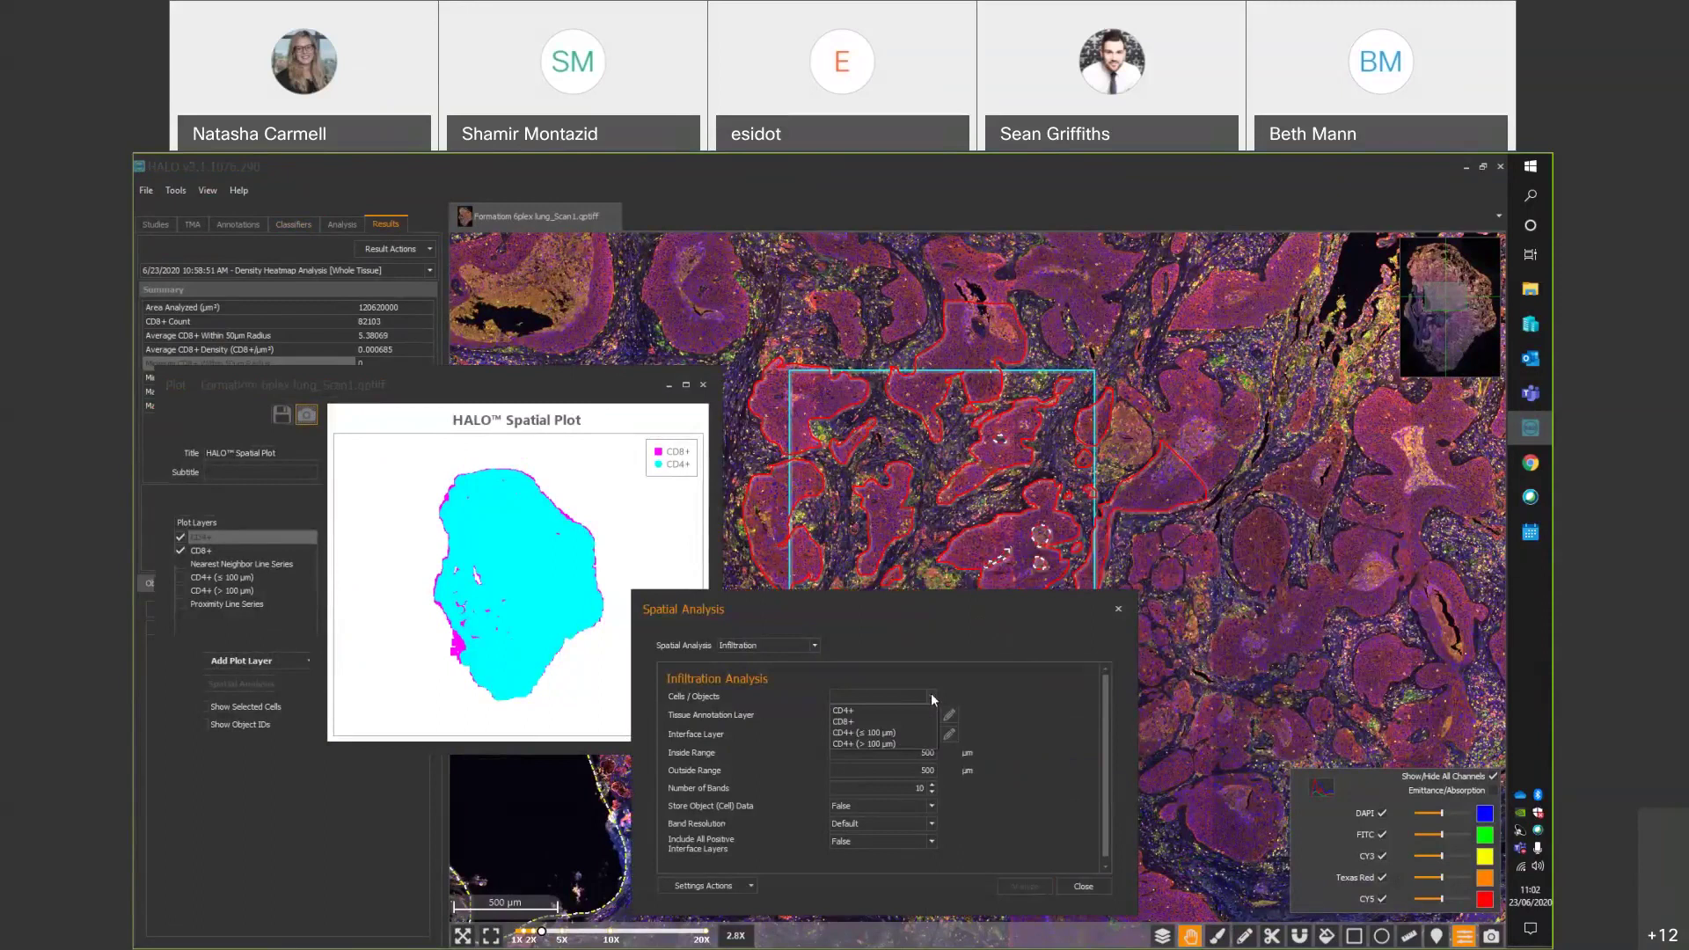
{"action": "left_click", "coordinate": [844, 710]}
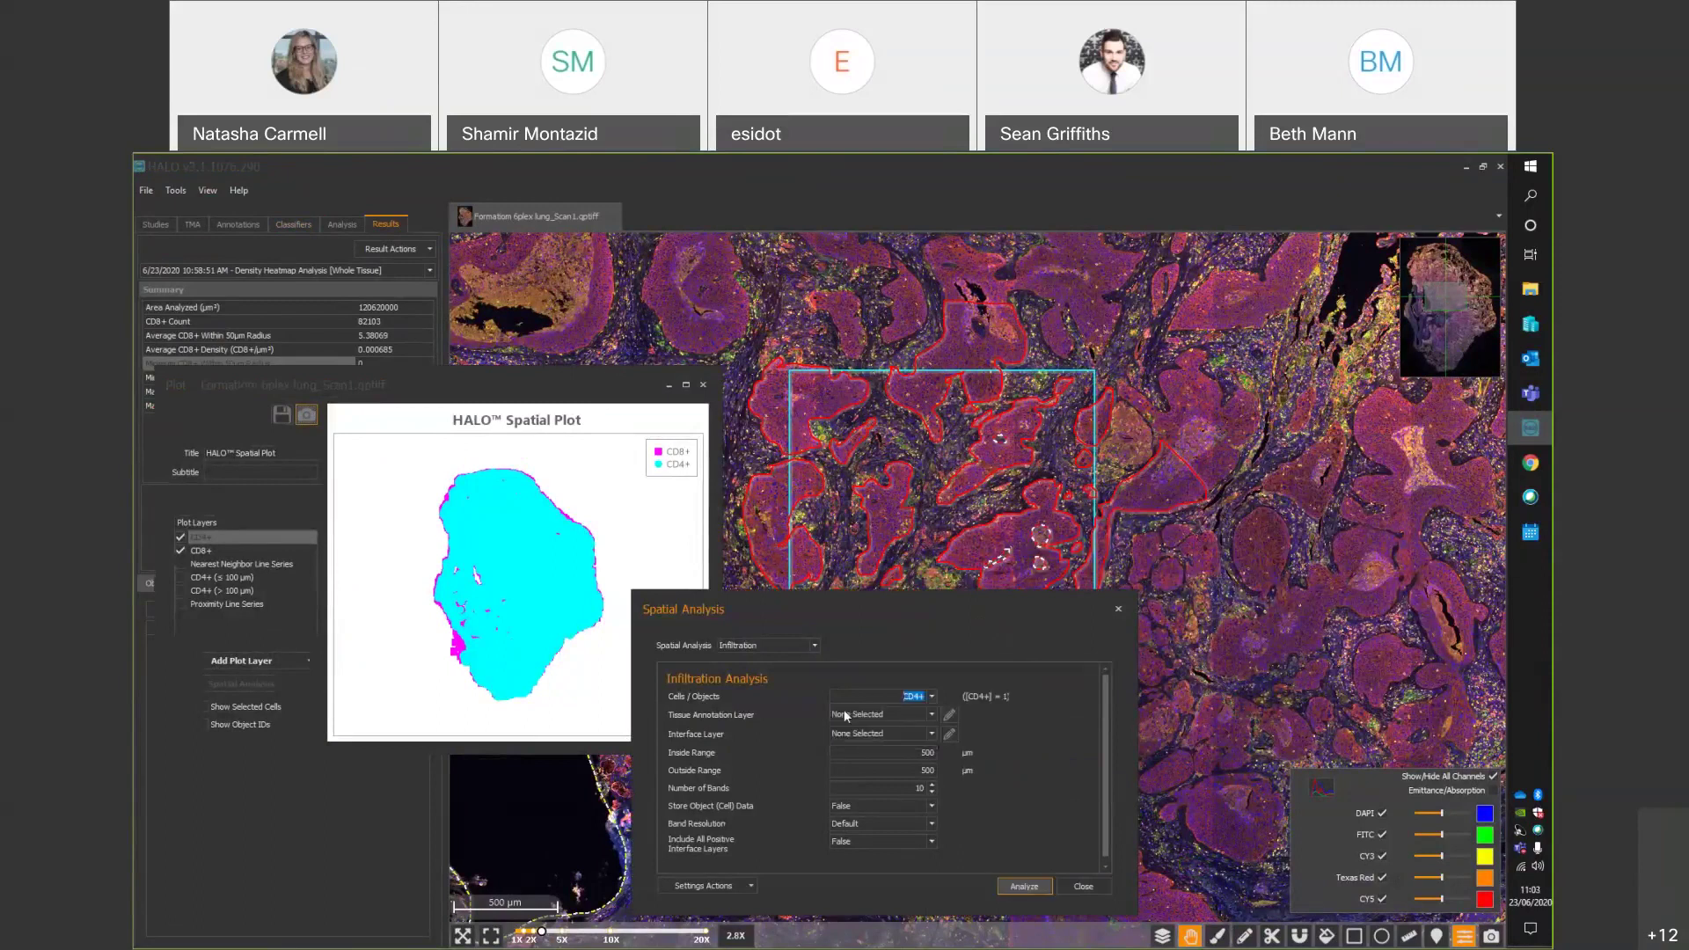
{"action": "left_click", "coordinate": [932, 715]}
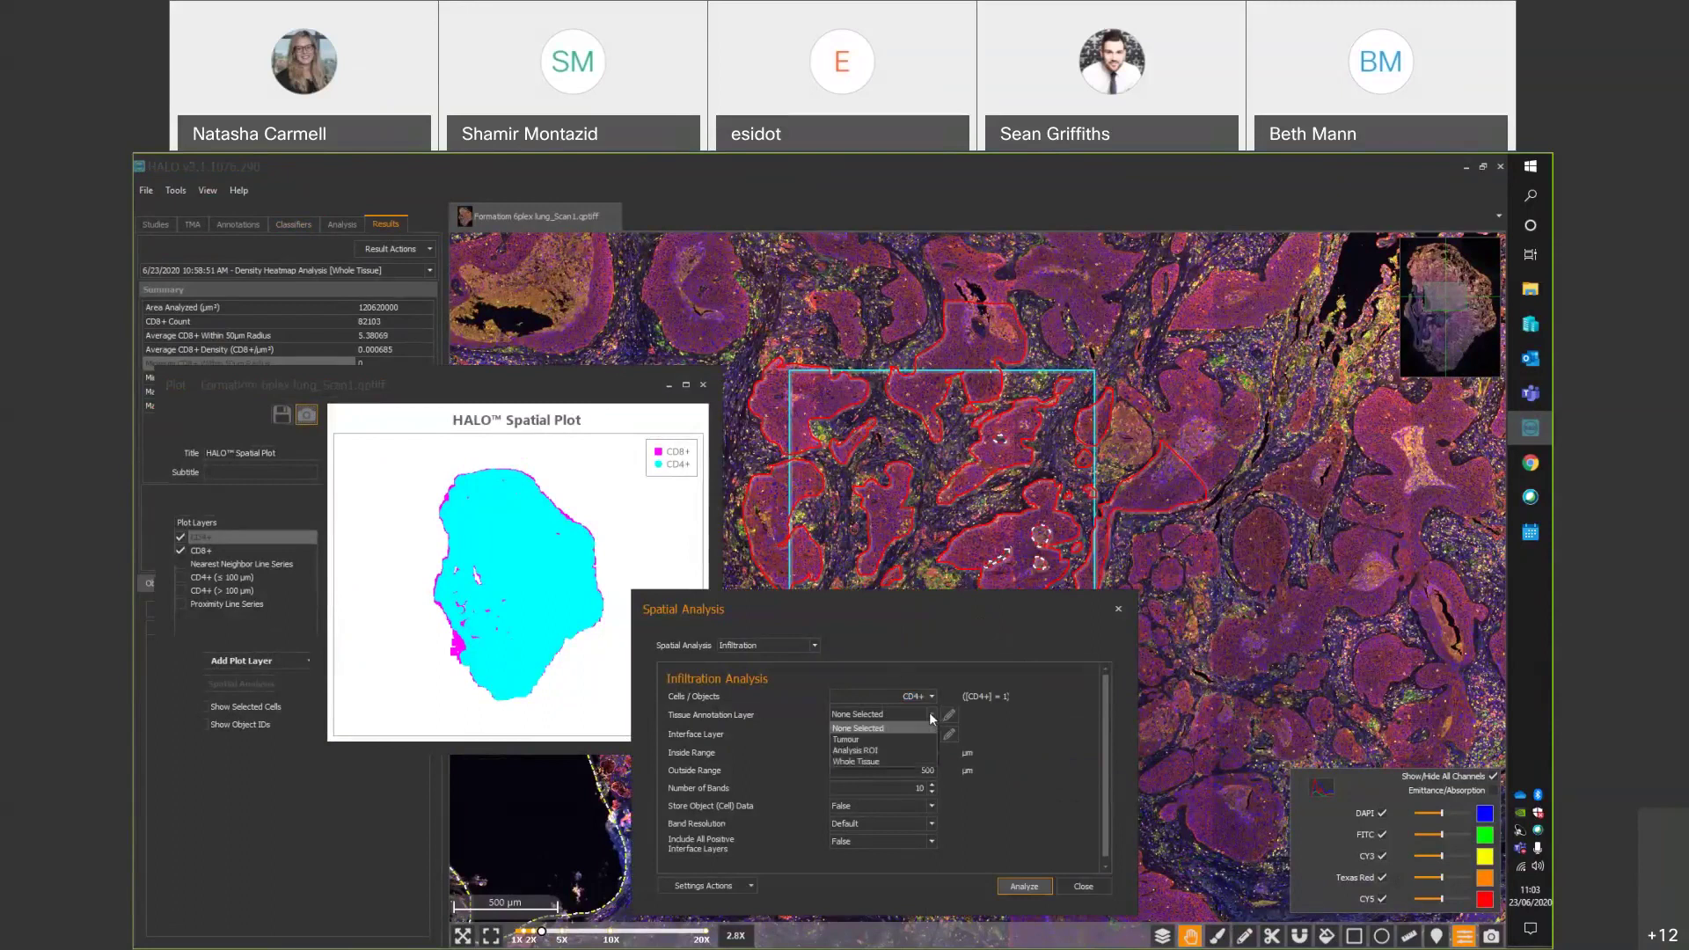
{"action": "left_click", "coordinate": [867, 750]}
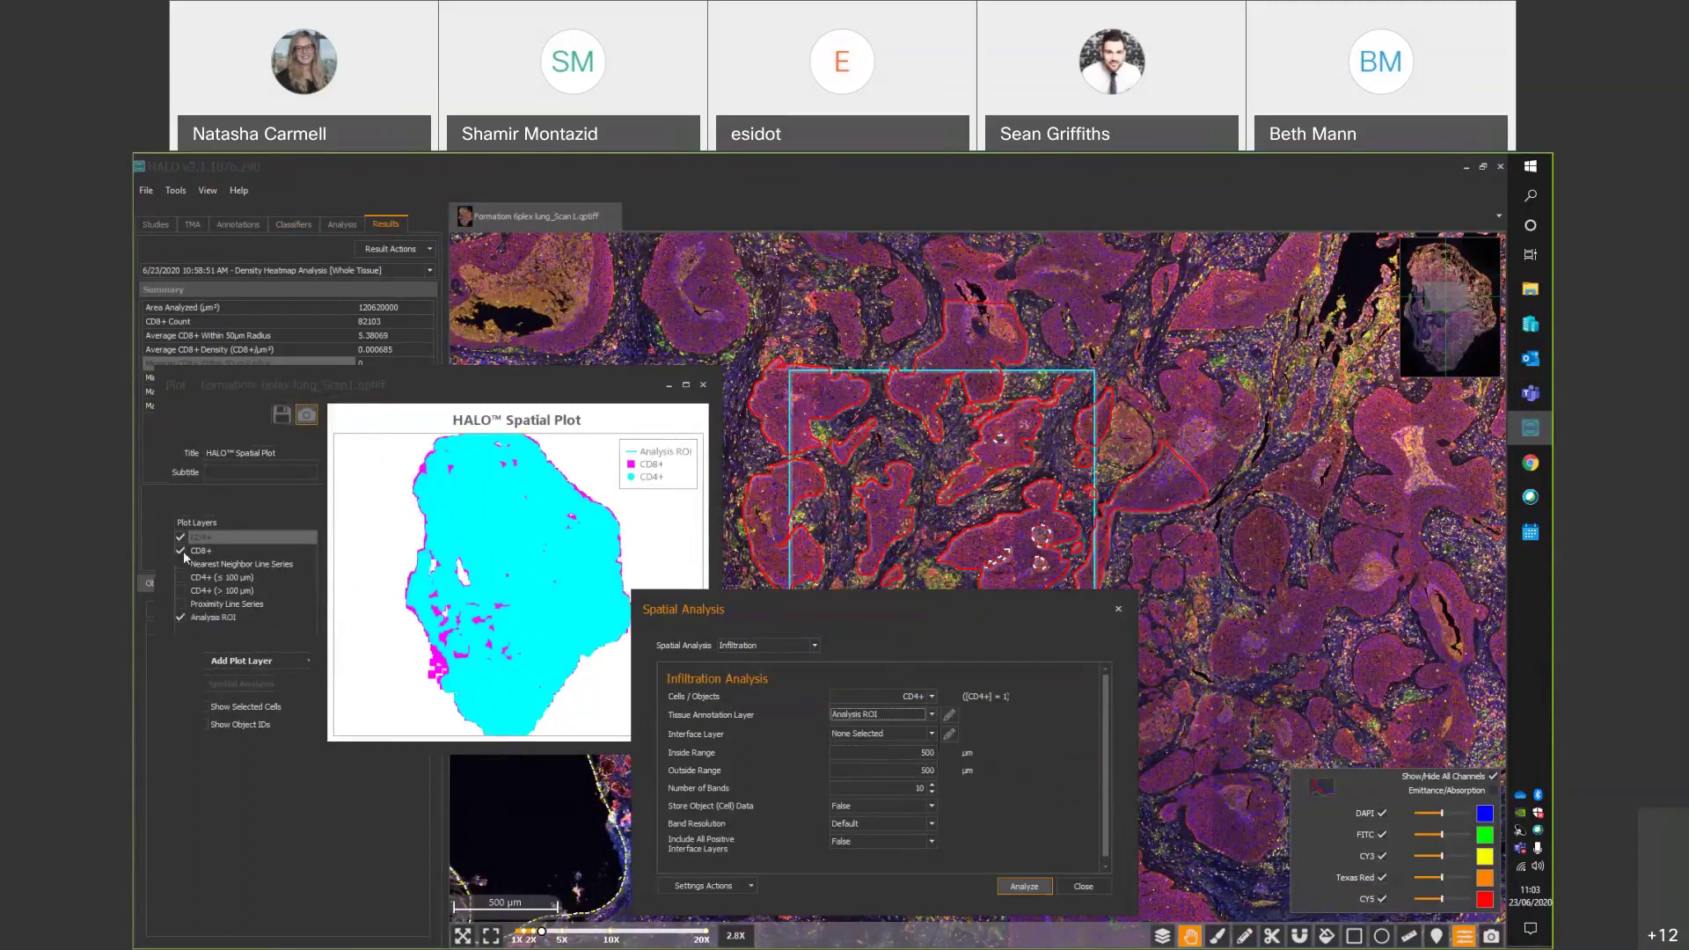
Change the CD4+ plot layer's colour to dark blue and zoom the spatial plot in on the Analysis ROI rectangle.
{"action": "right_click", "coordinate": [209, 539]}
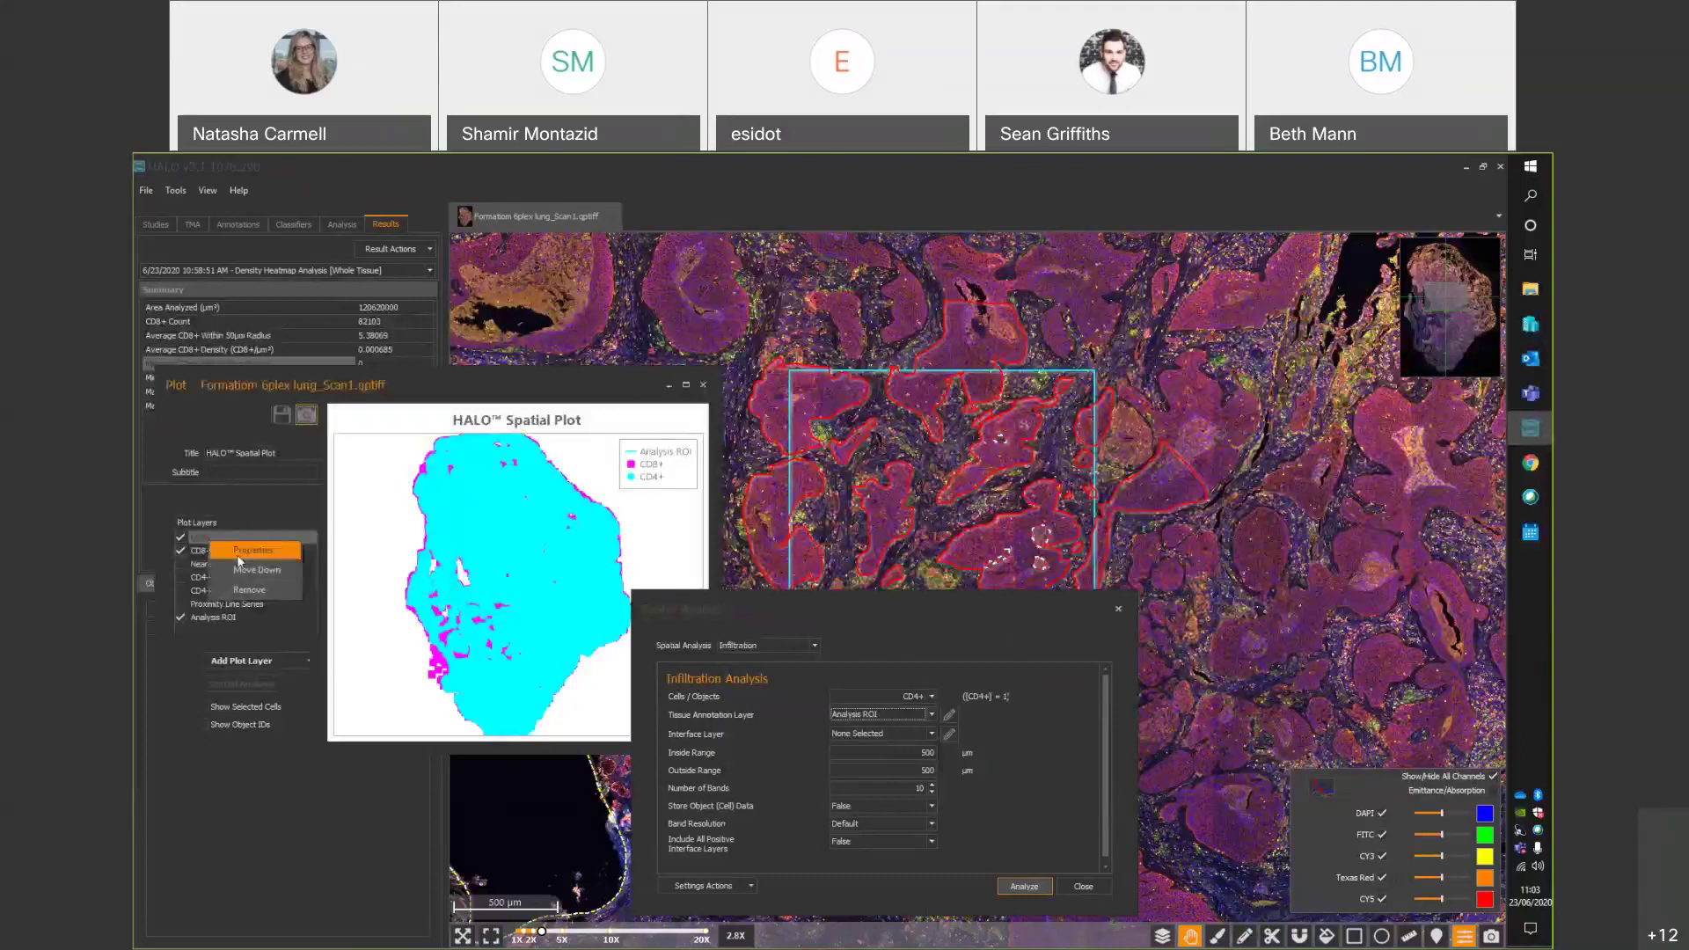
{"action": "left_click", "coordinate": [246, 552]}
{"action": "left_click", "coordinate": [378, 556]}
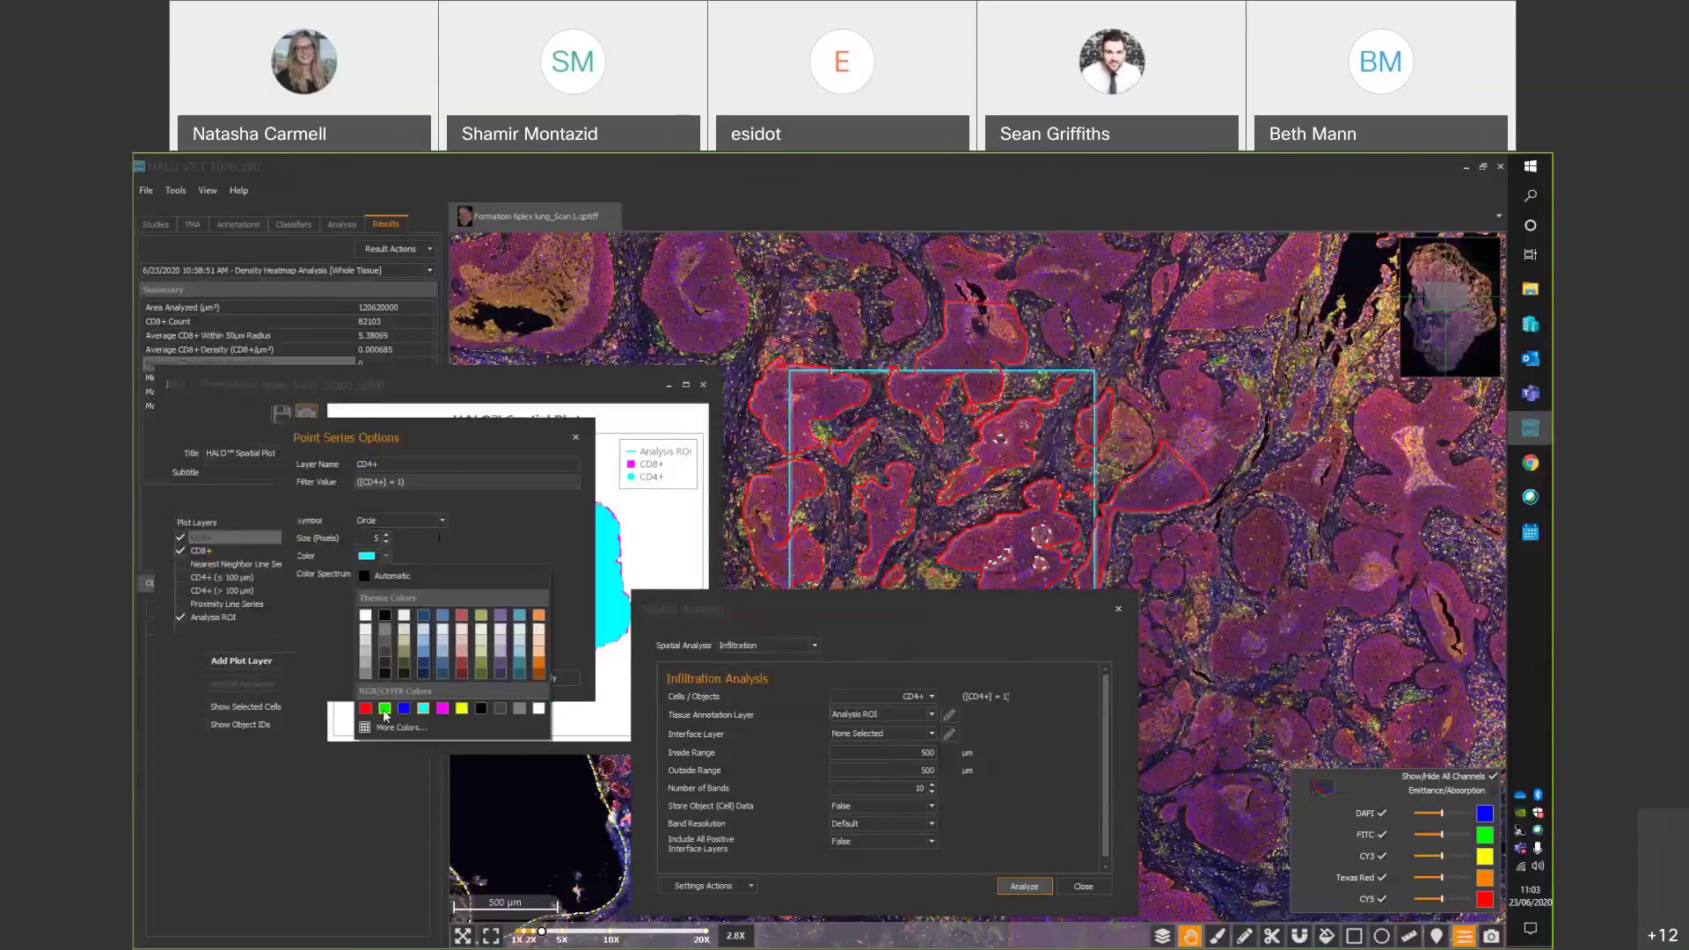
{"action": "left_click", "coordinate": [423, 617]}
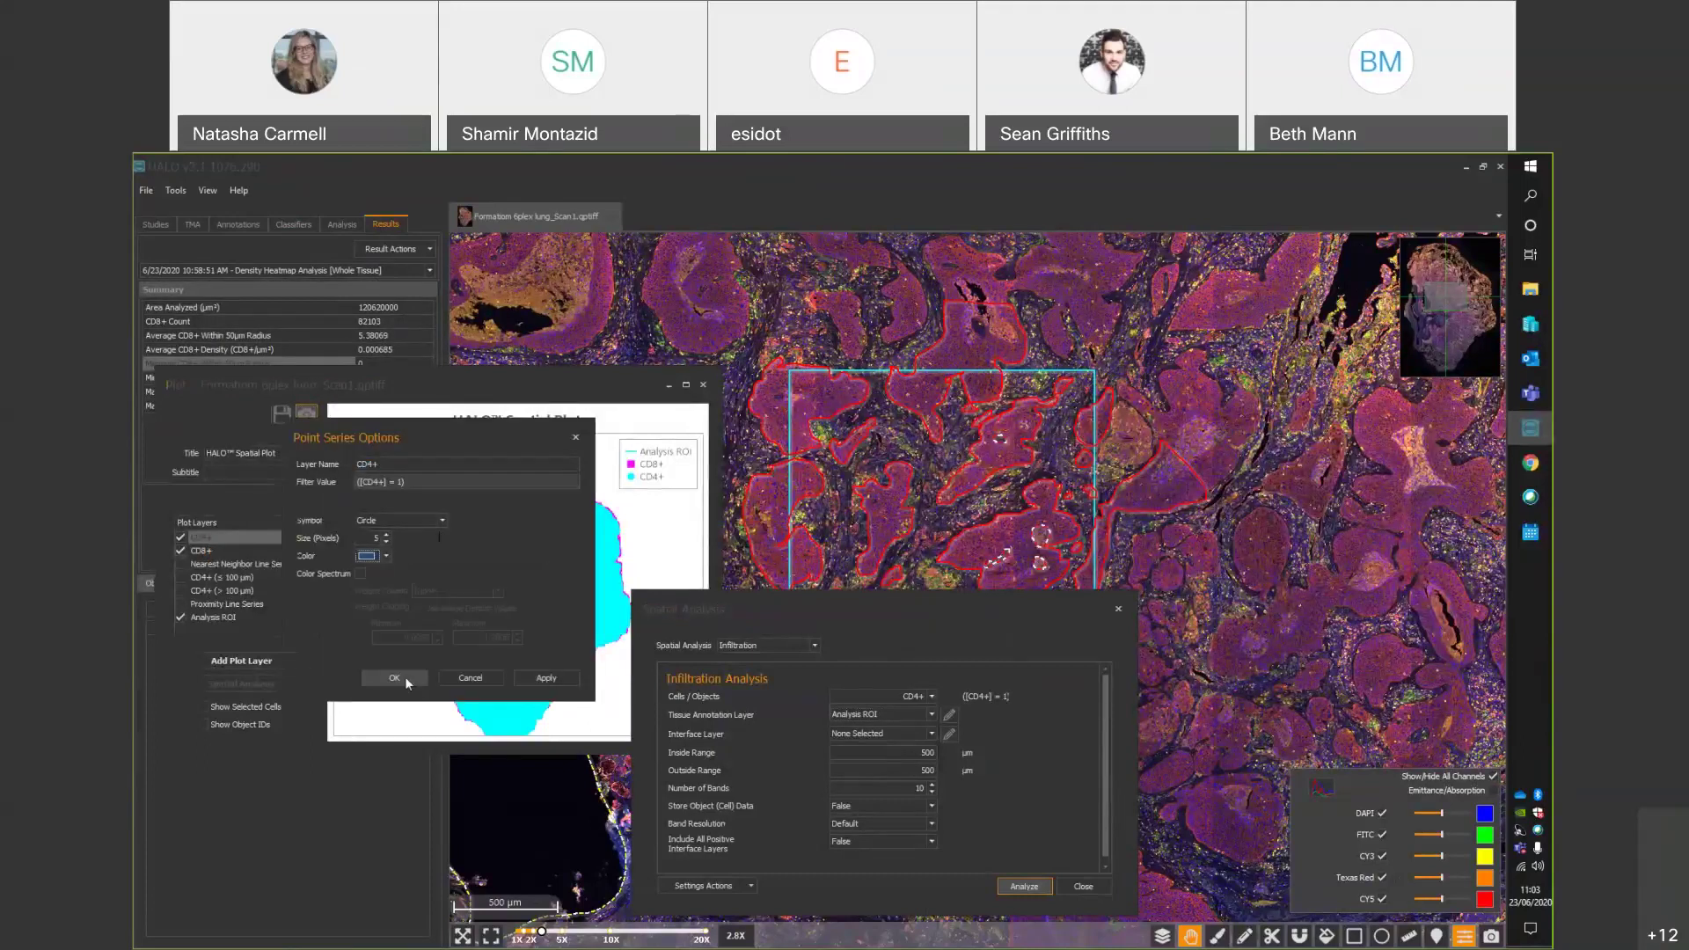
{"action": "left_click", "coordinate": [394, 678]}
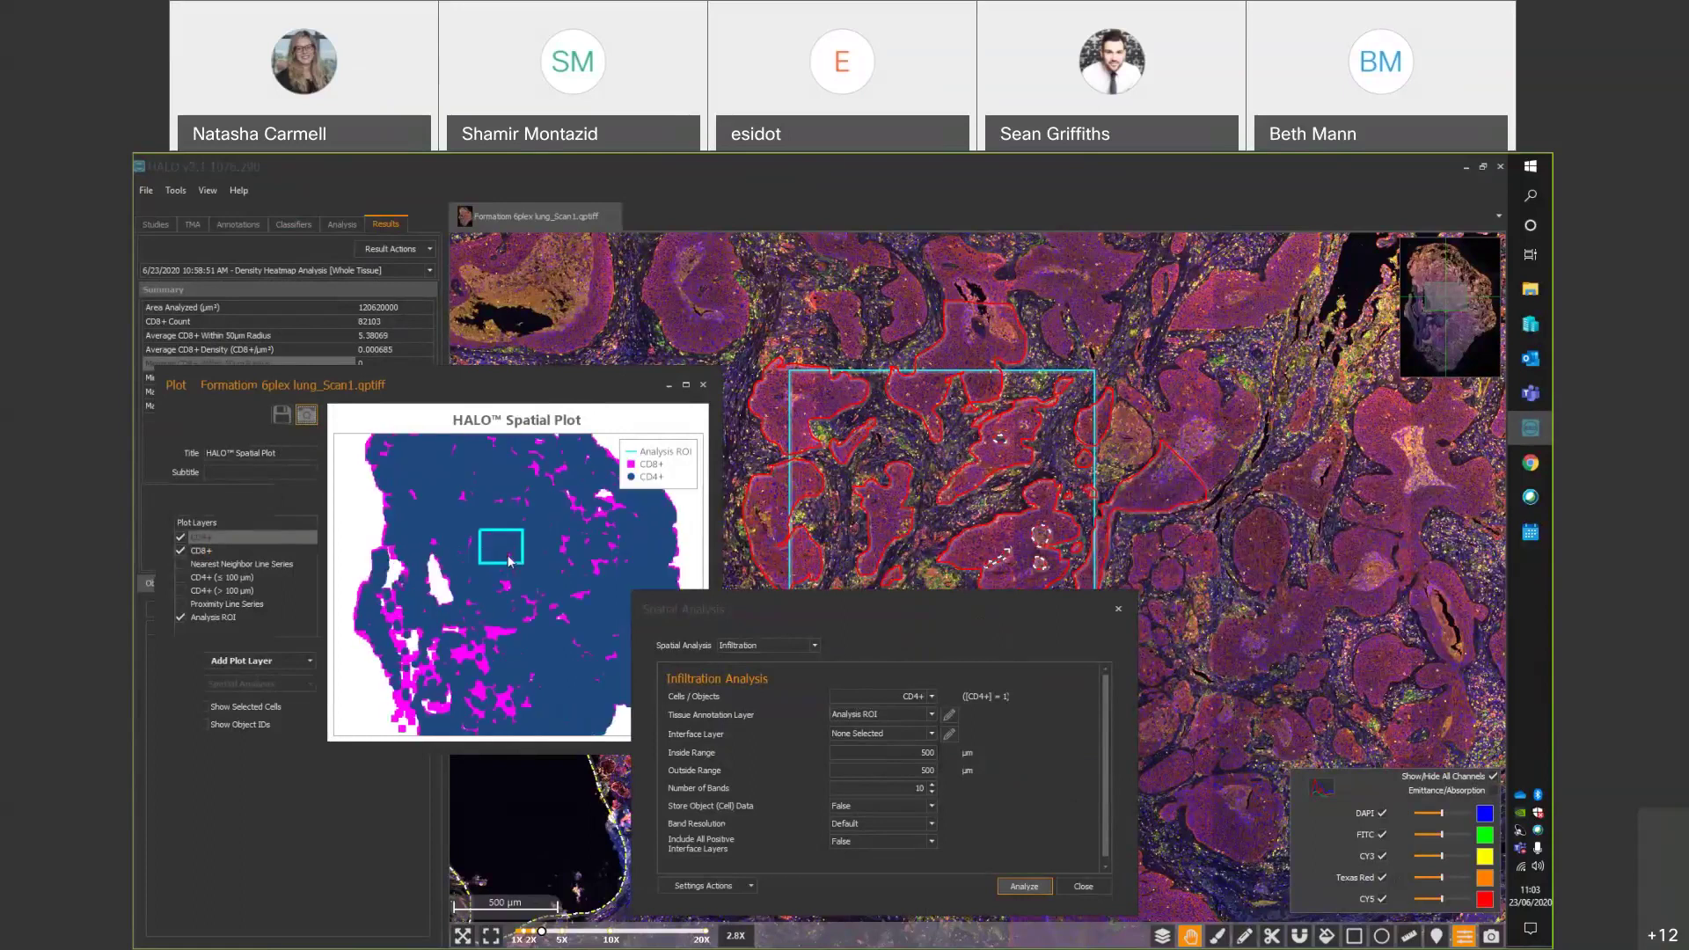
{"action": "scroll", "coordinate": [508, 560], "scroll_direction": "up", "scroll_amount": 2}
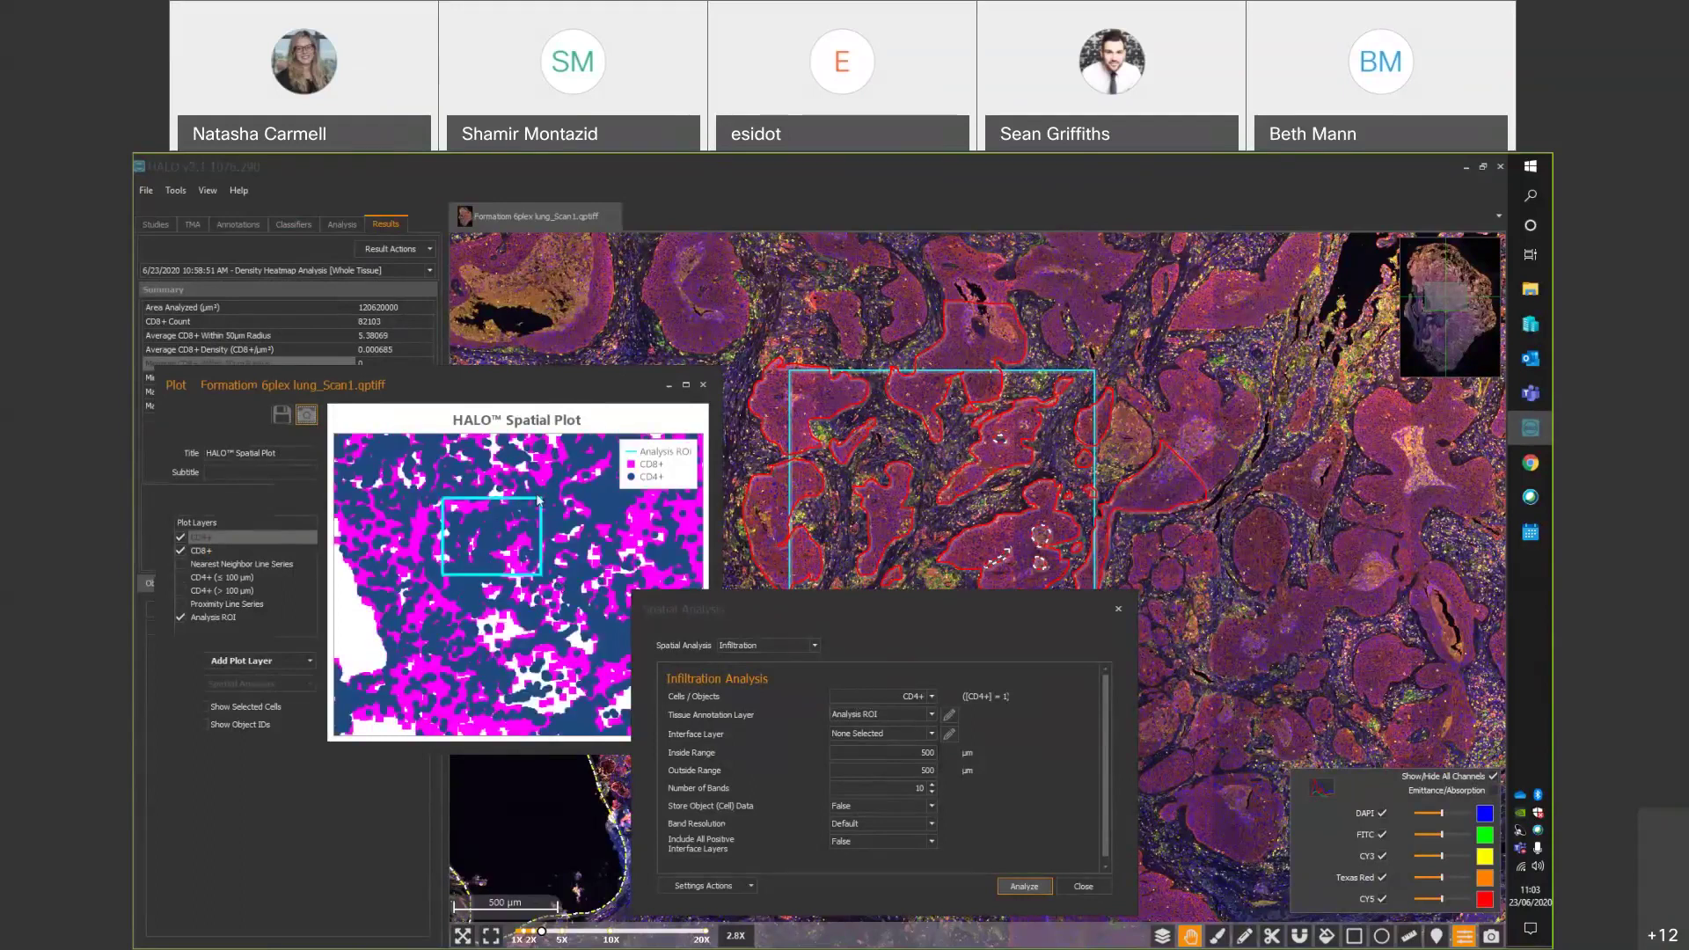
{"action": "scroll", "coordinate": [522, 576], "scroll_direction": "up", "scroll_amount": 1}
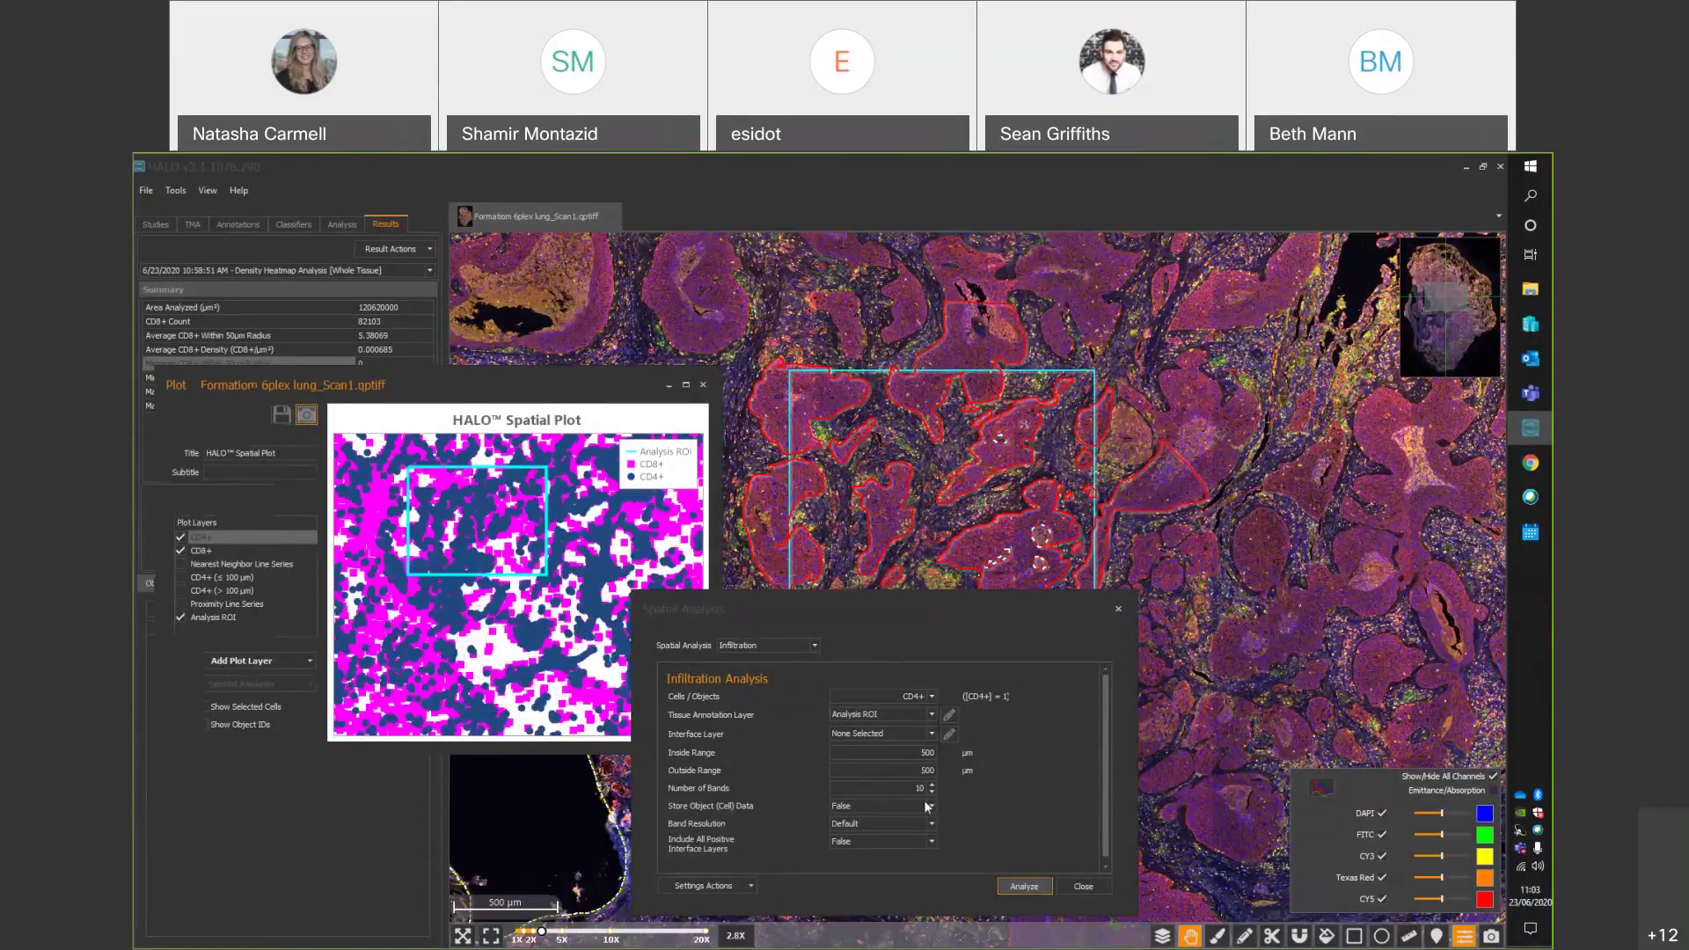
Set the infiltration analysis interface layer to Tumour and zoom the spatial plot in on the tumour outlines within the Analysis ROI.
{"action": "left_click", "coordinate": [930, 736]}
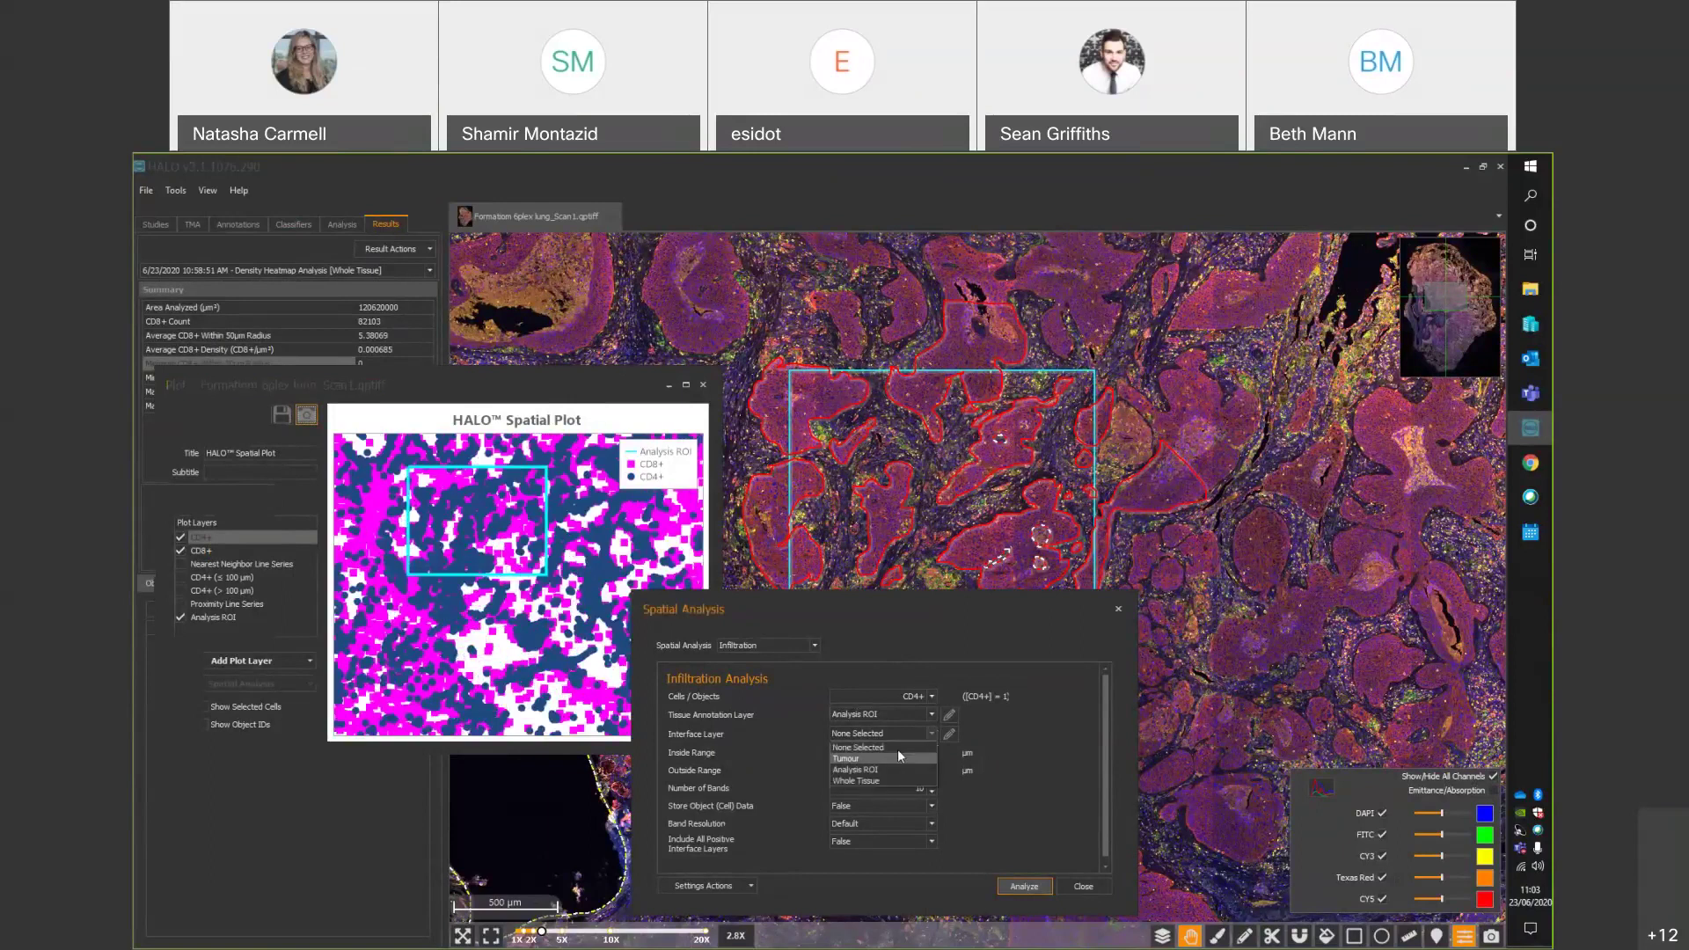
{"action": "left_click", "coordinate": [871, 759]}
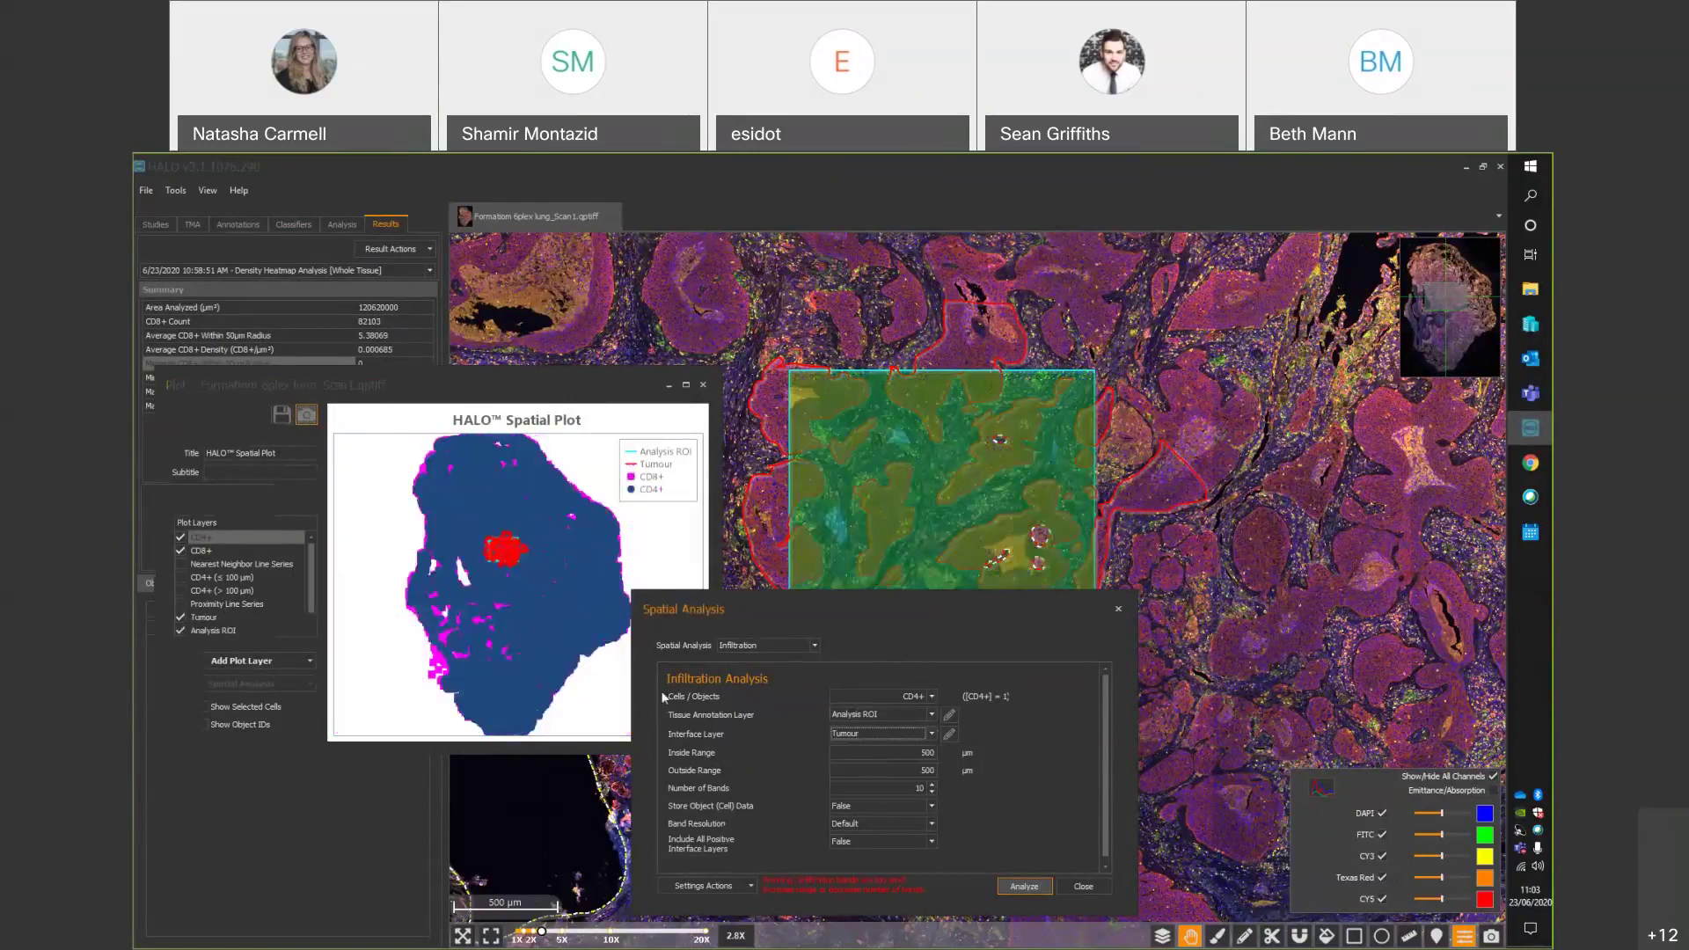
{"action": "scroll", "coordinate": [517, 561], "scroll_direction": "up", "scroll_amount": 1}
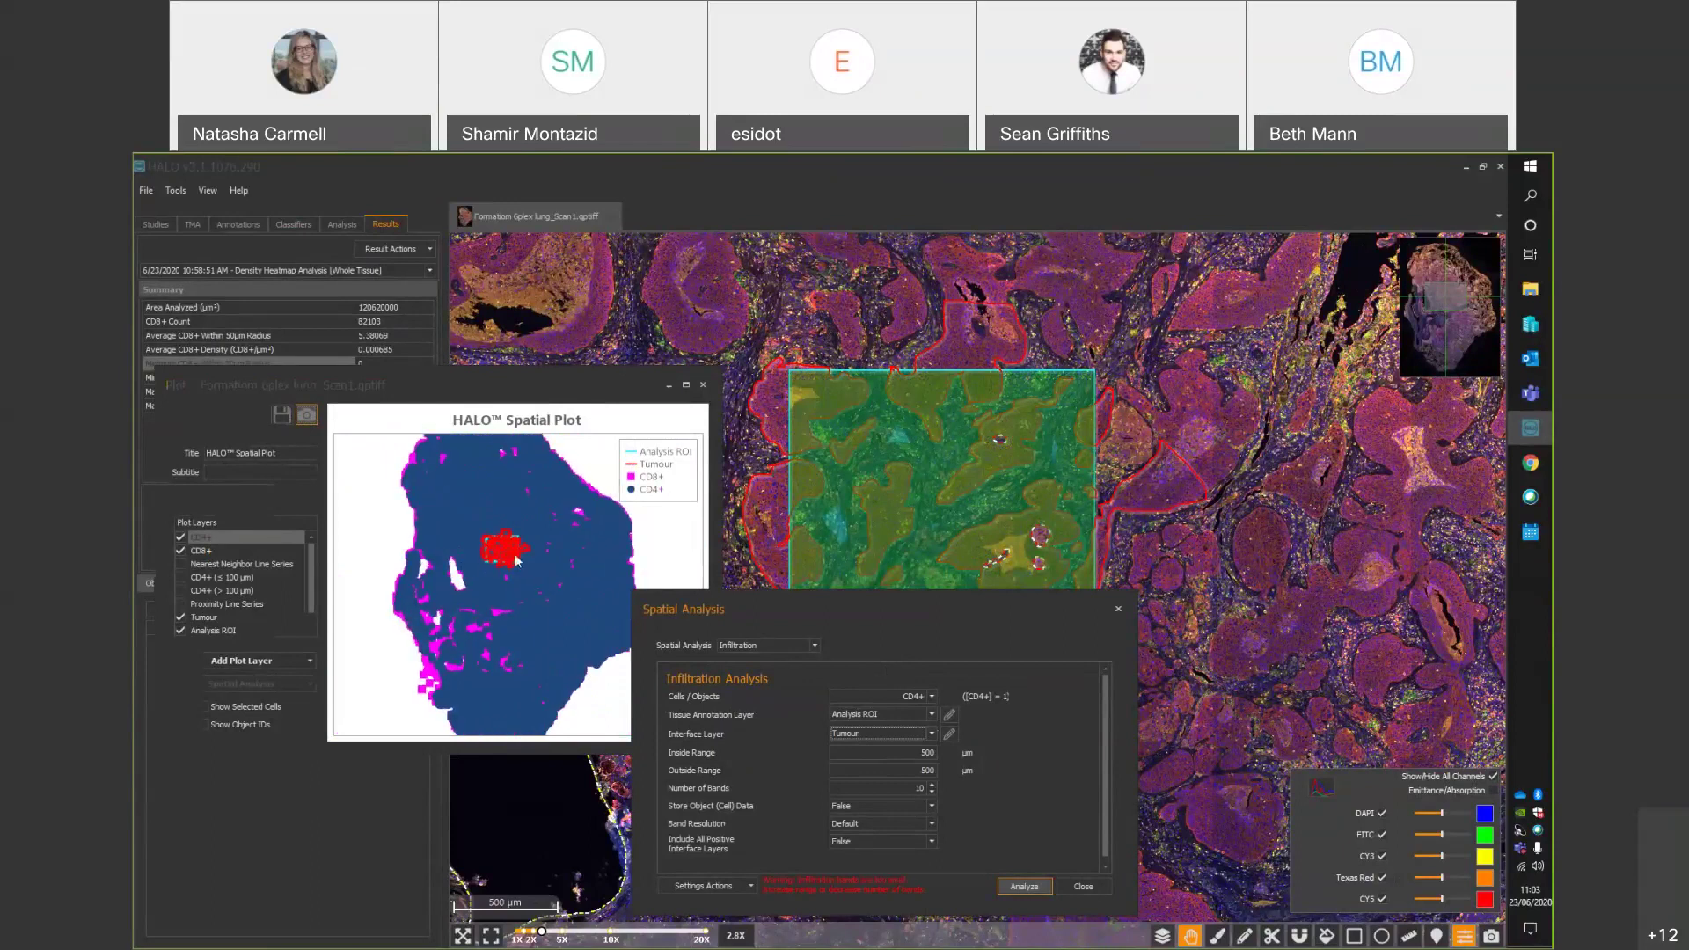
{"action": "scroll", "coordinate": [517, 561], "scroll_direction": "up", "scroll_amount": 4}
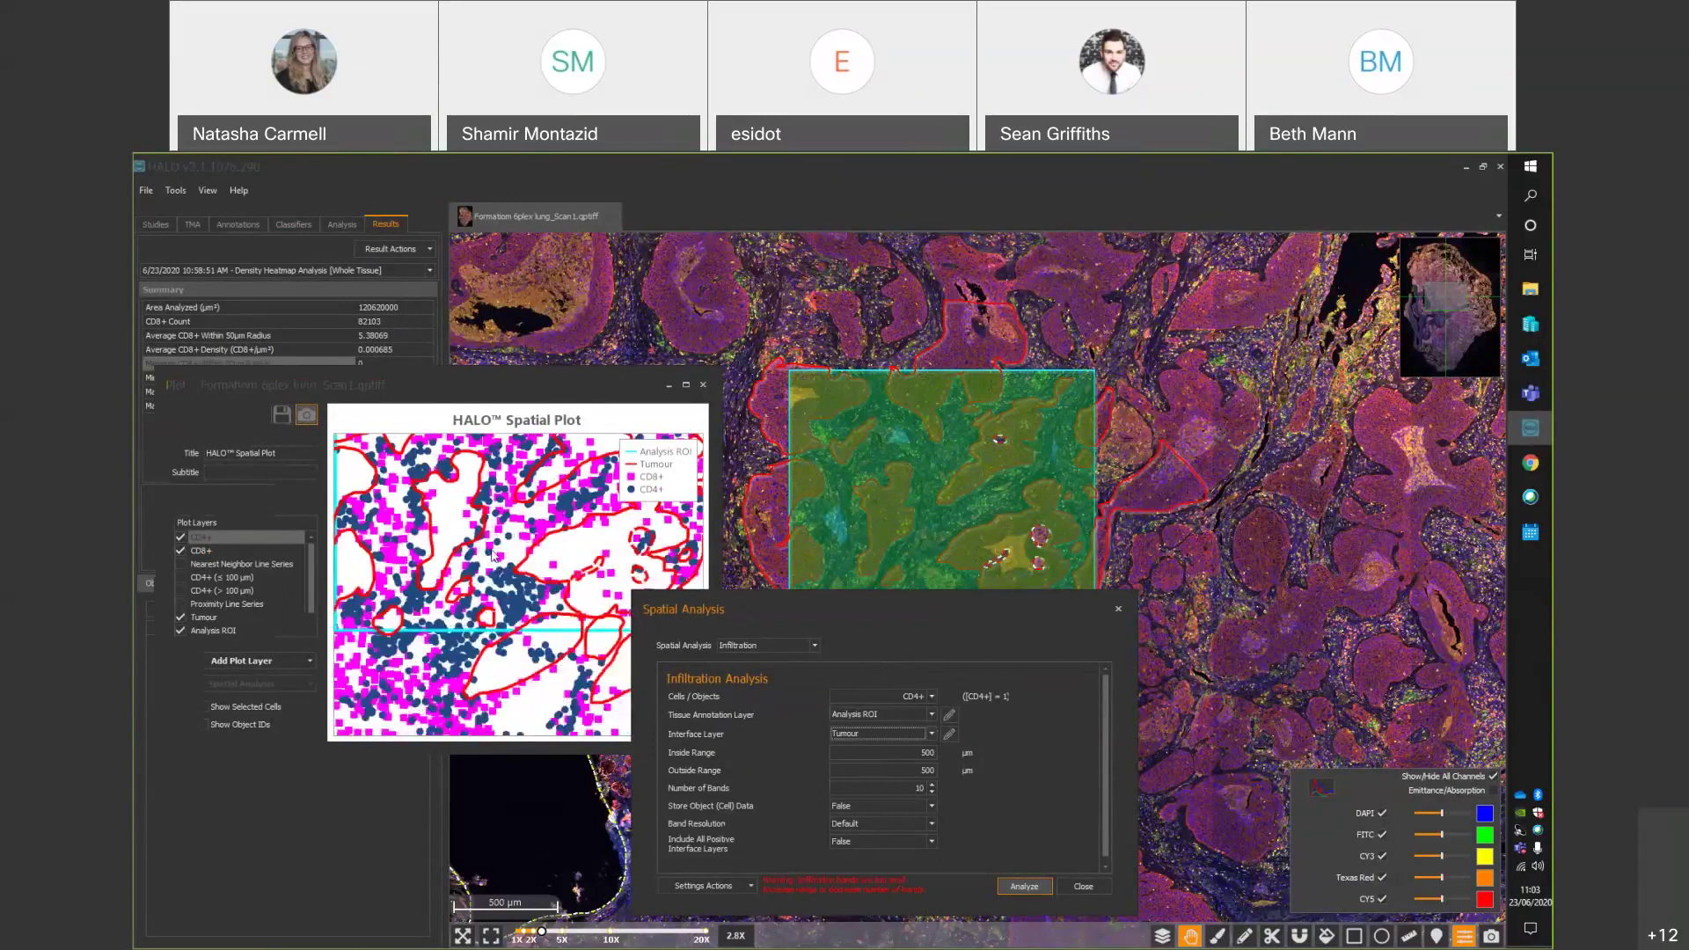
{"action": "left_click_drag", "start_coordinate": [431, 638], "coordinate": [480, 673]}
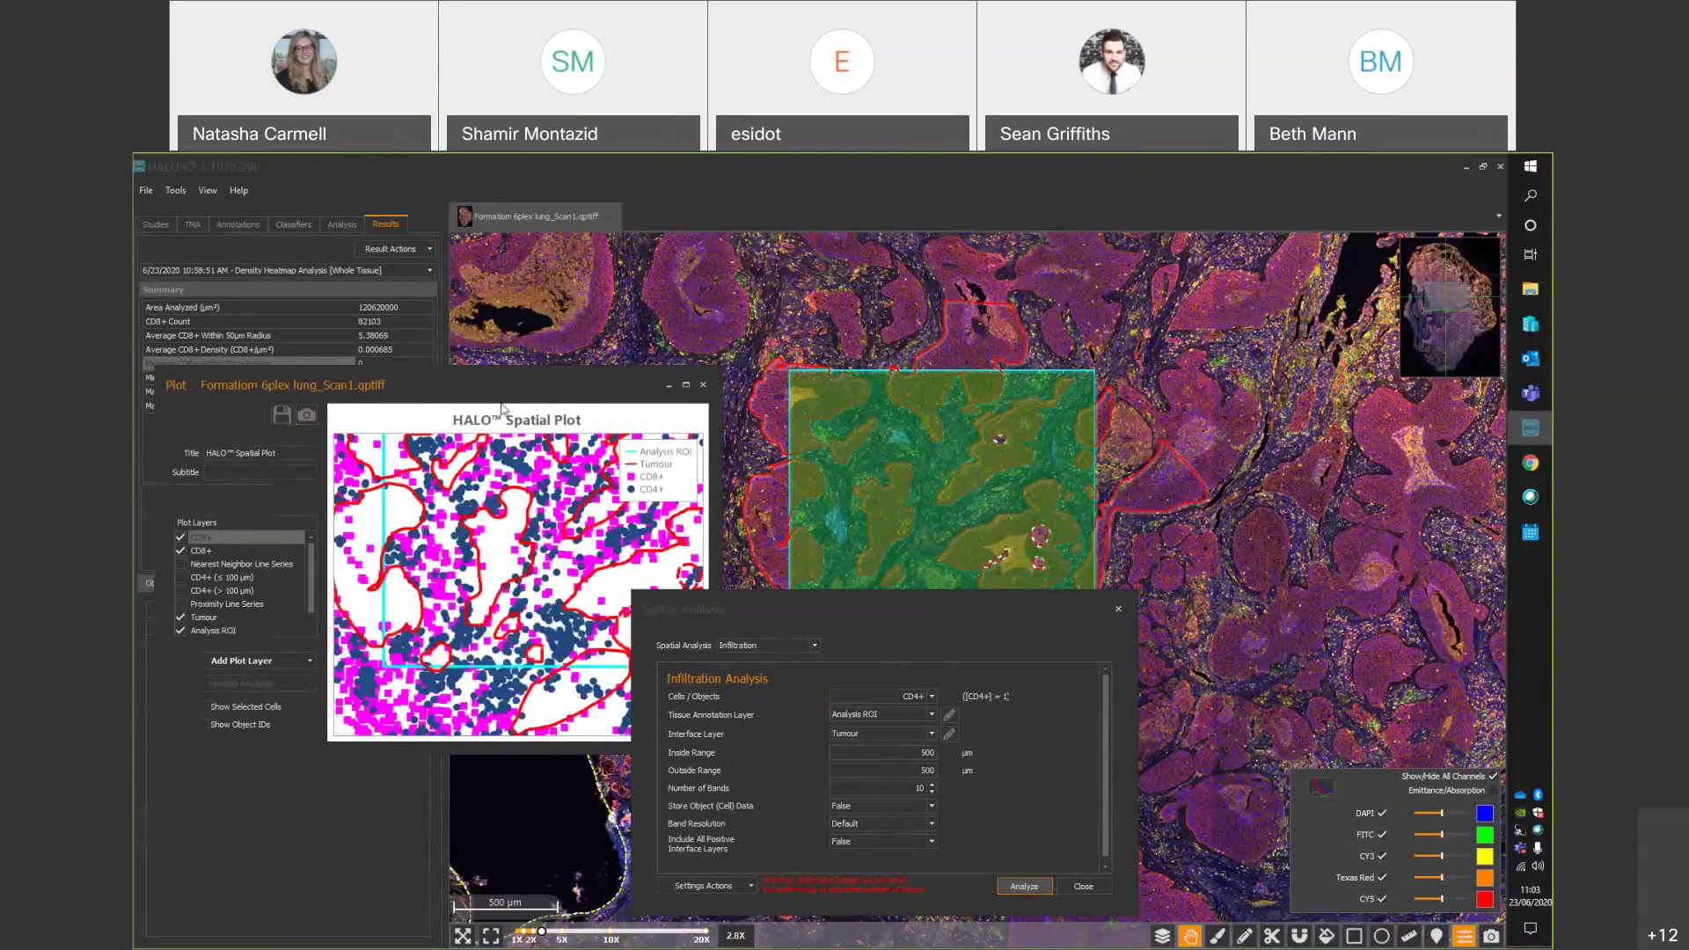
Reposition and enlarge the spatial plot window, move the infiltration settings clear of it, and bring the Analysis ROI into view on the scan.
{"action": "left_click_drag", "start_coordinate": [480, 384], "coordinate": [448, 255]}
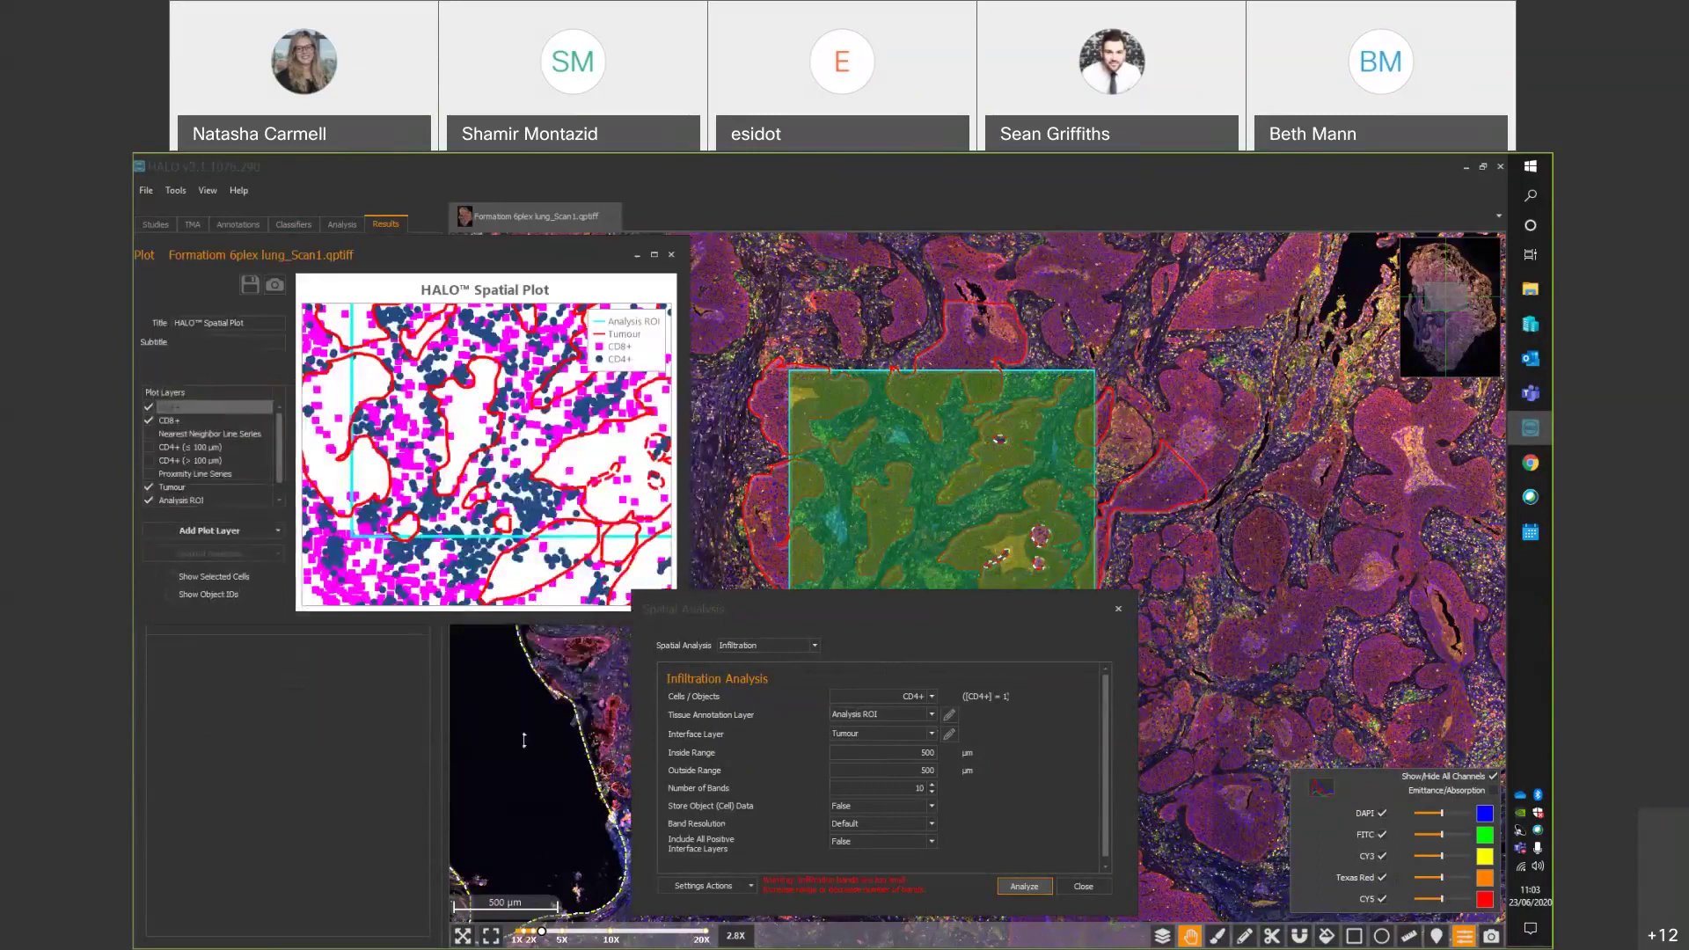
{"action": "left_click_drag", "start_coordinate": [524, 741], "coordinate": [523, 747]}
{"action": "left_click_drag", "start_coordinate": [717, 529], "coordinate": [772, 528]}
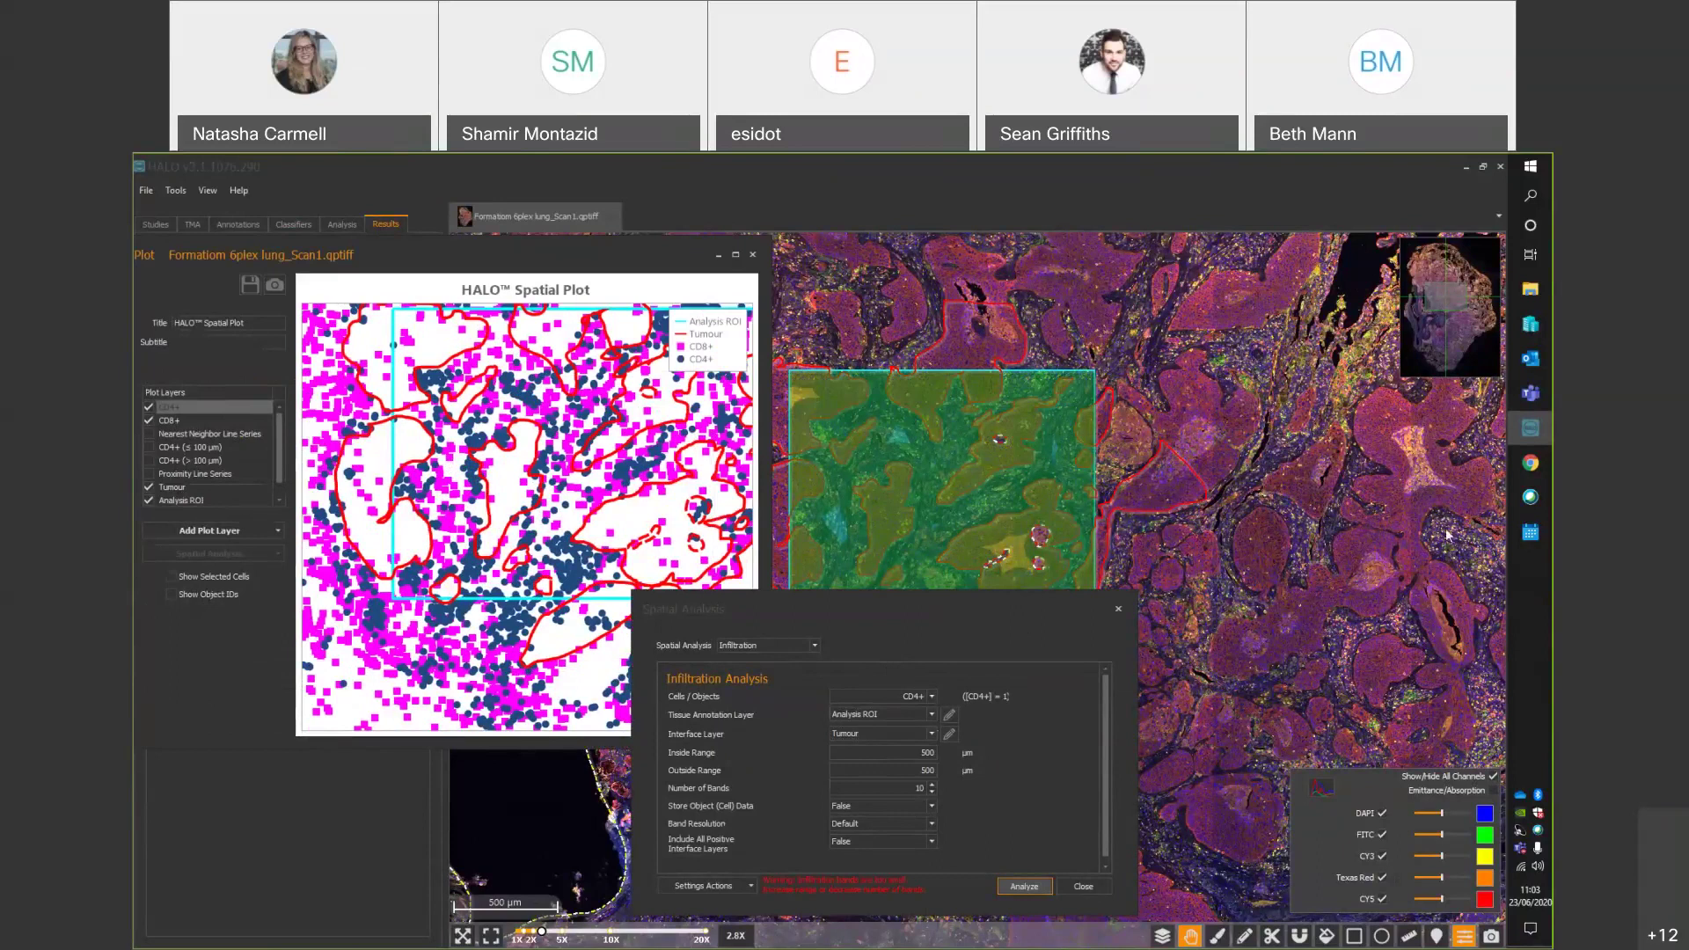
{"action": "left_click_drag", "start_coordinate": [1272, 605], "coordinate": [1256, 525]}
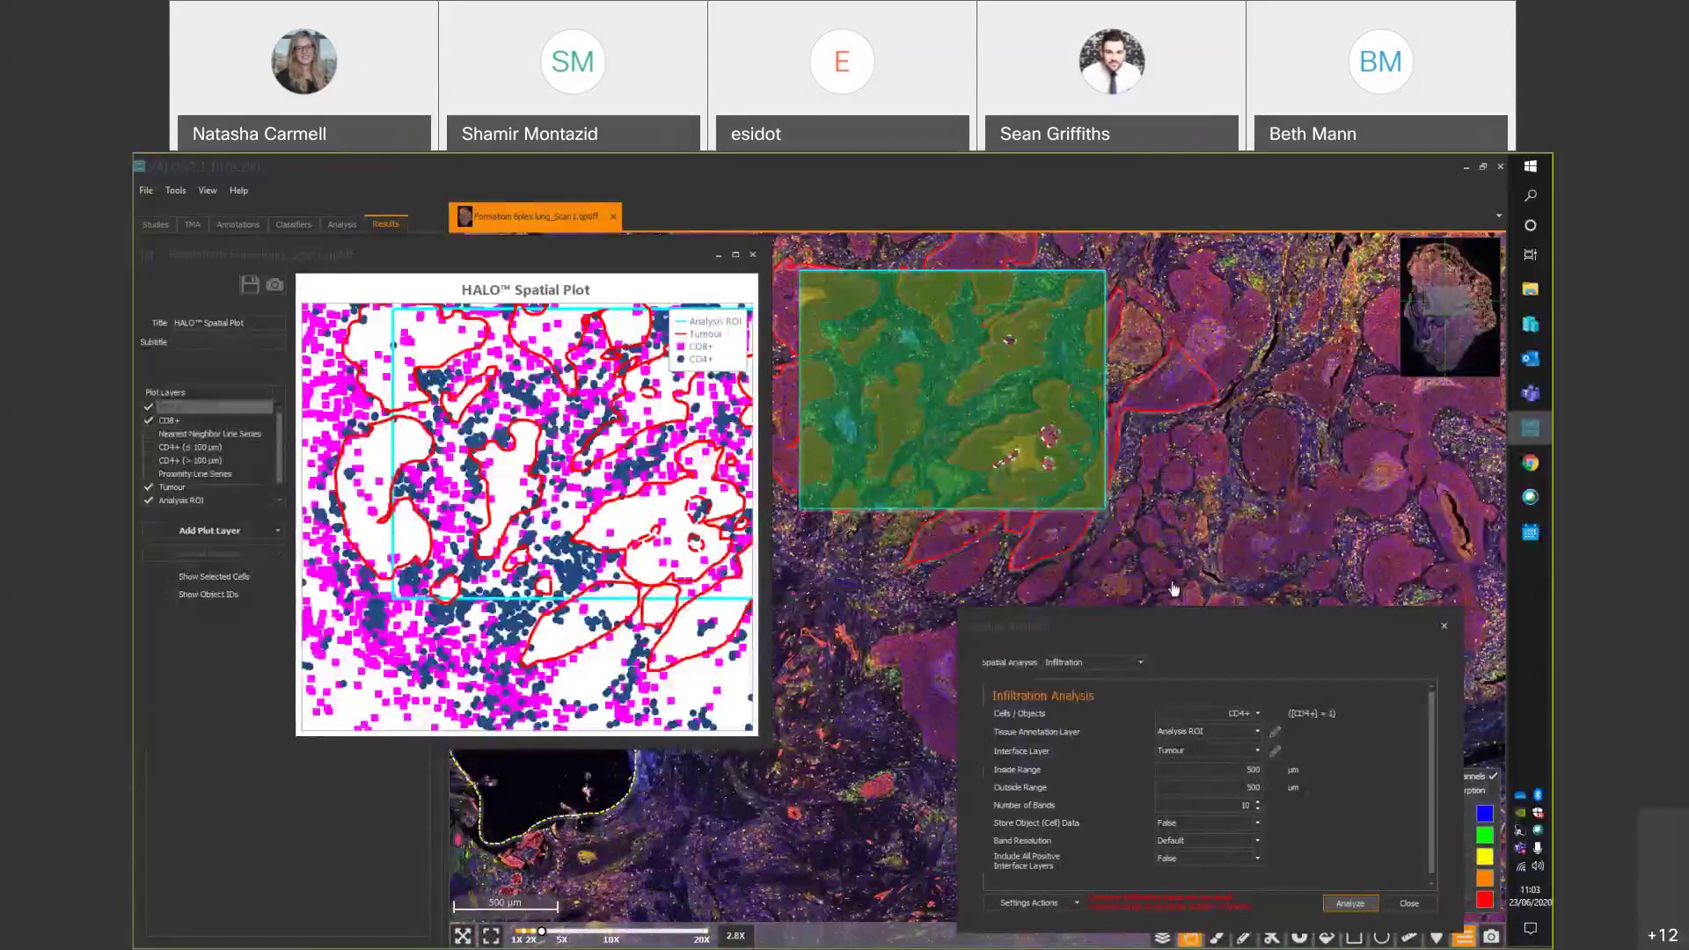
{"action": "left_click_drag", "start_coordinate": [904, 357], "coordinate": [894, 407]}
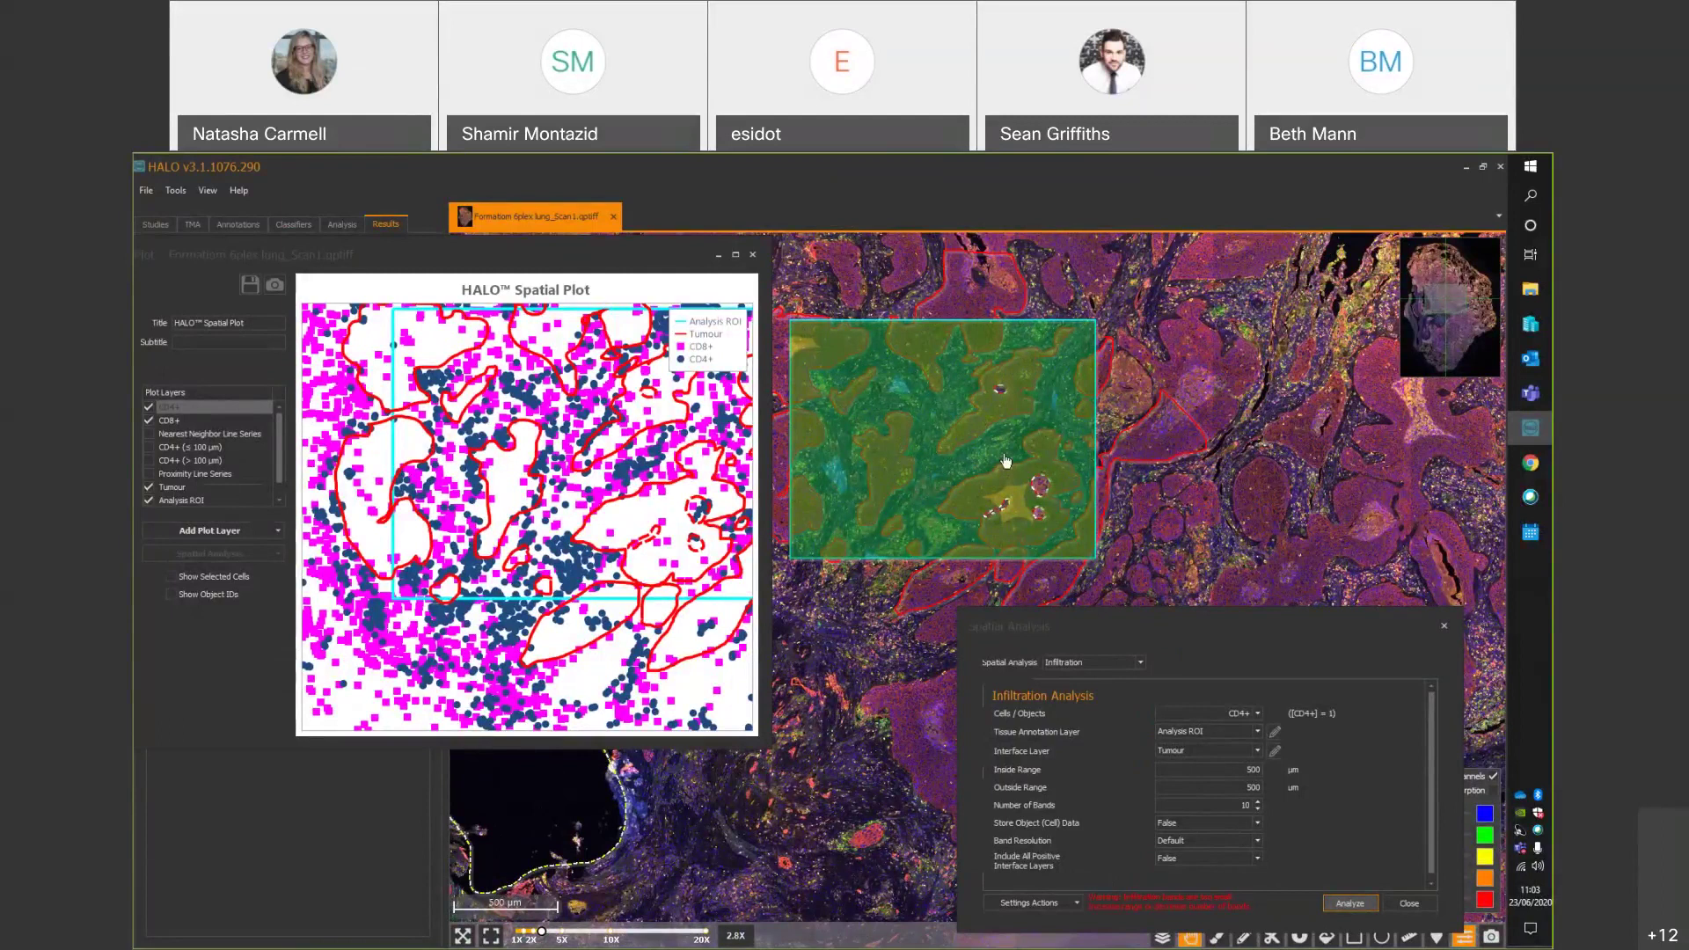
{"action": "scroll", "coordinate": [1007, 461], "scroll_direction": "up", "scroll_amount": 2}
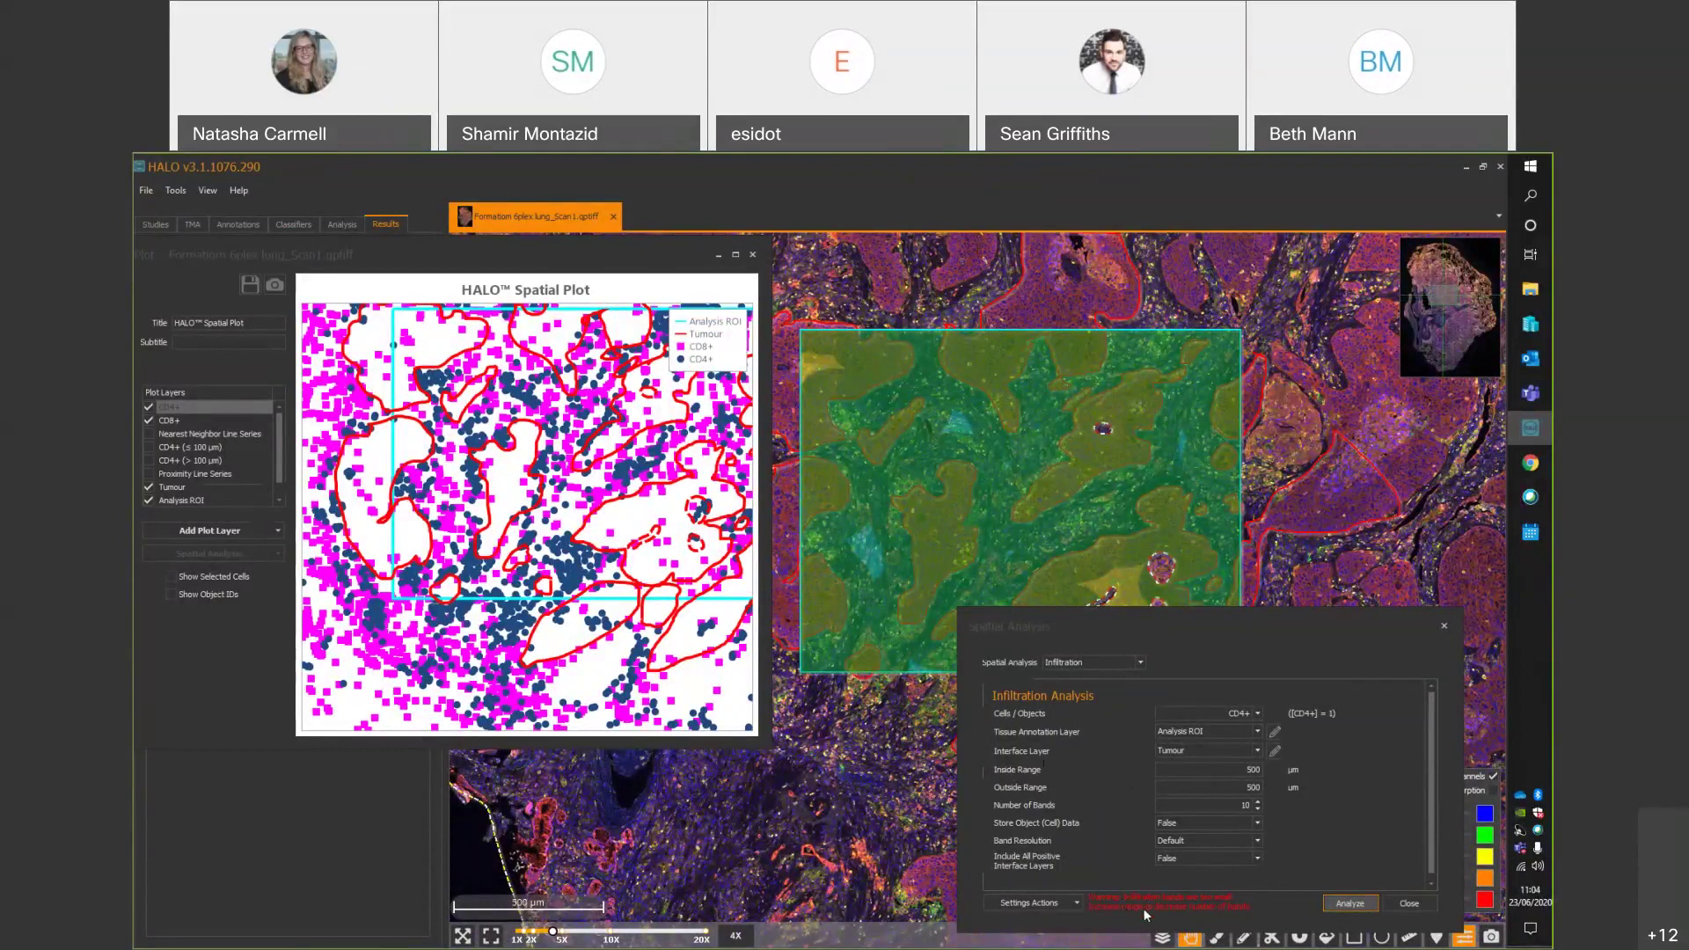
Set both the inside range and the outside range of the infiltration analysis to 100 µm.
{"action": "left_click", "coordinate": [1231, 770]}
{"action": "type", "text": "1"}
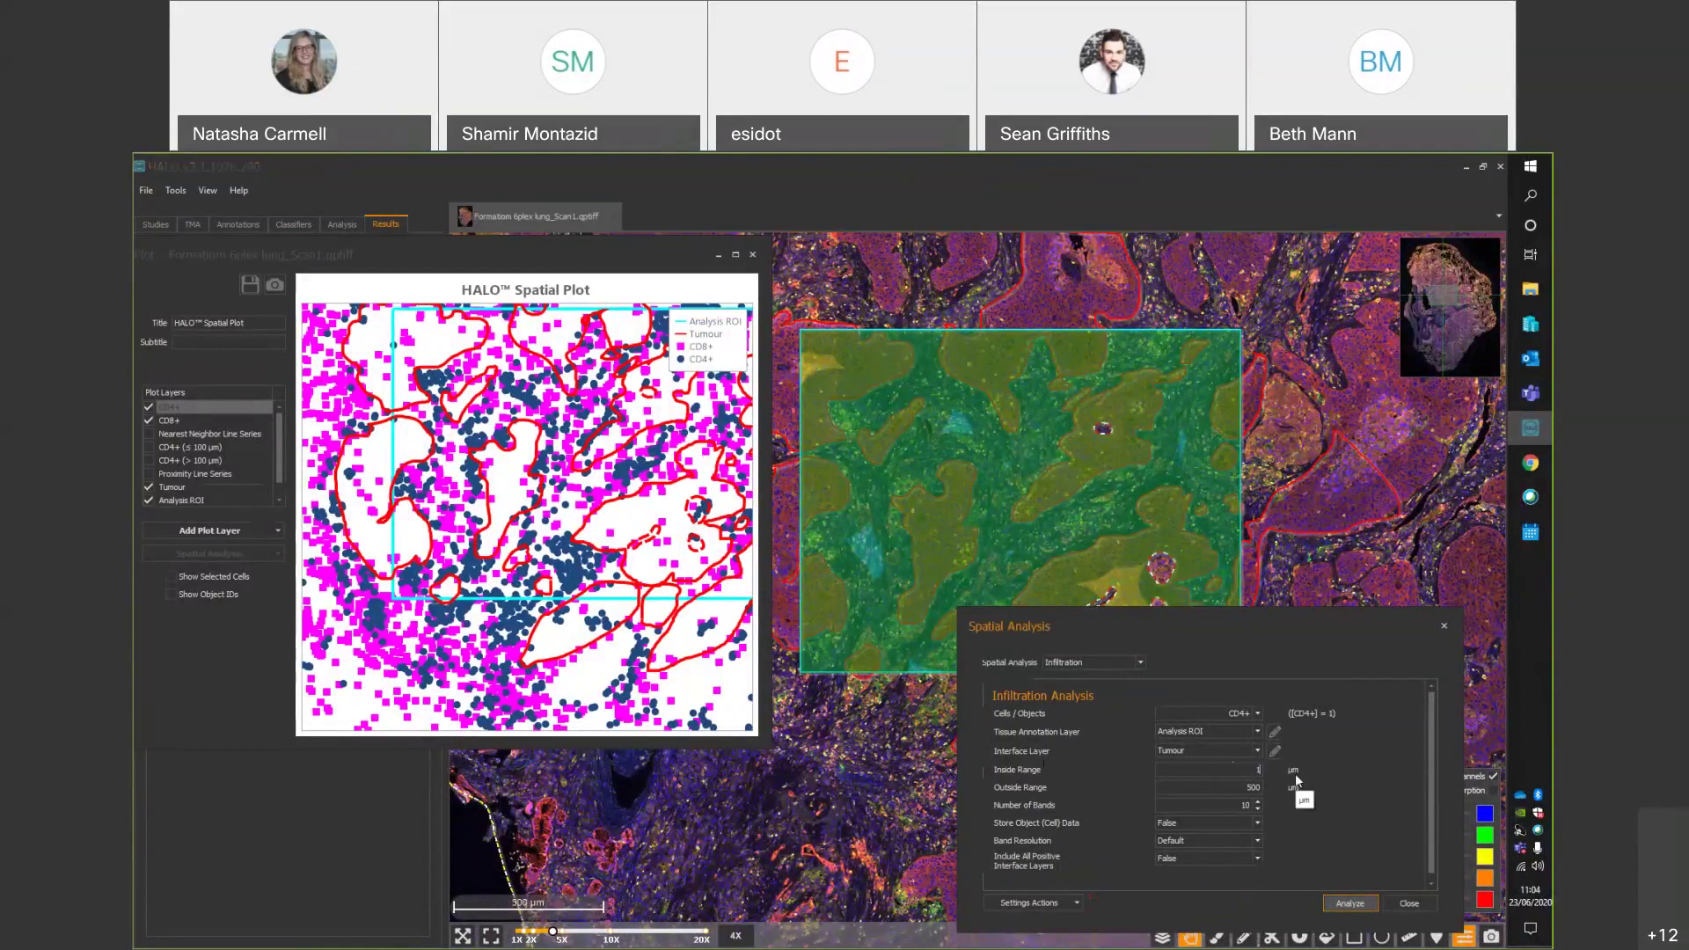
{"action": "type", "text": "00"}
{"action": "double_click", "coordinate": [1244, 788]}
{"action": "type", "text": "10"}
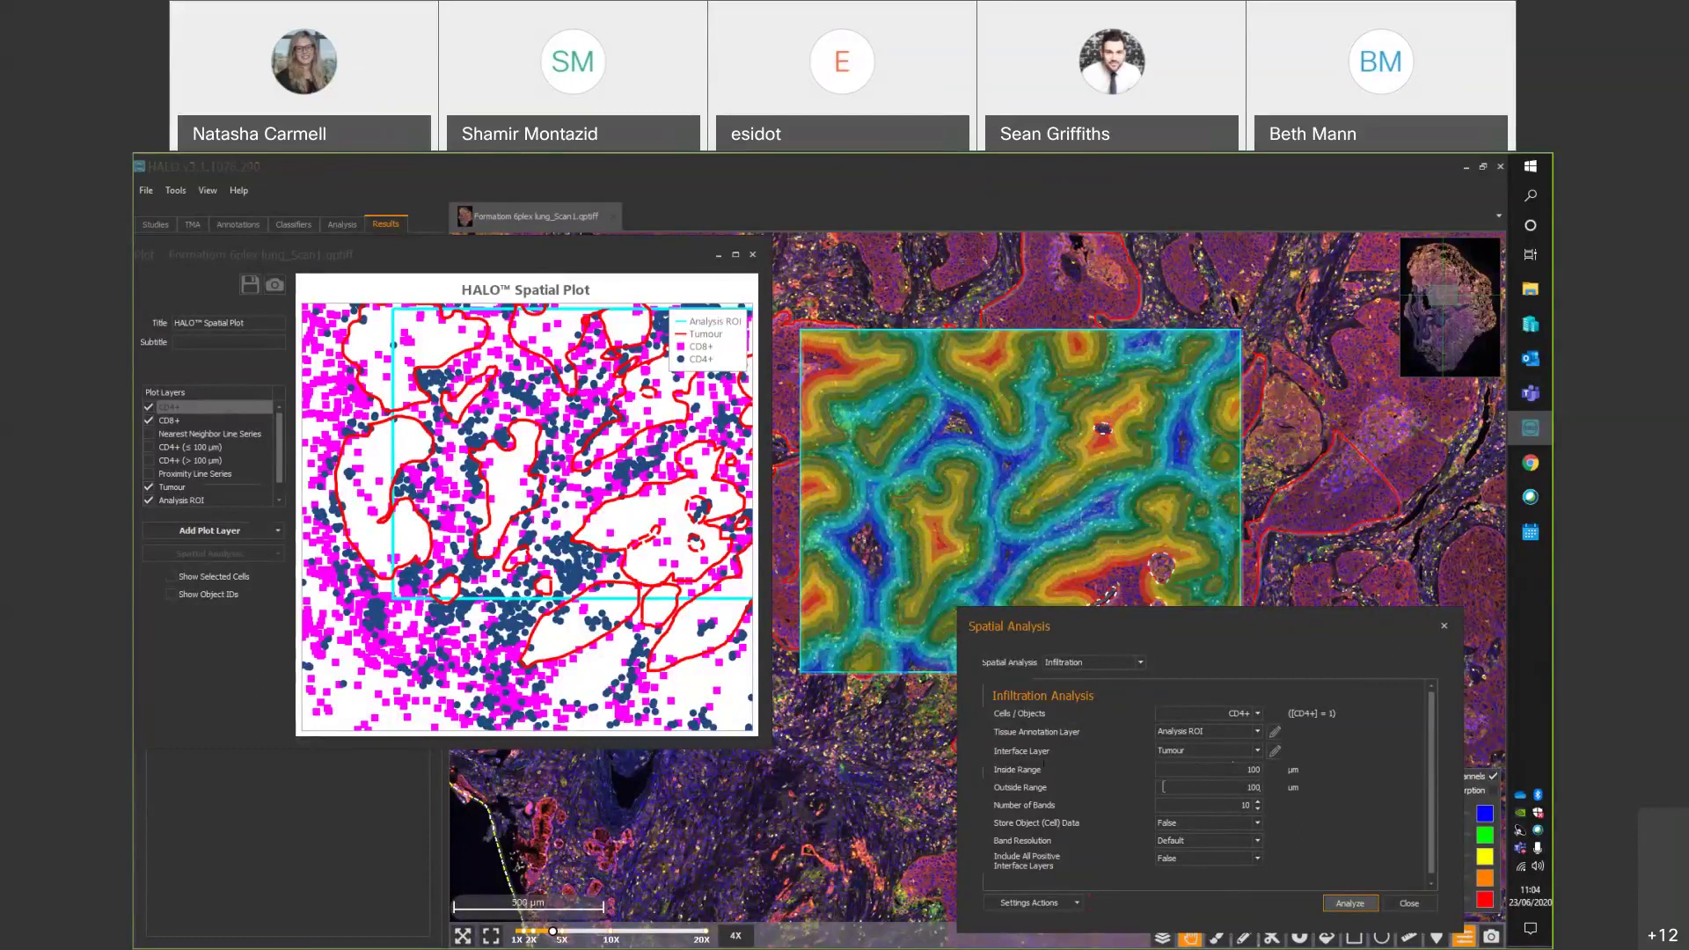
Set the number of bands to 2 and both the inside and outside ranges to 50 µm.
{"action": "double_click", "coordinate": [1239, 807]}
{"action": "type", "text": "1"}
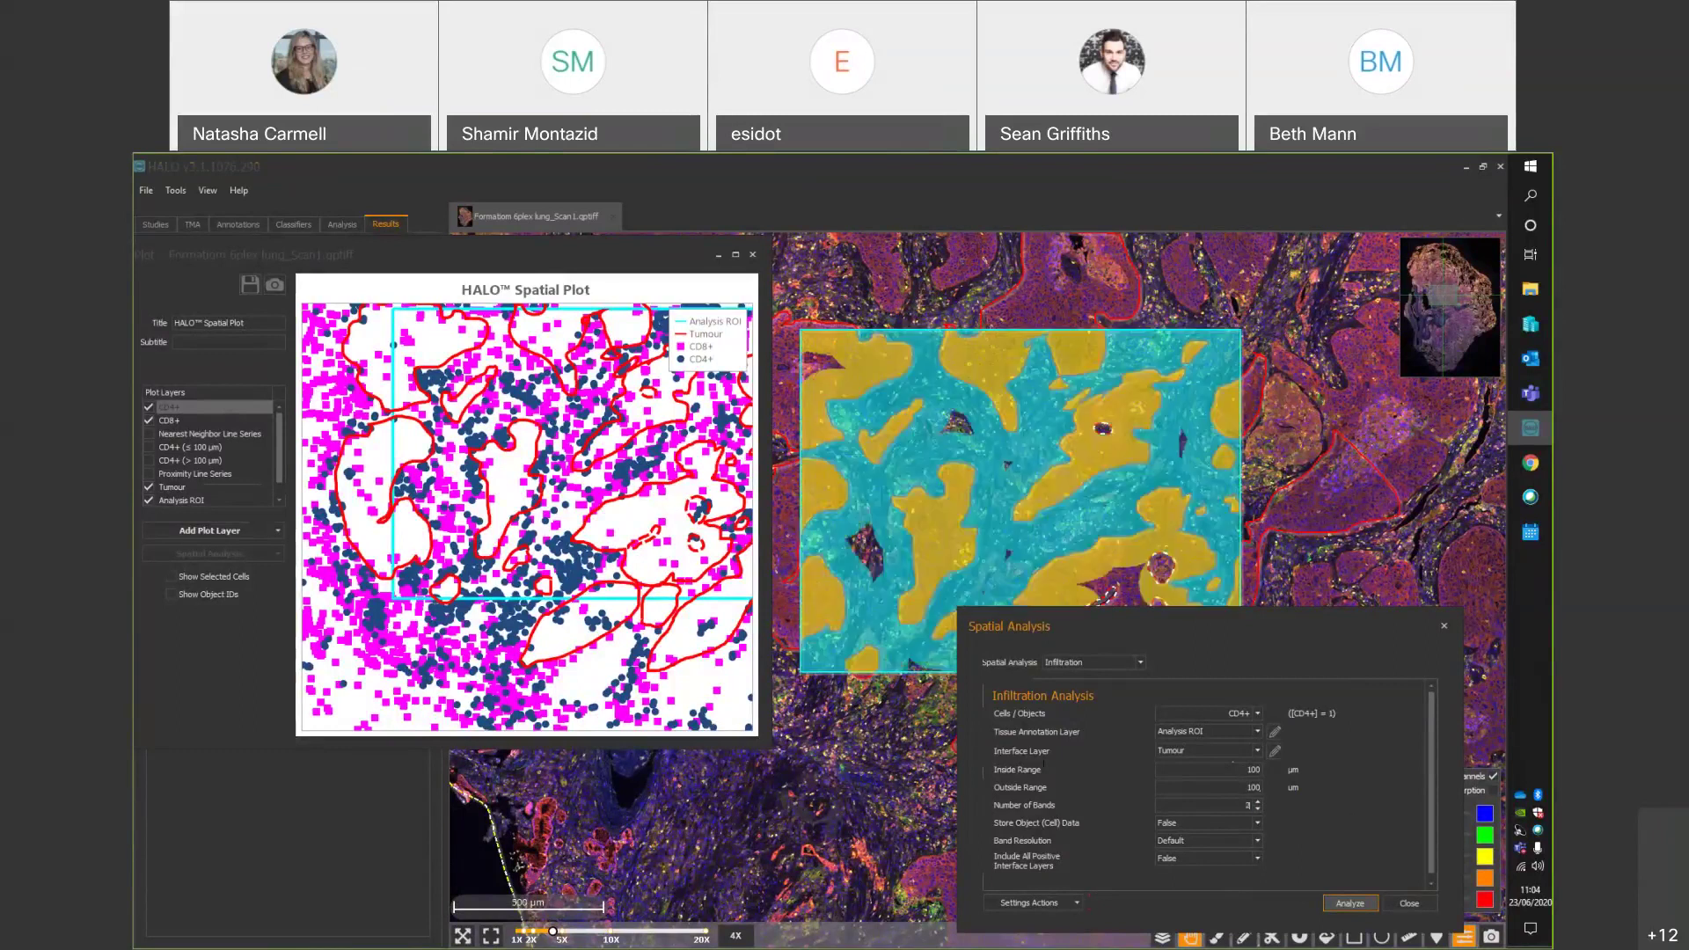
{"action": "double_click", "coordinate": [1253, 770]}
{"action": "type", "text": "50"}
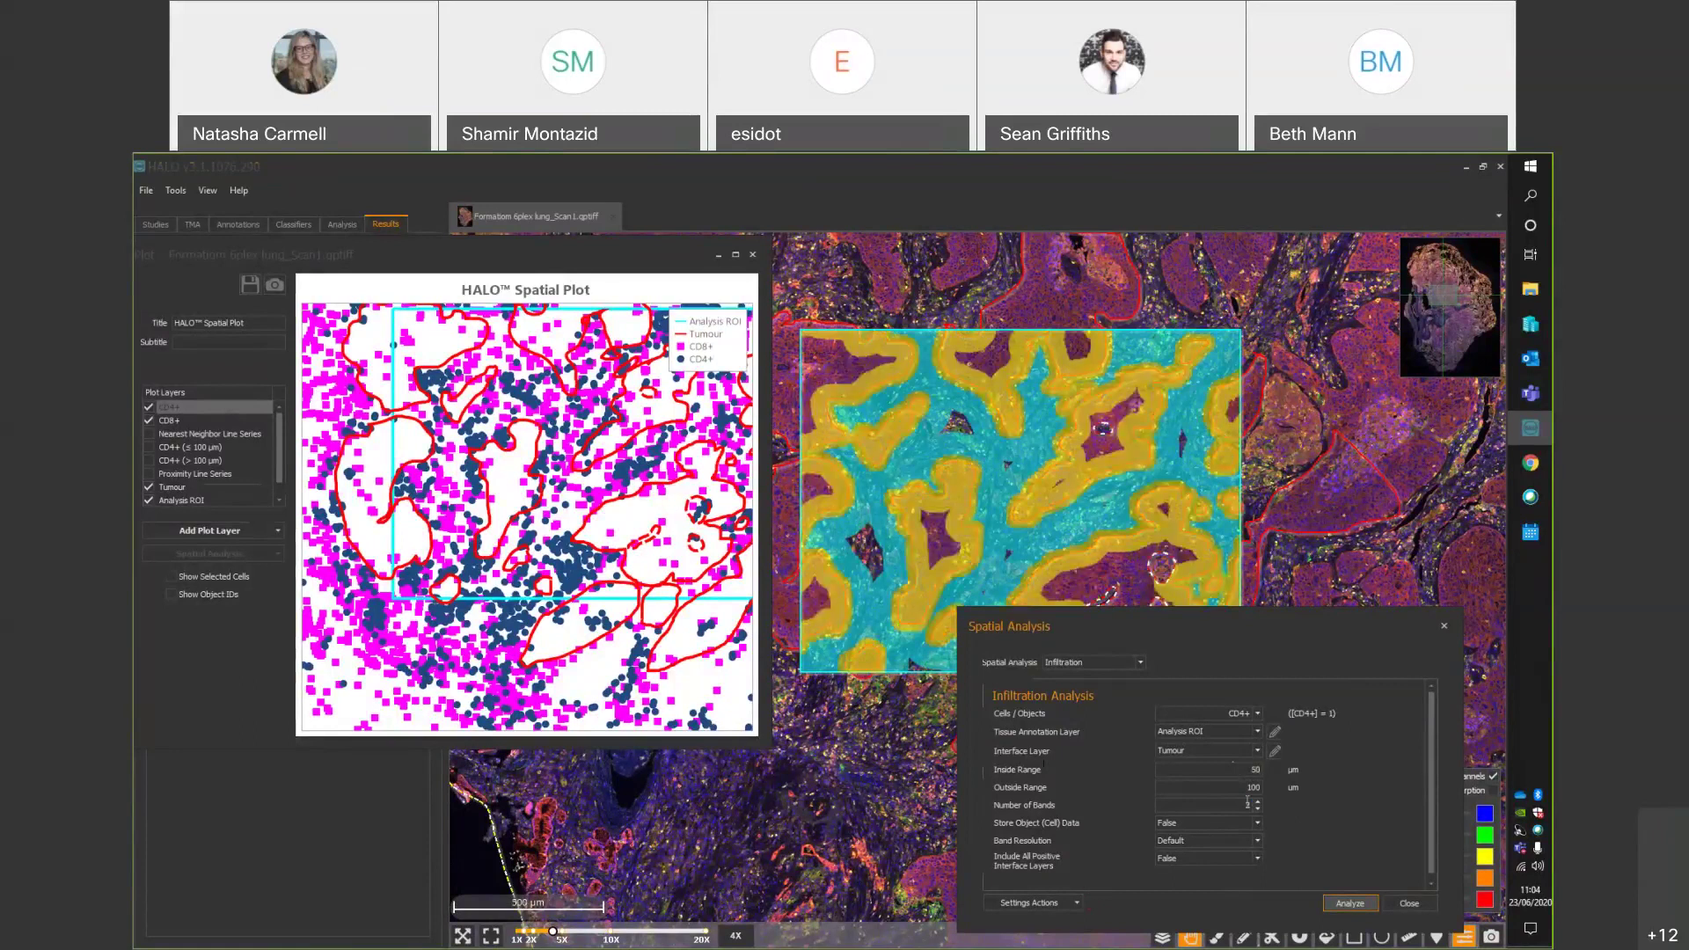
{"action": "key", "text": "Tab"}
{"action": "type", "text": "50"}
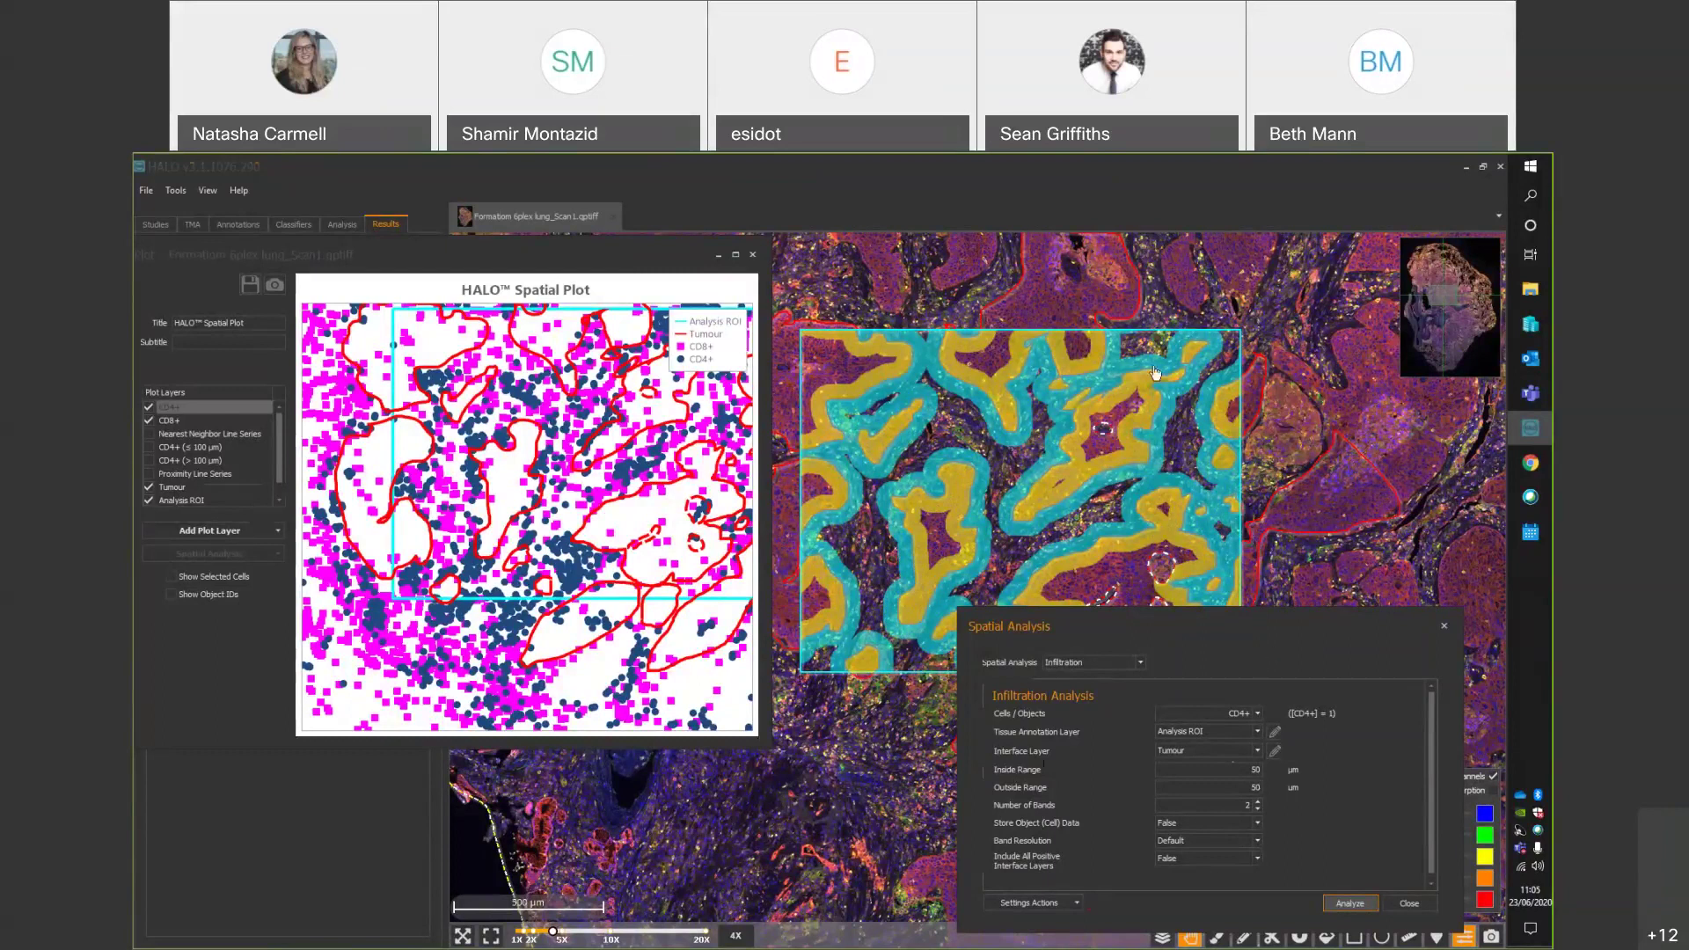
Set the infiltration analysis option Include All Positive Interface Layers to True.
{"action": "left_click_drag", "start_coordinate": [1317, 584], "coordinate": [1327, 441]}
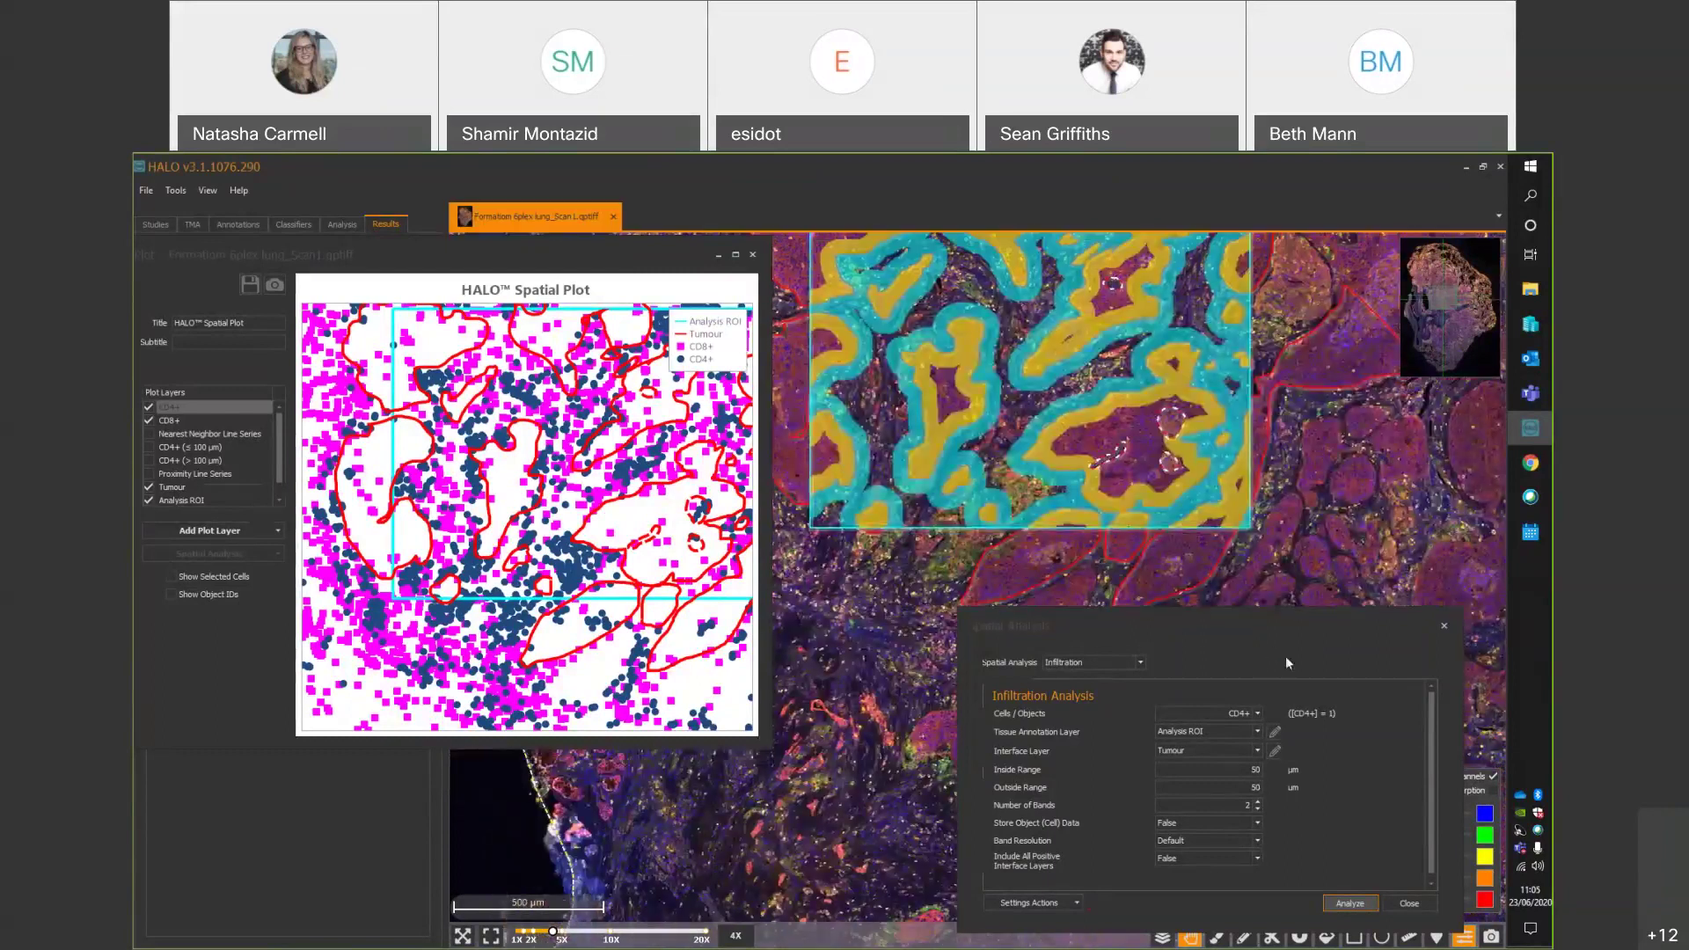
{"action": "left_click", "coordinate": [1258, 860]}
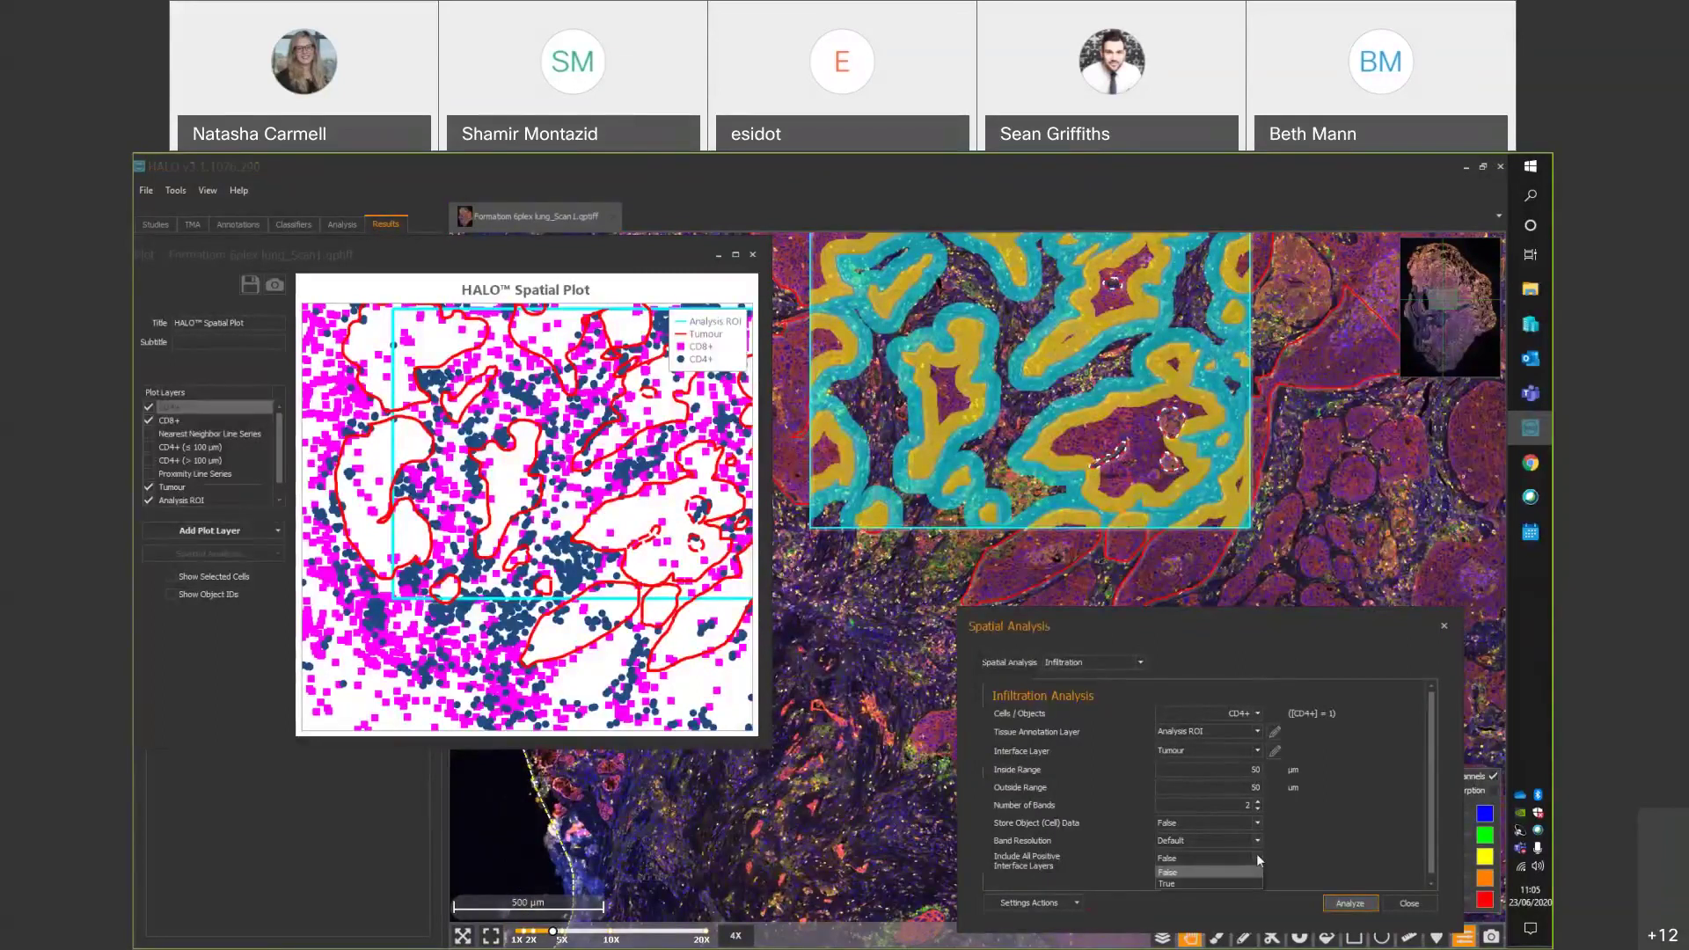
{"action": "left_click", "coordinate": [1161, 883]}
{"action": "left_click", "coordinate": [1201, 873]}
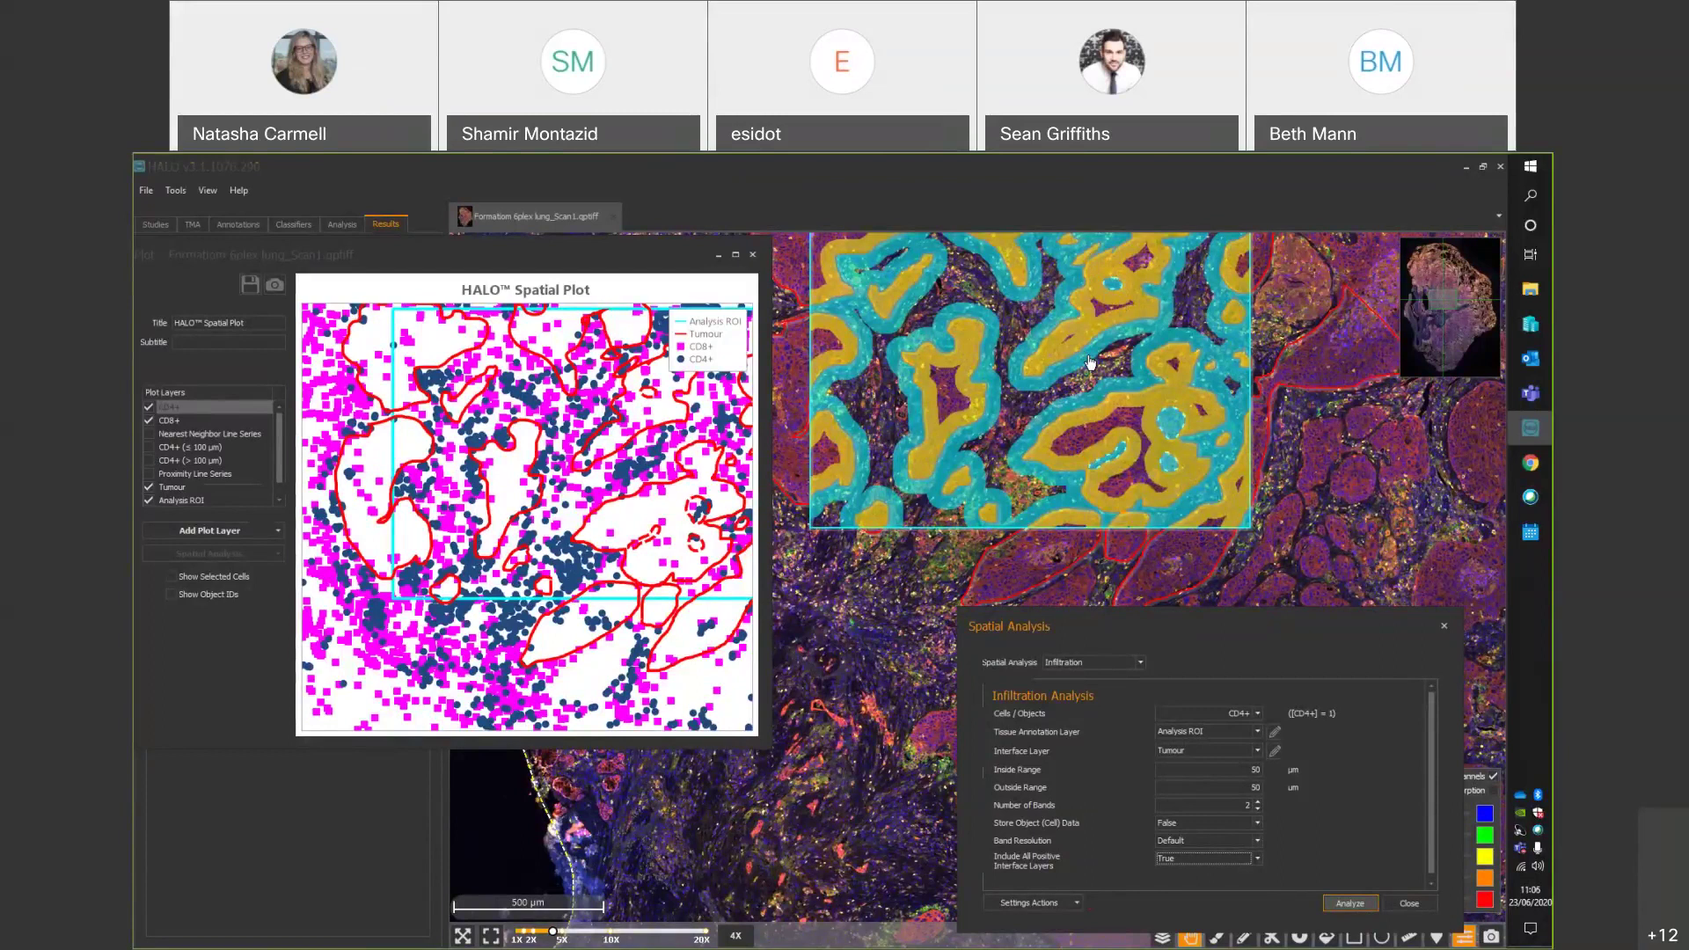
Check the Store Object (Cell) Data choices, try the High band resolution, and restore the resolution to Default.
{"action": "left_click", "coordinate": [1257, 823]}
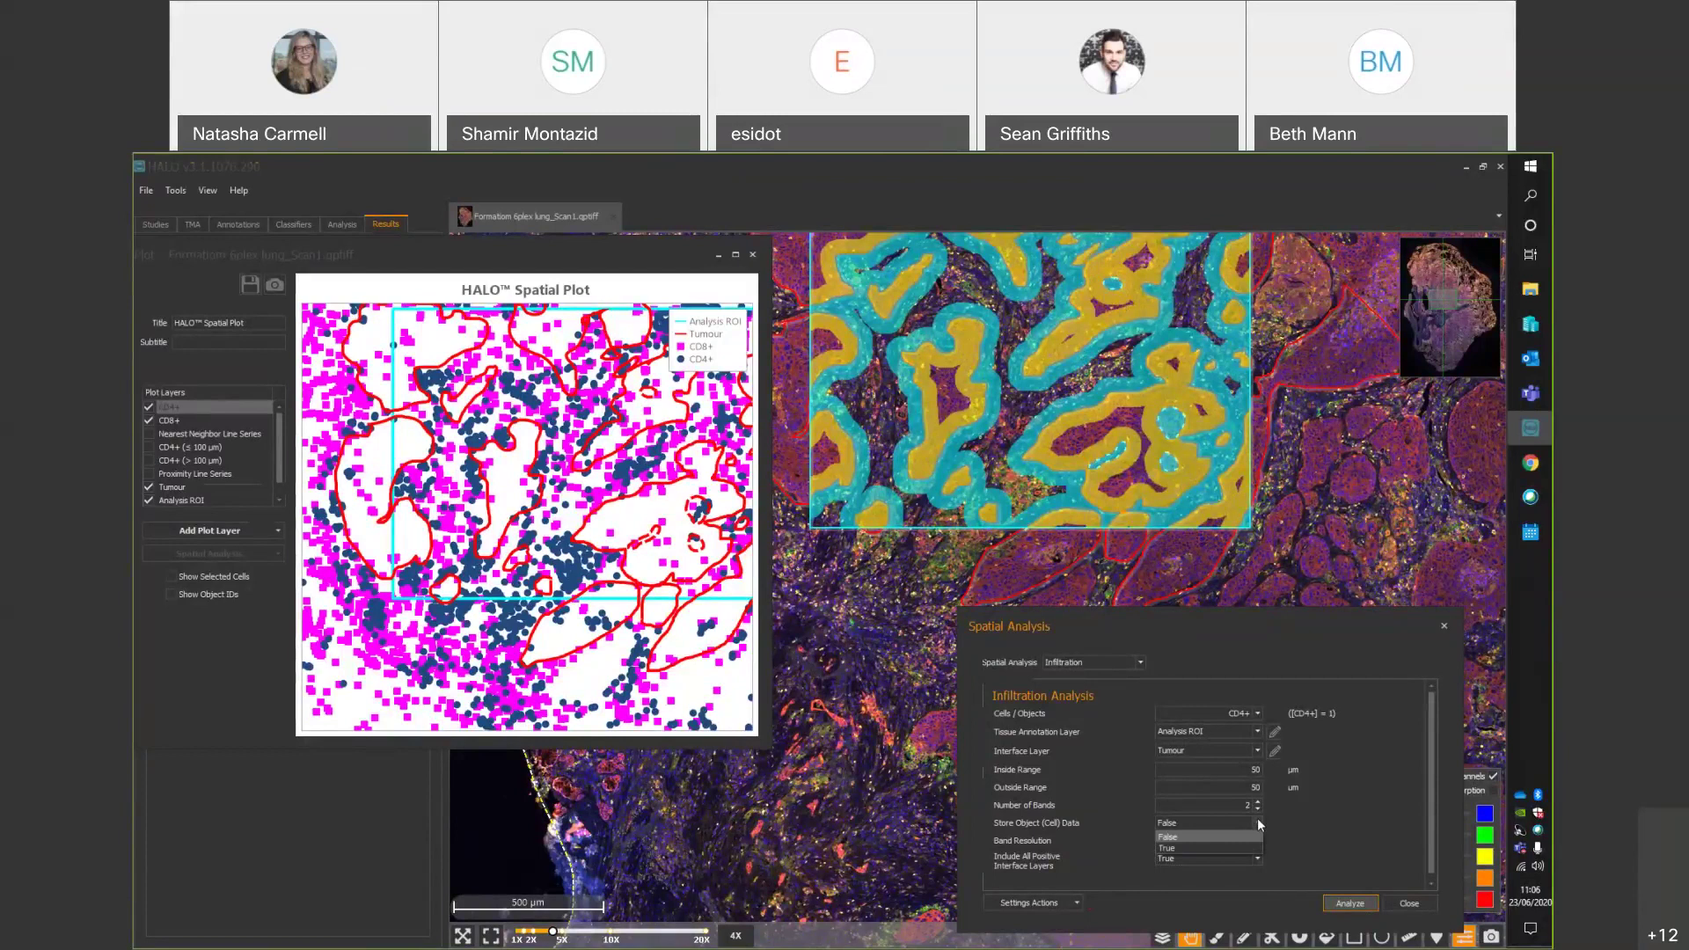
{"action": "left_click", "coordinate": [1236, 827]}
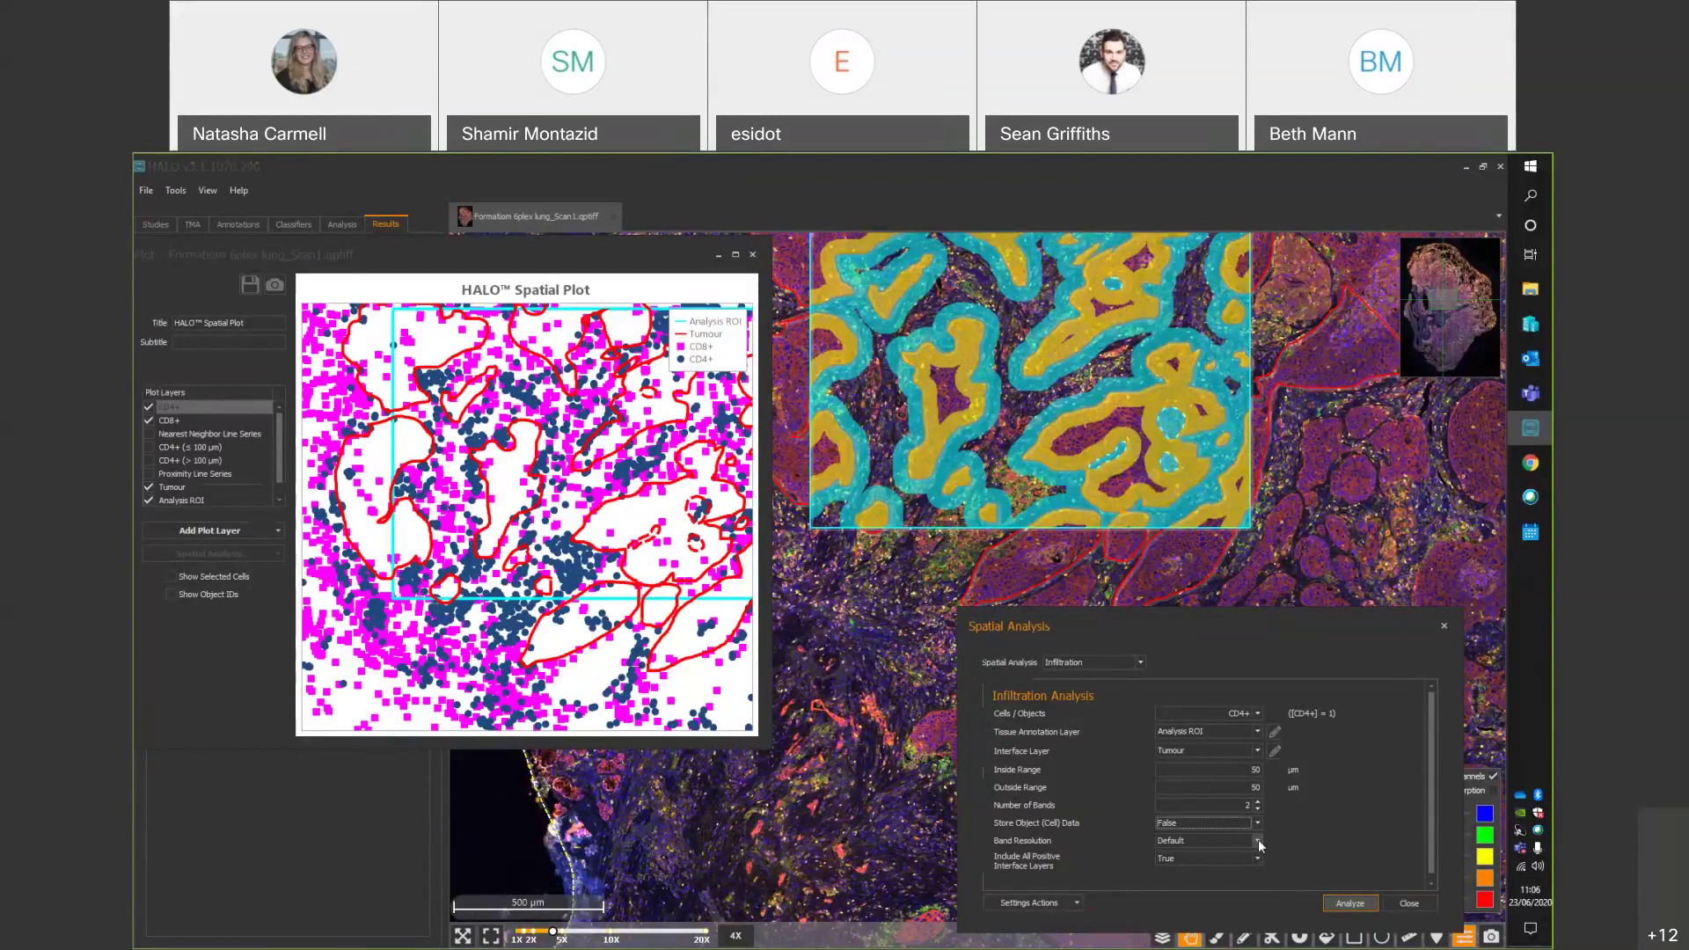
{"action": "left_click", "coordinate": [1258, 842]}
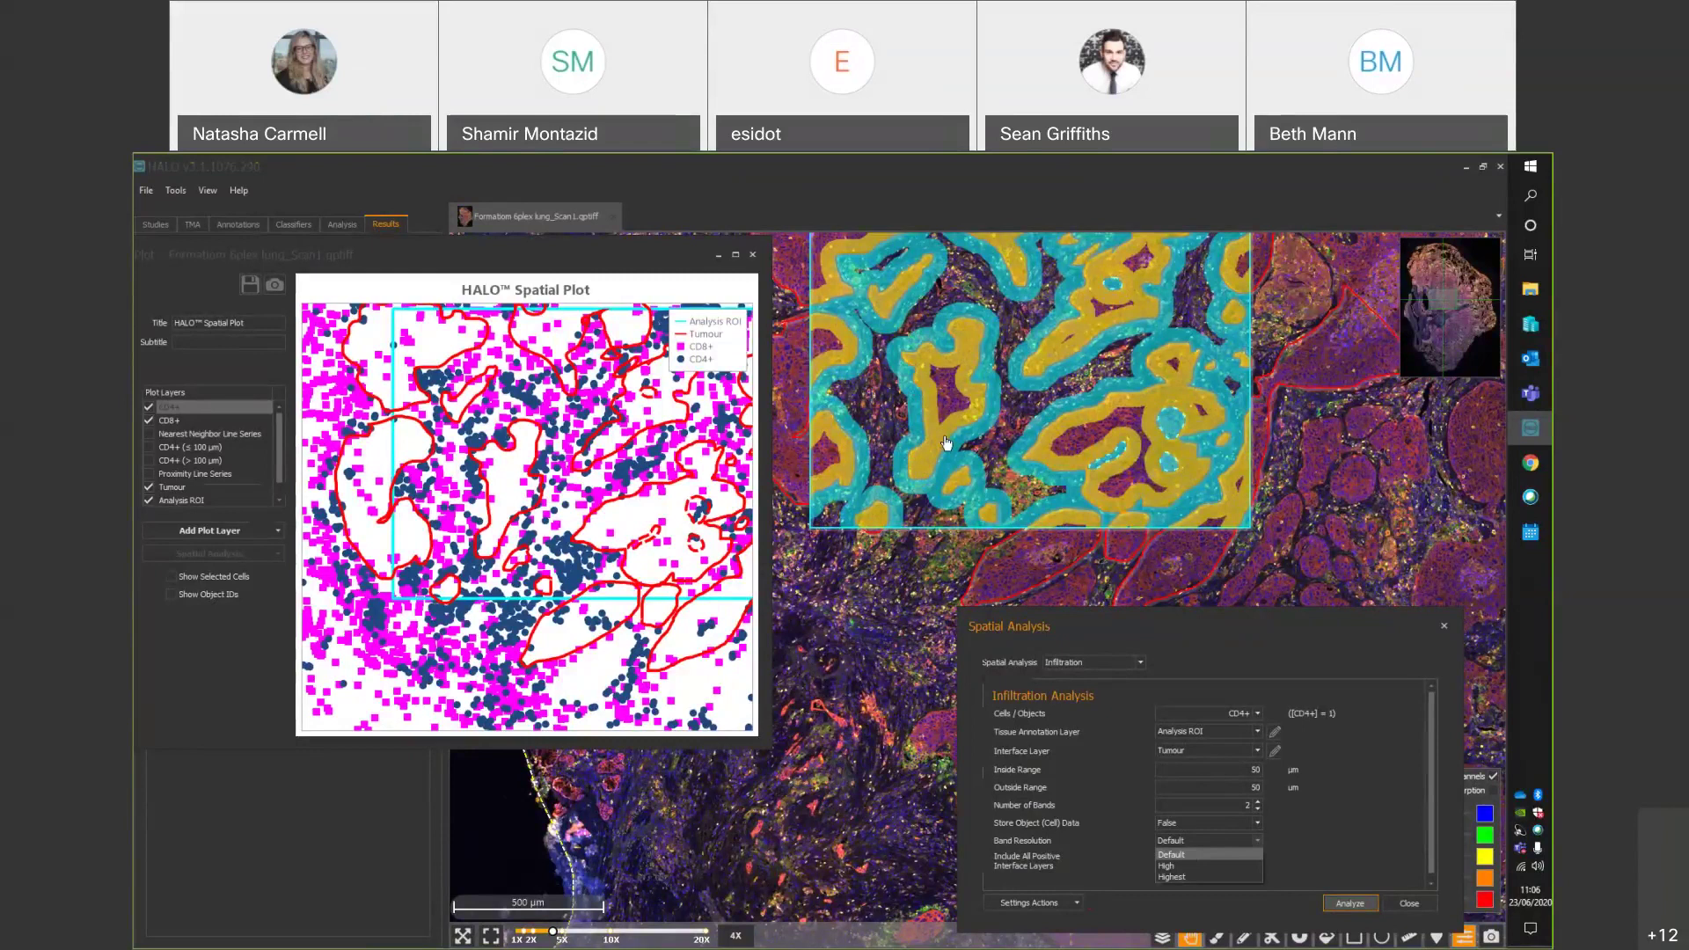
{"action": "left_click", "coordinate": [1177, 864]}
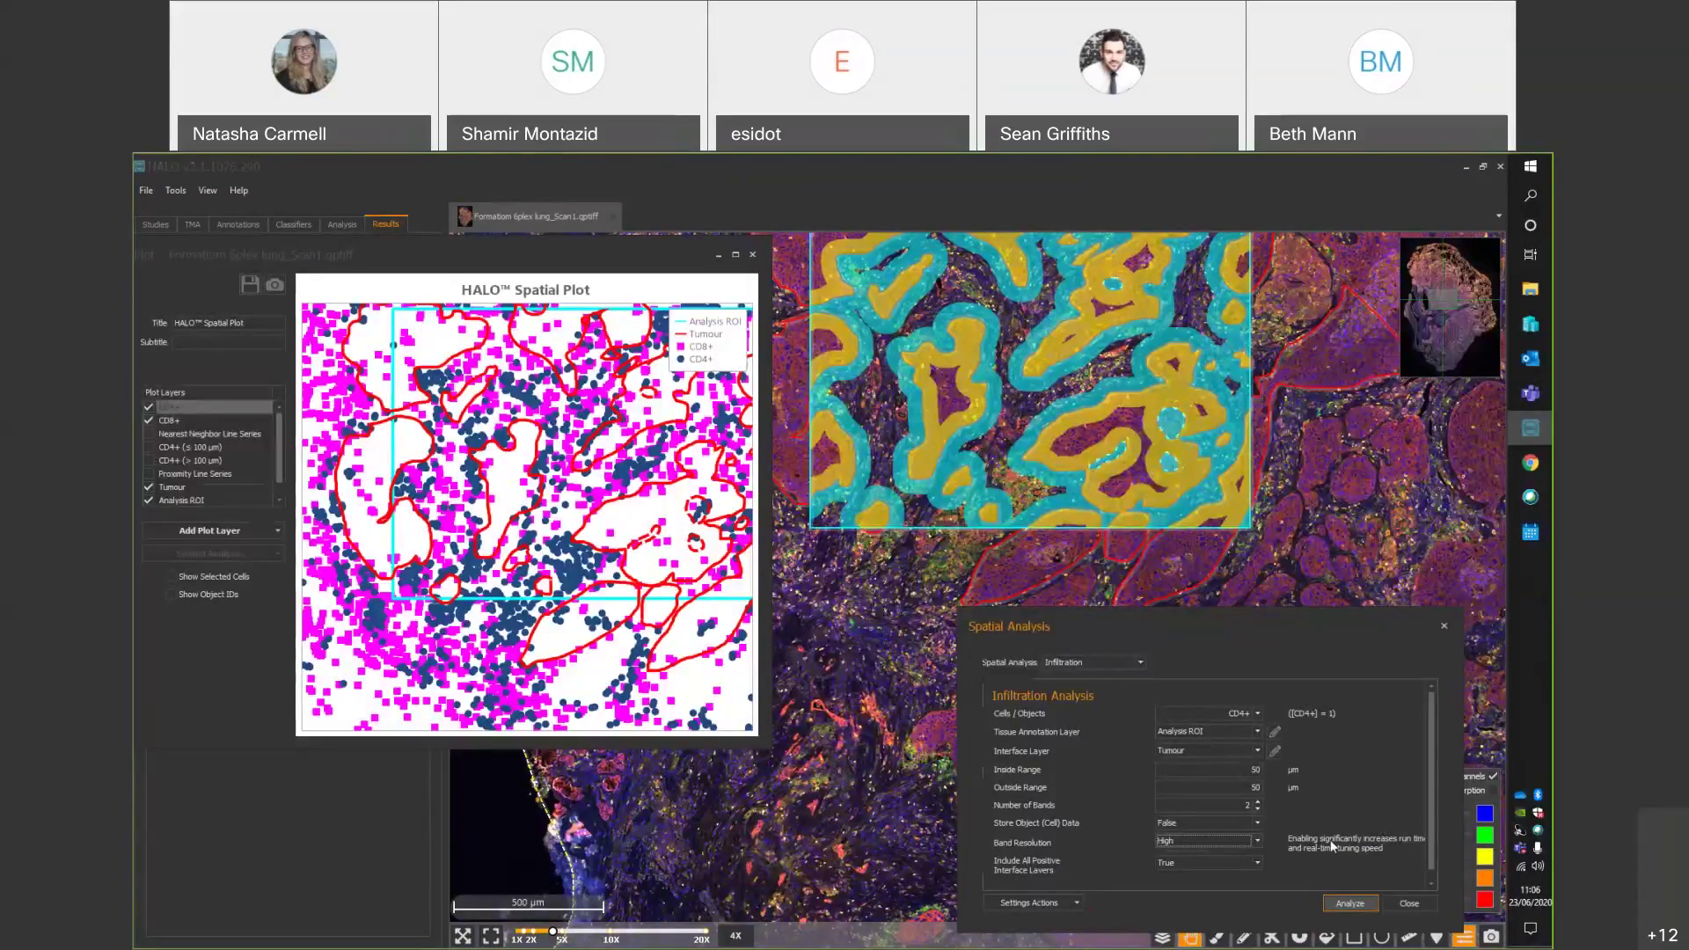
{"action": "left_click", "coordinate": [1257, 838]}
{"action": "left_click", "coordinate": [1217, 853]}
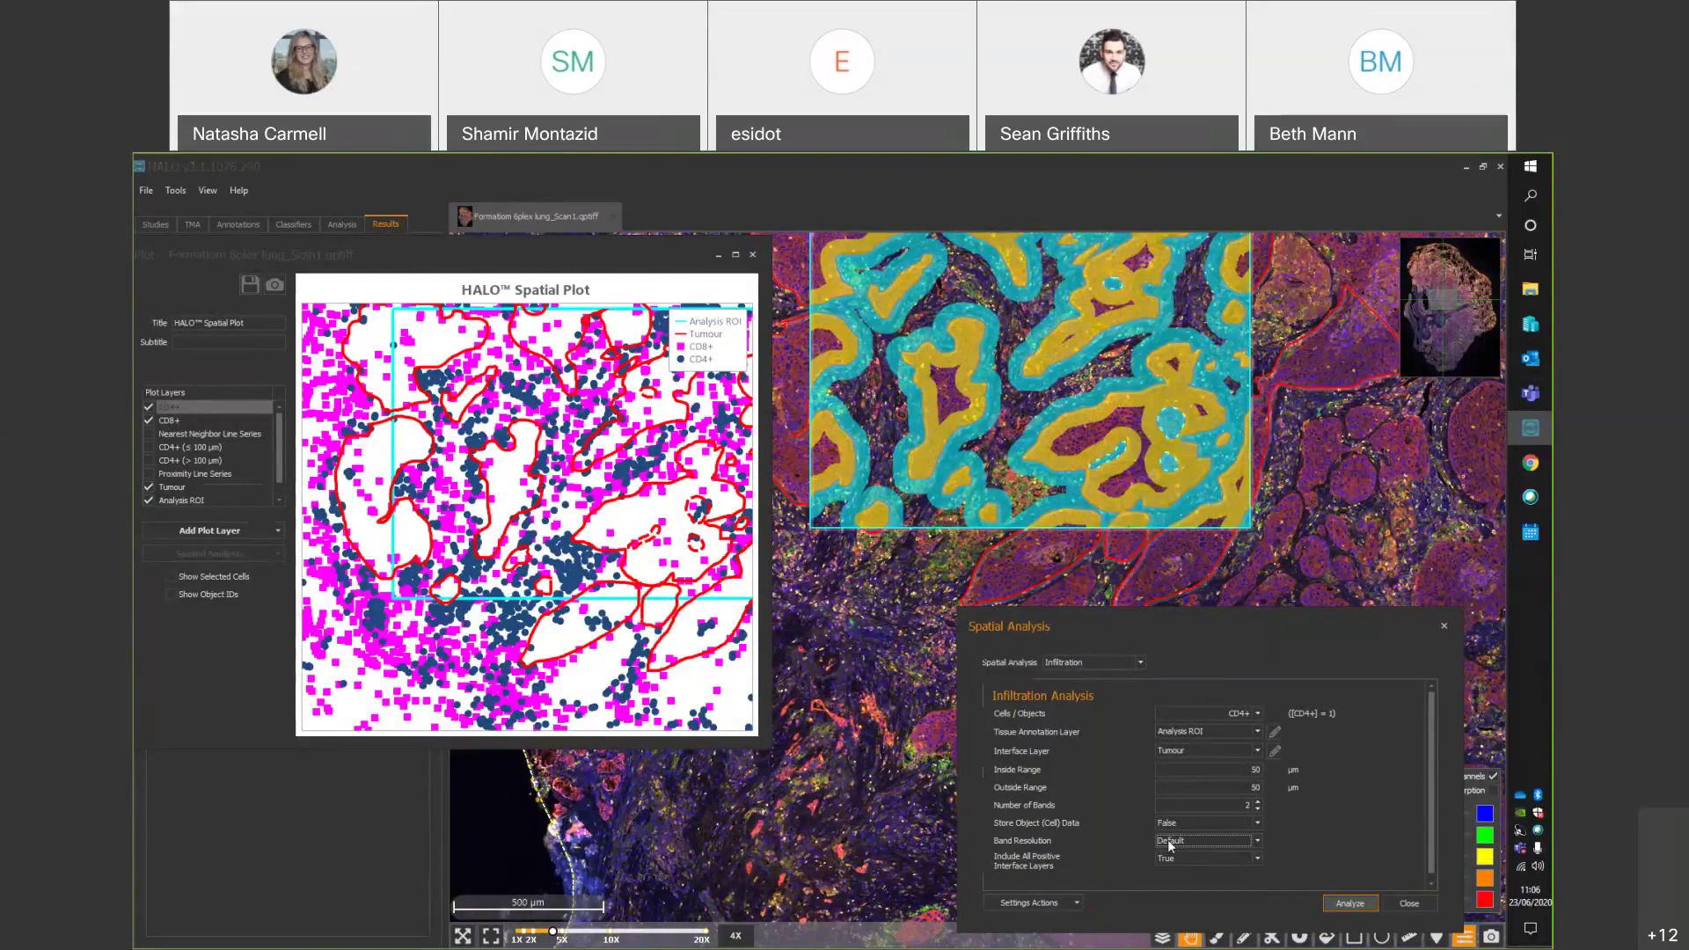
Run the infiltration analysis, minimize the spatial plot, and zoom the scan in on the interface bands in the Analysis ROI.
{"action": "left_click", "coordinate": [1361, 906]}
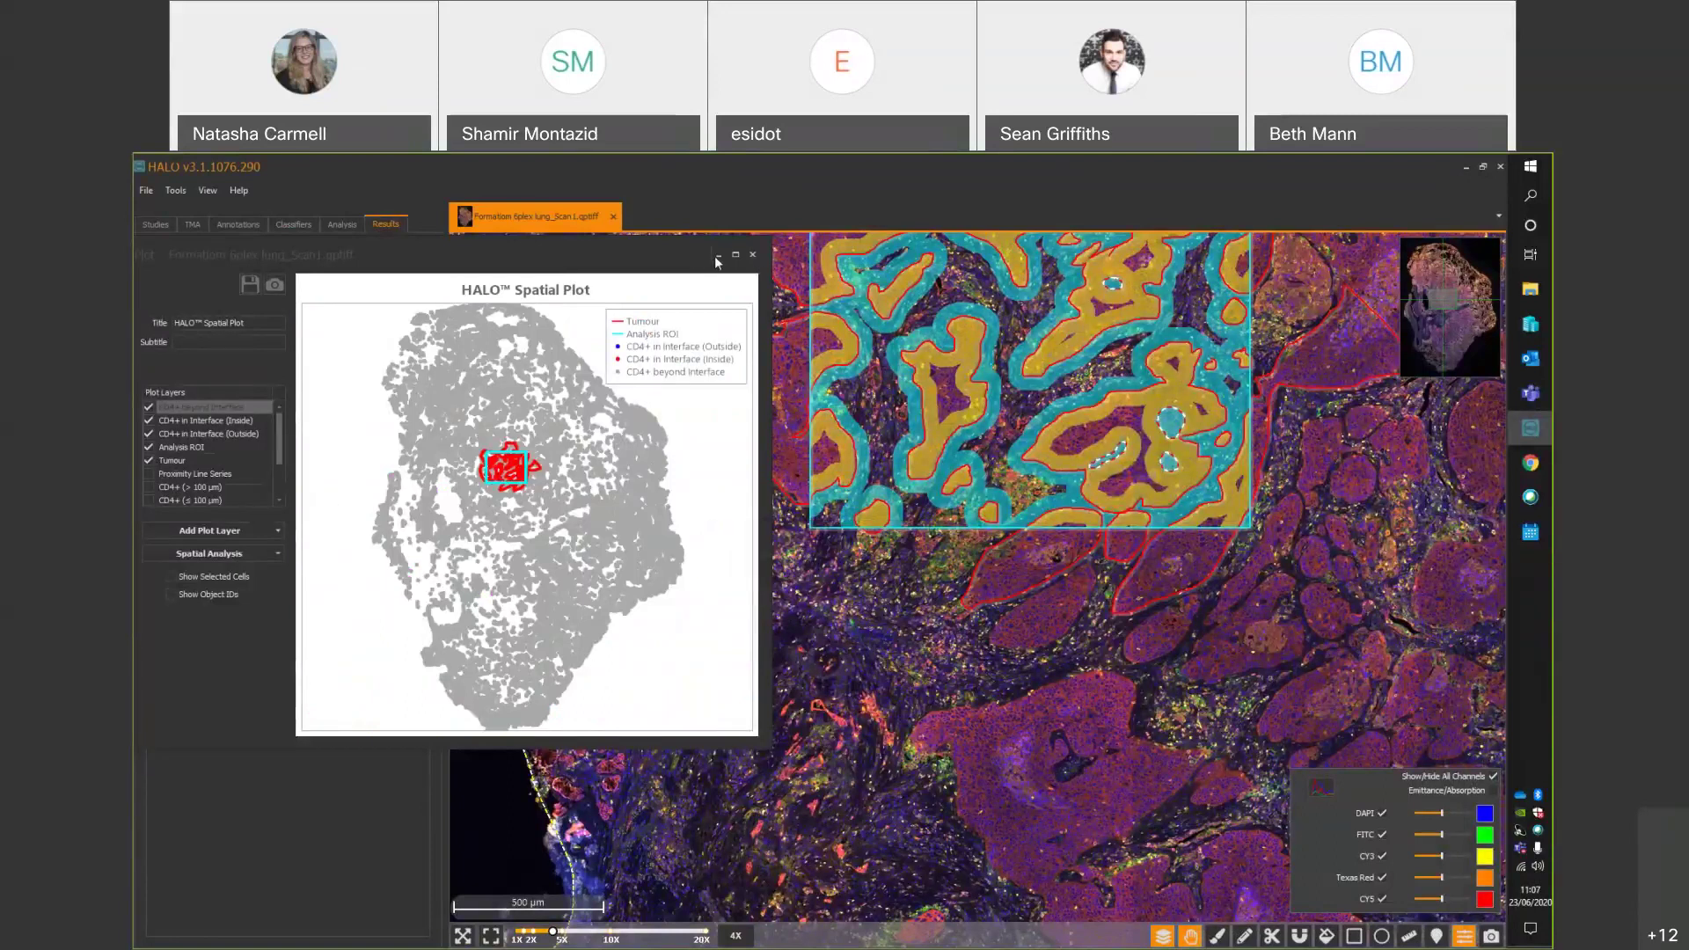
{"action": "left_click", "coordinate": [718, 255]}
{"action": "scroll", "coordinate": [1315, 592], "scroll_direction": "up", "scroll_amount": 3}
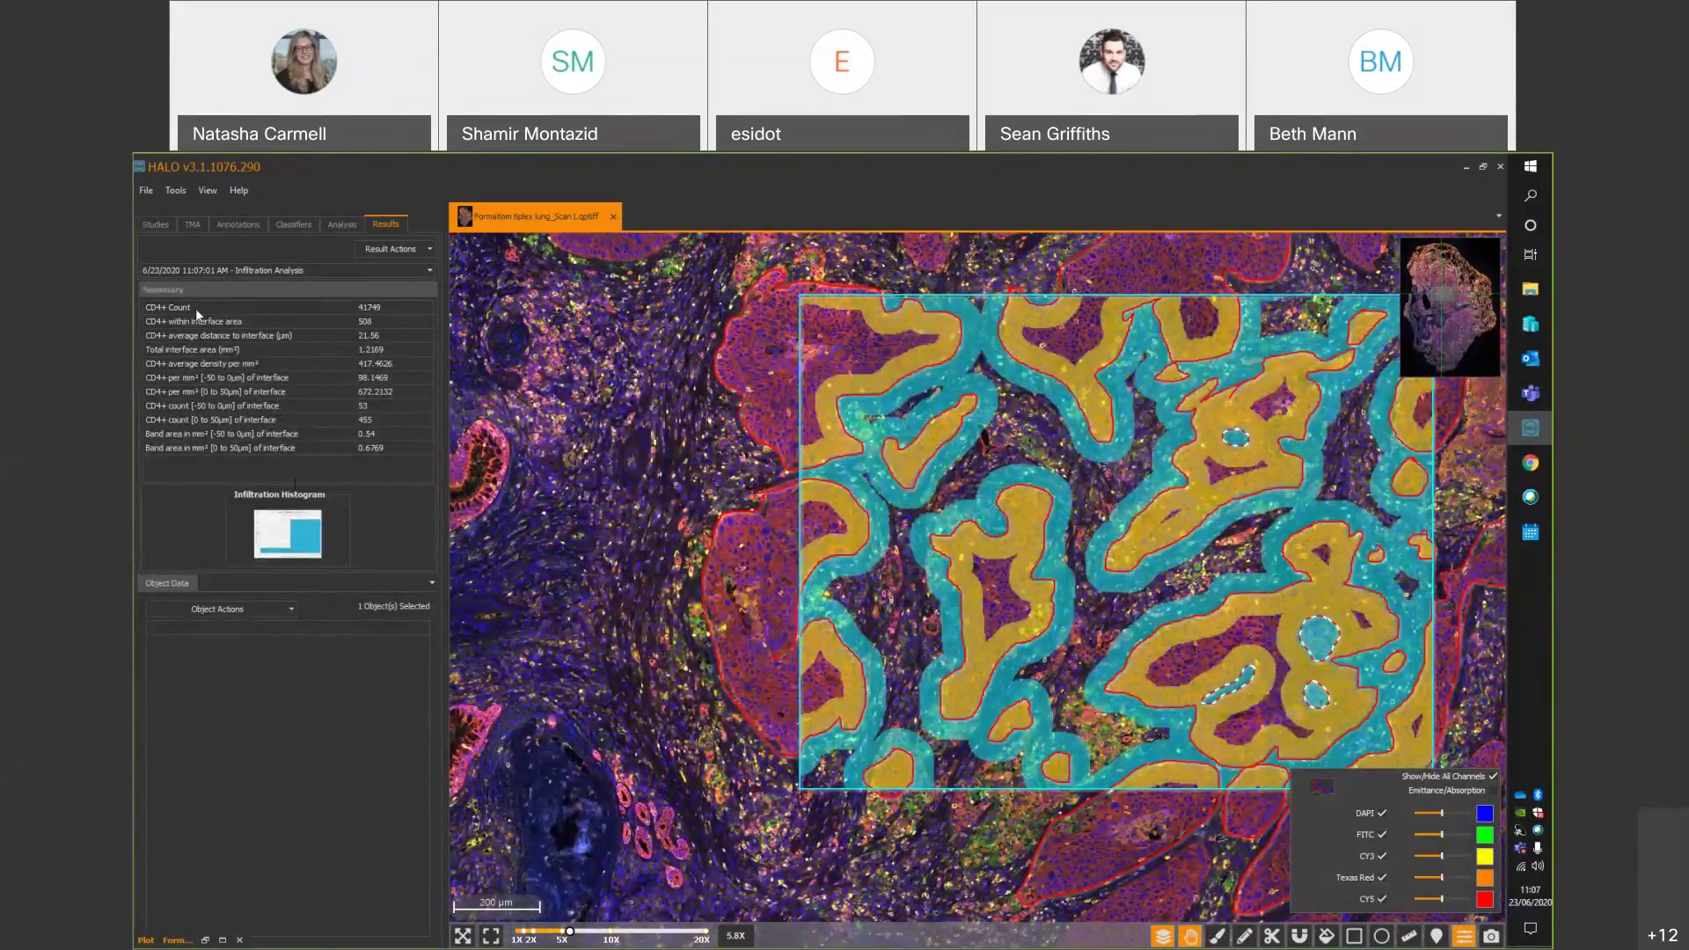
Examine the infiltration summary's CD4+ counts, average distance to interface, interface area, and densities and counts per band.
{"action": "left_click", "coordinate": [195, 308]}
{"action": "left_click", "coordinate": [183, 320]}
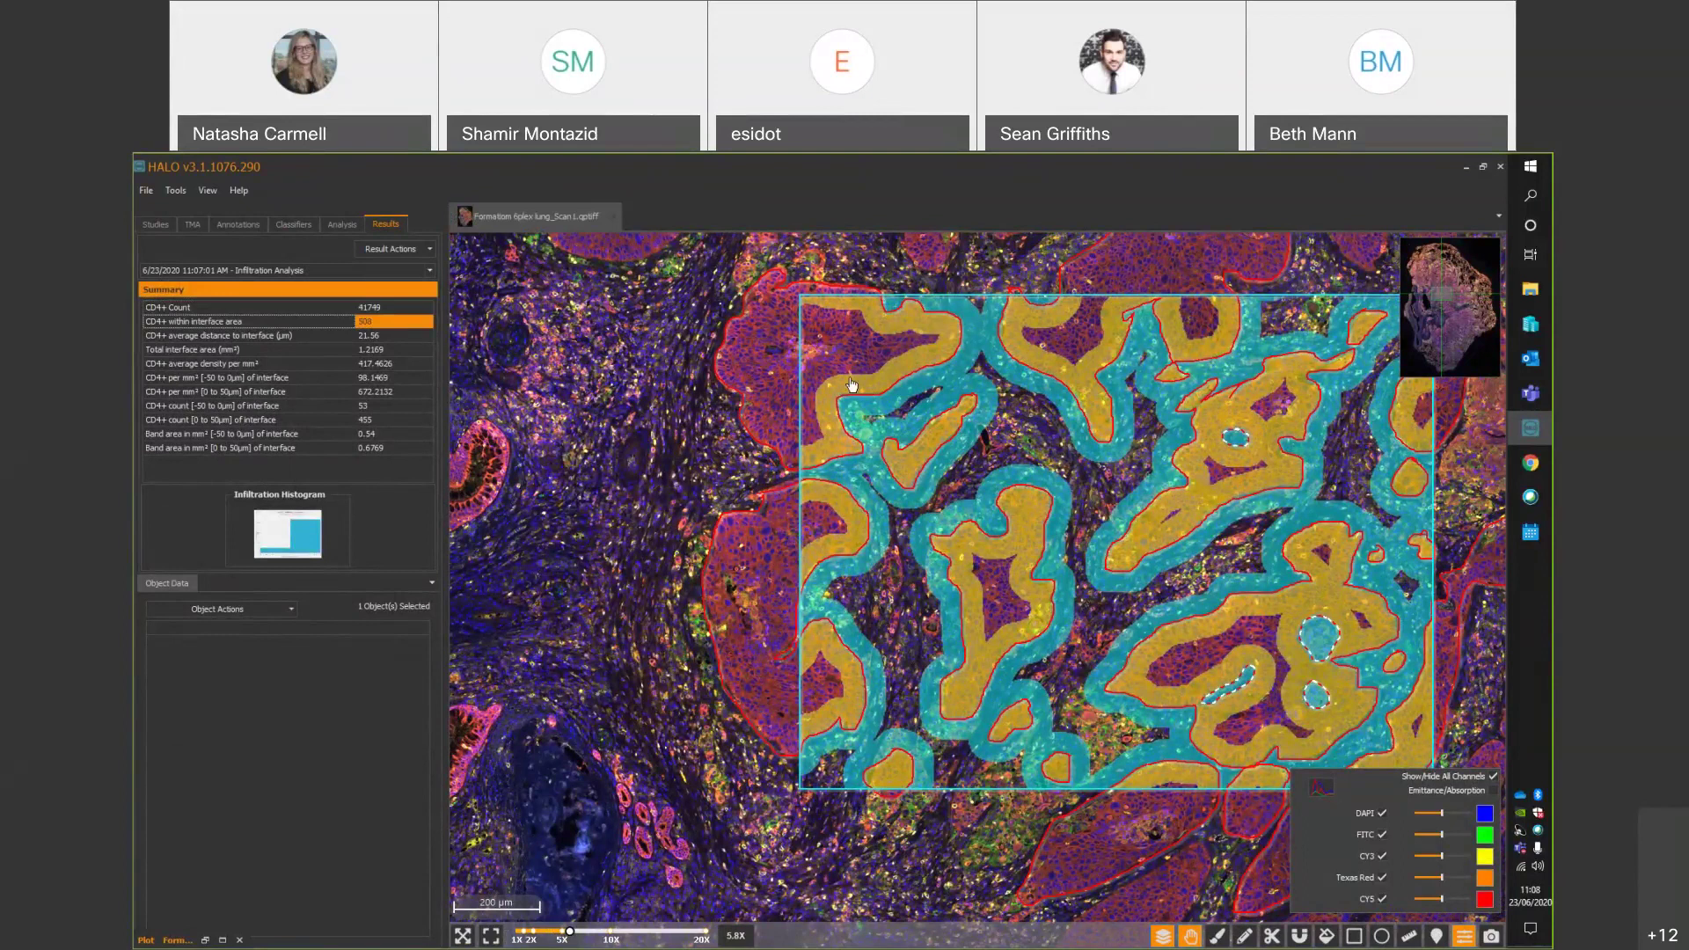
{"action": "left_click", "coordinate": [224, 338]}
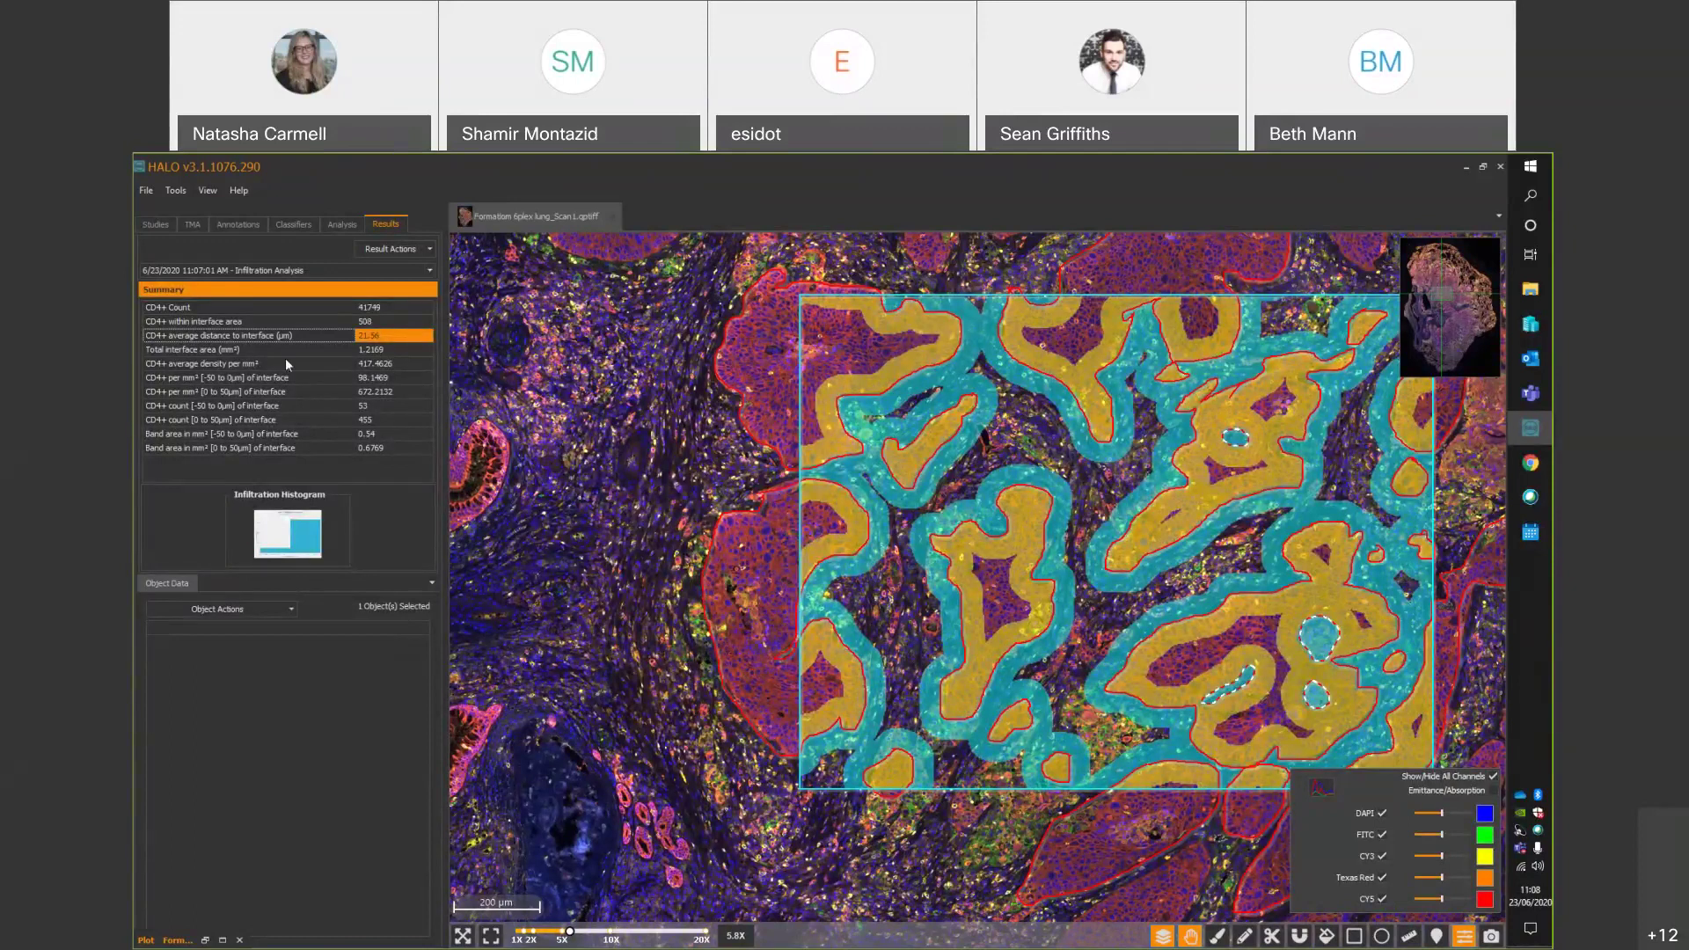
{"action": "left_click", "coordinate": [255, 351]}
{"action": "left_click", "coordinate": [246, 366]}
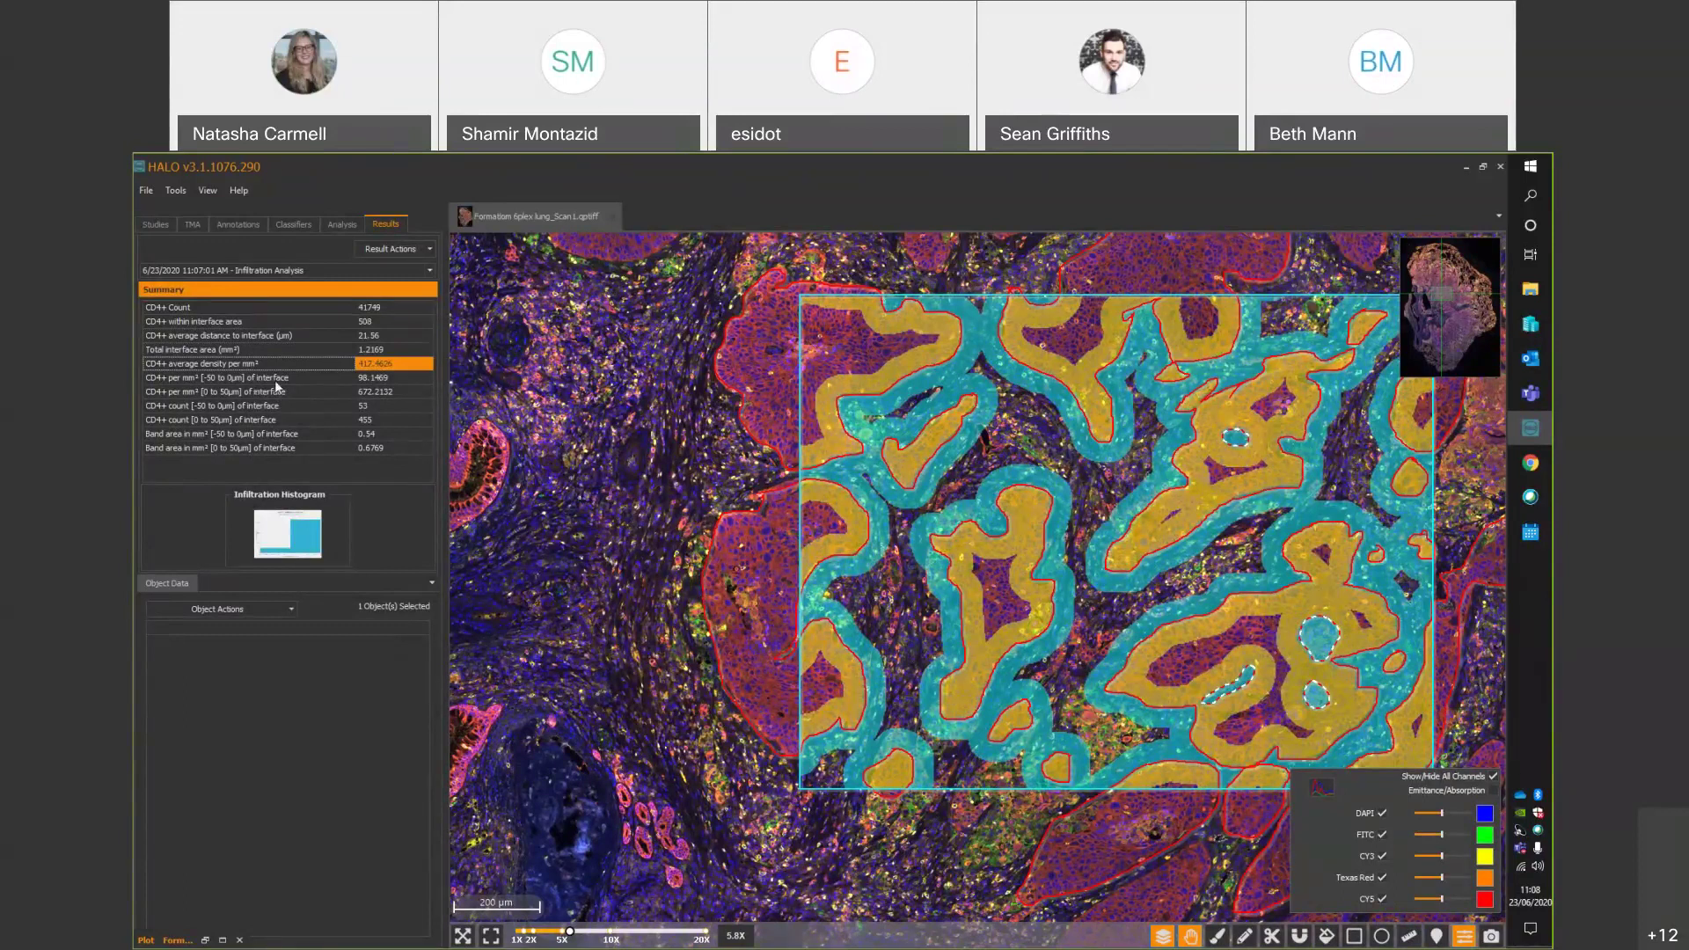
{"action": "left_click", "coordinate": [274, 378]}
{"action": "left_click", "coordinate": [284, 394]}
{"action": "left_click", "coordinate": [283, 408]}
{"action": "left_click", "coordinate": [283, 419]}
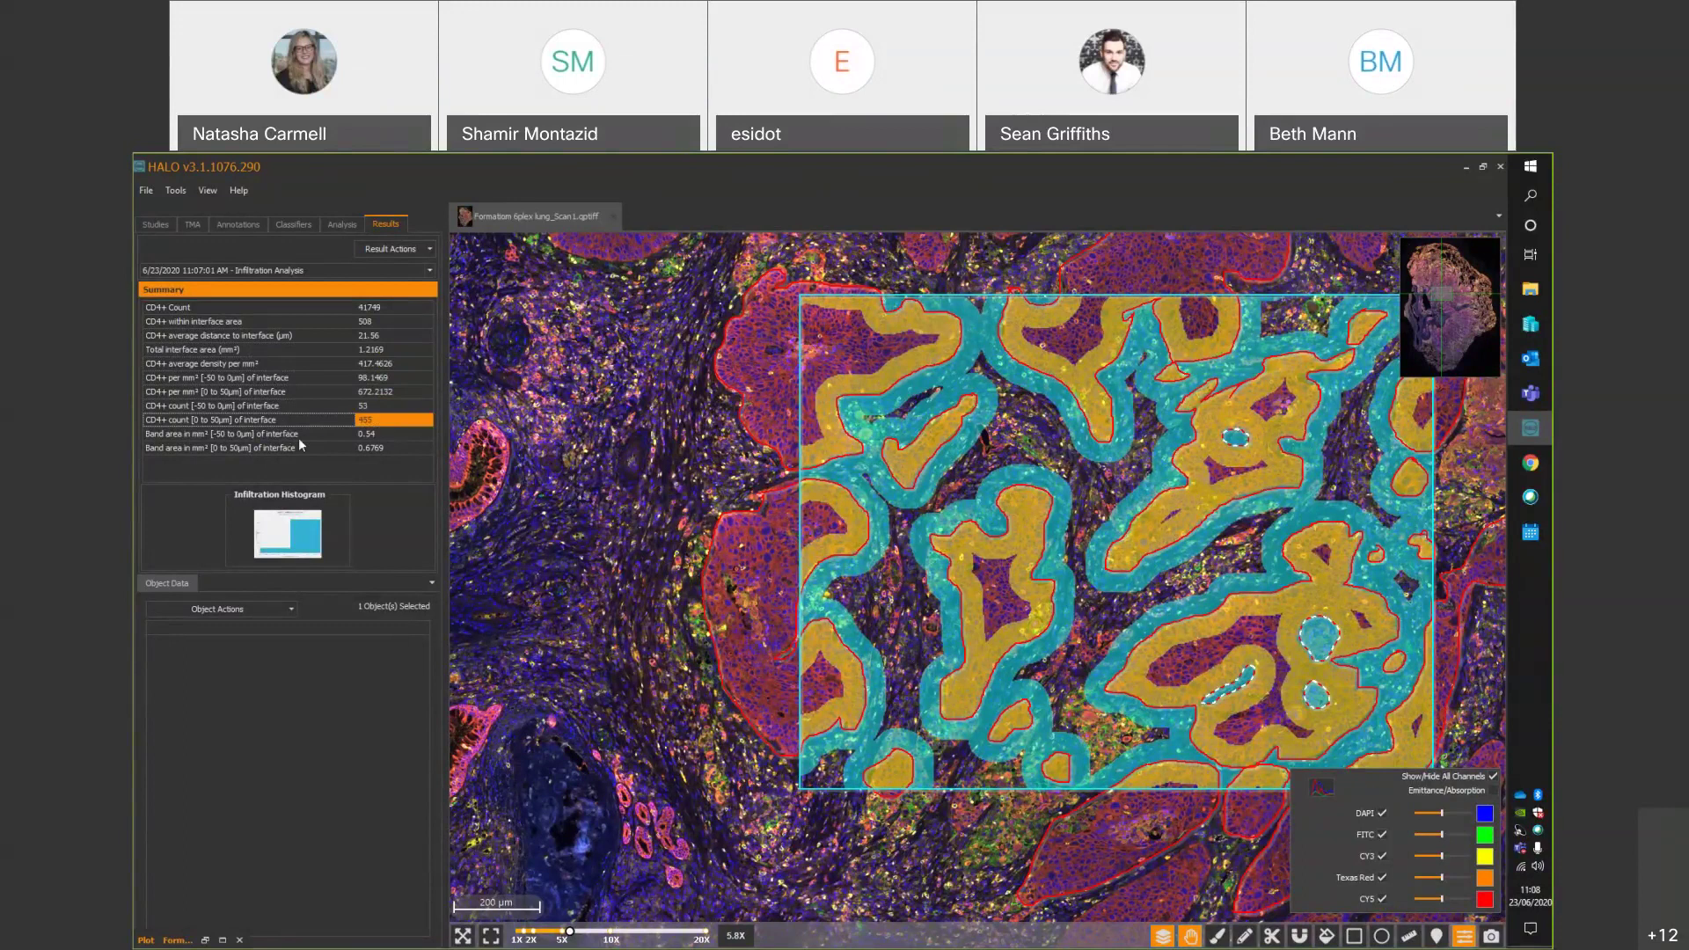
View the infiltration histogram of CD4+ densities around the interface at full size, and close it.
{"action": "double_click", "coordinate": [292, 524]}
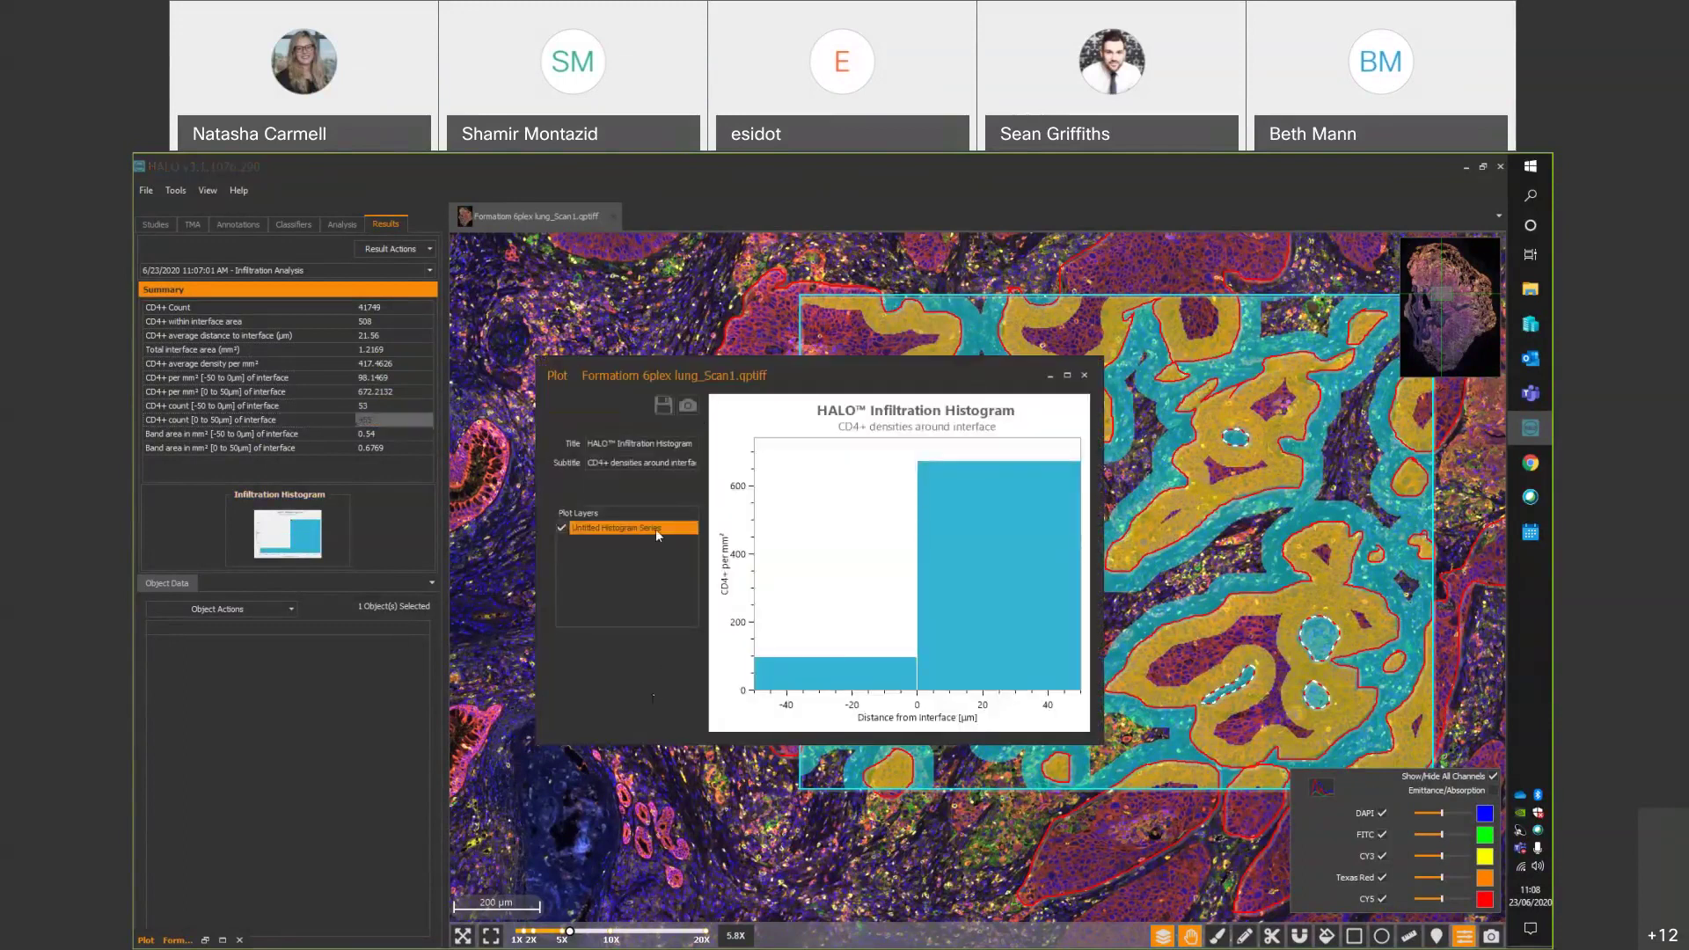
{"action": "left_click_drag", "start_coordinate": [836, 375], "coordinate": [438, 339]}
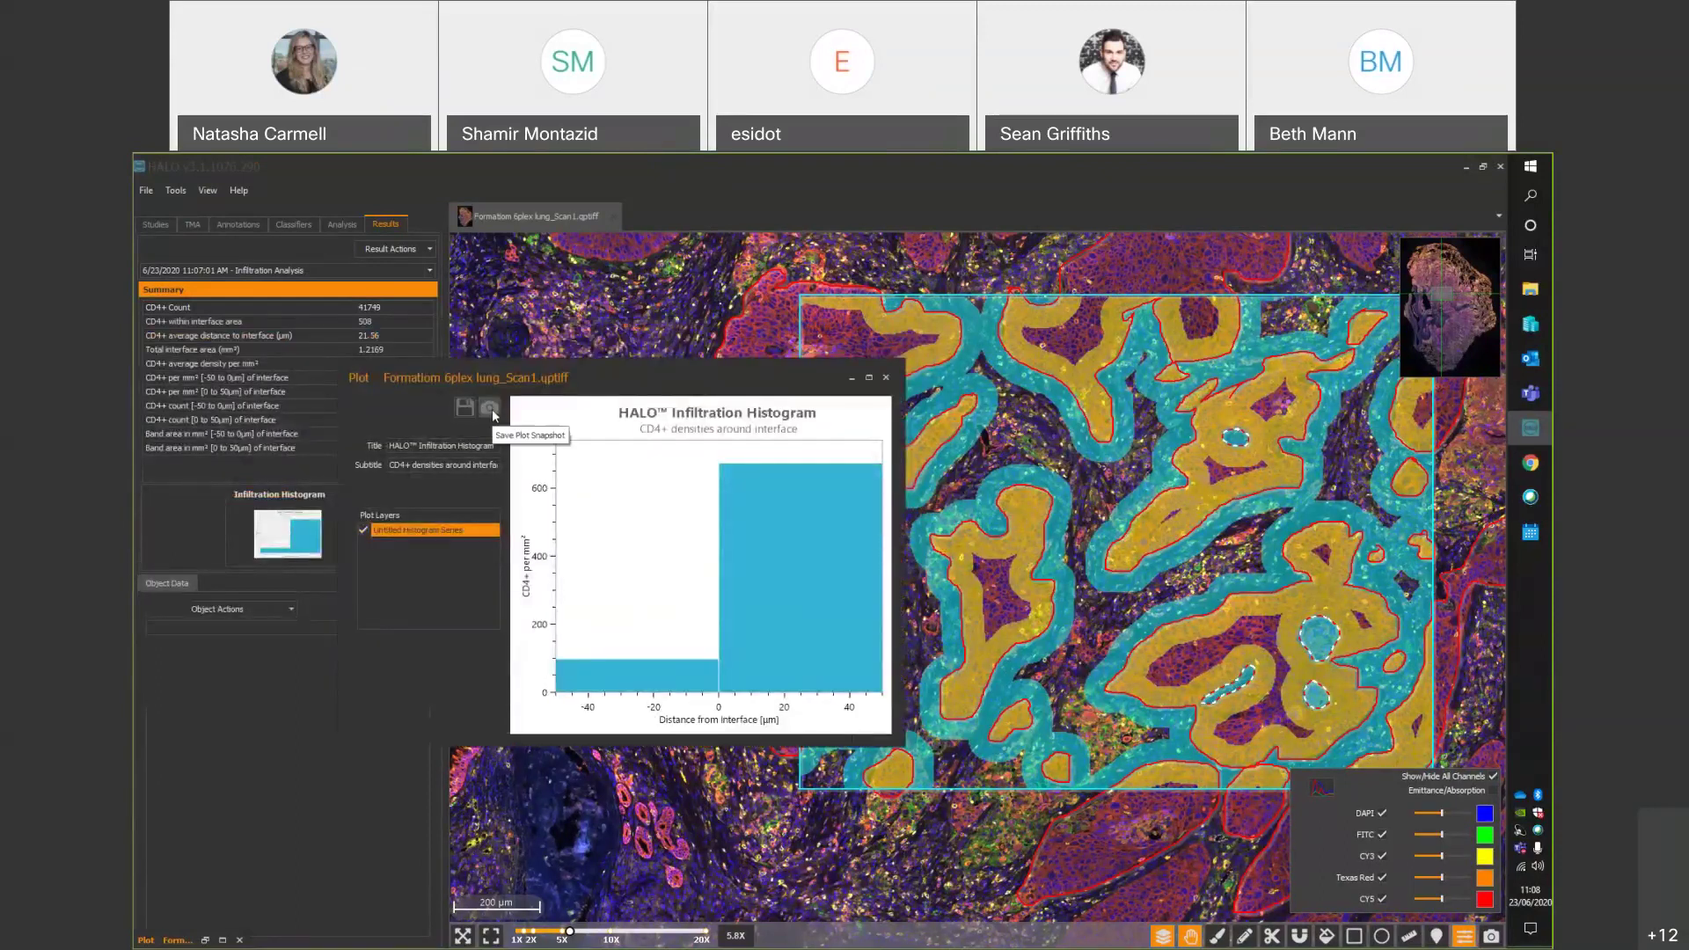
{"action": "left_click", "coordinate": [887, 381]}
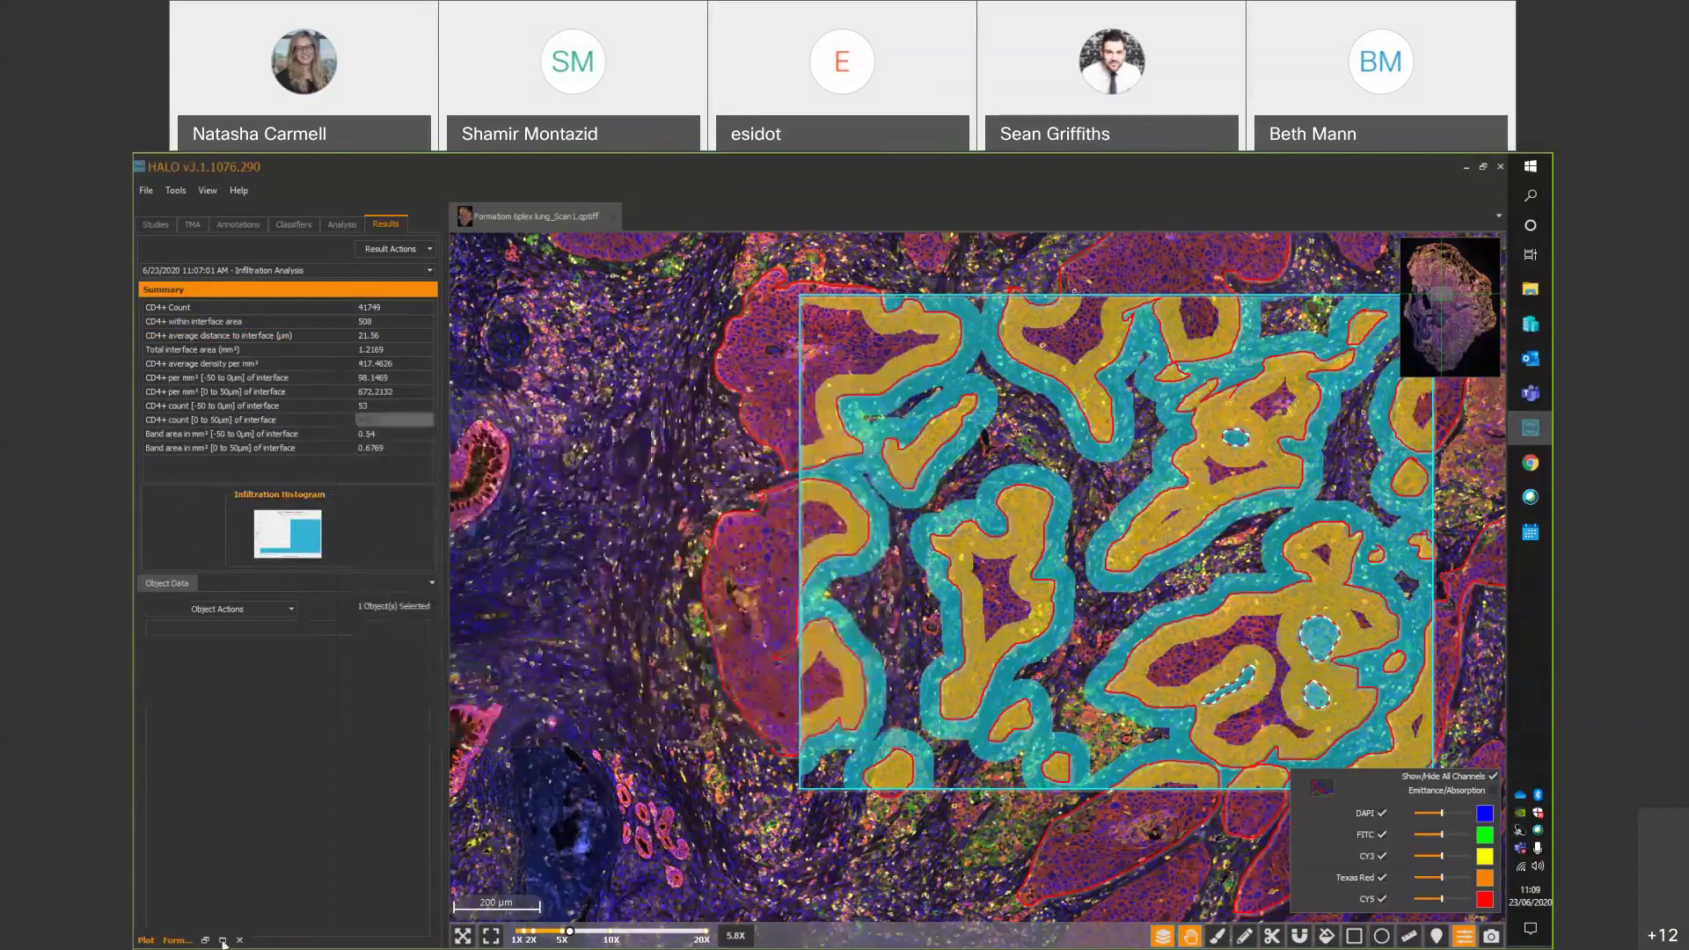
Restore the spatial plot and set up a Nearest Neighbor analysis finding the nearest CD8+ to every CD4+.
{"action": "left_click", "coordinate": [222, 939]}
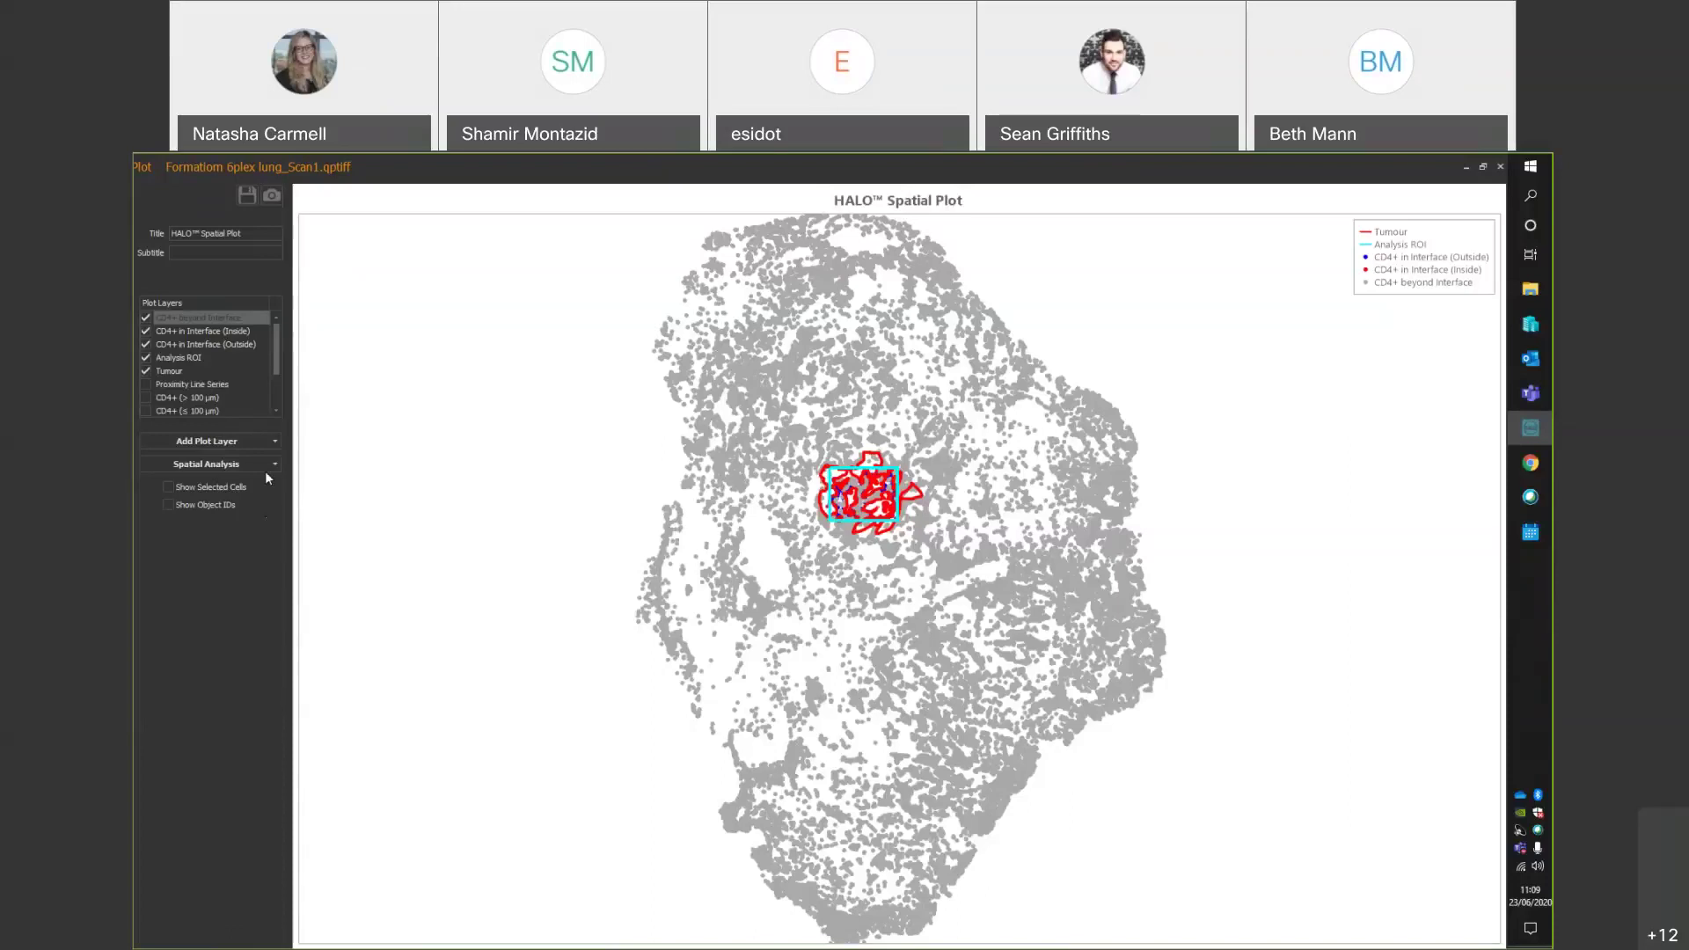
{"action": "left_click", "coordinate": [252, 466]}
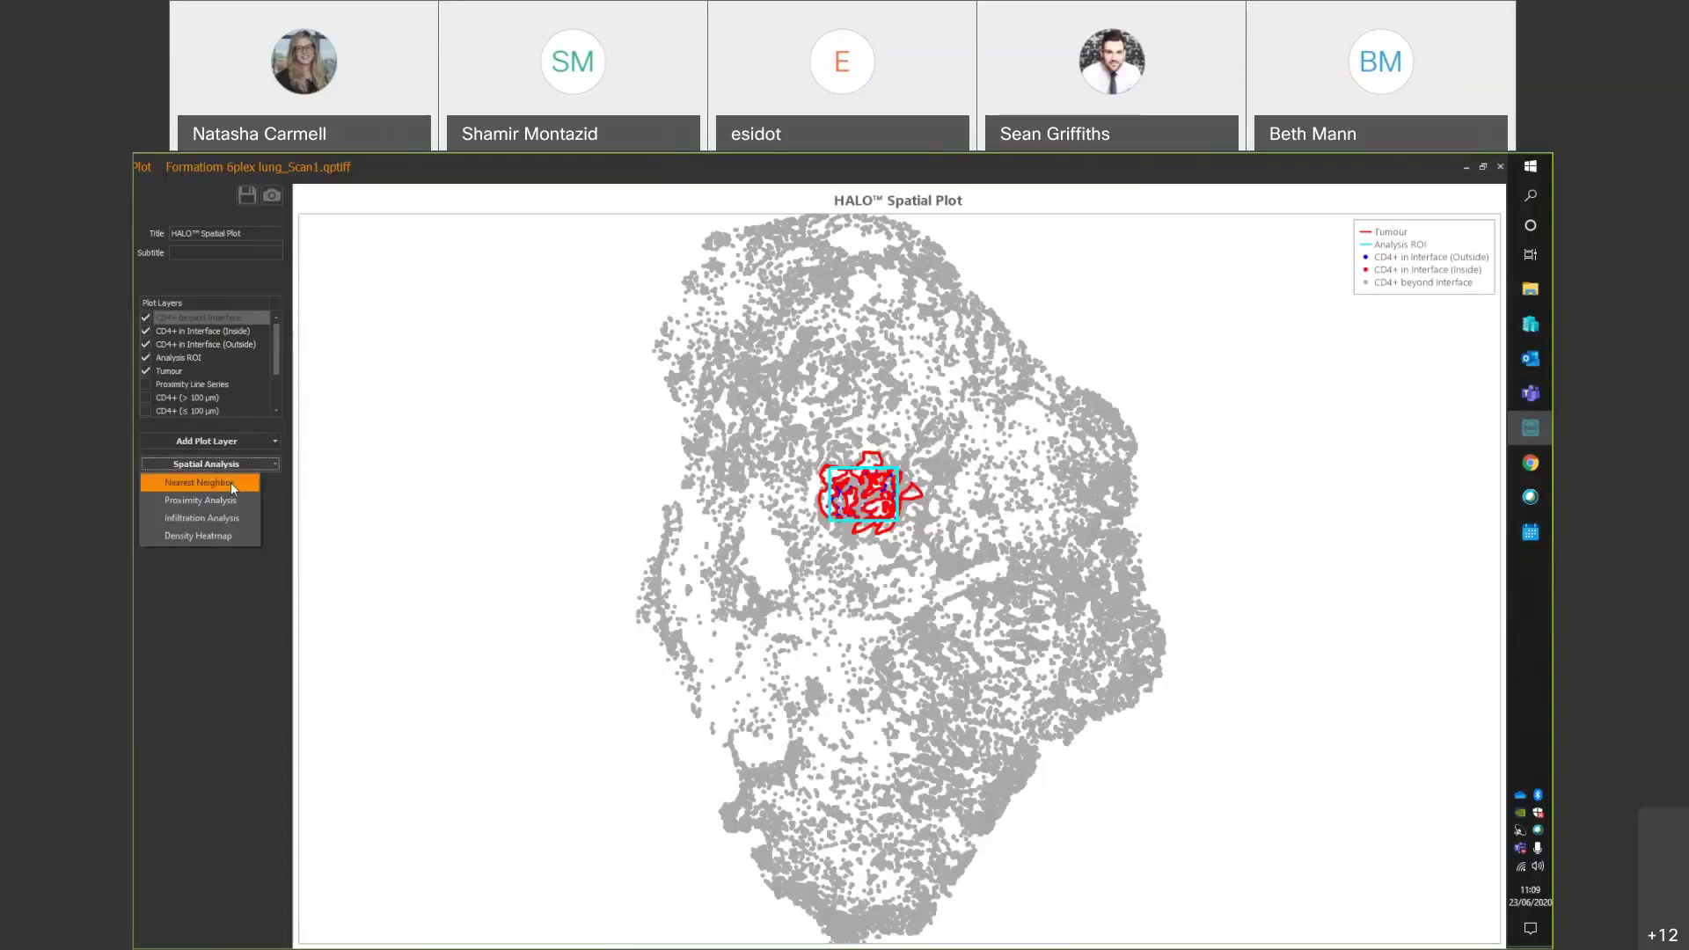
{"action": "left_click", "coordinate": [230, 482]}
{"action": "left_click", "coordinate": [866, 494]}
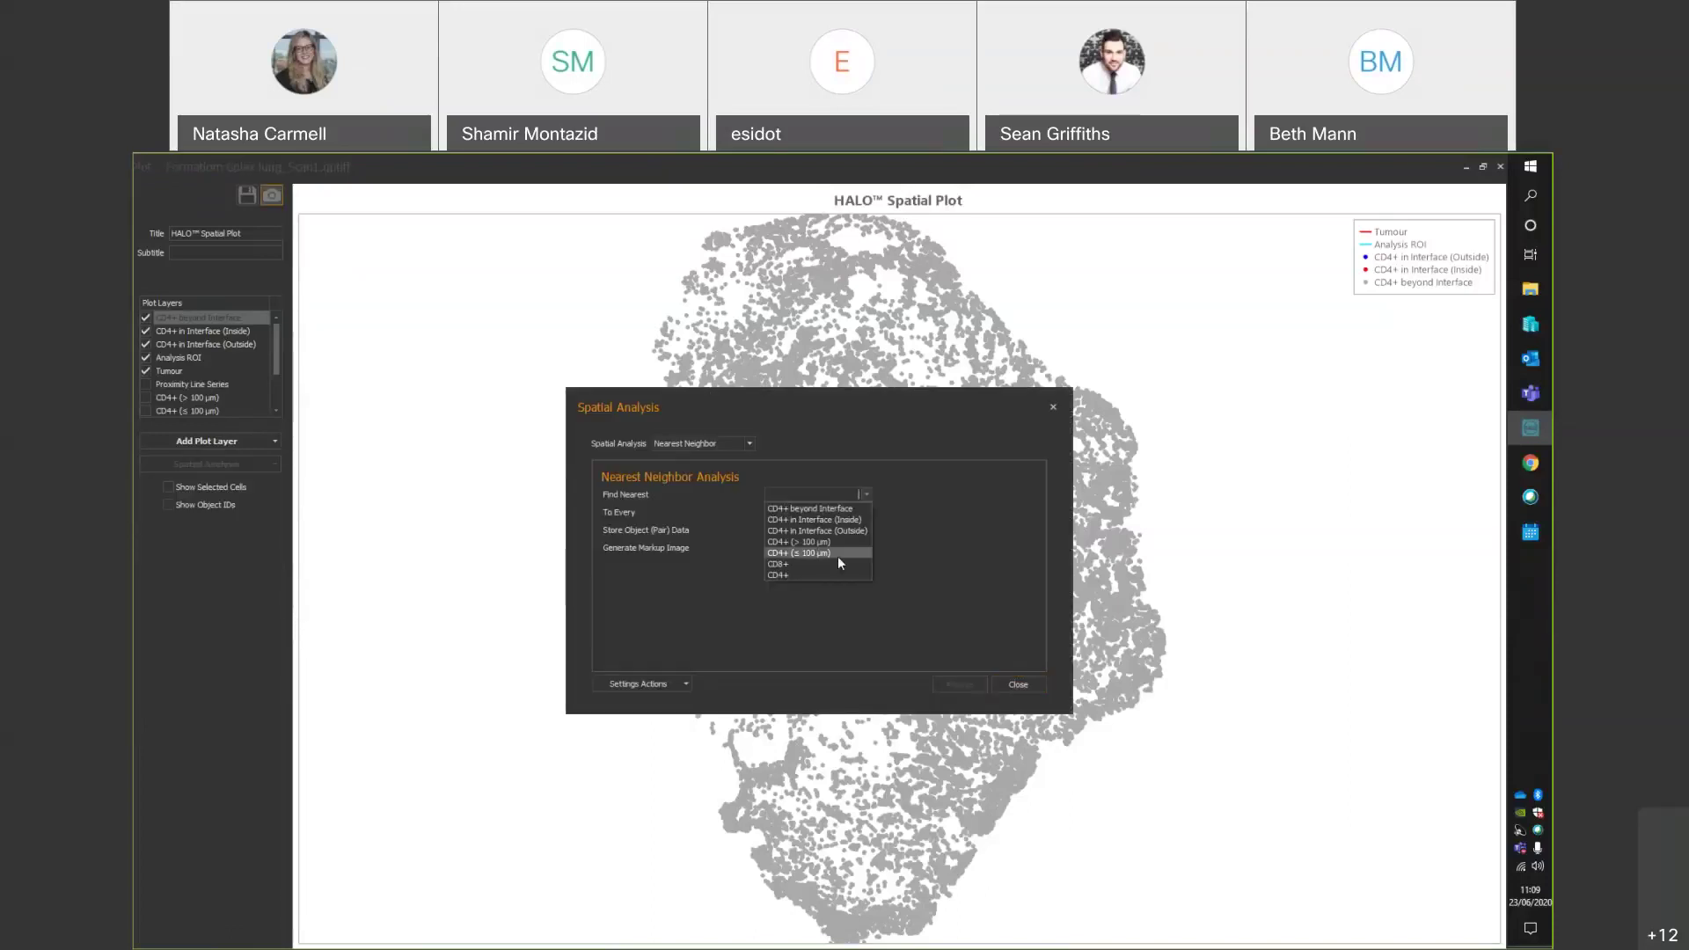
{"action": "left_click", "coordinate": [836, 564]}
{"action": "left_click", "coordinate": [866, 512]}
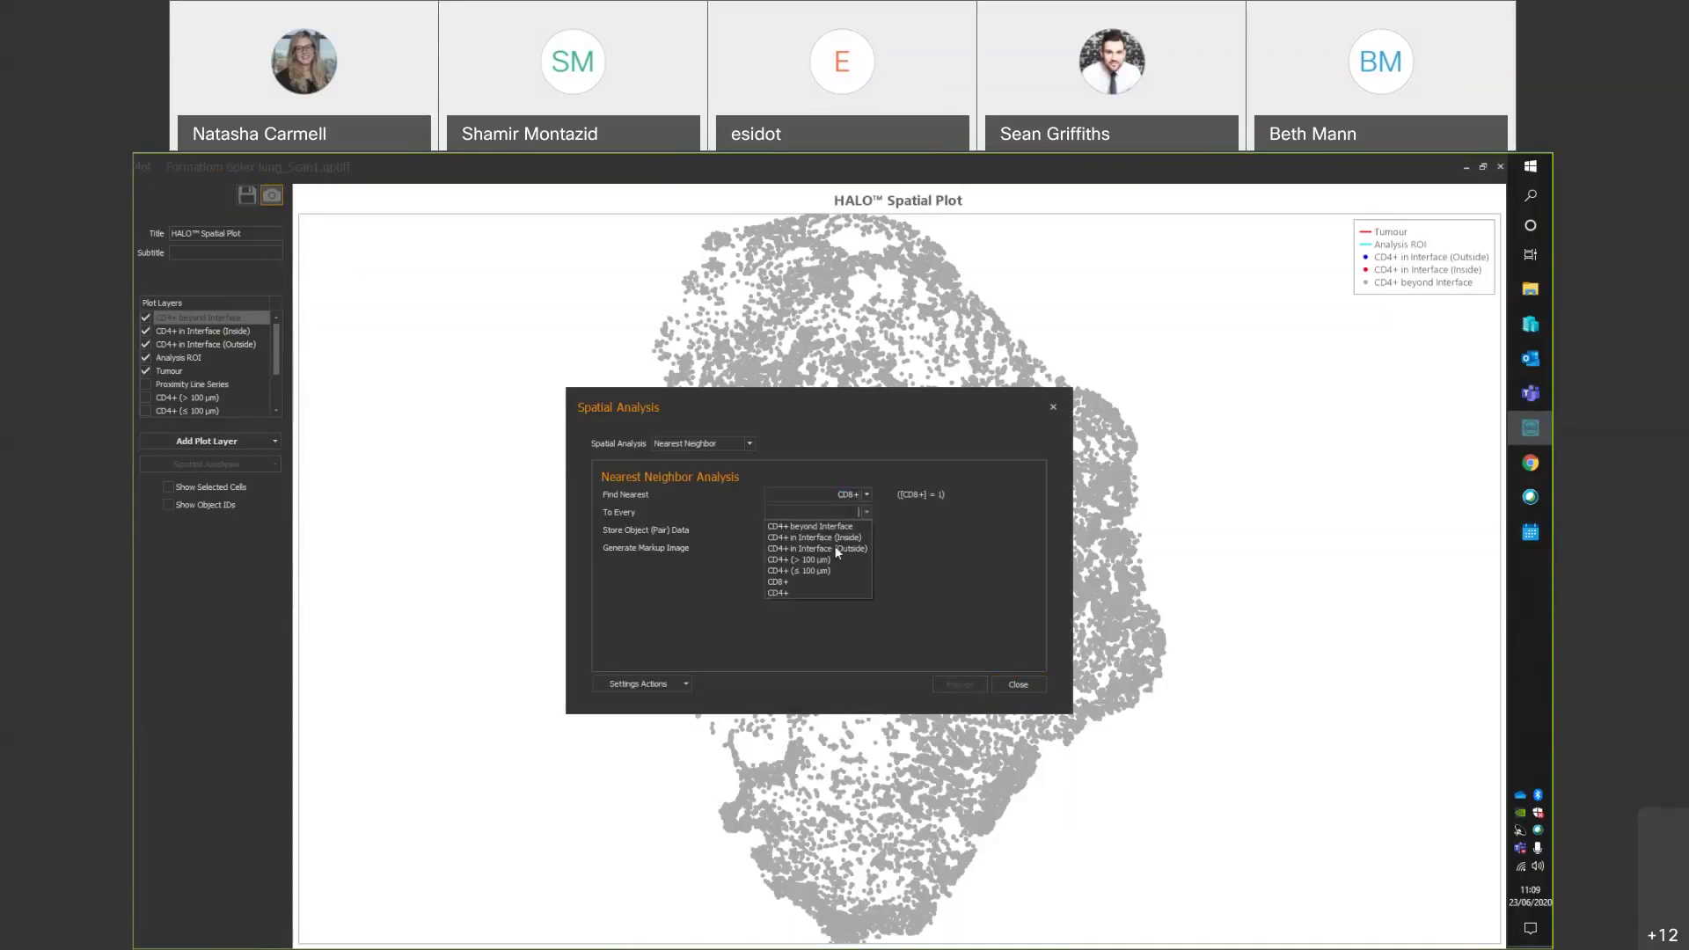
{"action": "left_click", "coordinate": [797, 591]}
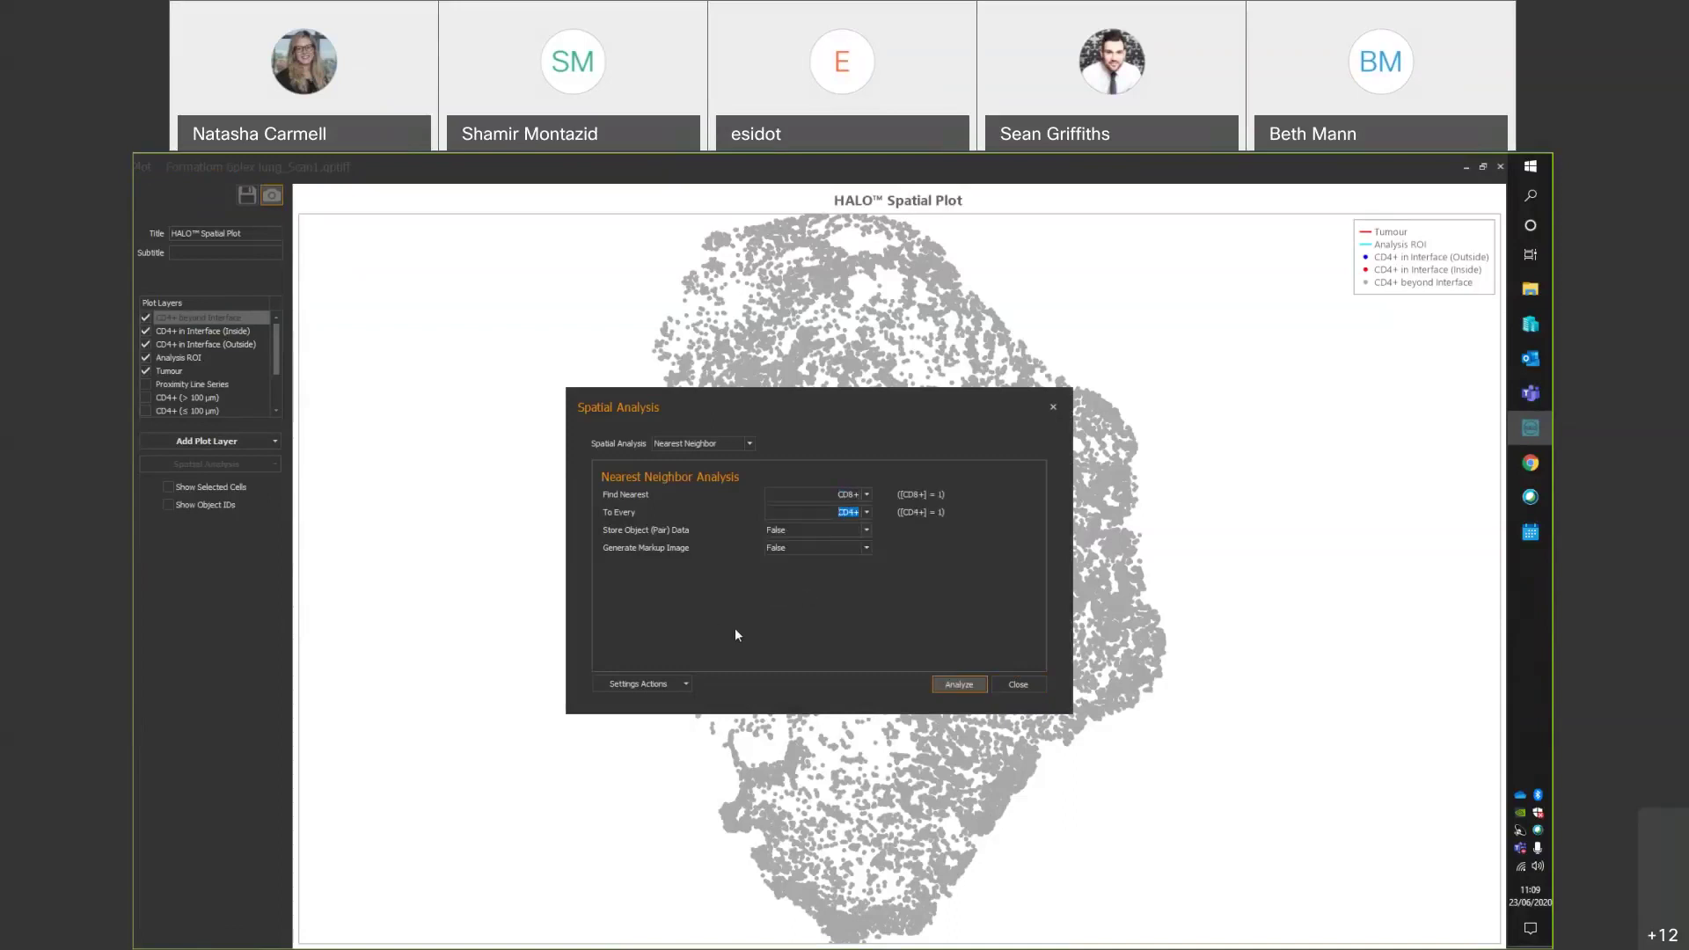
Save the nearest neighbor settings to the HighPlex FL study as "Batch NN Test 23 06 2020".
{"action": "left_click", "coordinate": [683, 687]}
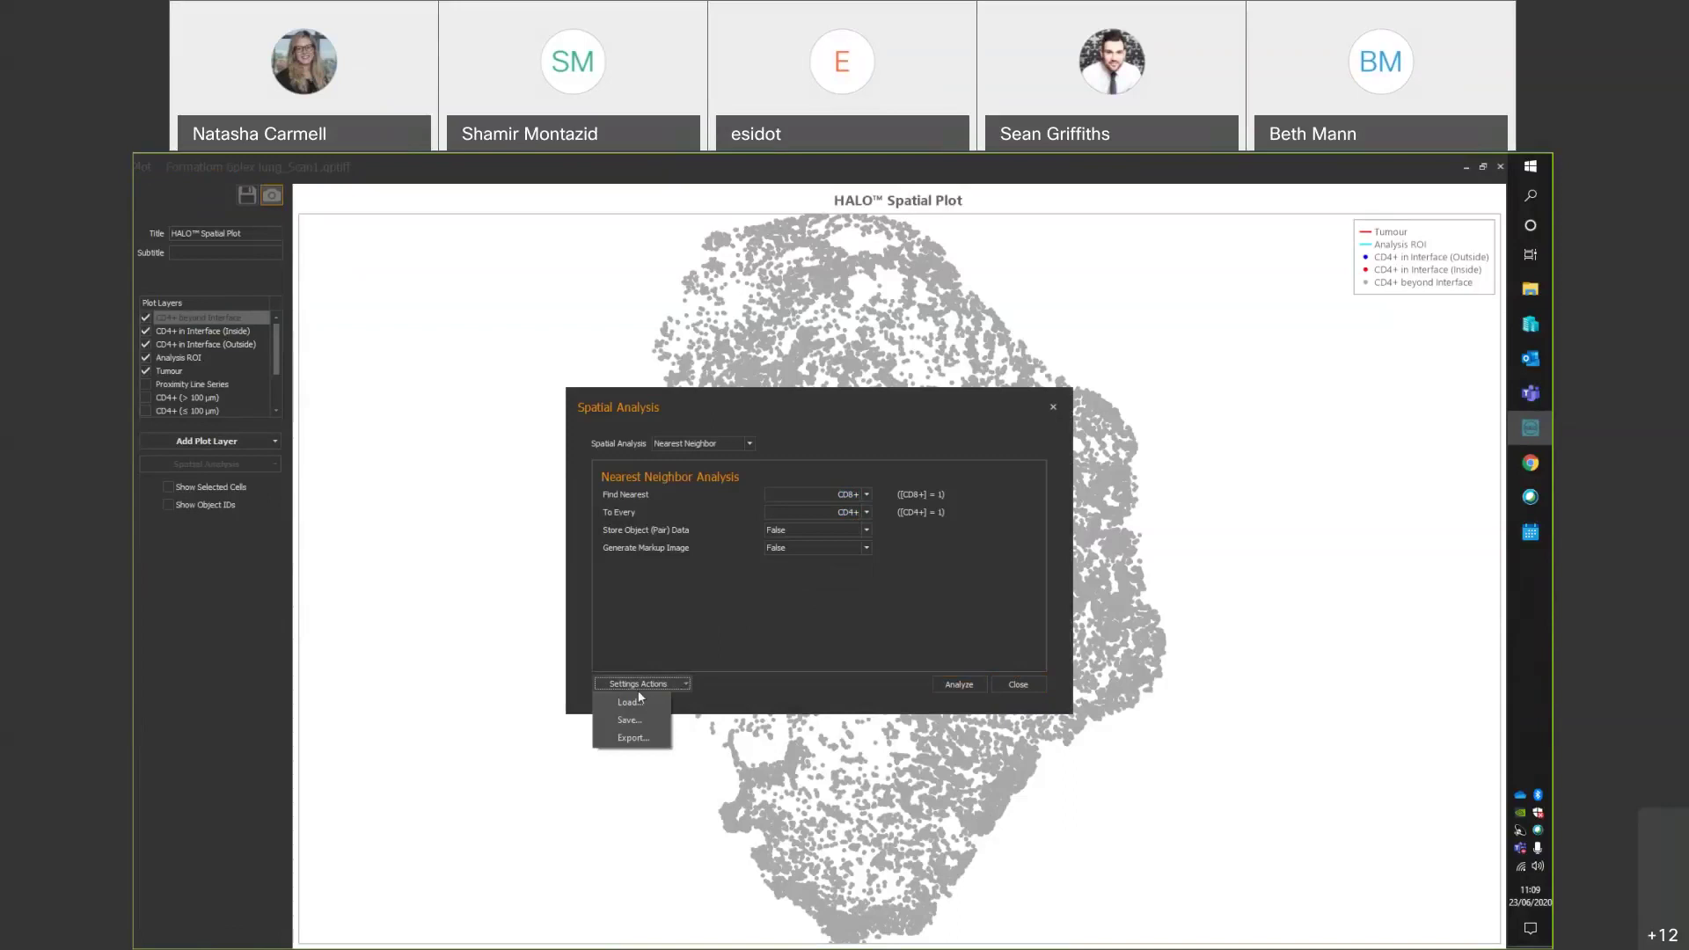
{"action": "left_click", "coordinate": [734, 633]}
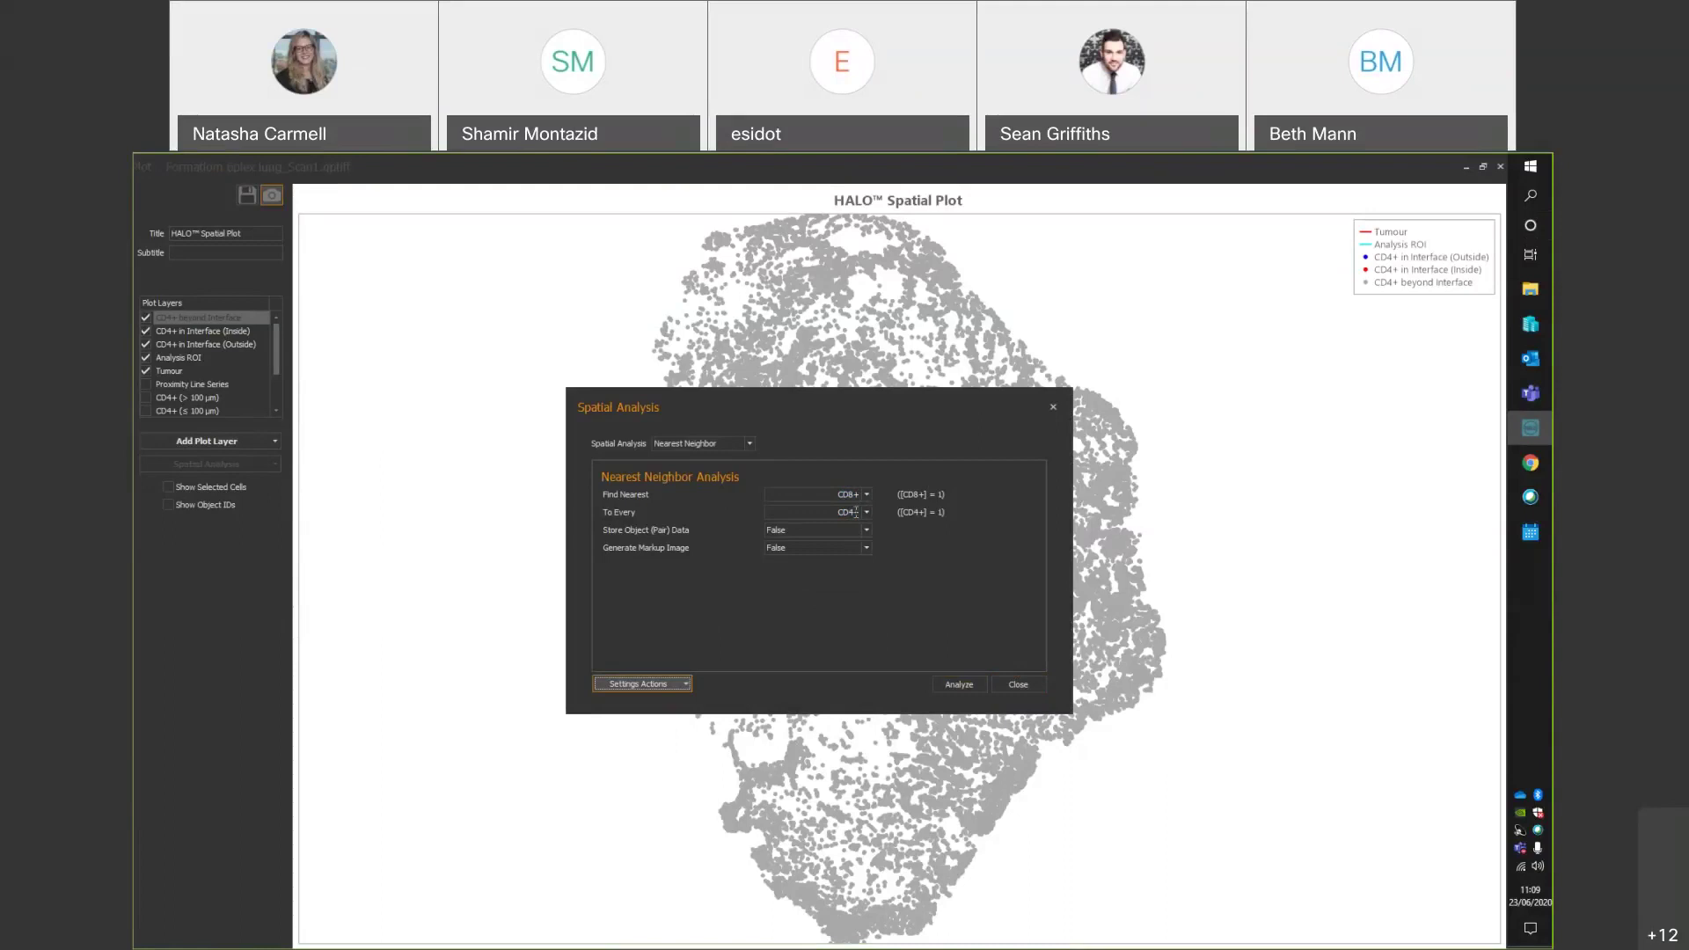
{"action": "left_click", "coordinate": [684, 685]}
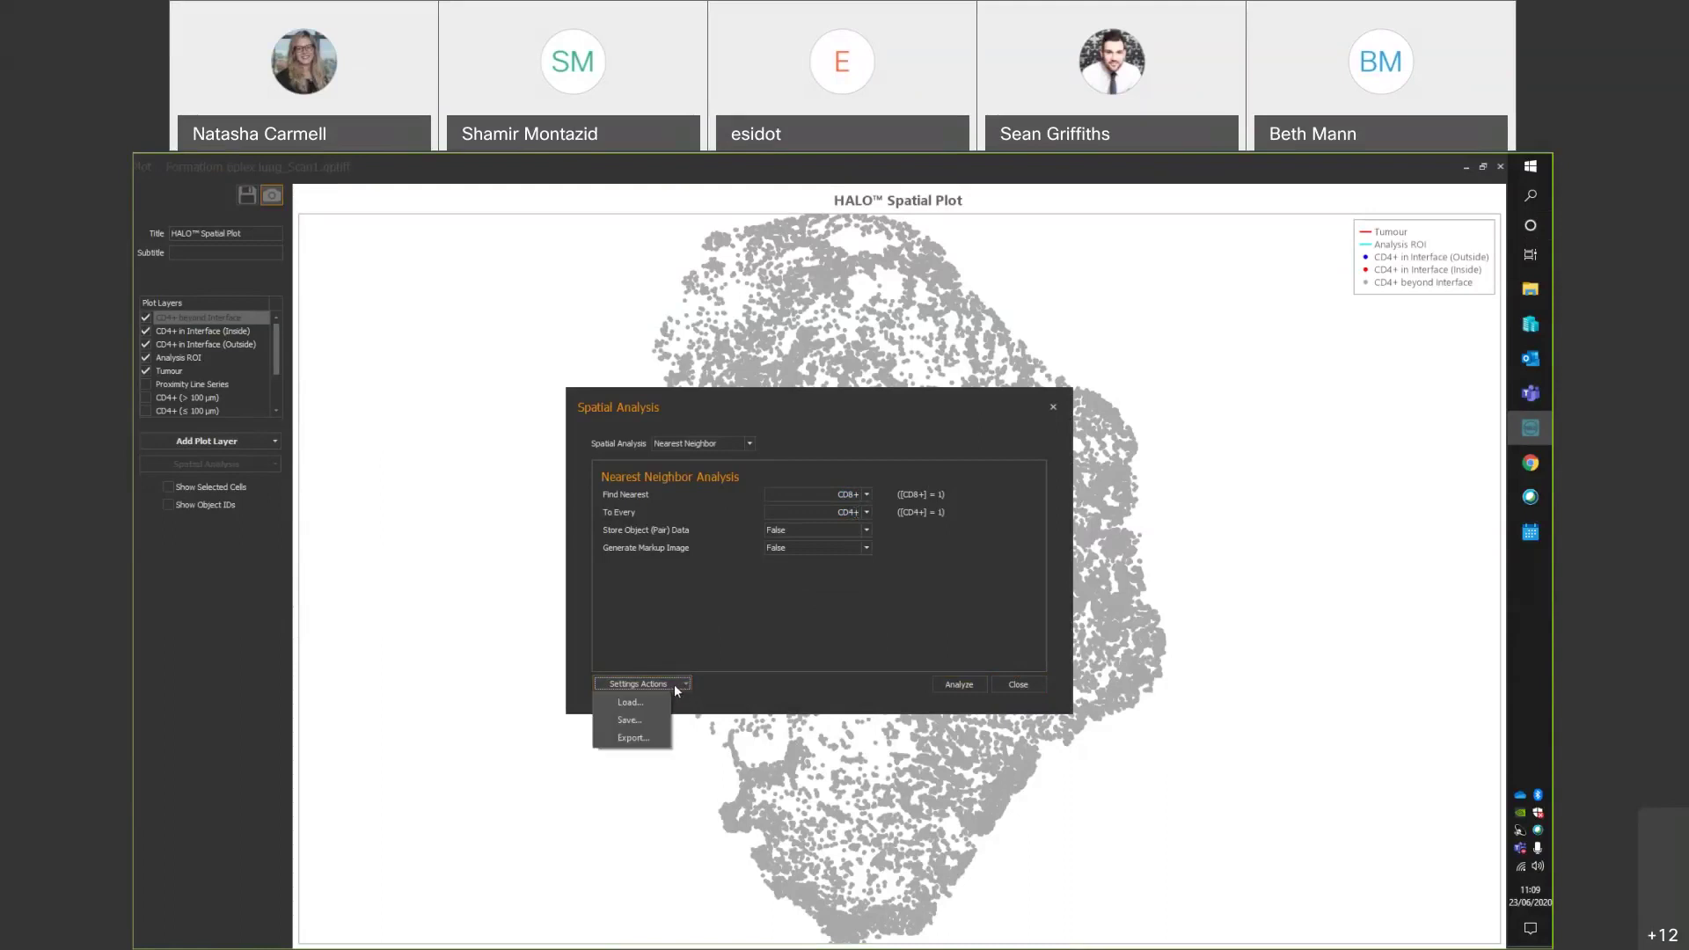
{"action": "left_click", "coordinate": [629, 719]}
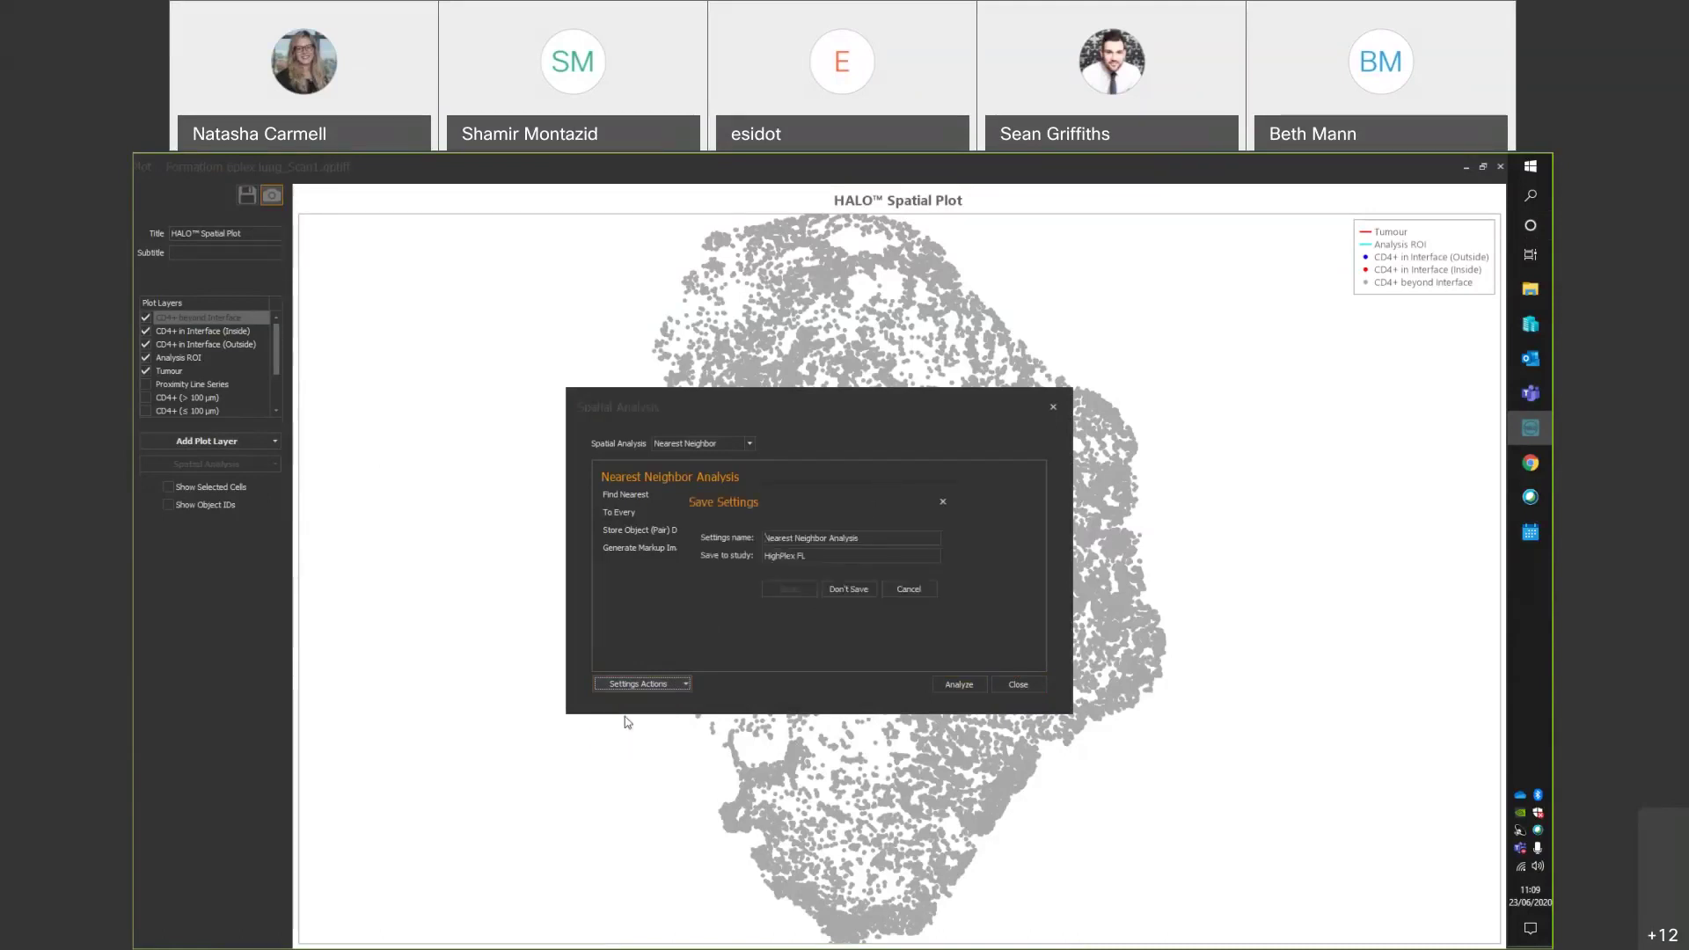
{"action": "key", "text": "ctrl+a"}
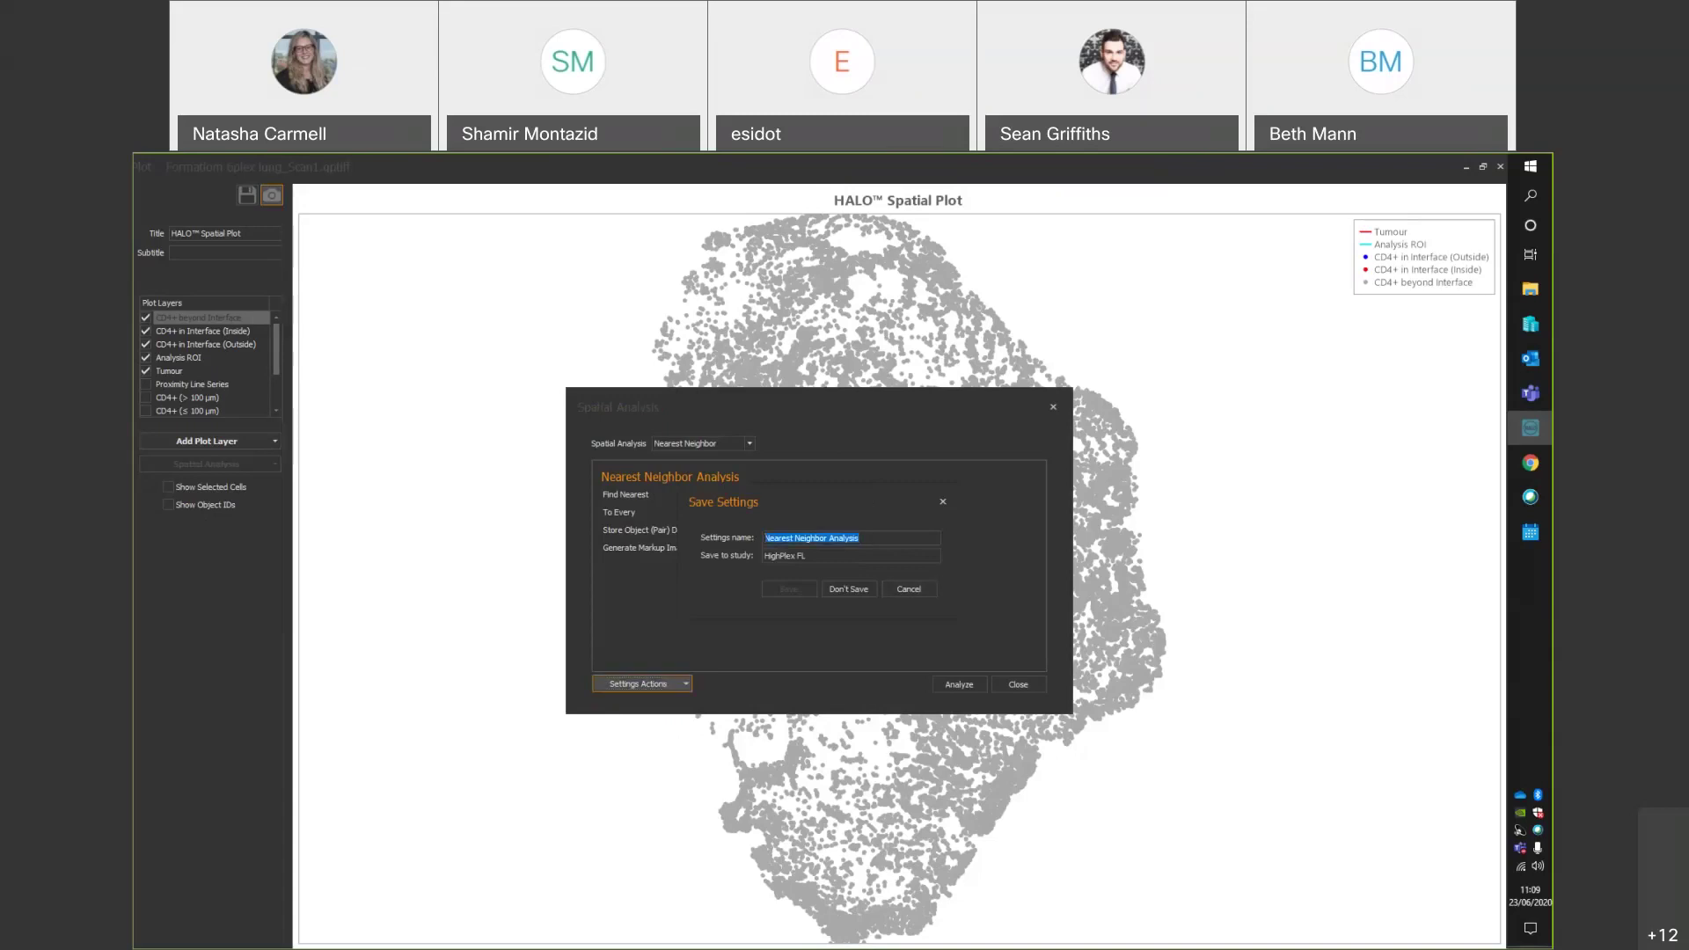
{"action": "key", "text": "BackSpace"}
{"action": "type", "text": "Batch "}
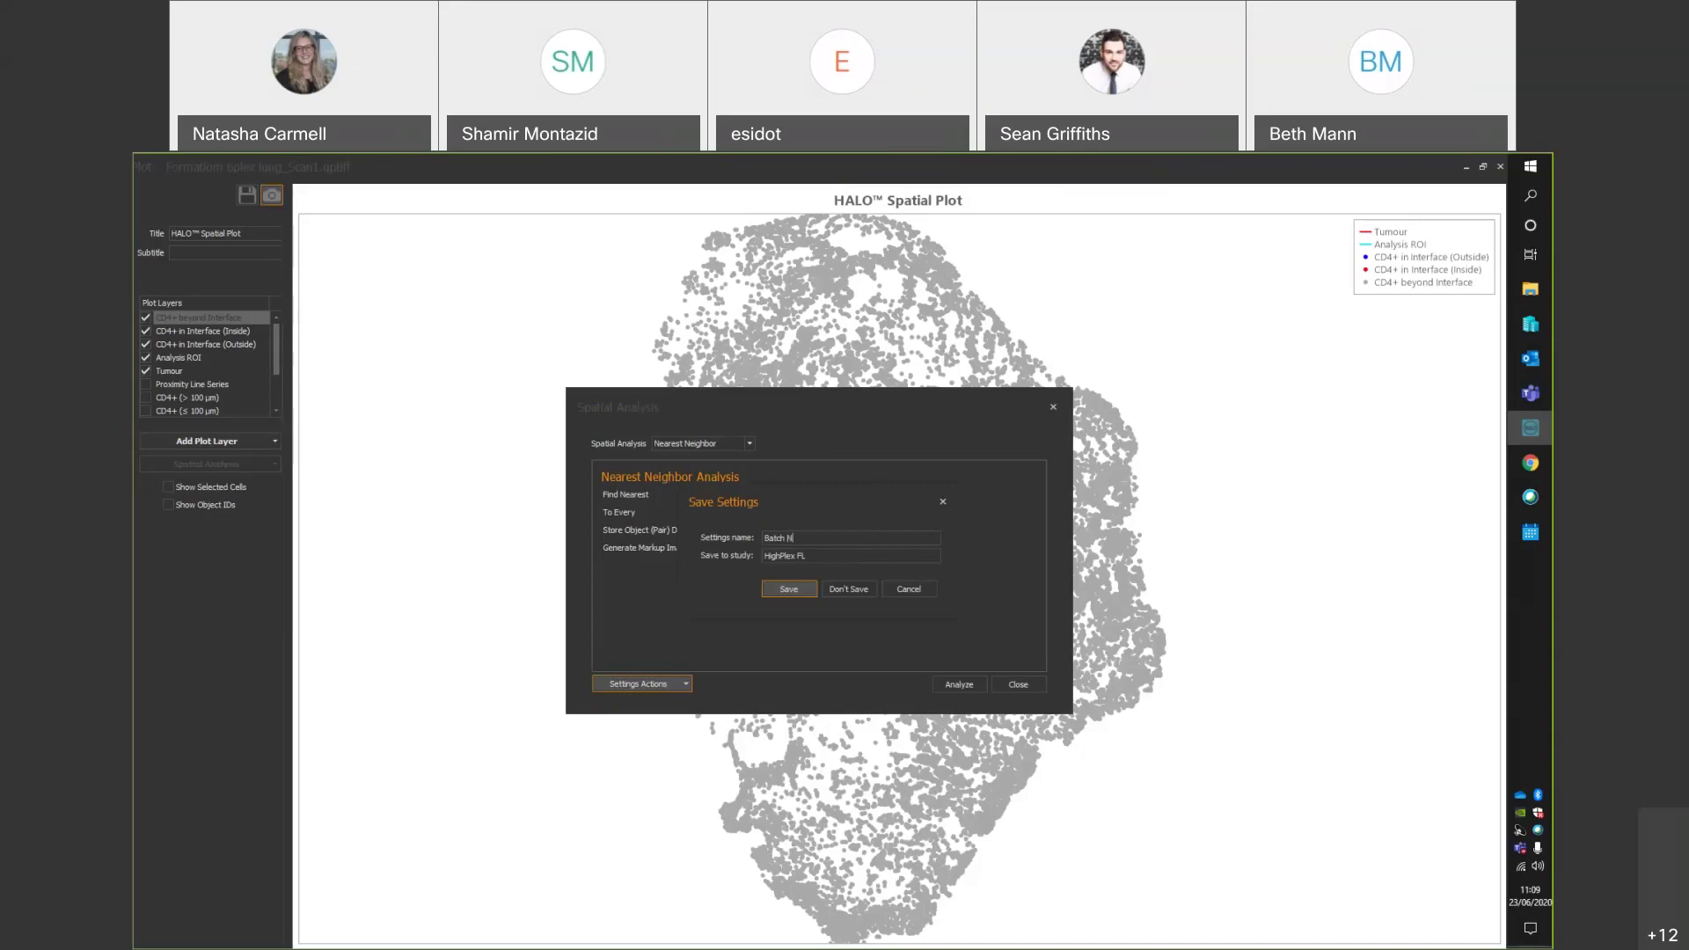
{"action": "type", "text": "NN Test 23 06 2020"}
{"action": "left_click", "coordinate": [788, 589]}
{"action": "left_click", "coordinate": [819, 572]}
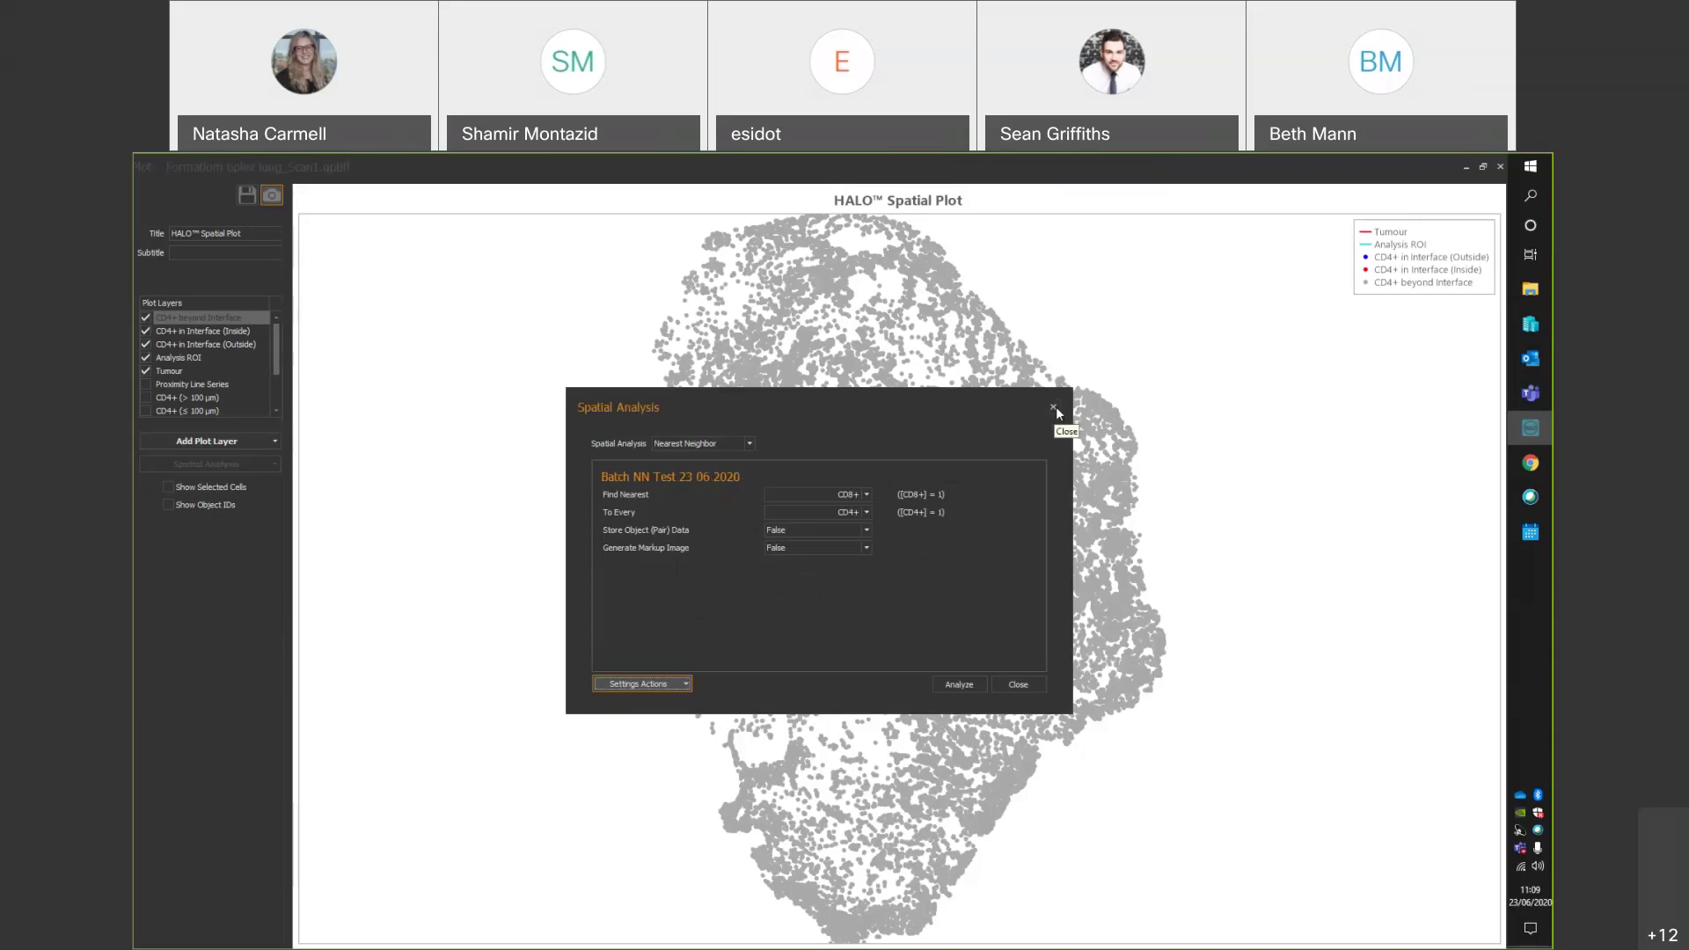
Close the spatial analysis and its plot without saving, close the Scan1 image, and return to the study's image list.
{"action": "left_click", "coordinate": [1055, 408]}
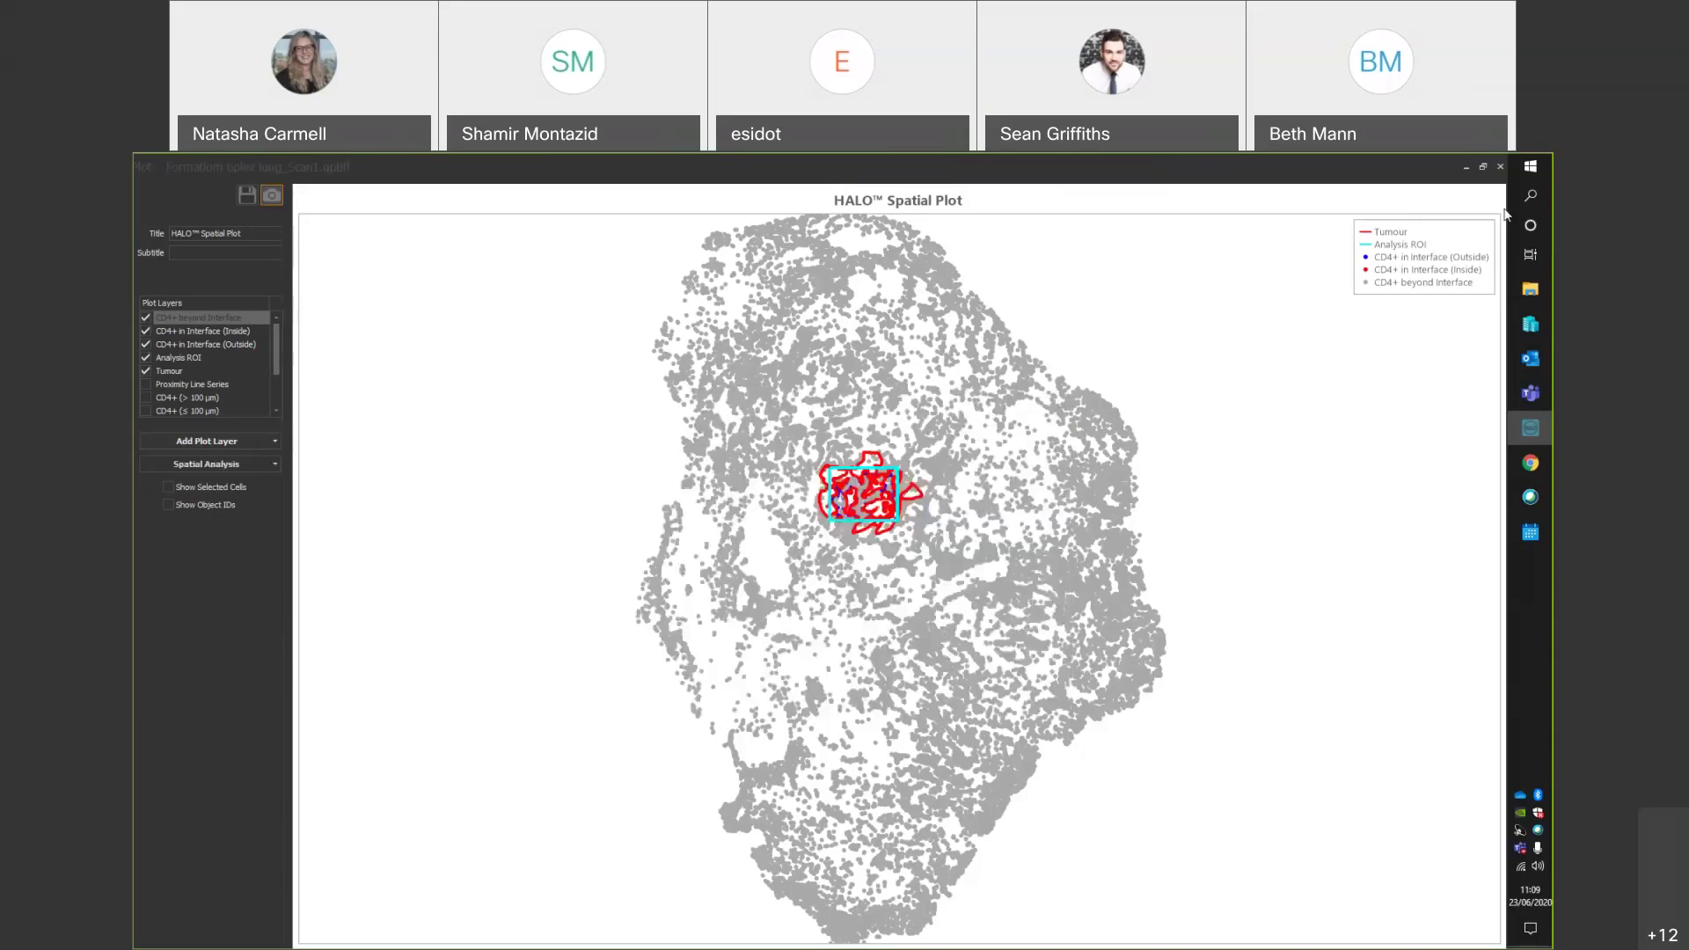
{"action": "left_click", "coordinate": [1485, 167]}
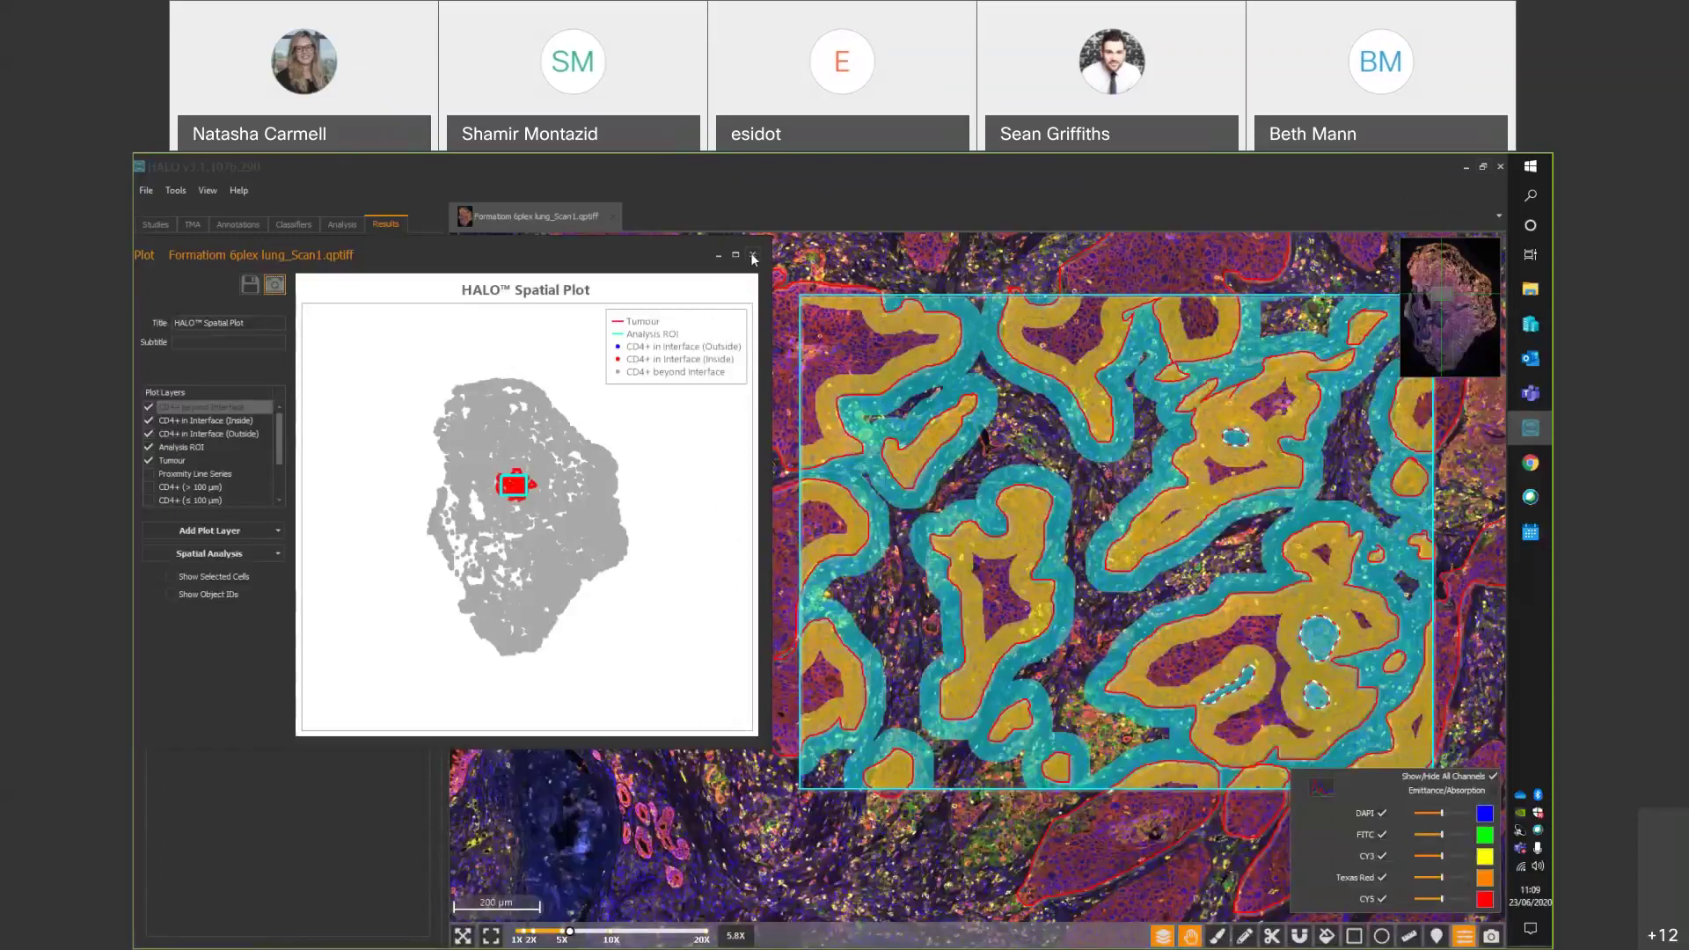
{"action": "left_click", "coordinate": [753, 256]}
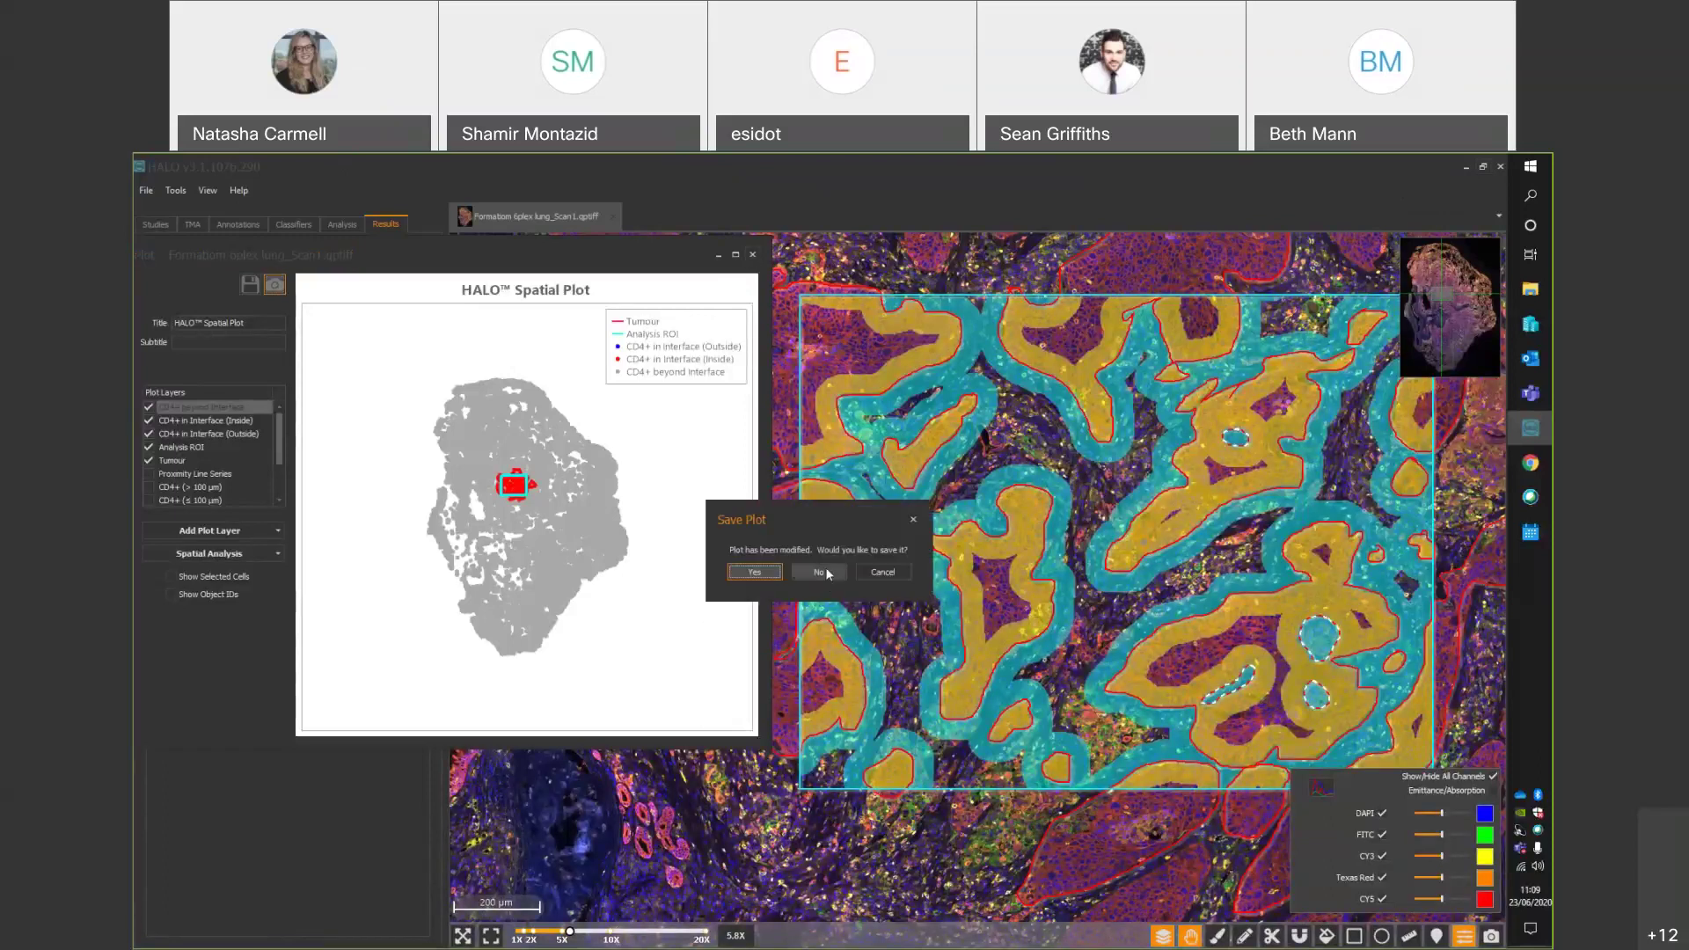
{"action": "left_click", "coordinate": [818, 571]}
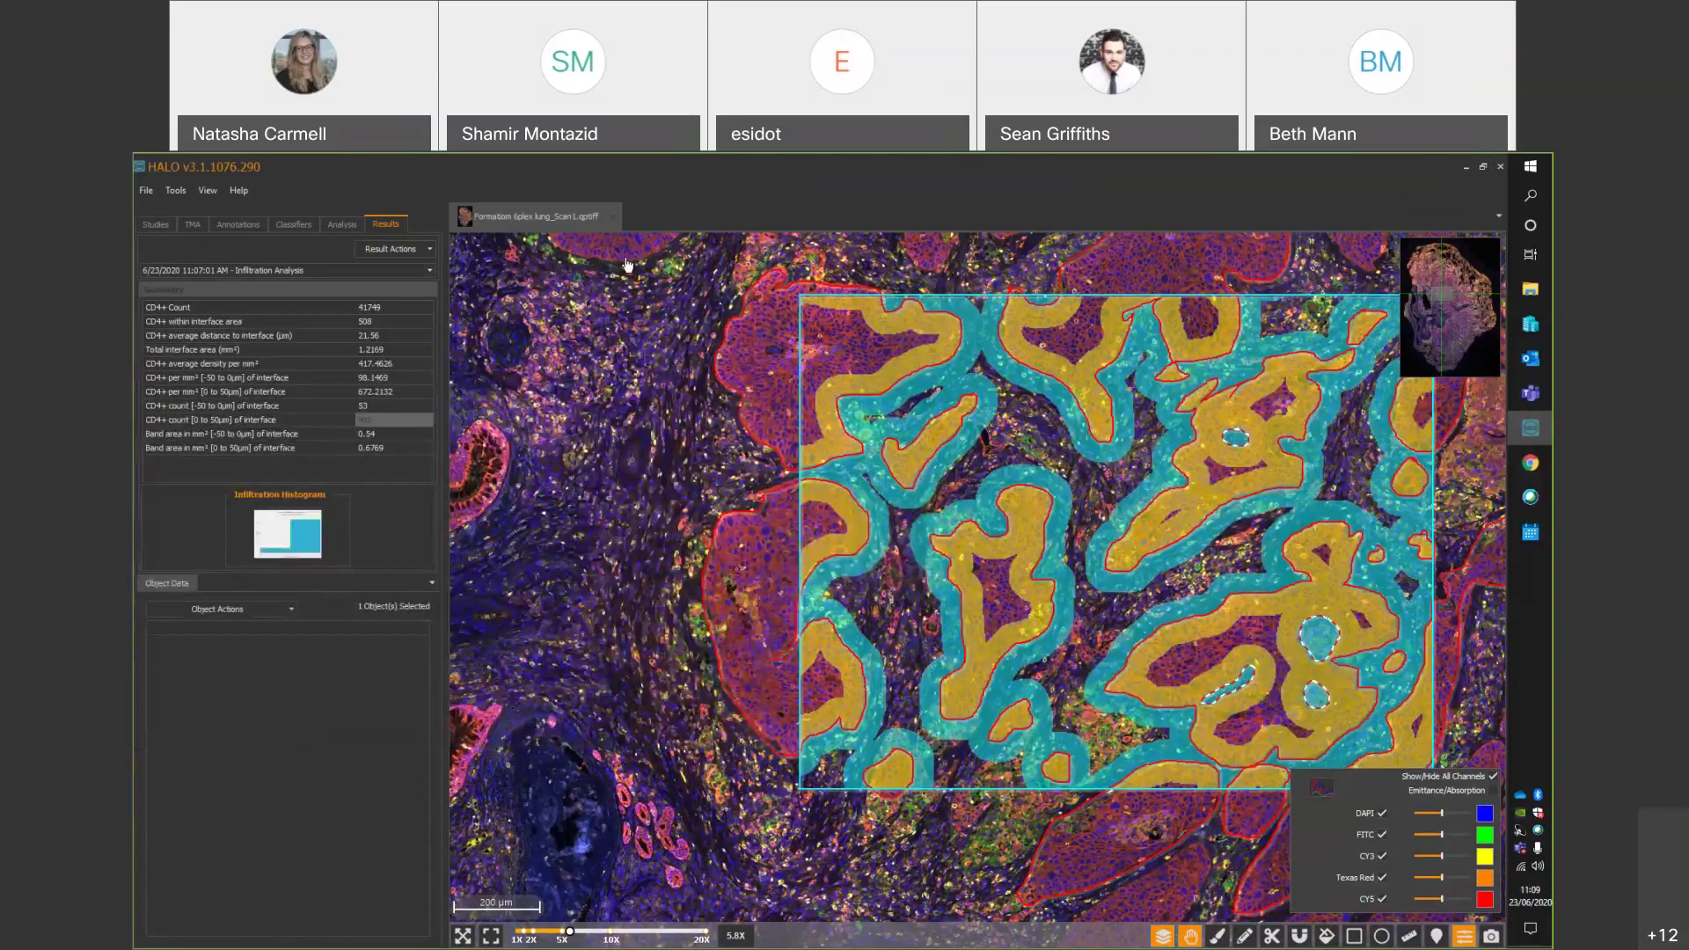
{"action": "left_click", "coordinate": [609, 214]}
{"action": "left_click", "coordinate": [153, 223]}
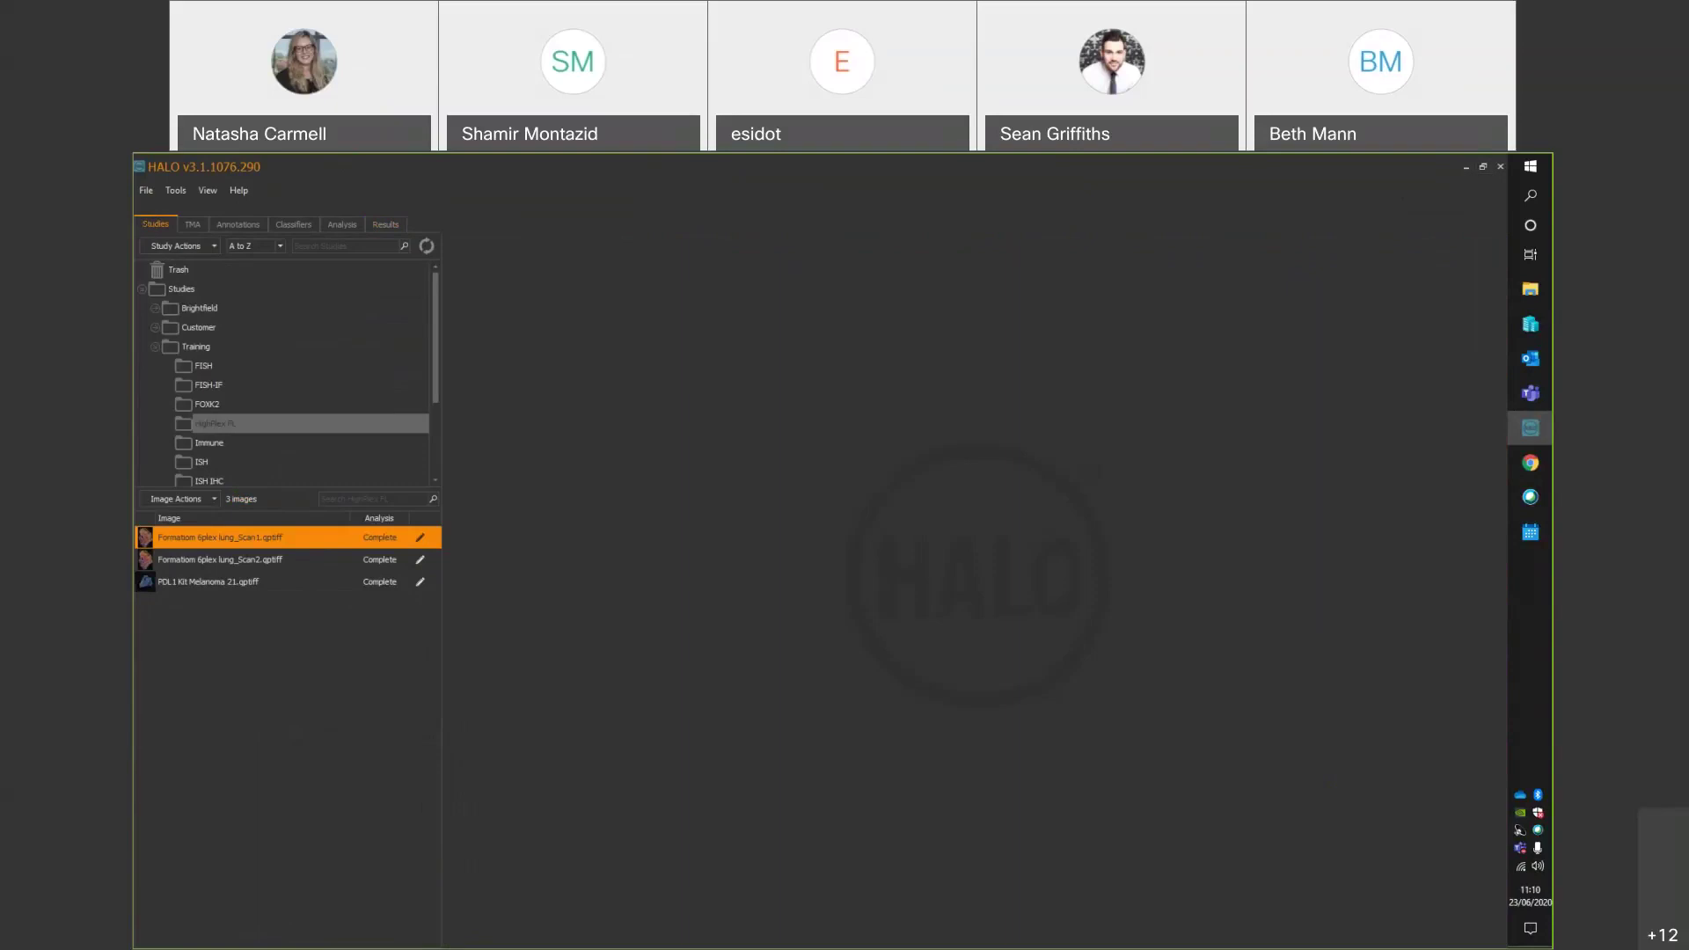
List the analysis results of both 6plex lung scans together and filter them to Object Data equal to True.
{"action": "mouse_move", "coordinate": [323, 564]}
{"action": "left_click", "coordinate": [243, 560], "text": "ctrl"}
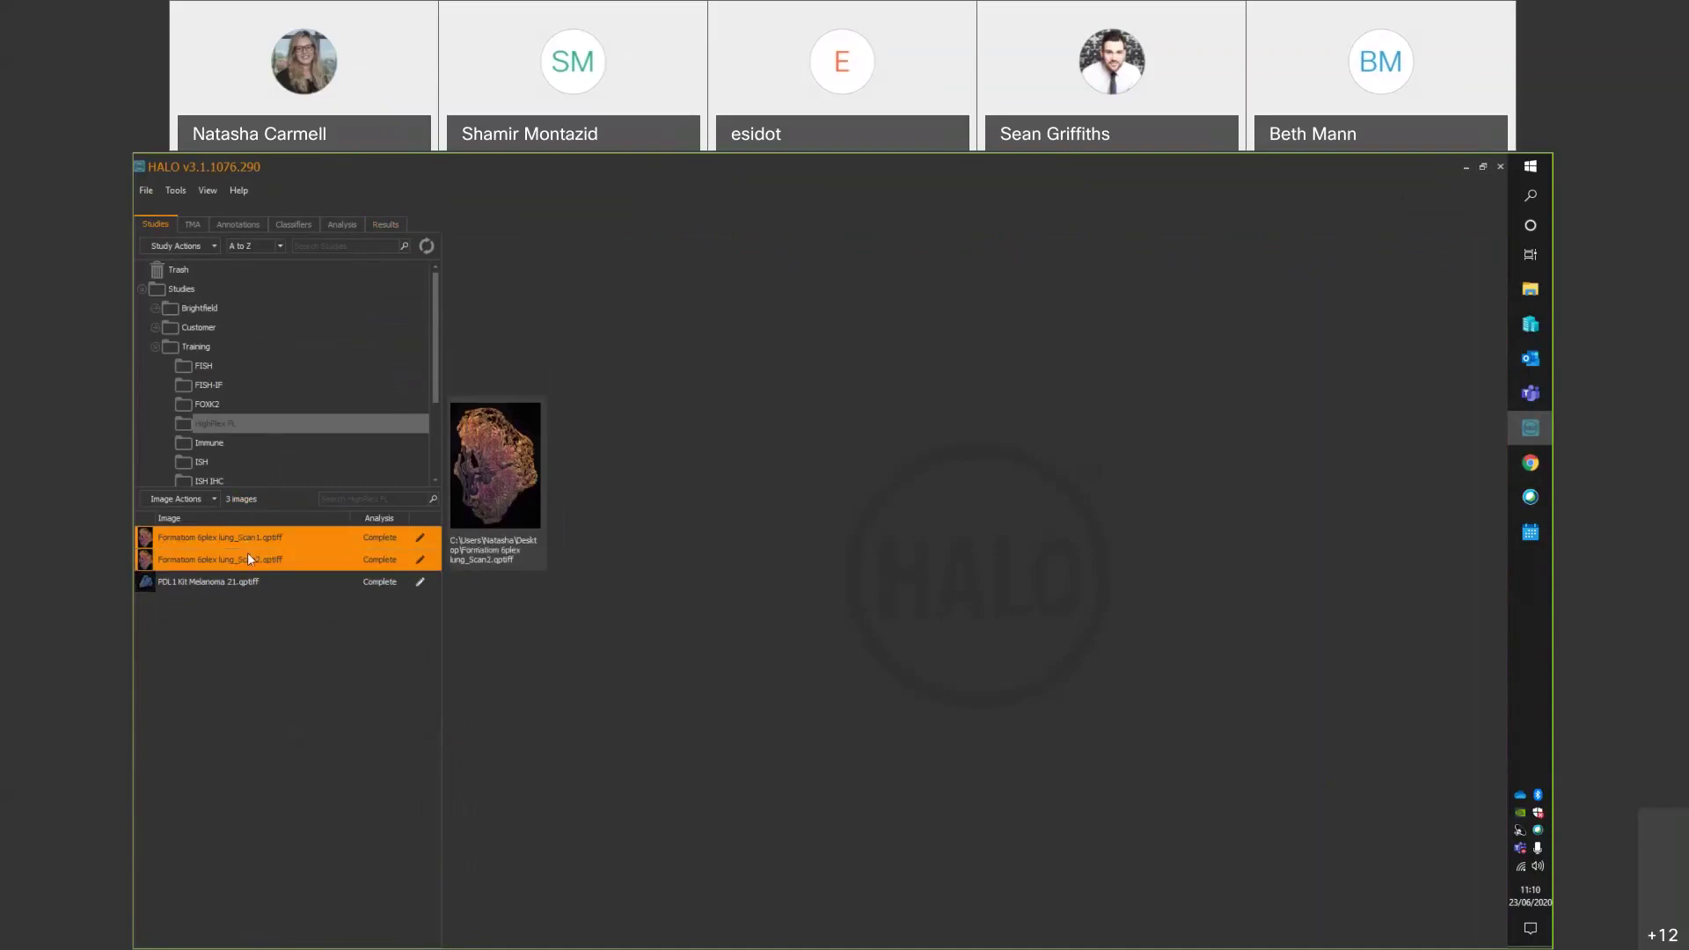
{"action": "right_click", "coordinate": [303, 554]}
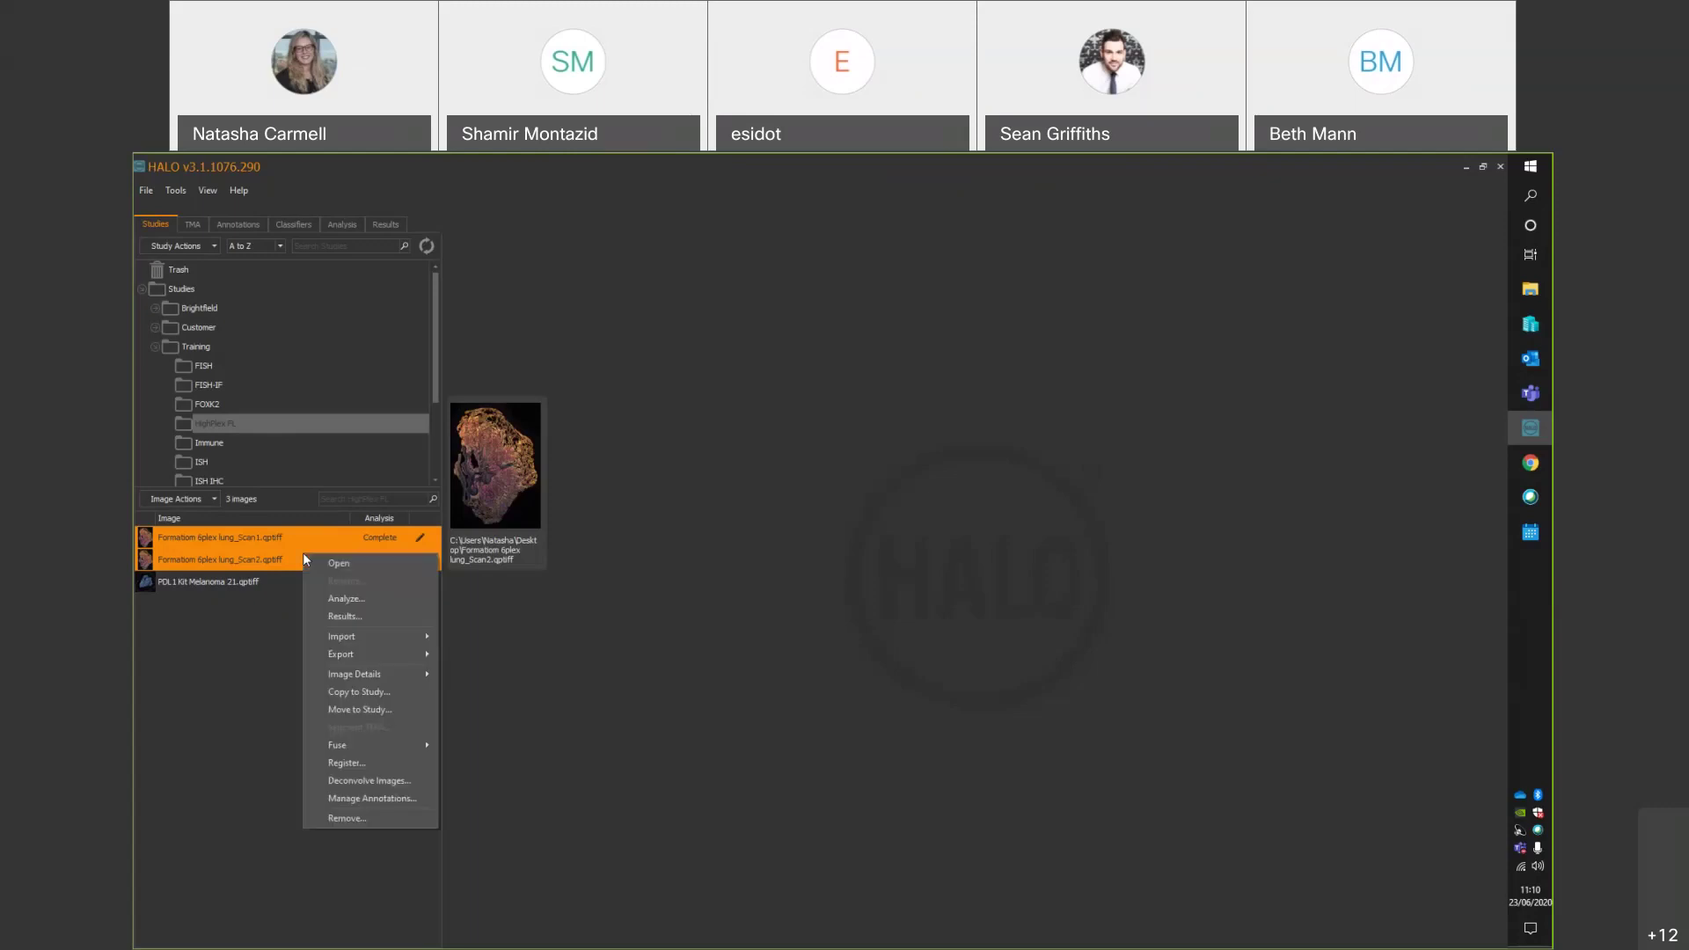
{"action": "left_click", "coordinate": [342, 617]}
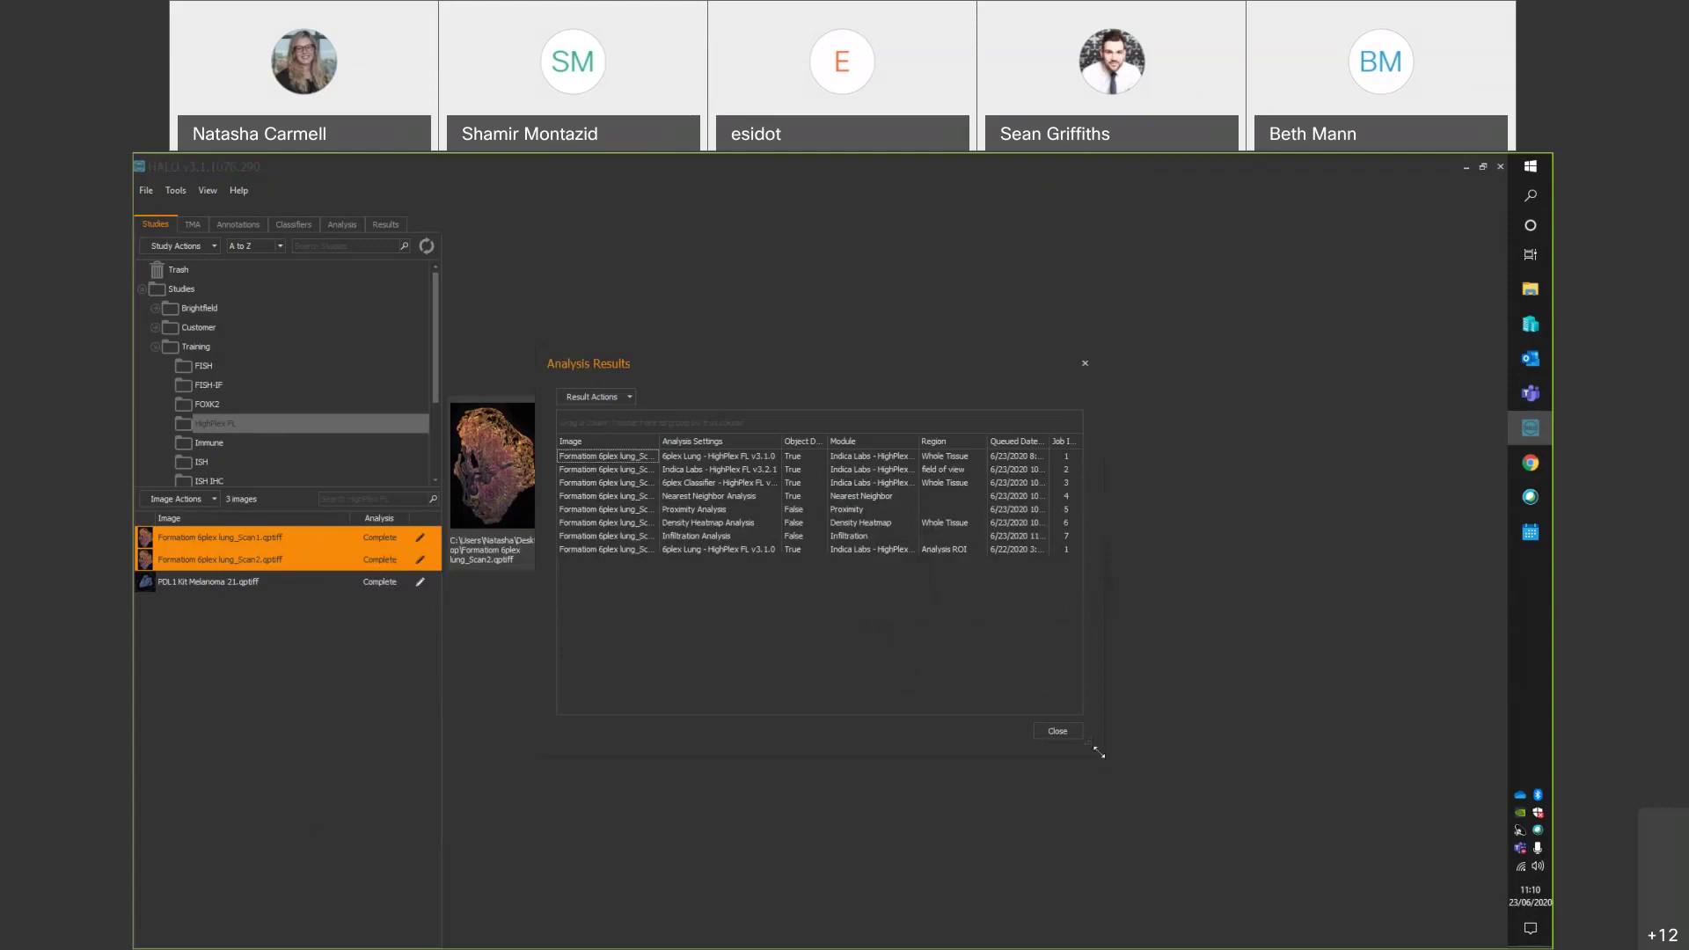
{"action": "left_click_drag", "start_coordinate": [1355, 837], "coordinate": [1348, 828]}
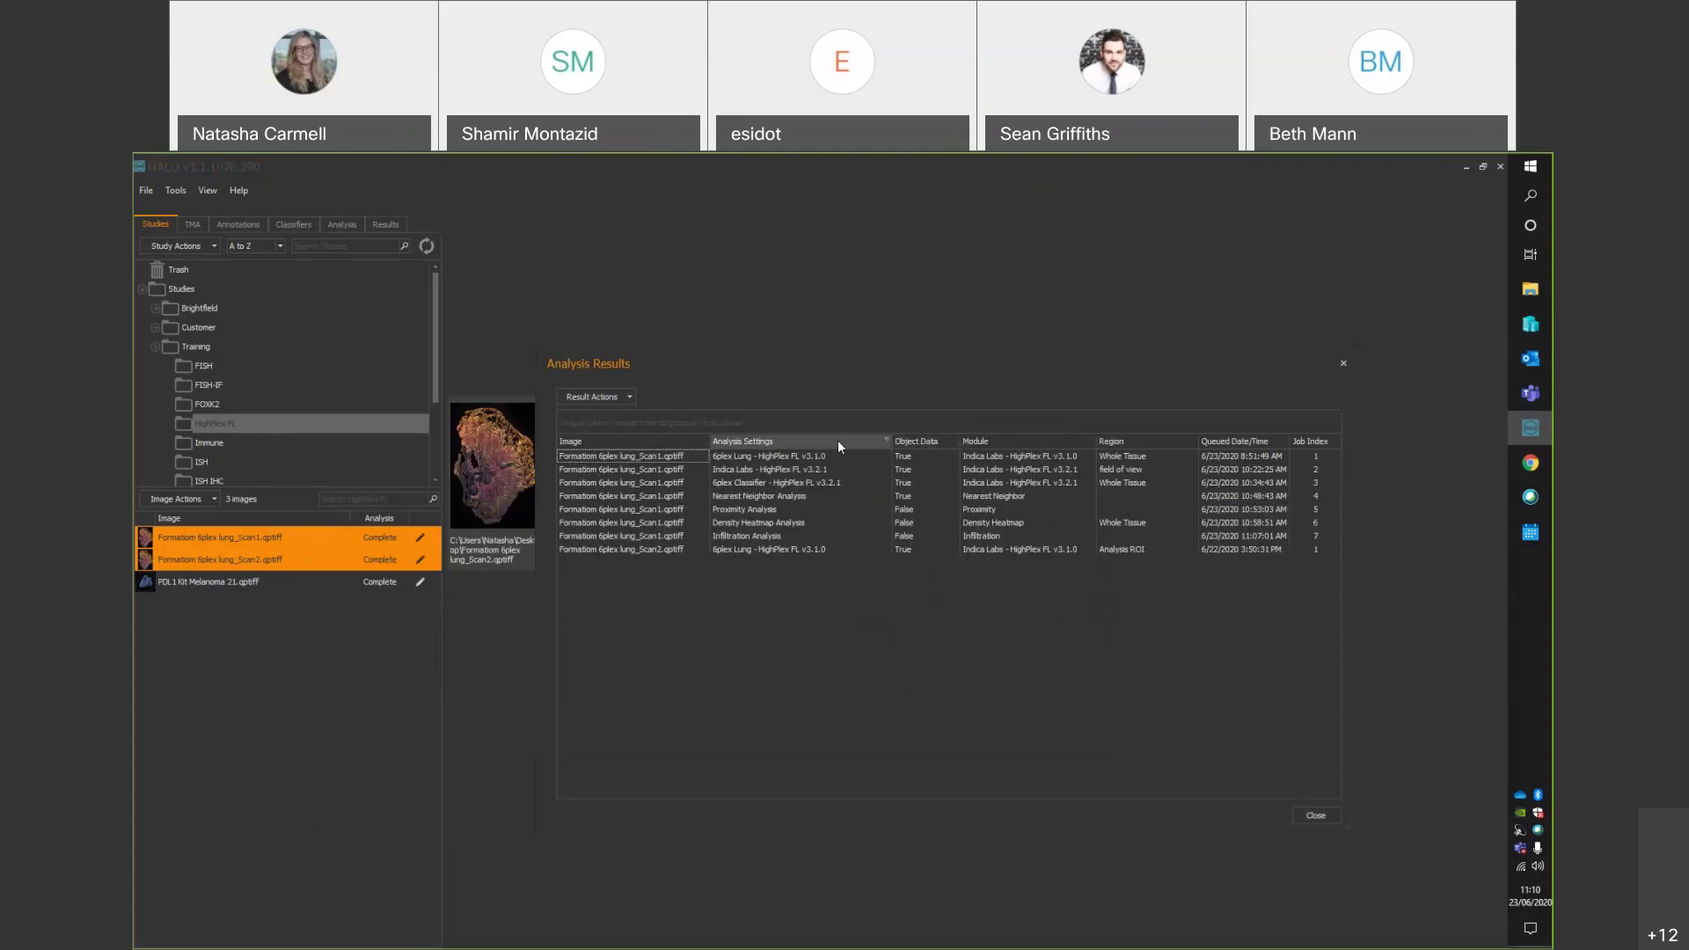
{"action": "left_click", "coordinate": [953, 441]}
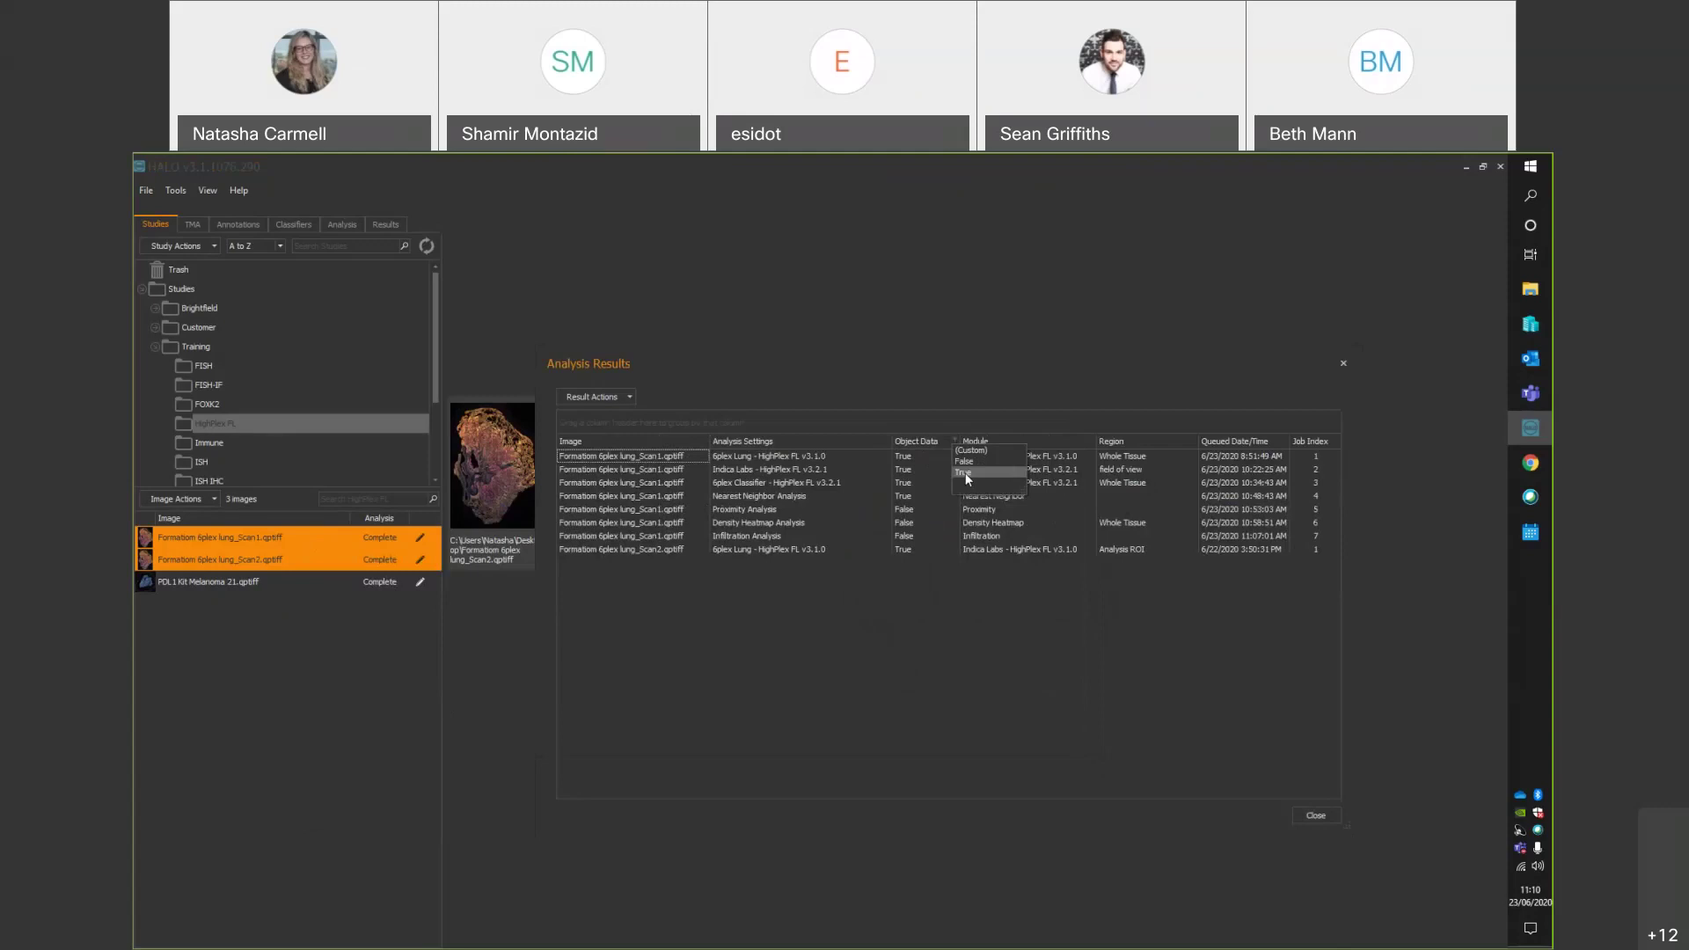
{"action": "left_click", "coordinate": [964, 472]}
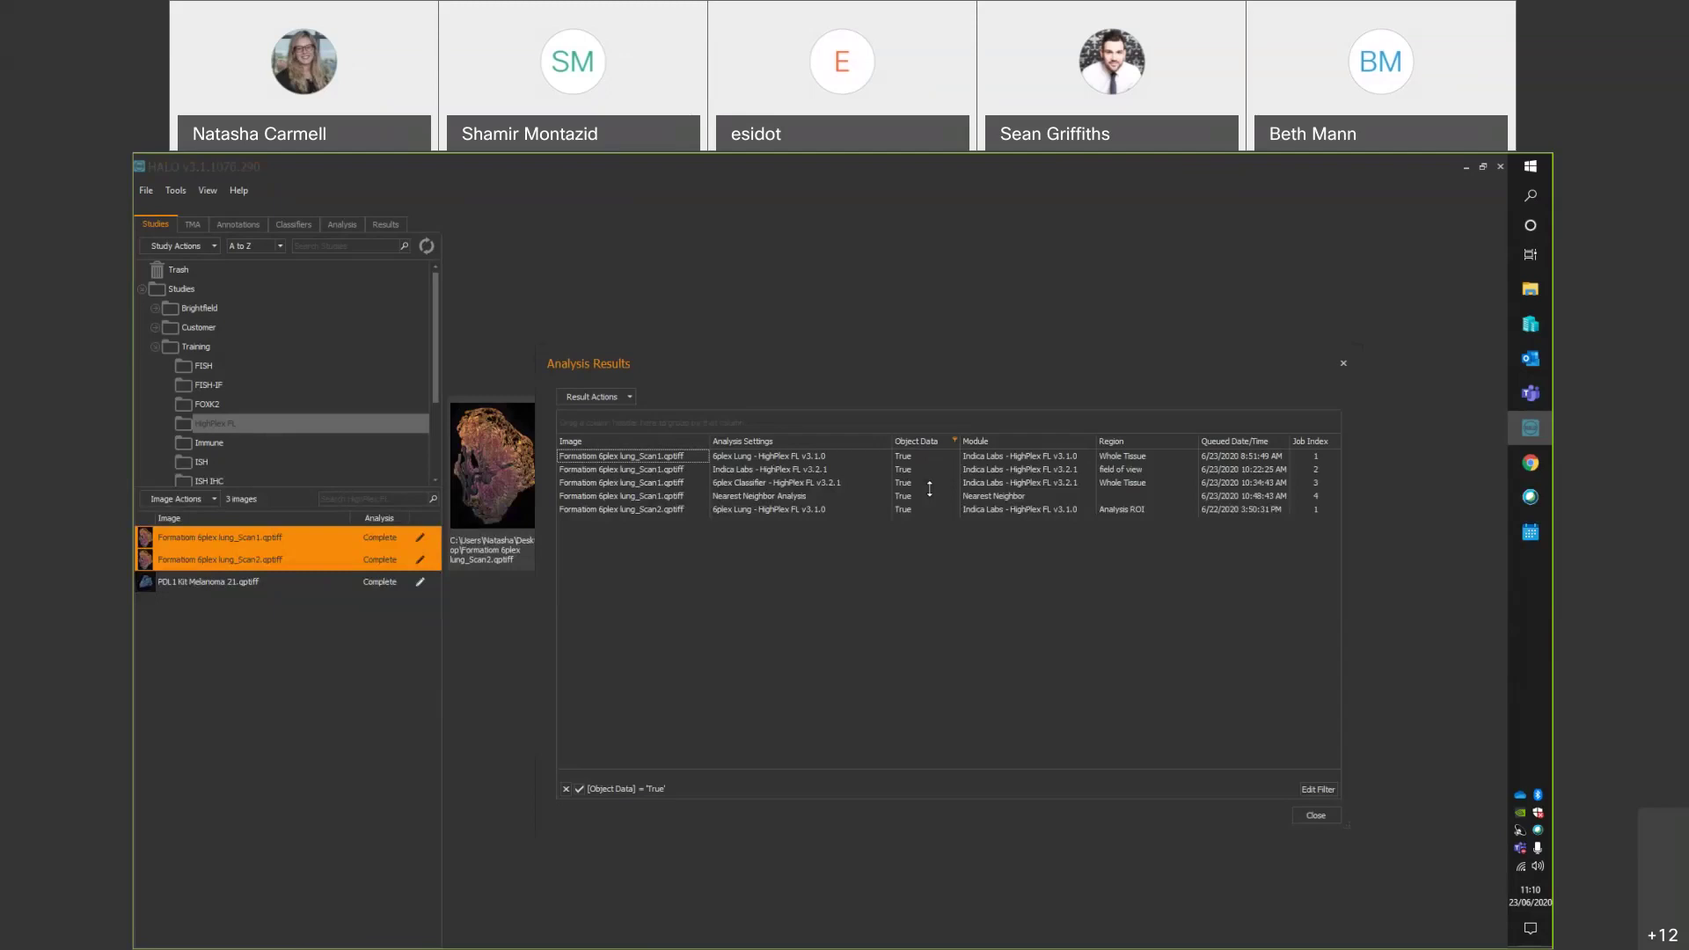
Run a batch spatial analysis on both scans' 6plex Lung - HighPlex FL v3.1.0 results using the saved "Batch NN Test 23 06 2020" settings.
{"action": "left_click", "coordinate": [784, 460]}
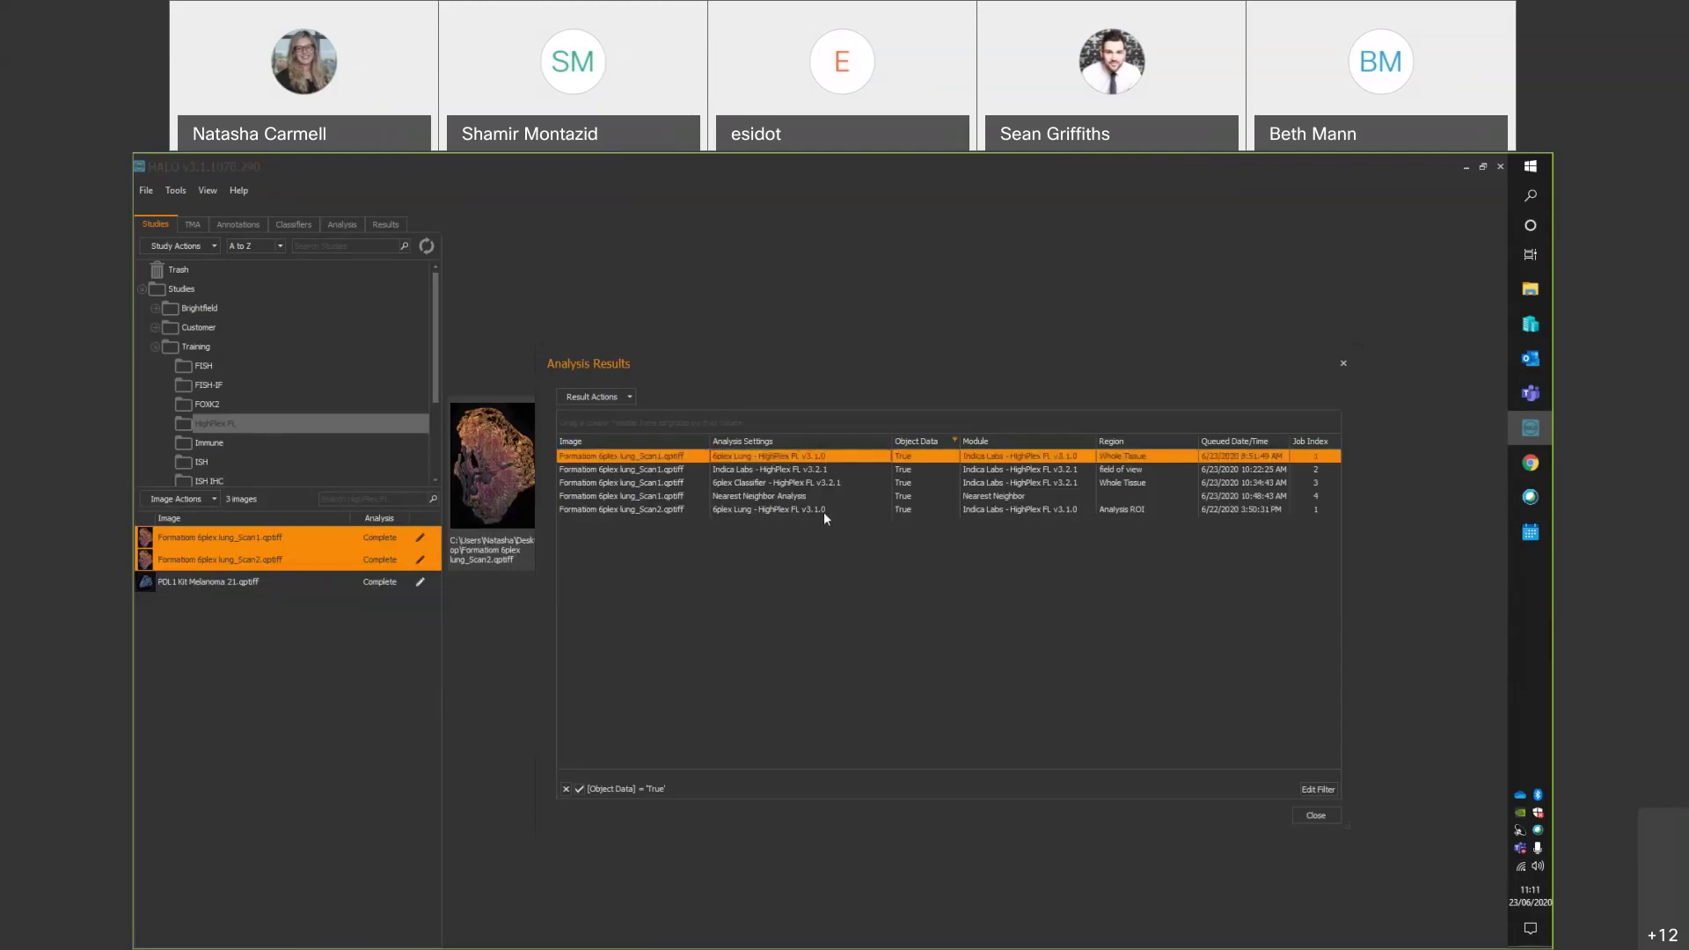
{"action": "left_click", "coordinate": [822, 511], "text": "ctrl"}
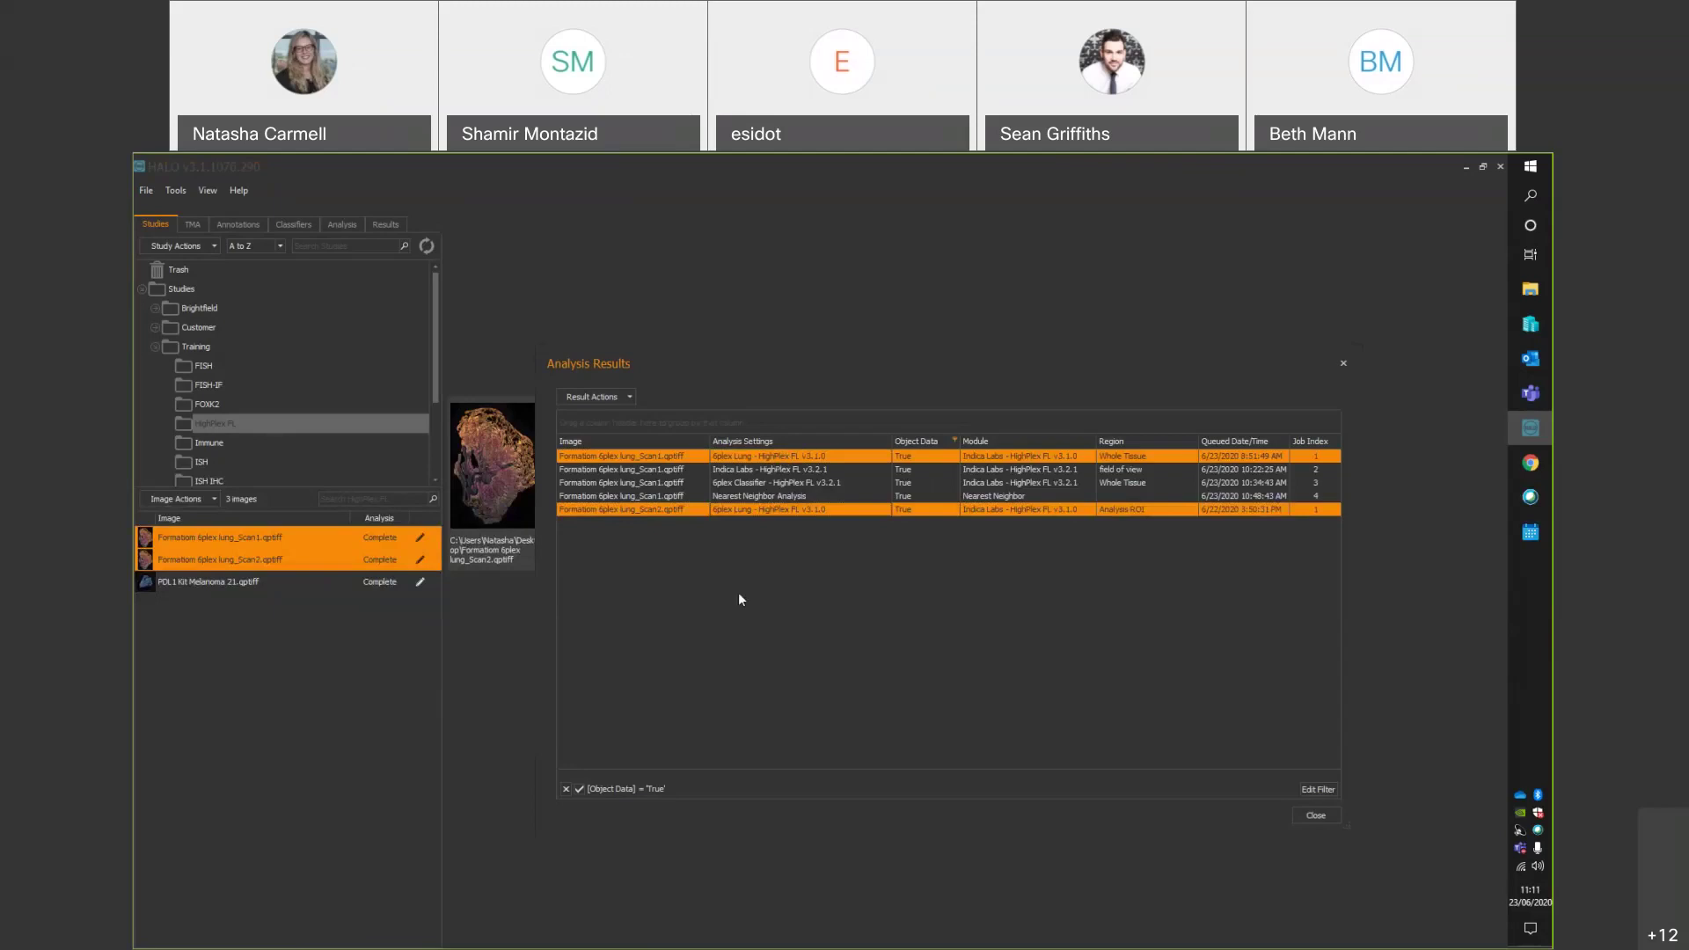
{"action": "left_click", "coordinate": [630, 399]}
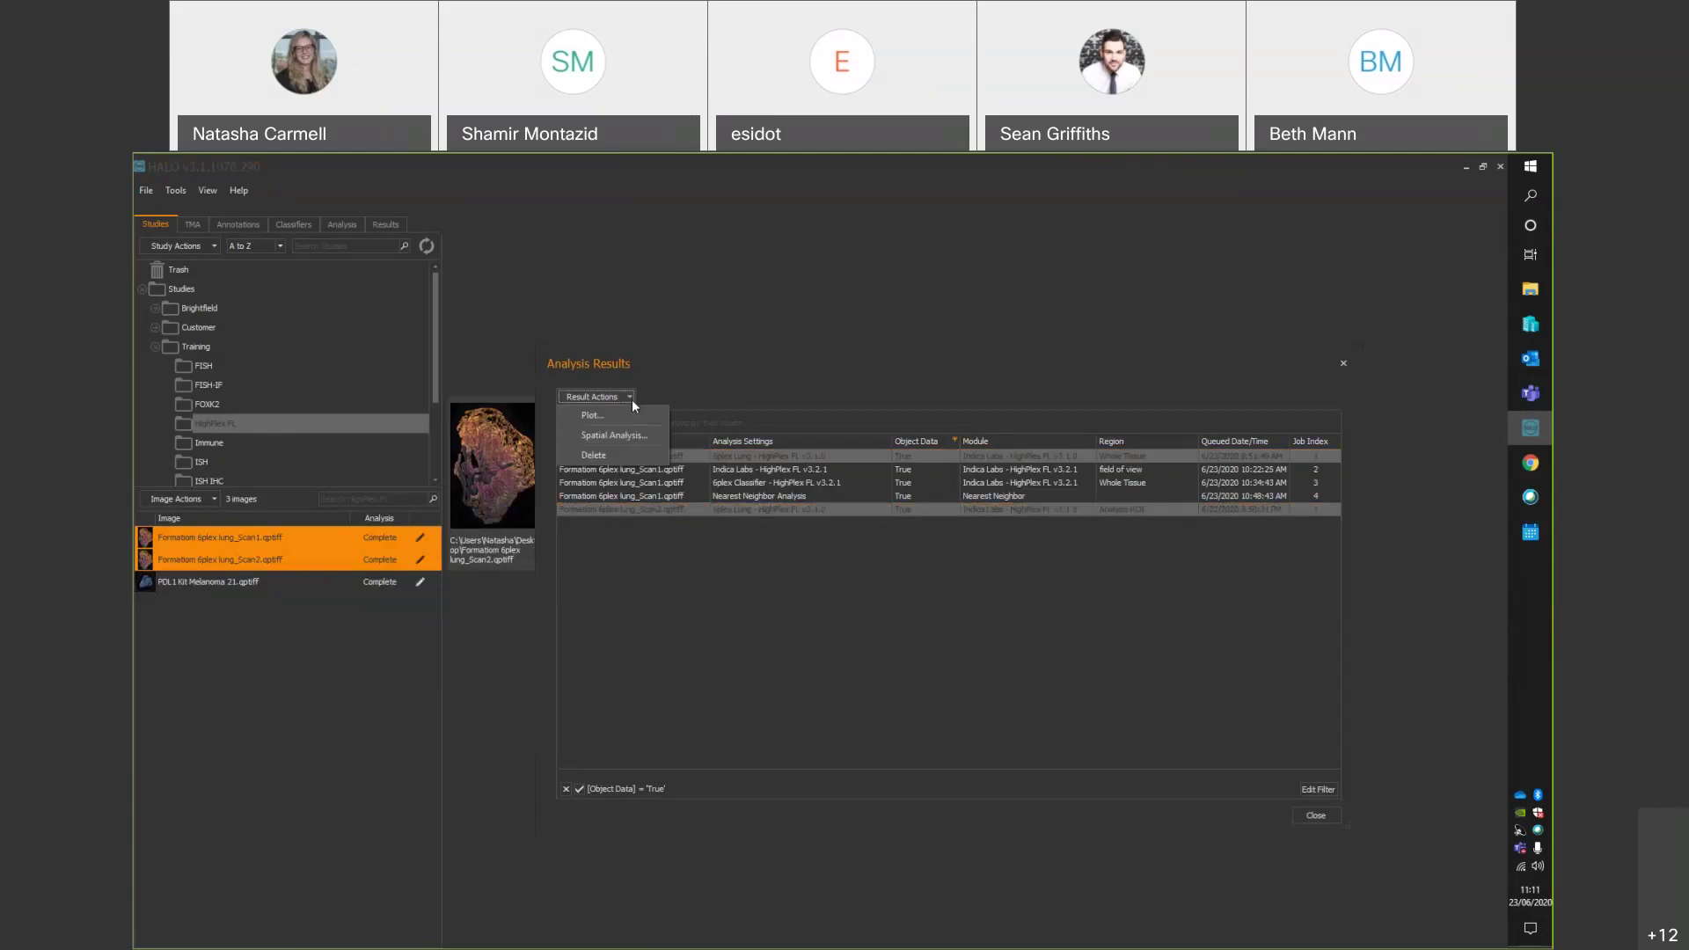
{"action": "left_click", "coordinate": [588, 437]}
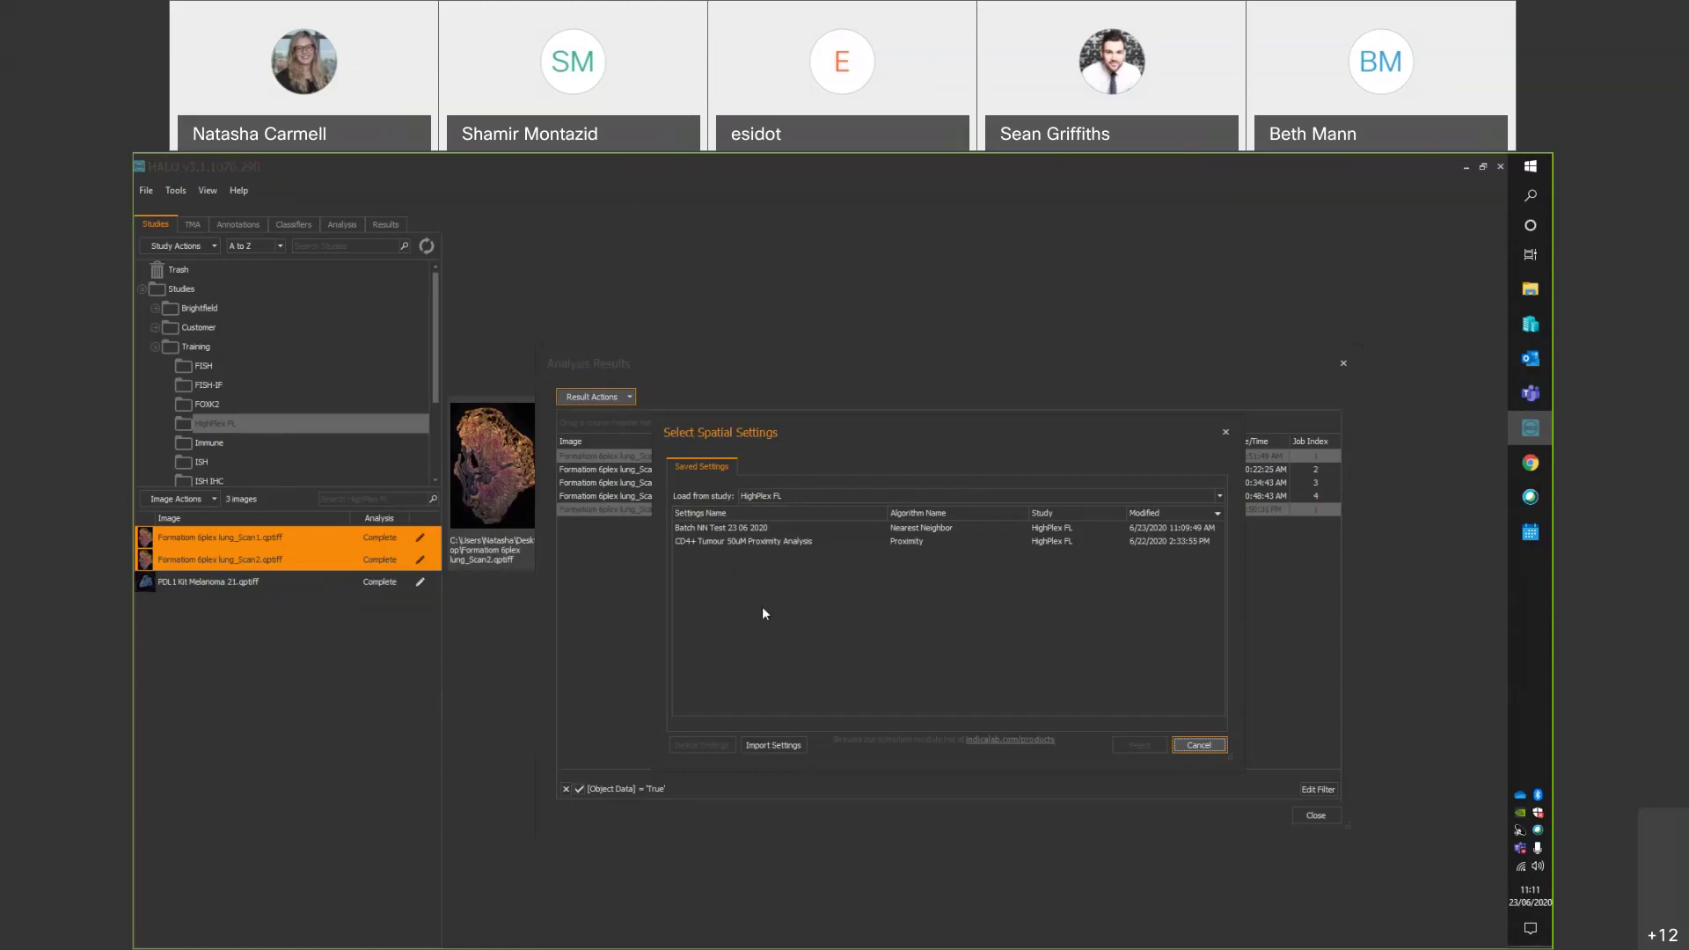
{"action": "left_click", "coordinate": [731, 526]}
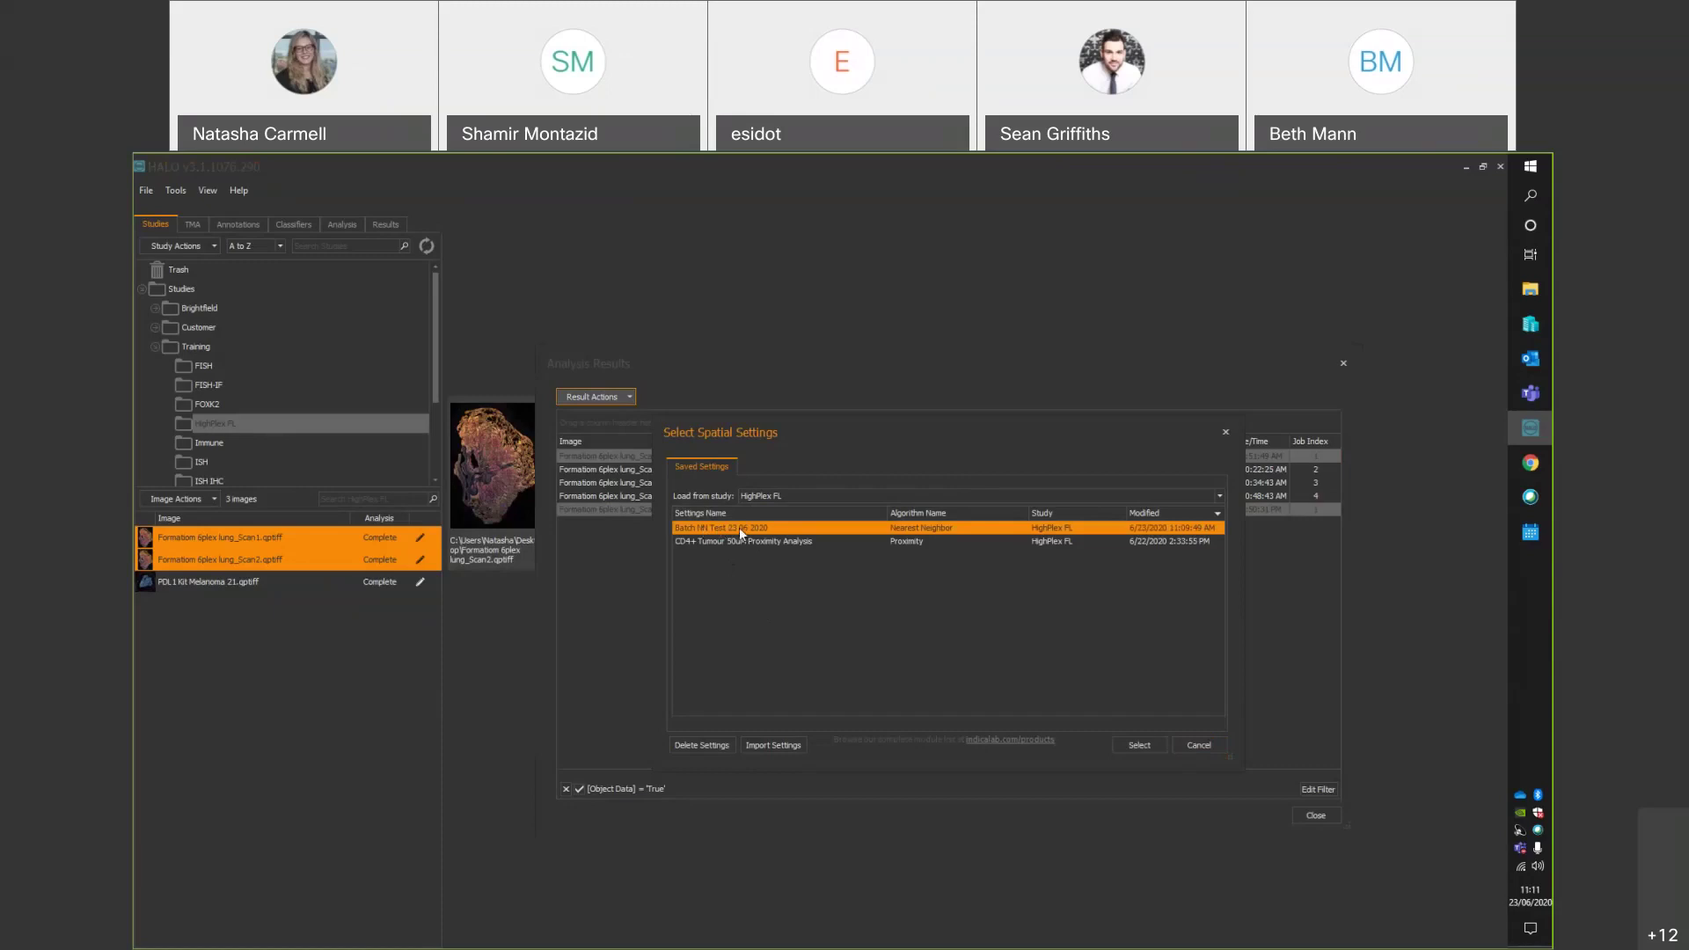
{"action": "left_click", "coordinate": [1139, 746]}
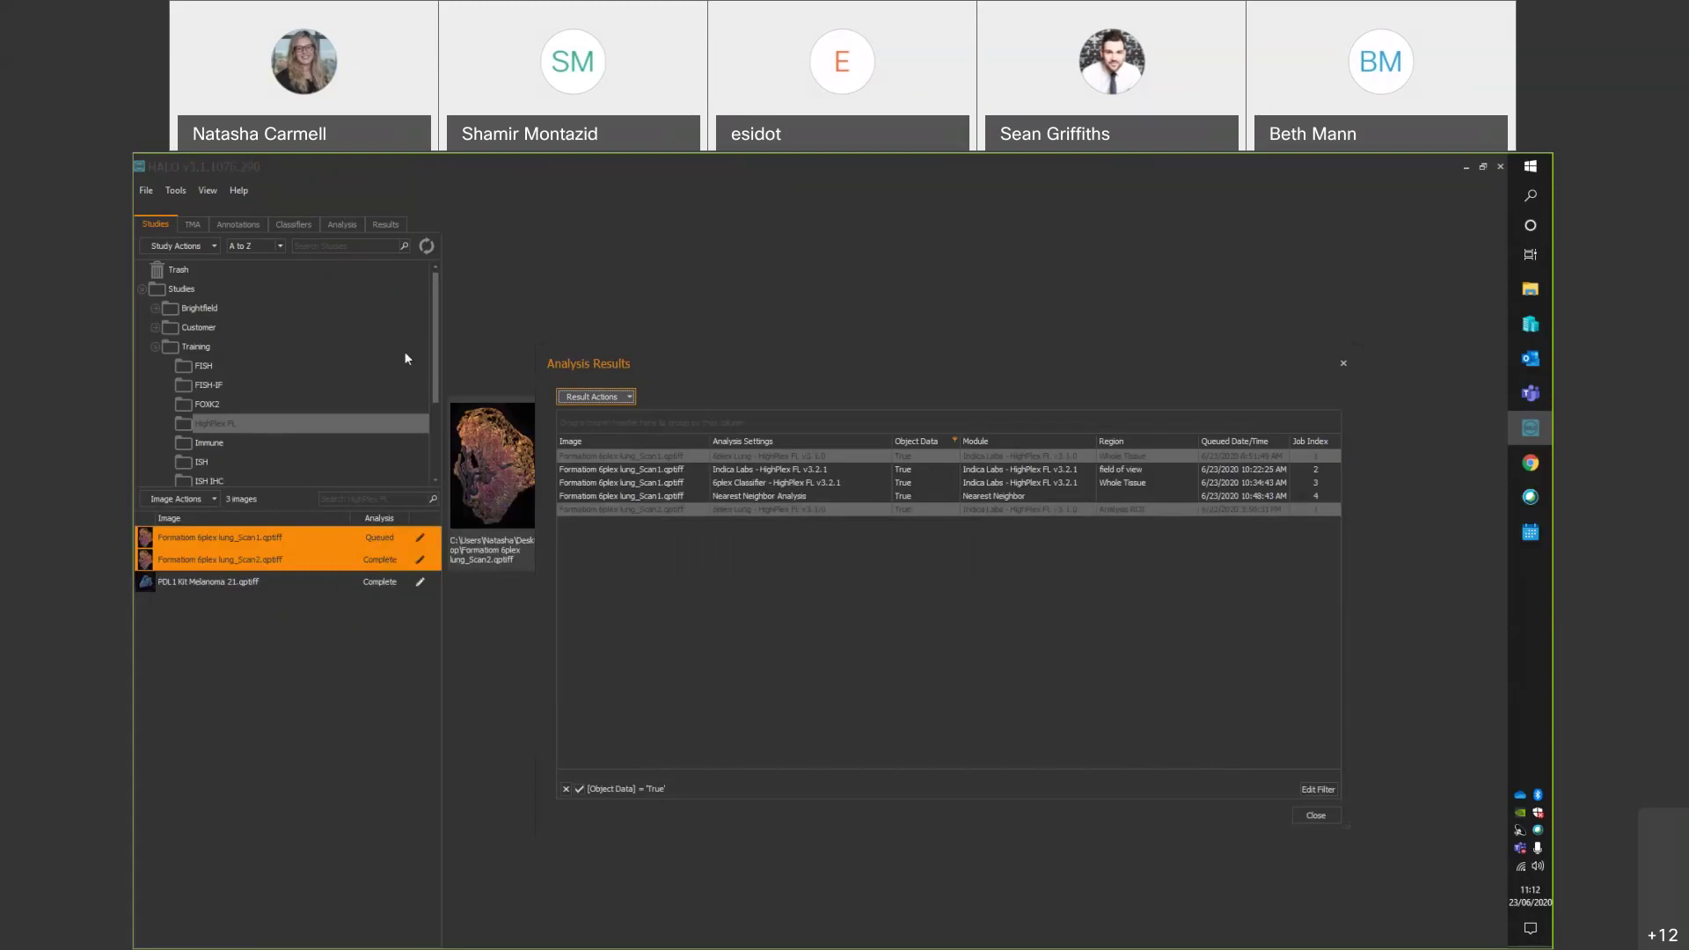
Close the analysis results list and refresh the study until both lung scans' analyses are complete.
{"action": "left_click", "coordinate": [426, 249]}
{"action": "left_click", "coordinate": [1323, 811]}
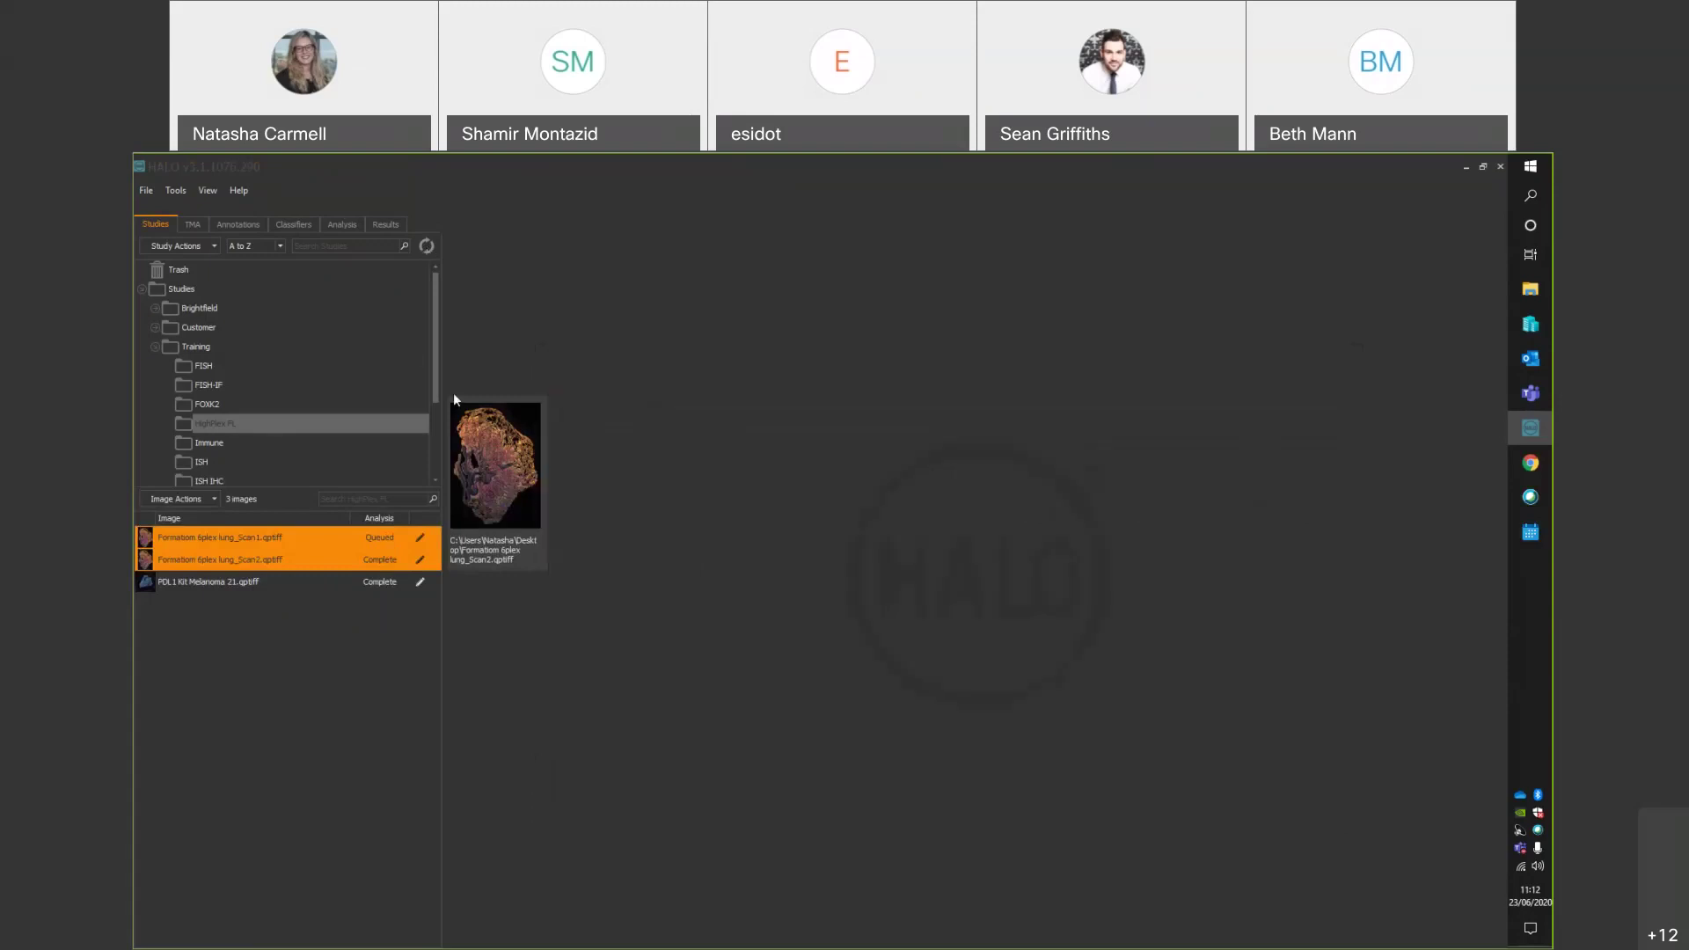
{"action": "left_click", "coordinate": [426, 246]}
{"action": "left_click", "coordinate": [426, 247]}
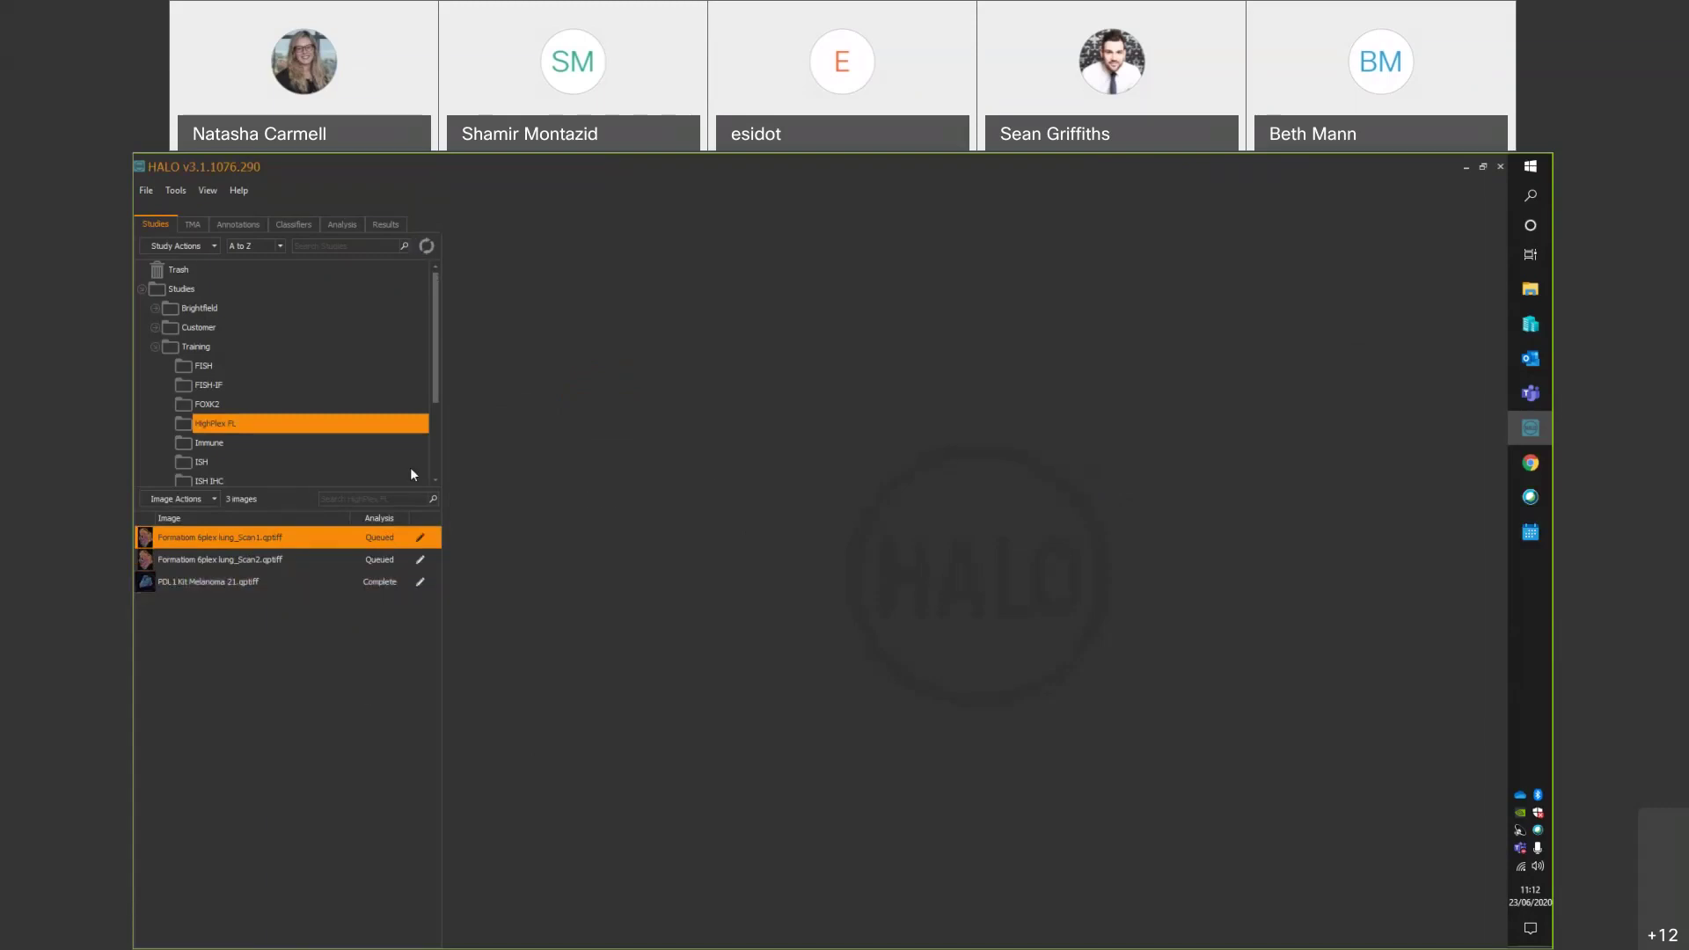
{"action": "left_click", "coordinate": [427, 247]}
Open both lung scans and compare their batch nearest neighbor summaries for CD4+ cells, average distance to CD8+, and unique CD8+ count.
{"action": "left_click", "coordinate": [356, 554], "text": "shift"}
{"action": "right_click", "coordinate": [356, 554]}
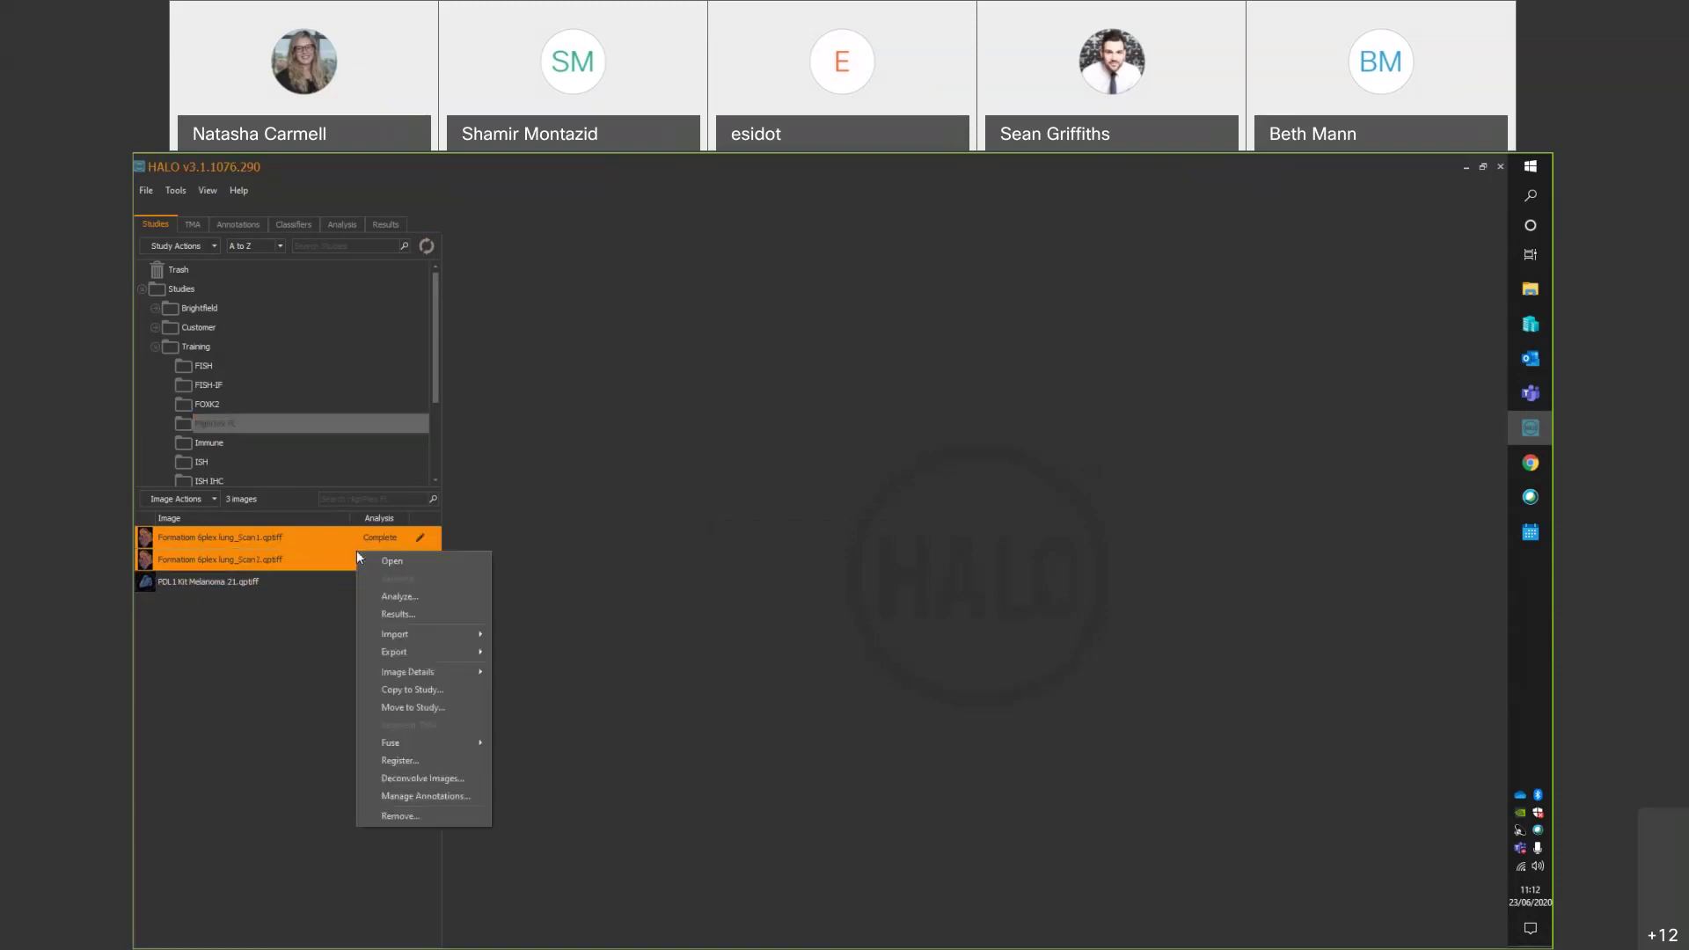
{"action": "left_click", "coordinate": [382, 567]}
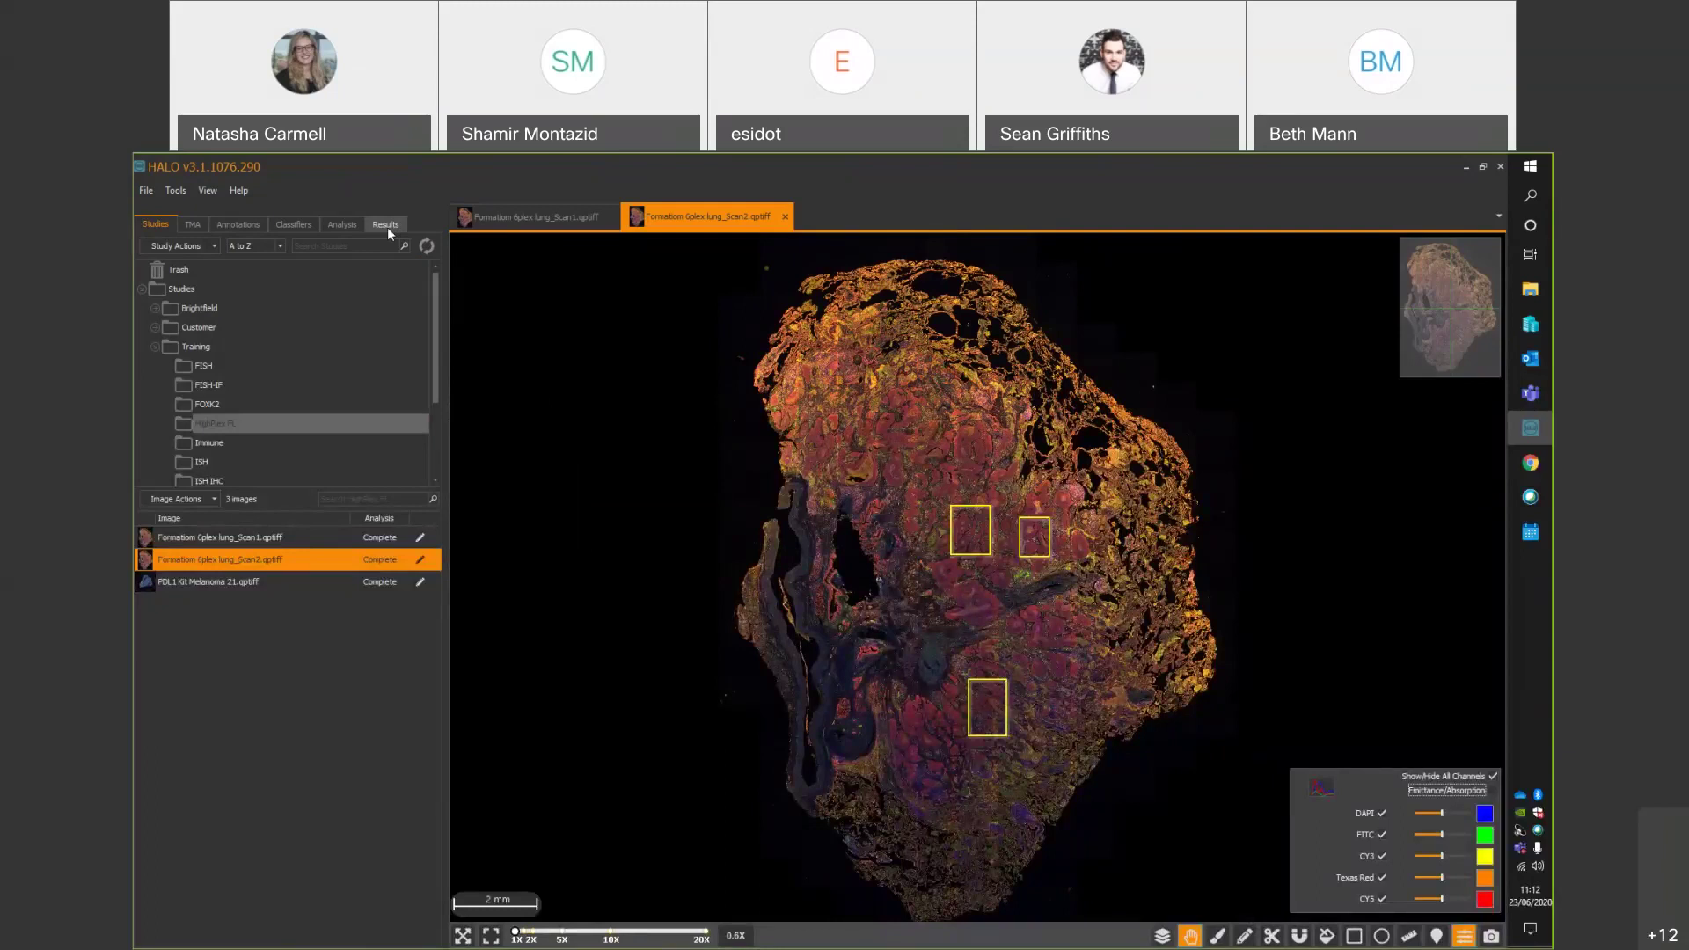
{"action": "left_click", "coordinate": [387, 227]}
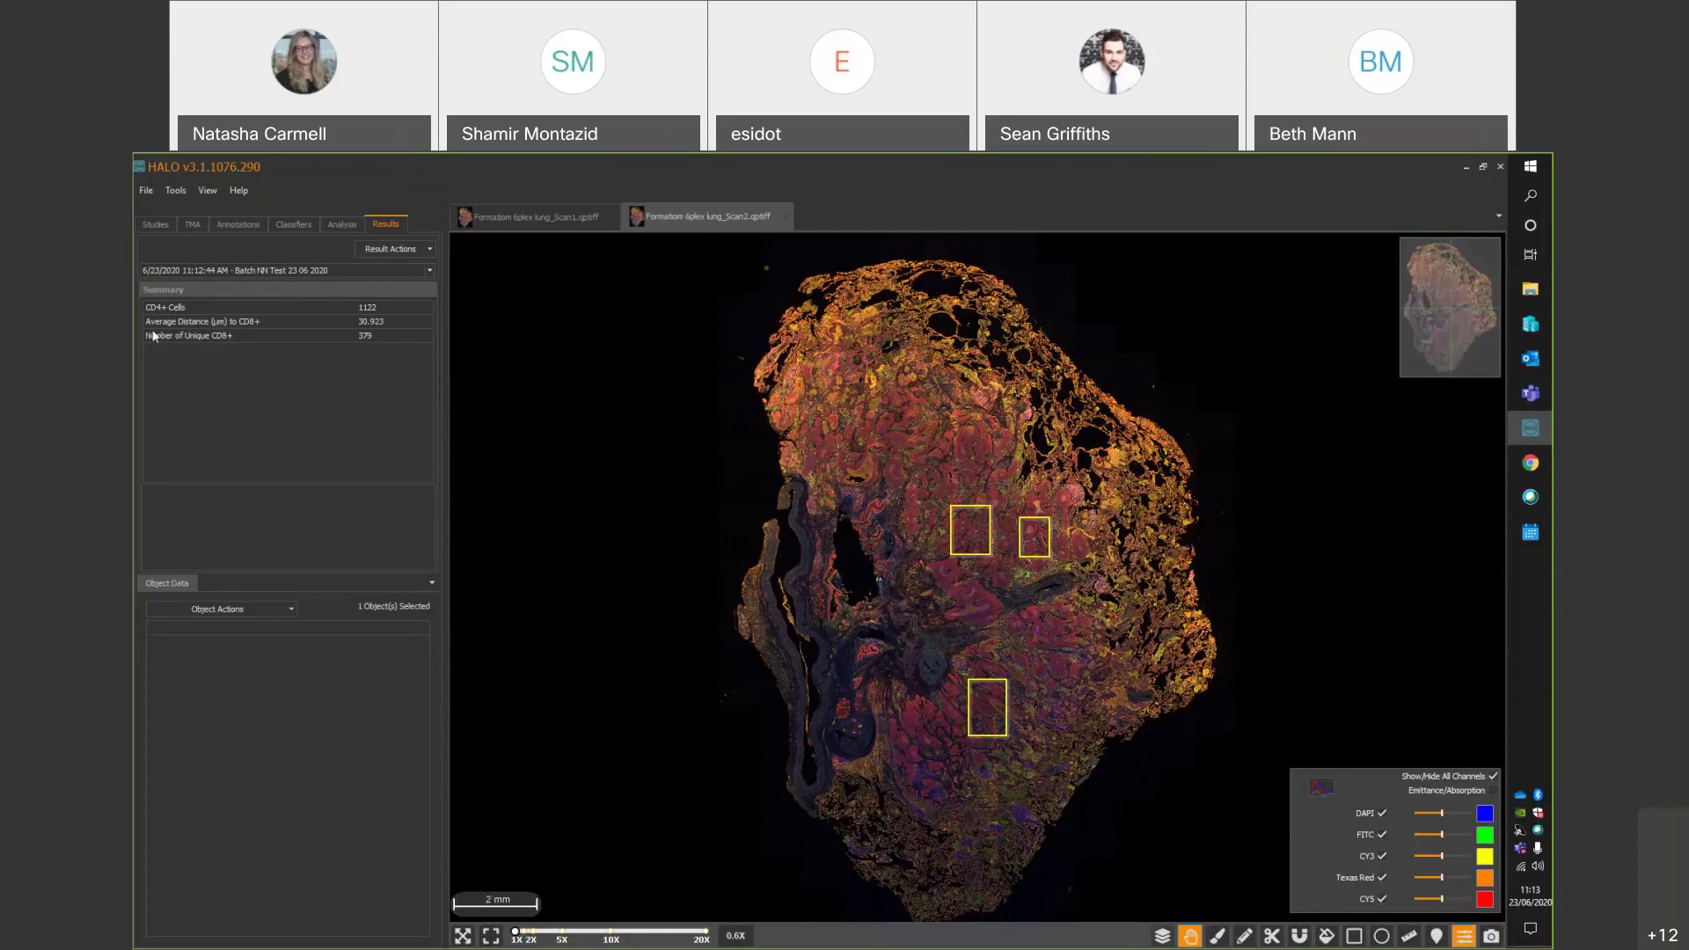
{"action": "left_click", "coordinate": [502, 216]}
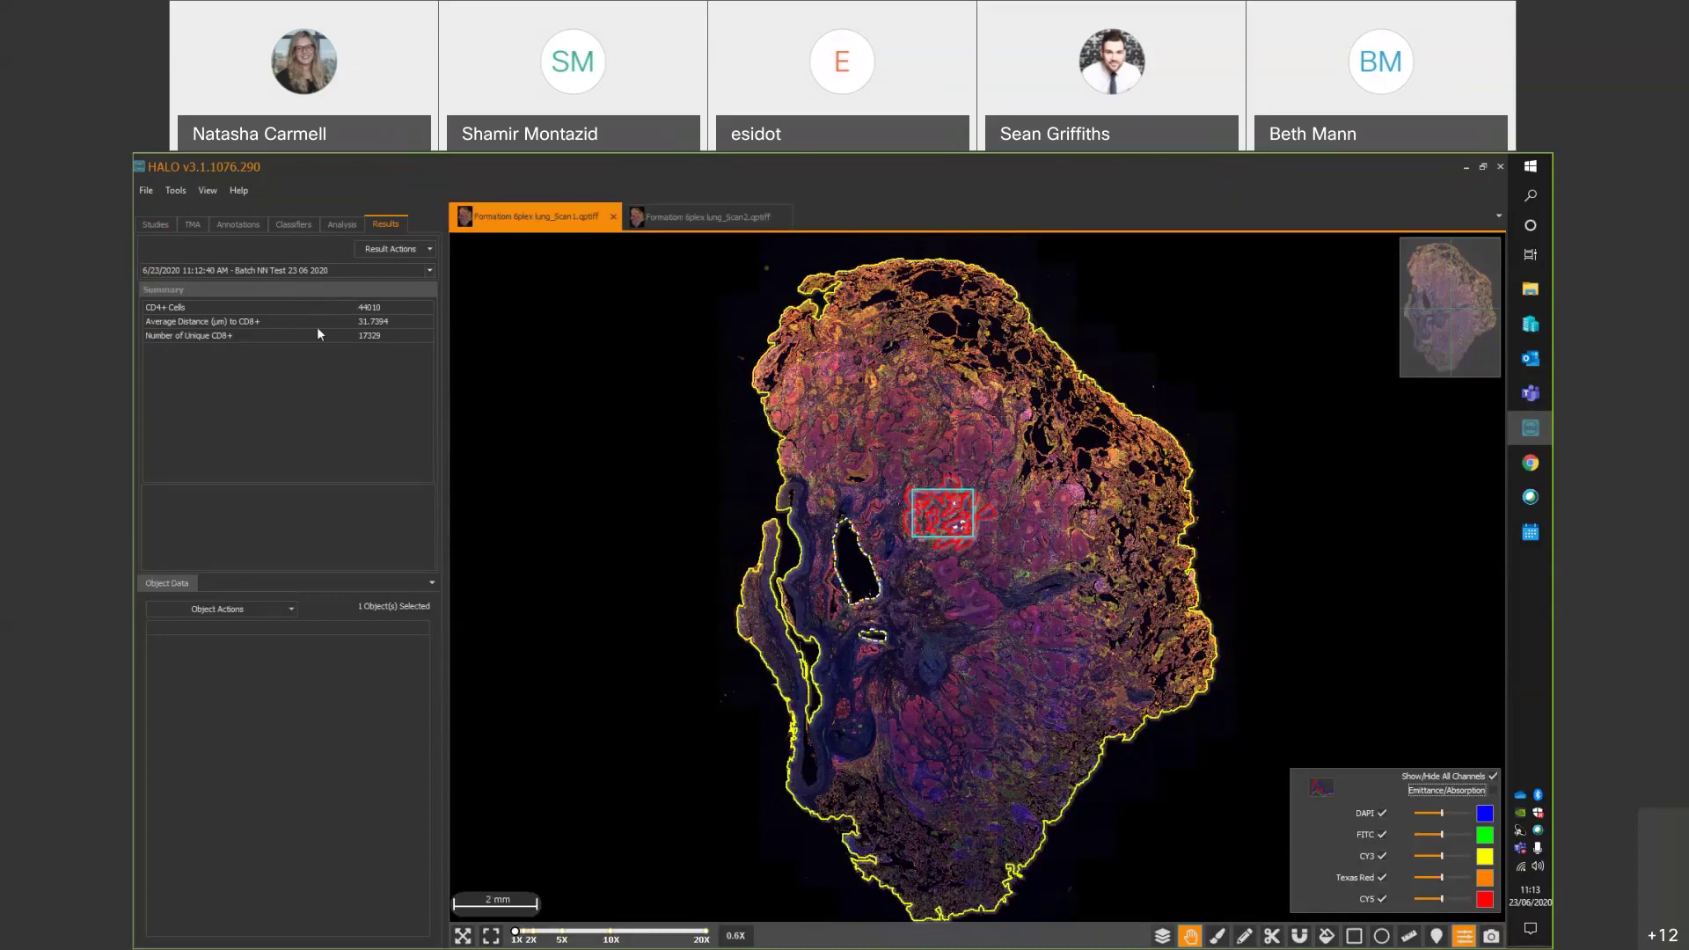
Close both open lung scans and open the advanced export for Formation 6plex lung_Scan1 and Scan2 together.
{"action": "left_click", "coordinate": [613, 218]}
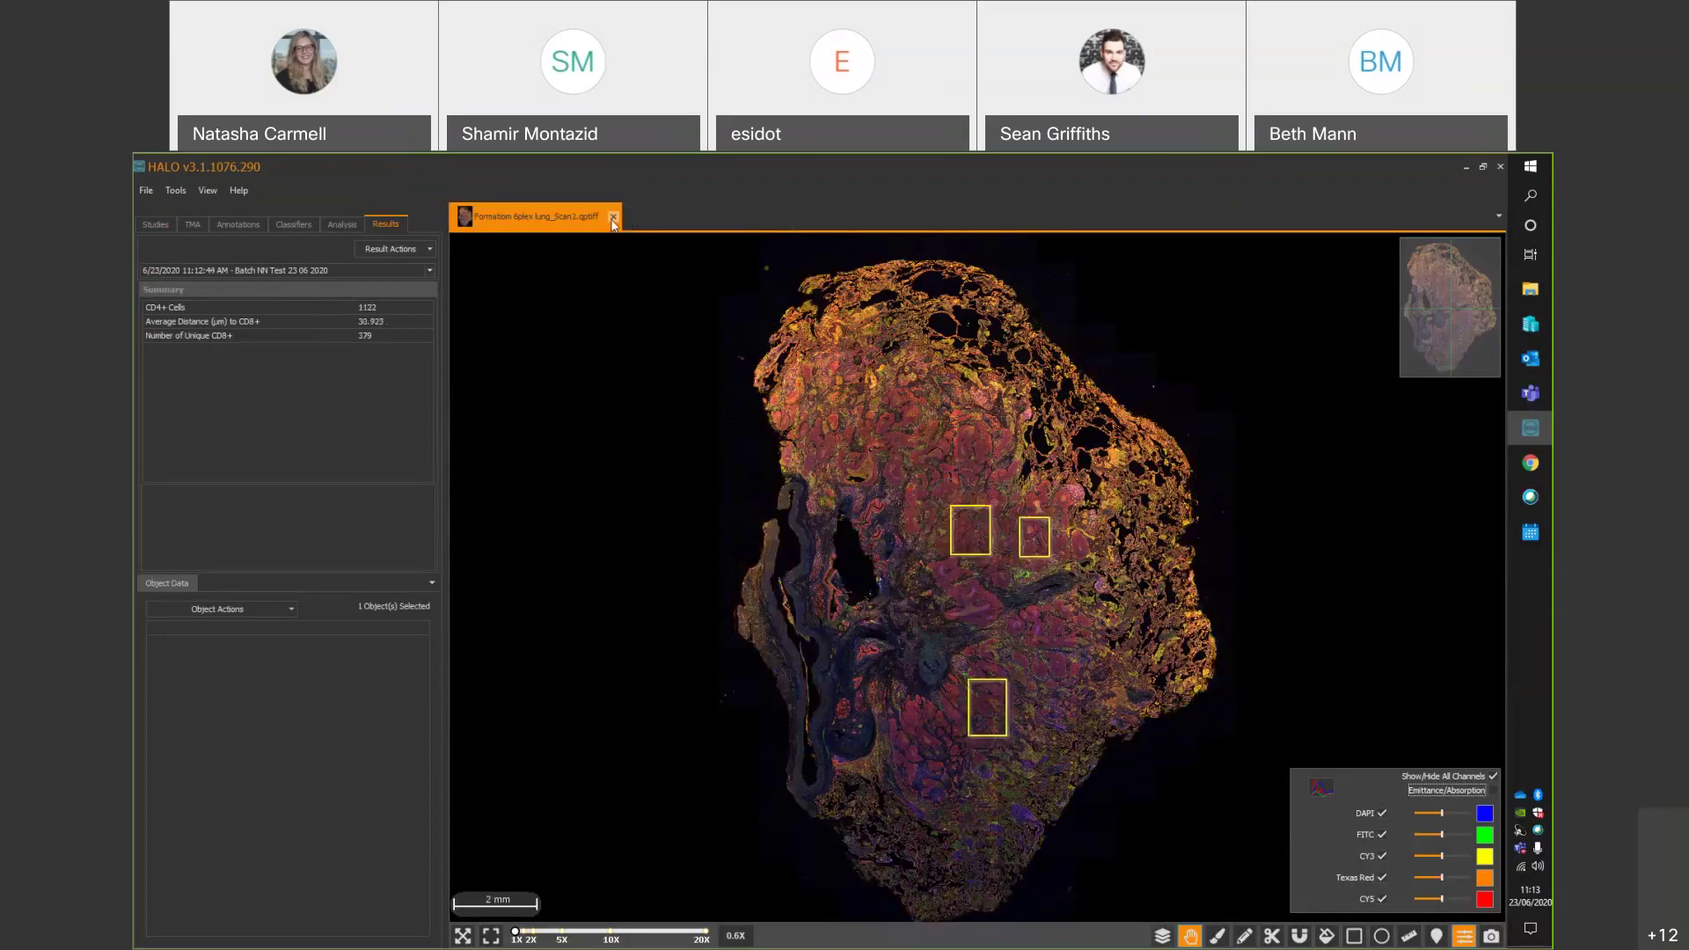
{"action": "left_click", "coordinate": [613, 217]}
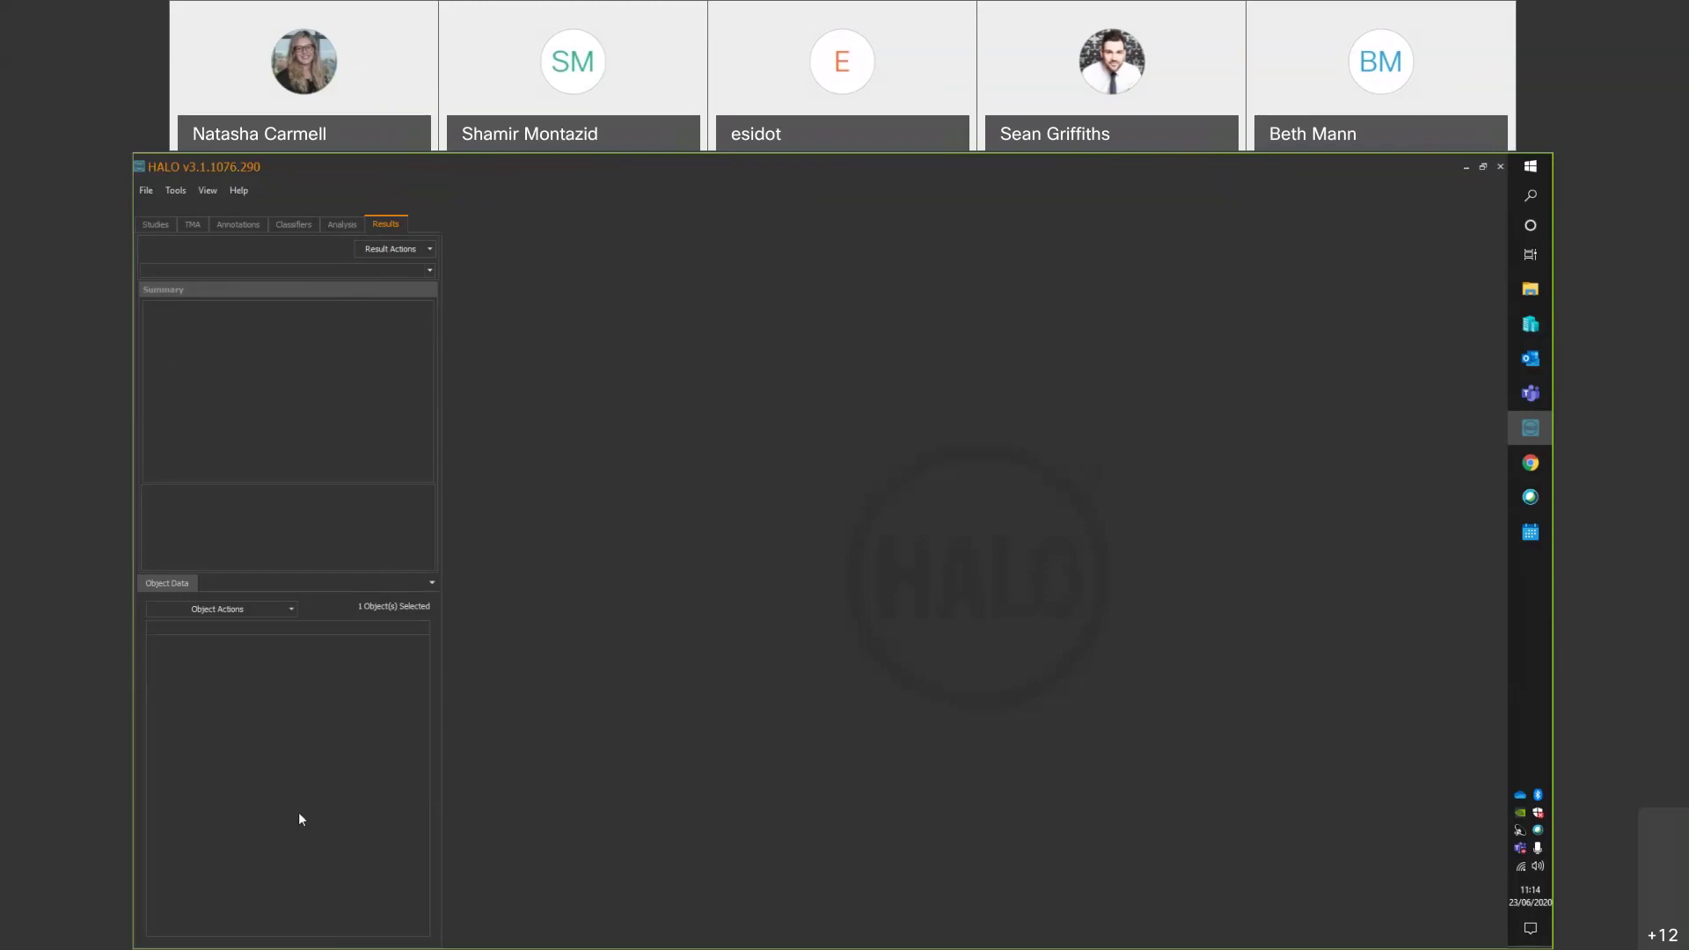
{"action": "left_click", "coordinate": [156, 226]}
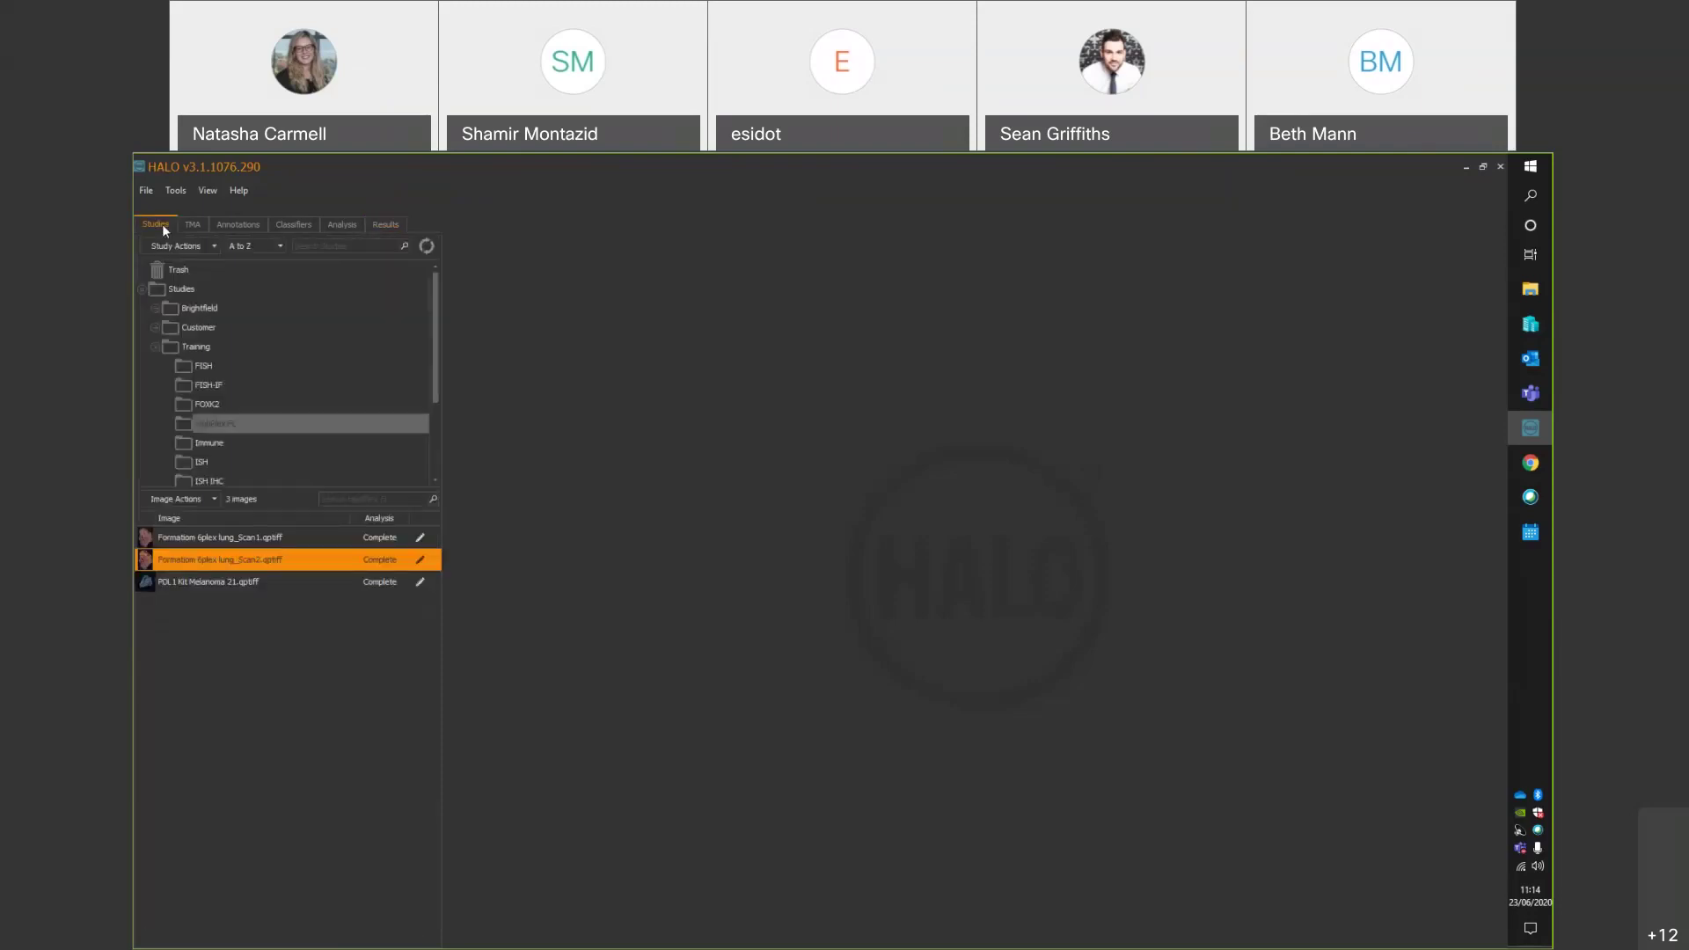
{"action": "mouse_move", "coordinate": [350, 531]}
{"action": "left_click", "coordinate": [282, 538]}
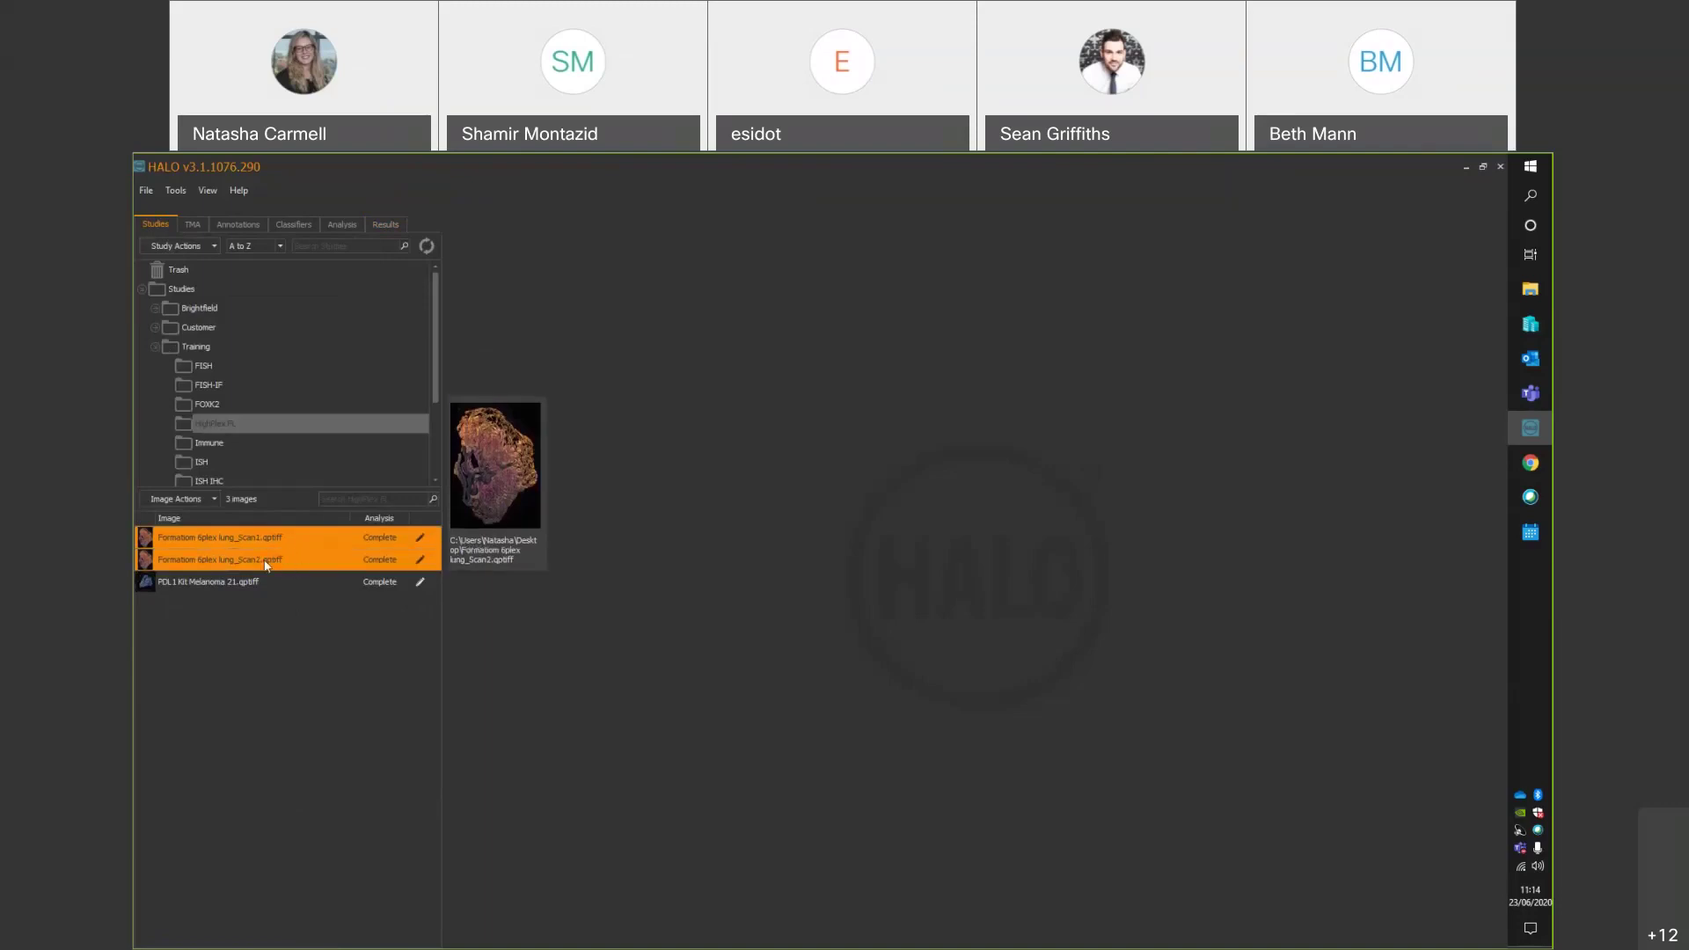
{"action": "right_click", "coordinate": [307, 555]}
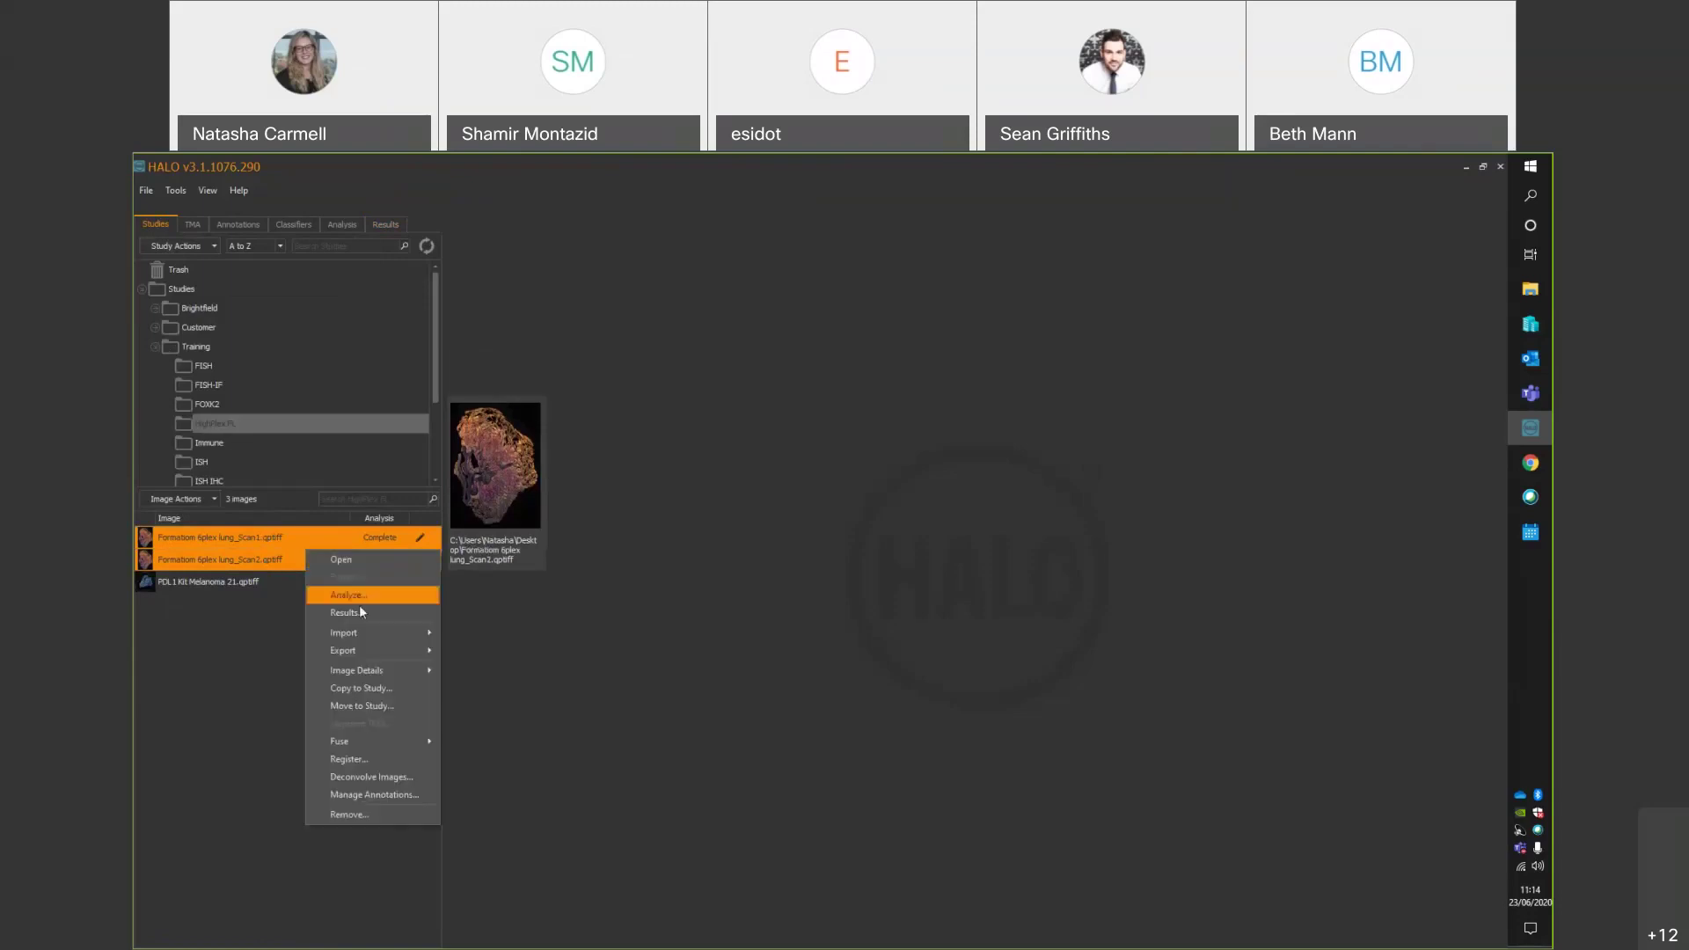
{"action": "mouse_move", "coordinate": [348, 651]}
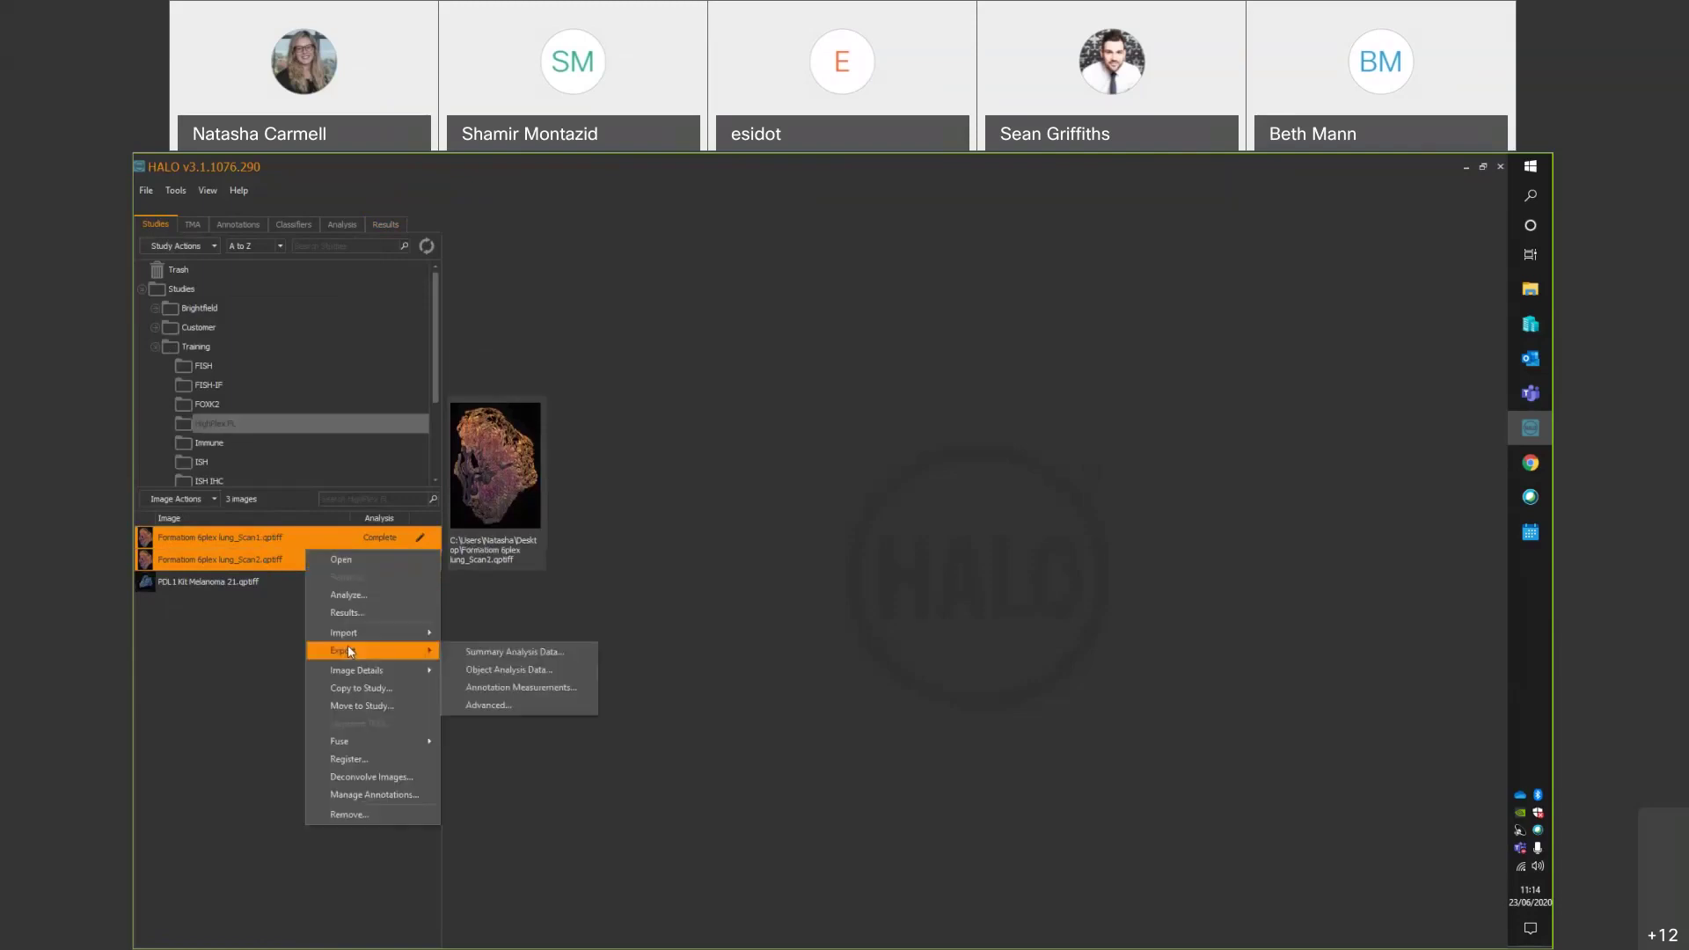
{"action": "left_click", "coordinate": [464, 709]}
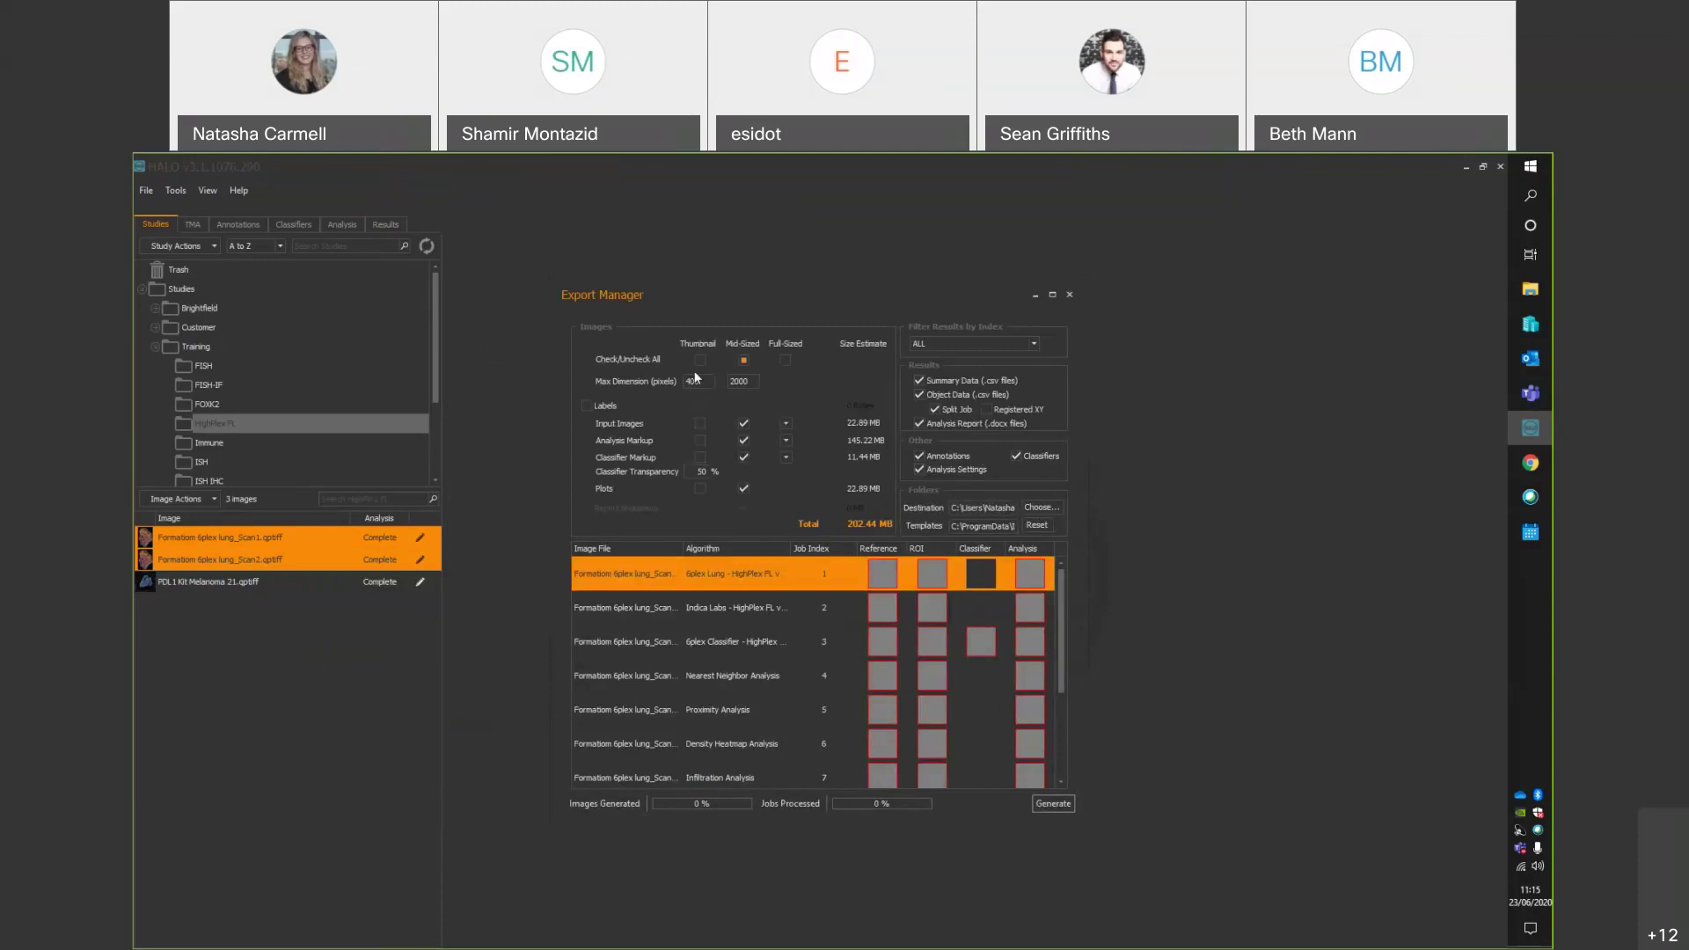
Try including full-sized versions of all images in the export.
{"action": "left_click", "coordinate": [785, 360]}
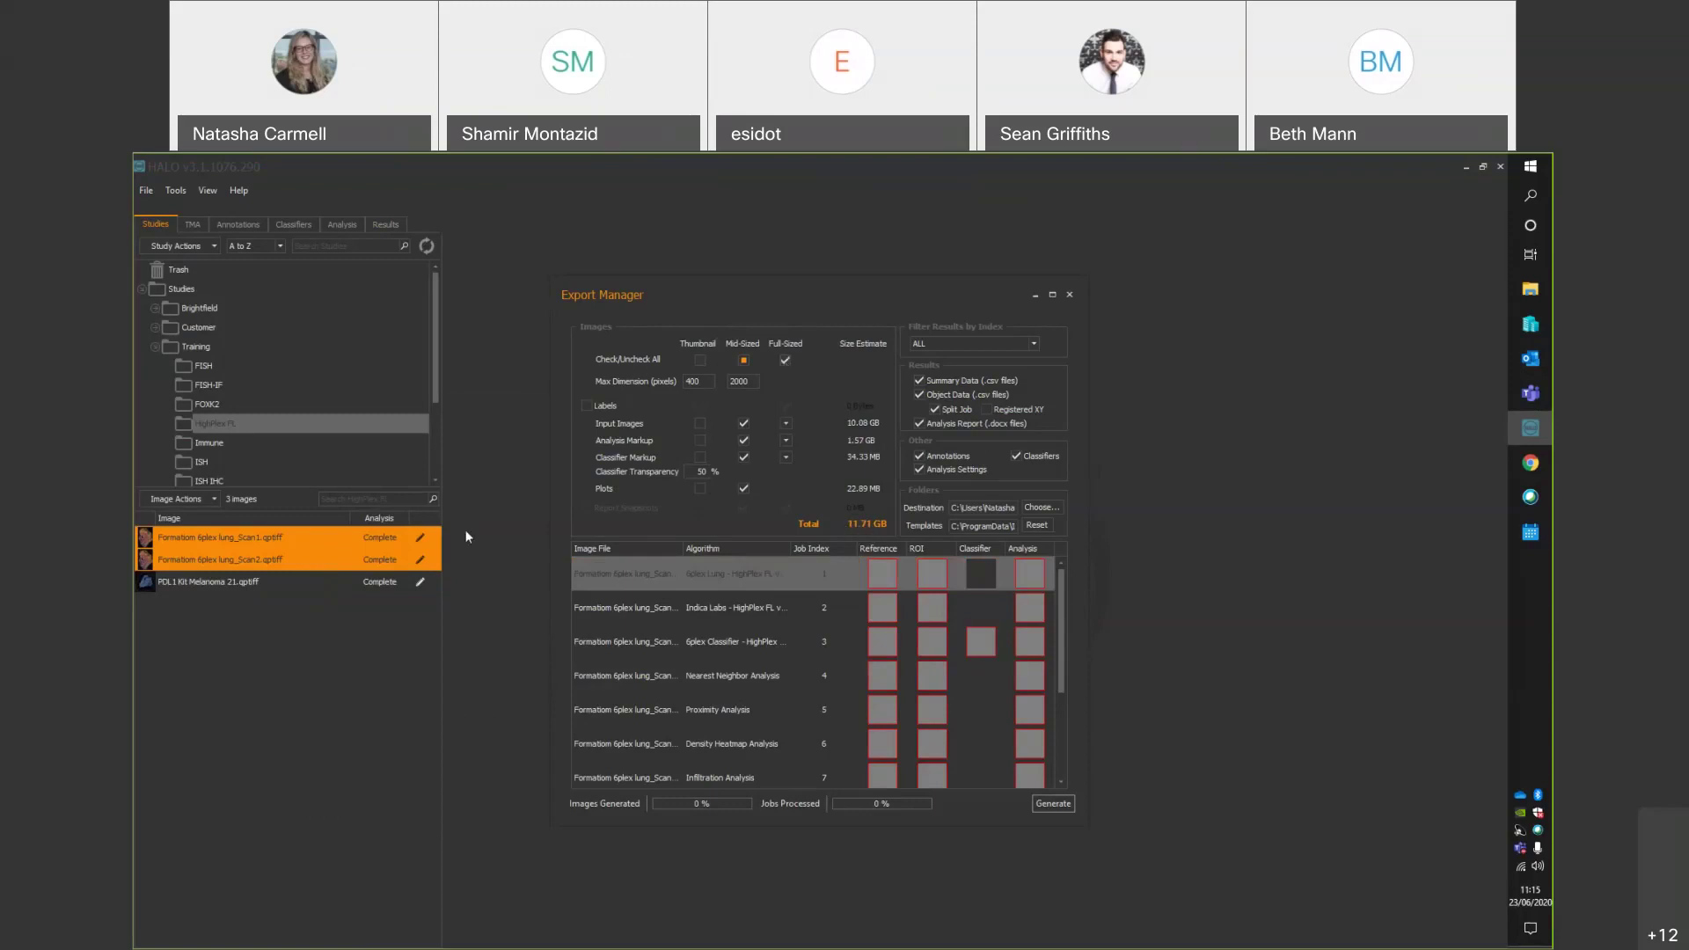
{"action": "mouse_move", "coordinate": [336, 559]}
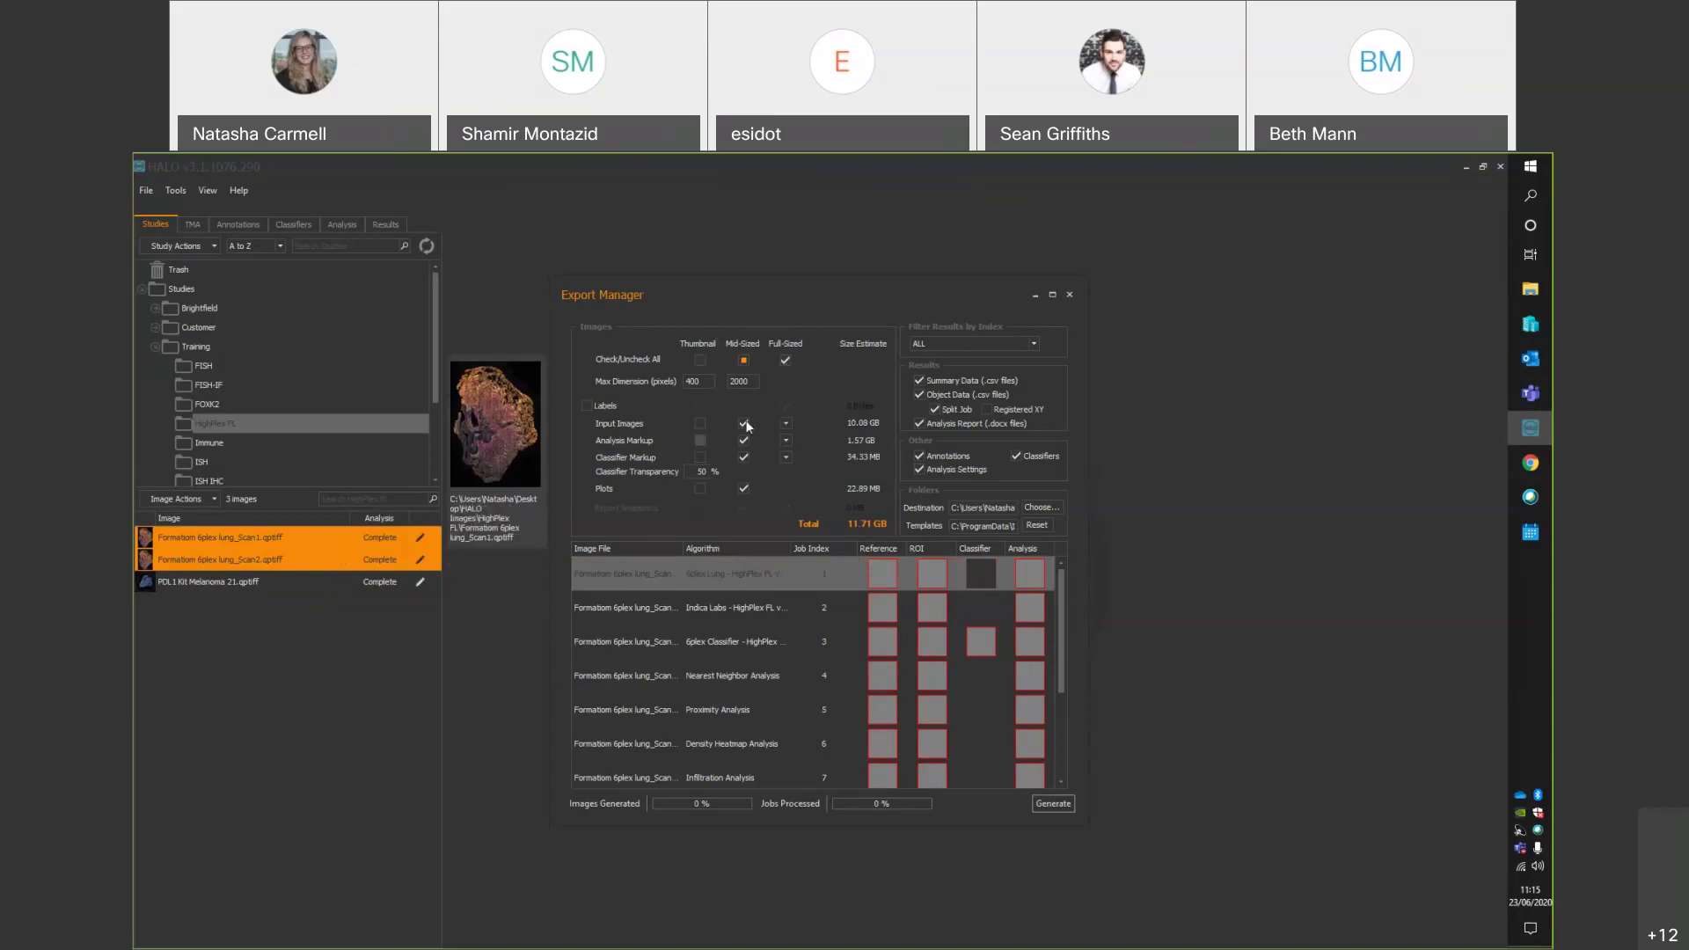
{"action": "left_click", "coordinate": [777, 361]}
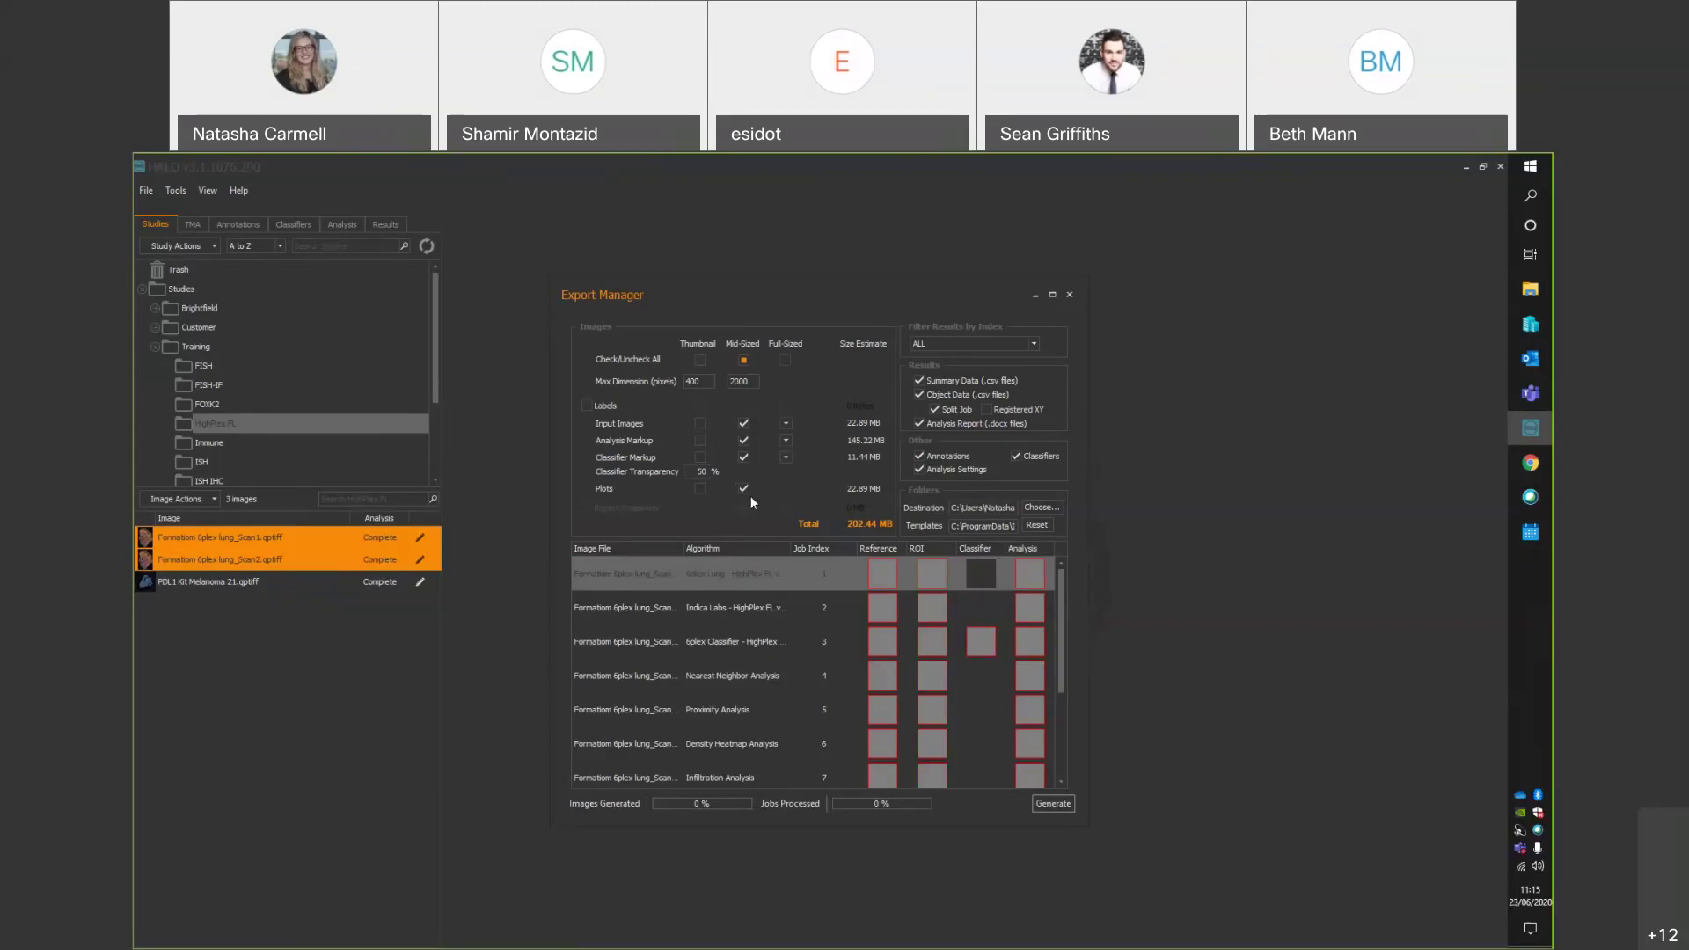
Exclude the mid-sized input images from the export and look through the listed jobs of both scans.
{"action": "left_click", "coordinate": [744, 425]}
{"action": "left_click", "coordinate": [279, 581], "text": "ctrl"}
{"action": "left_click", "coordinate": [1062, 697]}
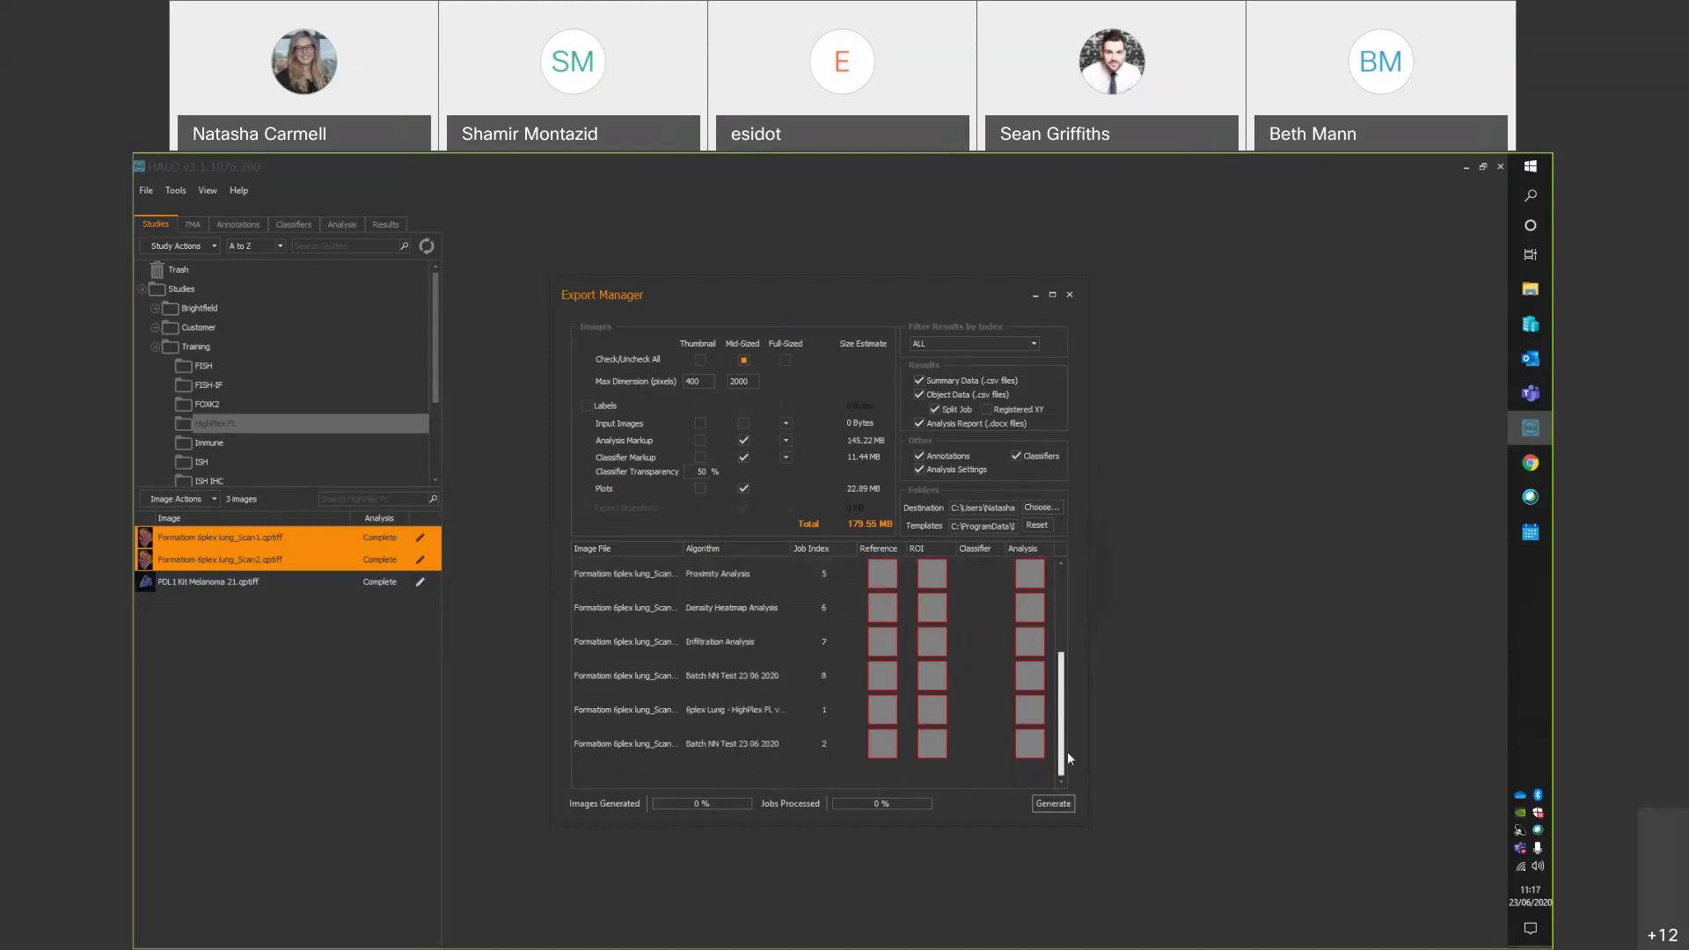
{"action": "left_click_drag", "start_coordinate": [1069, 677], "coordinate": [1058, 729]}
{"action": "left_click_drag", "start_coordinate": [1061, 684], "coordinate": [1062, 572]}
Filter the export jobs by the 1st and the 2nd index, and reset the index filter to ALL.
{"action": "left_click", "coordinate": [947, 346]}
{"action": "scroll", "coordinate": [946, 366], "scroll_direction": "up", "scroll_amount": 1}
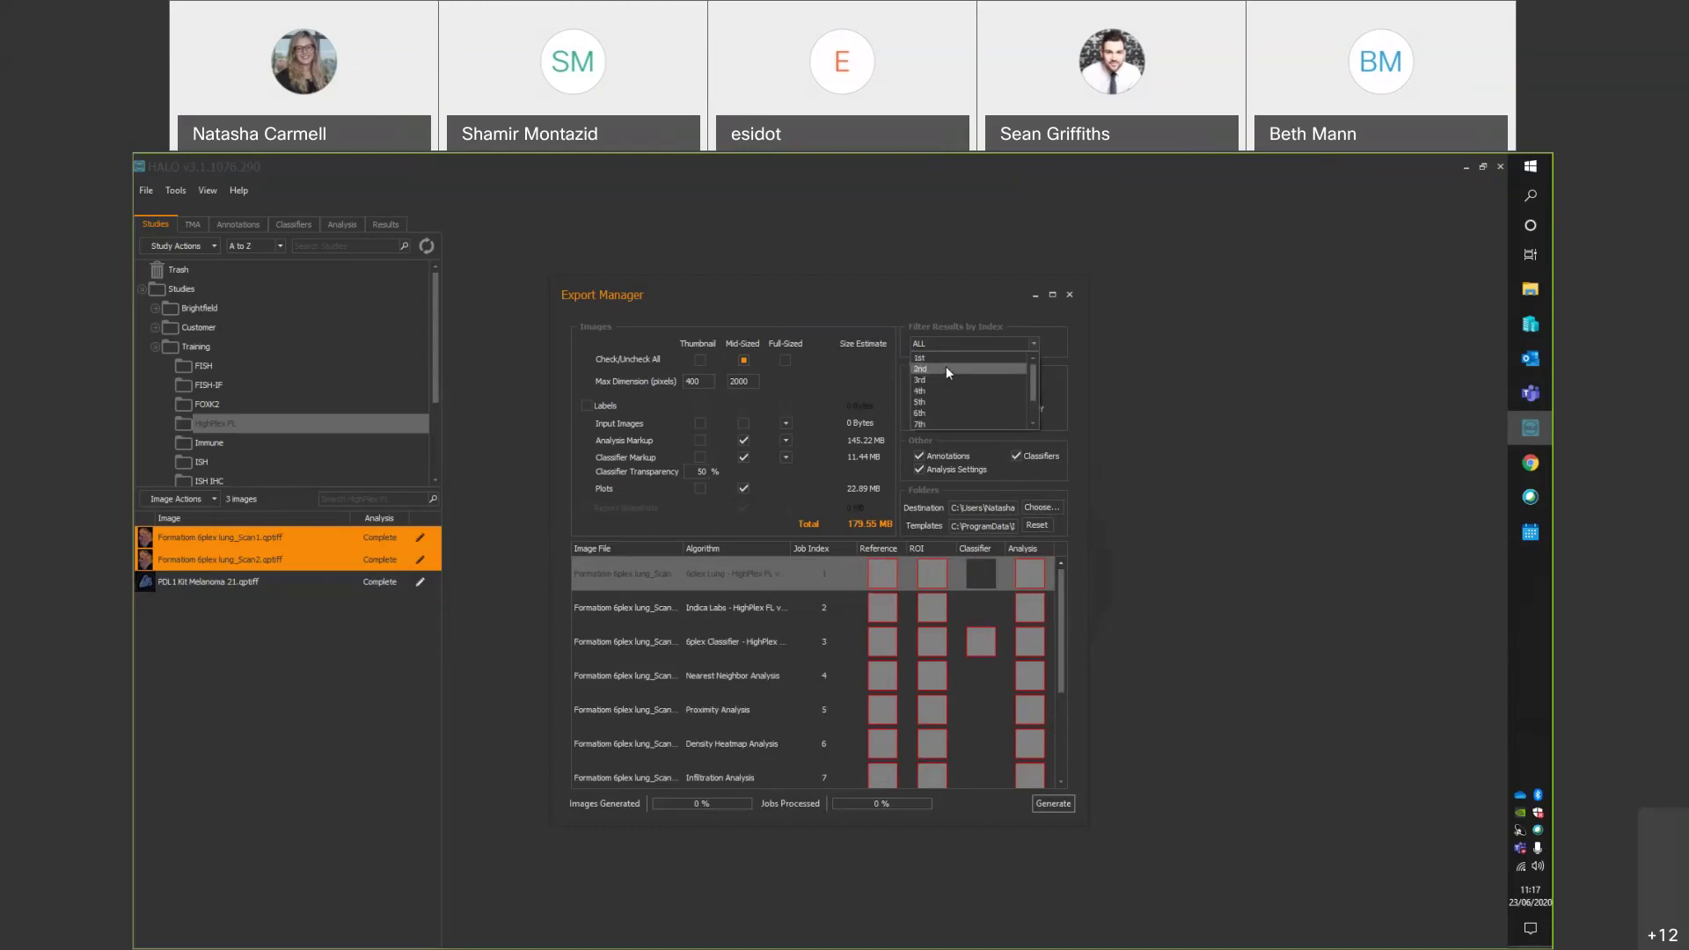
{"action": "left_click", "coordinate": [946, 357]}
{"action": "left_click", "coordinate": [957, 343]}
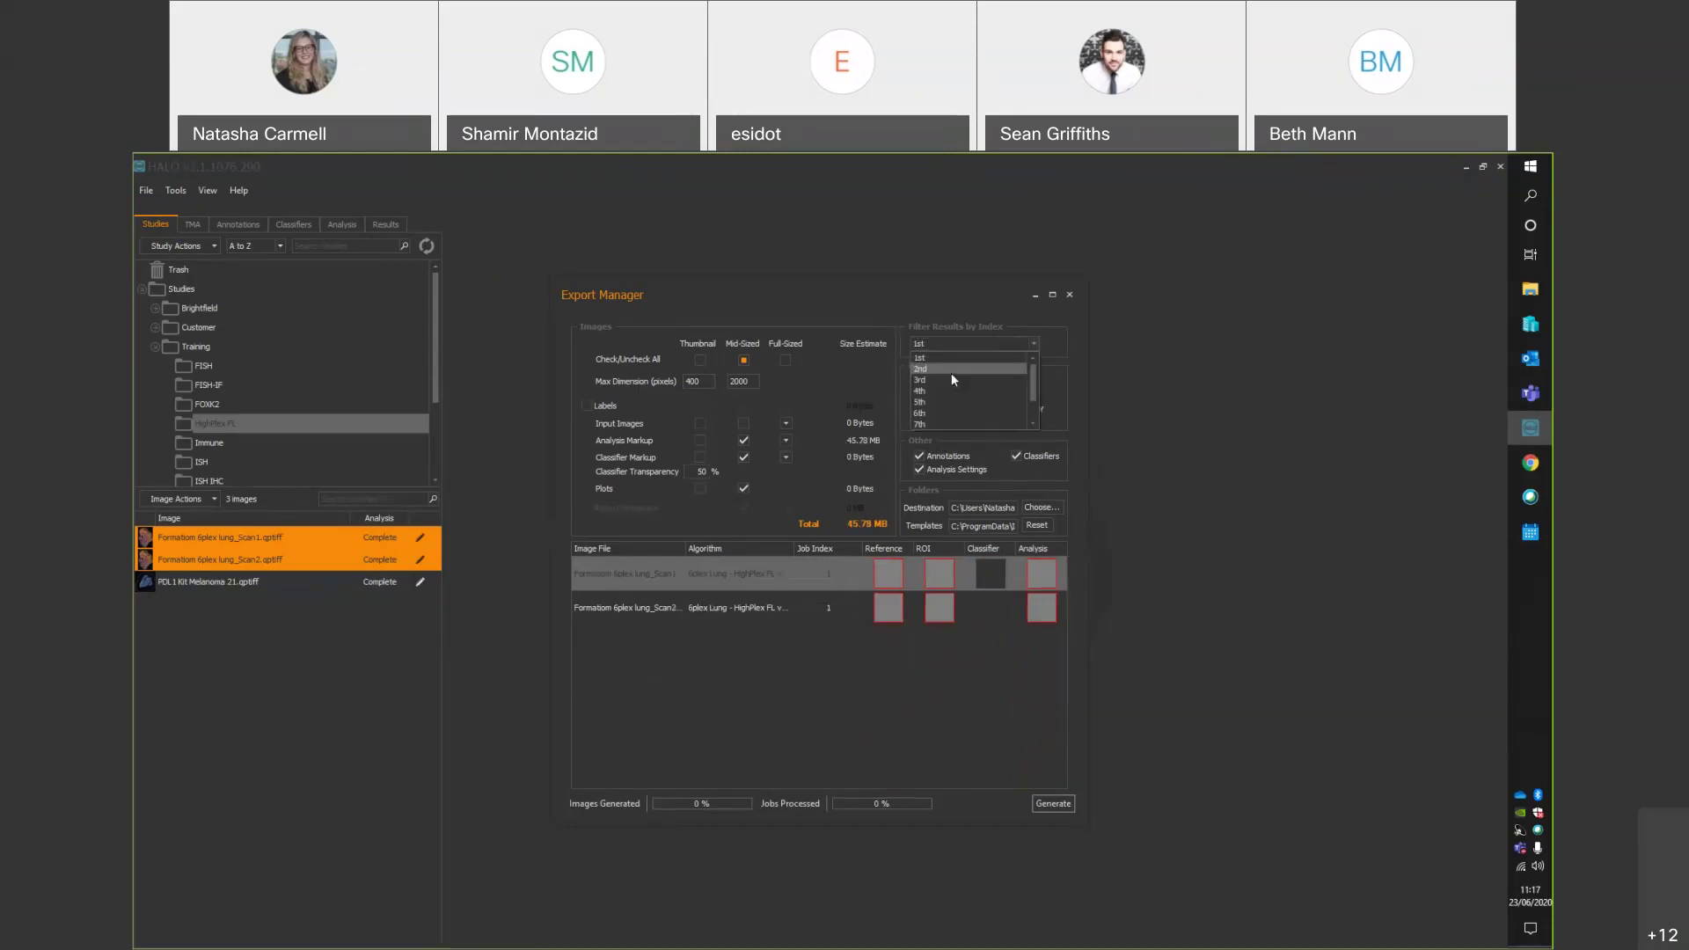
{"action": "left_click", "coordinate": [952, 369]}
{"action": "left_click", "coordinate": [964, 343]}
{"action": "scroll", "coordinate": [957, 412], "scroll_direction": "down", "scroll_amount": 1}
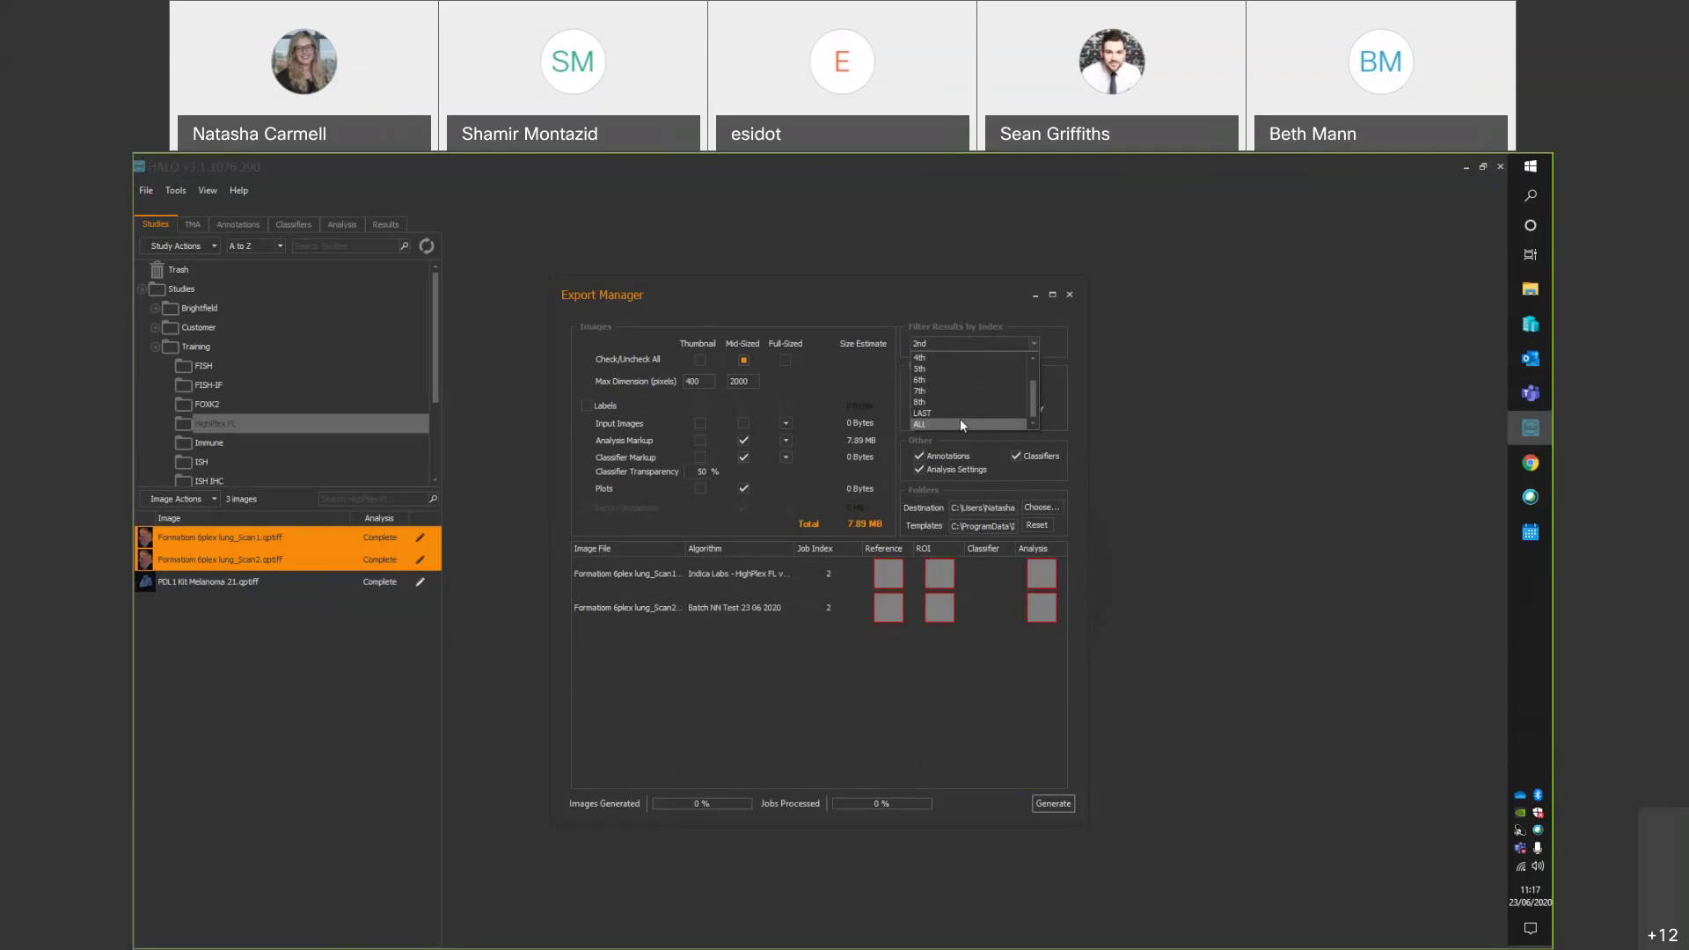
{"action": "left_click", "coordinate": [959, 419]}
{"action": "left_click_drag", "start_coordinate": [716, 586], "coordinate": [759, 719]}
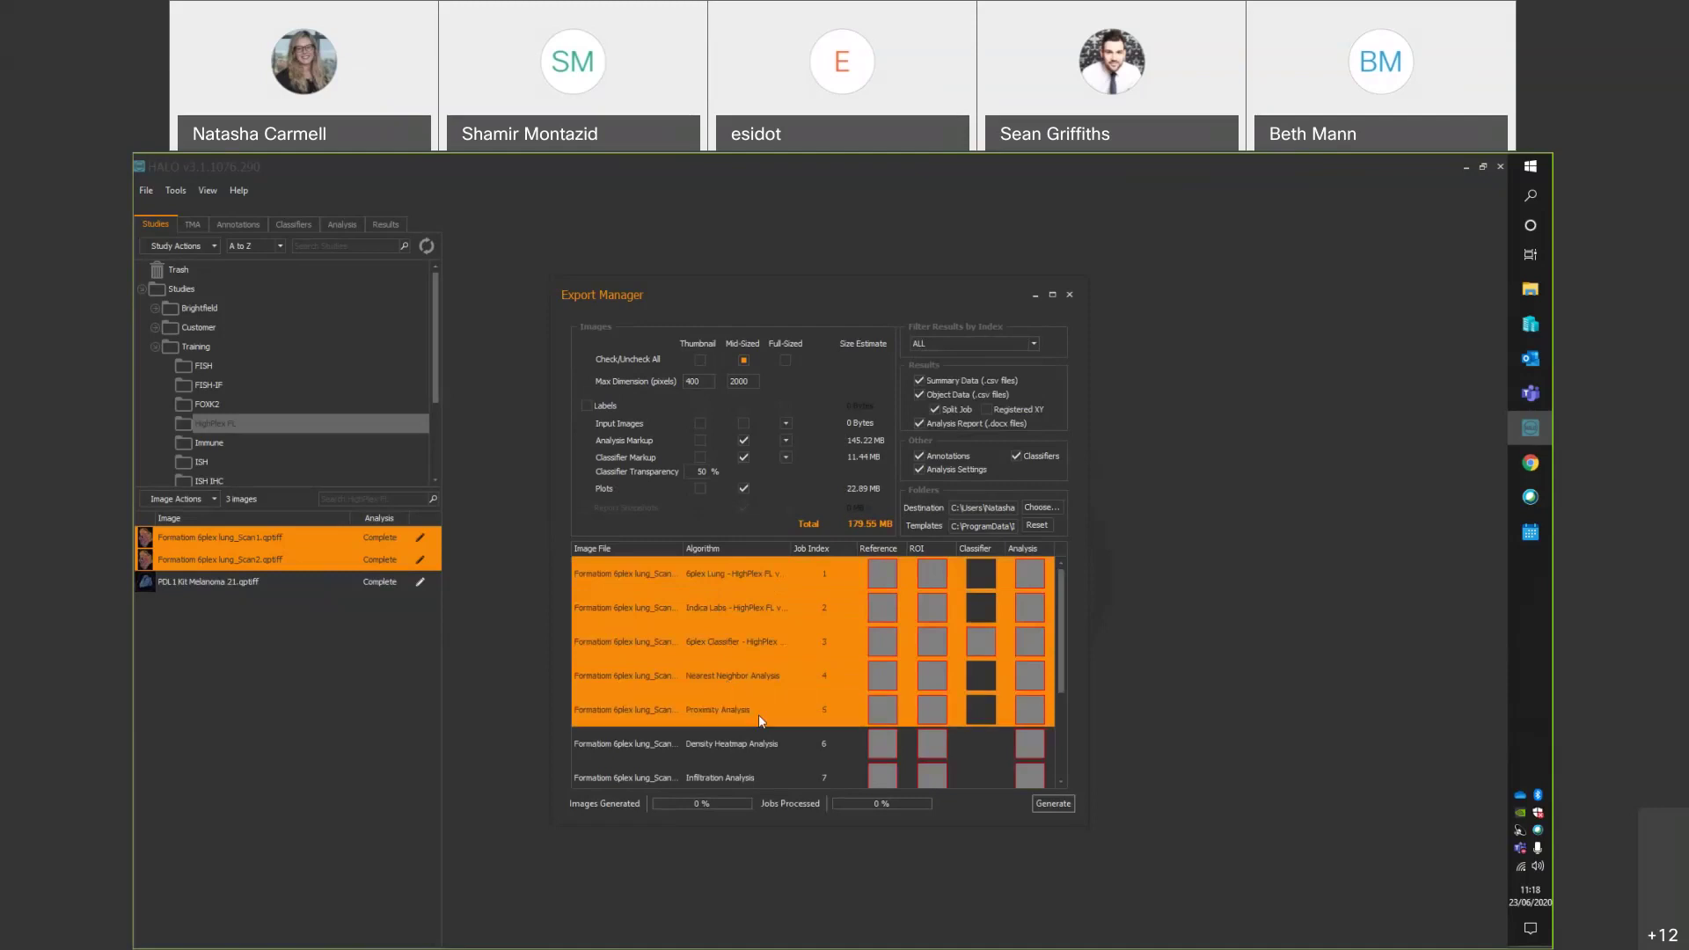
{"action": "scroll", "coordinate": [885, 730], "scroll_direction": "down", "scroll_amount": 2}
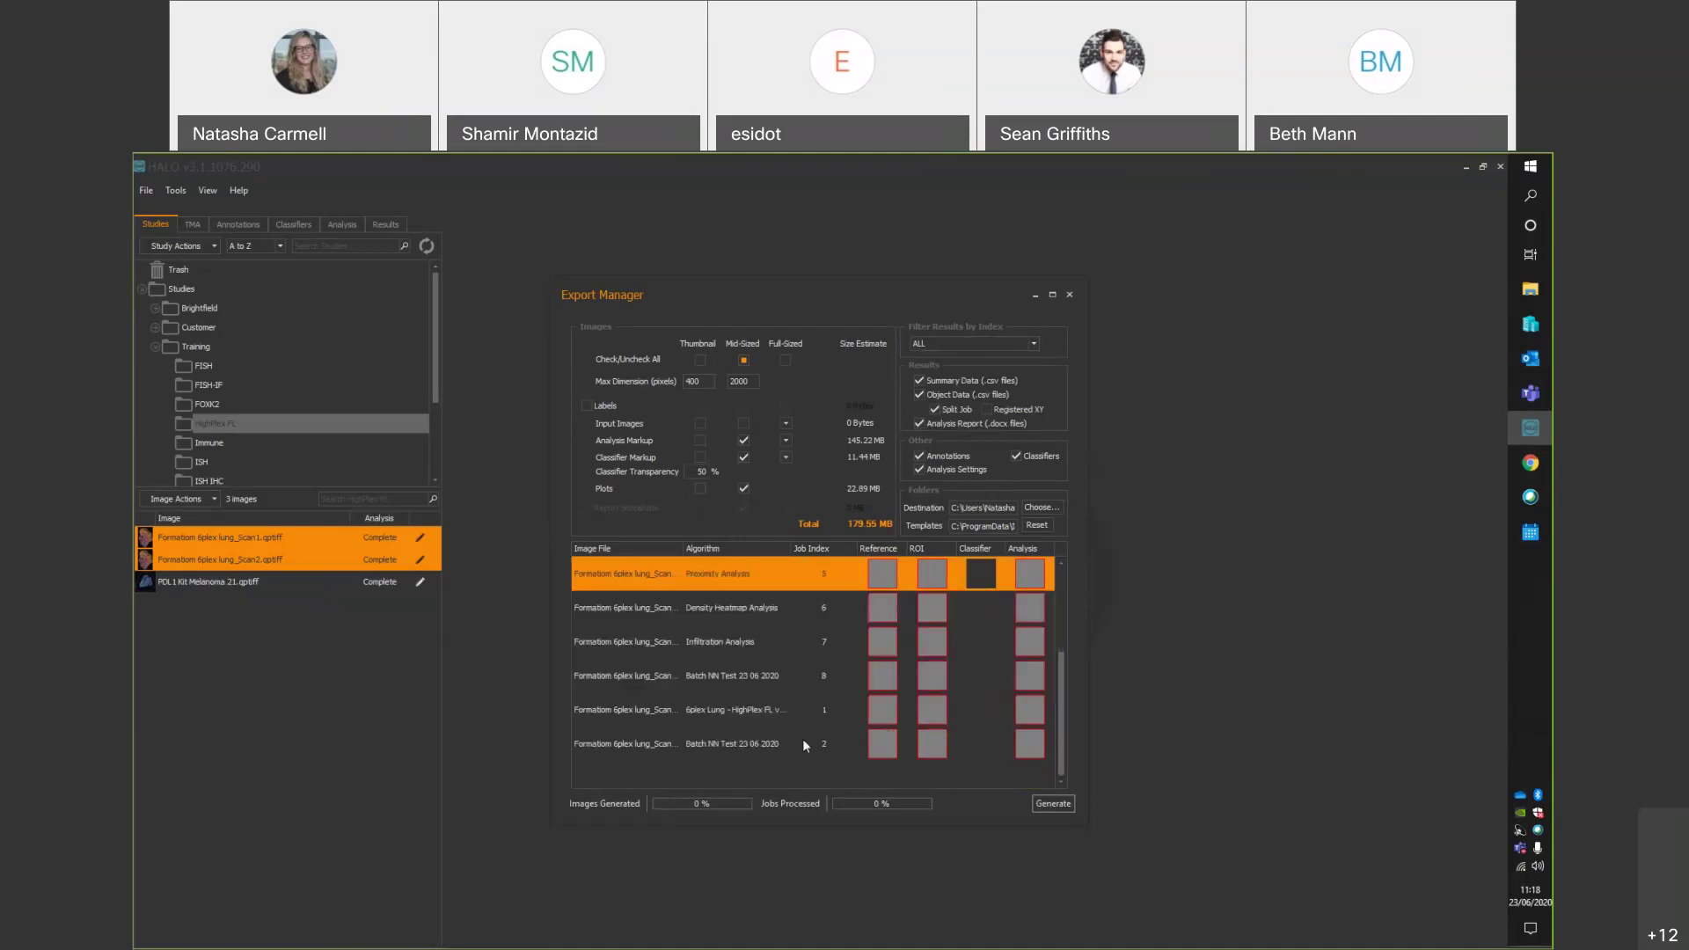
{"action": "left_click", "coordinate": [767, 710], "text": "shift"}
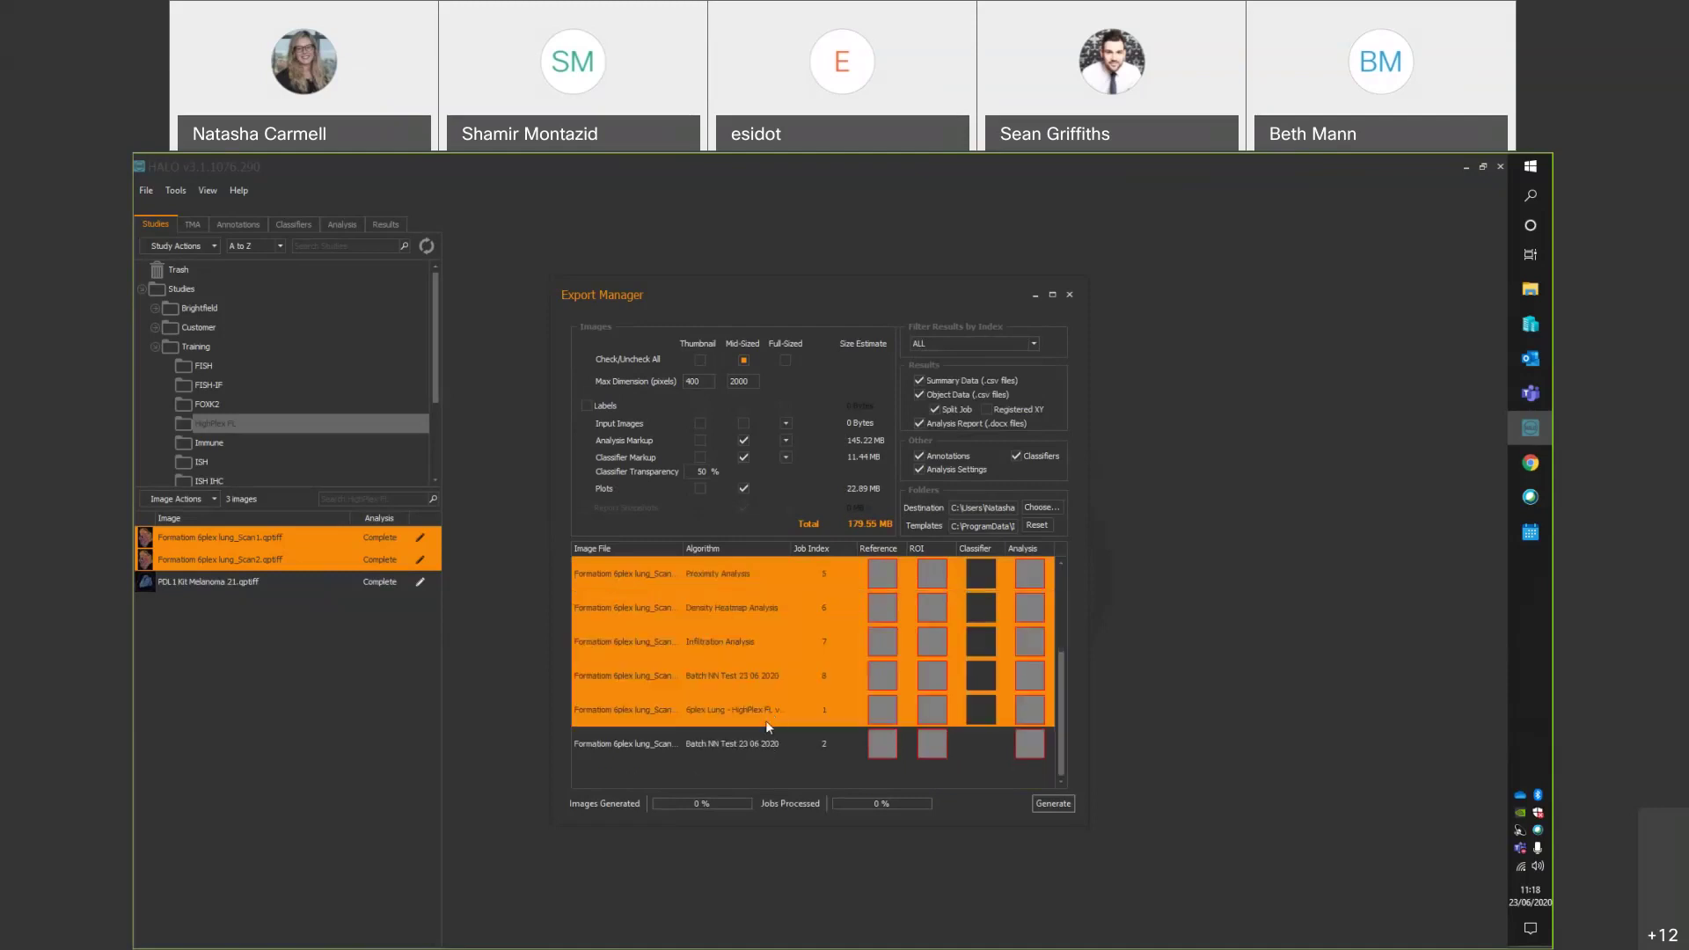
Export only selected jobs: Scan1's 6plex Lung, Indica Labs - HighPlex FL and Batch NN Test 23 06 2020, plus both Scan2 jobs.
{"action": "left_click", "coordinate": [762, 731]}
{"action": "left_click", "coordinate": [762, 710], "text": "shift"}
{"action": "left_click", "coordinate": [760, 675], "text": "shift"}
{"action": "scroll", "coordinate": [752, 610], "scroll_direction": "up", "scroll_amount": 2}
{"action": "left_click", "coordinate": [768, 574]}
{"action": "left_click", "coordinate": [762, 614], "text": "shift"}
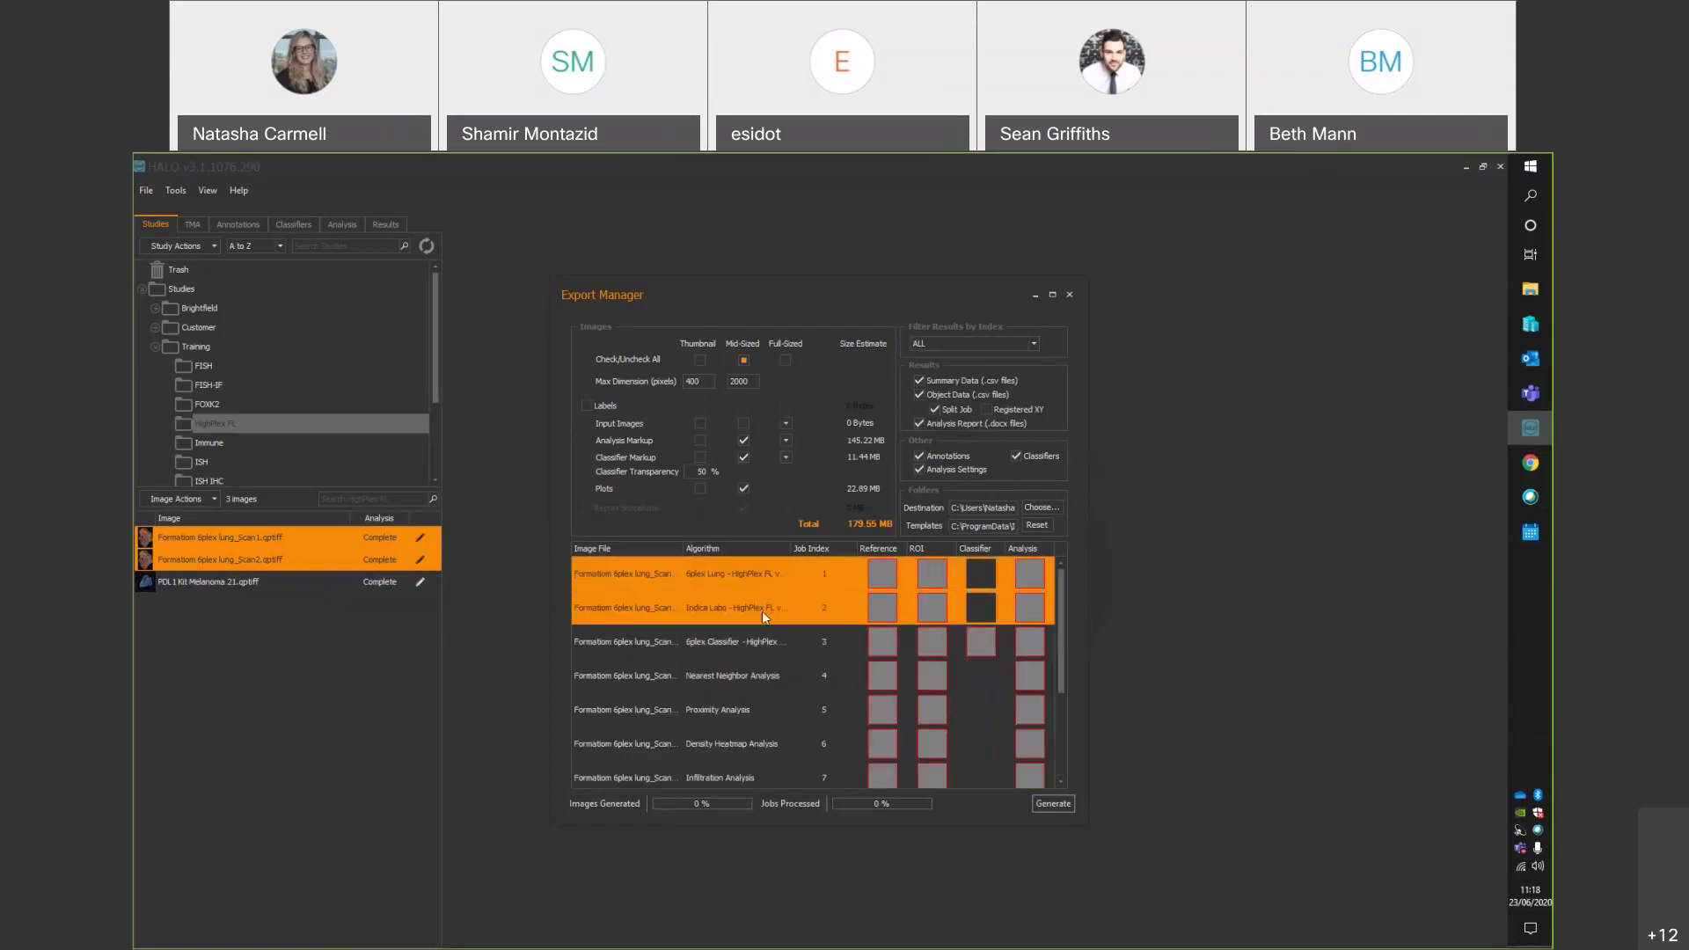
{"action": "left_click", "coordinate": [1061, 807]}
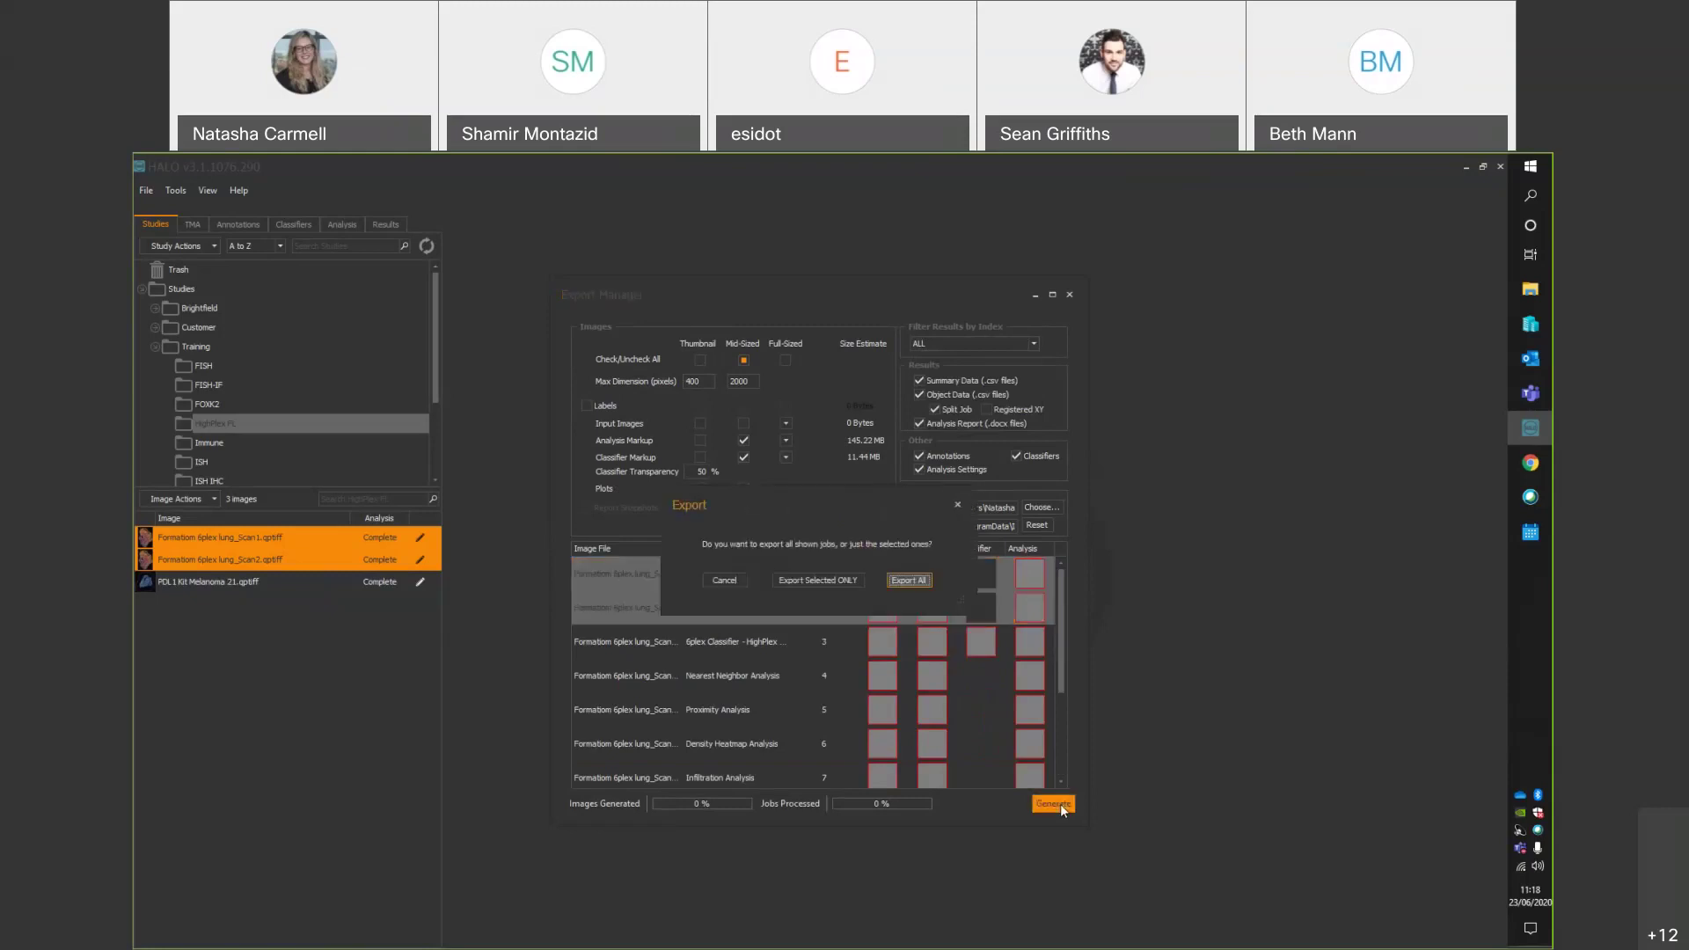
{"action": "left_click", "coordinate": [836, 579]}
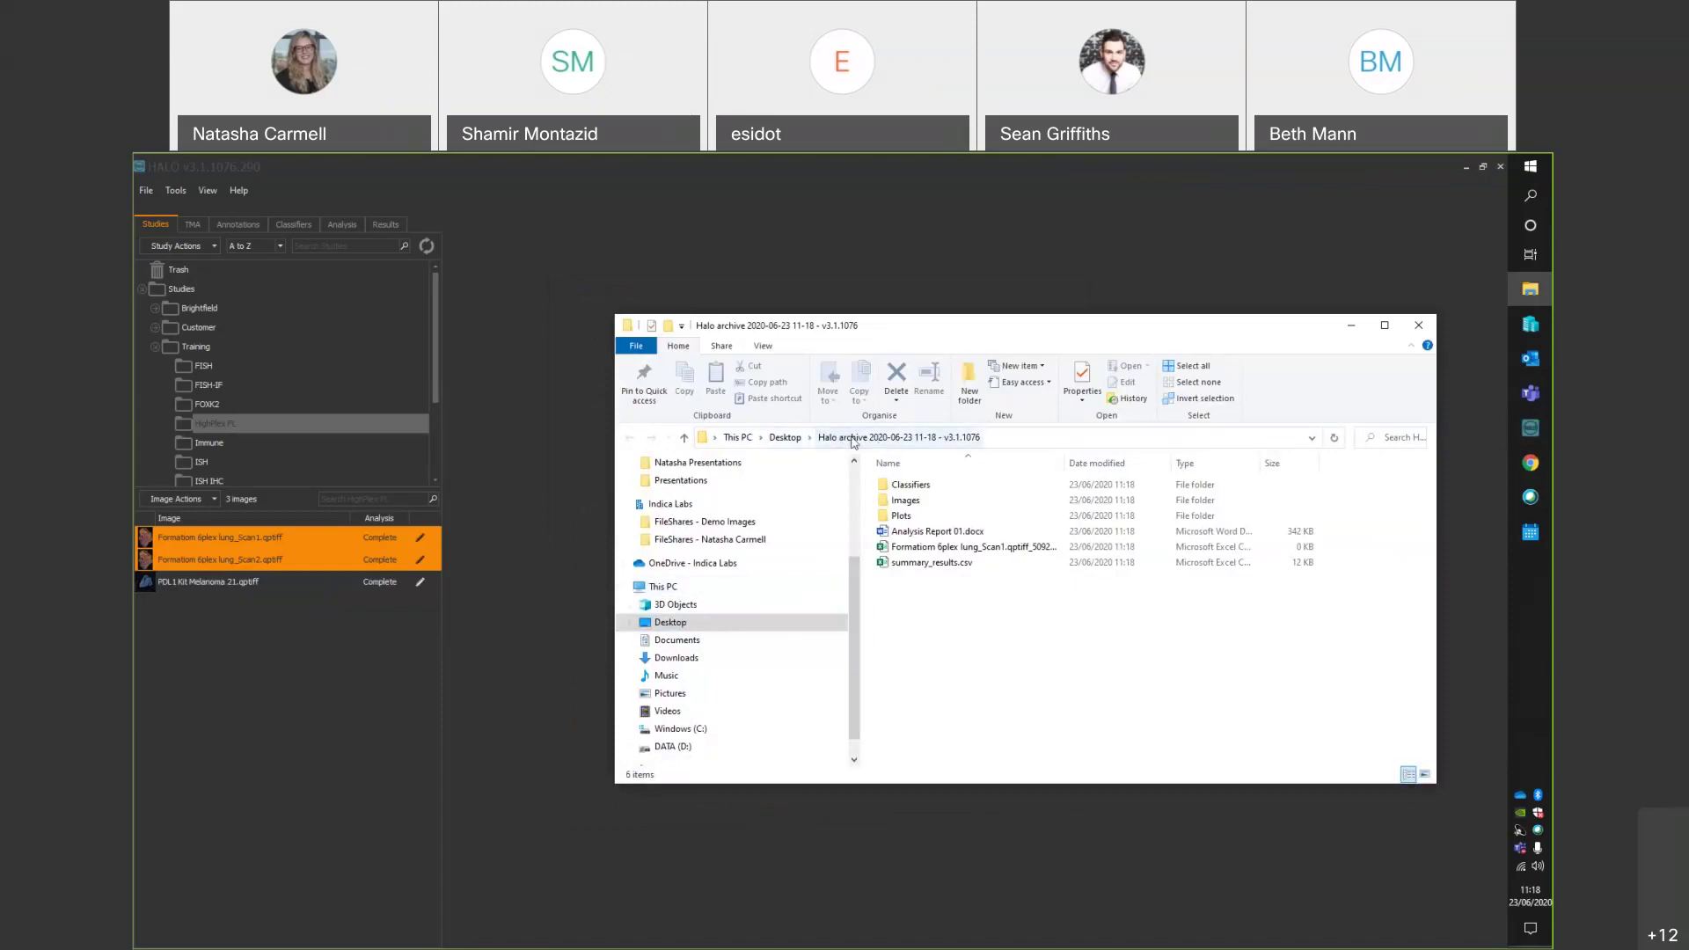
Look through the Classifiers, Images and Plots folders of the exported Halo archive.
{"action": "double_click", "coordinate": [930, 489]}
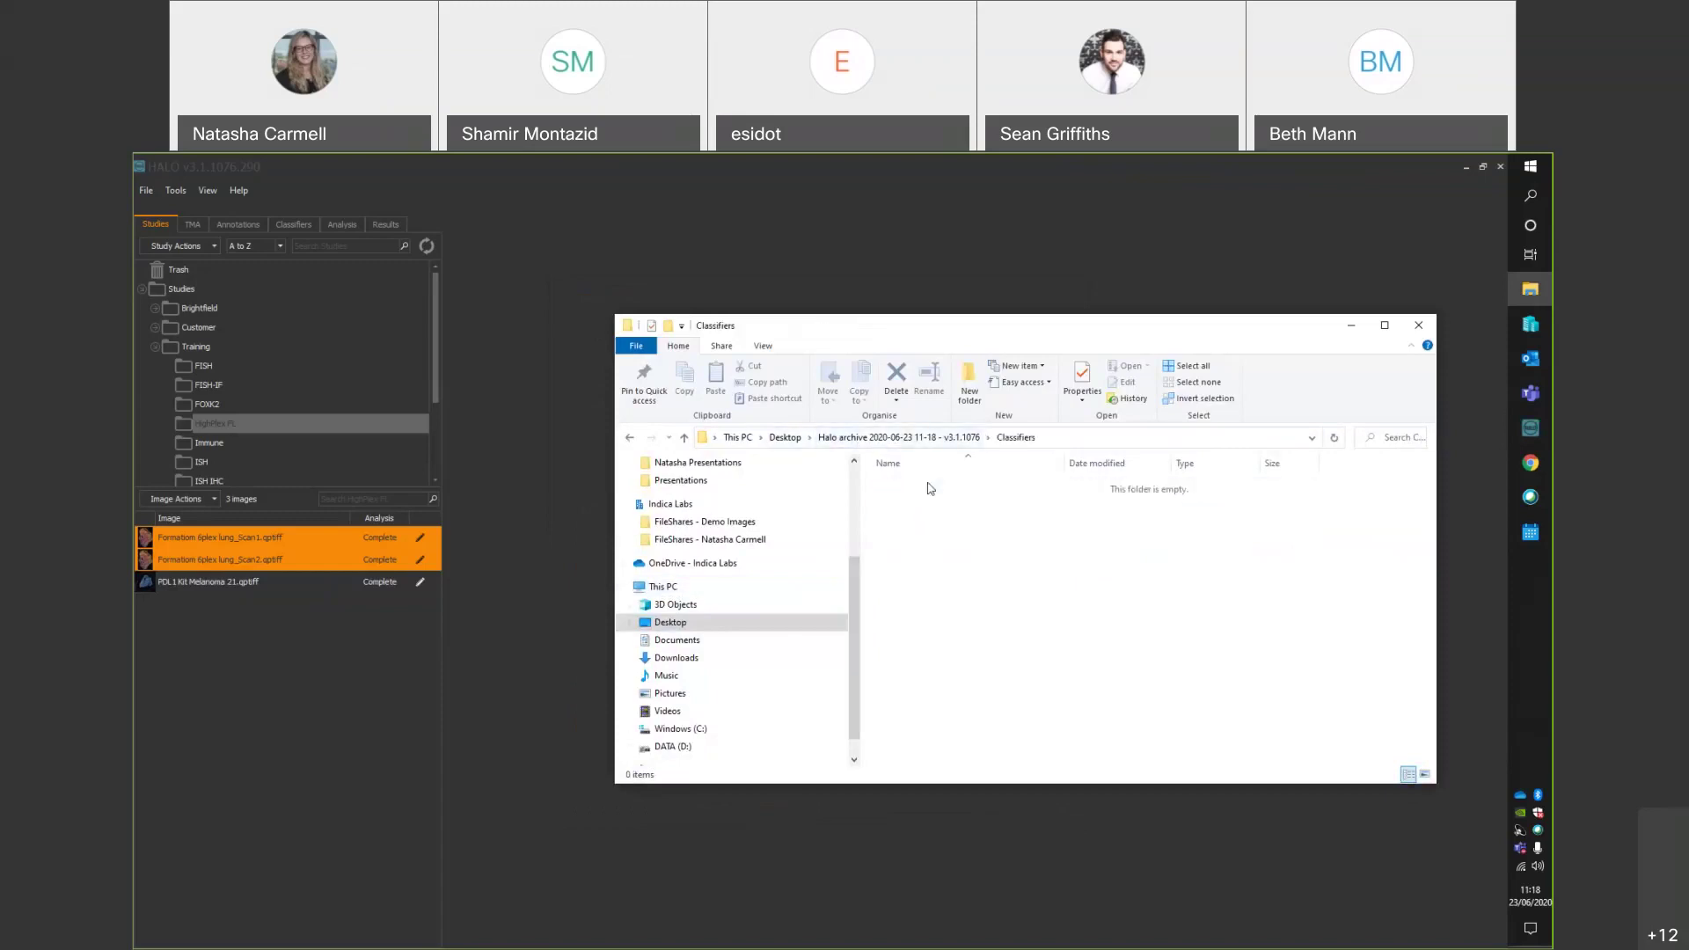
{"action": "left_click", "coordinate": [907, 440]}
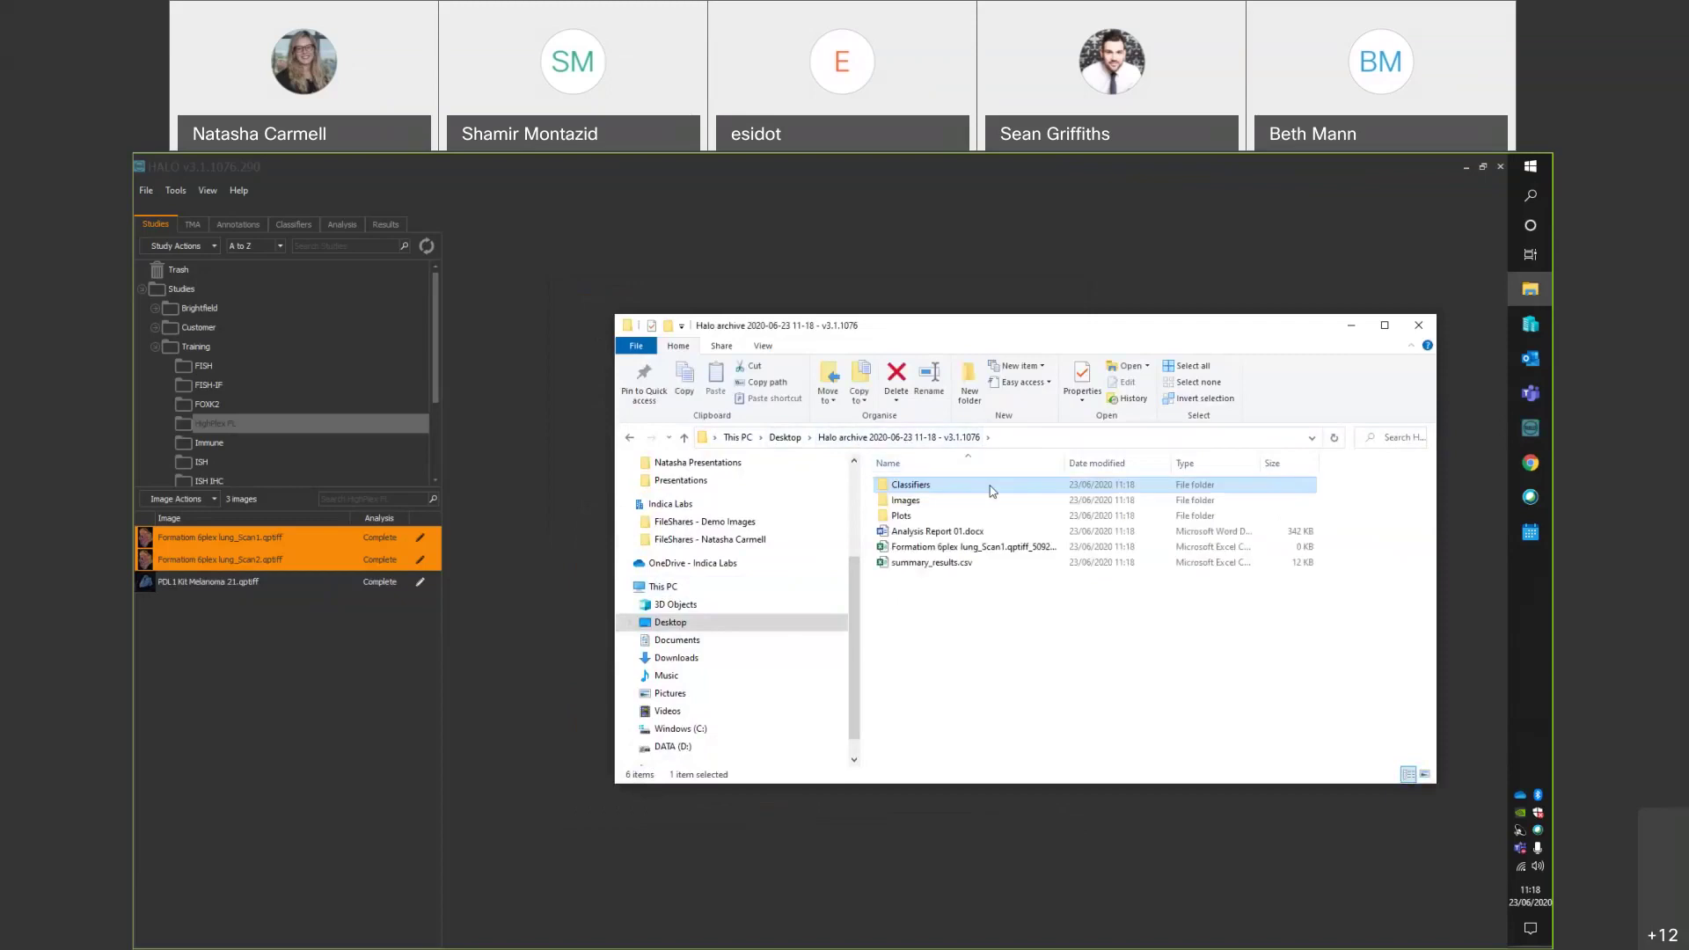
{"action": "left_click", "coordinate": [1047, 502]}
{"action": "double_click", "coordinate": [1046, 504]}
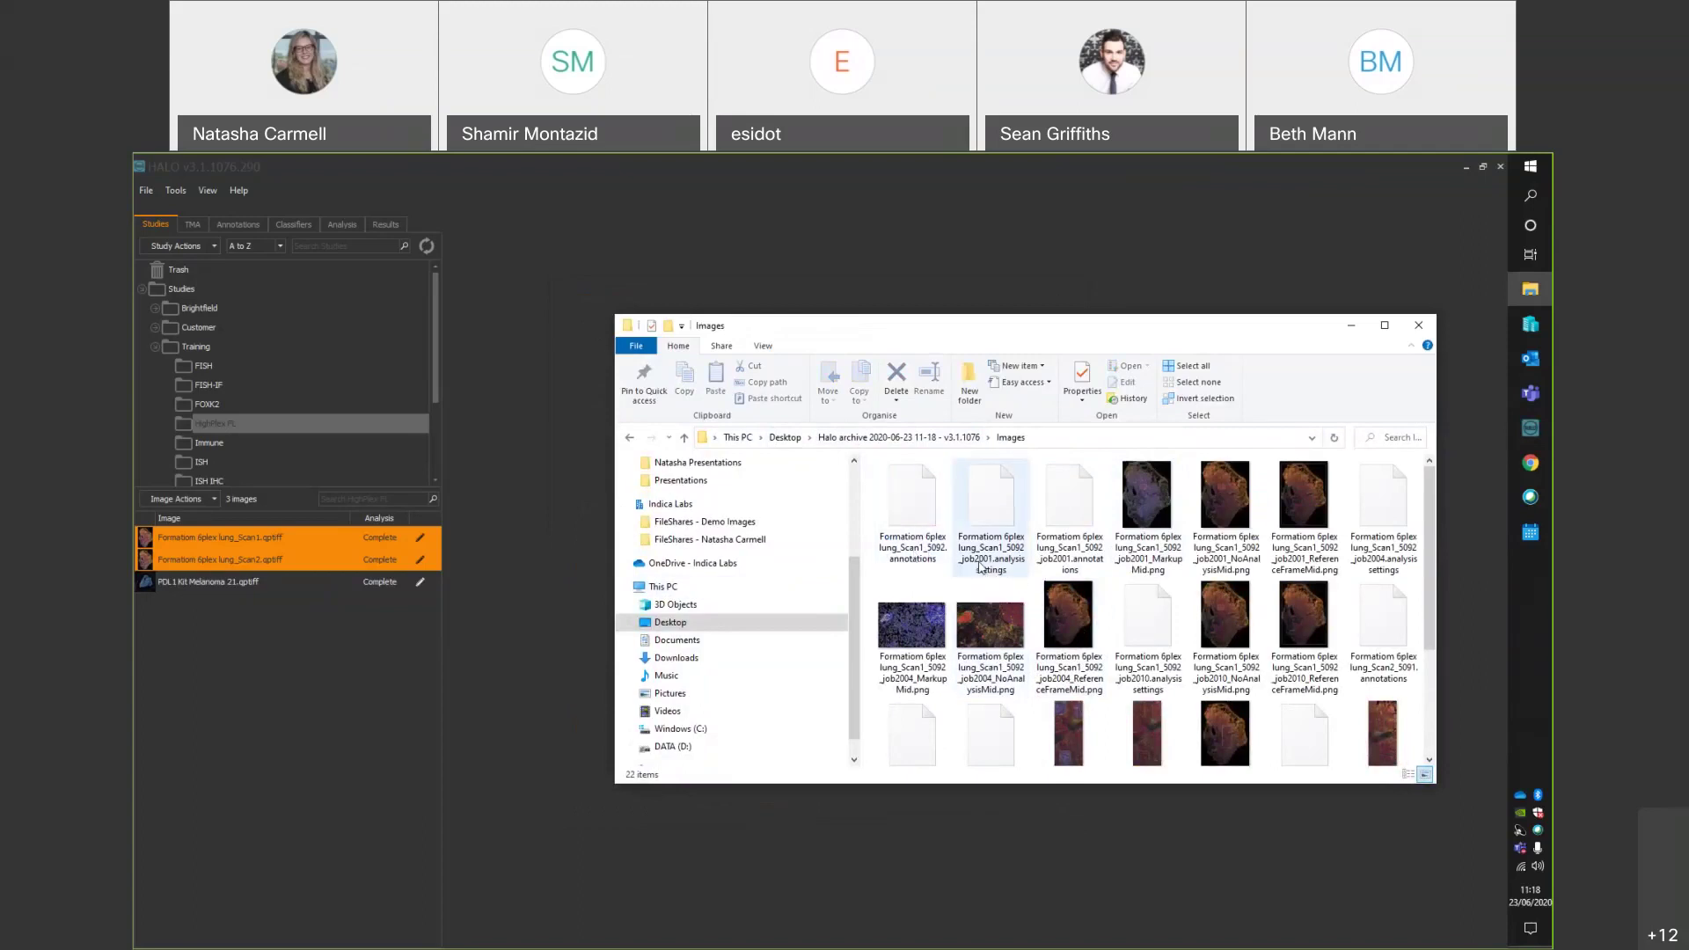
{"action": "scroll", "coordinate": [1122, 631], "scroll_direction": "down", "scroll_amount": 1}
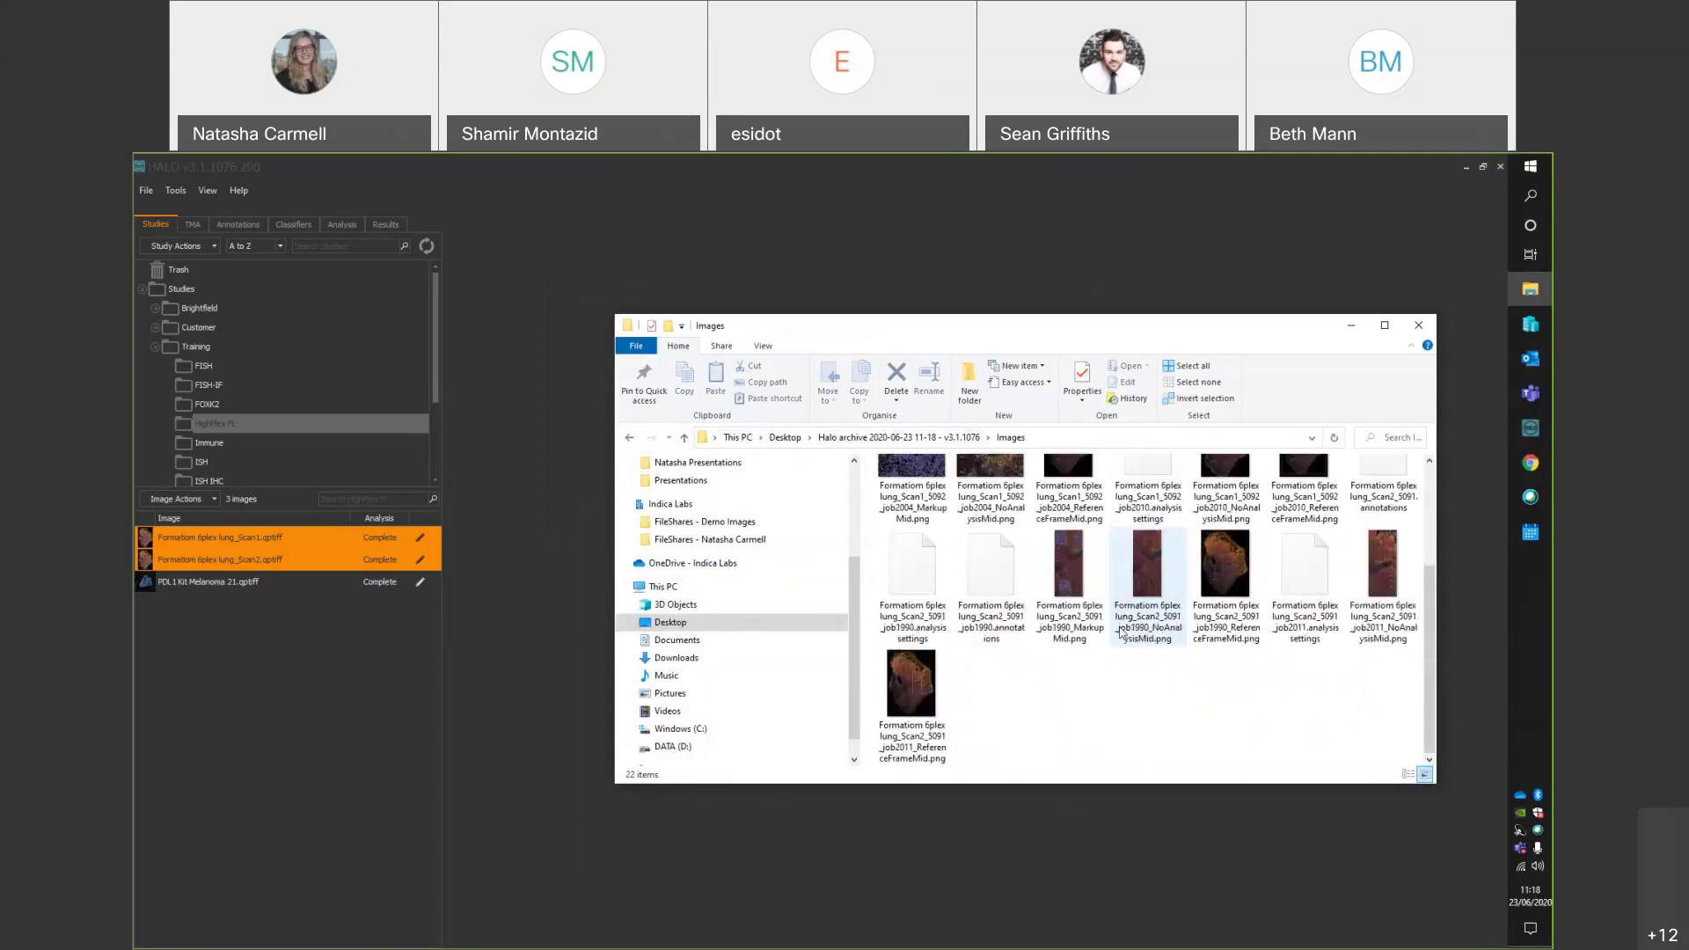
{"action": "scroll", "coordinate": [1139, 633], "scroll_direction": "up", "scroll_amount": 1}
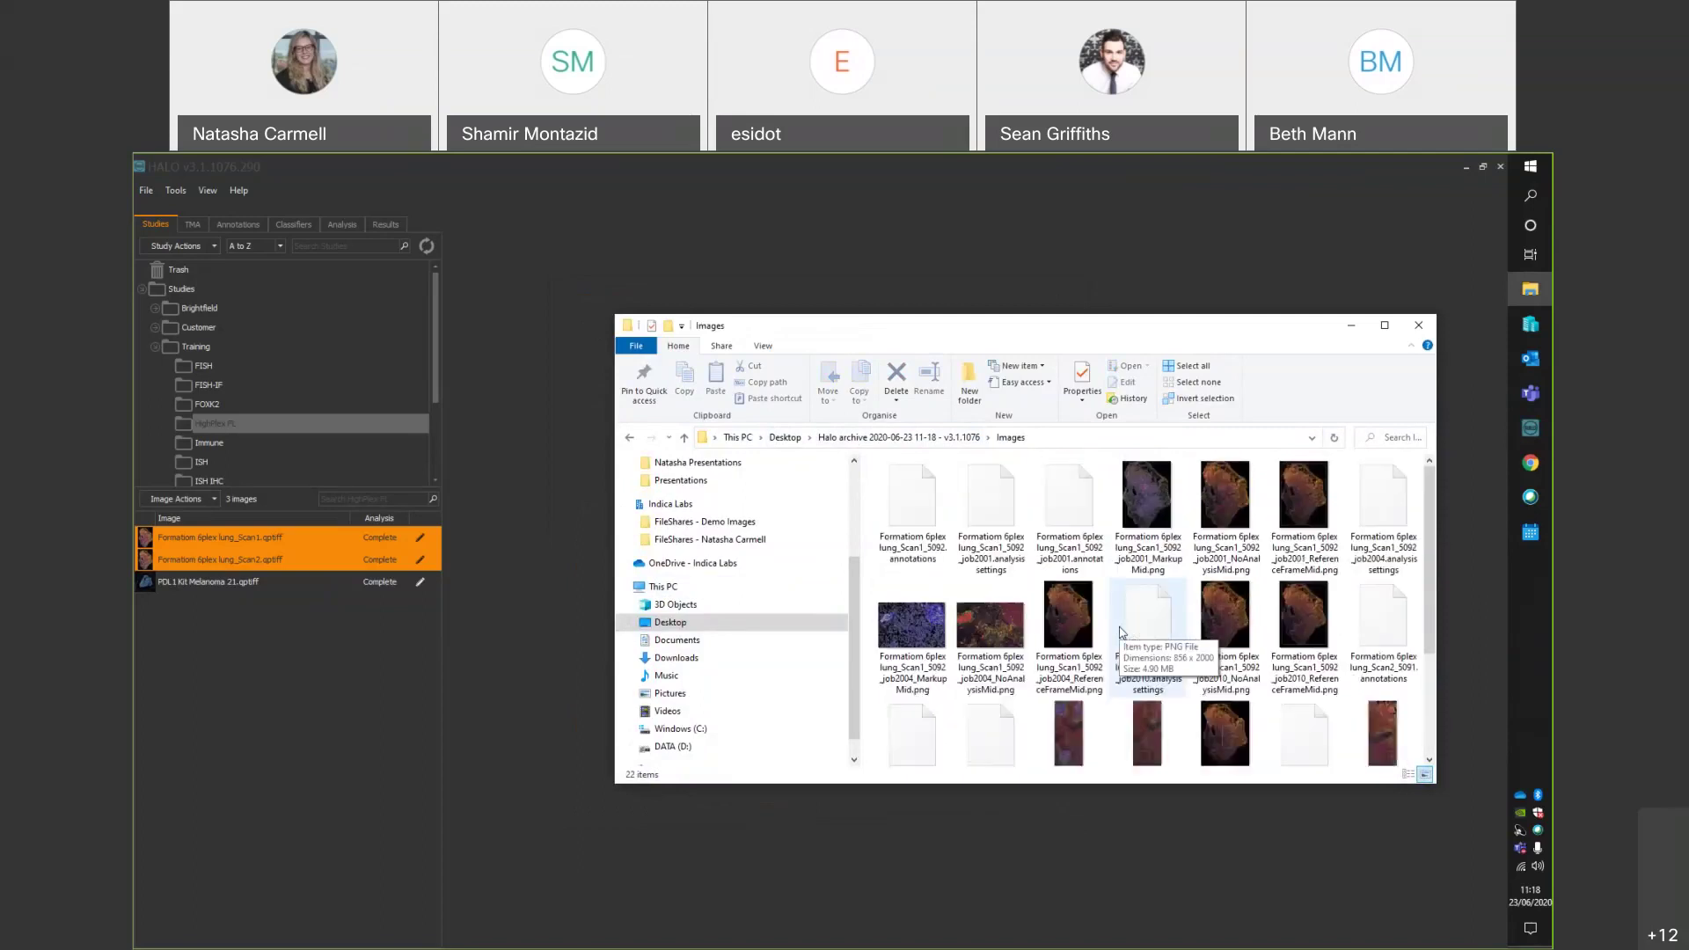
{"action": "left_click", "coordinate": [1384, 327]}
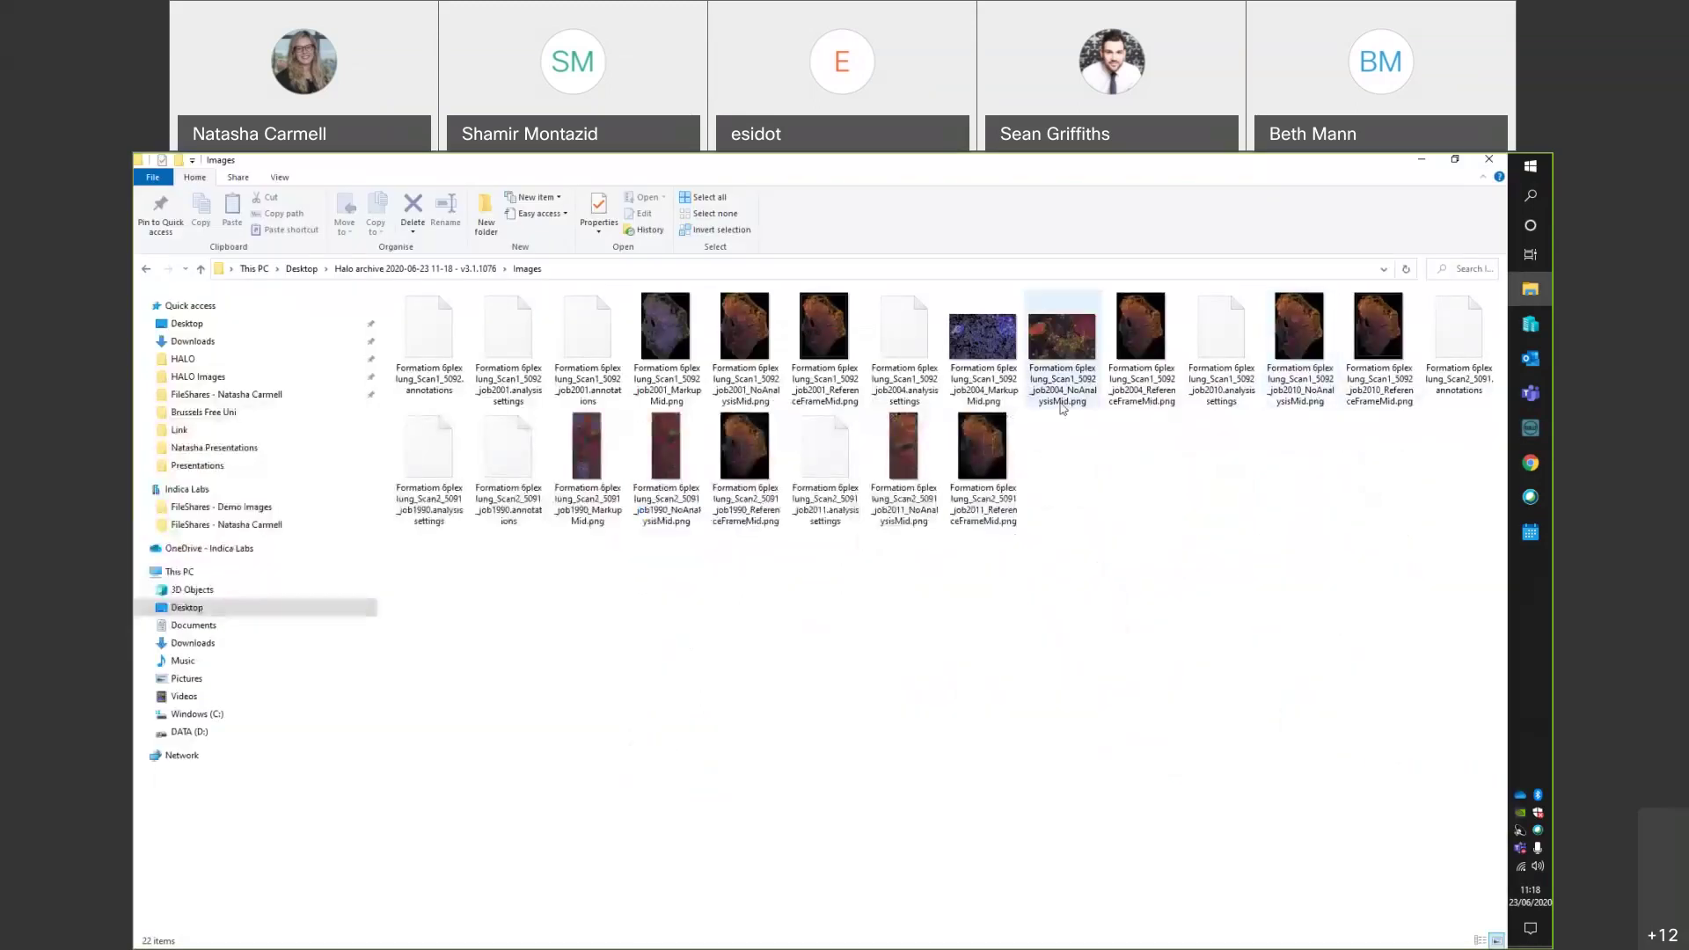
{"action": "left_click", "coordinate": [410, 271]}
{"action": "double_click", "coordinate": [413, 346]}
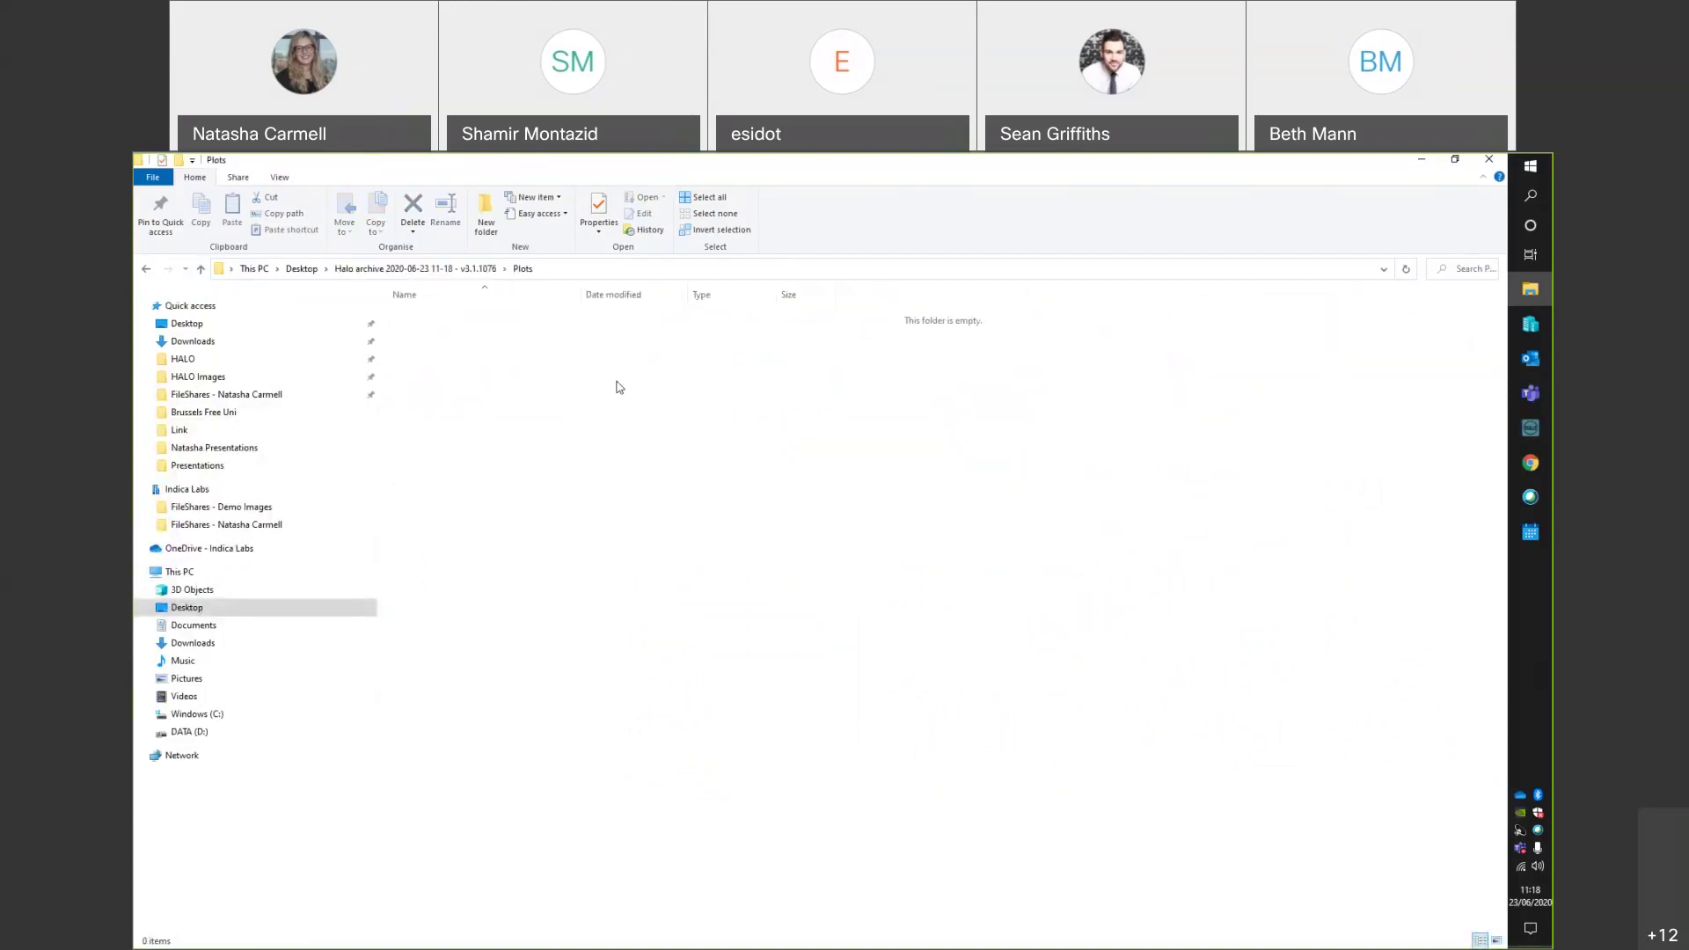
{"action": "left_click", "coordinate": [423, 272]}
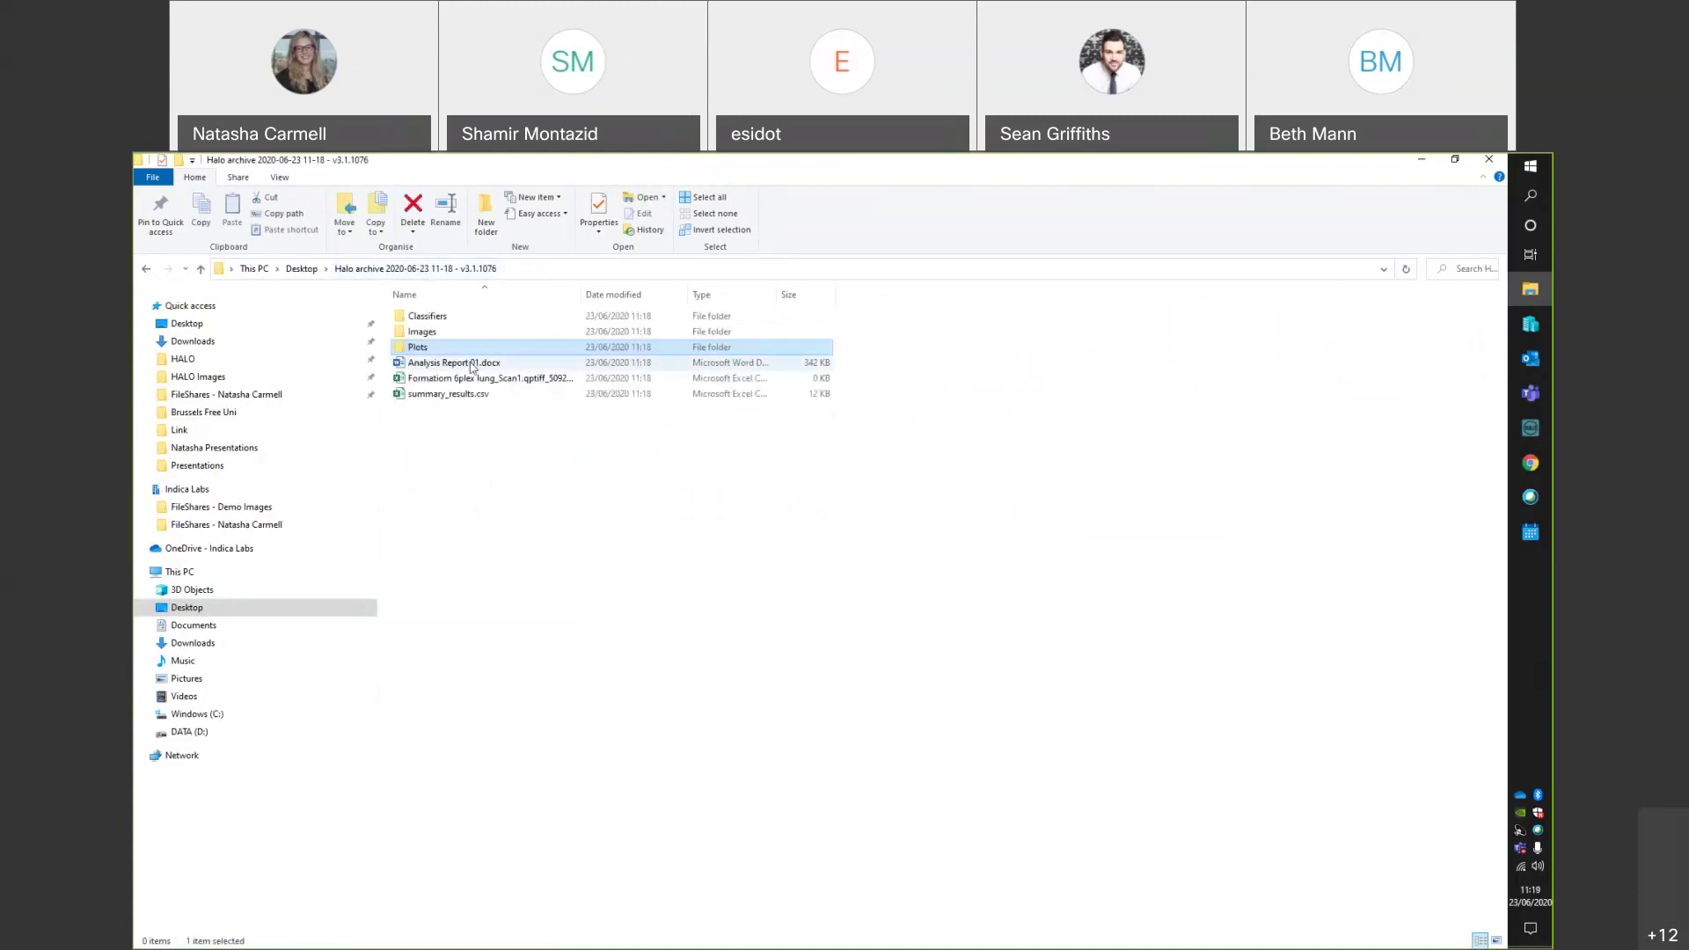
View the exported Analysis Report 01.docx and close it, and open Scan1's object results CSV as read-only.
{"action": "double_click", "coordinate": [471, 364]}
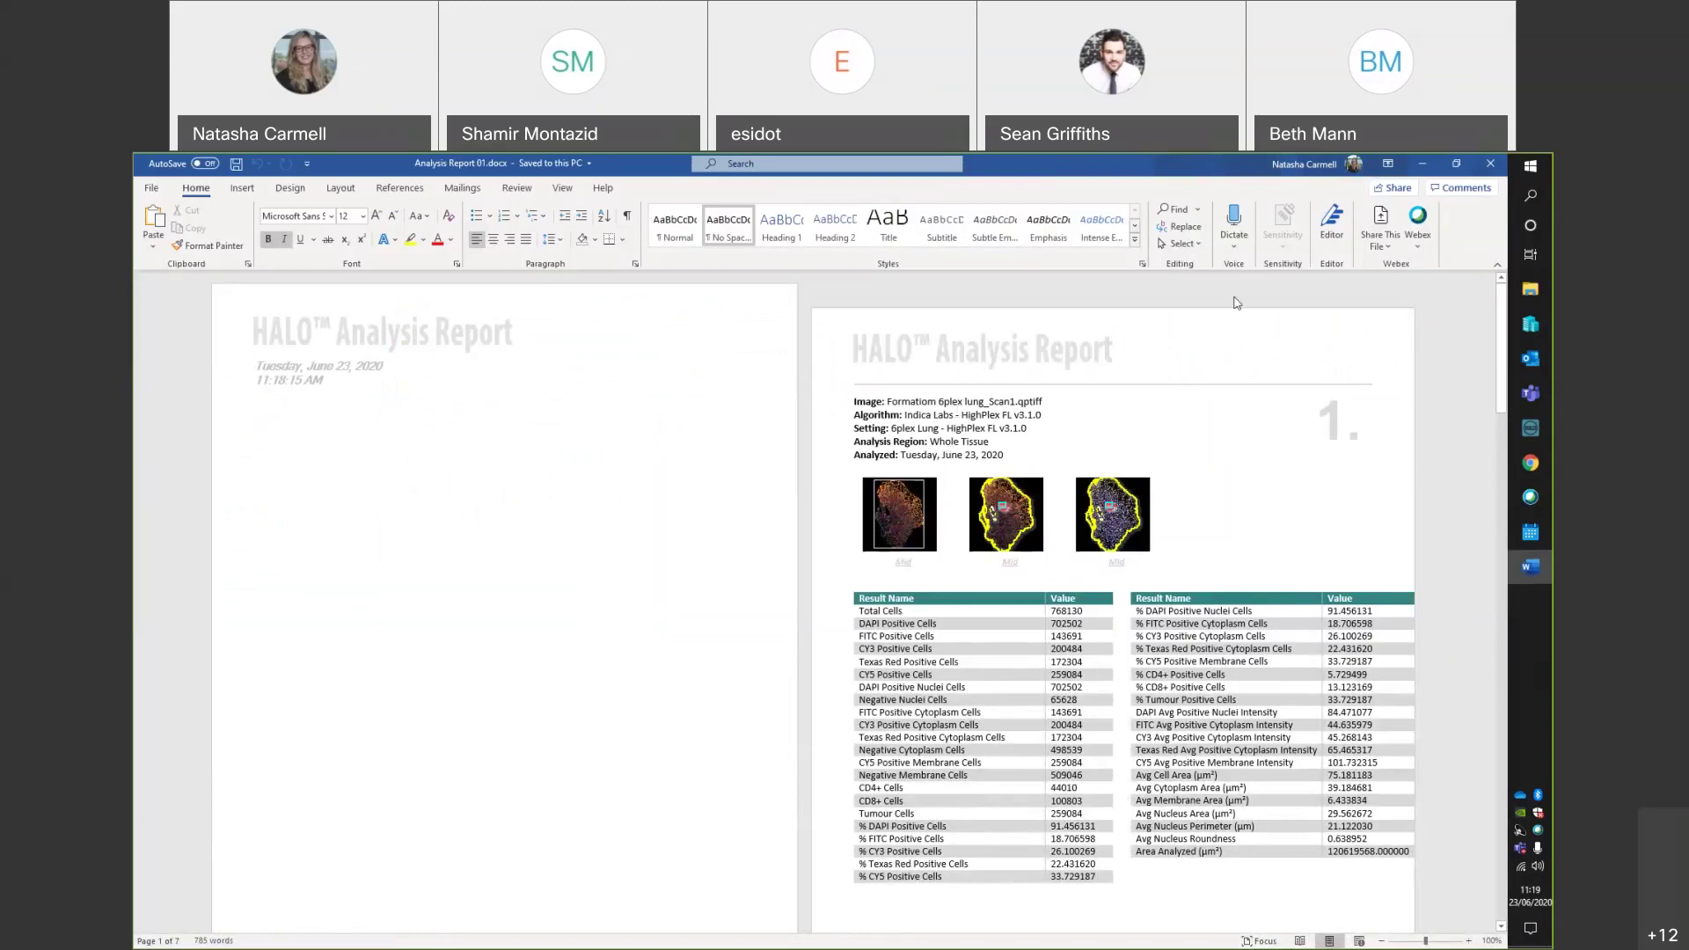
{"action": "left_click", "coordinate": [1489, 166]}
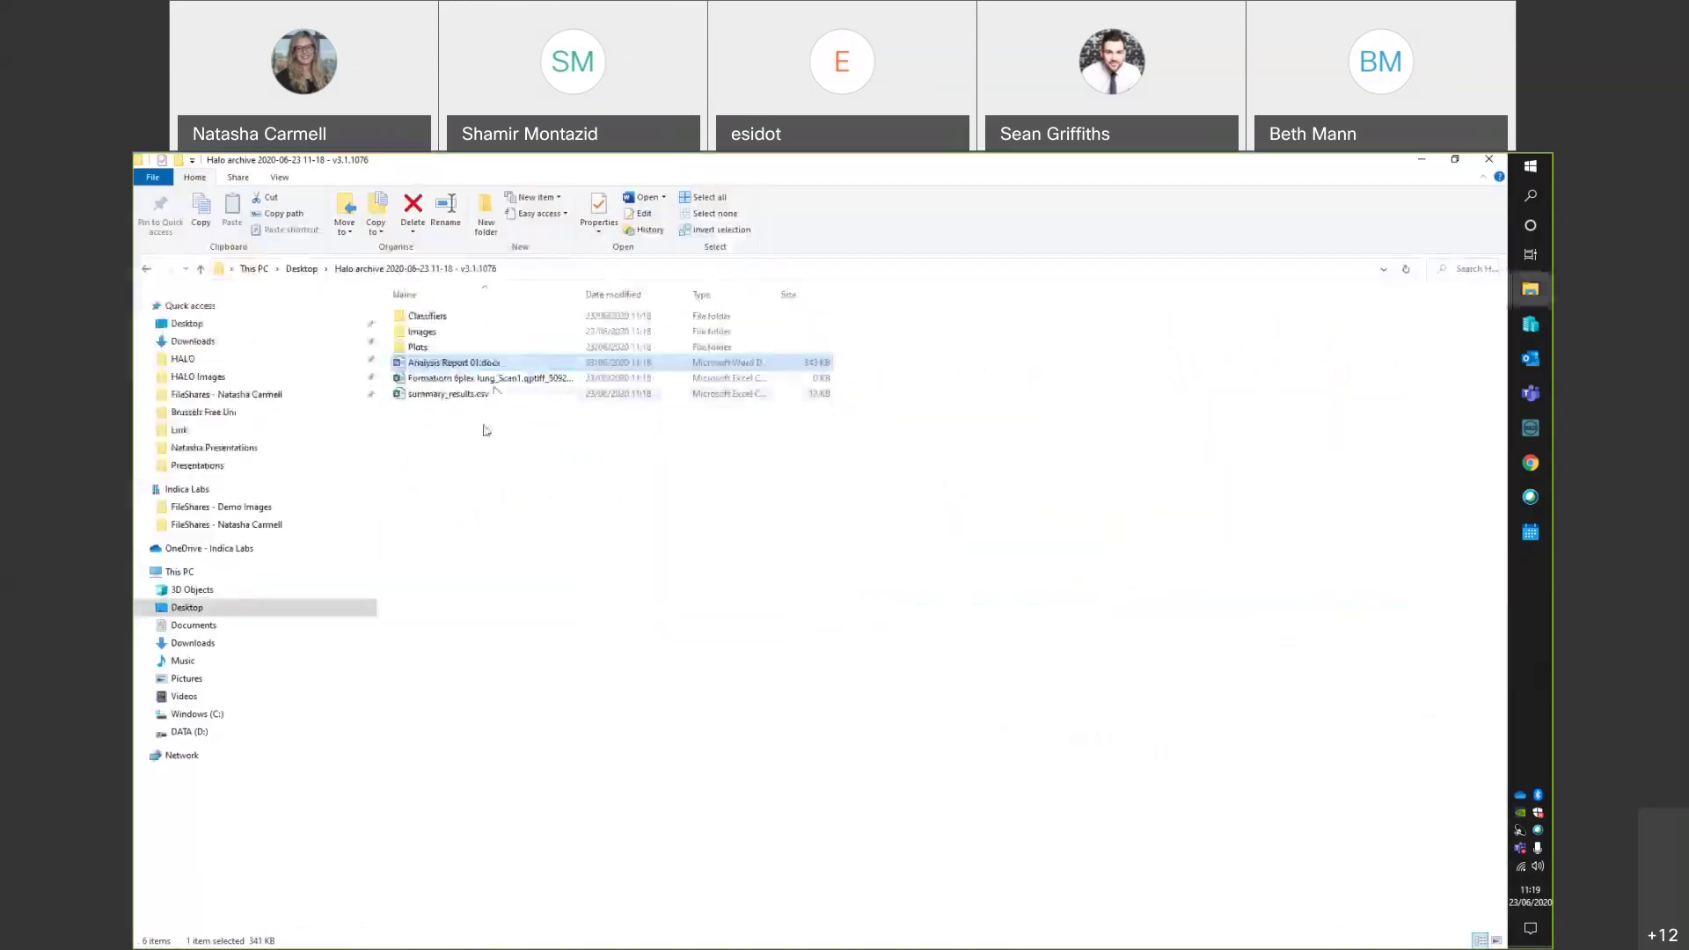
{"action": "key", "text": "Return"}
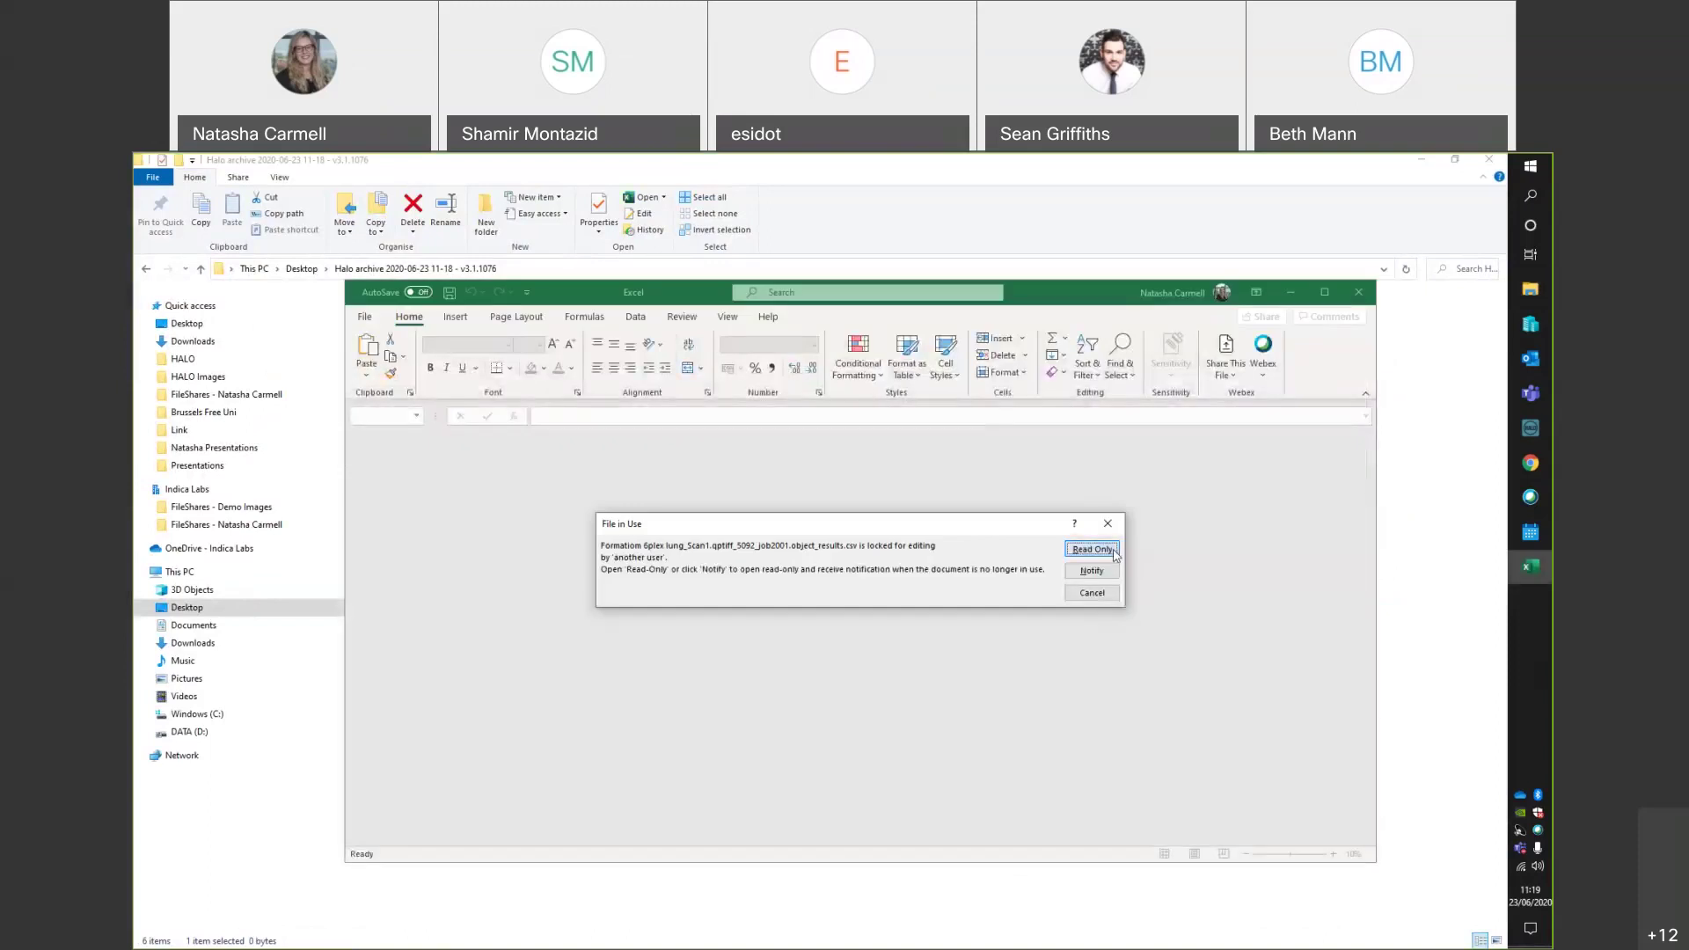
{"action": "left_click", "coordinate": [1113, 555]}
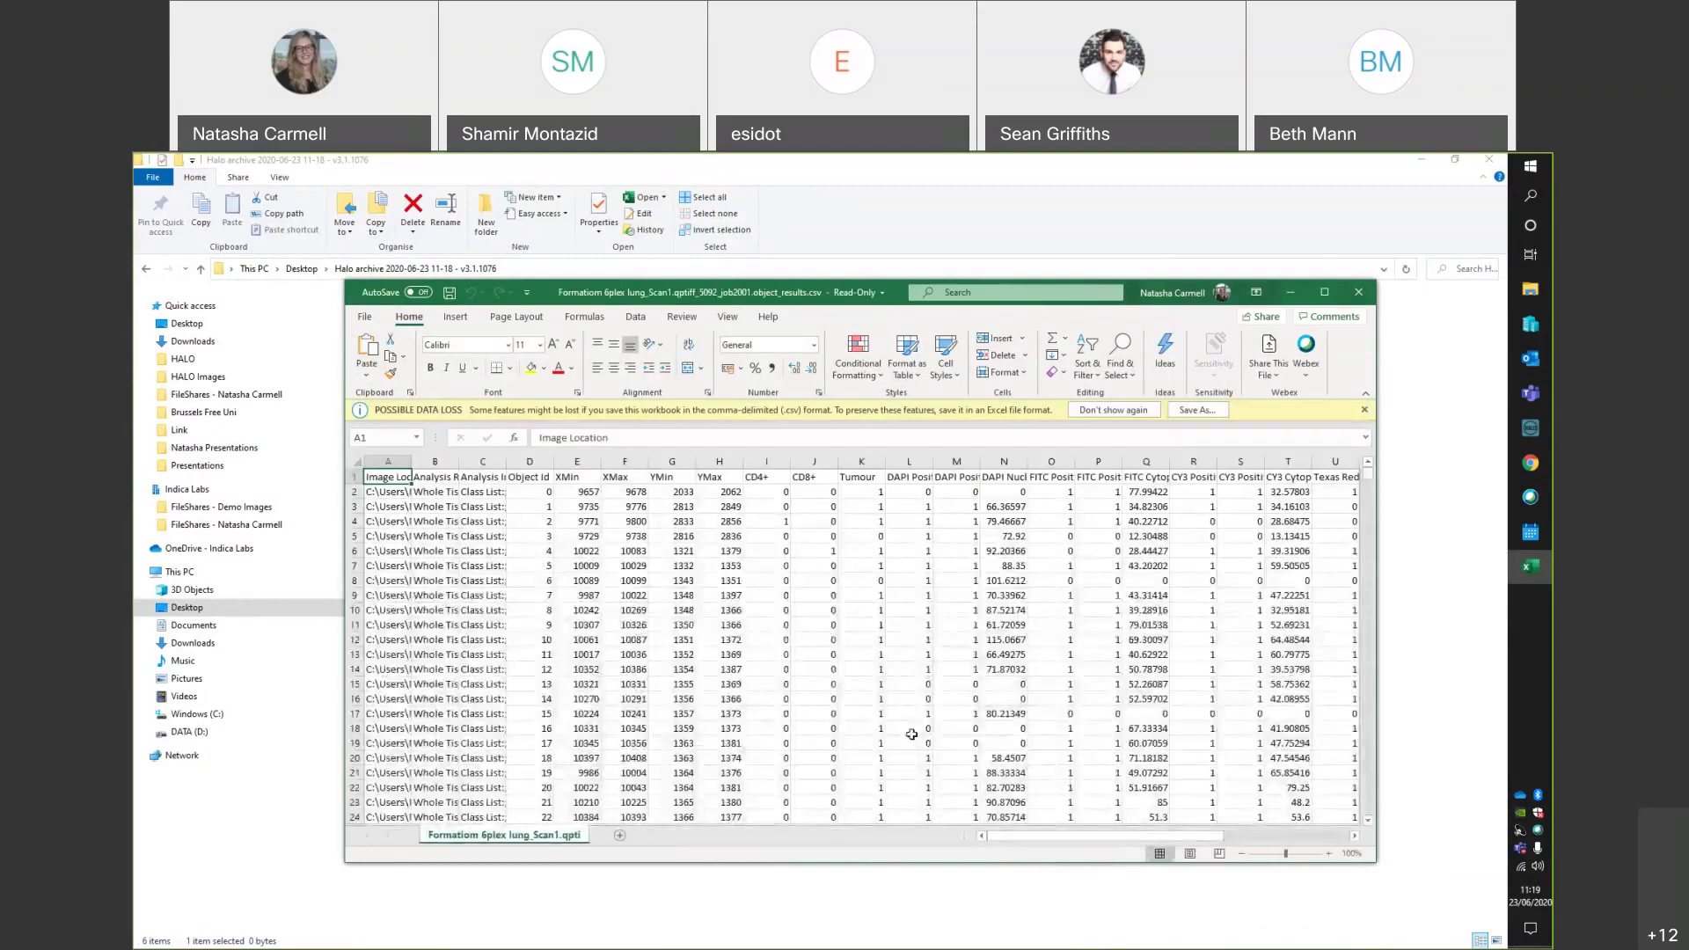
Look through the per-cell rows and marker columns of the exported object results CSV, and close the file.
{"action": "scroll", "coordinate": [874, 651], "scroll_direction": "down", "scroll_amount": 17}
{"action": "scroll", "coordinate": [897, 636], "scroll_direction": "down", "scroll_amount": 12}
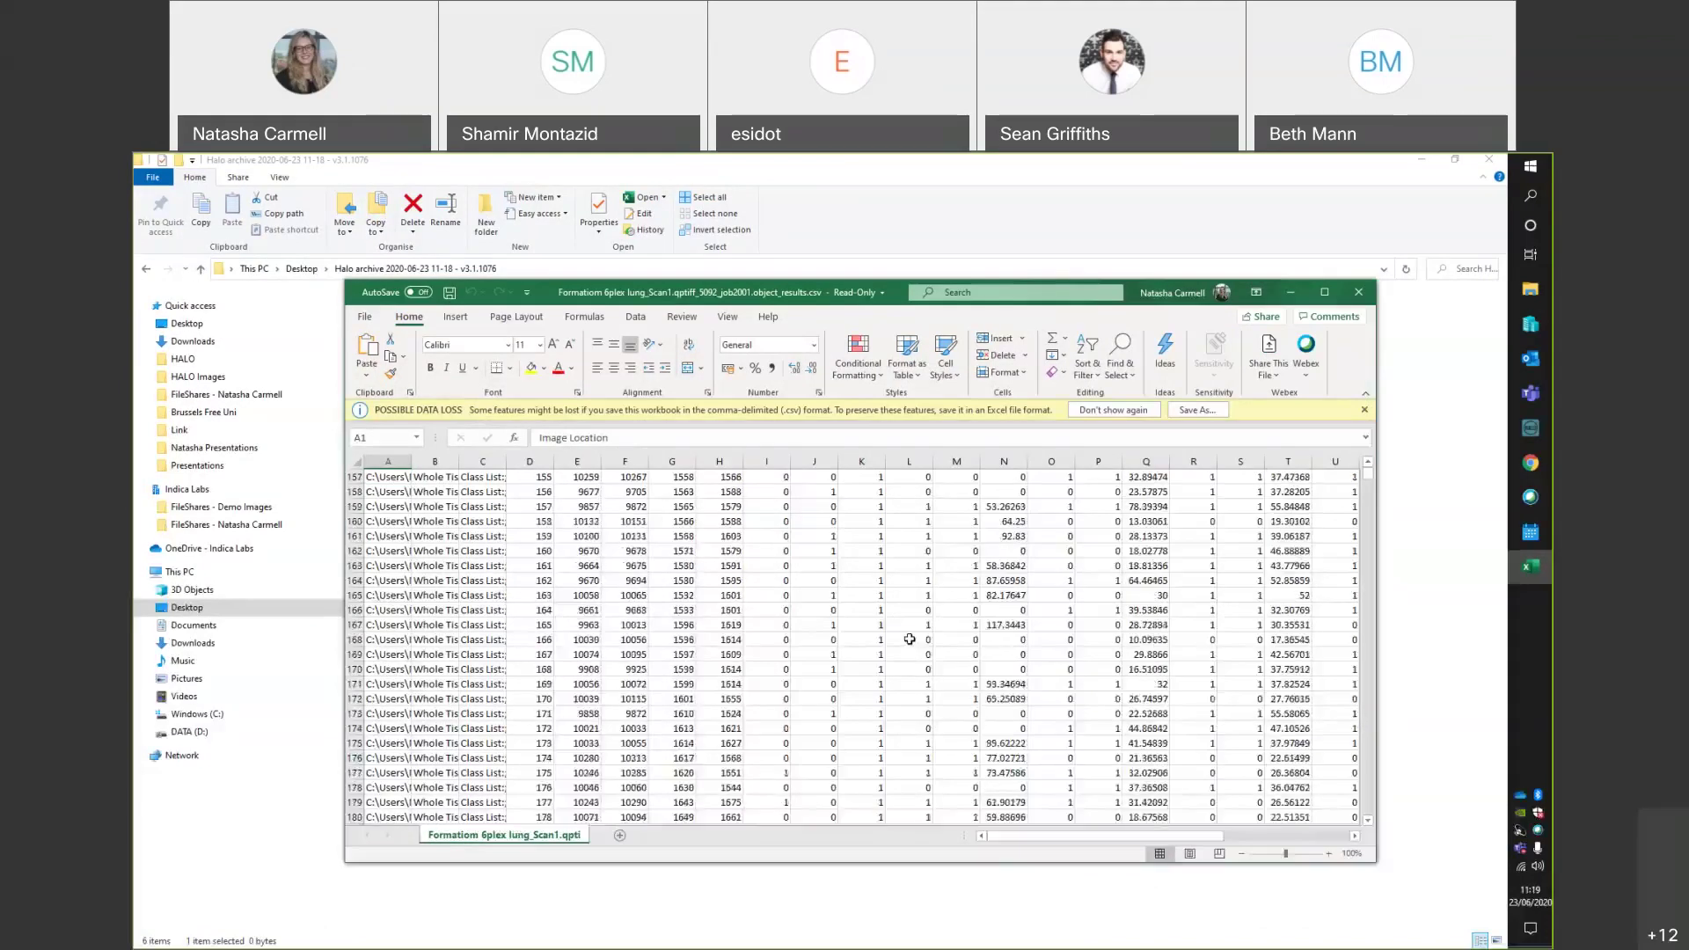
{"action": "scroll", "coordinate": [919, 625], "scroll_direction": "up", "scroll_amount": 1}
{"action": "scroll", "coordinate": [930, 651], "scroll_direction": "up", "scroll_amount": 20}
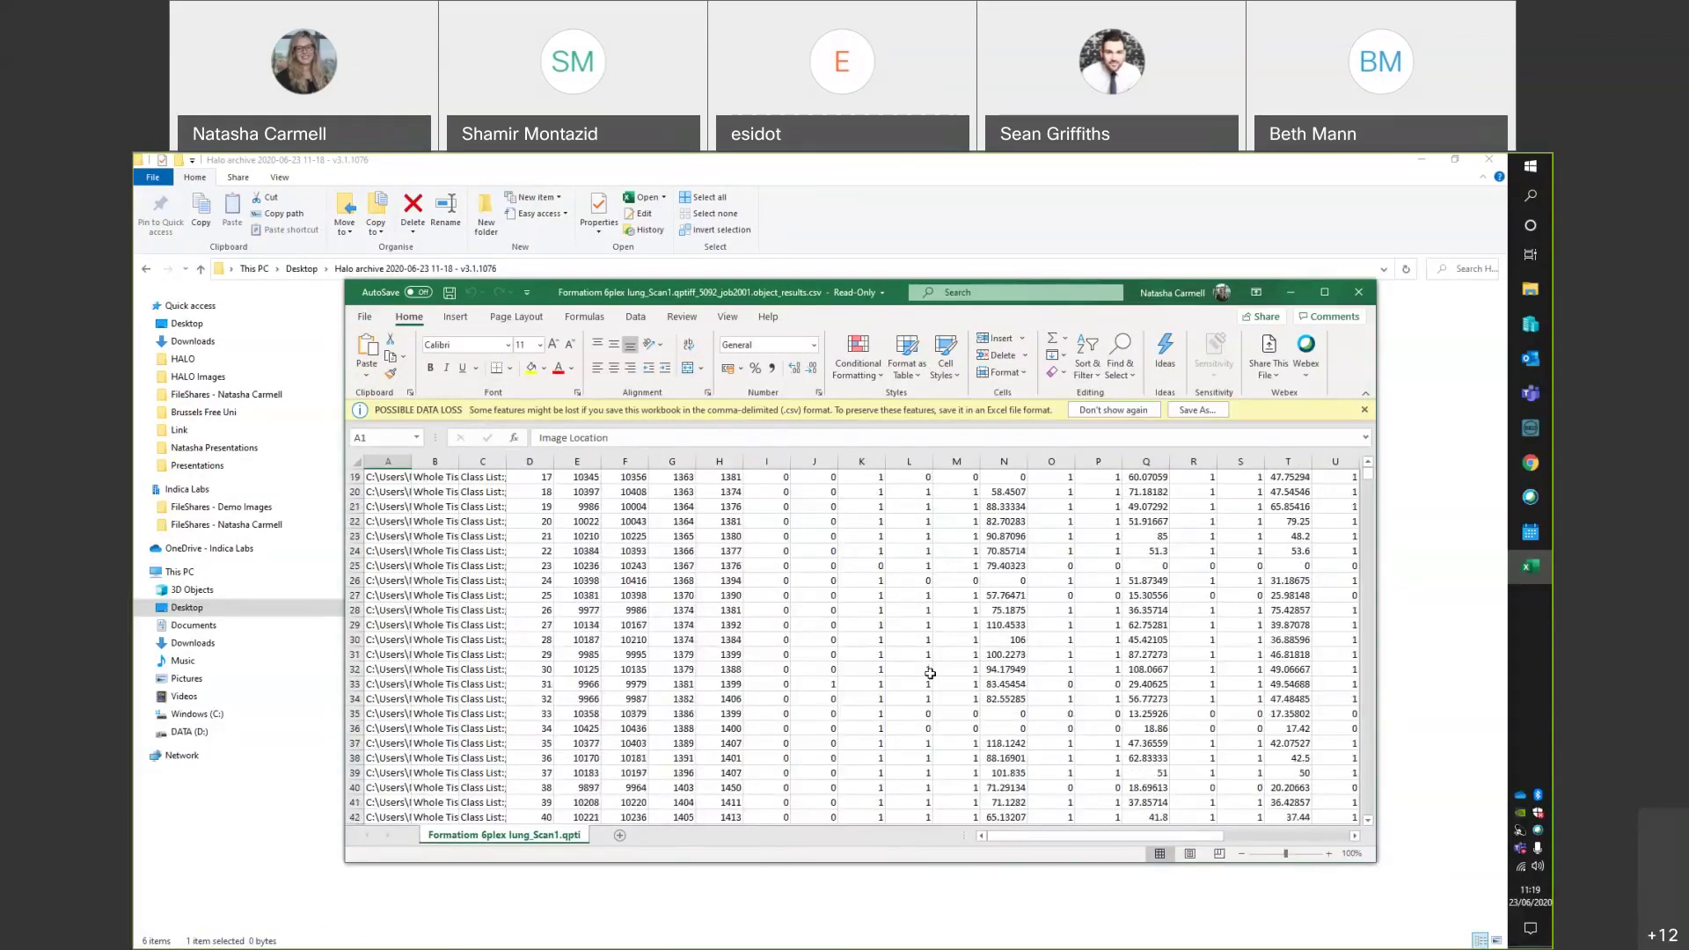
{"action": "left_click_drag", "start_coordinate": [1172, 837], "coordinate": [1180, 694]}
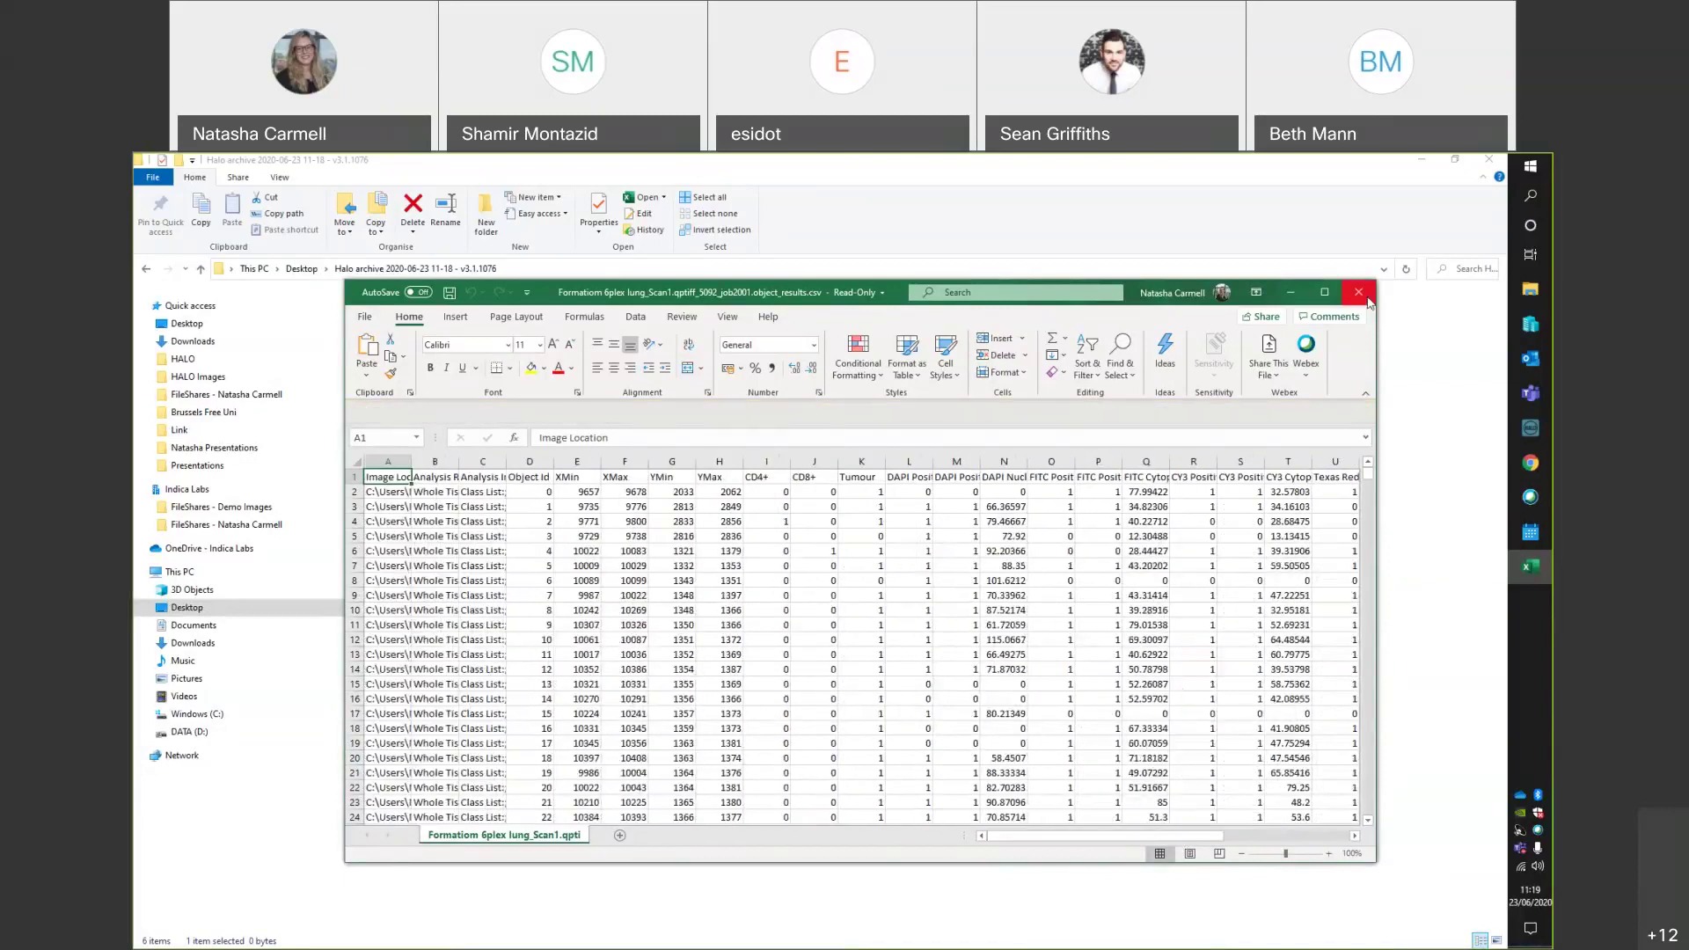
{"action": "left_click", "coordinate": [1359, 292]}
Open summary_results.csv to review the exported summary data, and close both the file and the Halo archive folder.
{"action": "double_click", "coordinate": [444, 395]}
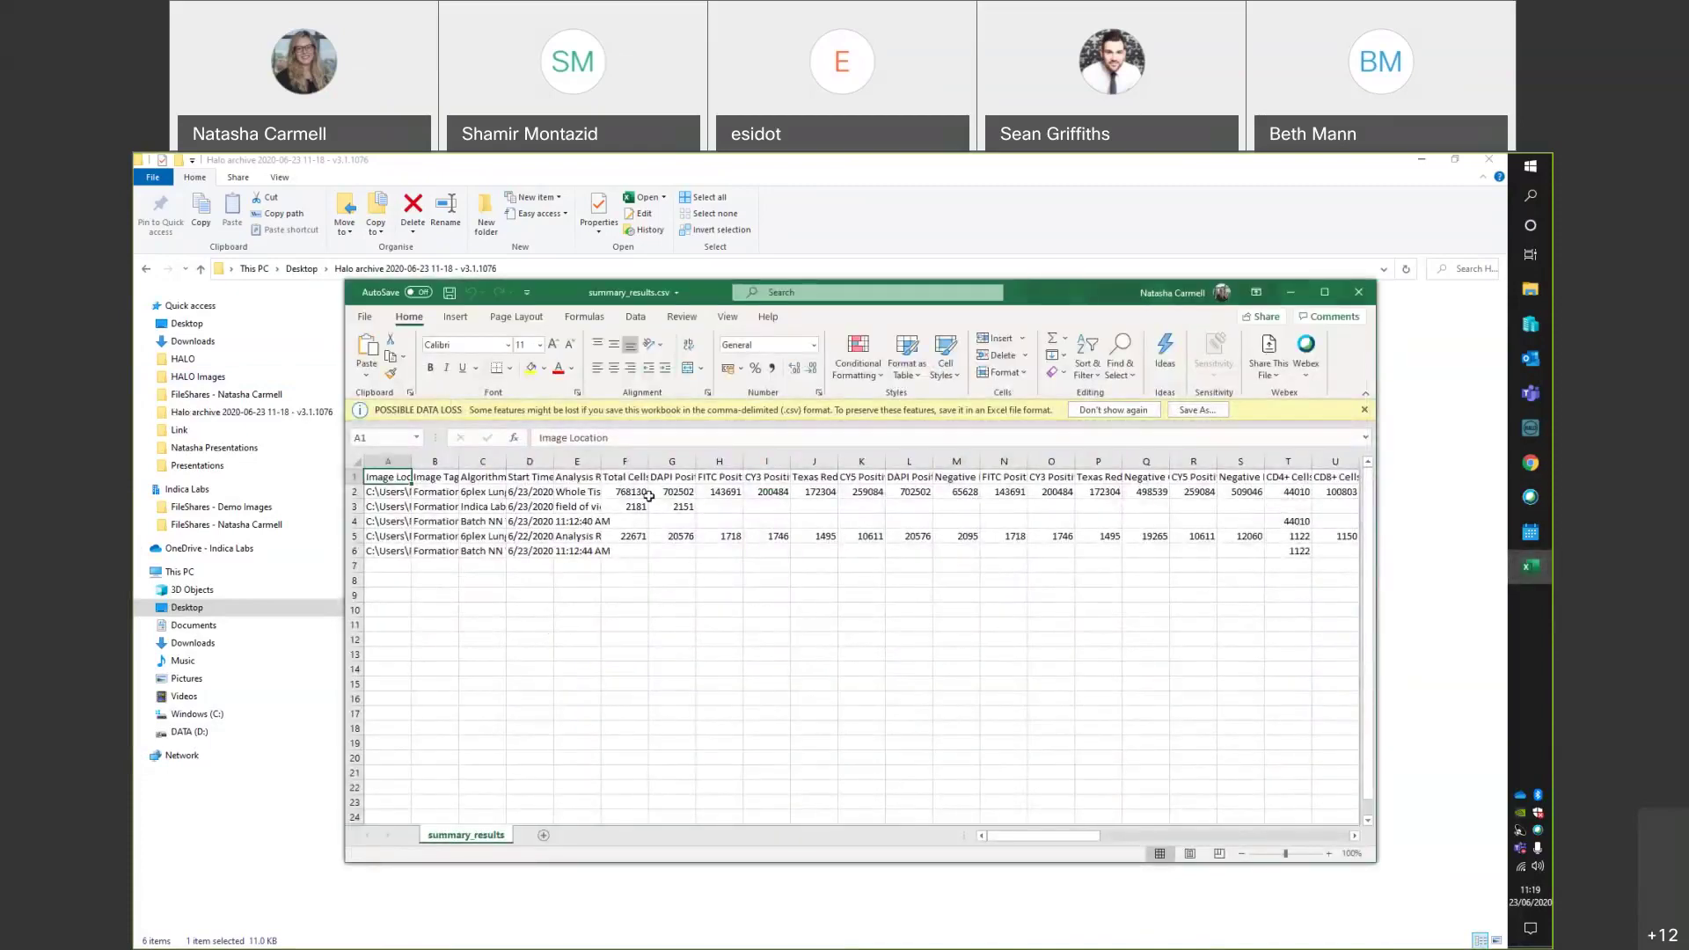
{"action": "left_click", "coordinate": [1362, 296]}
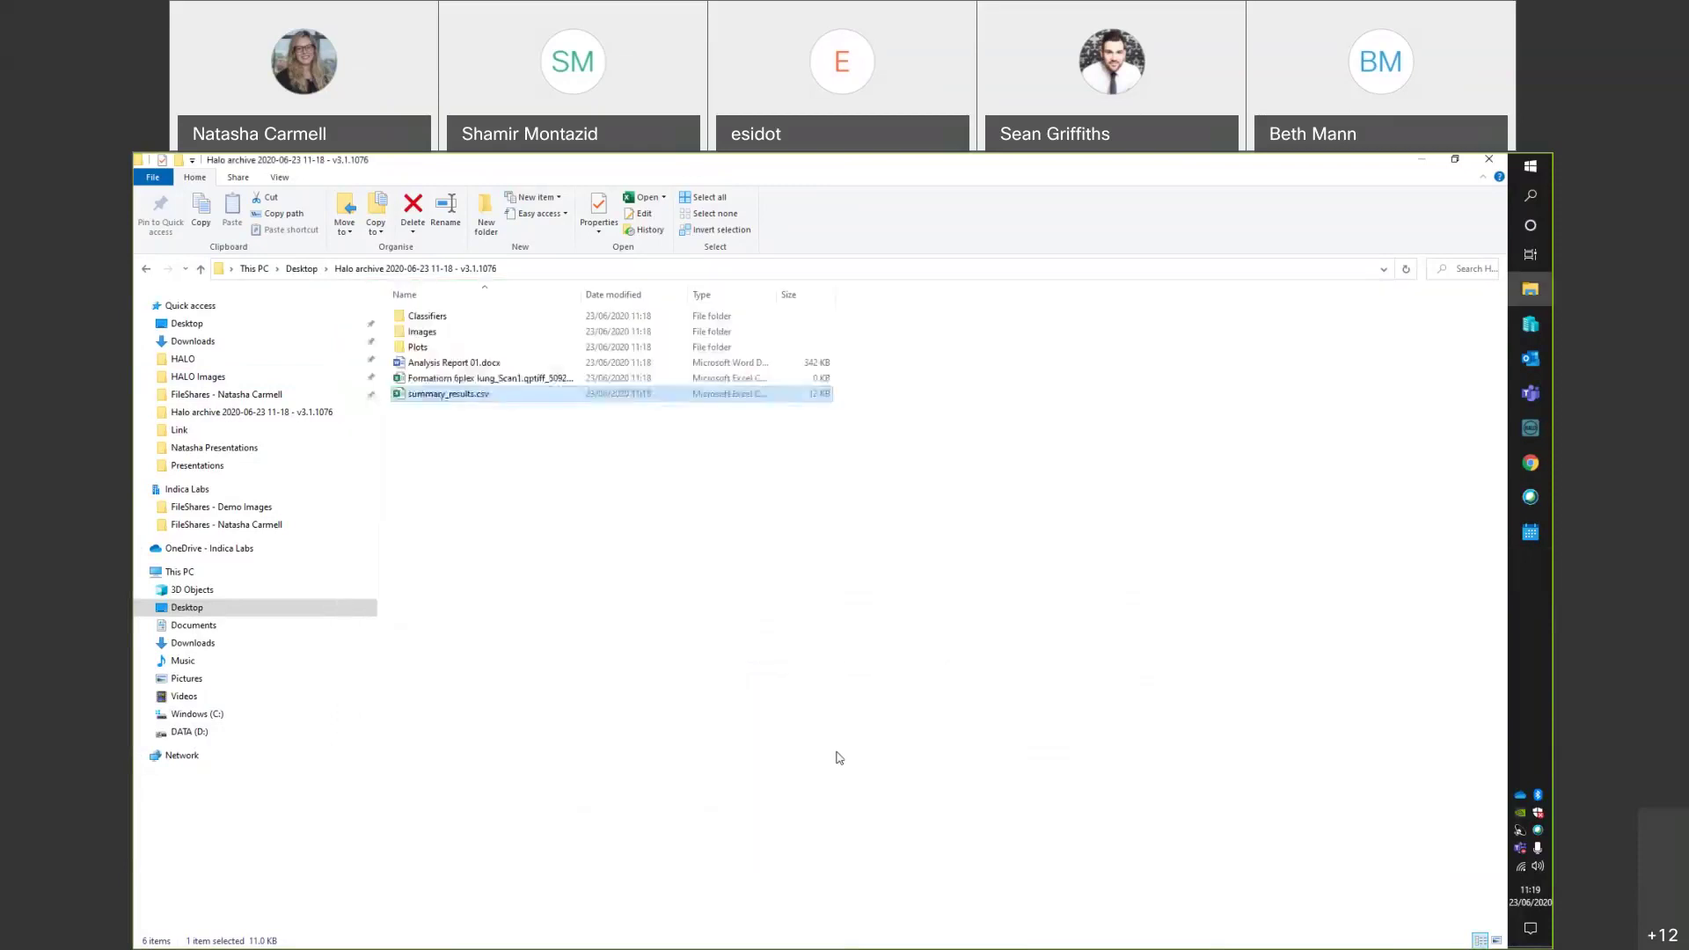
{"action": "left_click", "coordinate": [1494, 162]}
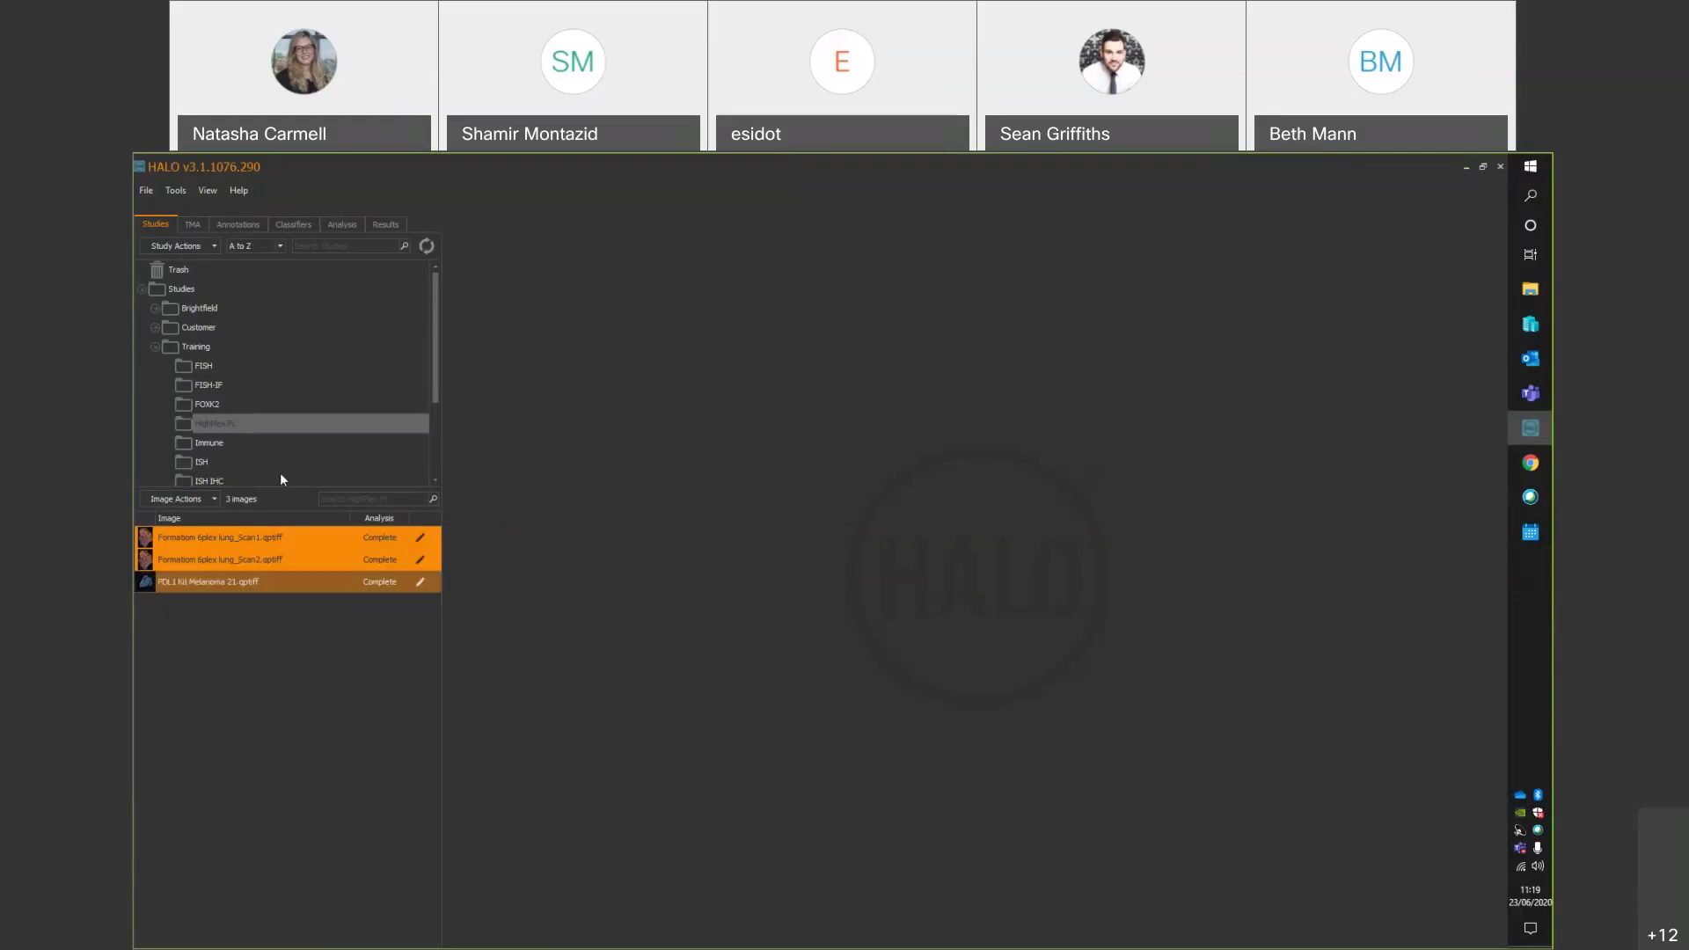
Select the Pancreas Panel study within the Training studies to list its images.
{"action": "scroll", "coordinate": [279, 473], "scroll_direction": "down", "scroll_amount": 1}
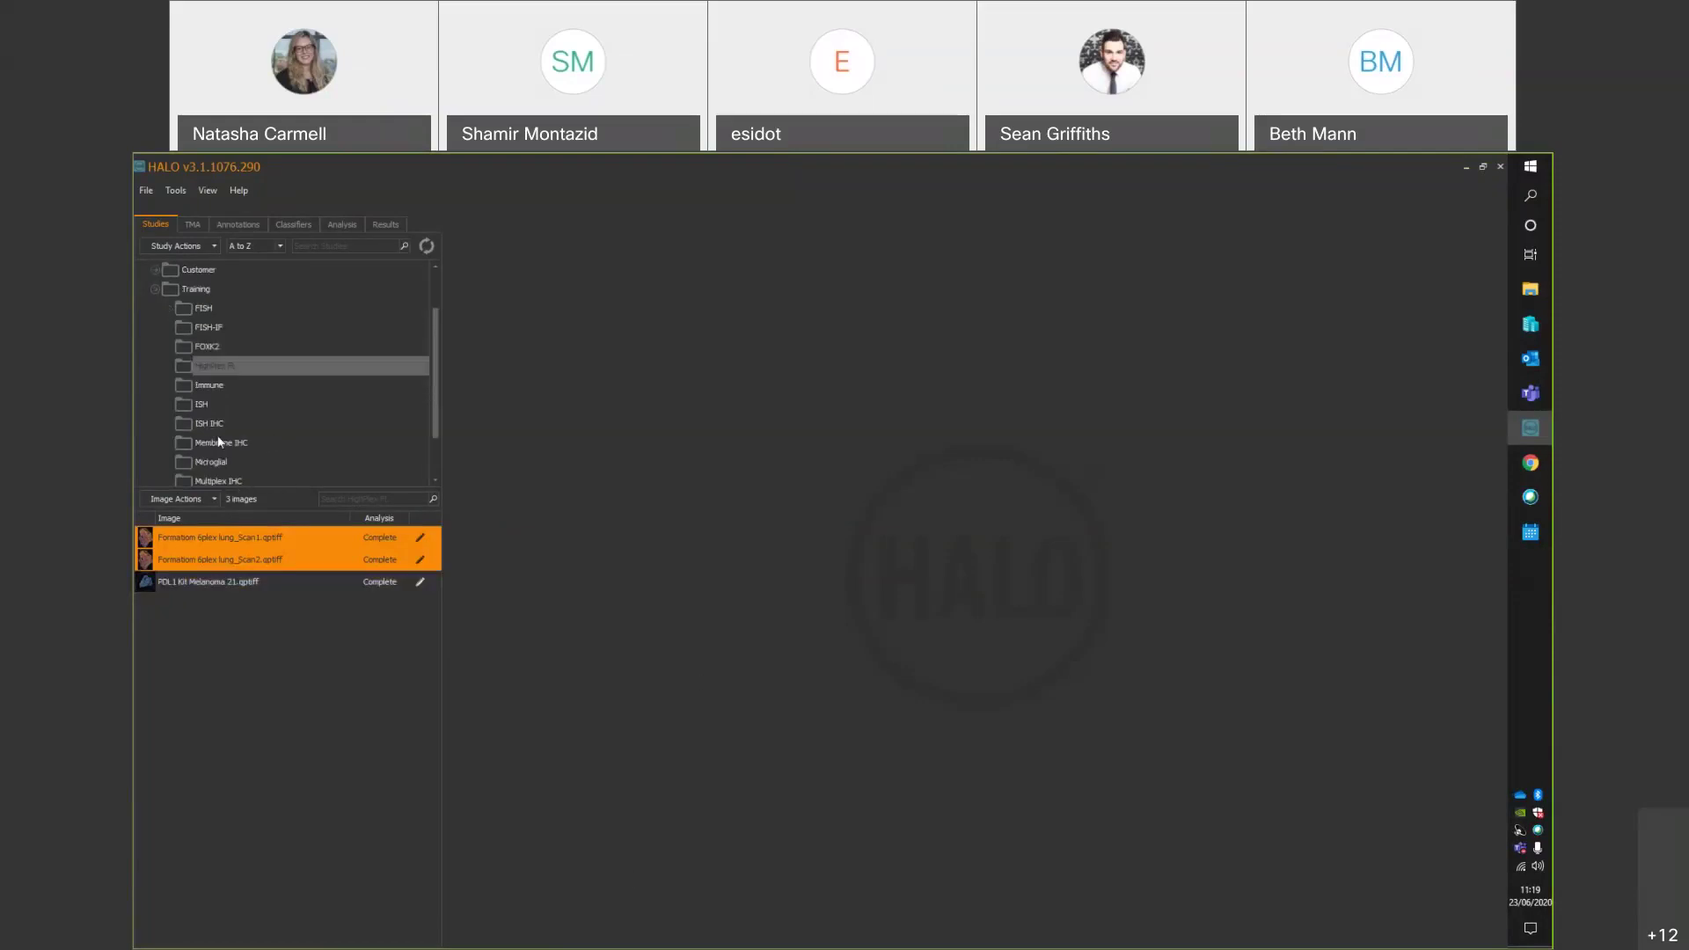
{"action": "scroll", "coordinate": [220, 436], "scroll_direction": "down", "scroll_amount": 1}
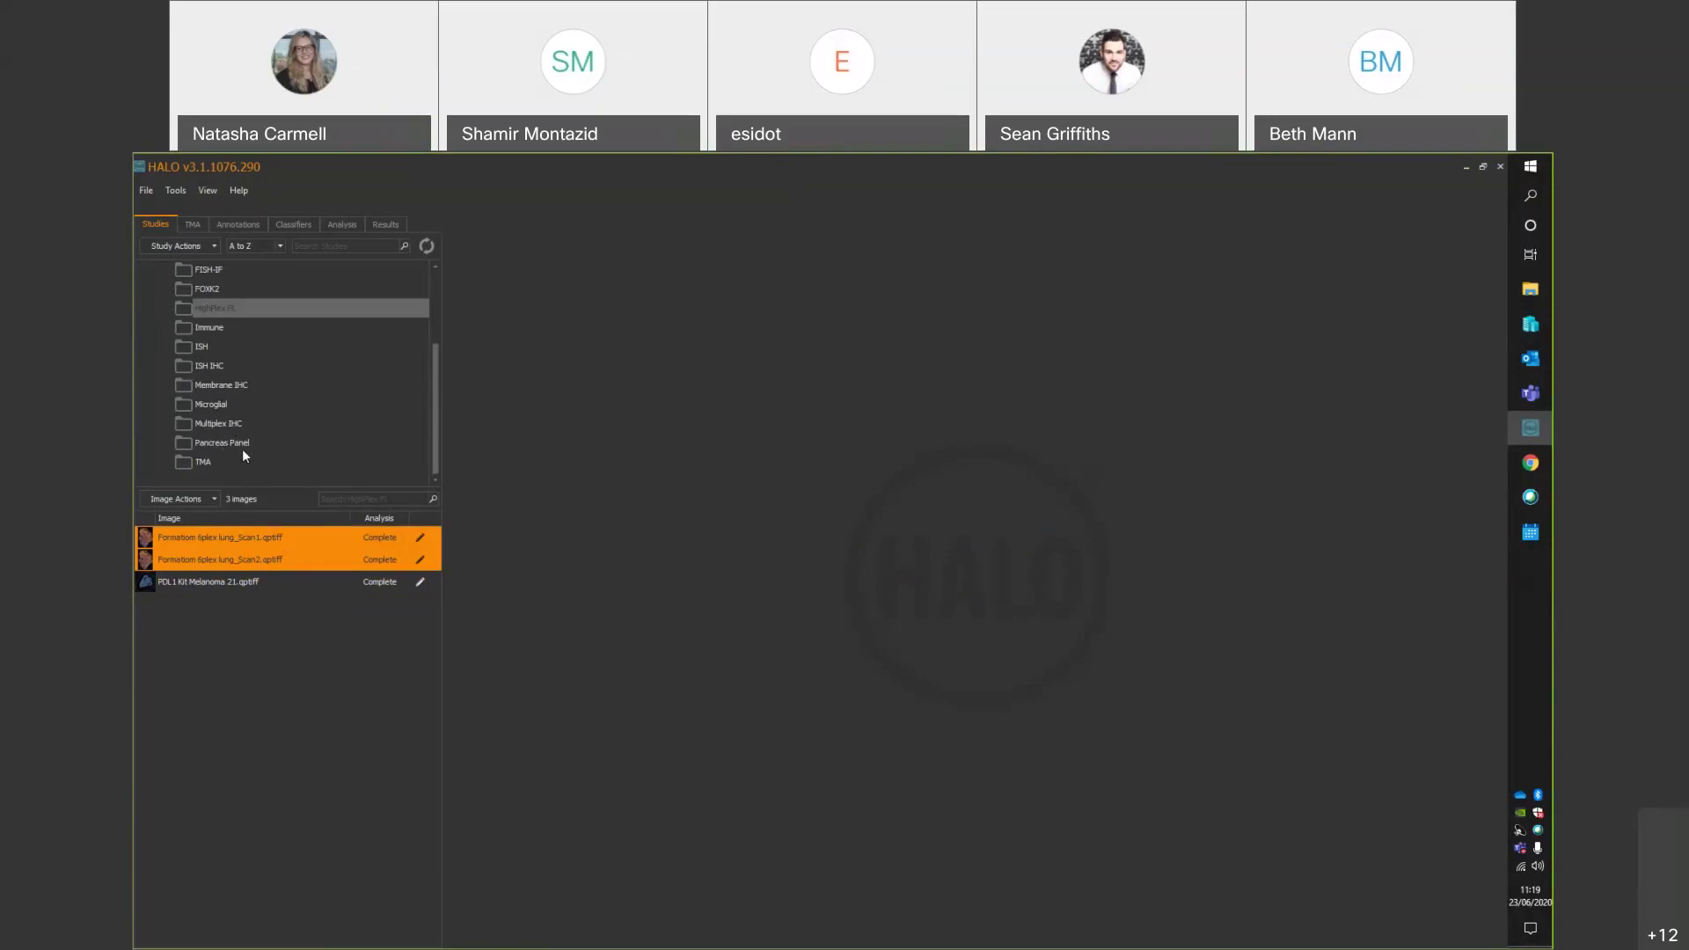
{"action": "left_click", "coordinate": [243, 447]}
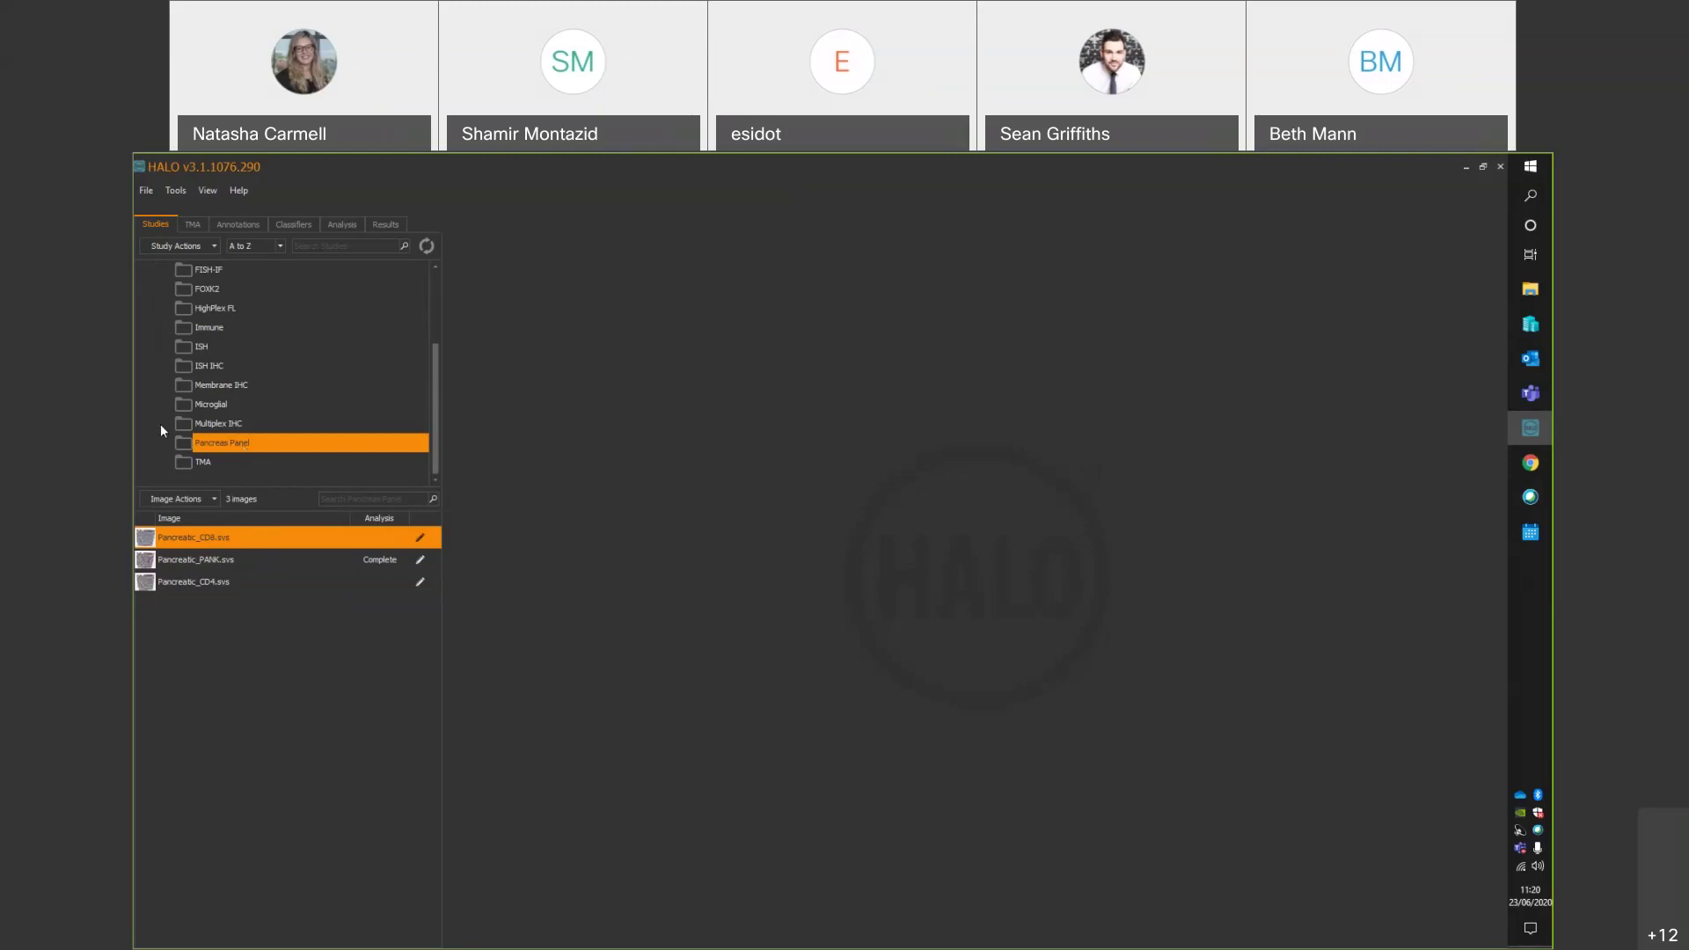
{"action": "left_click", "coordinate": [209, 563], "text": "ctrl"}
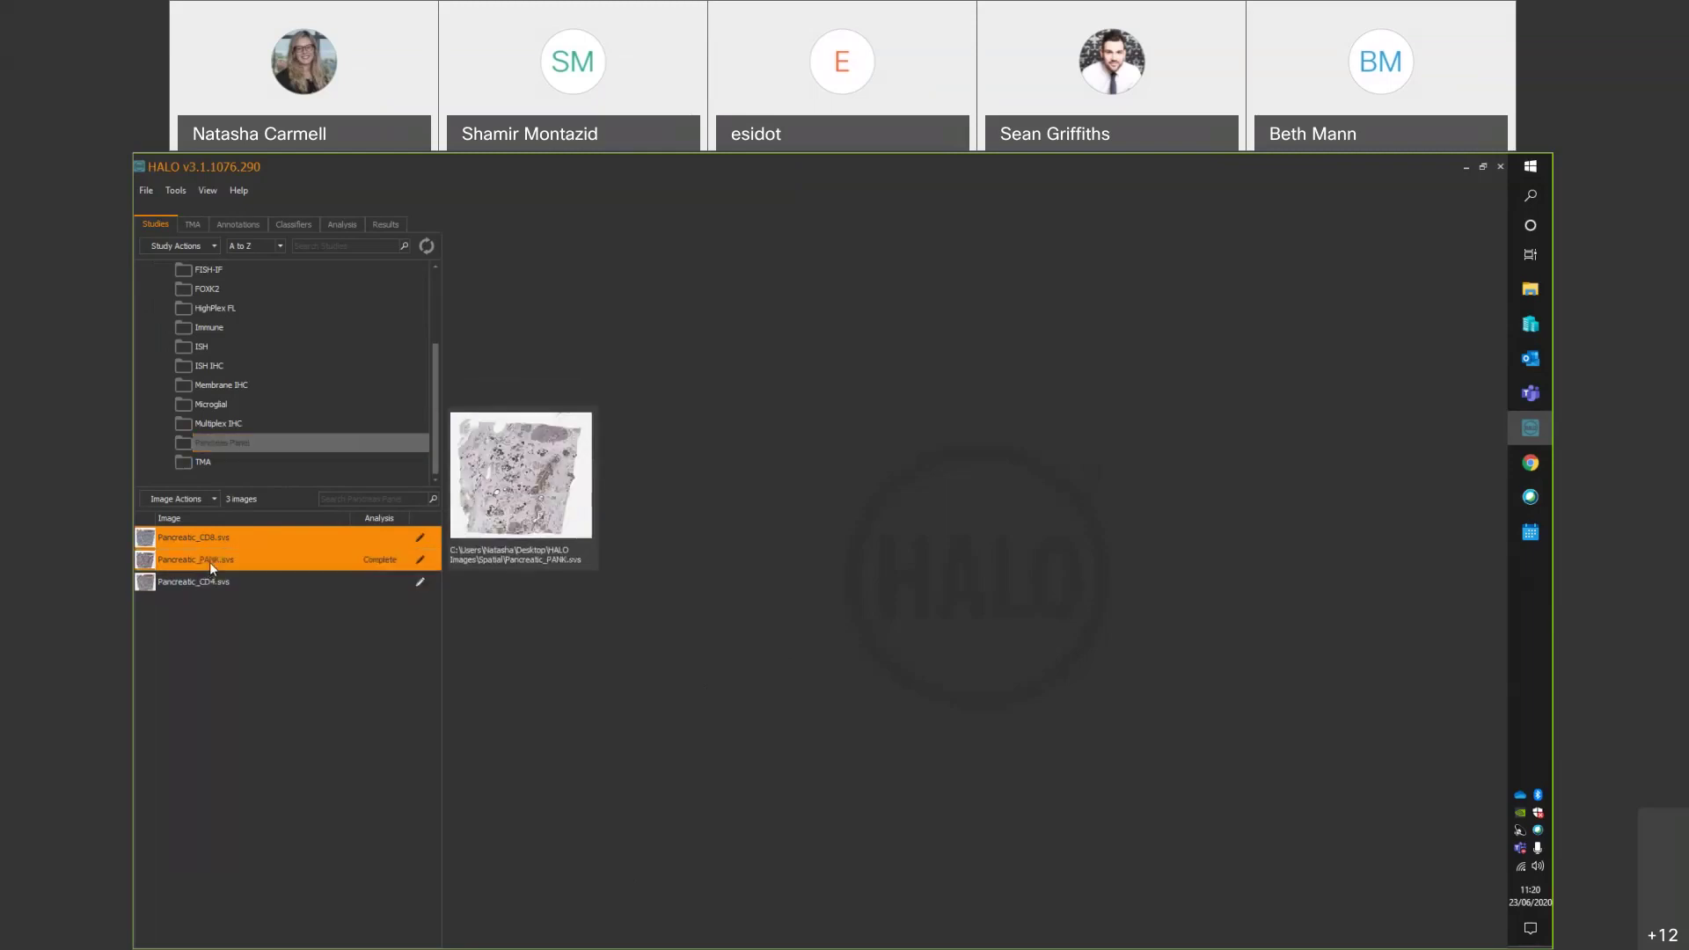
{"action": "right_click", "coordinate": [255, 542]}
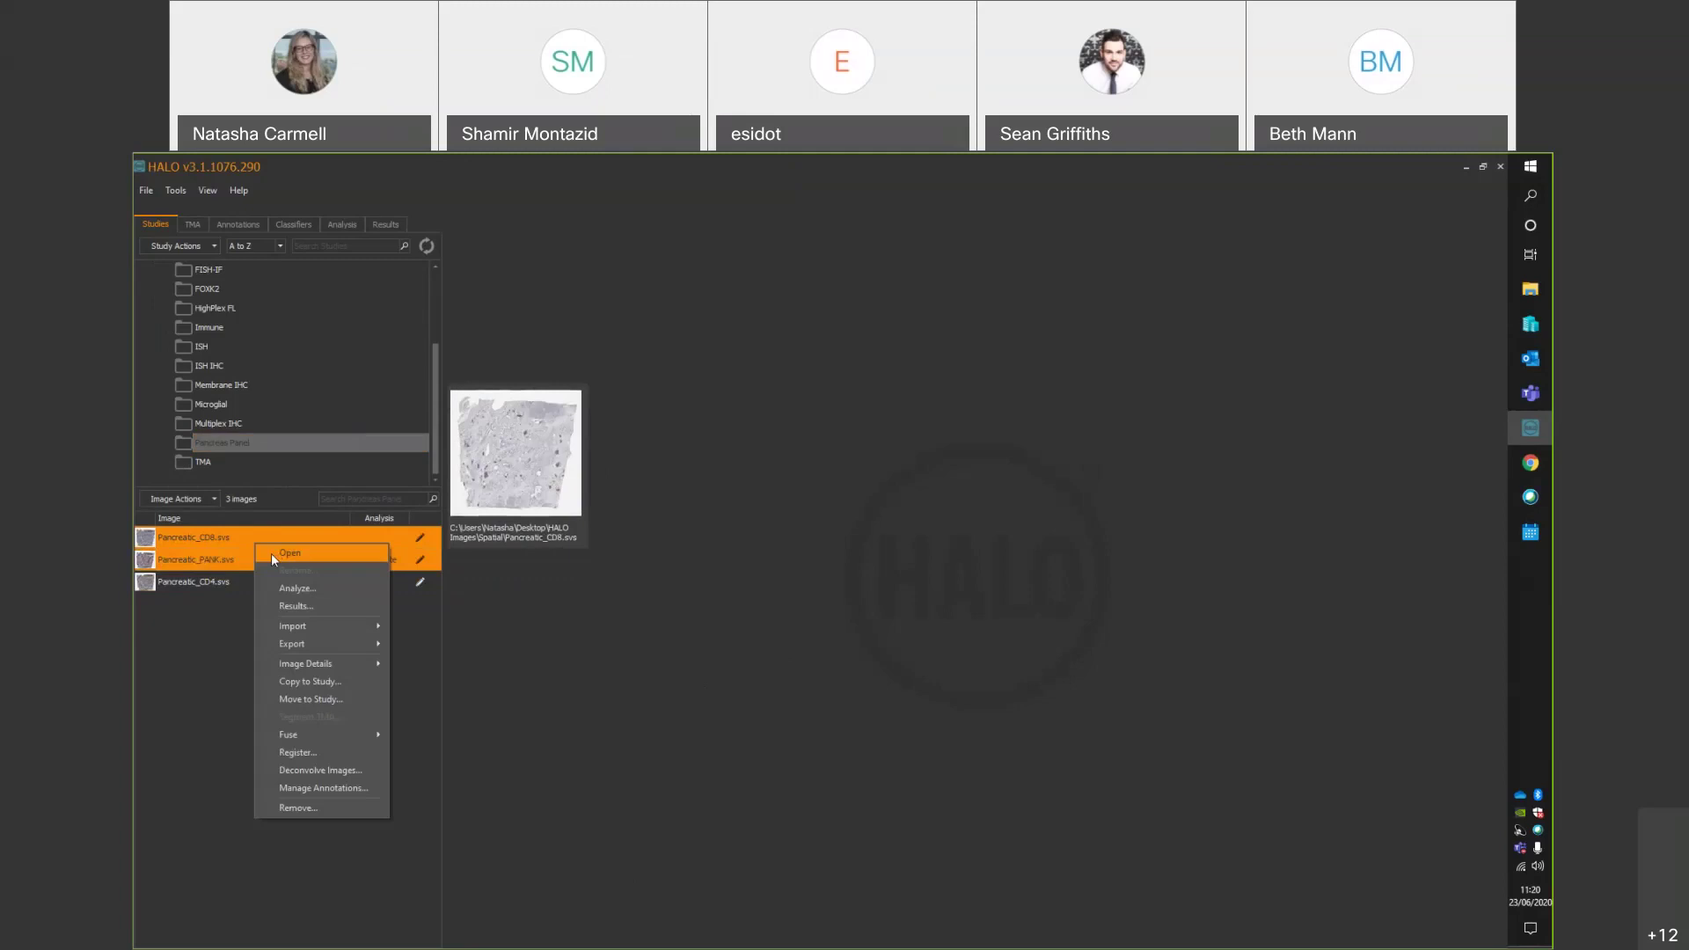
{"action": "left_click", "coordinate": [275, 554]}
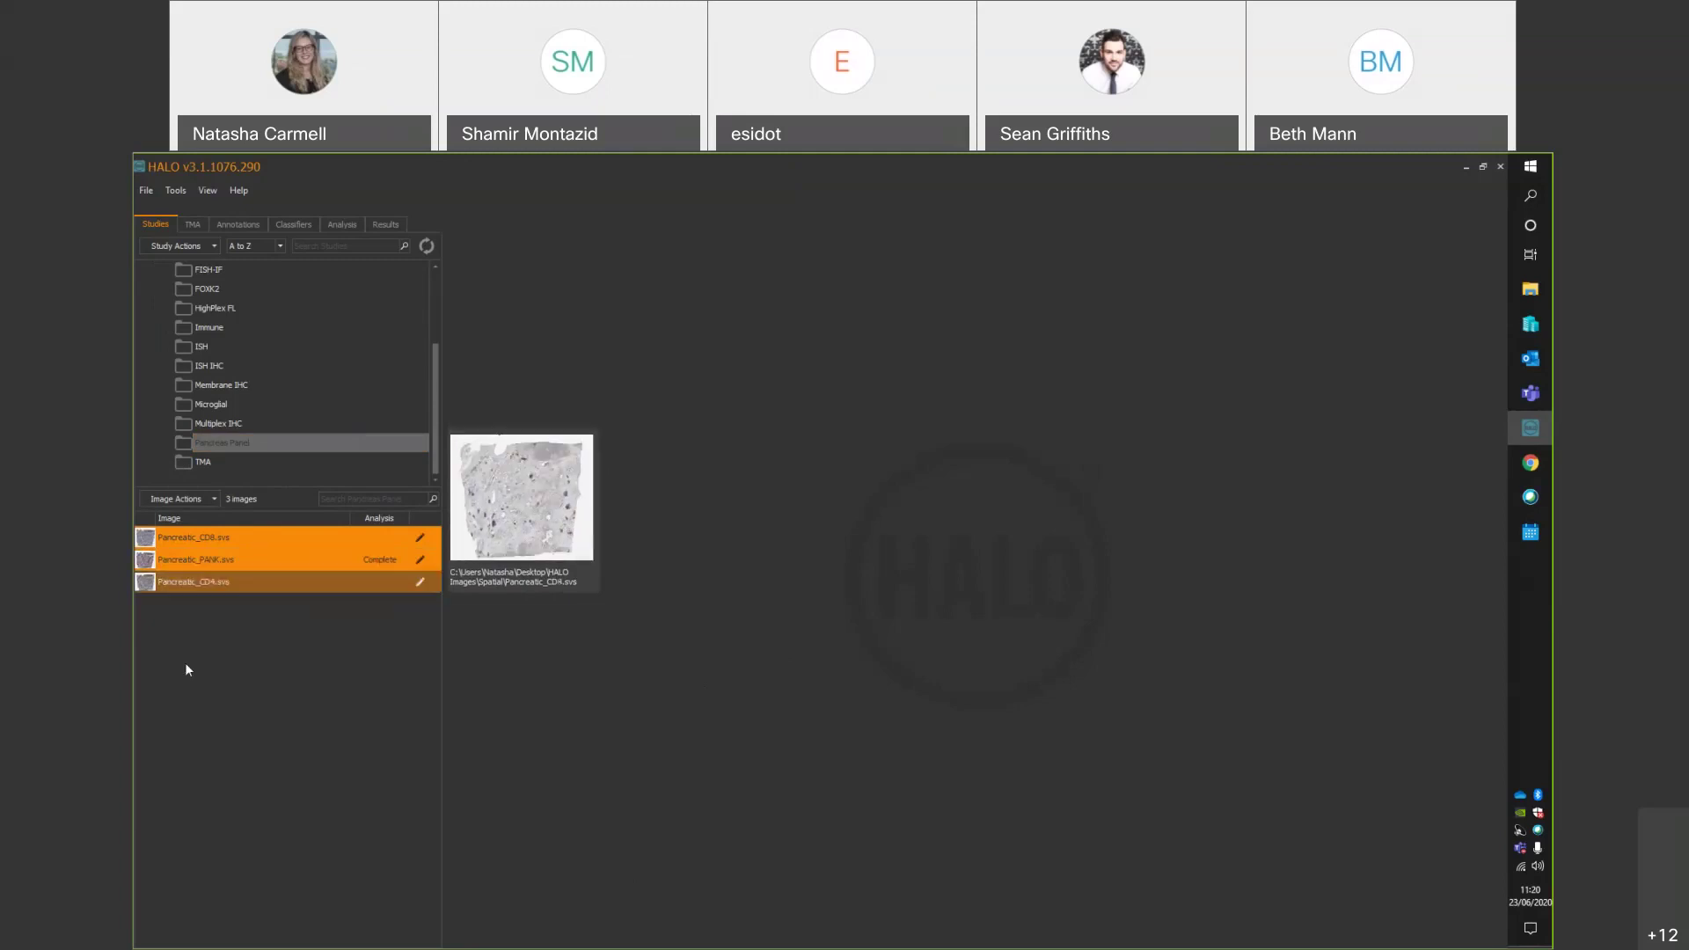
Open Pancreatic_CD8.svs, Pancreatic_PANK.svs and Pancreatic_CD4.svs one after another and examine the tissue staining in each.
{"action": "double_click", "coordinate": [228, 547]}
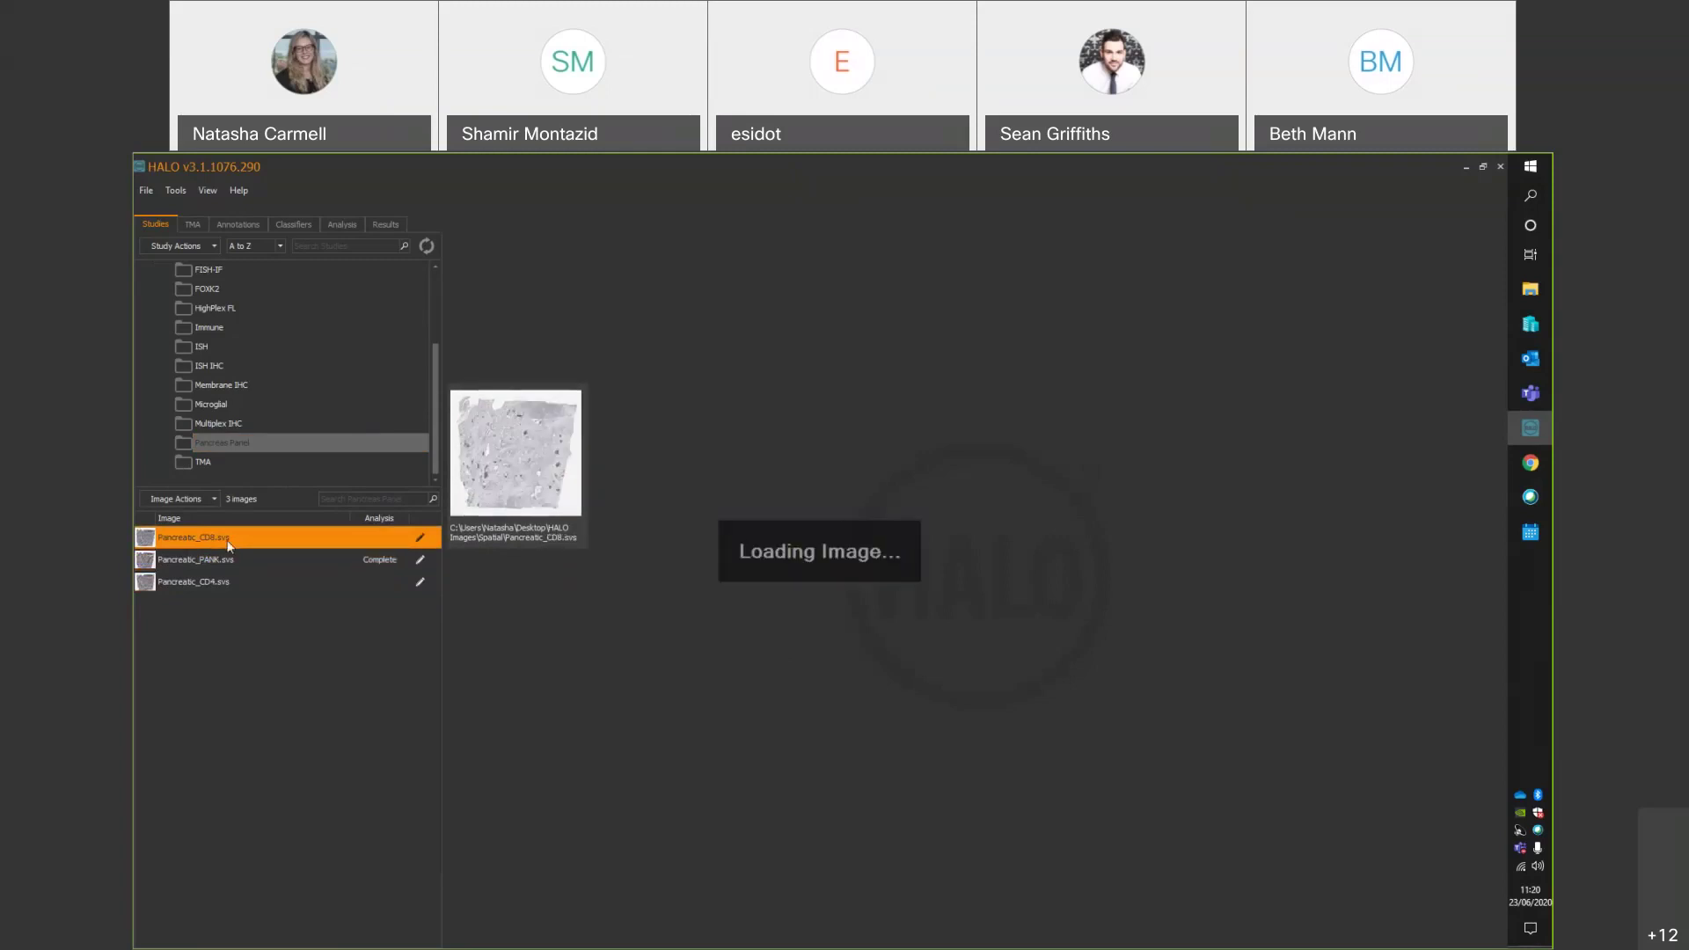
{"action": "scroll", "coordinate": [838, 724], "scroll_direction": "up", "scroll_amount": 5}
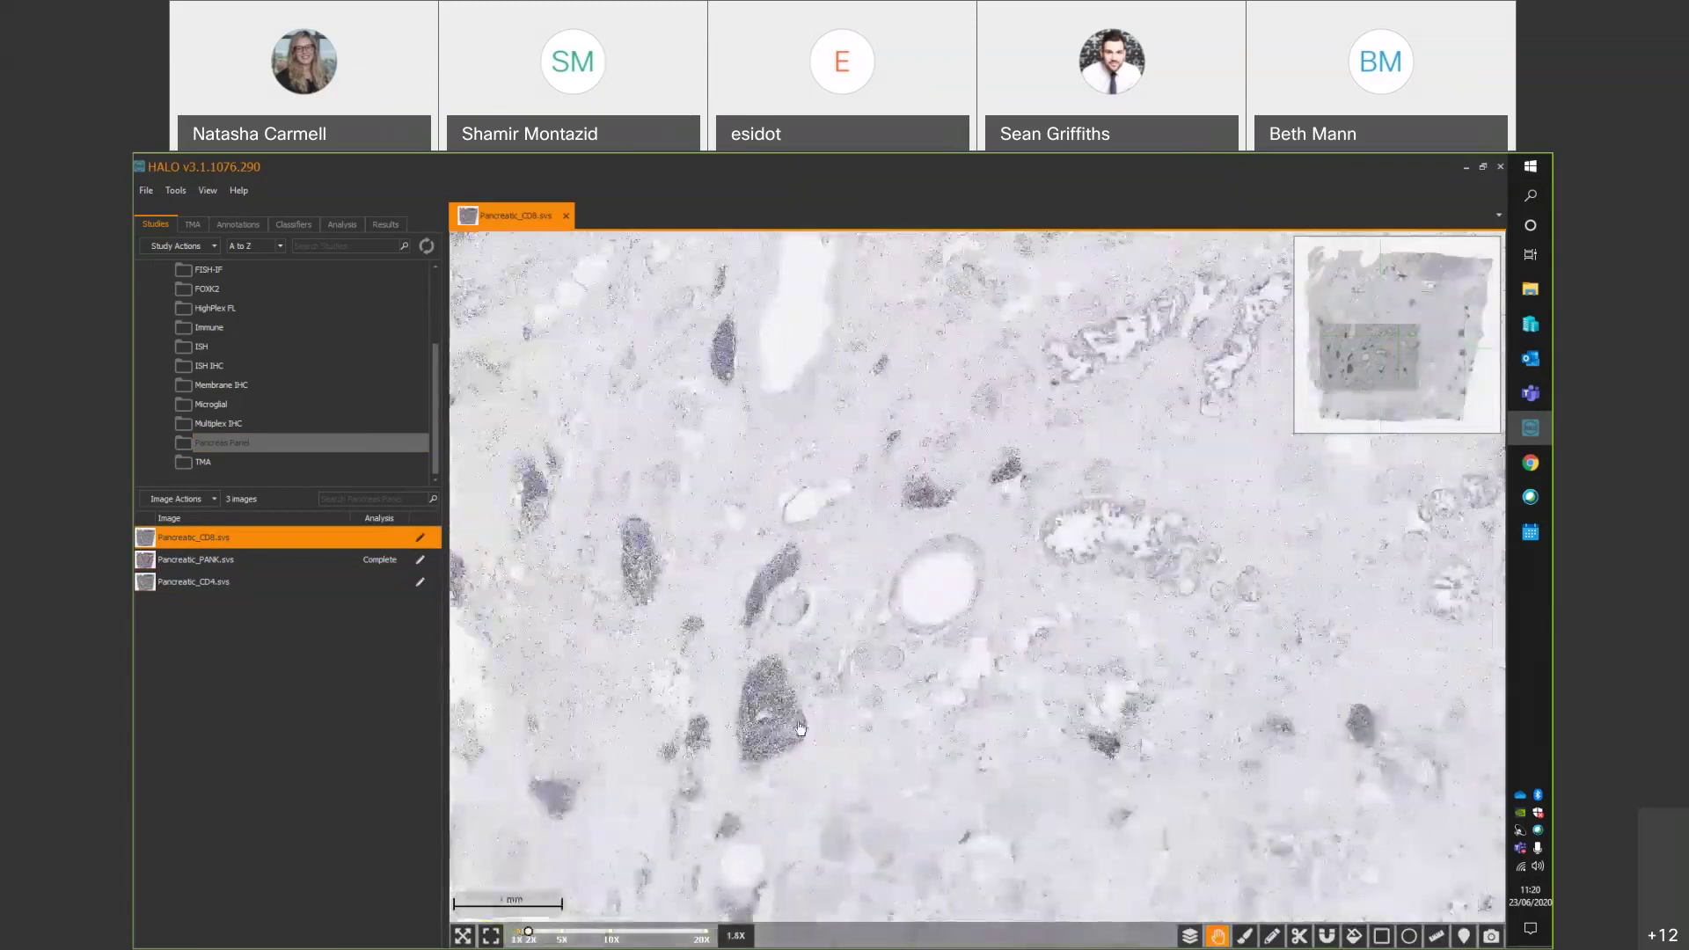
{"action": "double_click", "coordinate": [348, 561]}
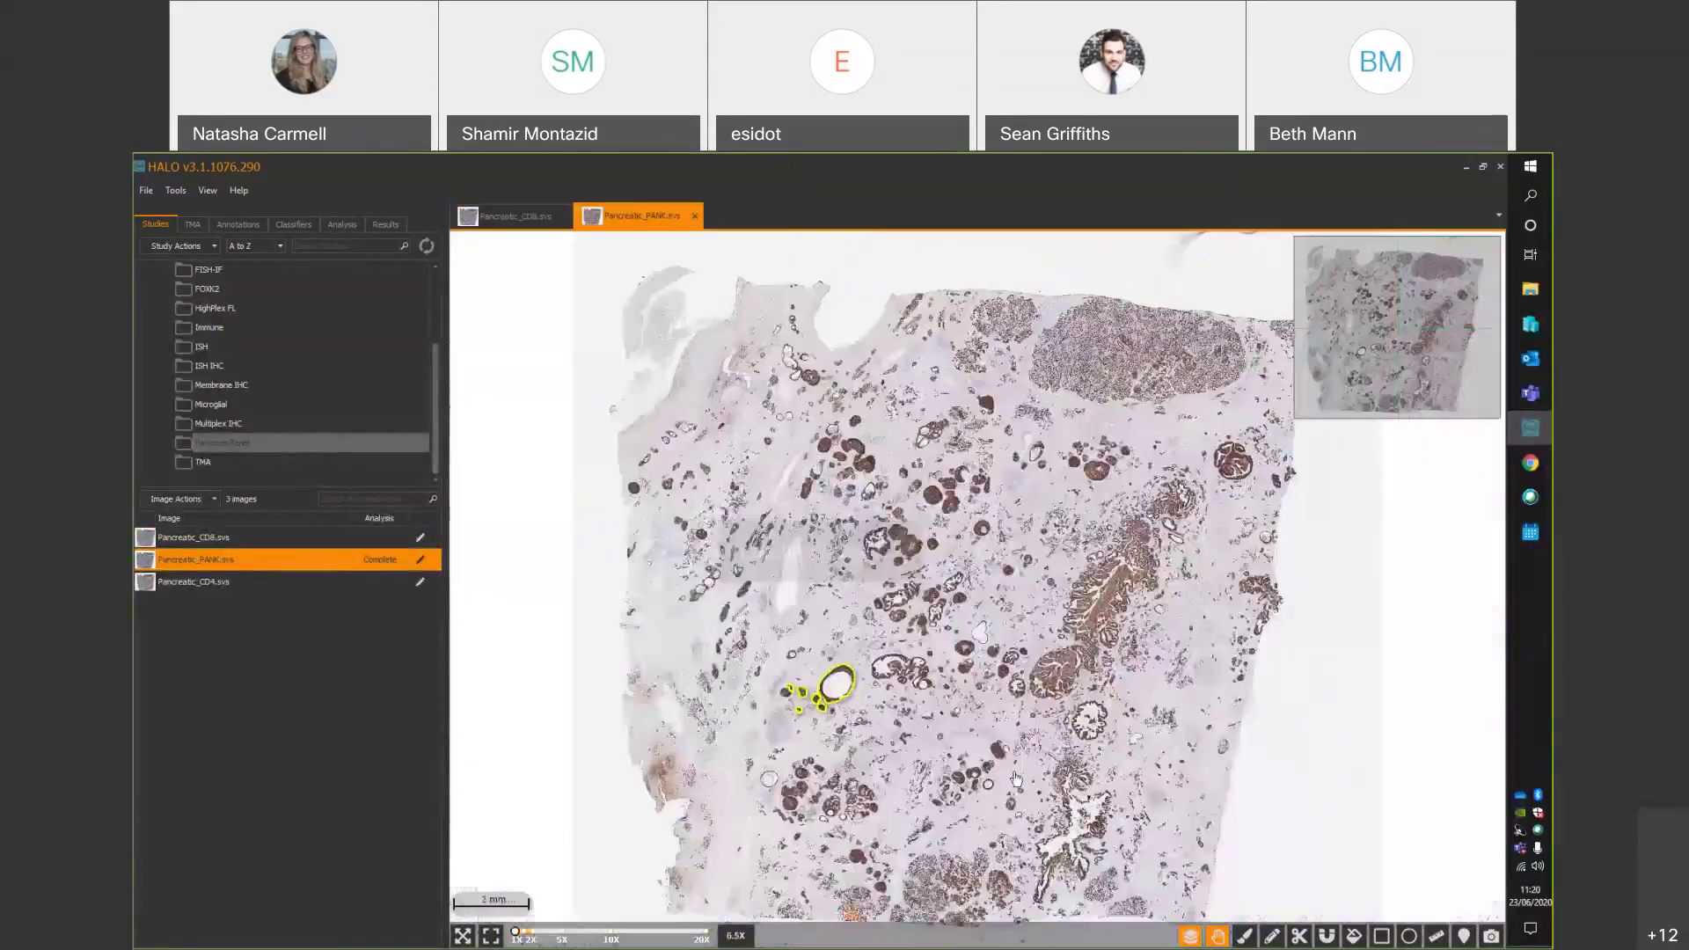
{"action": "scroll", "coordinate": [950, 774], "scroll_direction": "up", "scroll_amount": 4}
{"action": "scroll", "coordinate": [954, 771], "scroll_direction": "up", "scroll_amount": 1}
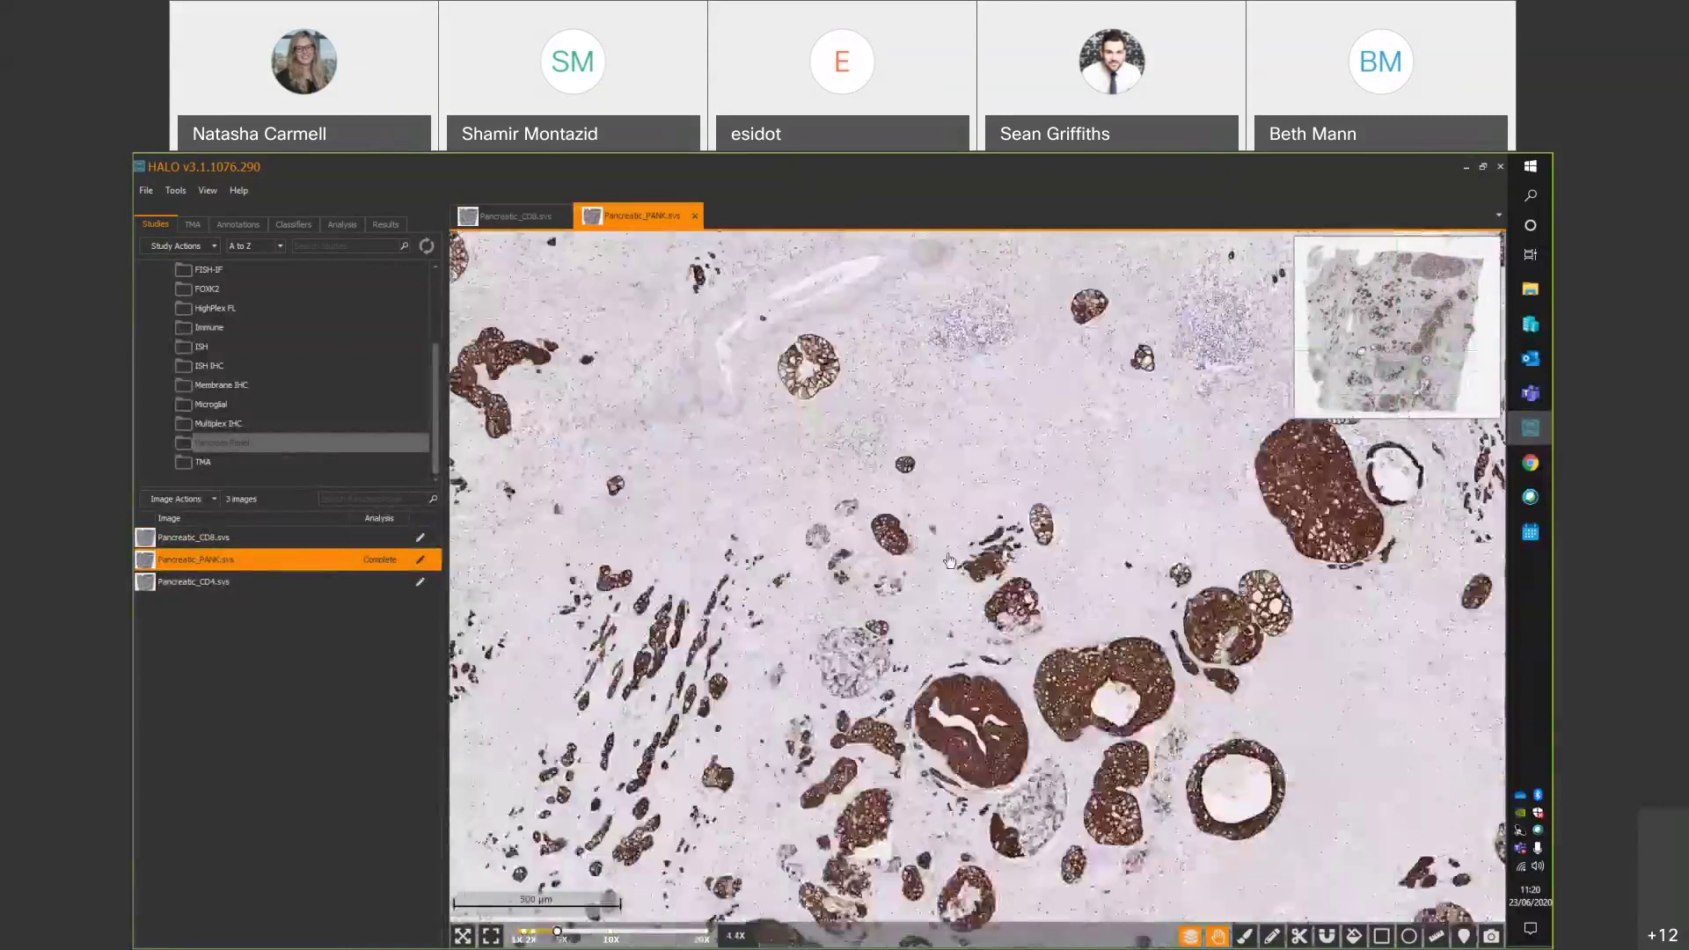
{"action": "double_click", "coordinate": [252, 585]}
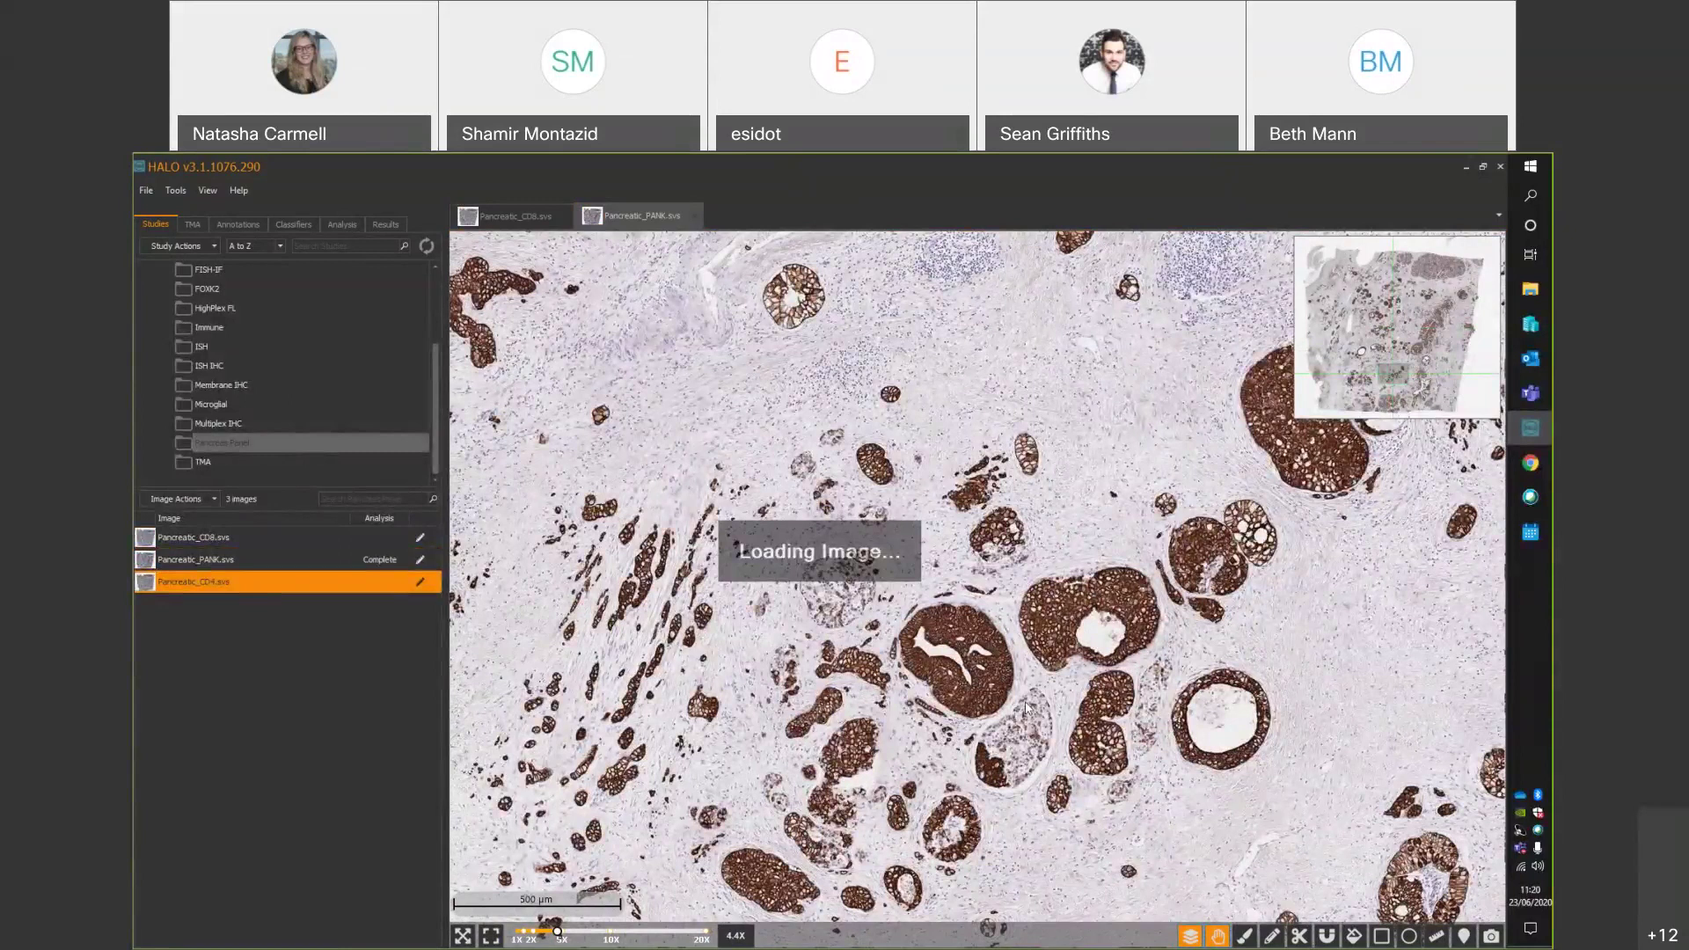
{"action": "scroll", "coordinate": [894, 753], "scroll_direction": "up", "scroll_amount": 1}
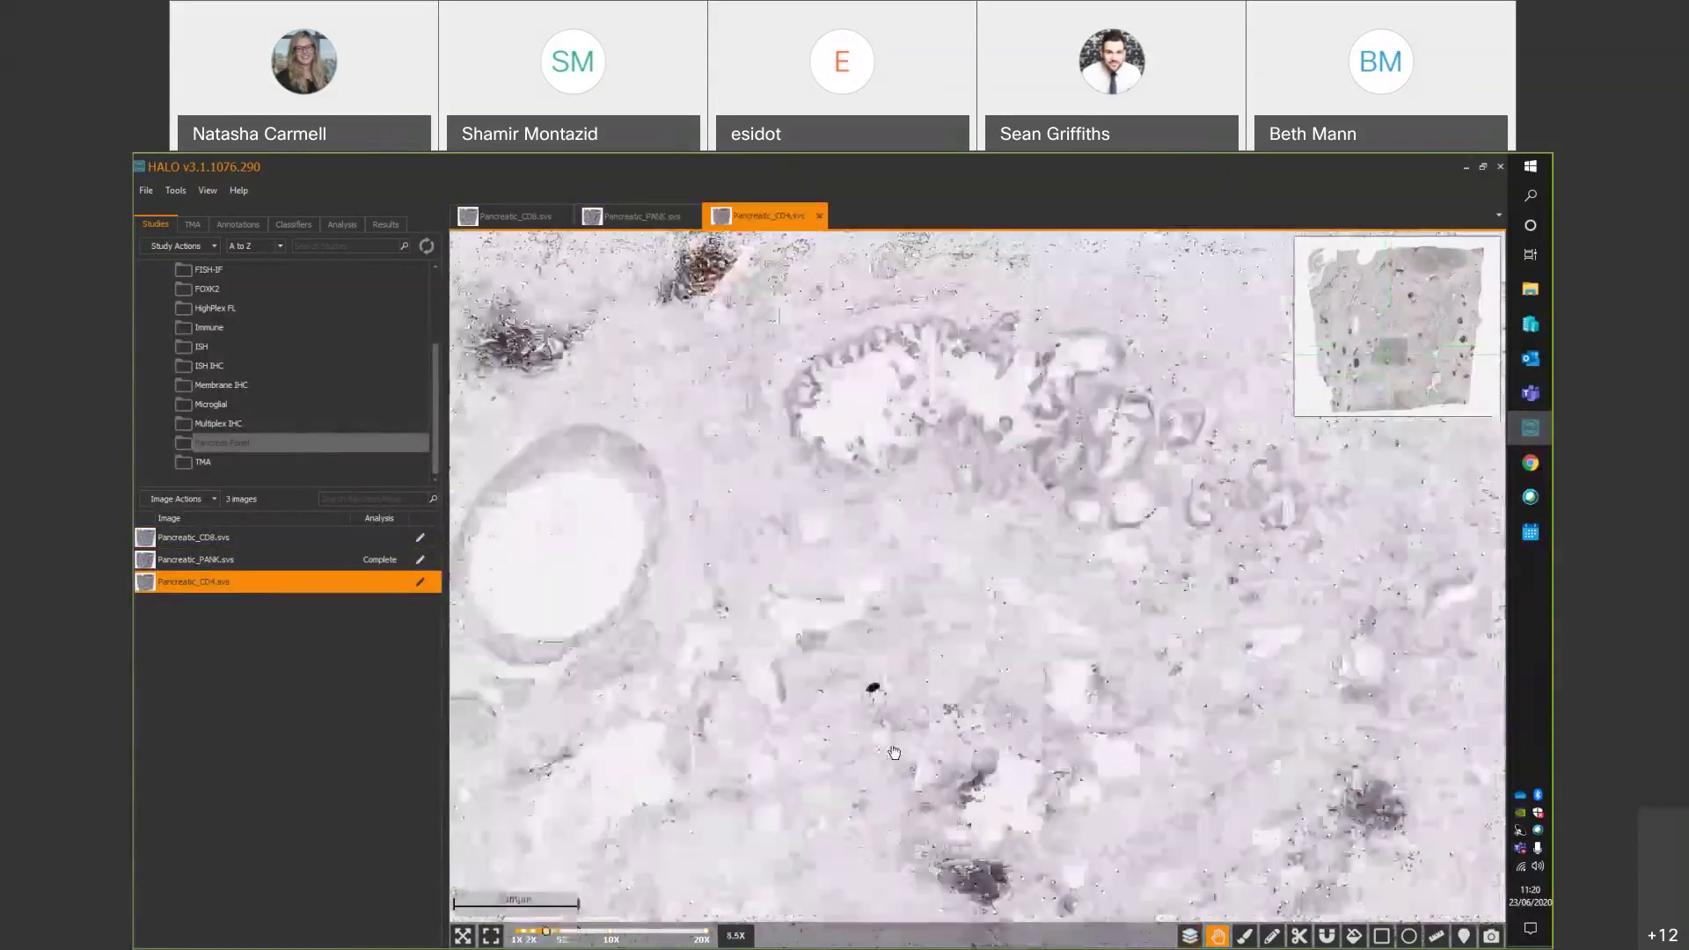
{"action": "scroll", "coordinate": [890, 748], "scroll_direction": "down", "scroll_amount": 5}
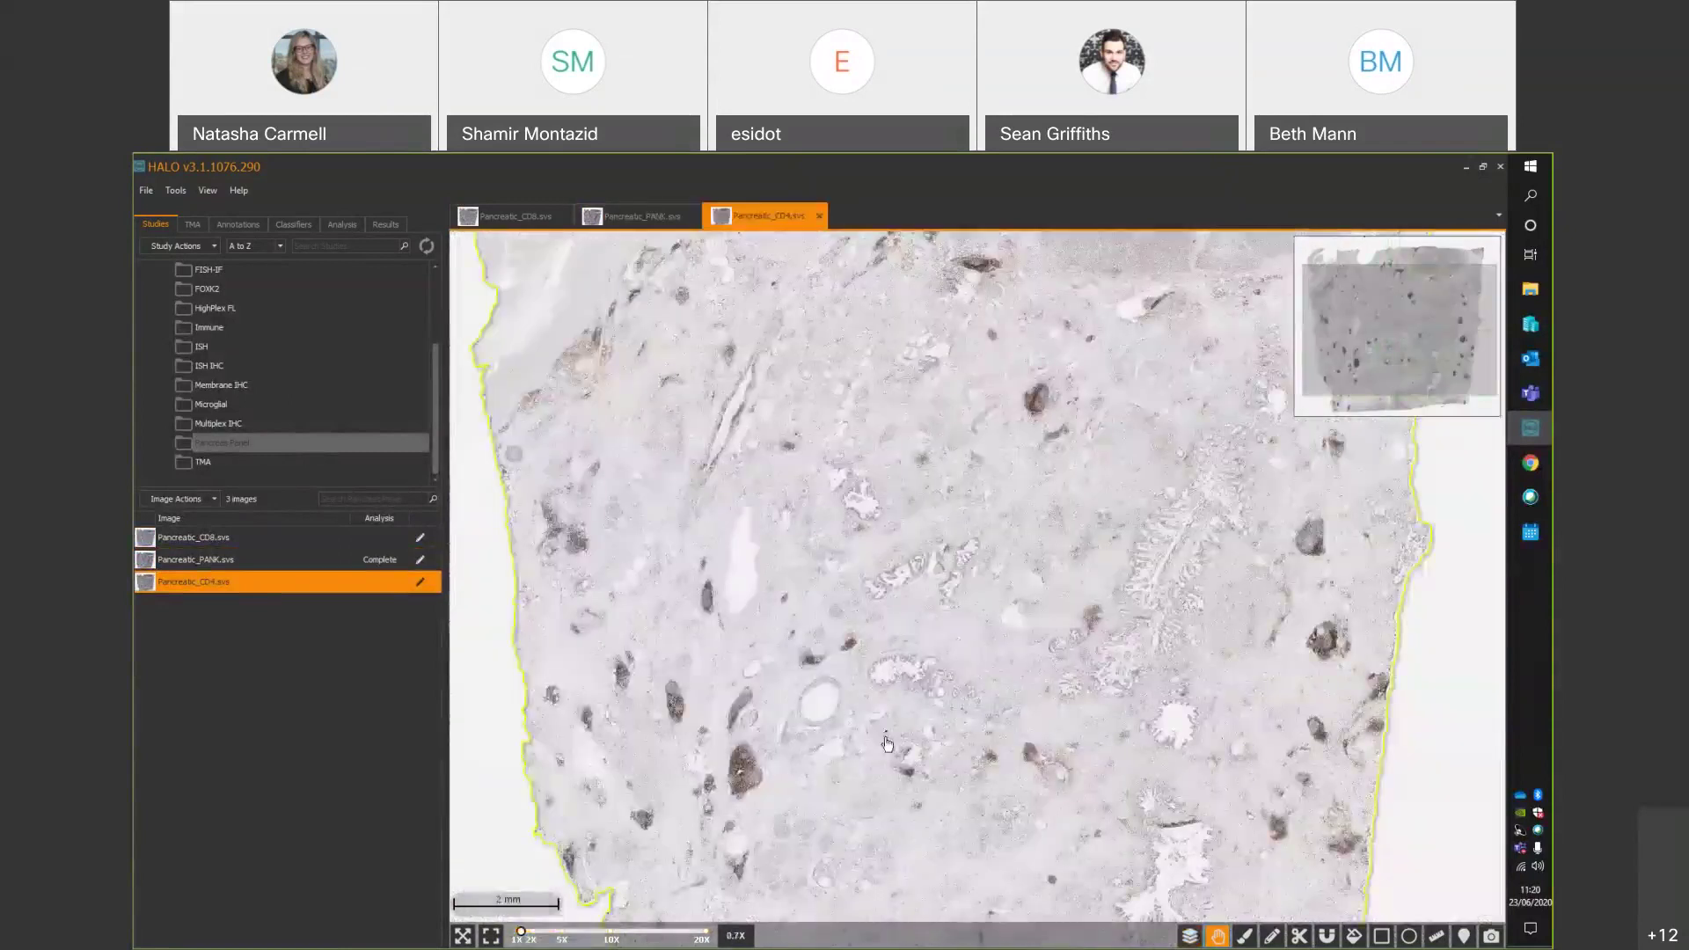
{"action": "scroll", "coordinate": [886, 744], "scroll_direction": "down", "scroll_amount": 1}
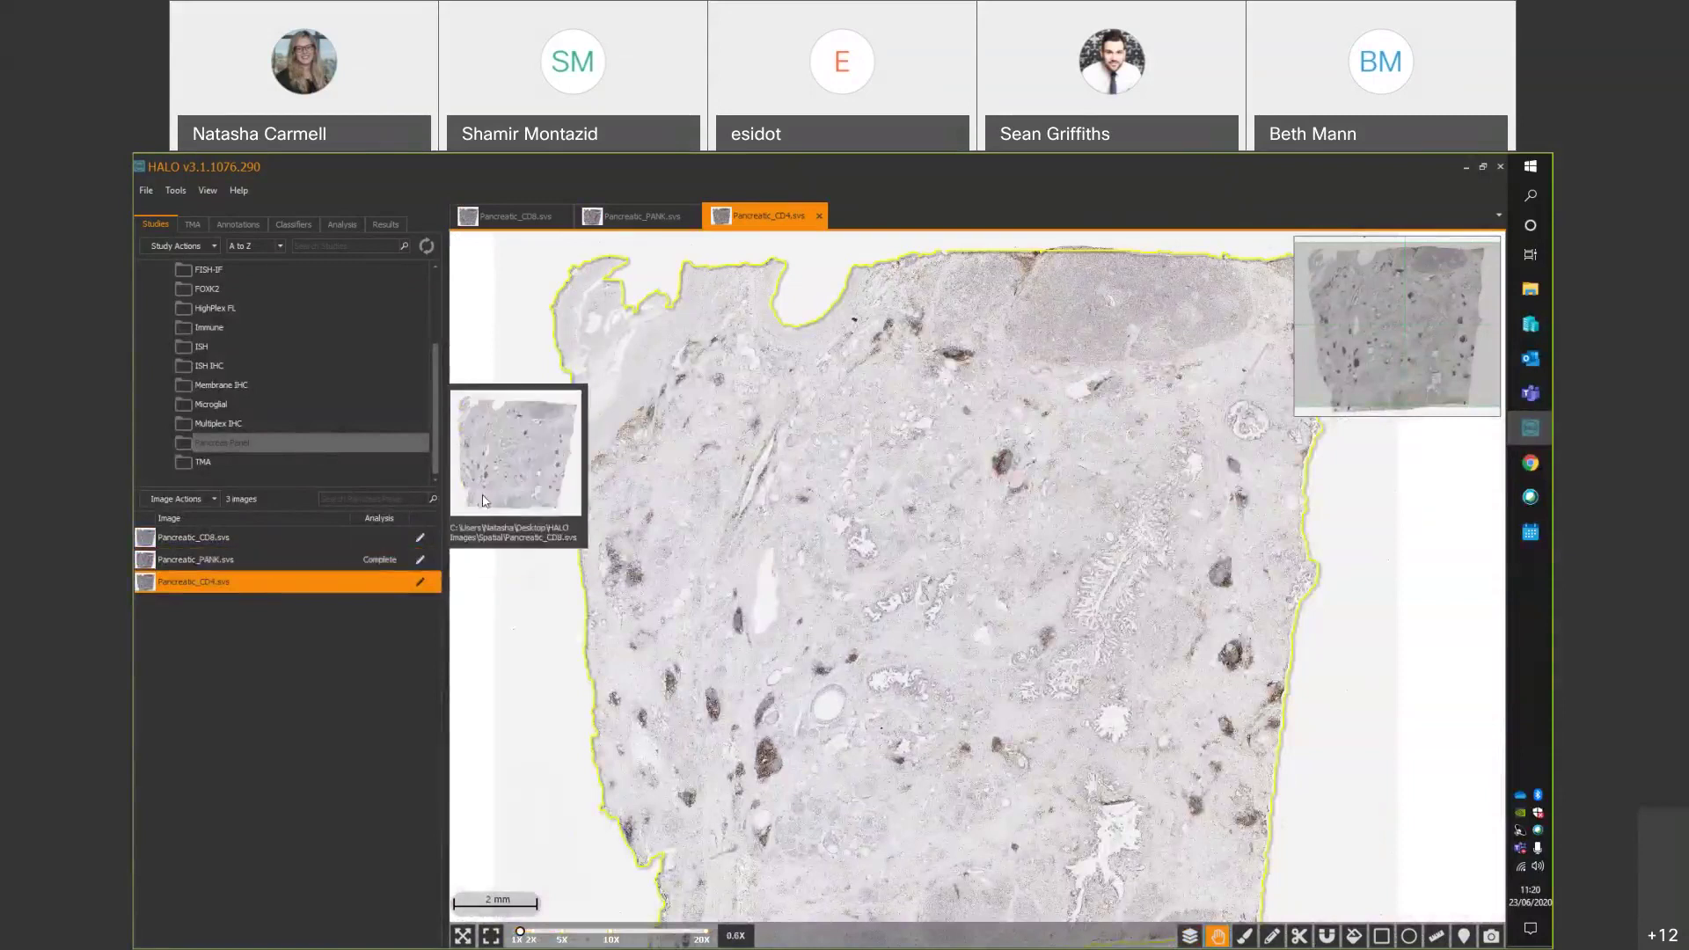
Delete the annotation layers of all three pancreatic images together in the Annotation Manager and close it.
{"action": "left_click", "coordinate": [379, 538]}
{"action": "left_click", "coordinate": [369, 576], "text": "shift"}
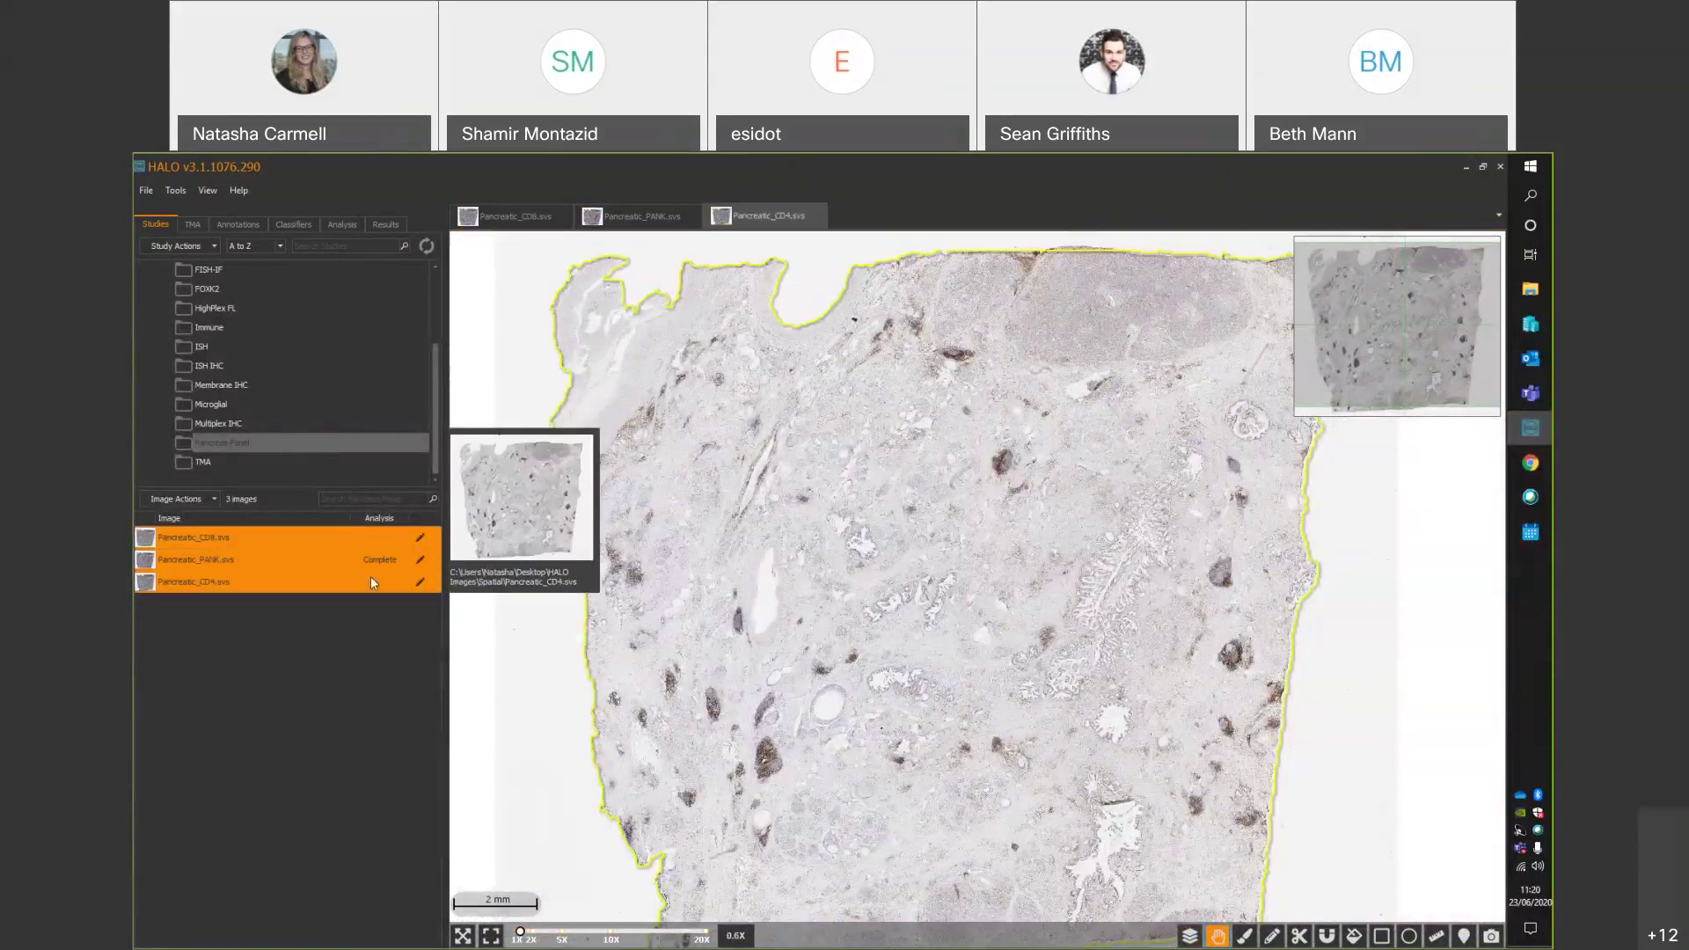
{"action": "right_click", "coordinate": [371, 577]}
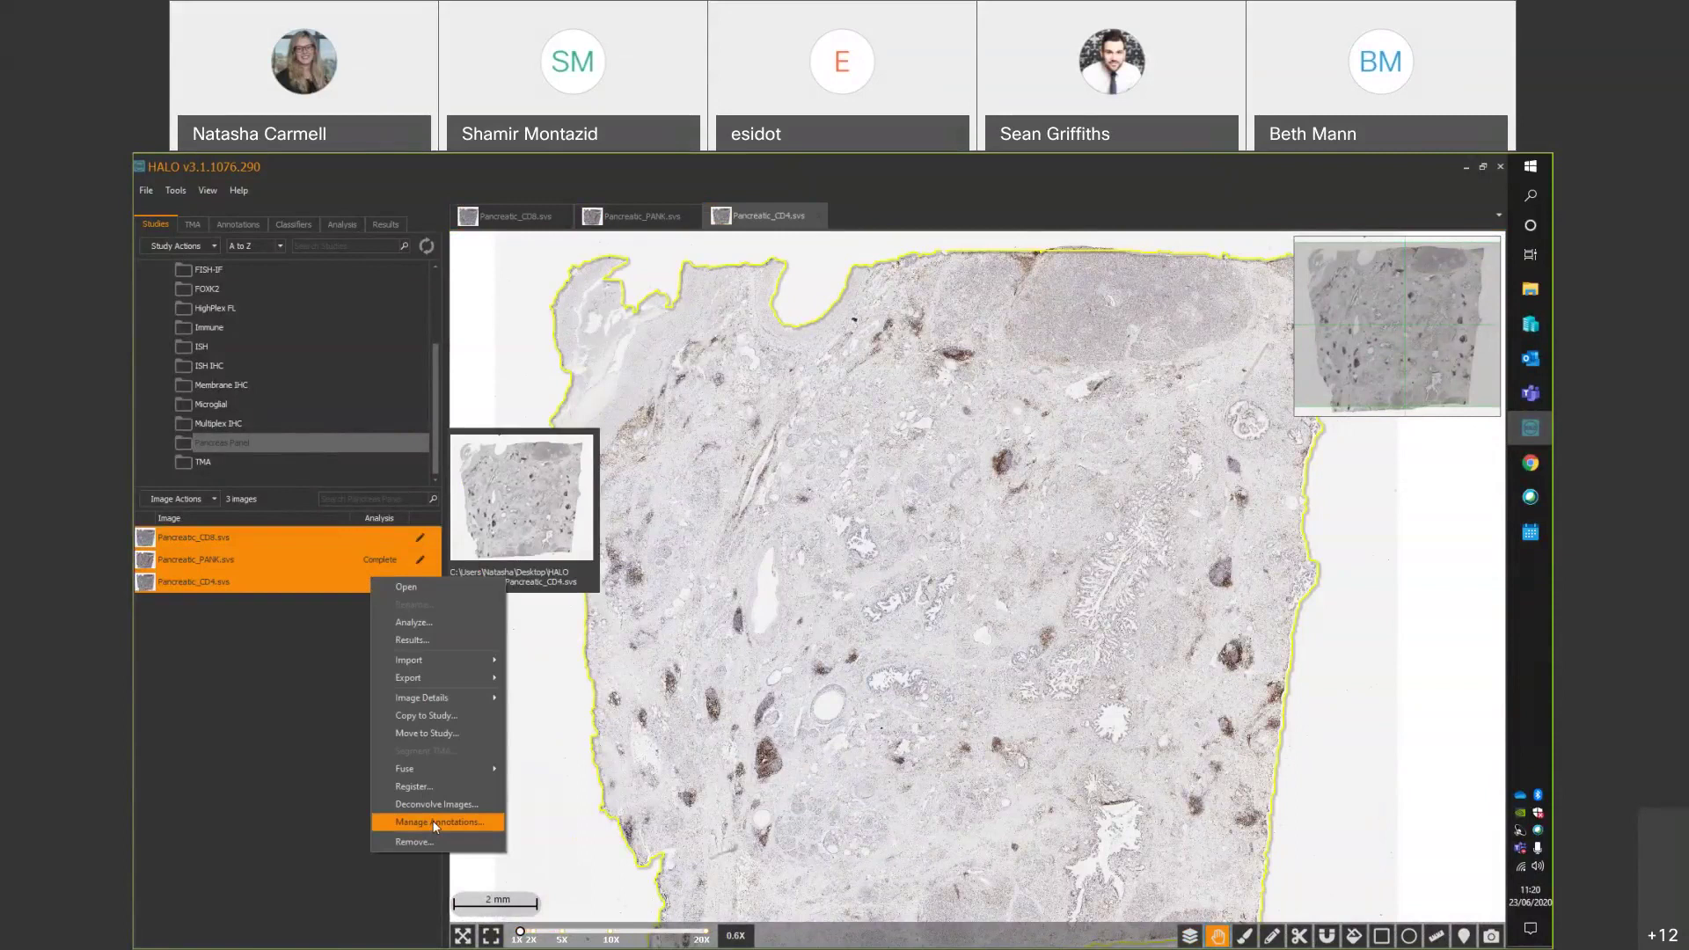
{"action": "left_click", "coordinate": [435, 823]}
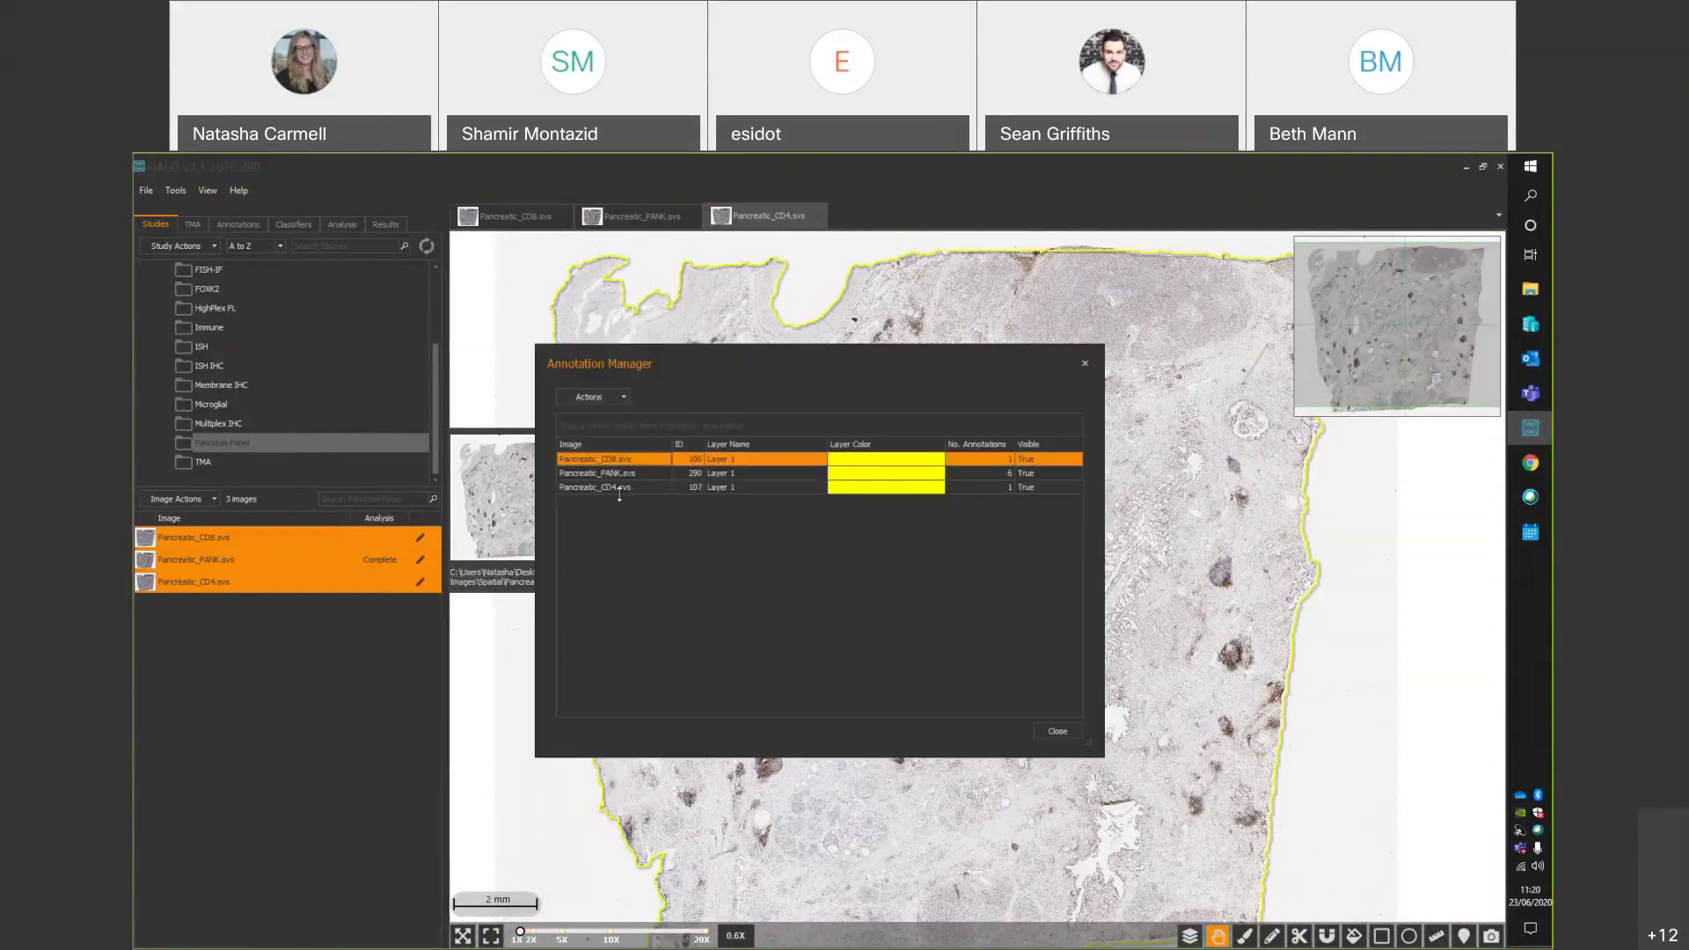
{"action": "left_click", "coordinate": [620, 490], "text": "shift"}
{"action": "left_click", "coordinate": [614, 396]}
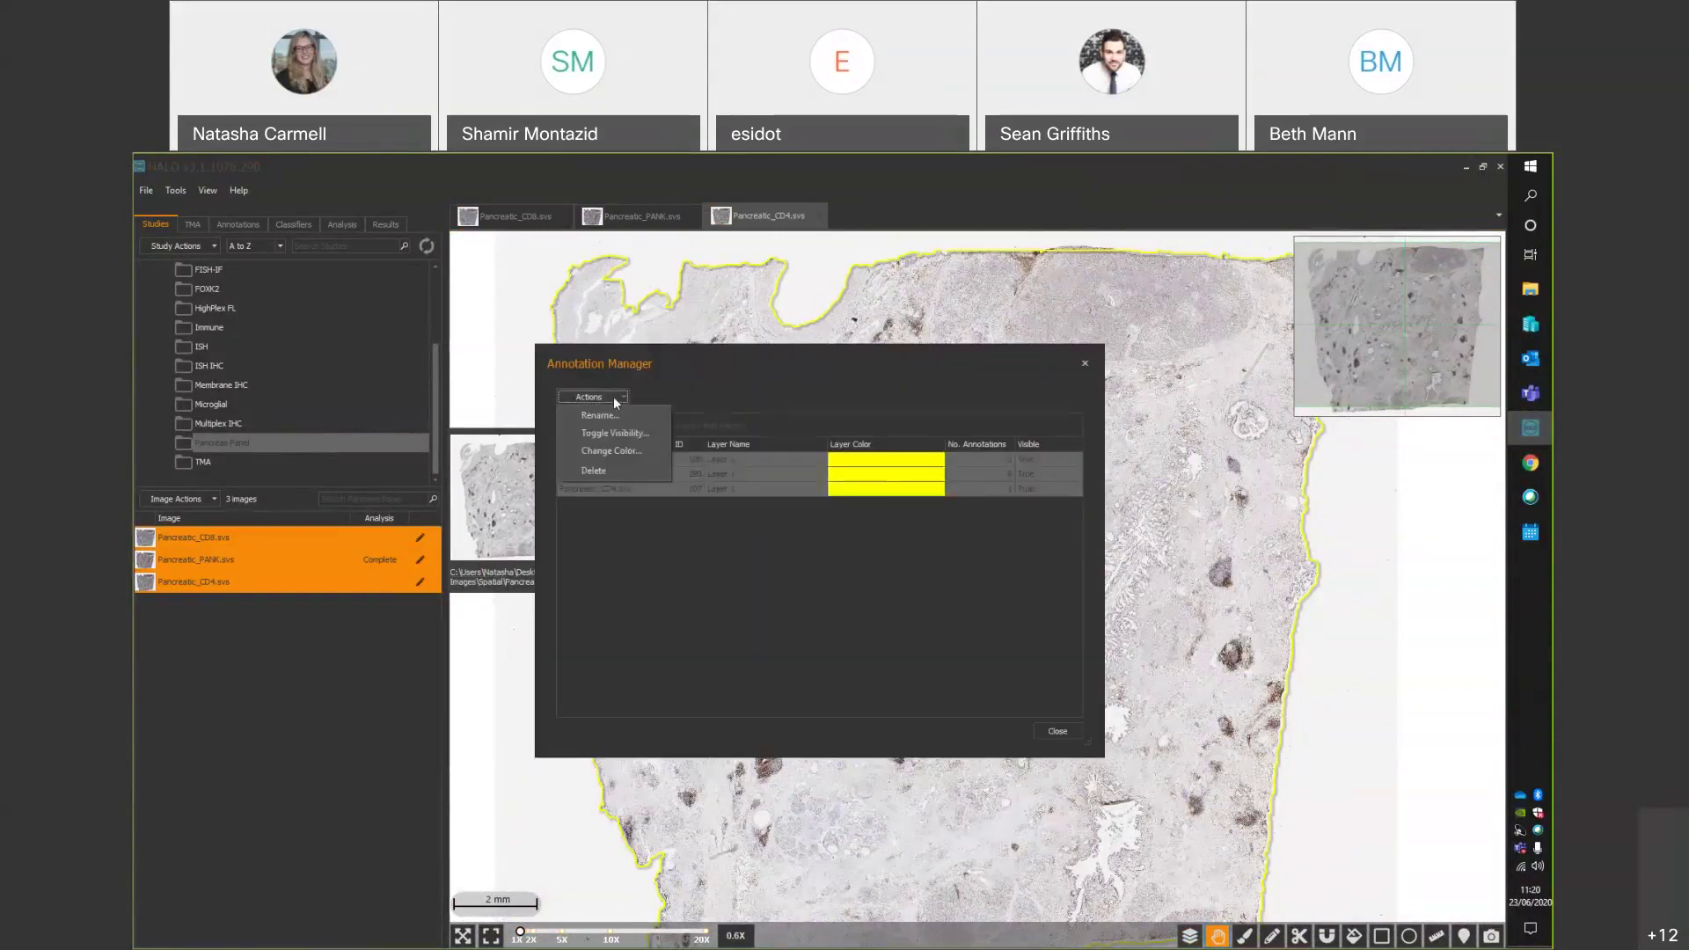
{"action": "left_click", "coordinate": [614, 472]}
{"action": "left_click", "coordinate": [821, 555]}
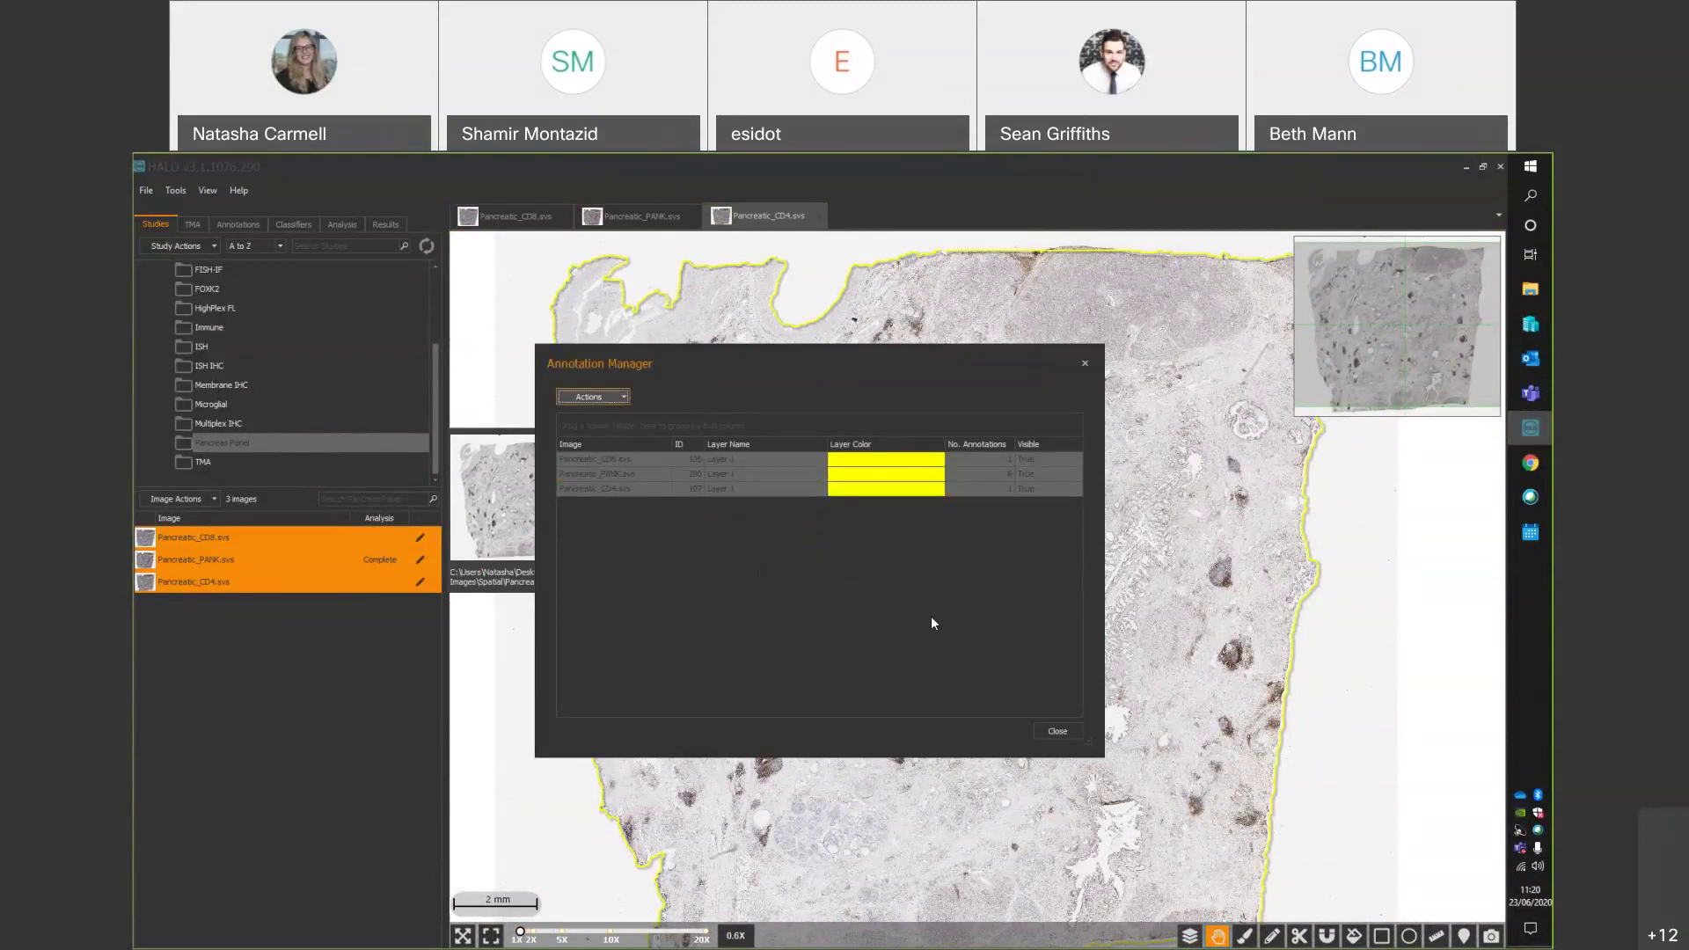
{"action": "left_click", "coordinate": [1086, 365]}
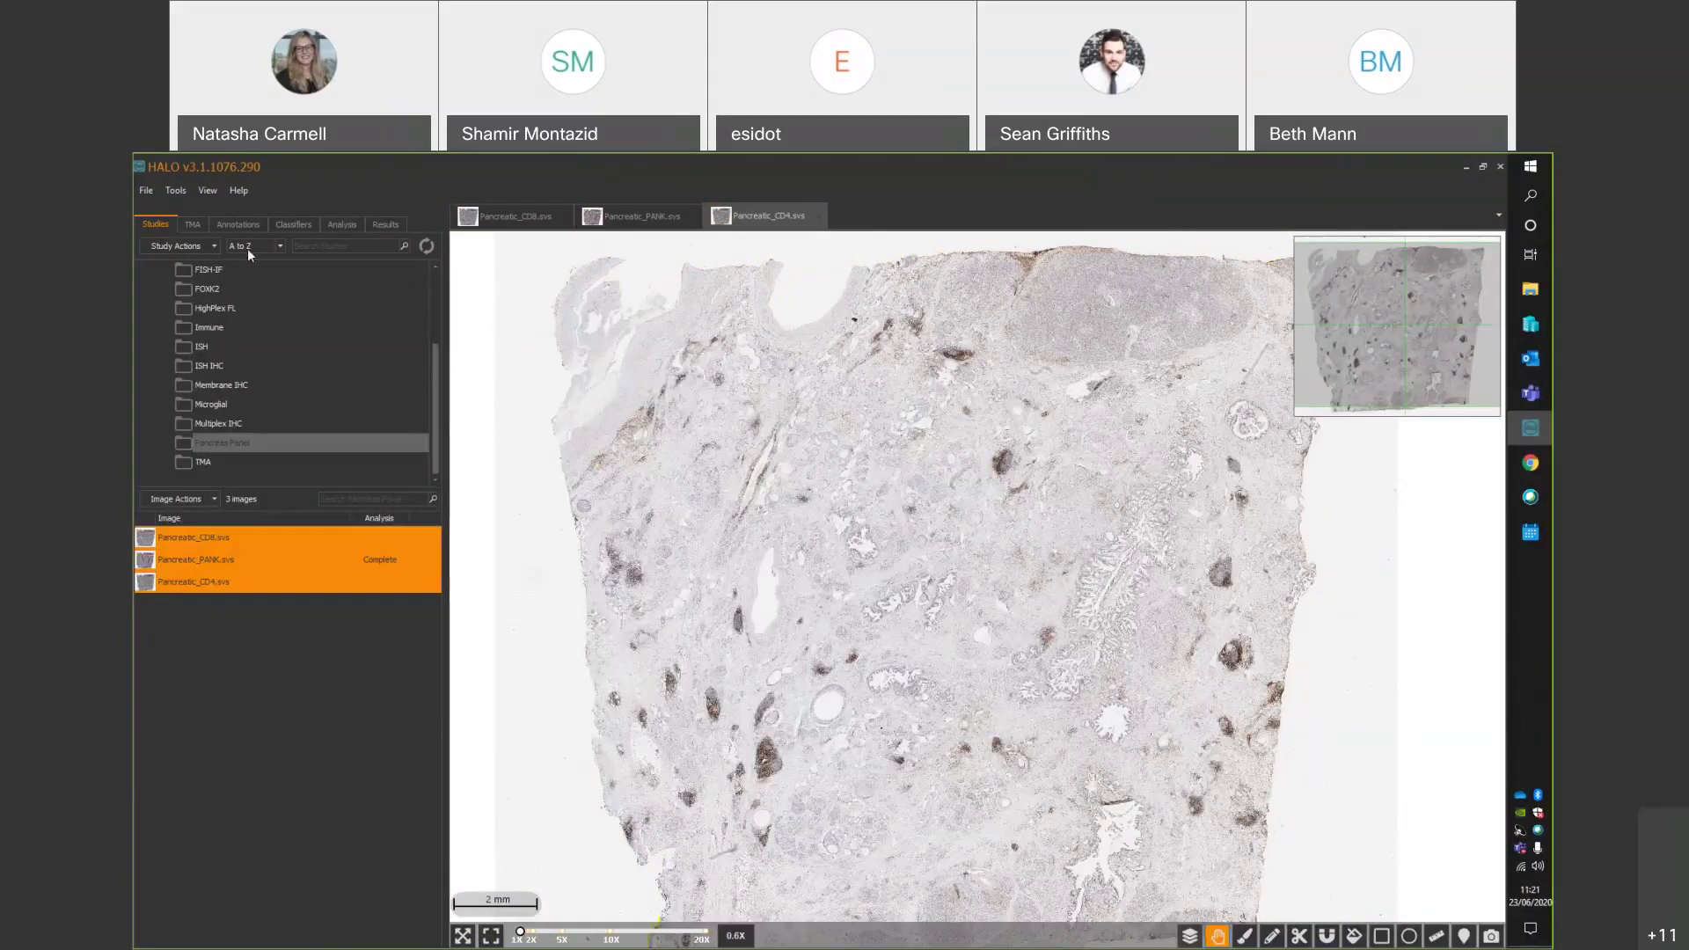
{"action": "right_click", "coordinate": [276, 561]}
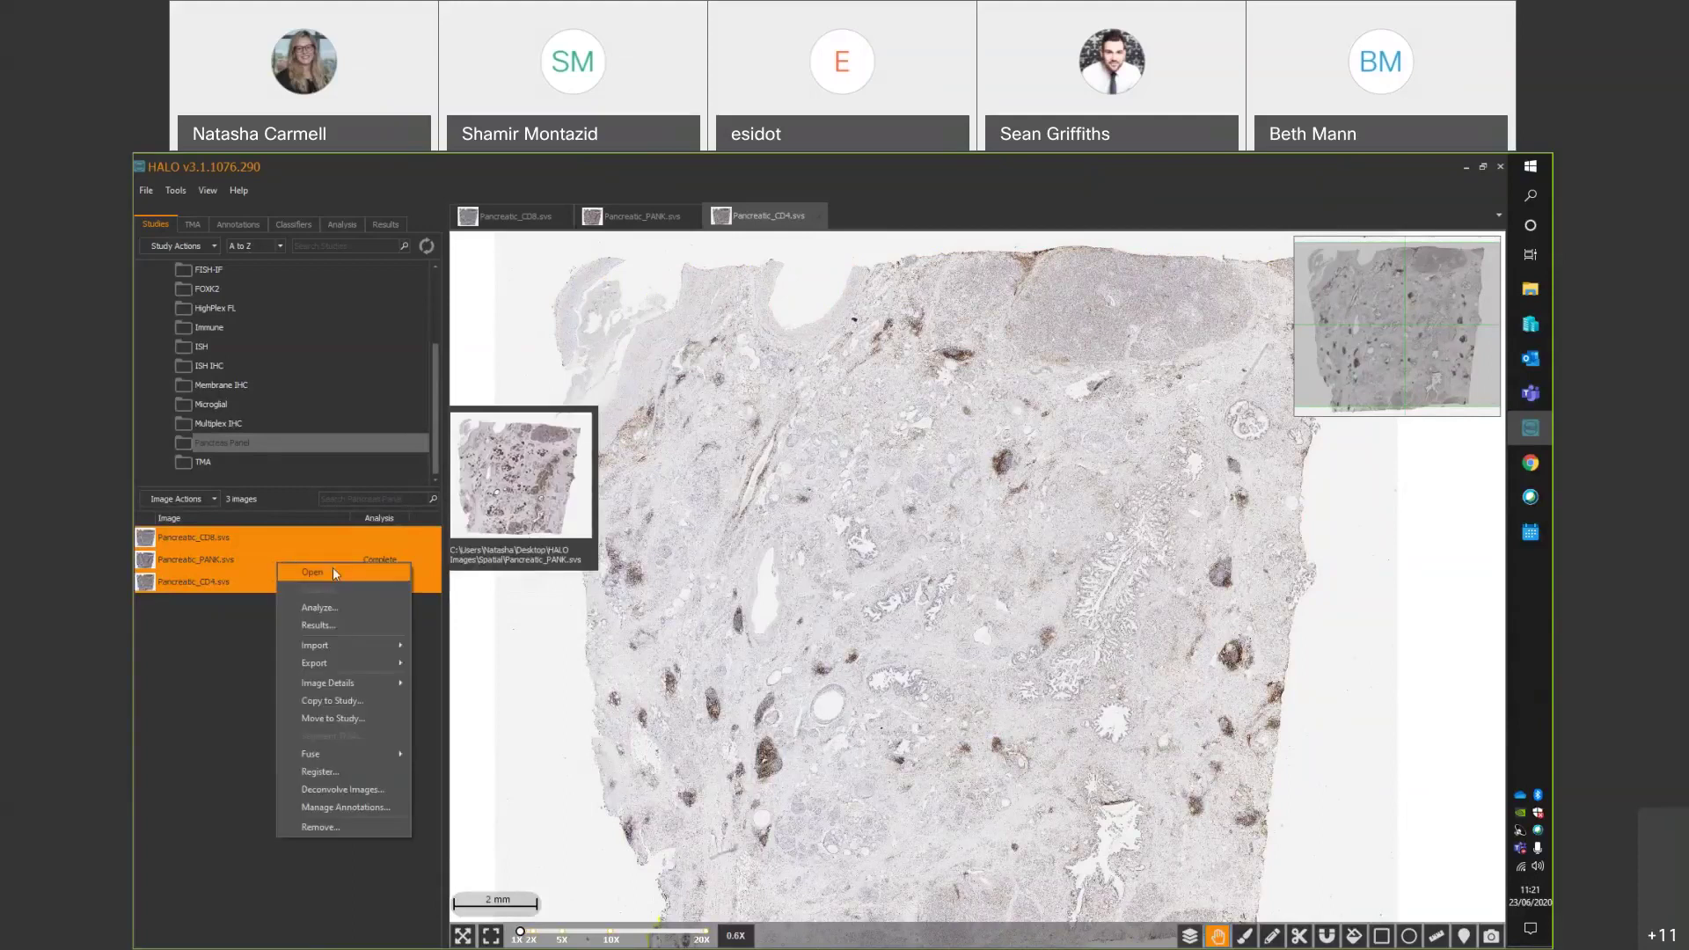
{"action": "left_click", "coordinate": [318, 772]}
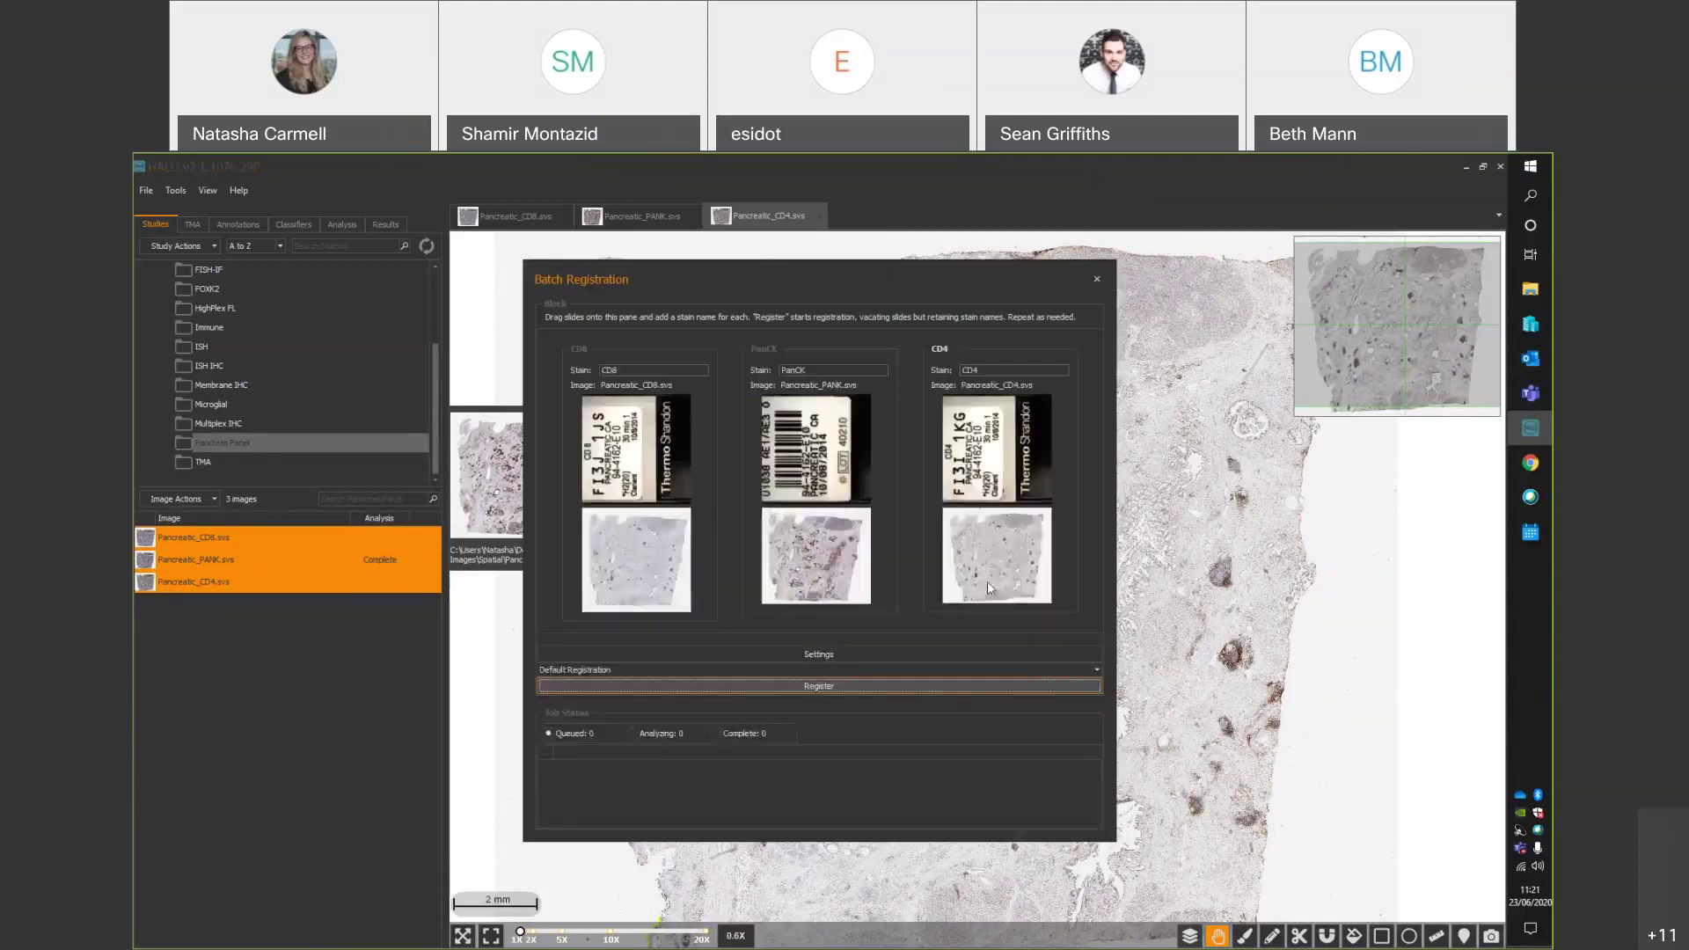
{"action": "left_click", "coordinate": [1101, 280]}
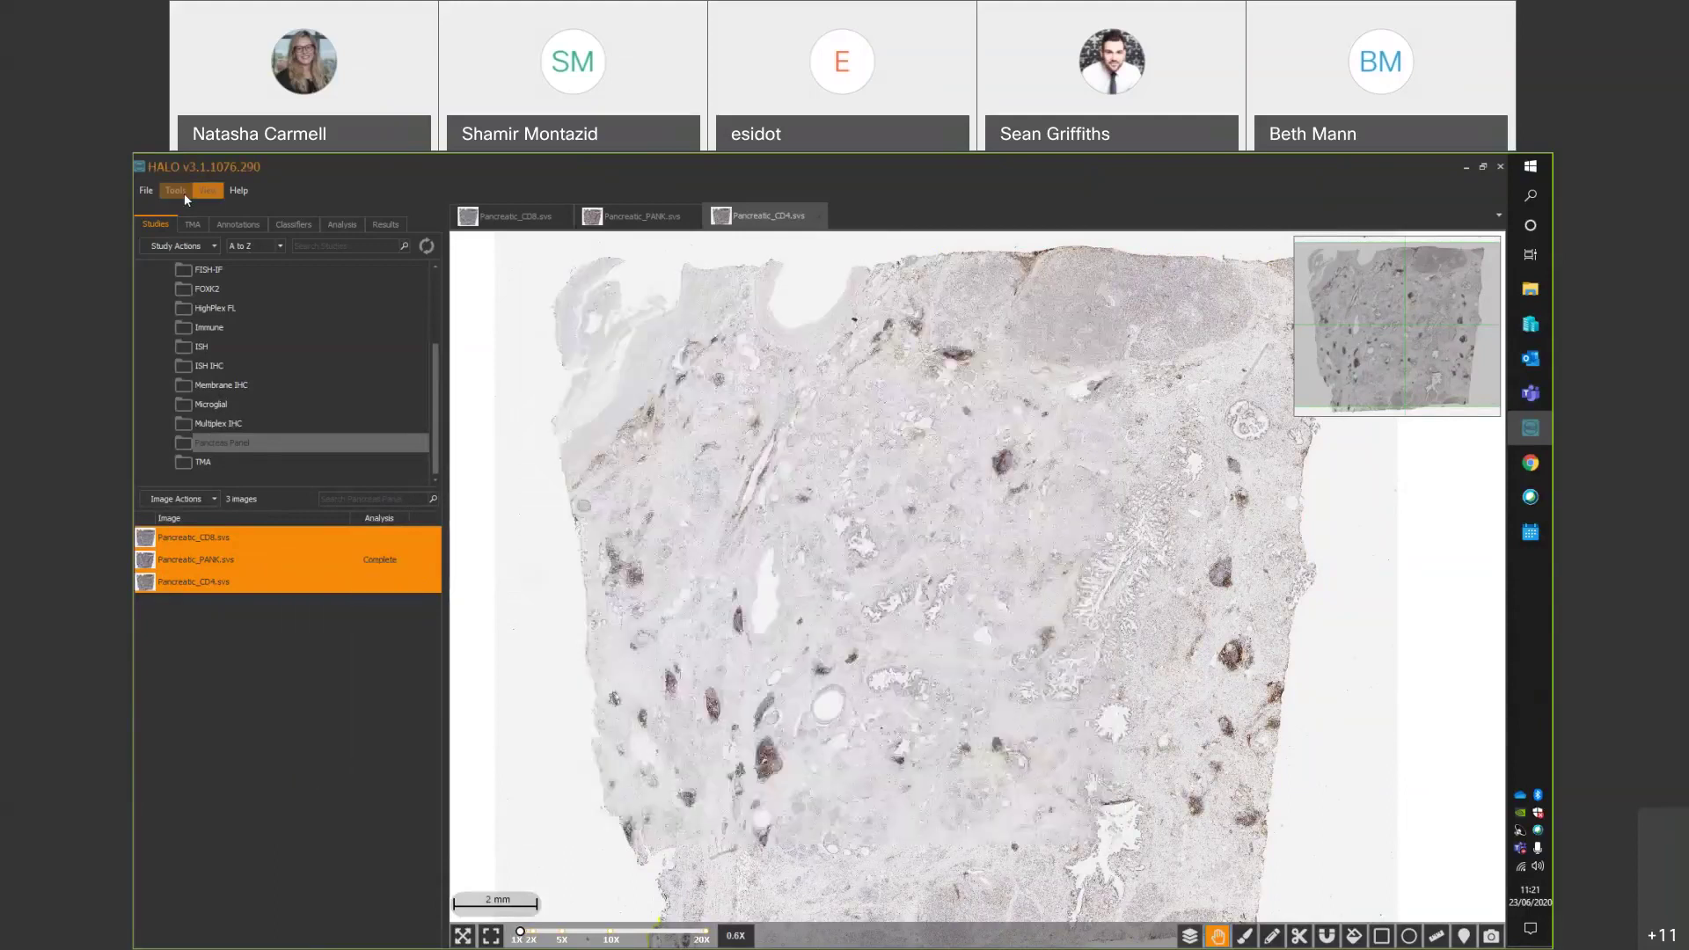
Examine the New Registration setup with its image and stain list, and close it without registering.
{"action": "left_click", "coordinate": [179, 191]}
{"action": "mouse_move", "coordinate": [219, 267]}
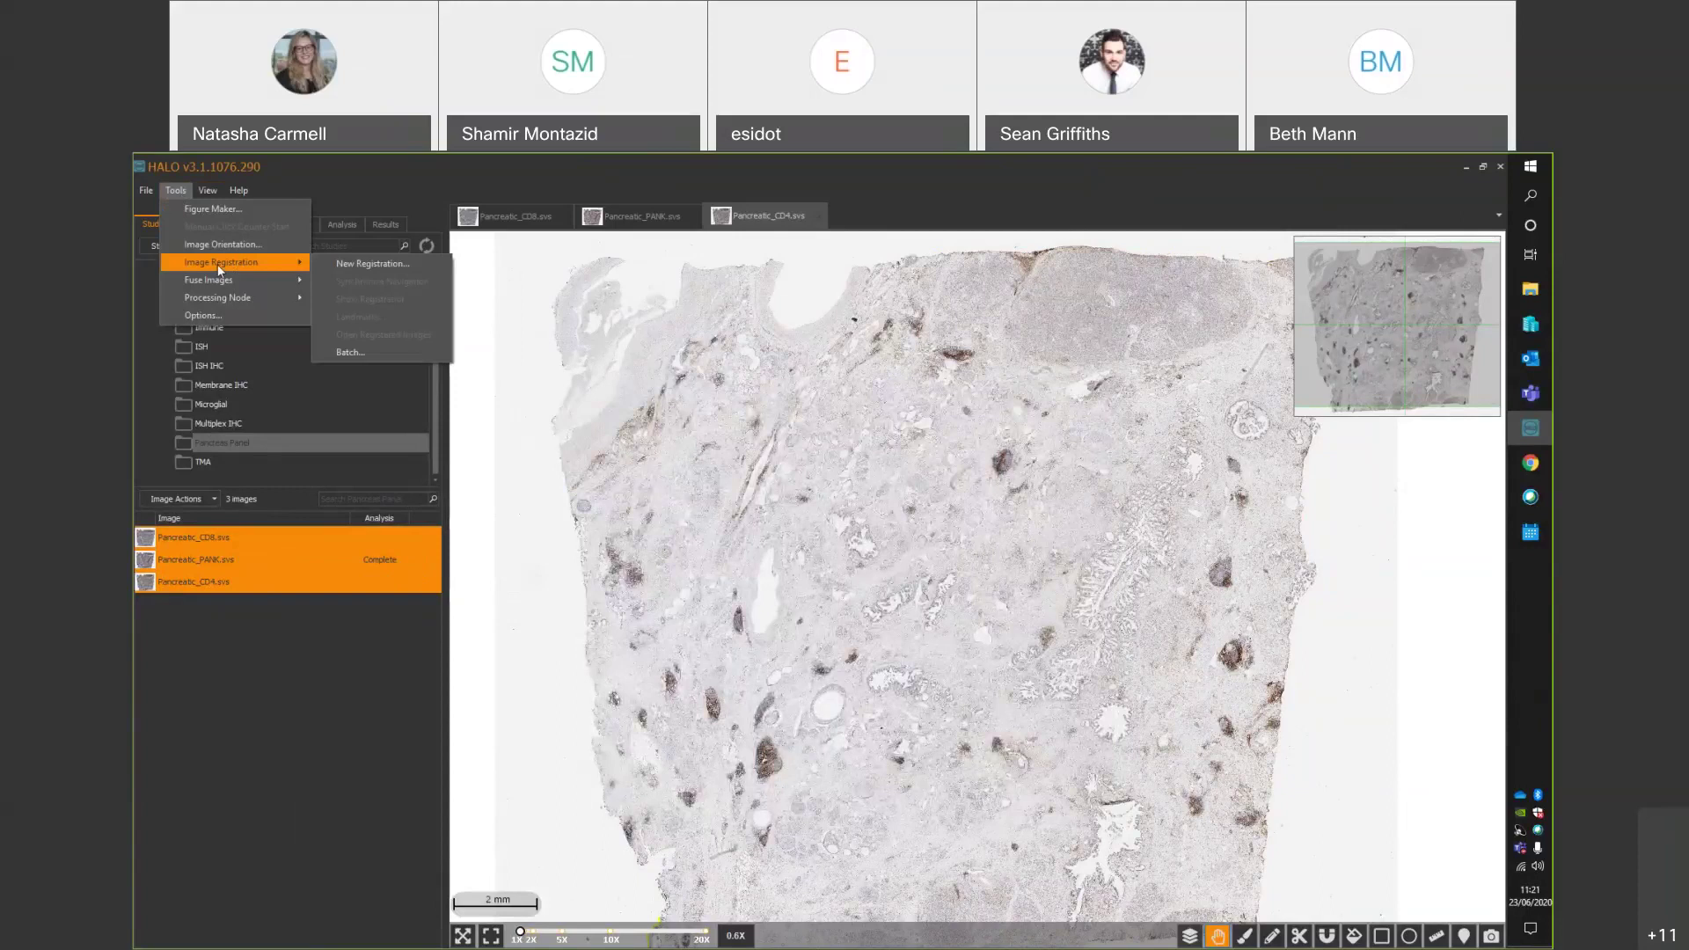
{"action": "left_click", "coordinate": [360, 265]}
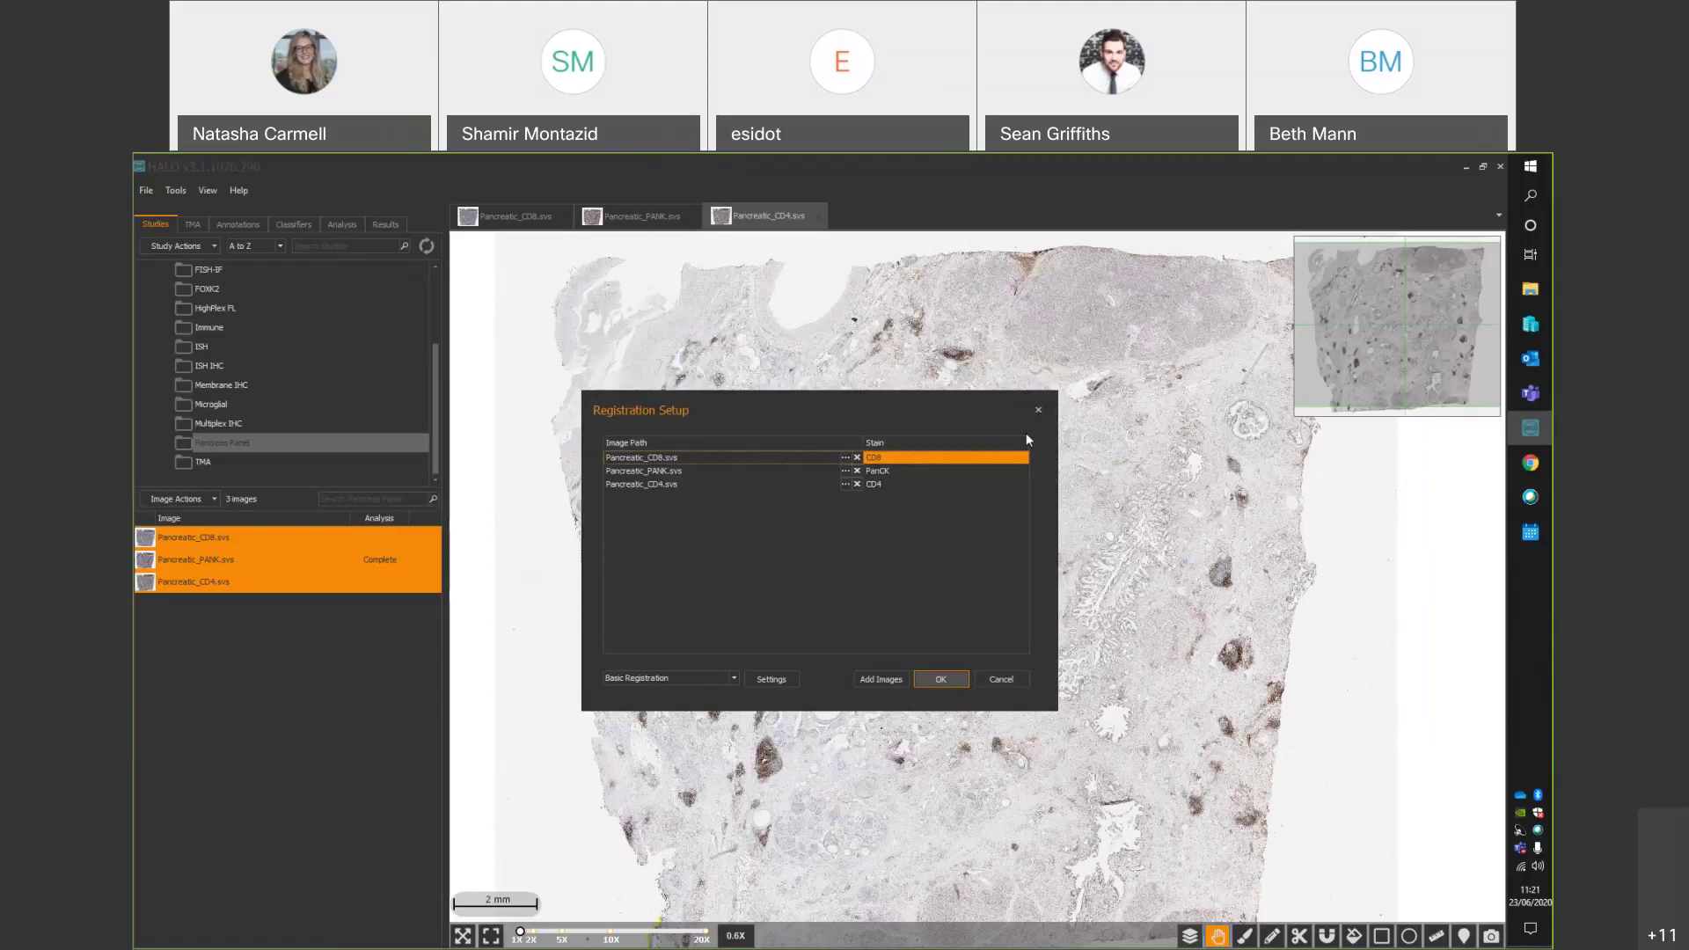
{"action": "left_click", "coordinate": [1038, 410]}
Open batch registration for the three selected pancreatic images and check their stain names CD8, PanCK and CD4.
{"action": "right_click", "coordinate": [315, 551]}
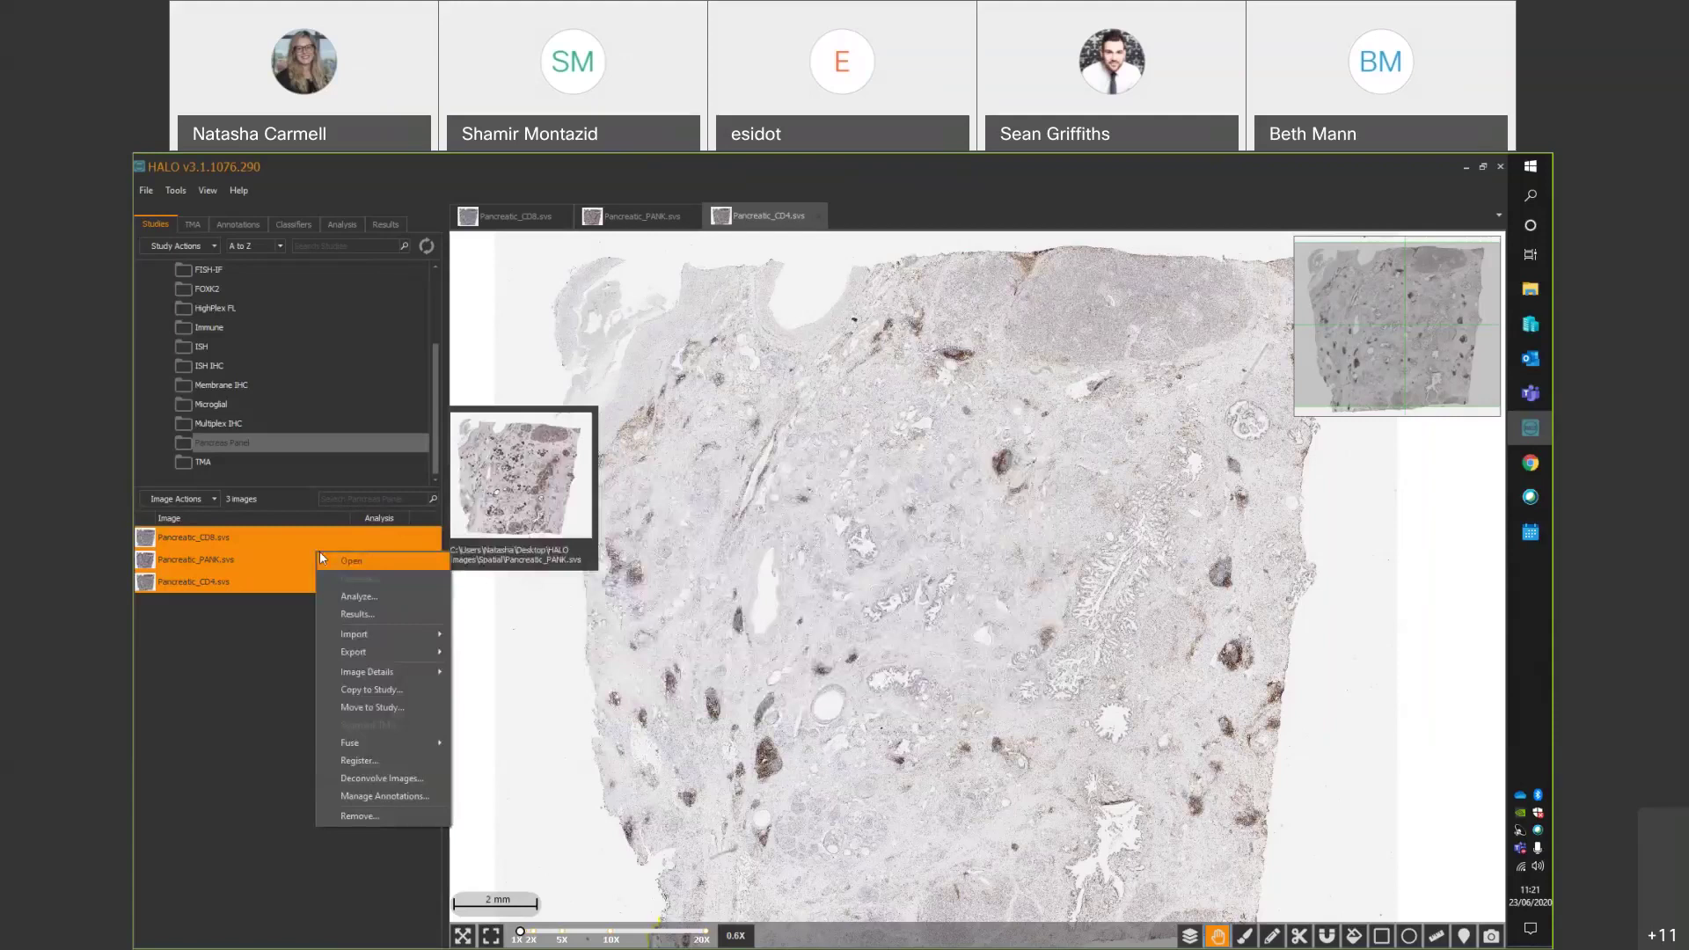
{"action": "left_click", "coordinate": [382, 760]}
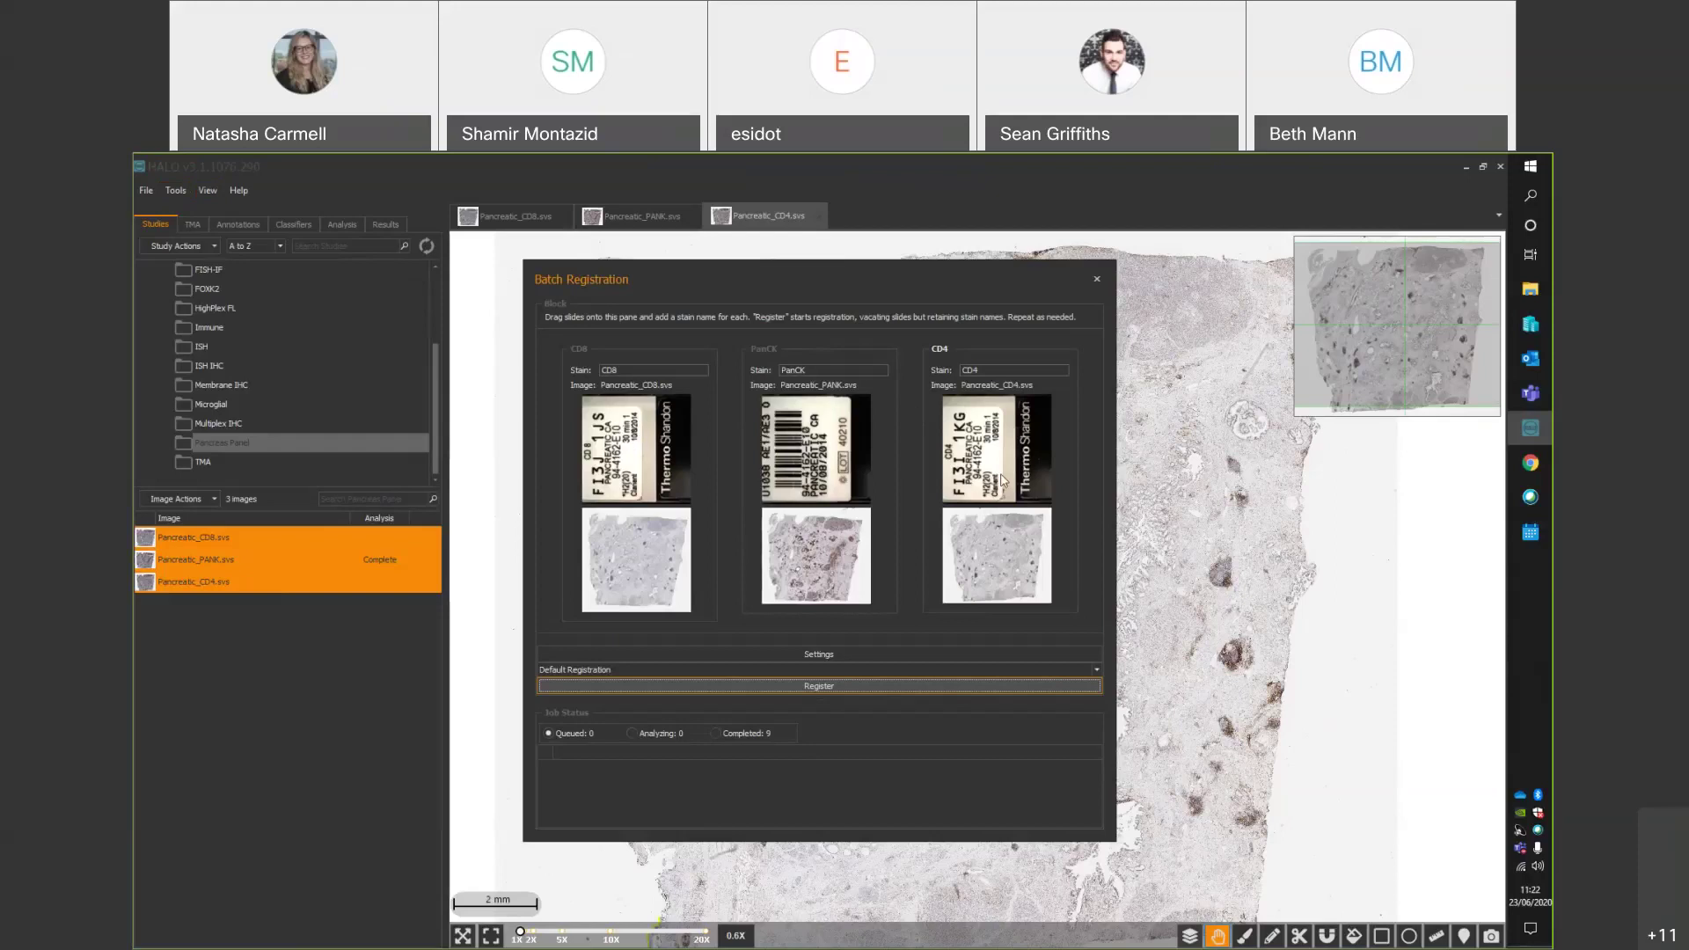
{"action": "mouse_move", "coordinate": [367, 590]}
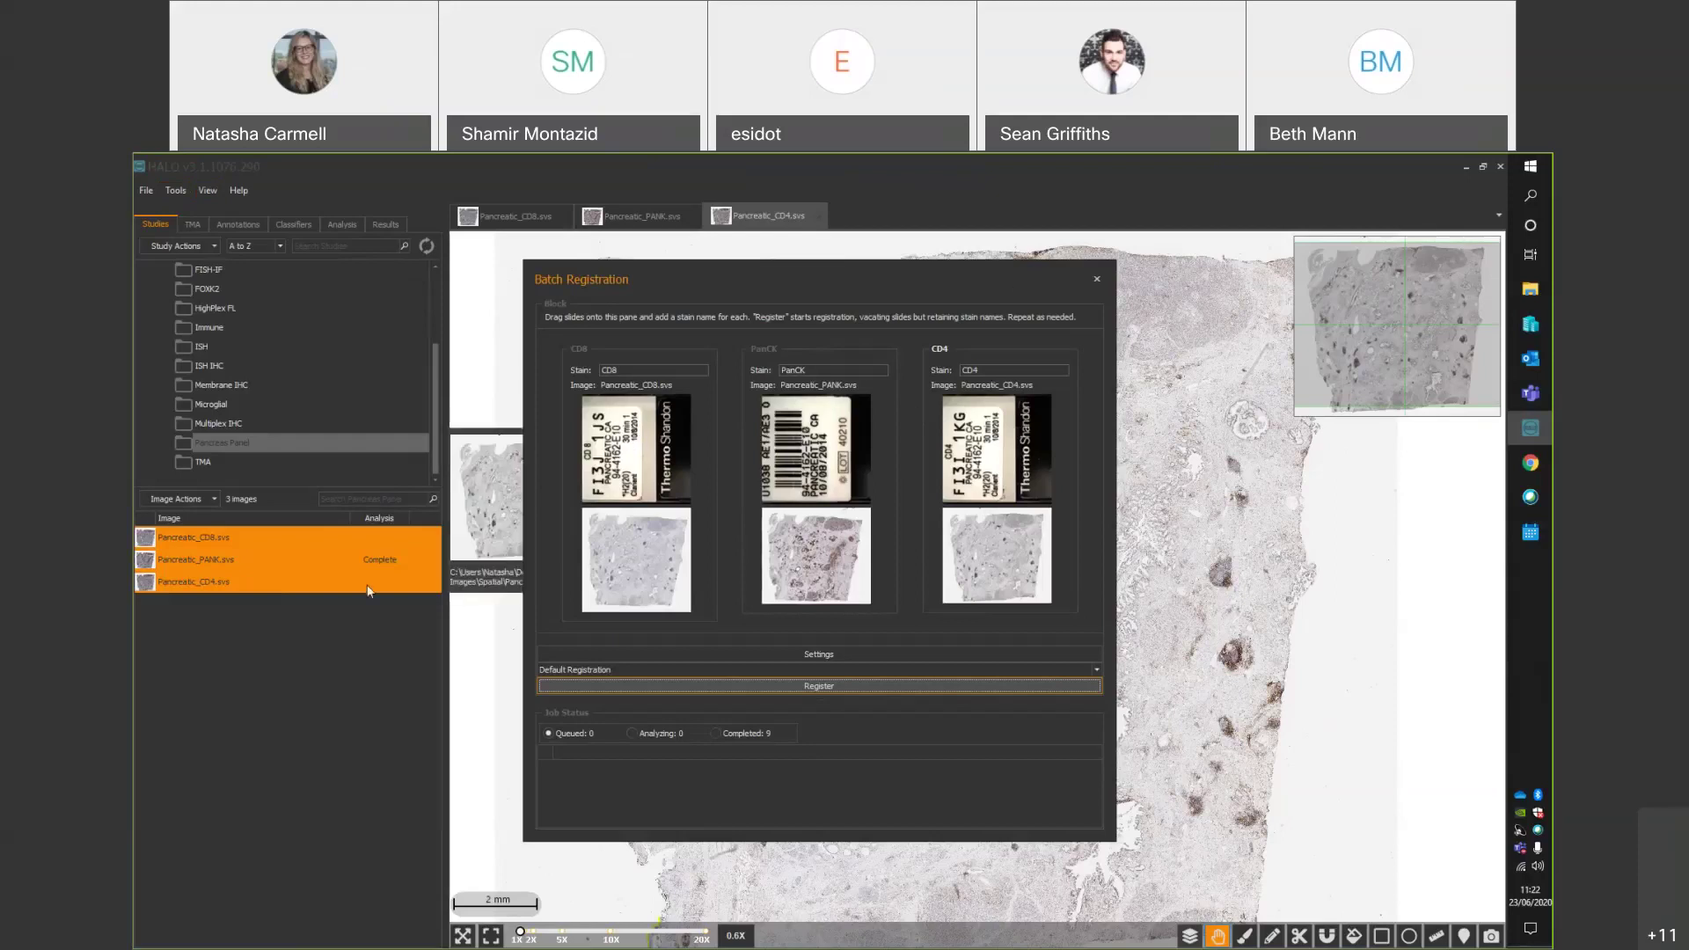
{"action": "left_click", "coordinate": [638, 370]}
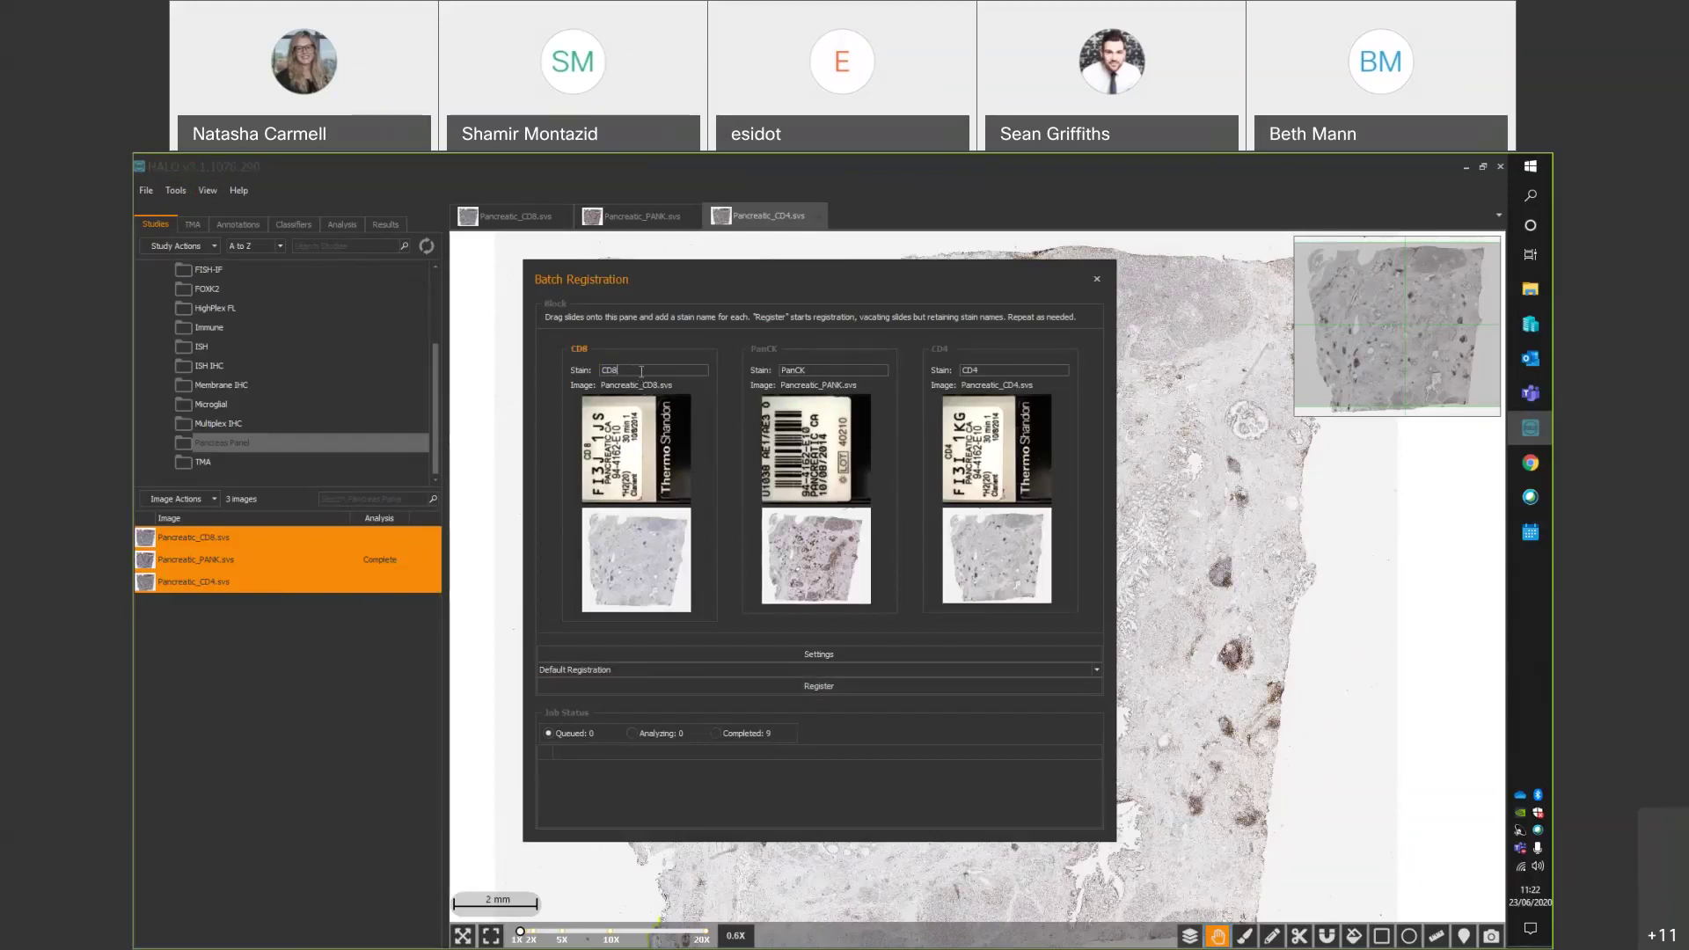
{"action": "double_click", "coordinate": [832, 370]}
{"action": "double_click", "coordinate": [995, 371]}
{"action": "left_click", "coordinate": [789, 371]}
{"action": "left_click", "coordinate": [618, 370]}
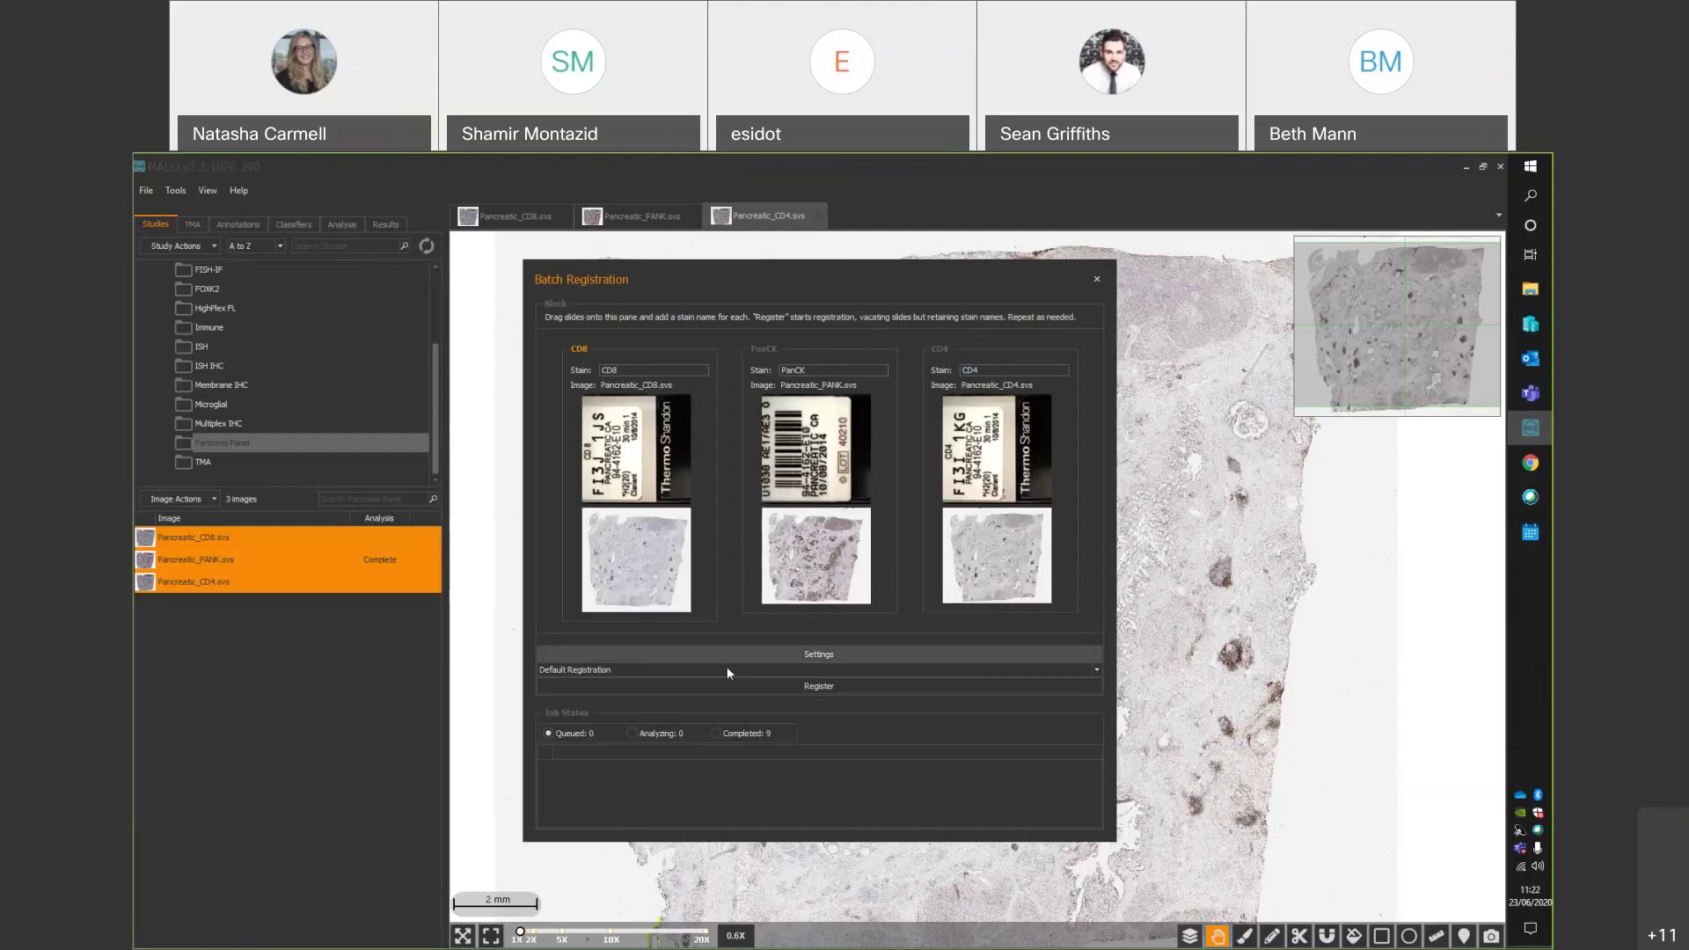
Examine the available registration types and the Serial Stain Registration configuration options, cancelling the configuration without changes.
{"action": "left_click", "coordinate": [601, 670]}
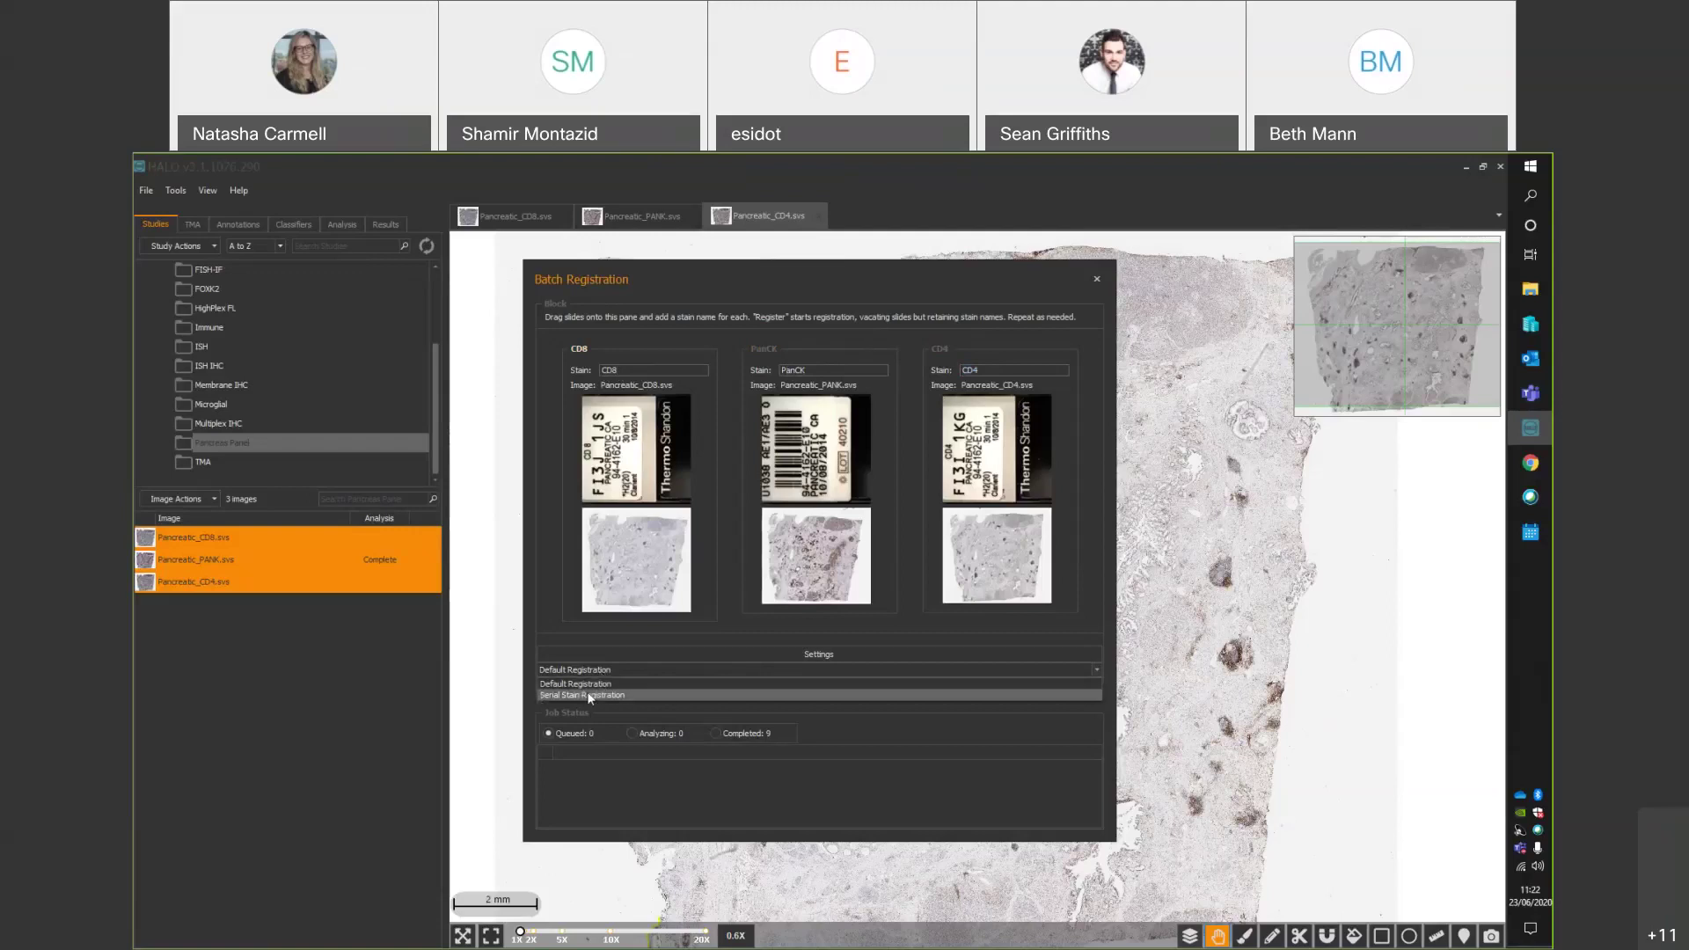
{"action": "left_click", "coordinate": [587, 682]}
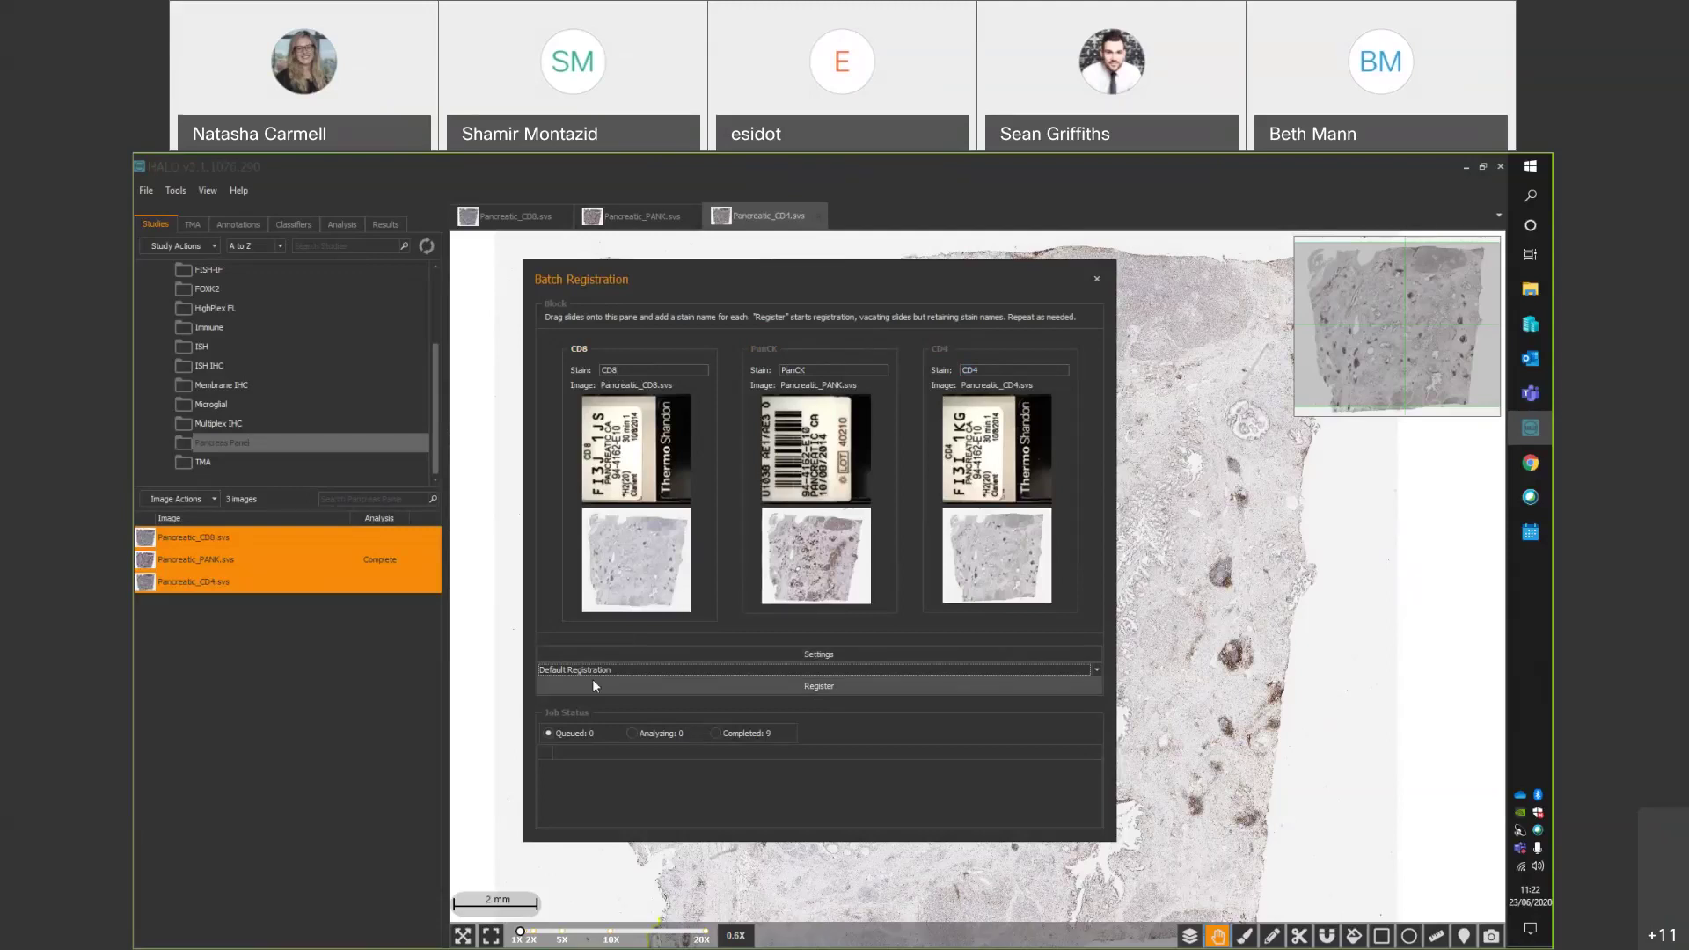
{"action": "left_click", "coordinate": [573, 672]}
{"action": "left_click", "coordinate": [581, 695]}
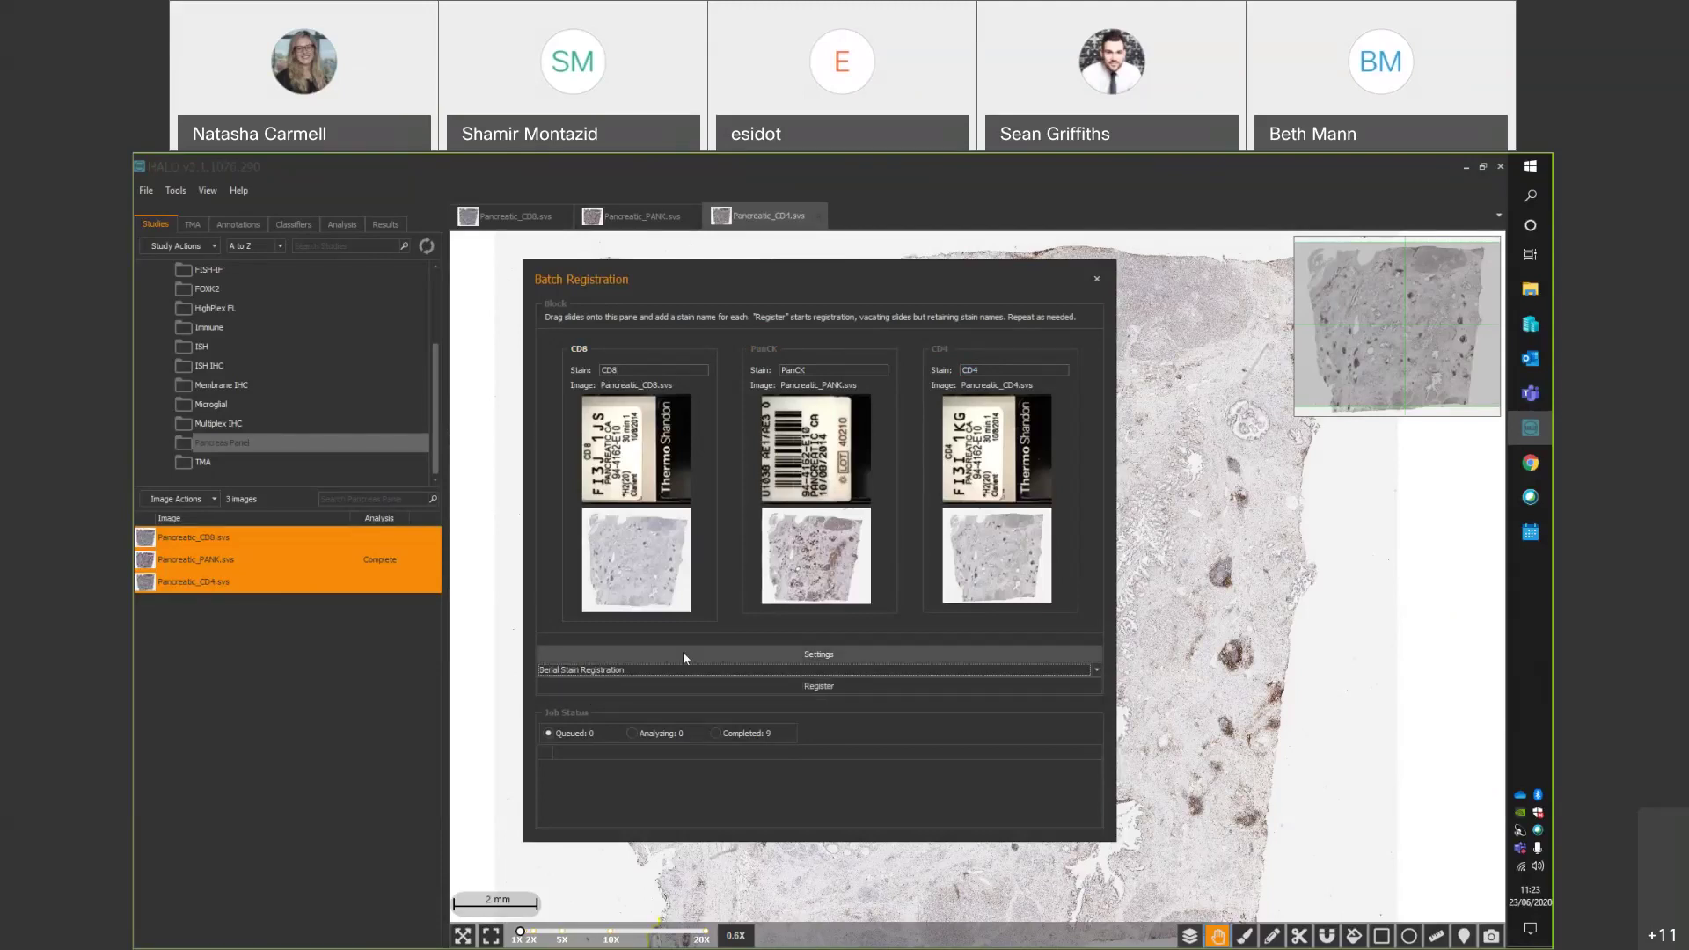
{"action": "left_click", "coordinate": [620, 657]}
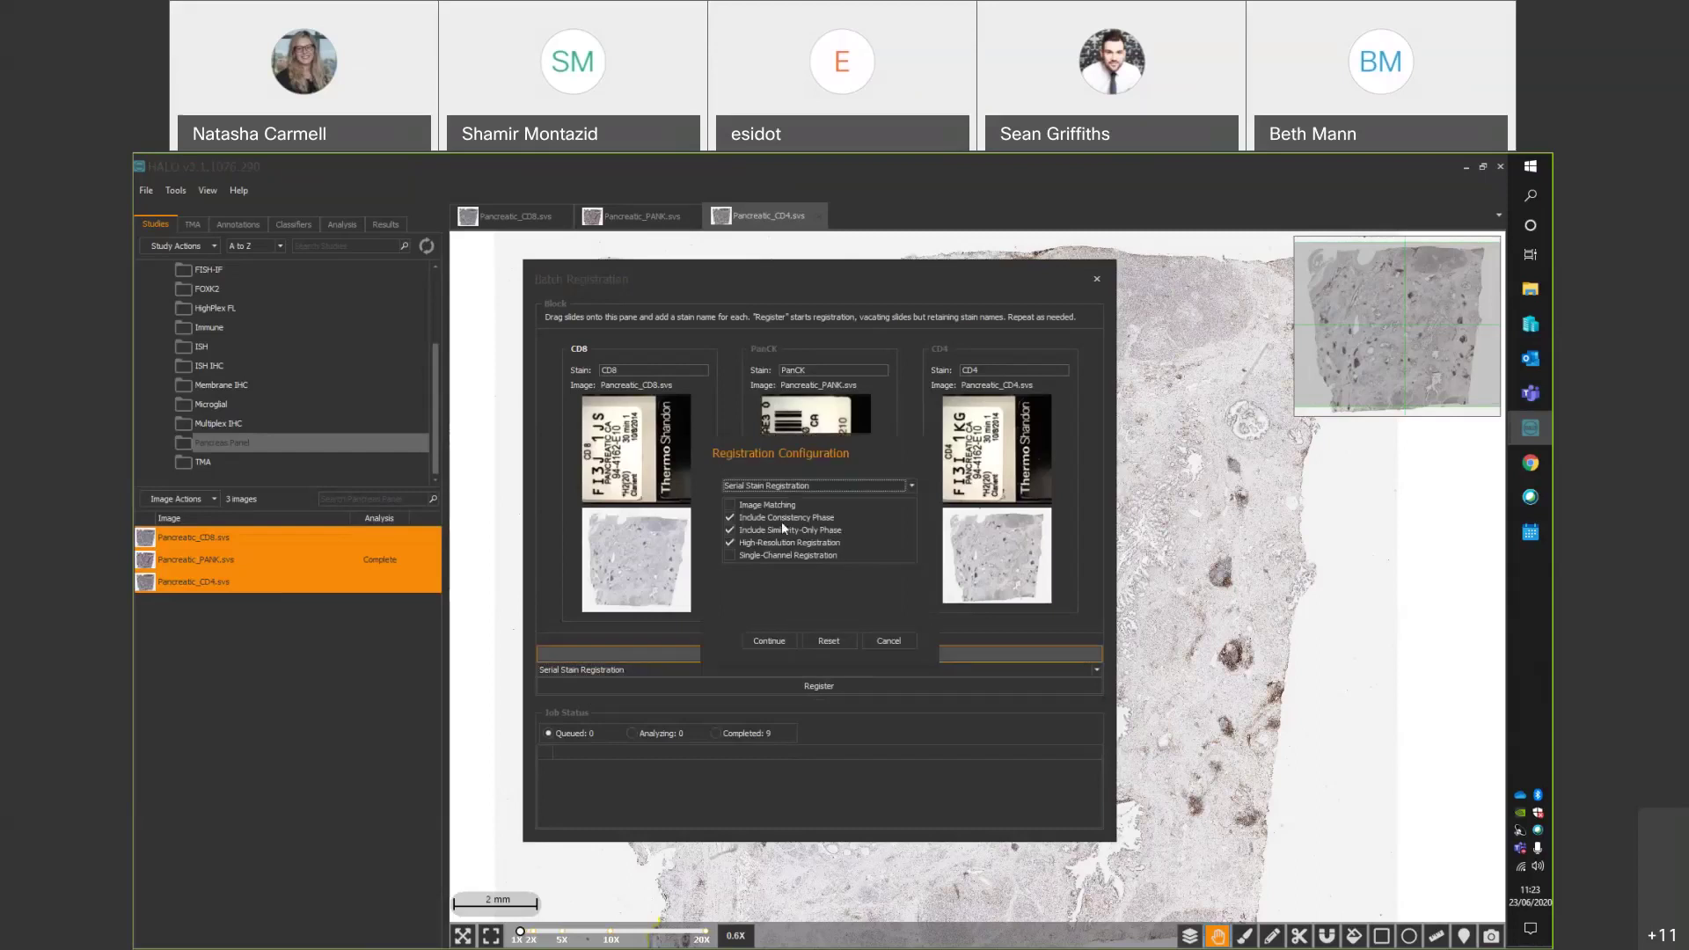
{"action": "mouse_move", "coordinate": [774, 542]}
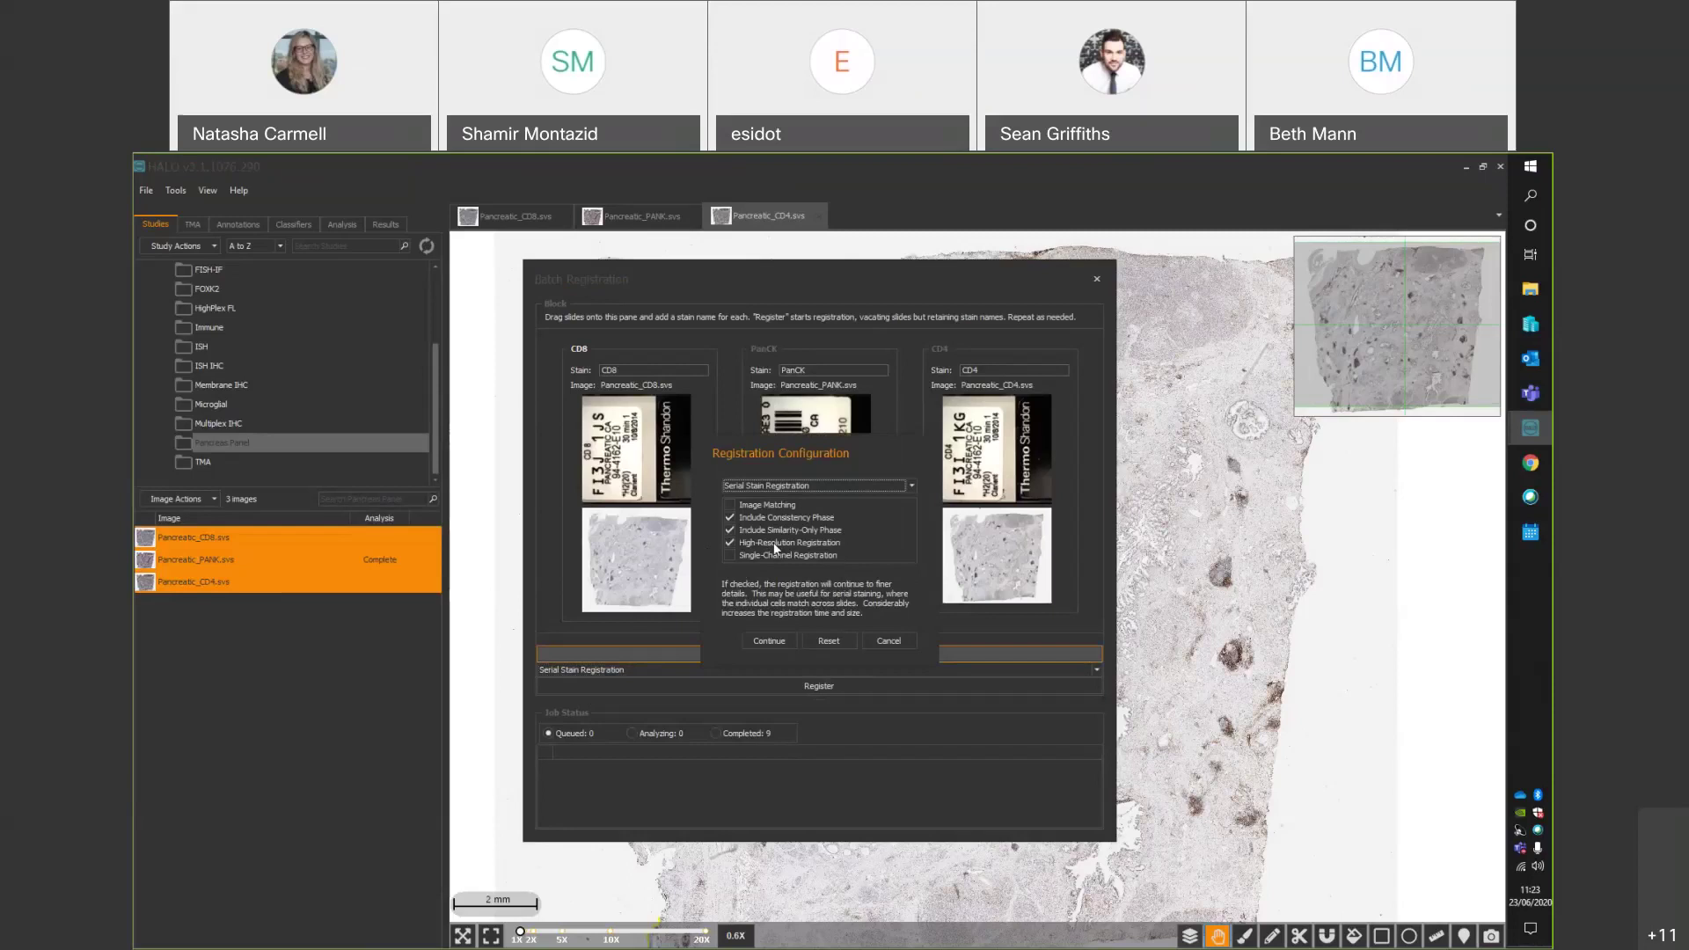
{"action": "left_click", "coordinate": [890, 640]}
Register the three pancreatic images using Default Registration, and close batch registration after checking the job status.
{"action": "left_click", "coordinate": [652, 669]}
{"action": "left_click", "coordinate": [605, 685]}
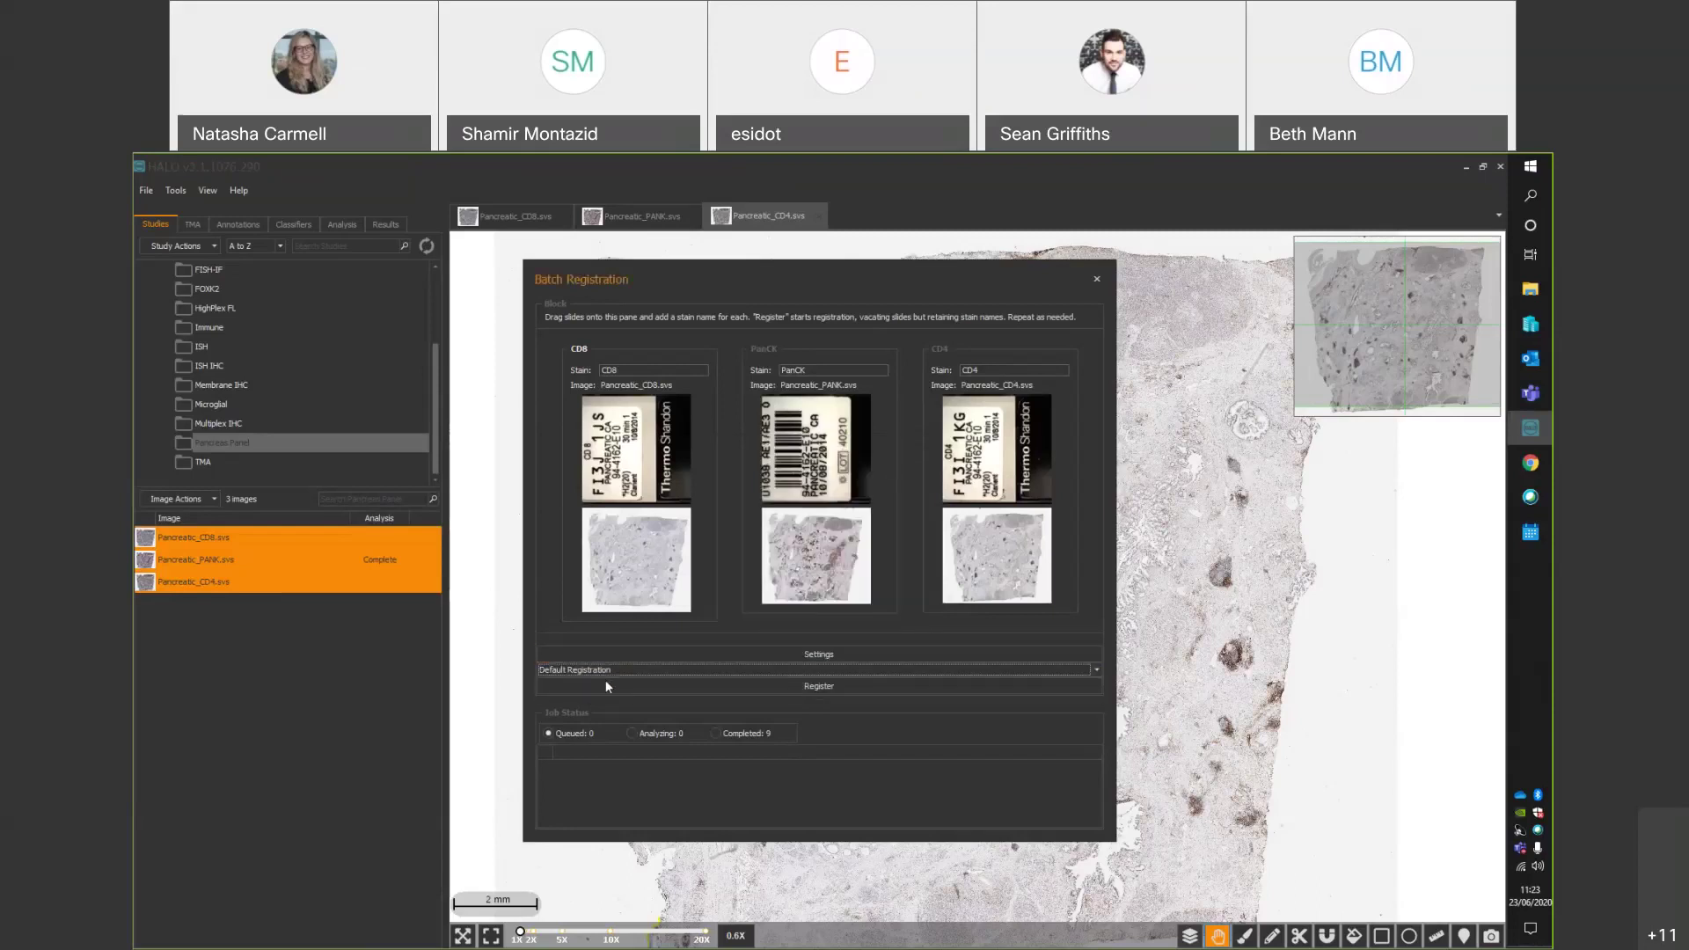
{"action": "left_click", "coordinate": [815, 688]}
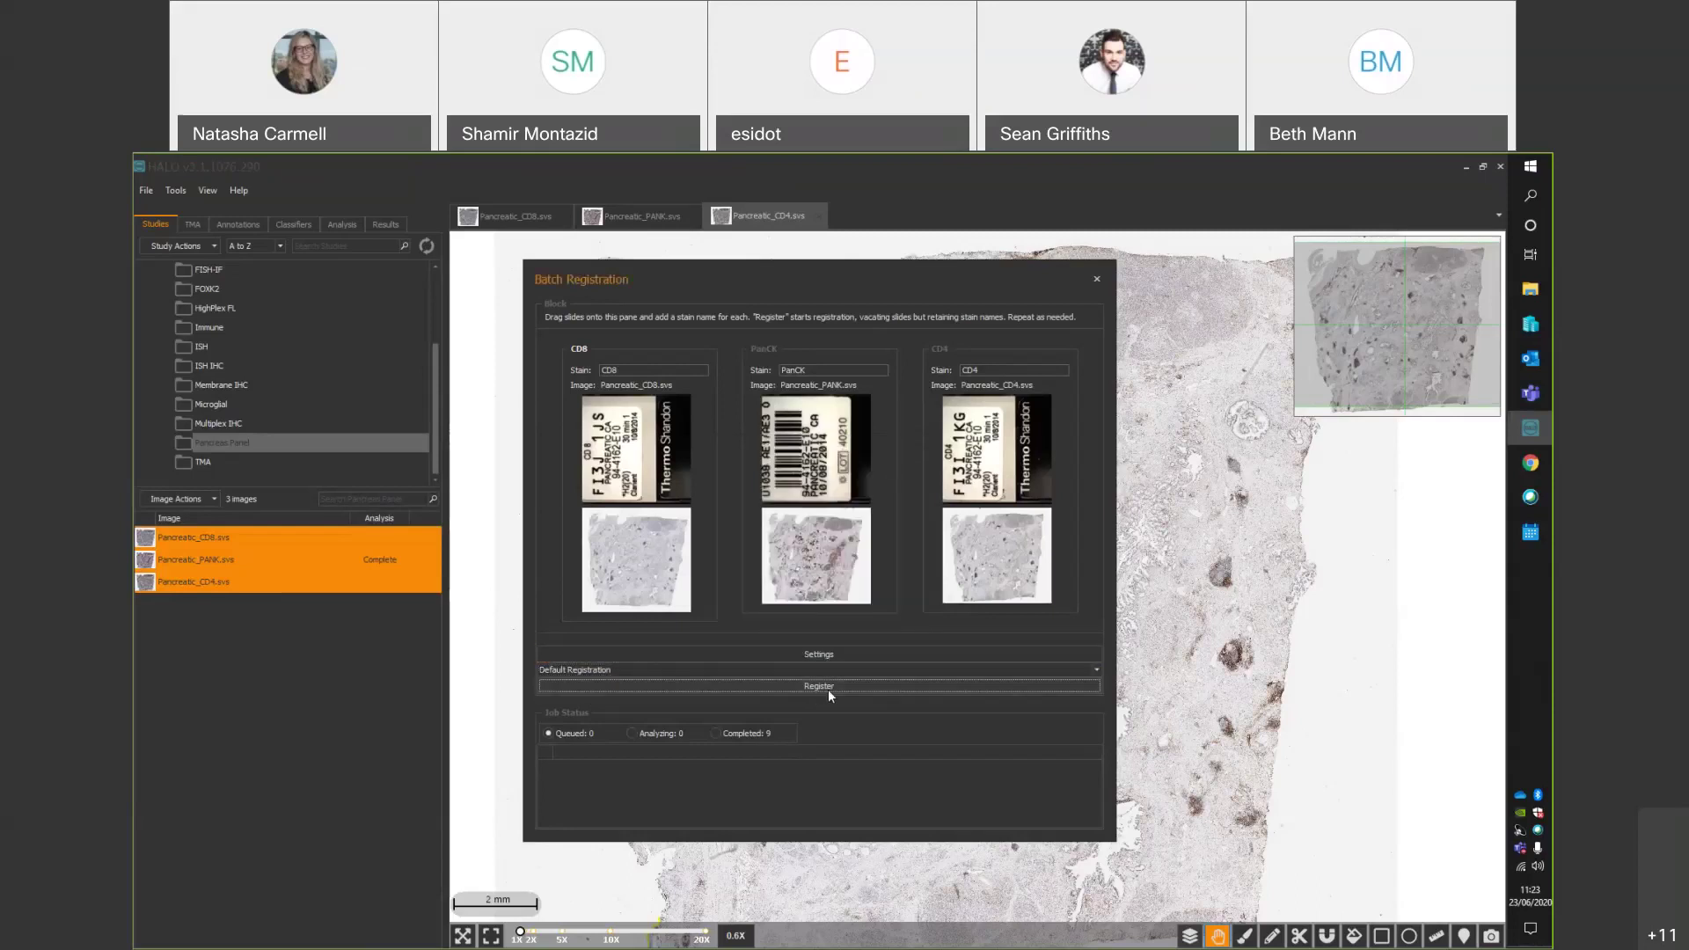
{"action": "left_click", "coordinate": [829, 687]}
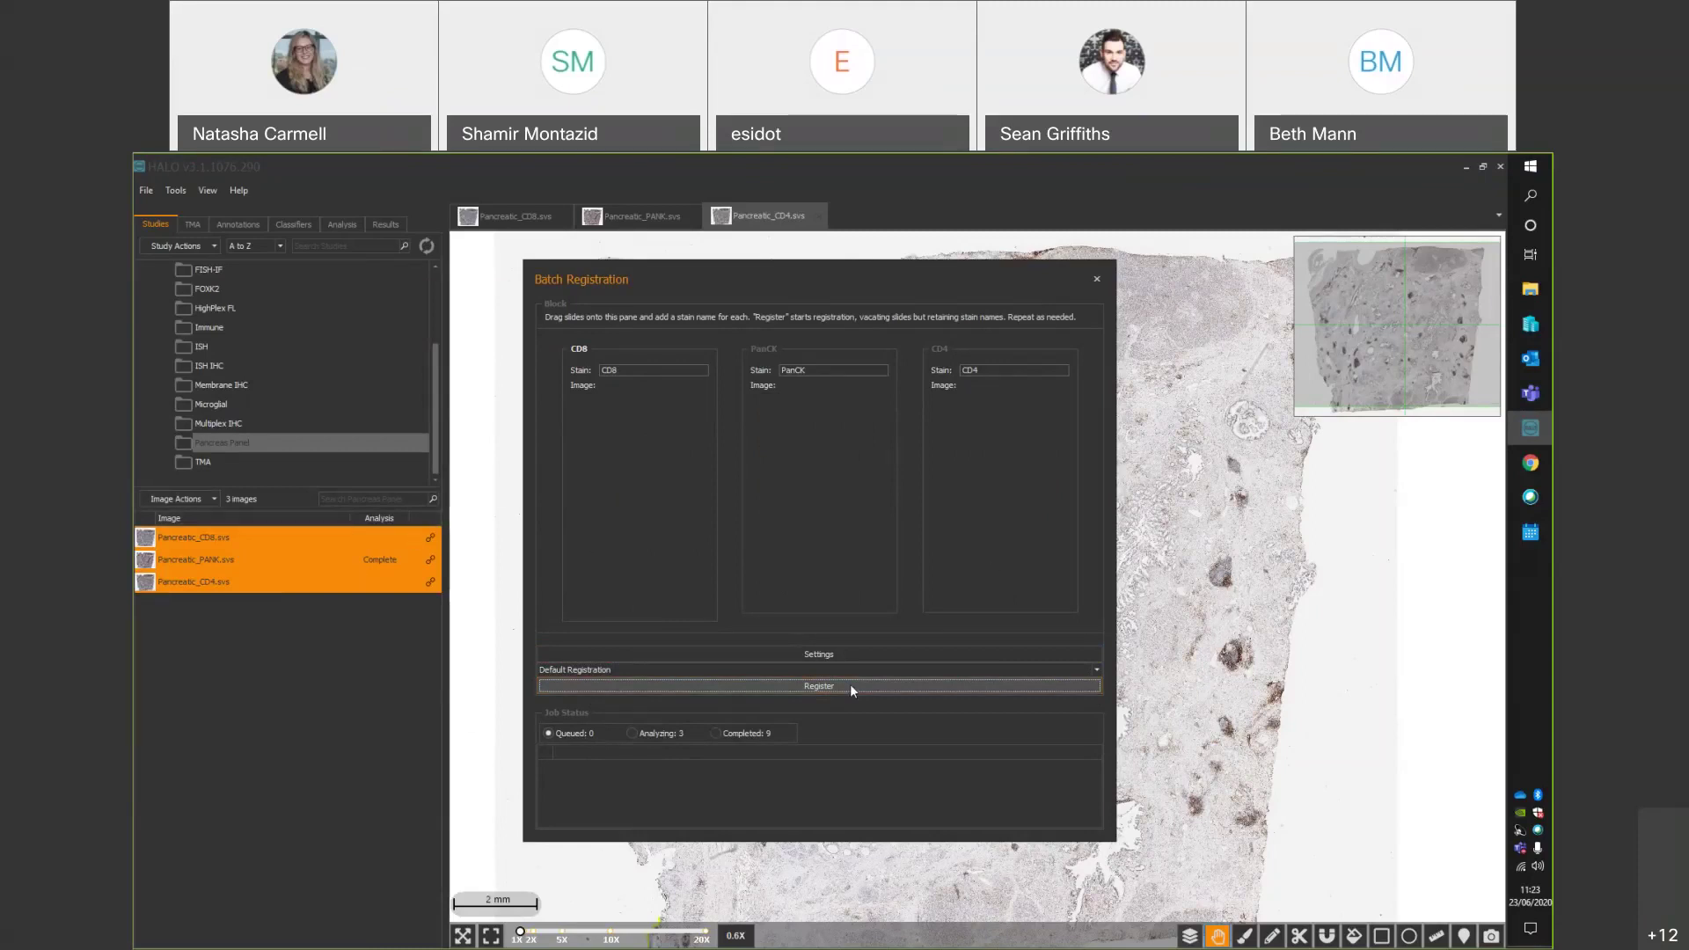
{"action": "left_click", "coordinate": [554, 733]}
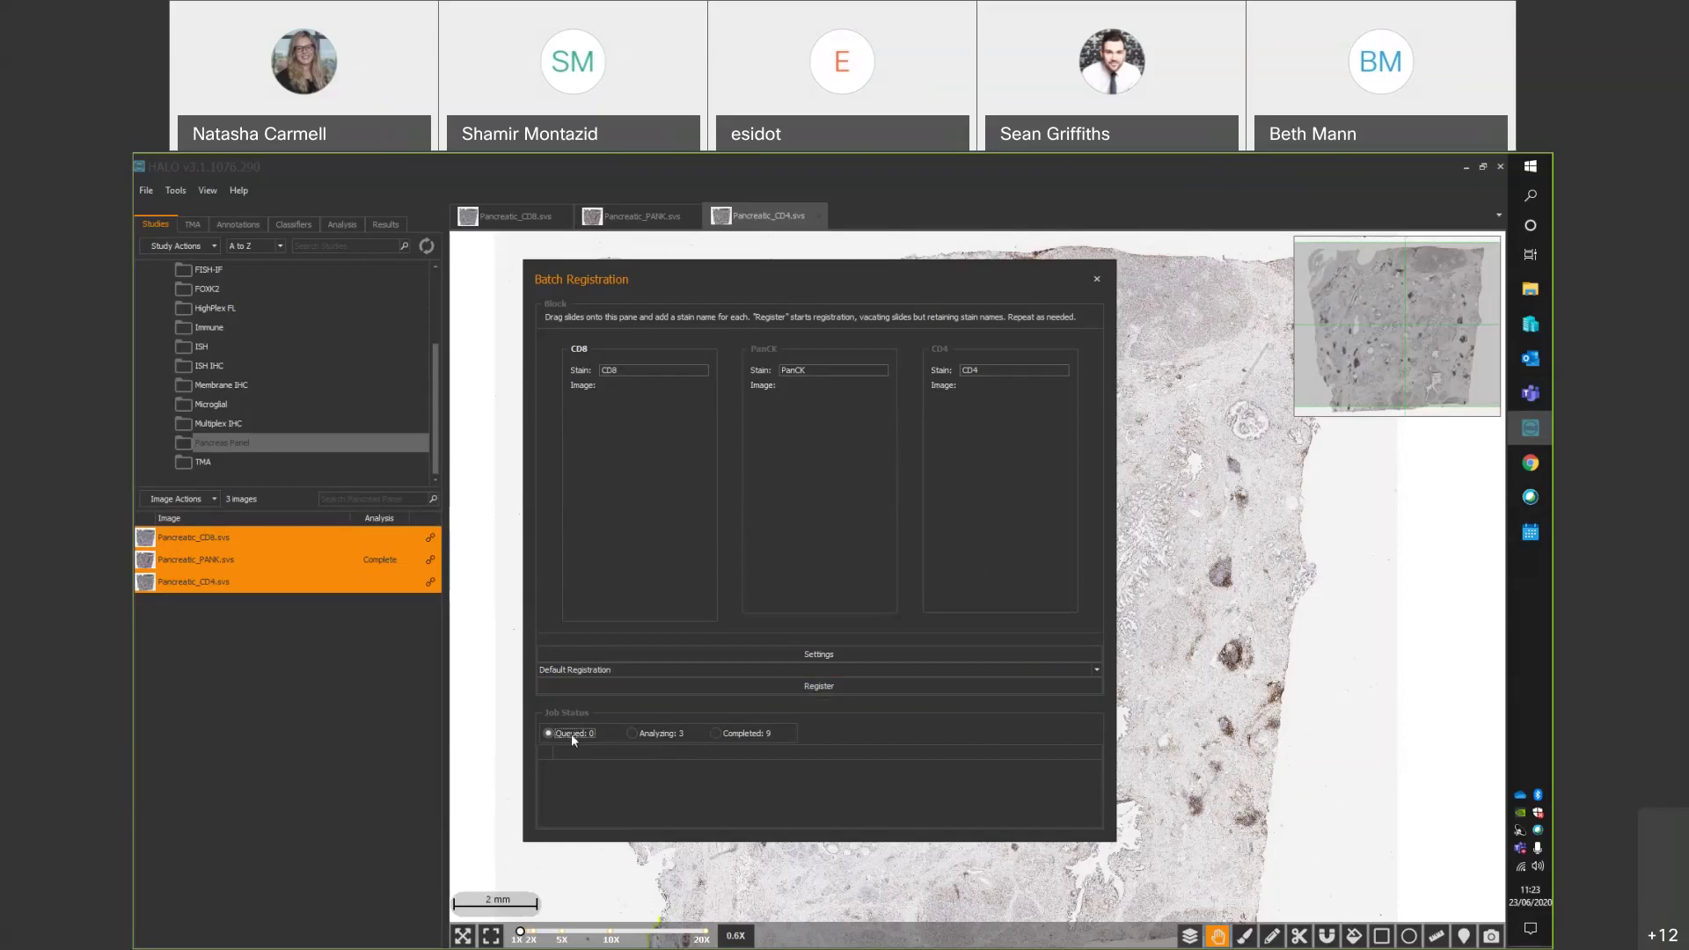
{"action": "left_click", "coordinate": [632, 733]}
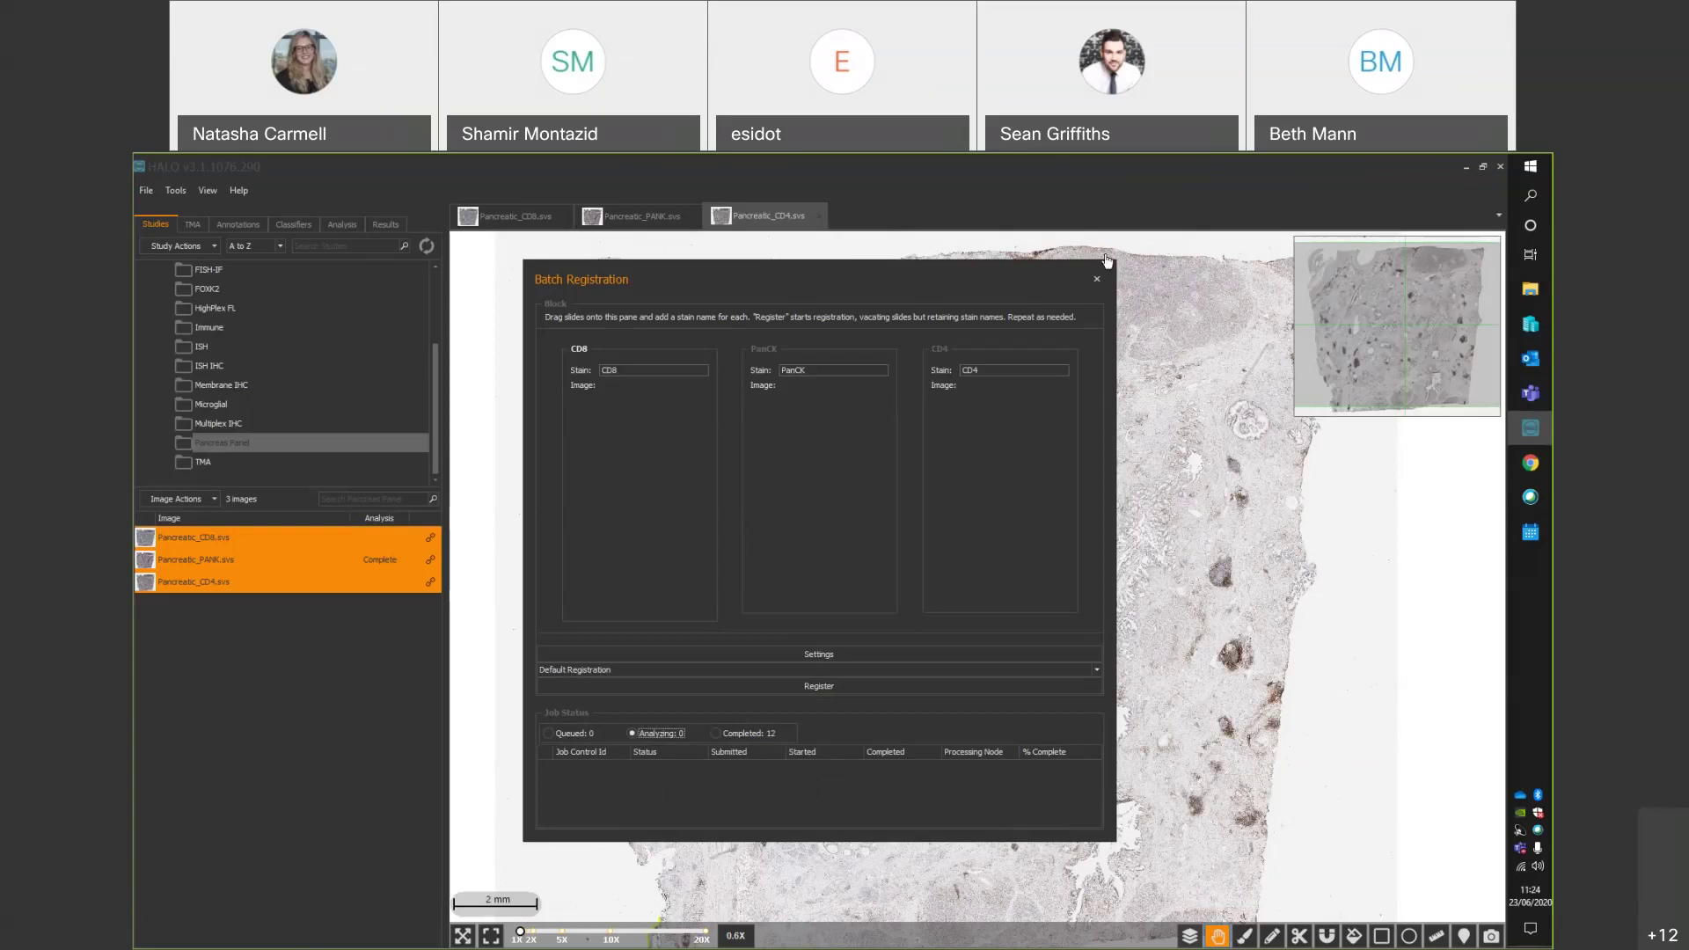
{"action": "left_click", "coordinate": [1097, 280]}
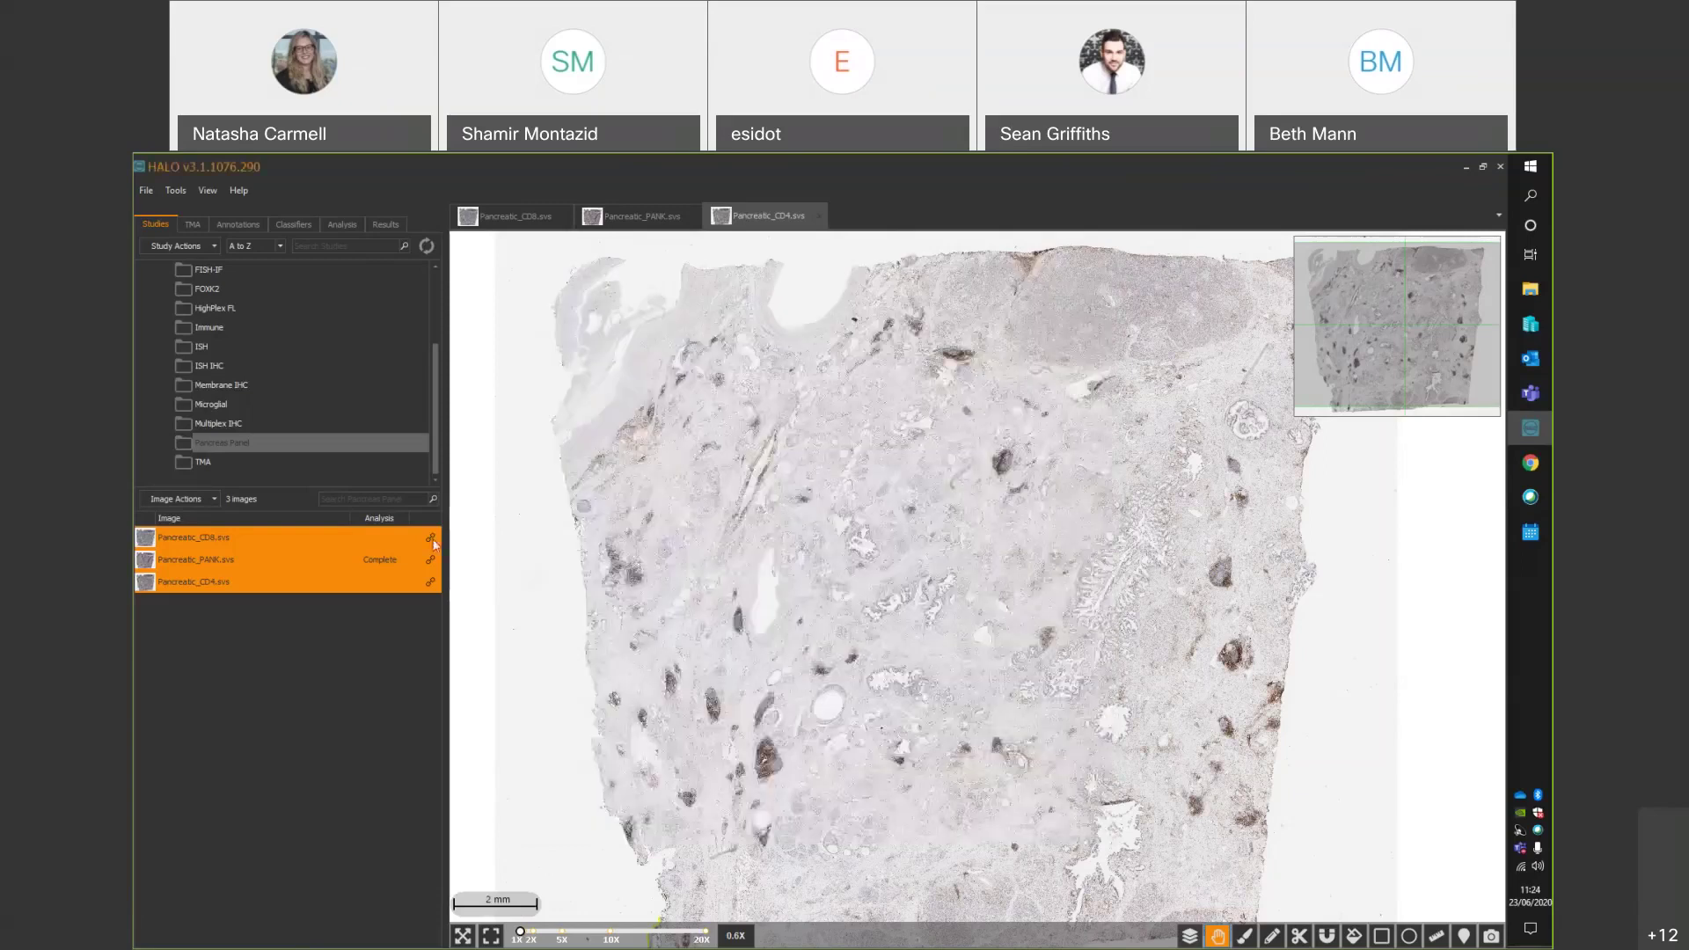
Tile the three open pancreatic images side by side and fit each whole tissue section in its view.
{"action": "mouse_move", "coordinate": [433, 558]}
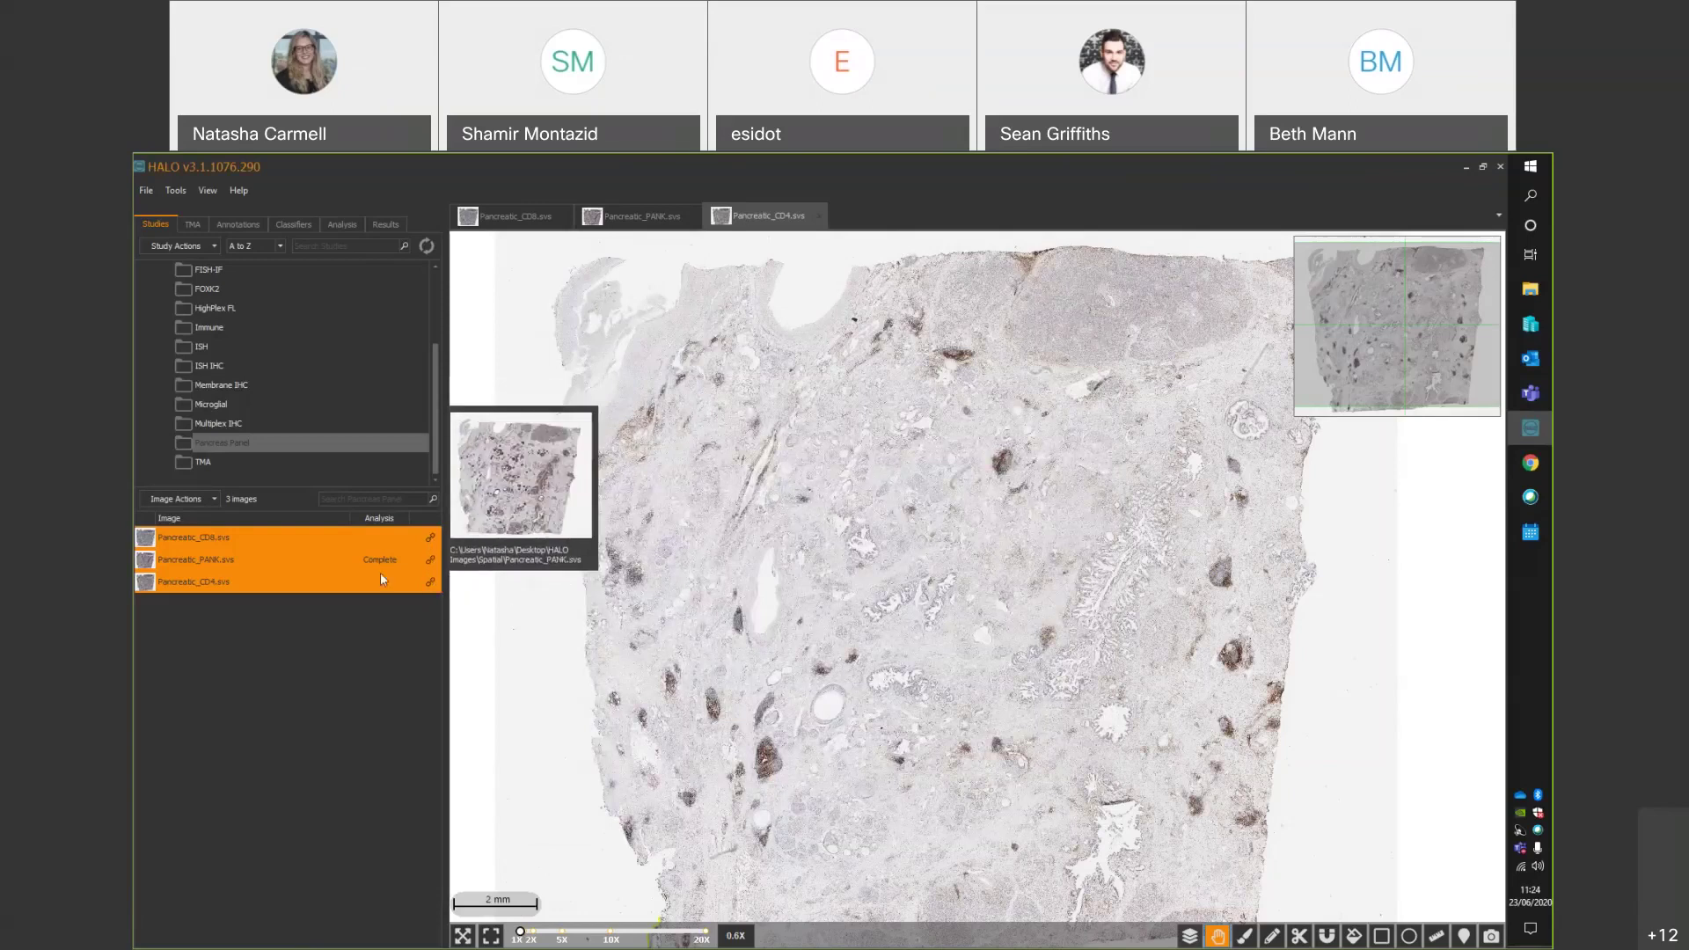
{"action": "left_click", "coordinate": [504, 211]}
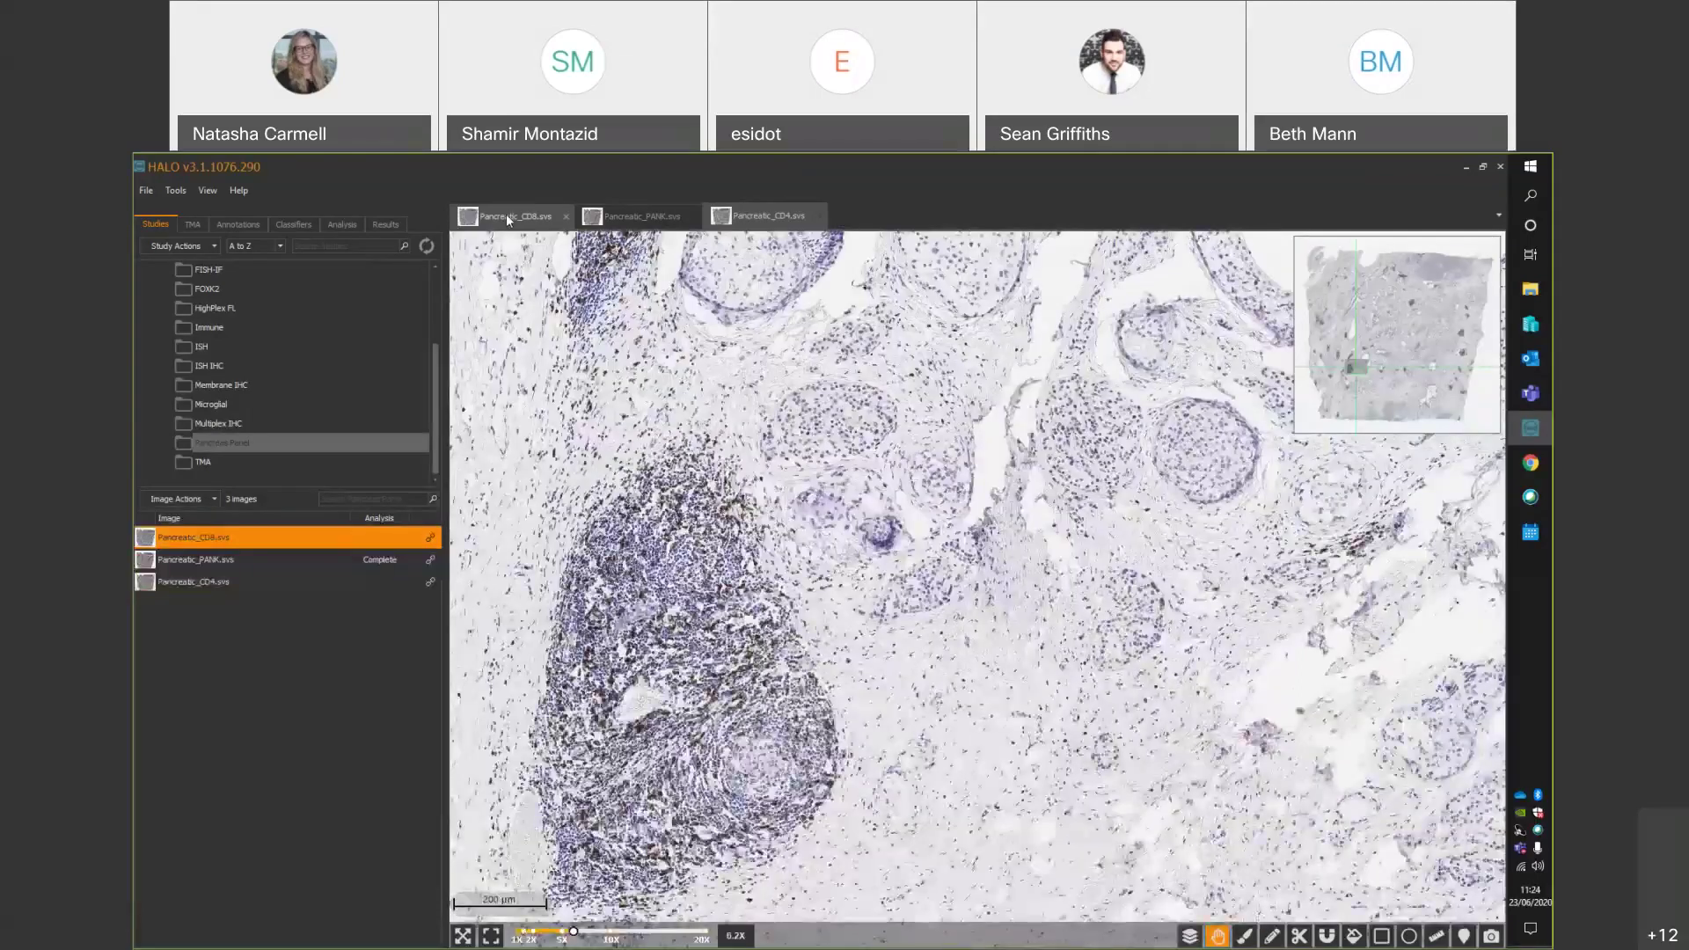
{"action": "right_click", "coordinate": [505, 218]}
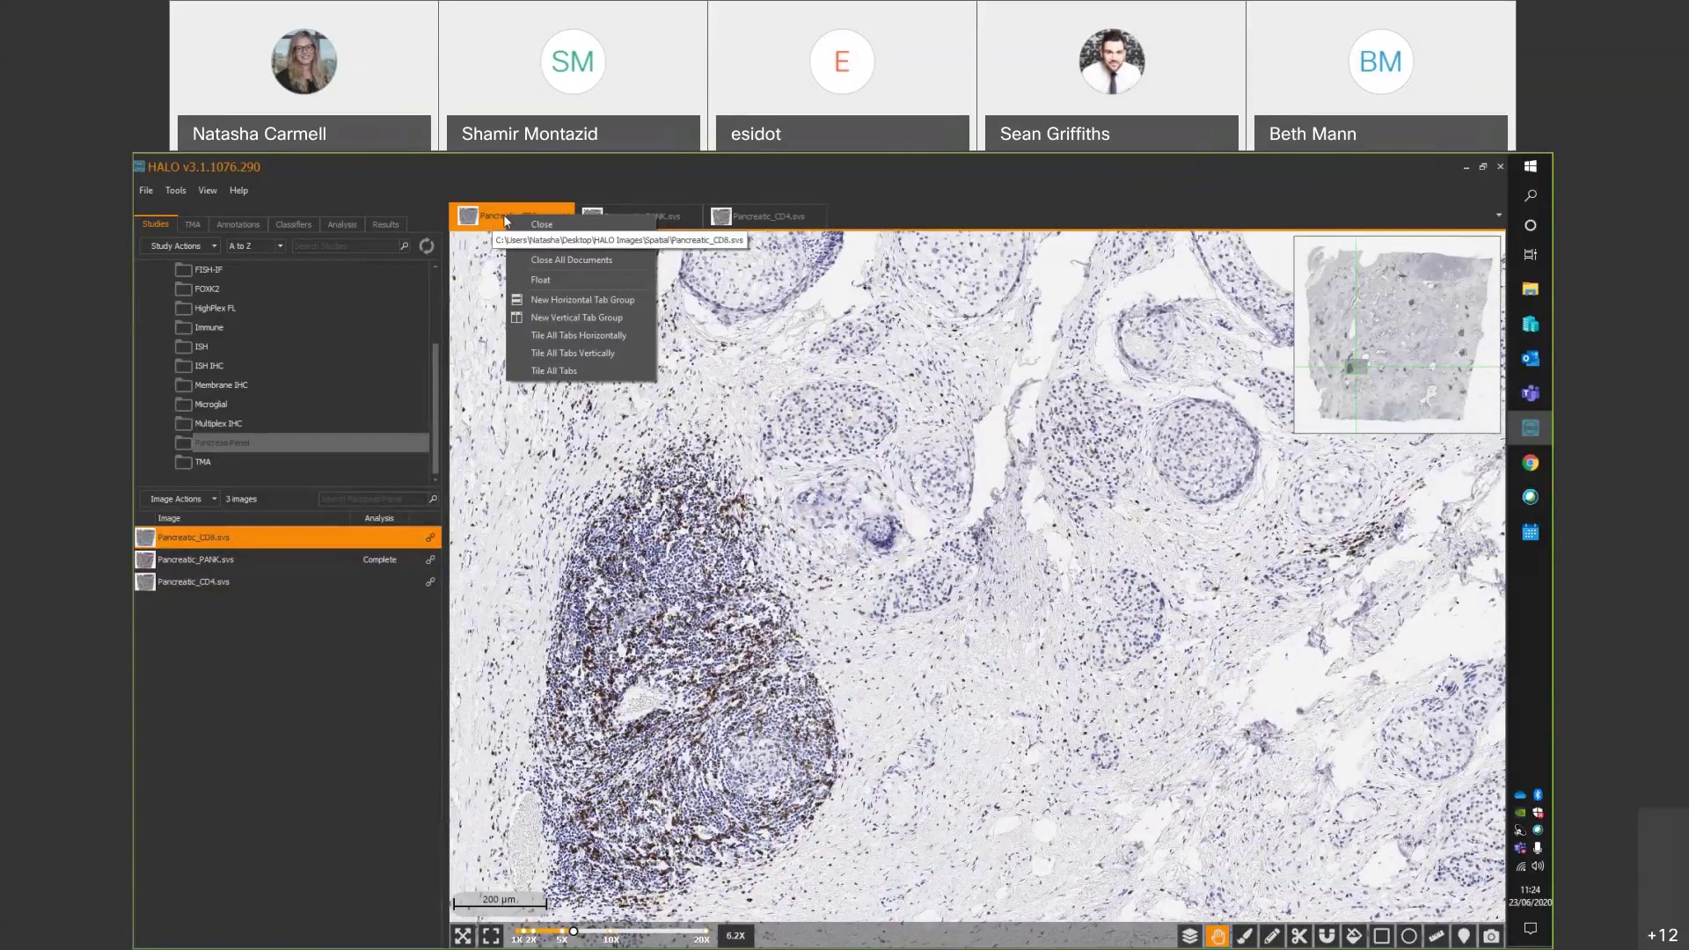
{"action": "left_click", "coordinate": [538, 373]}
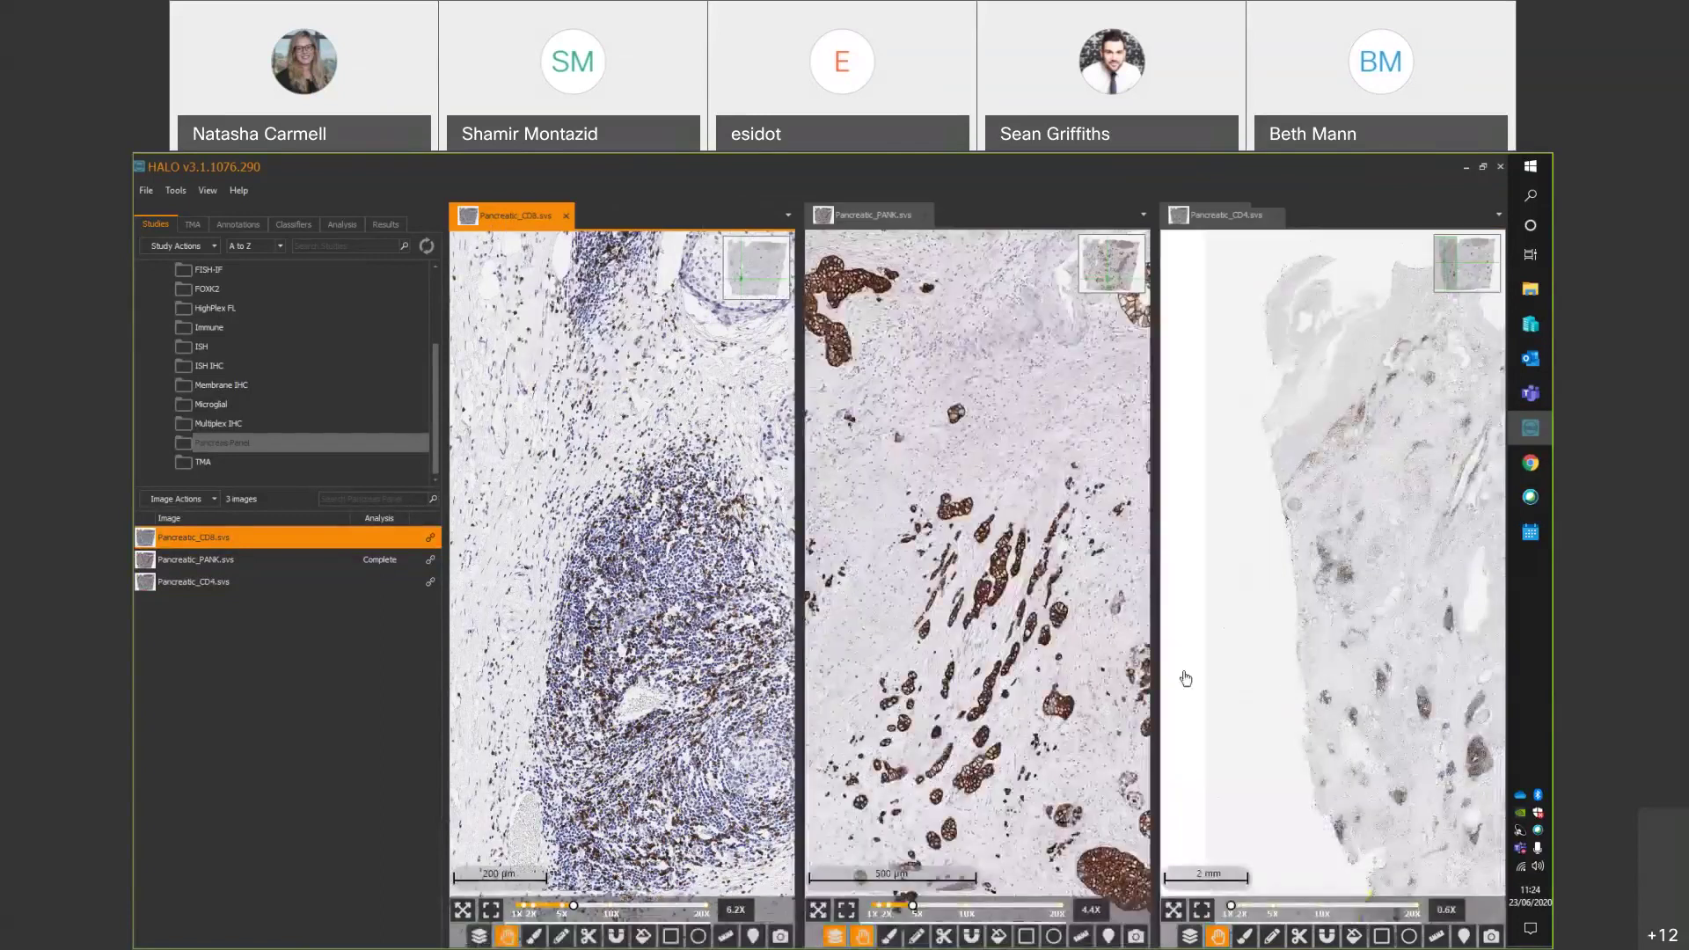
{"action": "left_click", "coordinate": [844, 912]}
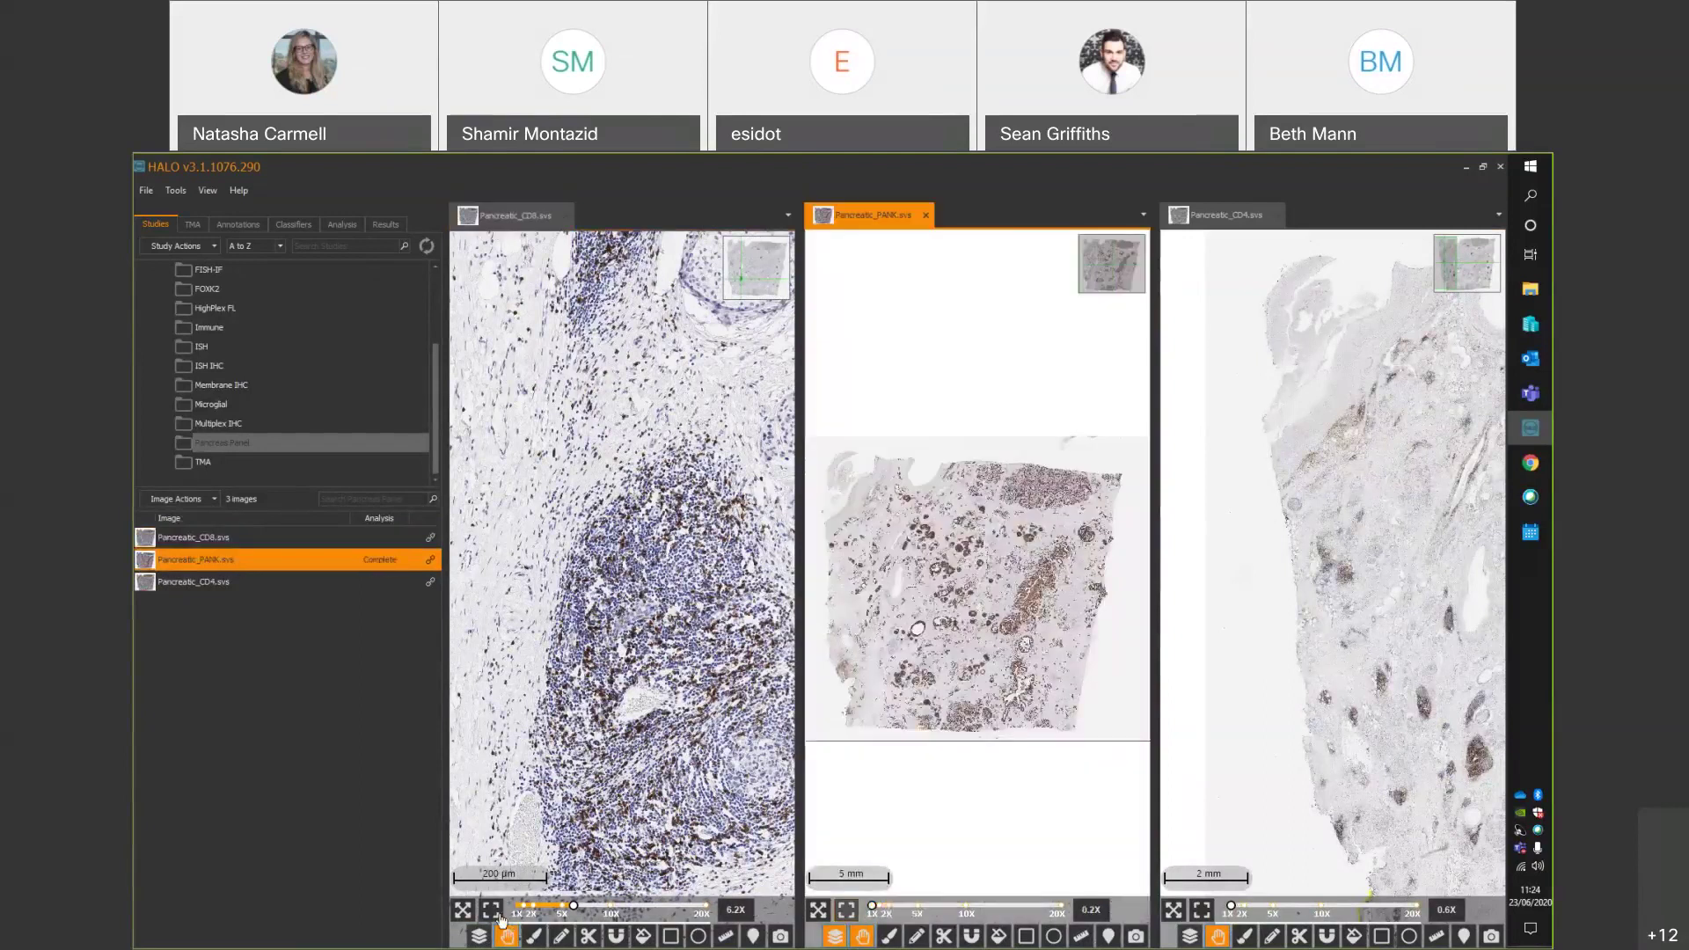
{"action": "left_click", "coordinate": [498, 917]}
{"action": "left_click", "coordinate": [1203, 912]}
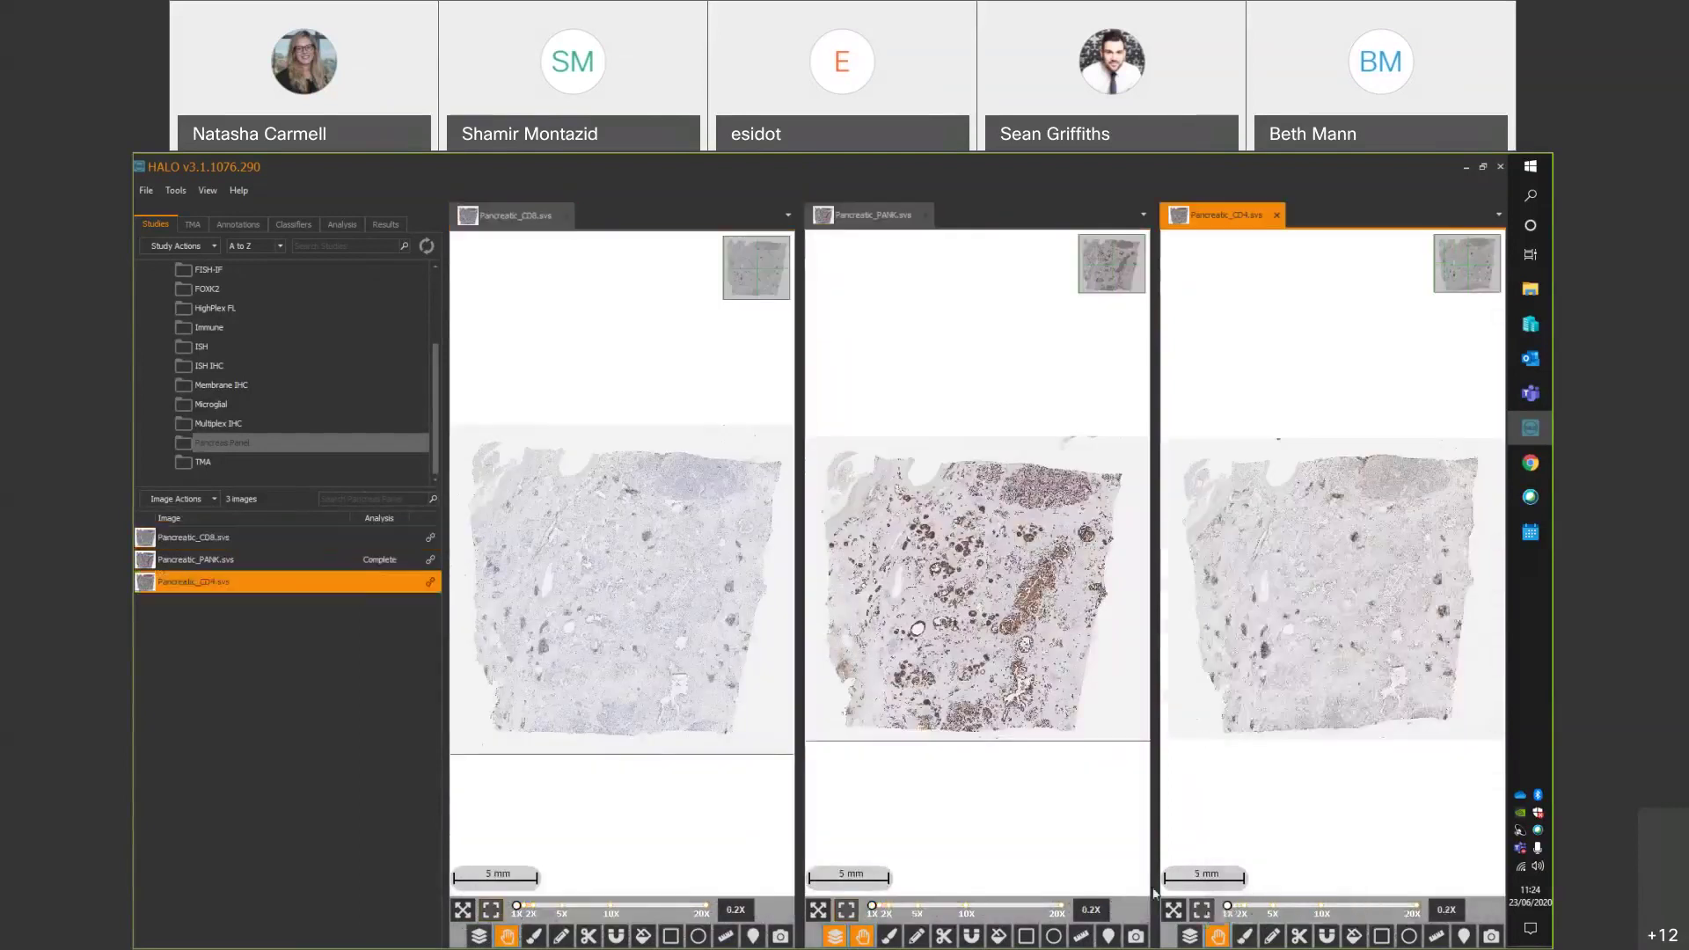
Turn on synchronous navigation for the registered images and test it by zooming in and out on the CD8 image.
{"action": "left_click", "coordinate": [187, 193]}
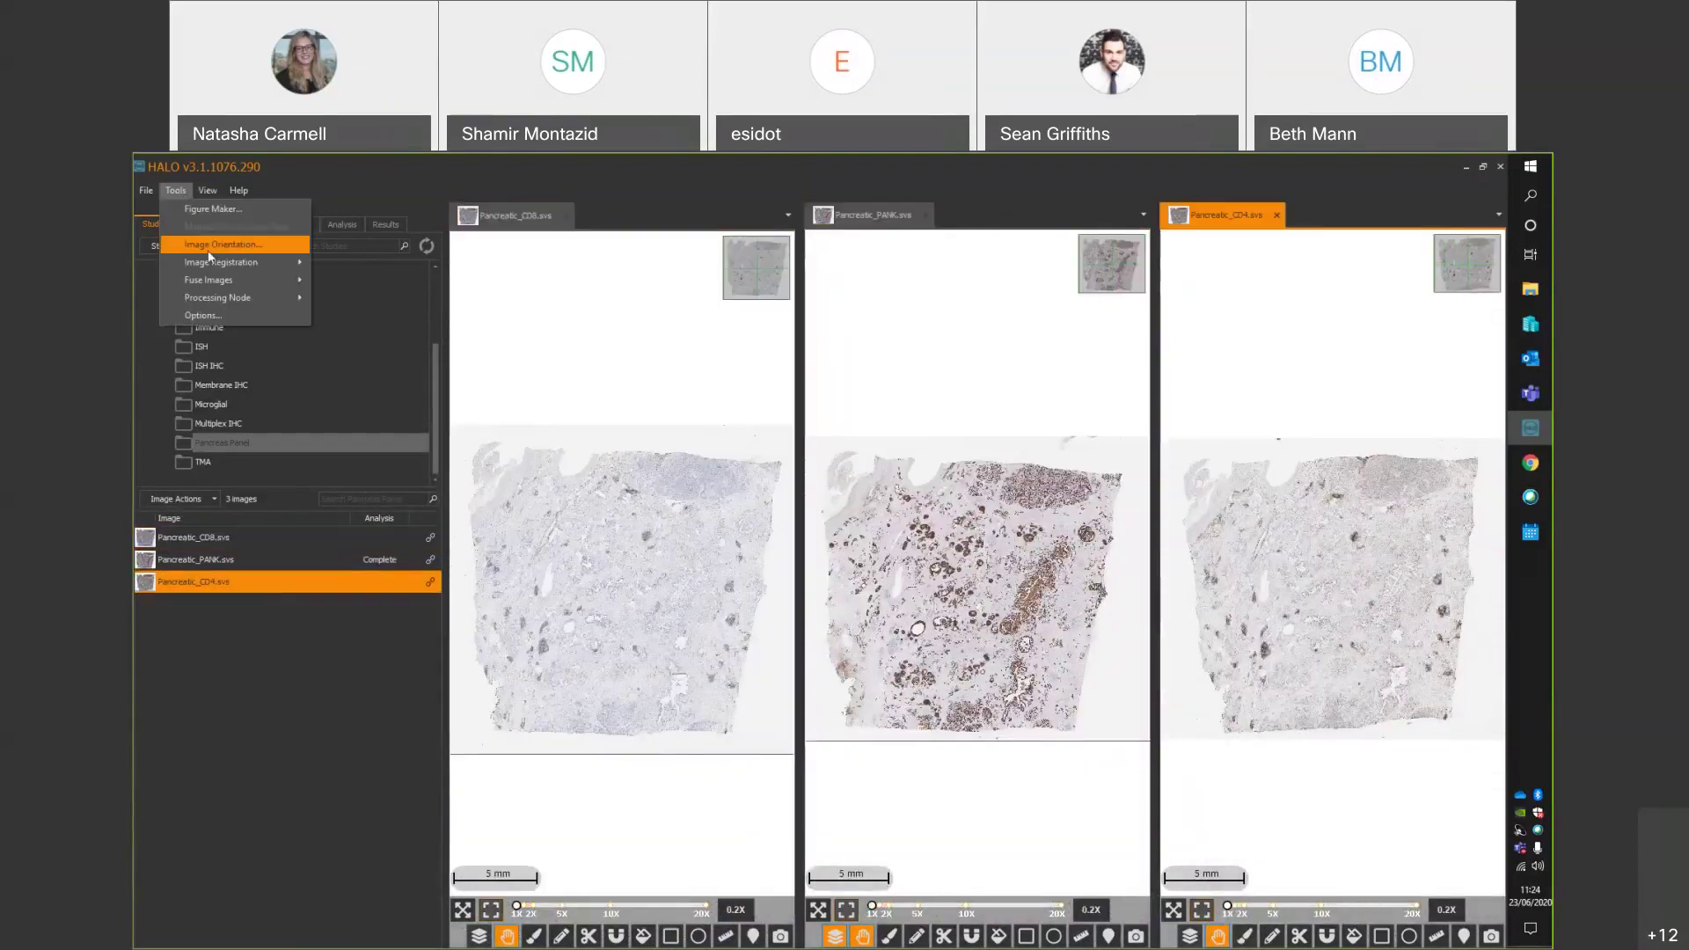
{"action": "mouse_move", "coordinate": [209, 262]}
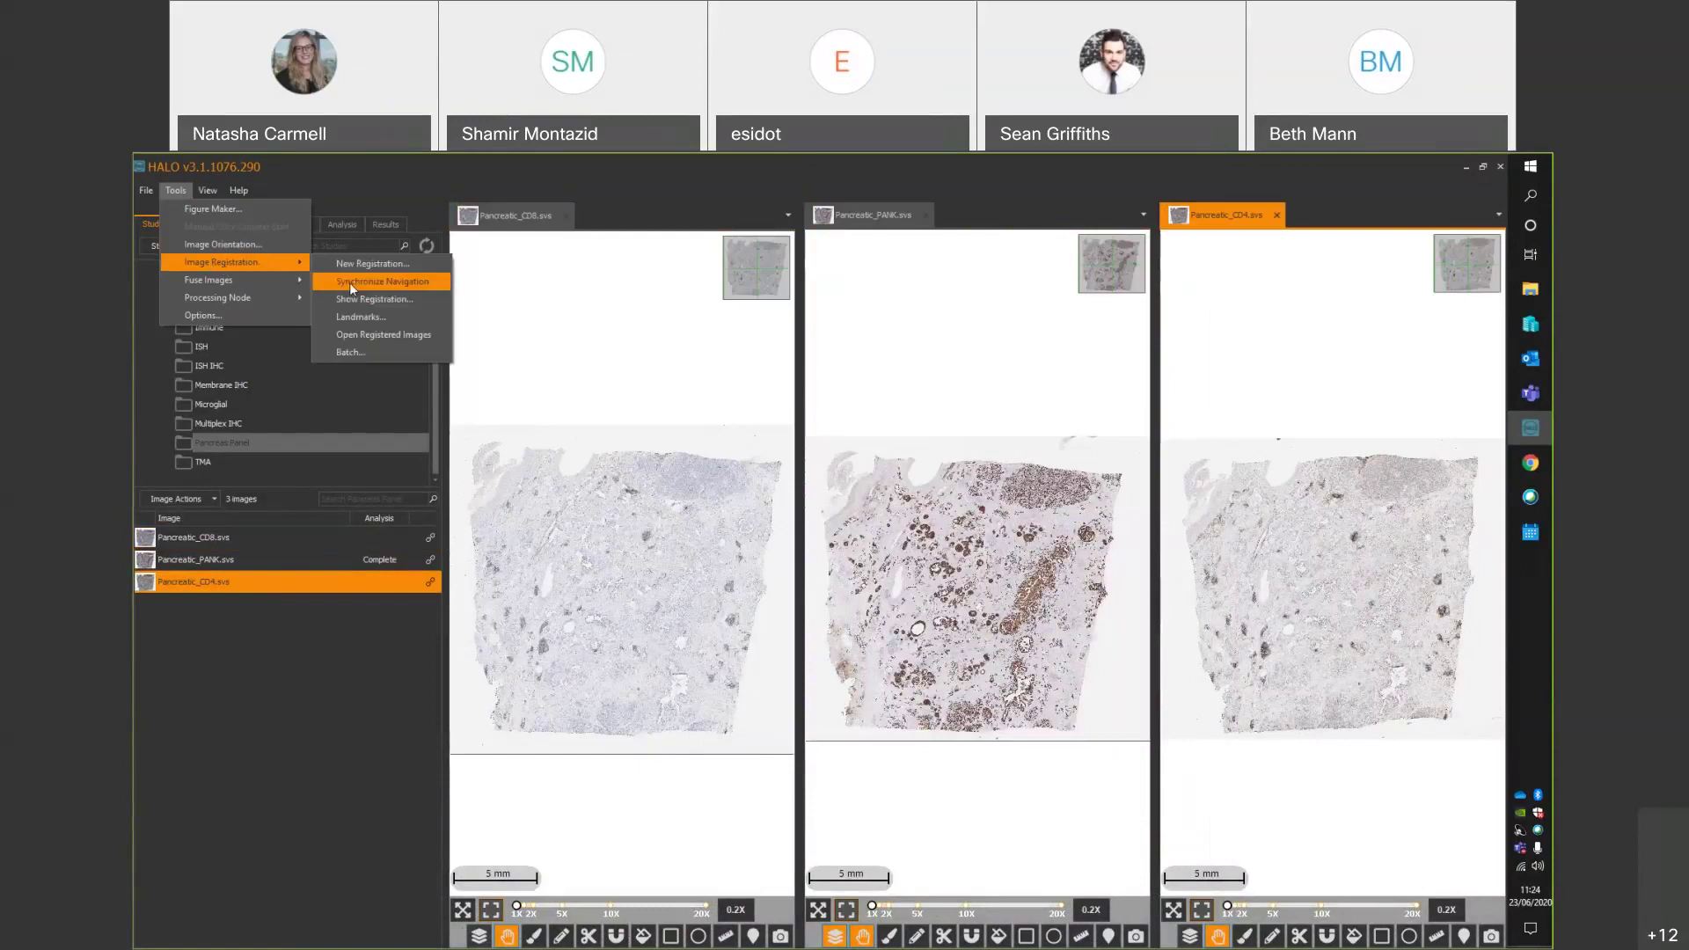
{"action": "left_click", "coordinate": [350, 283]}
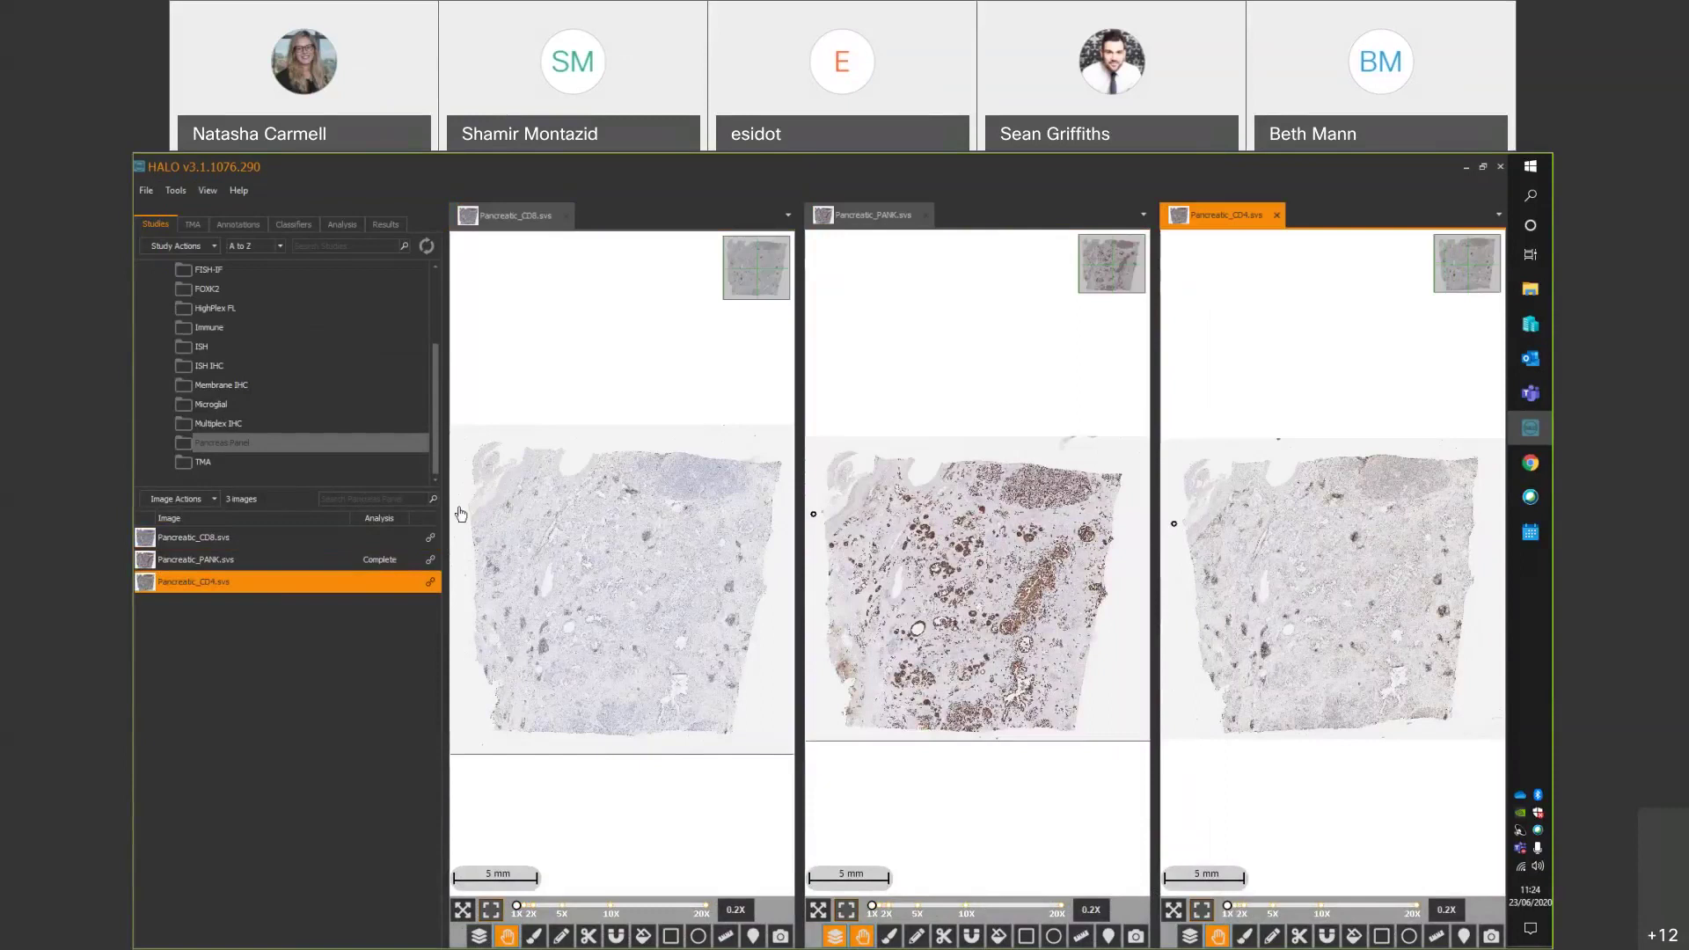
{"action": "scroll", "coordinate": [468, 563], "scroll_direction": "up", "scroll_amount": 1}
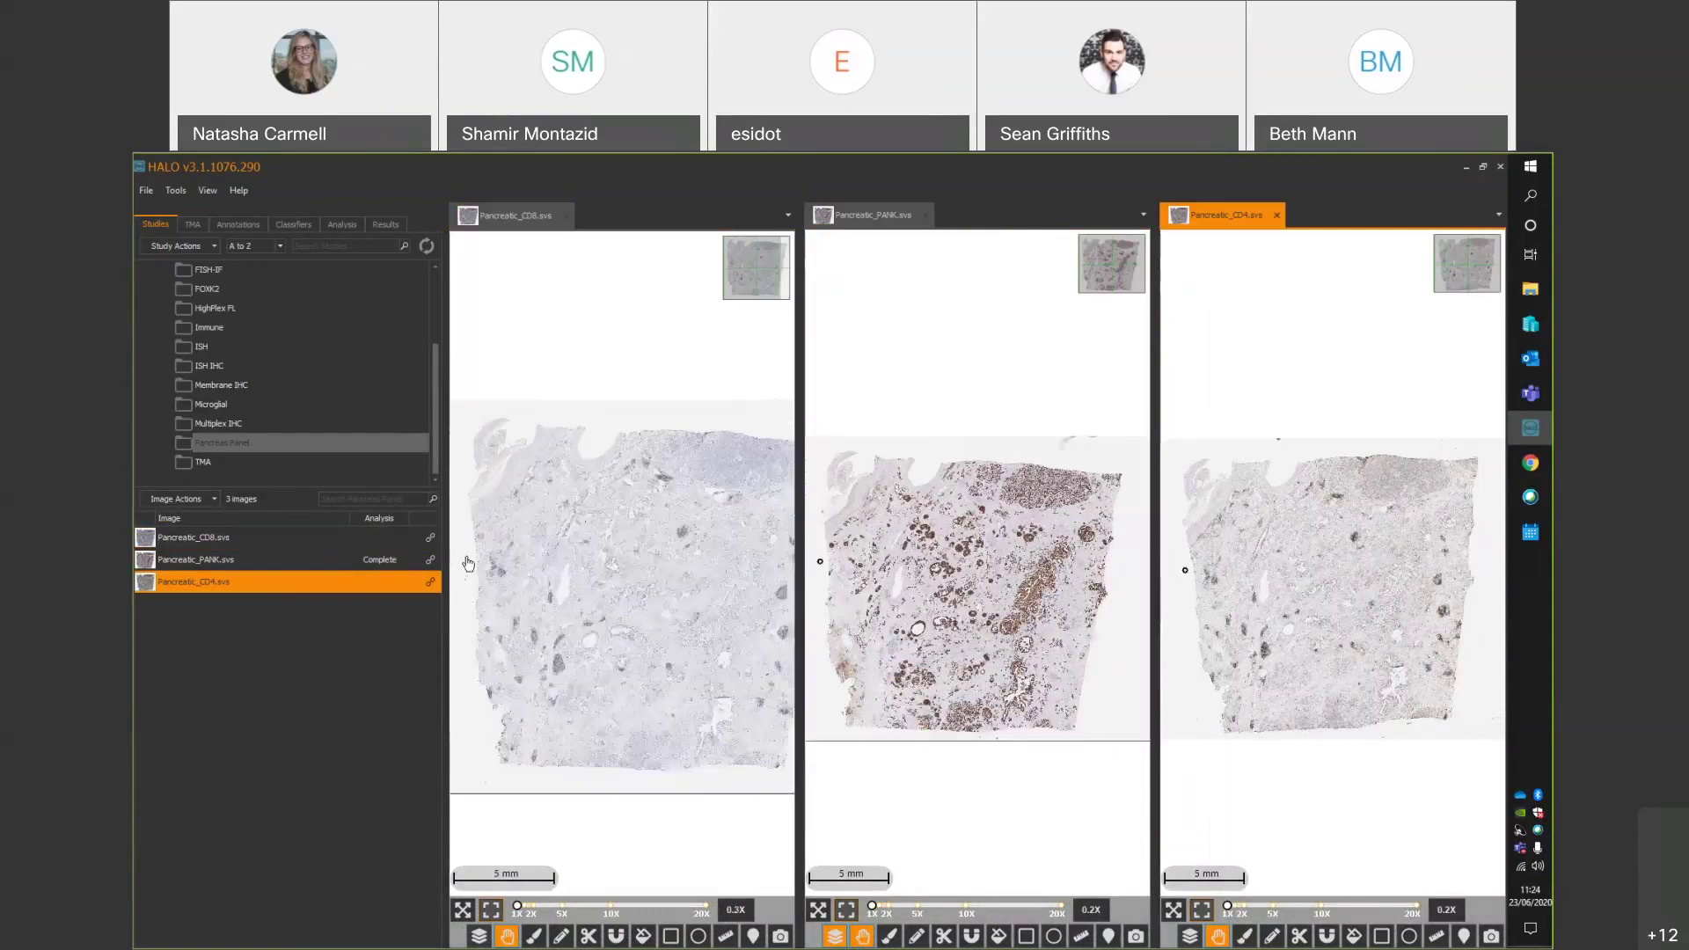
{"action": "scroll", "coordinate": [468, 563], "scroll_direction": "up", "scroll_amount": 2}
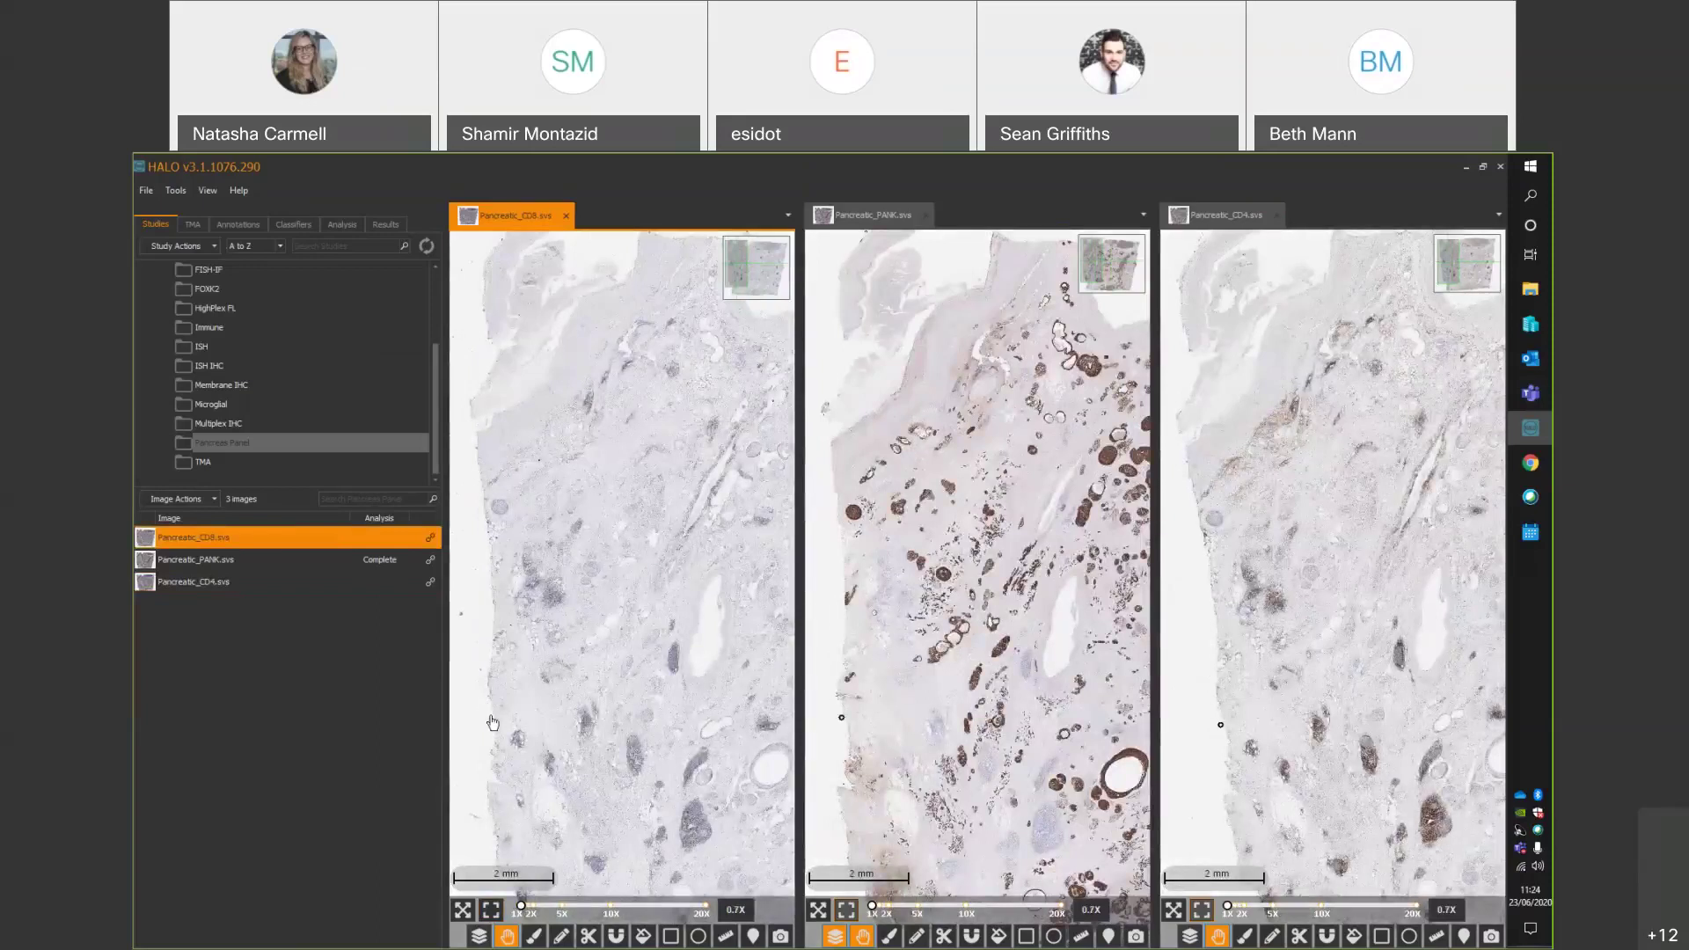
{"action": "scroll", "coordinate": [493, 723], "scroll_direction": "down", "scroll_amount": 3}
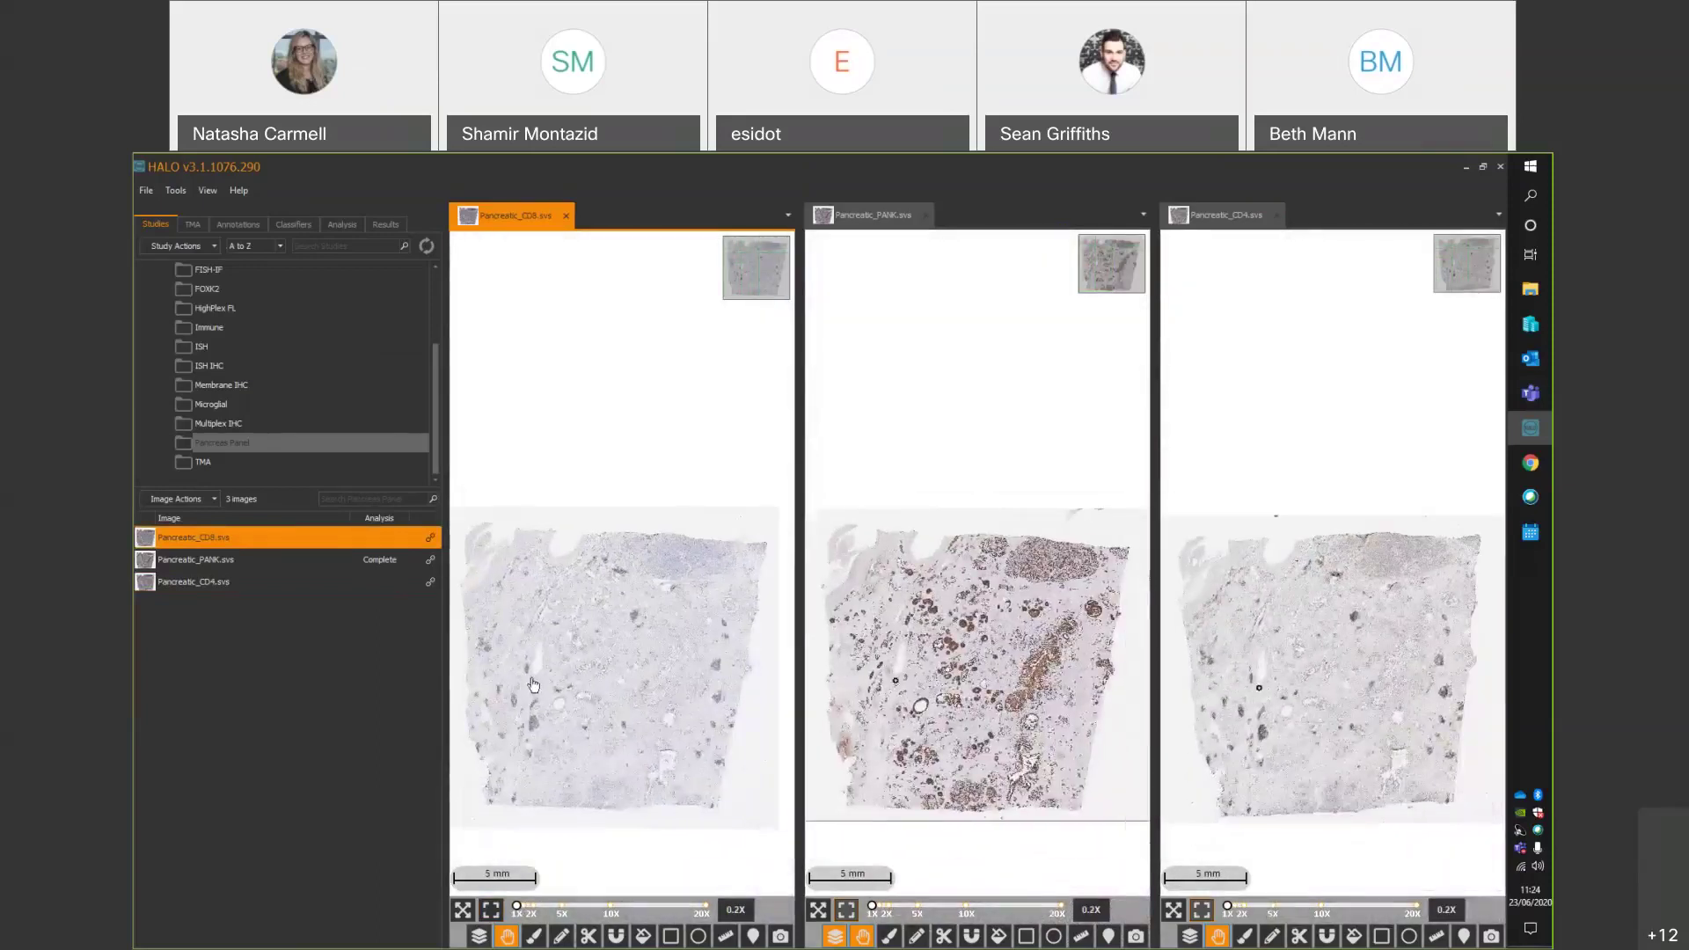
Outline the whole tissue section in Pancreatic_CD8.svs with the fill annotation tool and fit all three images to their views.
{"action": "left_click", "coordinate": [643, 936]}
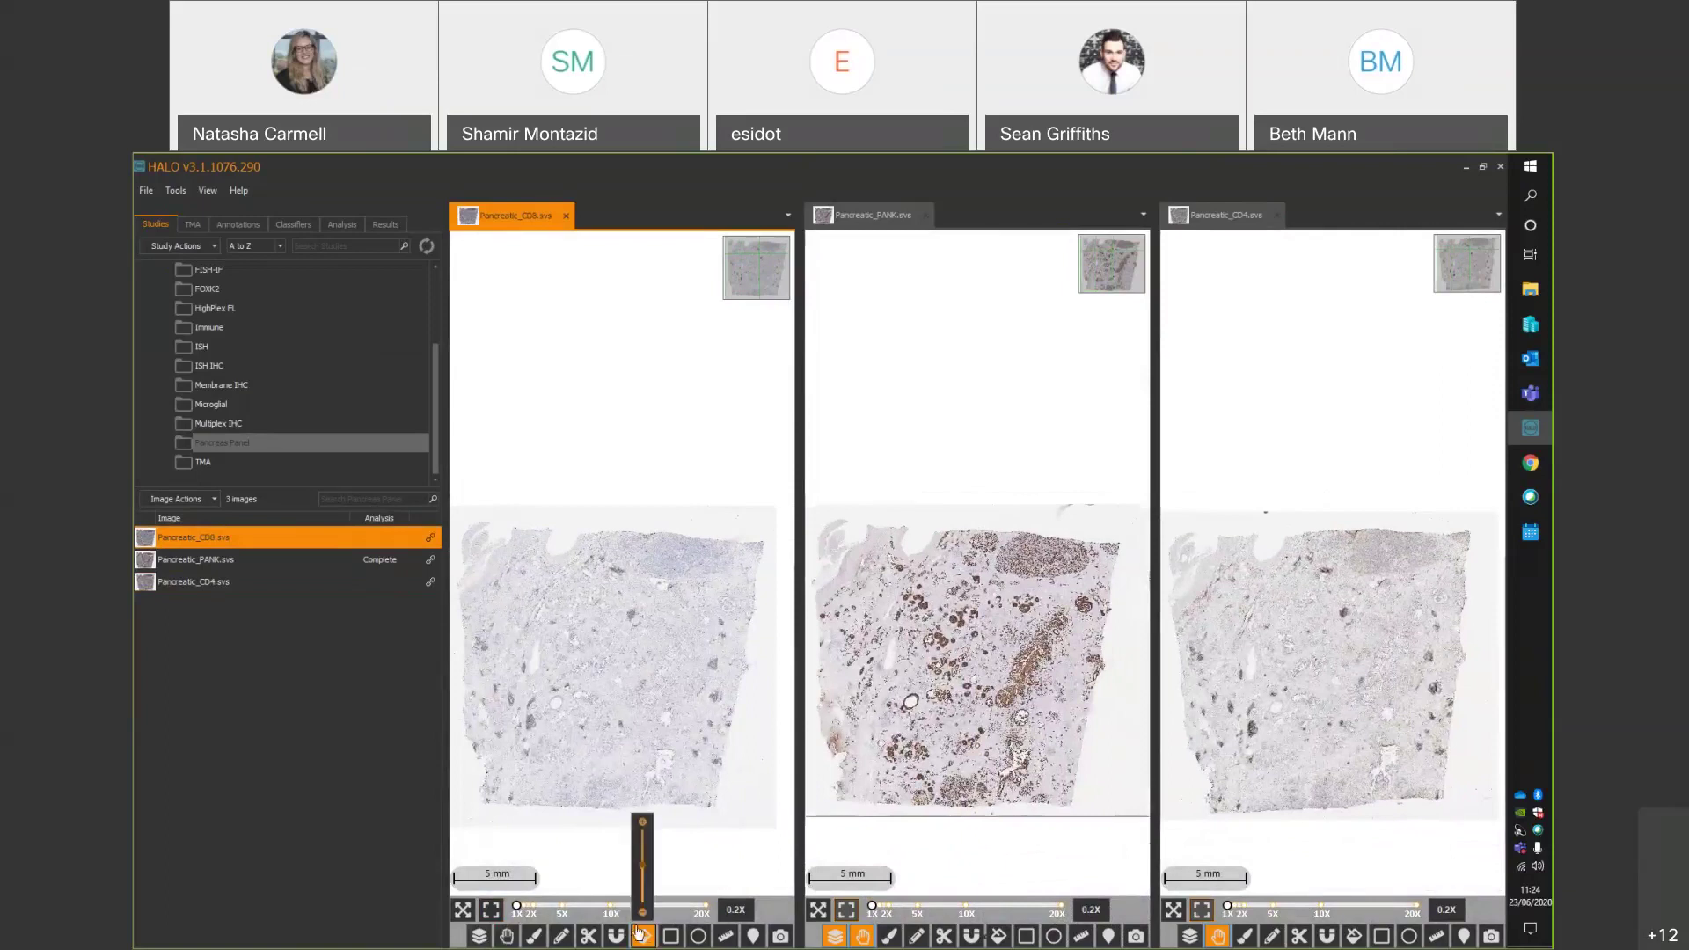
{"action": "left_click", "coordinate": [619, 604]}
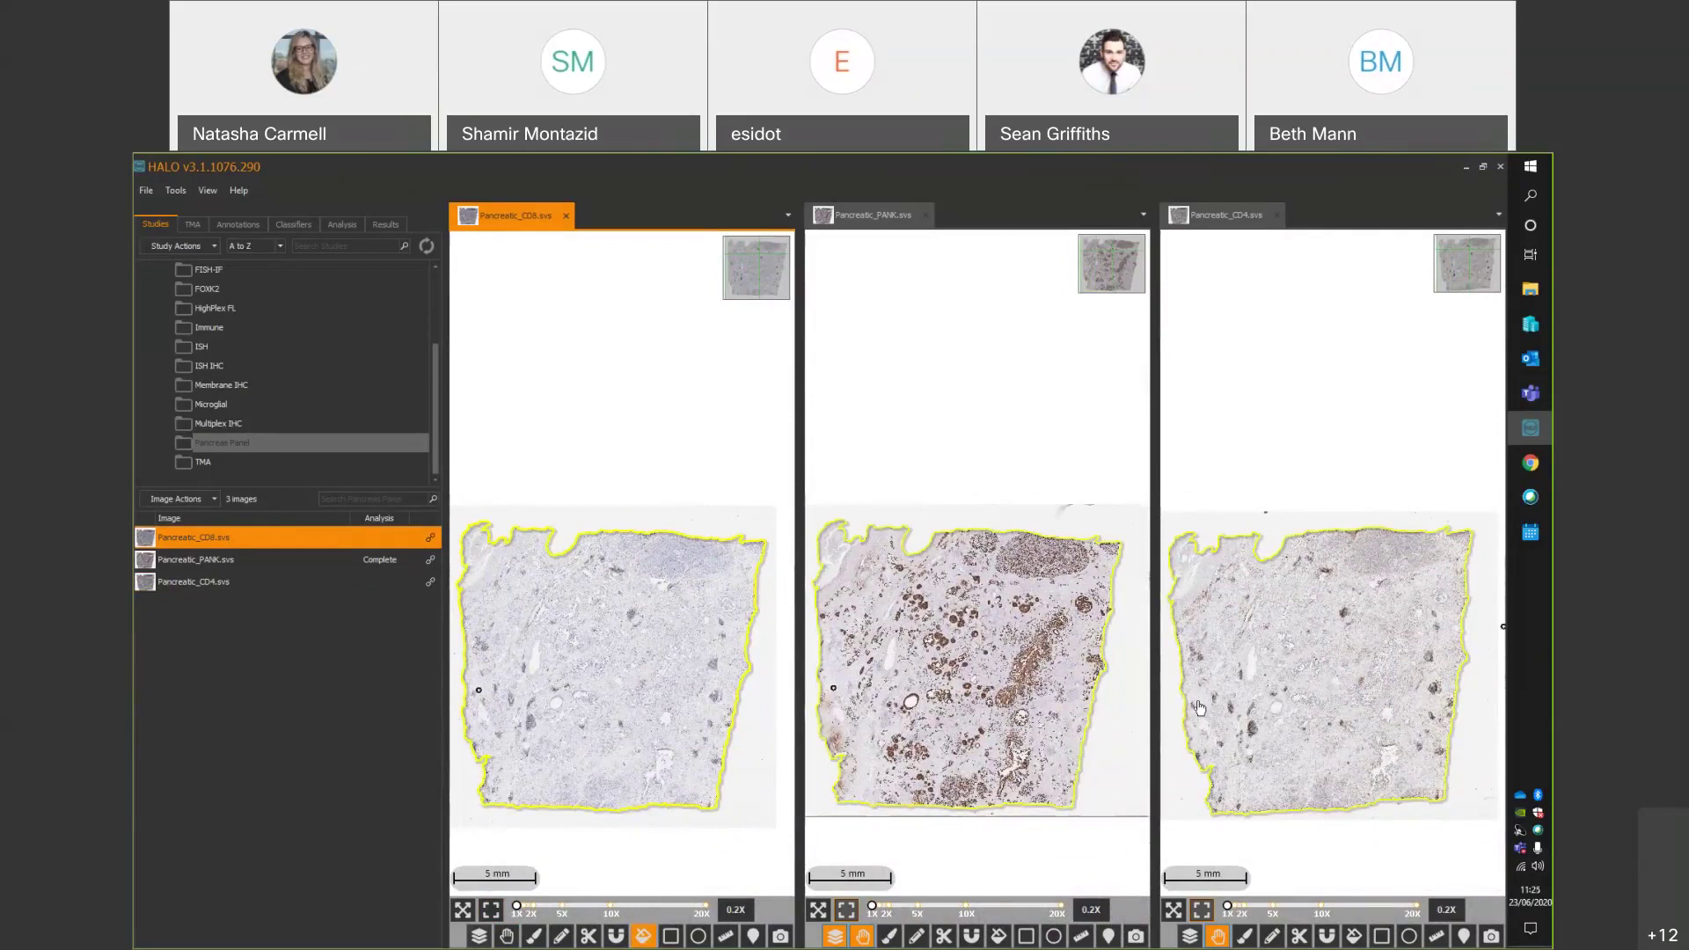
{"action": "left_click", "coordinate": [645, 937]}
{"action": "scroll", "coordinate": [836, 730], "scroll_direction": "up", "scroll_amount": 1}
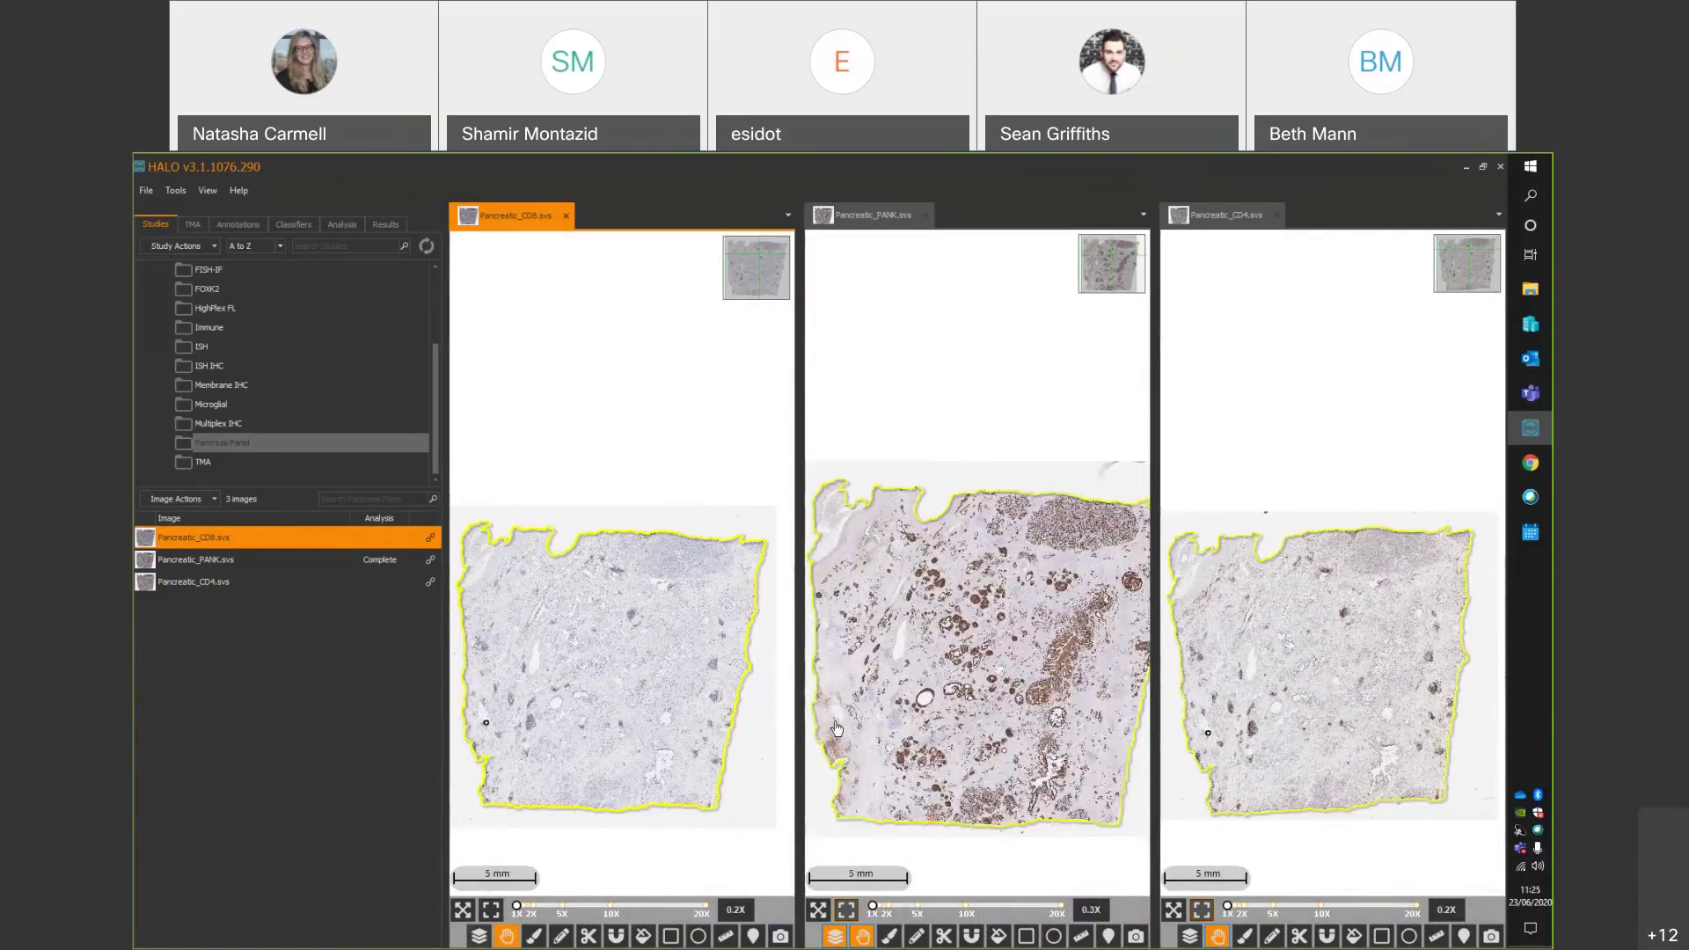
{"action": "scroll", "coordinate": [836, 728], "scroll_direction": "up", "scroll_amount": 2}
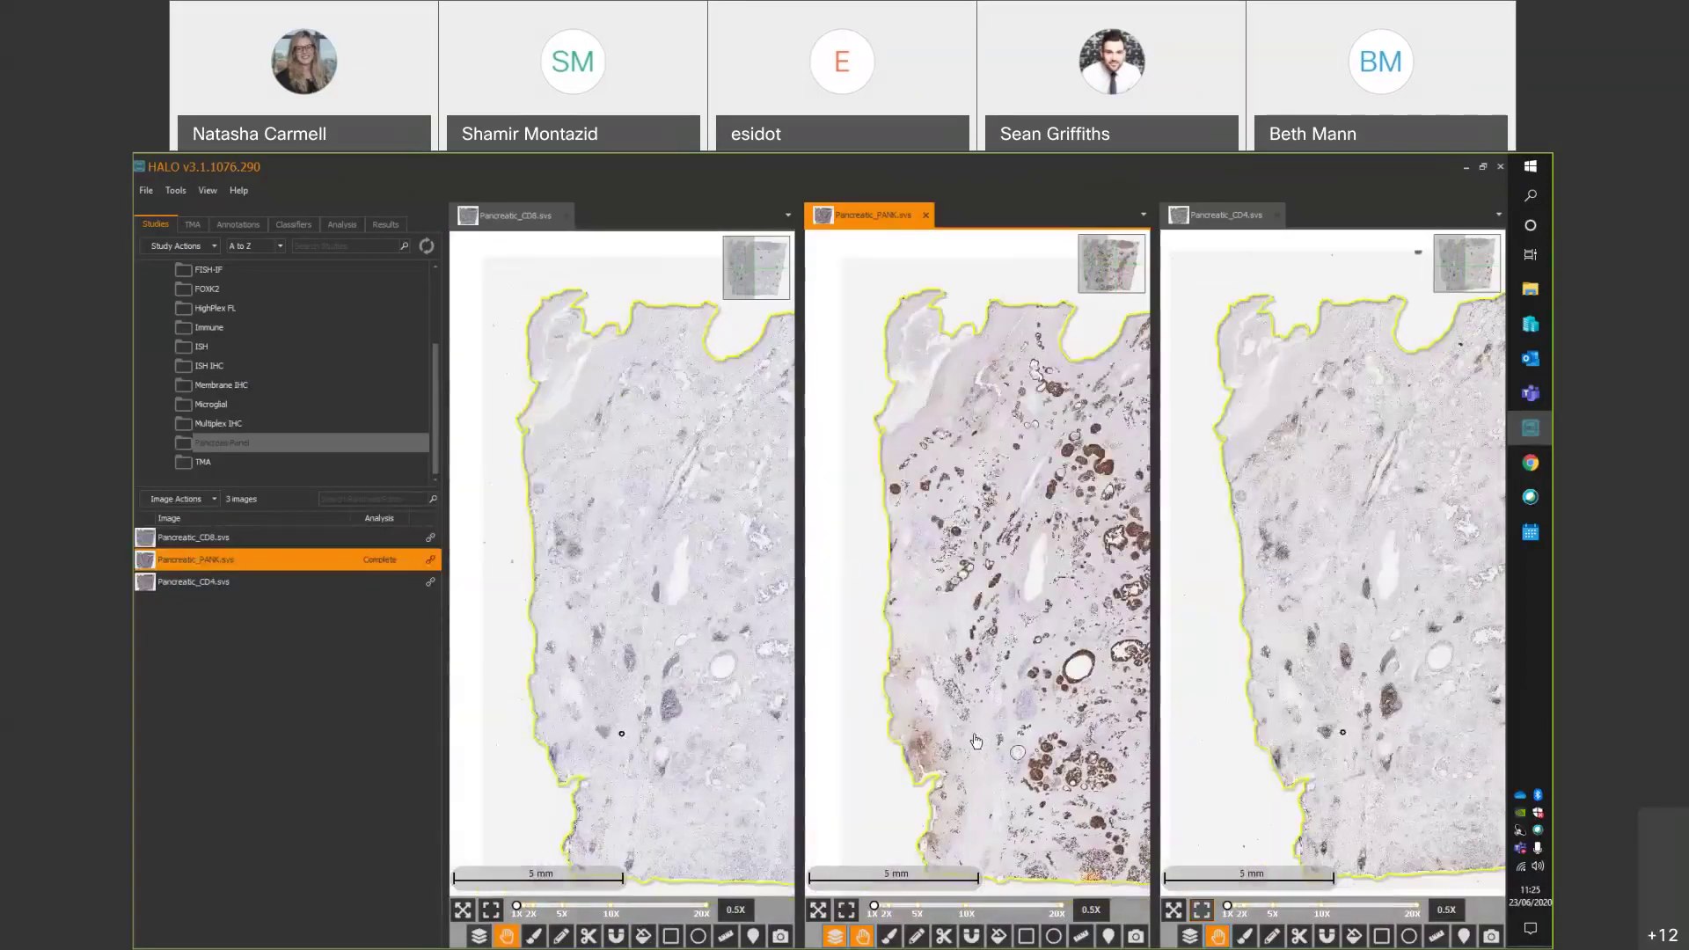
{"action": "scroll", "coordinate": [976, 741], "scroll_direction": "down", "scroll_amount": 2}
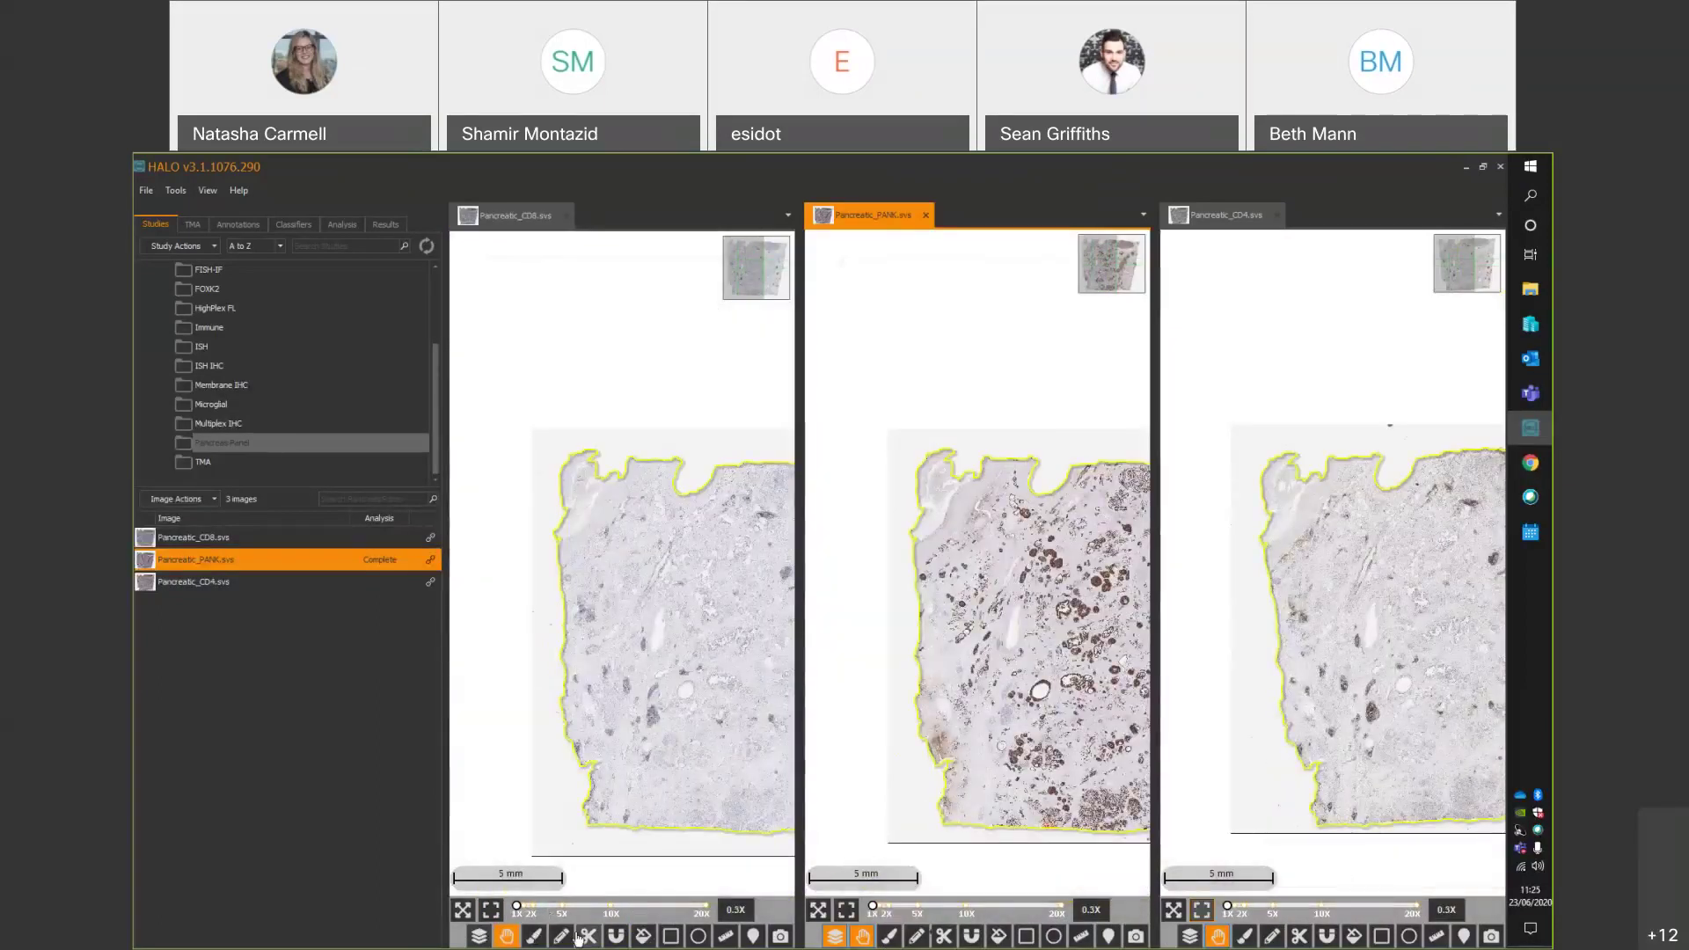
{"action": "left_click", "coordinate": [490, 911]}
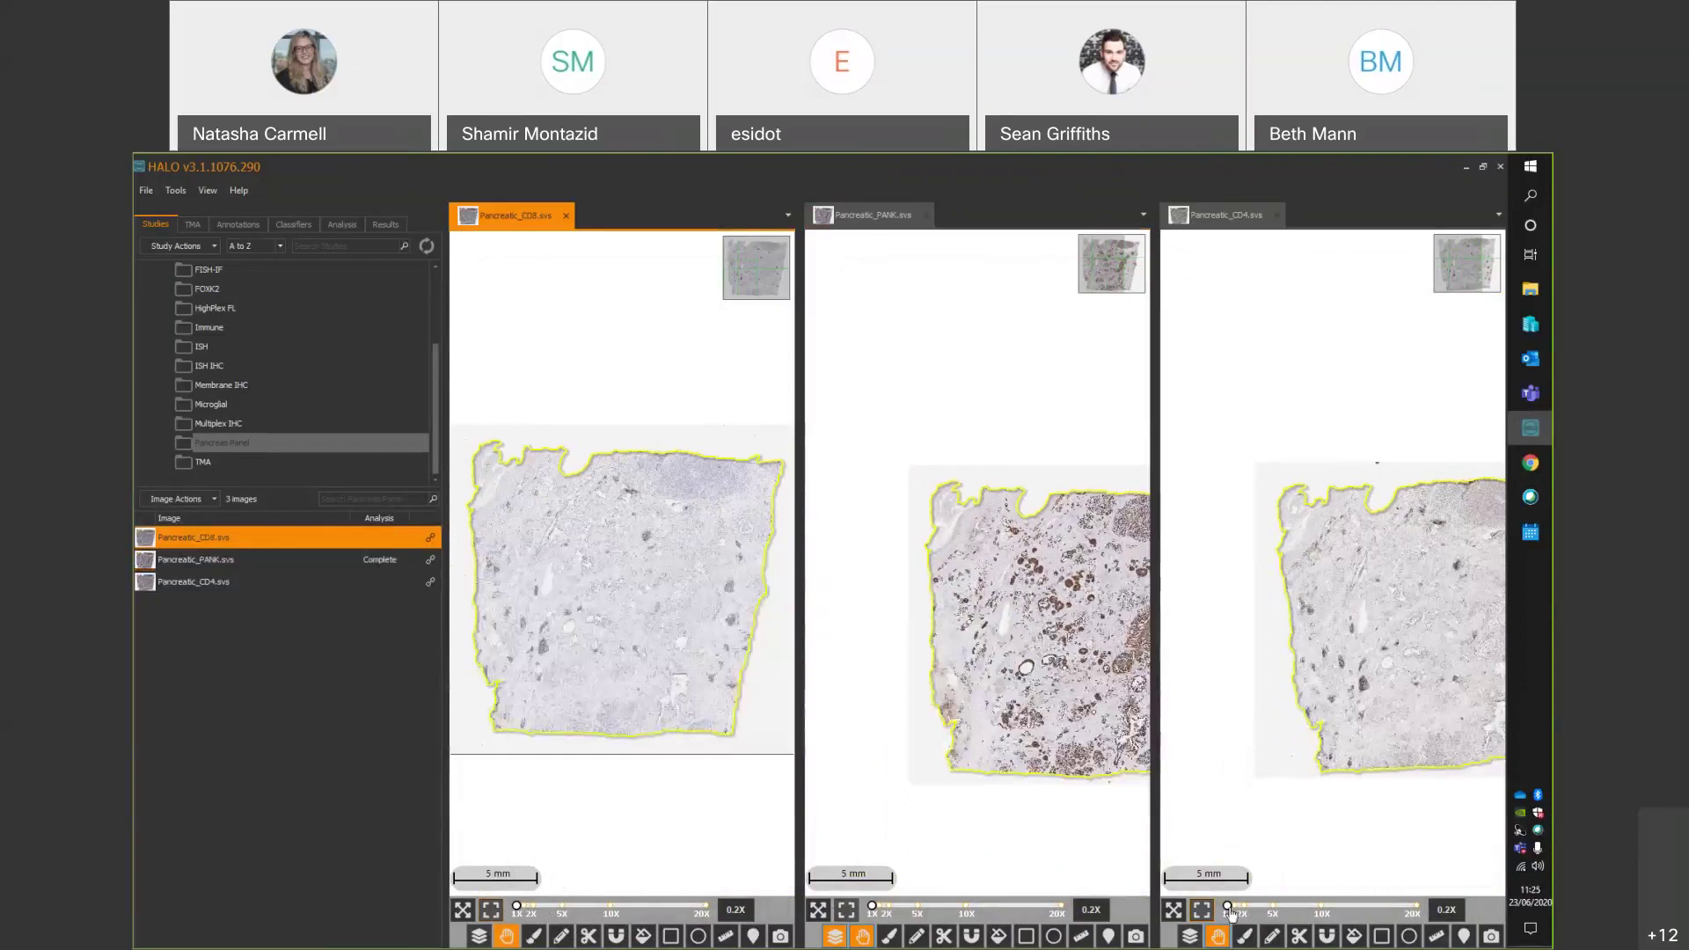
{"action": "left_click", "coordinate": [846, 909]}
{"action": "left_click", "coordinate": [1203, 913]}
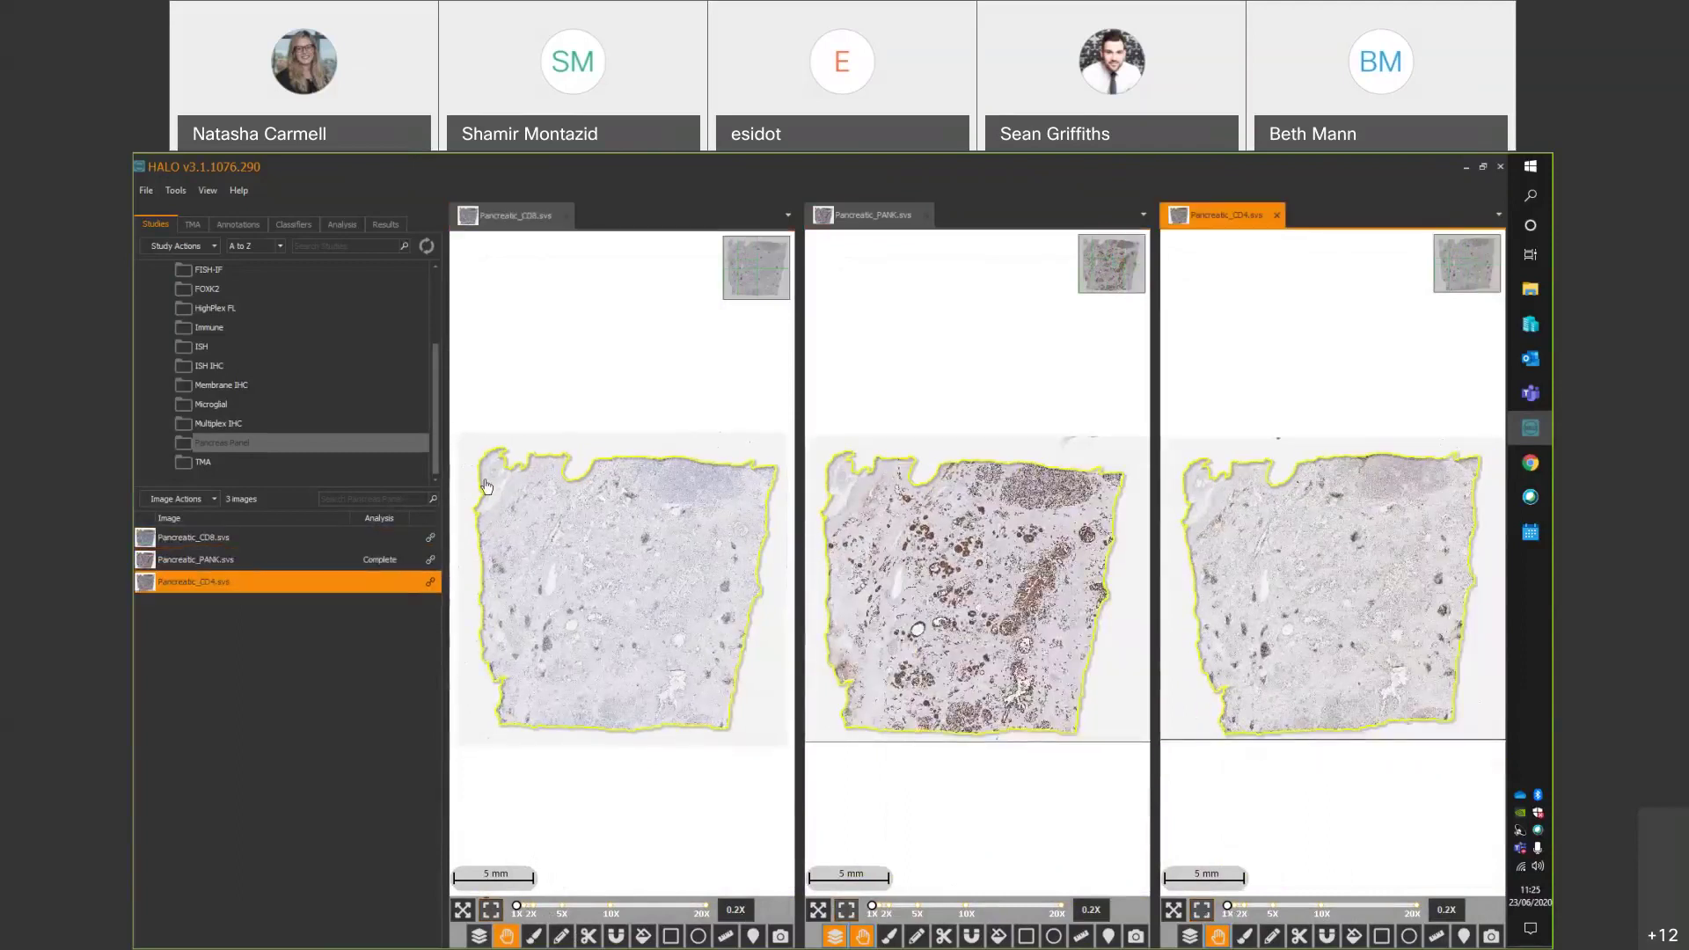
Open the landmarks tool for the registered images, save all annotations, and activate landmark placement on the PANK and CD8 images.
{"action": "left_click", "coordinate": [178, 191]}
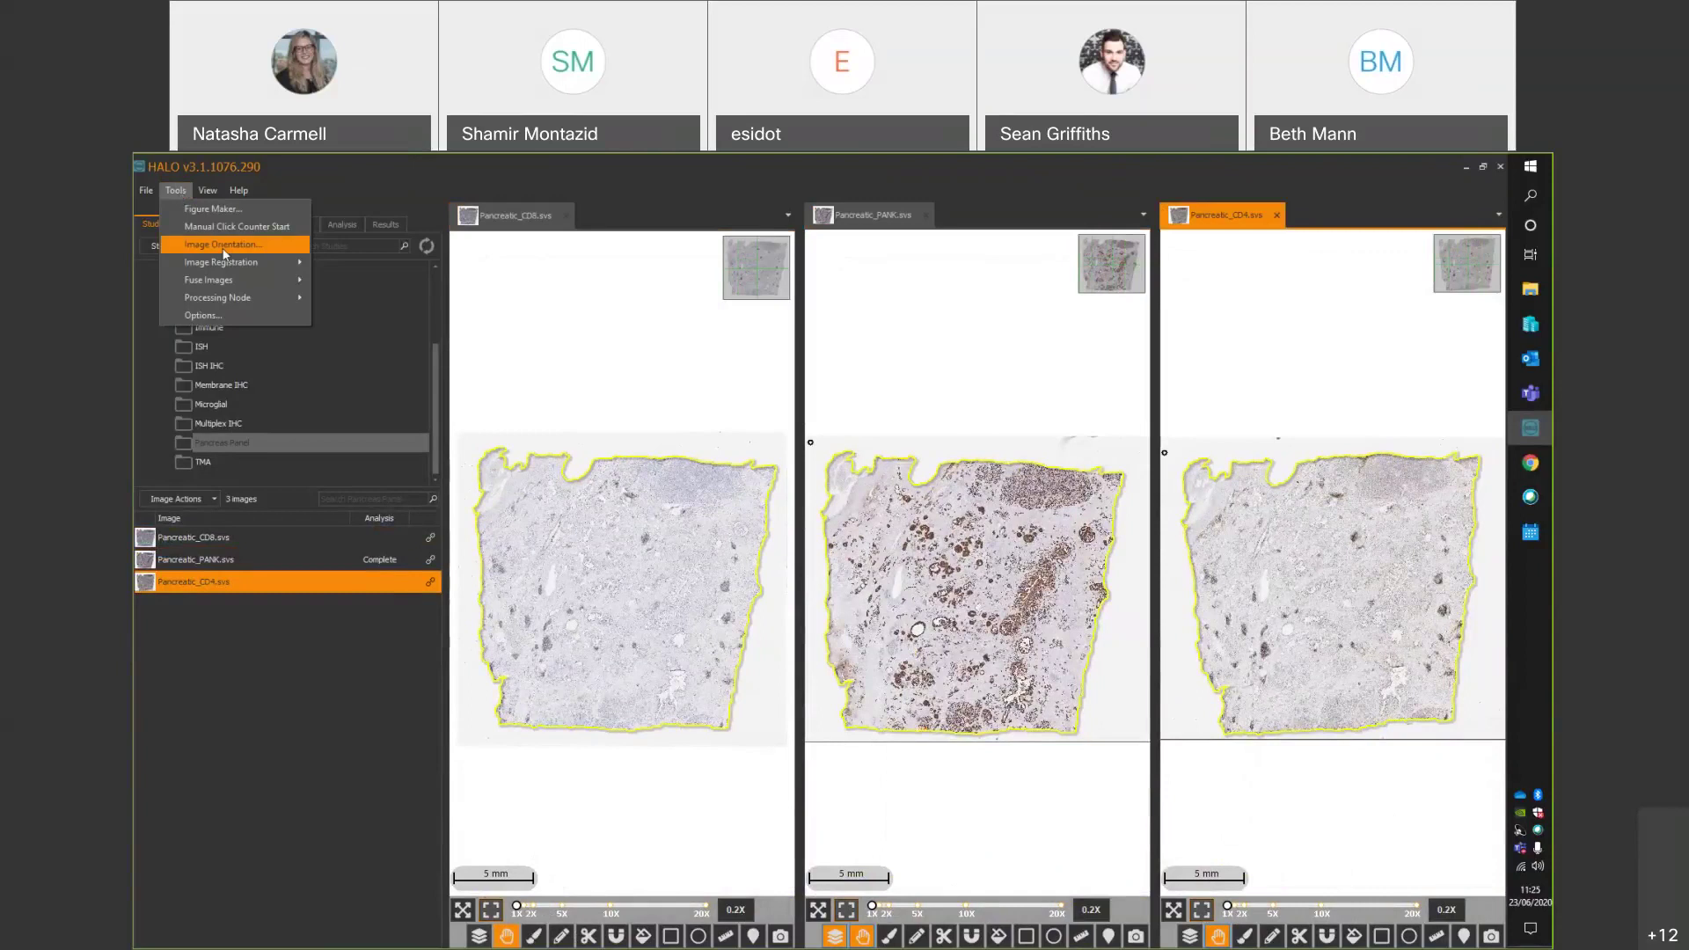
{"action": "mouse_move", "coordinate": [264, 263]}
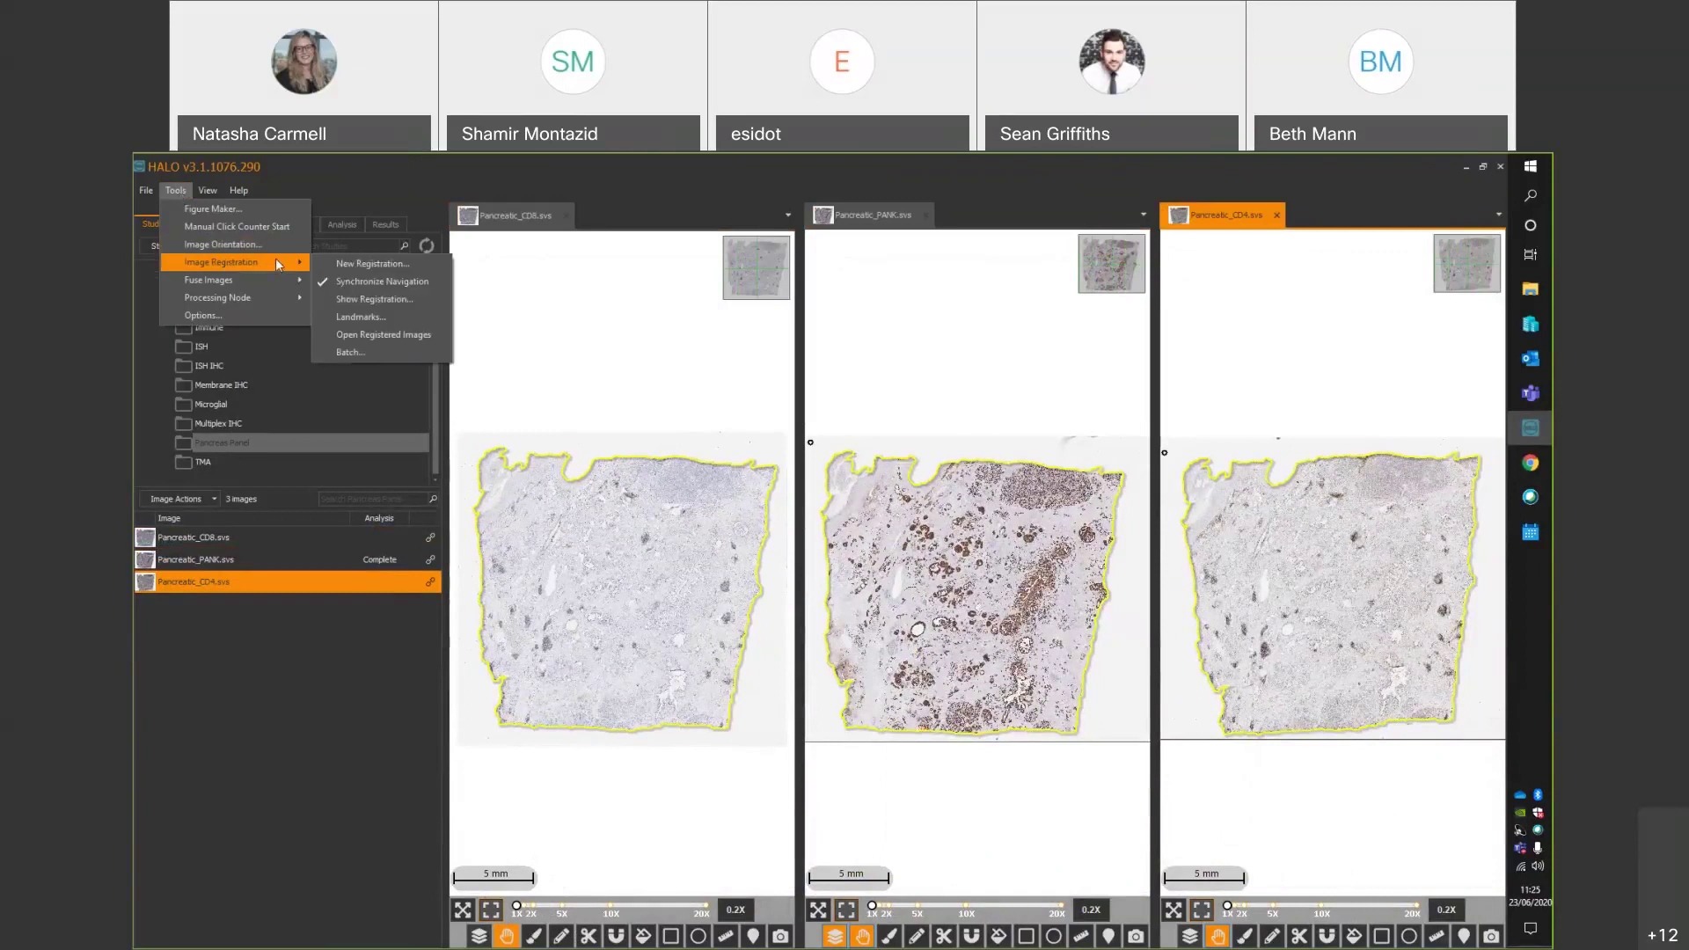
{"action": "left_click", "coordinate": [385, 318]}
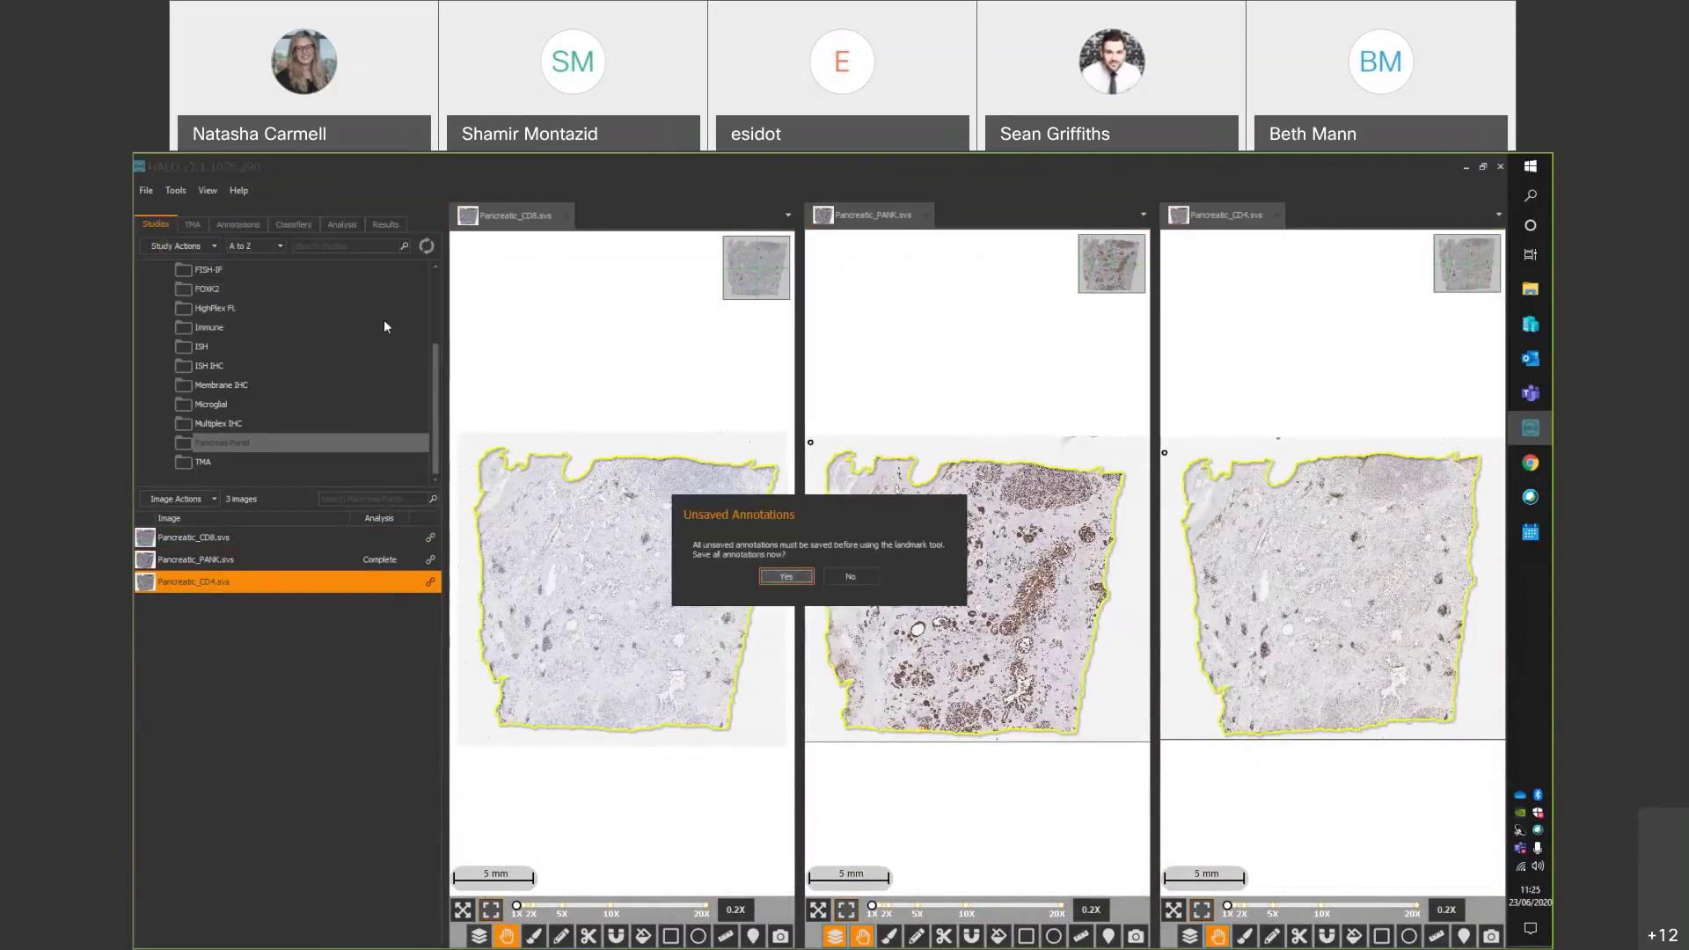
{"action": "left_click", "coordinate": [786, 578]}
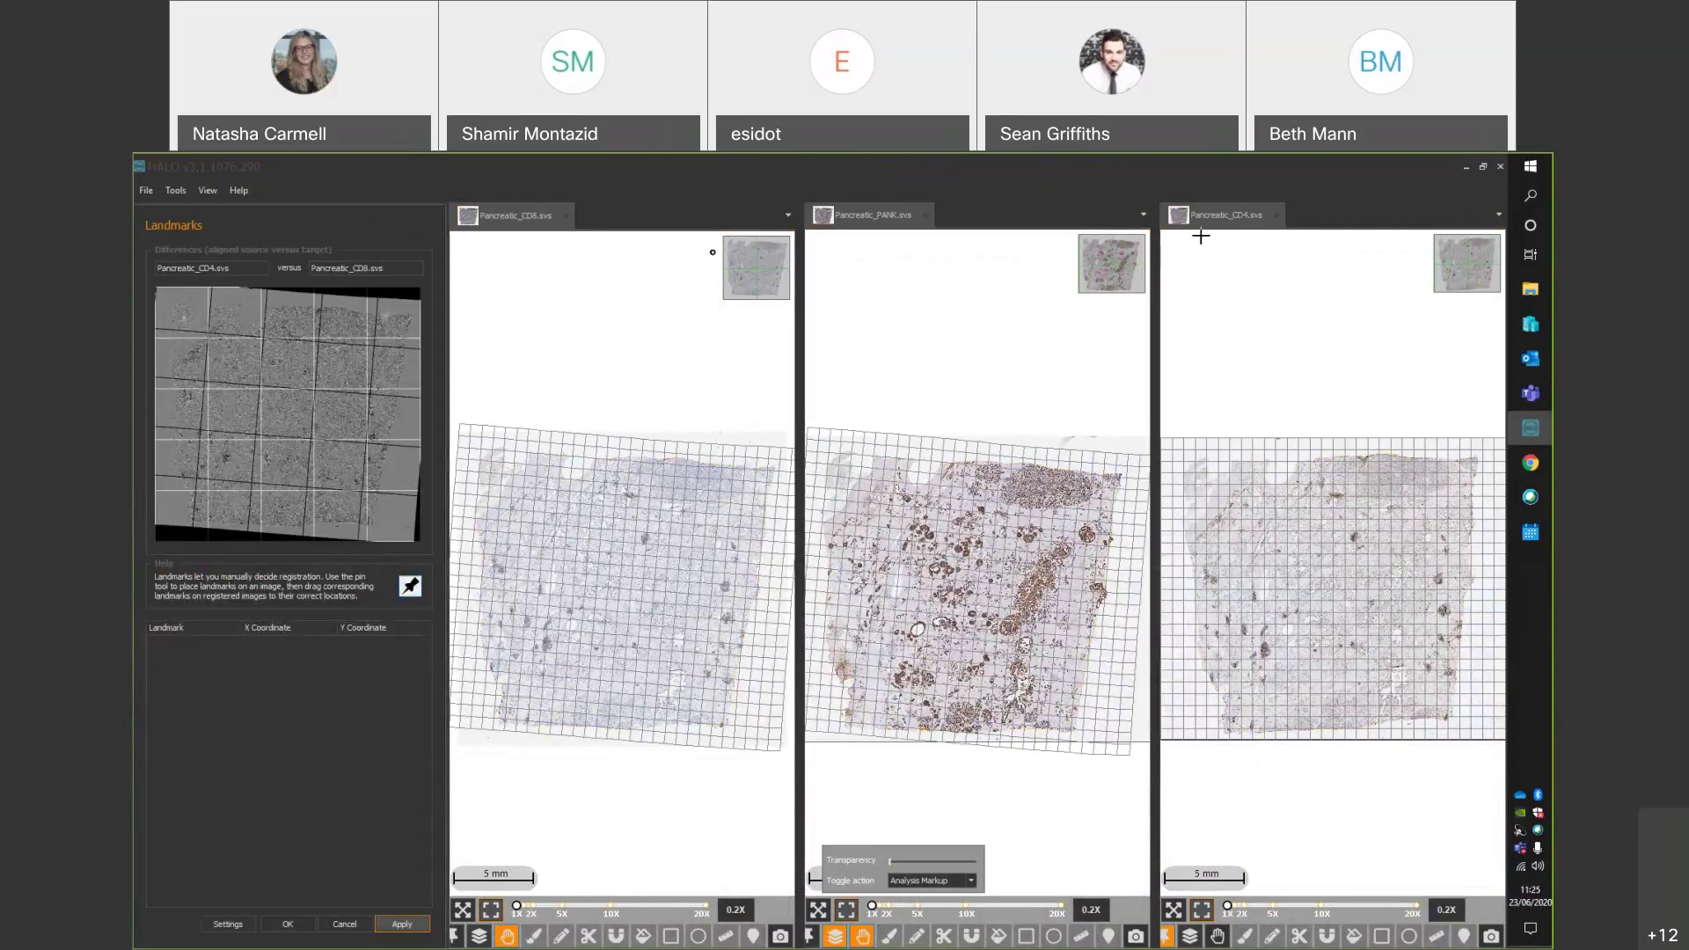
{"action": "mouse_move", "coordinate": [834, 936]}
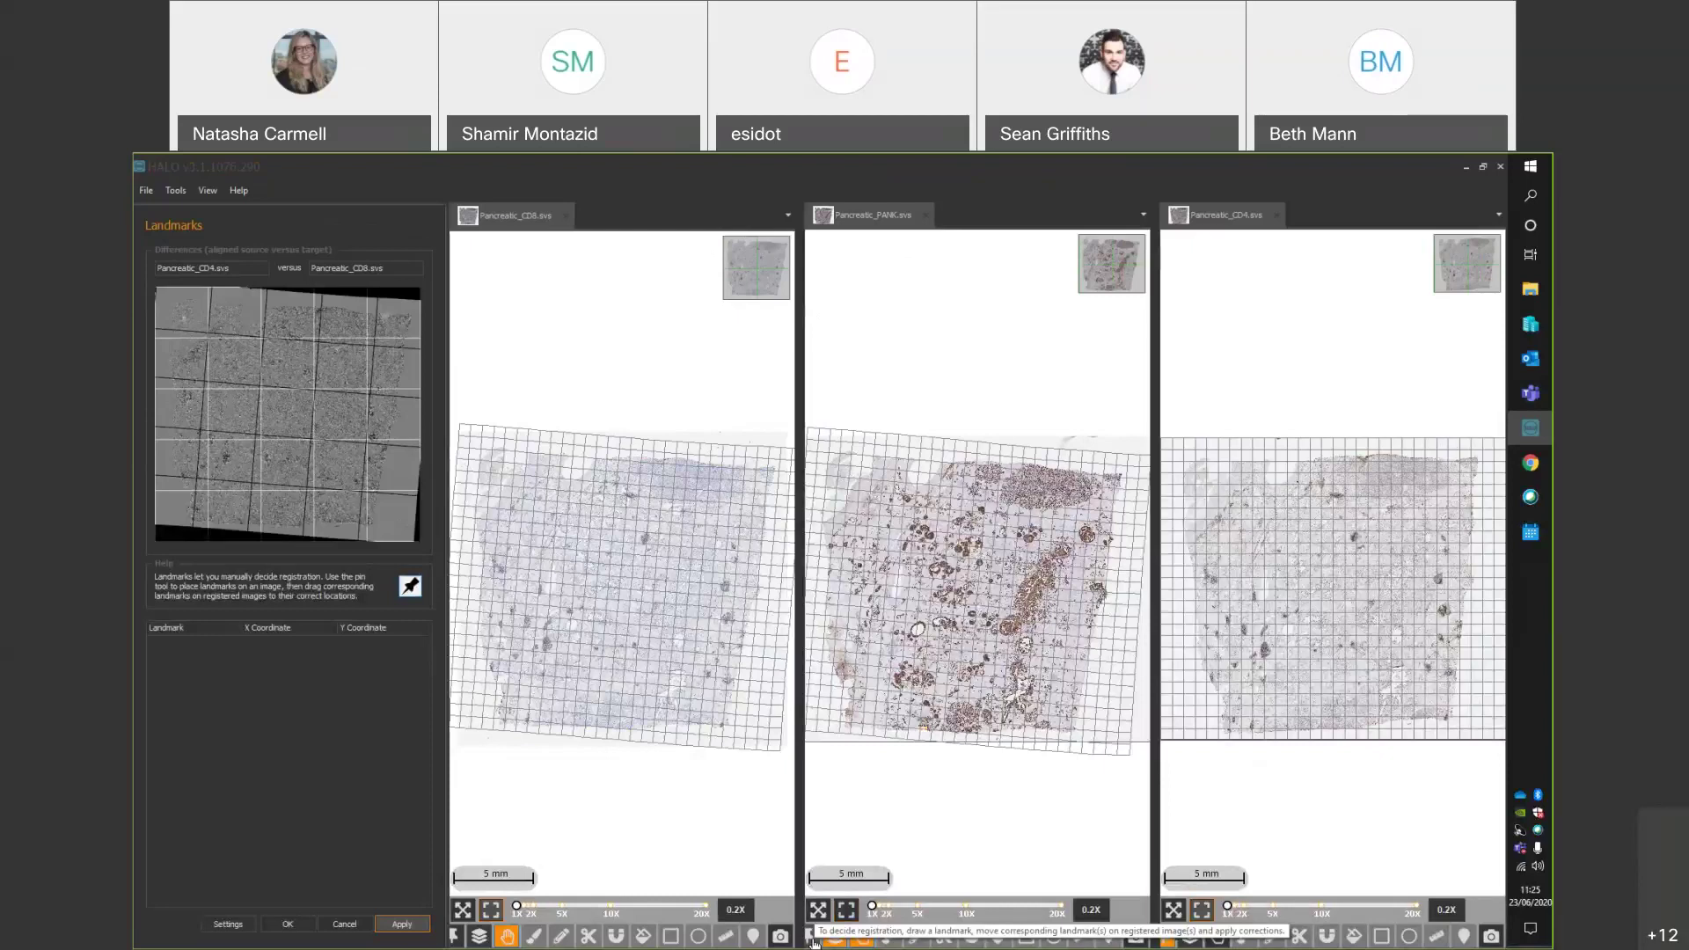
{"action": "left_click", "coordinate": [811, 937]}
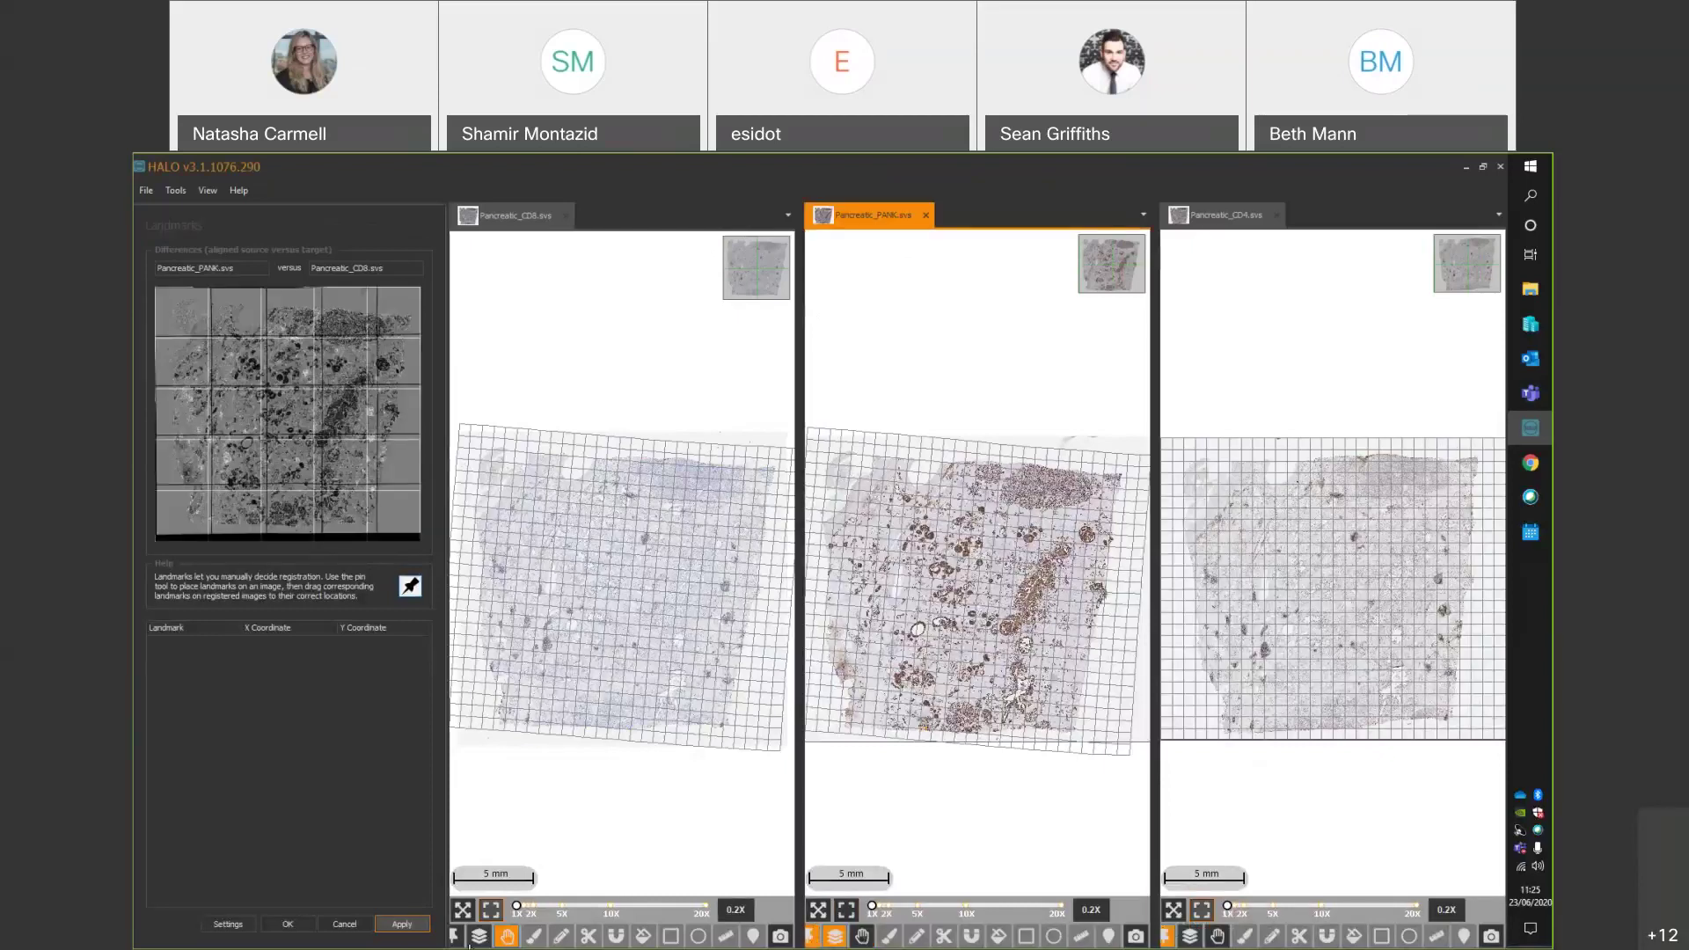
{"action": "left_click", "coordinate": [454, 936]}
{"action": "mouse_move", "coordinate": [827, 939]}
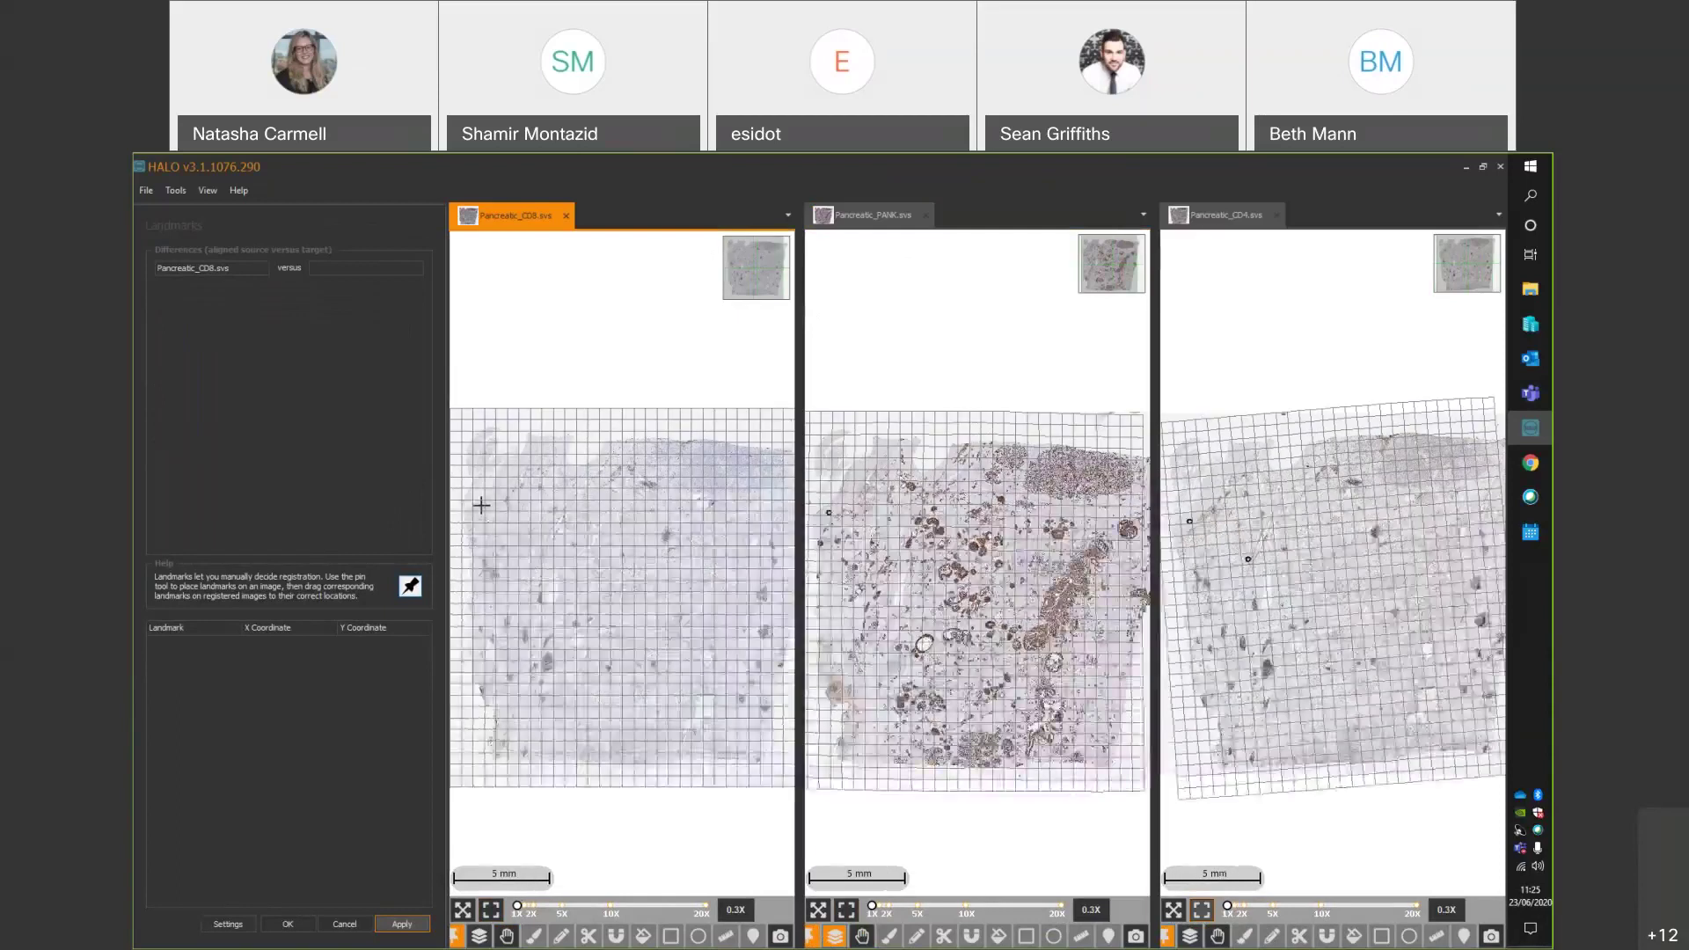
Place a landmark on the tissue's upper-left tip in Pancreatic_CD8.svs and move its counterparts in PANK and CD4 onto the same feature.
{"action": "scroll", "coordinate": [564, 520], "scroll_direction": "up", "scroll_amount": 1}
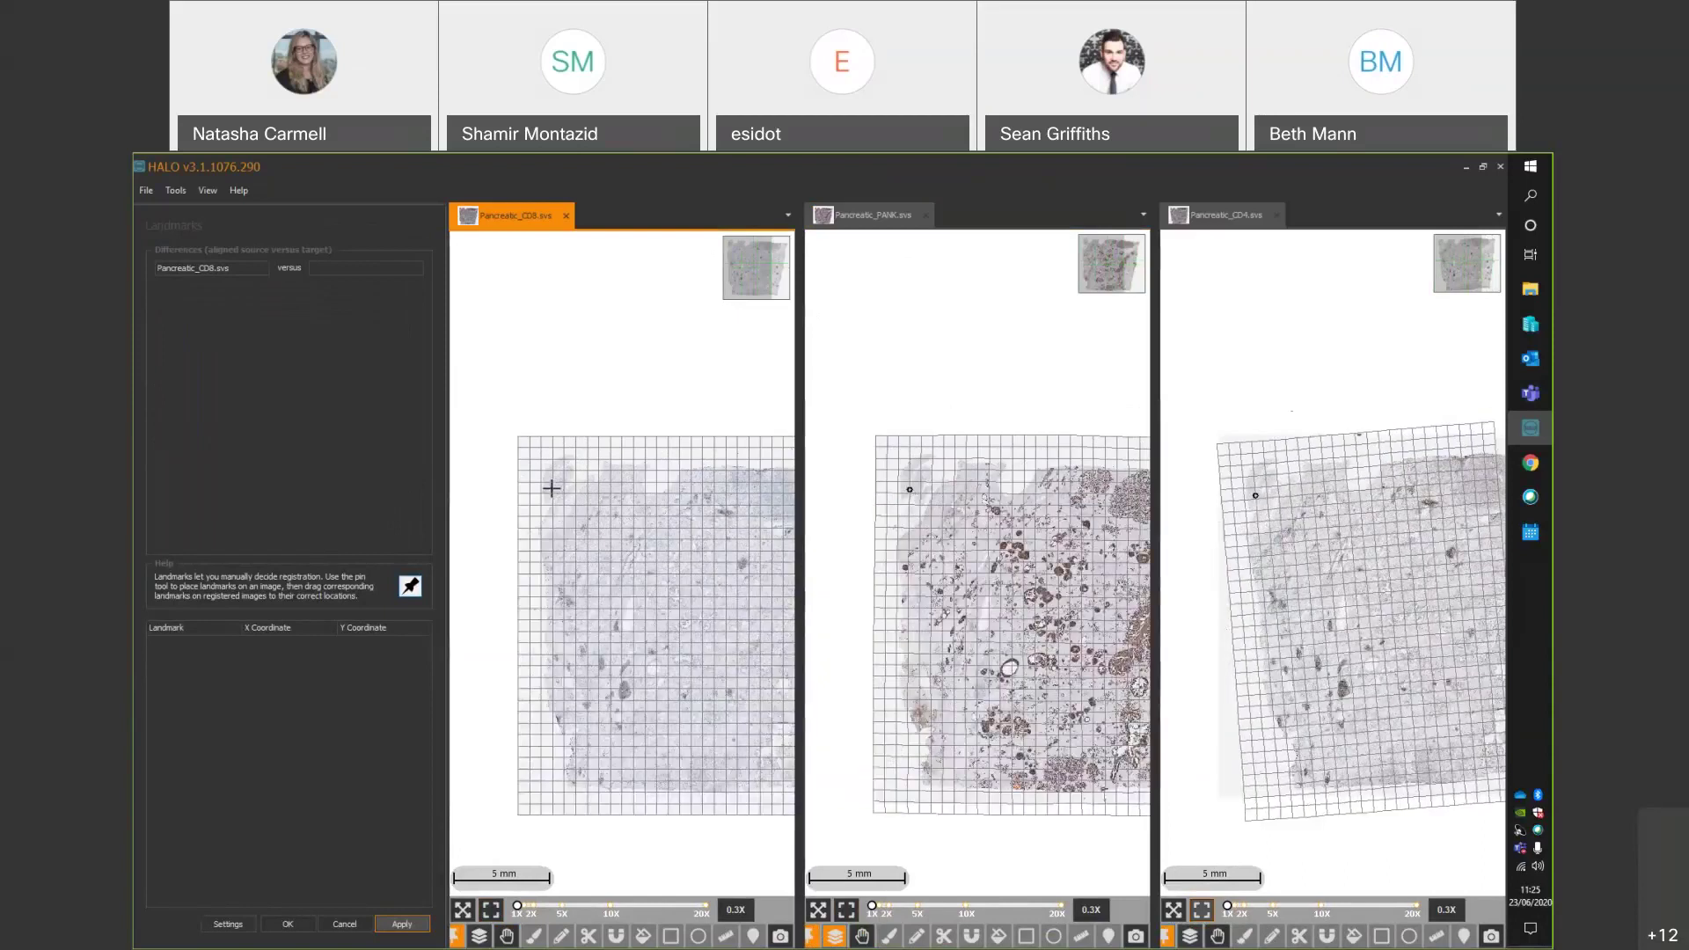
{"action": "scroll", "coordinate": [550, 475], "scroll_direction": "up", "scroll_amount": 2}
{"action": "scroll", "coordinate": [551, 472], "scroll_direction": "up", "scroll_amount": 2}
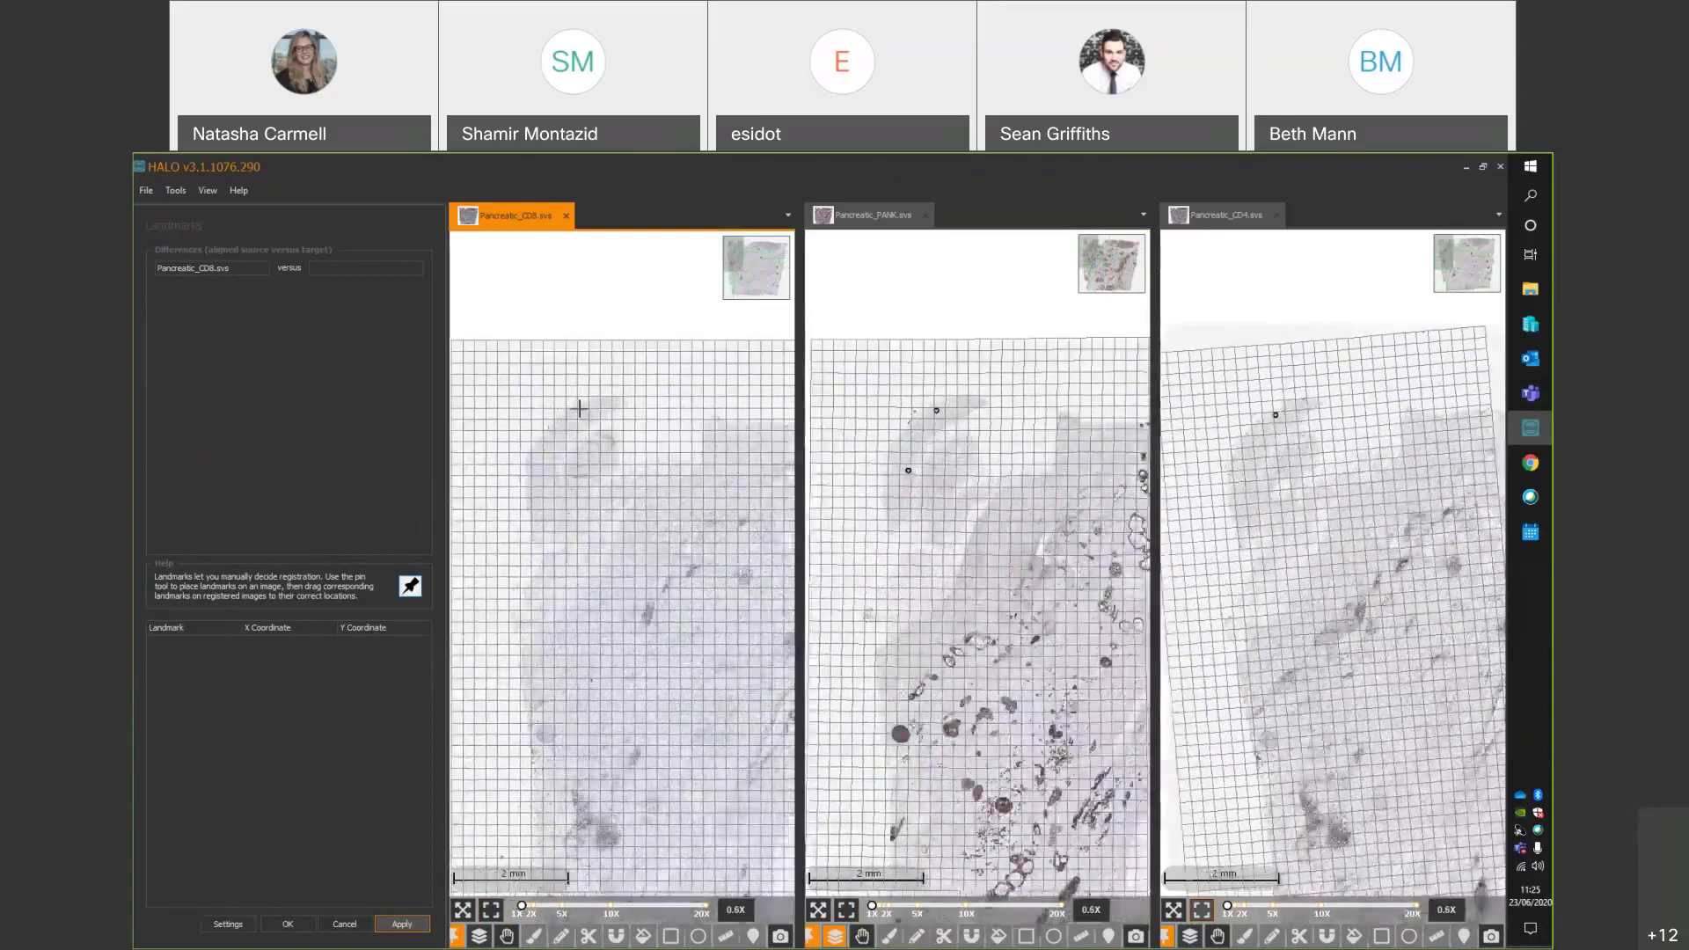
{"action": "left_click", "coordinate": [601, 406]}
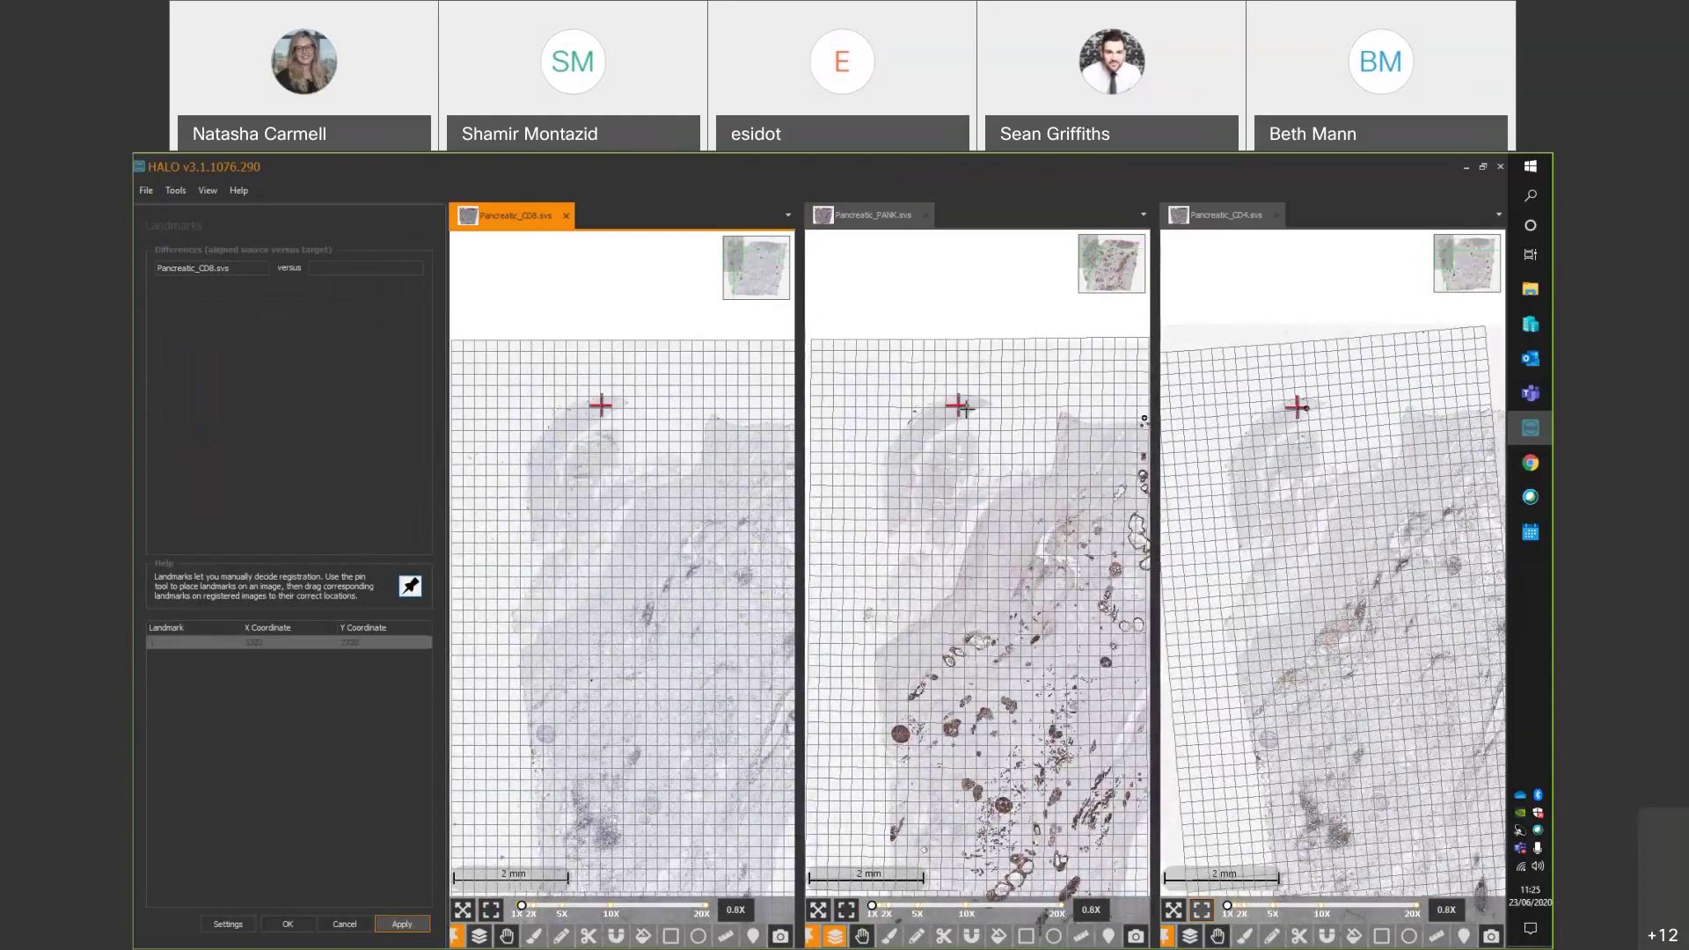
{"action": "mouse_move", "coordinate": [968, 401]}
{"action": "left_mouse_down"}
{"action": "mouse_move", "coordinate": [986, 412]}
{"action": "mouse_move", "coordinate": [964, 406]}
{"action": "left_mouse_up"}
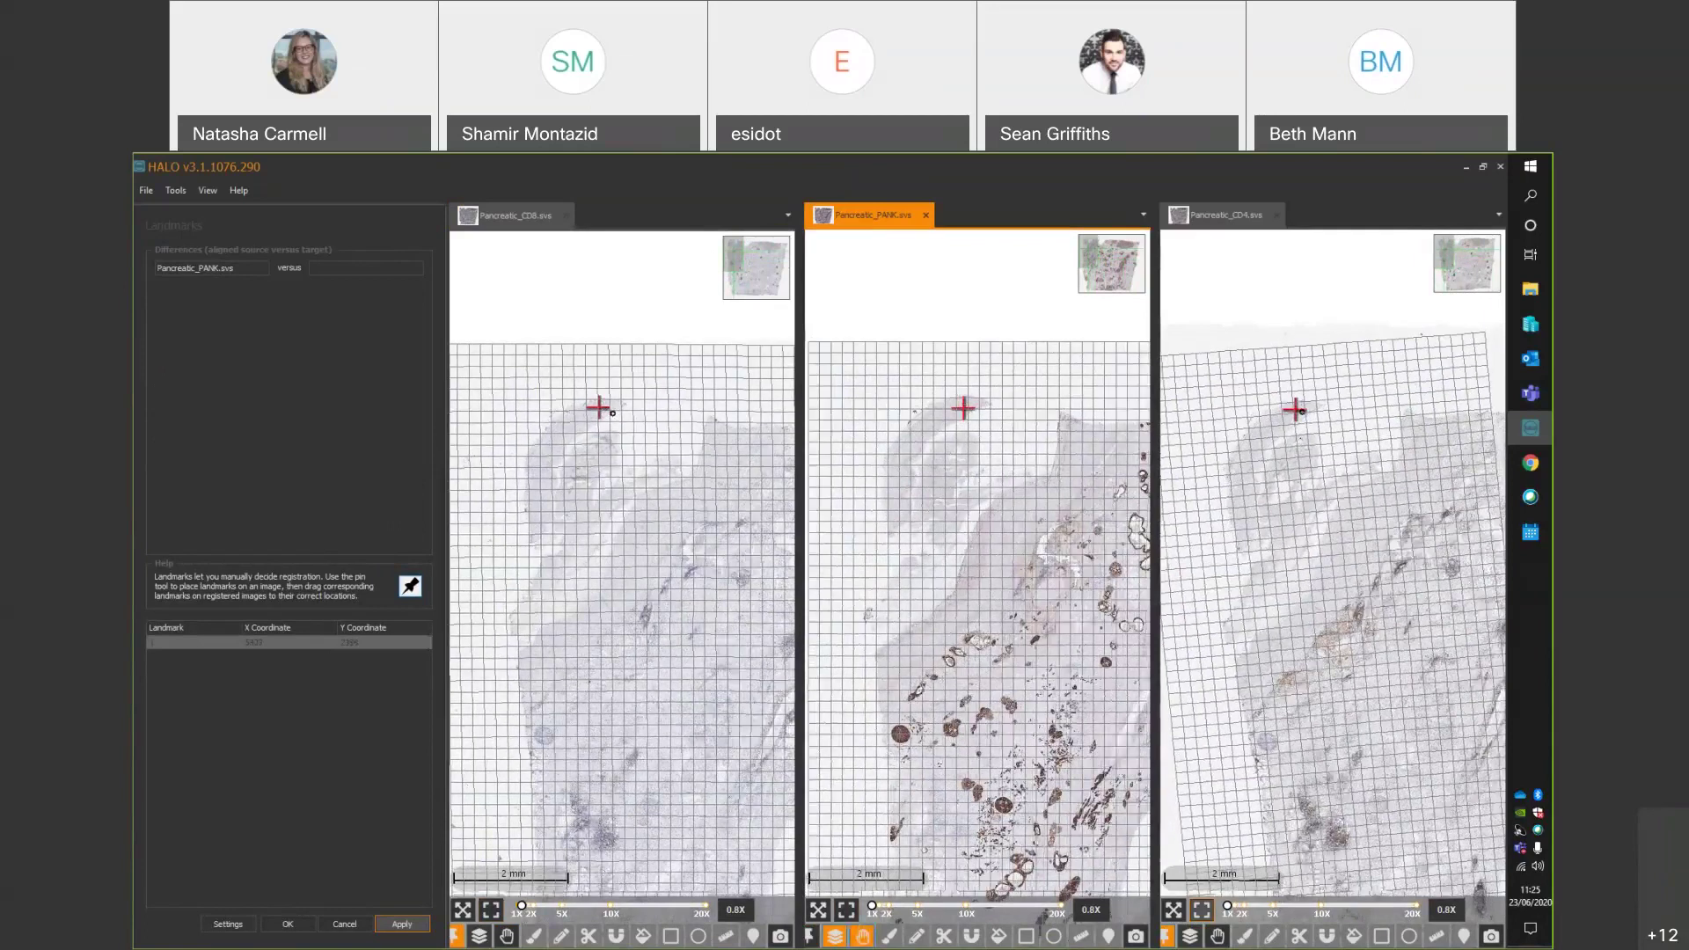
{"action": "left_click", "coordinate": [1340, 405]}
{"action": "left_click_drag", "start_coordinate": [1295, 409], "coordinate": [1299, 404]}
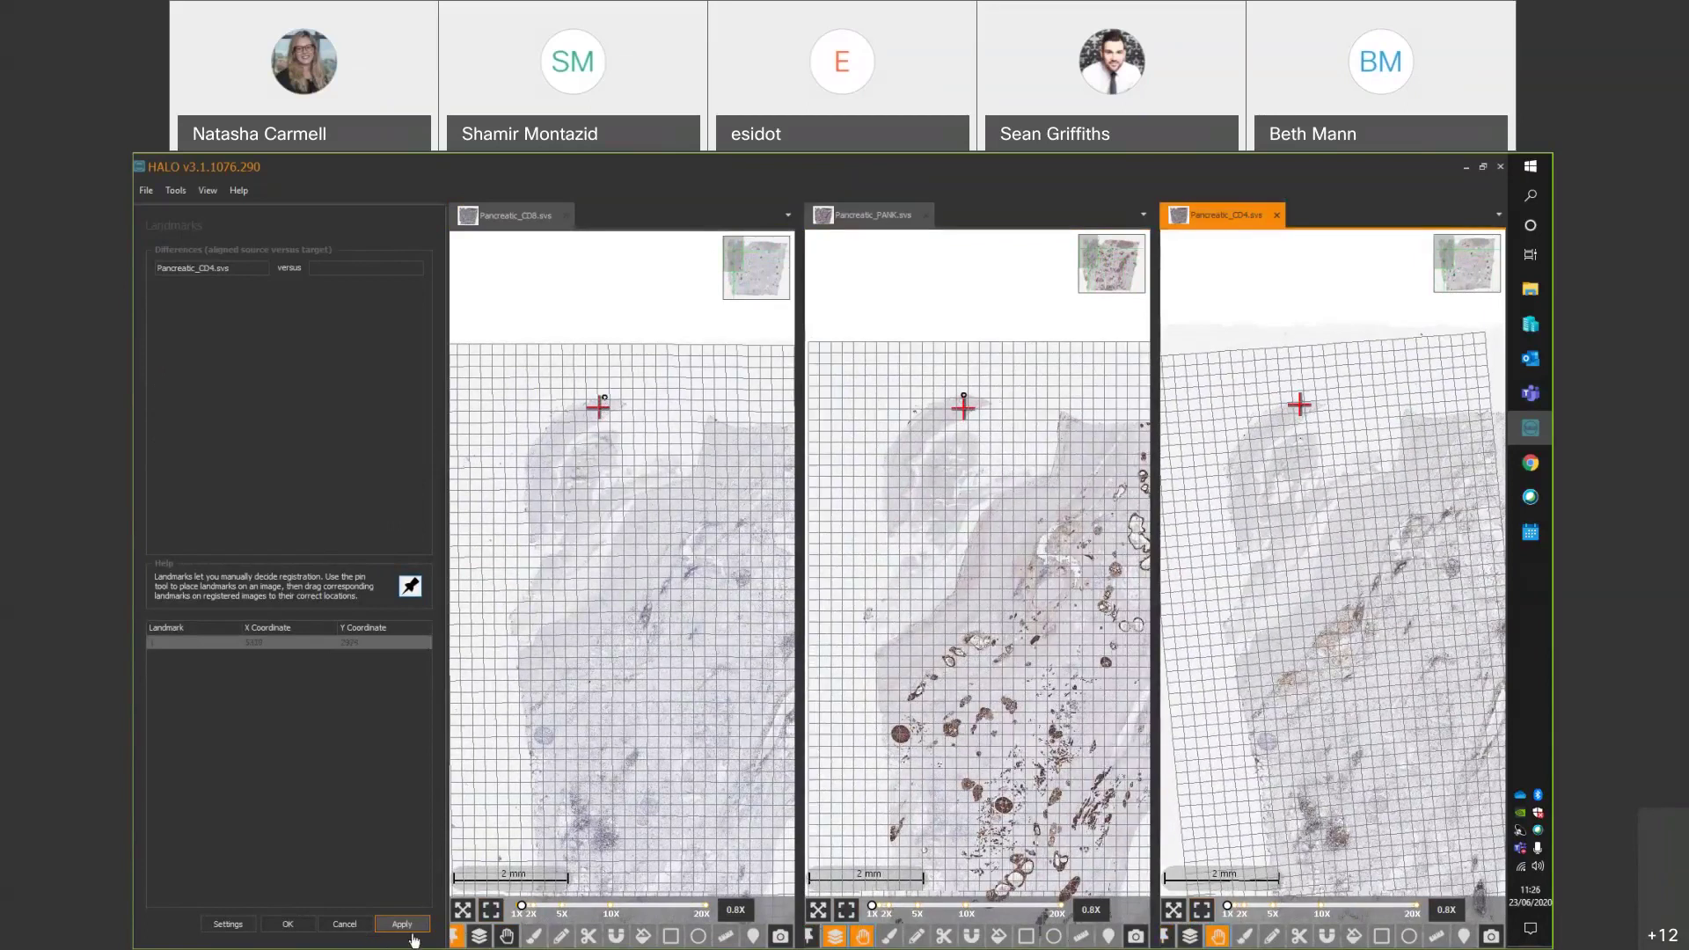
Apply the landmark correction to the registration, close the landmarks tool, and inspect the aligned upper tissue edge in all three images.
{"action": "left_click", "coordinate": [411, 931]}
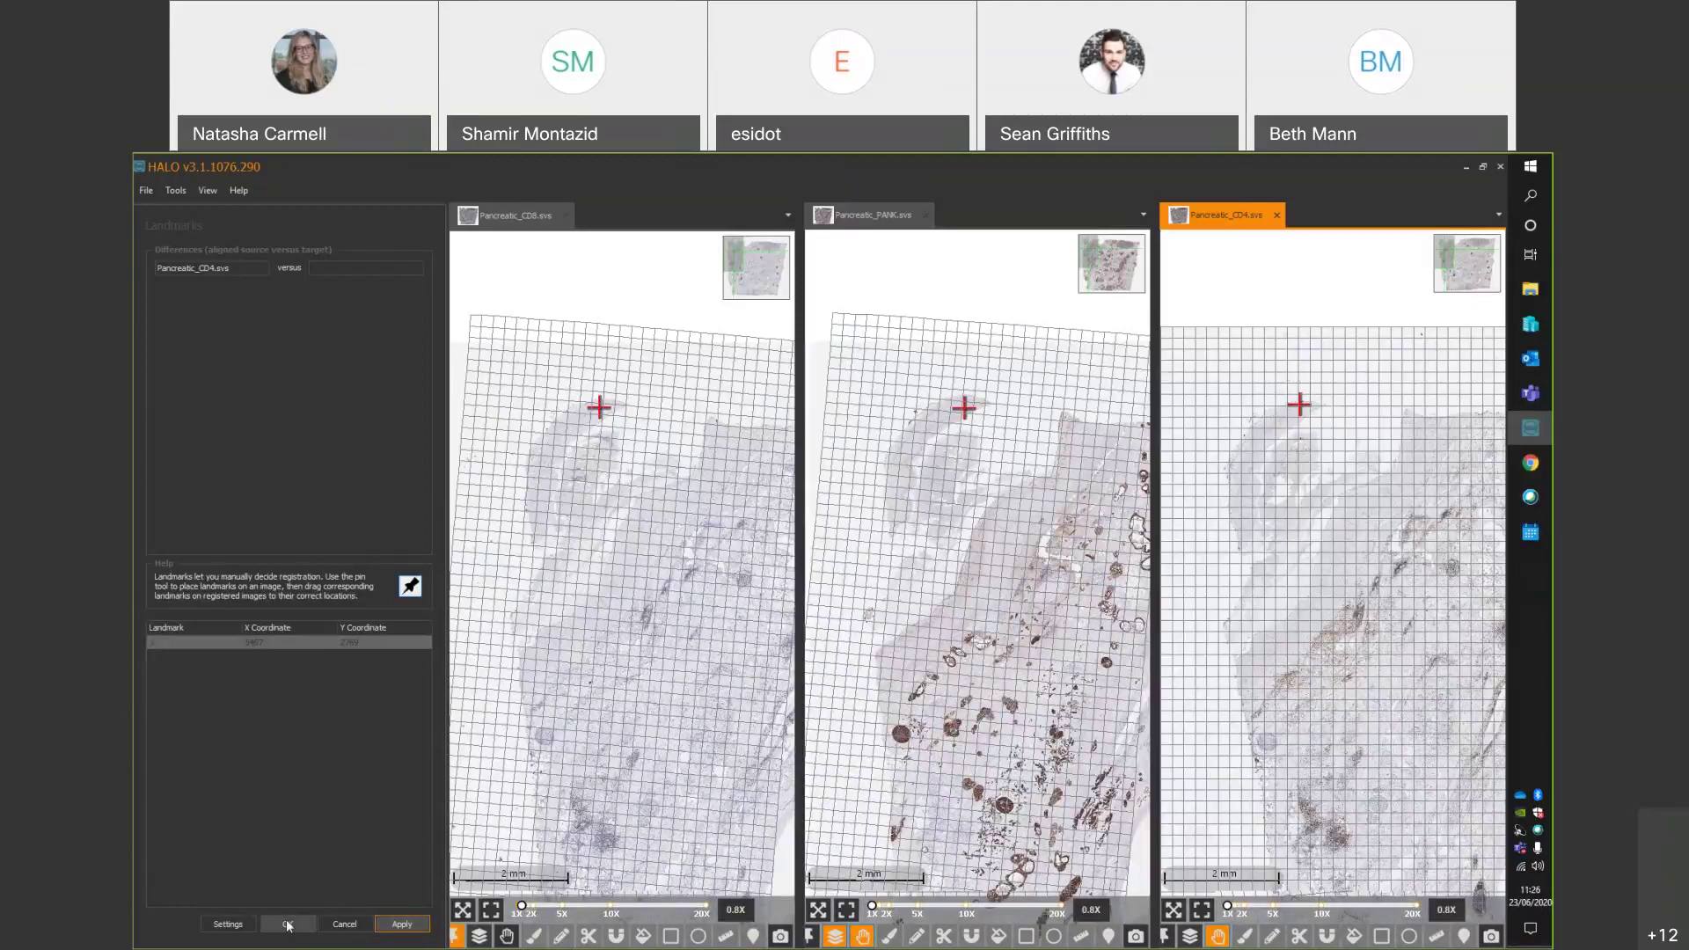
{"action": "left_click", "coordinate": [345, 925]}
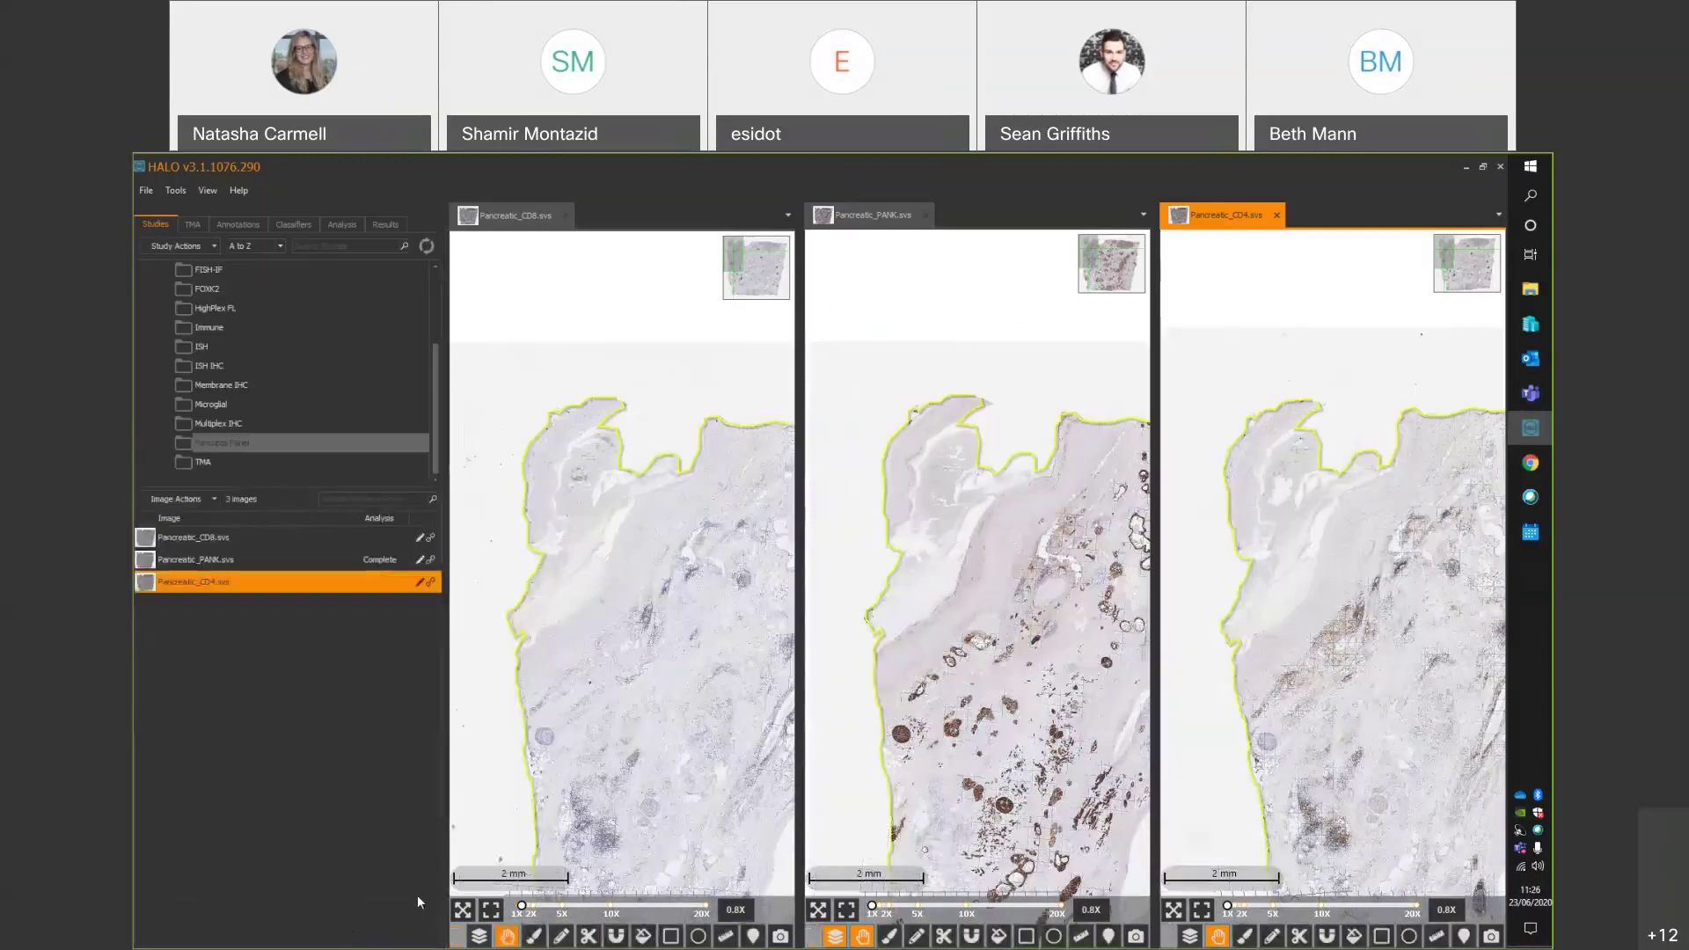
{"action": "scroll", "coordinate": [717, 756], "scroll_direction": "down", "scroll_amount": 3}
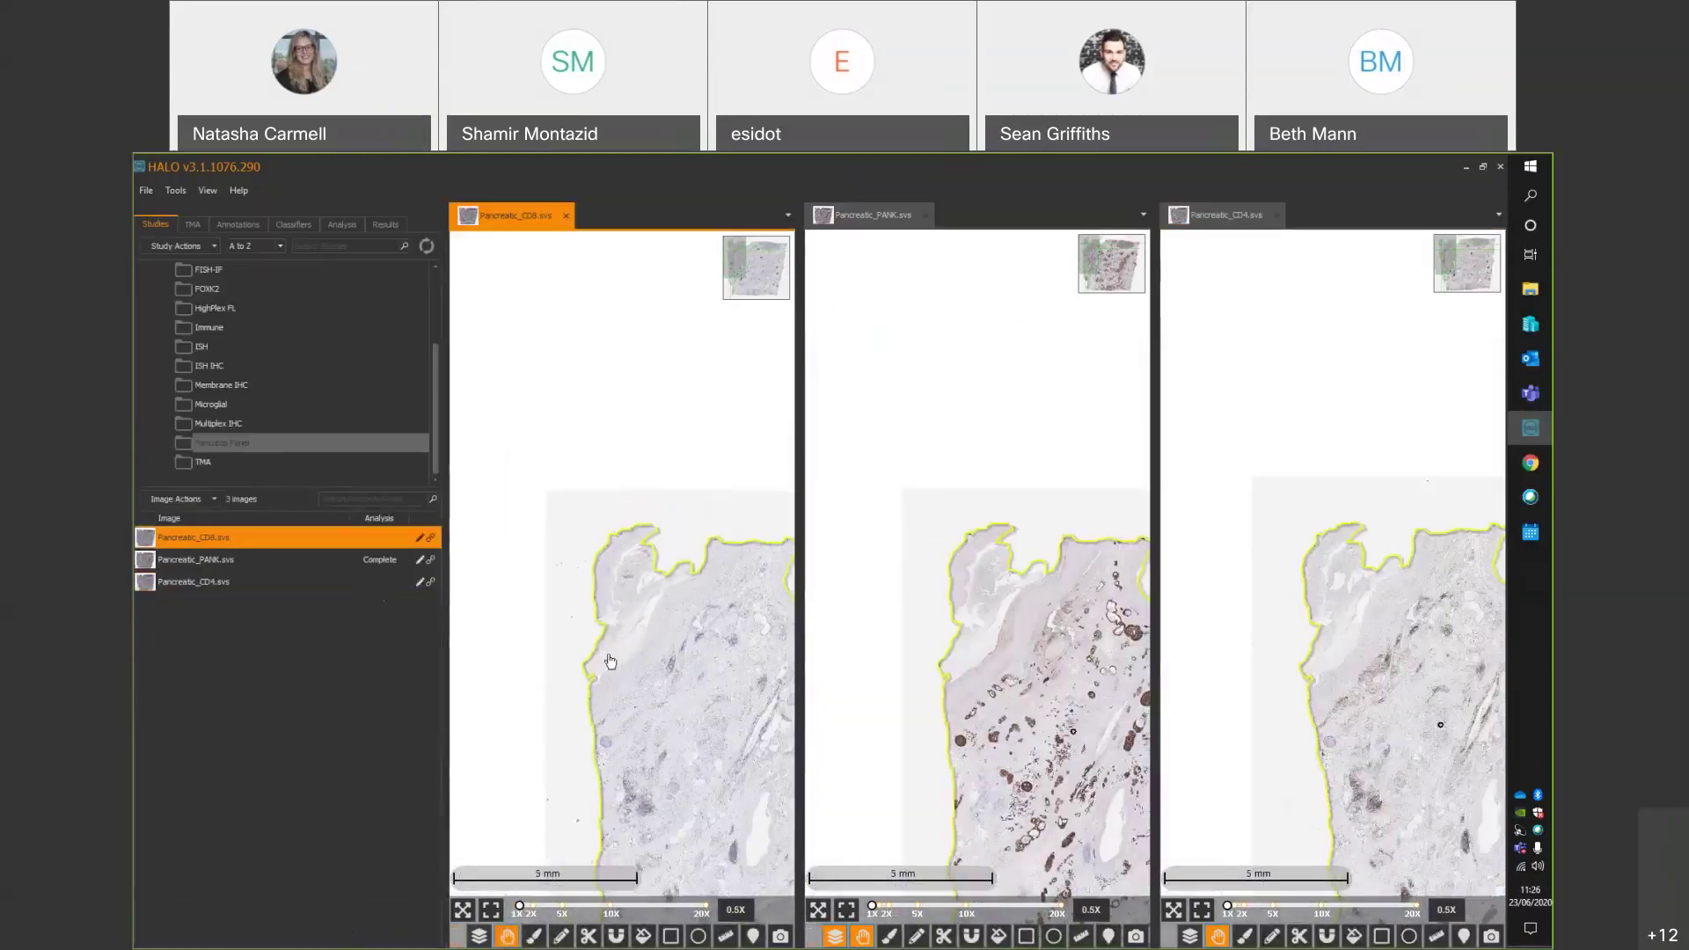
{"action": "left_click_drag", "start_coordinate": [609, 661], "coordinate": [452, 537]}
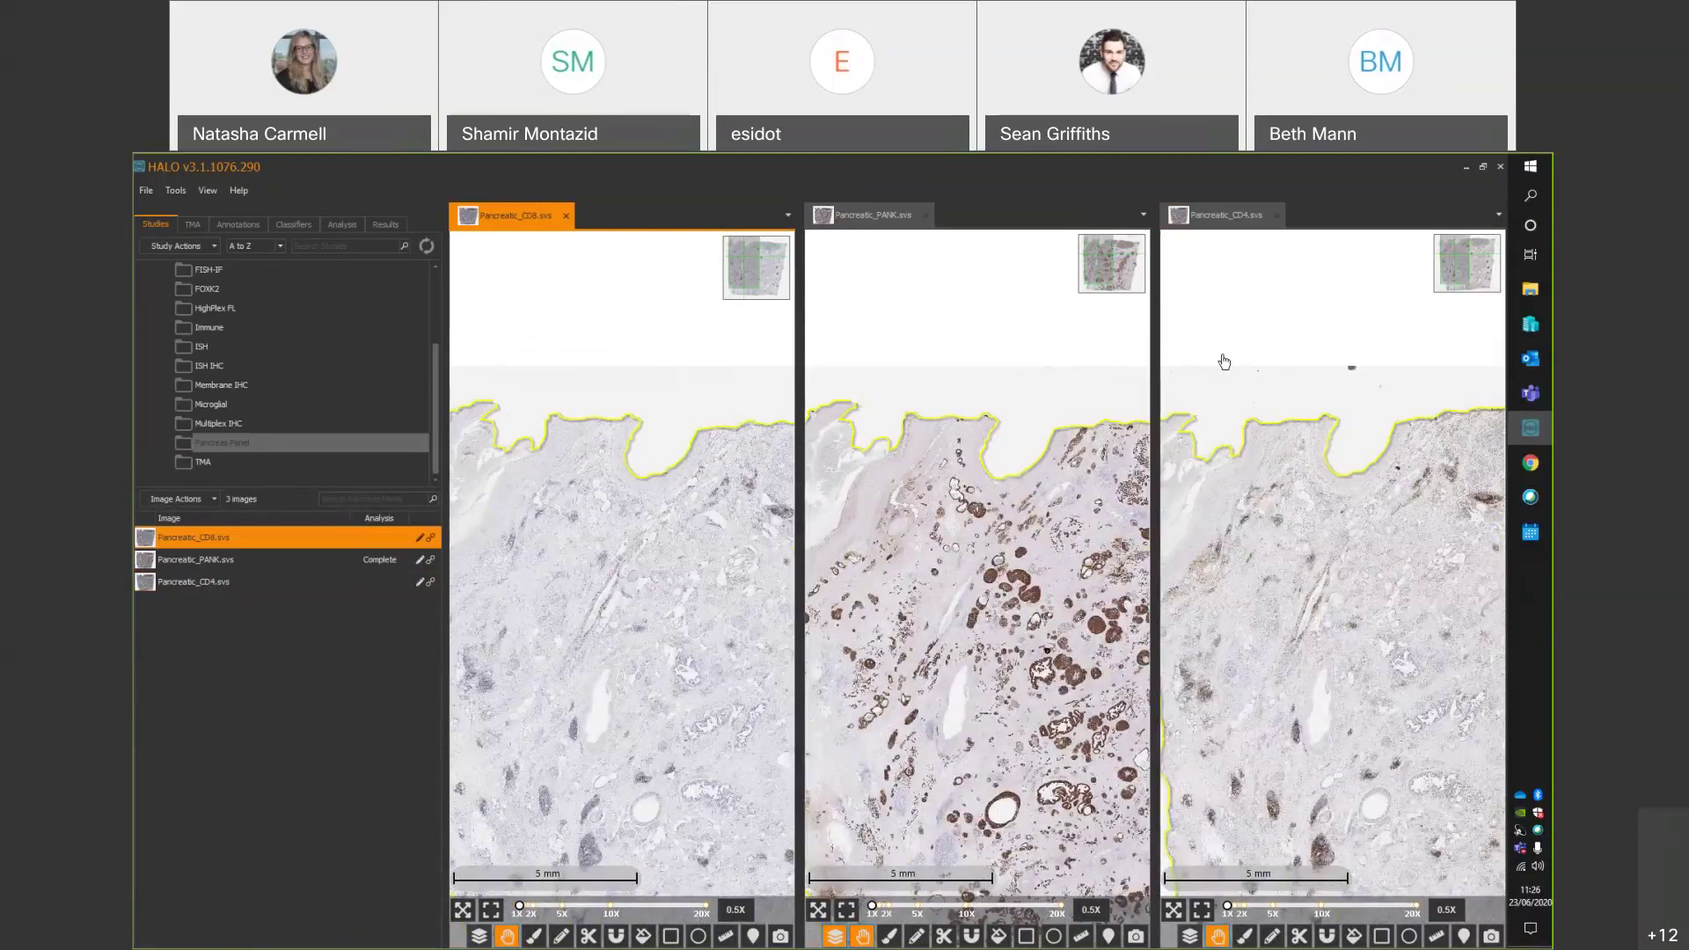
Close Pancreatic_CD4.svs, bring the CD8 and PANK sections to matching views, and synchronise their navigation again.
{"action": "left_click", "coordinate": [1277, 216]}
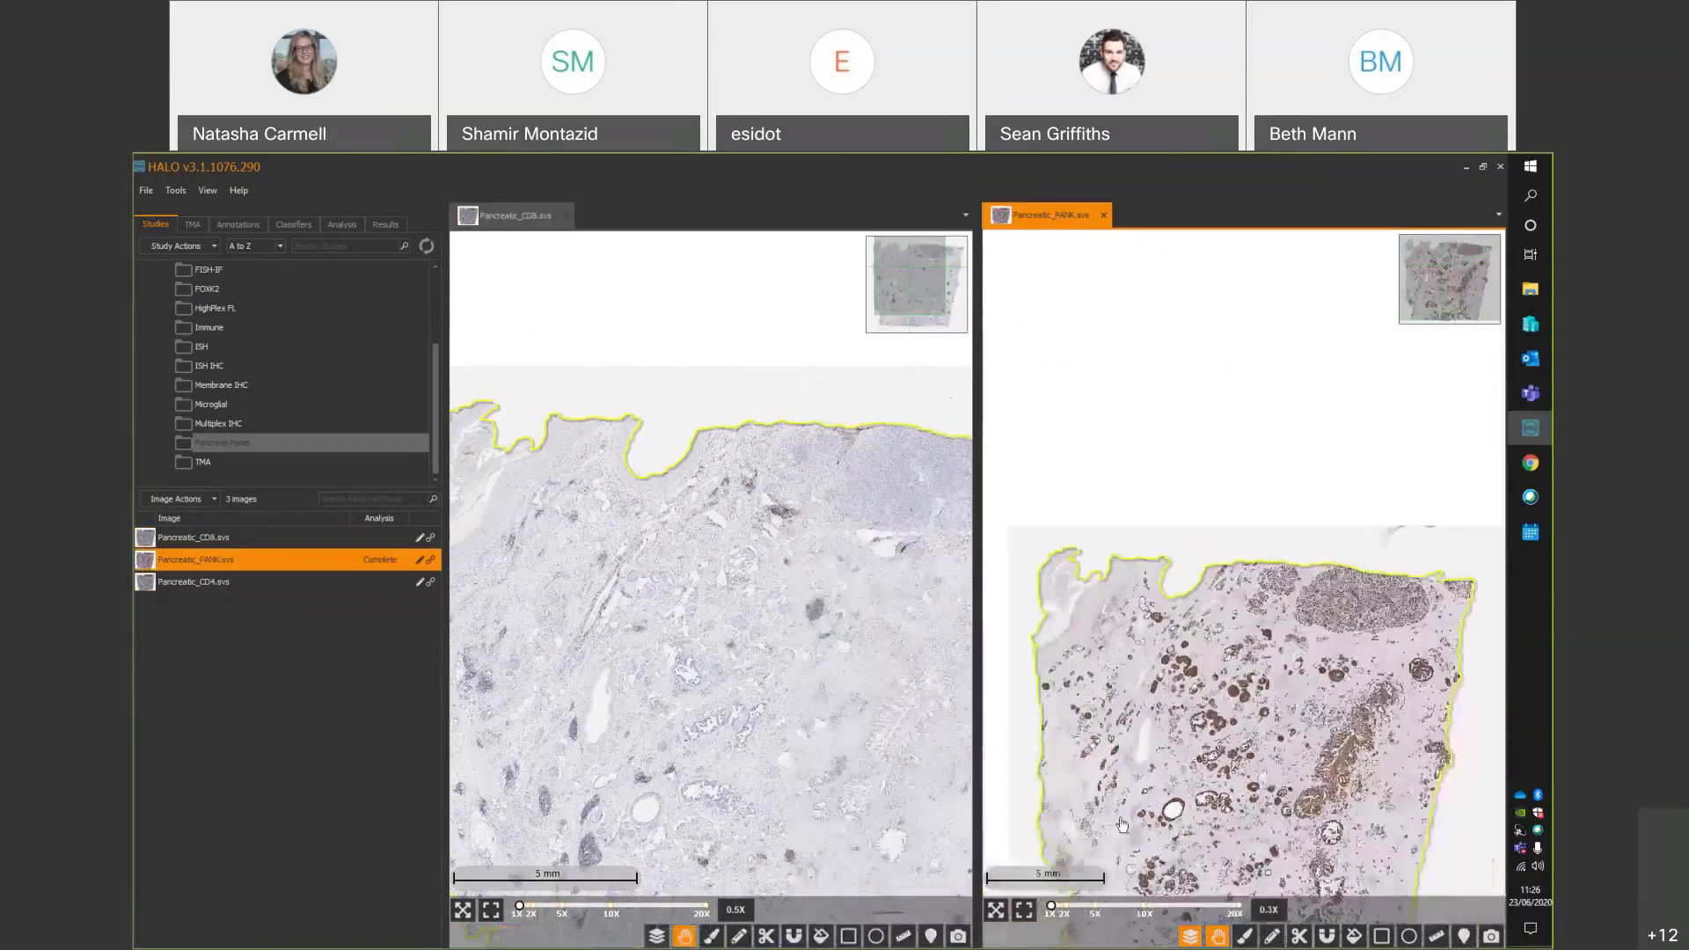
{"action": "left_click", "coordinate": [872, 745]}
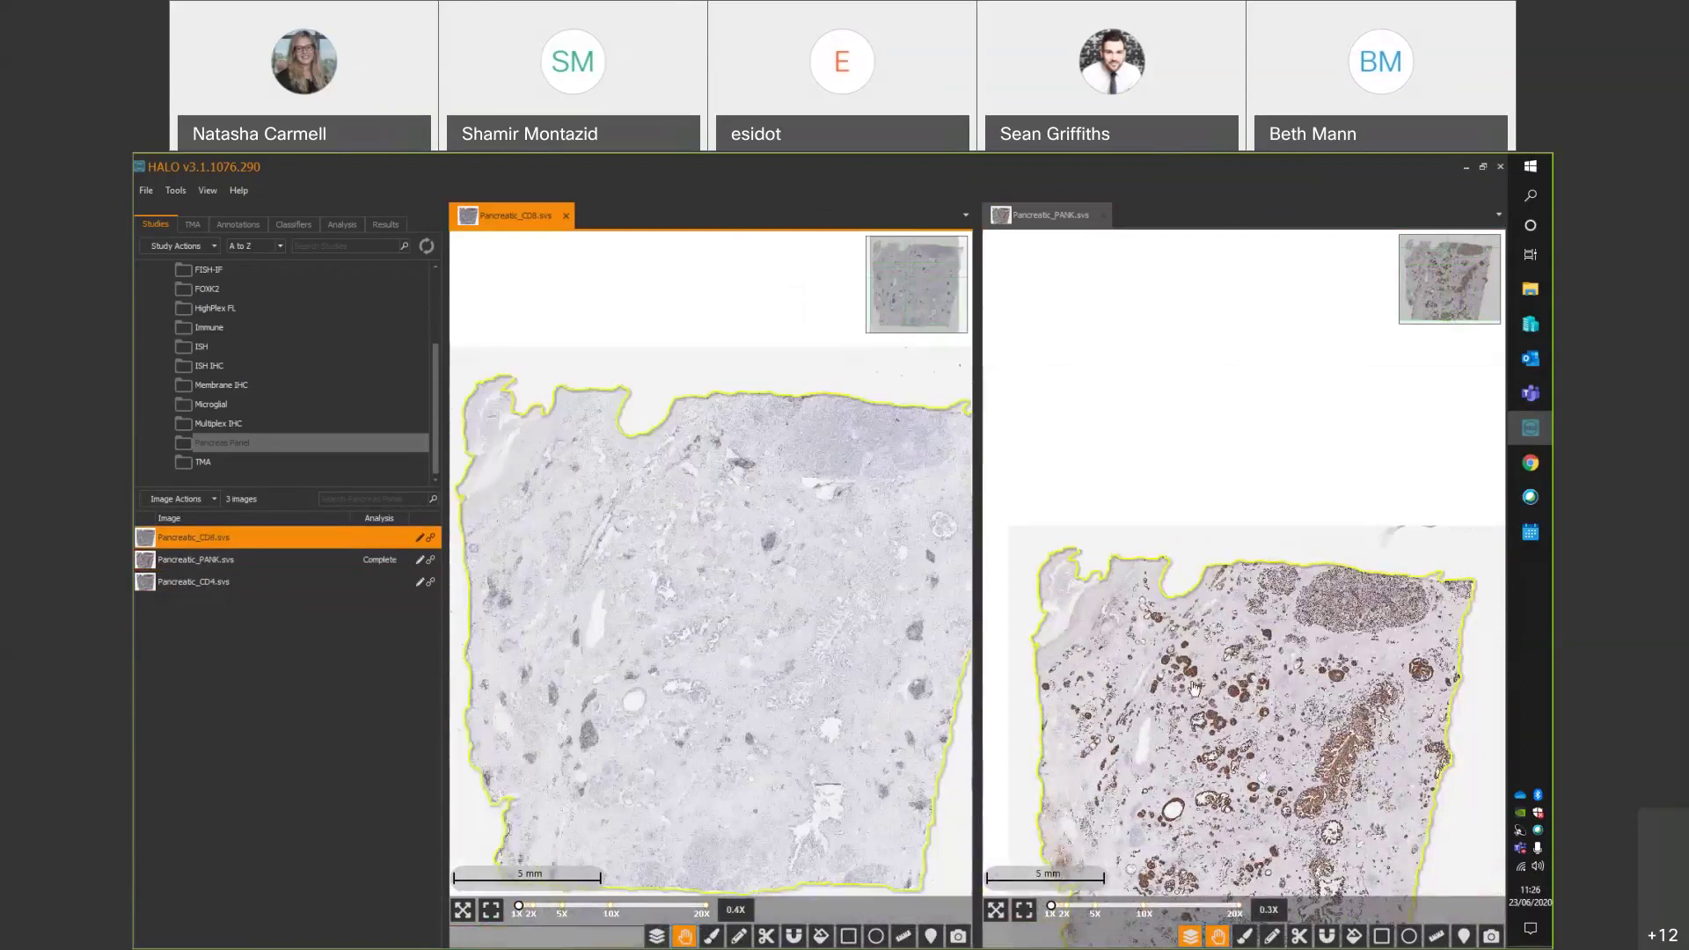
{"action": "left_click", "coordinate": [1193, 690]}
{"action": "left_click", "coordinate": [176, 191]}
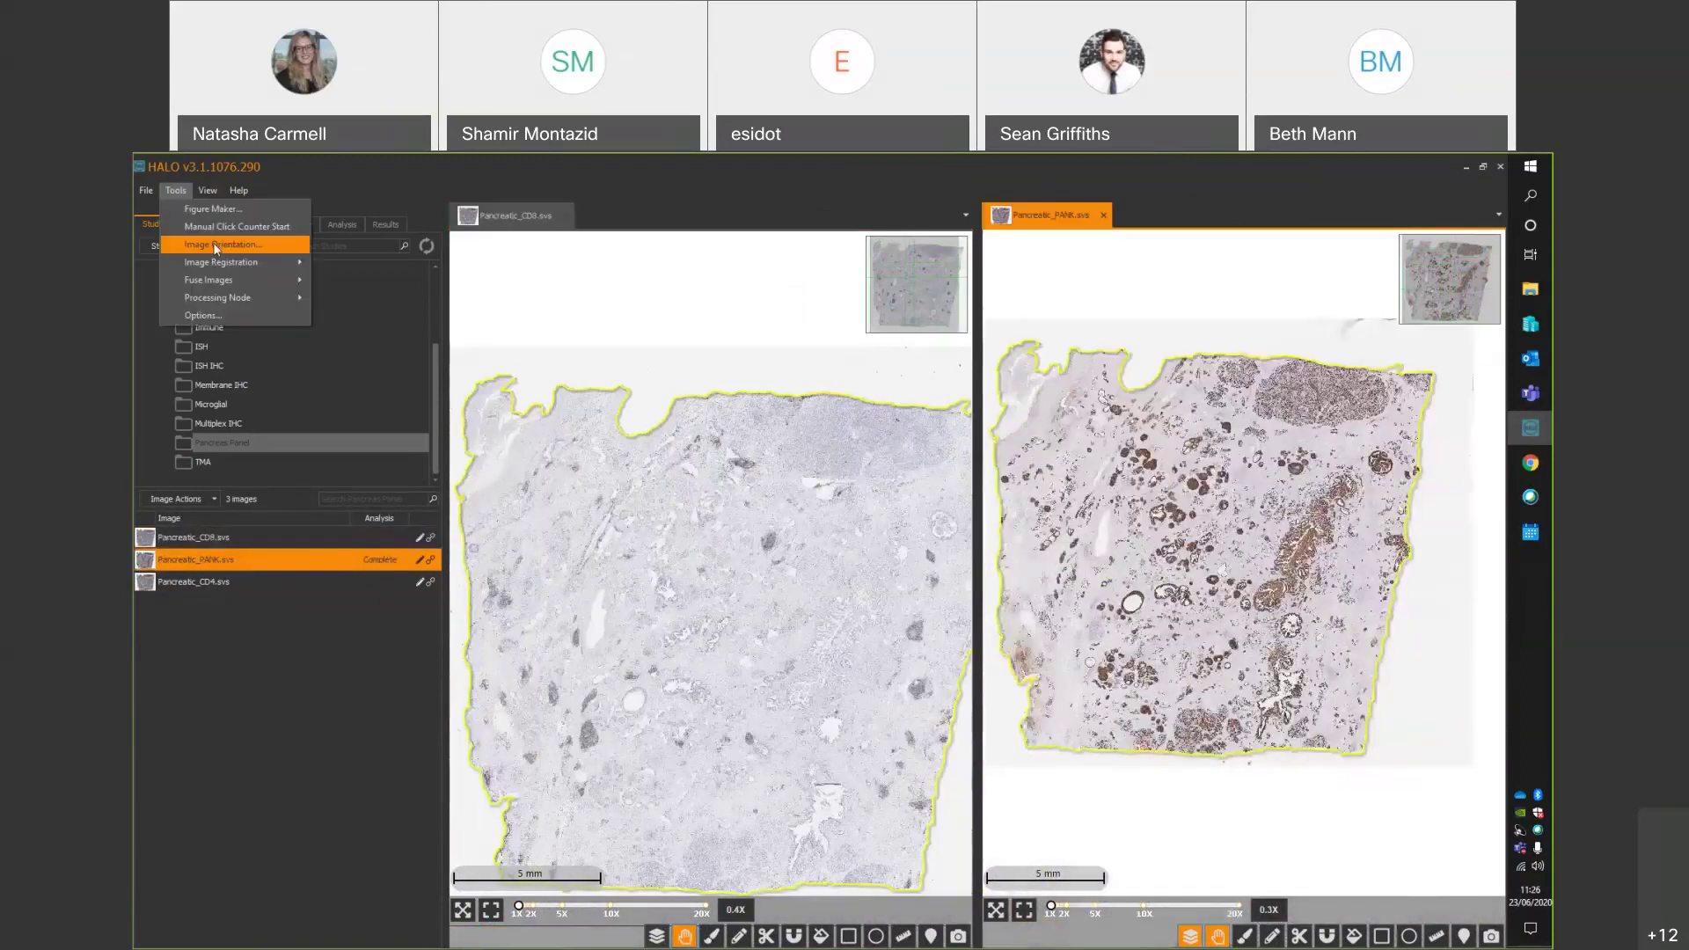
{"action": "left_click", "coordinate": [1209, 697]}
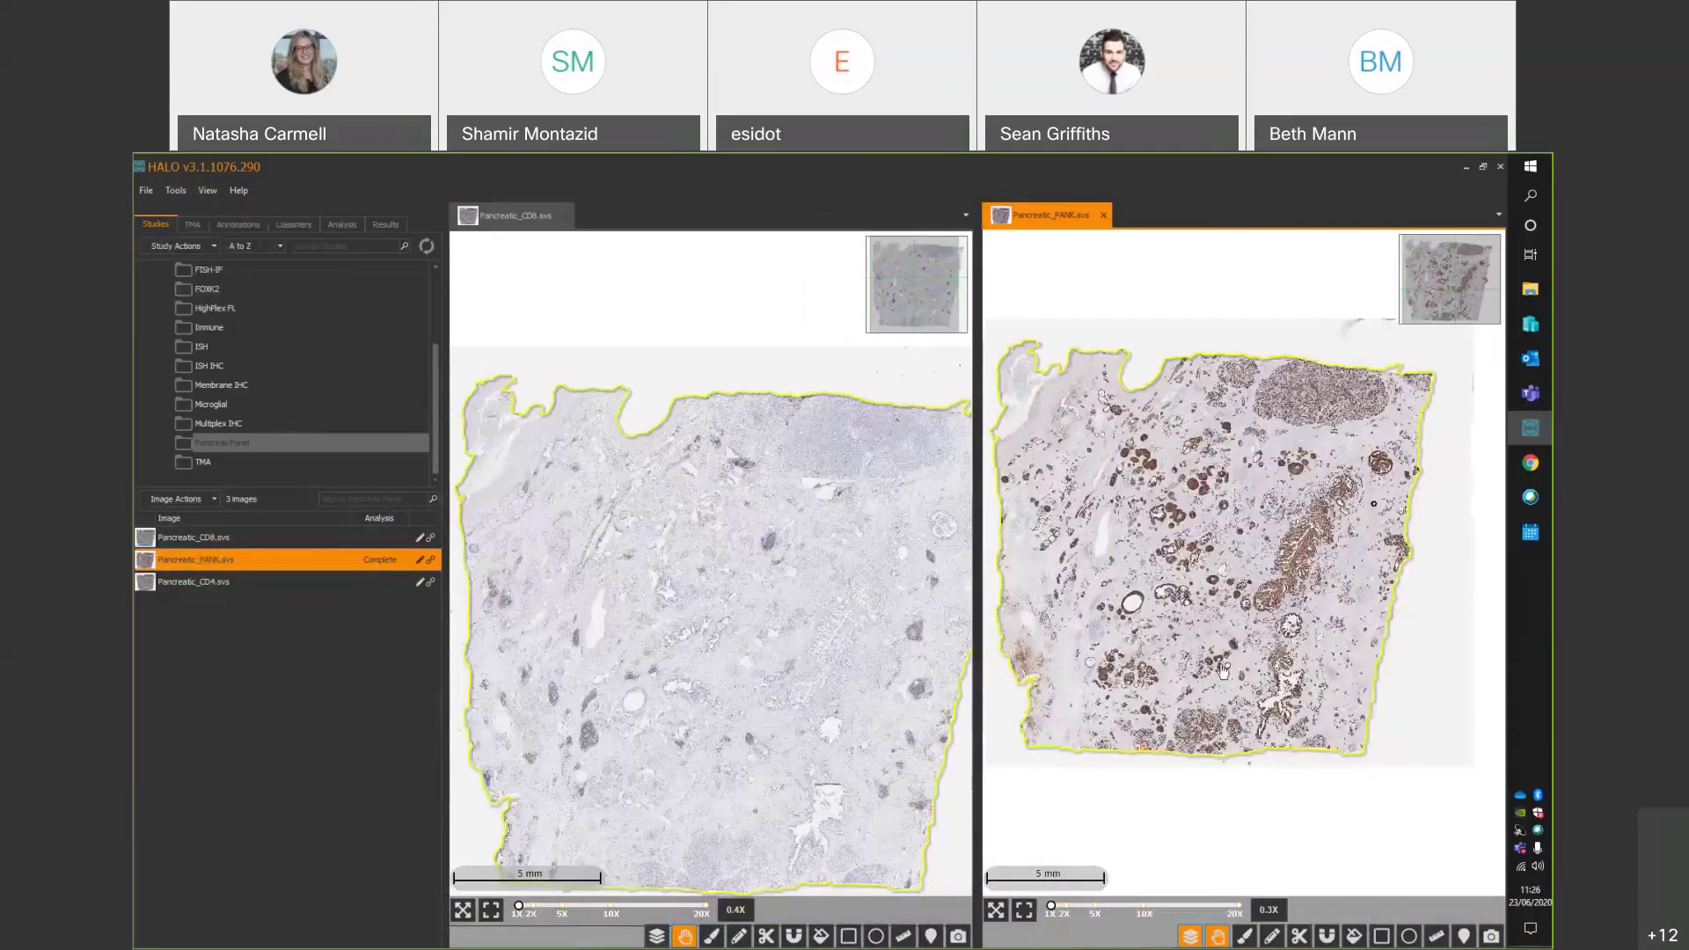
{"action": "scroll", "coordinate": [1212, 637], "scroll_direction": "up", "scroll_amount": 1}
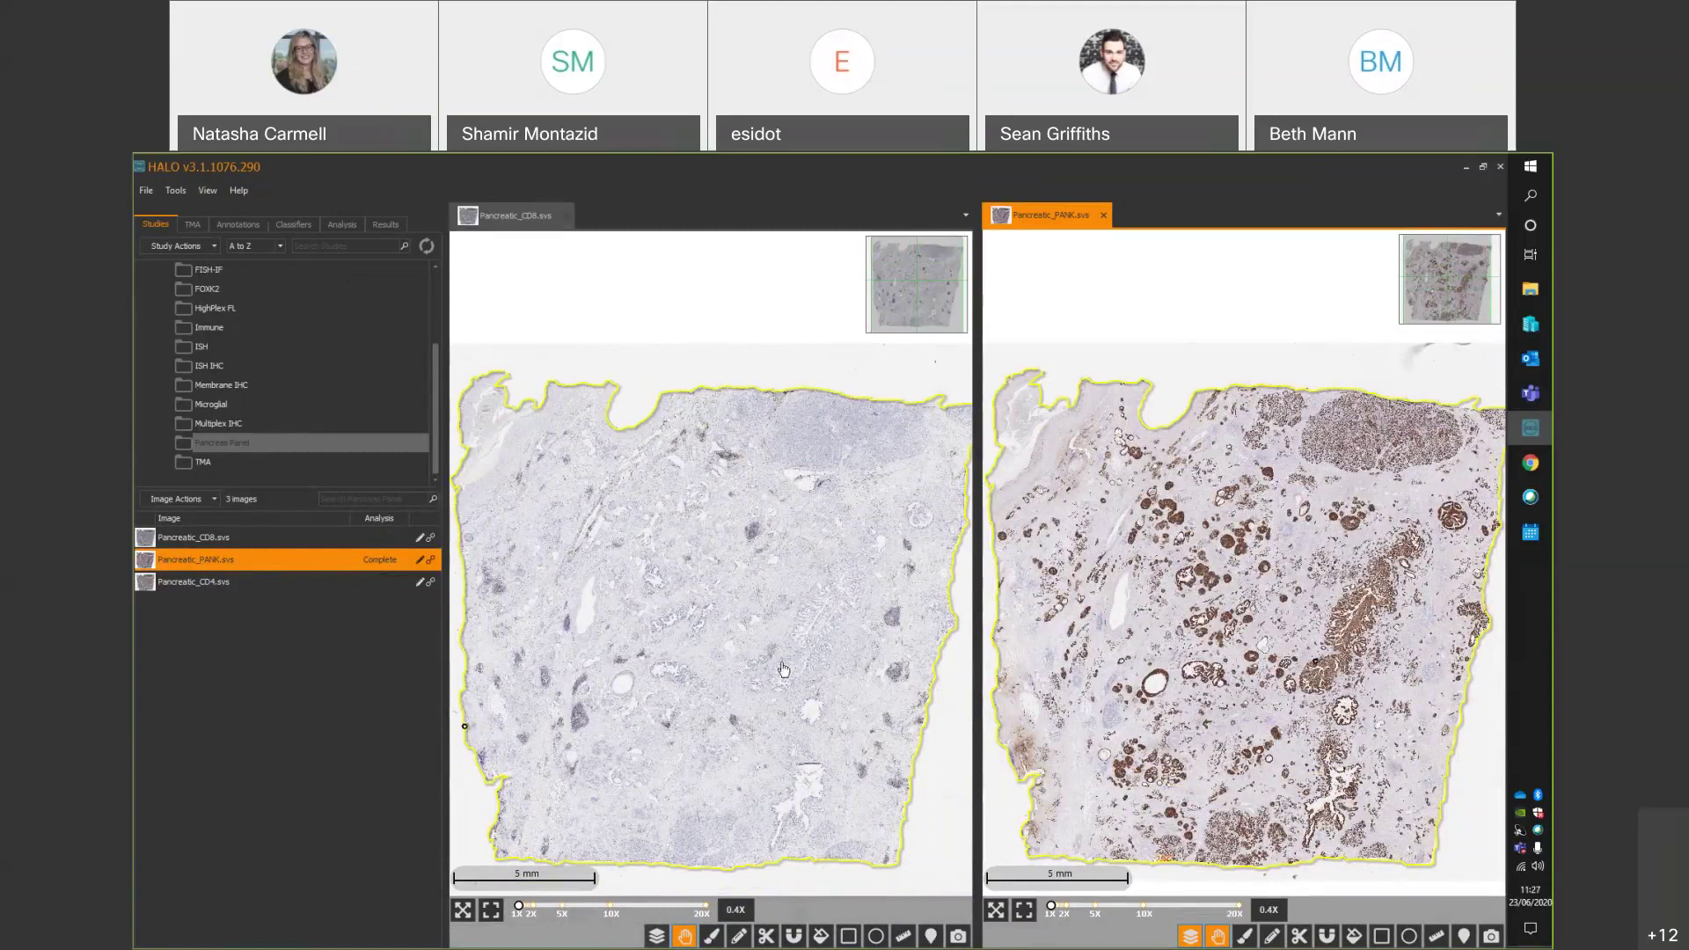
{"action": "scroll", "coordinate": [783, 670], "scroll_direction": "up", "scroll_amount": 2}
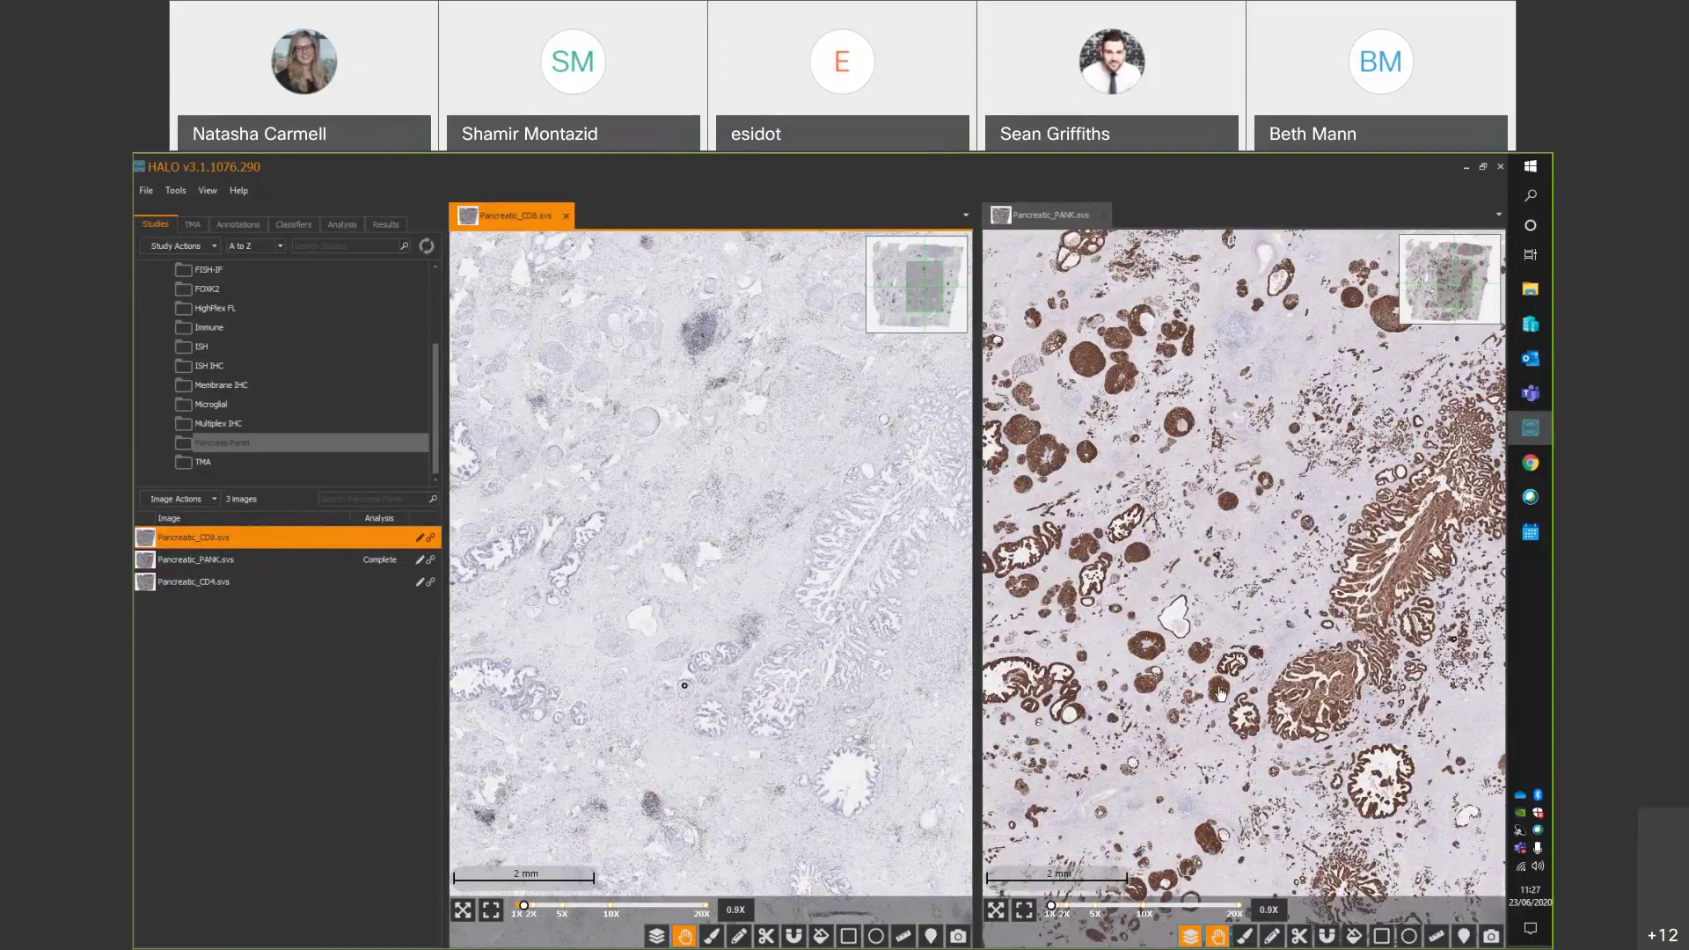
Open the Tumour Stroma Glass PanCK classifier without saving changes to the Tumour Stroma 6plex lung classifier.
{"action": "left_click", "coordinate": [301, 226]}
{"action": "left_click", "coordinate": [933, 612]}
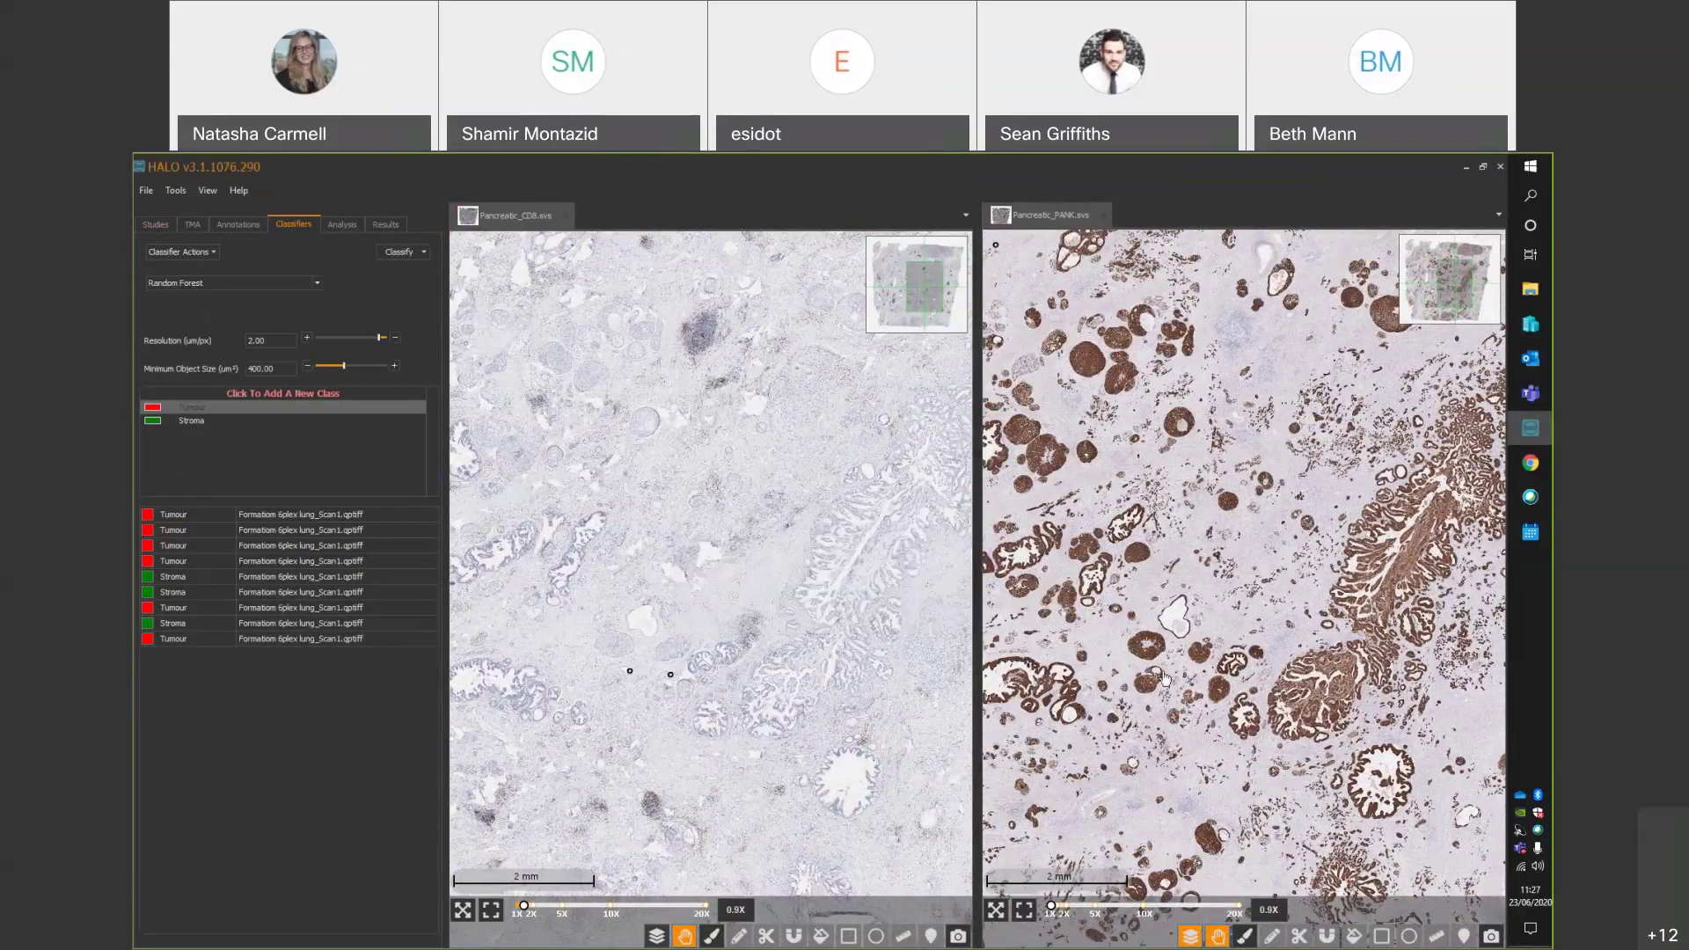
{"action": "left_click", "coordinate": [179, 251]}
{"action": "left_click", "coordinate": [187, 306]}
{"action": "left_click", "coordinate": [857, 601]}
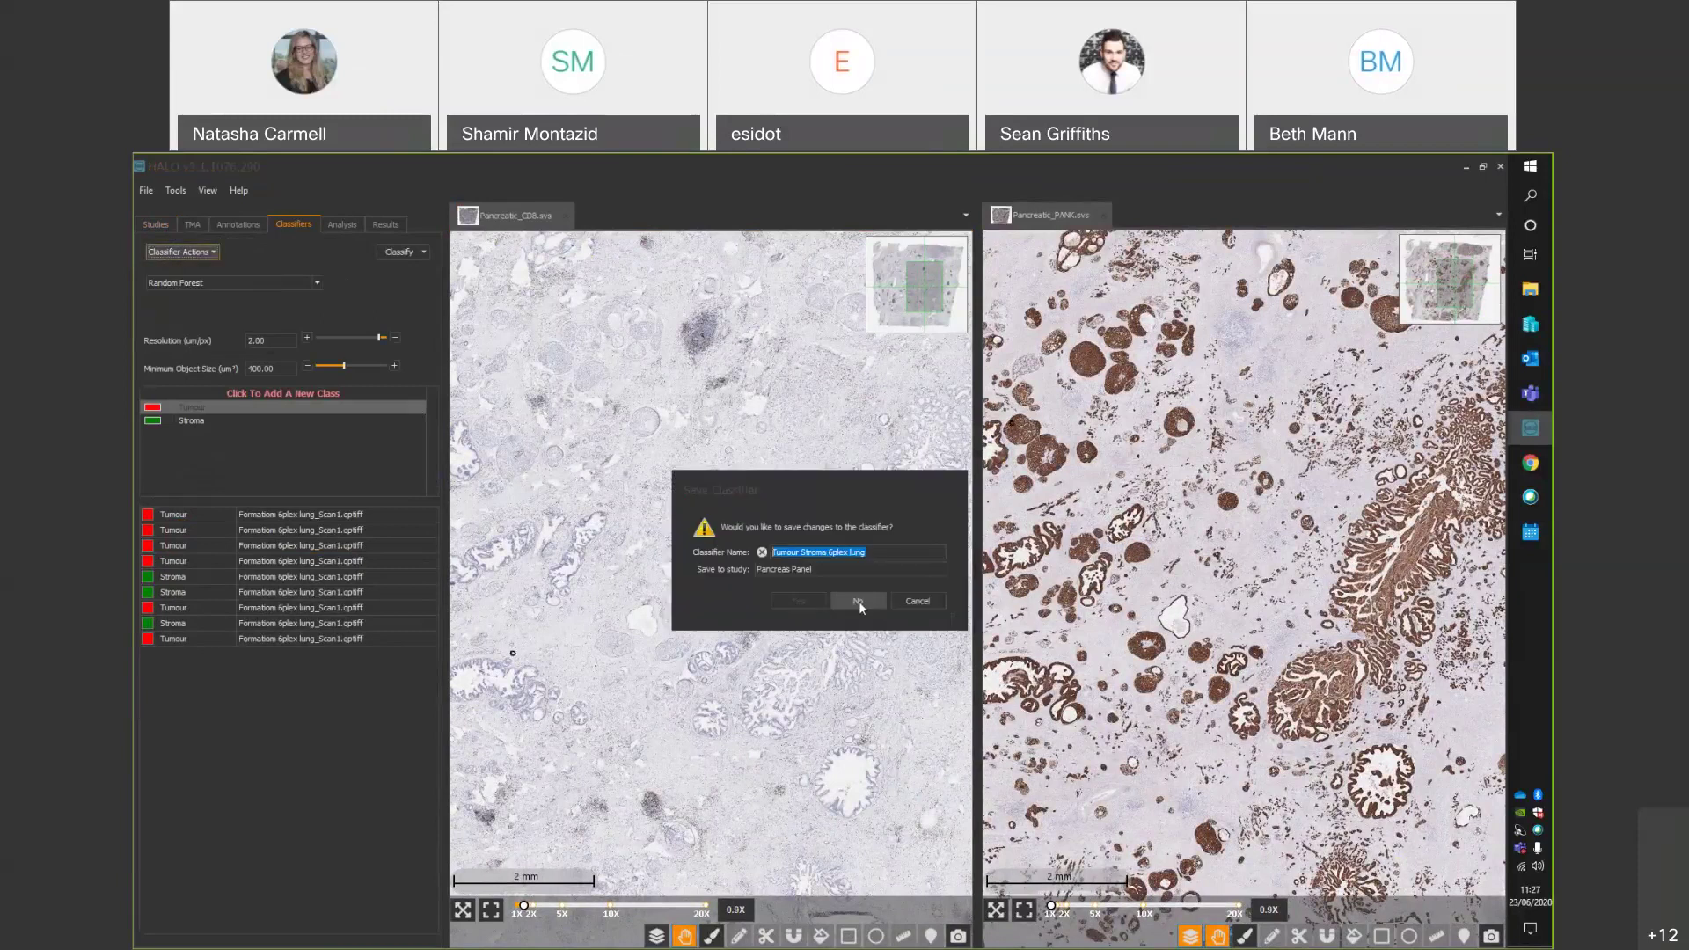
{"action": "left_click", "coordinate": [934, 661]}
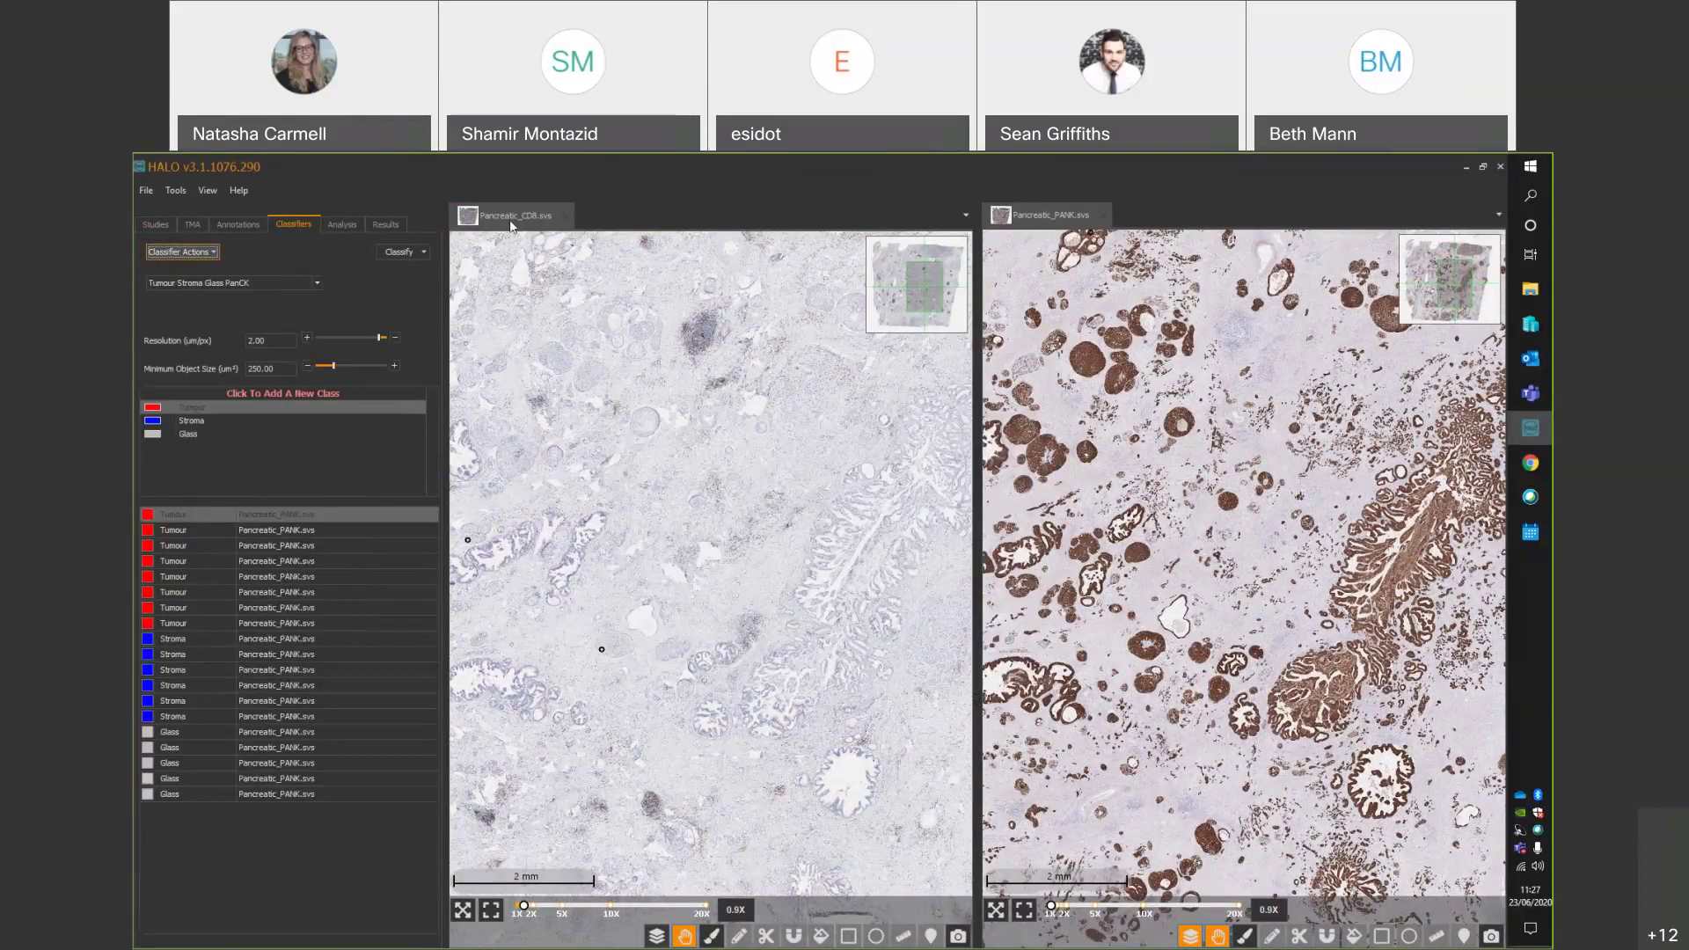
Preview the Tumour Stroma Glass PanCK classification on several regions of Pancreatic_PANK.svs and close the preview window.
{"action": "left_click", "coordinate": [404, 255]}
{"action": "left_click", "coordinate": [407, 271]}
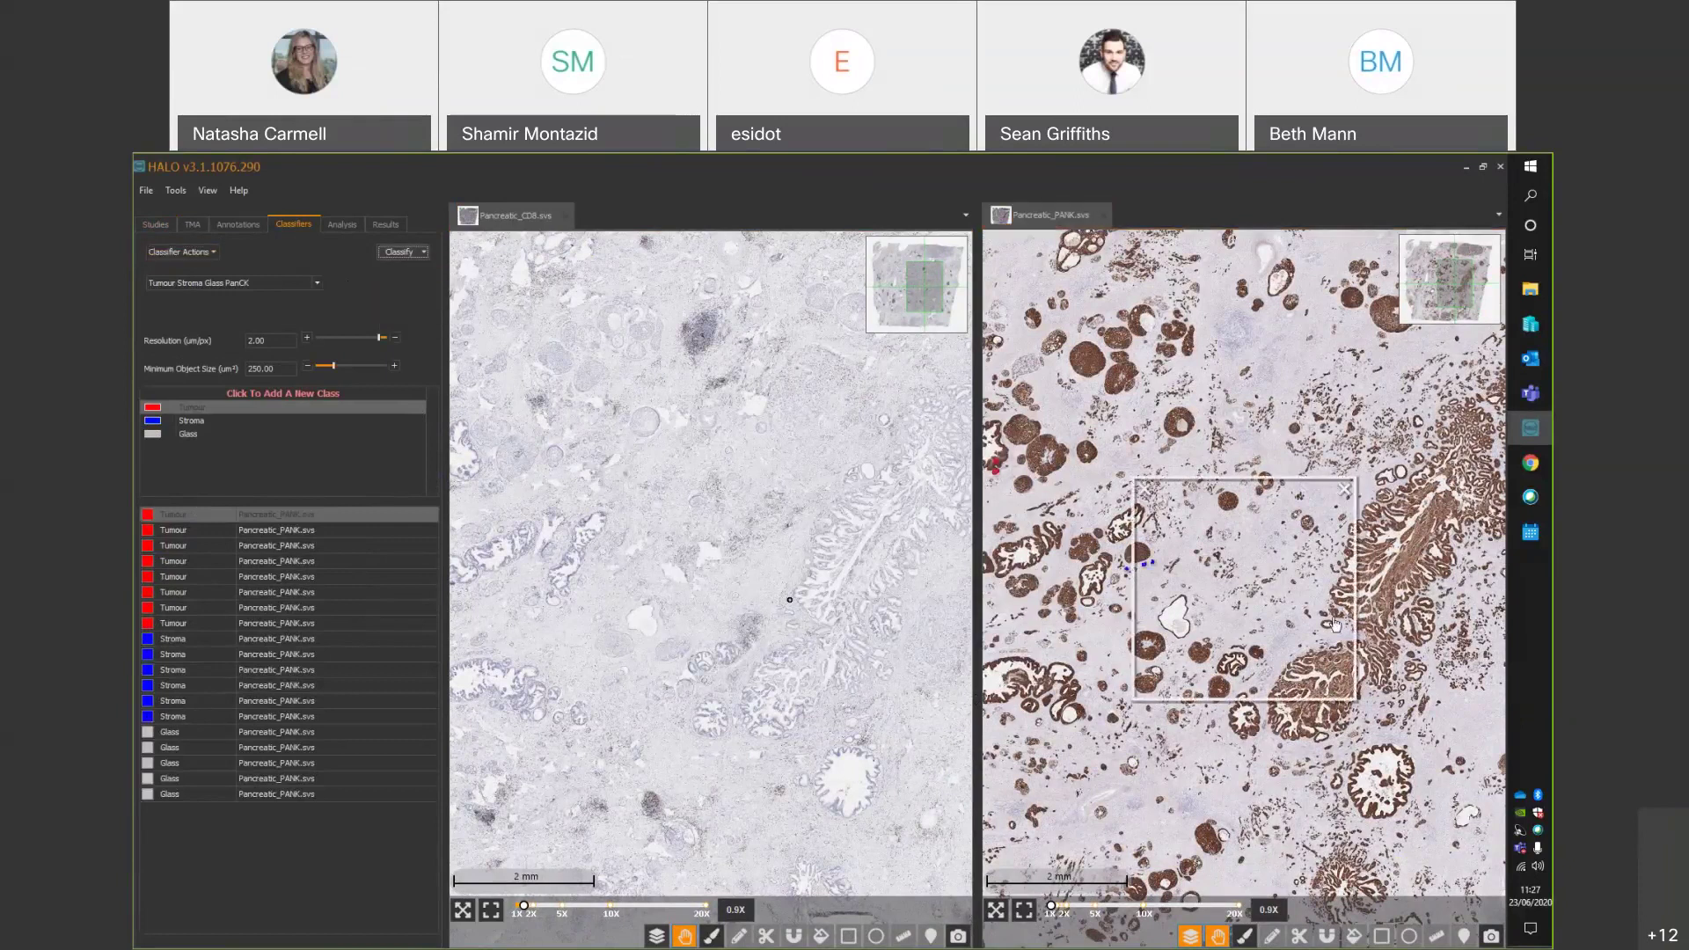
{"action": "scroll", "coordinate": [1335, 622], "scroll_direction": "up", "scroll_amount": 5}
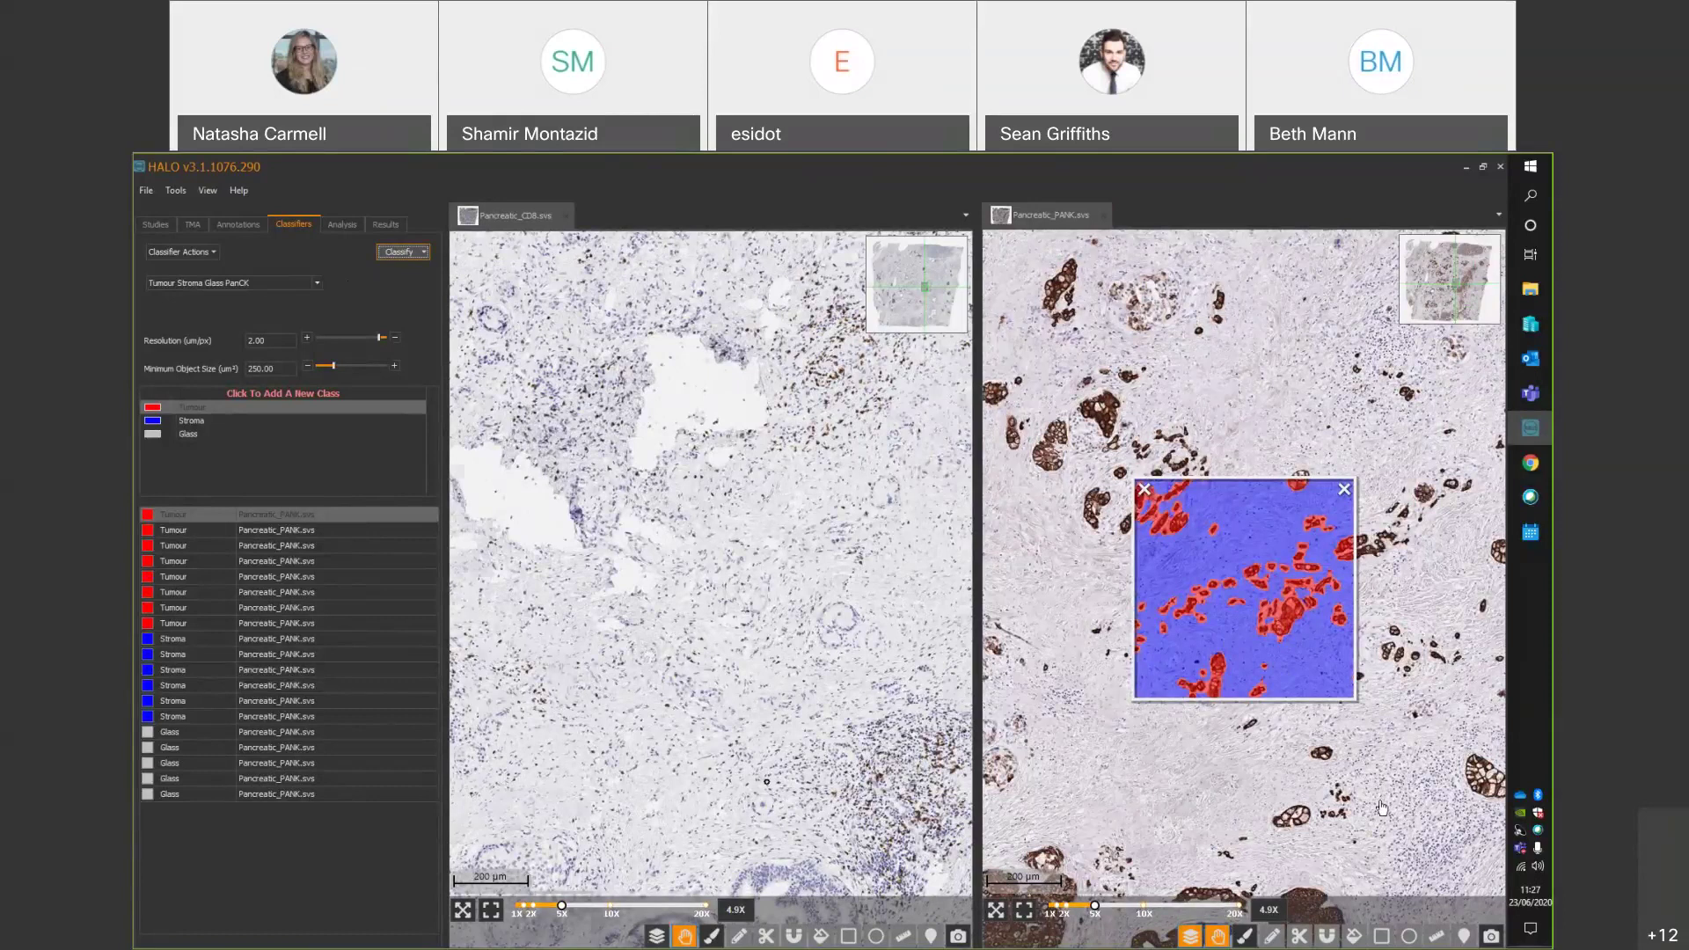
{"action": "left_click_drag", "start_coordinate": [1382, 807], "coordinate": [1100, 616]}
{"action": "left_click_drag", "start_coordinate": [1364, 791], "coordinate": [1080, 605]}
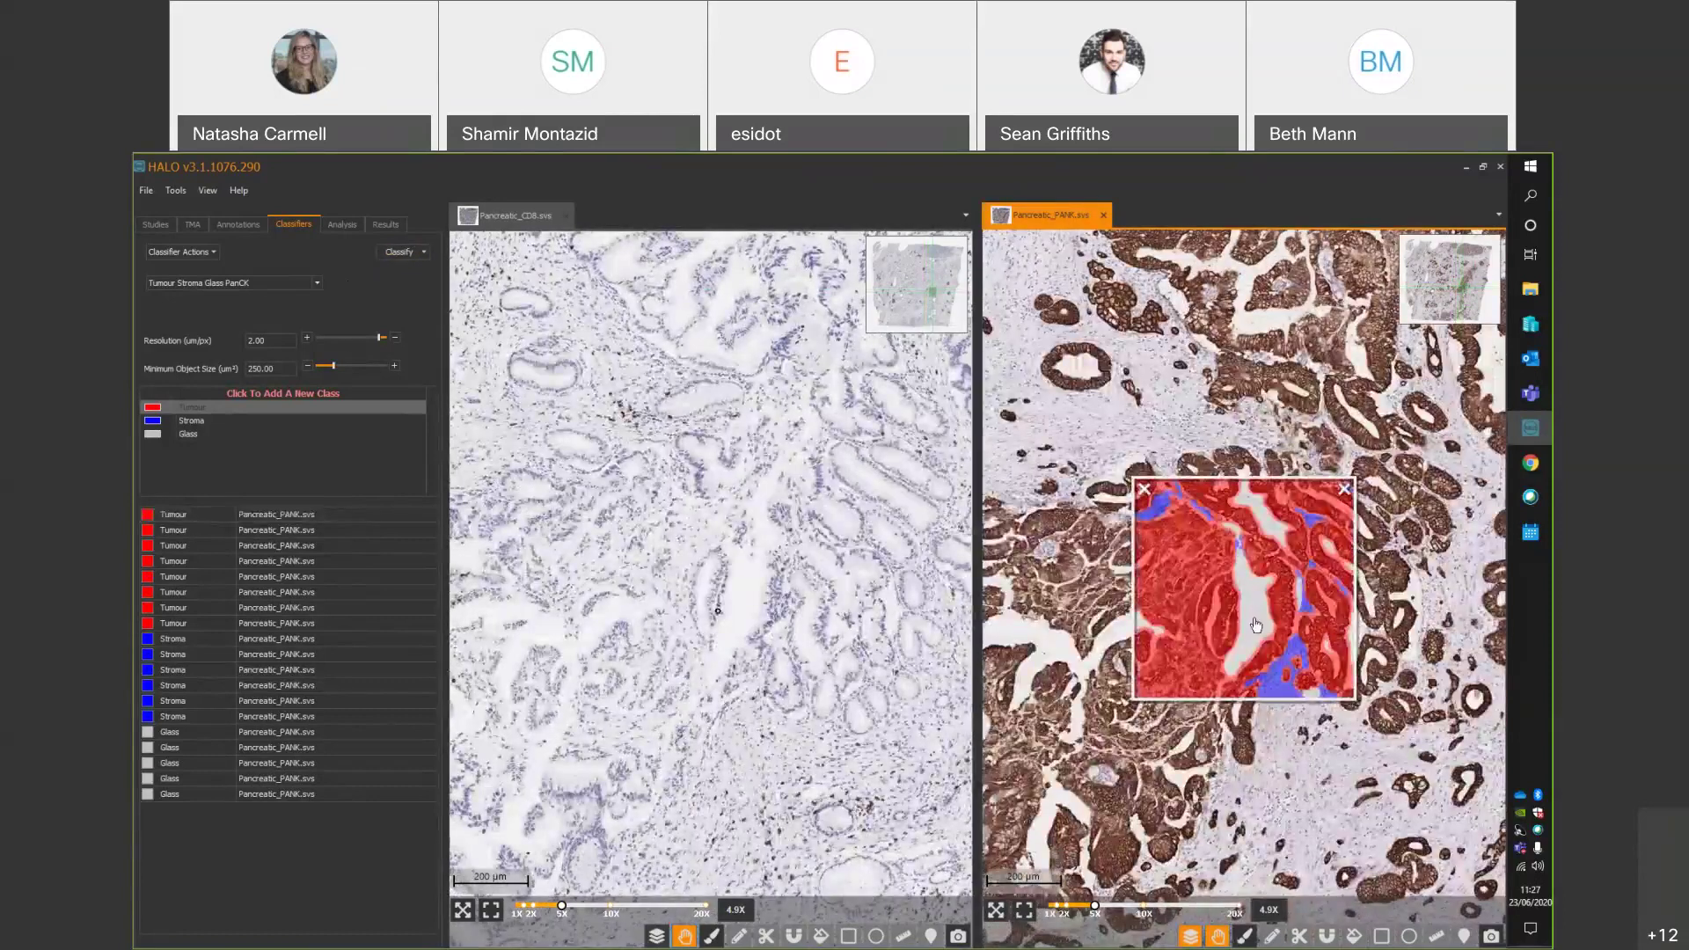
{"action": "left_click", "coordinate": [1143, 490]}
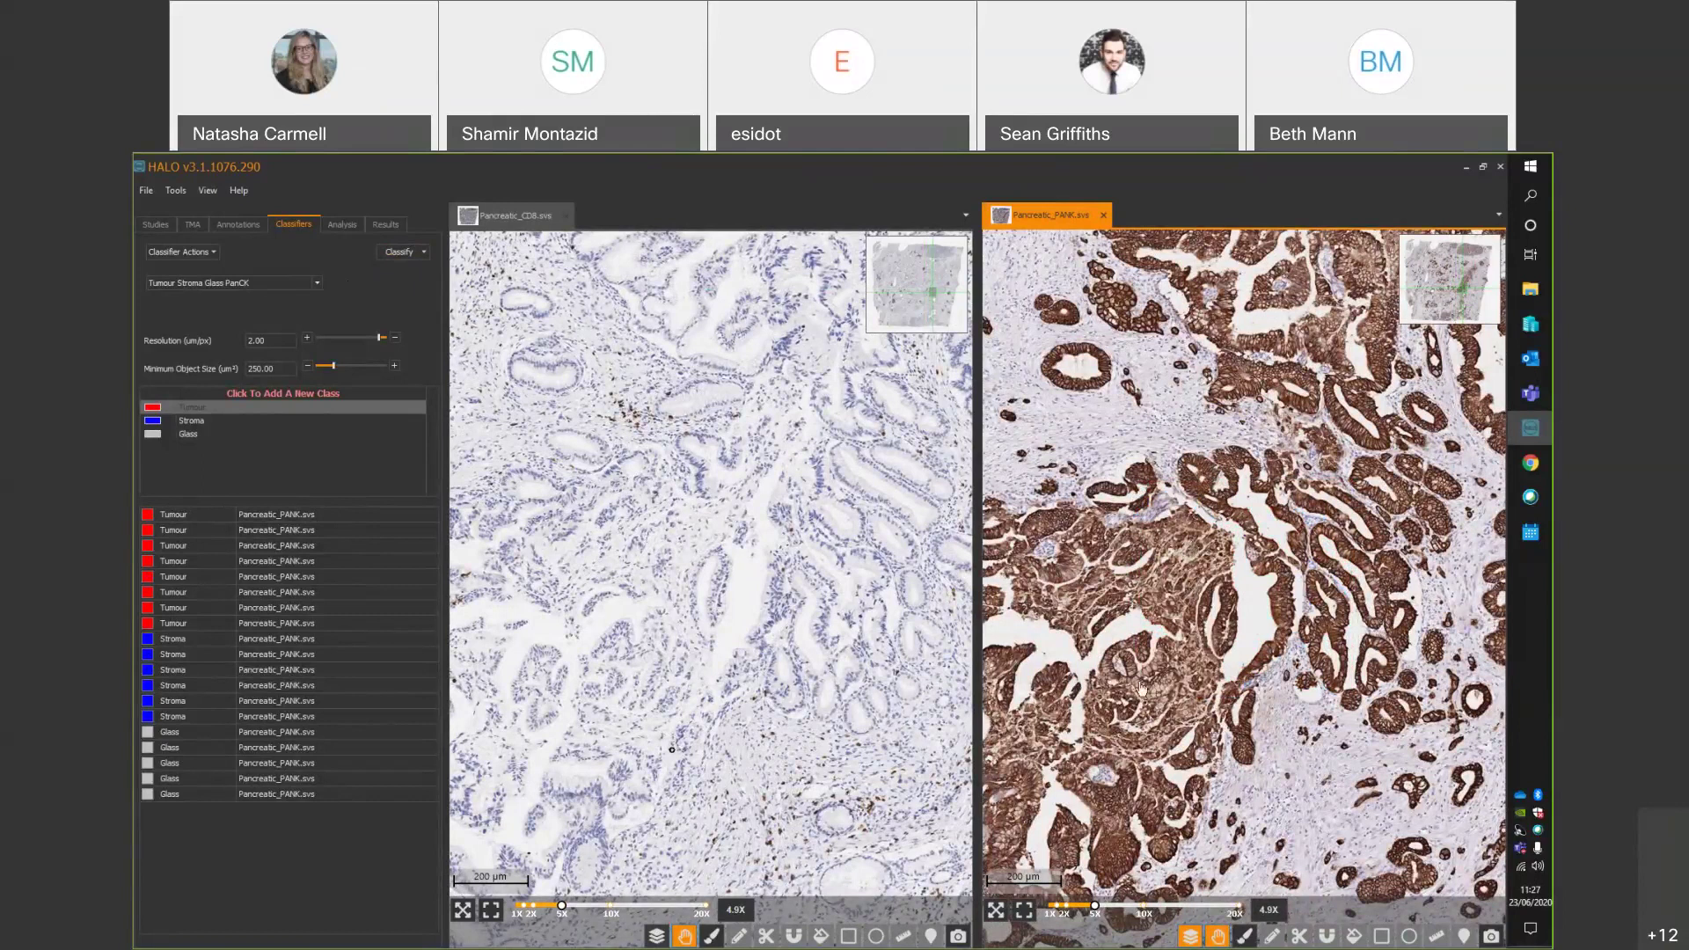
Load the default Indica Labs Area Quantification v2.1.7 analysis settings and show its stain selection options.
{"action": "left_click", "coordinate": [351, 223]}
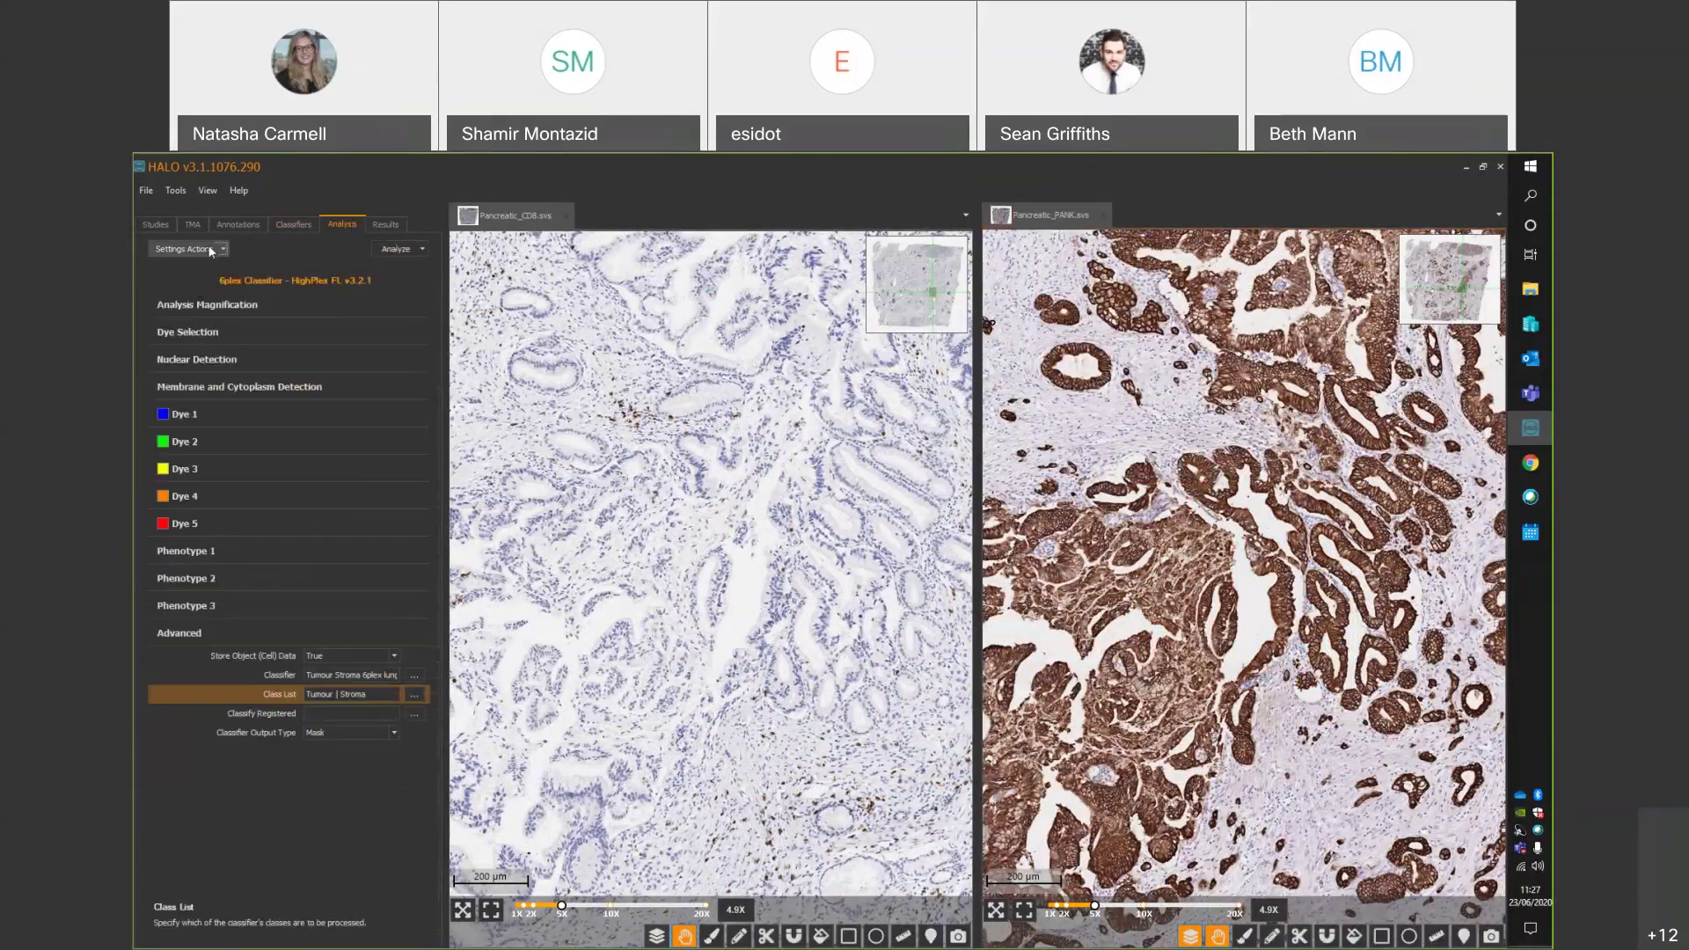
{"action": "left_click", "coordinate": [198, 267]}
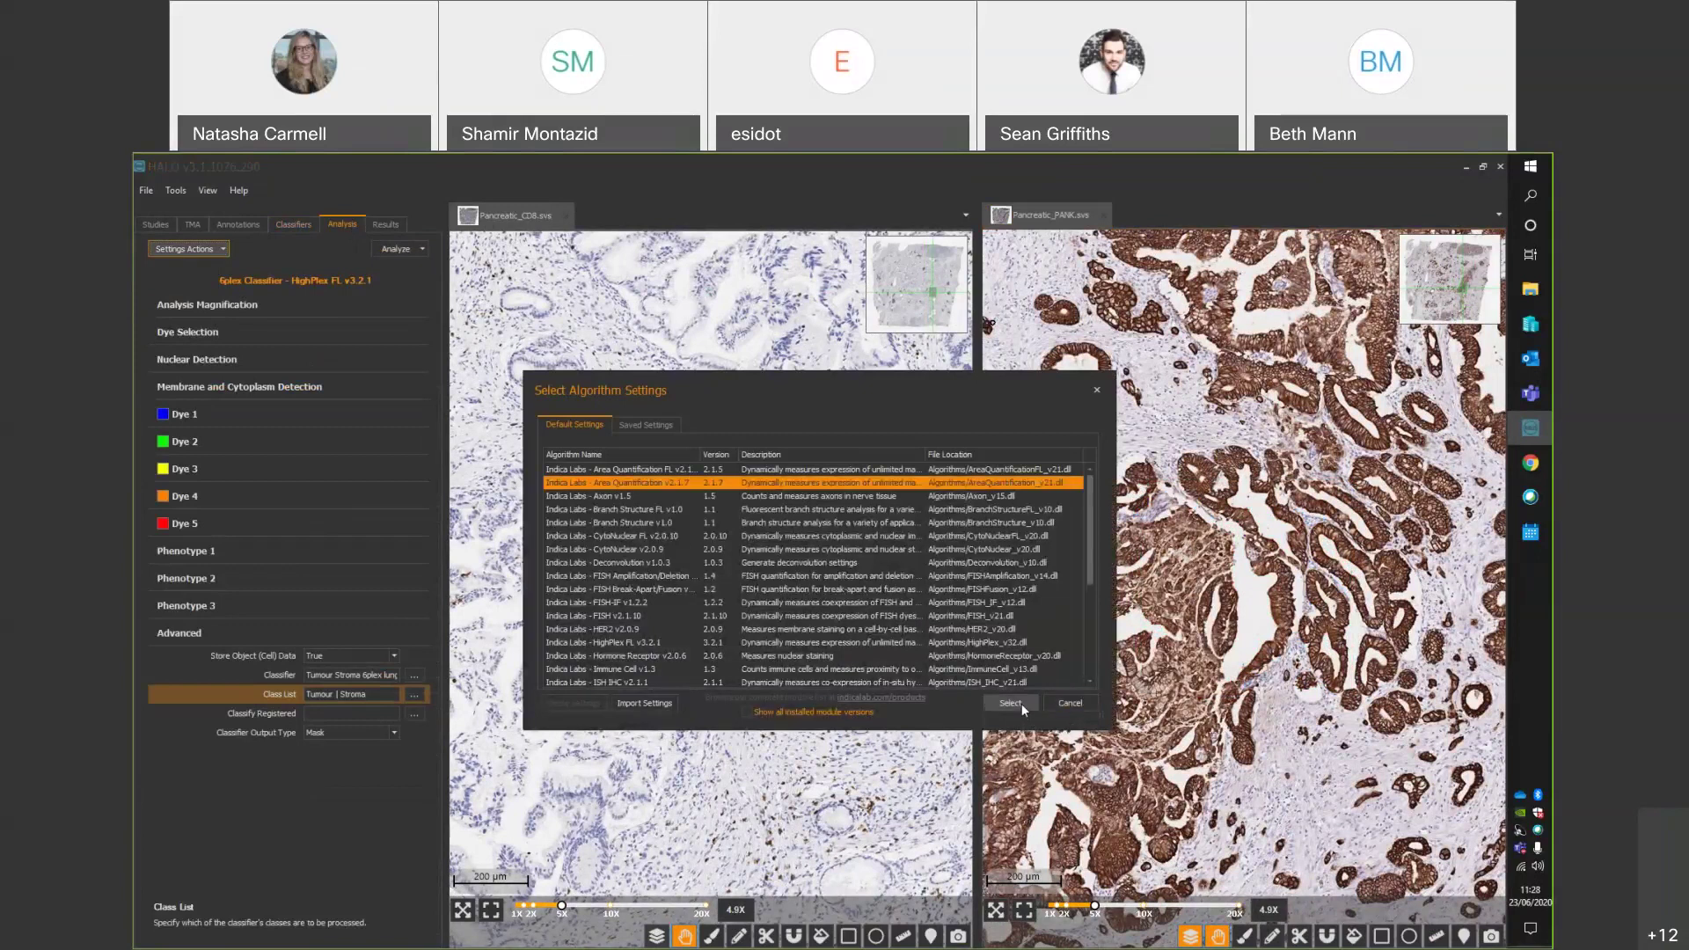
{"action": "left_click", "coordinate": [1010, 703]}
{"action": "left_click", "coordinate": [268, 338]}
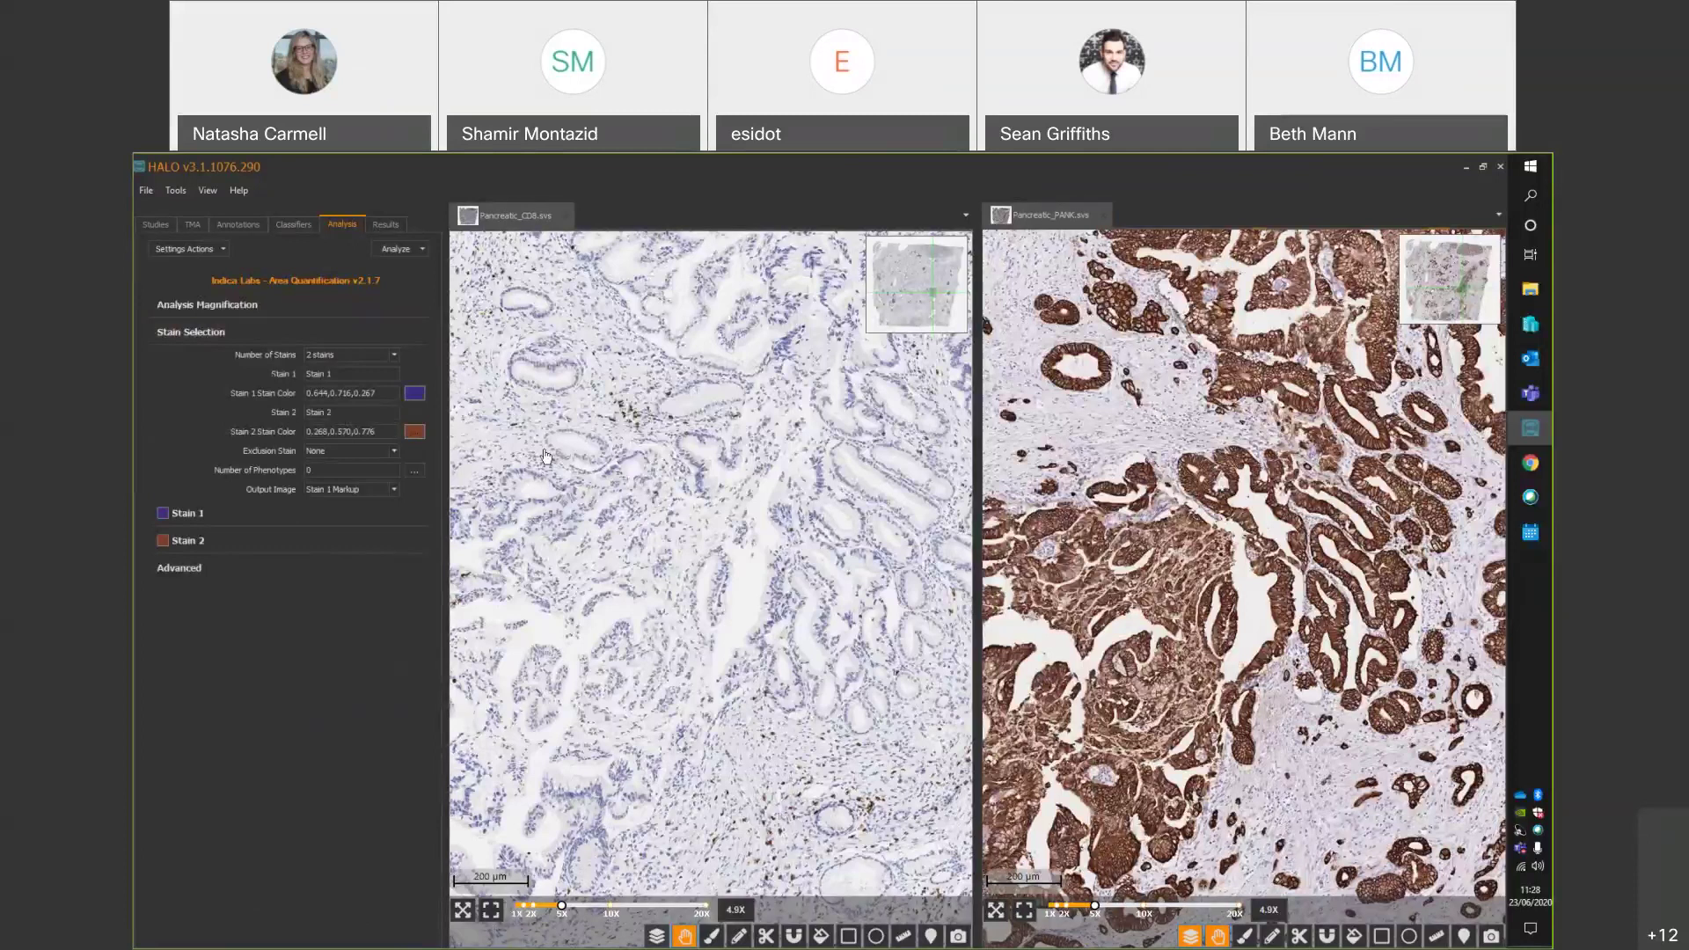
Sample the Stain 1 colour from a blue nucleus and the Stain 2 colour from brown staining in Pancreatic_CD8.svs.
{"action": "scroll", "coordinate": [528, 448], "scroll_direction": "up", "scroll_amount": 4}
{"action": "left_click", "coordinate": [414, 392]}
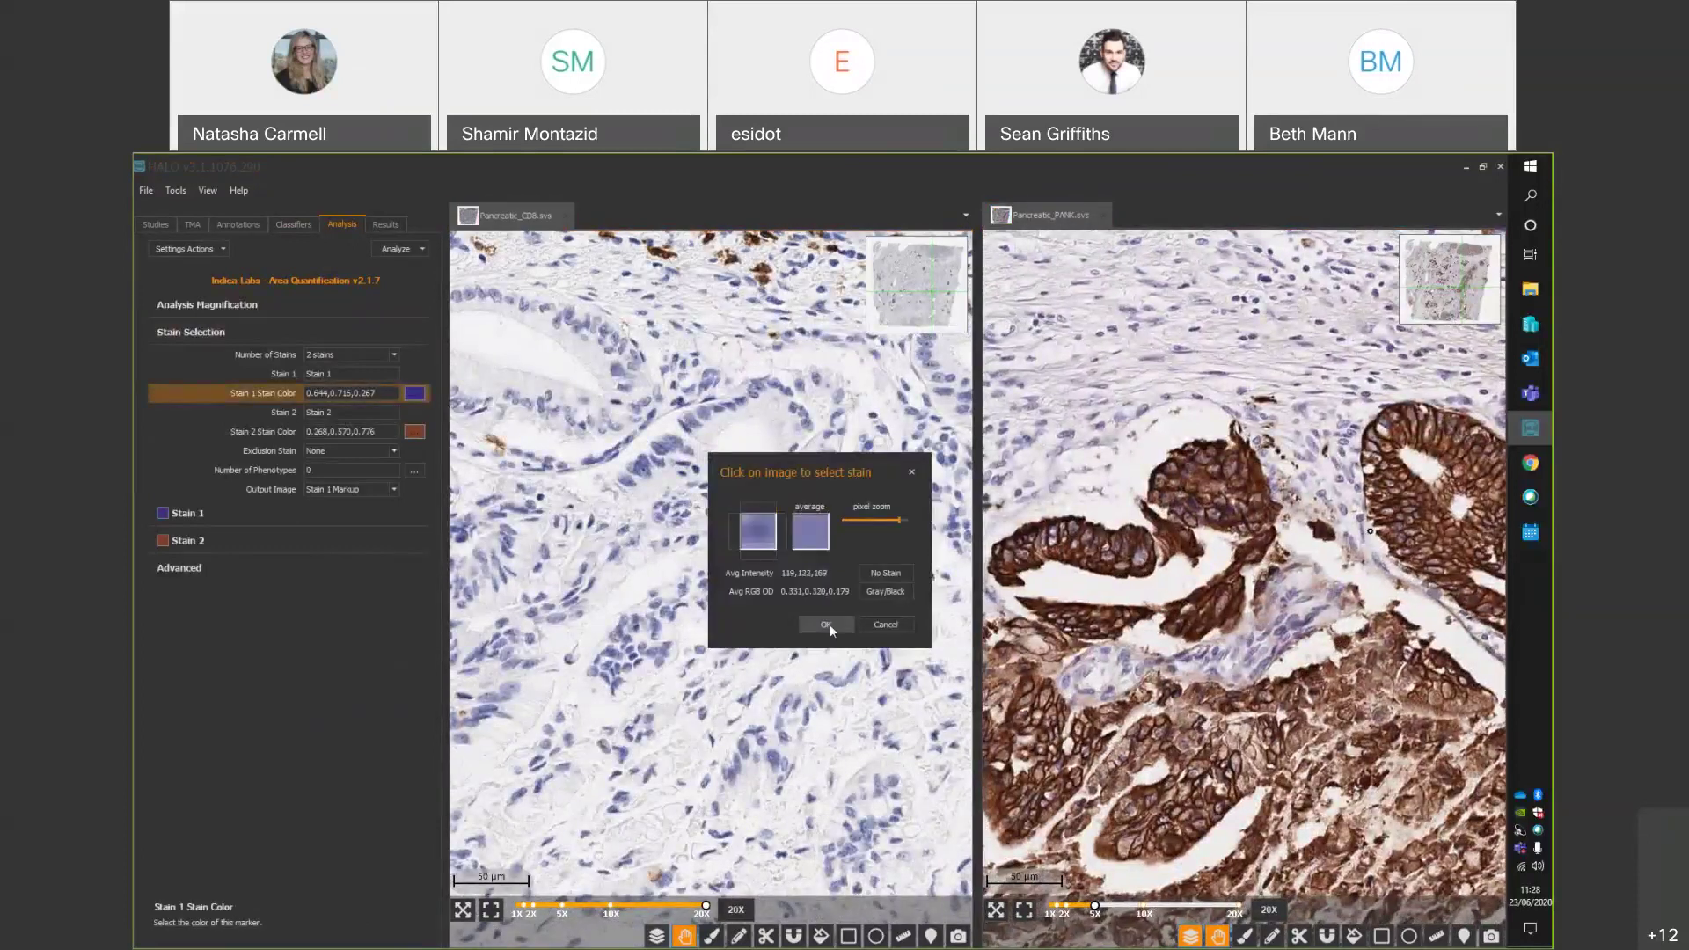
{"action": "left_click", "coordinate": [826, 625]}
{"action": "left_click", "coordinate": [414, 431]}
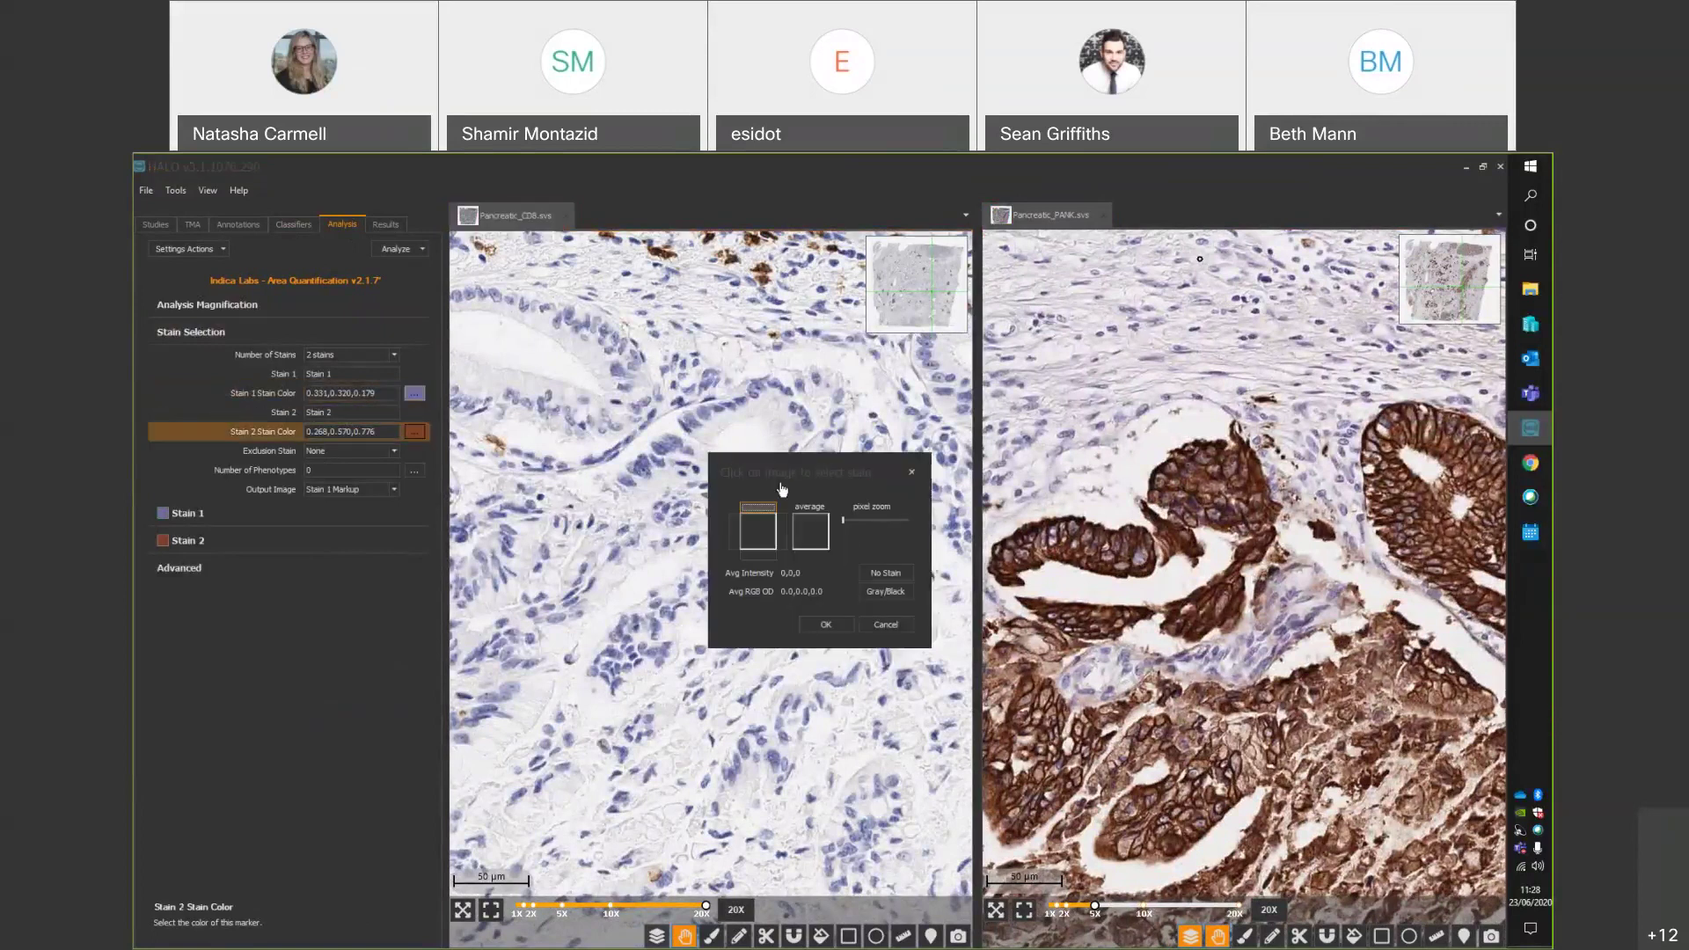
{"action": "left_click_drag", "start_coordinate": [841, 518], "coordinate": [897, 524]}
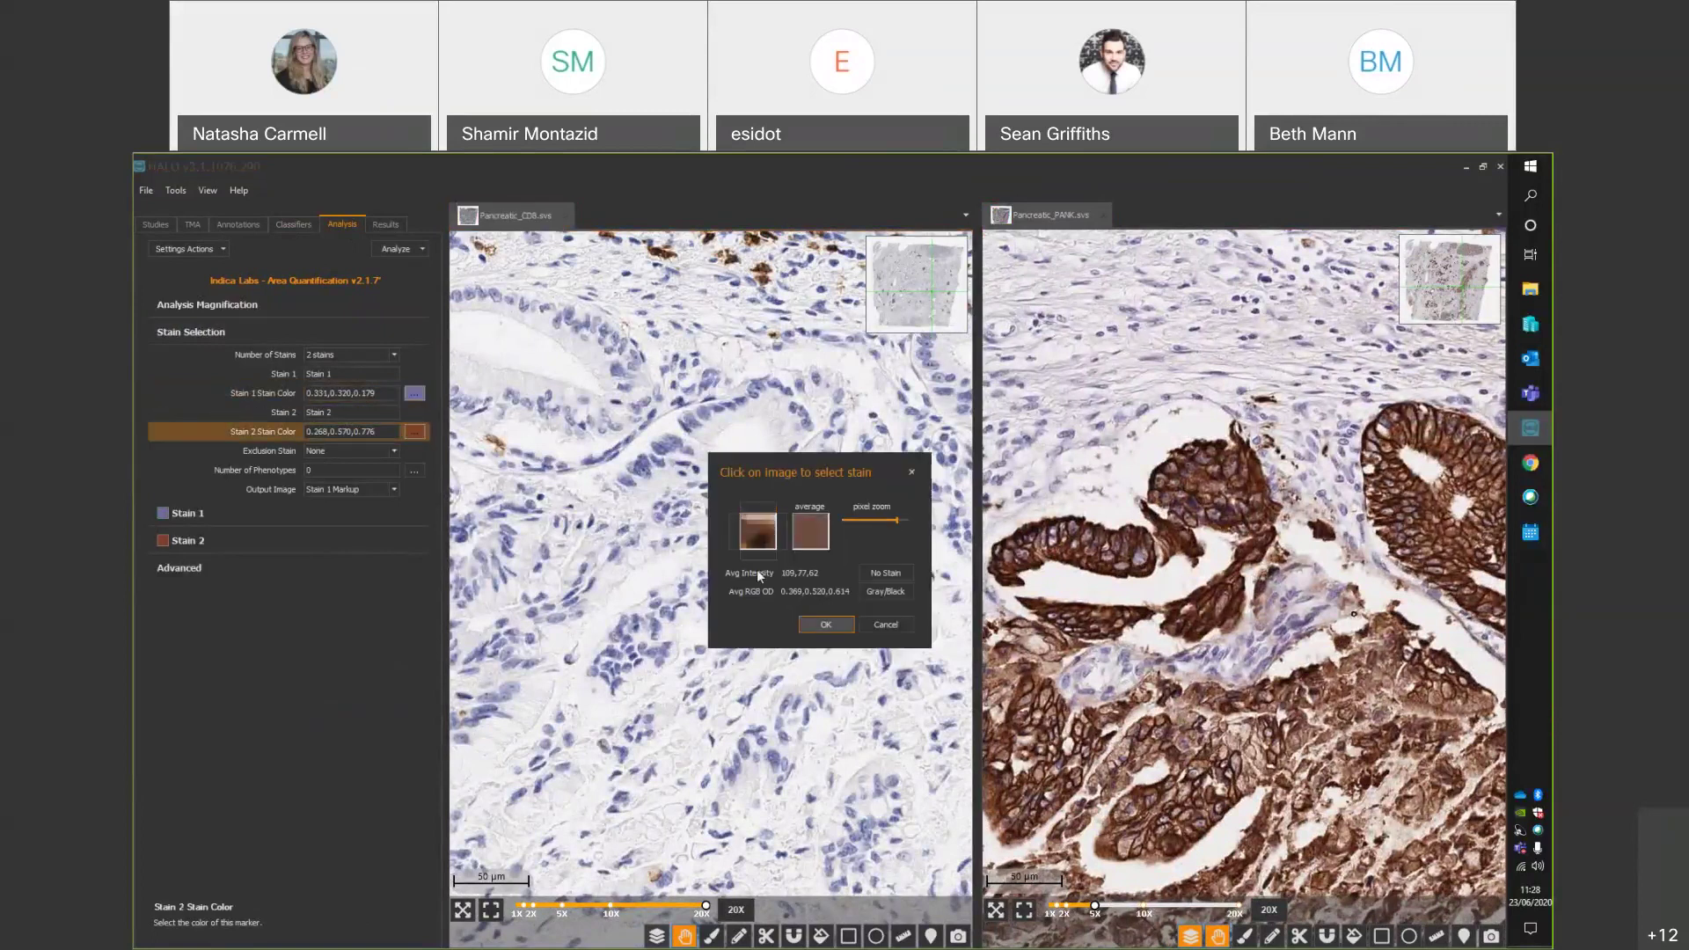
{"action": "left_click", "coordinate": [815, 627]}
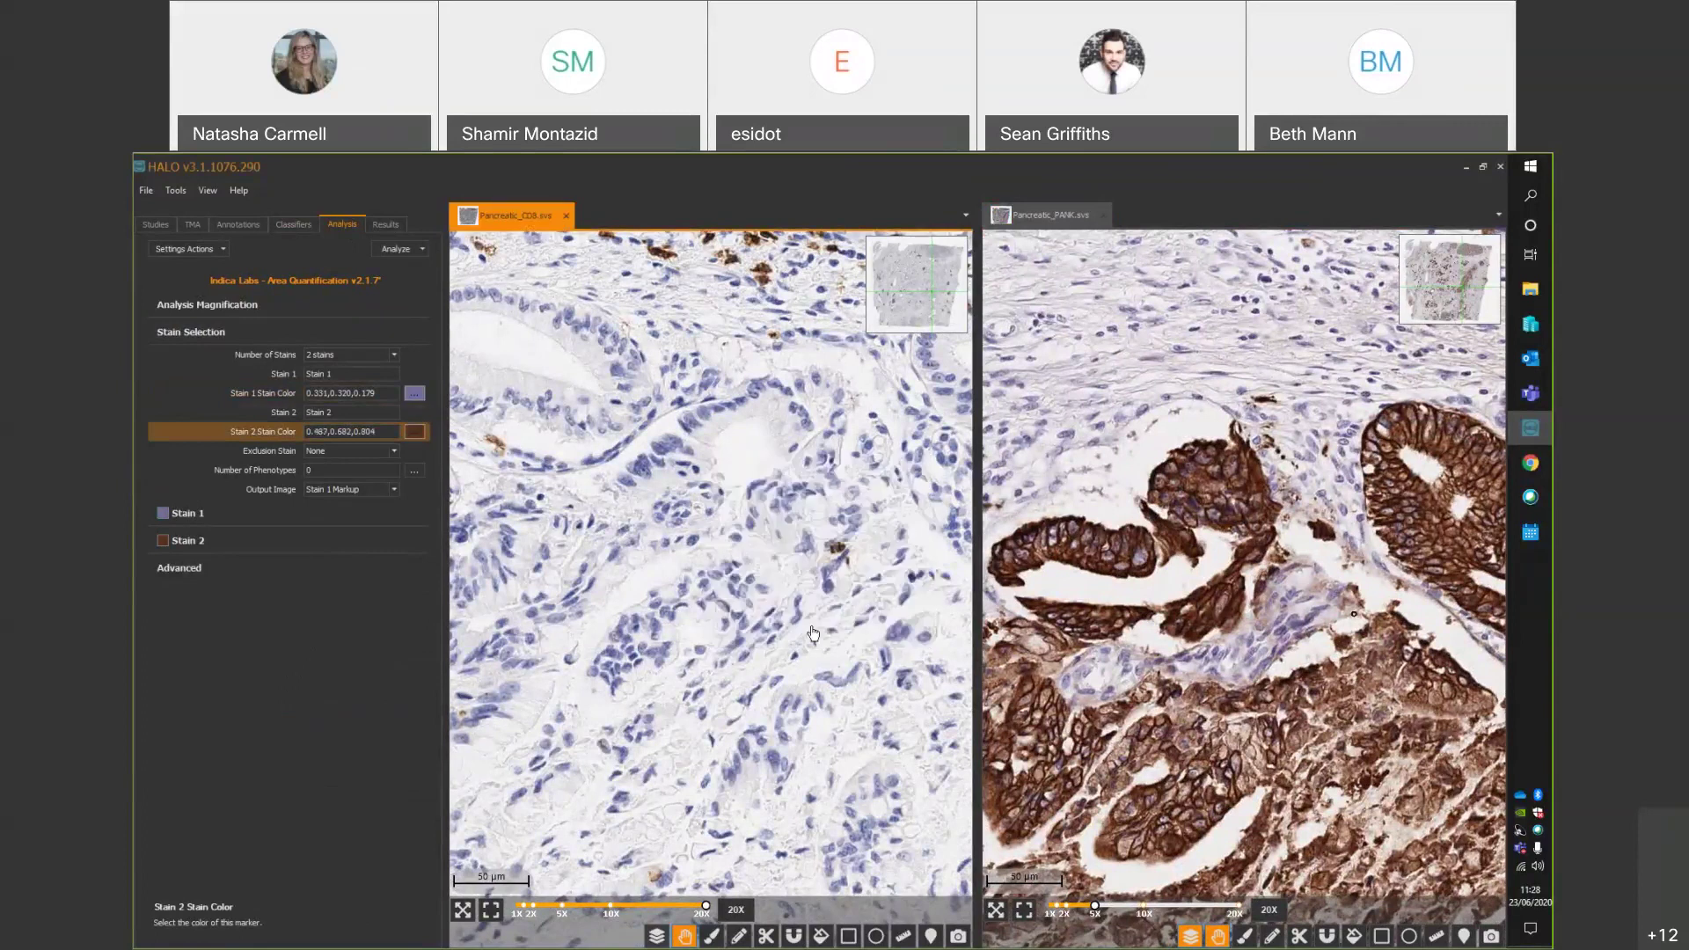
Name Stain 1 Haematoxylin and Stain 2 CD8 in the stain selection settings.
{"action": "left_click", "coordinate": [350, 374]}
{"action": "type", "text": "Haematoxyl"}
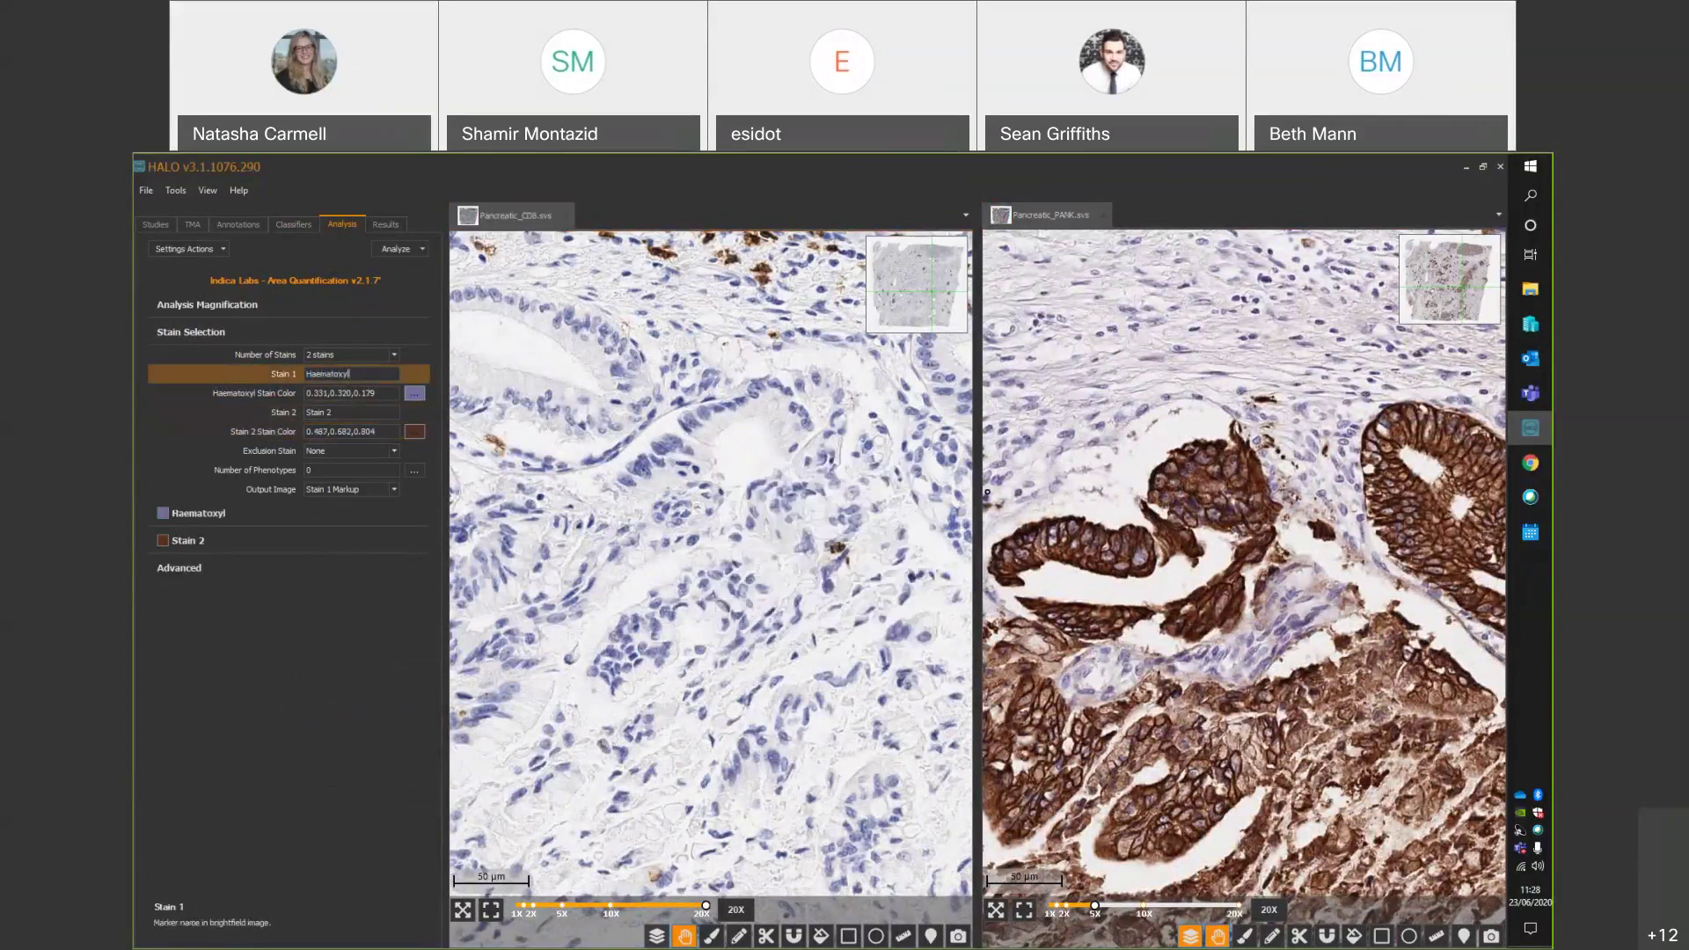
{"action": "type", "text": "in"}
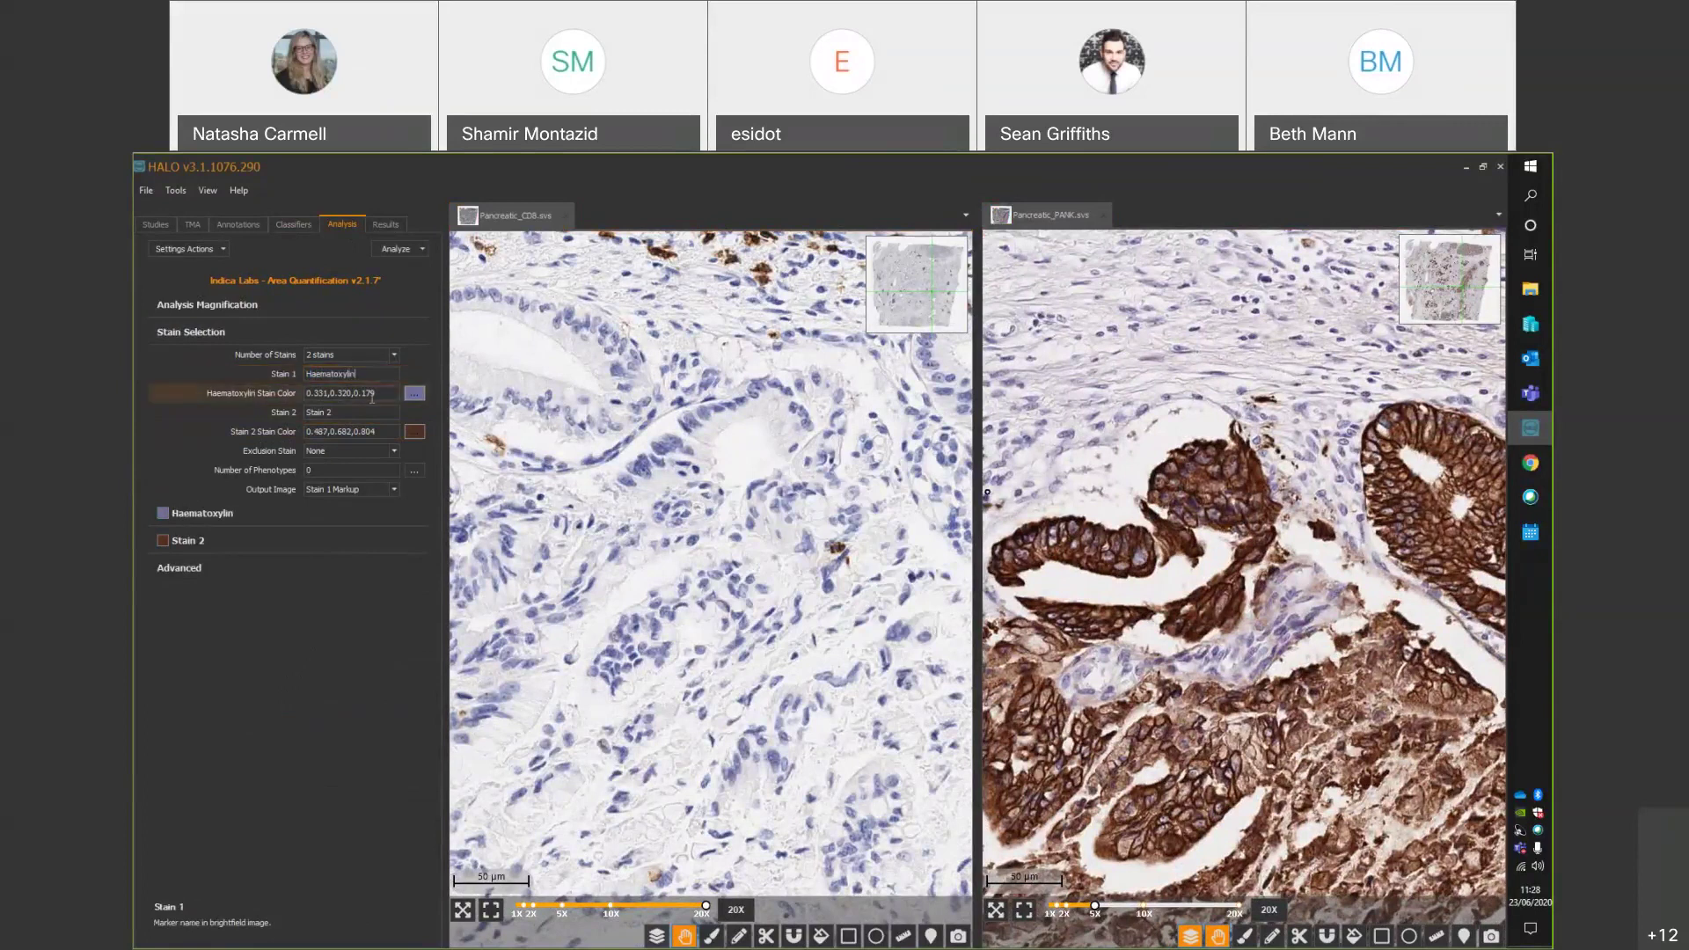
{"action": "left_click", "coordinate": [352, 412]}
{"action": "type", "text": "CD"}
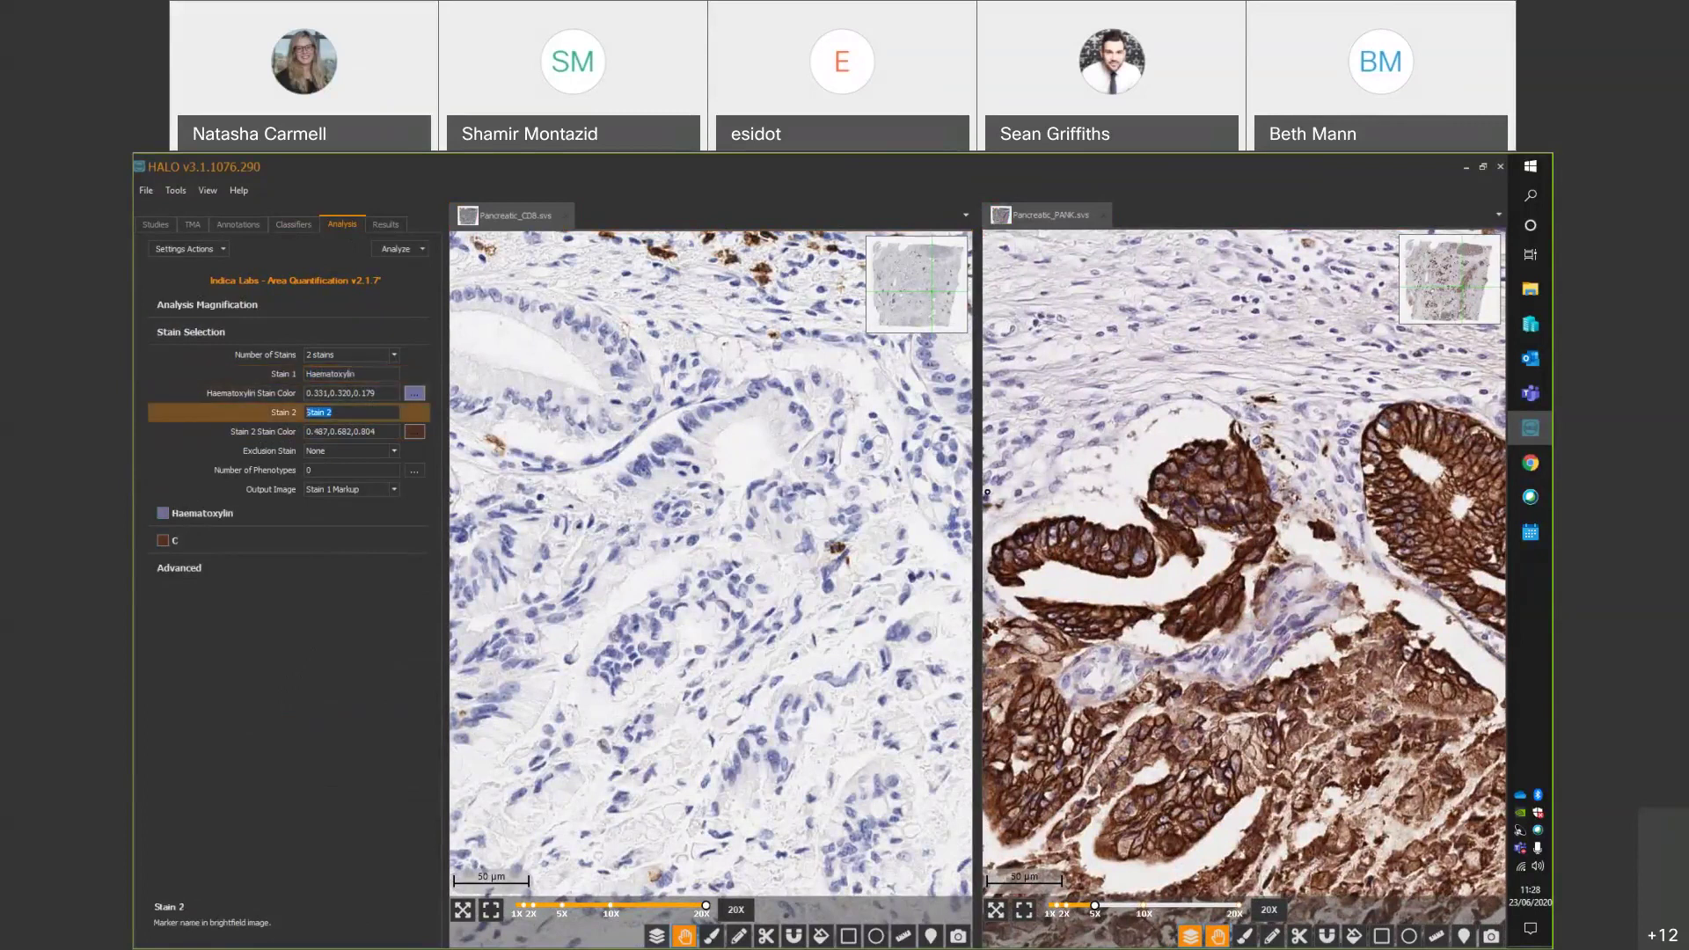
{"action": "type", "text": "8"}
Preview the analysis on a CD8-positive region of Pancreatic_CD8.svs, switching the output image to CD8 Stain and finally CD8 Markup.
{"action": "left_click", "coordinate": [421, 247]}
{"action": "left_click", "coordinate": [419, 266]}
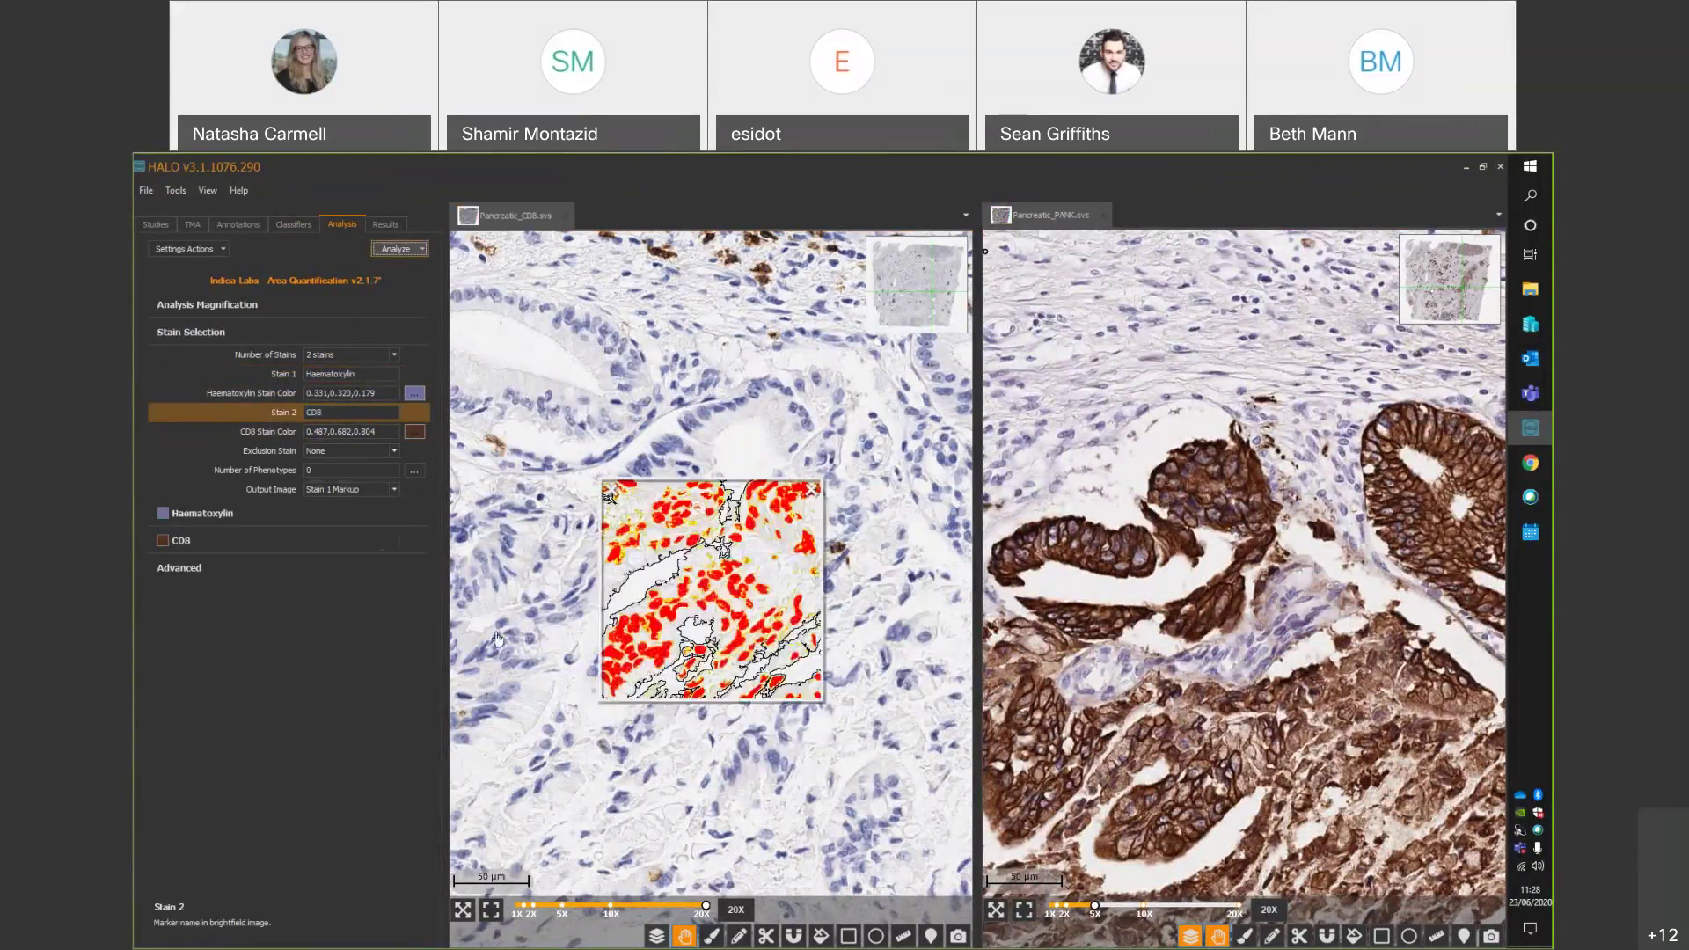
{"action": "left_click", "coordinate": [351, 490]}
{"action": "left_click", "coordinate": [353, 515]}
{"action": "left_click", "coordinate": [362, 489]}
{"action": "left_click", "coordinate": [360, 514]}
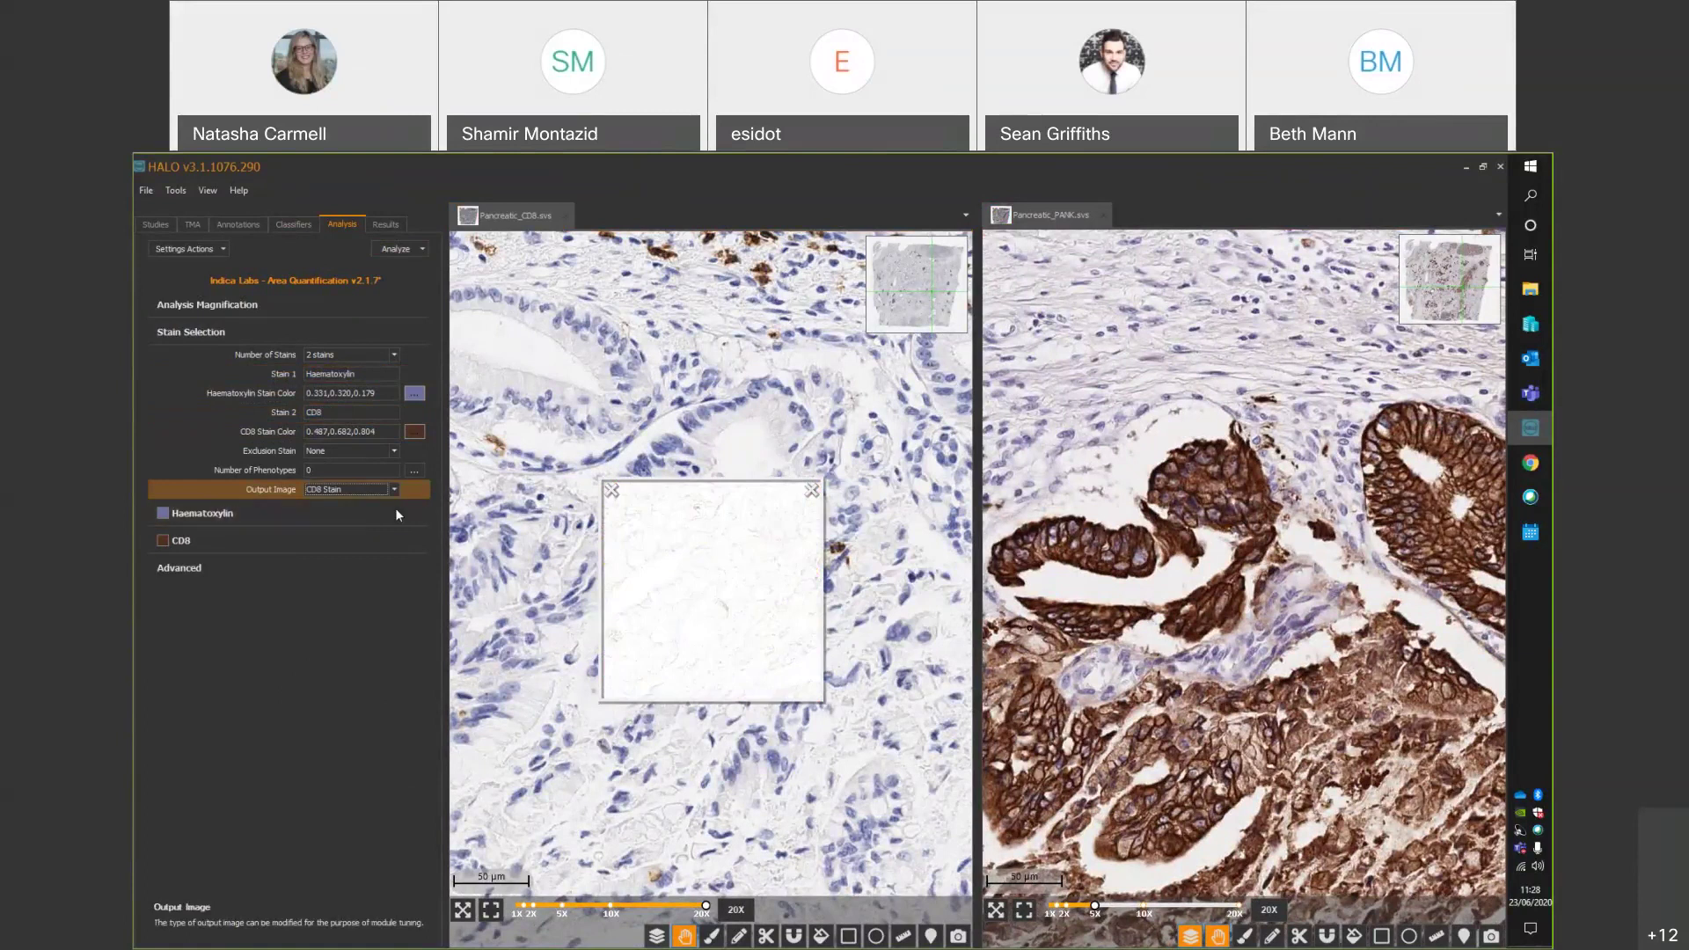
{"action": "left_click_drag", "start_coordinate": [916, 497], "coordinate": [836, 369]}
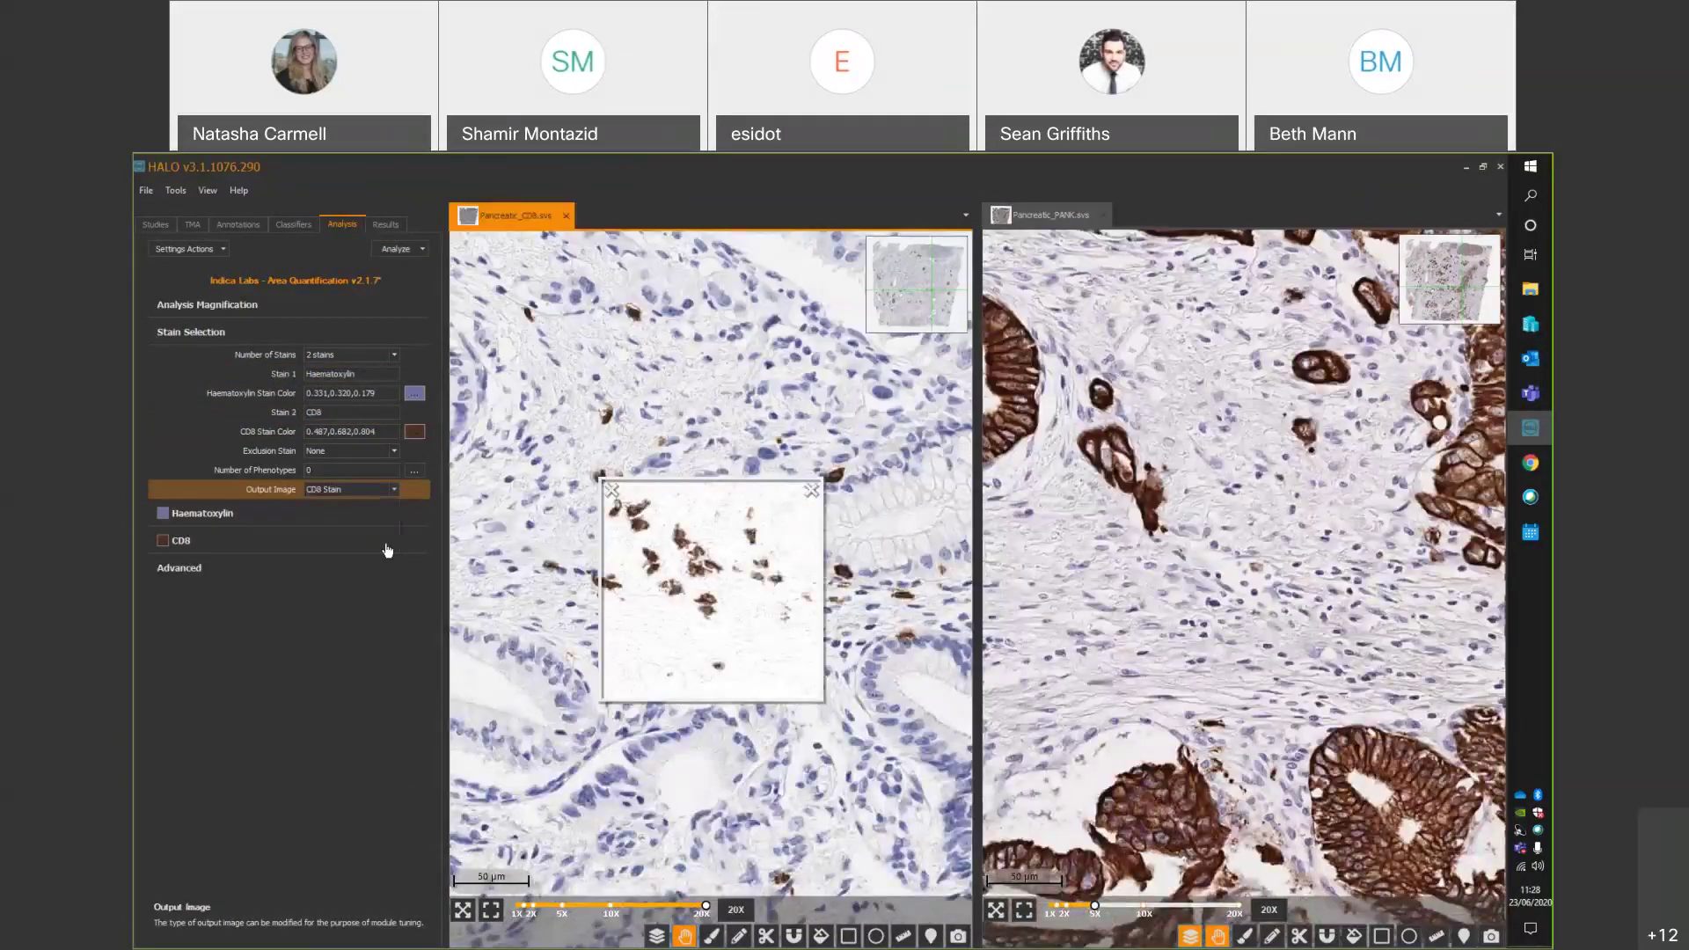
{"action": "left_click", "coordinate": [367, 490]}
{"action": "left_click", "coordinate": [363, 535]}
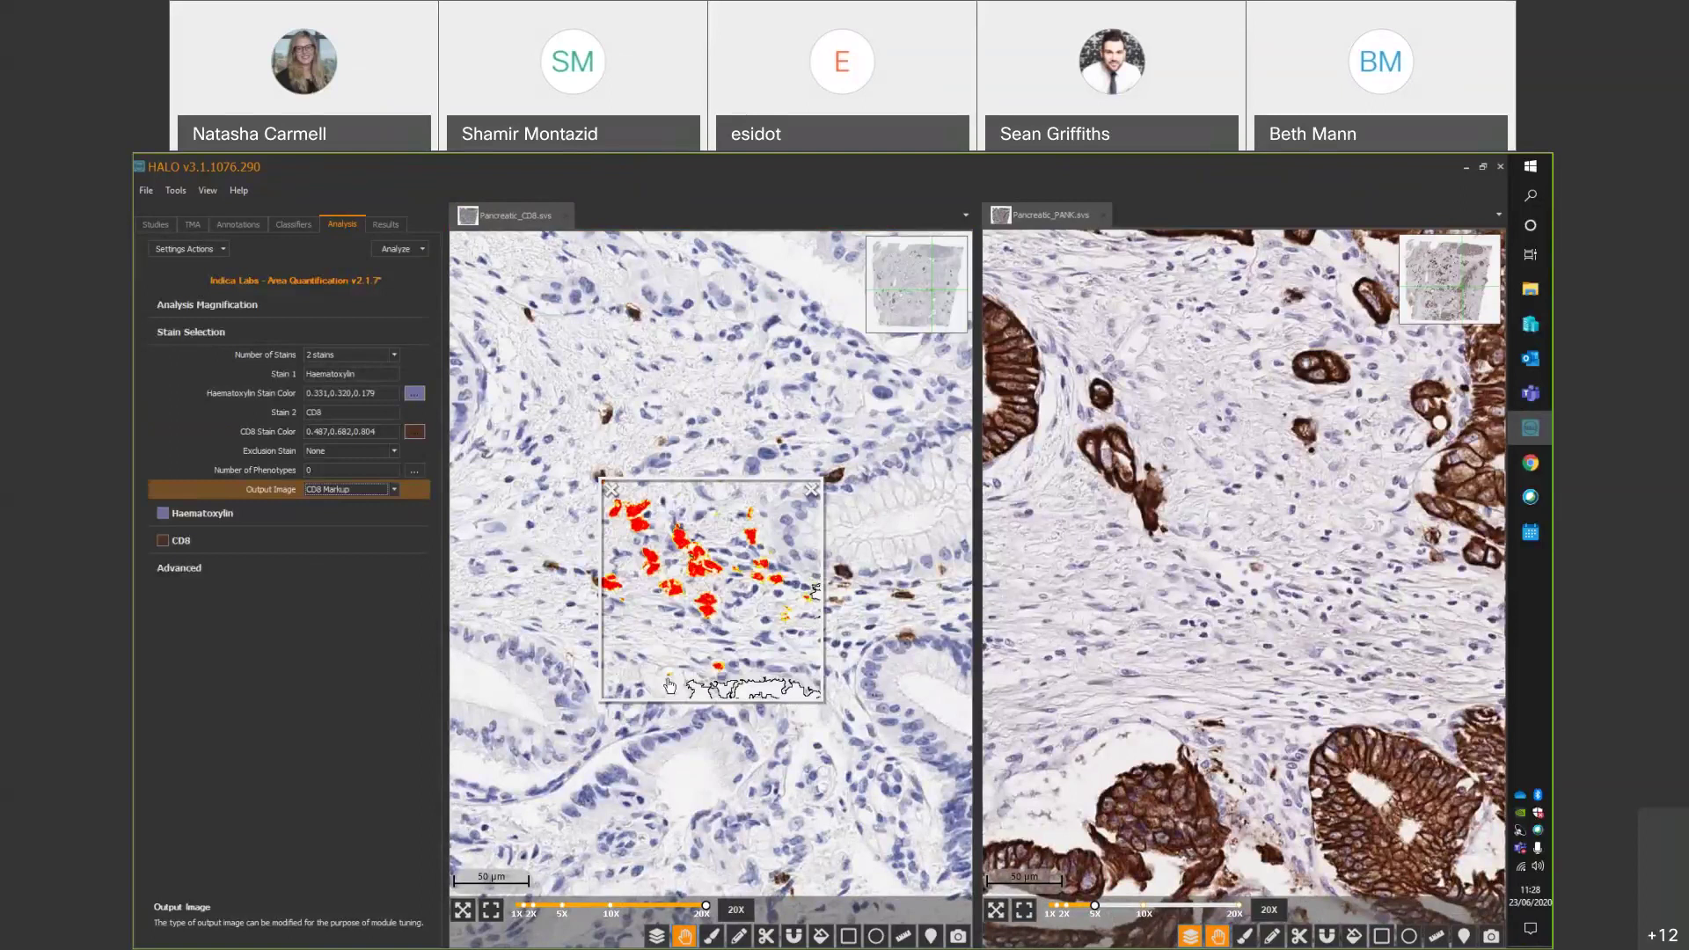
Set the Minimum Tissue OD to 0.03, check the tissue edge in the preview, and close the preview window.
{"action": "left_click", "coordinate": [295, 561]}
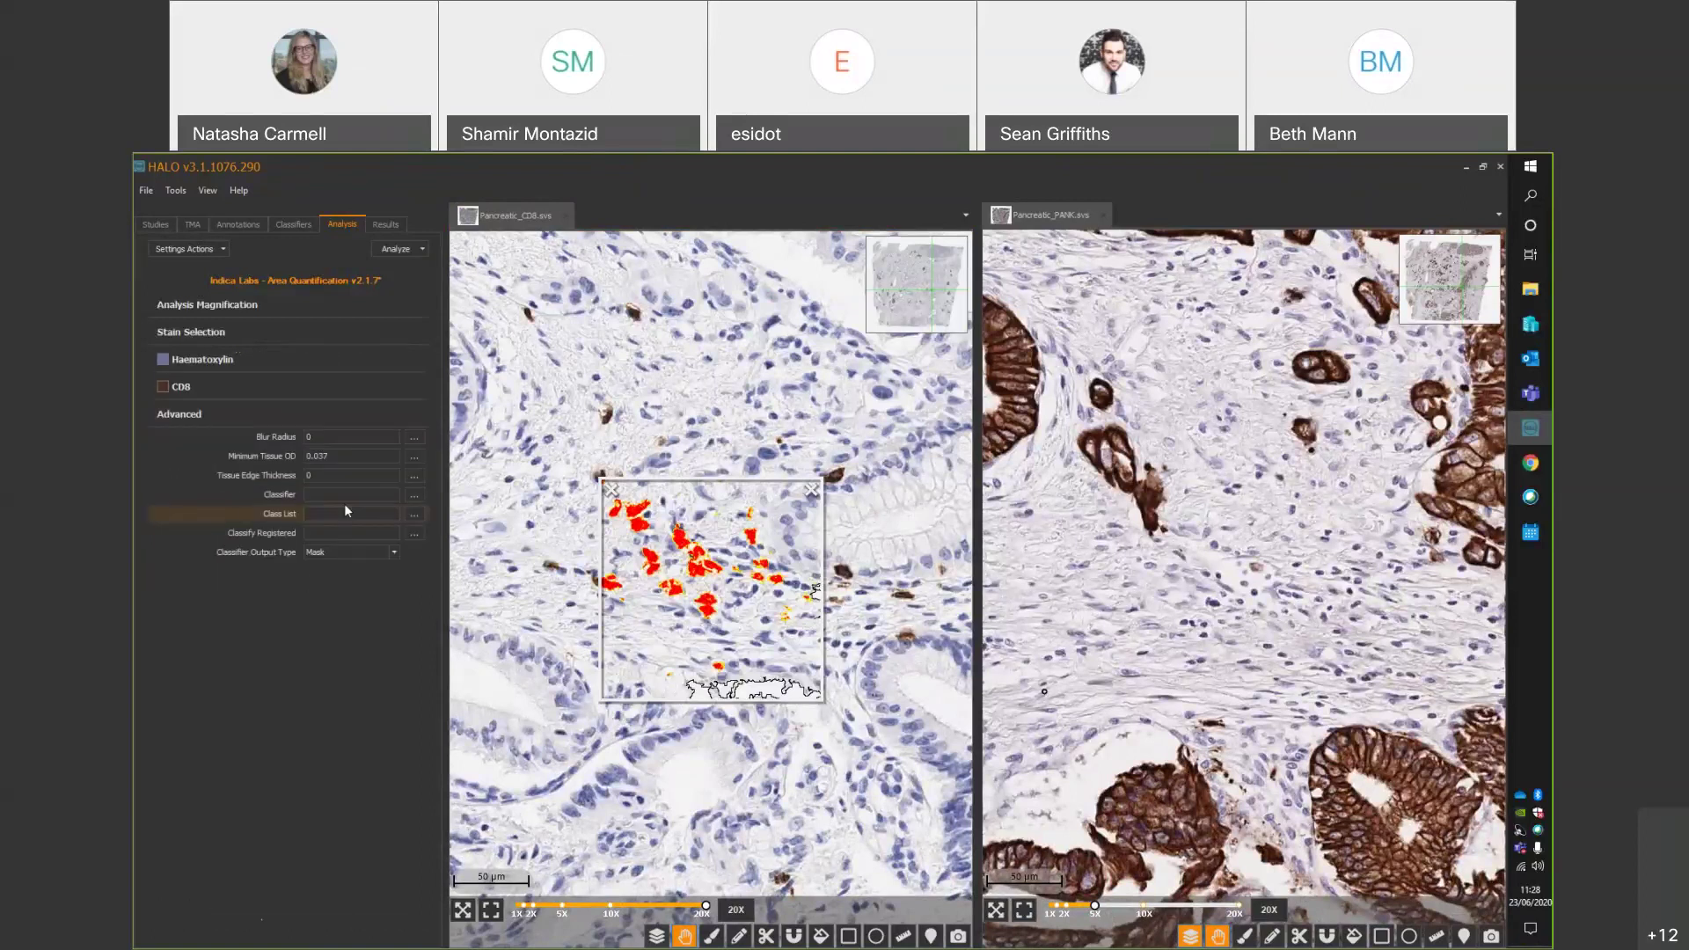
{"action": "left_click", "coordinate": [345, 457]}
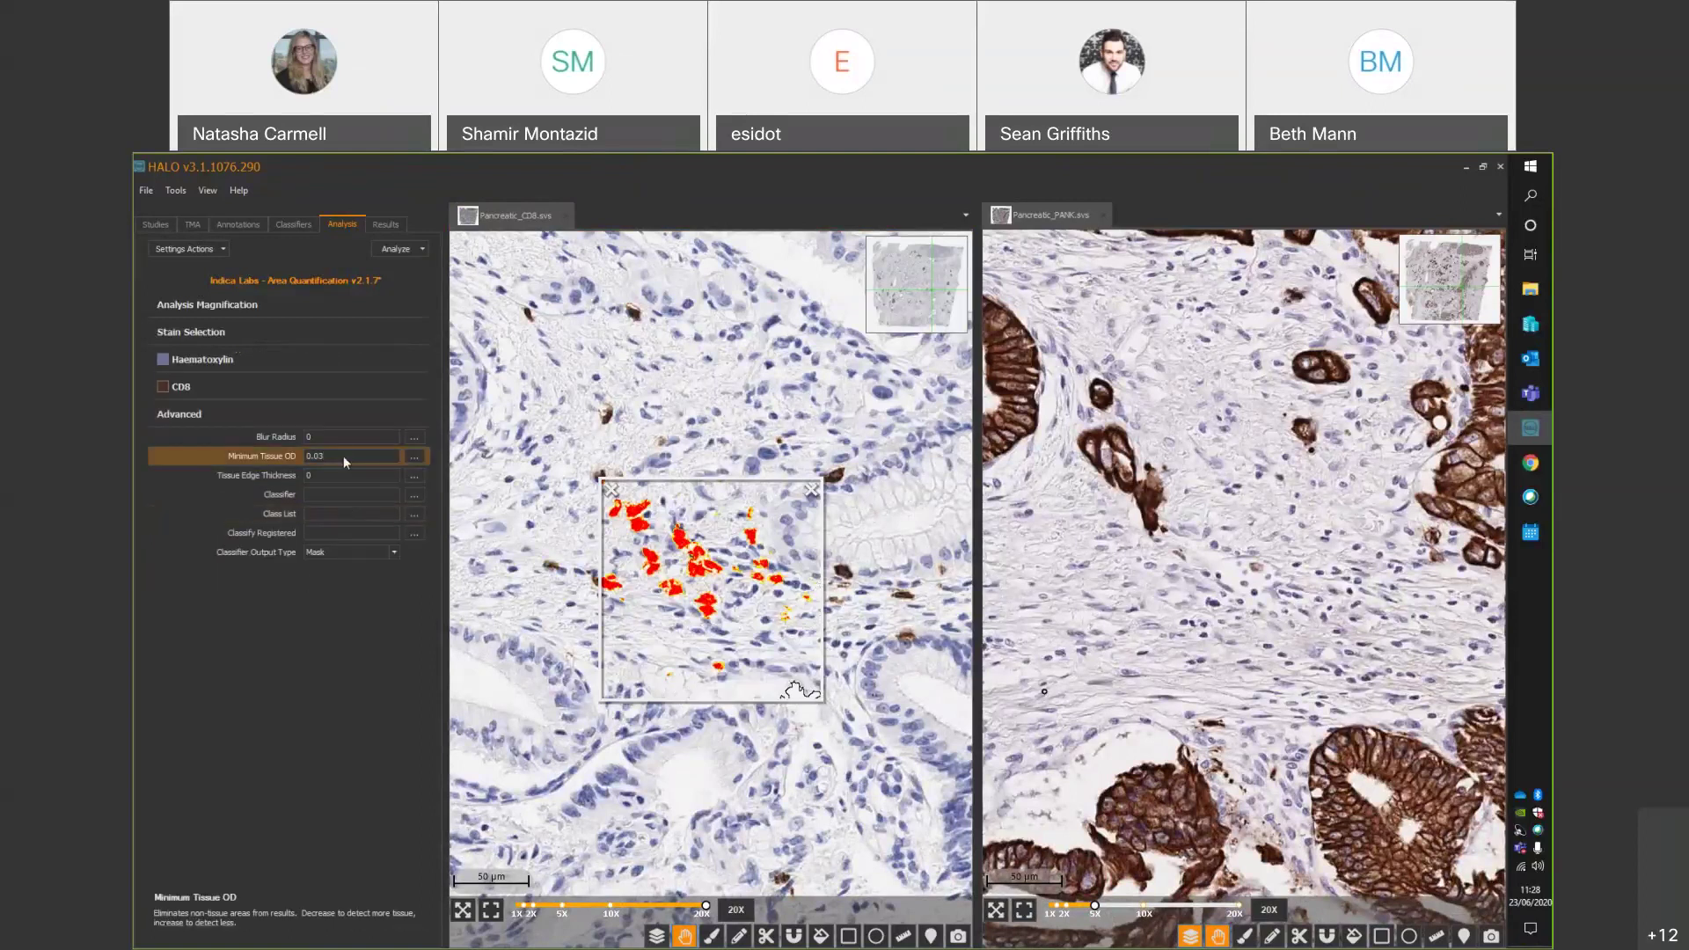
{"action": "left_click", "coordinate": [920, 330]}
{"action": "left_click", "coordinate": [613, 495]}
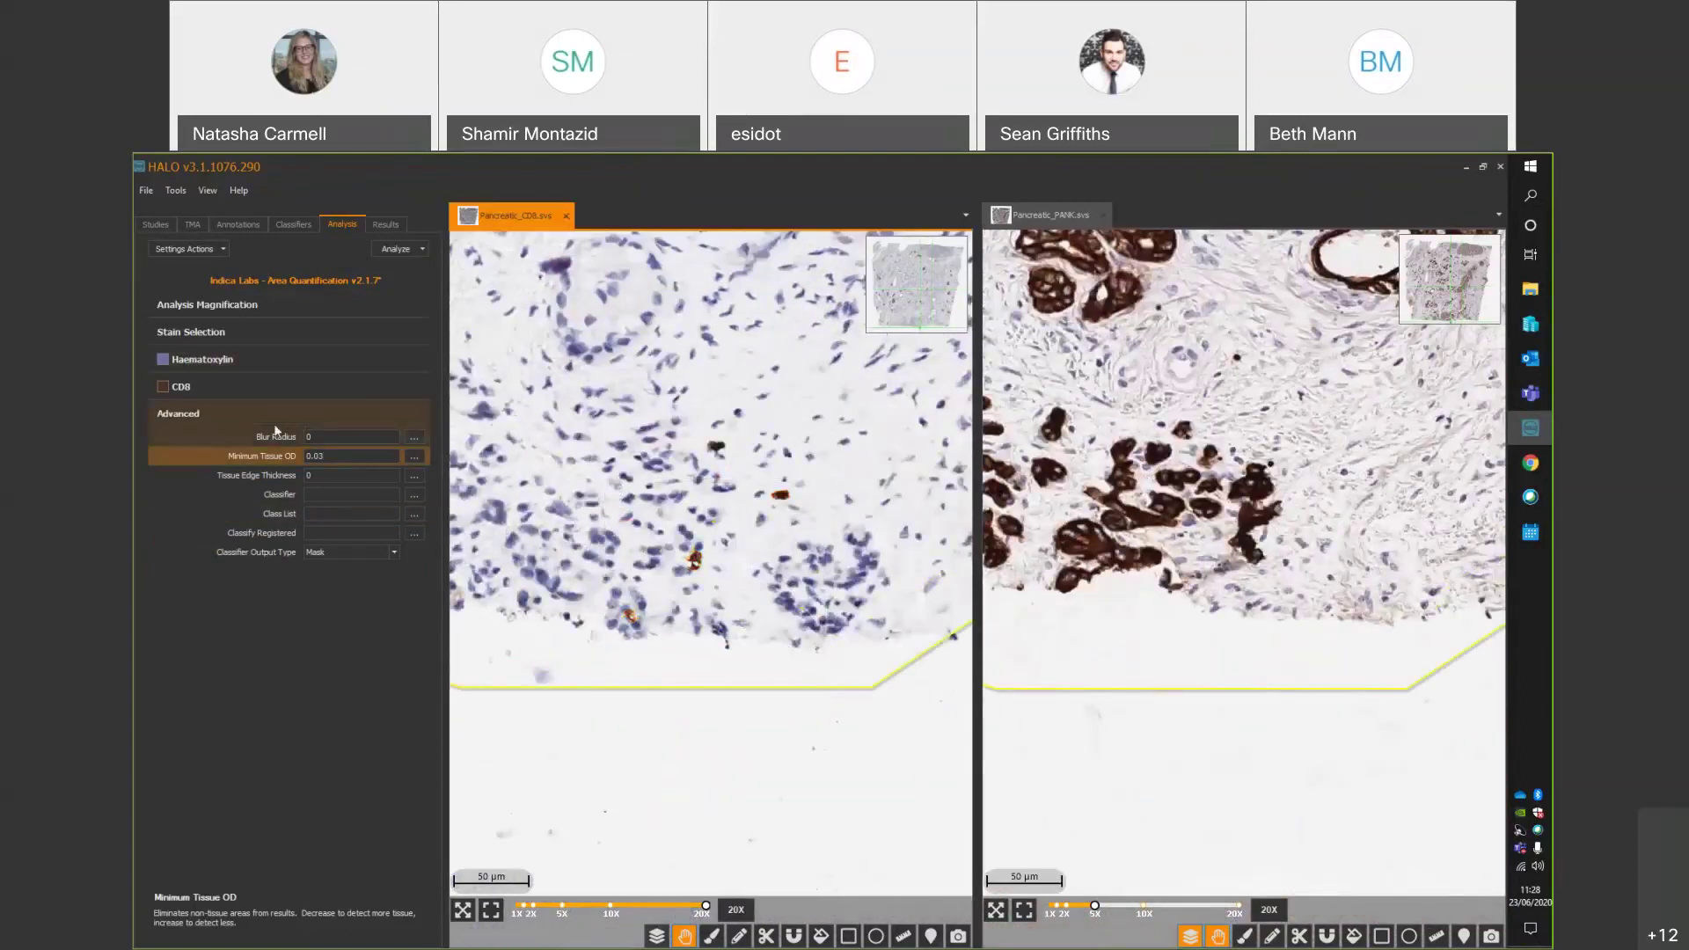
Check the CD8 threshold settings and assign the Tumour Stroma Glass PanCK classifier from the Pancreas Panel study to the analysis.
{"action": "left_click", "coordinate": [273, 384]}
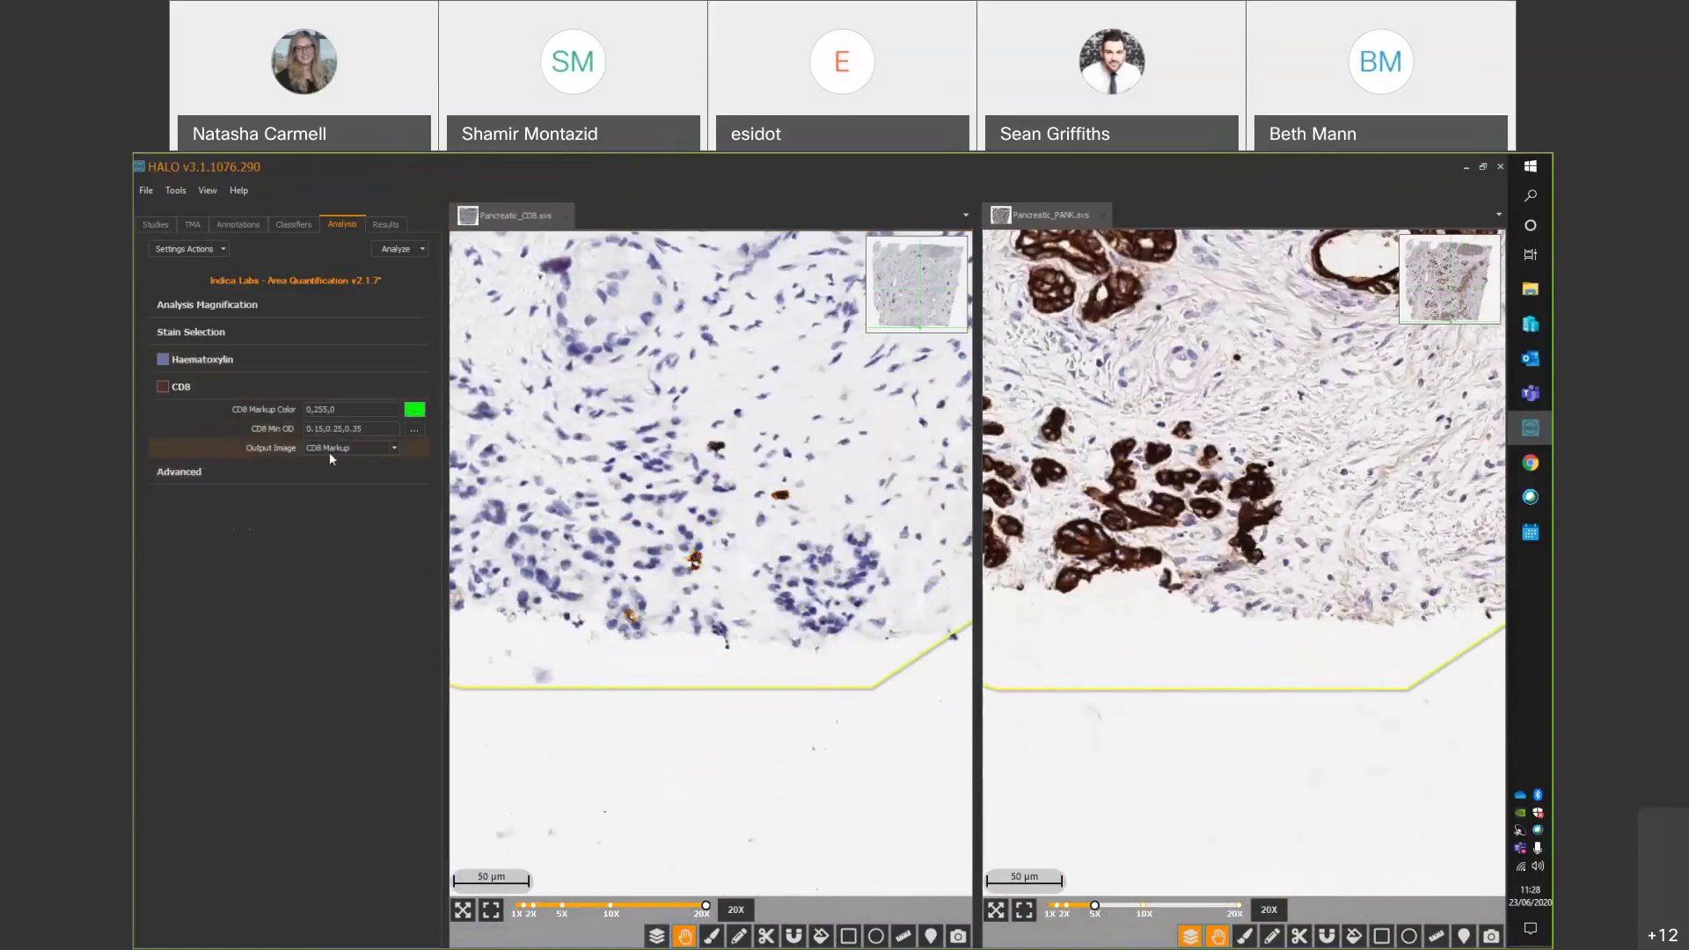
{"action": "left_click", "coordinate": [293, 479]}
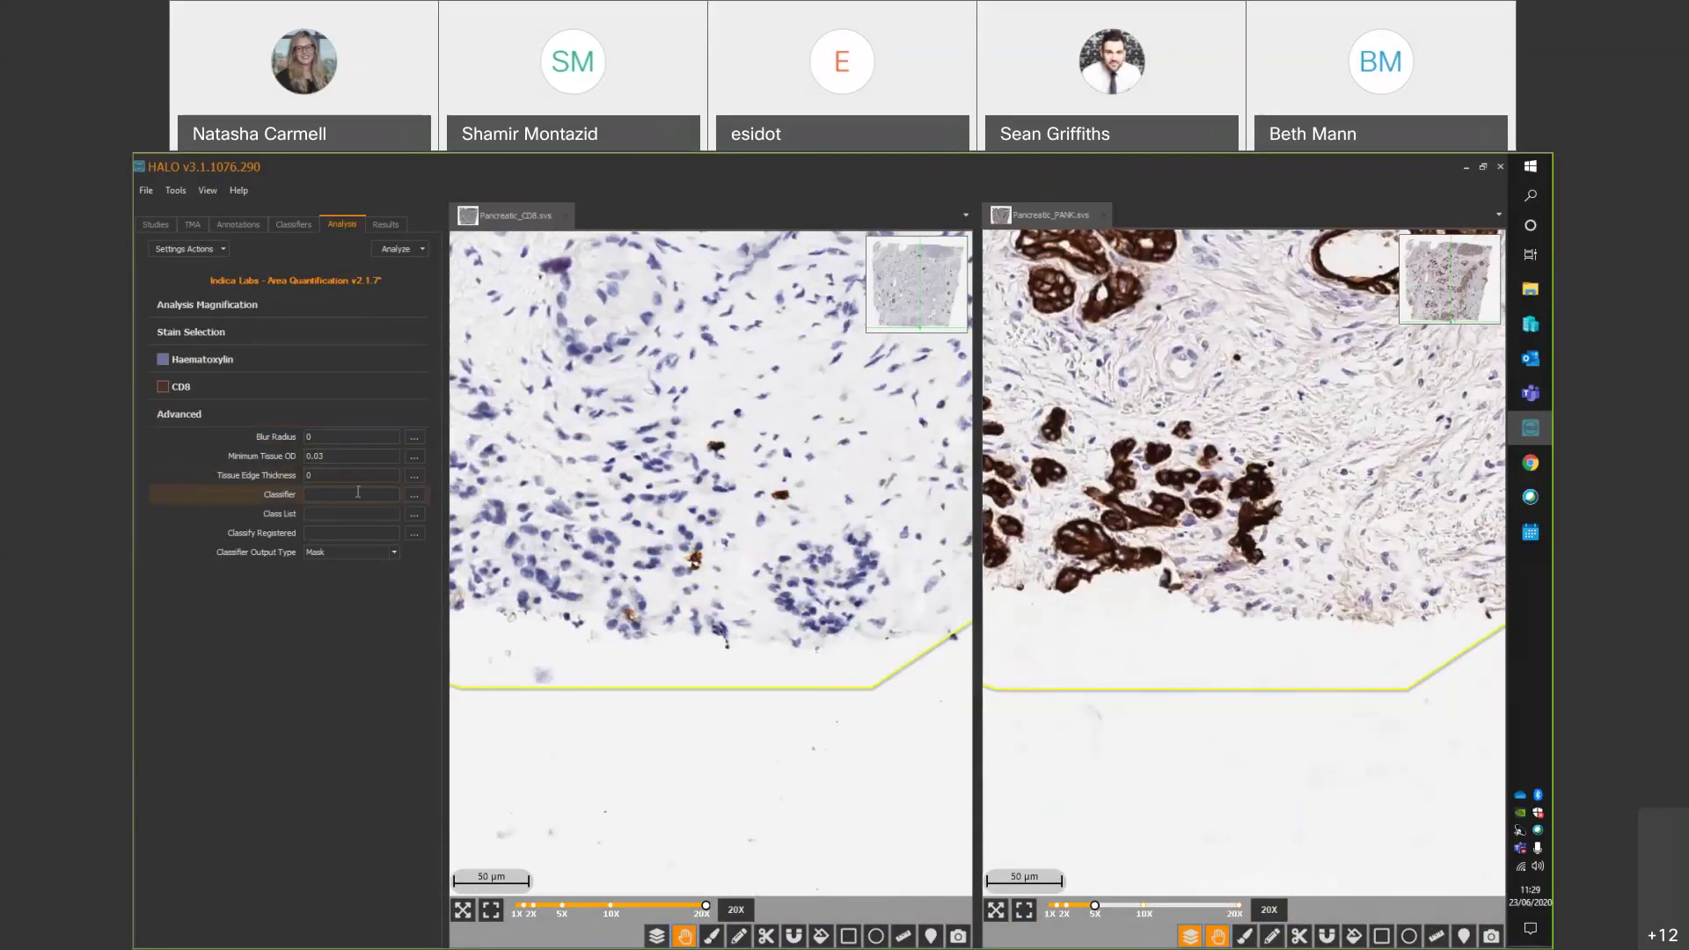
{"action": "left_click", "coordinate": [413, 496]}
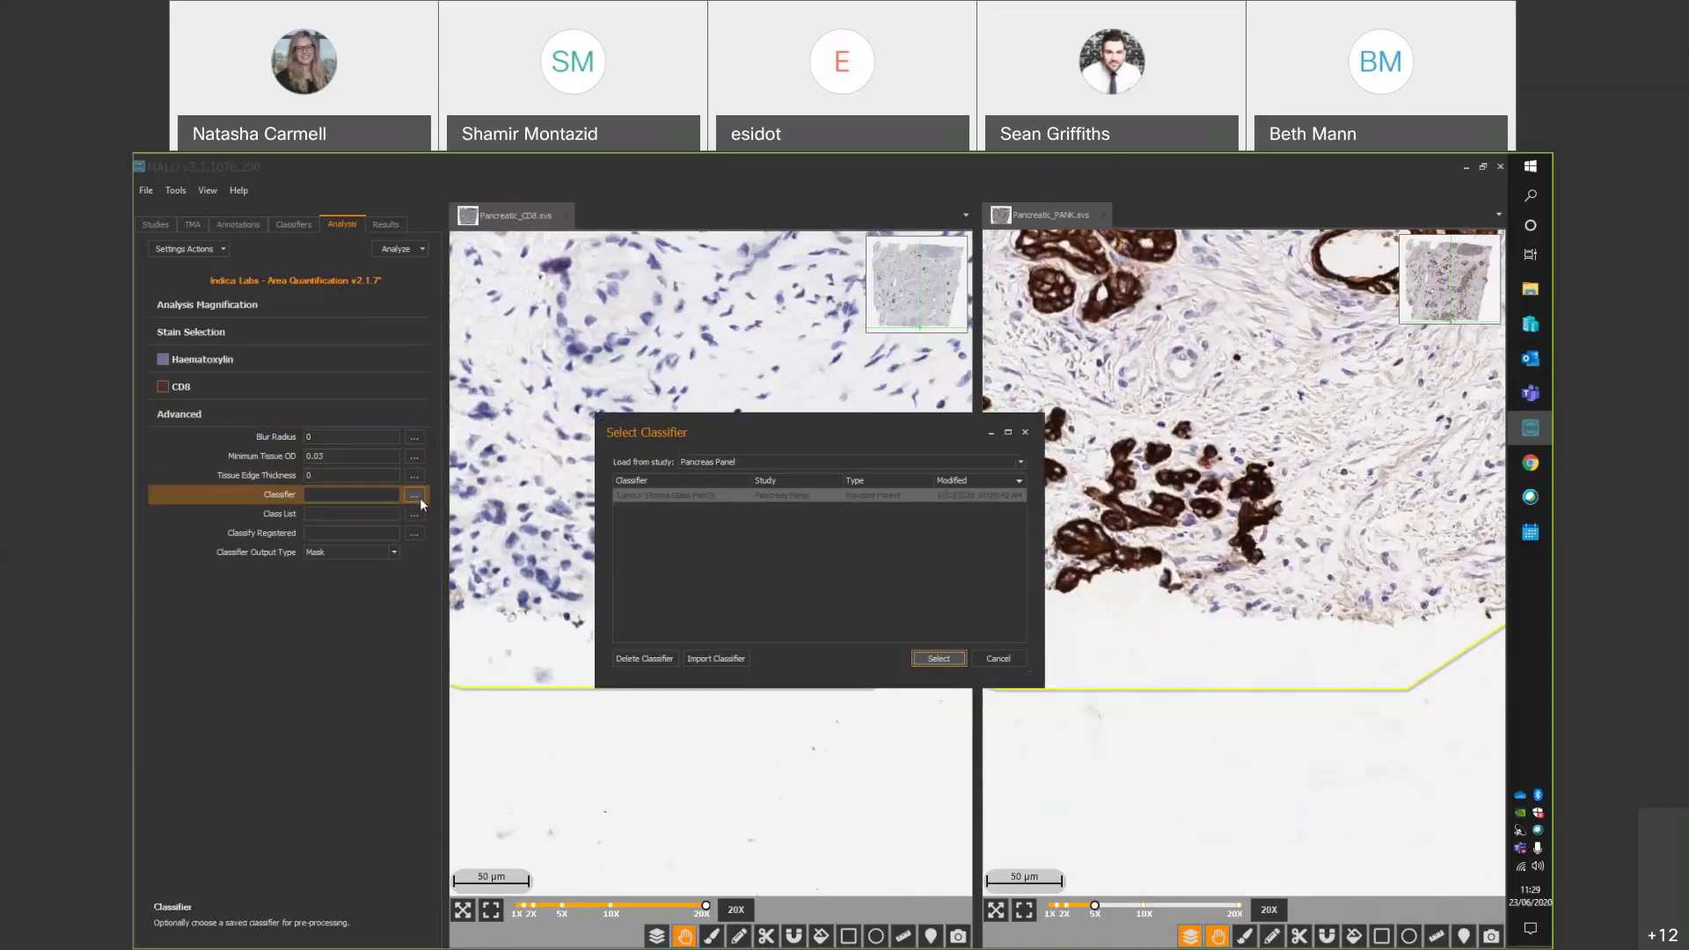
{"action": "left_click", "coordinate": [670, 498]}
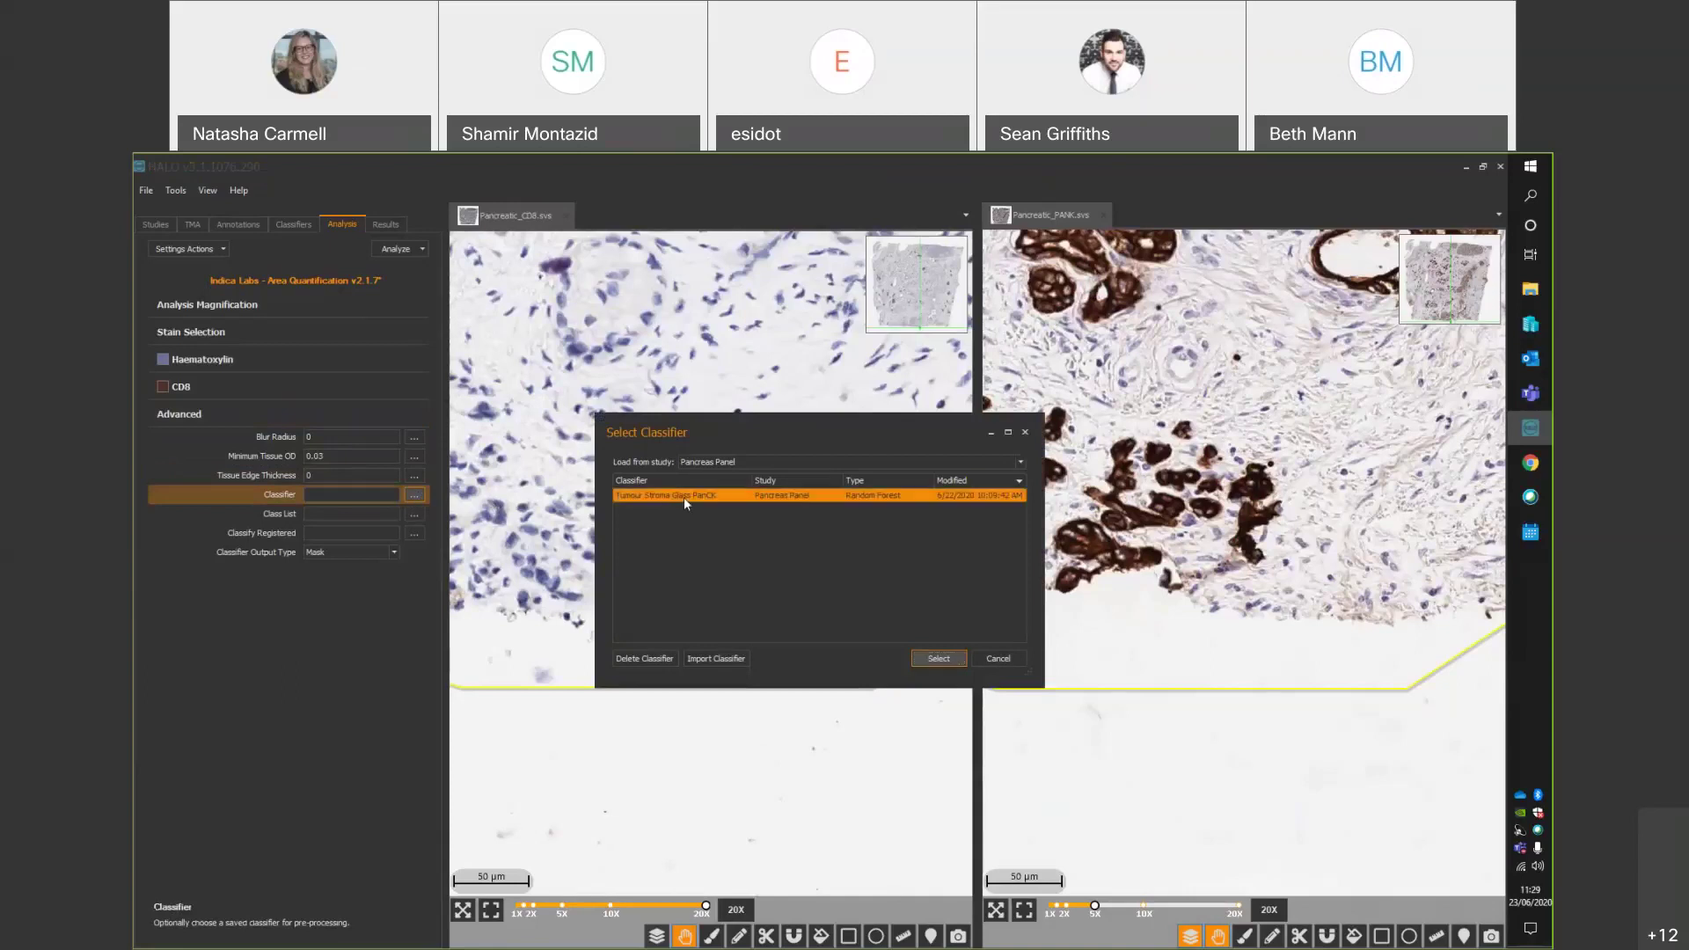
{"action": "left_click", "coordinate": [941, 660]}
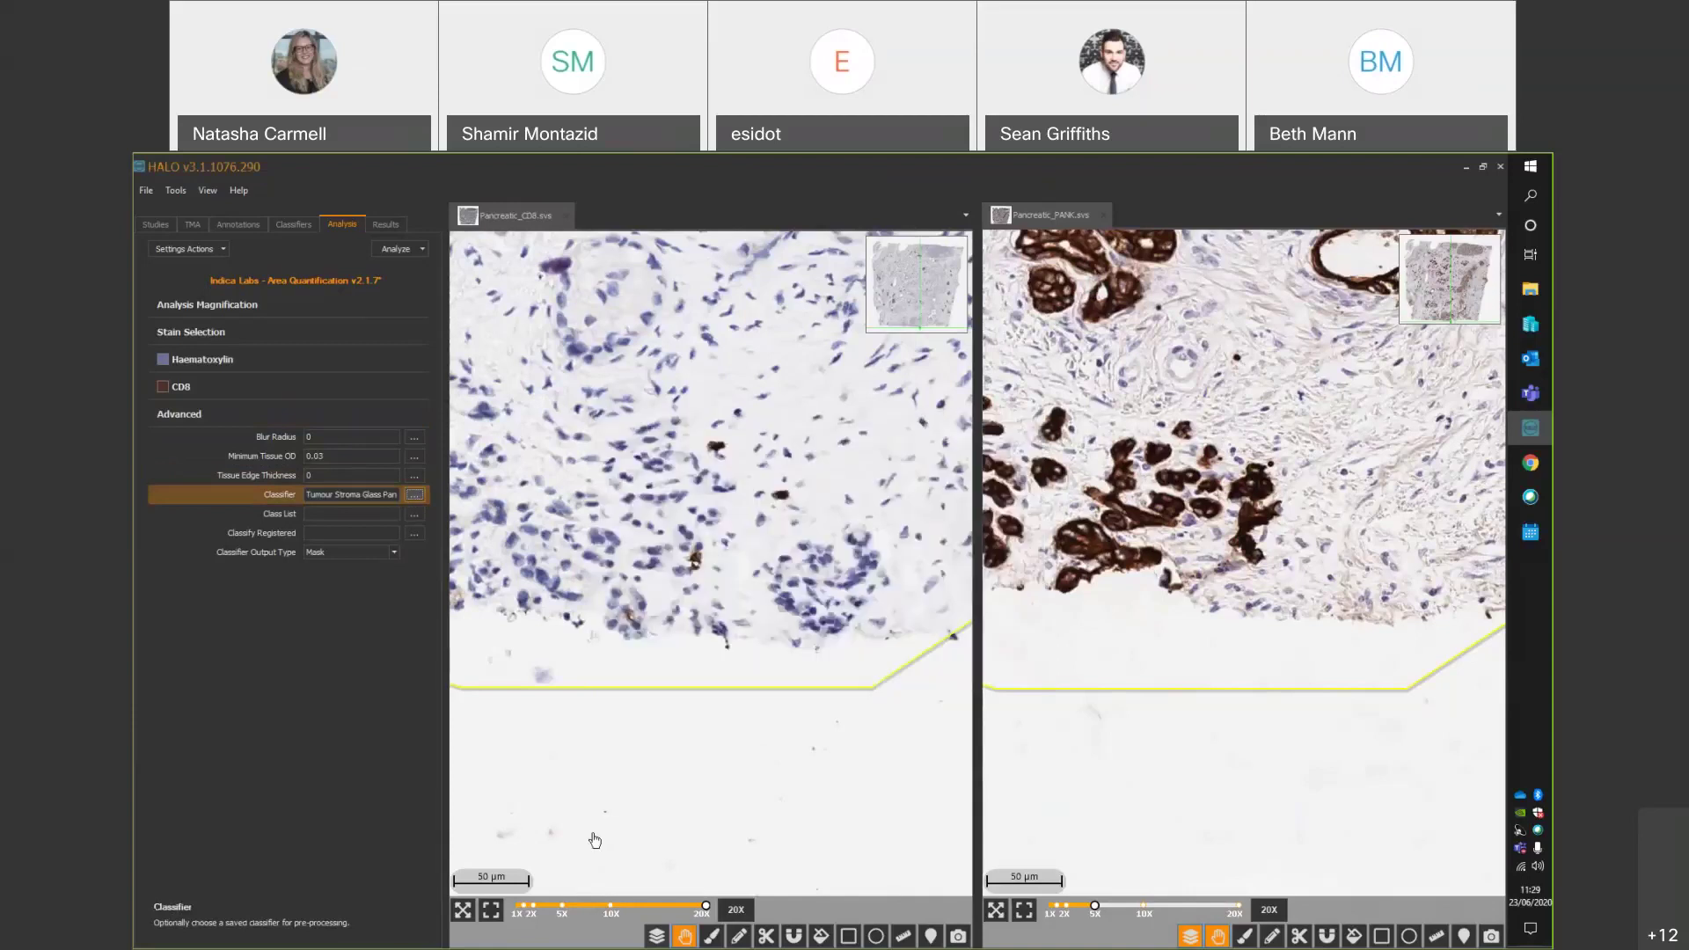
Include the Tumour and Stroma classes in the analysis class list.
{"action": "left_click", "coordinate": [420, 515]}
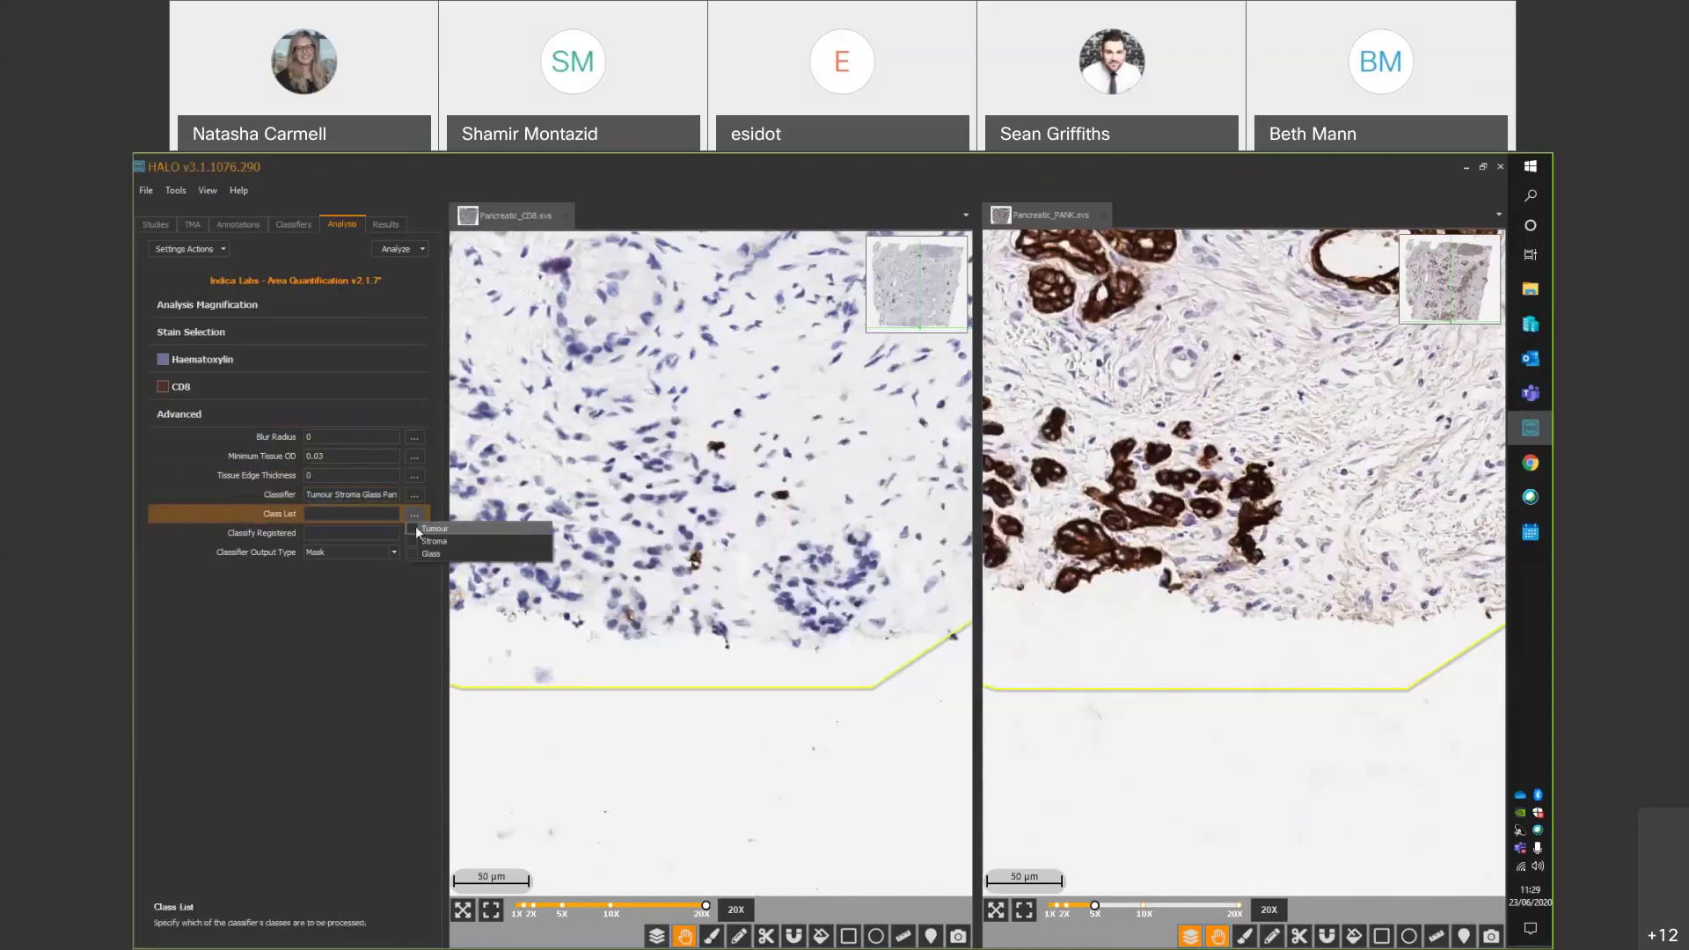
{"action": "left_click", "coordinate": [412, 527]}
{"action": "left_click", "coordinate": [412, 541]}
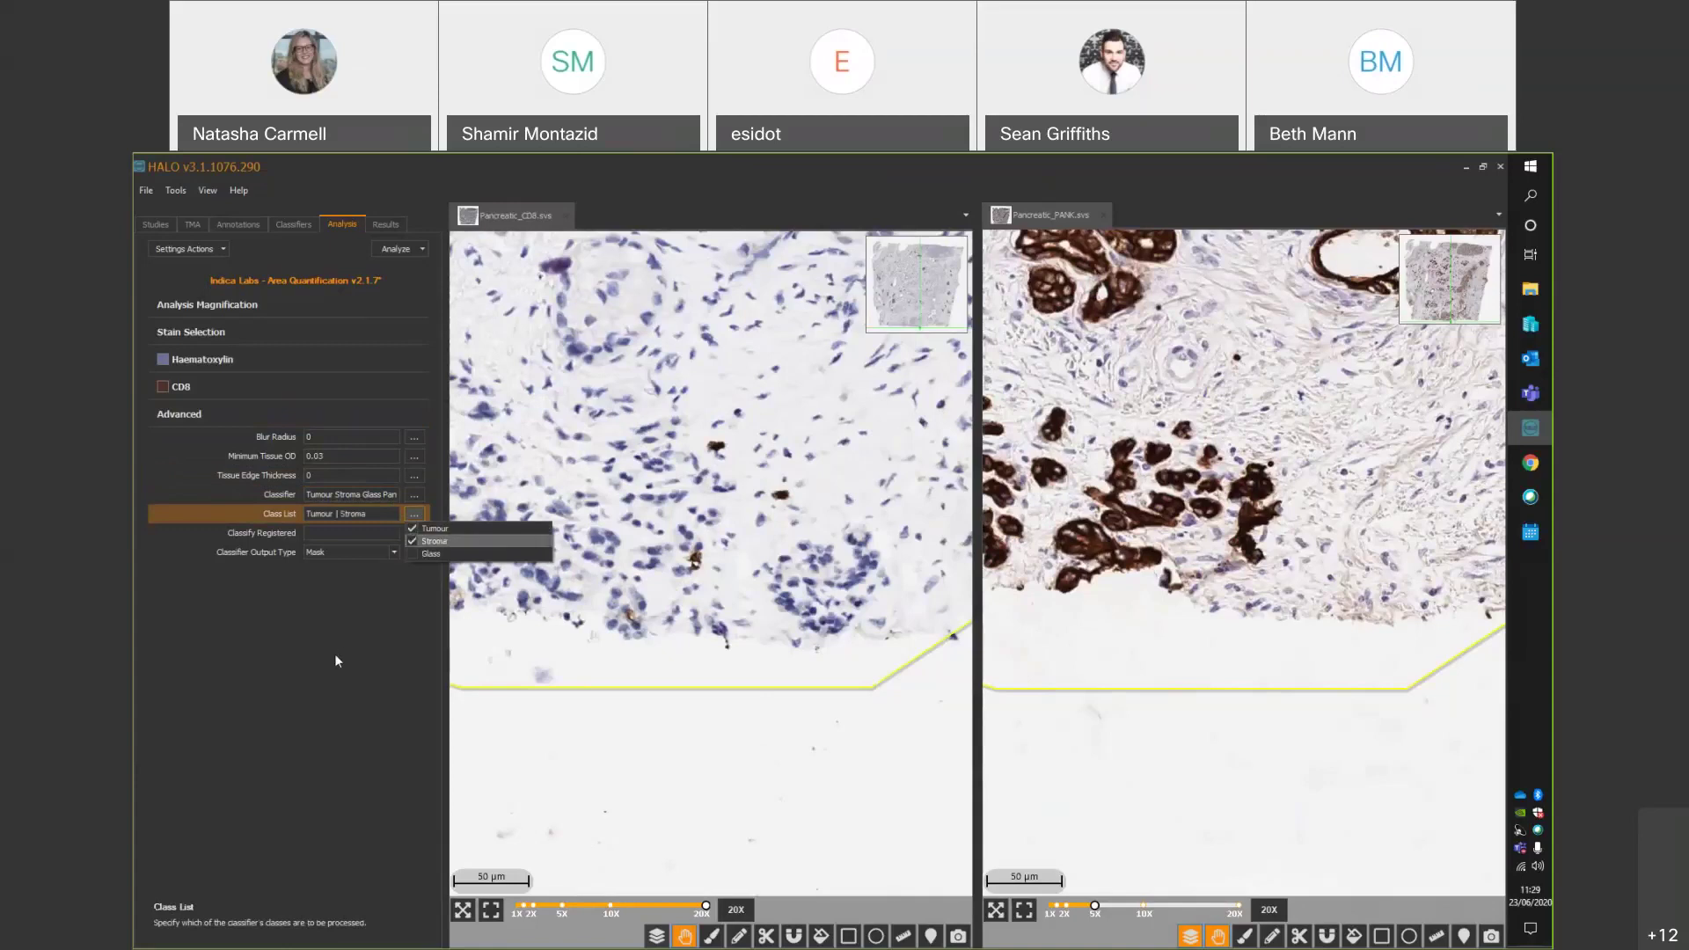
{"action": "left_click", "coordinate": [334, 653]}
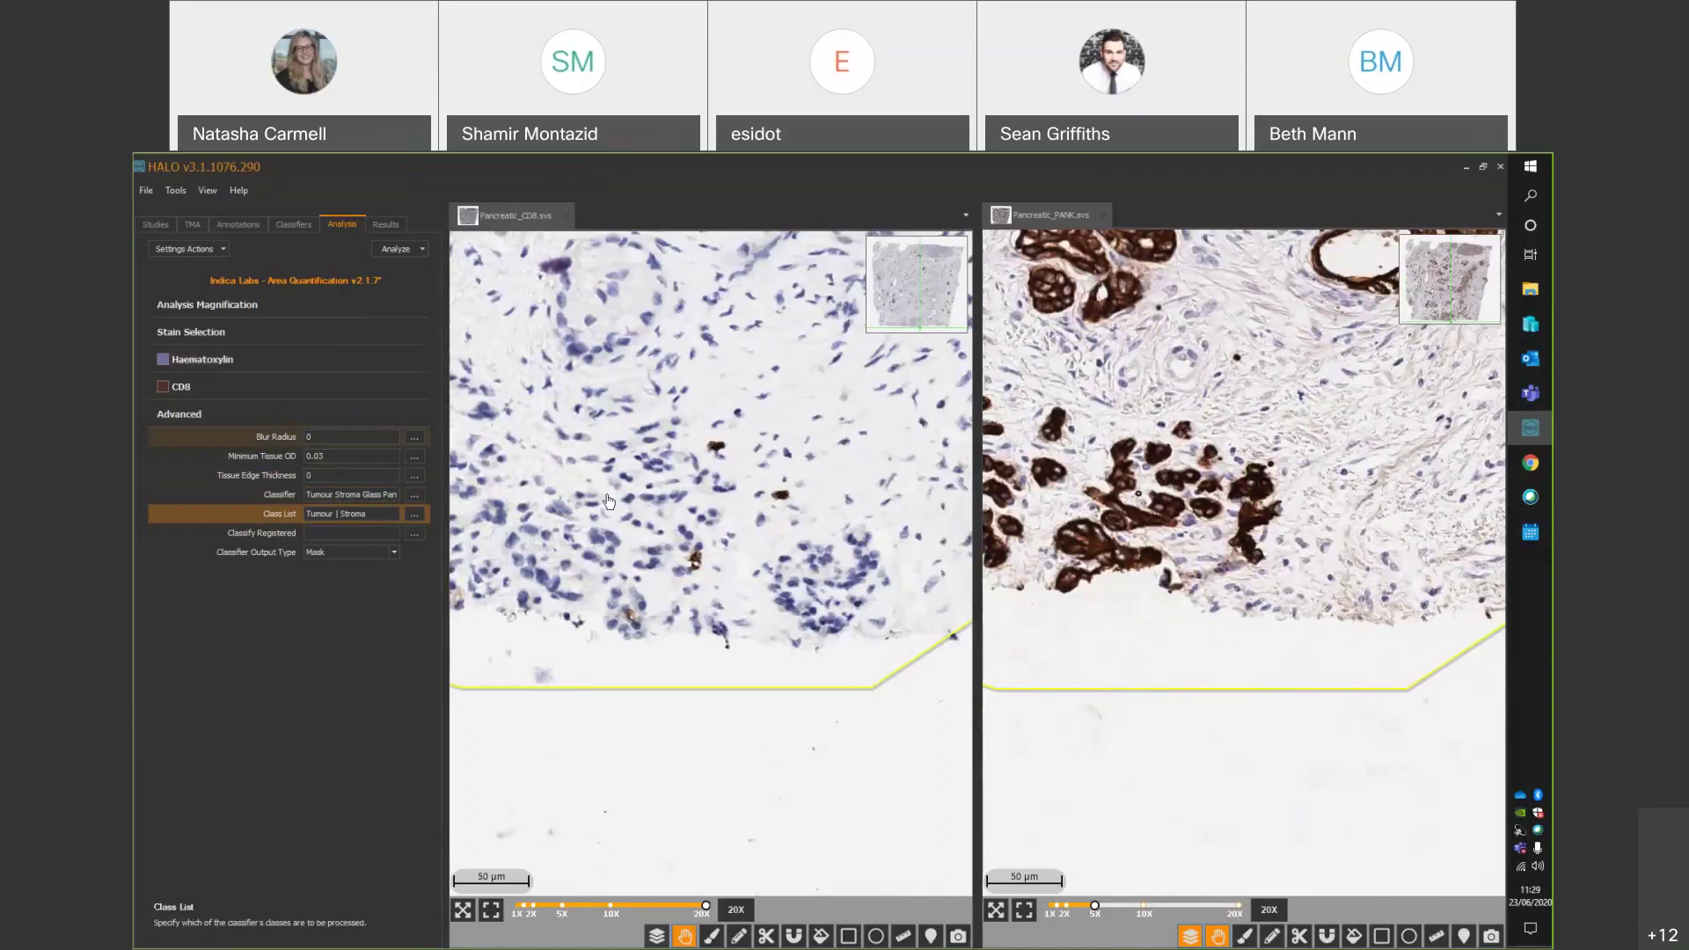
Set the classification to use the registered PanCK image.
{"action": "left_click", "coordinate": [415, 534]}
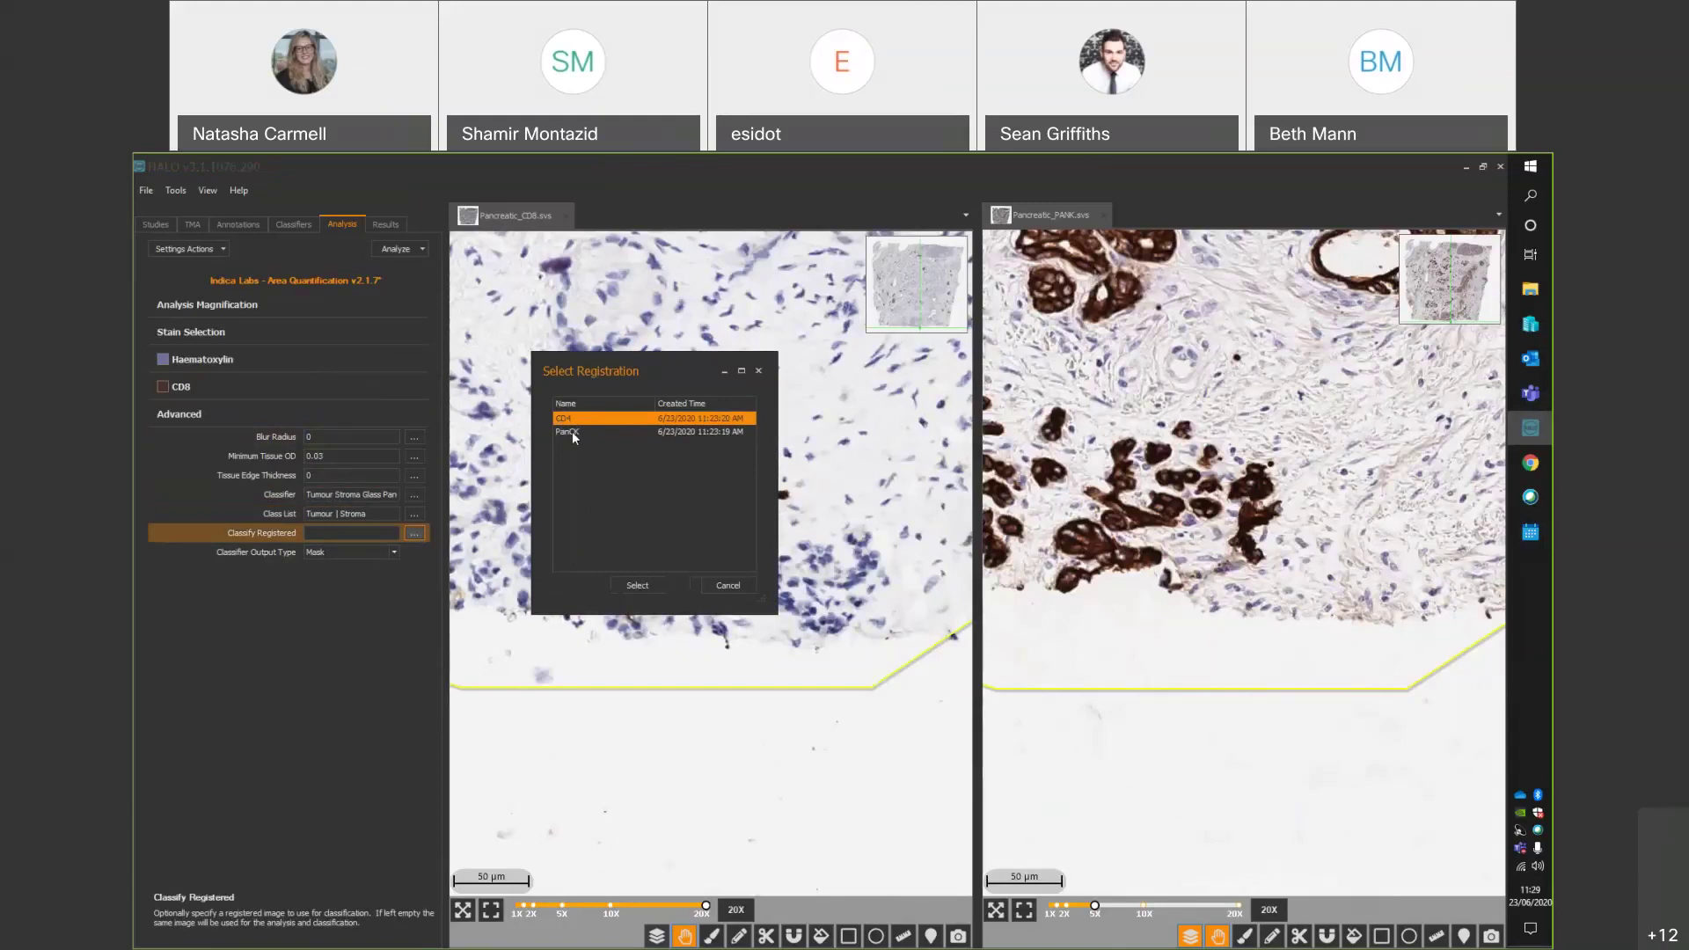
{"action": "left_click", "coordinate": [572, 431]}
{"action": "left_click", "coordinate": [575, 417]}
{"action": "left_click", "coordinate": [575, 431]}
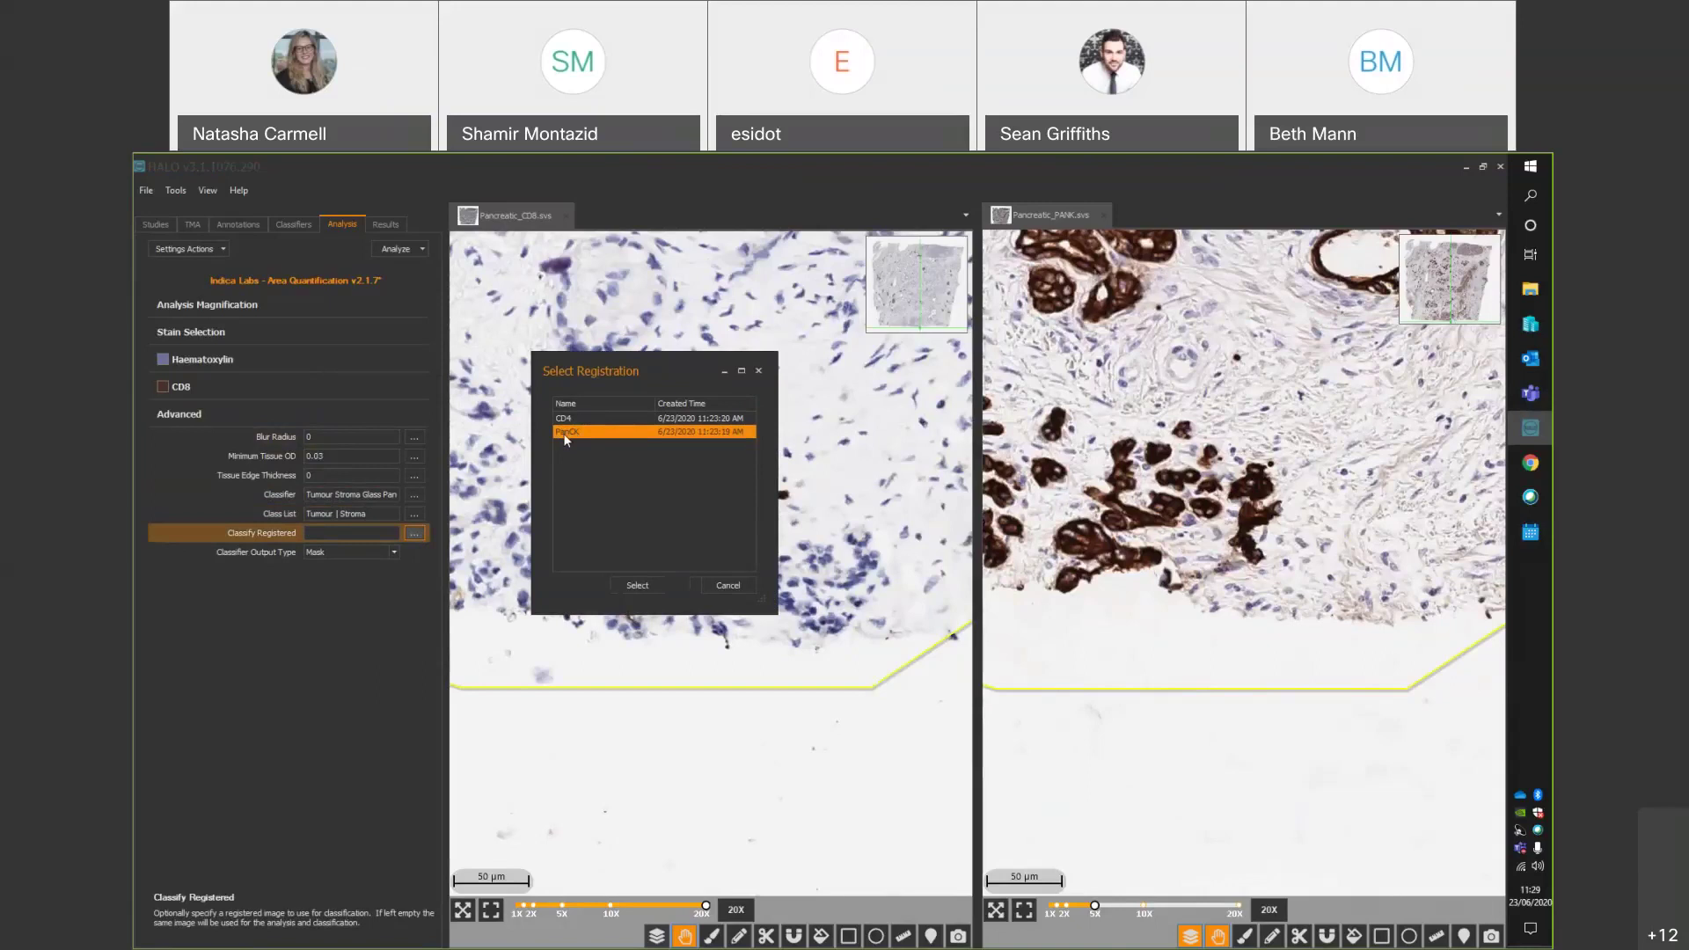
{"action": "left_click", "coordinate": [544, 405]}
{"action": "left_click", "coordinate": [637, 586]}
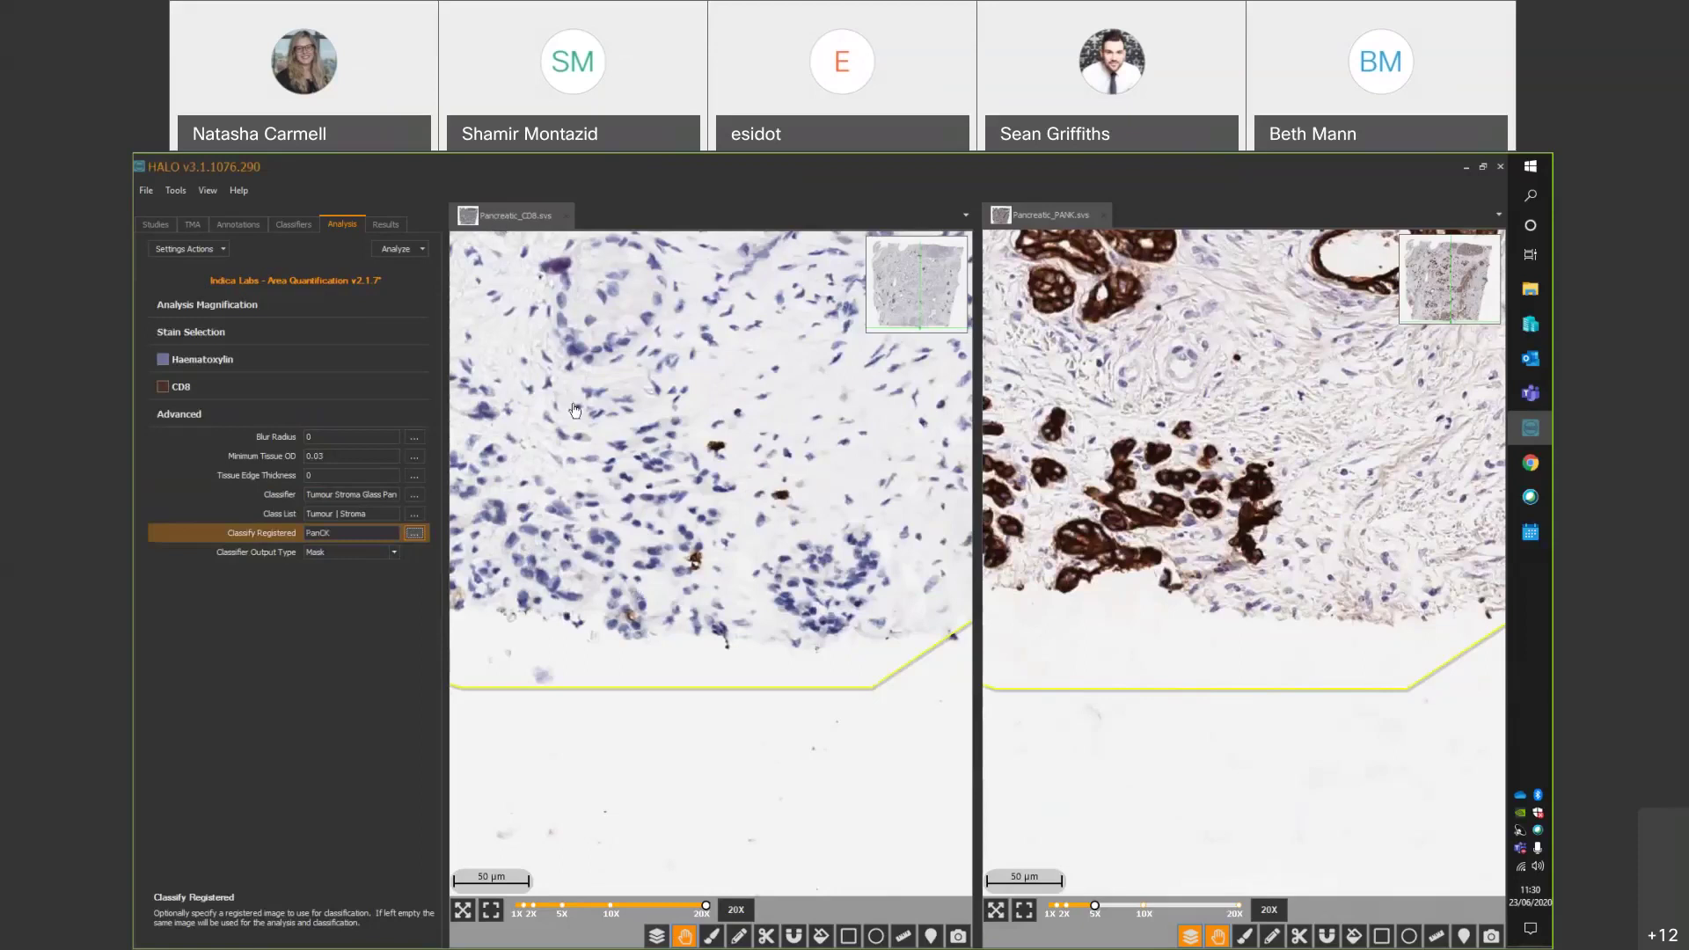
Run the Area Quantification analysis on Pancreatic_CD8.svs and check the job's progress in the analysis queue.
{"action": "scroll", "coordinate": [576, 410], "scroll_direction": "down", "scroll_amount": 6}
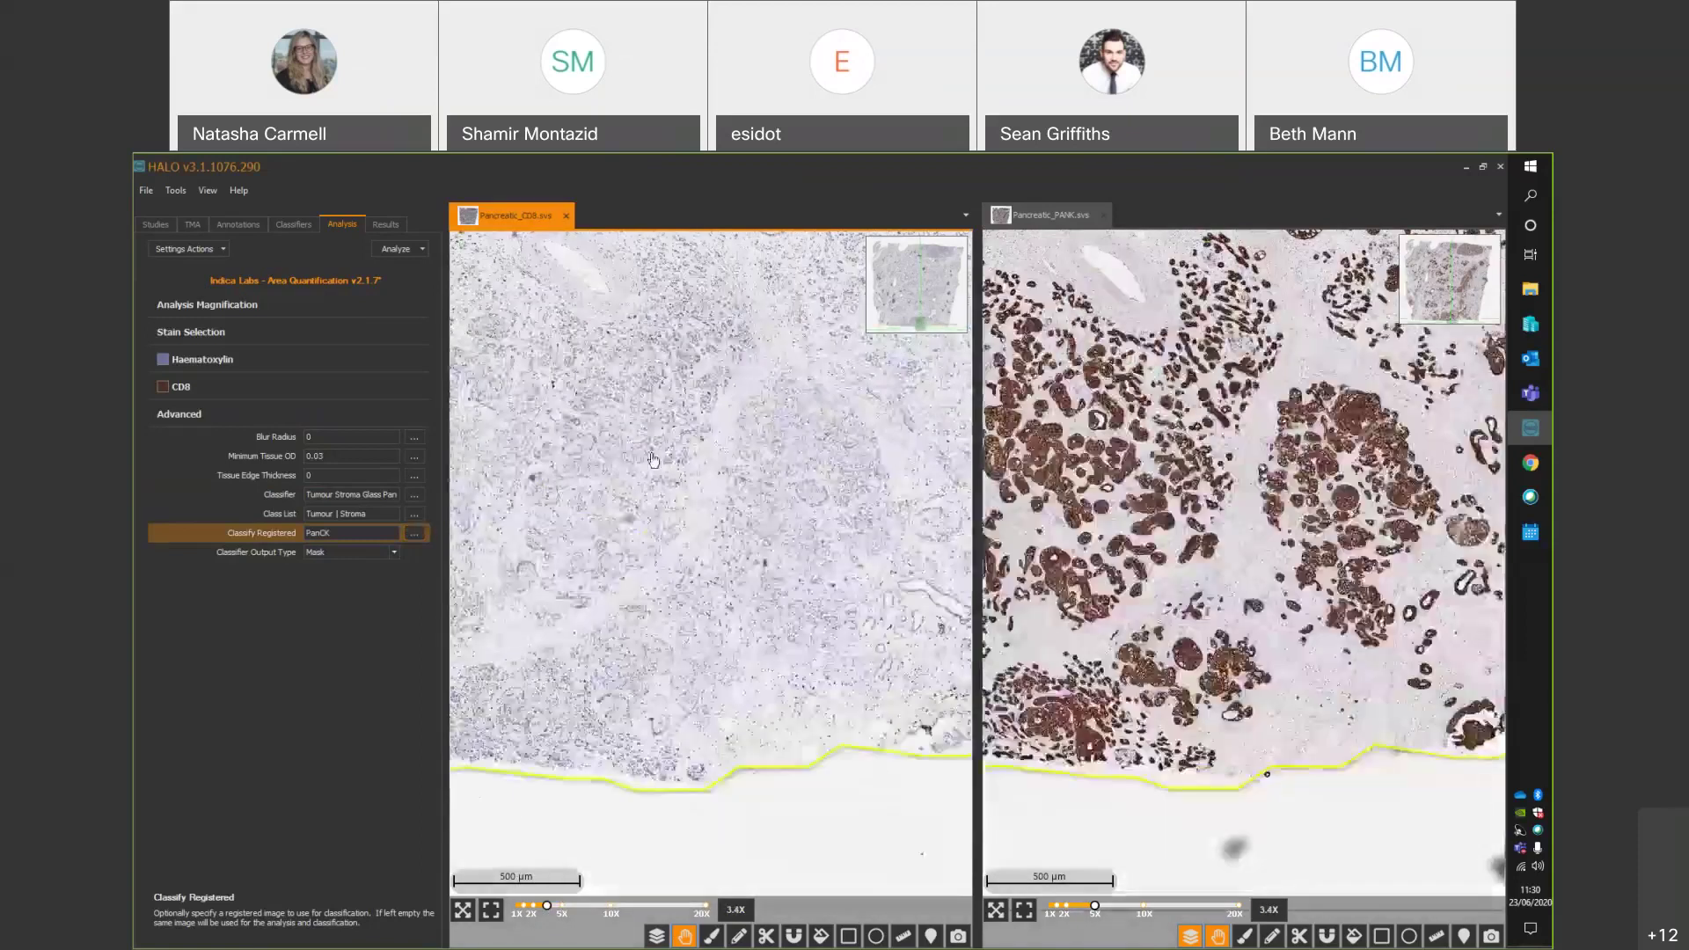
{"action": "scroll", "coordinate": [649, 459], "scroll_direction": "down", "scroll_amount": 4}
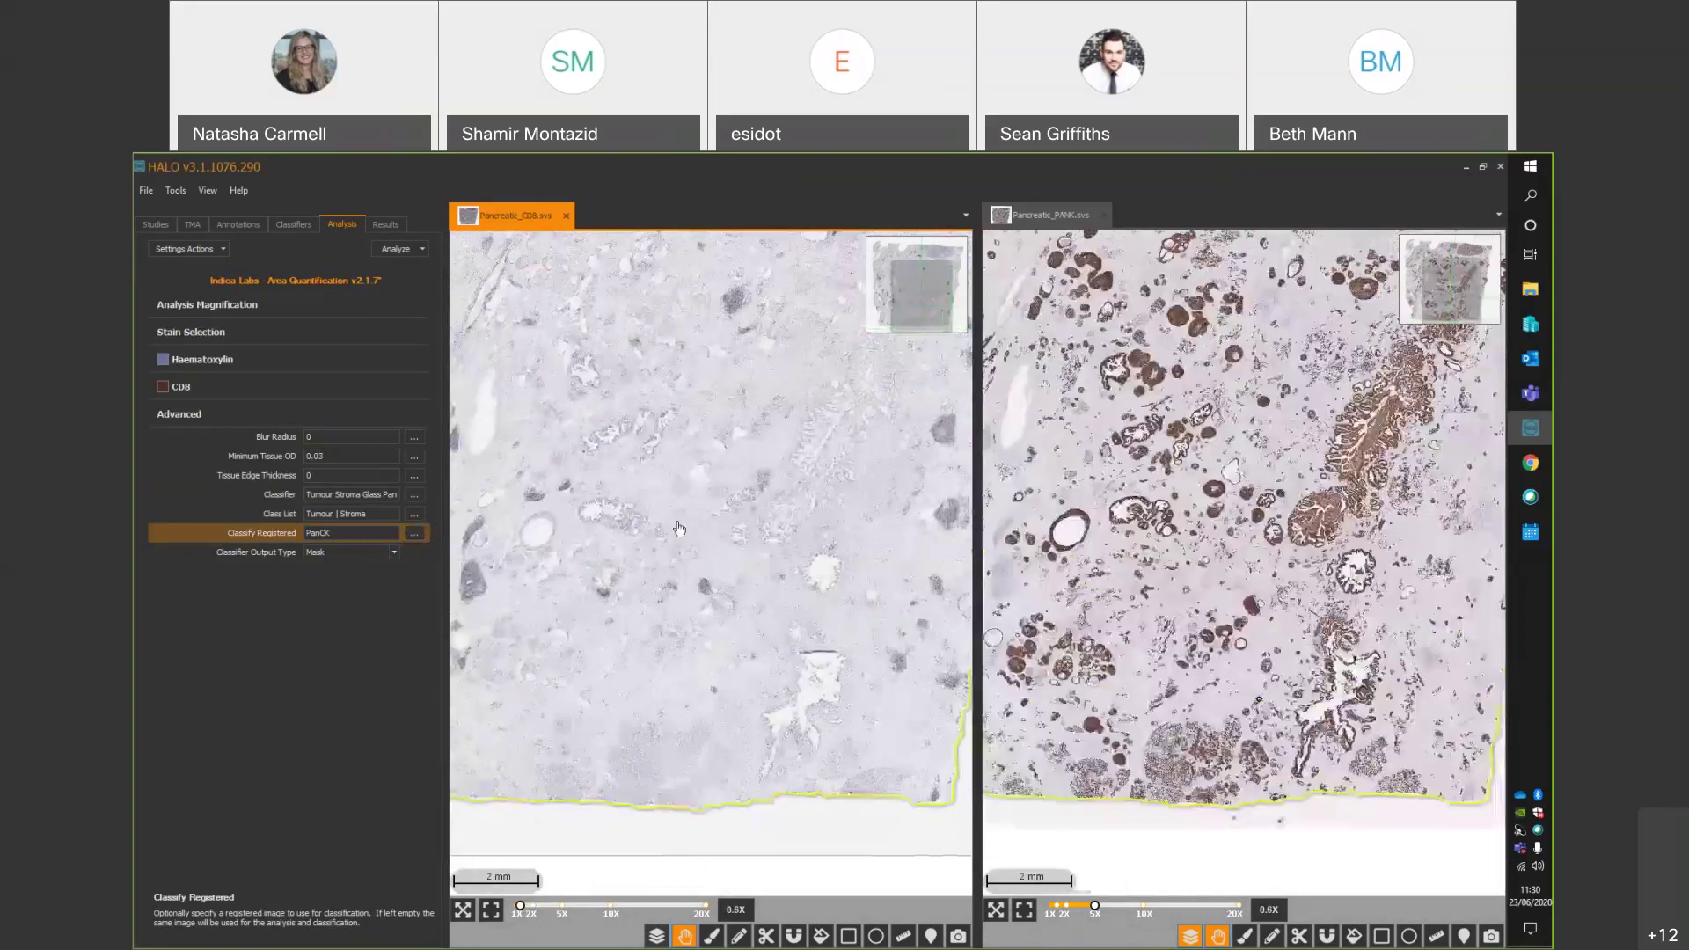
{"action": "scroll", "coordinate": [708, 608], "scroll_direction": "down", "scroll_amount": 2}
{"action": "left_click", "coordinate": [410, 246]}
{"action": "left_click", "coordinate": [649, 547]}
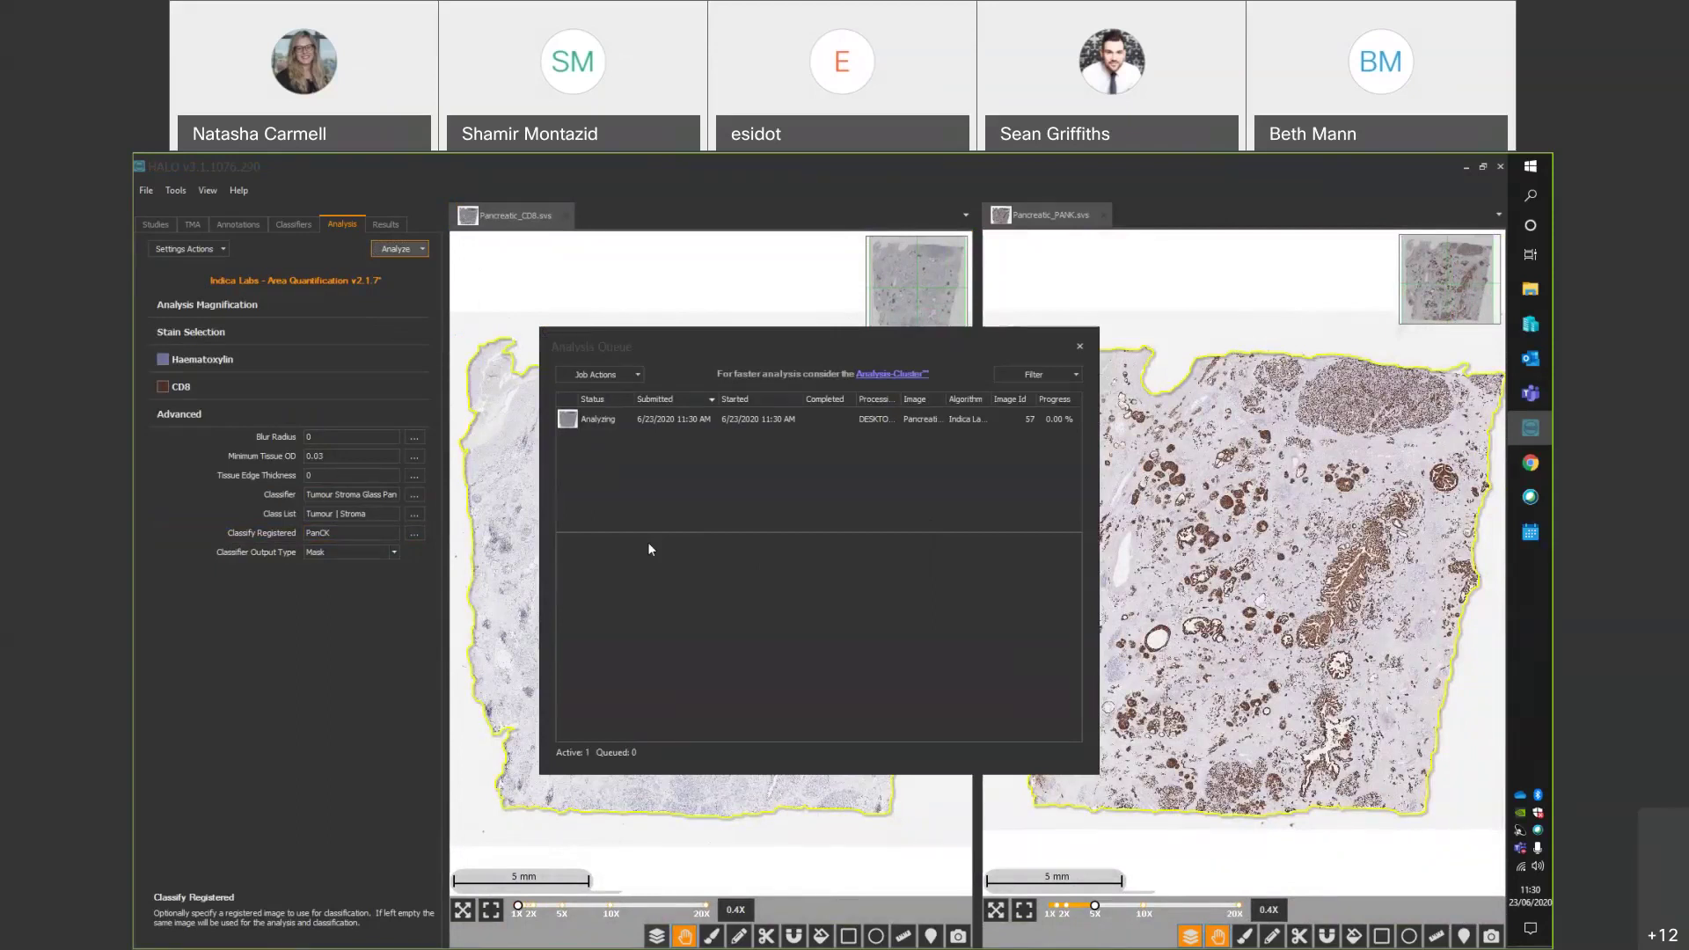
{"action": "left_click", "coordinate": [648, 543]}
{"action": "right_click", "coordinate": [753, 420]}
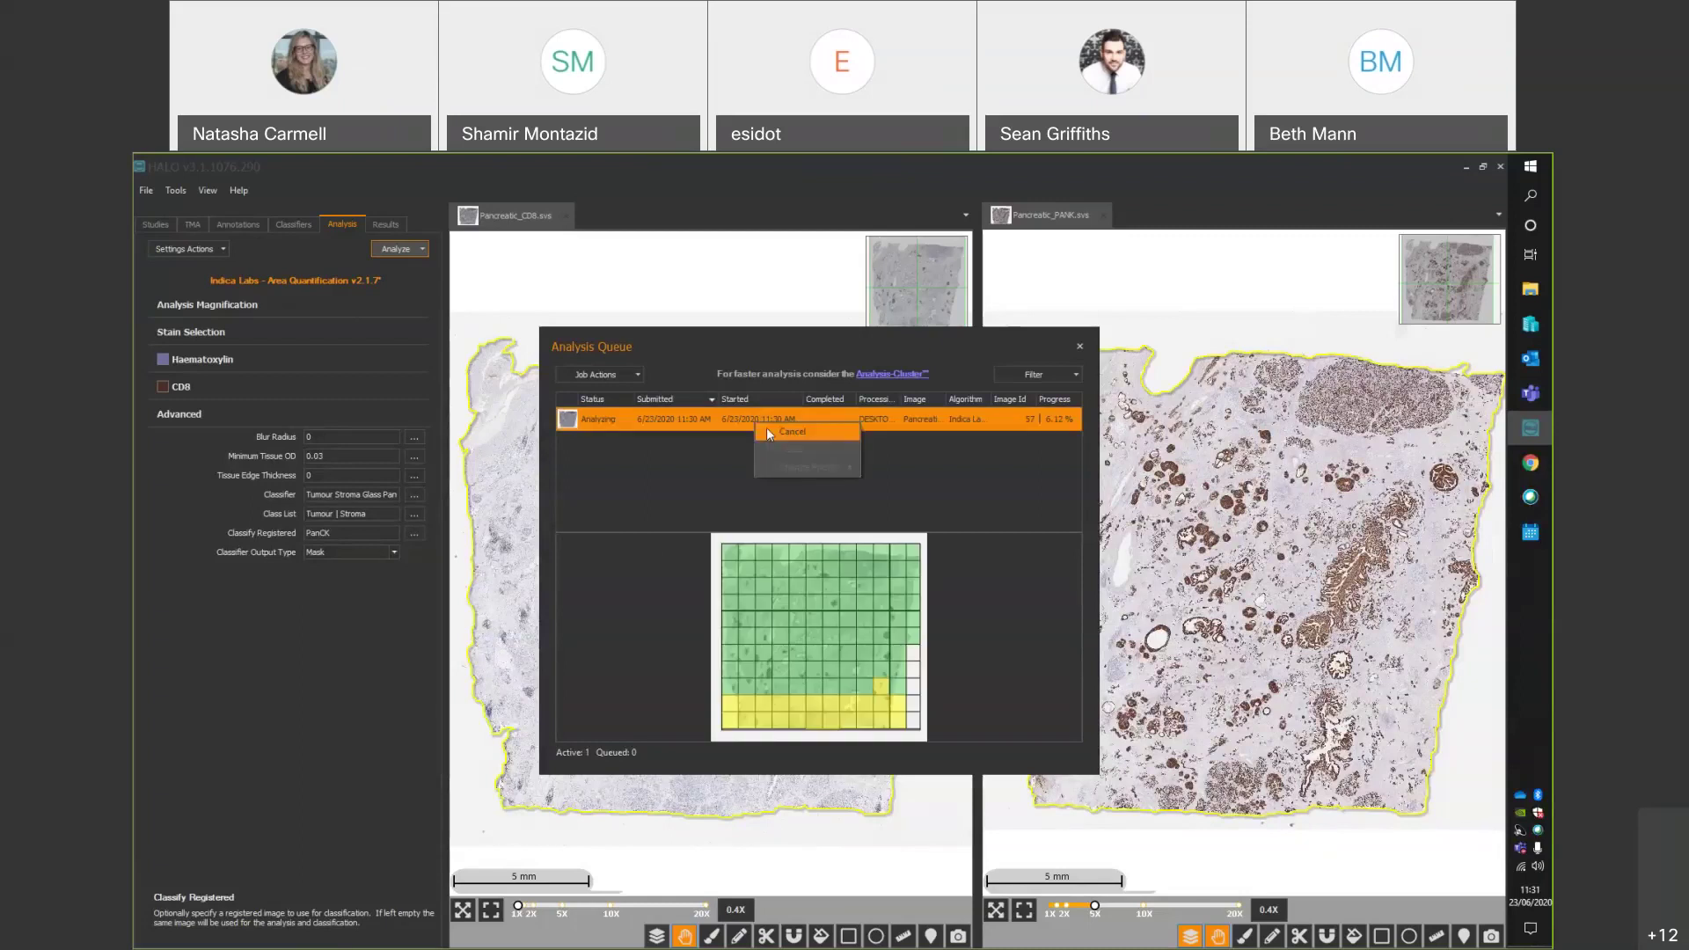
{"action": "left_click", "coordinate": [768, 431]}
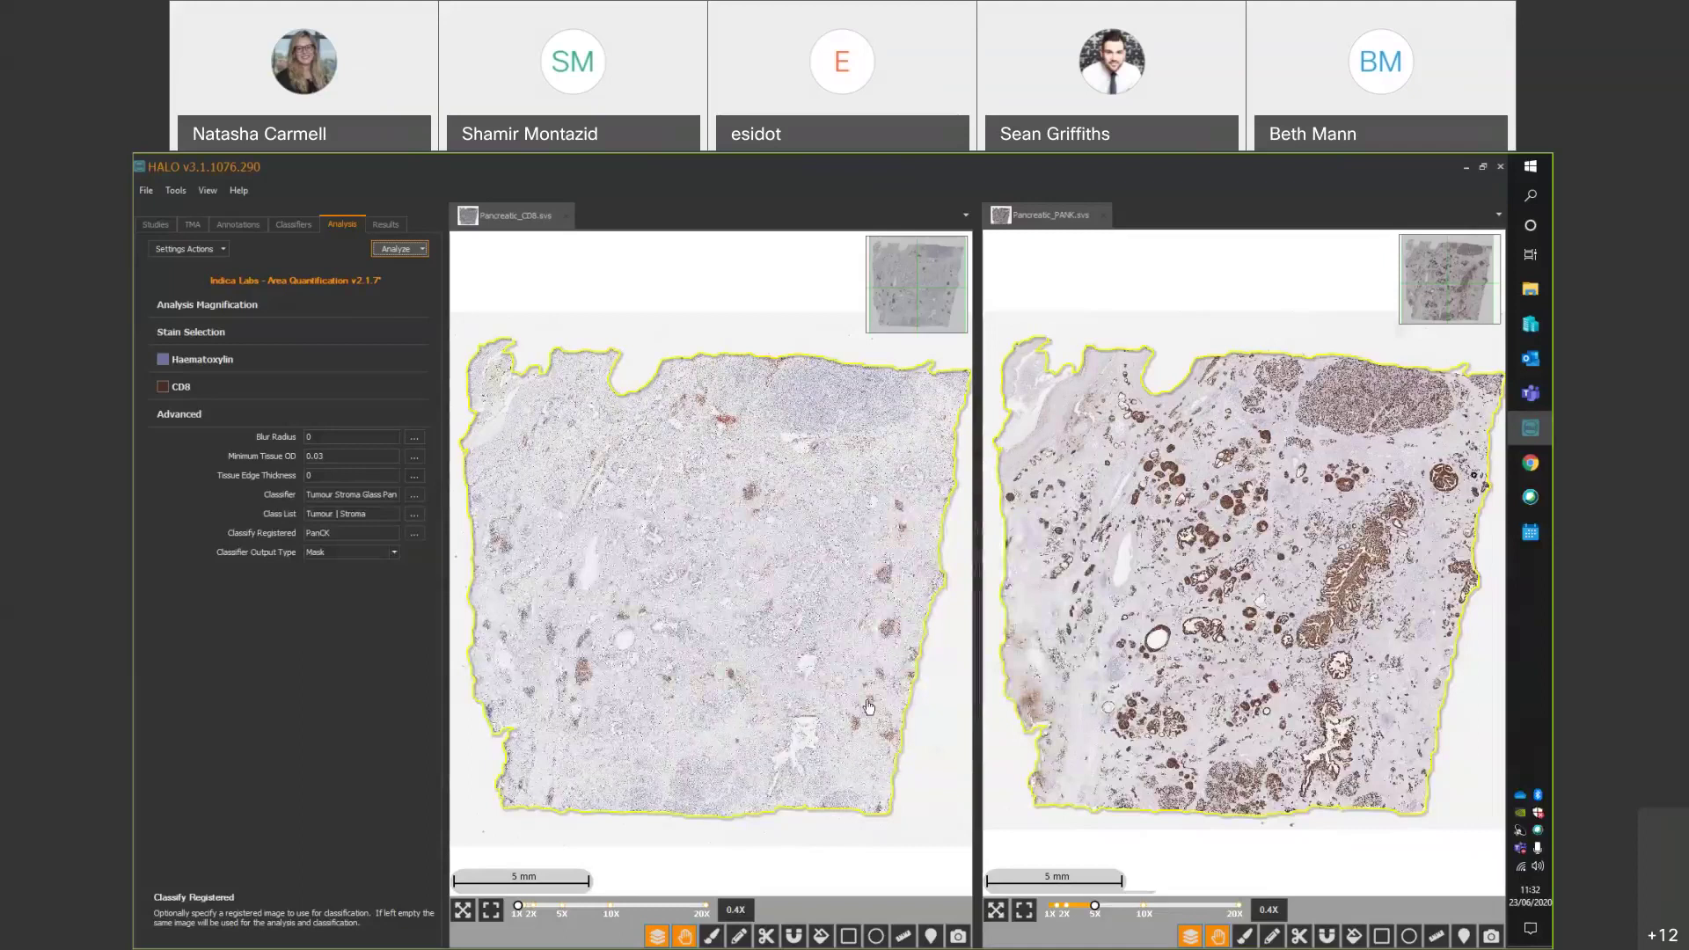
Inspect the analysis markup on Pancreatic_CD8.svs against the matching PanCK regions and check the markup display options.
{"action": "scroll", "coordinate": [869, 706], "scroll_direction": "up", "scroll_amount": 3}
{"action": "scroll", "coordinate": [827, 699], "scroll_direction": "up", "scroll_amount": 3}
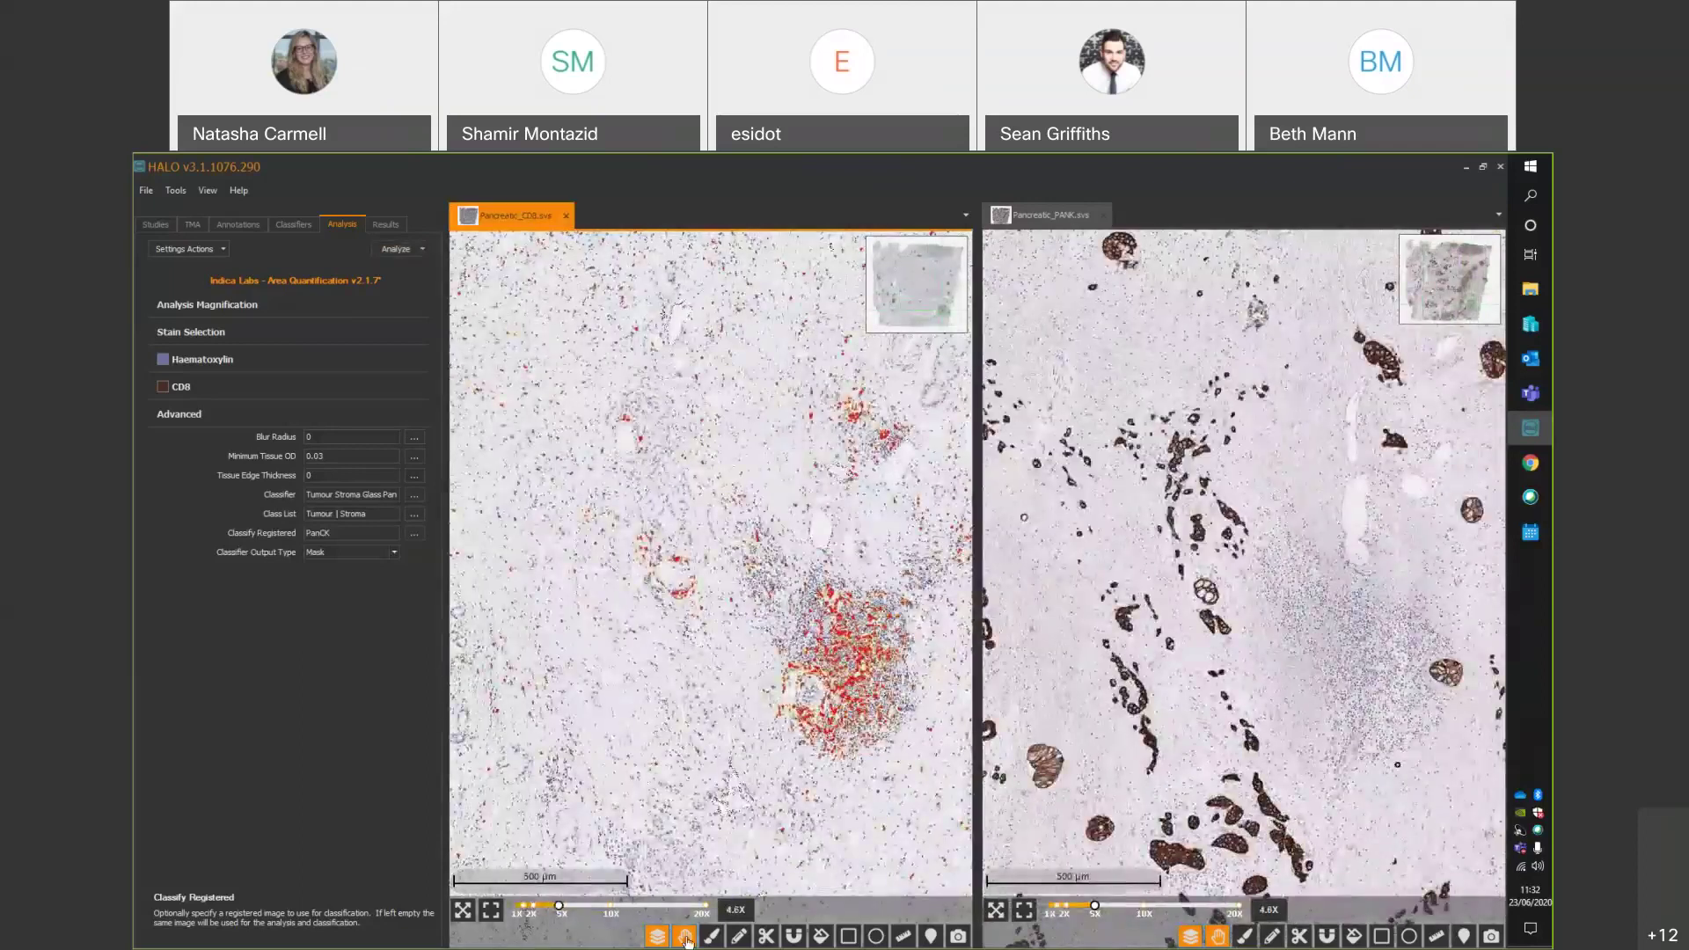
{"action": "mouse_move", "coordinate": [663, 940]}
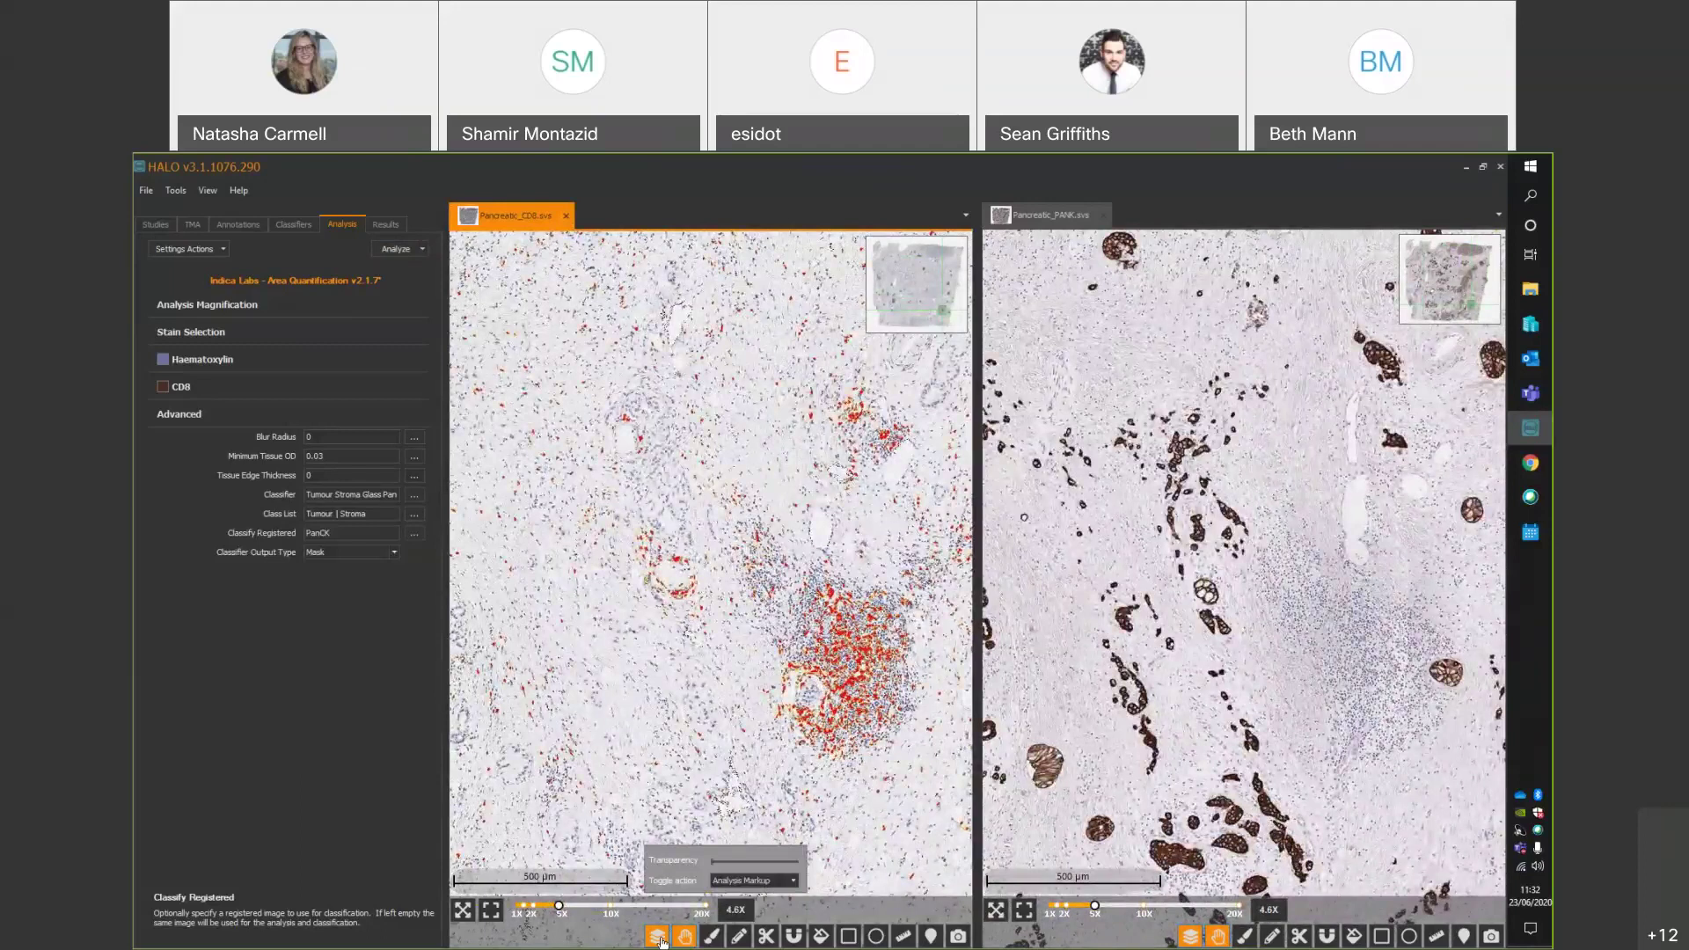
{"action": "scroll", "coordinate": [717, 805], "scroll_direction": "down", "scroll_amount": 5}
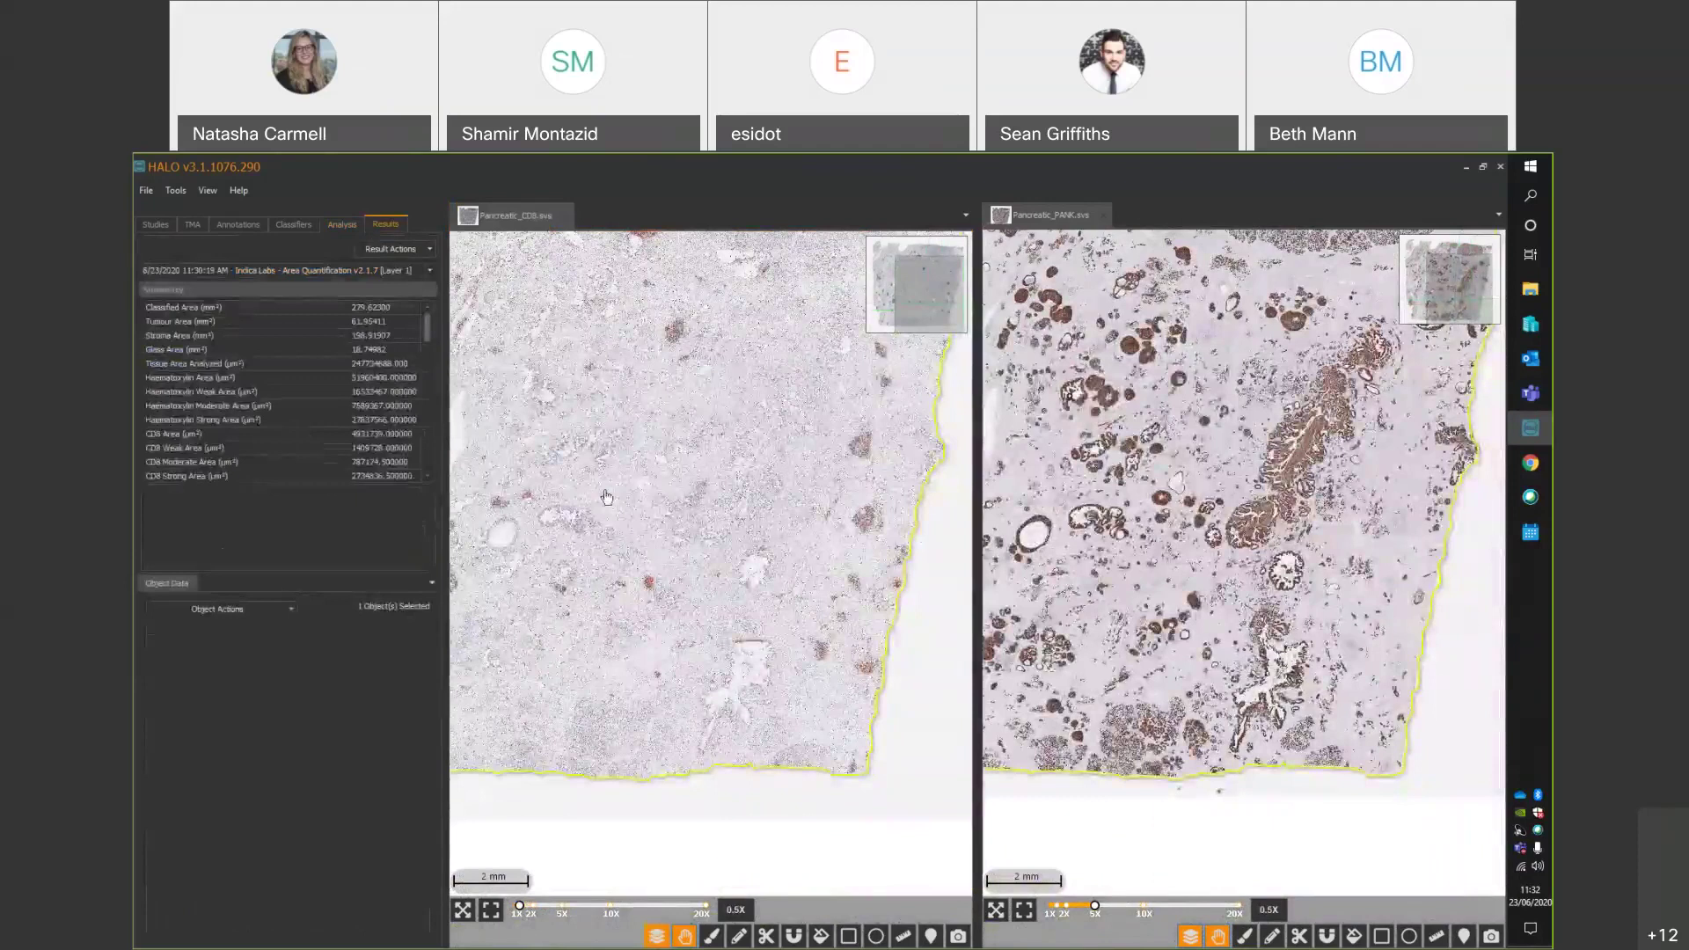
Review the tumour, stroma and glass areas and the stain areas in the Area Quantification results summary.
{"action": "left_click", "coordinate": [607, 497]}
{"action": "scroll", "coordinate": [607, 497], "scroll_direction": "up", "scroll_amount": 1}
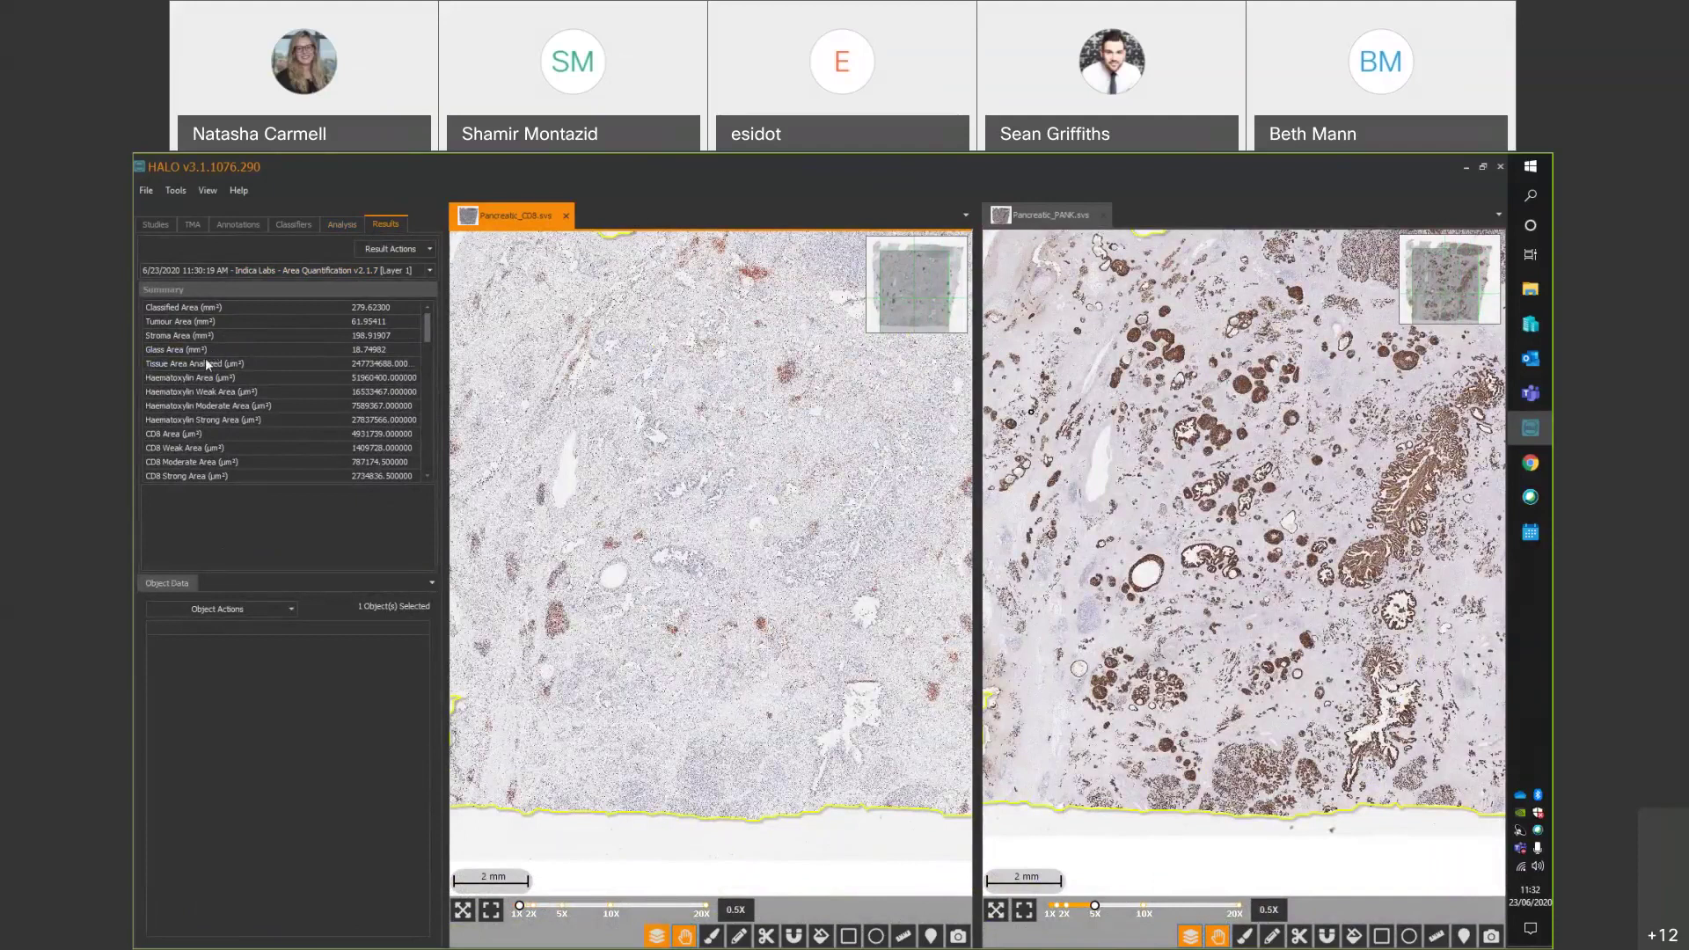
{"action": "left_click", "coordinate": [206, 322]}
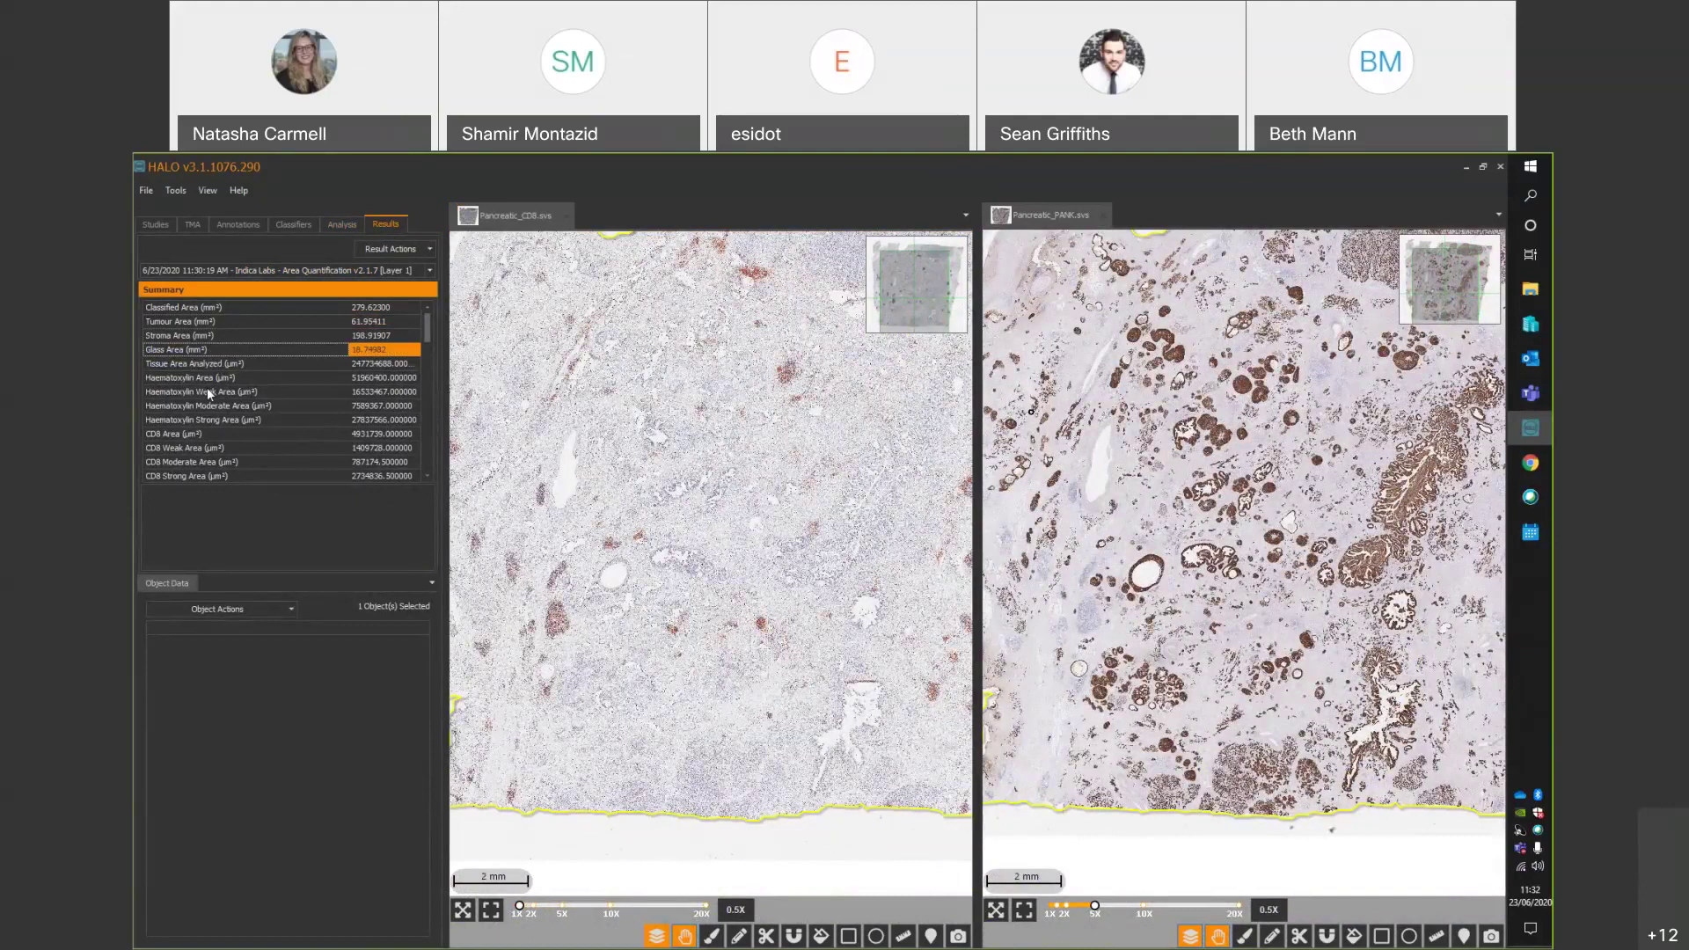
Review the haematoxylin and CD8 positive tissue percentages for the whole tissue, tumour and stroma in the results summary, checking them against the markup.
{"action": "scroll", "coordinate": [208, 393], "scroll_direction": "down", "scroll_amount": 1}
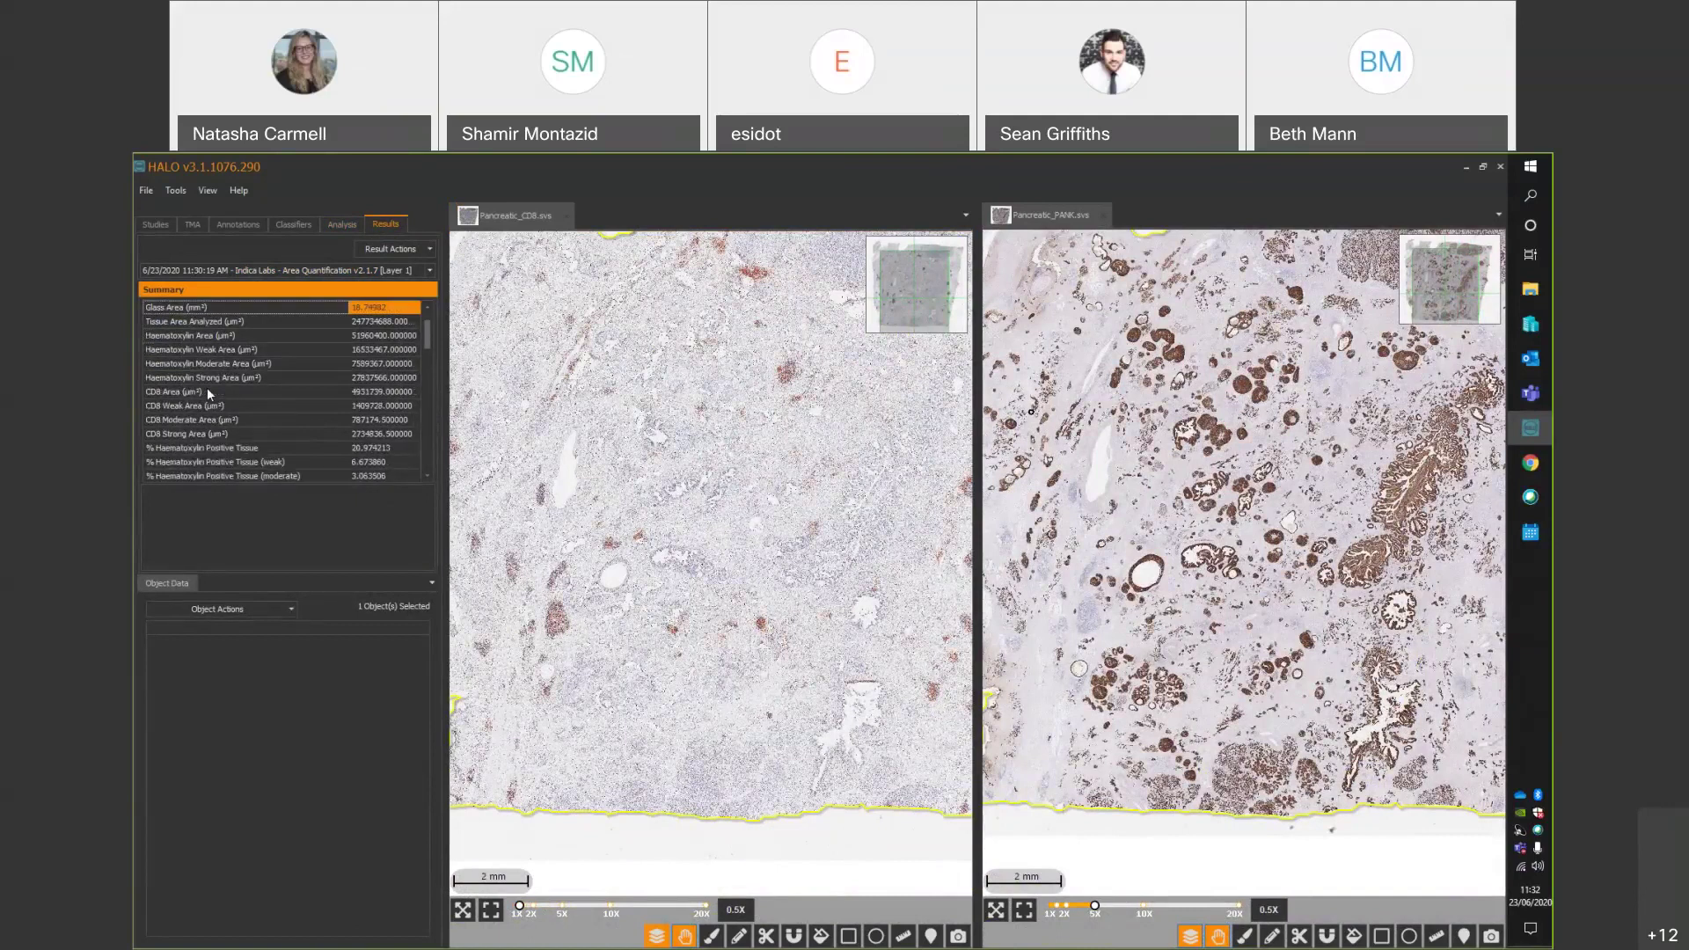
{"action": "scroll", "coordinate": [207, 393], "scroll_direction": "down", "scroll_amount": 1}
{"action": "scroll", "coordinate": [209, 392], "scroll_direction": "down", "scroll_amount": 1}
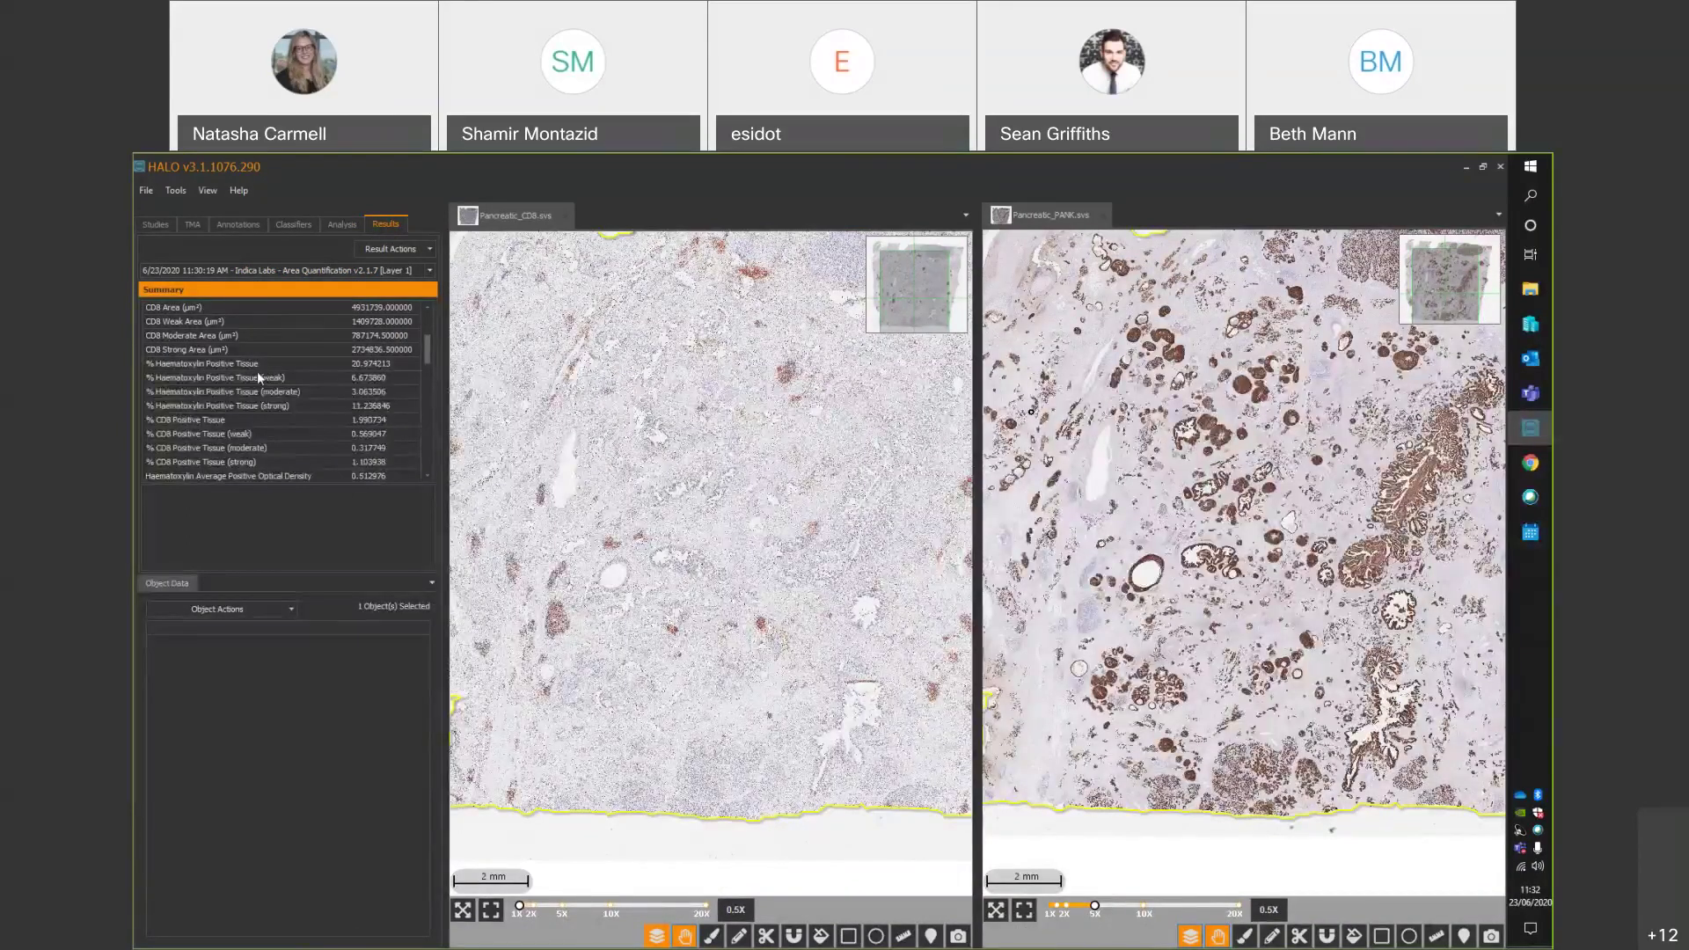
{"action": "scroll", "coordinate": [264, 398], "scroll_direction": "down", "scroll_amount": 1}
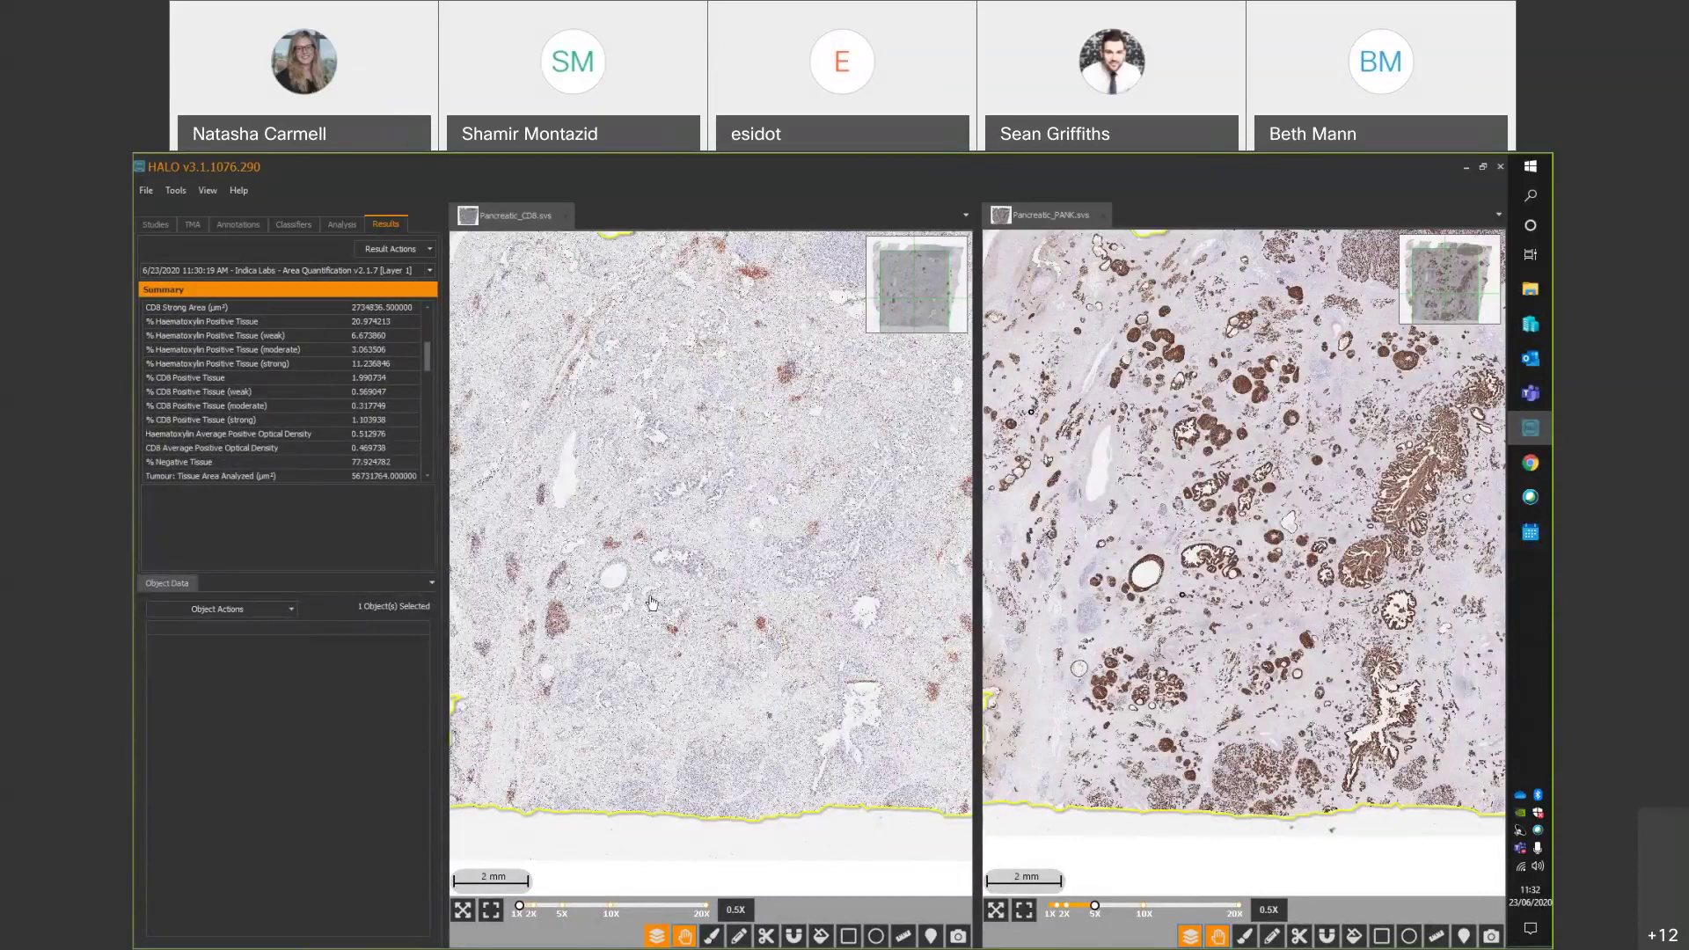
{"action": "scroll", "coordinate": [652, 603], "scroll_direction": "up", "scroll_amount": 5}
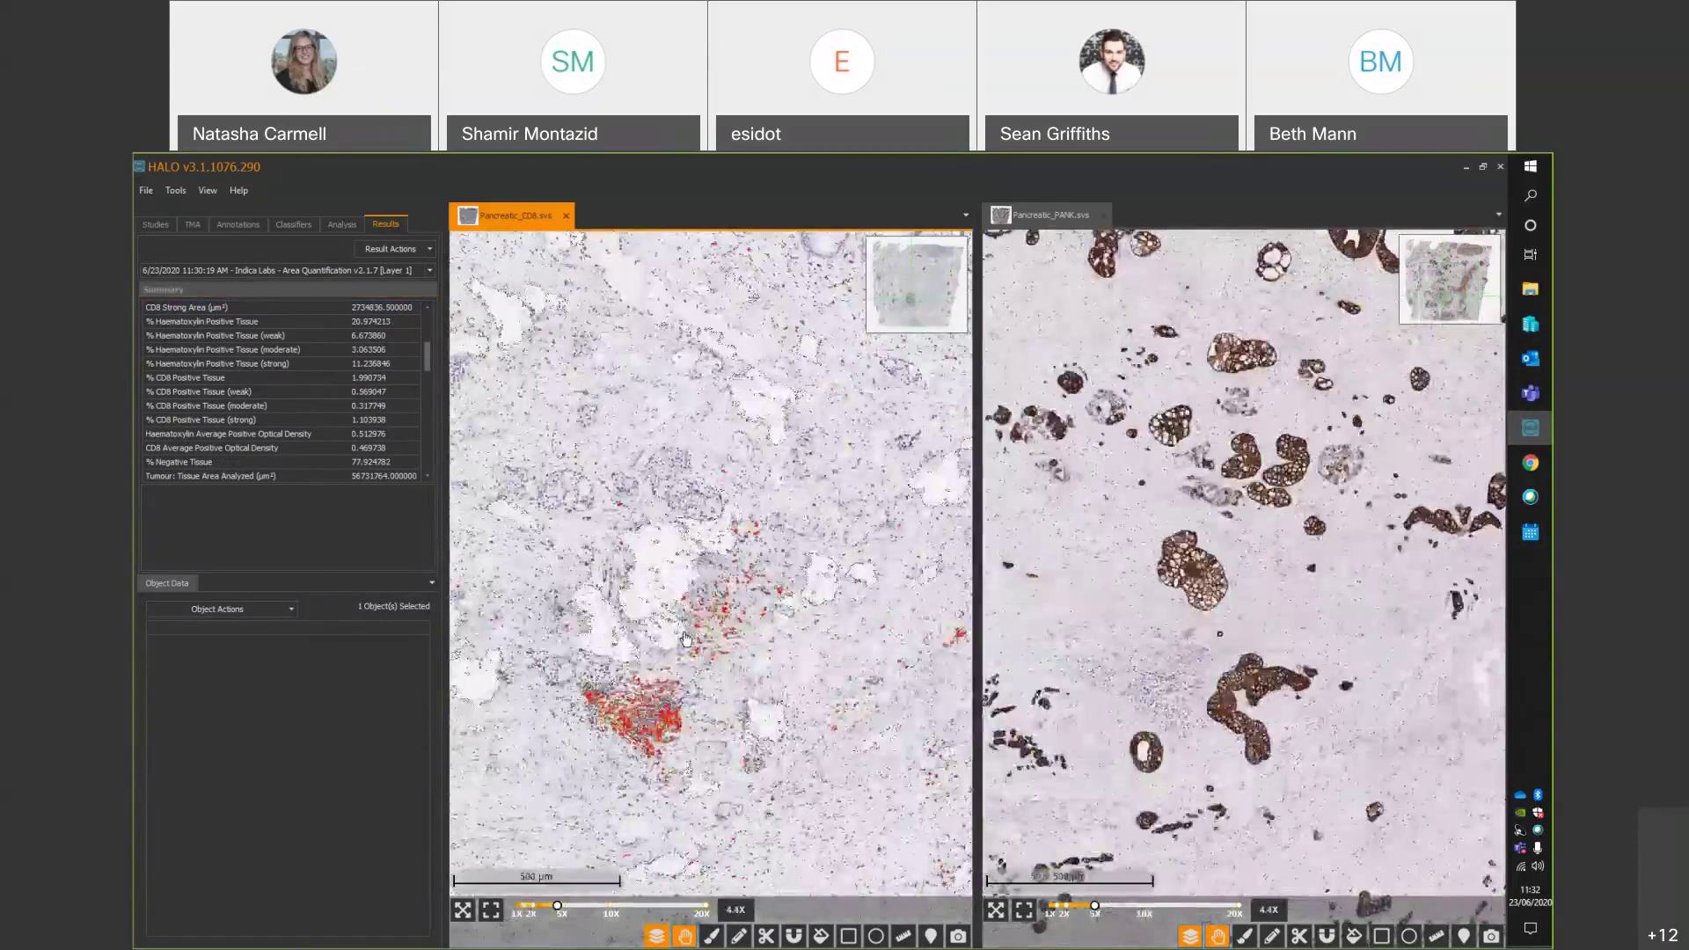
{"action": "scroll", "coordinate": [243, 408], "scroll_direction": "down", "scroll_amount": 3}
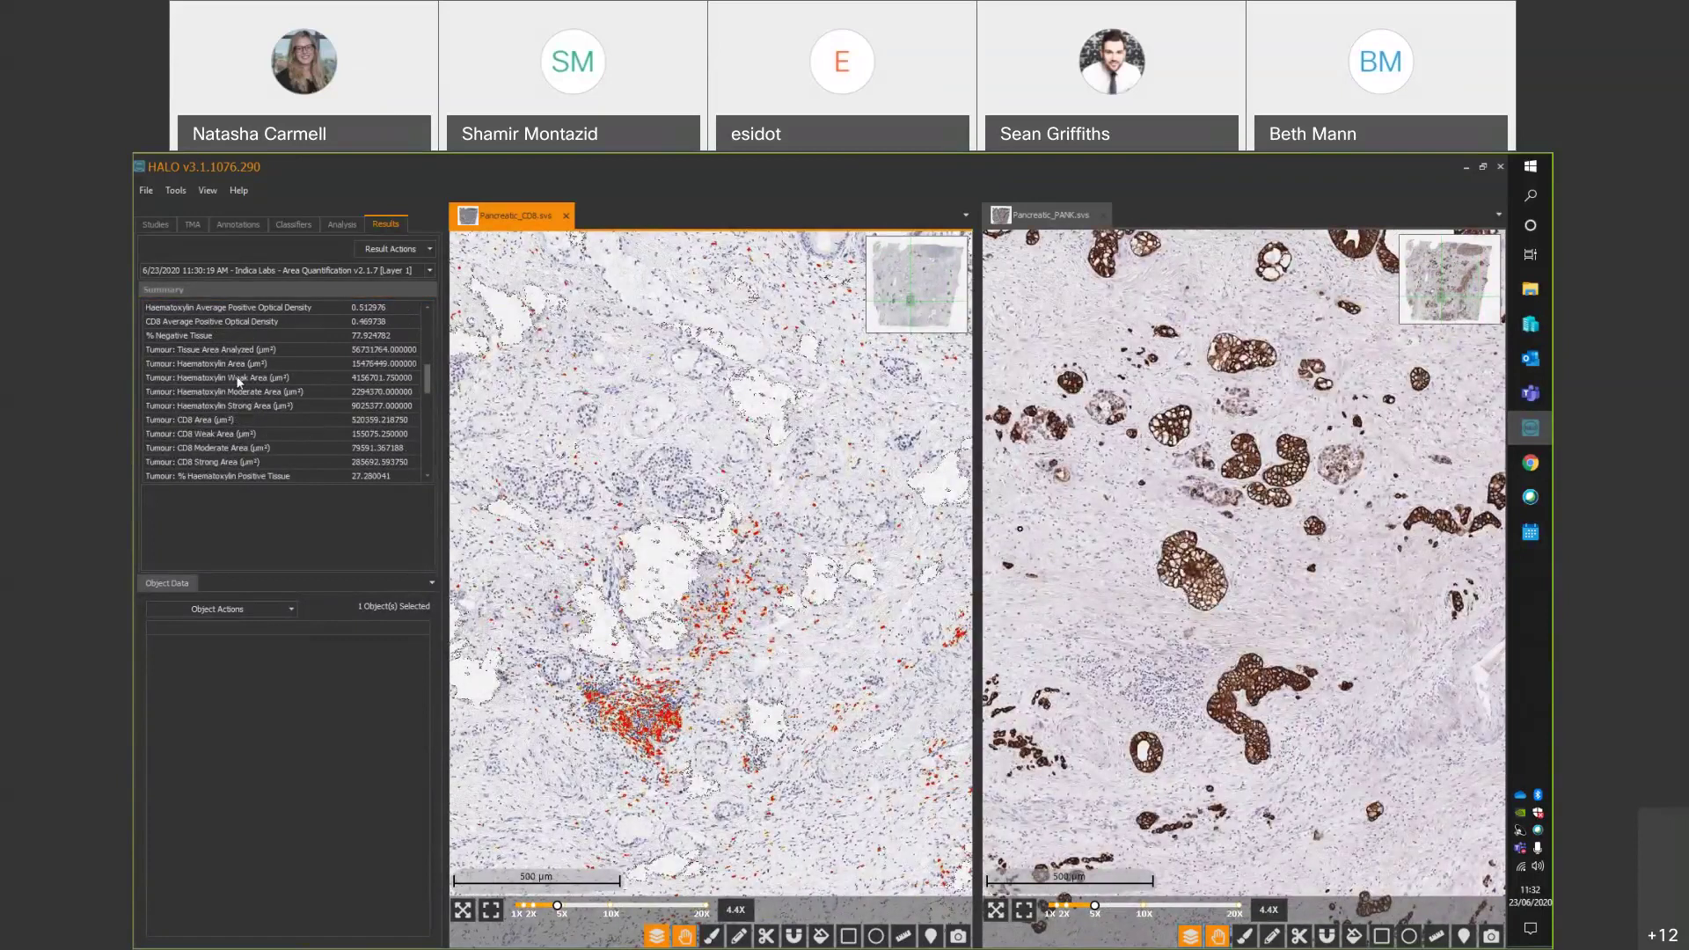
{"action": "scroll", "coordinate": [198, 458], "scroll_direction": "down", "scroll_amount": 8}
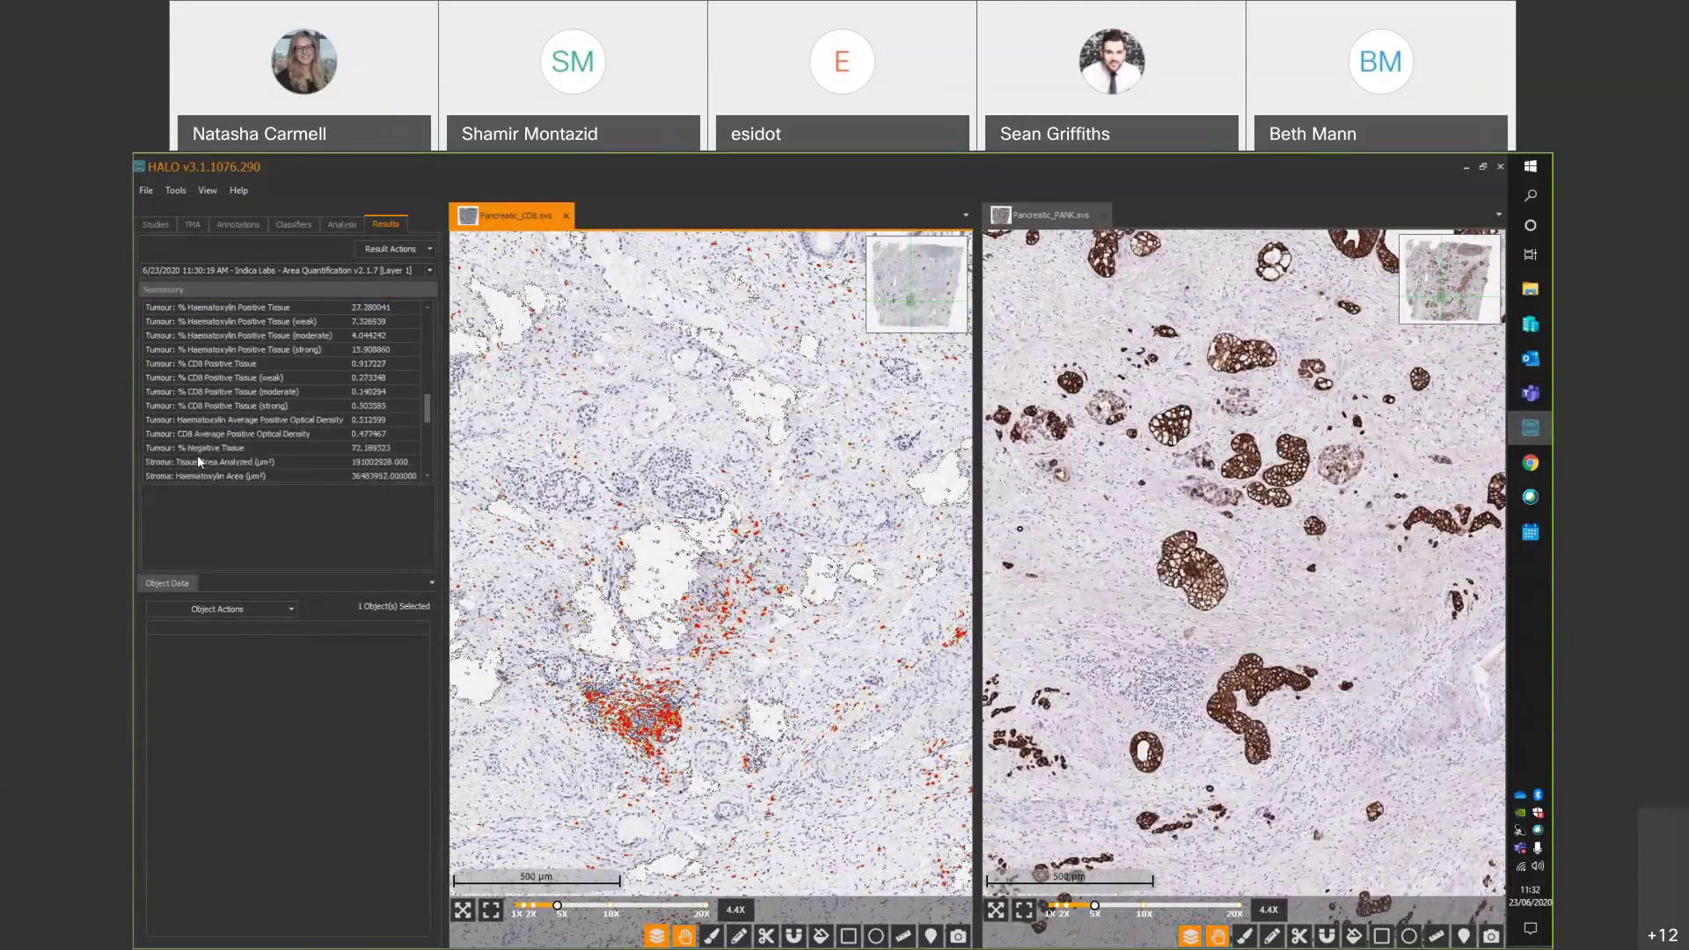
{"action": "scroll", "coordinate": [197, 456], "scroll_direction": "down", "scroll_amount": 2}
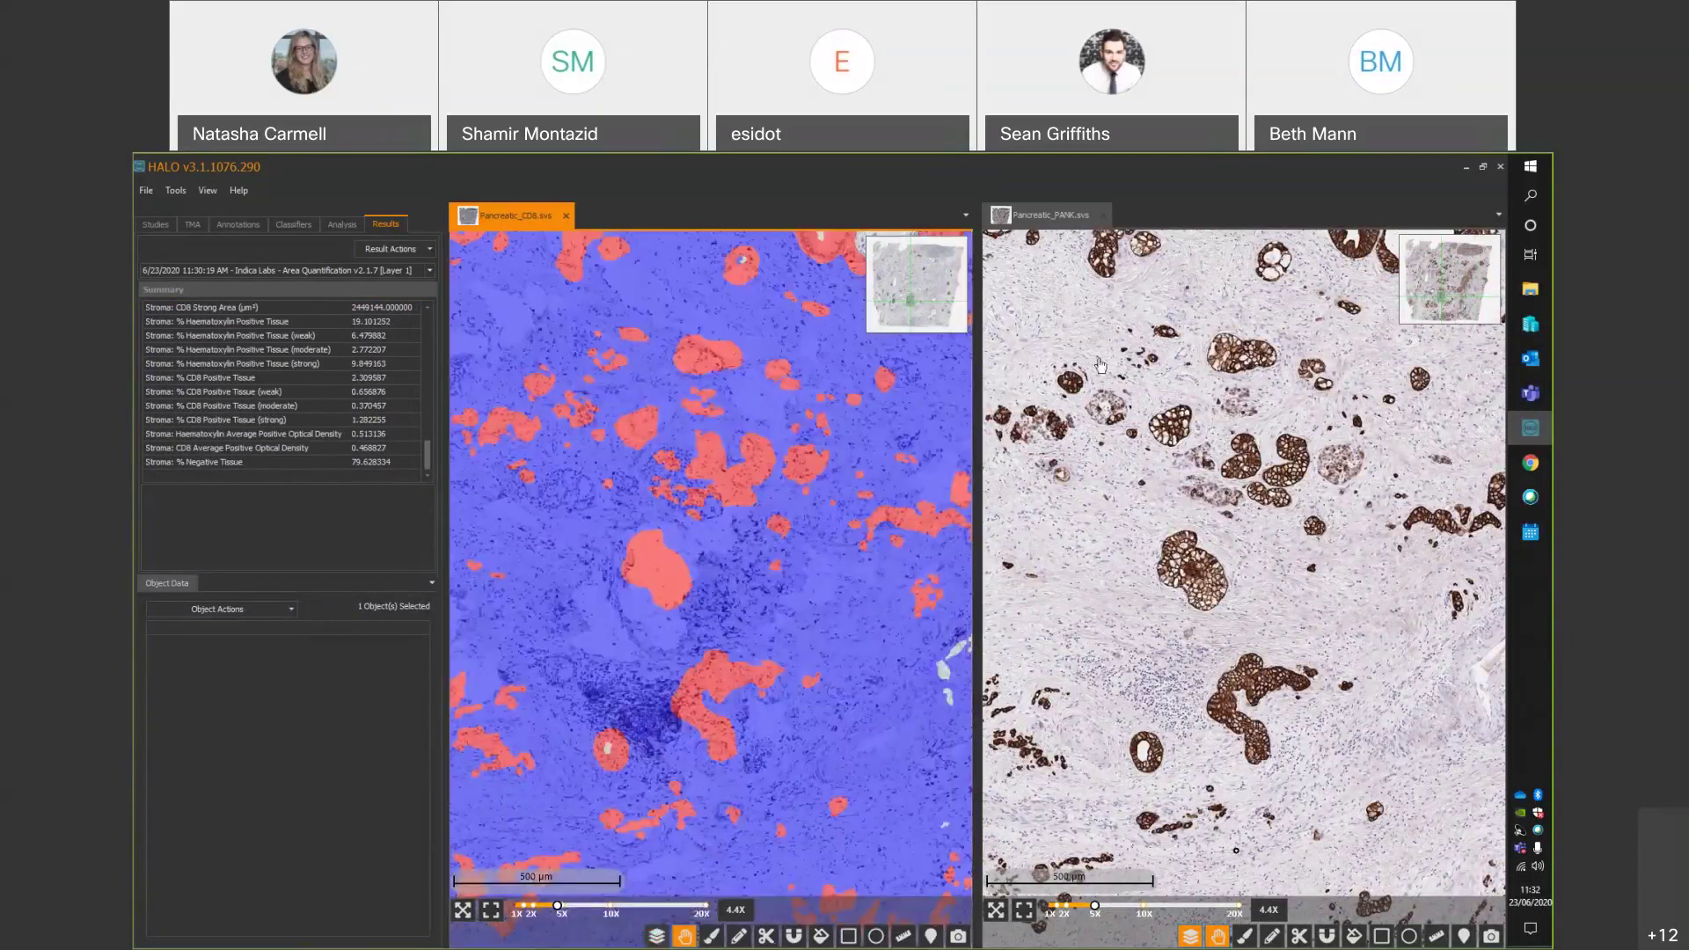
Close the PanCK image and compare the tumour and stroma mask with the stain markup across the whole CD8 section.
{"action": "left_click", "coordinate": [1103, 215]}
{"action": "scroll", "coordinate": [1007, 618], "scroll_direction": "down", "scroll_amount": 5}
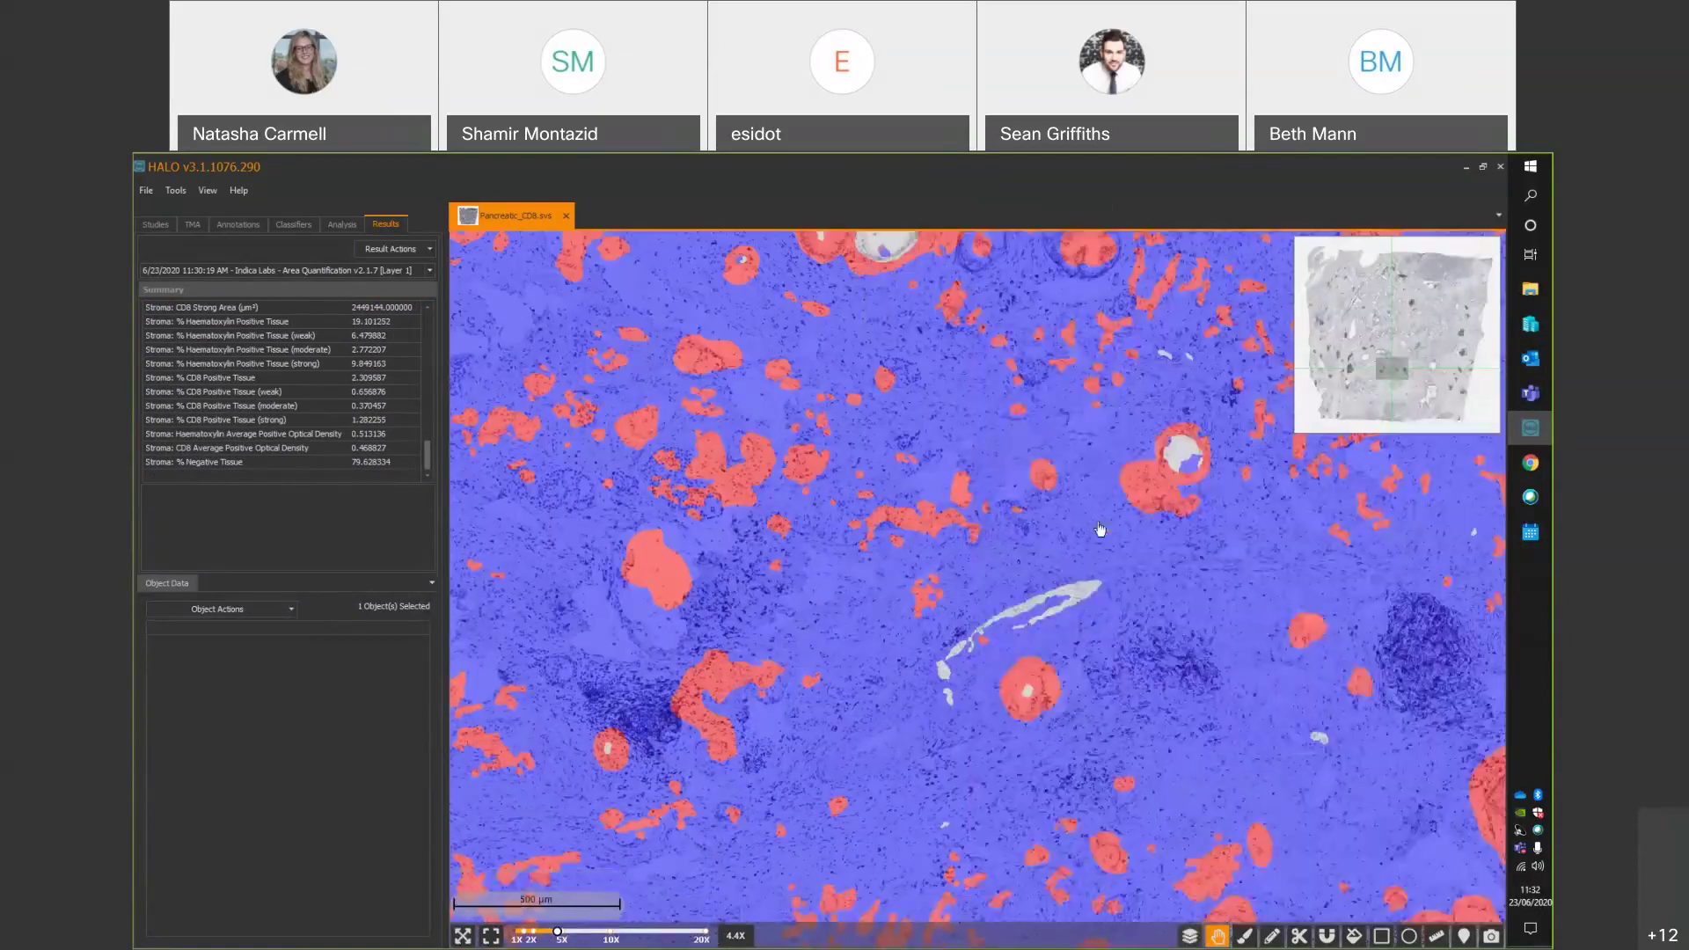
{"action": "scroll", "coordinate": [1007, 619], "scroll_direction": "down", "scroll_amount": 3}
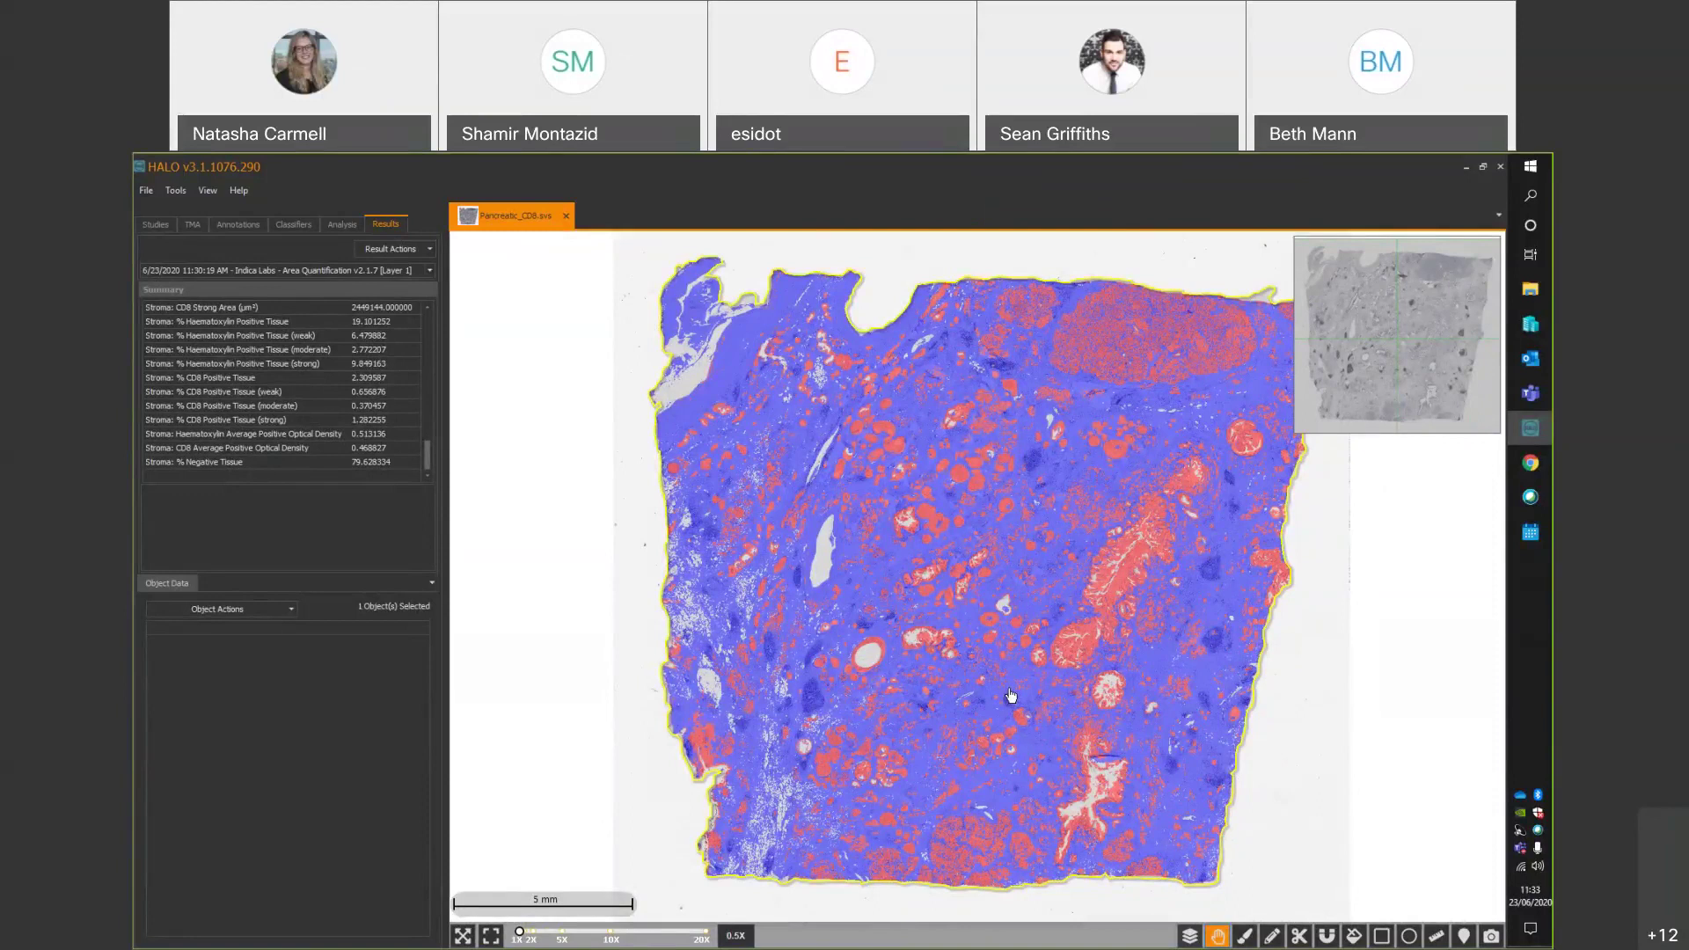
{"action": "key", "text": "m"}
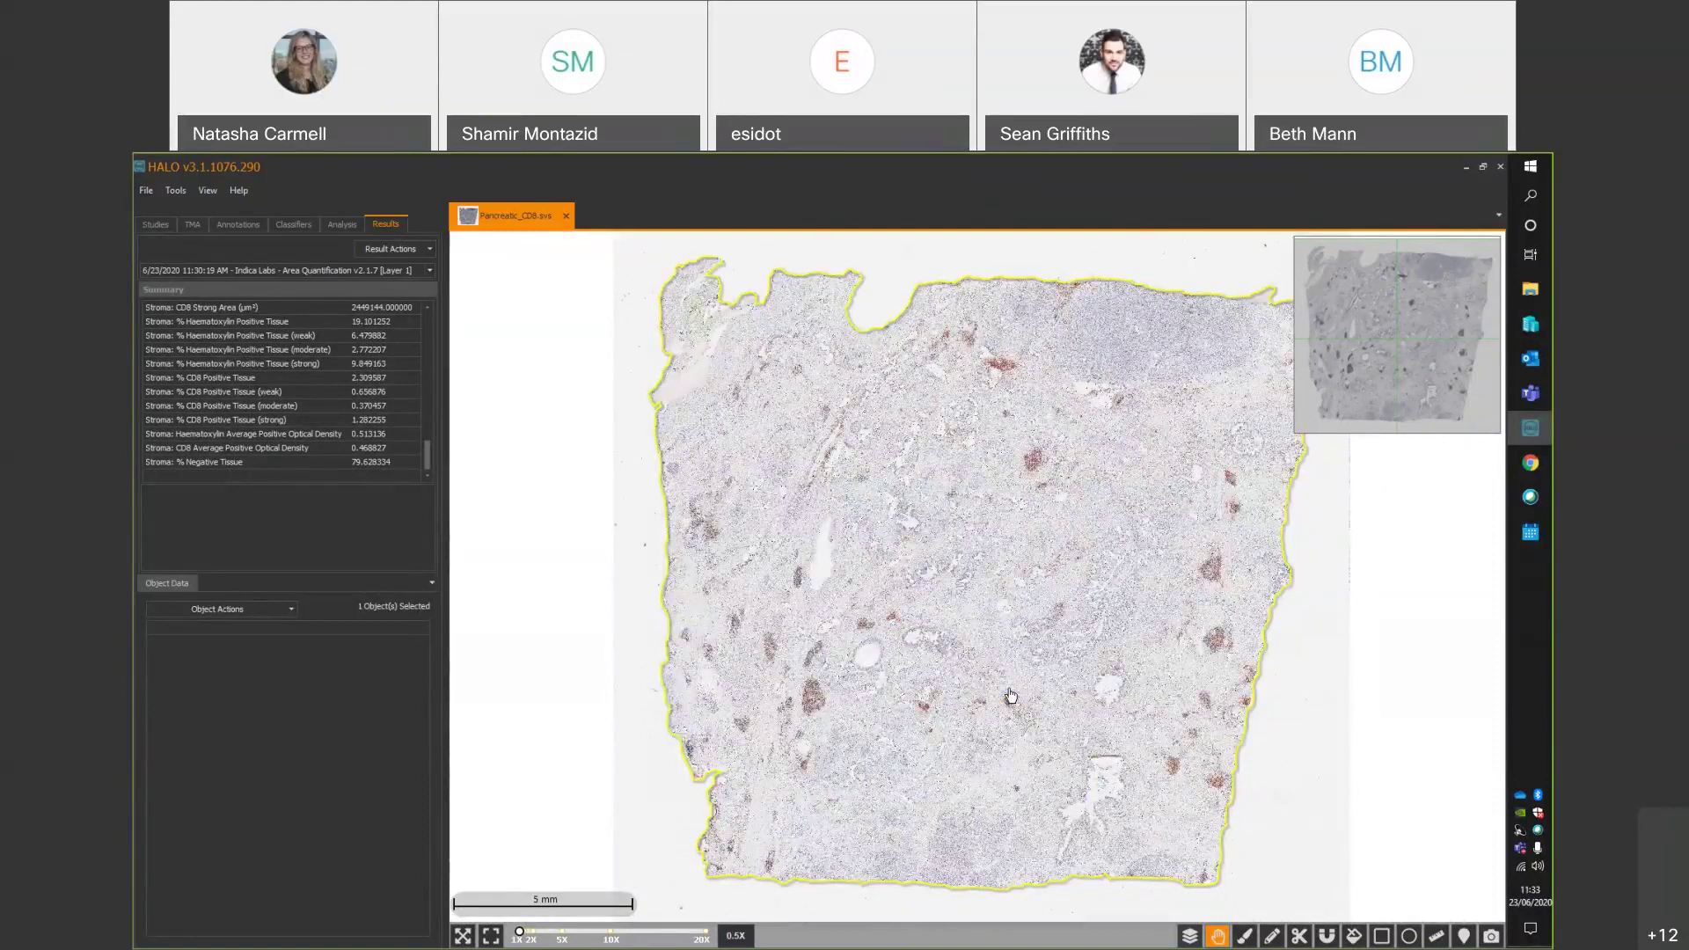
Close the CD8 image and reopen Pancreatic_CD8.svs and Pancreatic_PANK.svs from the study.
{"action": "left_click", "coordinate": [566, 217]}
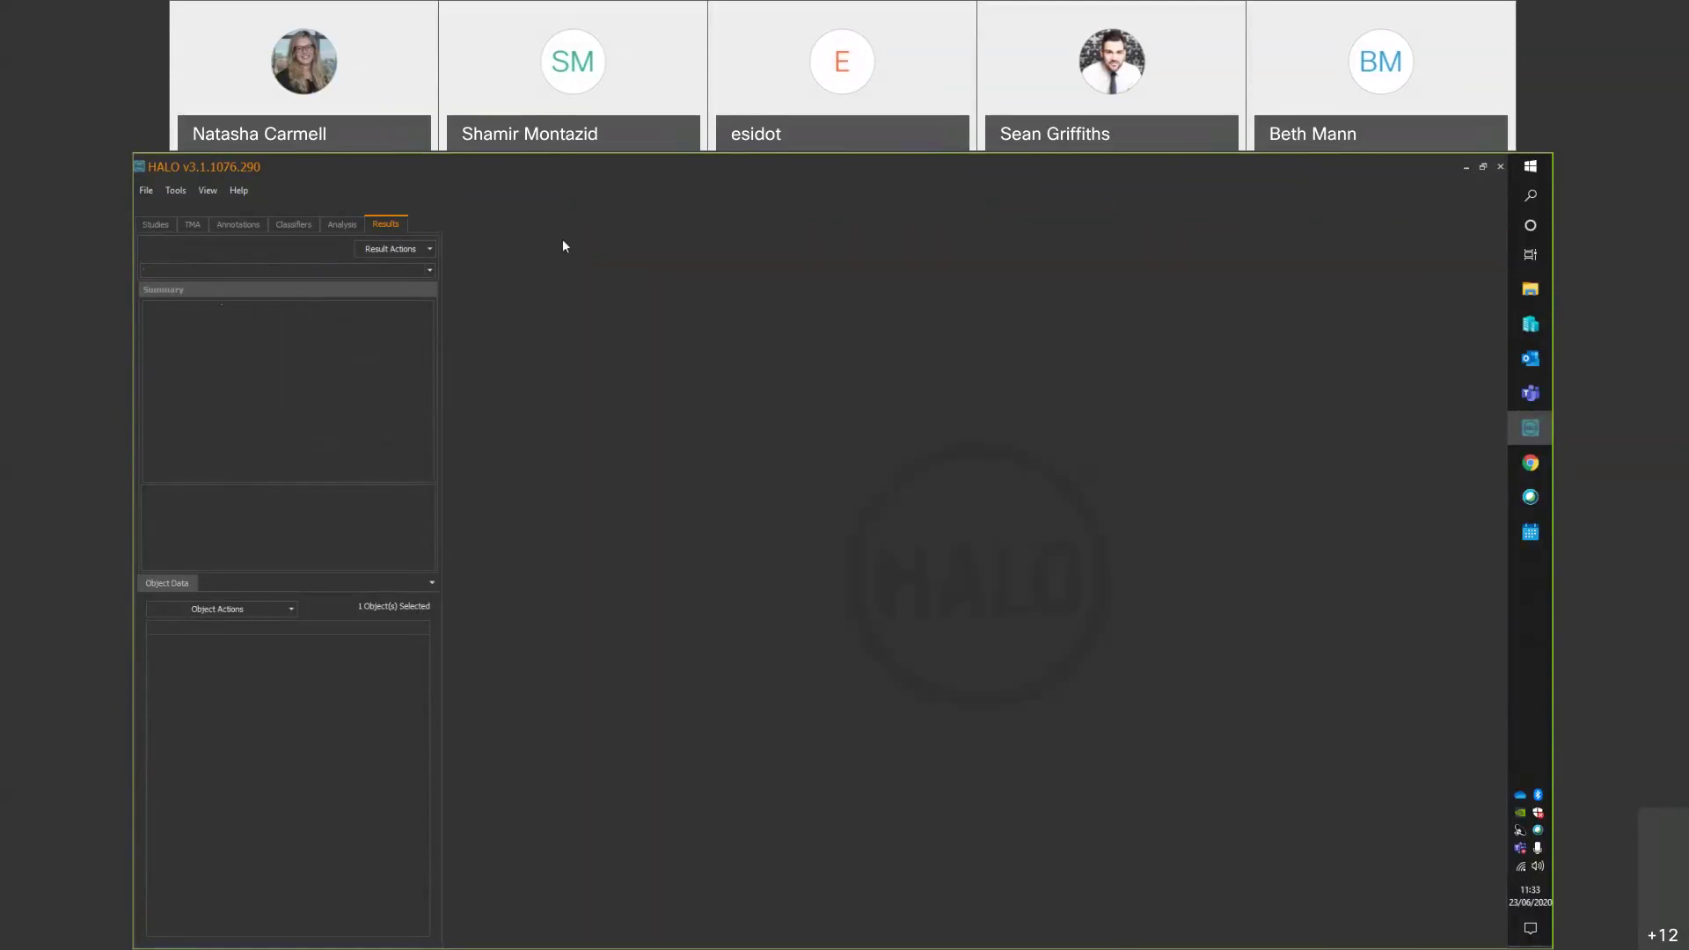
{"action": "left_click", "coordinate": [141, 224]}
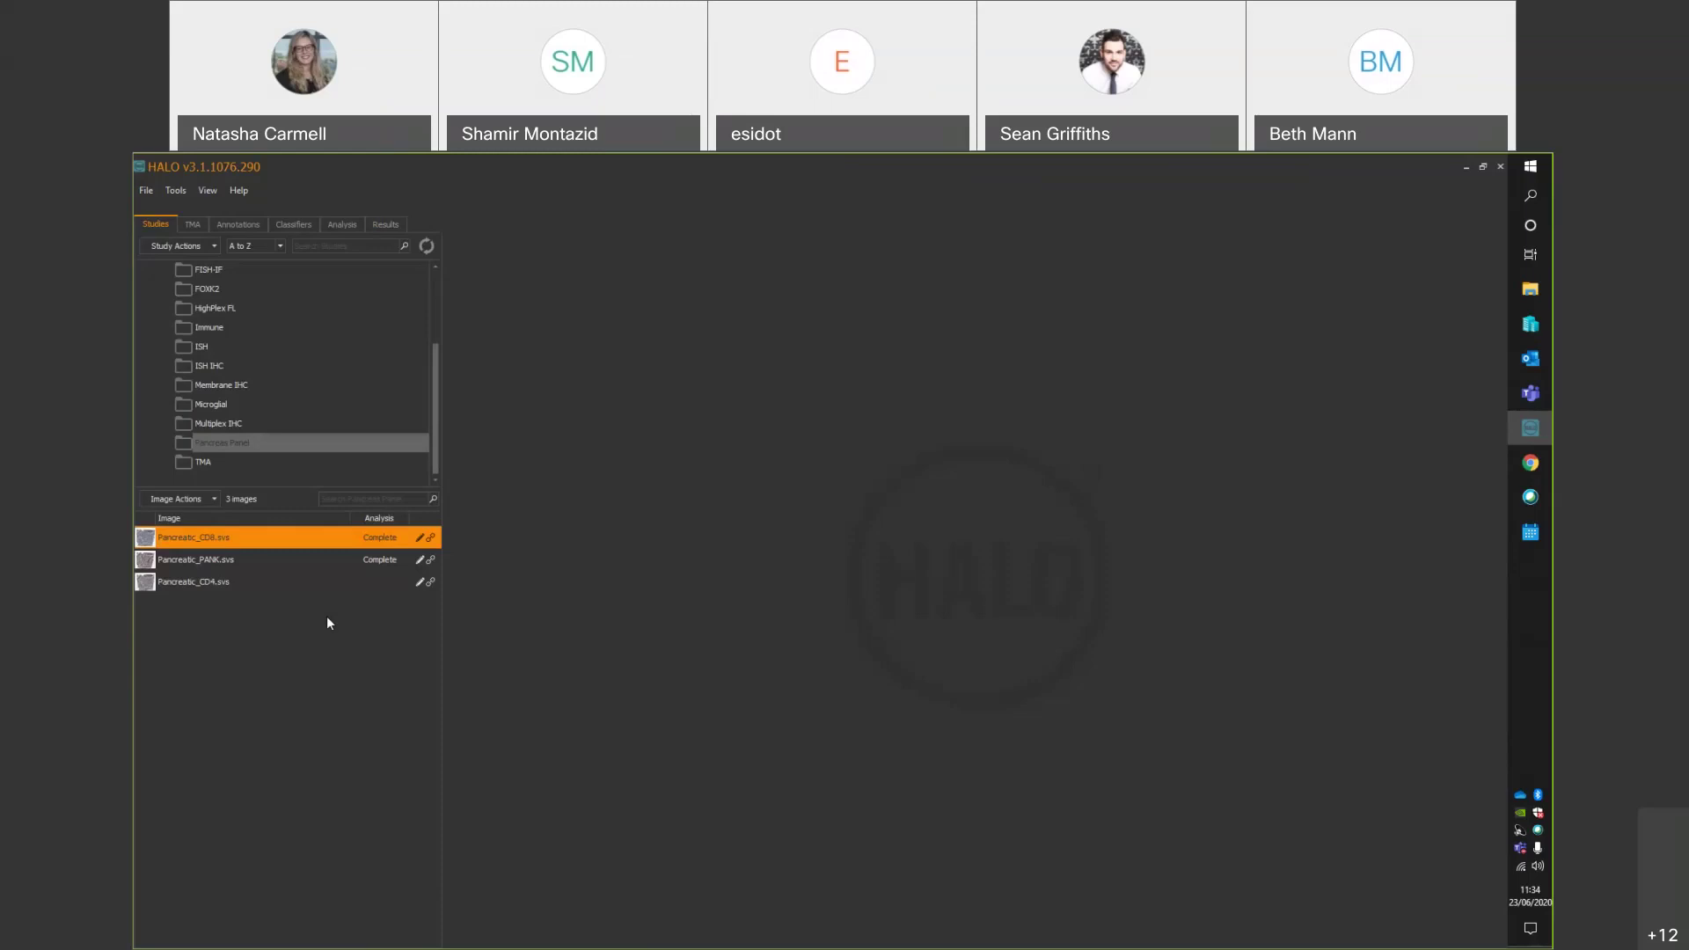
{"action": "double_click", "coordinate": [313, 540]}
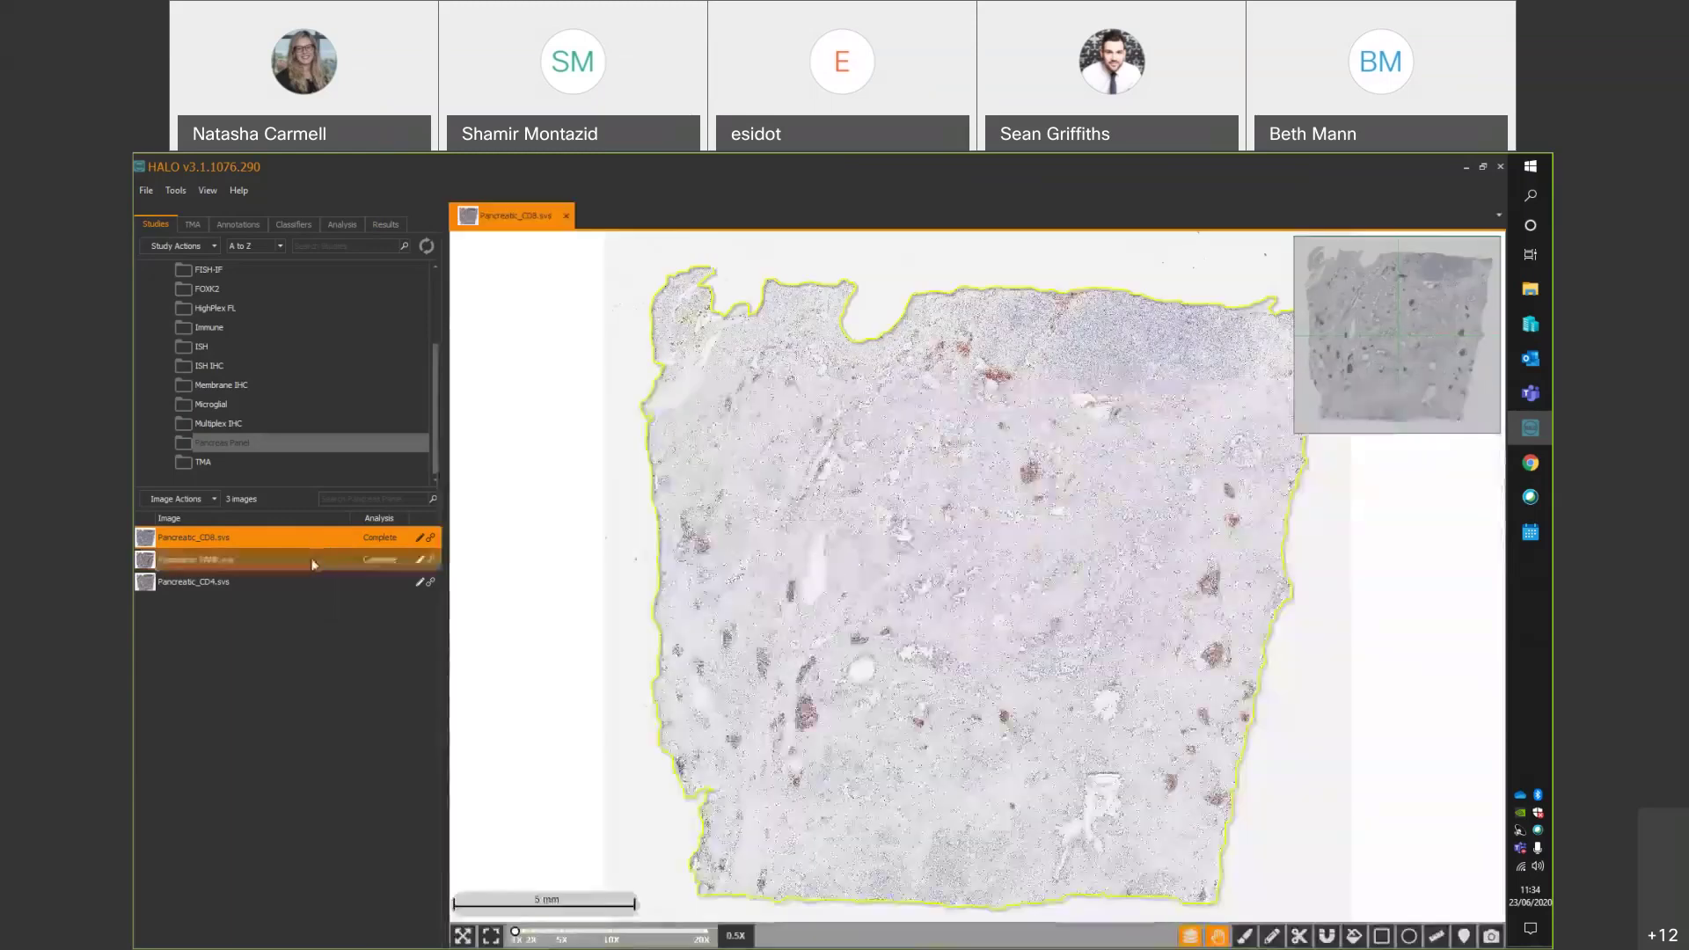
{"action": "double_click", "coordinate": [311, 562]}
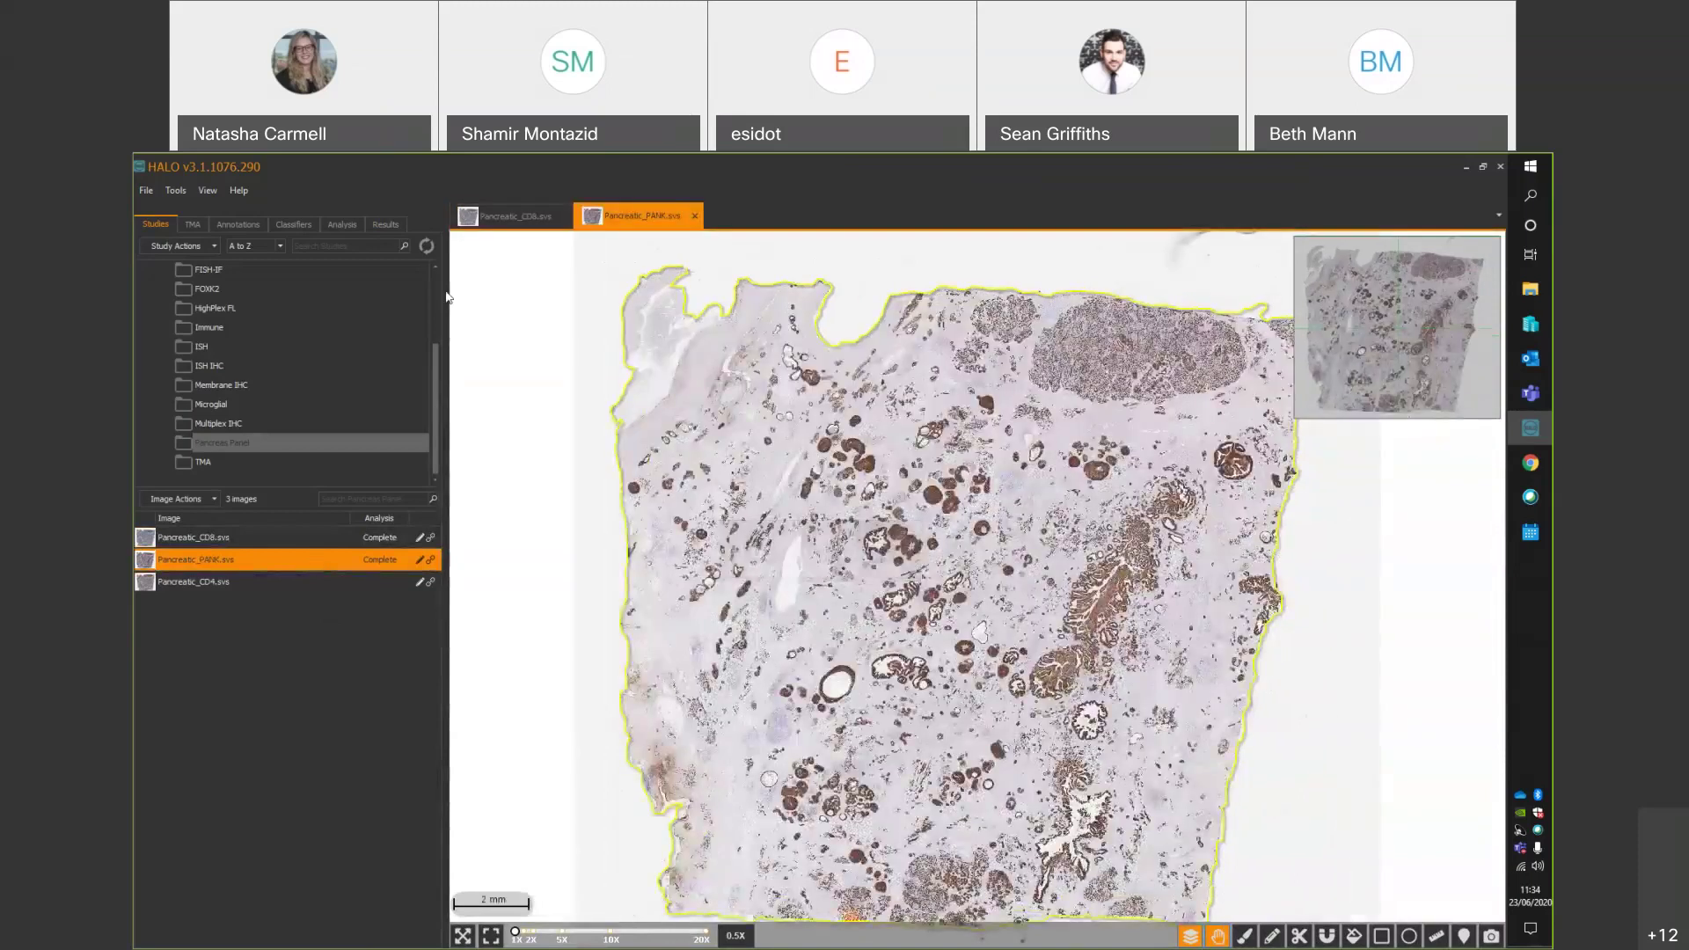
Load the default Indica Labs - Deconvolution v1.0.3 algorithm settings with Pancreatic_PANK.svs active.
{"action": "left_click", "coordinate": [339, 225]}
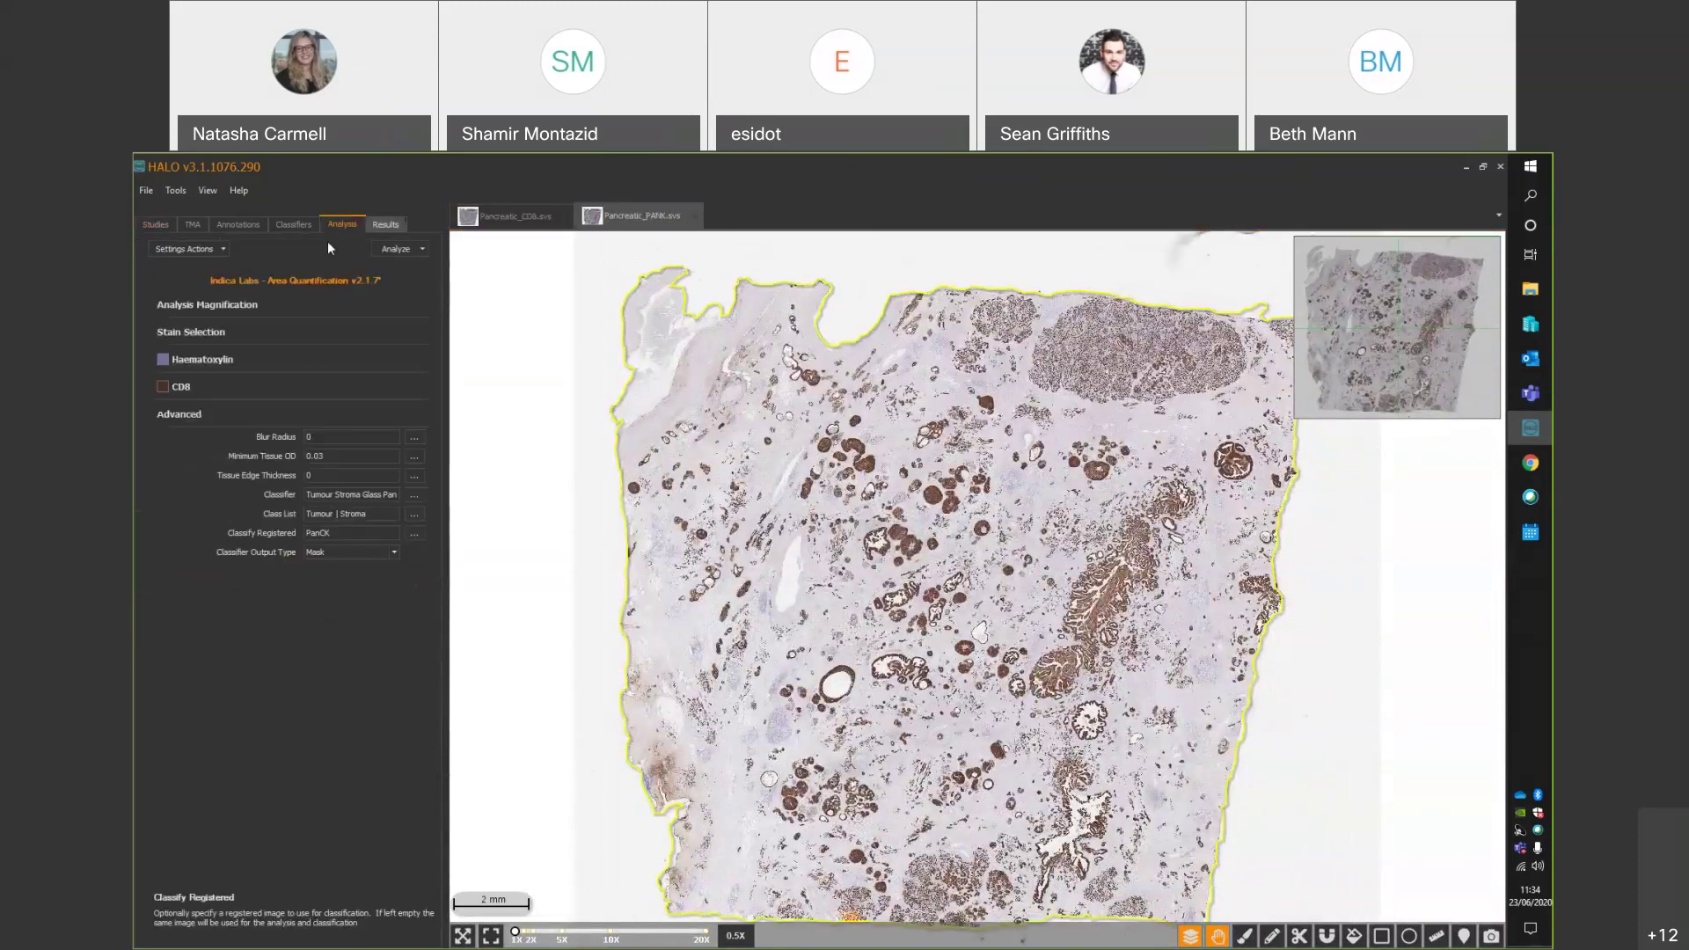
{"action": "left_click", "coordinate": [207, 251]}
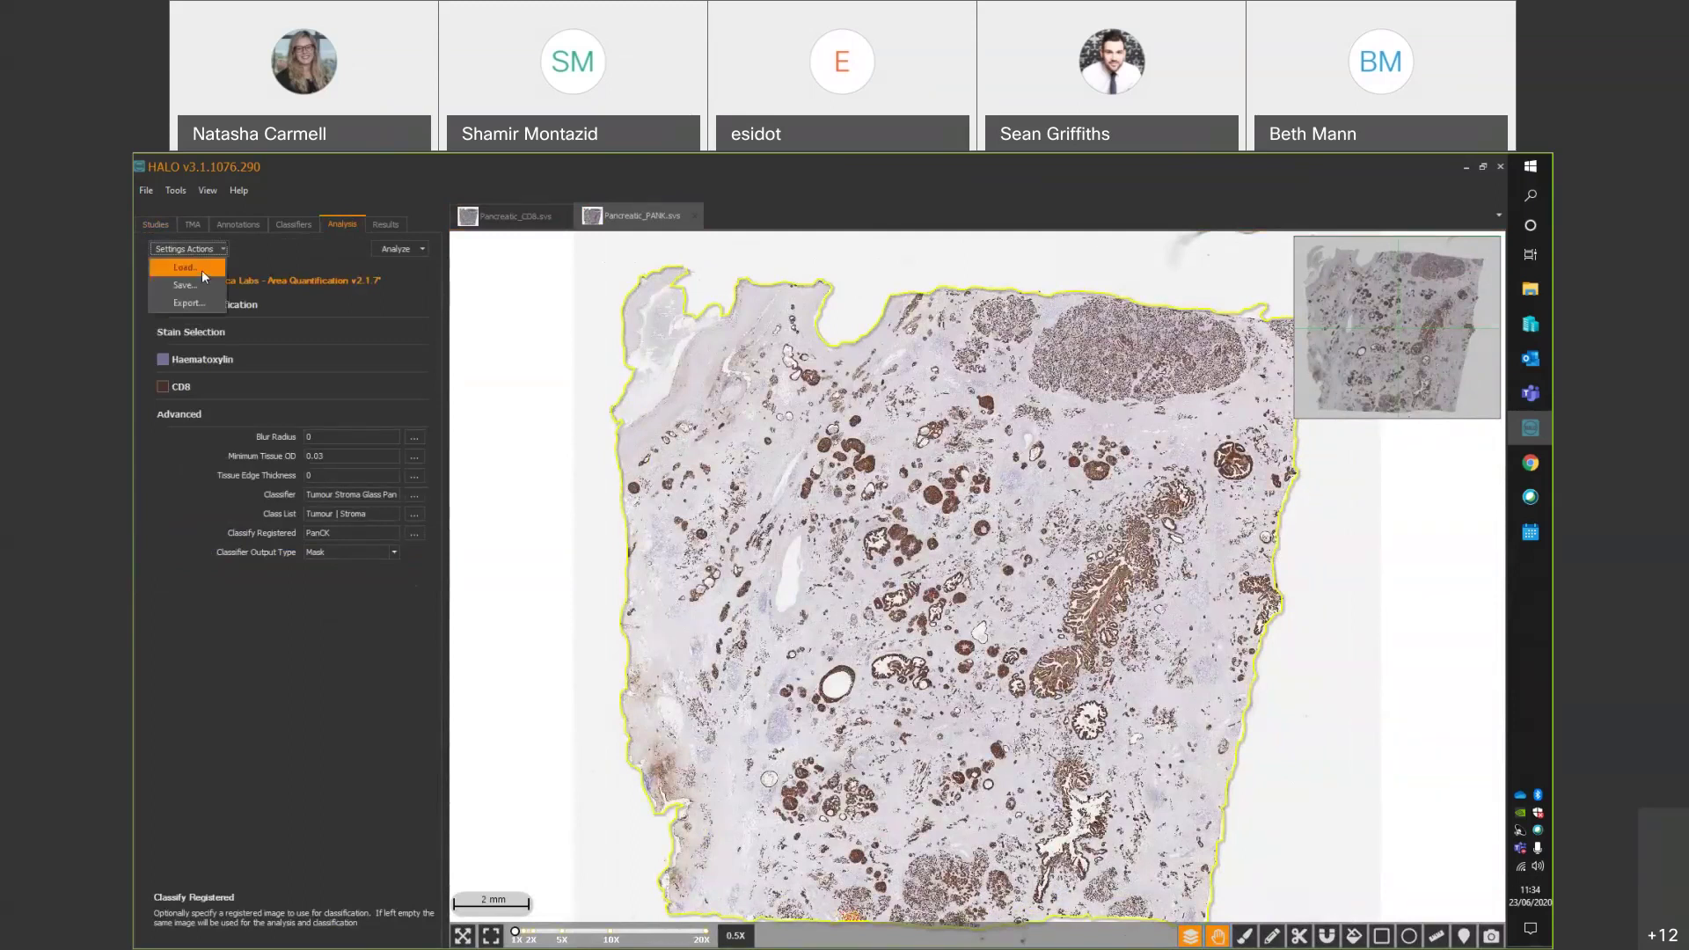
{"action": "left_click", "coordinate": [203, 269]}
{"action": "left_click", "coordinate": [848, 589]}
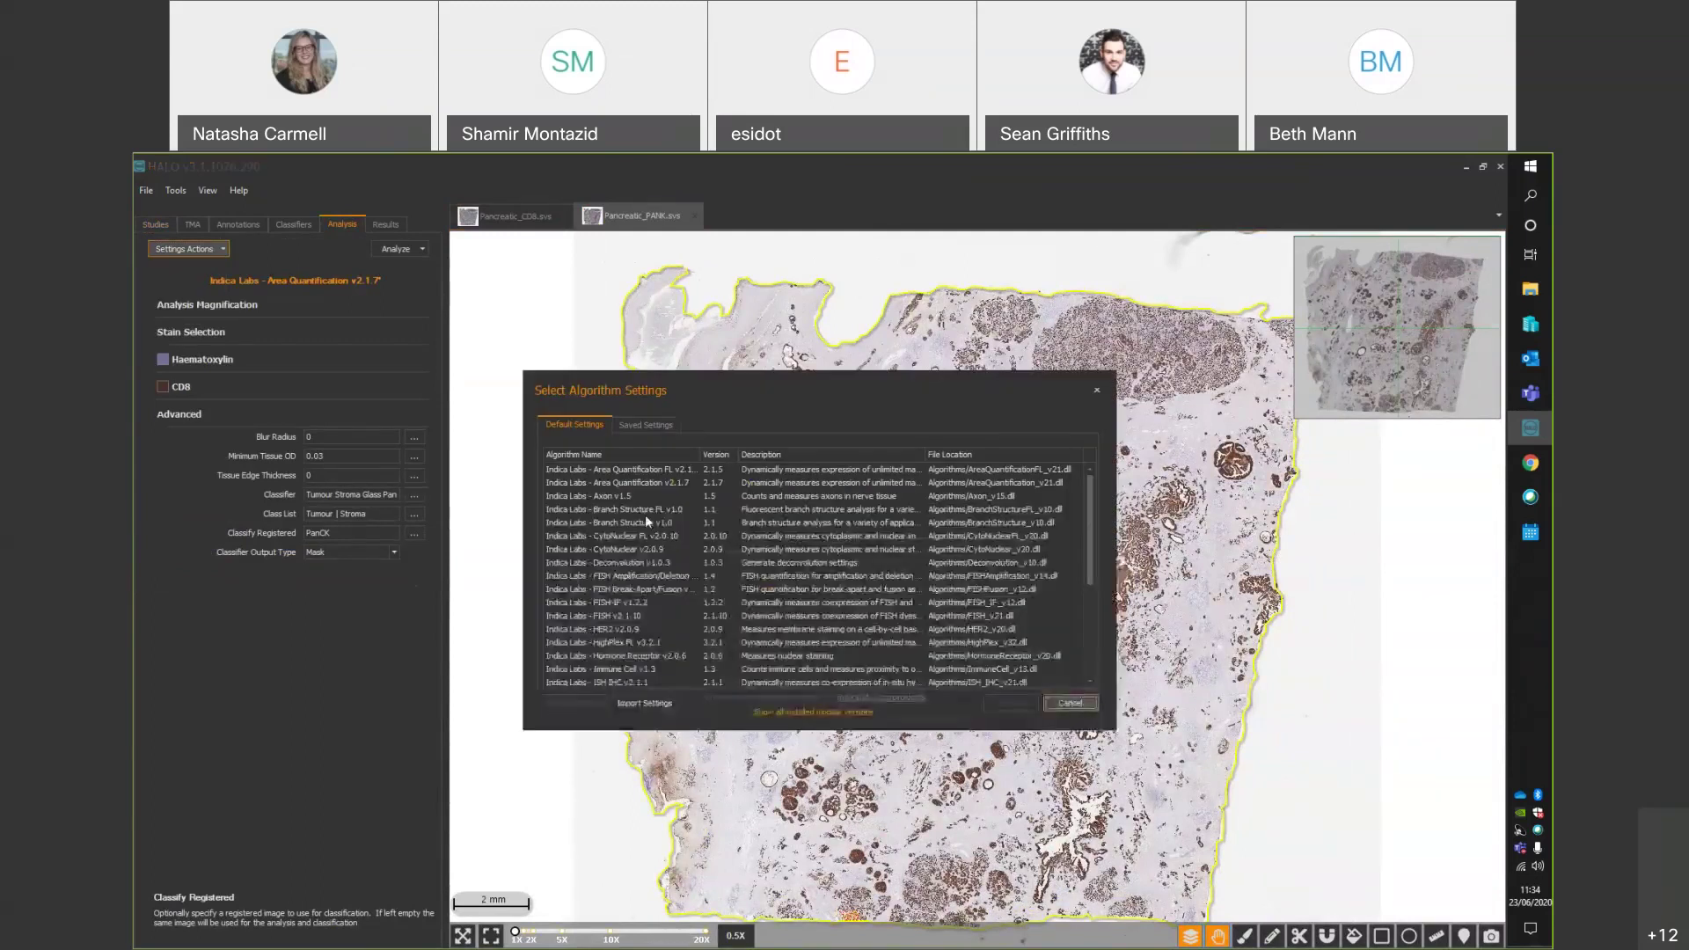
{"action": "left_click", "coordinate": [650, 563]}
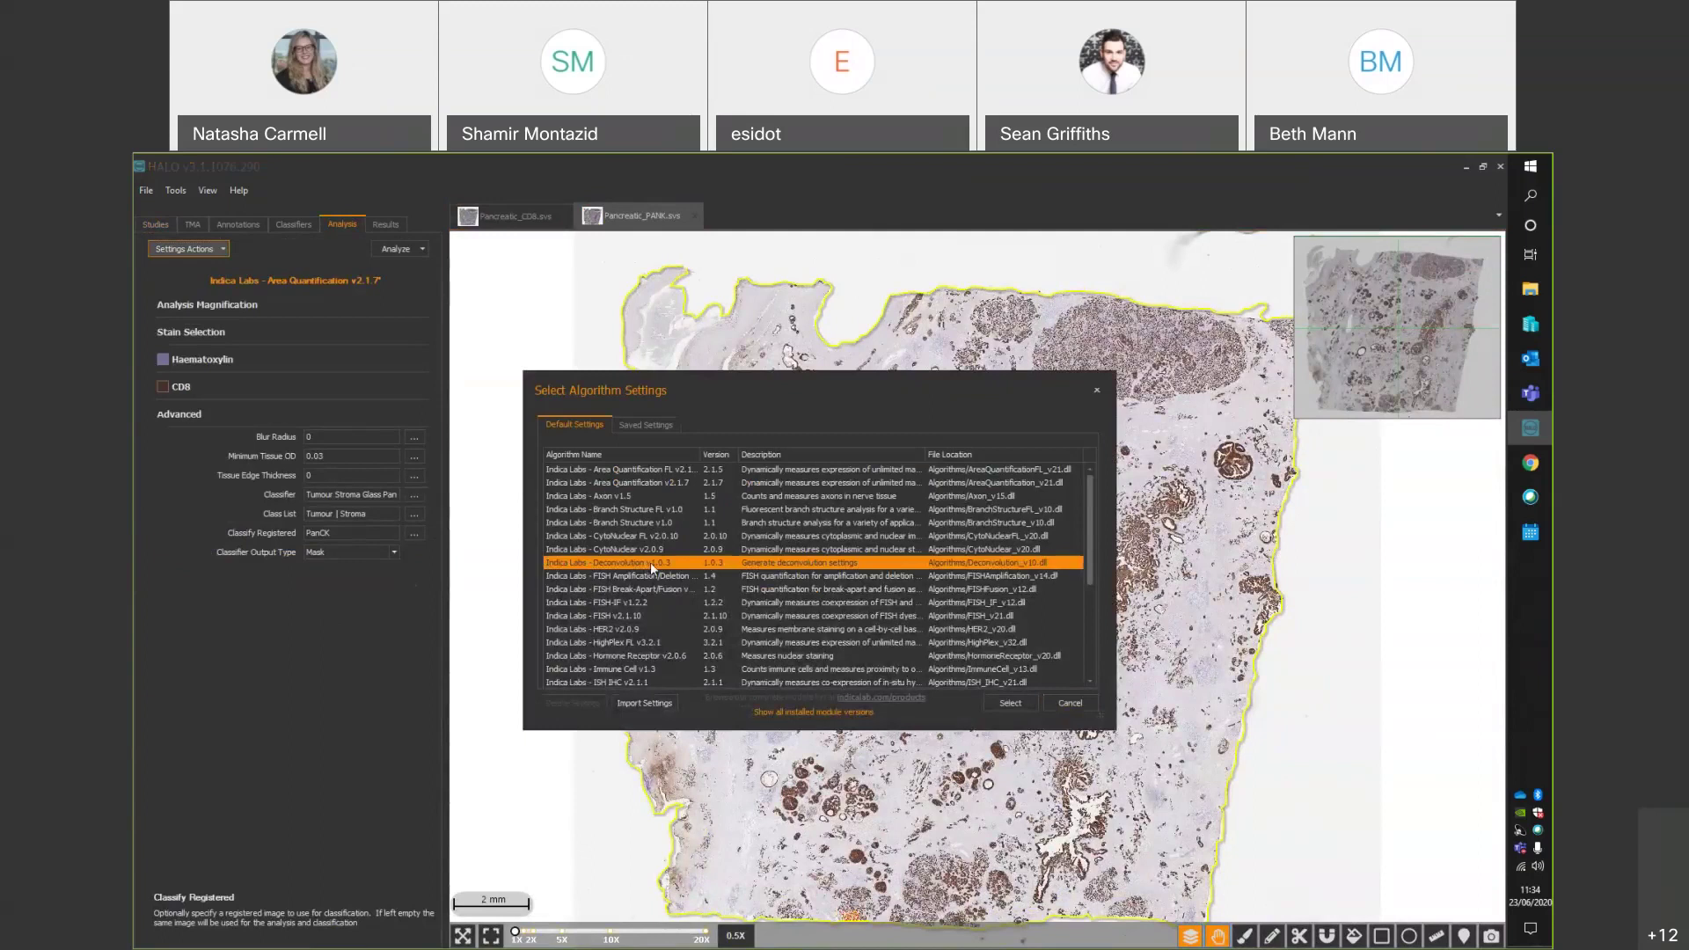
{"action": "left_click", "coordinate": [1011, 704]}
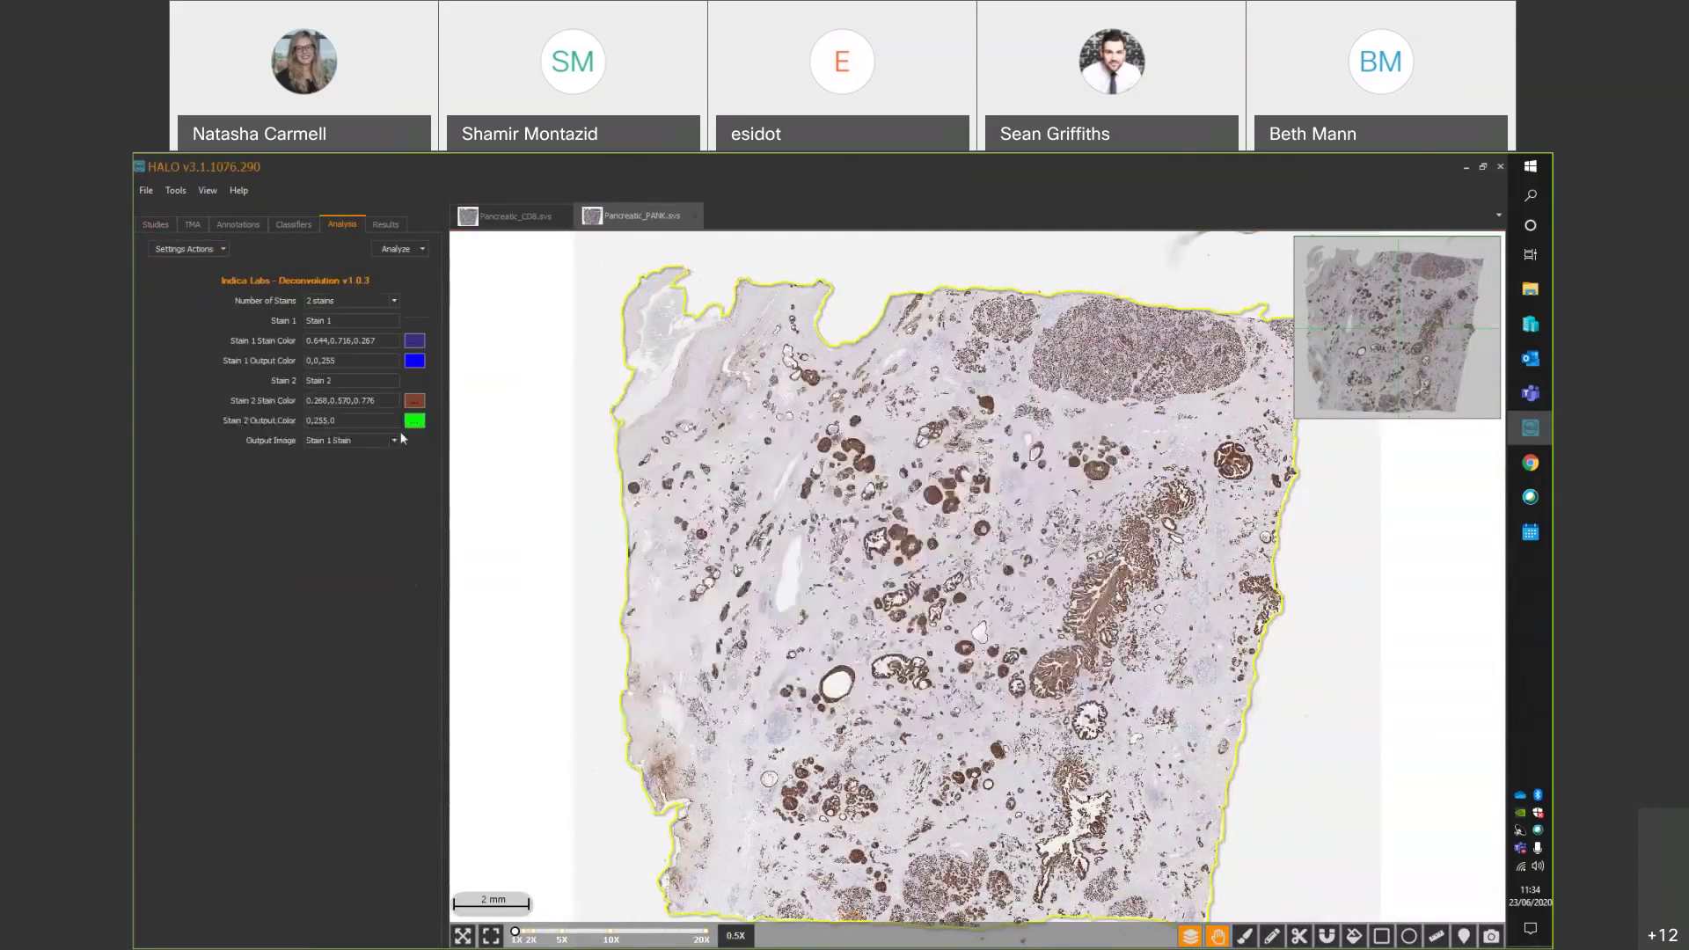
Keep the number of stains at 2 and name stain 1 Haematoxylin and stain 2 PanCK.
{"action": "left_click", "coordinate": [393, 302]}
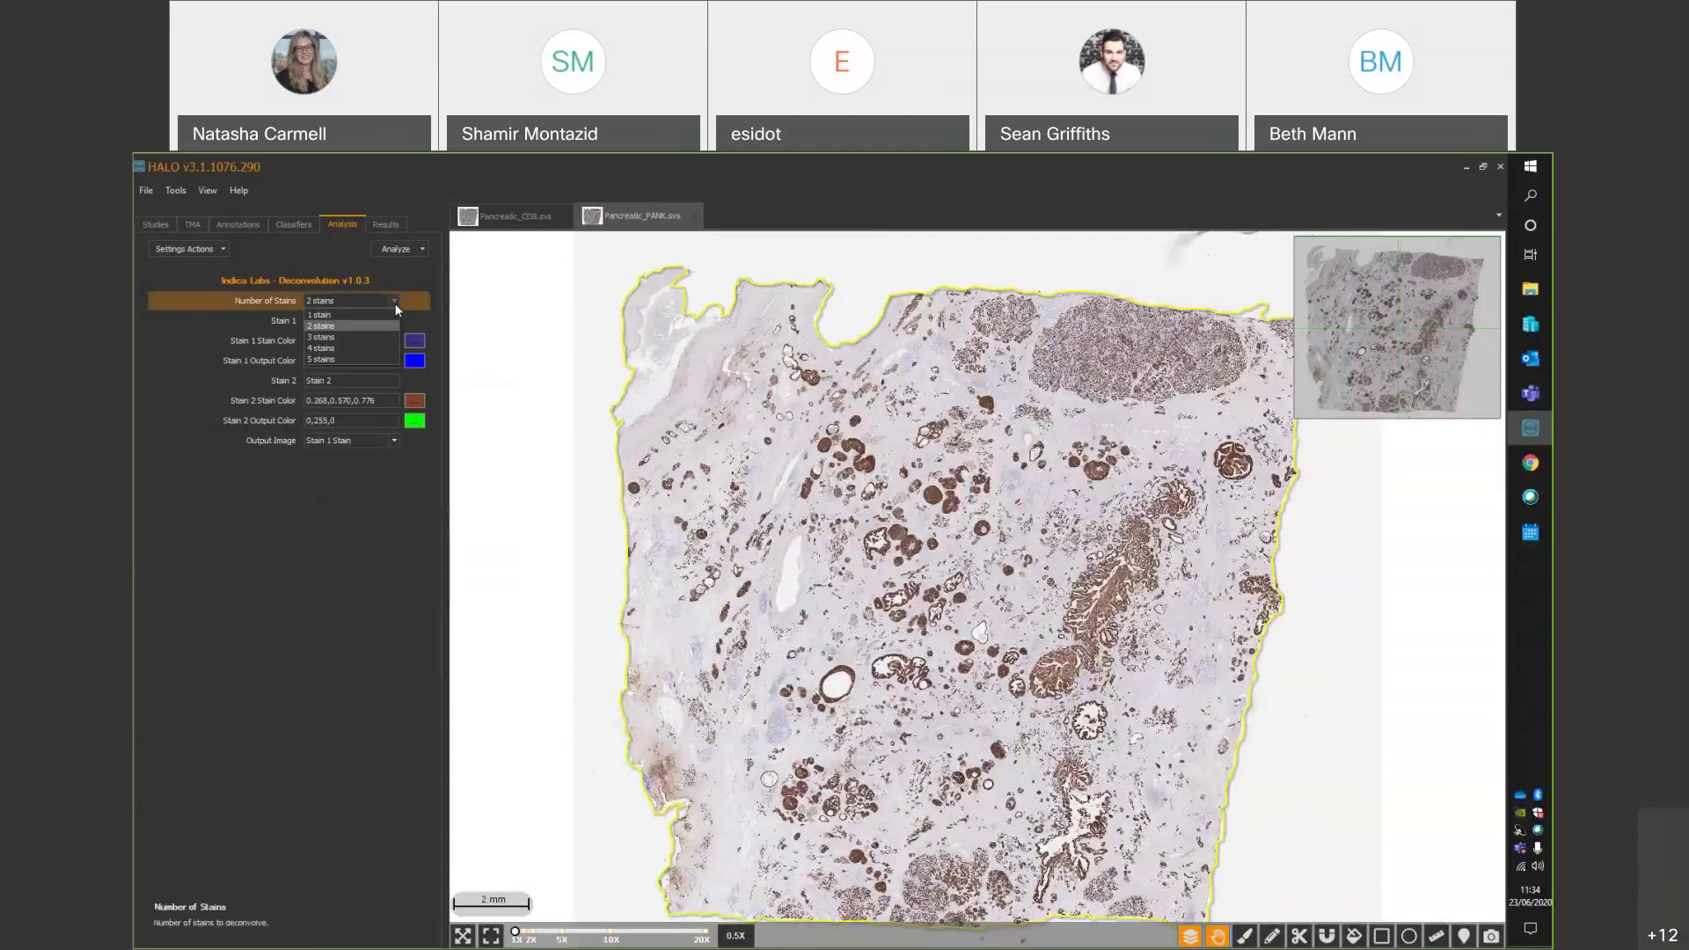
{"action": "left_click", "coordinate": [395, 303]}
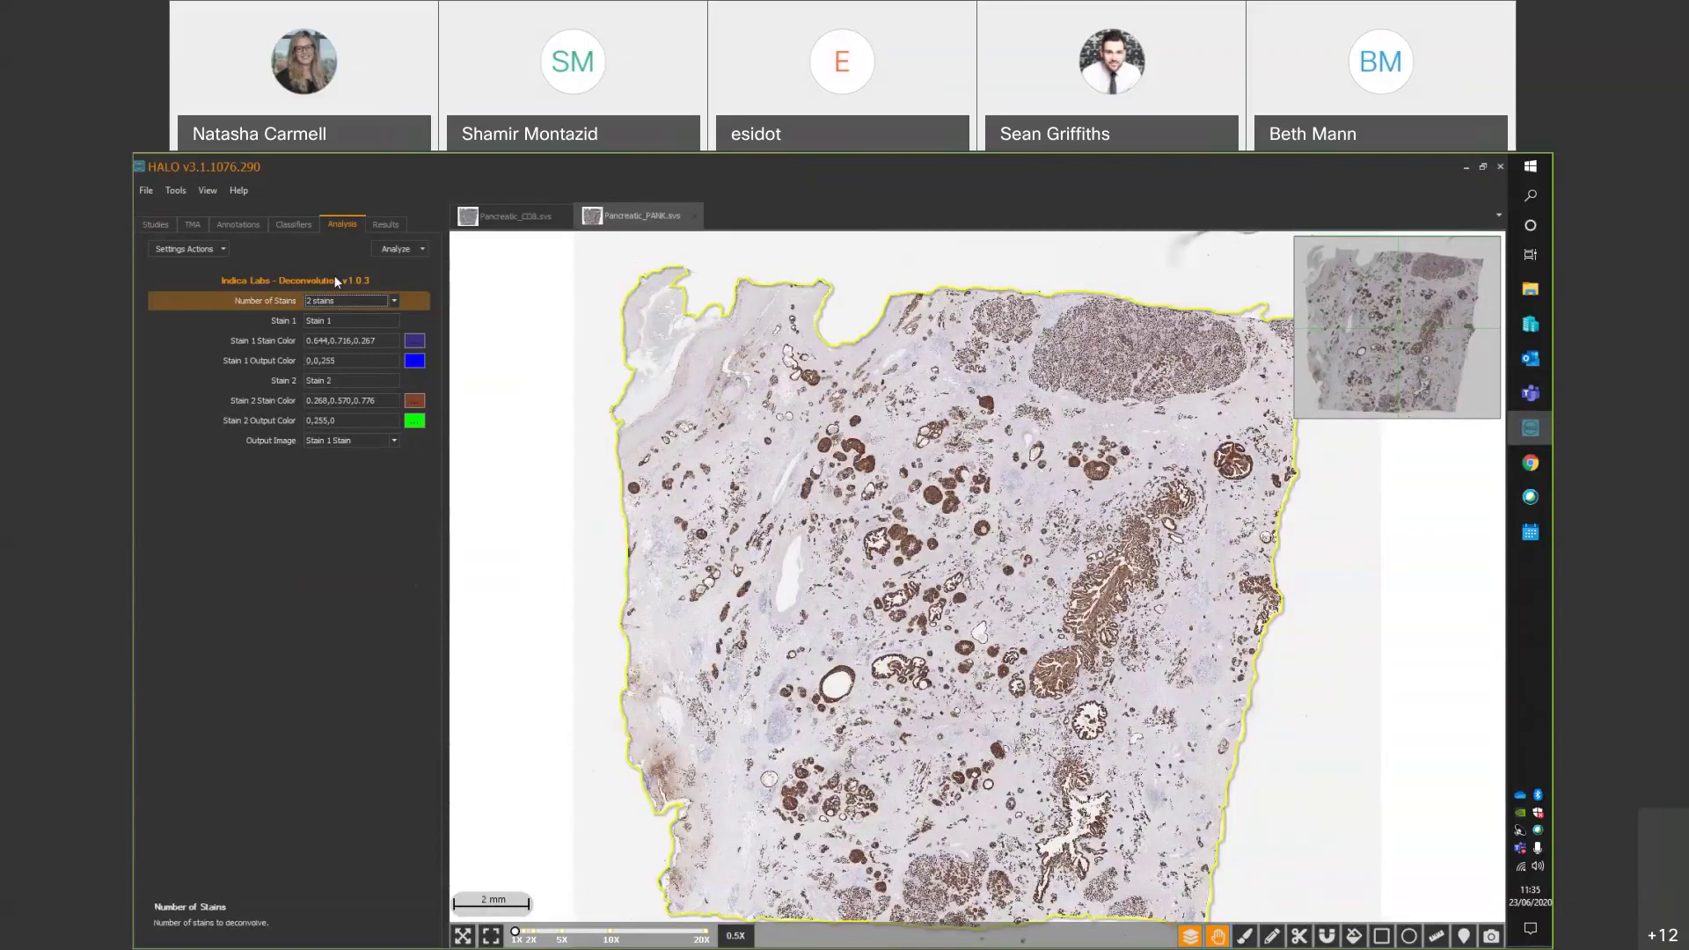
{"action": "left_click", "coordinate": [598, 361]}
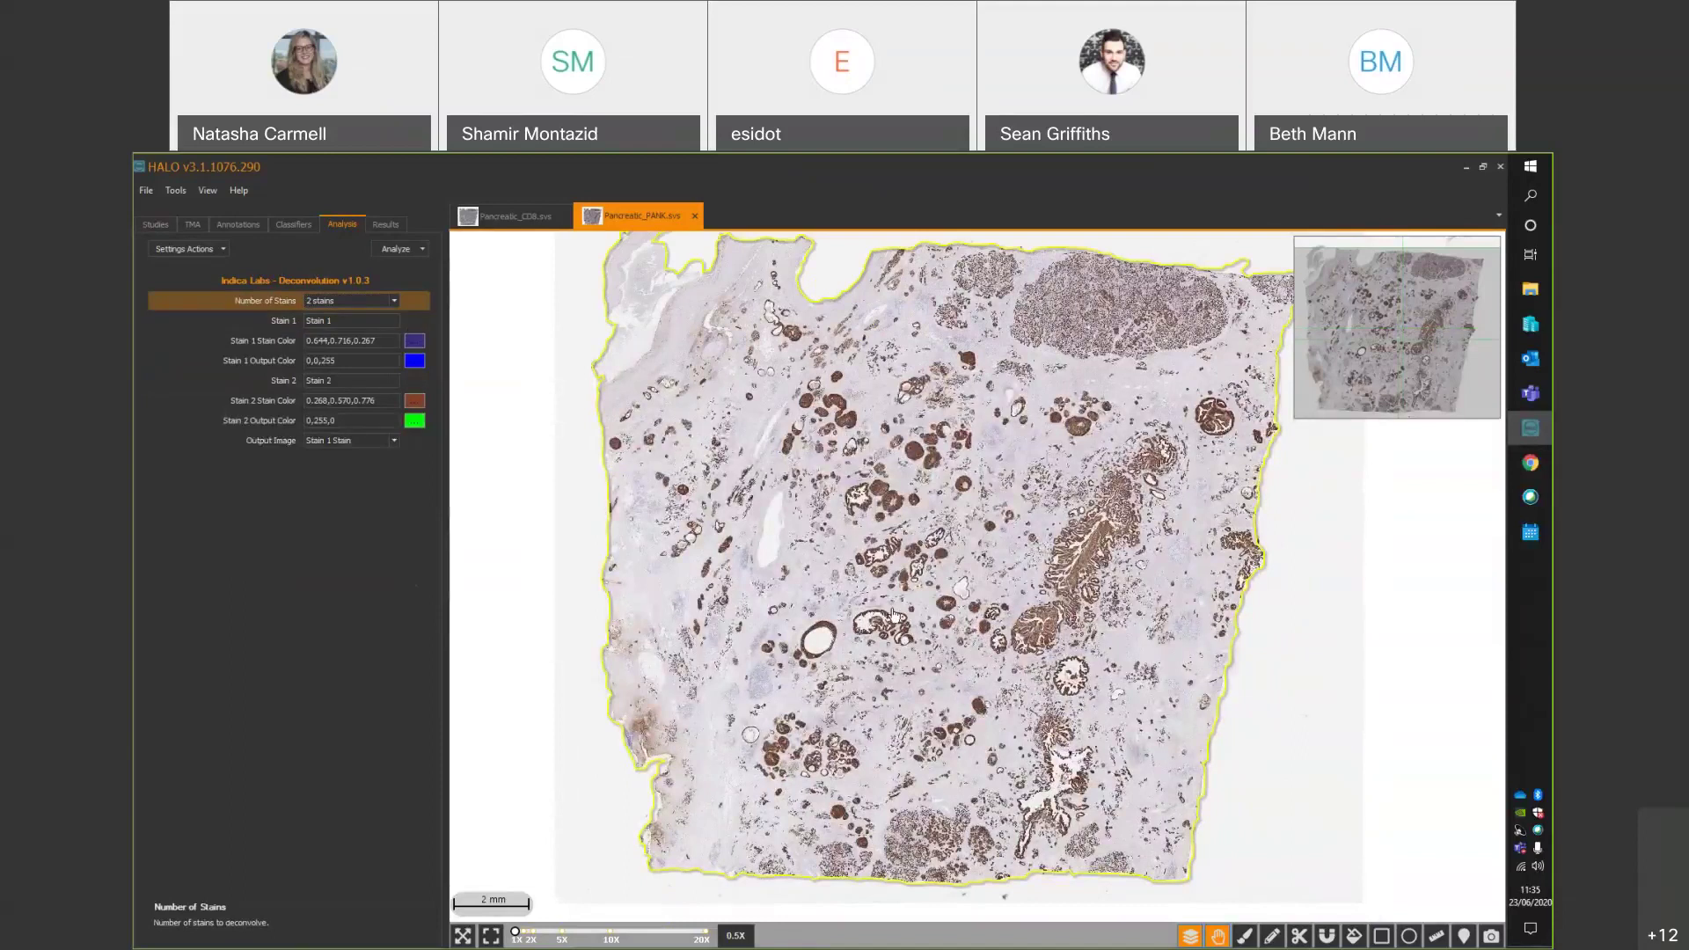
{"action": "scroll", "coordinate": [893, 613], "scroll_direction": "up", "scroll_amount": 8}
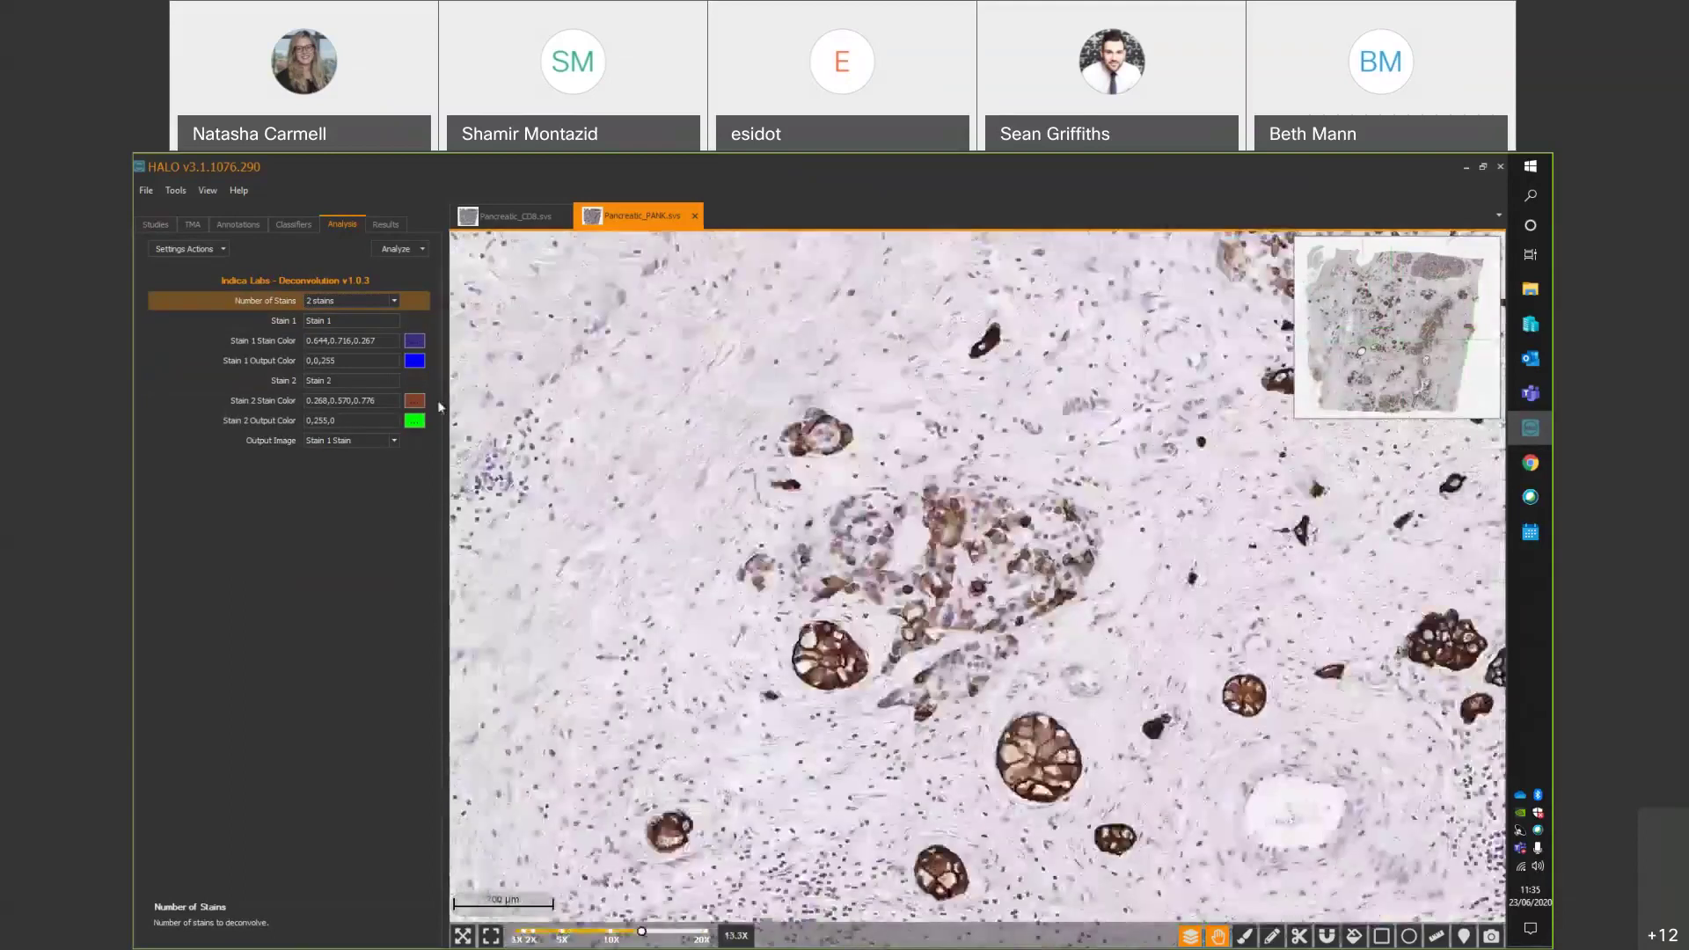
{"action": "left_click", "coordinate": [359, 320]}
{"action": "type", "text": "Haematoxylin"}
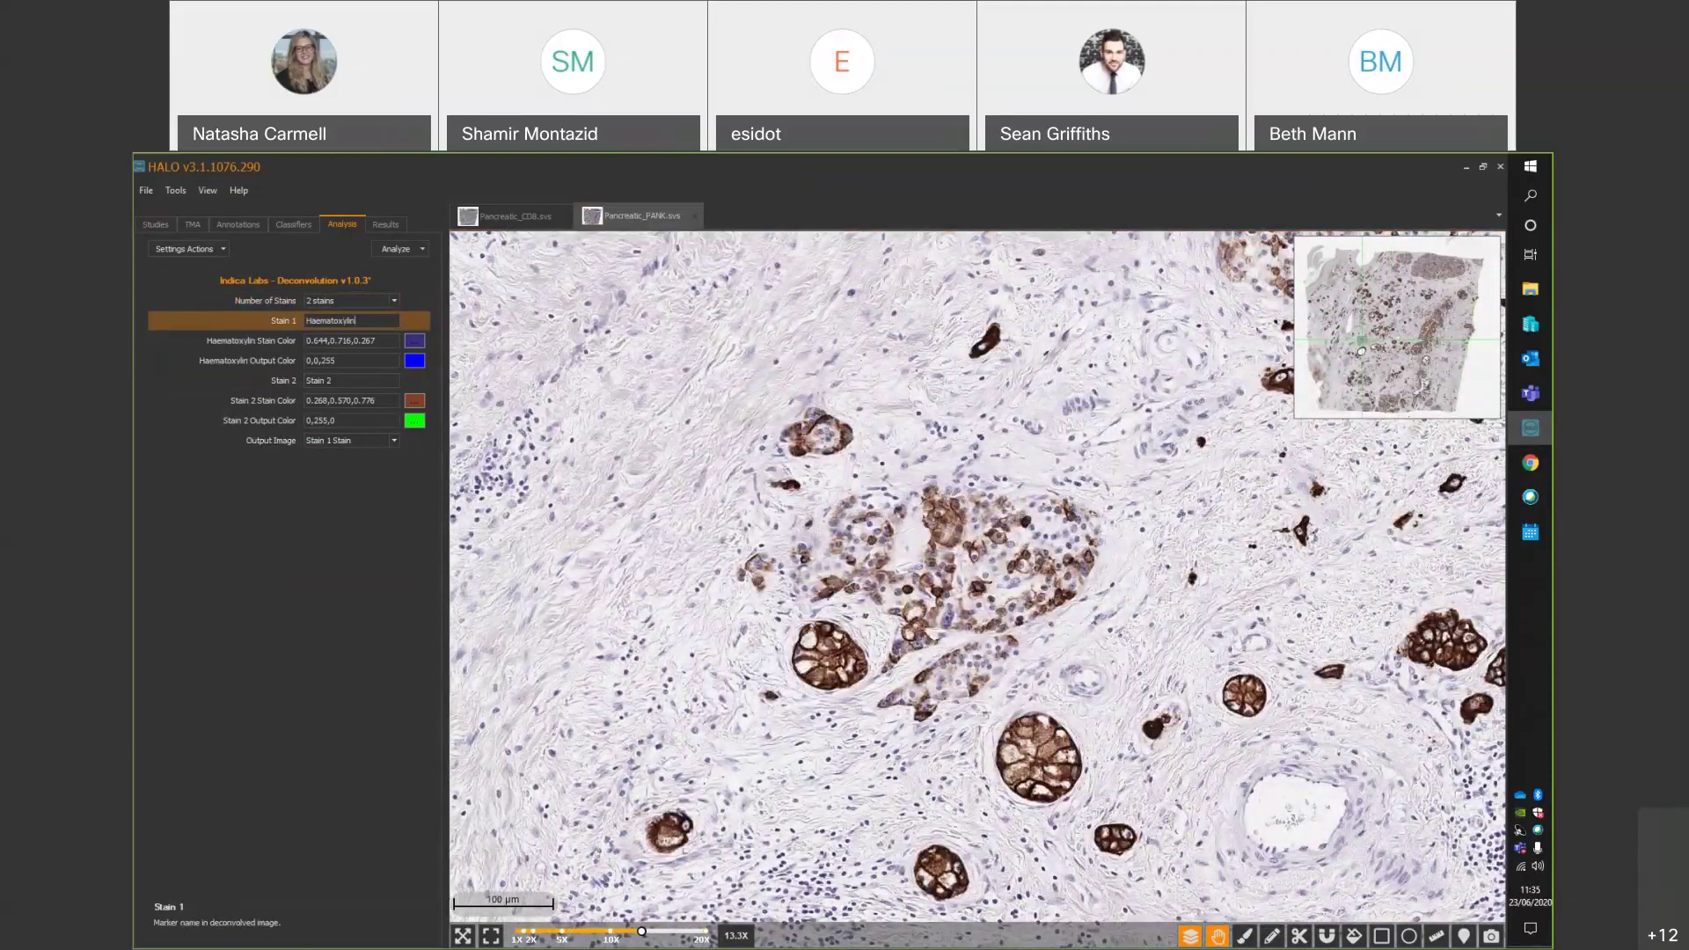
{"action": "left_click", "coordinate": [298, 383]}
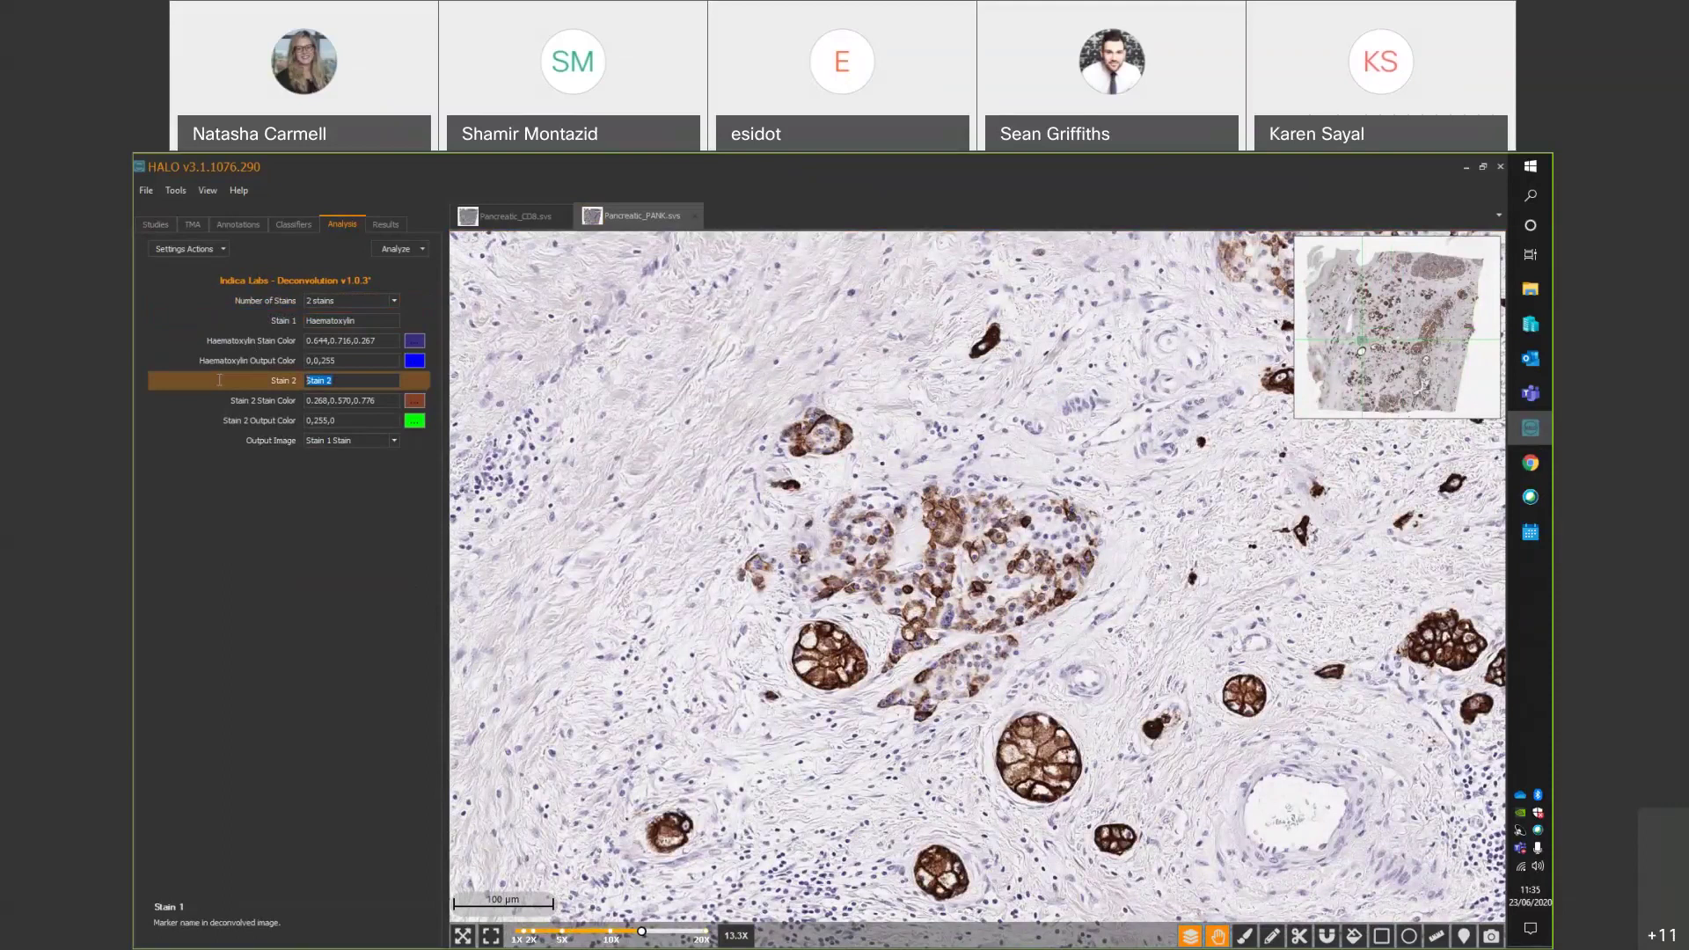
{"action": "type", "text": "PanCK"}
Set the Haematoxylin stain colour by sampling a blue nucleus in the stroma at high pixel zoom.
{"action": "scroll", "coordinate": [959, 590], "scroll_direction": "up", "scroll_amount": 2}
{"action": "left_click_drag", "start_coordinate": [791, 572], "coordinate": [1126, 571]}
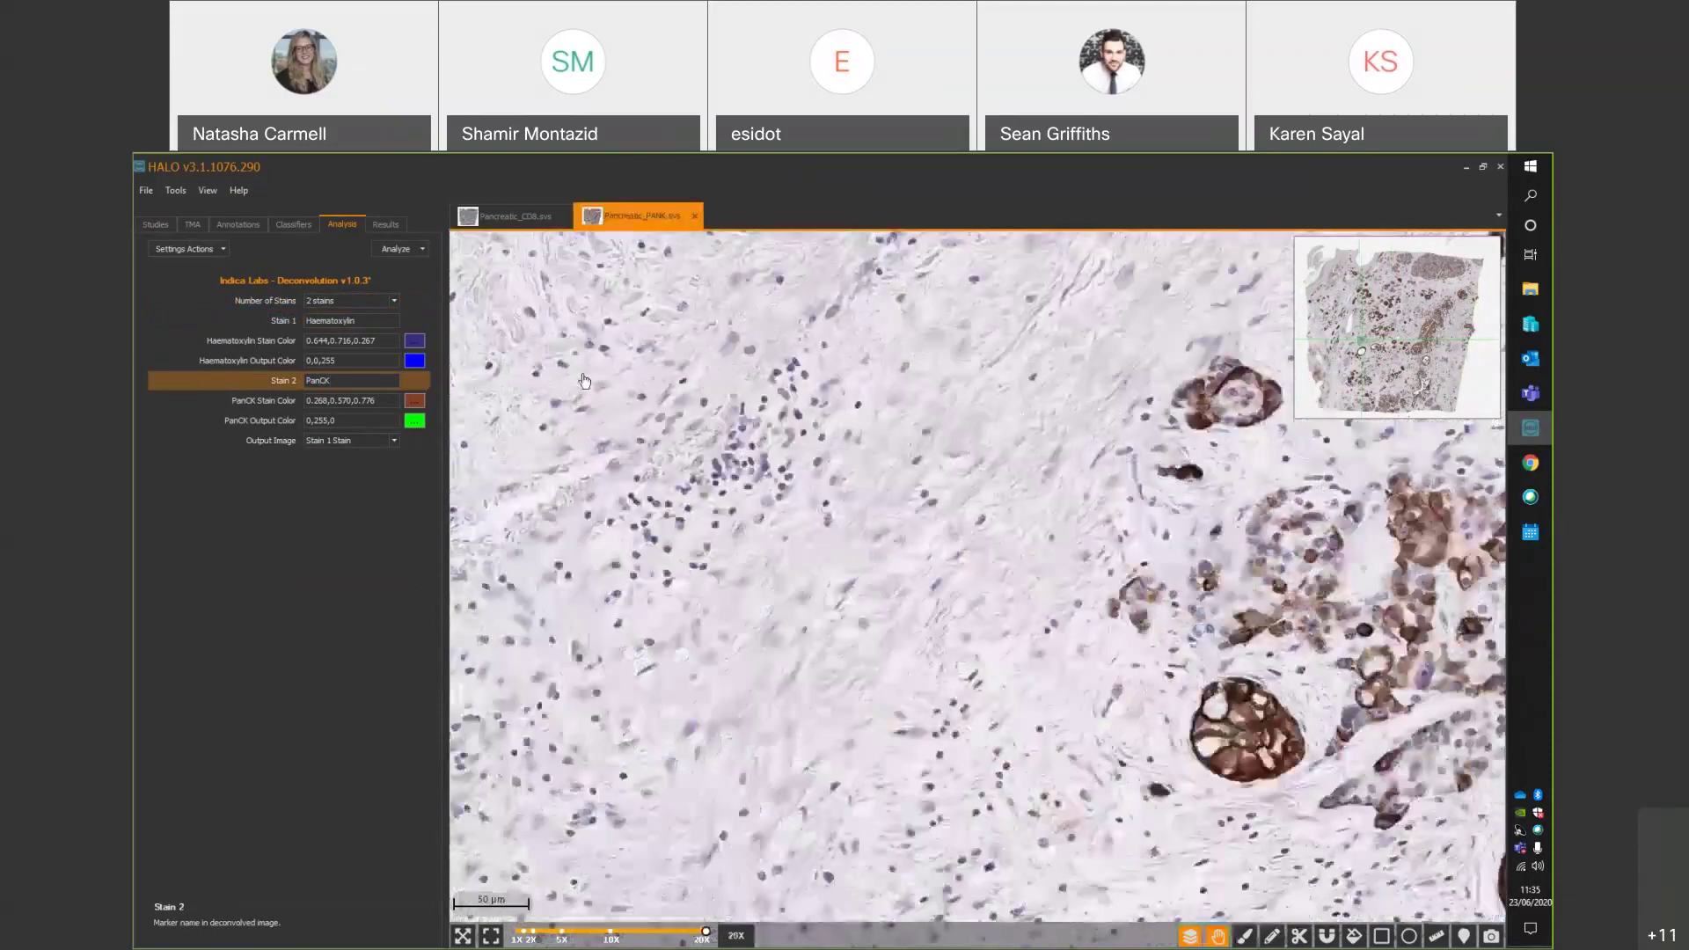
{"action": "left_click", "coordinate": [417, 343]}
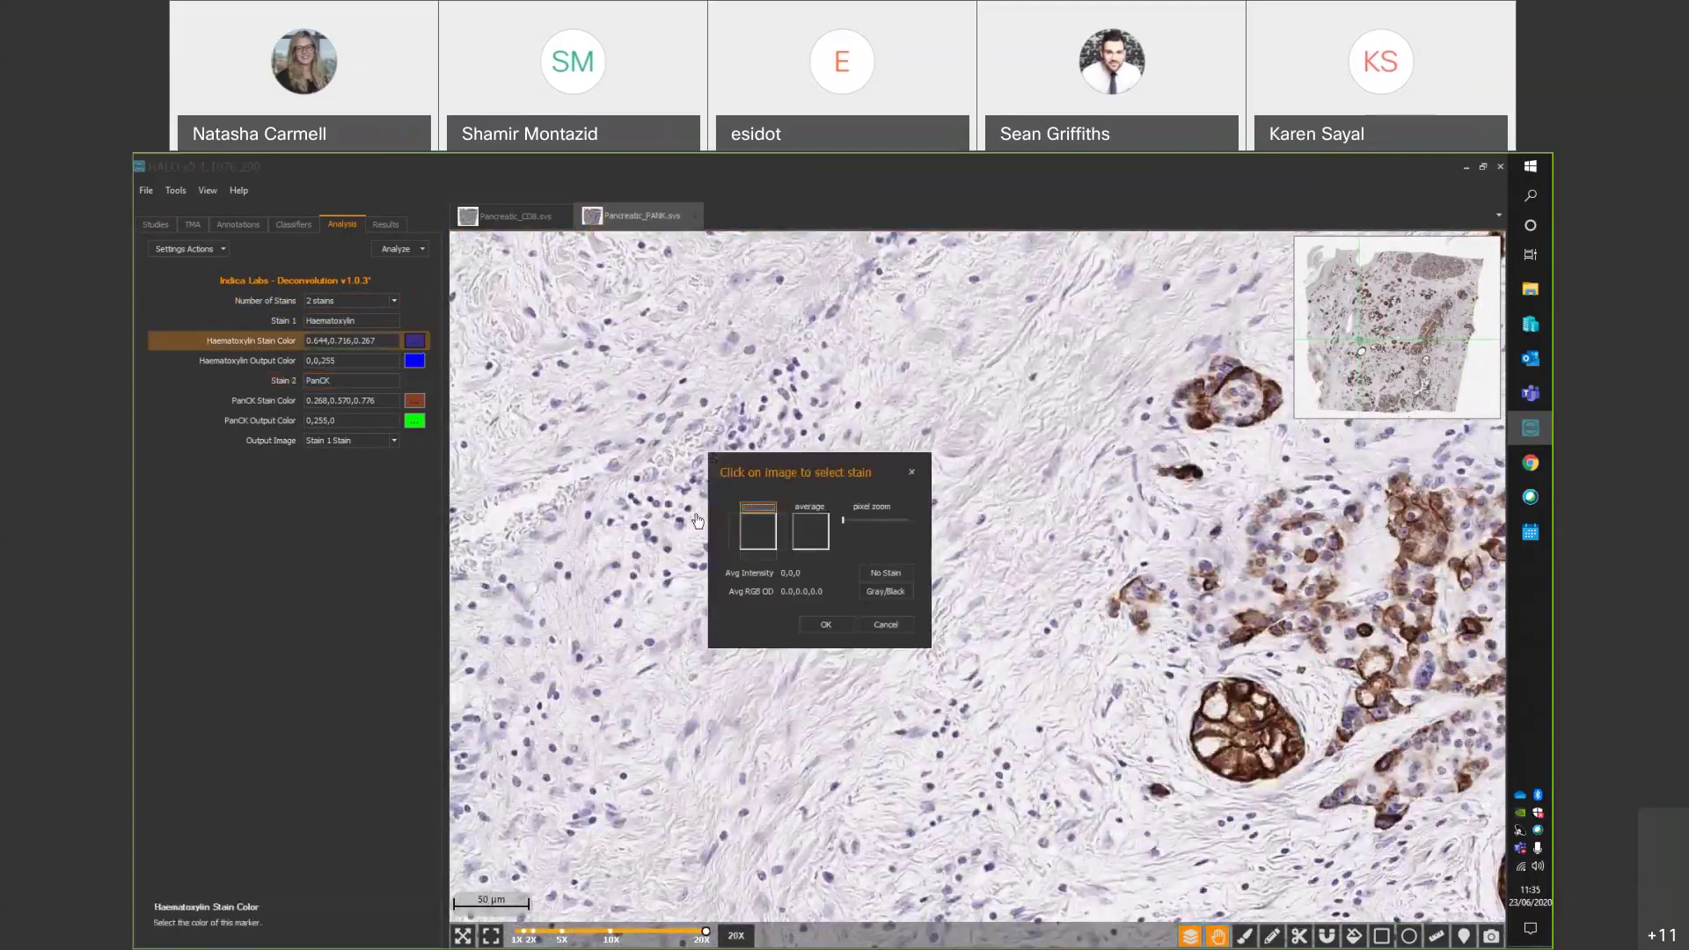
{"action": "left_click_drag", "start_coordinate": [841, 520], "coordinate": [904, 520]}
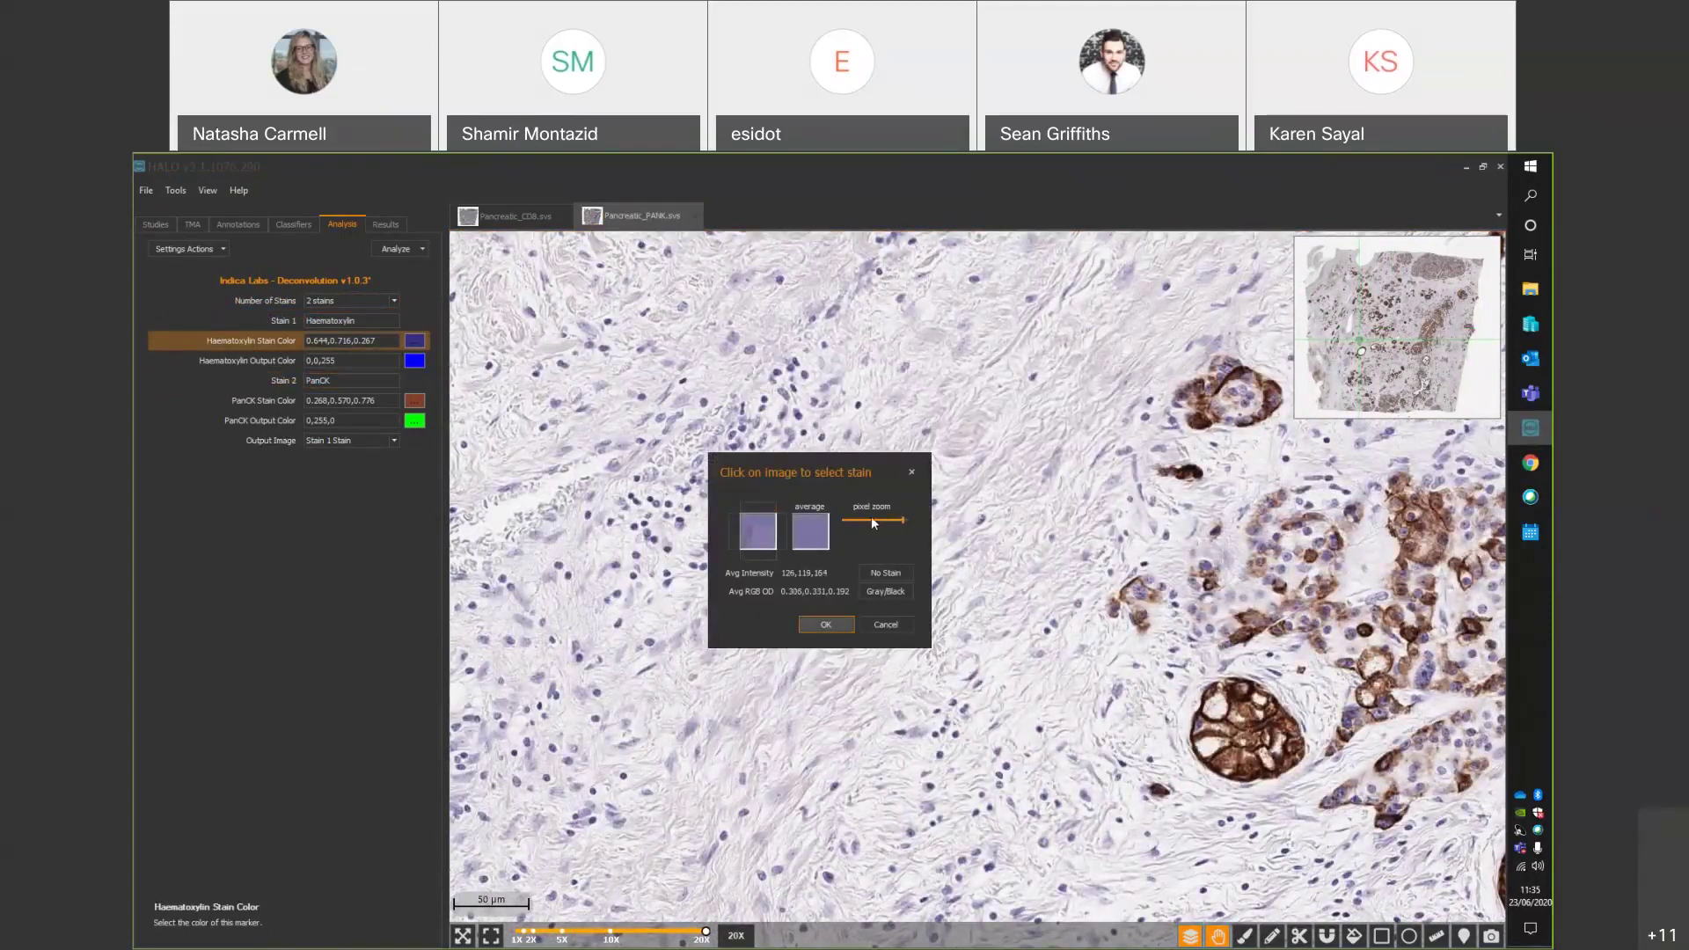
{"action": "left_click", "coordinate": [731, 533]}
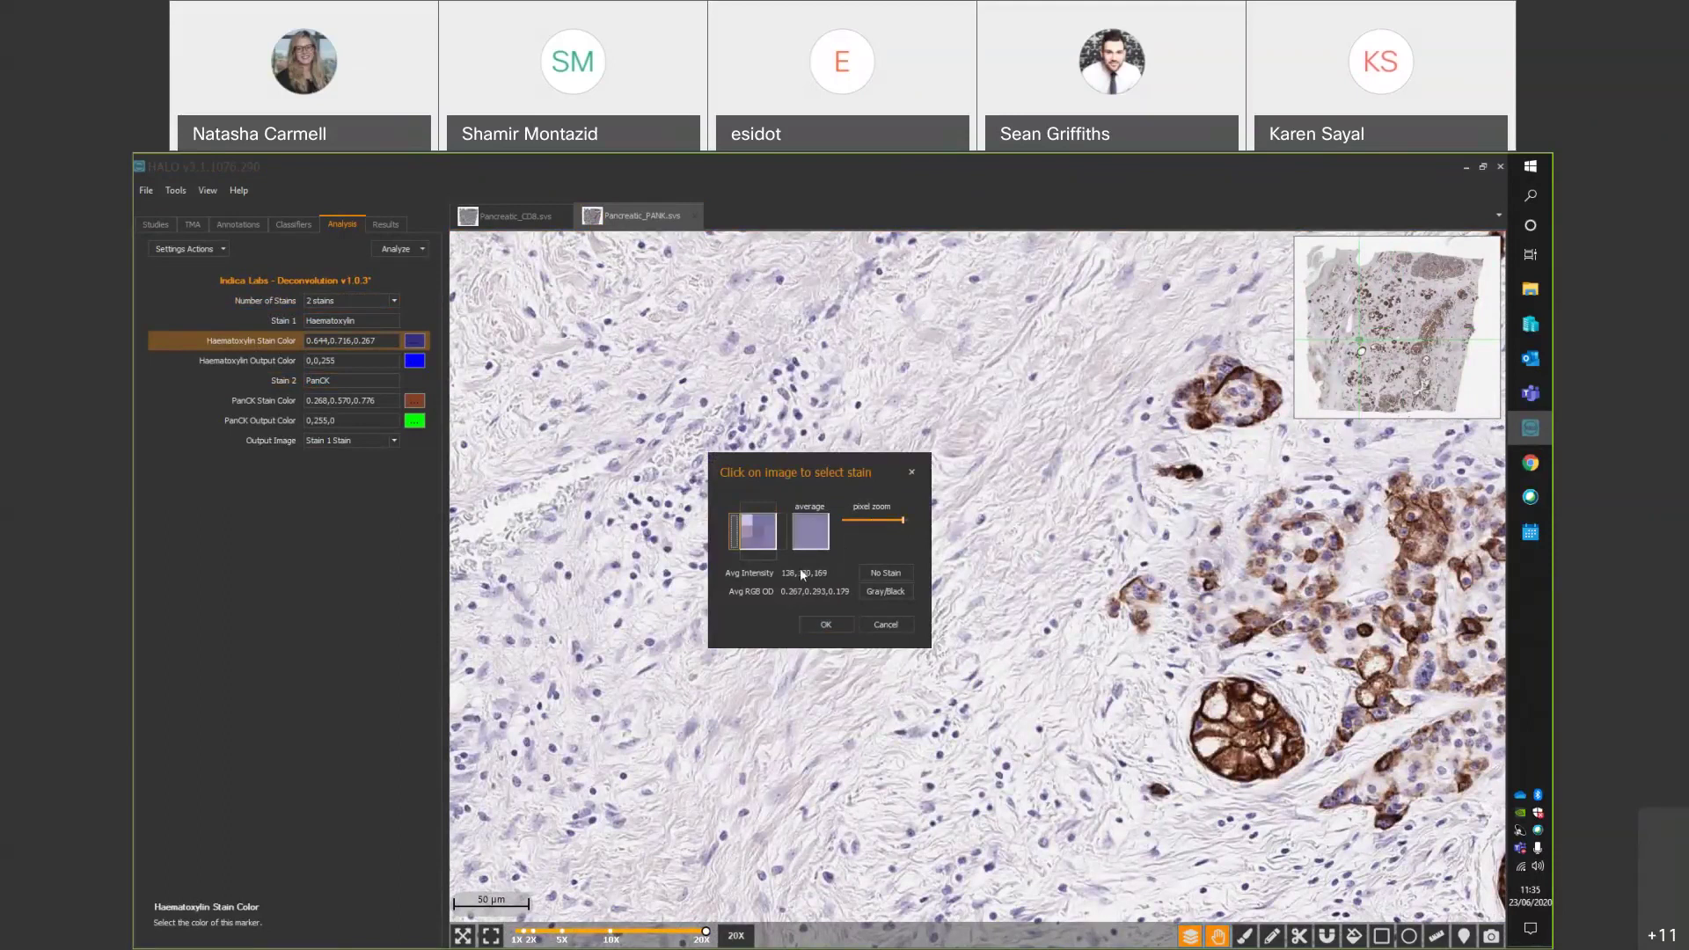
{"action": "left_click", "coordinate": [826, 625]}
Set the PanCK stain colour by sampling a strongly brown-stained area of the tissue at high pixel zoom.
{"action": "left_click", "coordinate": [415, 400]}
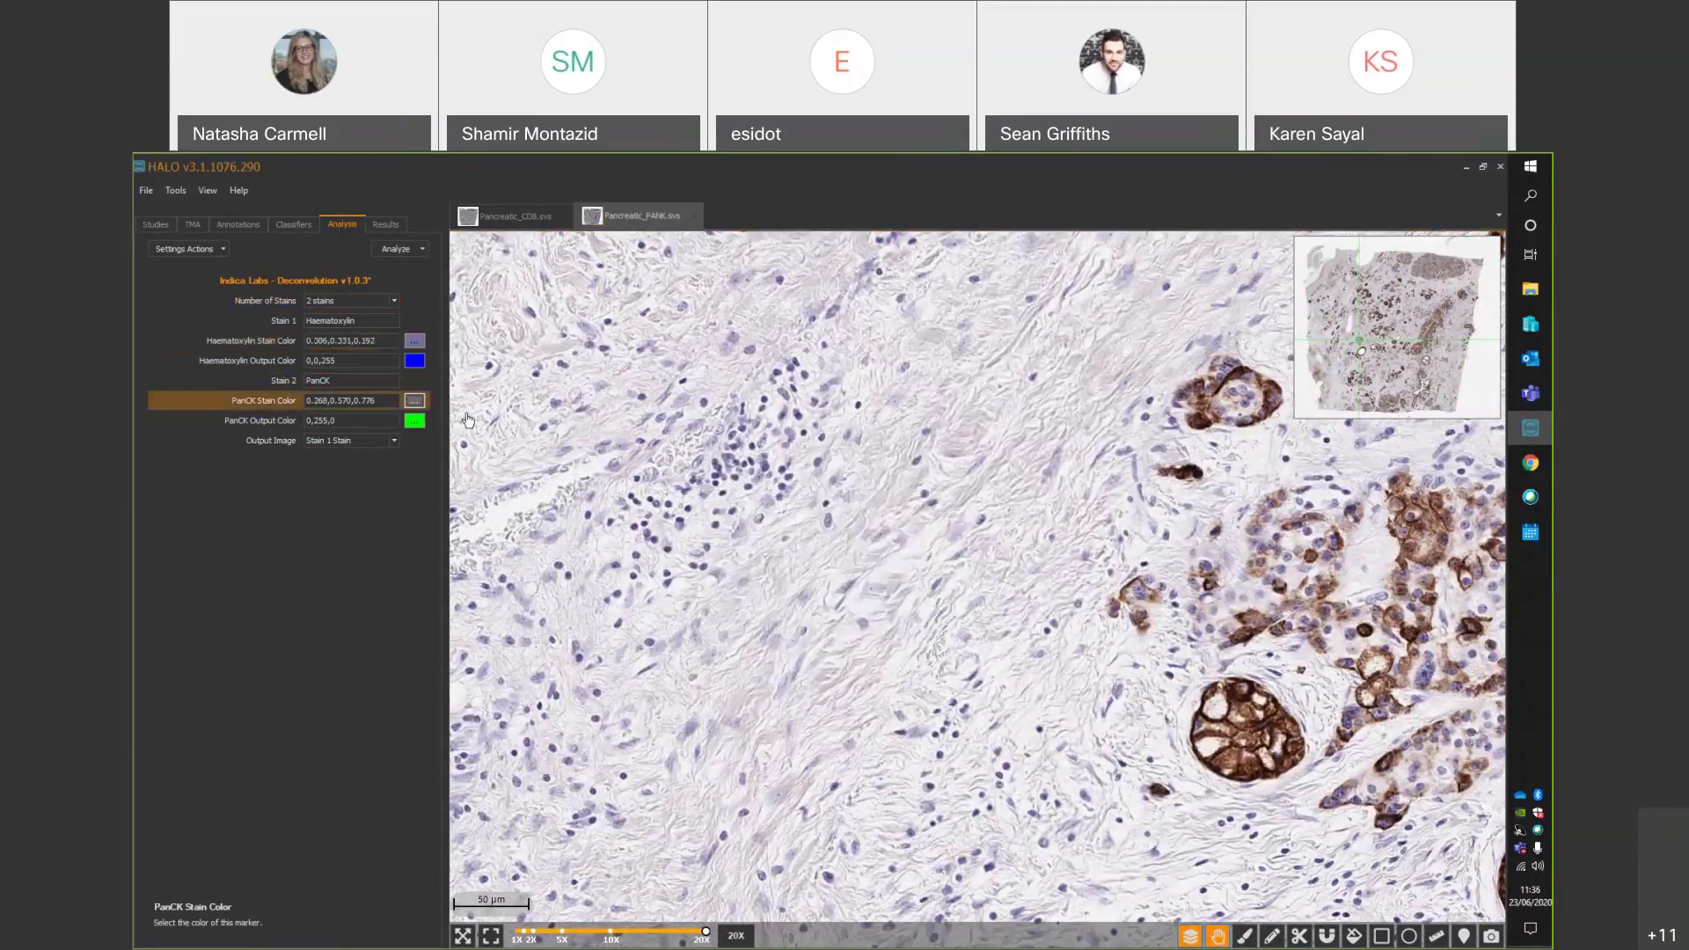
{"action": "left_click", "coordinate": [1154, 593]}
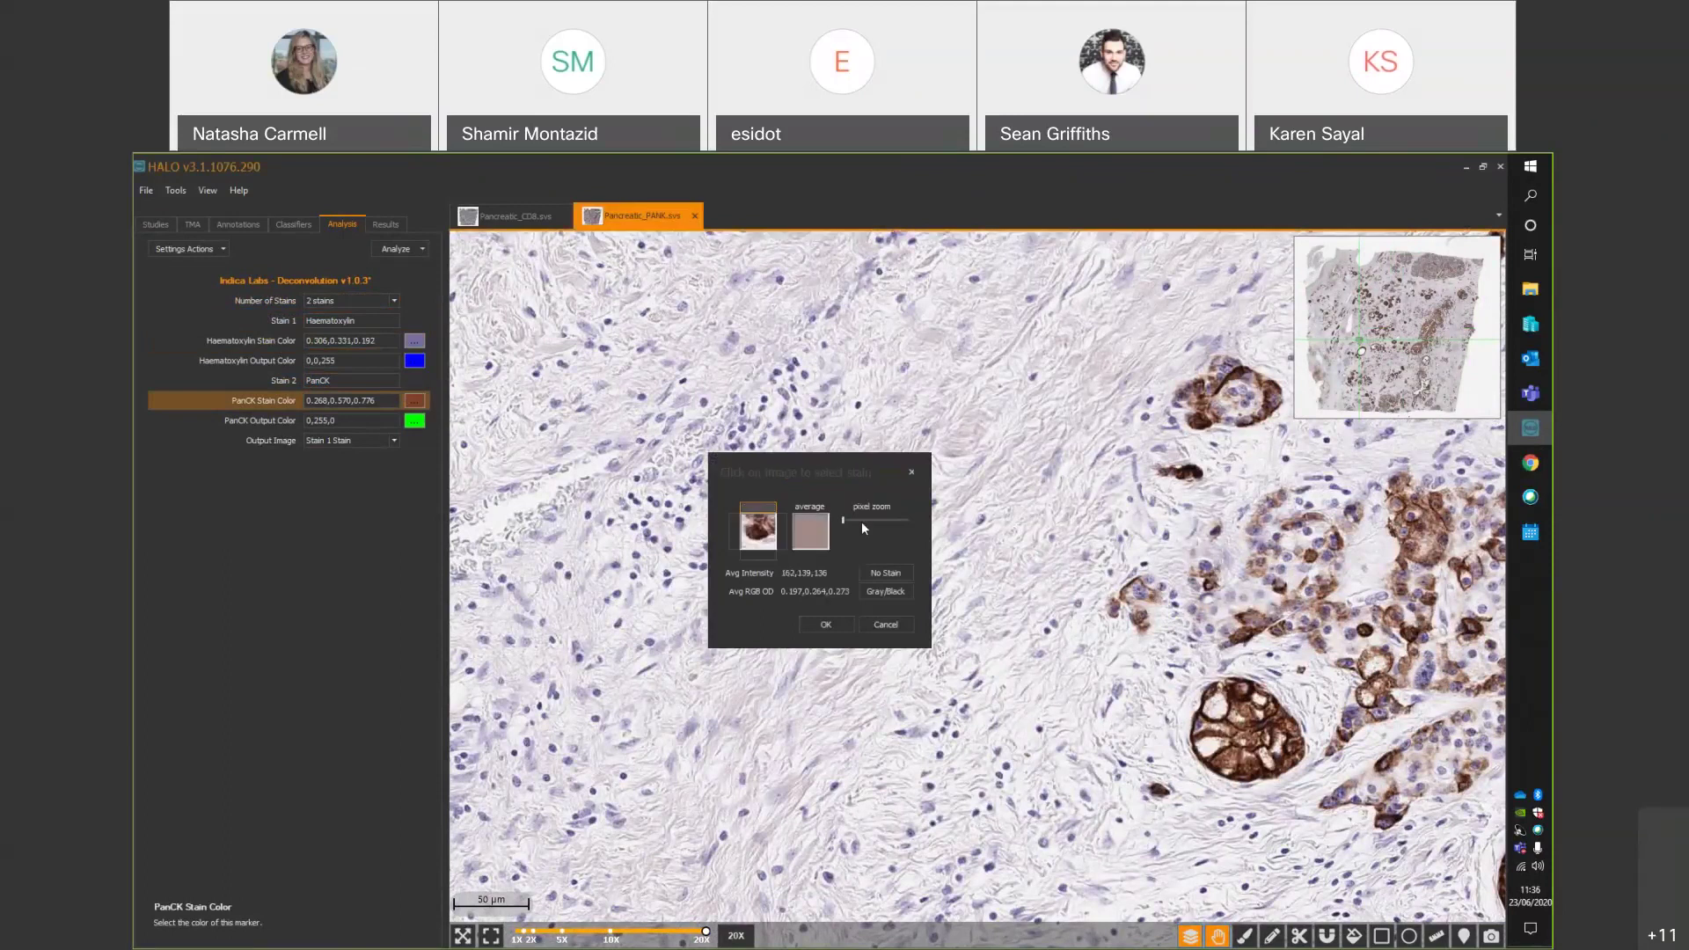
{"action": "left_click_drag", "start_coordinate": [842, 520], "coordinate": [892, 525]}
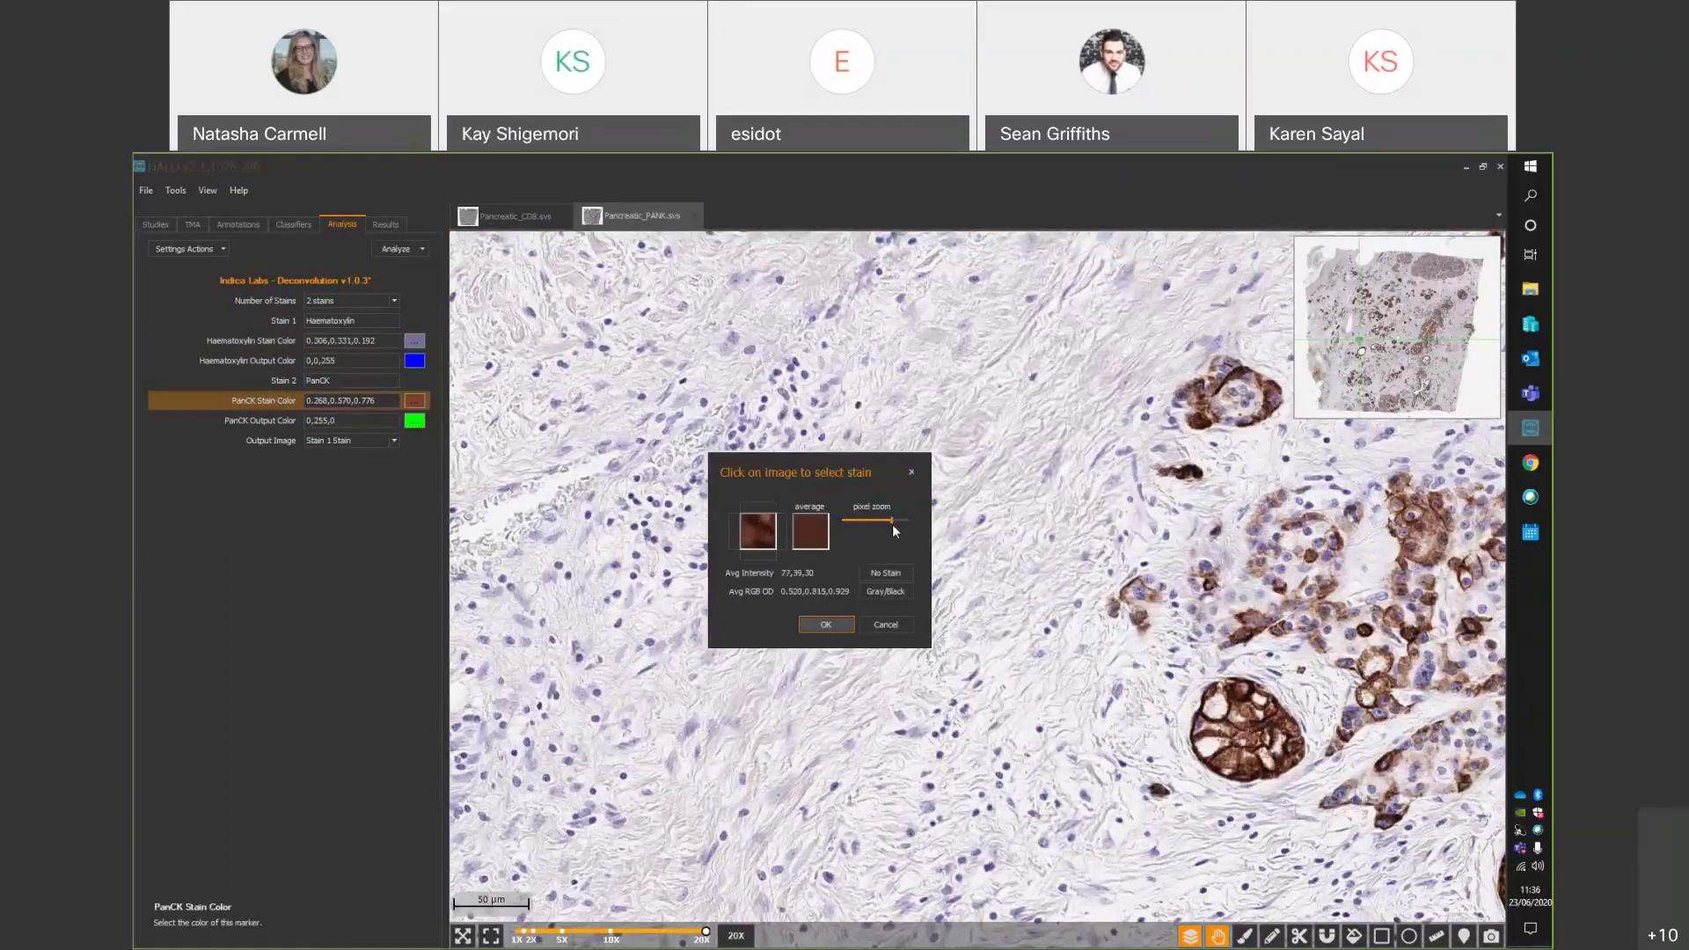
{"action": "left_click", "coordinate": [837, 623]}
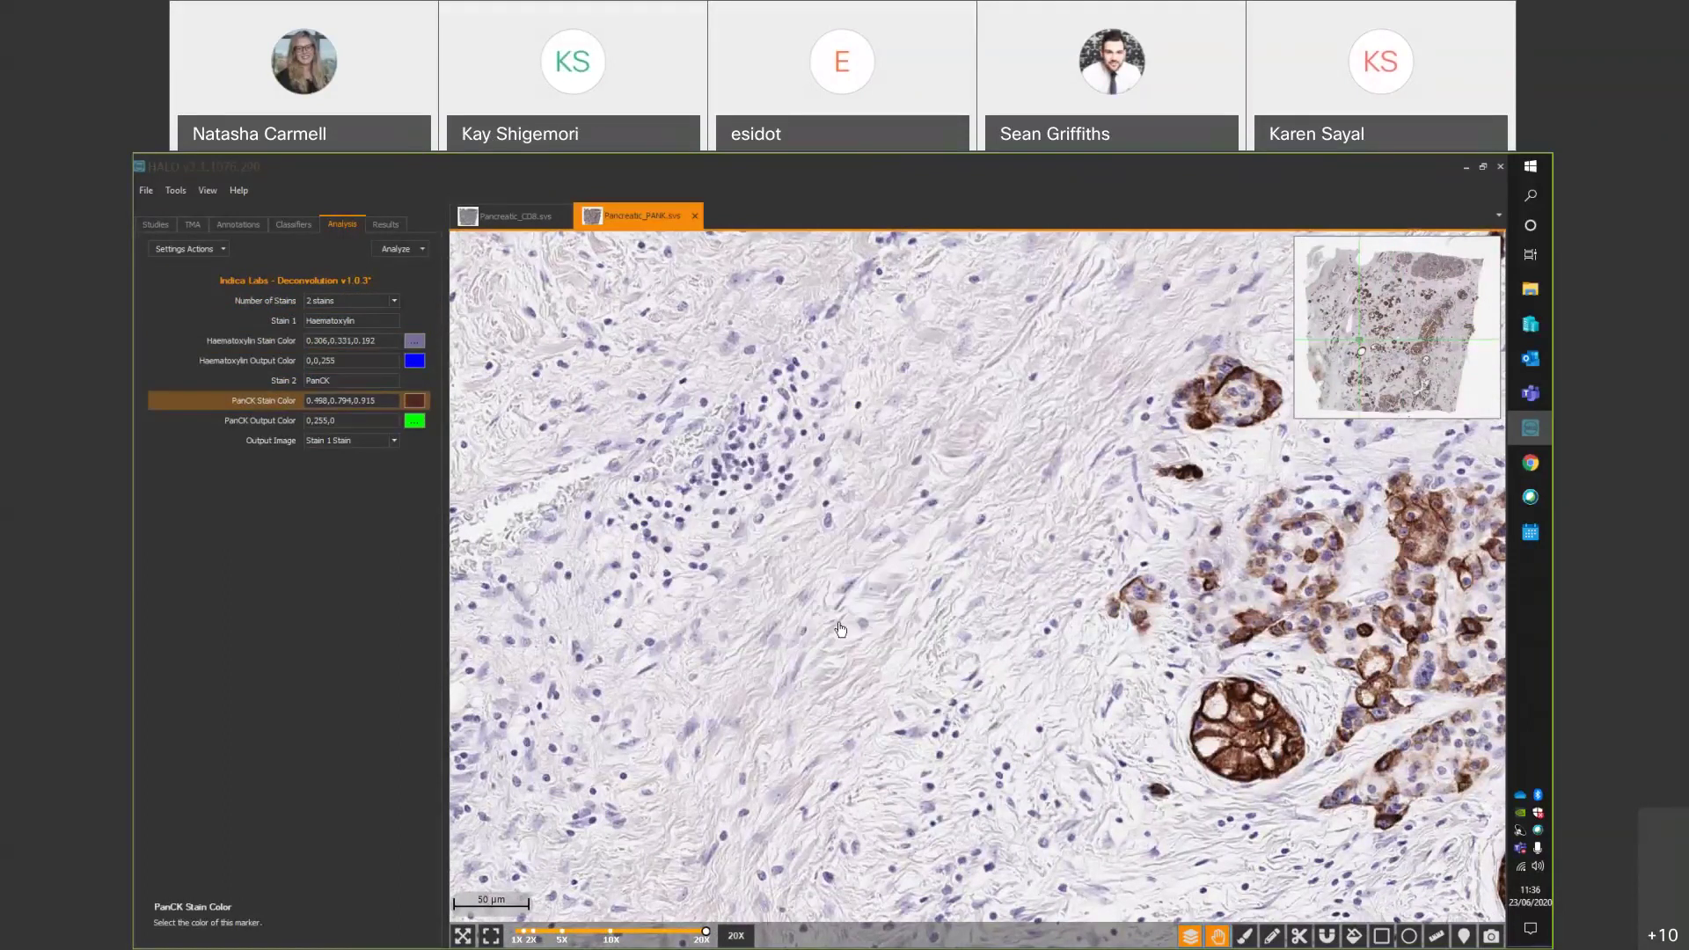
Open the real-time tuning window and place it over a dense cluster of haematoxylin-stained nuclei beside the PanCK-positive glands.
{"action": "left_click", "coordinate": [418, 250]}
{"action": "left_click", "coordinate": [428, 282]}
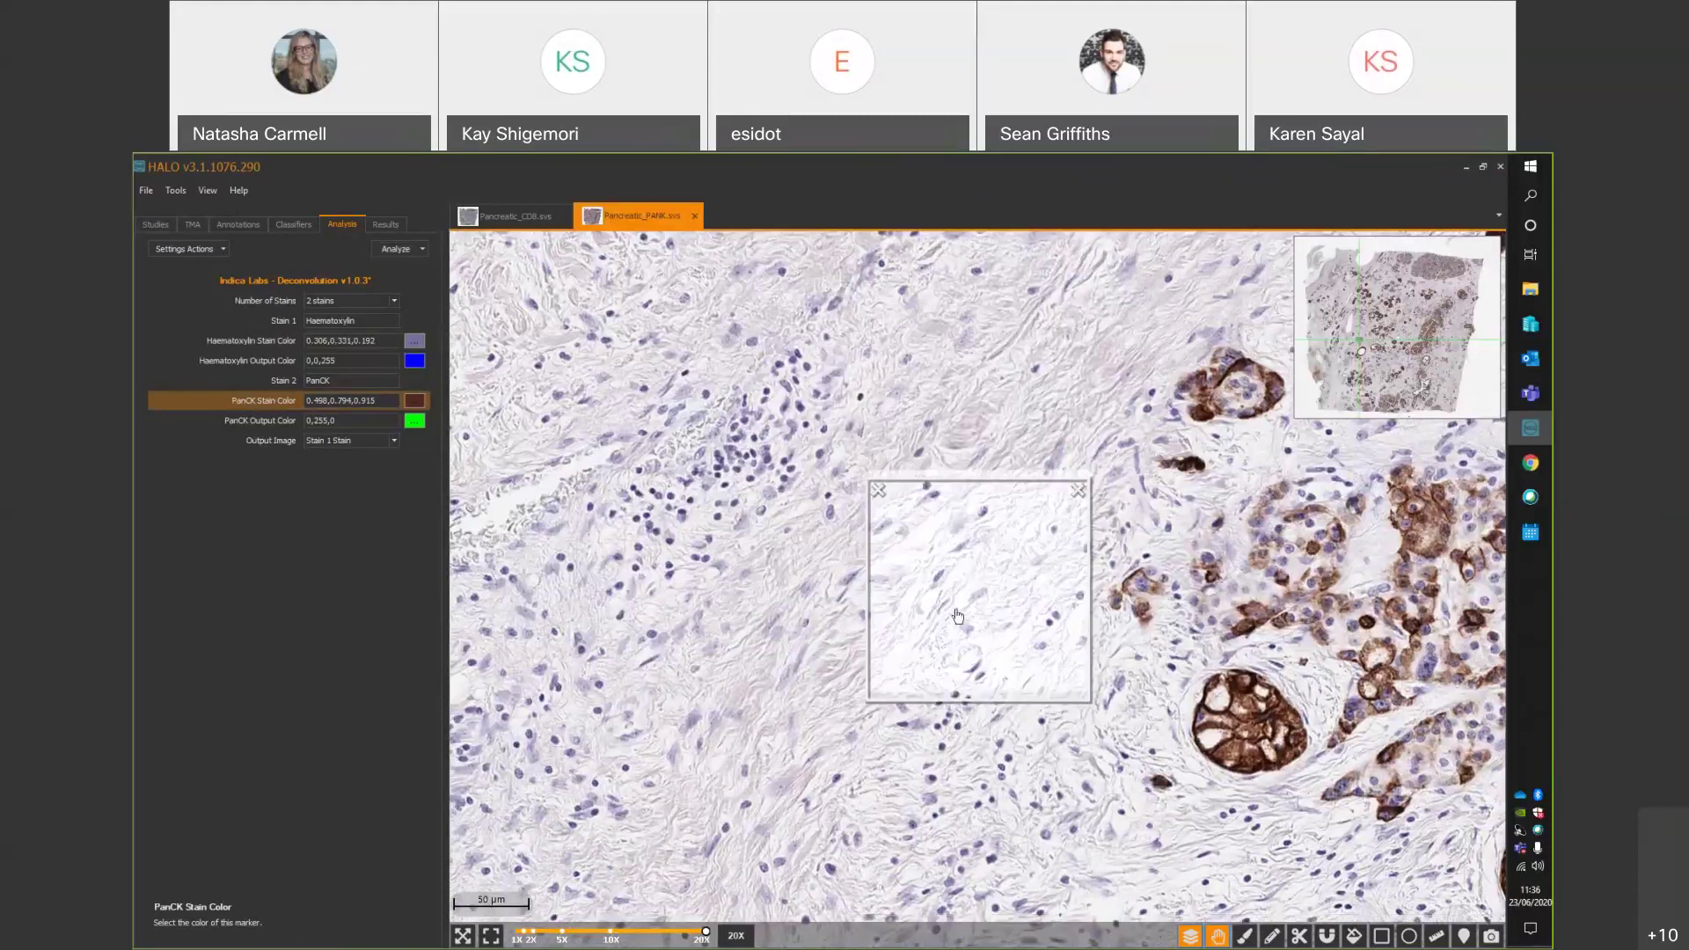
{"action": "left_click_drag", "start_coordinate": [958, 615], "coordinate": [972, 422]}
{"action": "left_click_drag", "start_coordinate": [716, 465], "coordinate": [426, 521]}
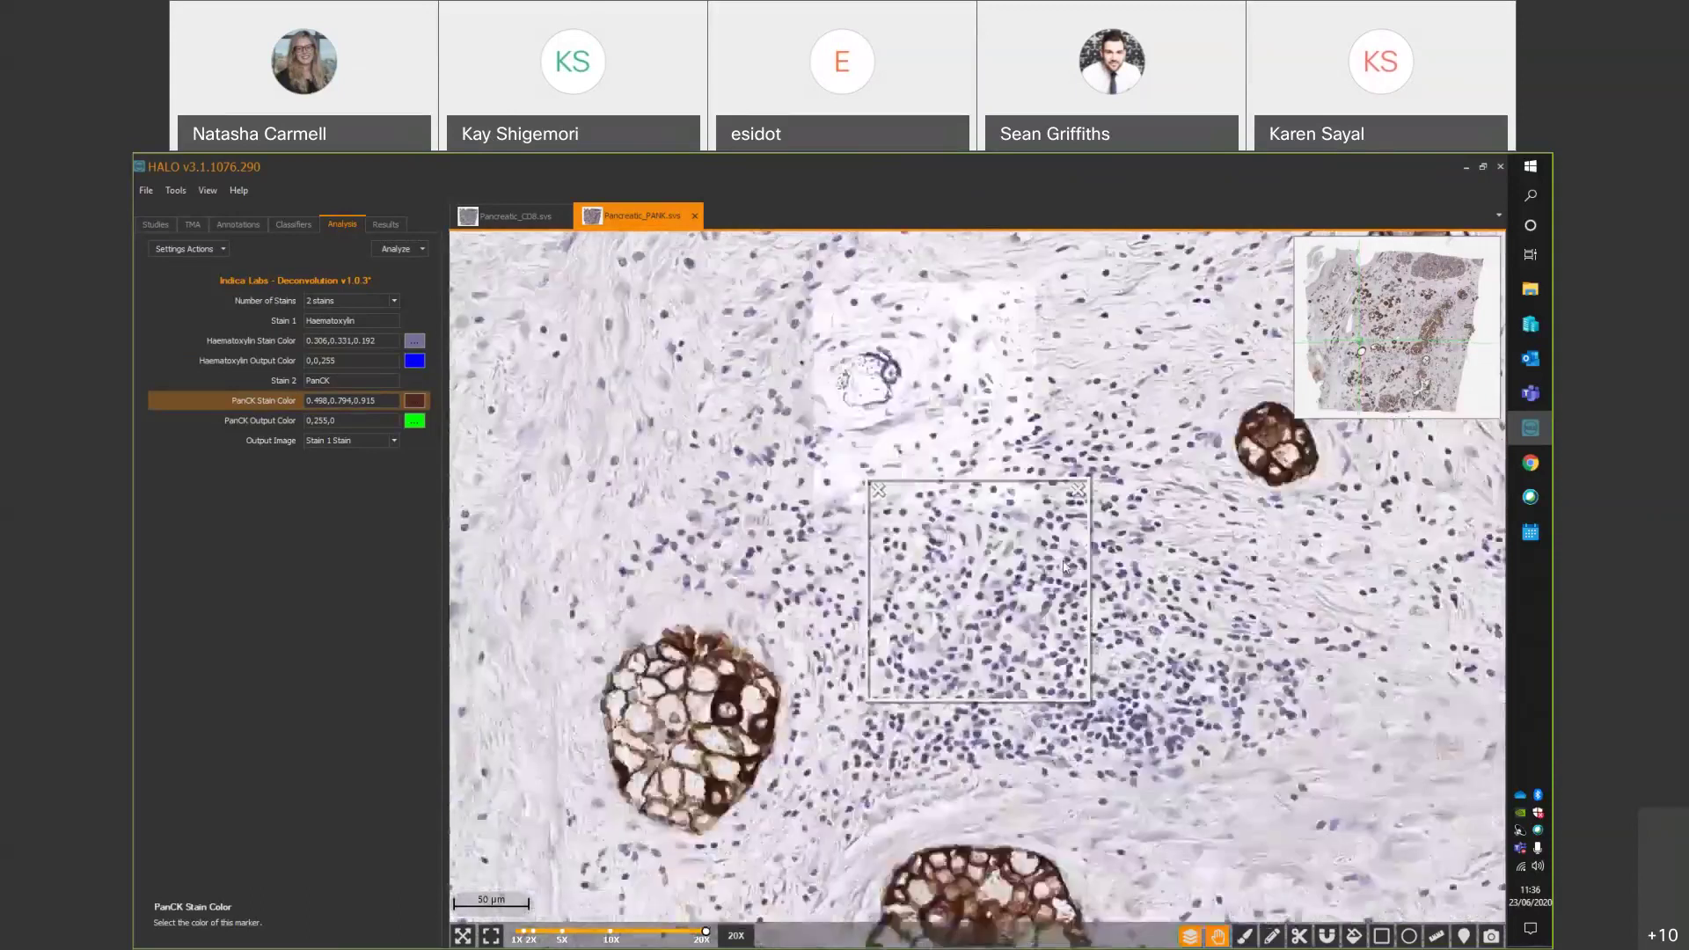
Preview the PanCK Stain output in the tuning window over PanCK-positive glands and surrounding stroma, and close the tuning window.
{"action": "left_click", "coordinate": [364, 438]}
{"action": "left_click", "coordinate": [389, 462]}
{"action": "left_click_drag", "start_coordinate": [1117, 915], "coordinate": [1113, 614]}
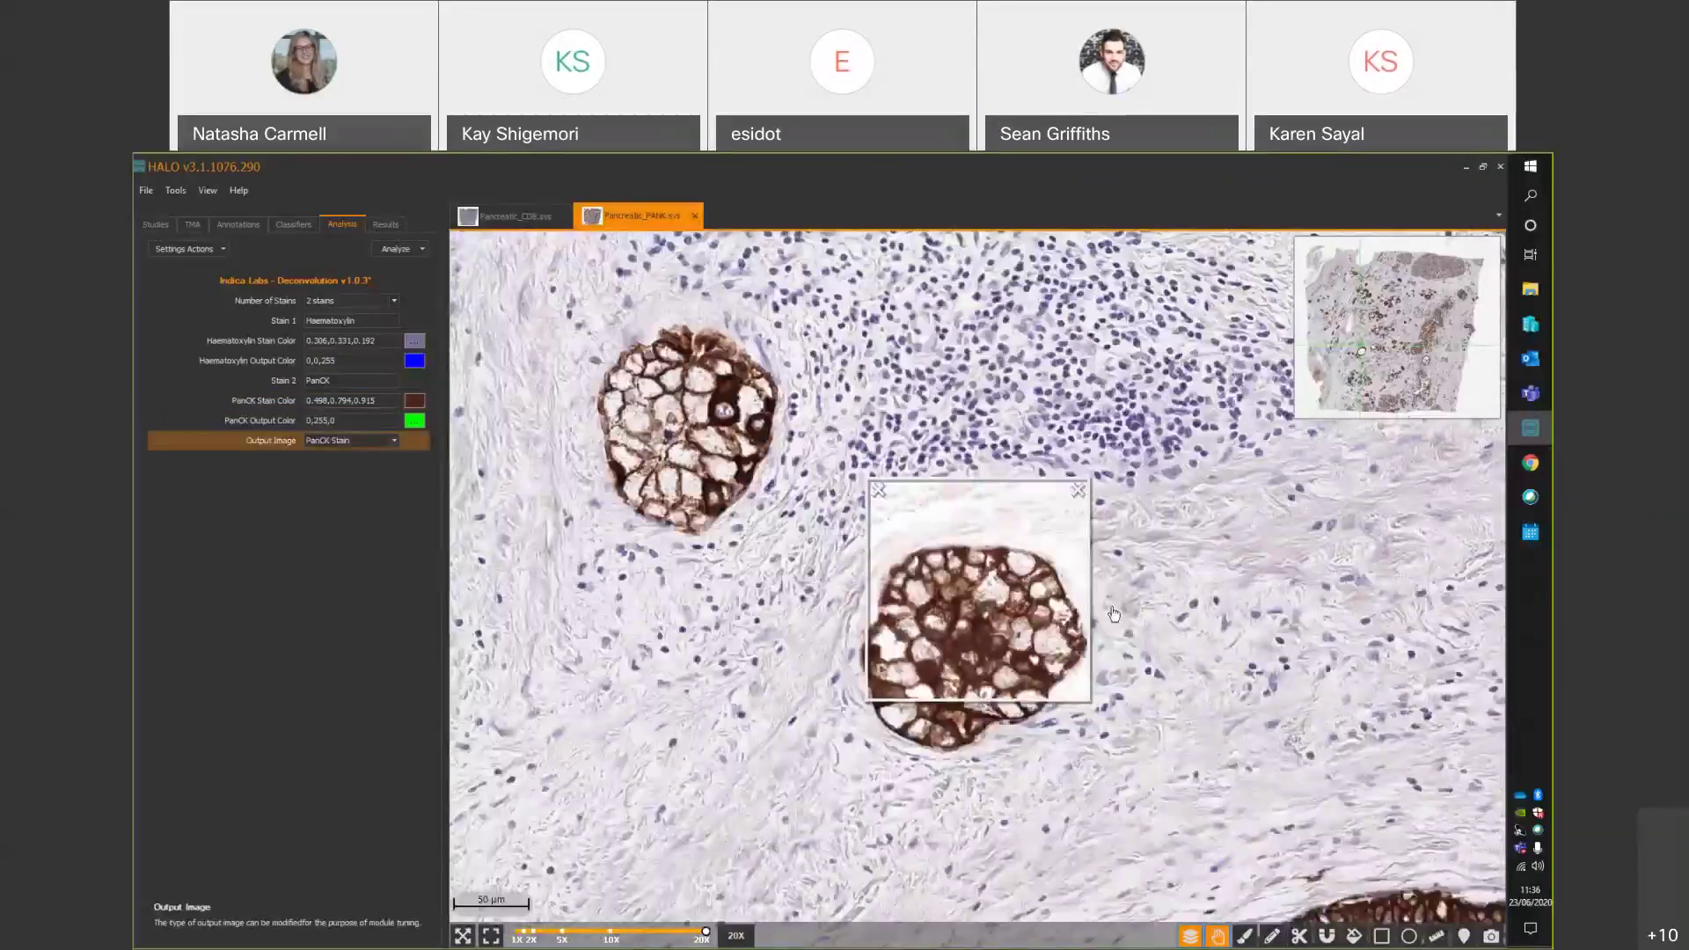
{"action": "left_click_drag", "start_coordinate": [750, 447], "coordinate": [1153, 464]}
{"action": "left_click_drag", "start_coordinate": [1085, 618], "coordinate": [937, 795]}
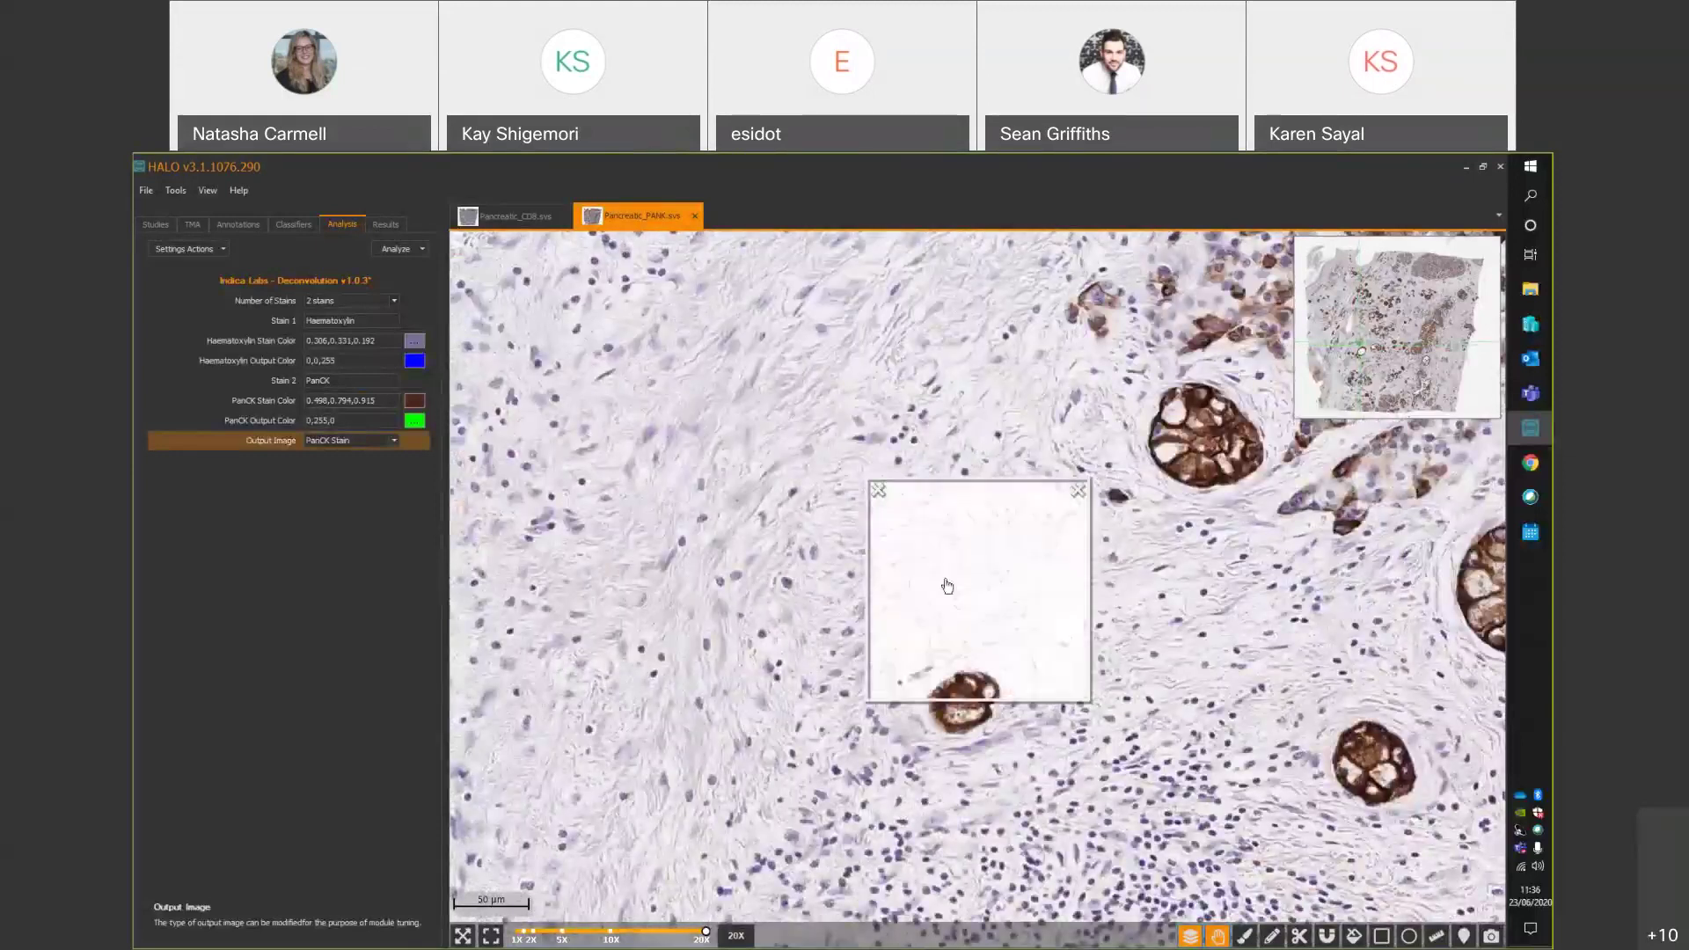
{"action": "left_click", "coordinate": [883, 494]}
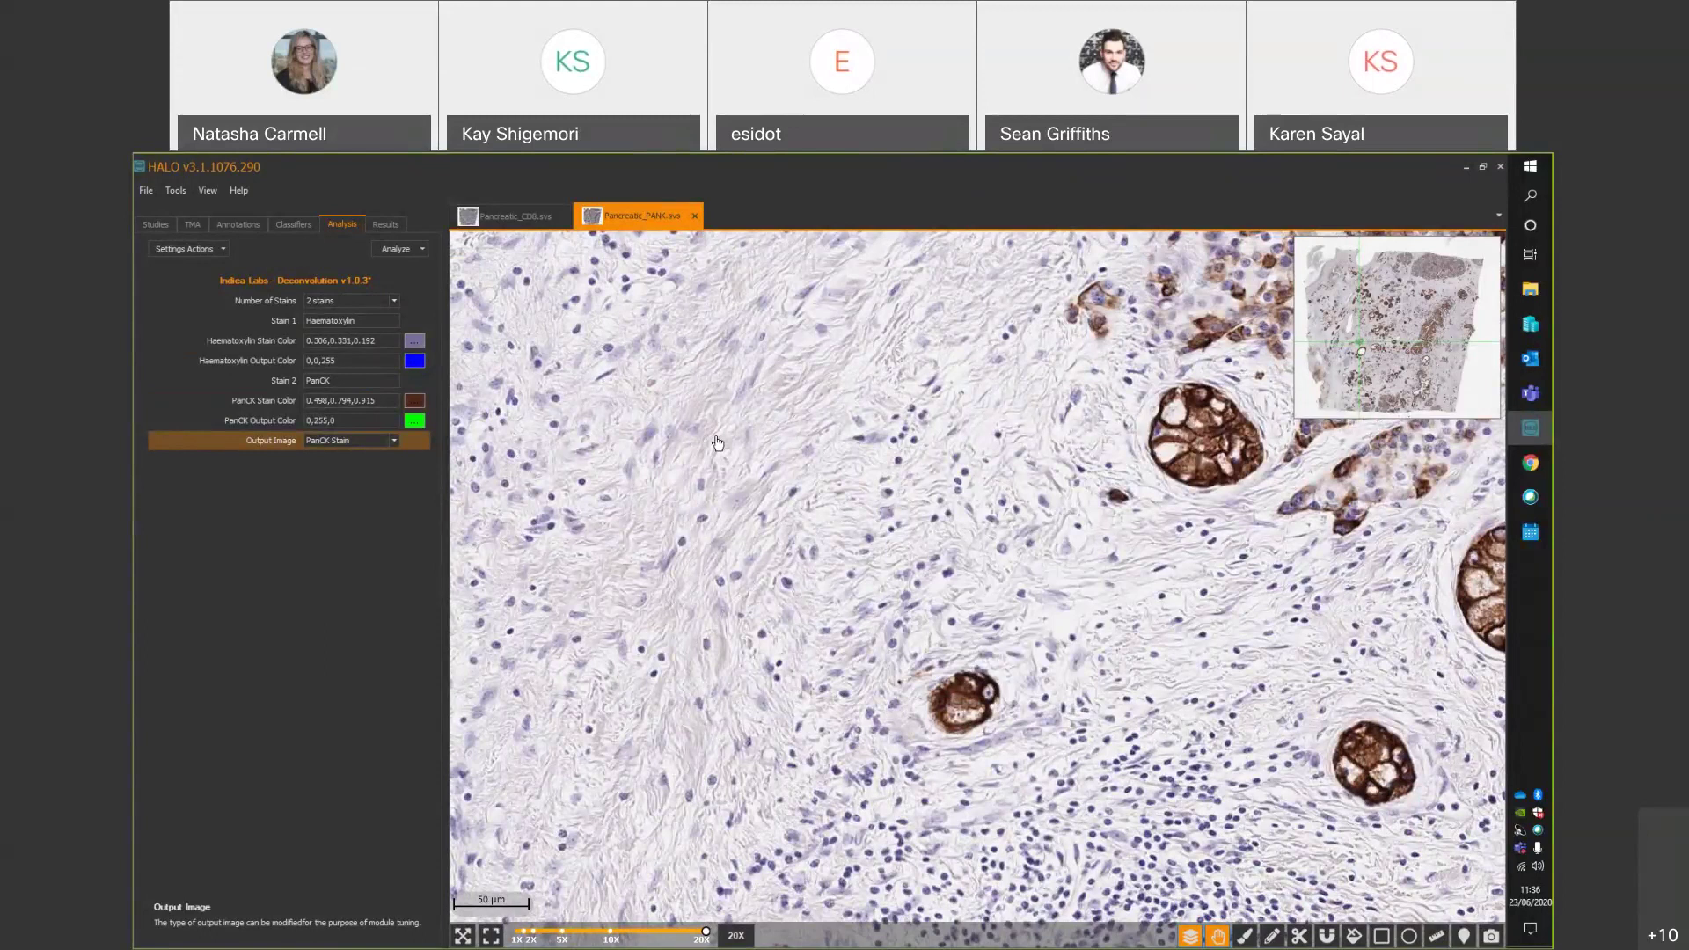
Set the number of stains to 3 and name stain 3 Background.
{"action": "left_click", "coordinate": [396, 301]}
{"action": "left_click", "coordinate": [364, 336]}
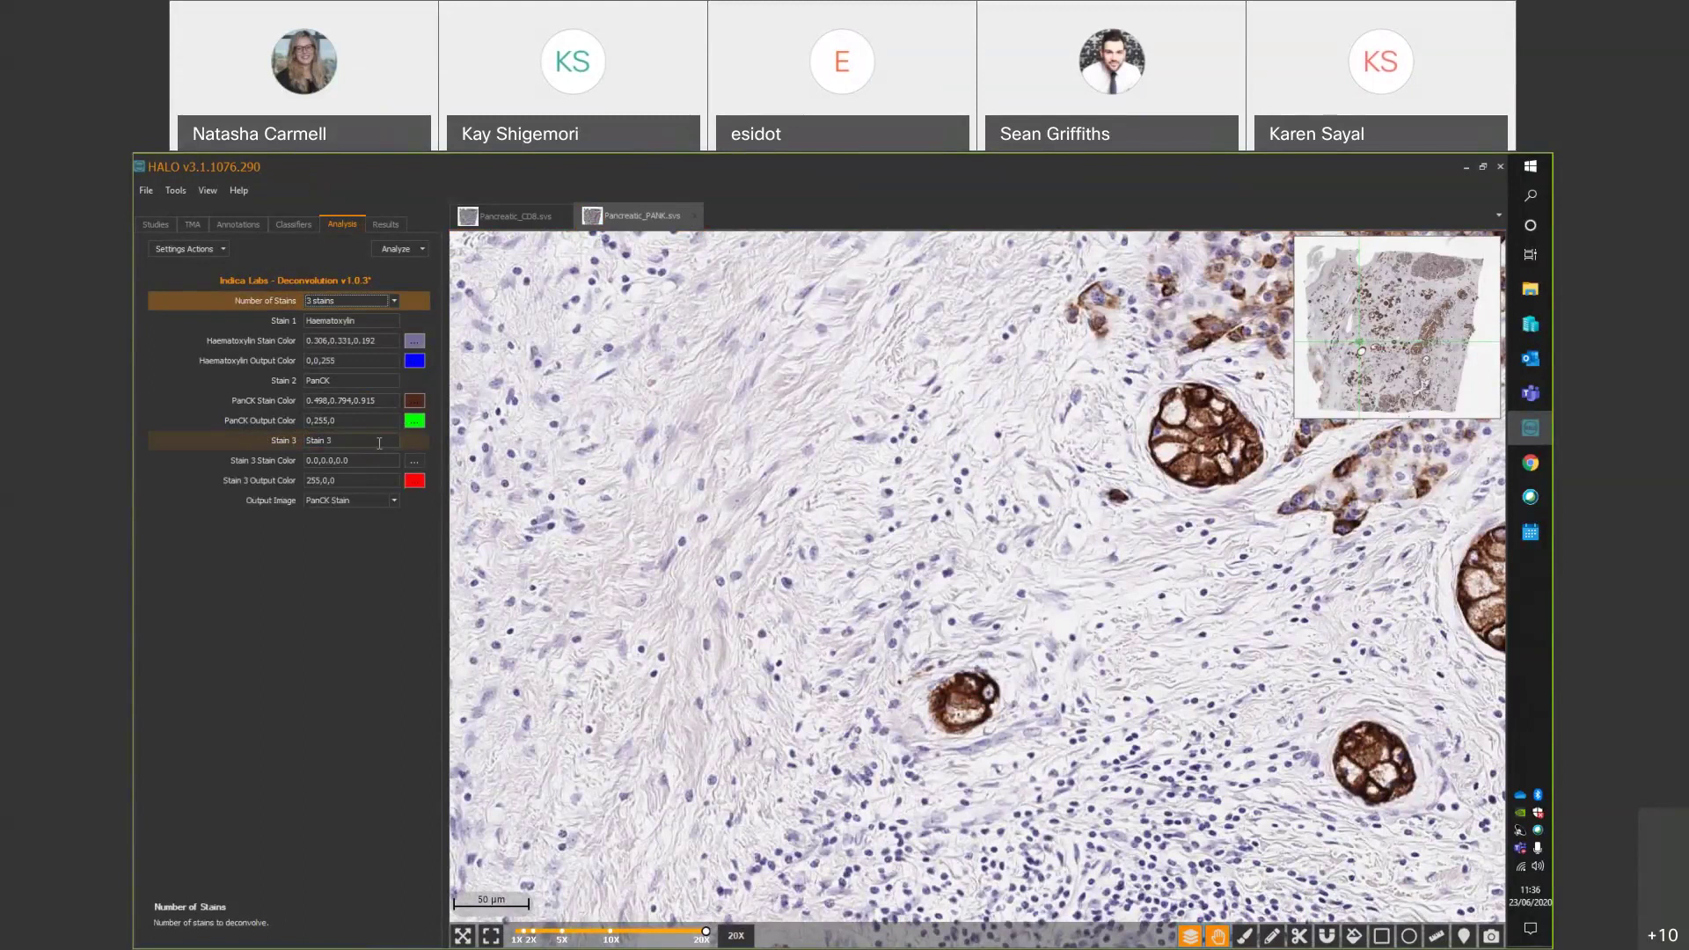
{"action": "left_click", "coordinate": [379, 442]}
{"action": "type", "text": "Background"}
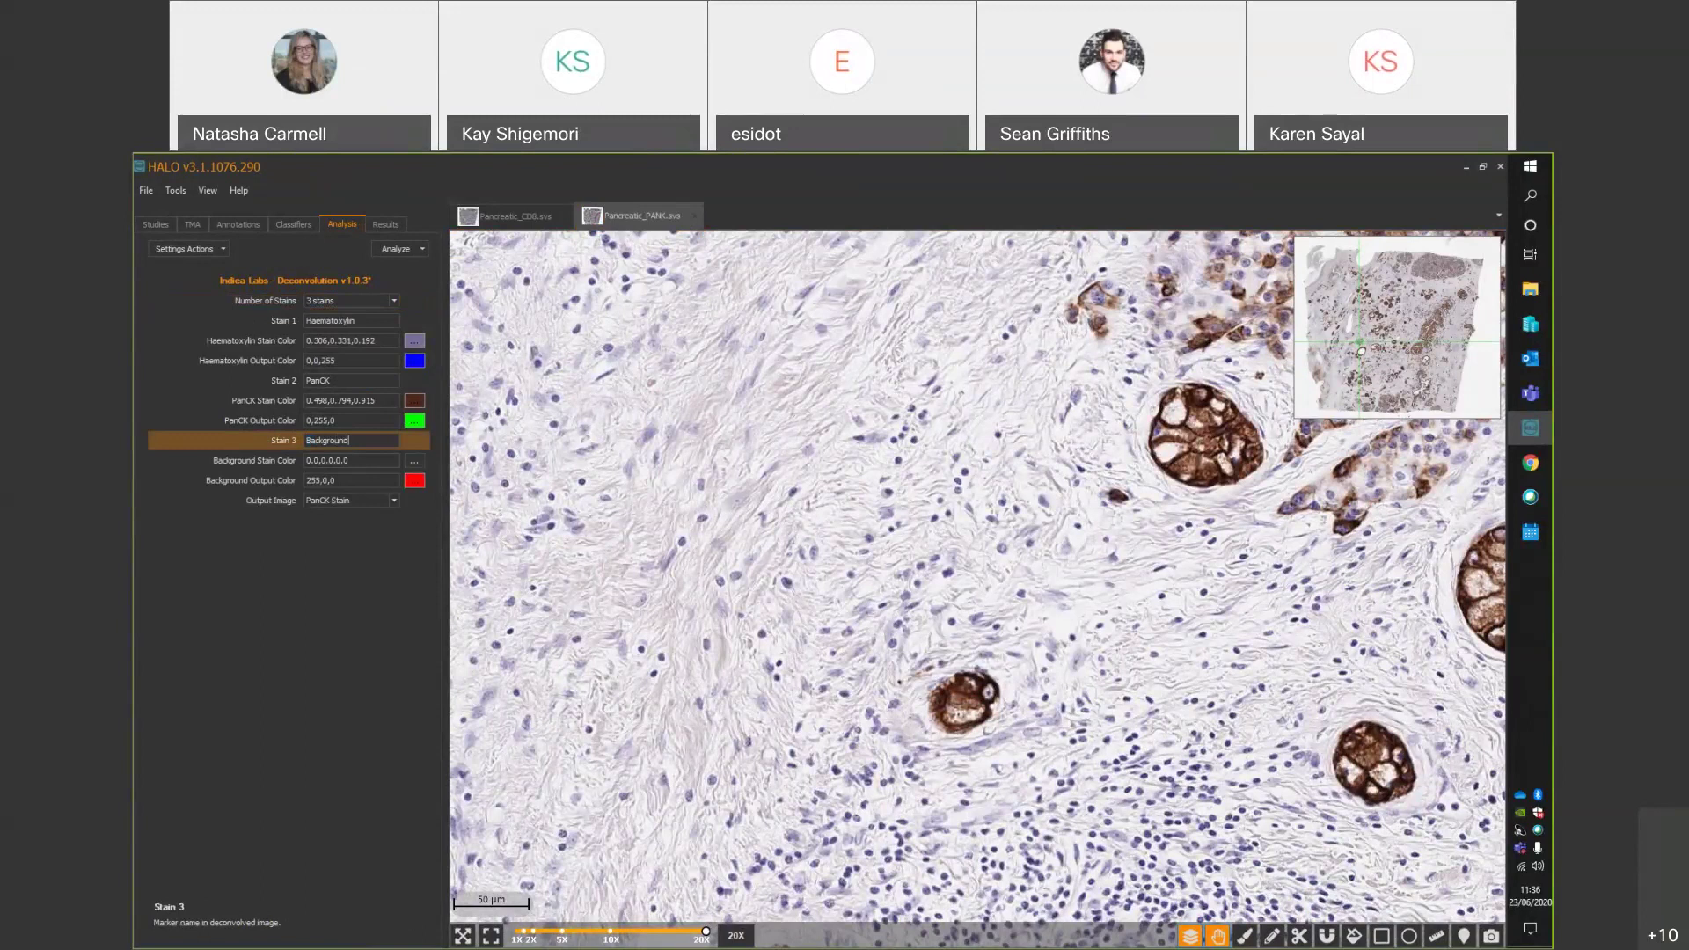
Set the Background stain colour by sampling a pale, nucleus-free area of the stroma at high pixel zoom.
{"action": "left_click", "coordinate": [414, 460]}
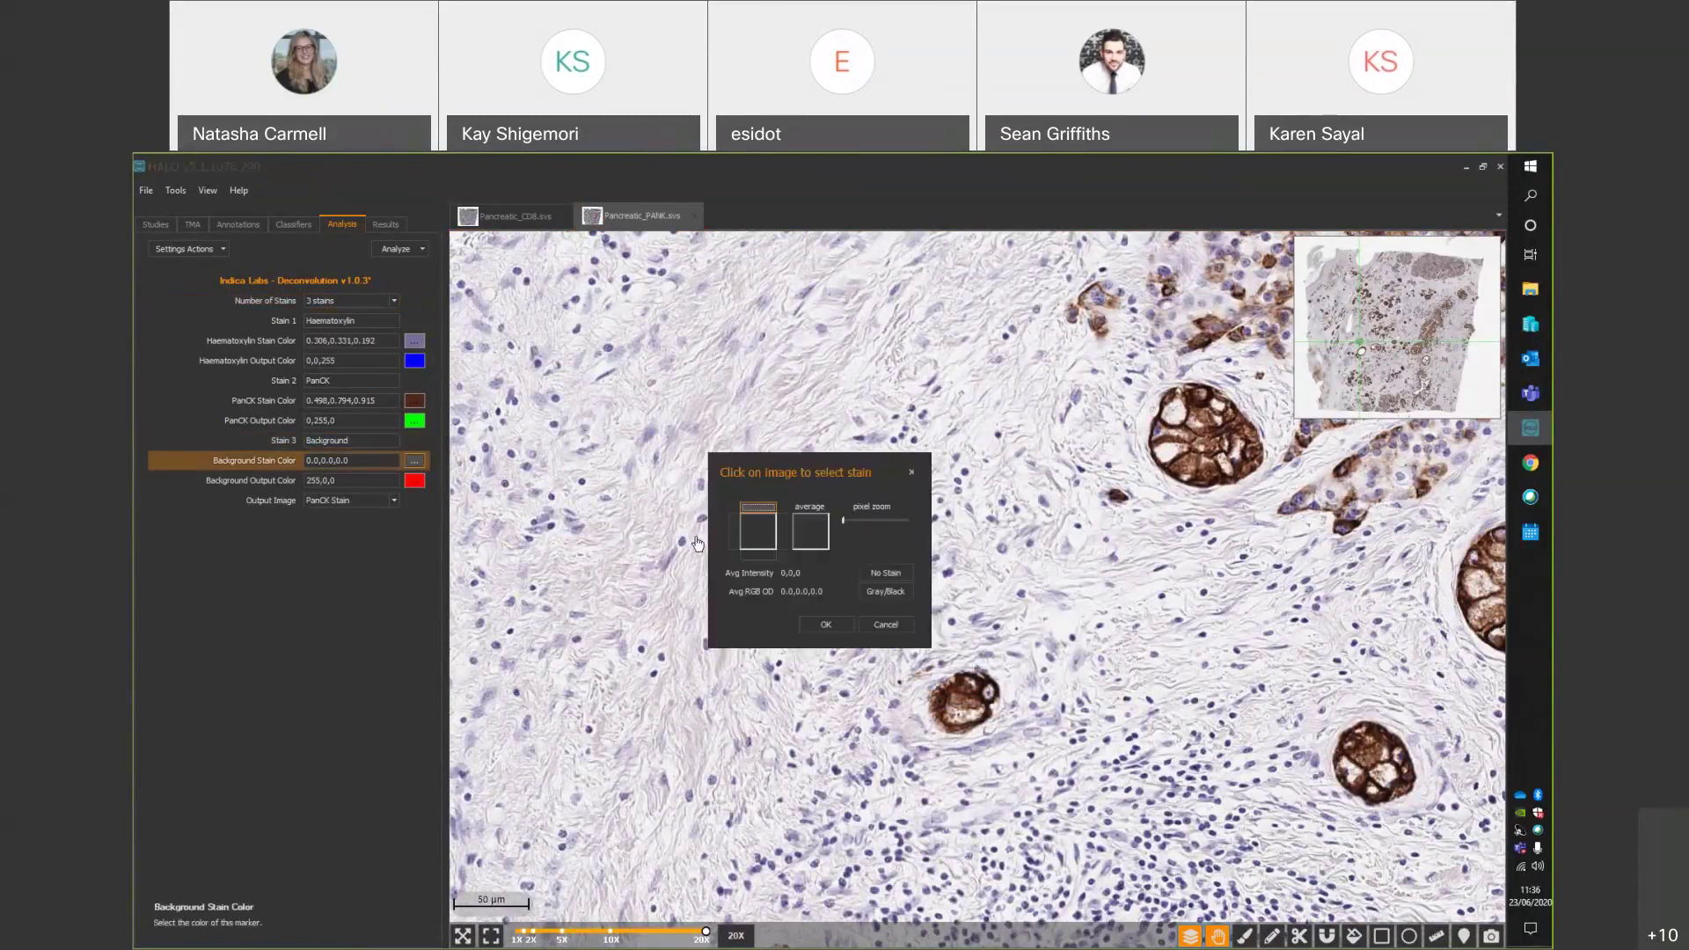
{"action": "left_click", "coordinate": [660, 550]}
{"action": "left_click_drag", "start_coordinate": [842, 519], "coordinate": [900, 521]}
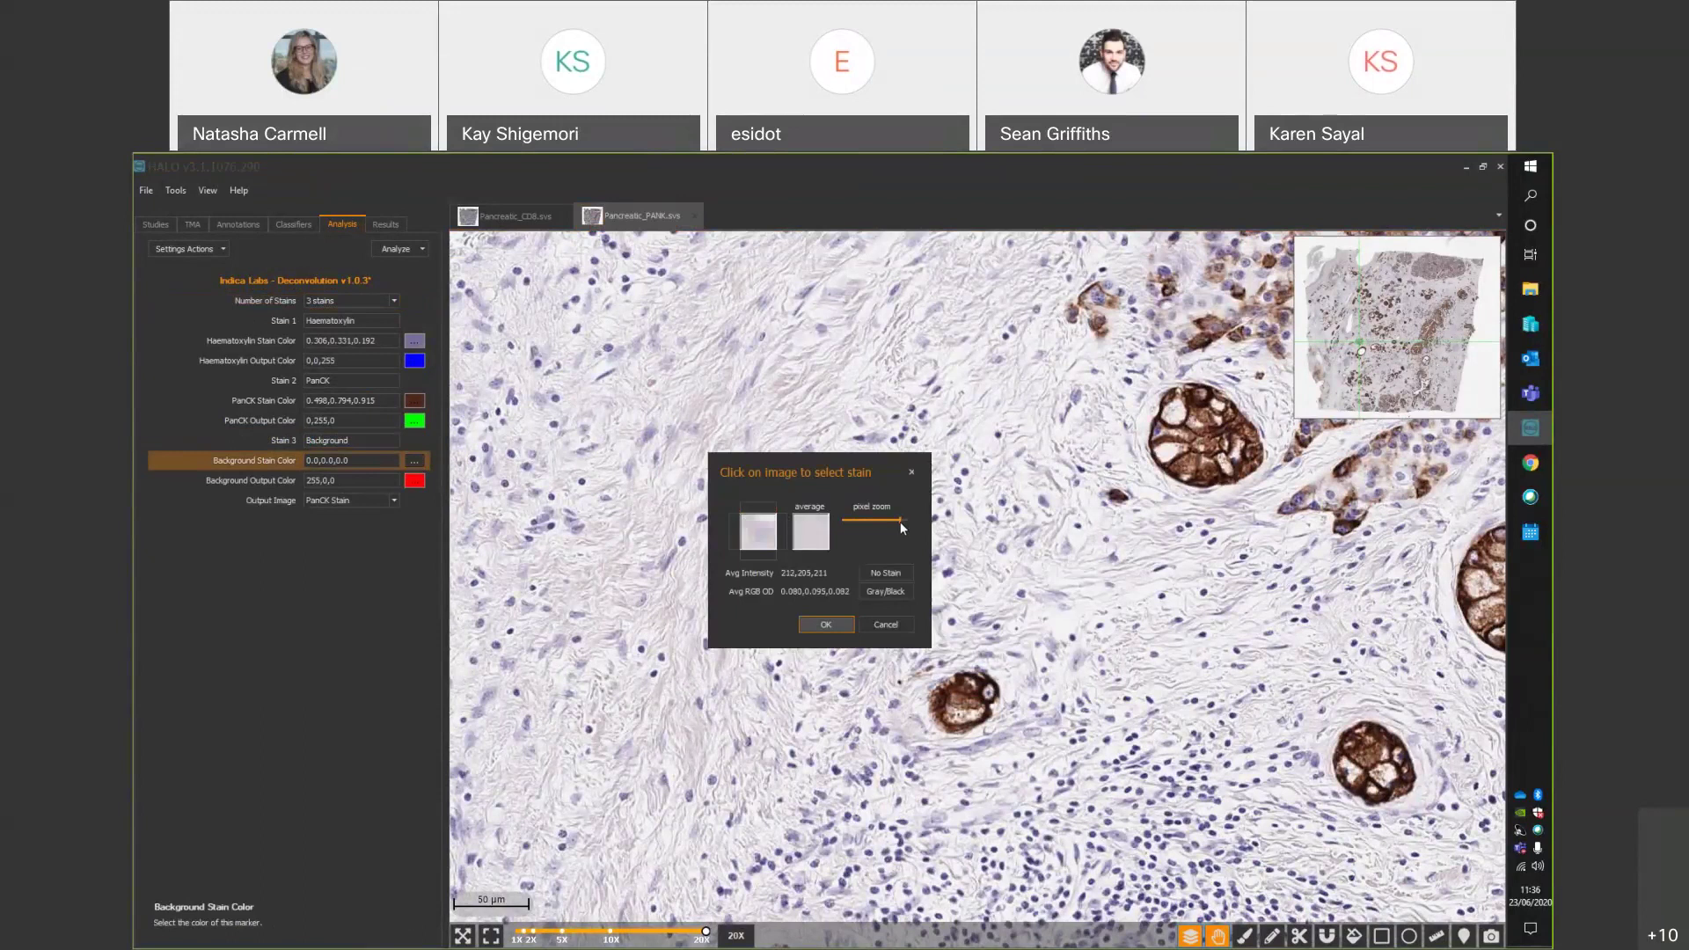
{"action": "left_click", "coordinate": [825, 623]}
Preview the Haematoxylin Stain output of the three-stain deconvolution with real-time tuning over stroma beside a small PanCK-positive gland.
{"action": "left_click", "coordinate": [420, 249]}
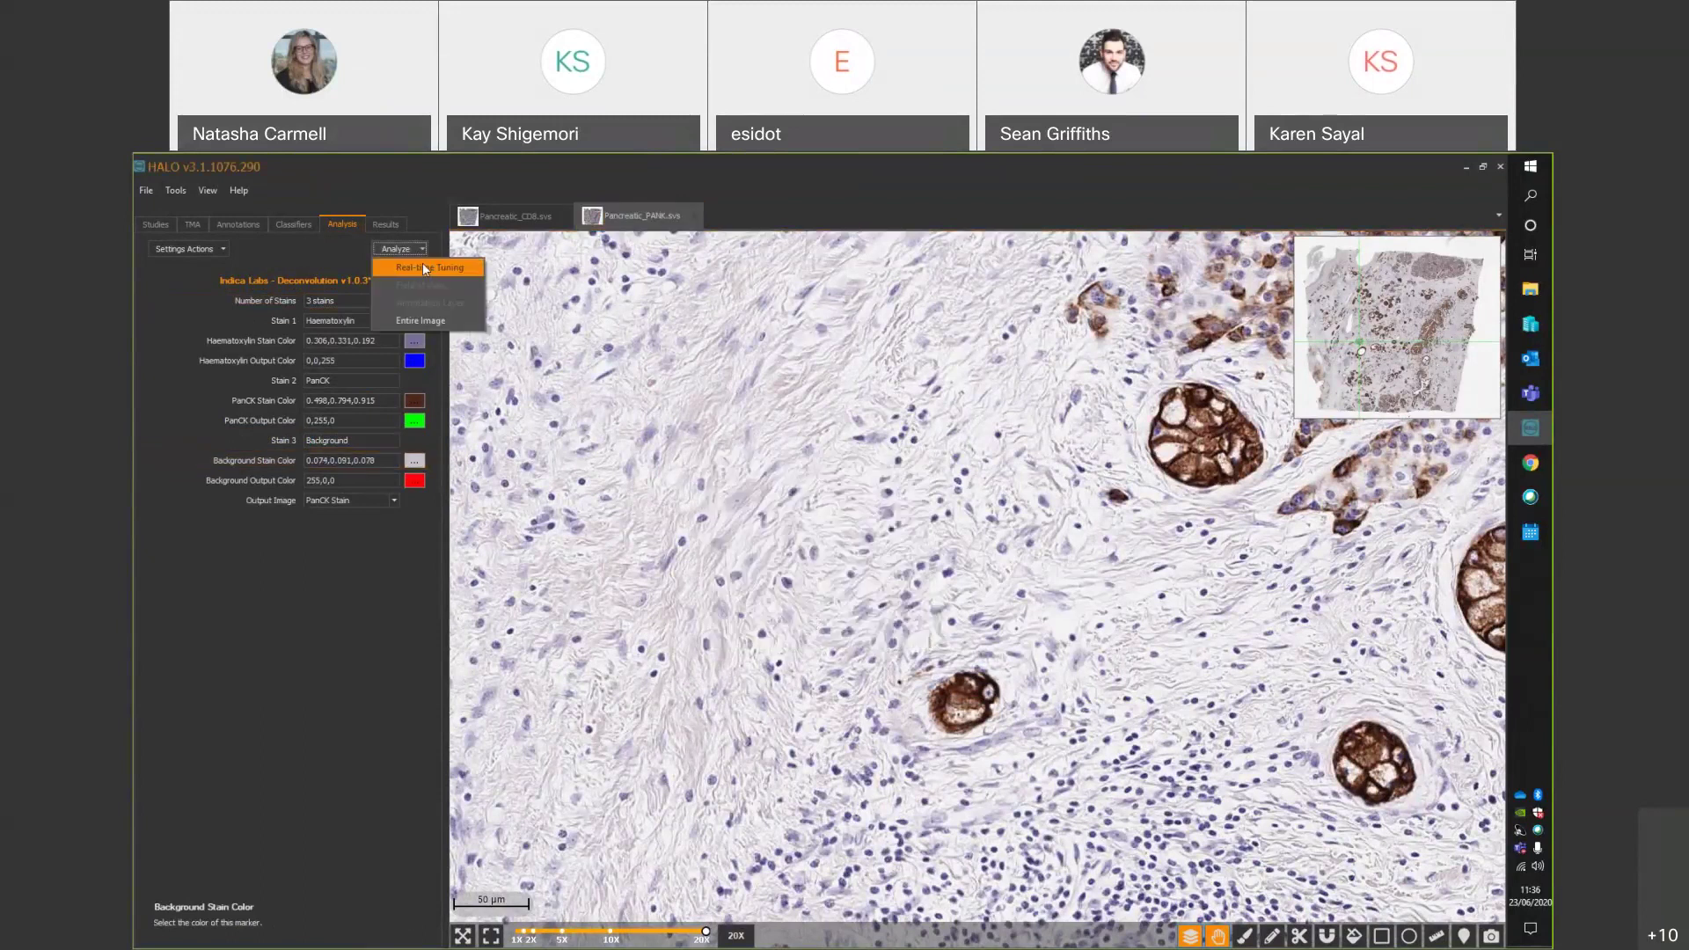
{"action": "left_click", "coordinate": [411, 283]}
{"action": "left_click", "coordinate": [358, 500]}
{"action": "left_click", "coordinate": [356, 517]}
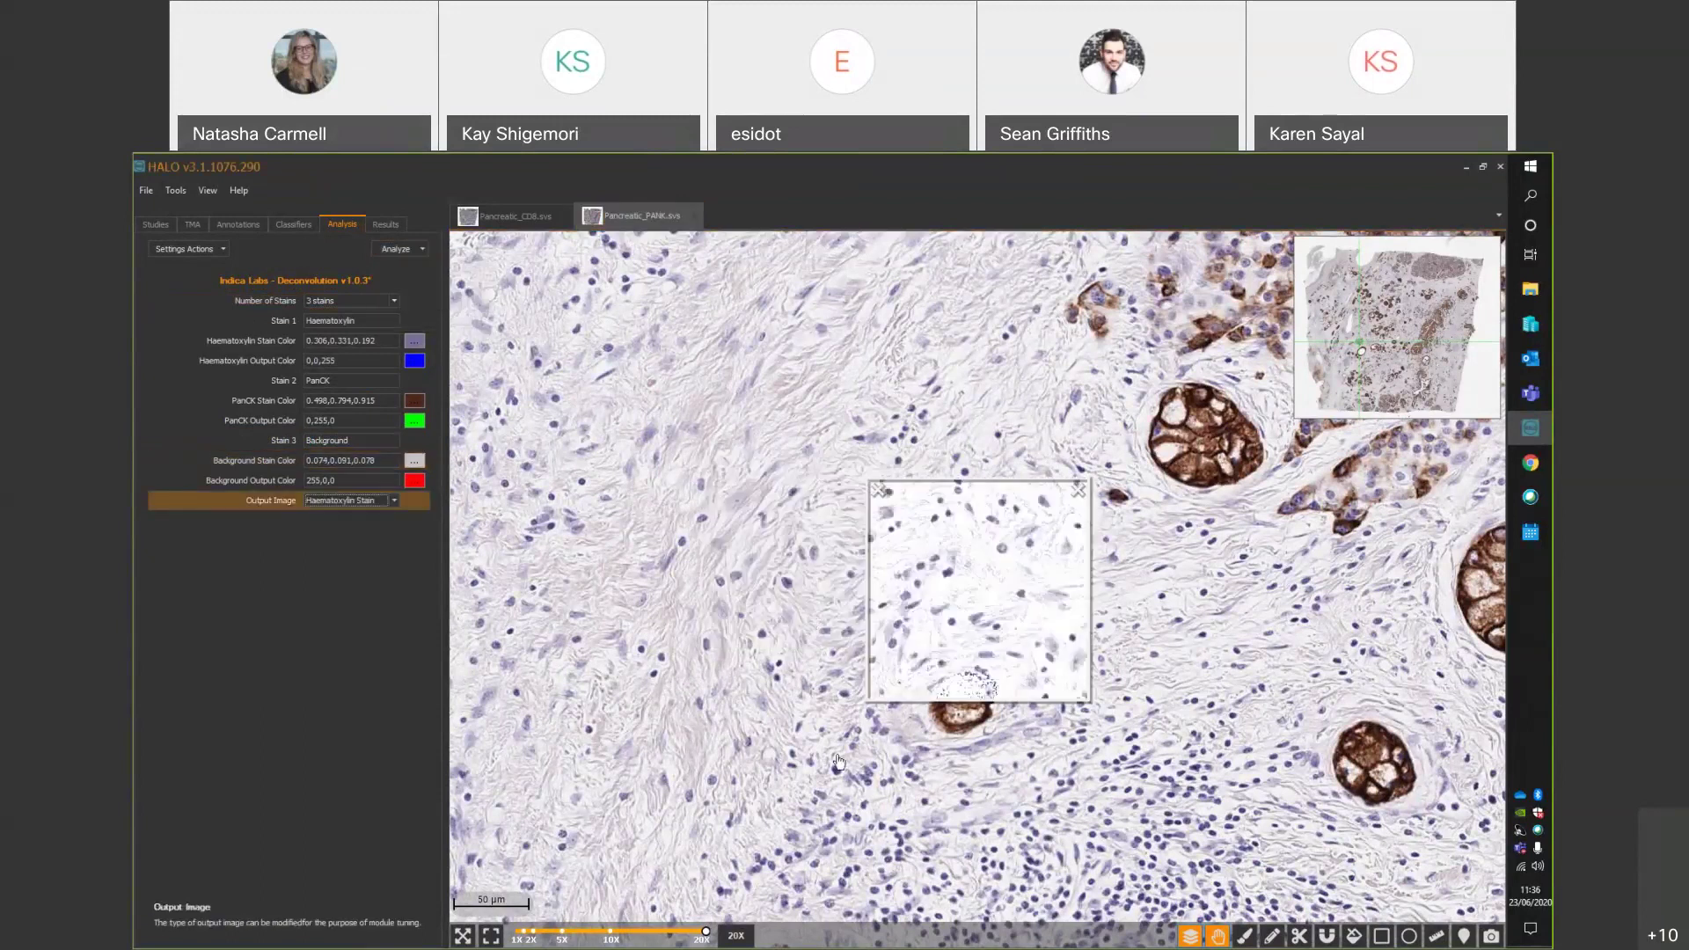
{"action": "left_click_drag", "start_coordinate": [838, 762], "coordinate": [1049, 656]}
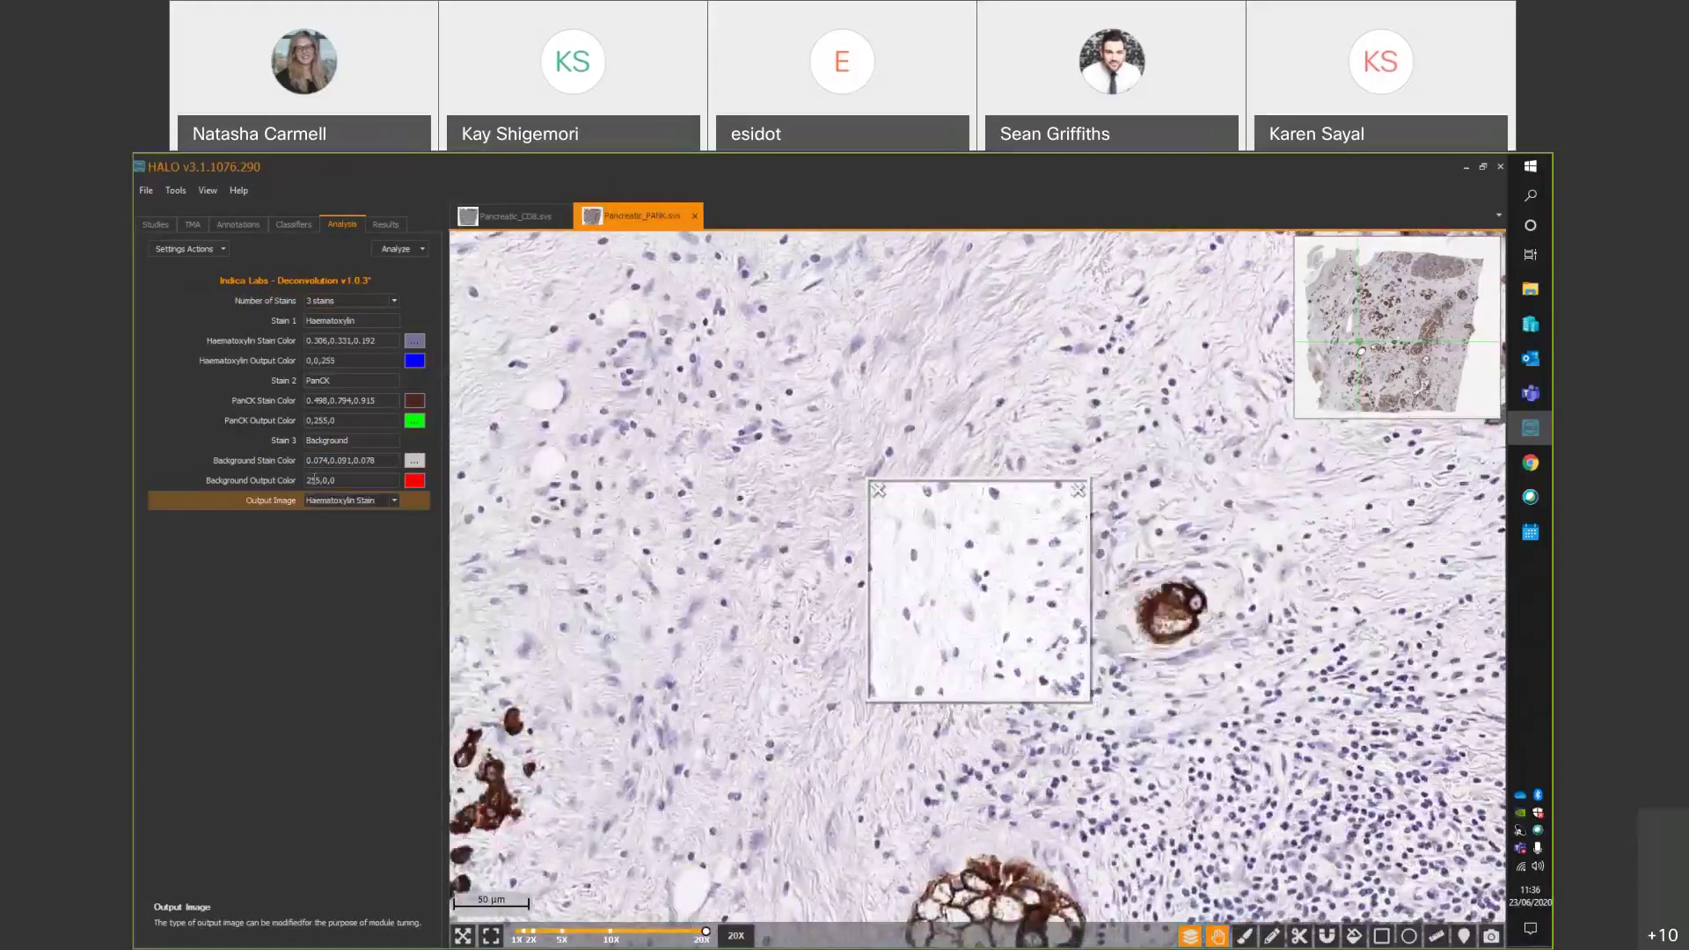
Compare the Background Stain and Haematoxylin Stain outputs in the tuning window, placing it over a large PanCK-positive gland.
{"action": "left_click", "coordinate": [345, 499]}
{"action": "left_click", "coordinate": [345, 537]}
{"action": "left_click_drag", "start_coordinate": [884, 818], "coordinate": [638, 491]}
{"action": "left_click_drag", "start_coordinate": [710, 730], "coordinate": [631, 540]}
{"action": "left_click", "coordinate": [389, 503]}
{"action": "left_click", "coordinate": [380, 517]}
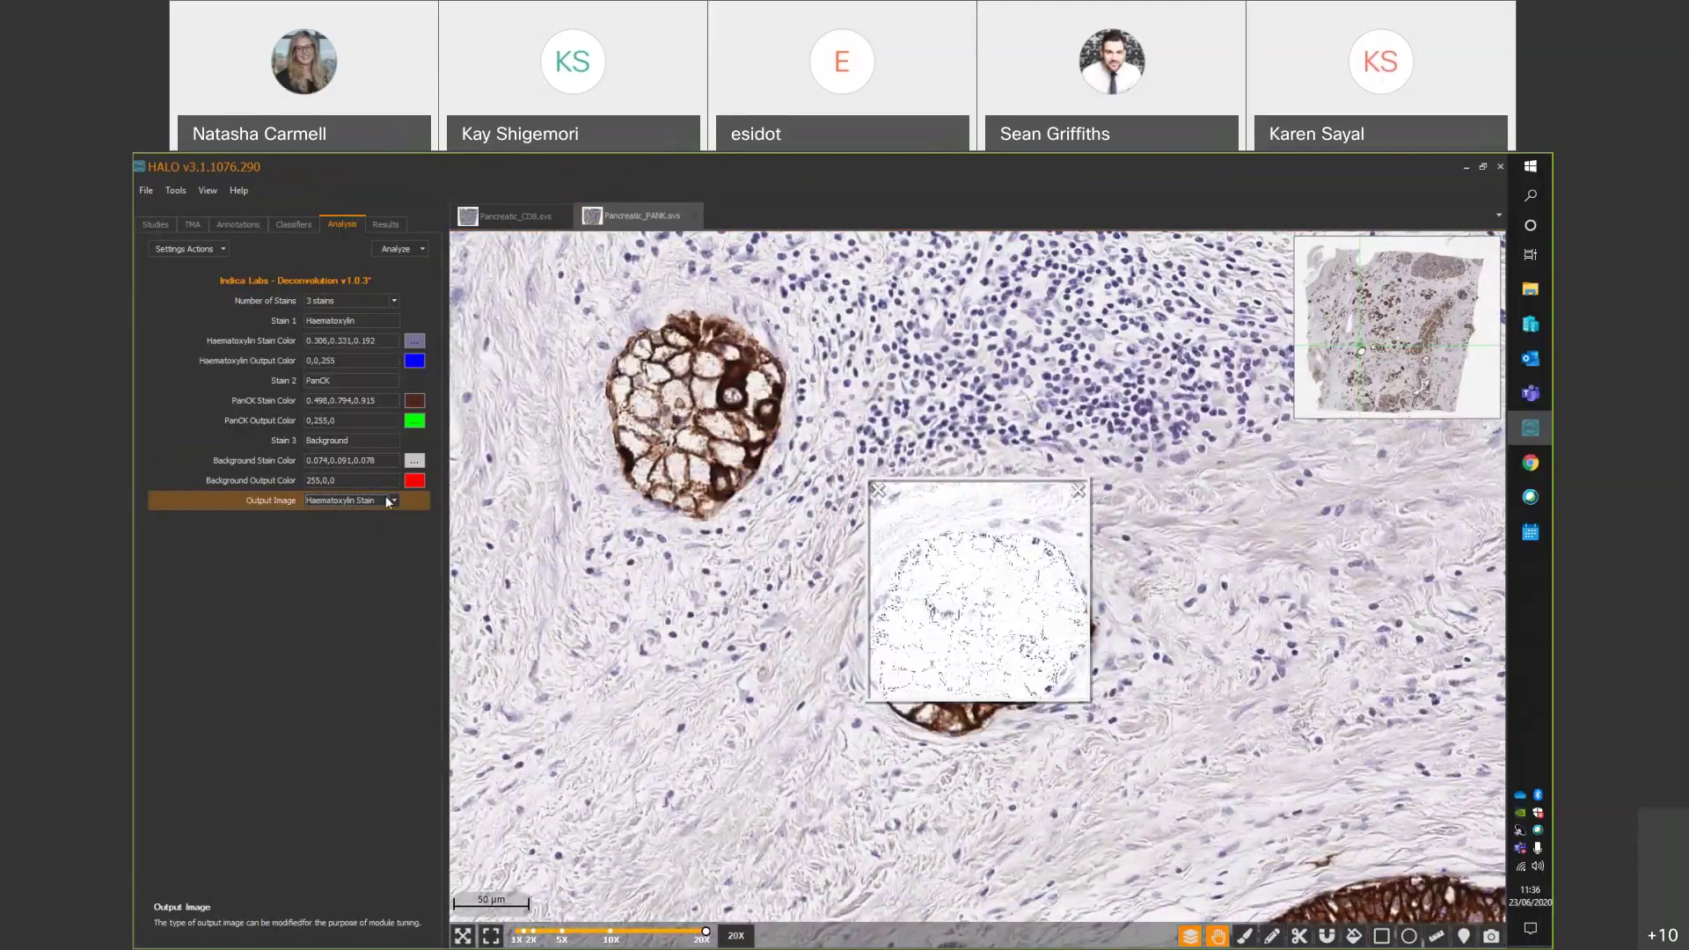
Compare the separate stain outputs over the gland and plain stroma, leave the output on Haematoxylin Stain and close the tuning window.
{"action": "left_click", "coordinate": [385, 501]}
{"action": "left_click", "coordinate": [372, 525]}
{"action": "left_click_drag", "start_coordinate": [978, 915], "coordinate": [973, 577]}
{"action": "left_click", "coordinate": [356, 502]}
{"action": "left_click", "coordinate": [358, 536]}
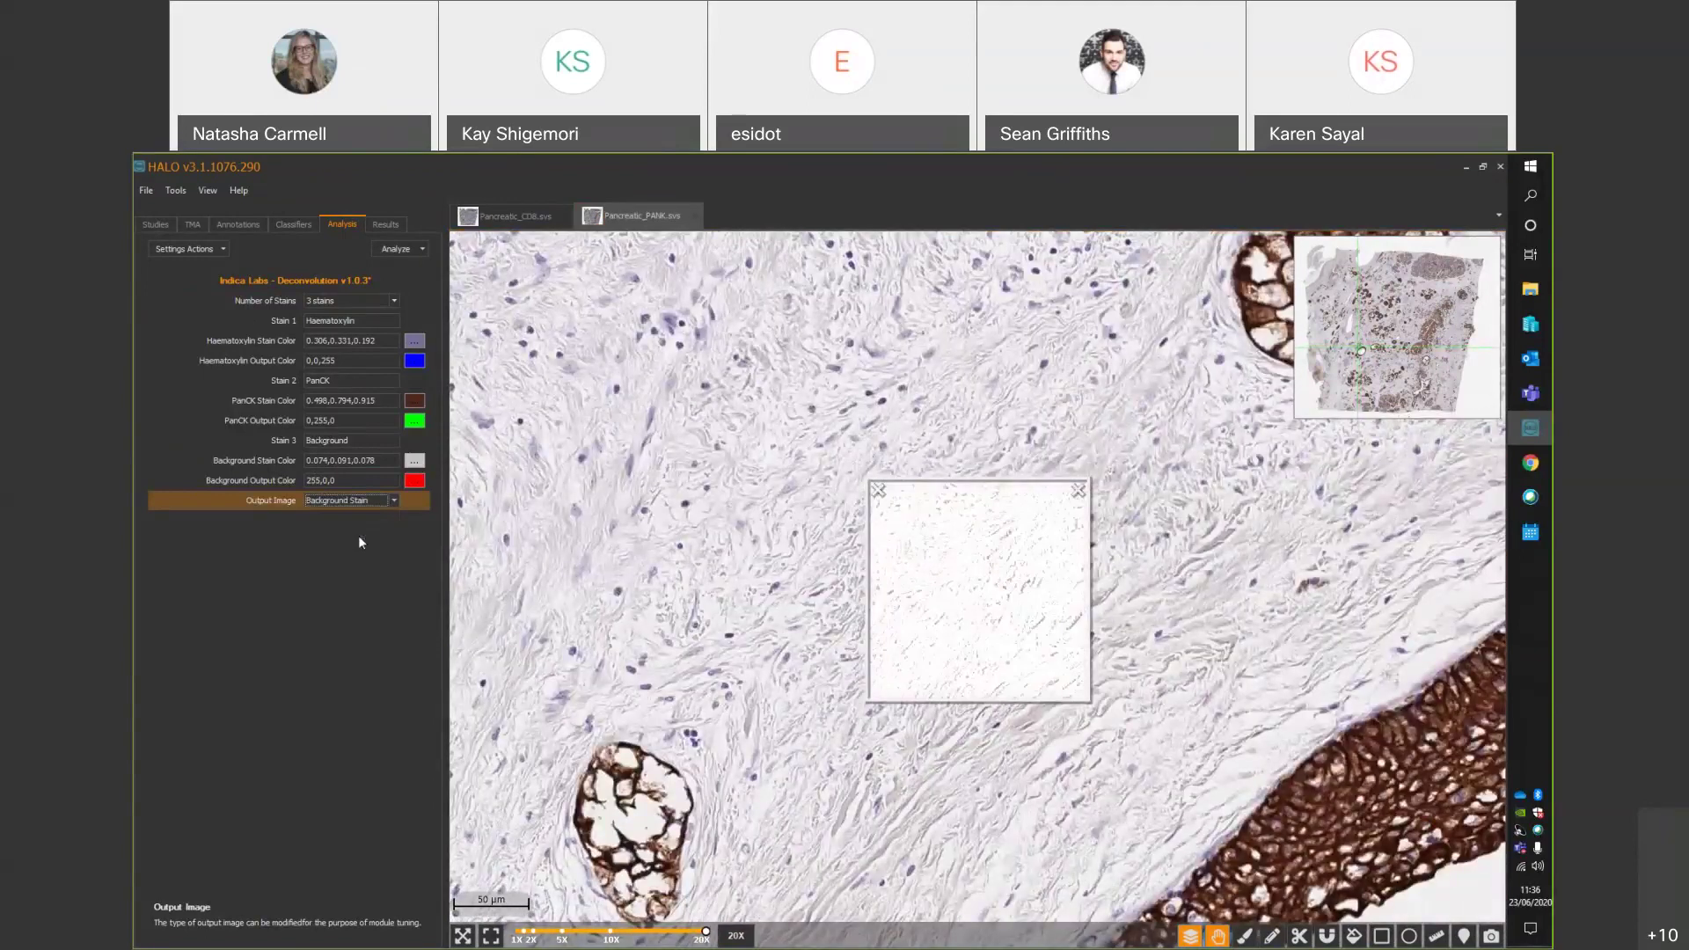
{"action": "left_click", "coordinate": [364, 517]}
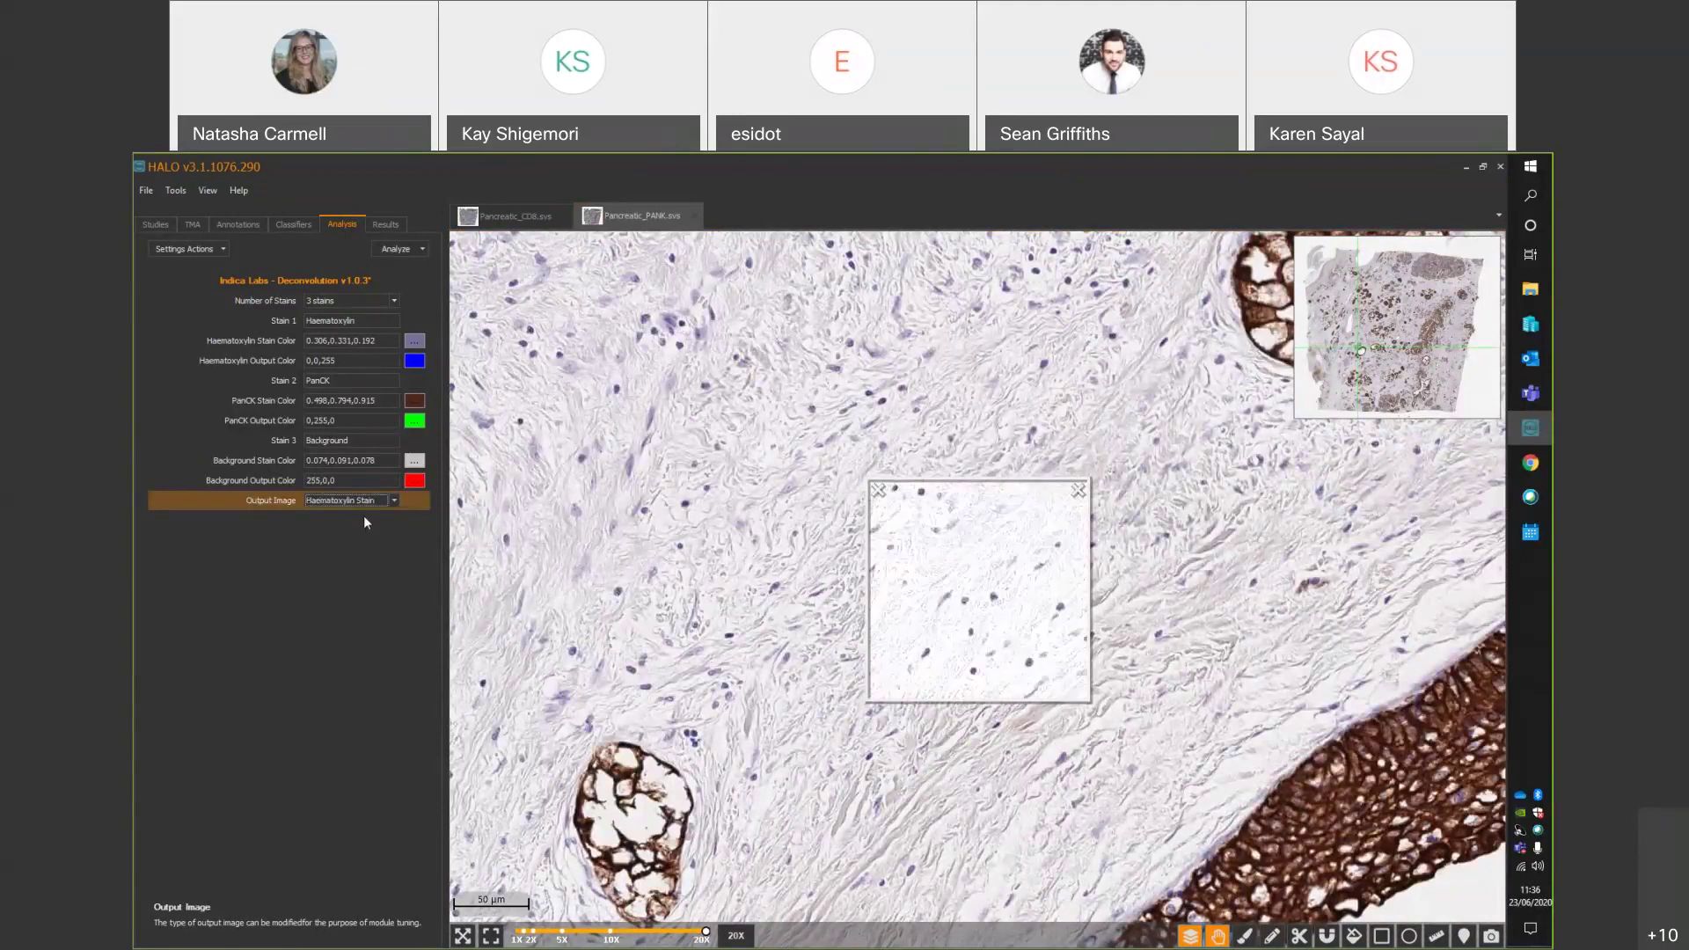
{"action": "left_click", "coordinate": [956, 510]}
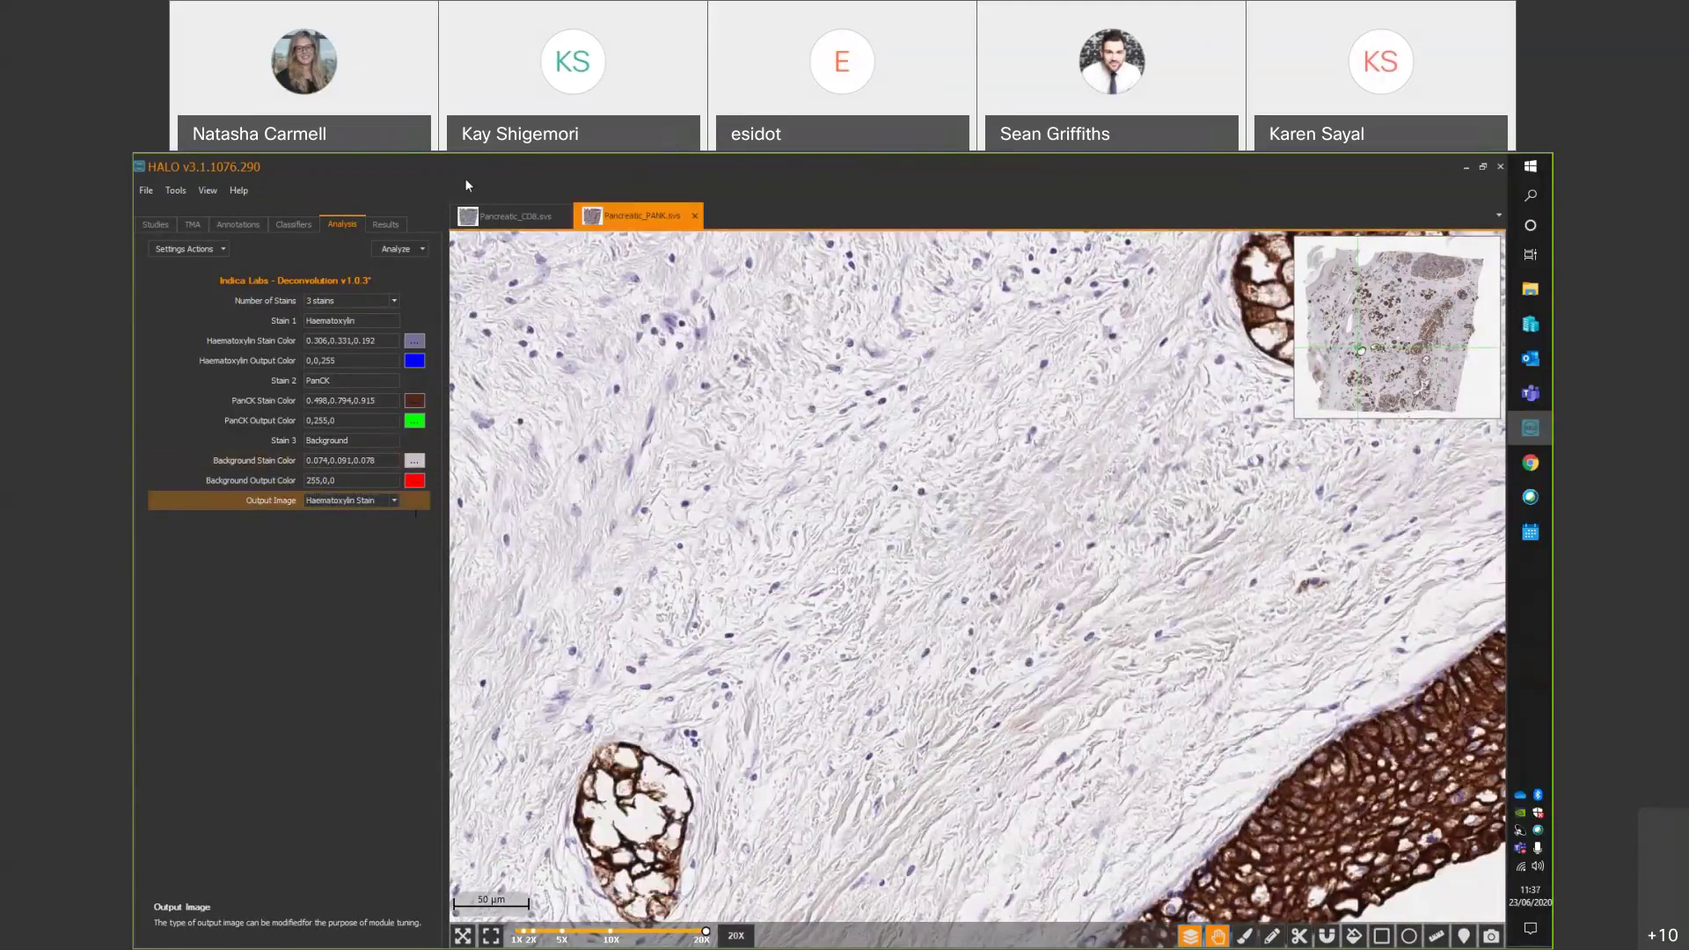
Save the three-stain deconvolution settings to the Pancreas Panel study as PanCK - Deconvolution v1.0.3.
{"action": "left_click", "coordinate": [206, 252]}
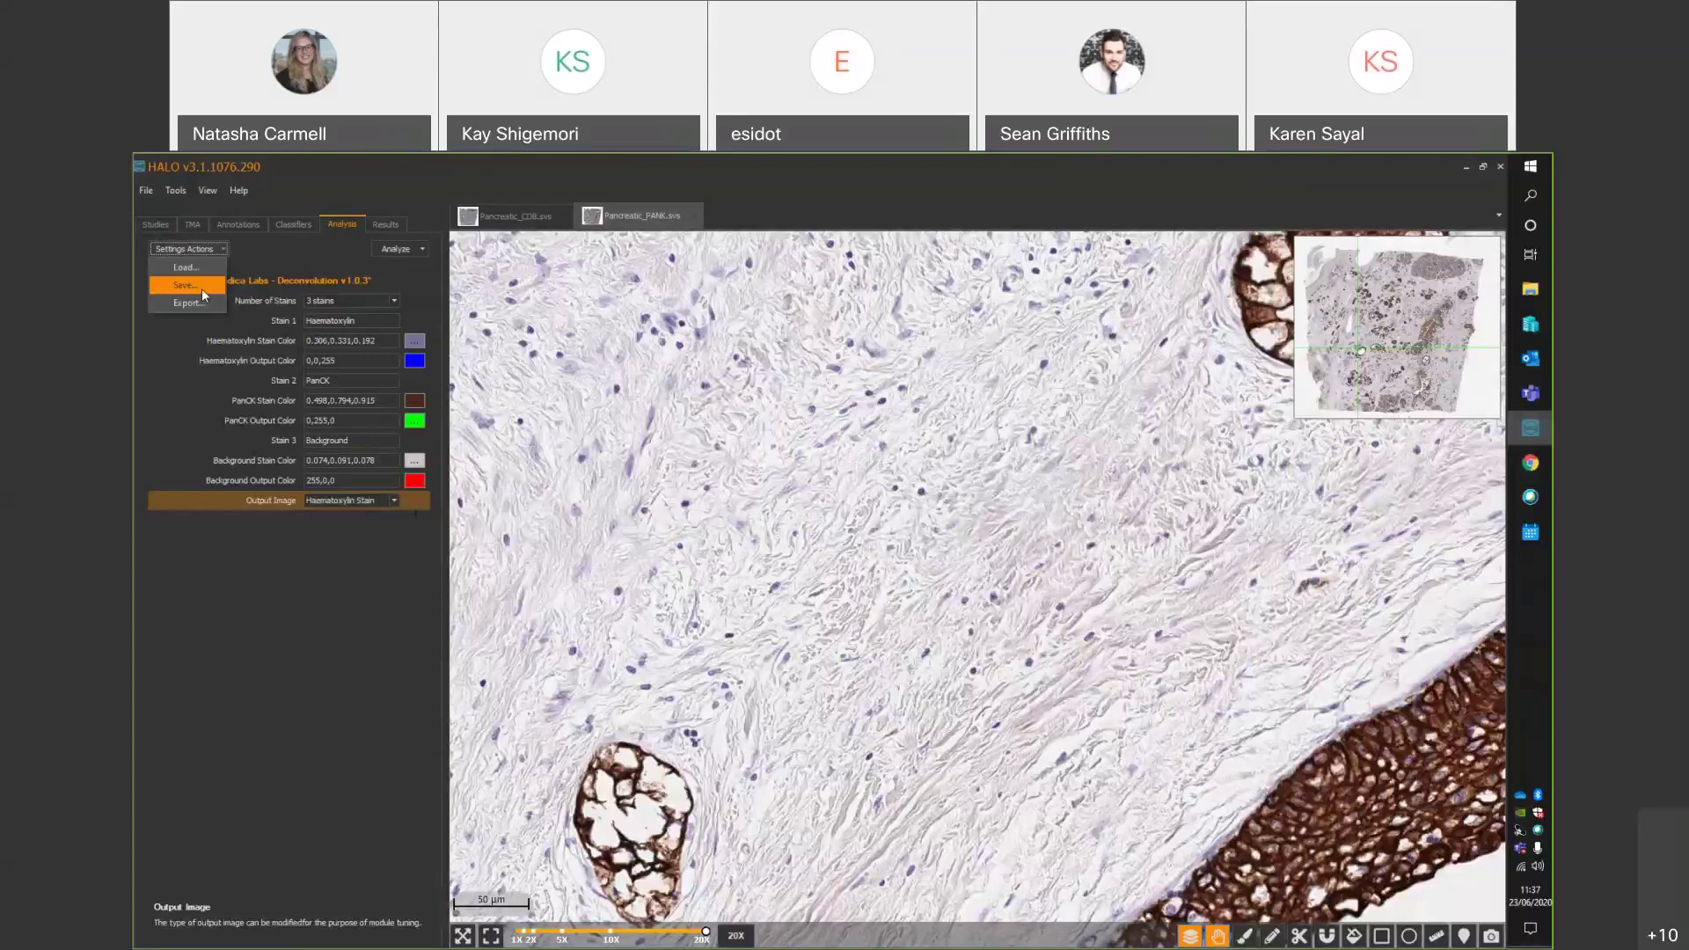
{"action": "left_click", "coordinate": [419, 255]}
{"action": "left_click", "coordinate": [406, 253]}
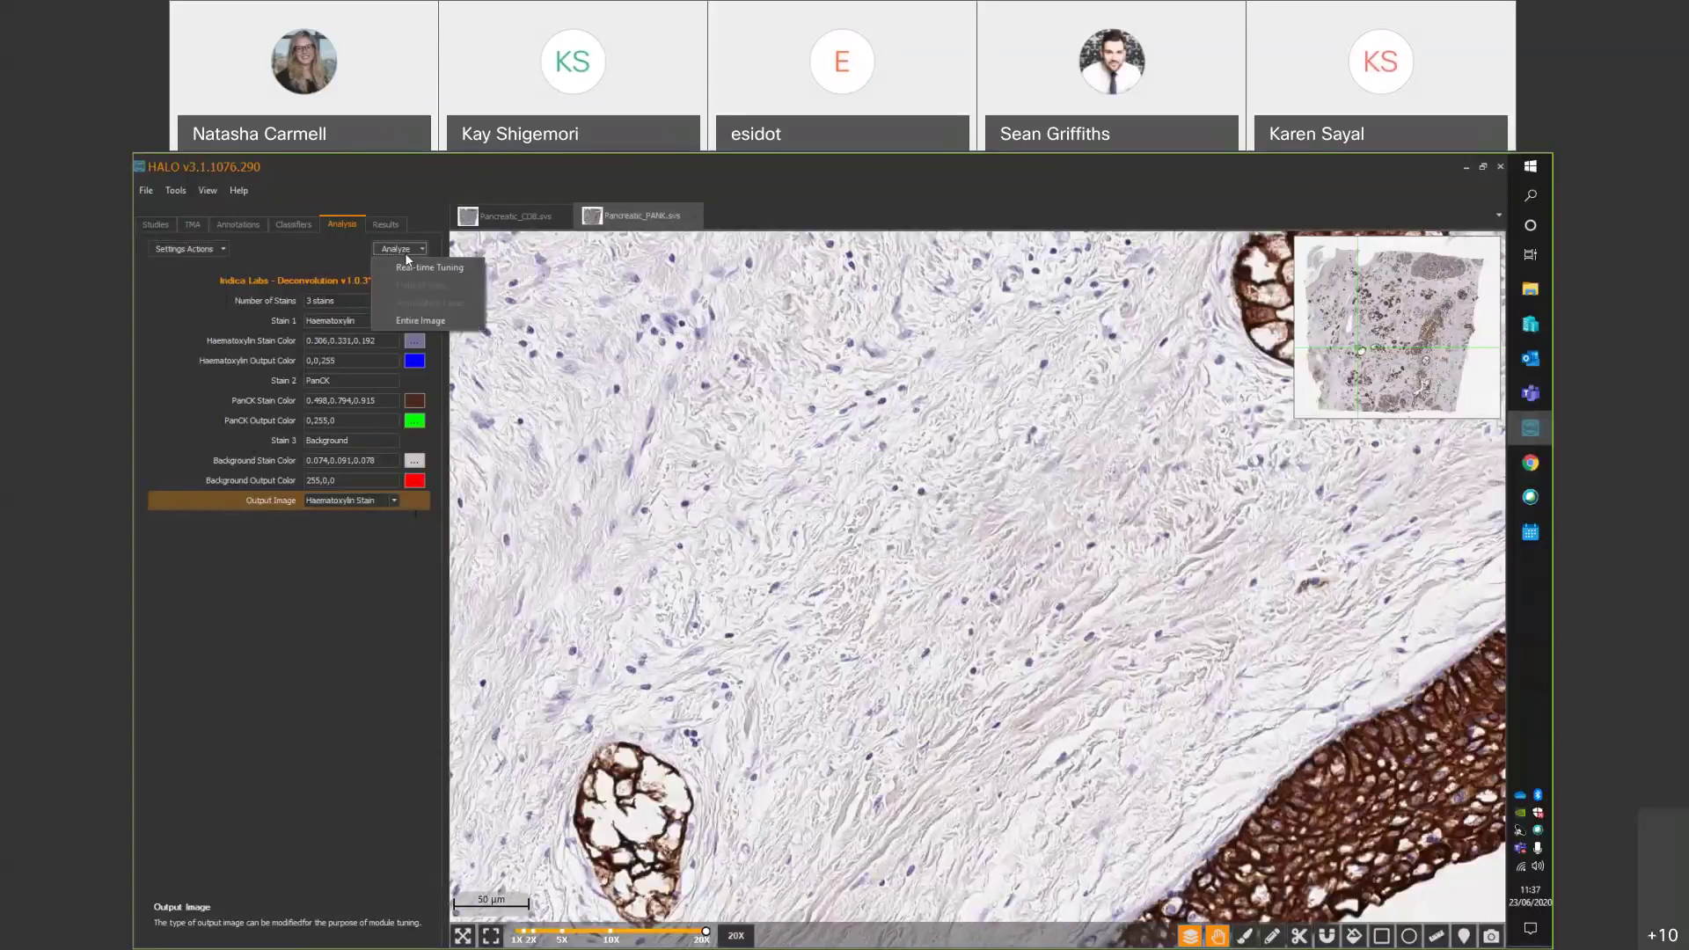
{"action": "left_click", "coordinate": [219, 244]}
{"action": "left_click", "coordinate": [195, 283]}
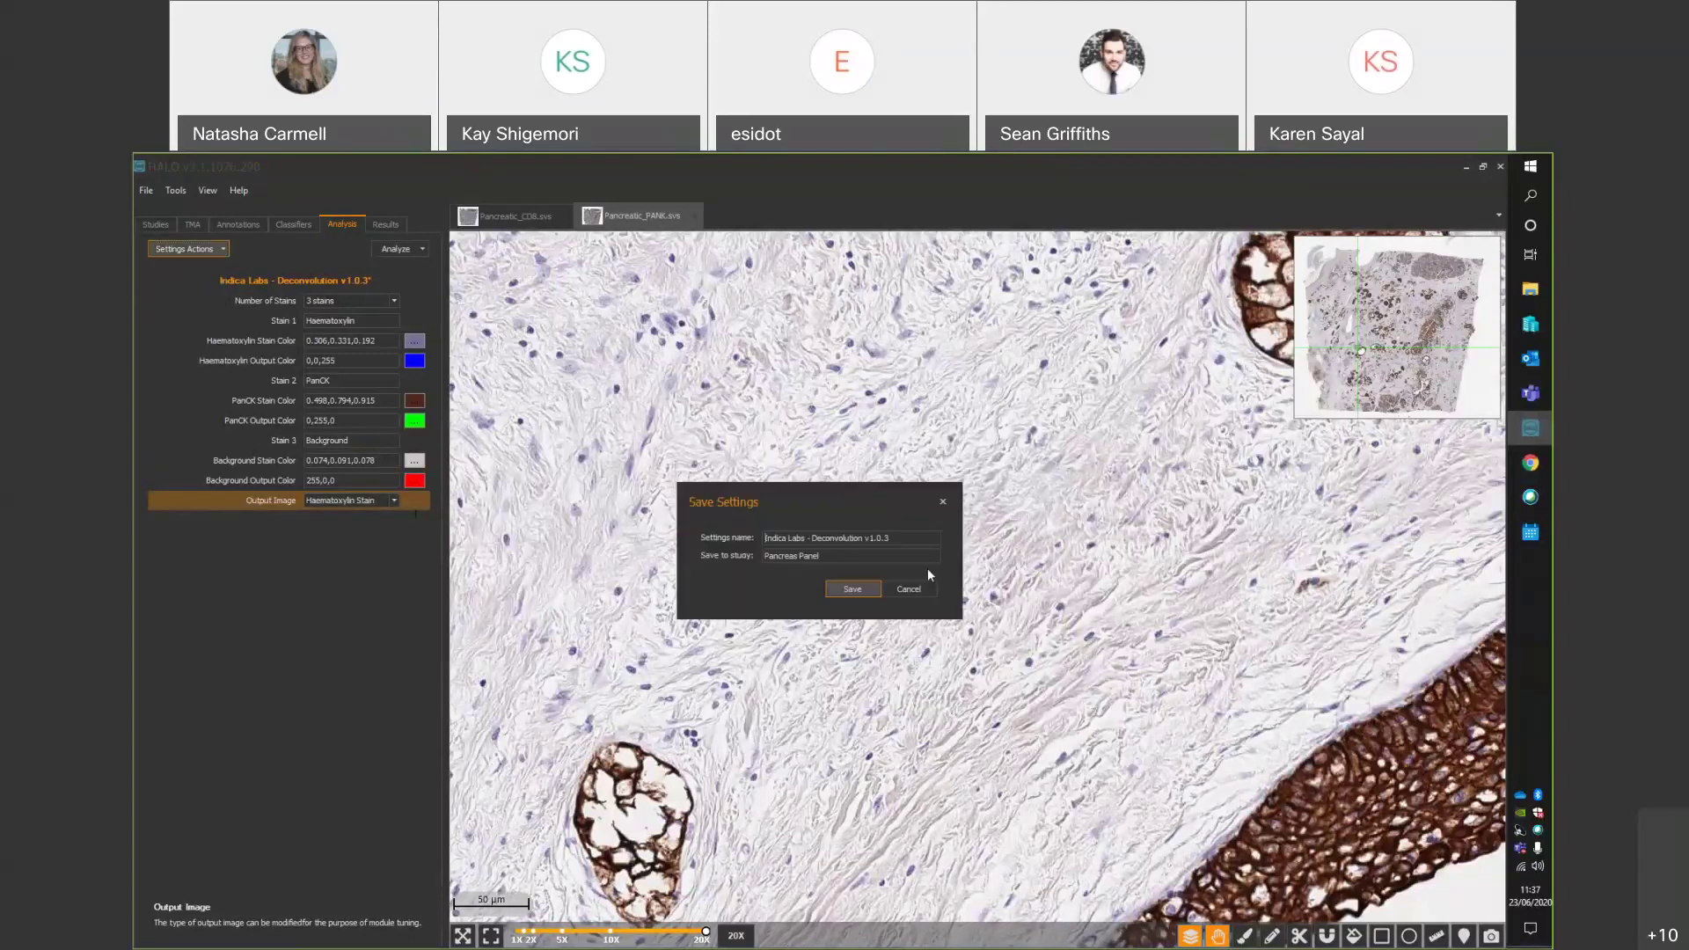
{"action": "left_click_drag", "start_coordinate": [804, 537], "coordinate": [765, 538]}
{"action": "type", "text": "PacK"}
{"action": "key", "text": "BackSpace"}
{"action": "key", "text": "BackSpace"}
{"action": "type", "text": "nCK"}
{"action": "left_click", "coordinate": [862, 588]}
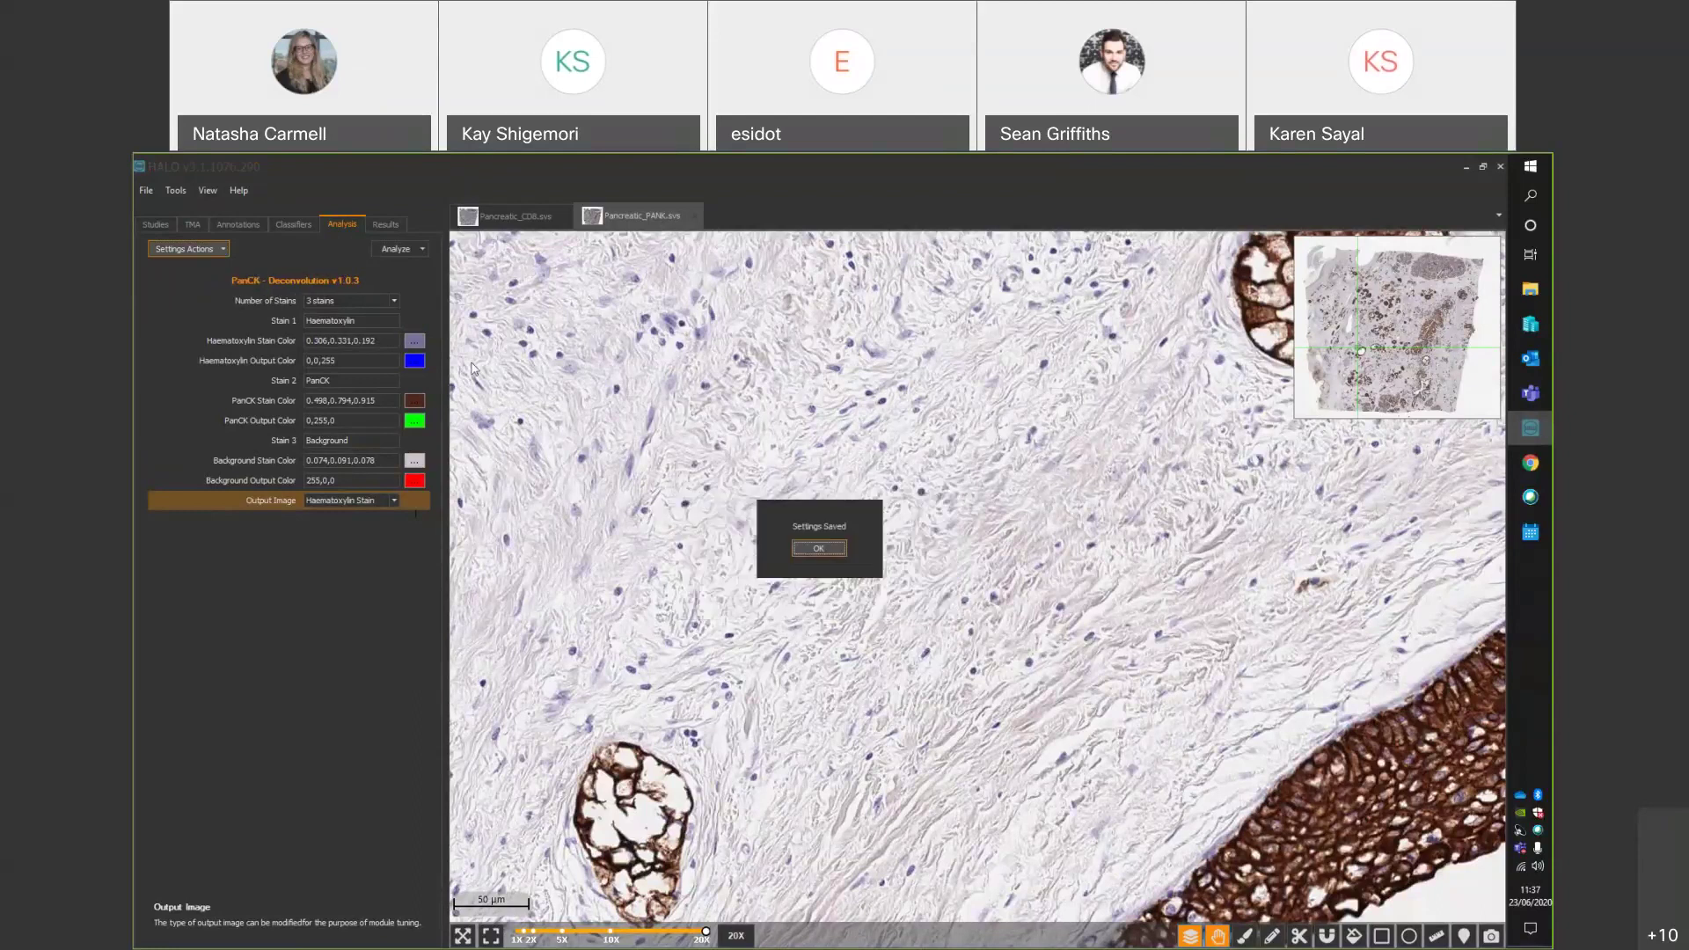
{"action": "key", "text": "Return"}
Run the PanCK deconvolution on the entire image and store the result in the Pancreas Panel study.
{"action": "left_click", "coordinate": [406, 248]}
{"action": "left_click", "coordinate": [554, 408]}
{"action": "left_click", "coordinate": [751, 447]}
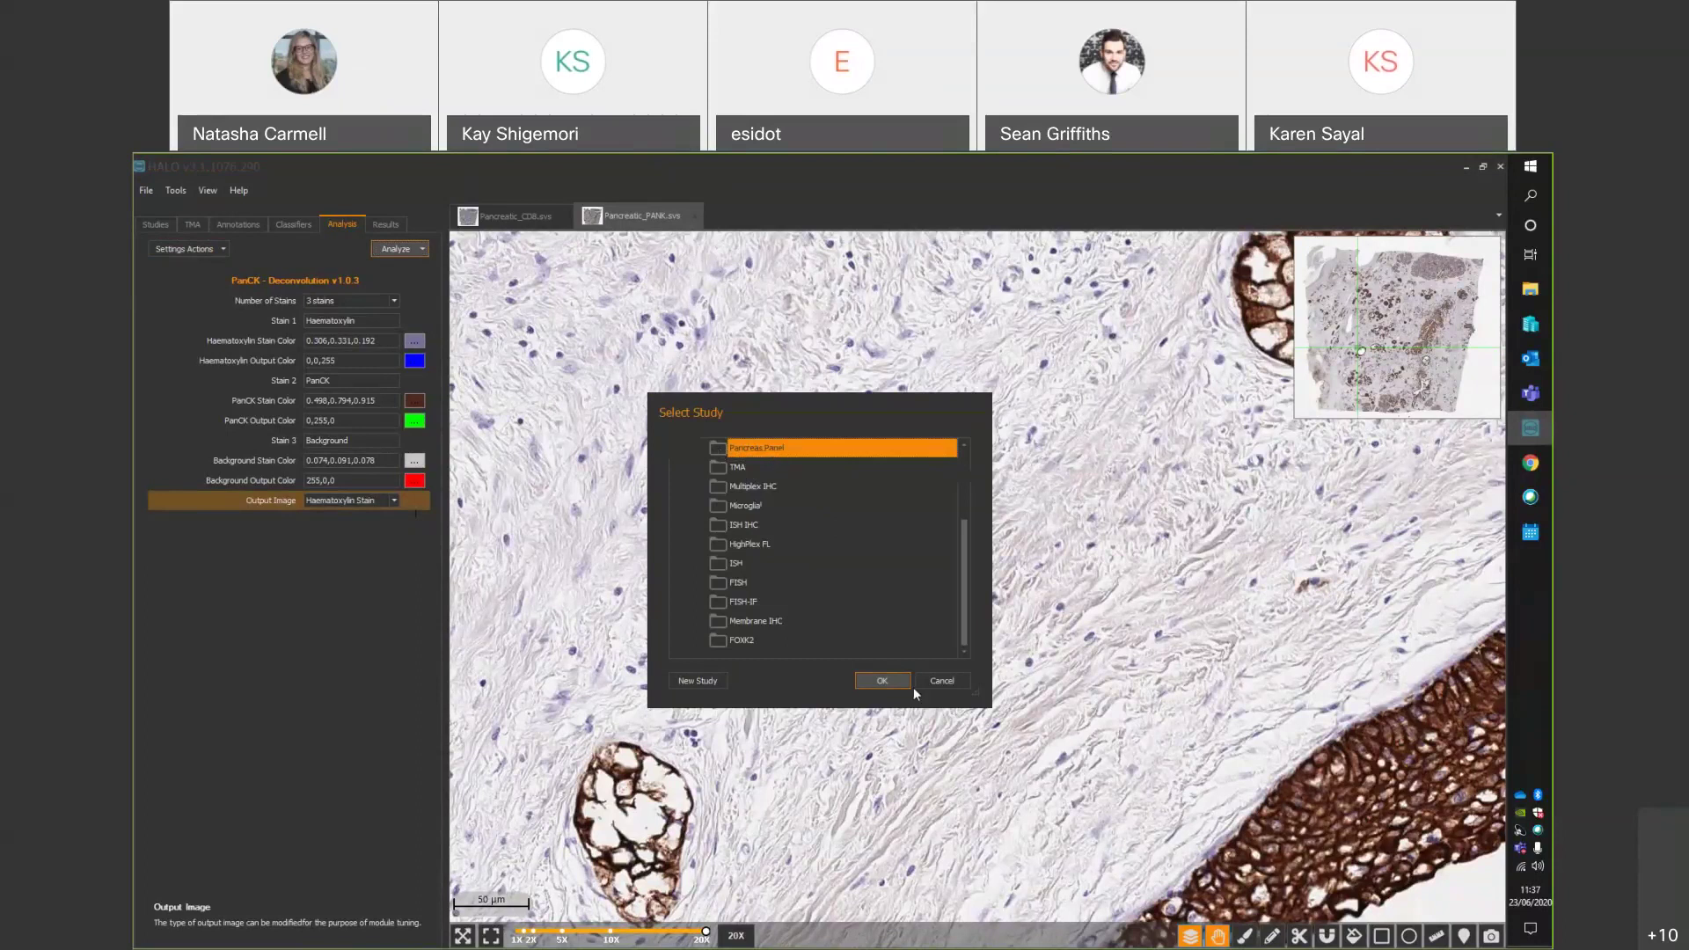
{"action": "left_click", "coordinate": [890, 679]}
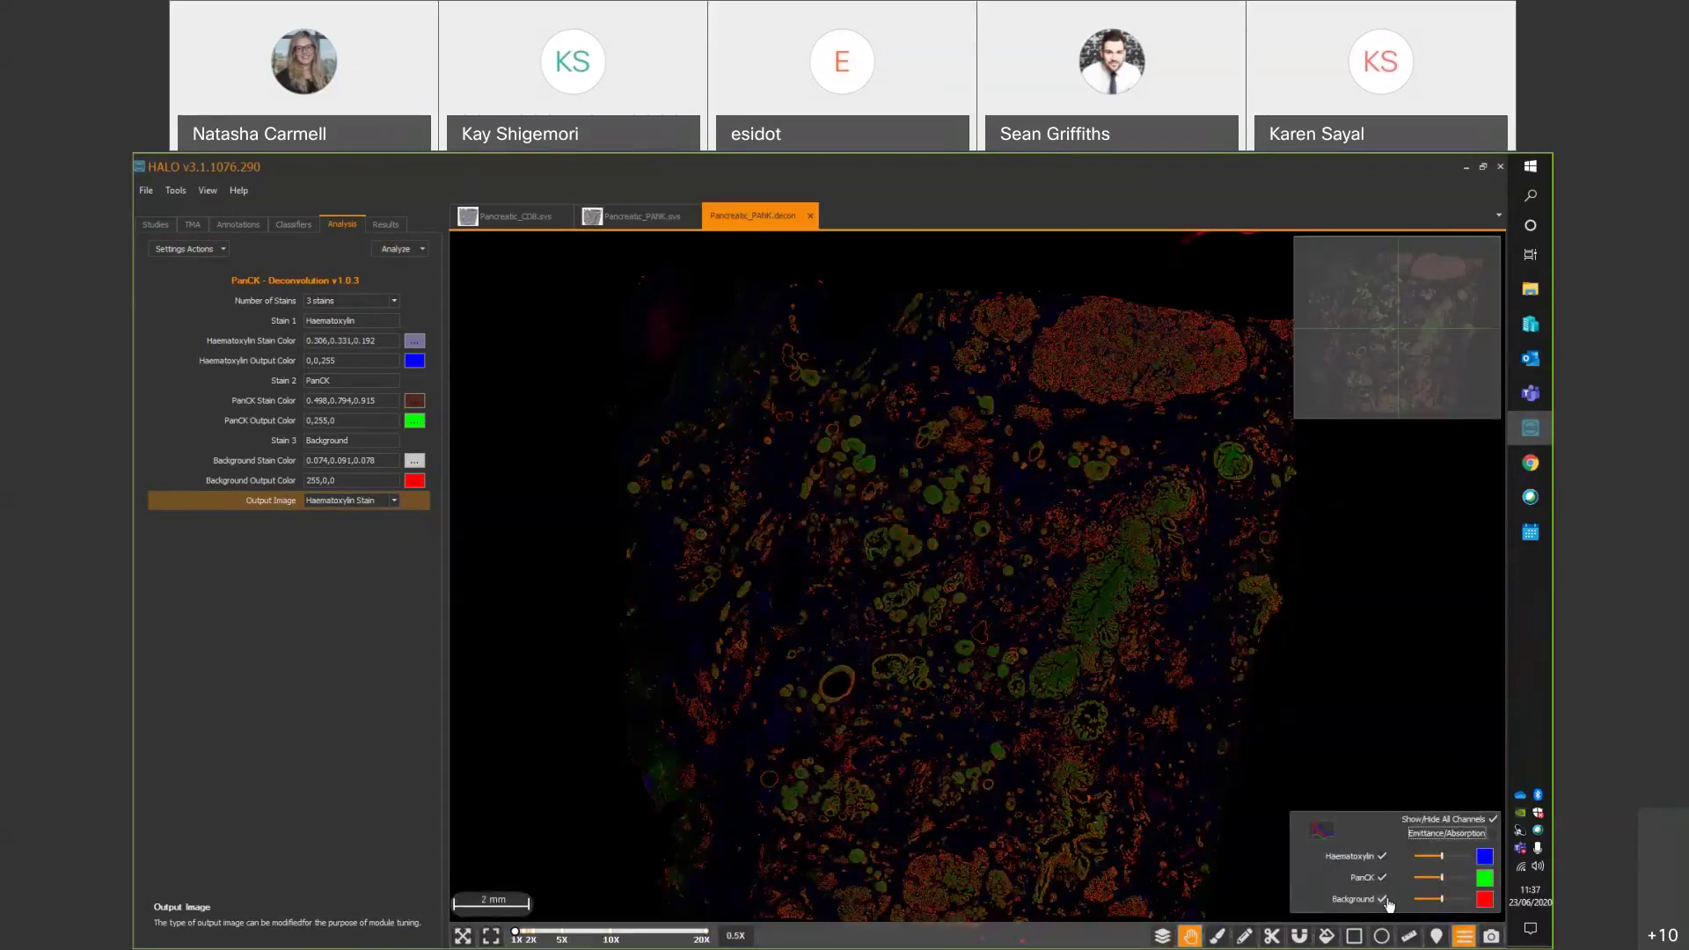
Check the Background and Haematoxylin channels of the deconvolved PanCK image by hiding and showing each one.
{"action": "left_click", "coordinate": [1386, 901]}
{"action": "left_click", "coordinate": [1387, 901]}
{"action": "left_click", "coordinate": [1385, 860]}
{"action": "left_click", "coordinate": [1384, 860]}
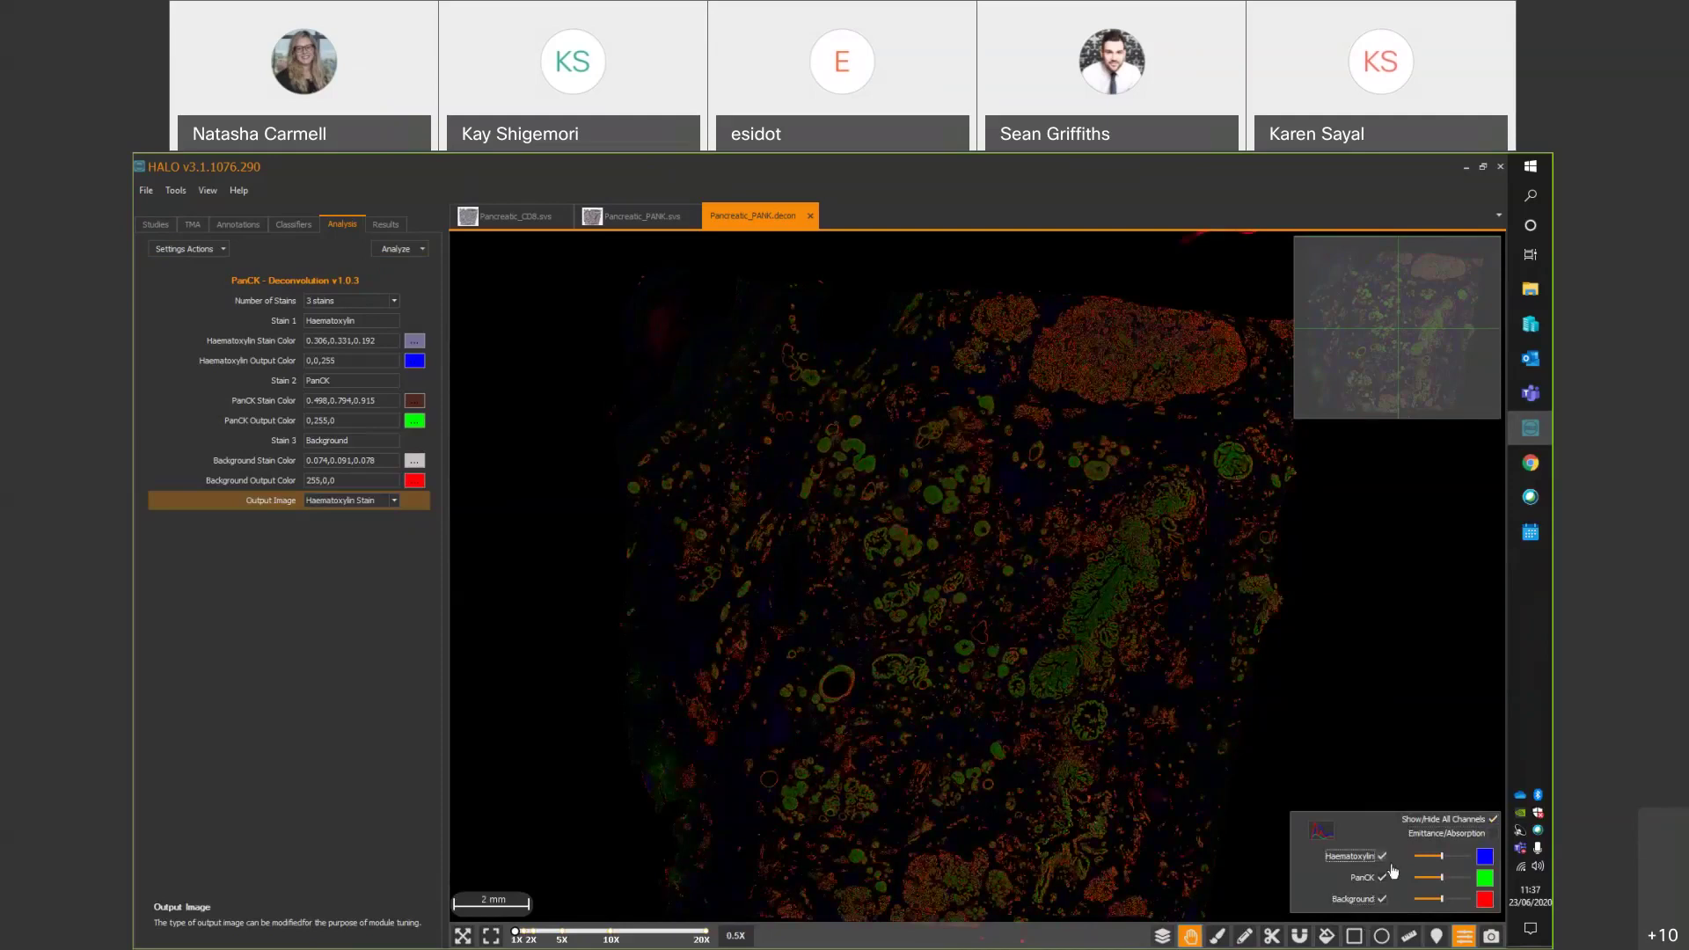
Switch to the CD8 section and adapt the deconvolution by naming stain 2 CD8 and using only 2 stains.
{"action": "left_click", "coordinate": [519, 216]}
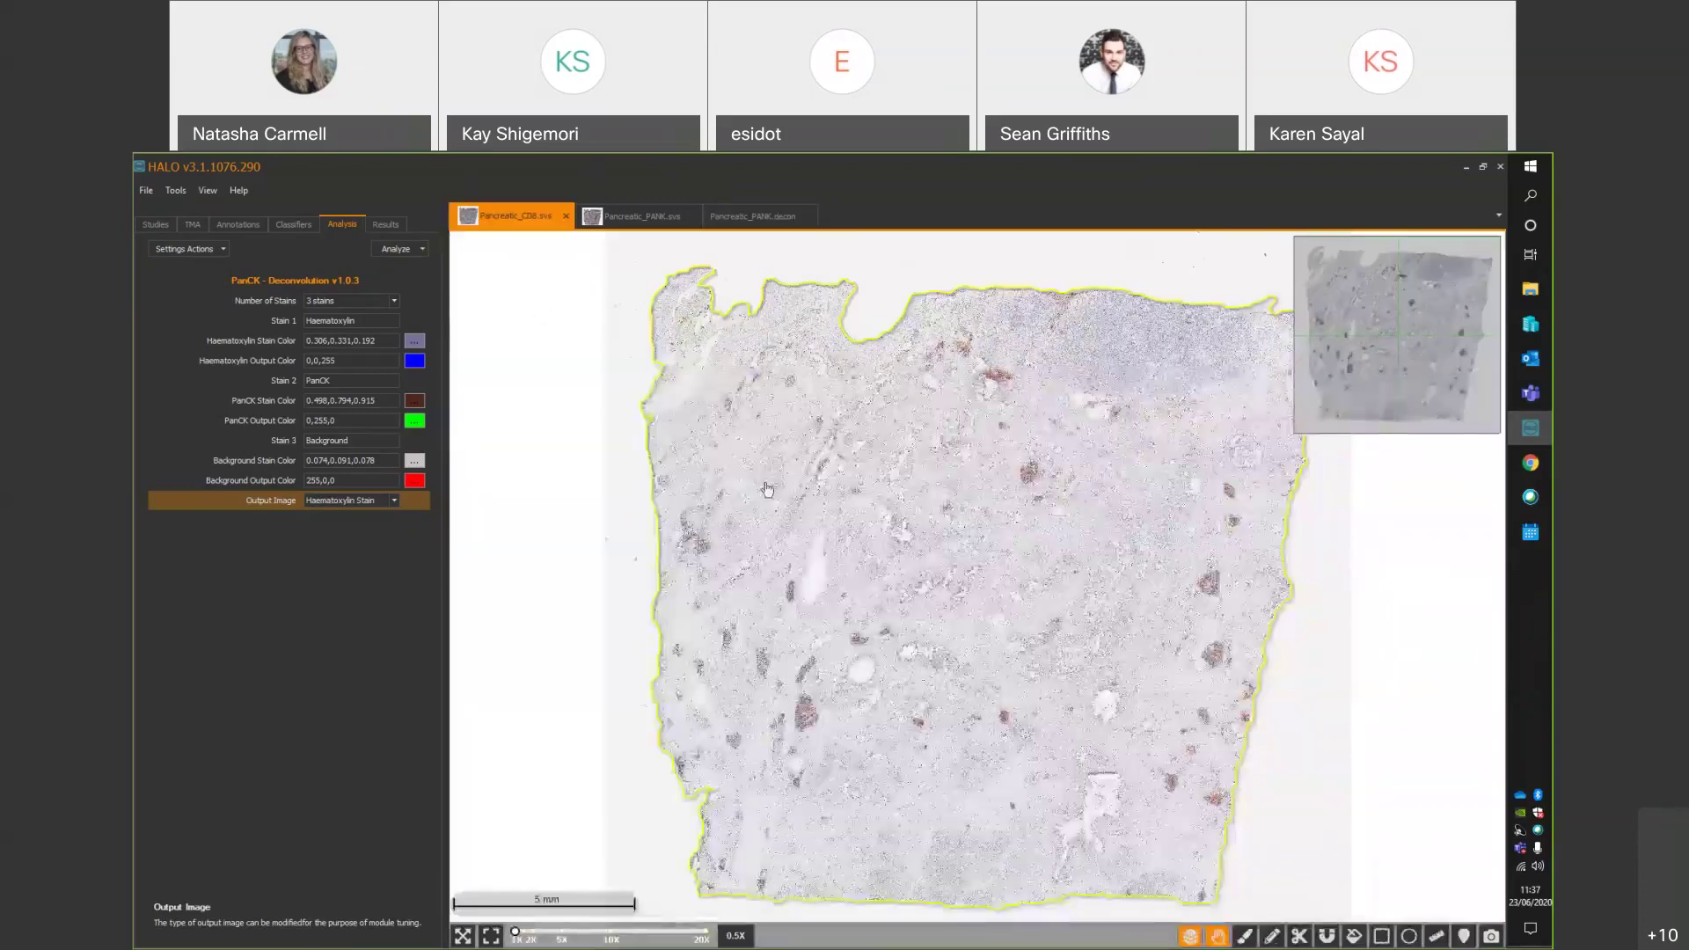
{"action": "scroll", "coordinate": [767, 490], "scroll_direction": "up", "scroll_amount": 5}
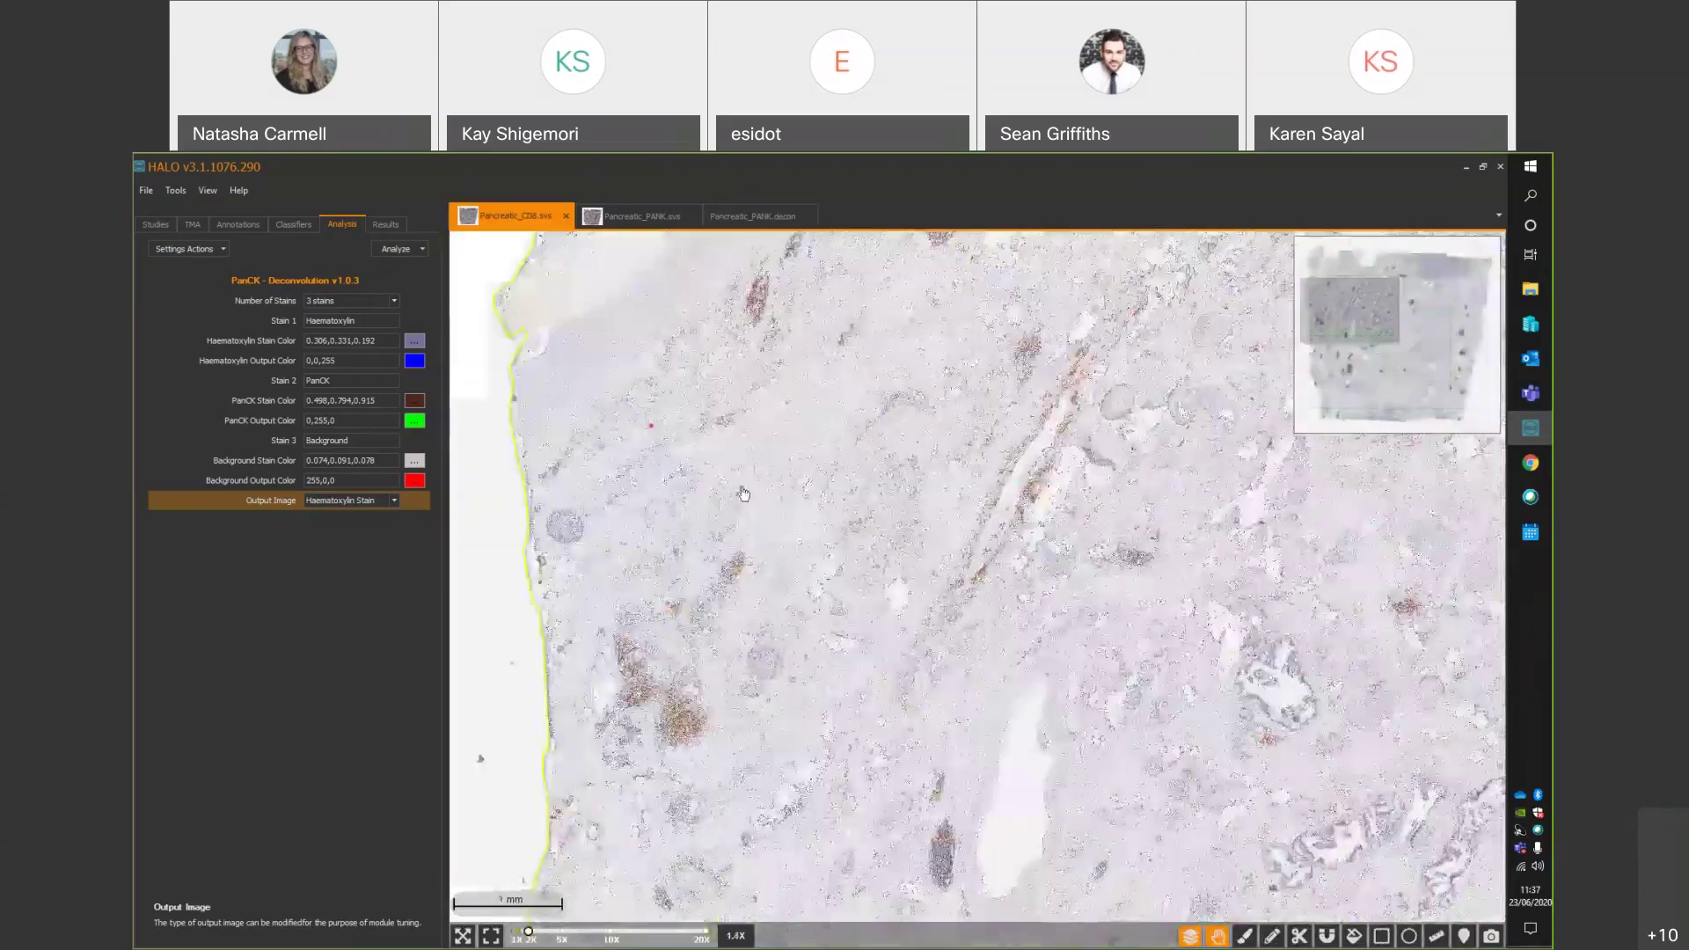
{"action": "scroll", "coordinate": [816, 730], "scroll_direction": "up", "scroll_amount": 4}
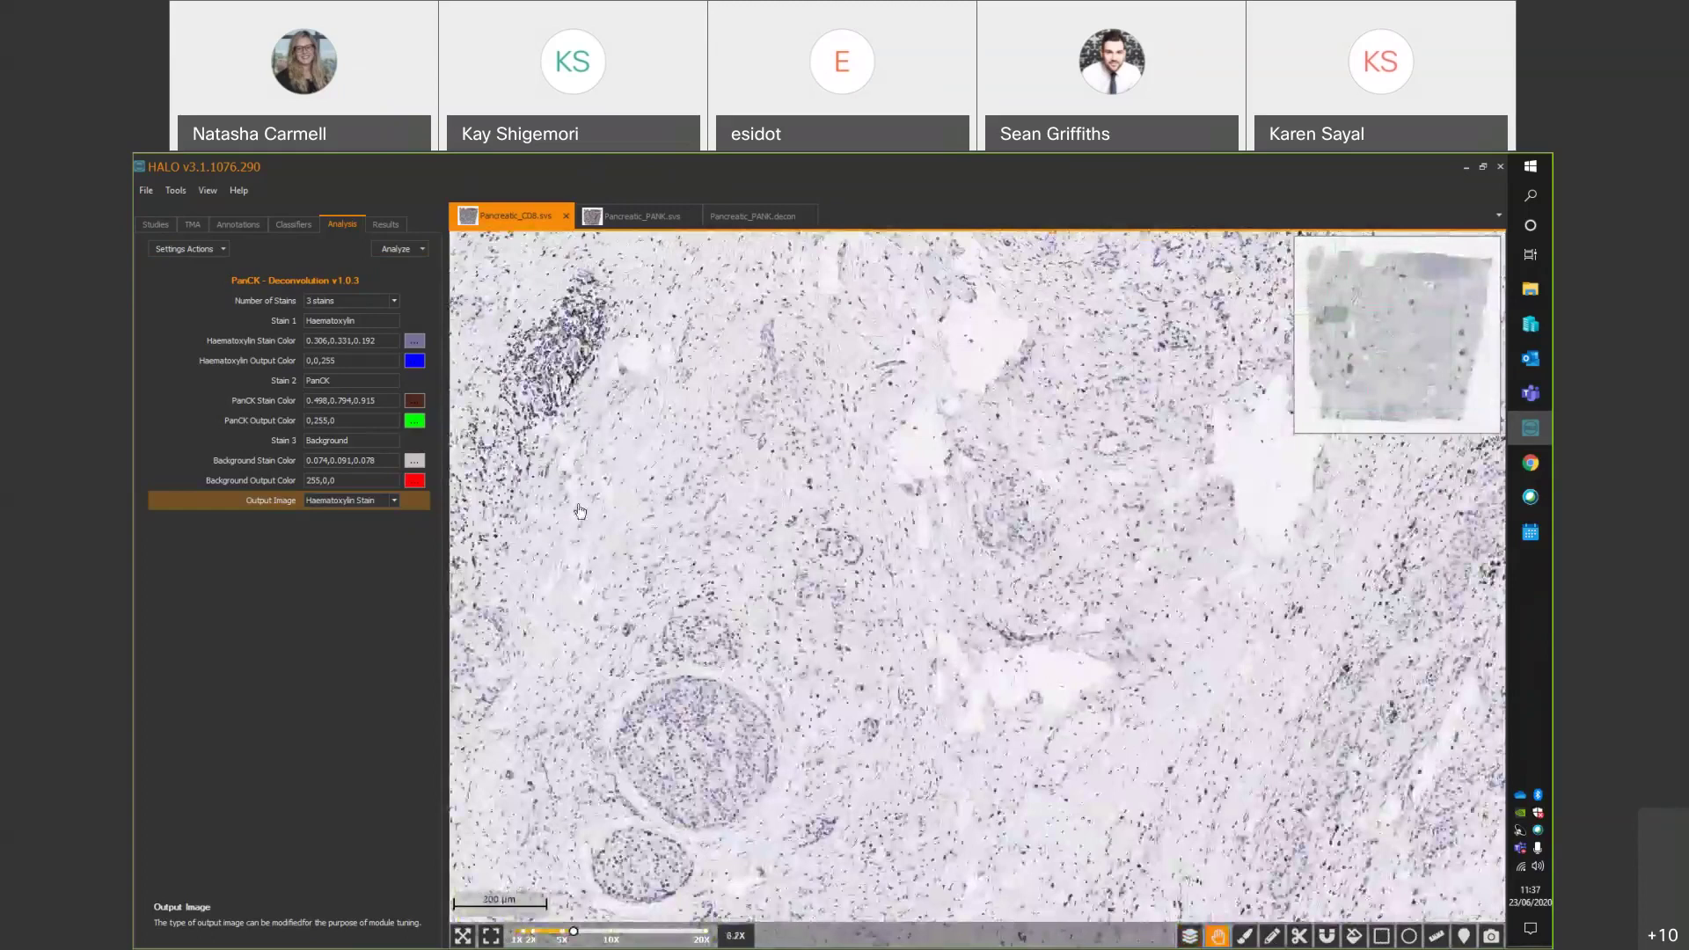
{"action": "left_click", "coordinate": [360, 381]}
{"action": "type", "text": "CD8"}
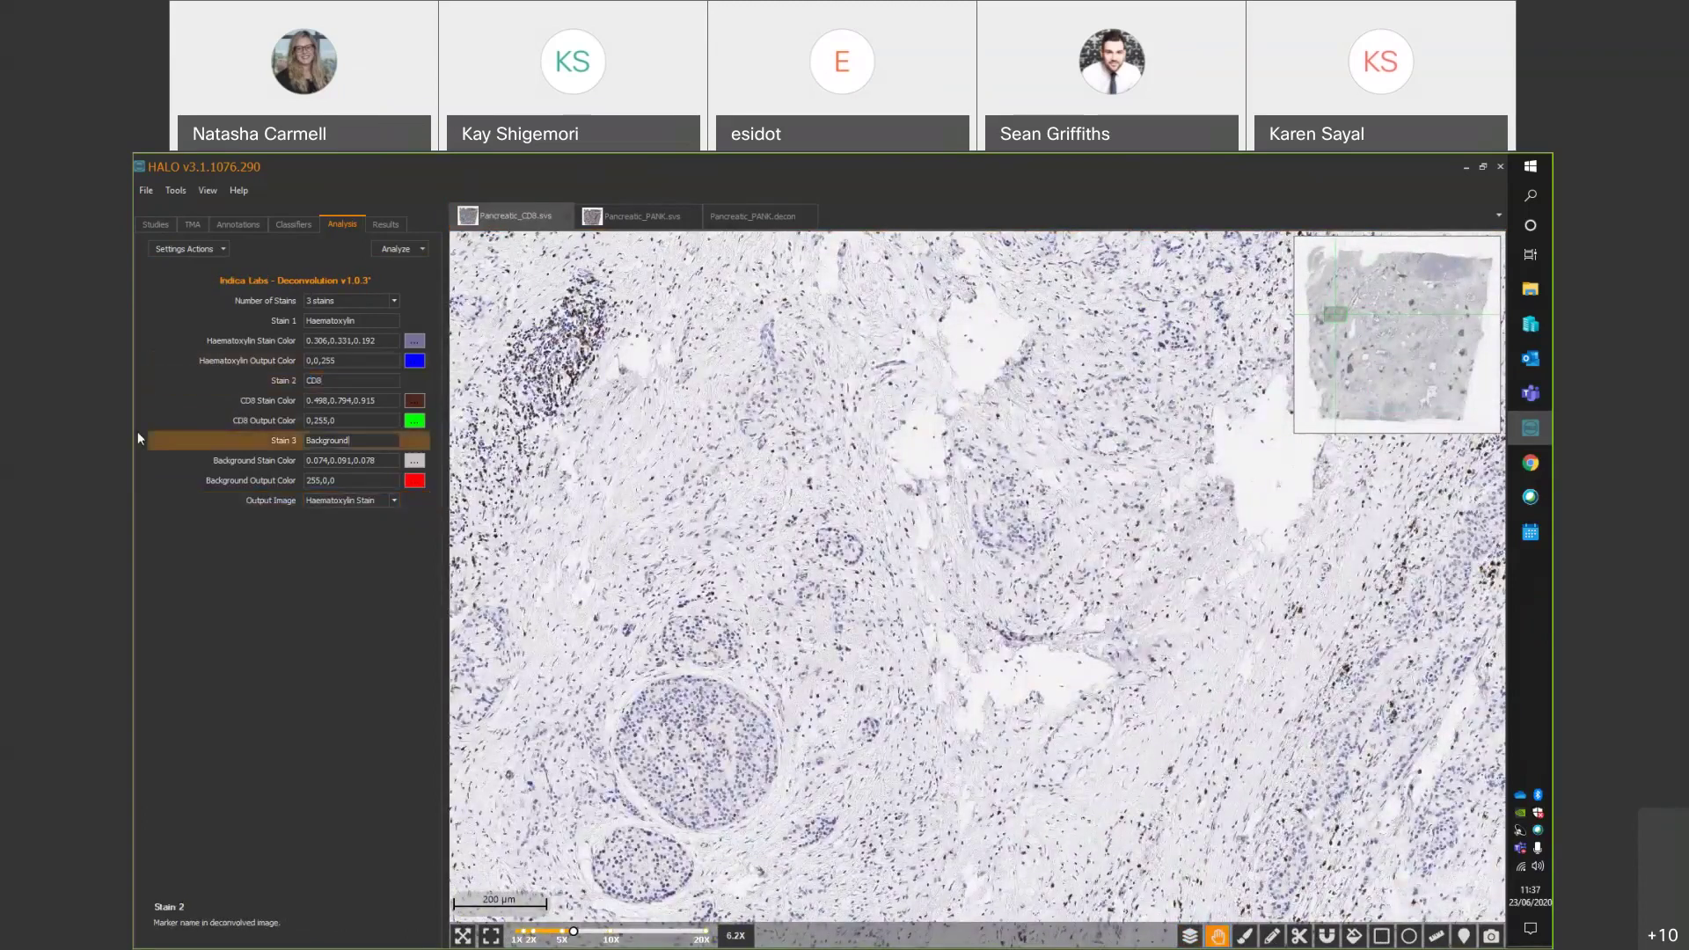
{"action": "left_click", "coordinate": [350, 301]}
{"action": "left_click", "coordinate": [337, 327]}
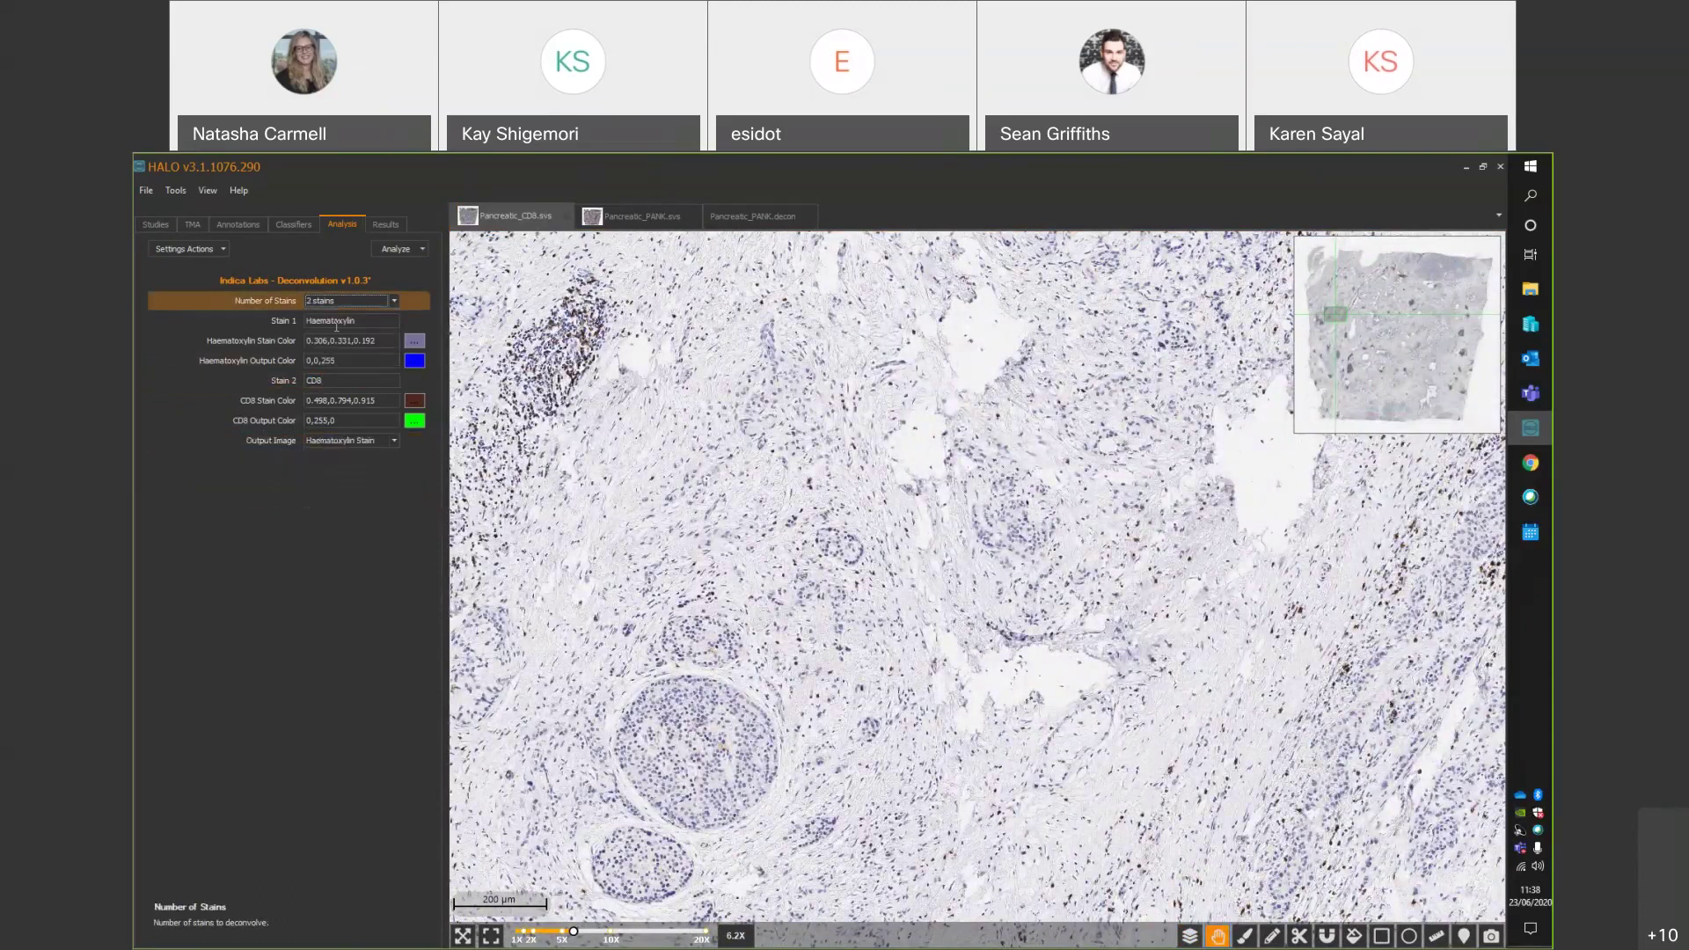
Preview the CD8 deconvolution with real-time tuning, switch the output image to CD8 Stain, and close the tuning window.
{"action": "left_click", "coordinate": [421, 256]}
{"action": "left_click", "coordinate": [423, 266]}
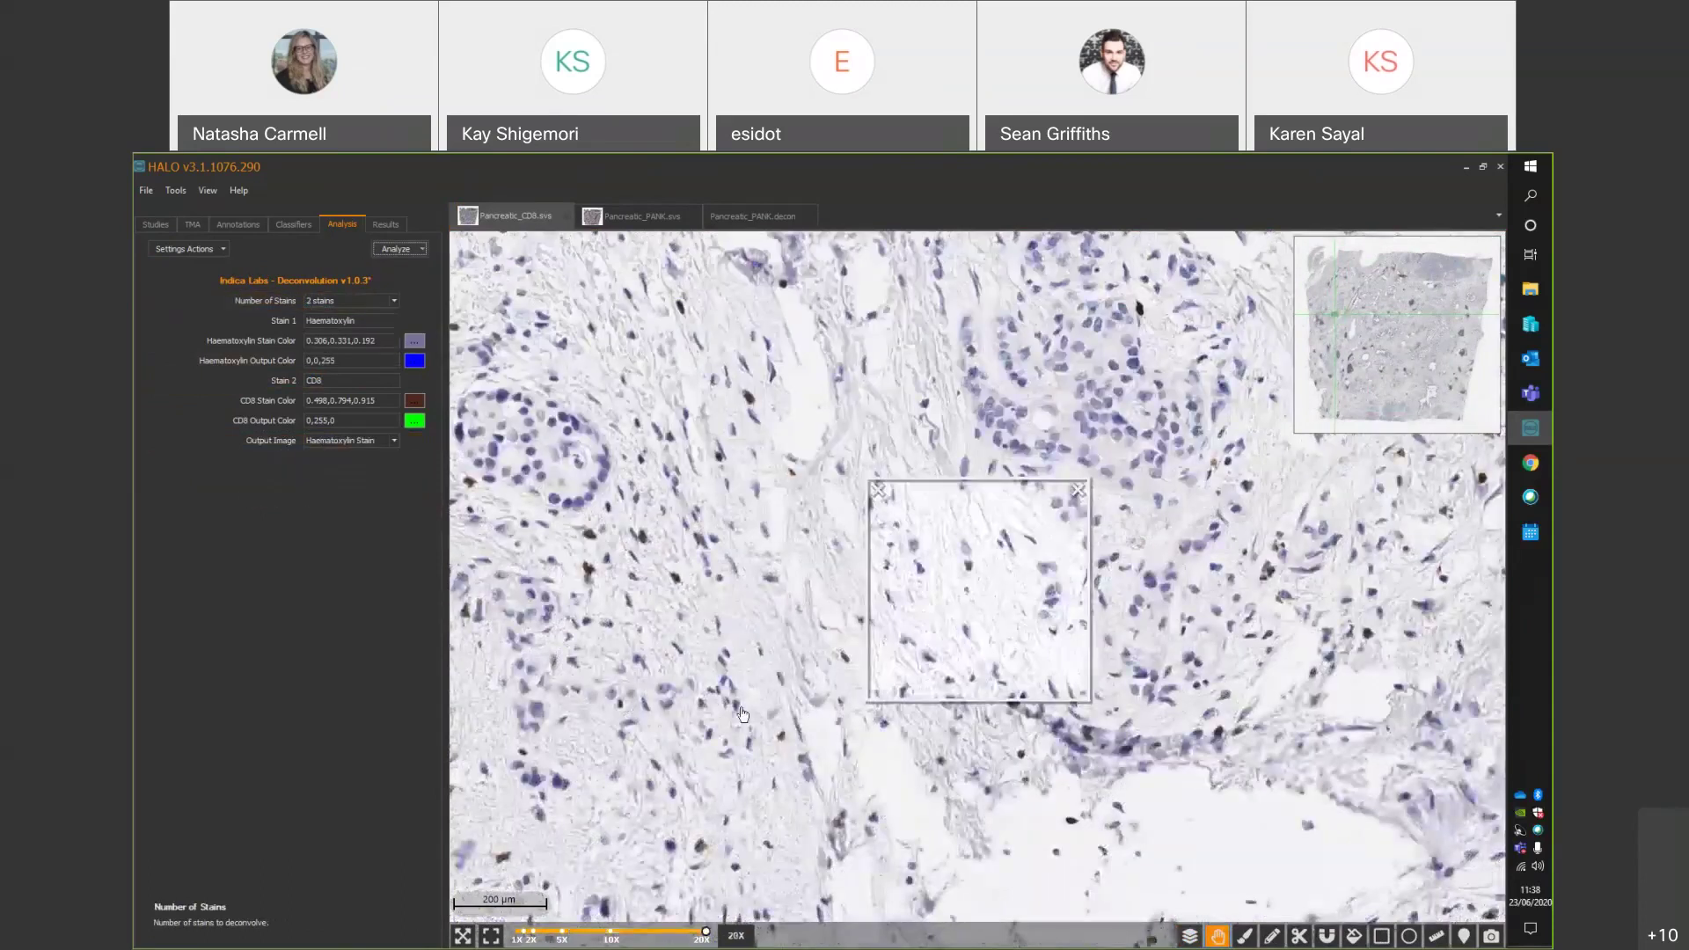
{"action": "scroll", "coordinate": [743, 715], "scroll_direction": "up", "scroll_amount": 4}
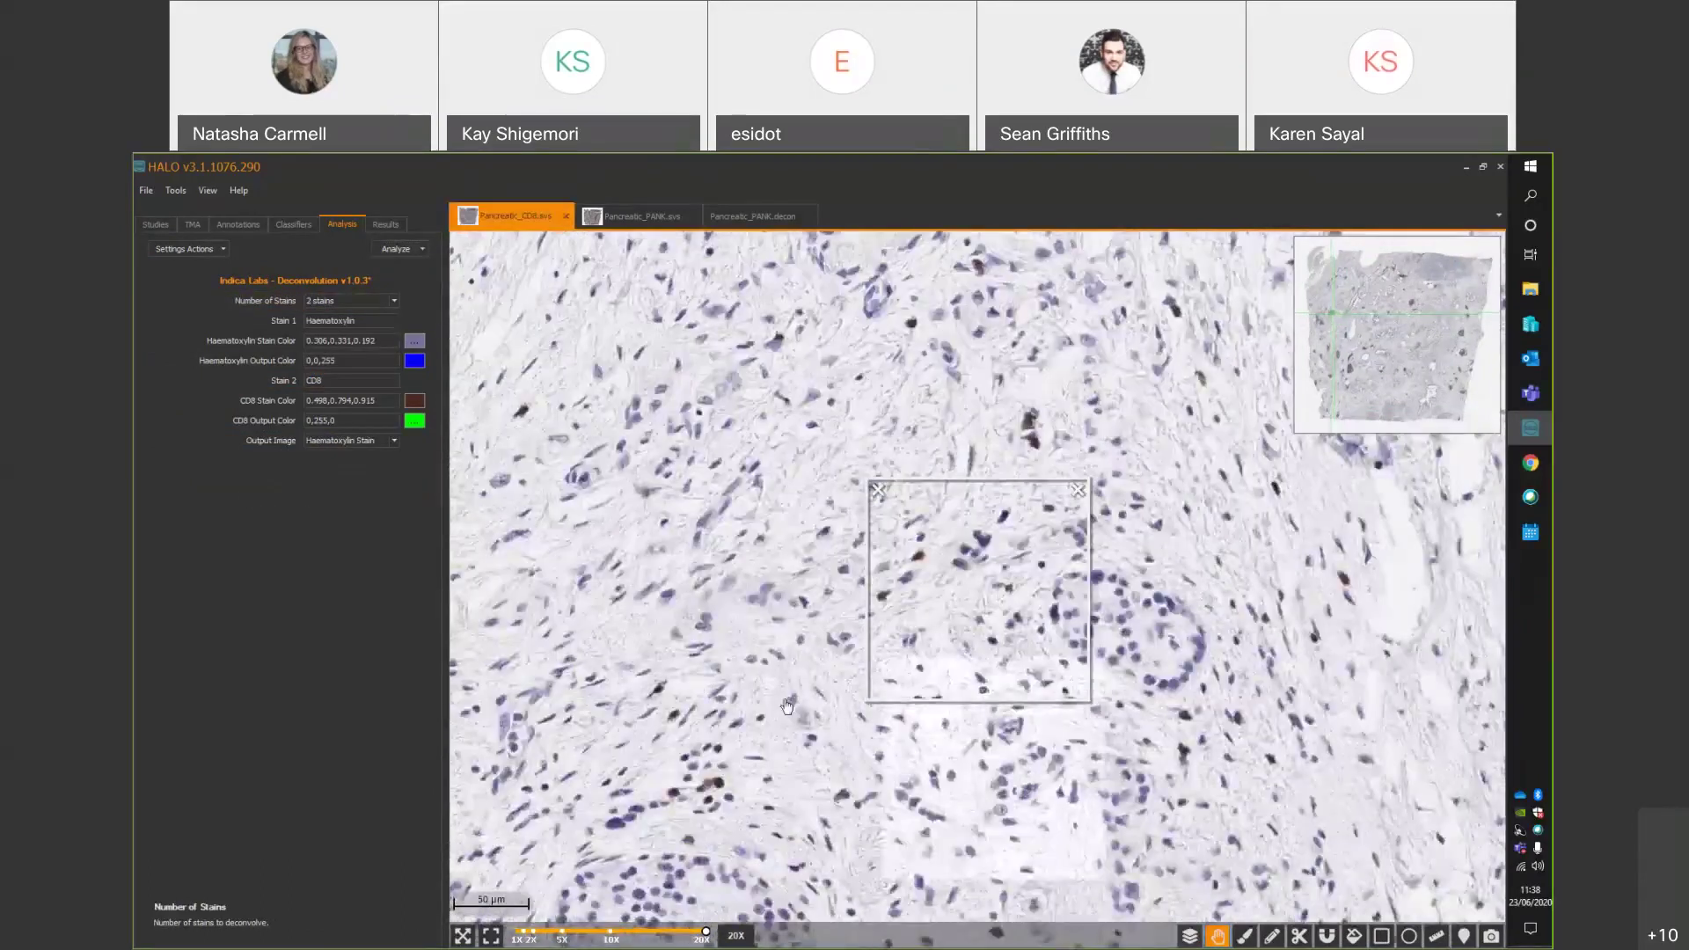
{"action": "left_click", "coordinate": [350, 440]}
{"action": "left_click", "coordinate": [343, 469]}
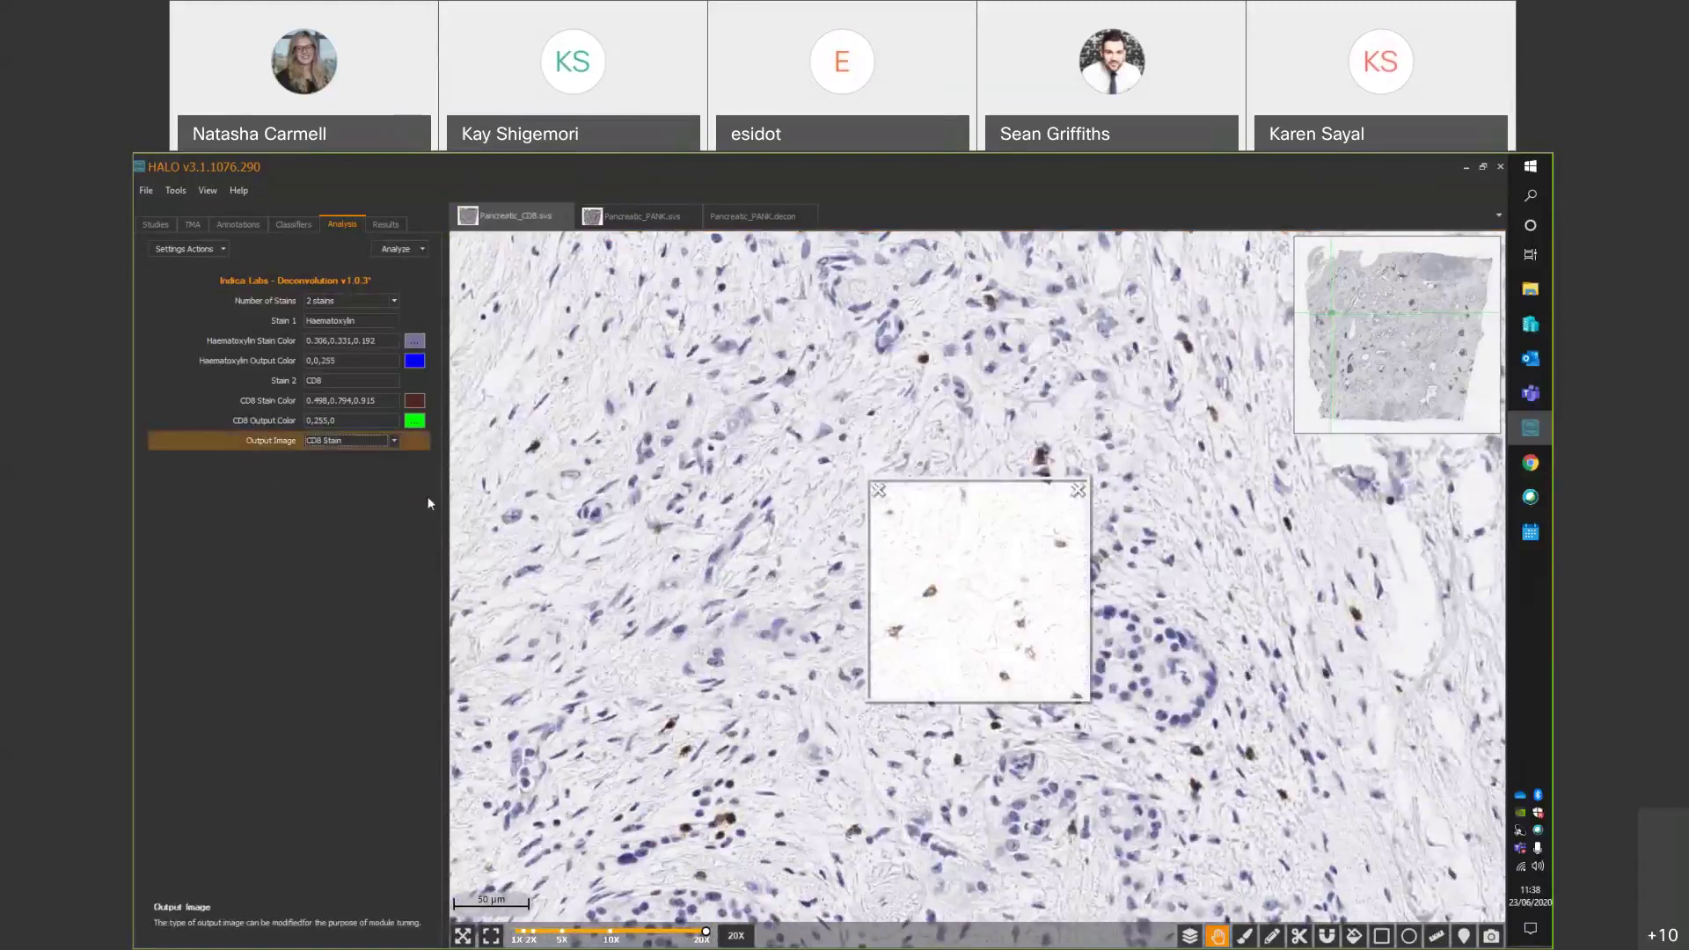
{"action": "left_click_drag", "start_coordinate": [802, 613], "coordinate": [819, 539]}
{"action": "left_click", "coordinate": [882, 495]}
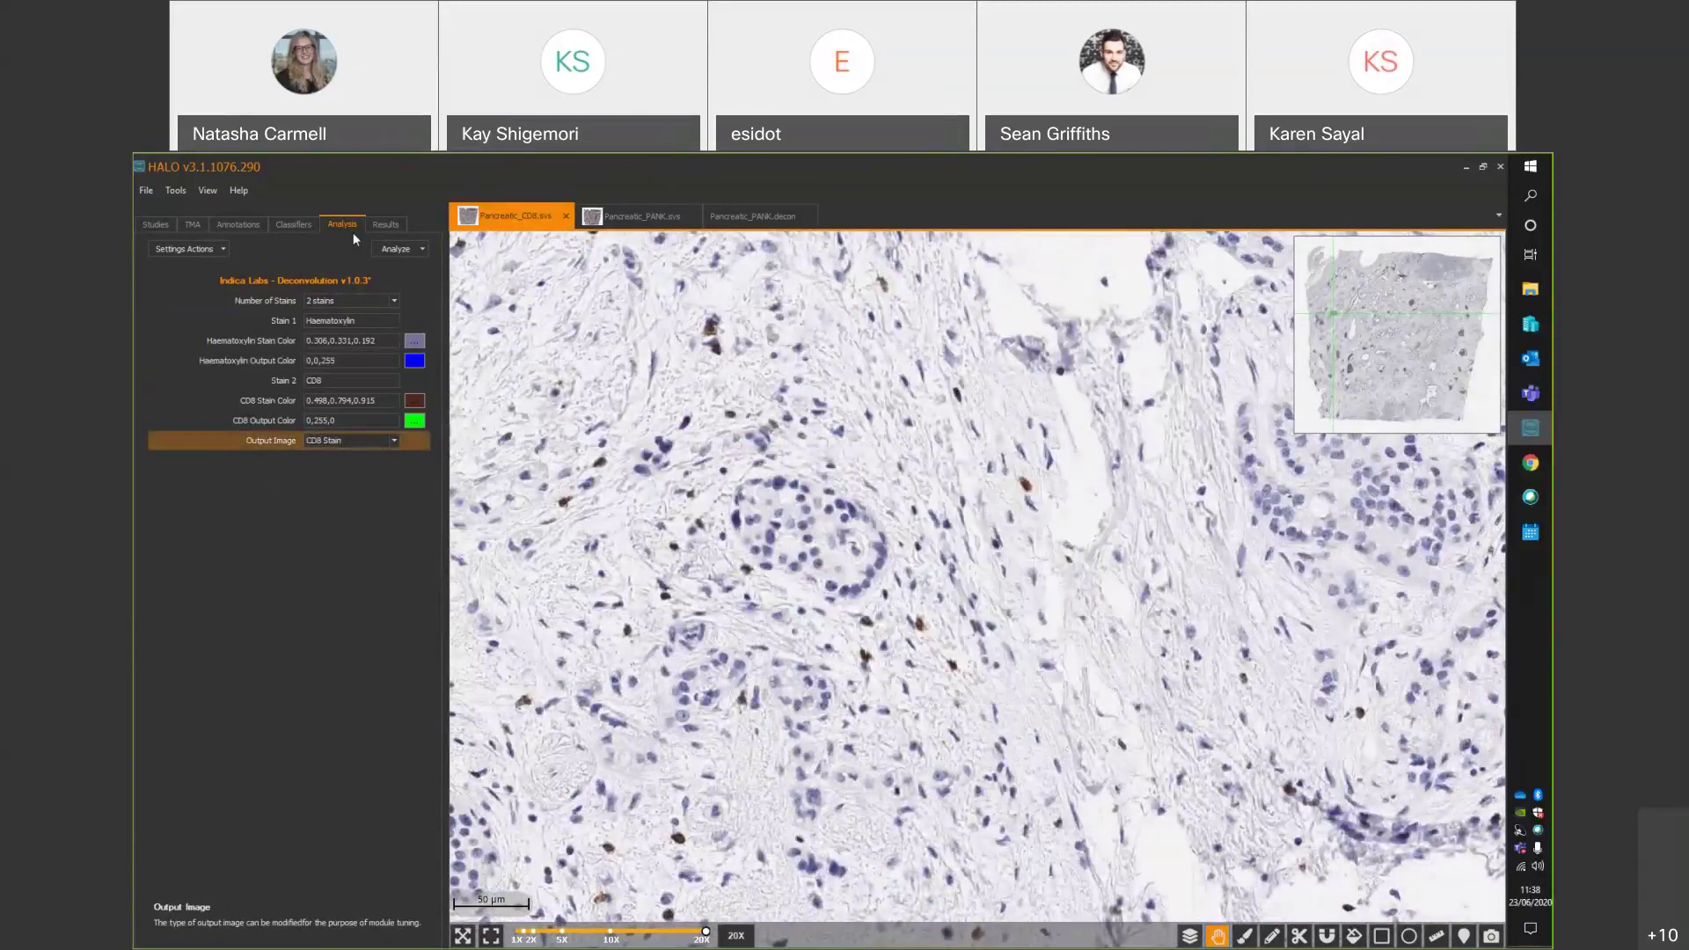
Run the Haematoxylin and CD8 deconvolution on the entire CD8 image, storing the result in the Pancreas Panel study.
{"action": "left_click", "coordinate": [396, 250]}
{"action": "left_click", "coordinate": [407, 321]}
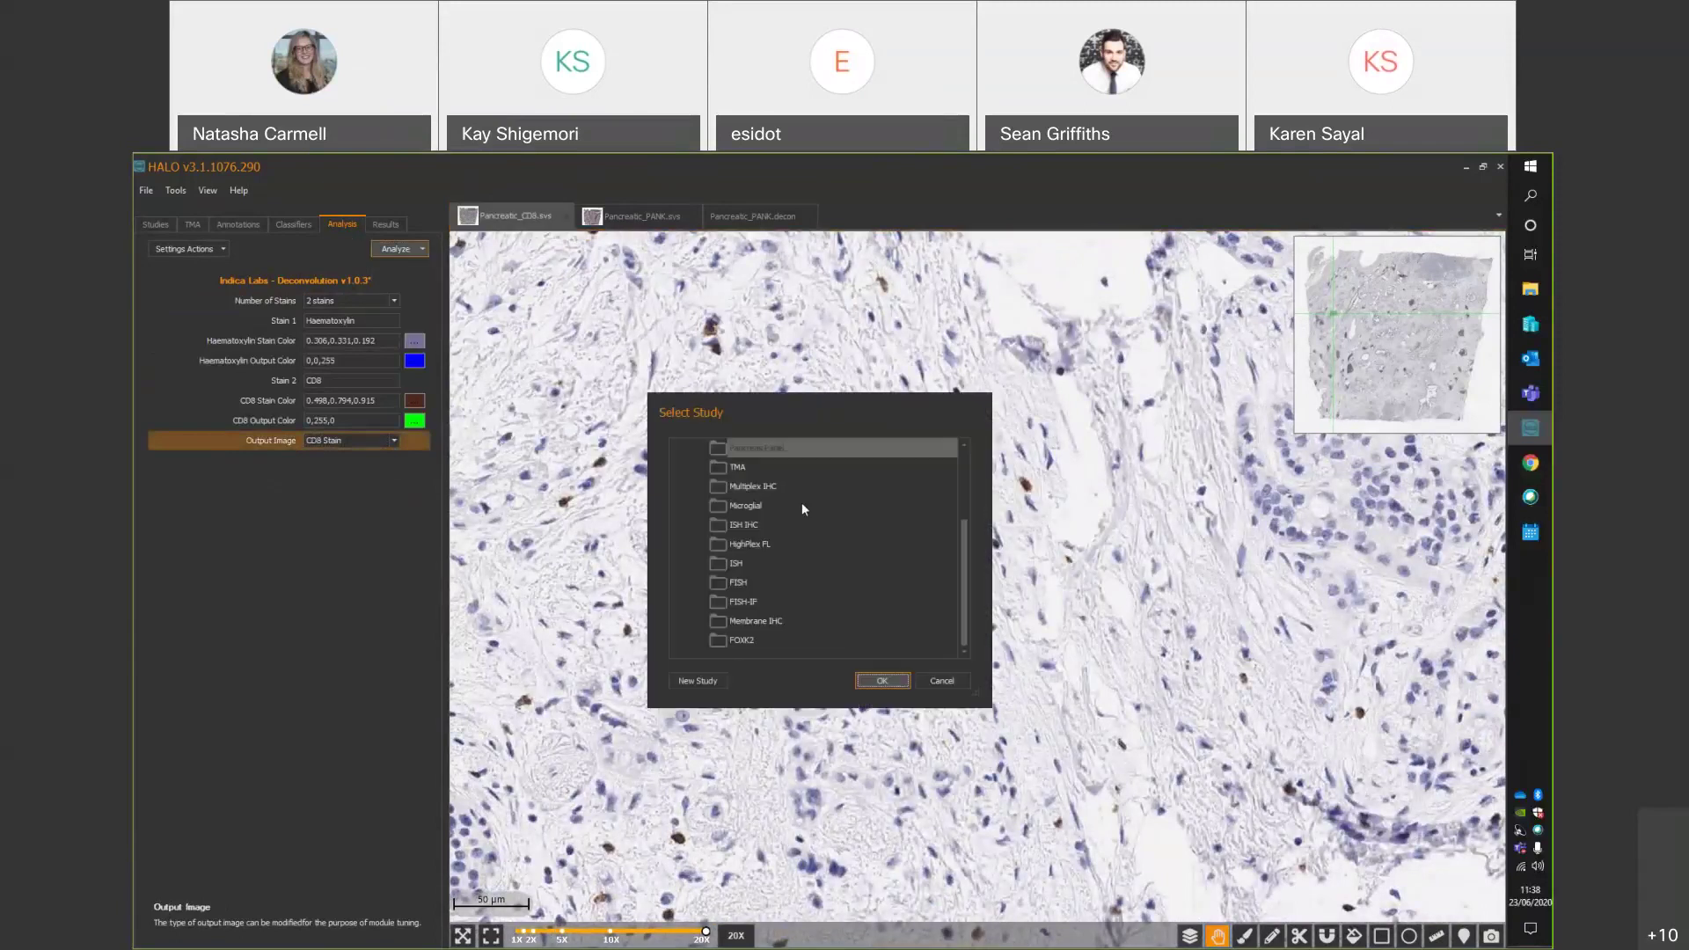
{"action": "left_click", "coordinate": [771, 450]}
{"action": "left_click", "coordinate": [868, 675]}
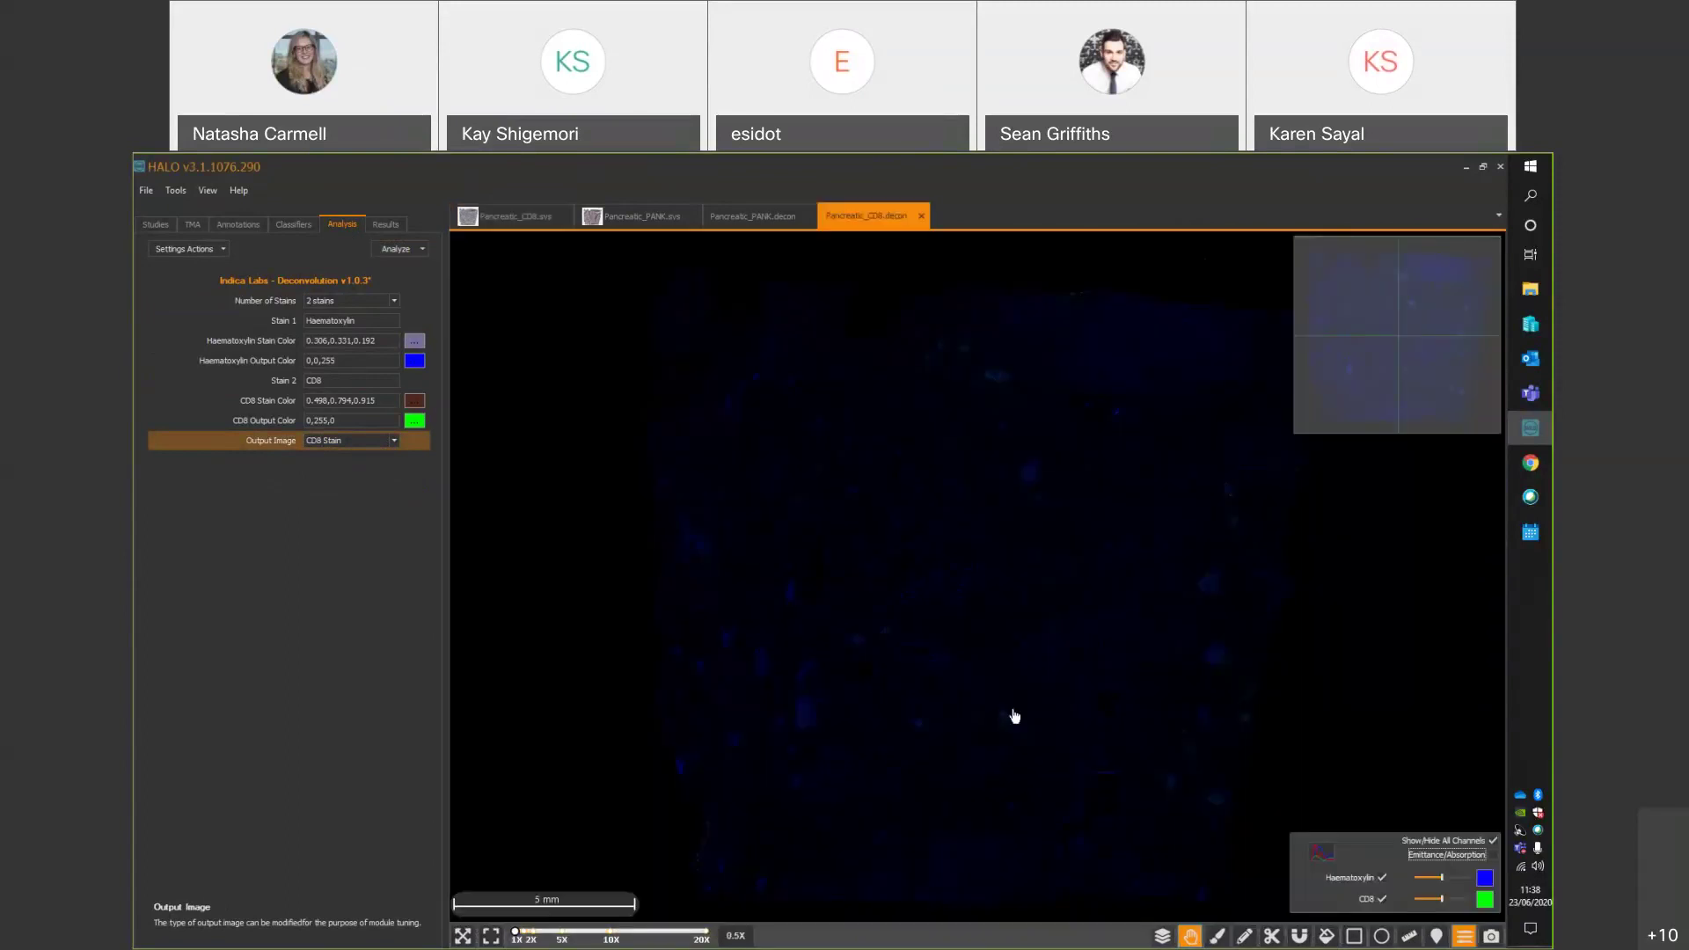
Turn on the absorption display for the deconvolved CD8 image and examine the tissue at higher magnification.
{"action": "left_click", "coordinate": [1495, 854]}
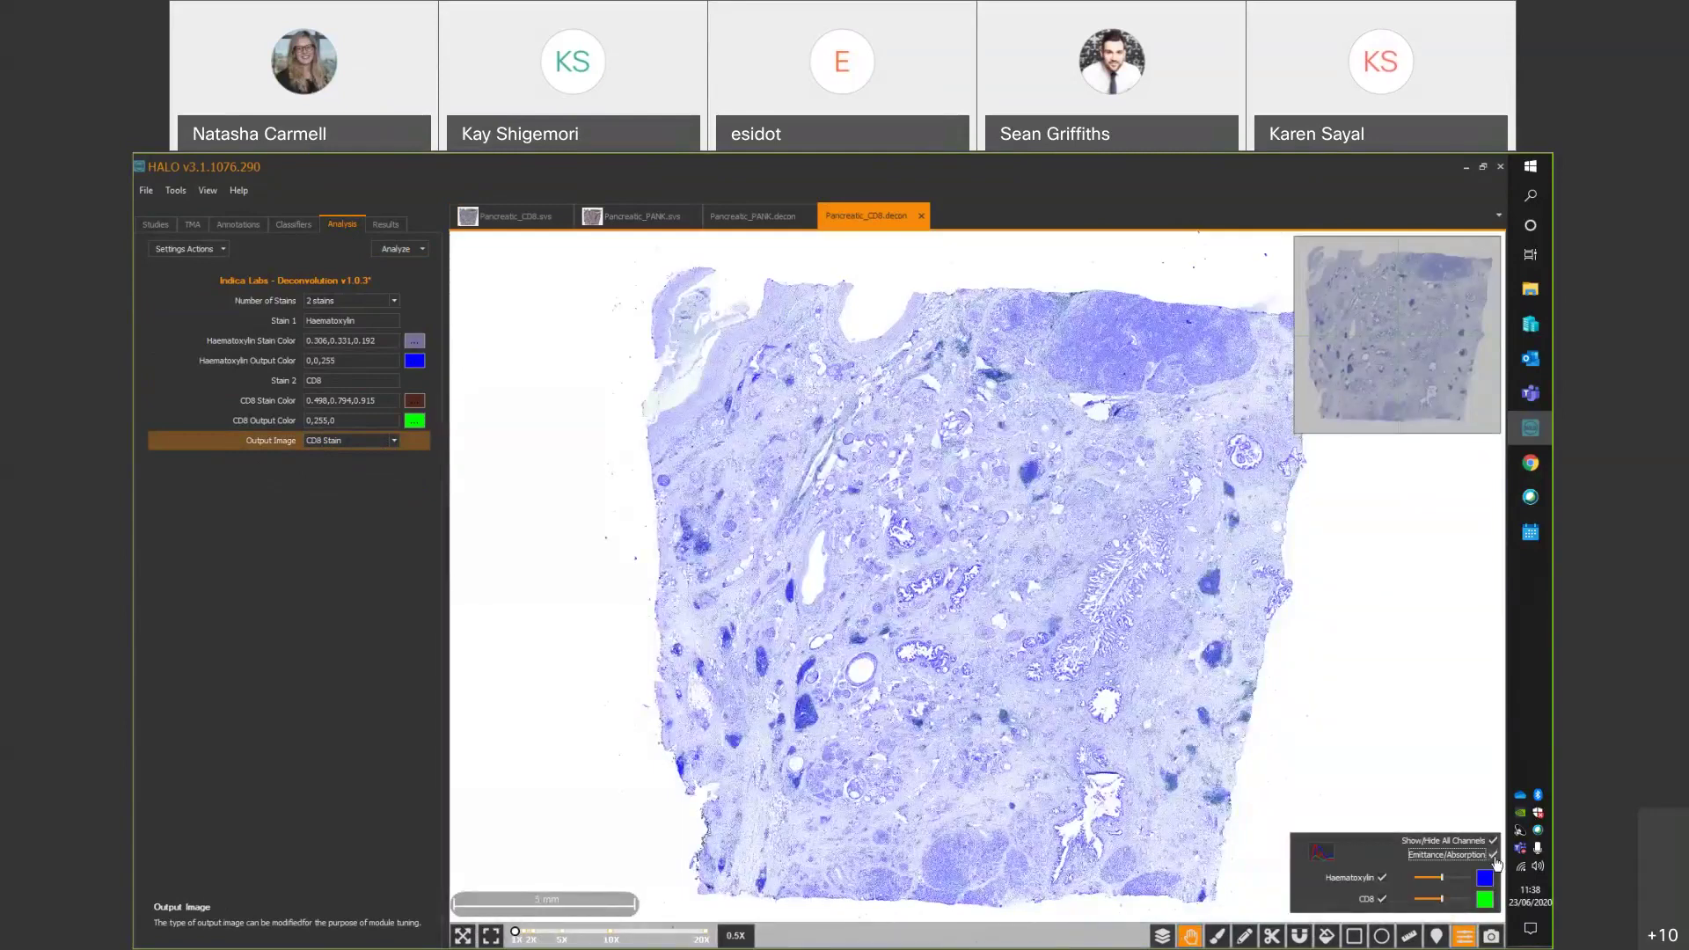
{"action": "left_click", "coordinate": [1489, 857]}
{"action": "left_click", "coordinate": [1490, 857]}
{"action": "scroll", "coordinate": [789, 451], "scroll_direction": "up", "scroll_amount": 5}
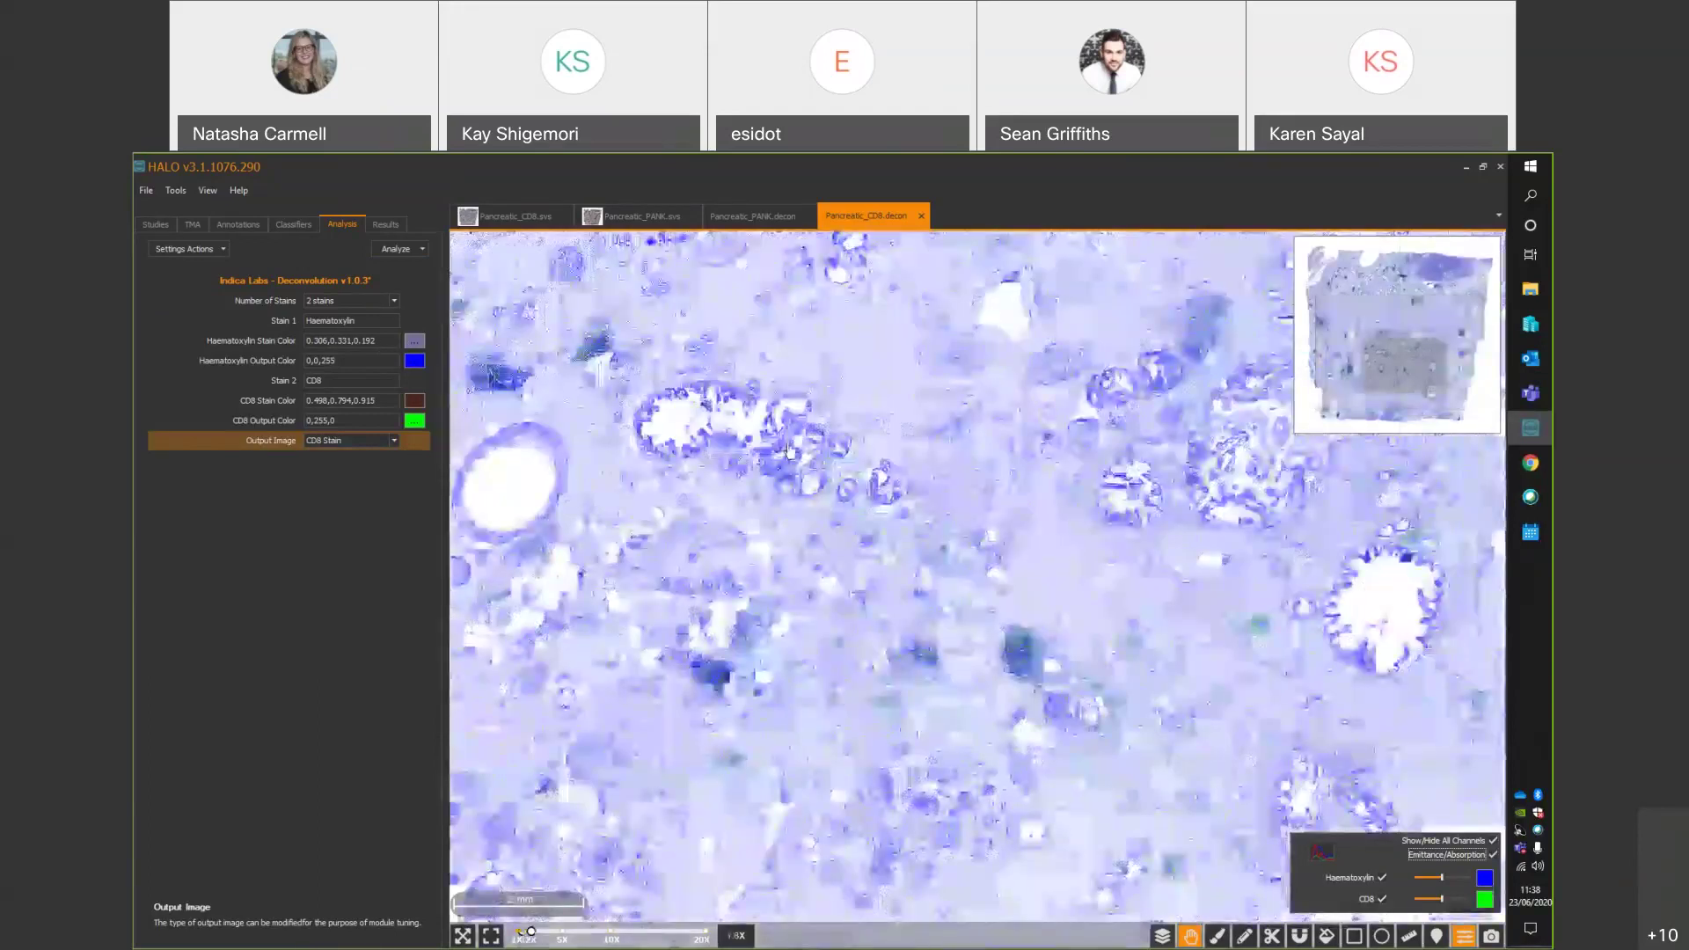
{"action": "scroll", "coordinate": [789, 451], "scroll_direction": "down", "scroll_amount": 1}
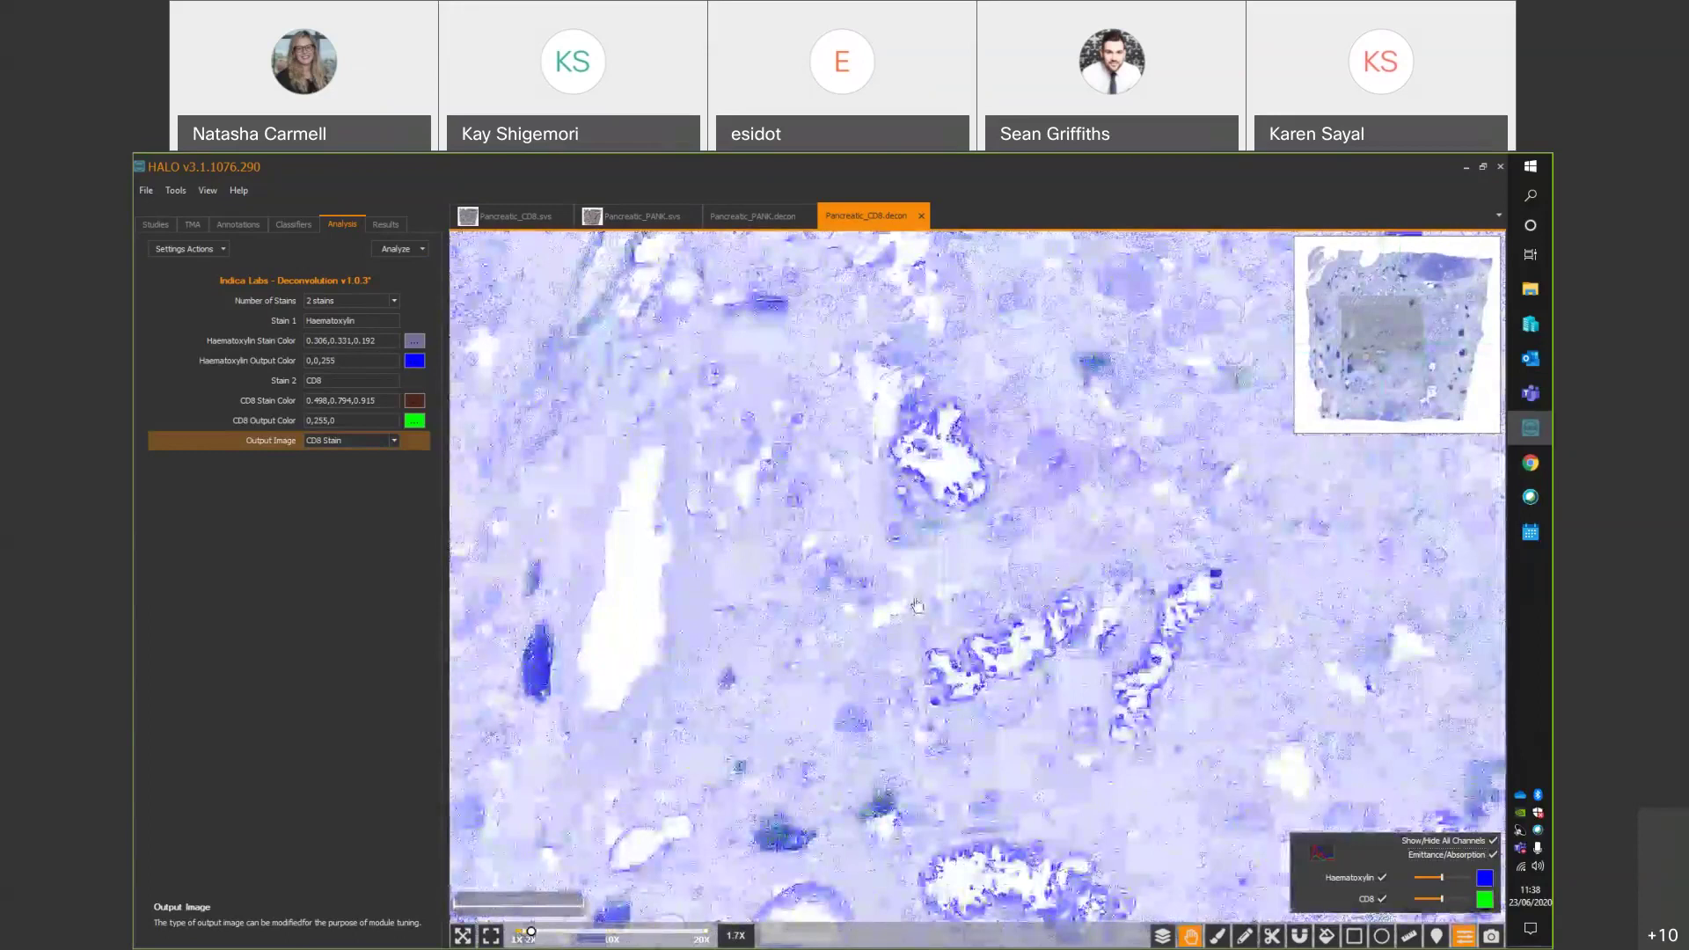
Examine the deconvolved CD8 tissue at about 10x magnification, toggling the Haematoxylin channel off and on.
{"action": "scroll", "coordinate": [913, 619], "scroll_direction": "up", "scroll_amount": 3}
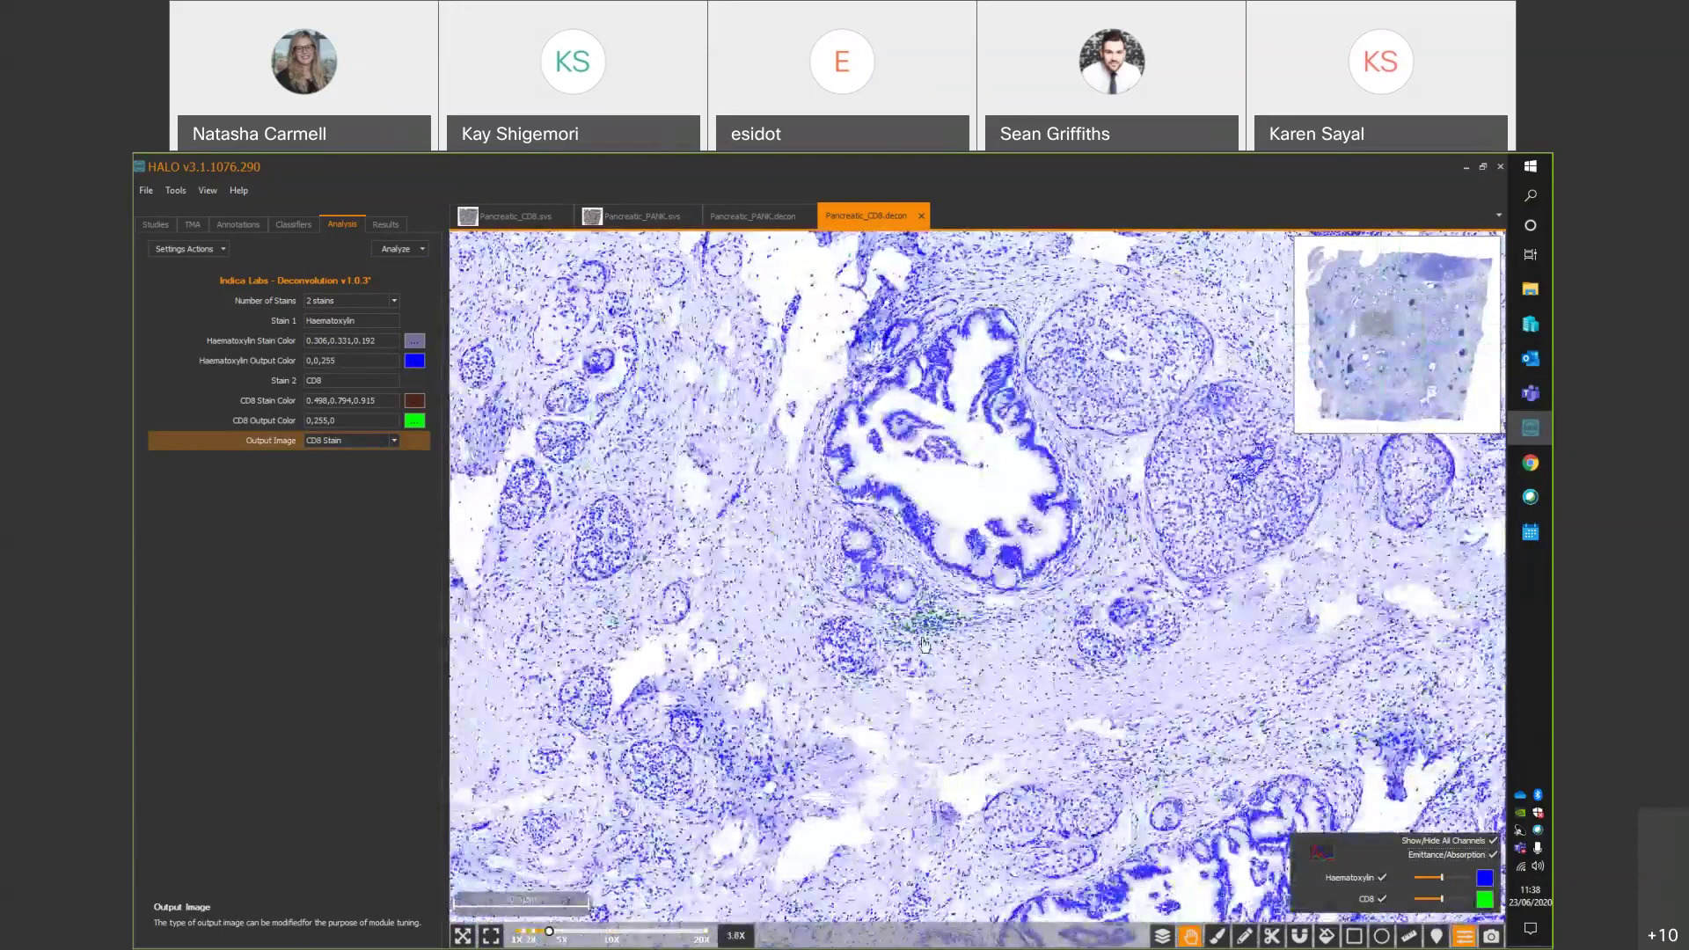
{"action": "scroll", "coordinate": [923, 644], "scroll_direction": "up", "scroll_amount": 3}
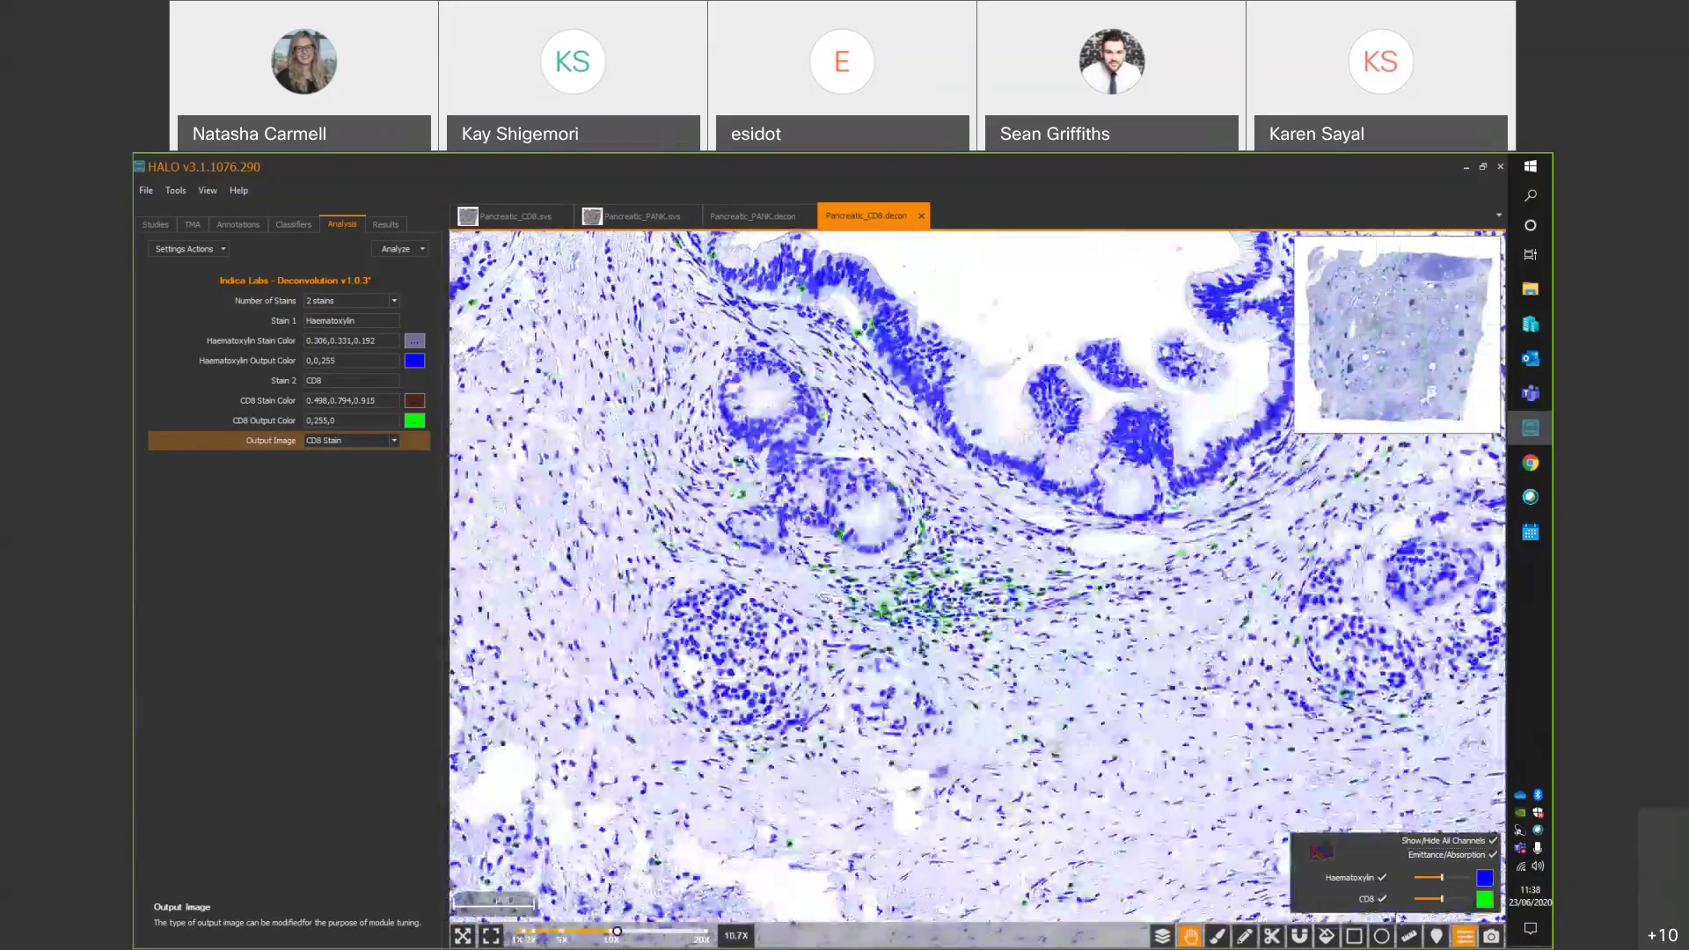
{"action": "left_click", "coordinate": [1380, 879]}
{"action": "left_click", "coordinate": [1380, 880]}
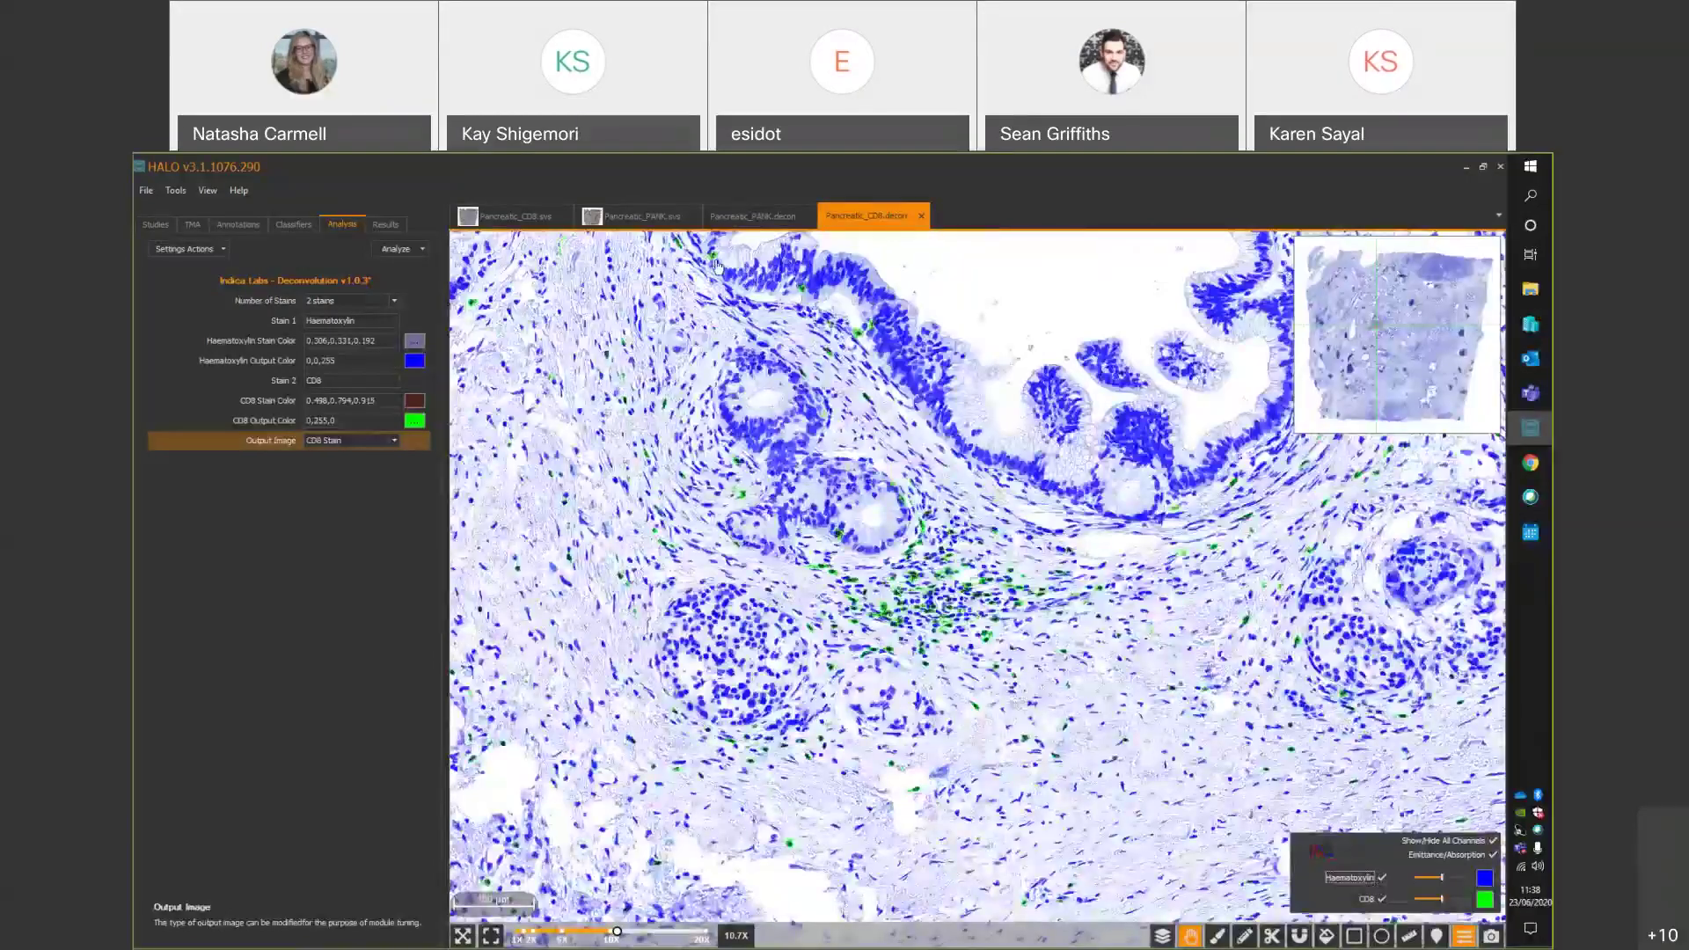
Turn on the absorption display for the deconvolved PanCK image and hide its Background channel.
{"action": "left_click", "coordinate": [750, 216]}
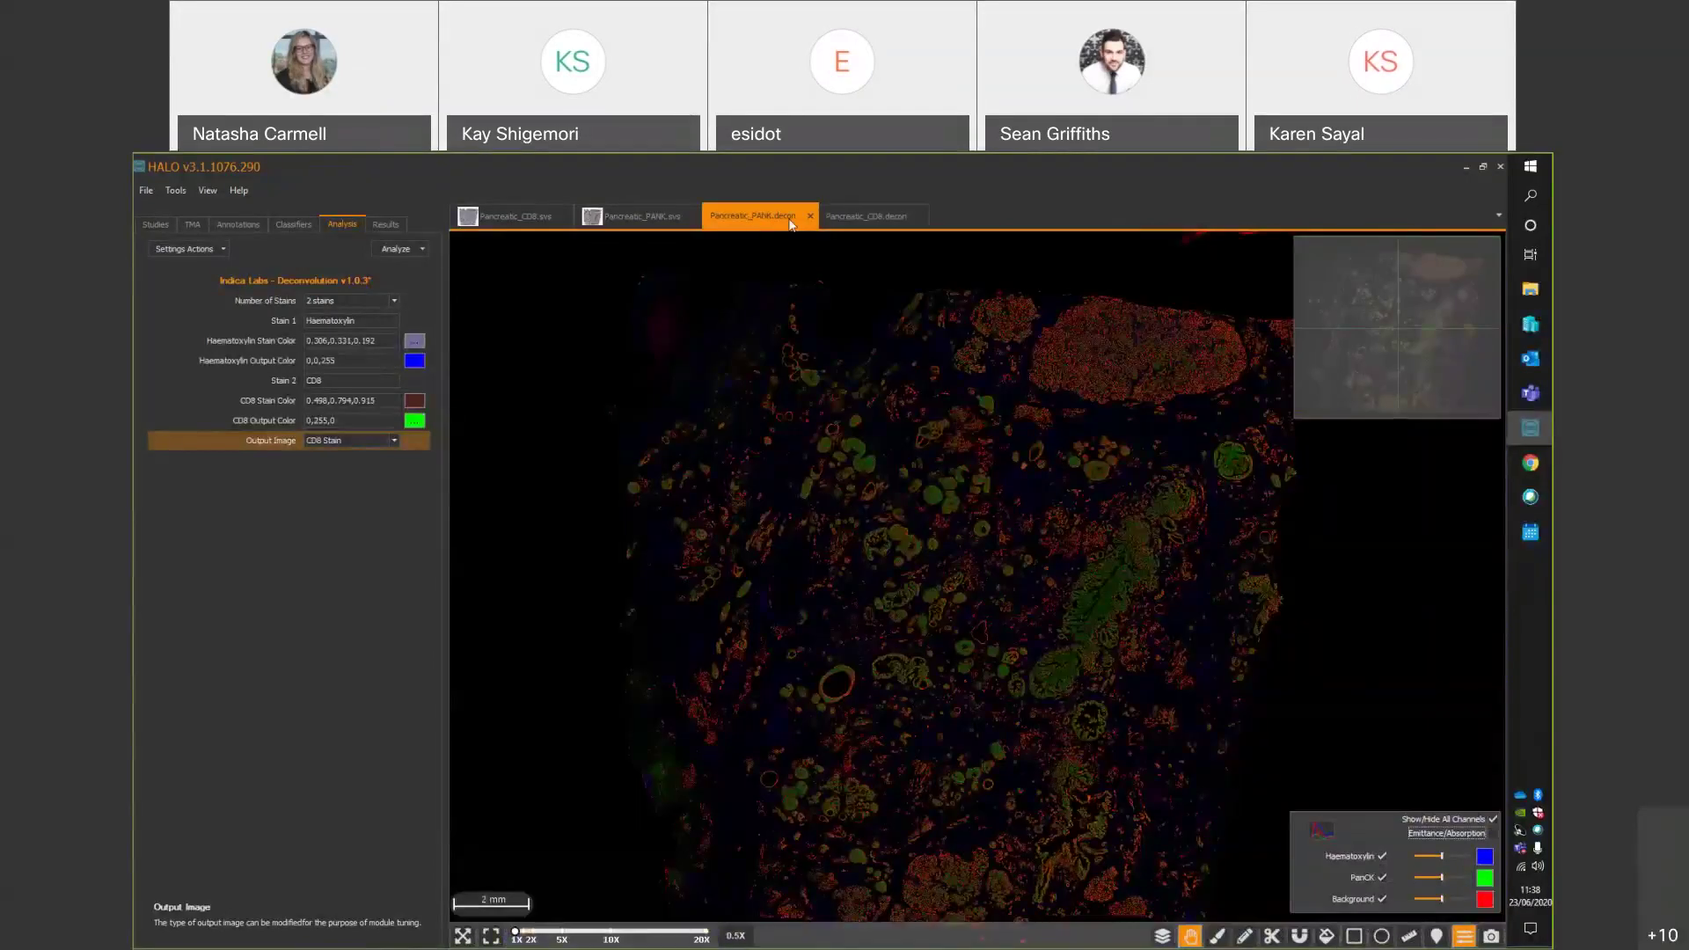
{"action": "left_click", "coordinate": [1493, 833]}
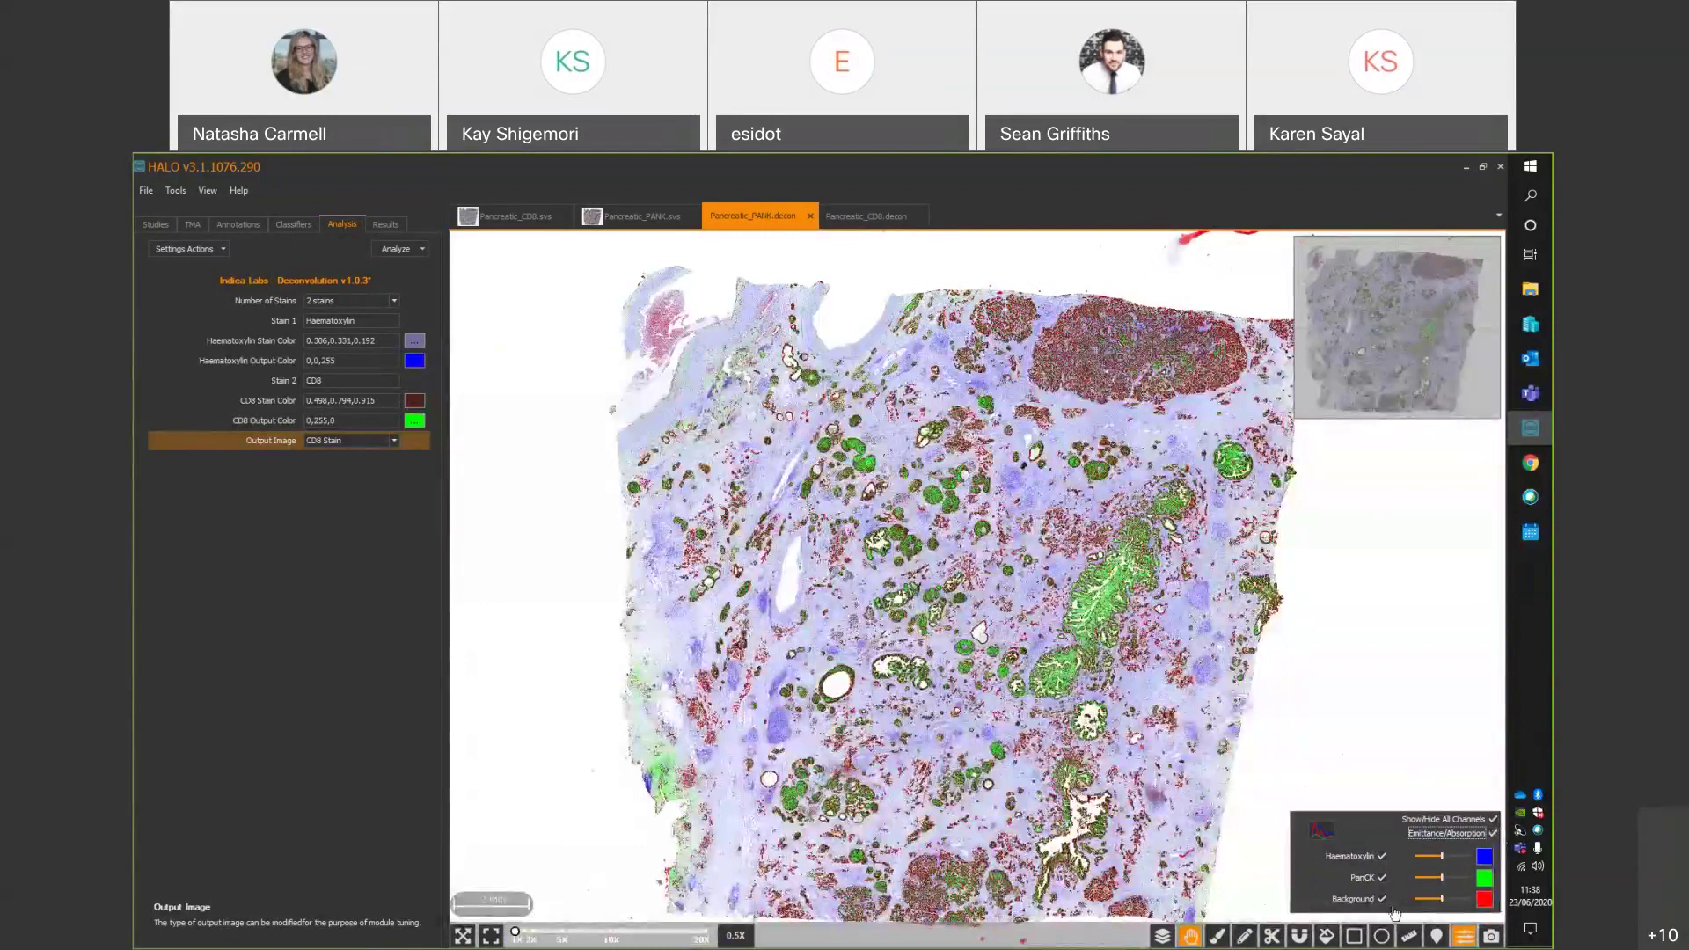
{"action": "left_click", "coordinate": [1383, 901]}
{"action": "scroll", "coordinate": [976, 726], "scroll_direction": "up", "scroll_amount": 3}
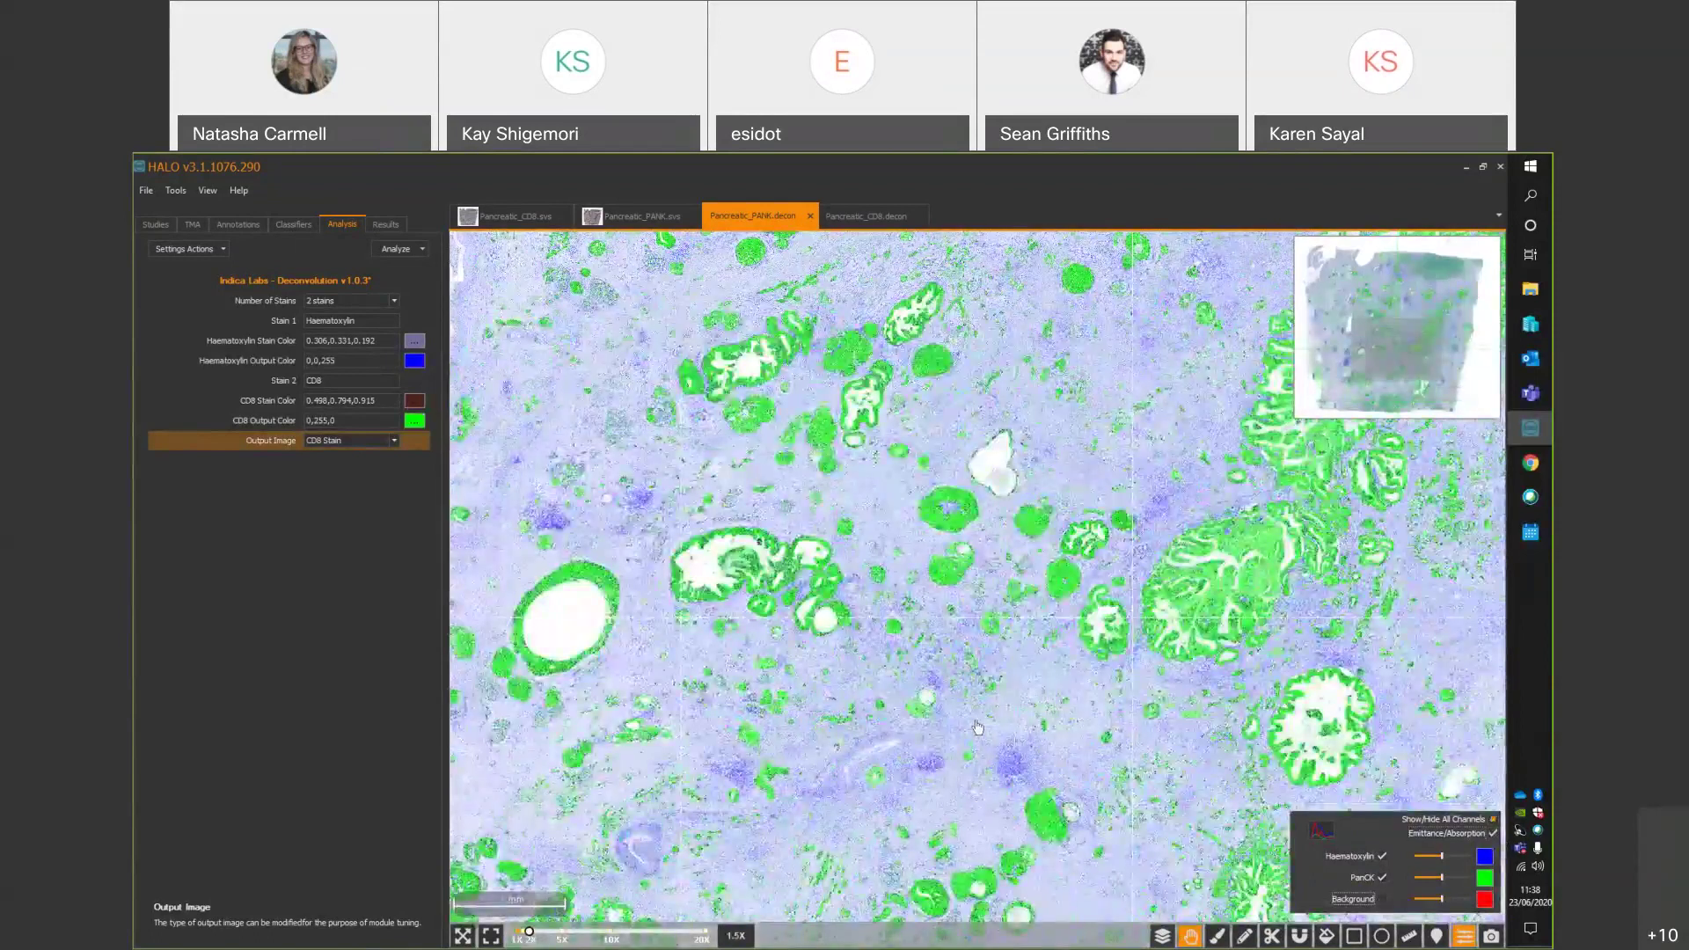
{"action": "scroll", "coordinate": [1012, 743], "scroll_direction": "up", "scroll_amount": 1}
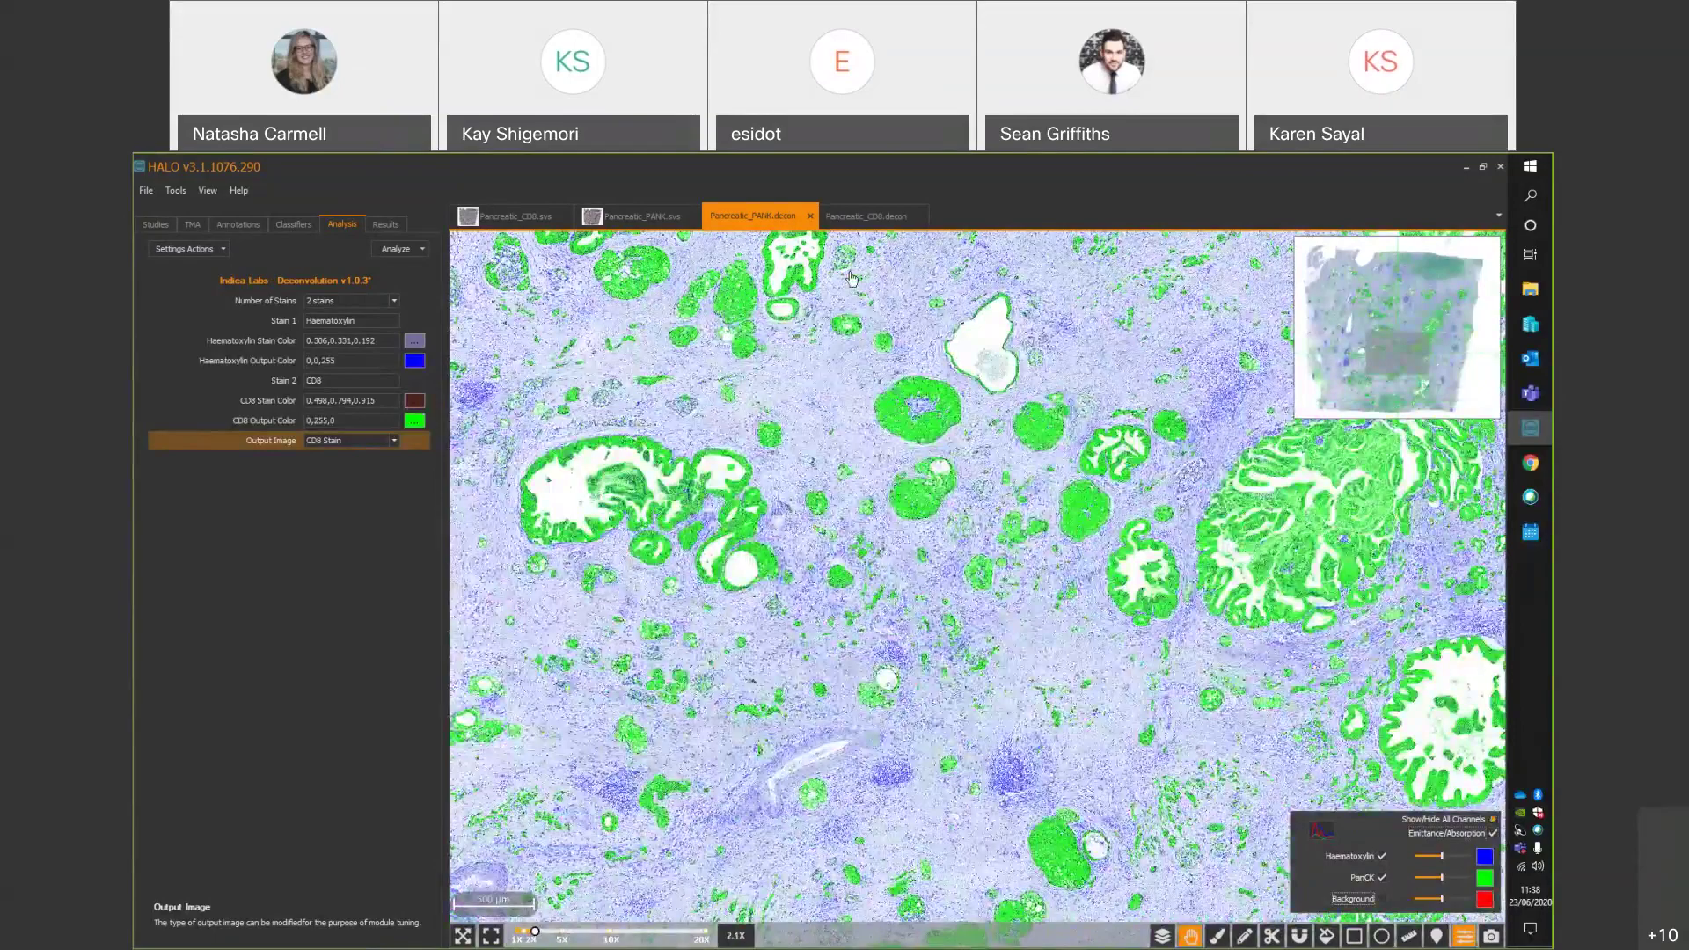
In the deconvolved CD8 image, recolour the Haematoxylin channel dark blue and the CD8 channel dark brown.
{"action": "left_click", "coordinate": [866, 217]}
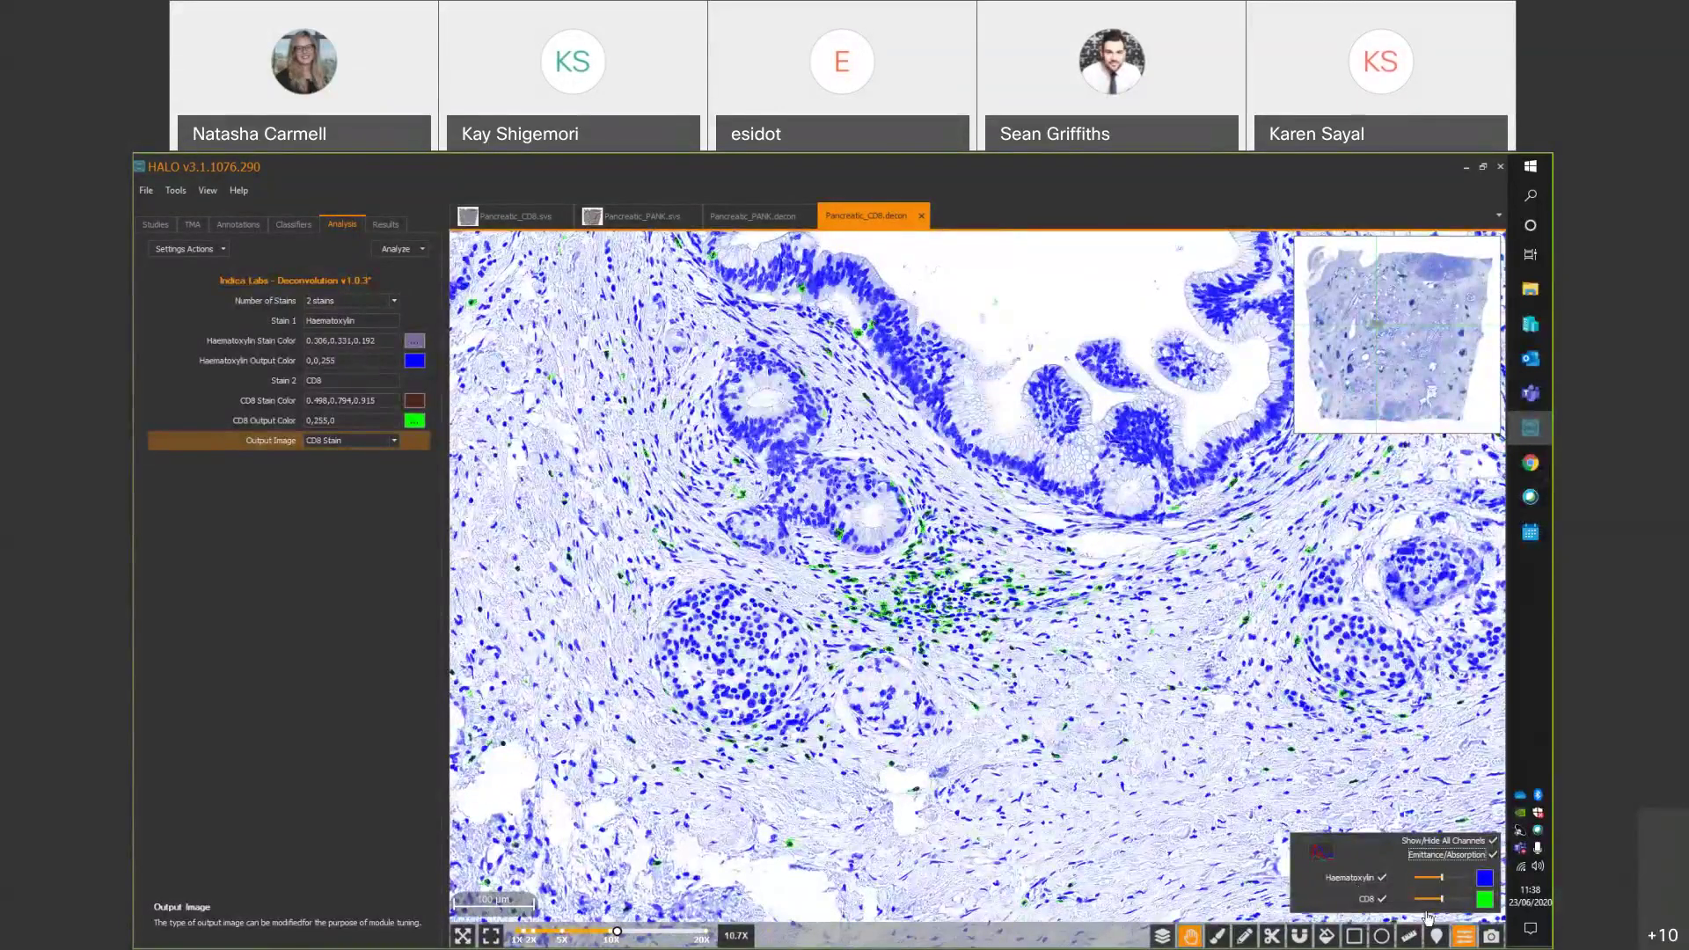
{"action": "left_click", "coordinate": [1484, 900]}
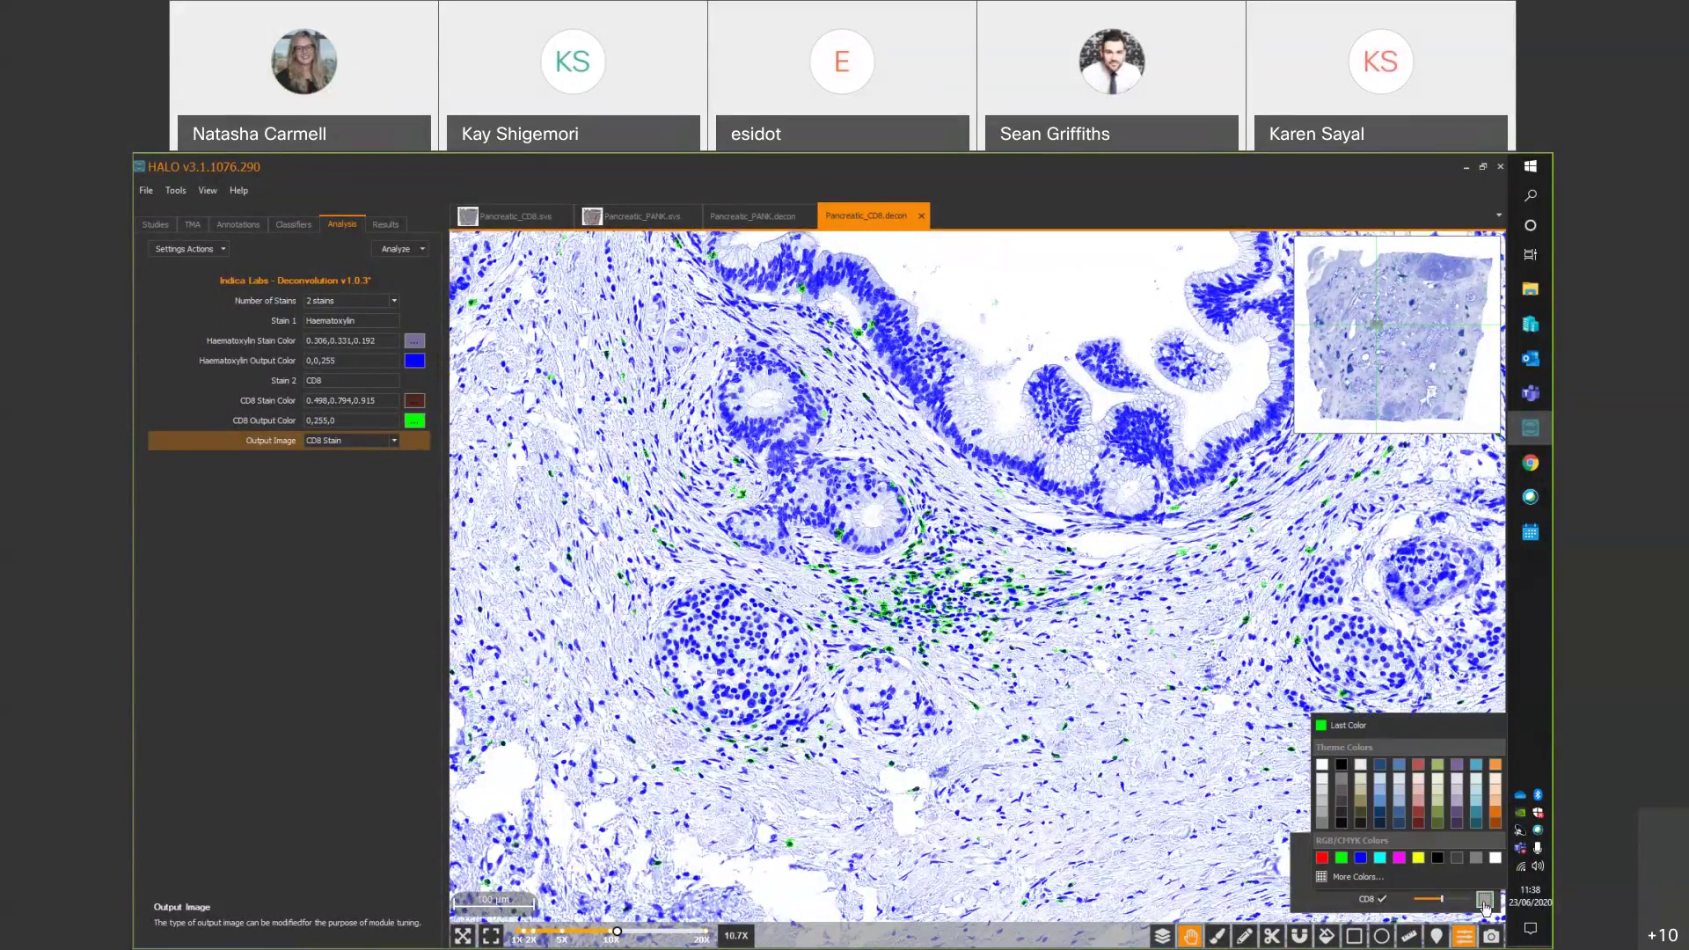
{"action": "left_click", "coordinate": [1380, 779]}
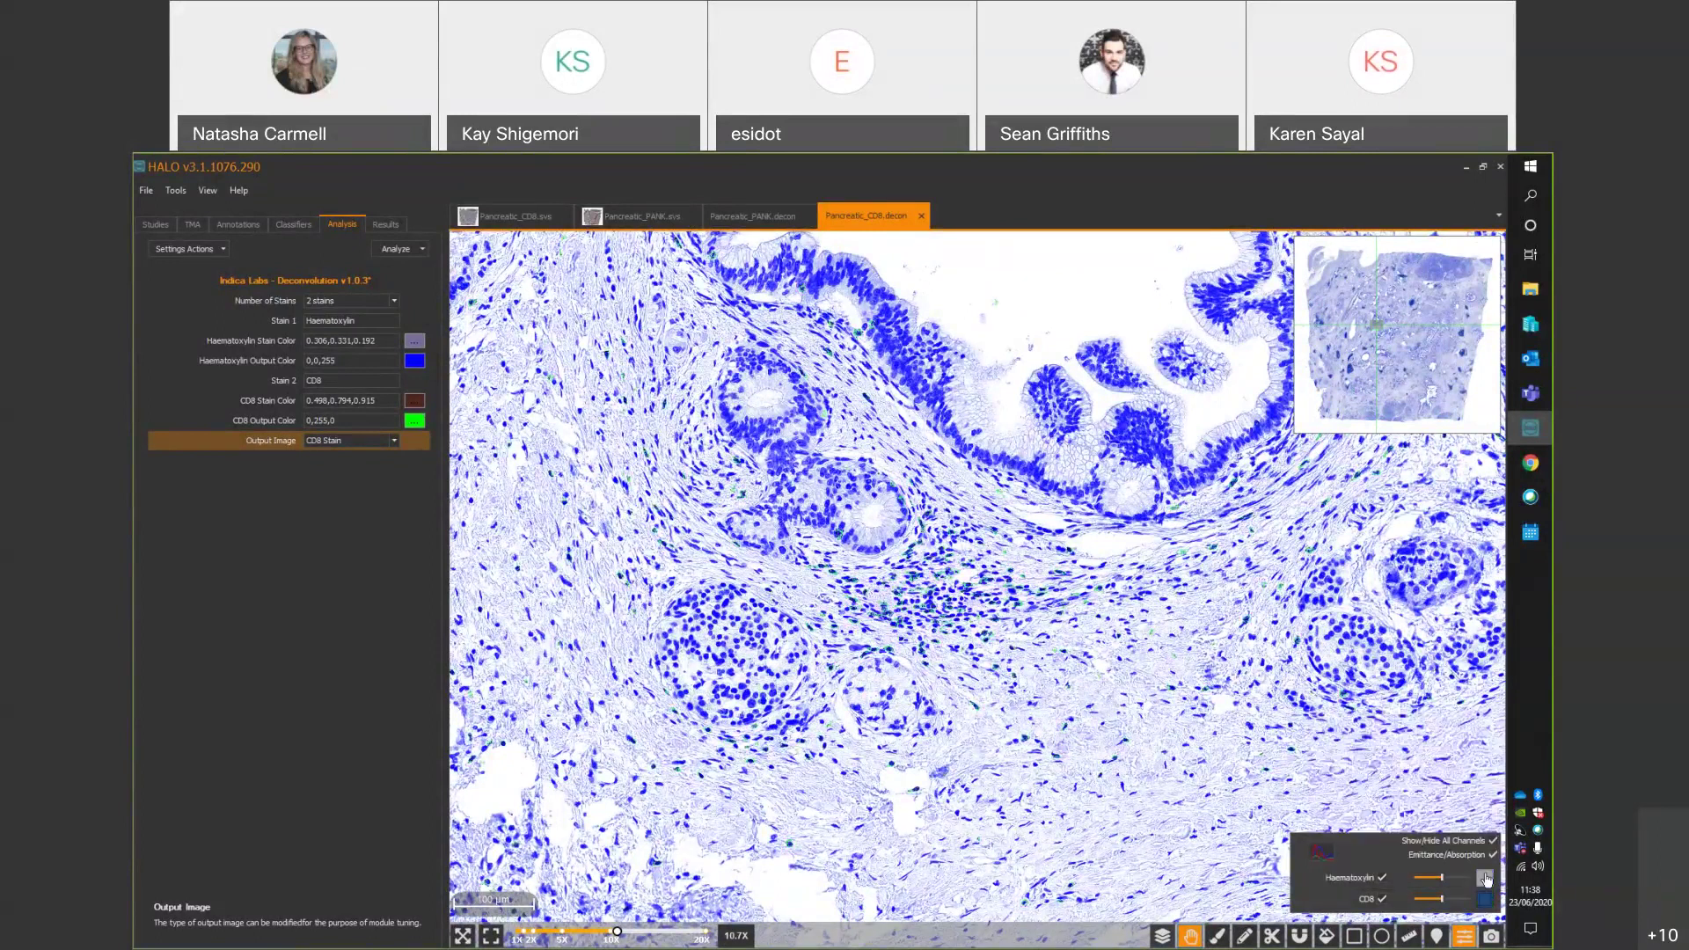
{"action": "left_click", "coordinate": [1485, 879]}
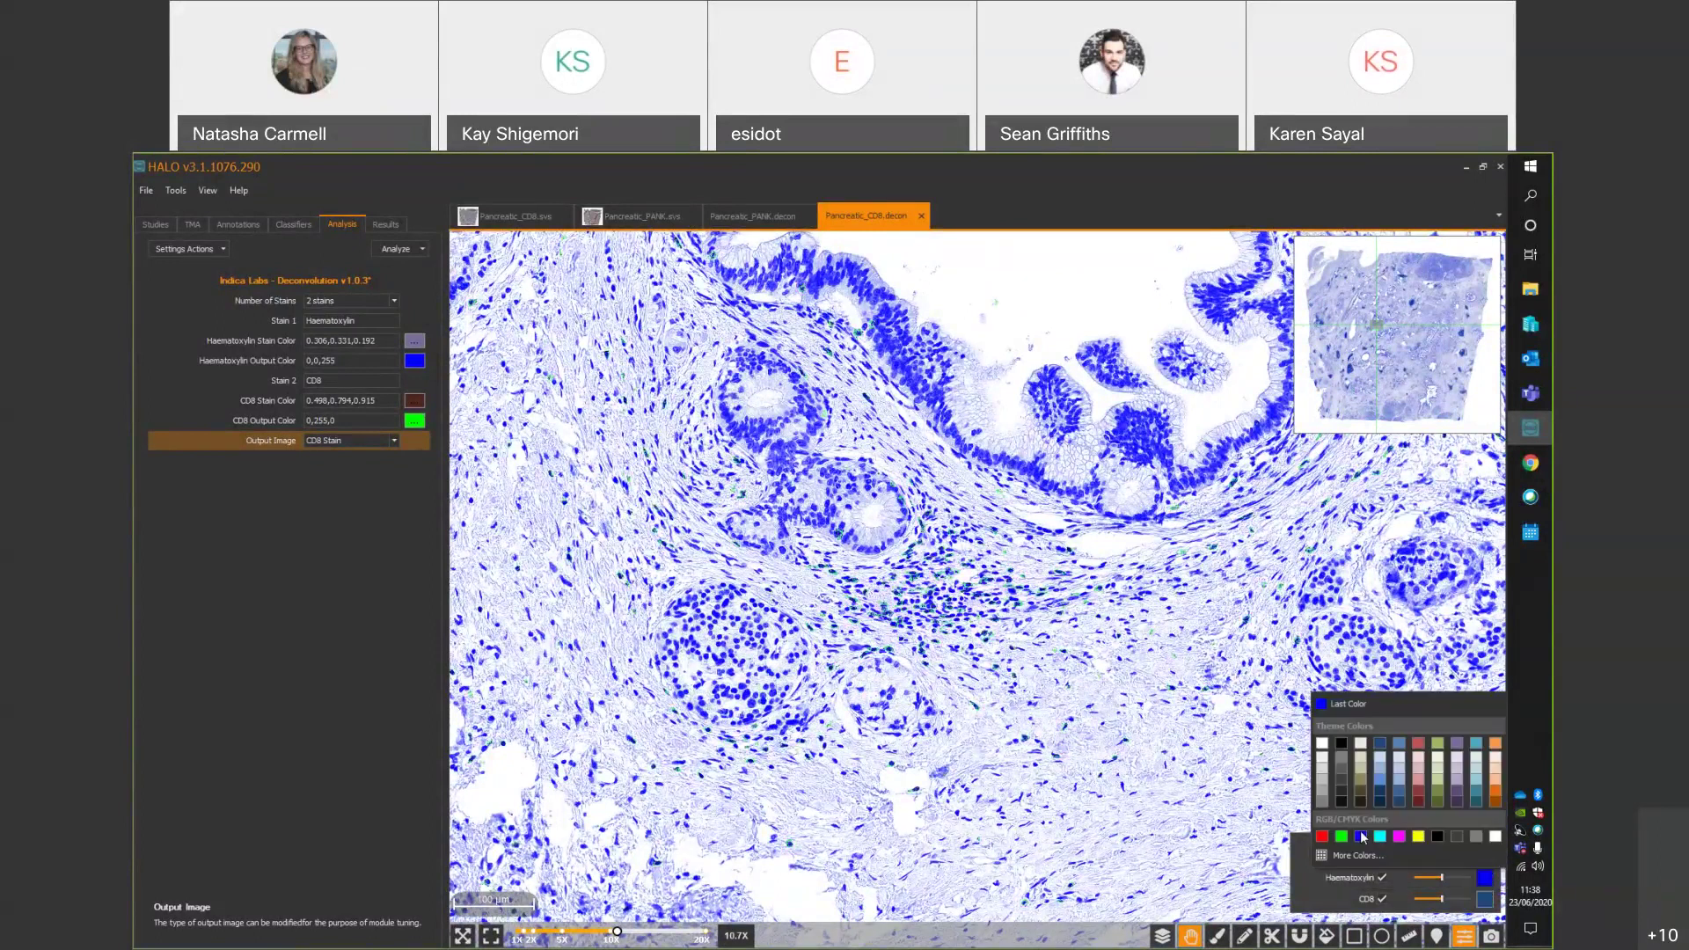
{"action": "left_click", "coordinate": [1383, 746]}
{"action": "left_click", "coordinate": [1484, 898]}
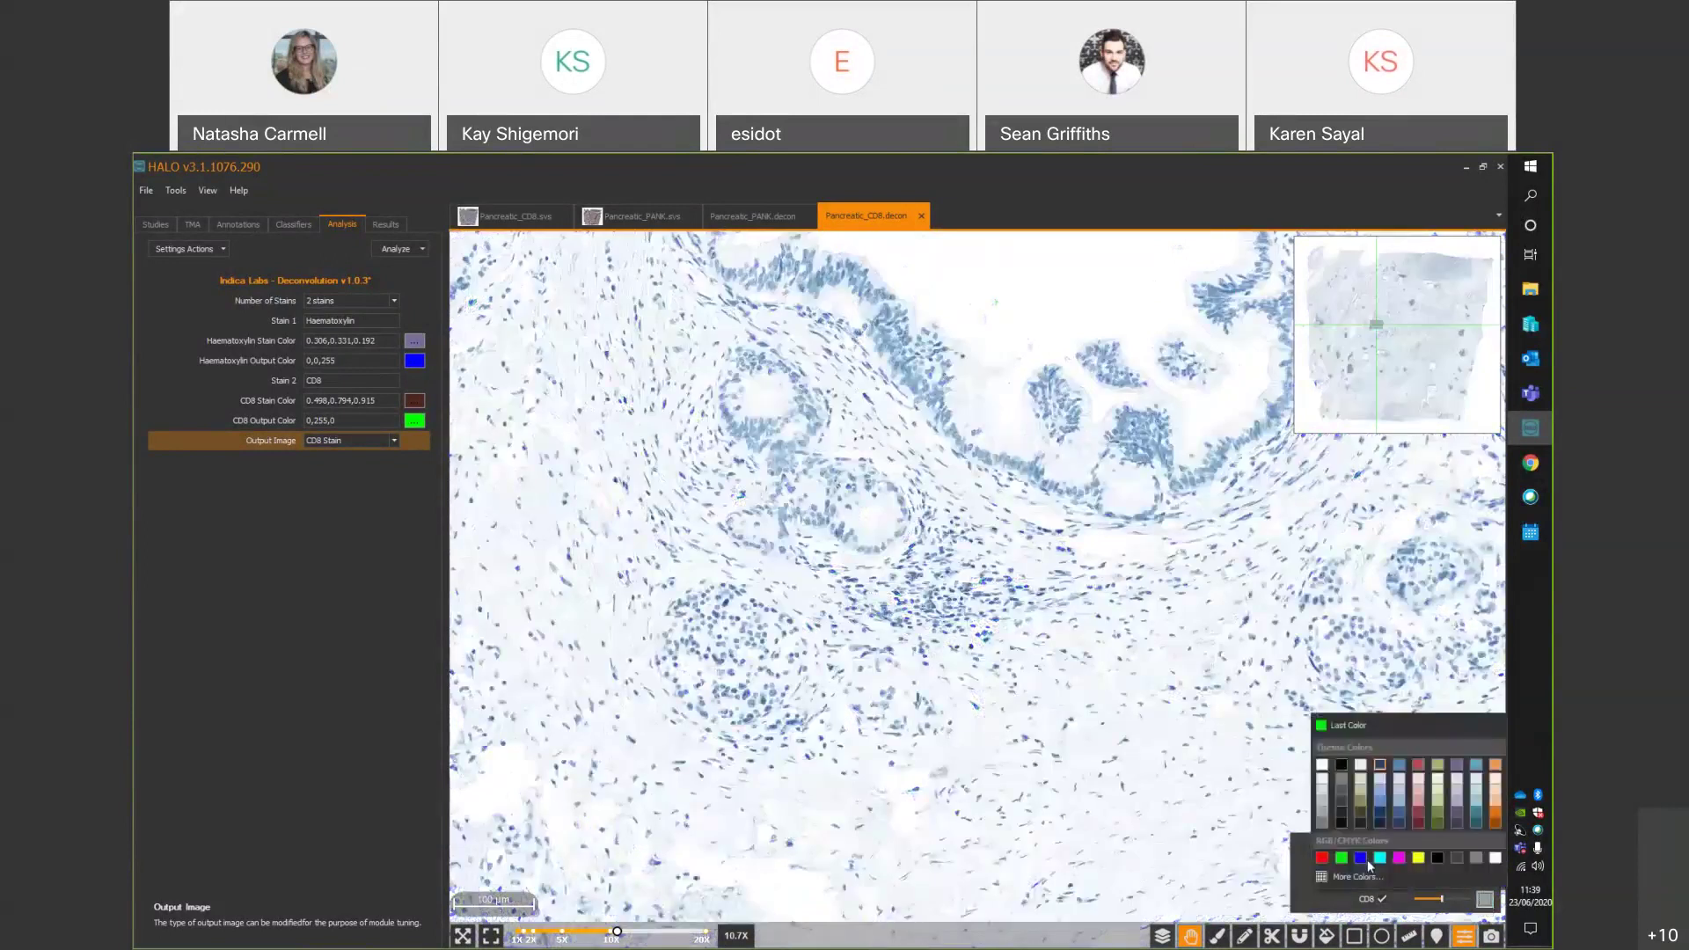
{"action": "left_click", "coordinate": [1359, 809]}
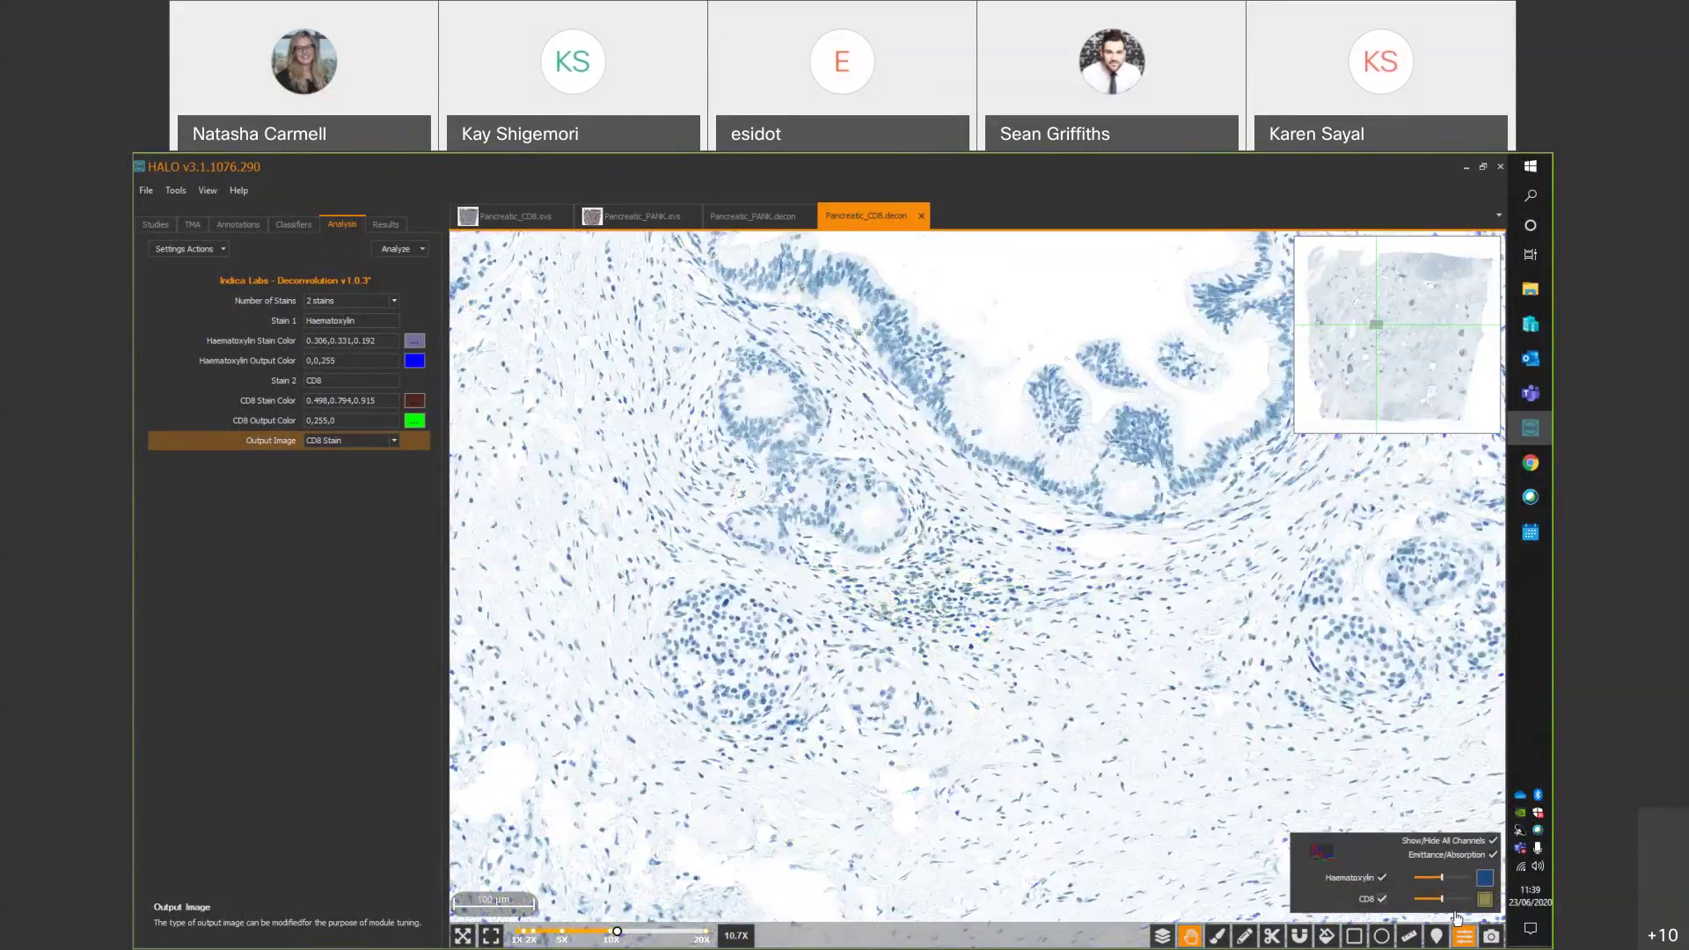
{"action": "left_click", "coordinate": [1485, 898]}
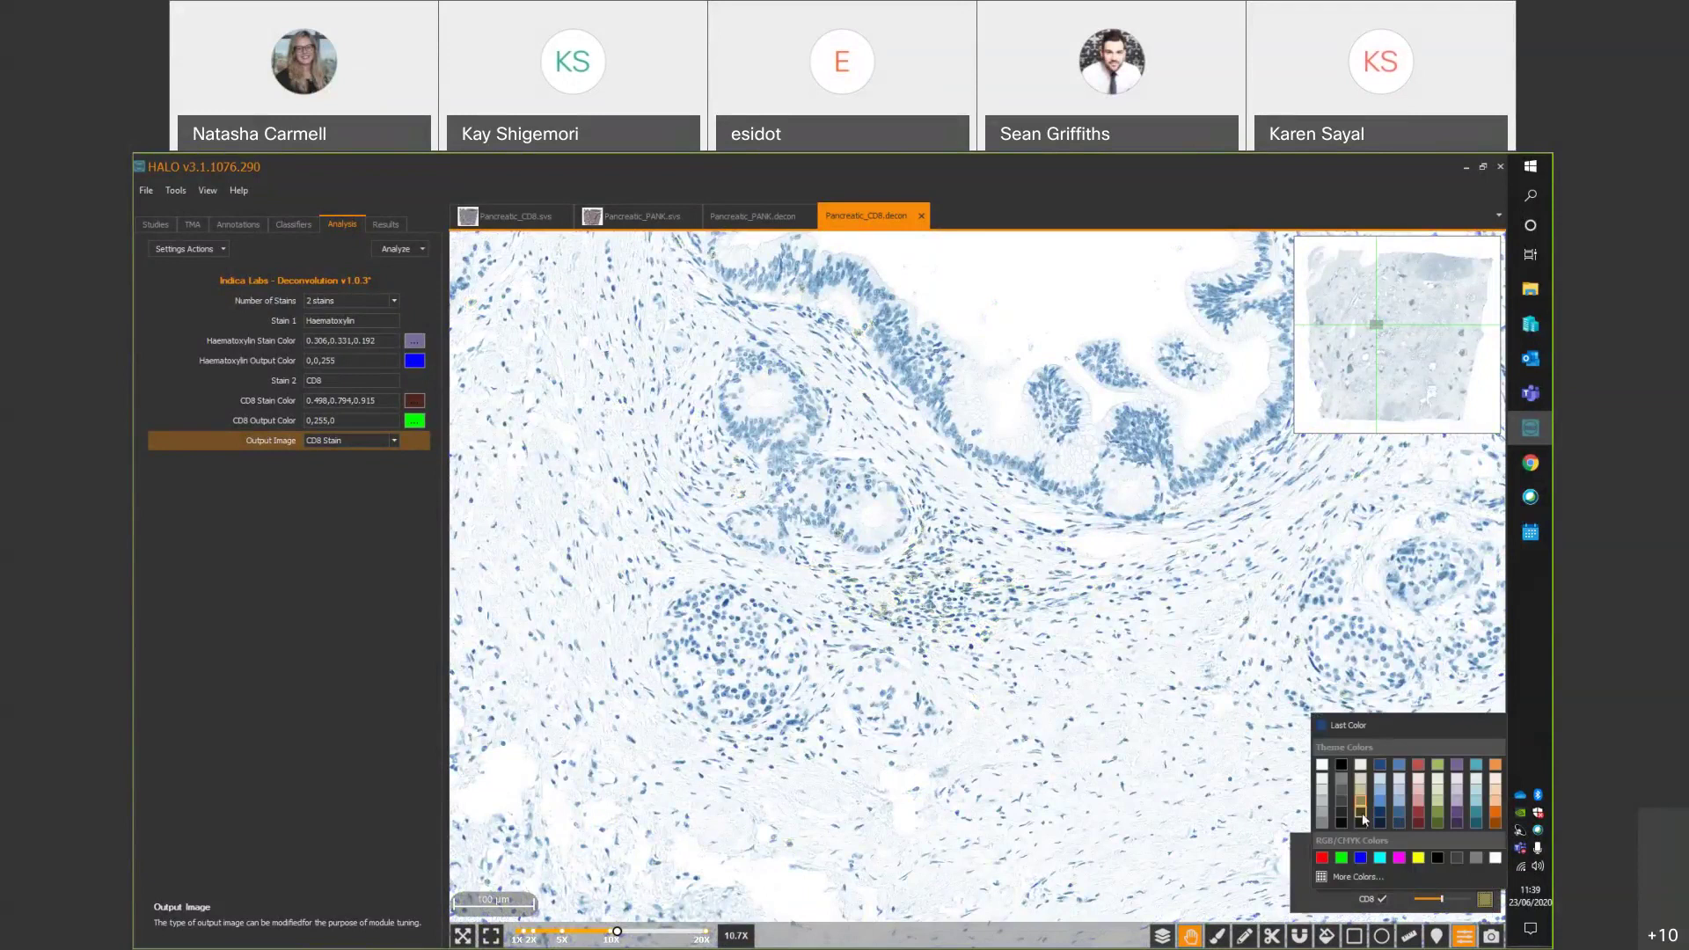
{"action": "left_click", "coordinate": [1361, 812]}
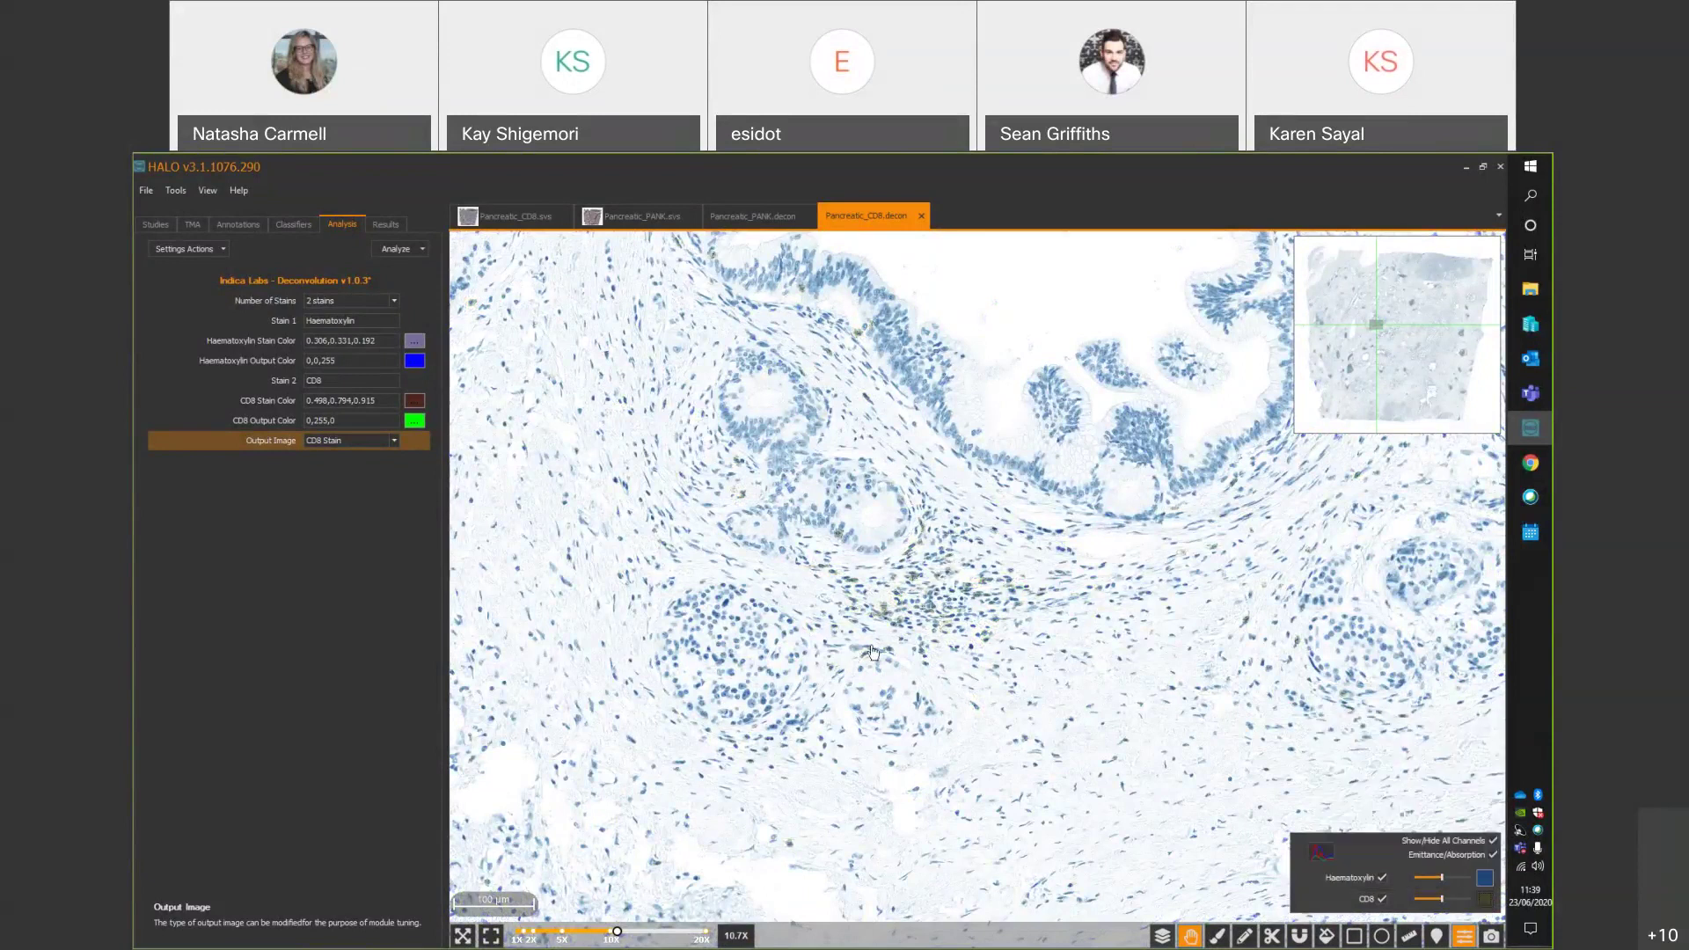
{"action": "scroll", "coordinate": [871, 651], "scroll_direction": "down", "scroll_amount": 5}
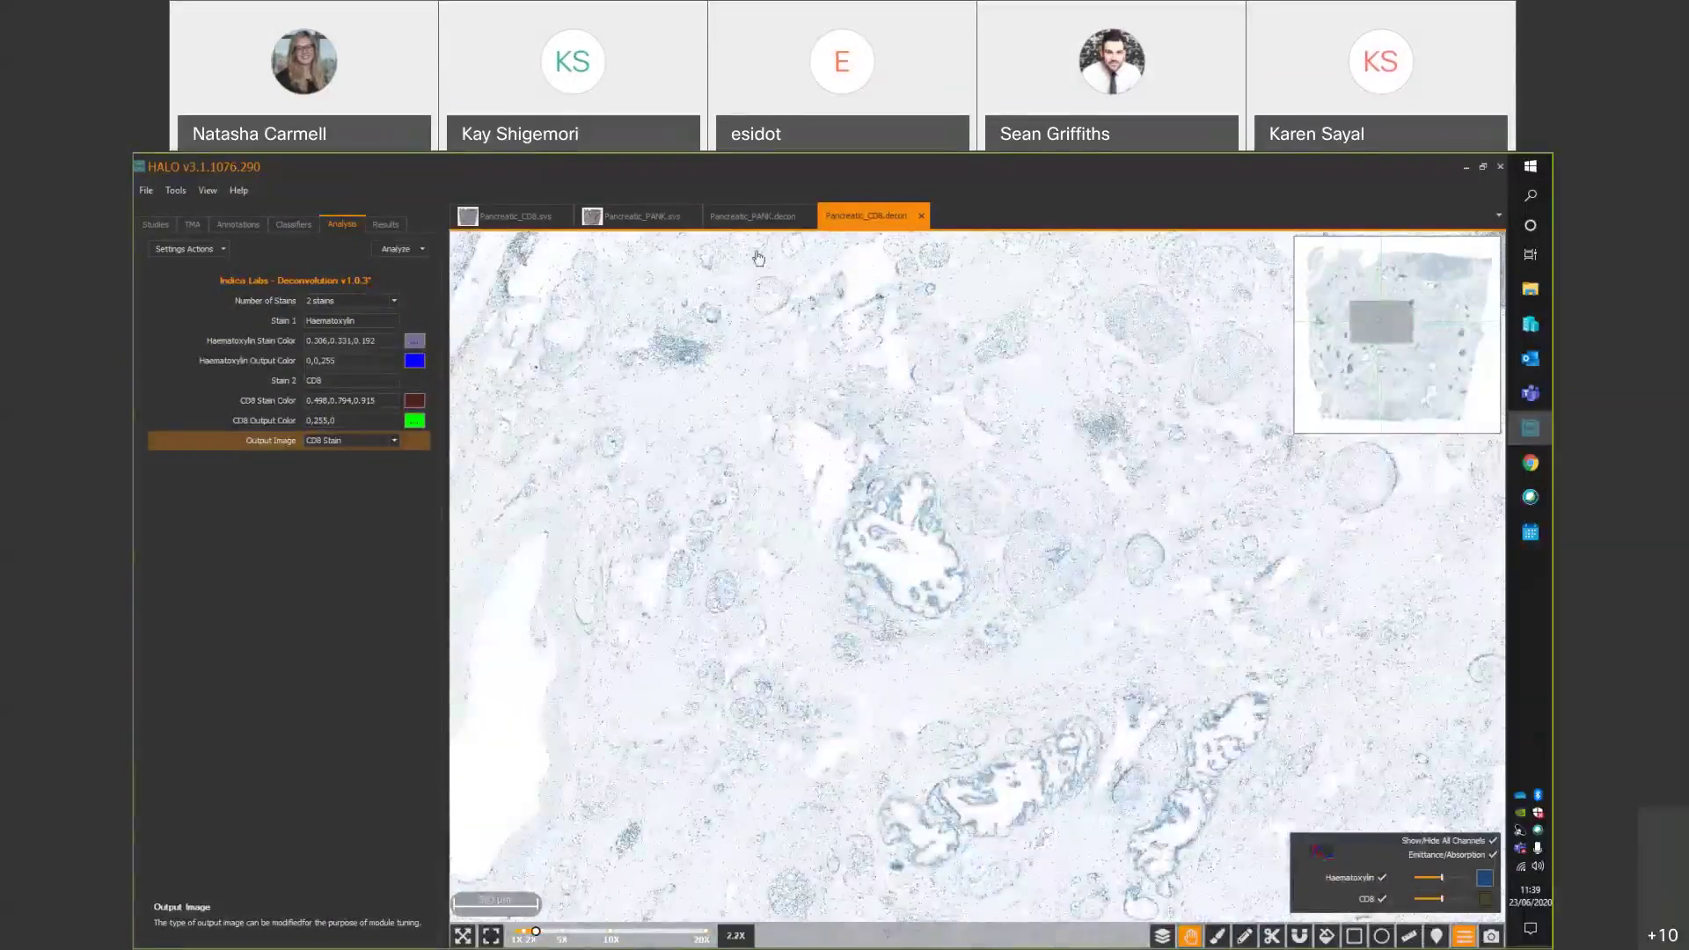
Return to the study list and select the Pancreas Panel study.
{"action": "left_click", "coordinate": [150, 225]}
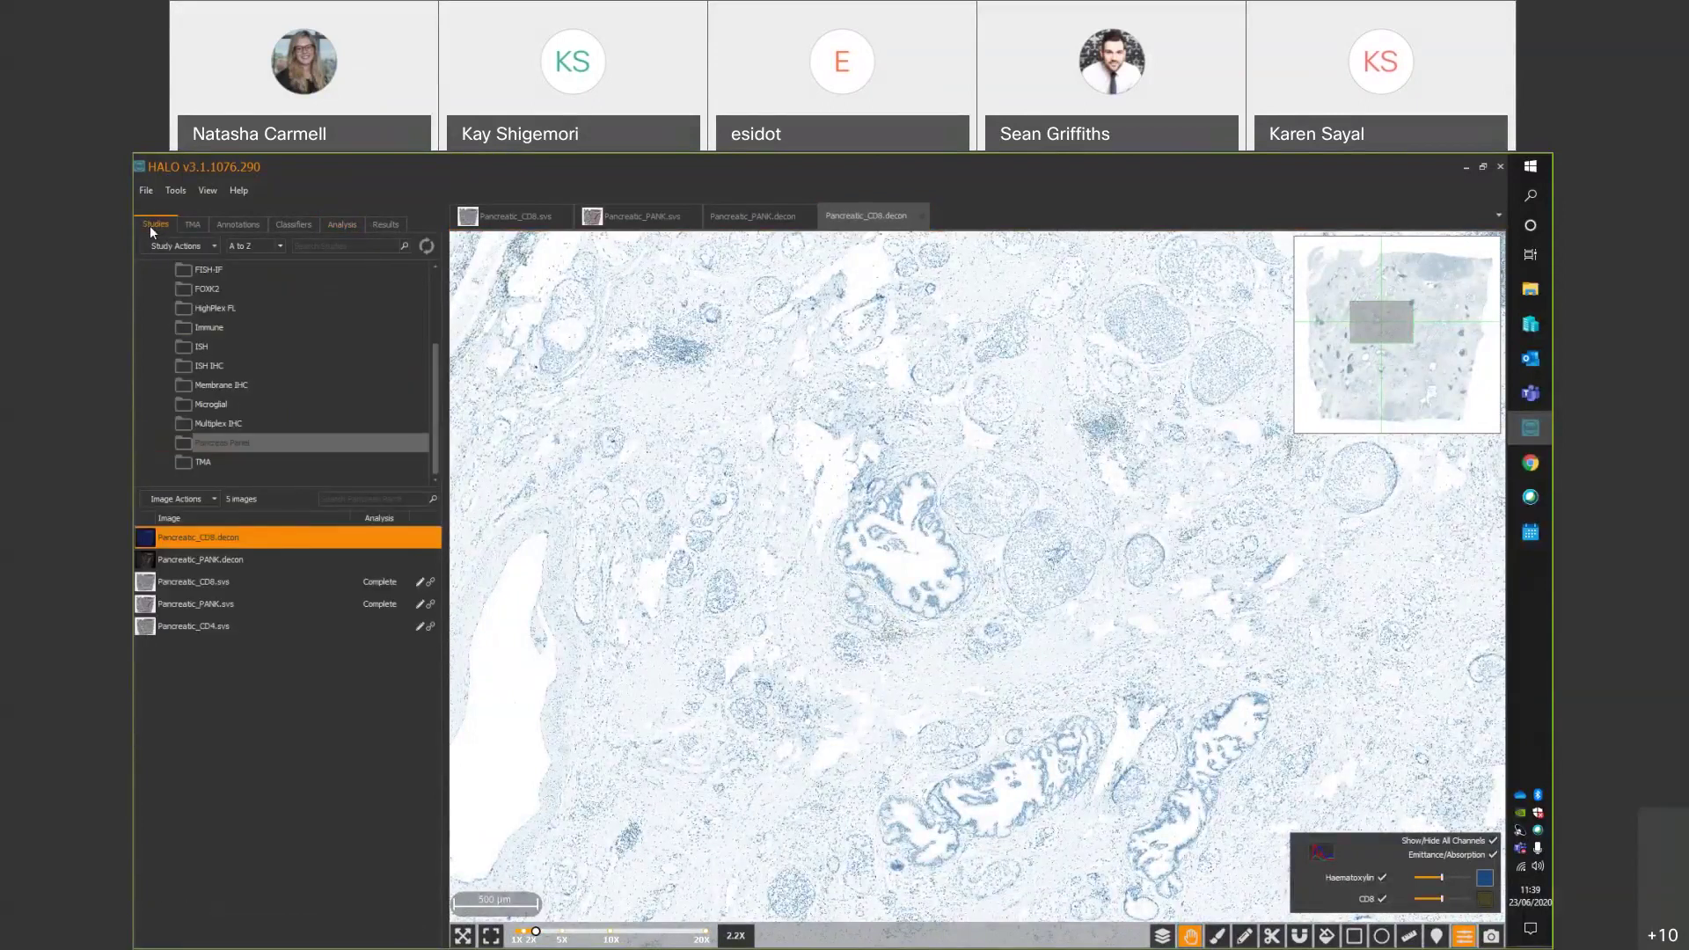
{"action": "left_click", "coordinate": [265, 448]}
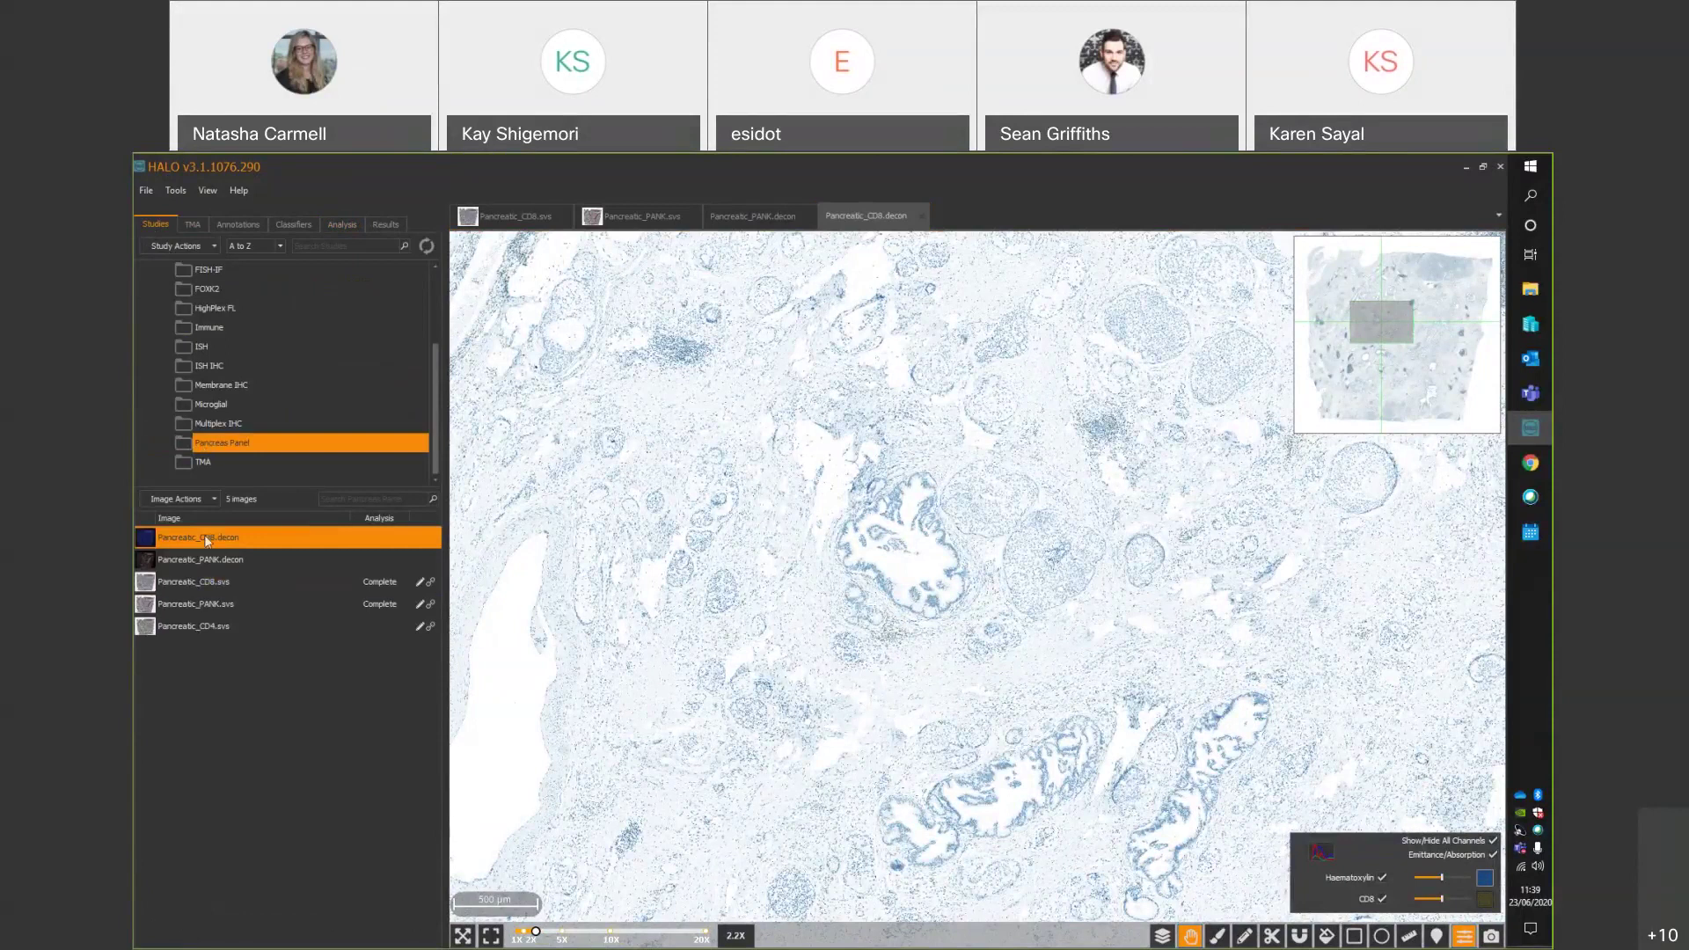
{"action": "mouse_move", "coordinate": [204, 562]}
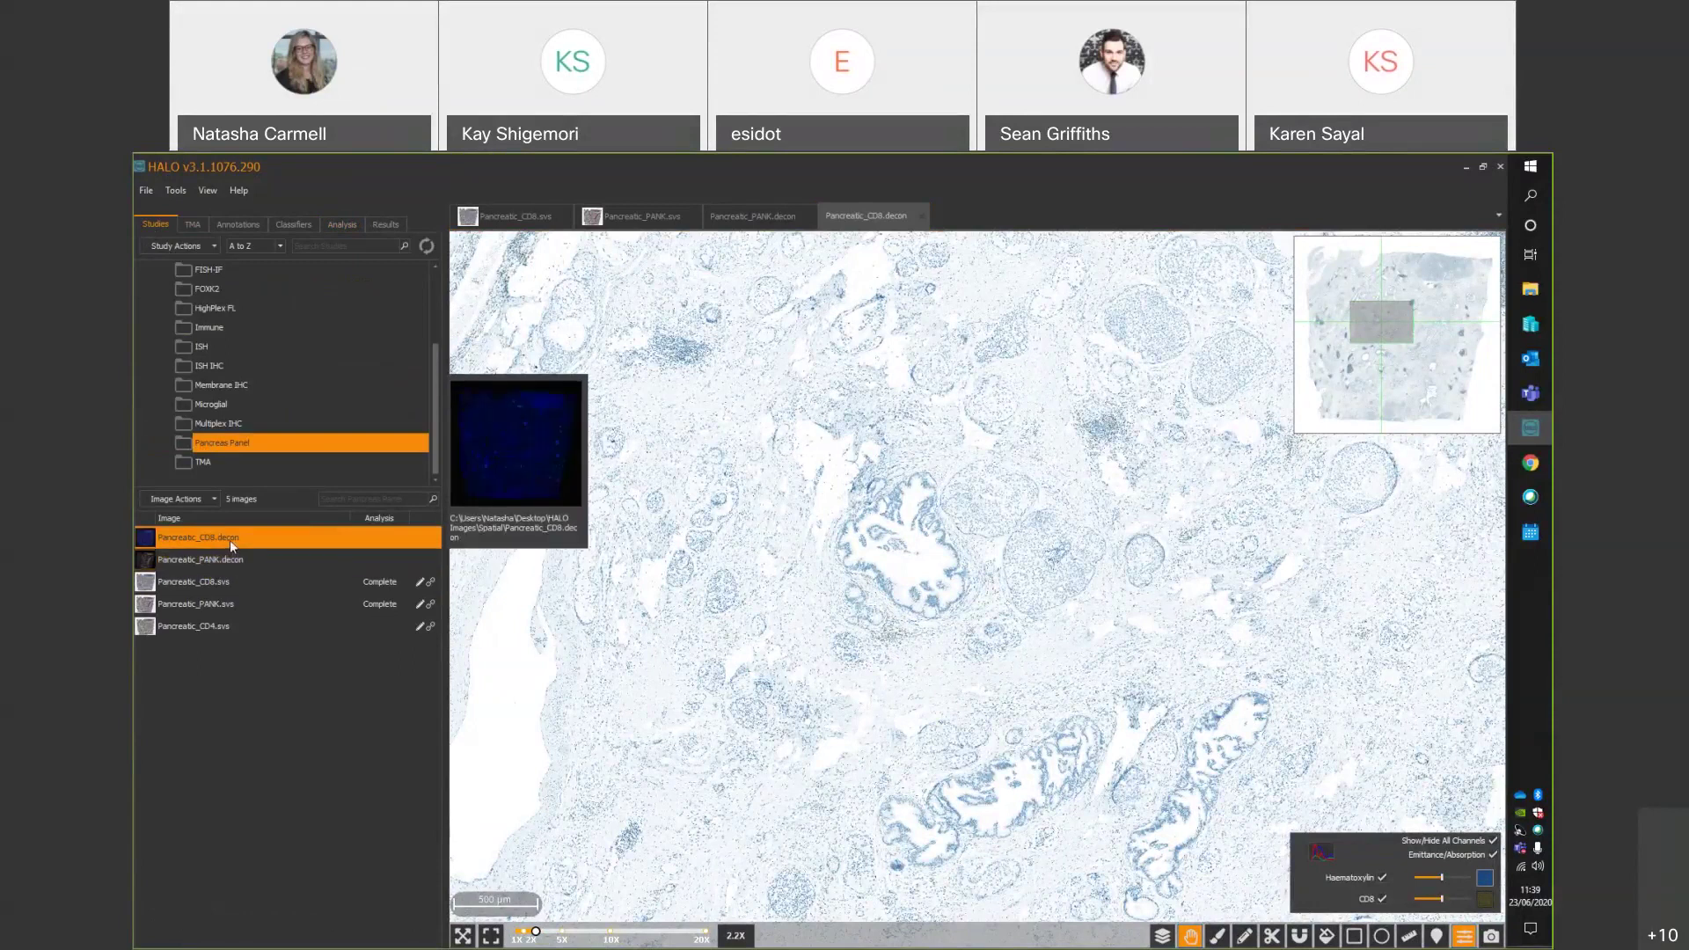
Review the saved settings for batch deconvolving Pancreatic_CD8.svs, Pancreatic_PANK.svs and Pancreatic_CD4.svs, and close the settings selection without running it.
{"action": "left_click", "coordinate": [220, 584]}
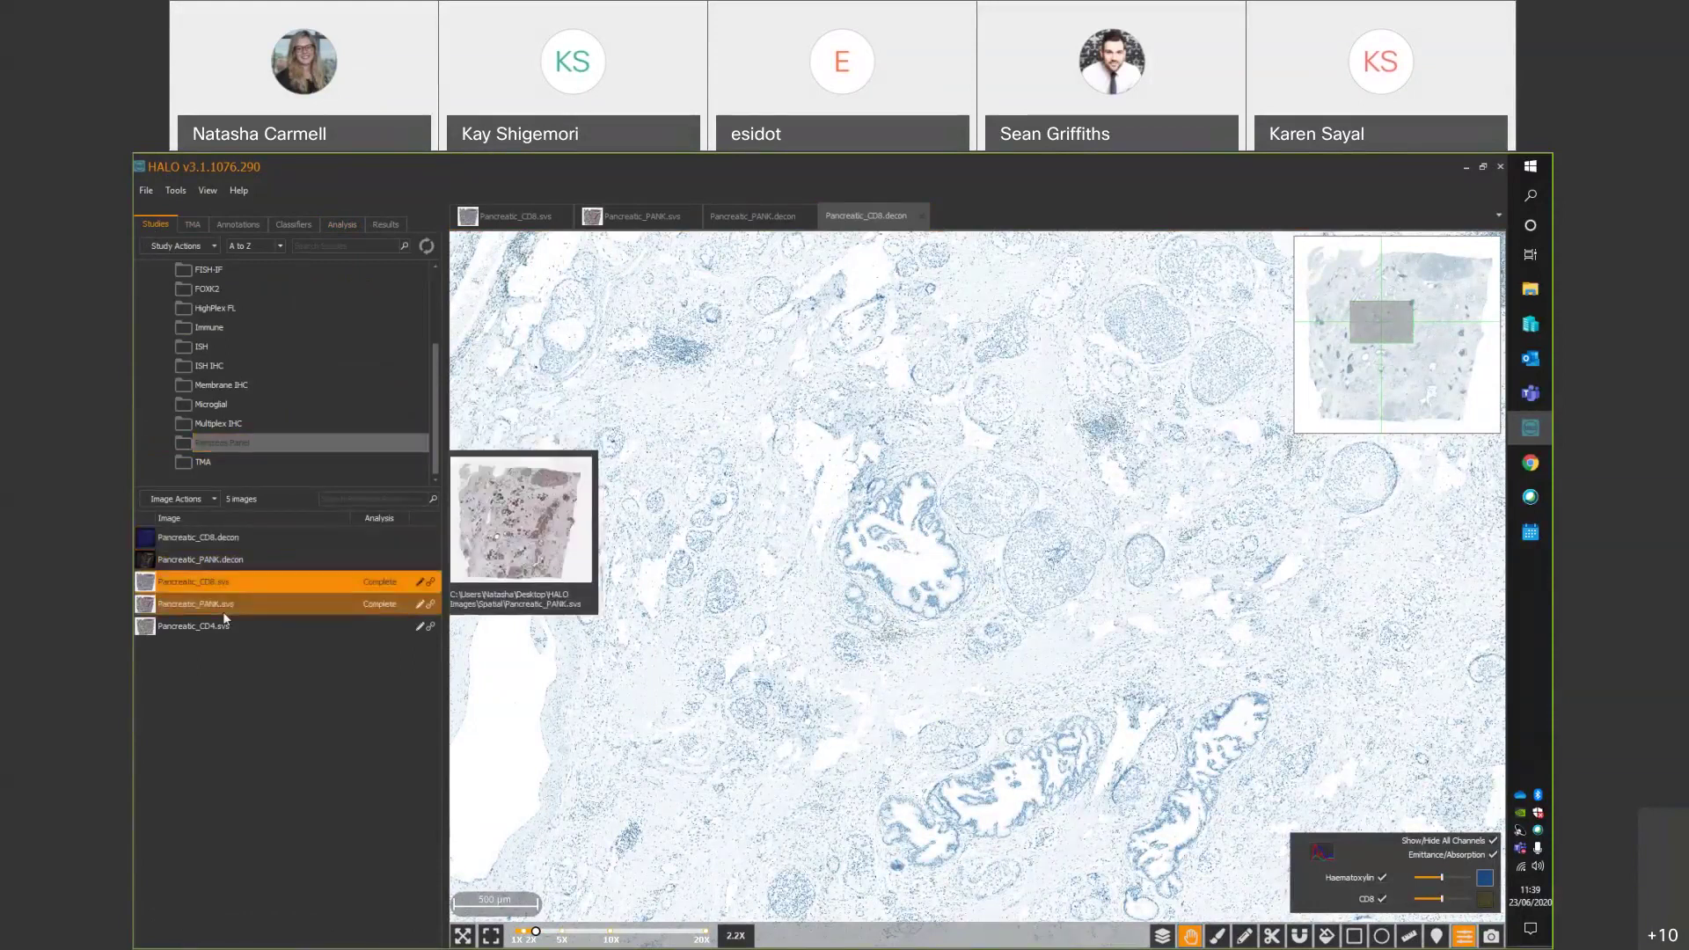
{"action": "left_click", "coordinate": [237, 629], "text": "shift"}
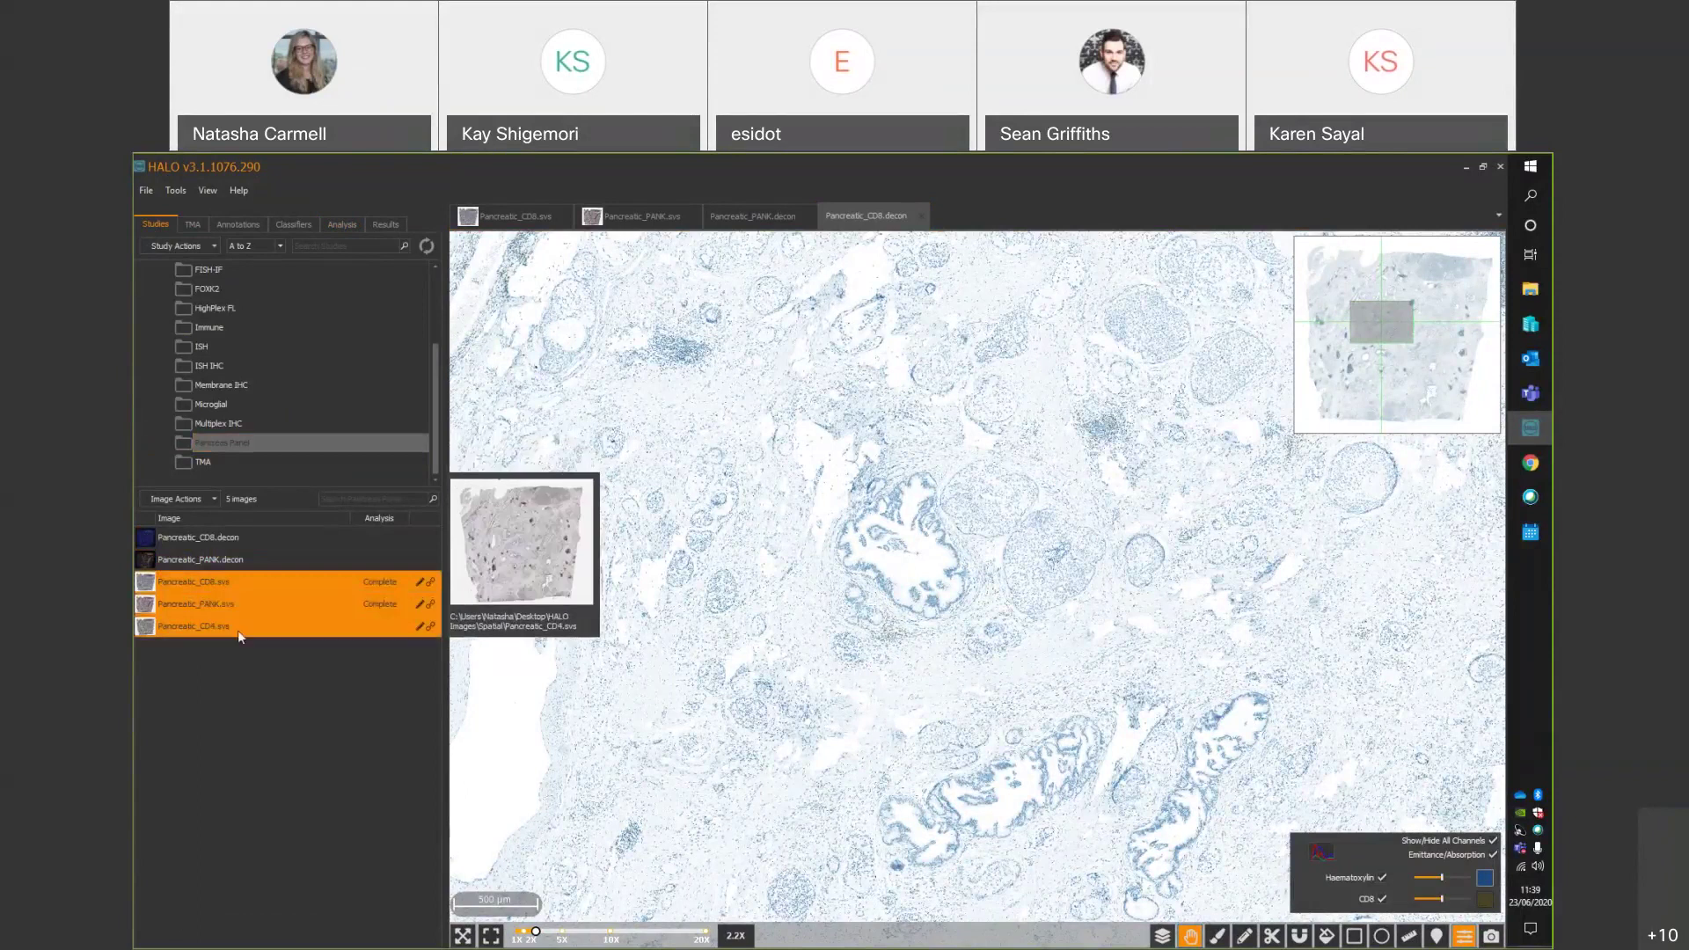
{"action": "right_click", "coordinate": [298, 605]}
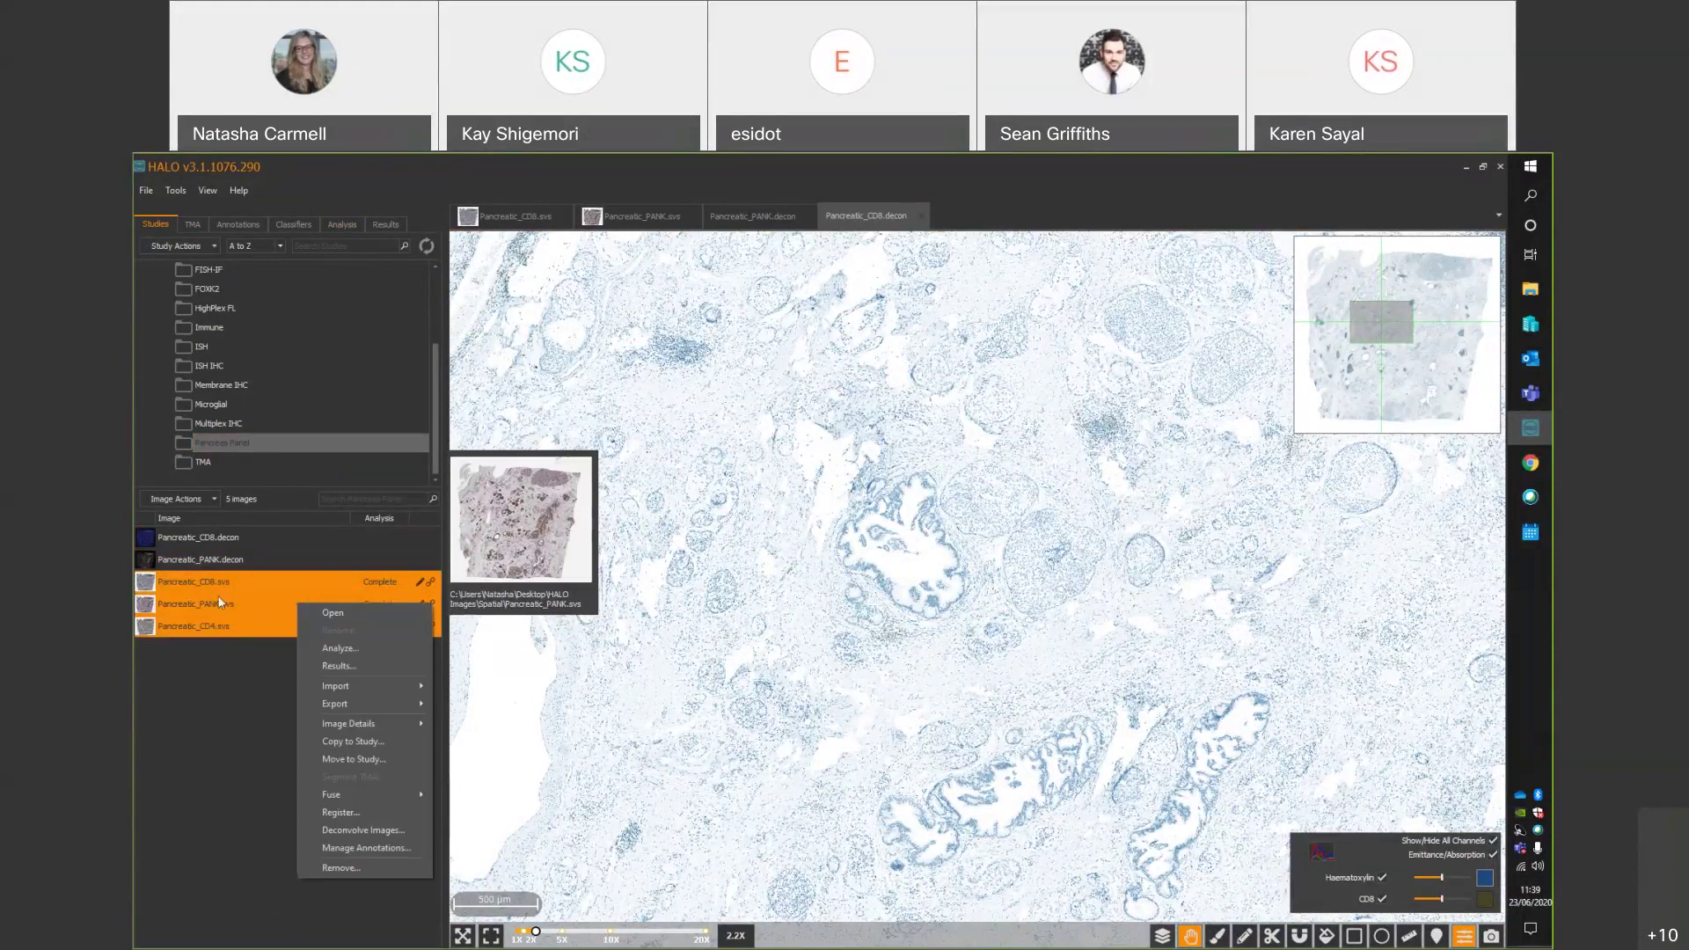
{"action": "left_click", "coordinate": [385, 830]}
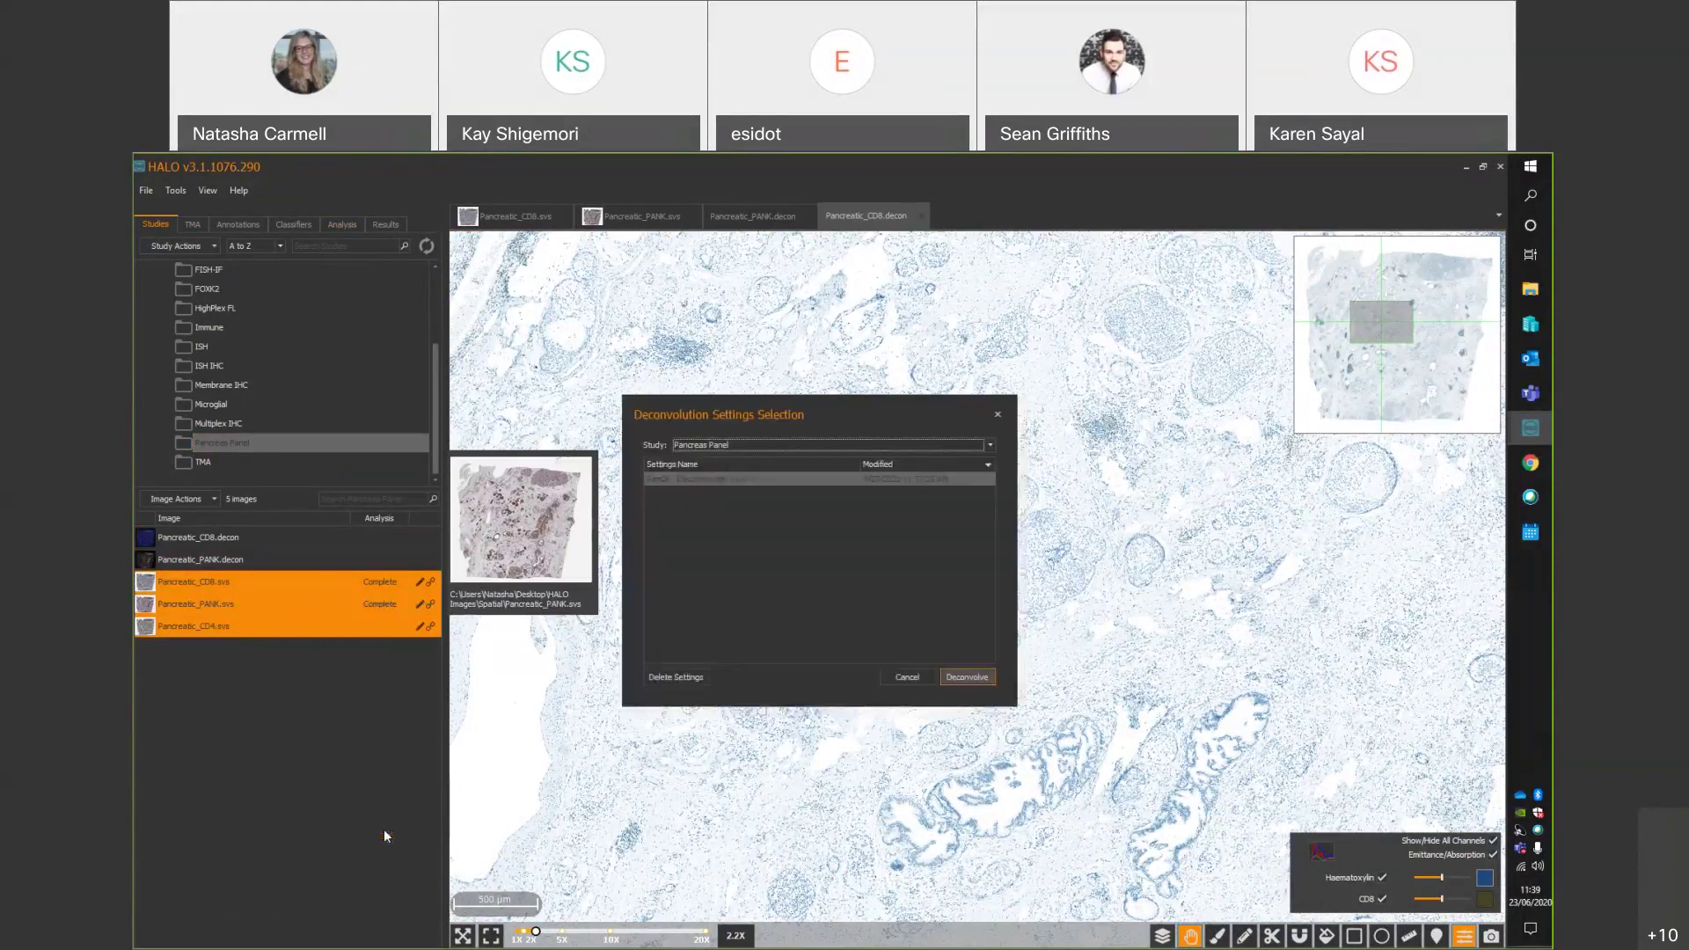
{"action": "left_click", "coordinate": [714, 478]}
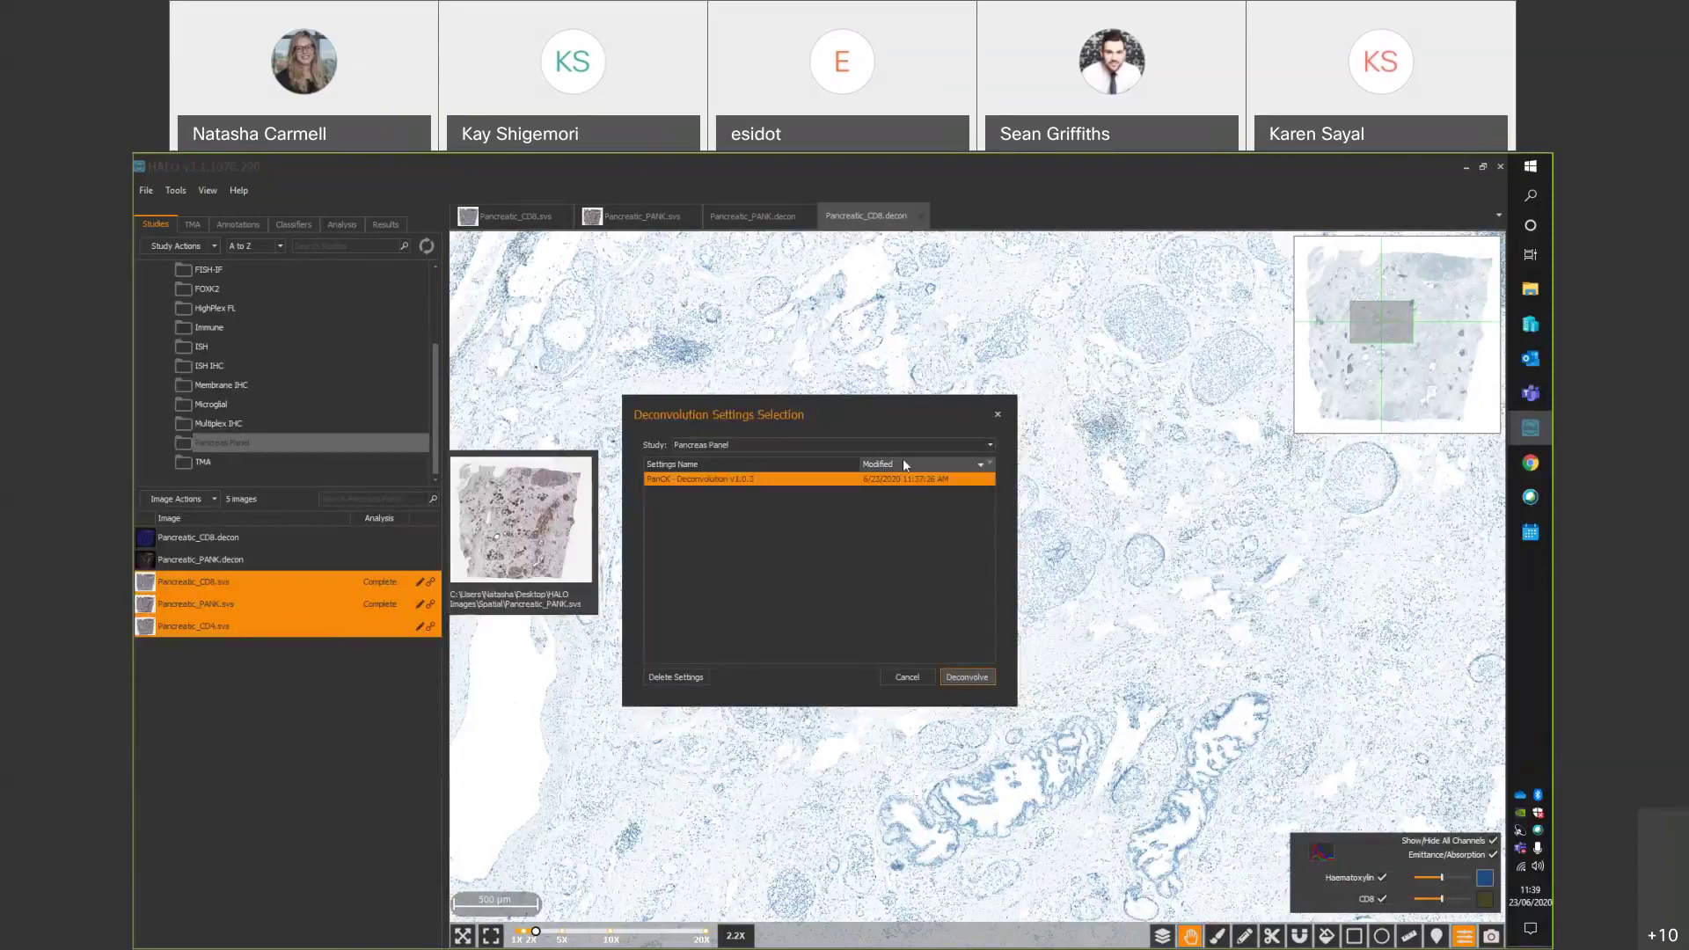
{"action": "left_click", "coordinate": [998, 415]}
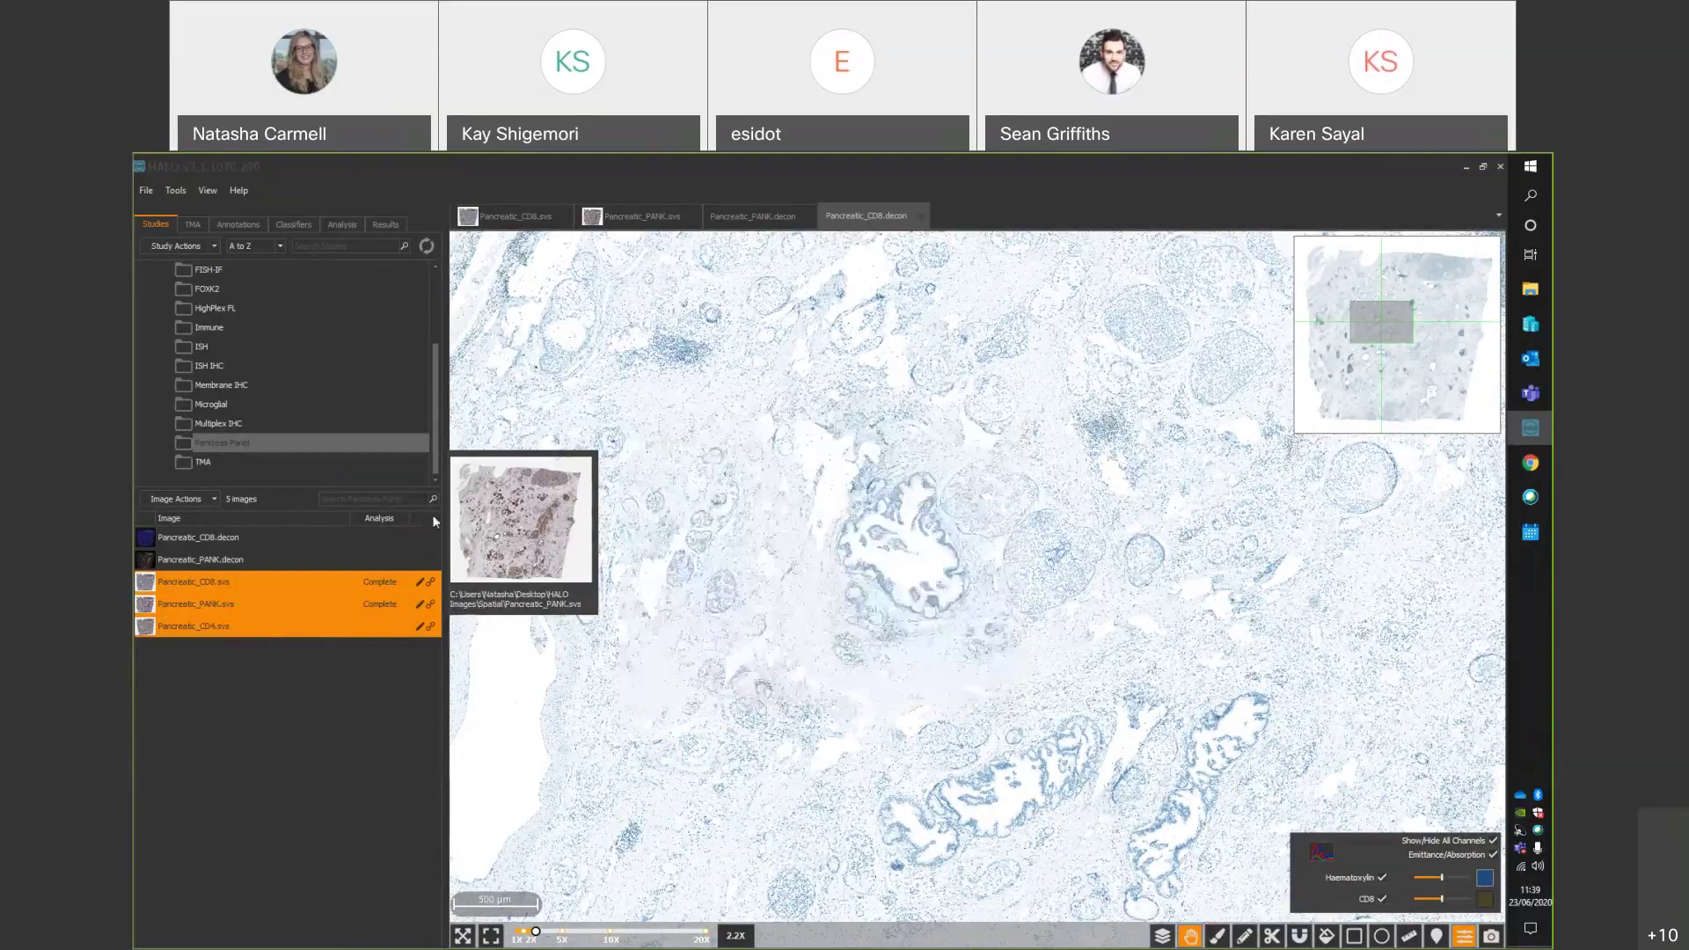
Set up batch registration for Pancreatic_CD8.decon and Pancreatic_PANK.decon, removing the unused CD4 slide slot.
{"action": "left_click", "coordinate": [215, 540]}
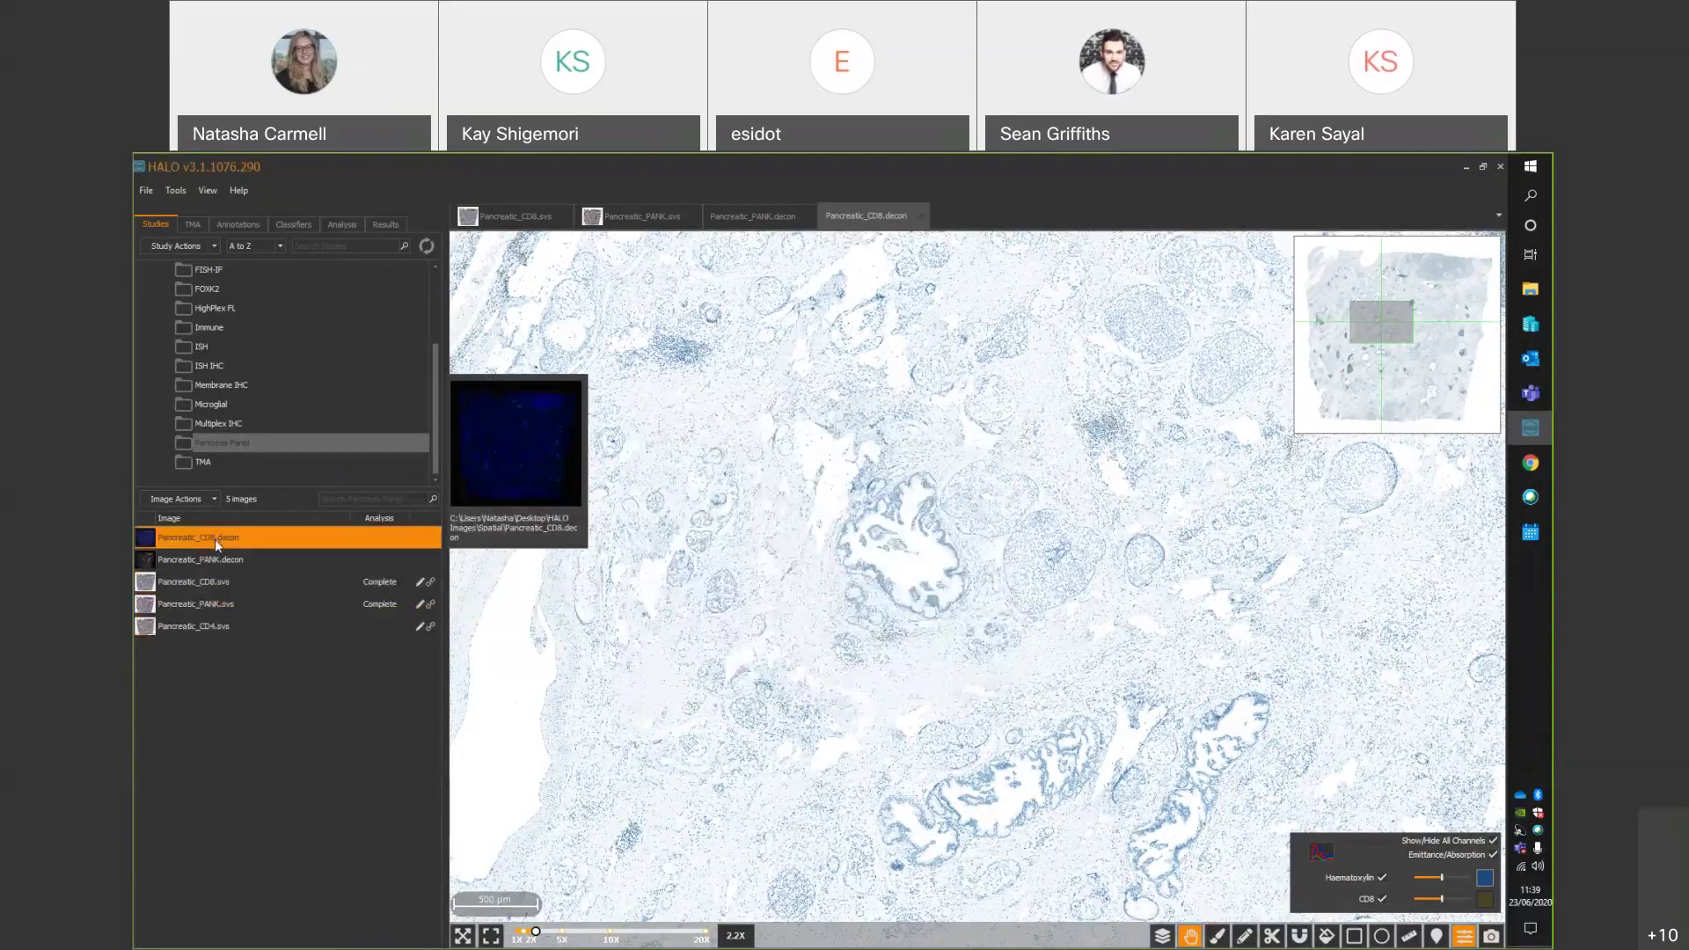
{"action": "left_click", "coordinate": [220, 554], "text": "ctrl"}
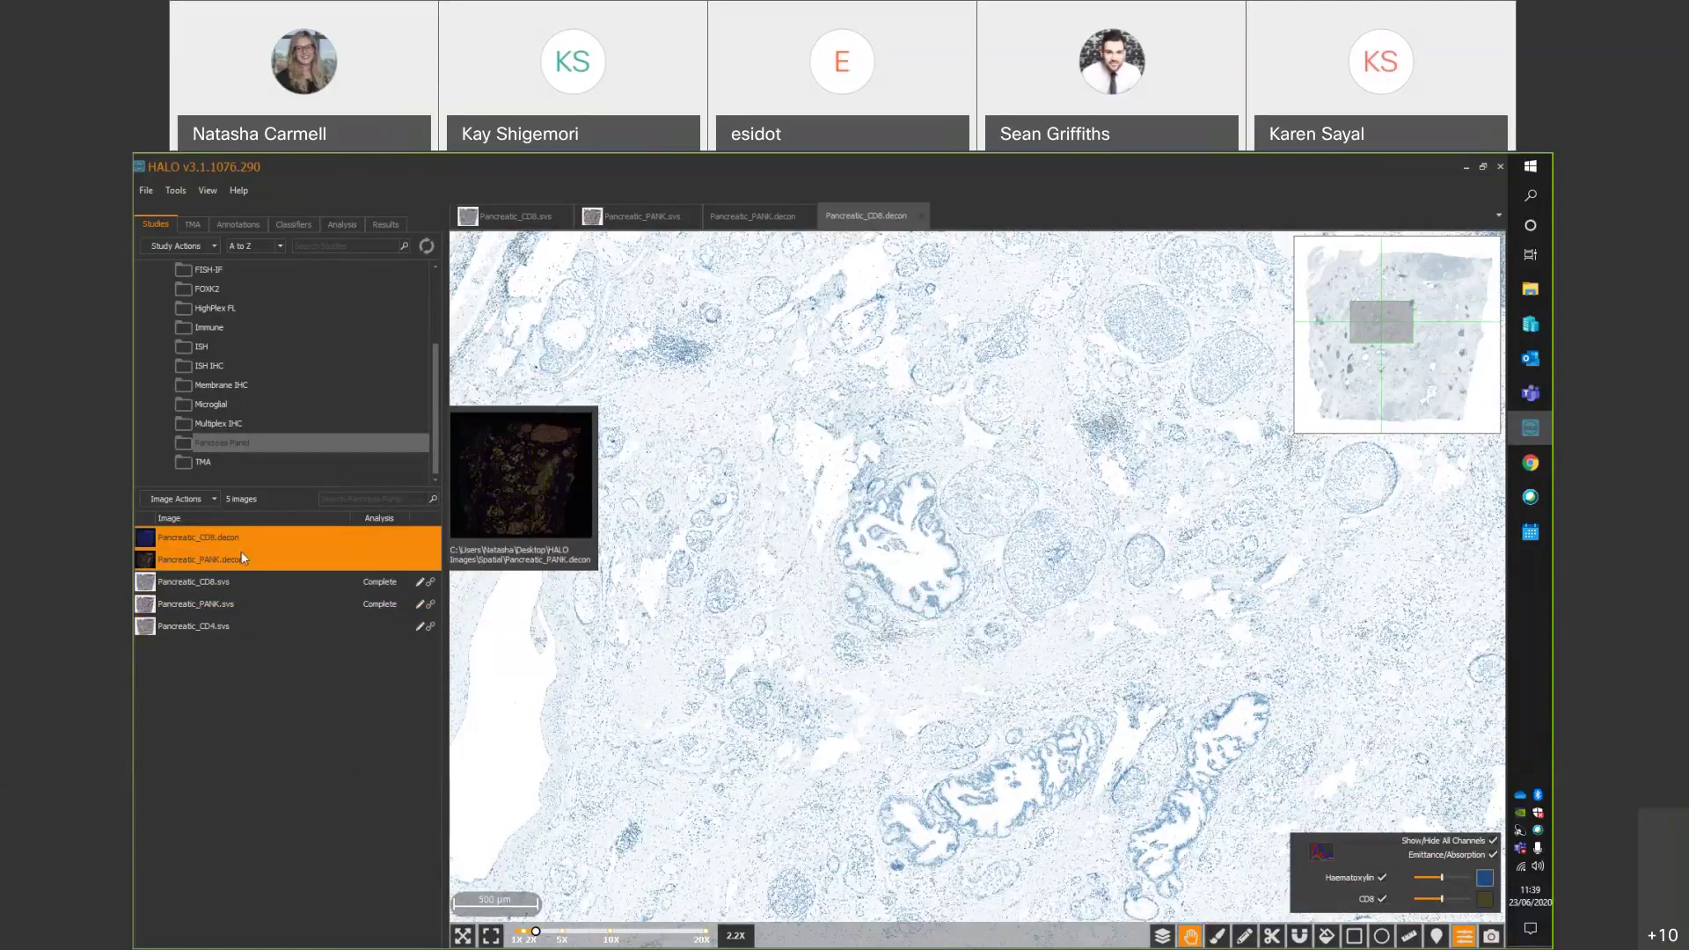
{"action": "right_click", "coordinate": [244, 550]}
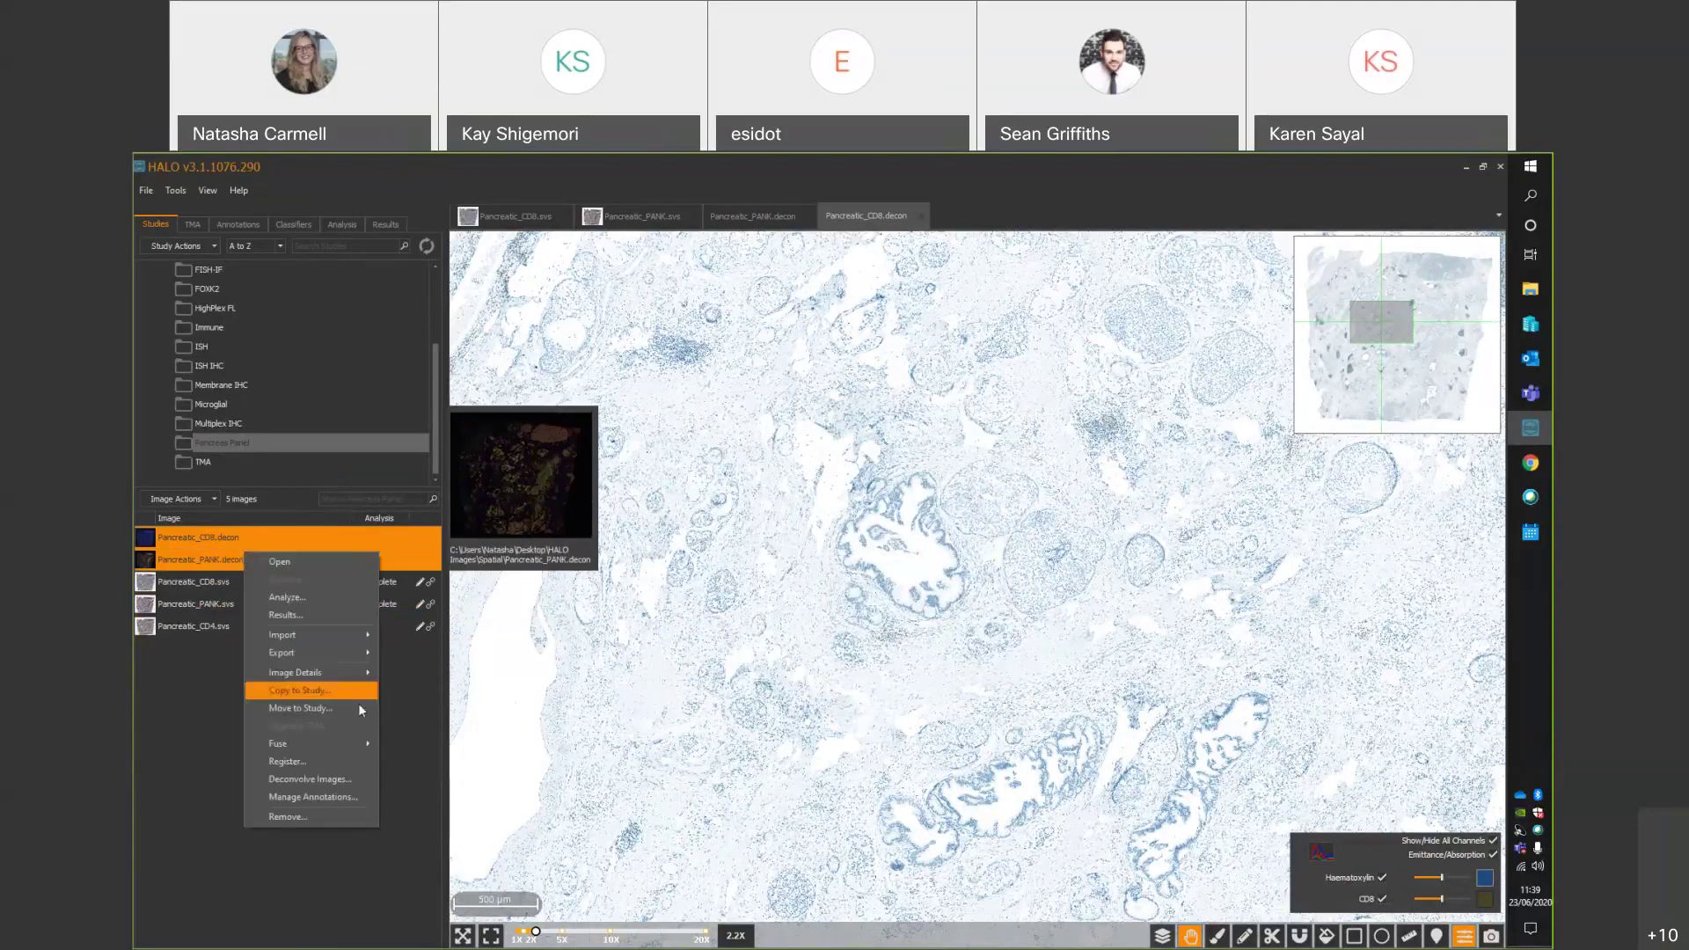
{"action": "left_click", "coordinate": [336, 762]}
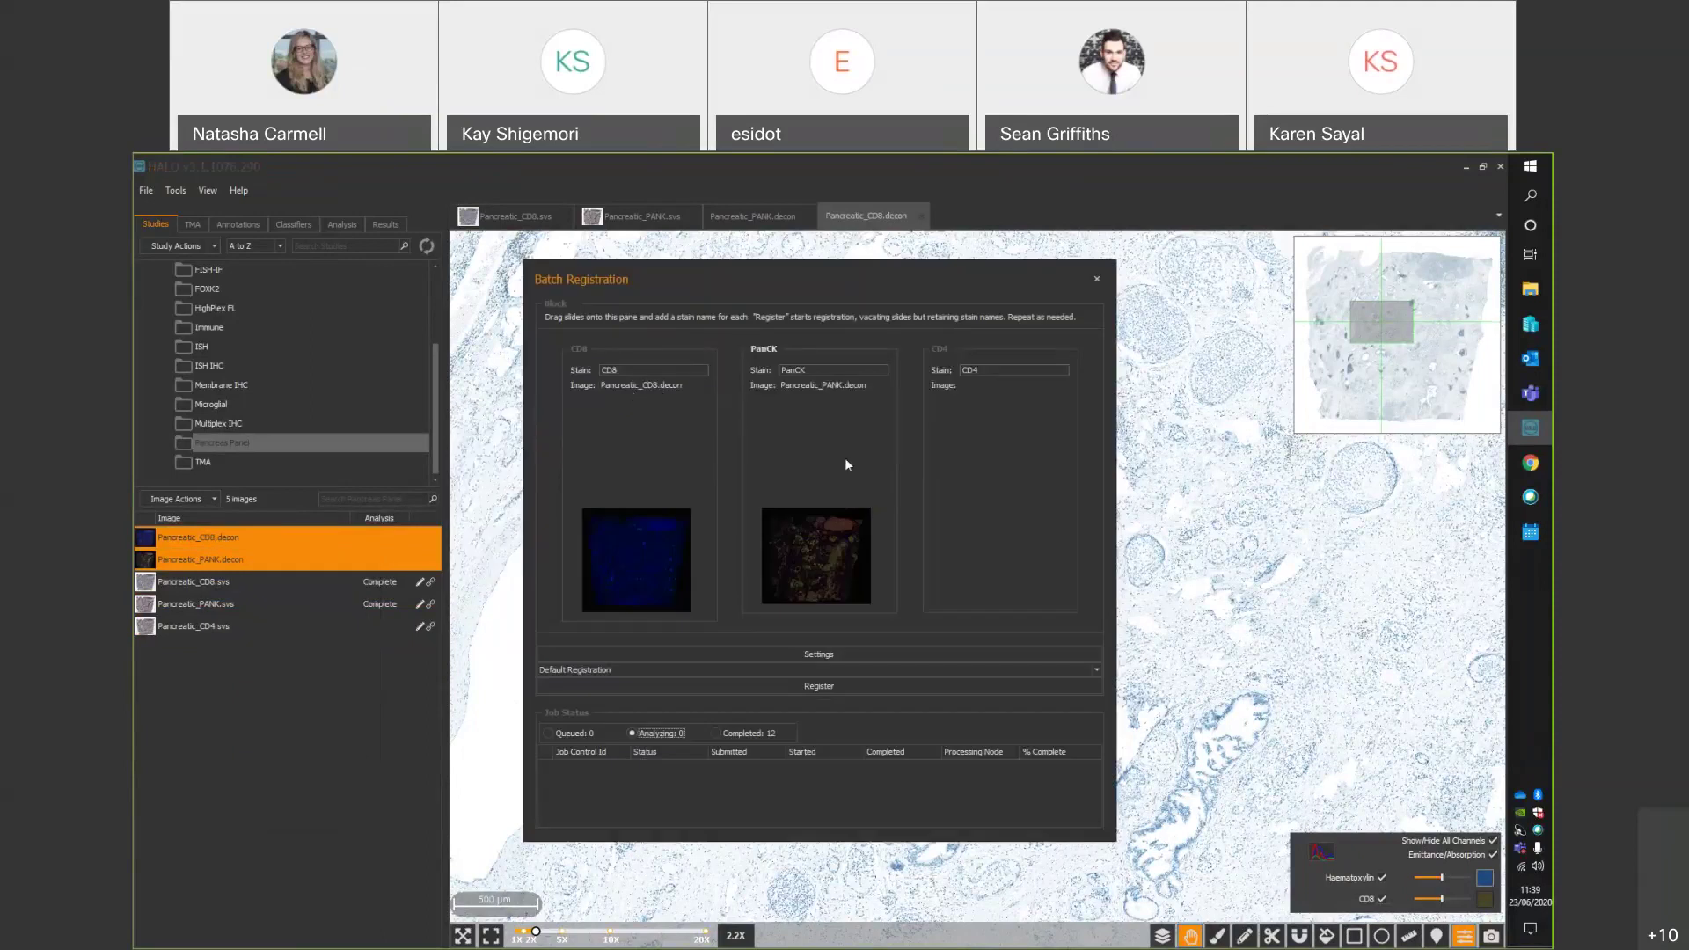
{"action": "right_click", "coordinate": [963, 455]}
{"action": "left_click", "coordinate": [988, 468]}
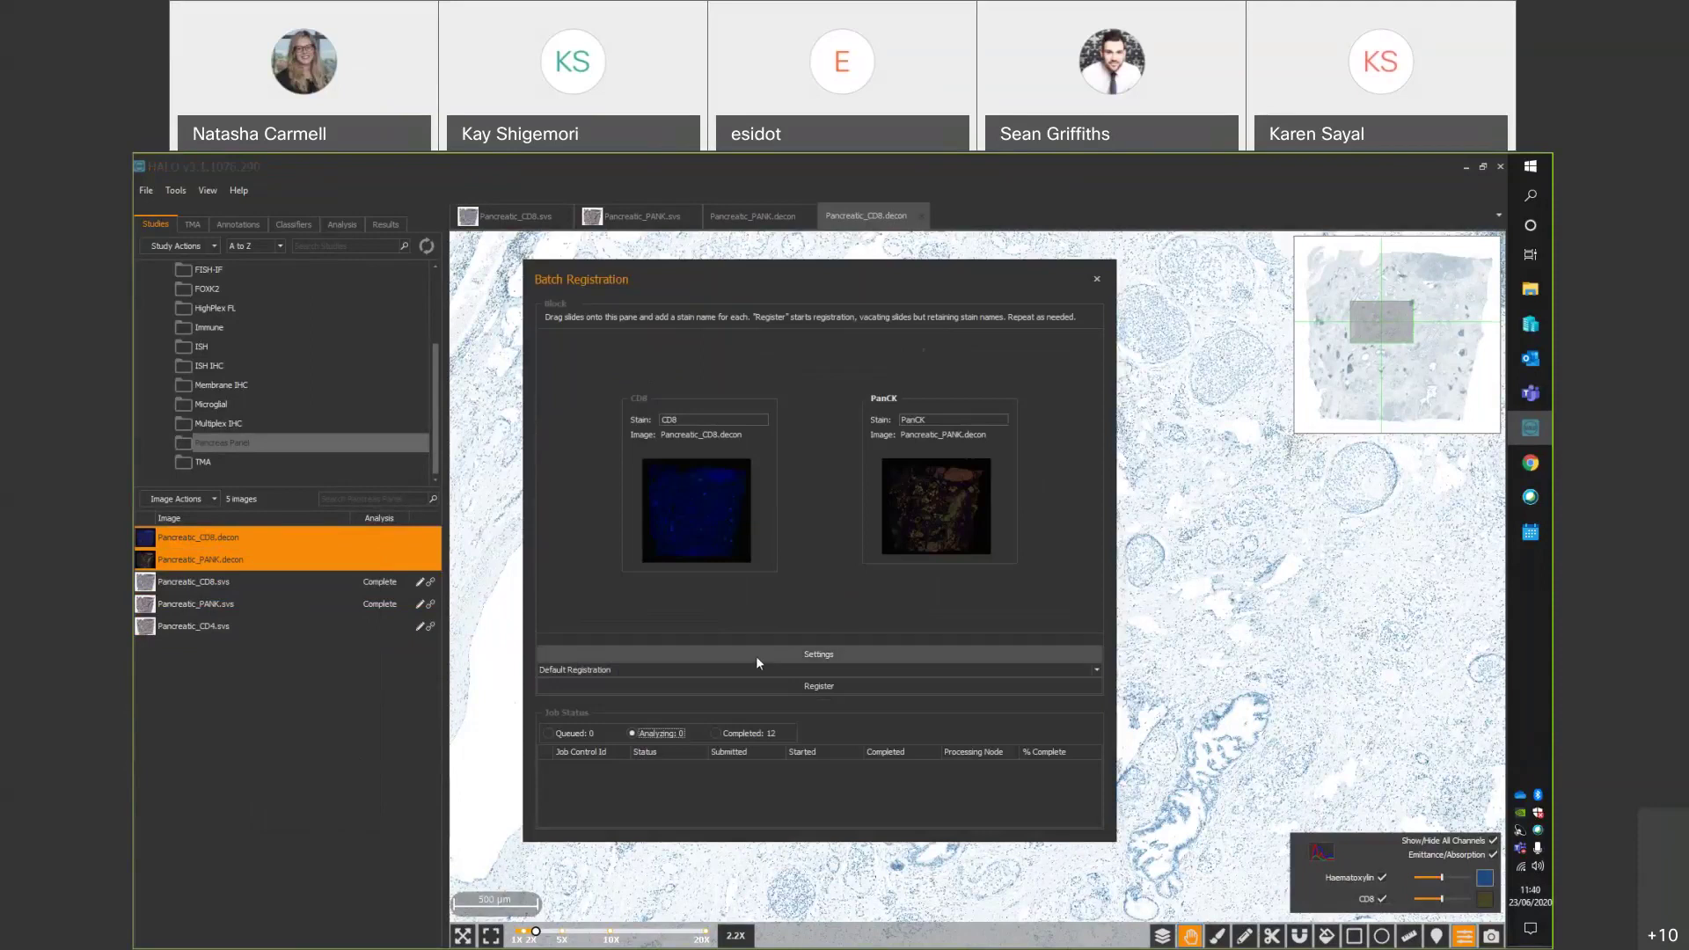
Register the deconvolved CD8 and PanCK images with Default Registration and close the registration window.
{"action": "left_click", "coordinate": [819, 687]}
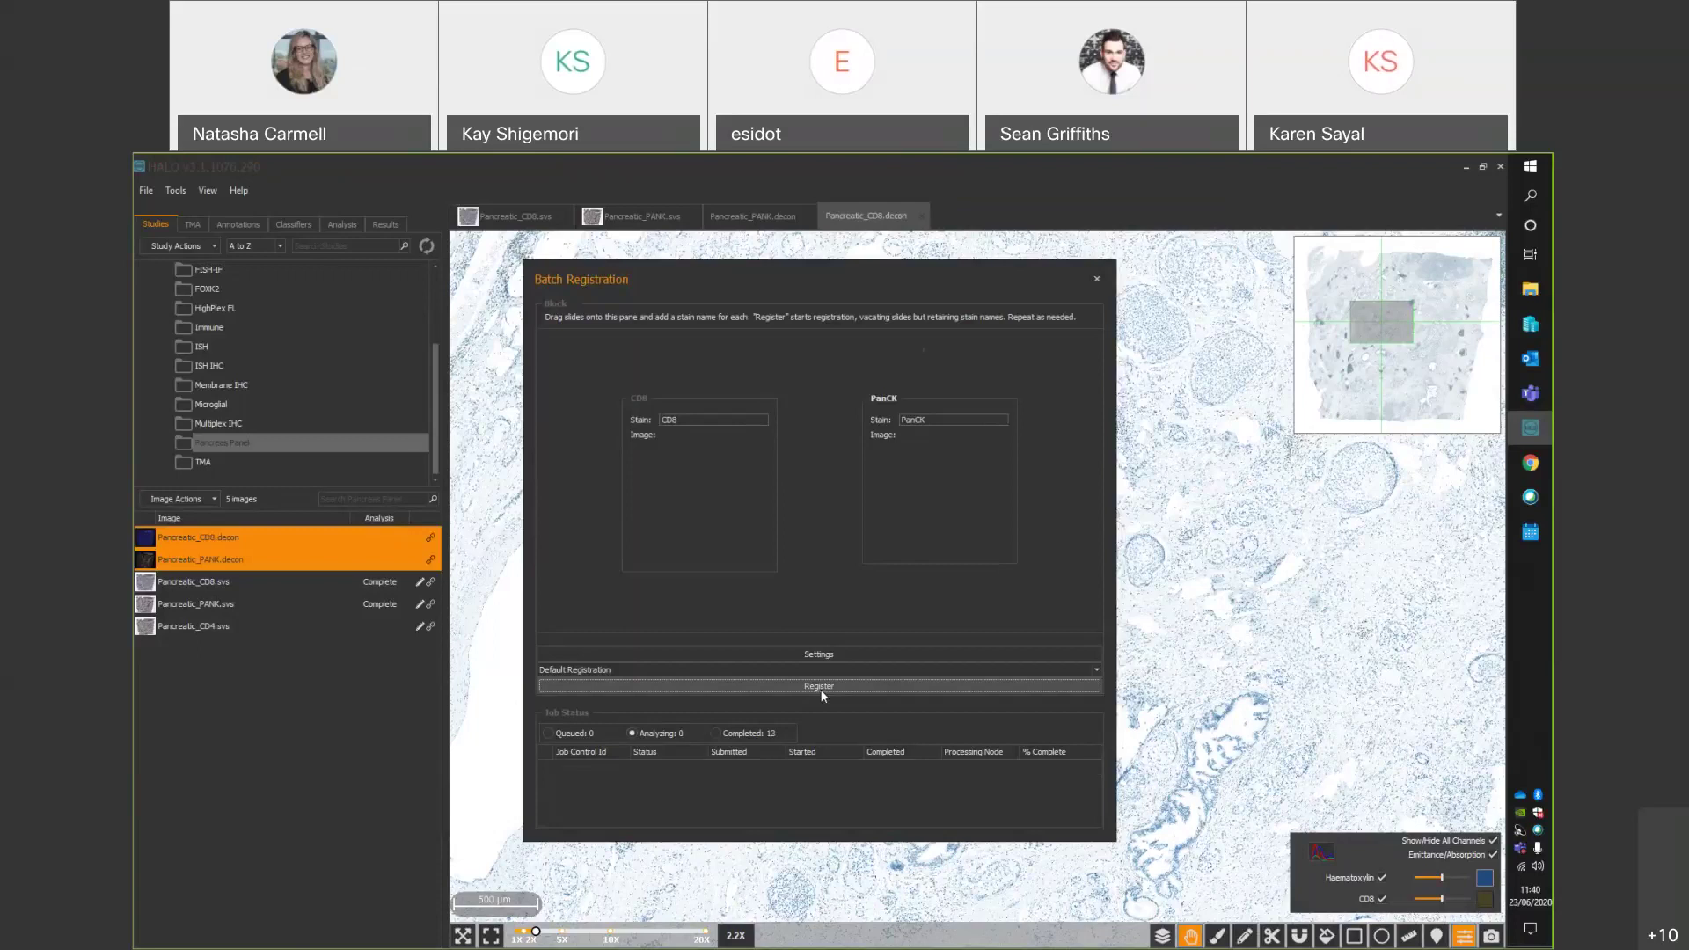
{"action": "left_click", "coordinate": [813, 687]}
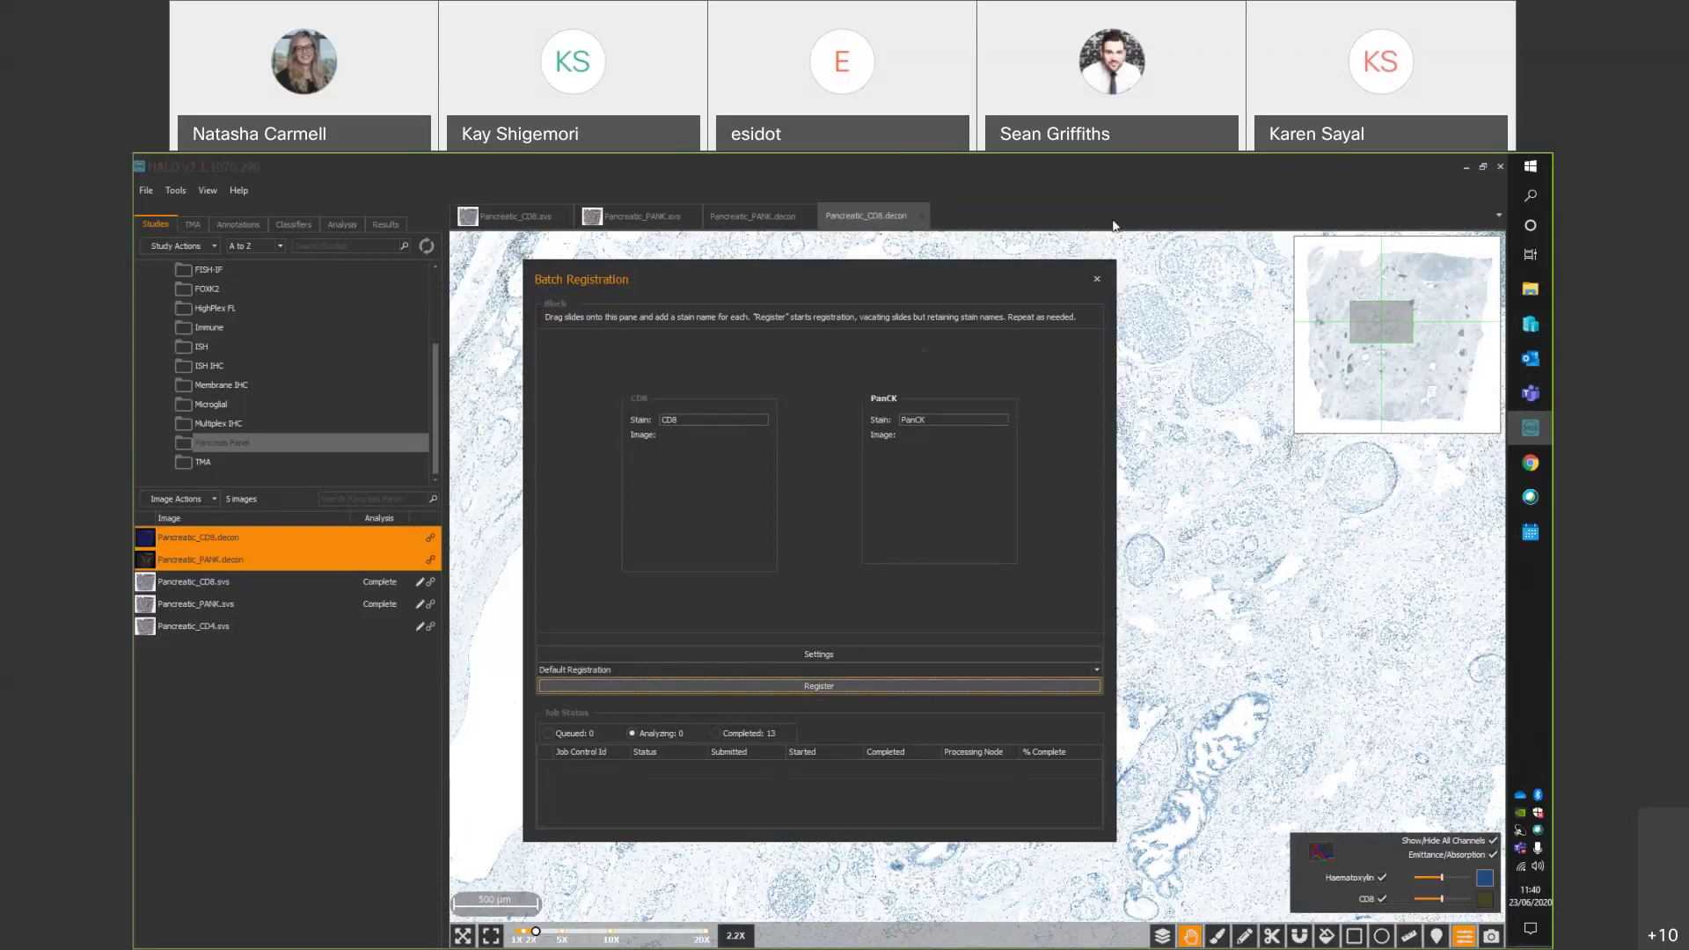
{"action": "left_click", "coordinate": [1096, 280]}
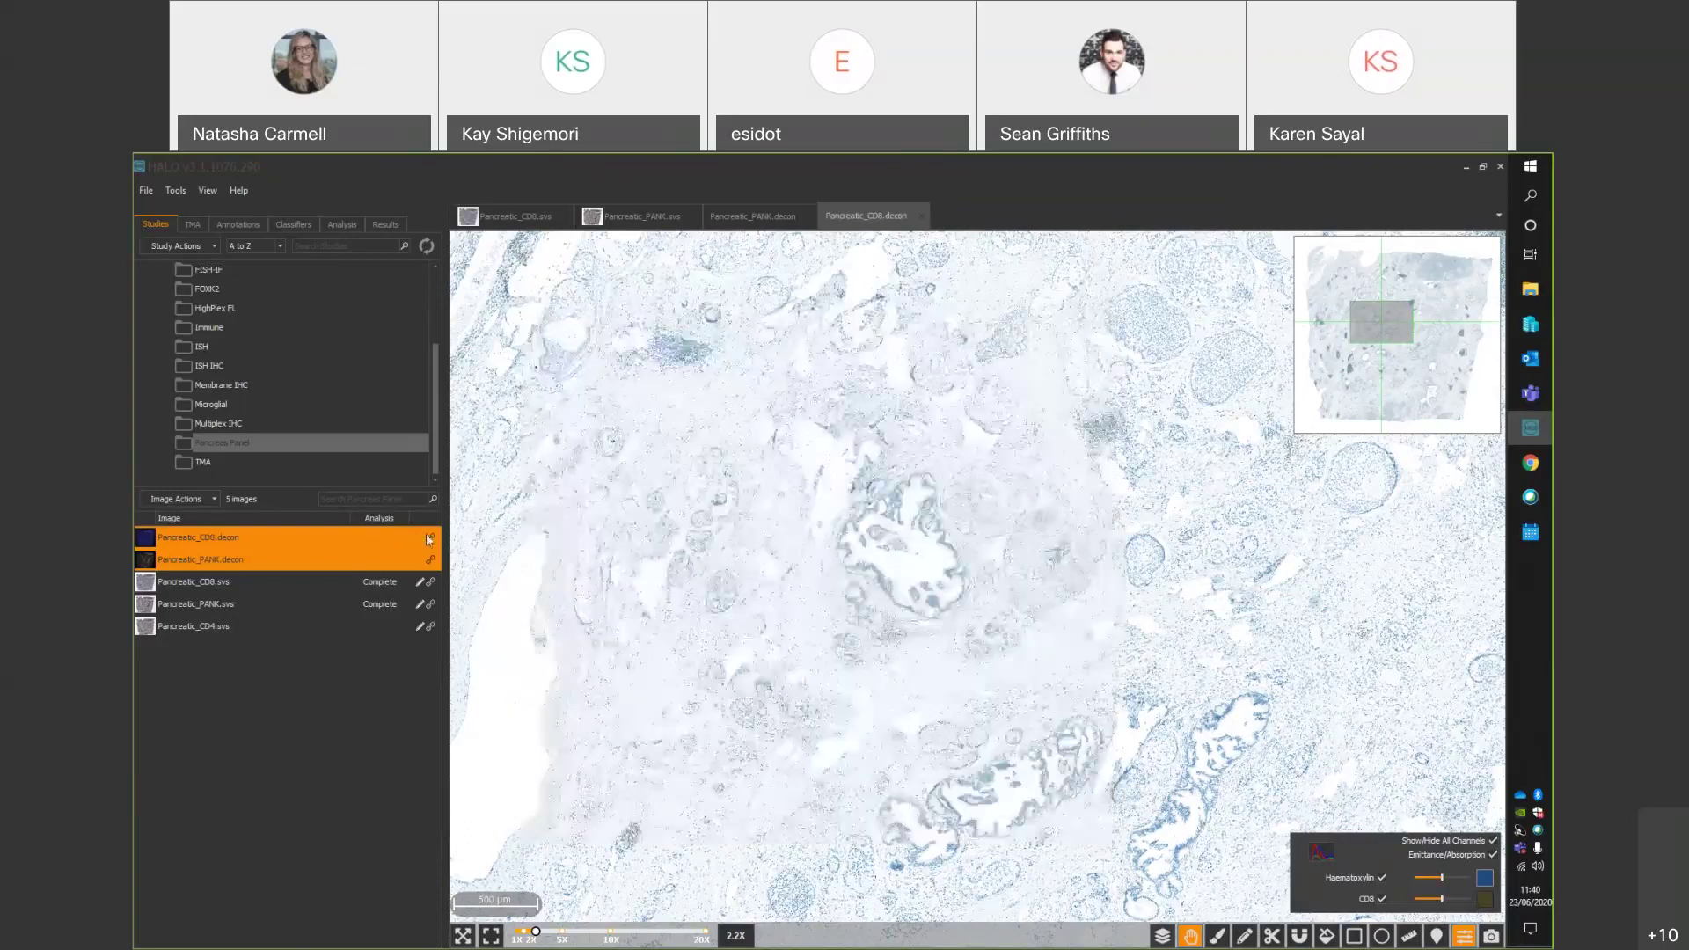
Close Pancreatic_PANK.svs and Pancreatic_CD8.svs, tile the two deconvolved images side by side, and fit them to their views.
{"action": "left_click", "coordinate": [695, 216]}
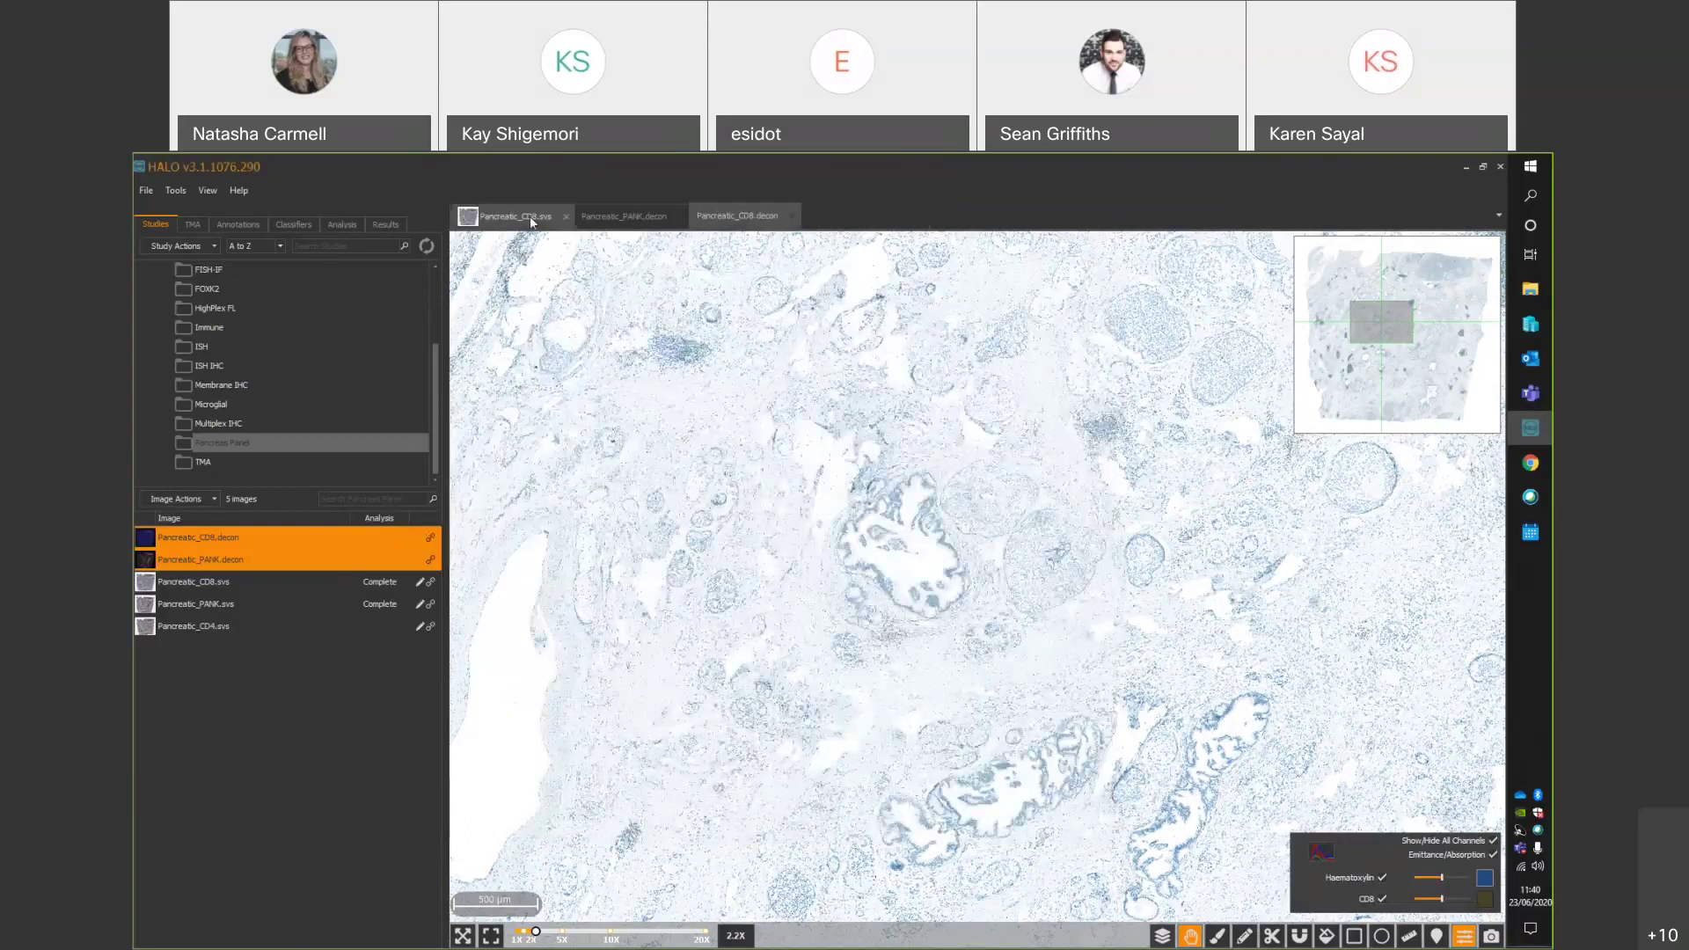
{"action": "left_click", "coordinate": [565, 219]}
{"action": "right_click", "coordinate": [607, 212]}
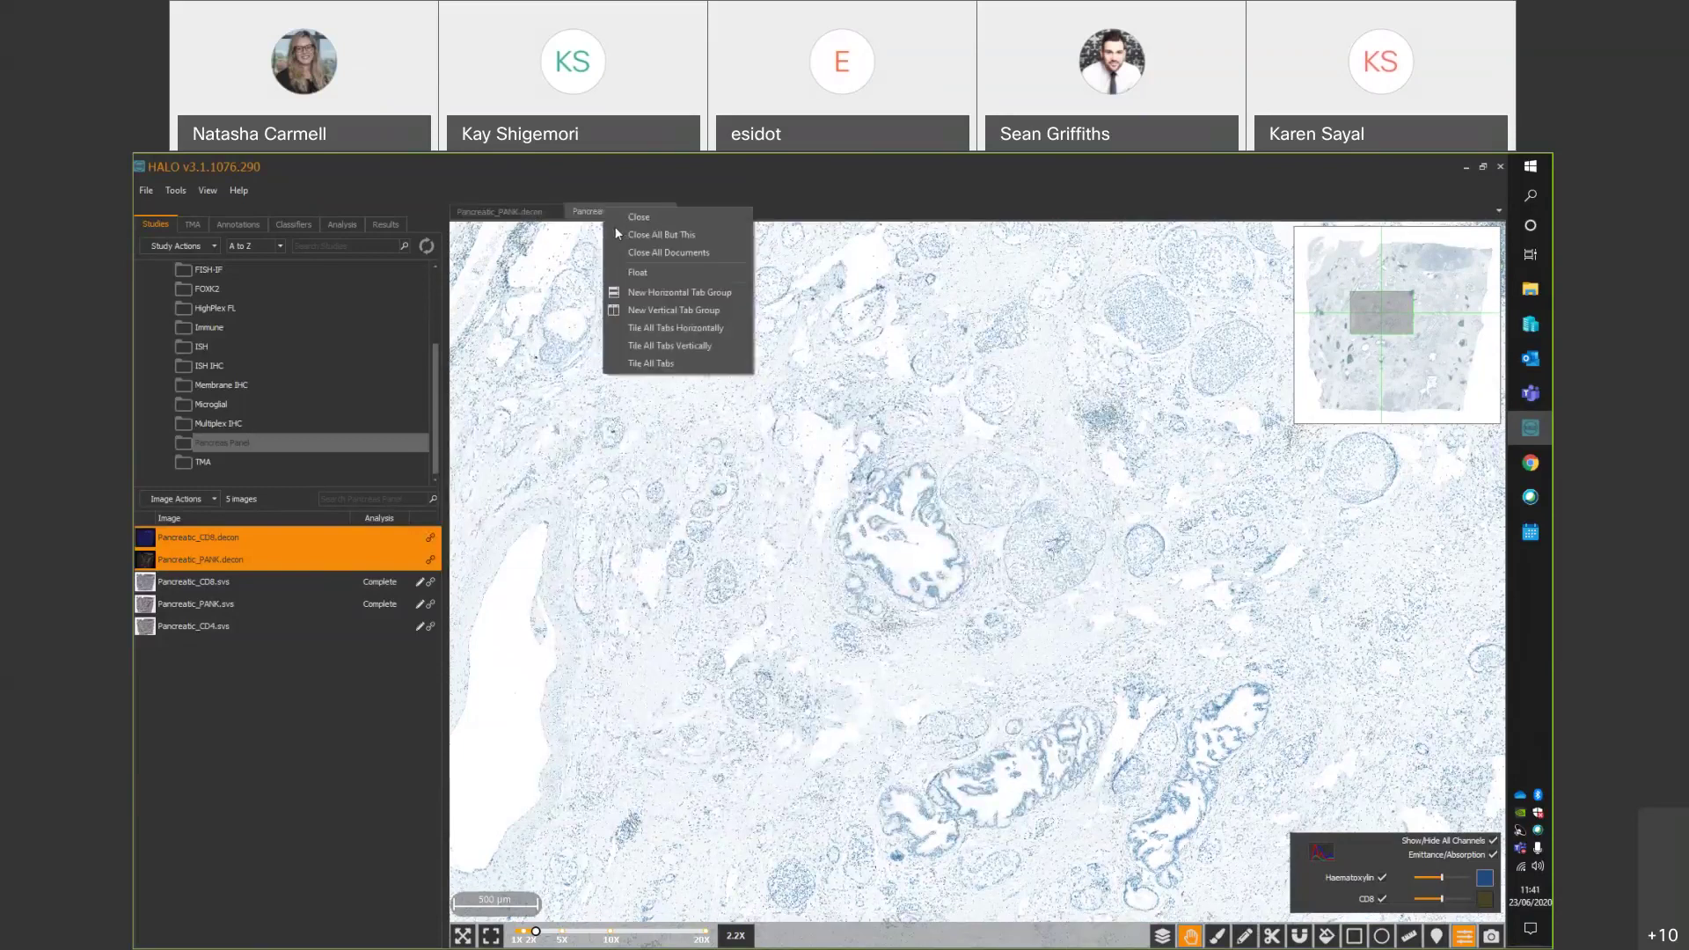
{"action": "left_click", "coordinate": [660, 361]}
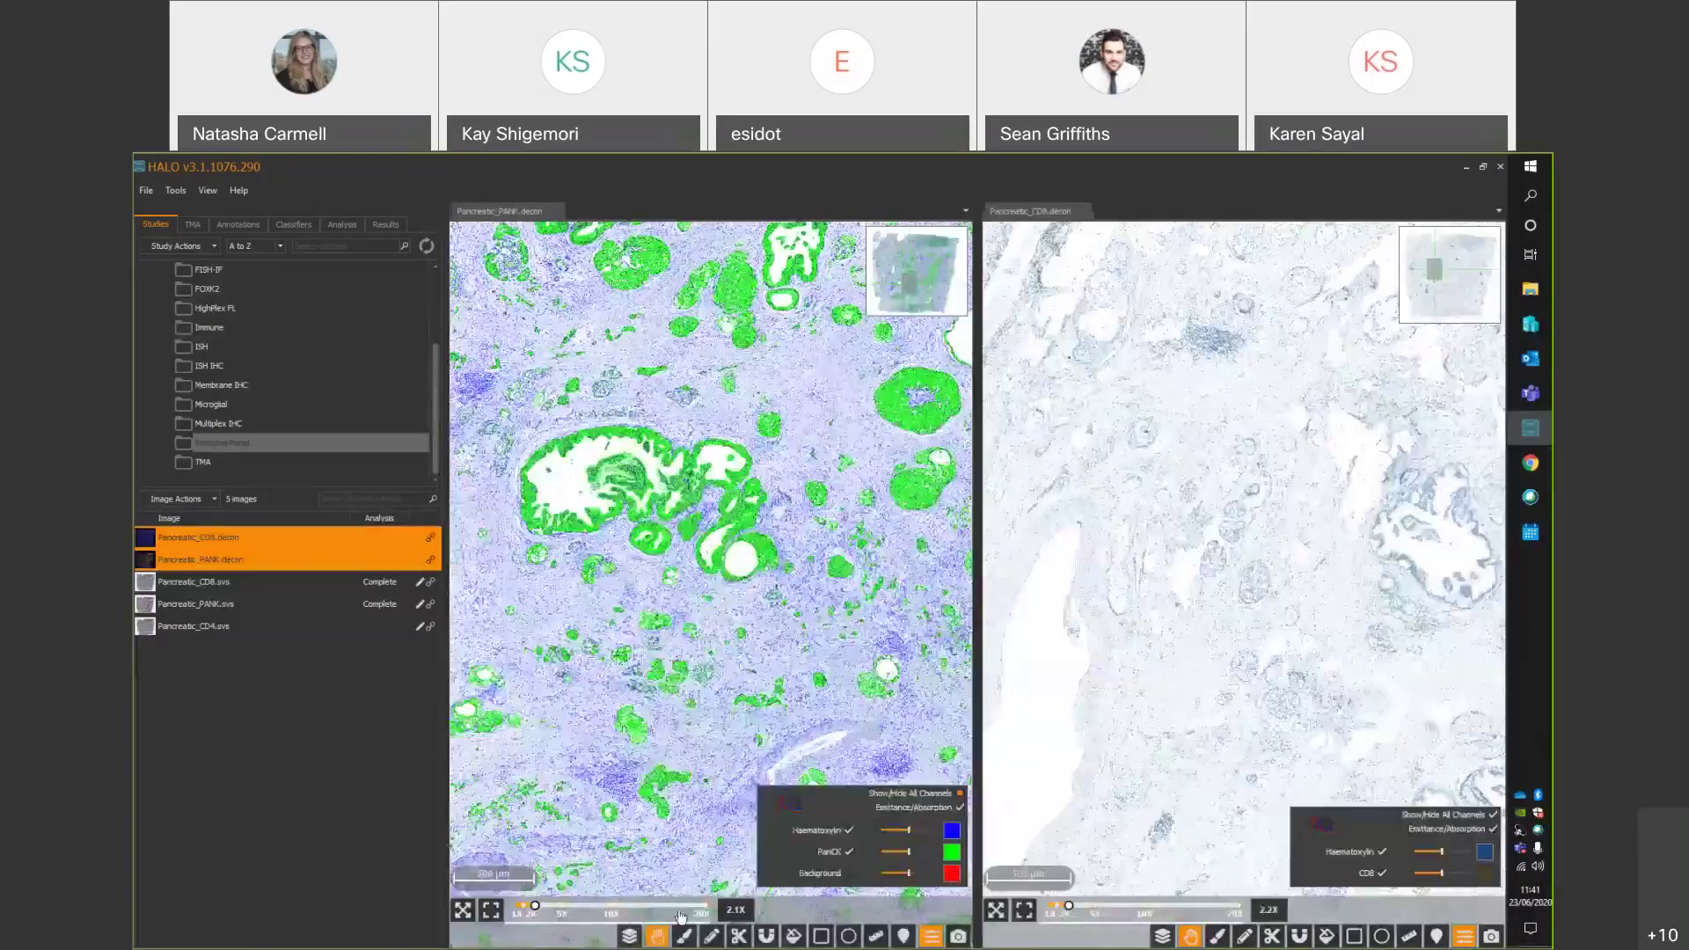
{"action": "left_click", "coordinate": [488, 911]}
Turn on Synchronize Navigation for the registered images and check their alignment by navigating Pancreatic_PANK.decon.
{"action": "left_click", "coordinate": [178, 190]}
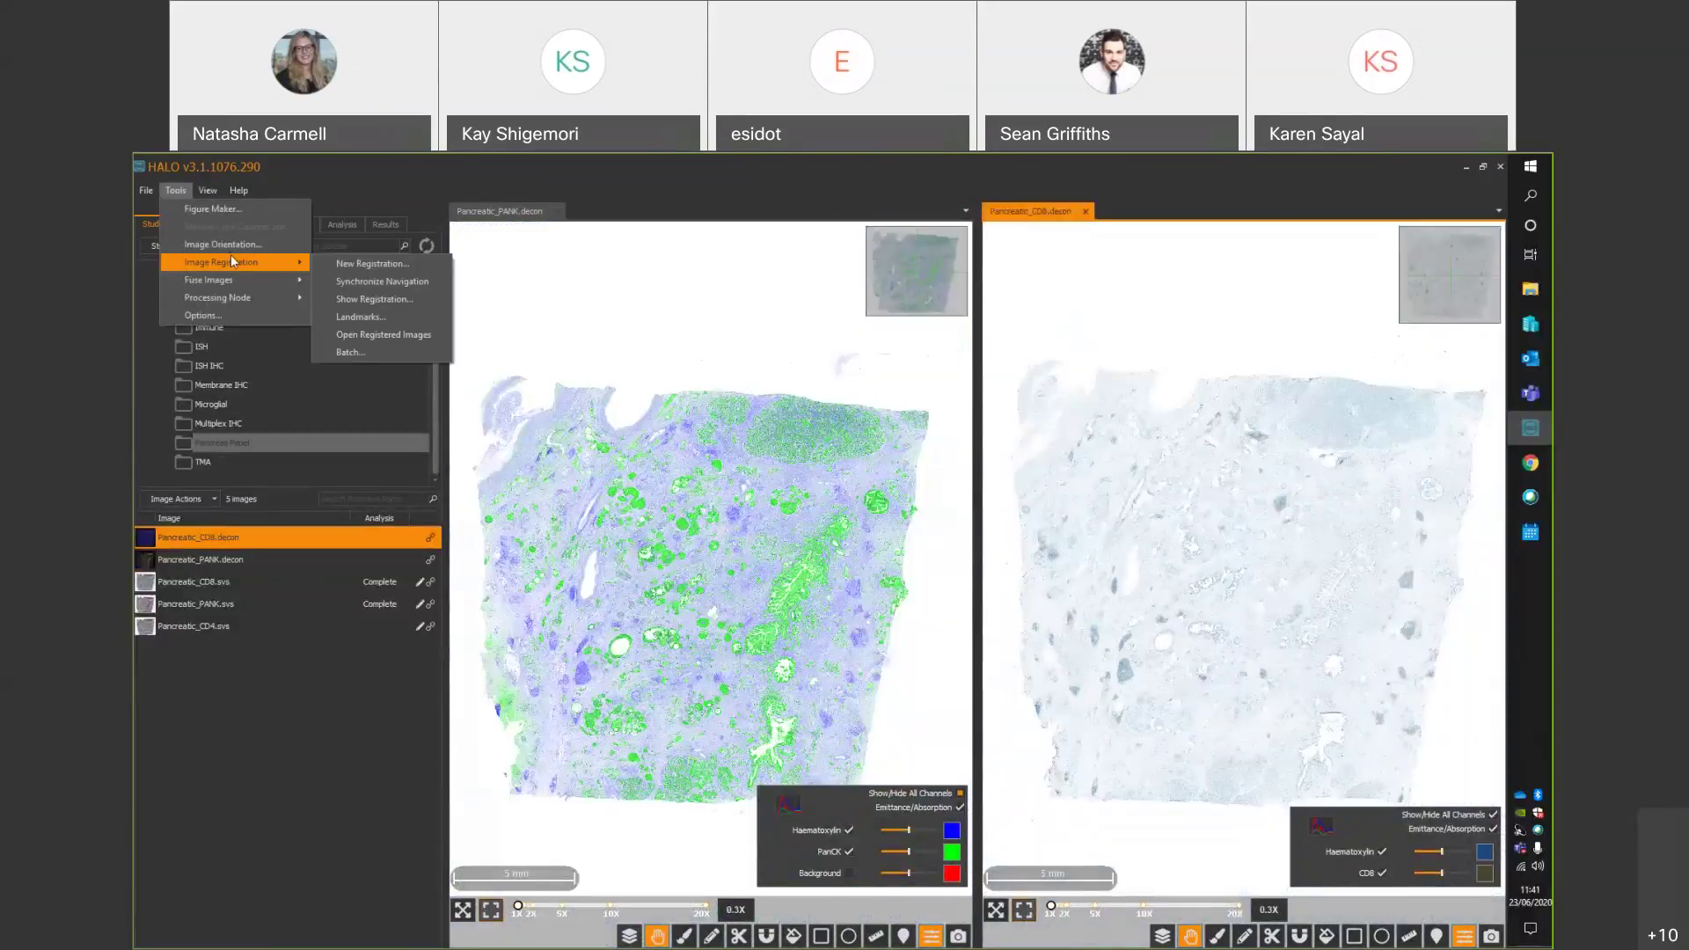
{"action": "key", "text": "Escape"}
{"action": "key", "text": "Escape"}
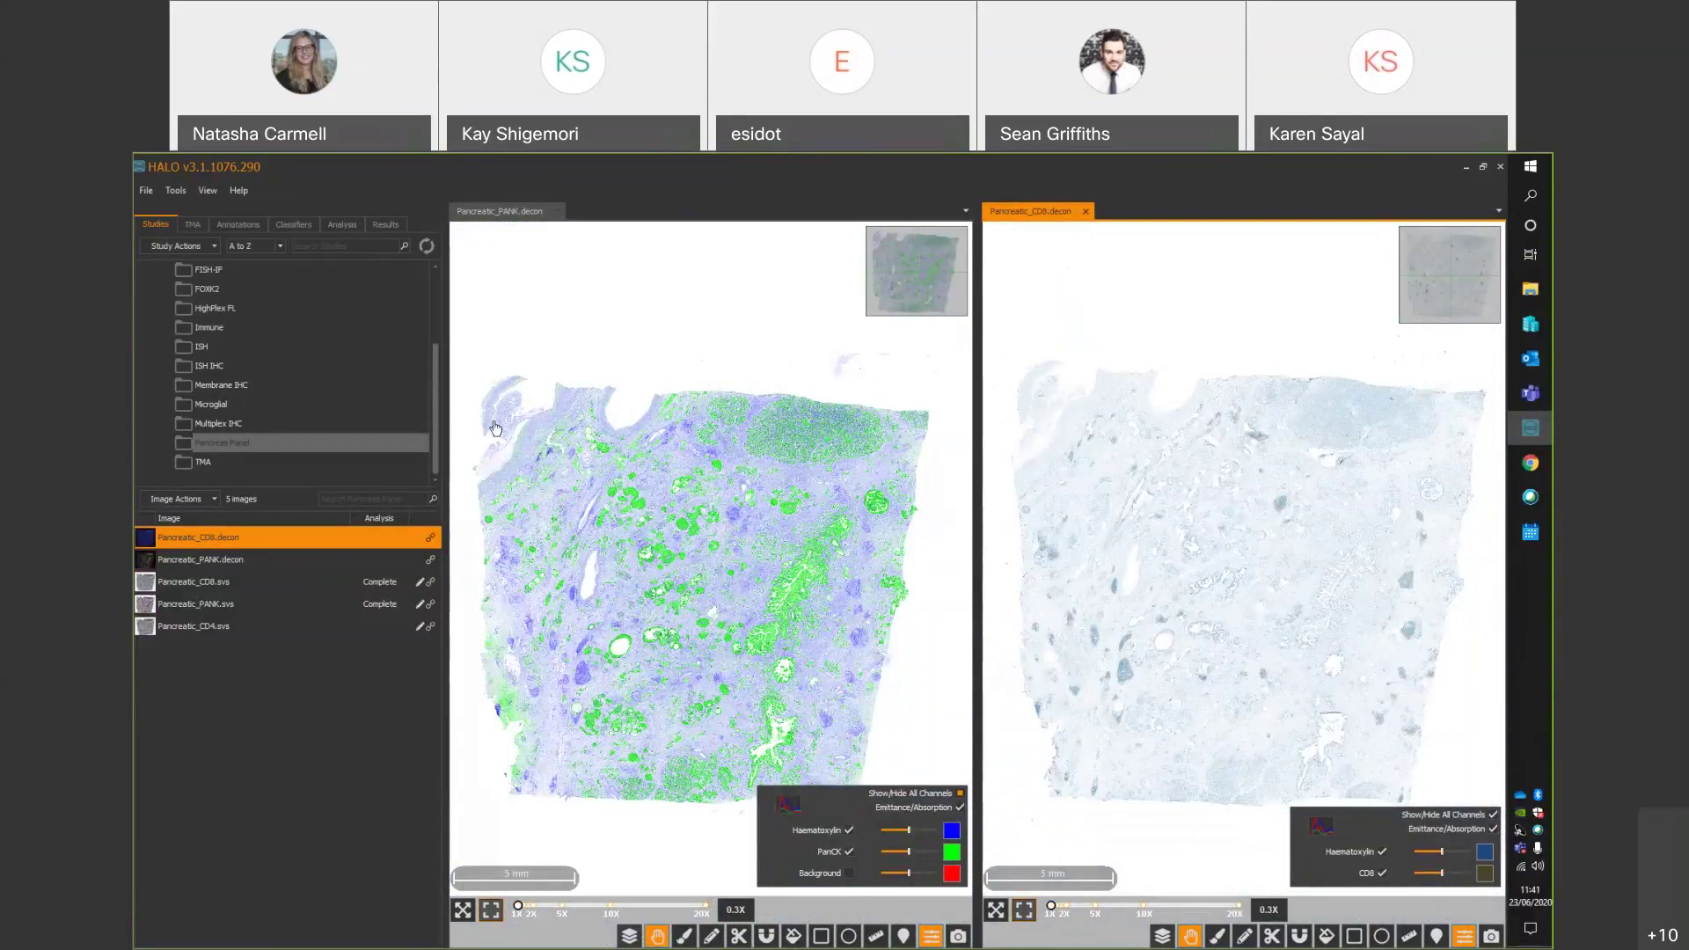
{"action": "left_click", "coordinate": [176, 188]}
{"action": "mouse_move", "coordinate": [255, 262]}
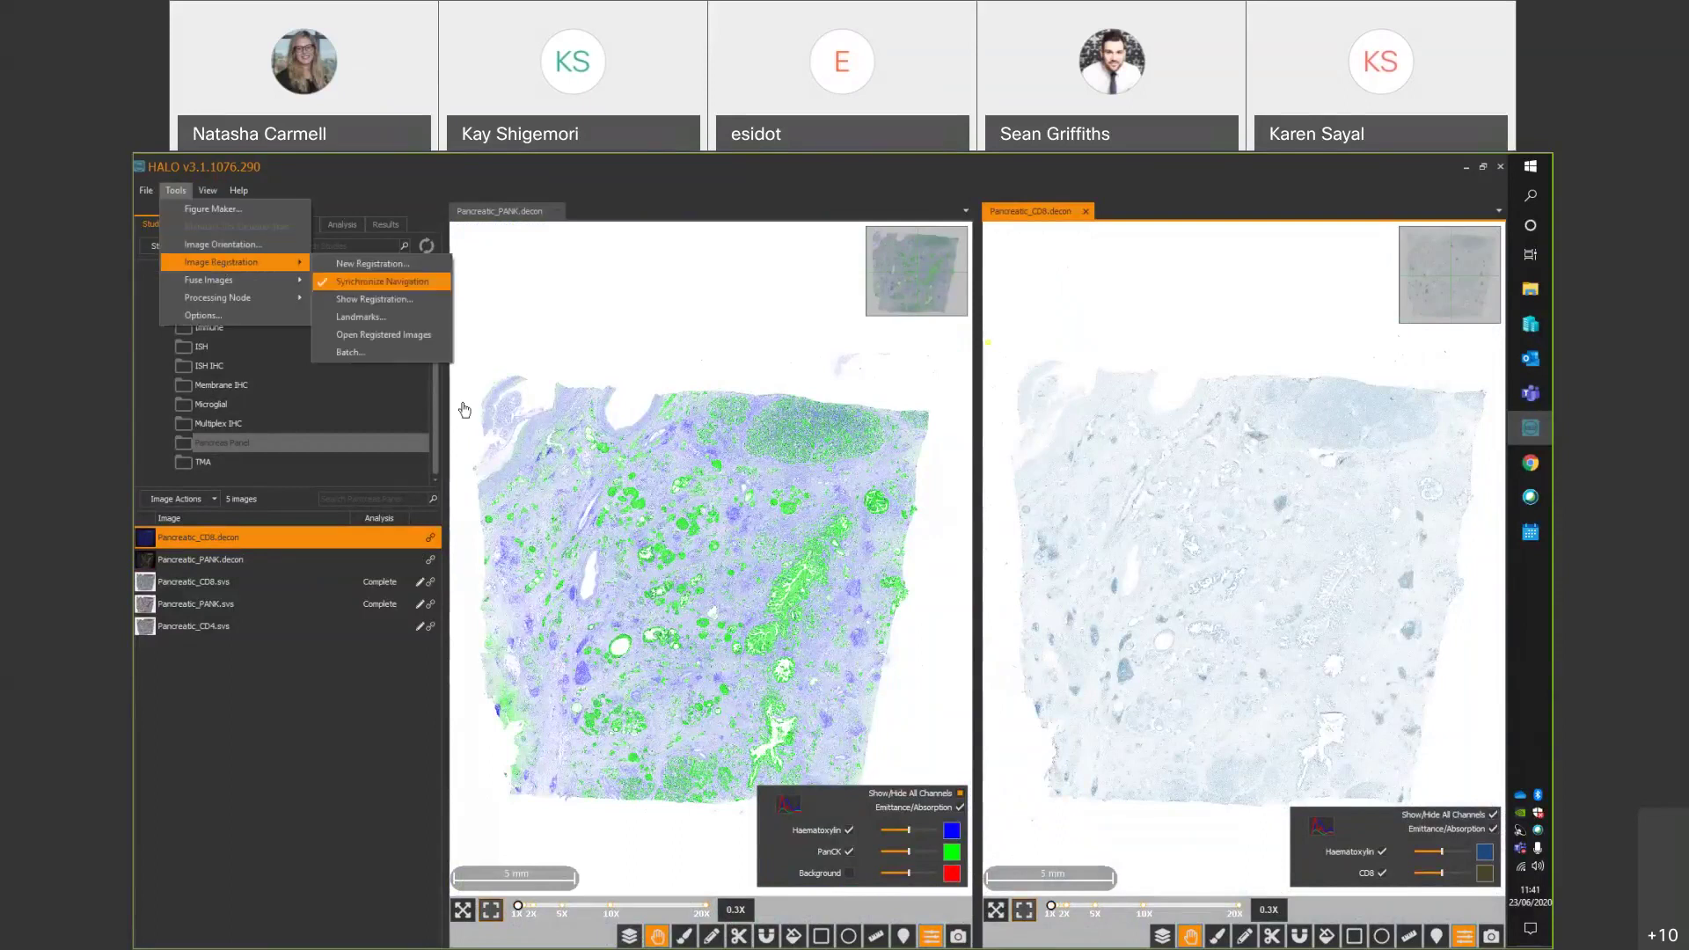
{"action": "key", "text": "Escape"}
{"action": "key", "text": "Escape"}
{"action": "left_click", "coordinate": [478, 429]}
{"action": "left_click_drag", "start_coordinate": [543, 460], "coordinate": [581, 458]}
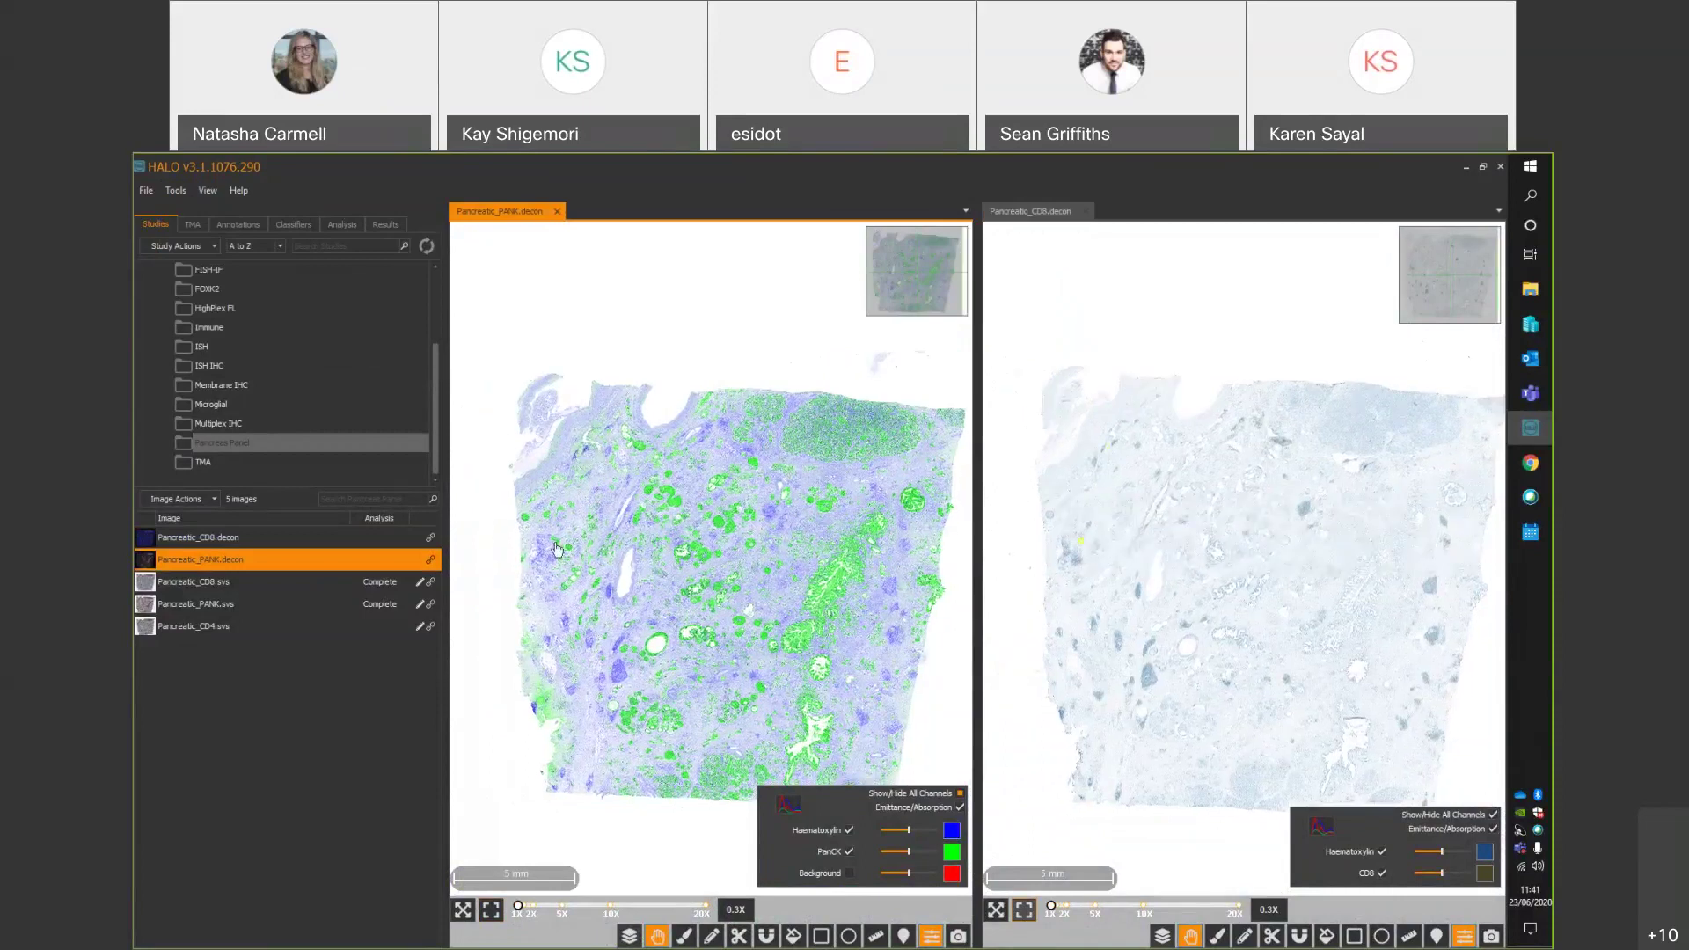
{"action": "scroll", "coordinate": [556, 549], "scroll_direction": "up", "scroll_amount": 3}
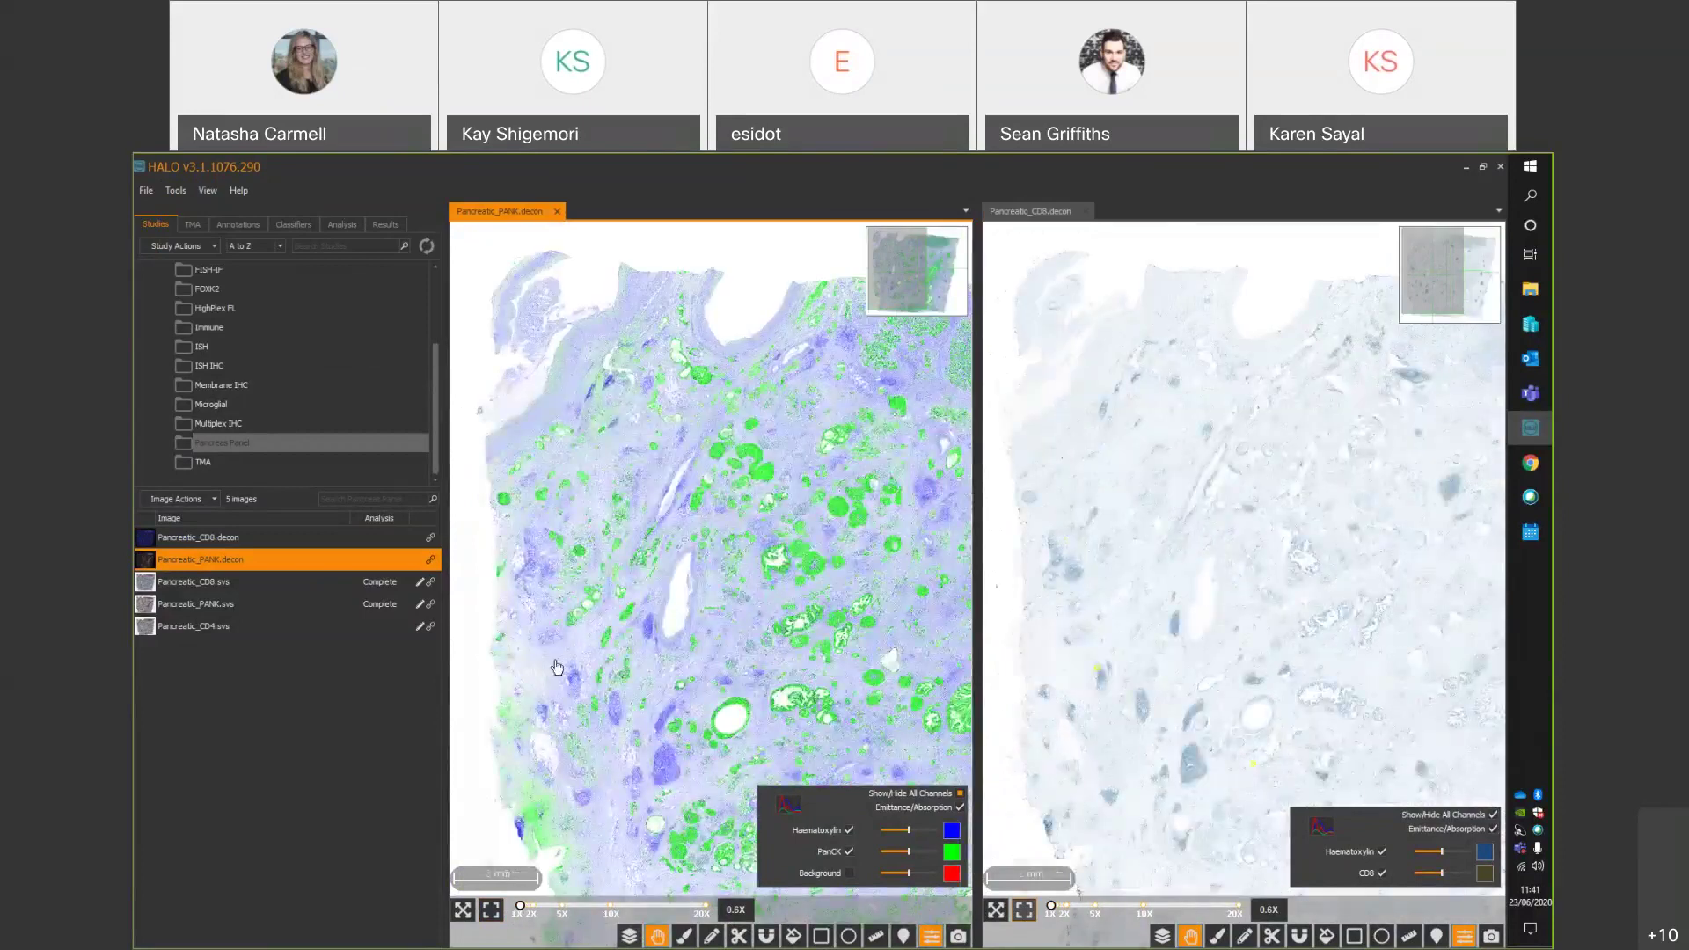
{"action": "scroll", "coordinate": [551, 609], "scroll_direction": "up", "scroll_amount": 2}
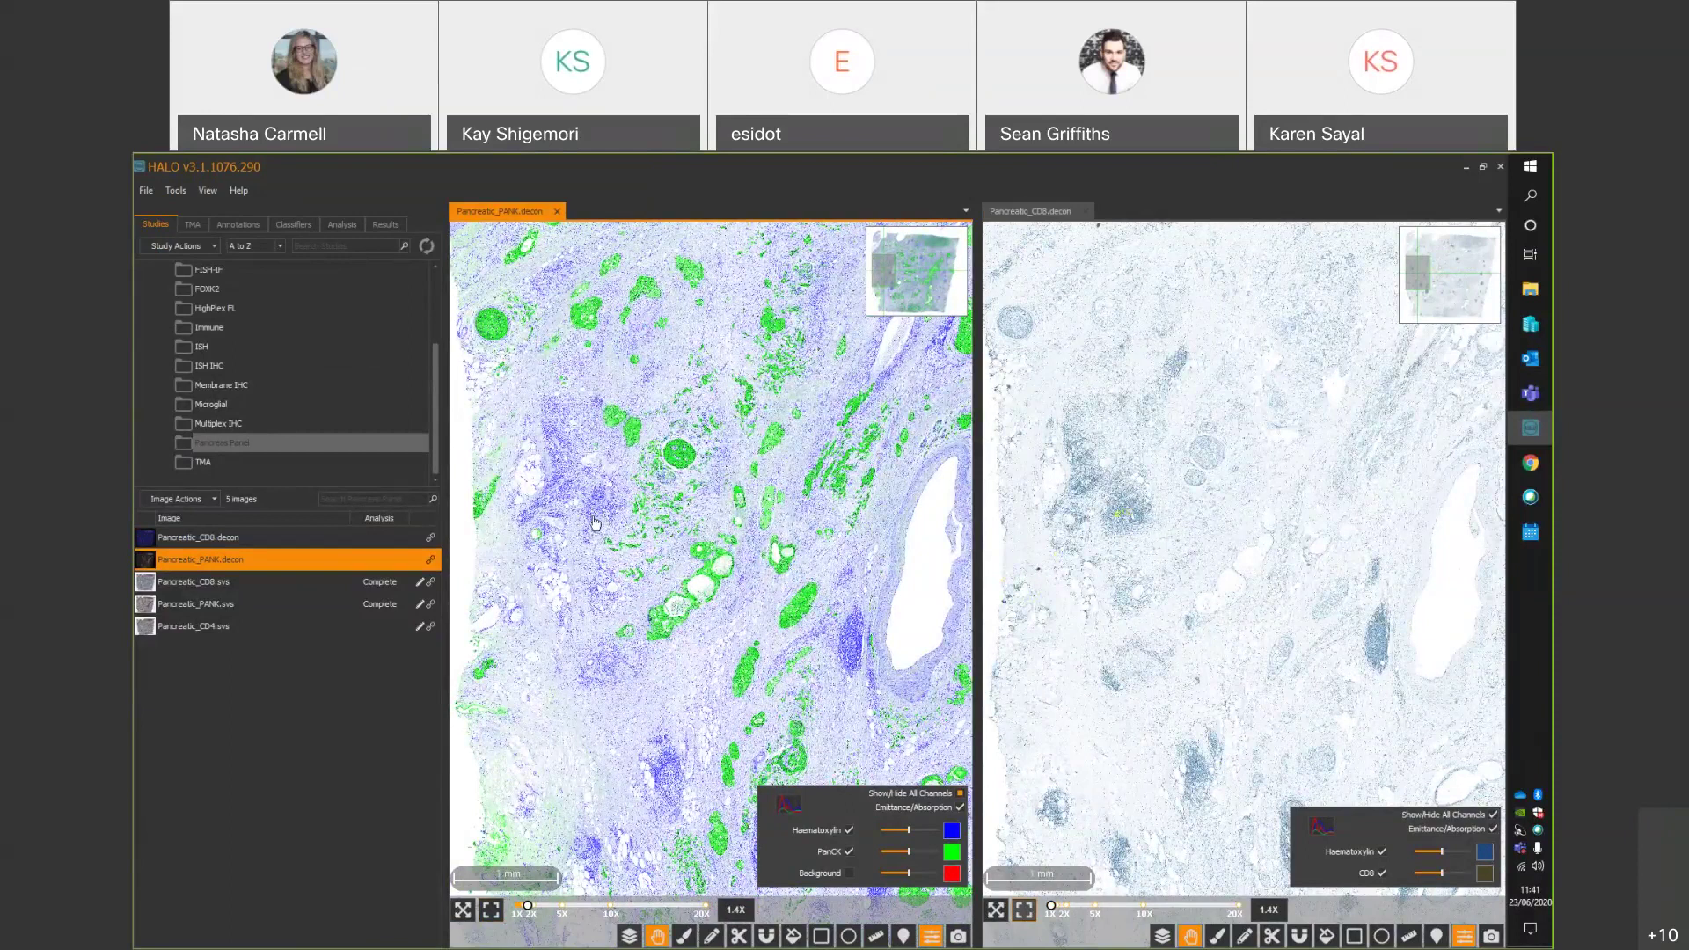
{"action": "scroll", "coordinate": [596, 520], "scroll_direction": "down", "scroll_amount": 4}
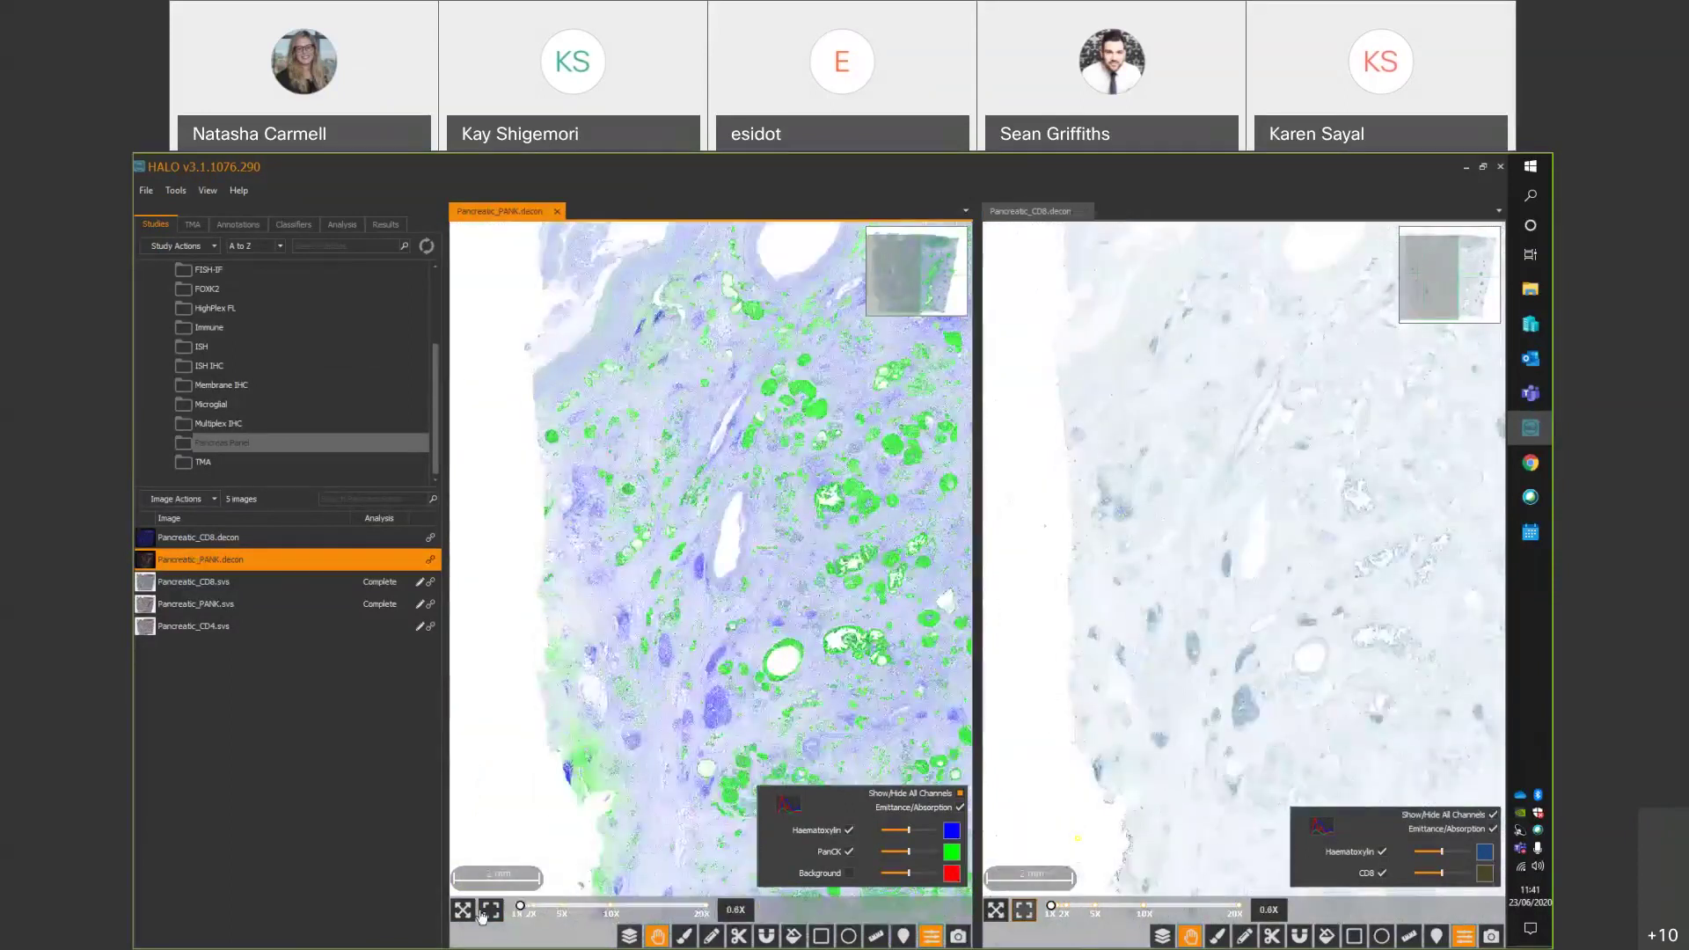
Outline the whole tissue section in Pancreatic_PANK.decon with the flood annotation tool and compare the outline on both registered images.
{"action": "left_click", "coordinate": [793, 936]}
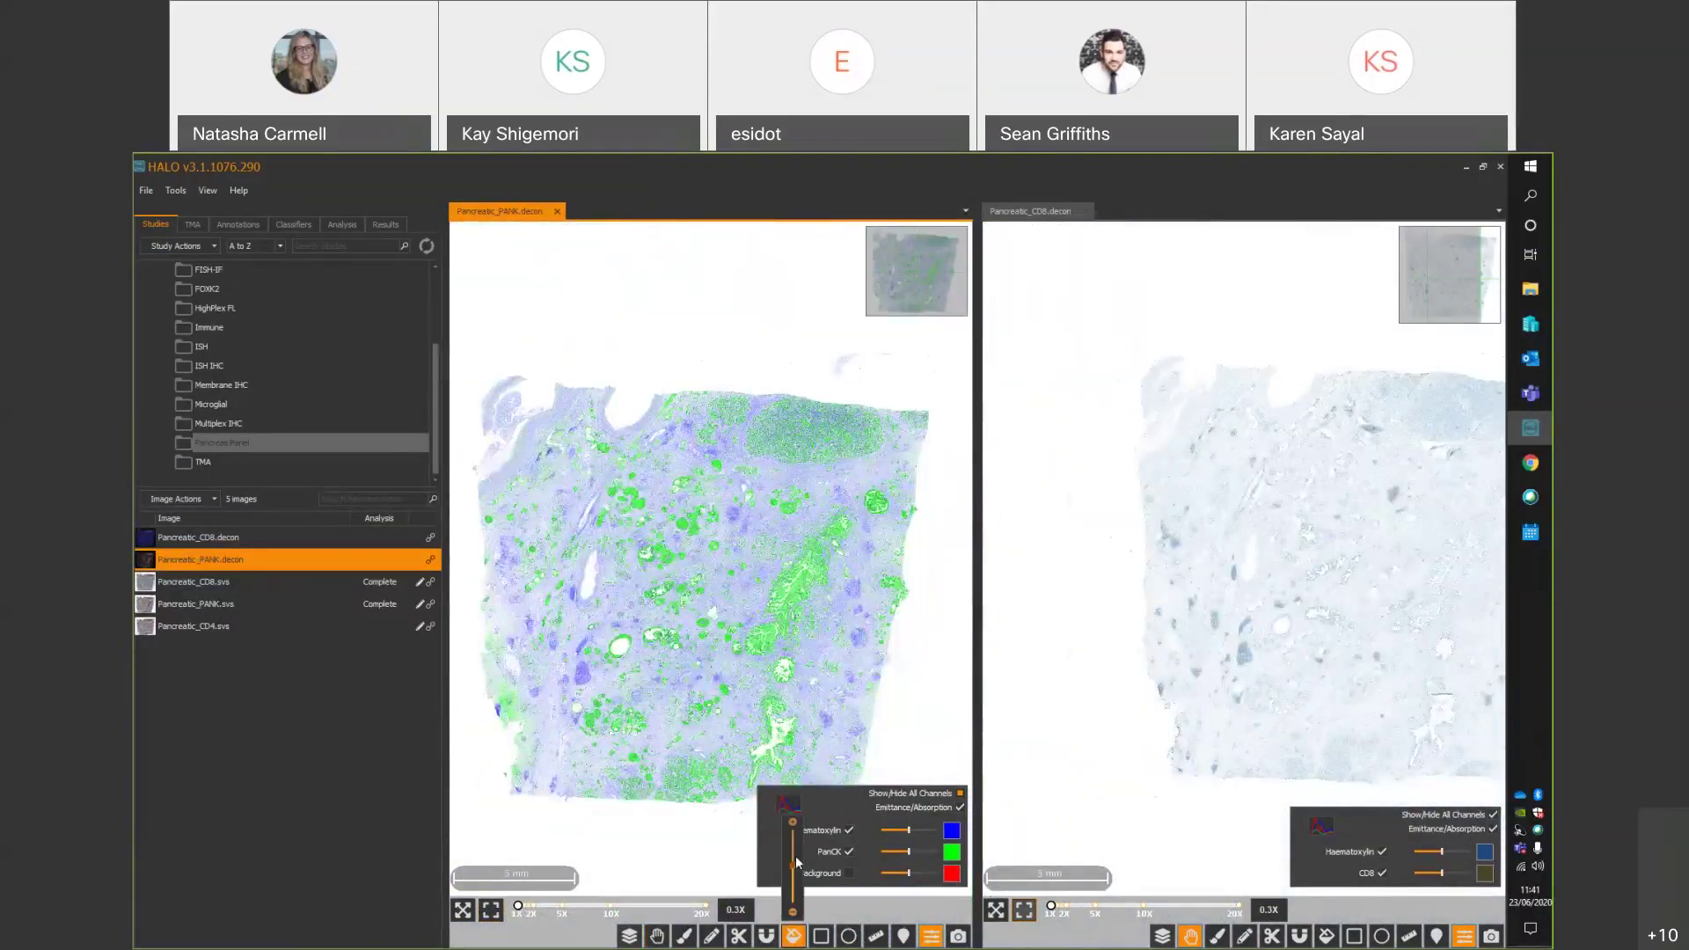
{"action": "left_click", "coordinate": [534, 434]}
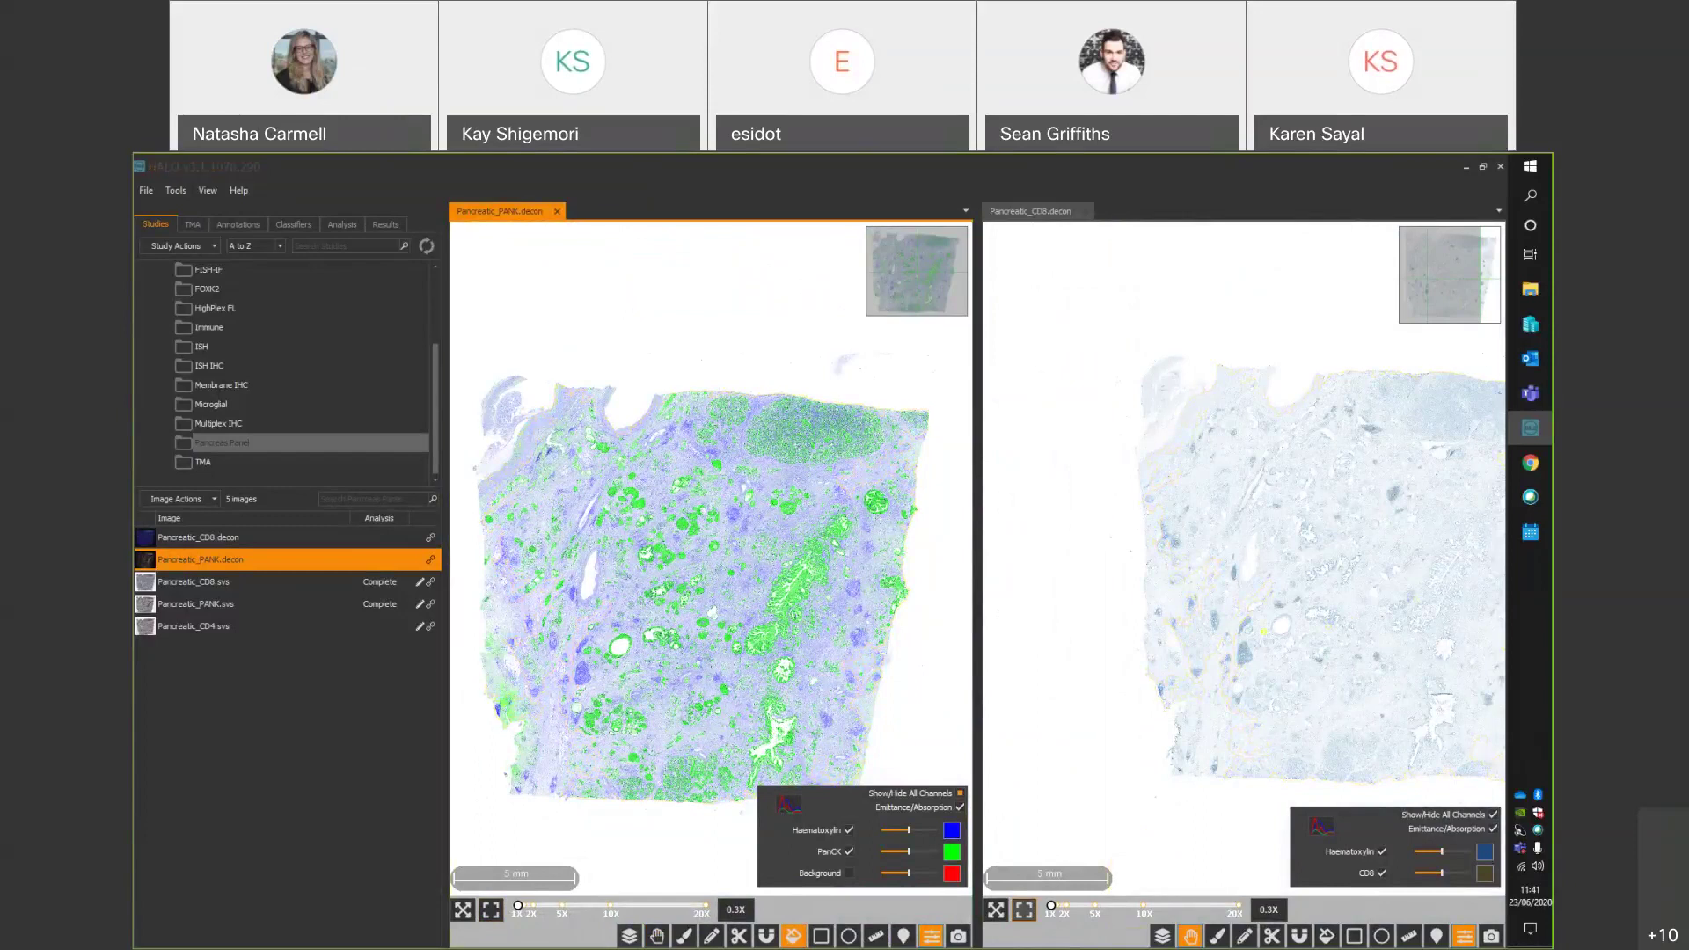
{"action": "scroll", "coordinate": [646, 623], "scroll_direction": "down", "scroll_amount": 1}
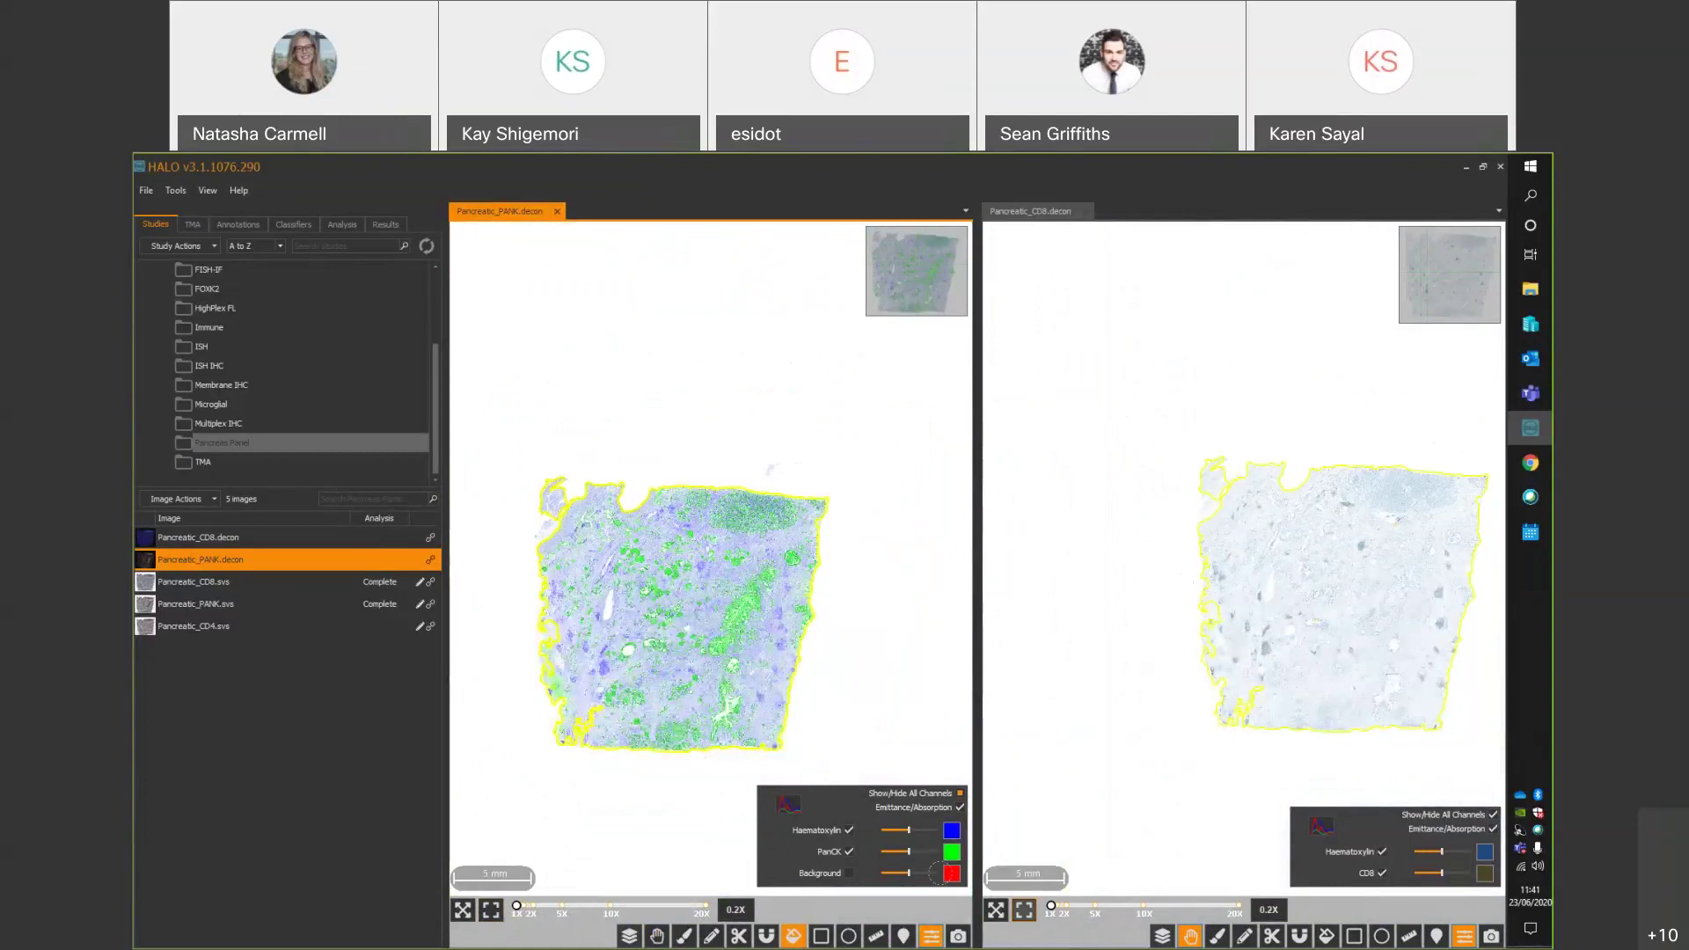
{"action": "scroll", "coordinate": [659, 576], "scroll_direction": "up", "scroll_amount": 1}
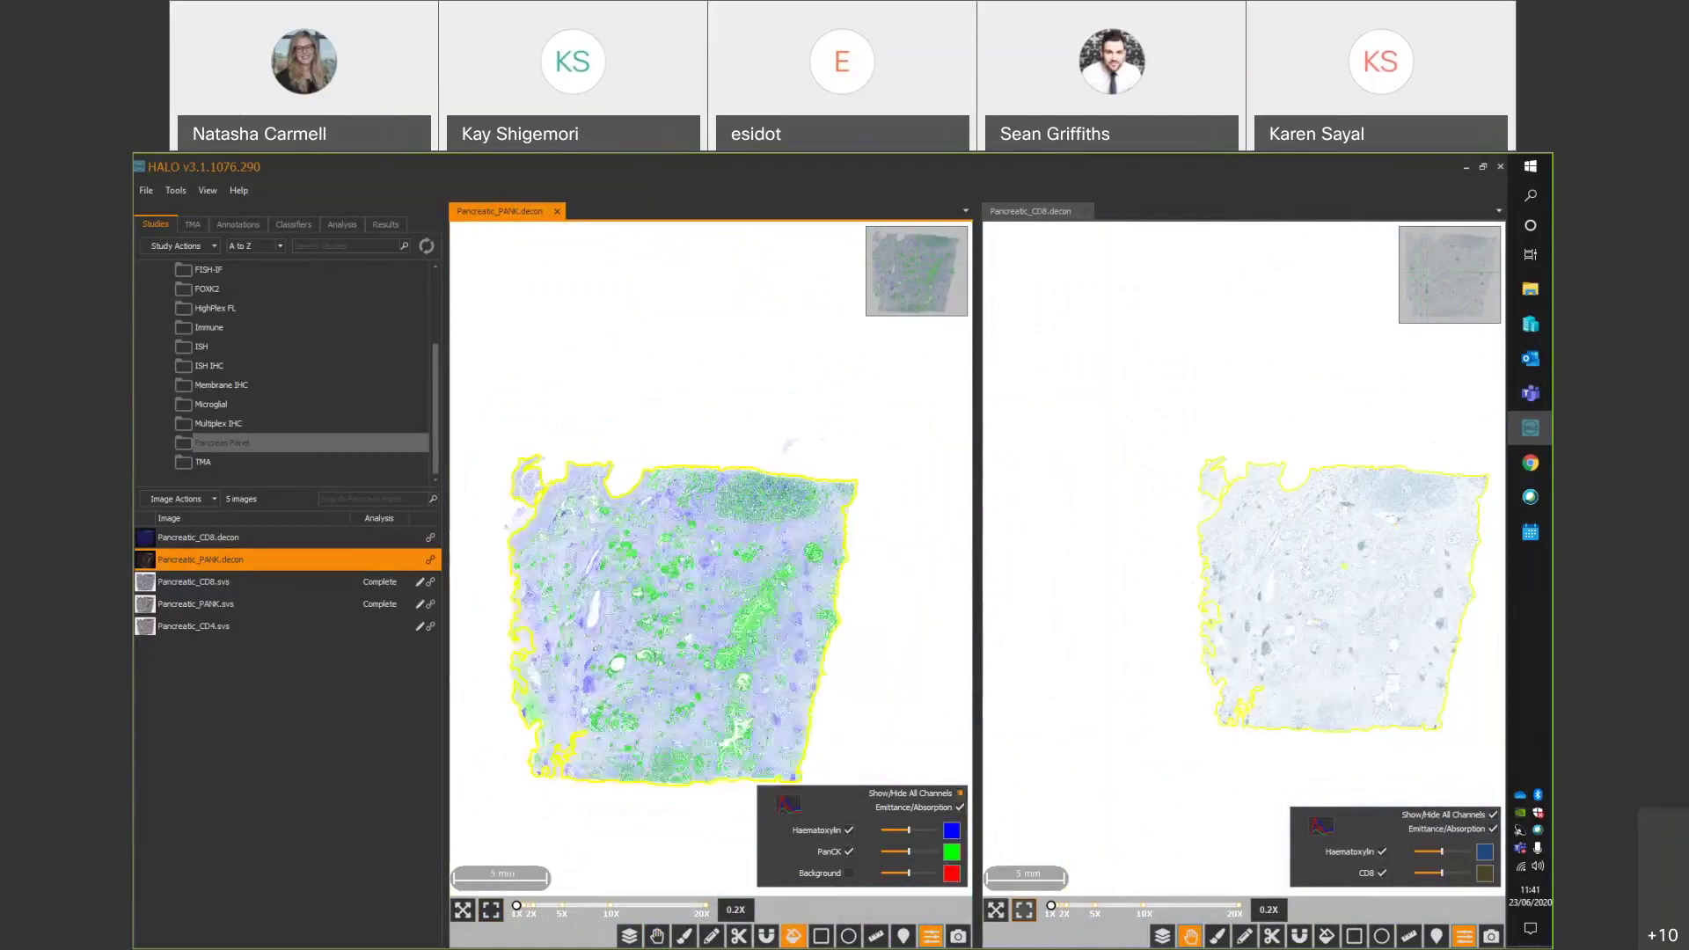
{"action": "left_click", "coordinate": [657, 935]}
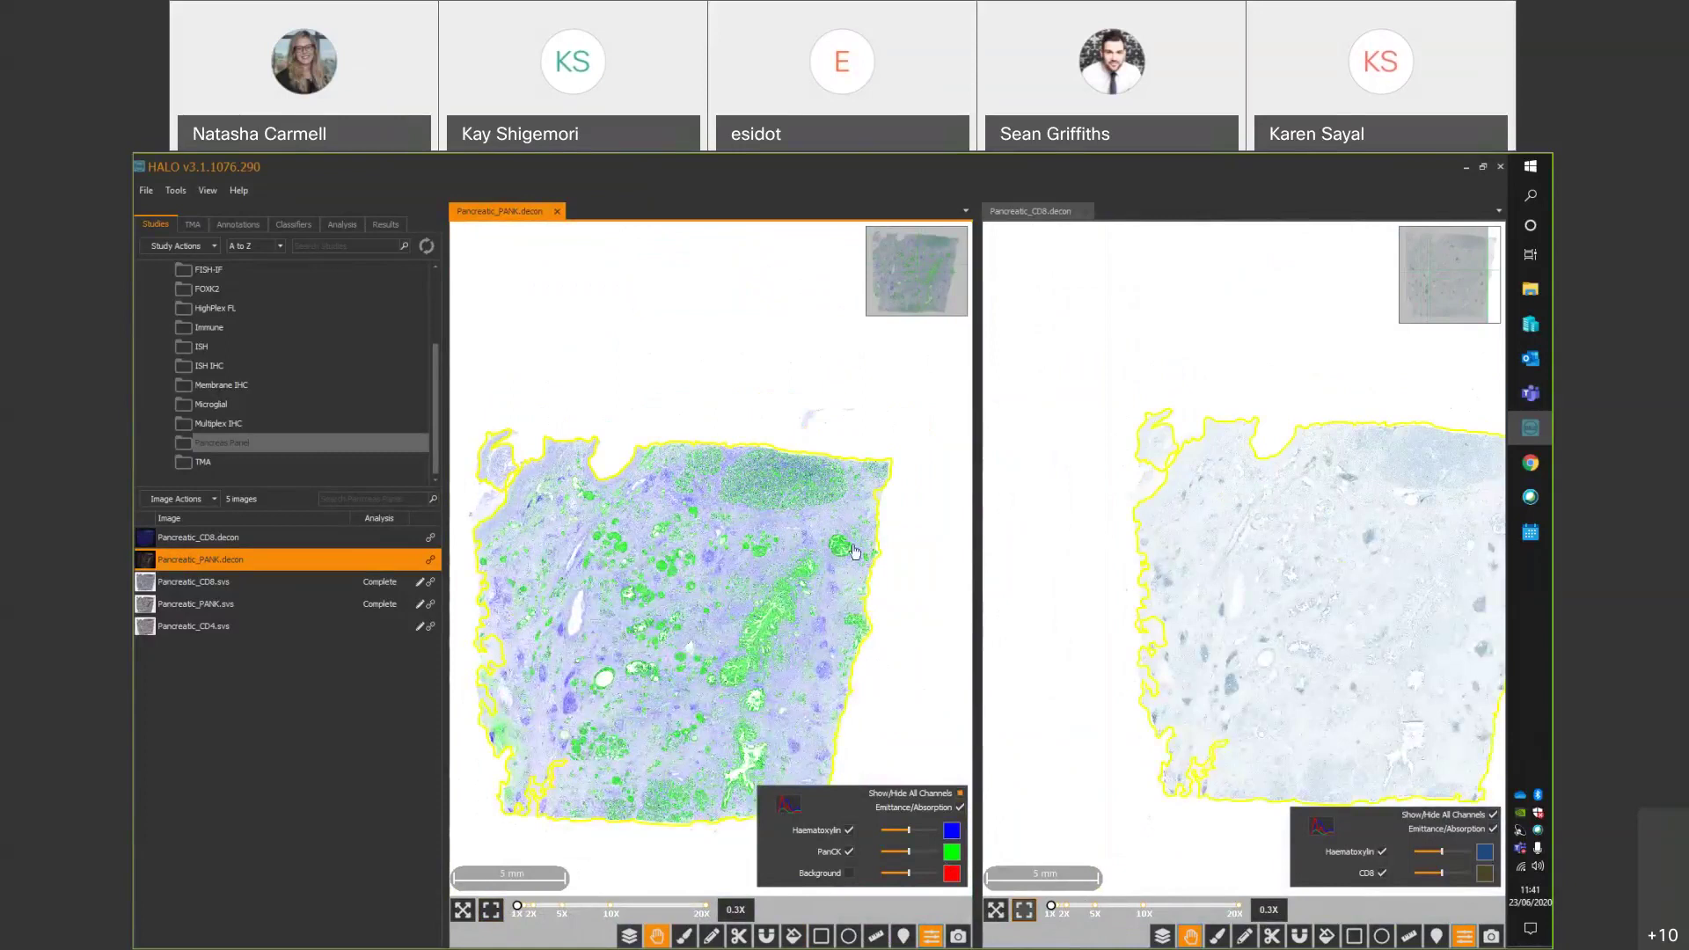
{"action": "scroll", "coordinate": [818, 589], "scroll_direction": "up", "scroll_amount": 1}
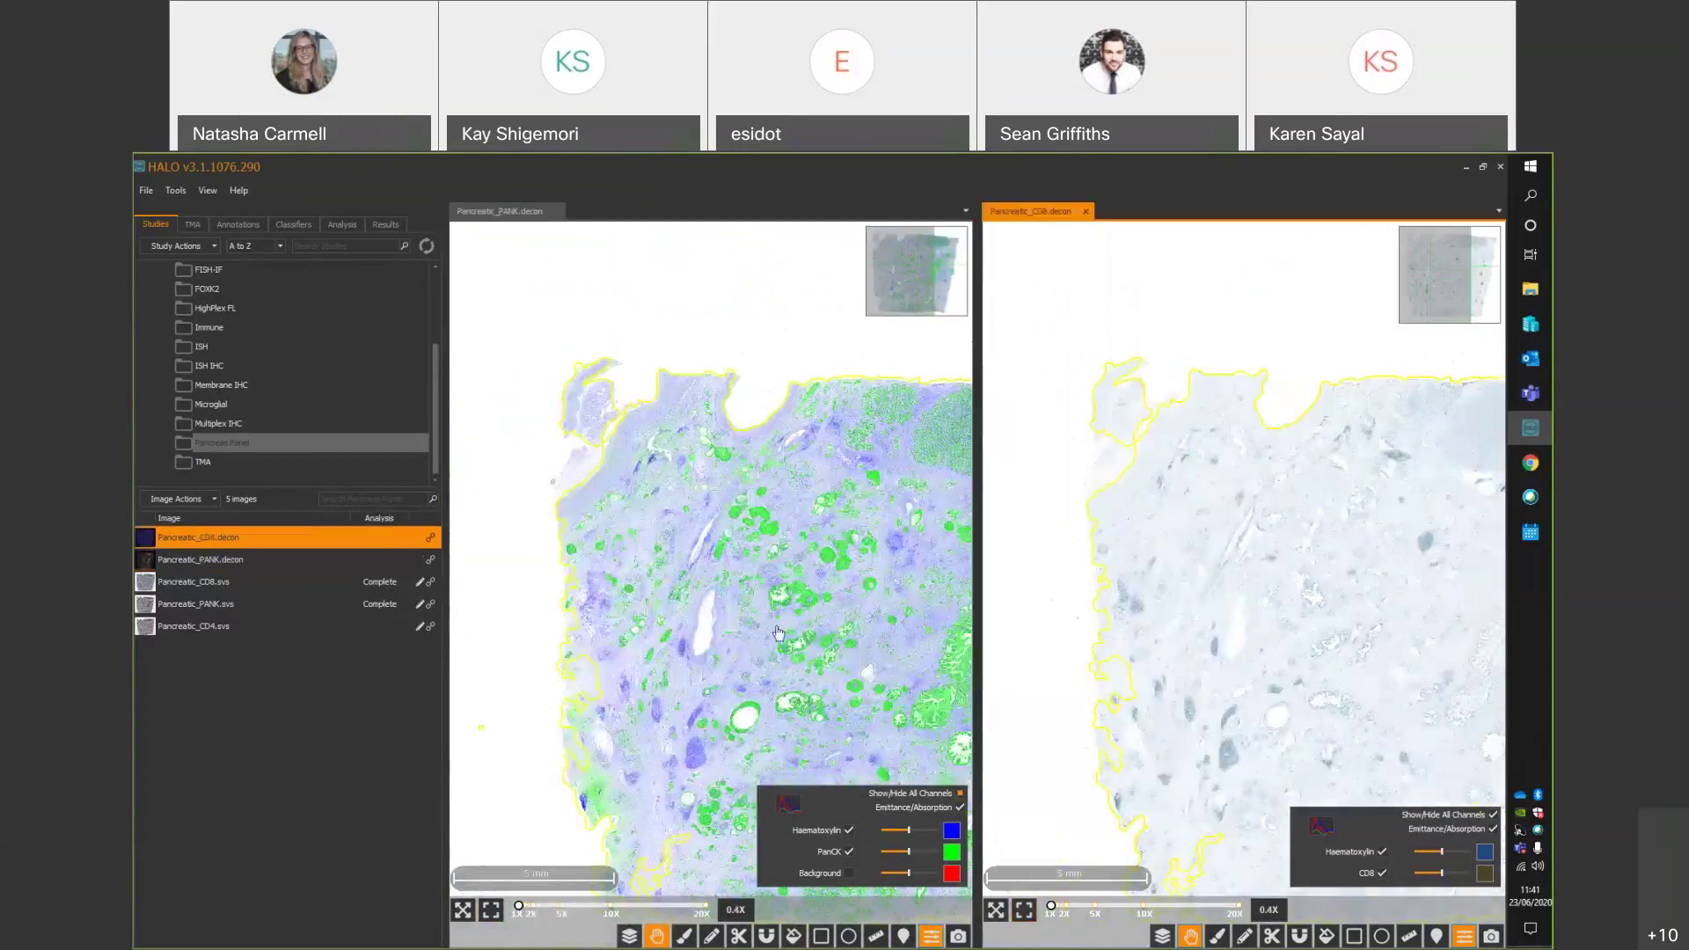
{"action": "scroll", "coordinate": [779, 631], "scroll_direction": "down", "scroll_amount": 2}
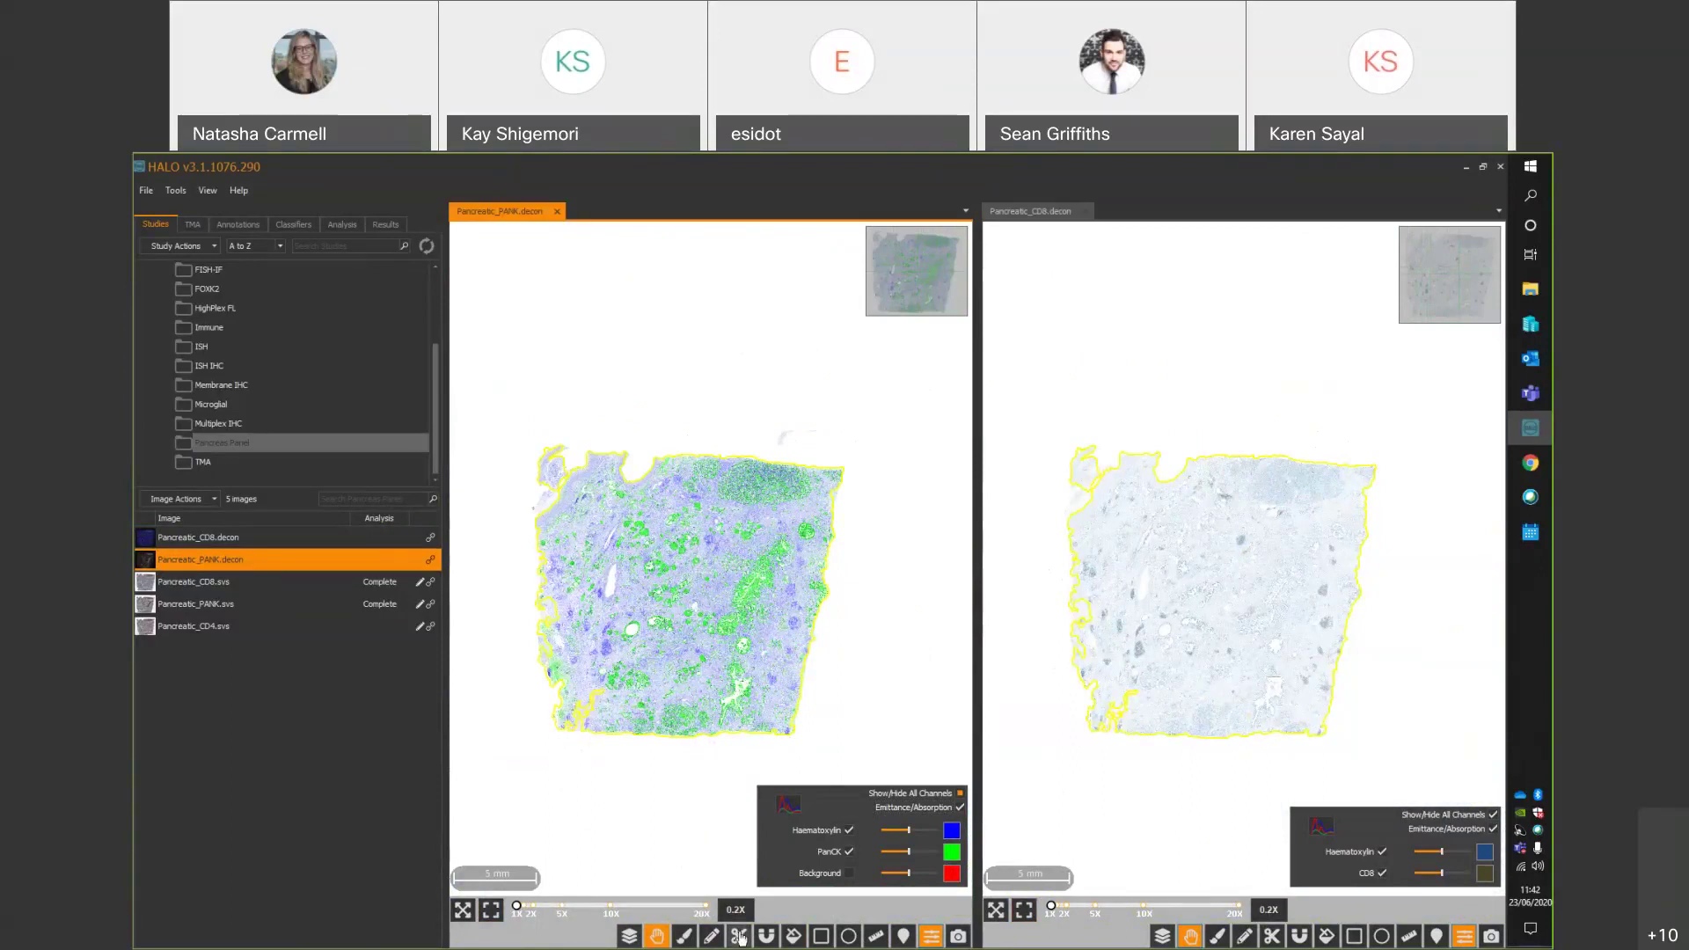
Draw a freehand annotation around the elongated white lumen in Pancreatic_PANK.decon.
{"action": "left_click", "coordinate": [710, 936]}
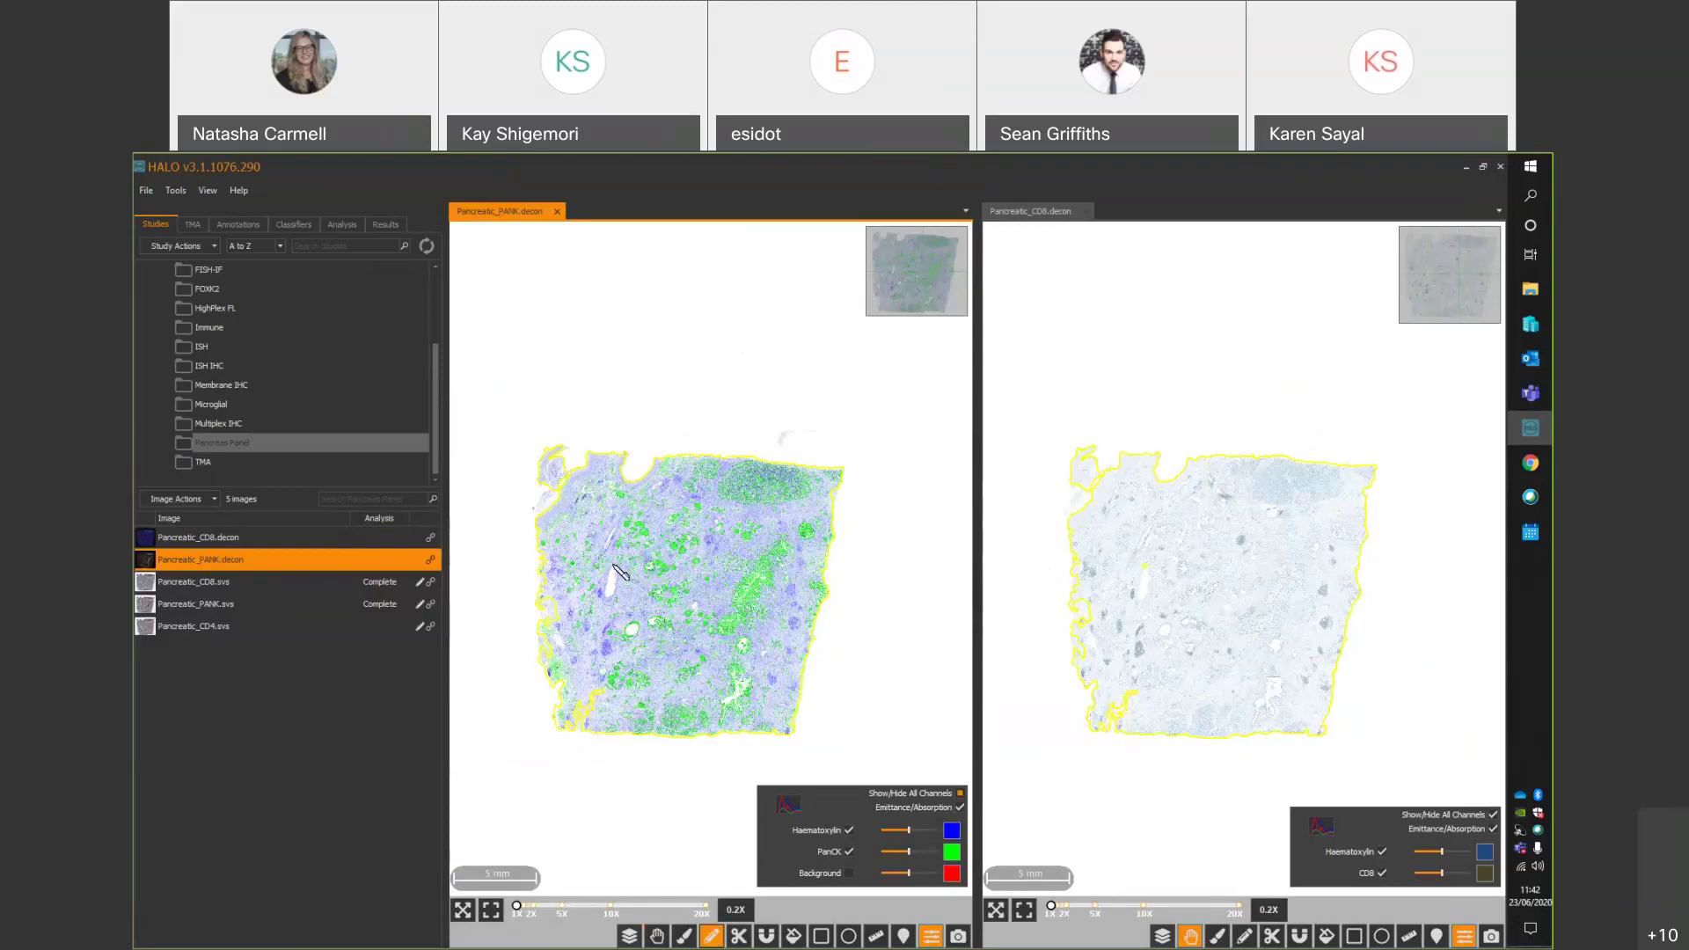
{"action": "scroll", "coordinate": [620, 572], "scroll_direction": "up", "scroll_amount": 3}
{"action": "left_click_drag", "start_coordinate": [616, 564], "coordinate": [605, 631]}
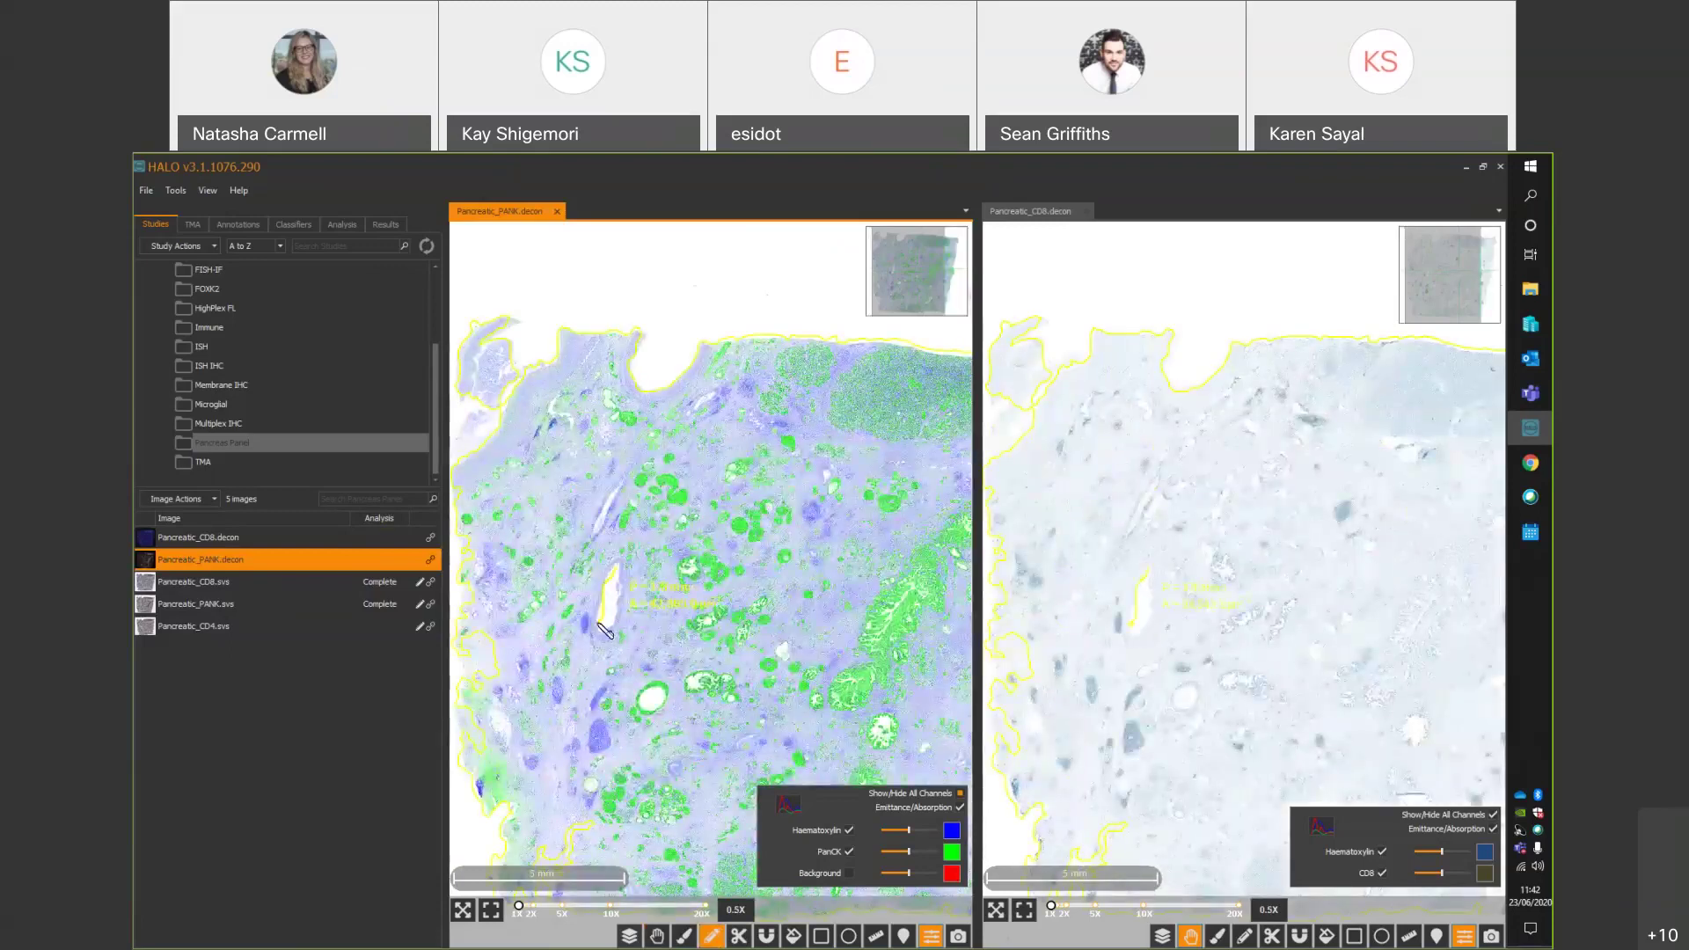
Start a Fuse Serial Stain for Pancreatic_CD8.decon and Pancreatic_PANK.decon.
{"action": "left_click", "coordinate": [277, 545]}
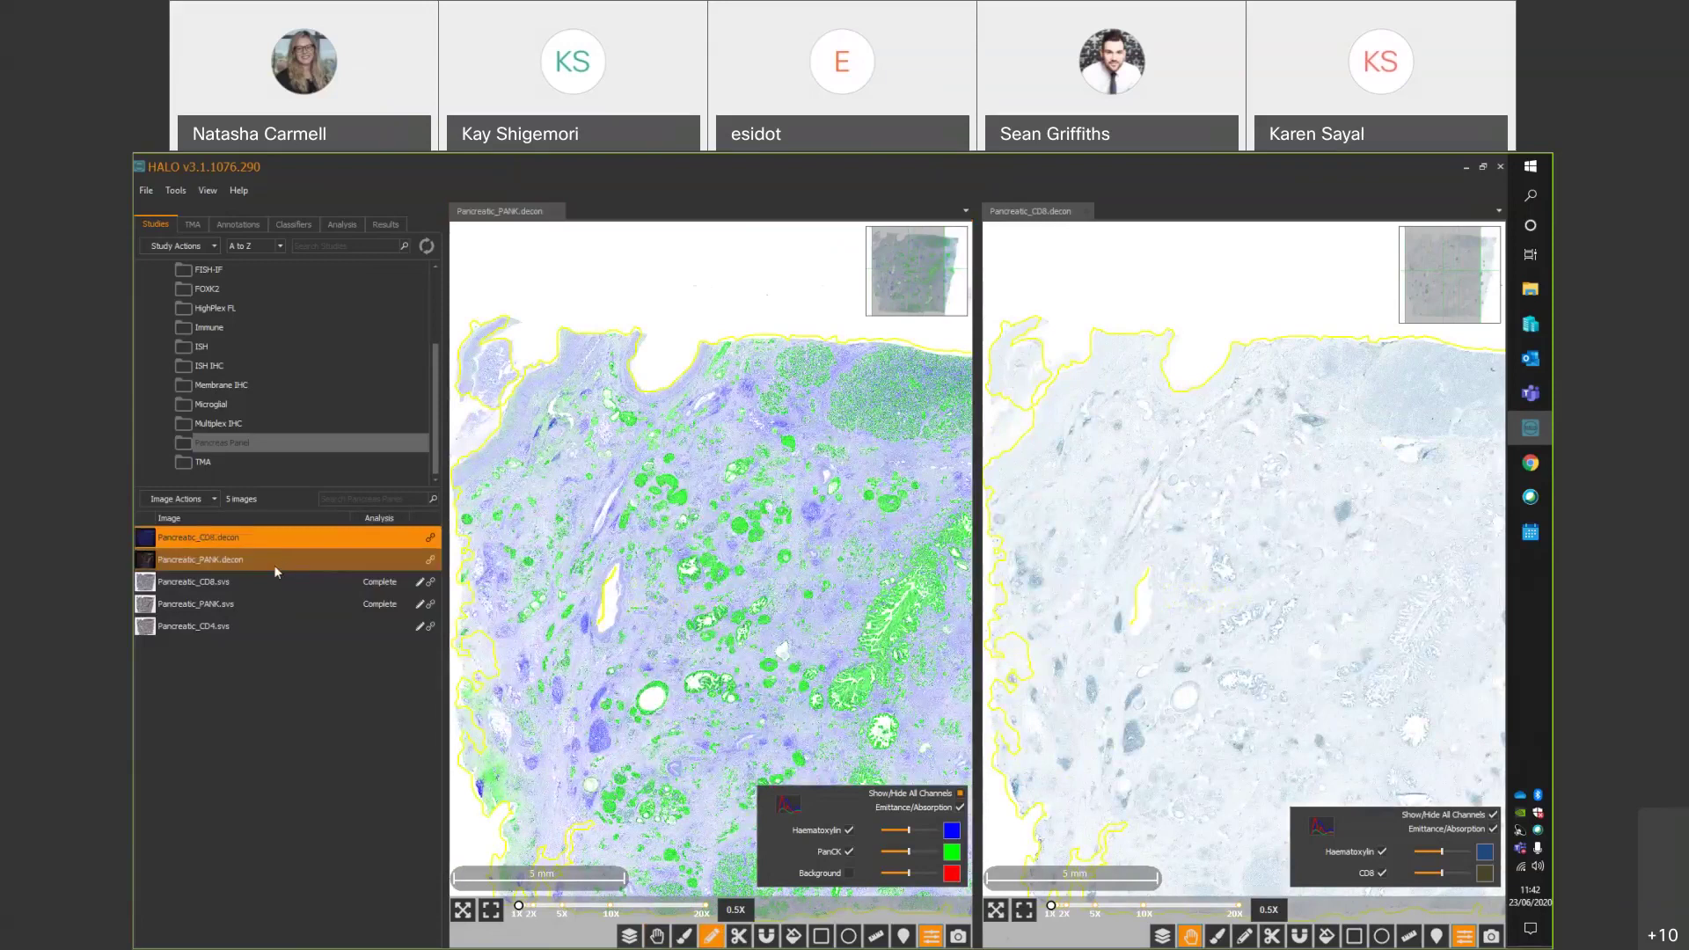
{"action": "left_click", "coordinate": [275, 566], "text": "ctrl"}
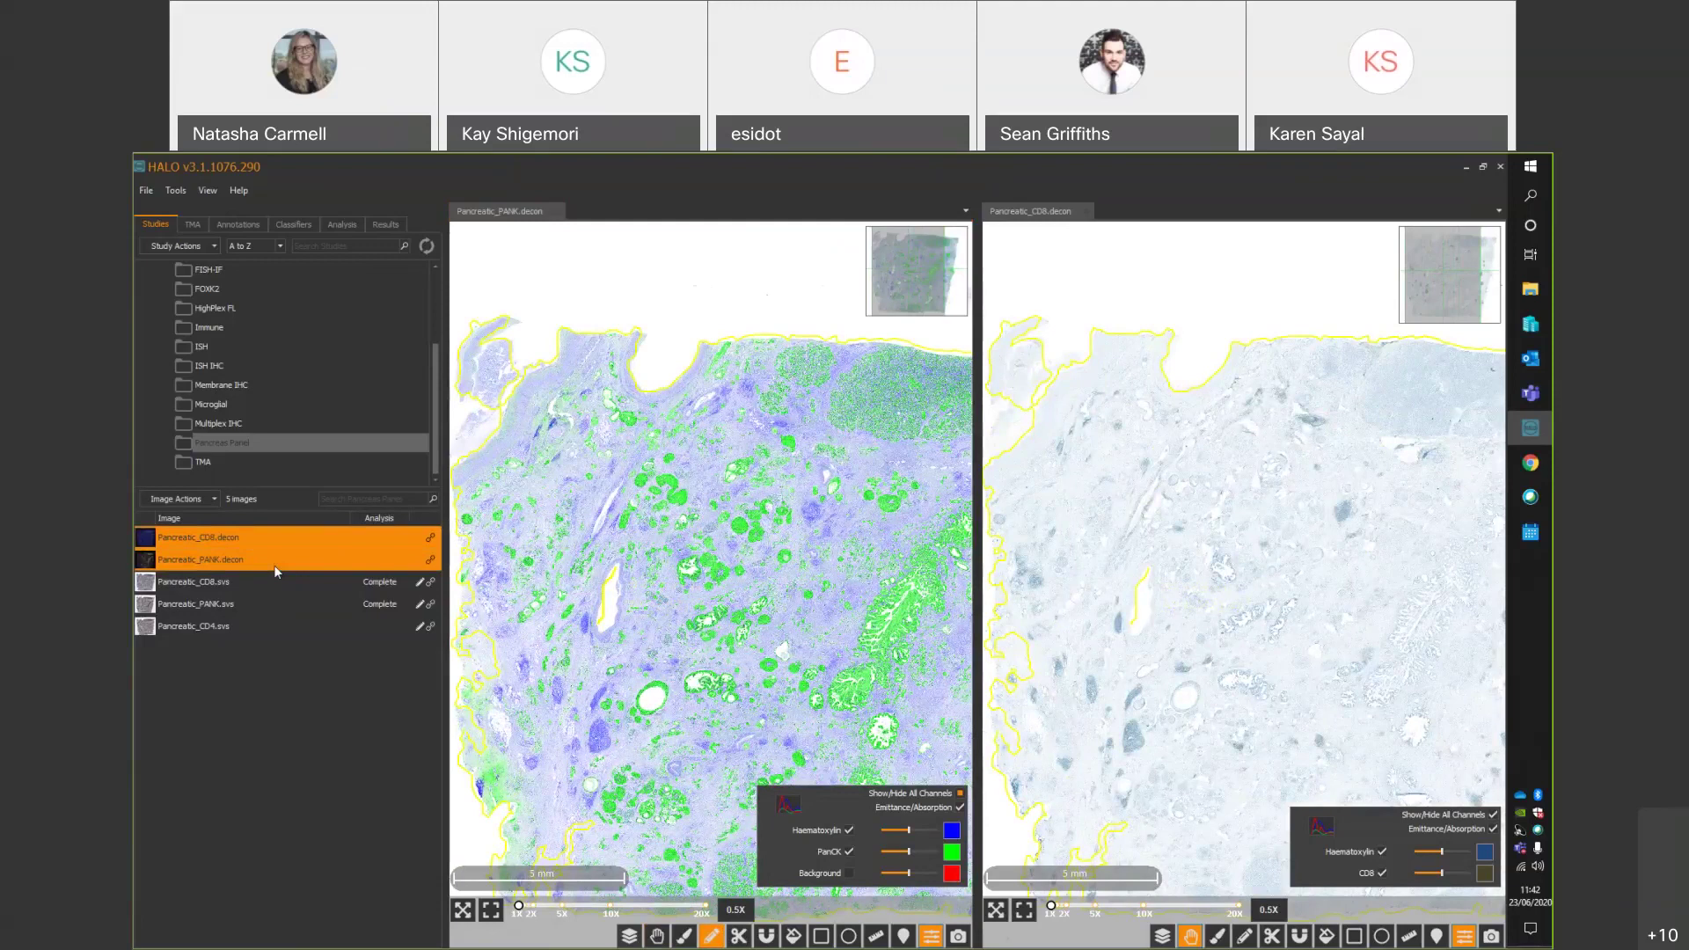
{"action": "right_click", "coordinate": [274, 567]}
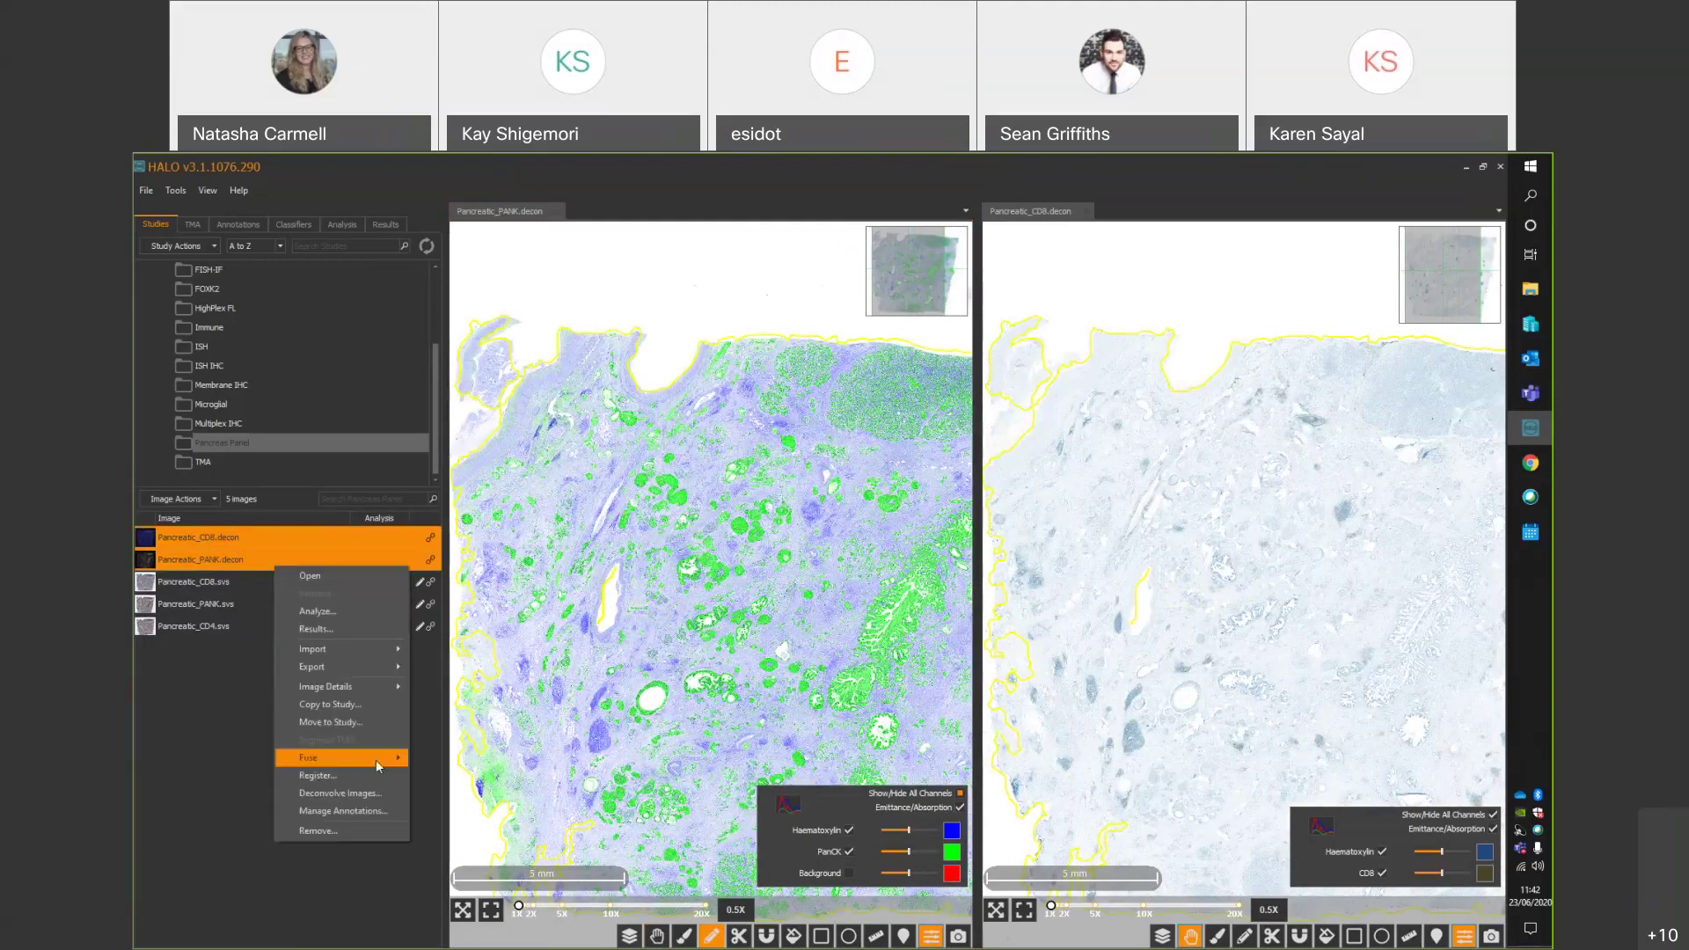
{"action": "mouse_move", "coordinate": [376, 760]}
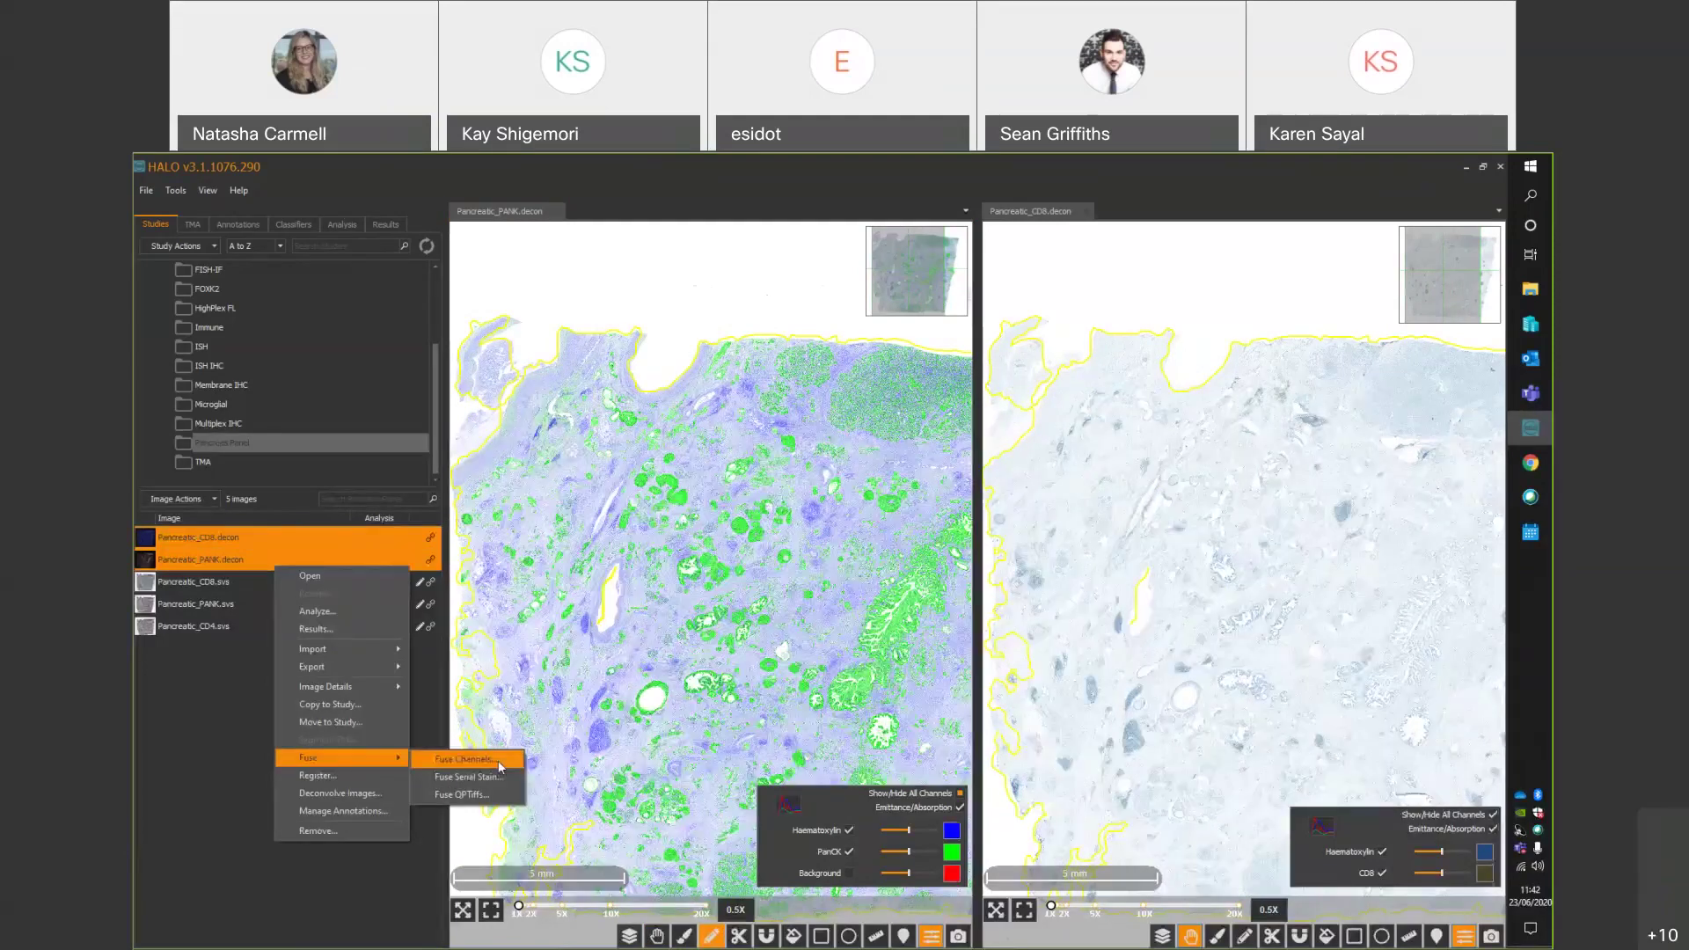
{"action": "left_click", "coordinate": [428, 778]}
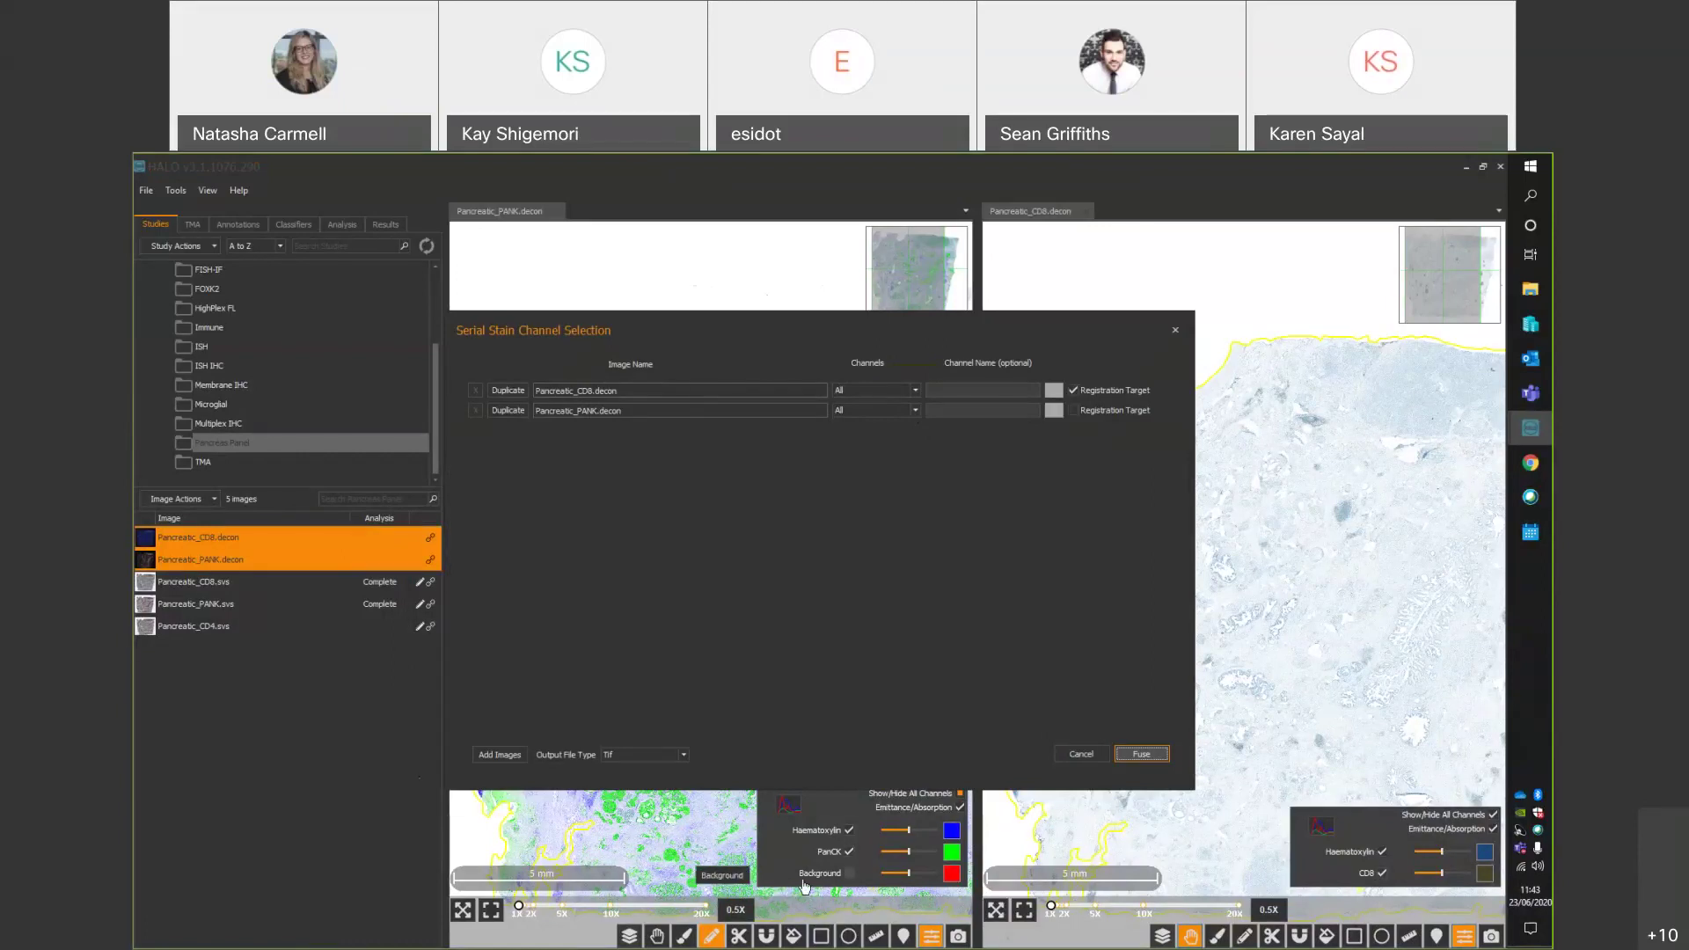
Duplicate the Pancreatic_CD8.decon entry and assign the channels Haematoxylin and CD8 to its entries and PanCK to Pancreatic_PANK.decon.
{"action": "left_click", "coordinate": [514, 391]}
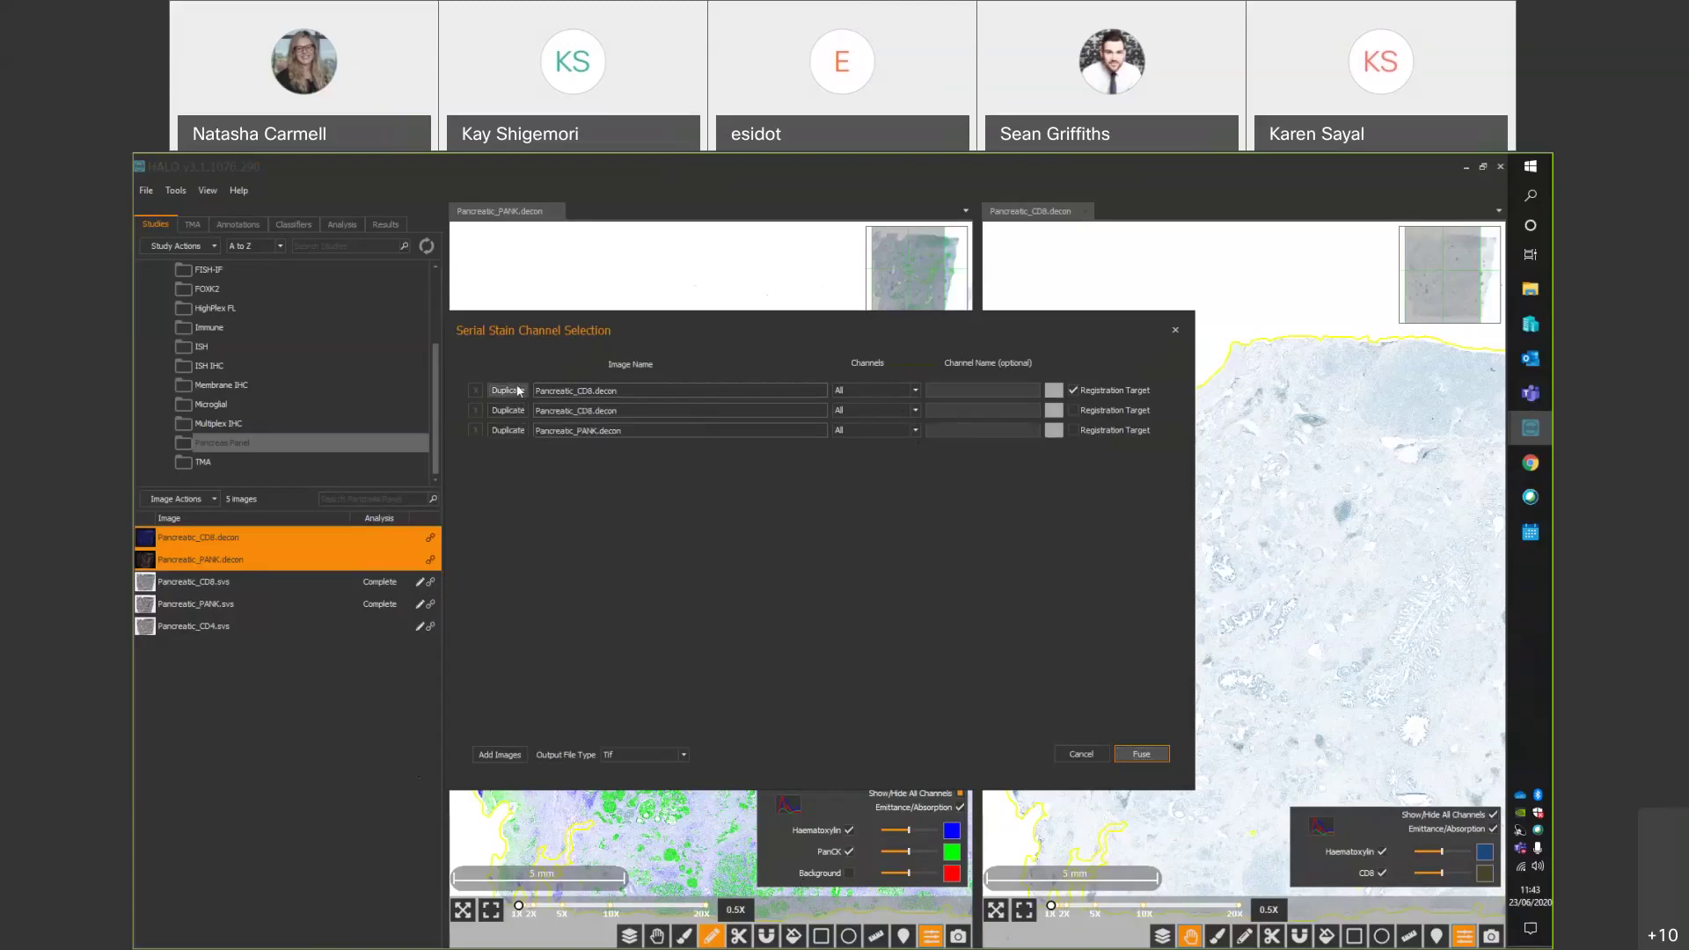
{"action": "left_click", "coordinate": [915, 391]}
{"action": "left_click", "coordinate": [911, 414]}
{"action": "left_click", "coordinate": [915, 411]}
{"action": "left_click", "coordinate": [886, 445]}
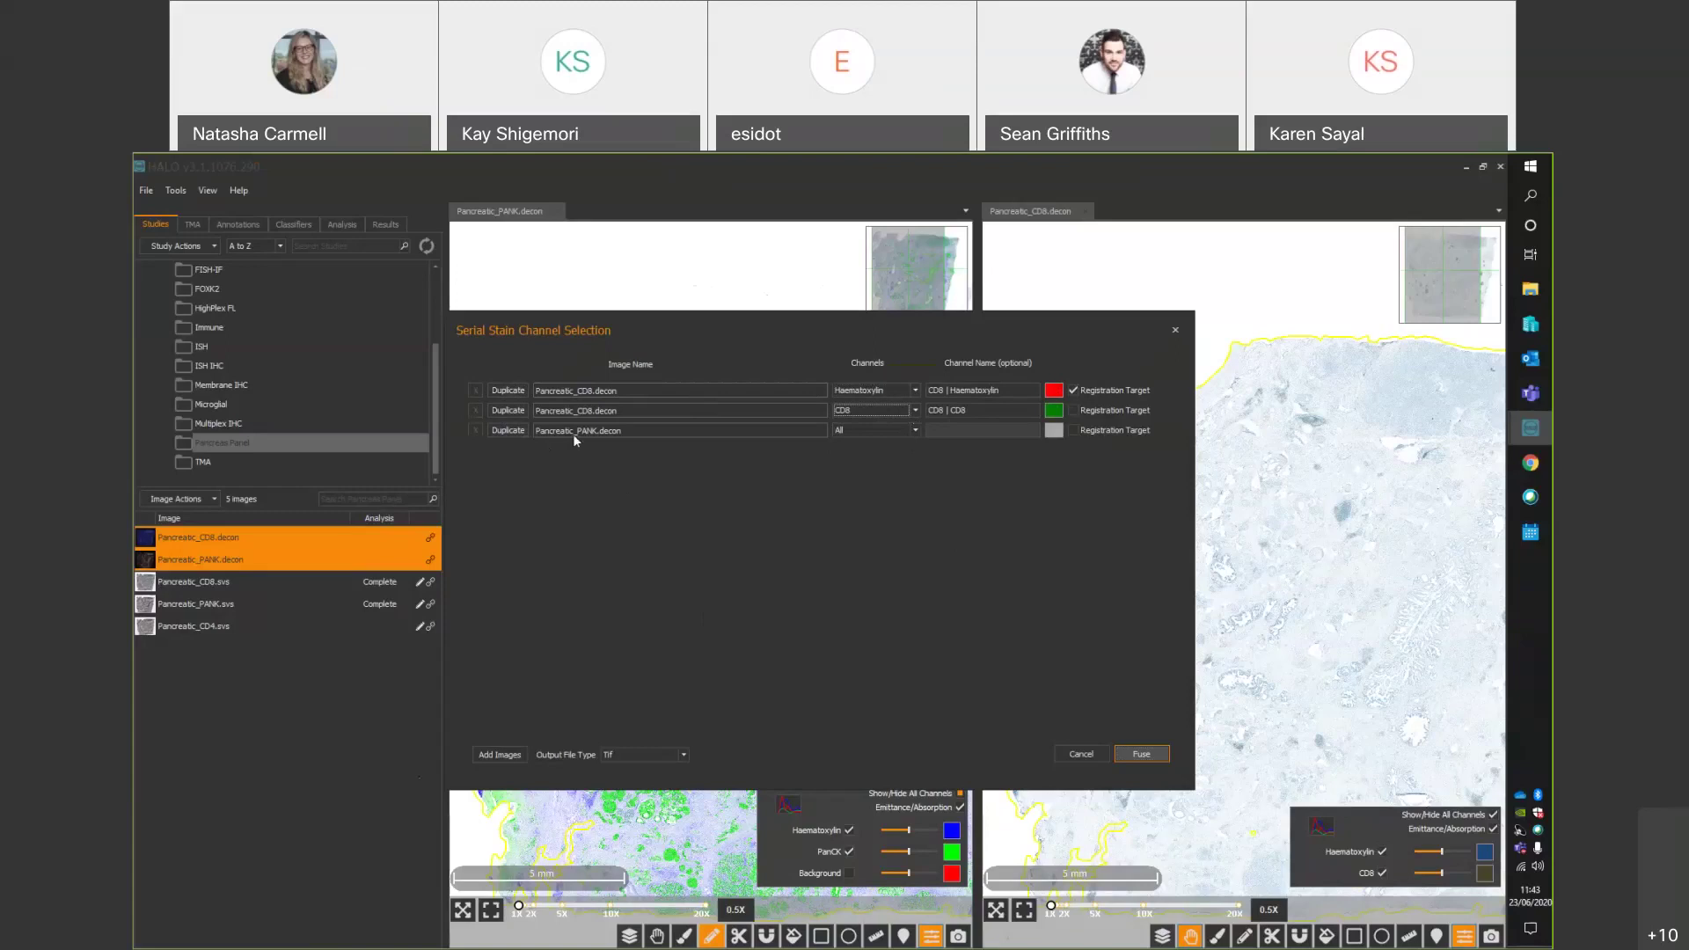
{"action": "left_click", "coordinate": [919, 432]}
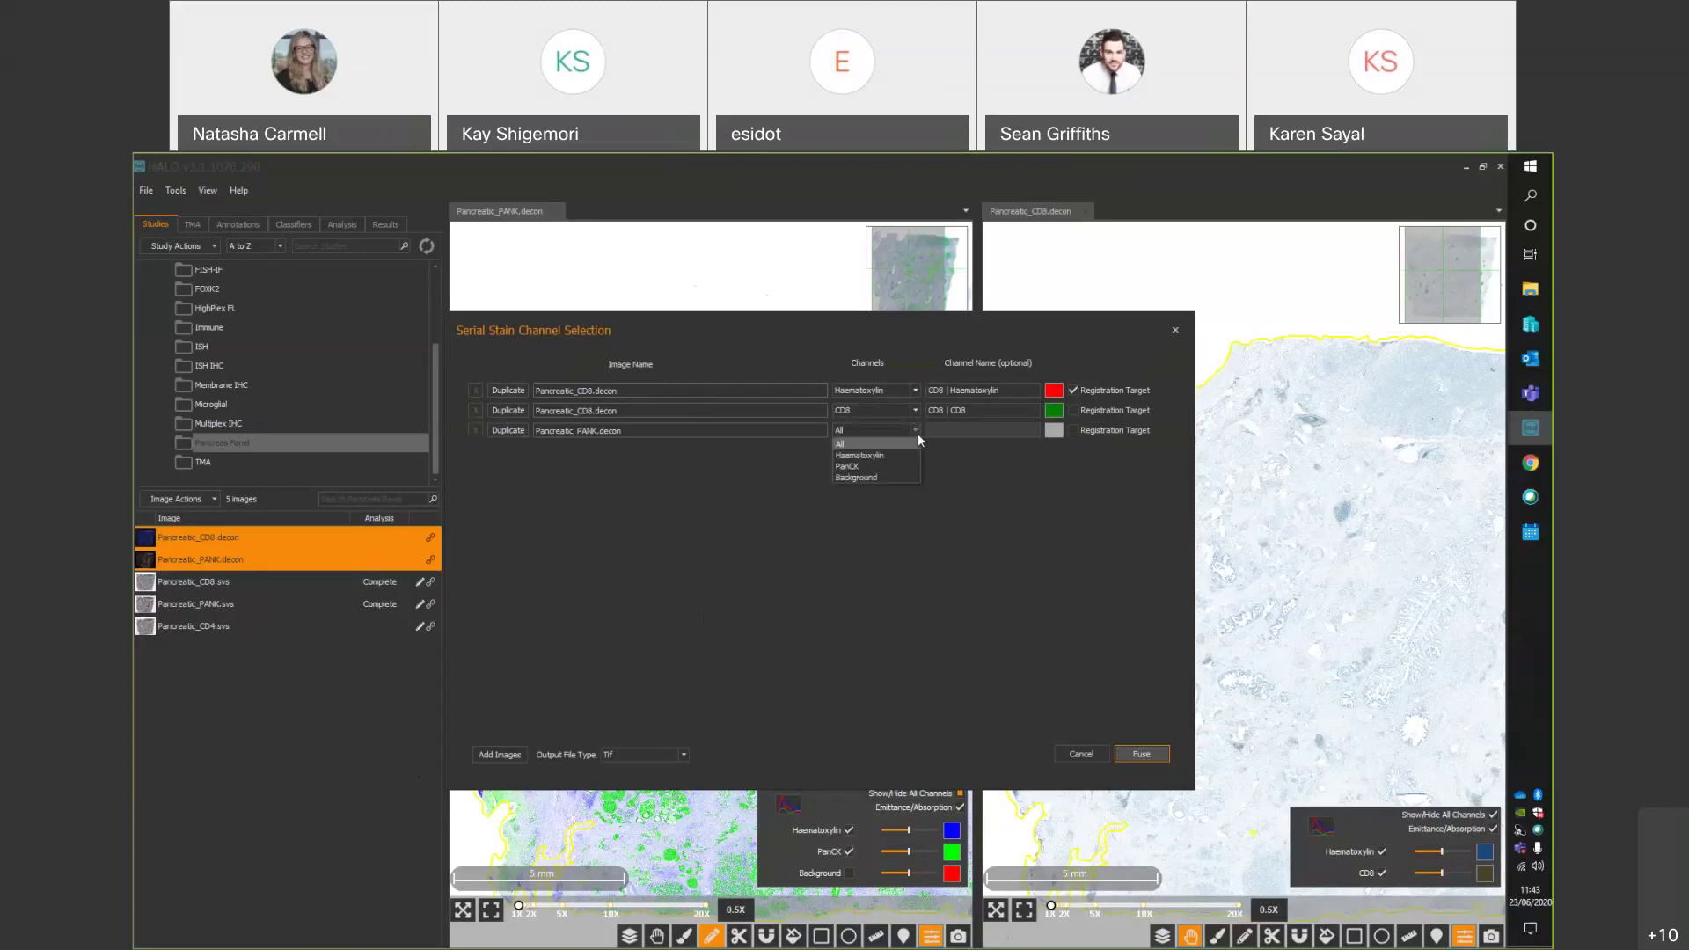
{"action": "left_click", "coordinate": [849, 467]}
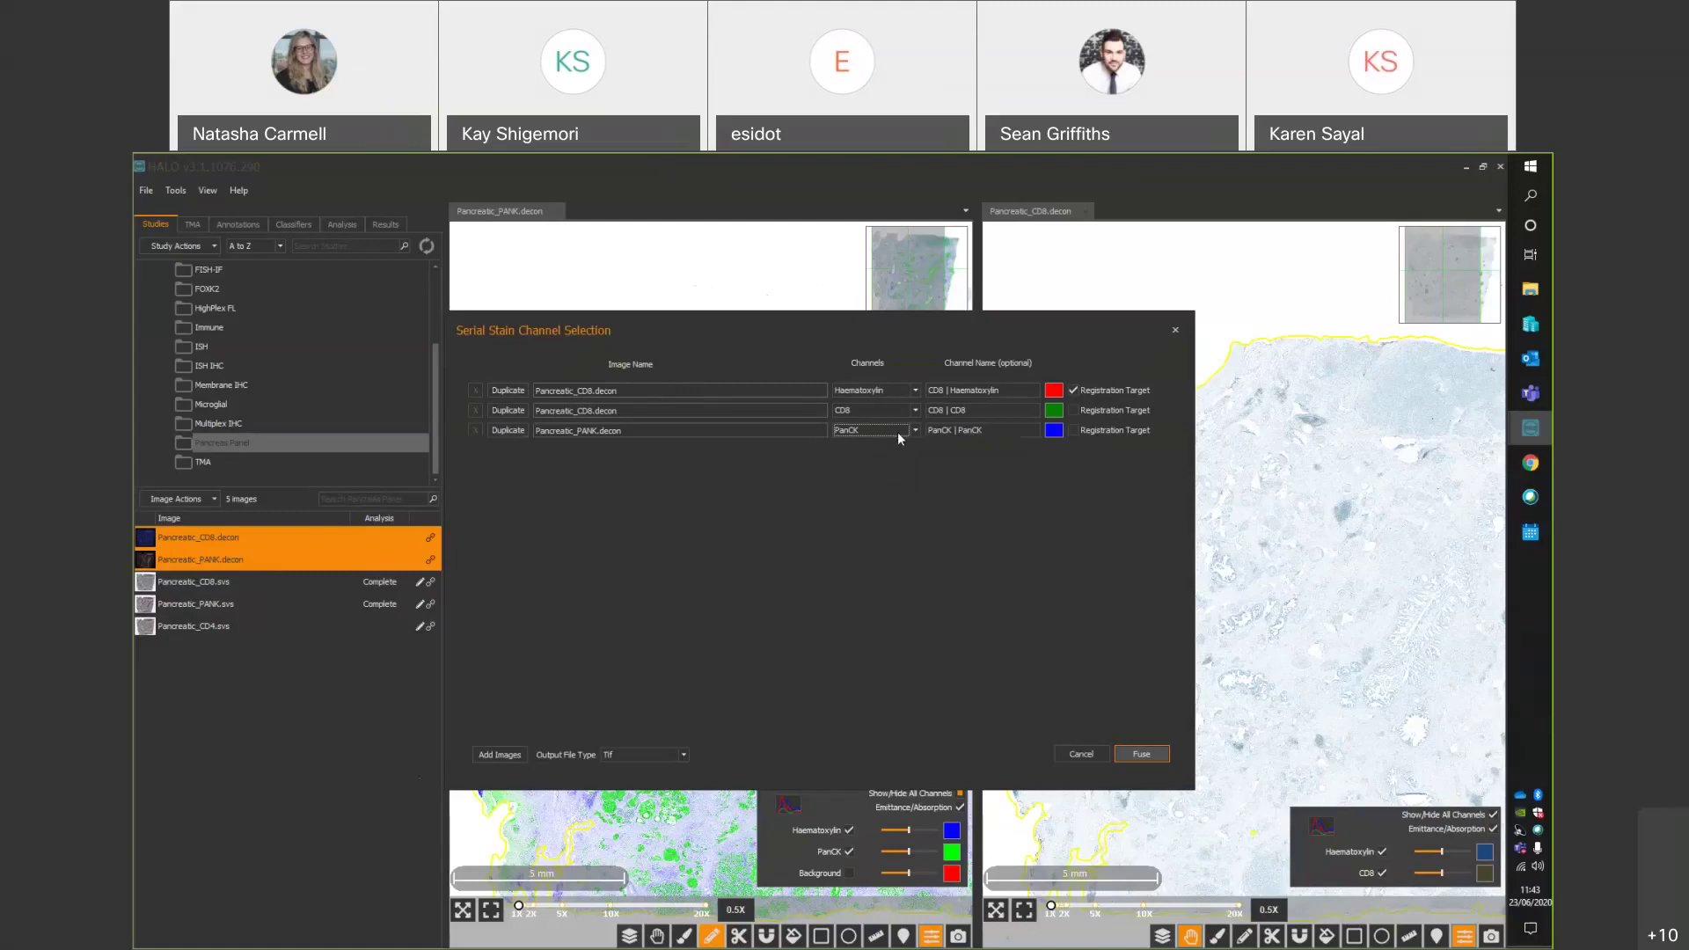
Shorten the fused channel names to Haematoxylin, CD8 and PanCK by removing their image prefixes.
{"action": "left_click_drag", "start_coordinate": [960, 435], "coordinate": [786, 443]}
{"action": "key", "text": "BackSpace"}
{"action": "left_click_drag", "start_coordinate": [954, 410], "coordinate": [925, 390]}
{"action": "key", "text": "BackSpace"}
{"action": "key", "text": "BackSpace"}
Colour the fused channels blue for Haematoxylin, magenta for CD8 and green for PanCK.
{"action": "left_click", "coordinate": [1053, 390]}
{"action": "left_click", "coordinate": [1096, 546]}
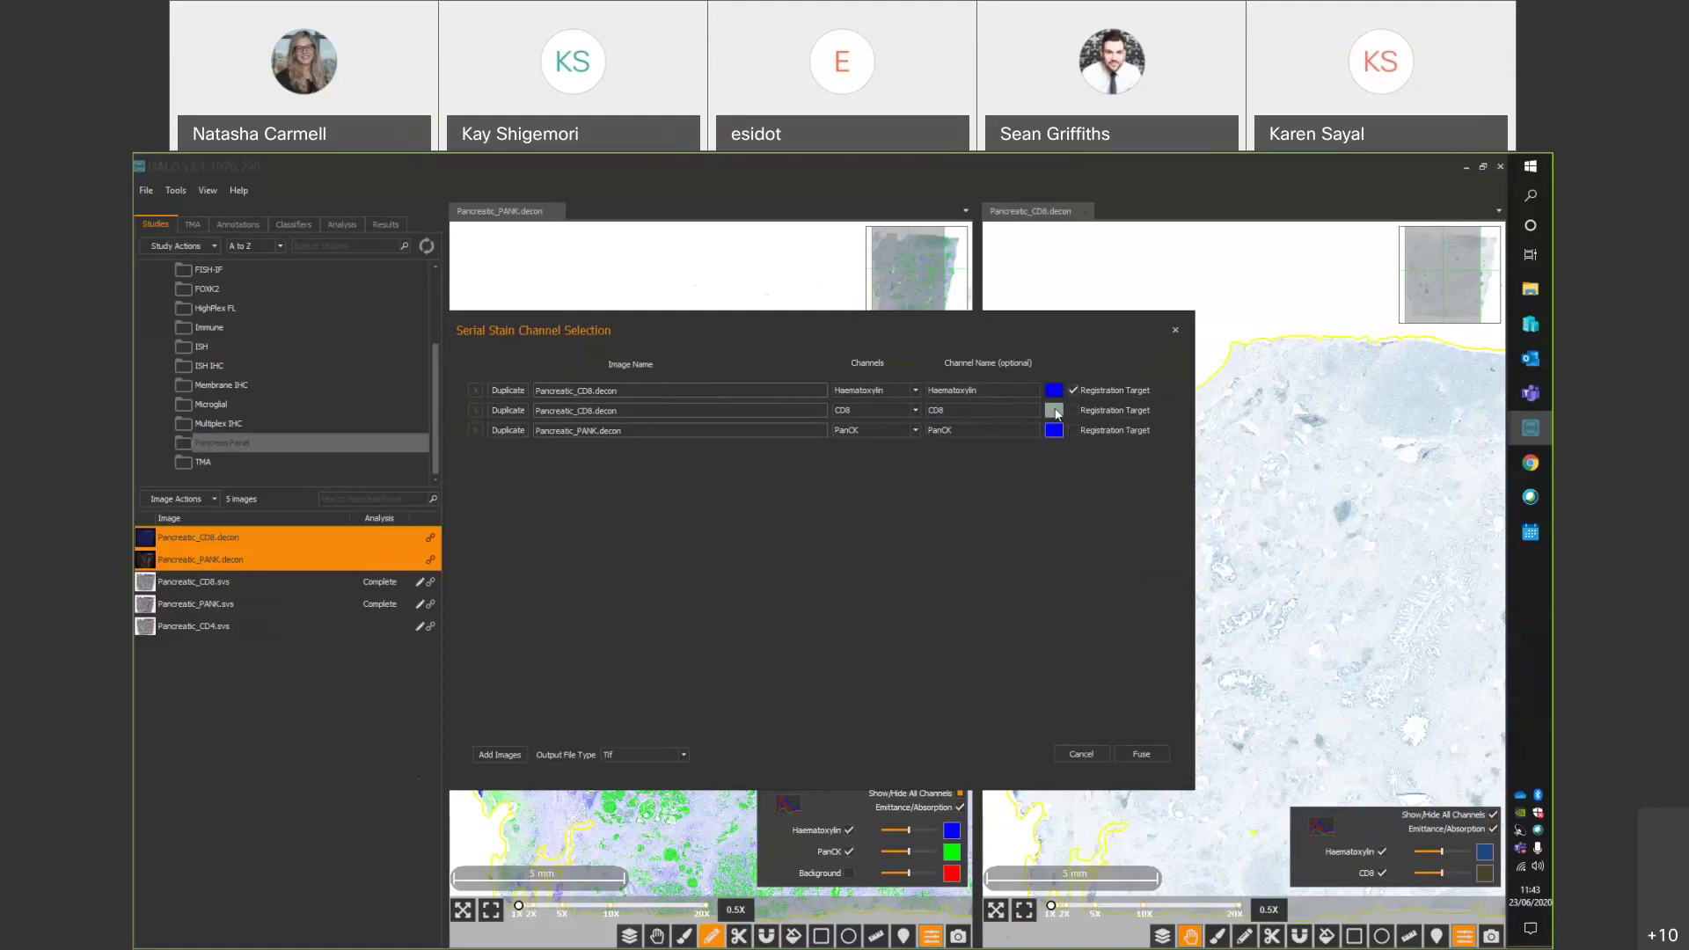
{"action": "left_click", "coordinate": [1055, 410]}
{"action": "left_click", "coordinate": [1133, 566]}
{"action": "left_click", "coordinate": [1054, 431]}
{"action": "left_click", "coordinate": [1103, 540]}
Set the output file type to Serial, then fuse the images and save the result as CD8 PanCK in the Spatial folder.
{"action": "left_click", "coordinate": [682, 757]}
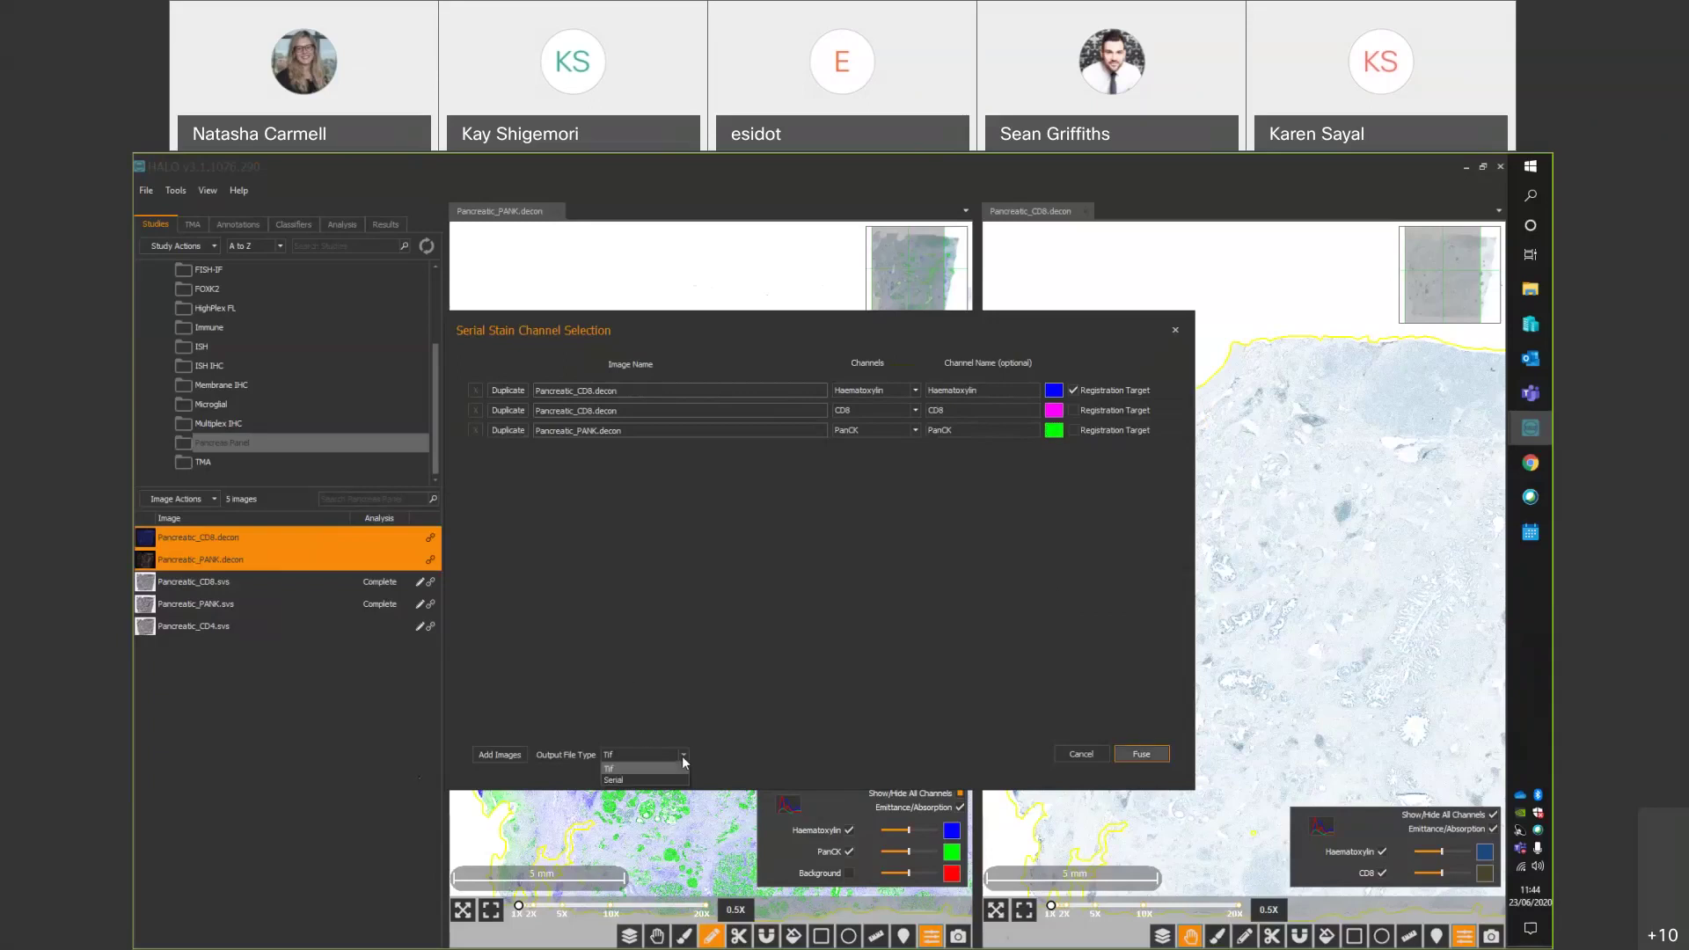
{"action": "left_click", "coordinate": [615, 780]}
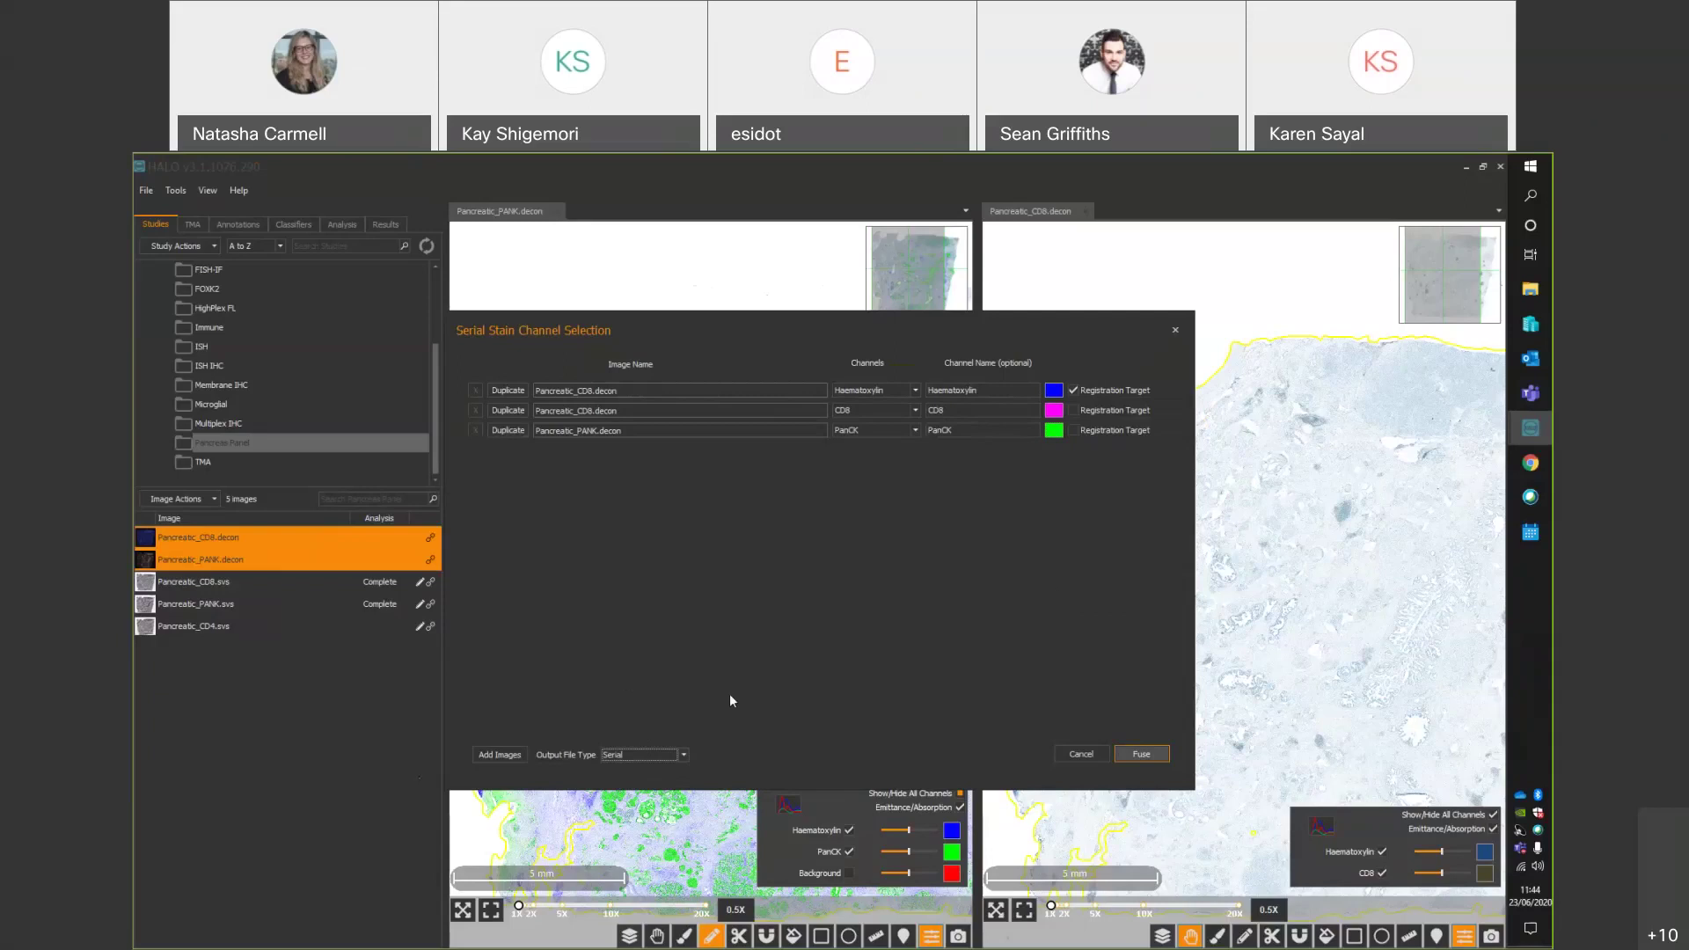
{"action": "left_click", "coordinate": [1152, 758]}
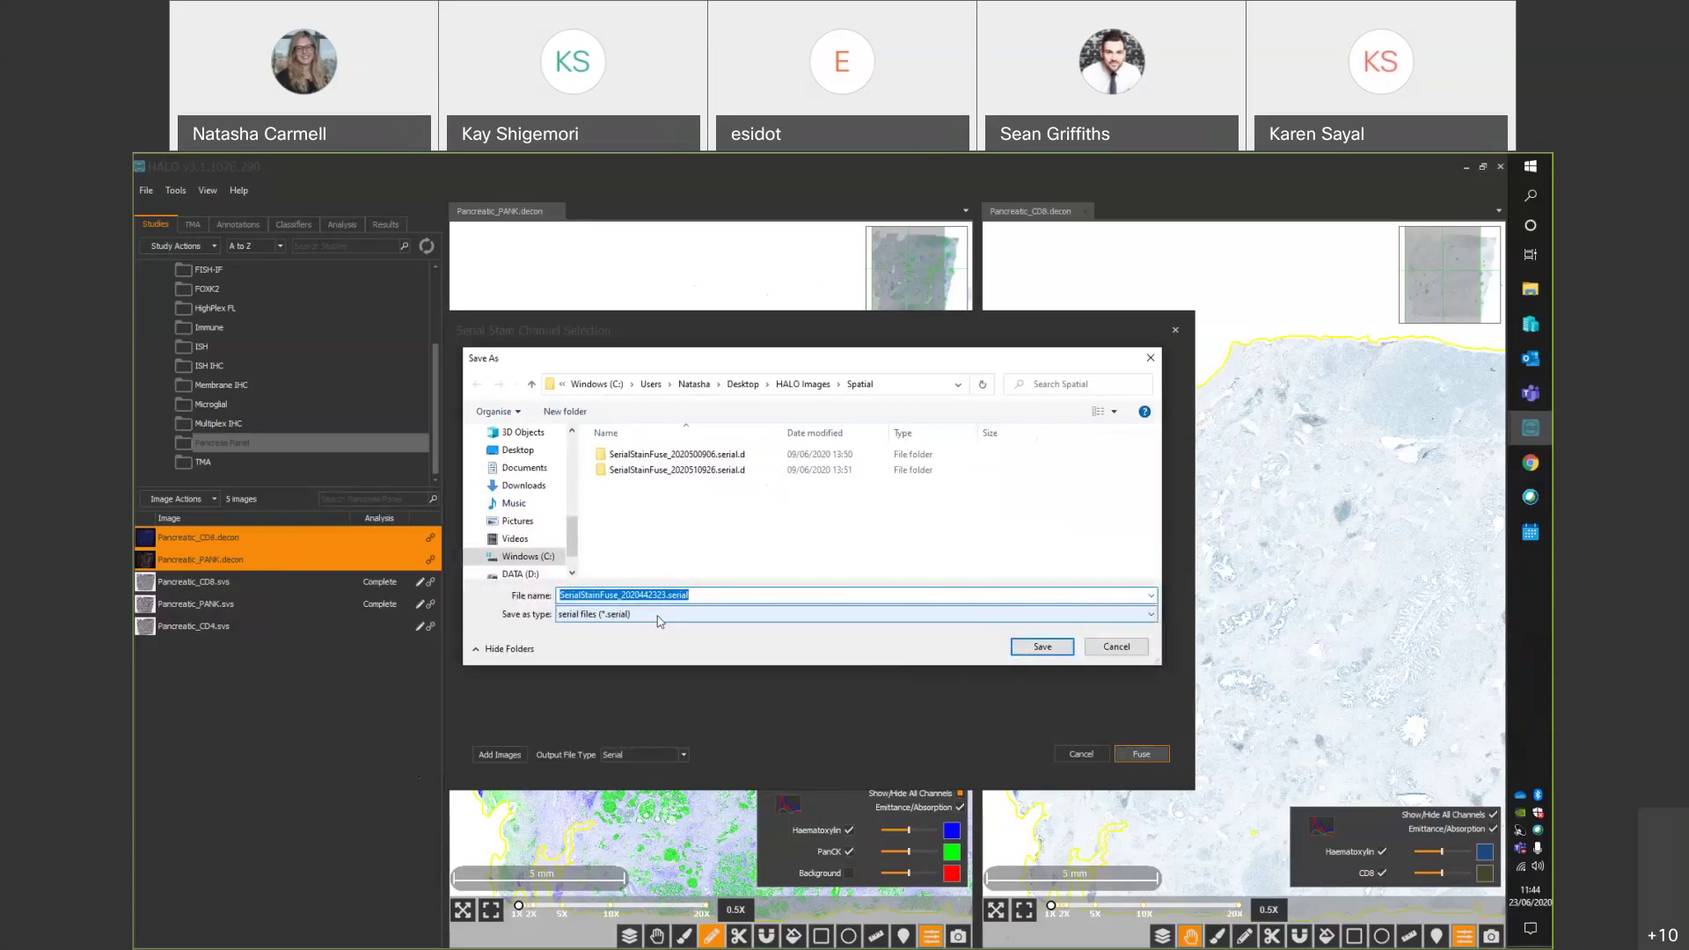
{"action": "left_click", "coordinate": [661, 596]}
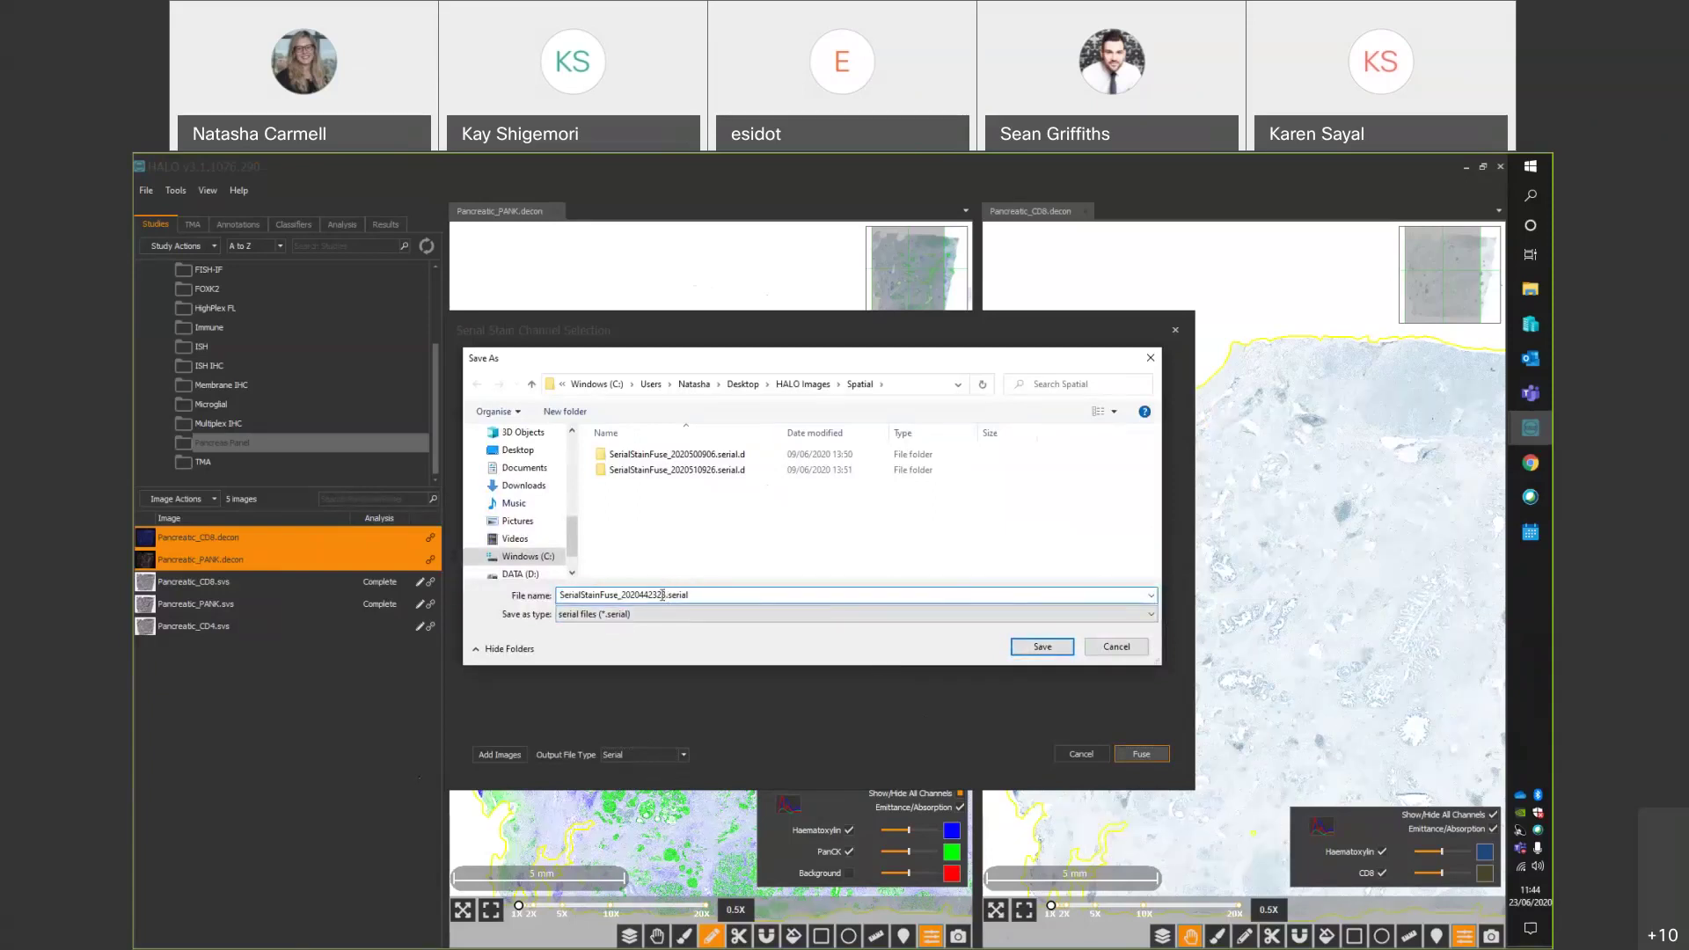
{"action": "left_click_drag", "start_coordinate": [661, 596], "coordinate": [560, 595]}
{"action": "type", "text": "CD8 Panc"}
{"action": "key", "text": "BackSpace"}
{"action": "type", "text": "CK"}
{"action": "left_click", "coordinate": [750, 540]}
{"action": "left_click", "coordinate": [1042, 646]}
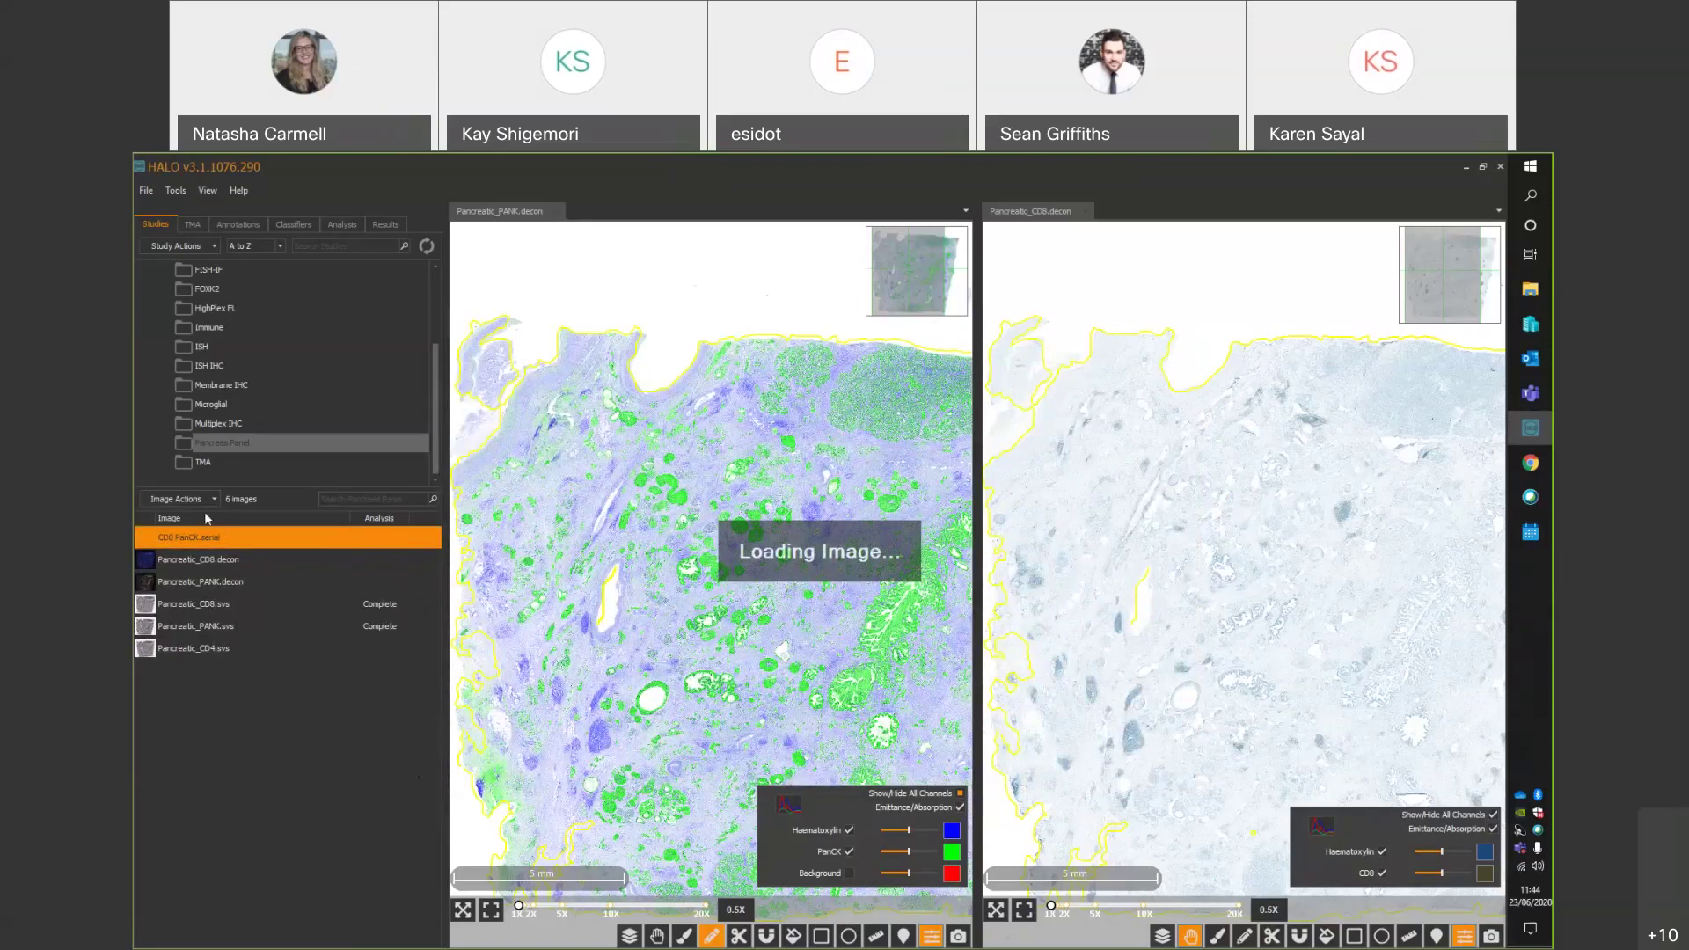
{"action": "mouse_move", "coordinate": [158, 545]}
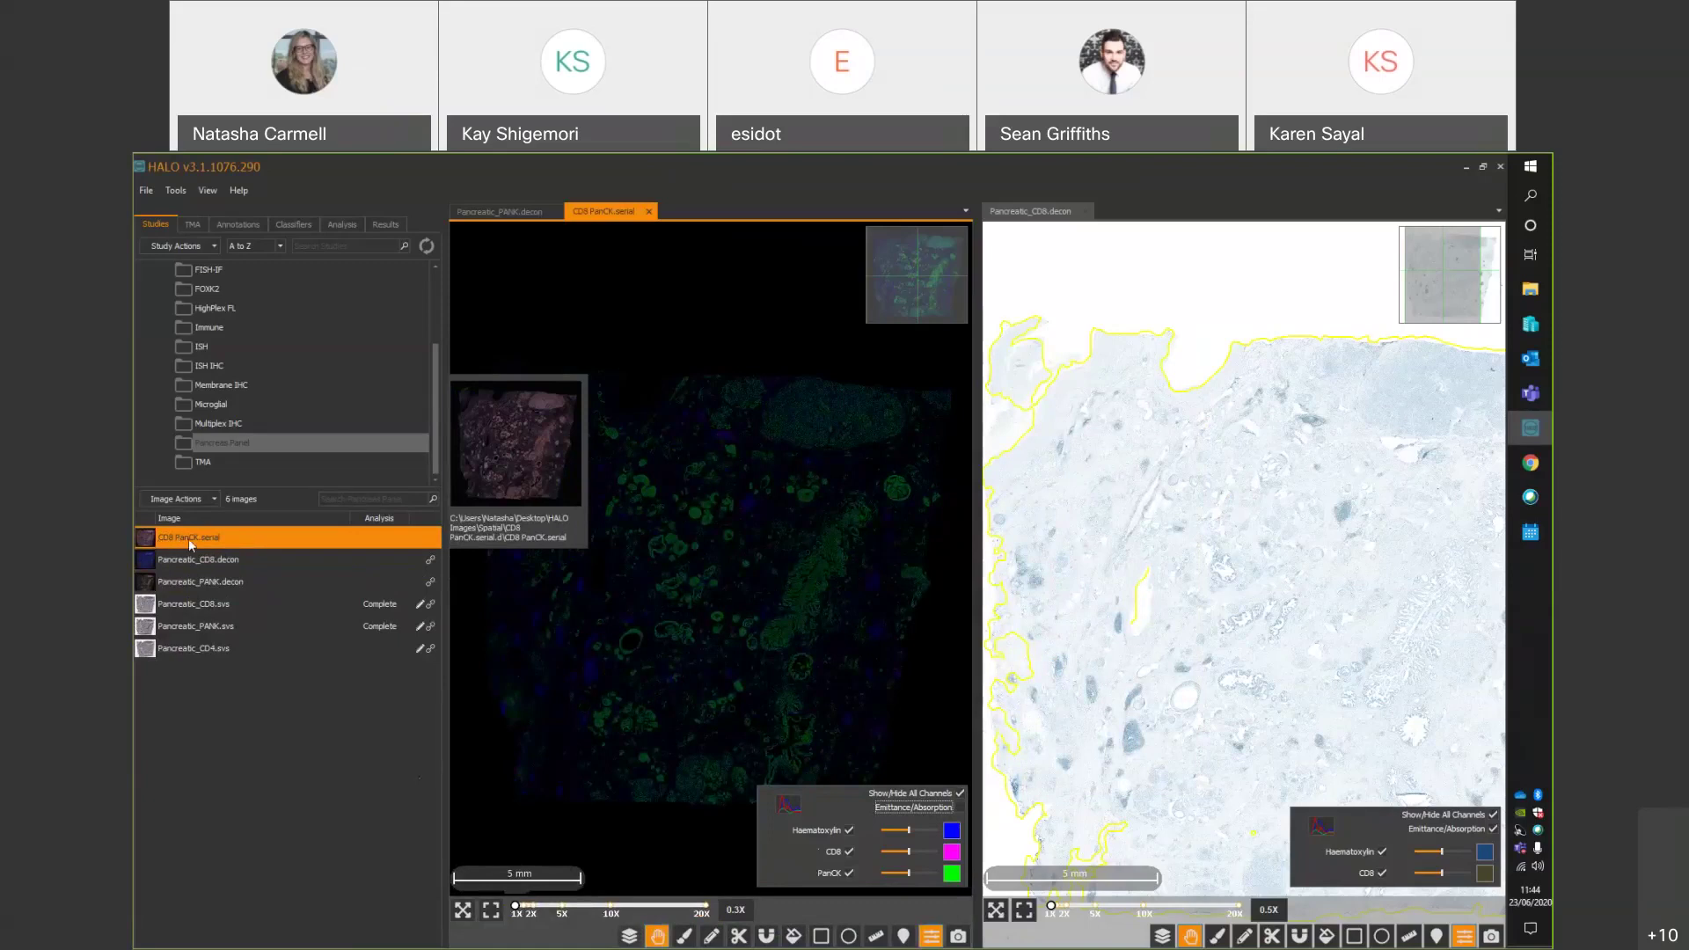
Close the Pancreatic_PANK.decon and Pancreatic_CD8.decon images without saving their annotations.
{"action": "left_click", "coordinate": [557, 212]}
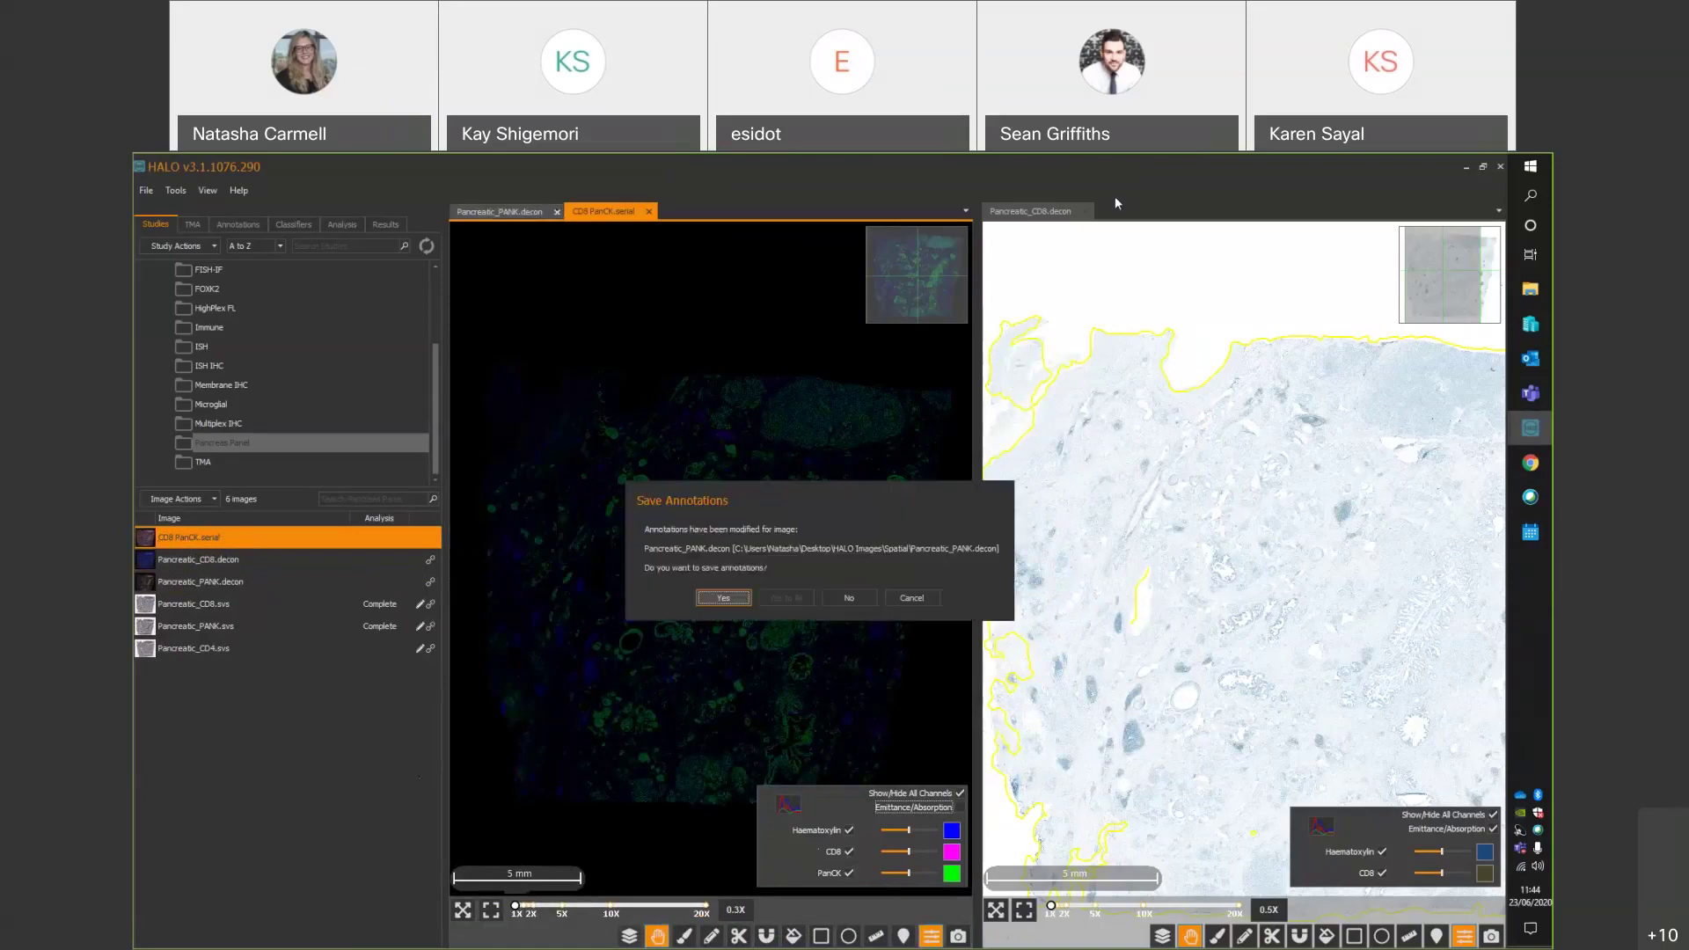
{"action": "left_click", "coordinate": [853, 597]}
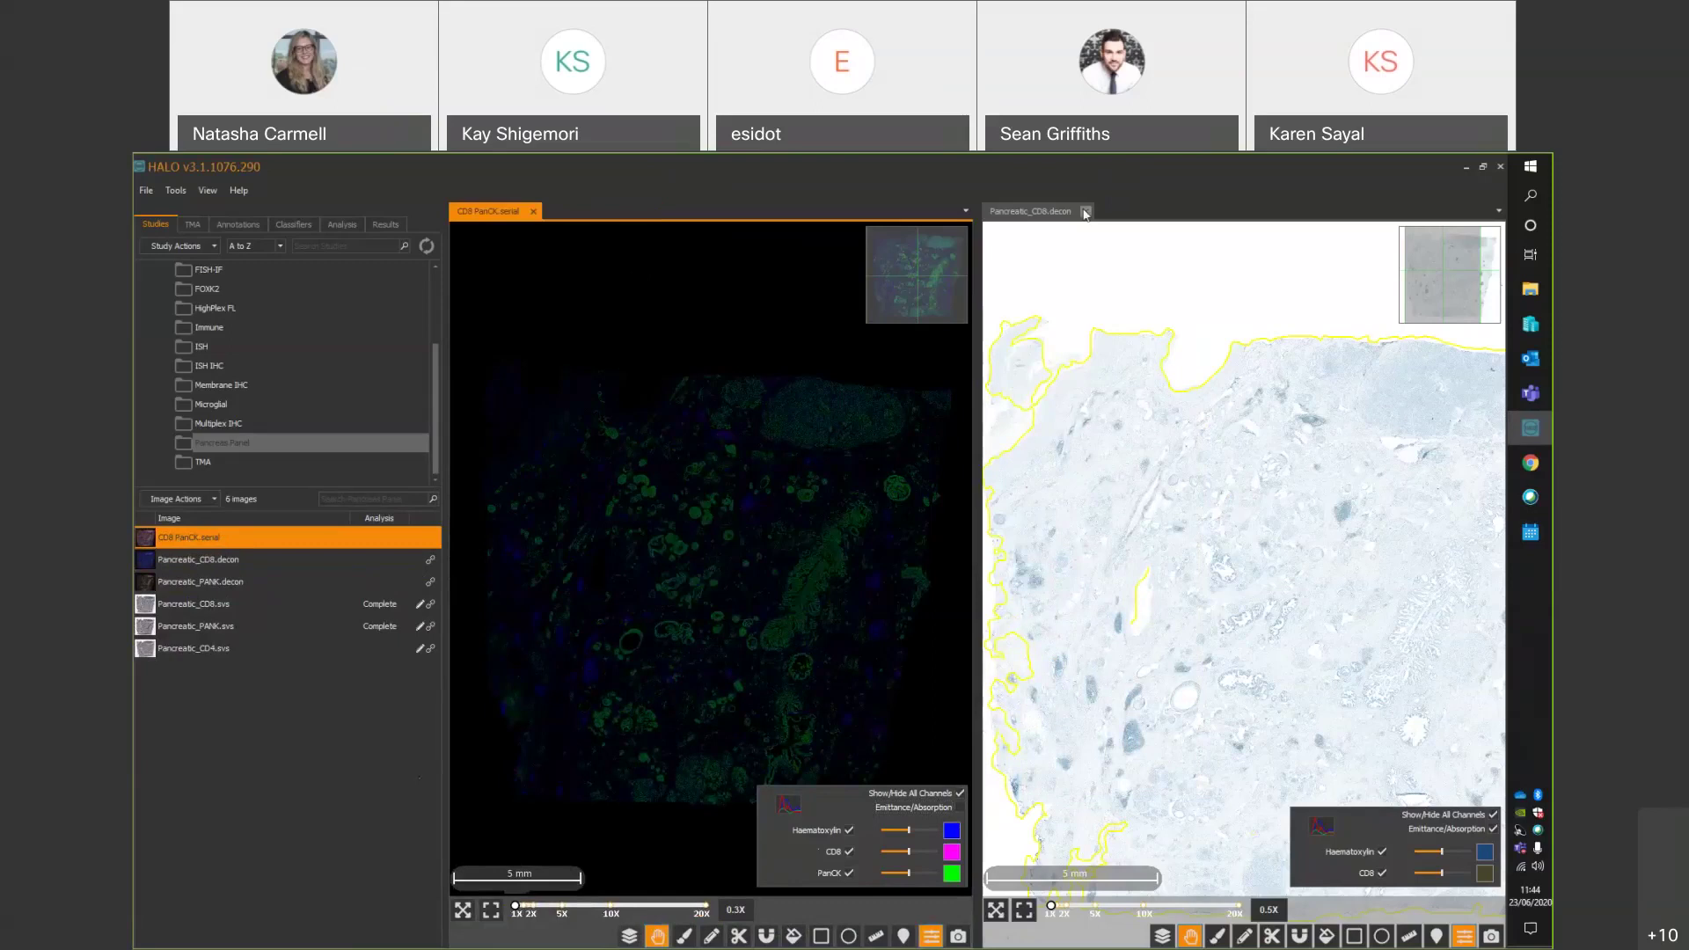
{"action": "left_click", "coordinate": [859, 601]}
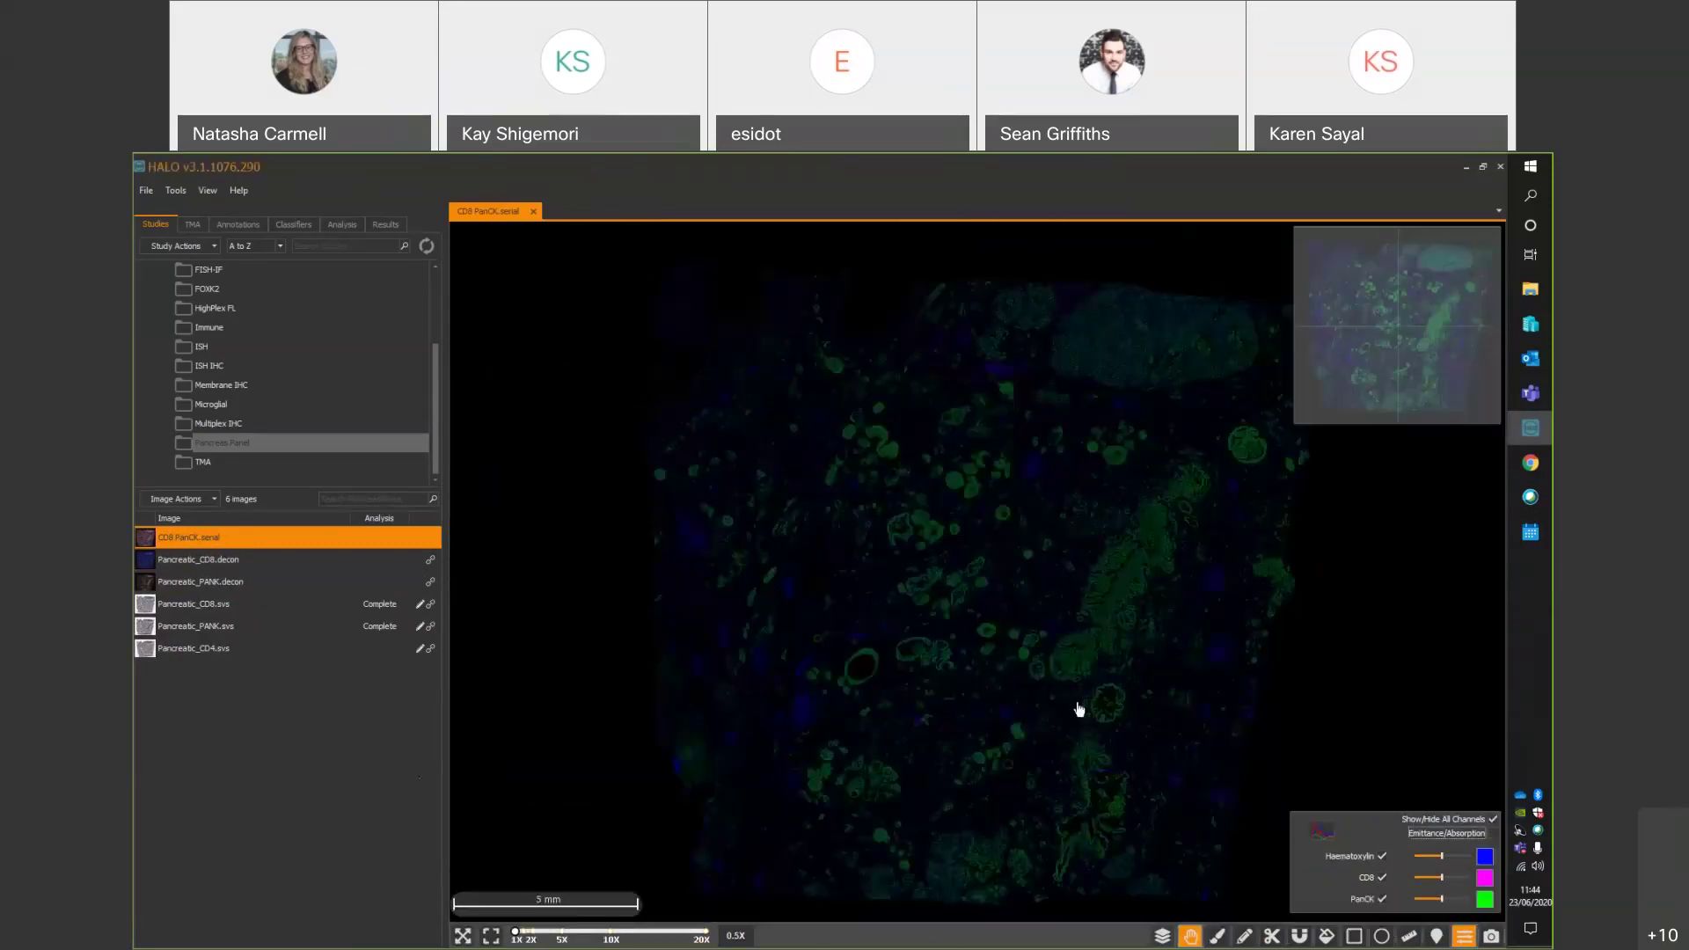
Brighten the CD8 PanCK.serial image by lowering the white-in level for all channels to about 93 in the view settings.
{"action": "left_click", "coordinate": [1495, 836]}
{"action": "left_click", "coordinate": [1495, 835]}
{"action": "left_click", "coordinate": [1321, 830]}
{"action": "left_click_drag", "start_coordinate": [970, 609], "coordinate": [767, 609]}
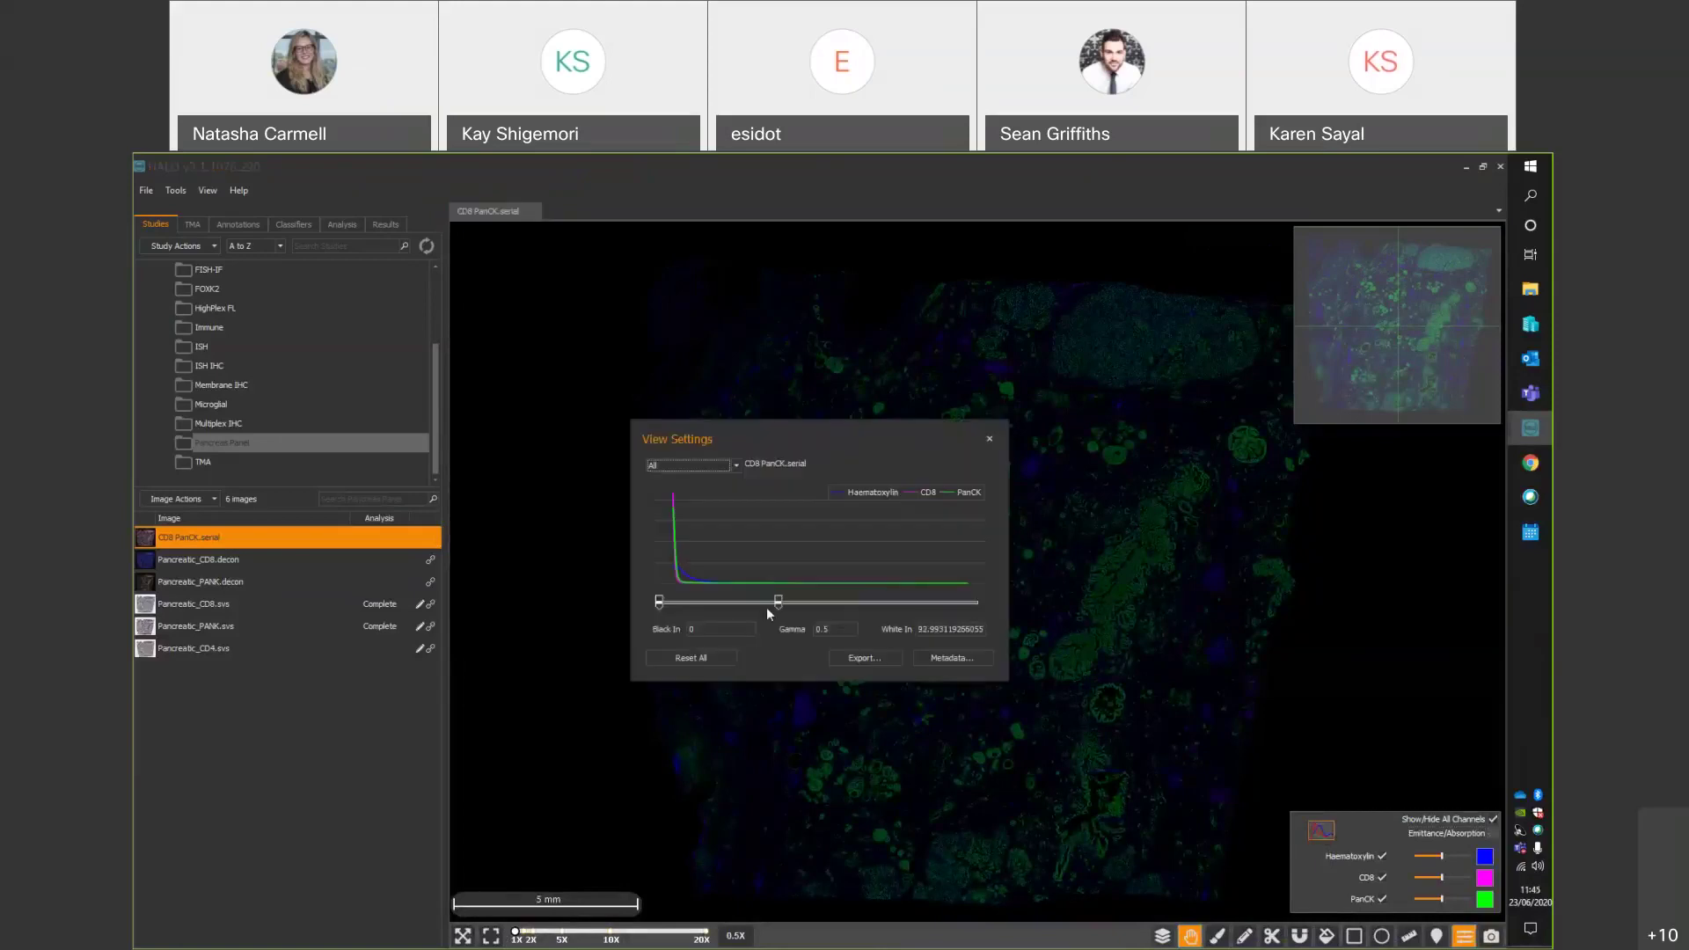
{"action": "left_click", "coordinate": [990, 438]}
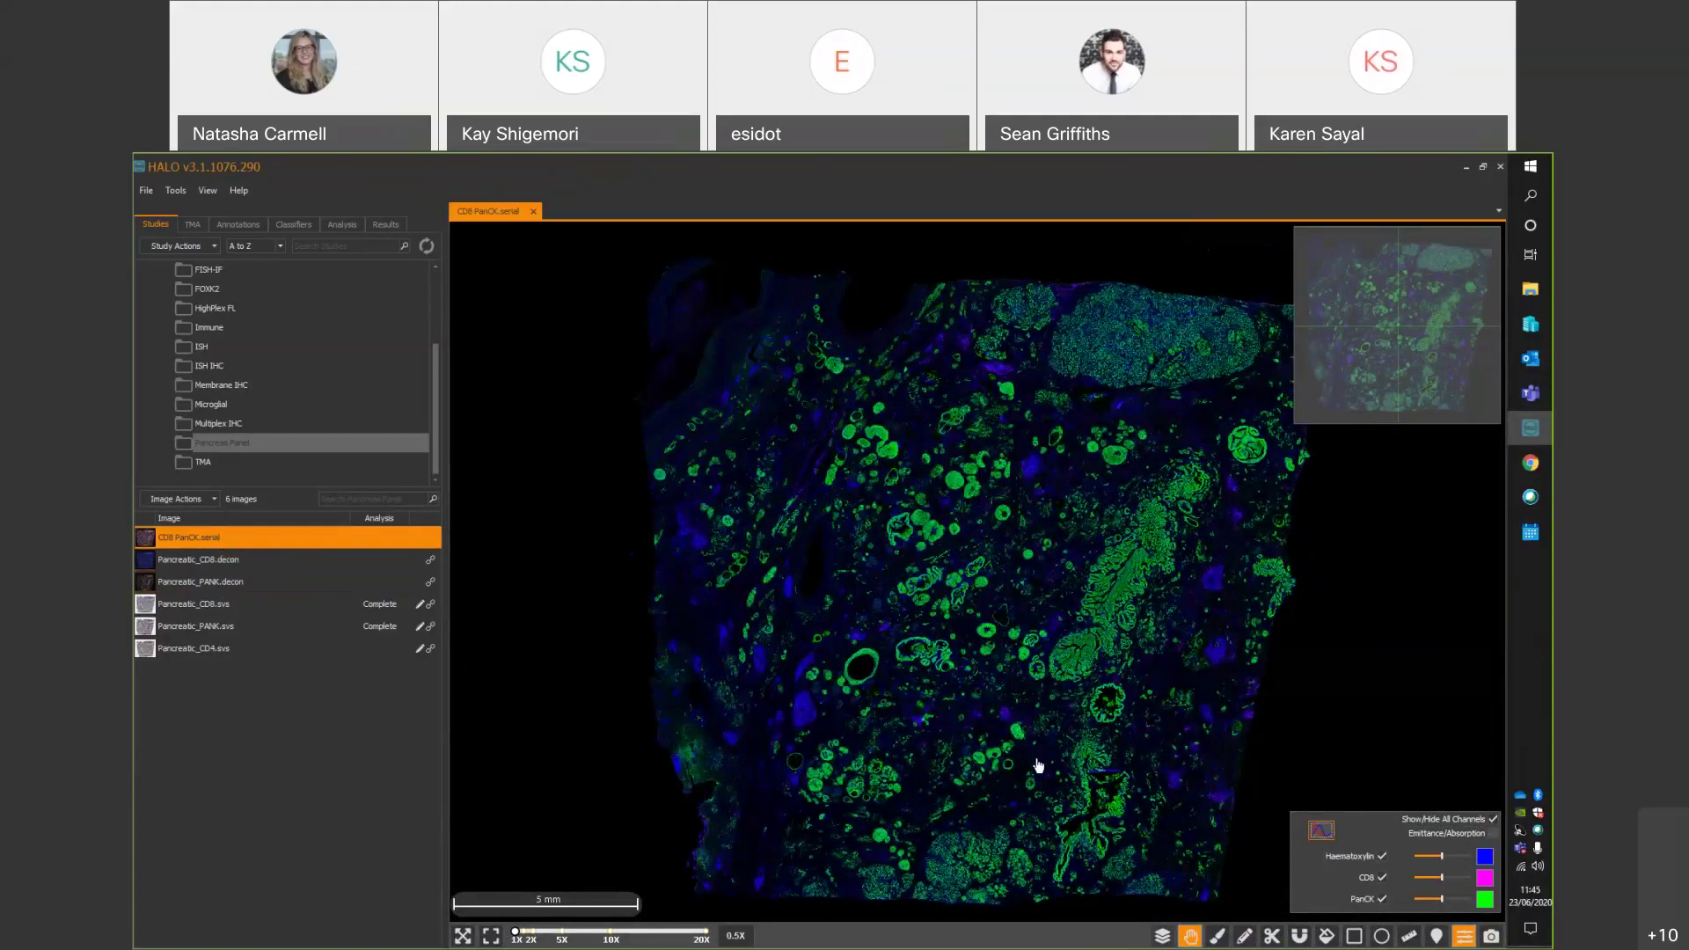
Examine the magenta CD8 cells around the green PanCK structures in several regions of the fused image, up close and in overview.
{"action": "scroll", "coordinate": [1038, 765], "scroll_direction": "up", "scroll_amount": 5}
{"action": "scroll", "coordinate": [1038, 765], "scroll_direction": "up", "scroll_amount": 3}
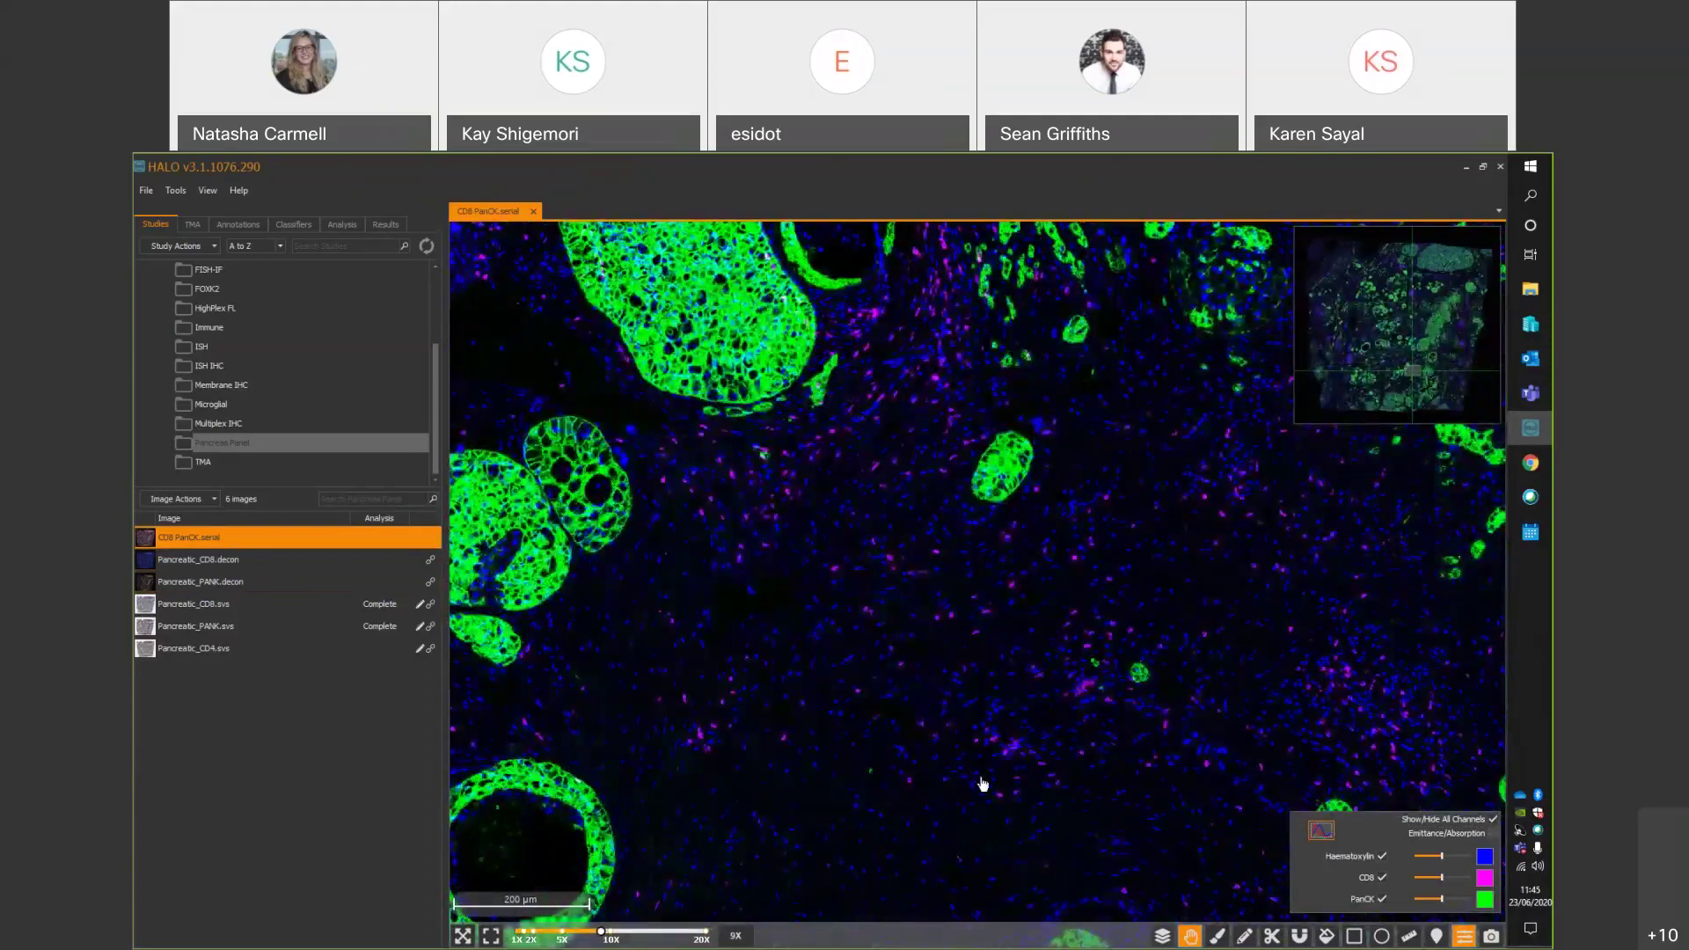
{"action": "scroll", "coordinate": [982, 783], "scroll_direction": "up", "scroll_amount": 2}
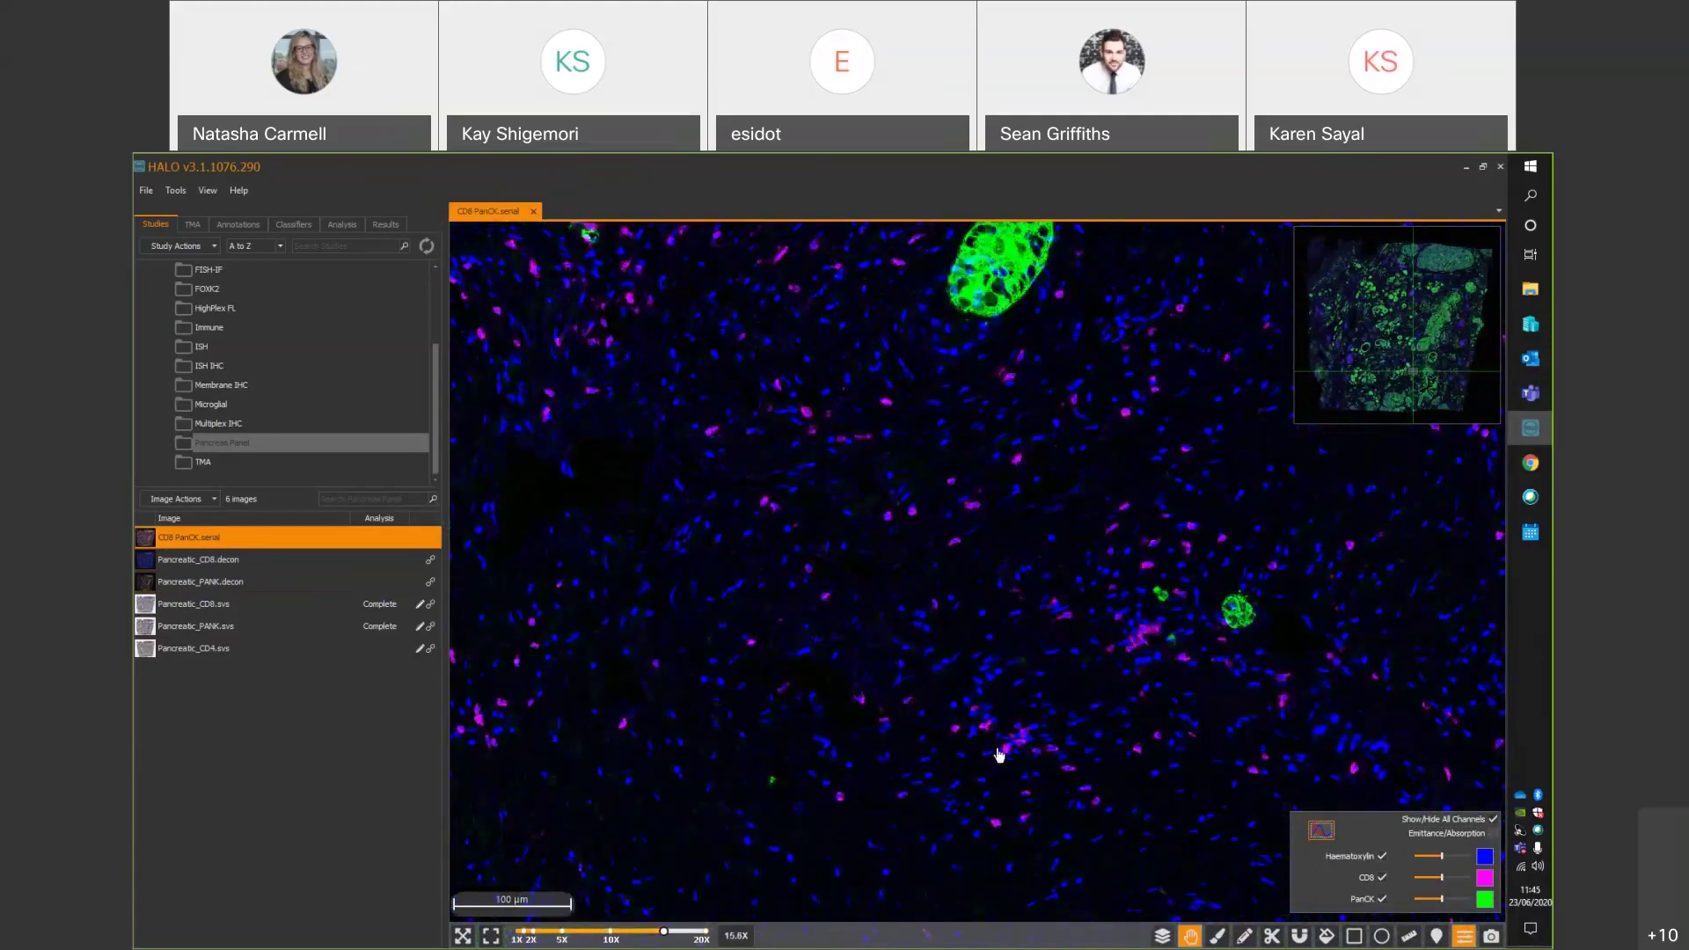
{"action": "left_click", "coordinate": [1438, 289]}
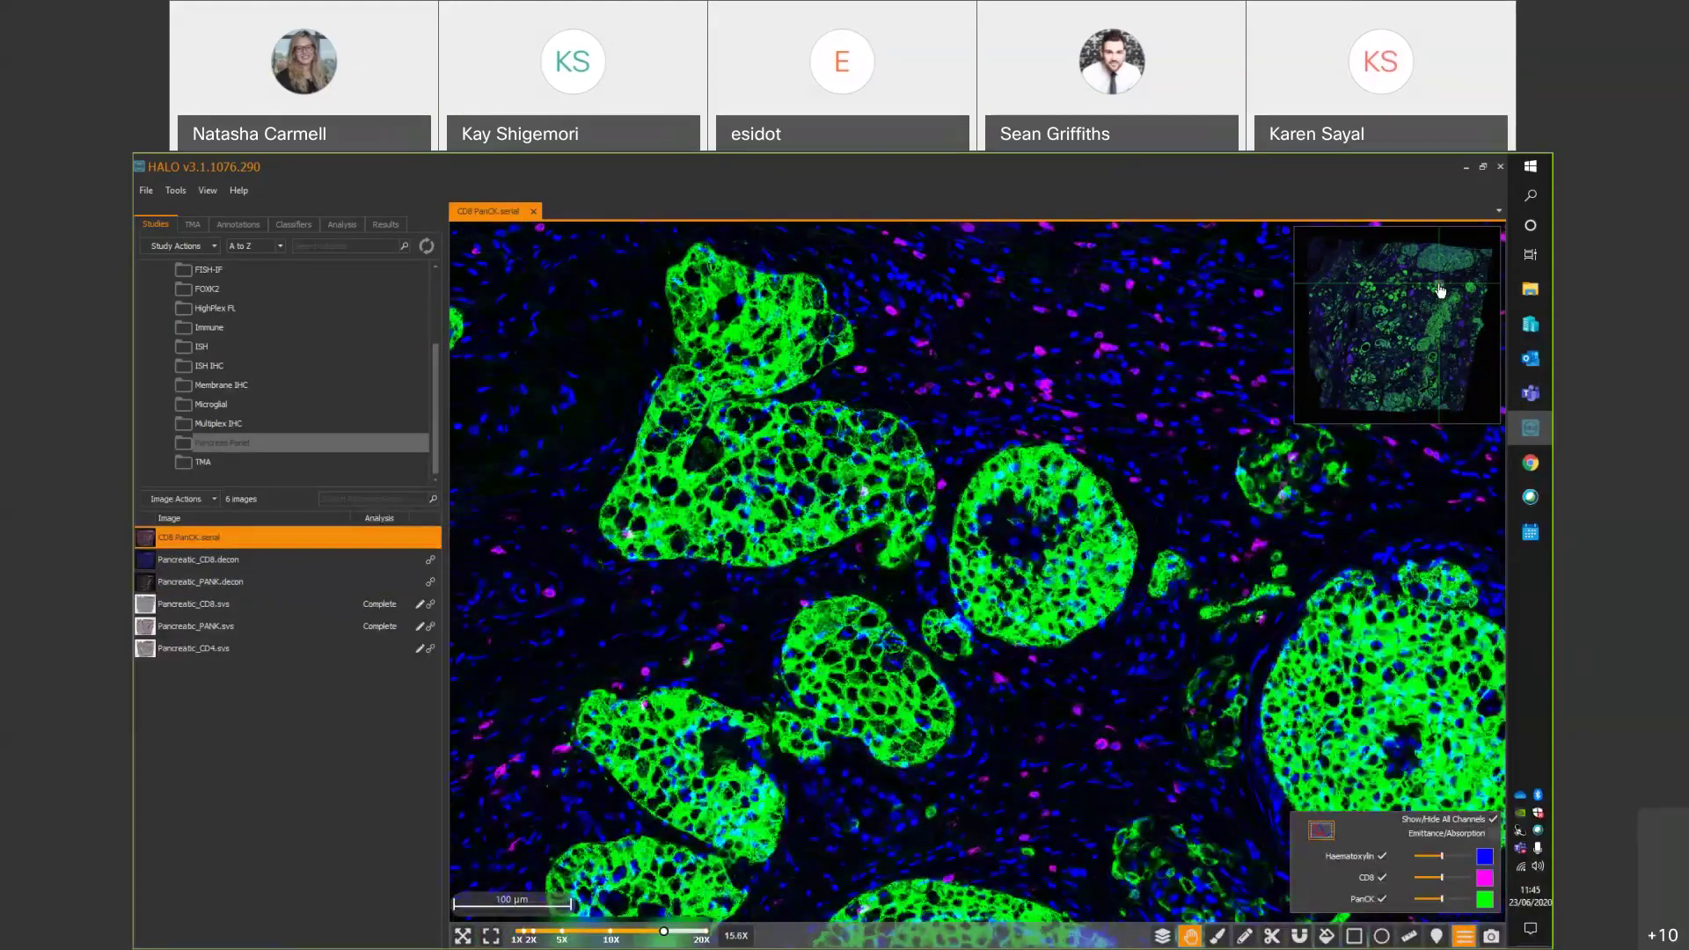
{"action": "scroll", "coordinate": [980, 554], "scroll_direction": "down", "scroll_amount": 5}
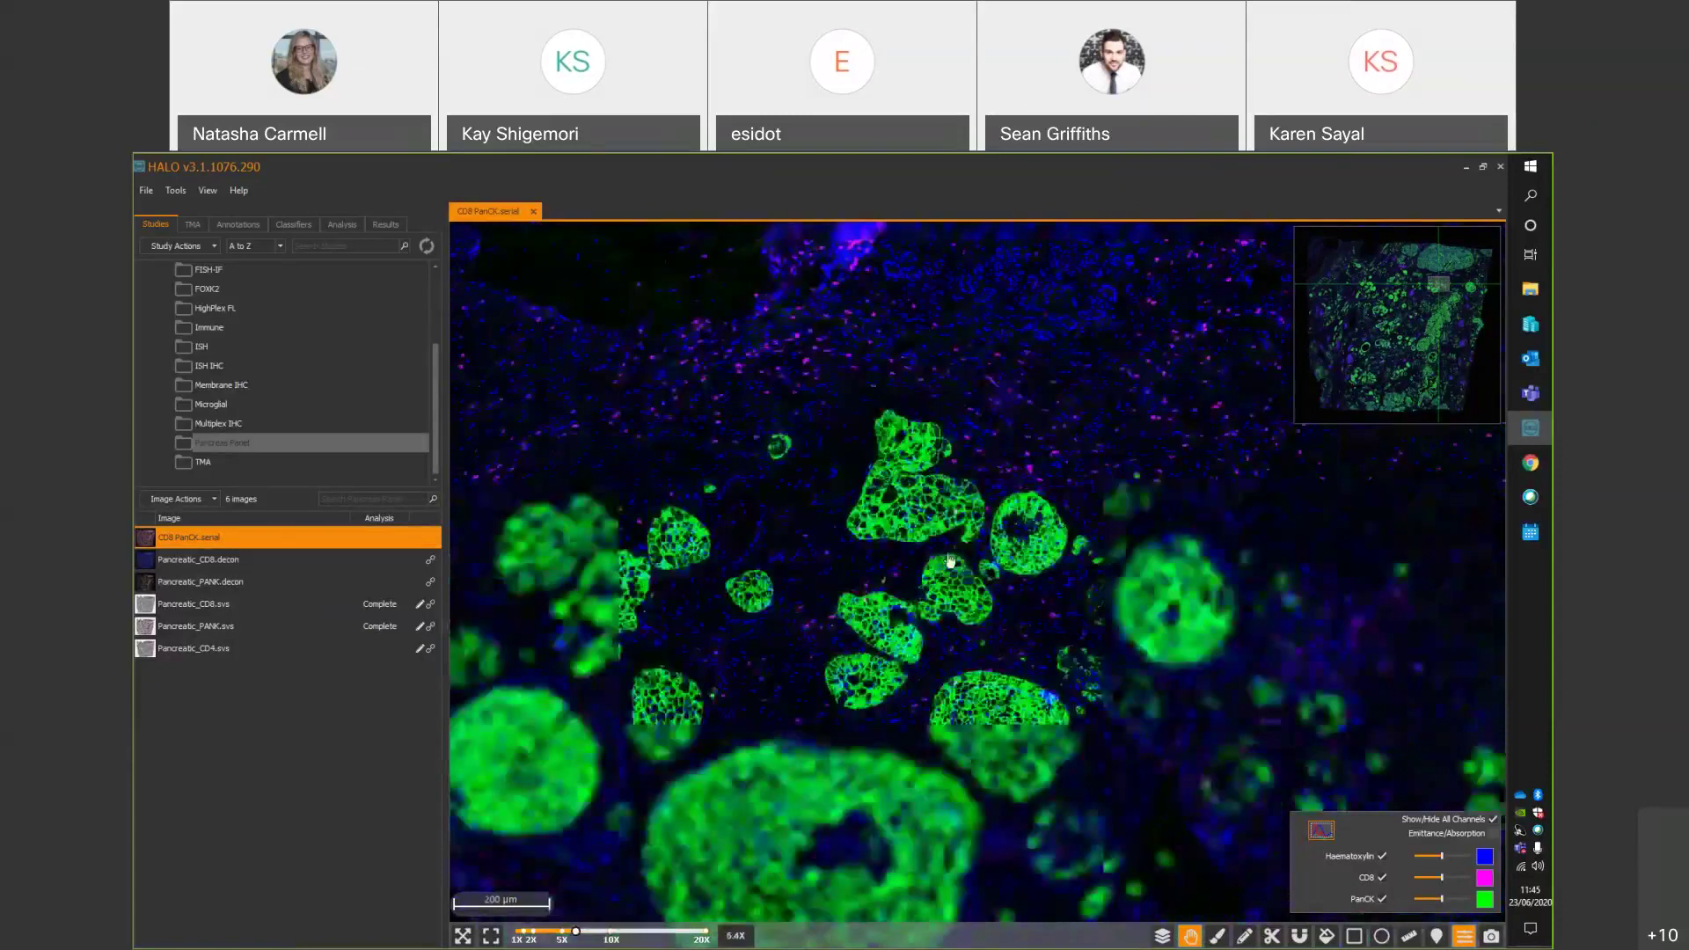
{"action": "left_click", "coordinate": [203, 625]}
{"action": "scroll", "coordinate": [831, 713], "scroll_direction": "down", "scroll_amount": 4}
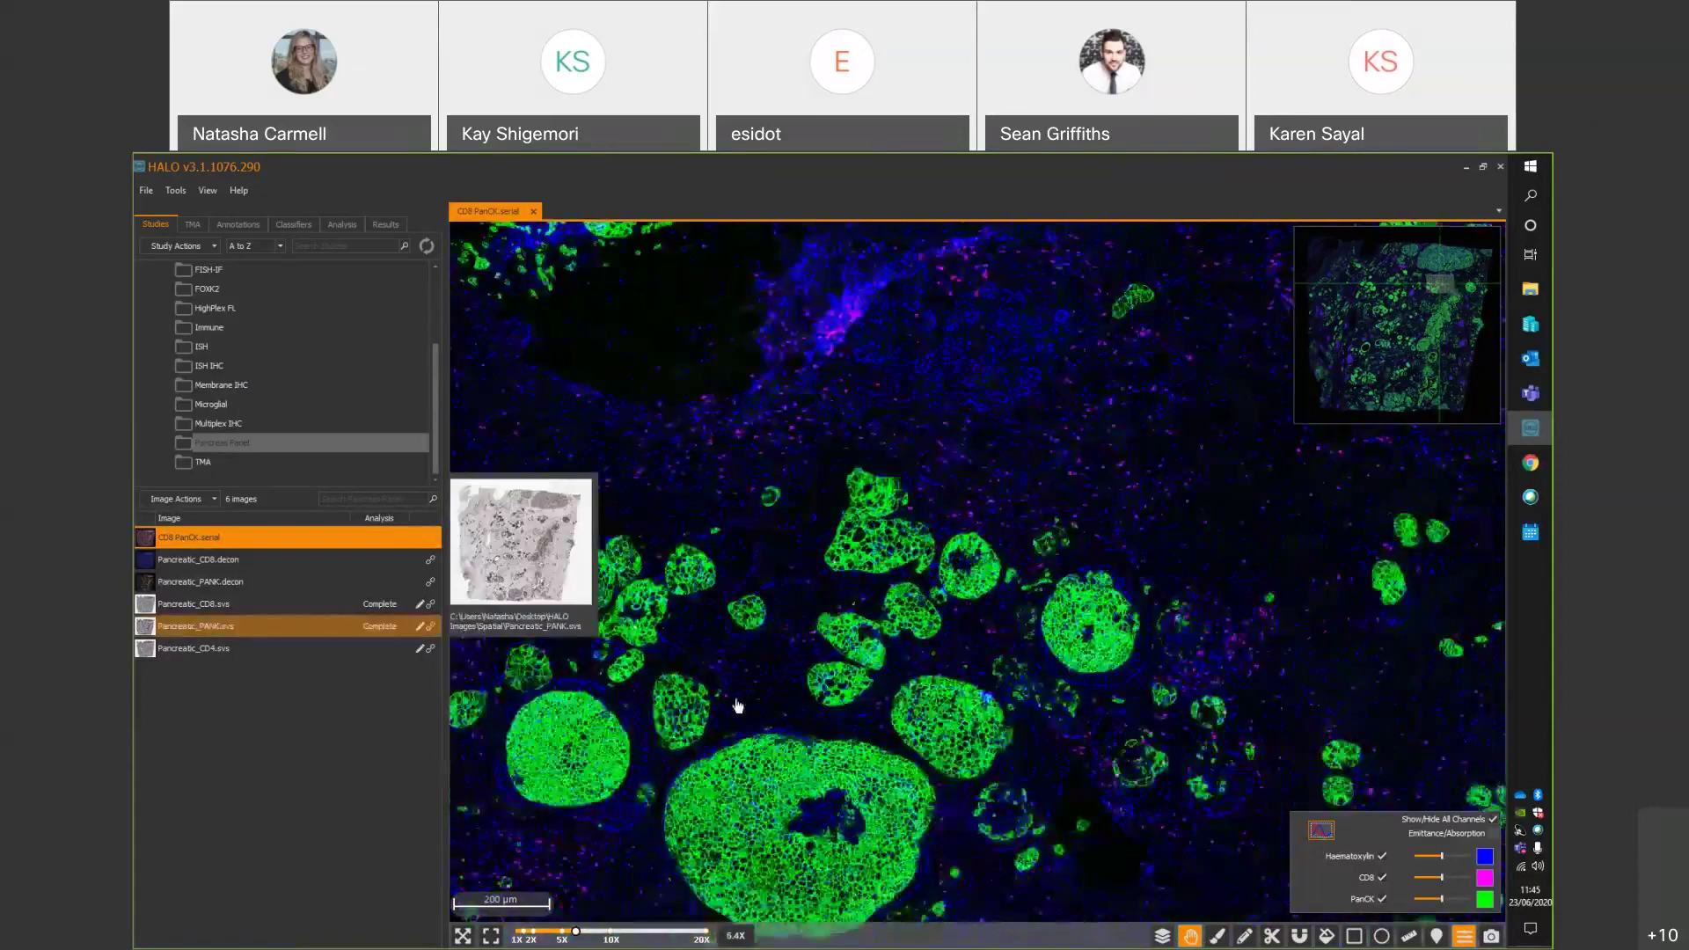
{"action": "scroll", "coordinate": [832, 712], "scroll_direction": "down", "scroll_amount": 2}
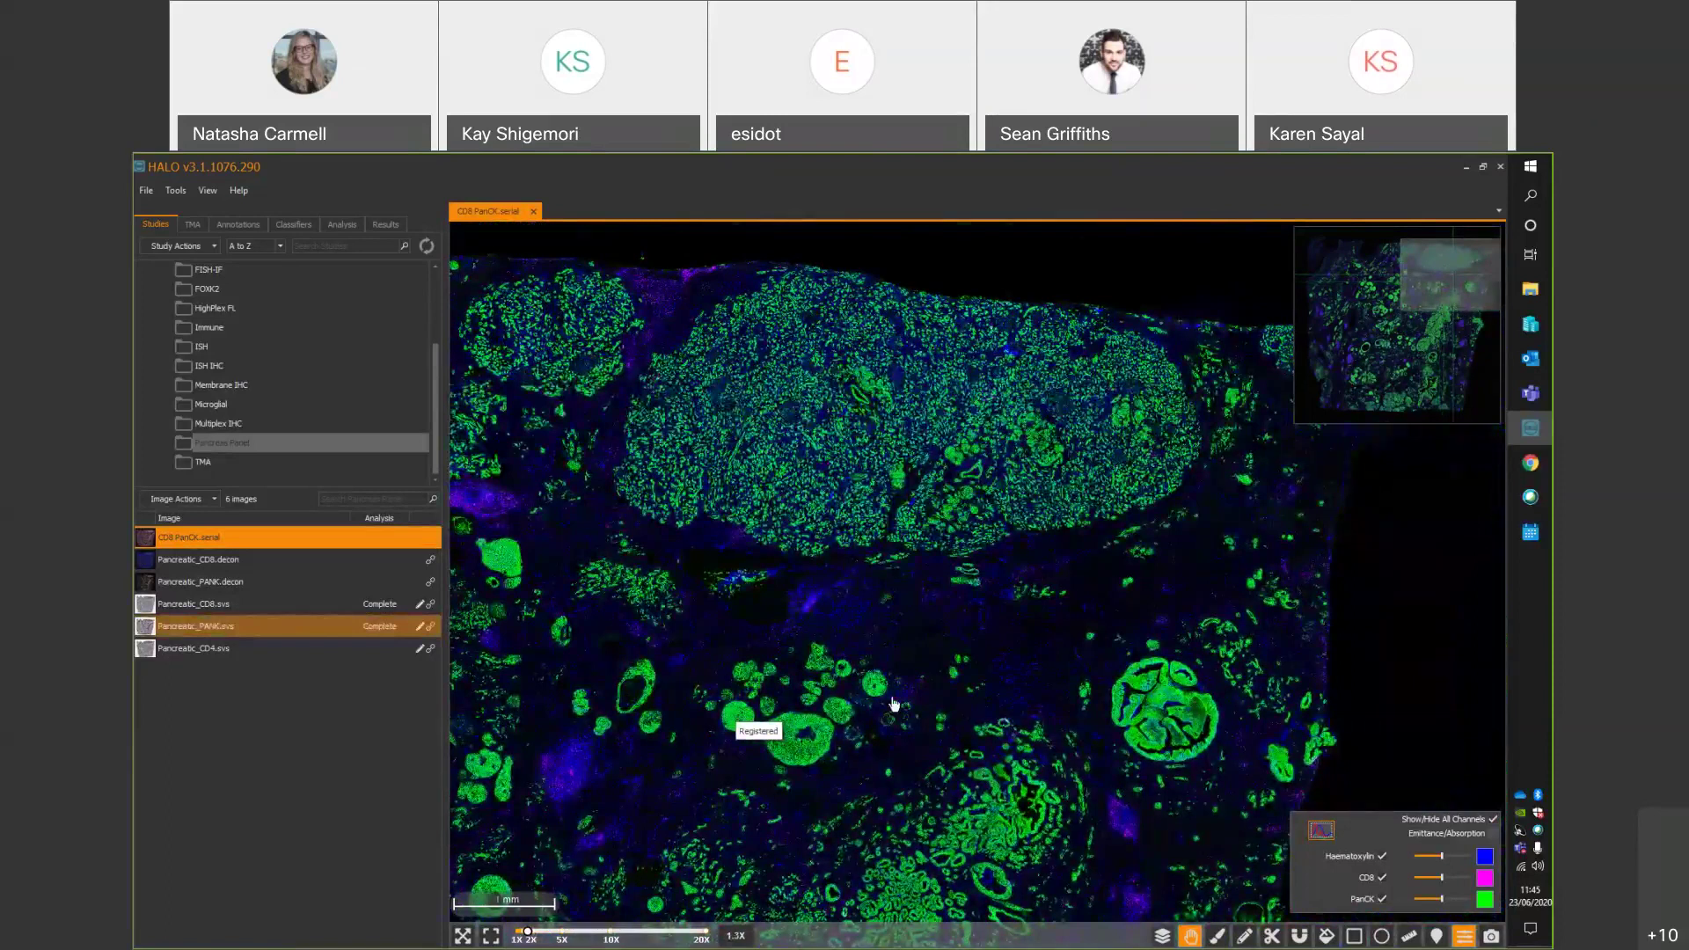
{"action": "scroll", "coordinate": [923, 730], "scroll_direction": "down", "scroll_amount": 1}
{"action": "left_click_drag", "start_coordinate": [951, 720], "coordinate": [1055, 649]}
{"action": "scroll", "coordinate": [1051, 649], "scroll_direction": "down", "scroll_amount": 2}
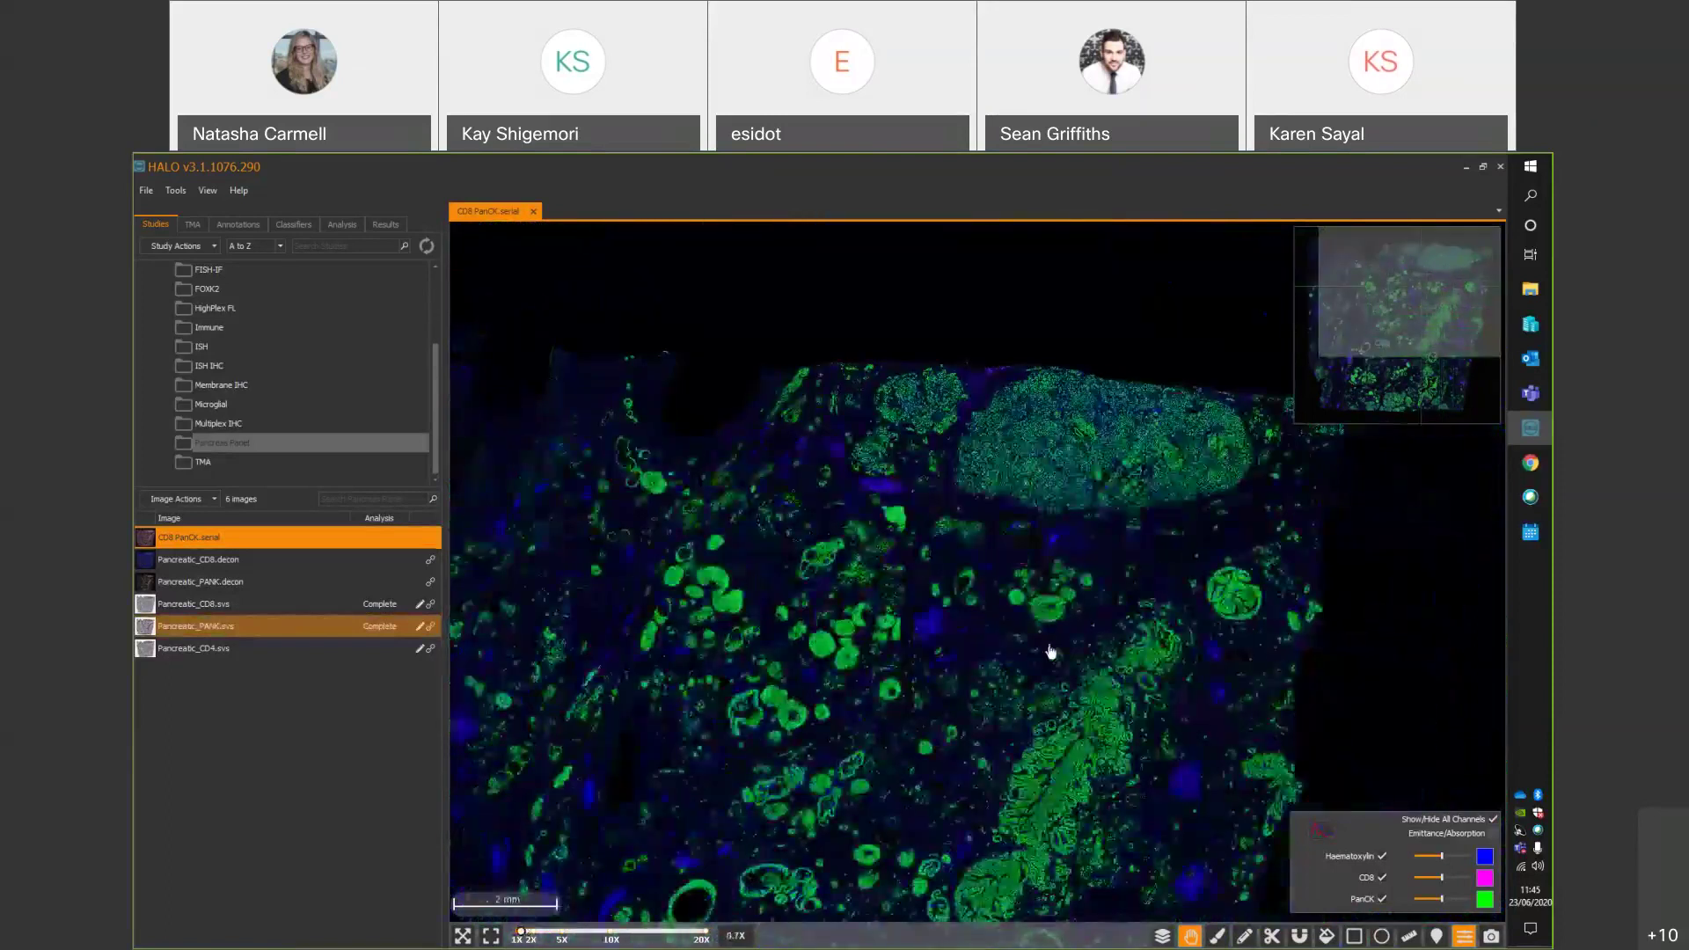
{"action": "scroll", "coordinate": [1093, 654], "scroll_direction": "down", "scroll_amount": 3}
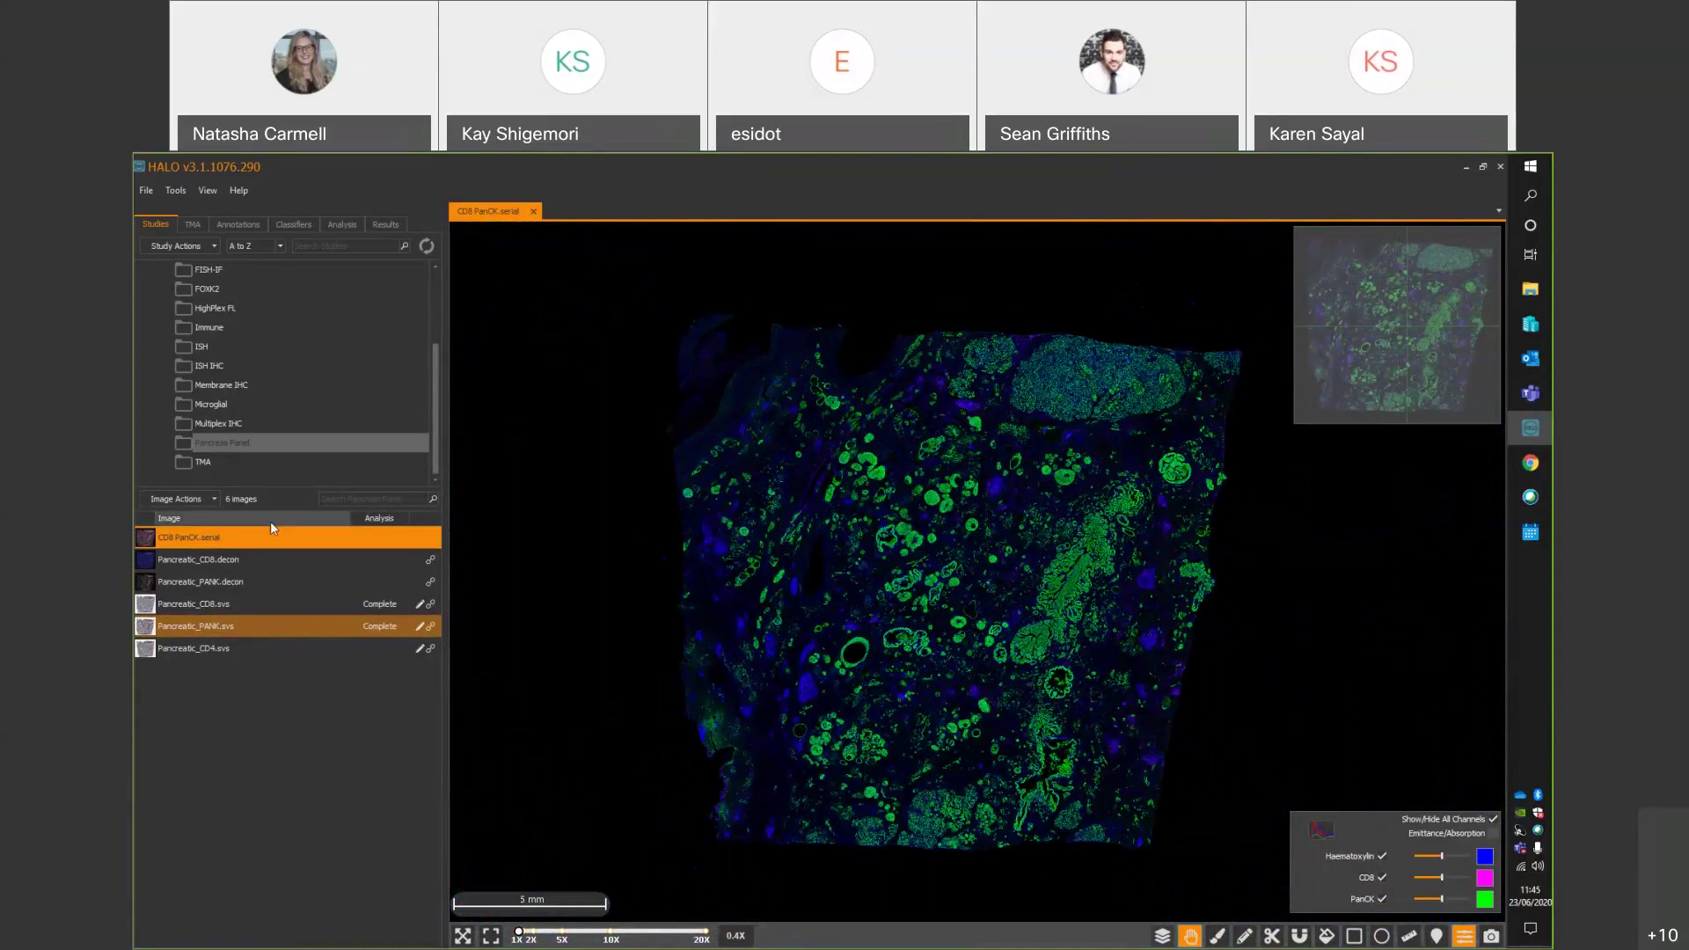
{"action": "mouse_move", "coordinate": [218, 549]}
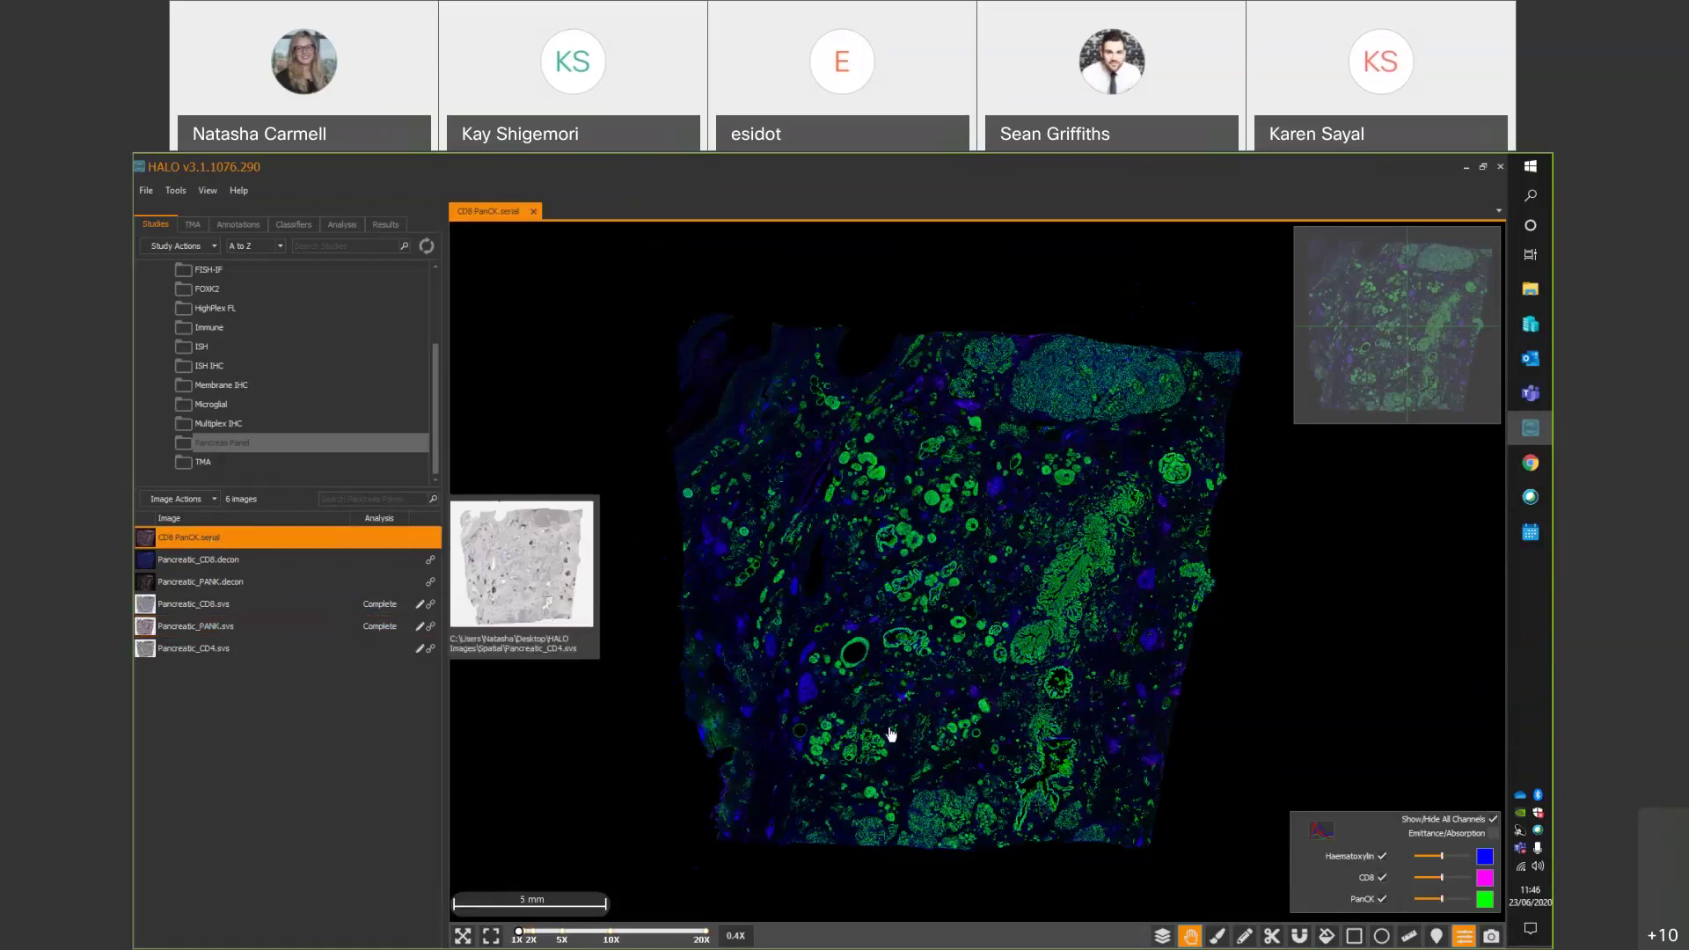
Toggle the CD8 and PanCK channels of the fused image off and on to compare the CD8 clusters with the PanCK structures.
{"action": "scroll", "coordinate": [1061, 752], "scroll_direction": "up", "scroll_amount": 2}
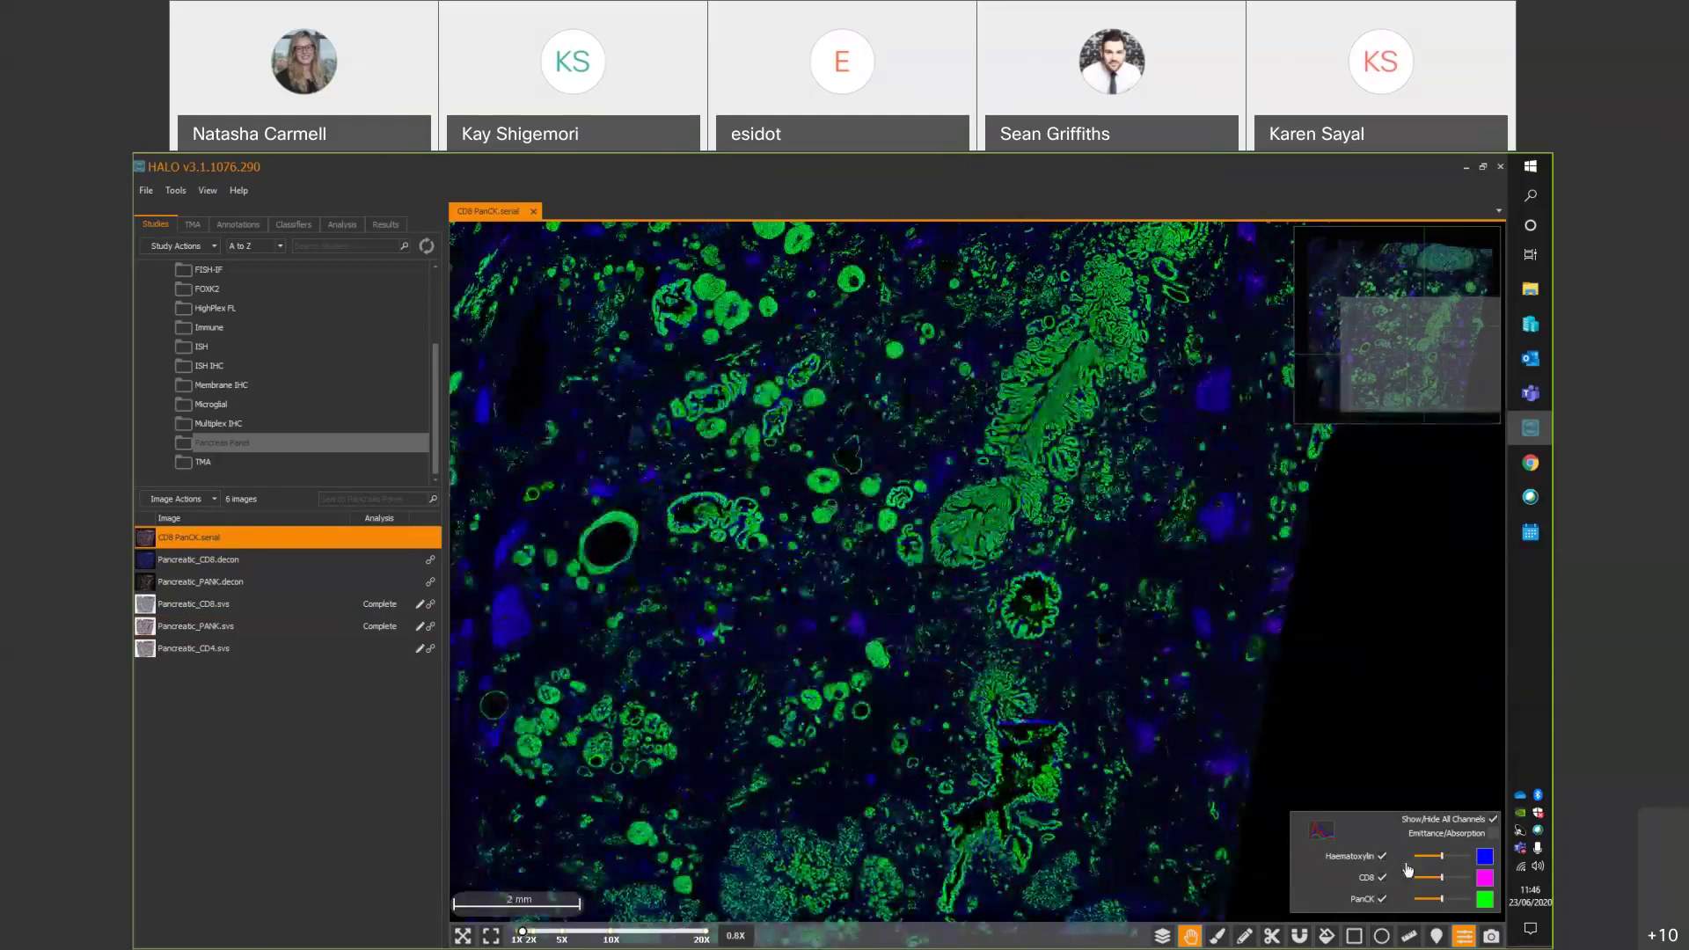
{"action": "left_click", "coordinate": [1383, 880]}
{"action": "left_click", "coordinate": [1383, 879]}
{"action": "left_click", "coordinate": [1383, 900]}
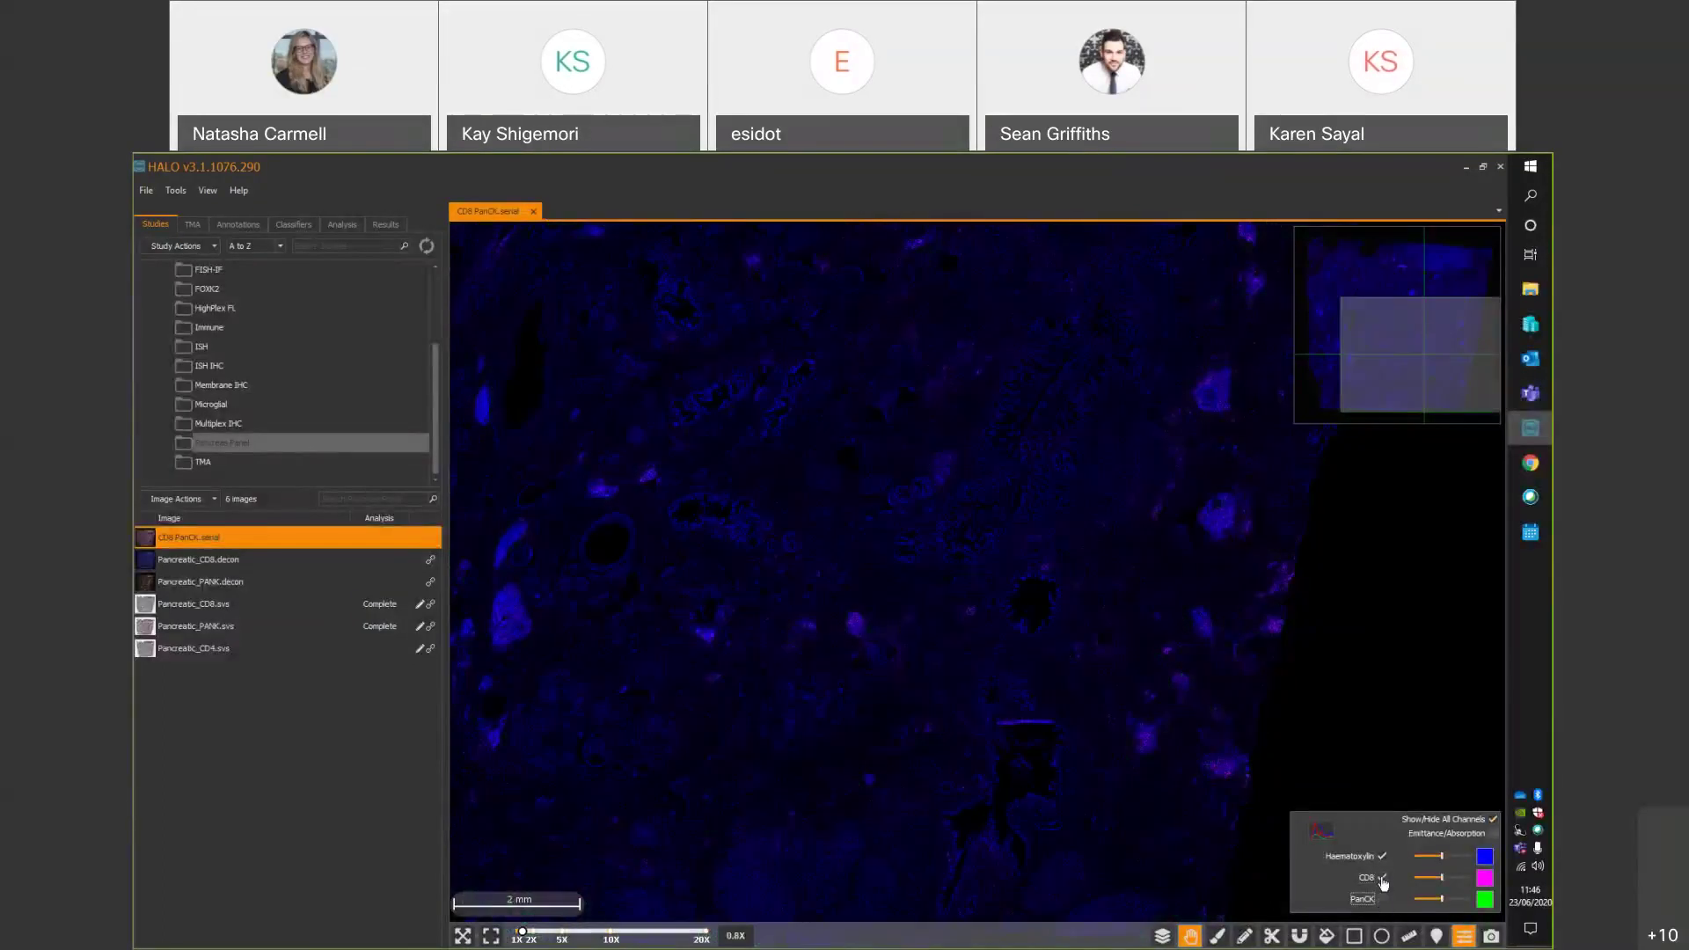
{"action": "scroll", "coordinate": [1127, 848], "scroll_direction": "up", "scroll_amount": 3}
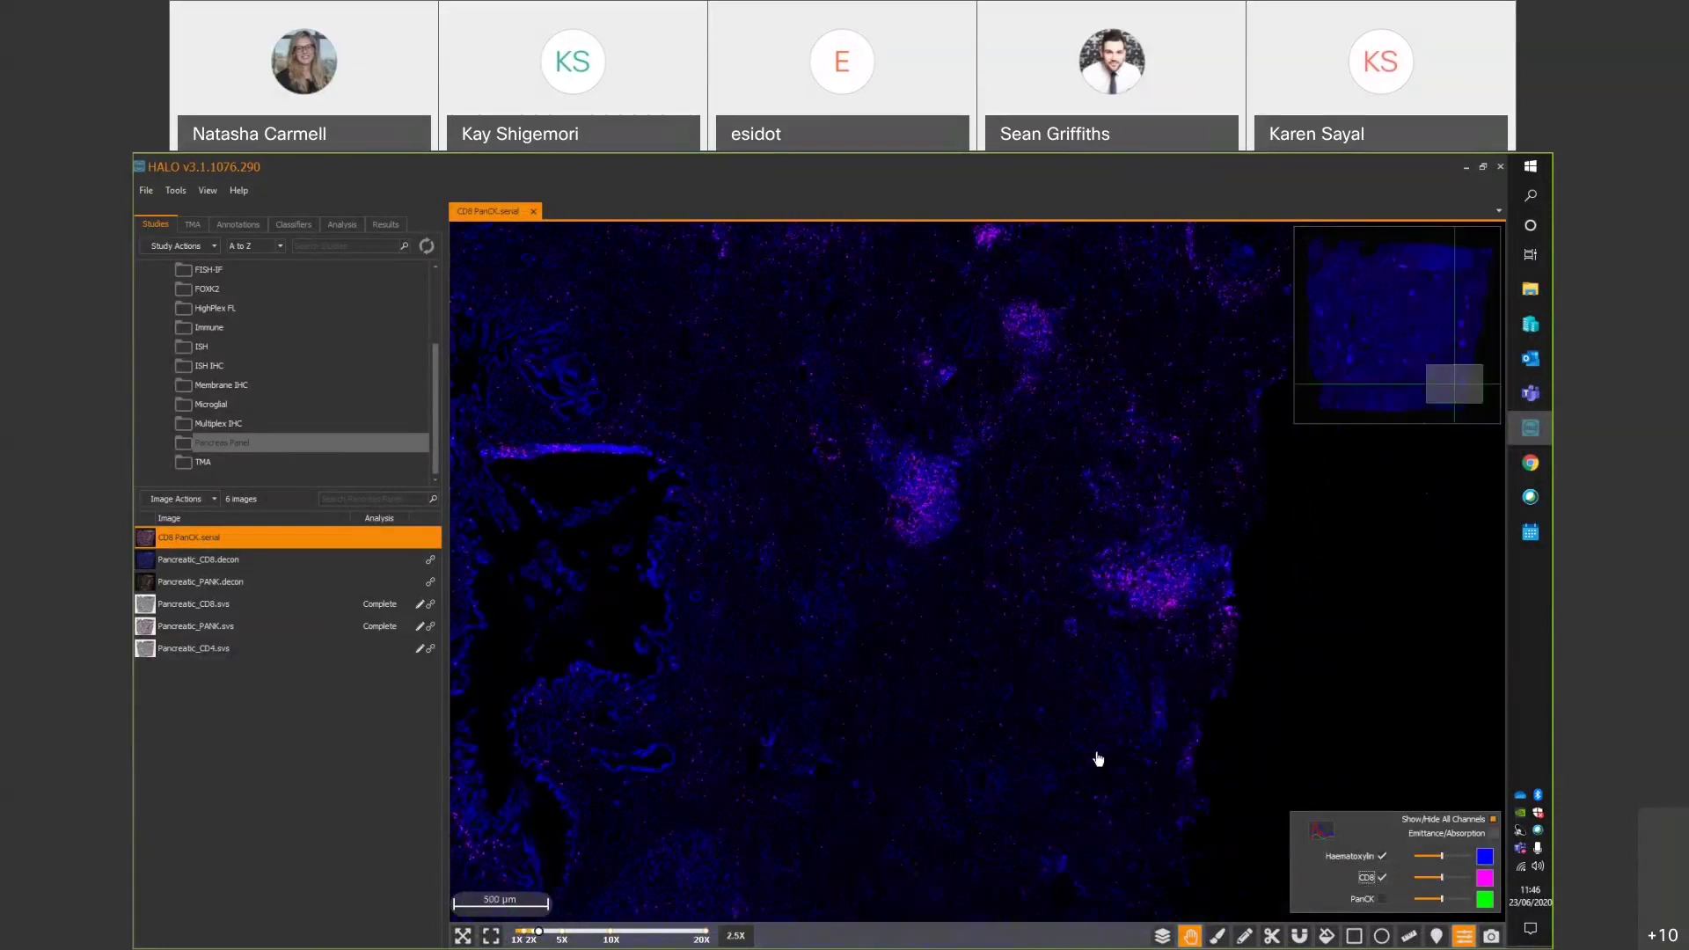
{"action": "left_click", "coordinate": [1383, 899]}
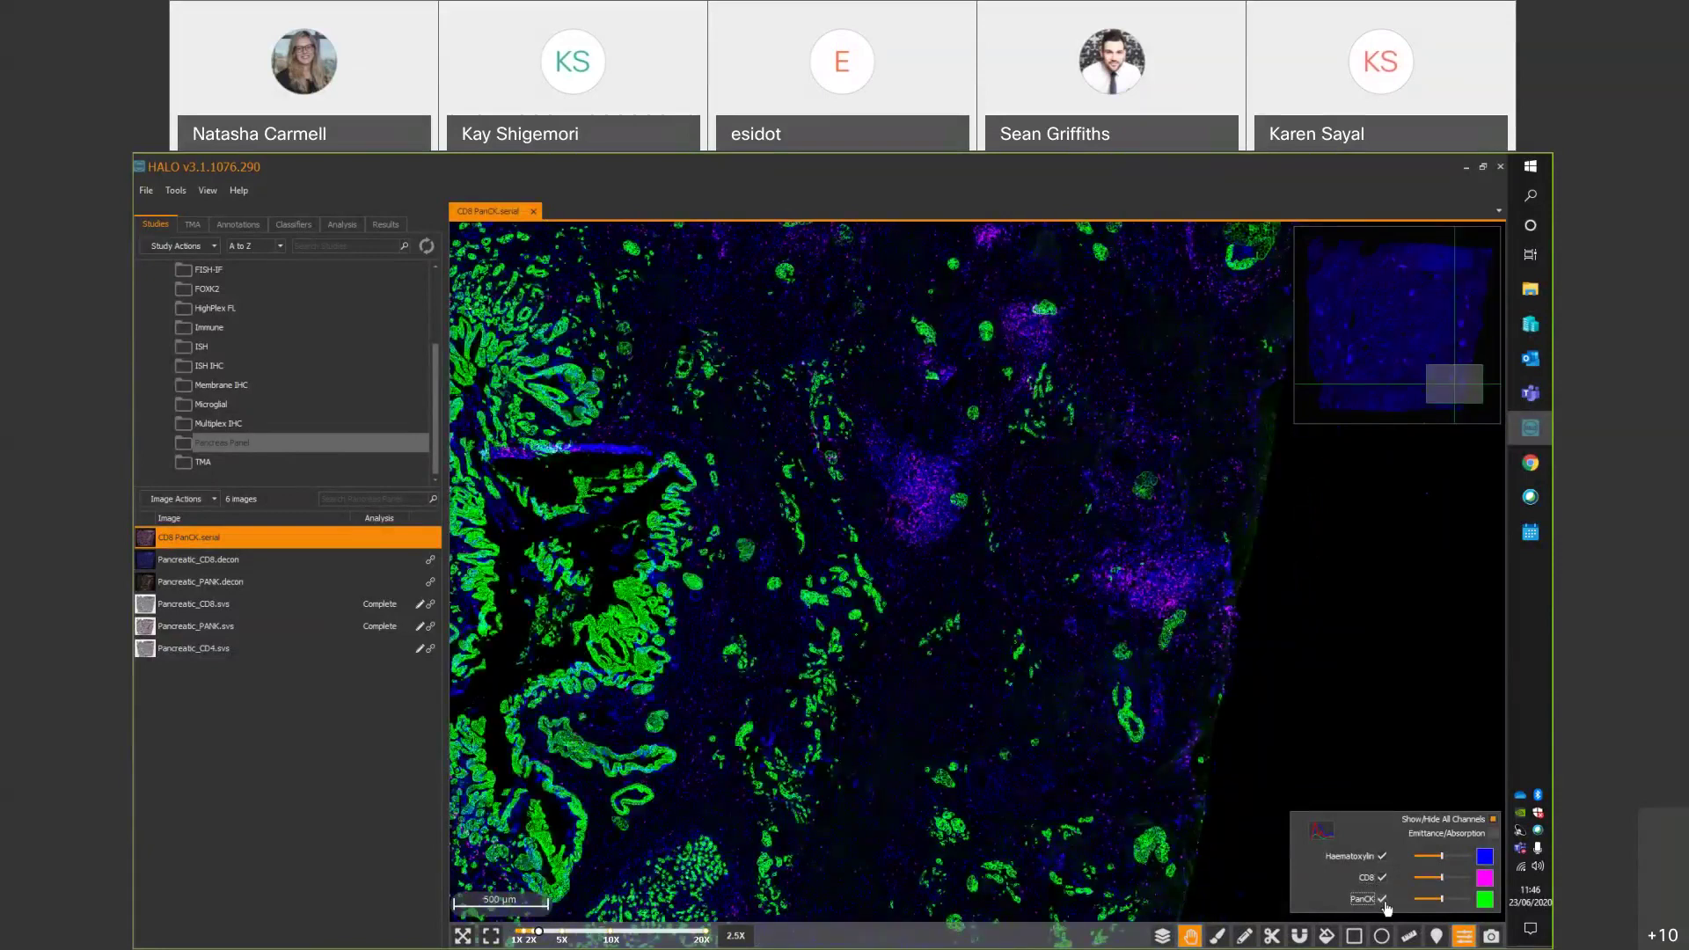
{"action": "left_click", "coordinate": [1384, 902]}
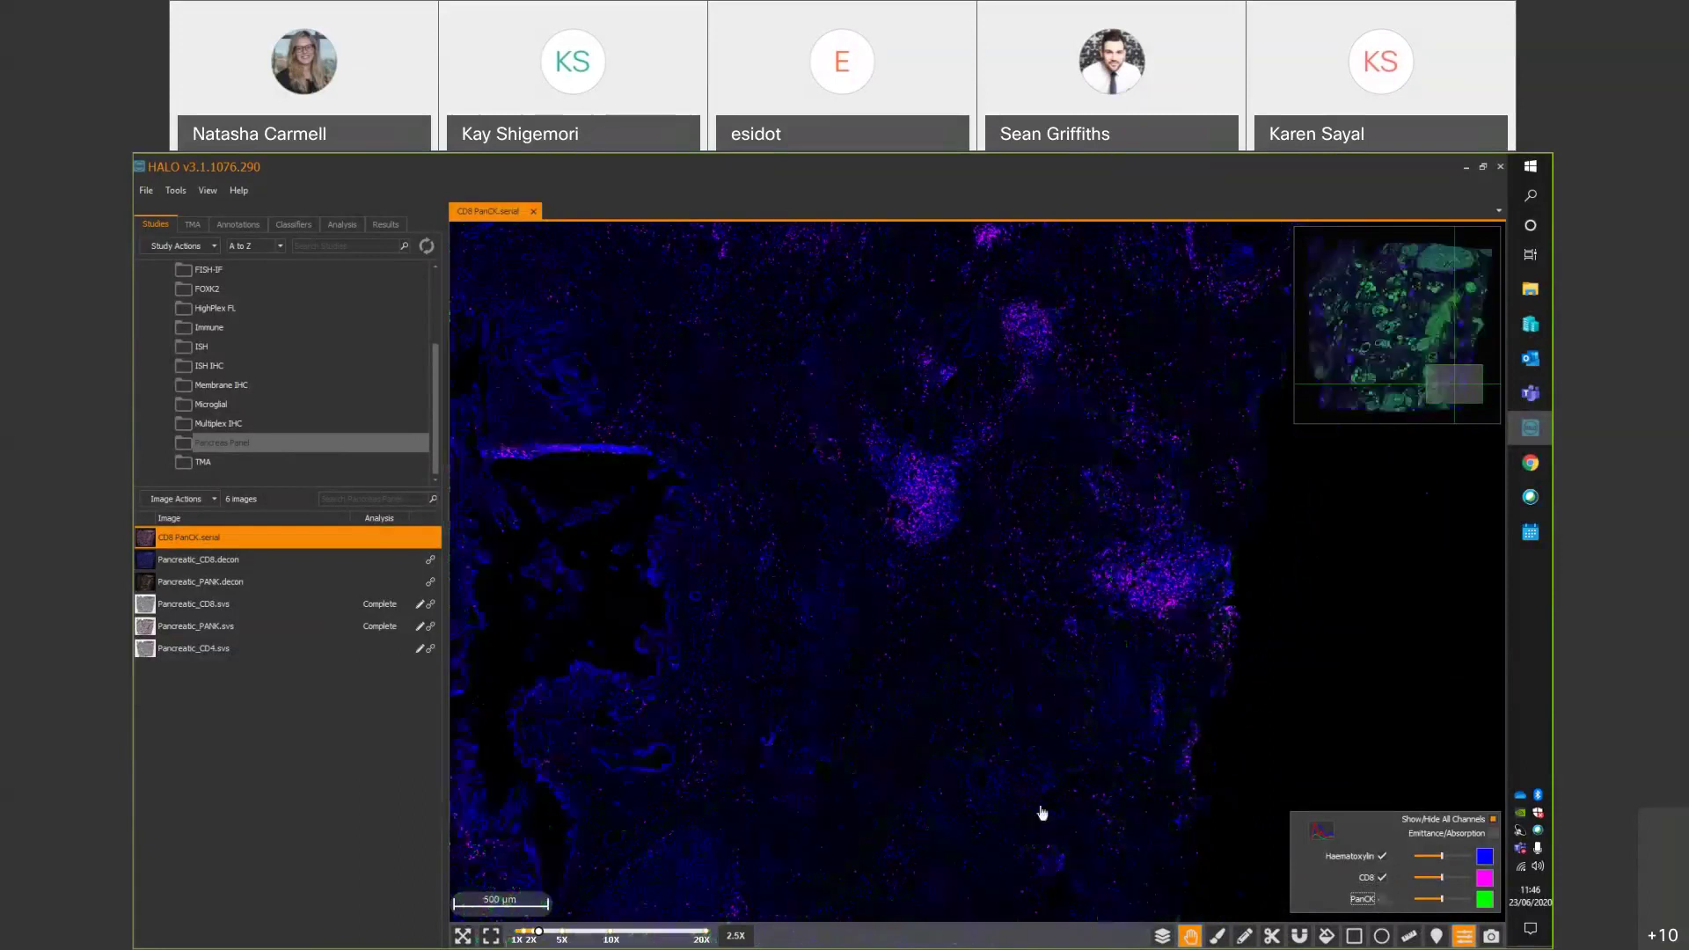
{"action": "left_click", "coordinate": [1383, 899]}
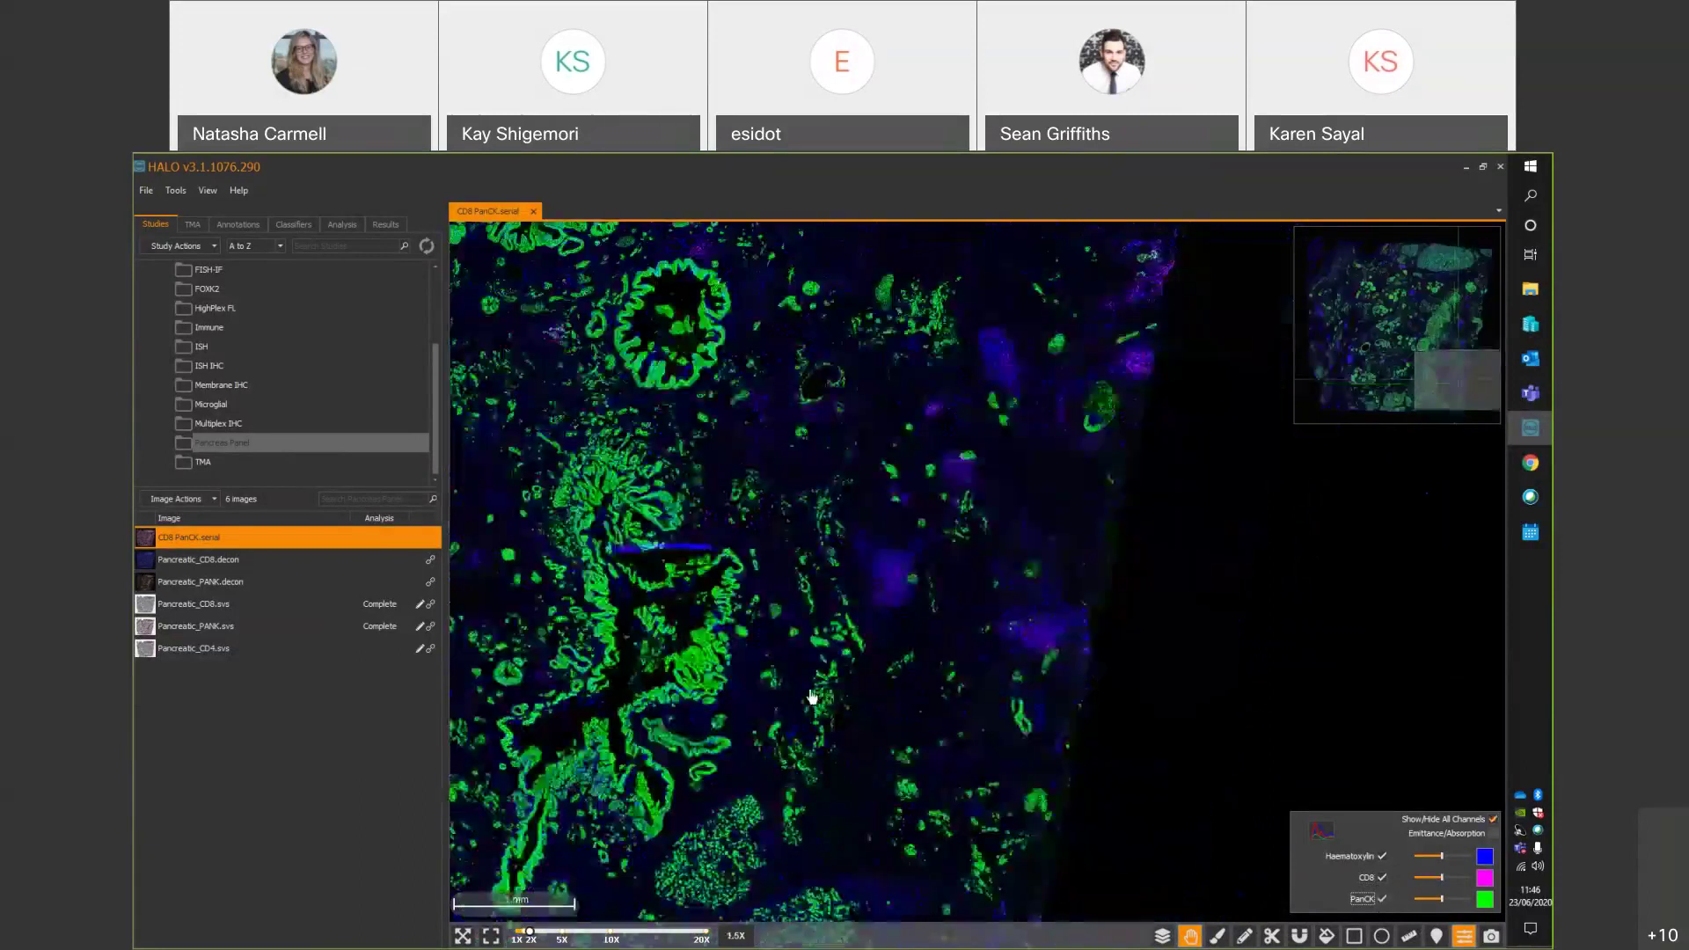
{"action": "scroll", "coordinate": [956, 770], "scroll_direction": "down", "scroll_amount": 2}
{"action": "scroll", "coordinate": [956, 771], "scroll_direction": "down", "scroll_amount": 2}
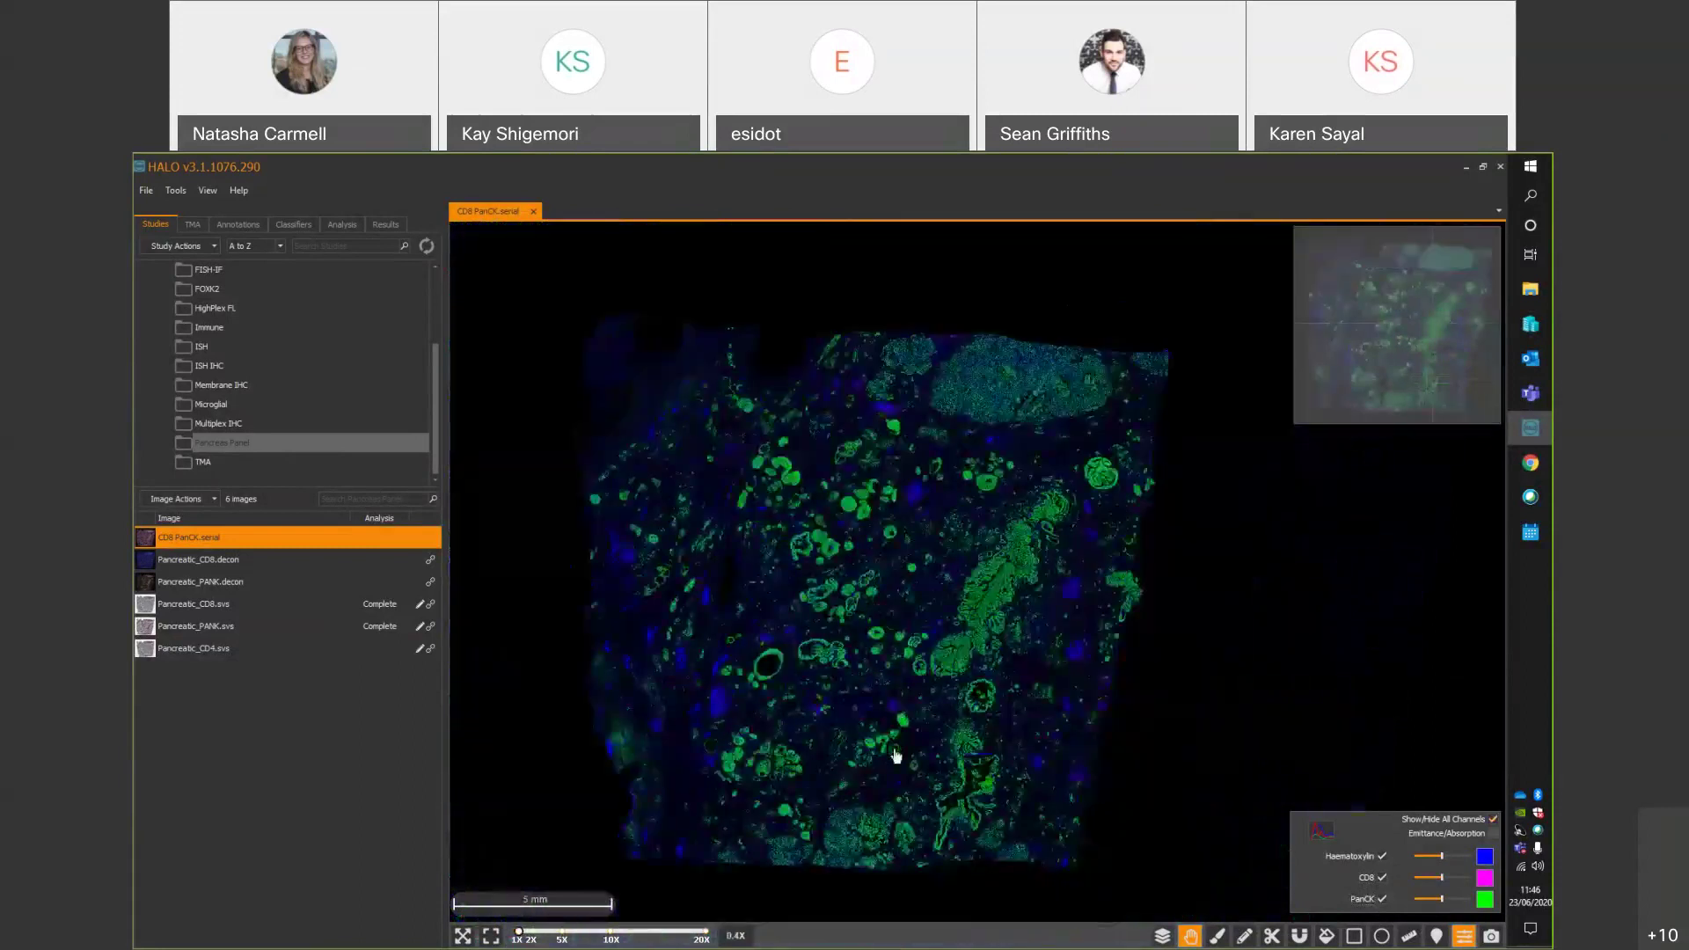
Set up another serial stain fusion of both decon images, with Haematoxylin and CD8 from a duplicated CD8 entry and PanCK from Pancreatic_PANK.decon.
{"action": "left_click", "coordinate": [208, 559]}
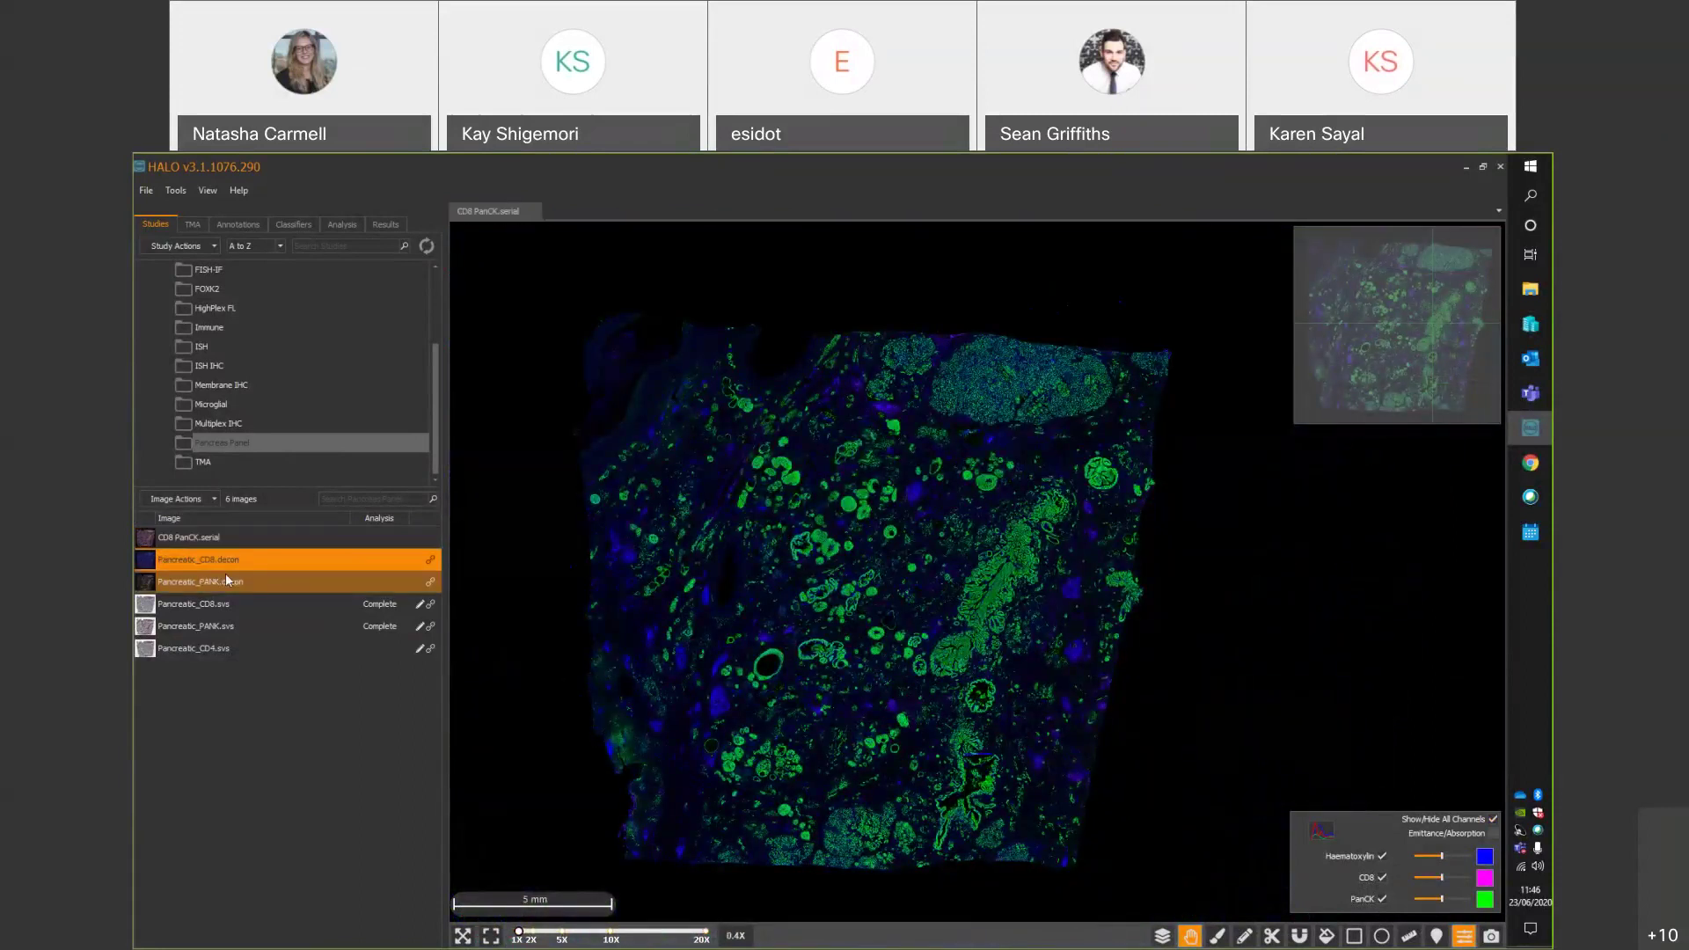
{"action": "left_click", "coordinate": [235, 582], "text": "ctrl"}
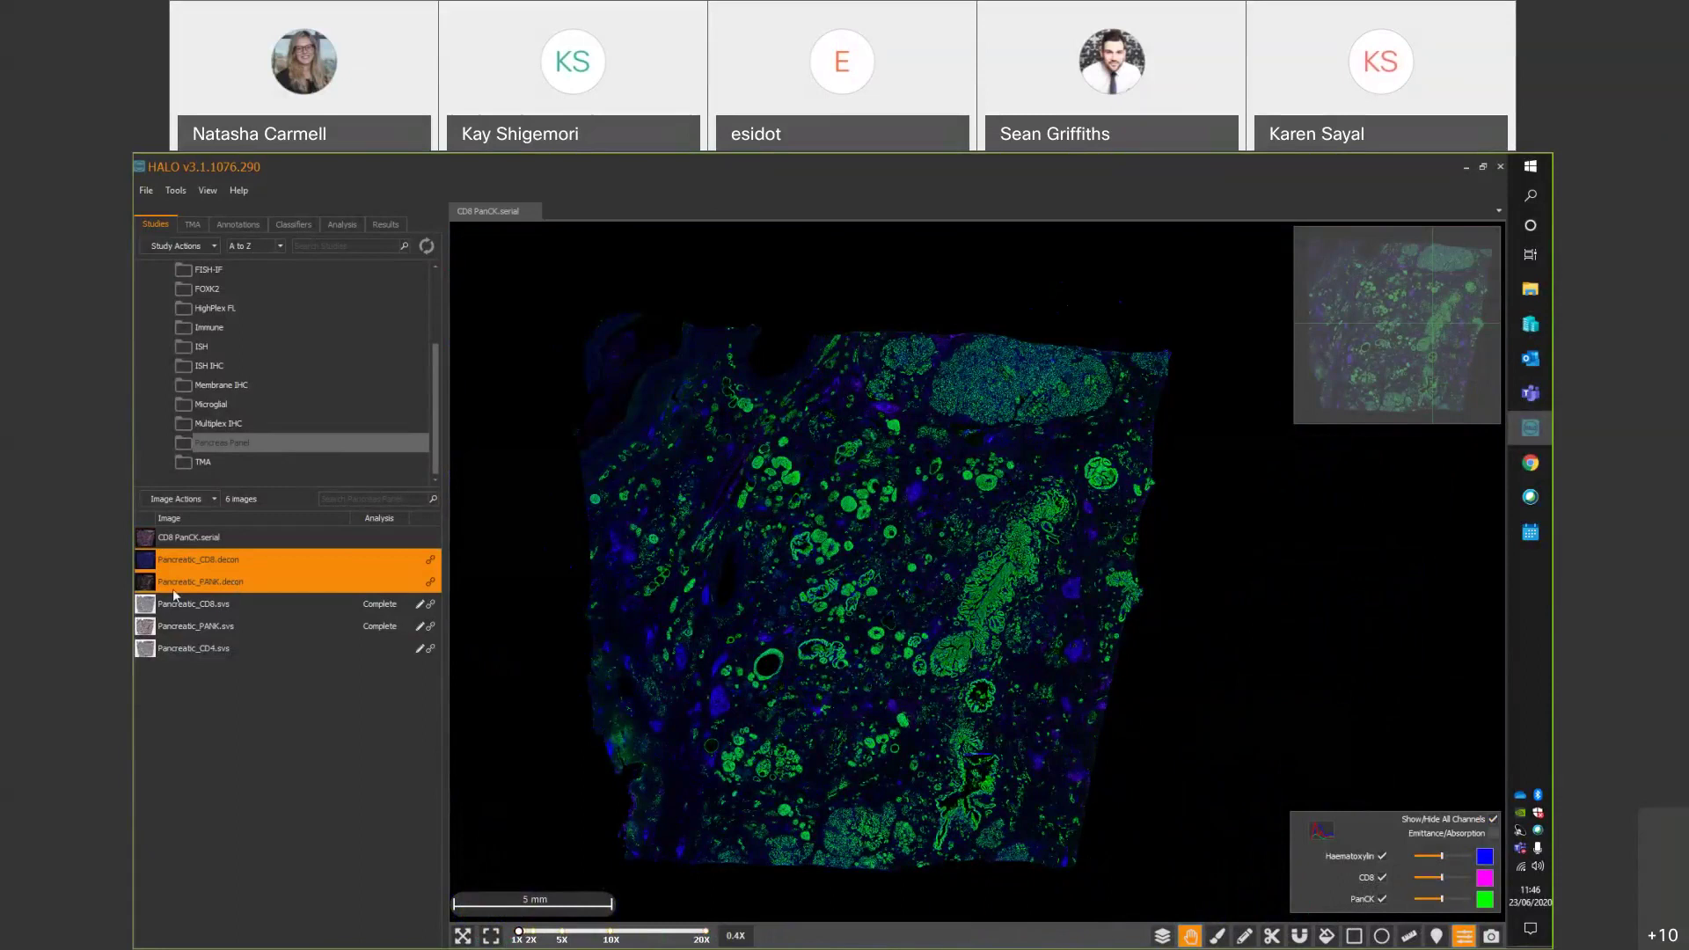
{"action": "right_click", "coordinate": [254, 579]}
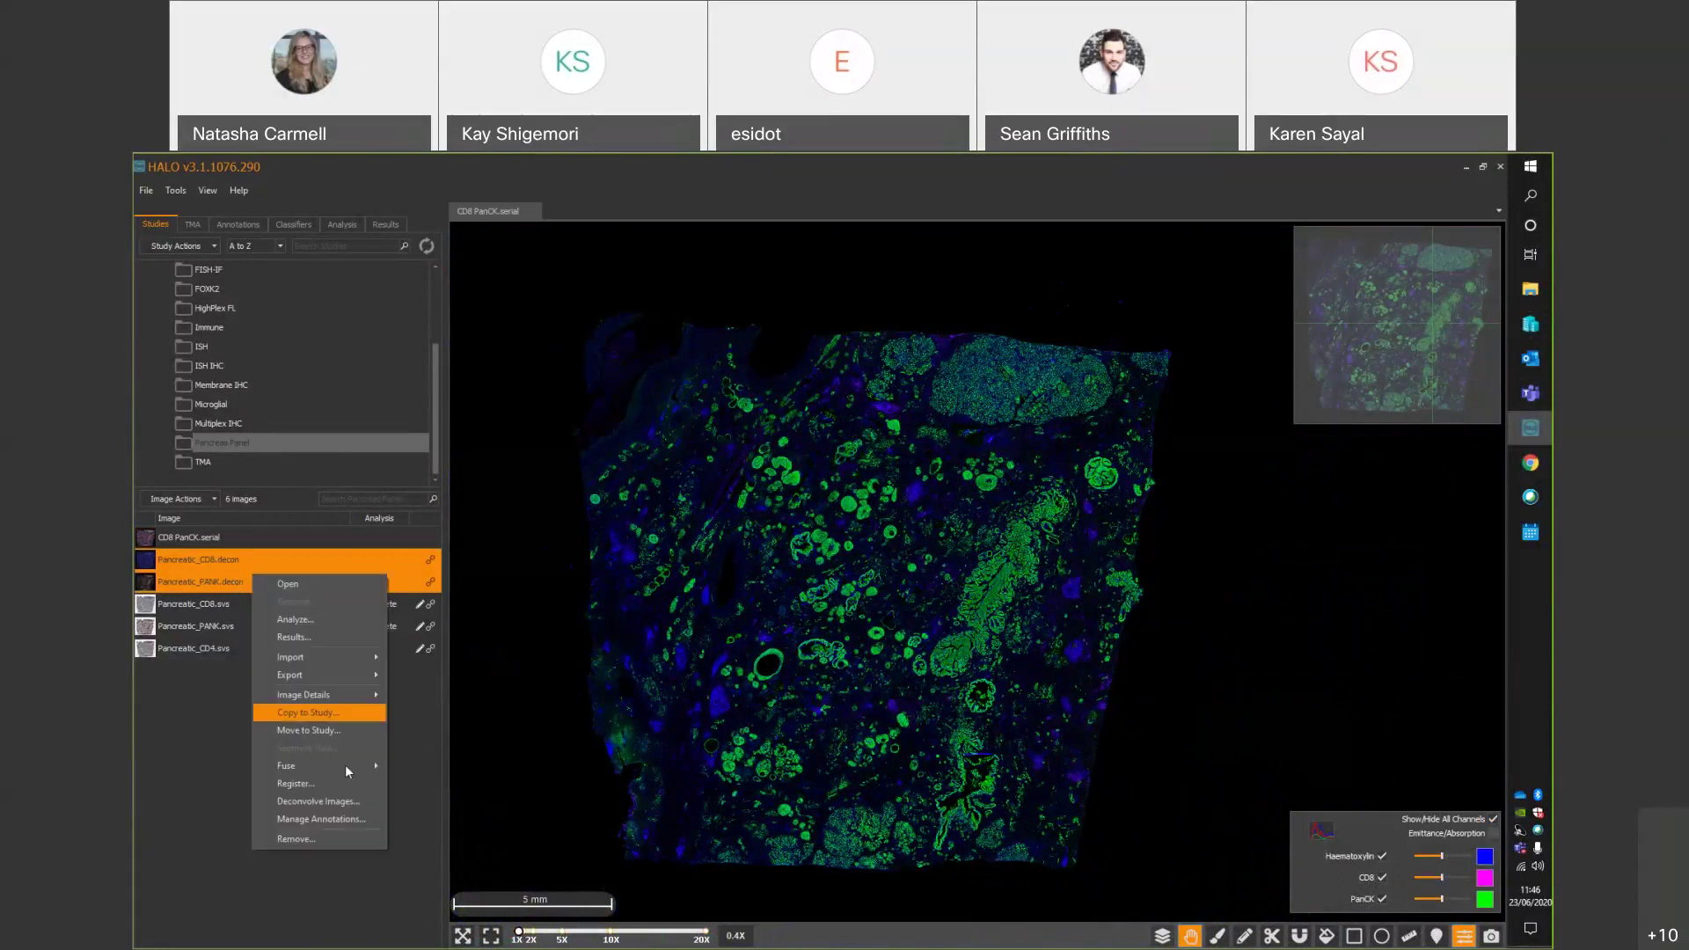
{"action": "mouse_move", "coordinate": [357, 769]}
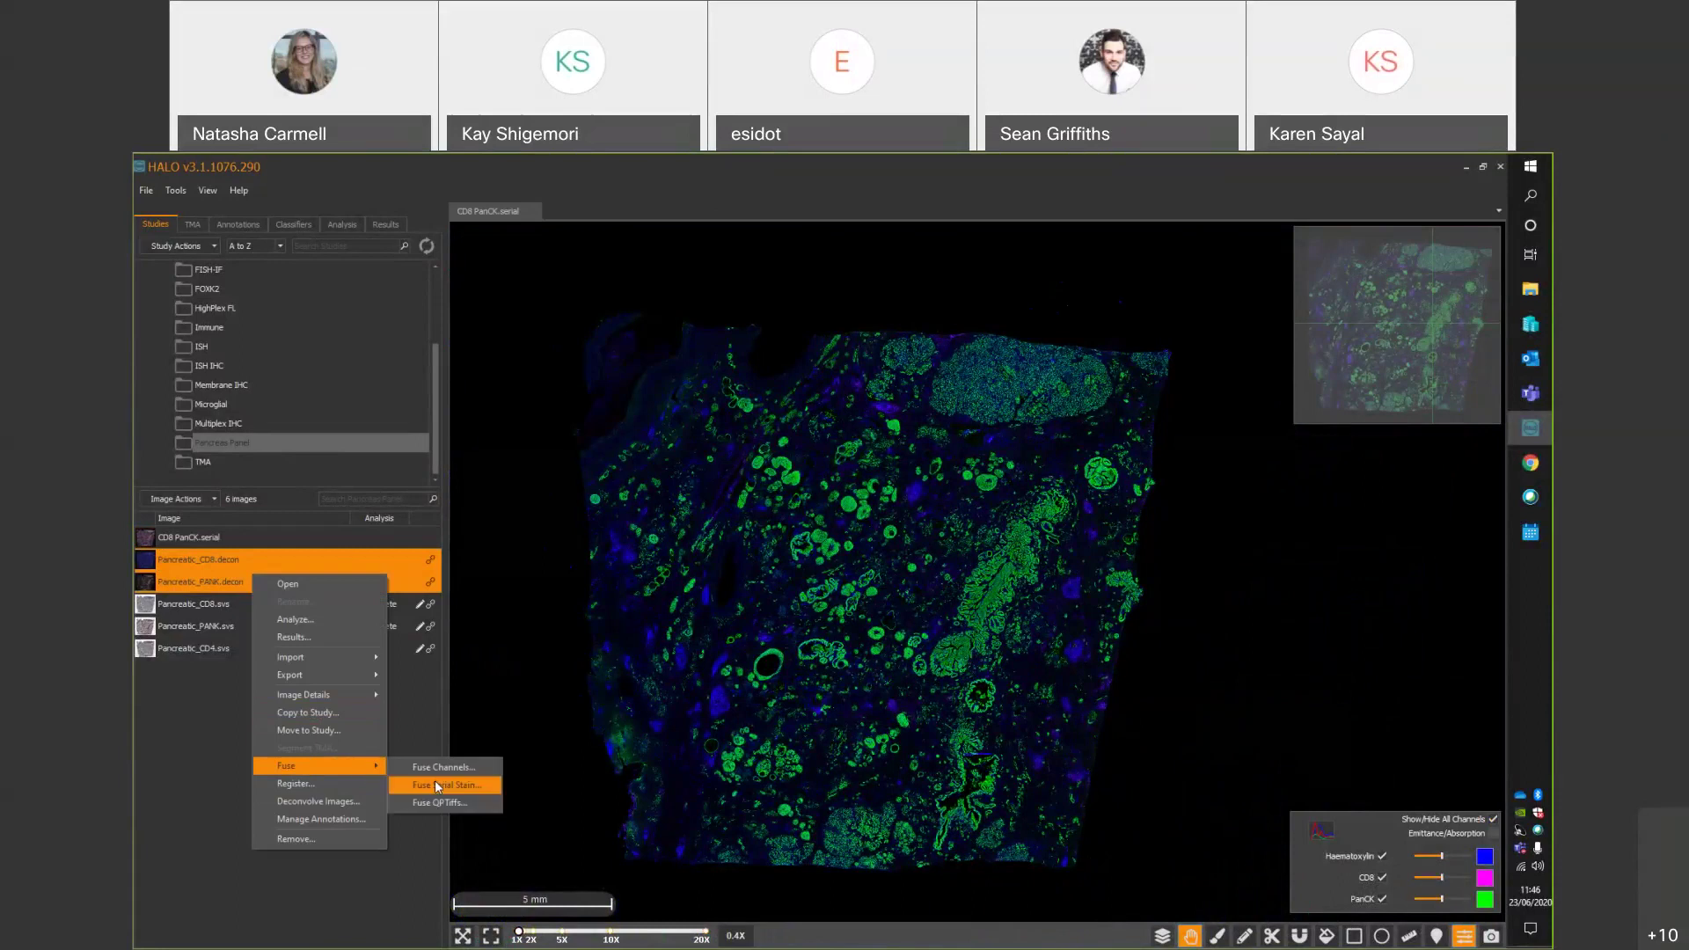
{"action": "left_click", "coordinate": [436, 786]}
{"action": "left_click", "coordinate": [502, 390]}
{"action": "left_click", "coordinate": [905, 390]}
{"action": "left_click", "coordinate": [900, 415]}
{"action": "left_click", "coordinate": [906, 413]}
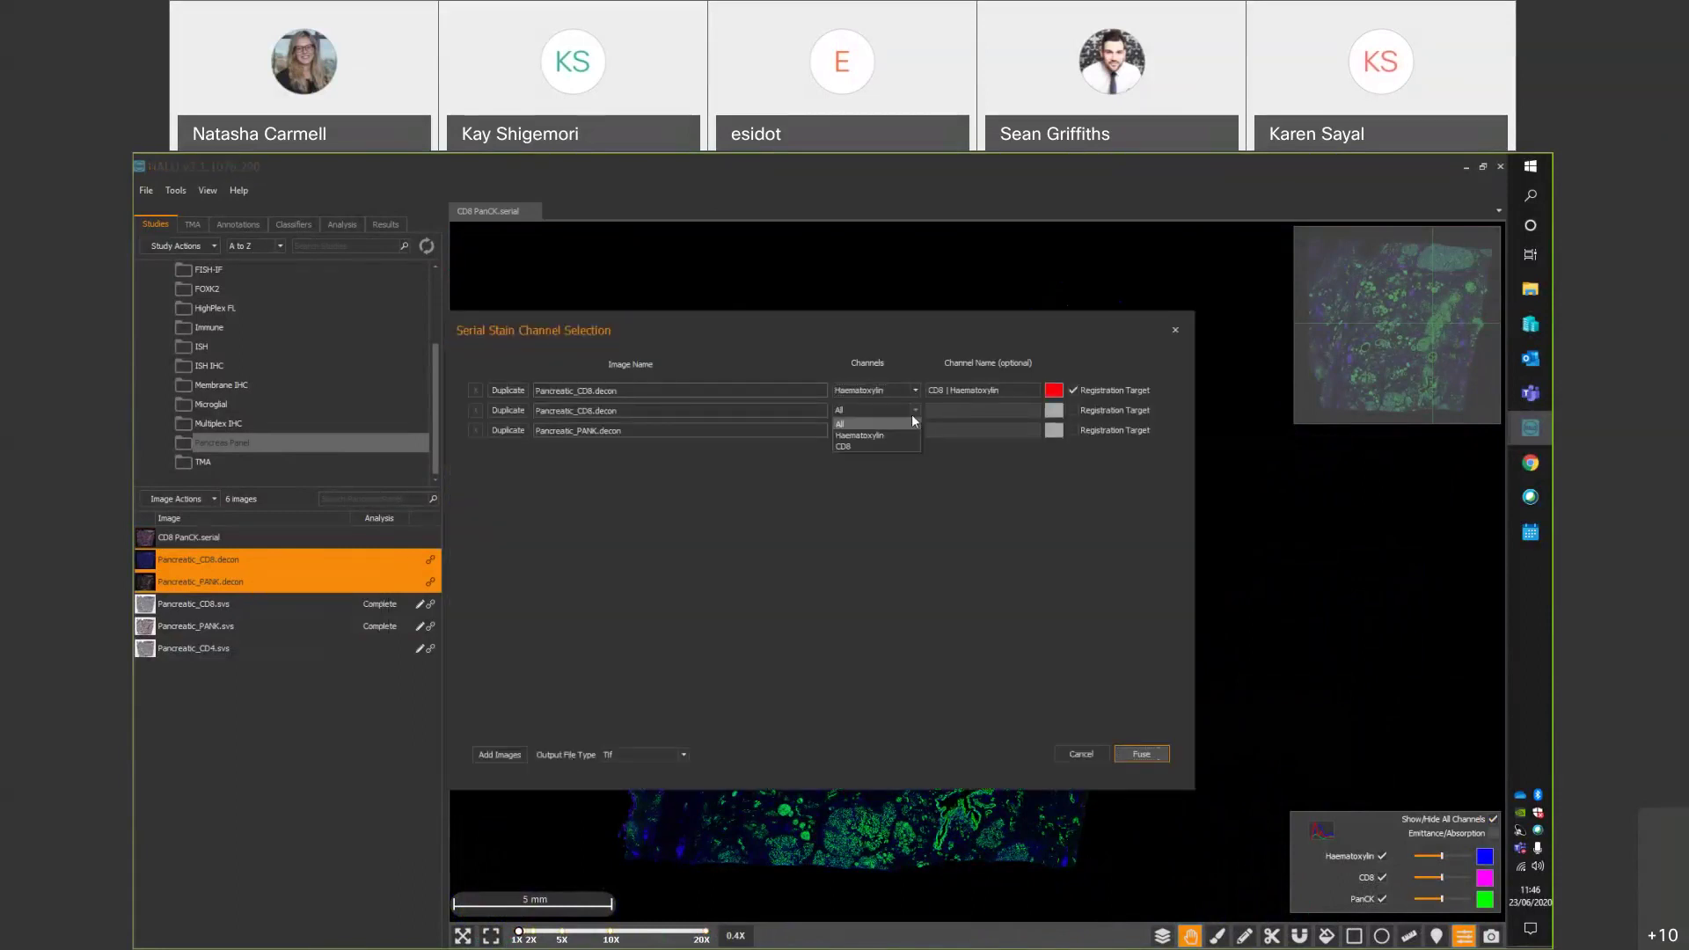
{"action": "left_click", "coordinate": [888, 445]}
{"action": "left_click", "coordinate": [875, 432]}
{"action": "left_click", "coordinate": [880, 475]}
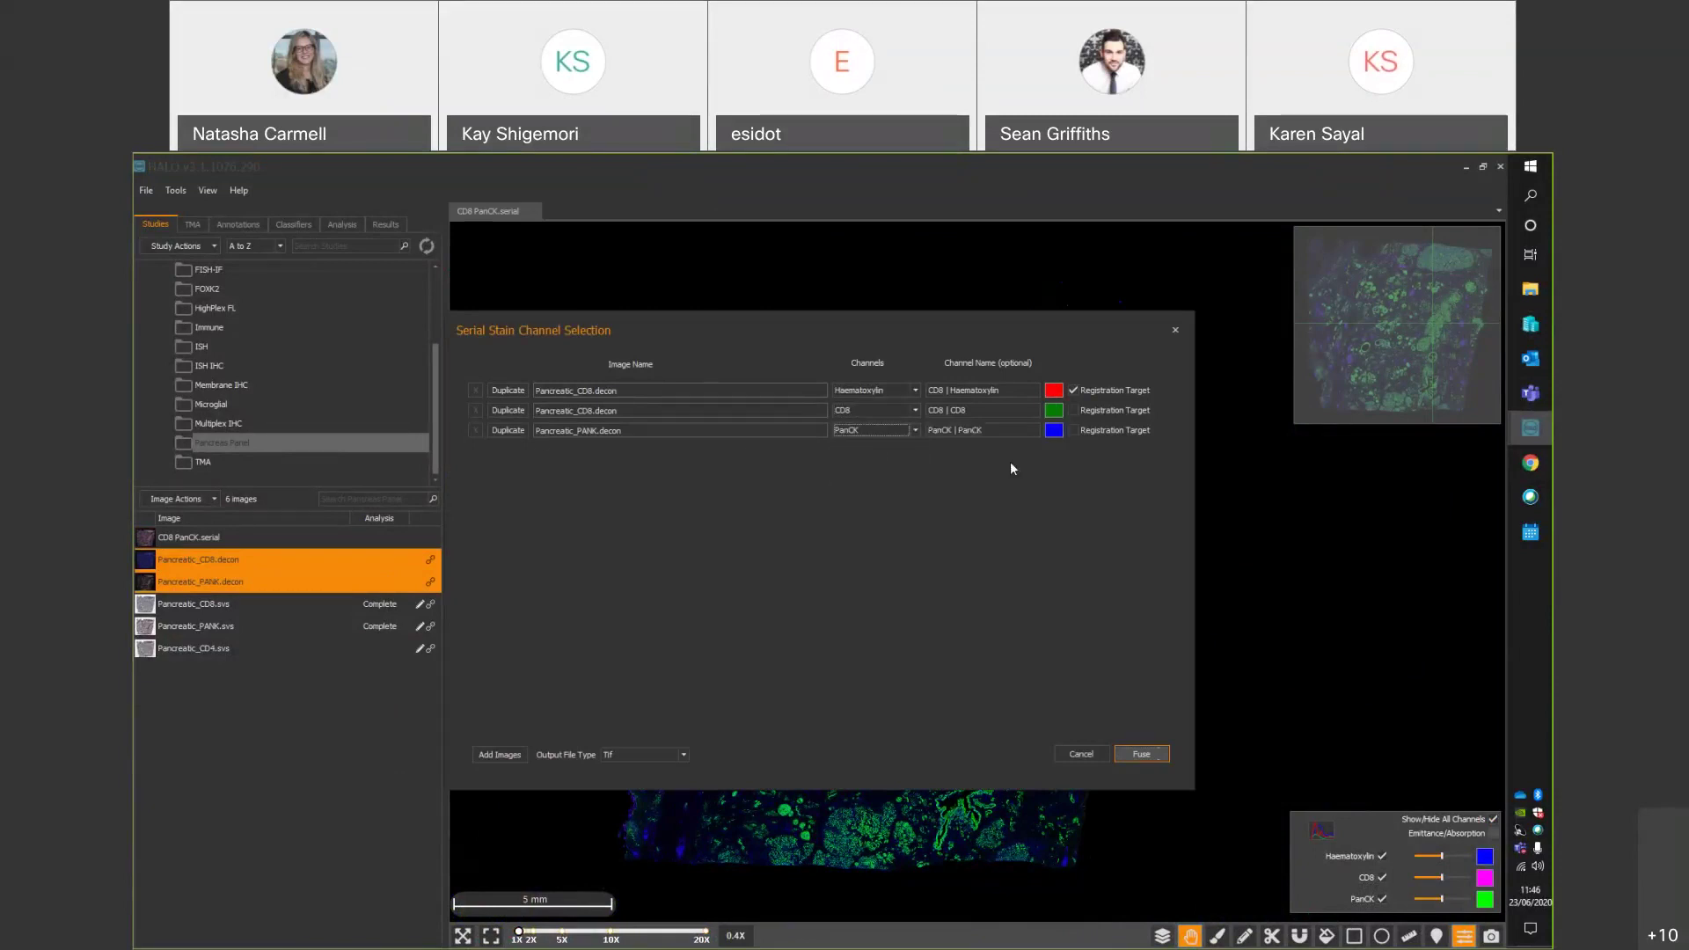
Set the new fusion's channel colours to blue for Haematoxylin, magenta for CD8 and green for PanCK.
{"action": "left_click", "coordinate": [1053, 390]}
{"action": "left_click", "coordinate": [1099, 543]}
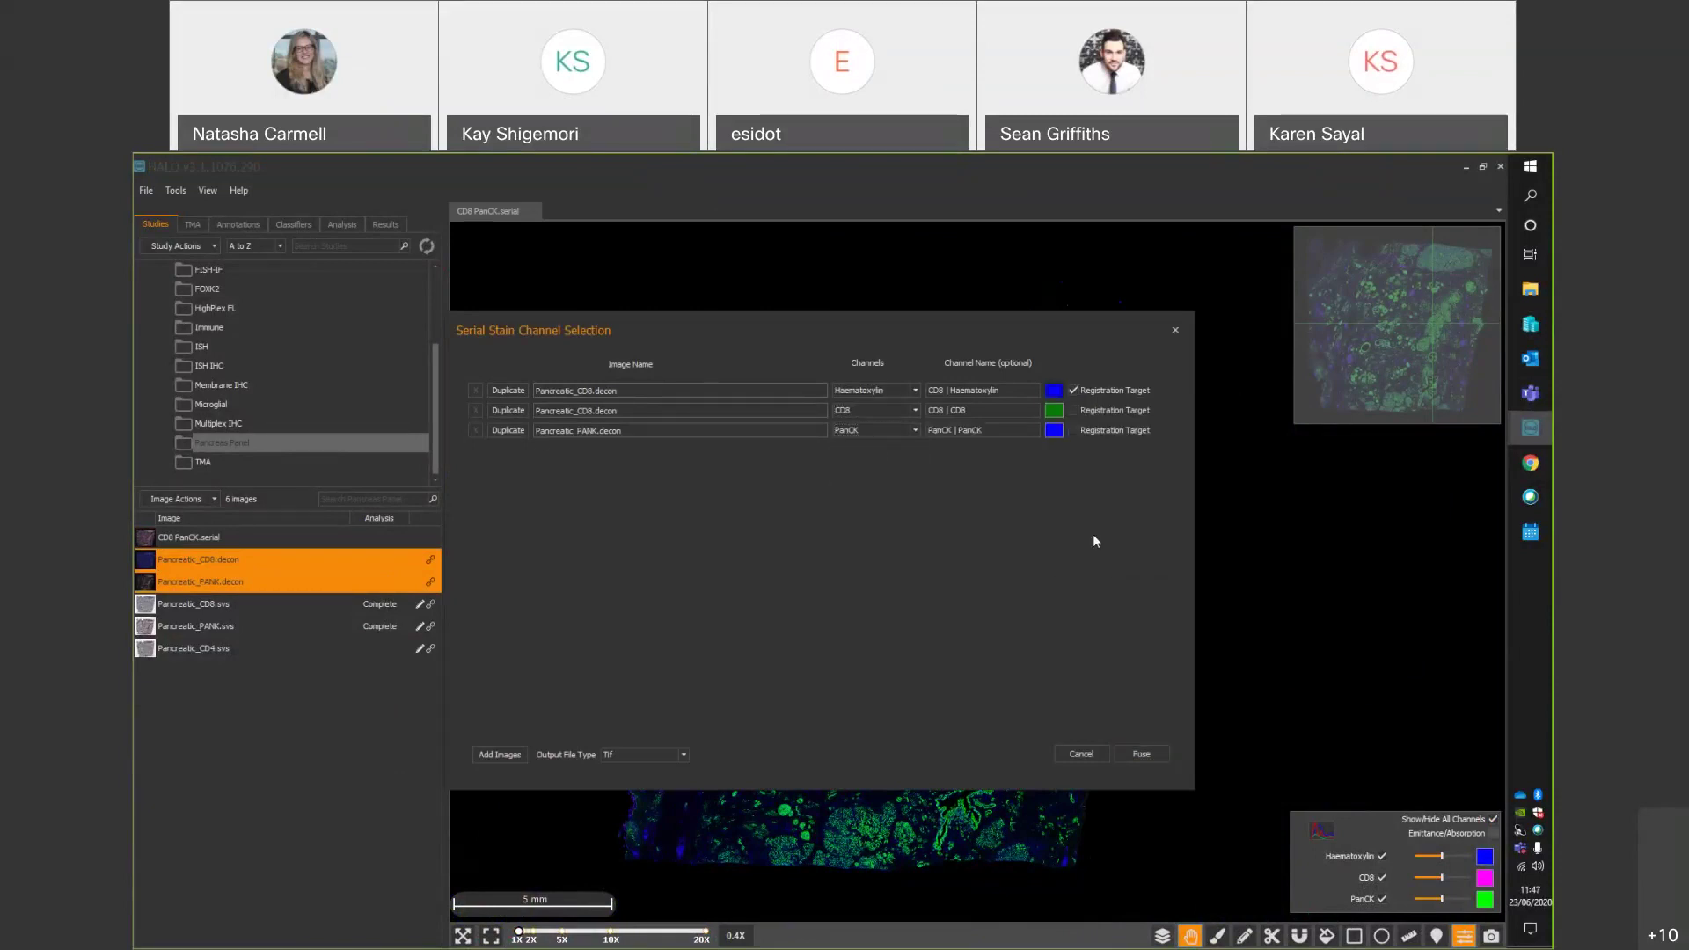
{"action": "left_click", "coordinate": [1053, 410]}
{"action": "left_click", "coordinate": [1133, 564]}
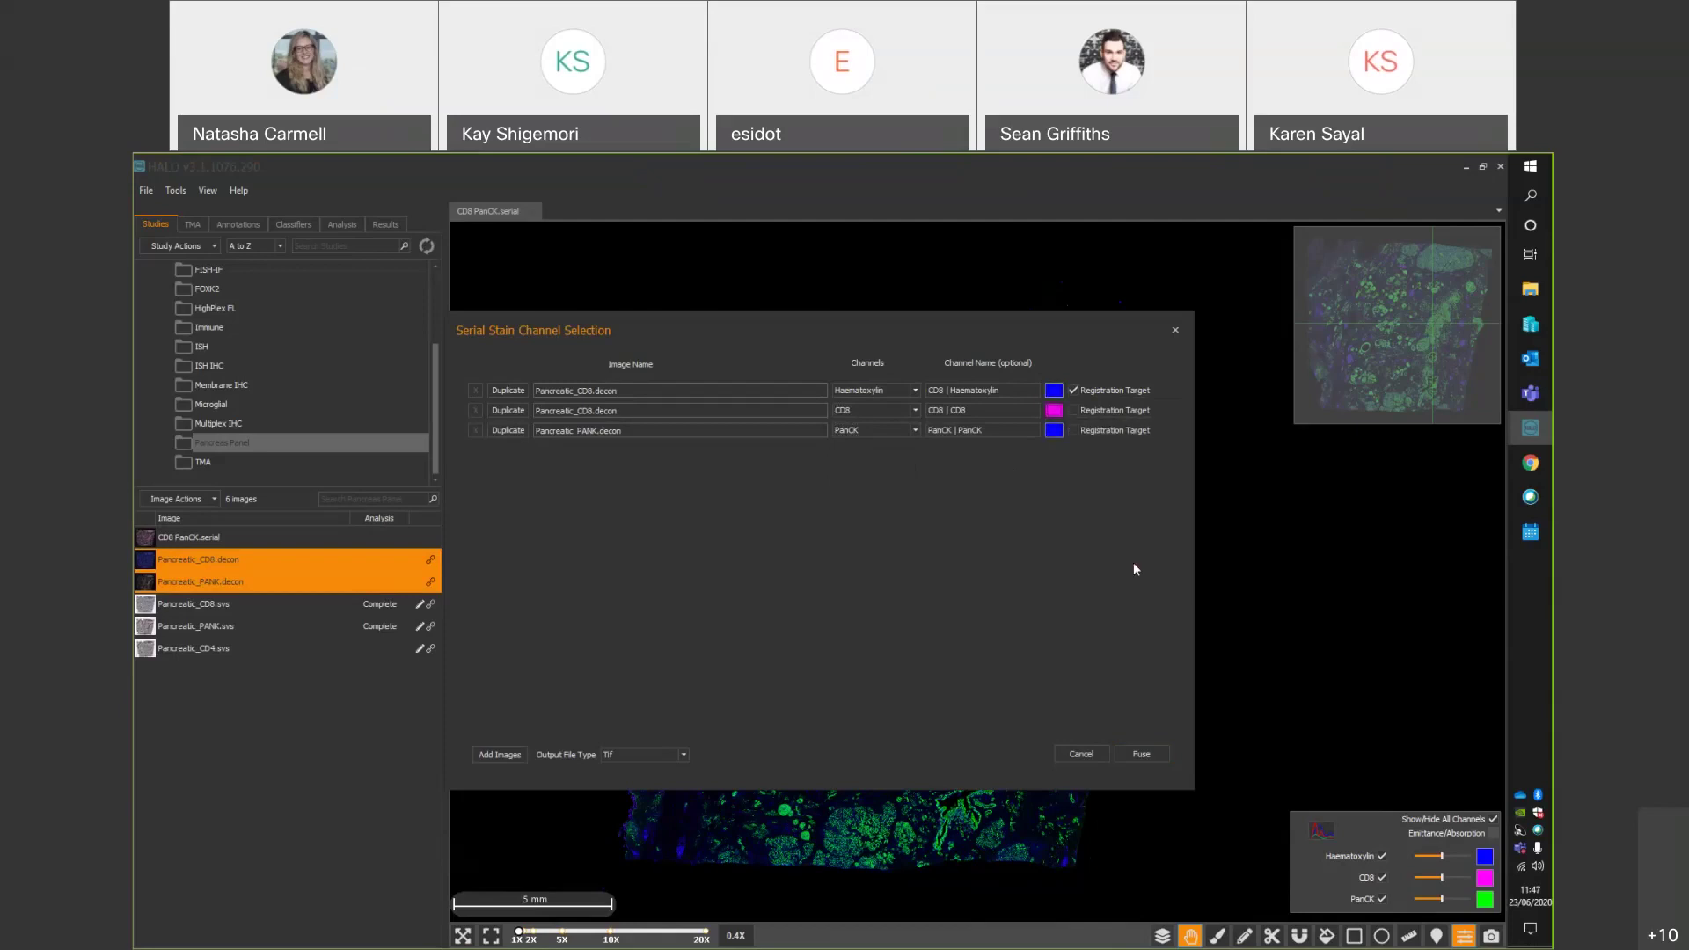
{"action": "left_click", "coordinate": [1055, 431]}
{"action": "left_click", "coordinate": [1078, 582]}
Fuse the images as a TIF file and save the result as CD8 PanCK 1.tif in the Spatial folder.
{"action": "left_click", "coordinate": [1142, 754]}
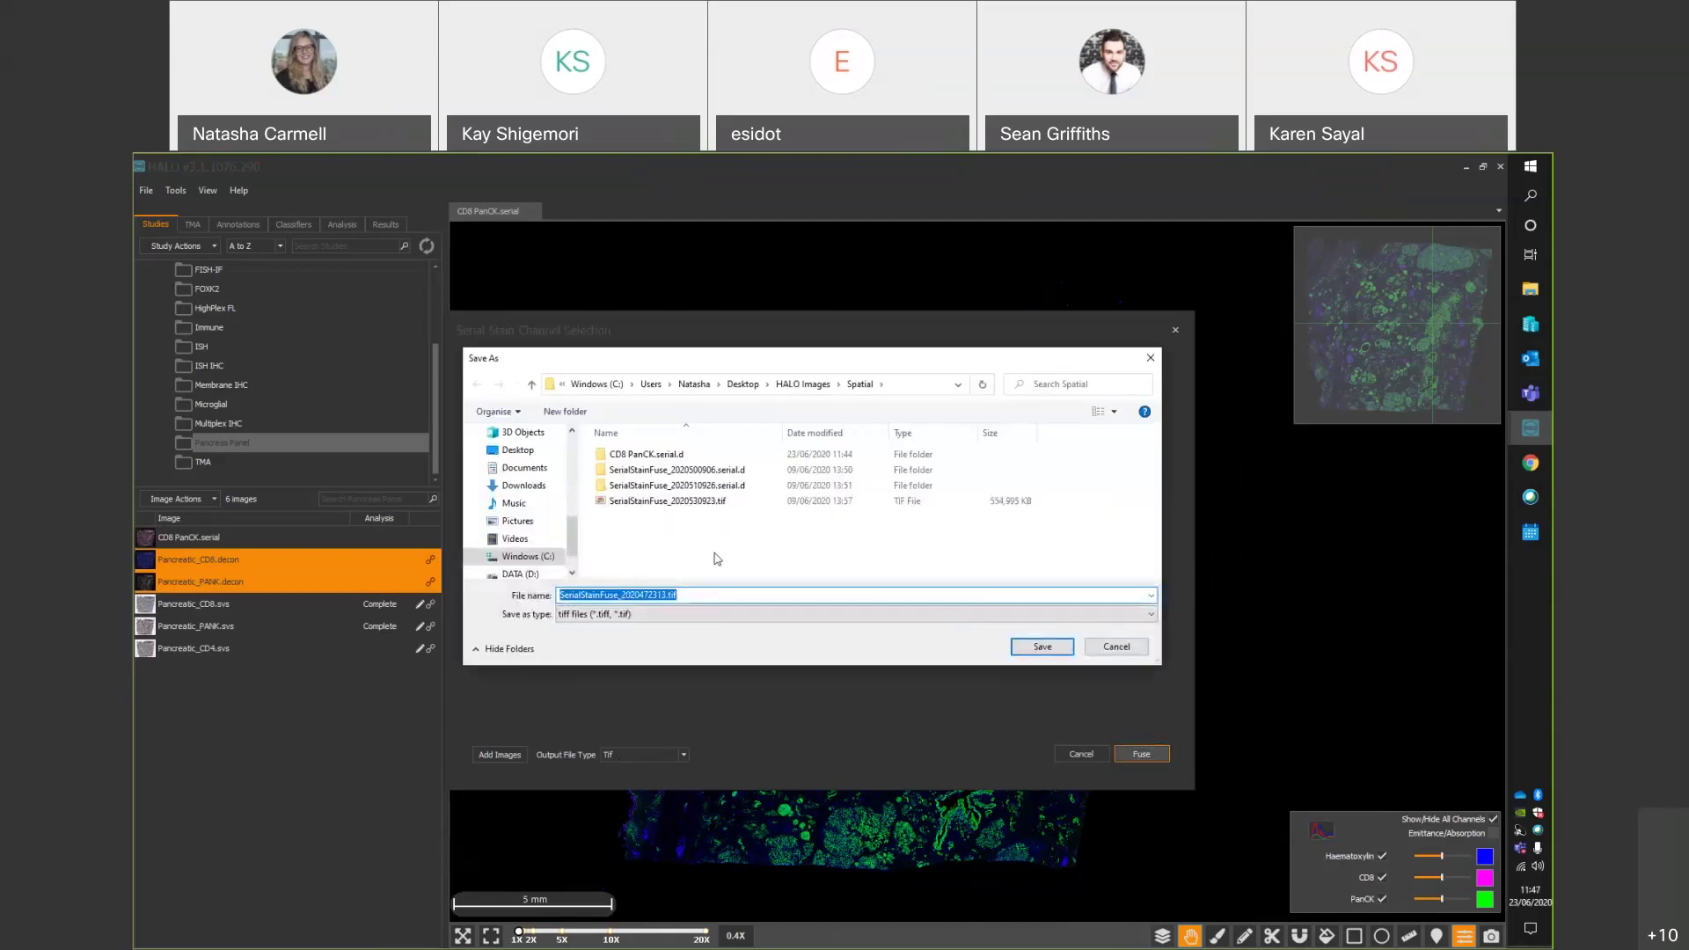
{"action": "left_click", "coordinate": [664, 595]}
{"action": "key", "text": "BackSpace"}
{"action": "key", "text": "BackSpace"}
{"action": "key", "text": "BackSpace"}
{"action": "key", "text": "BackSpace"}
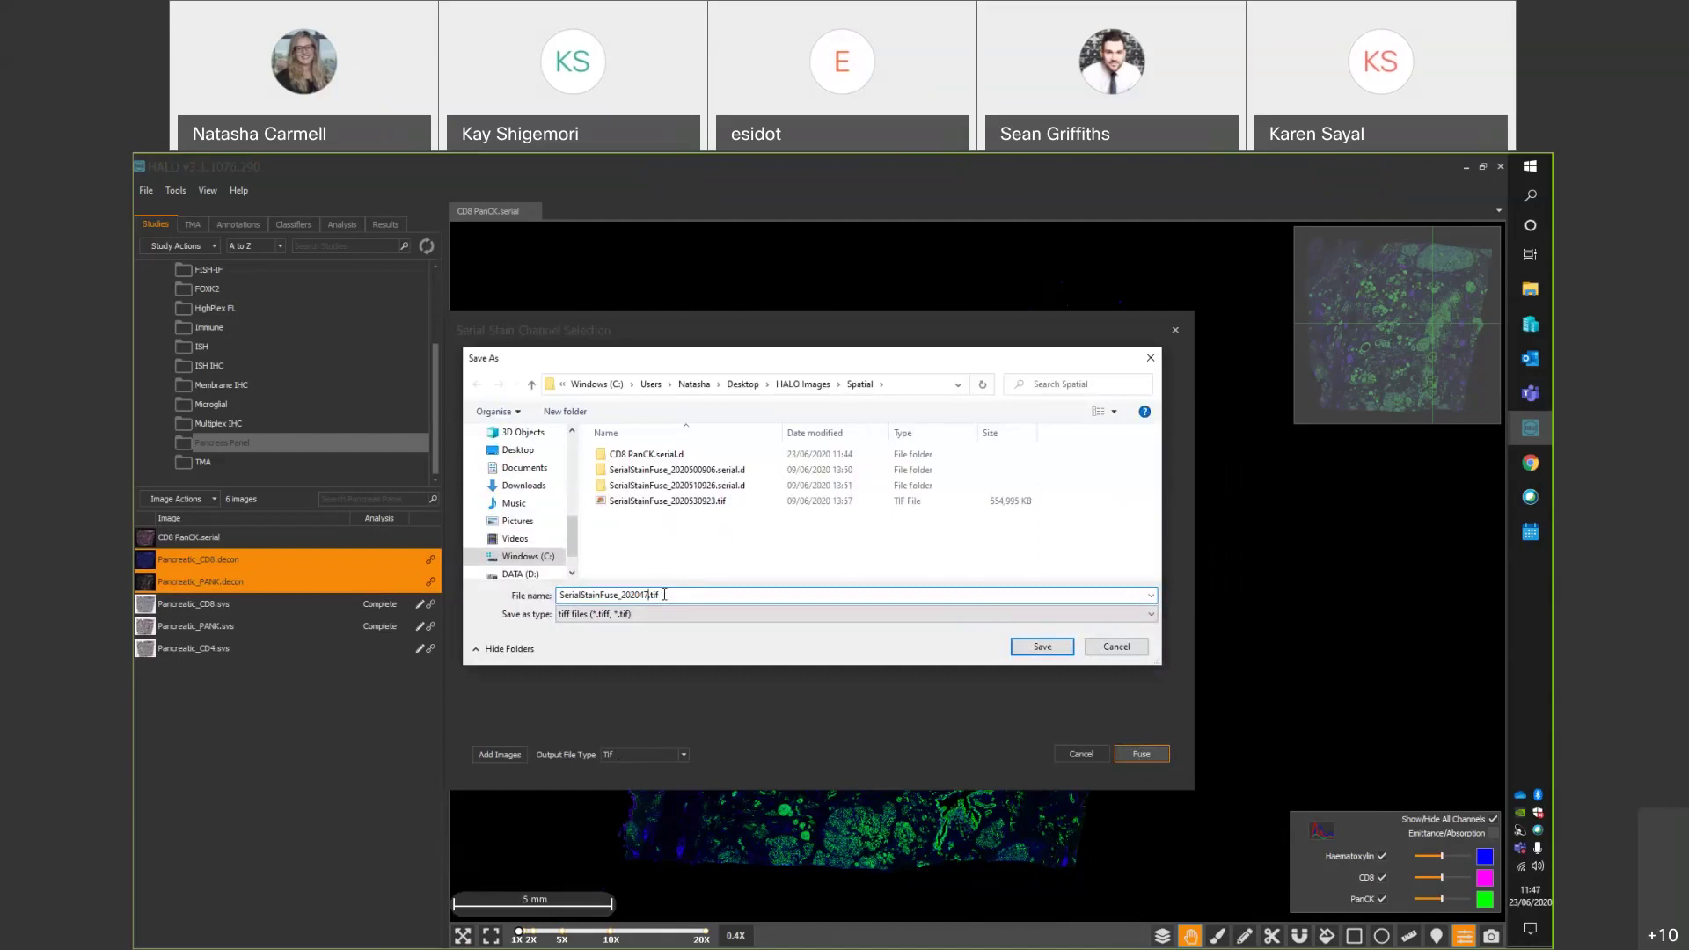
{"action": "key", "text": "BackSpace"}
{"action": "key", "text": "BackSpace"}
{"action": "key", "text": "BackSpace"}
{"action": "key", "text": "BackSpace"}
{"action": "key", "text": "BackSpace"}
{"action": "key", "text": "BackSpace"}
{"action": "key", "text": "BackSpace"}
{"action": "key", "text": "BackSpace"}
{"action": "key", "text": "BackSpace"}
{"action": "key", "text": "BackSpace"}
{"action": "key", "text": "BackSpace"}
{"action": "key", "text": "BackSpace"}
{"action": "key", "text": "BackSpace"}
{"action": "key", "text": "BackSpace"}
{"action": "key", "text": "BackSpace"}
{"action": "key", "text": "BackSpace"}
{"action": "key", "text": "BackSpace"}
{"action": "key", "text": "BackSpace"}
{"action": "key", "text": "BackSpace"}
{"action": "key", "text": "BackSpace"}
{"action": "type", "text": "CD8 PanCK"}
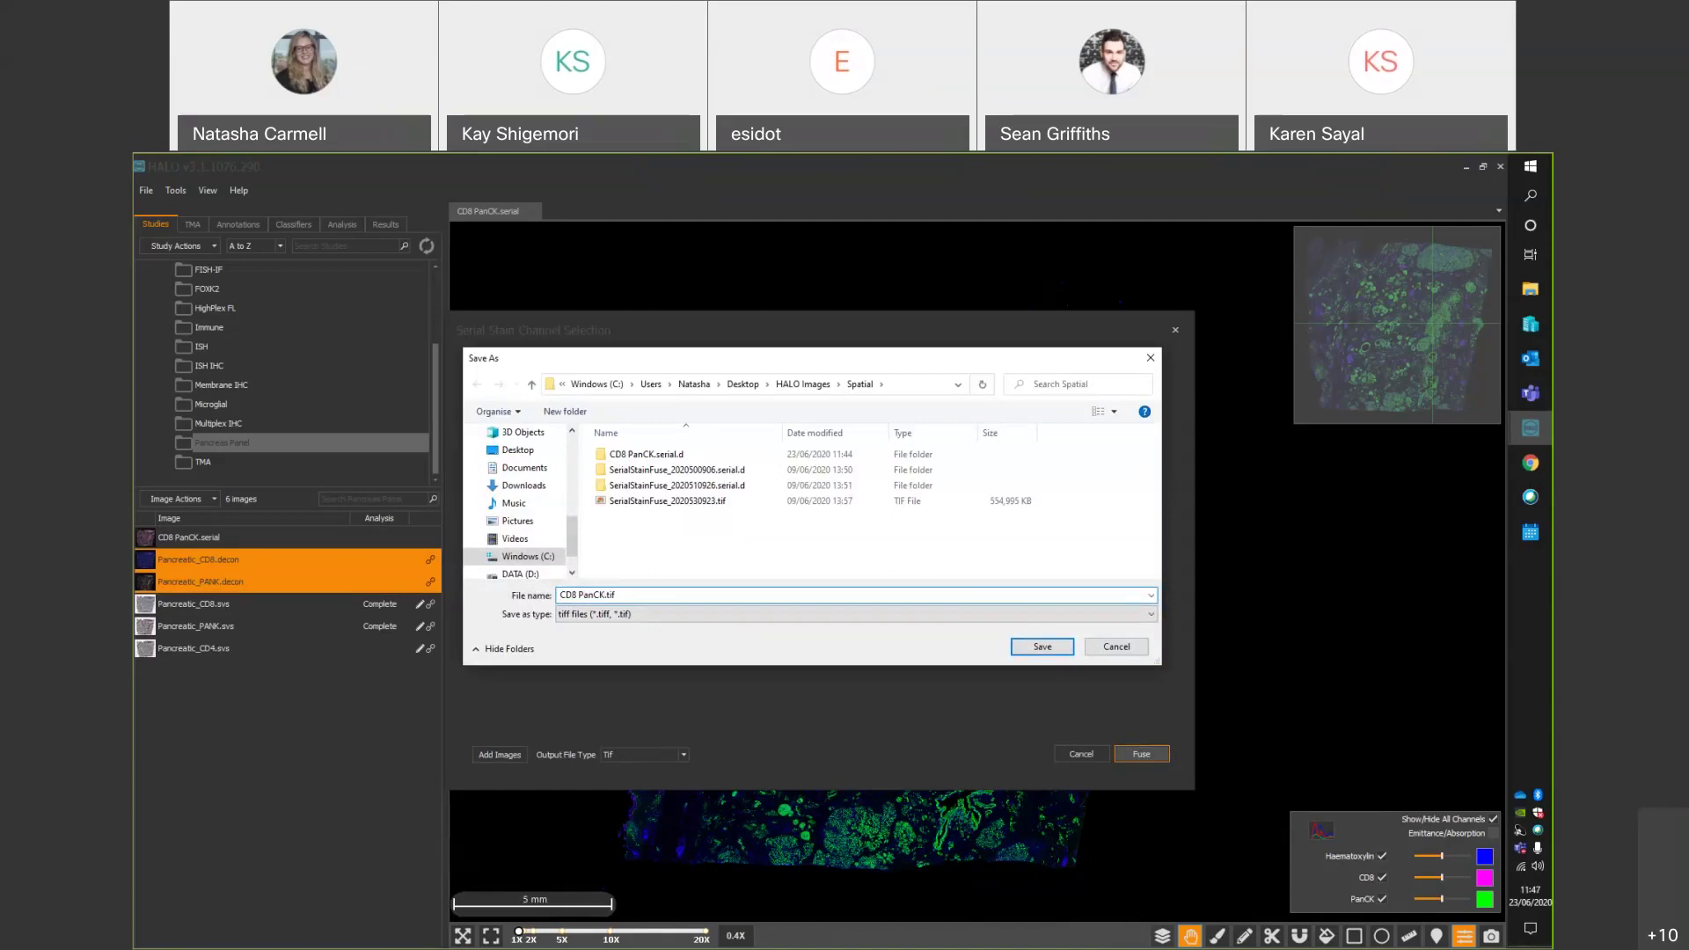
{"action": "type", "text": " 1"}
{"action": "left_click", "coordinate": [1041, 649]}
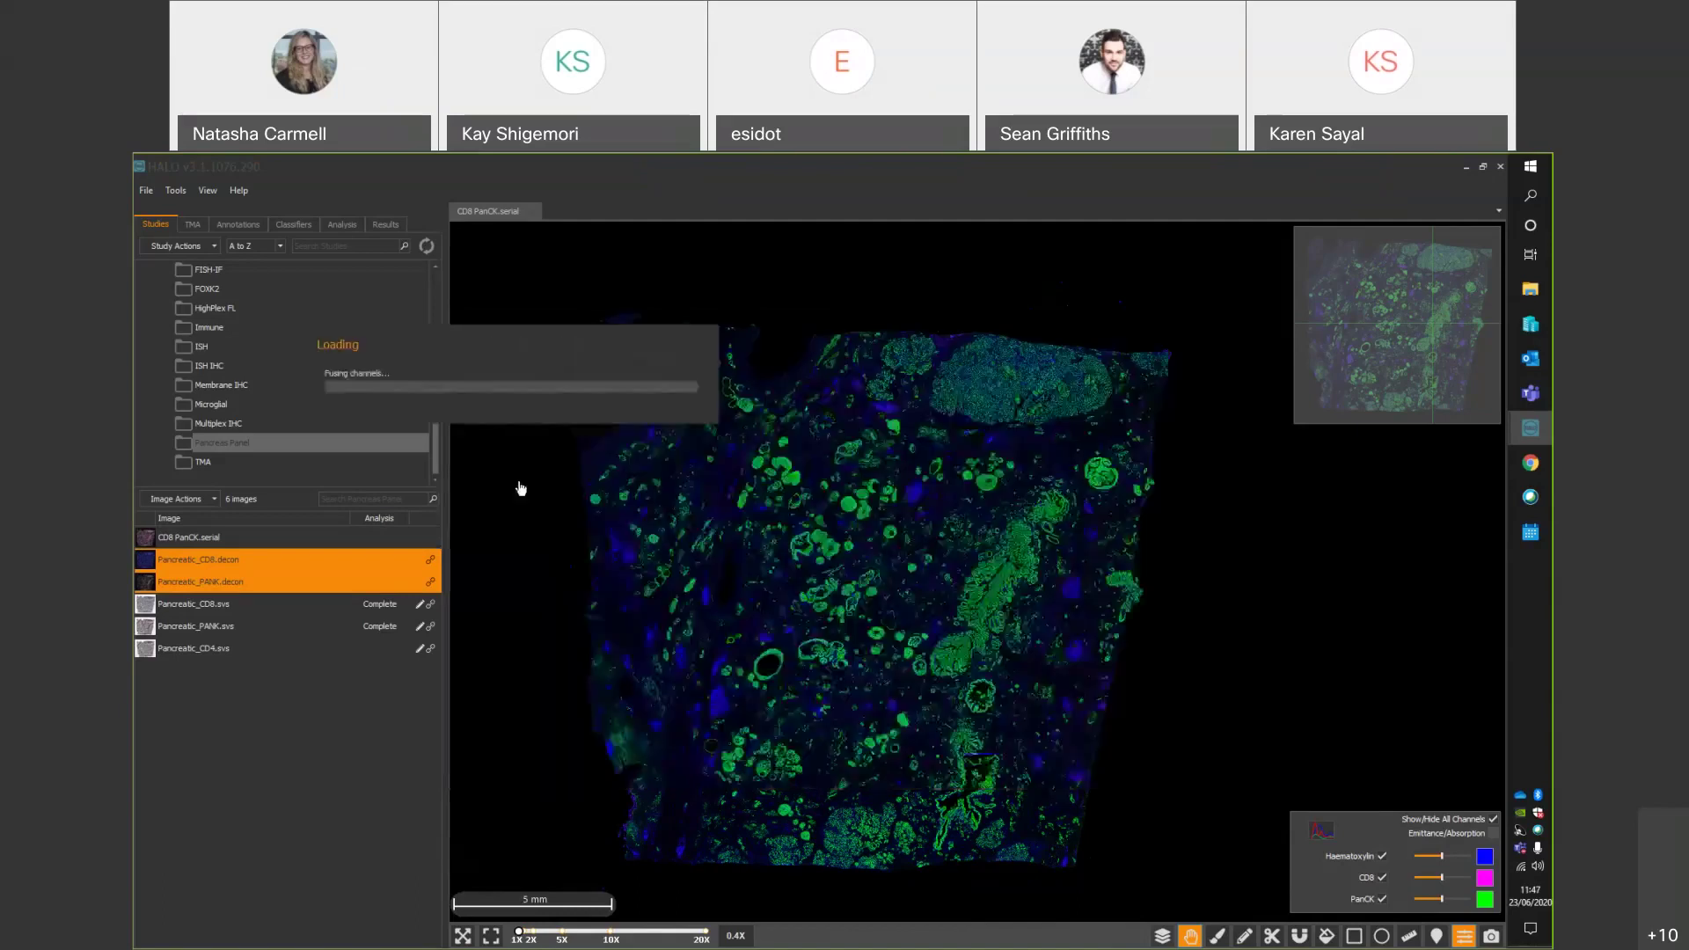